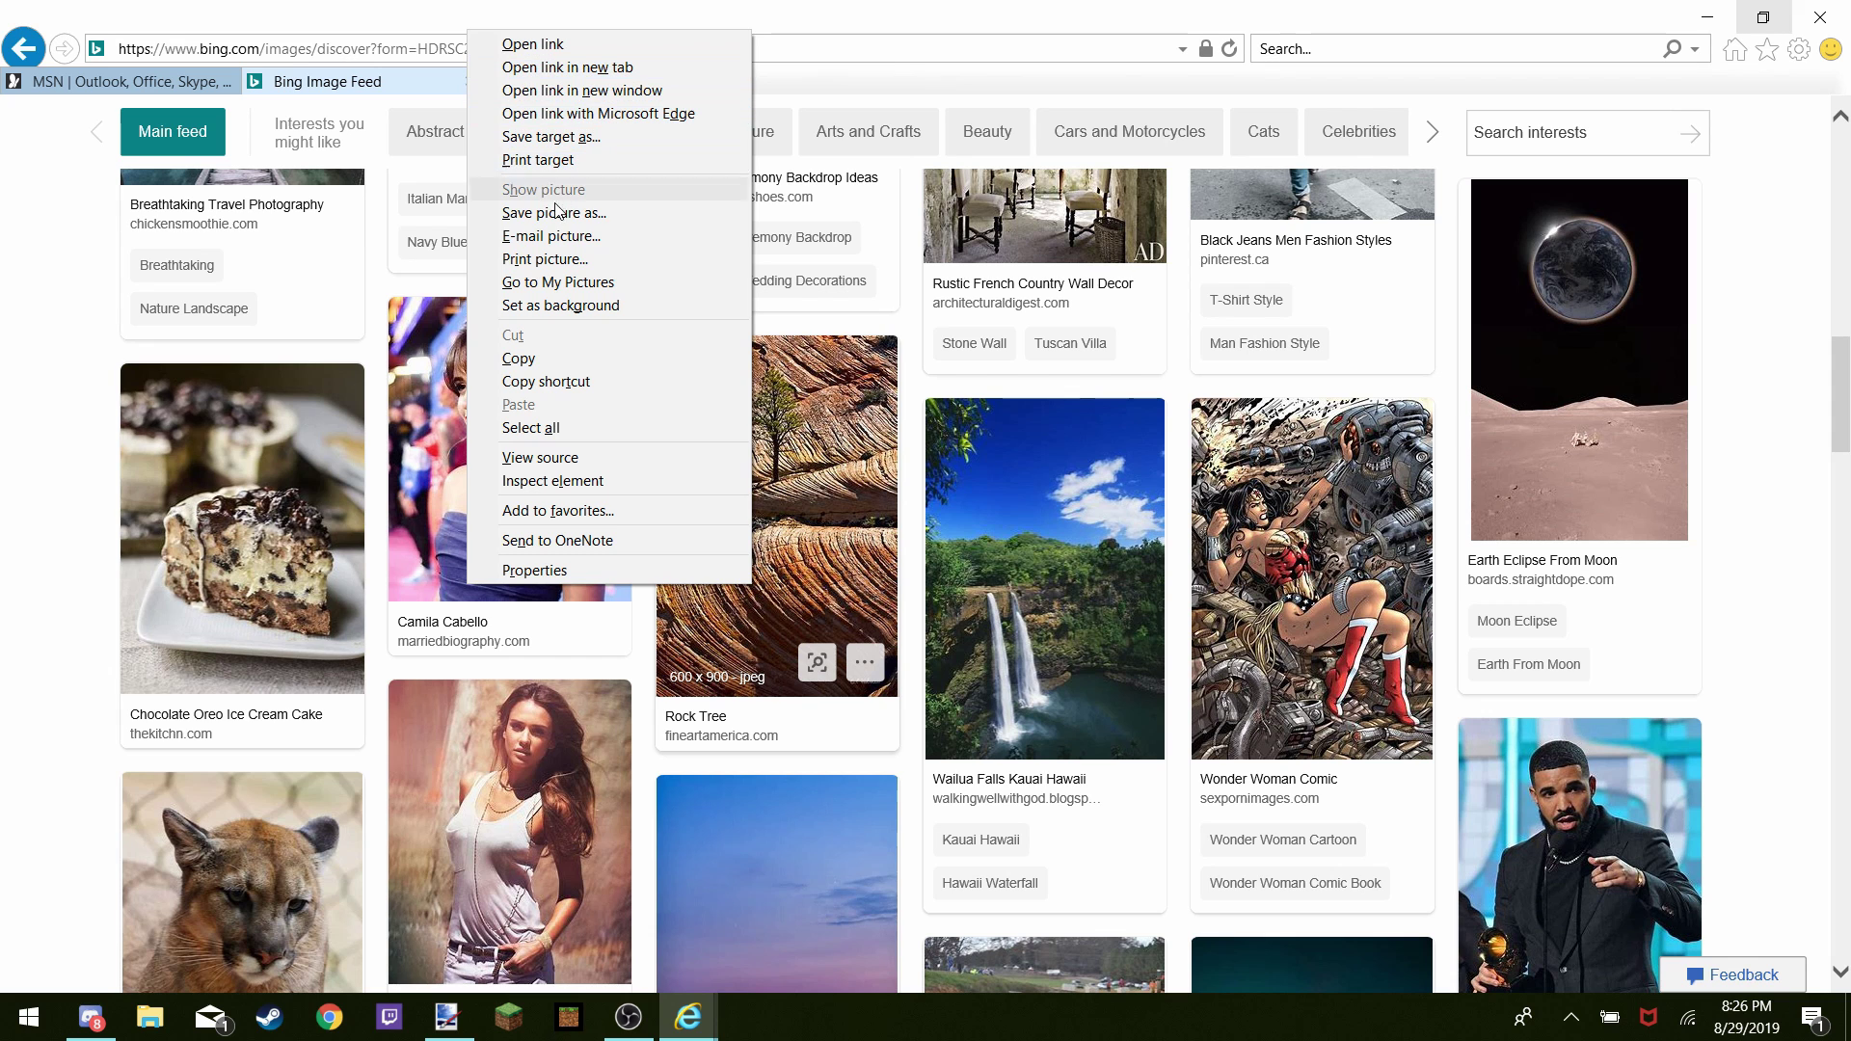
# Open the Rock Tree picture from the Bing image feed at full view and copy it
pyautogui.click(830, 439)
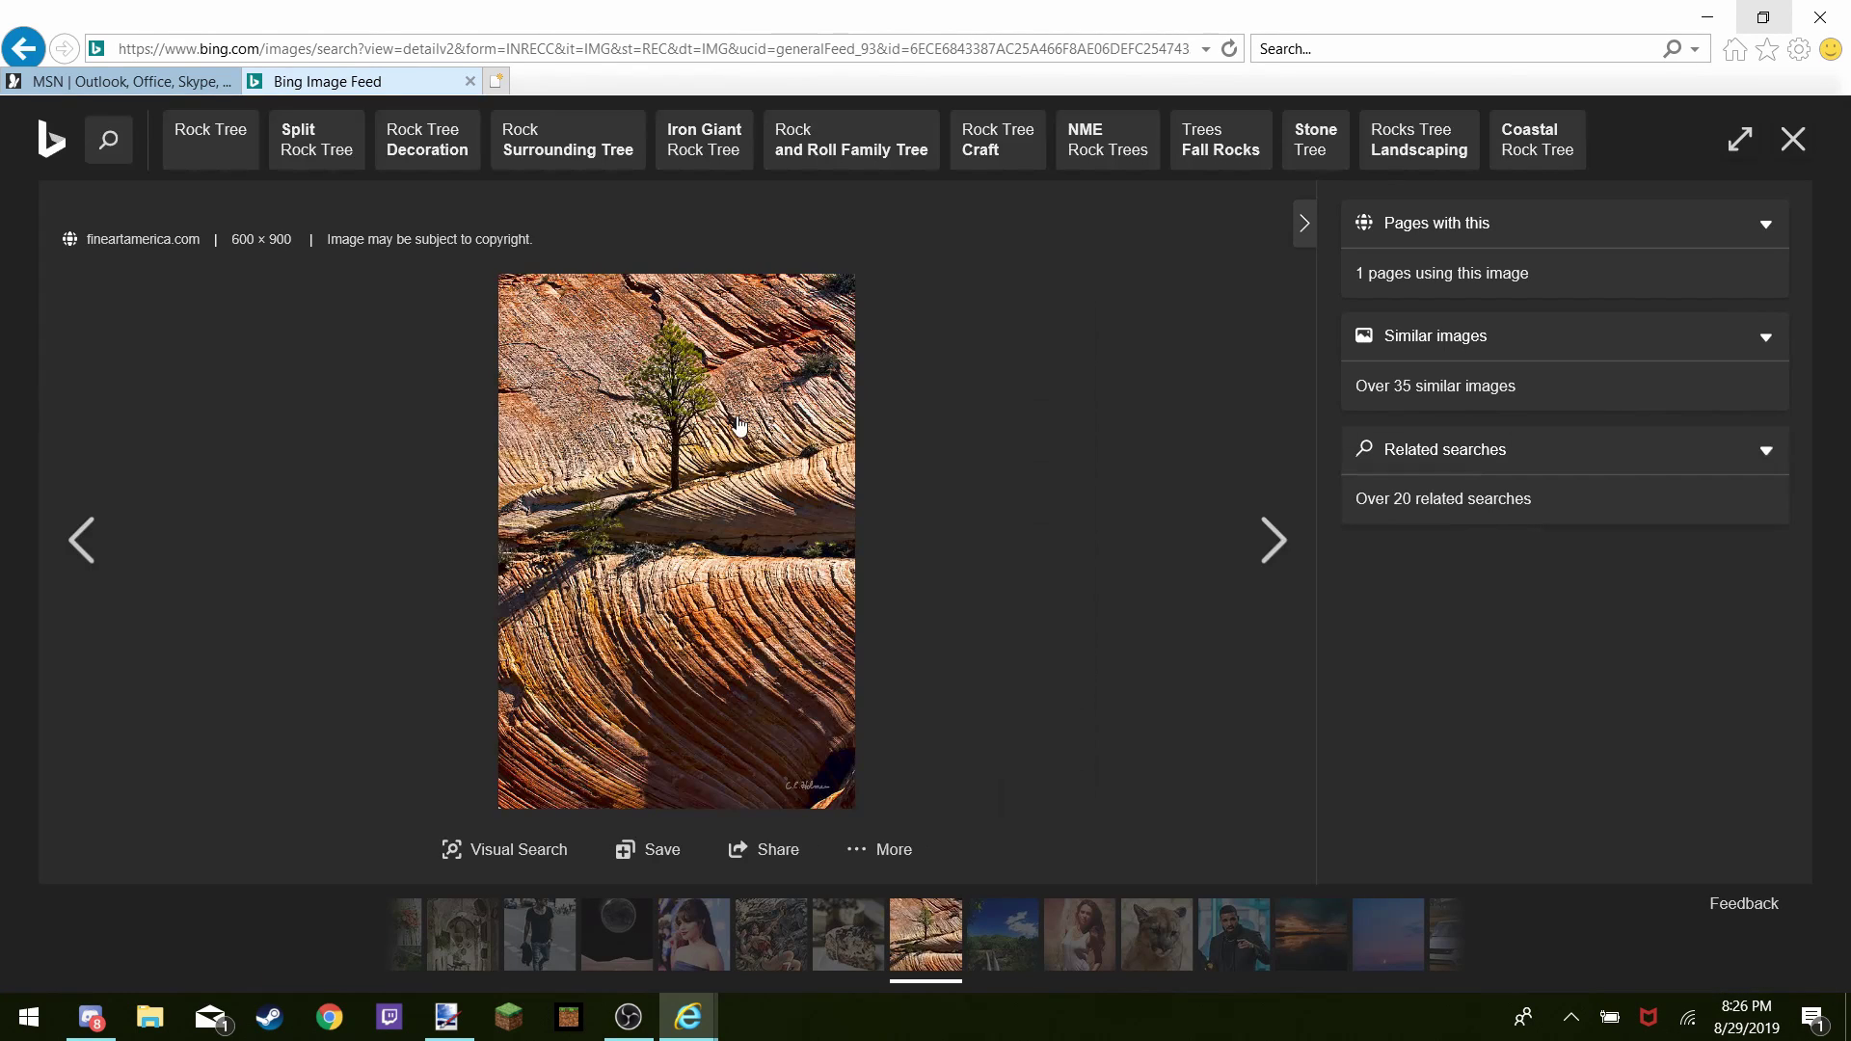
pyautogui.rightClick(744, 605)
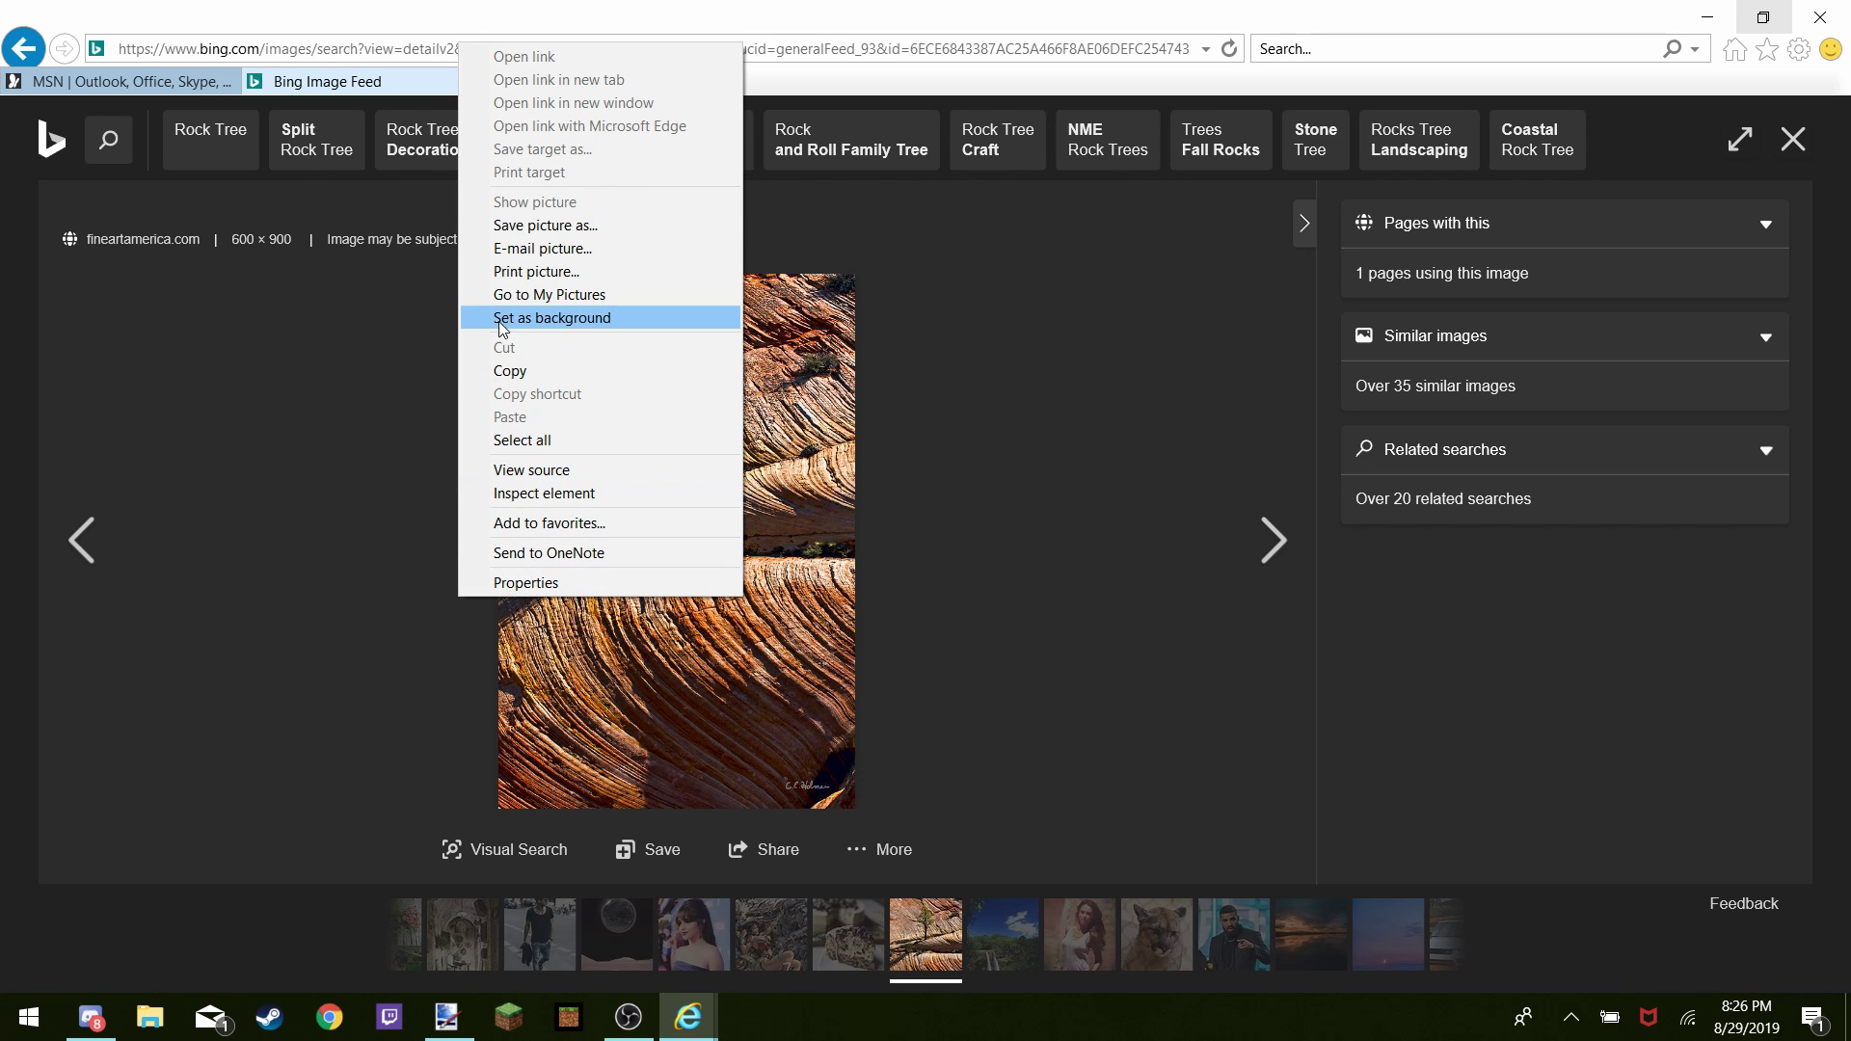
pyautogui.click(540, 371)
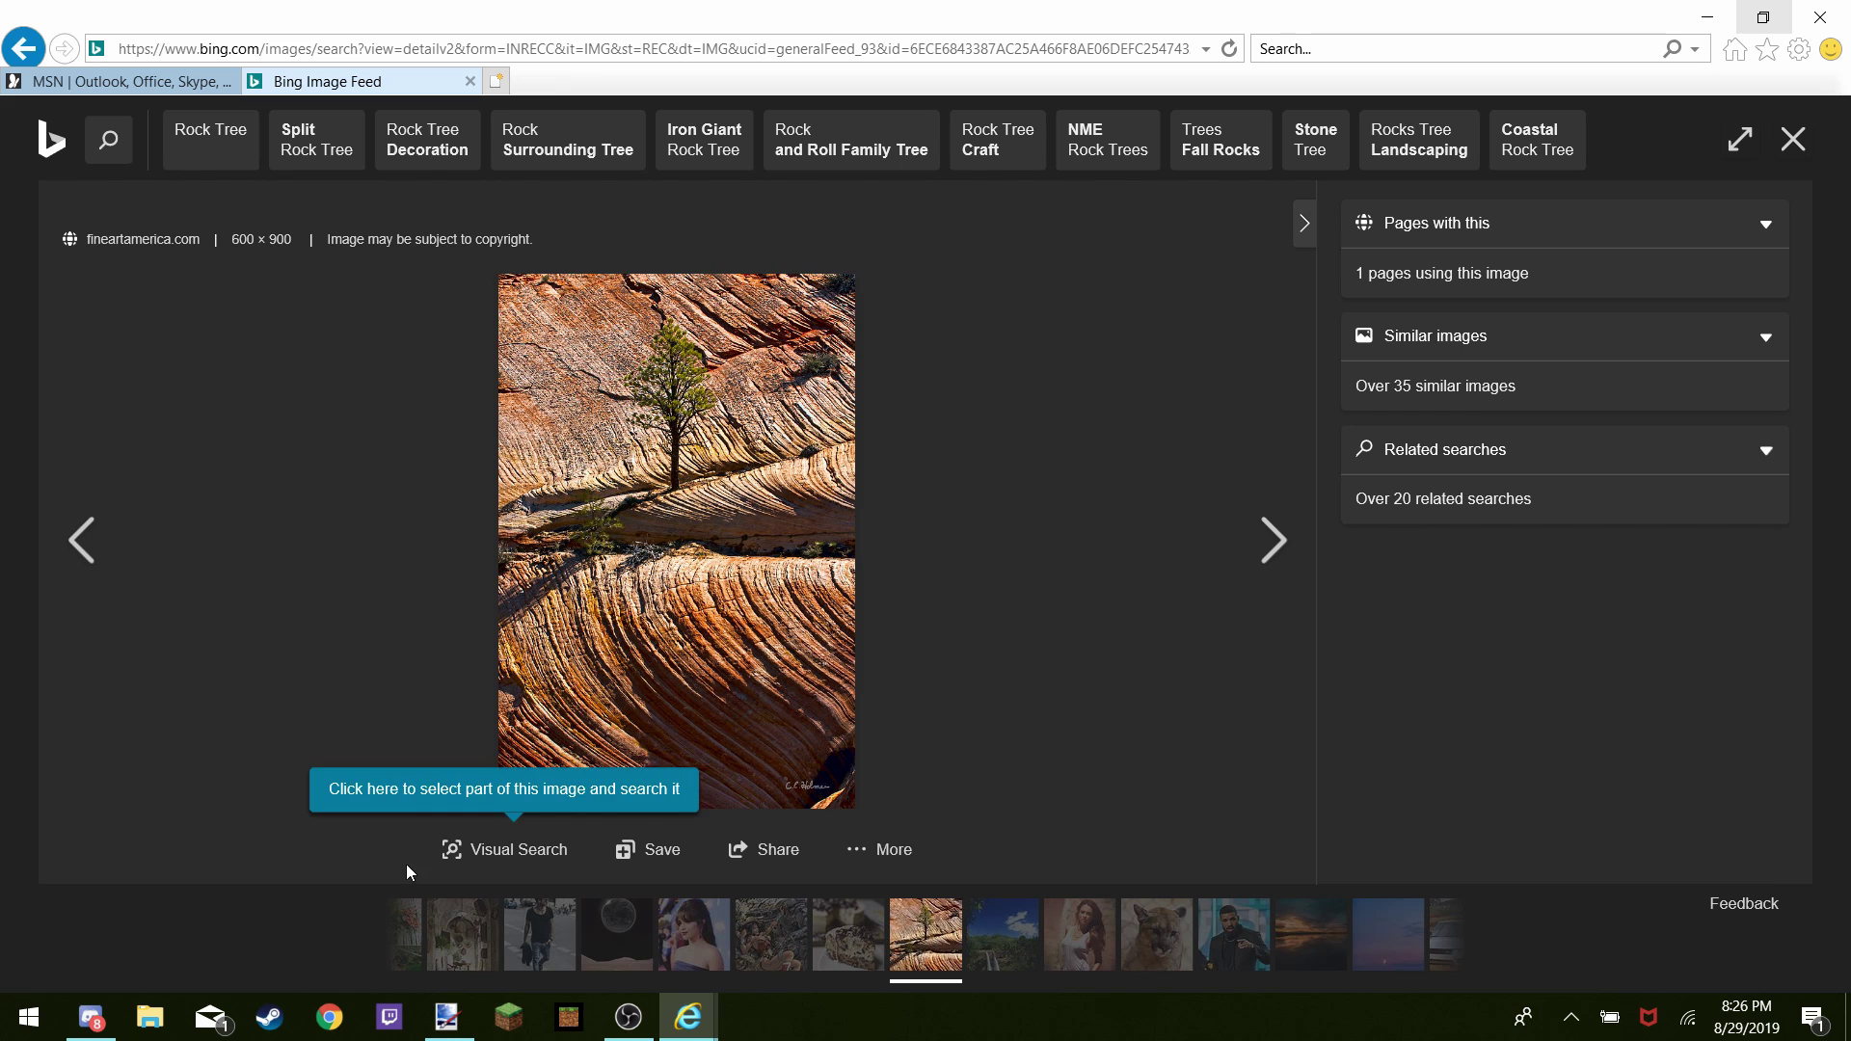
pyautogui.click(525, 848)
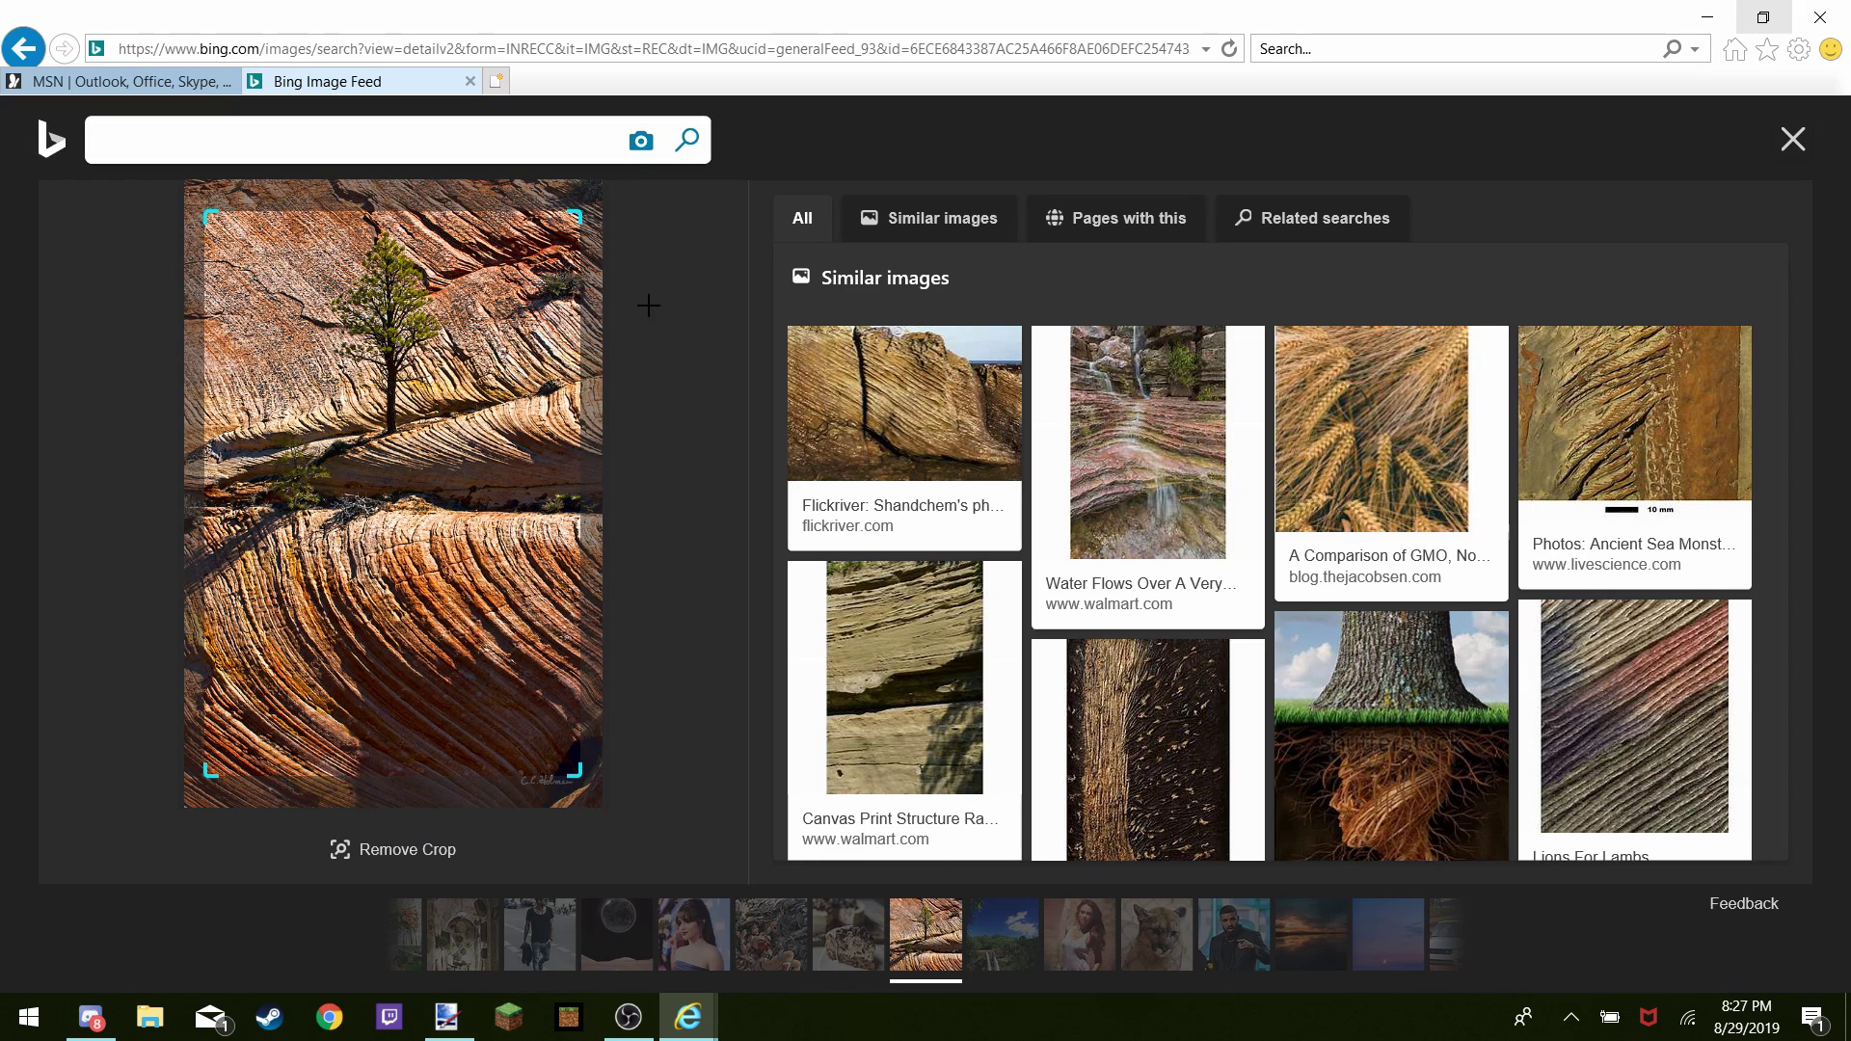
pyautogui.click(1796, 140)
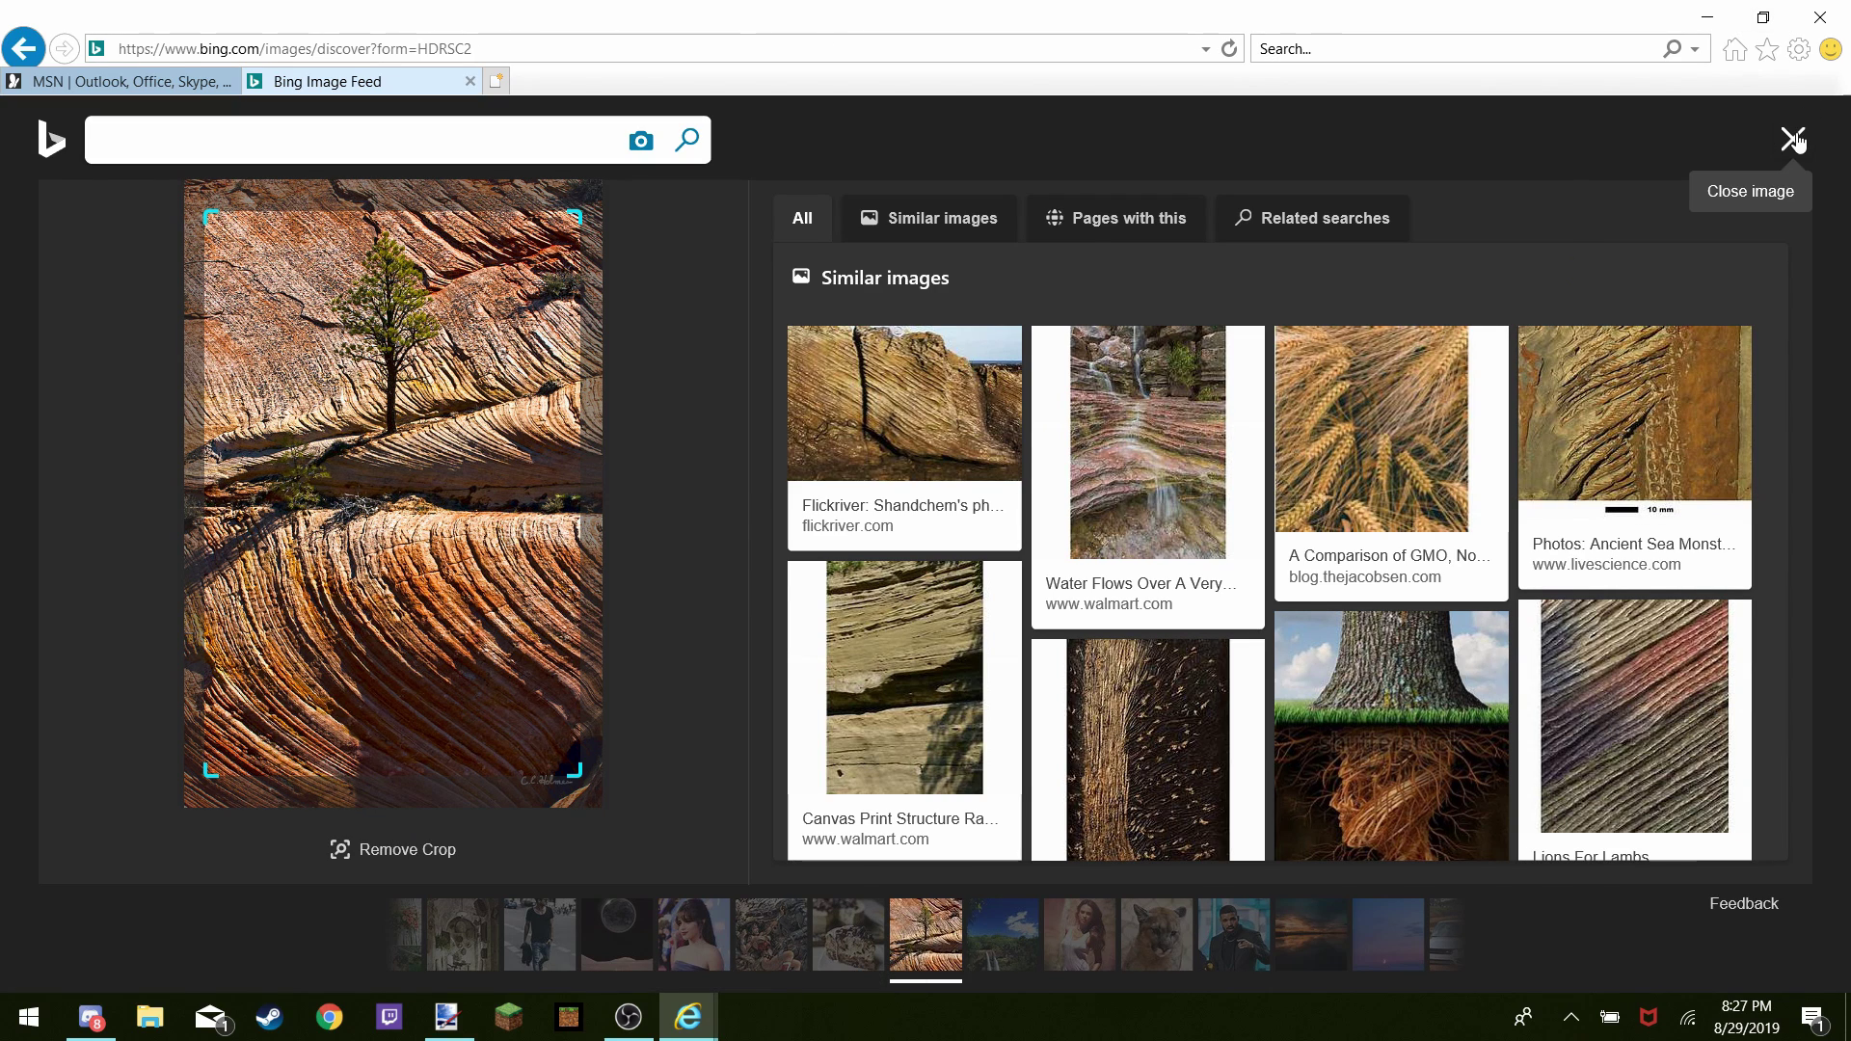
pyautogui.click(802, 636)
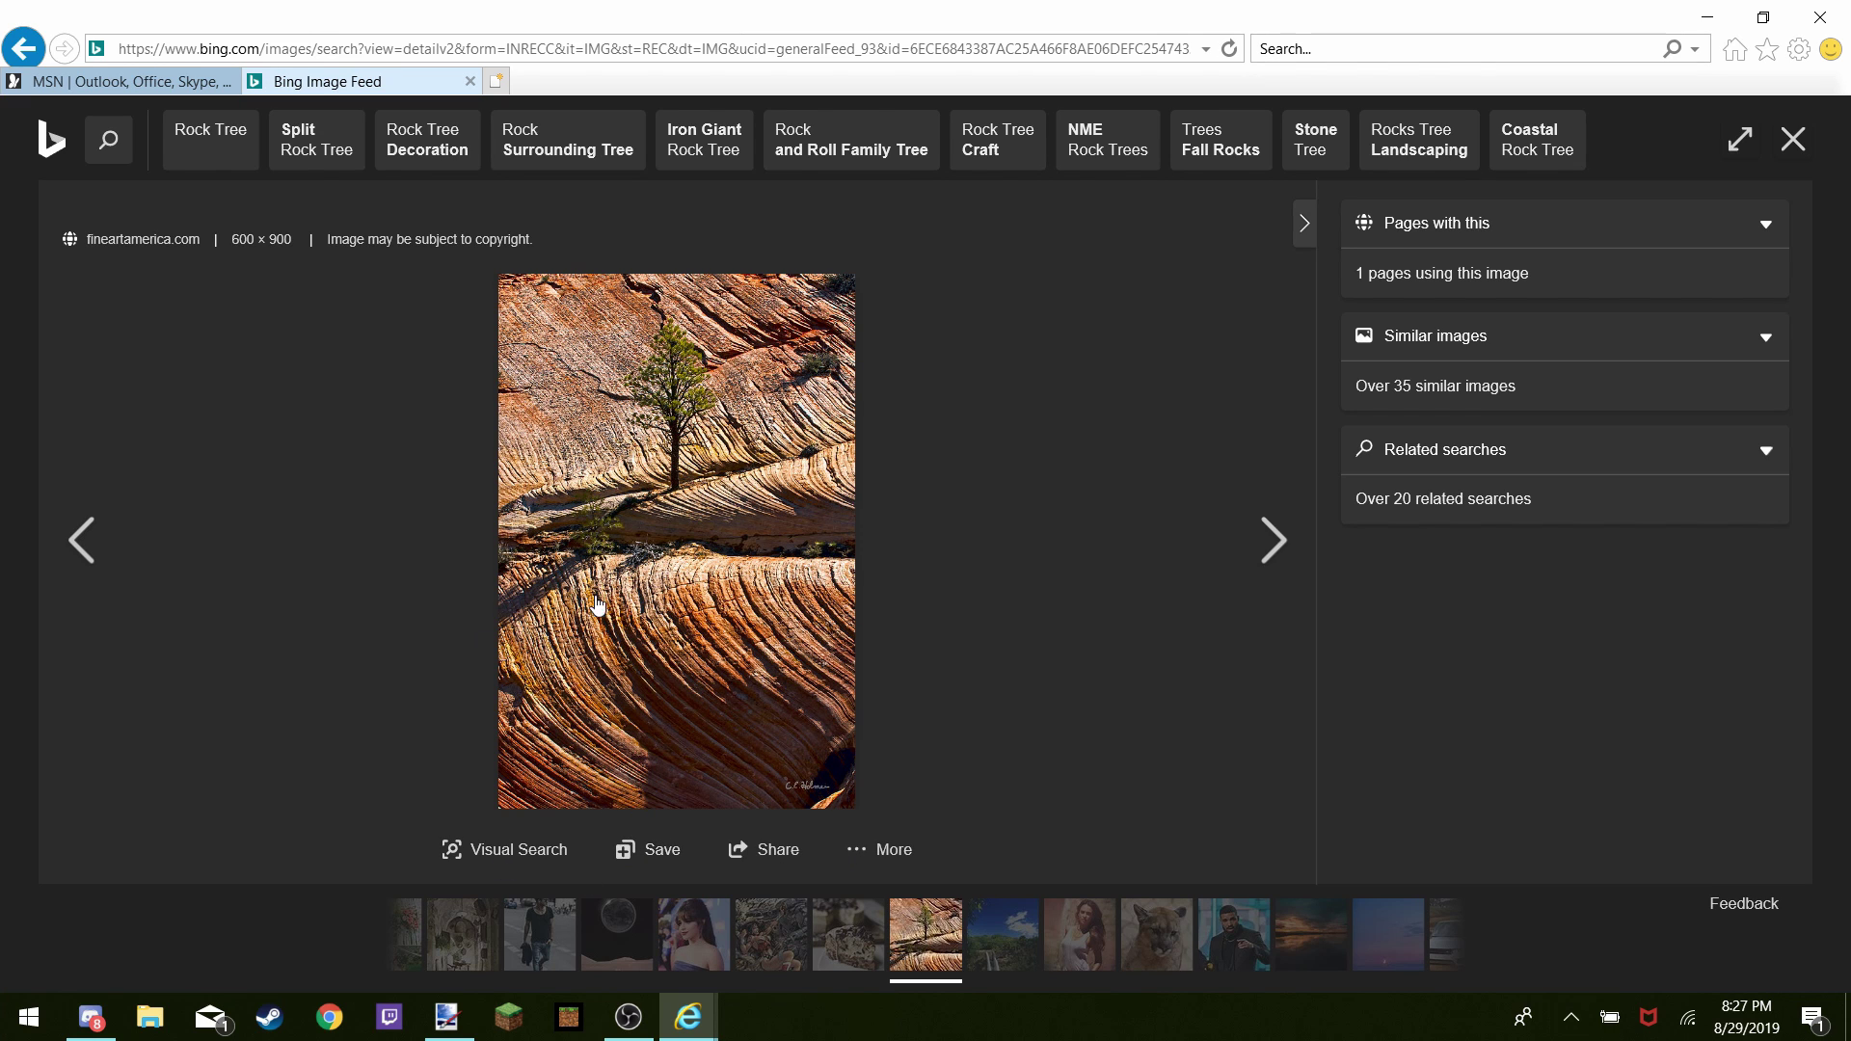
# Switch to paint.net, paste the copied picture with the canvas expanded, and stretch it across the full 800-pixel canvas width
pyautogui.click(446, 1017)
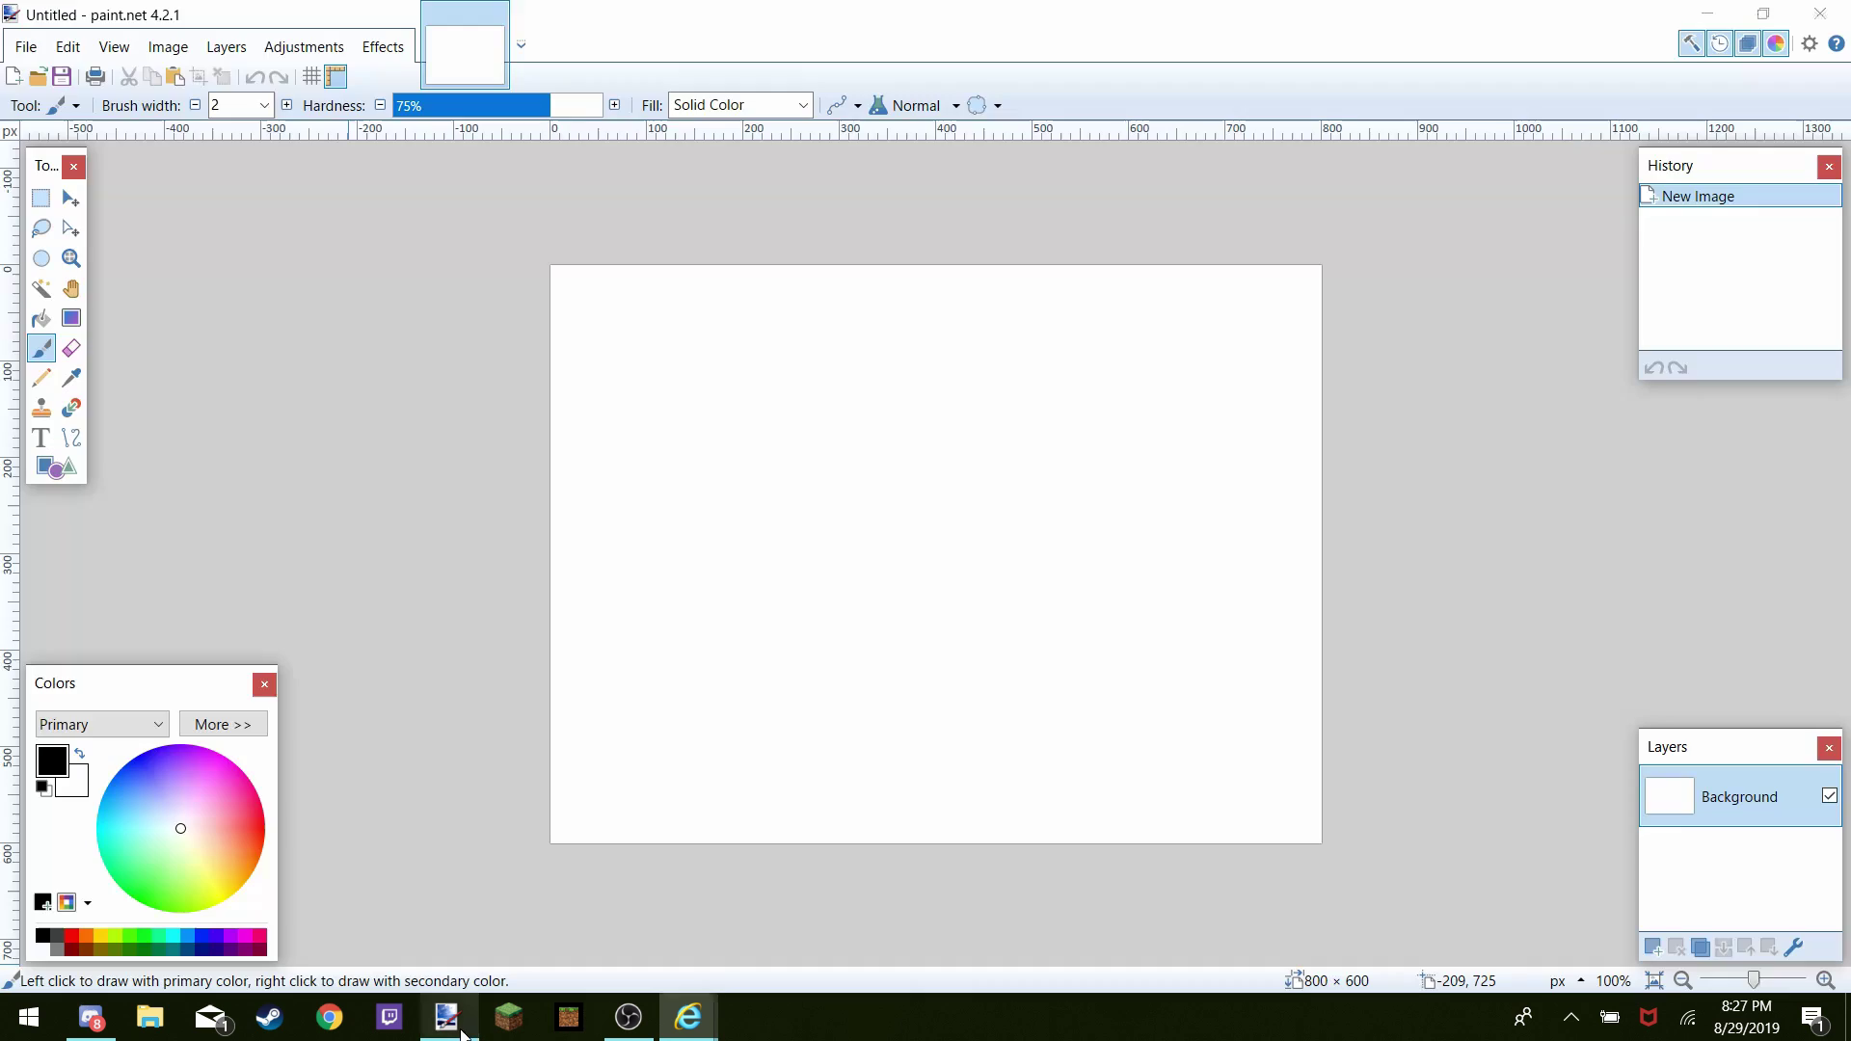
pyautogui.hotkey('ctrl', 'v')
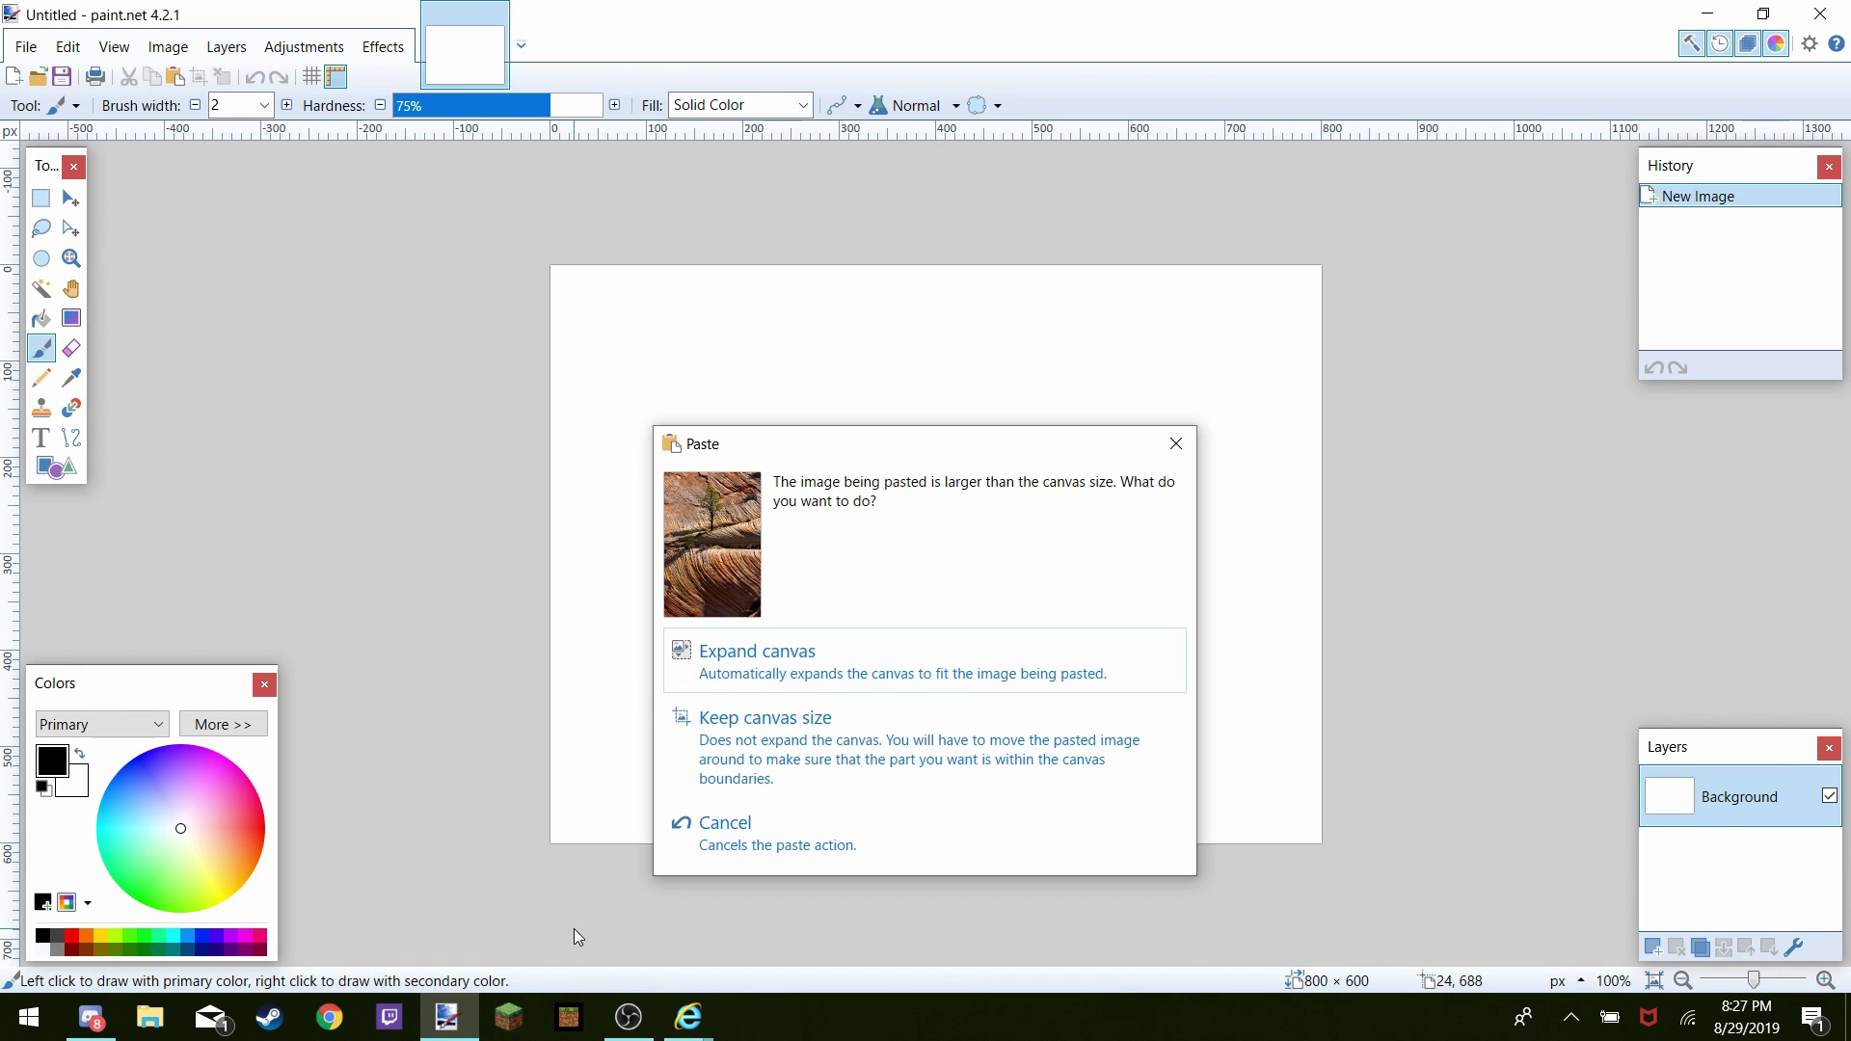
pyautogui.click(757, 652)
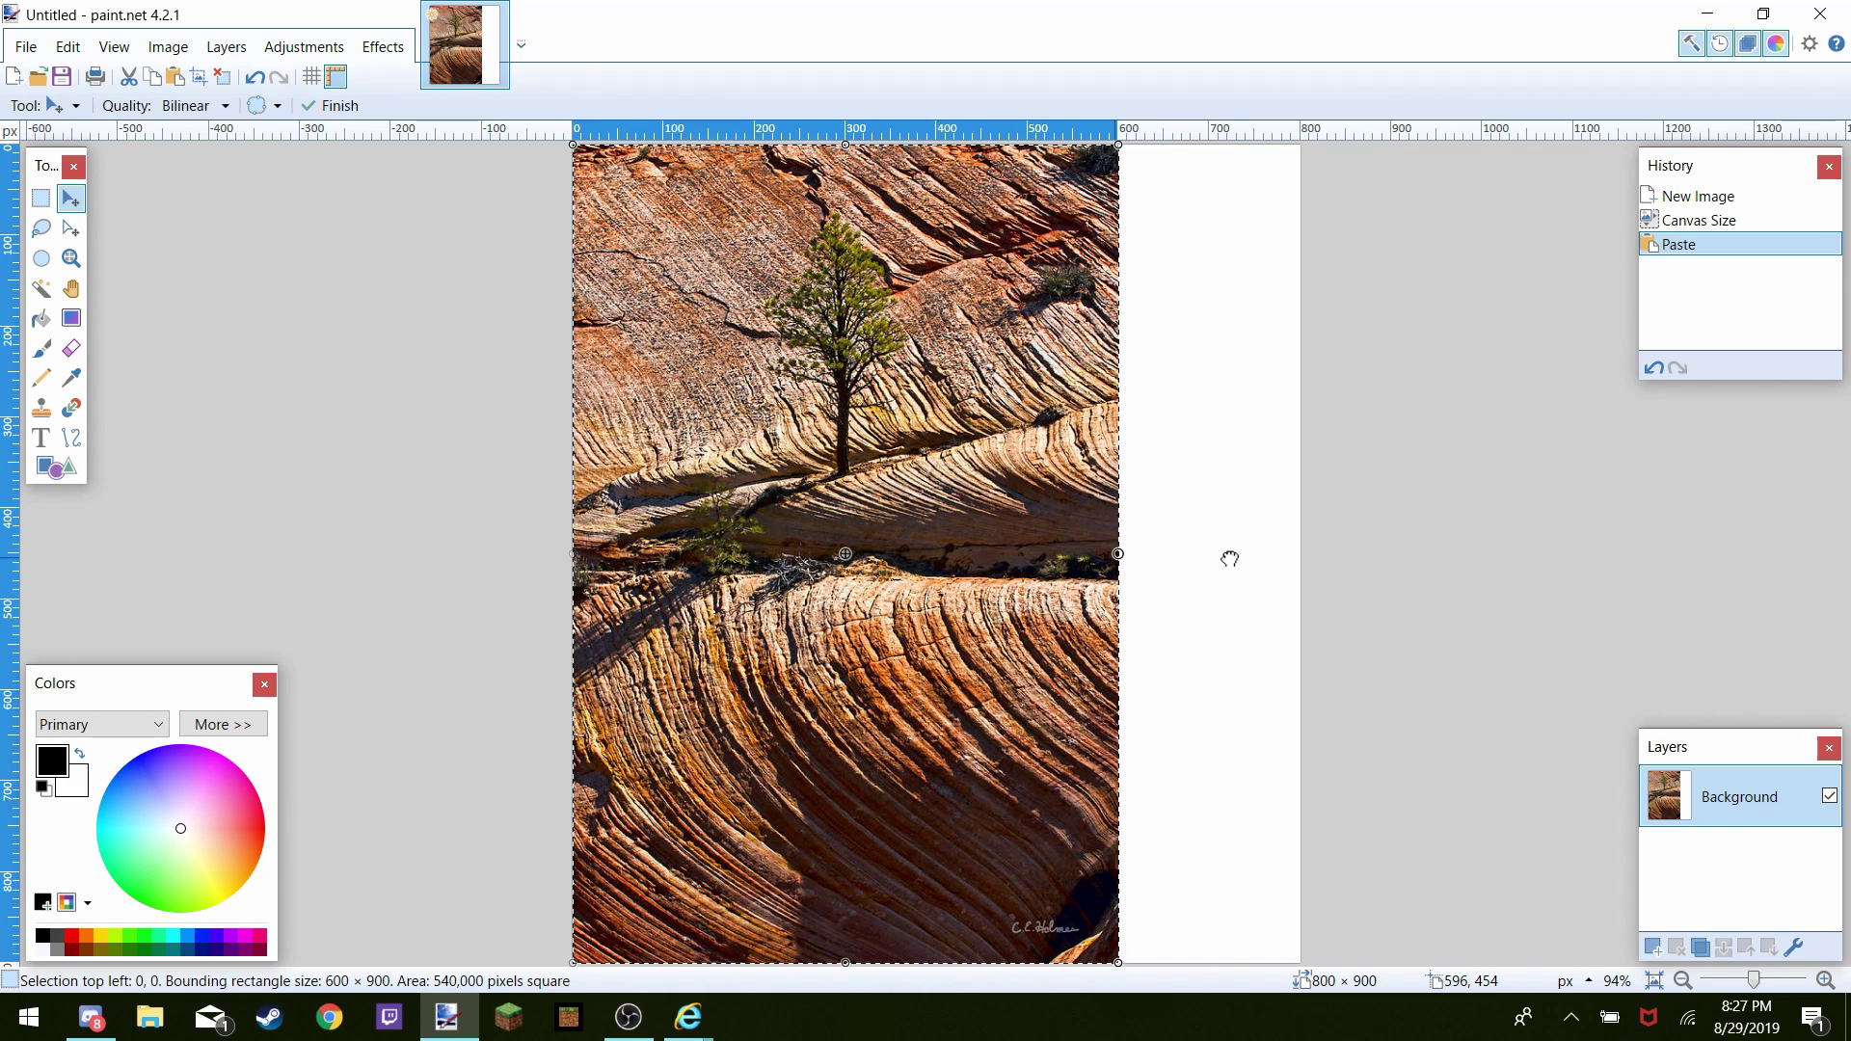
pyautogui.moveTo(1230, 559); pyautogui.dragTo(1305, 569)
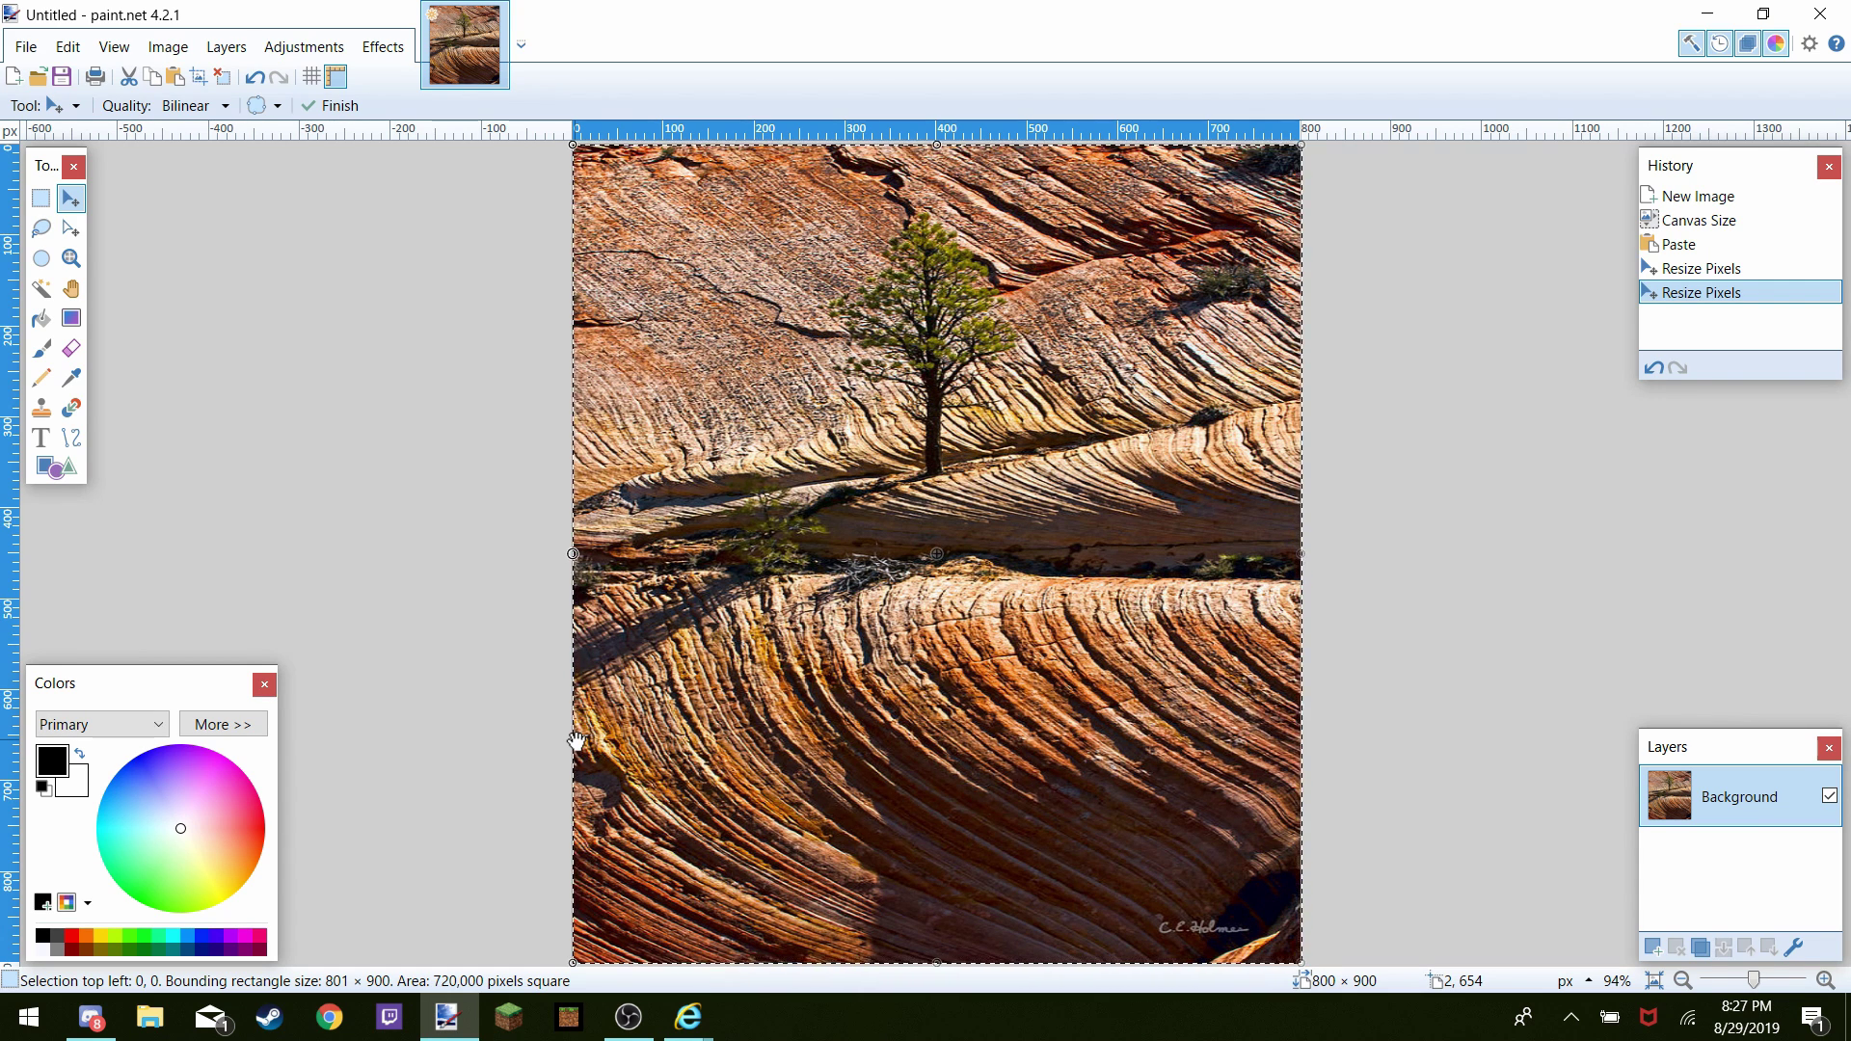
# Close the Bing Image Feed page in Internet Explorer and return to the MSN start page
pyautogui.click(688, 1018)
pyautogui.moveTo(776, 945)
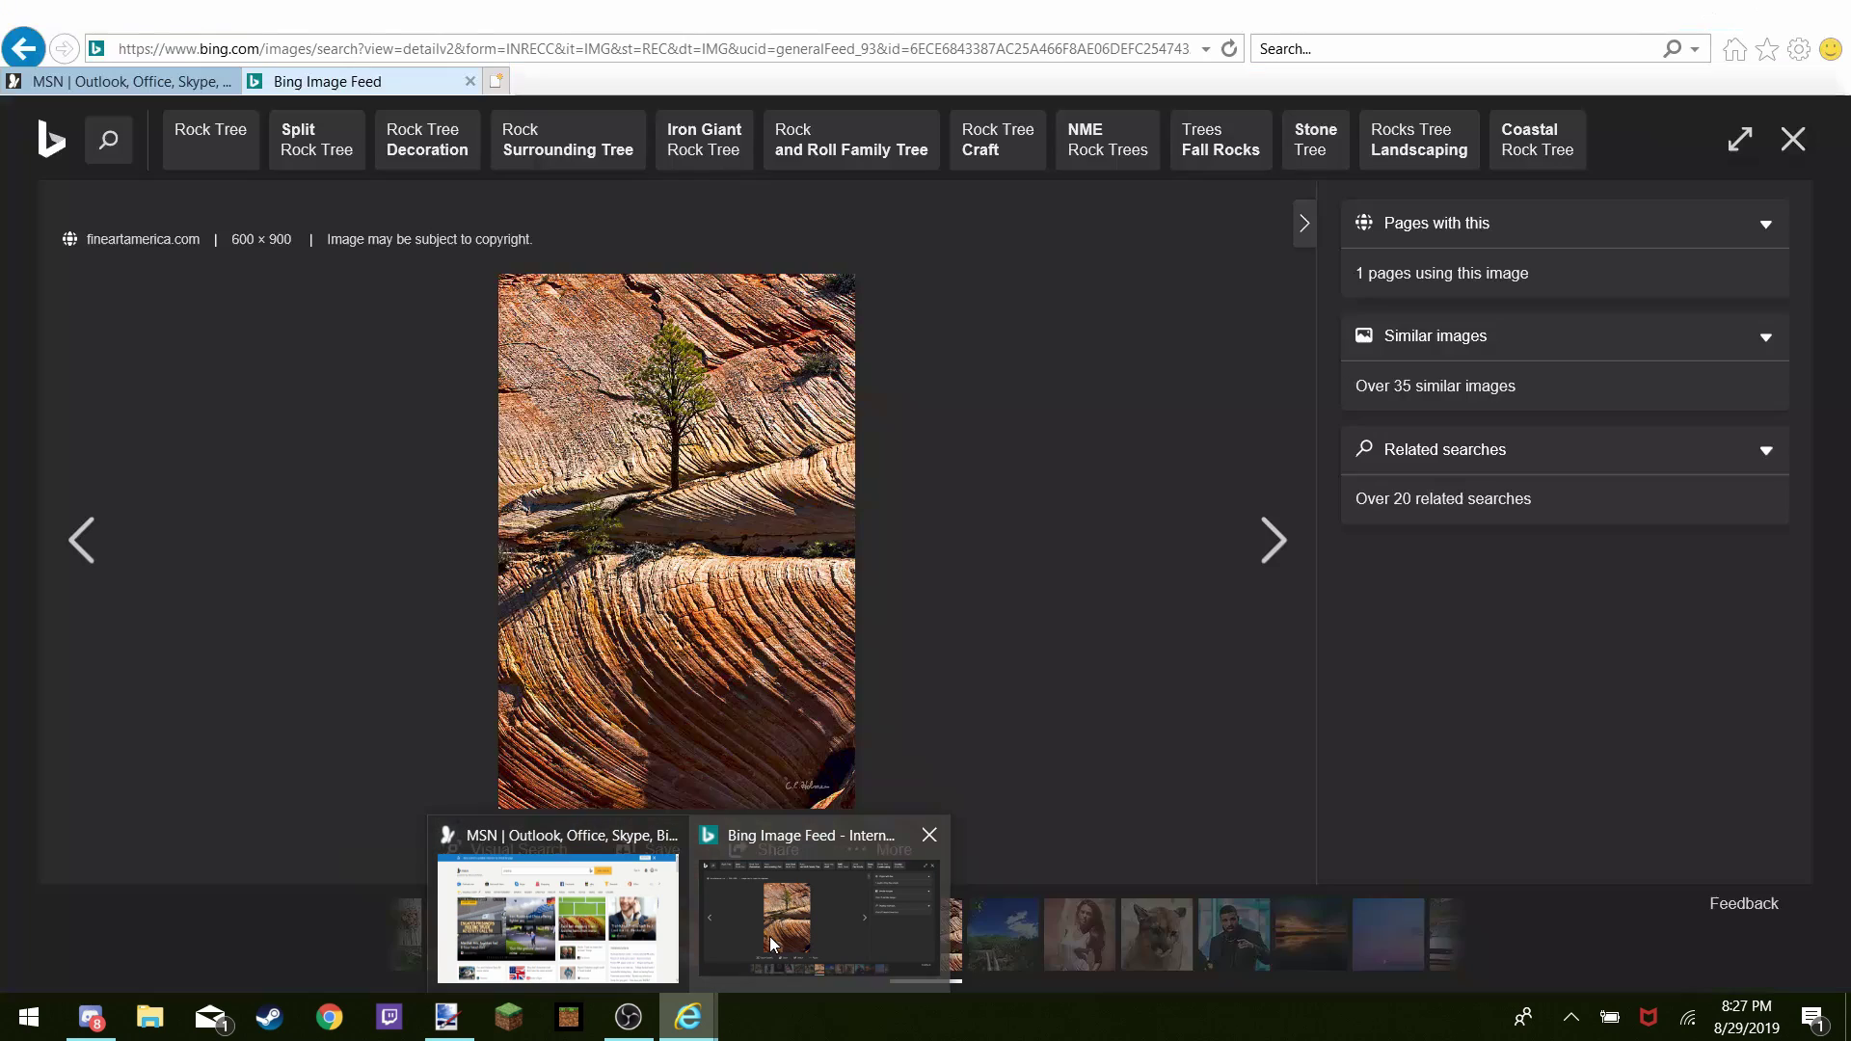
pyautogui.click(931, 841)
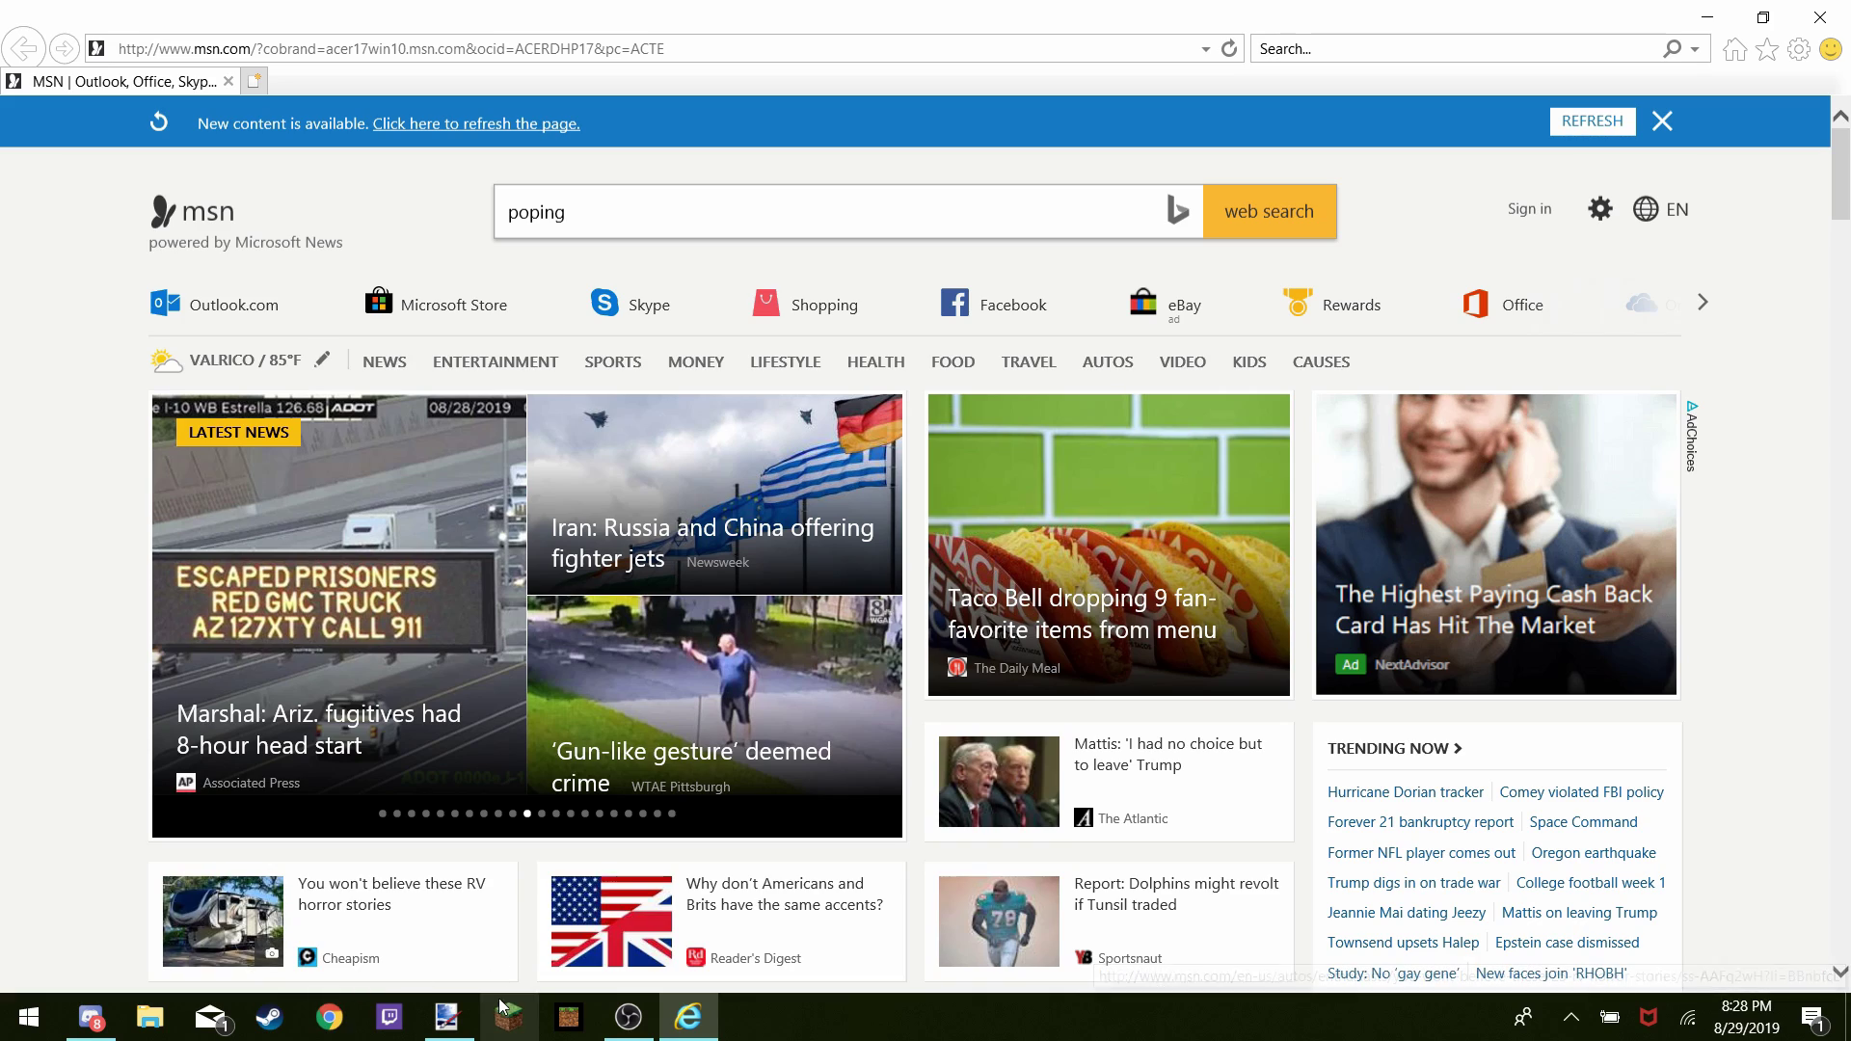
pyautogui.click(447, 1017)
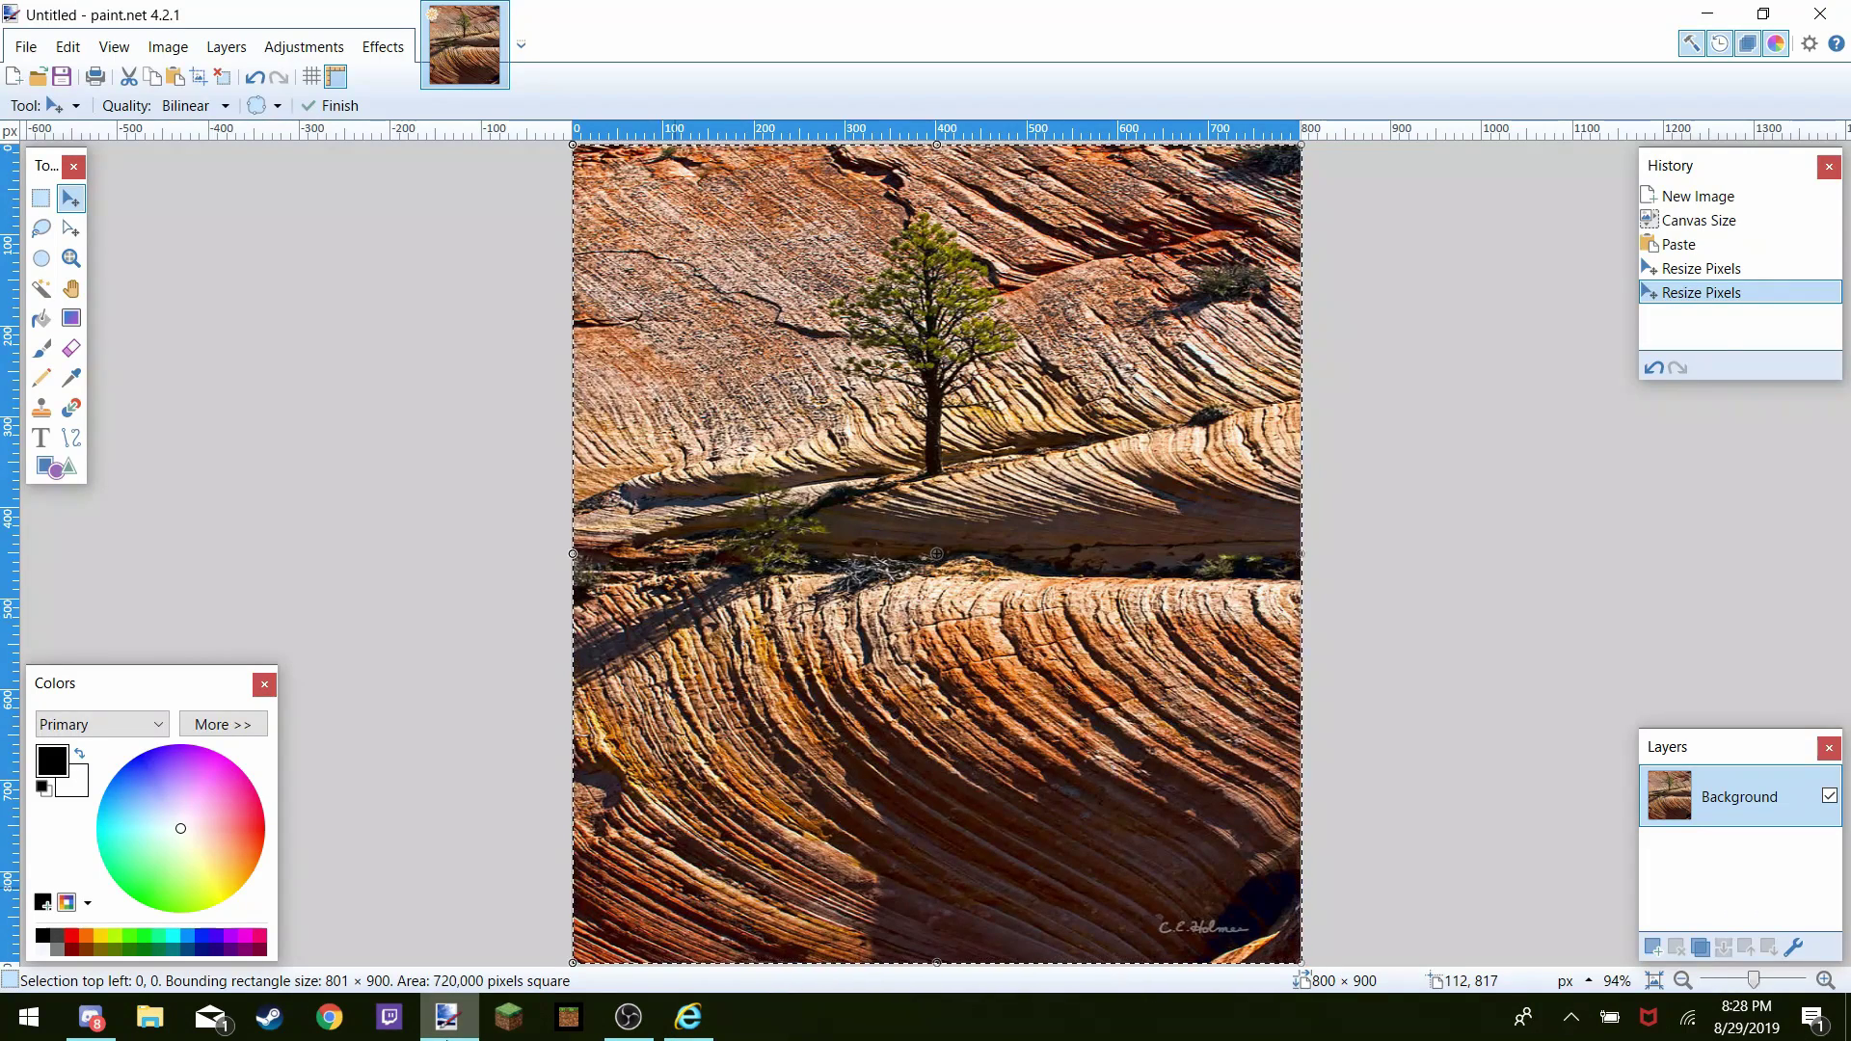
pyautogui.click(689, 1017)
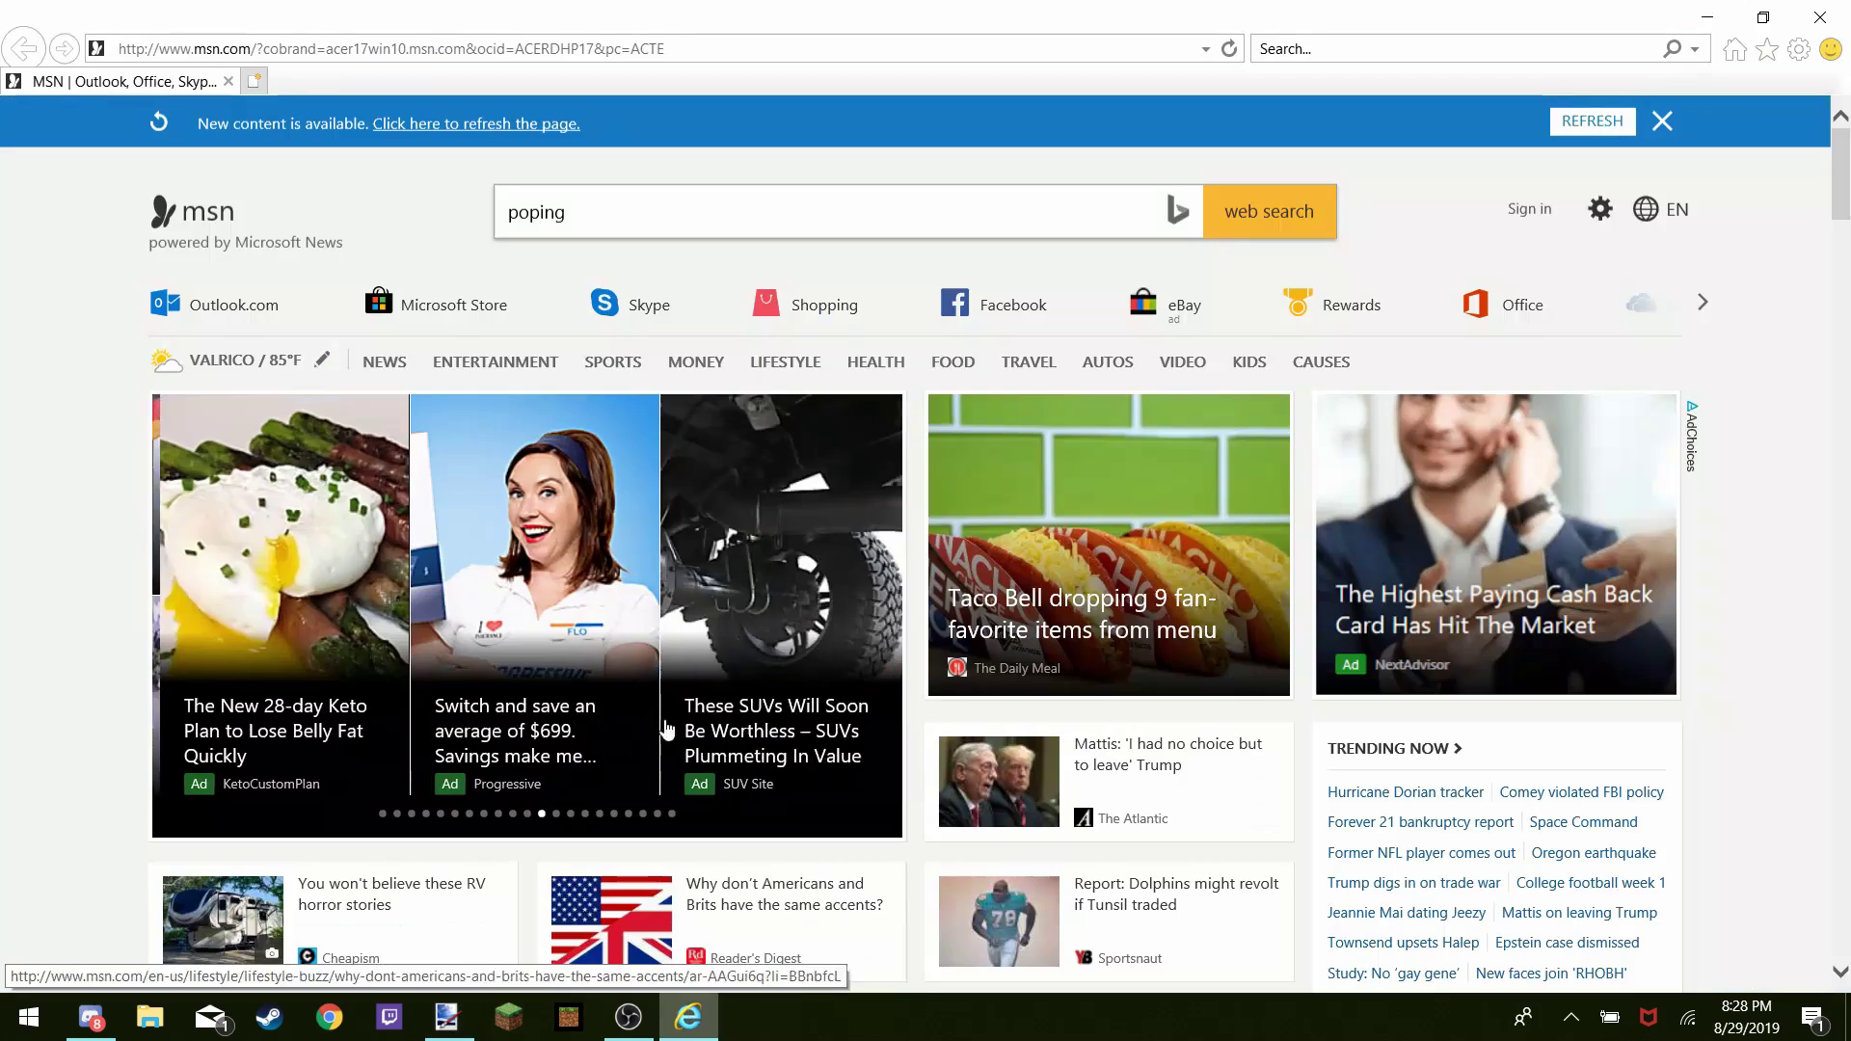
# Replace the MSN search text with "gamer W feinds", run the web search and show its image results
pyautogui.press('BackSpace')
pyautogui.press('BackSpace')
pyautogui.press('BackSpace')
pyautogui.press('BackSpace')
pyautogui.press('BackSpace')
pyautogui.press('BackSpace')
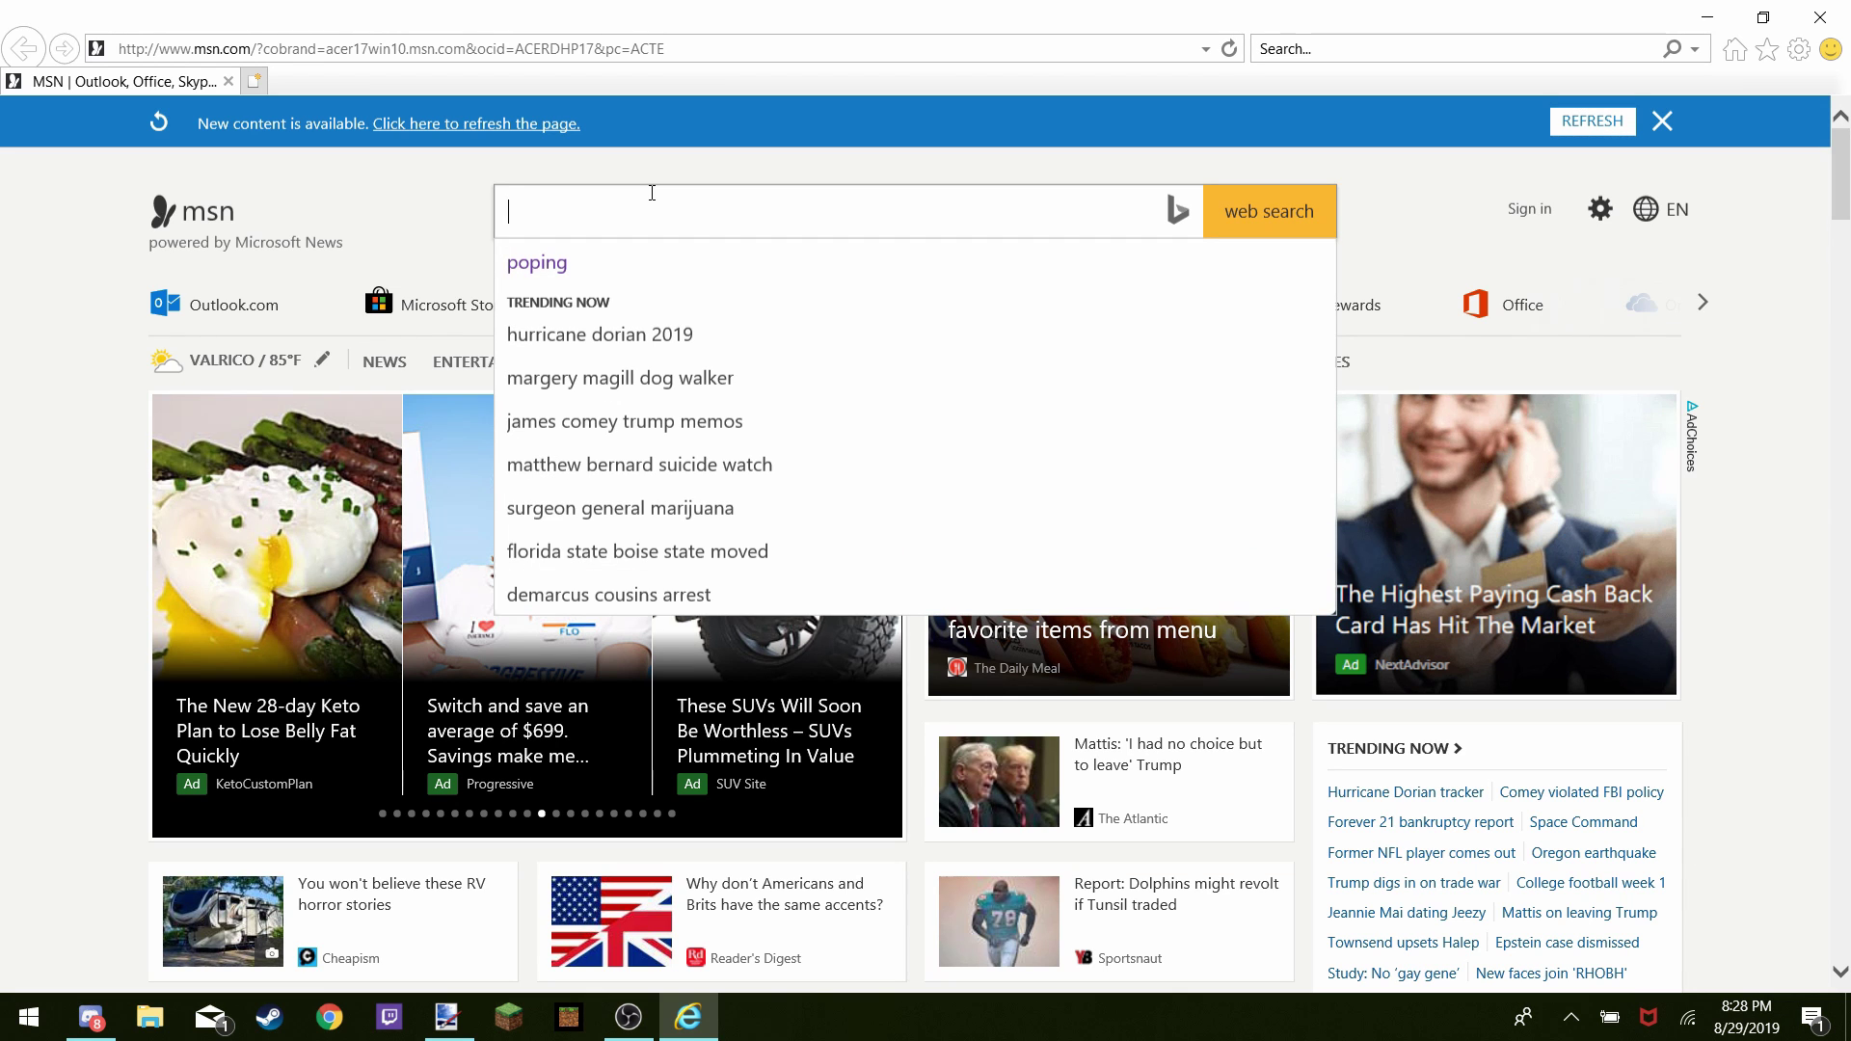
pyautogui.write('gamer')
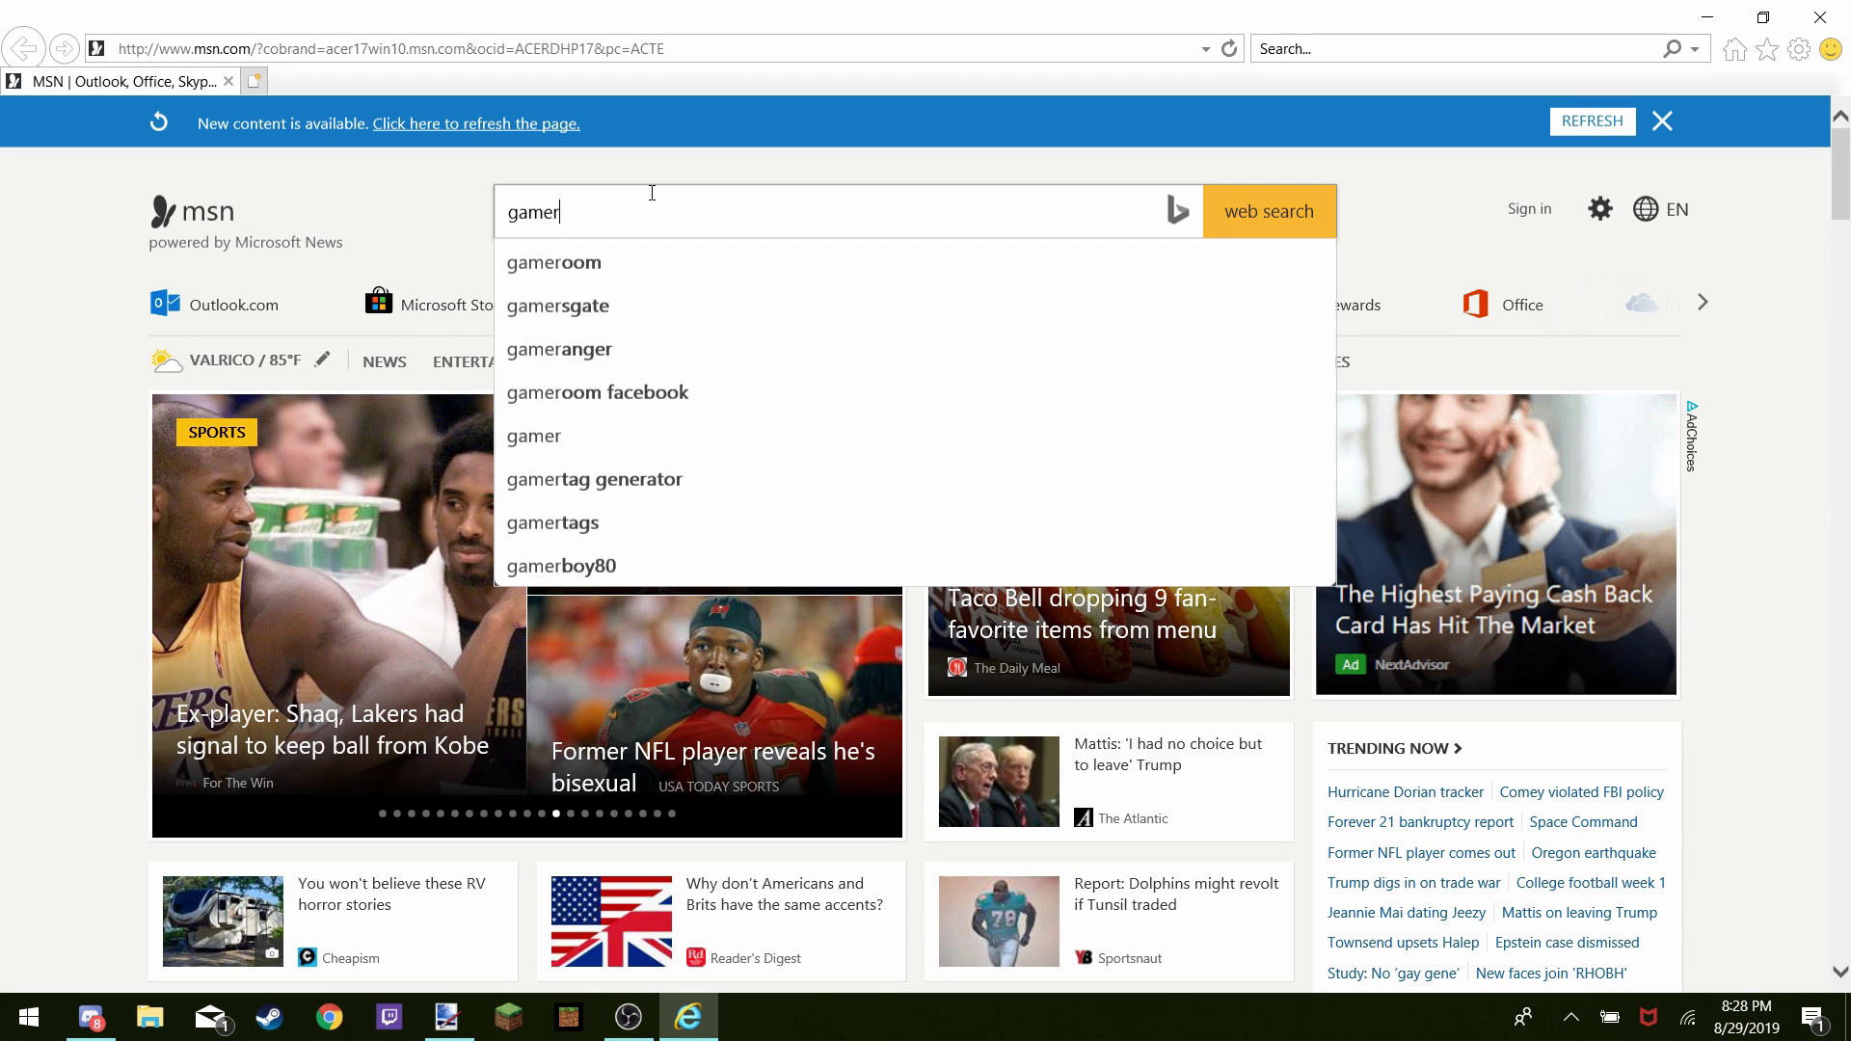
pyautogui.write(' W')
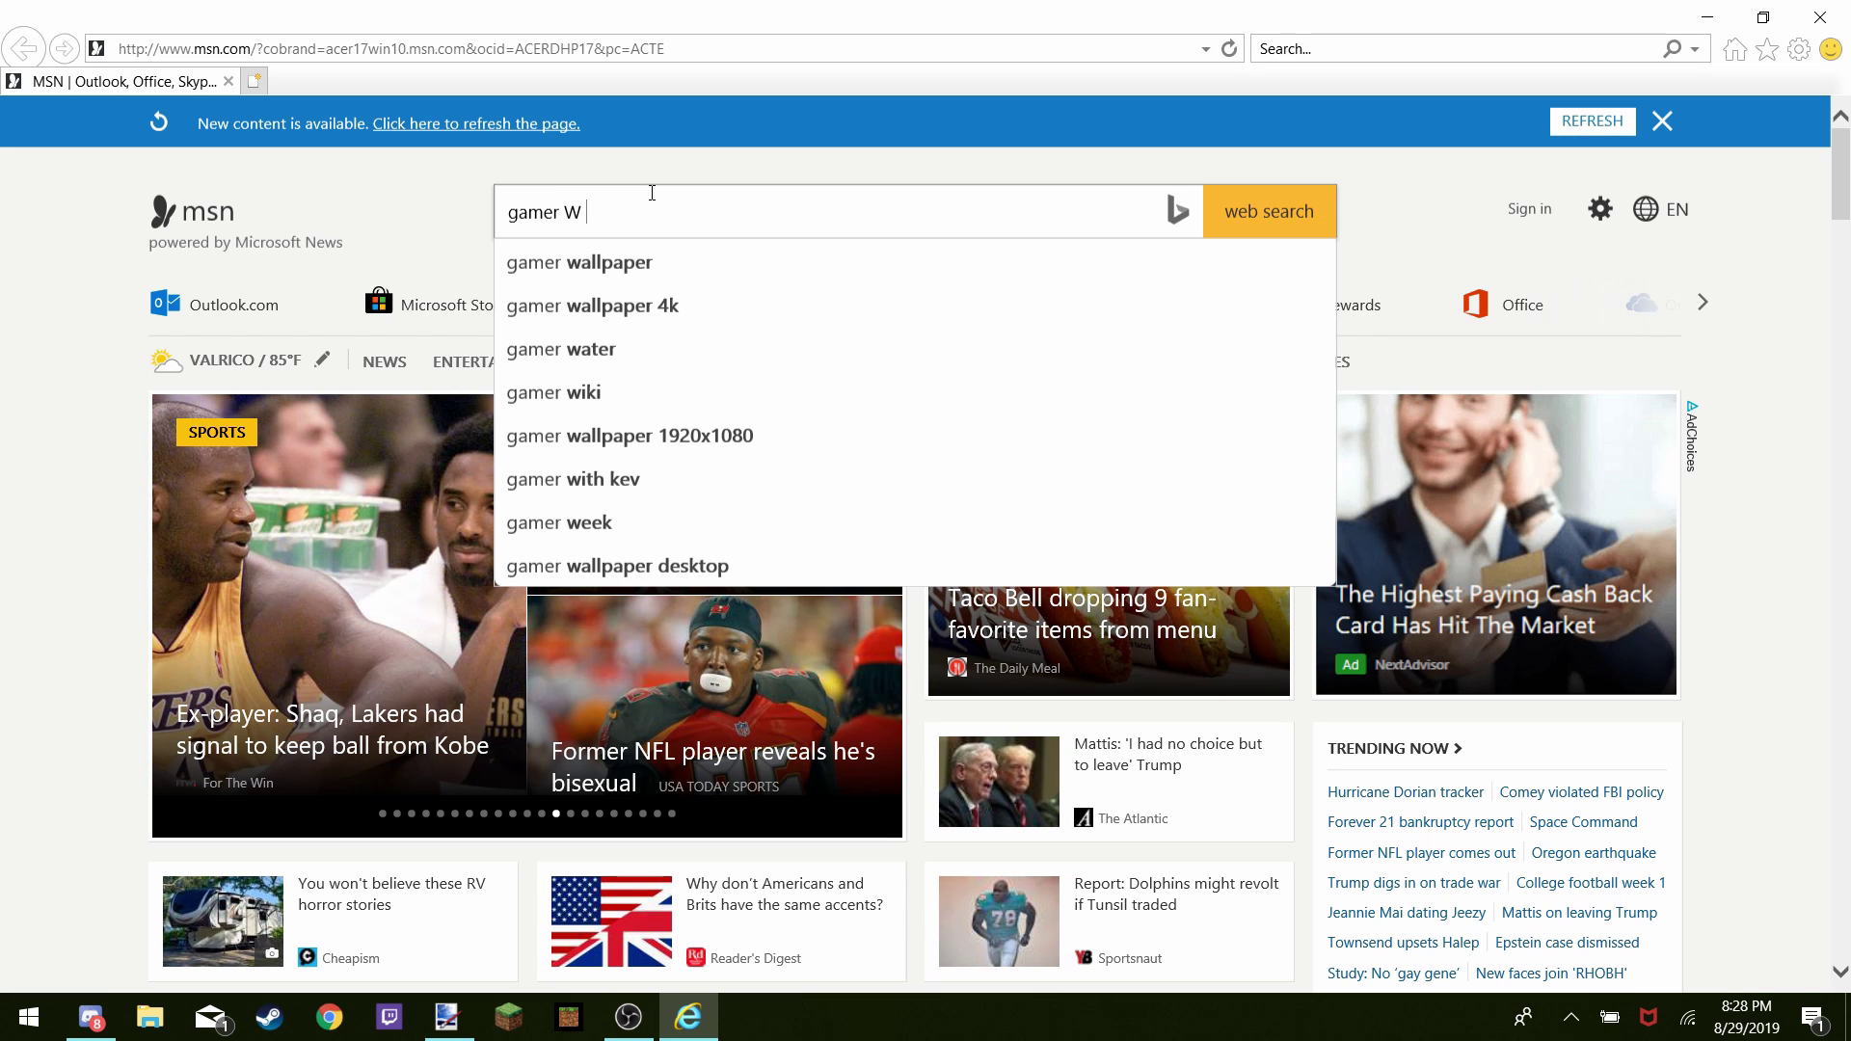
pyautogui.write(' fi')
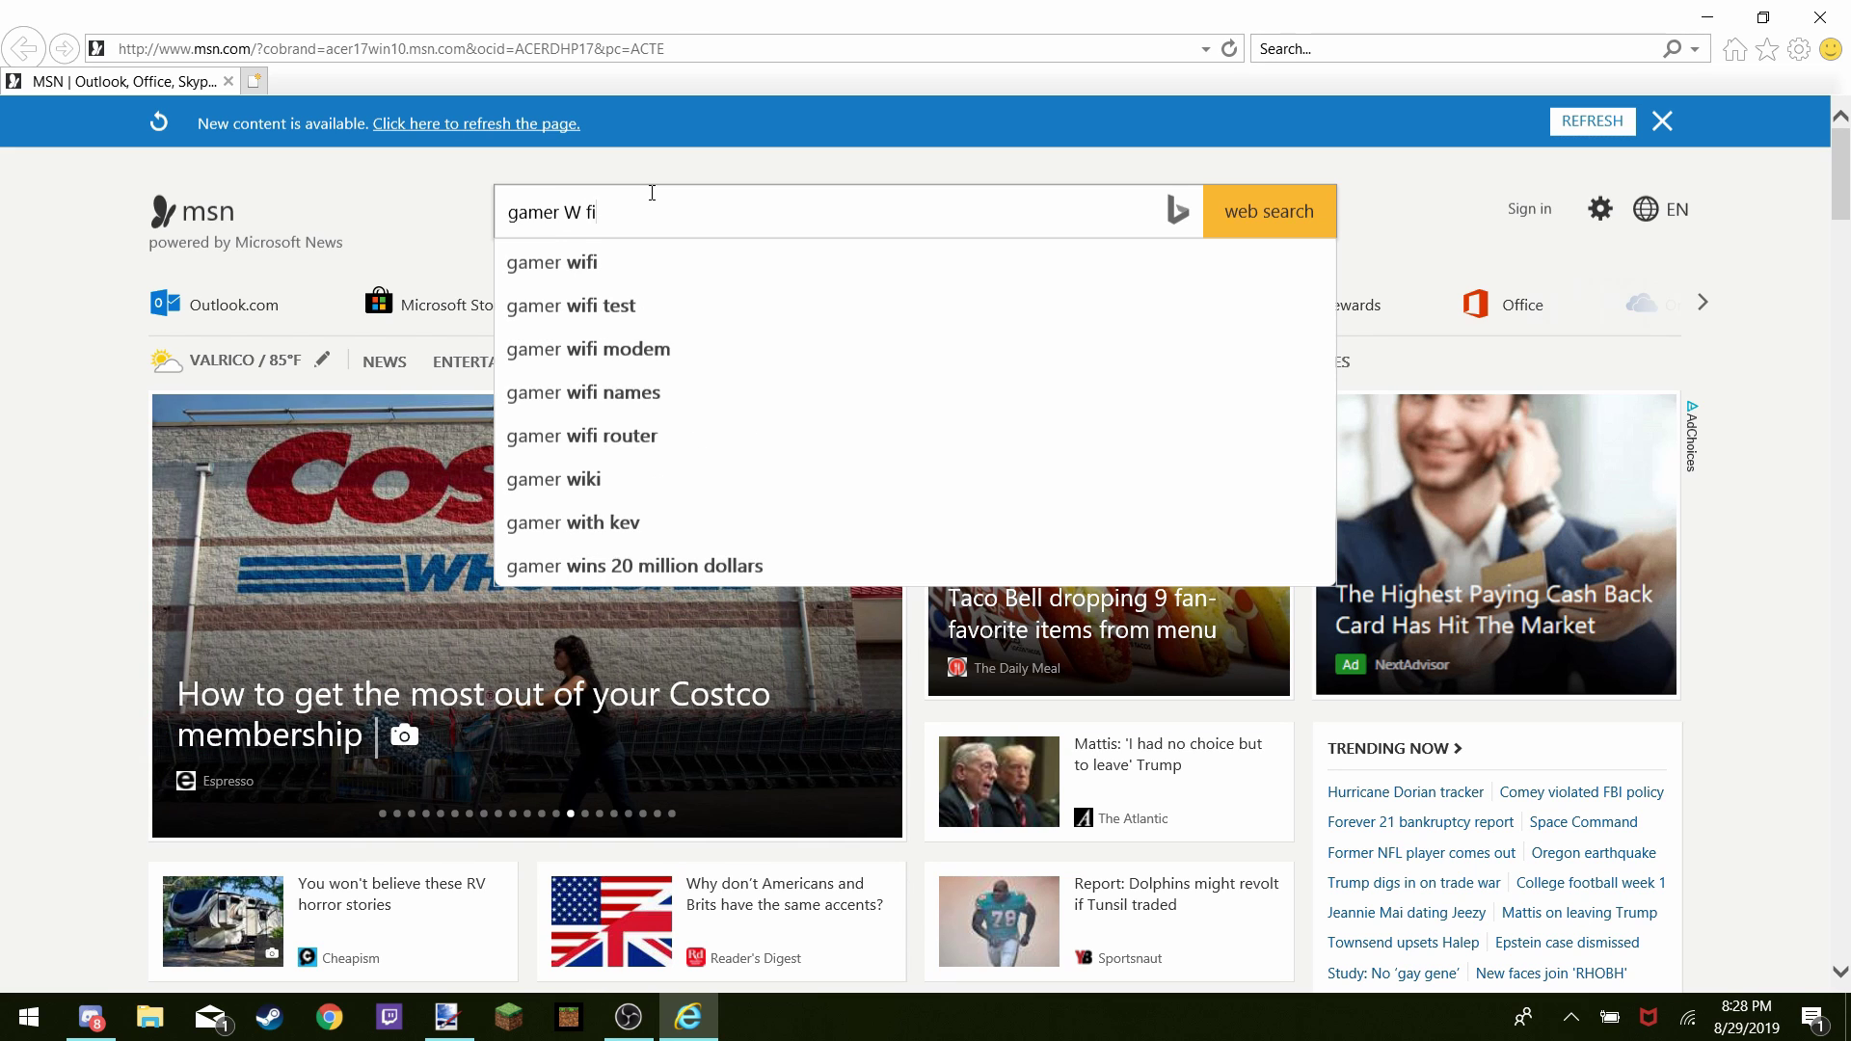
pyautogui.press('BackSpace')
pyautogui.write('ein')
pyautogui.press('BackSpace')
pyautogui.press('BackSpace')
pyautogui.press('BackSpace')
pyautogui.write('riends')
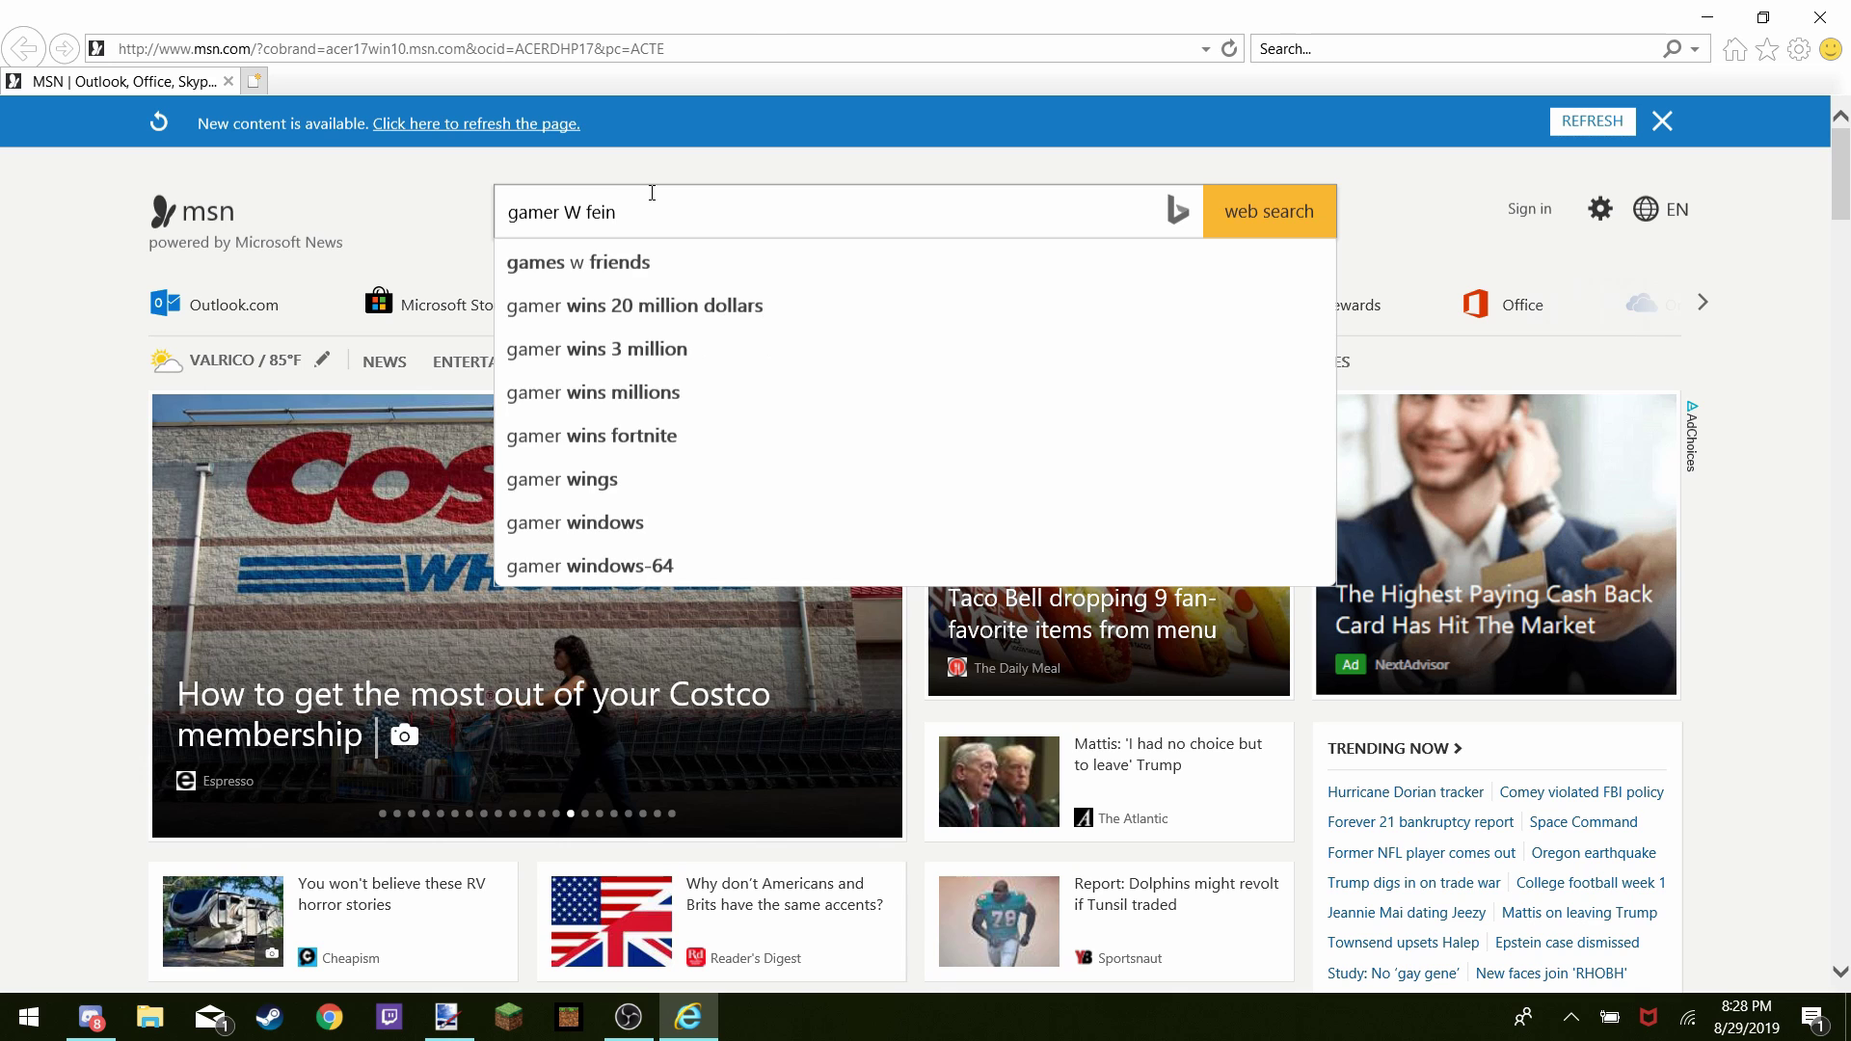
pyautogui.press('Return')
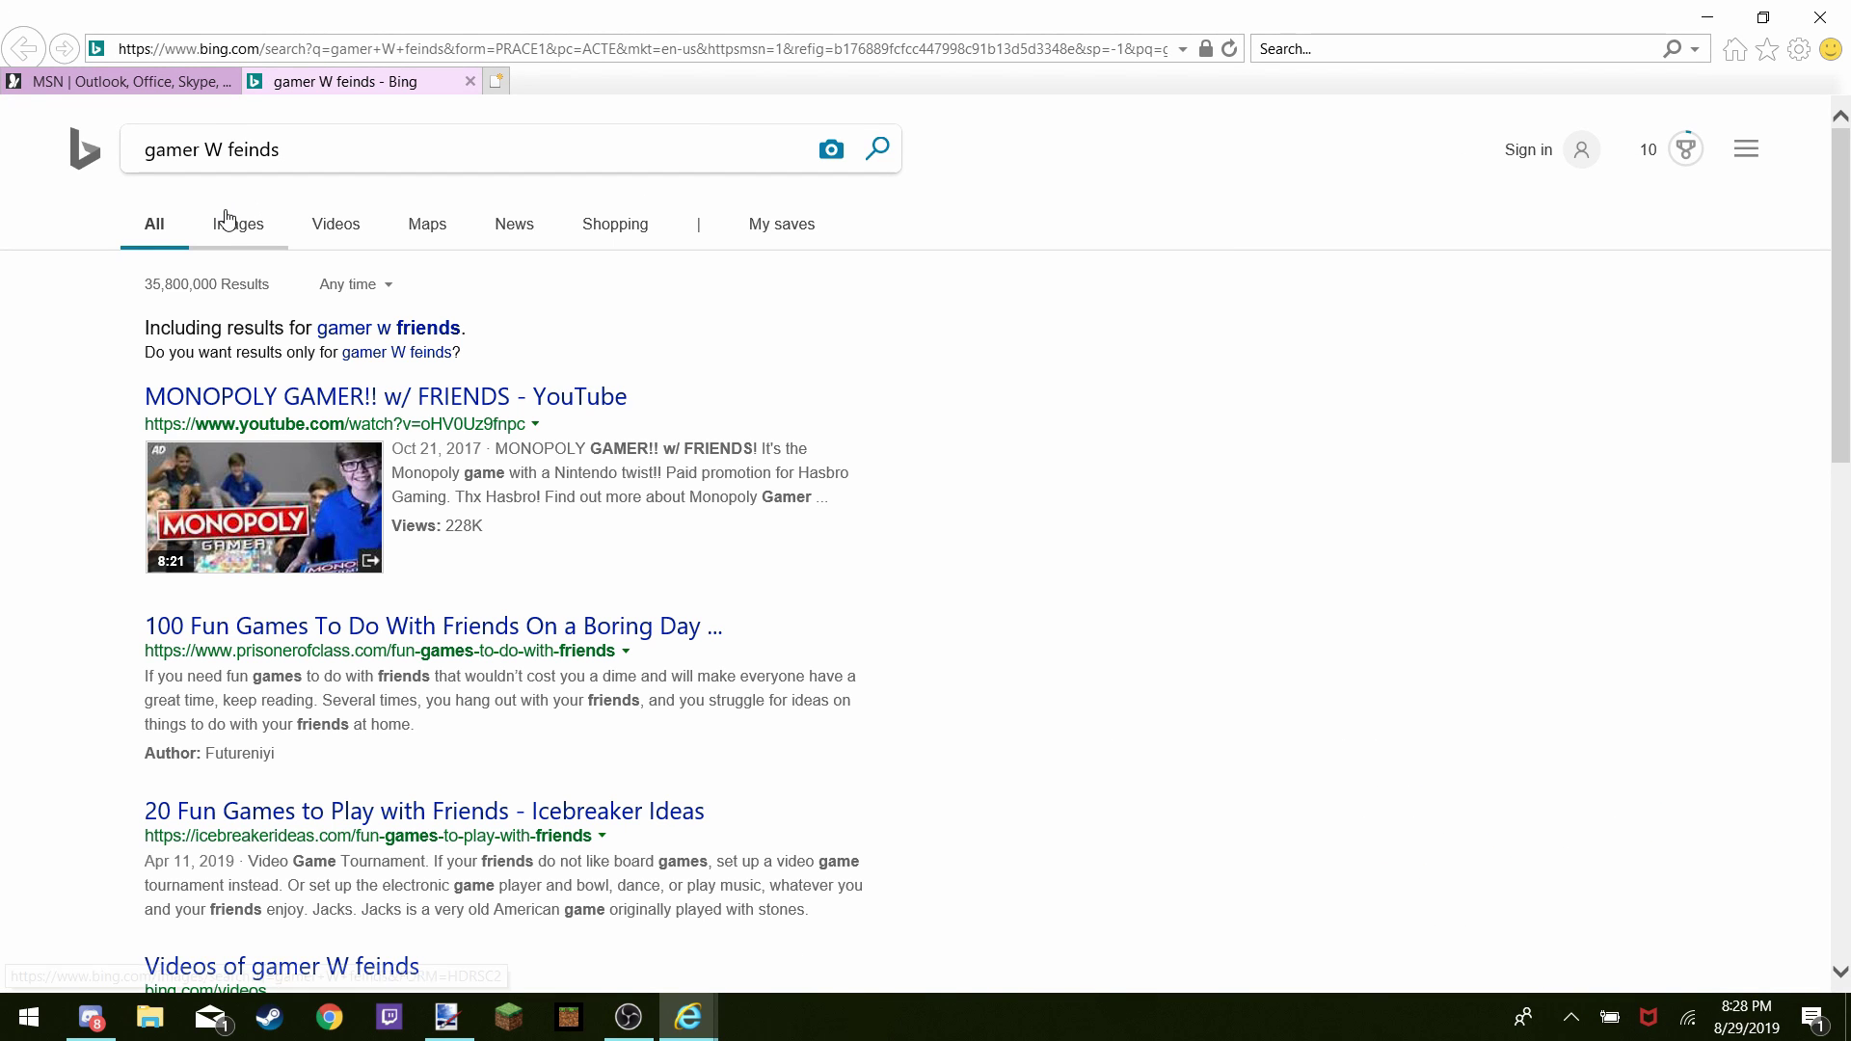
pyautogui.click(243, 231)
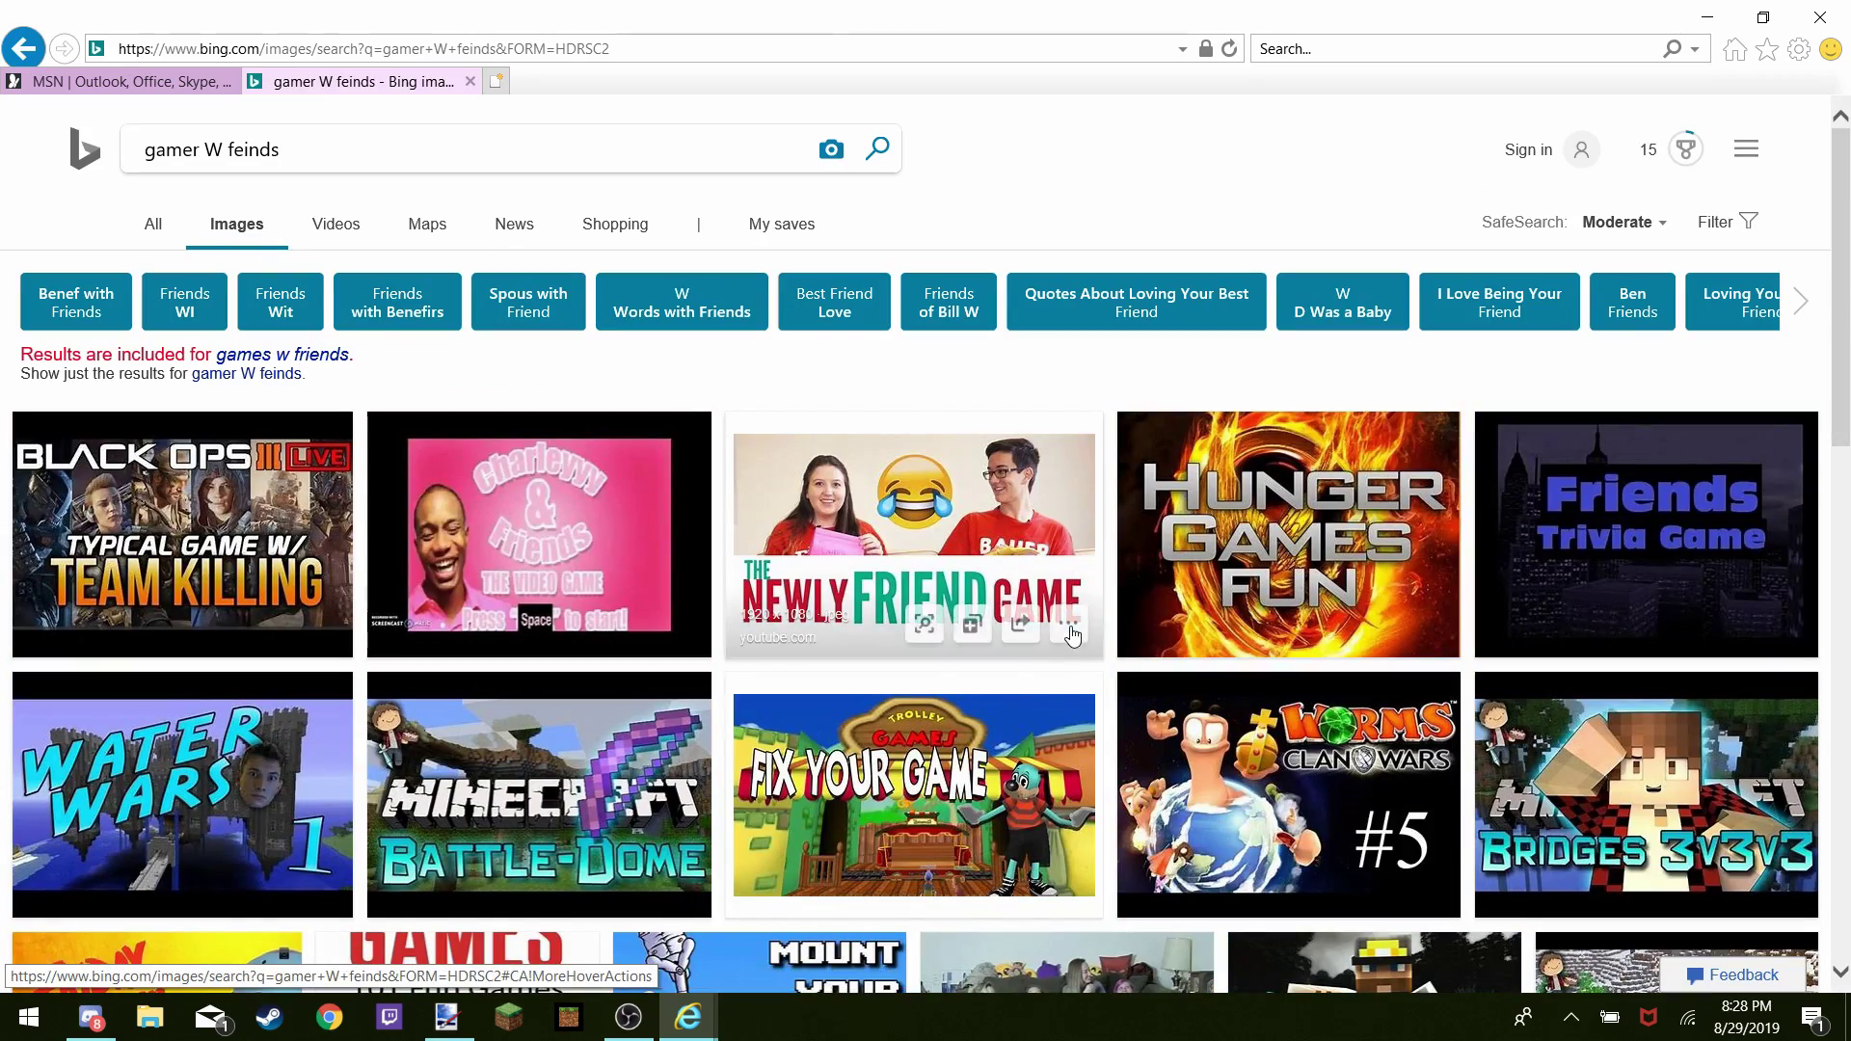
# Open the online rummy picture, choose the Clash Royale match picture among its similar images, and copy that picture
pyautogui.scroll(-5, 1080, 627)
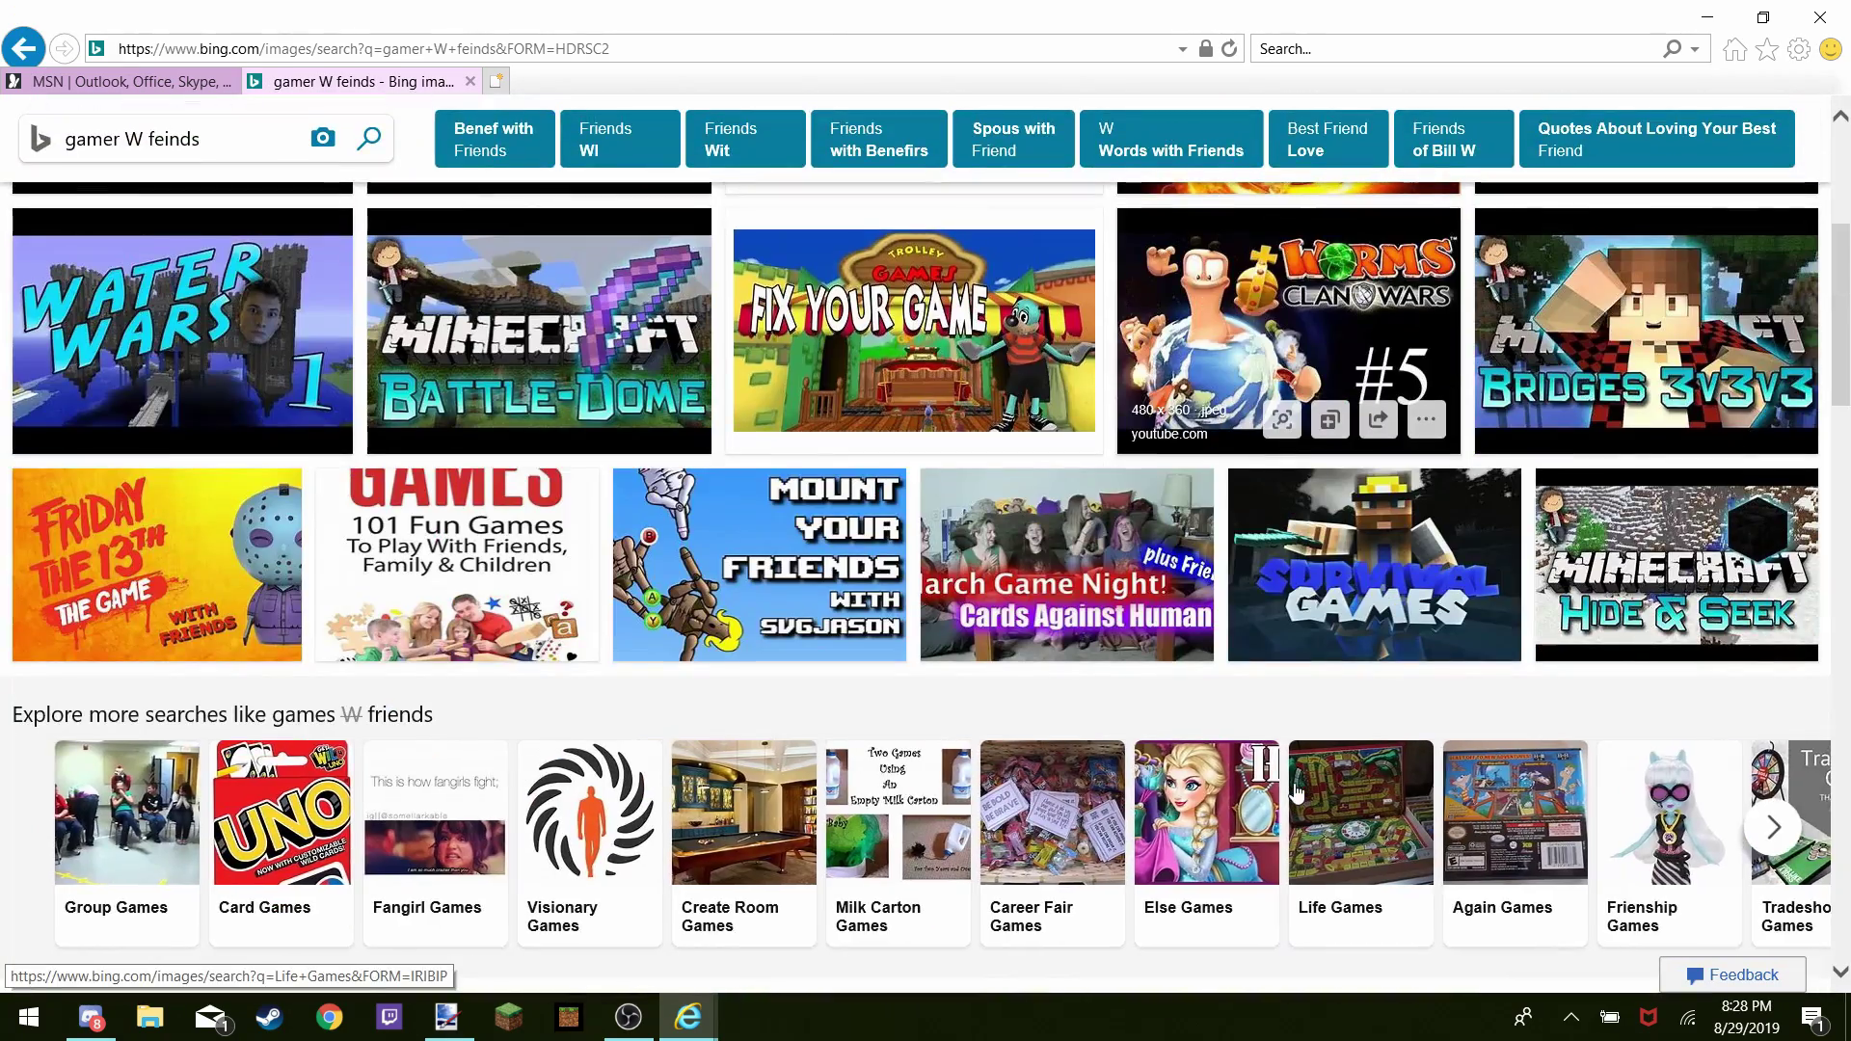
pyautogui.scroll(-4, 1297, 793)
pyautogui.scroll(-4, 1297, 793)
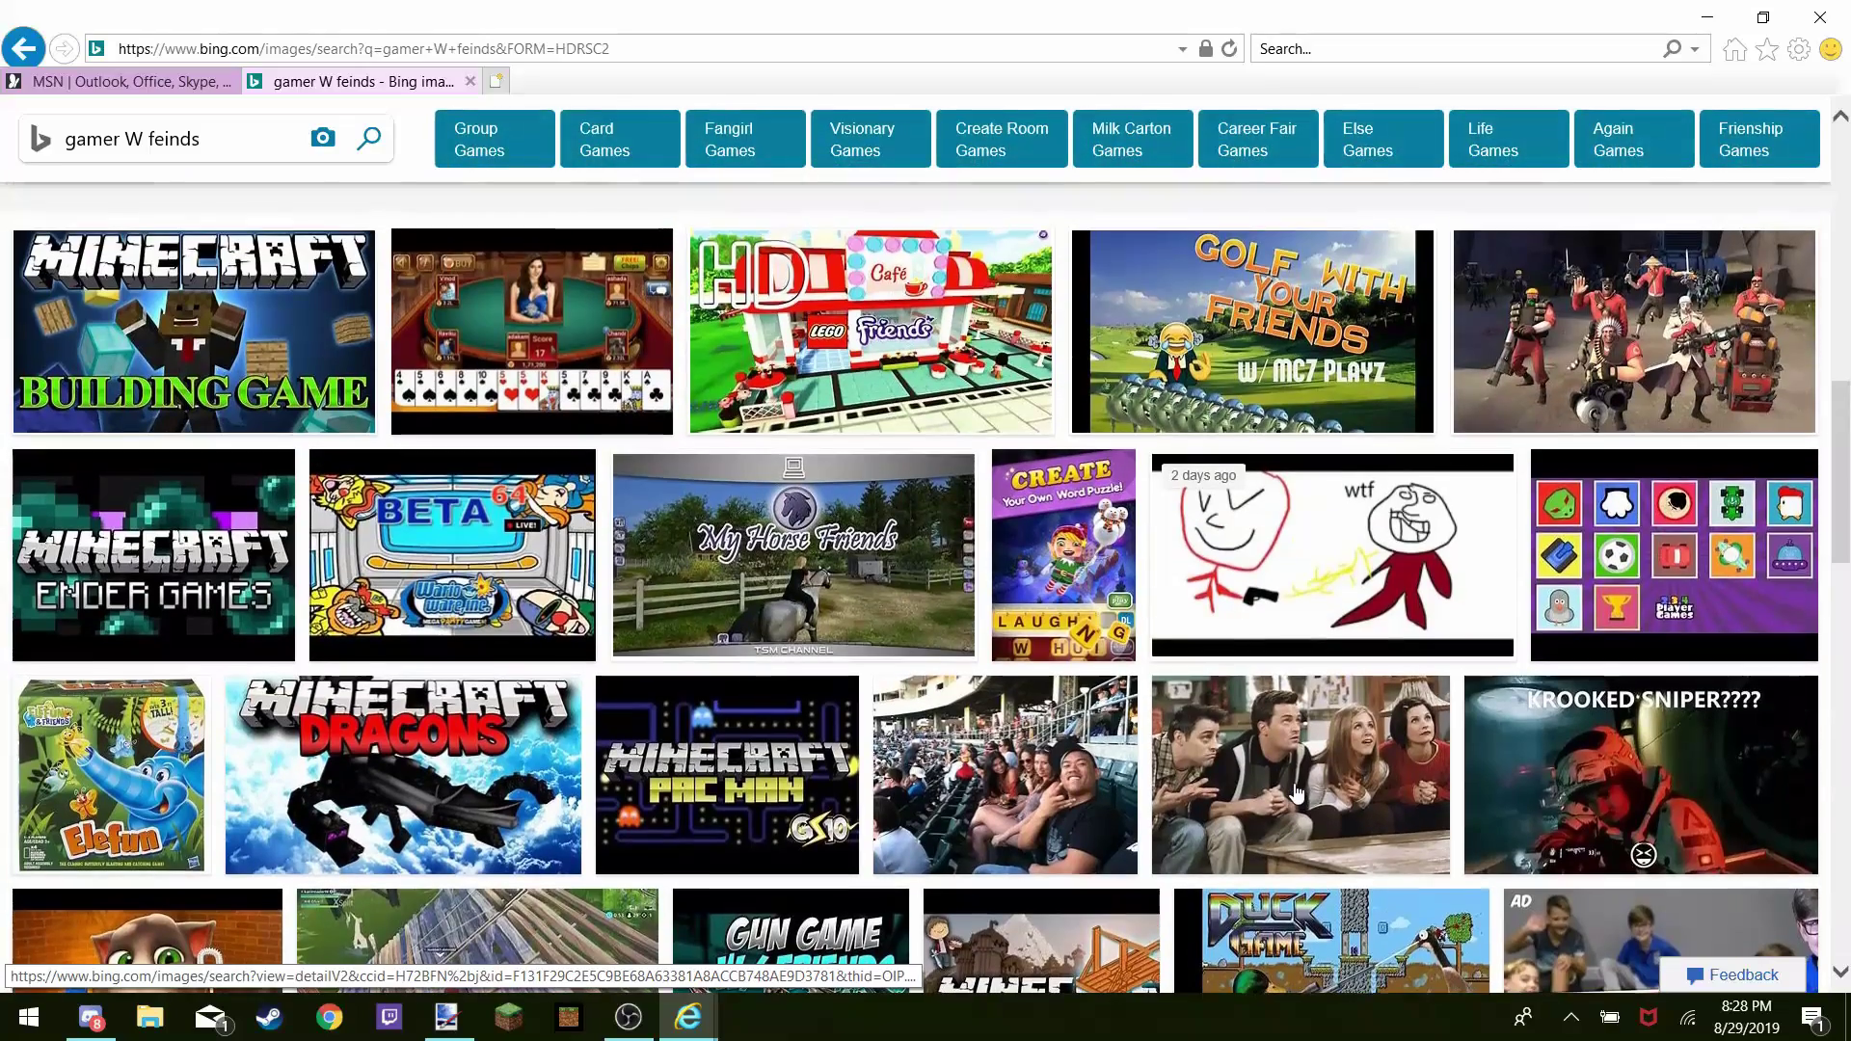
pyautogui.click(537, 387)
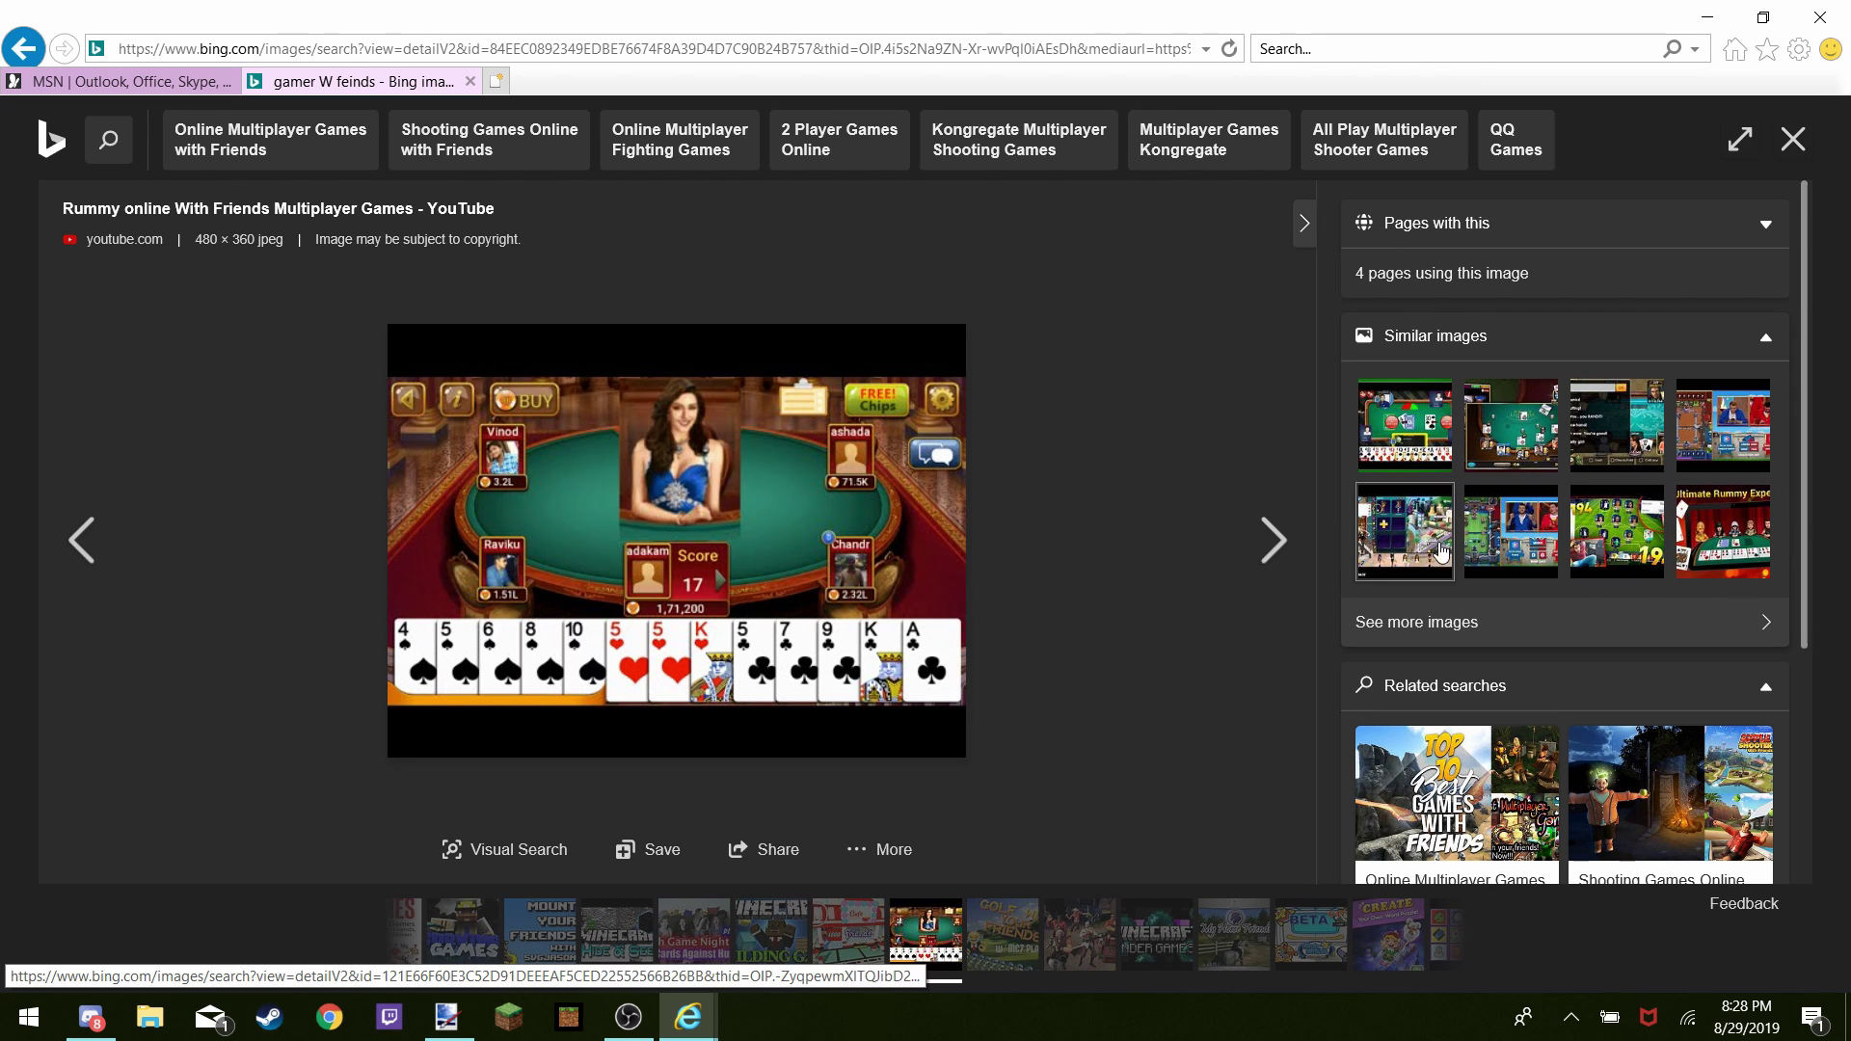
pyautogui.click(1693, 462)
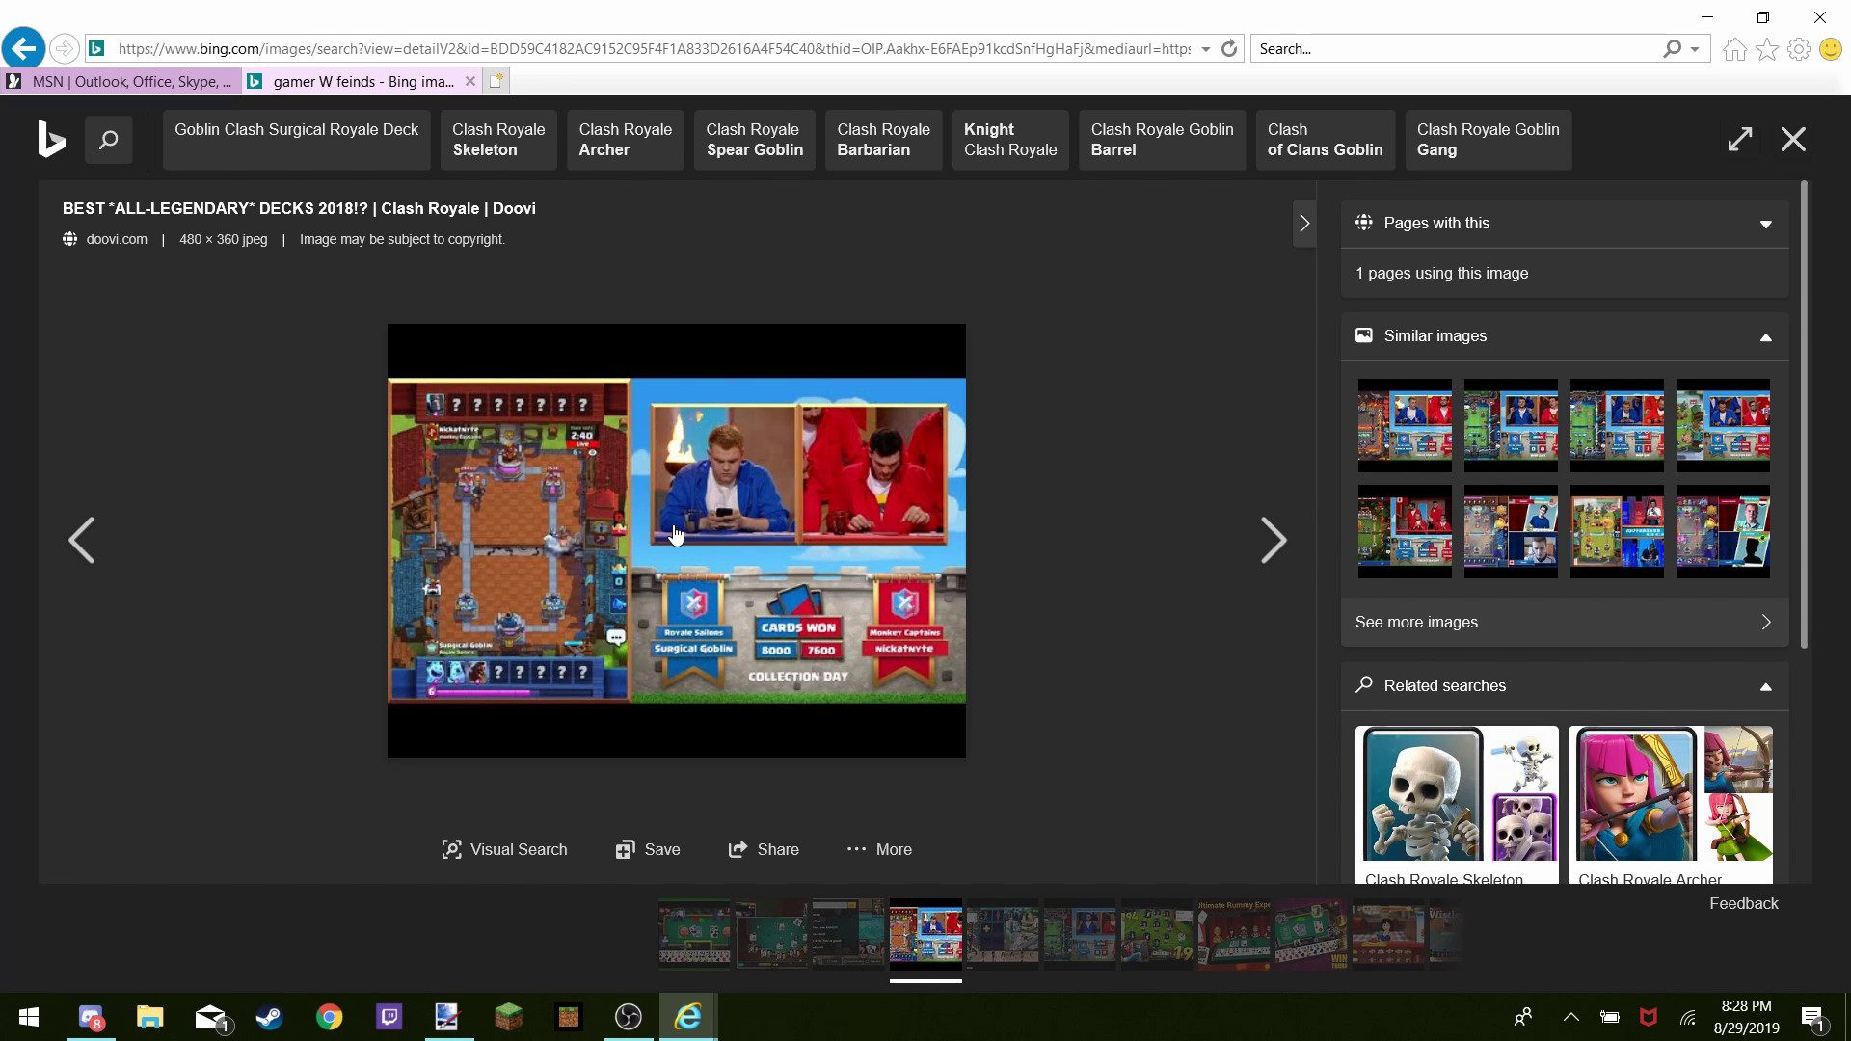
pyautogui.rightClick(635, 646)
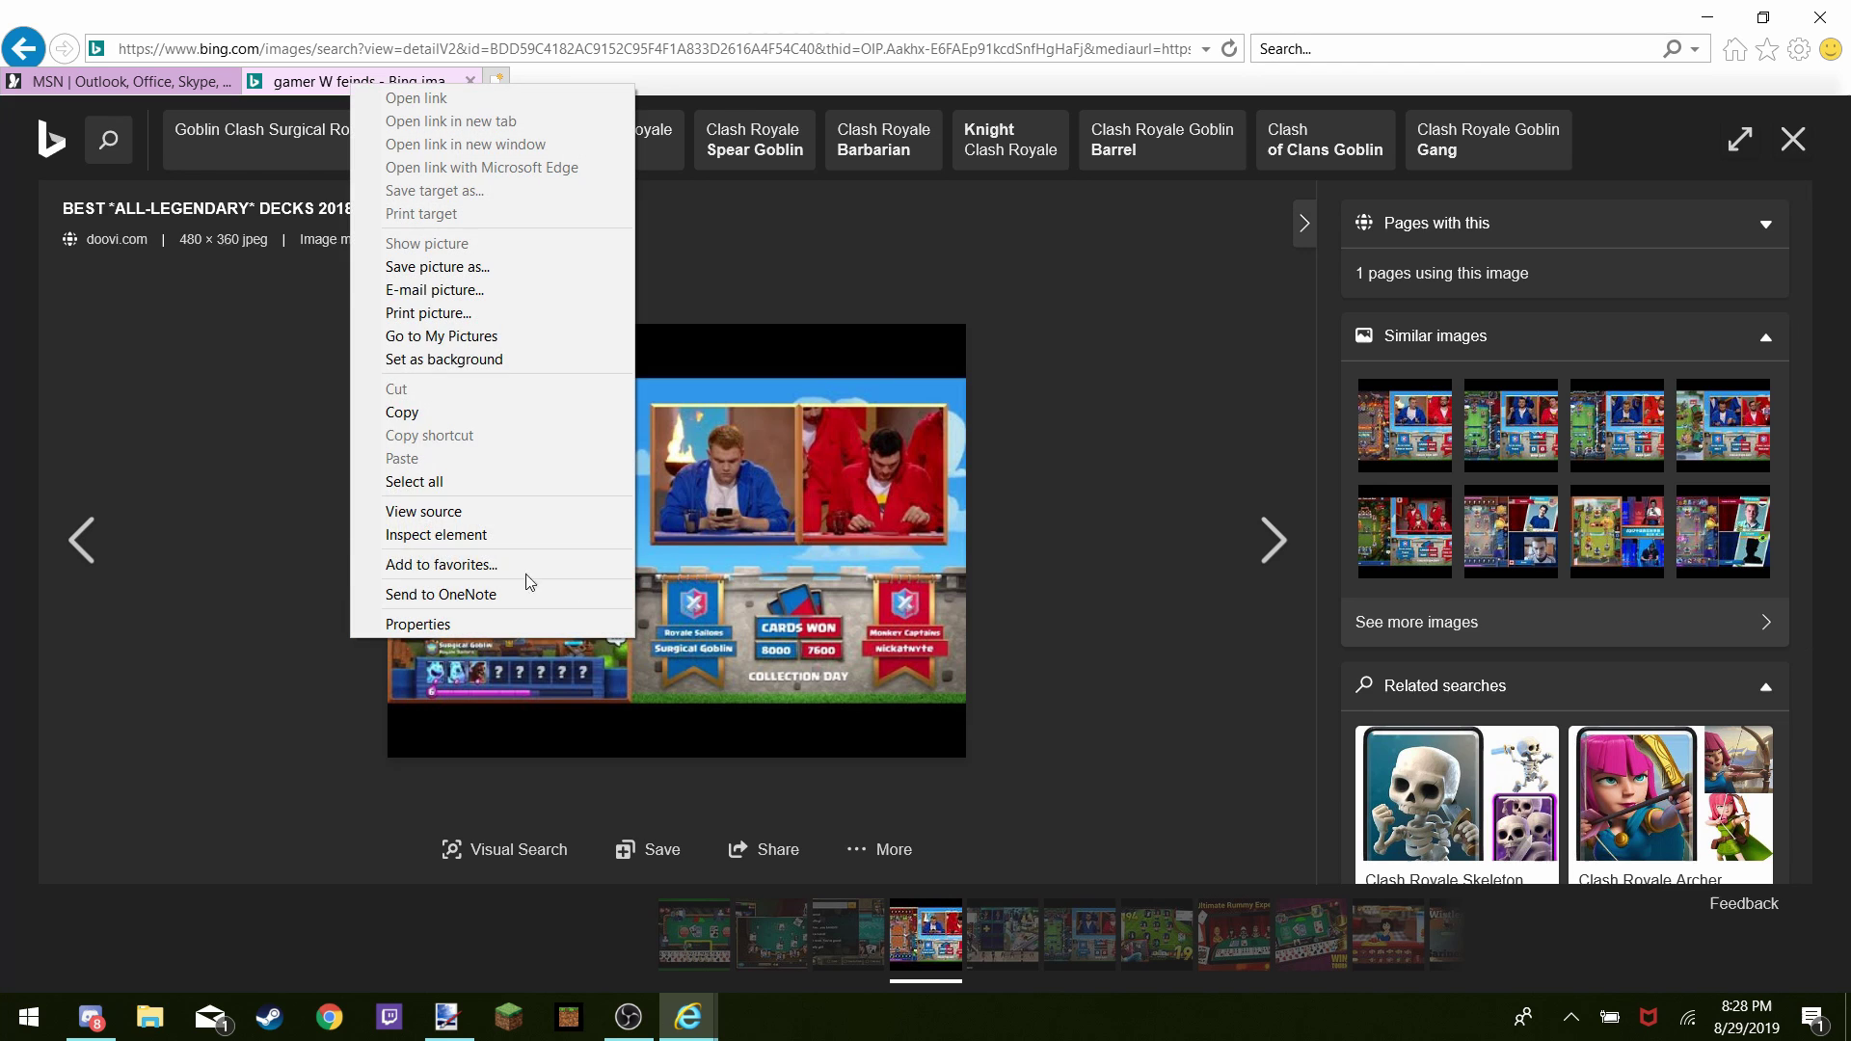
pyautogui.click(397, 413)
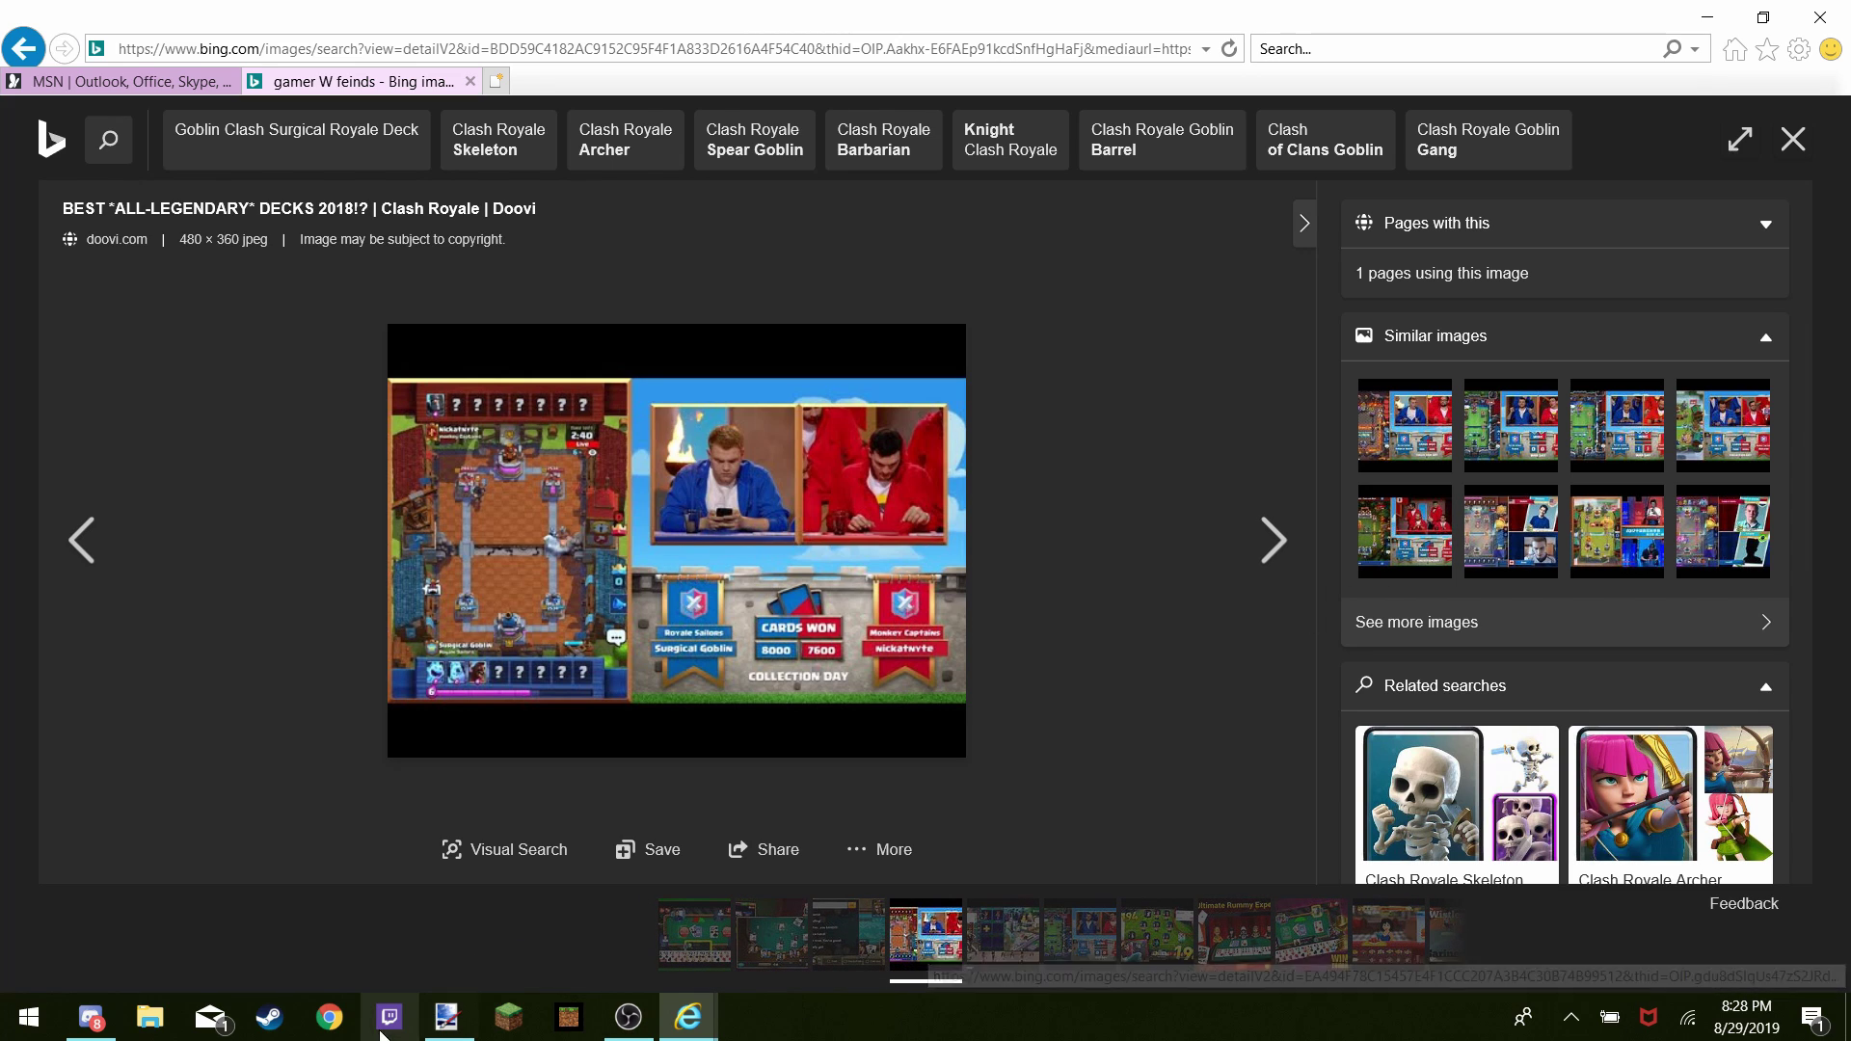
# Switch to paint.net and paste the copied Clash Royale picture onto a new layer
pyautogui.click(442, 1021)
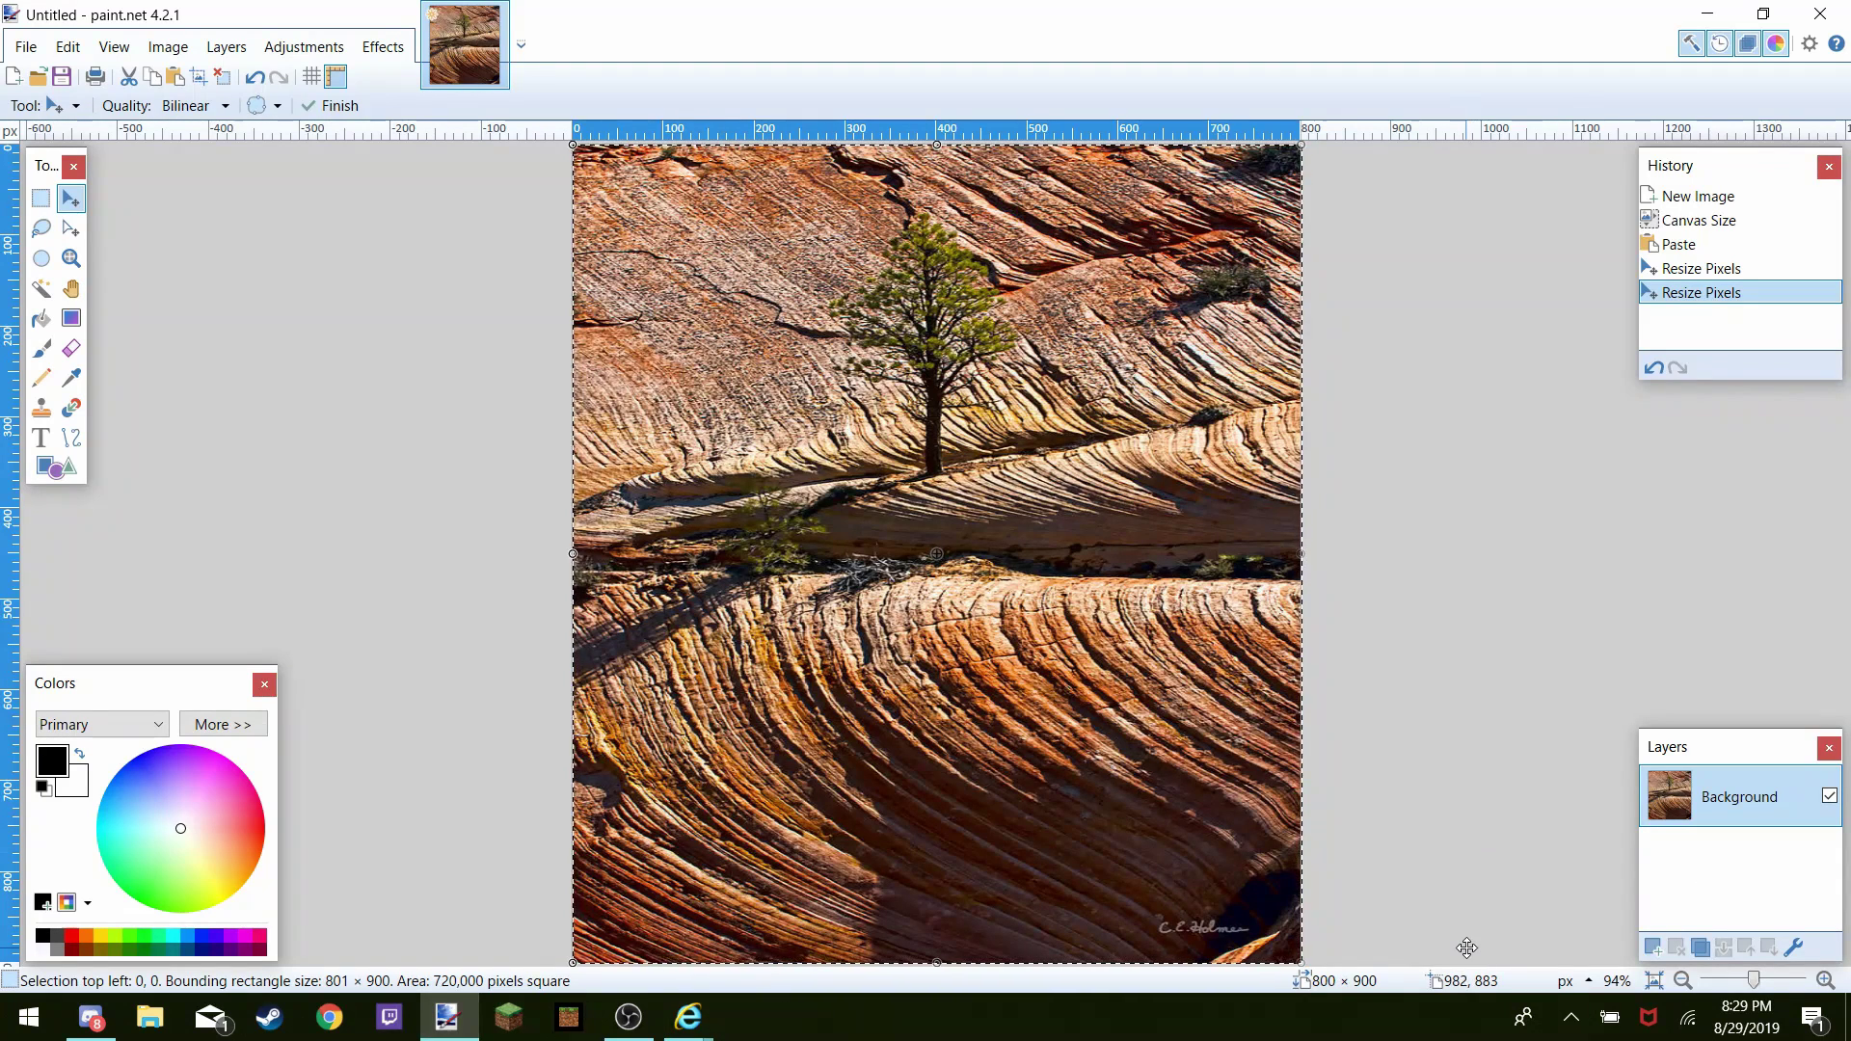
pyautogui.click(1652, 949)
pyautogui.hotkey('ctrl', 'v')
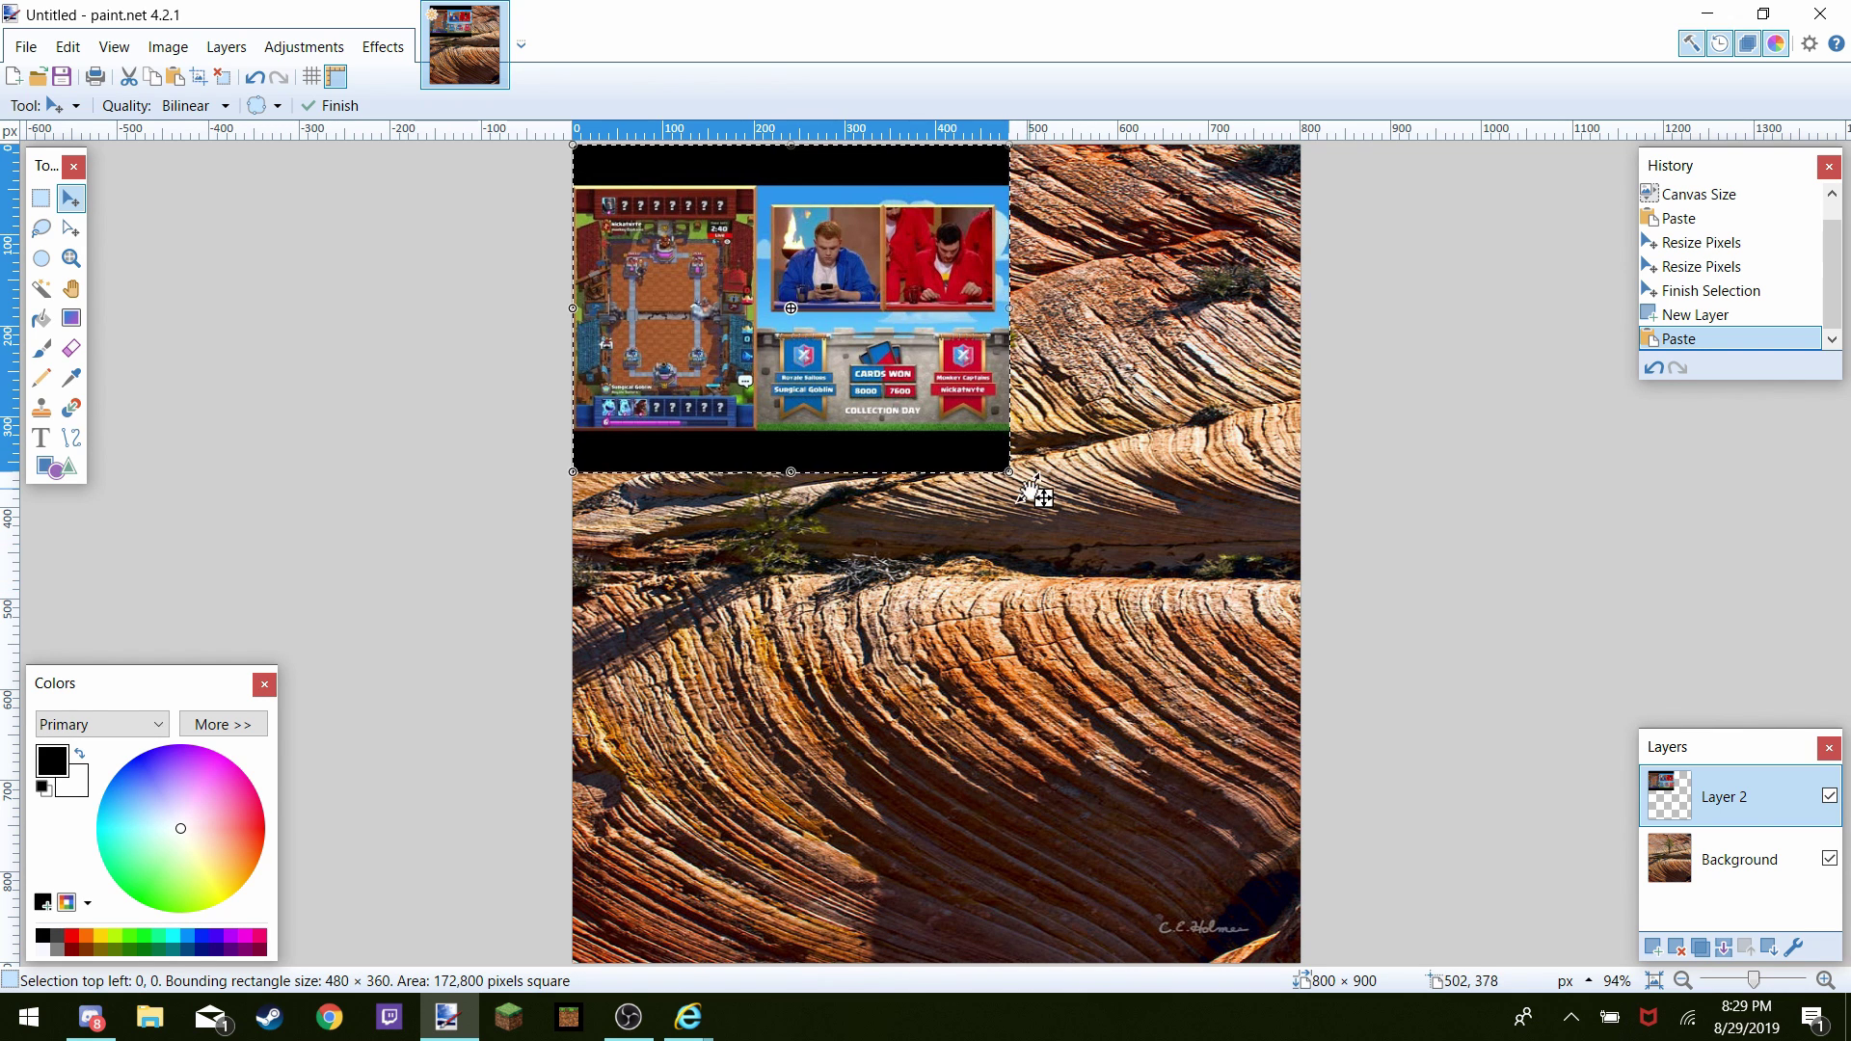
# Enlarge the pasted picture to about 848 × 636 pixels and move its upper-left corner to about -69, 18
pyautogui.moveTo(1013, 475); pyautogui.dragTo(1348, 779)
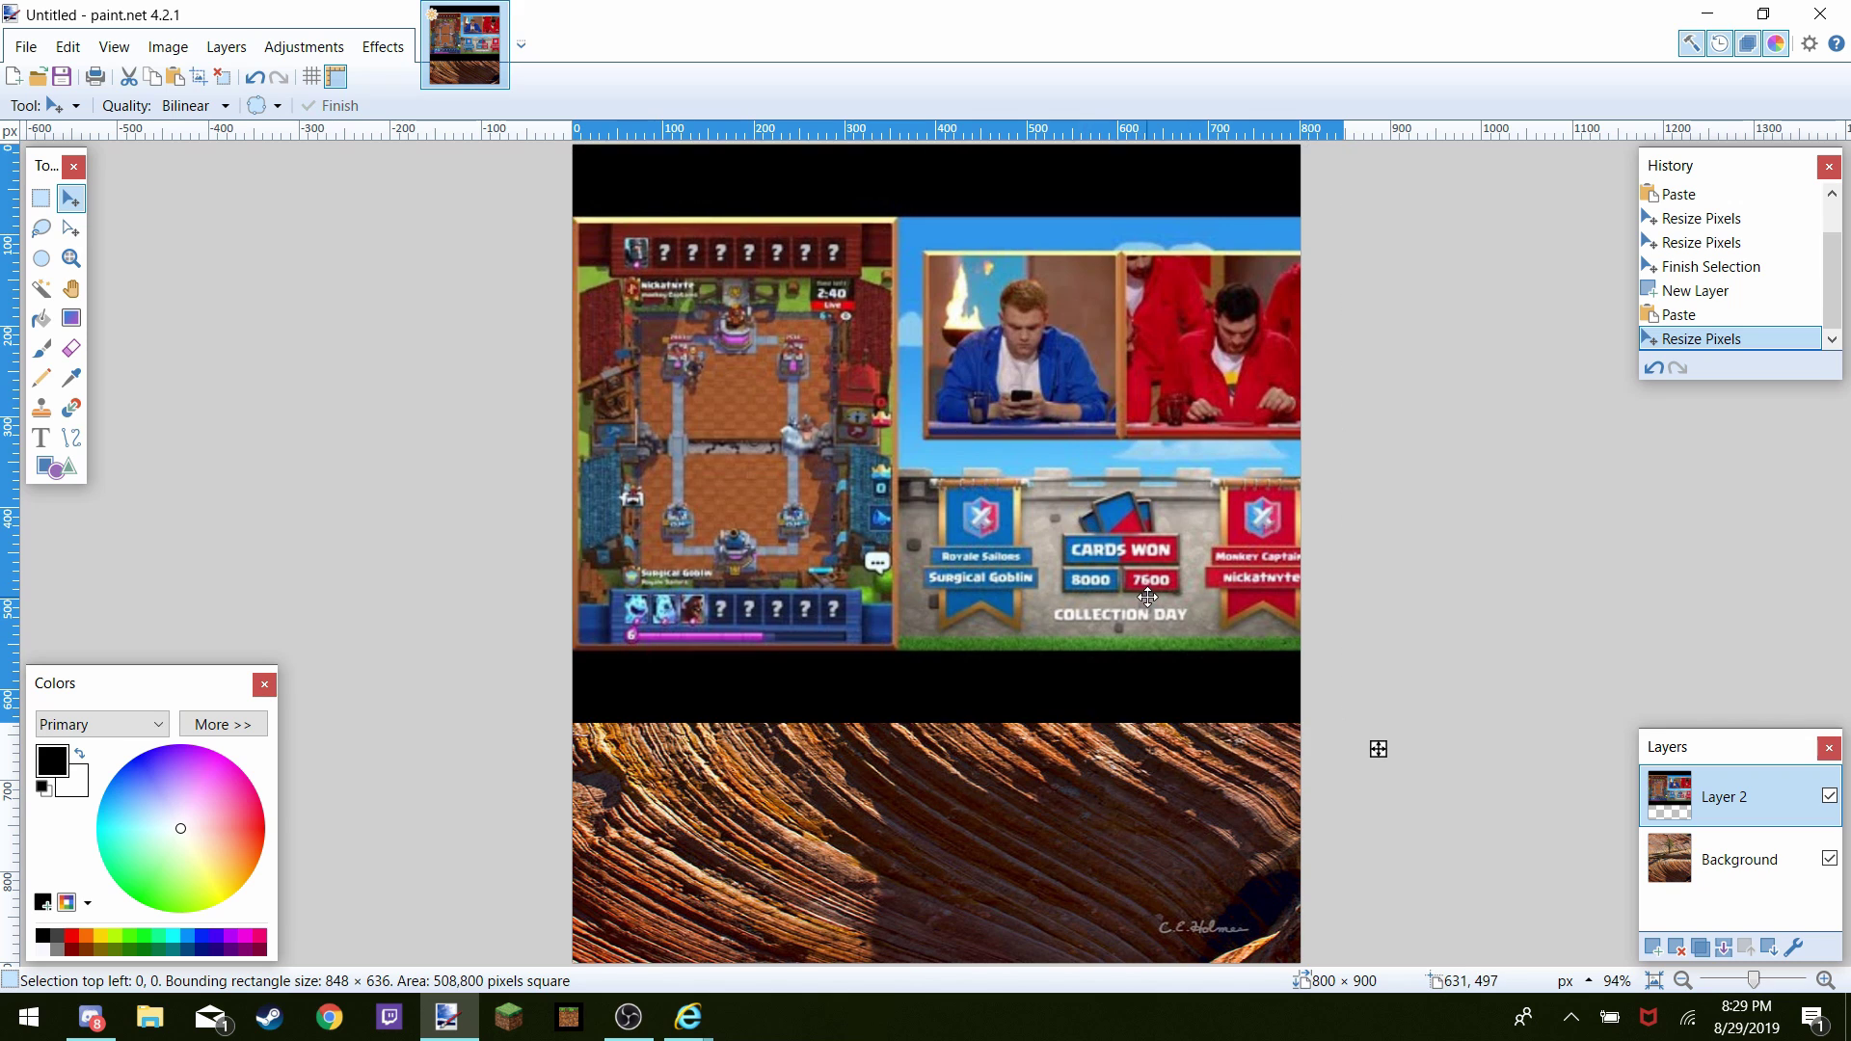
pyautogui.moveTo(1153, 588); pyautogui.dragTo(1094, 604)
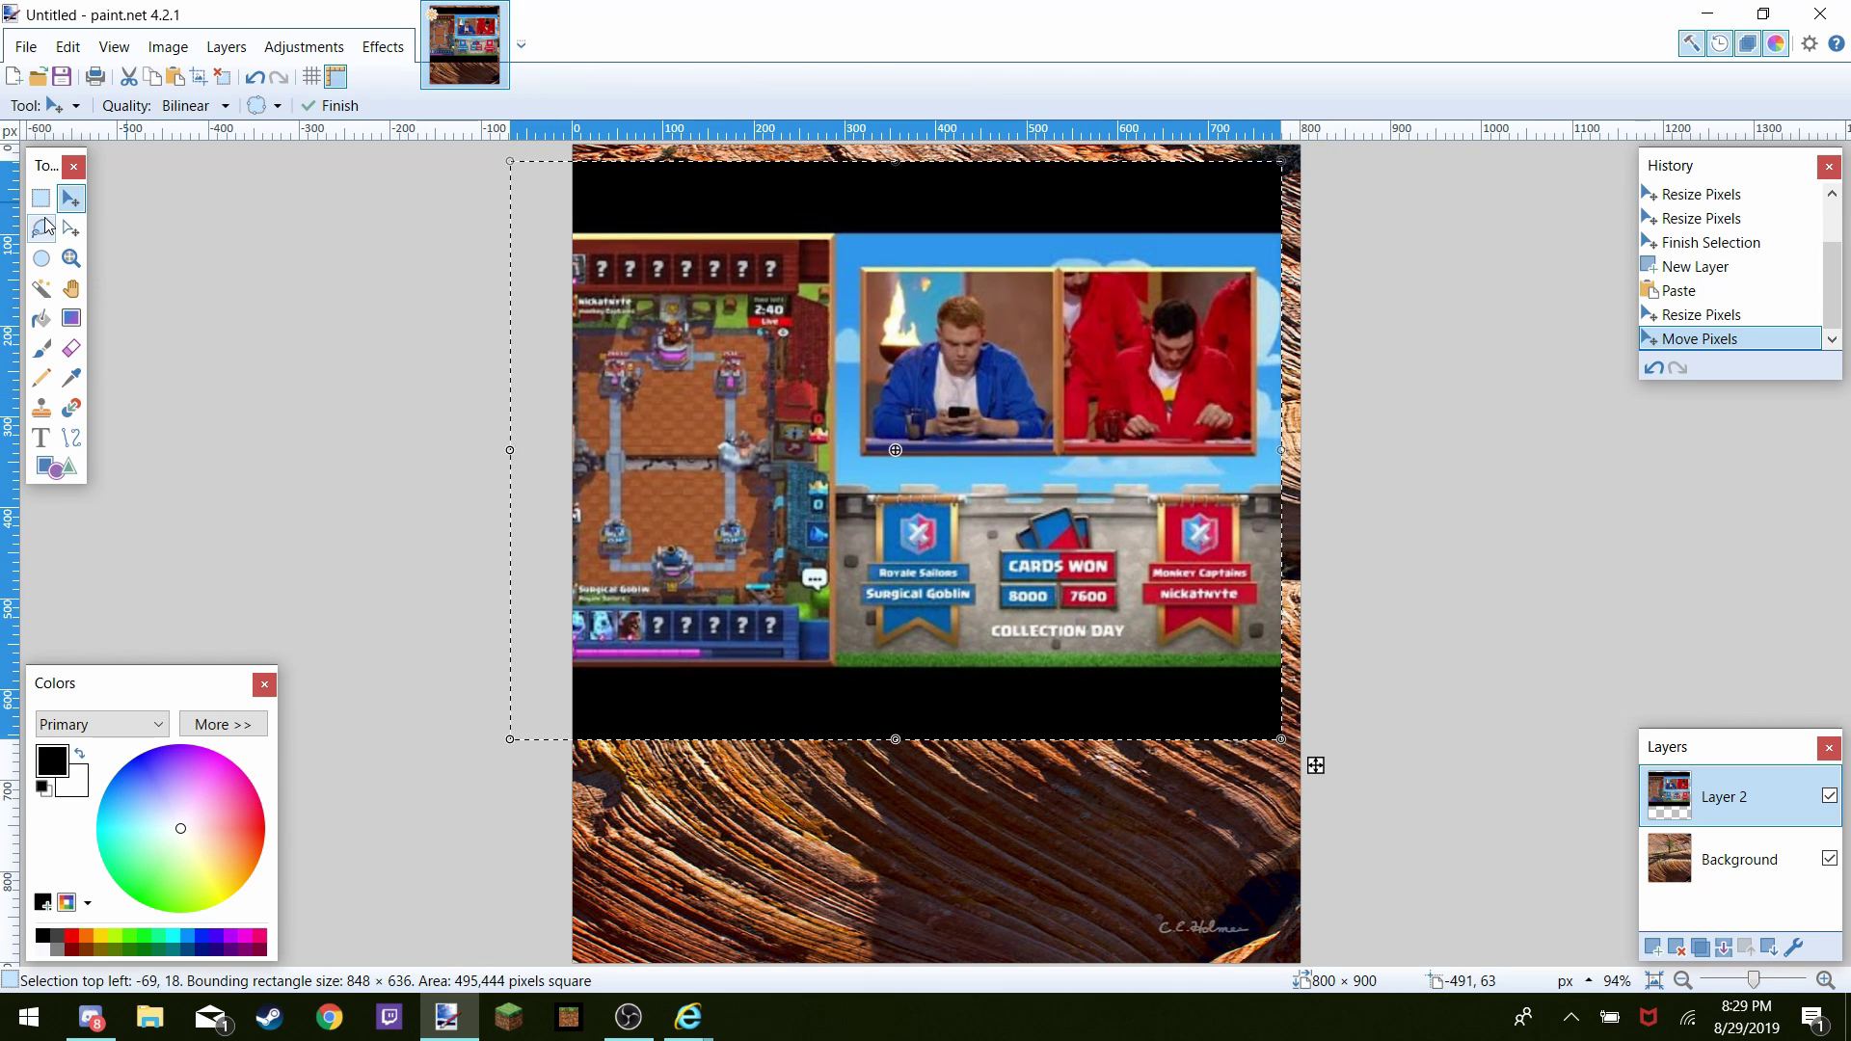
# Use the Magic Wand at 50% tolerance to erase the brown arena area and both black bands from the pasted picture
pyautogui.click(42, 288)
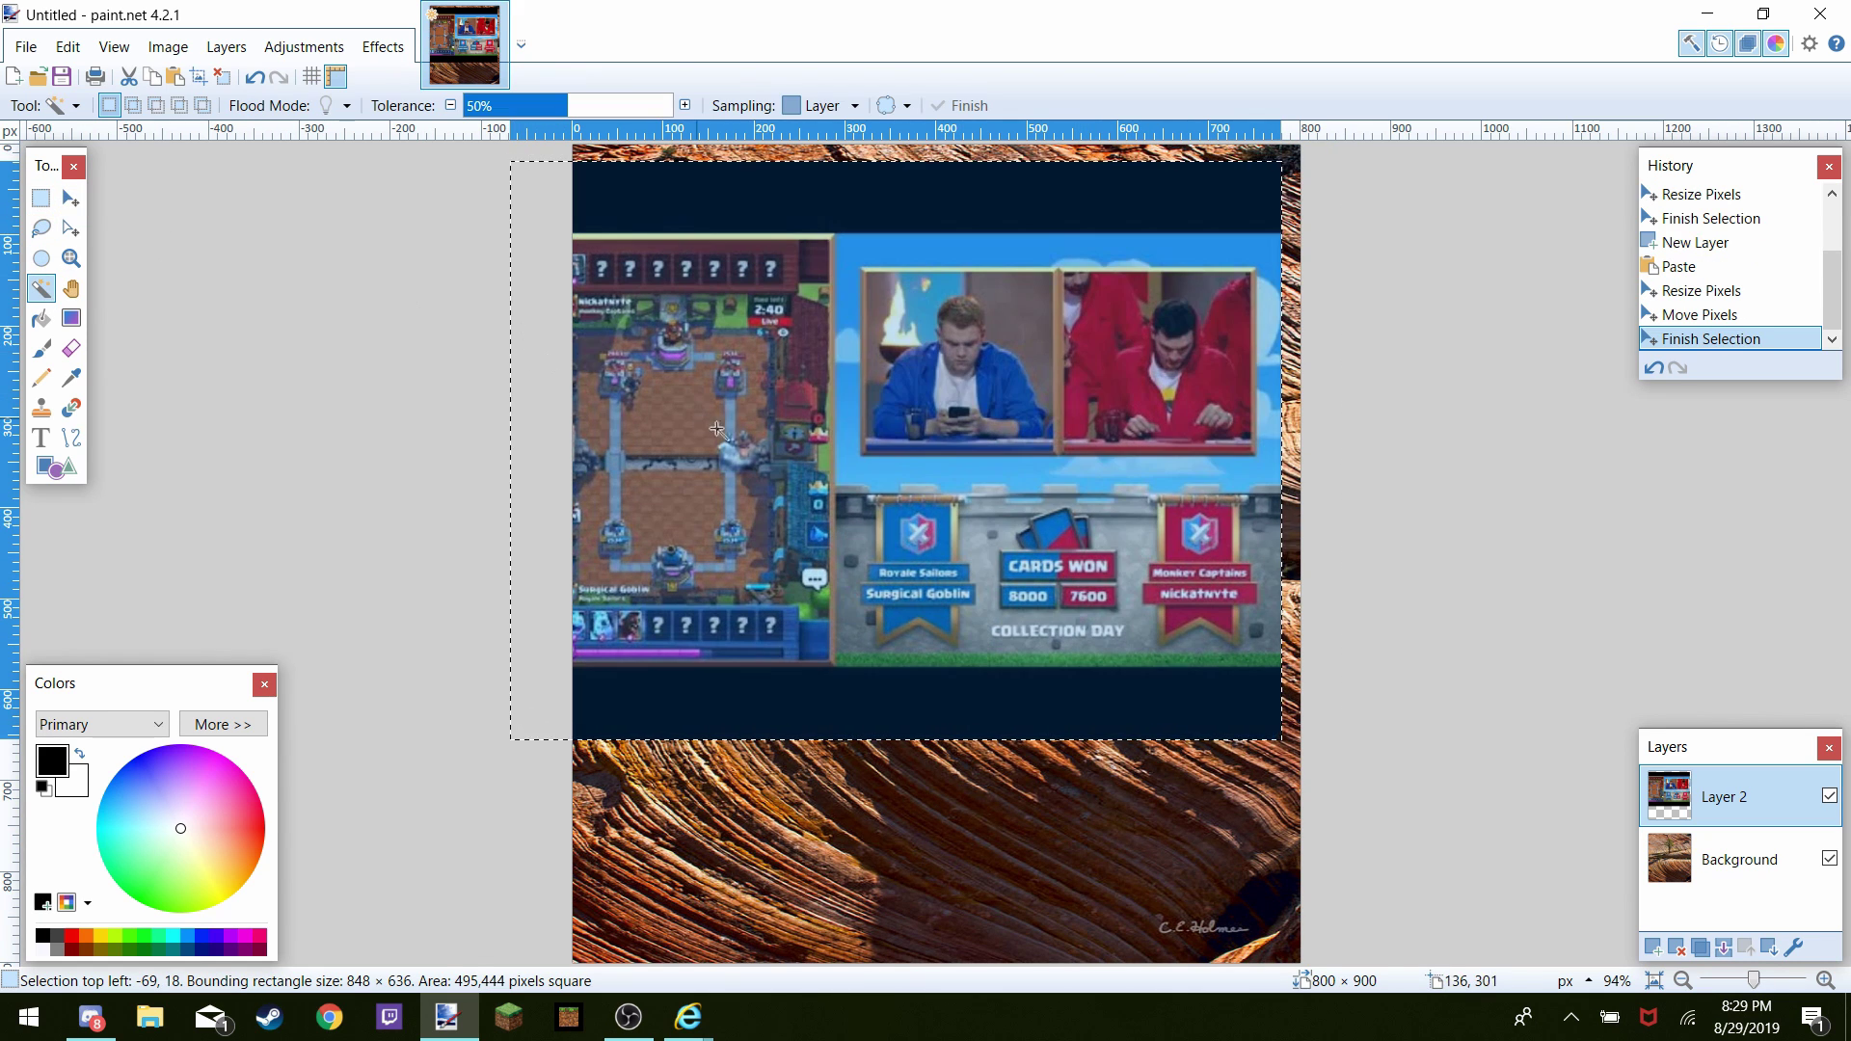
pyautogui.click(716, 428)
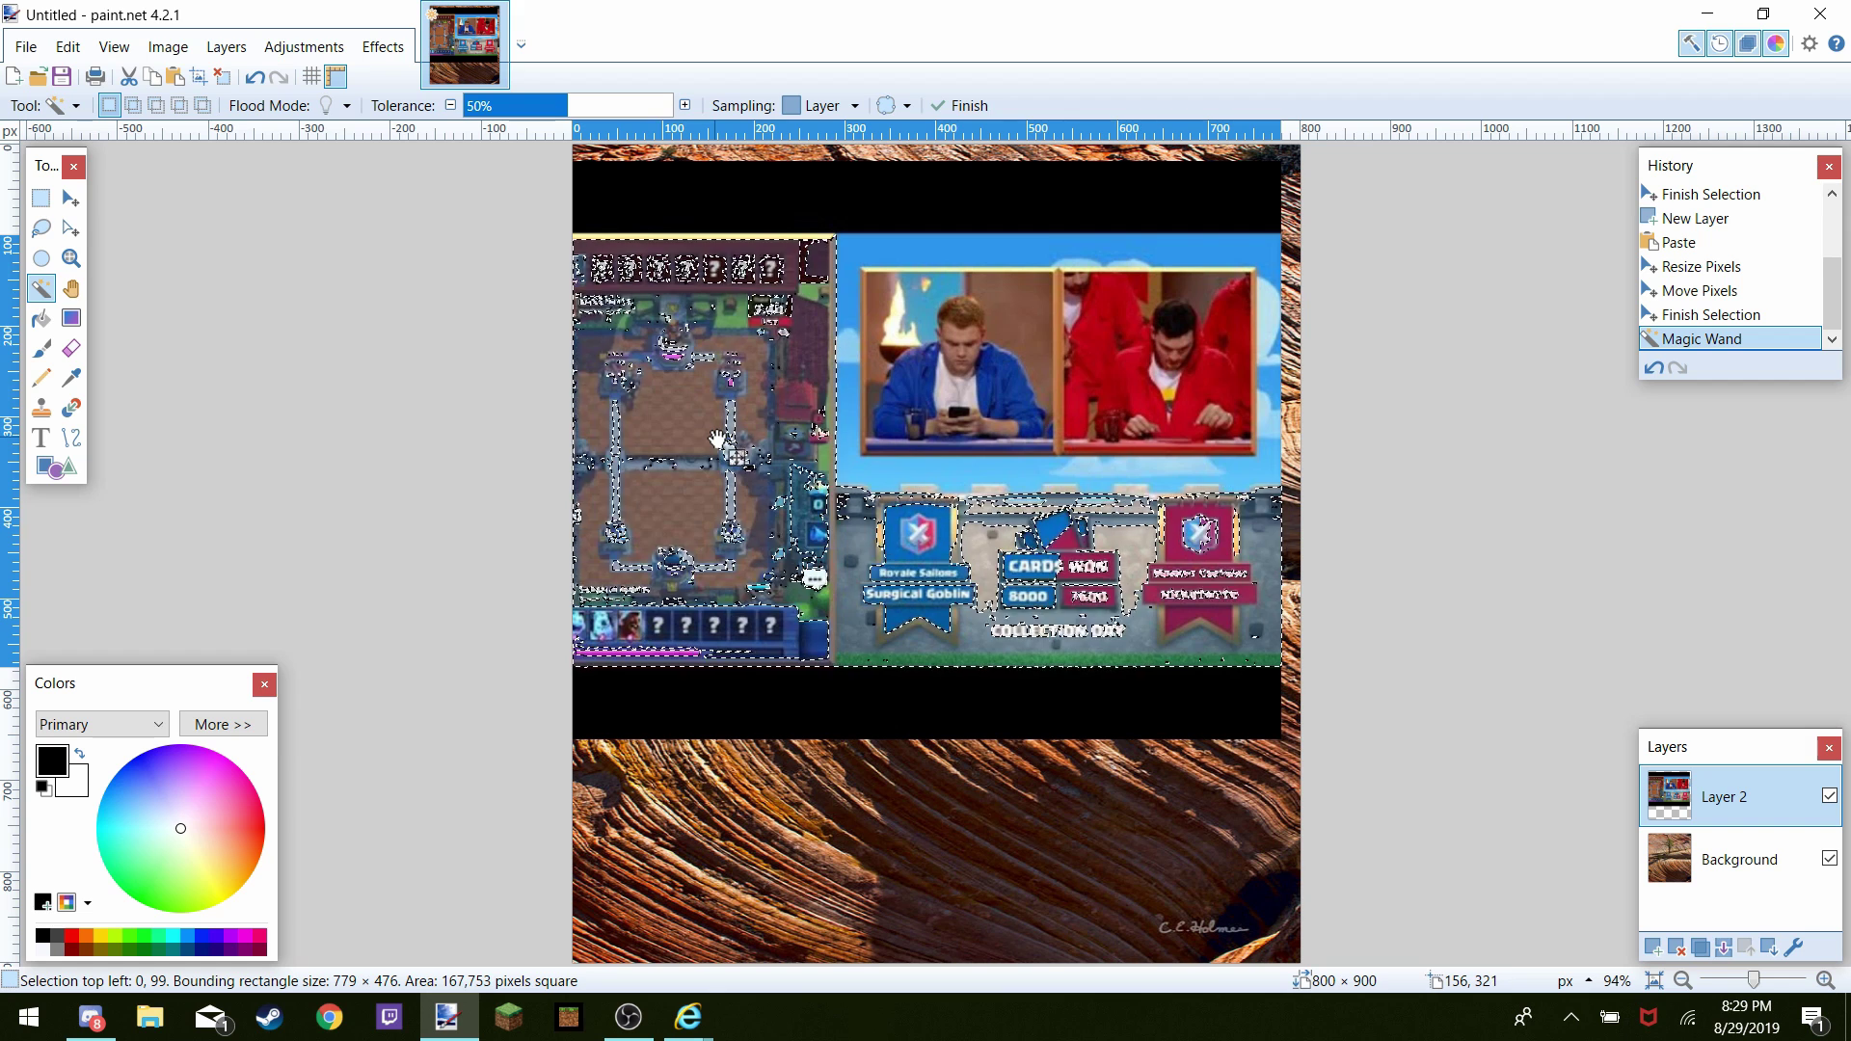
pyautogui.press('Delete')
pyautogui.click(885, 219)
pyautogui.press('Delete')
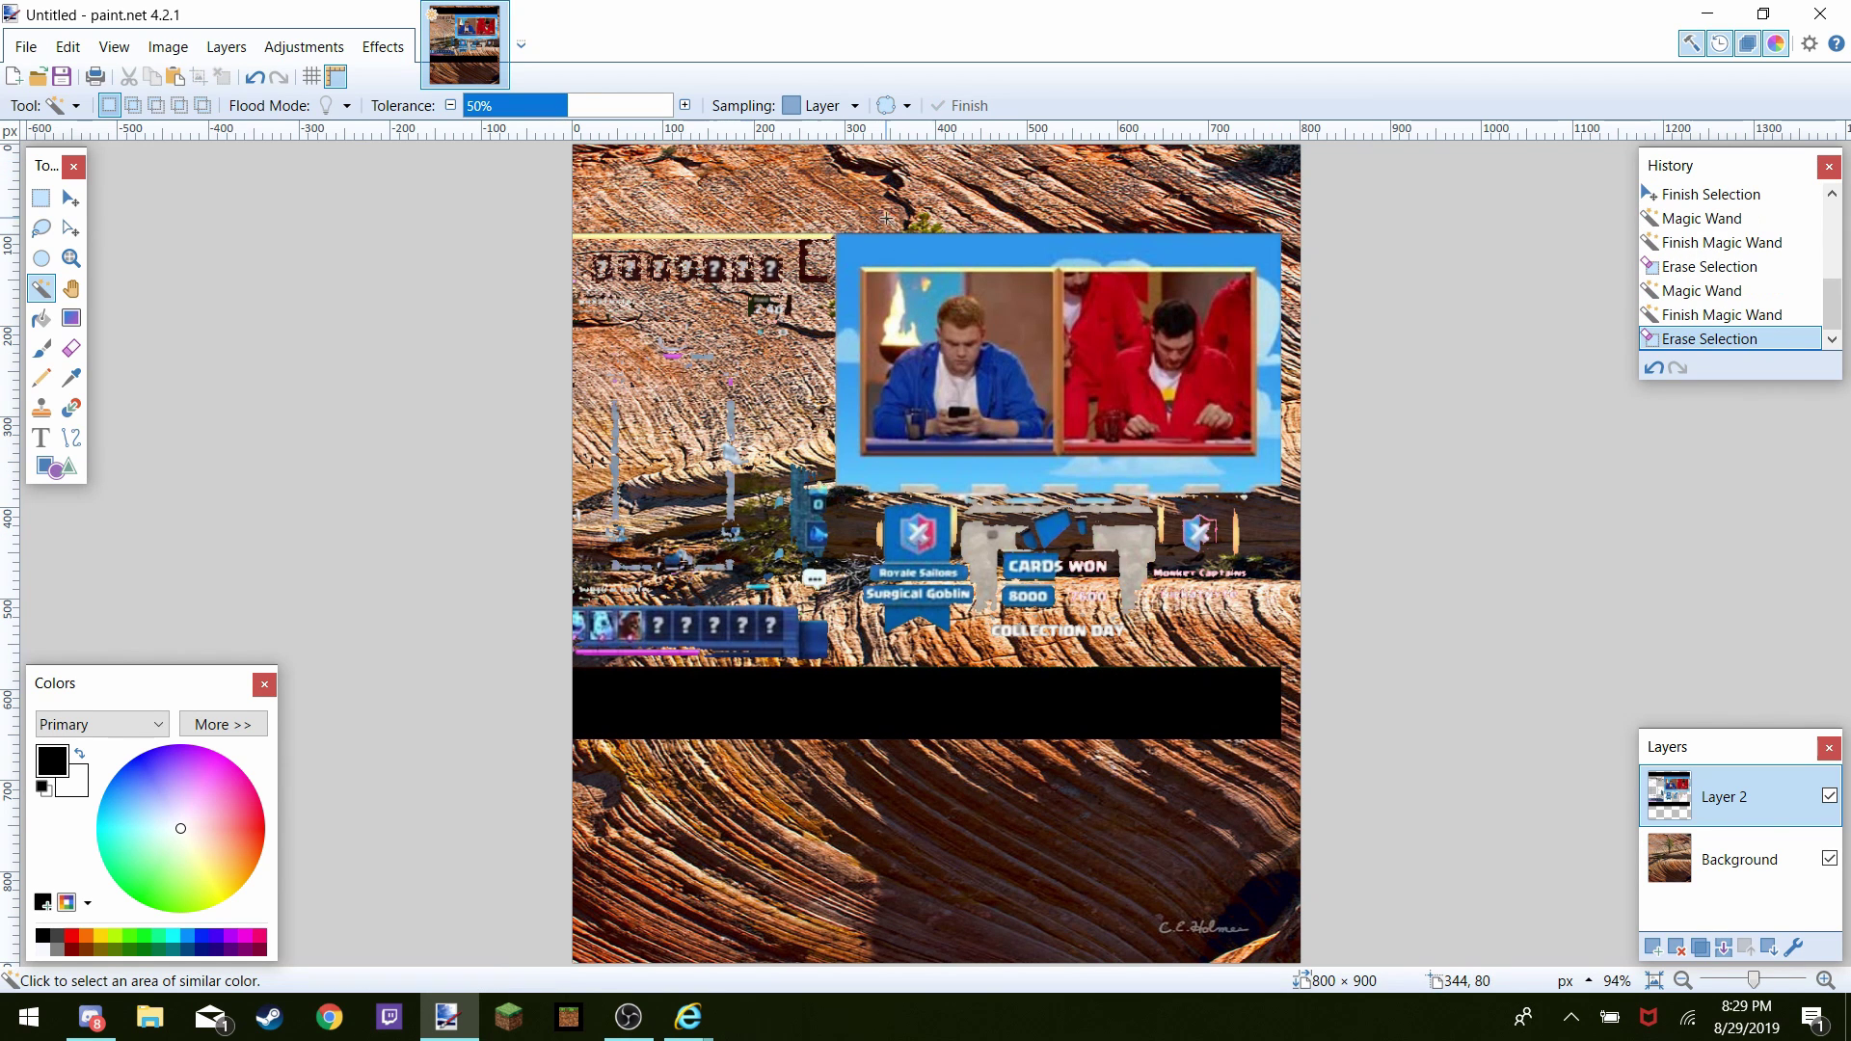
pyautogui.click(690, 701)
pyautogui.press('Delete')
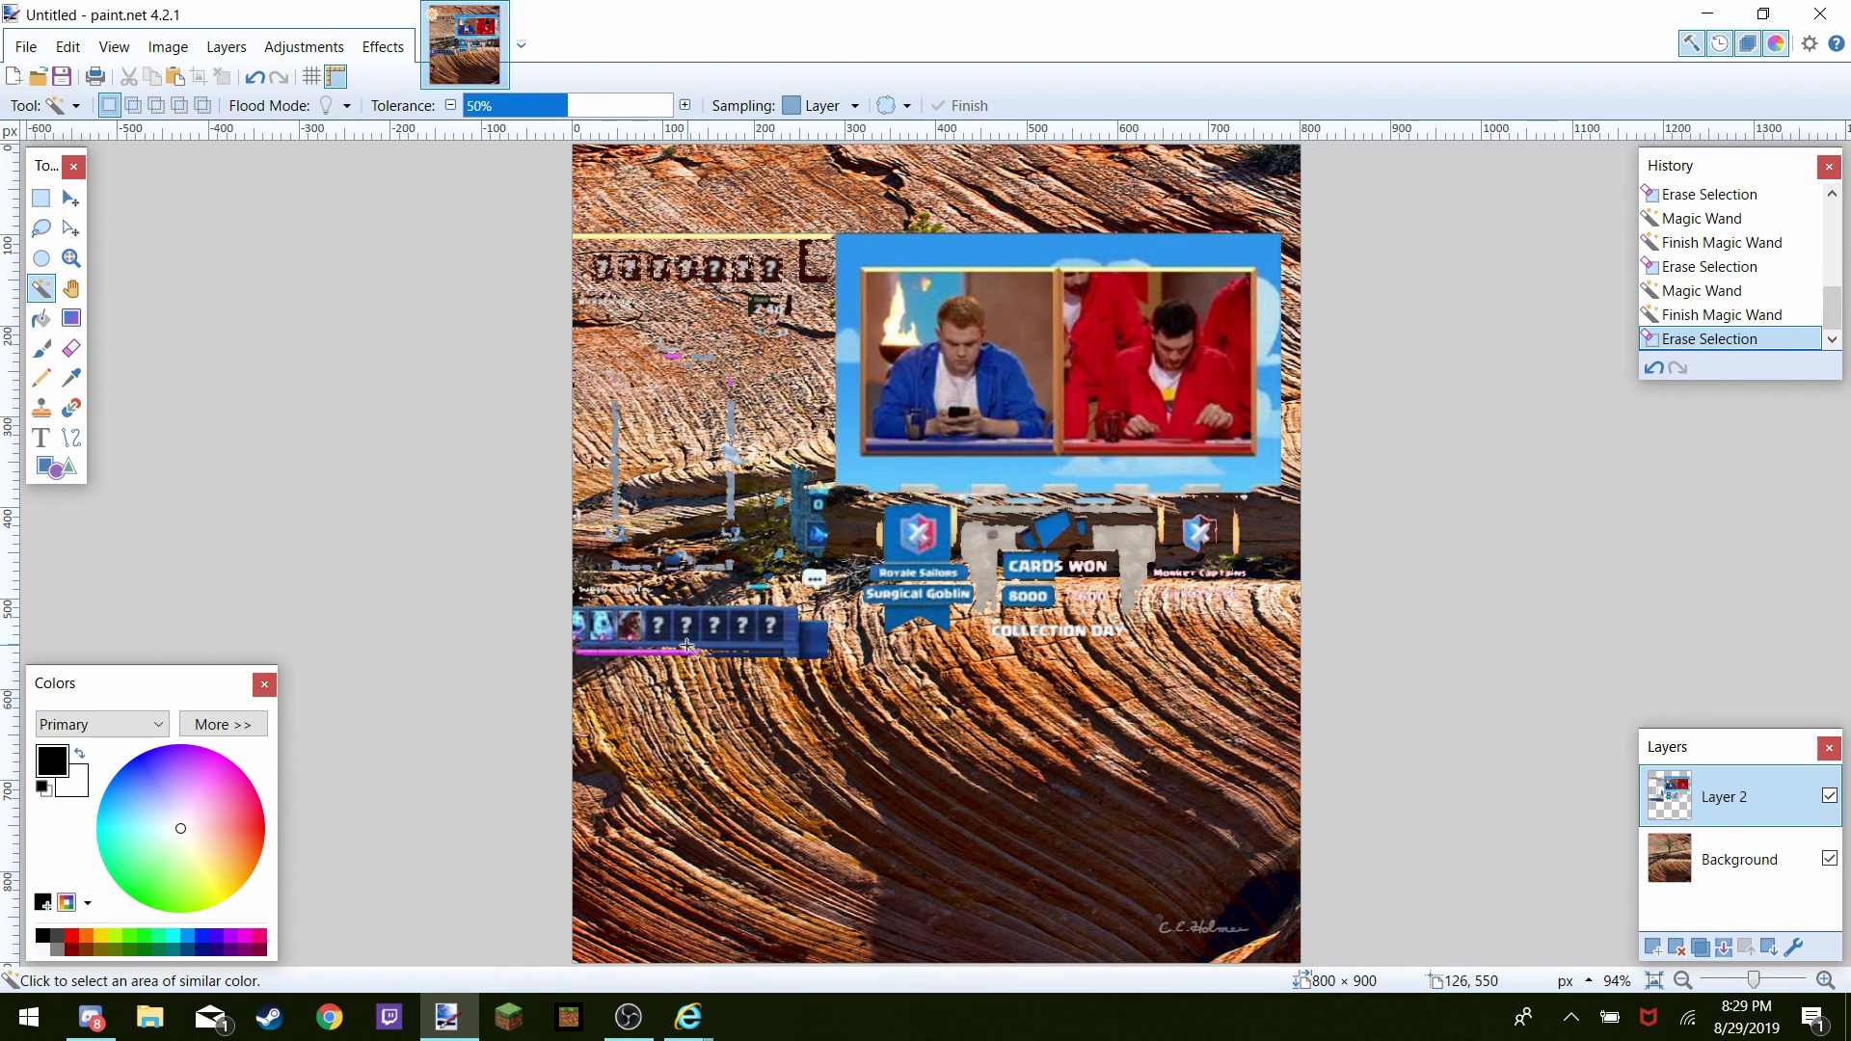
# Erase the dark blue card bar at the pasted picture's lower left with the Magic Wand
pyautogui.click(686, 643)
pyautogui.press('Delete')
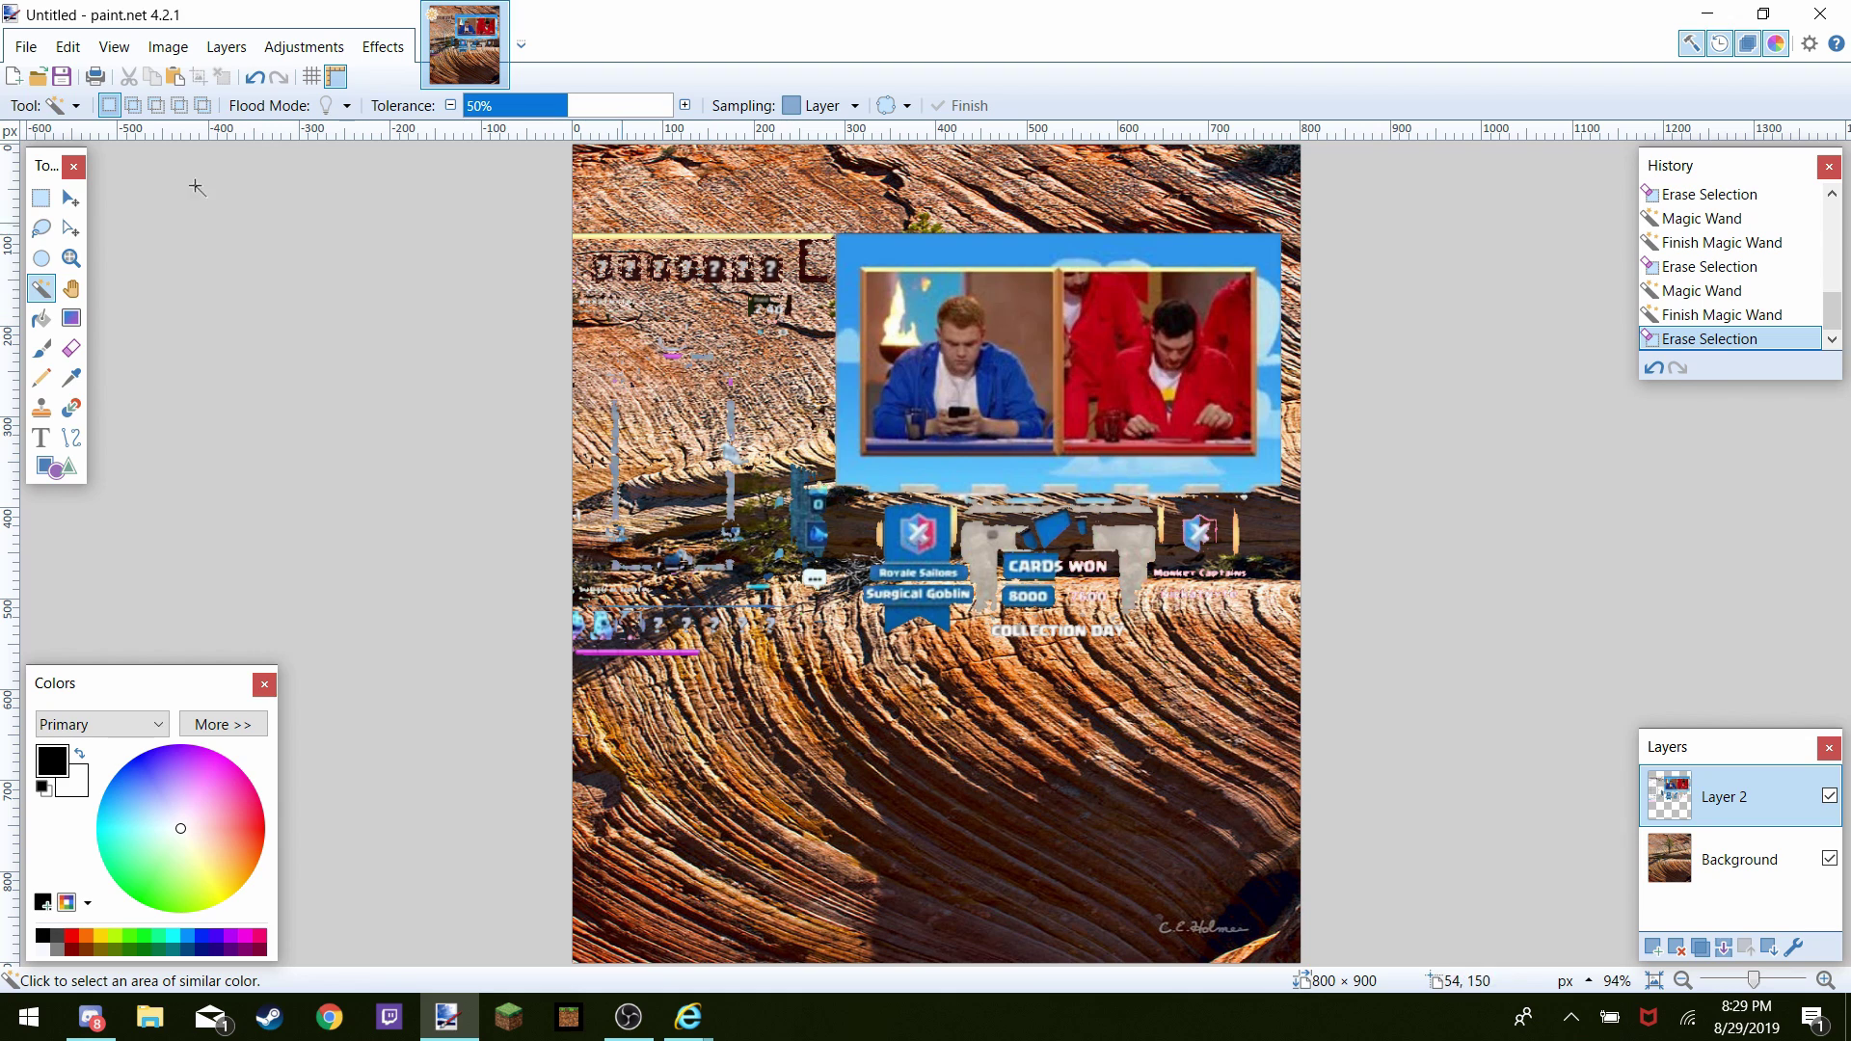
# Set the Eraser to a brush width of 250 and erase the leftover game graphics and badges left of and below the player portraits
pyautogui.click(78, 353)
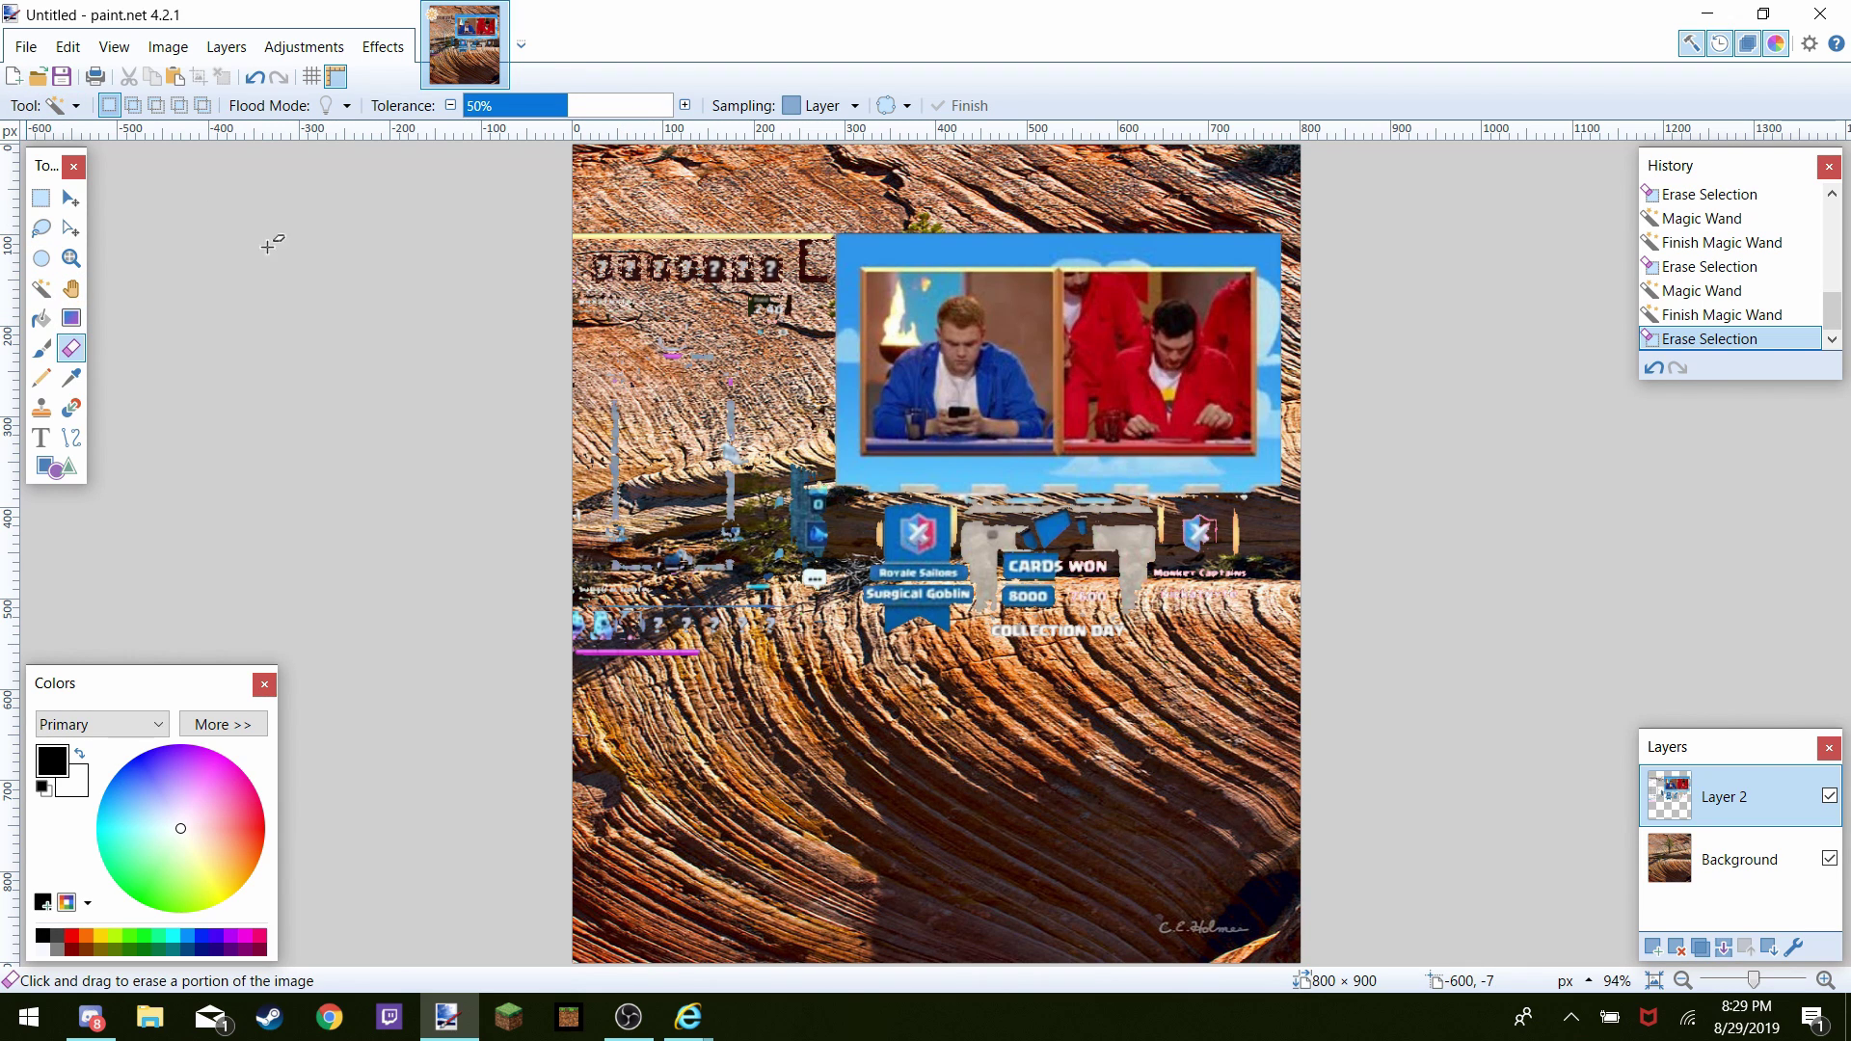
pyautogui.moveTo(502, 106); pyautogui.dragTo(628, 121)
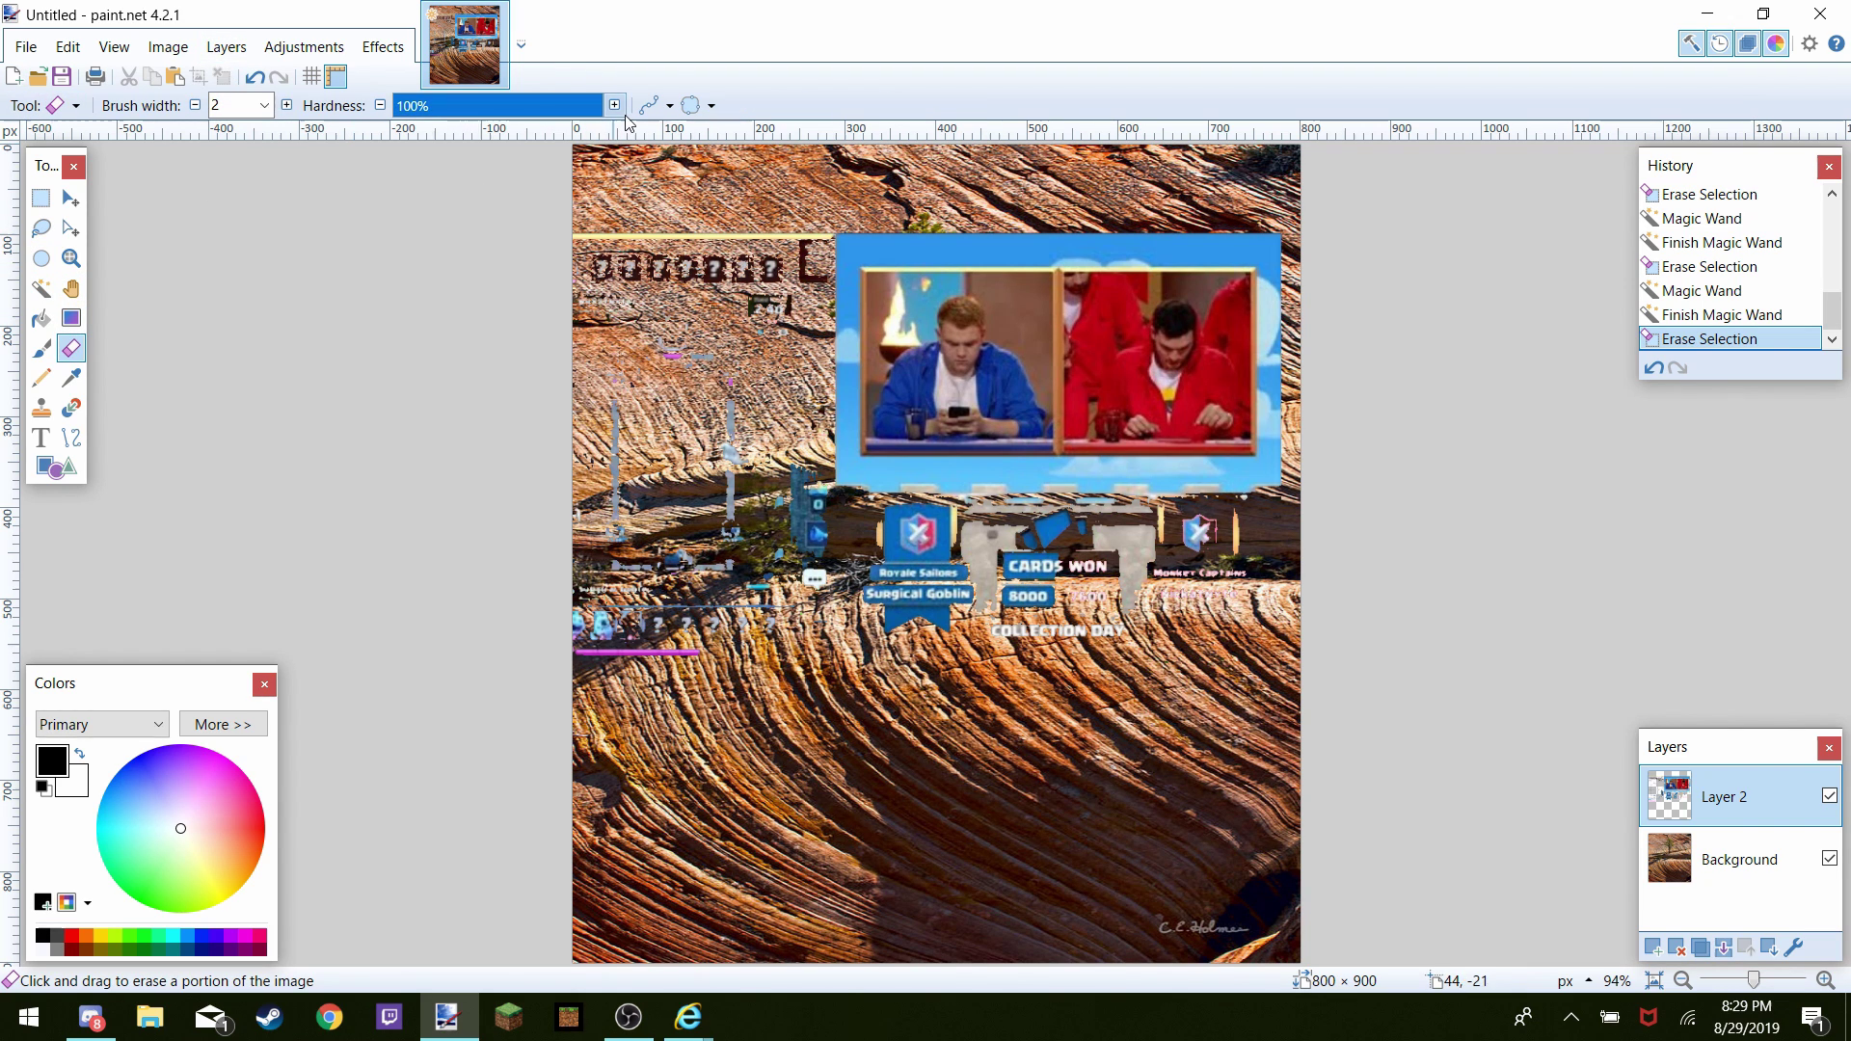
pyautogui.click(262, 107)
pyautogui.click(246, 482)
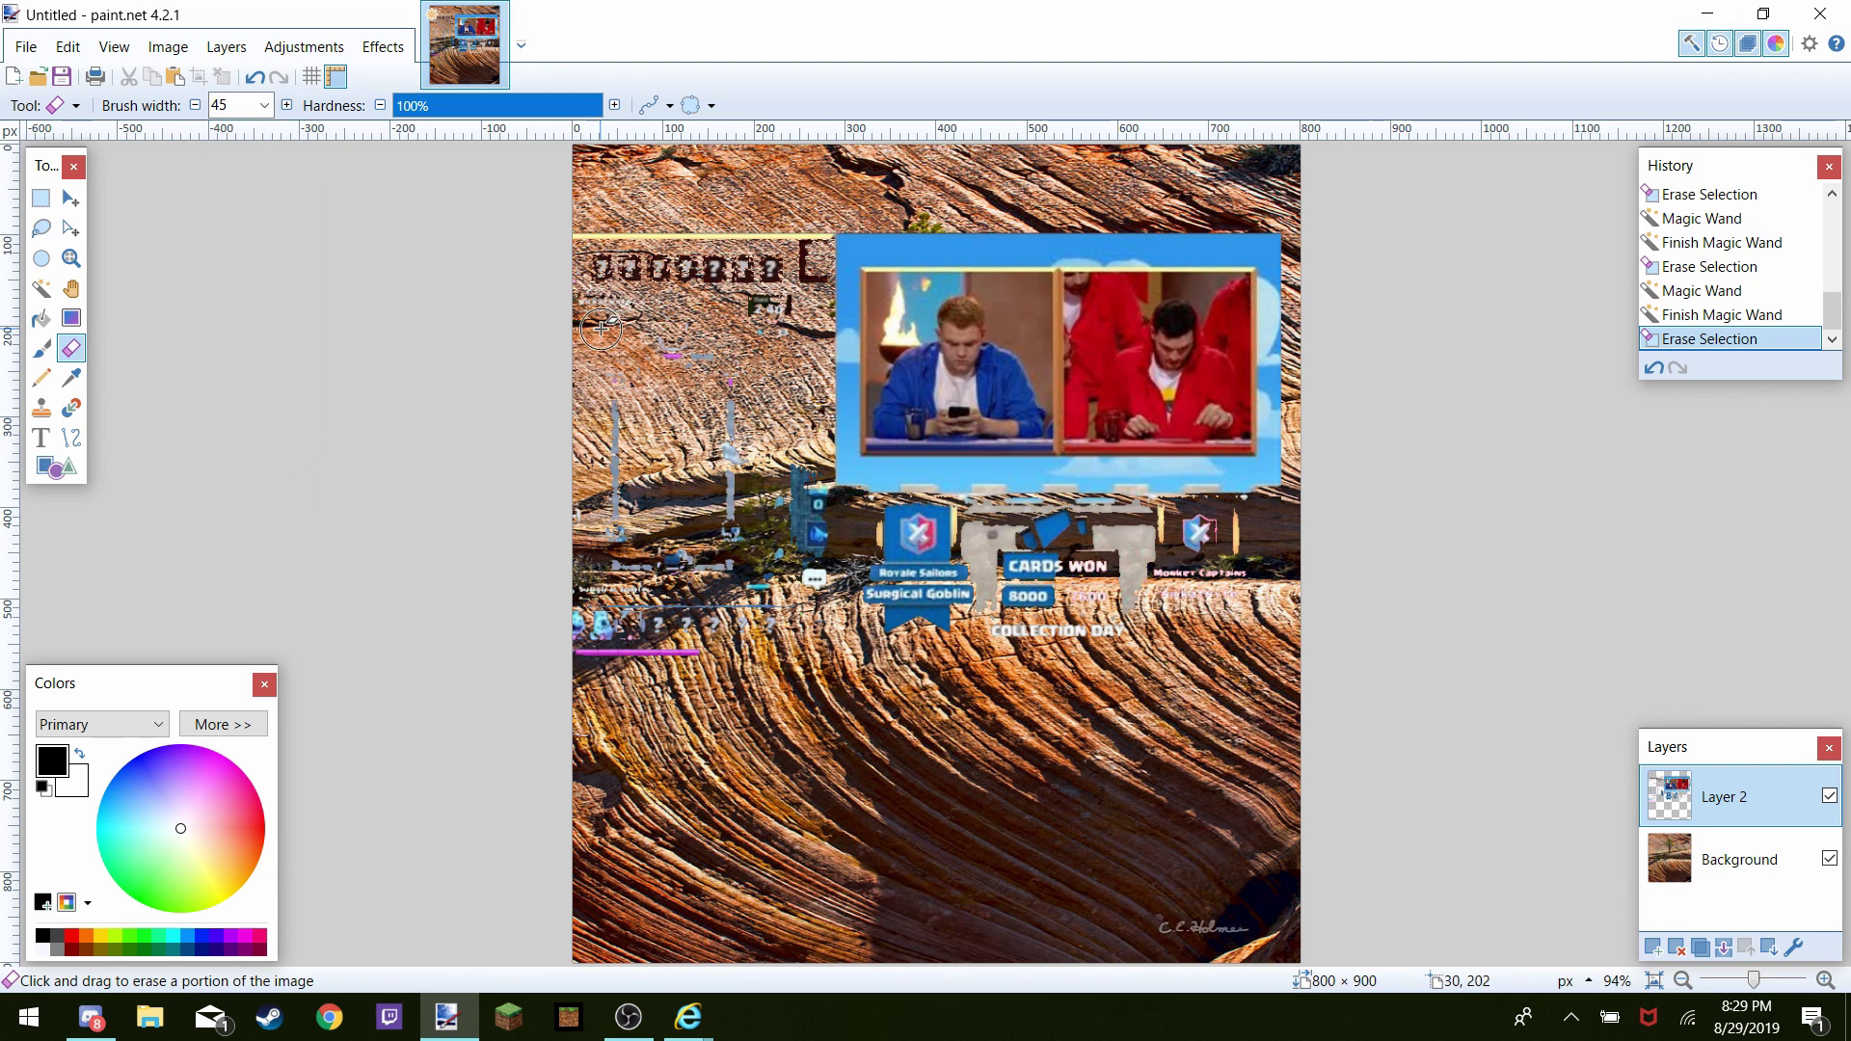
pyautogui.click(264, 107)
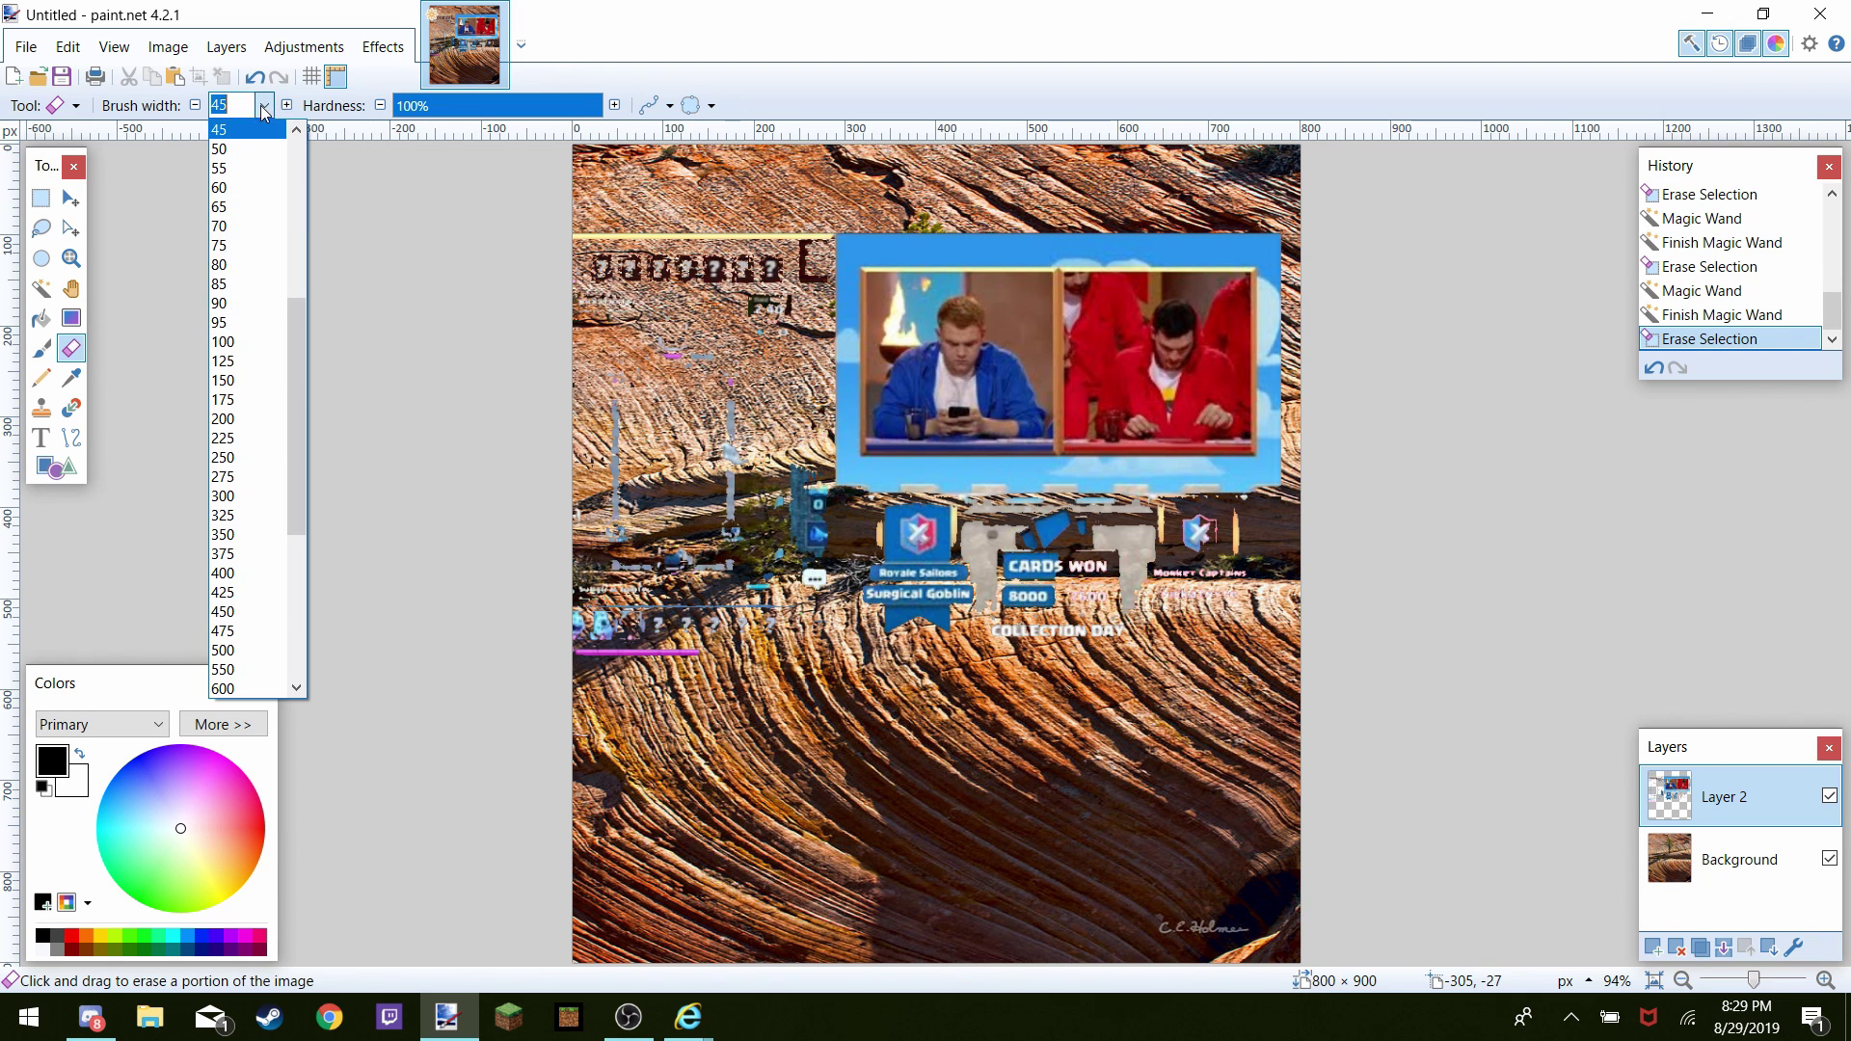
pyautogui.click(232, 468)
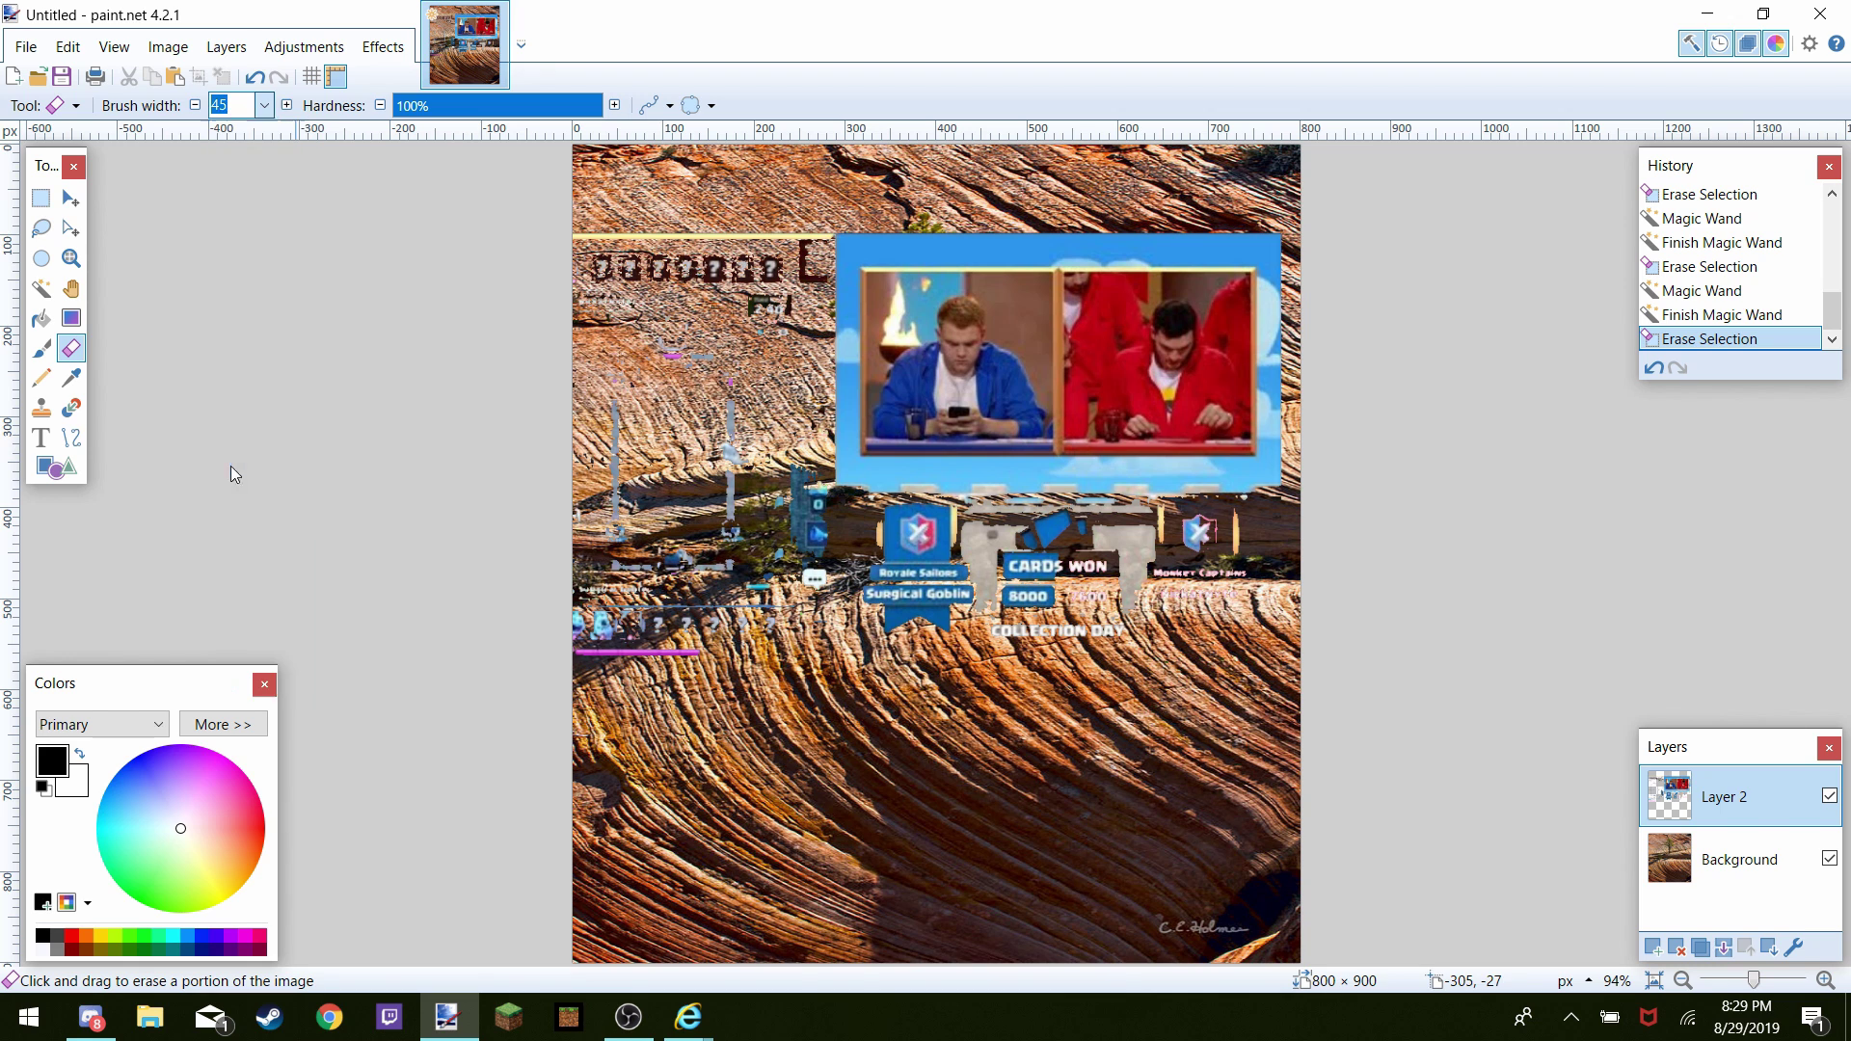
pyautogui.moveTo(599, 277)
pyautogui.mouseDown()
pyautogui.moveTo(651, 579)
pyautogui.moveTo(801, 494)
pyautogui.moveTo(776, 555)
pyautogui.moveTo(854, 561)
pyautogui.moveTo(856, 580)
pyautogui.moveTo(1152, 596)
pyautogui.mouseUp()
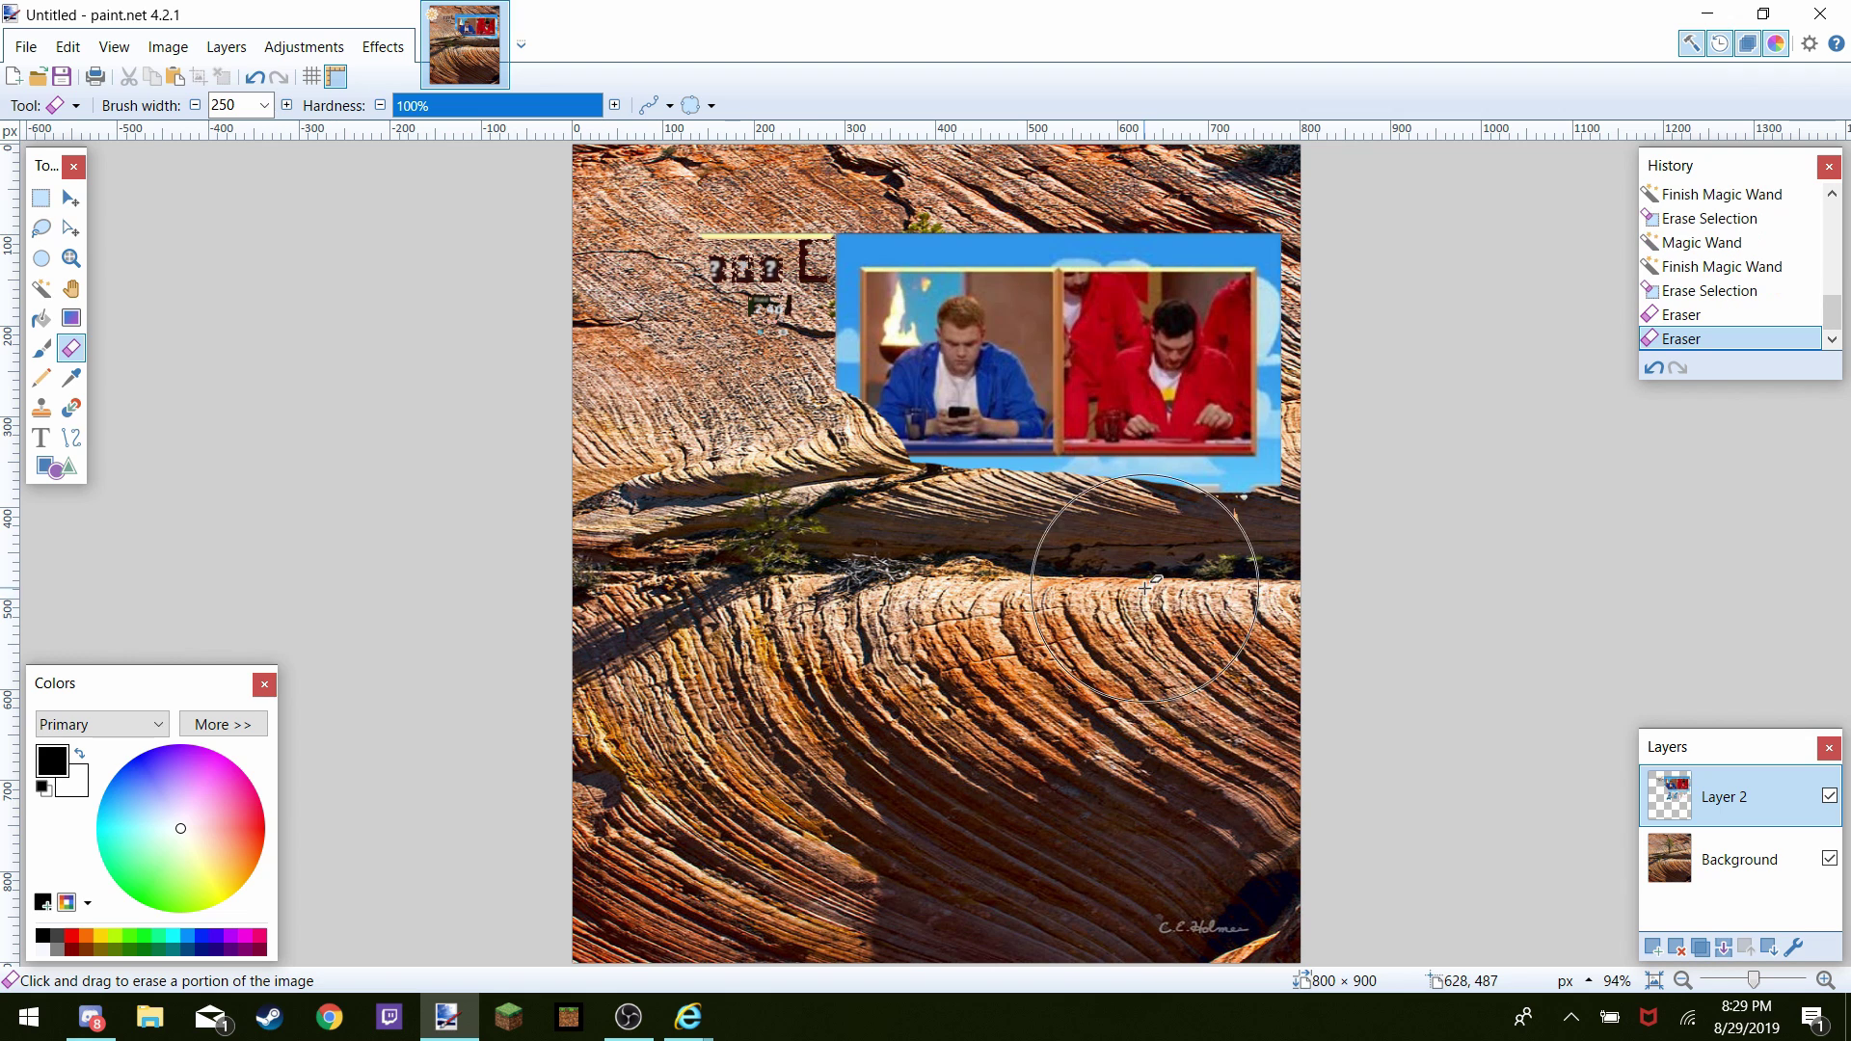
# Erase the red-shirted player, the blue frame and the leftover lettering around the blue-shirted player
pyautogui.click(1193, 419)
pyautogui.moveTo(1192, 420)
pyautogui.mouseDown()
pyautogui.moveTo(1174, 216)
pyautogui.moveTo(1053, 184)
pyautogui.mouseUp()
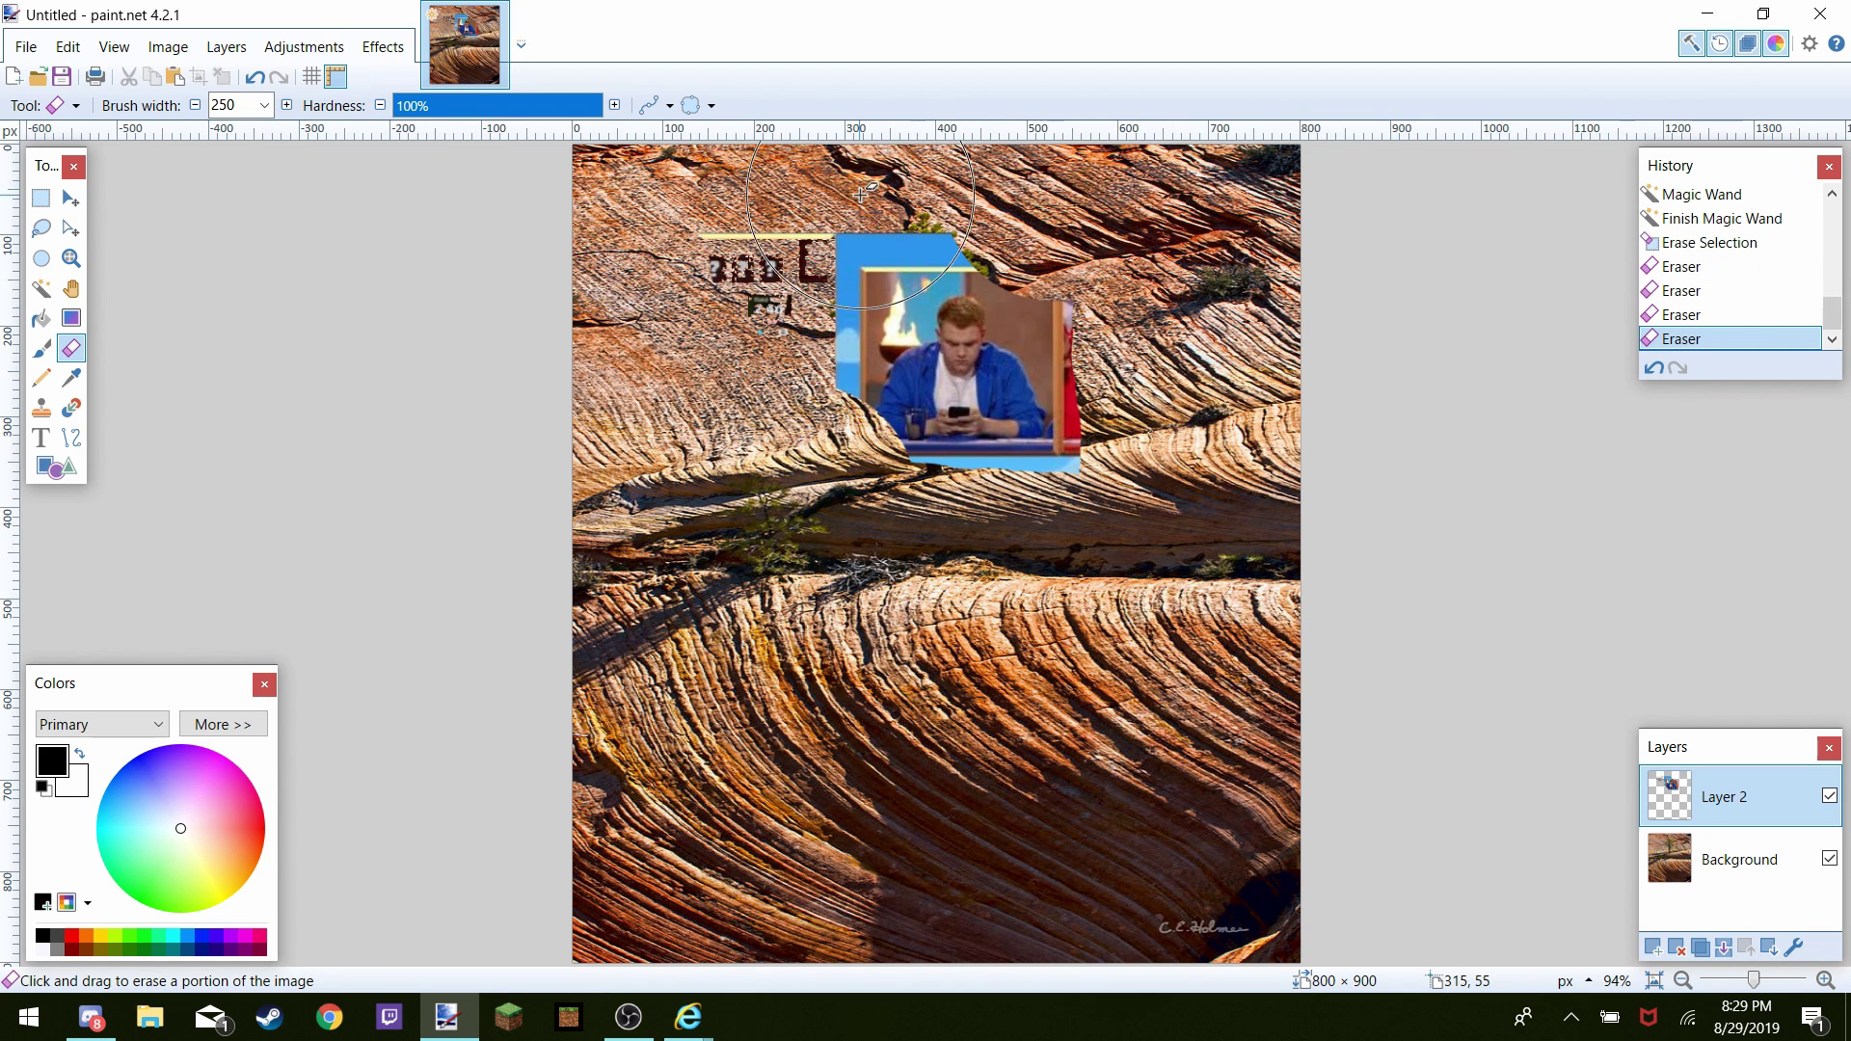
pyautogui.moveTo(868, 193); pyautogui.dragTo(941, 172)
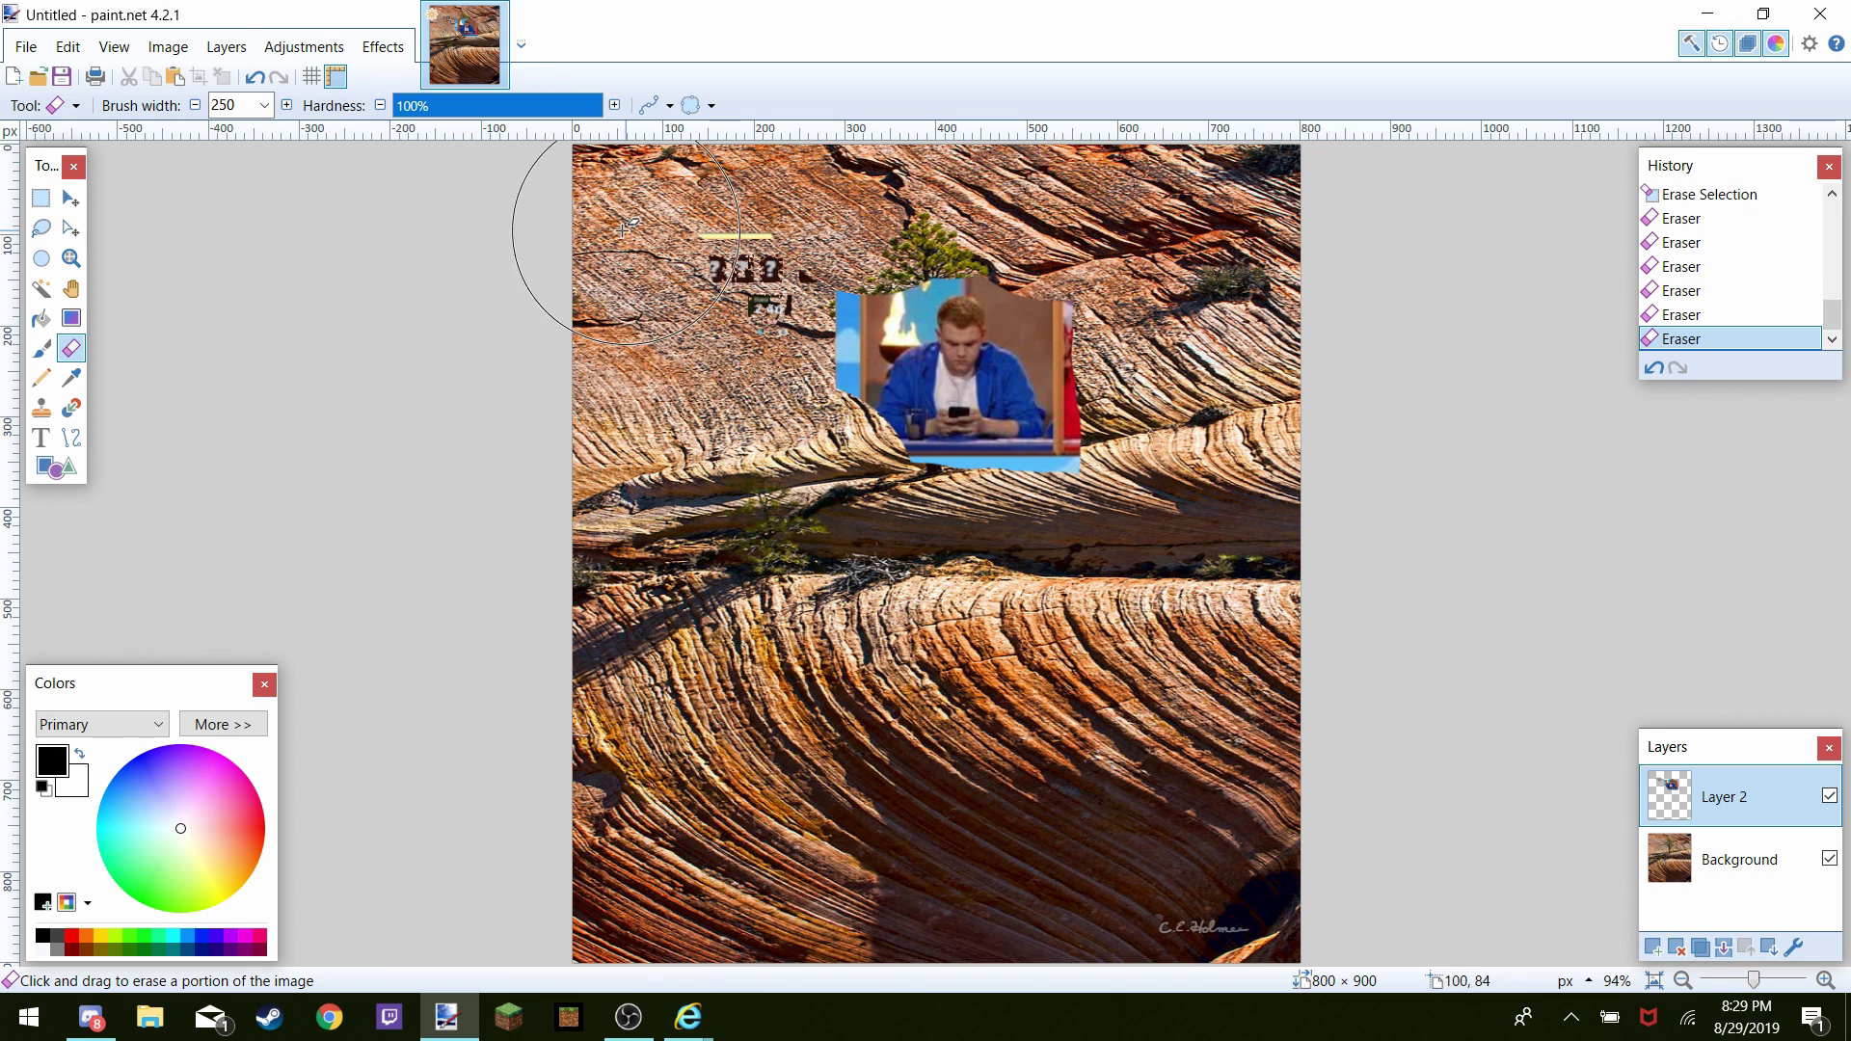
pyautogui.moveTo(718, 227); pyautogui.dragTo(771, 336)
pyautogui.click(761, 386)
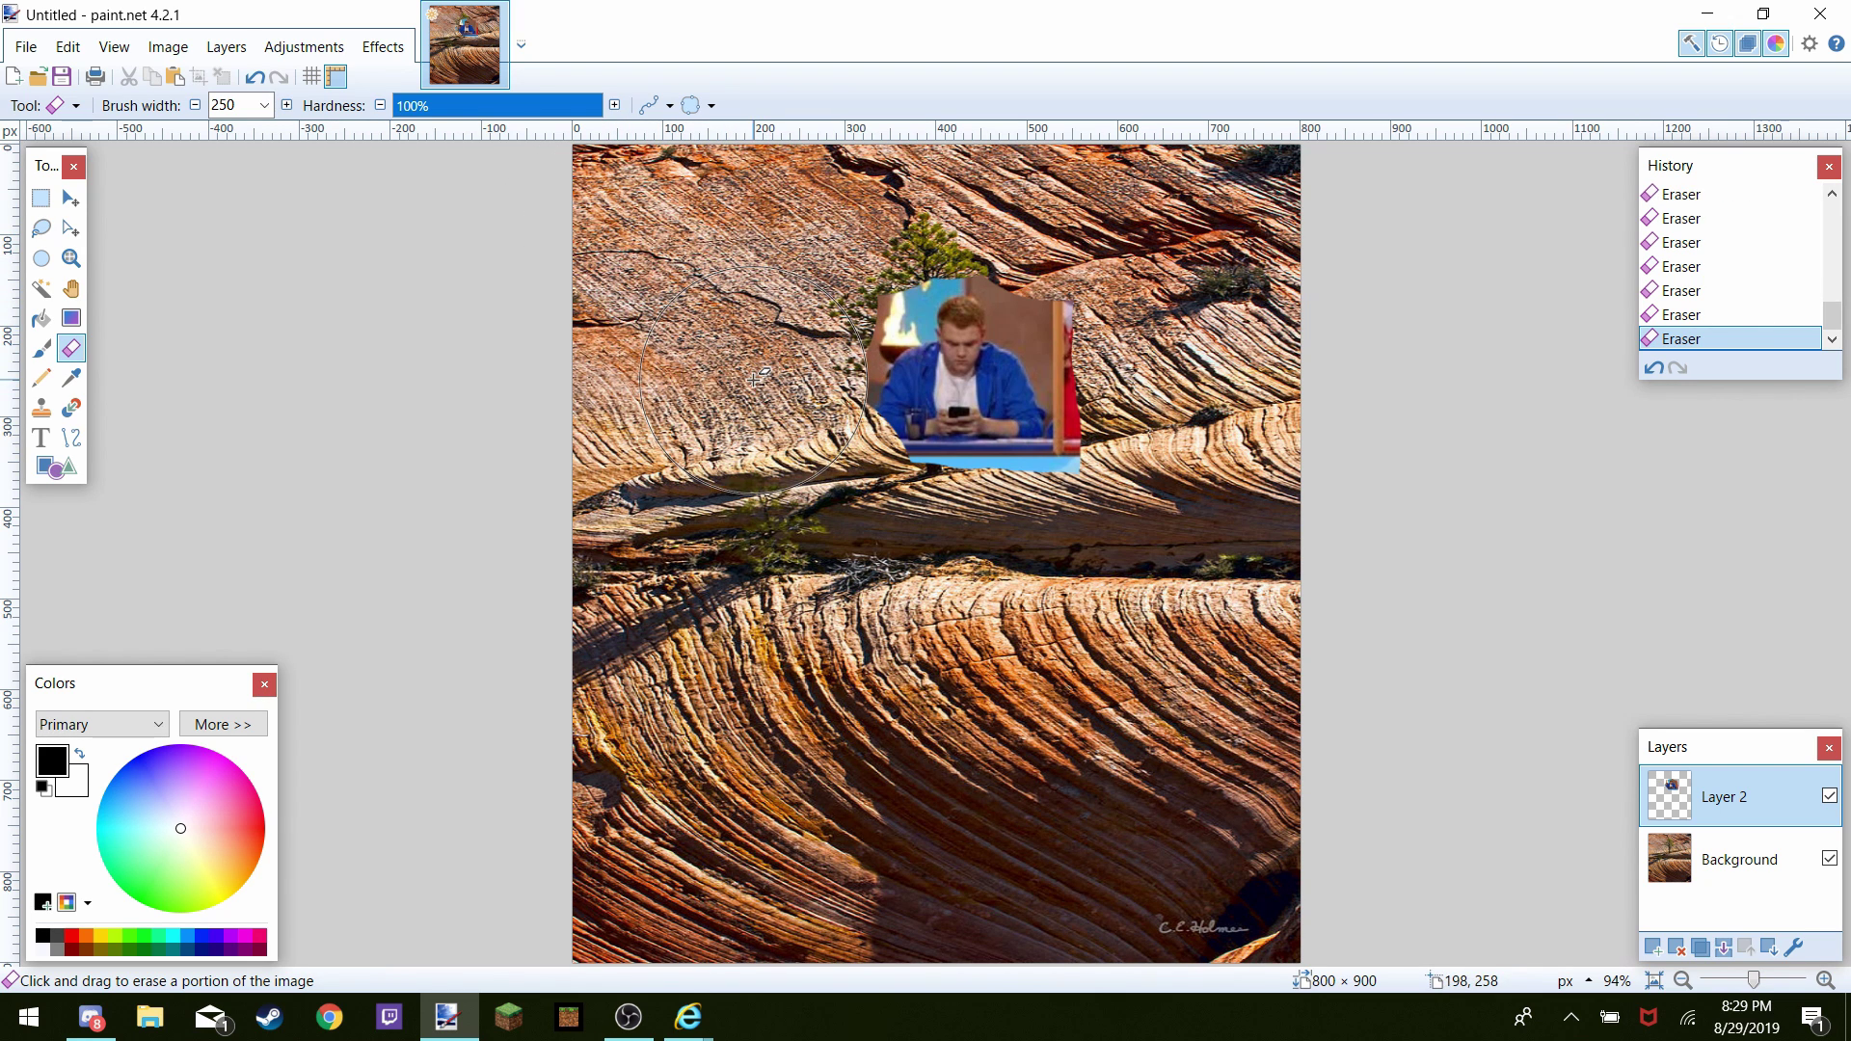
# Move the blue-shirted player cutout into the canvas's lower-left corner, with the selection's top left at about -348, 592
pyautogui.click(69, 200)
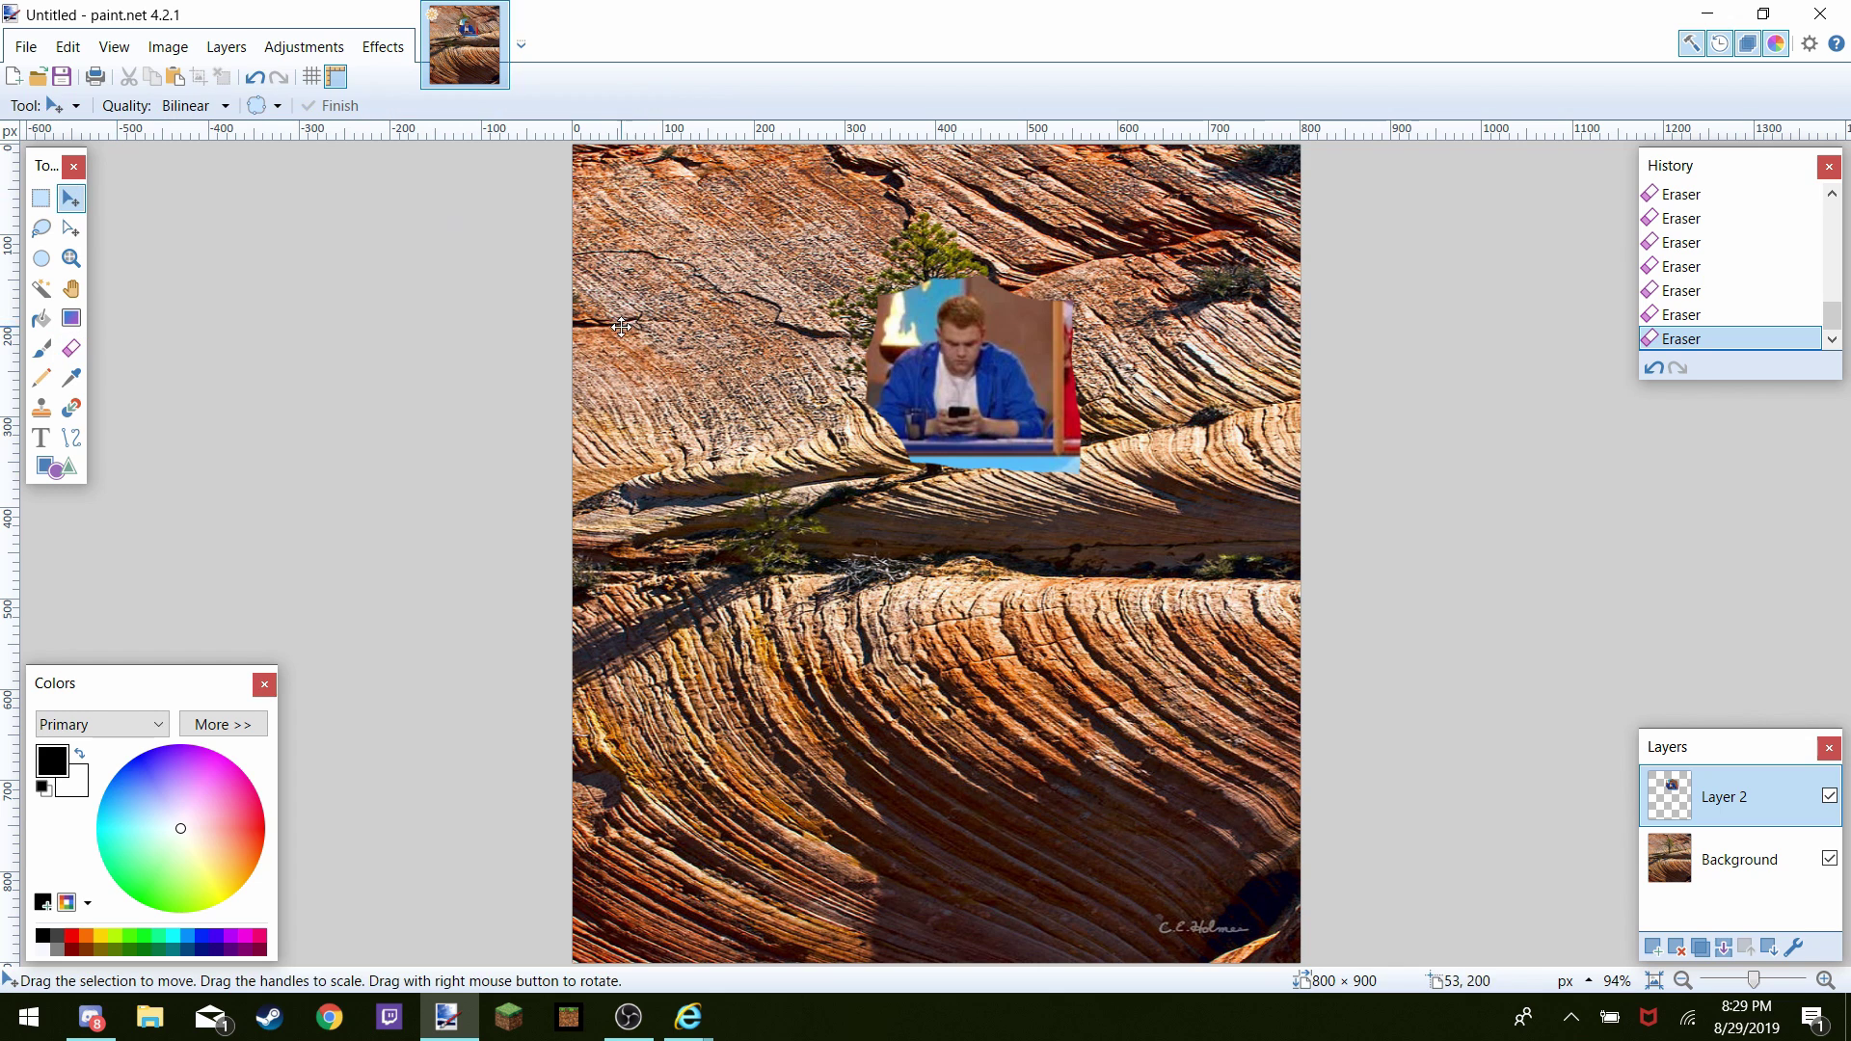
pyautogui.moveTo(933, 384); pyautogui.dragTo(616, 923)
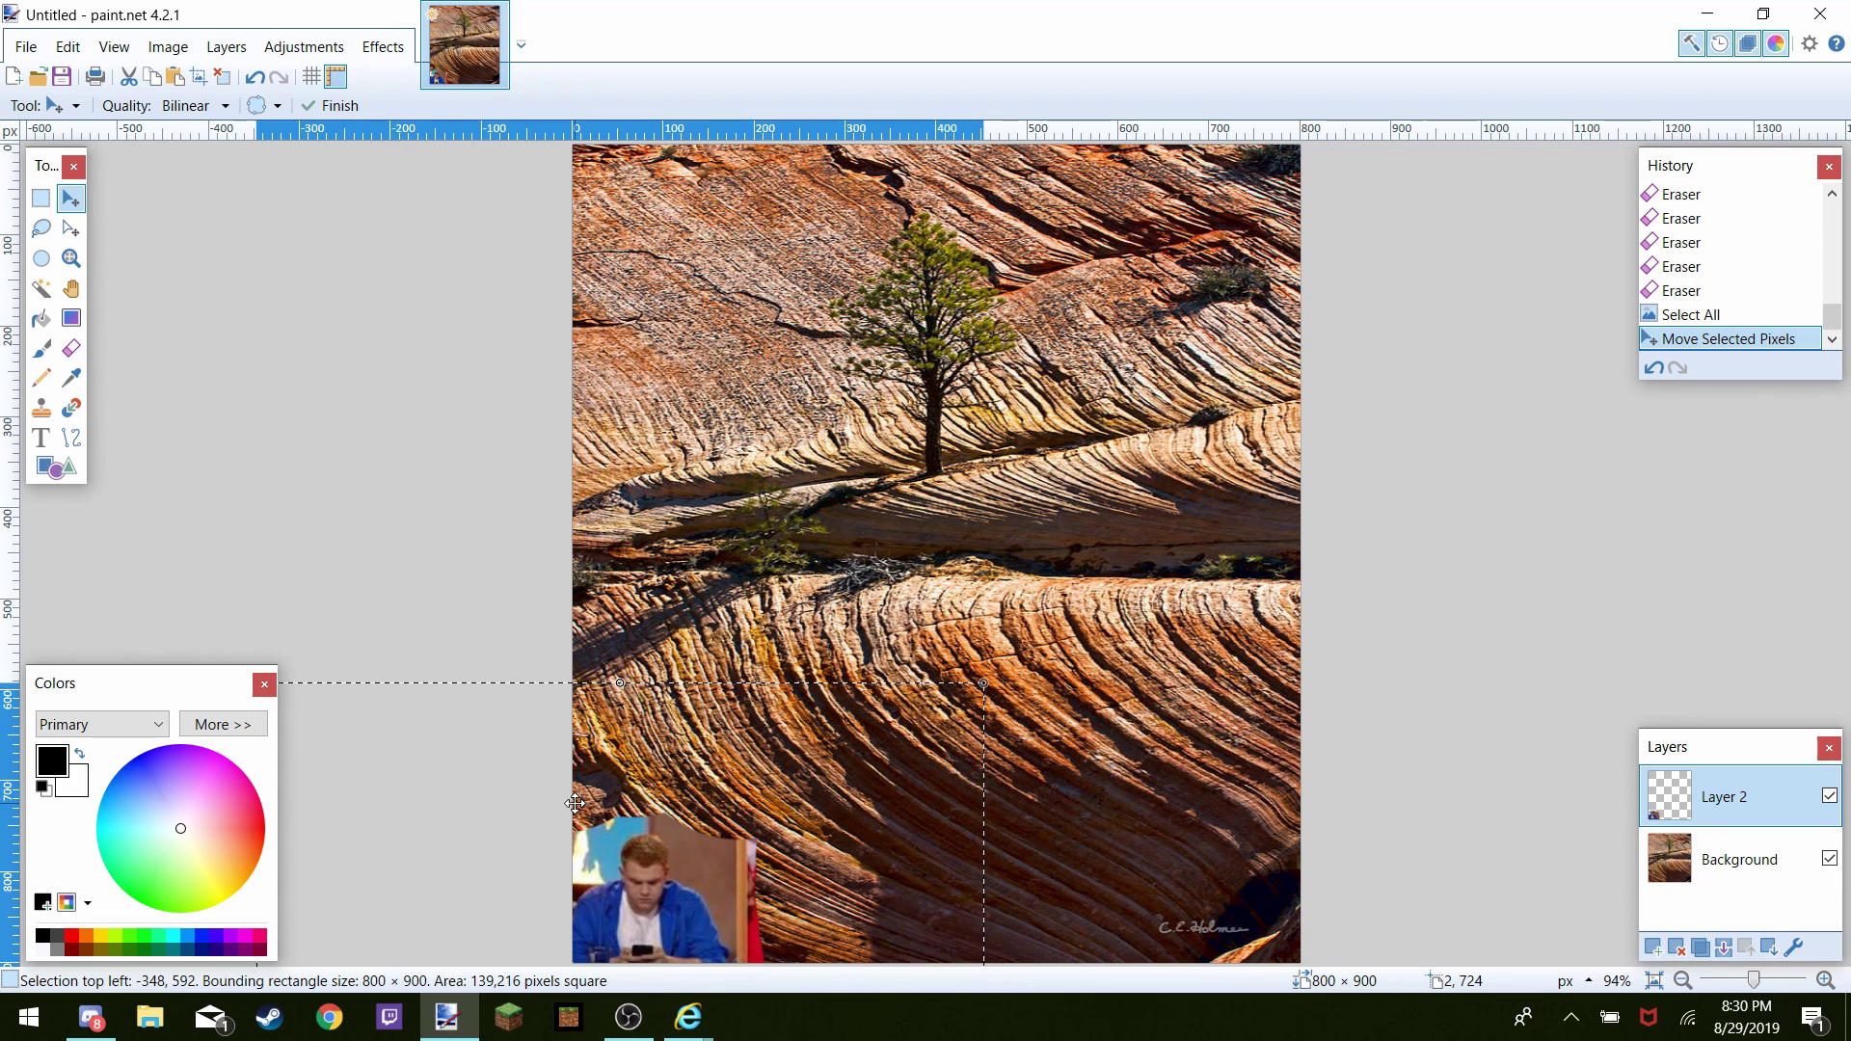
pyautogui.hotkey('ctrl', 'd')
pyautogui.press('Up')
pyautogui.press('Up')
pyautogui.press('Up')
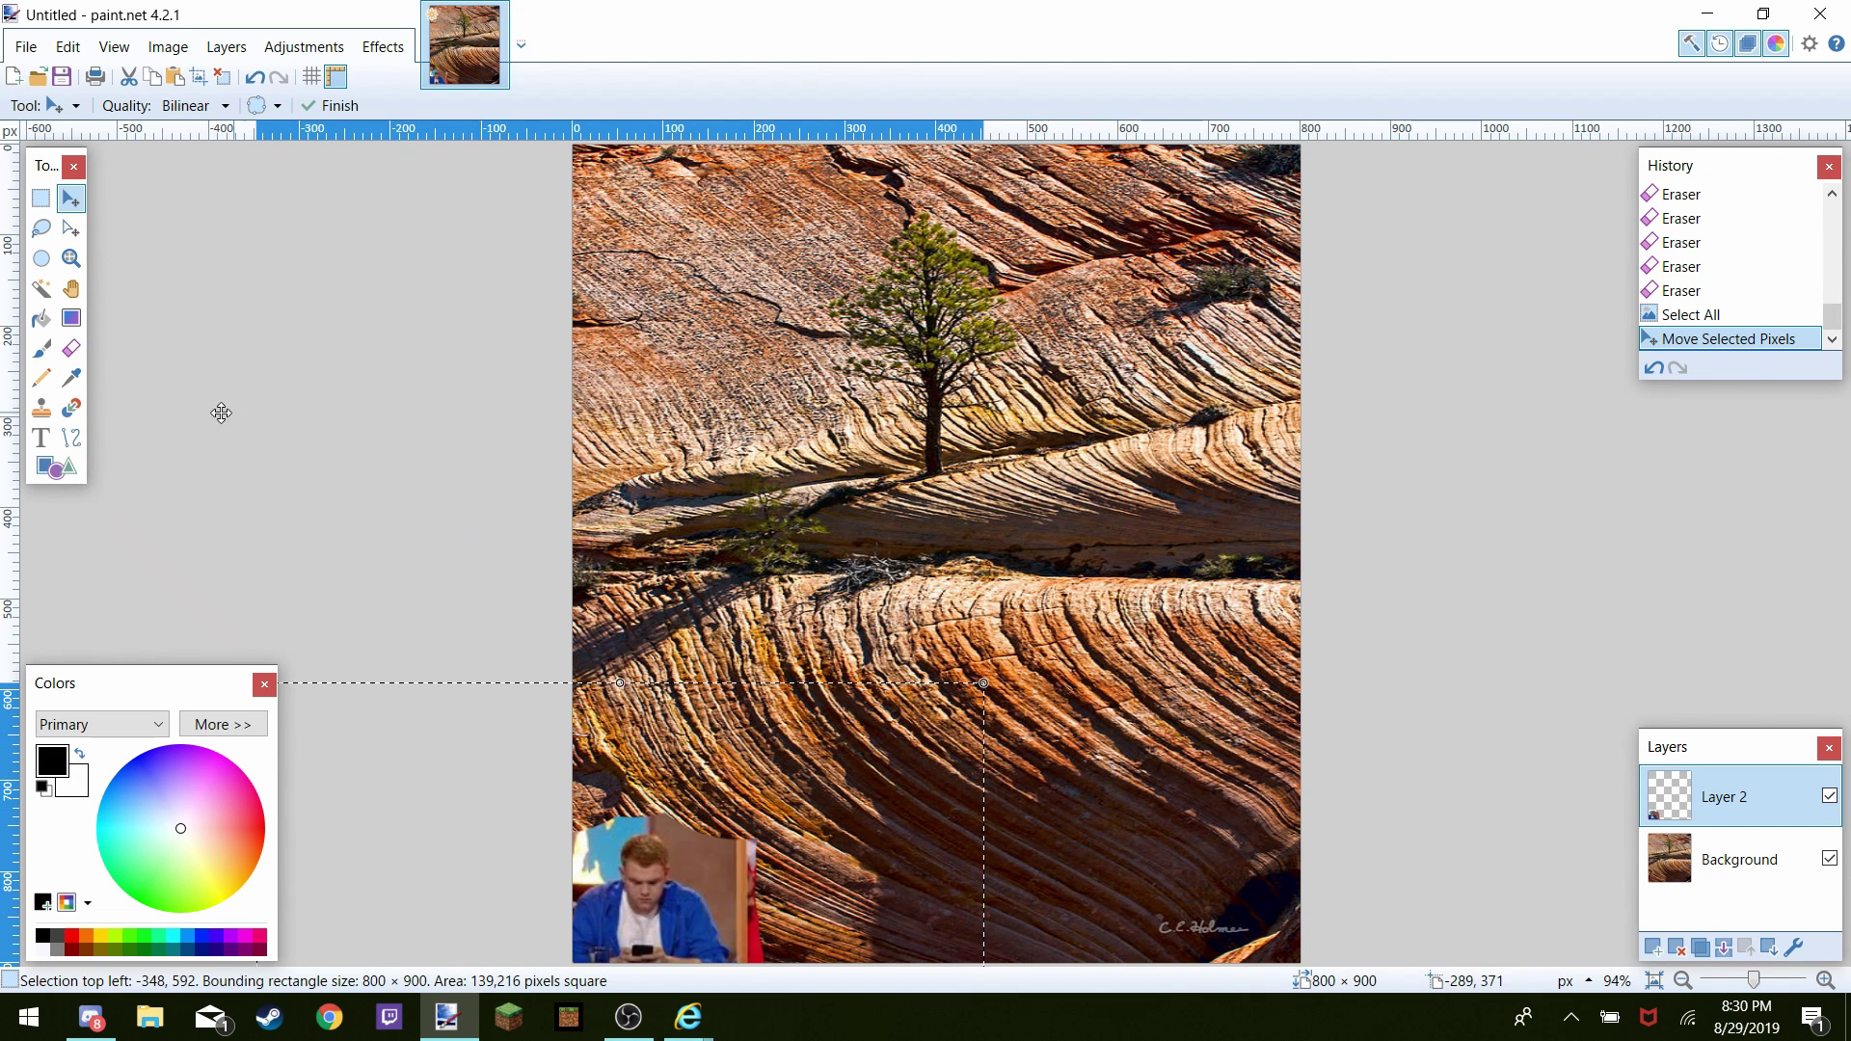
# Round off the upper-right corner of the player cutout with the 250-wide Eraser
pyautogui.click(70, 348)
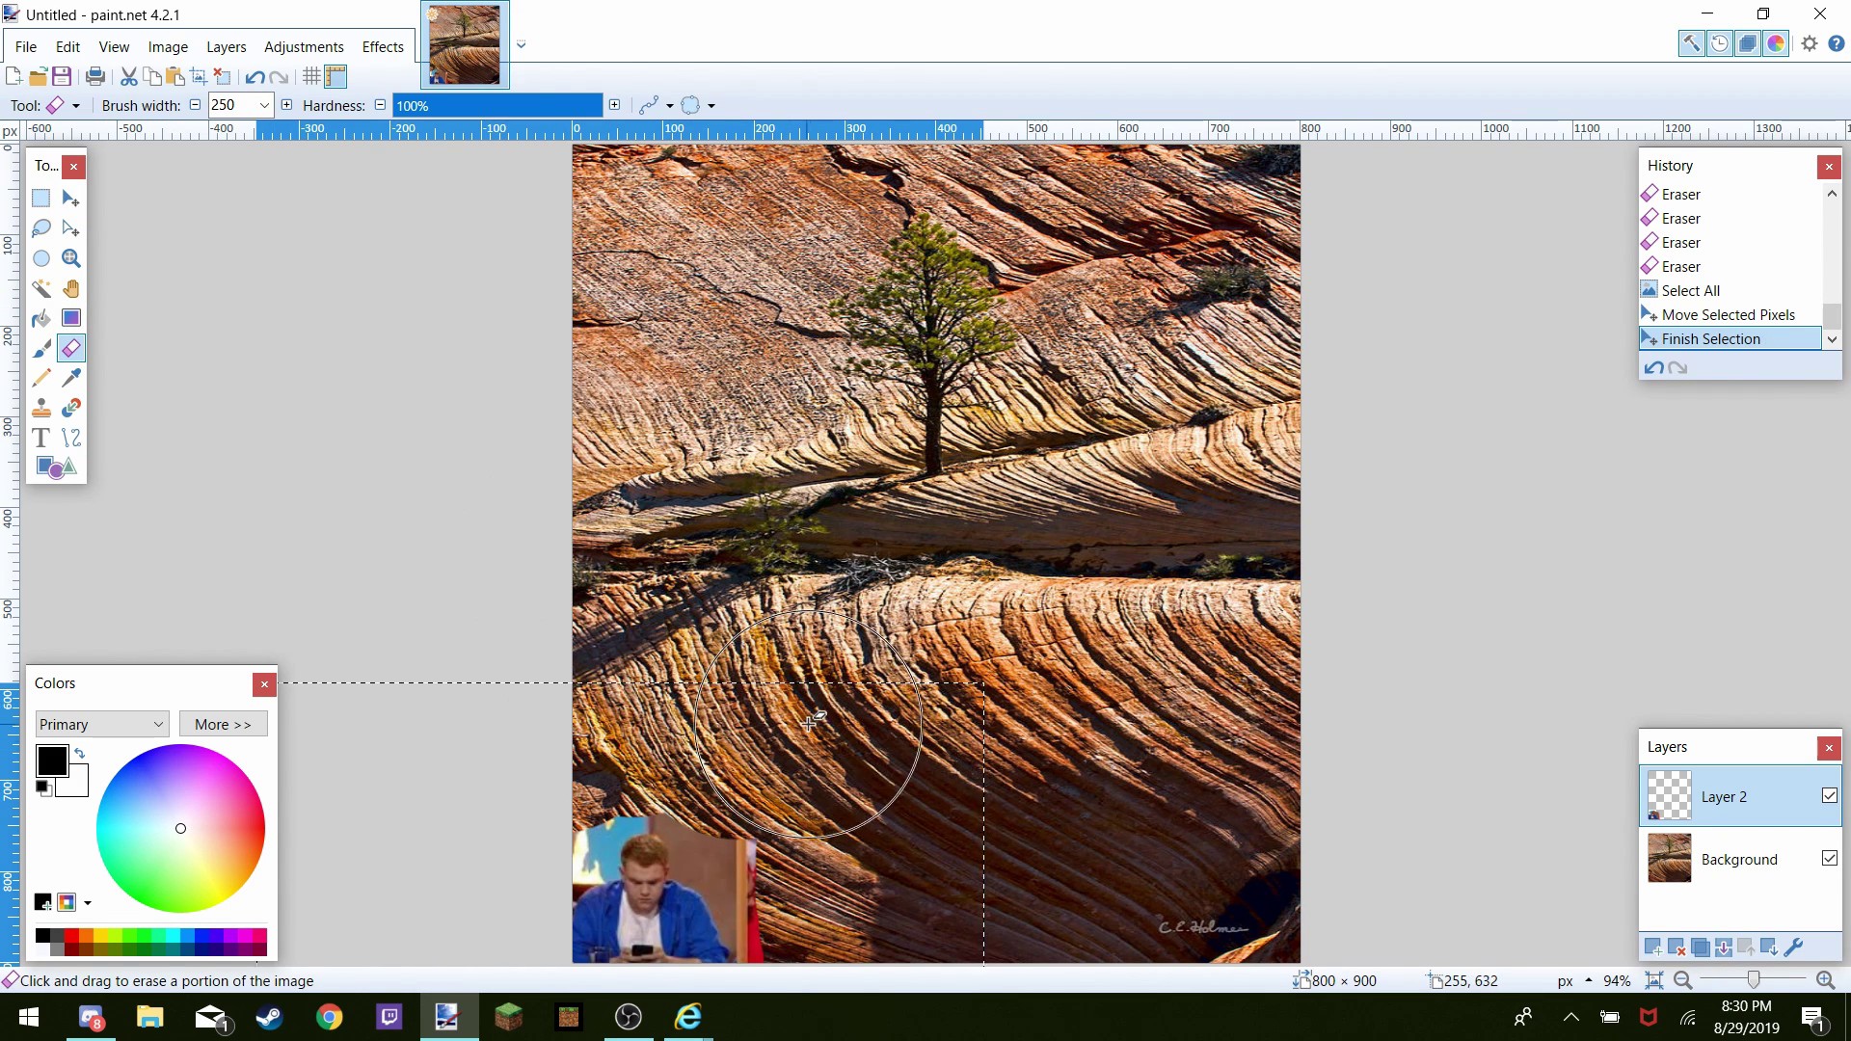
pyautogui.click(805, 783)
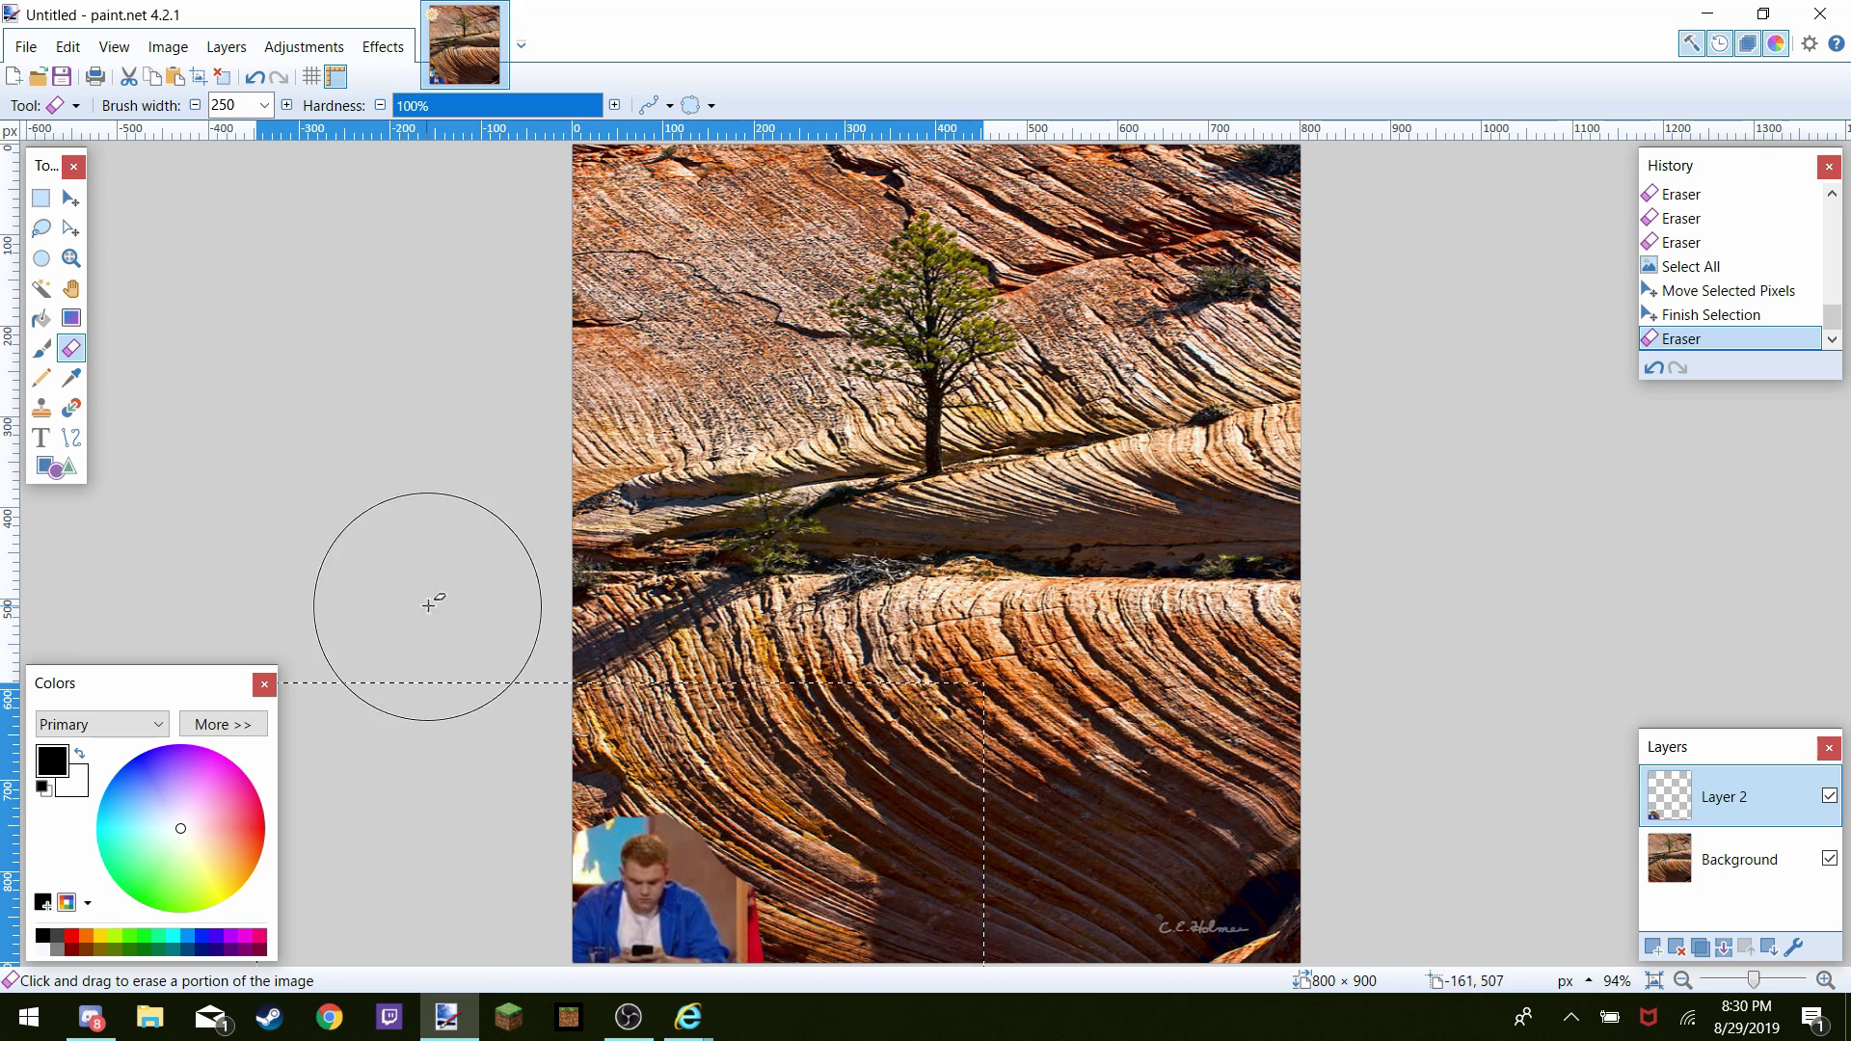
pyautogui.click(828, 823)
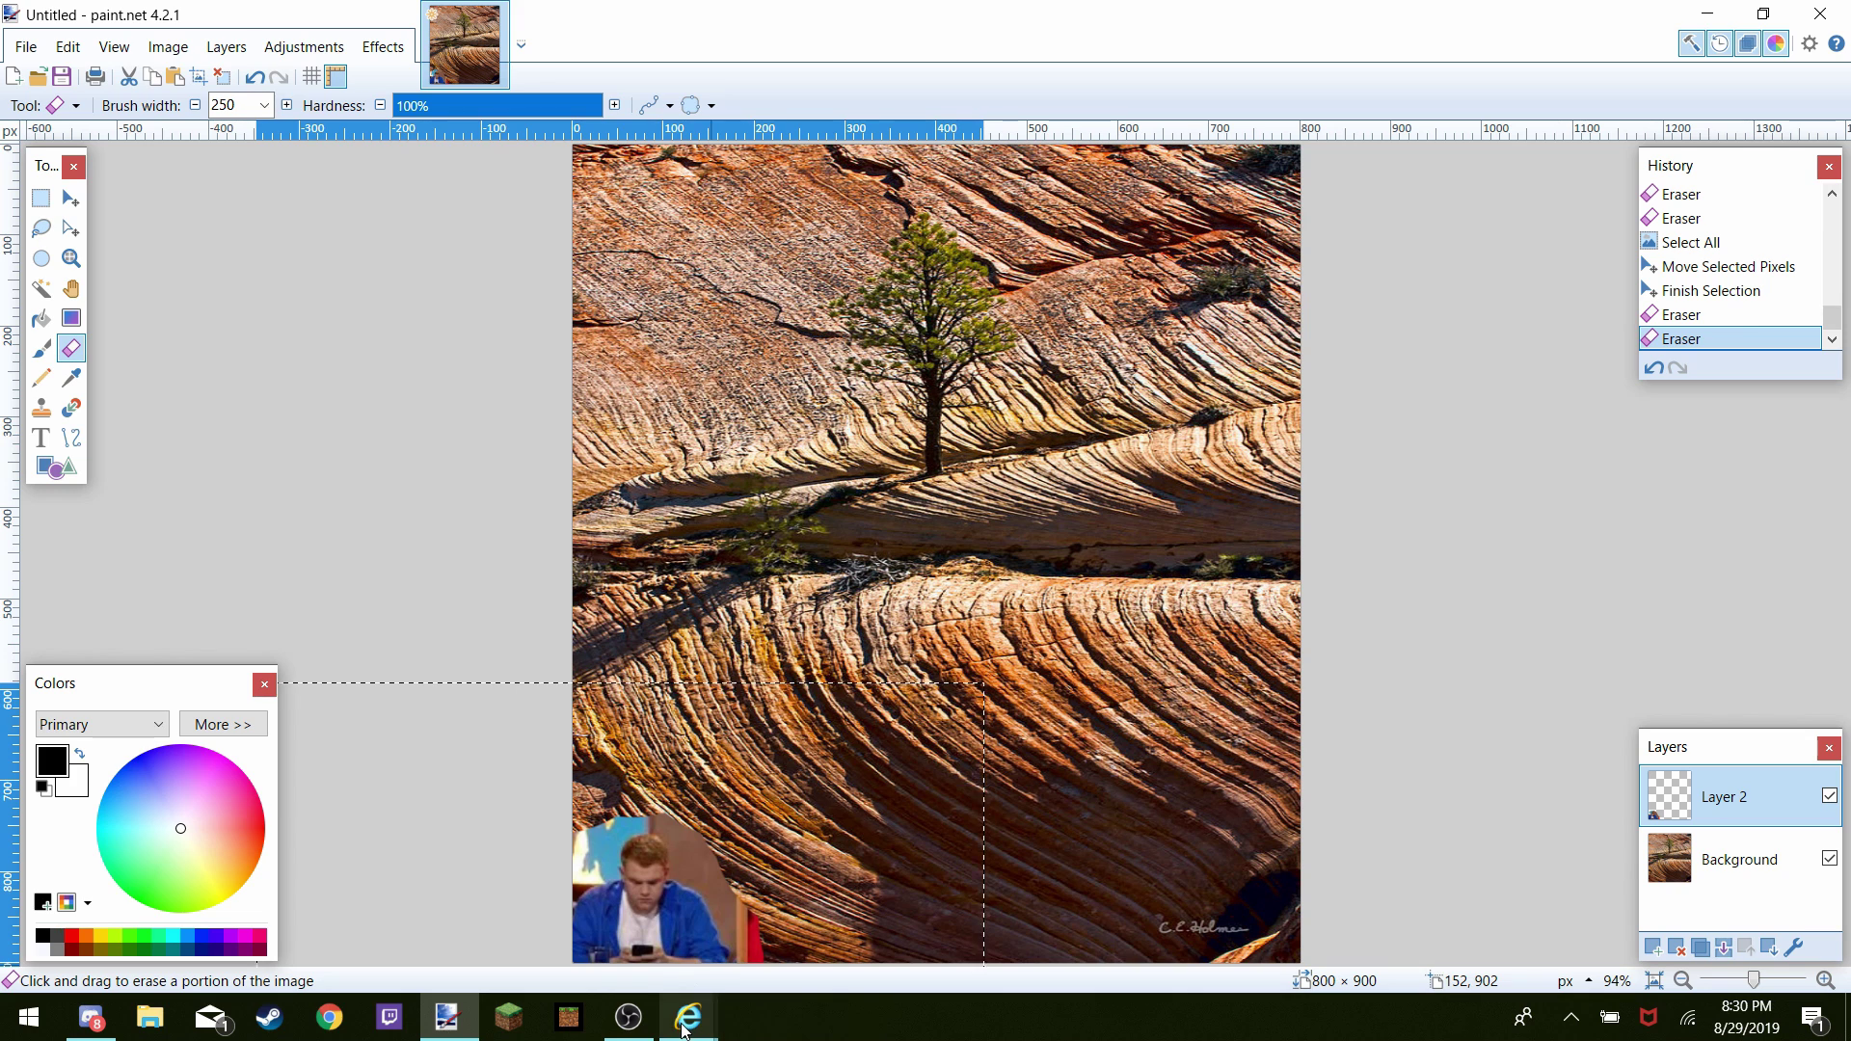
# Add a new layer, then switch to Internet Explorer's MSN page and close the "gamer W feinds" image results
pyautogui.click(1651, 950)
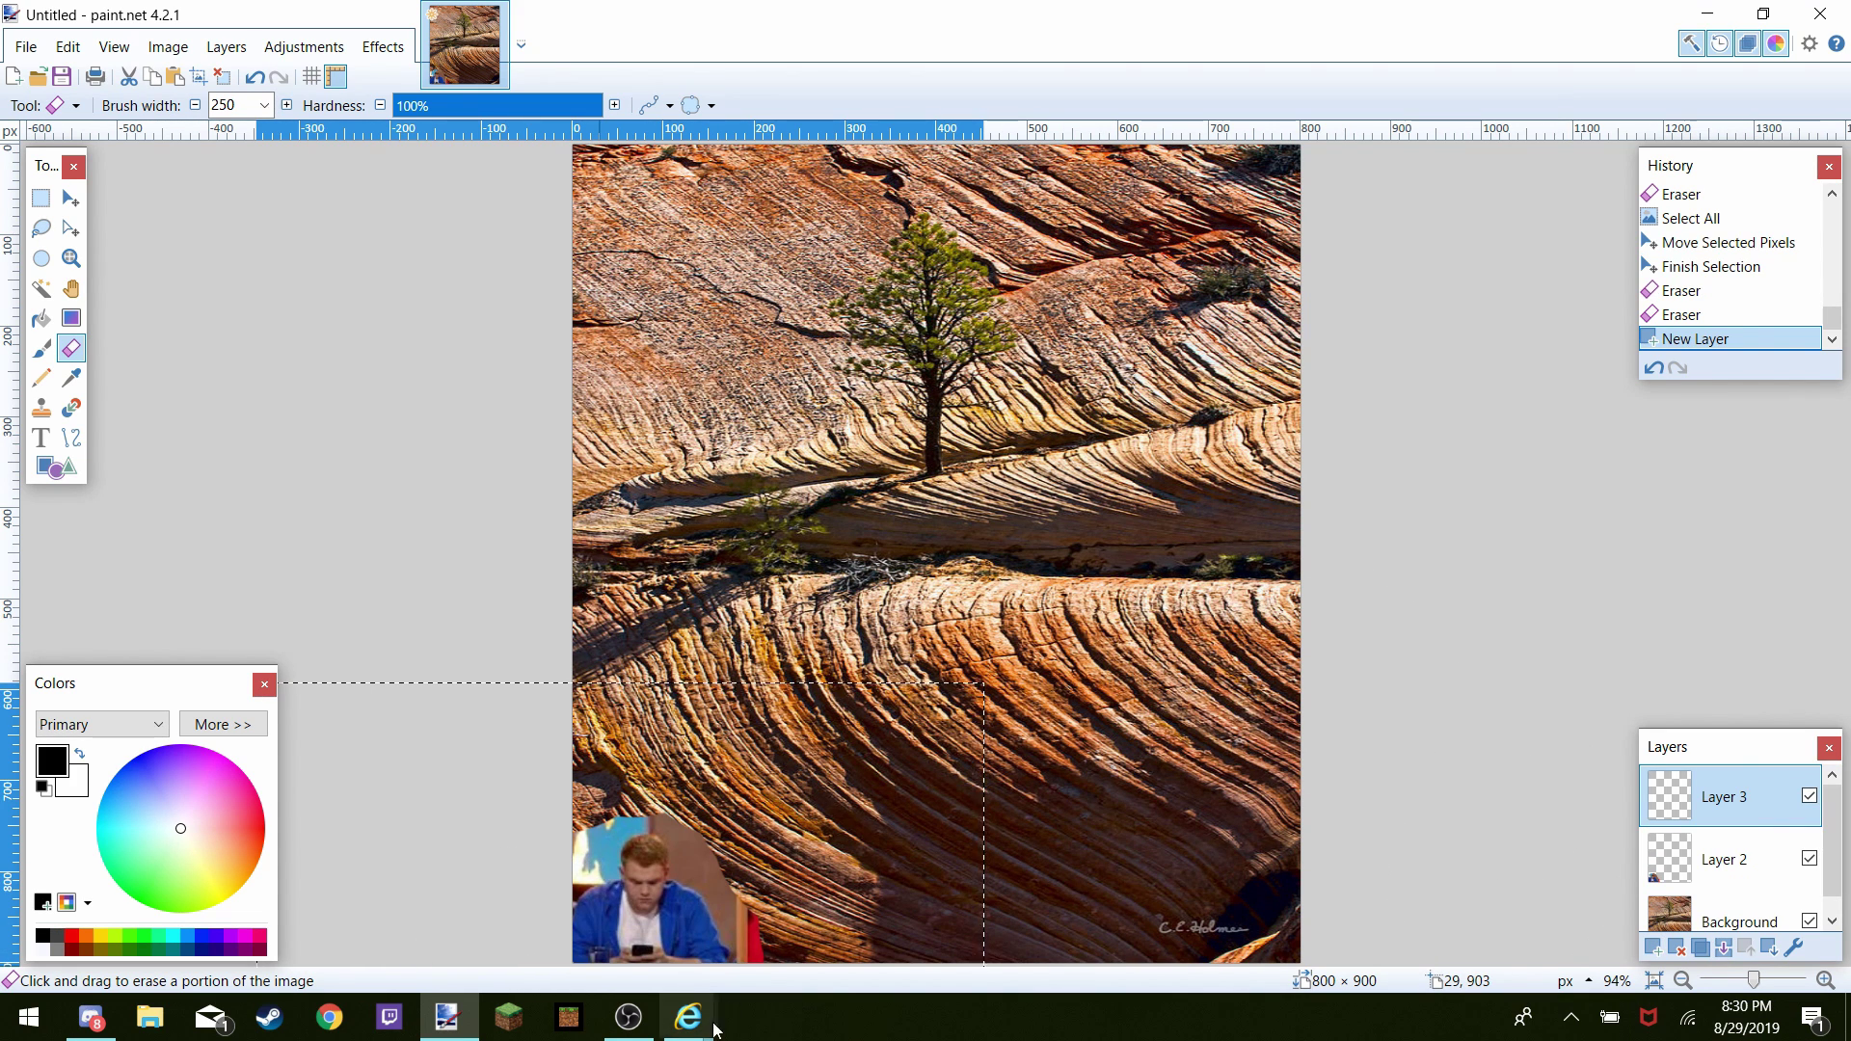
pyautogui.moveTo(704, 1022)
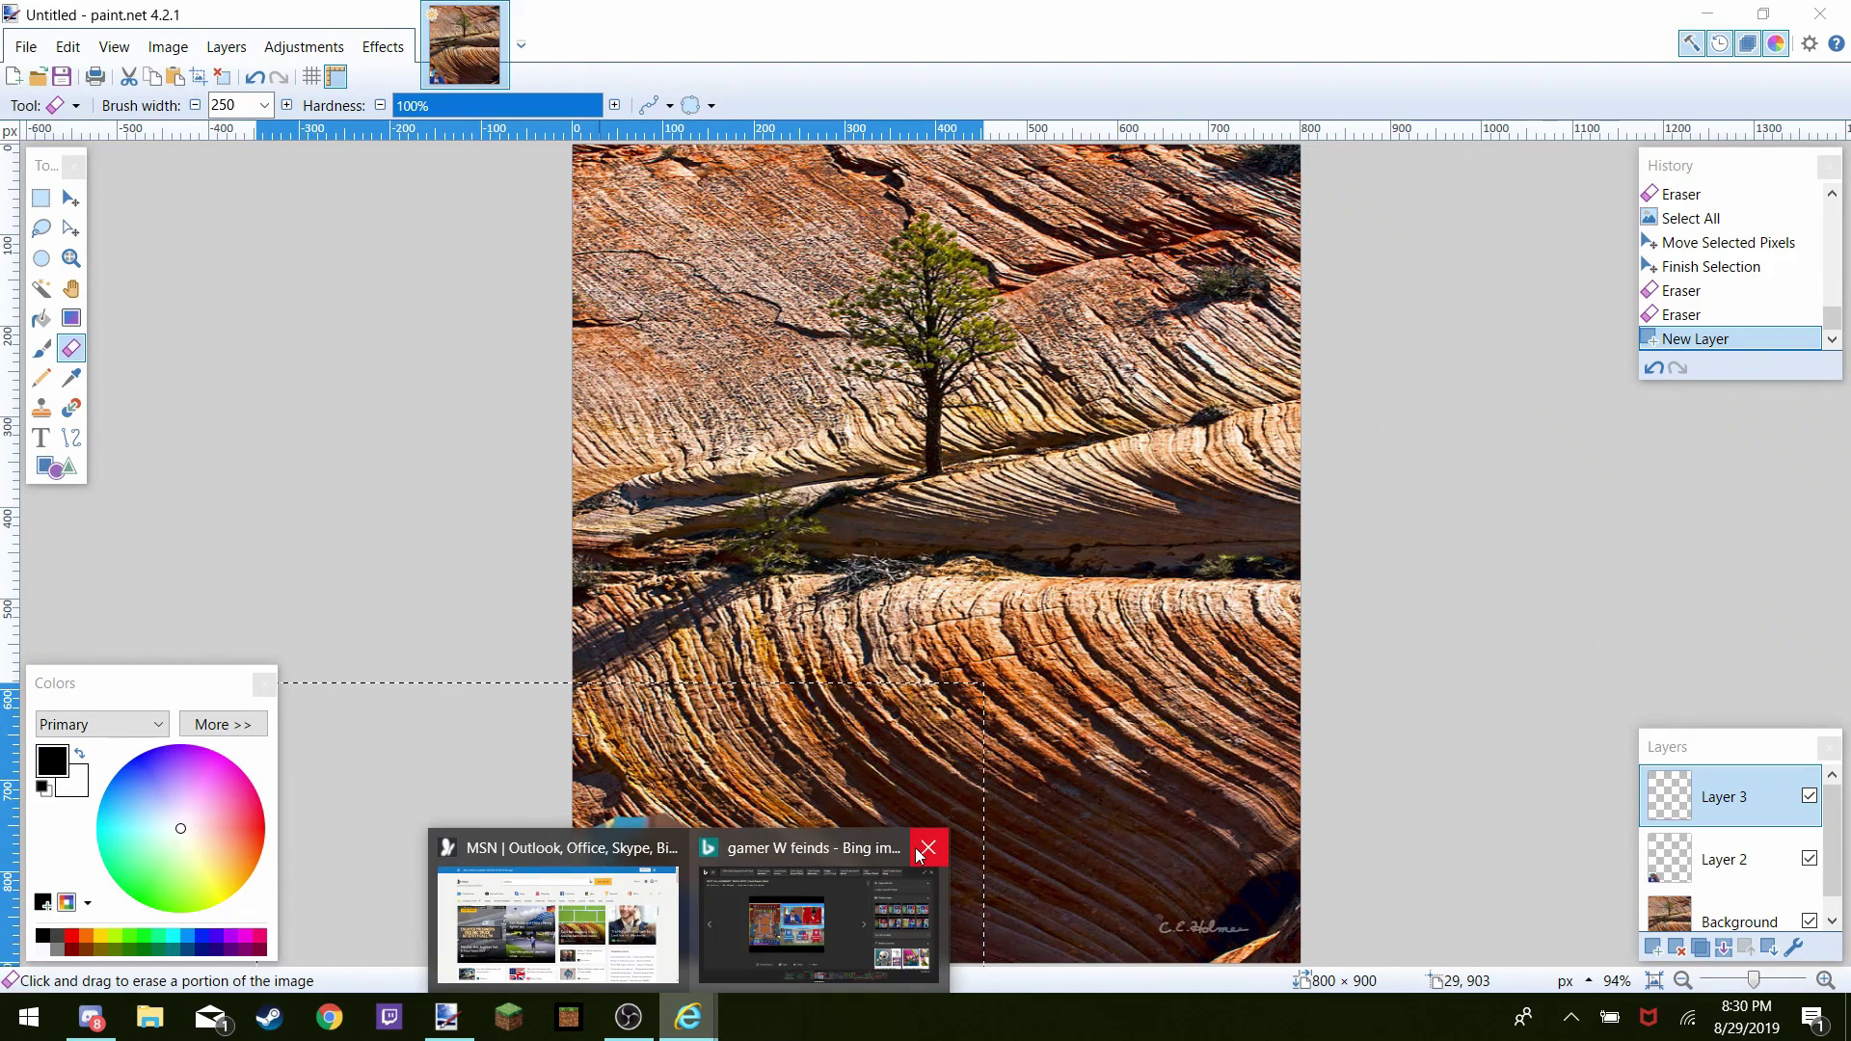
pyautogui.click(928, 849)
pyautogui.click(675, 856)
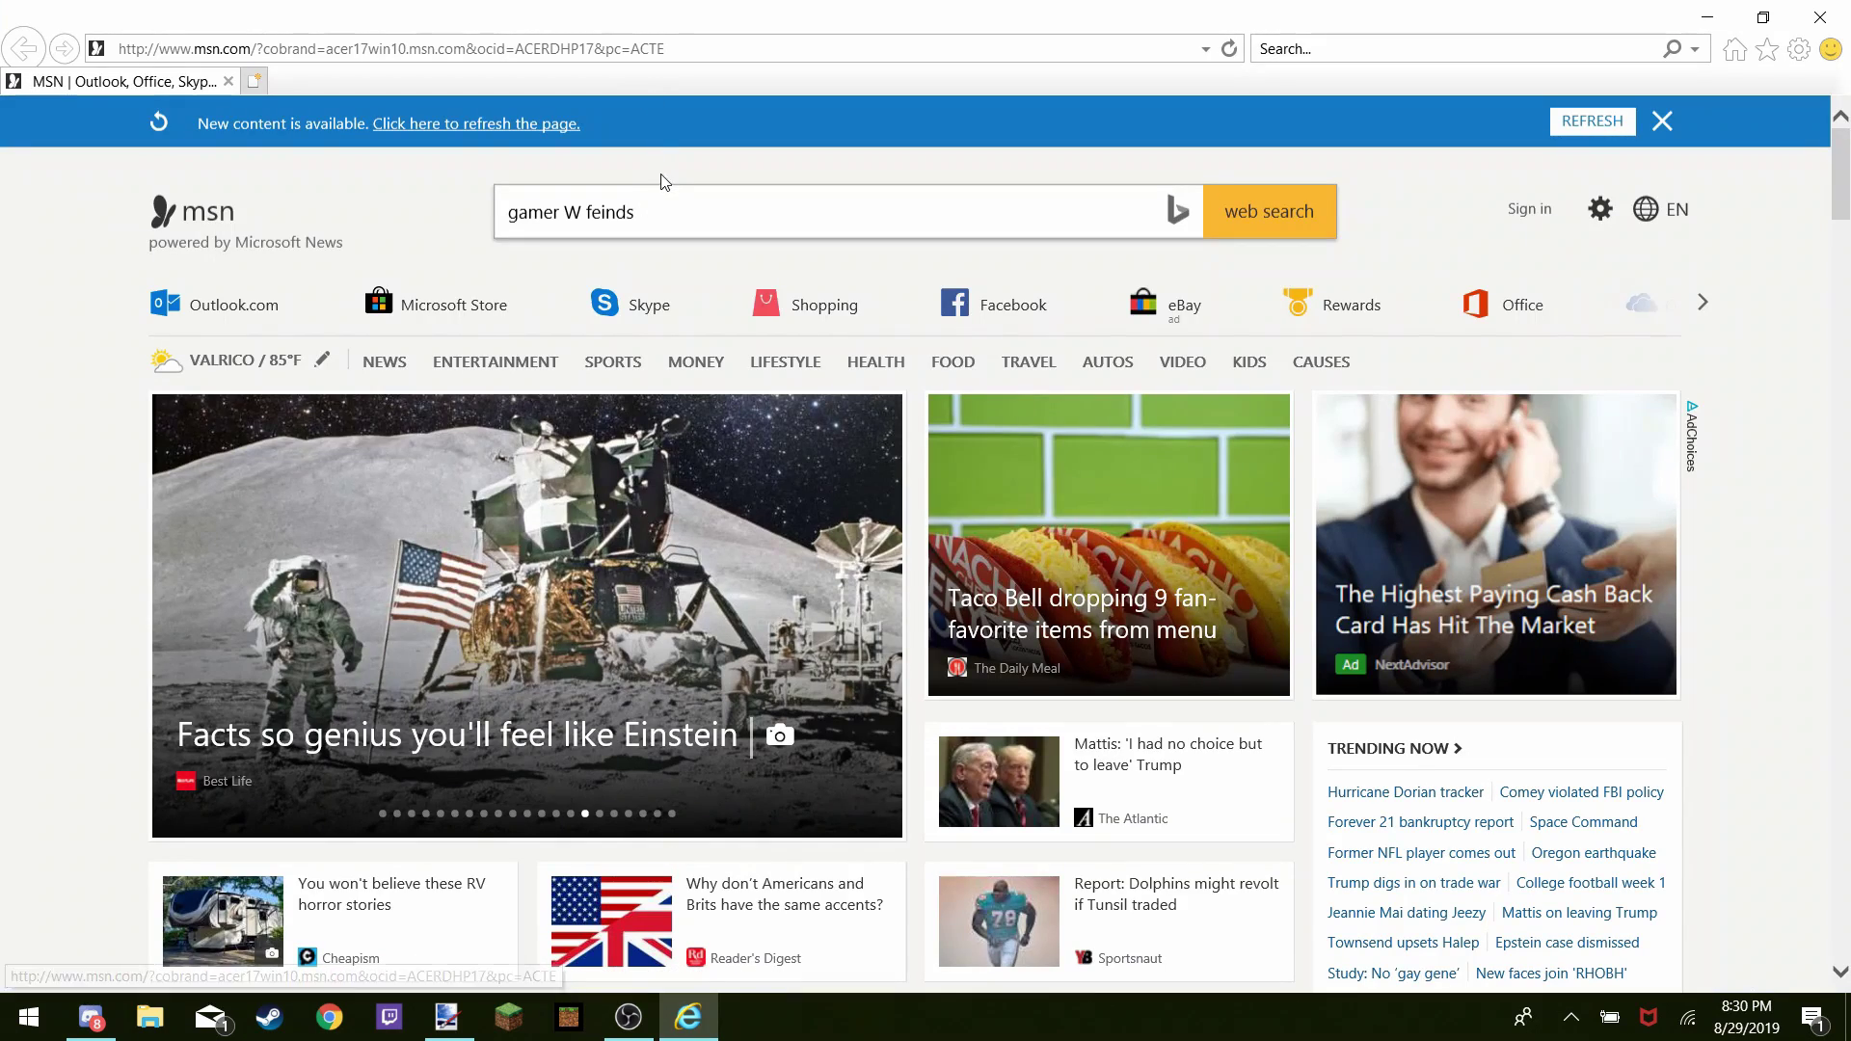
# Replace the old search text with "fhj", run the search and show its image results
pyautogui.click(661, 206)
pyautogui.press('BackSpace')
pyautogui.press('BackSpace')
pyautogui.press('BackSpace')
pyautogui.press('BackSpace')
pyautogui.press('BackSpace')
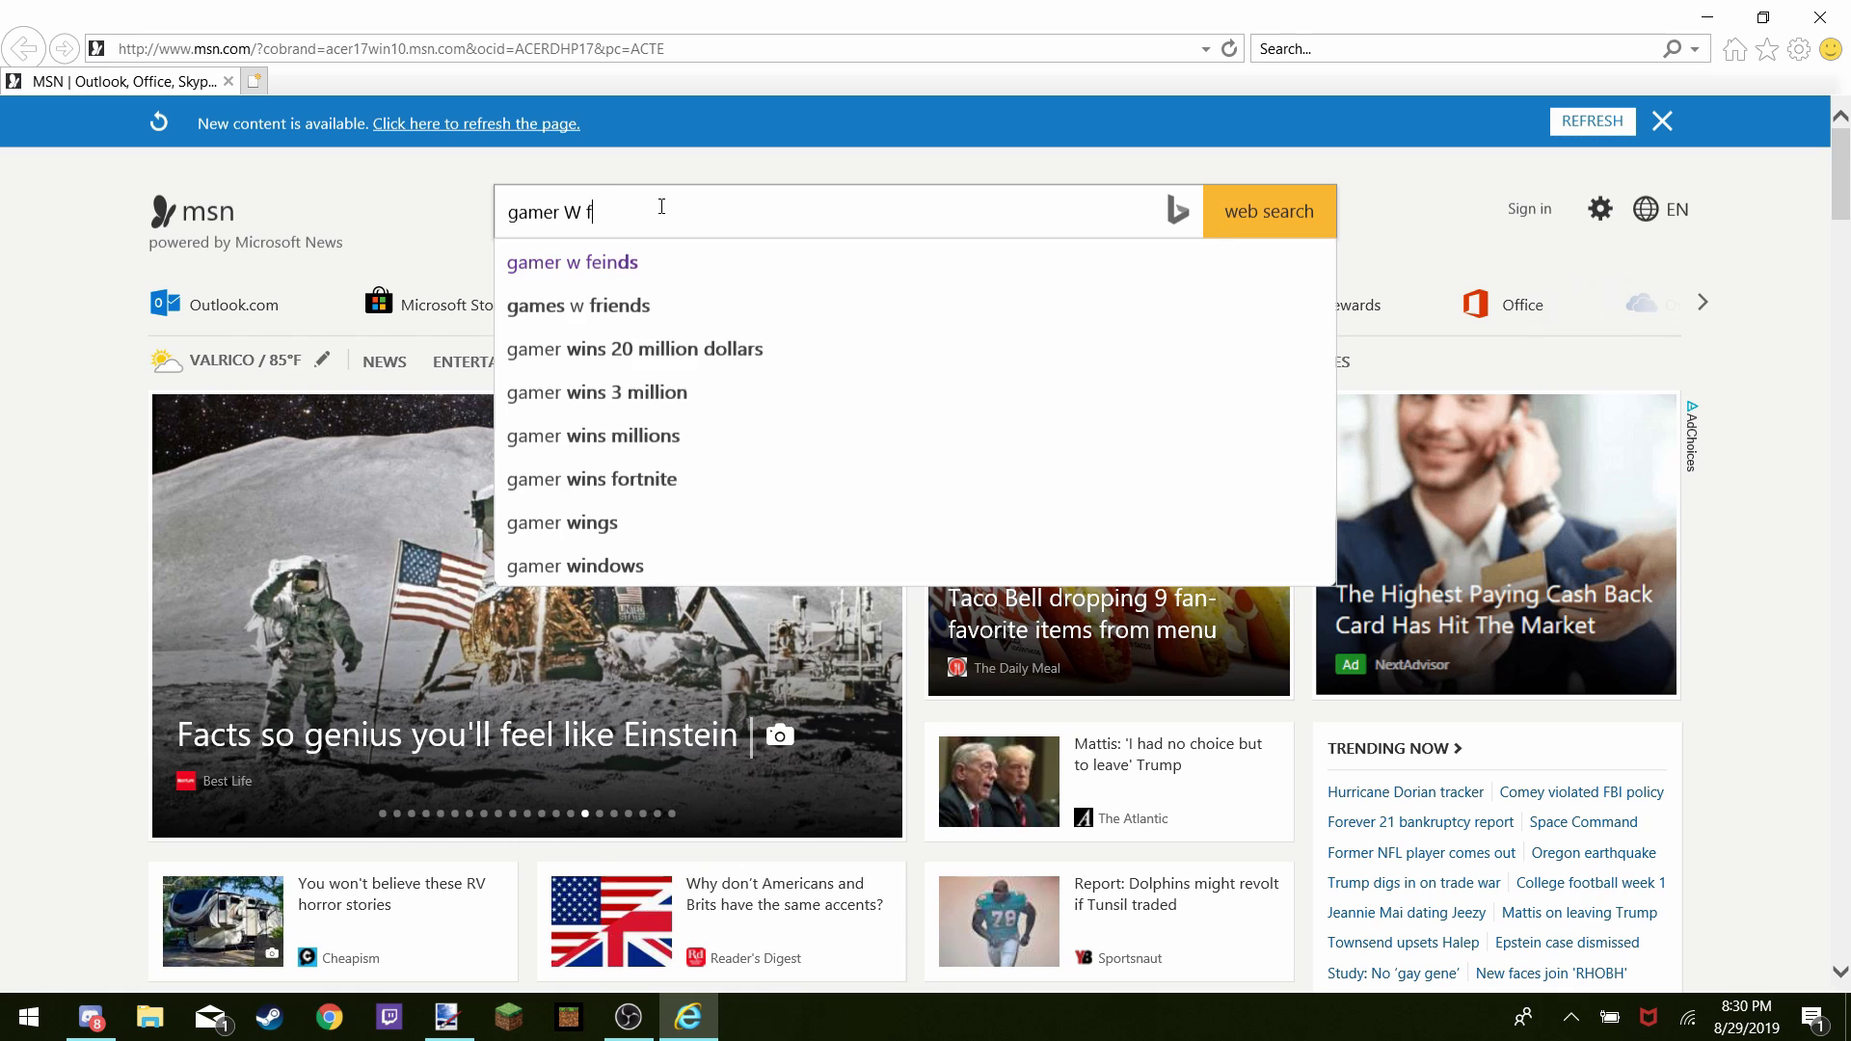
pyautogui.press('BackSpace')
pyautogui.press('BackSpace')
pyautogui.press('BackSpace')
pyautogui.press('BackSpace')
pyautogui.press('BackSpace')
pyautogui.press('BackSpace')
pyautogui.press('BackSpace')
pyautogui.press('BackSpace')
pyautogui.press('BackSpace')
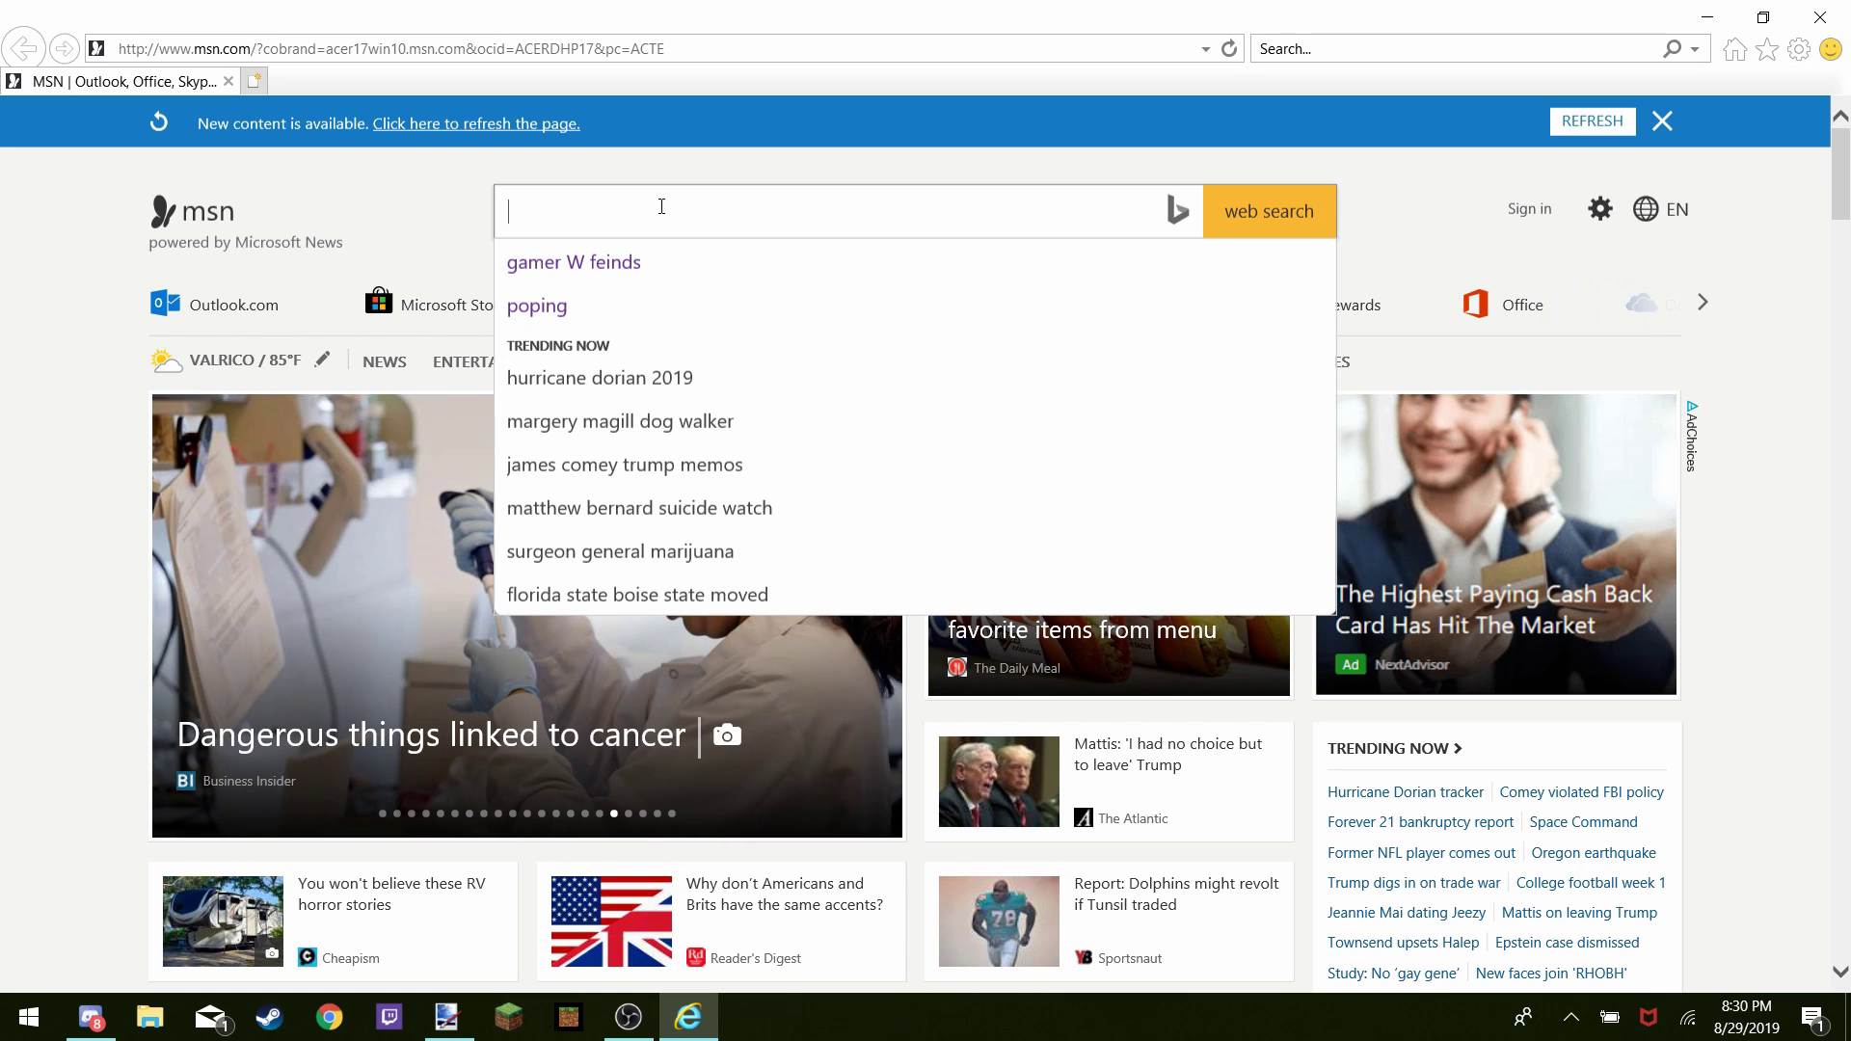
pyautogui.write('fhj')
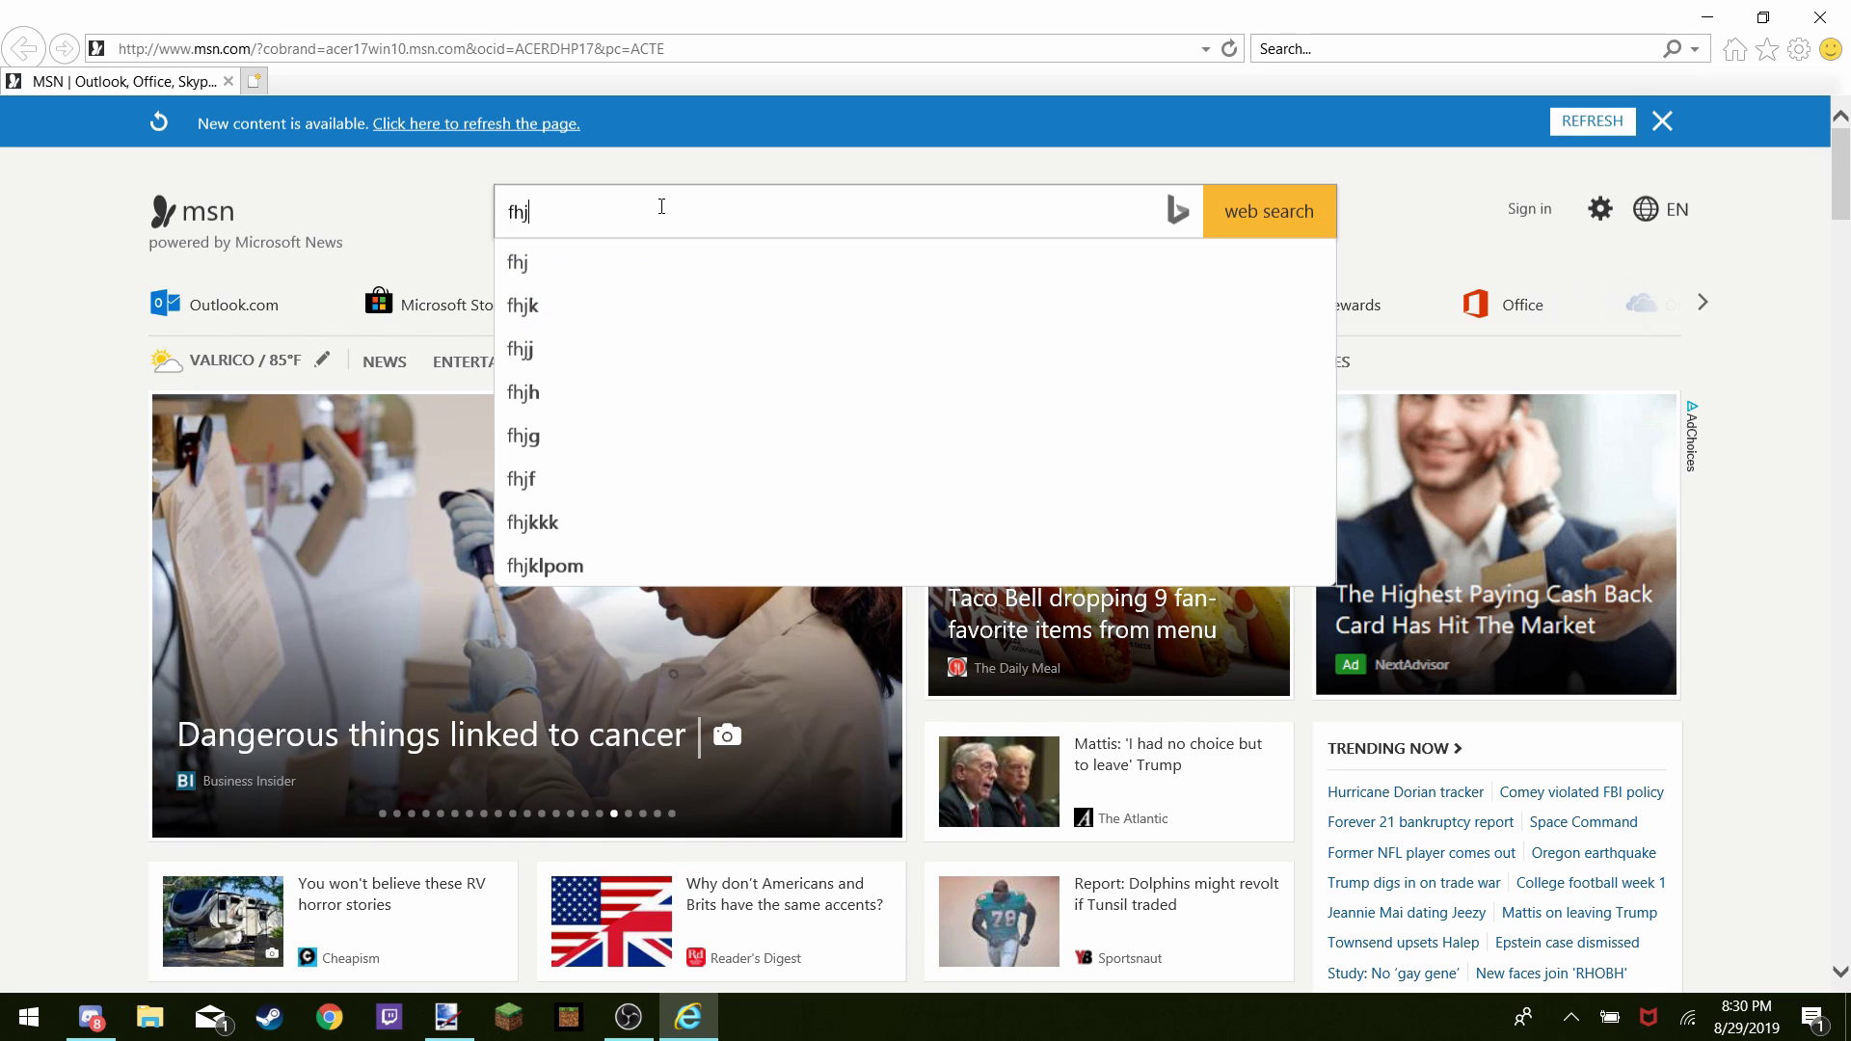
pyautogui.press('Return')
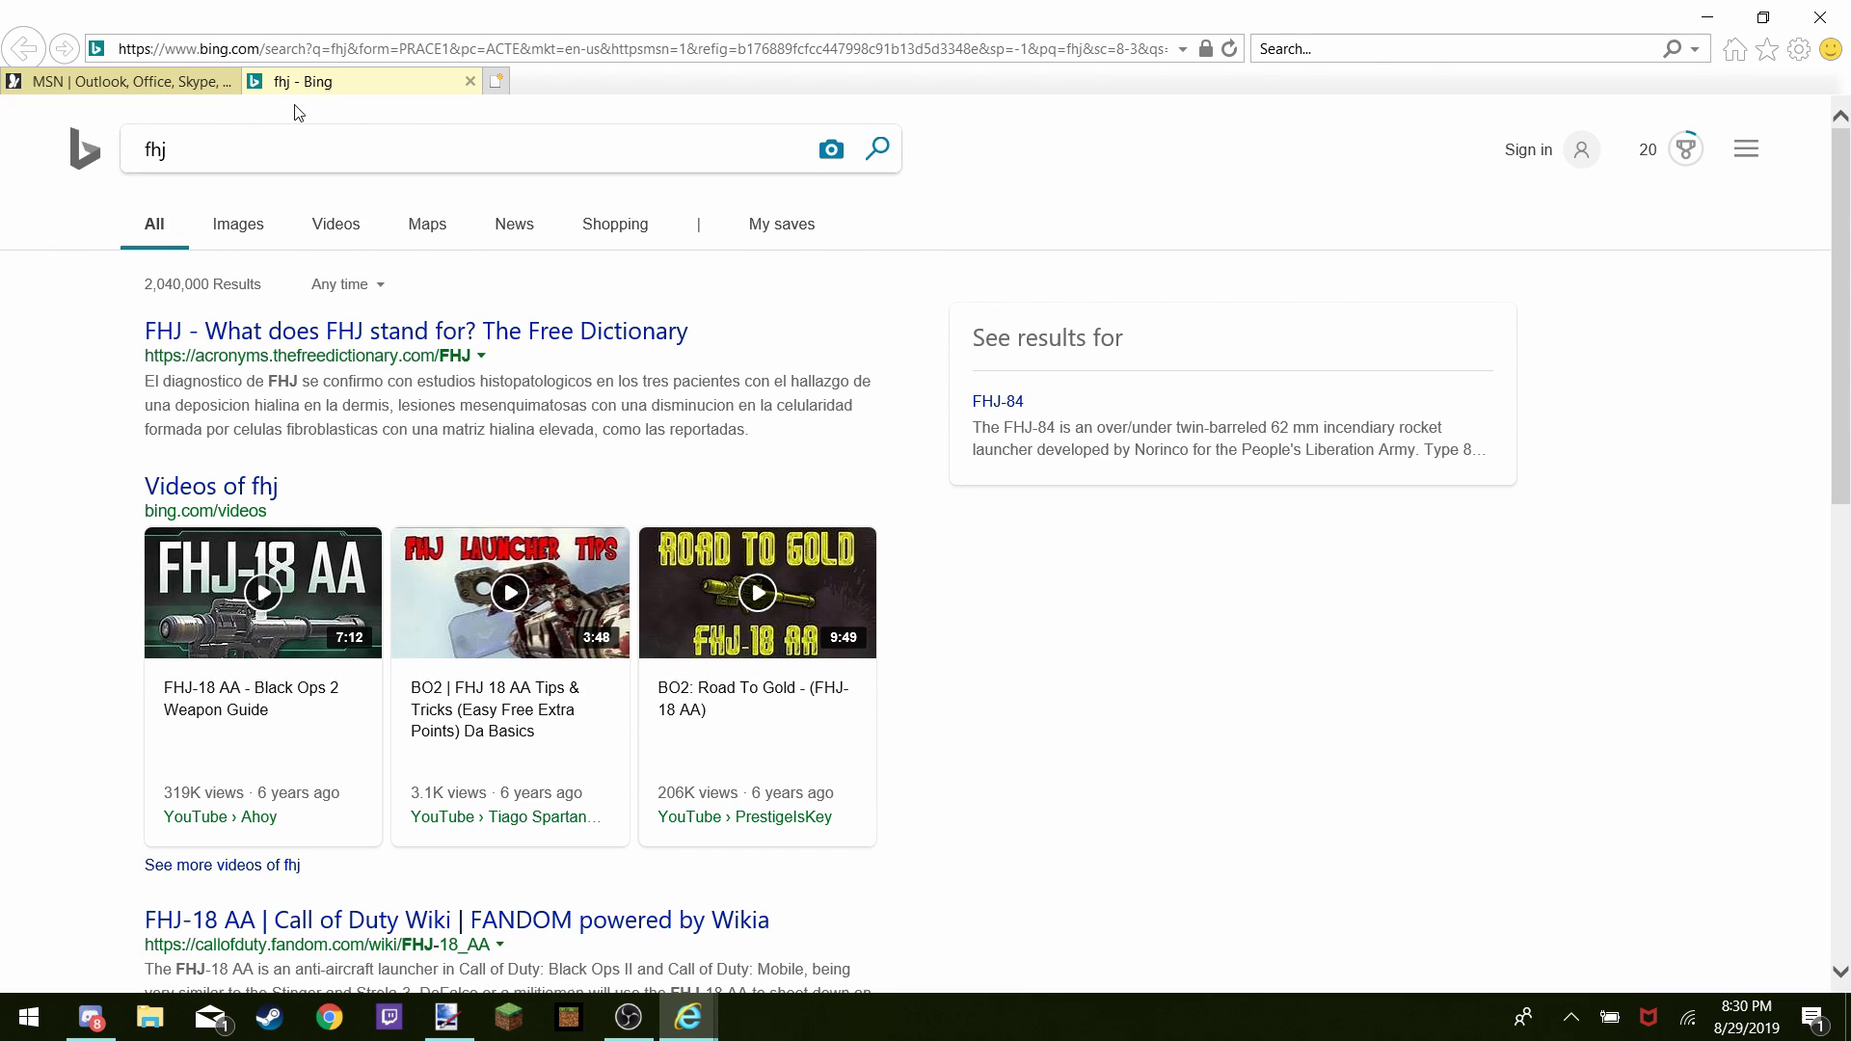
pyautogui.click(237, 226)
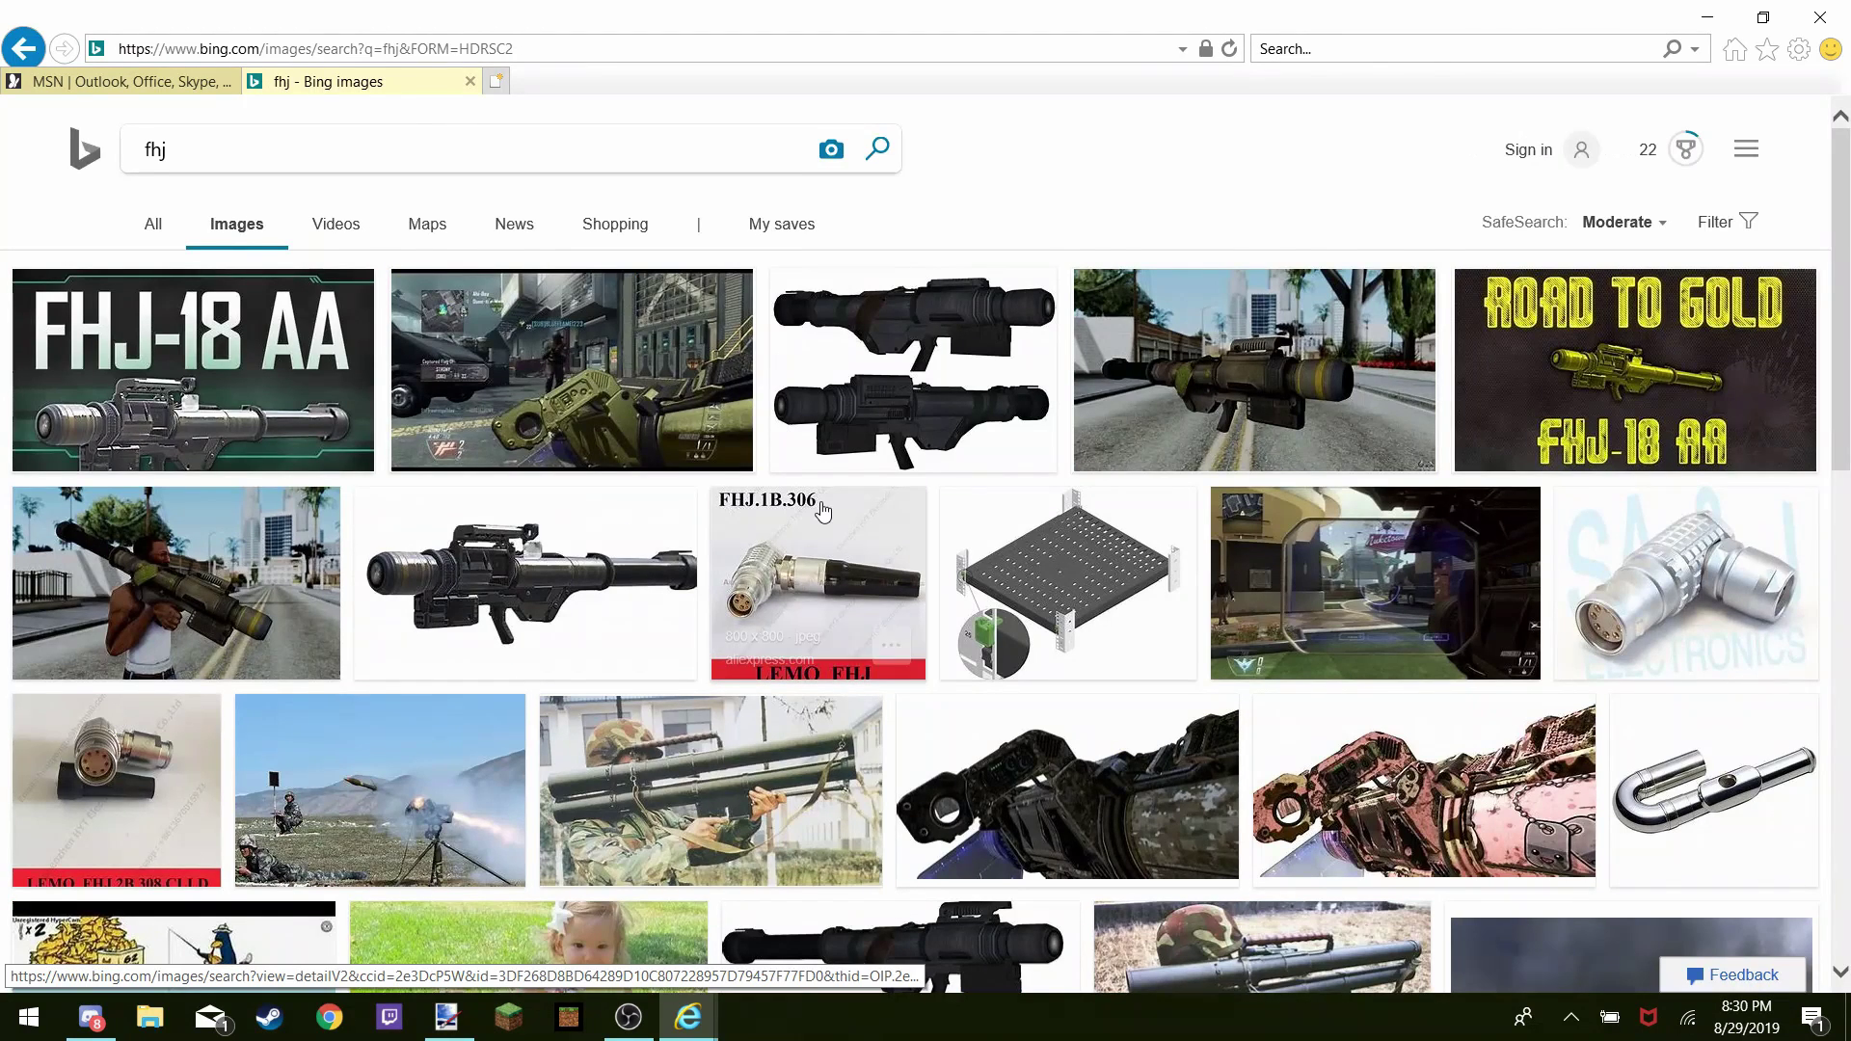
# Browse the fhj image results and open the picture of the toddler with the yellow checked bib
pyautogui.scroll(-5, 820, 506)
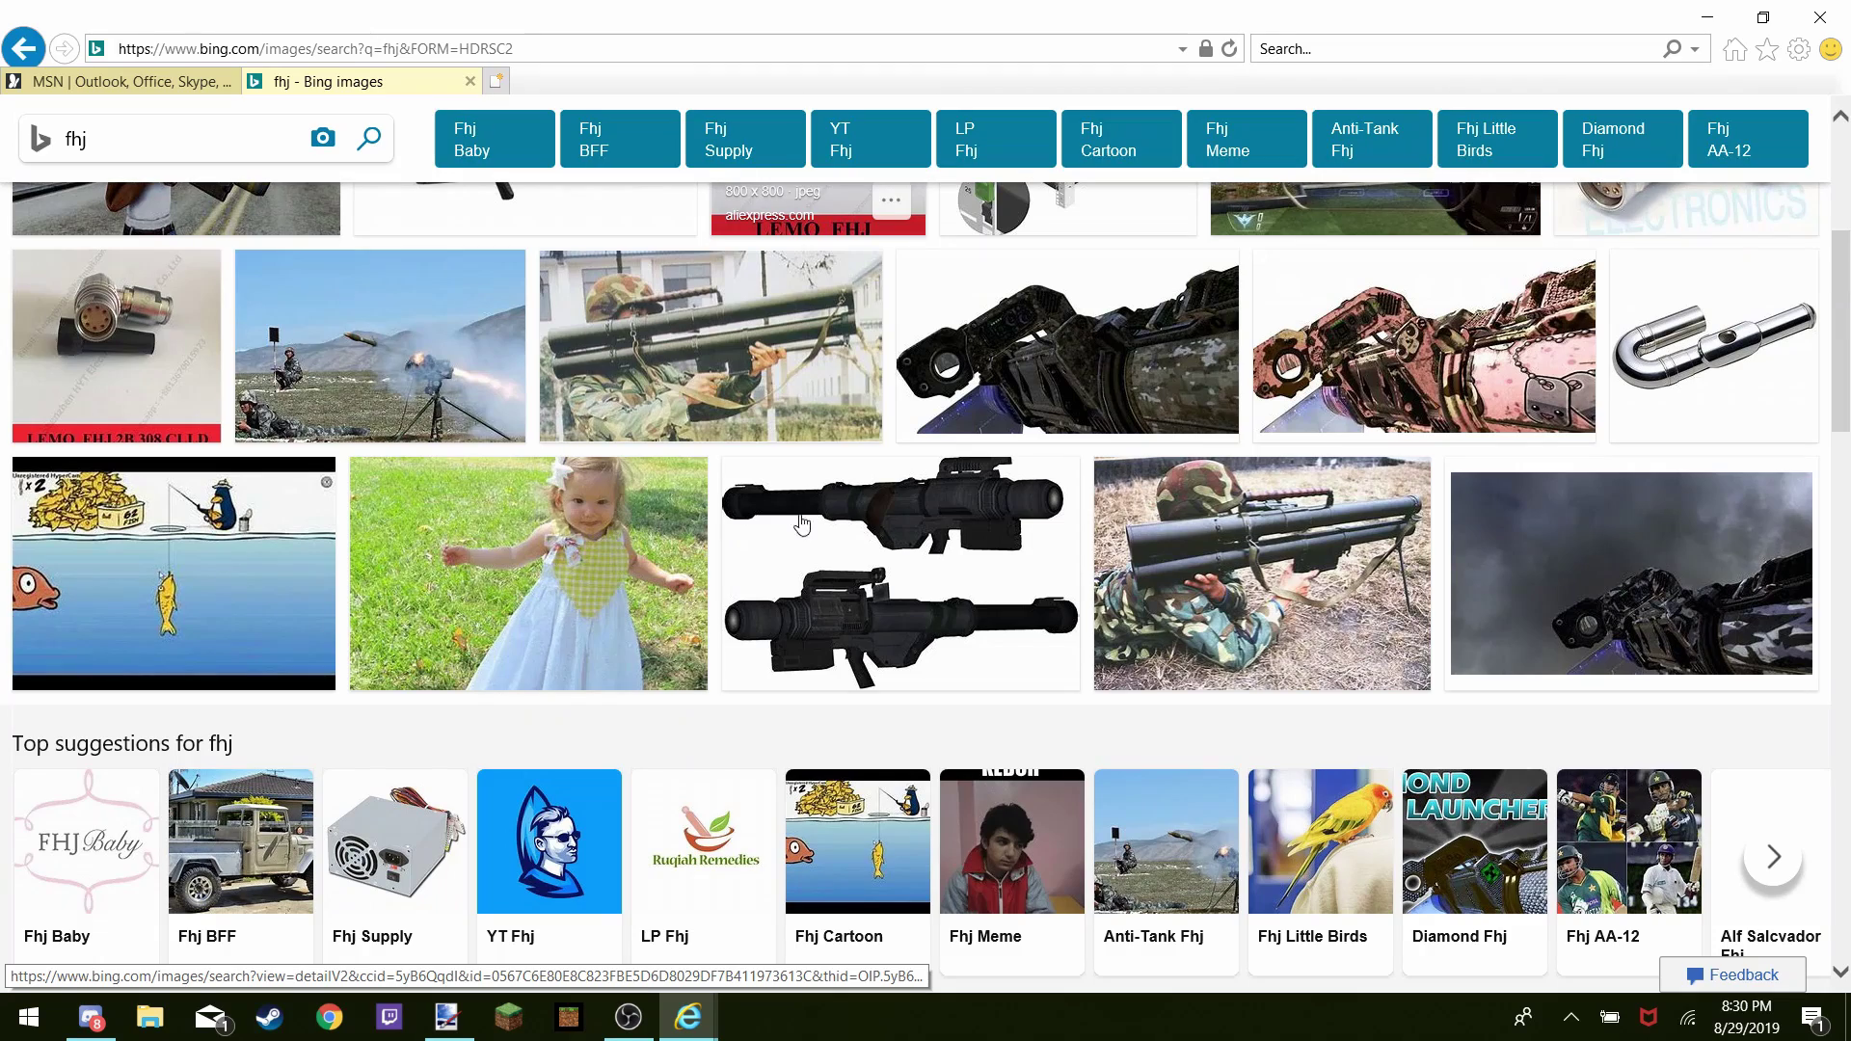
pyautogui.scroll(-3, 608, 694)
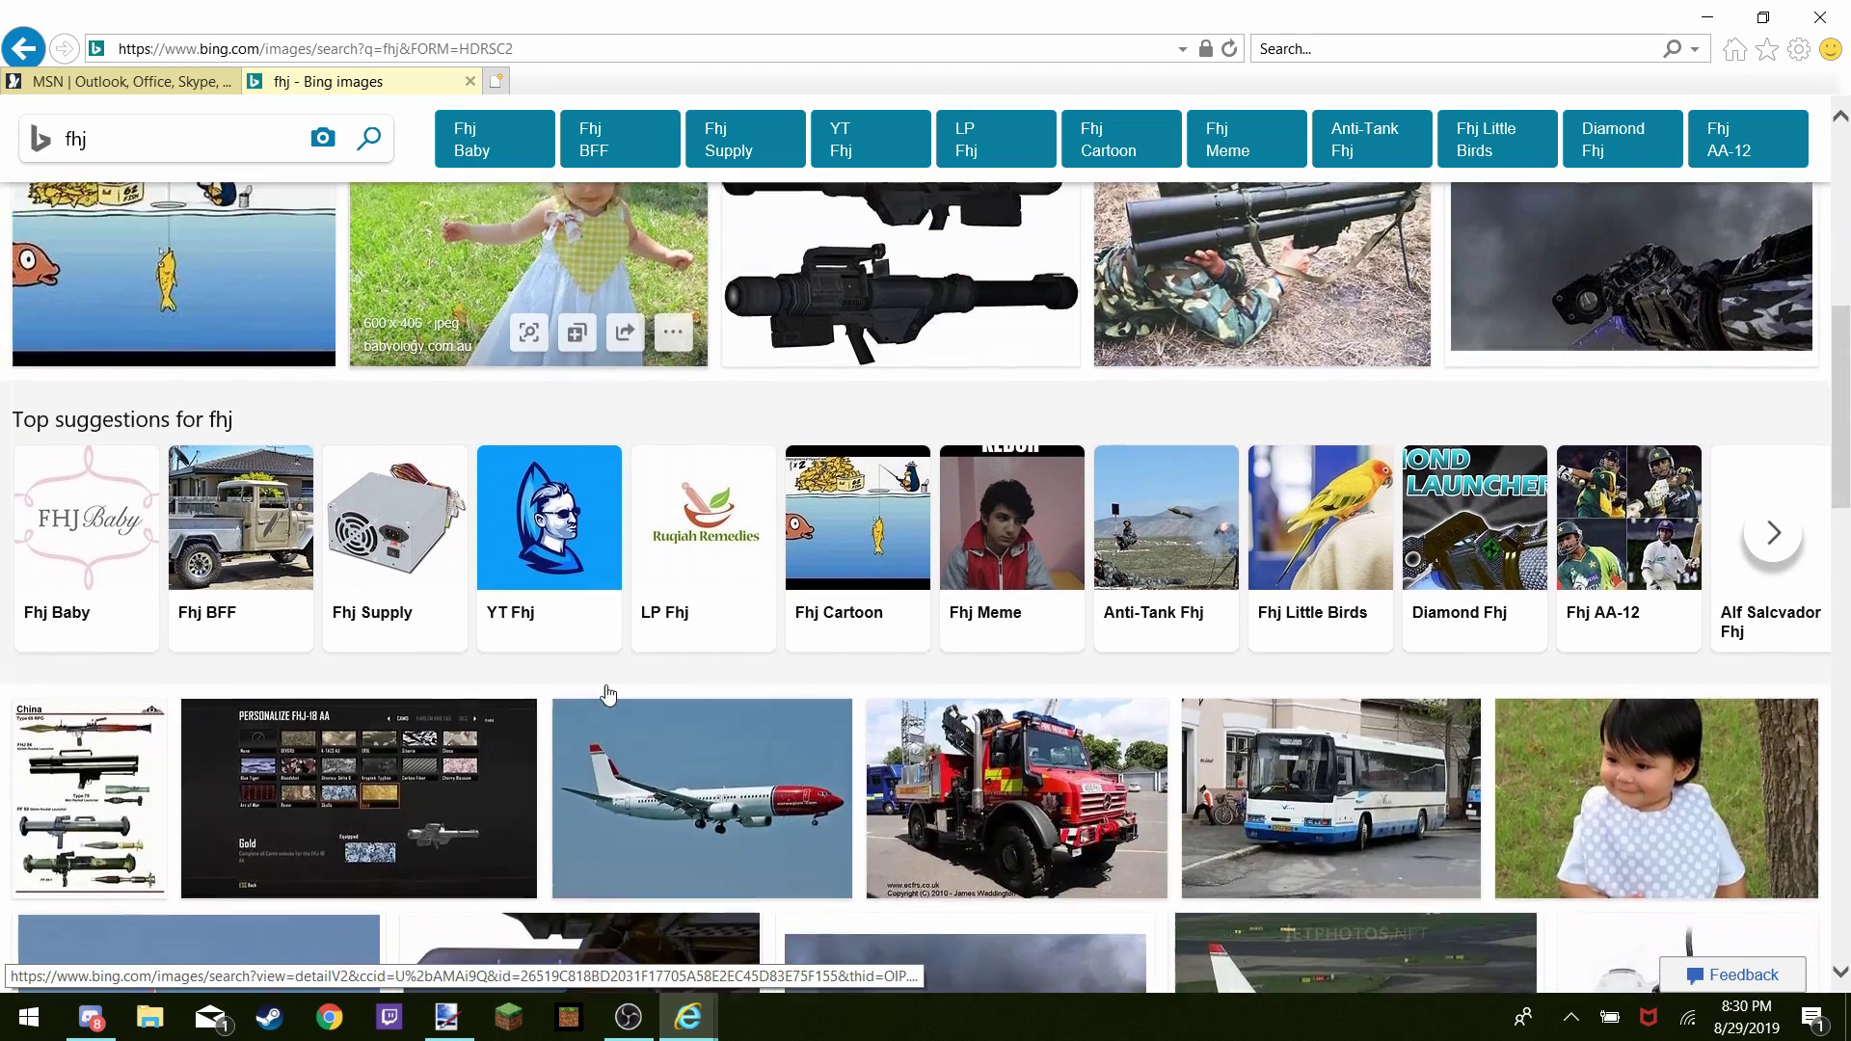
pyautogui.scroll(-2, 607, 694)
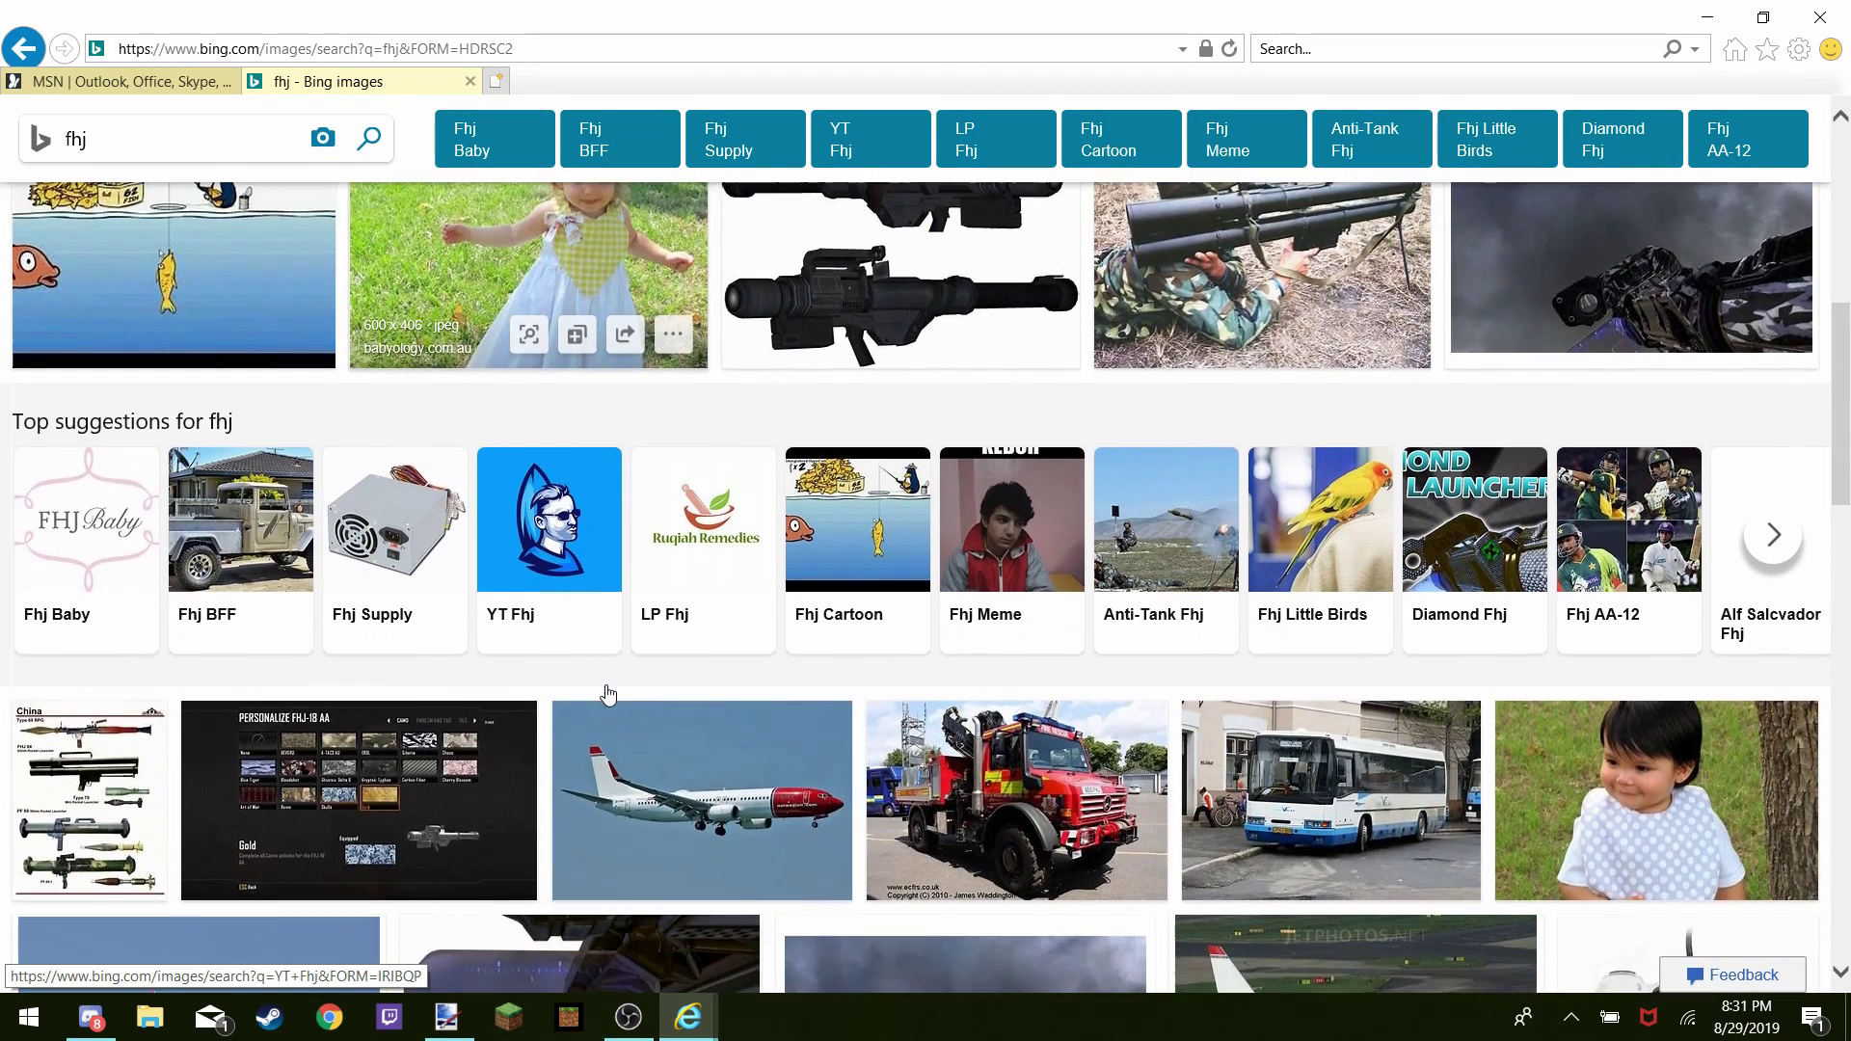
pyautogui.scroll(3, 607, 694)
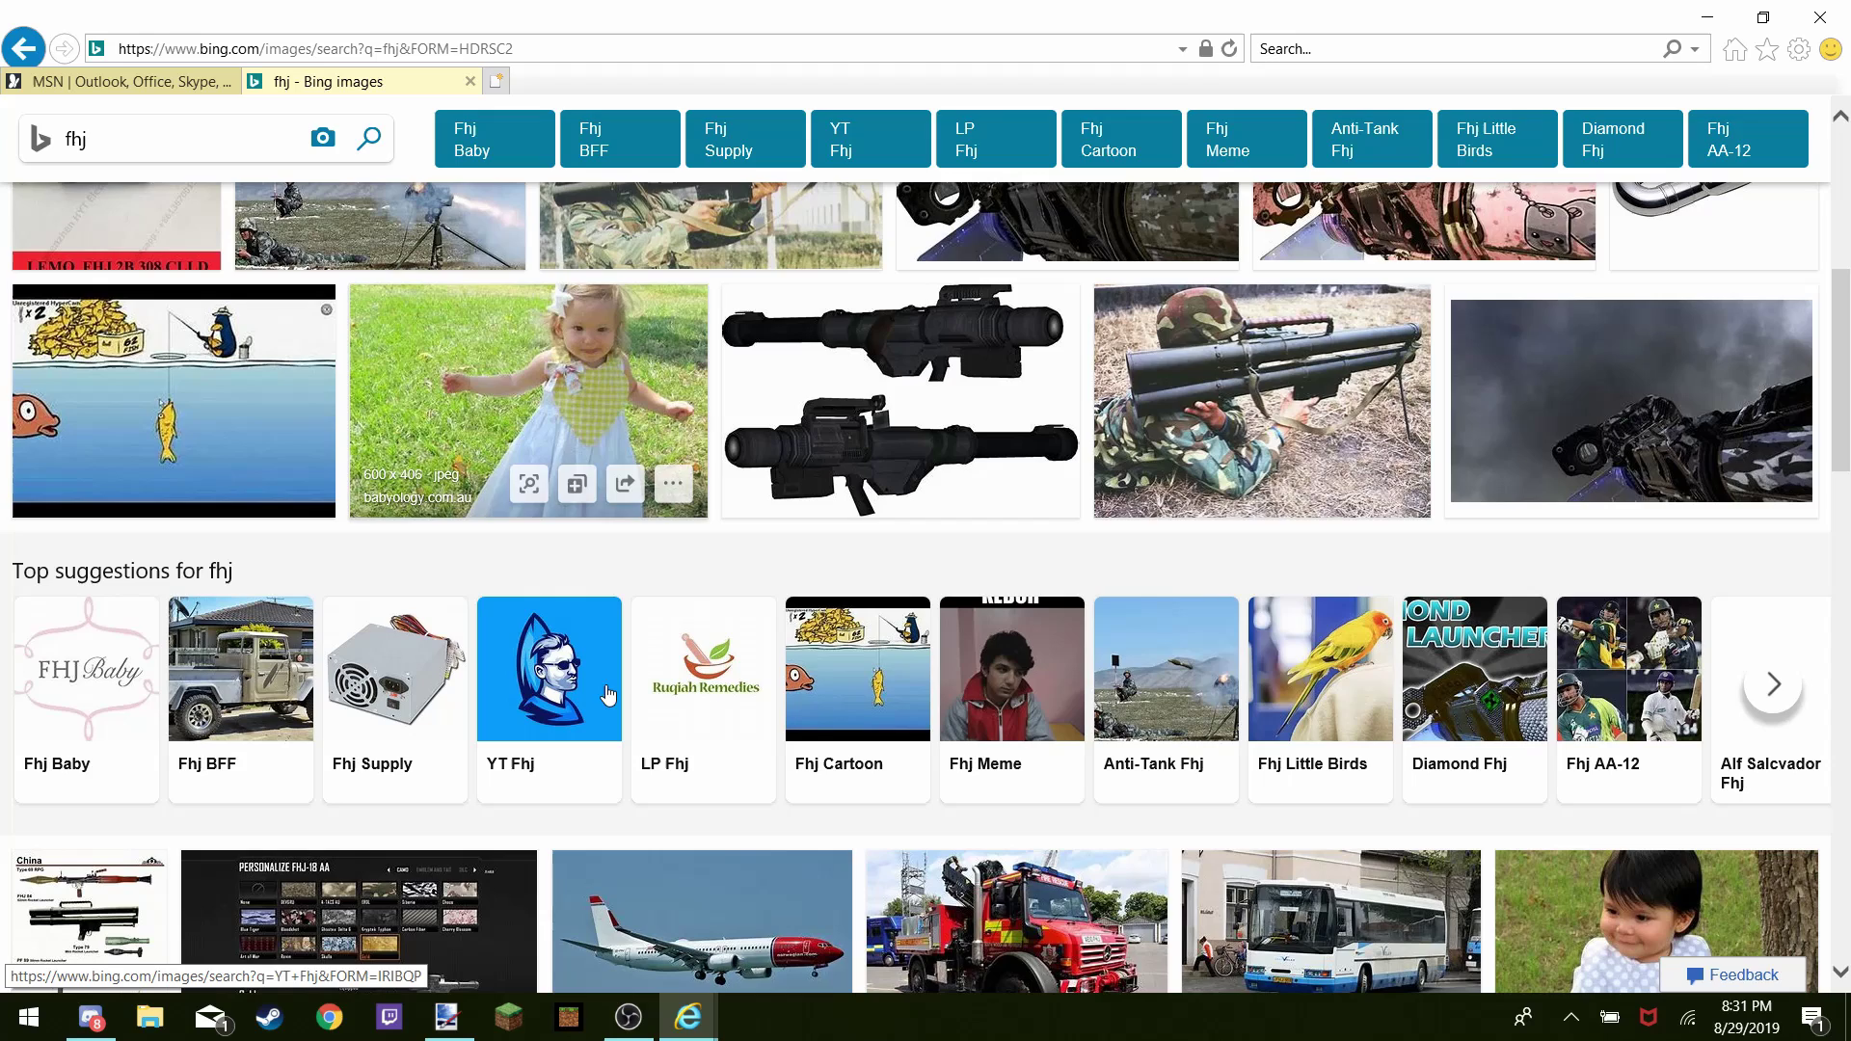
pyautogui.click(565, 401)
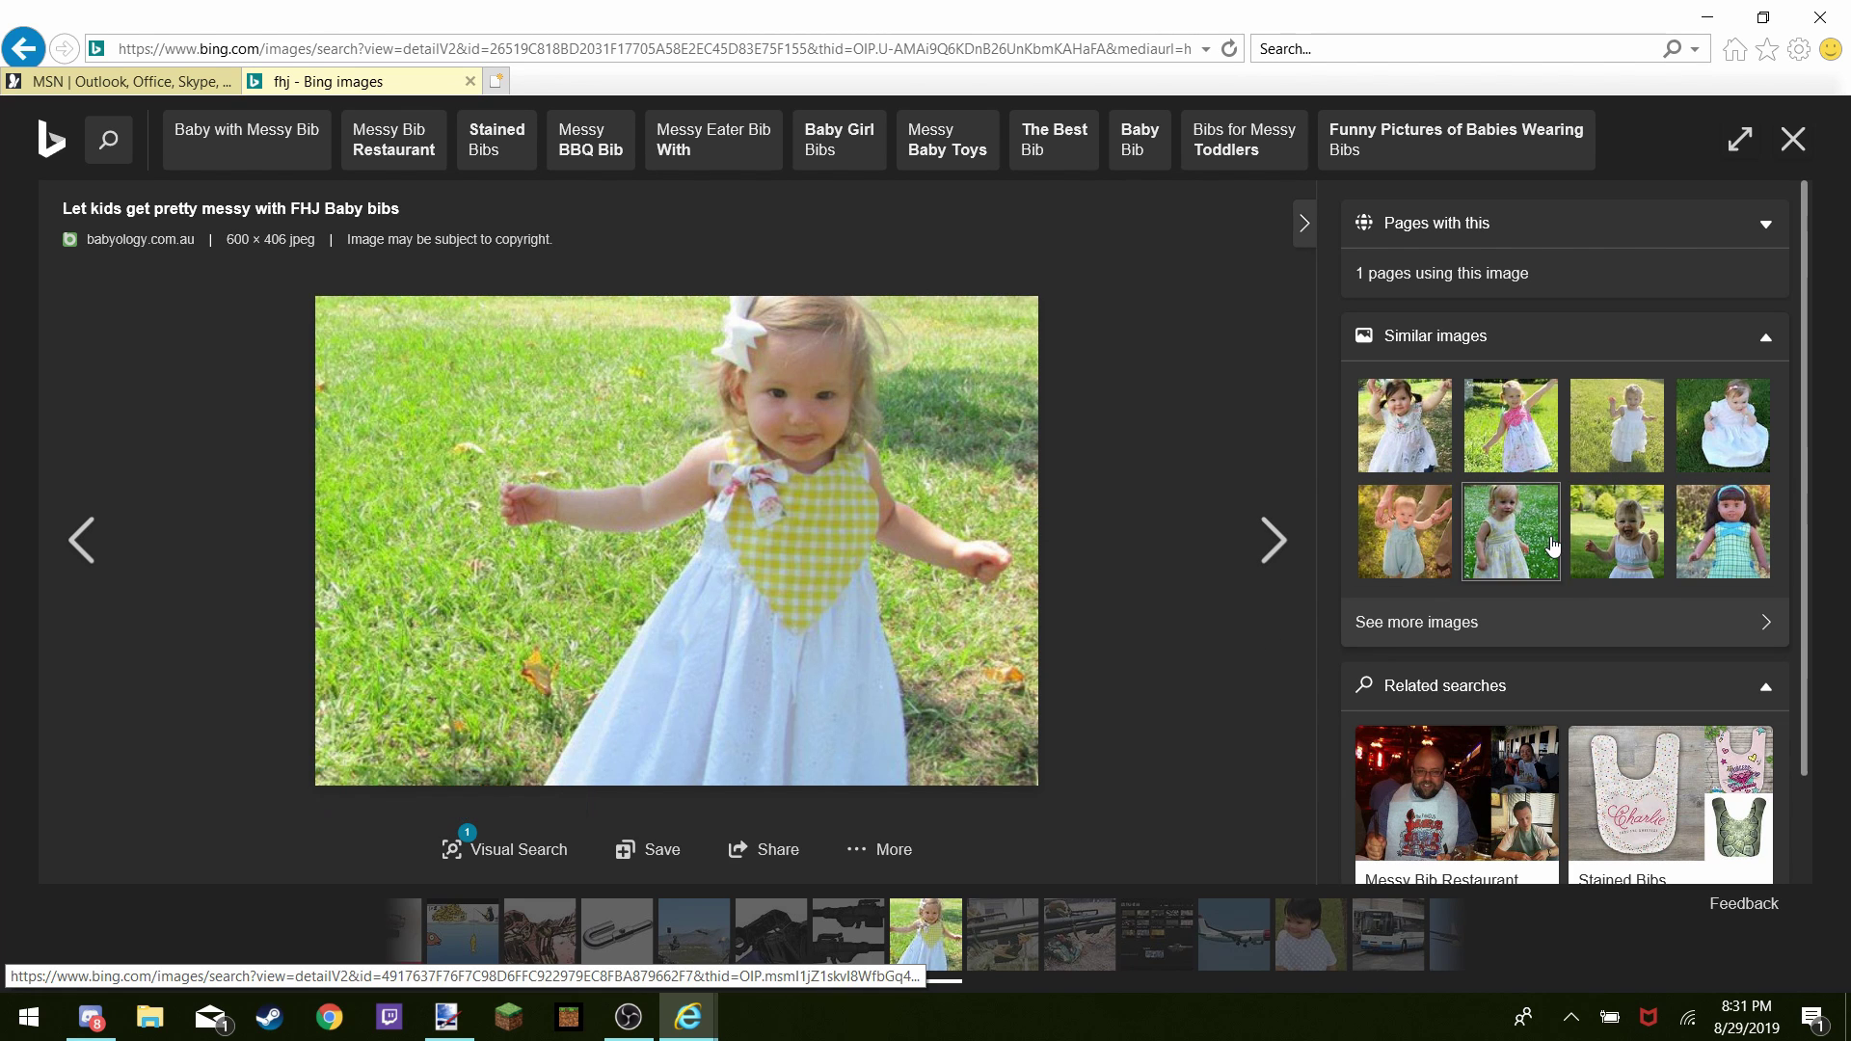
# Go through the similar images and open the picture of the toddler in the turquoise dress
pyautogui.click(1617, 552)
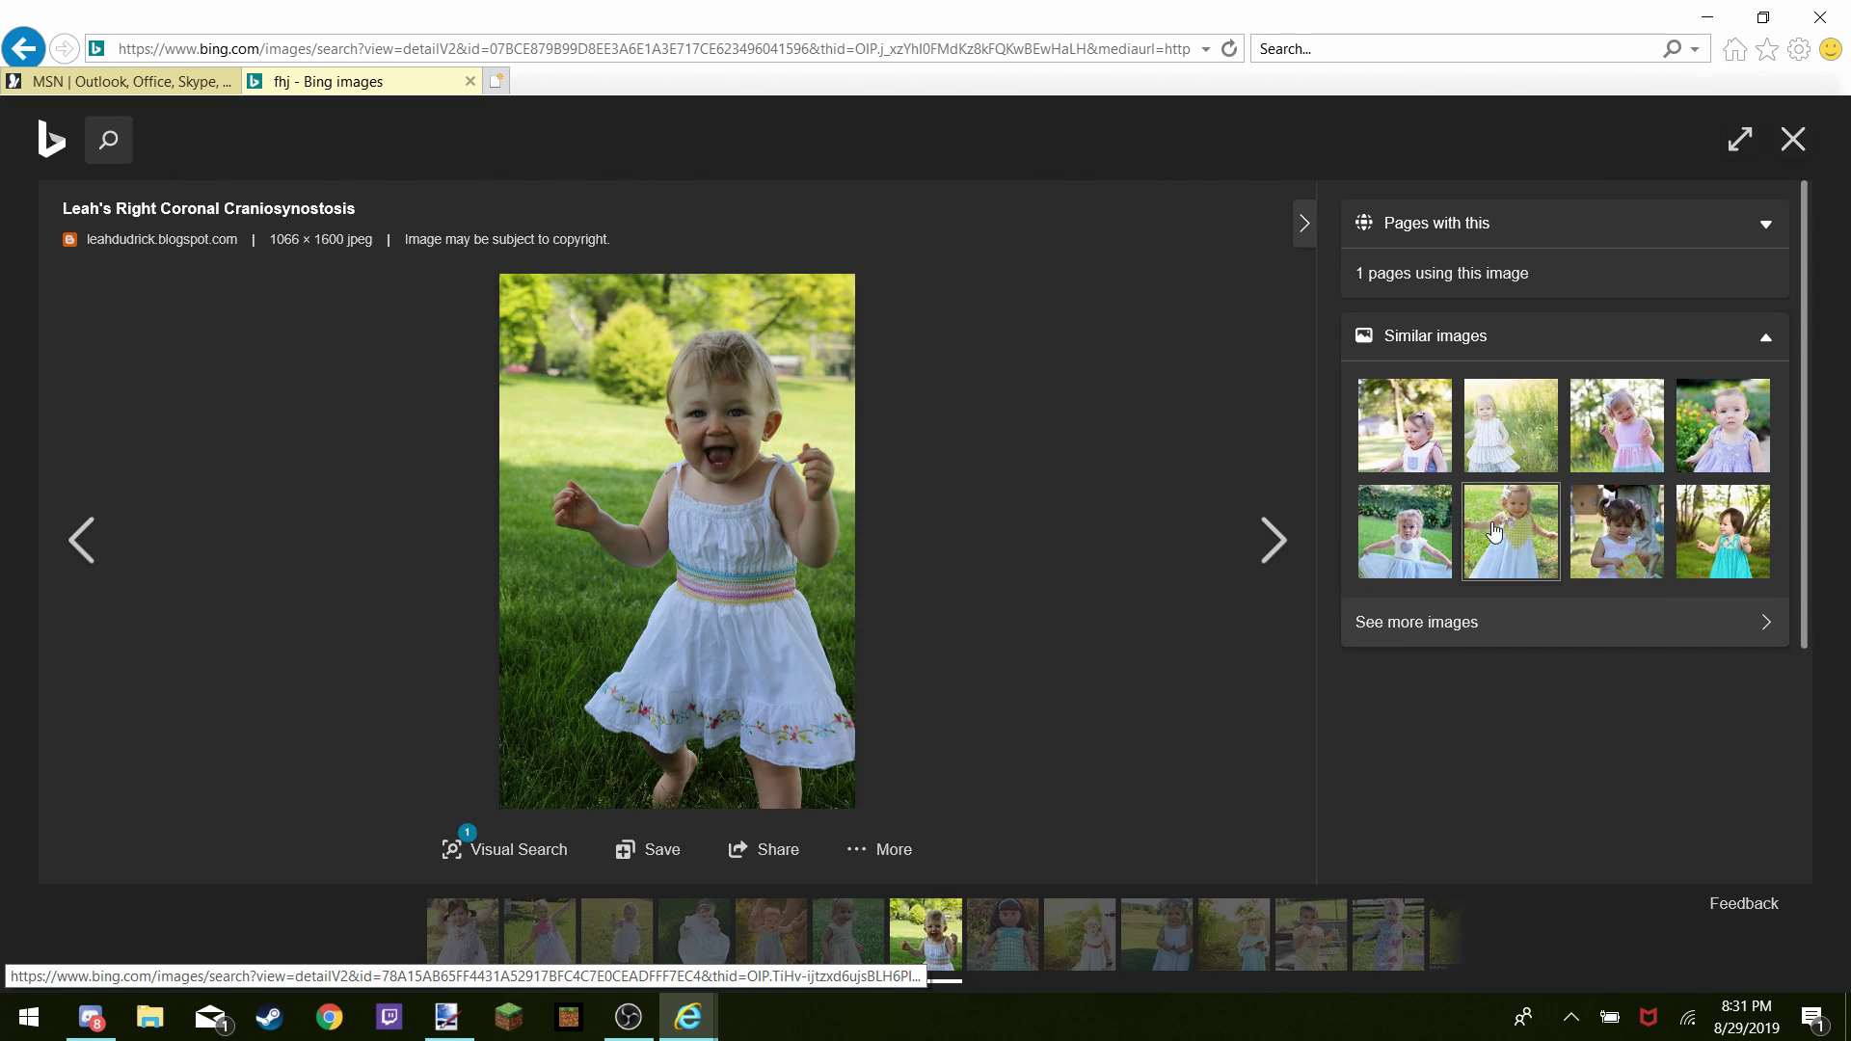
pyautogui.click(1623, 451)
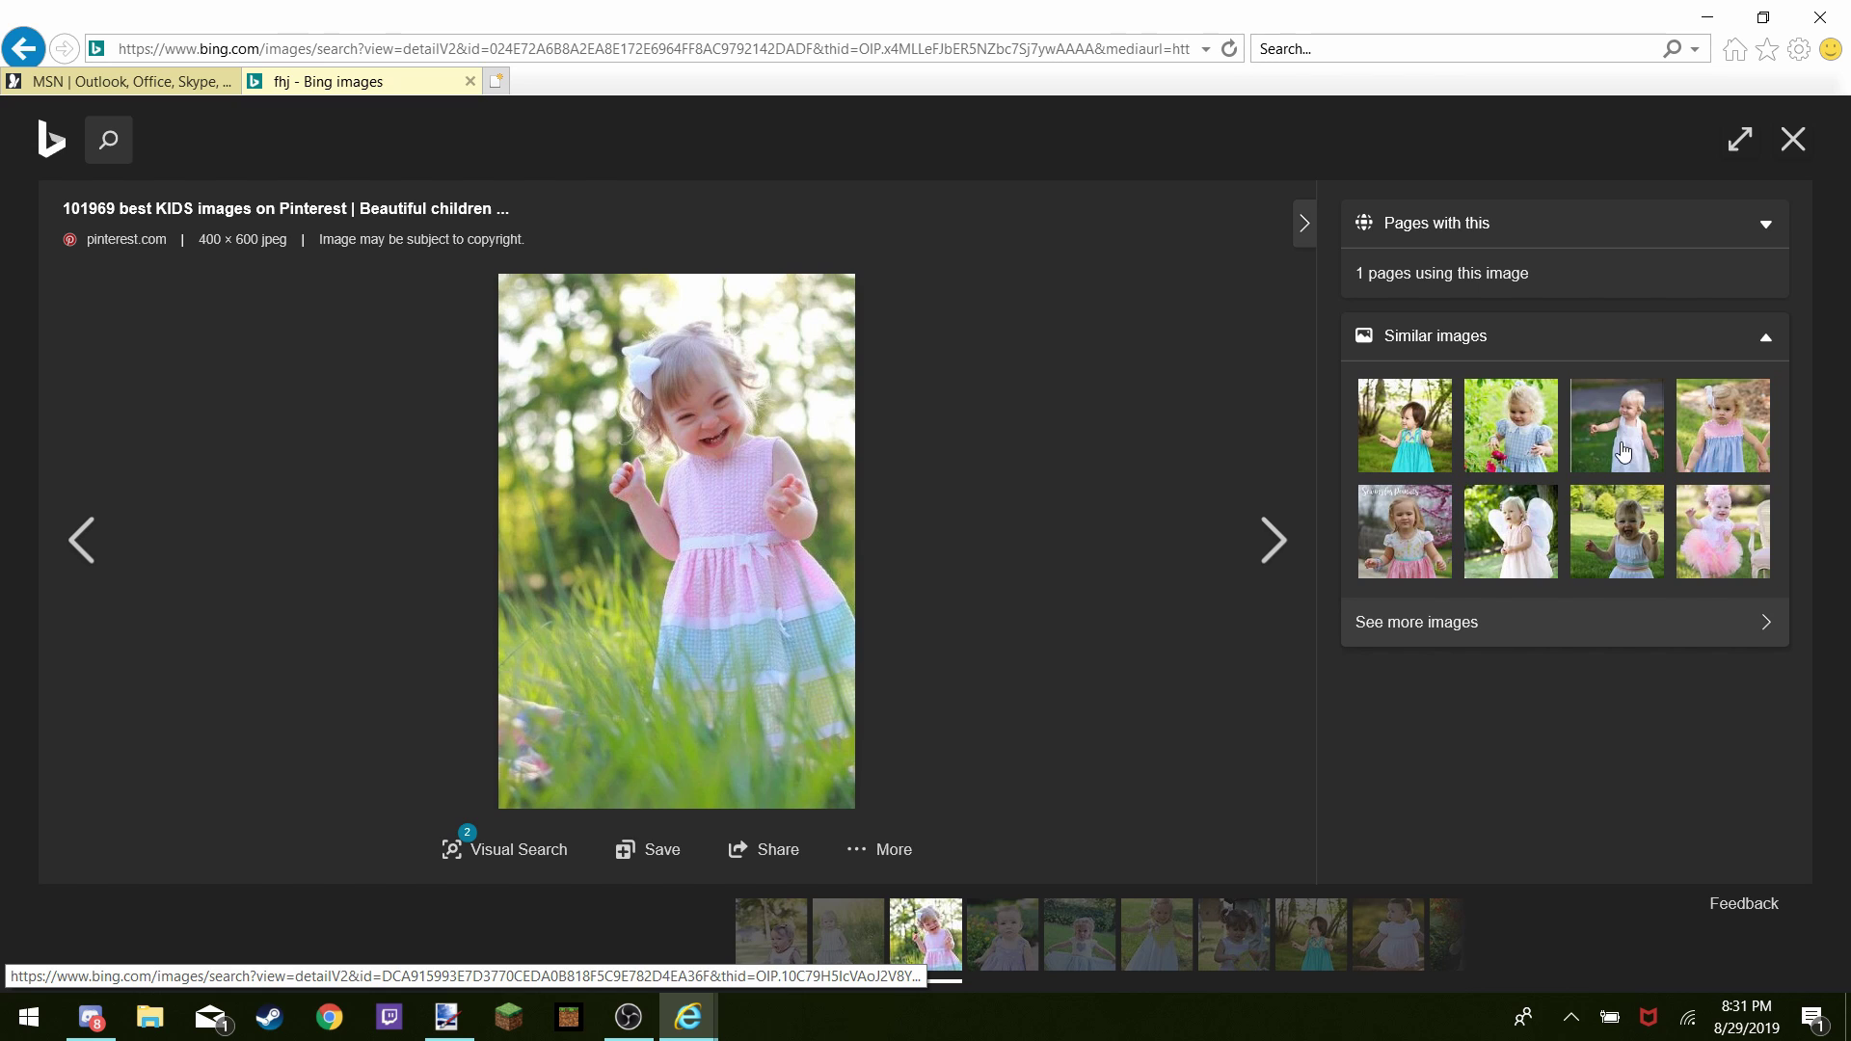
pyautogui.click(1760, 454)
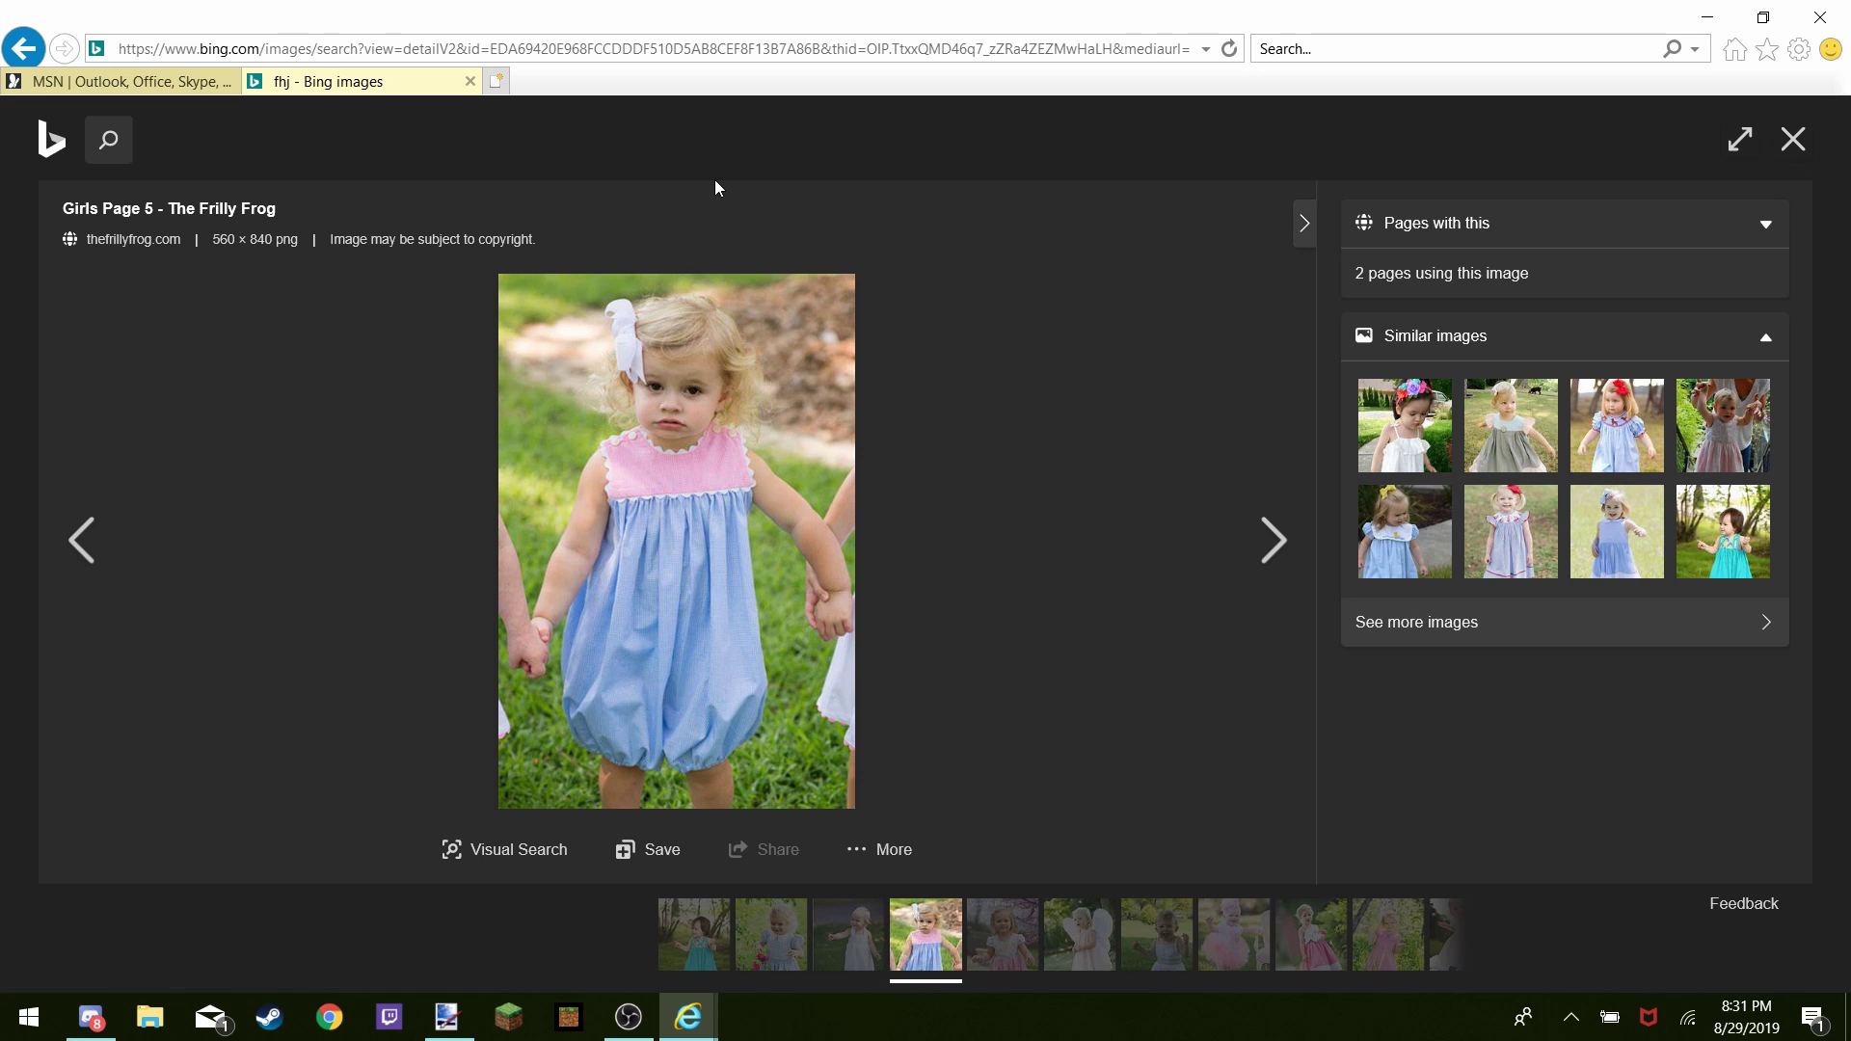
pyautogui.click(692, 939)
pyautogui.moveTo(692, 939); pyautogui.dragTo(829, 818)
# Open the turquoise dress picture's original image file and enlarge it to full size
pyautogui.moveTo(574, 542)
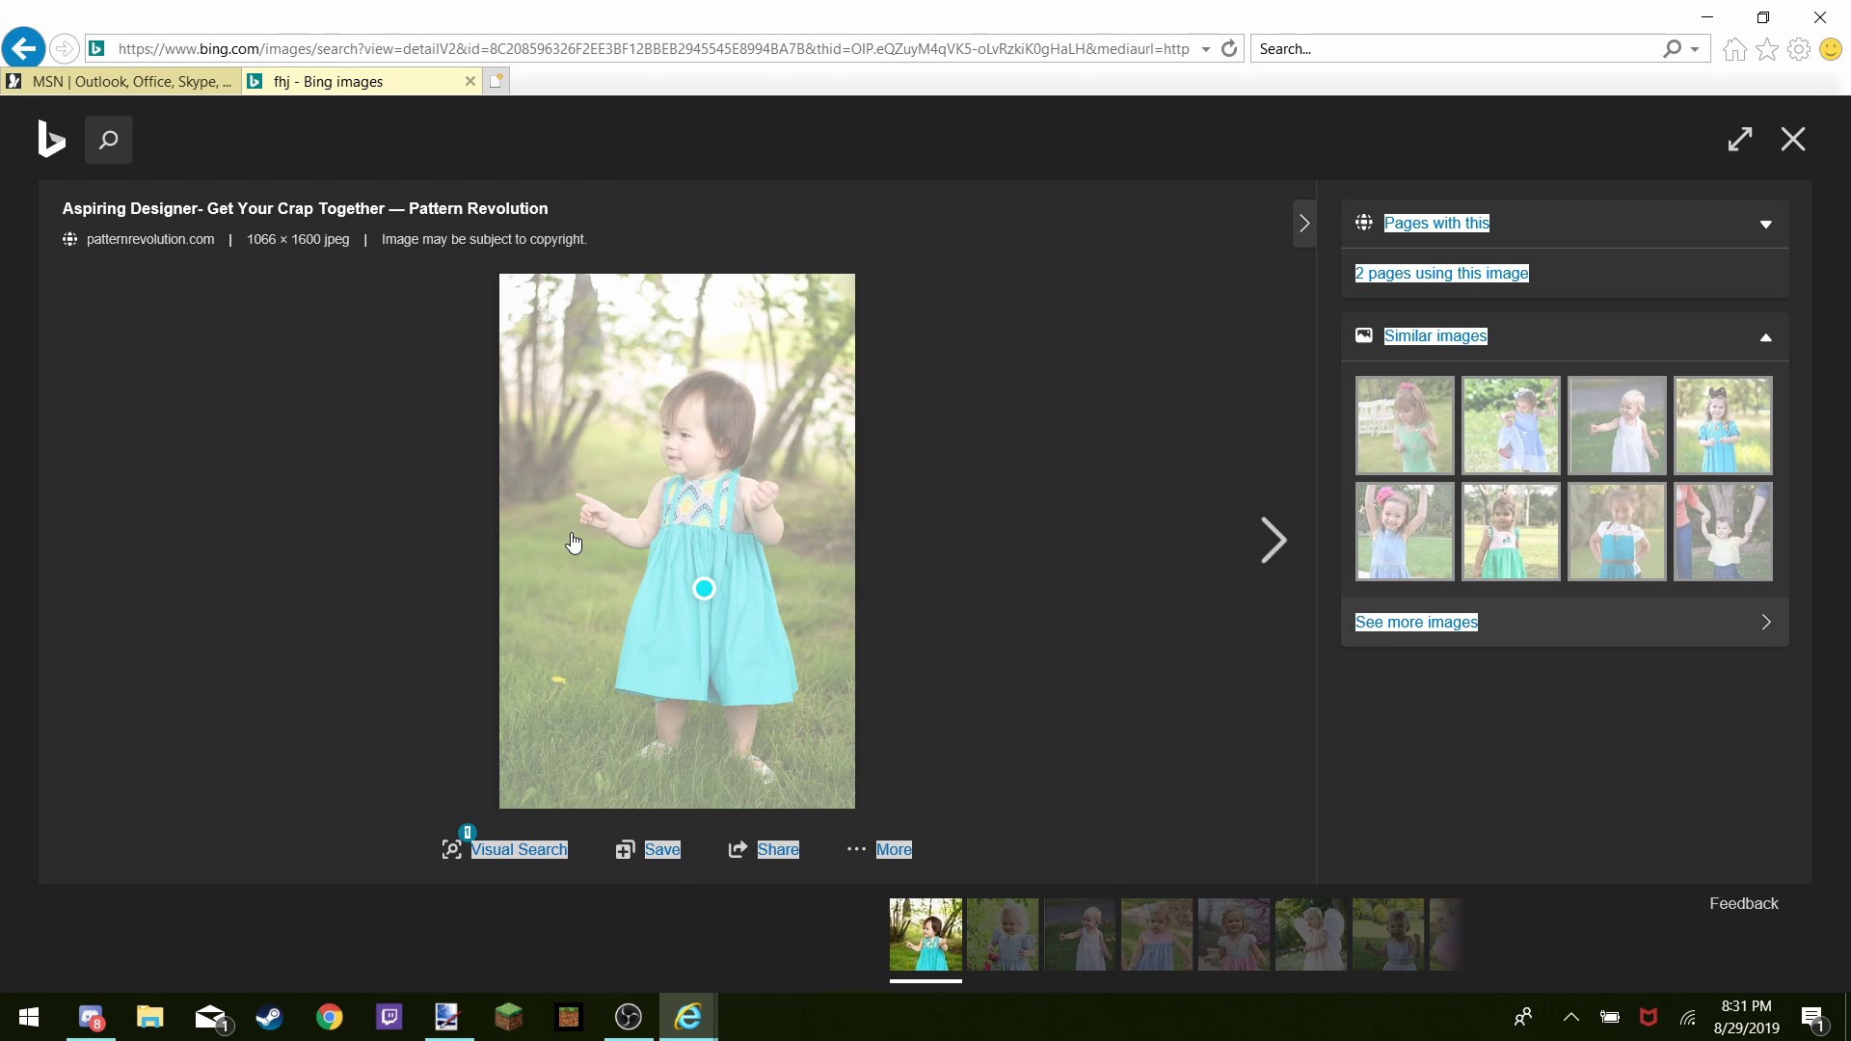
pyautogui.click(652, 574)
pyautogui.rightClick(649, 570)
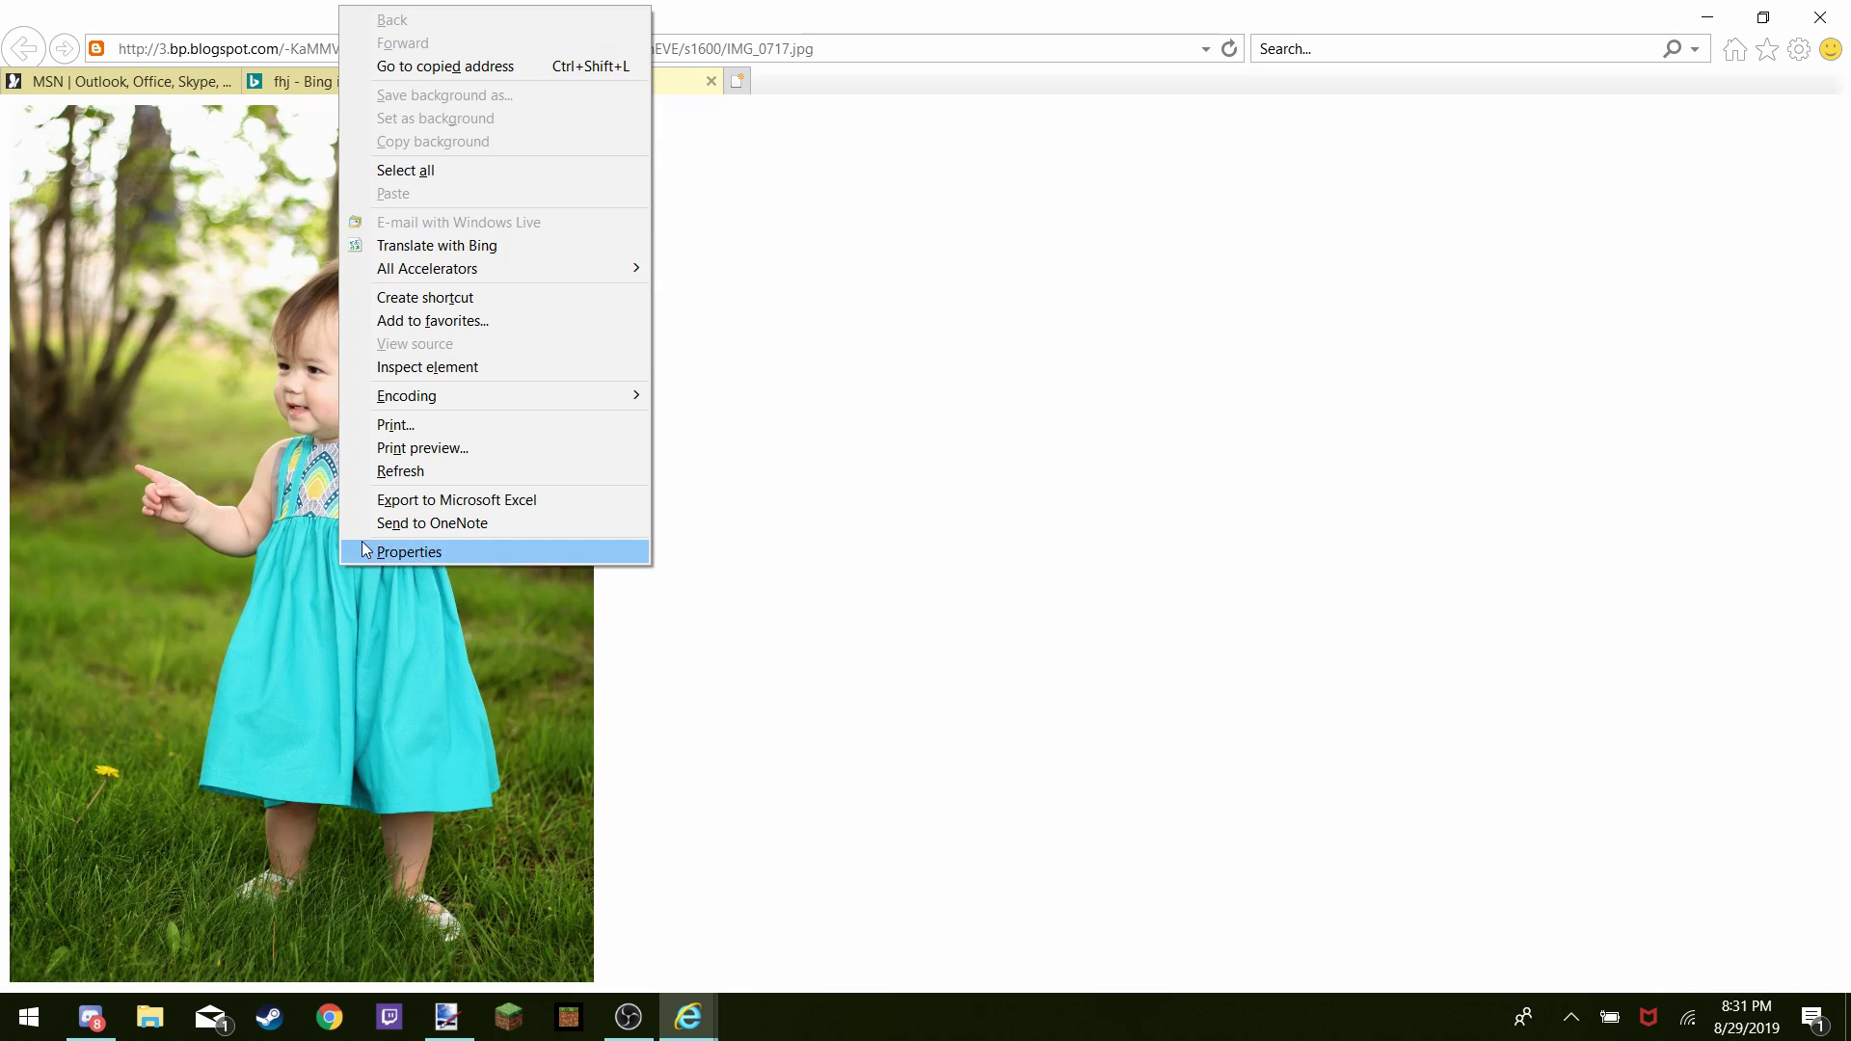
pyautogui.press('Escape')
pyautogui.click(249, 646)
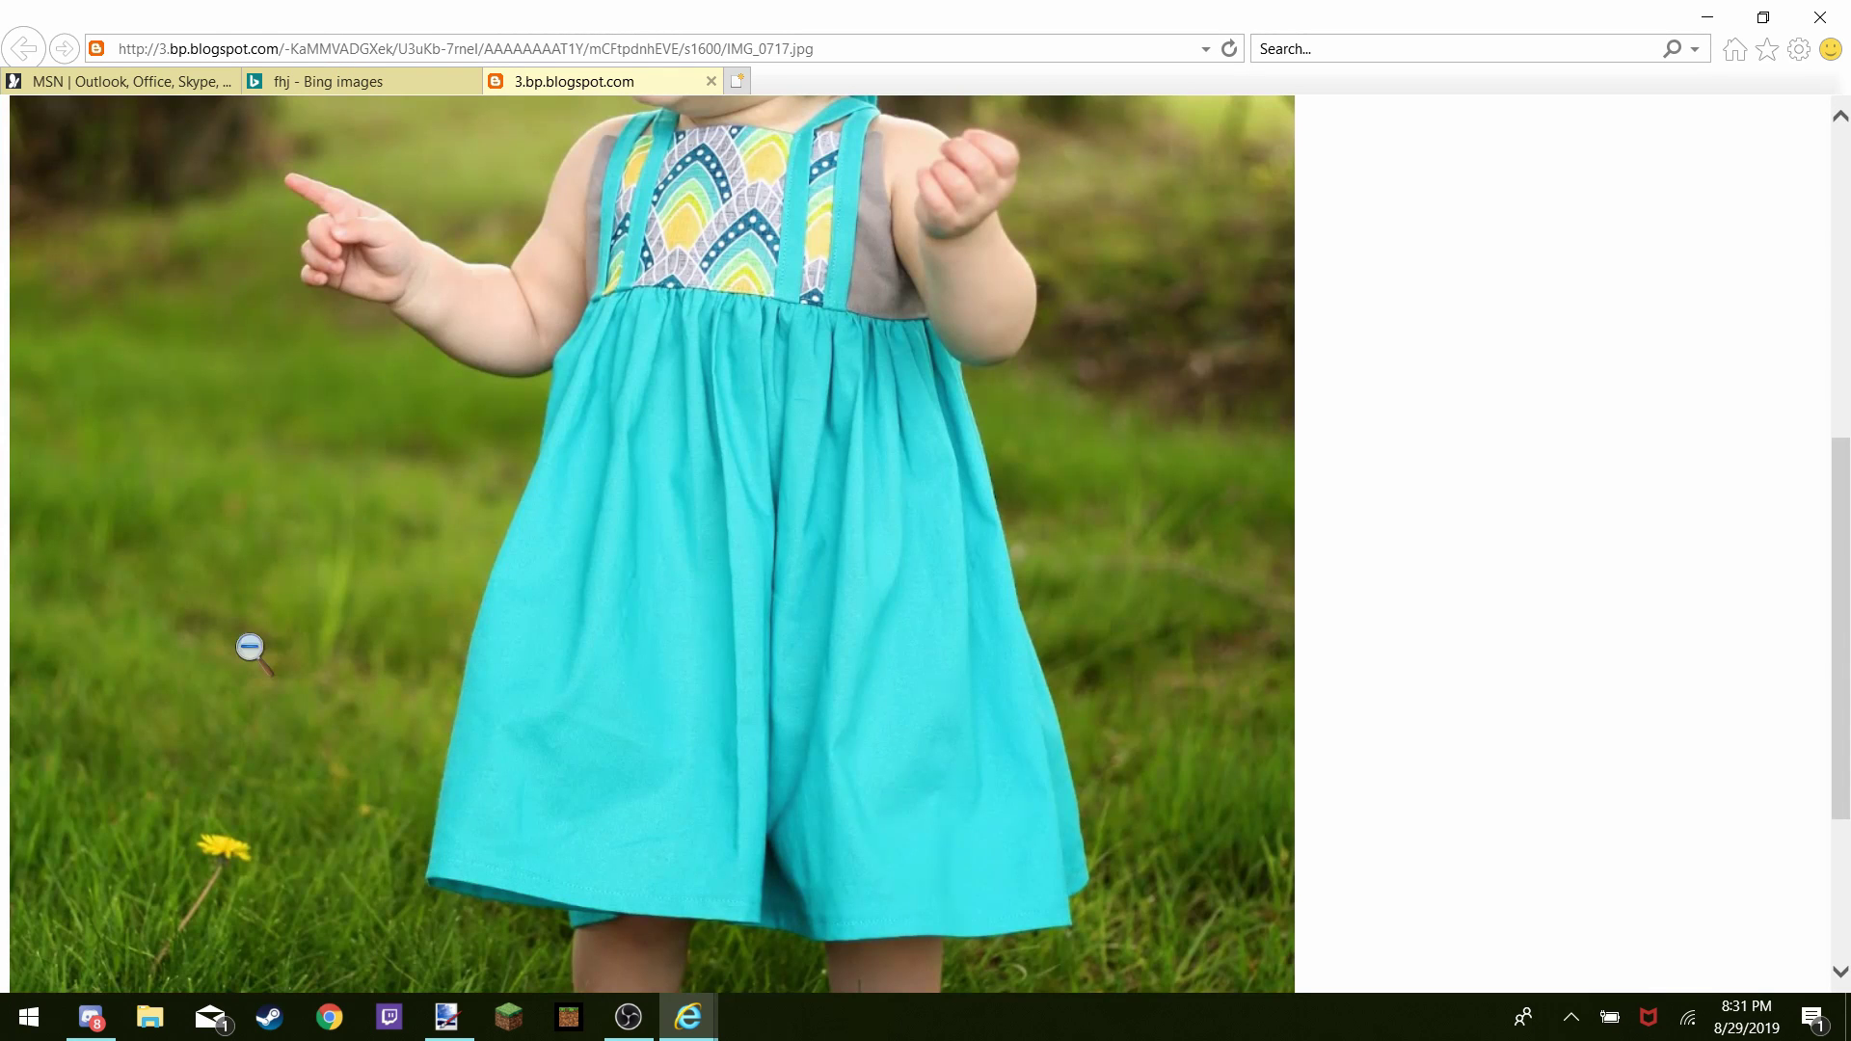
# Copy the full-size turquoise dress picture from the web page and switch to paint.net
pyautogui.rightClick(600, 382)
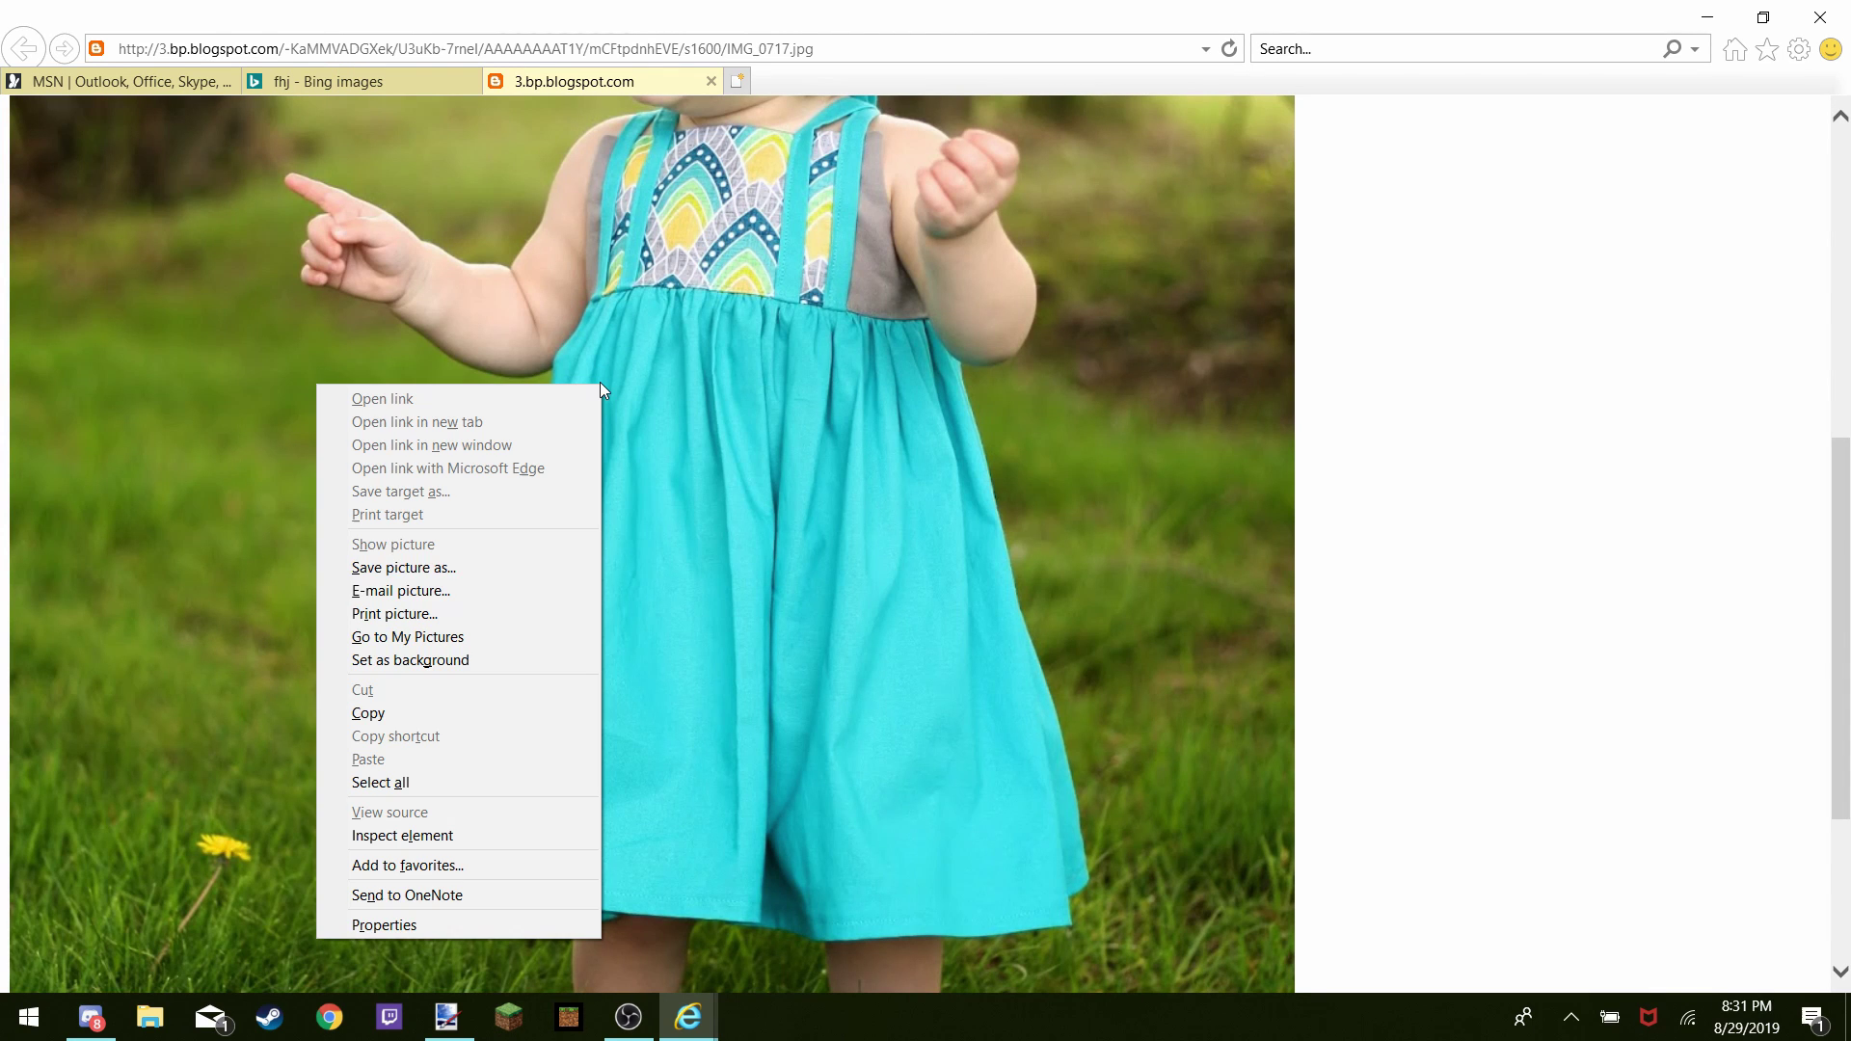
pyautogui.click(397, 711)
pyautogui.click(471, 1030)
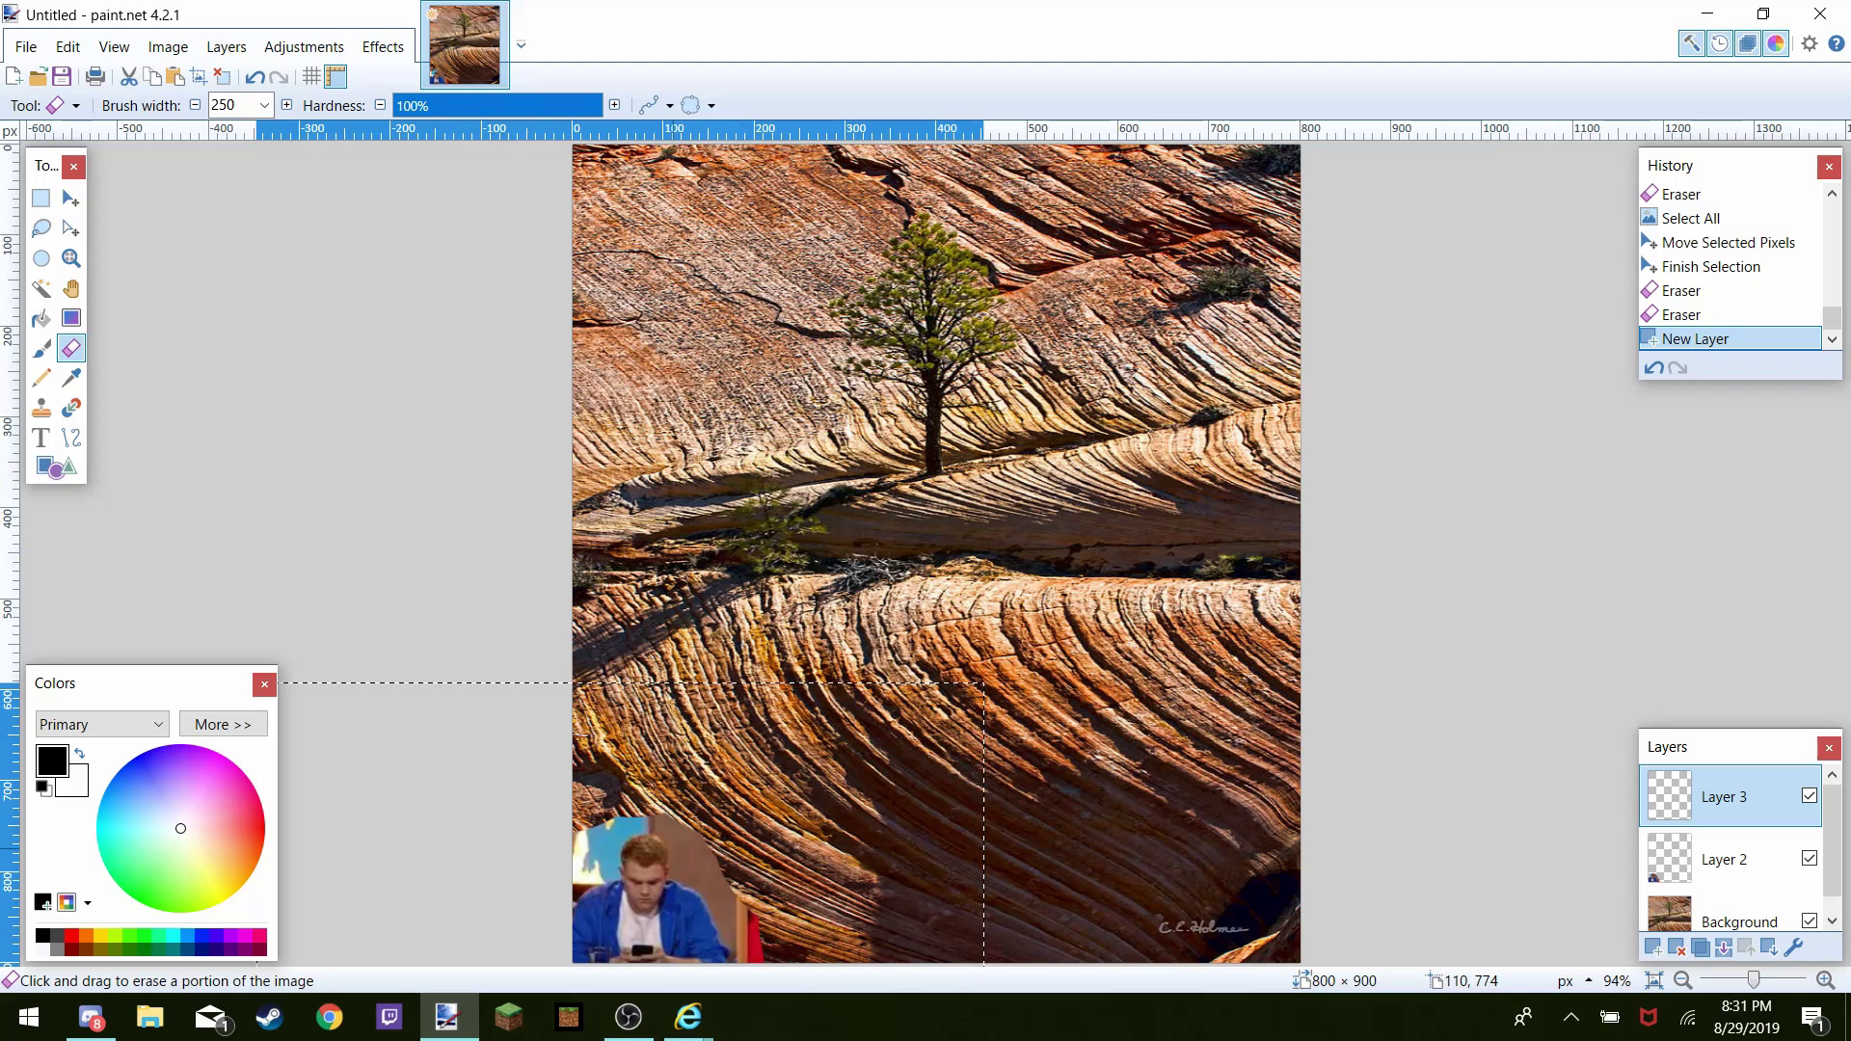
pyautogui.hotkey('ctrl', 'v')
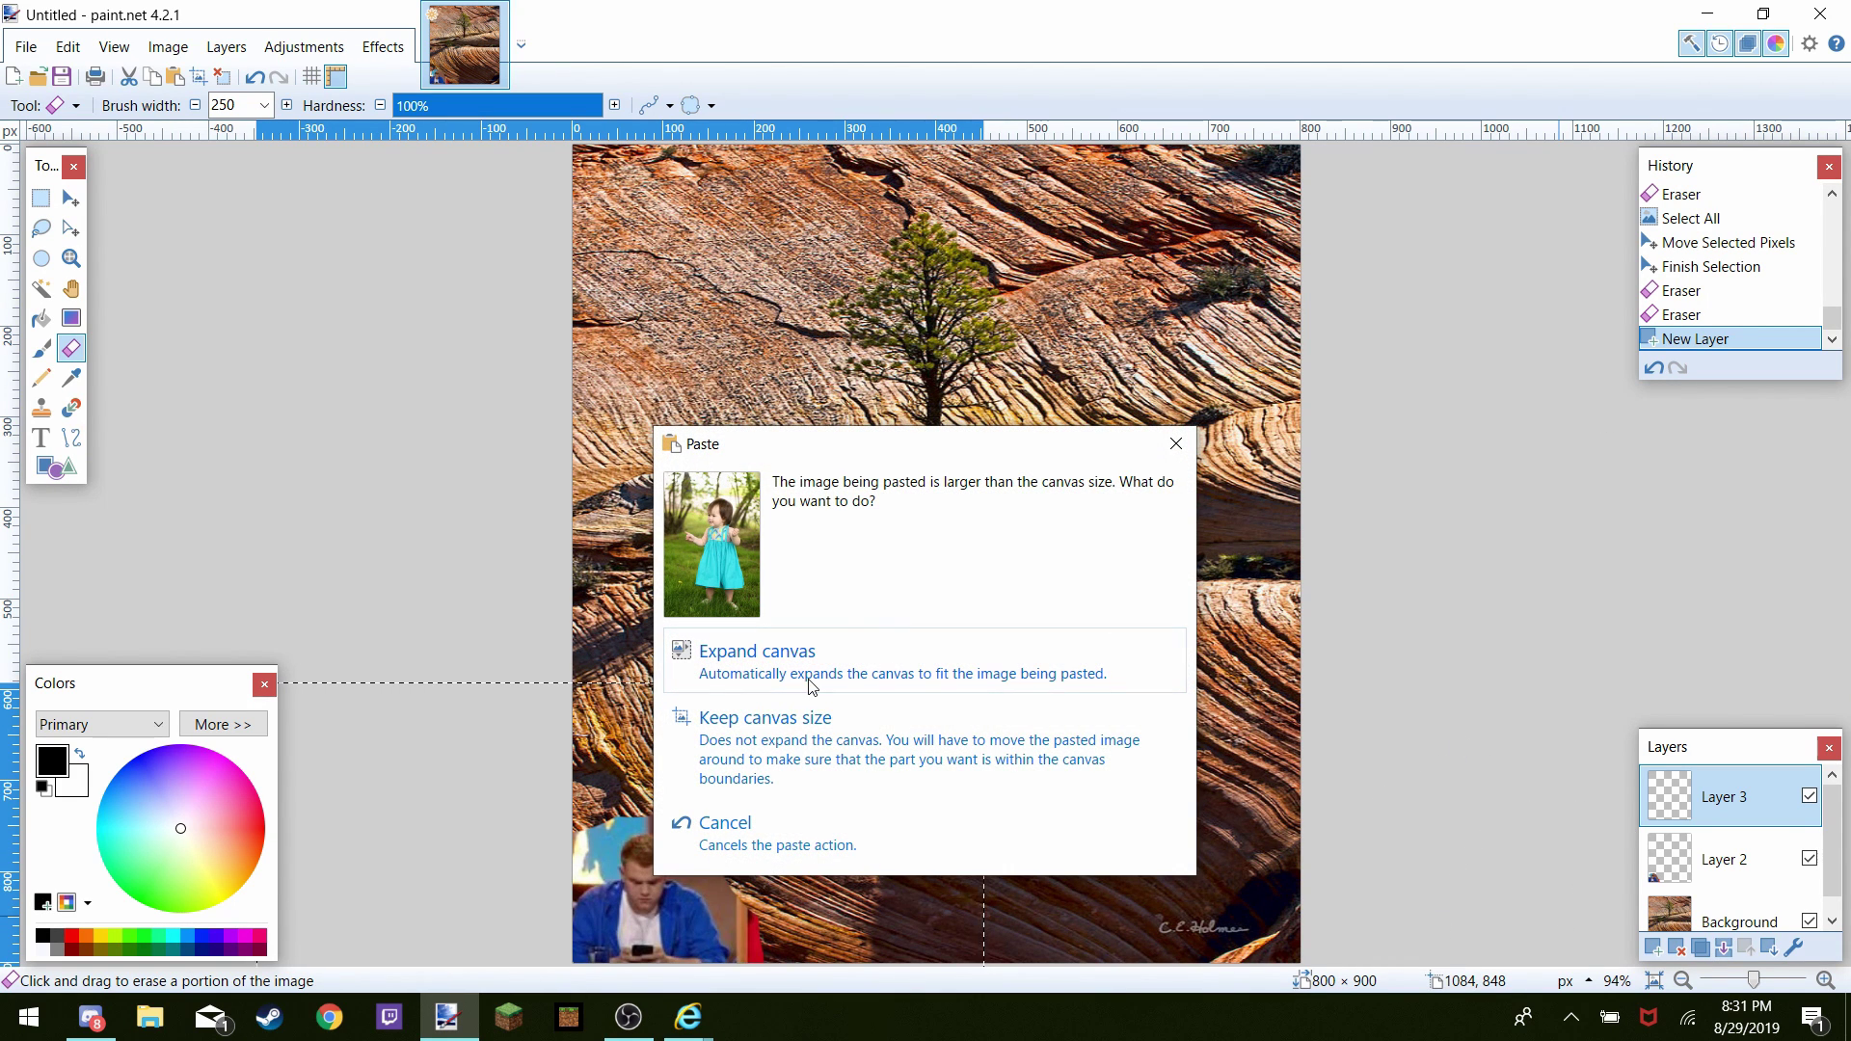
pyautogui.click(762, 718)
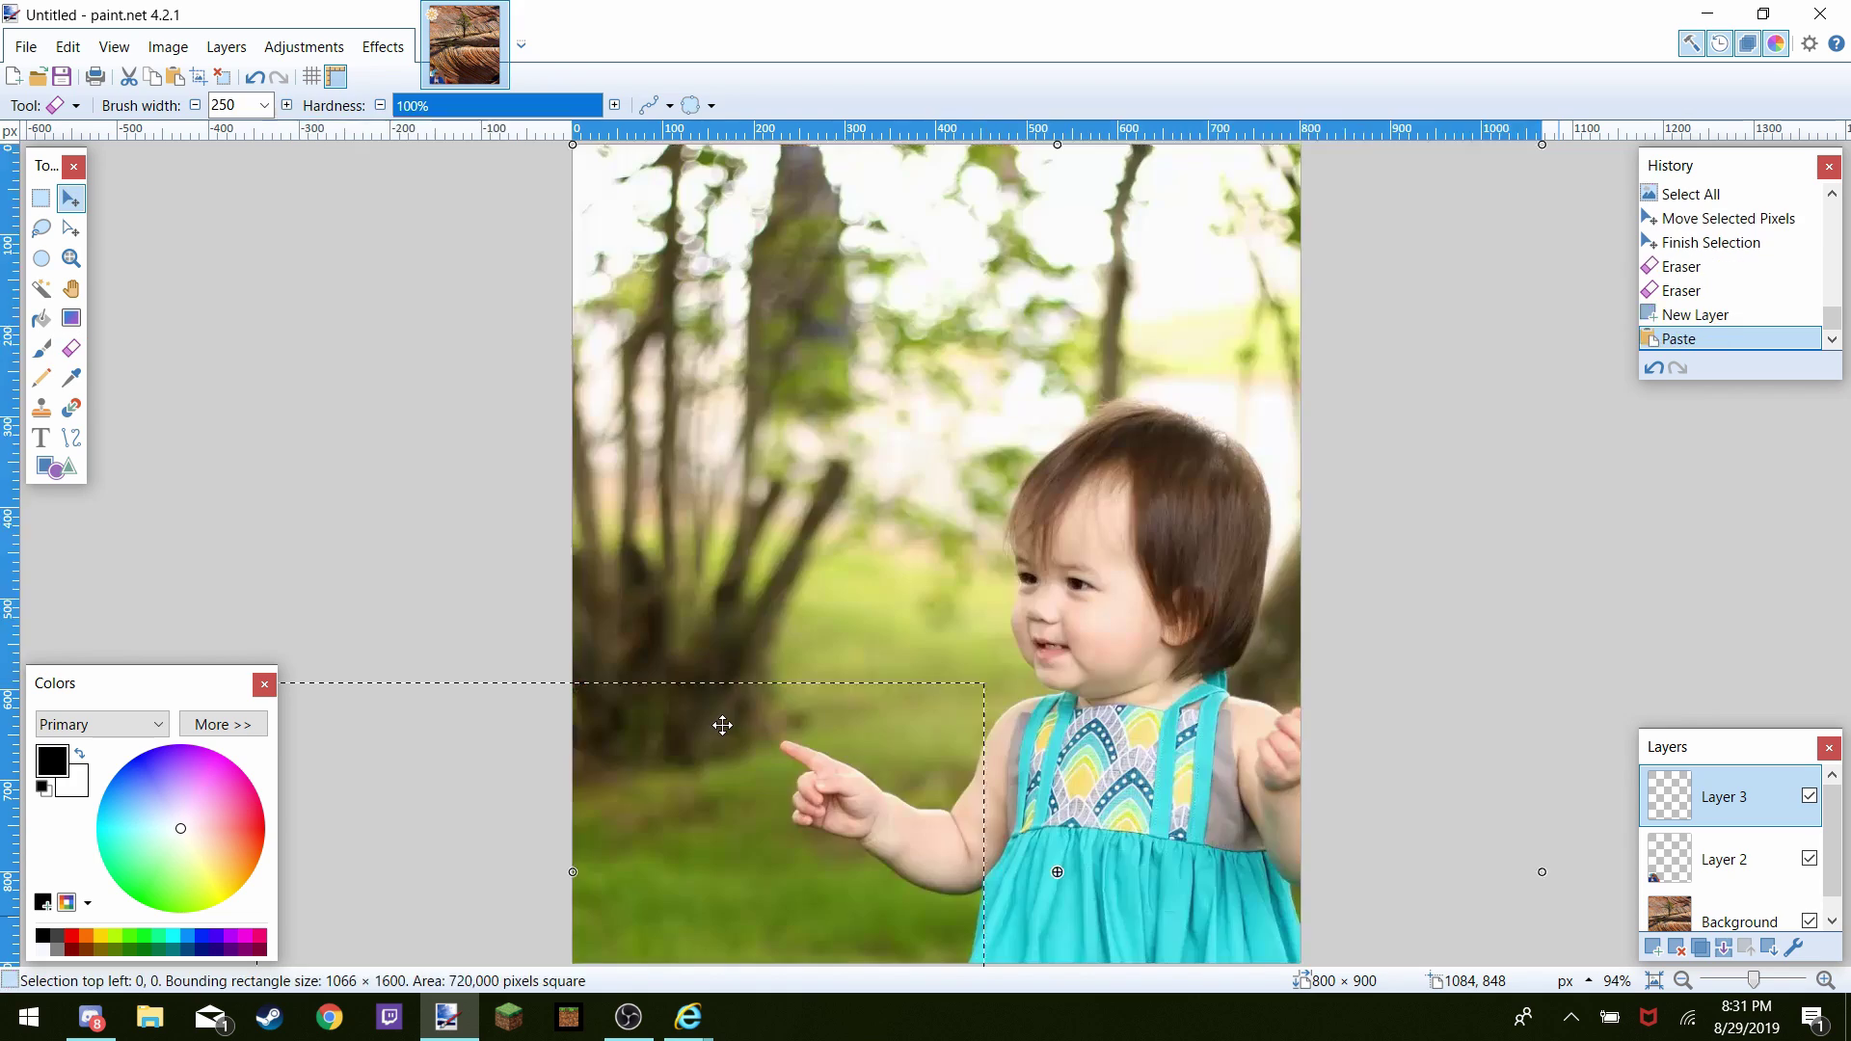
pyautogui.click(1654, 368)
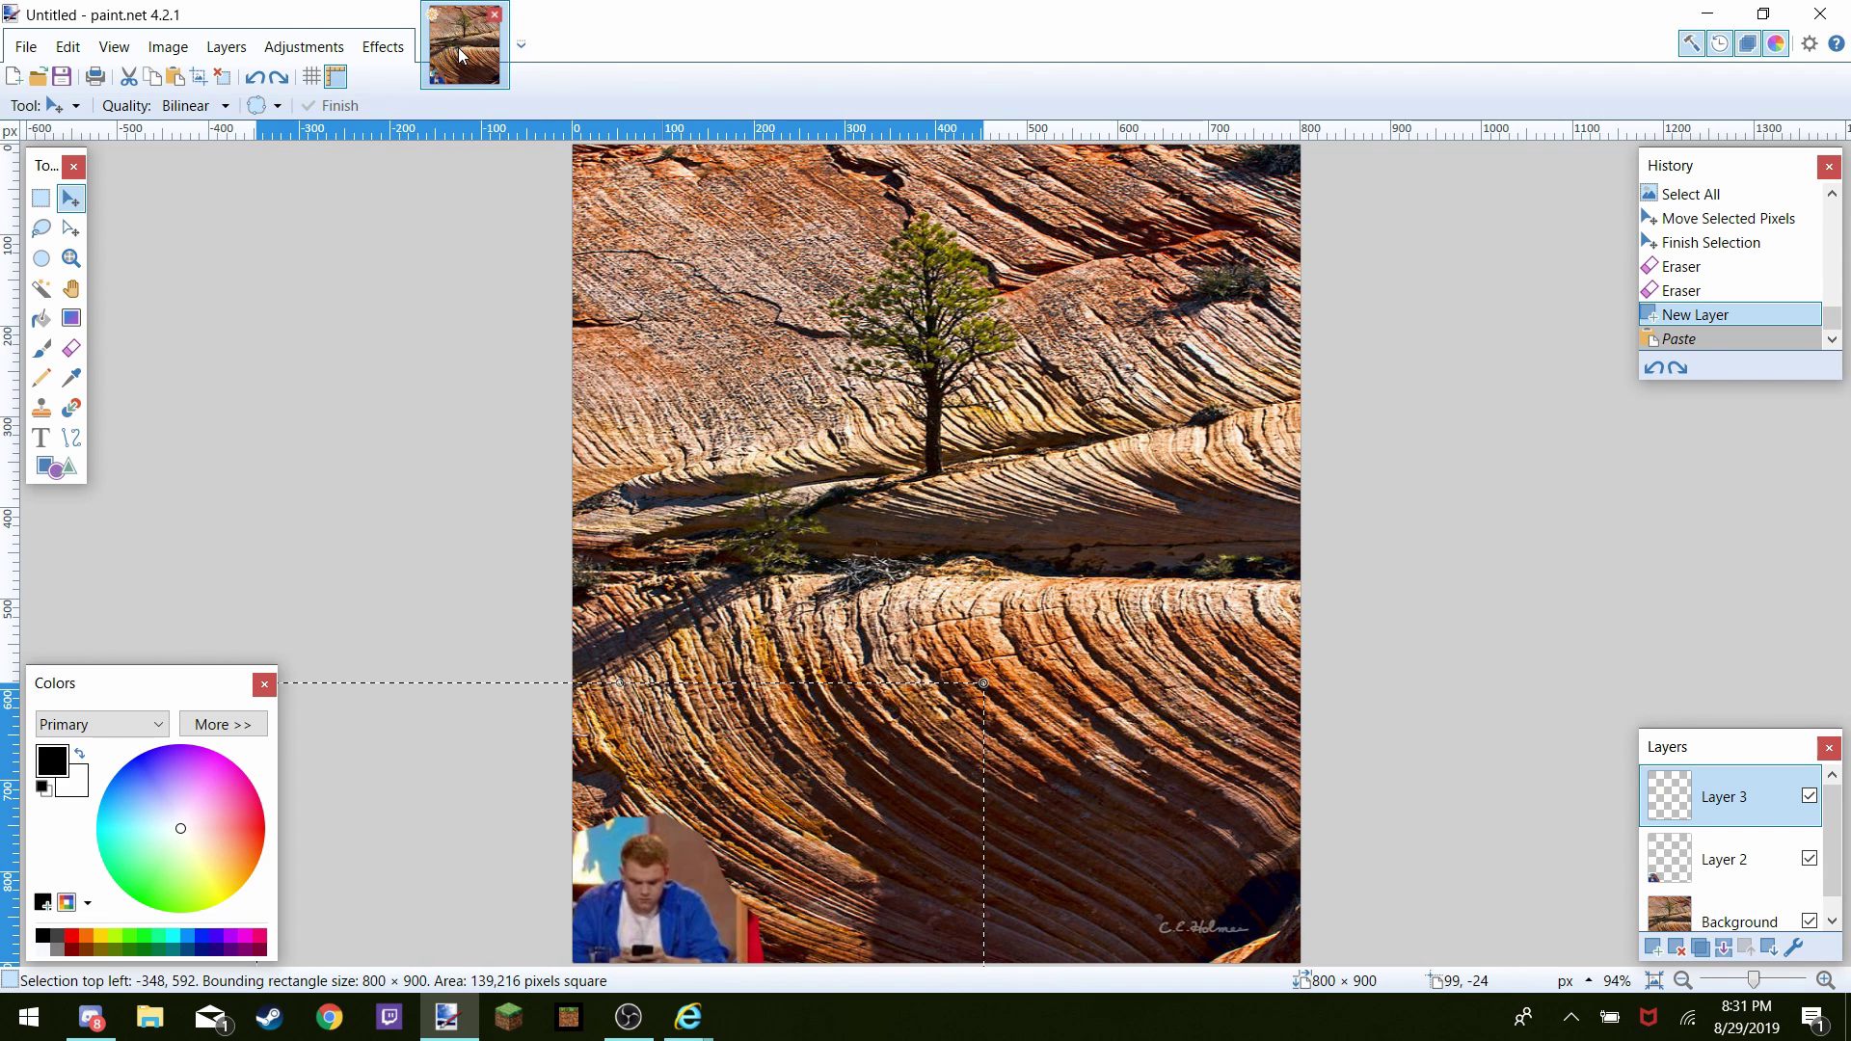
# Paste the copied picture on Layer 3 keeping the canvas size, and scale it to about 314 × 471 pixels in the canvas's lower-right corner
pyautogui.hotkey('ctrl', 'v')
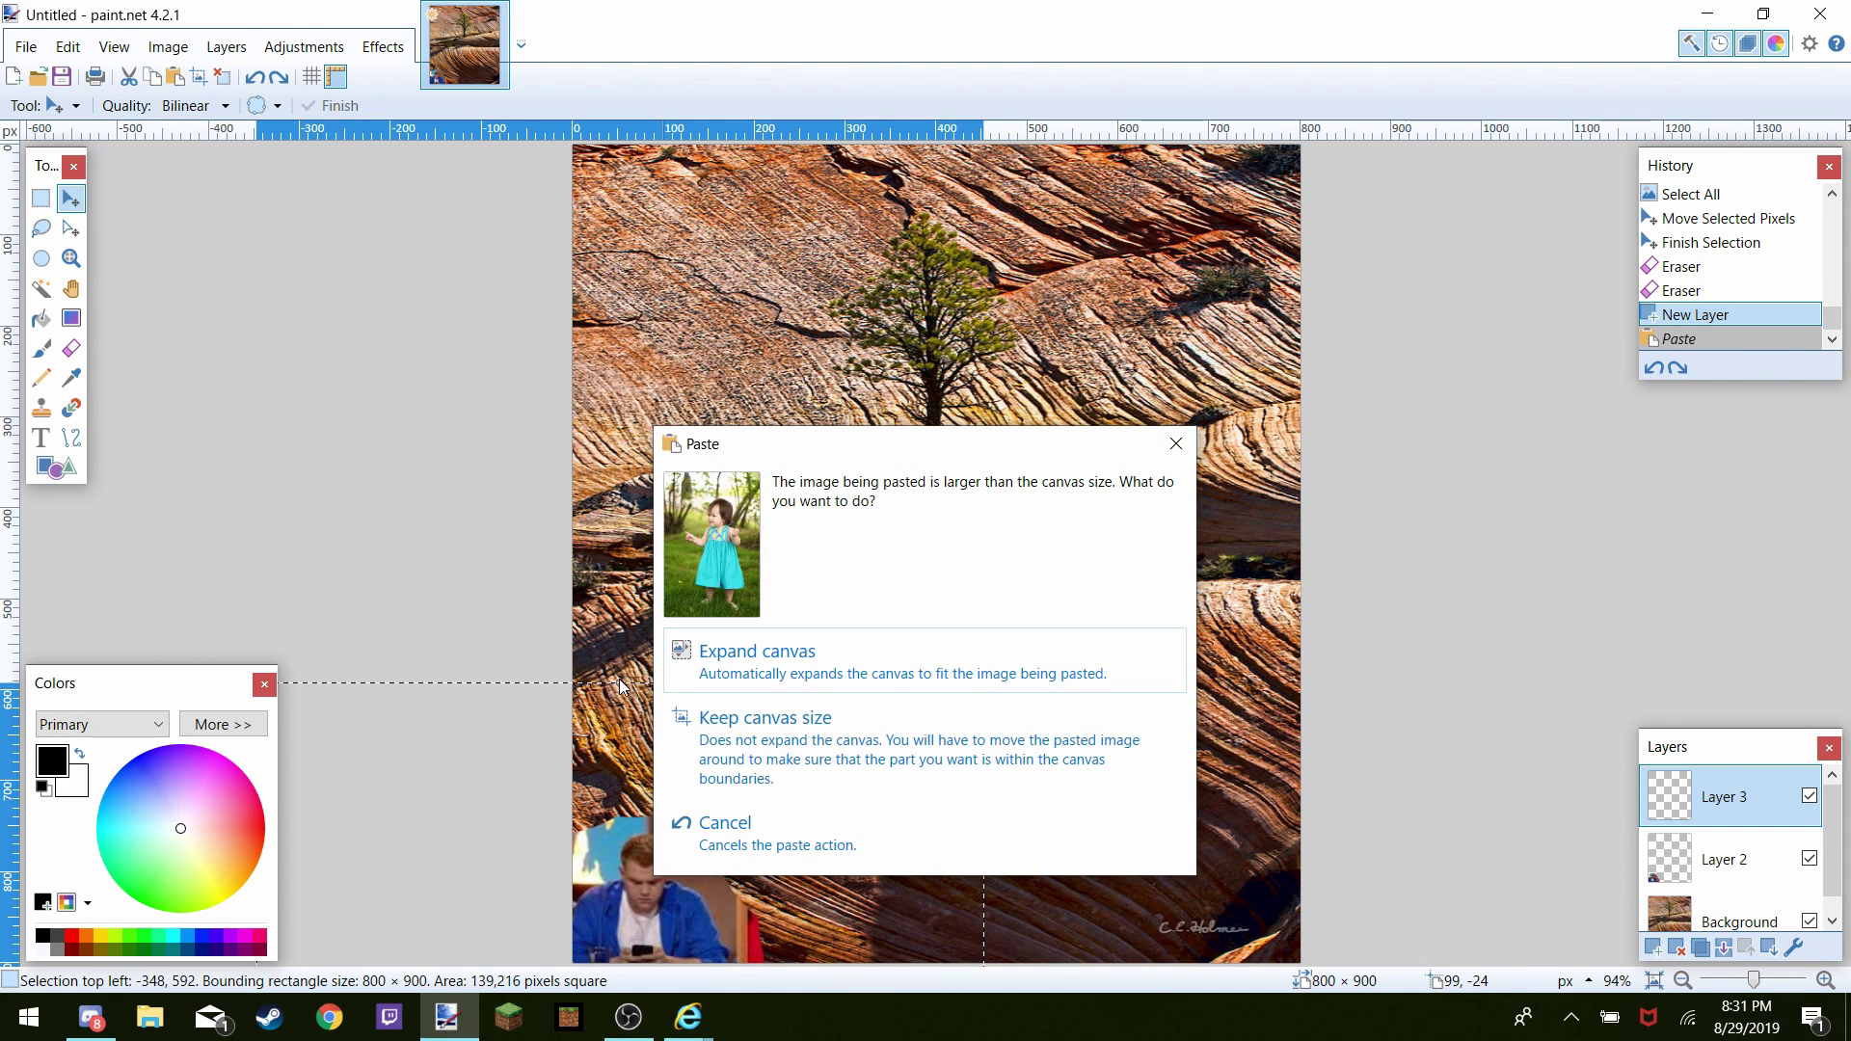
pyautogui.click(761, 742)
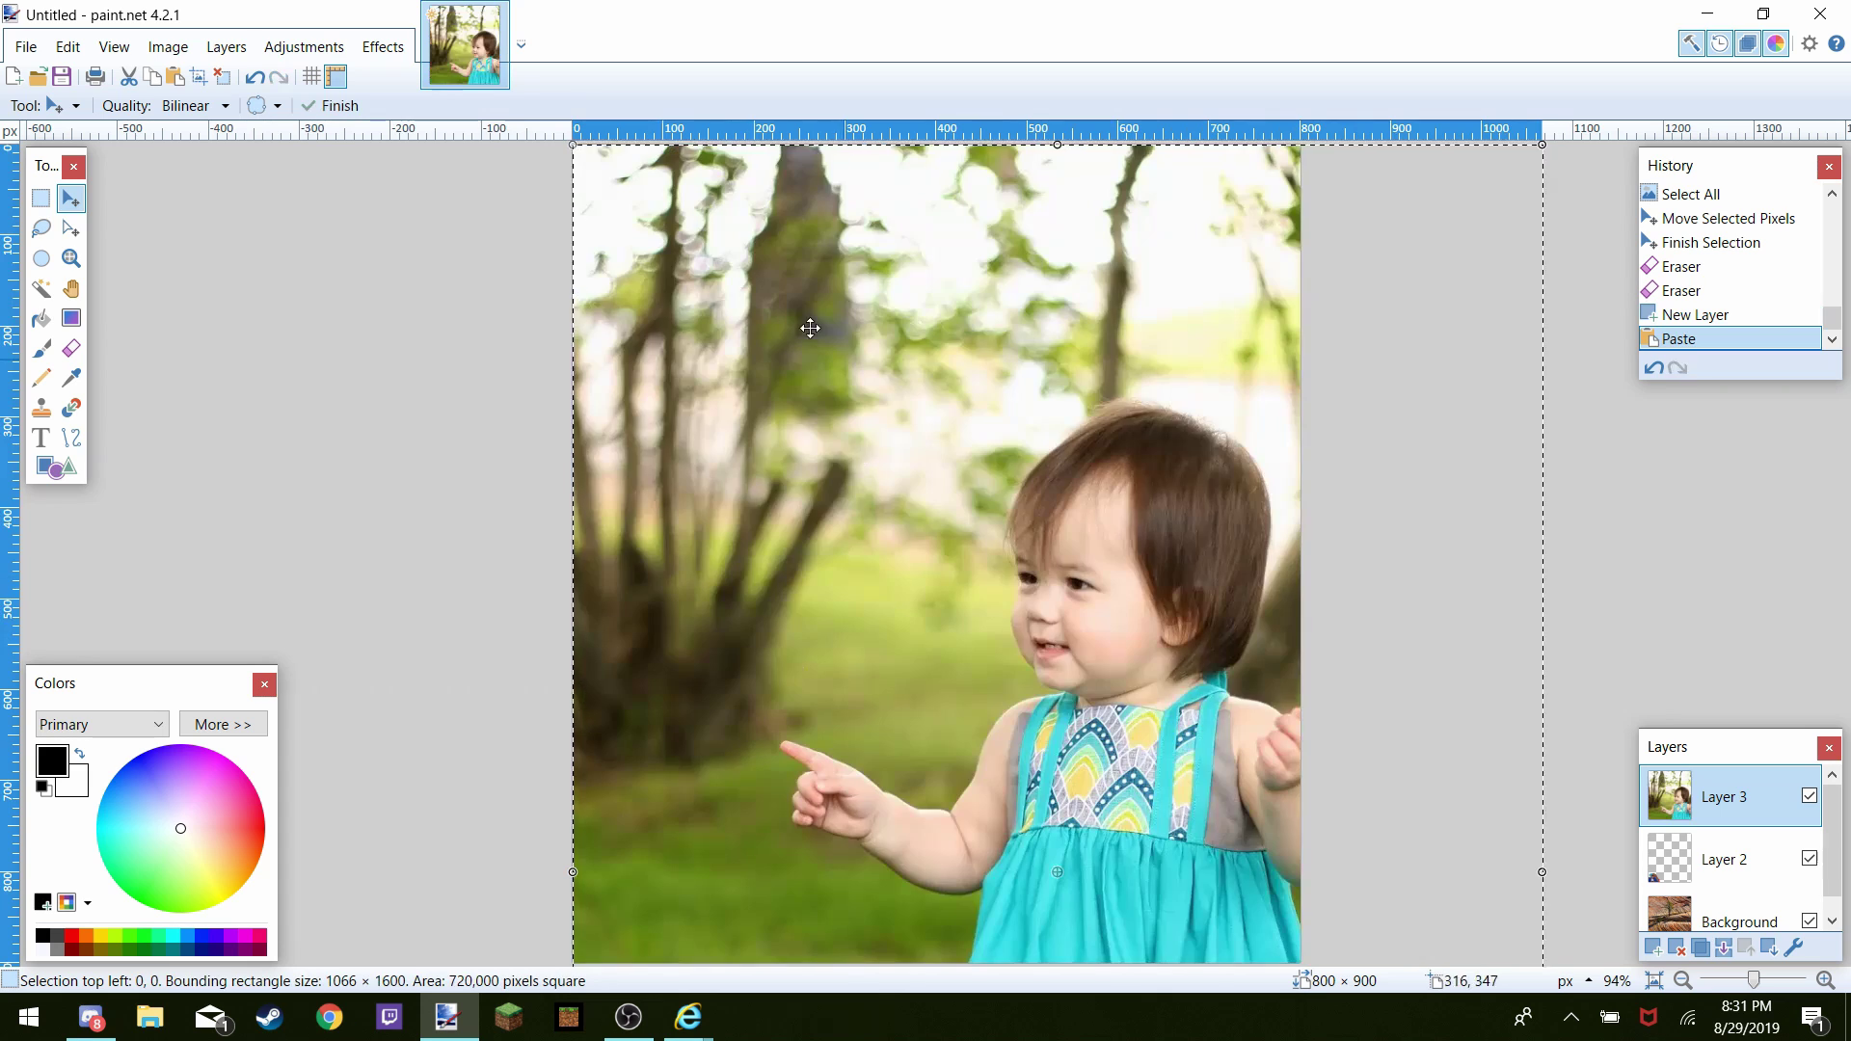
pyautogui.moveTo(650, 215); pyautogui.dragTo(678, 269)
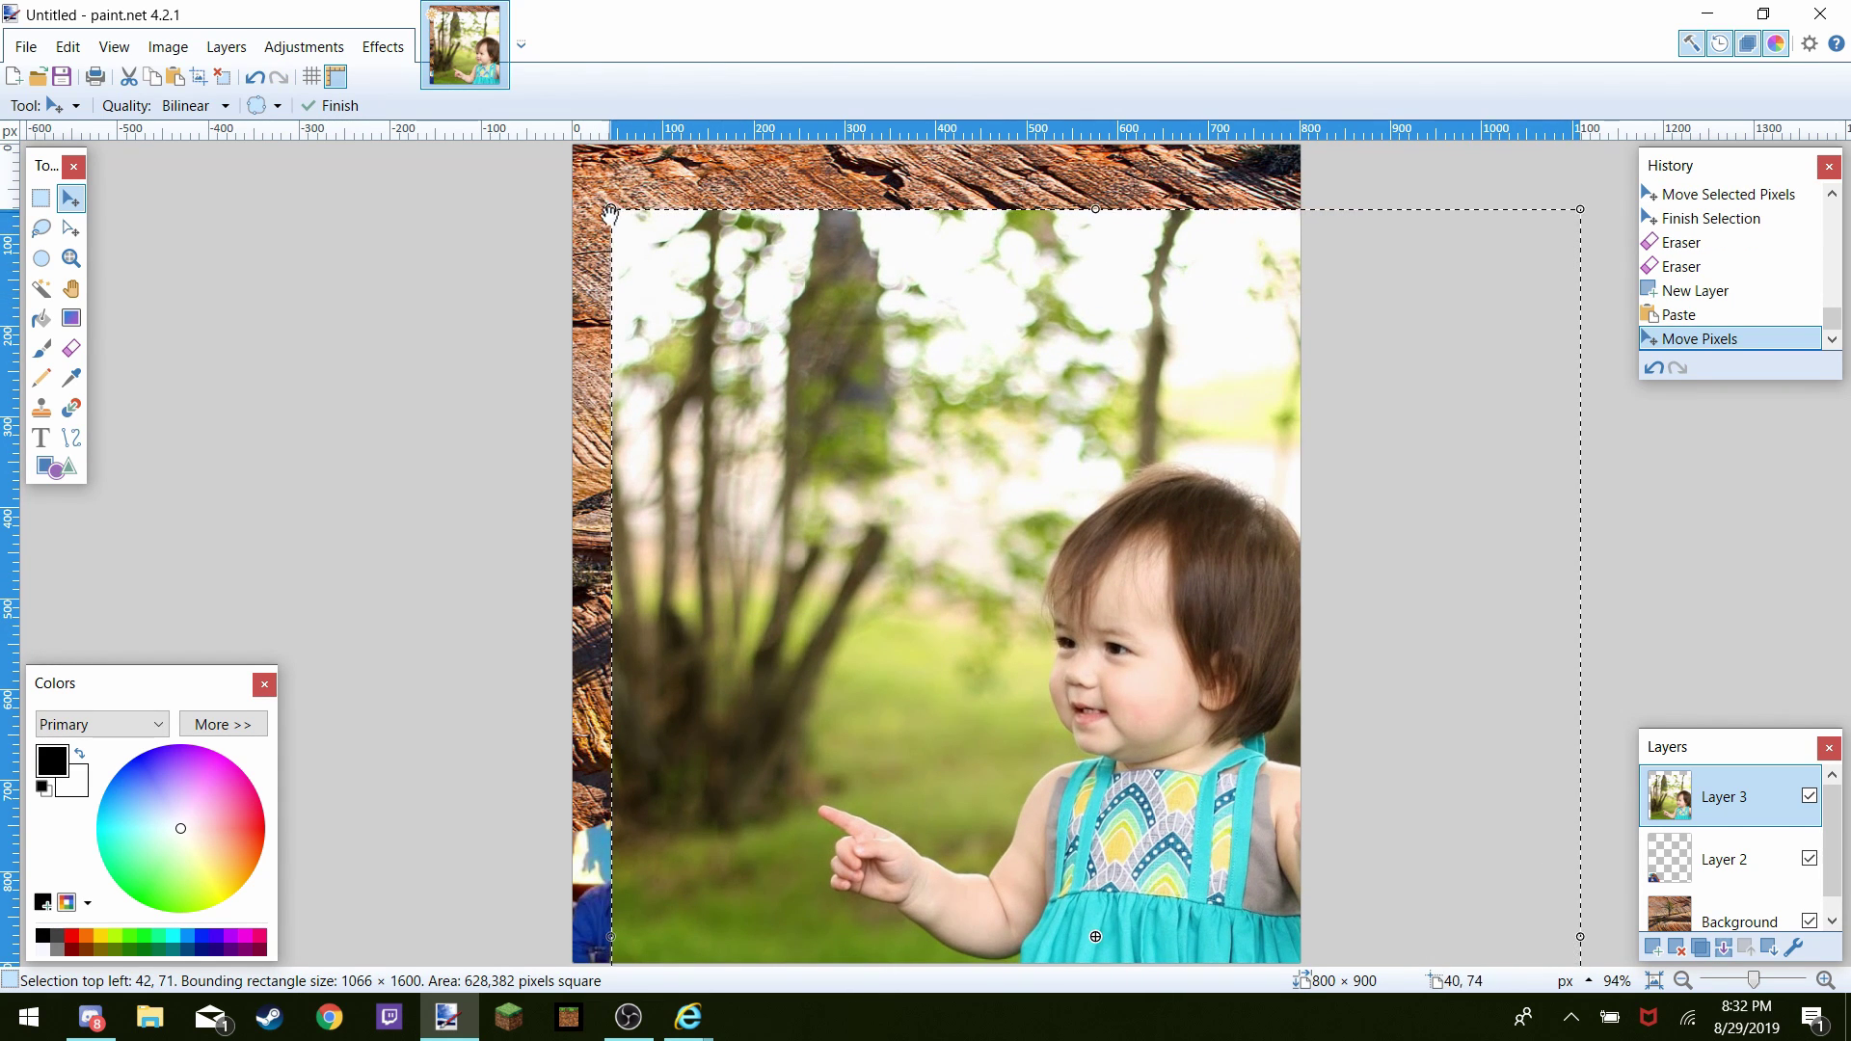
pyautogui.moveTo(612, 210); pyautogui.dragTo(930, 688)
pyautogui.moveTo(1231, 832); pyautogui.dragTo(1023, 466)
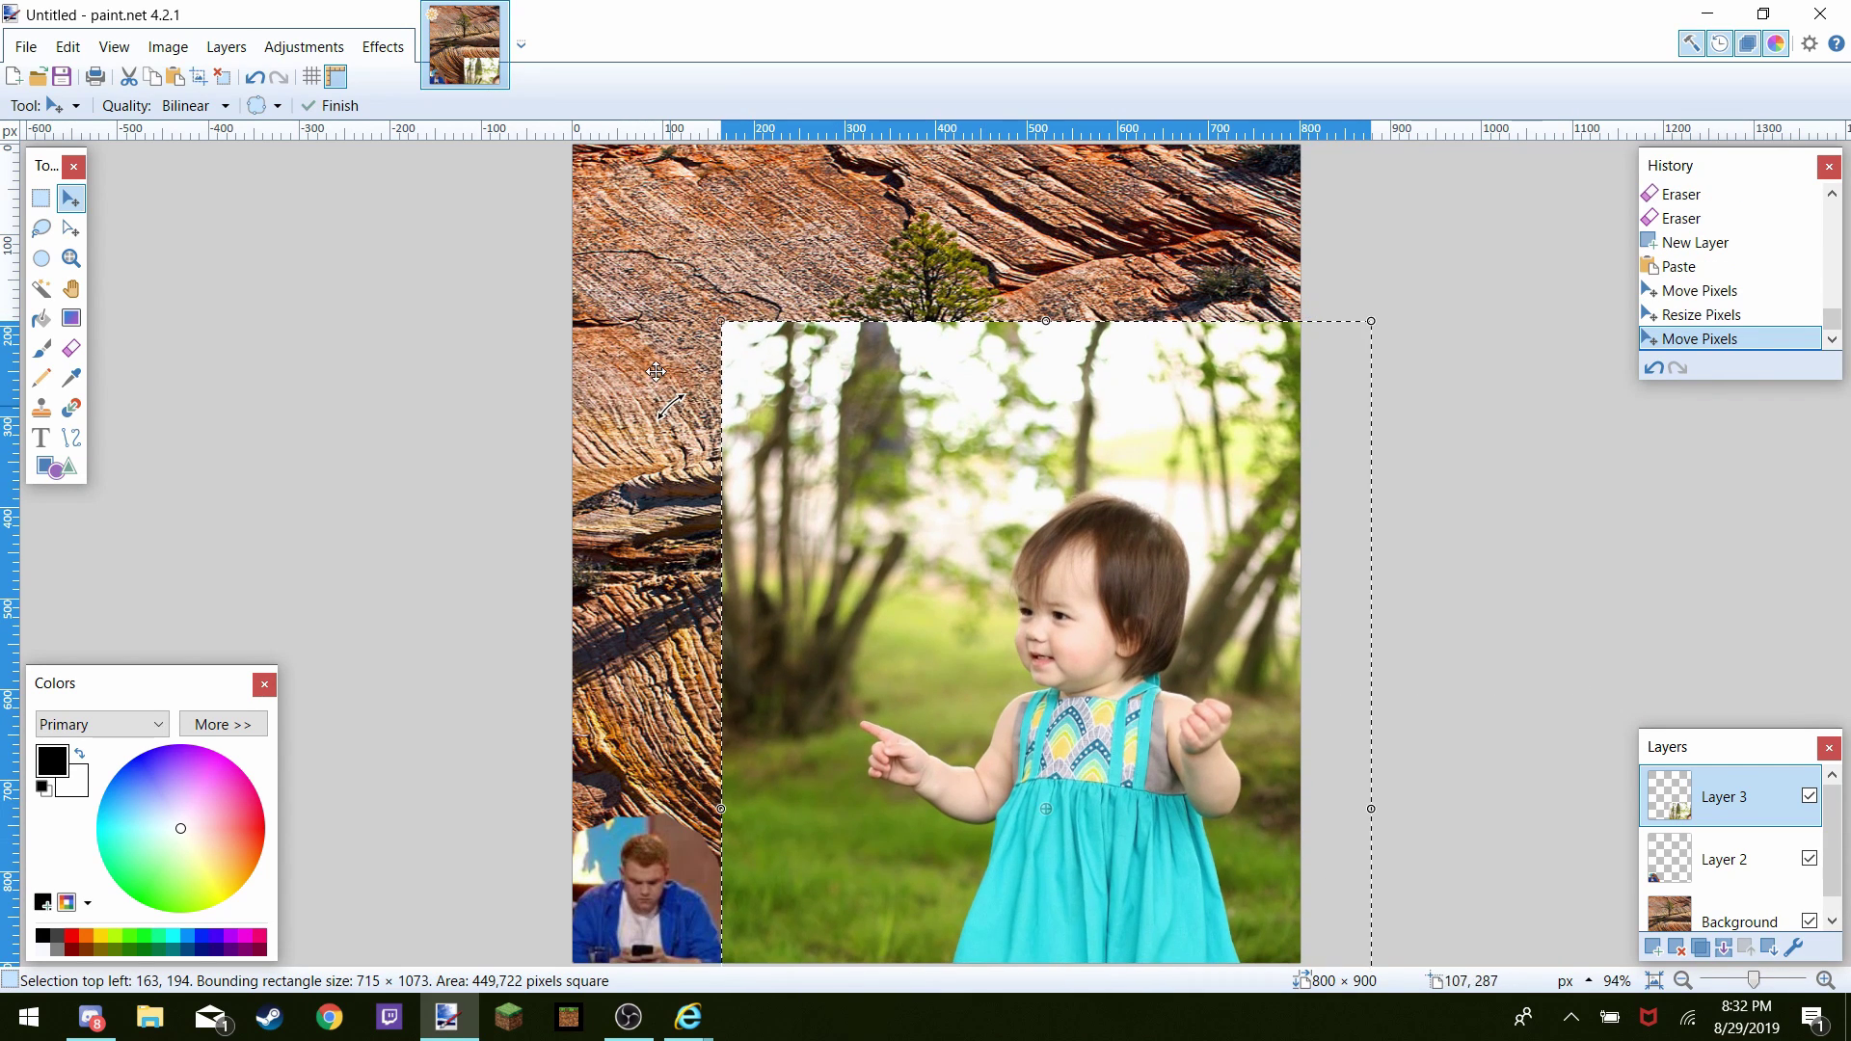
pyautogui.moveTo(723, 323); pyautogui.dragTo(879, 471)
pyautogui.moveTo(1021, 637); pyautogui.dragTo(958, 326)
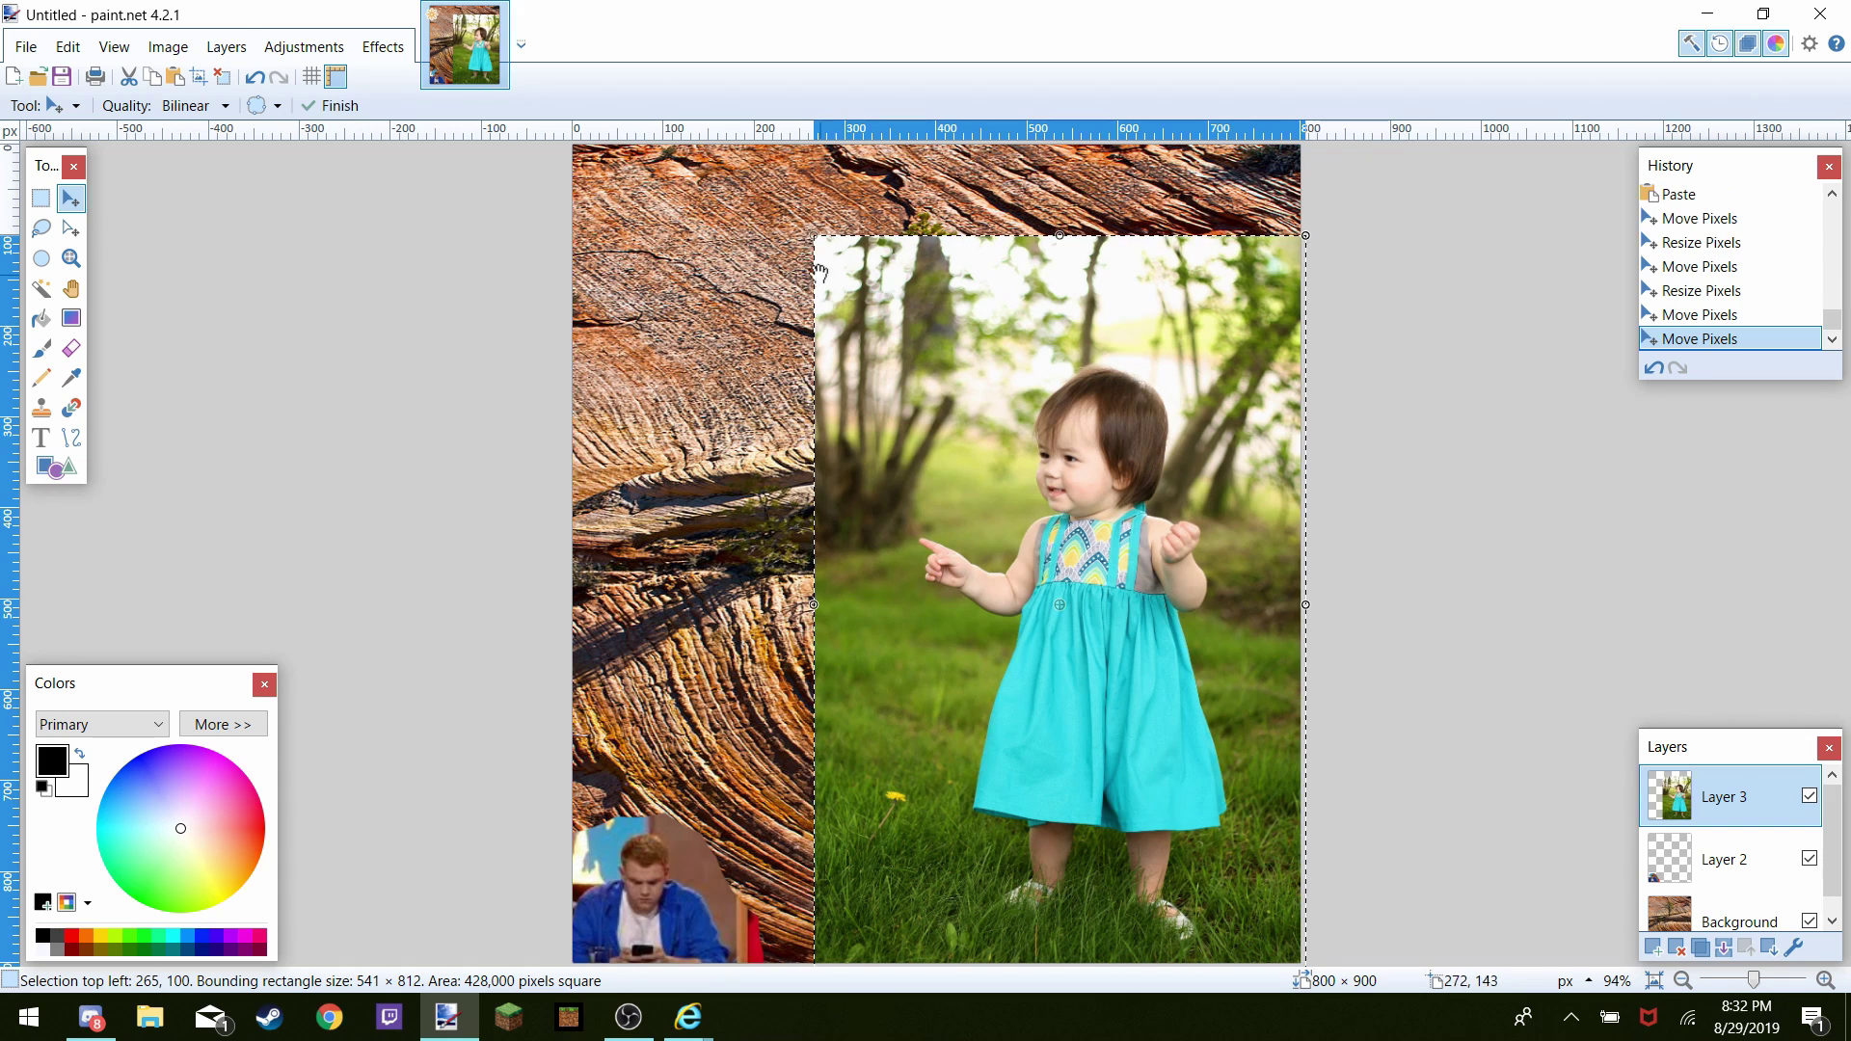
pyautogui.moveTo(812, 239); pyautogui.dragTo(977, 548)
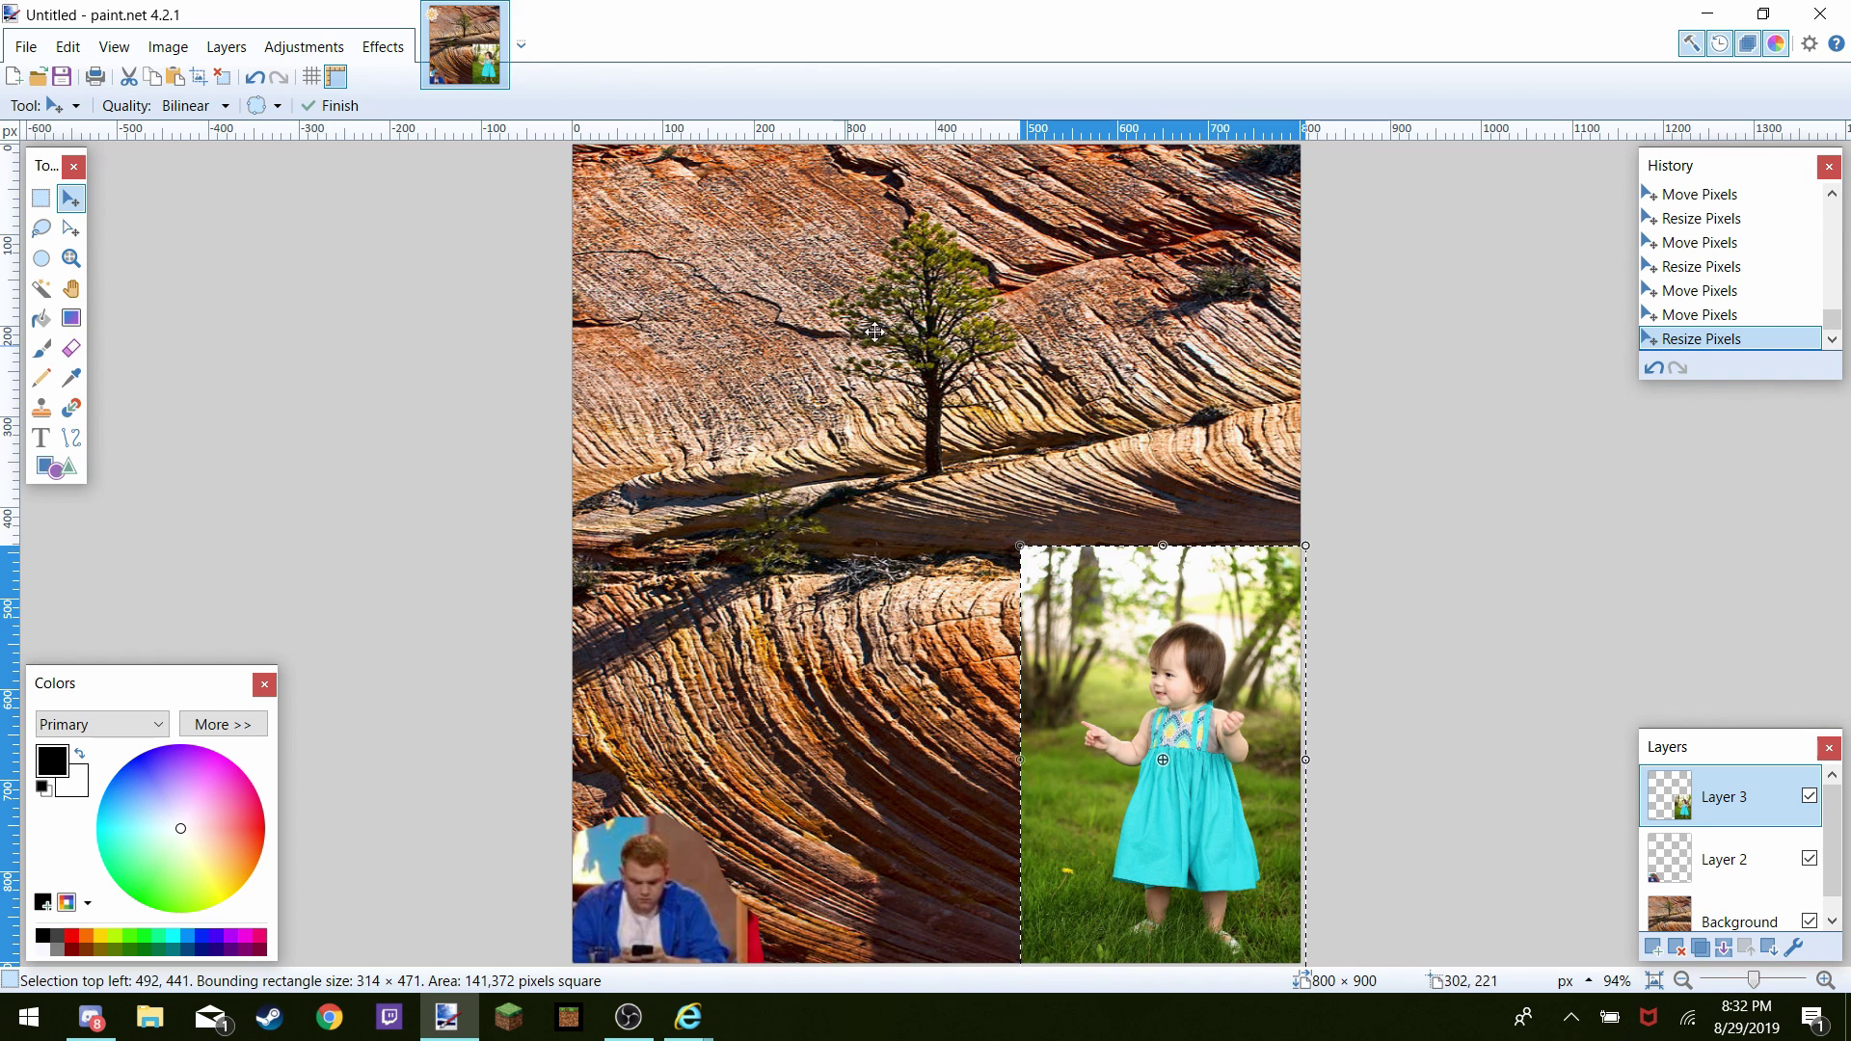
# Select part of the dark tree area left of the toddler with the Magic Wand at 29% tolerance and erase it
pyautogui.click(70, 348)
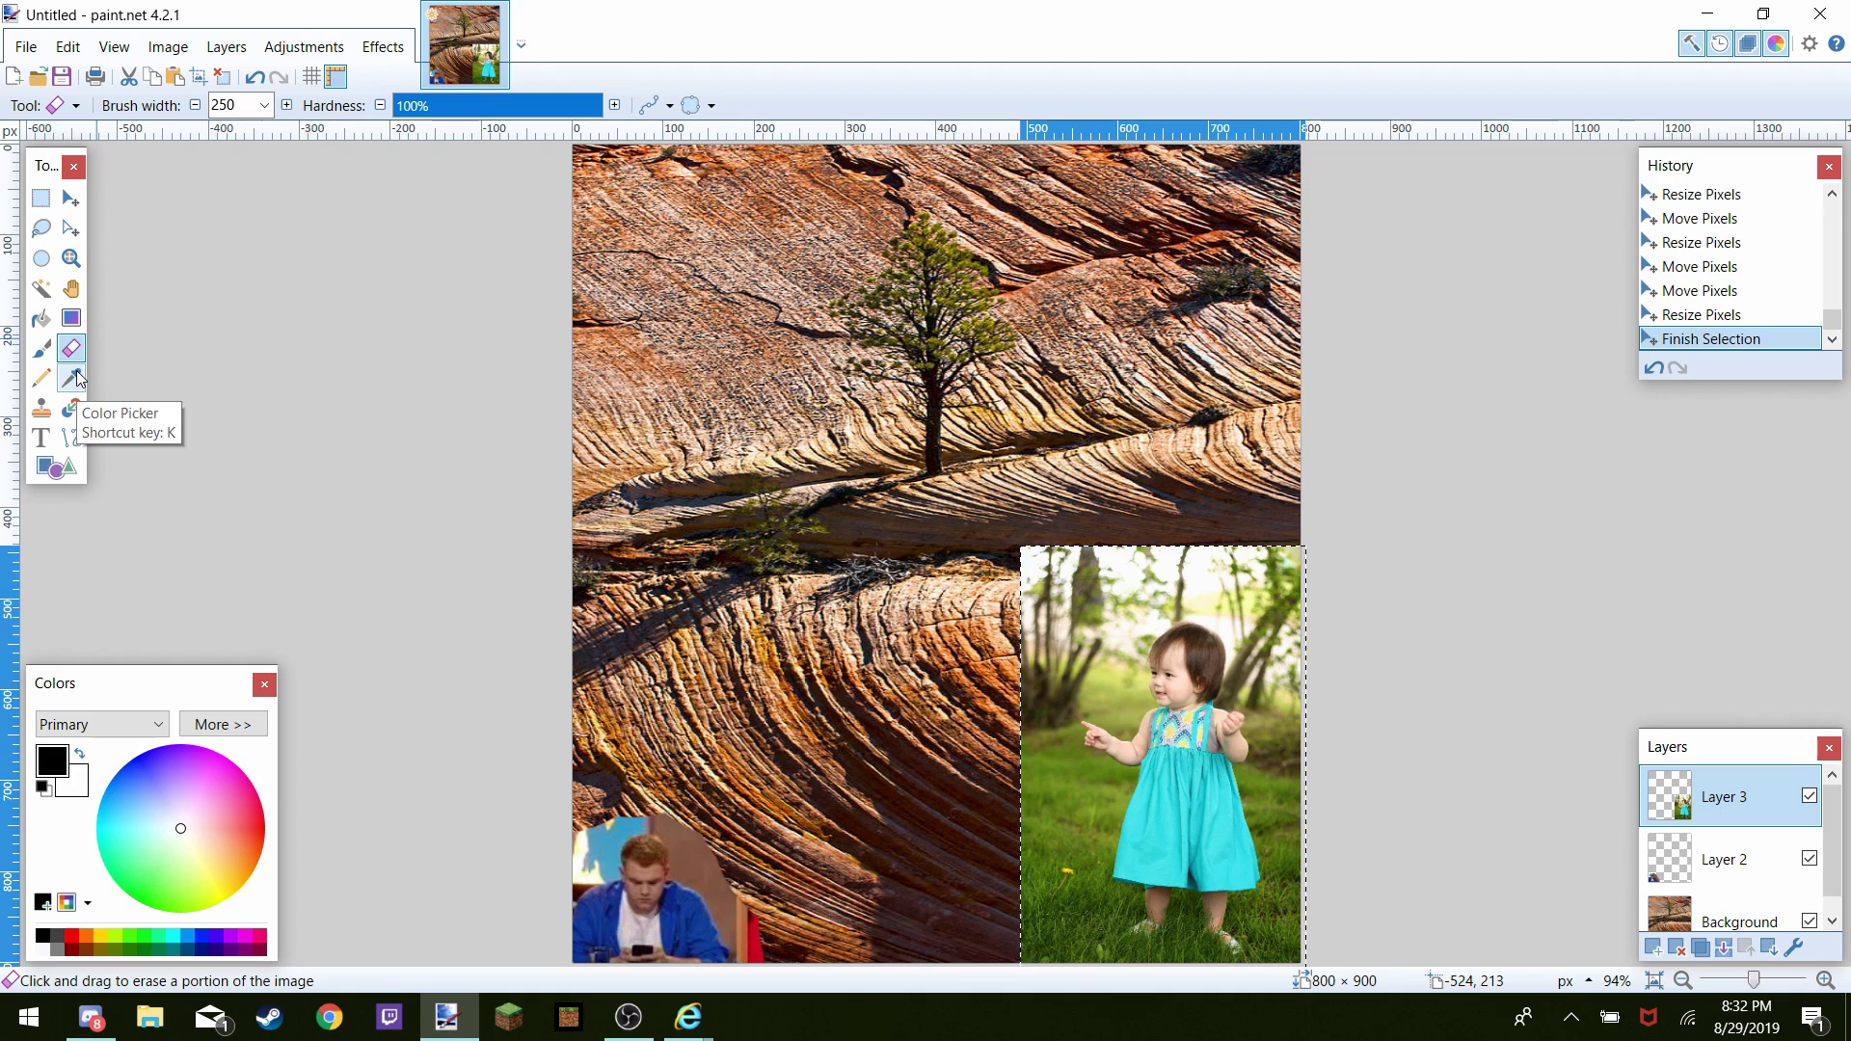
pyautogui.click(35, 294)
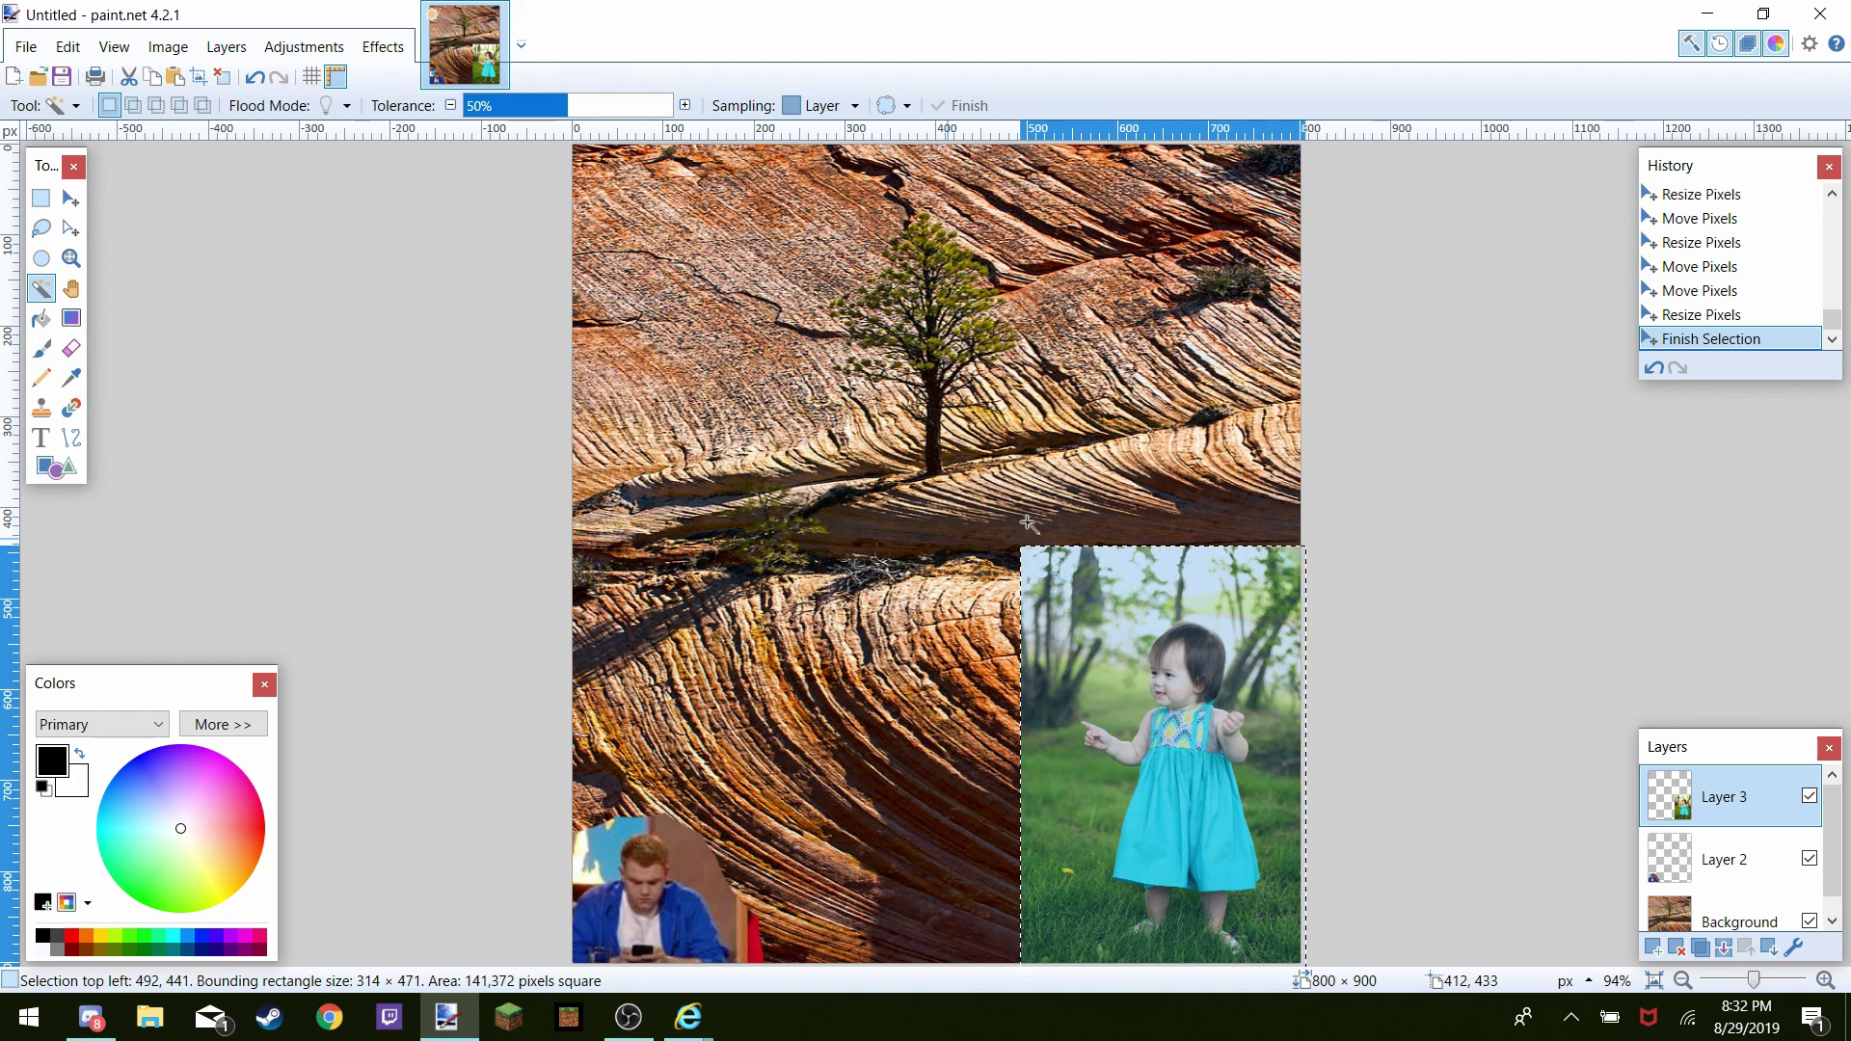
pyautogui.click(1060, 664)
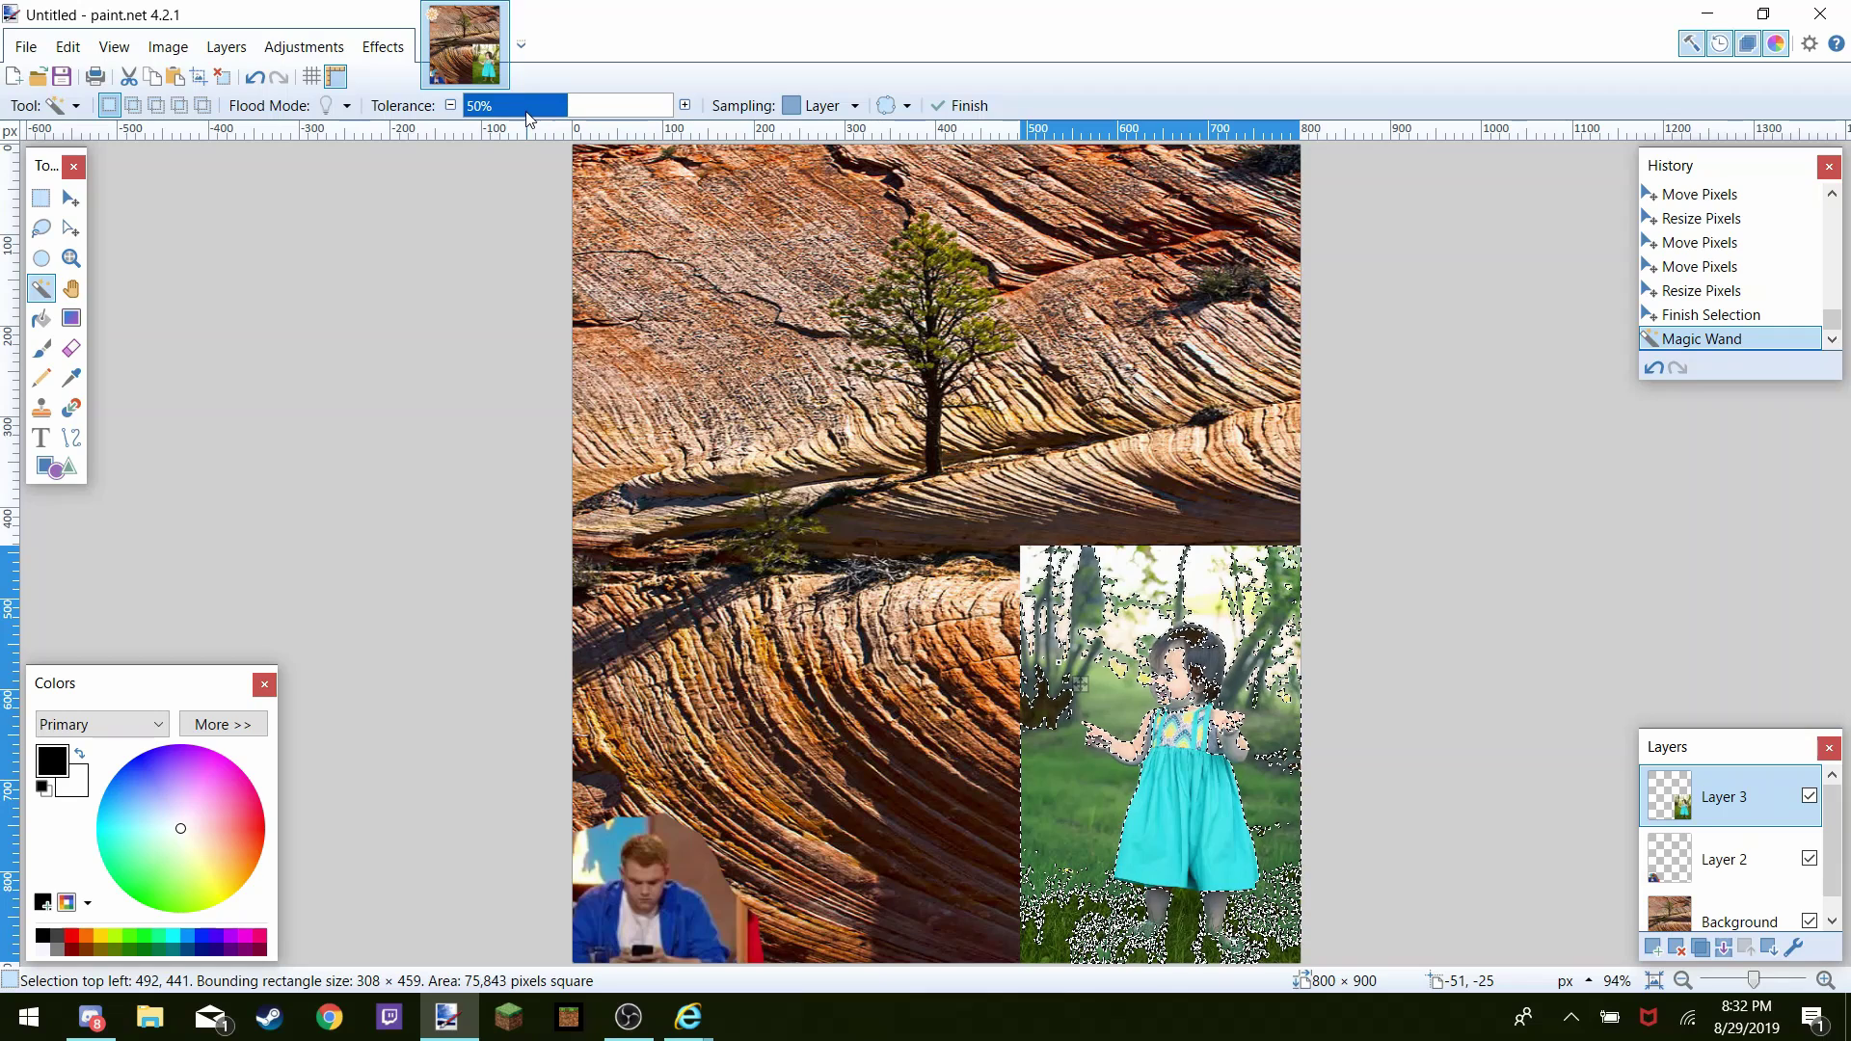
pyautogui.moveTo(523, 117)
pyautogui.mouseDown()
pyautogui.moveTo(556, 115)
pyautogui.moveTo(522, 113)
pyautogui.moveTo(526, 128)
pyautogui.mouseUp()
pyautogui.press('Delete')
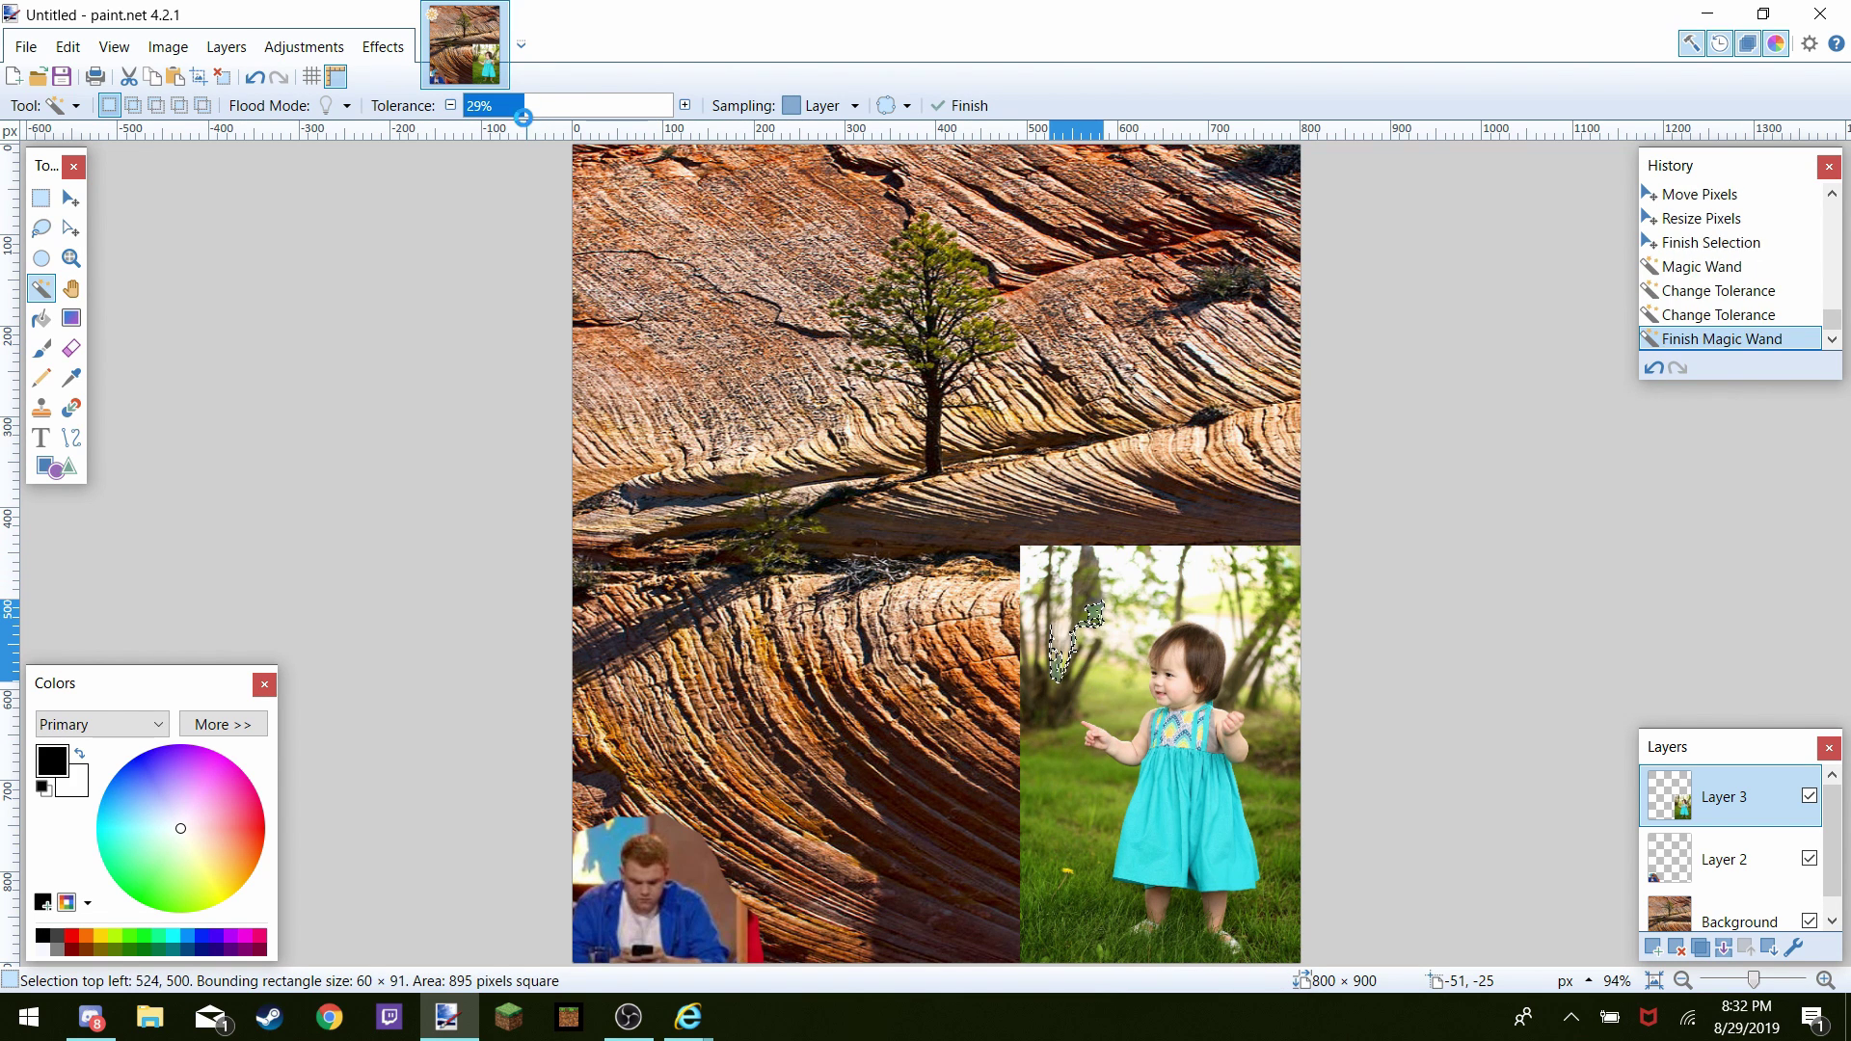
# Select and erase the grass areas beside and below the toddler's dress with the Magic Wand
pyautogui.click(1084, 837)
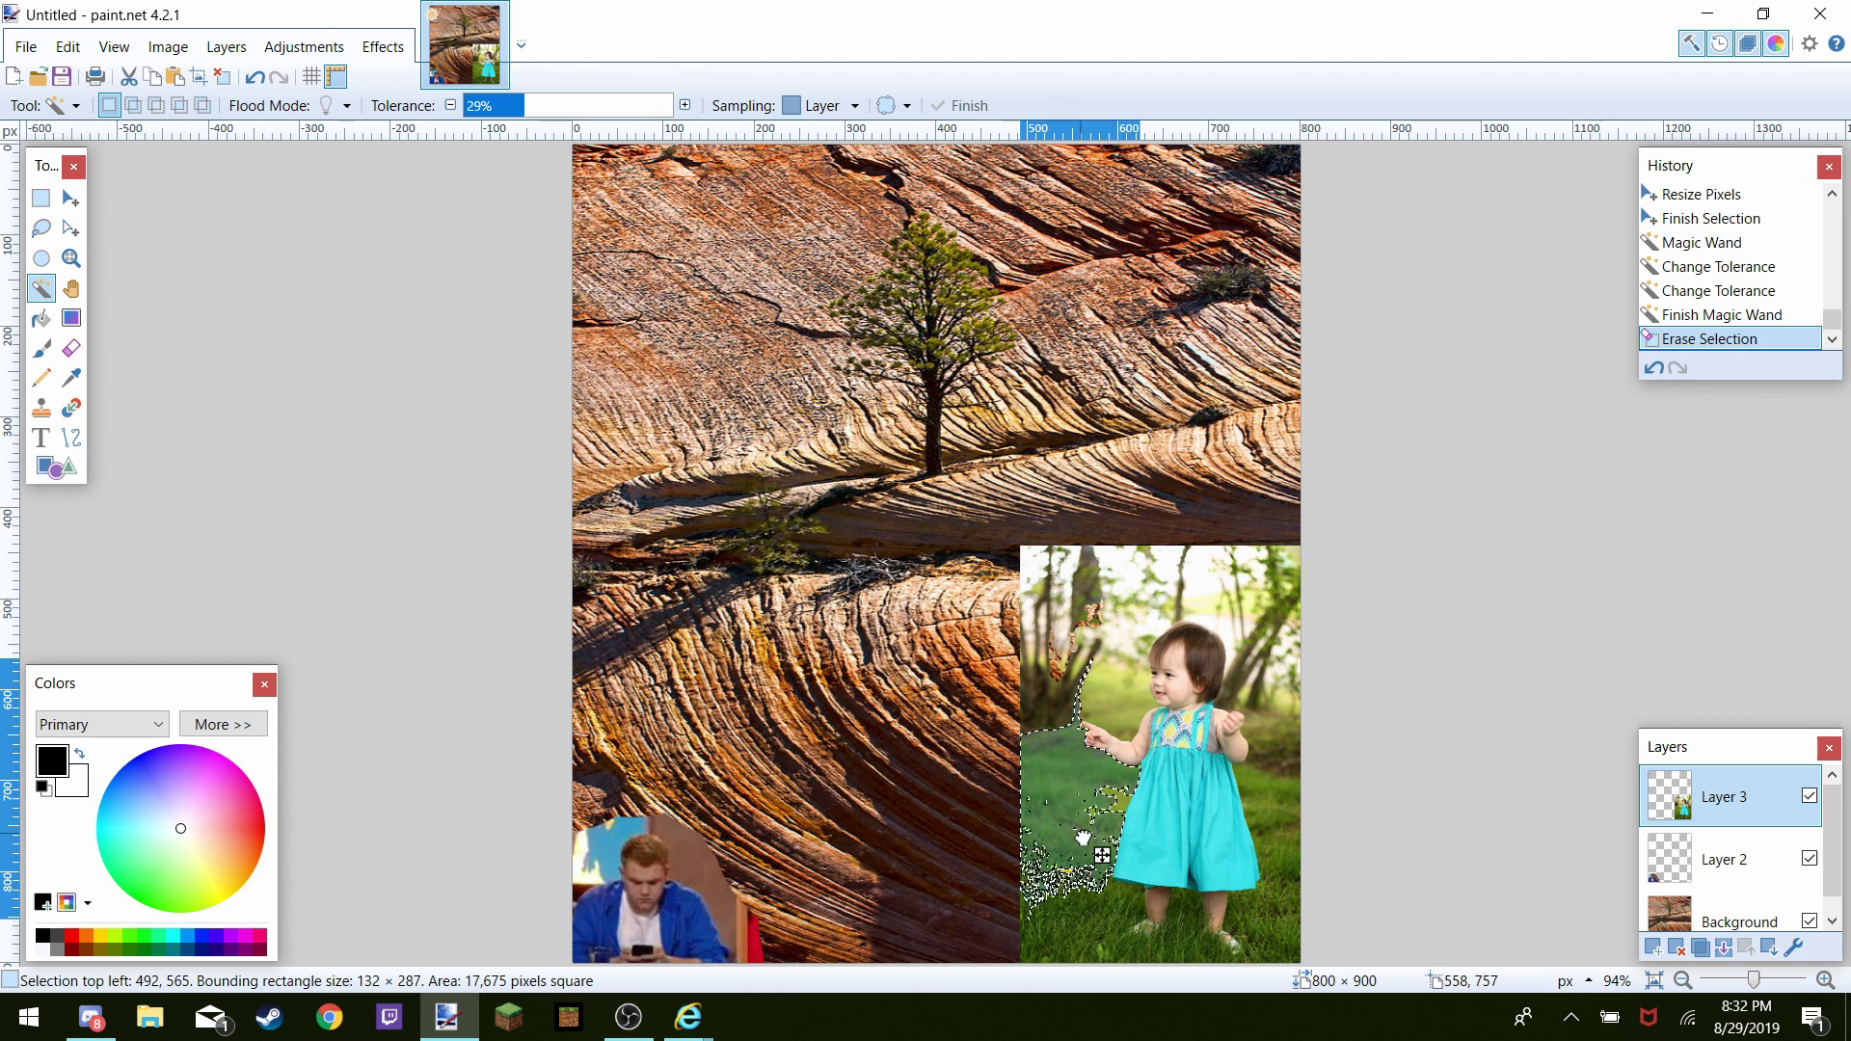
pyautogui.press('Delete')
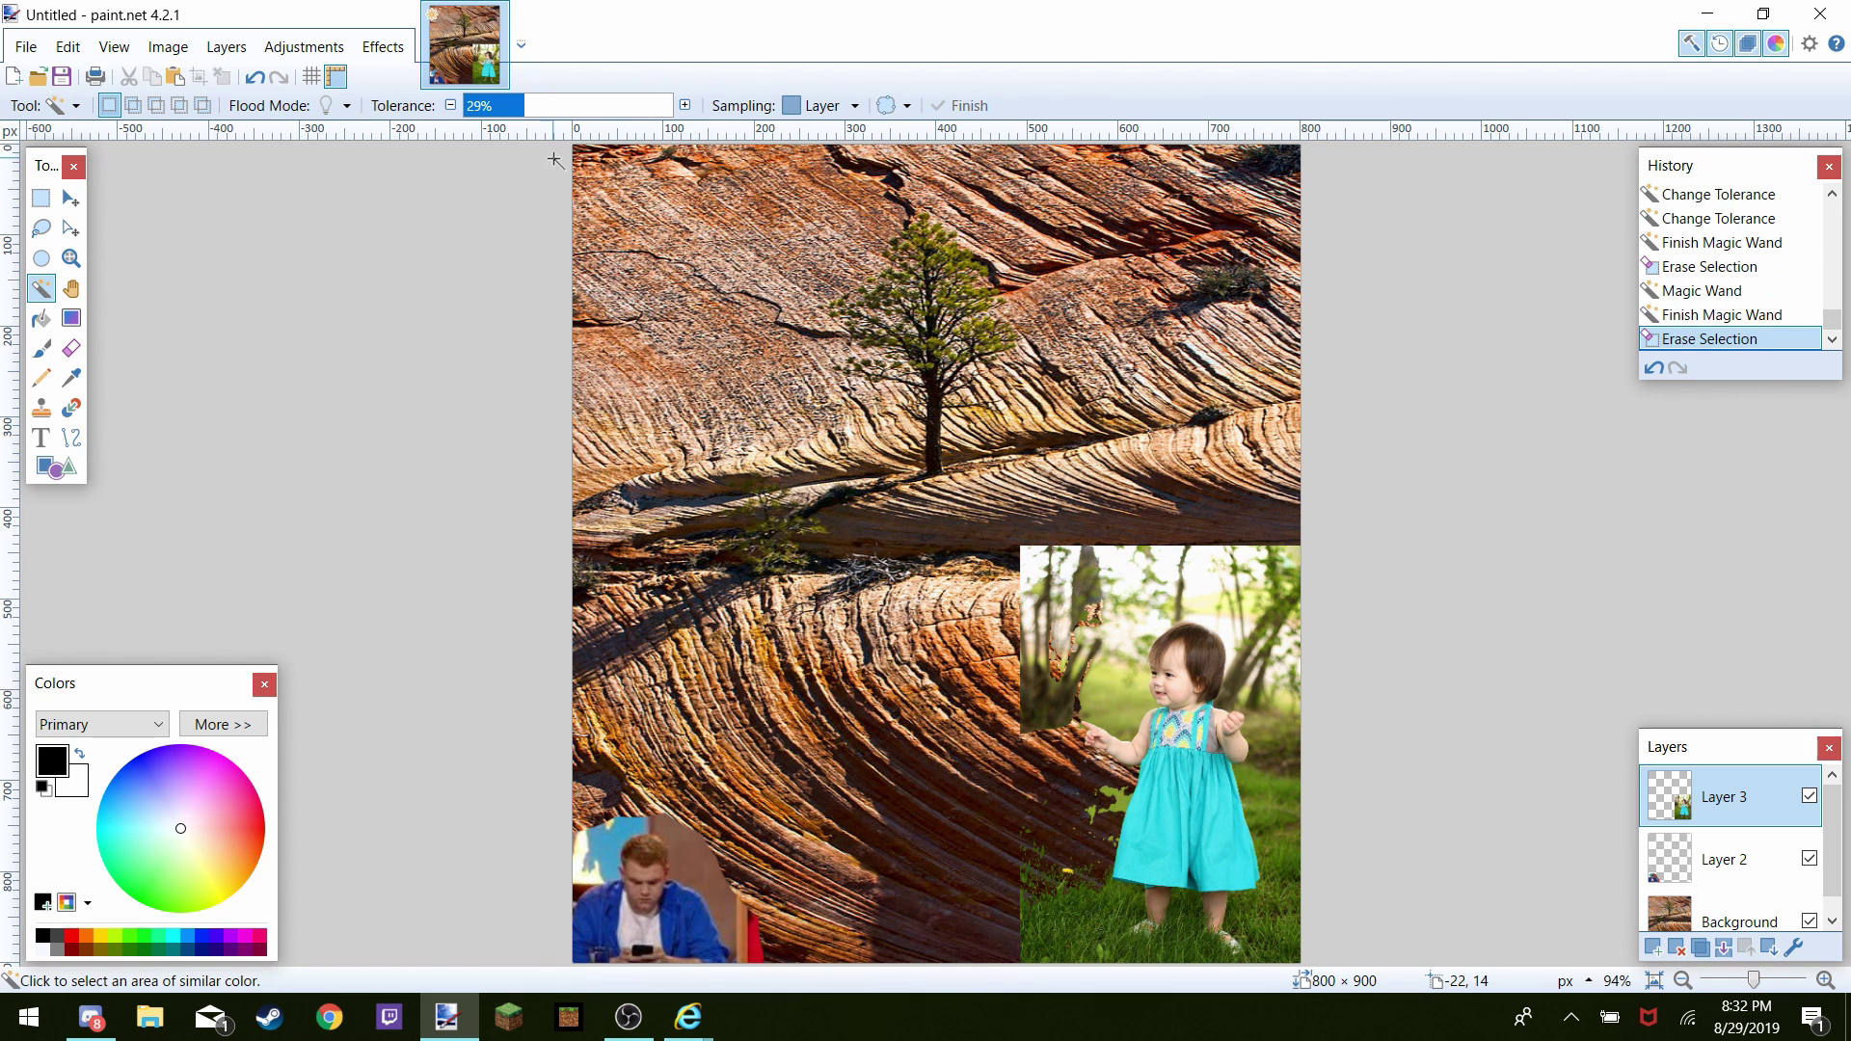
pyautogui.click(1084, 930)
pyautogui.press('Delete')
pyautogui.click(1284, 898)
pyautogui.press('Delete')
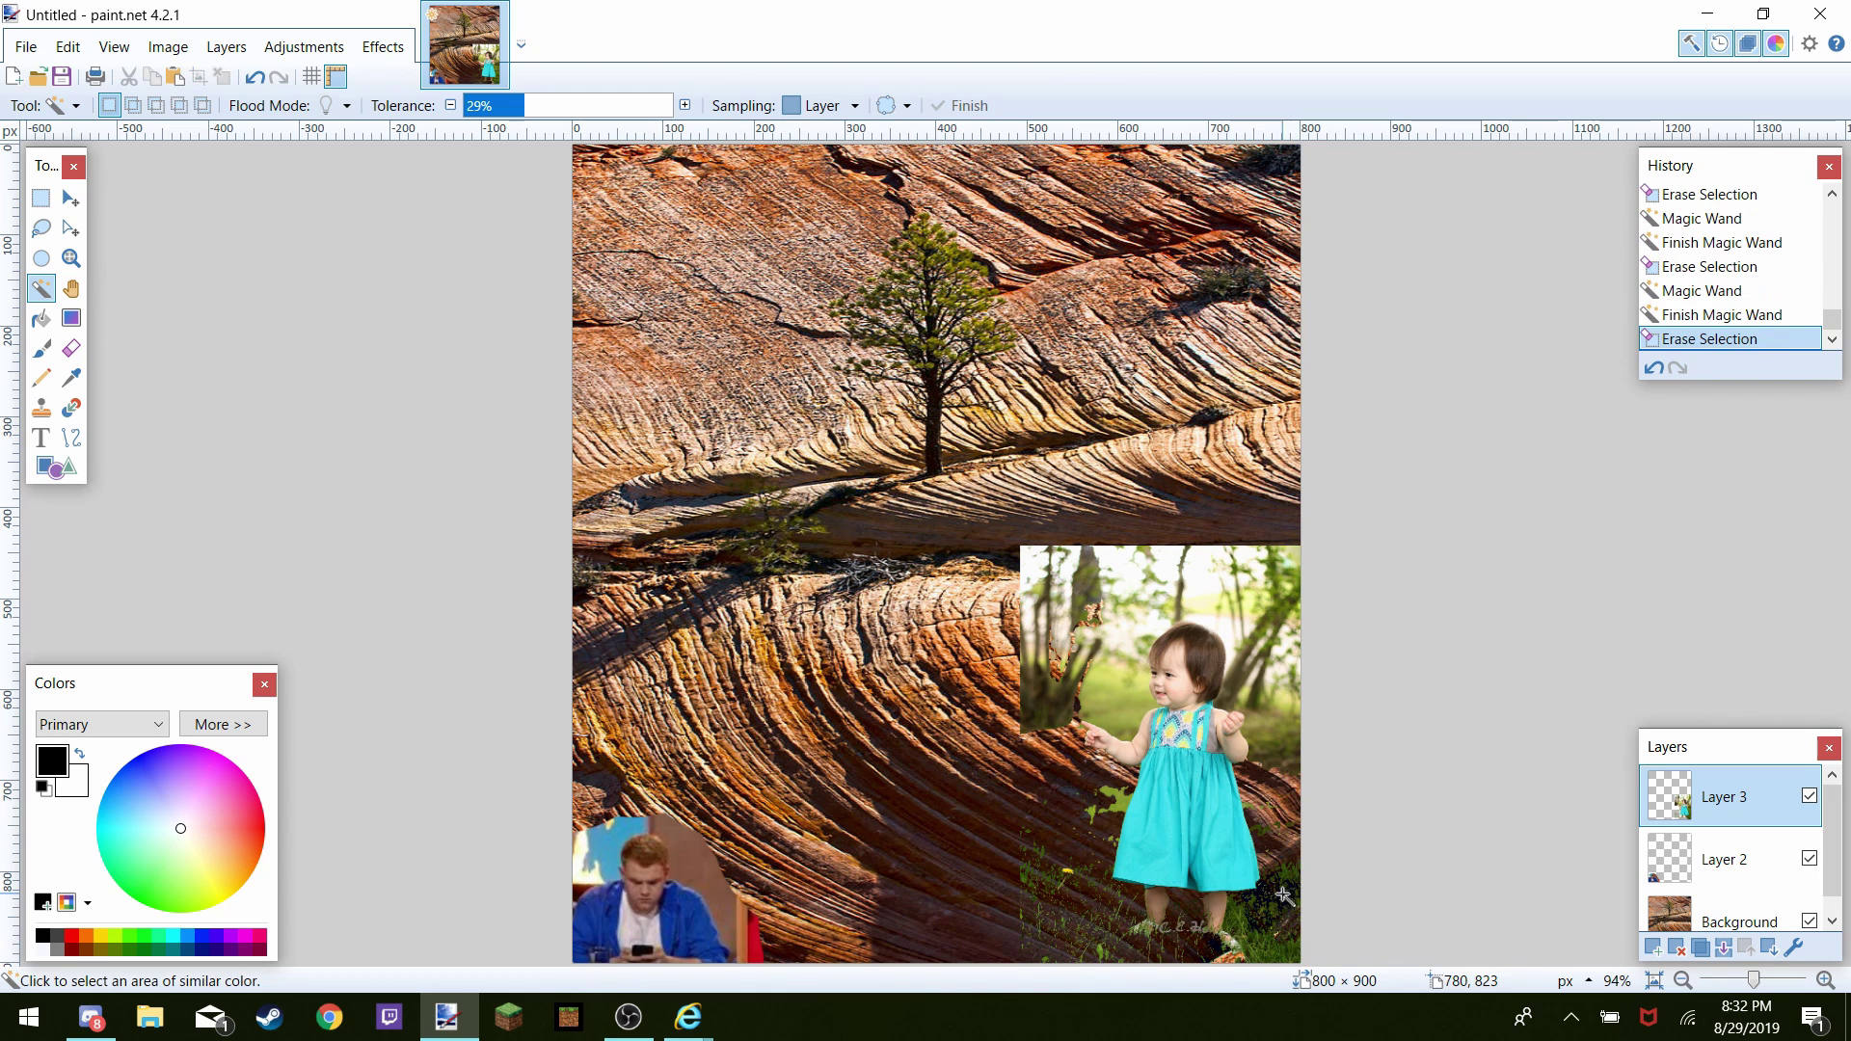
pyautogui.click(1282, 949)
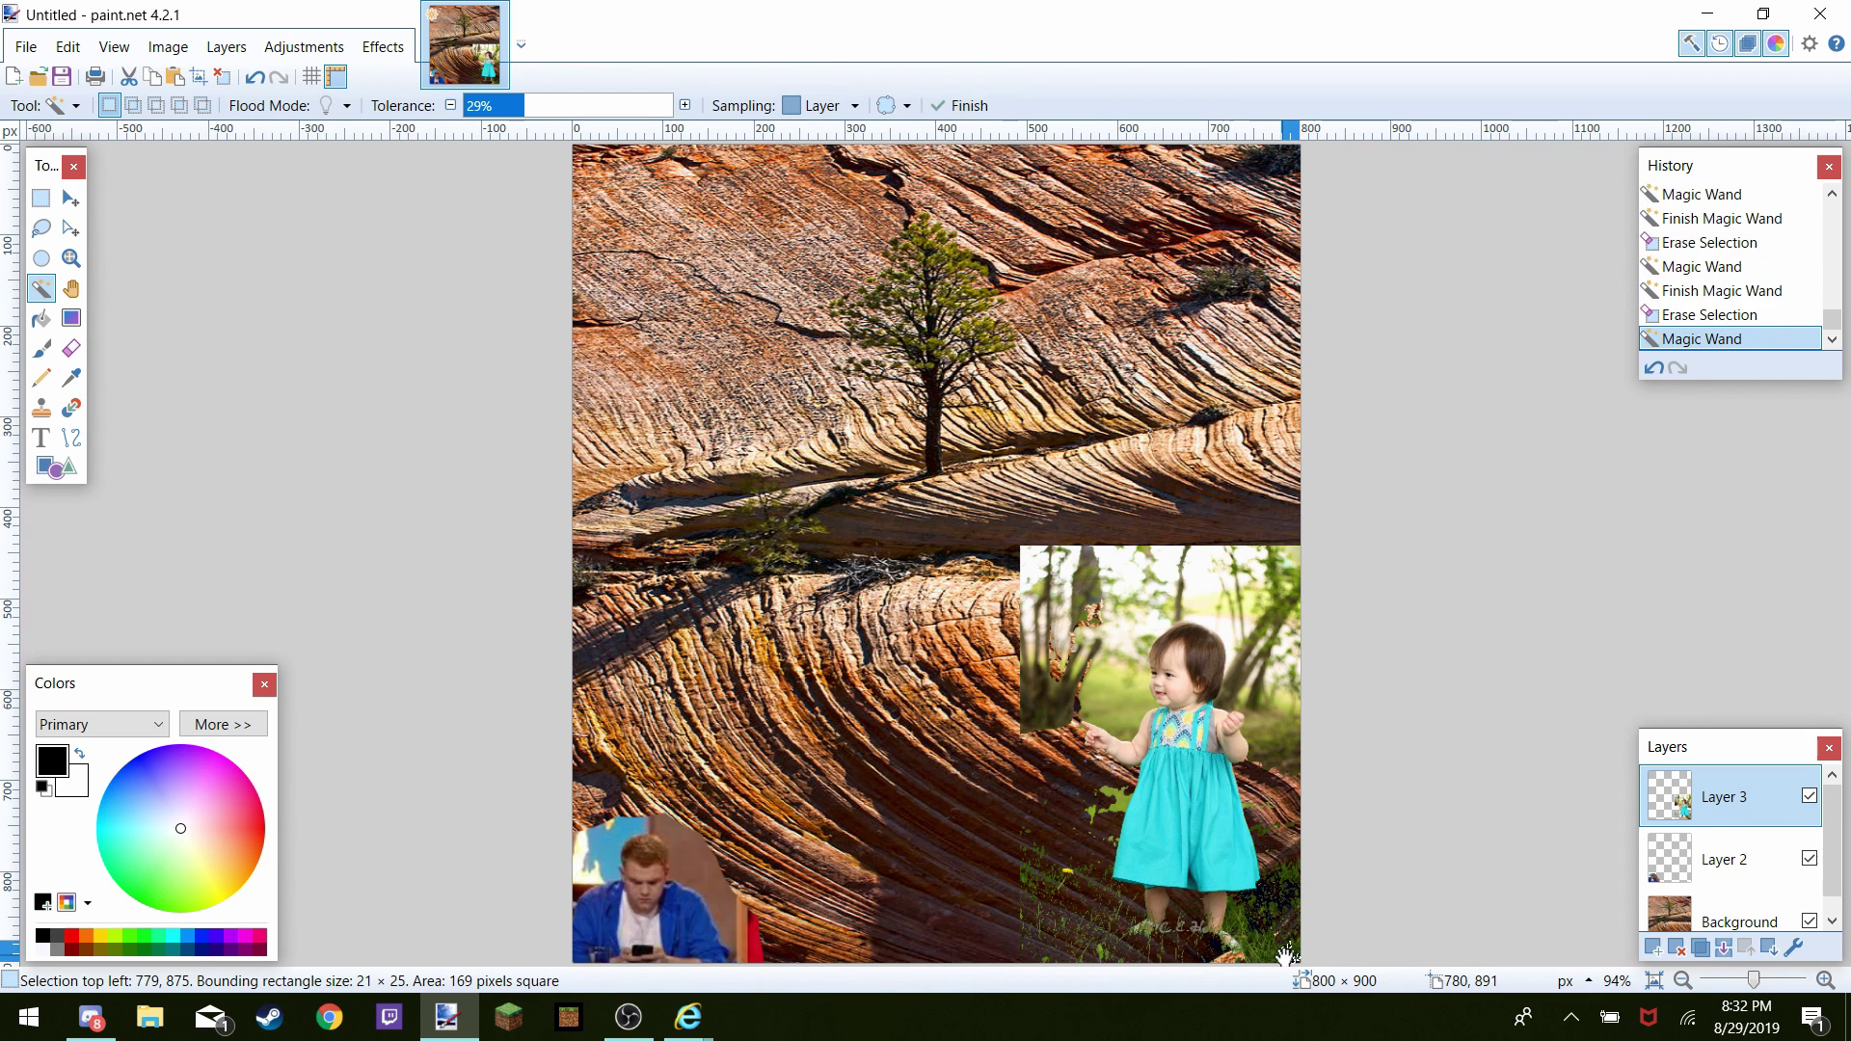
pyautogui.press('Delete')
# Erase the trees and greenery to the right of the toddler's head and arm by Magic Wand selections
pyautogui.click(1269, 679)
pyautogui.press('Delete')
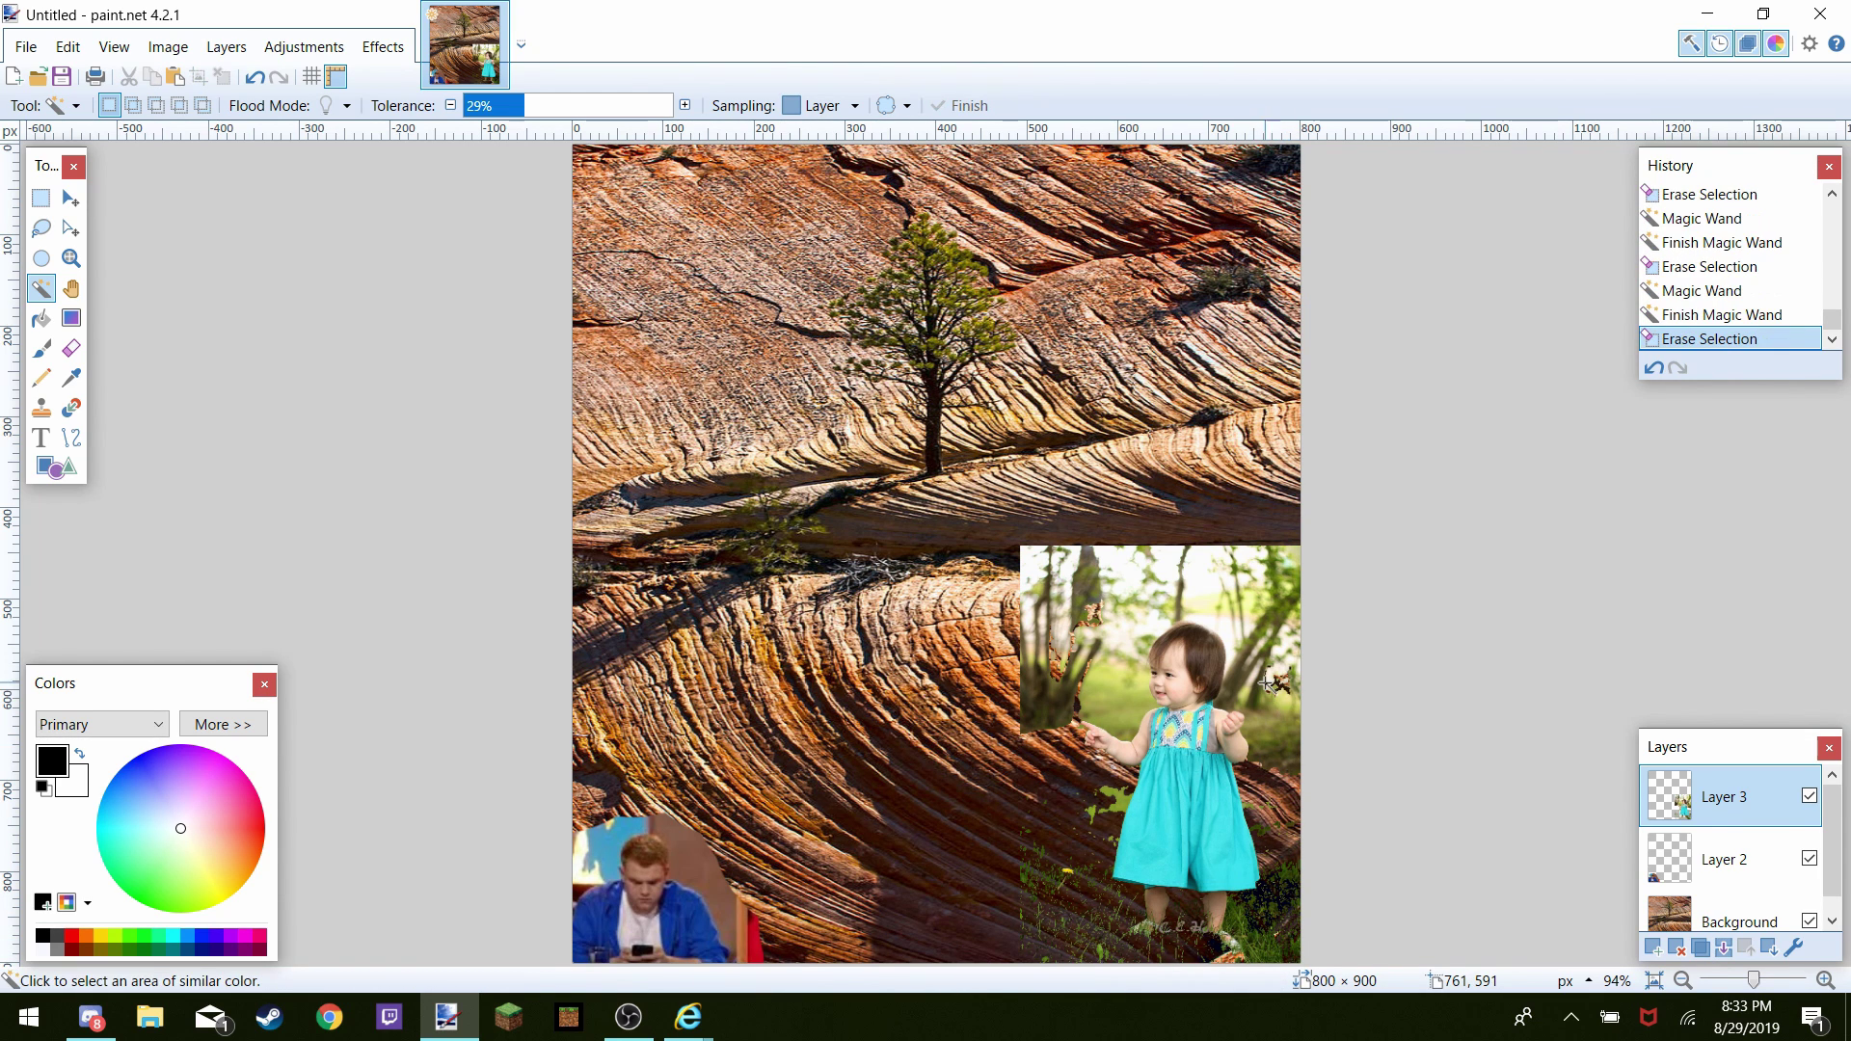
pyautogui.click(1252, 615)
pyautogui.press('Delete')
pyautogui.click(1282, 740)
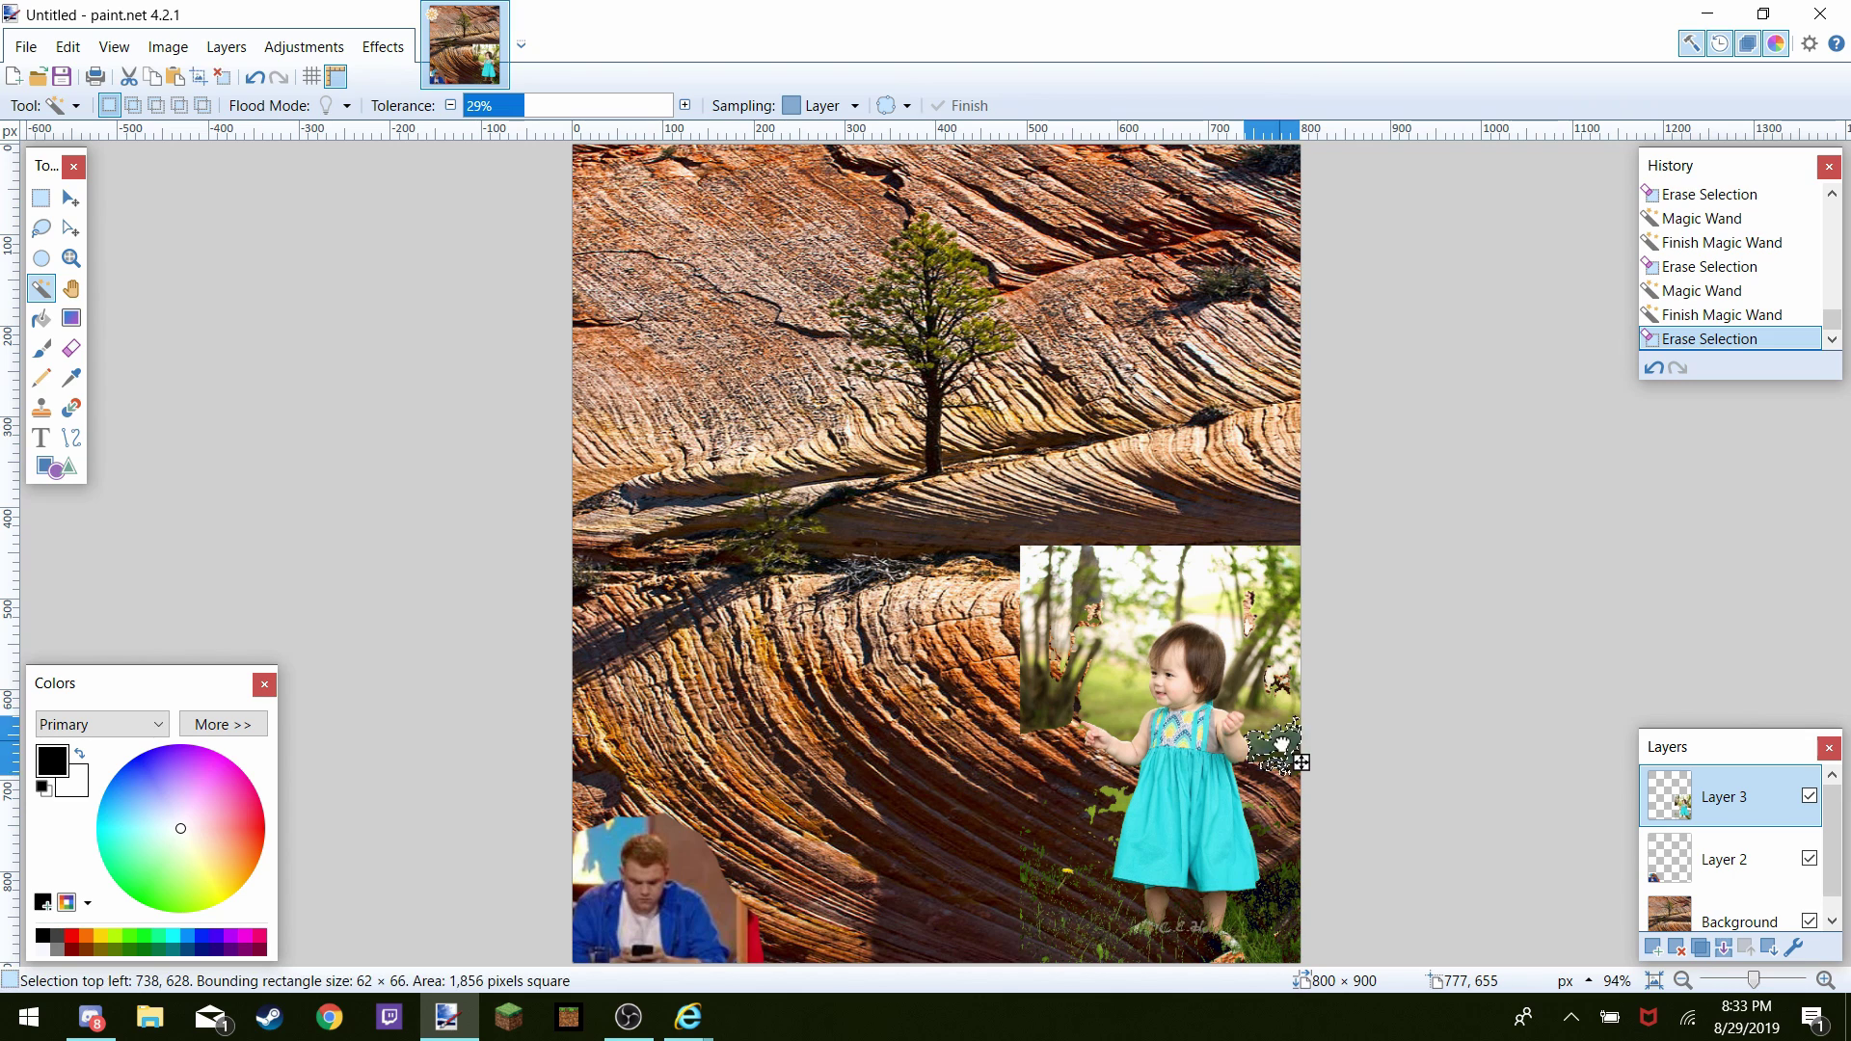
pyautogui.press('Delete')
pyautogui.click(1243, 687)
pyautogui.press('Delete')
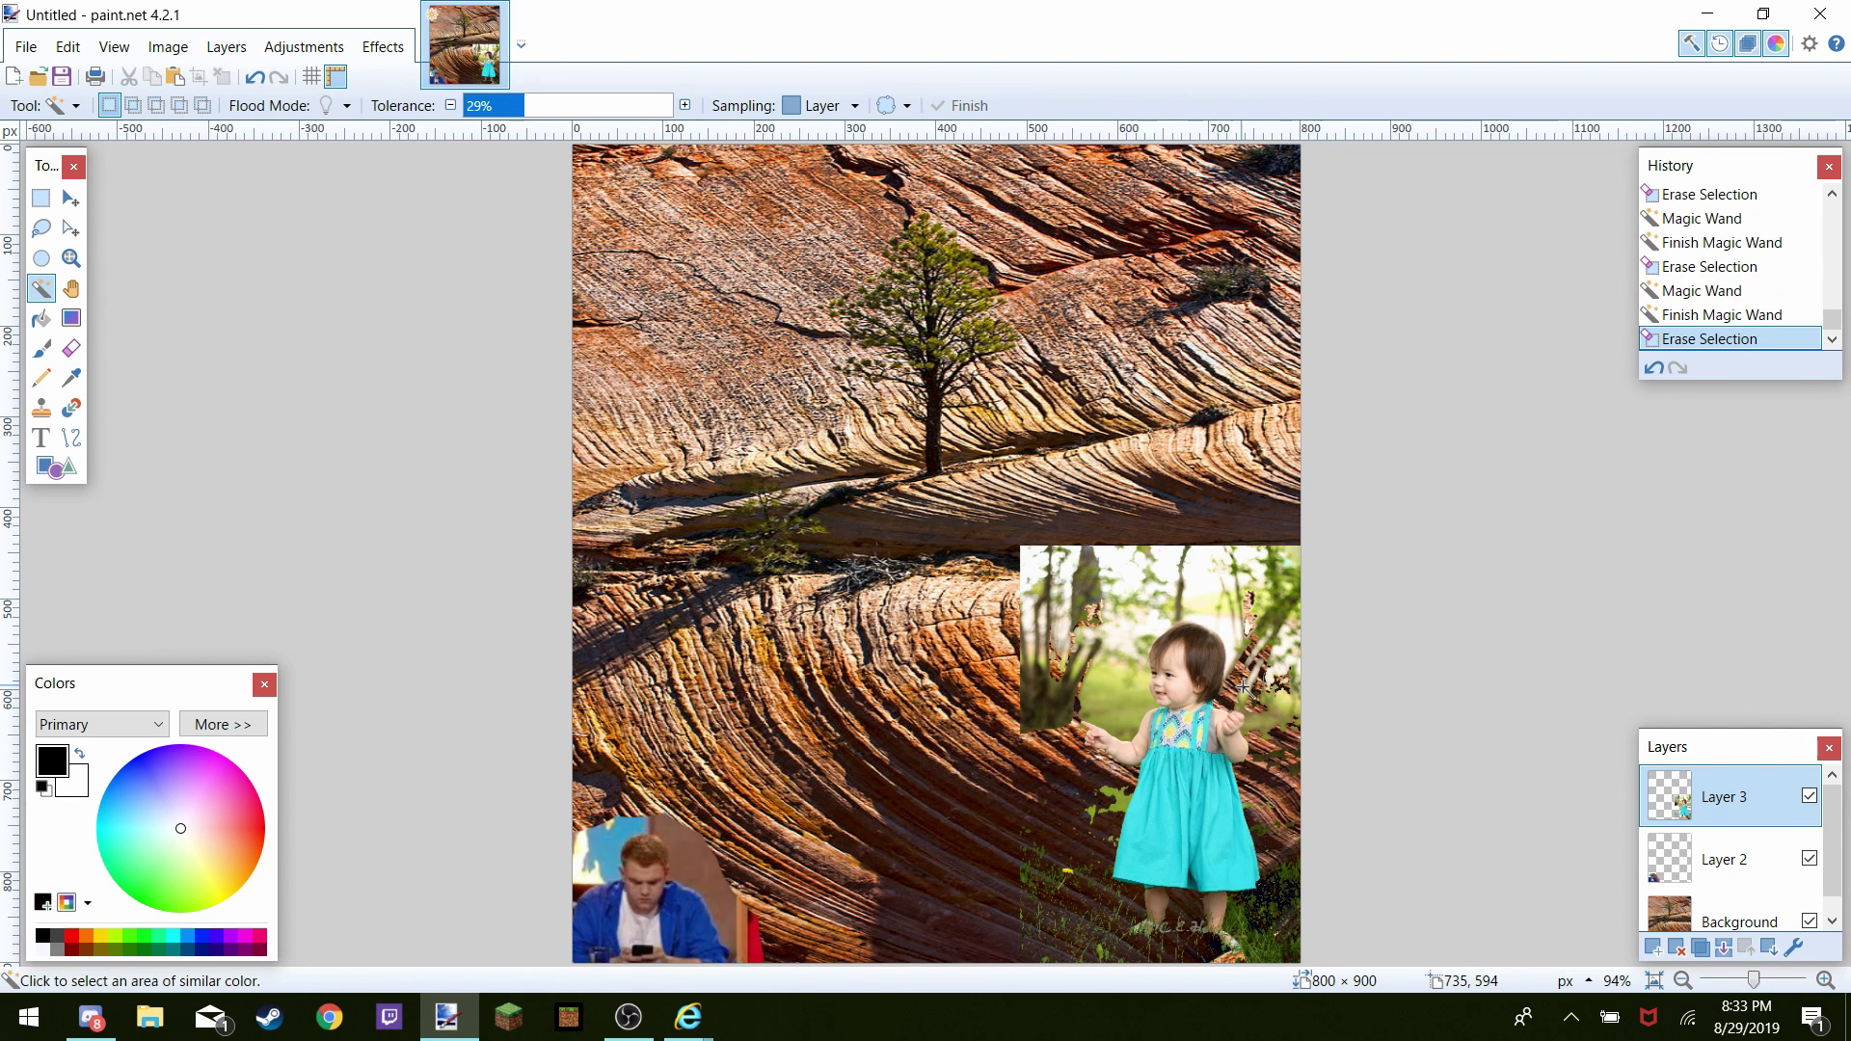
pyautogui.click(1277, 723)
pyautogui.press('Delete')
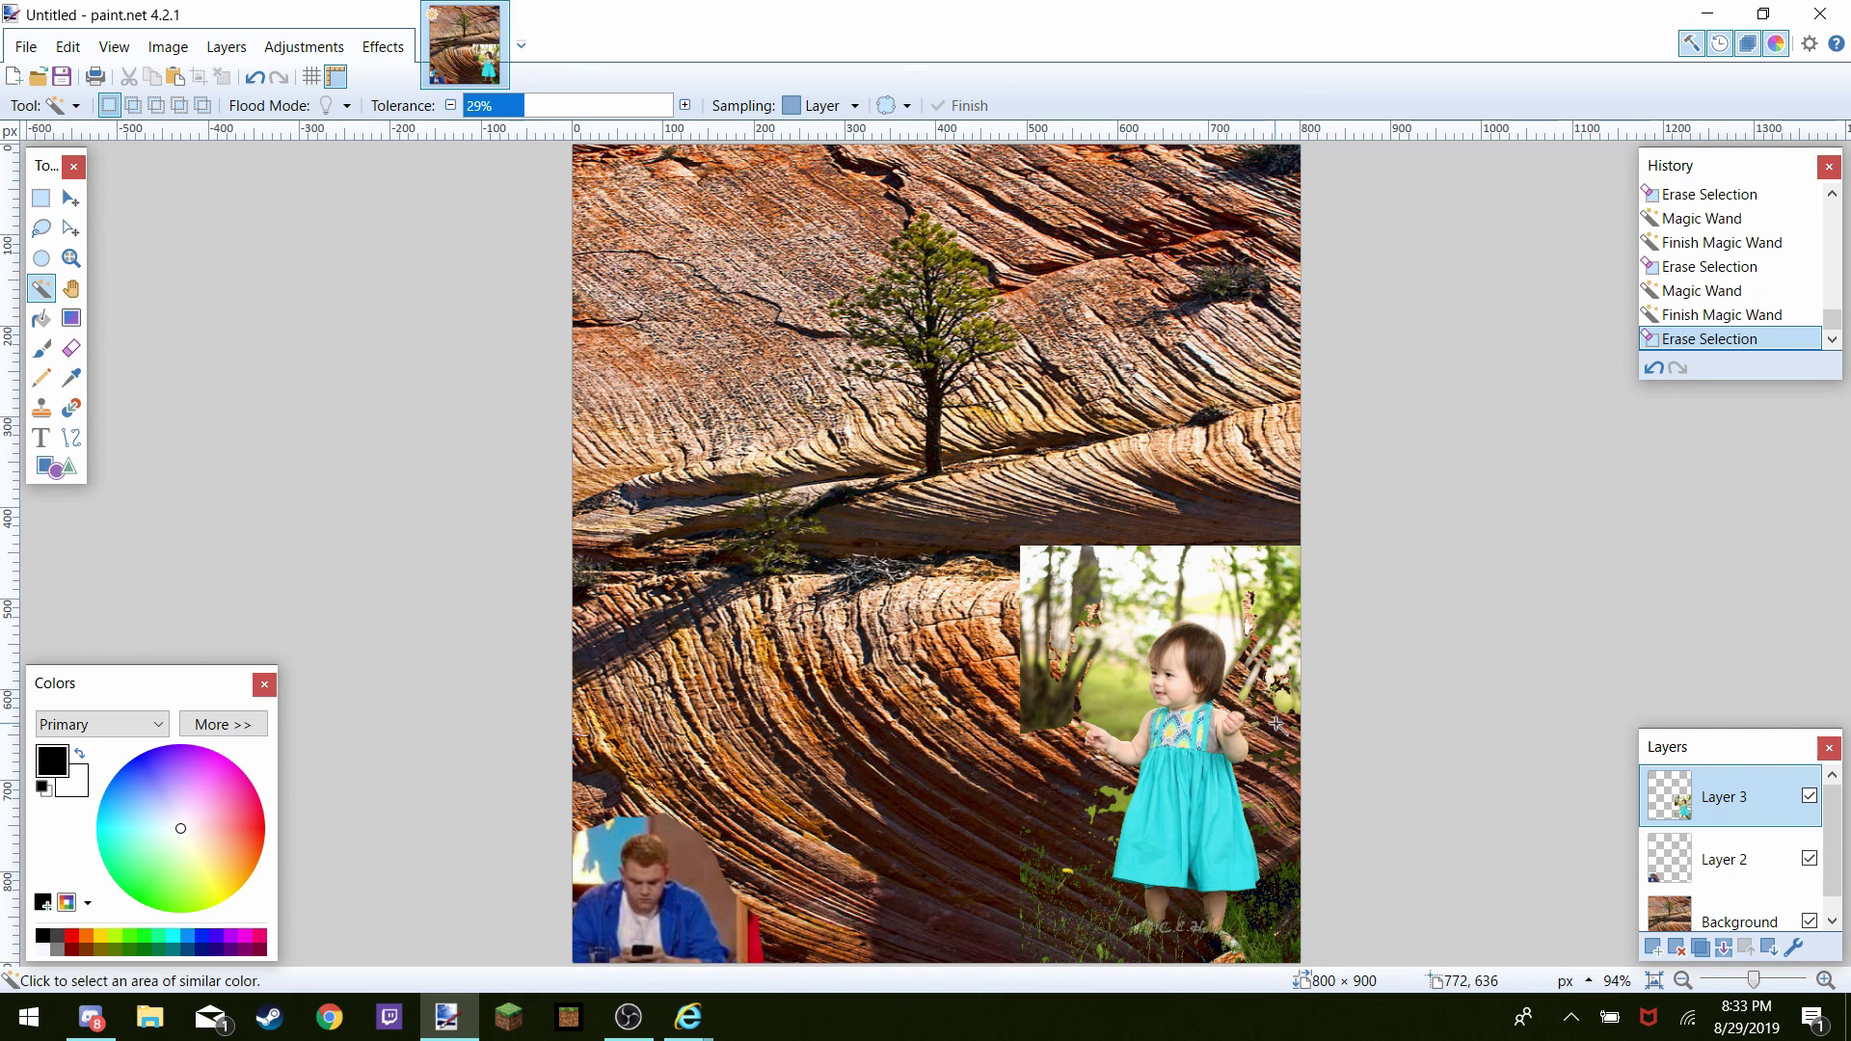
# Erase the bright background above the toddler's head and the green area left of the face with Magic Wand selections
pyautogui.click(1203, 594)
pyautogui.press('Delete')
pyautogui.click(1148, 632)
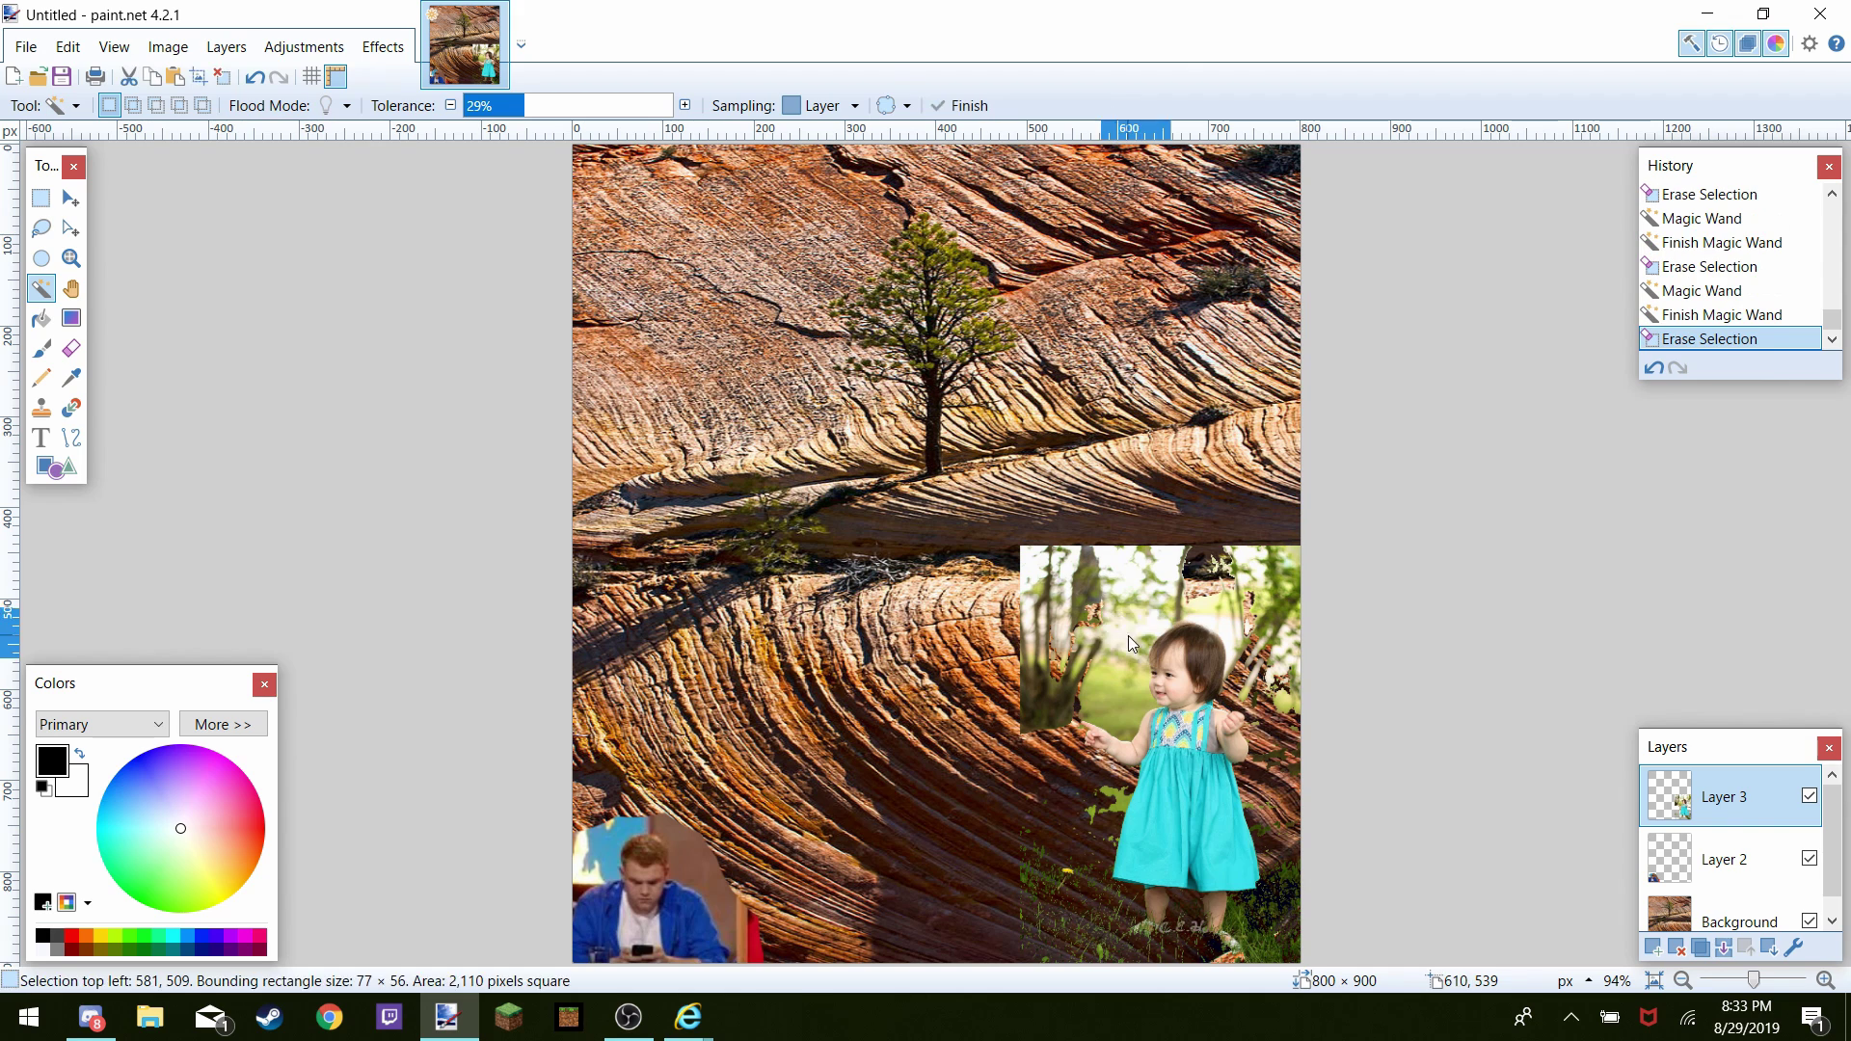
pyautogui.press('Delete')
pyautogui.click(1119, 697)
pyautogui.press('Delete')
pyautogui.click(1117, 679)
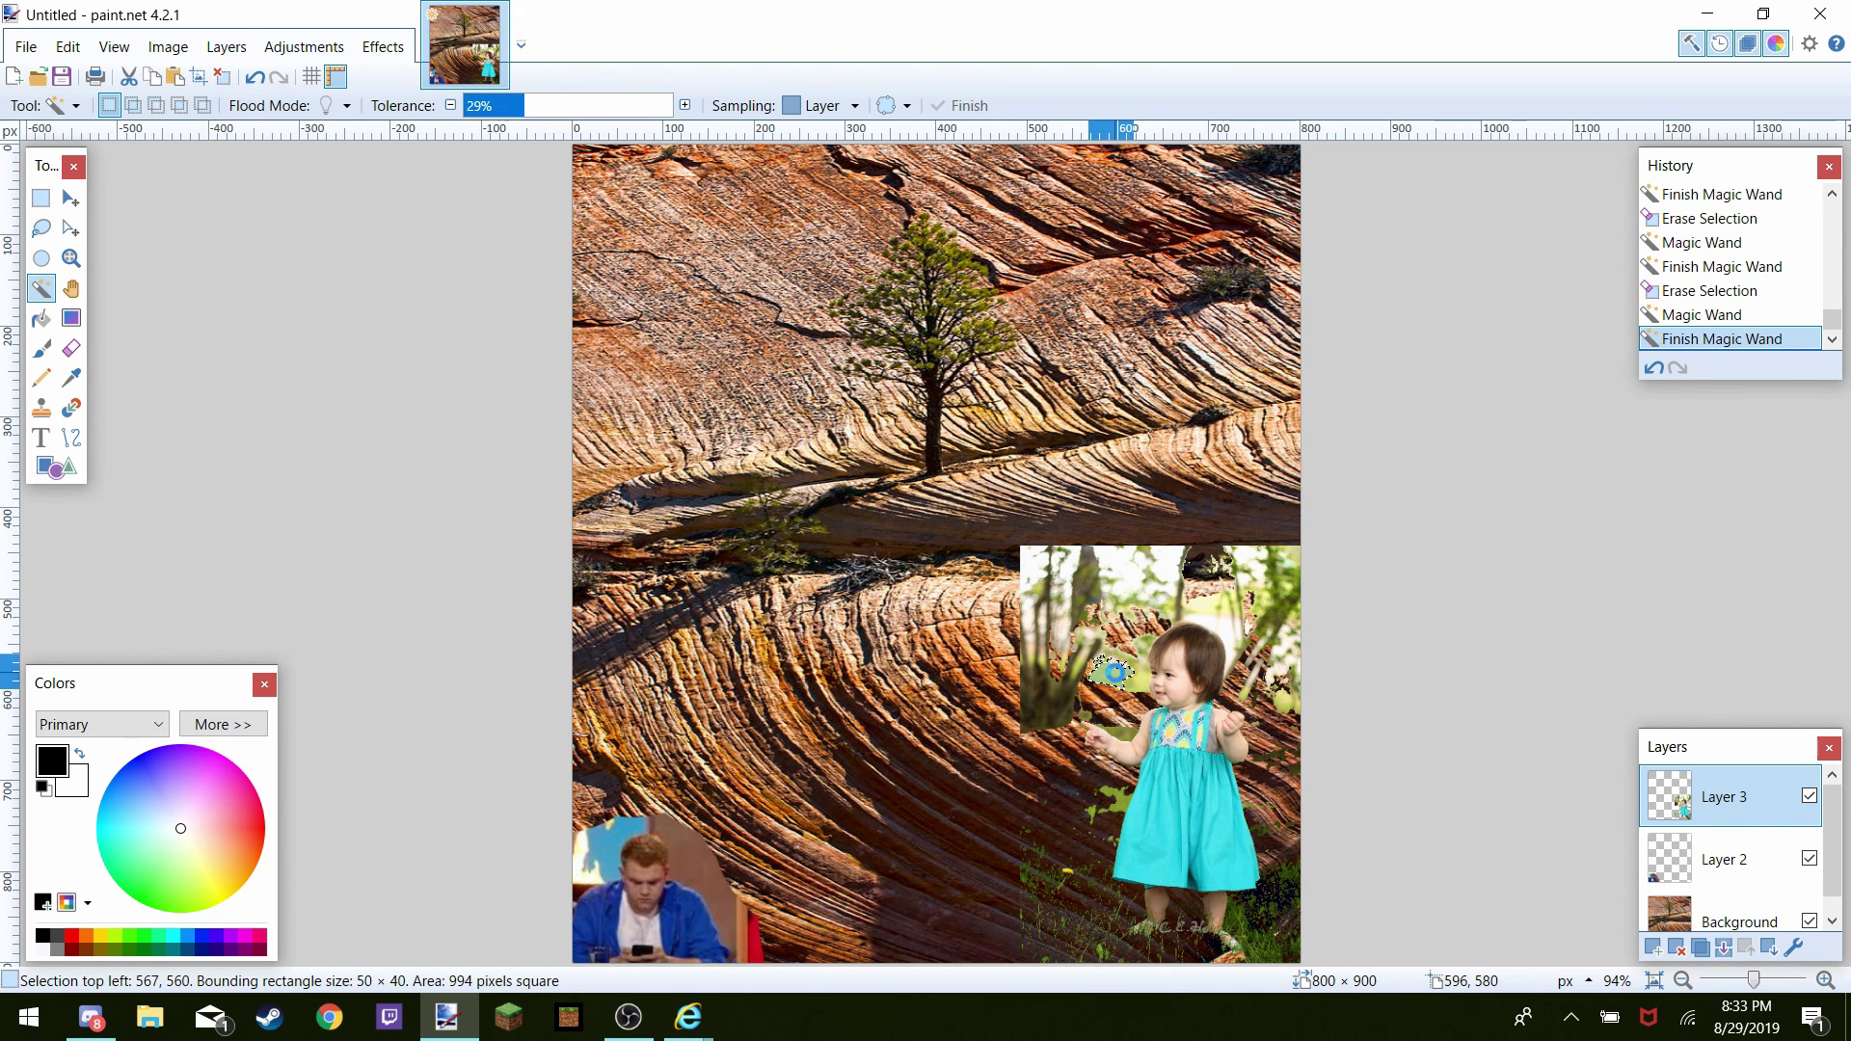
pyautogui.press('Delete')
pyautogui.click(1140, 578)
pyautogui.press('Delete')
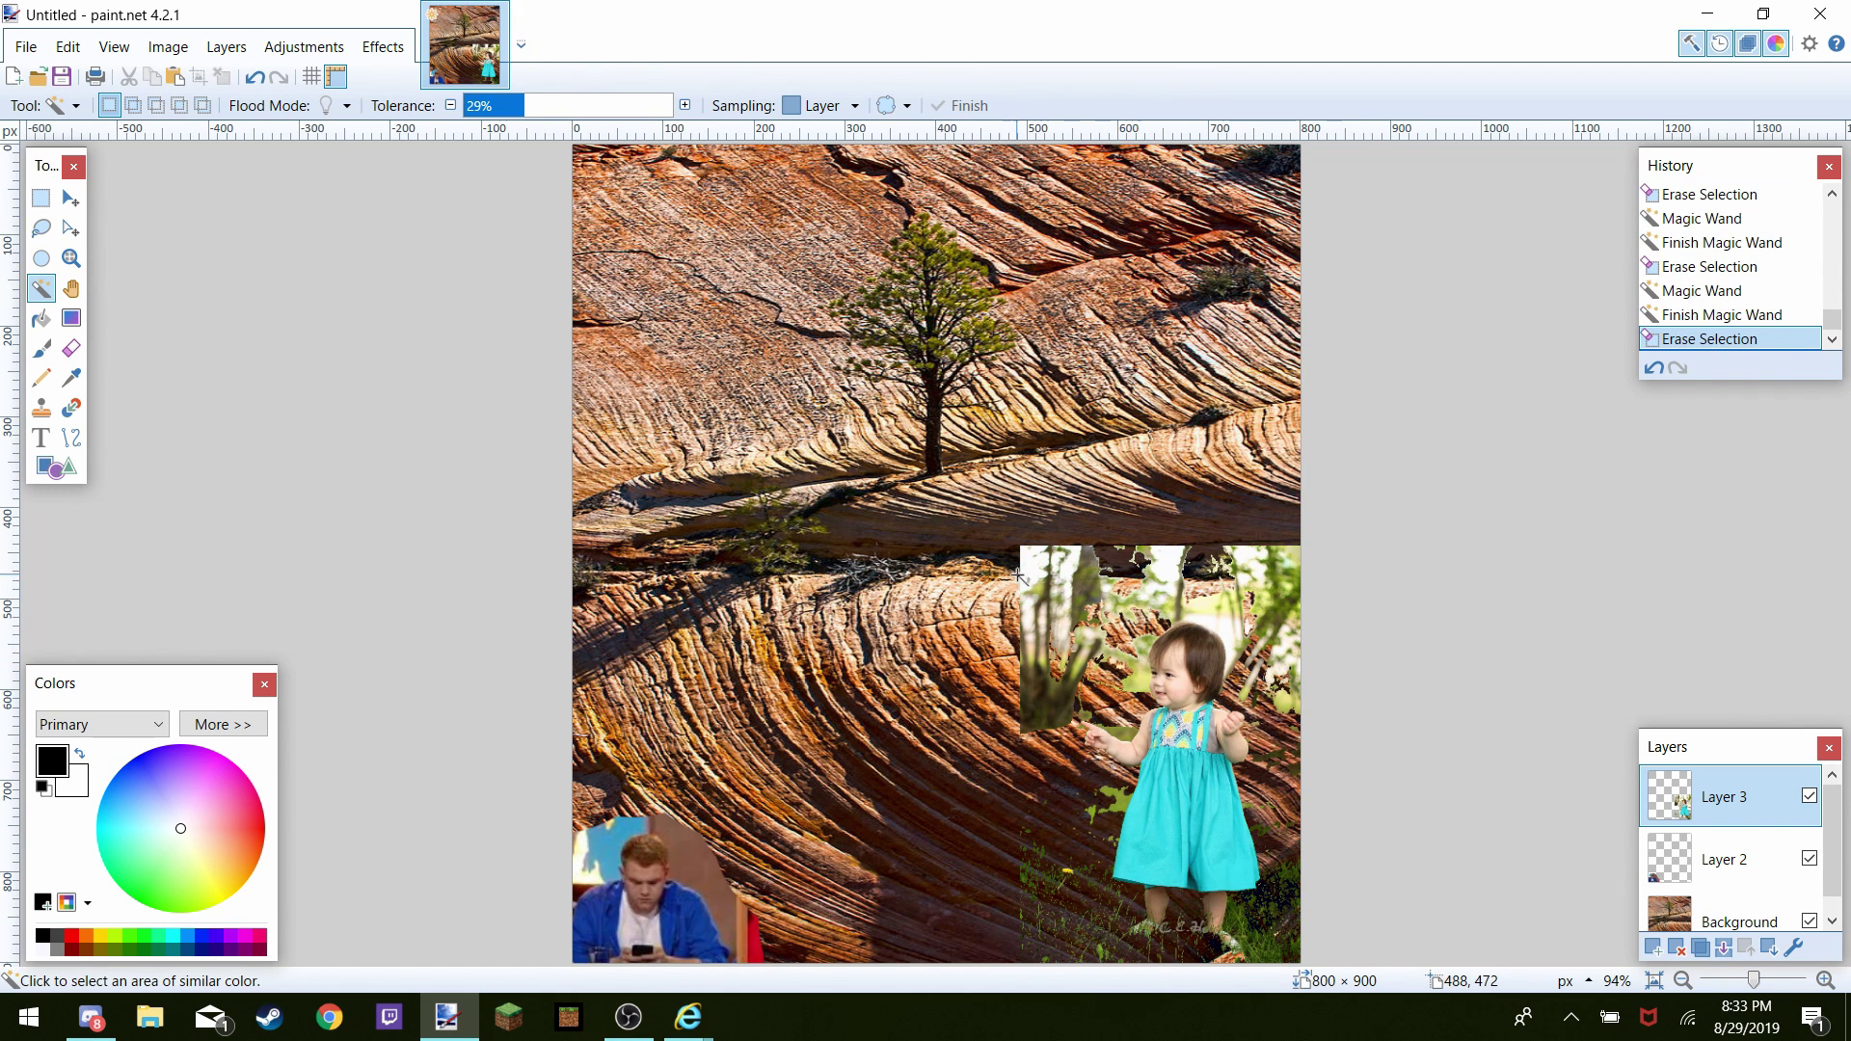
# Remove the trunk and foliage areas in the upper-left part of the toddler picture using Magic Wand selections
pyautogui.click(1080, 583)
pyautogui.press('Delete')
pyautogui.click(1043, 578)
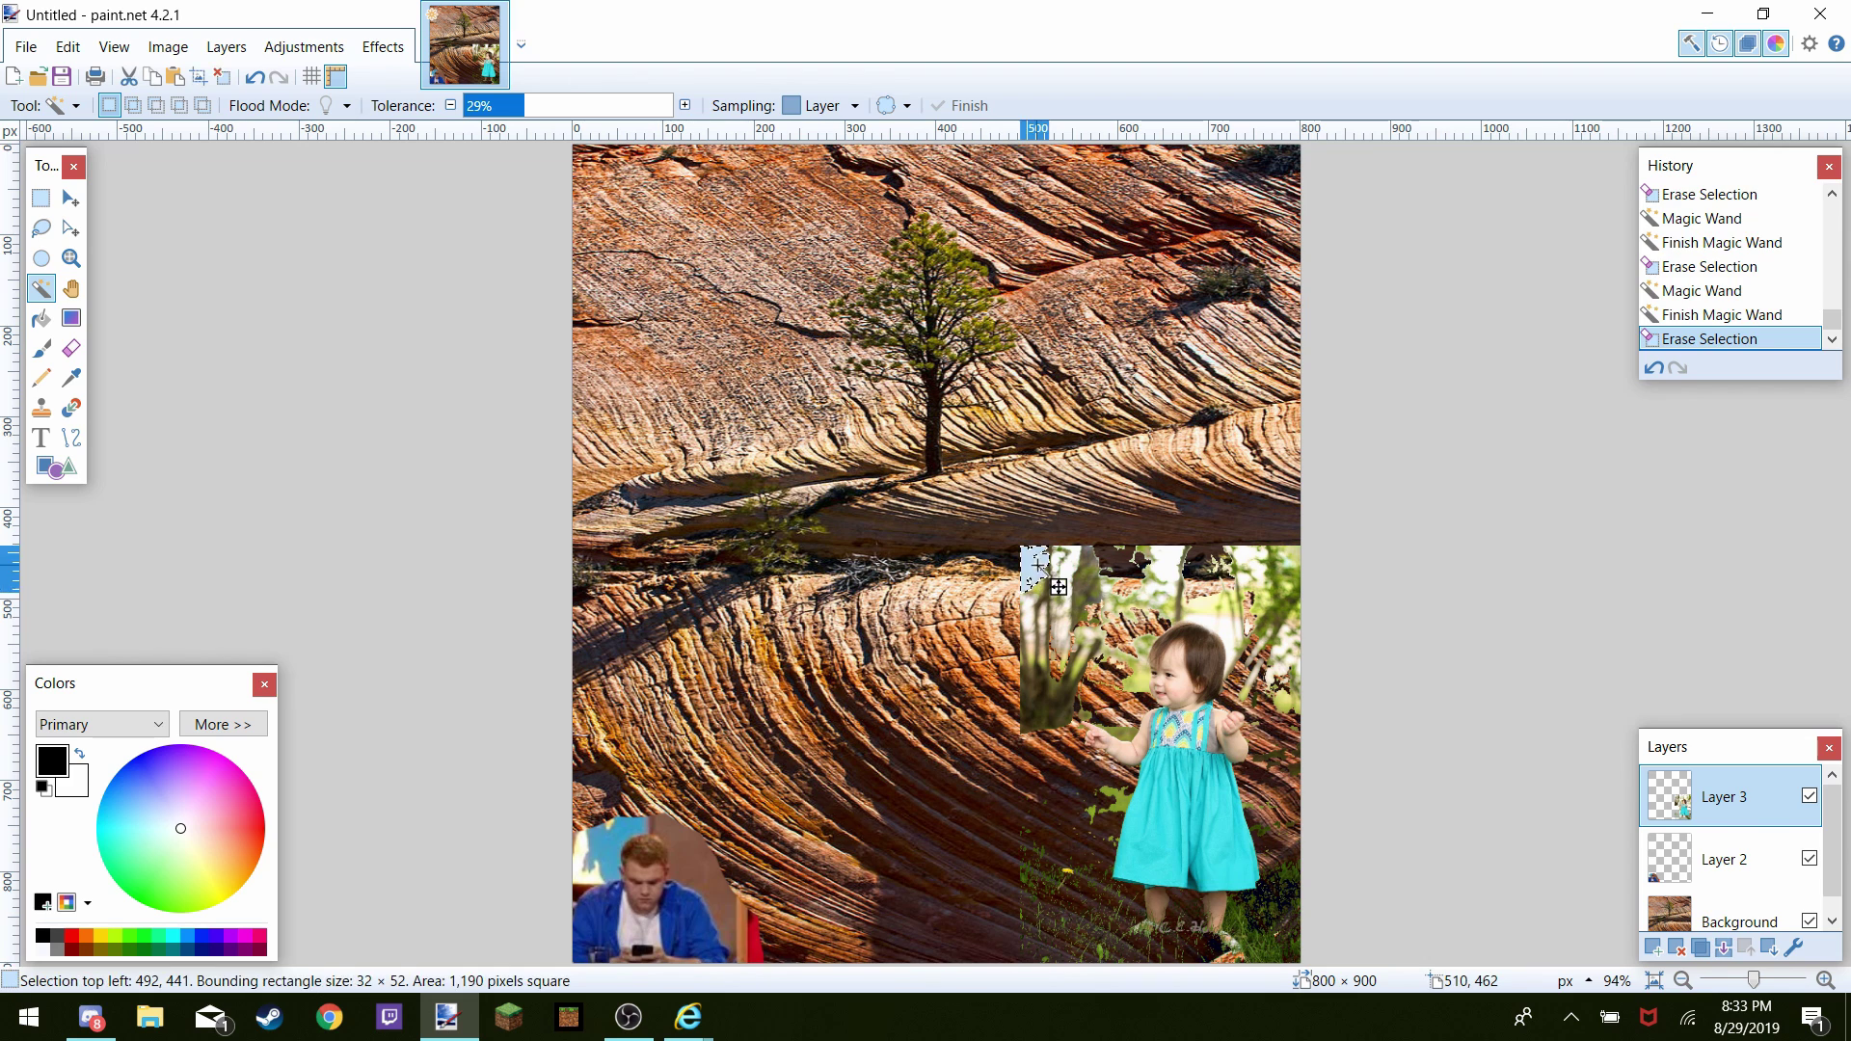
pyautogui.press('Delete')
pyautogui.click(1042, 625)
pyautogui.press('Delete')
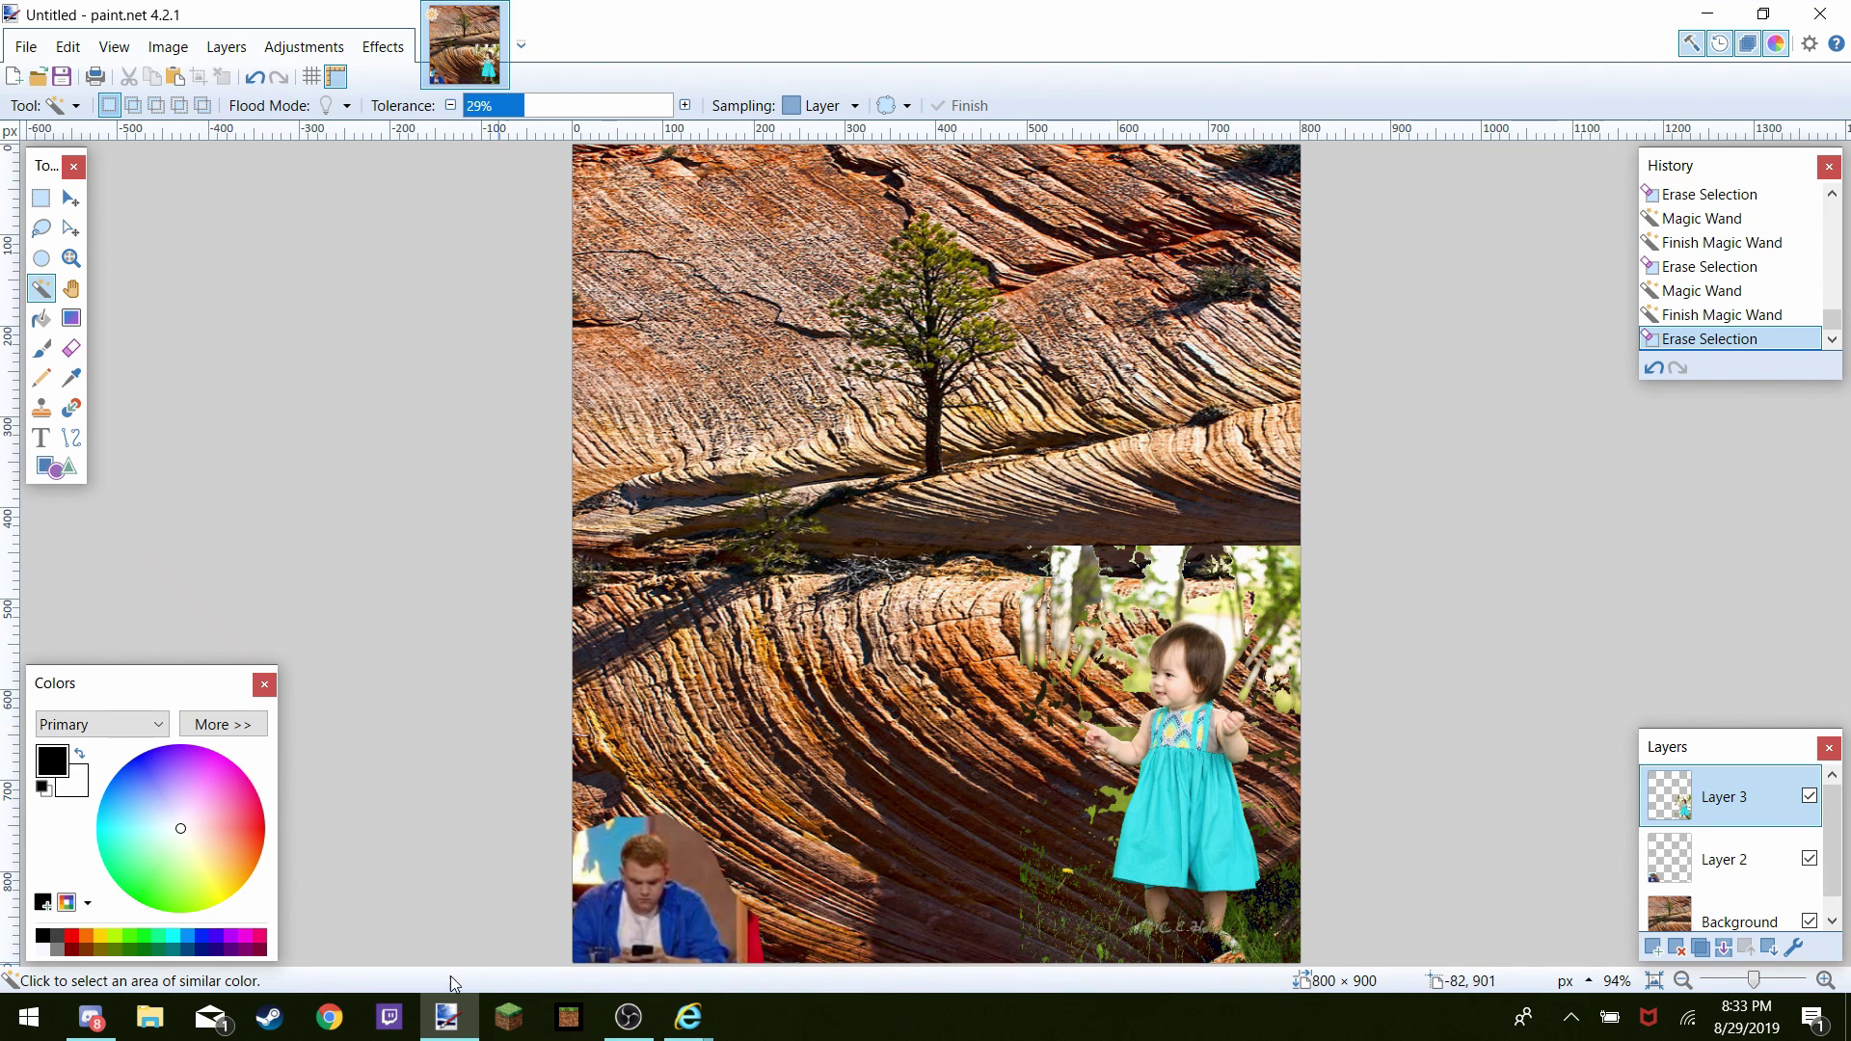
# Switch to the MSN page in Internet Explorer, search for "purple red" and browse its image results
pyautogui.click(688, 1017)
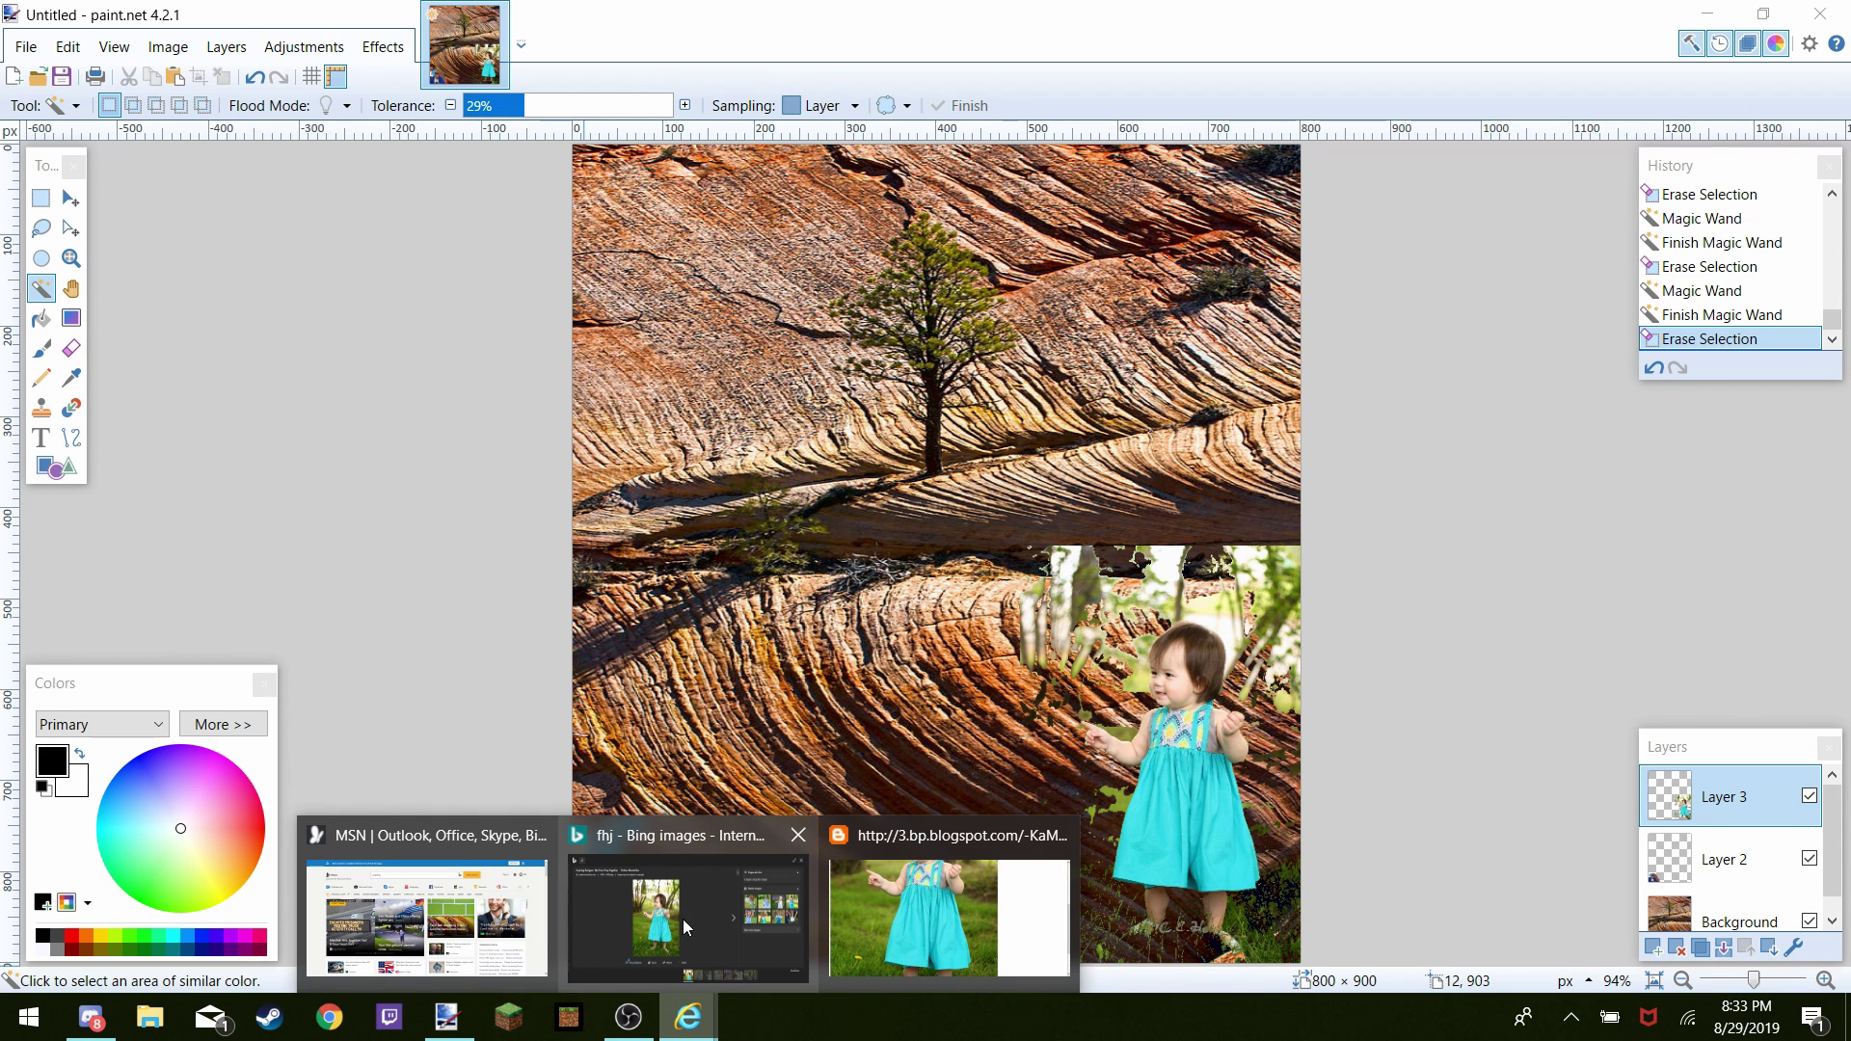
pyautogui.click(413, 964)
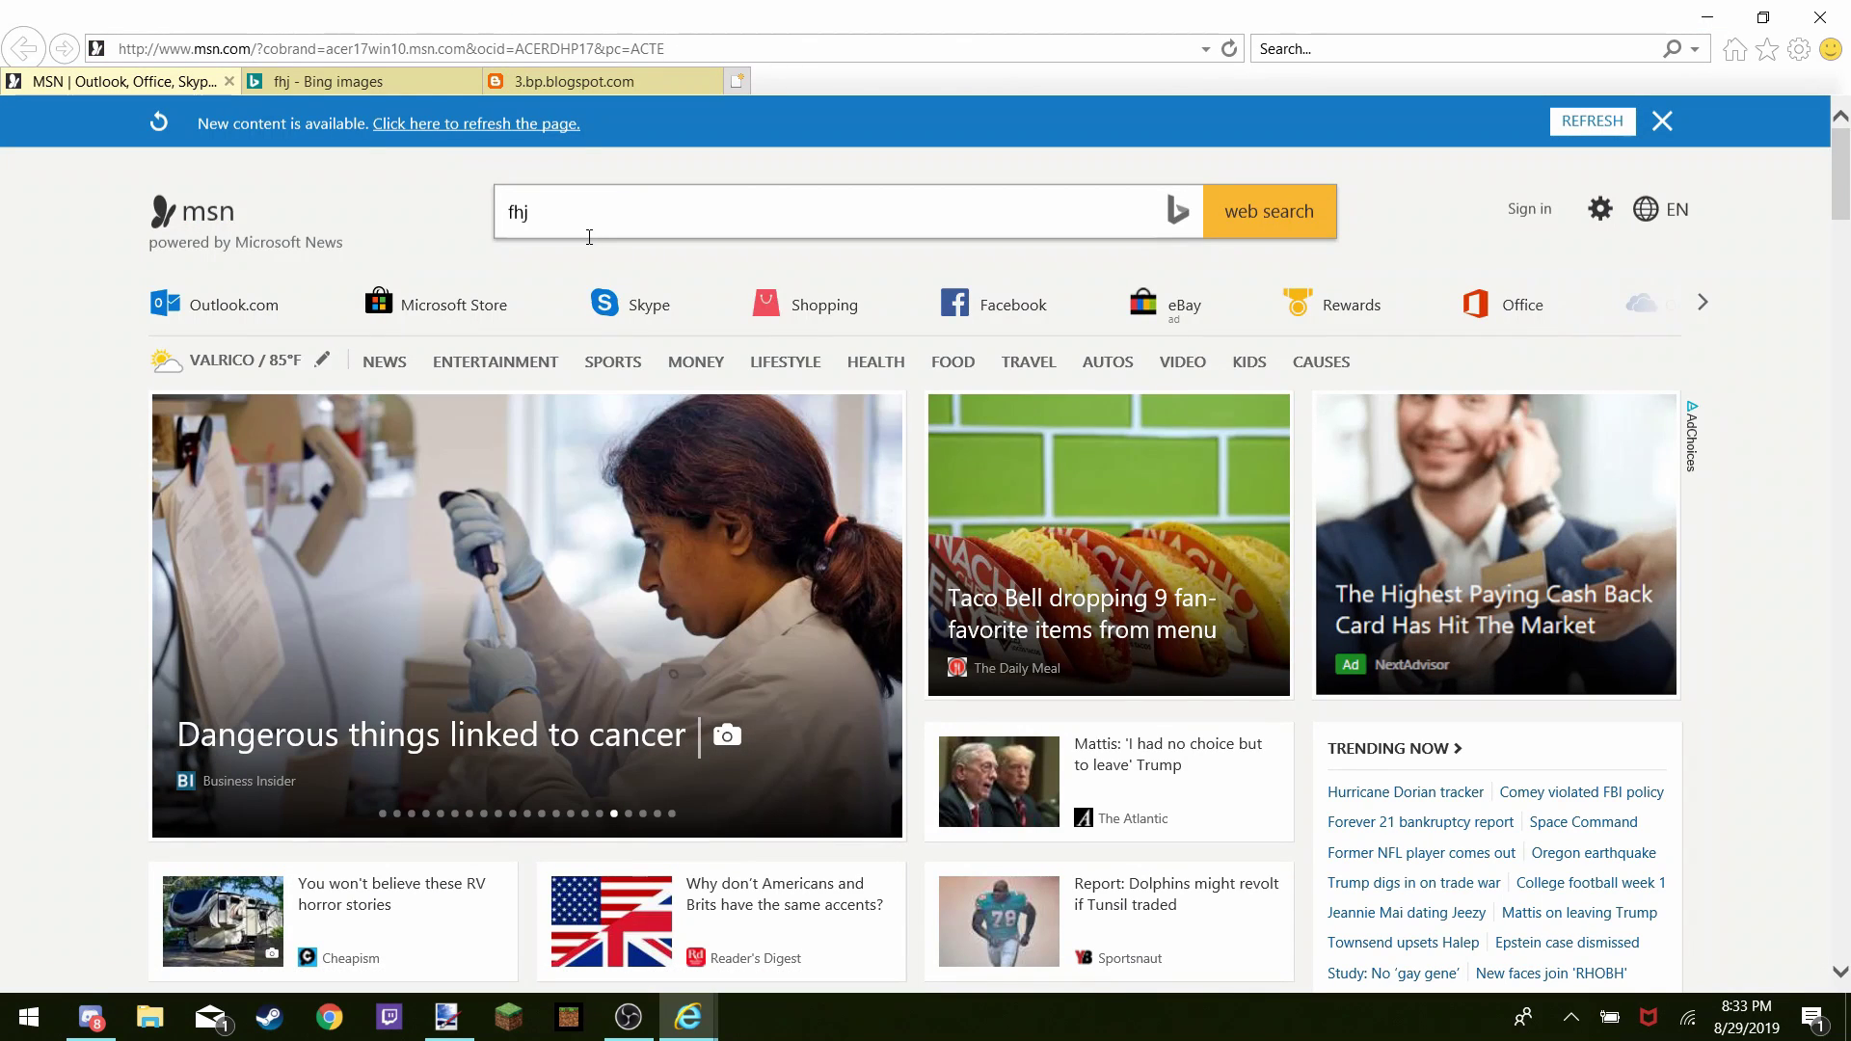
pyautogui.click(599, 229)
pyautogui.press('BackSpace')
pyautogui.press('BackSpace')
pyautogui.press('BackSpace')
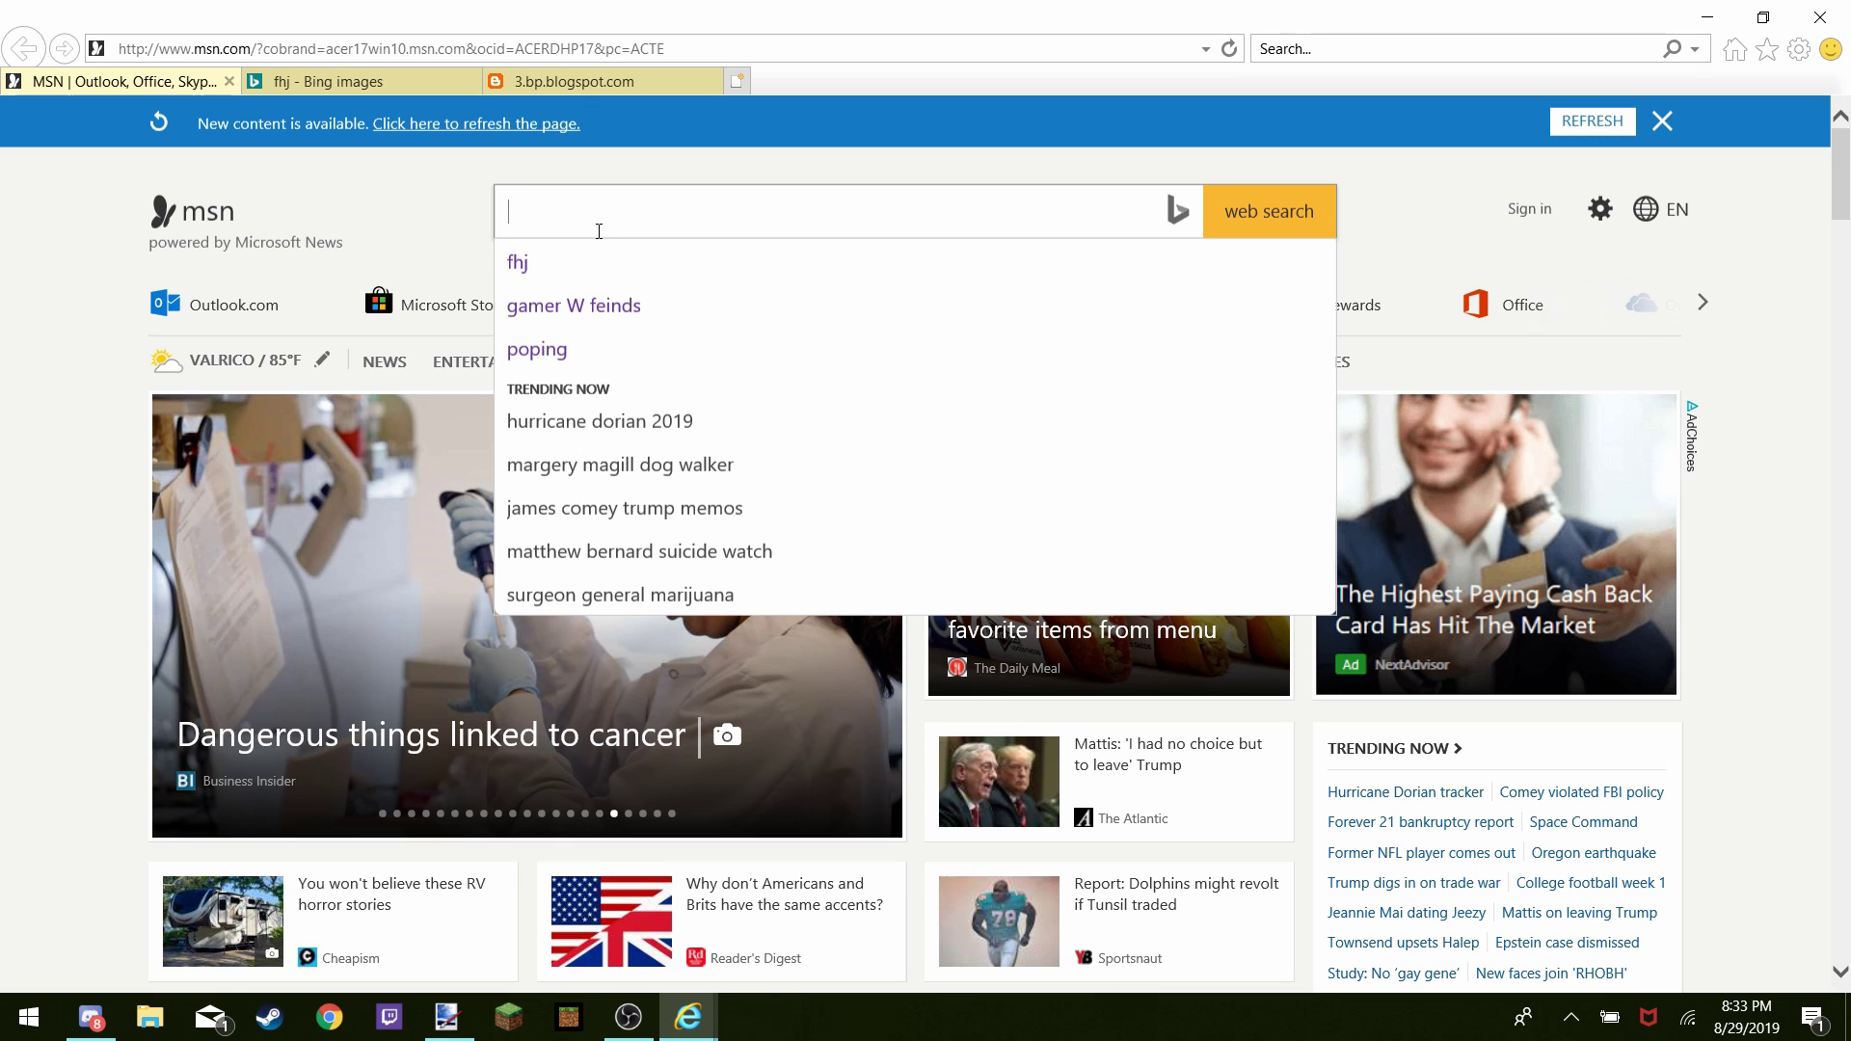
pyautogui.write('pur')
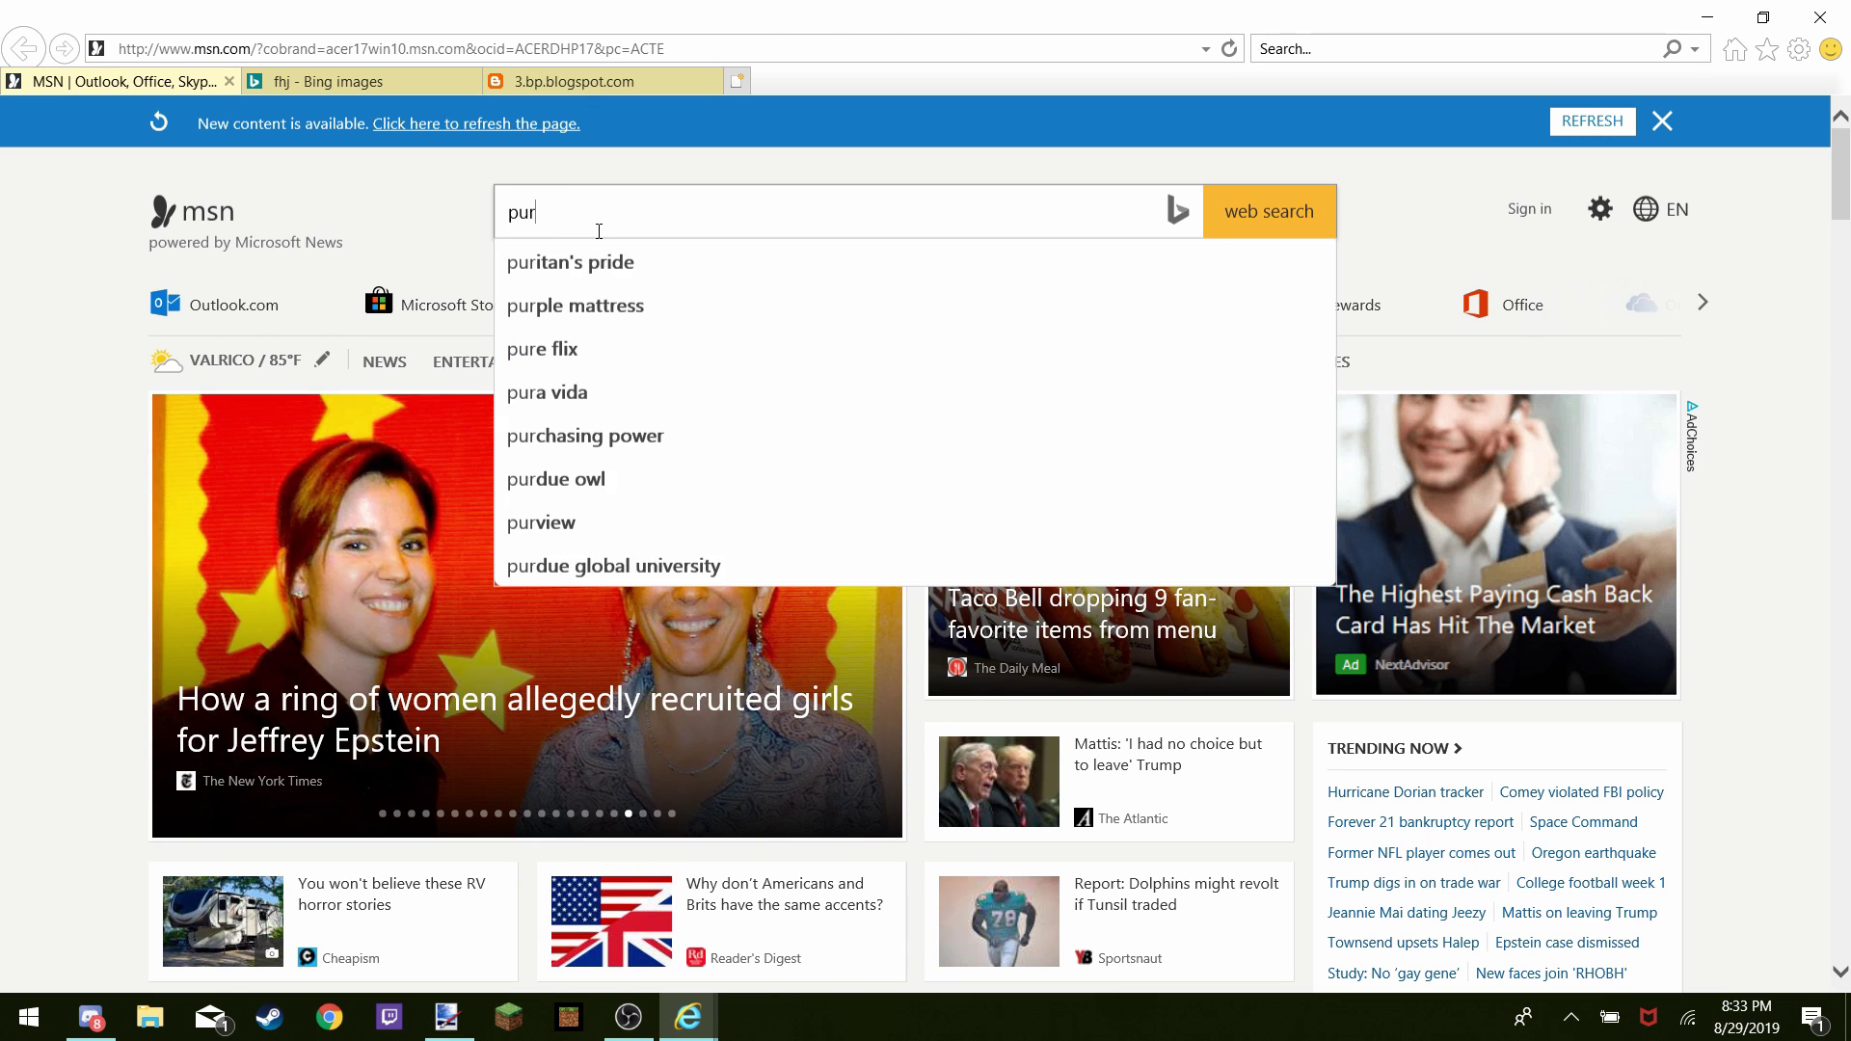
pyautogui.write('ple r')
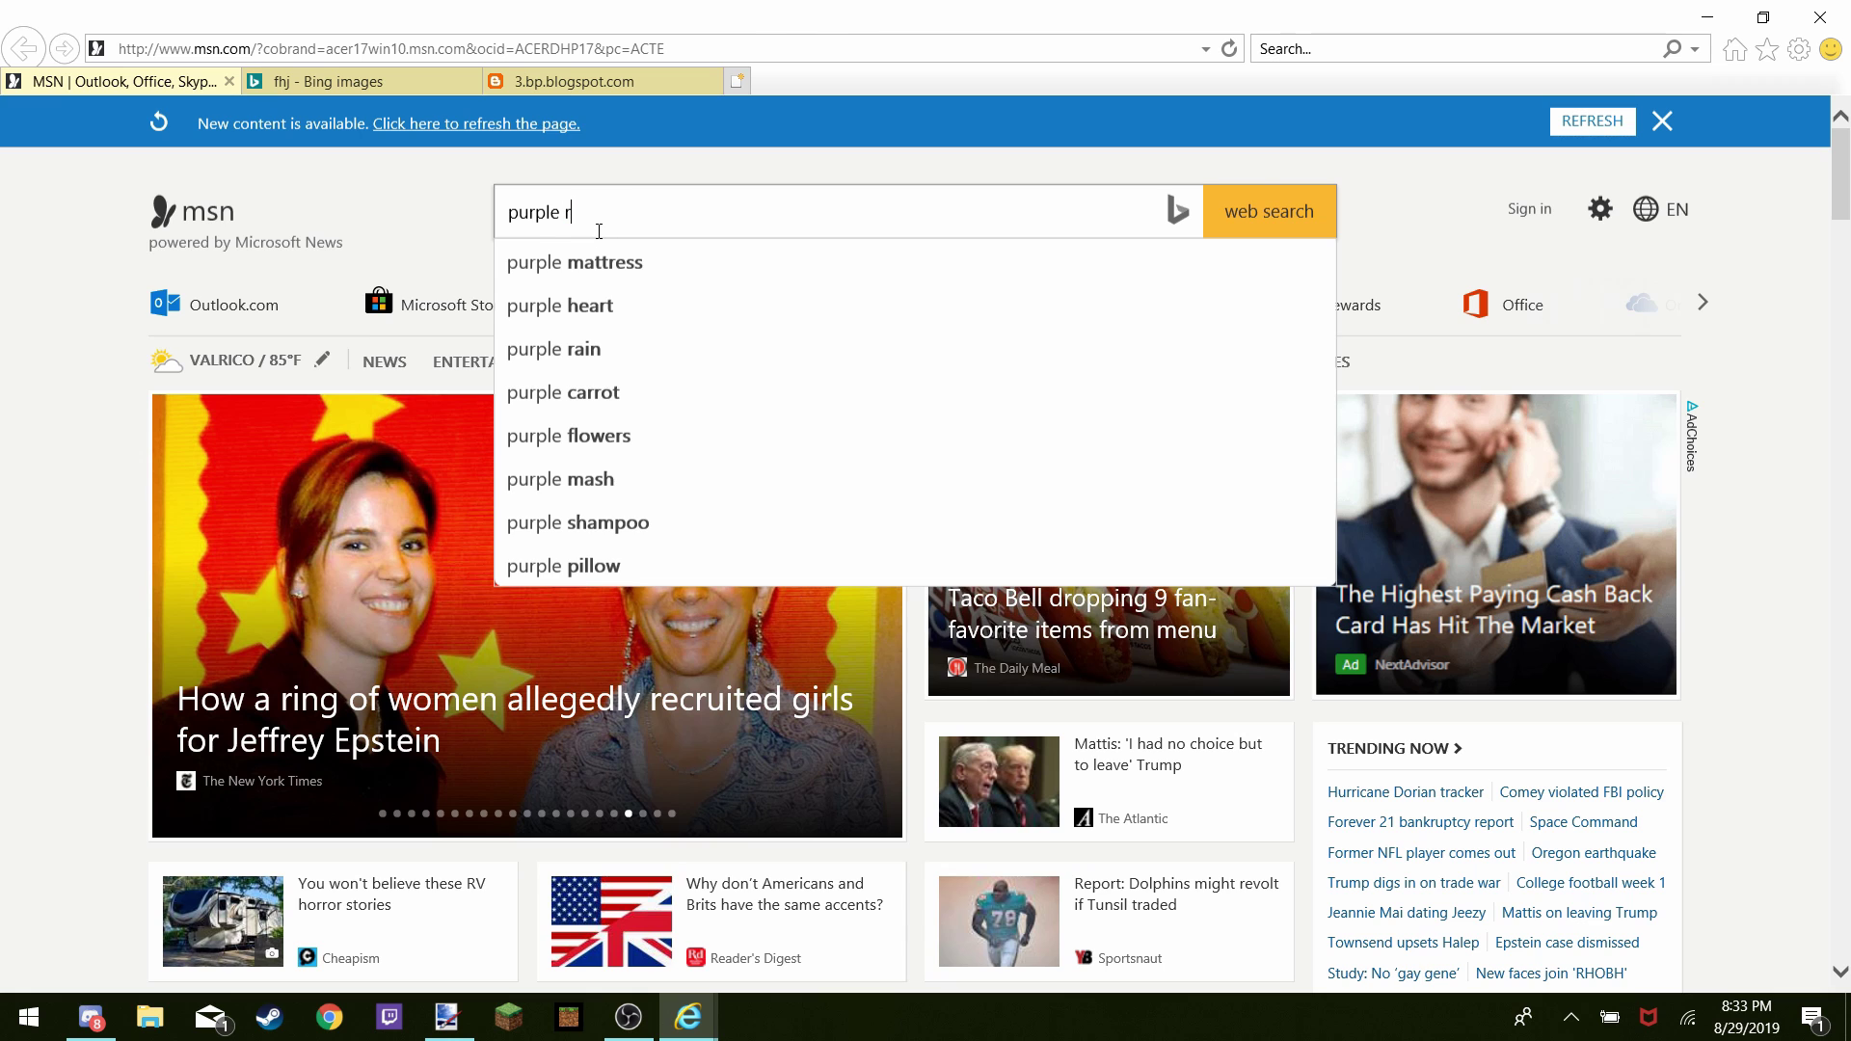
pyautogui.write('ed')
pyautogui.press('Return')
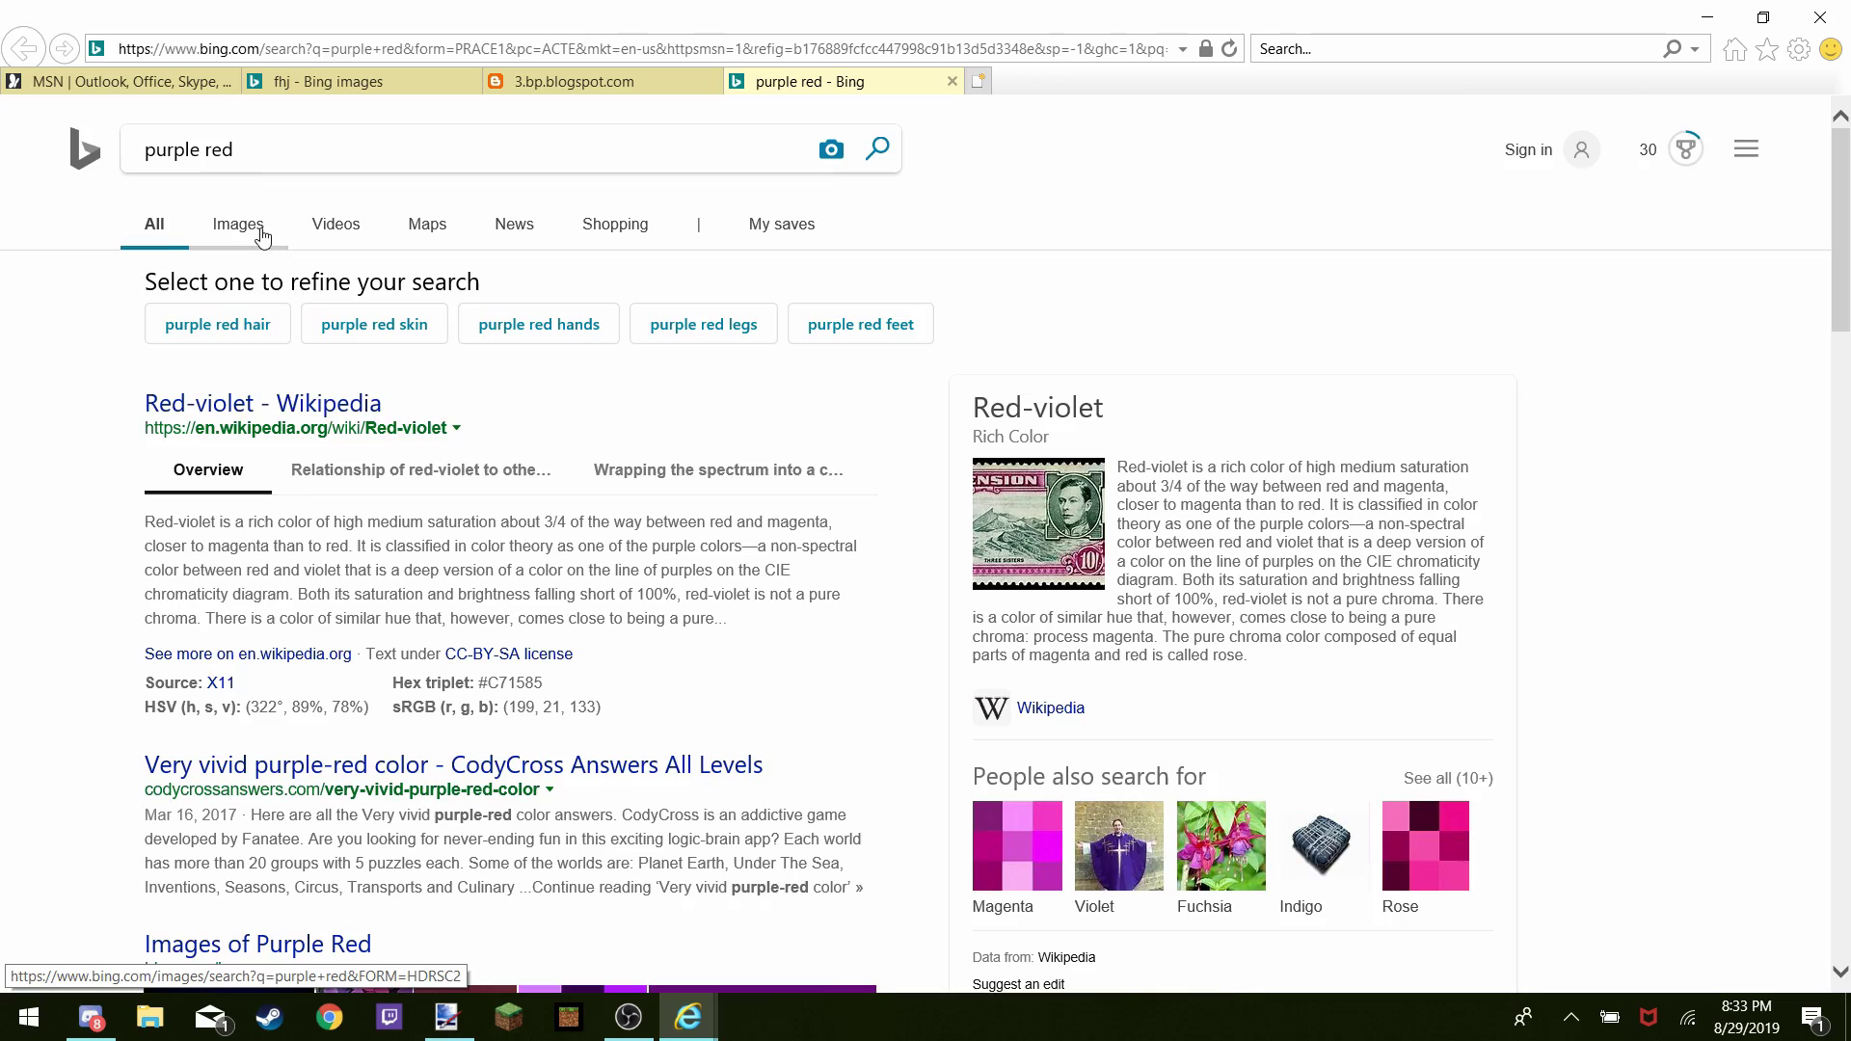
pyautogui.click(261, 235)
pyautogui.scroll(-5, 683, 682)
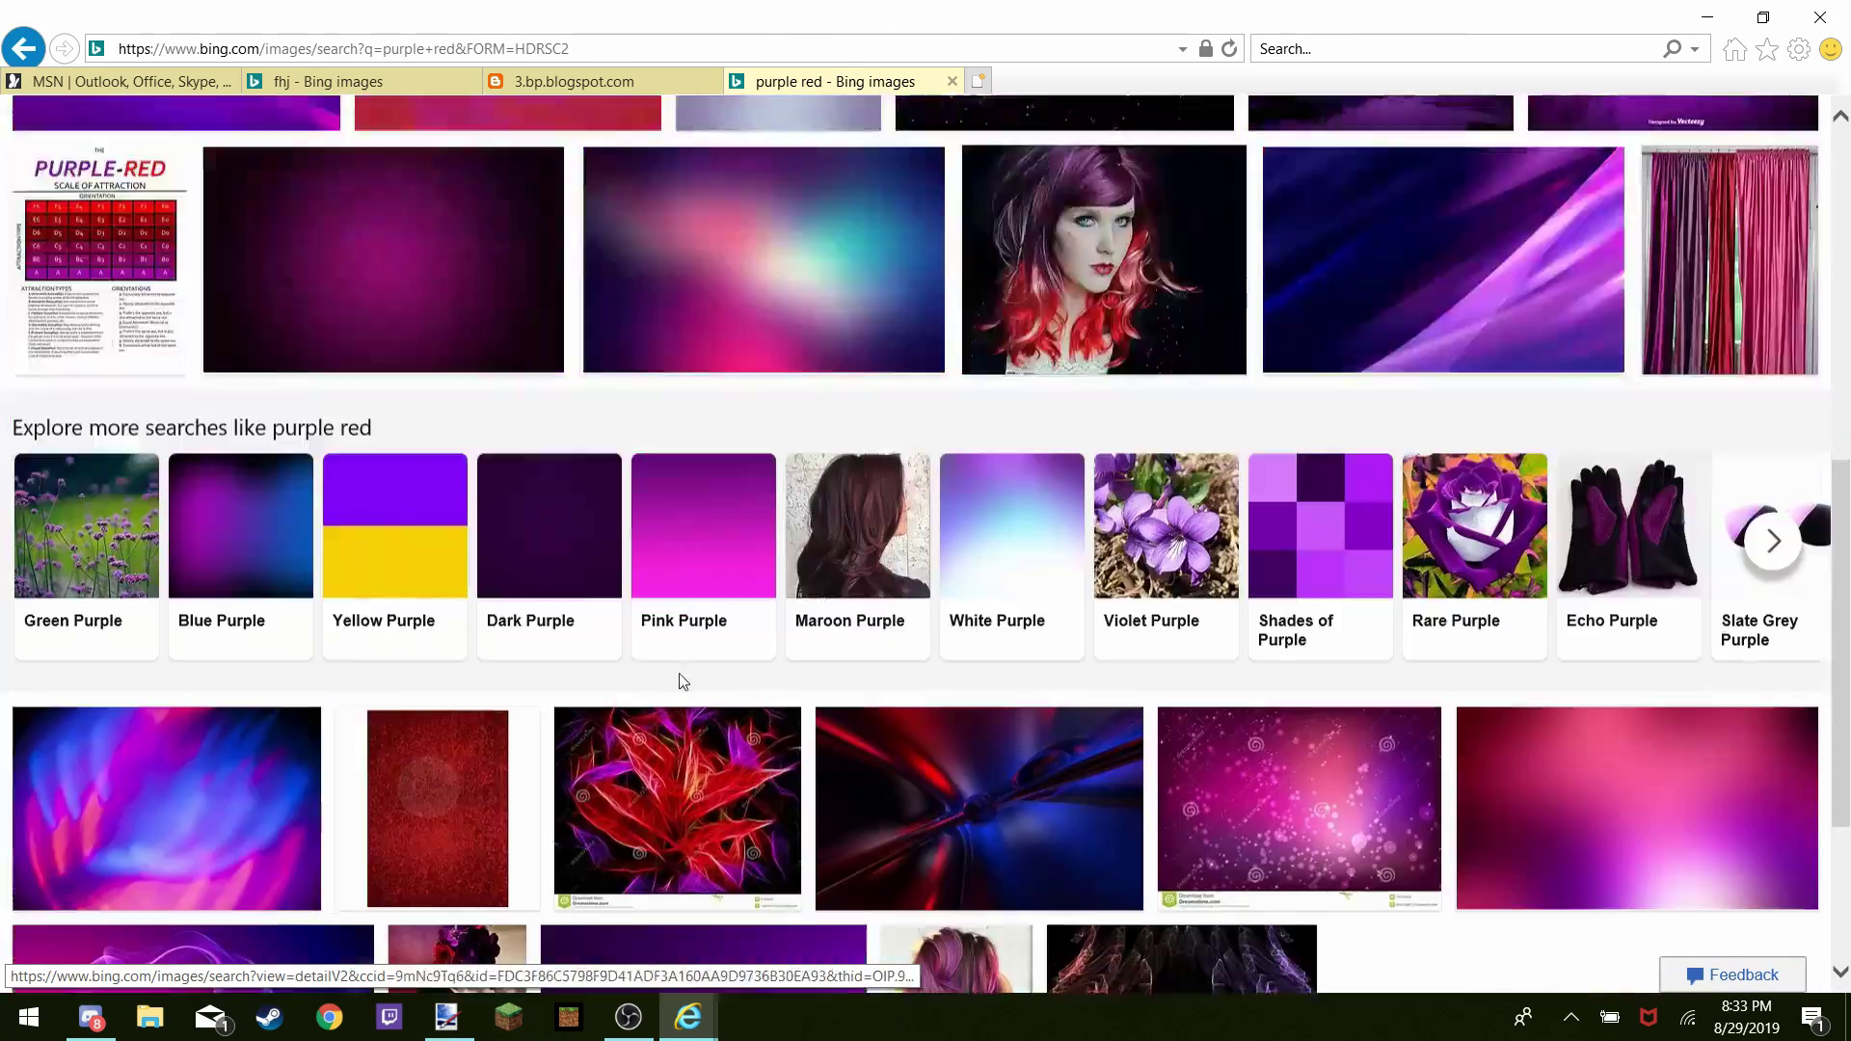
# Browse the "purple red" image results, including the additional ones, for a picture to use in the composite
pyautogui.scroll(-15, 684, 682)
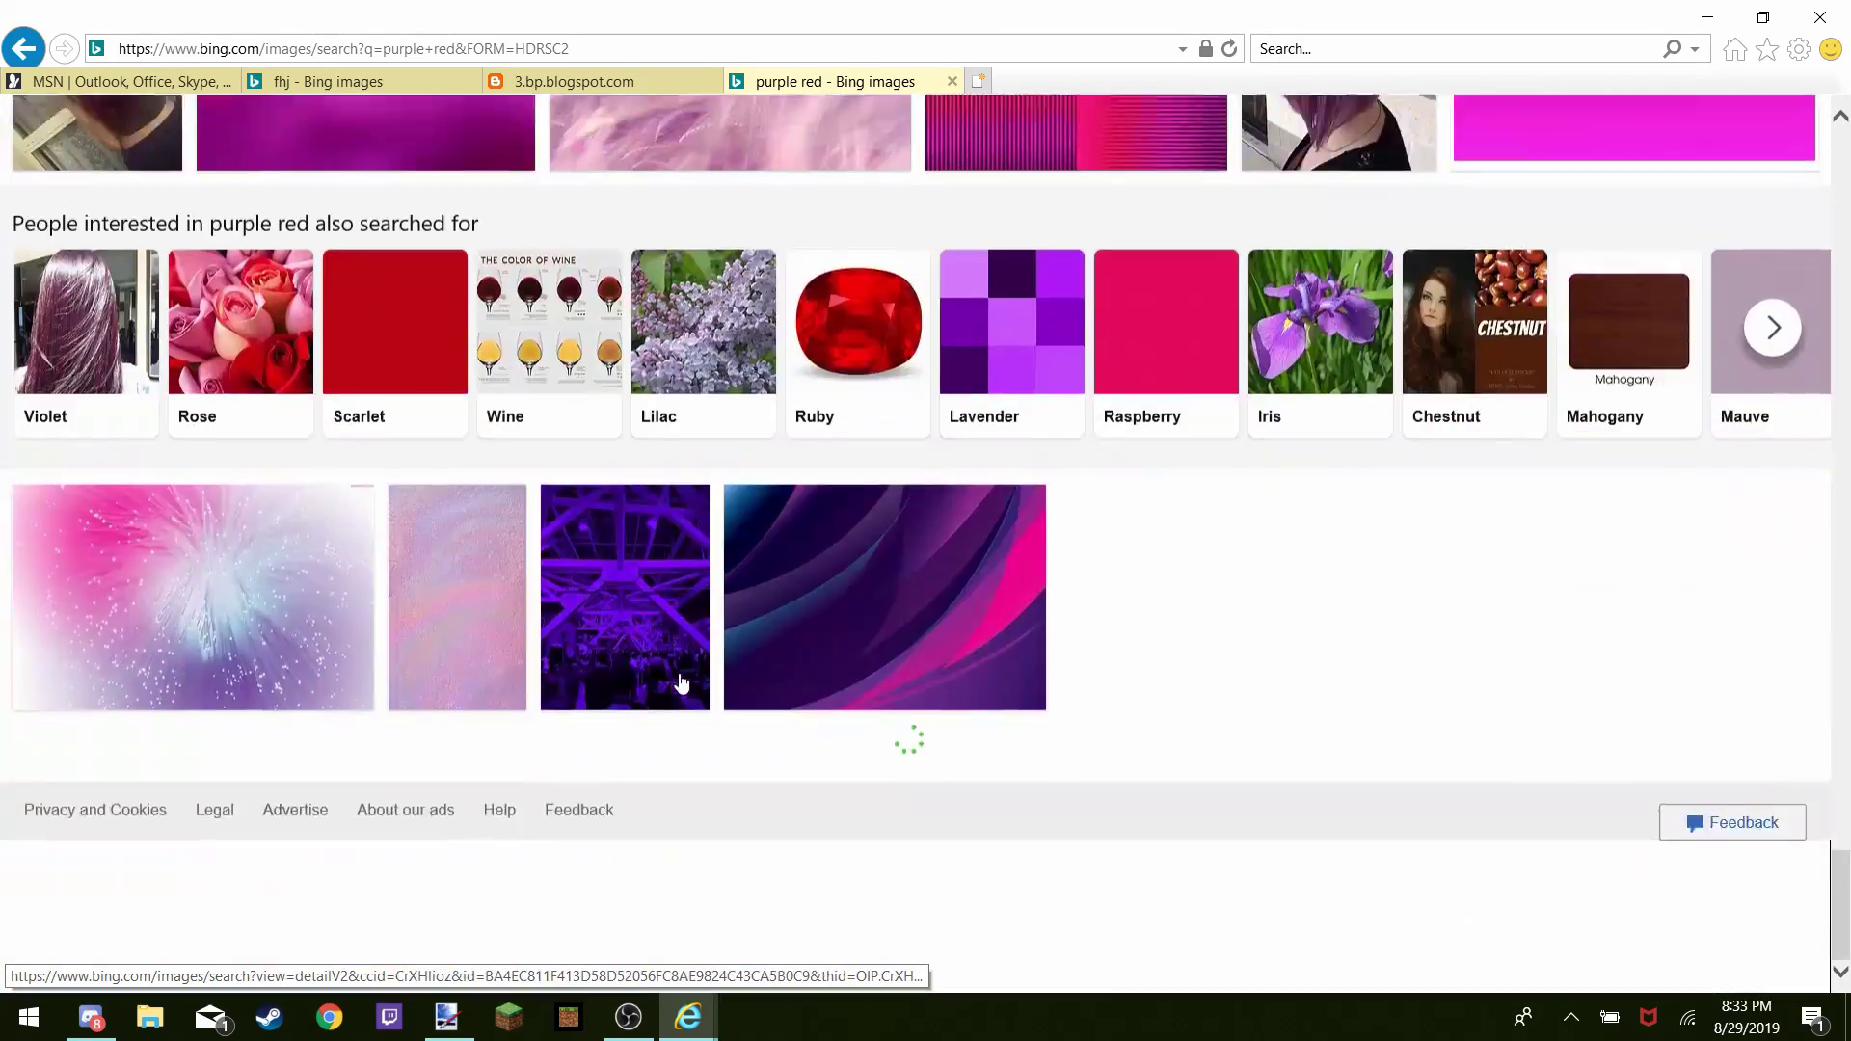
pyautogui.scroll(-10, 681, 682)
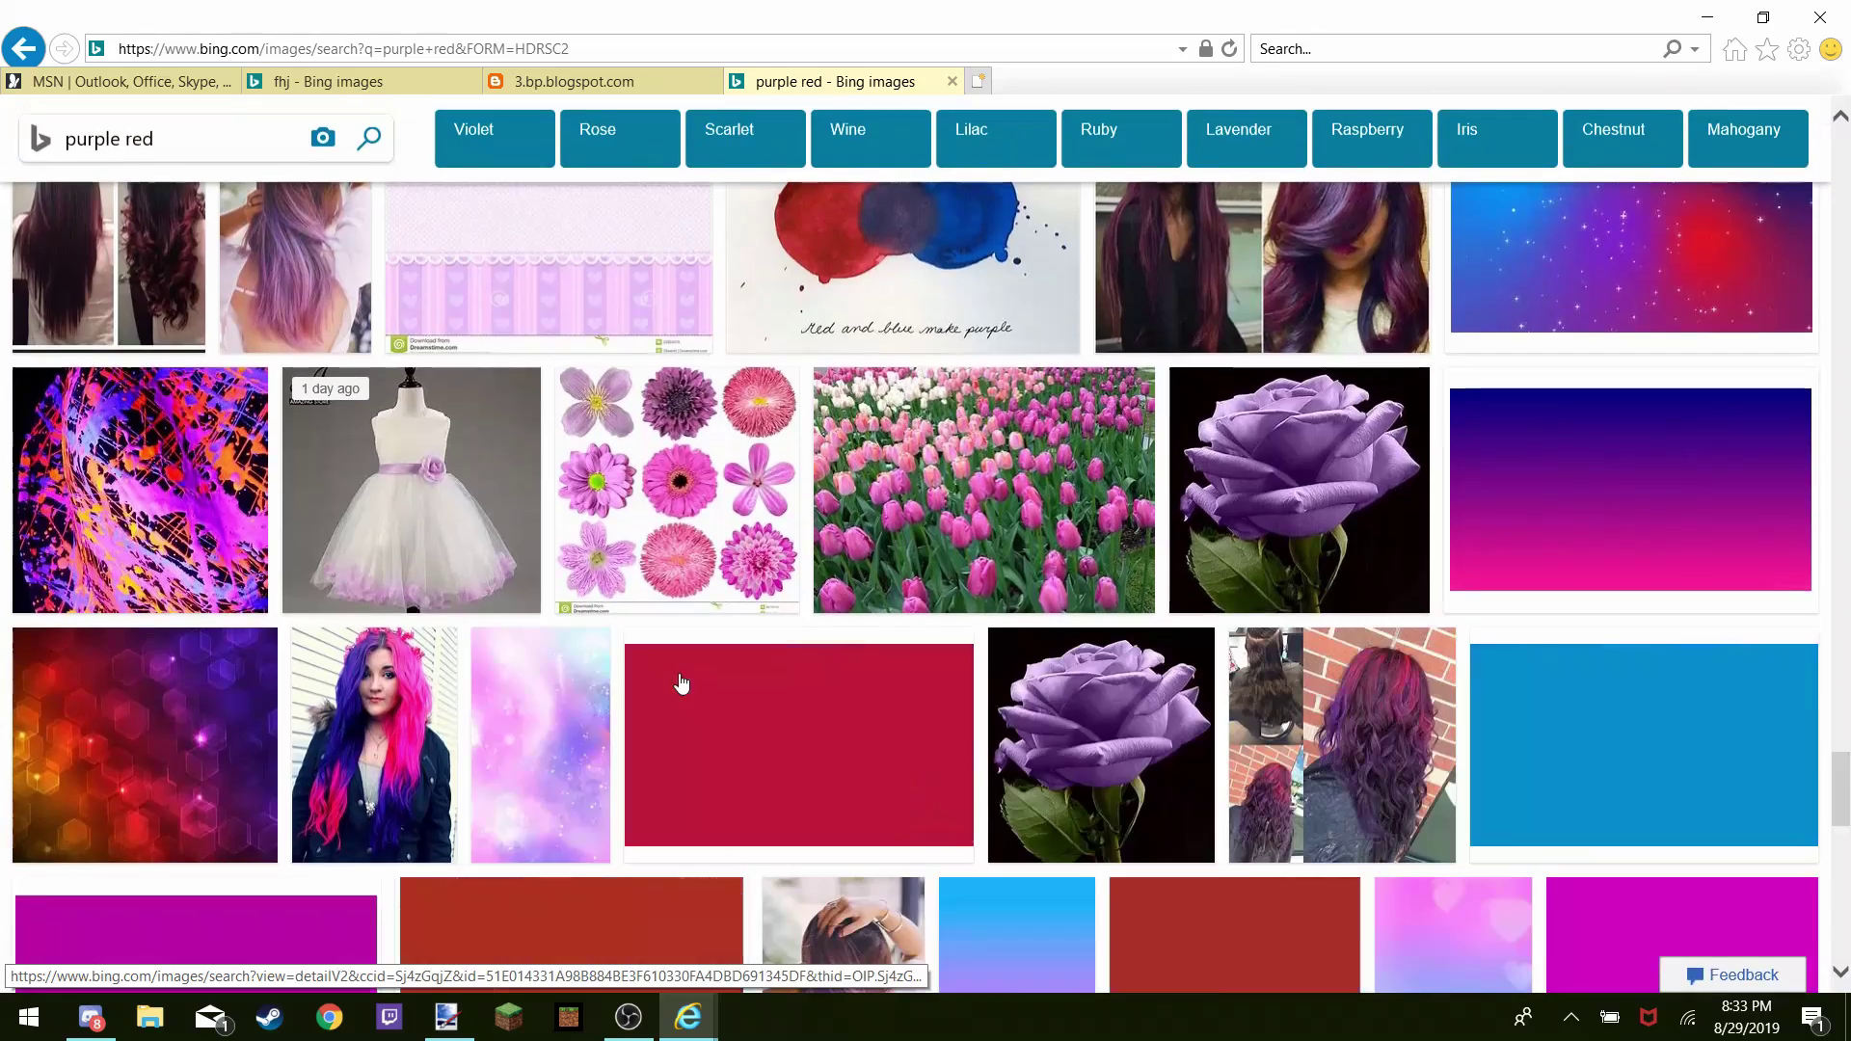
pyautogui.scroll(-10, 681, 682)
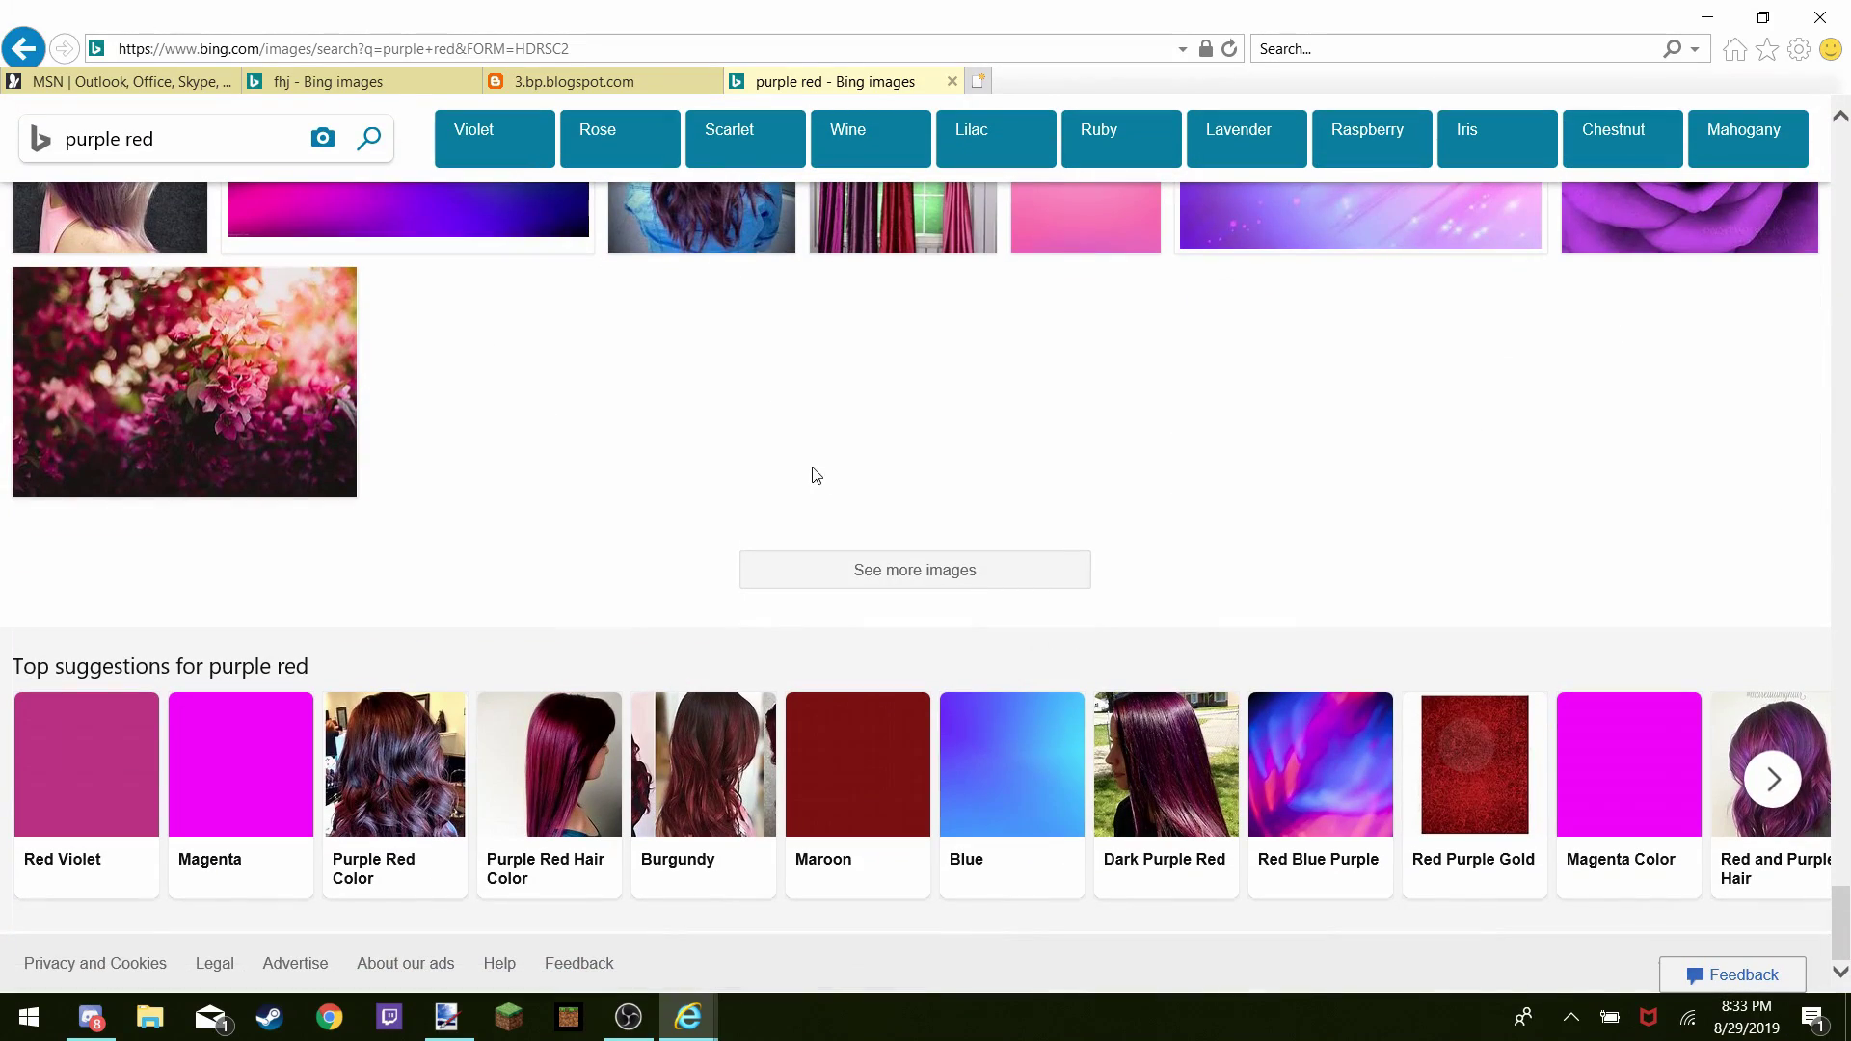
pyautogui.click(801, 584)
pyautogui.scroll(-5, 774, 587)
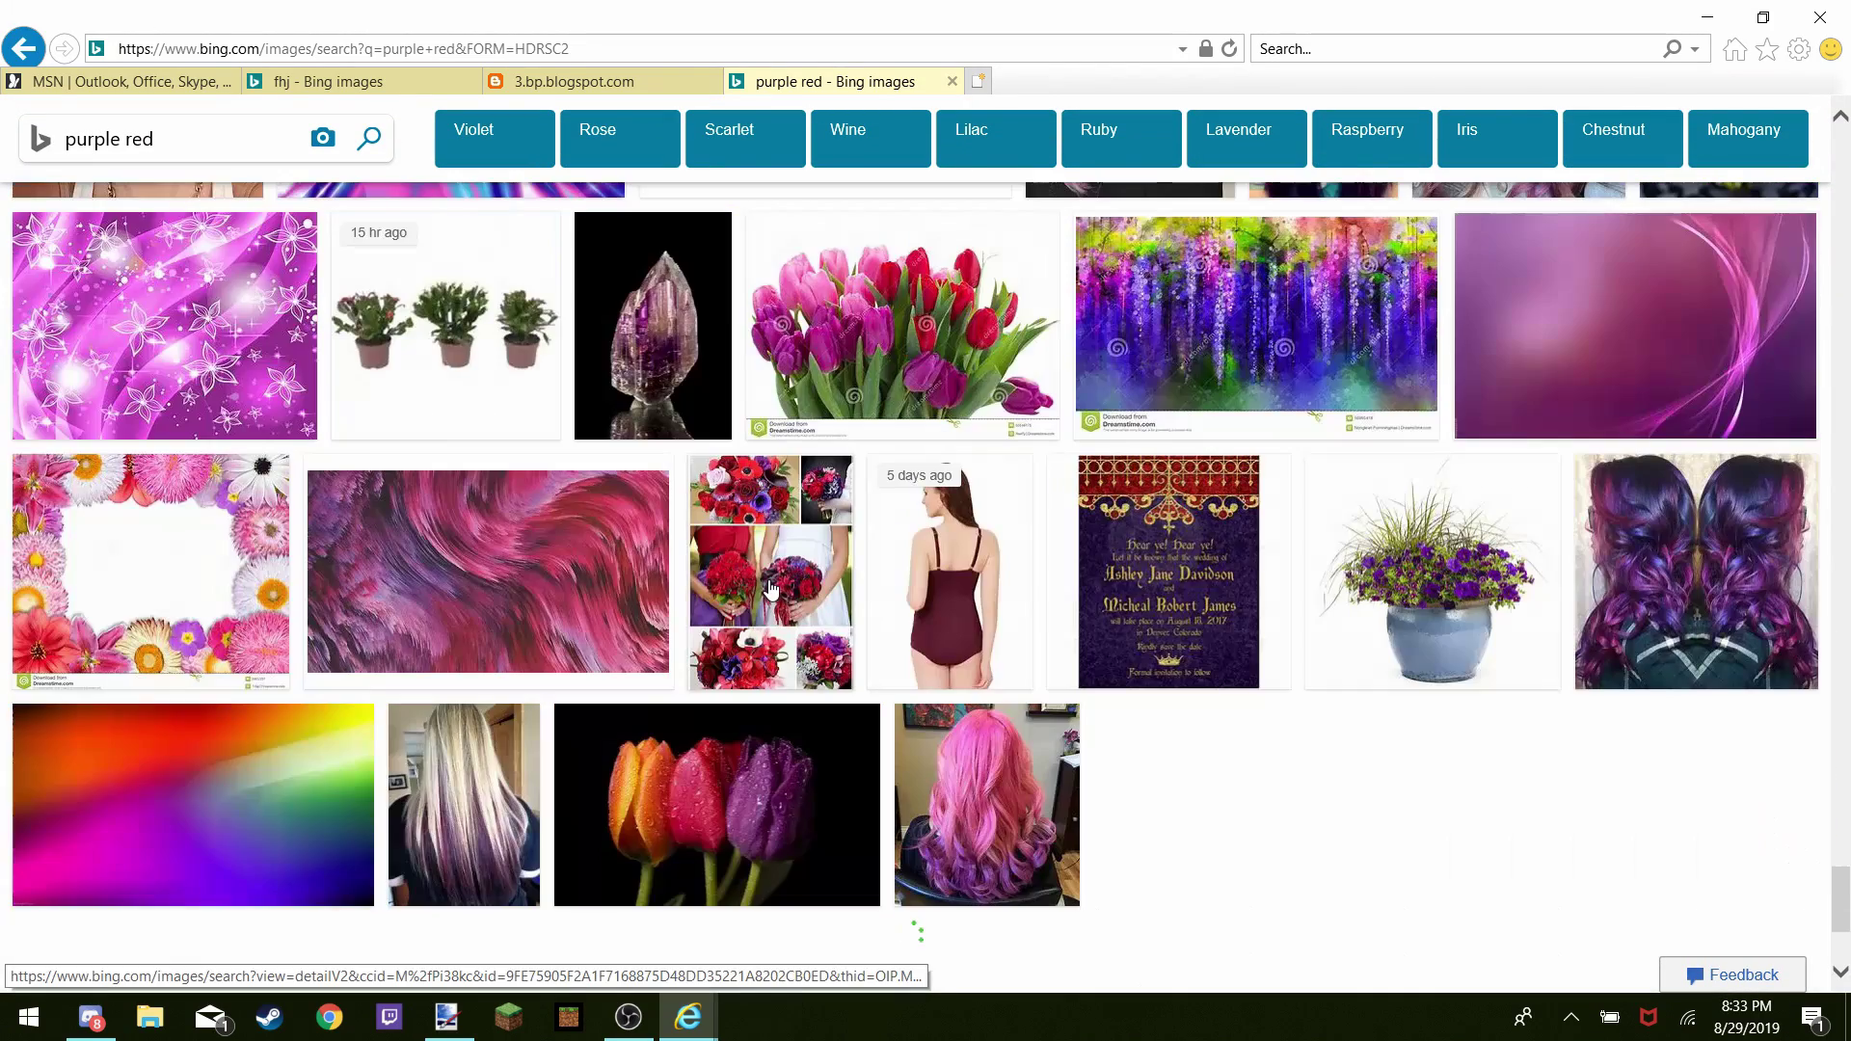
pyautogui.scroll(-3, 1031, 804)
pyautogui.scroll(-5, 1032, 803)
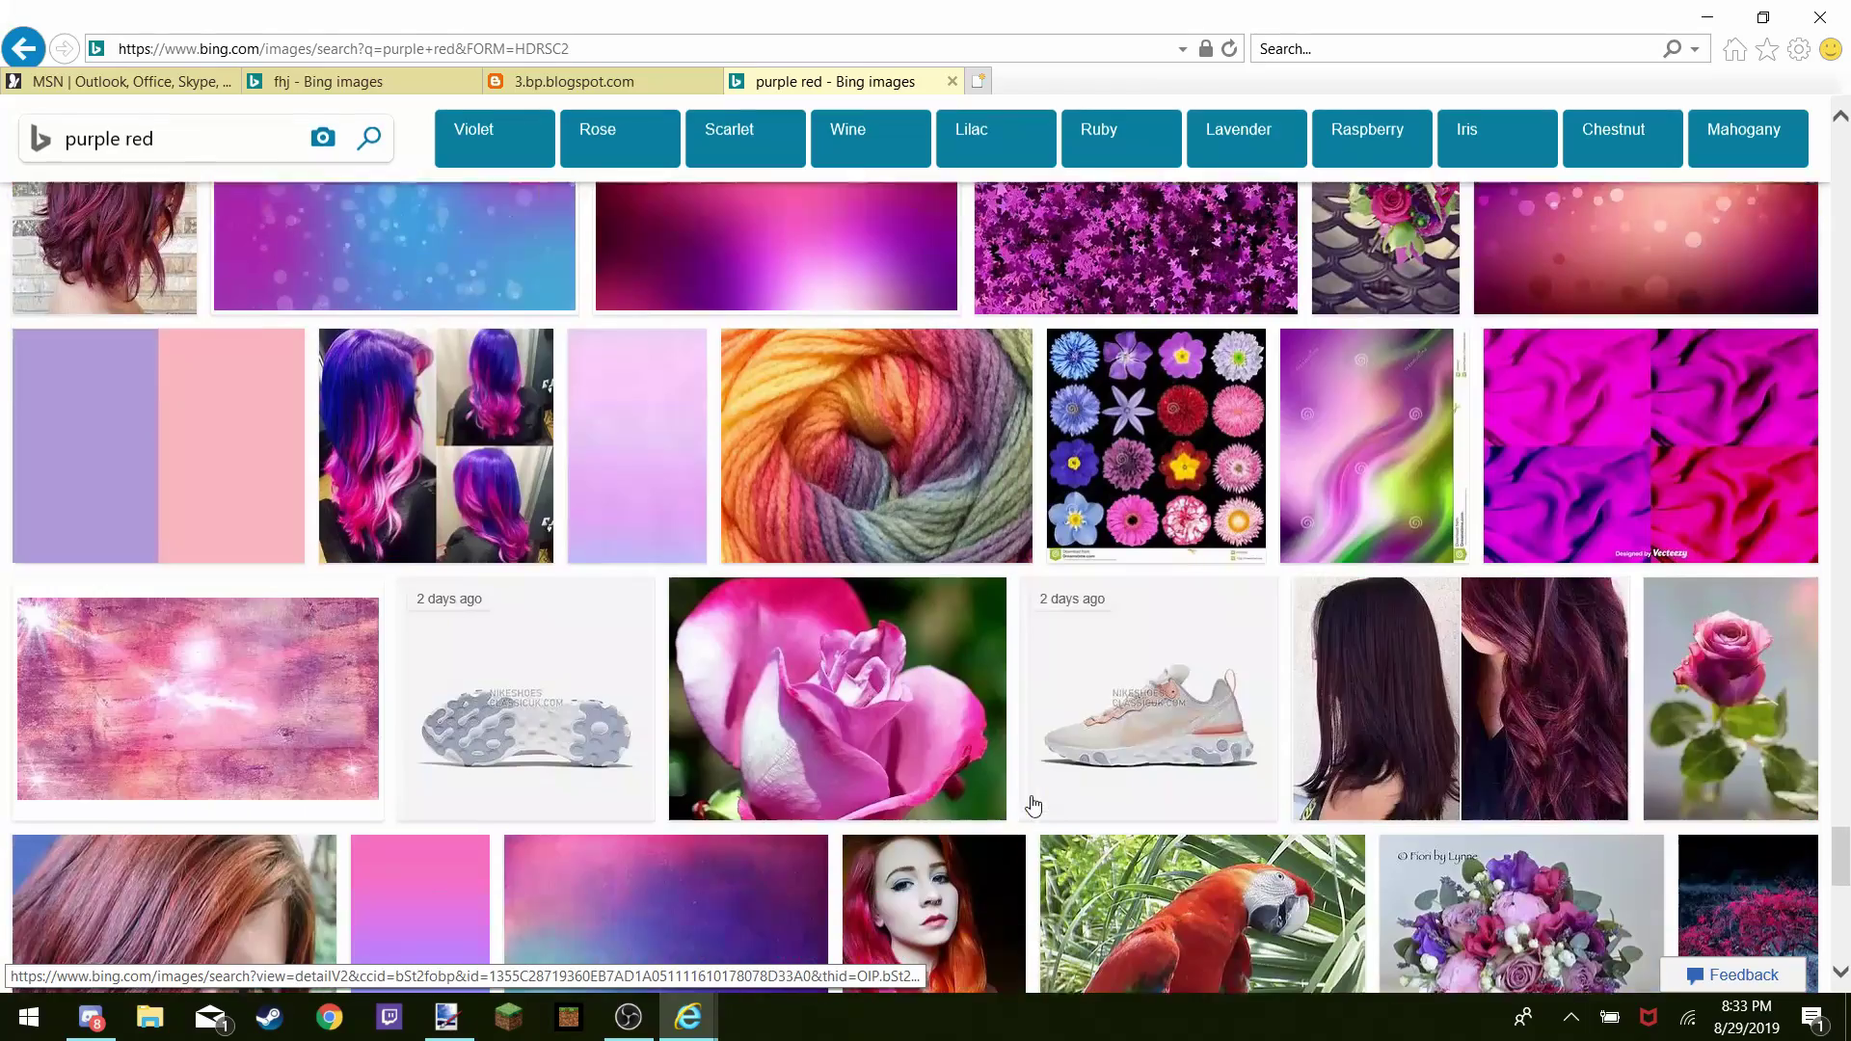
pyautogui.scroll(-2, 1032, 803)
pyautogui.scroll(-5, 1032, 803)
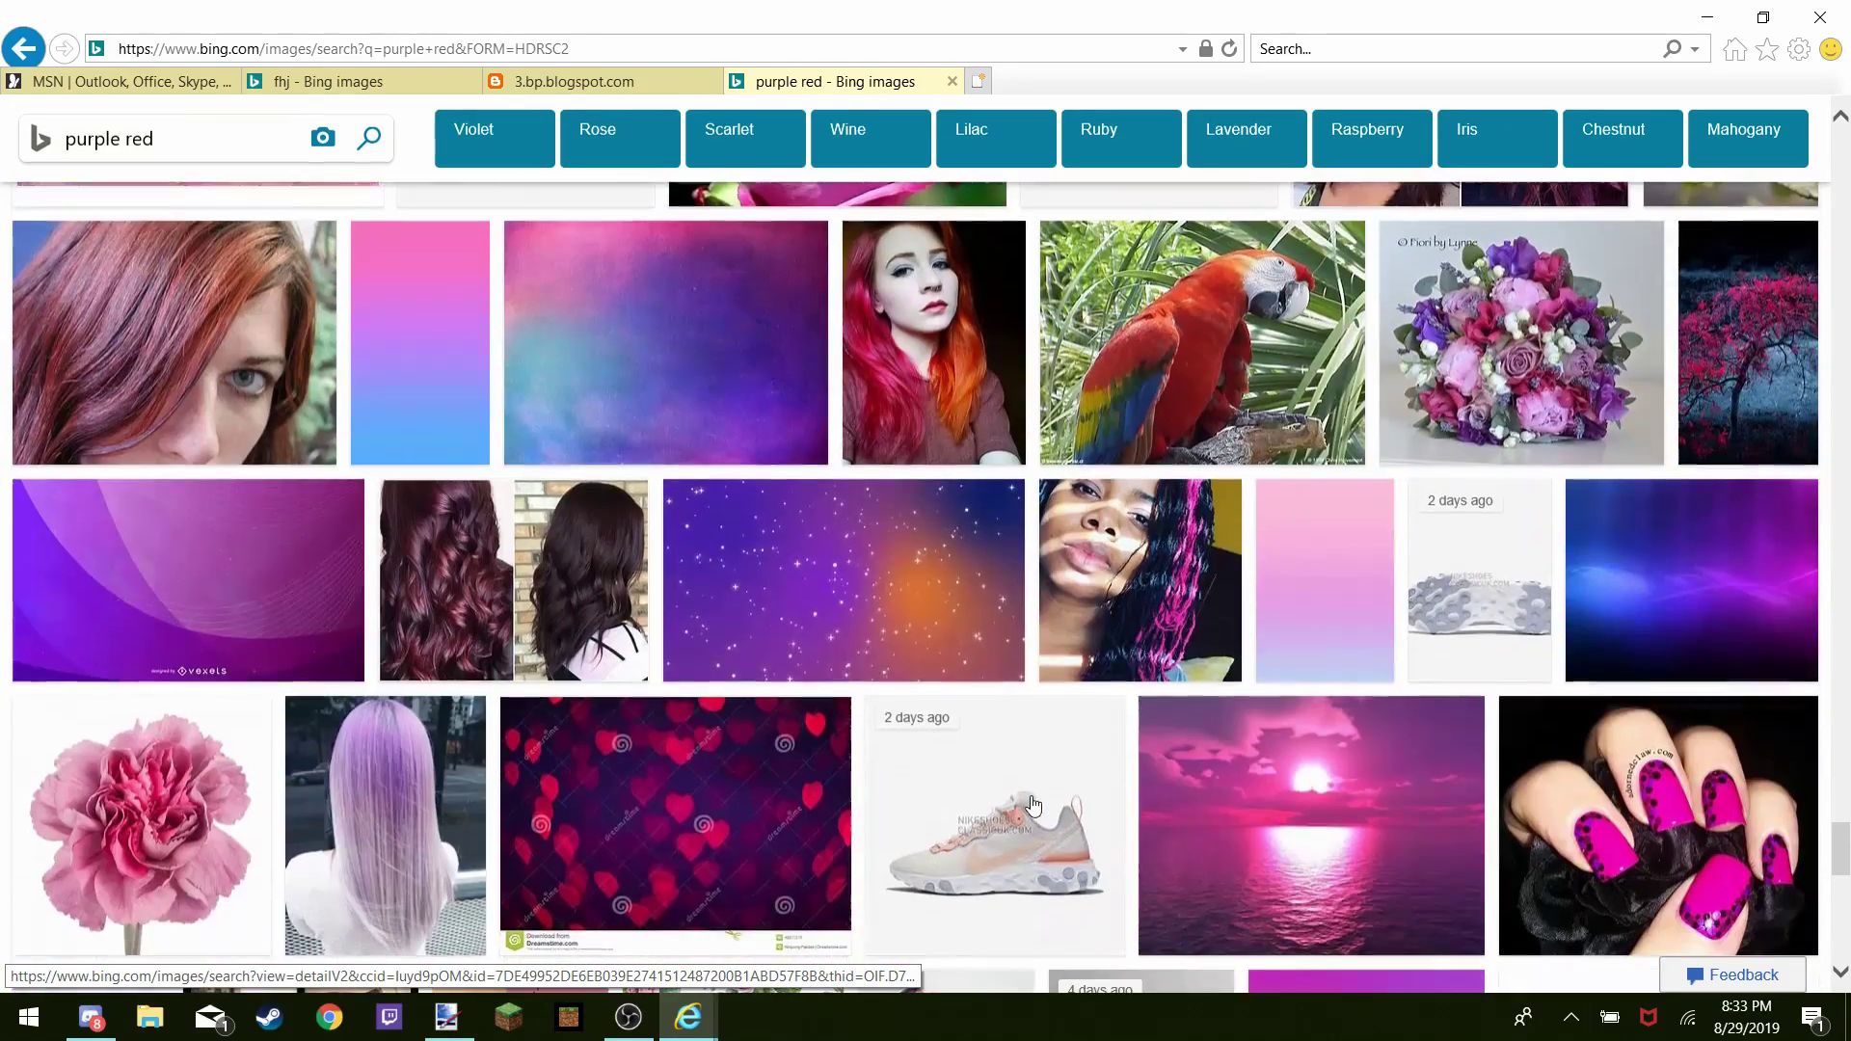
pyautogui.scroll(-3, 1032, 803)
pyautogui.scroll(-3, 1031, 803)
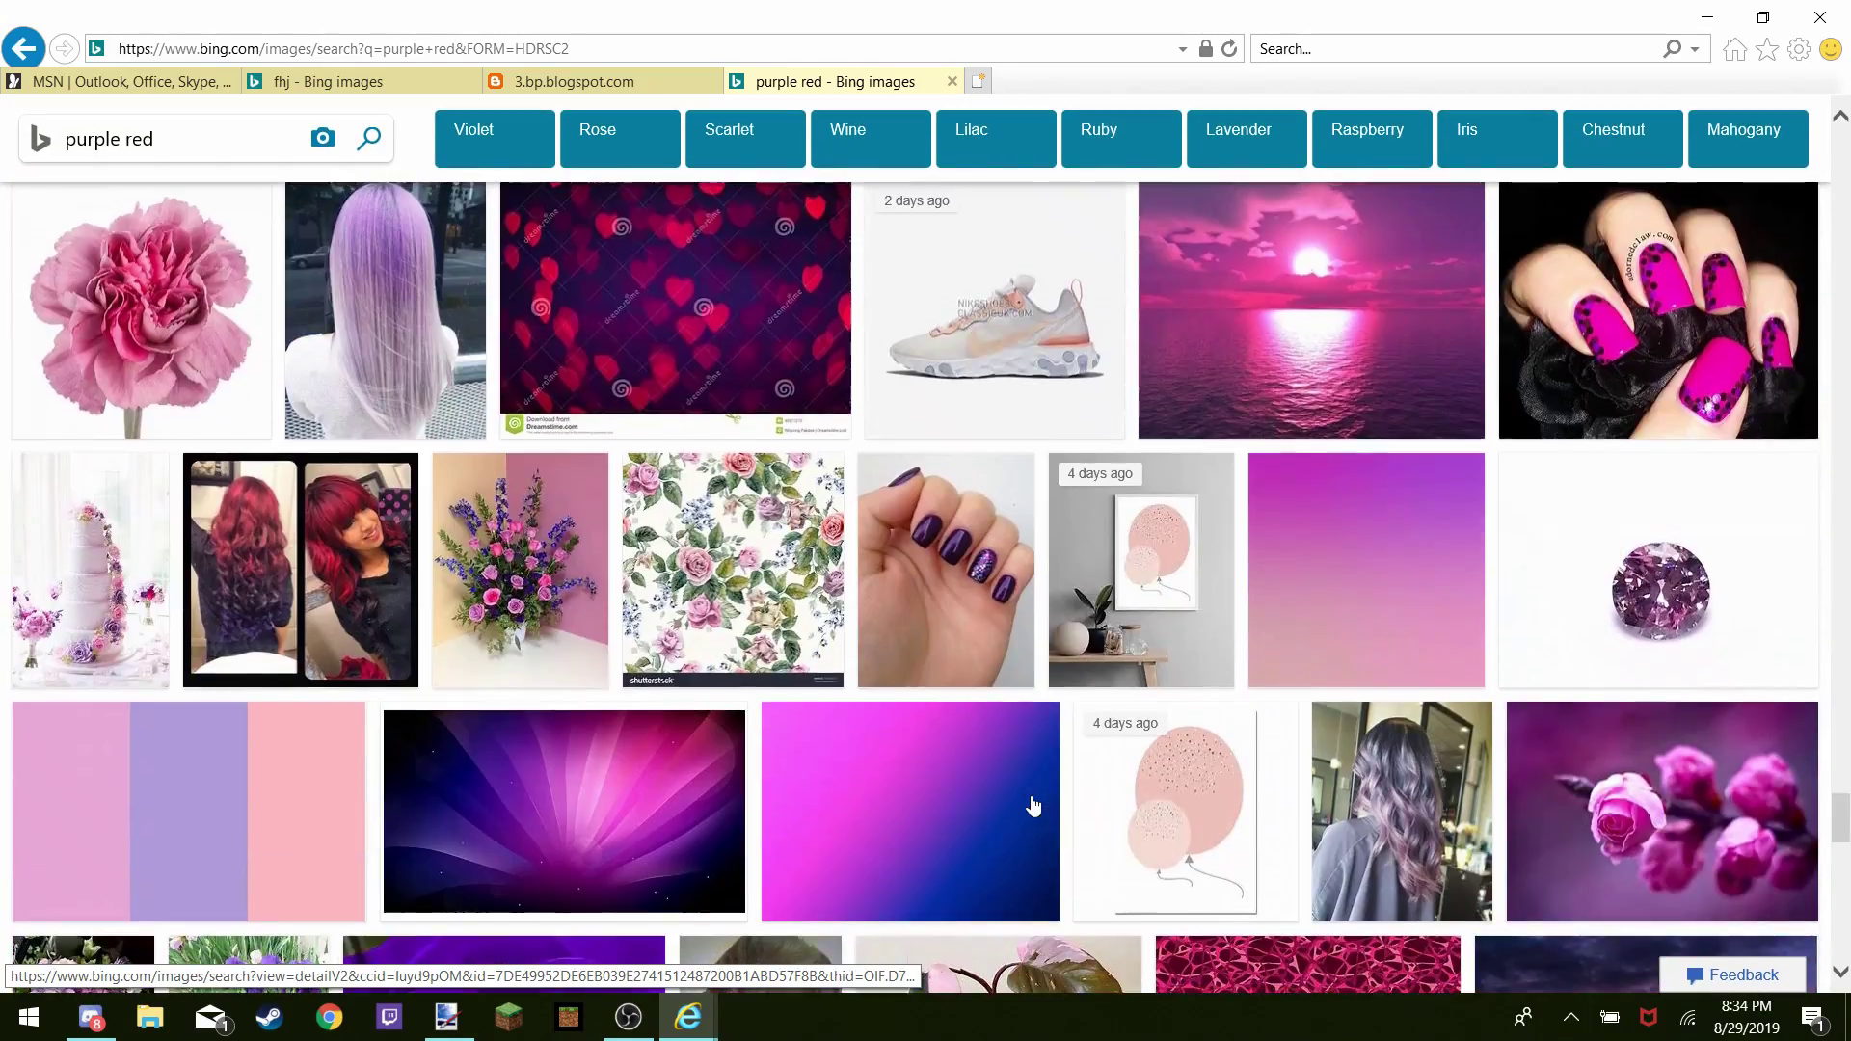
pyautogui.scroll(10, 1032, 803)
pyautogui.scroll(-2, 1032, 803)
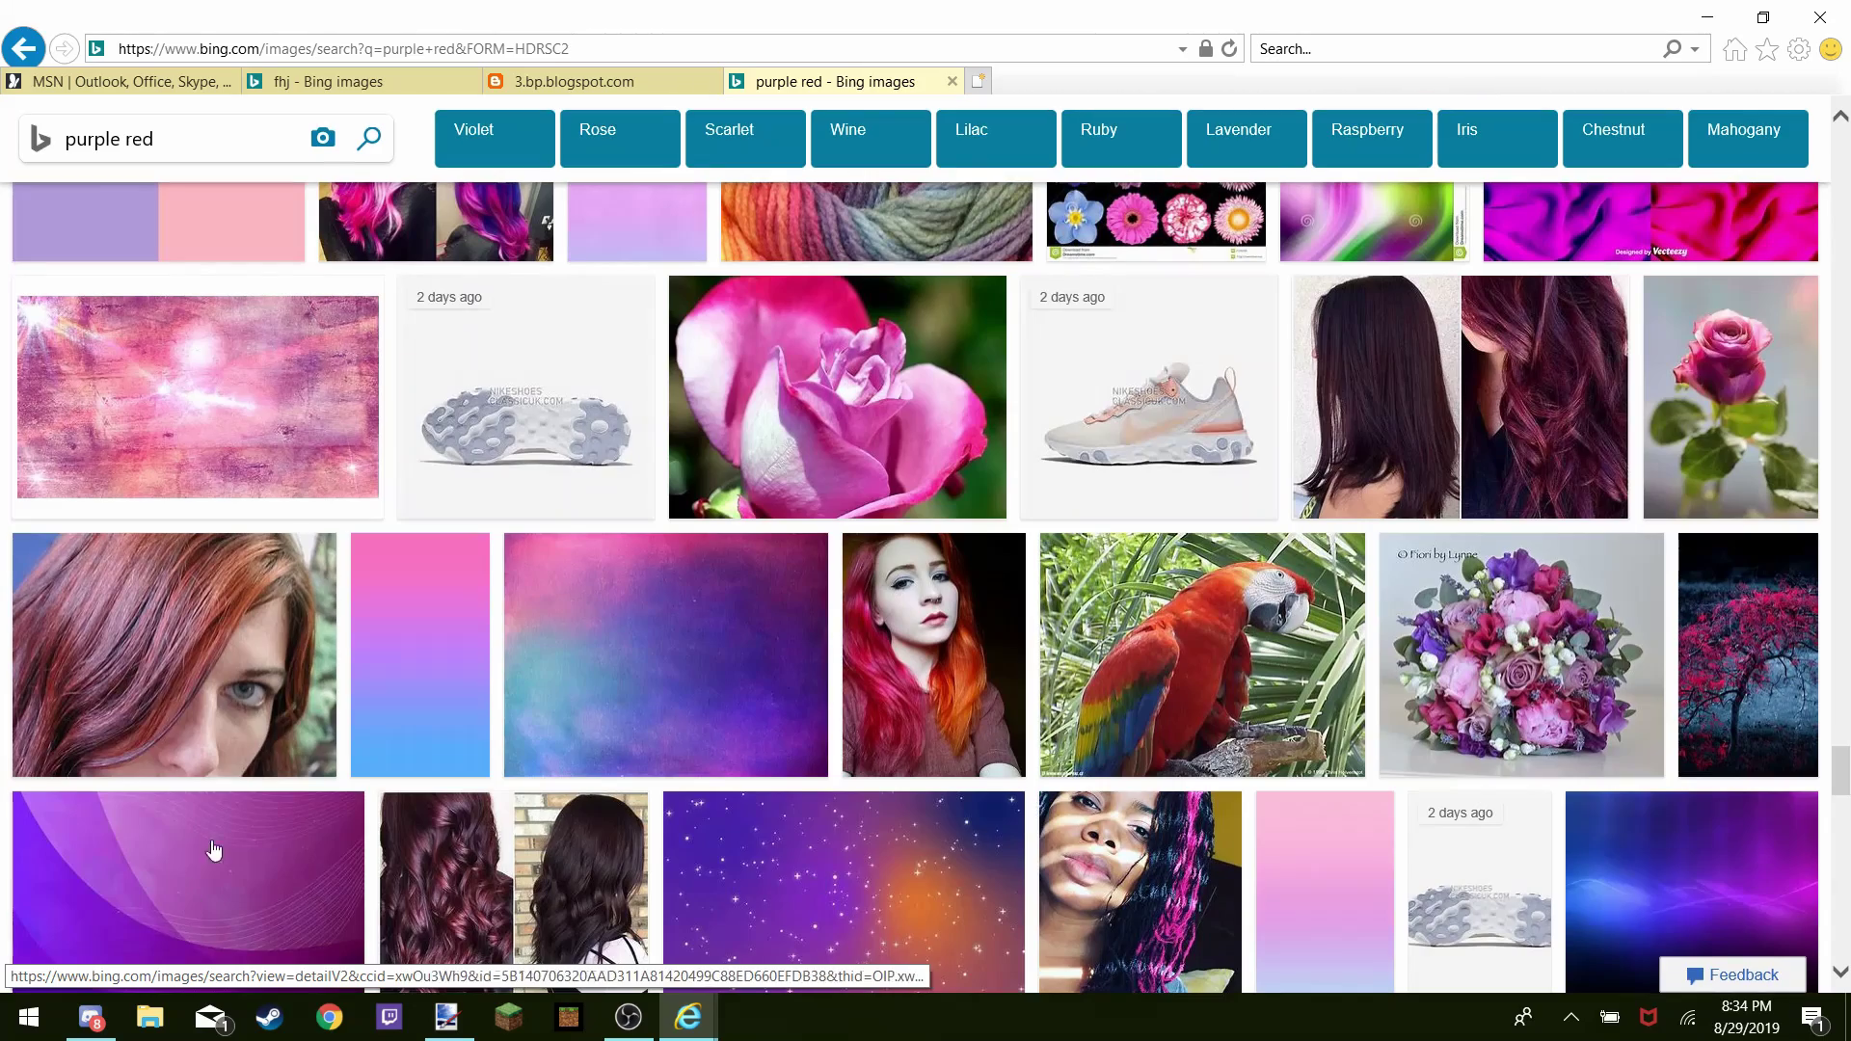
pyautogui.moveTo(299, 643)
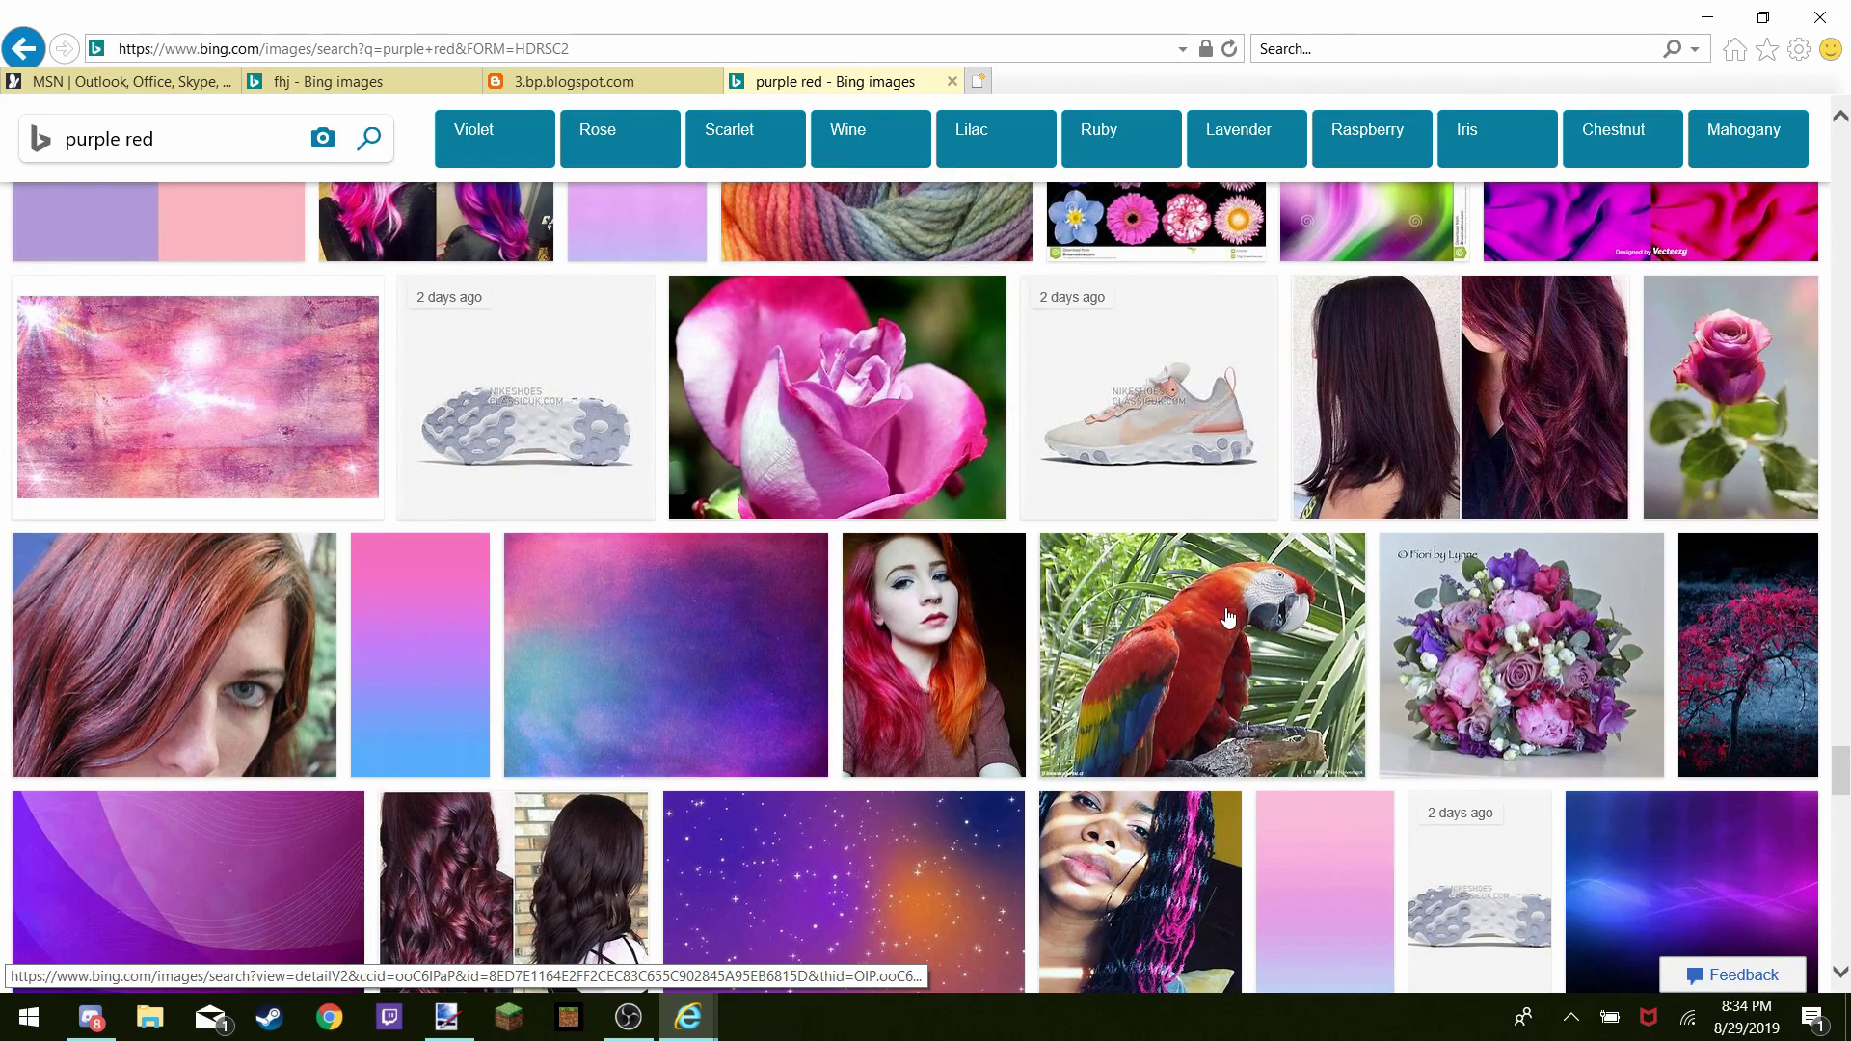
pyautogui.scroll(-10, 811, 818)
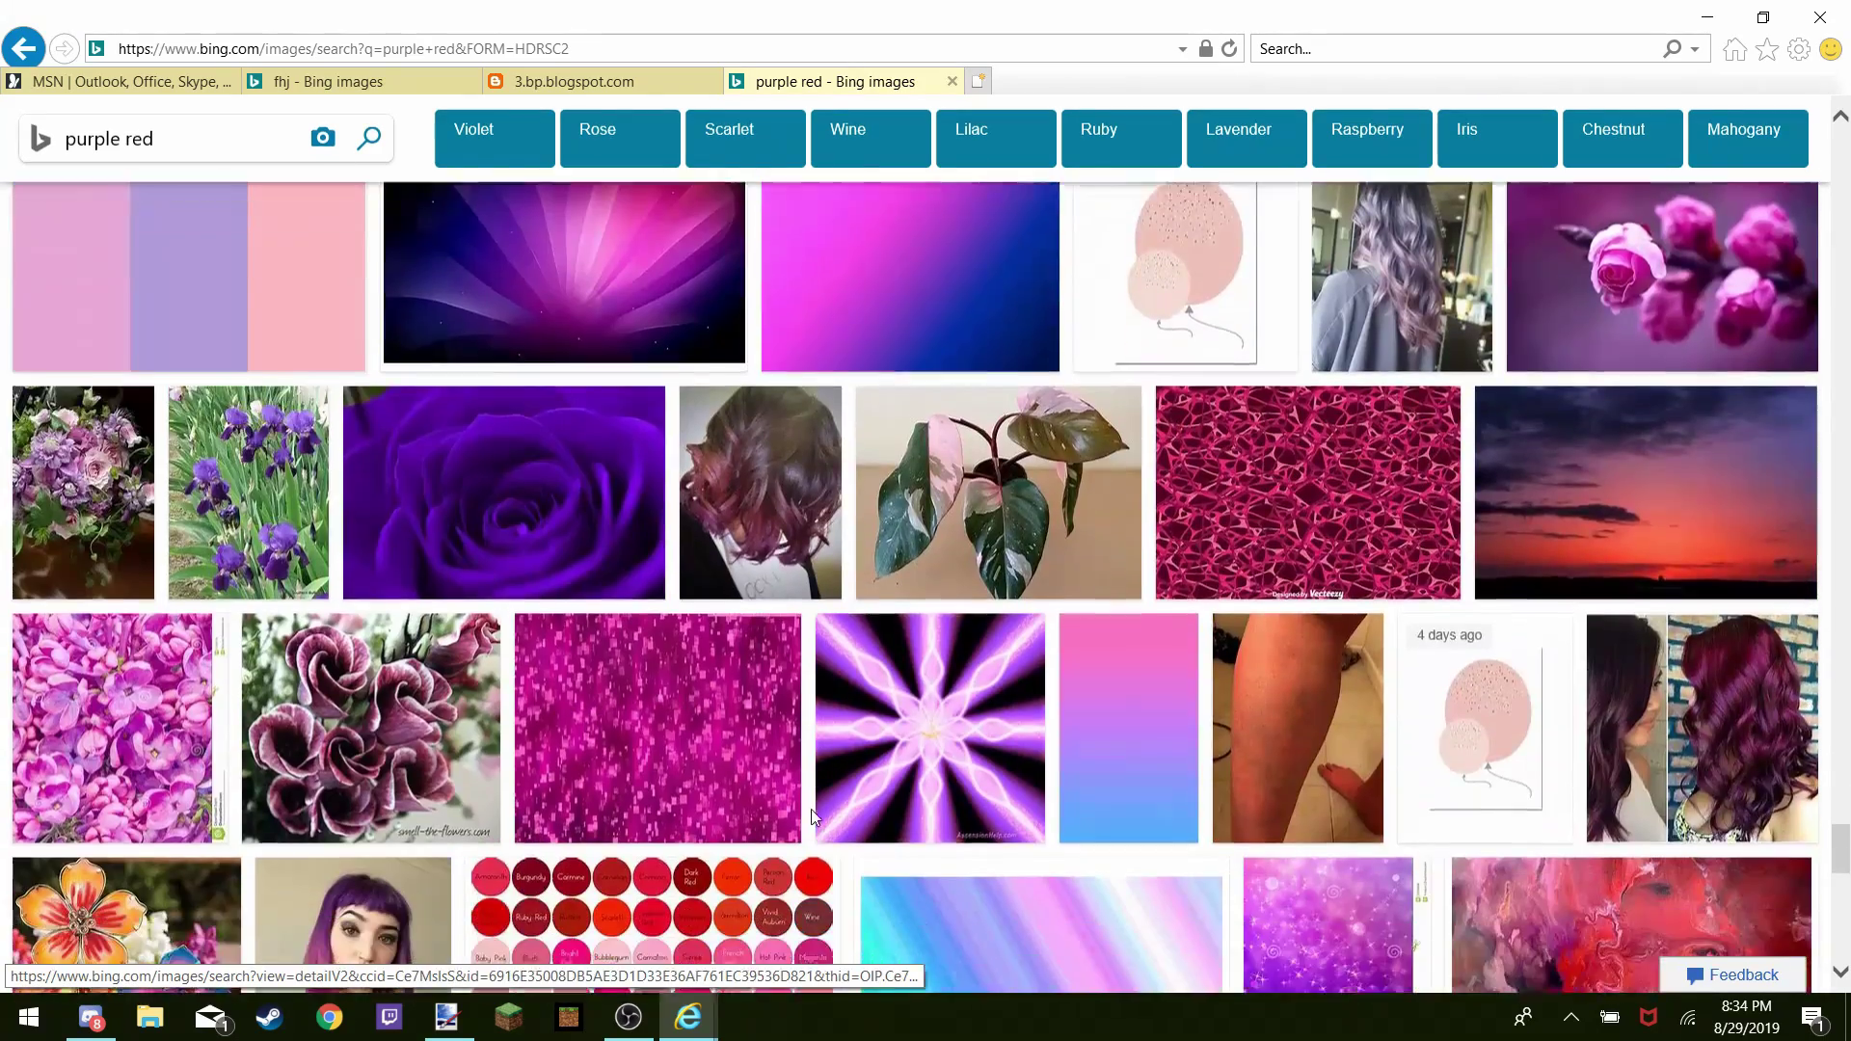
pyautogui.scroll(-2, 812, 810)
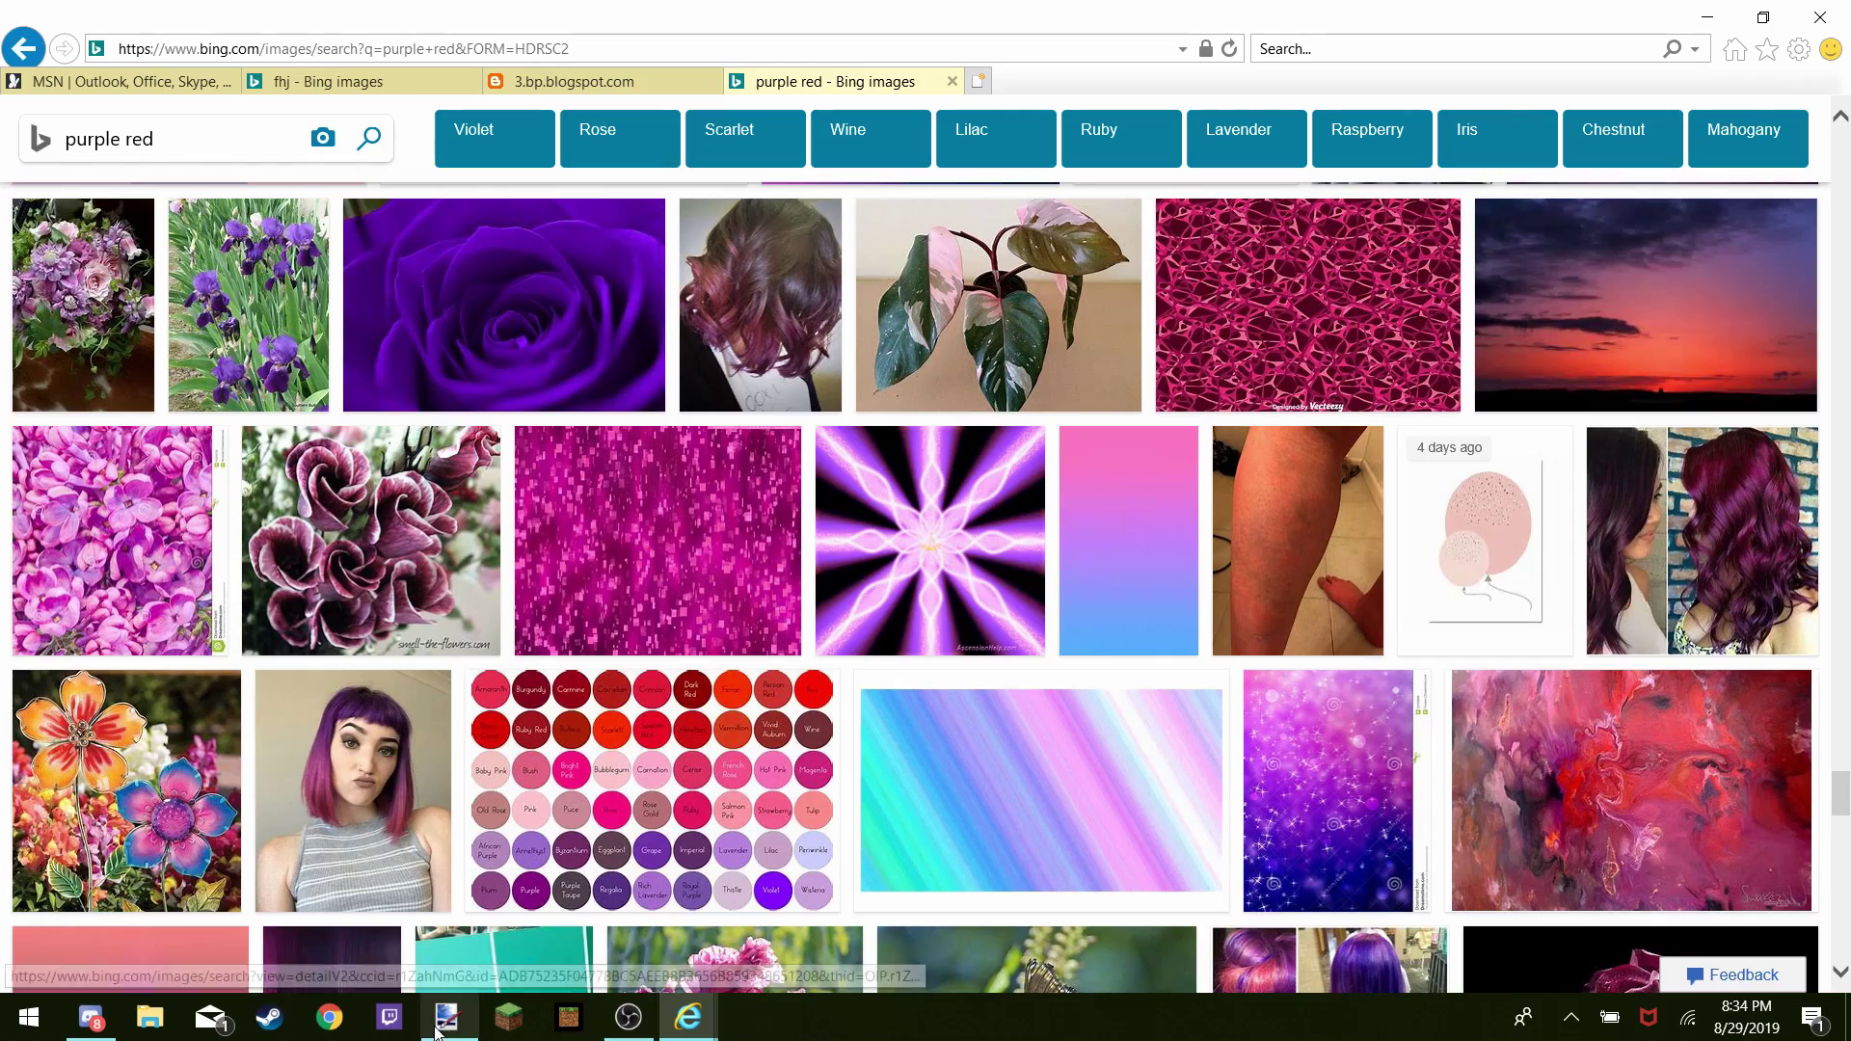
pyautogui.scroll(-5, 519, 757)
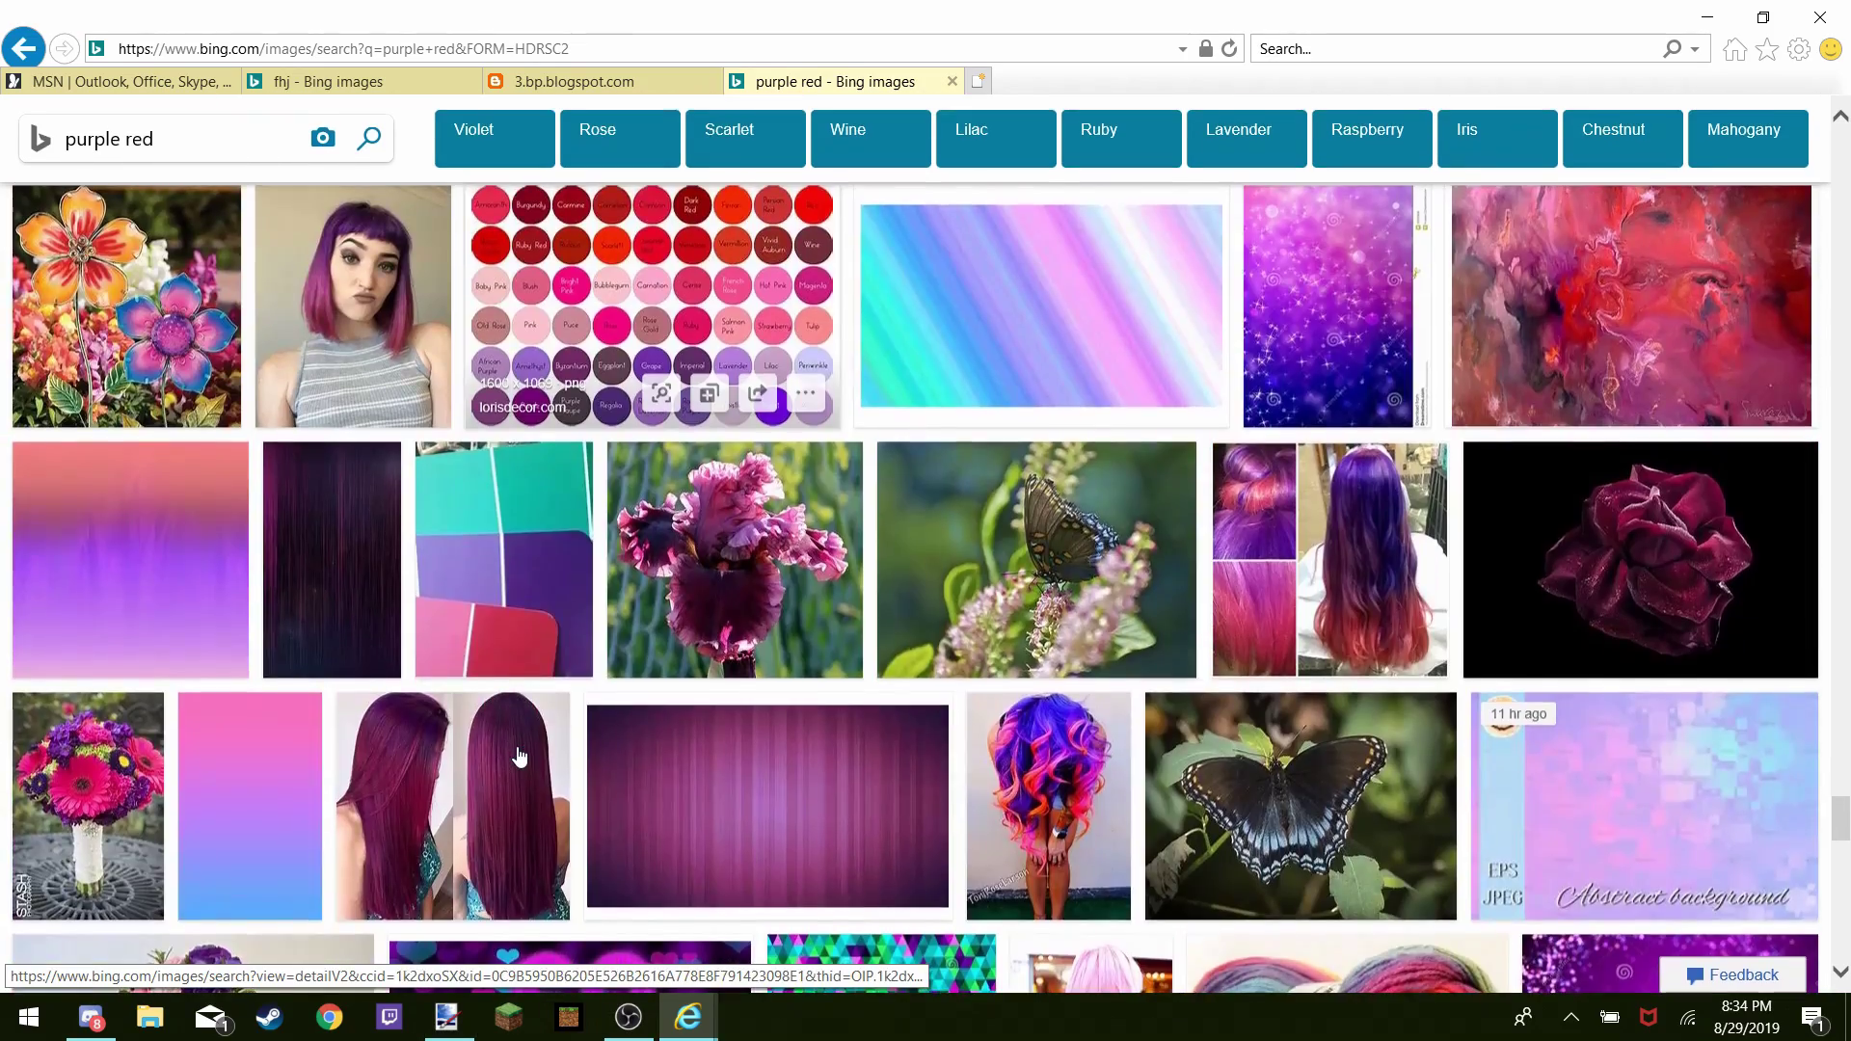
pyautogui.scroll(-10, 519, 757)
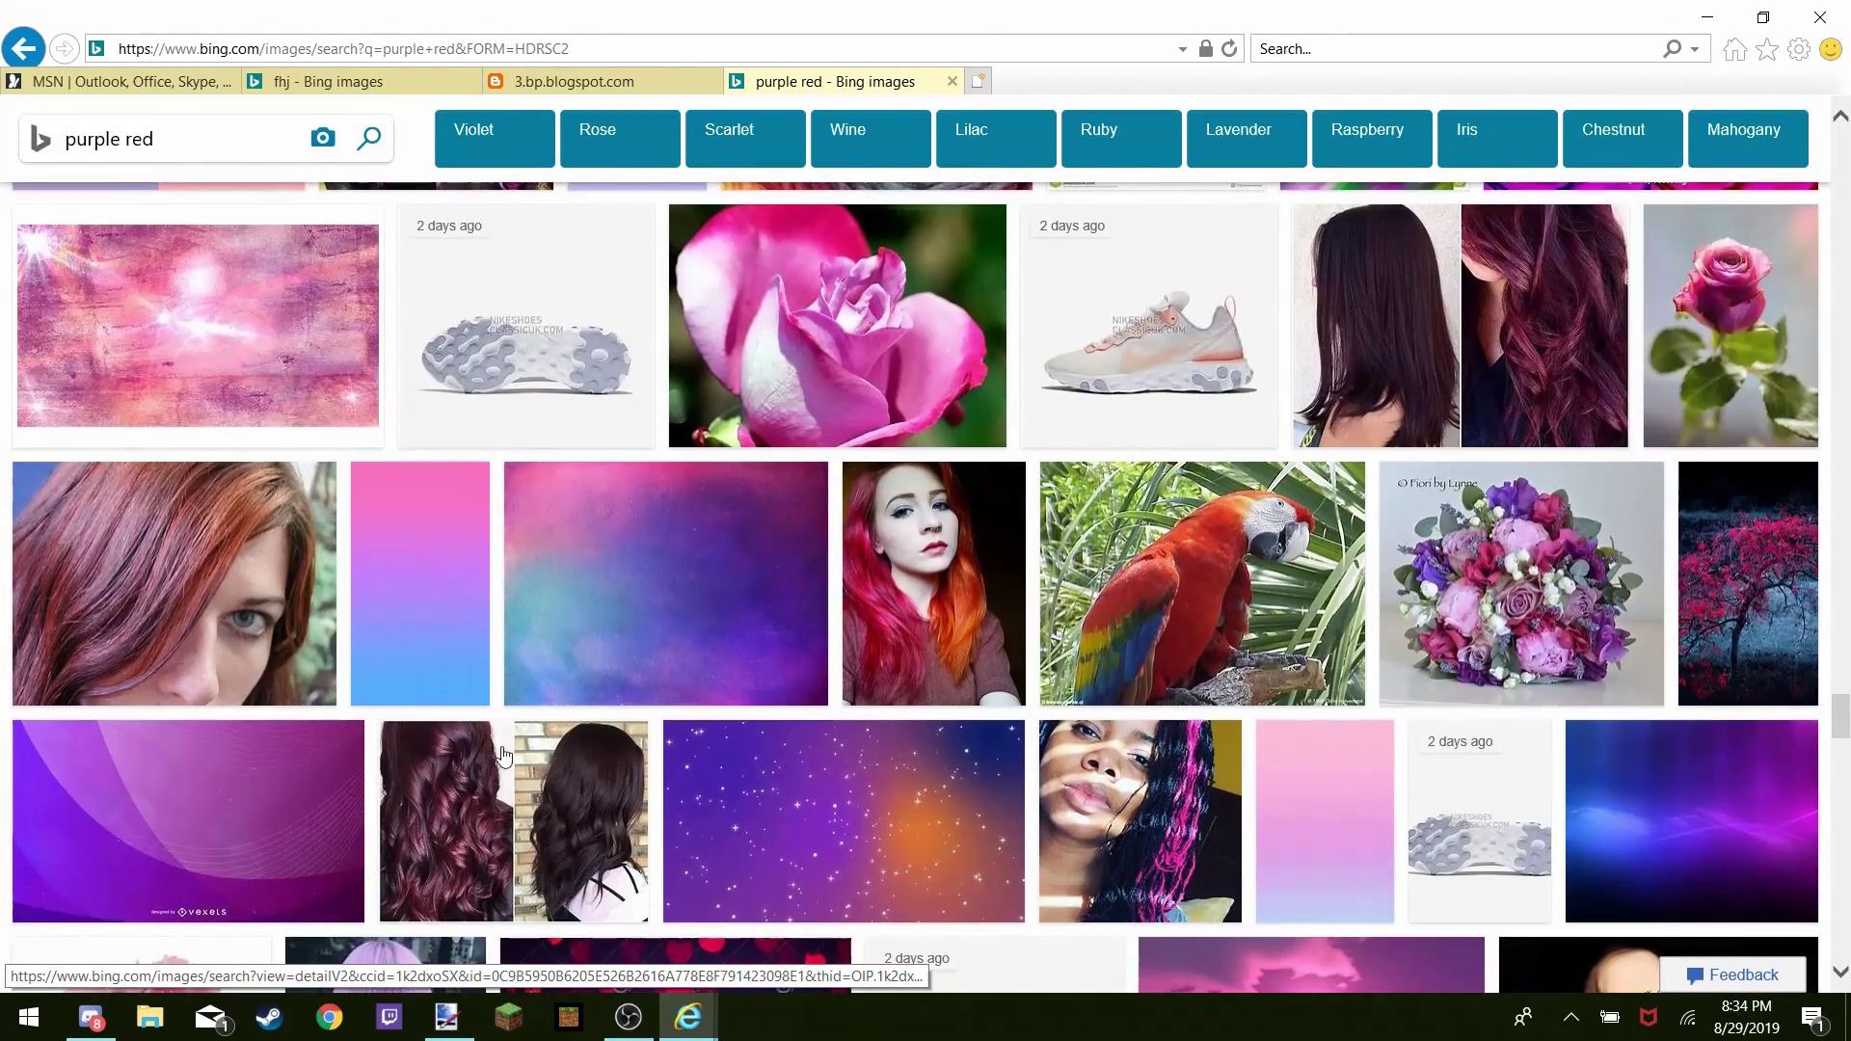
# Copy the enlarged close-up picture of the red-haired woman's face and close the 3.bp.blogspot.com page
pyautogui.click(166, 633)
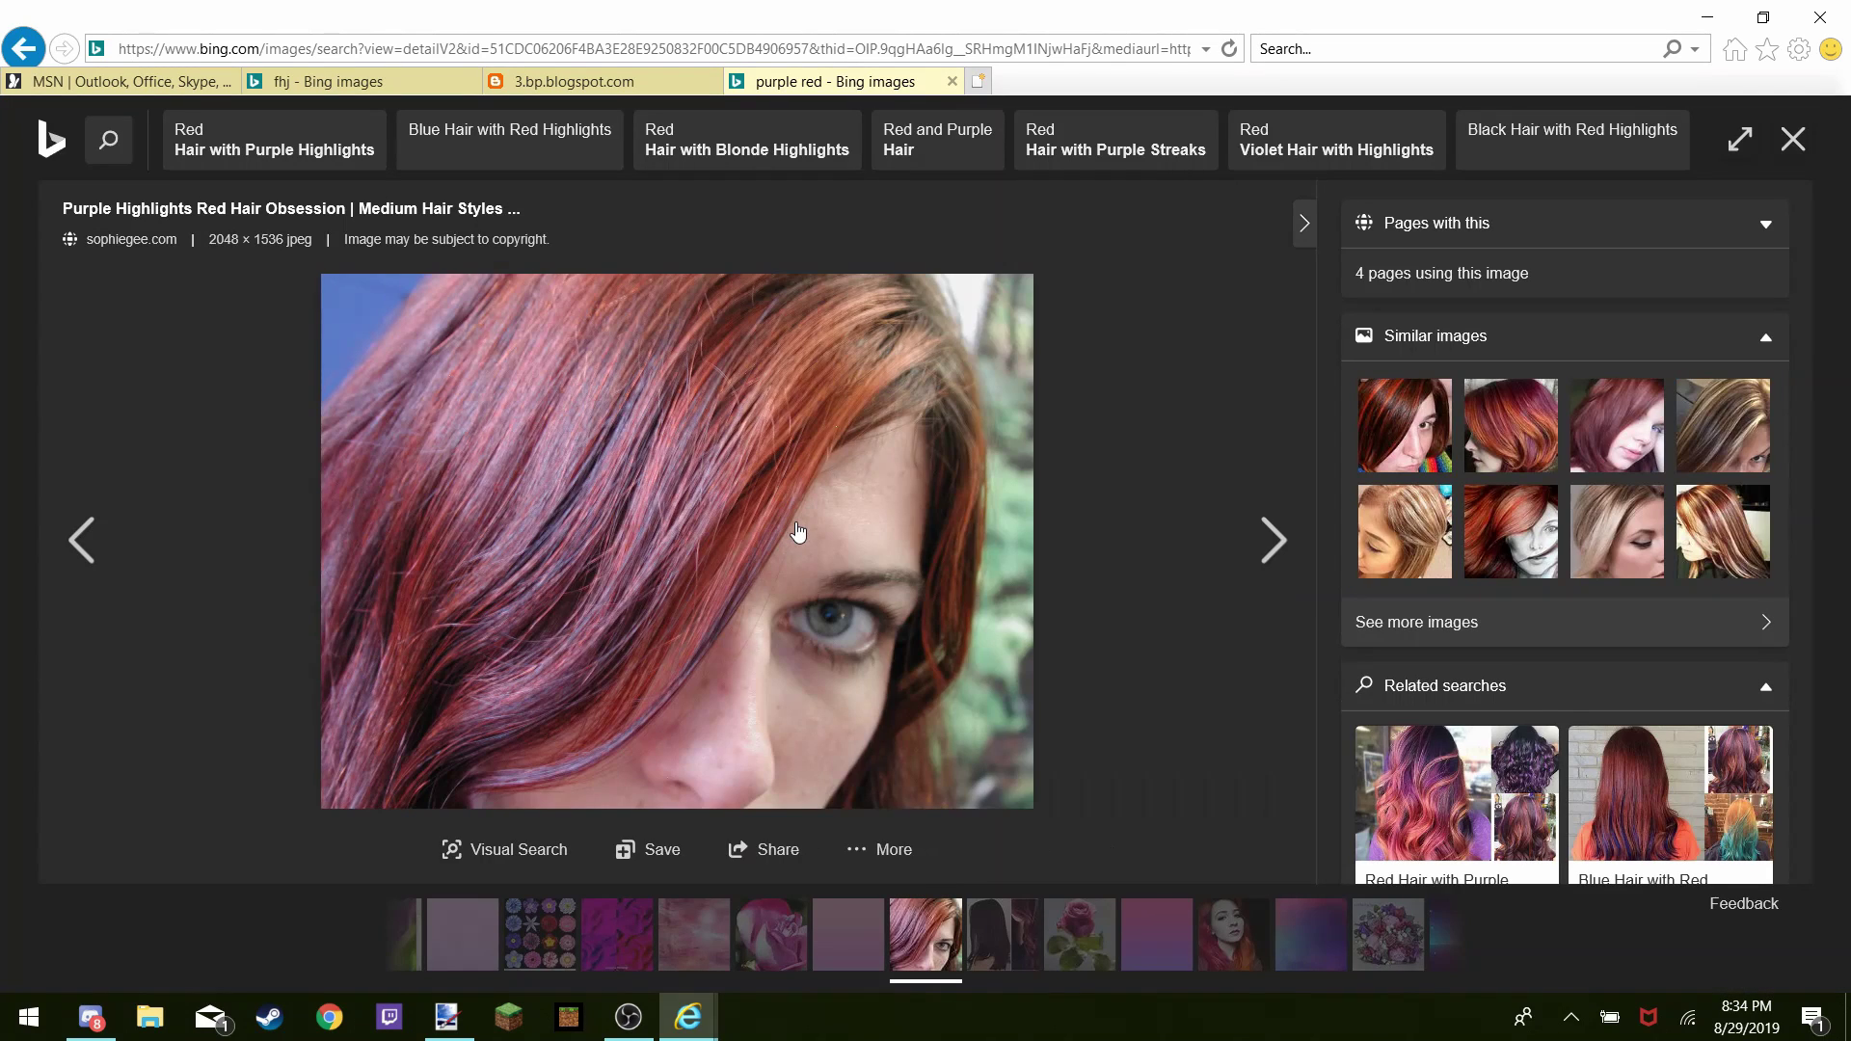
pyautogui.rightClick(796, 523)
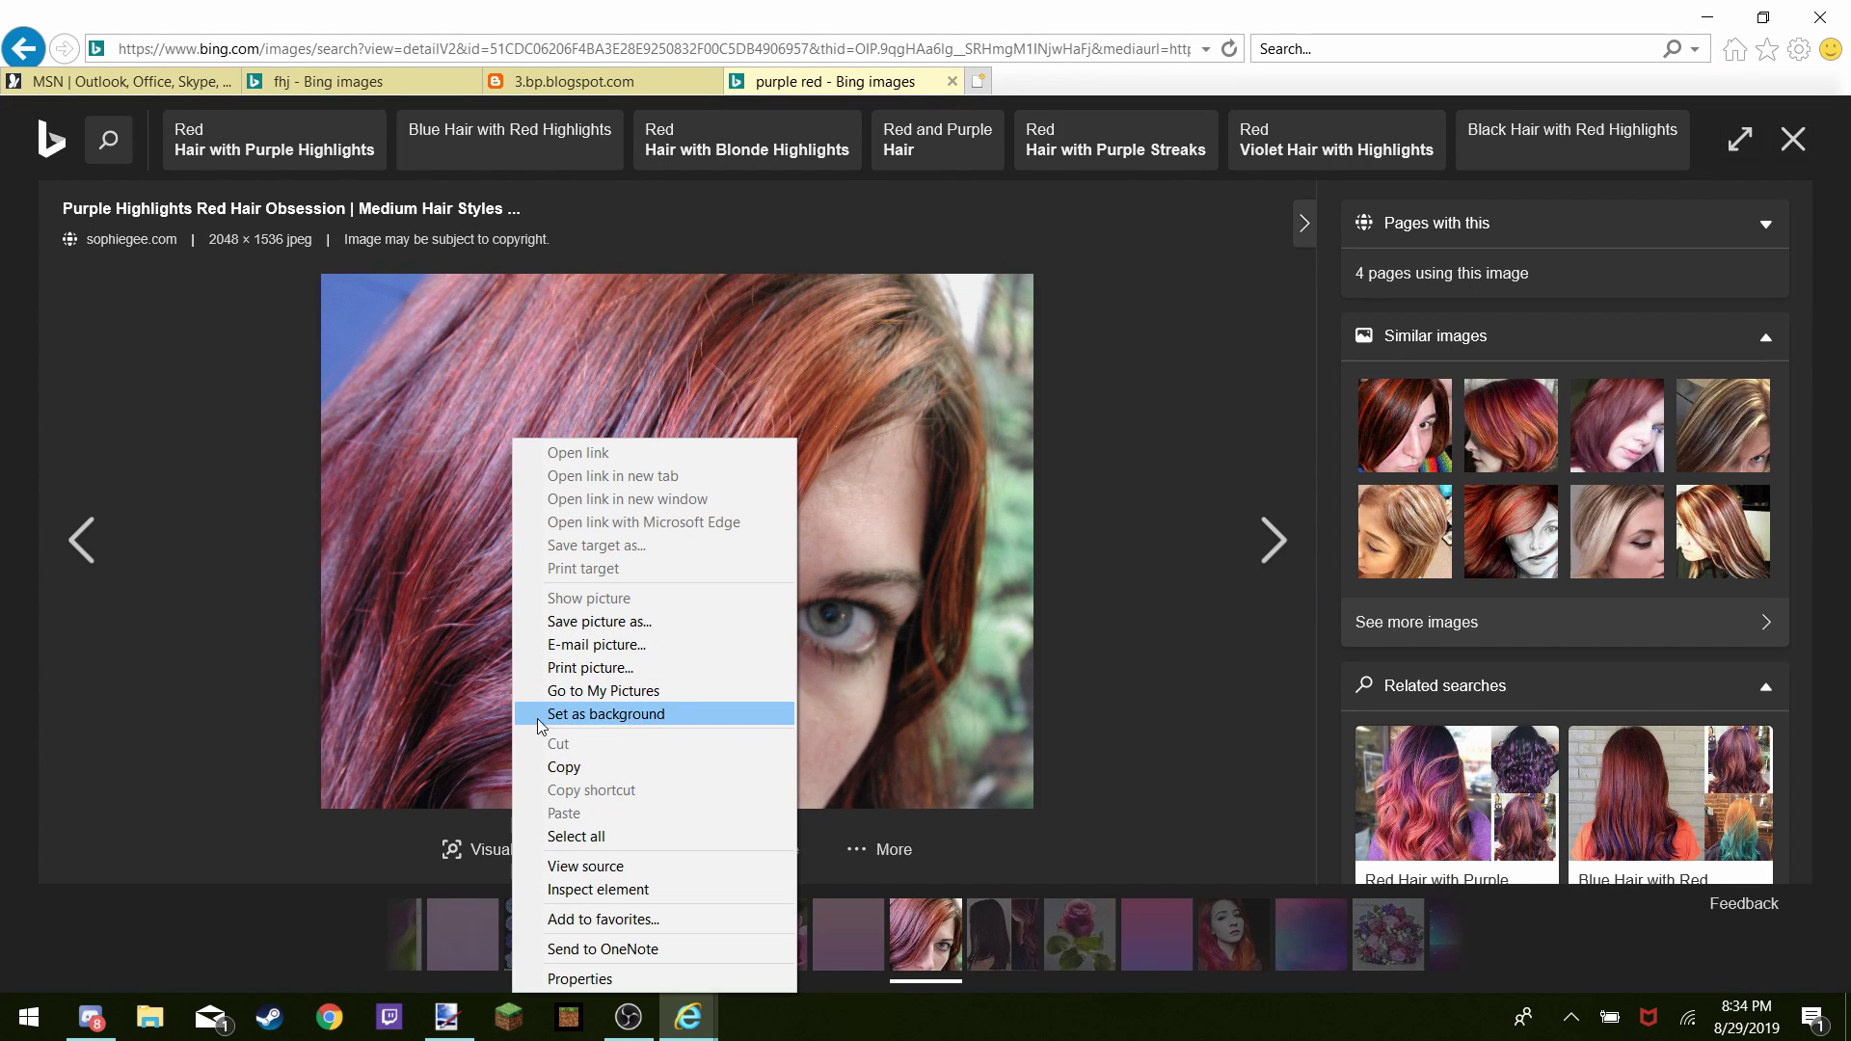
pyautogui.click(567, 769)
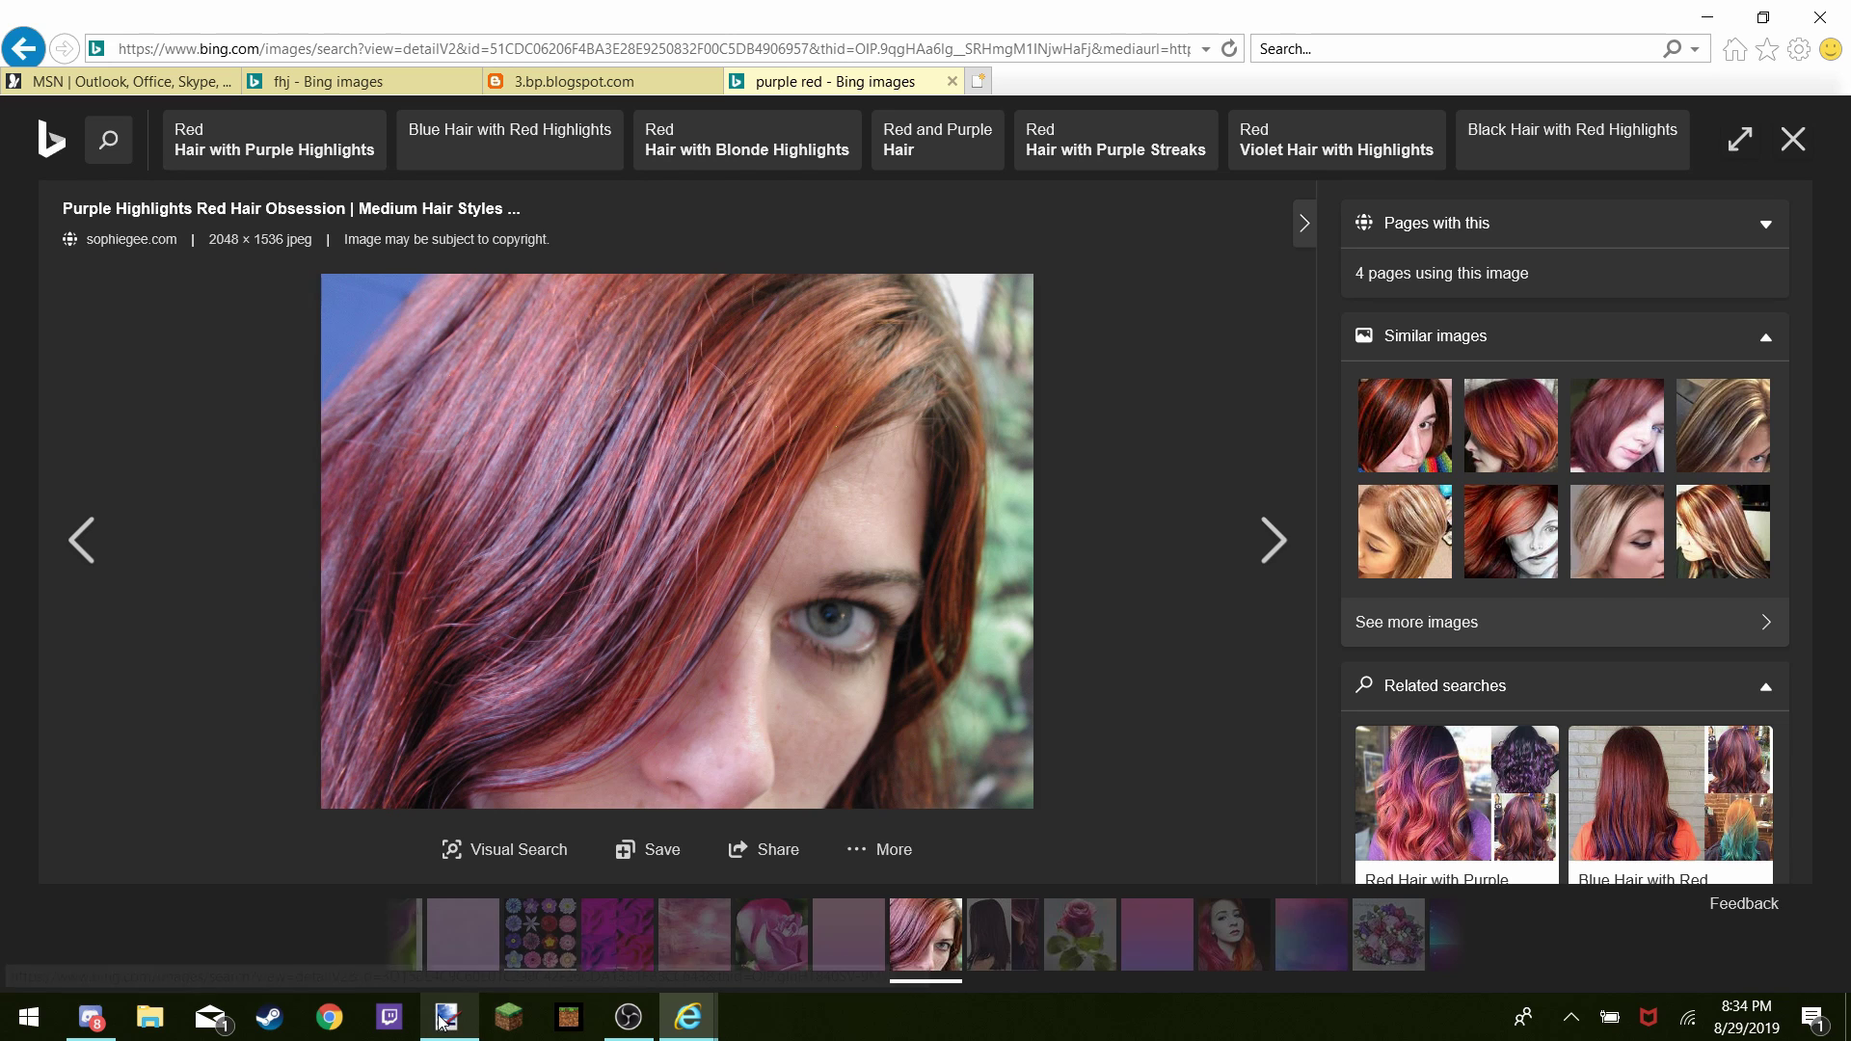
pyautogui.click(712, 82)
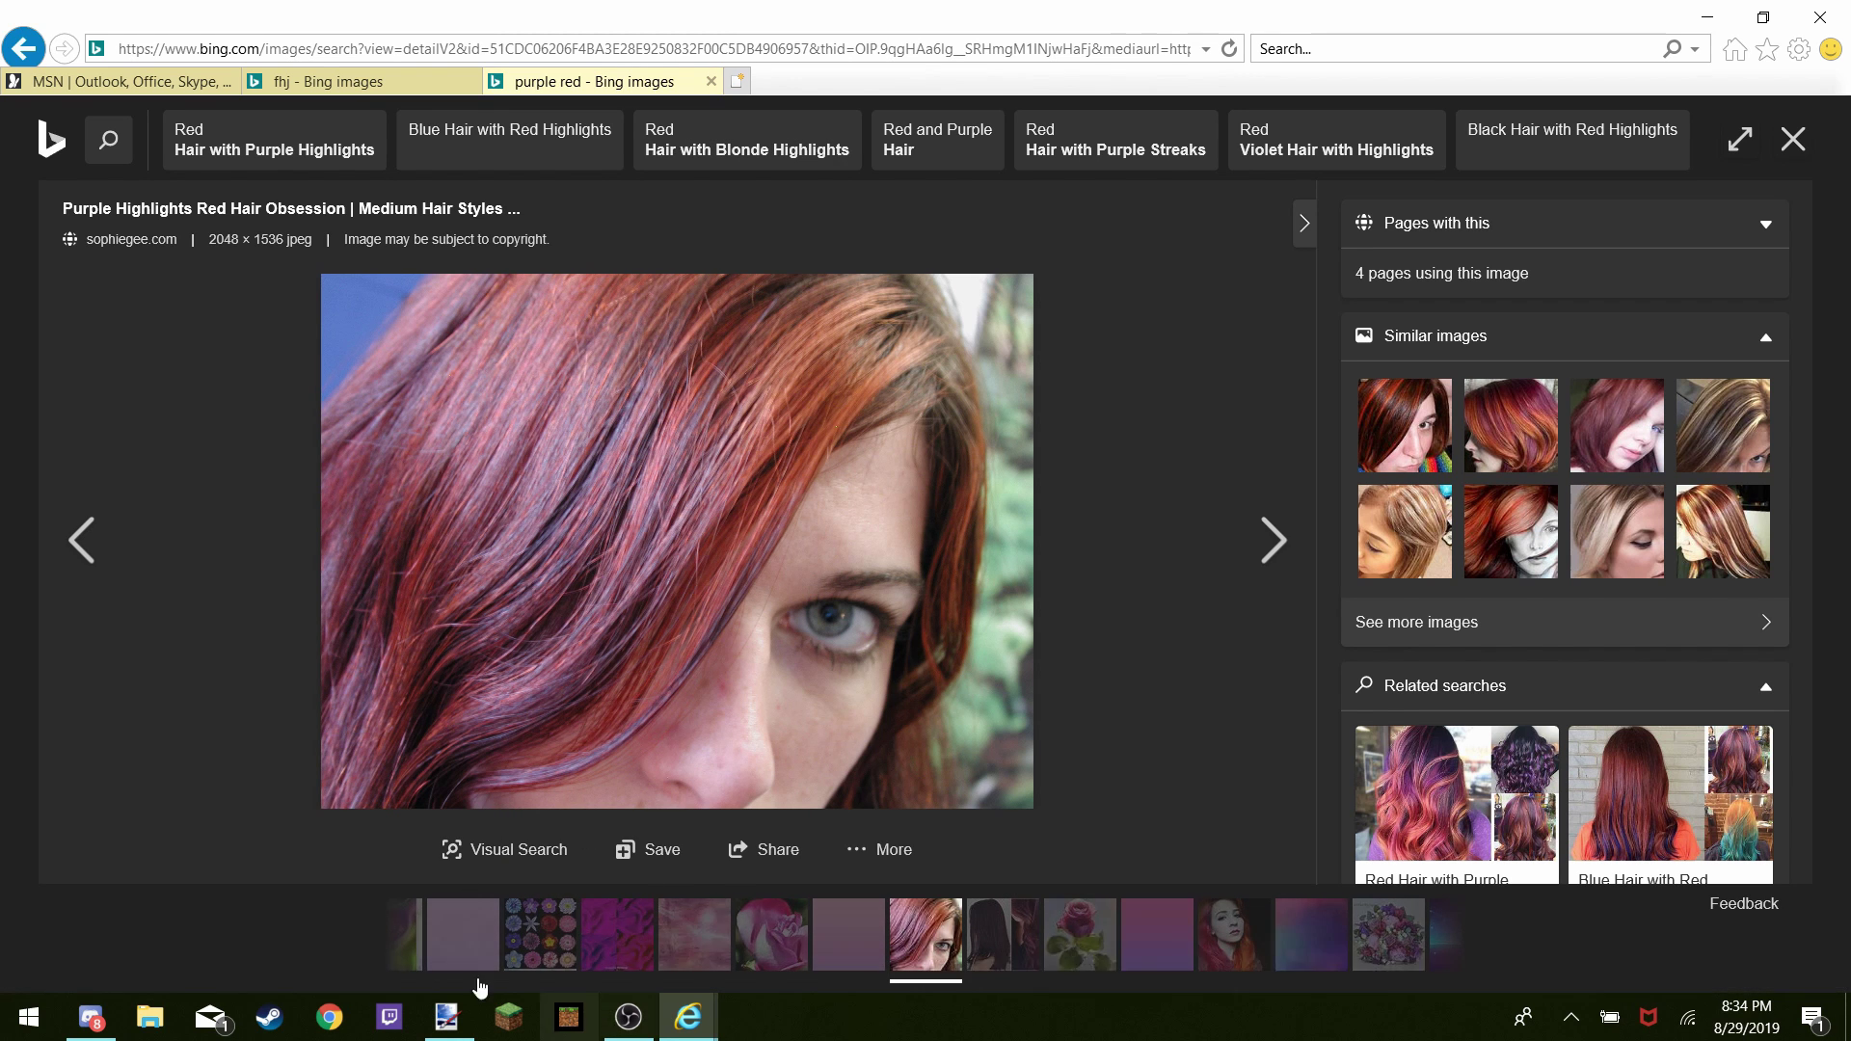
# Switch to paint.net and paste the copied picture onto a new layer, keeping the canvas size
pyautogui.click(452, 1018)
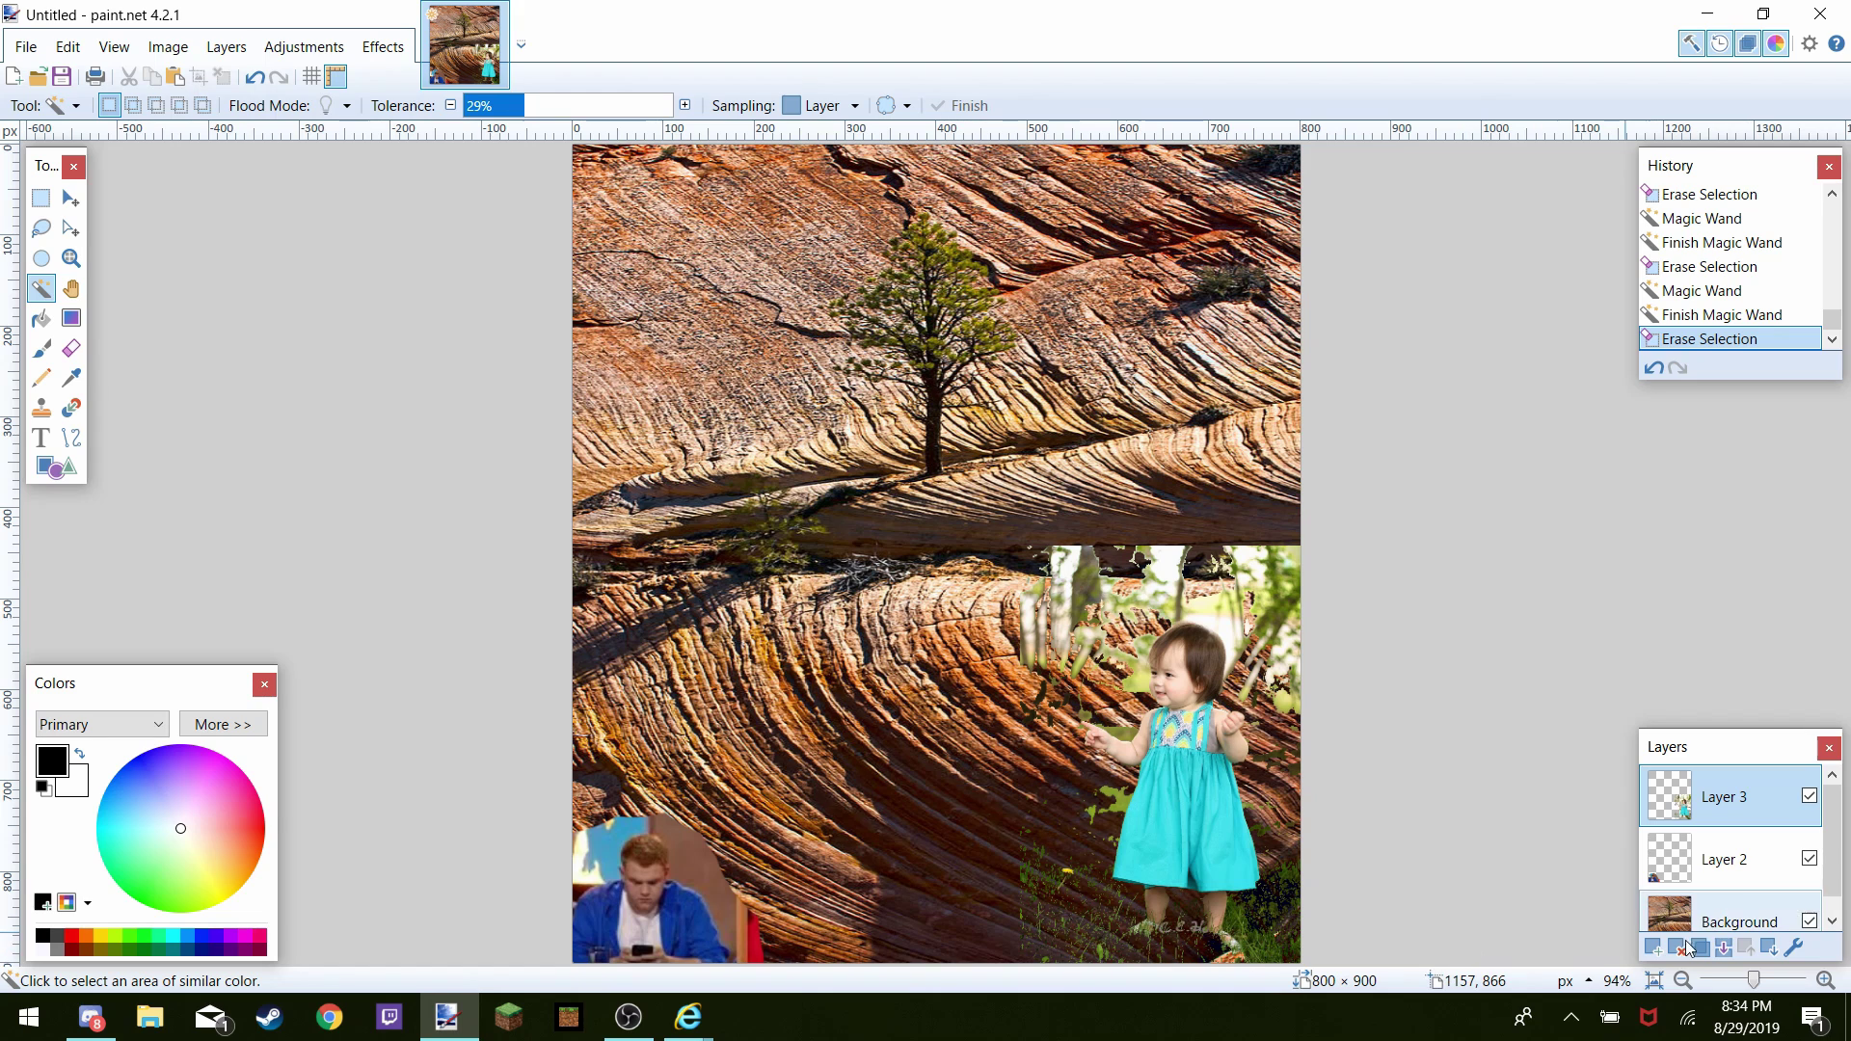
pyautogui.click(1650, 954)
pyautogui.hotkey('ctrl', 'v')
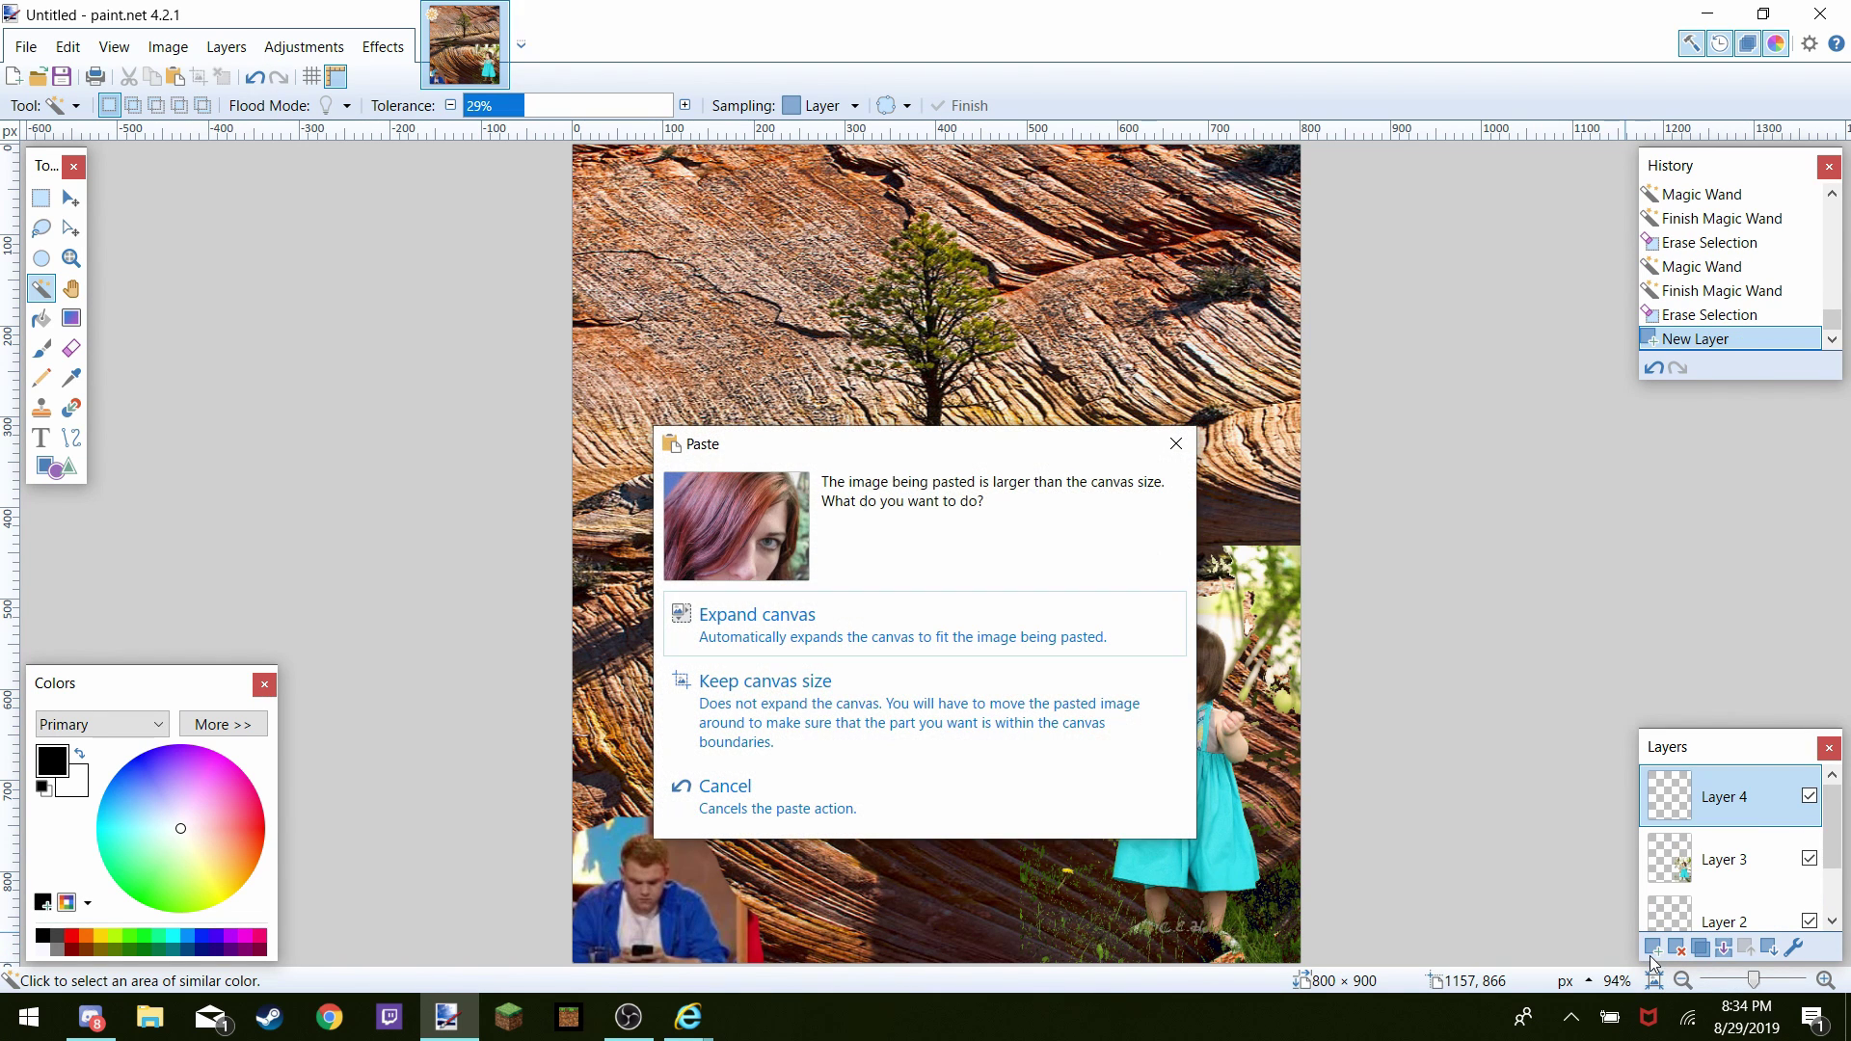
pyautogui.click(831, 686)
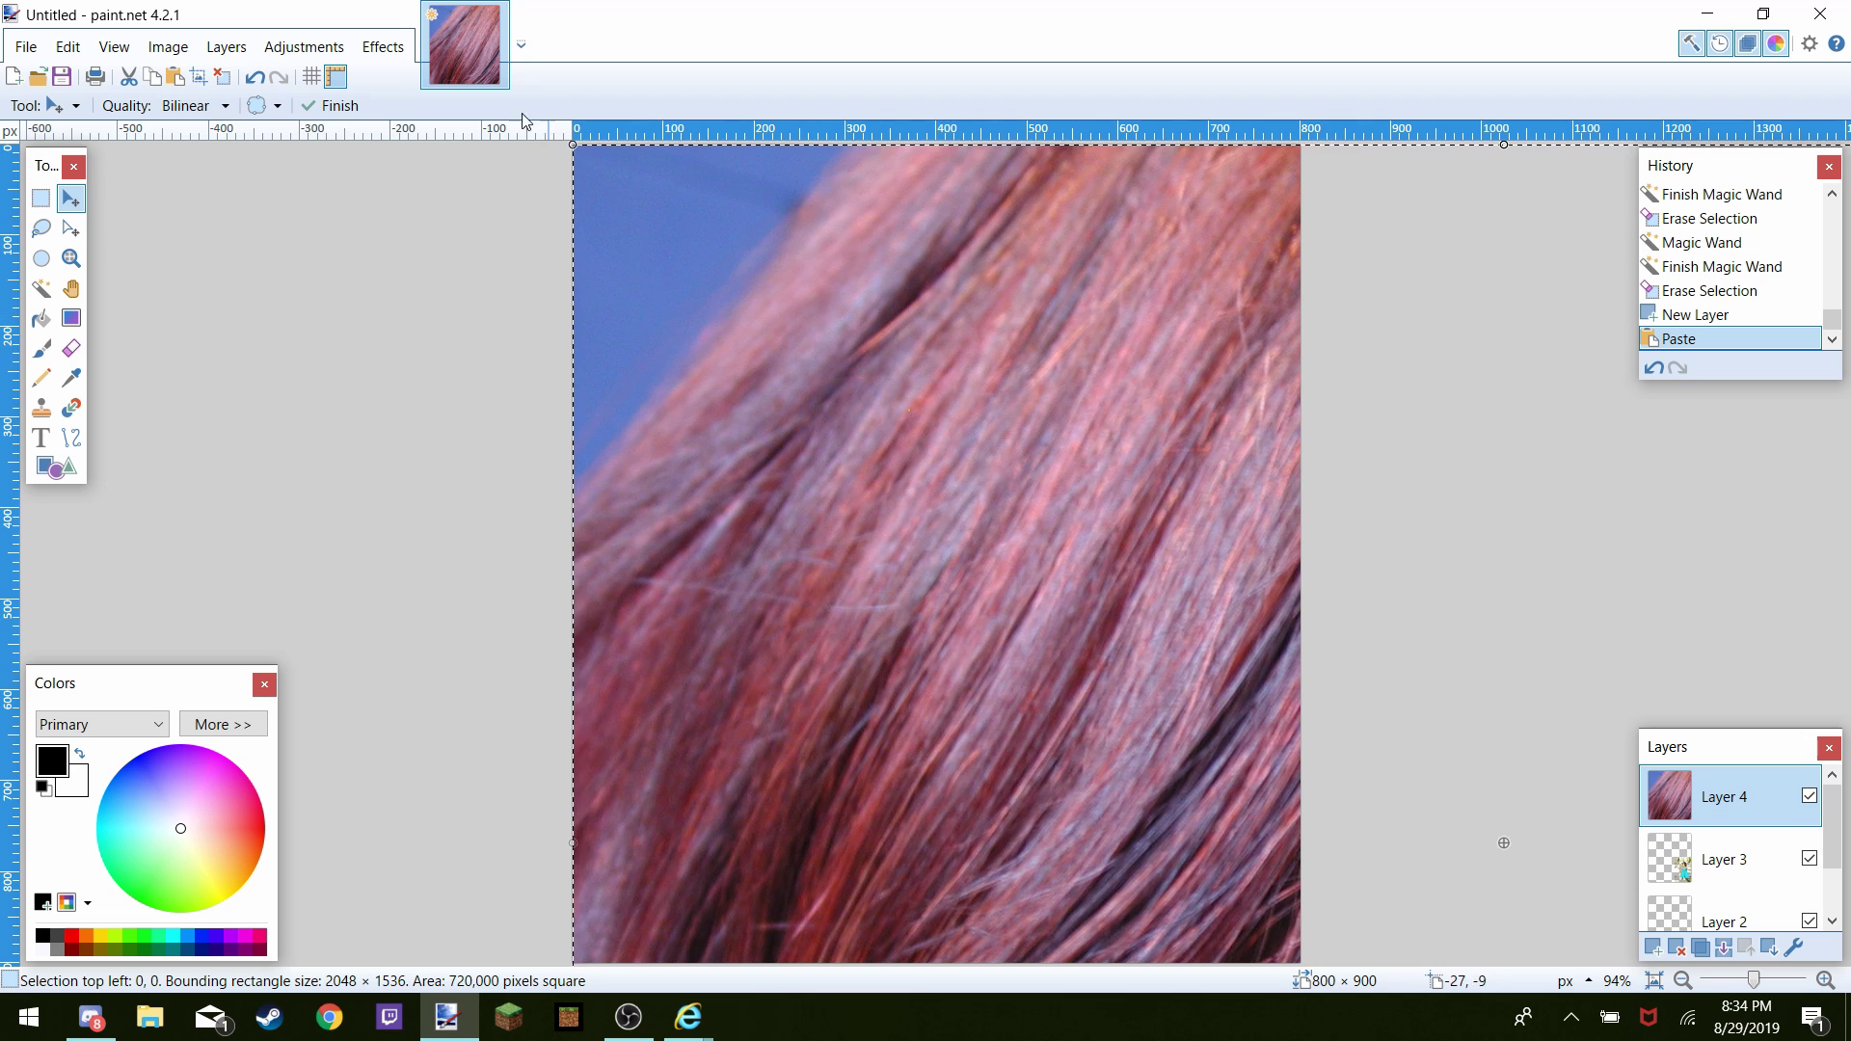
# Shrink the pasted face picture to about 676 × 507 pixels and move it partly beyond the canvas's upper-left corner
pyautogui.moveTo(575, 150); pyautogui.dragTo(1012, 475)
pyautogui.moveTo(1108, 587); pyautogui.dragTo(820, 363)
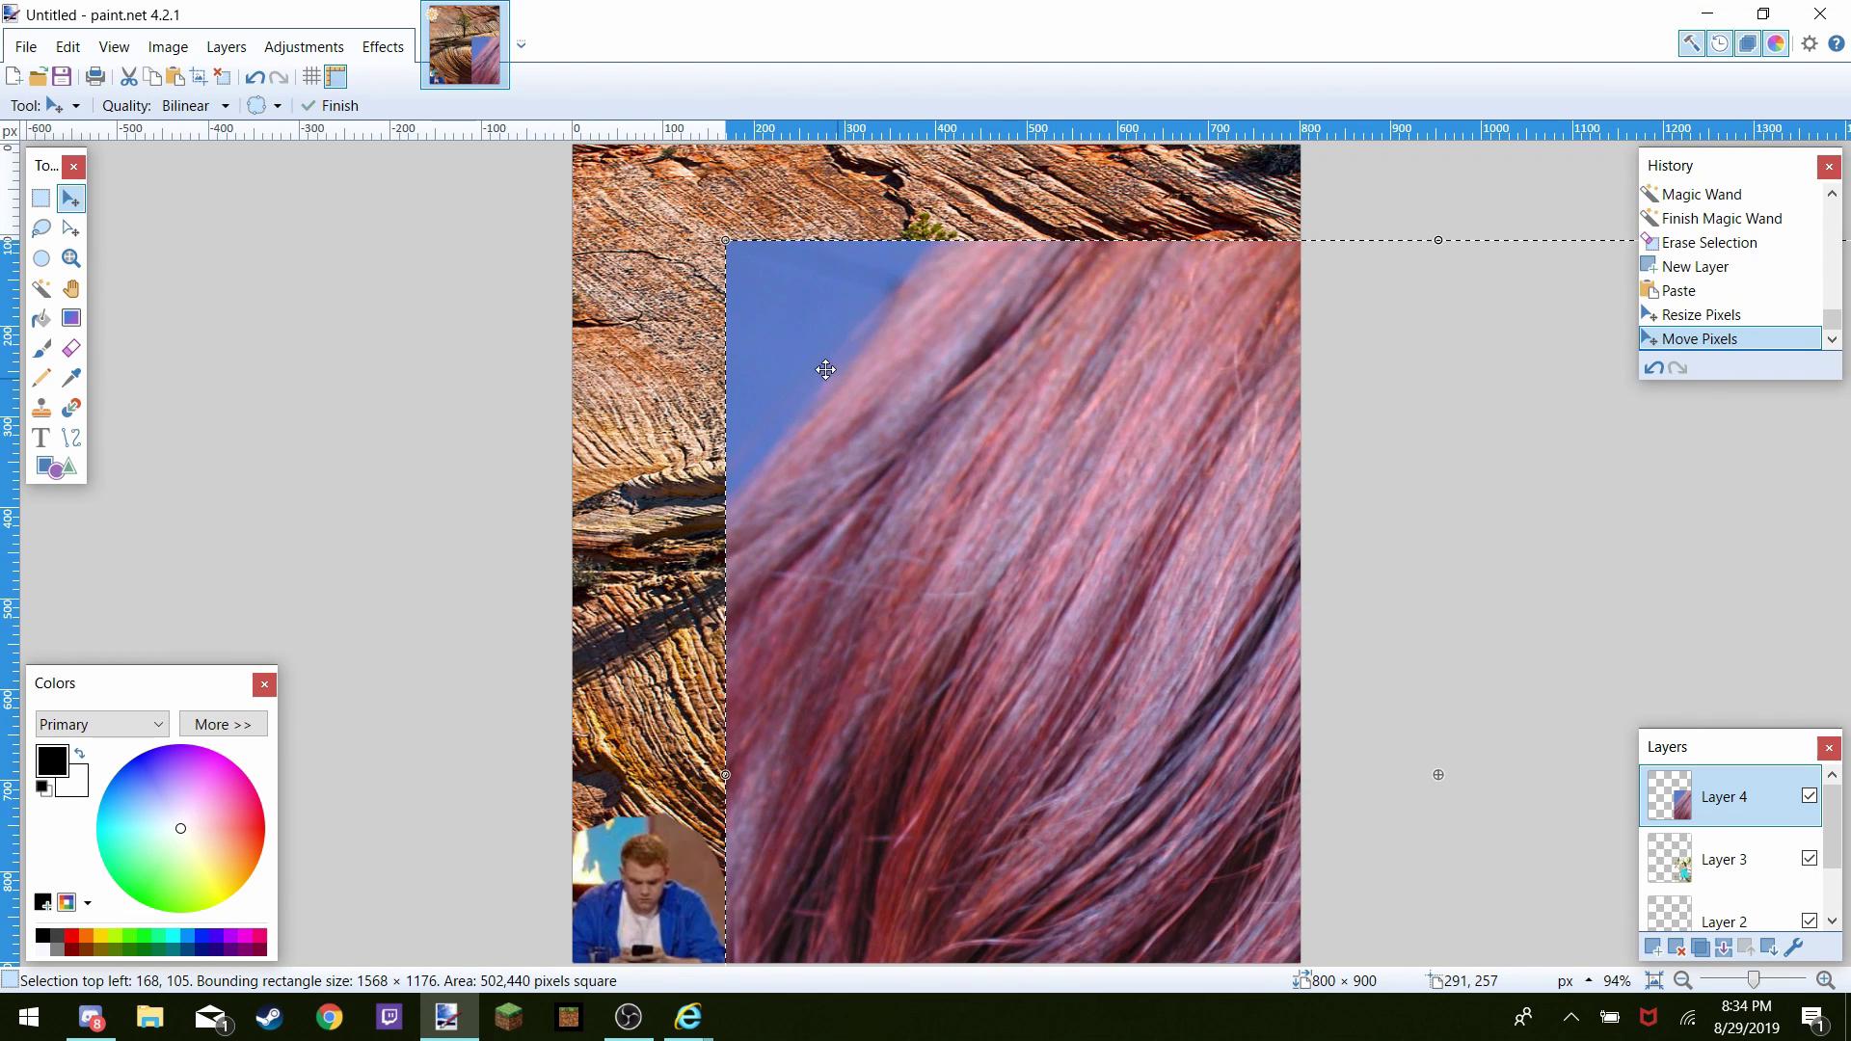
pyautogui.moveTo(728, 246); pyautogui.dragTo(1116, 539)
pyautogui.moveTo(1142, 677); pyautogui.dragTo(804, 429)
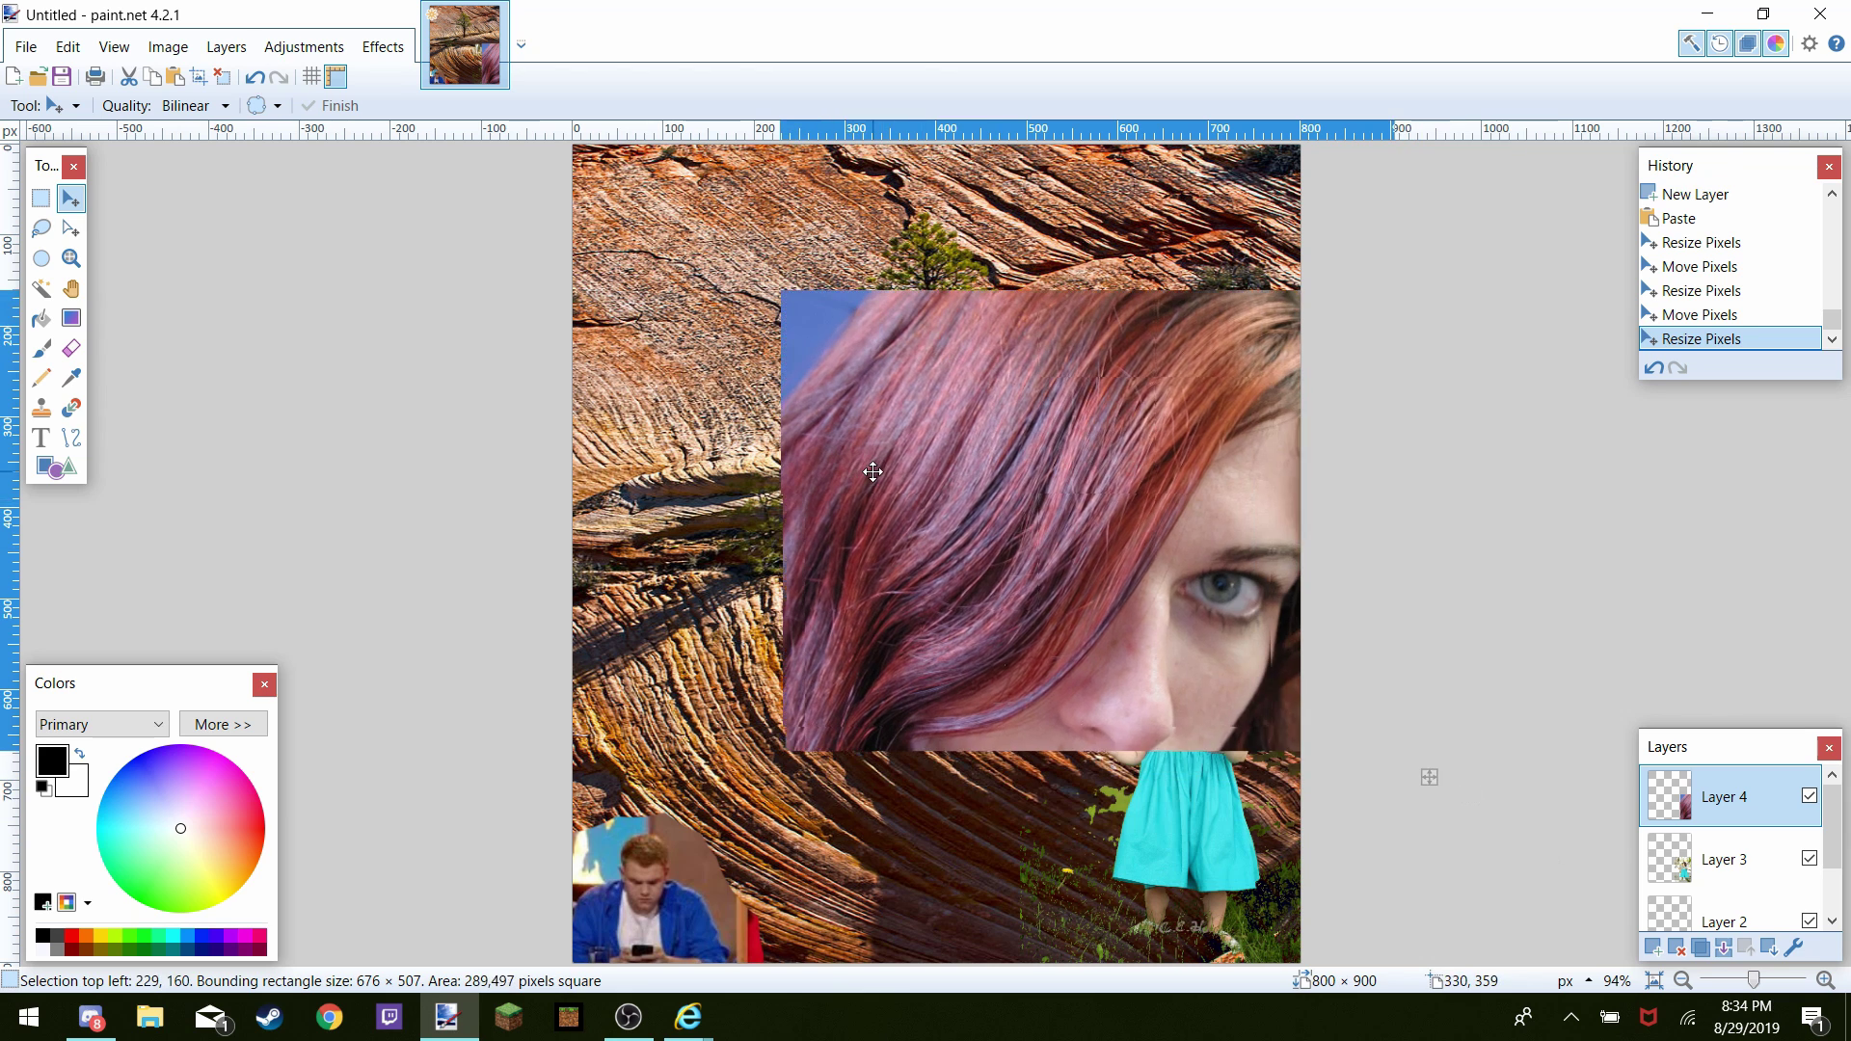
pyautogui.moveTo(1064, 505); pyautogui.dragTo(795, 290)
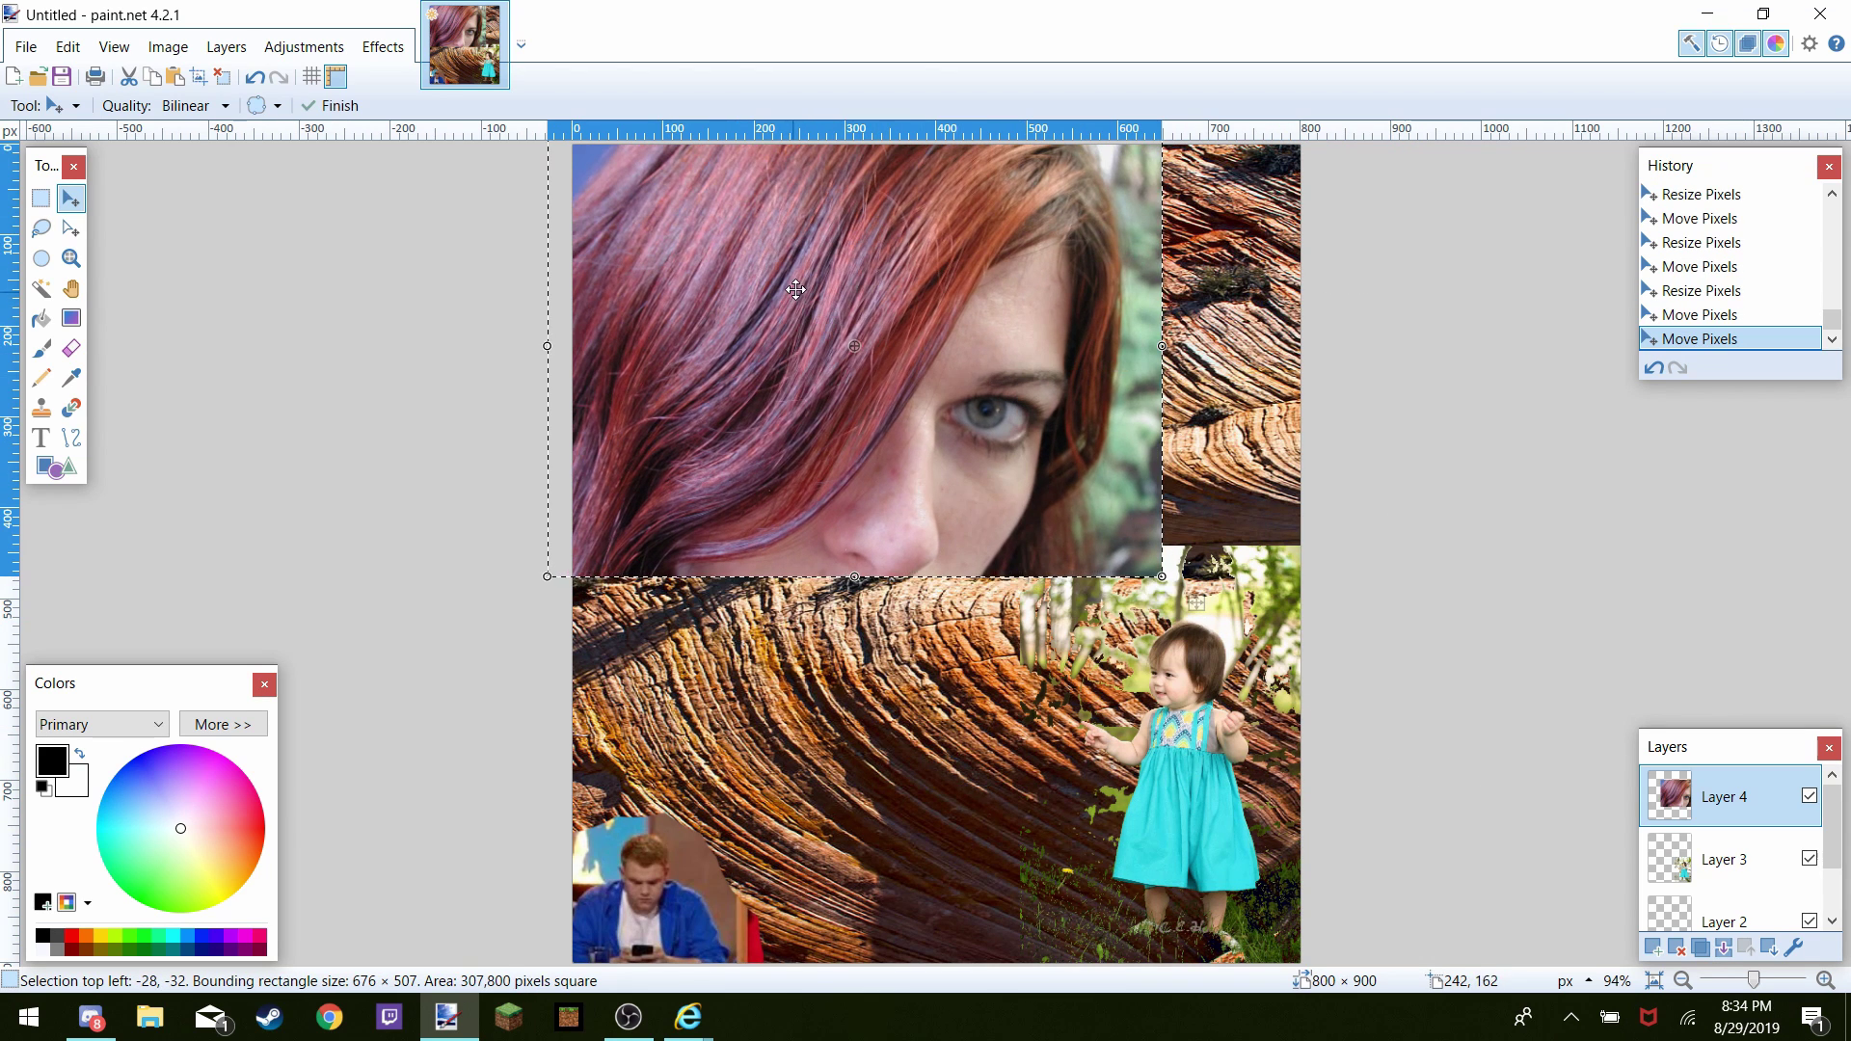
pyautogui.moveTo(855, 345); pyautogui.dragTo(683, 232)
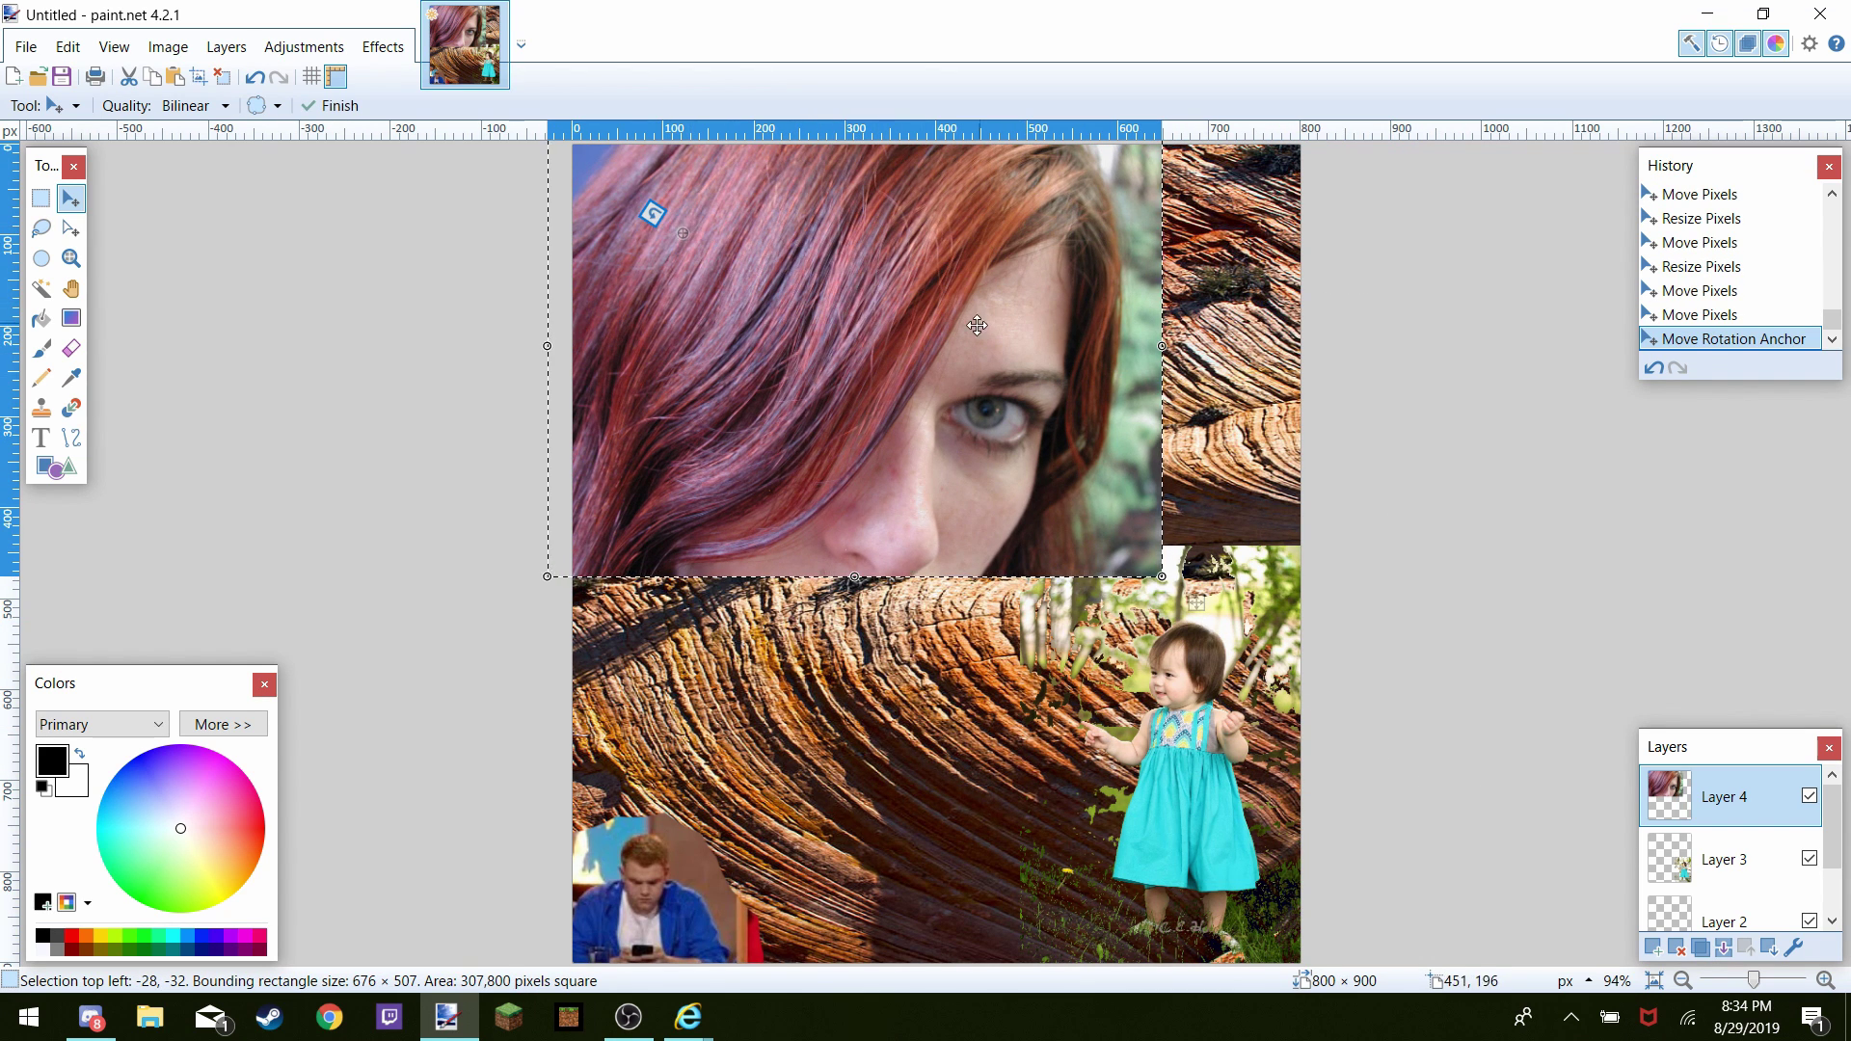
pyautogui.moveTo(801, 359); pyautogui.dragTo(653, 239)
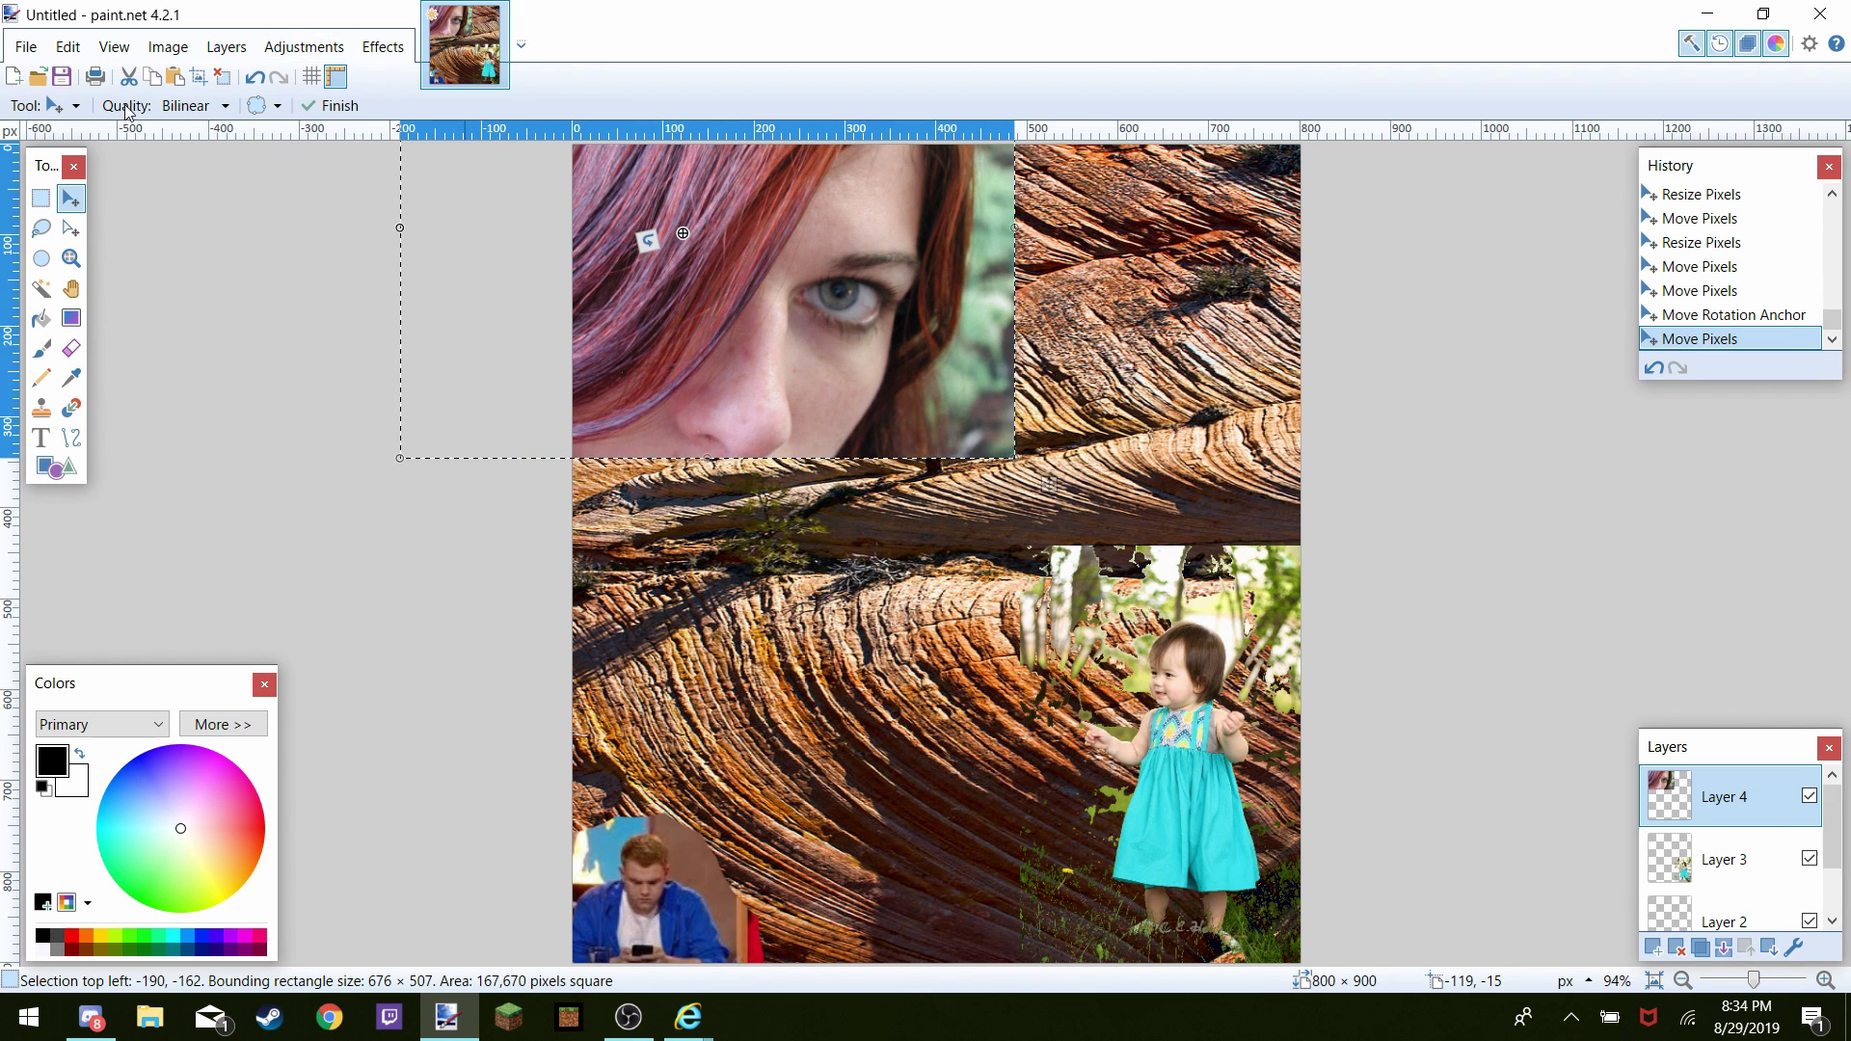
# Flip the face layer horizontally and move its entire content into the canvas's upper-right corner
pyautogui.click(224, 47)
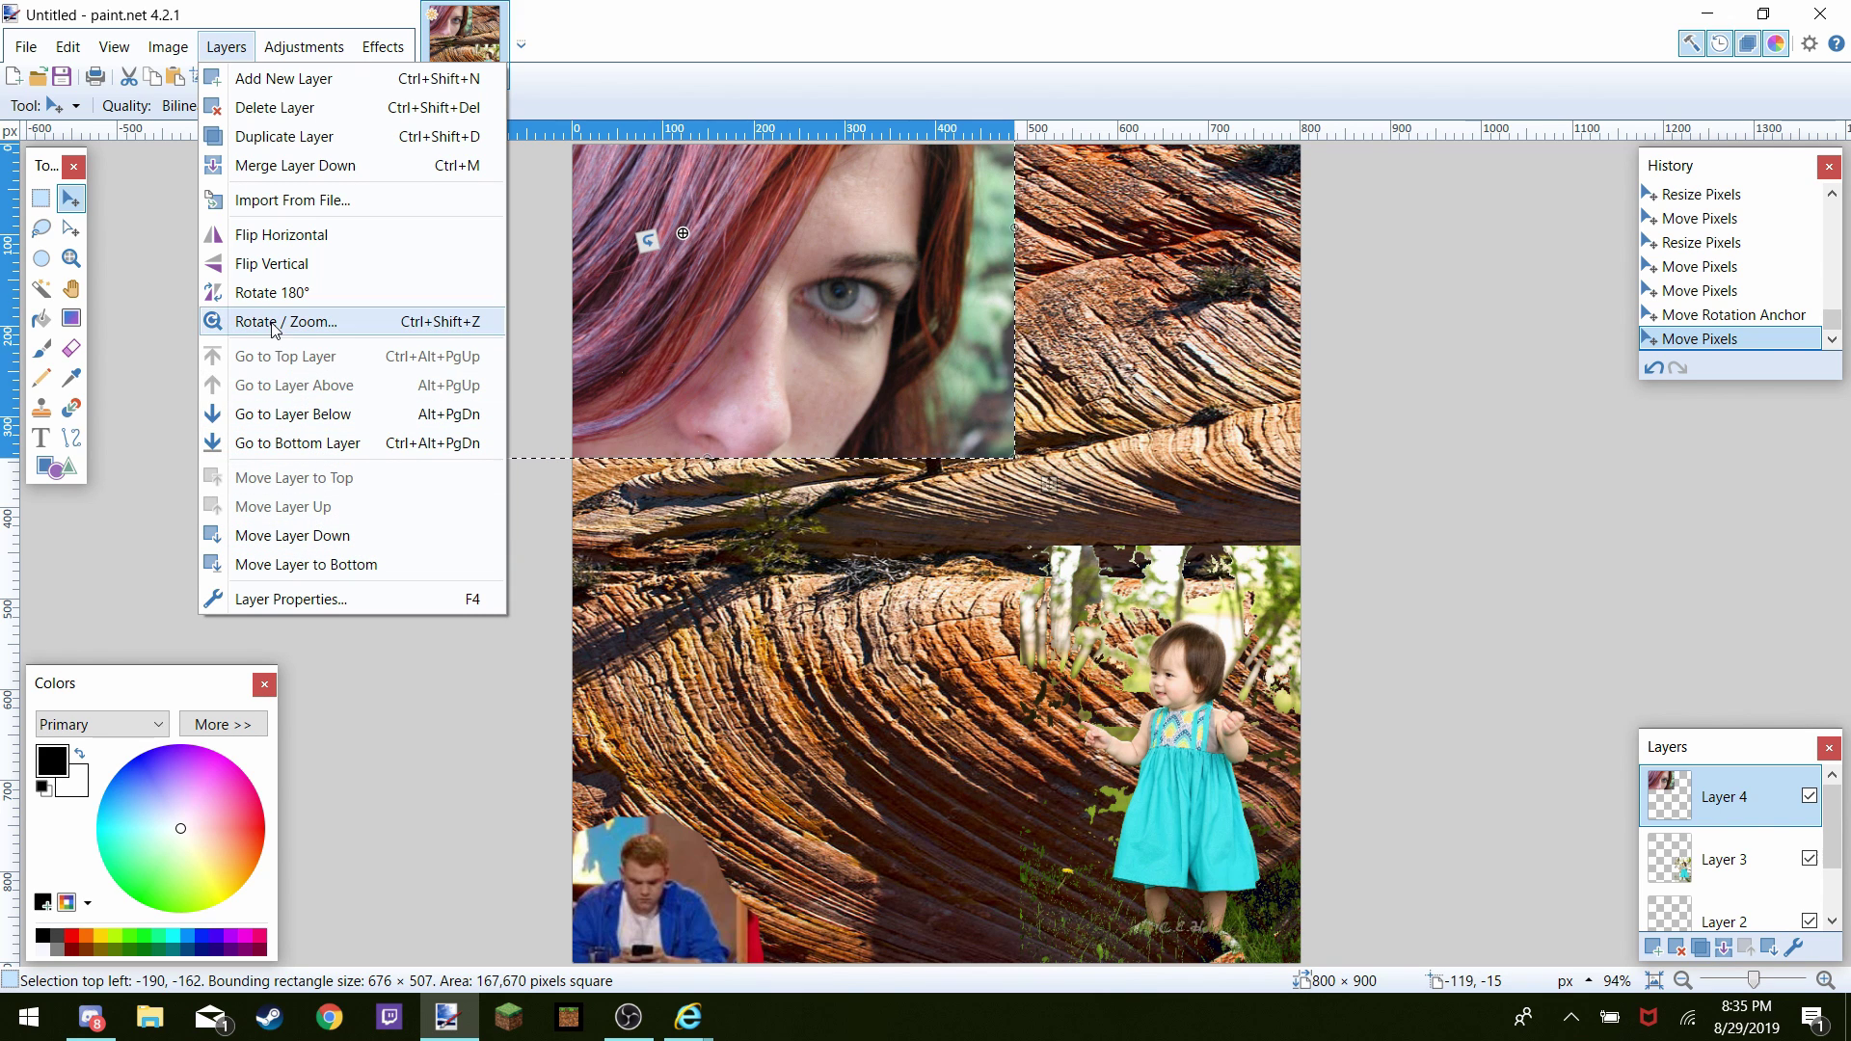
pyautogui.click(241, 234)
pyautogui.hotkey('ctrl', 'a')
pyautogui.moveTo(1080, 288); pyautogui.dragTo(1286, 204)
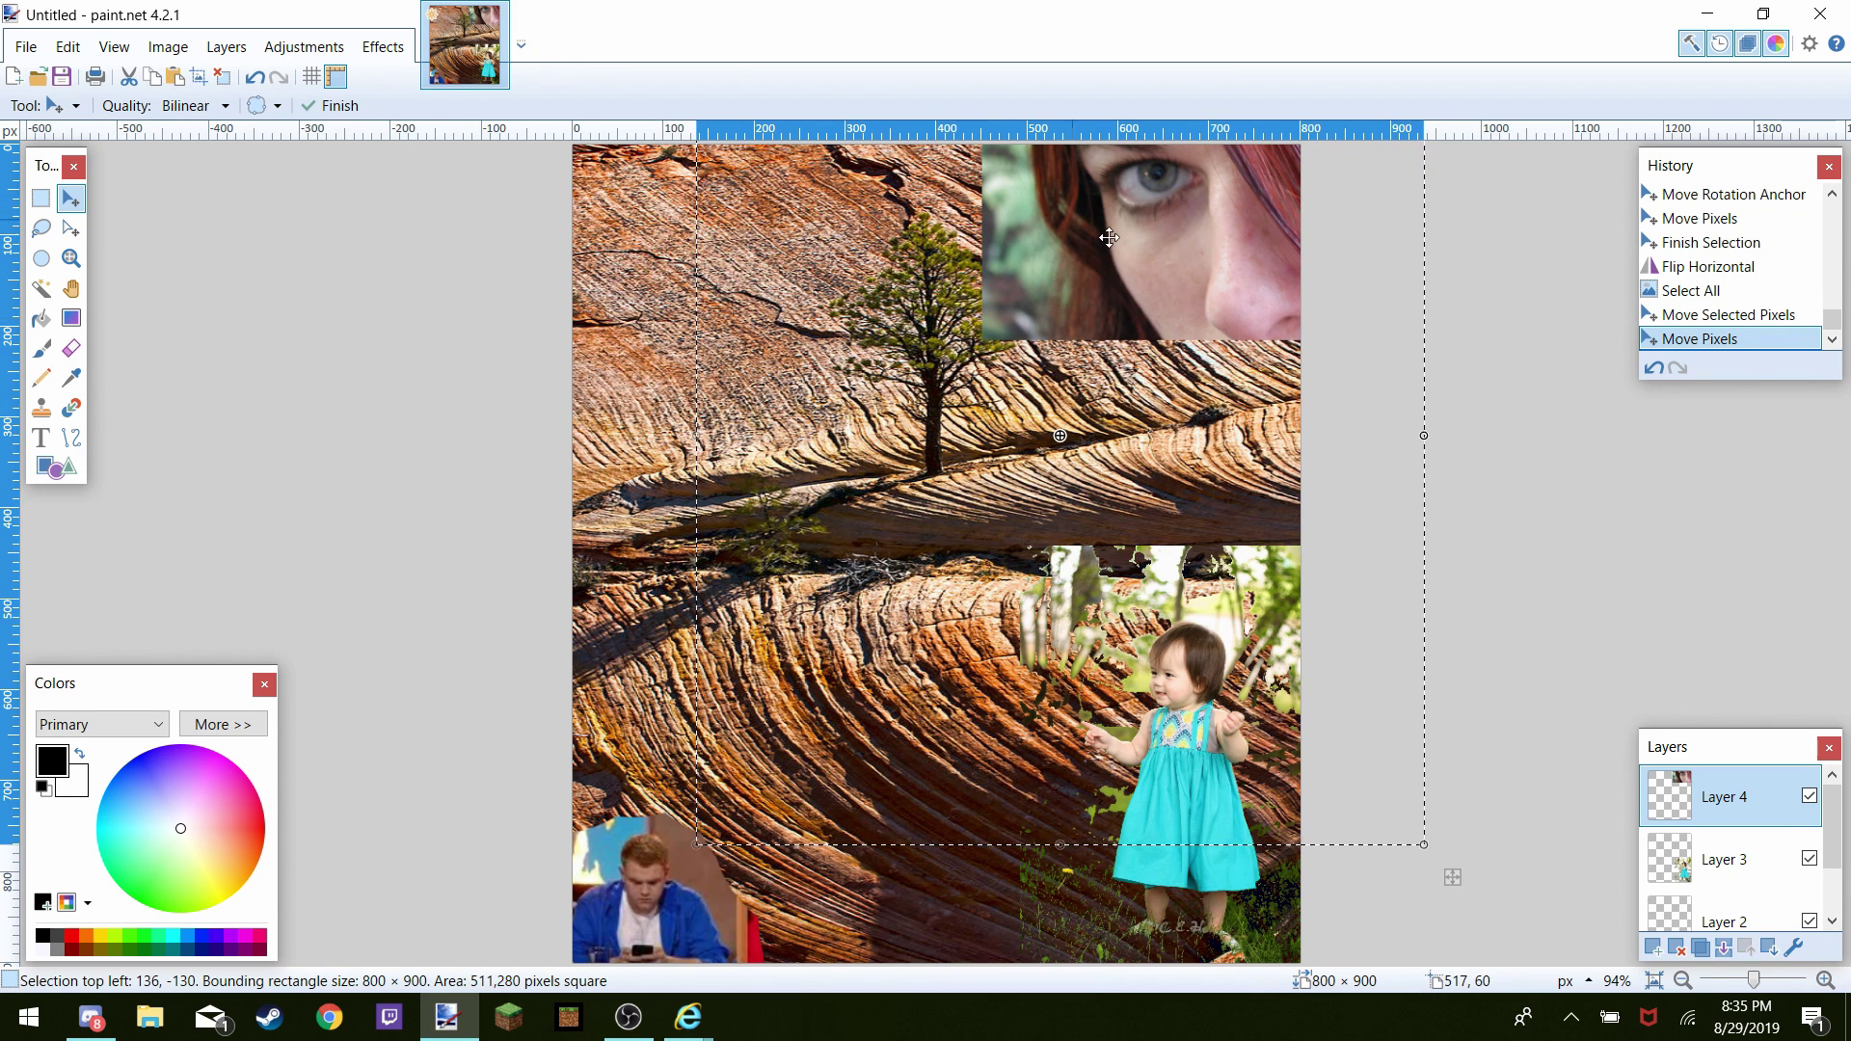
pyautogui.moveTo(1186, 270)
pyautogui.mouseDown()
pyautogui.moveTo(1155, 272)
pyautogui.moveTo(1203, 290)
pyautogui.moveTo(1211, 274)
pyautogui.mouseUp()
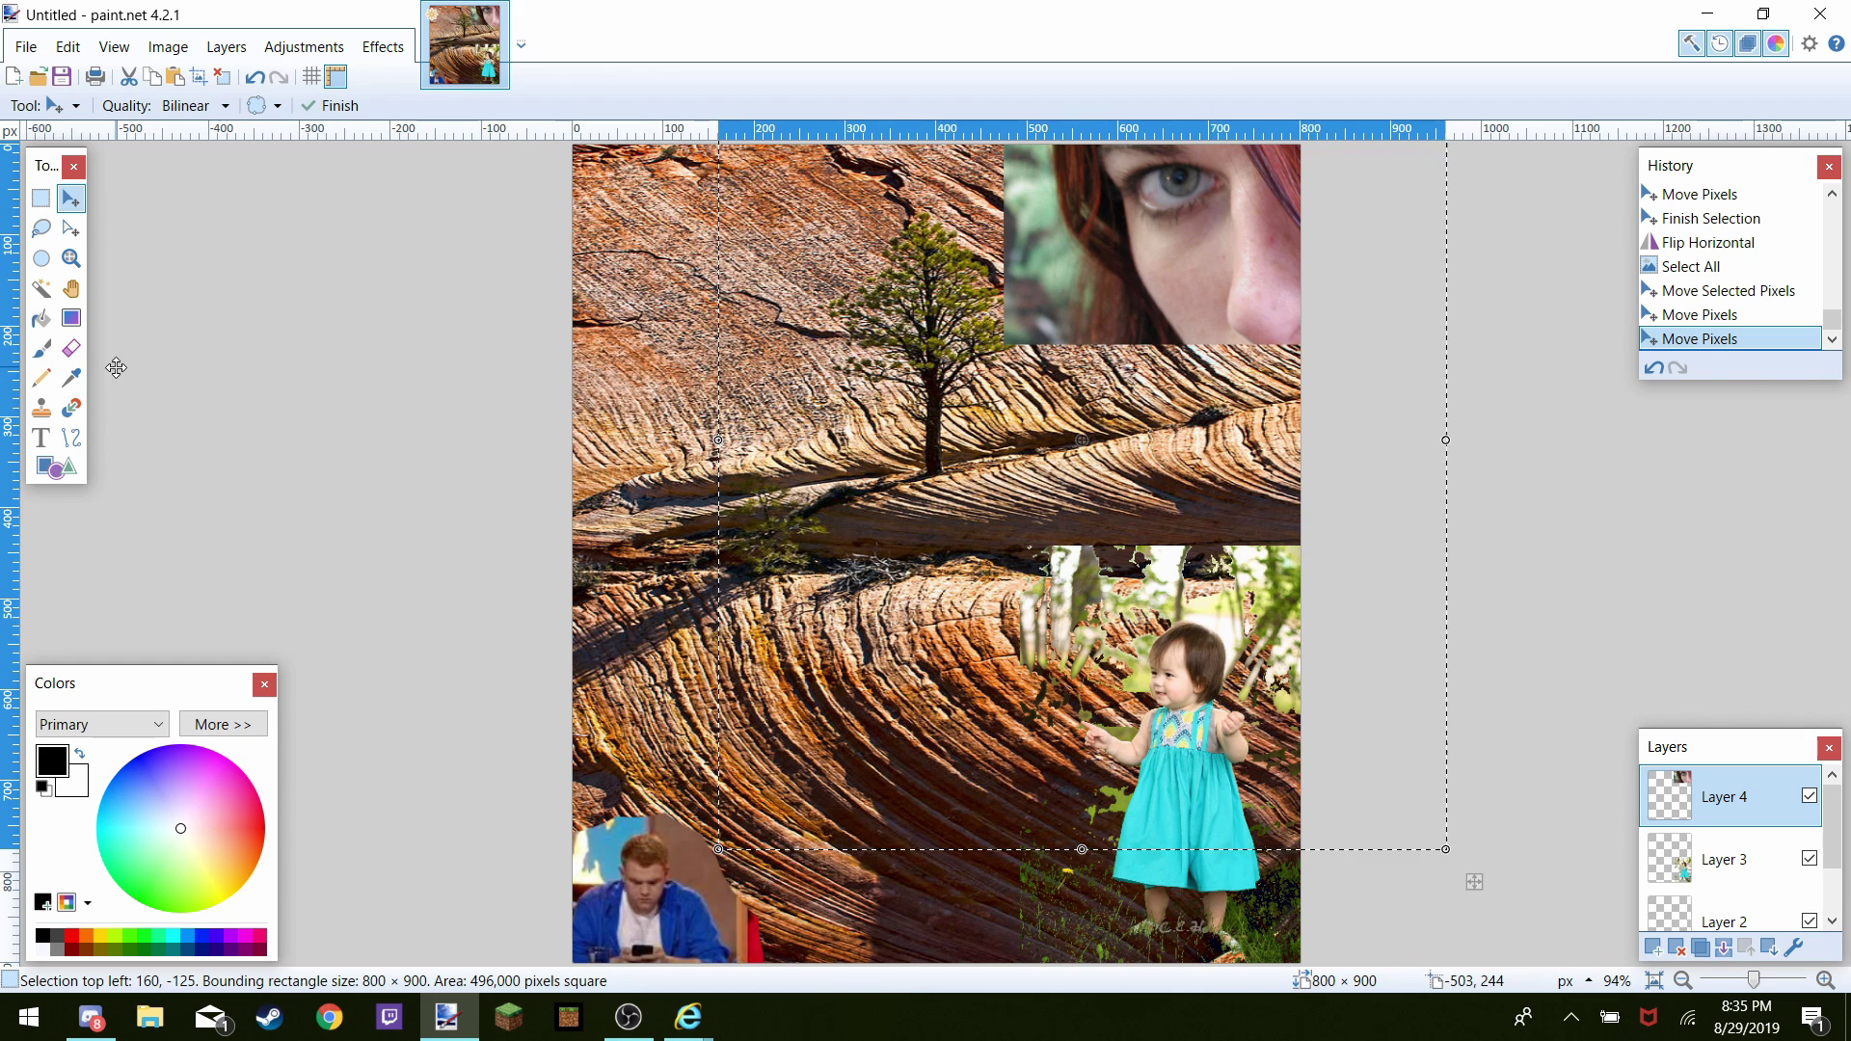
# Erase the green background and hair along the left side of the woman's face using the Eraser at brush width 250
pyautogui.click(65, 353)
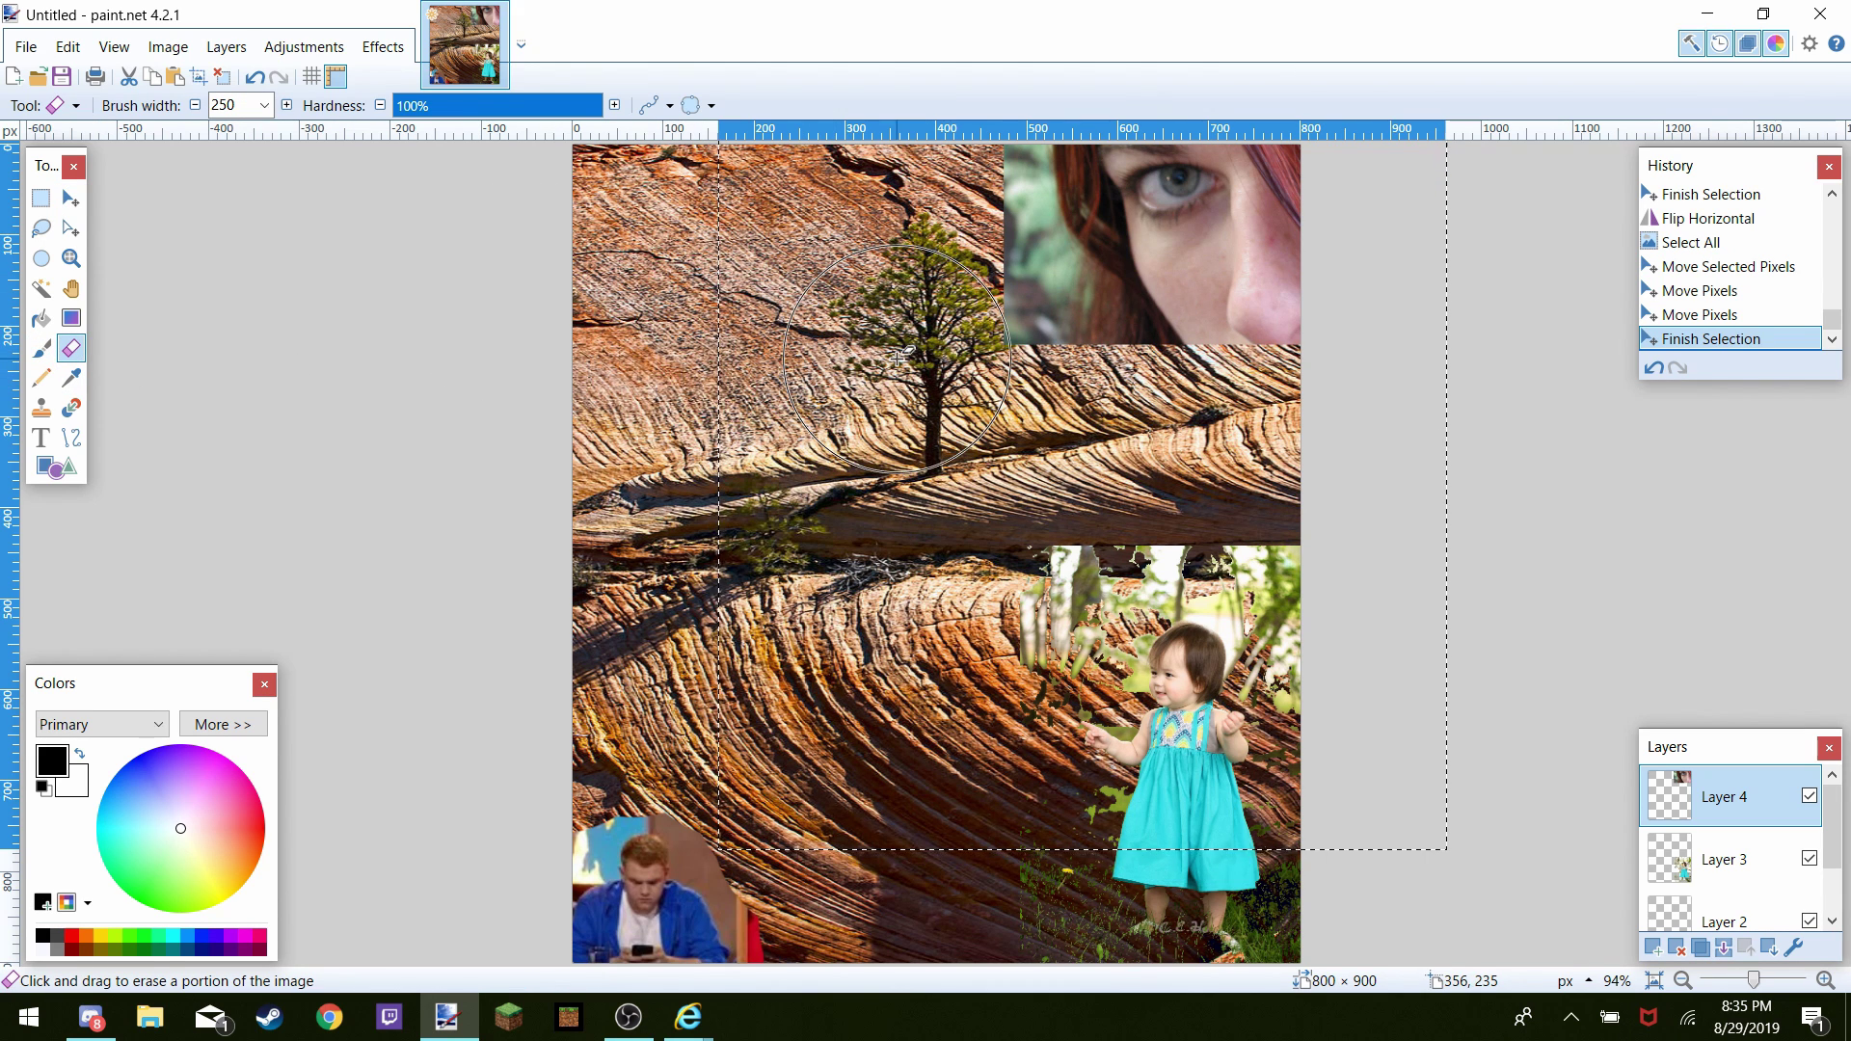
pyautogui.moveTo(1071, 355)
pyautogui.mouseDown()
pyautogui.moveTo(1056, 333)
pyautogui.moveTo(1080, 289)
pyautogui.moveTo(1041, 212)
pyautogui.moveTo(998, 262)
pyautogui.moveTo(1066, 188)
pyautogui.mouseUp()
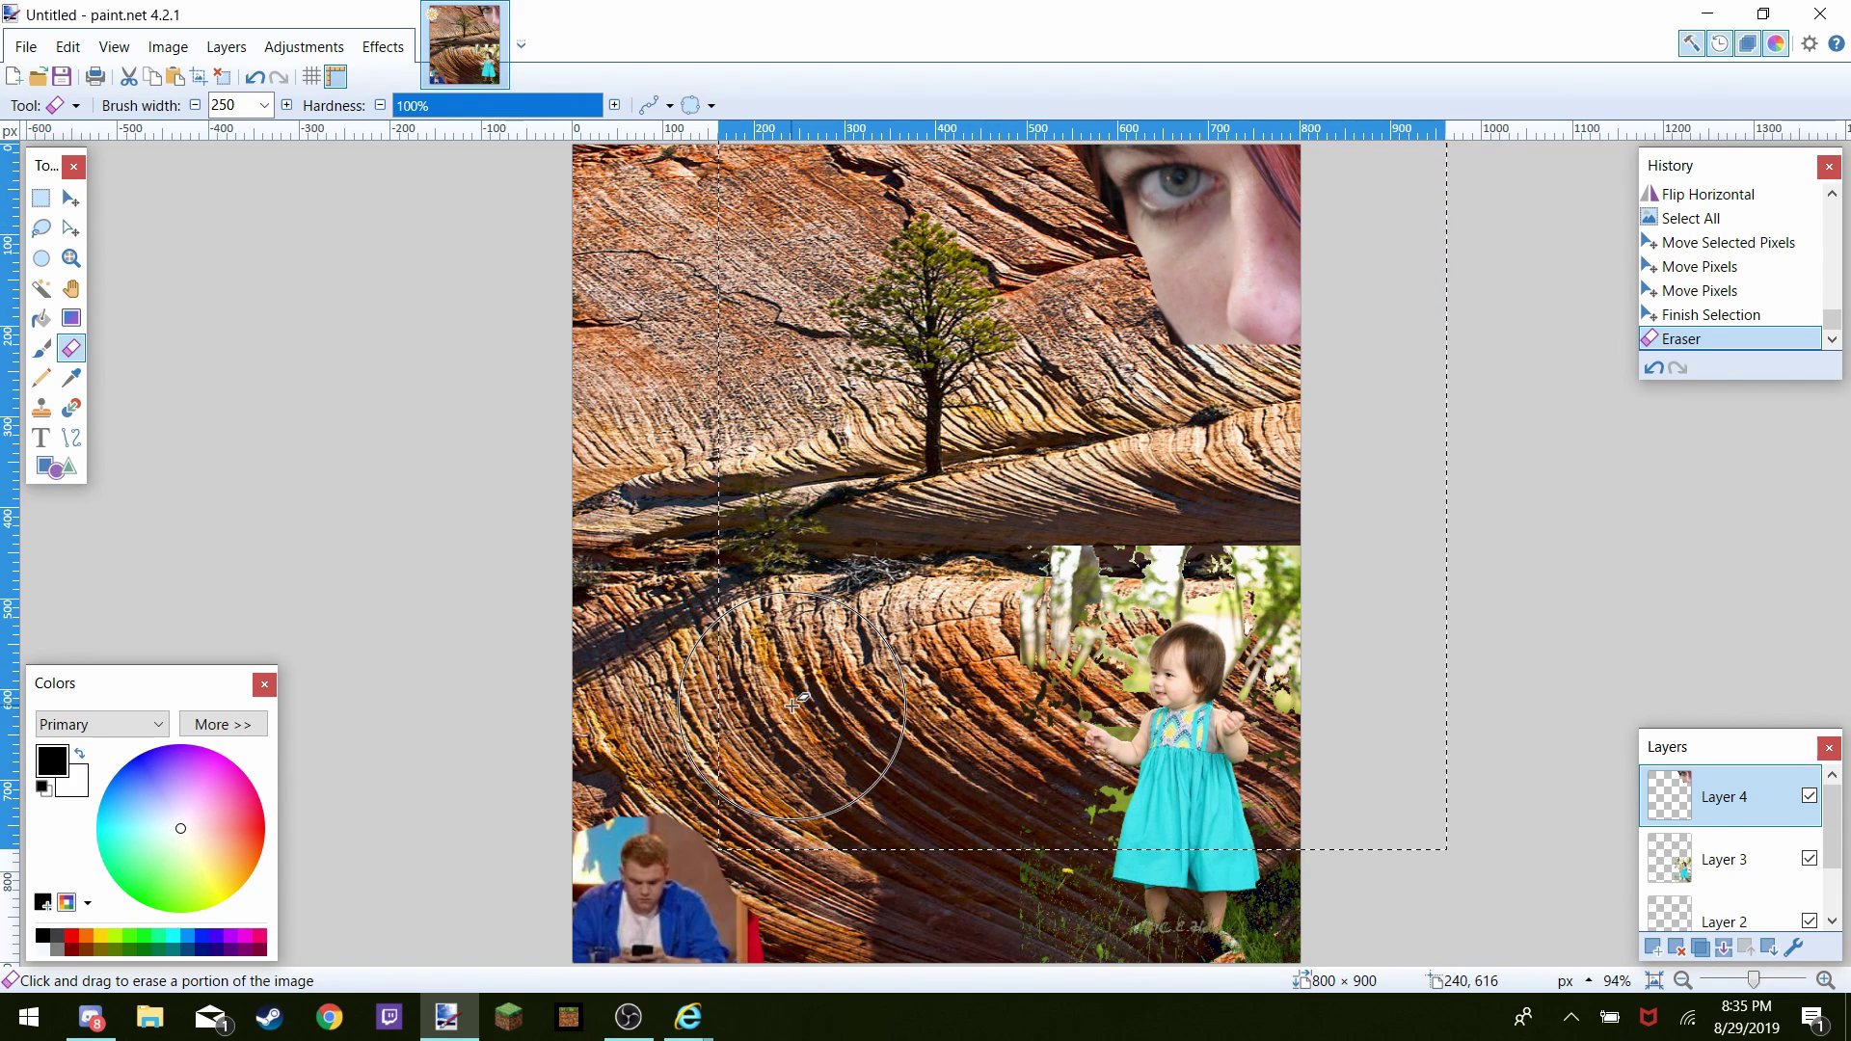
pyautogui.scroll(-2, 792, 705)
pyautogui.scroll(2, 792, 705)
pyautogui.scroll(-2, 793, 705)
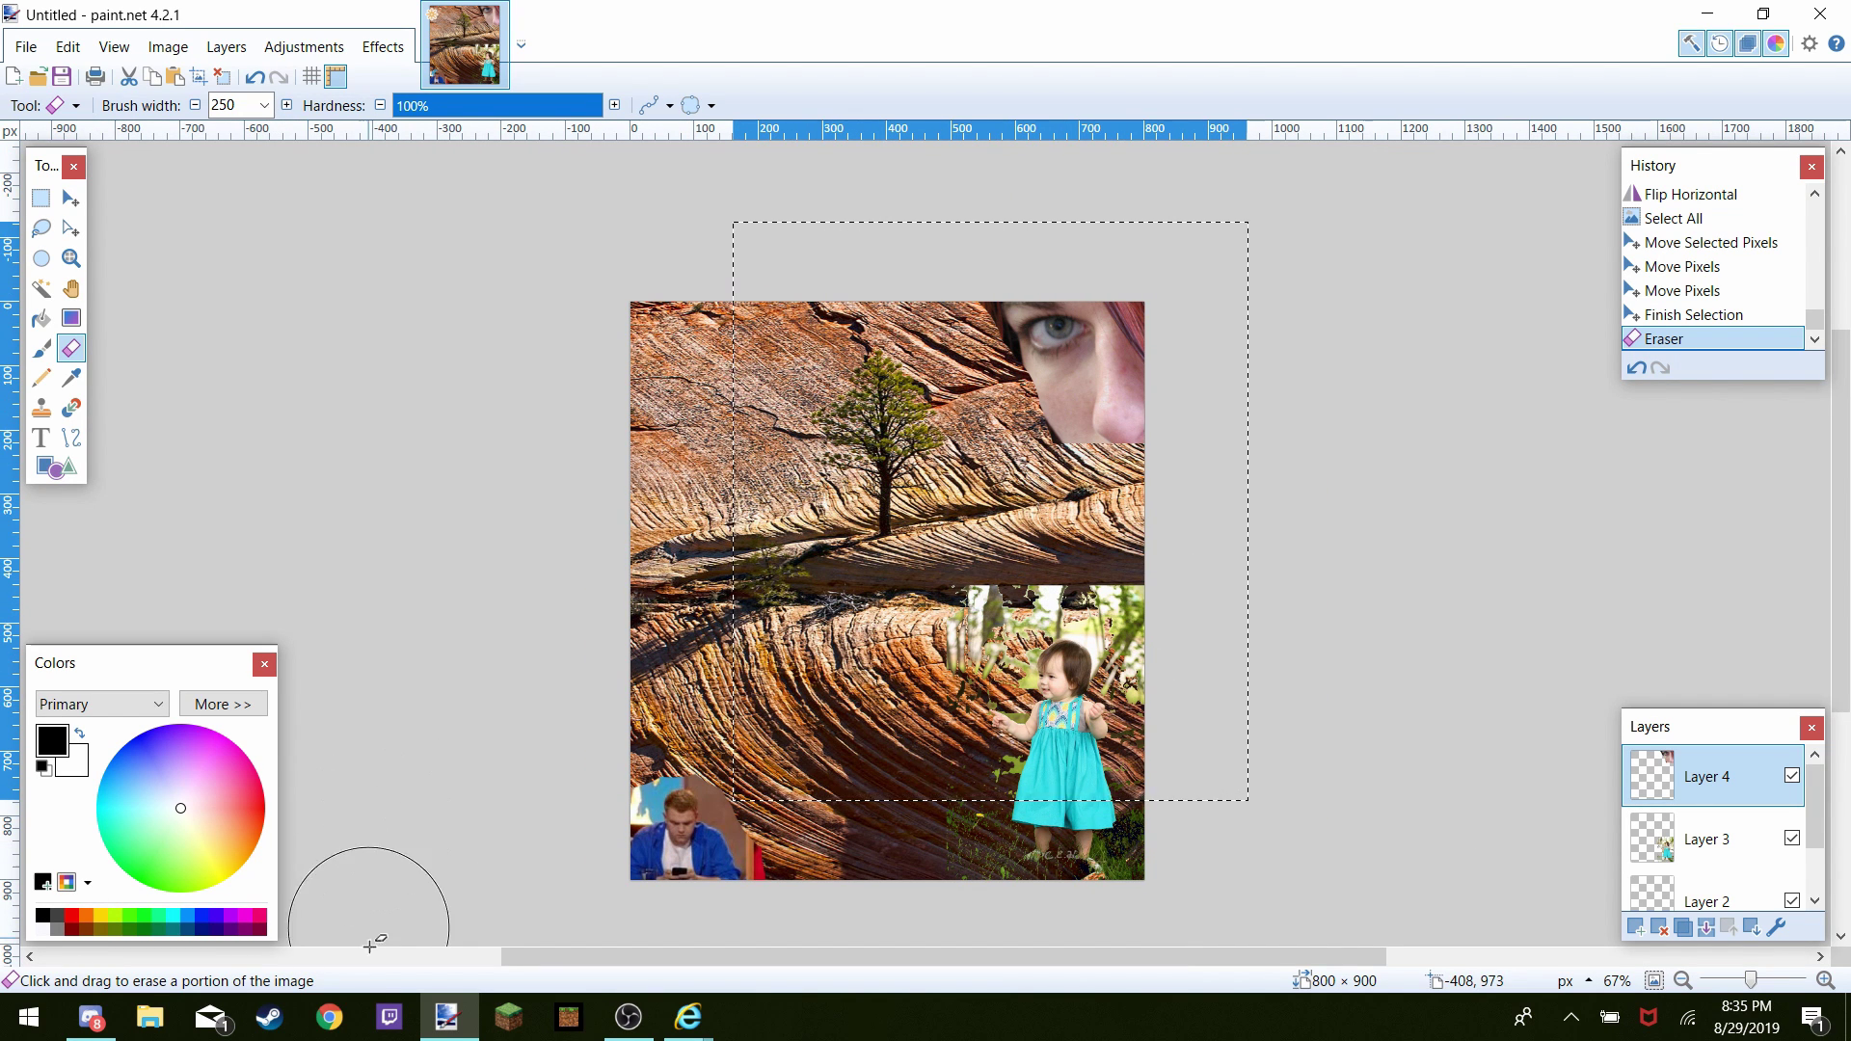
# Switch to the MSN page in Internet Explorer and clear the old query from its web search box
pyautogui.click(687, 1017)
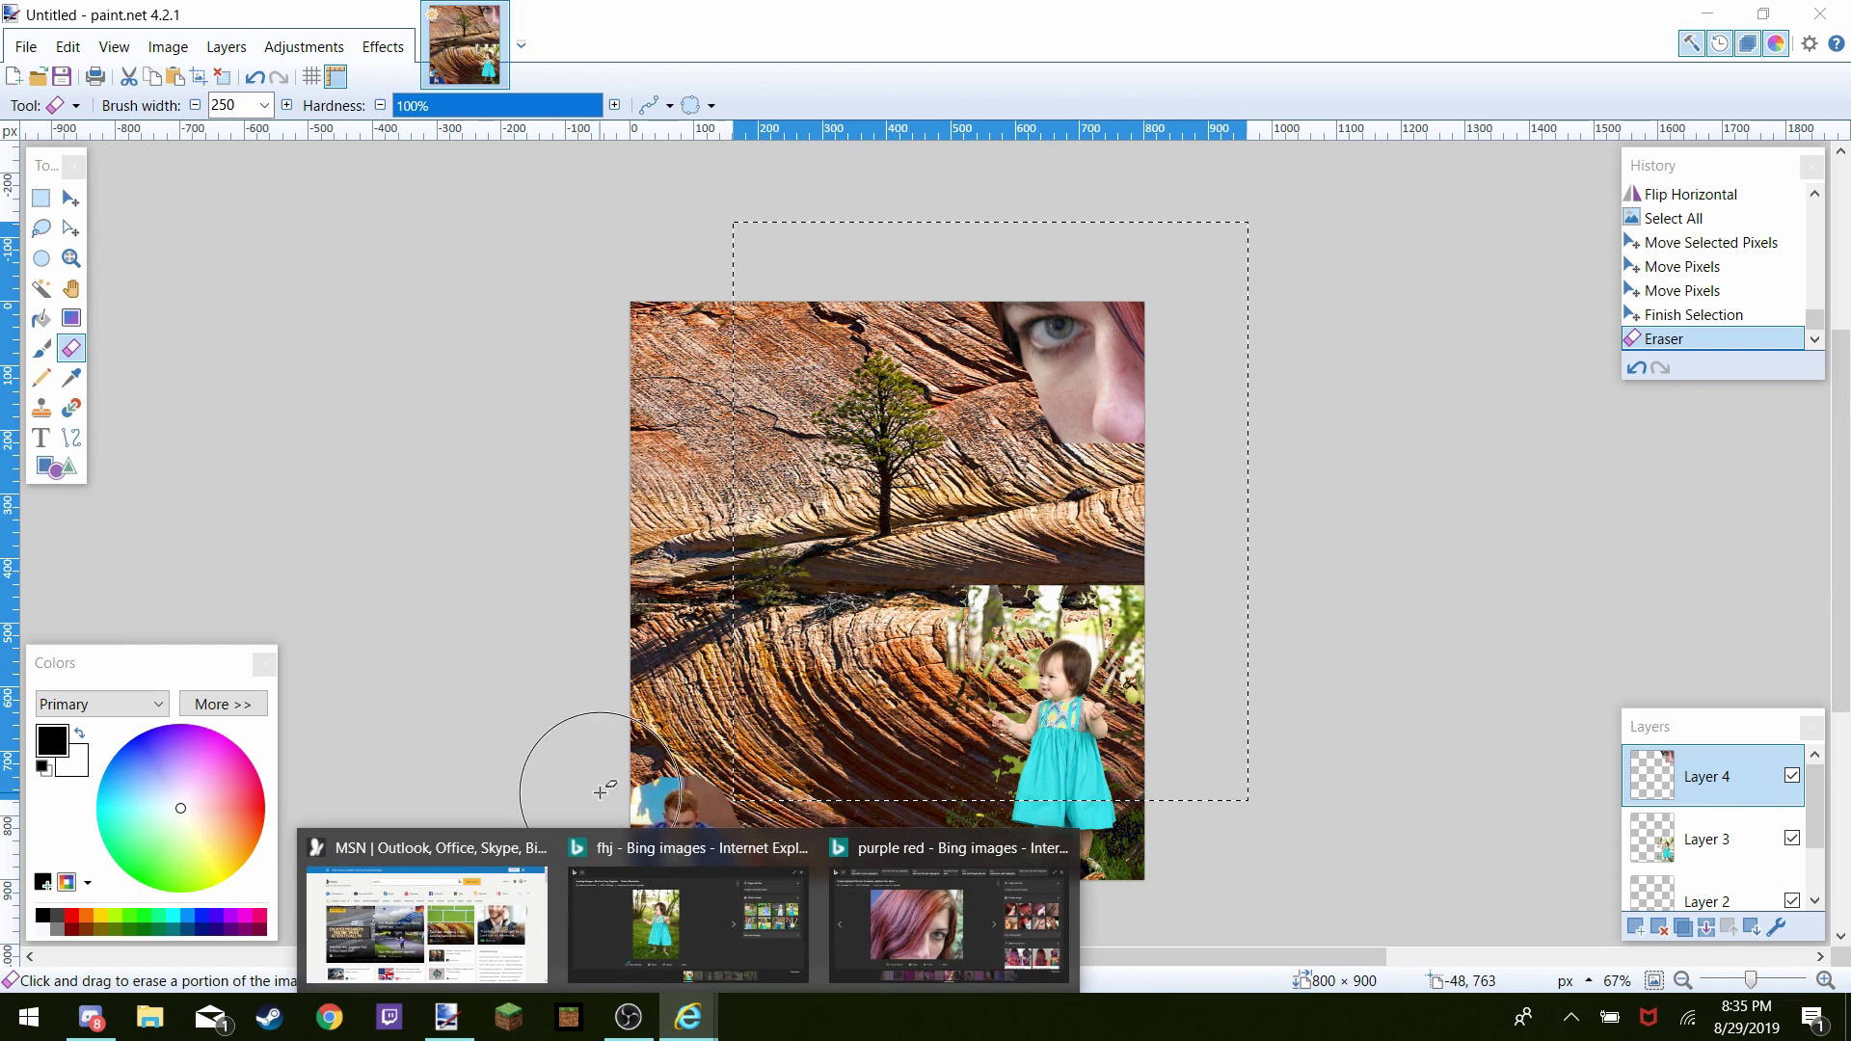
pyautogui.click(434, 920)
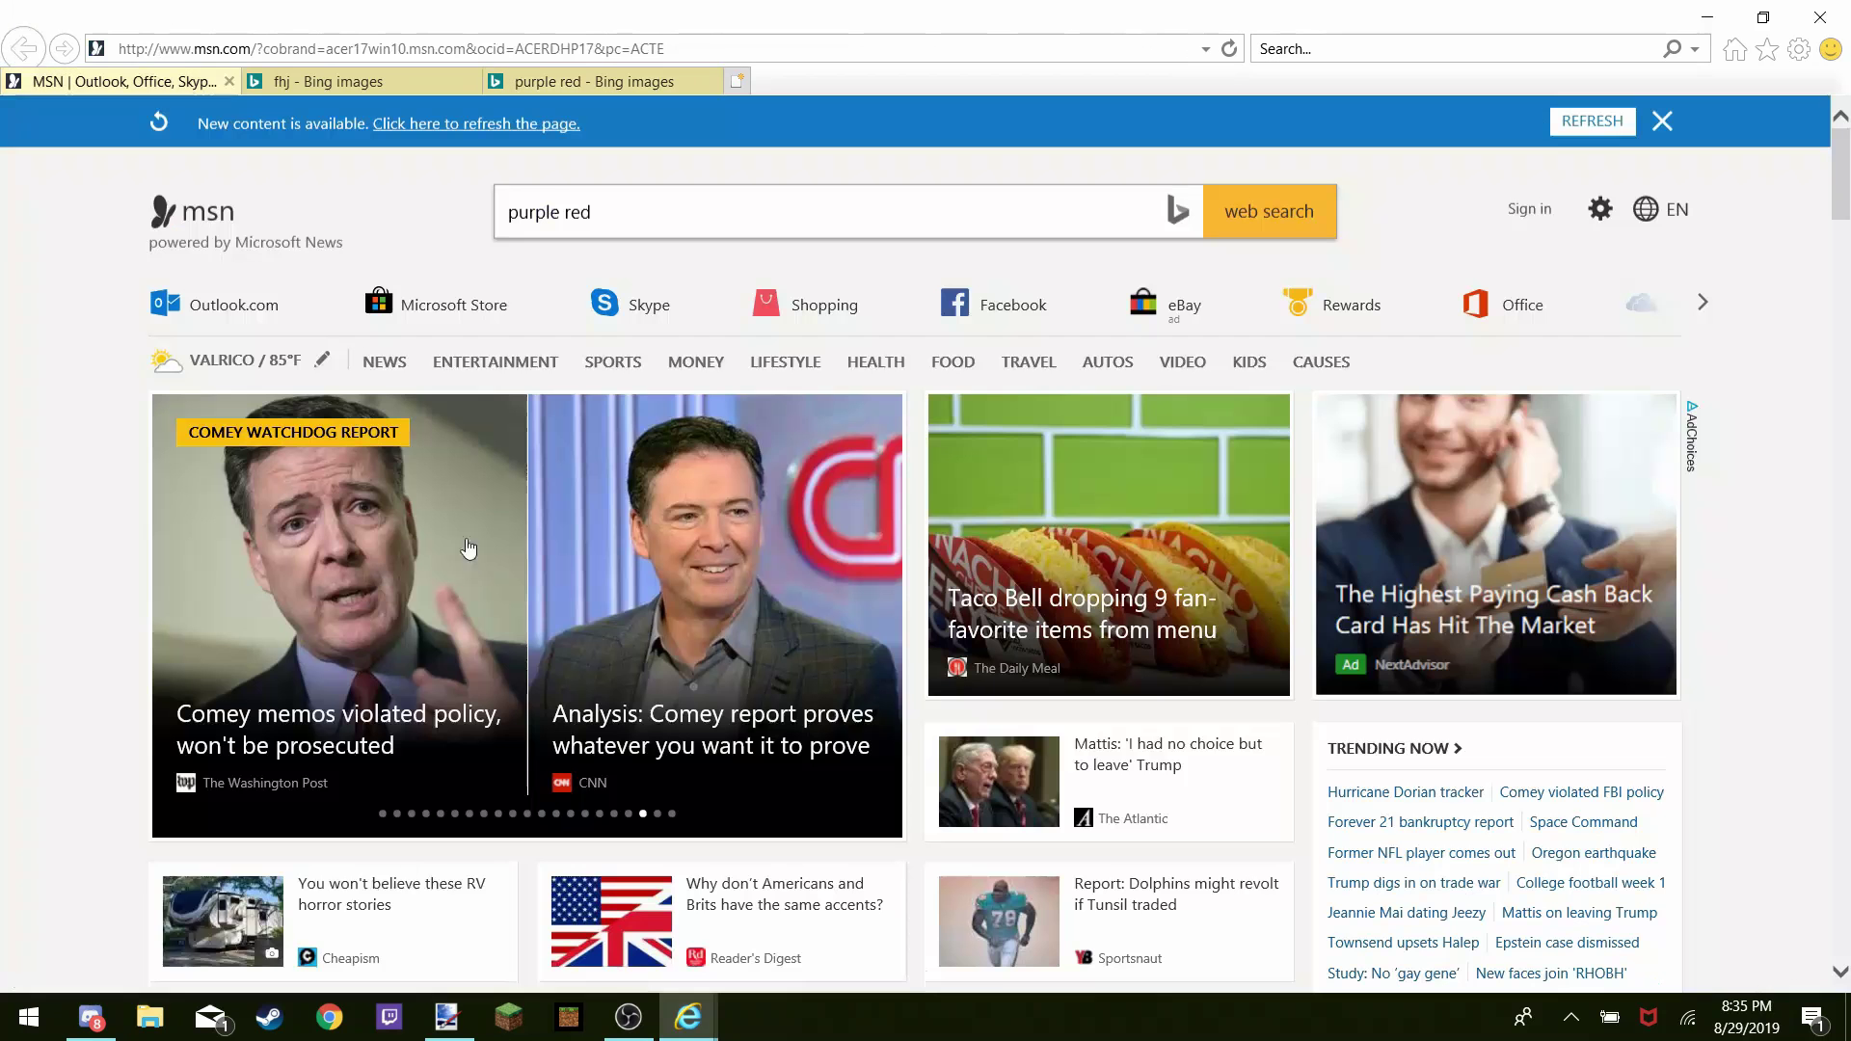
pyautogui.click(646, 203)
pyautogui.press('BackSpace')
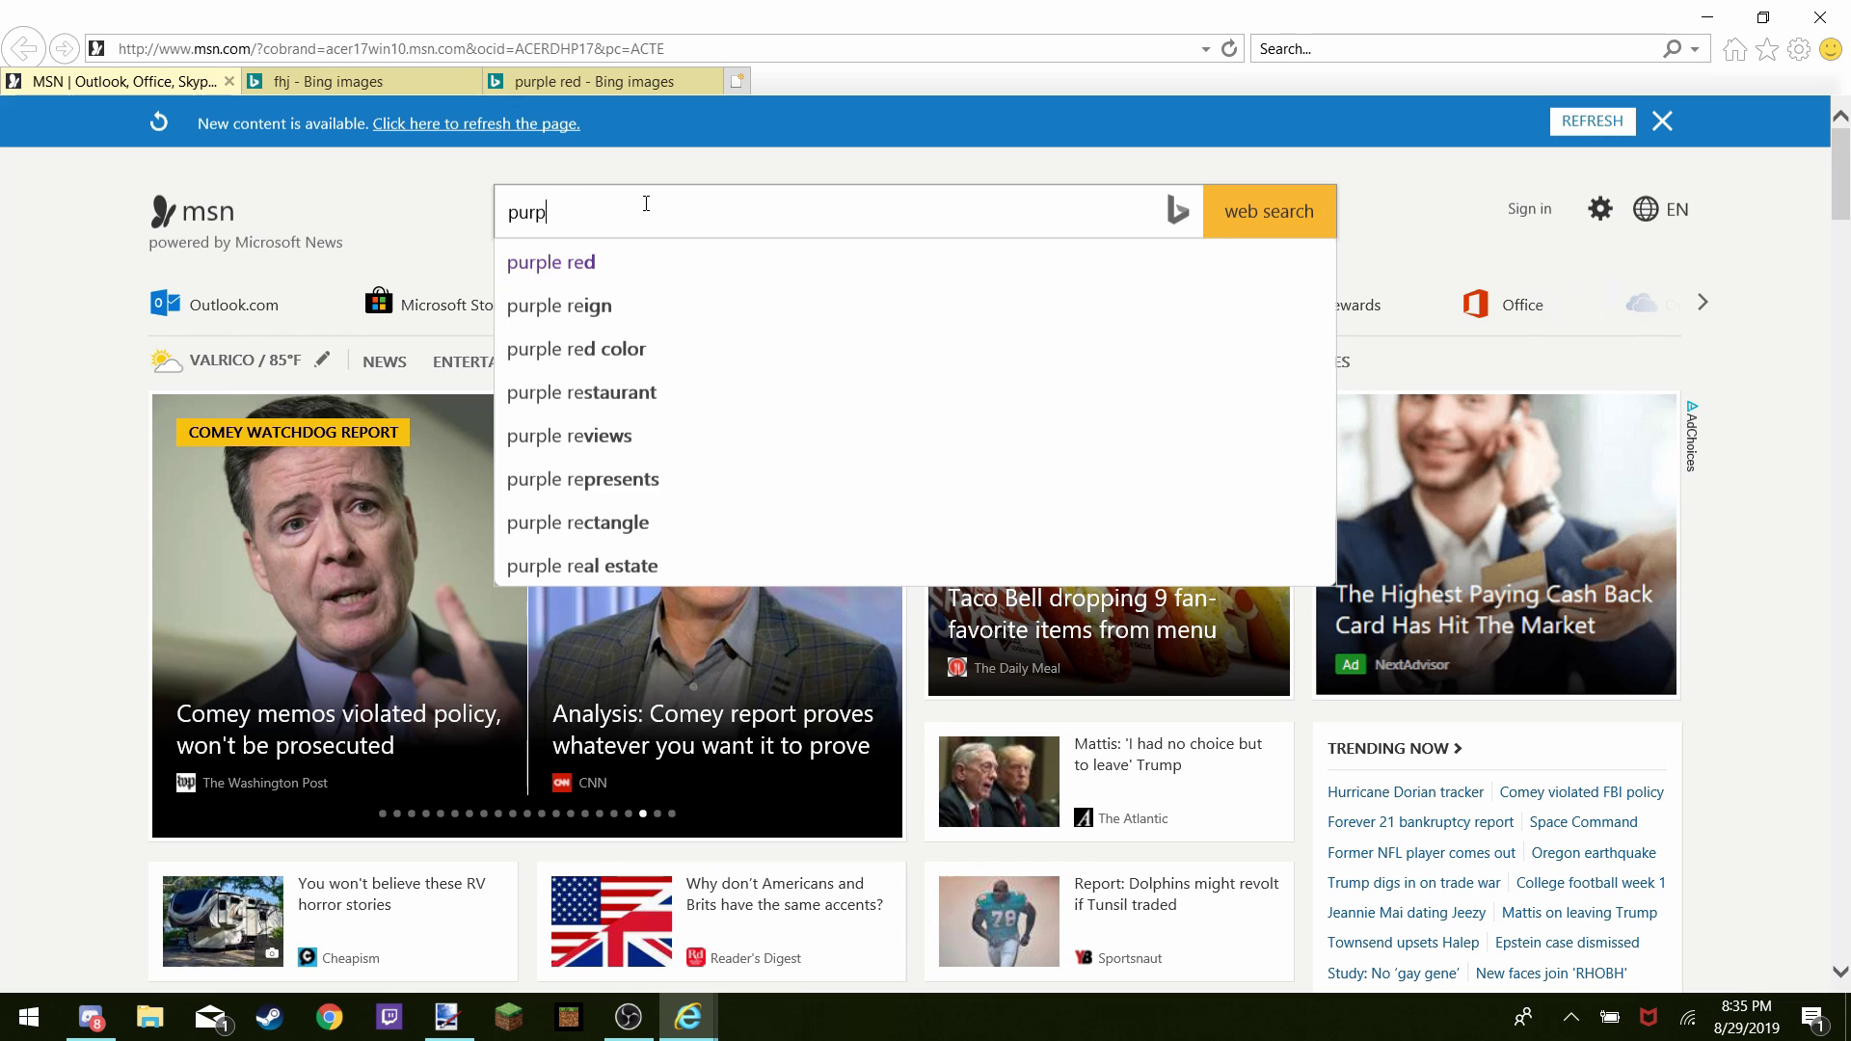
pyautogui.press('BackSpace')
pyautogui.press('BackSpace')
pyautogui.press('BackSpace')
pyautogui.press('BackSpace')
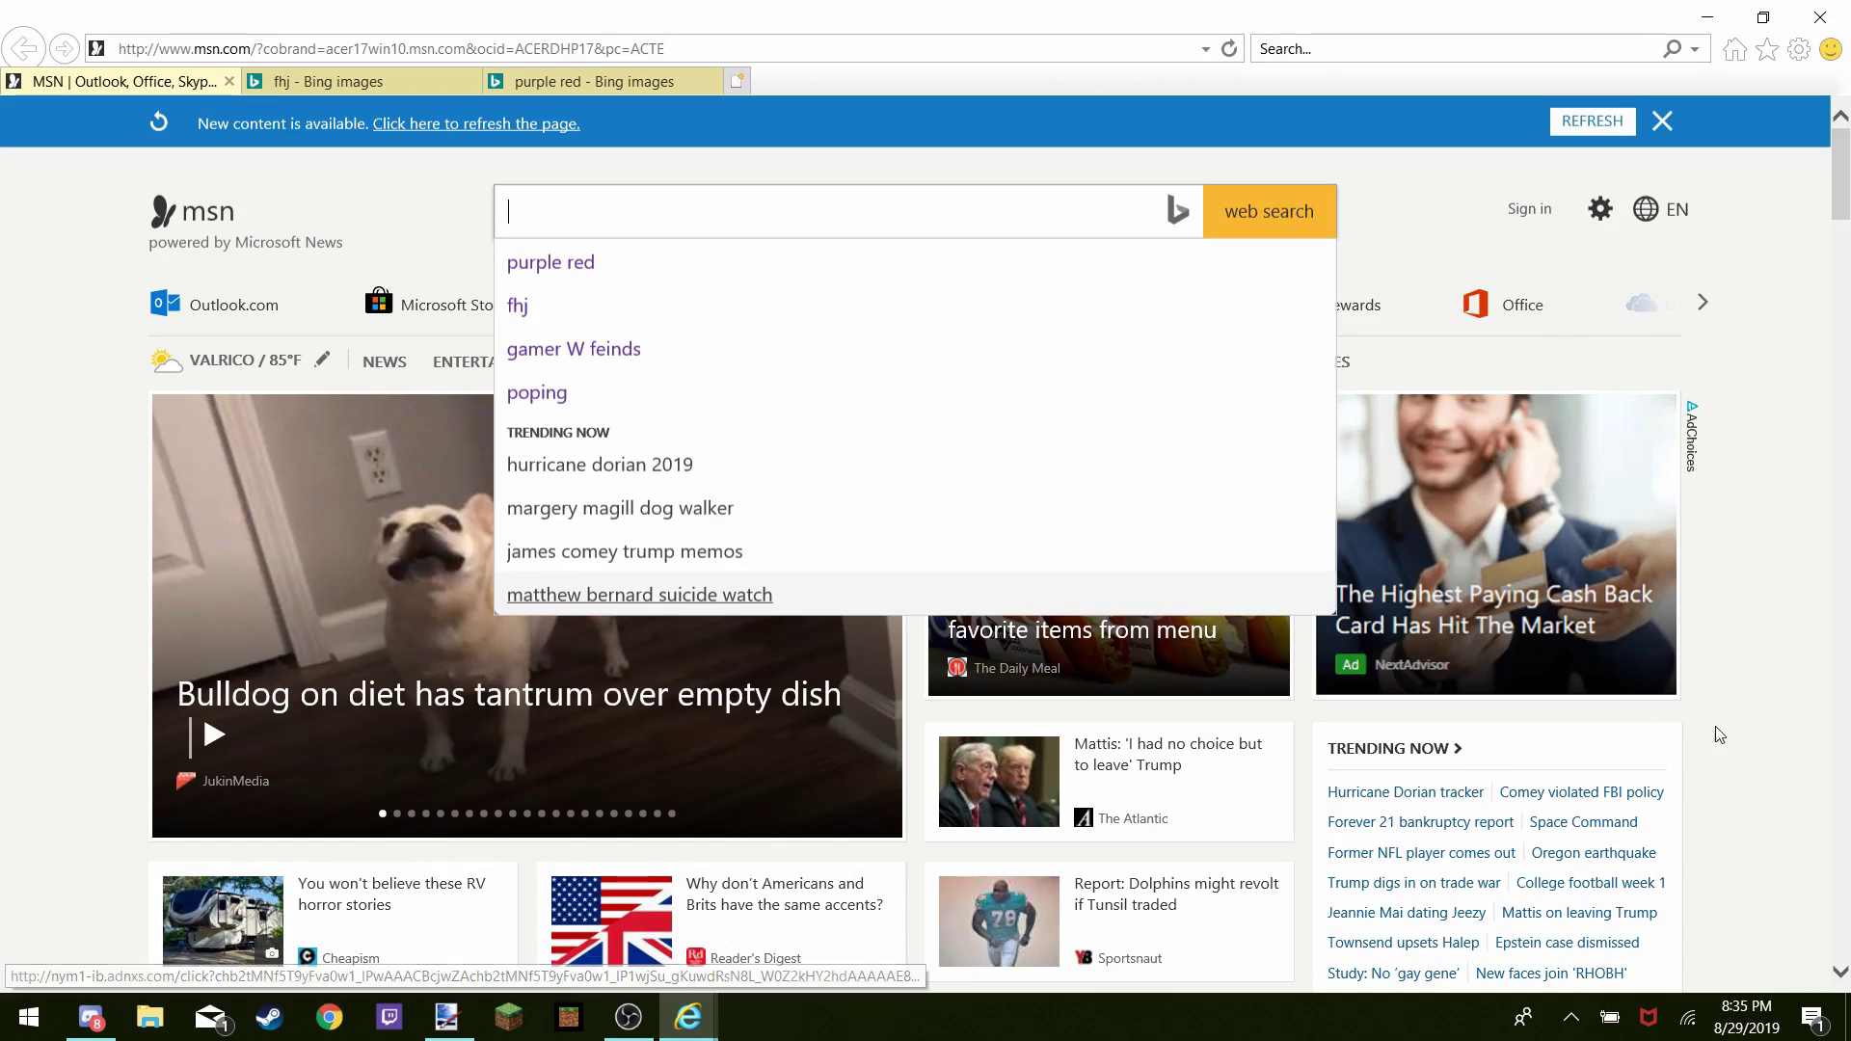
pyautogui.click(1823, 675)
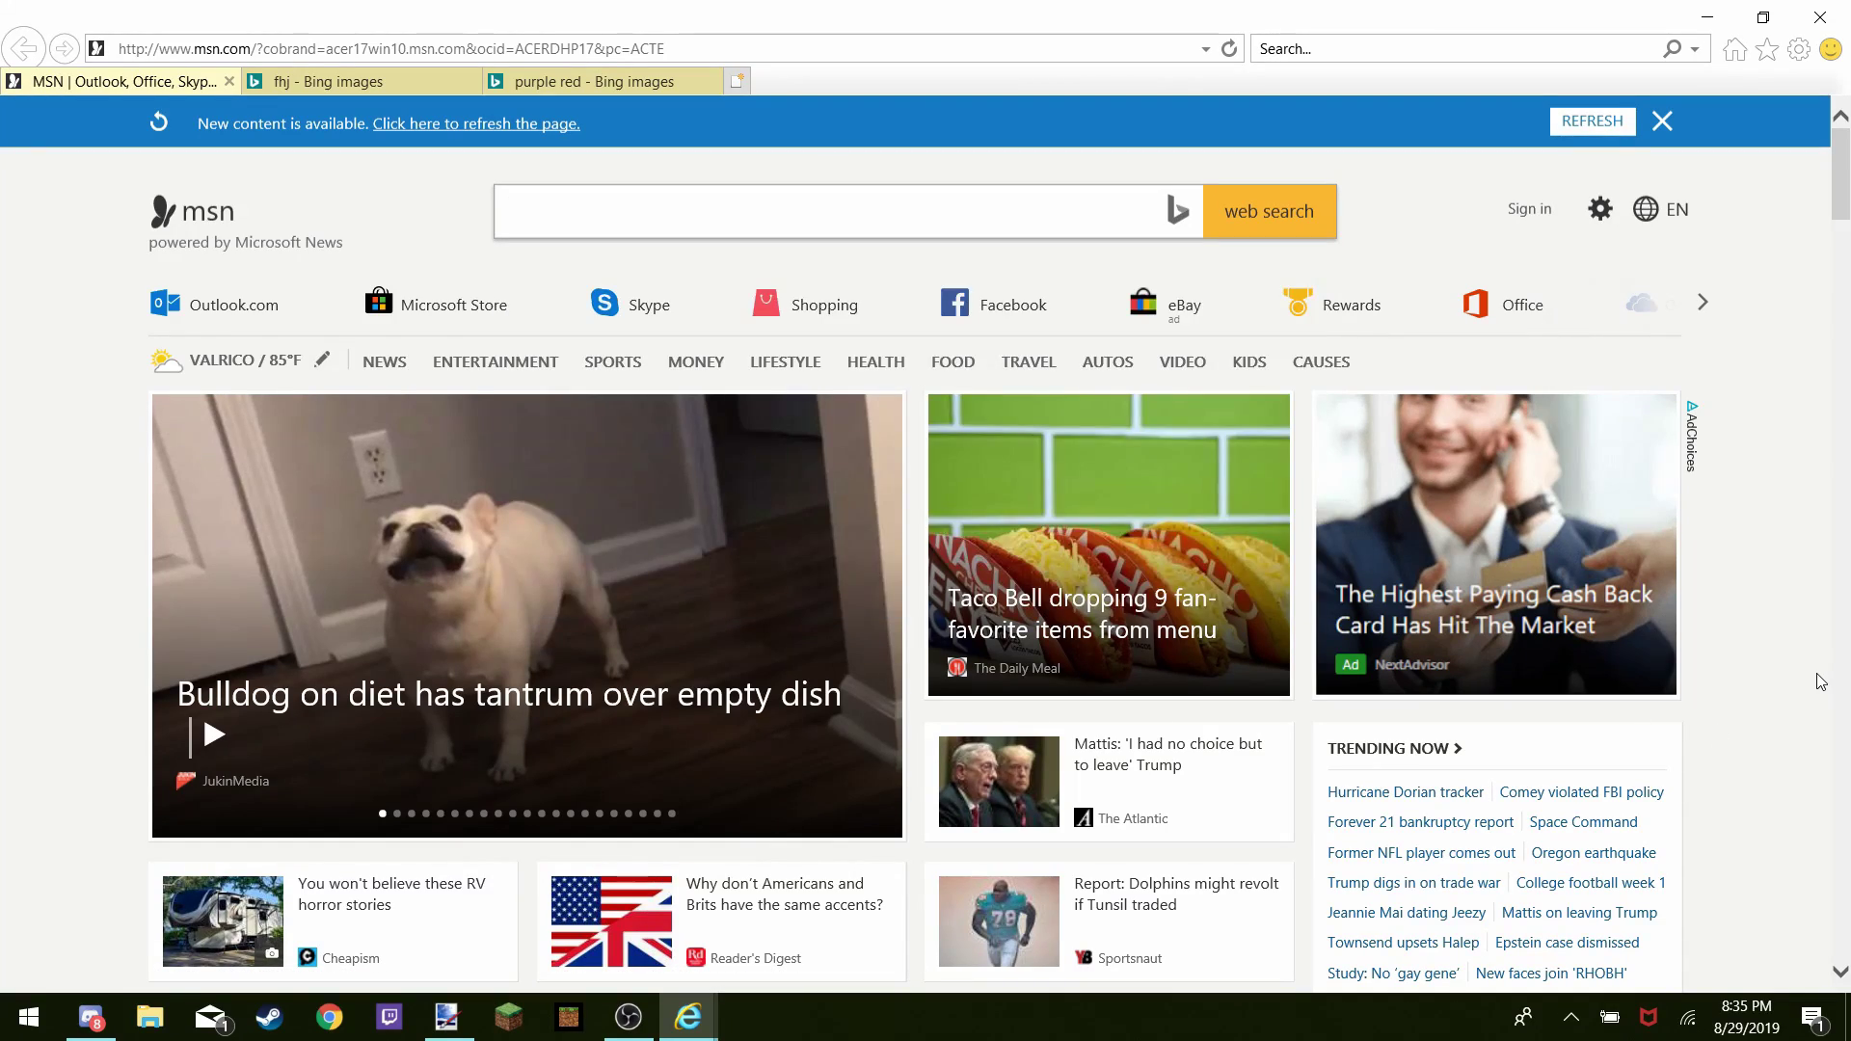
# Try to copy the man's picture from the Scalp Psoriasis Symptoms promotion near the end of the MSN page
pyautogui.scroll(-20, 1822, 682)
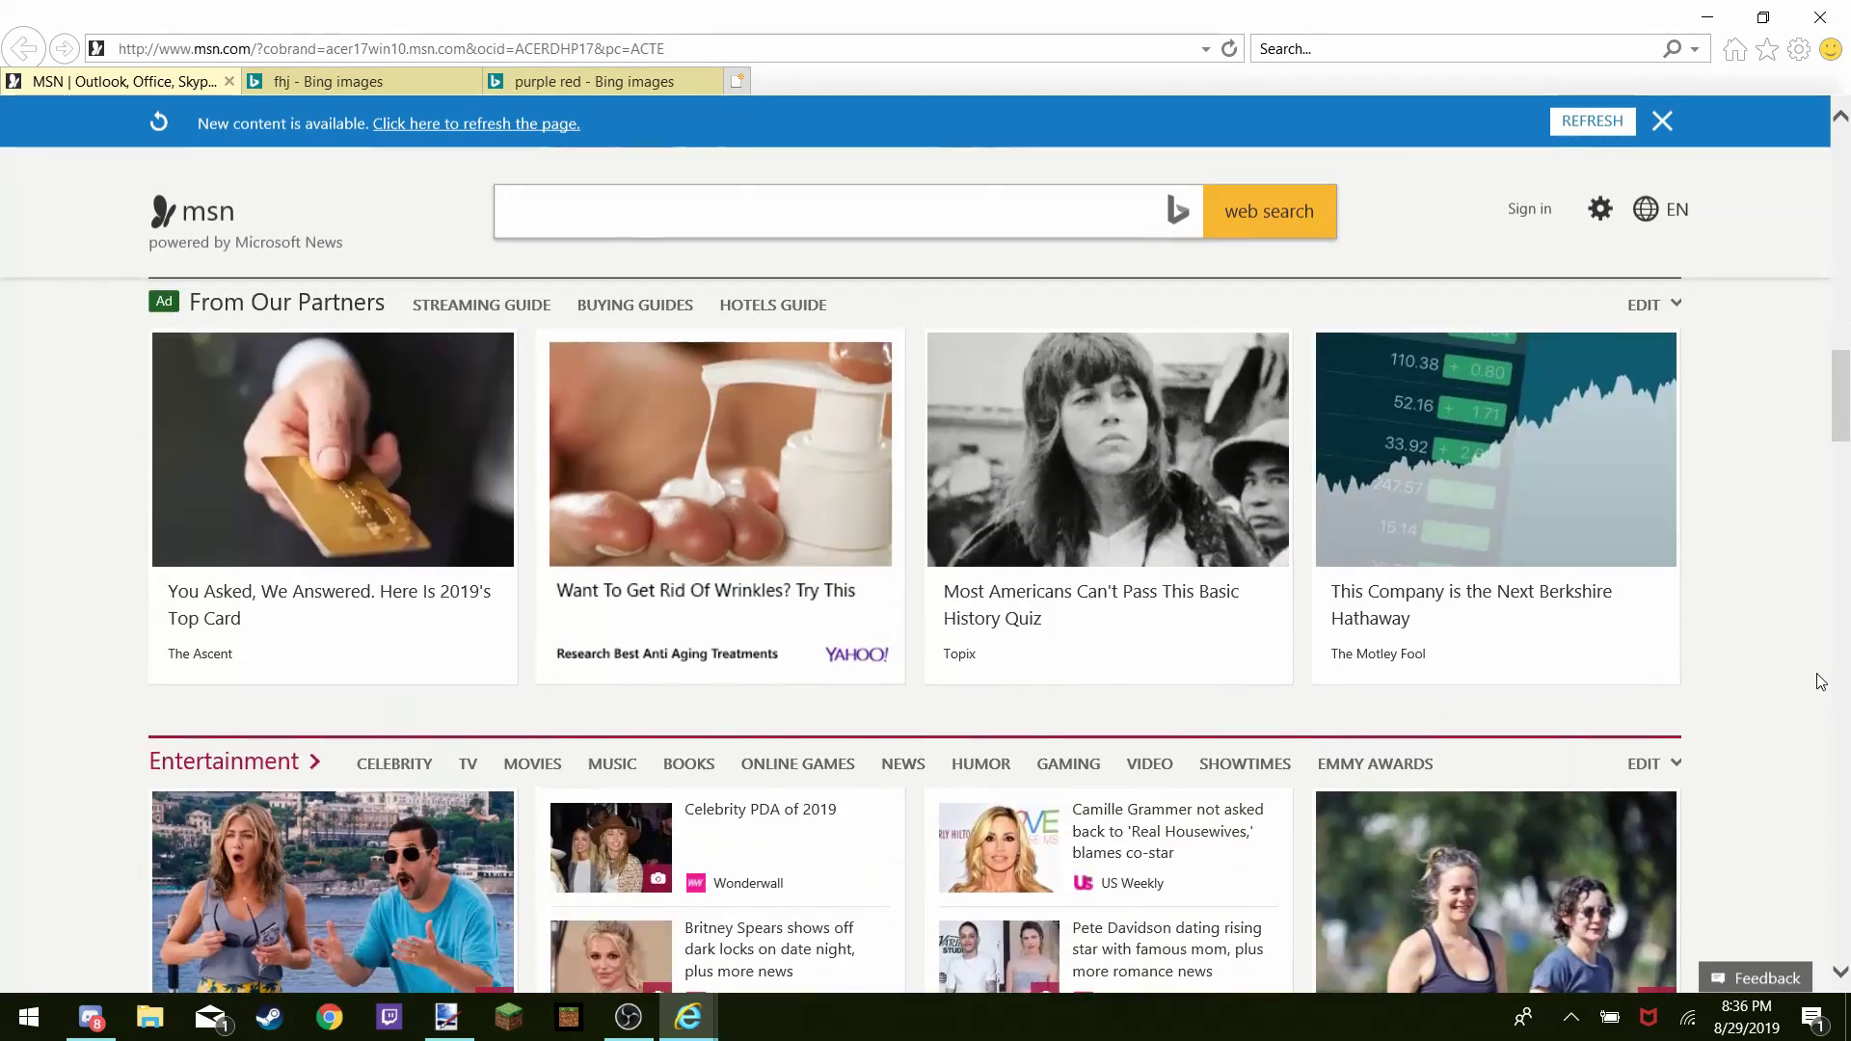
pyautogui.scroll(-20, 1821, 682)
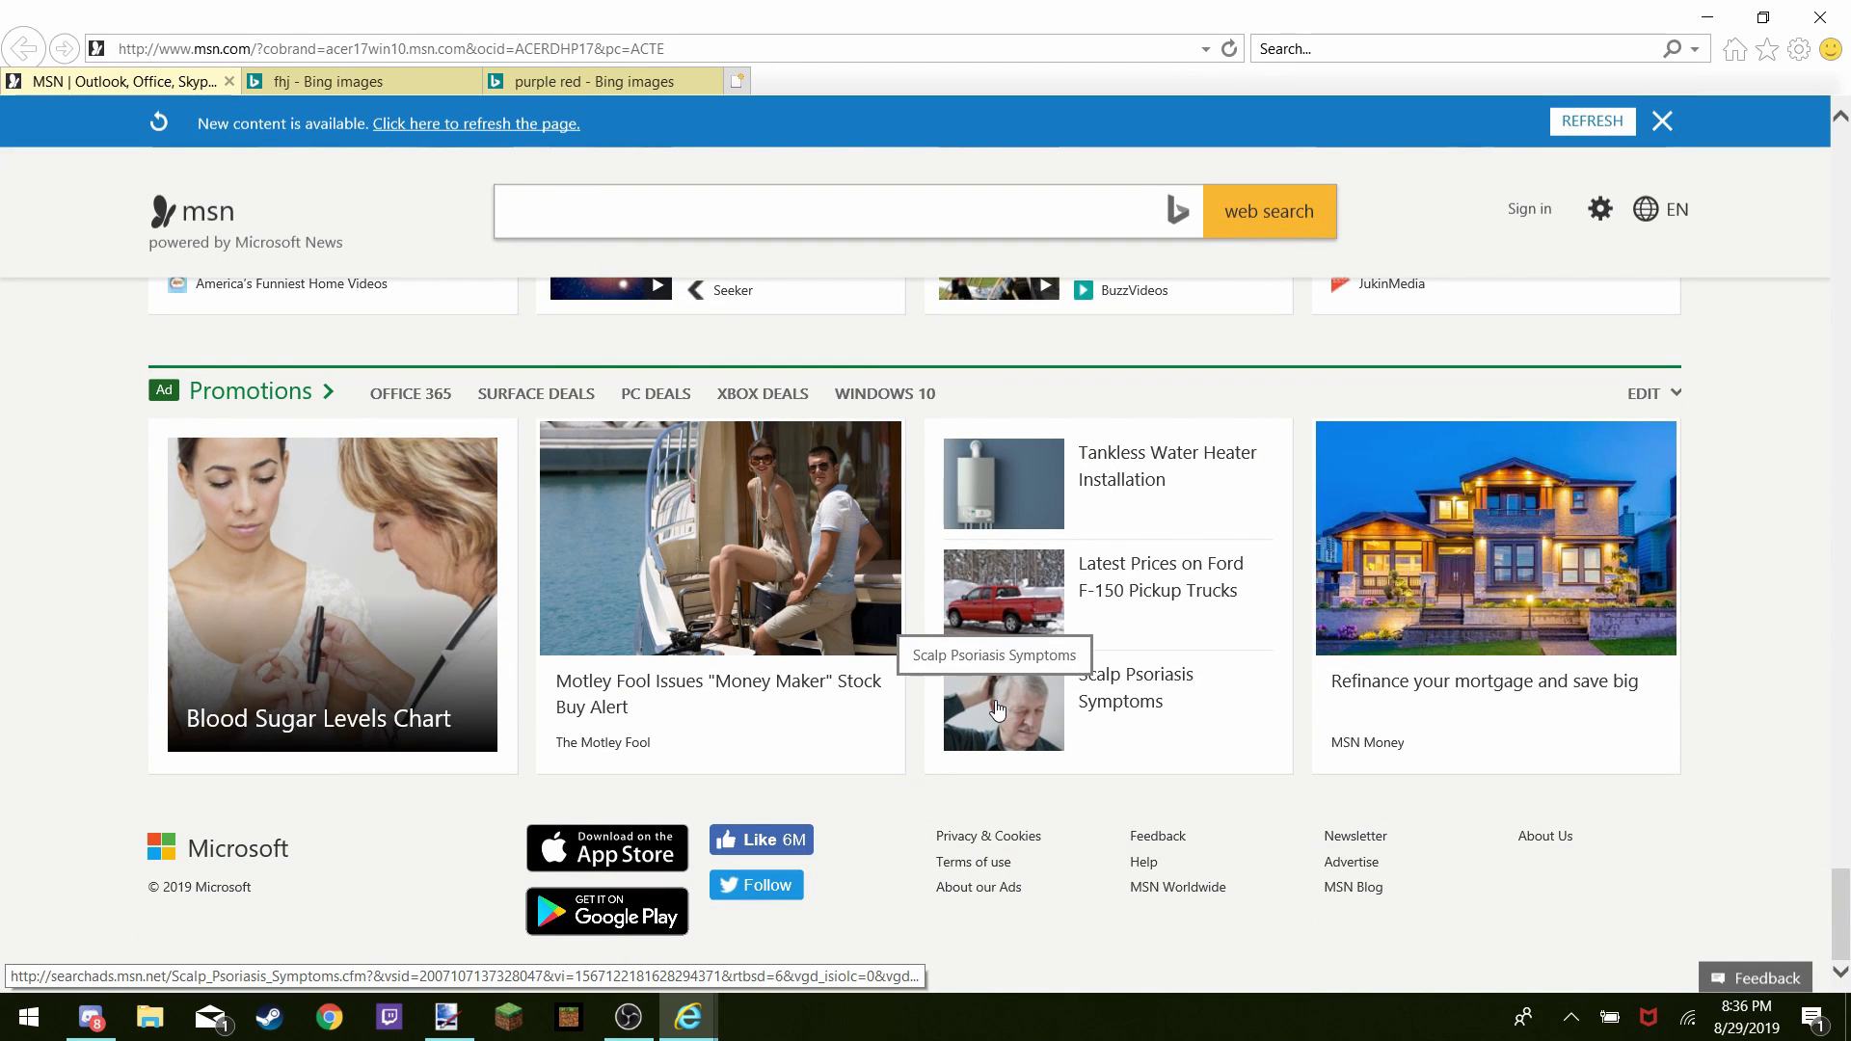
pyautogui.rightClick(997, 711)
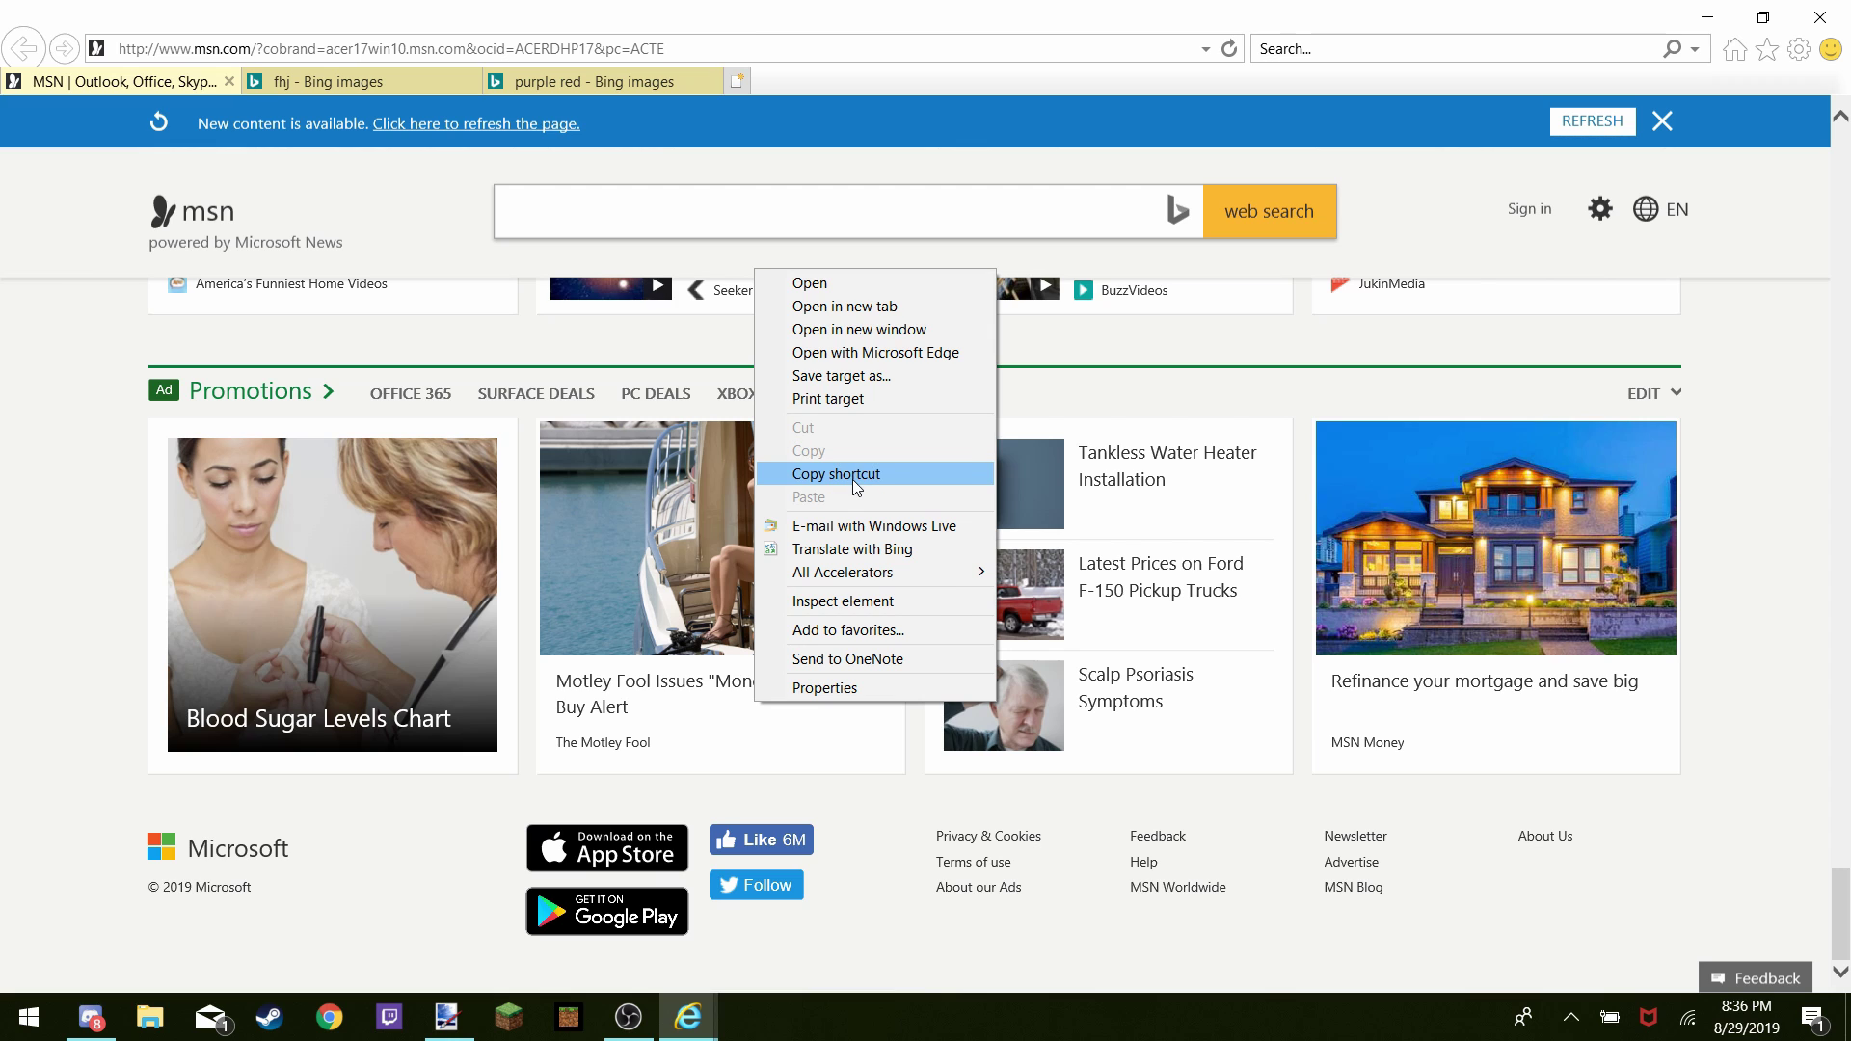
pyautogui.click(867, 606)
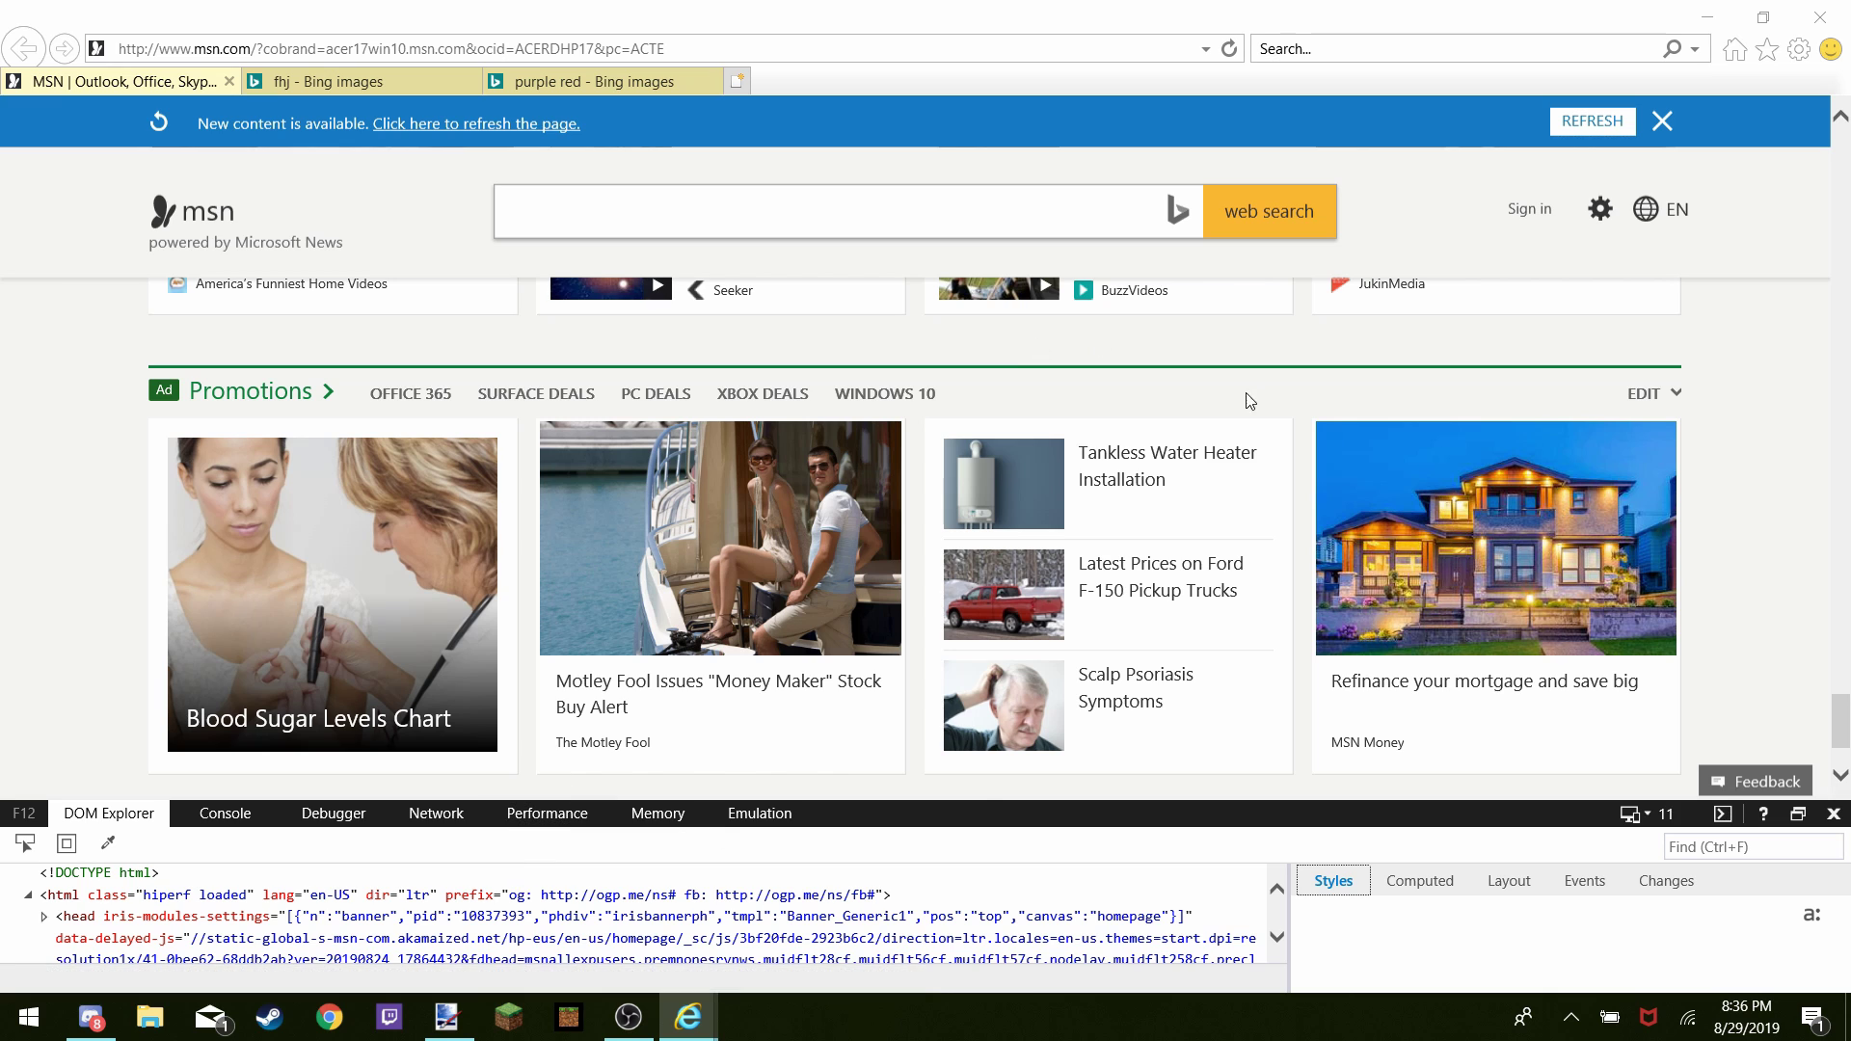
pyautogui.click(1005, 693)
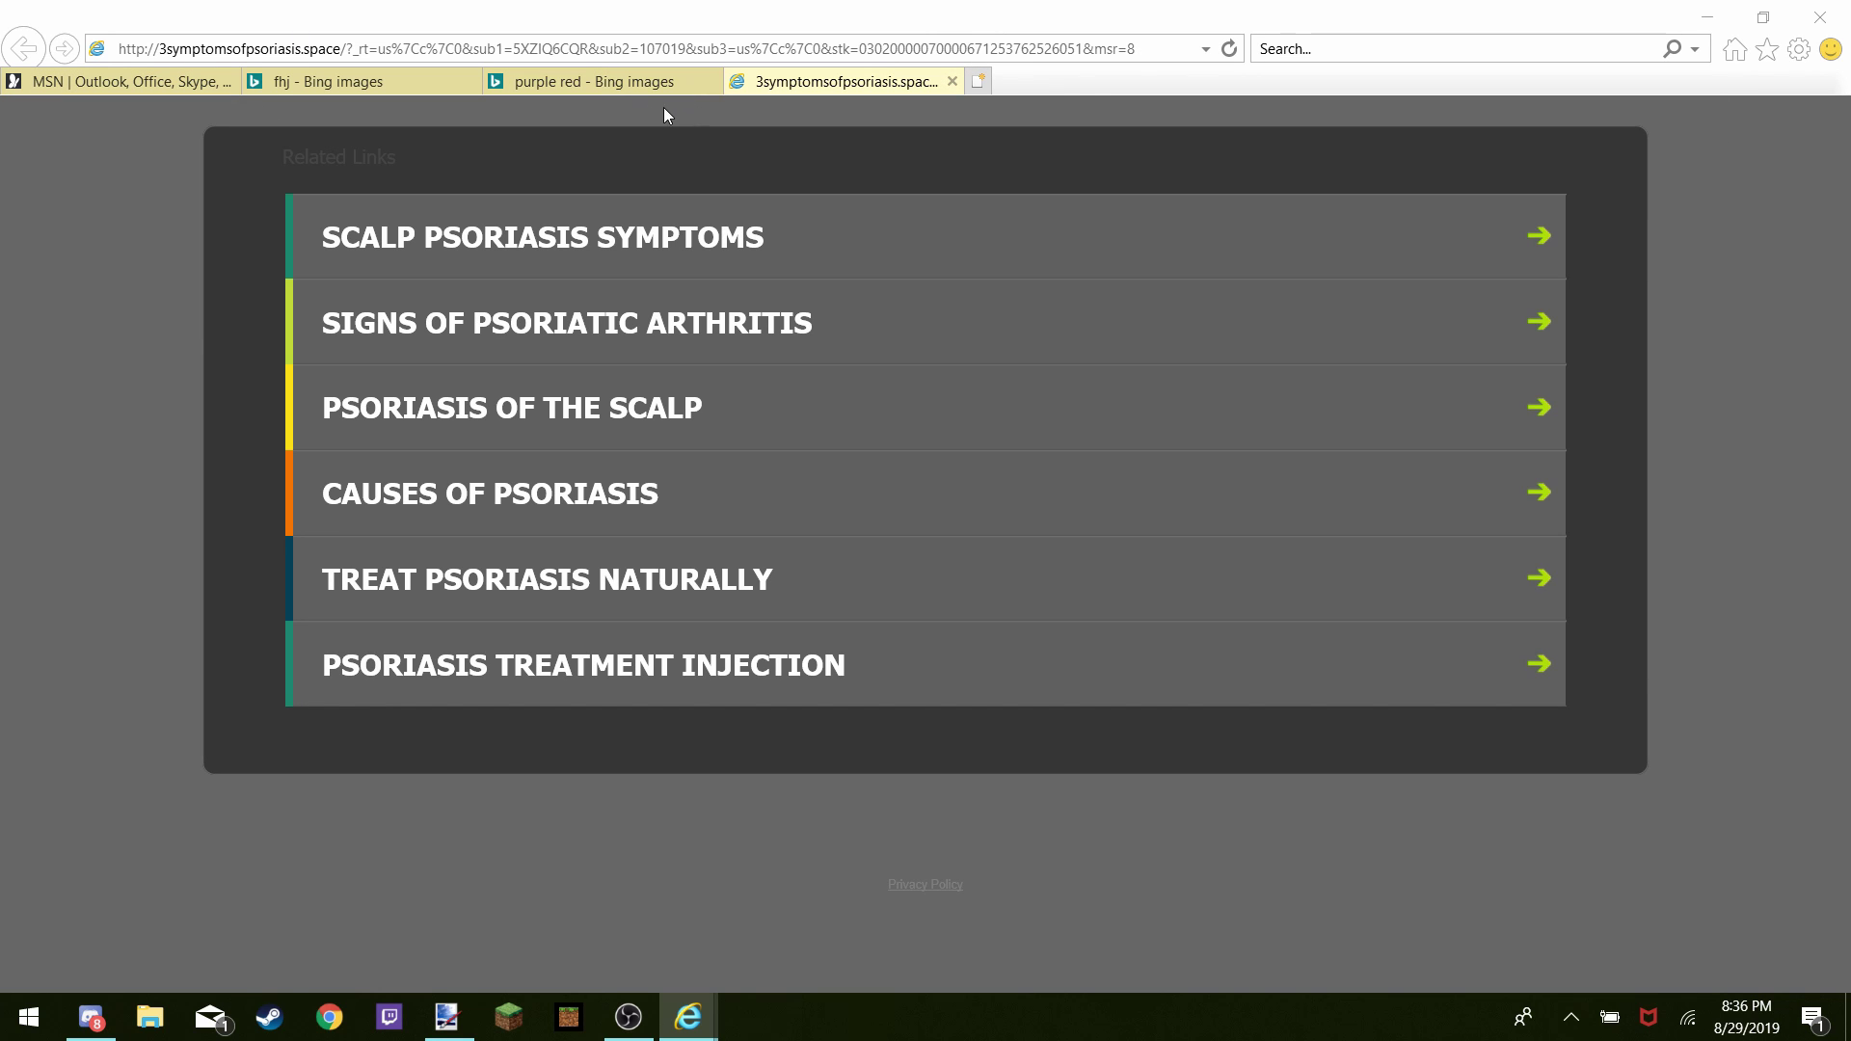
pyautogui.click(71, 84)
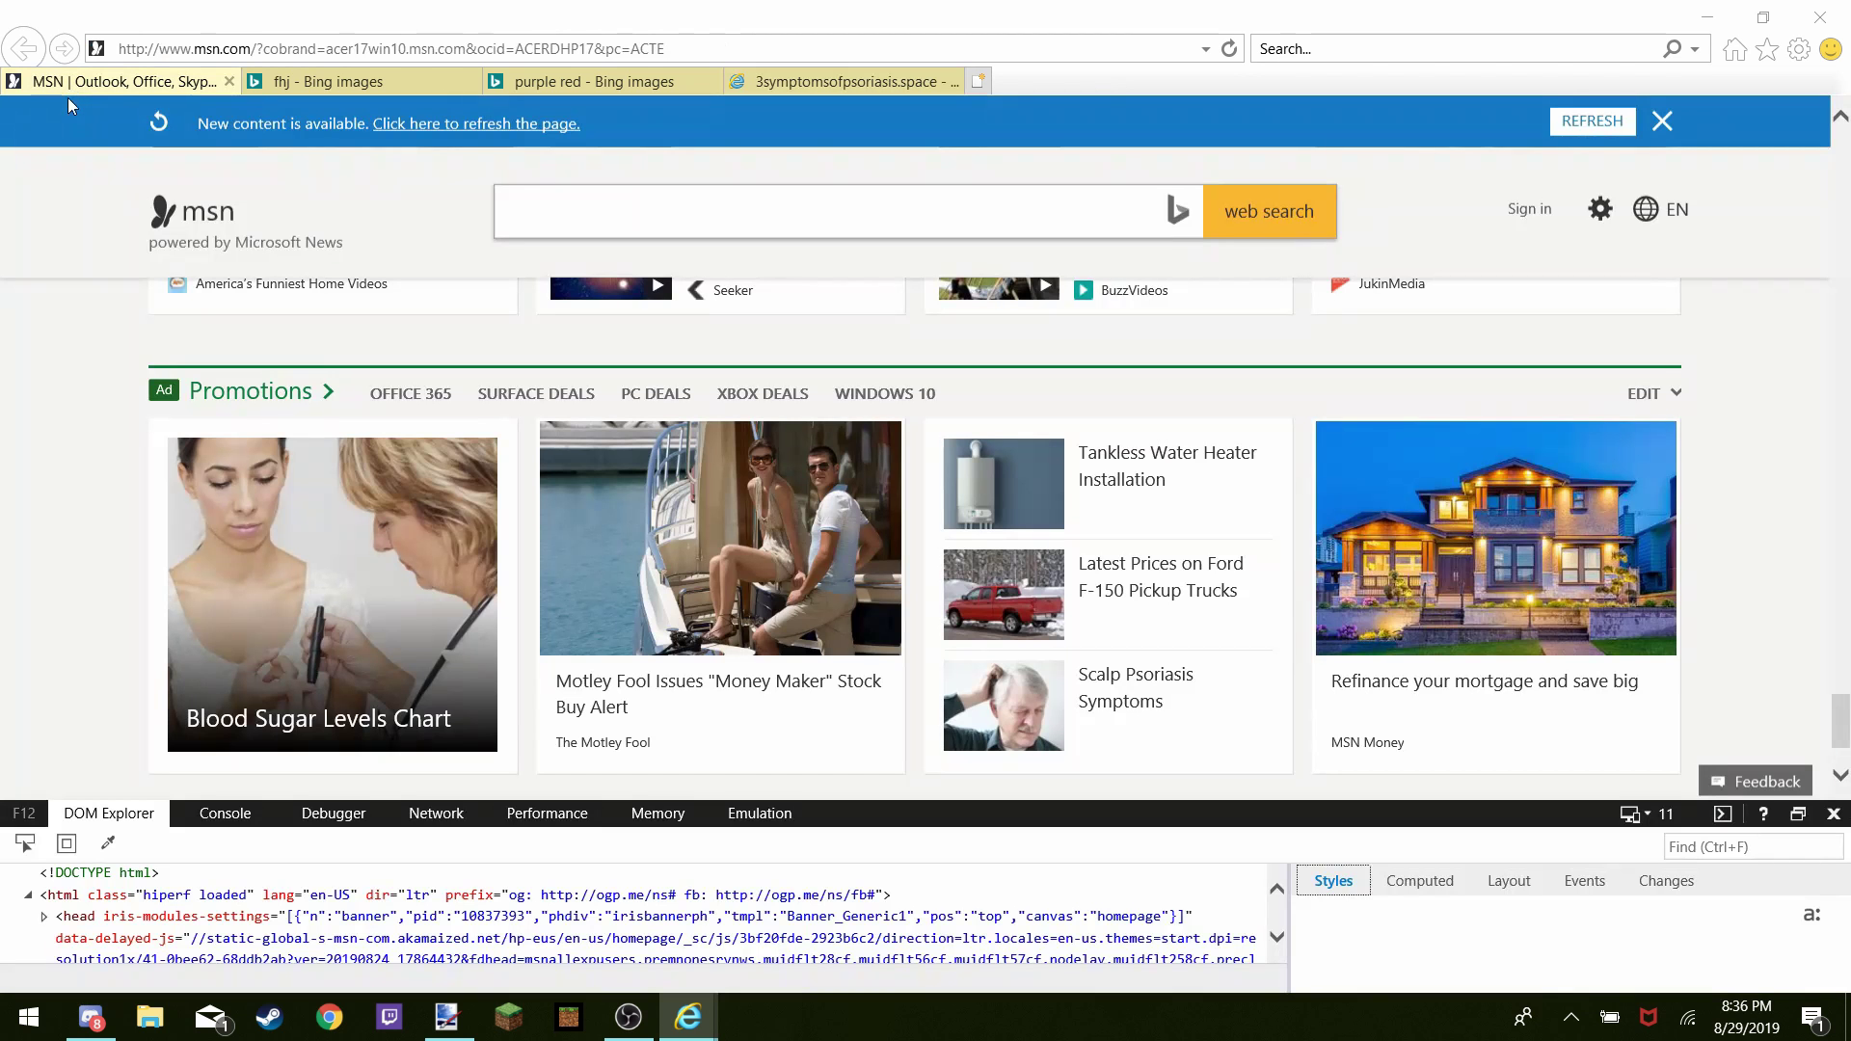
pyautogui.click(952, 83)
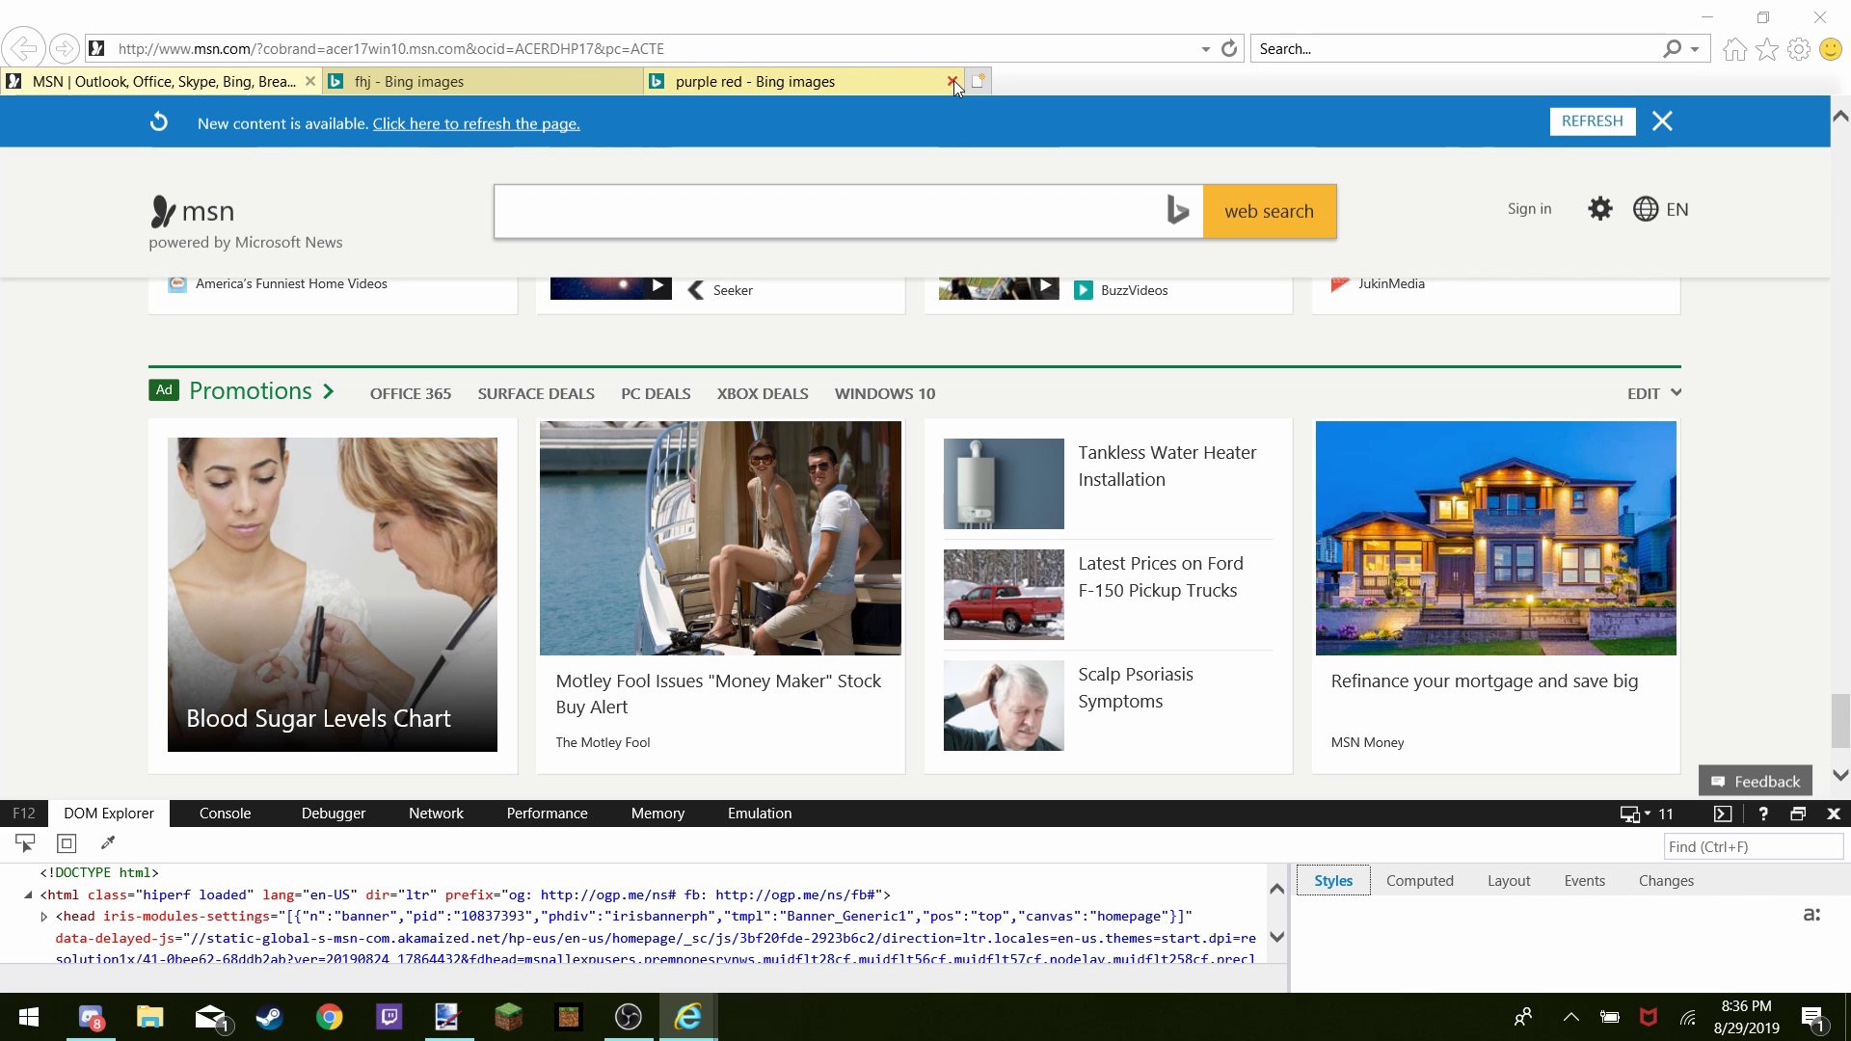
pyautogui.rightClick(1514, 575)
pyautogui.click(1416, 472)
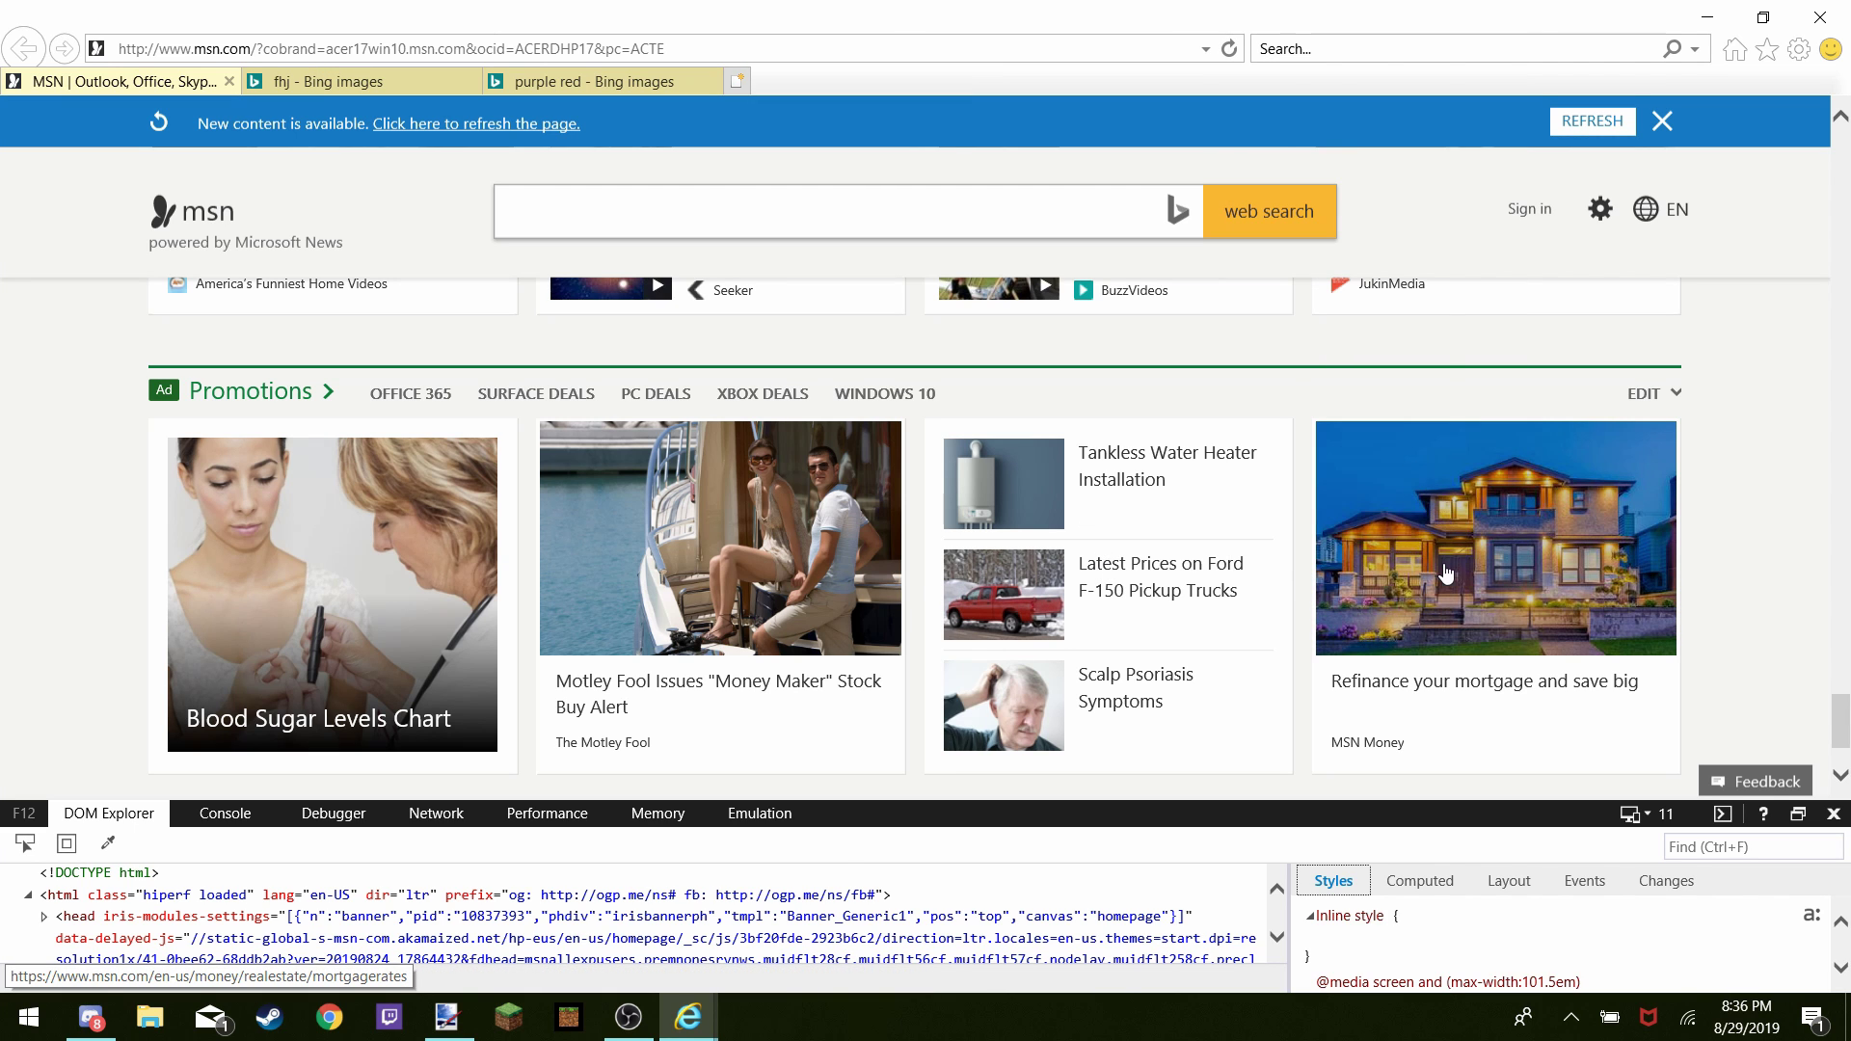
pyautogui.rightClick(1444, 568)
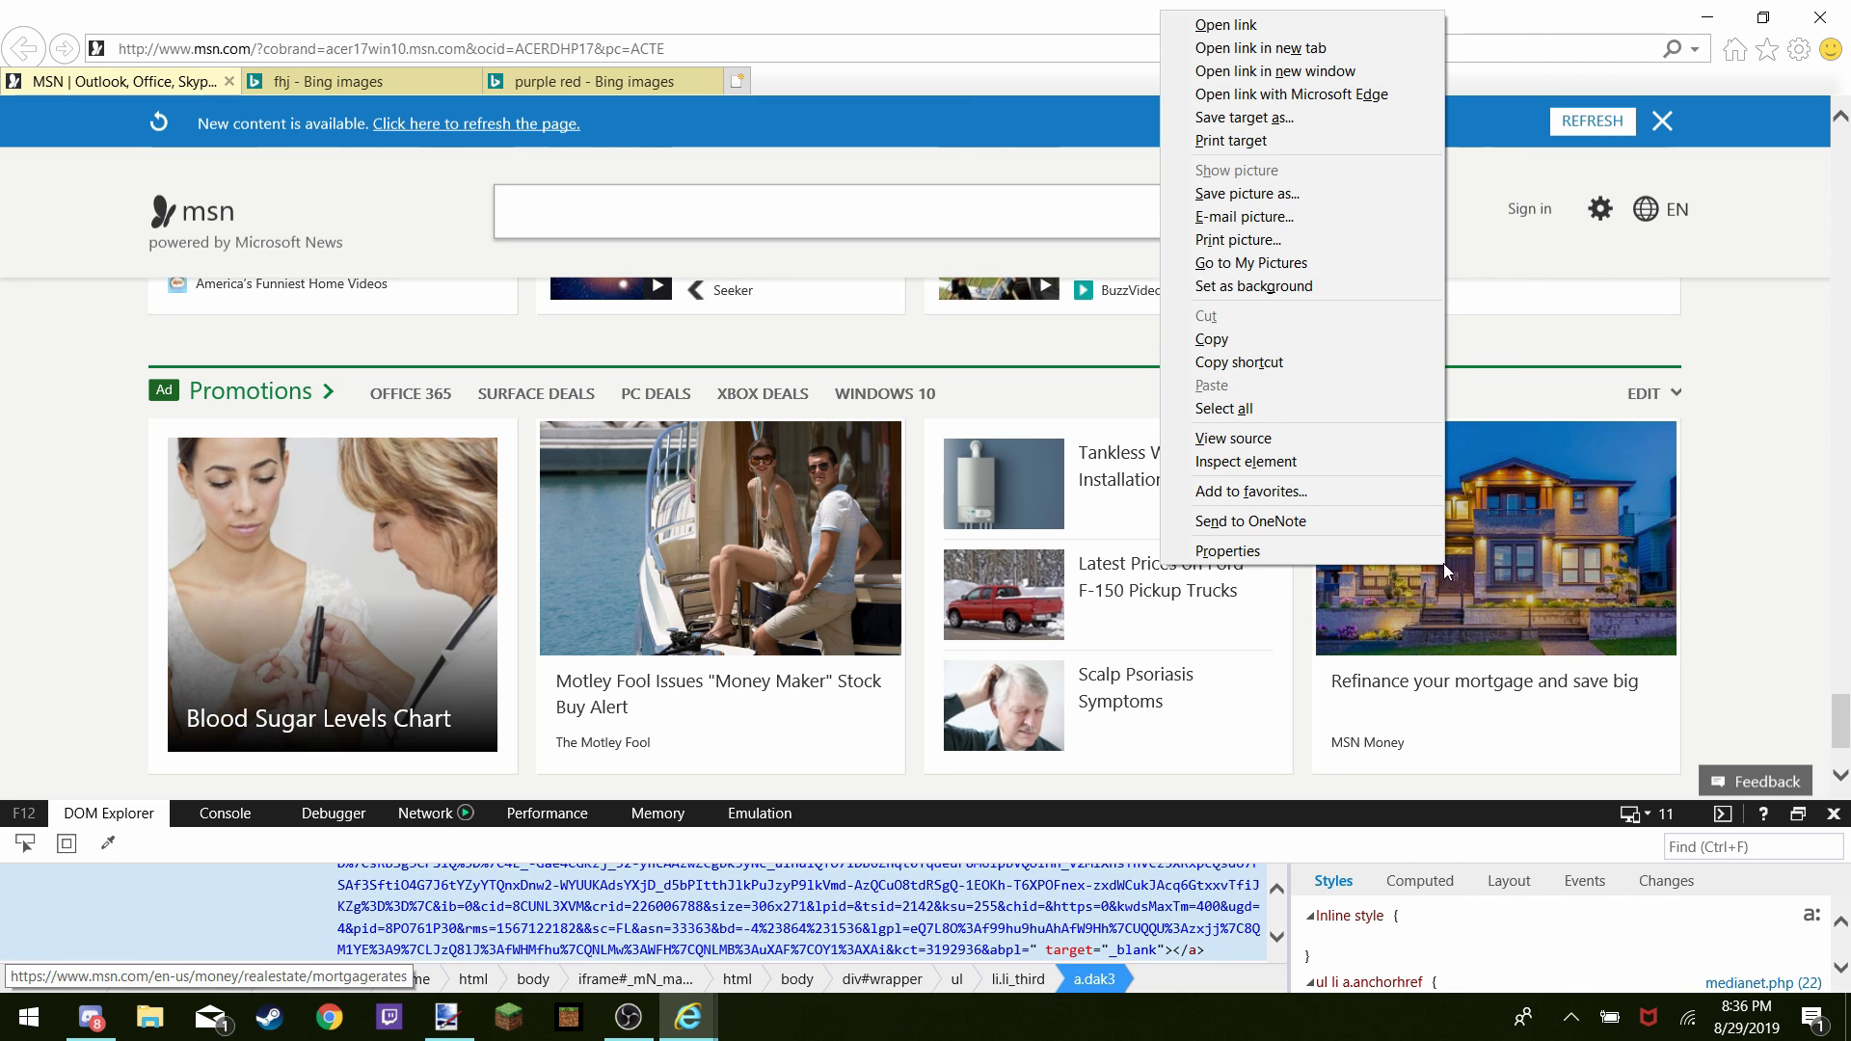
pyautogui.click(992, 702)
pyautogui.rightClick(992, 702)
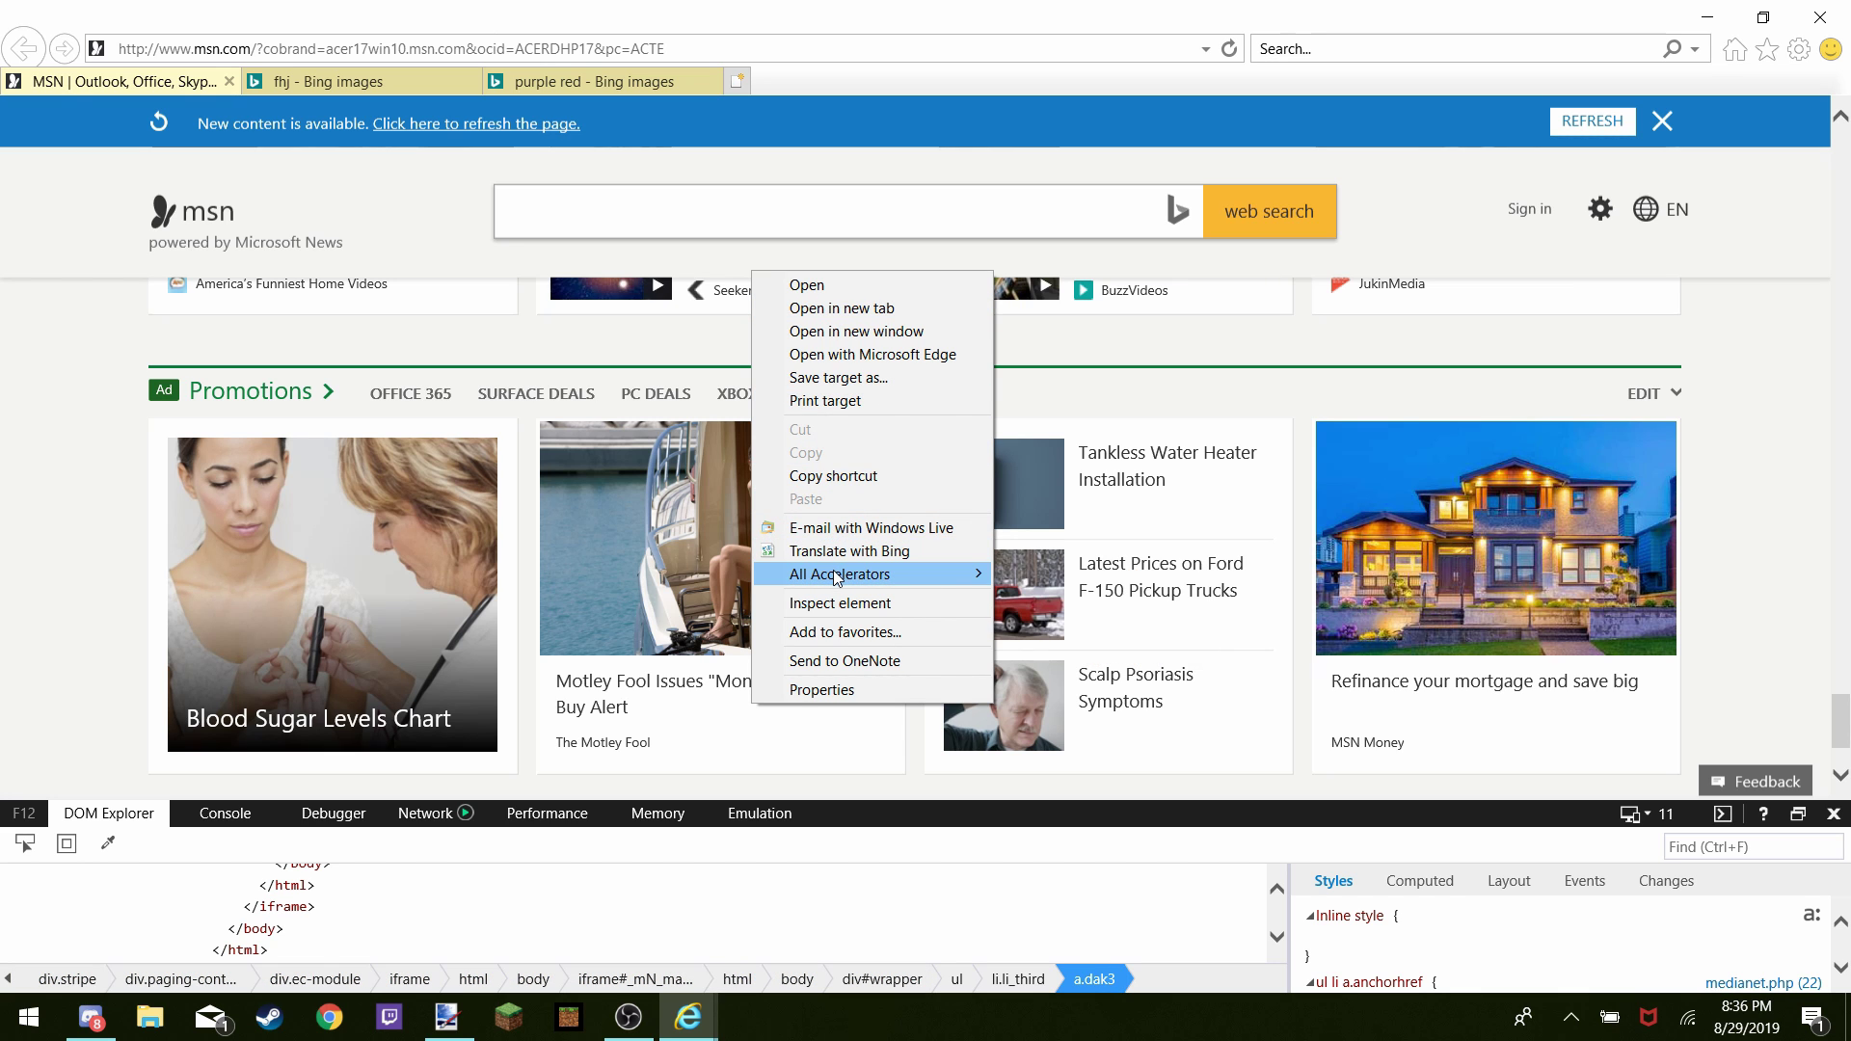
pyautogui.scroll(3, 438, 569)
pyautogui.scroll(3, 438, 575)
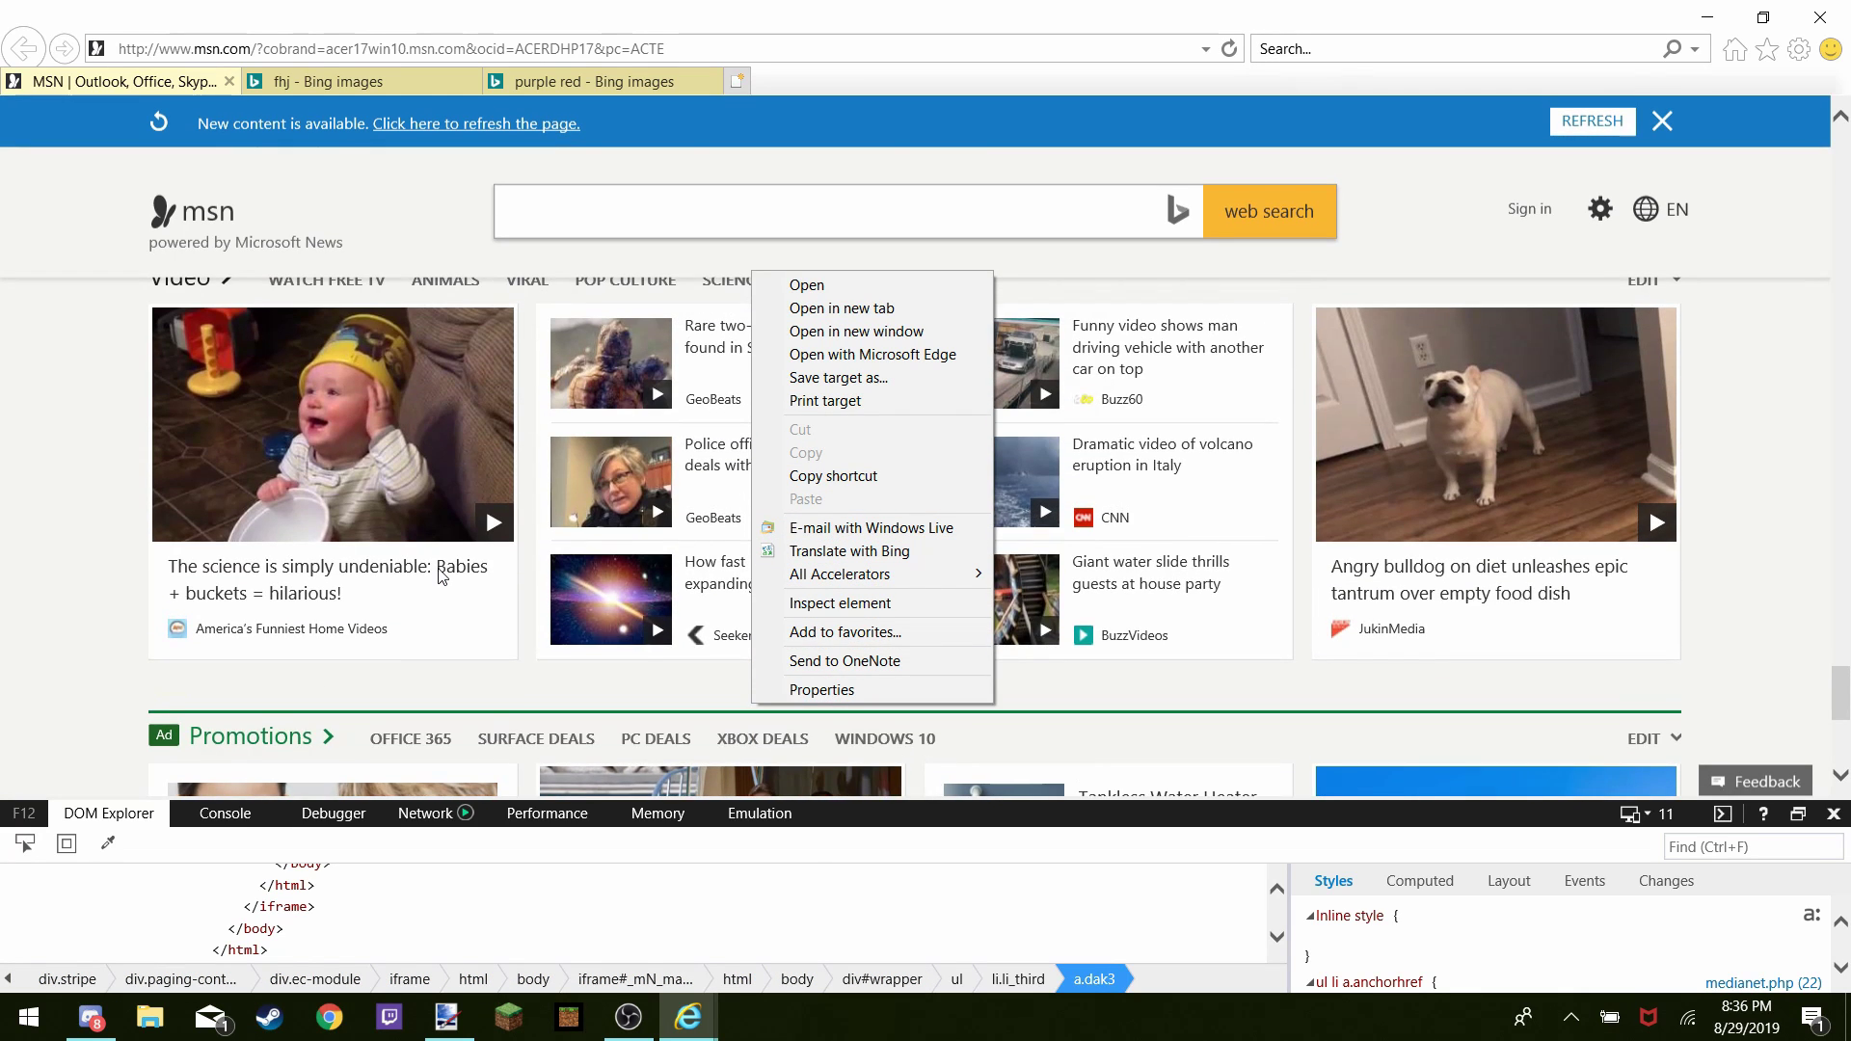
pyautogui.scroll(10, 438, 568)
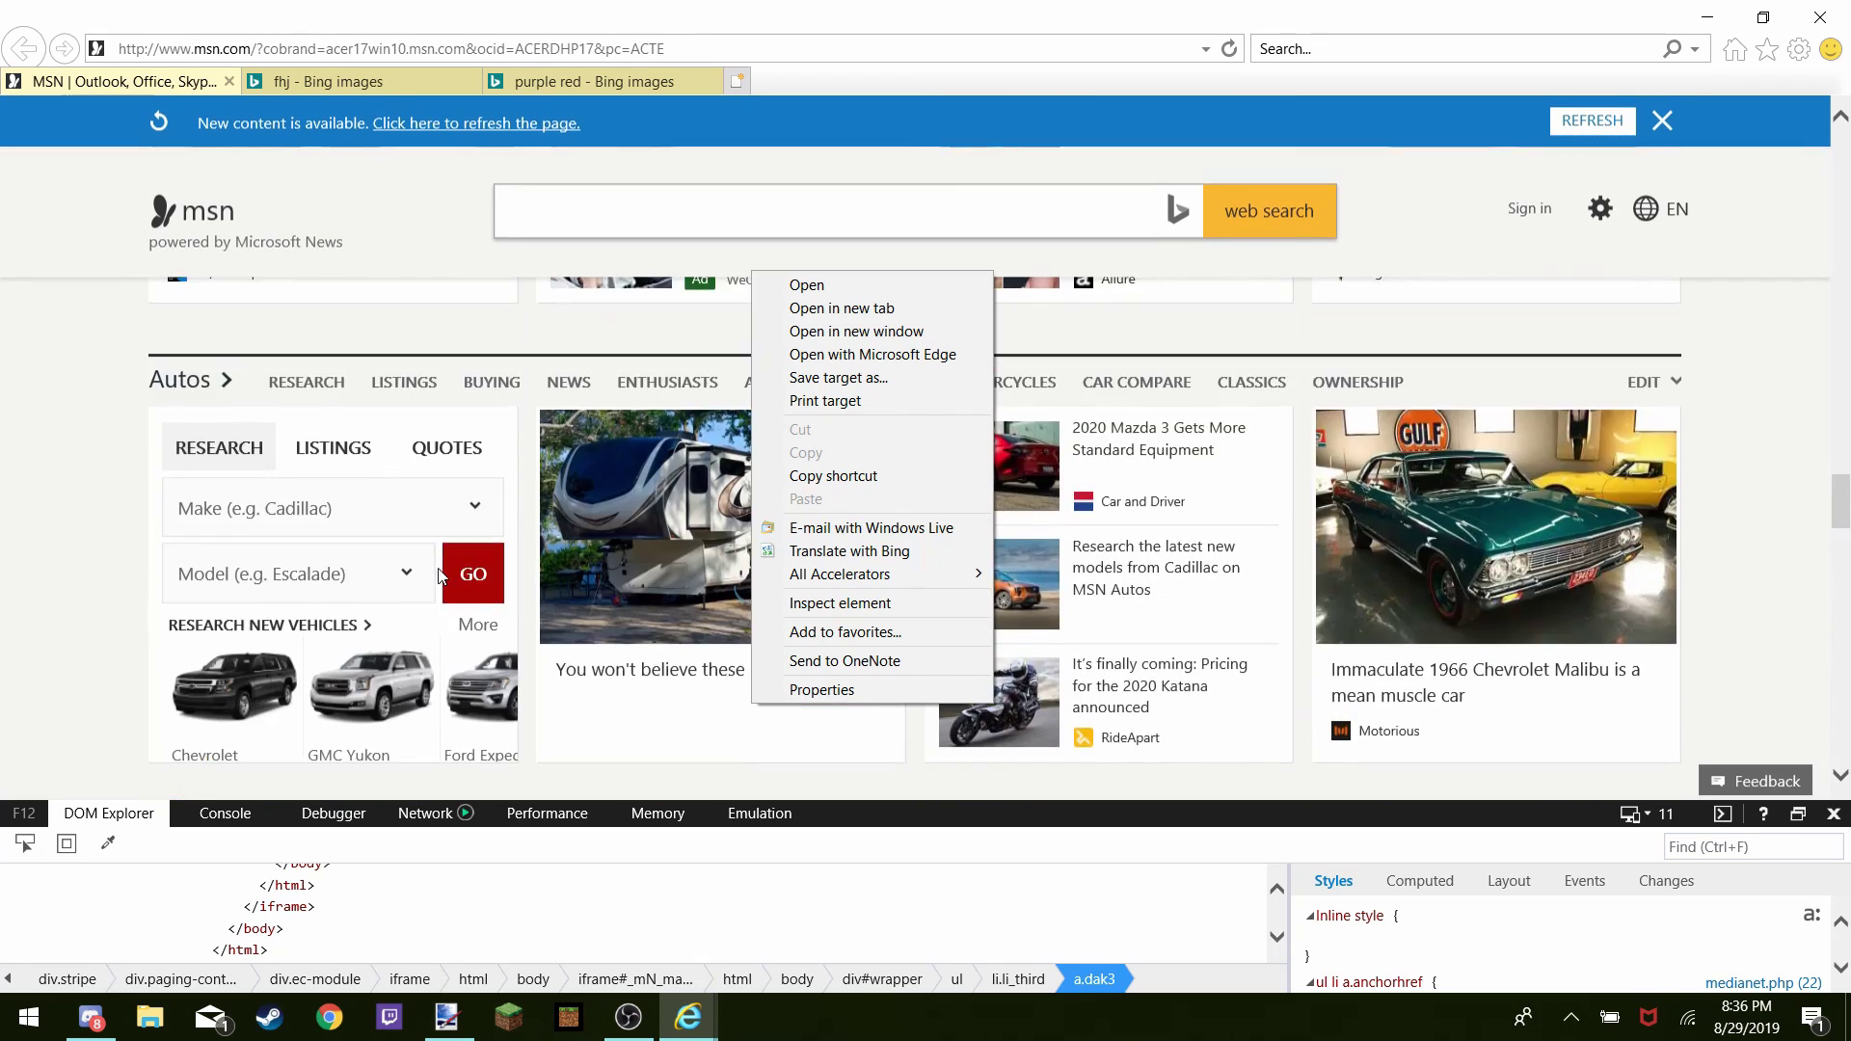
pyautogui.scroll(-3, 439, 576)
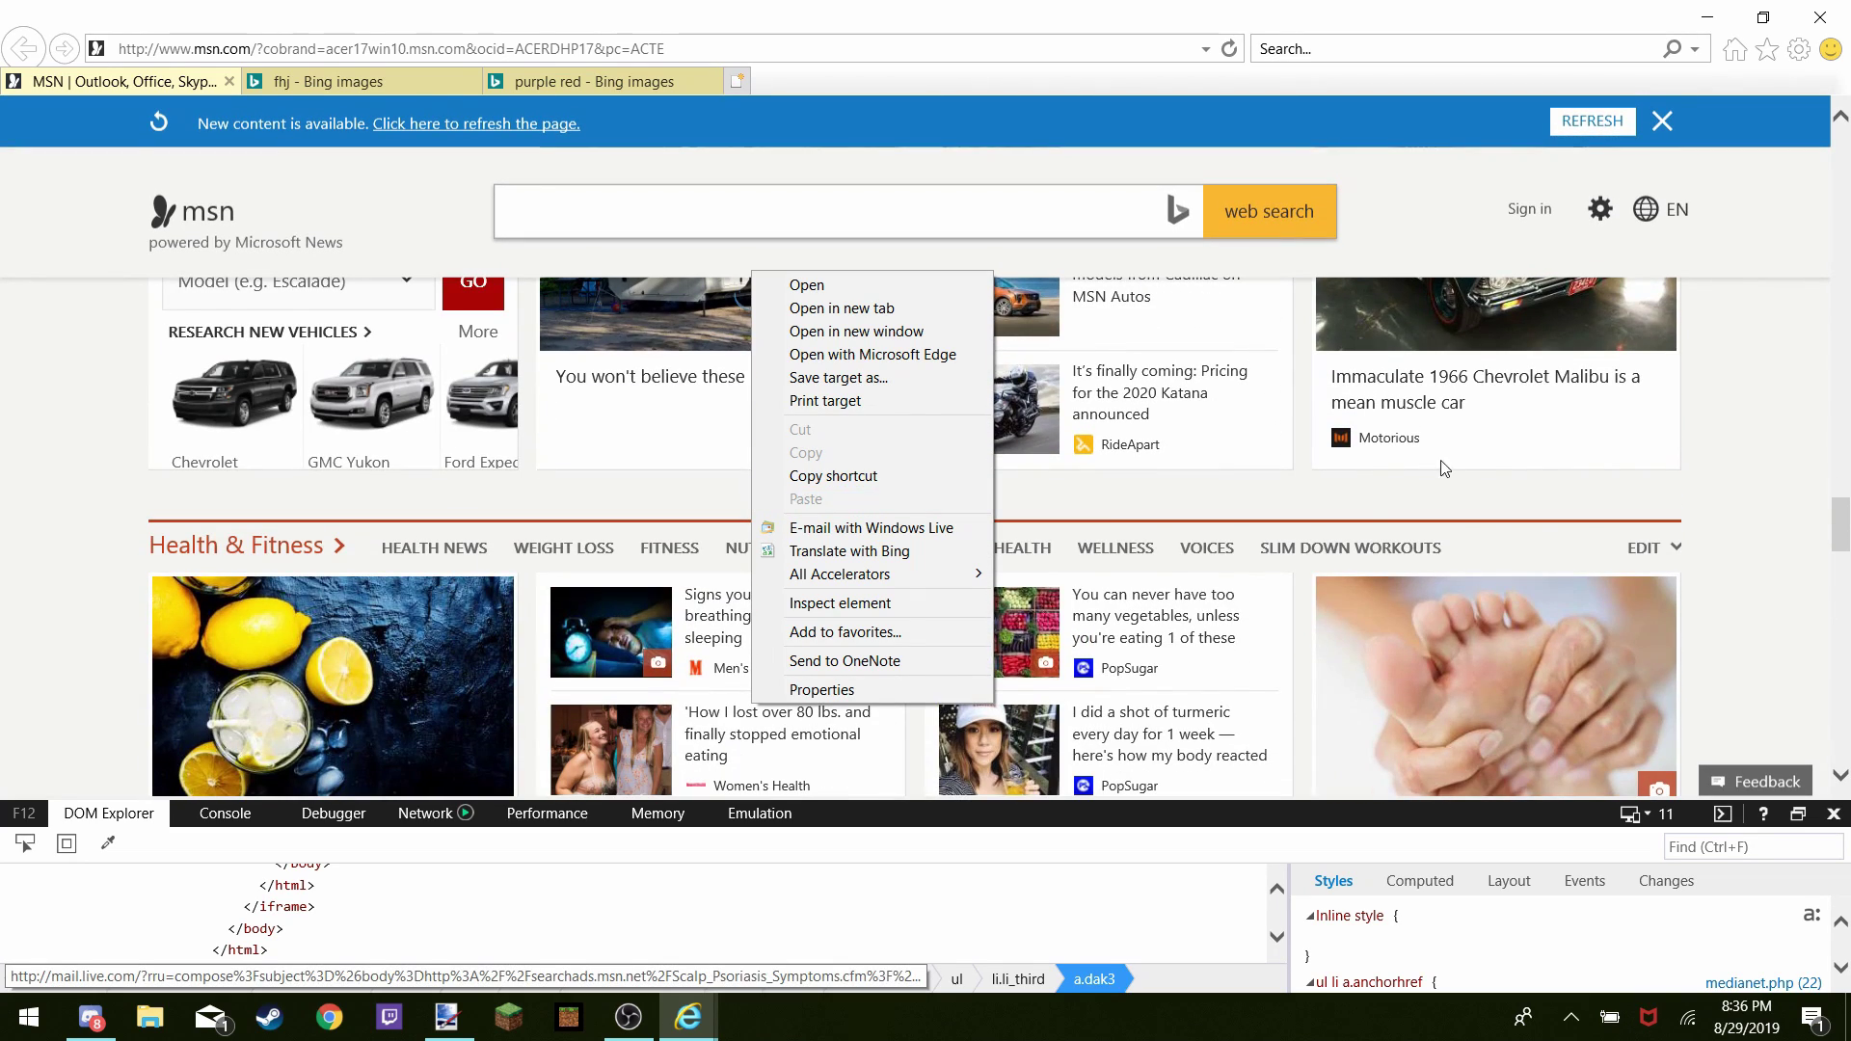
pyautogui.scroll(8, 1460, 449)
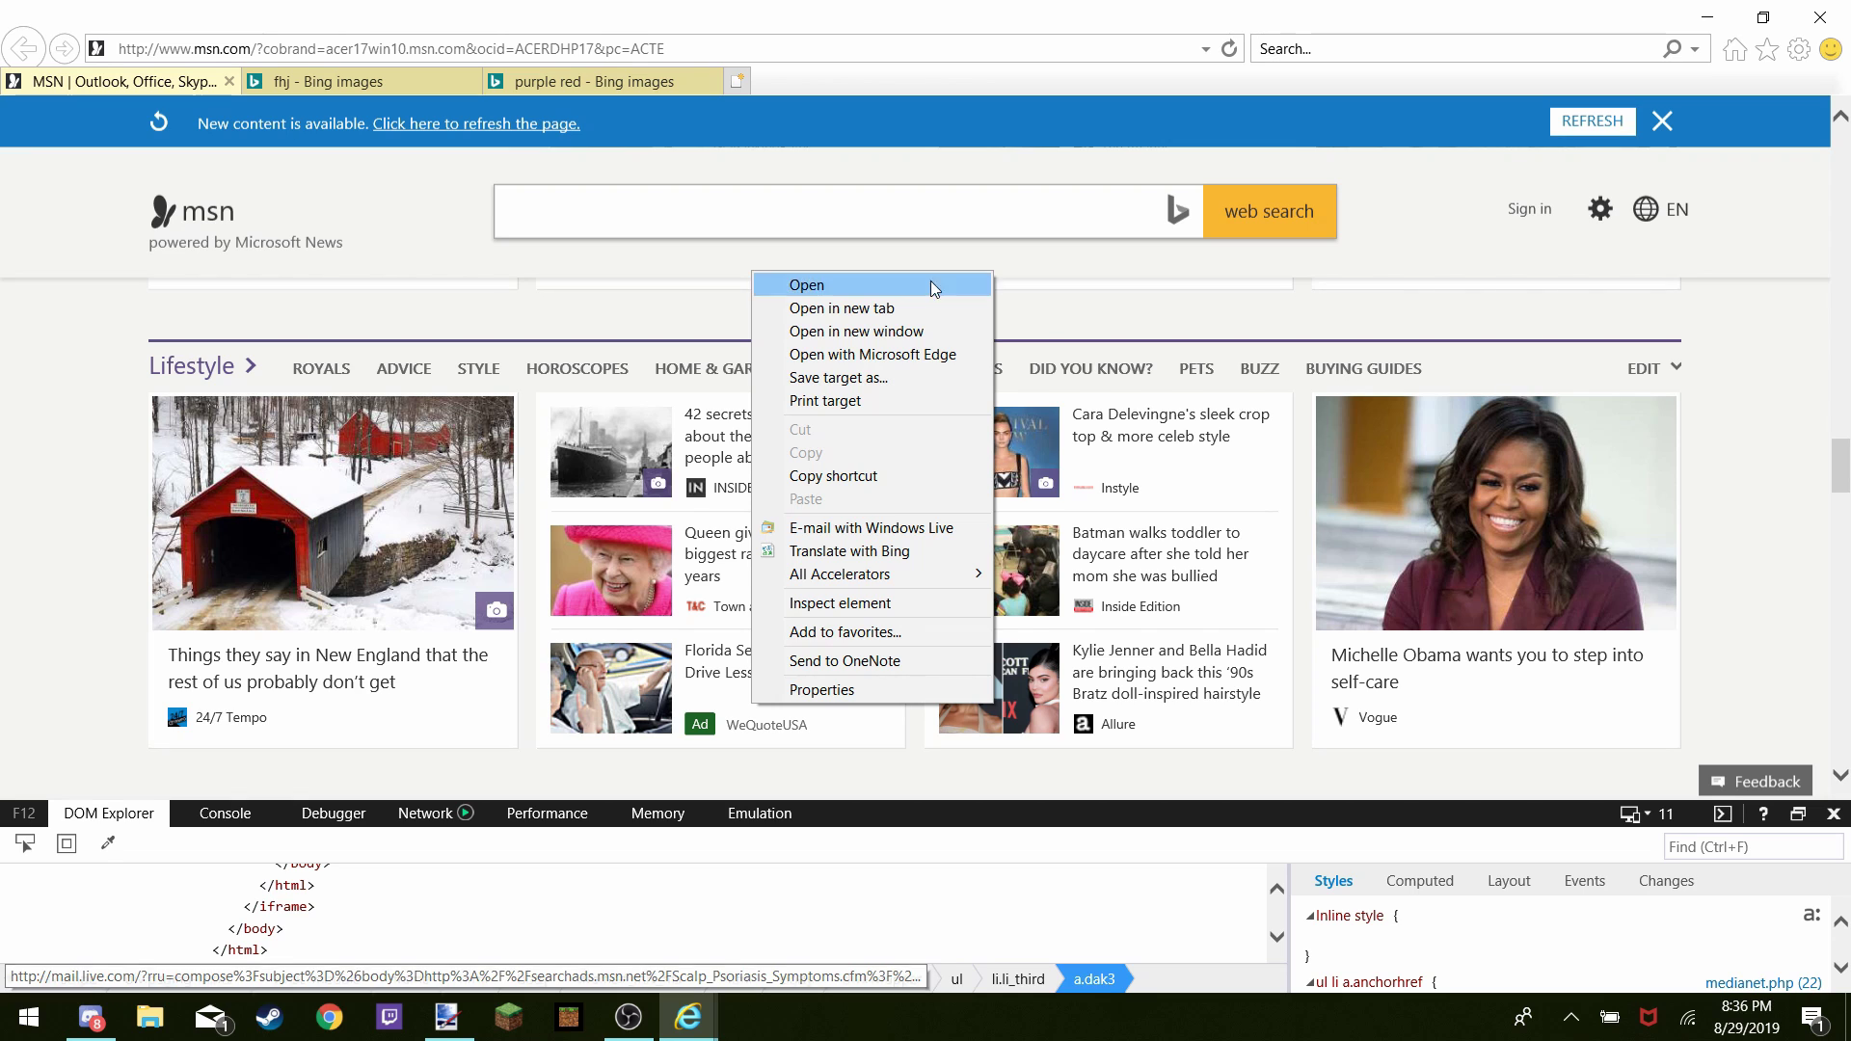
# Search the web for "garbage" and show the image results
pyautogui.click(892, 230)
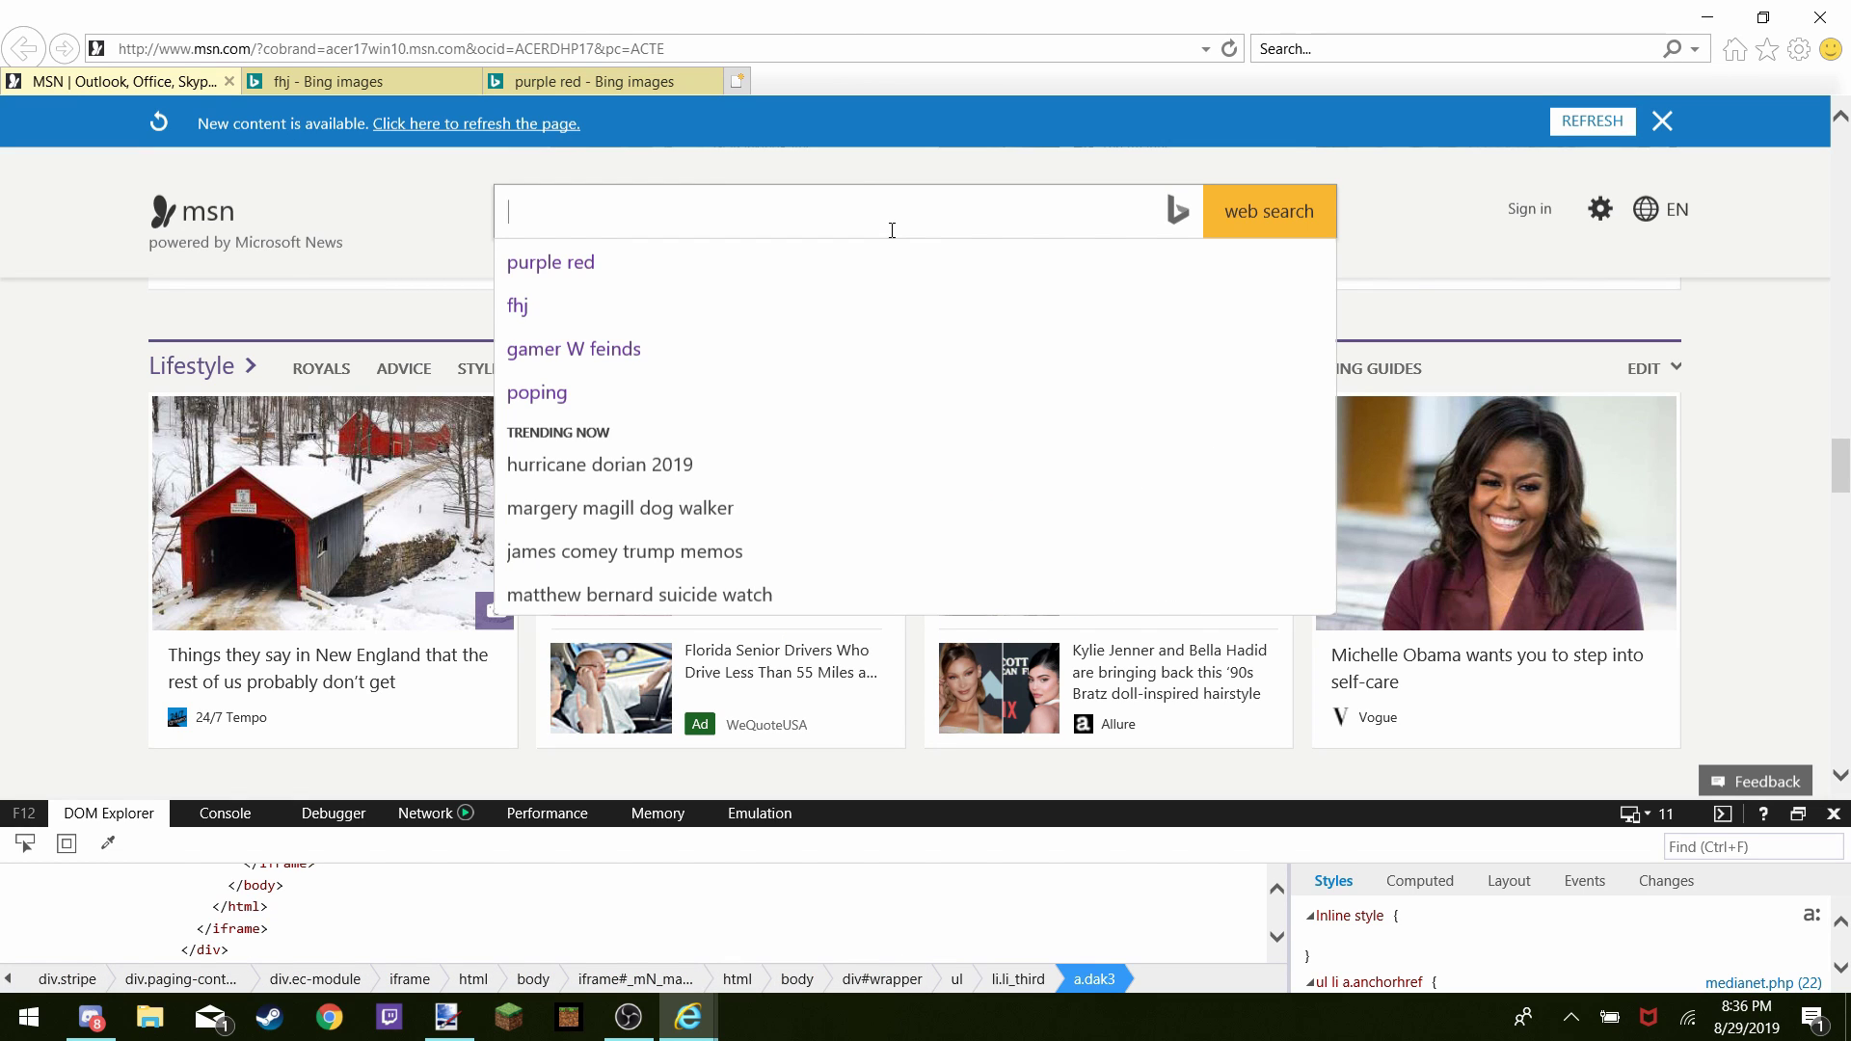
pyautogui.write('garb')
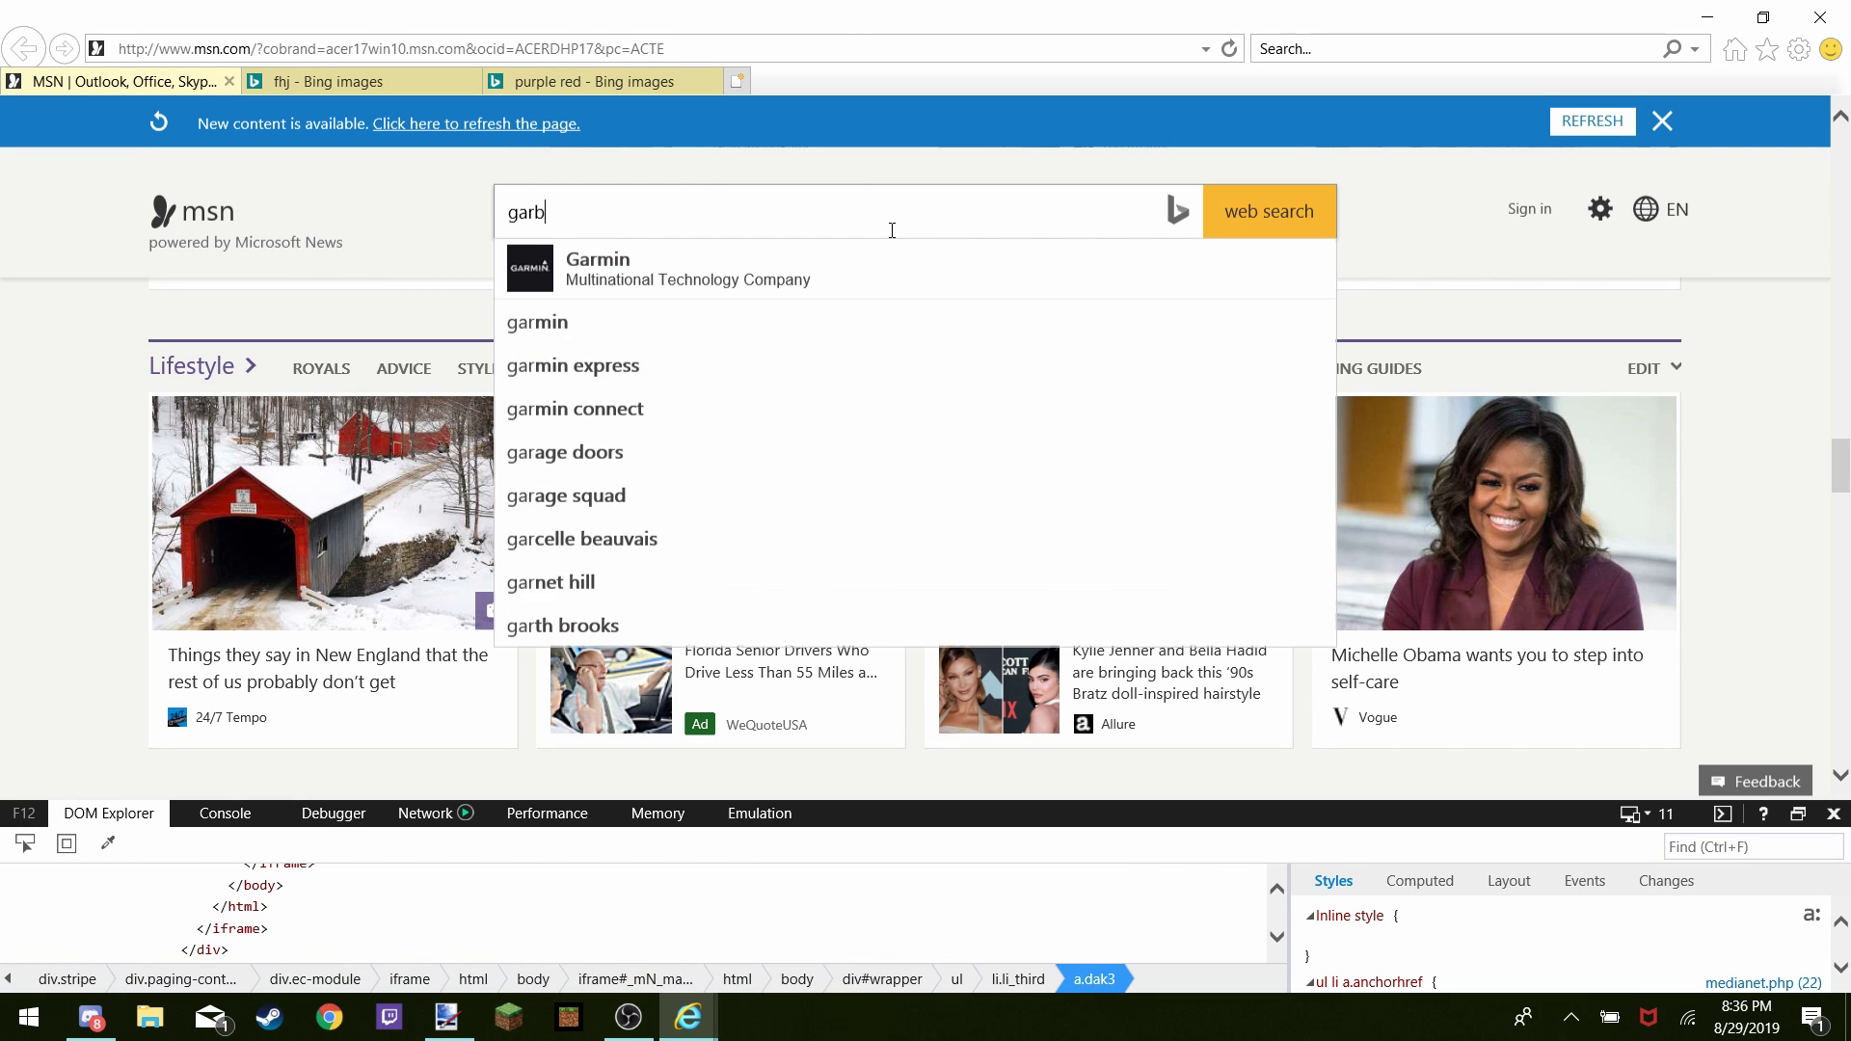
pyautogui.write('age')
pyautogui.press('Return')
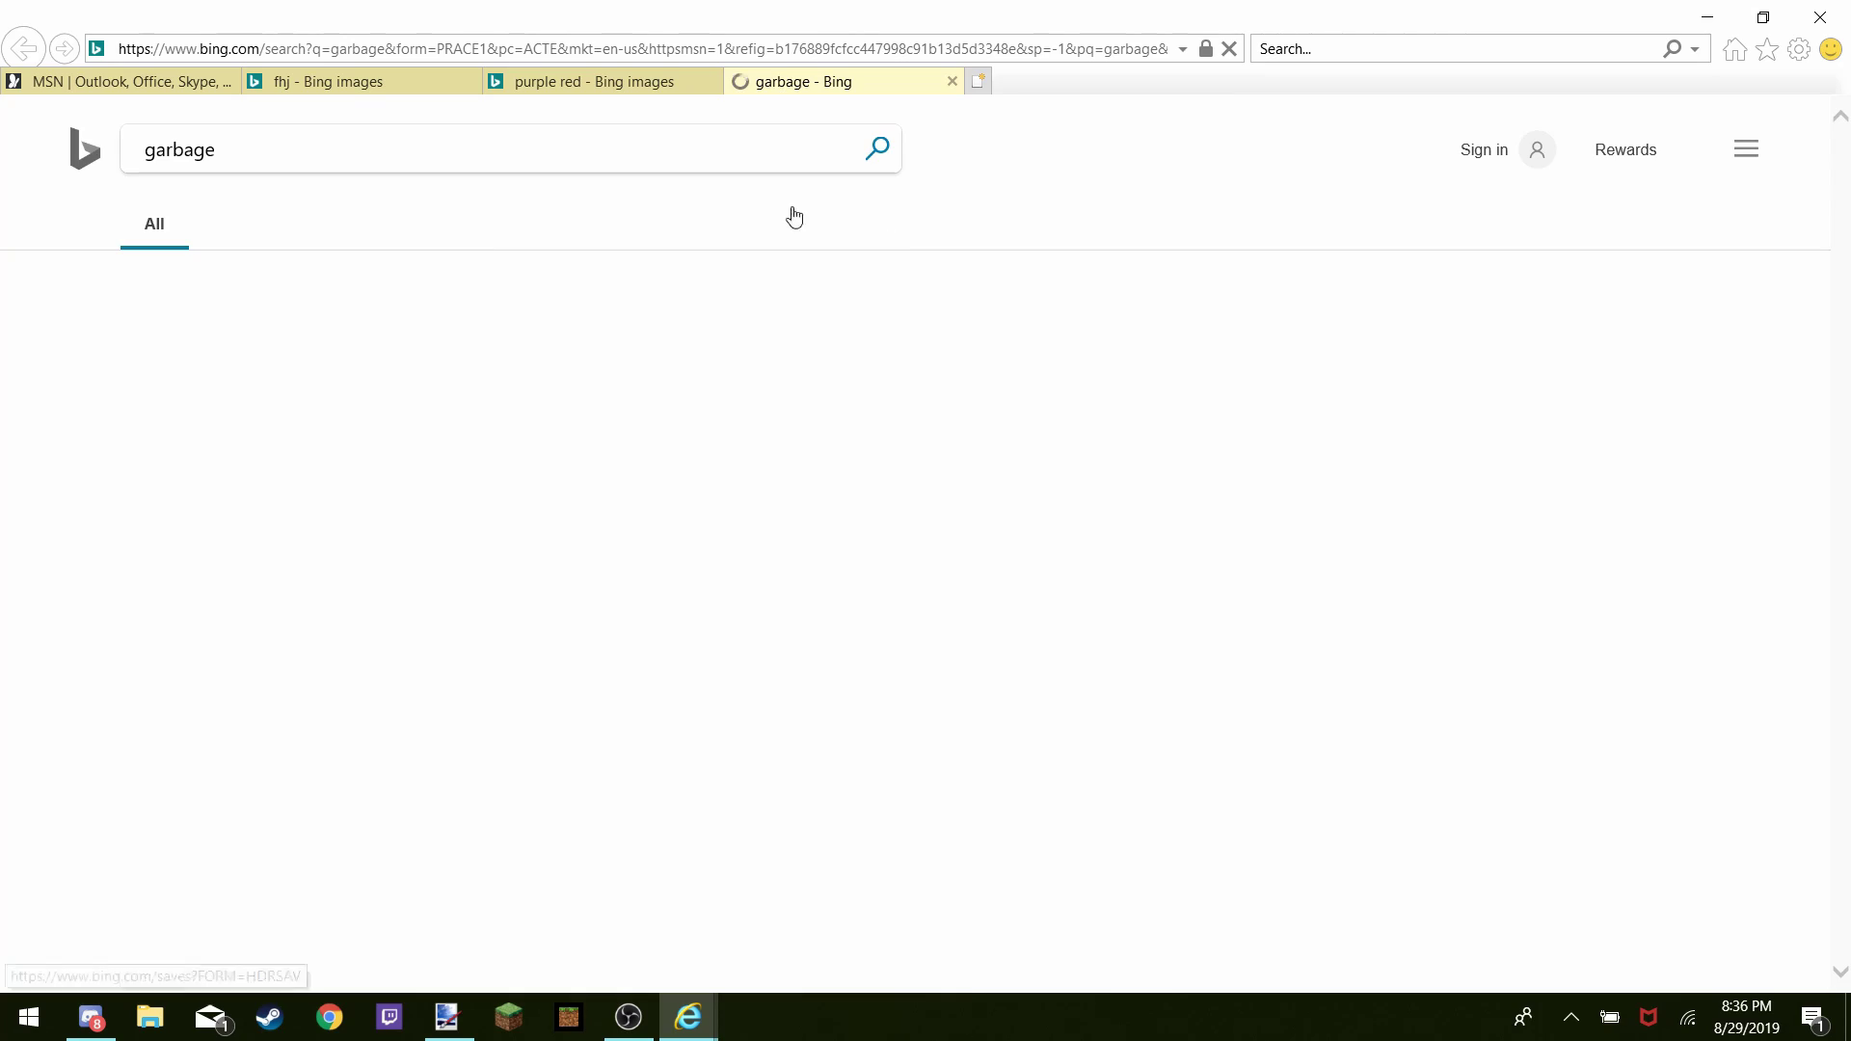
pyautogui.click(295, 242)
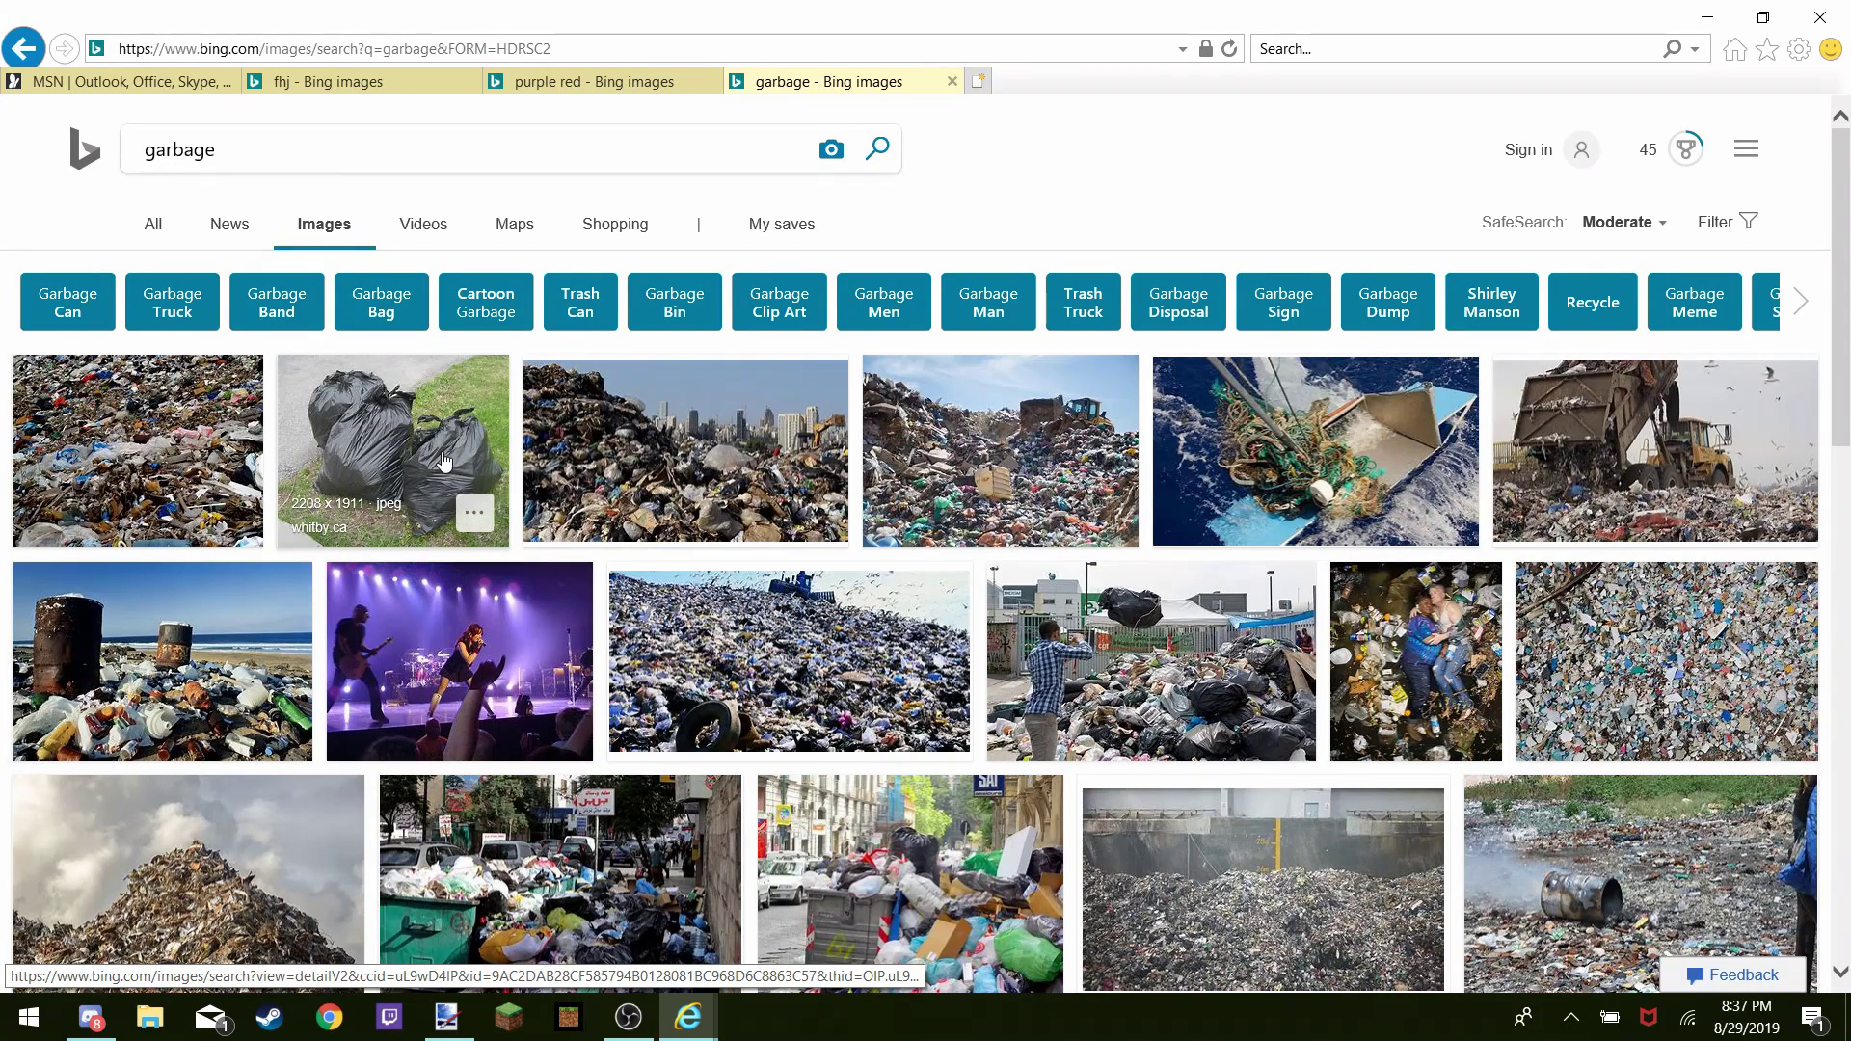
# Look through the garbage image results, including an enlarged view of the two people lying in trash
pyautogui.scroll(-2, 790, 665)
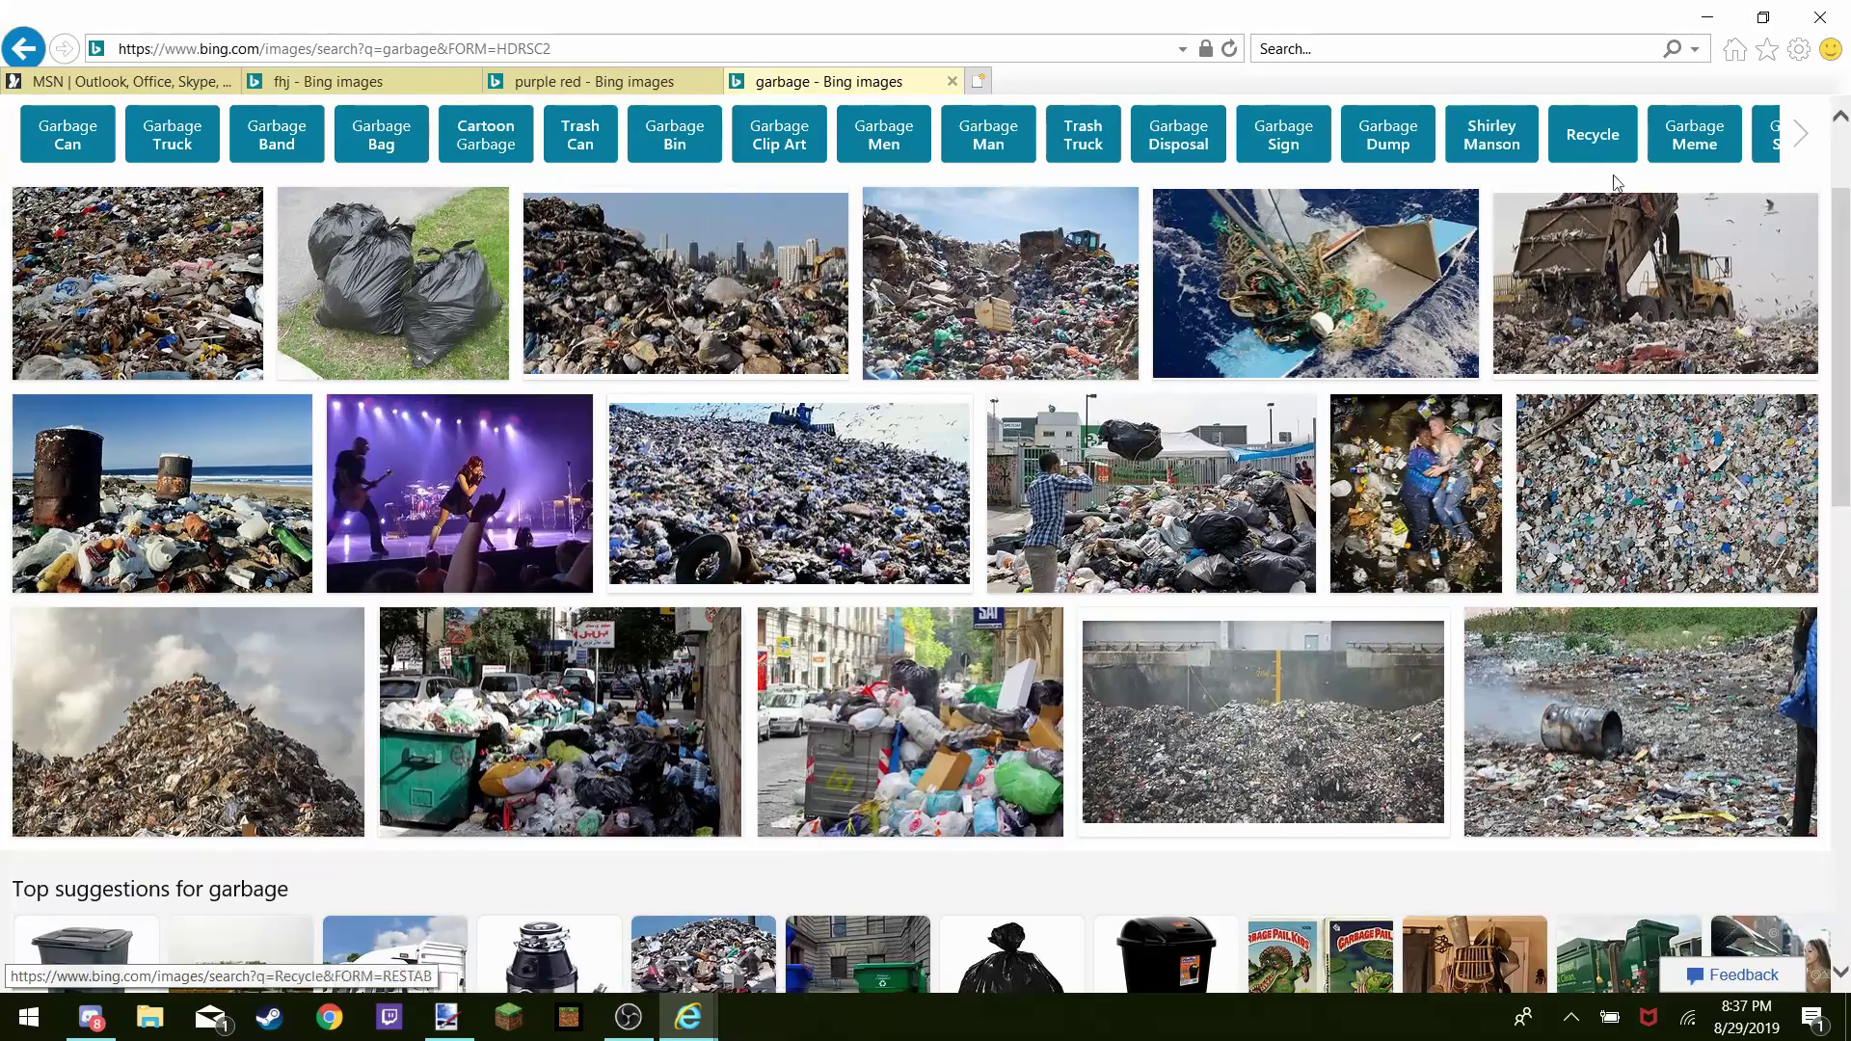
pyautogui.click(1433, 483)
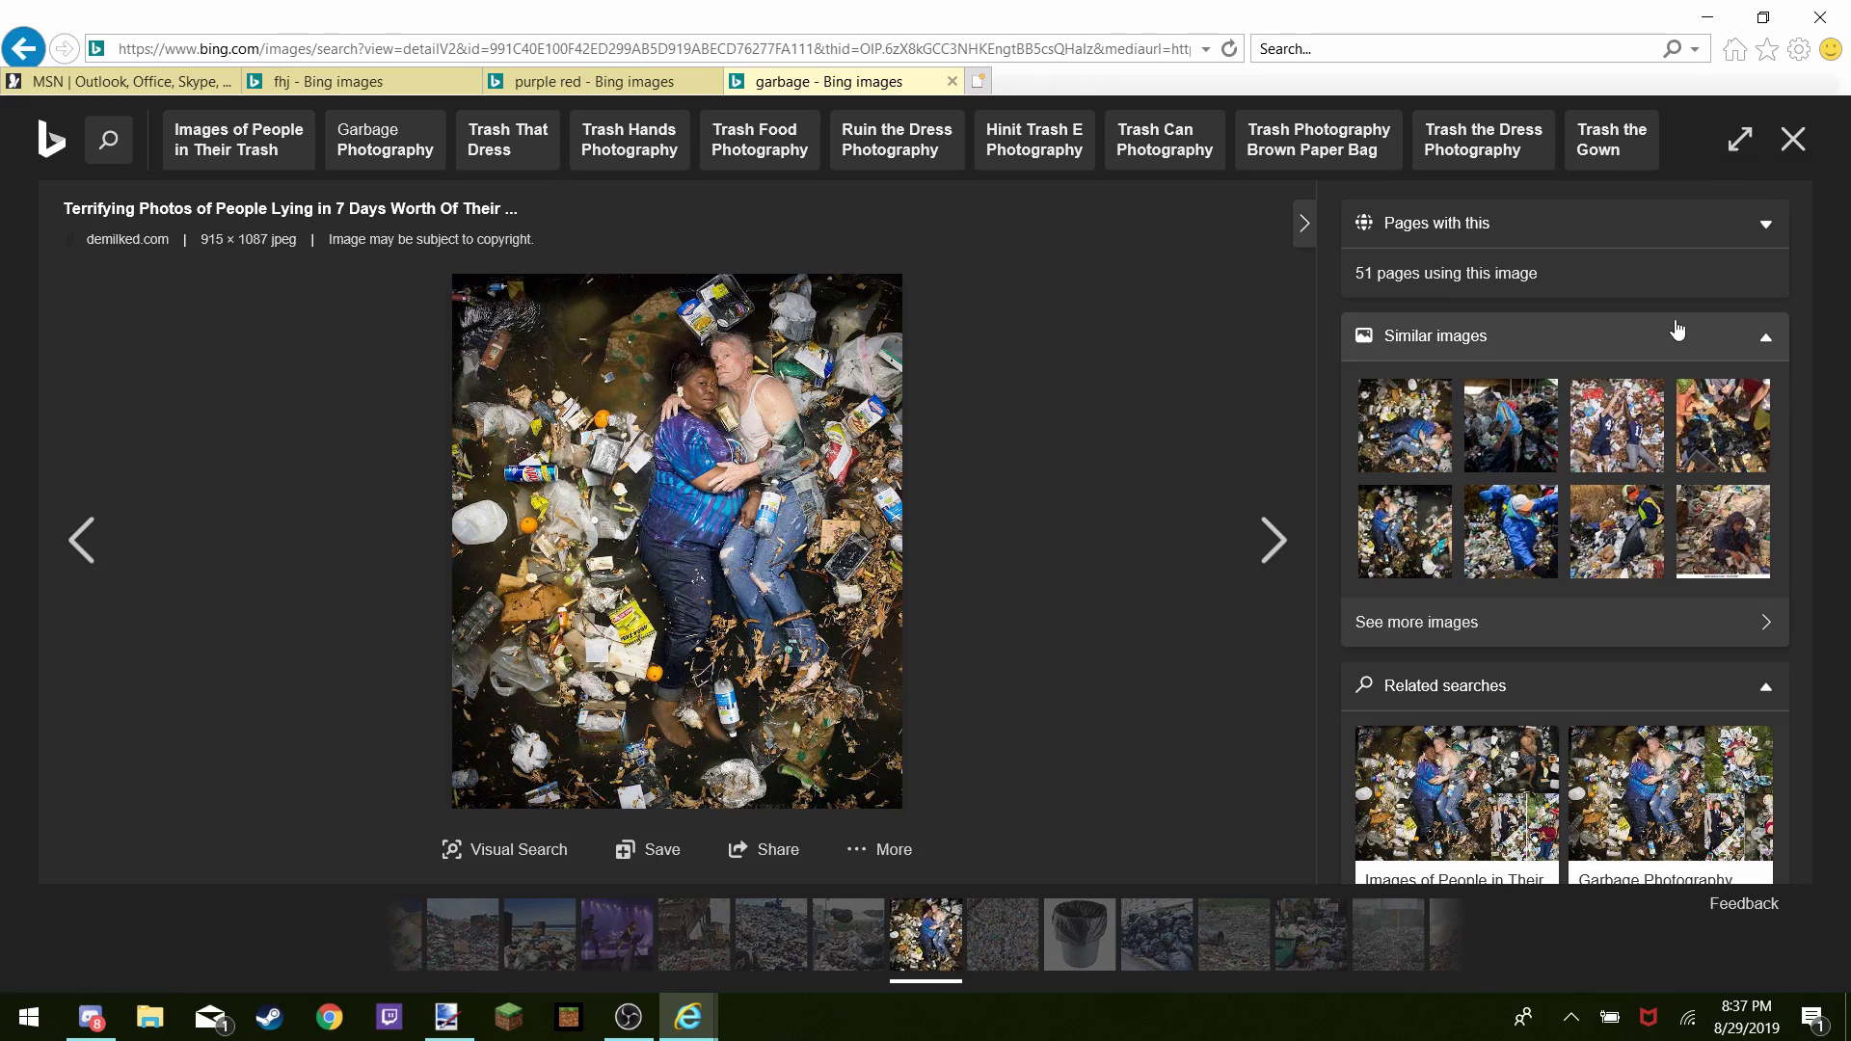
pyautogui.click(1791, 157)
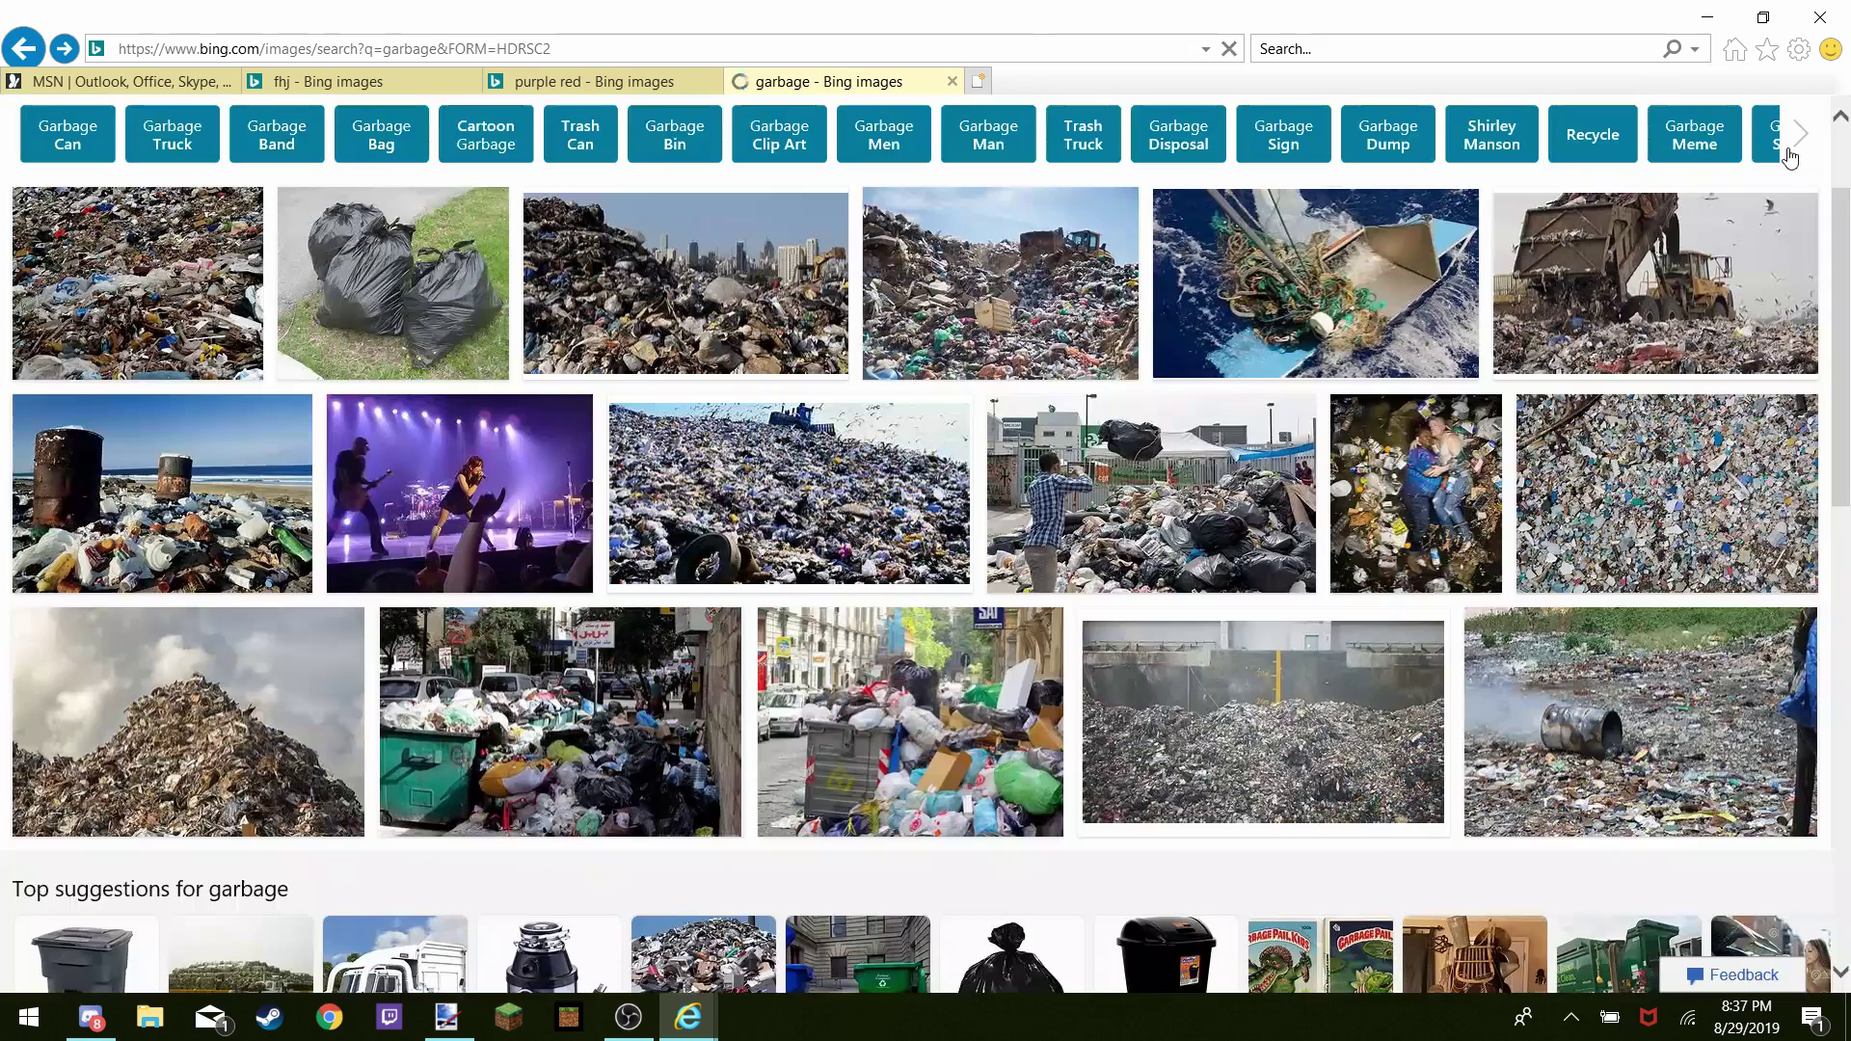
pyautogui.scroll(-5, 990, 461)
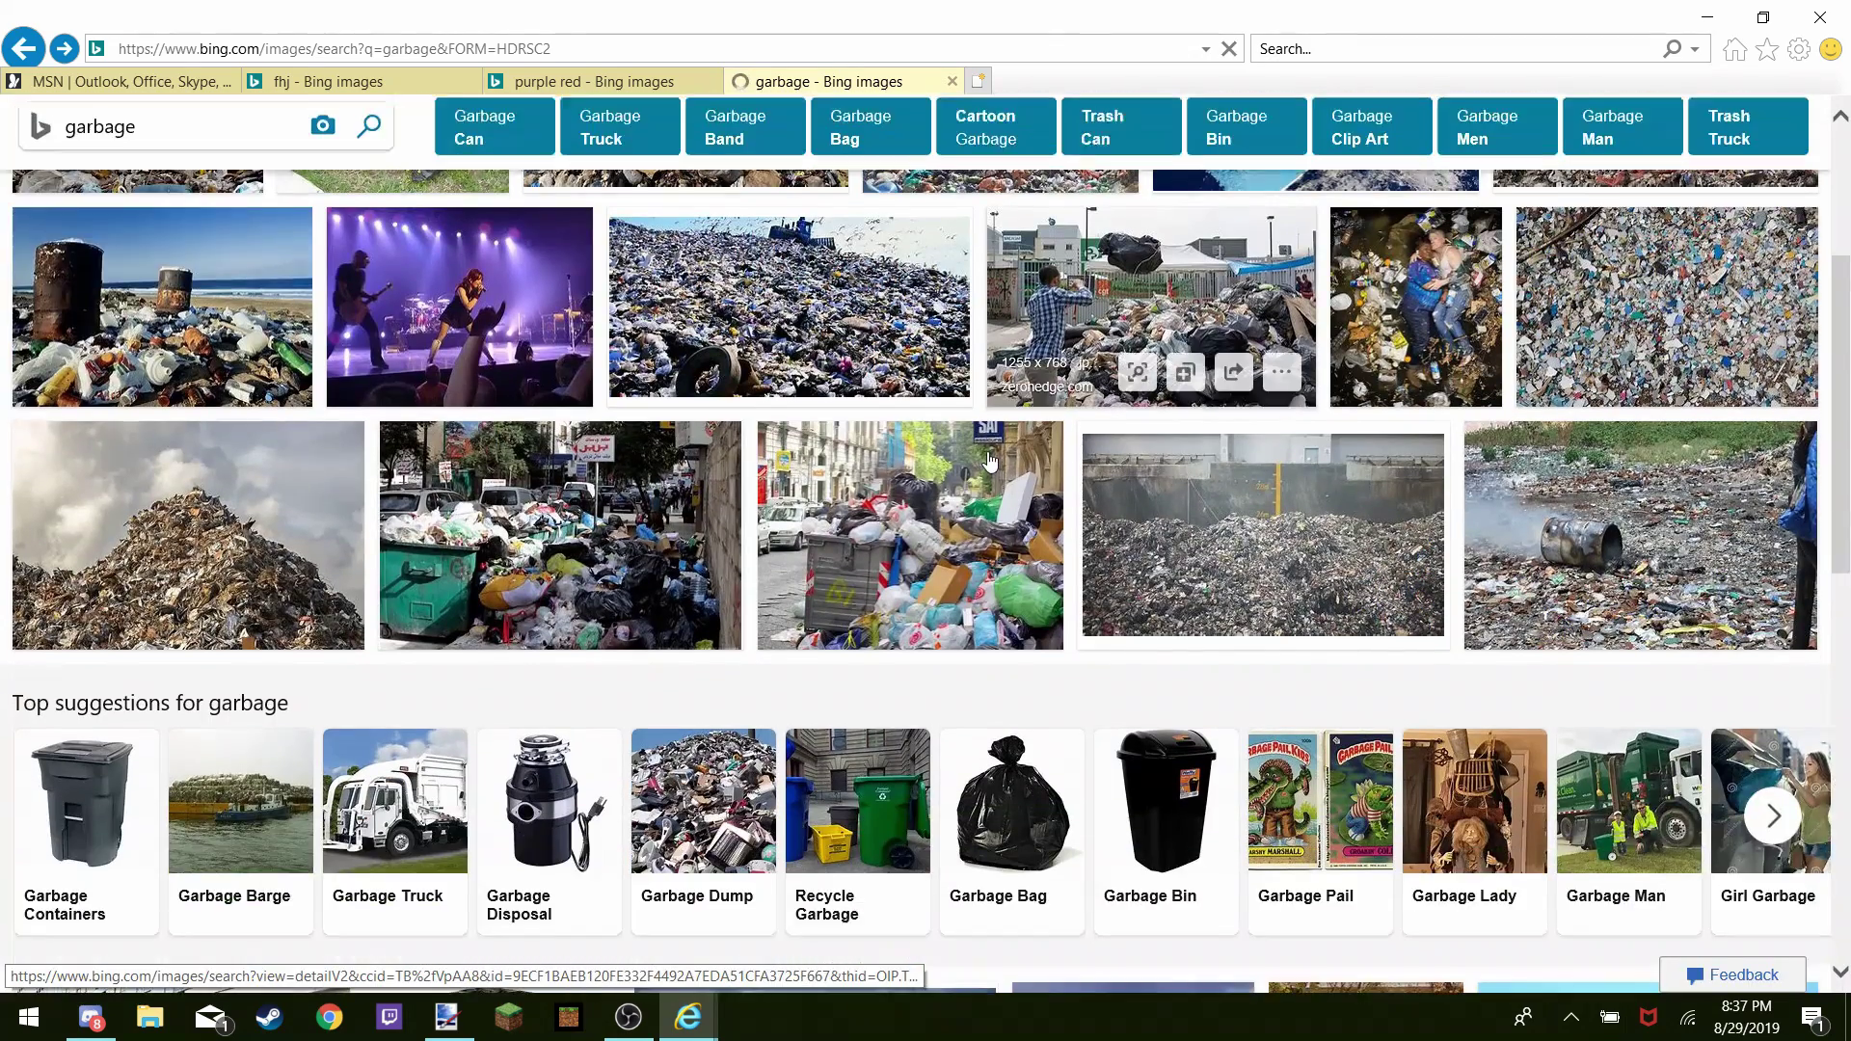
pyautogui.scroll(-5, 991, 461)
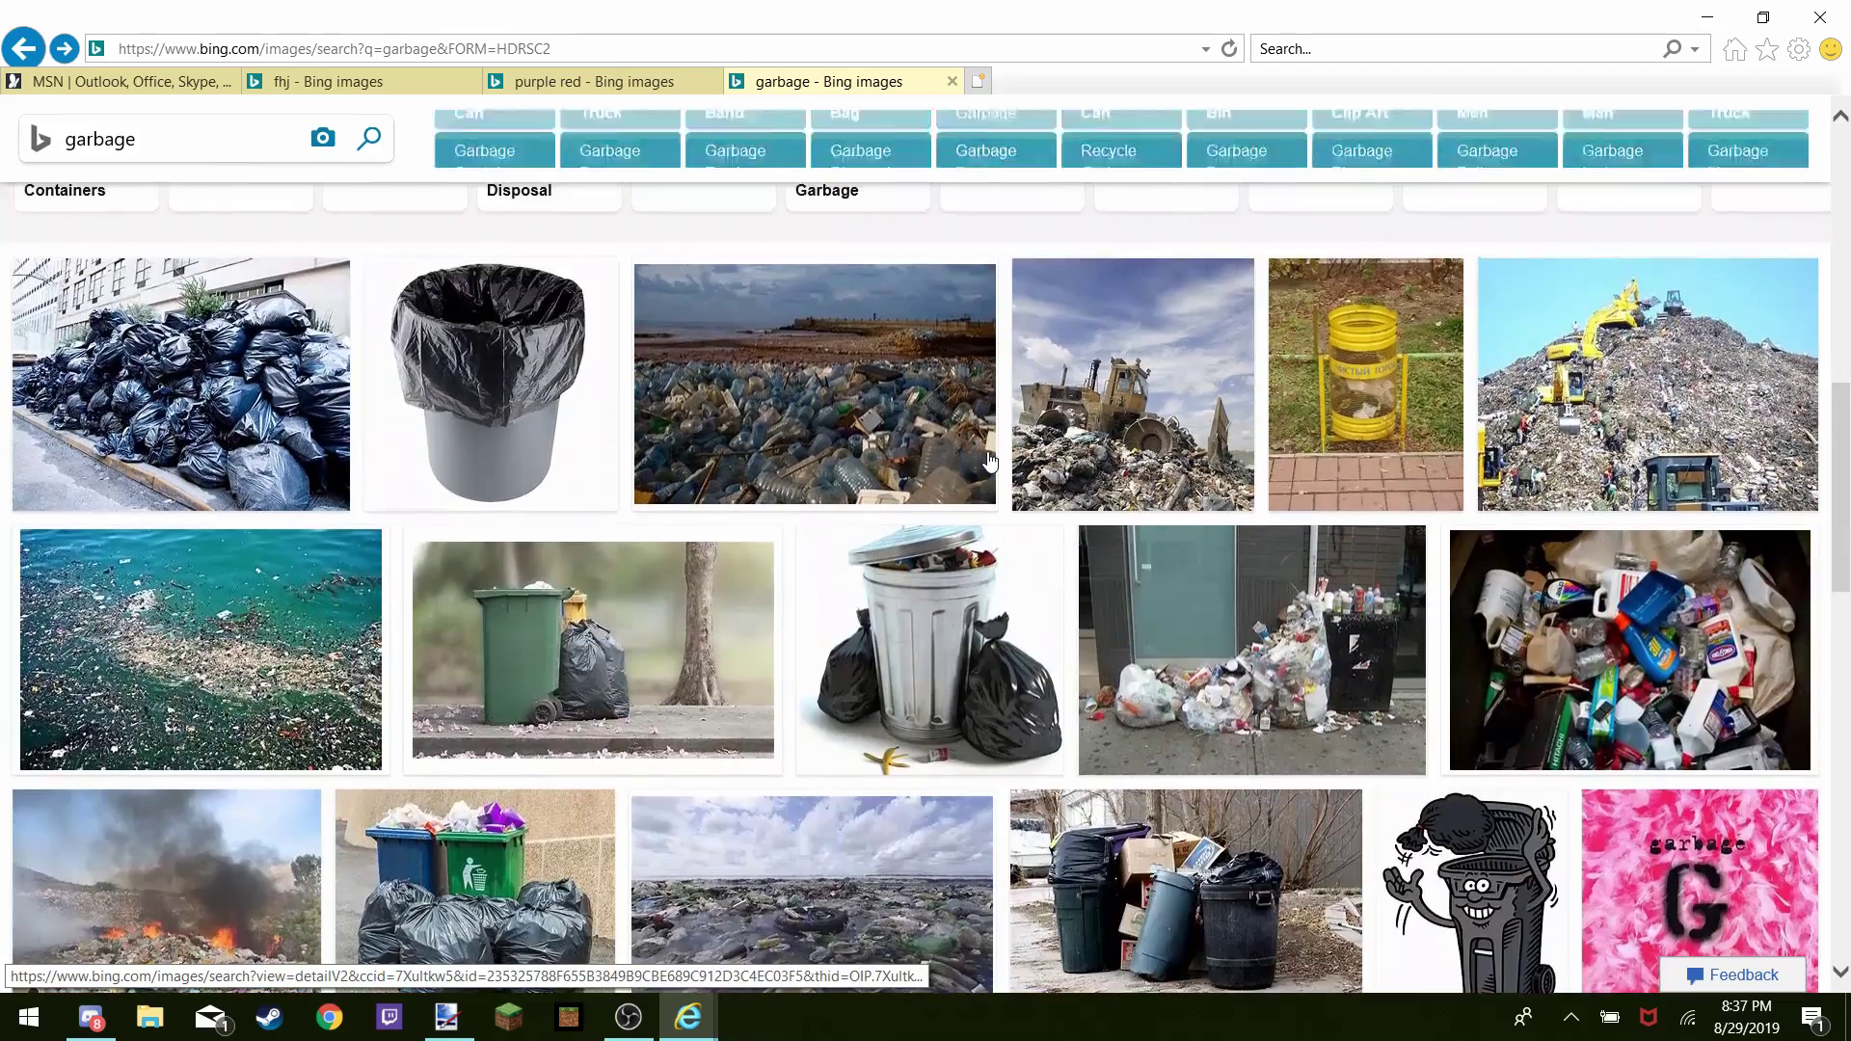
# Narrow the image search to the Garbage Bag suggestion and open the Stout 55 Gal. black trash bag picture
pyautogui.scroll(4, 990, 461)
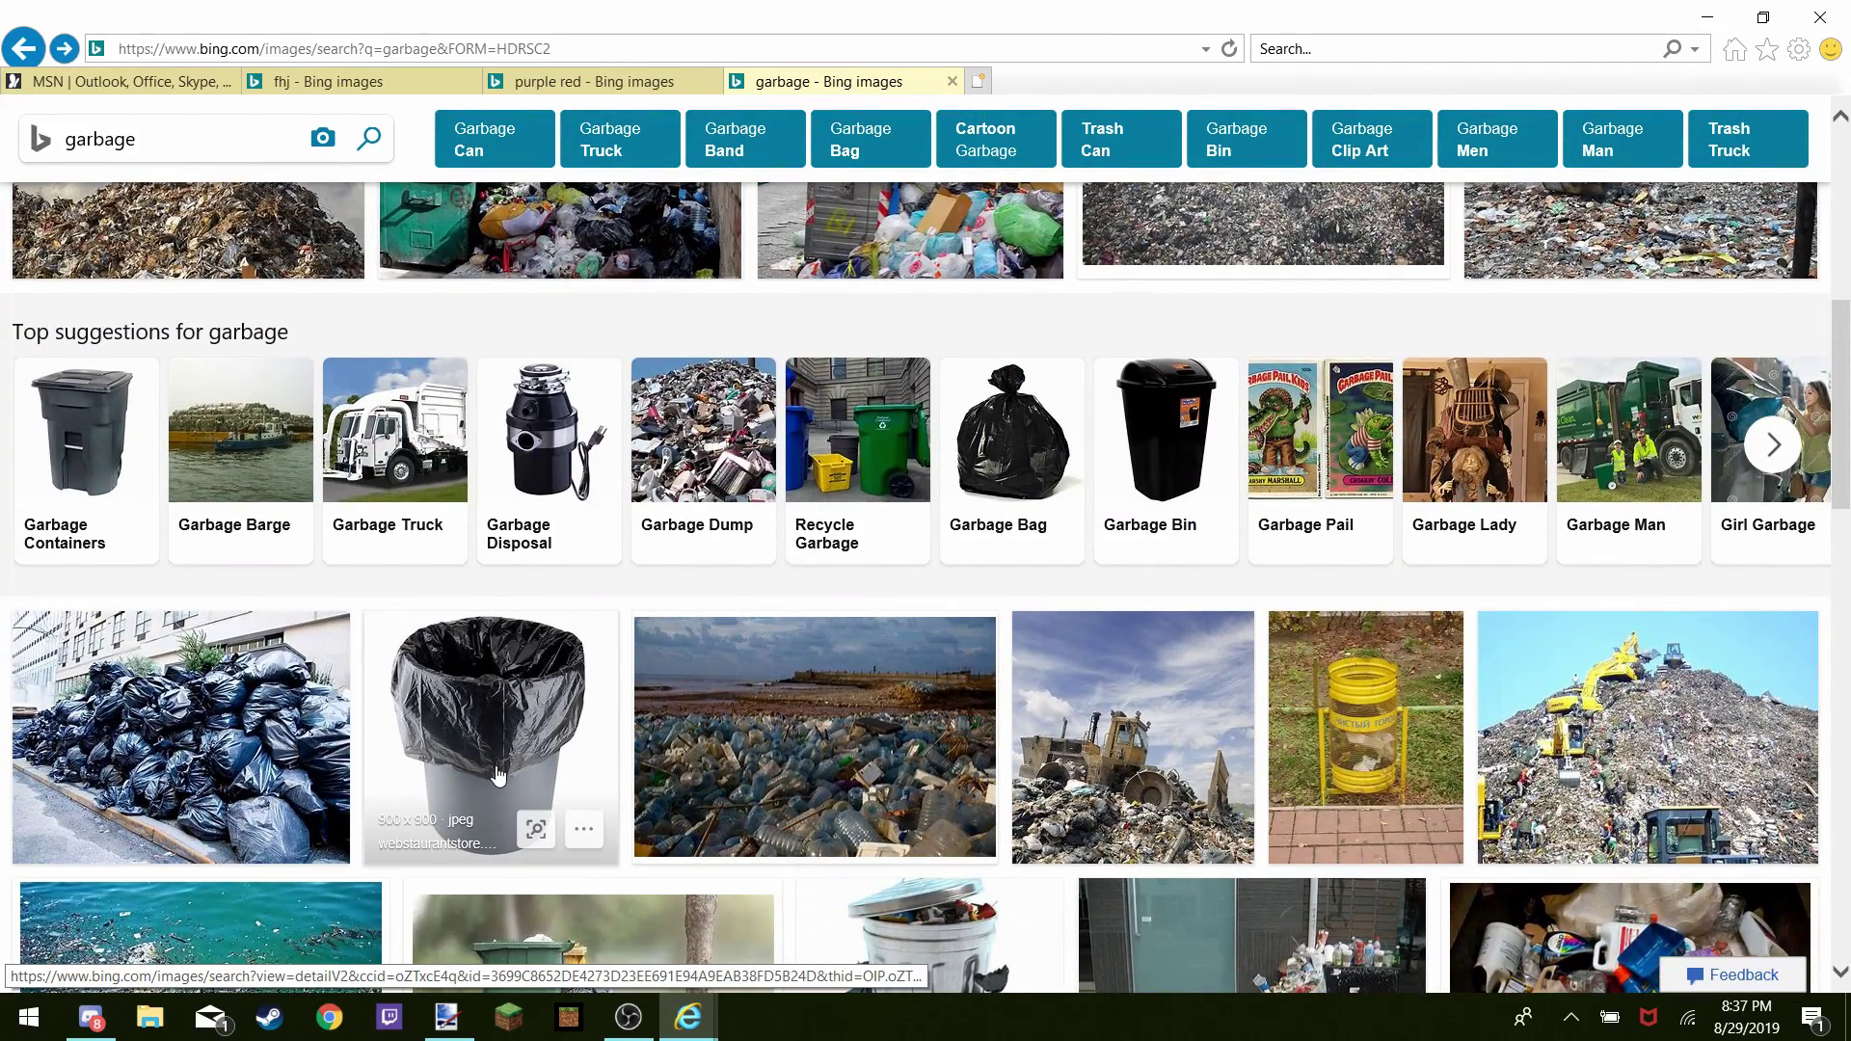
pyautogui.click(1003, 479)
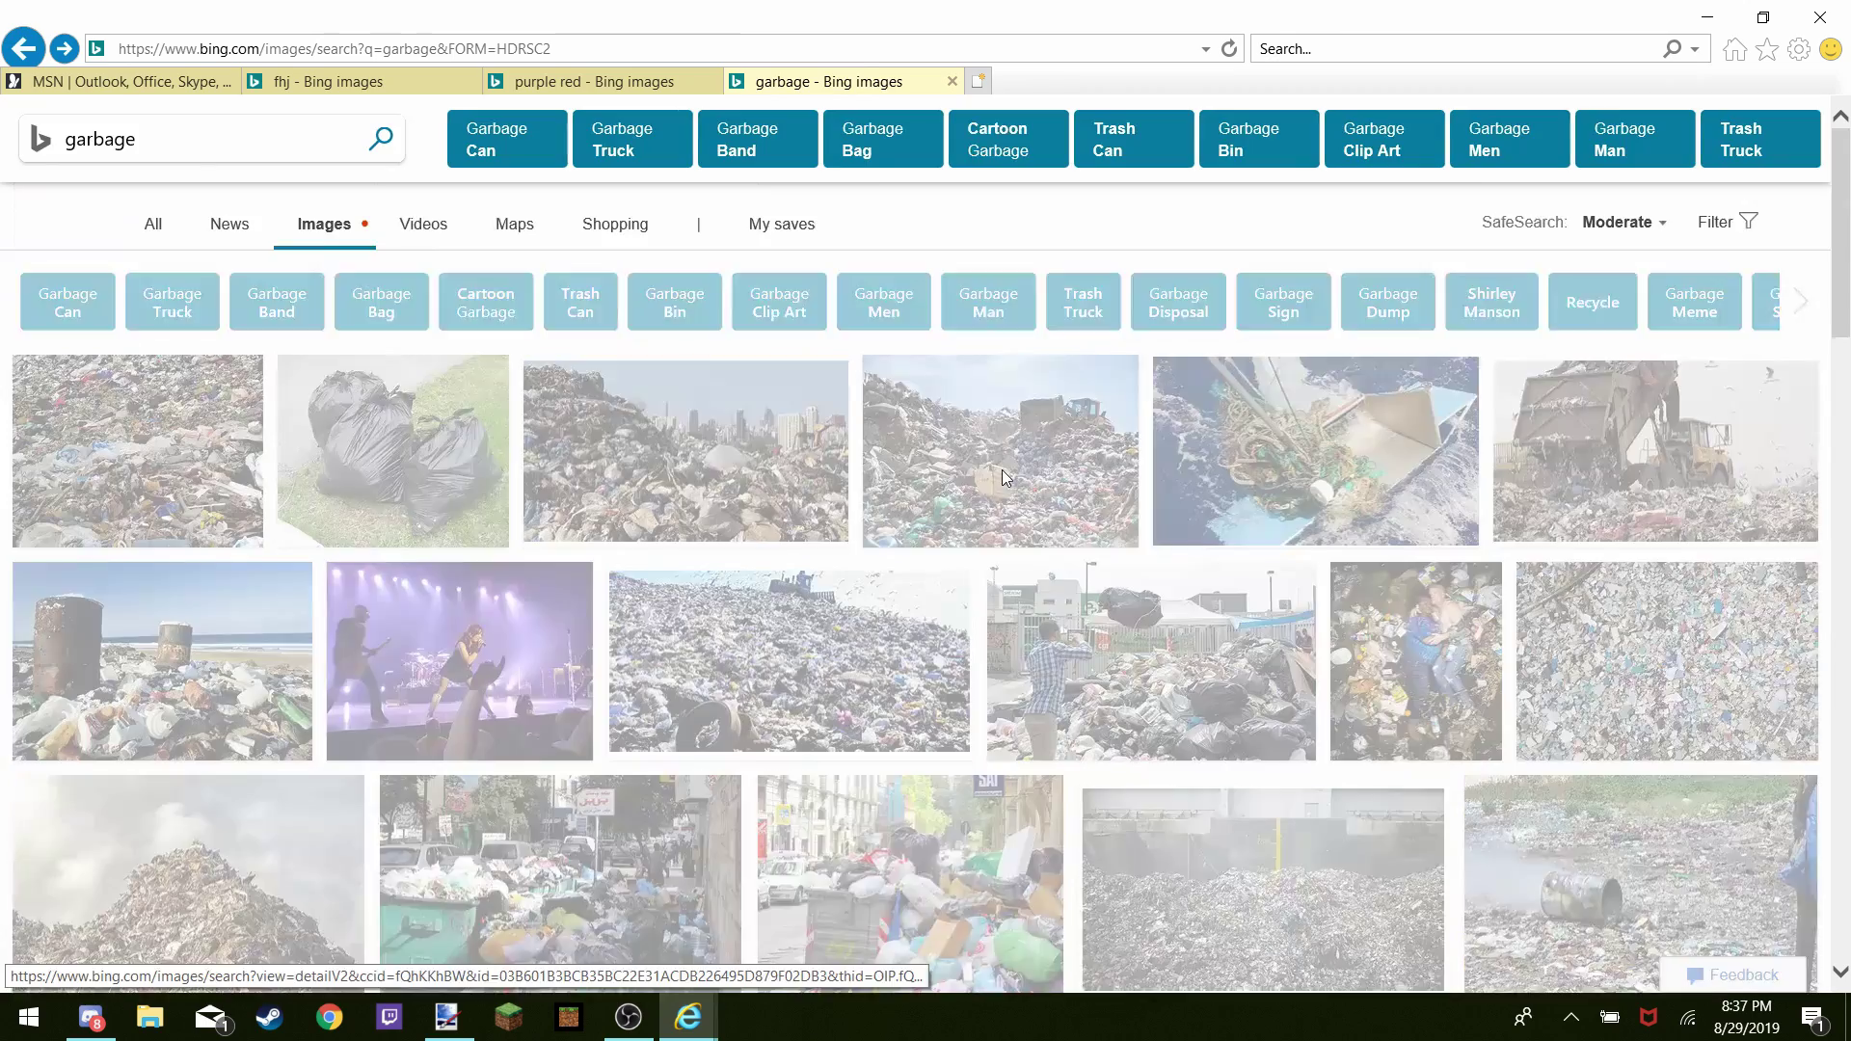
pyautogui.scroll(-1, 679, 617)
pyautogui.scroll(-1, 679, 617)
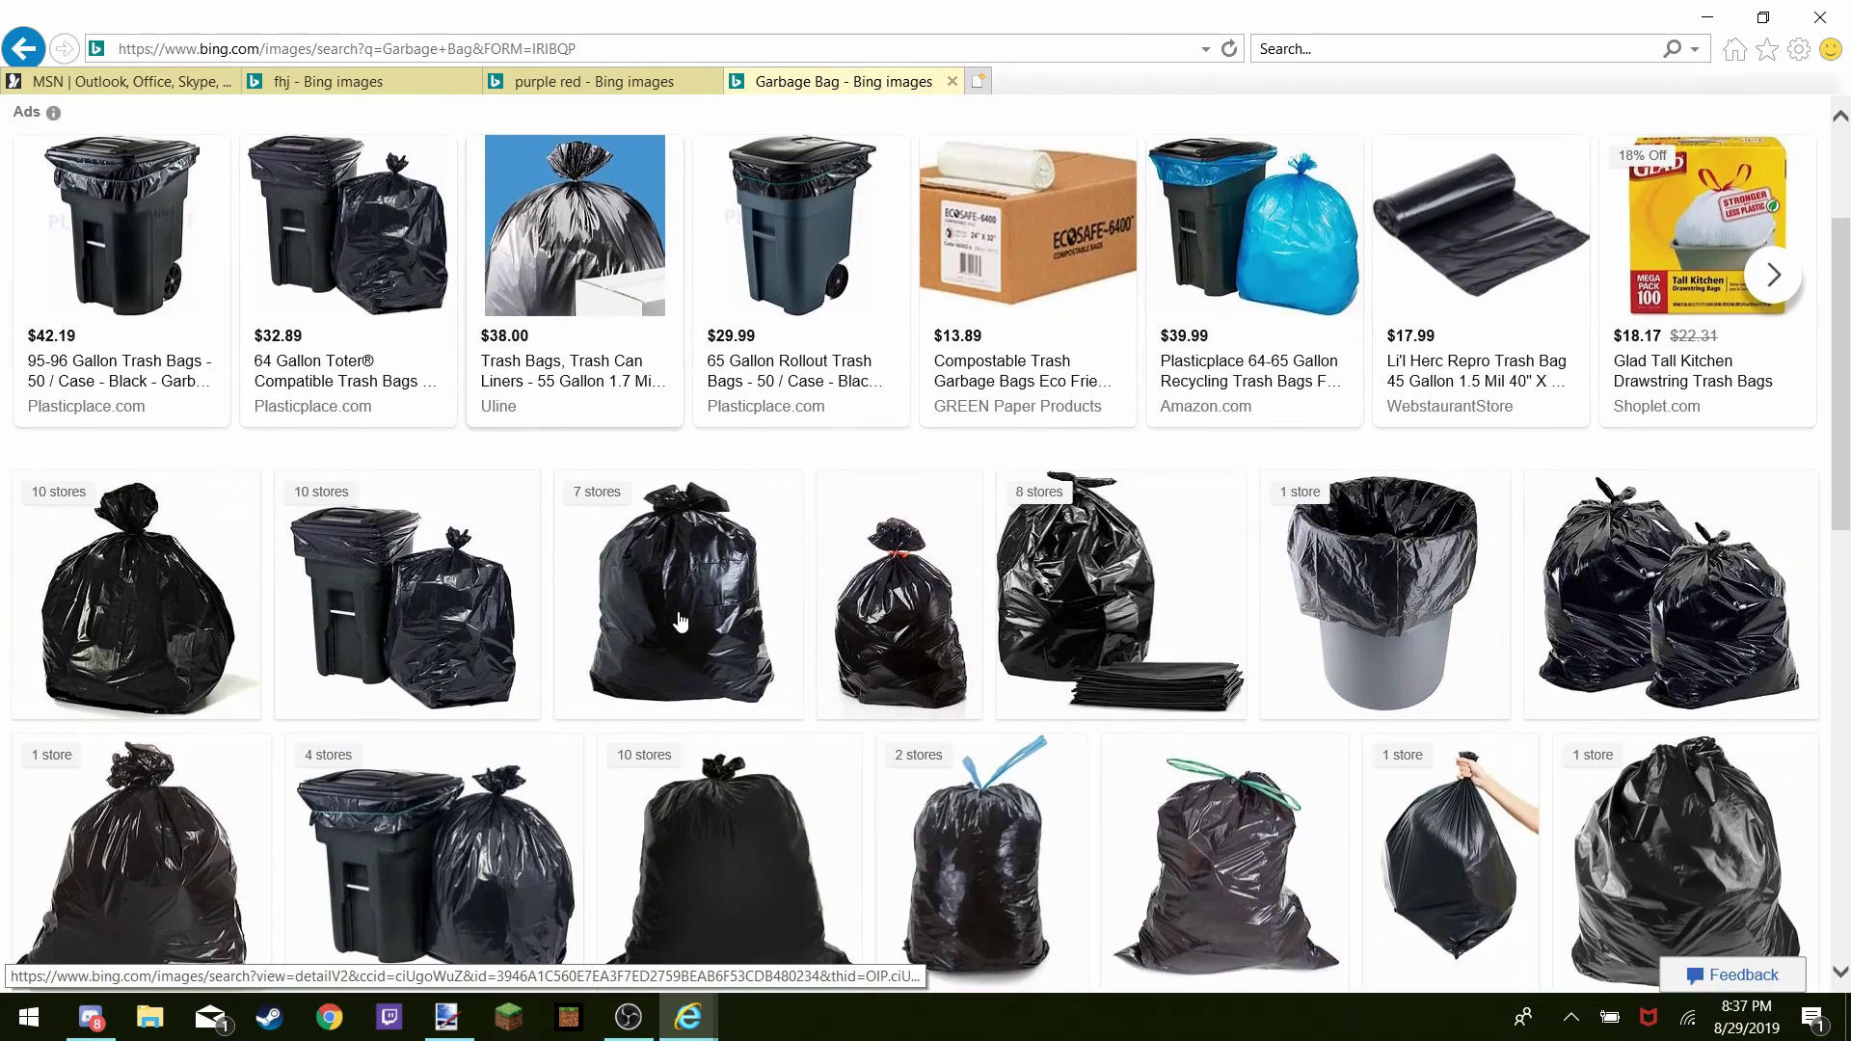
pyautogui.click(680, 621)
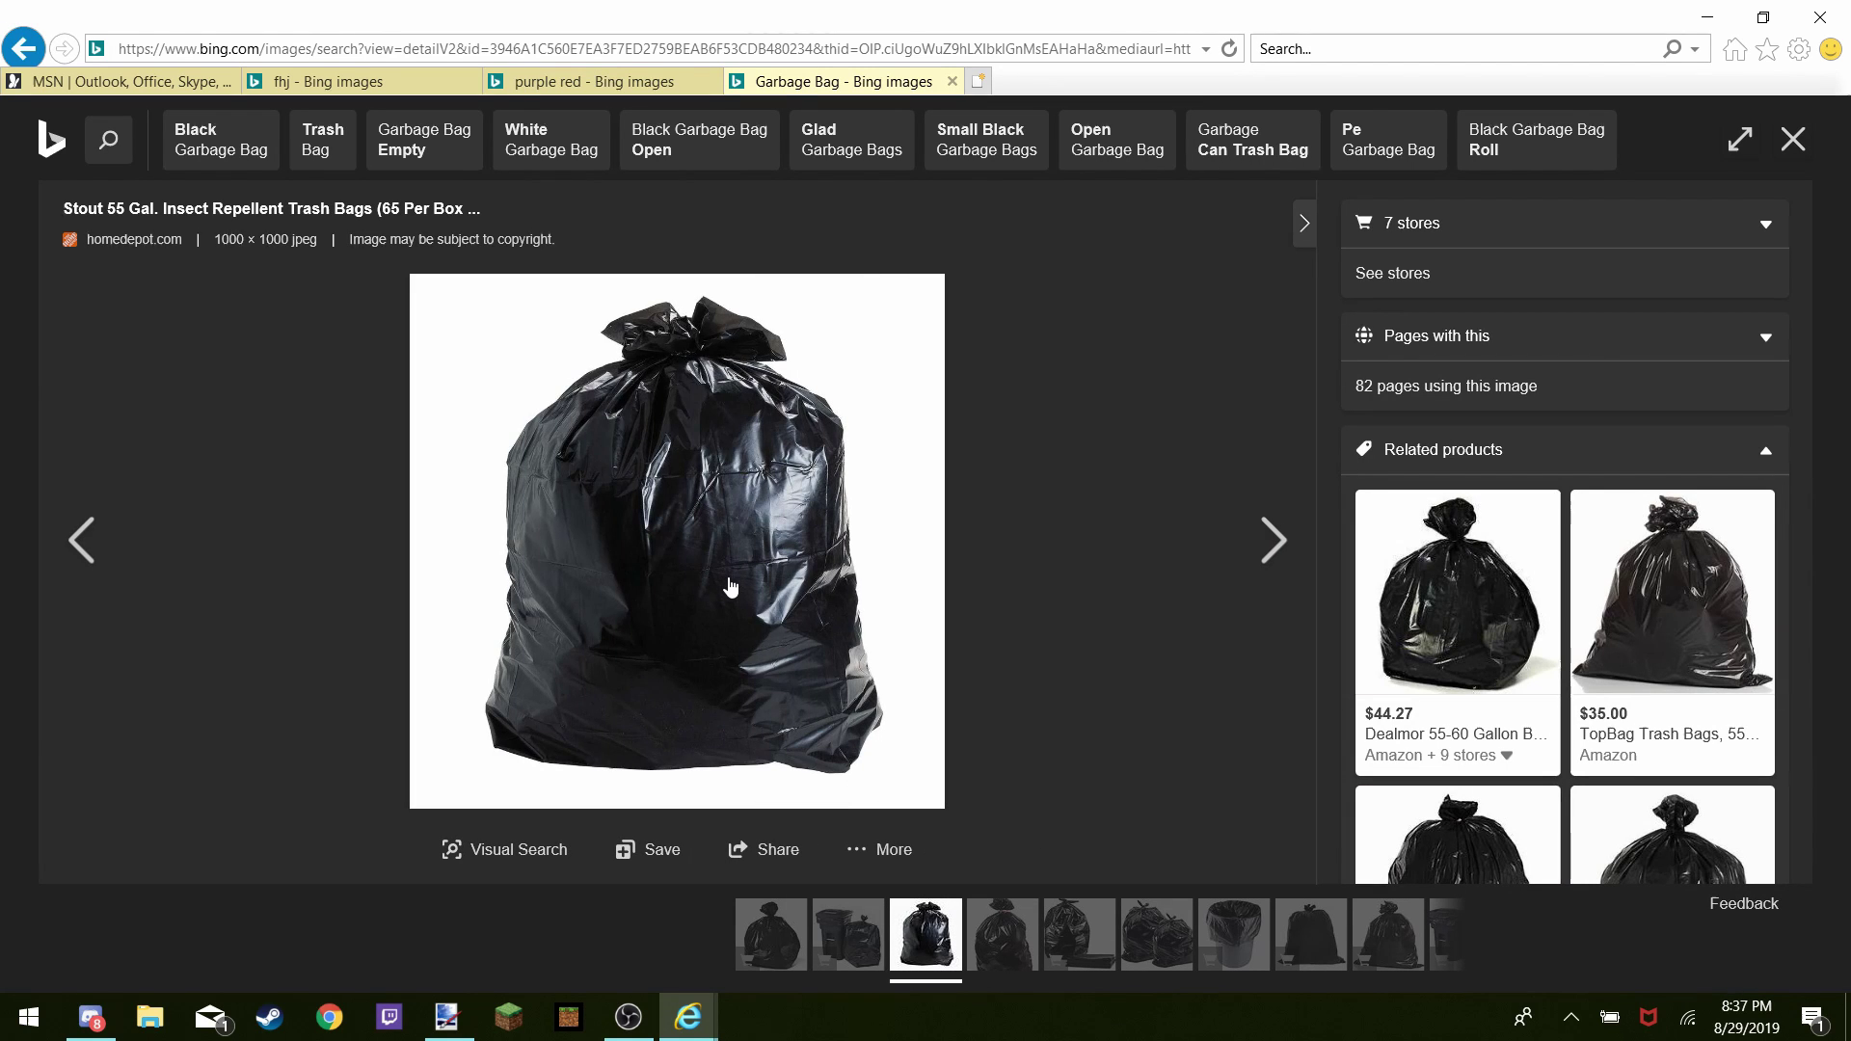
# Copy the enlarged black trash bag picture and switch to paint.net
pyautogui.rightClick(730, 587)
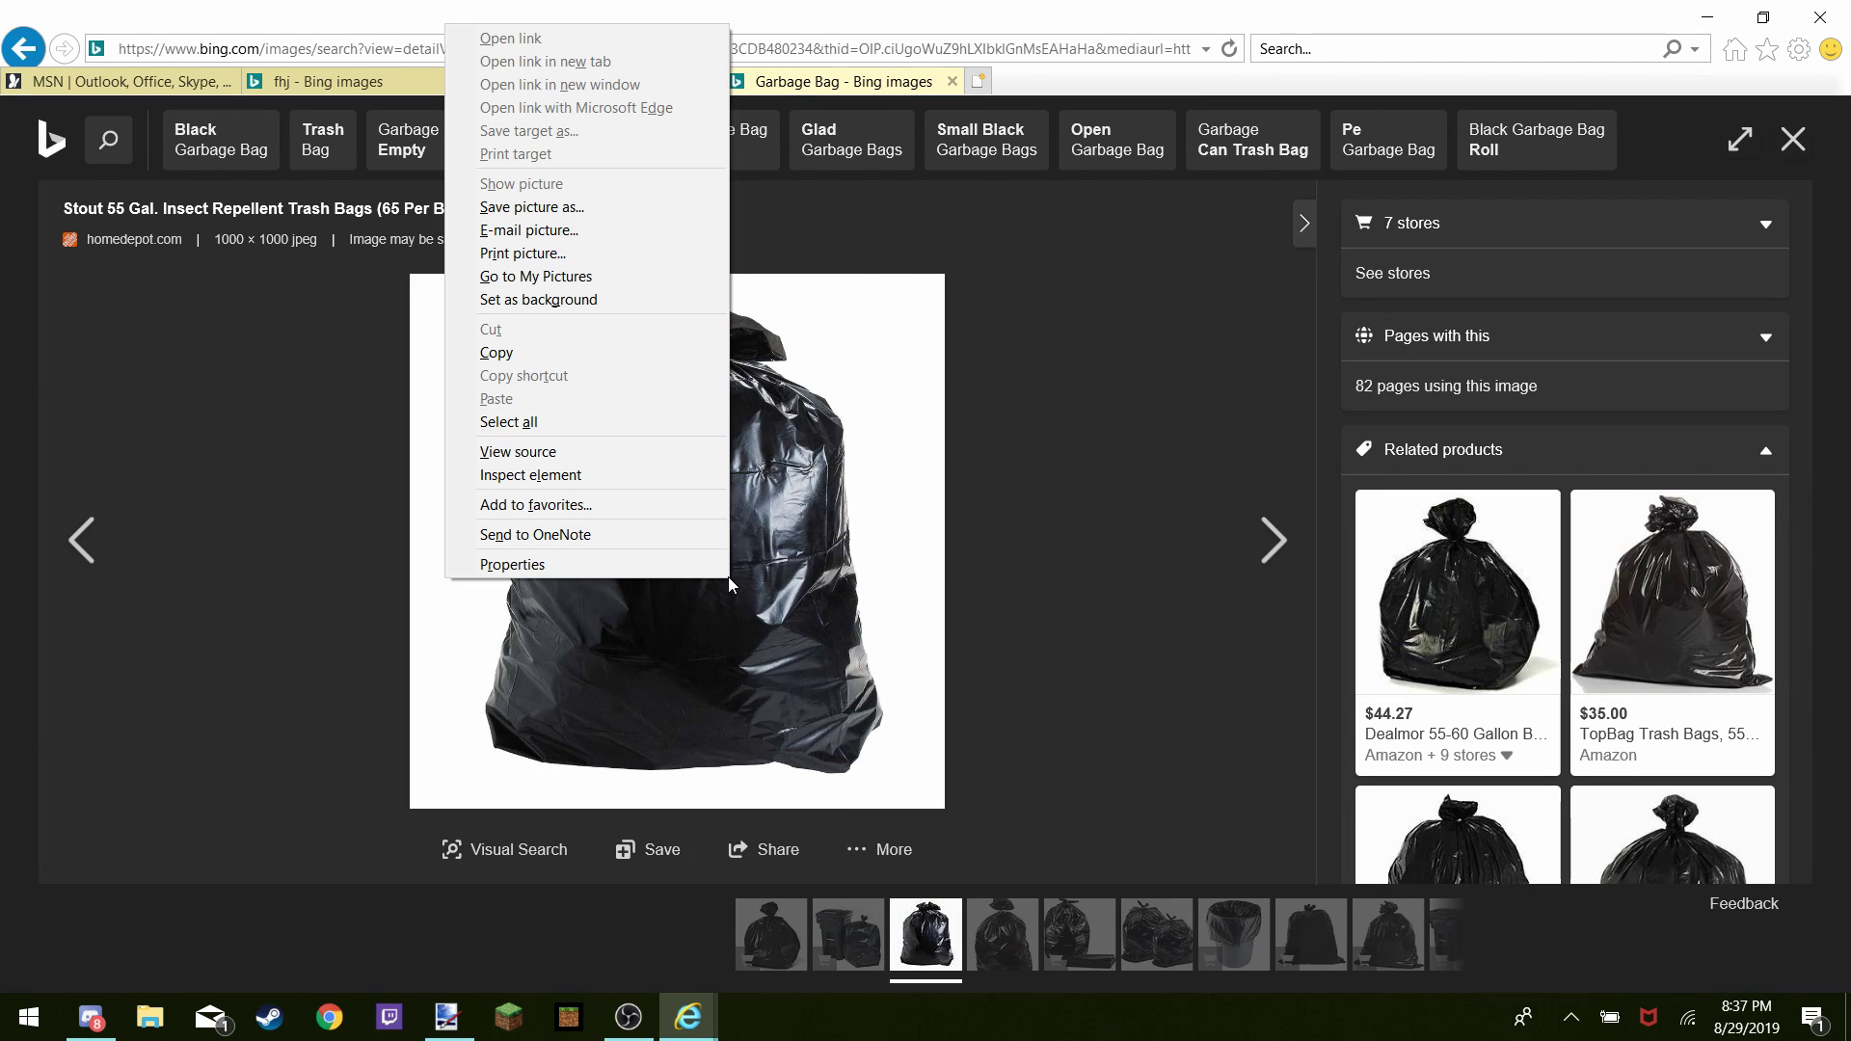
pyautogui.click(496, 355)
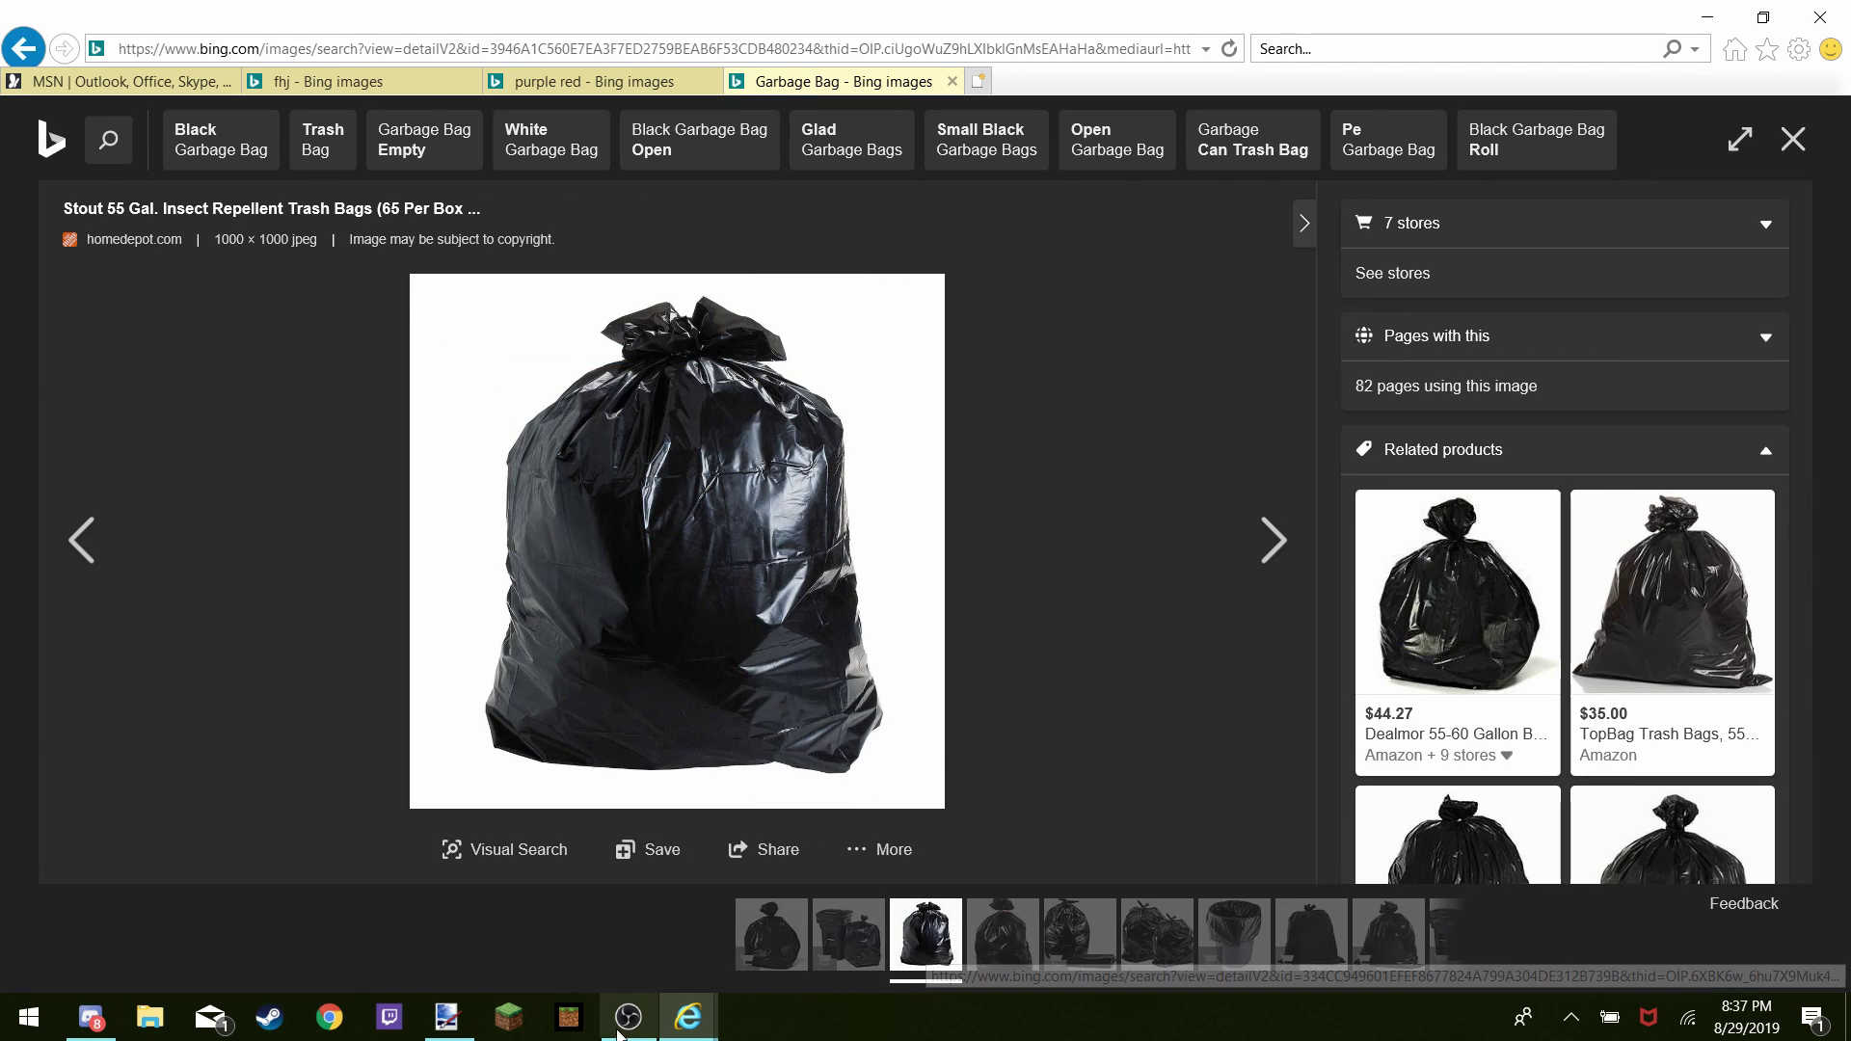
pyautogui.click(446, 1018)
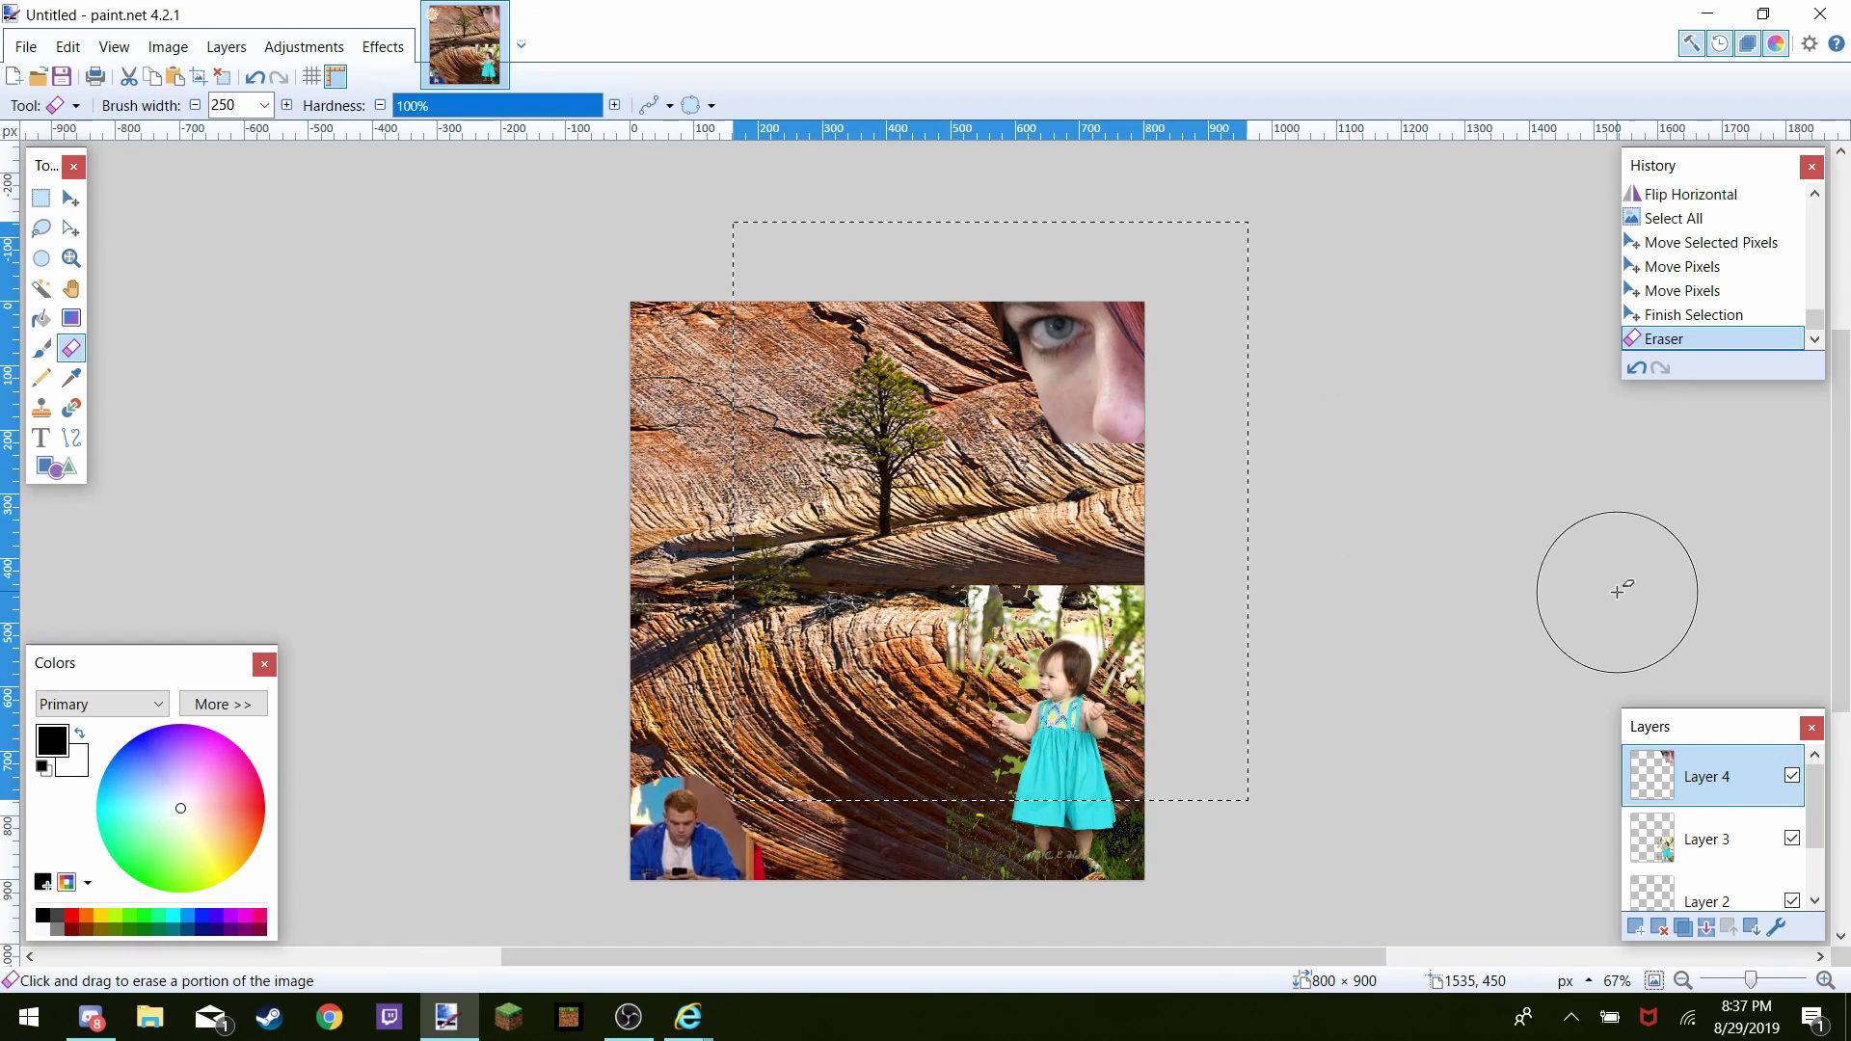
# Paste the garbage bag onto a new layer, keeping the canvas size, and shrink it to about 482 × 482 px over the lower middle
pyautogui.click(1637, 930)
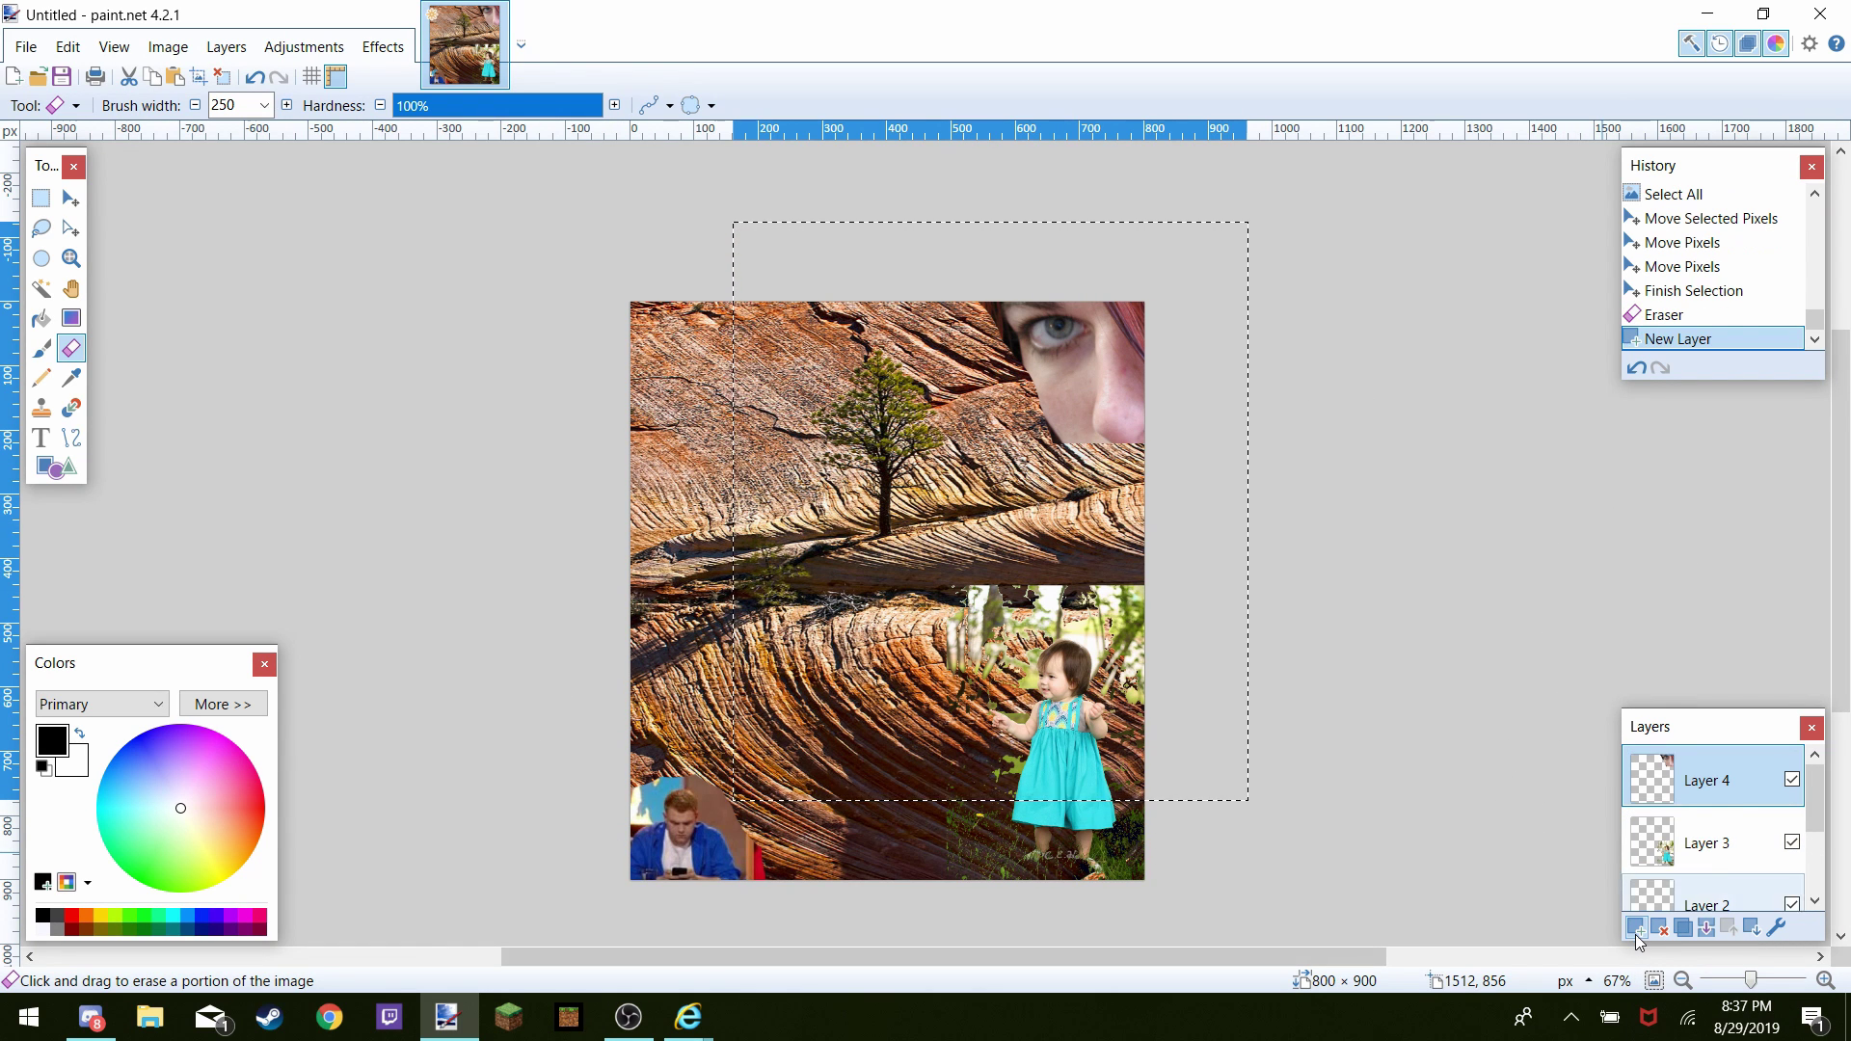
pyautogui.hotkey('ctrl', 'v')
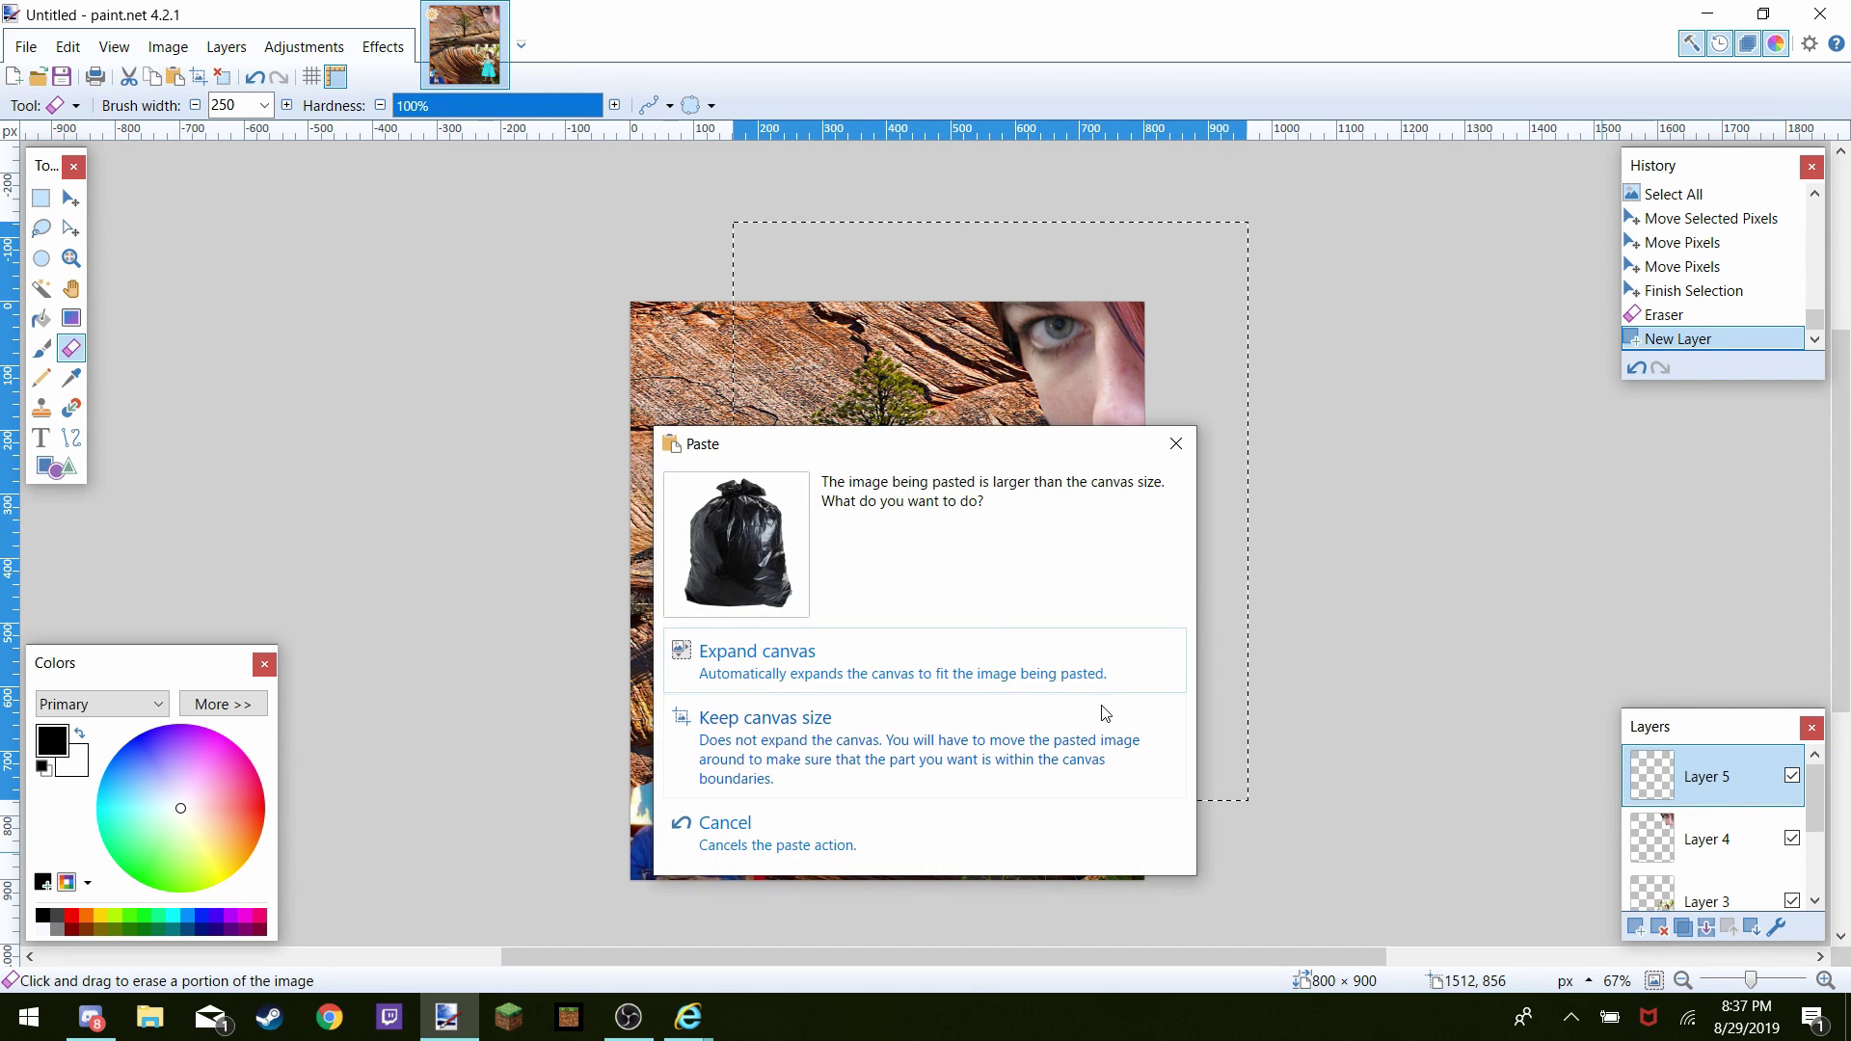
pyautogui.click(981, 767)
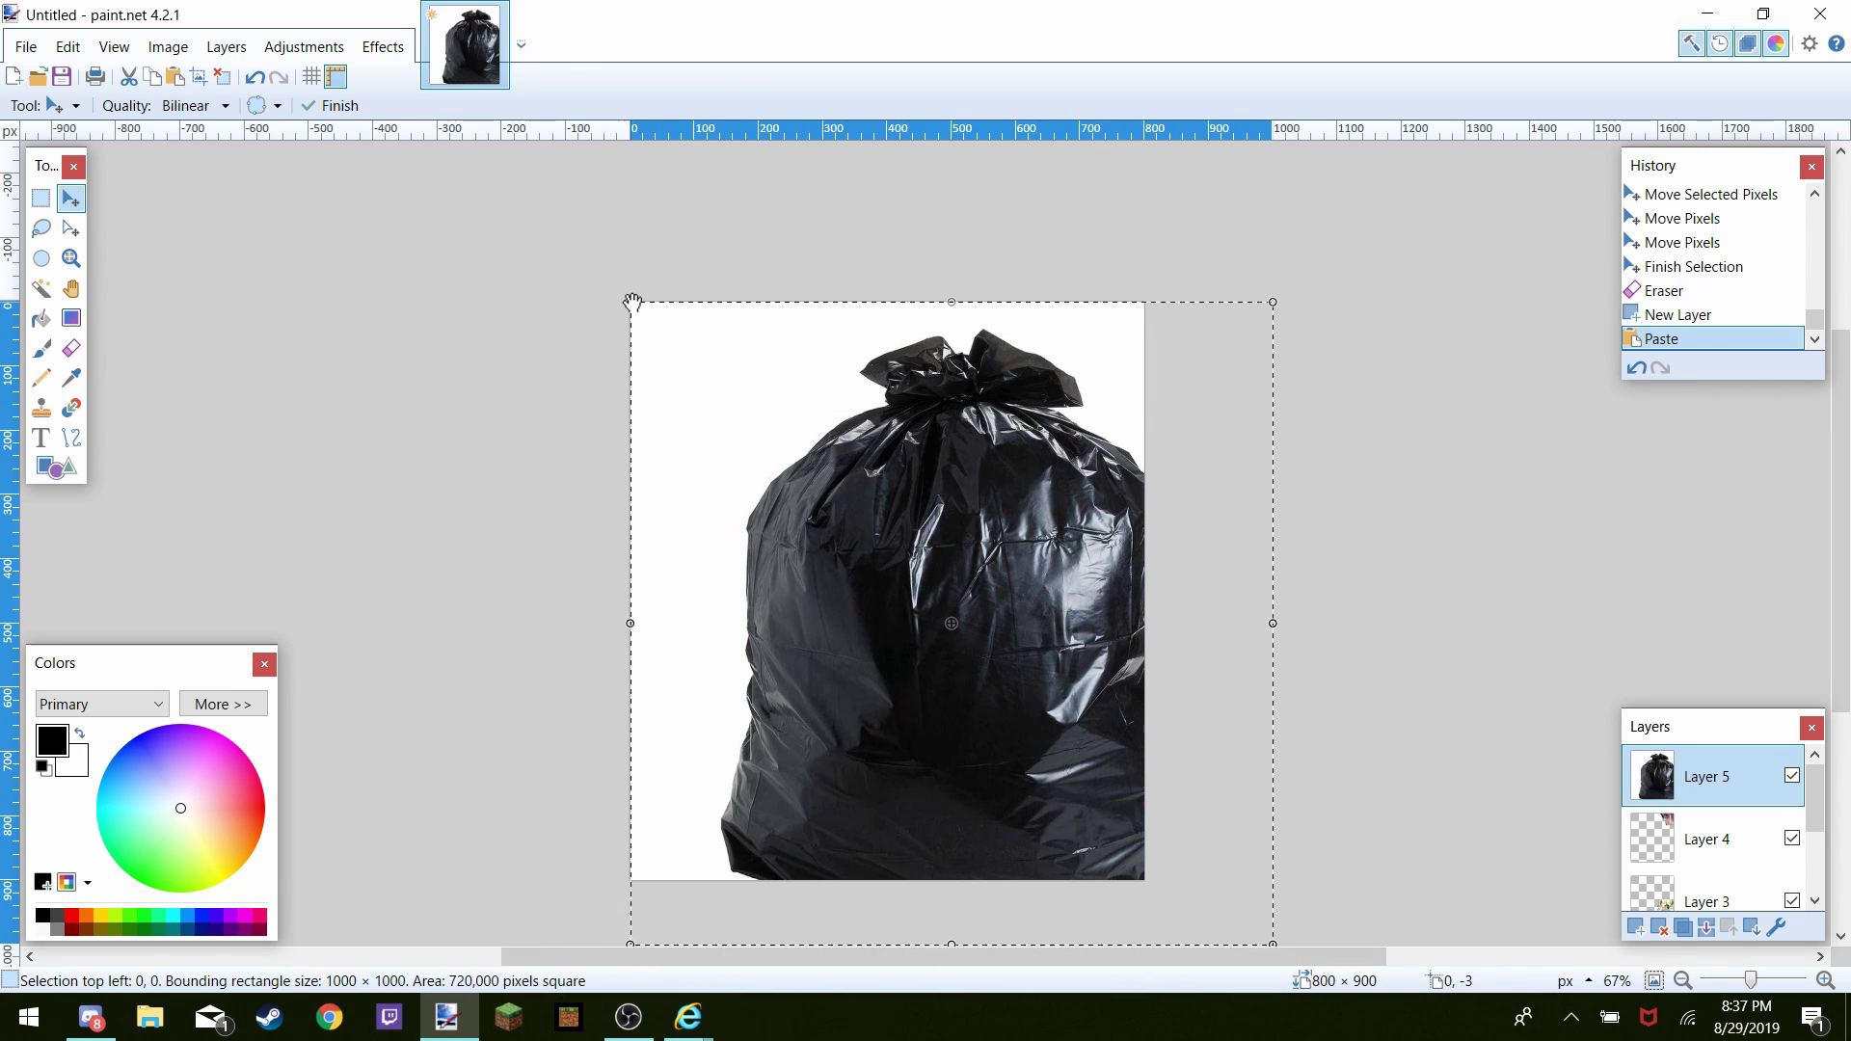
pyautogui.moveTo(631, 302); pyautogui.dragTo(727, 316)
pyautogui.moveTo(819, 414); pyautogui.dragTo(822, 673)
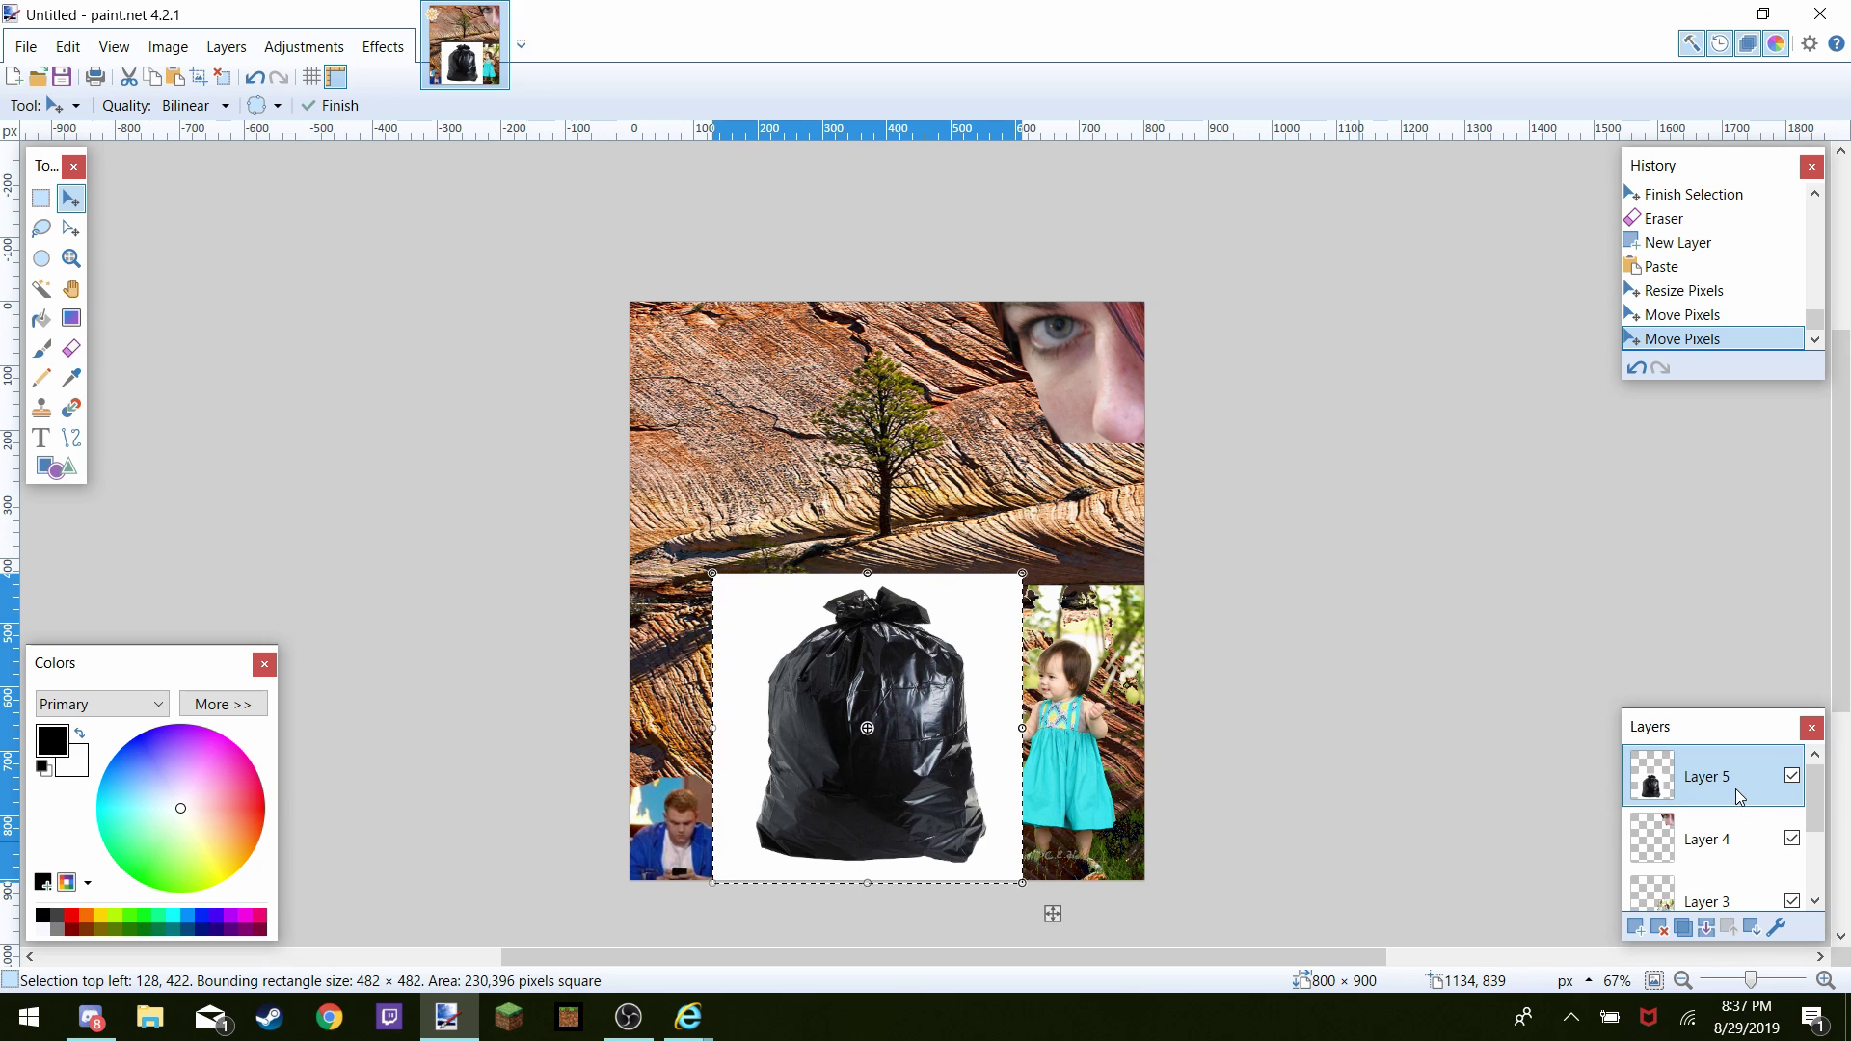
# Reorder the garbage bag's layer so that it sits directly beneath Layer 2
pyautogui.moveTo(1735, 789); pyautogui.dragTo(1716, 900)
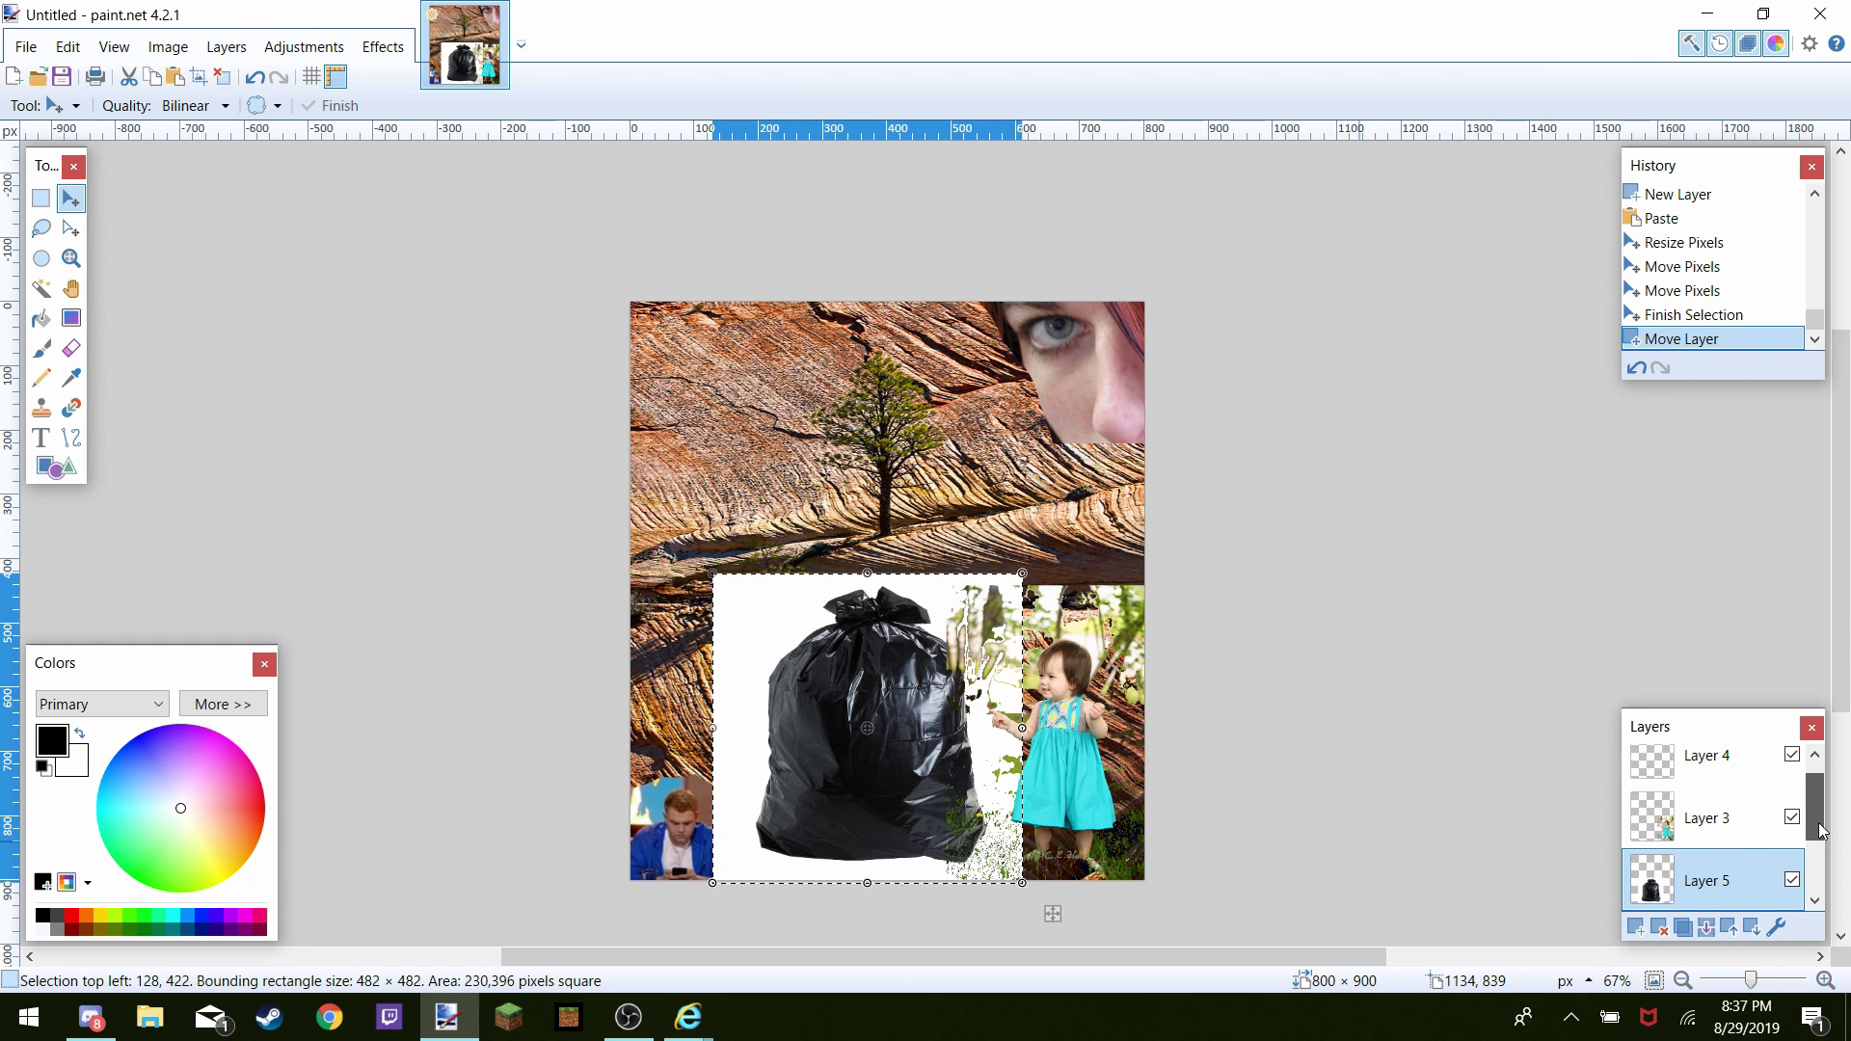
pyautogui.scroll(-1, 1821, 831)
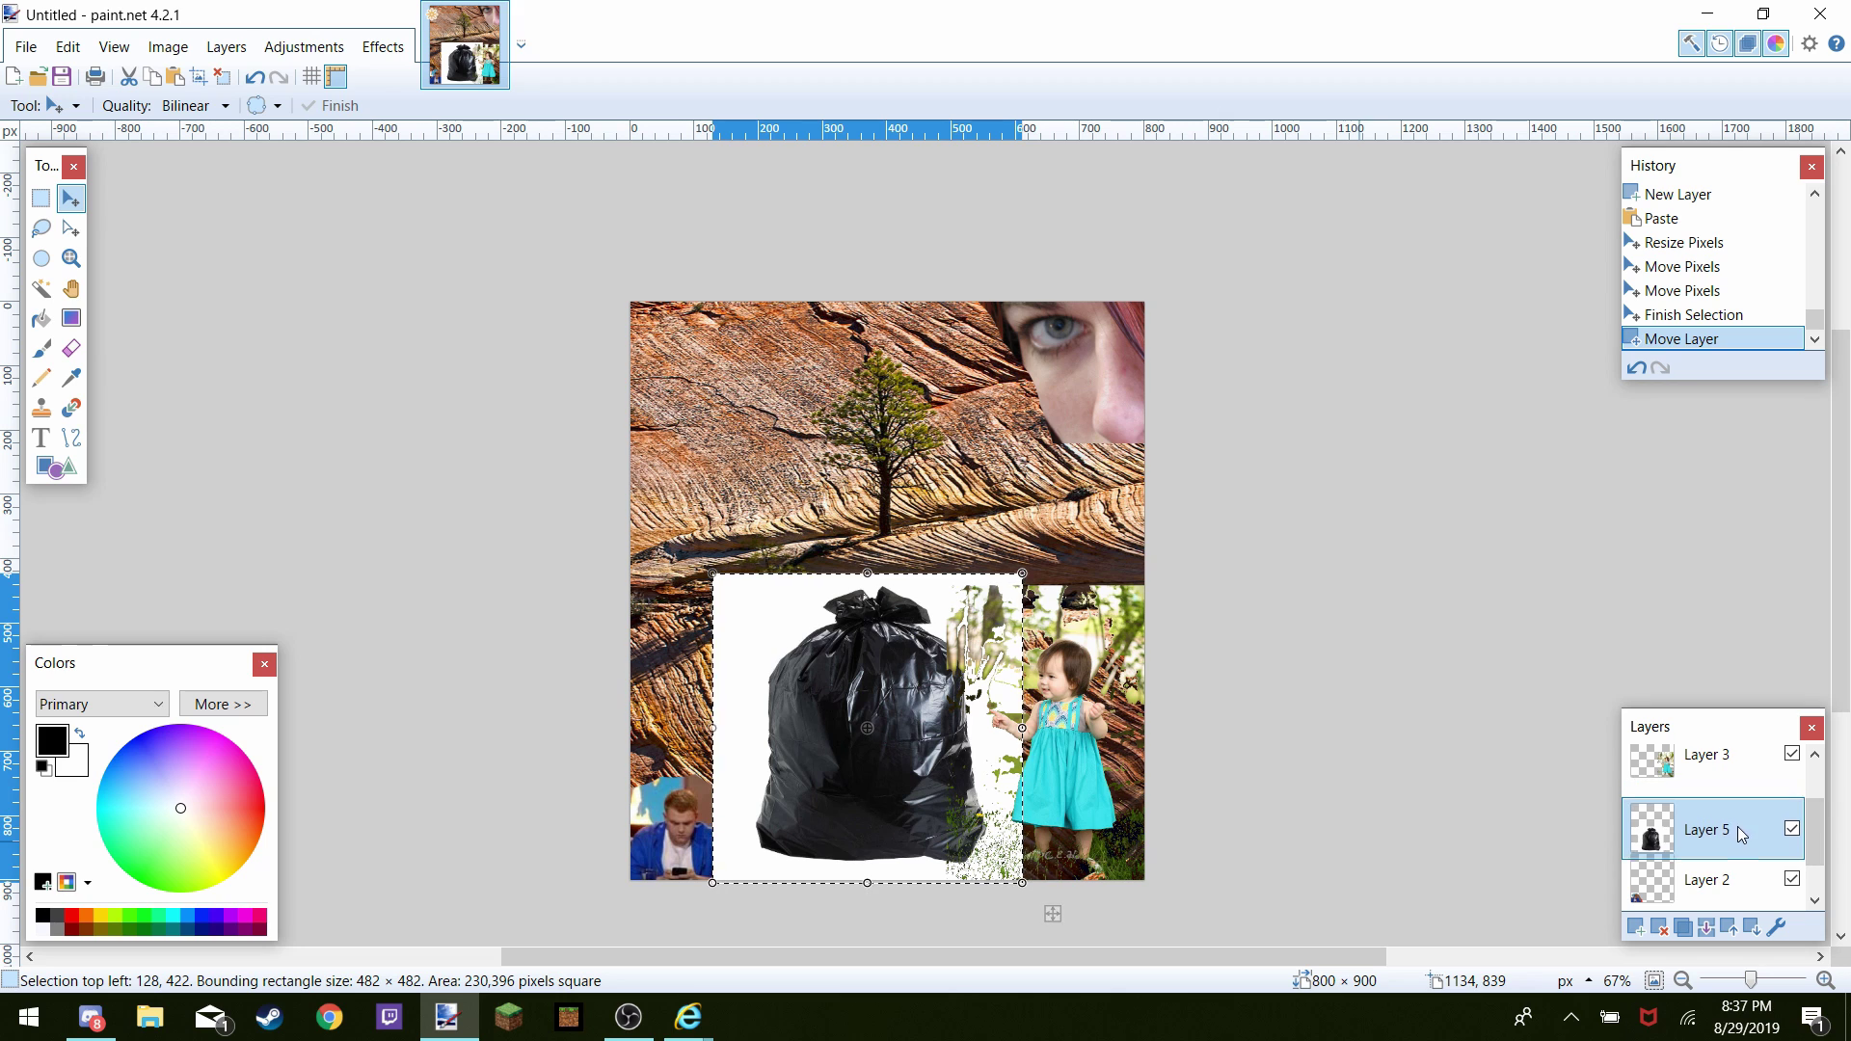
pyautogui.moveTo(1741, 835); pyautogui.dragTo(1774, 752)
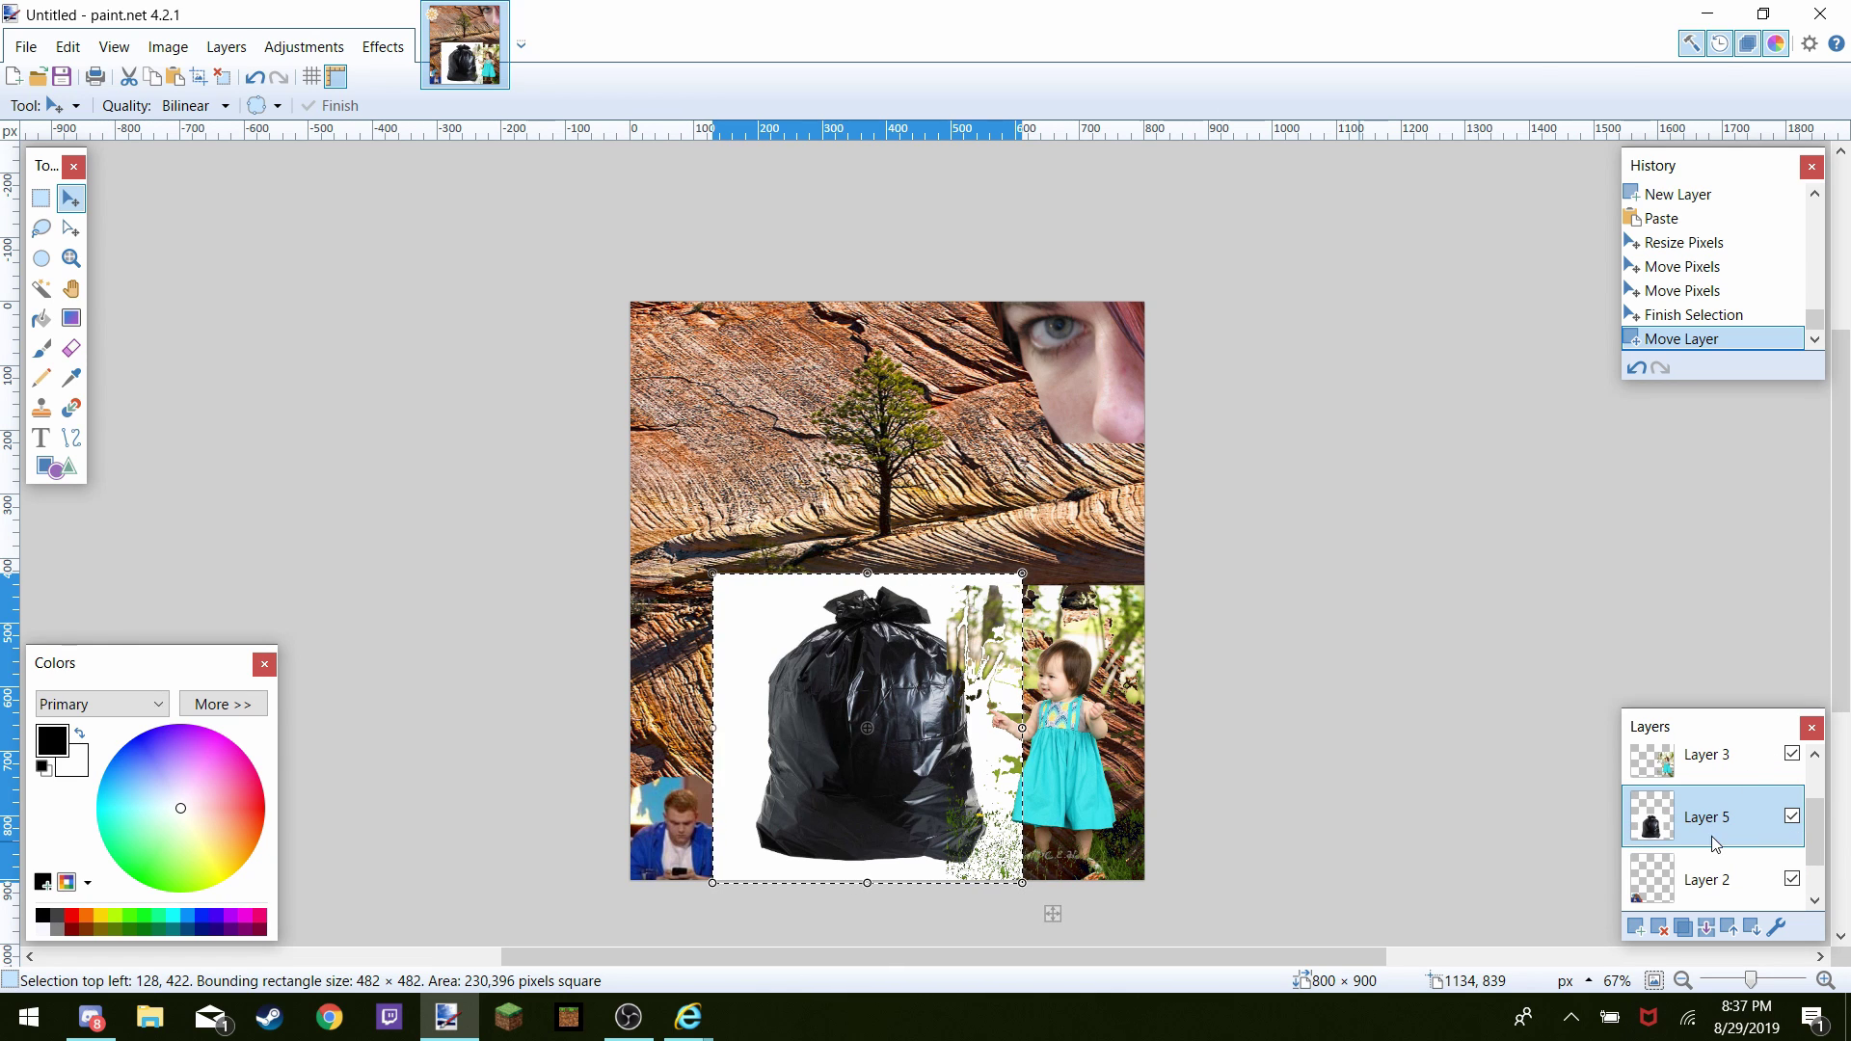
pyautogui.moveTo(1714, 843); pyautogui.dragTo(1729, 877)
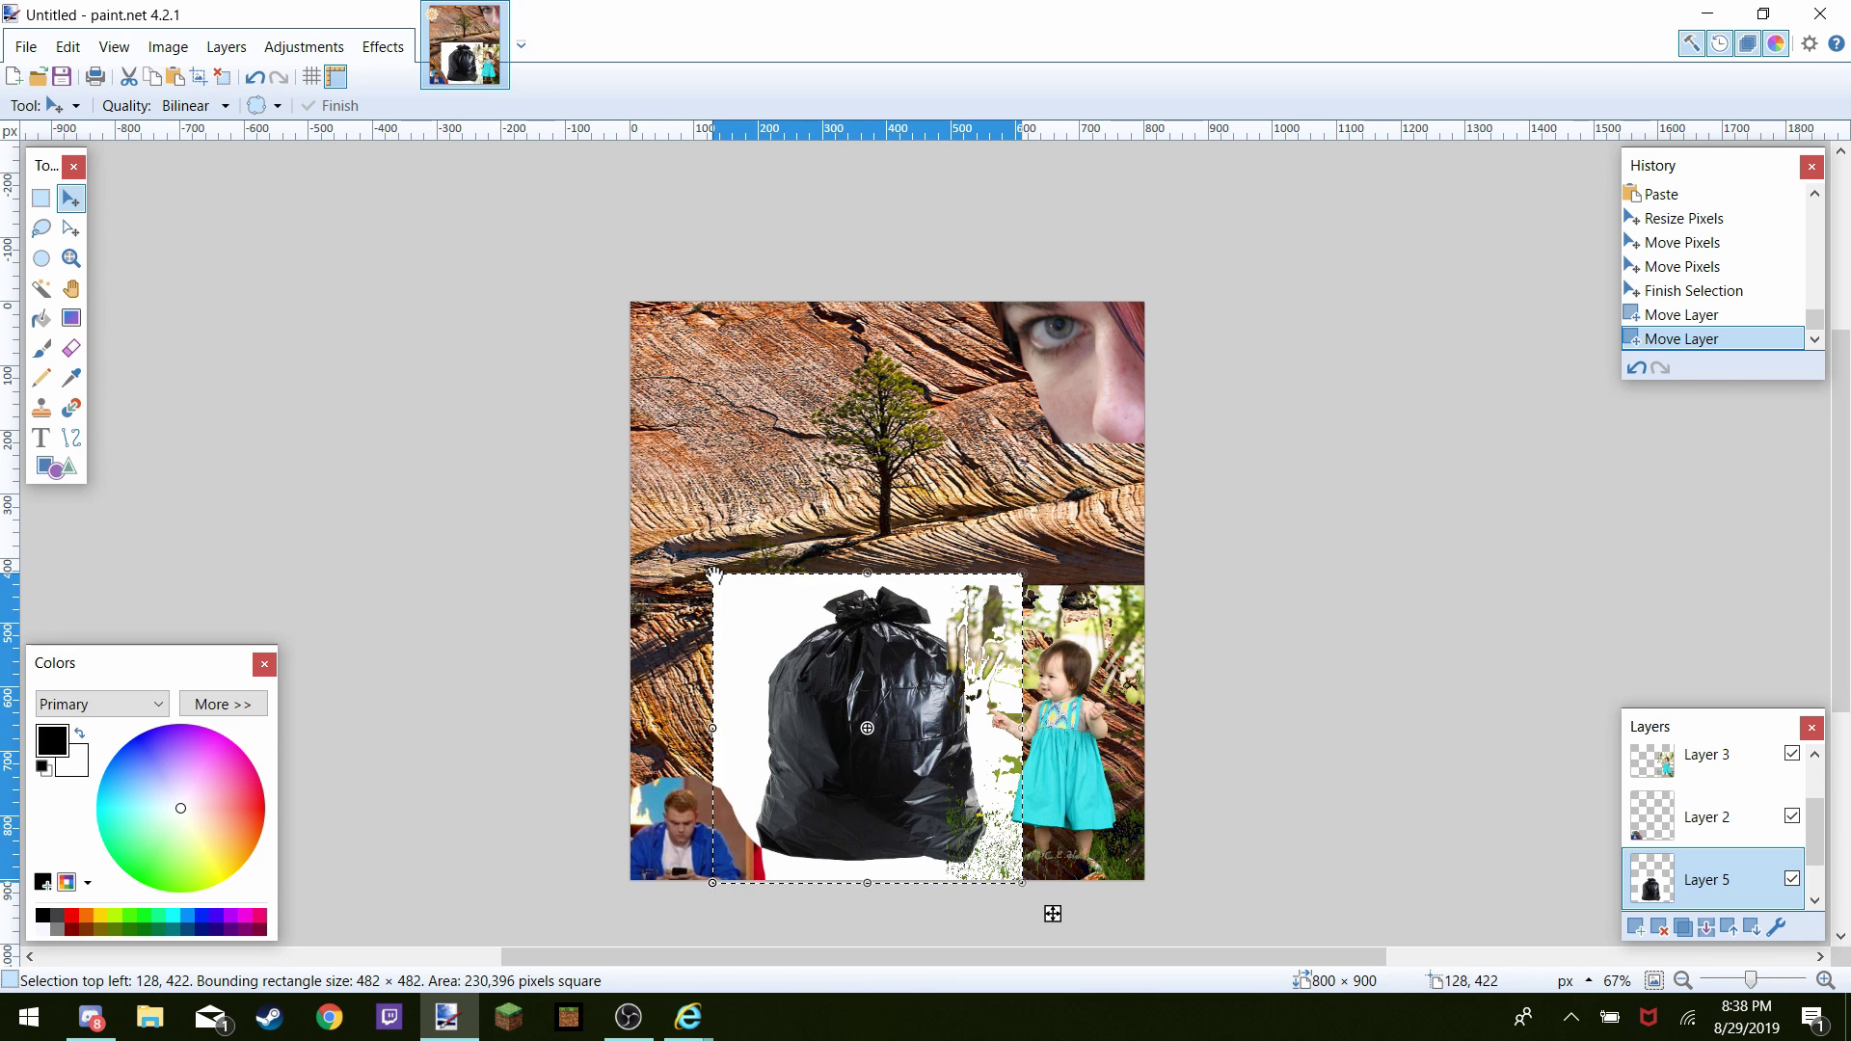
# Shrink the garbage bag to about 288 × 288 px and position it between the man and the girl, with its top-left corner at about 242, 638
pyautogui.moveTo(714, 575); pyautogui.dragTo(839, 683)
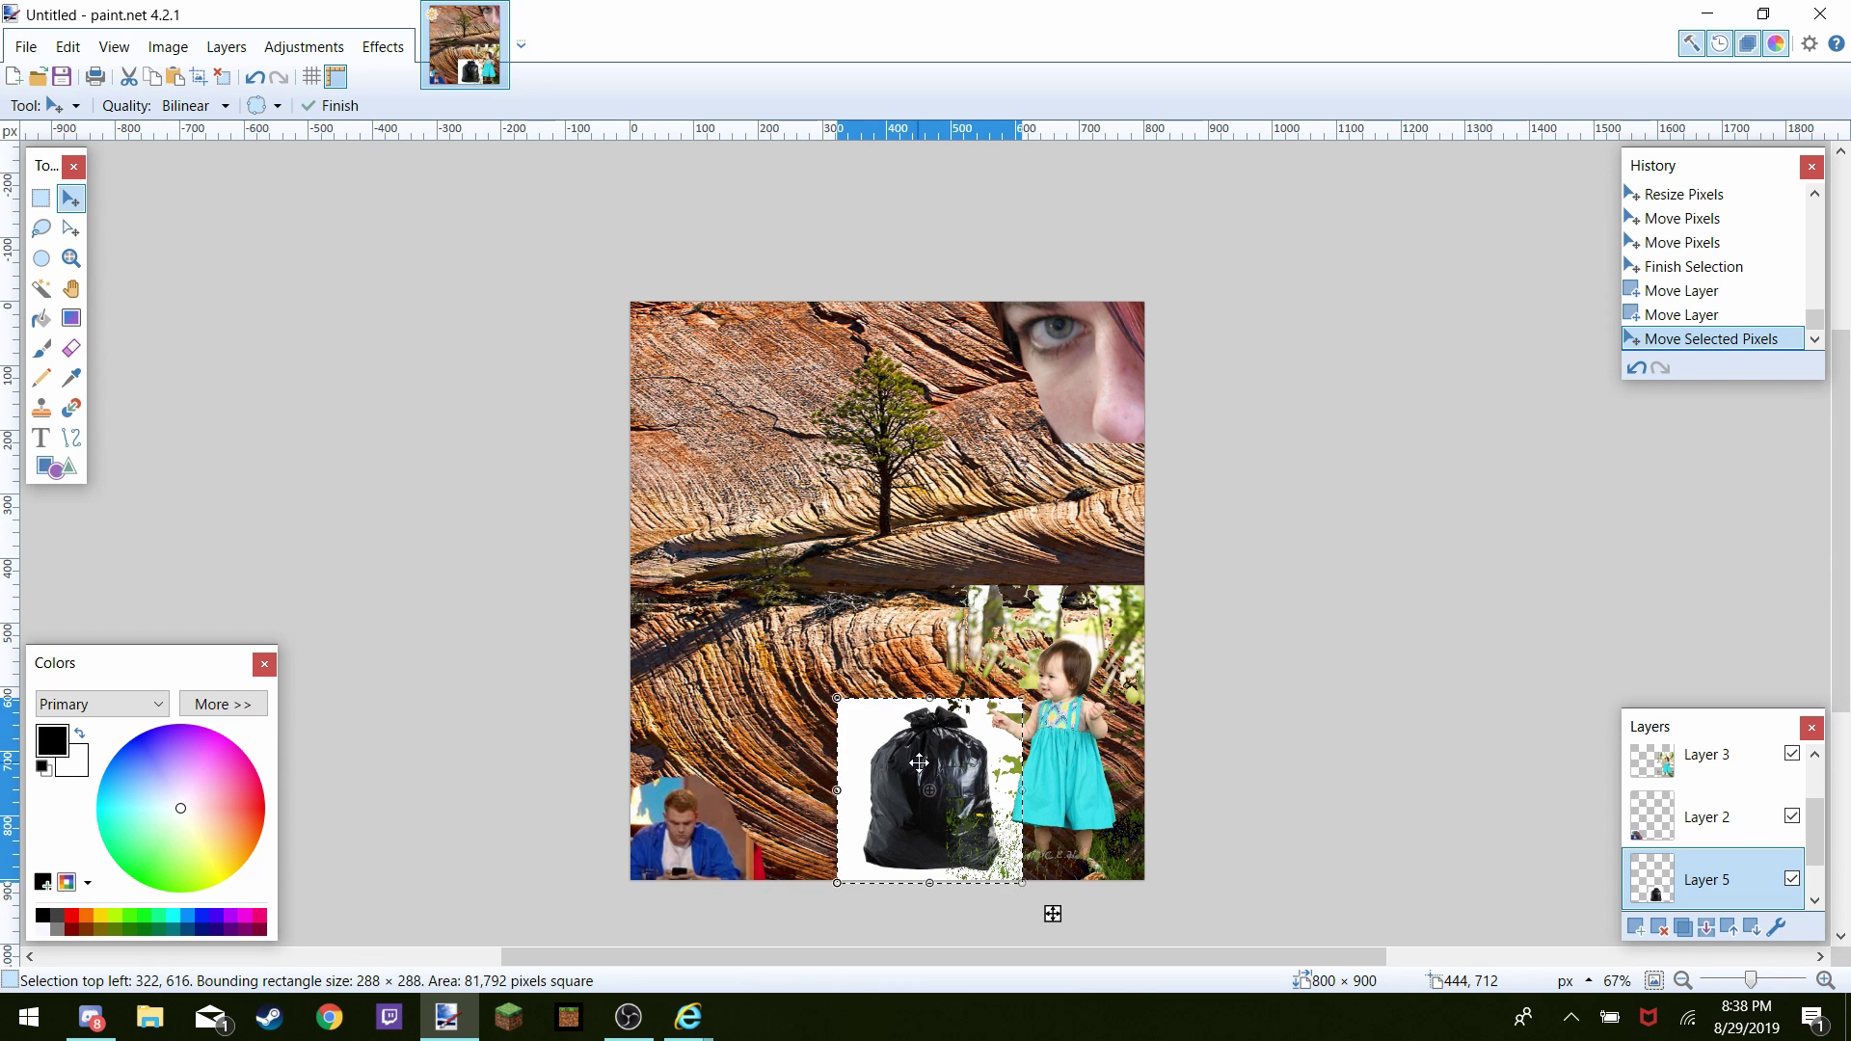
pyautogui.moveTo(919, 763); pyautogui.dragTo(875, 789)
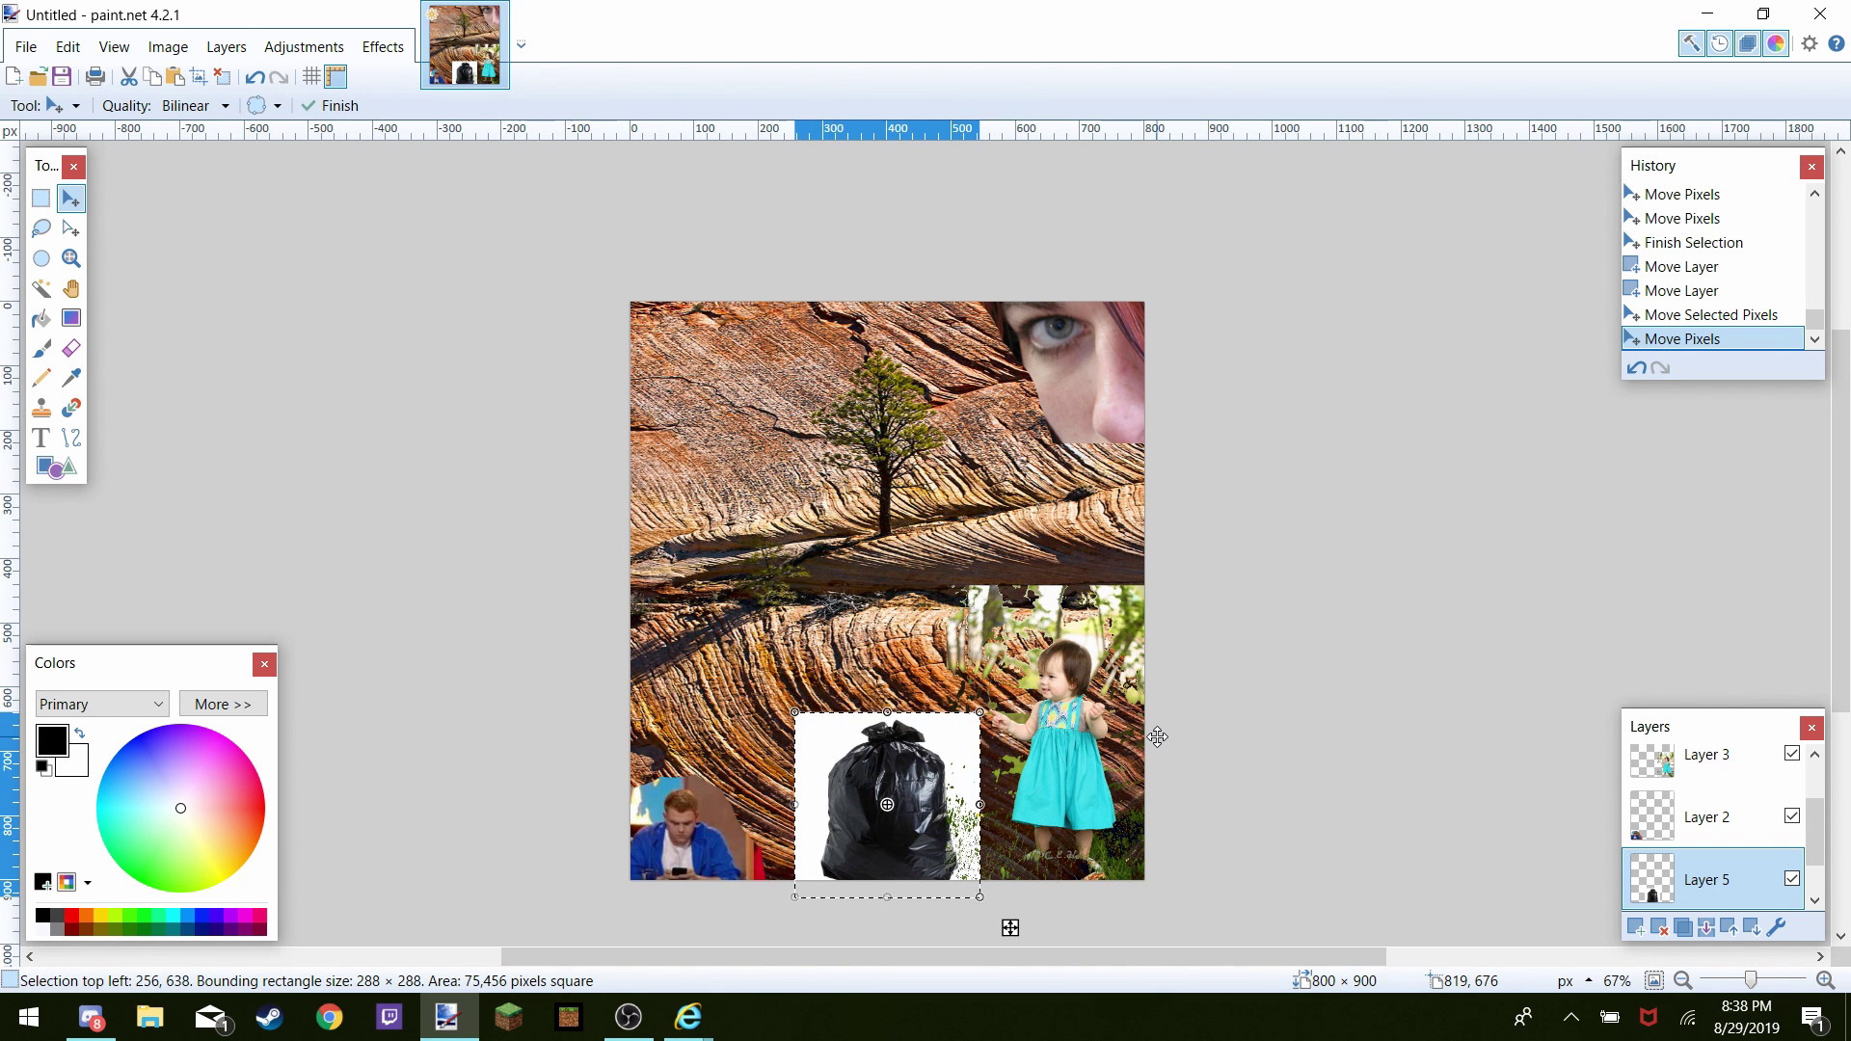
pyautogui.hotkey('ctrl', '+')
pyautogui.hotkey('ctrl', '+')
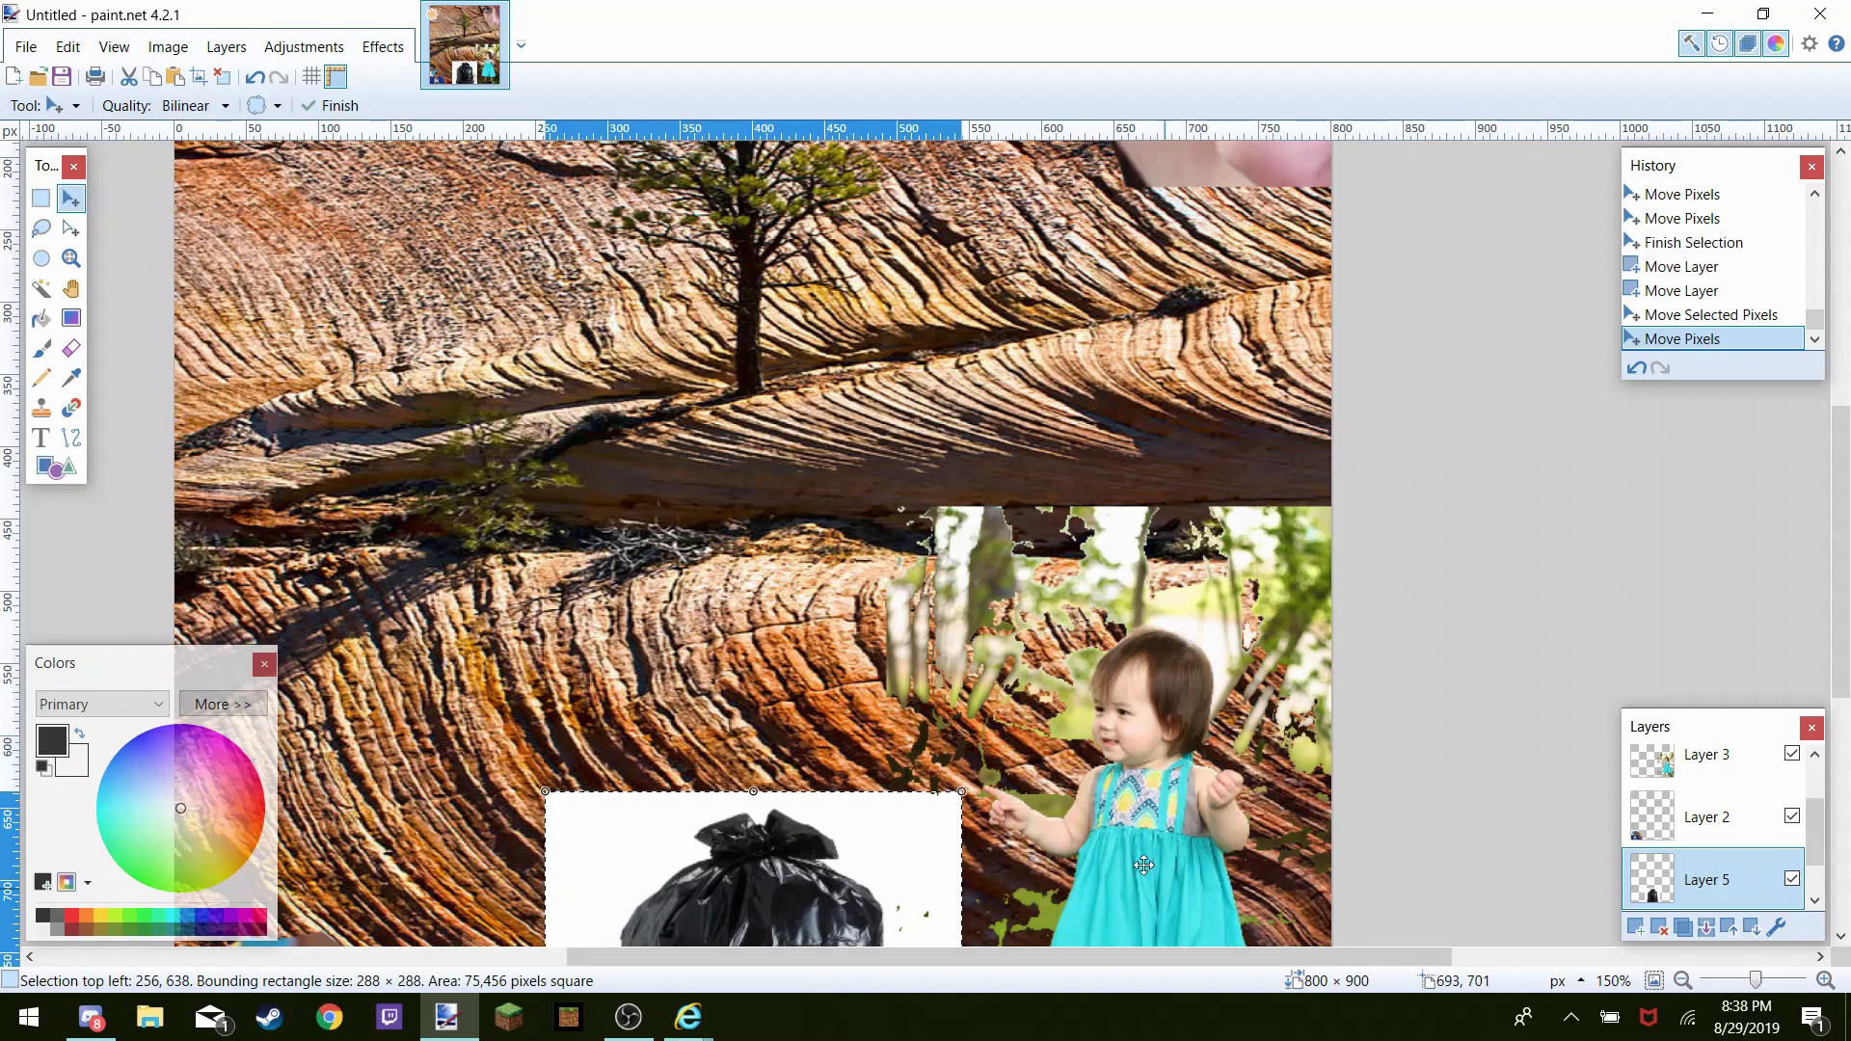
pyautogui.scroll(-3, 1279, 709)
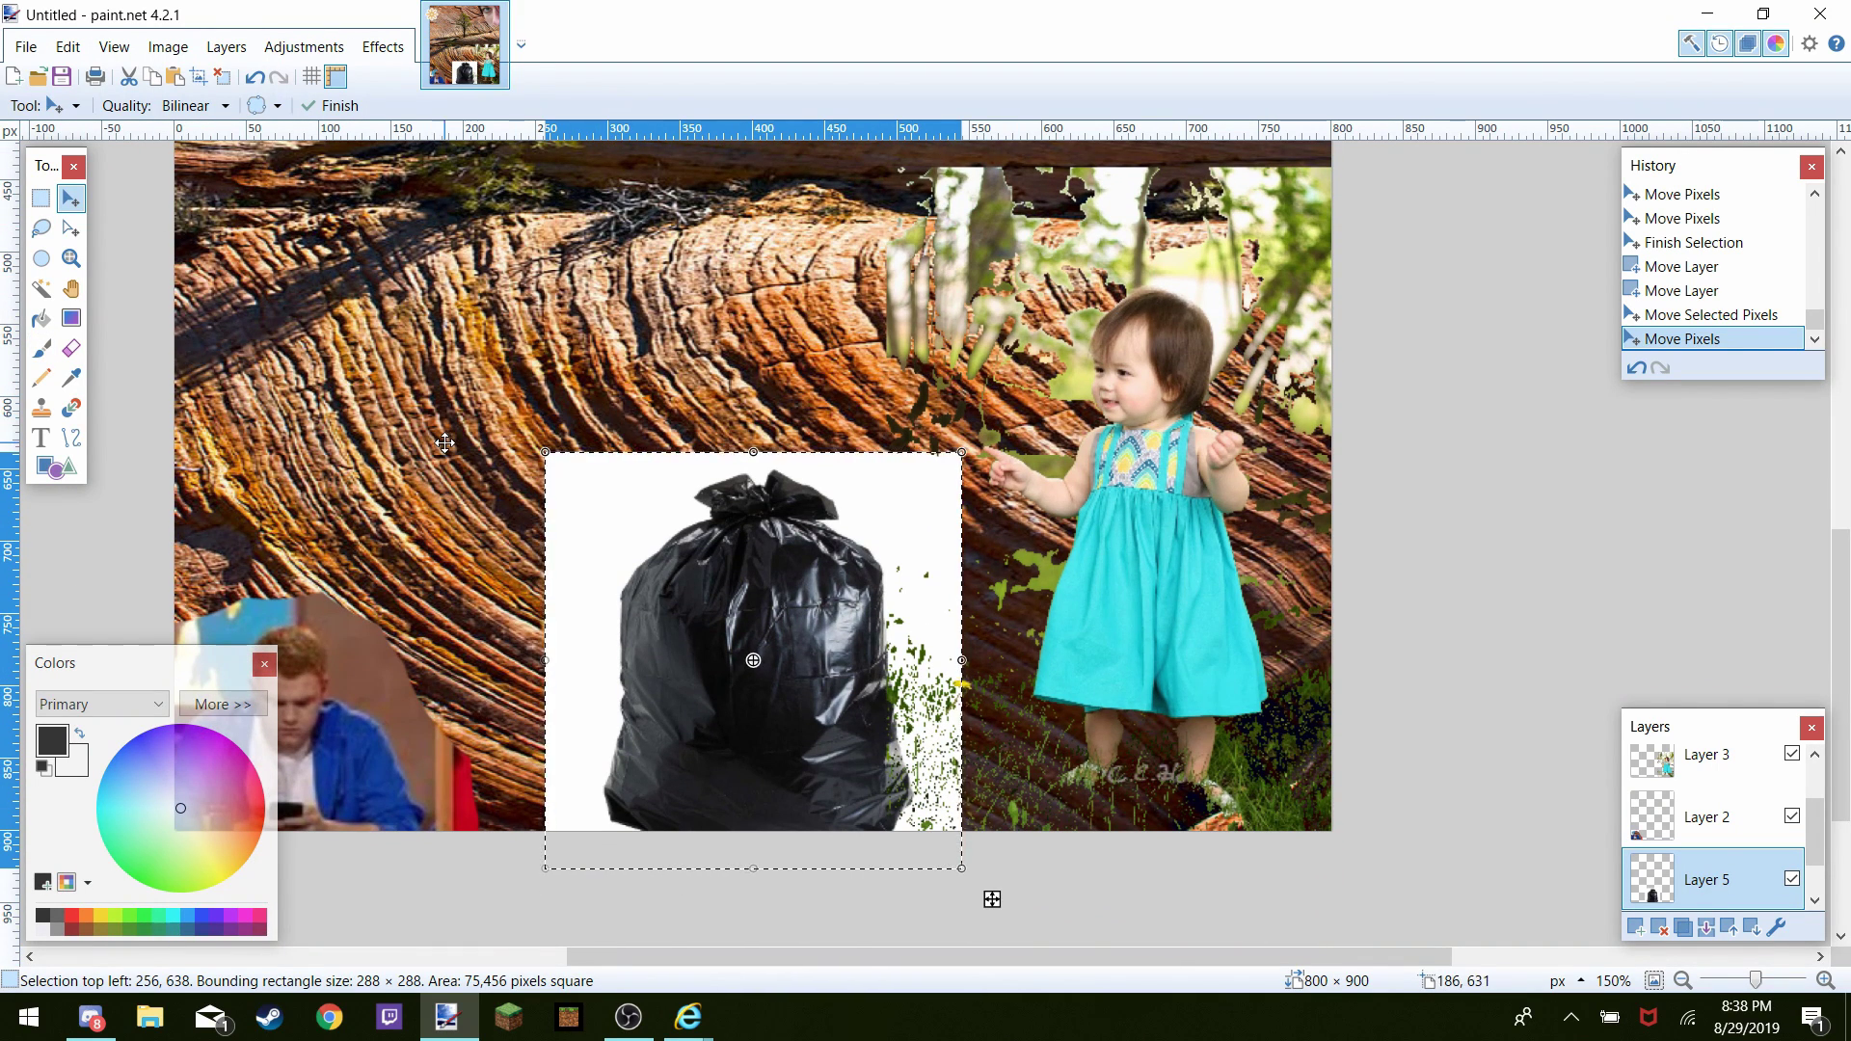
pyautogui.press('Left')
pyautogui.press('Left')
pyautogui.press('Left')
pyautogui.press('Left')
pyautogui.press('Left')
pyautogui.press('Left')
pyautogui.press('Left')
pyautogui.press('Left')
pyautogui.press('Left')
pyautogui.press('Left')
pyautogui.press('Left')
pyautogui.press('Left')
pyautogui.press('Left')
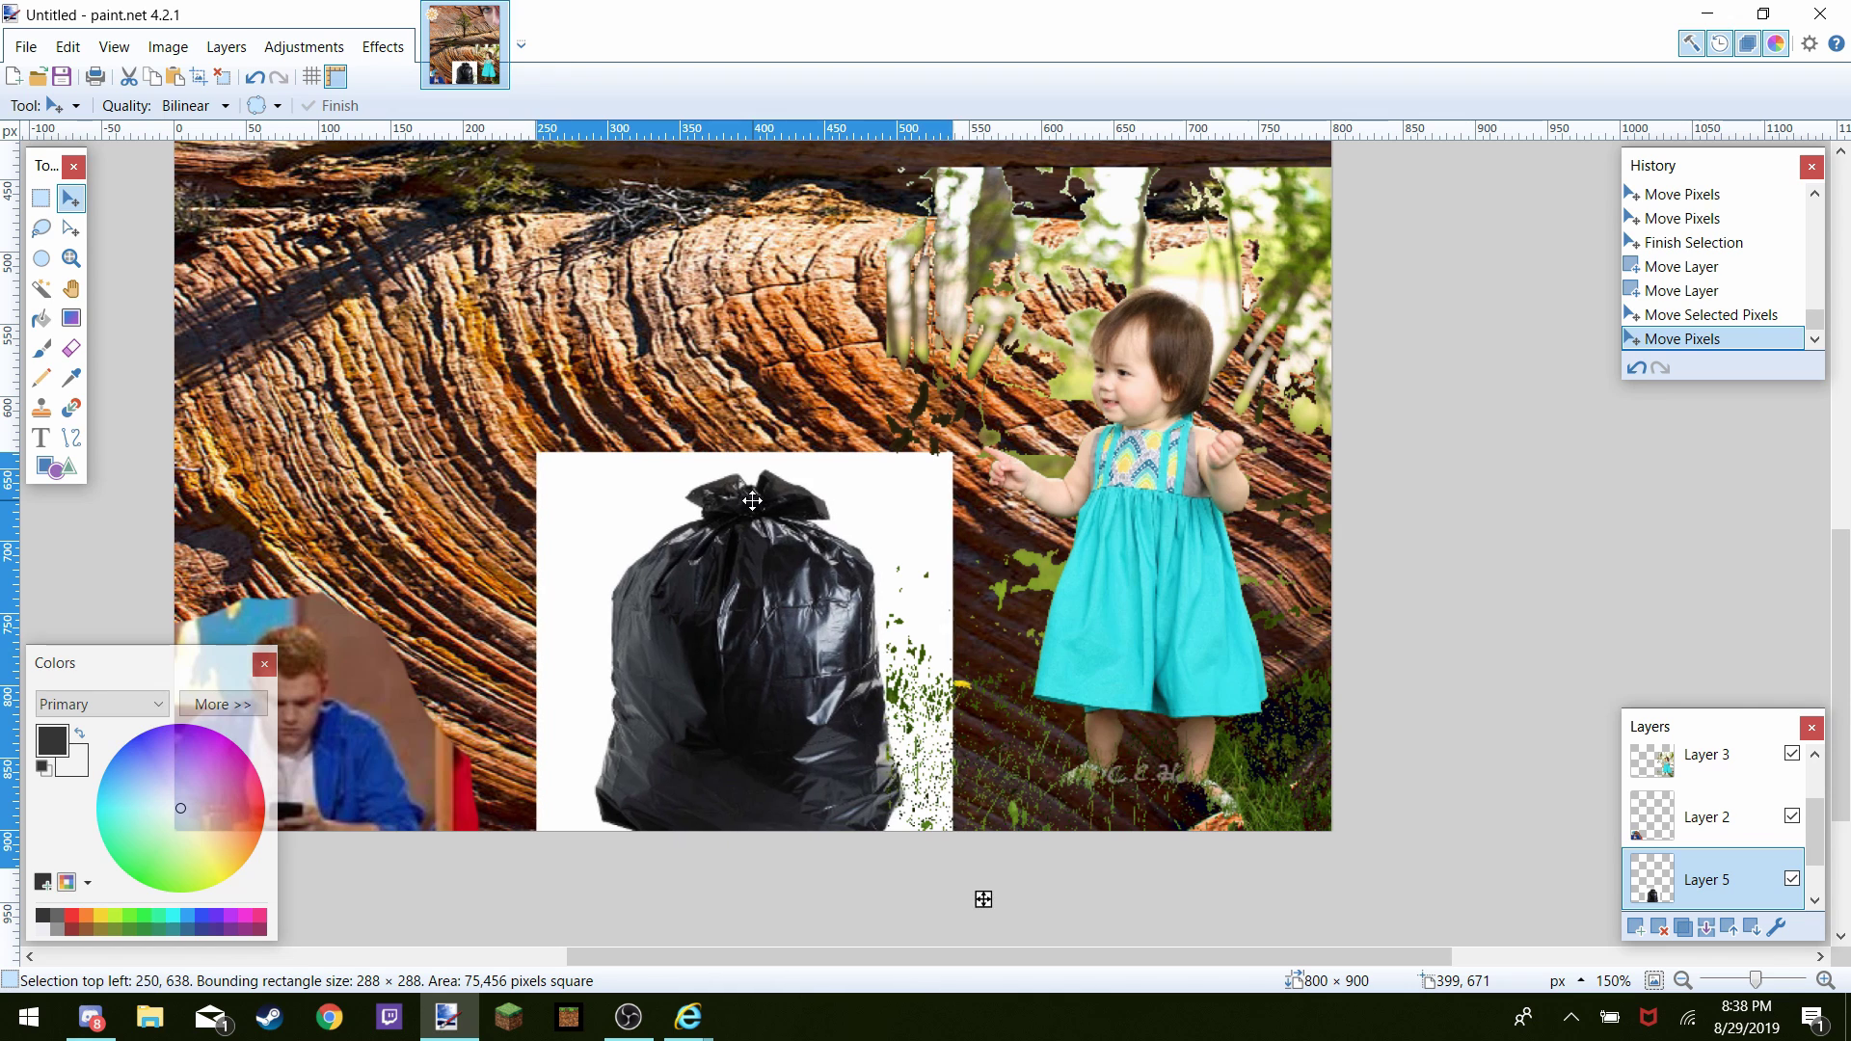
pyautogui.press('Left')
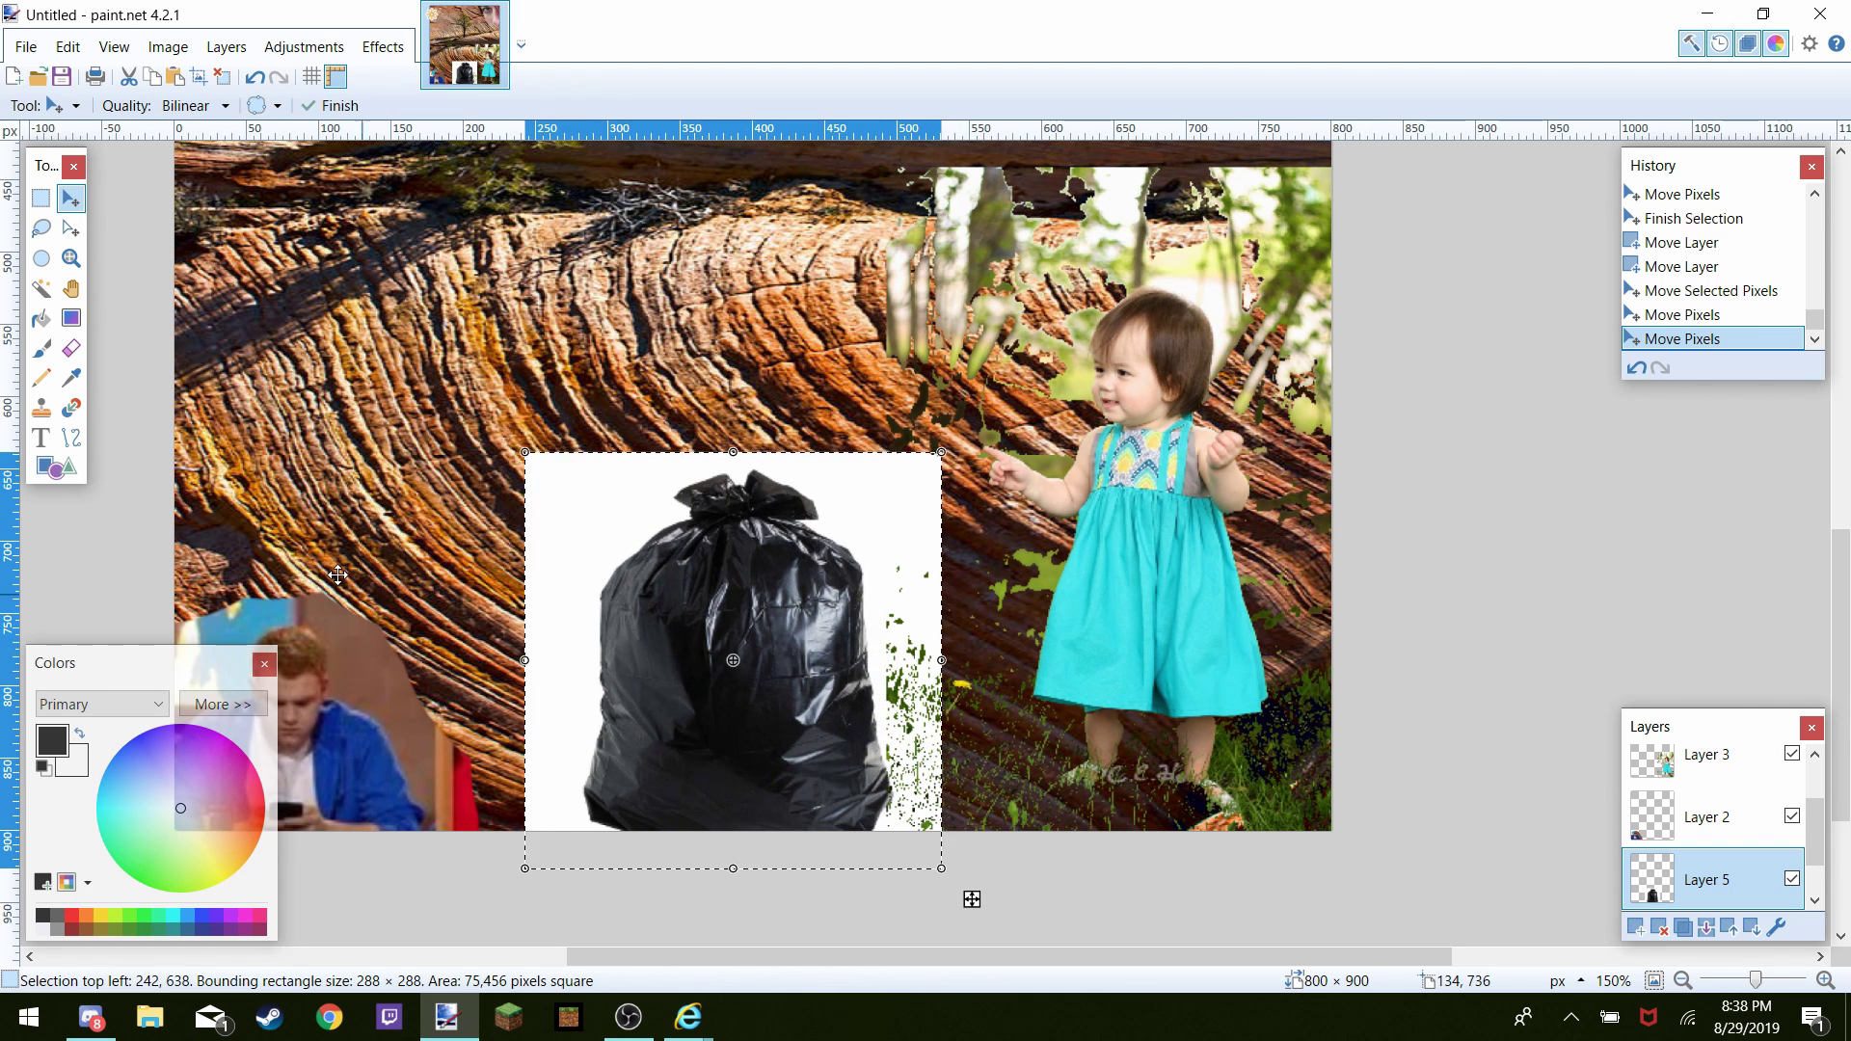
# Activate the Text tool and set its font to Retroheavyfuture
pyautogui.click(39, 439)
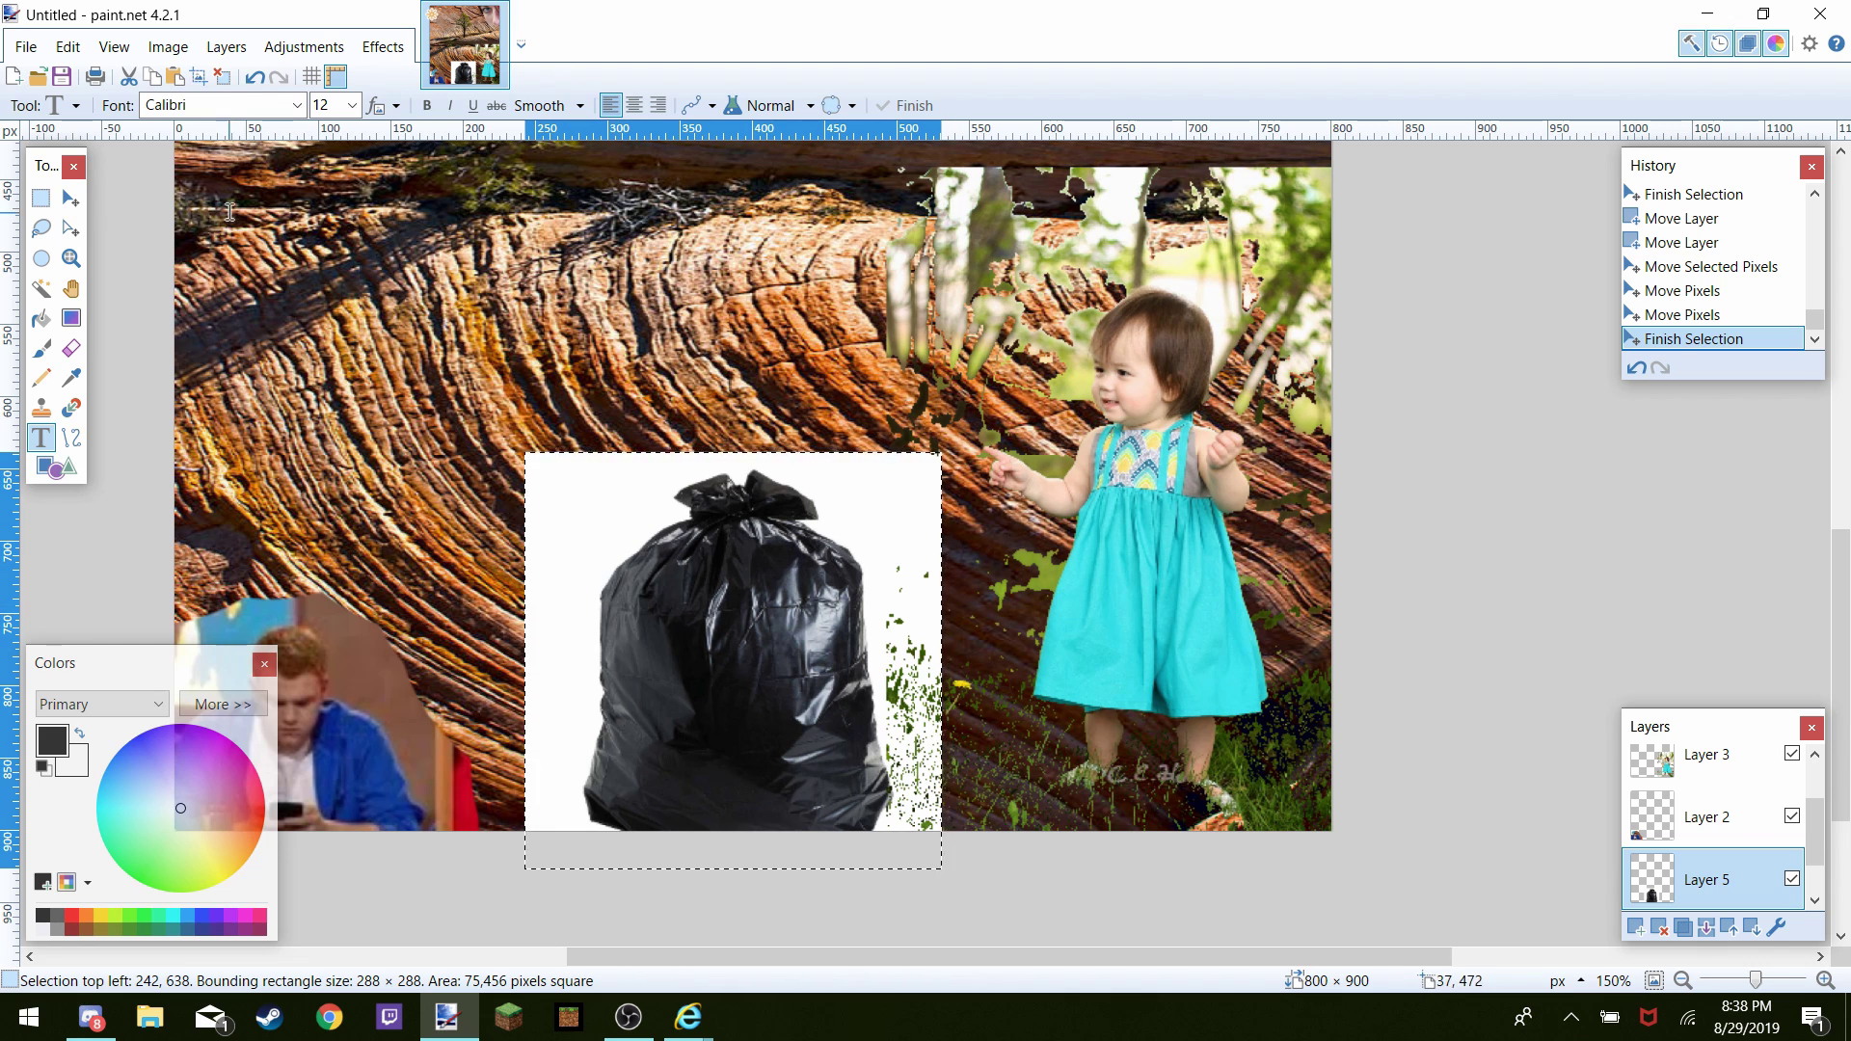
pyautogui.click(353, 106)
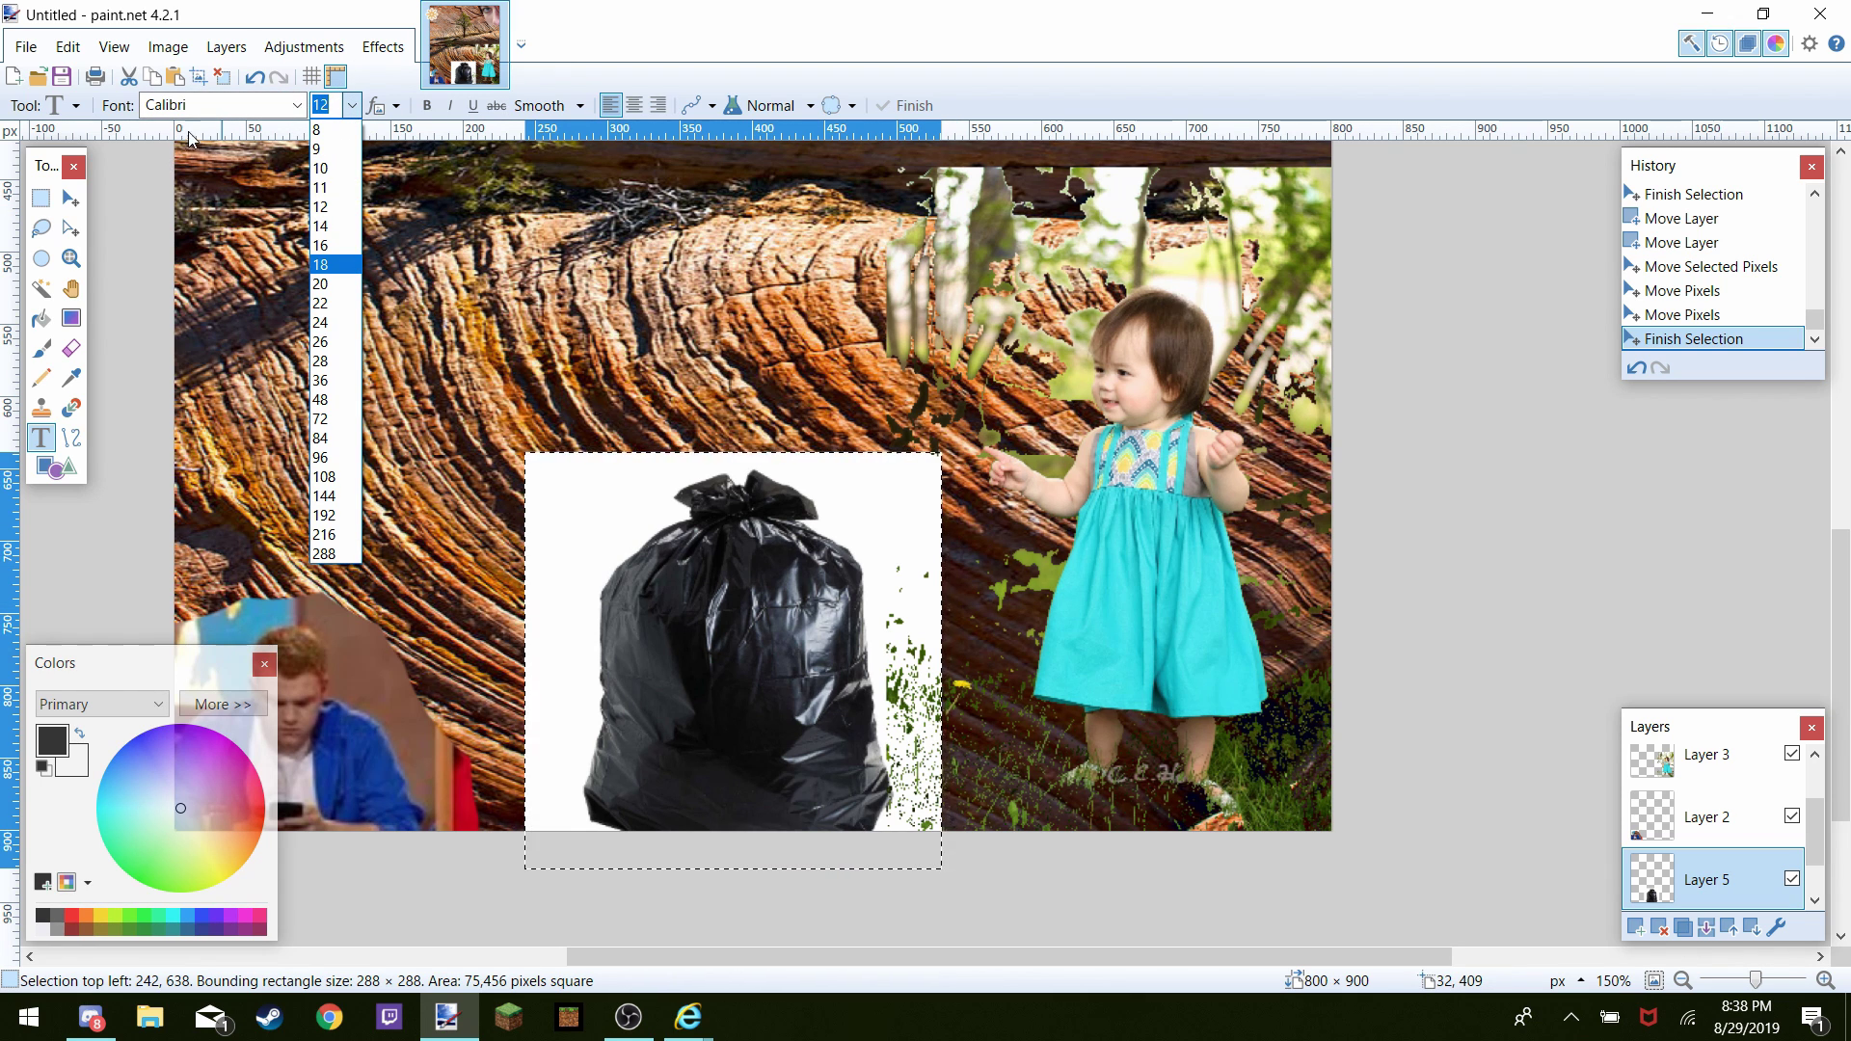
pyautogui.click(294, 110)
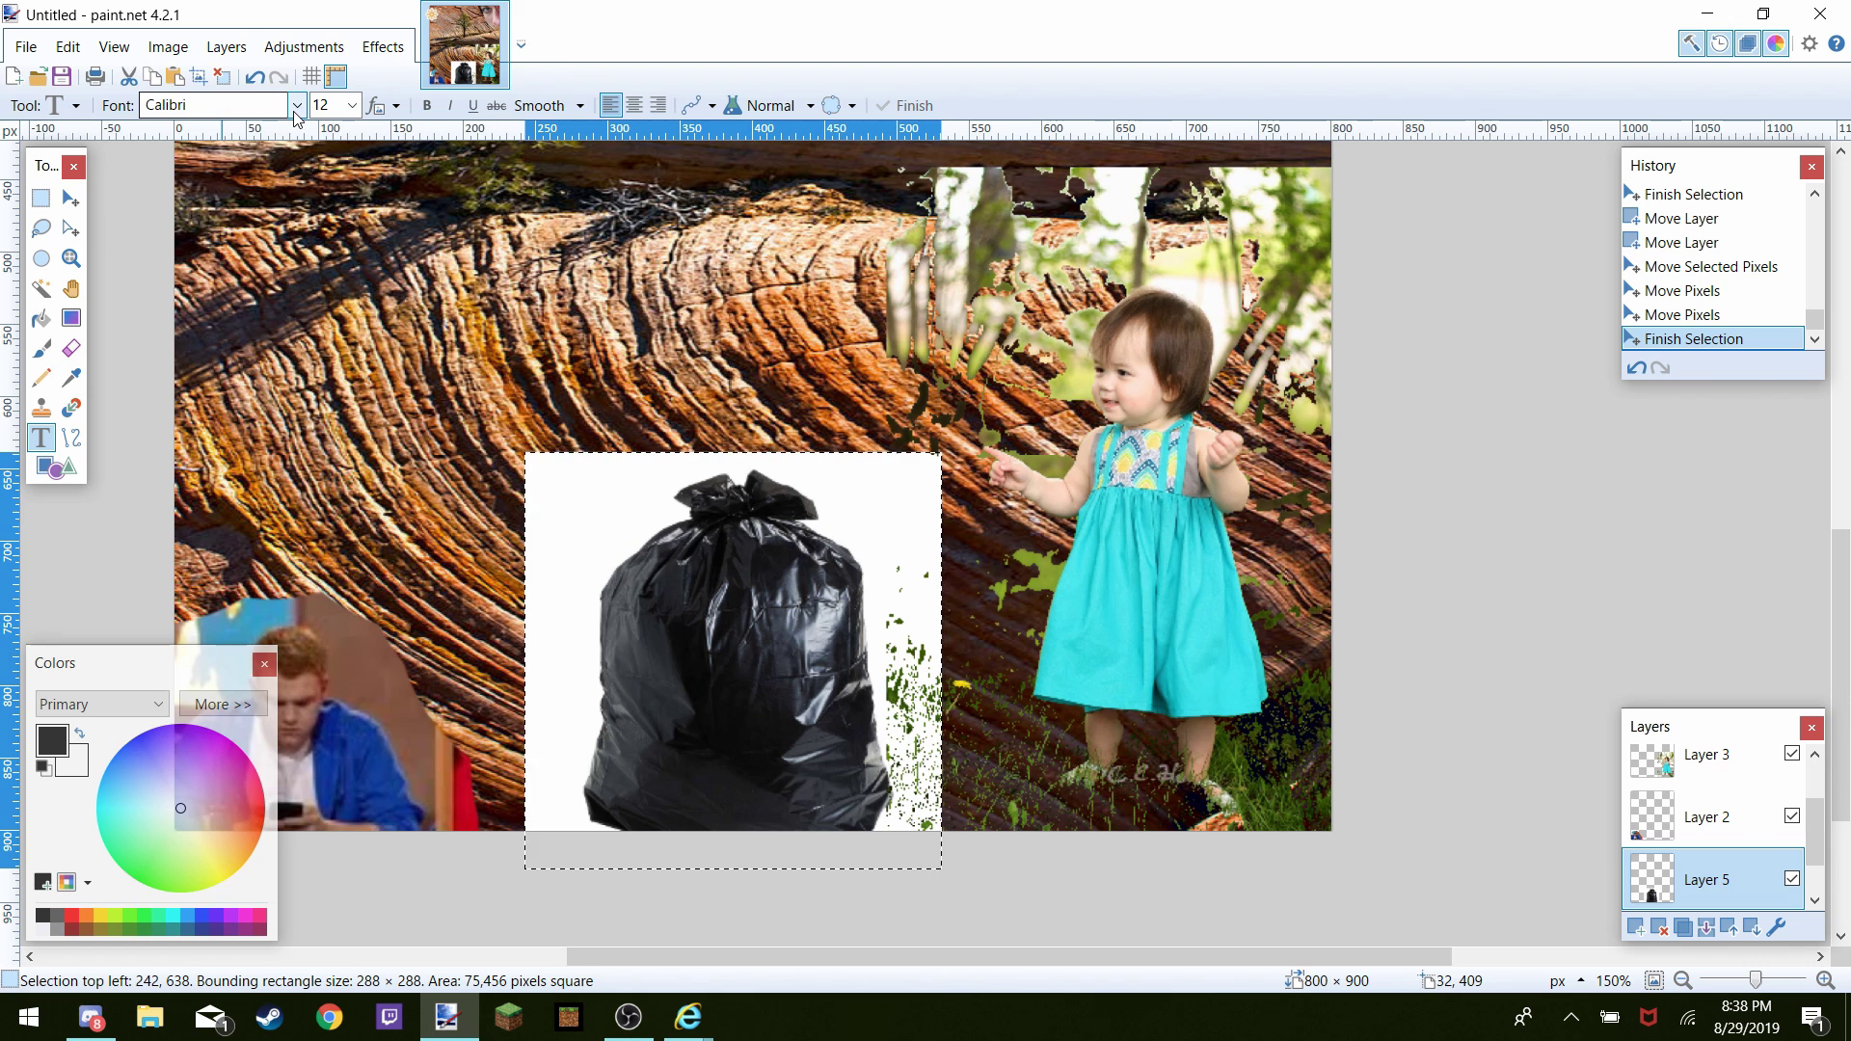
pyautogui.click(295, 110)
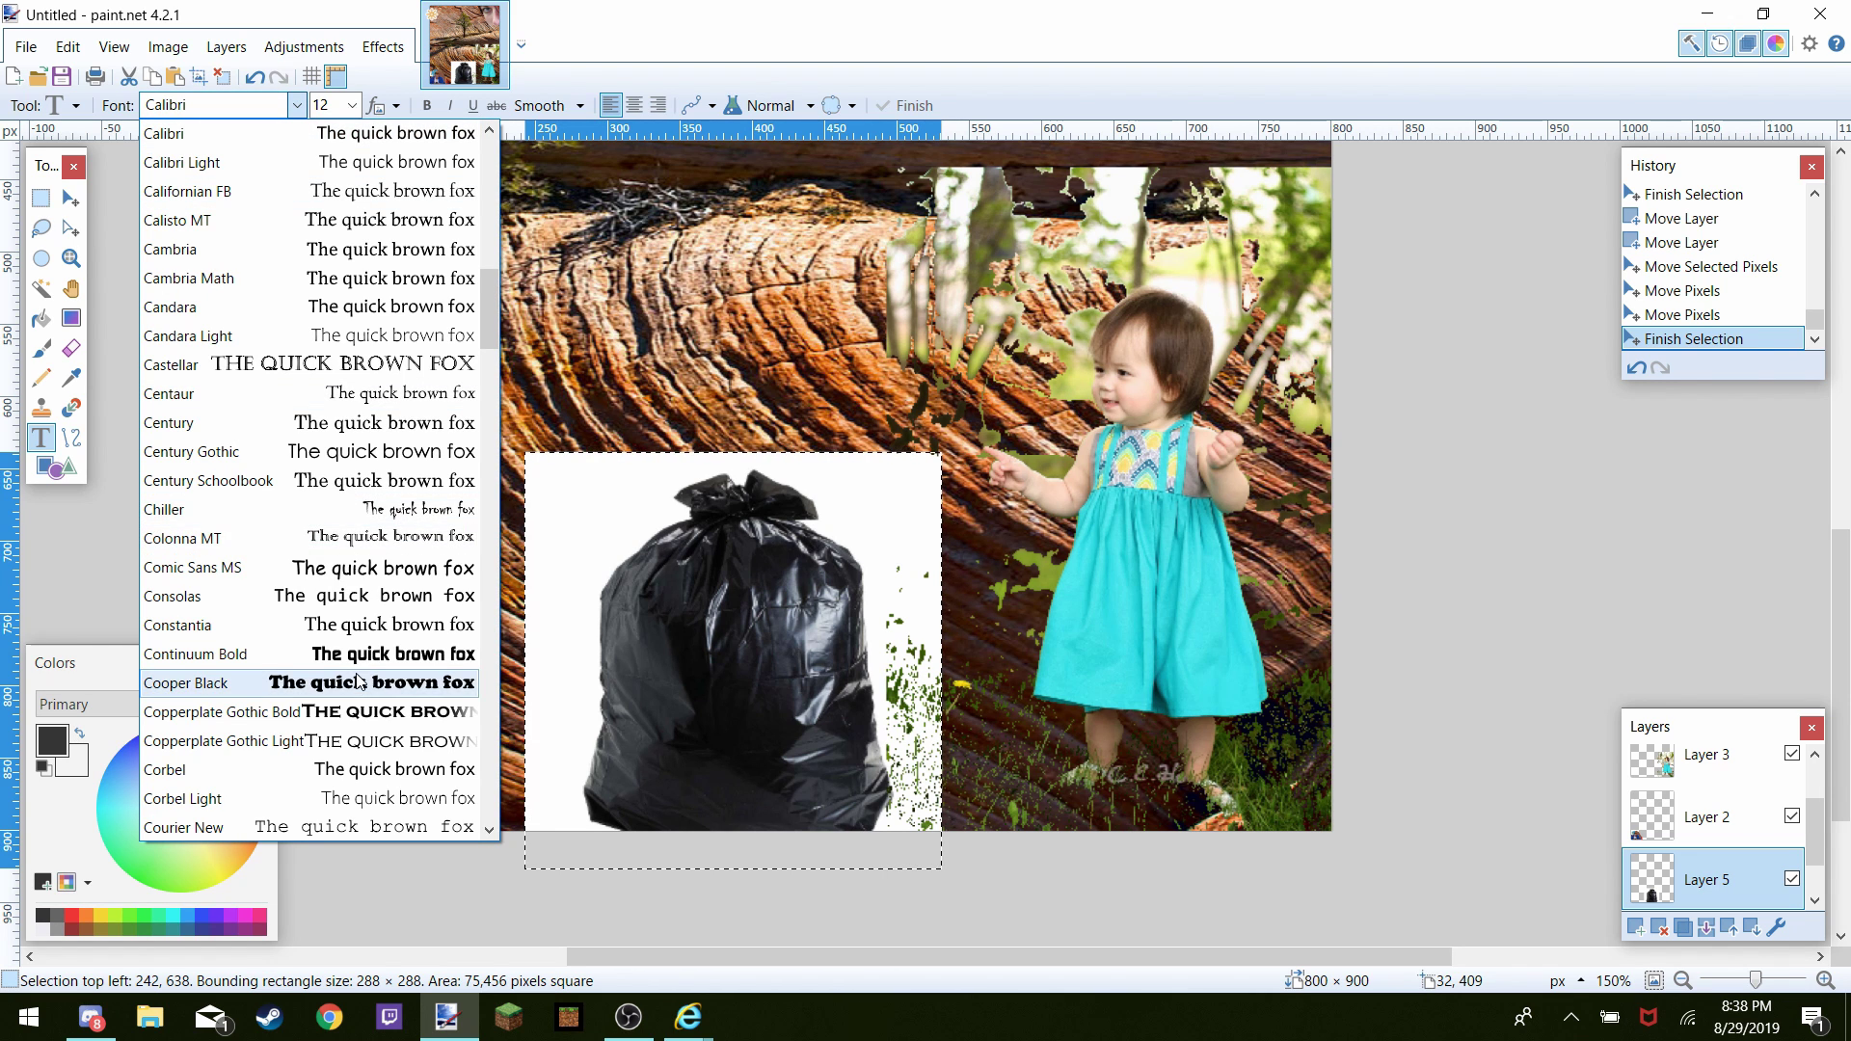
pyautogui.scroll(-12, 358, 682)
pyautogui.scroll(-3, 358, 682)
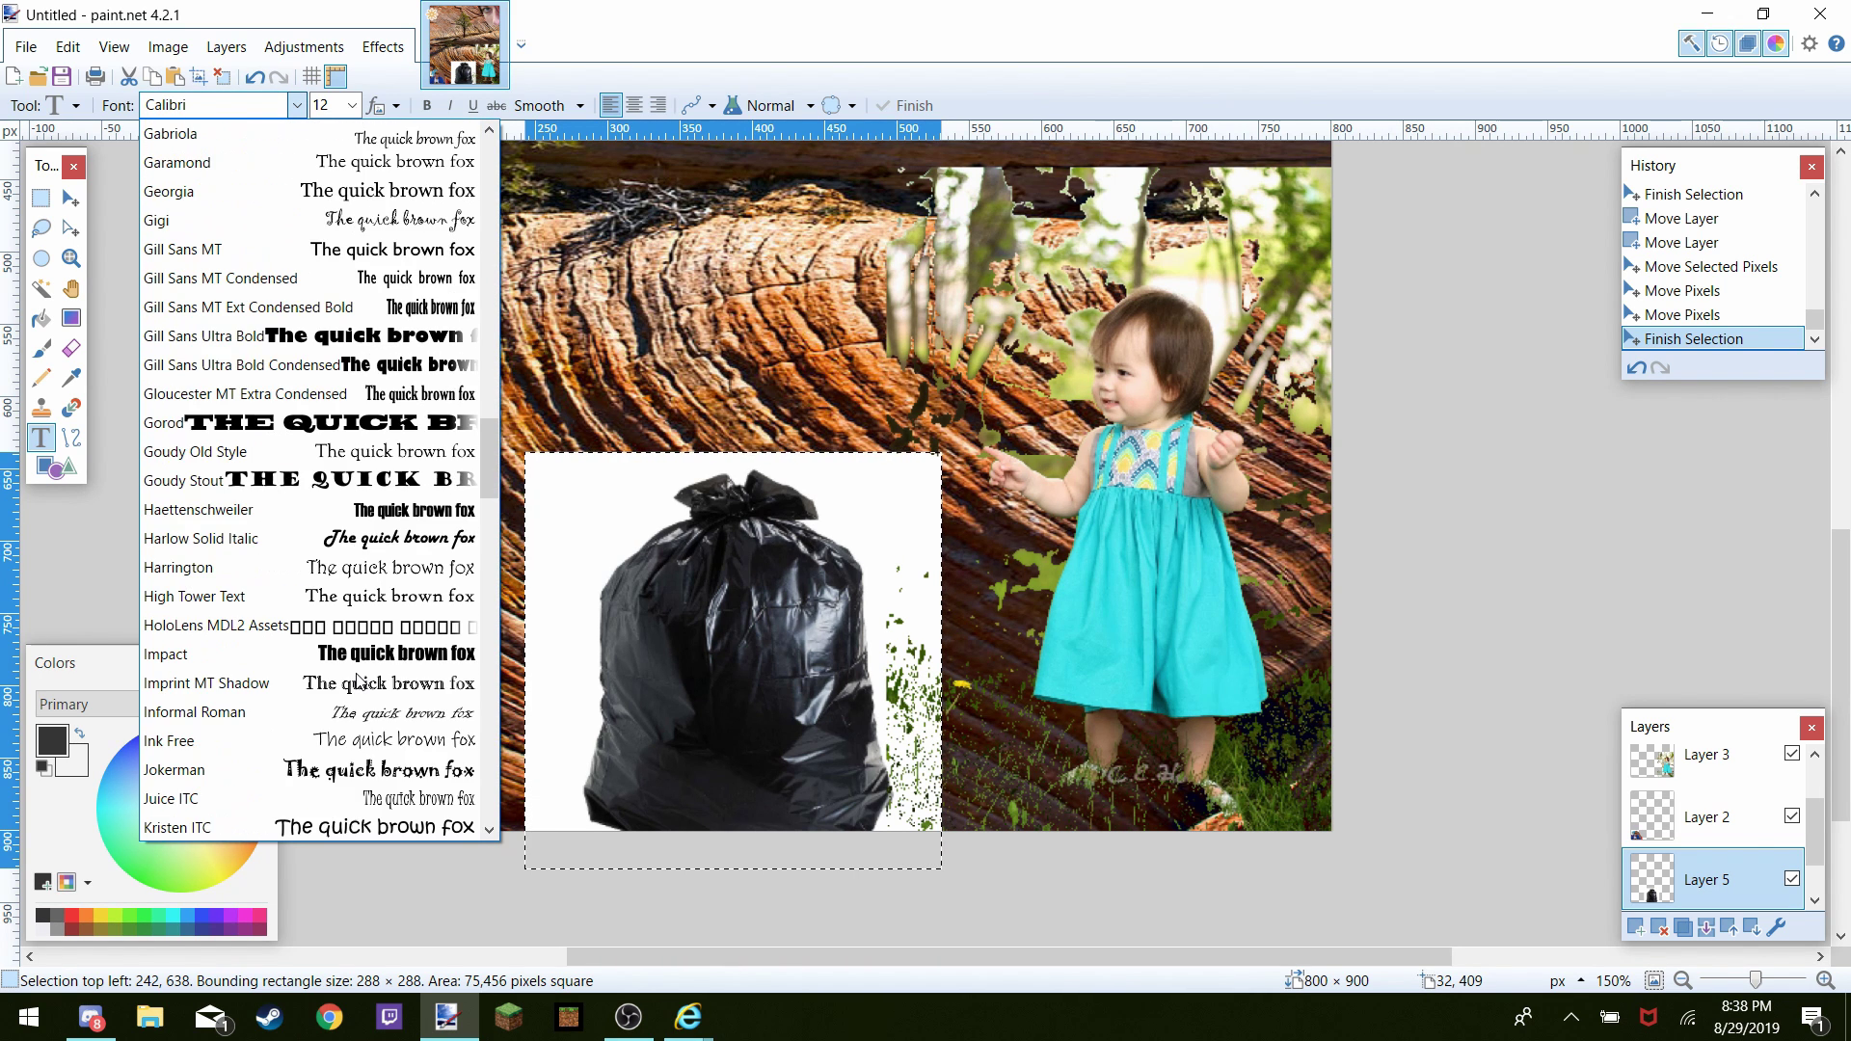
pyautogui.scroll(-2, 358, 682)
pyautogui.scroll(1, 359, 681)
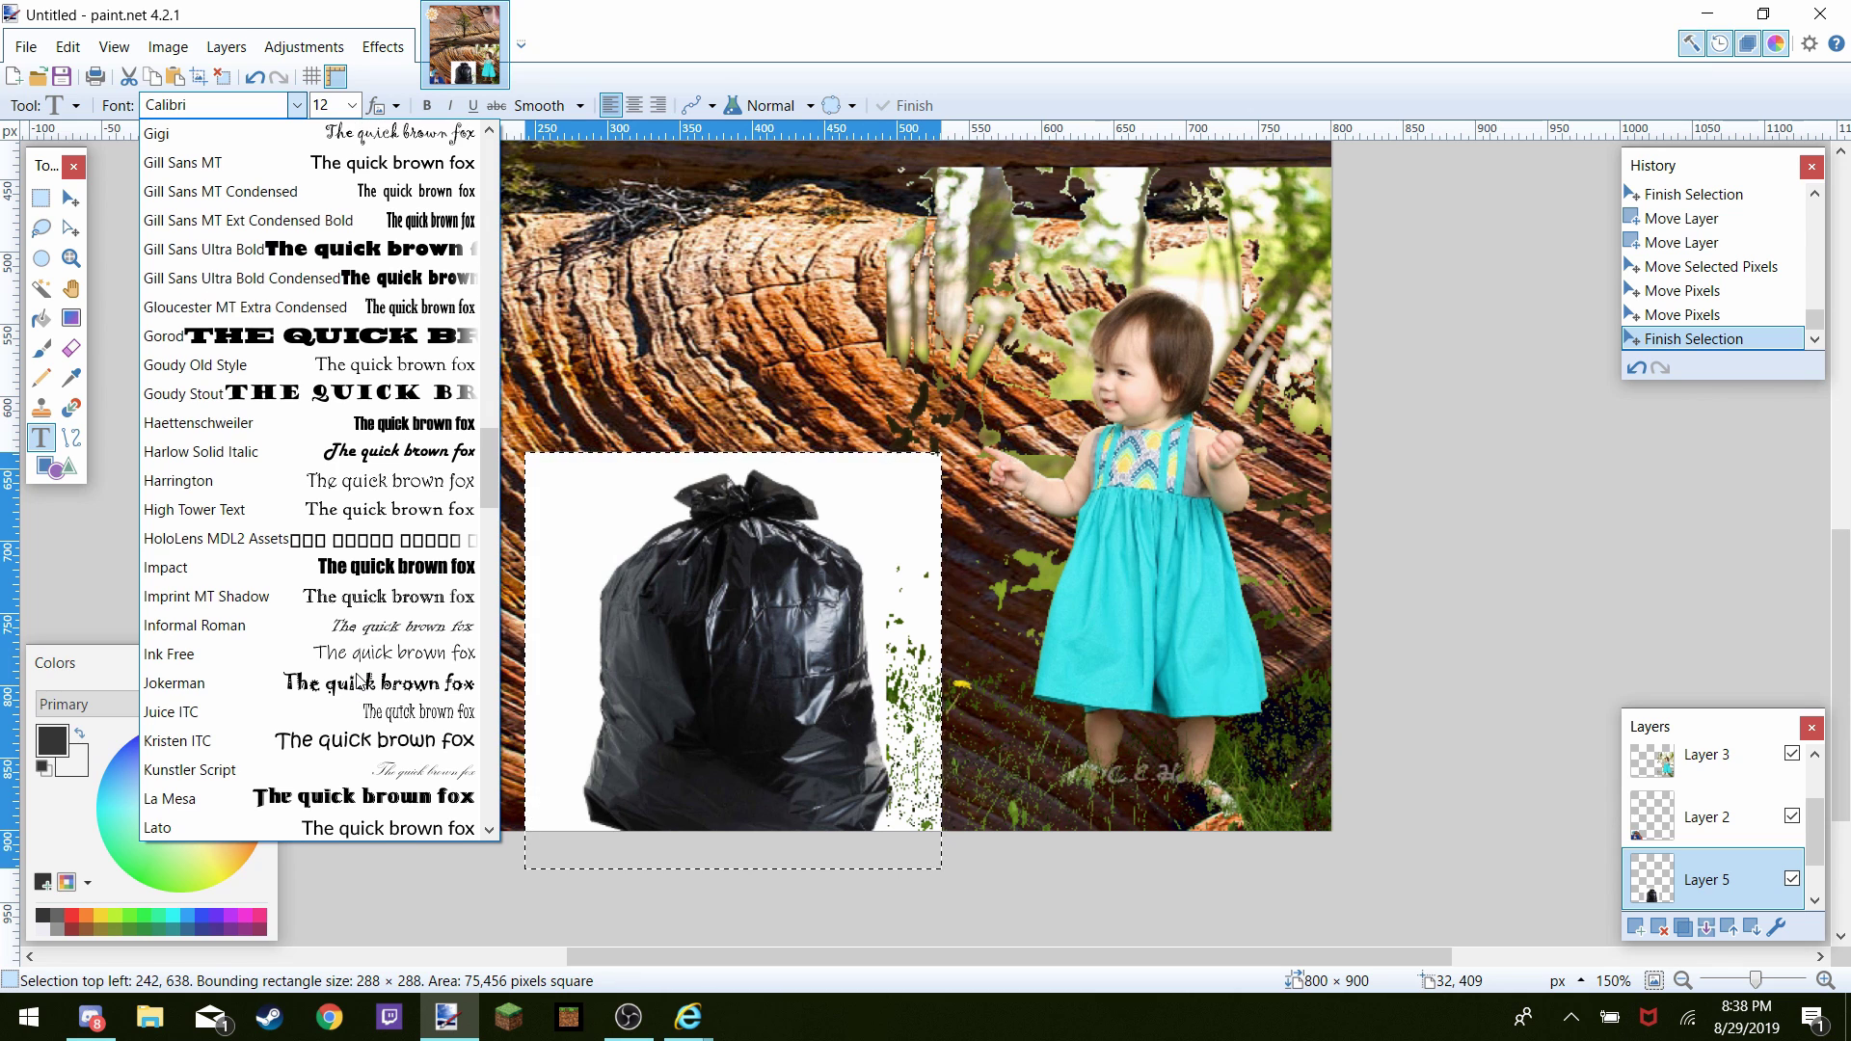
pyautogui.scroll(-7, 359, 682)
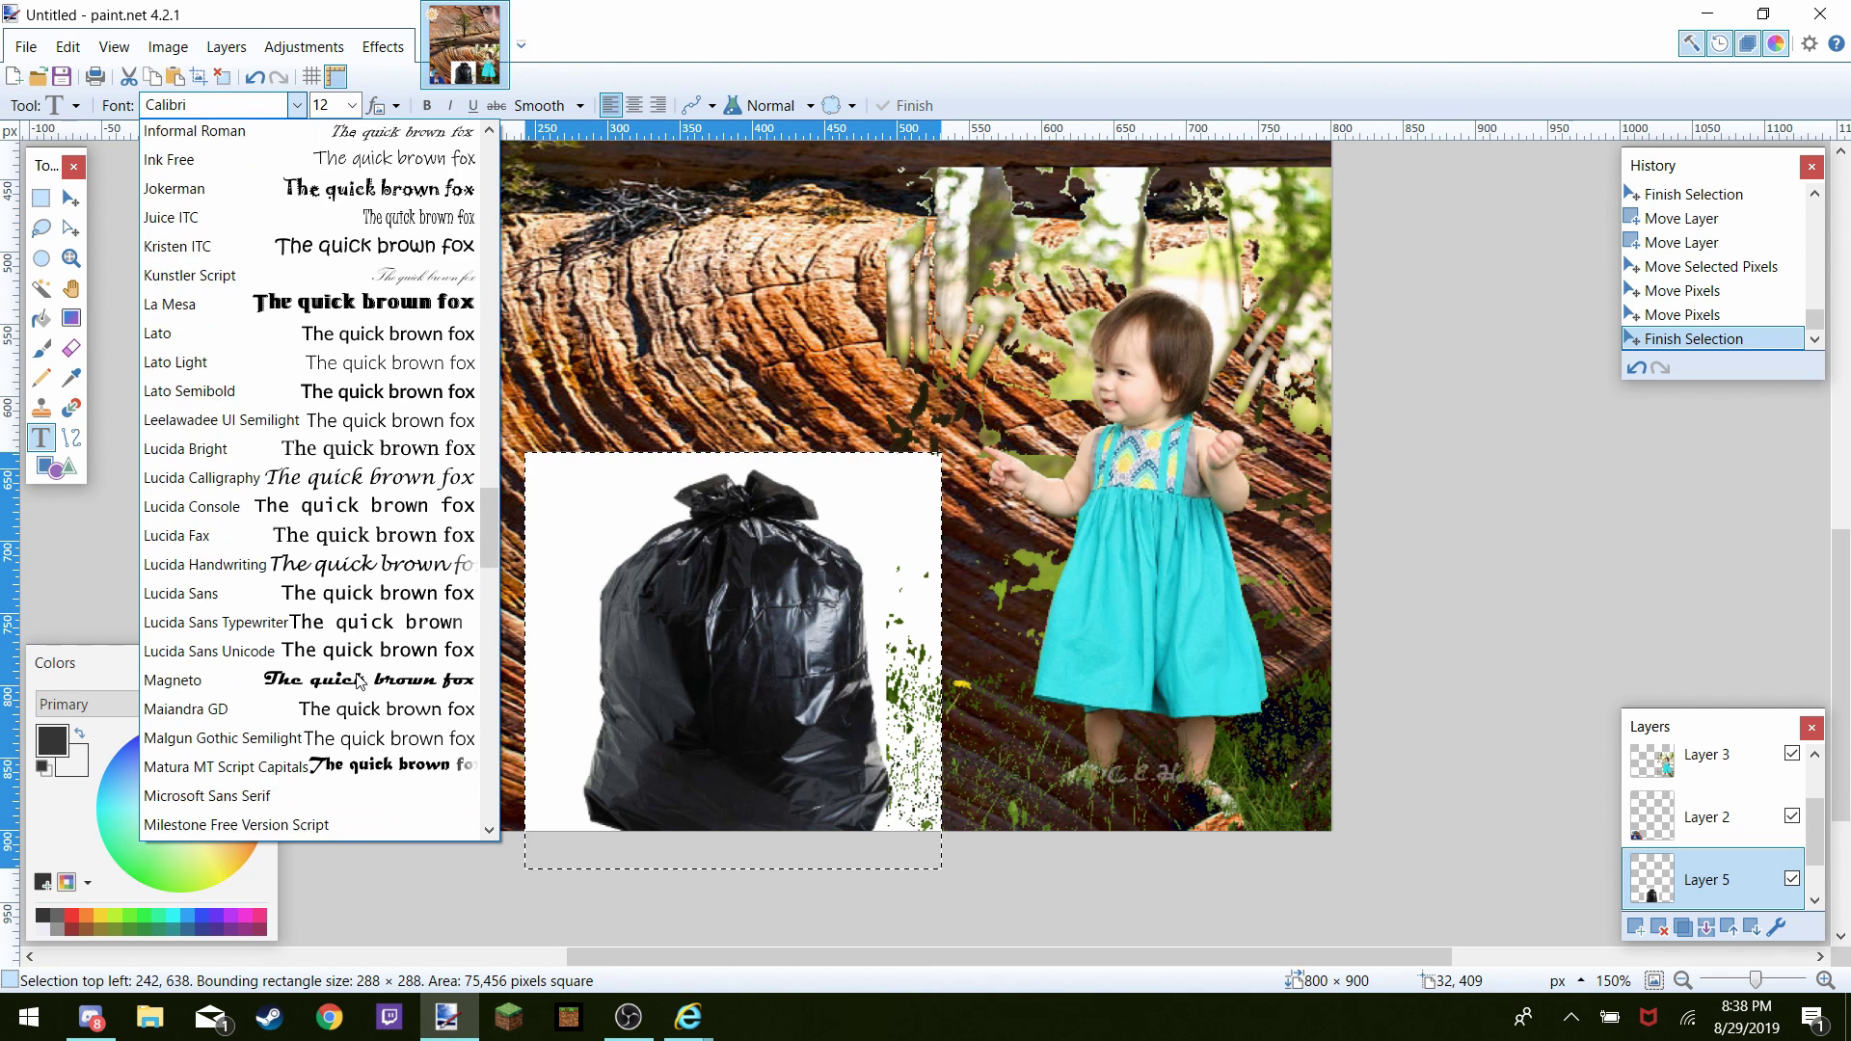
pyautogui.scroll(-1, 359, 682)
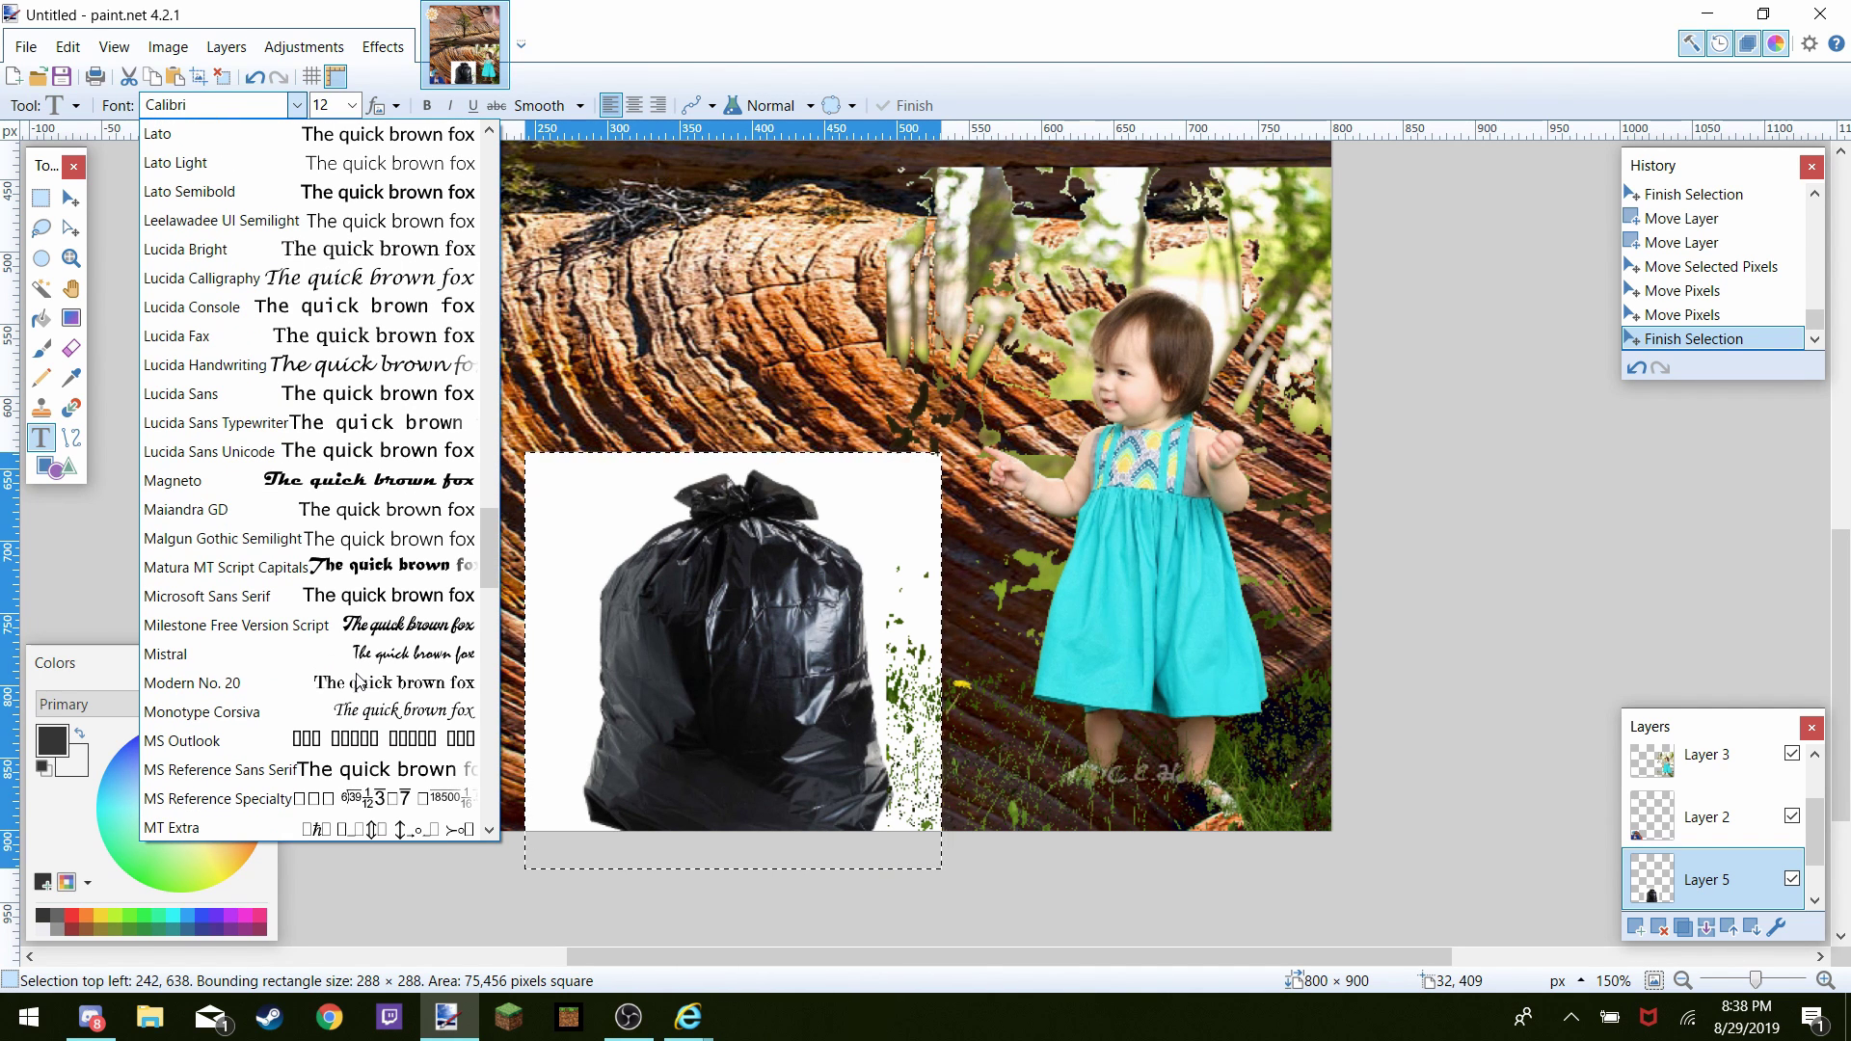
pyautogui.scroll(-10, 359, 682)
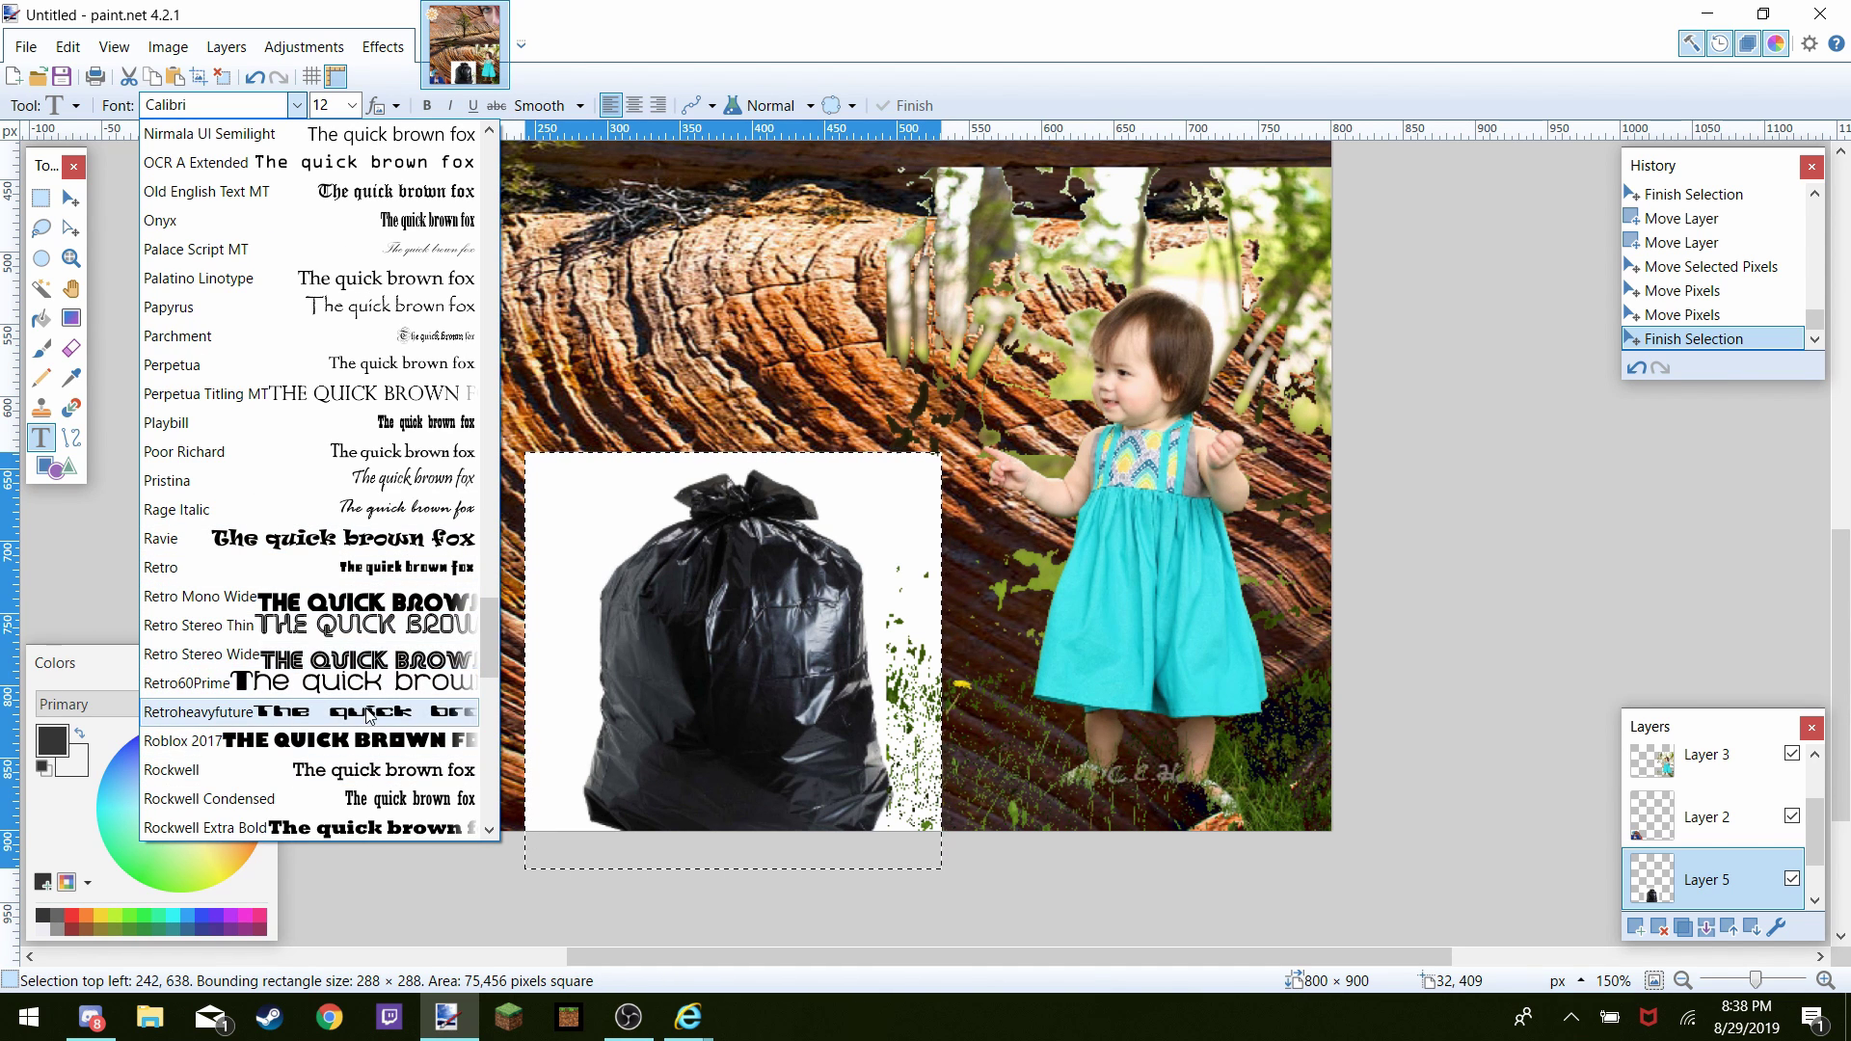
pyautogui.scroll(-2, 371, 717)
pyautogui.scroll(-2, 371, 717)
pyautogui.scroll(1, 370, 716)
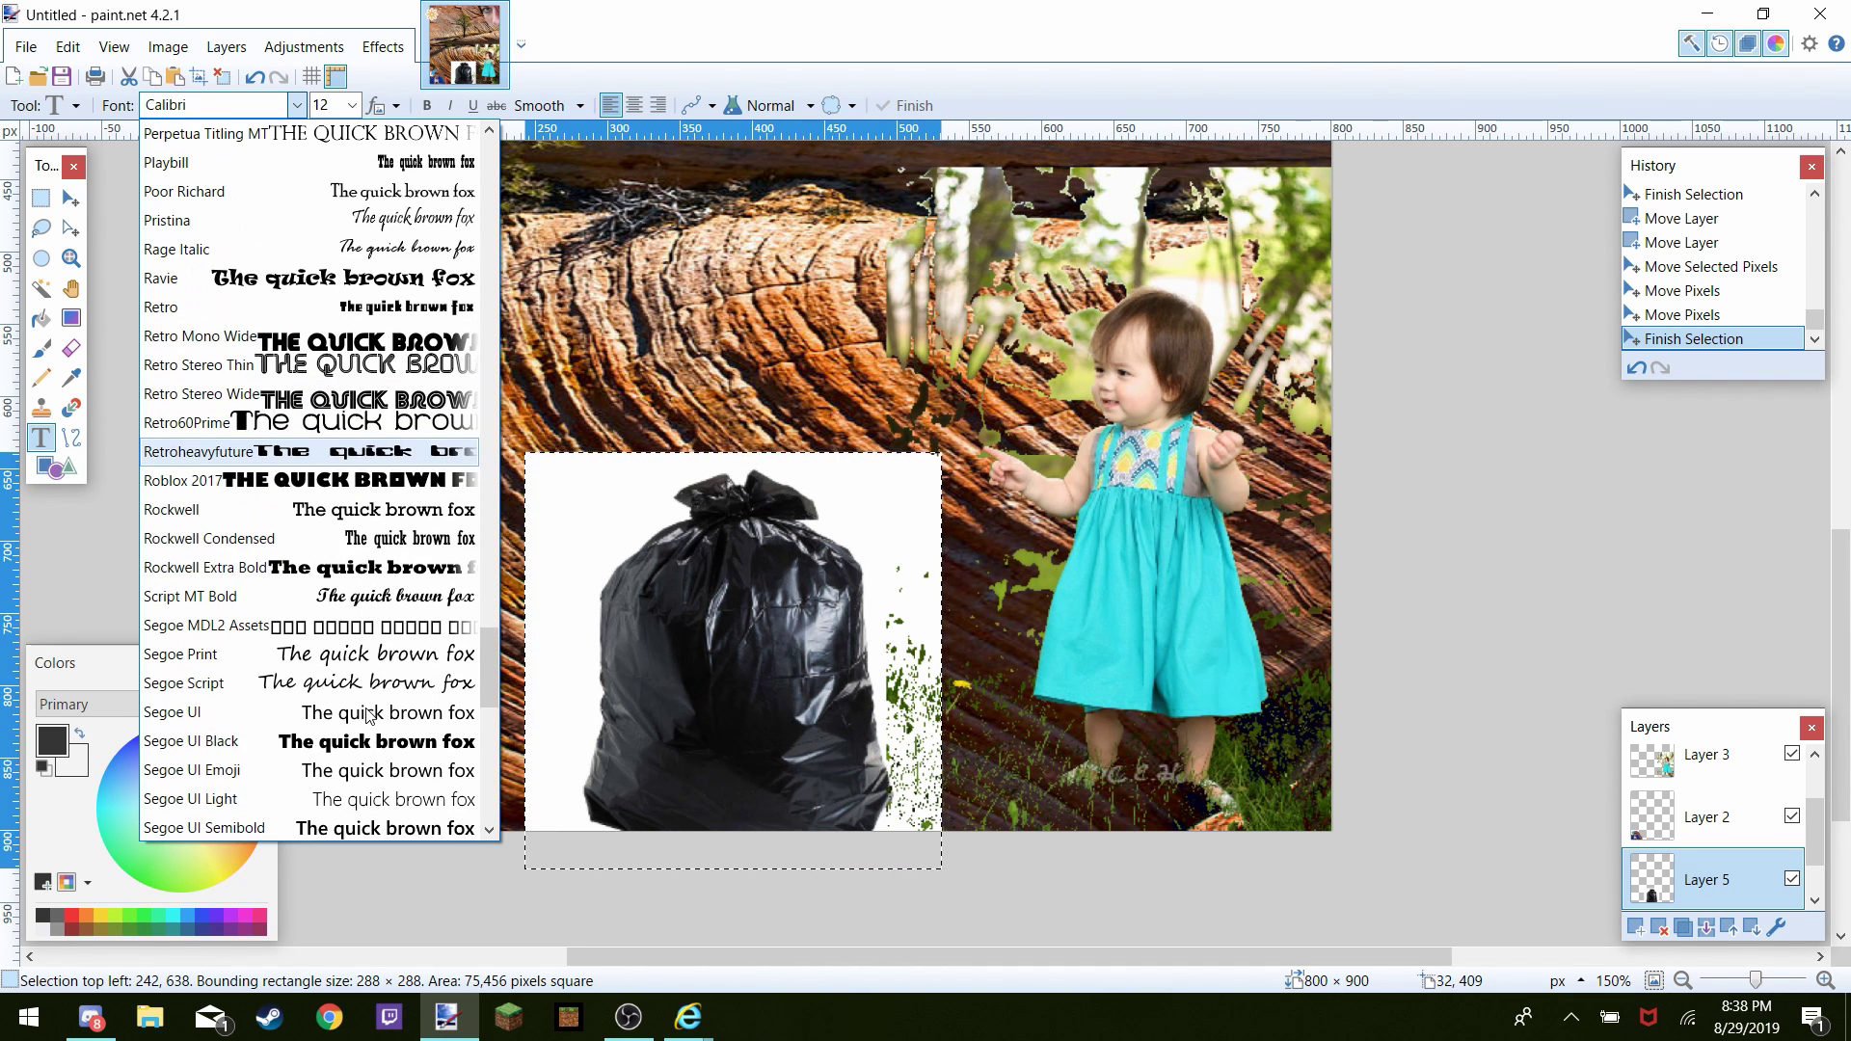
pyautogui.scroll(-9, 368, 714)
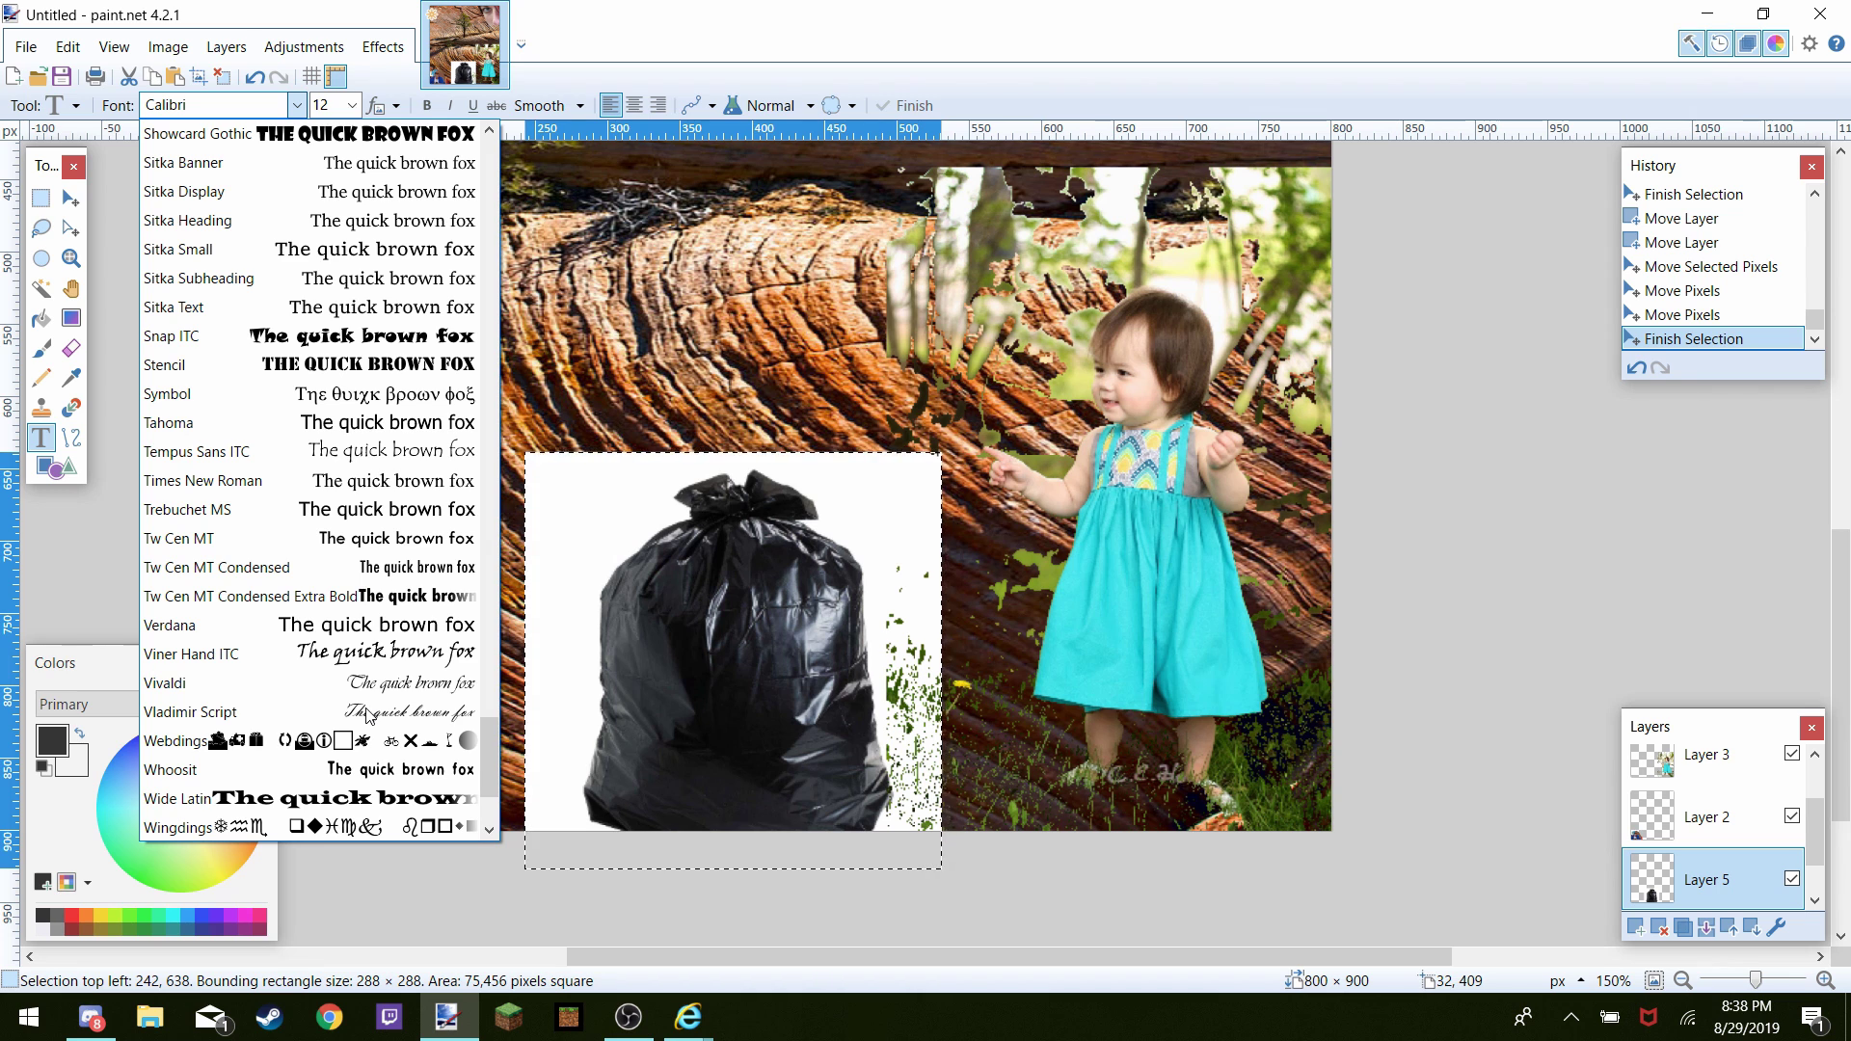
pyautogui.scroll(2, 367, 715)
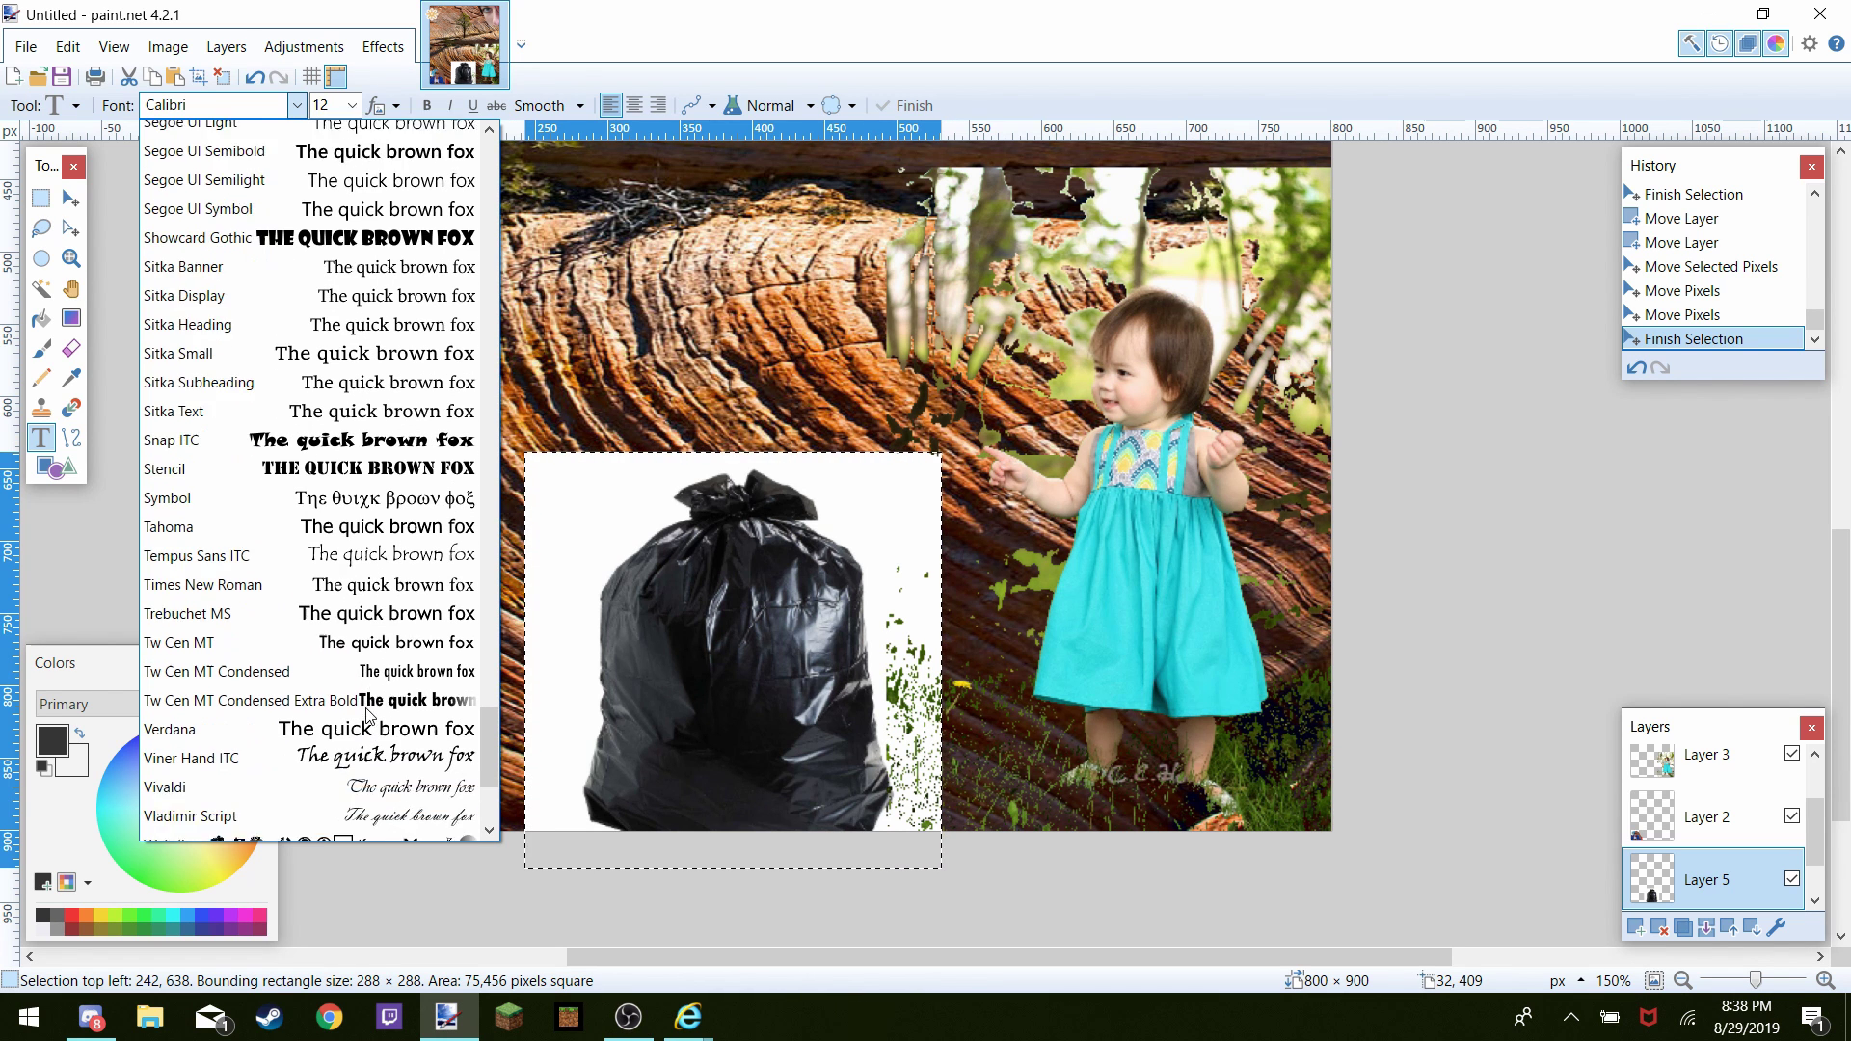
pyautogui.scroll(-4, 368, 715)
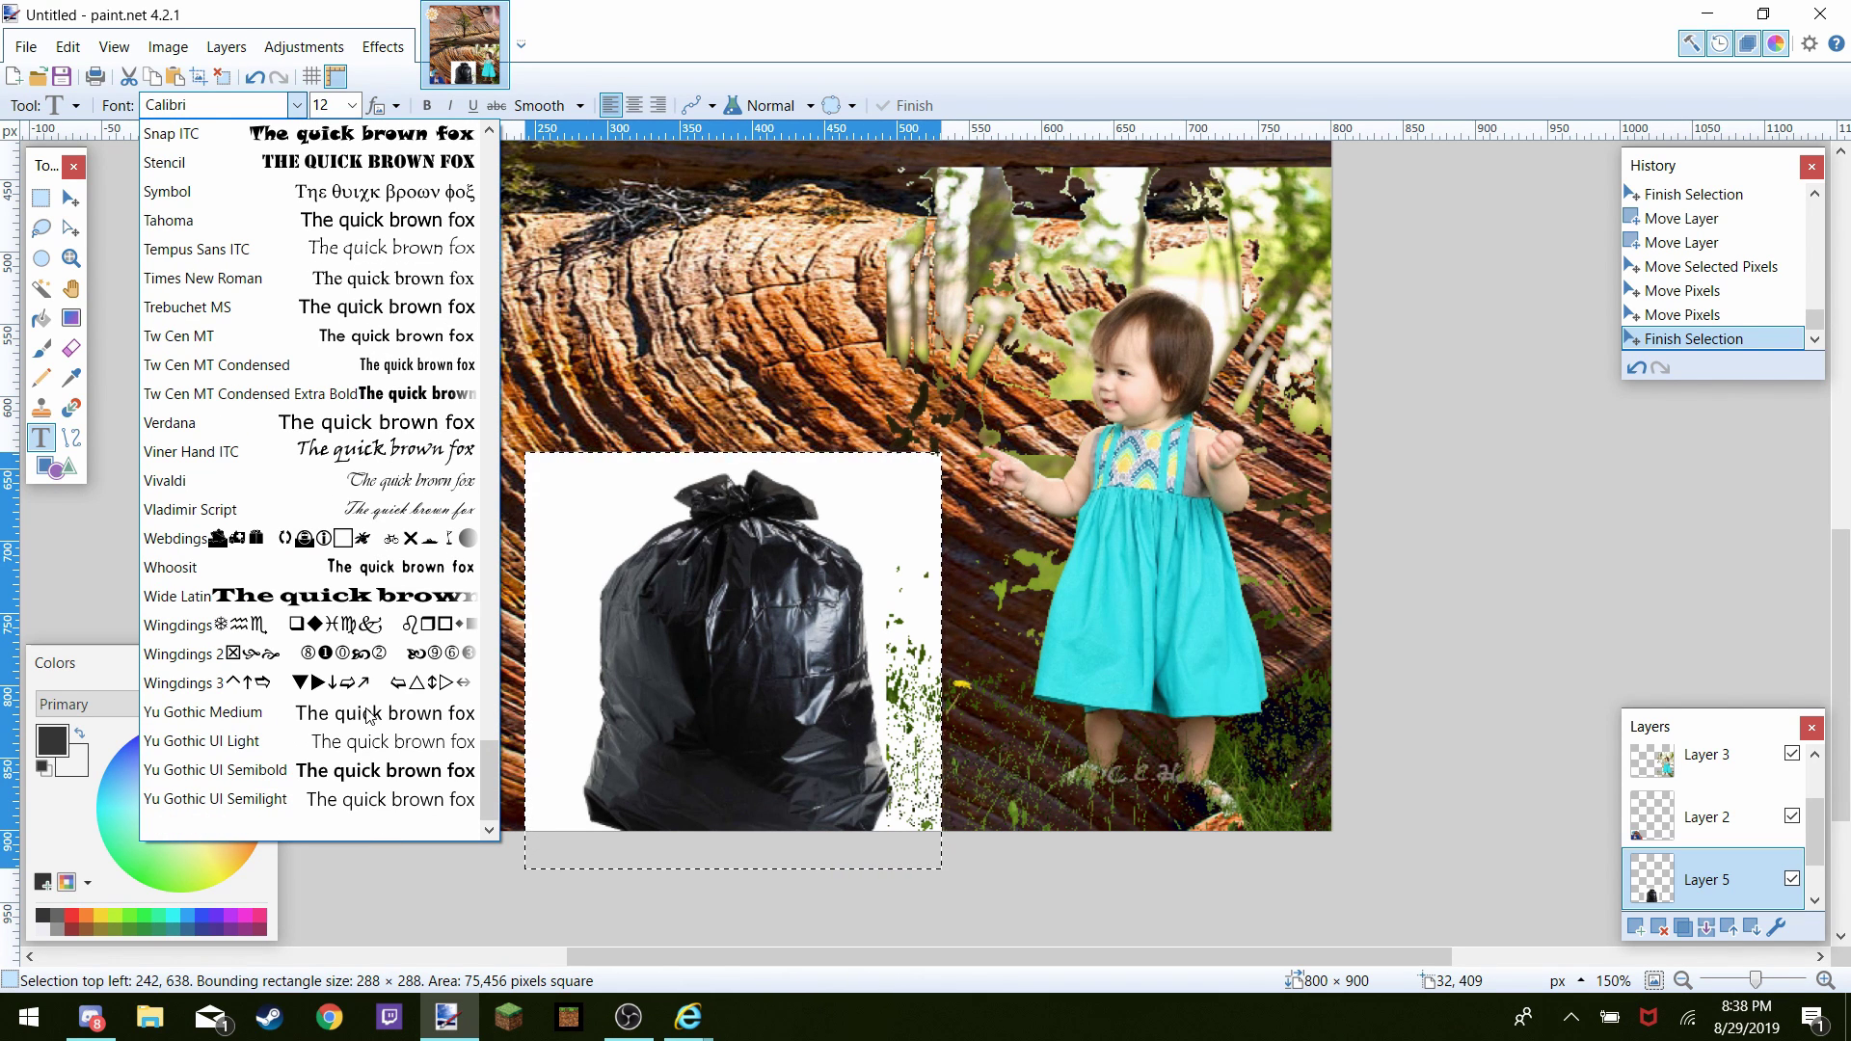
pyautogui.scroll(10, 368, 714)
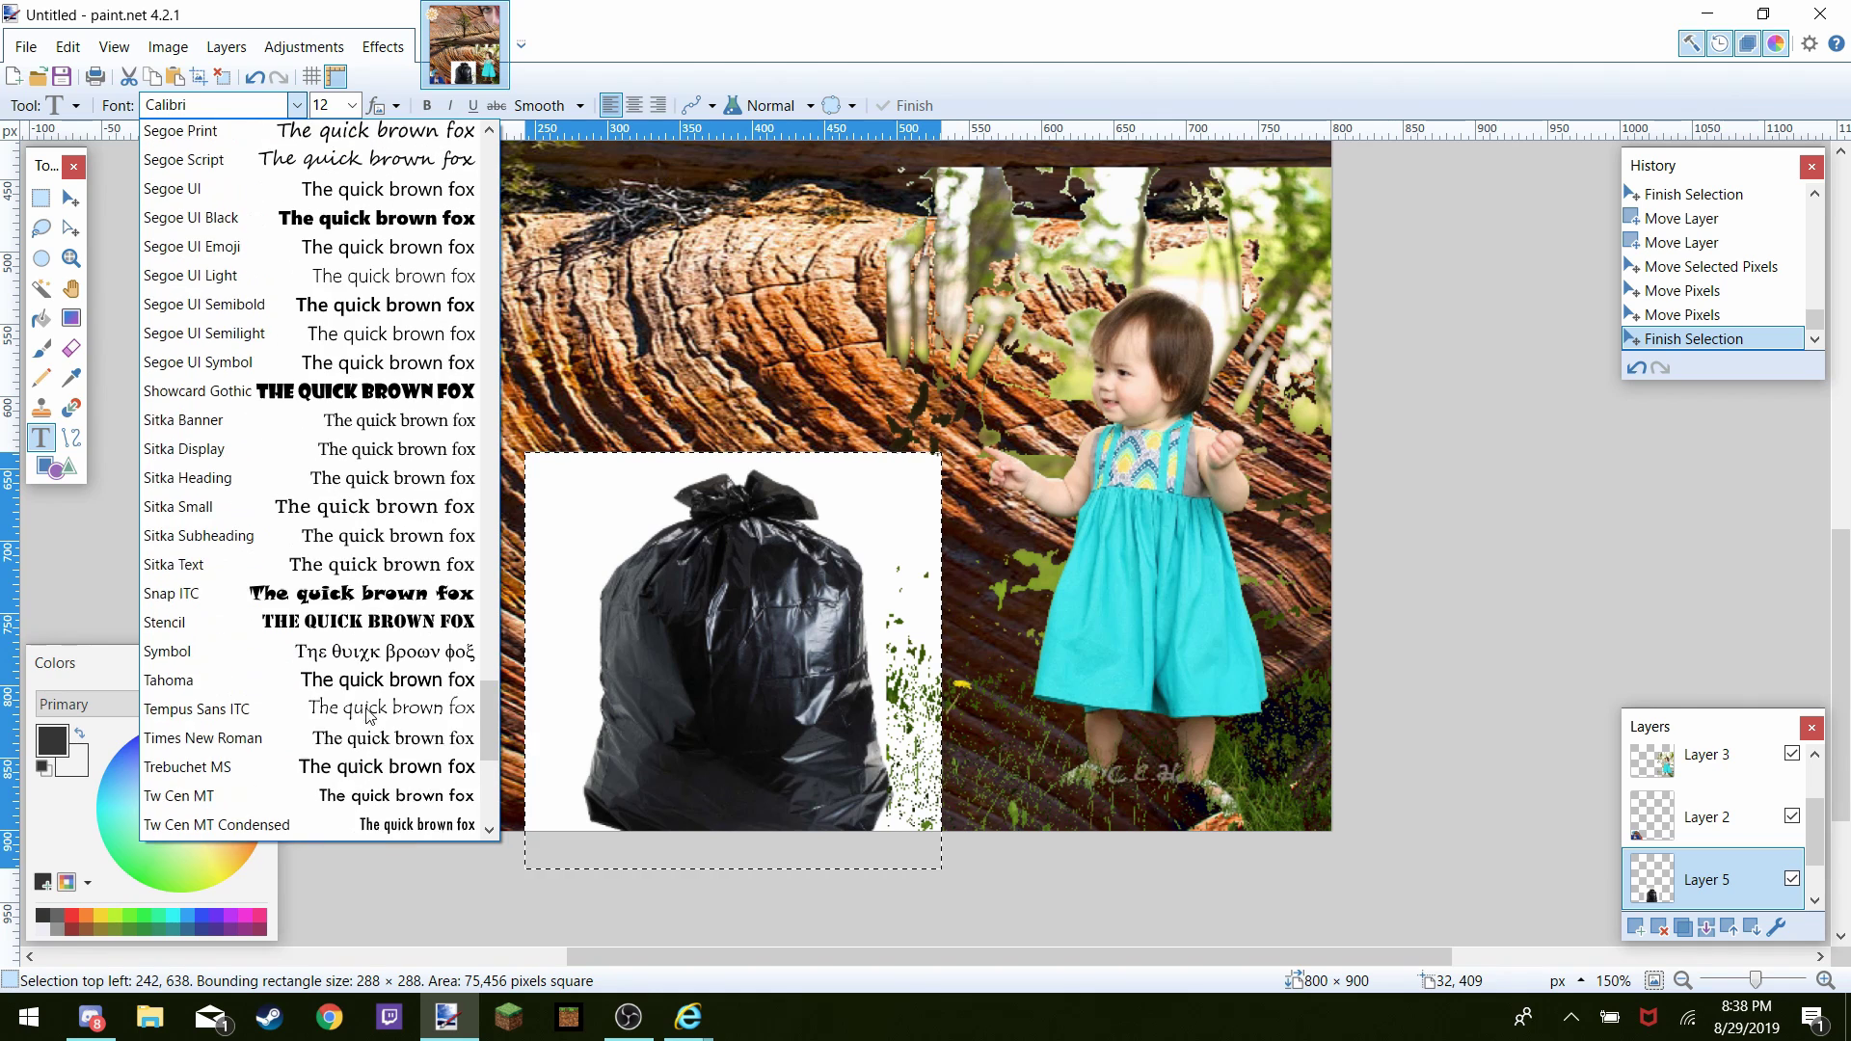
pyautogui.scroll(1, 368, 714)
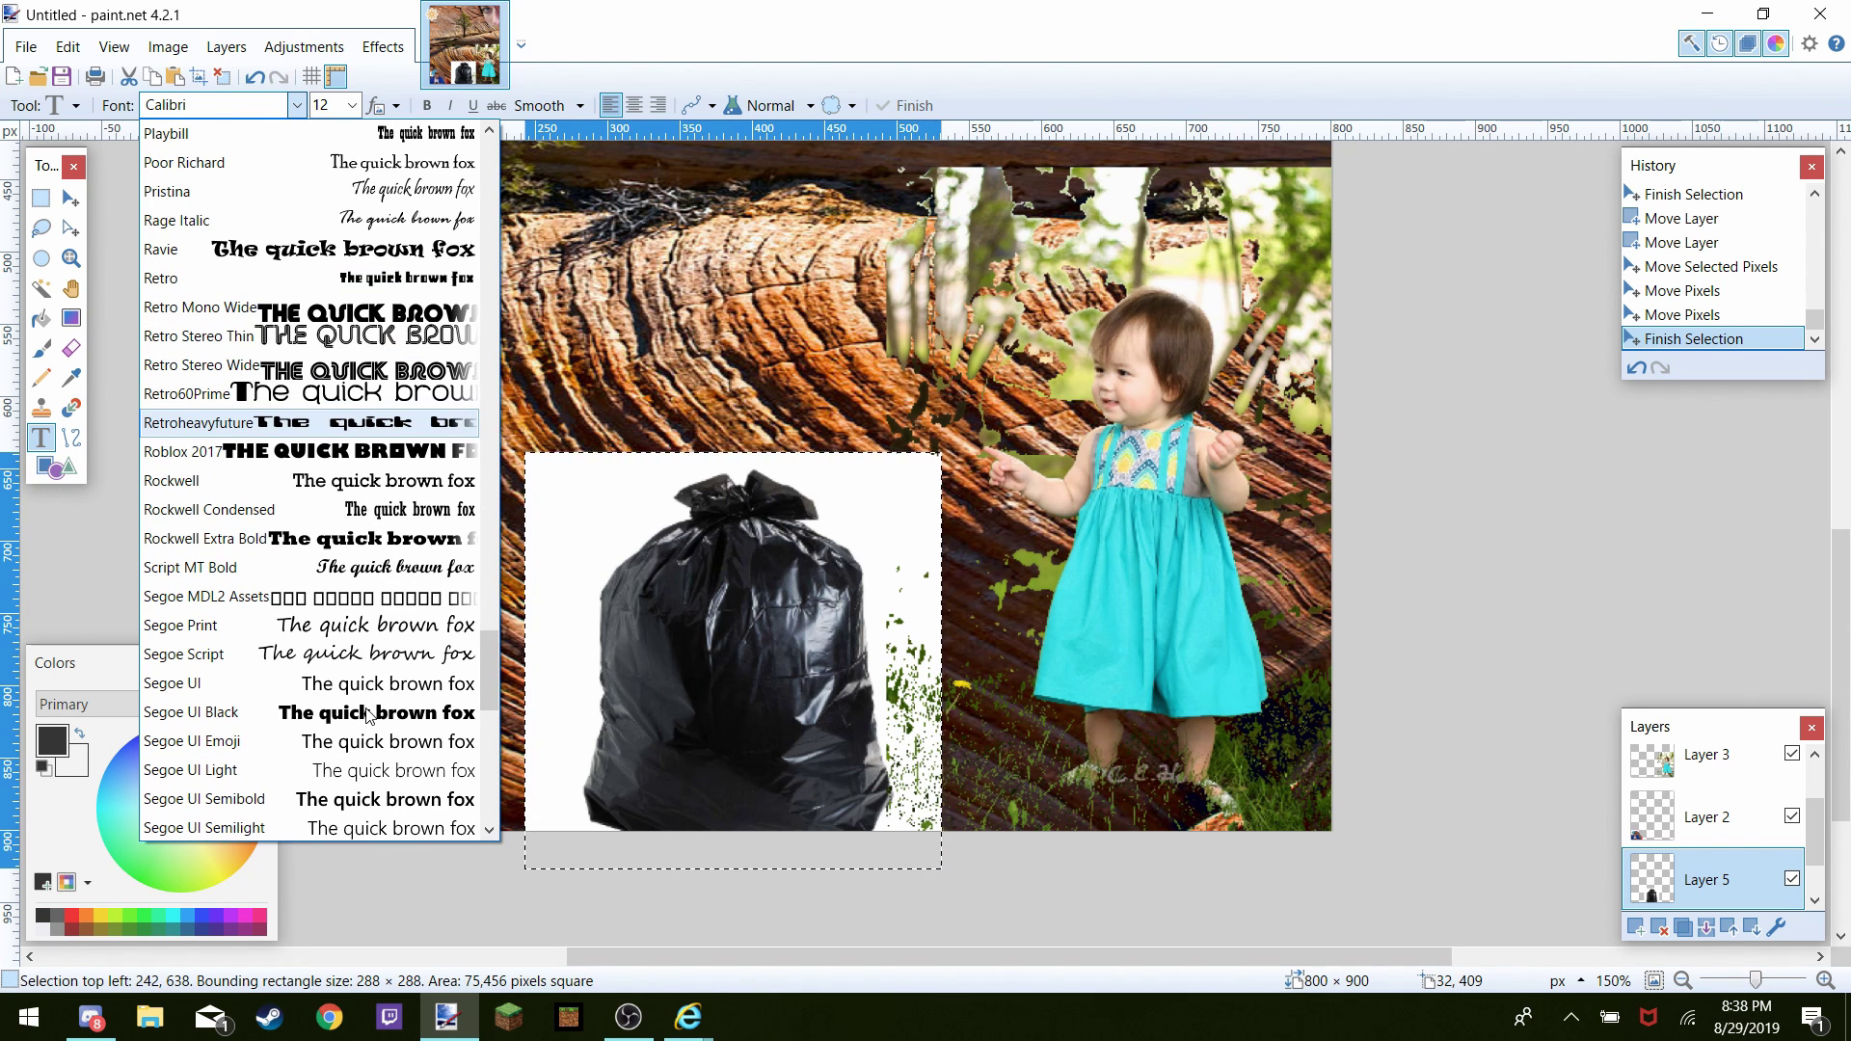
pyautogui.click(311, 424)
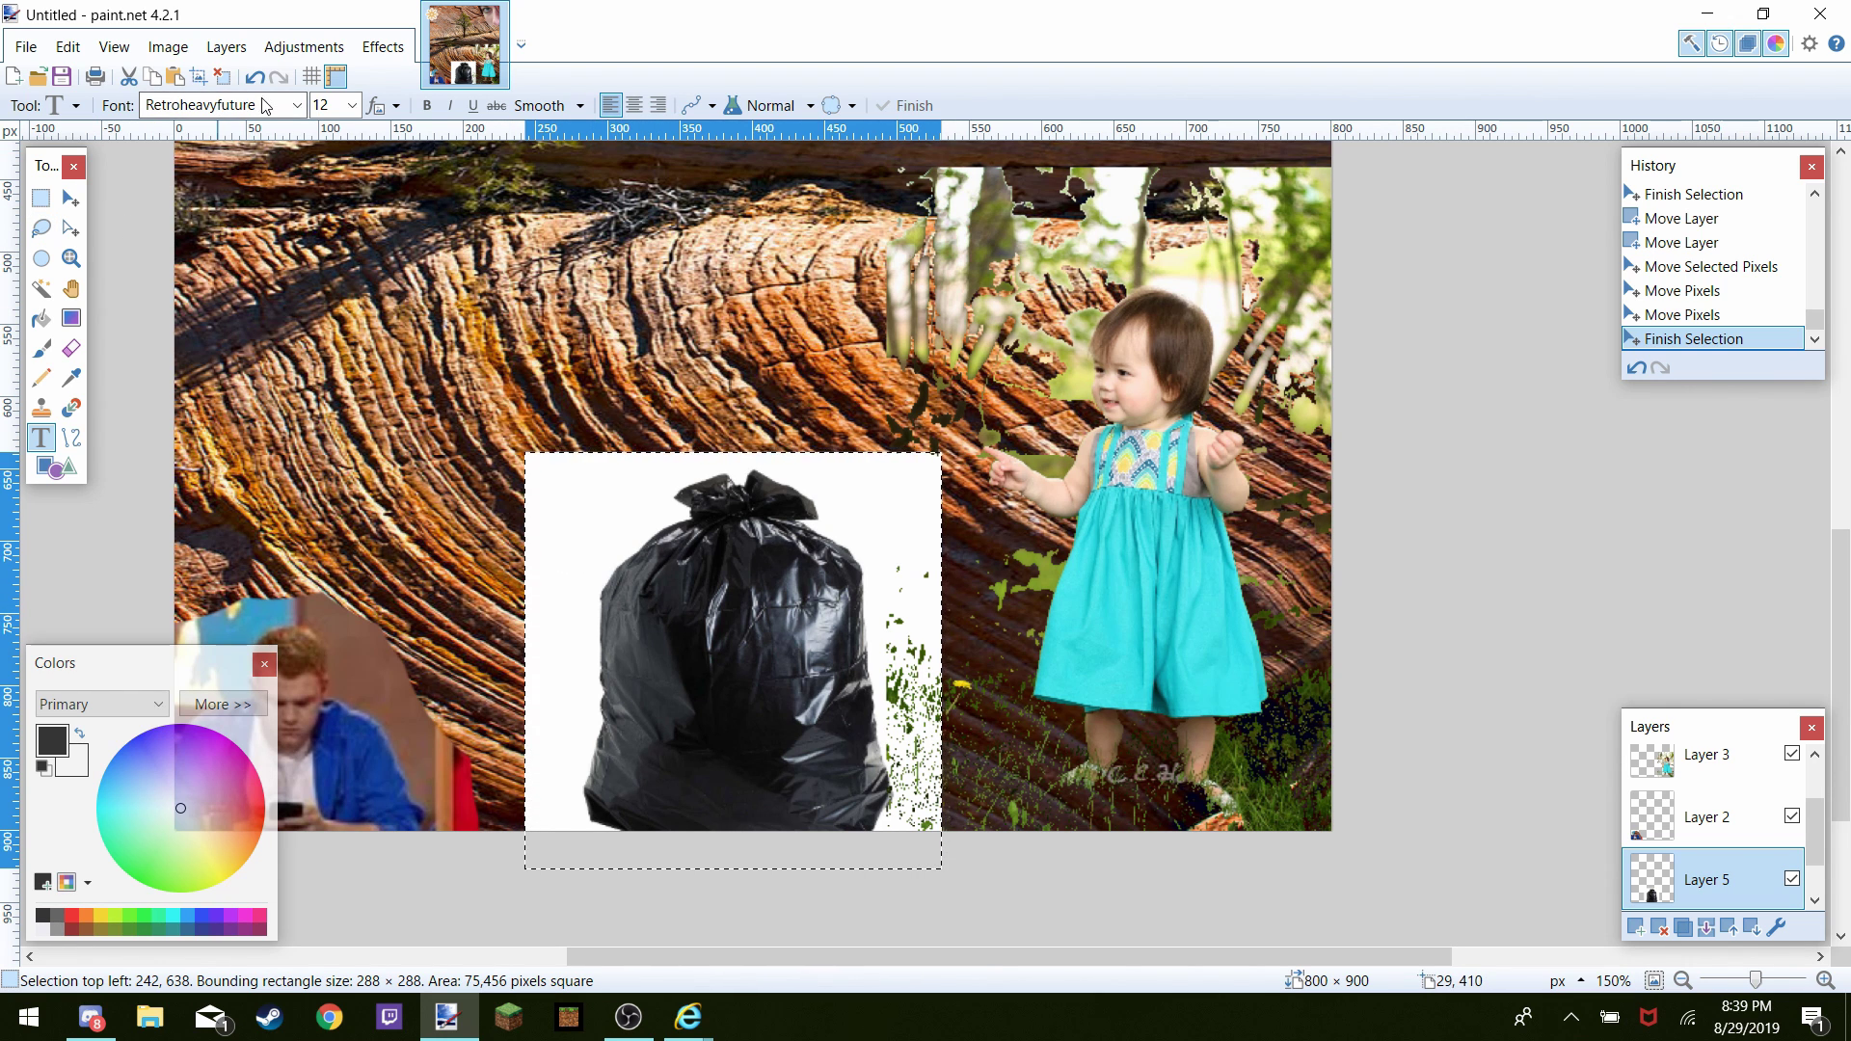
# Browse the available fonts and set the Text tool's font to Roblox 2017
pyautogui.click(301, 109)
pyautogui.scroll(3, 311, 446)
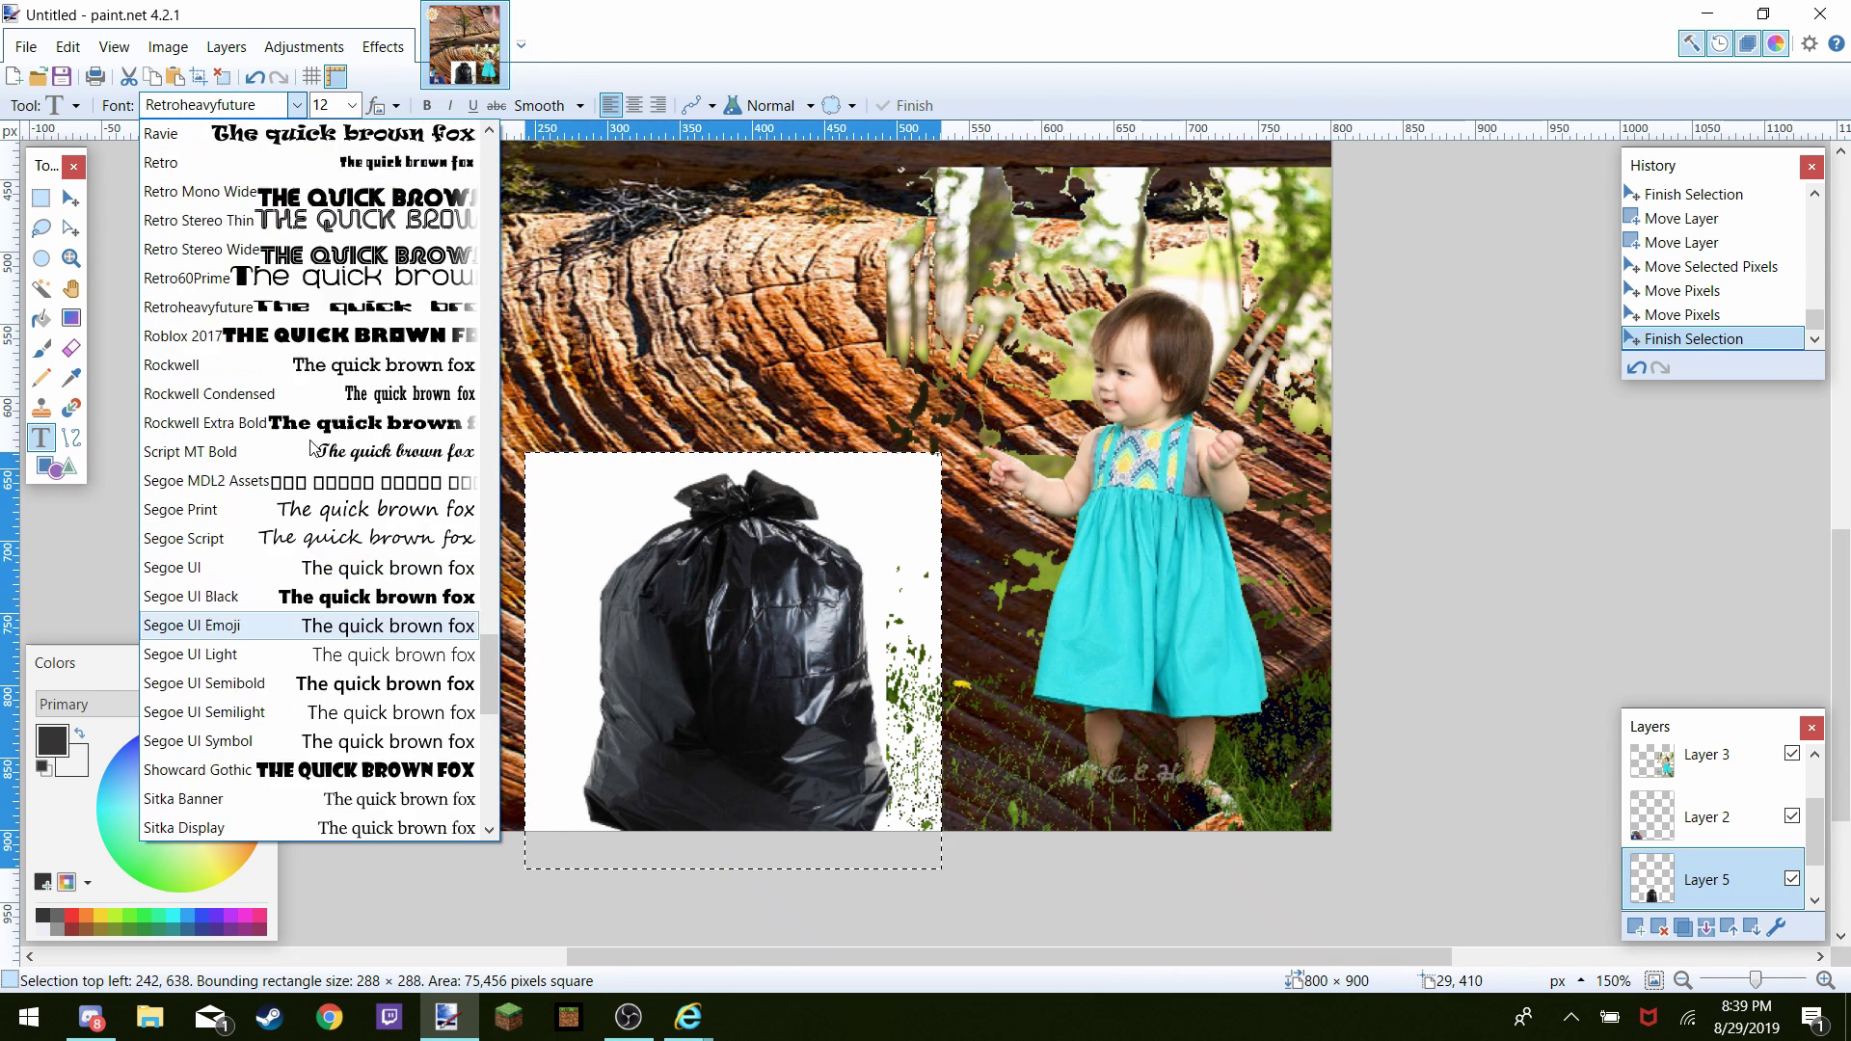
pyautogui.scroll(4, 311, 445)
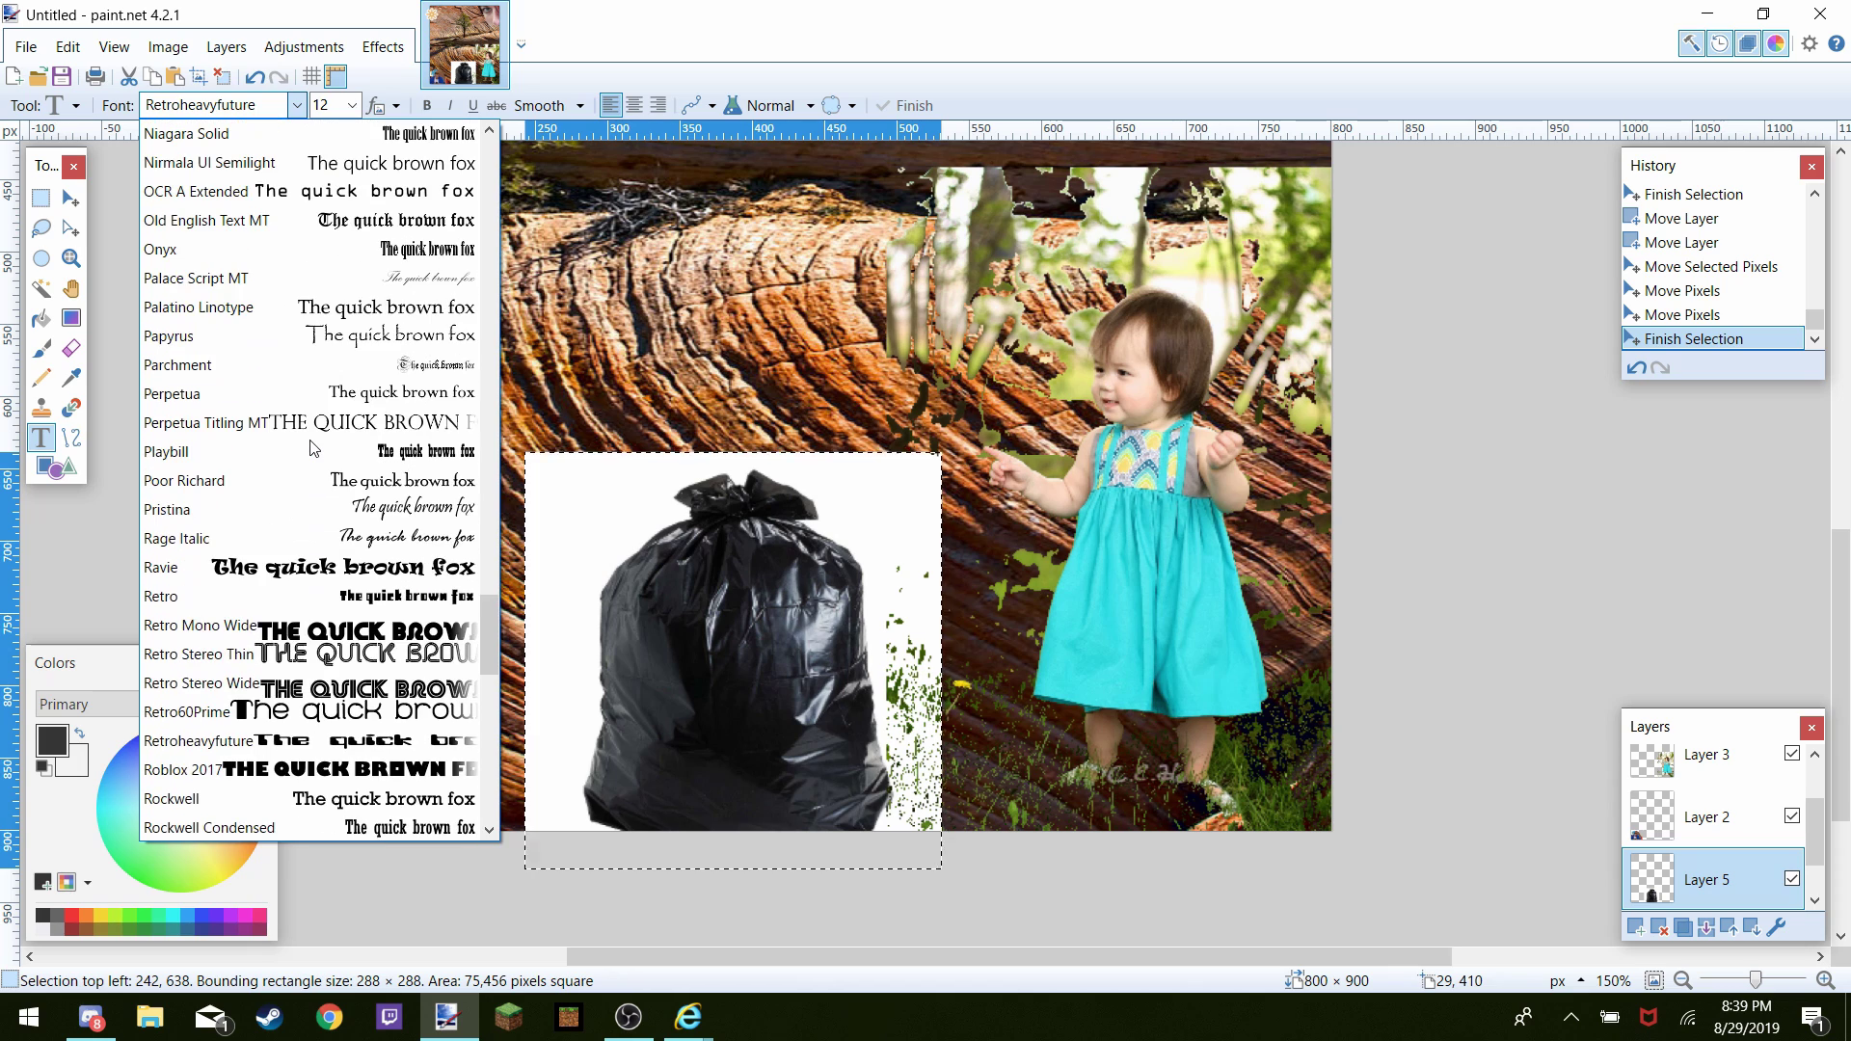
pyautogui.scroll(7, 310, 445)
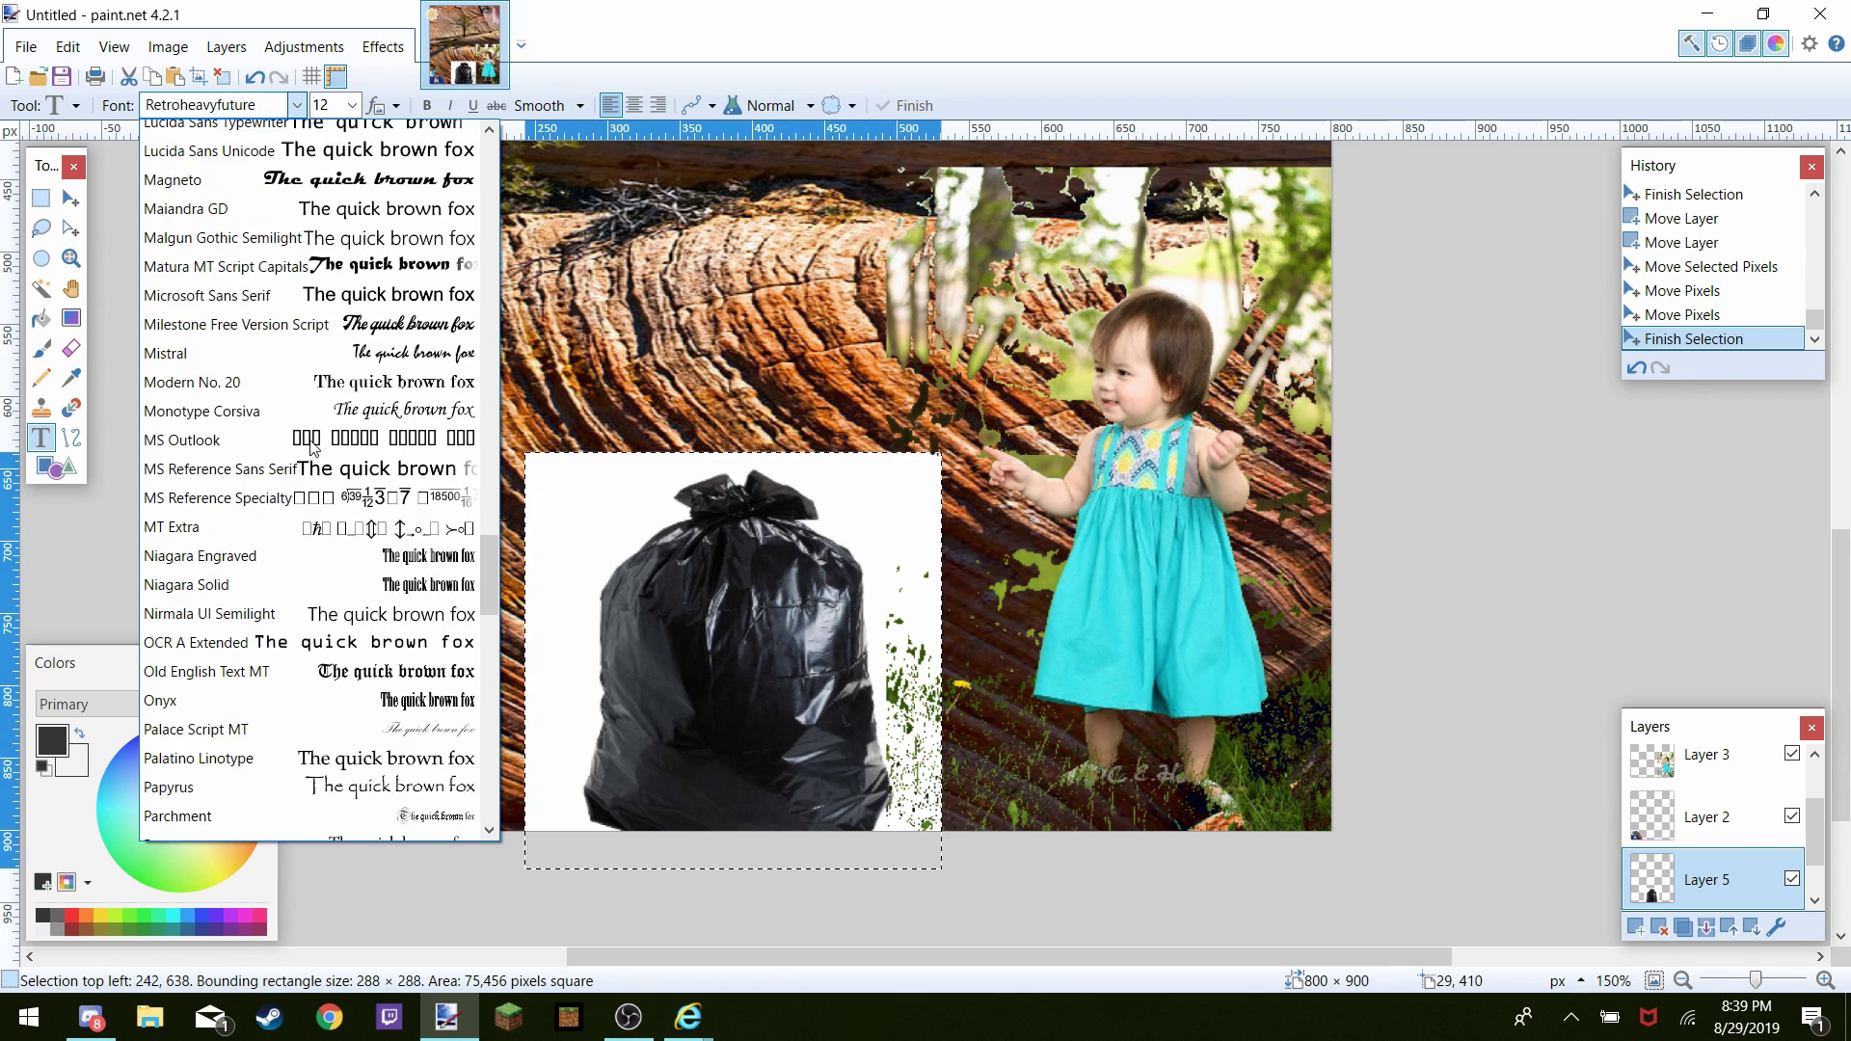
pyautogui.scroll(6, 311, 445)
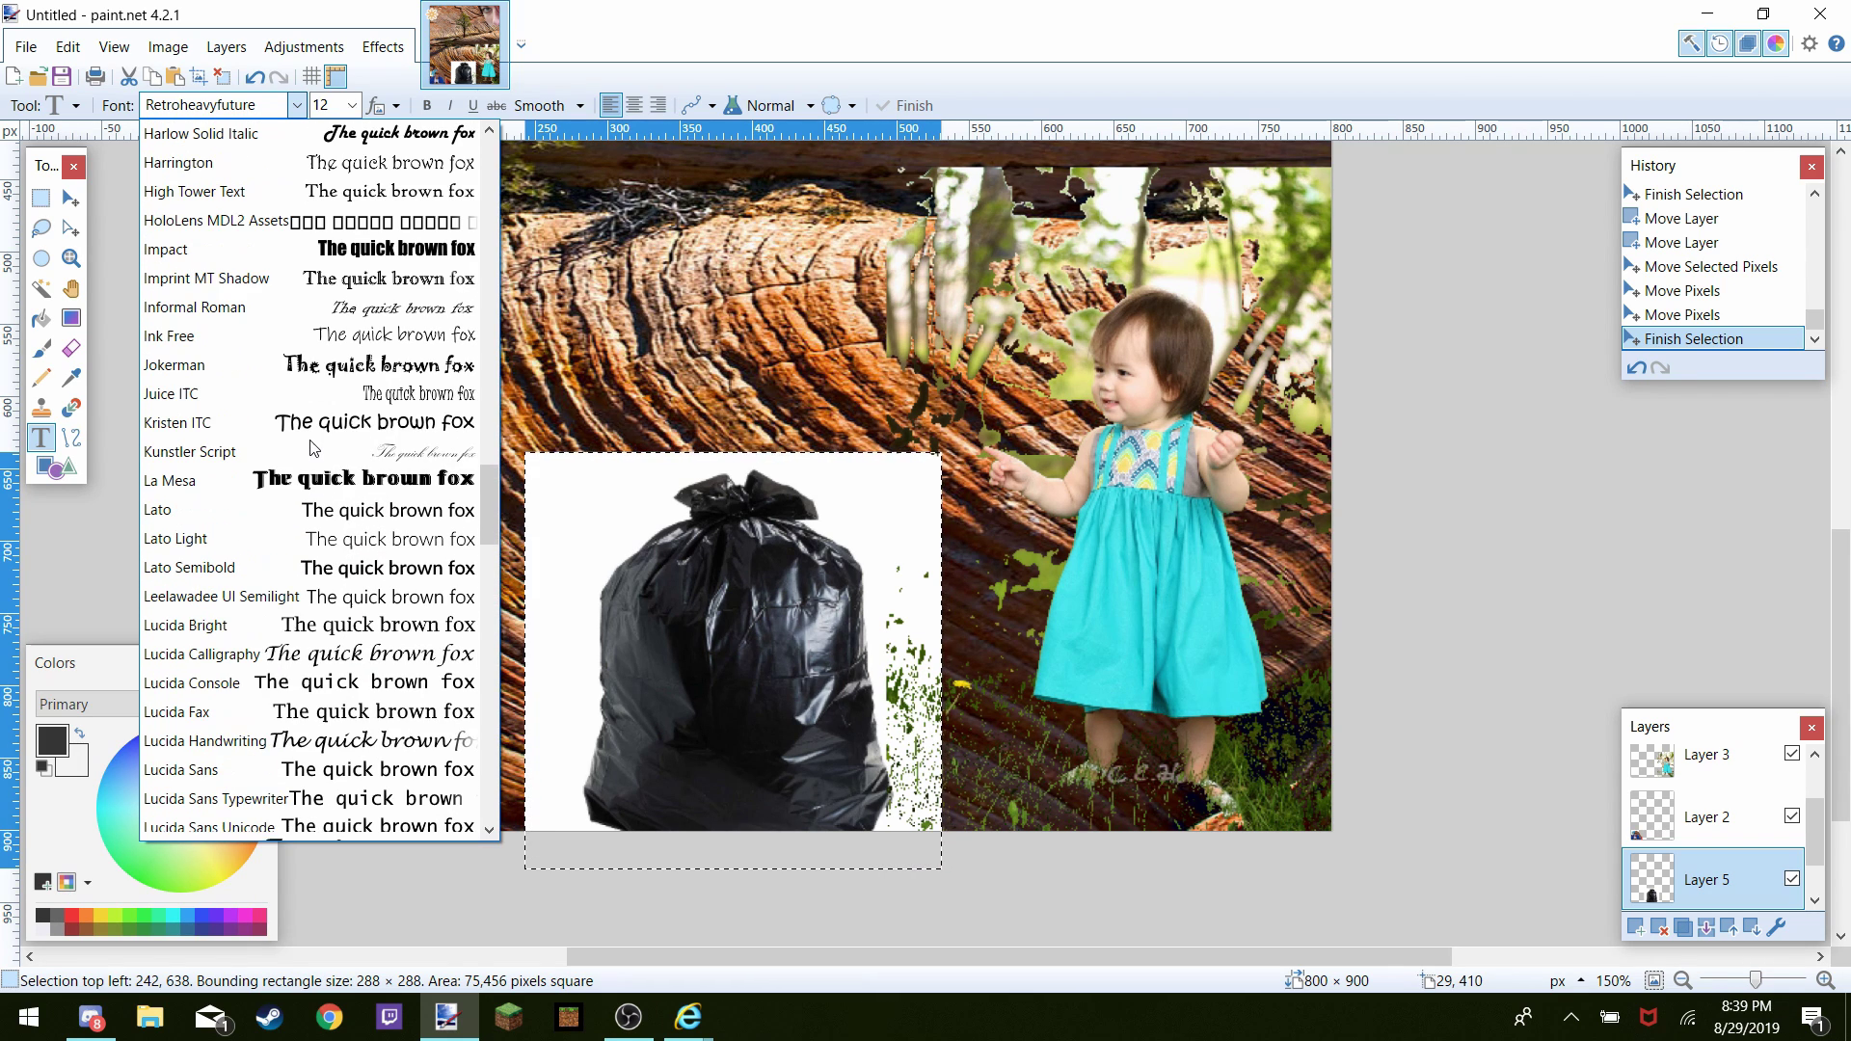
pyautogui.scroll(2, 311, 447)
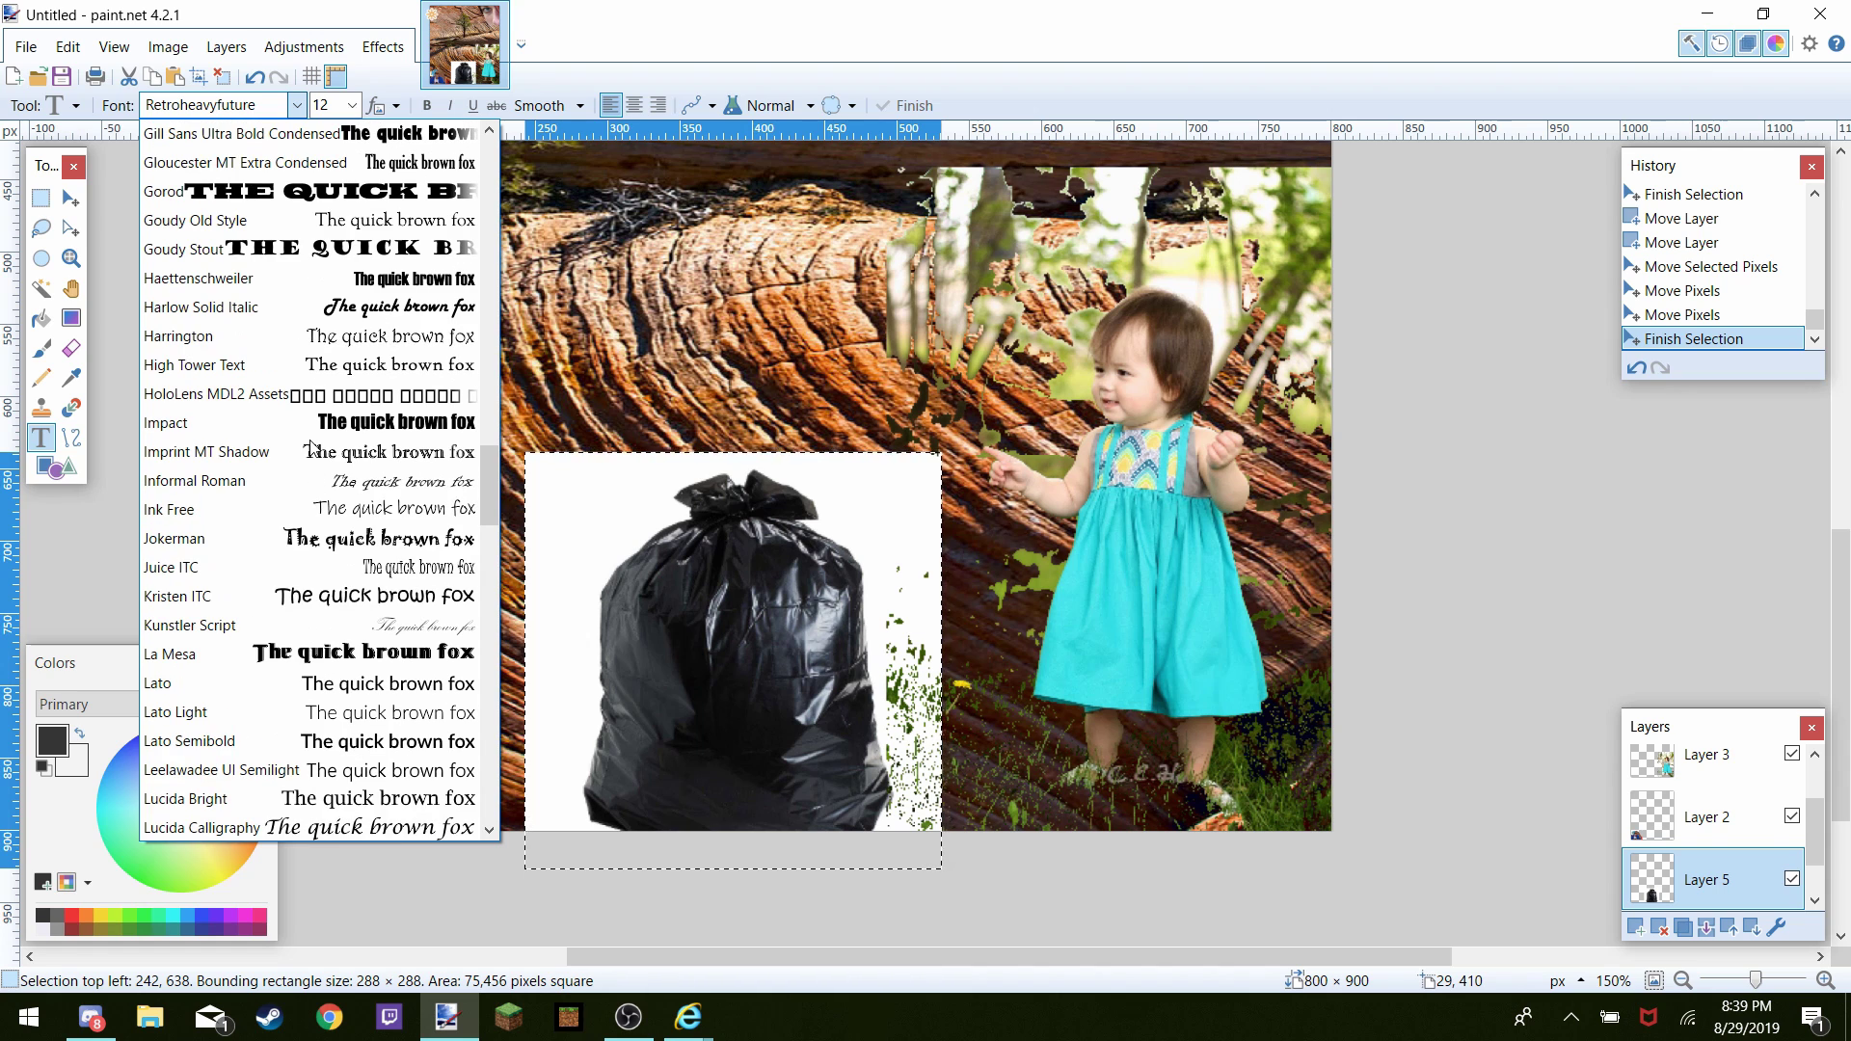
pyautogui.scroll(3, 249, 432)
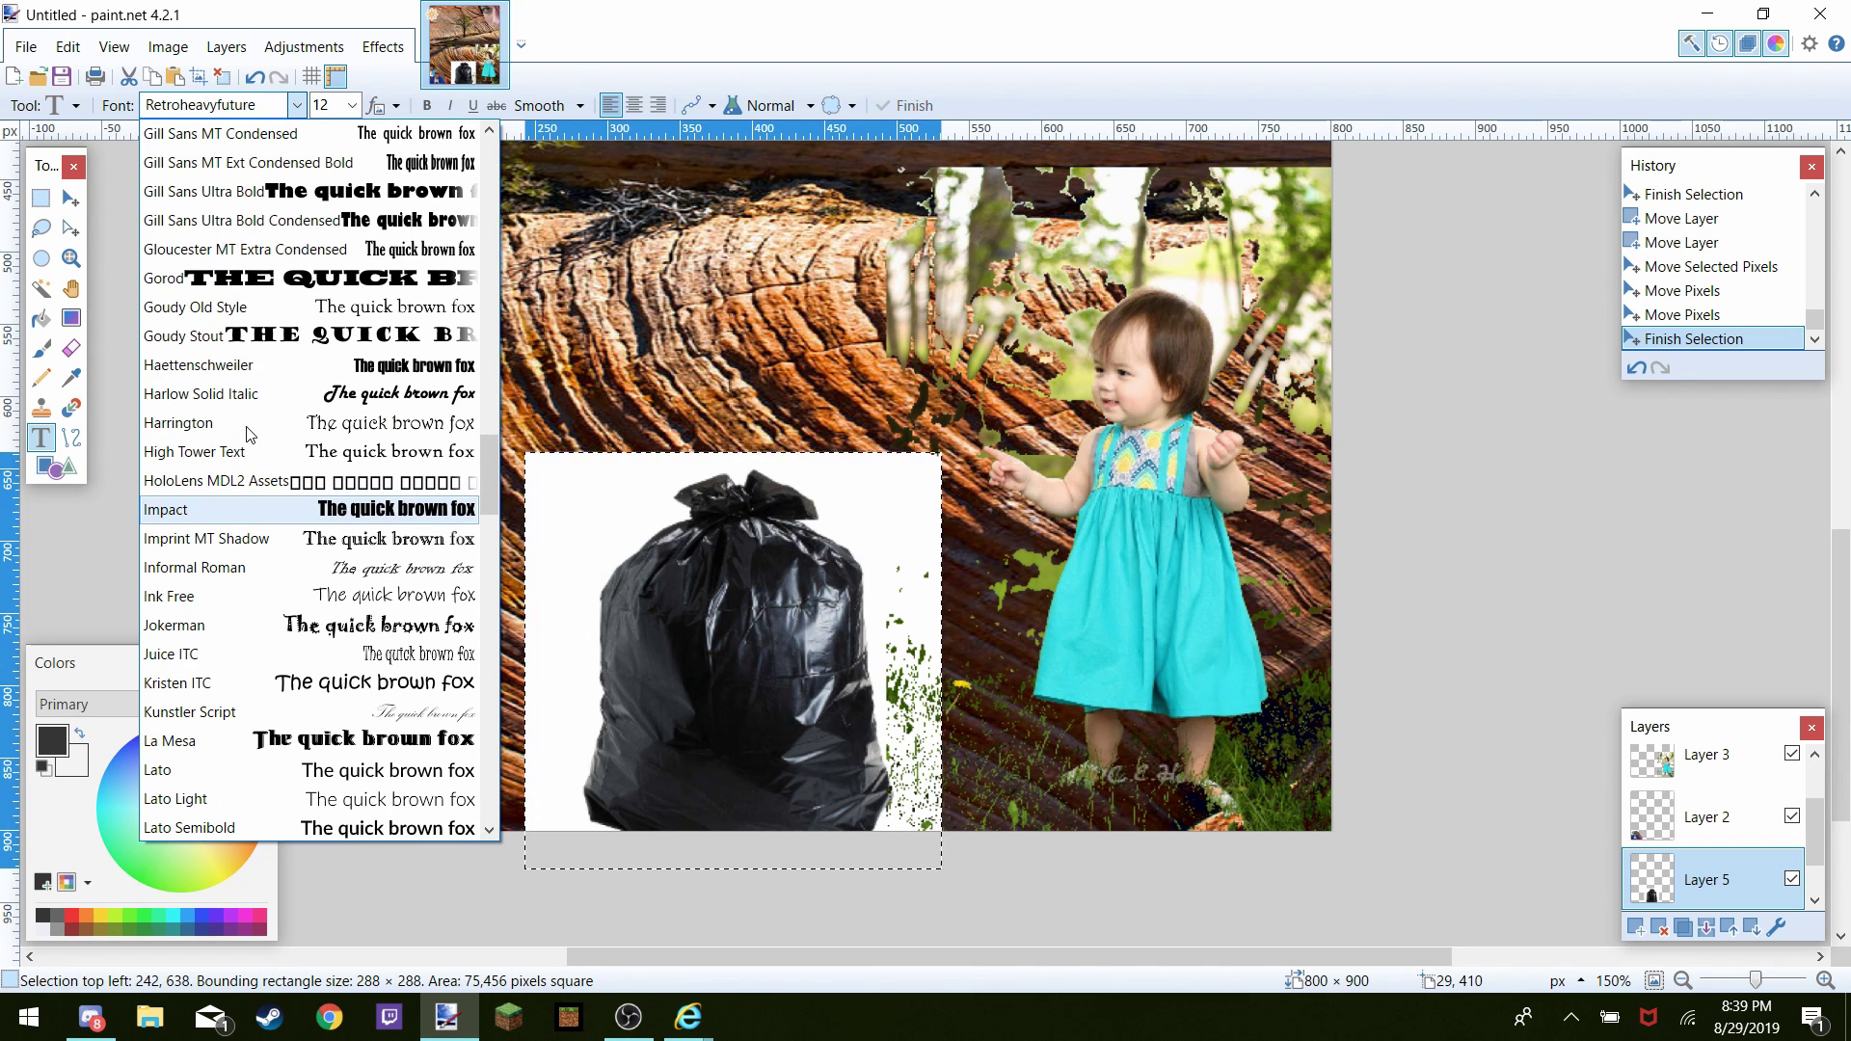
pyautogui.scroll(1, 249, 431)
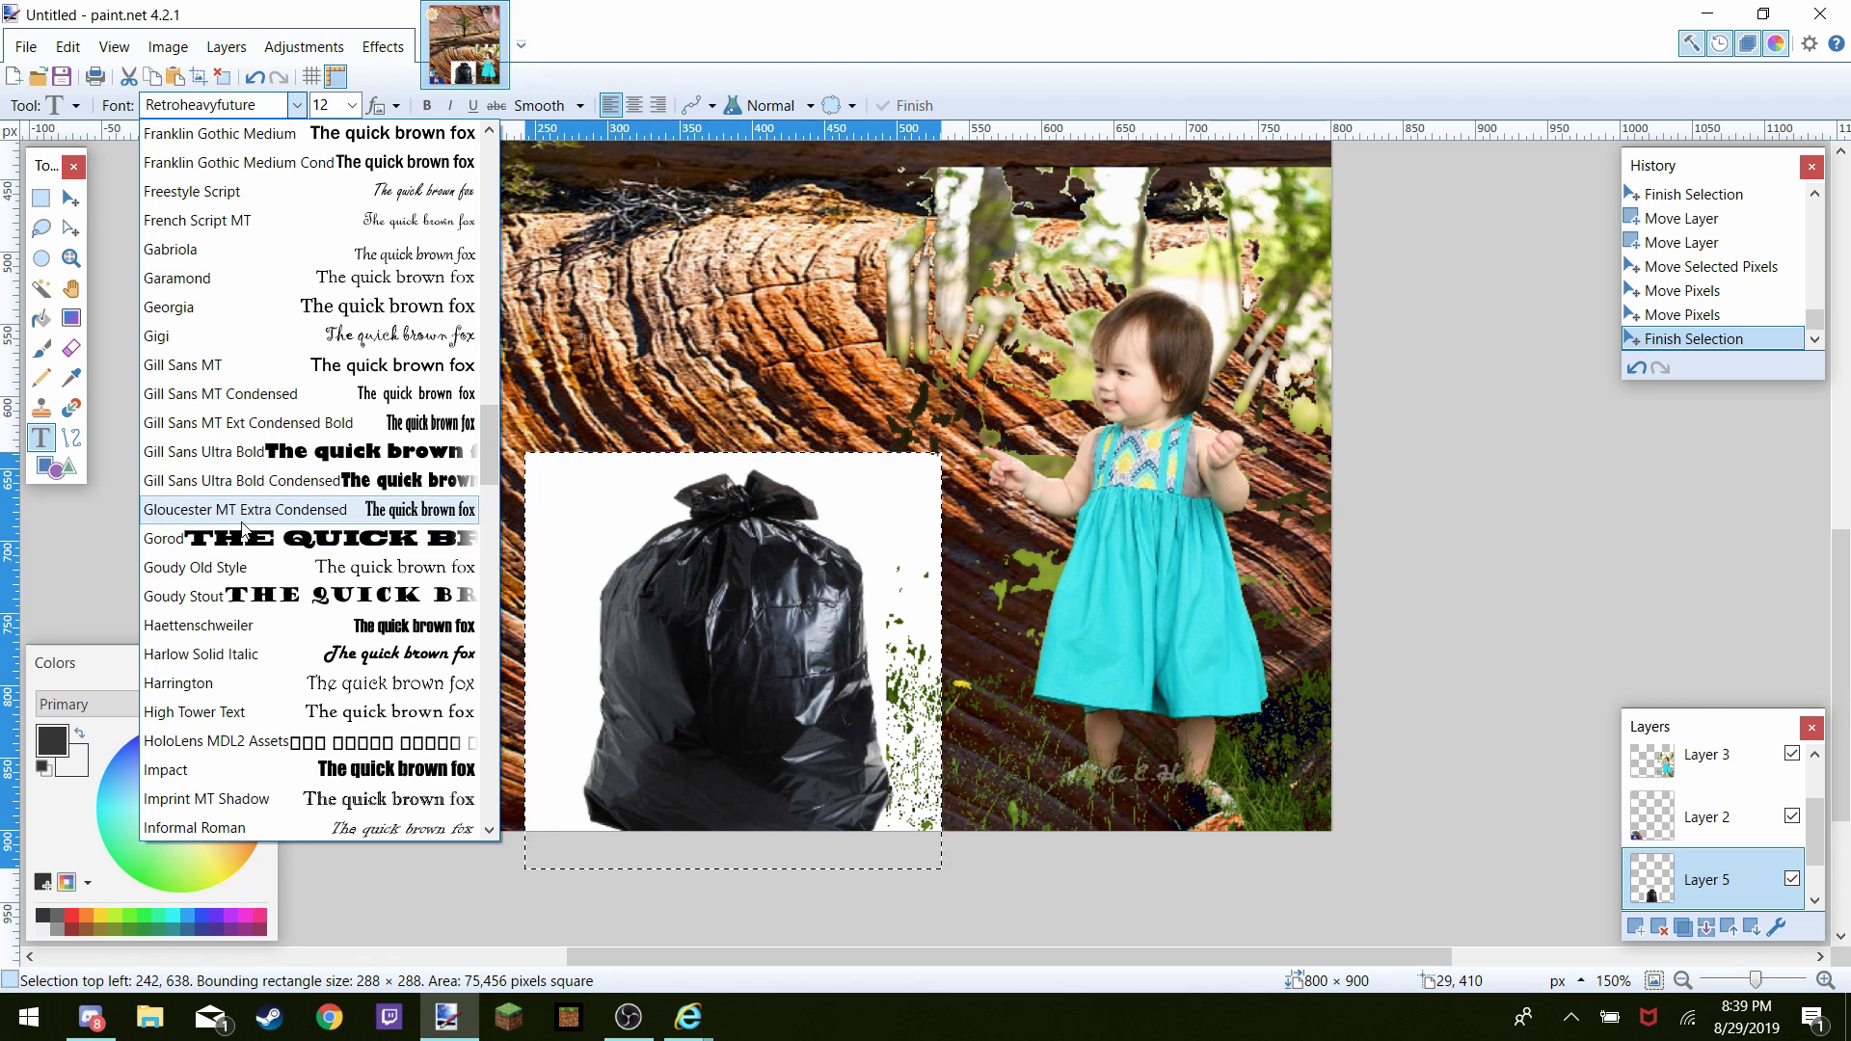
pyautogui.scroll(8, 245, 533)
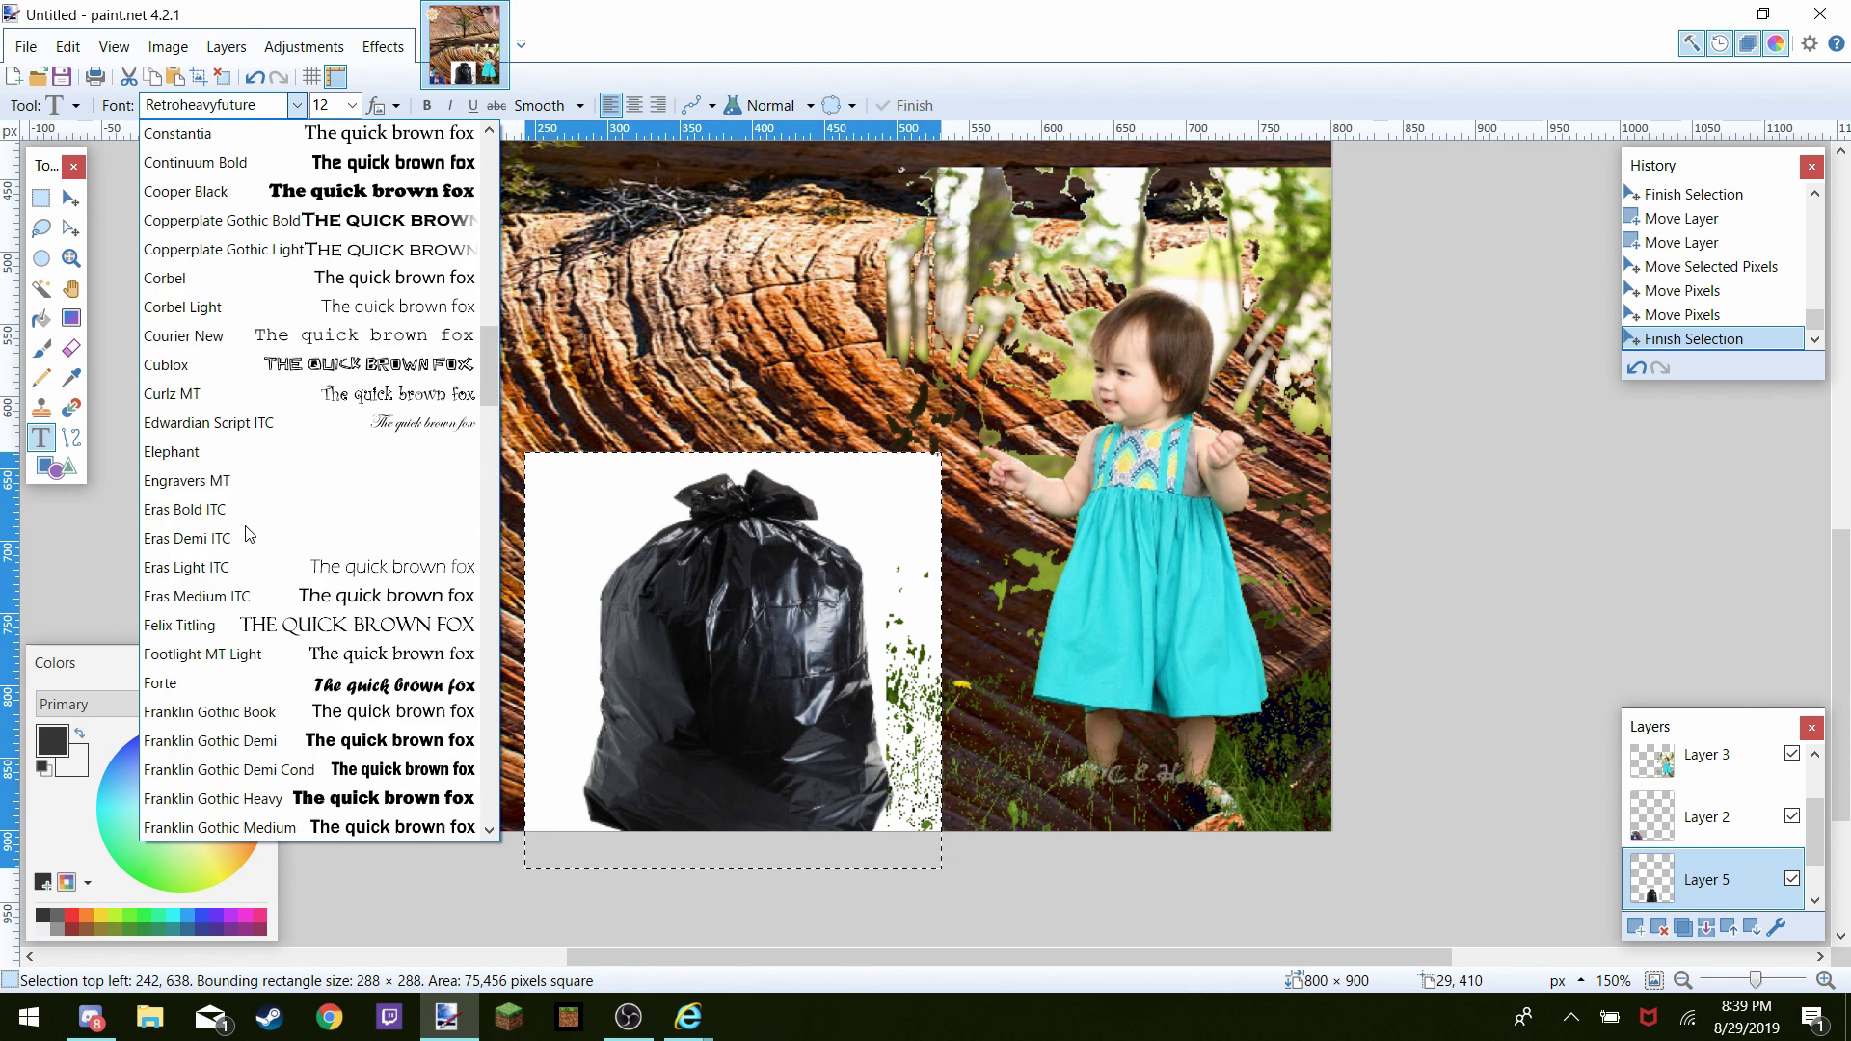
pyautogui.scroll(3, 249, 533)
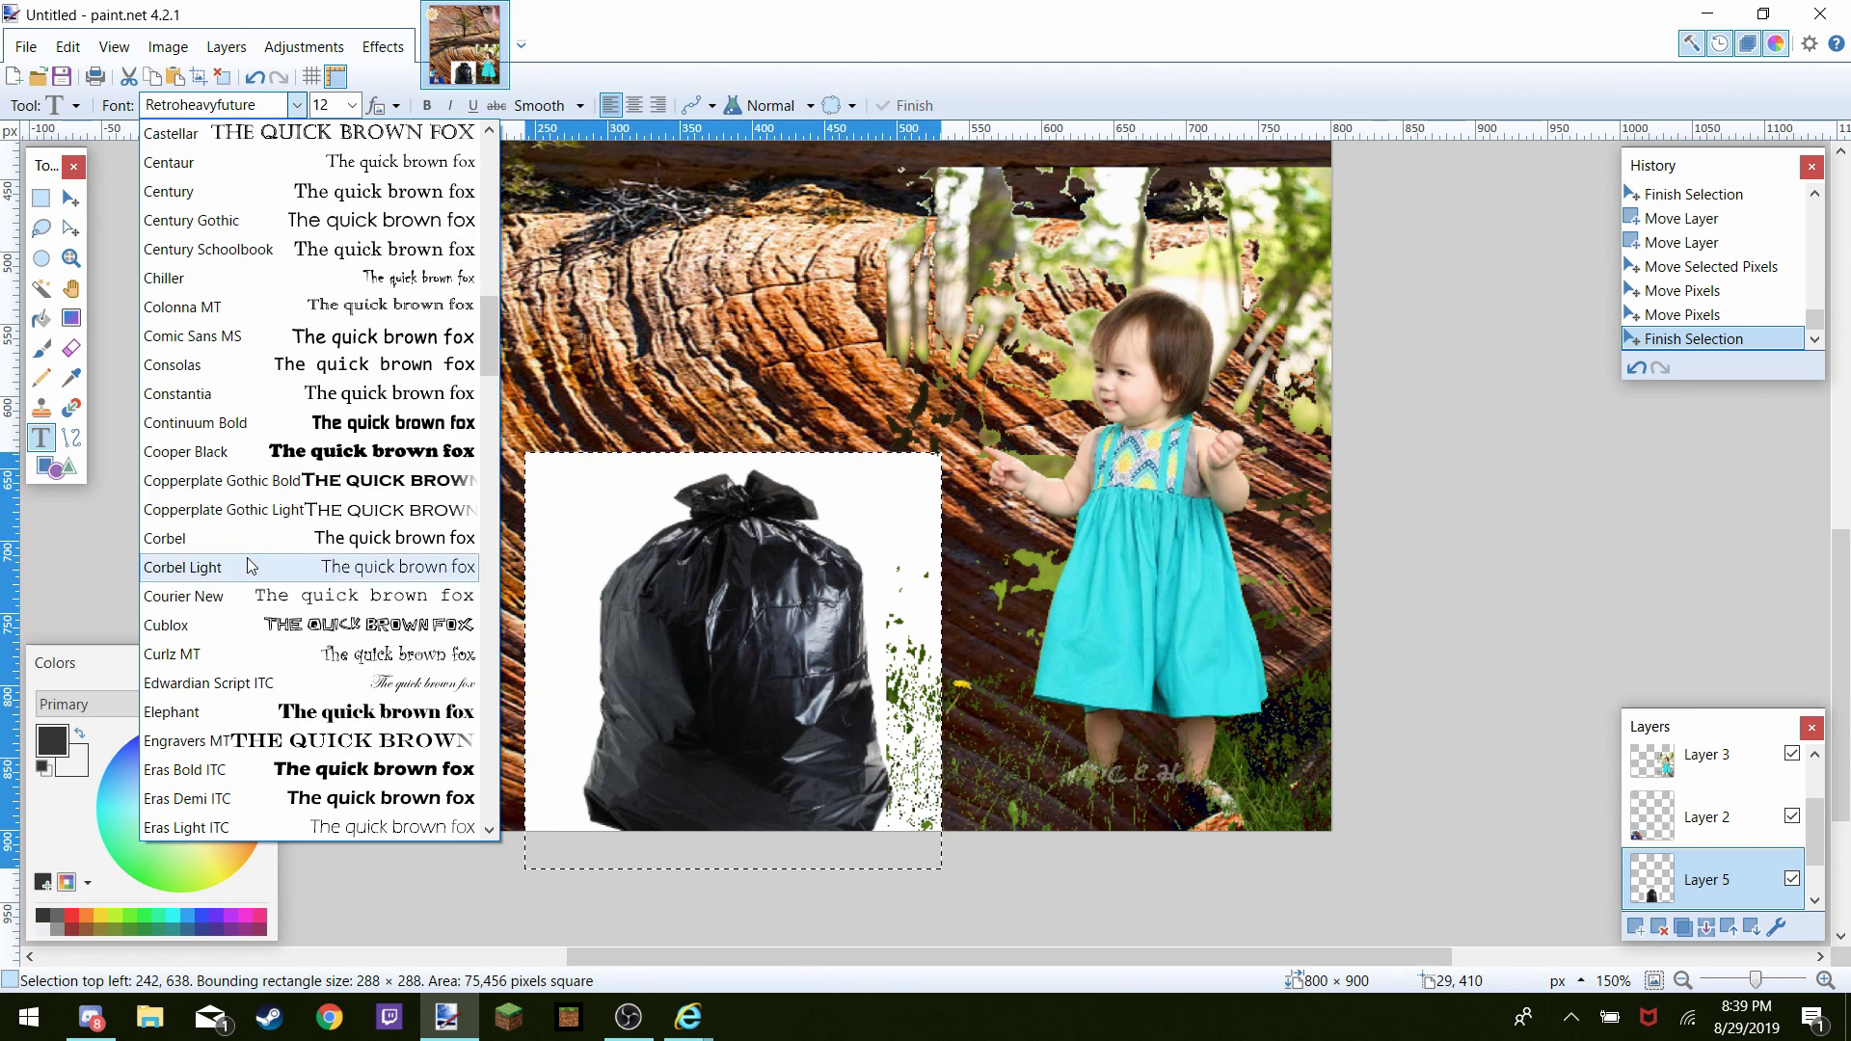
pyautogui.scroll(1, 236, 443)
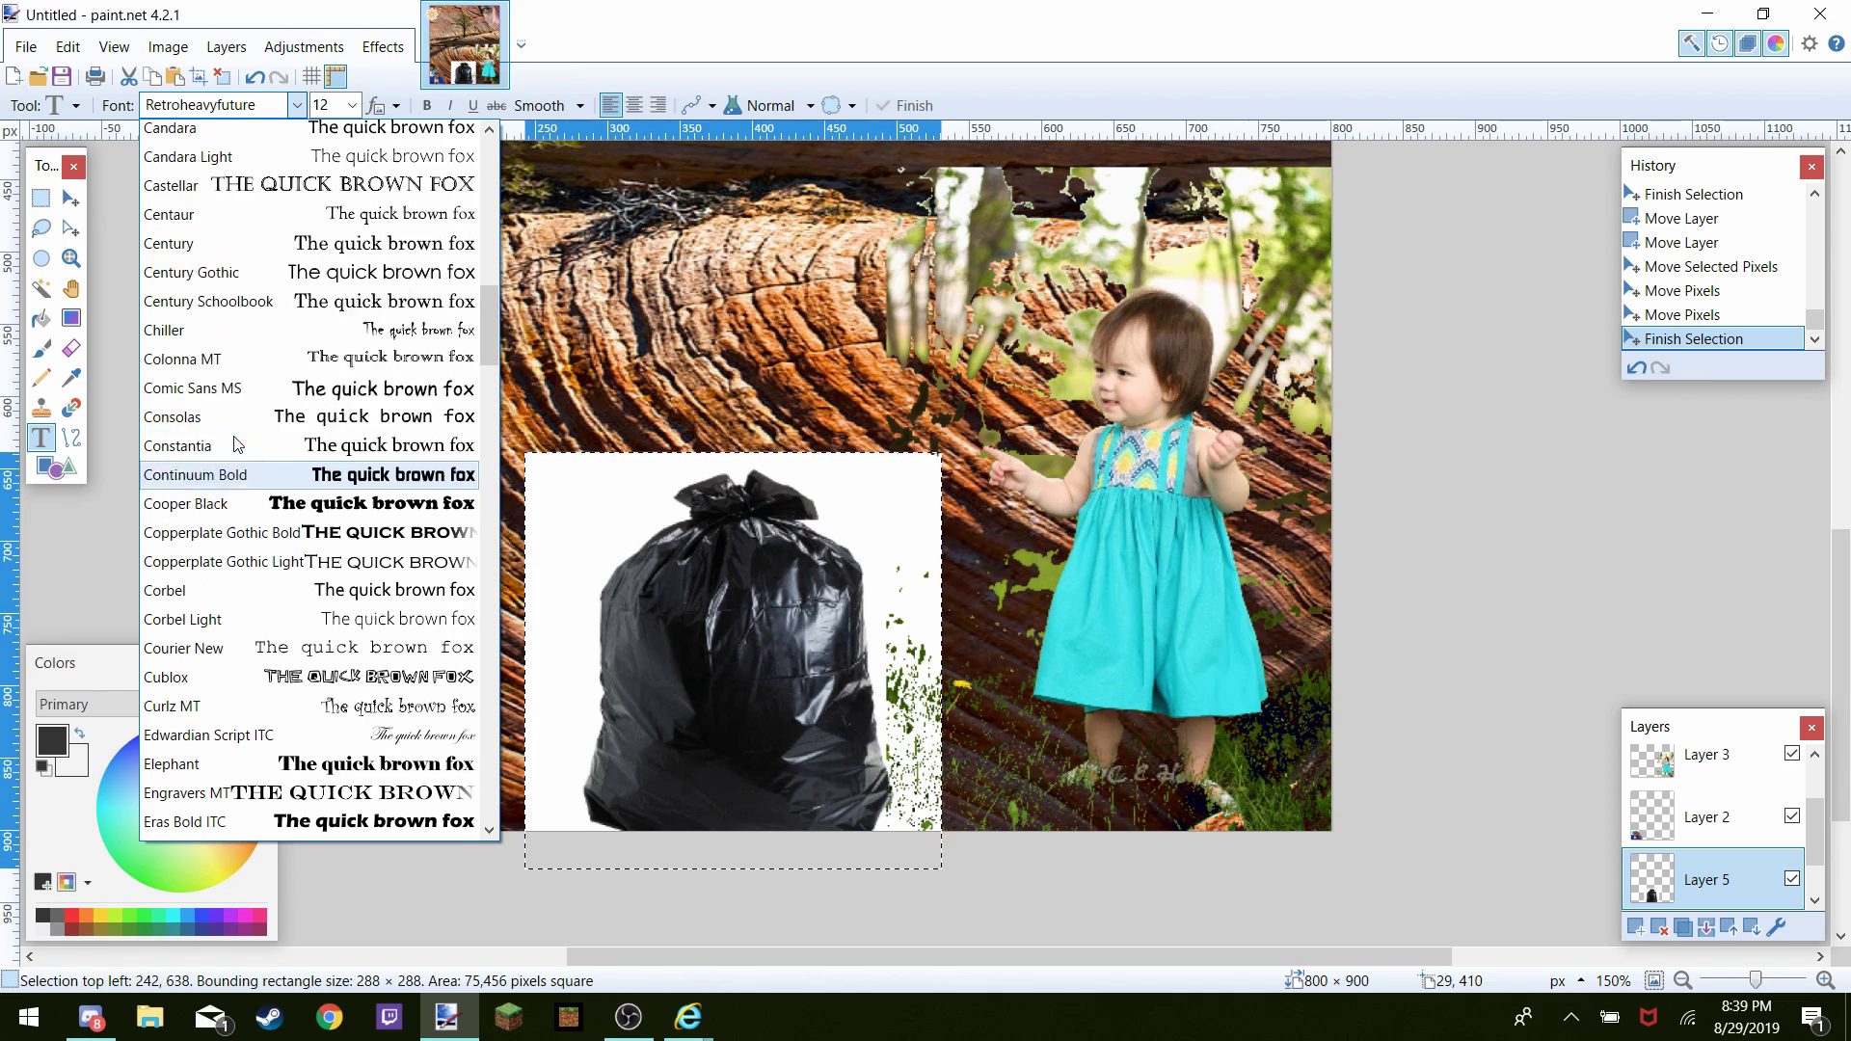
pyautogui.scroll(2, 238, 444)
pyautogui.scroll(-16, 237, 443)
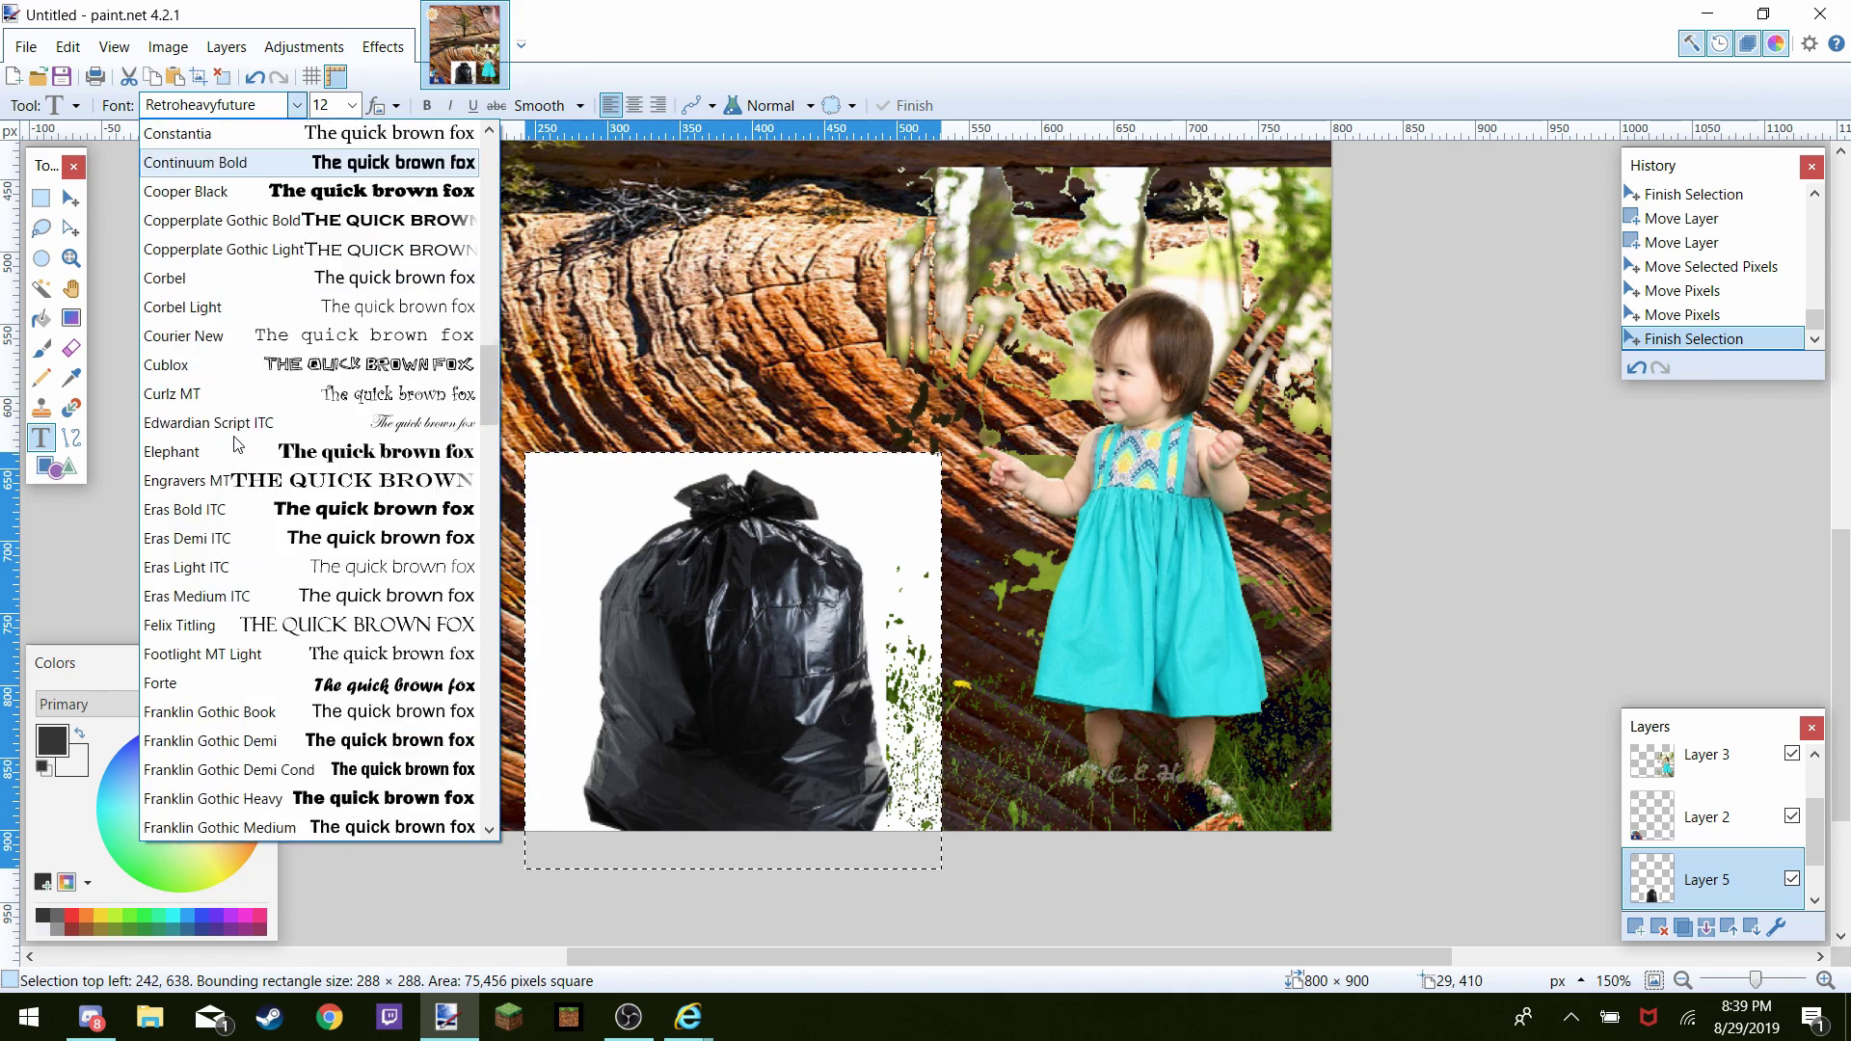
pyautogui.scroll(-10, 237, 443)
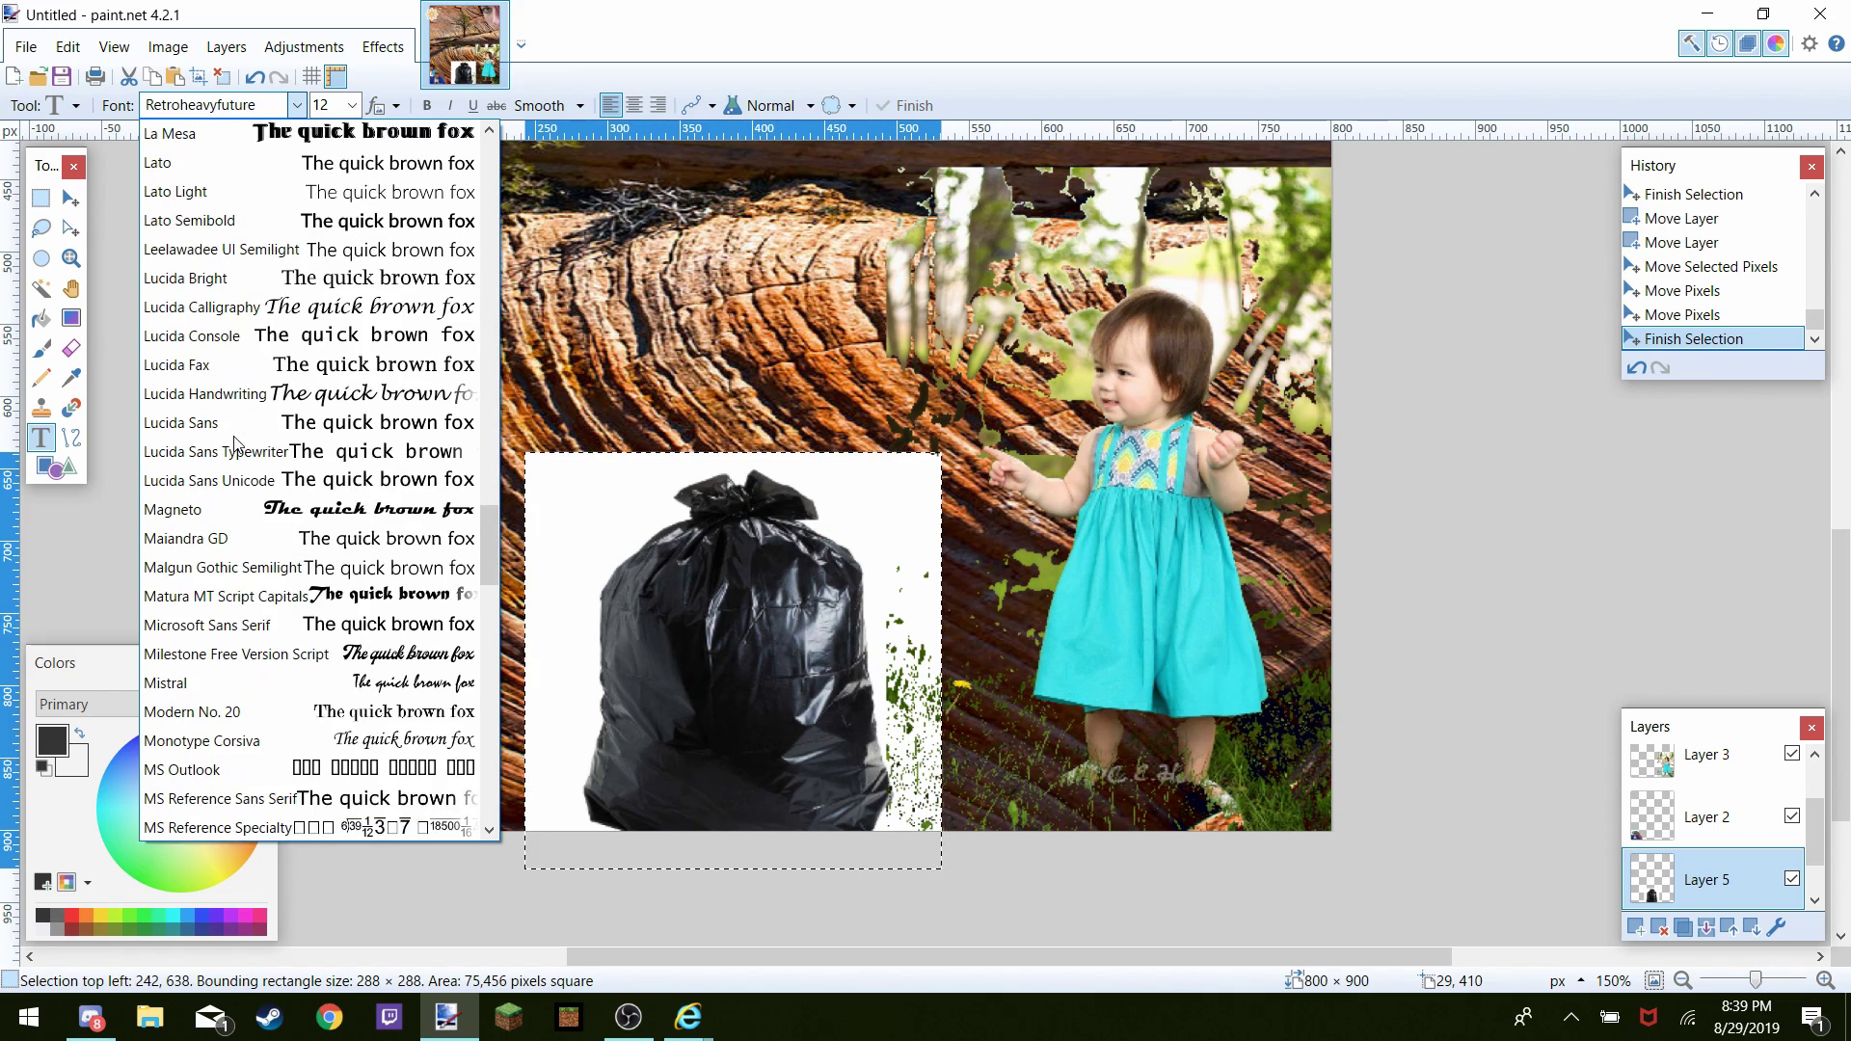
pyautogui.scroll(-12, 237, 444)
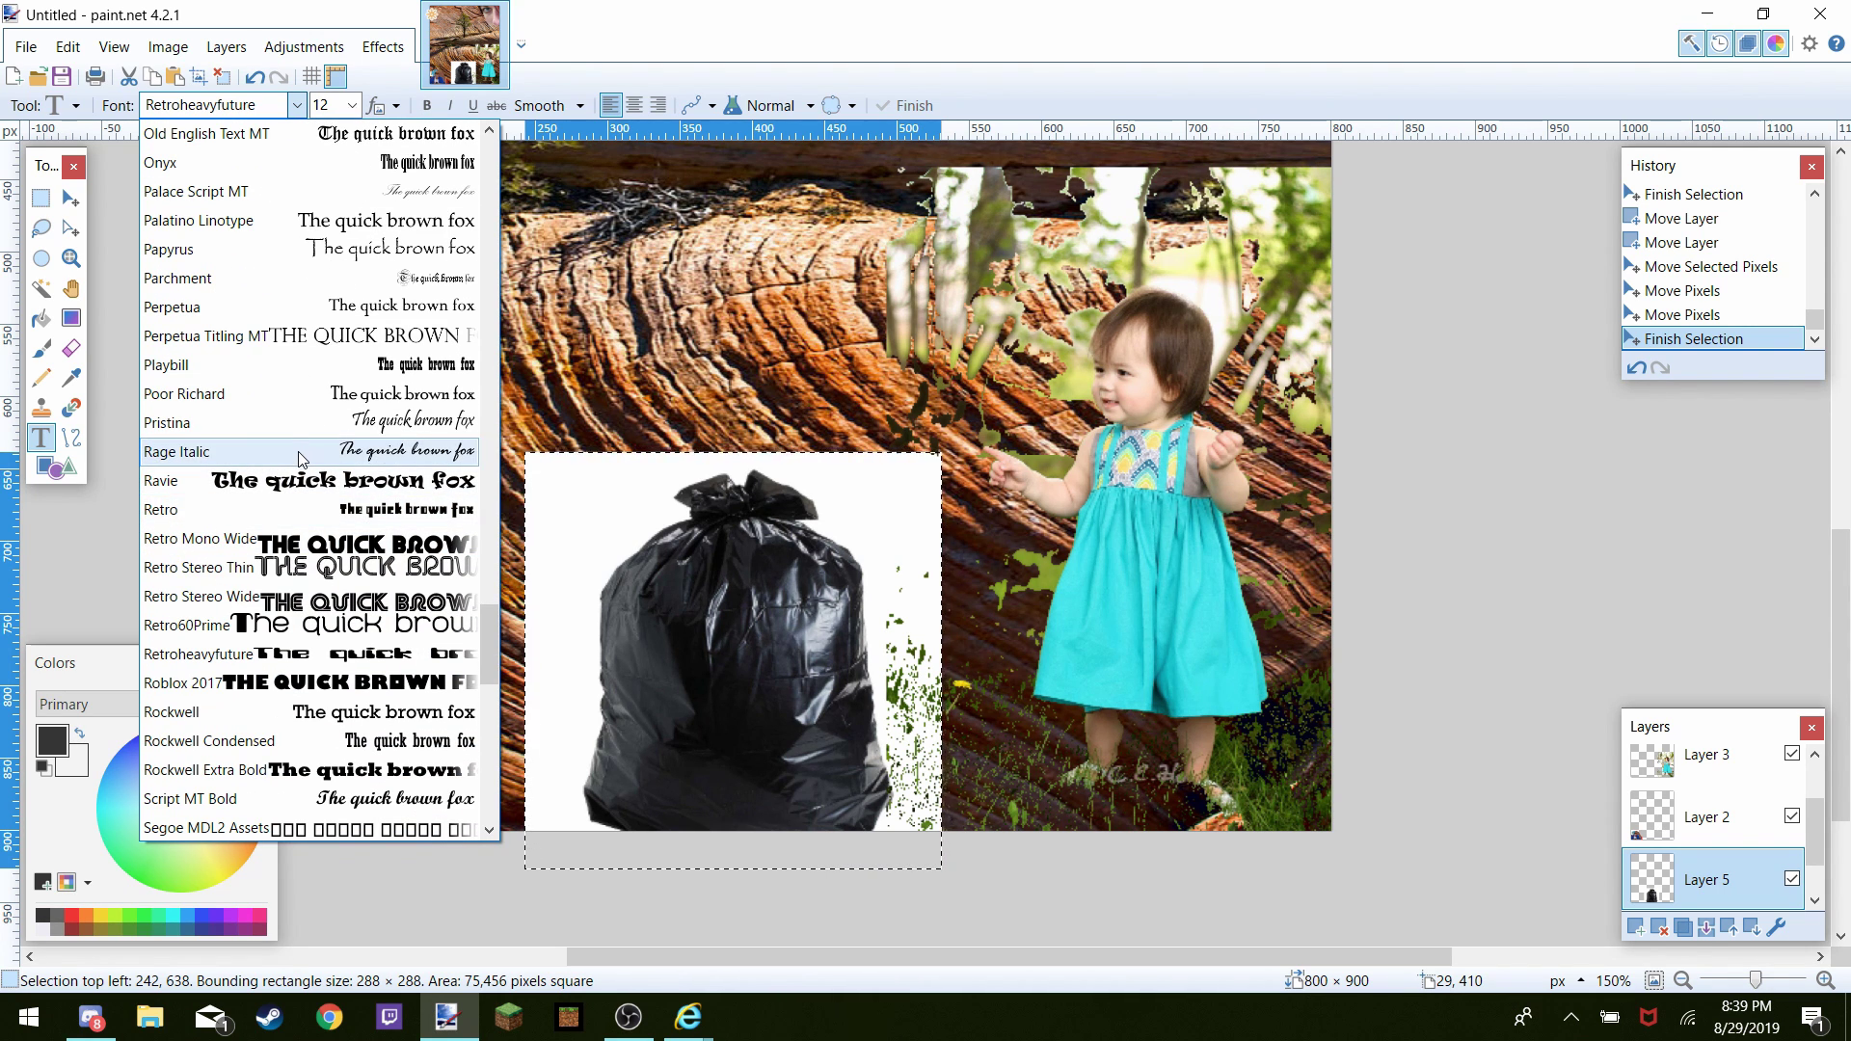
pyautogui.click(312, 683)
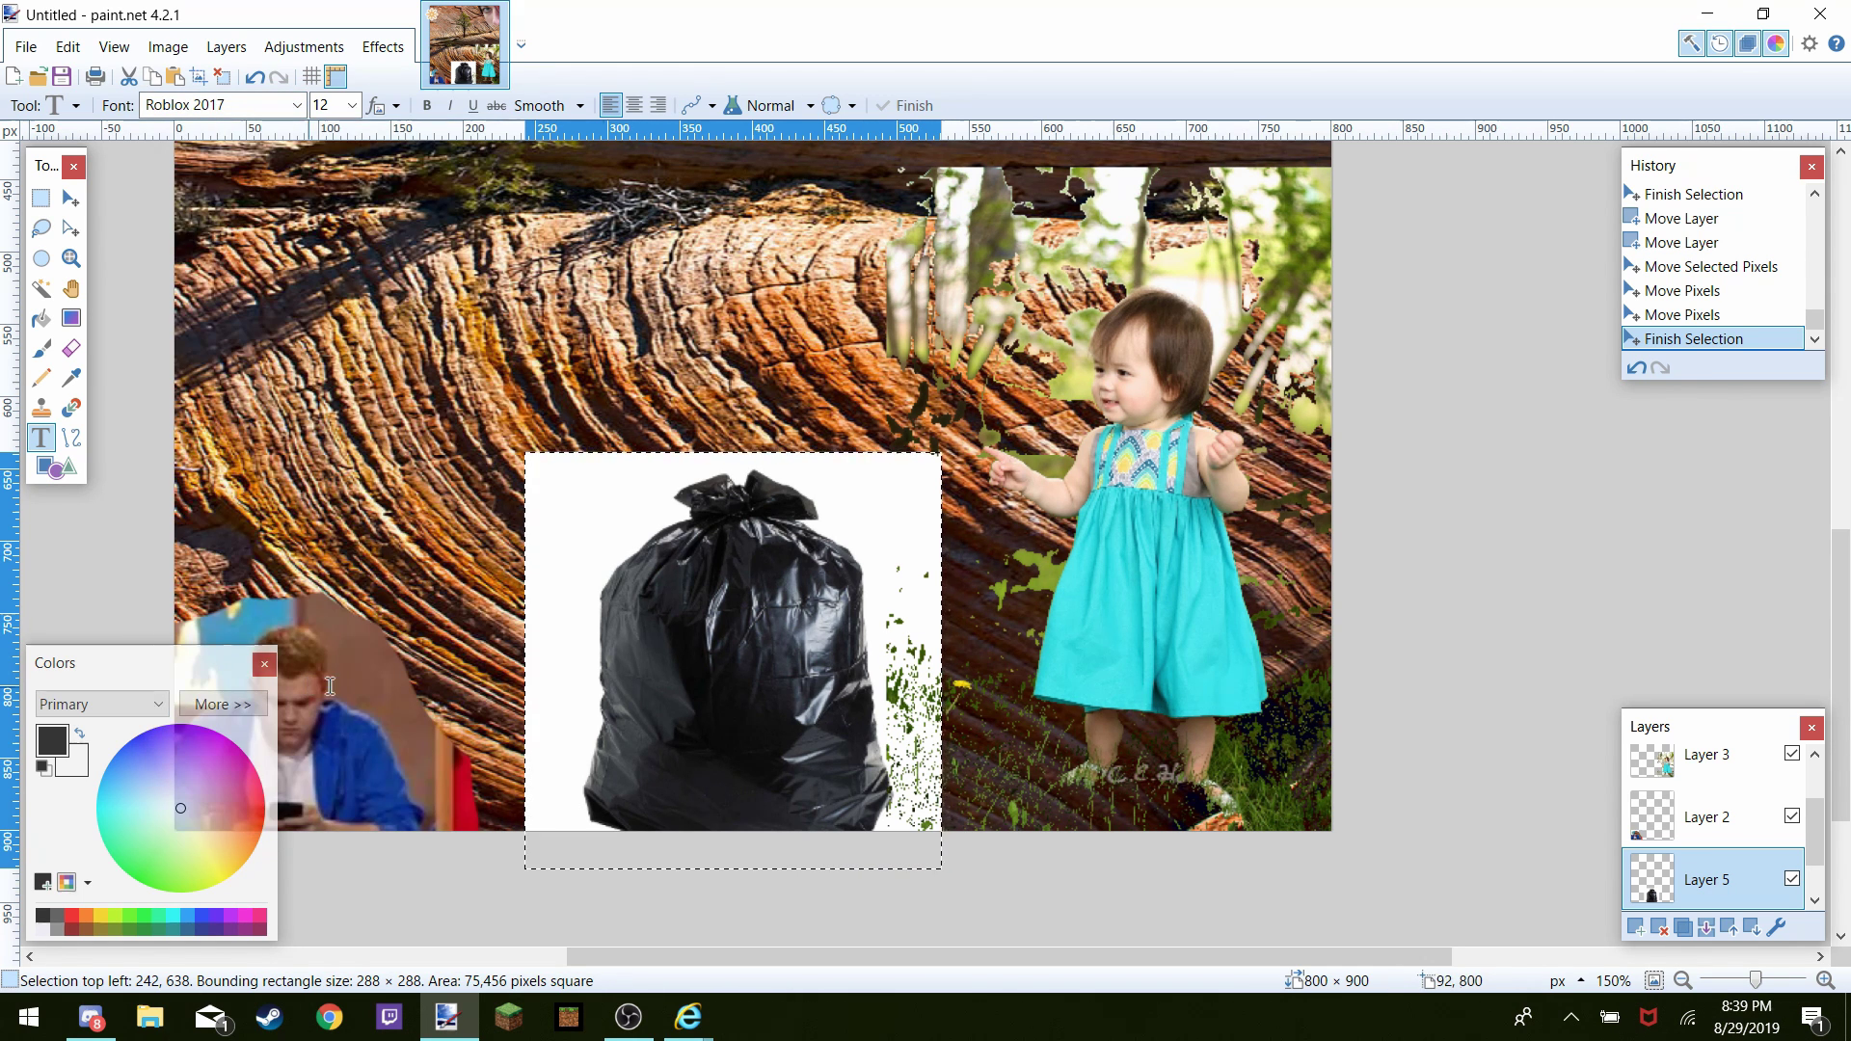
pyautogui.click(651, 674)
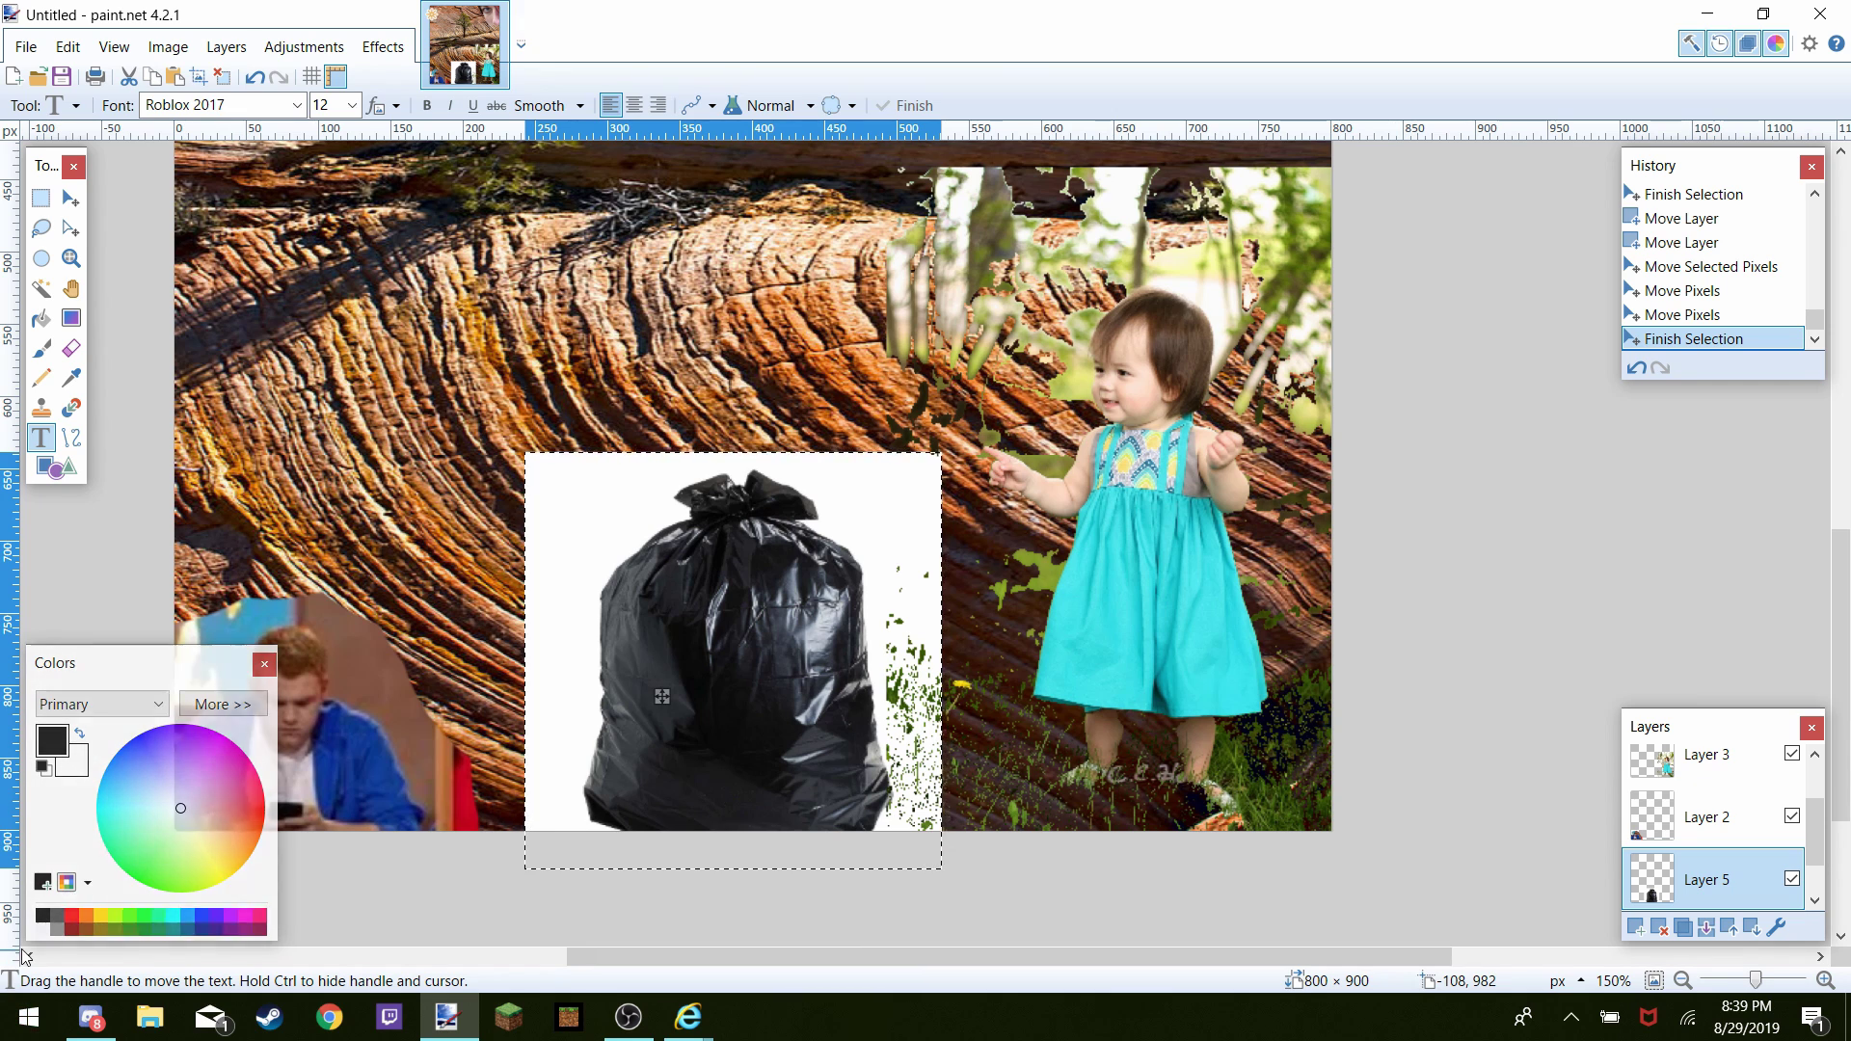
pyautogui.click(42, 916)
pyautogui.click(41, 932)
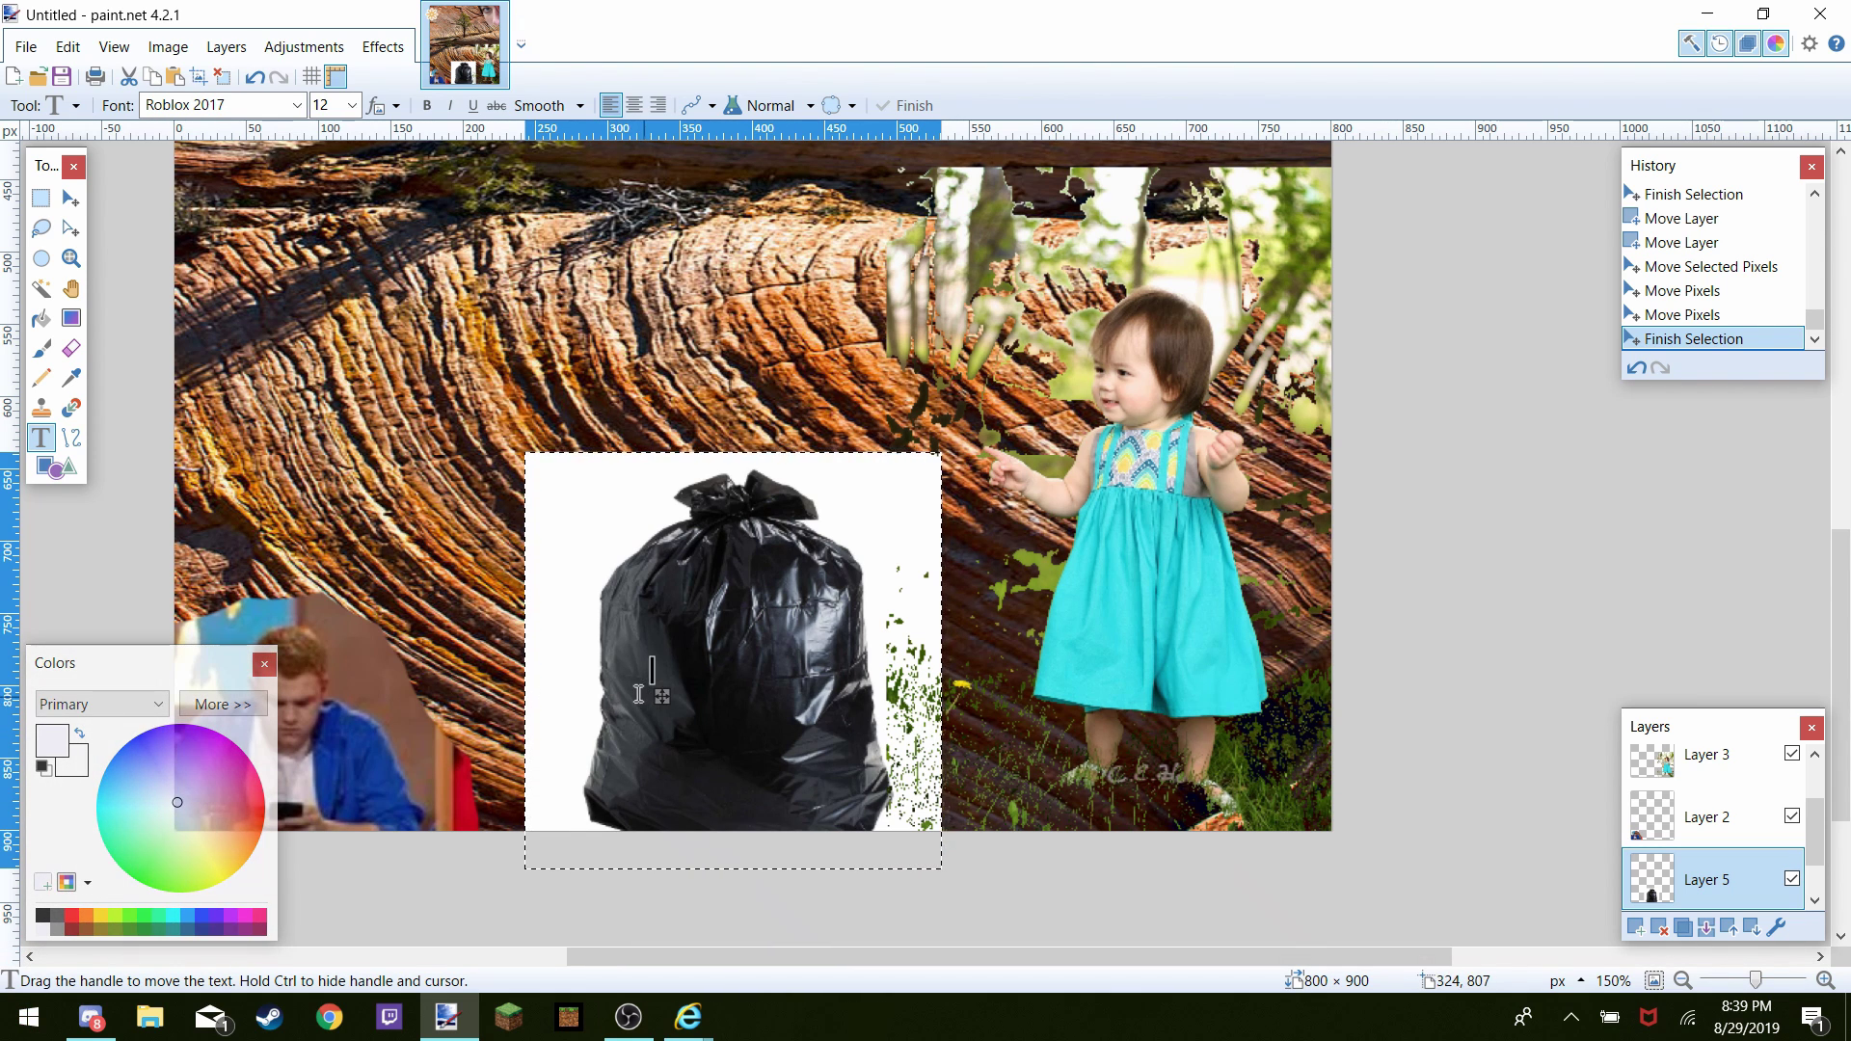
pyautogui.write('M')
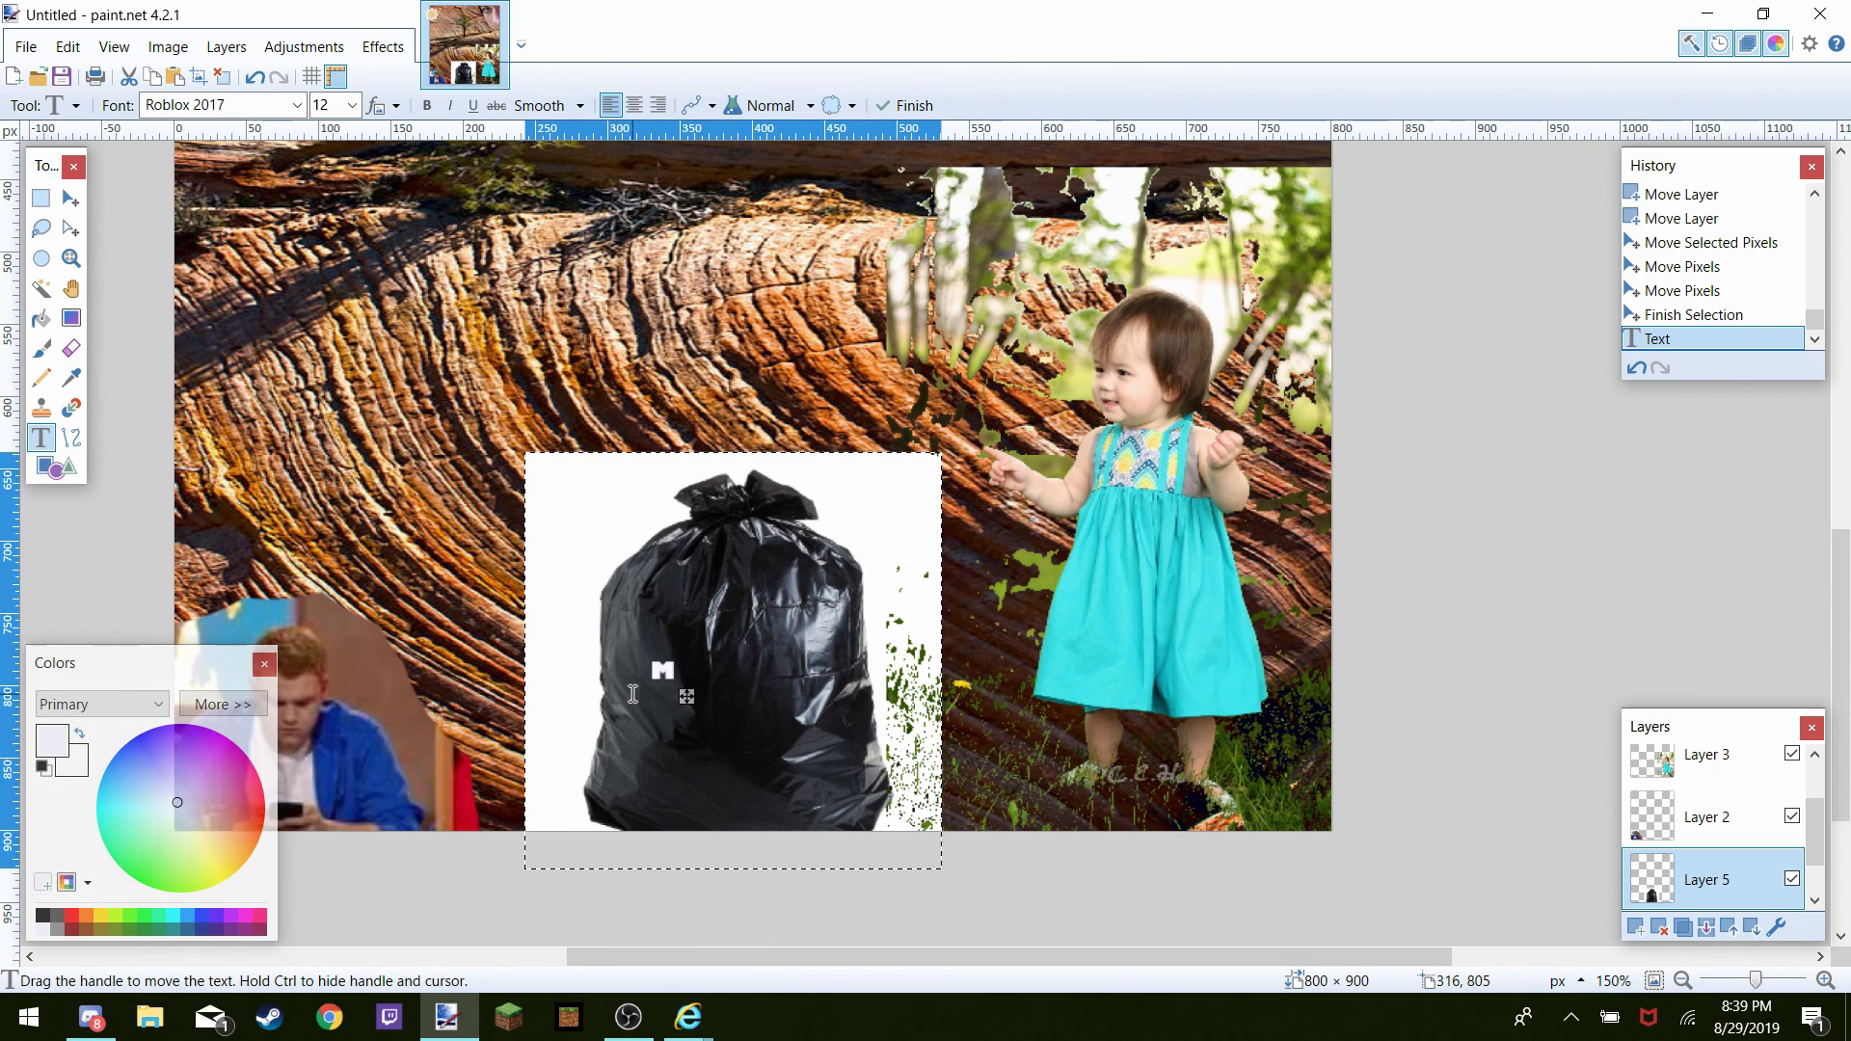
pyautogui.click(349, 106)
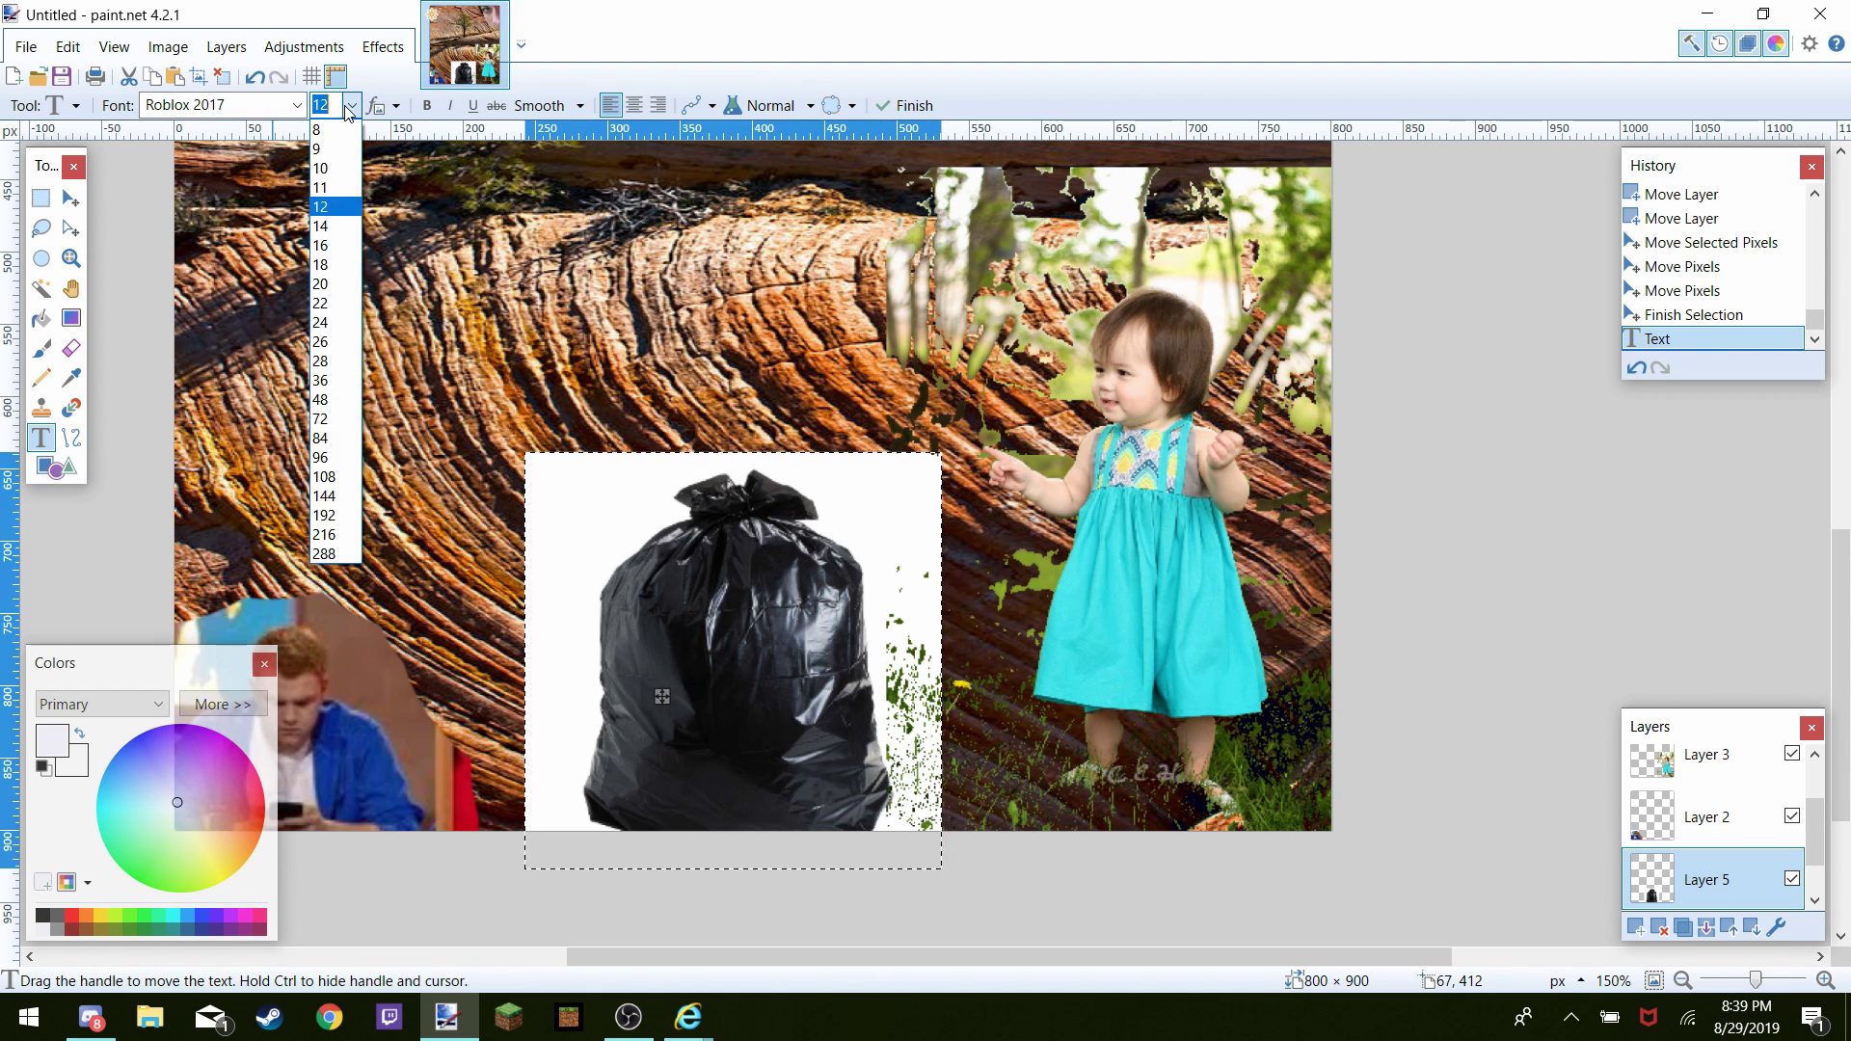
# Add a new layer above the garbage bag's layer for the text and set the font size to 16
pyautogui.click(1633, 932)
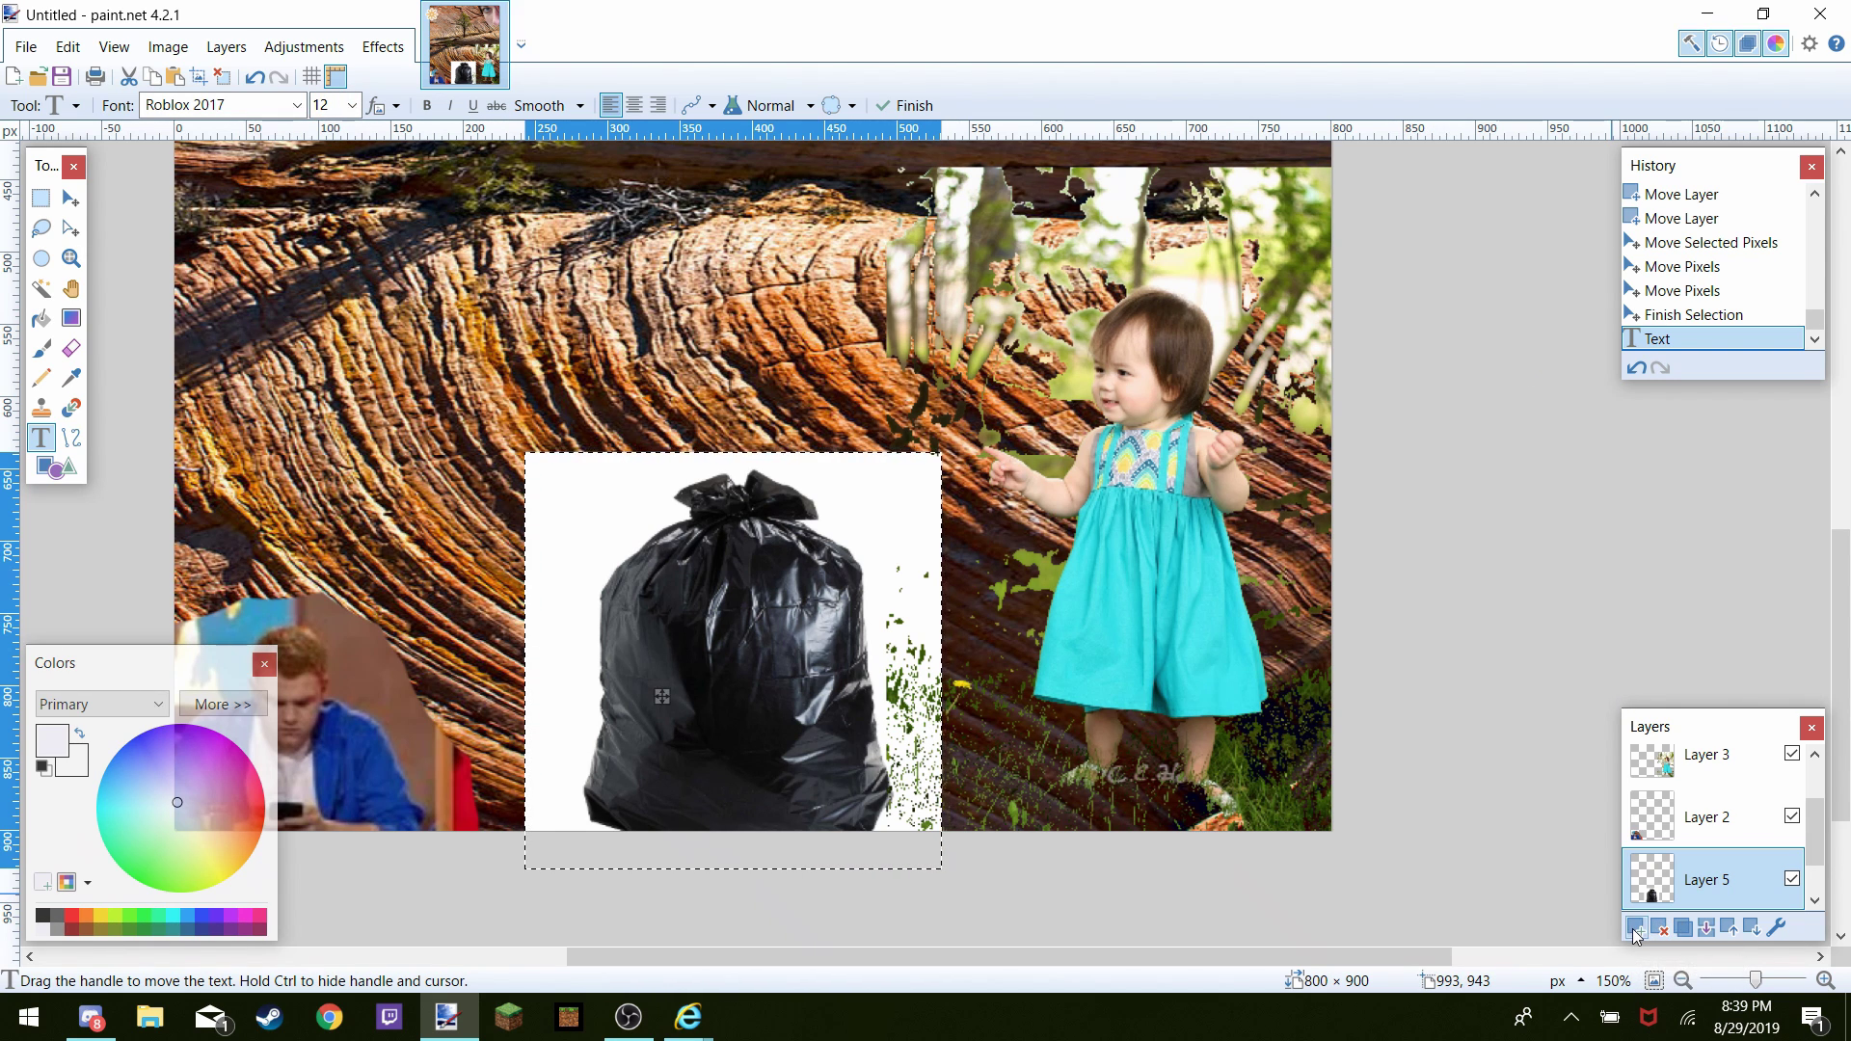
pyautogui.click(1636, 930)
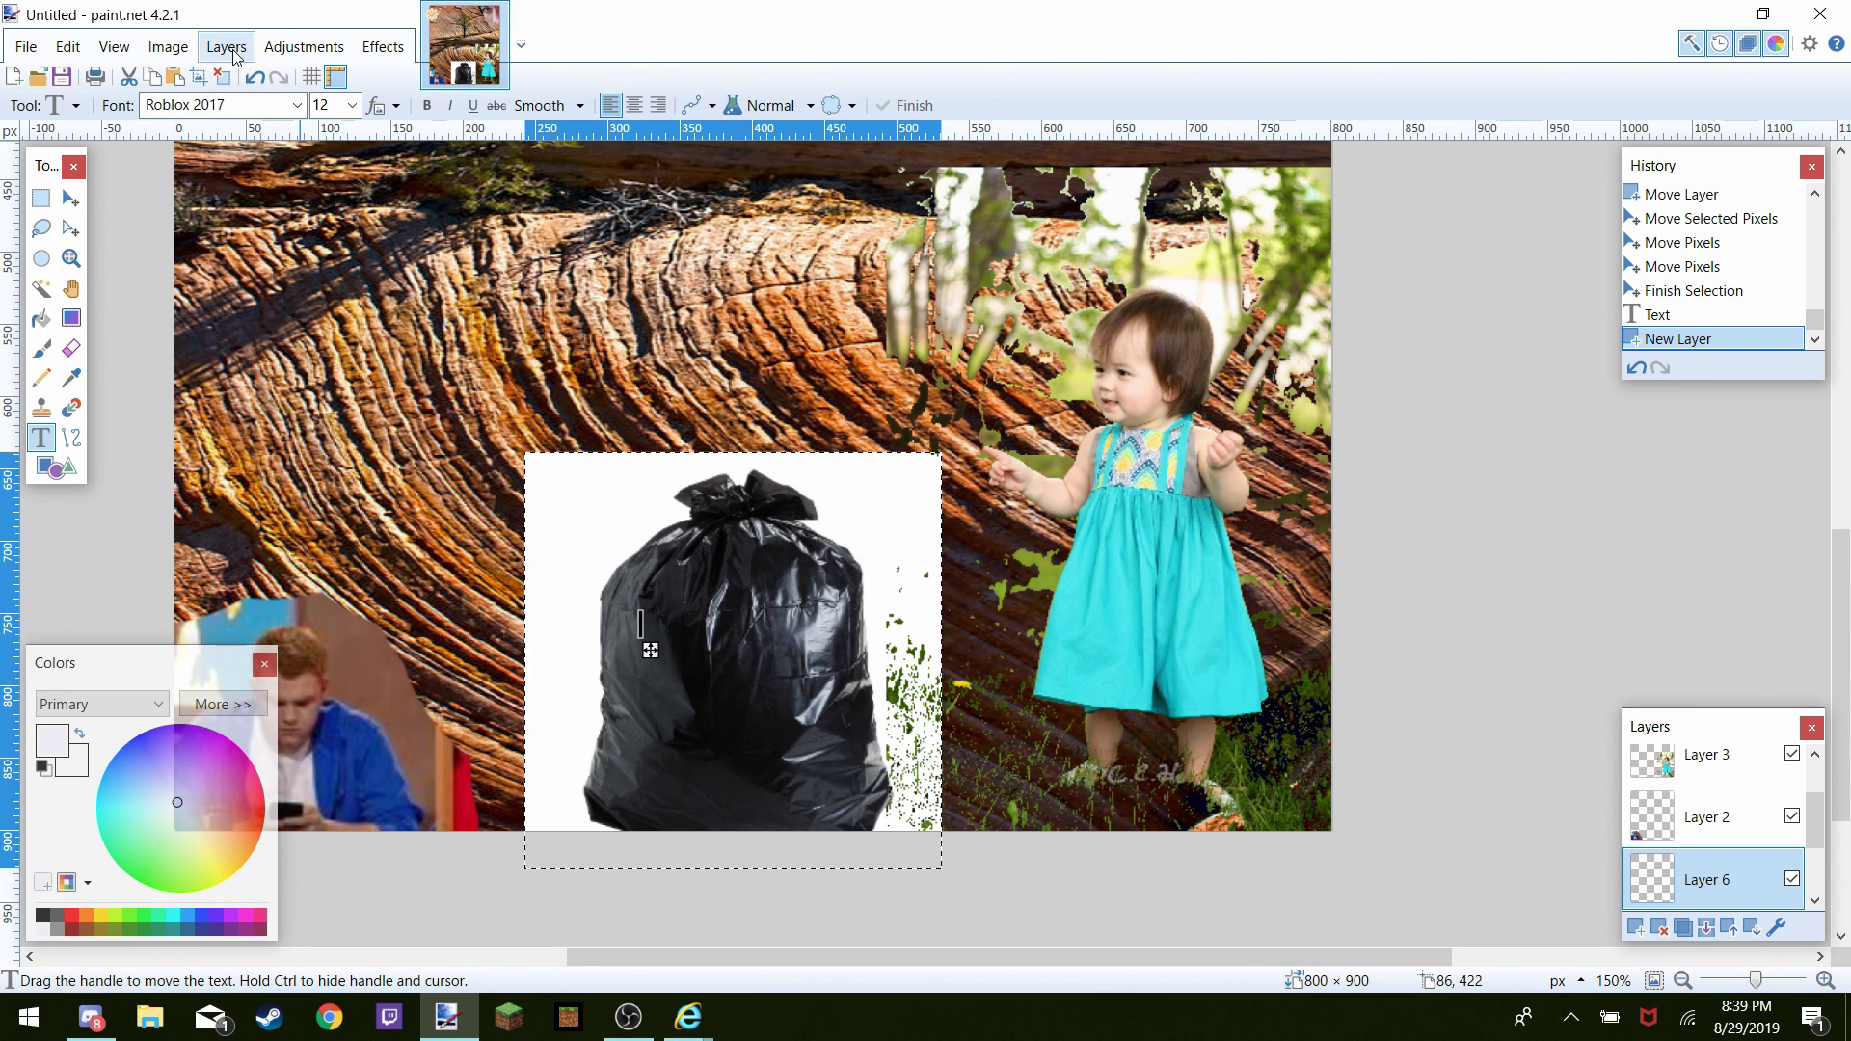
pyautogui.click(353, 106)
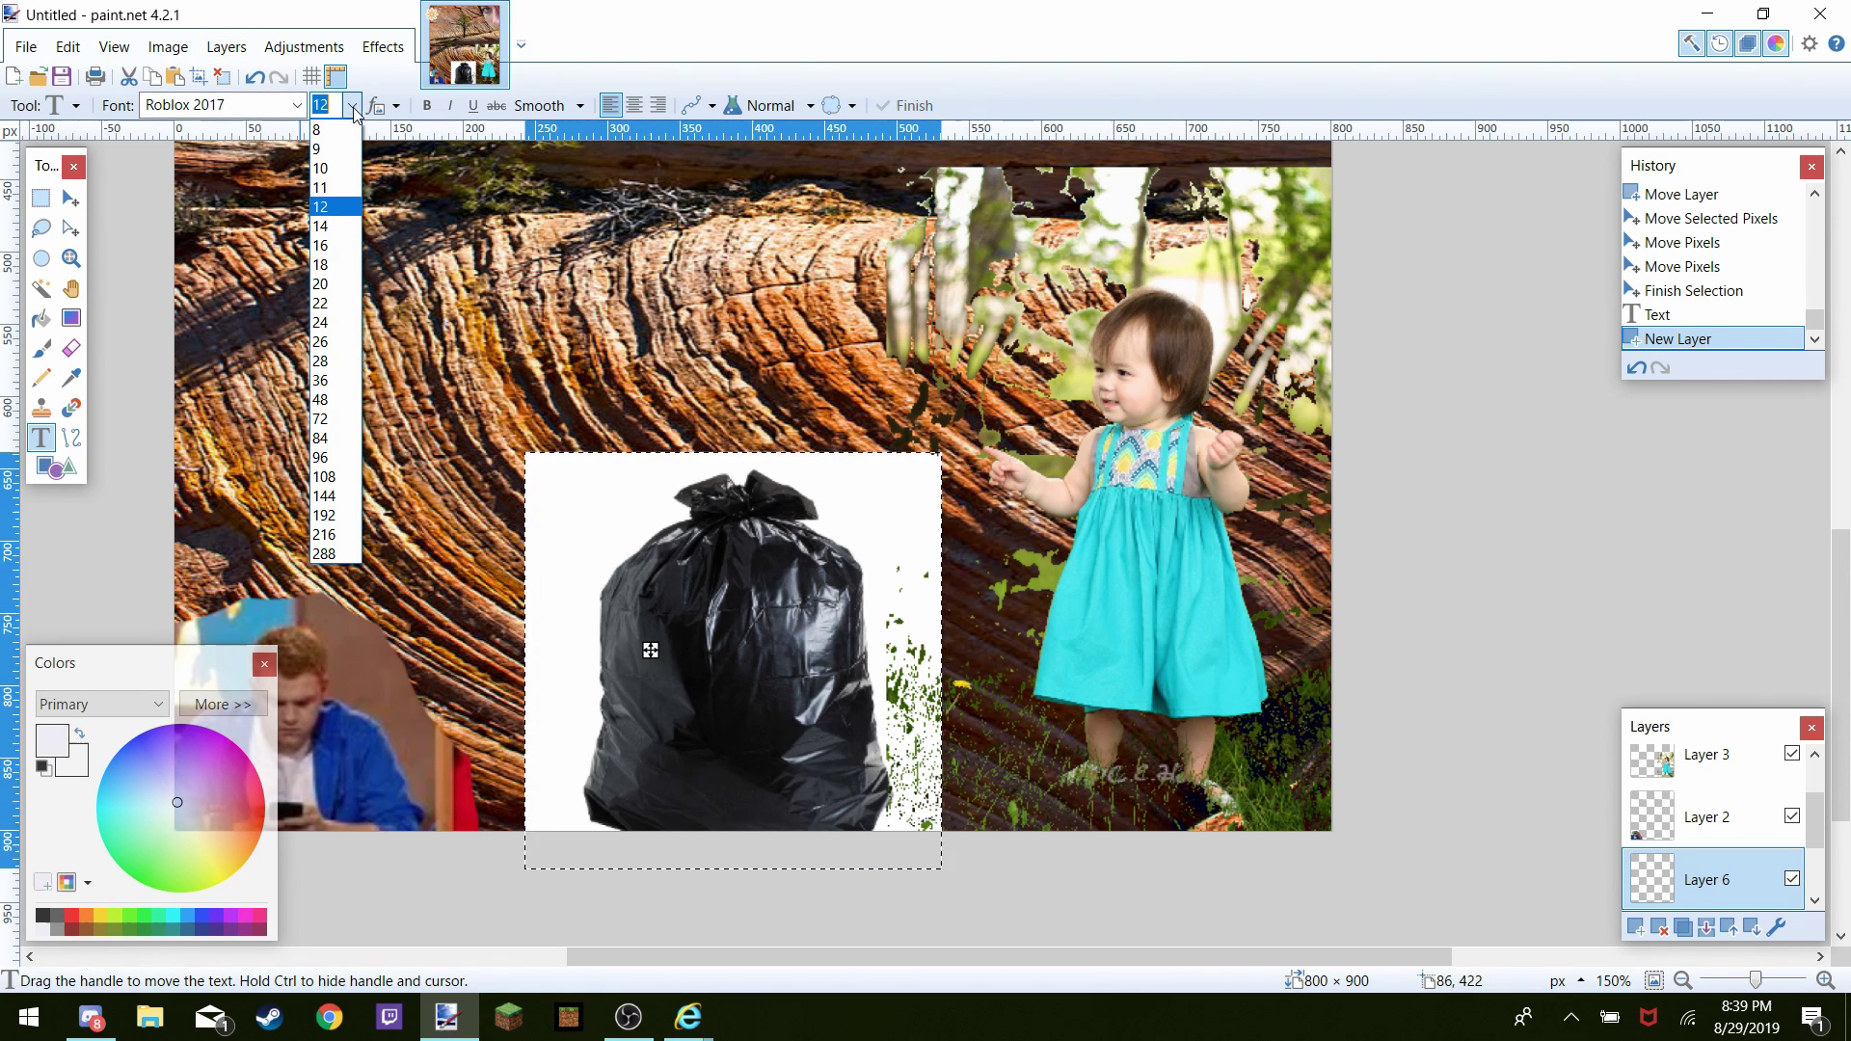
pyautogui.click(323, 246)
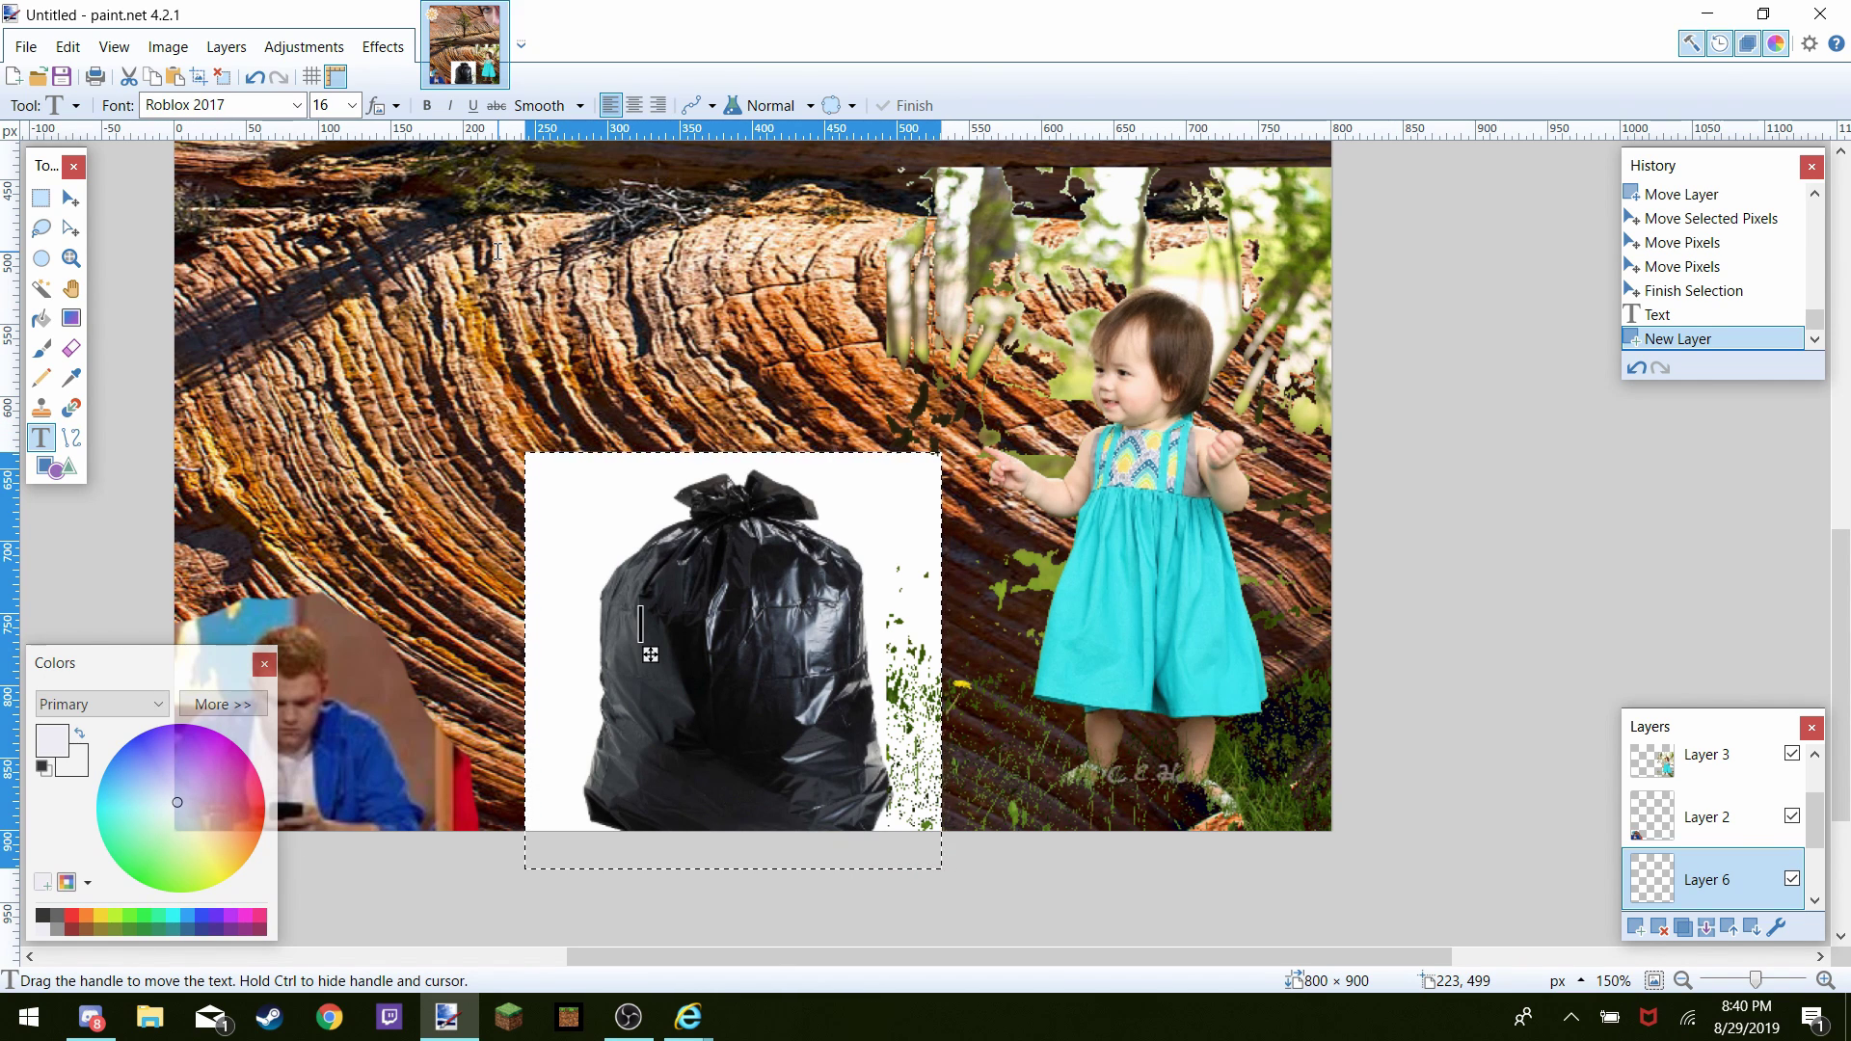
pyautogui.write('MER')
pyautogui.press('BackSpace')
pyautogui.press('BackSpace')
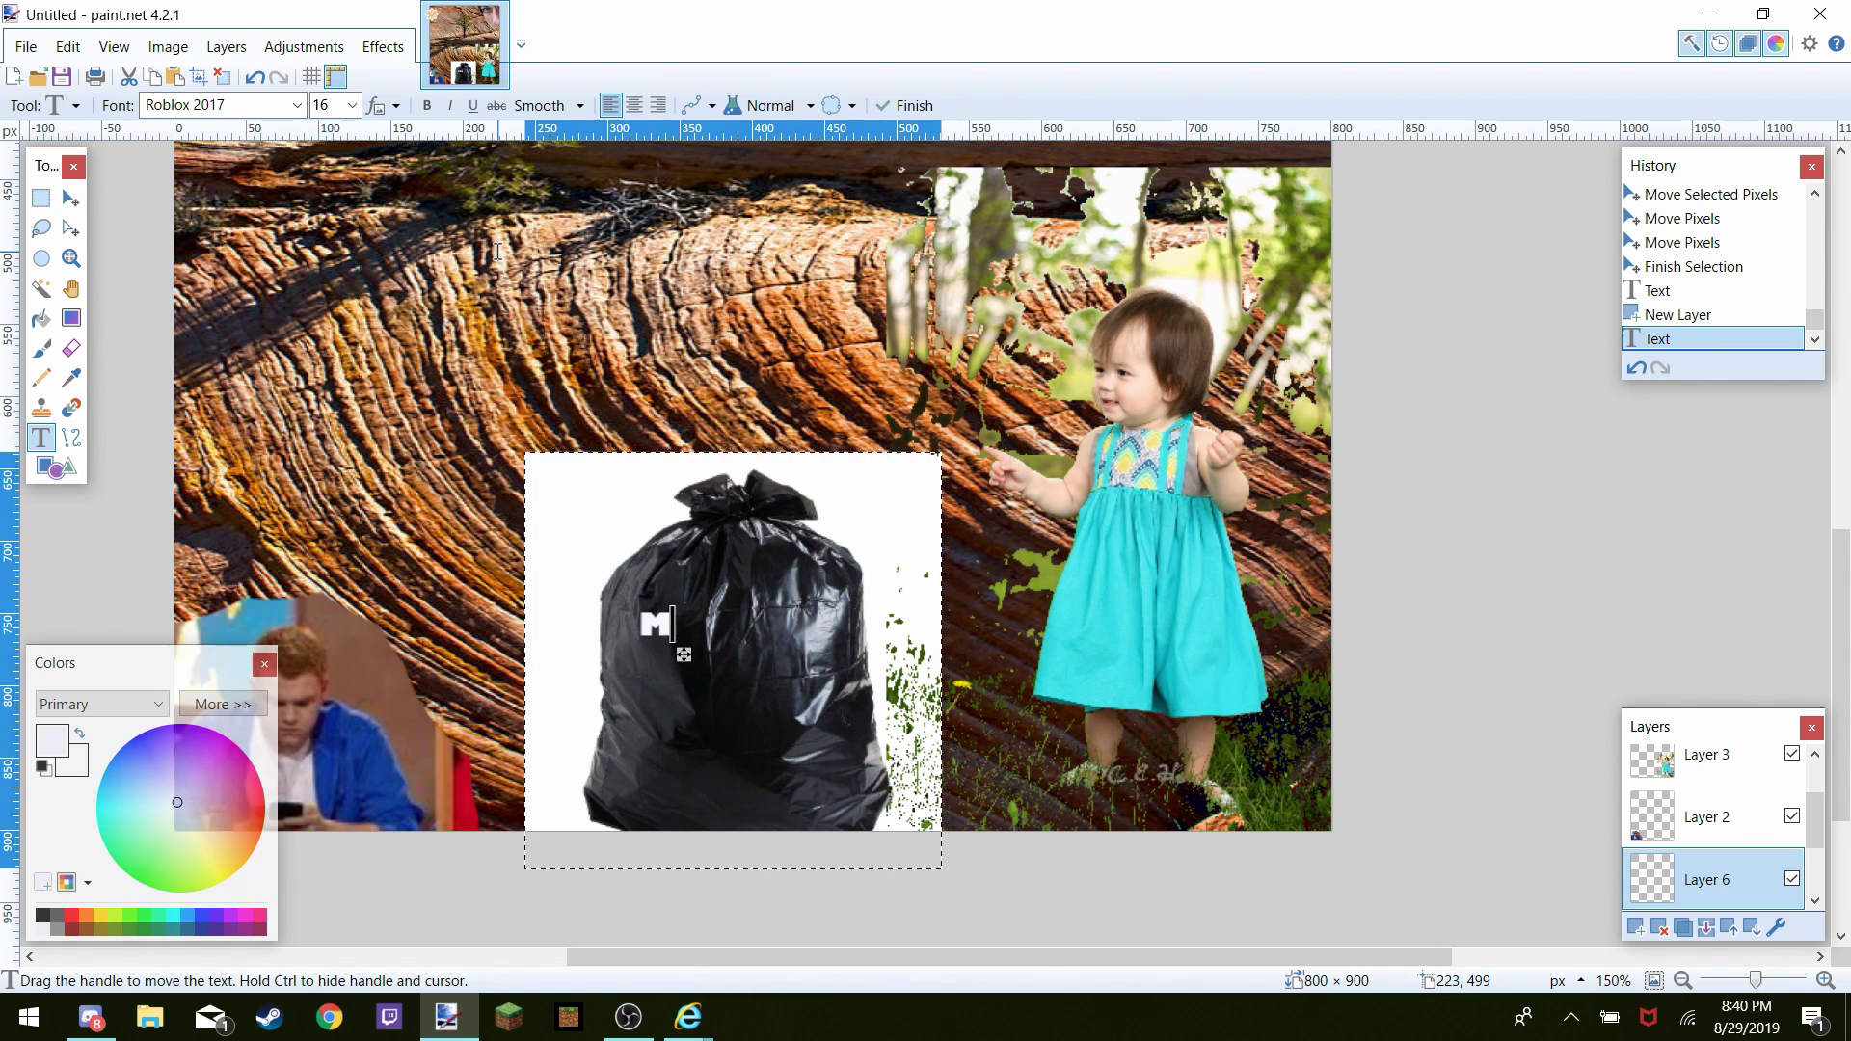
pyautogui.press('BackSpace')
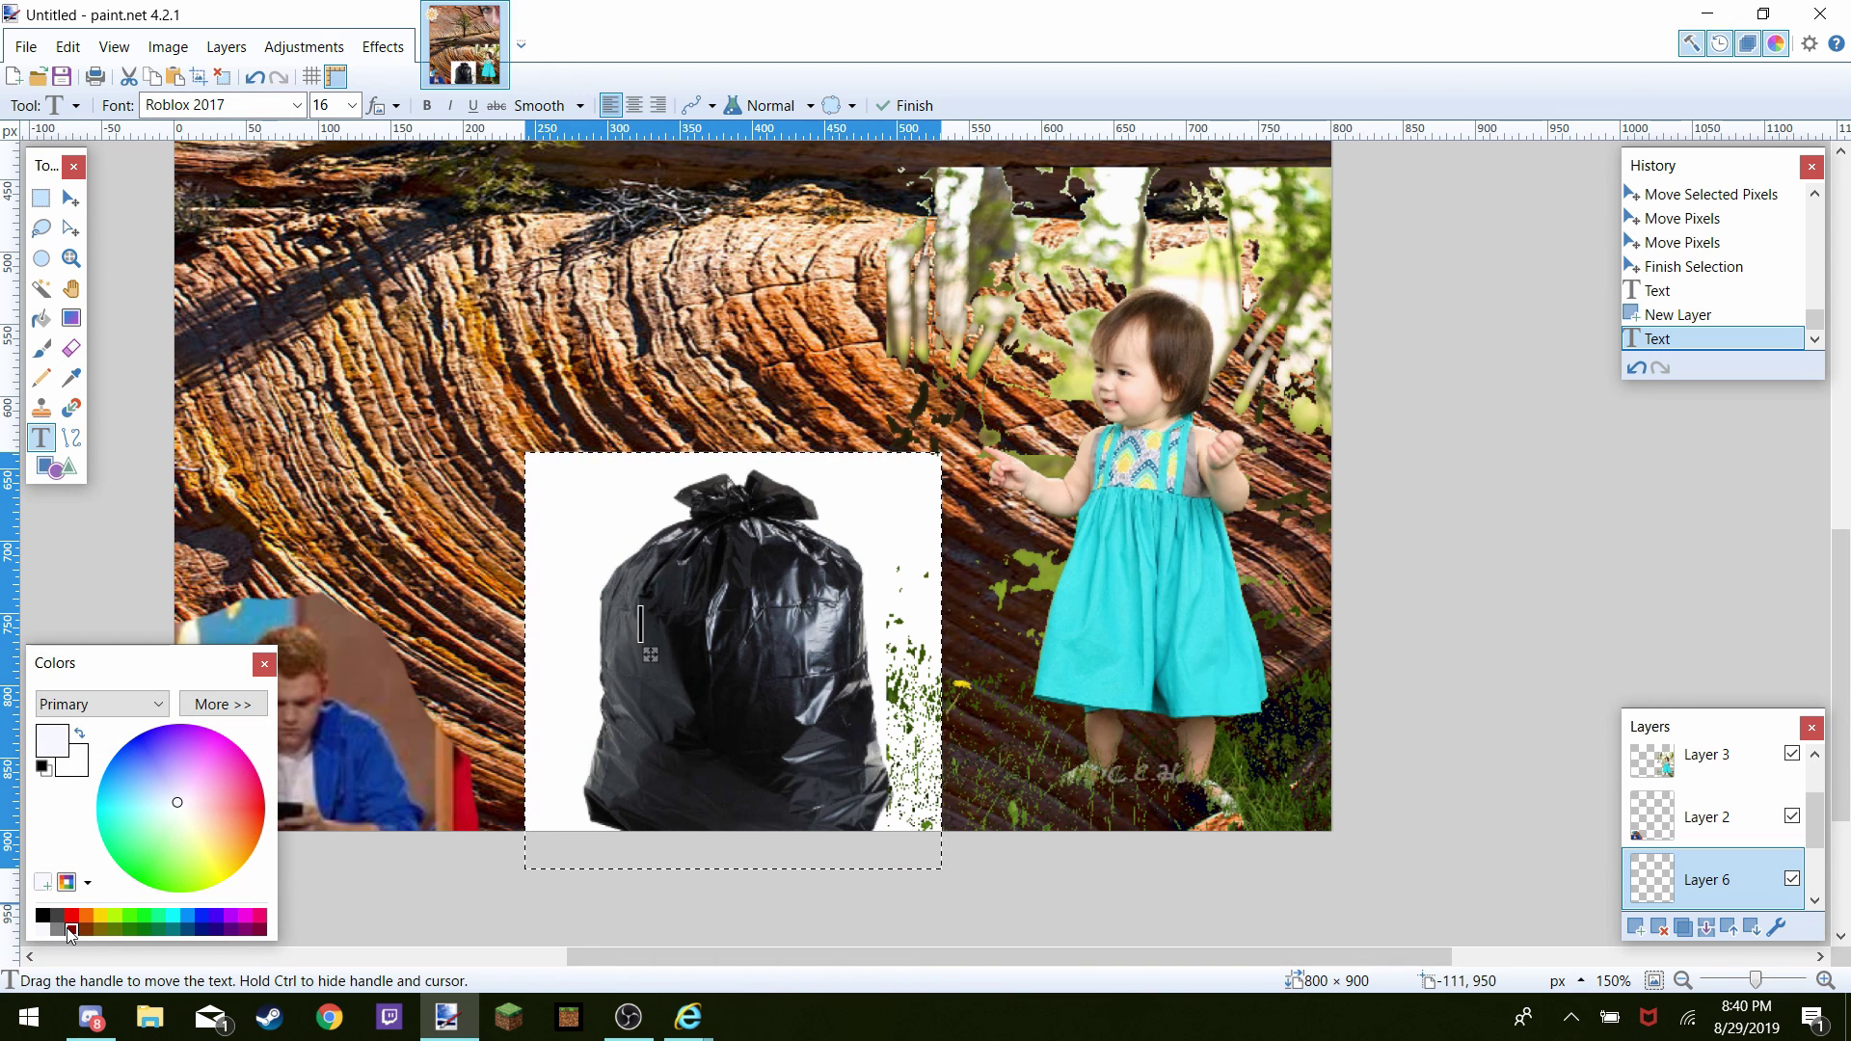
# Write MERPMASTER in blue across the garbage bag, start a second line, and shift the text left so it spans the bag
pyautogui.click(202, 922)
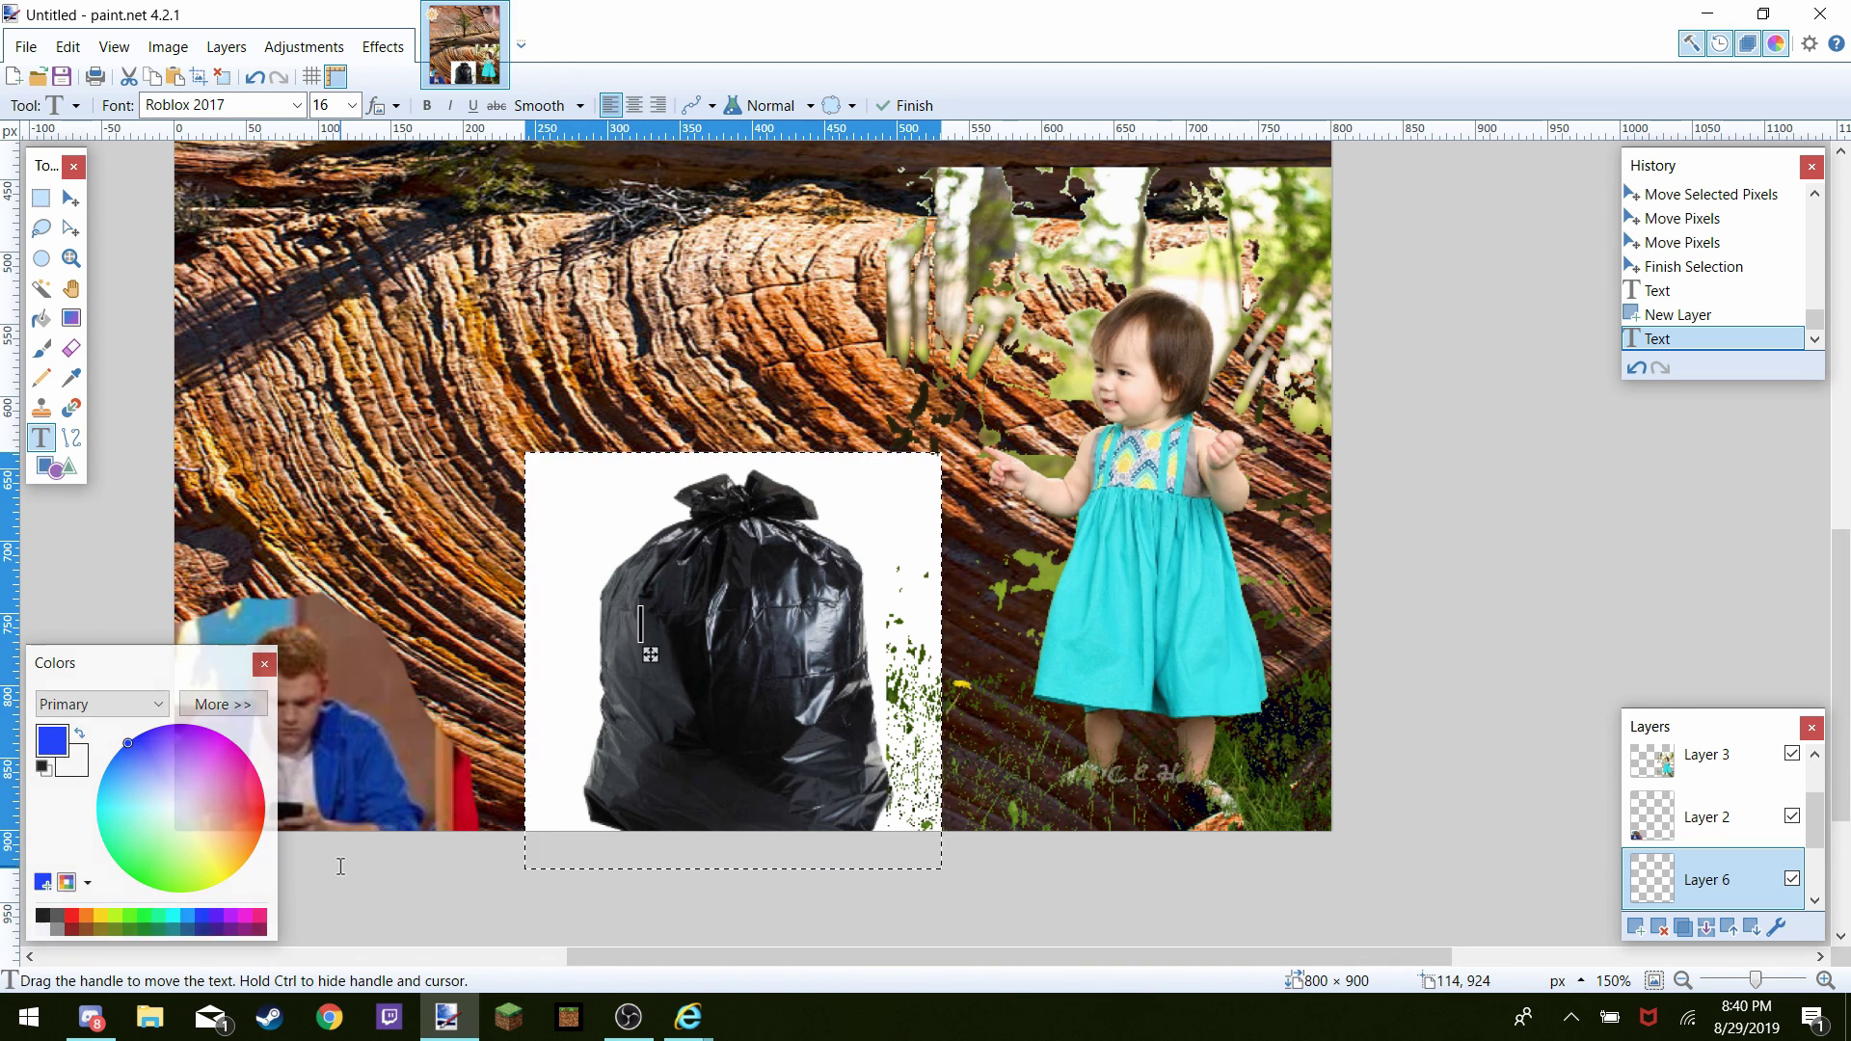
pyautogui.write('MER')
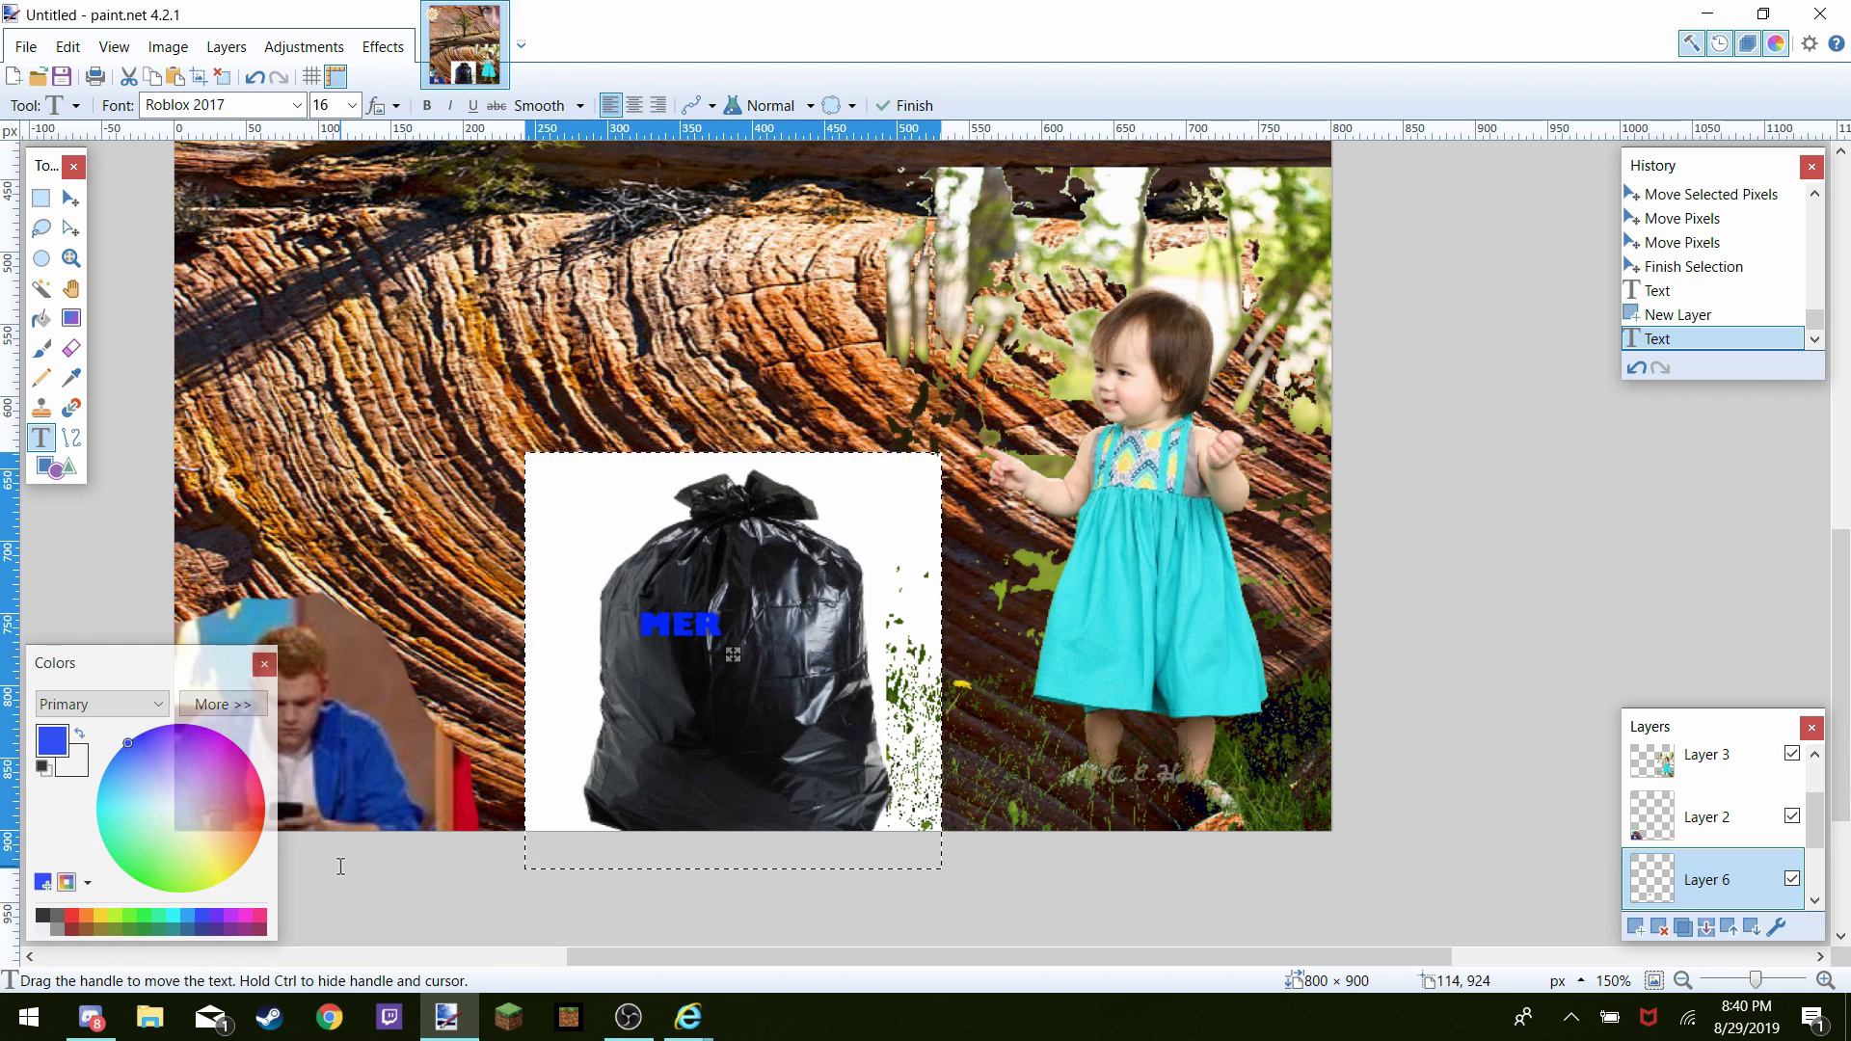
pyautogui.write('PMASTE')
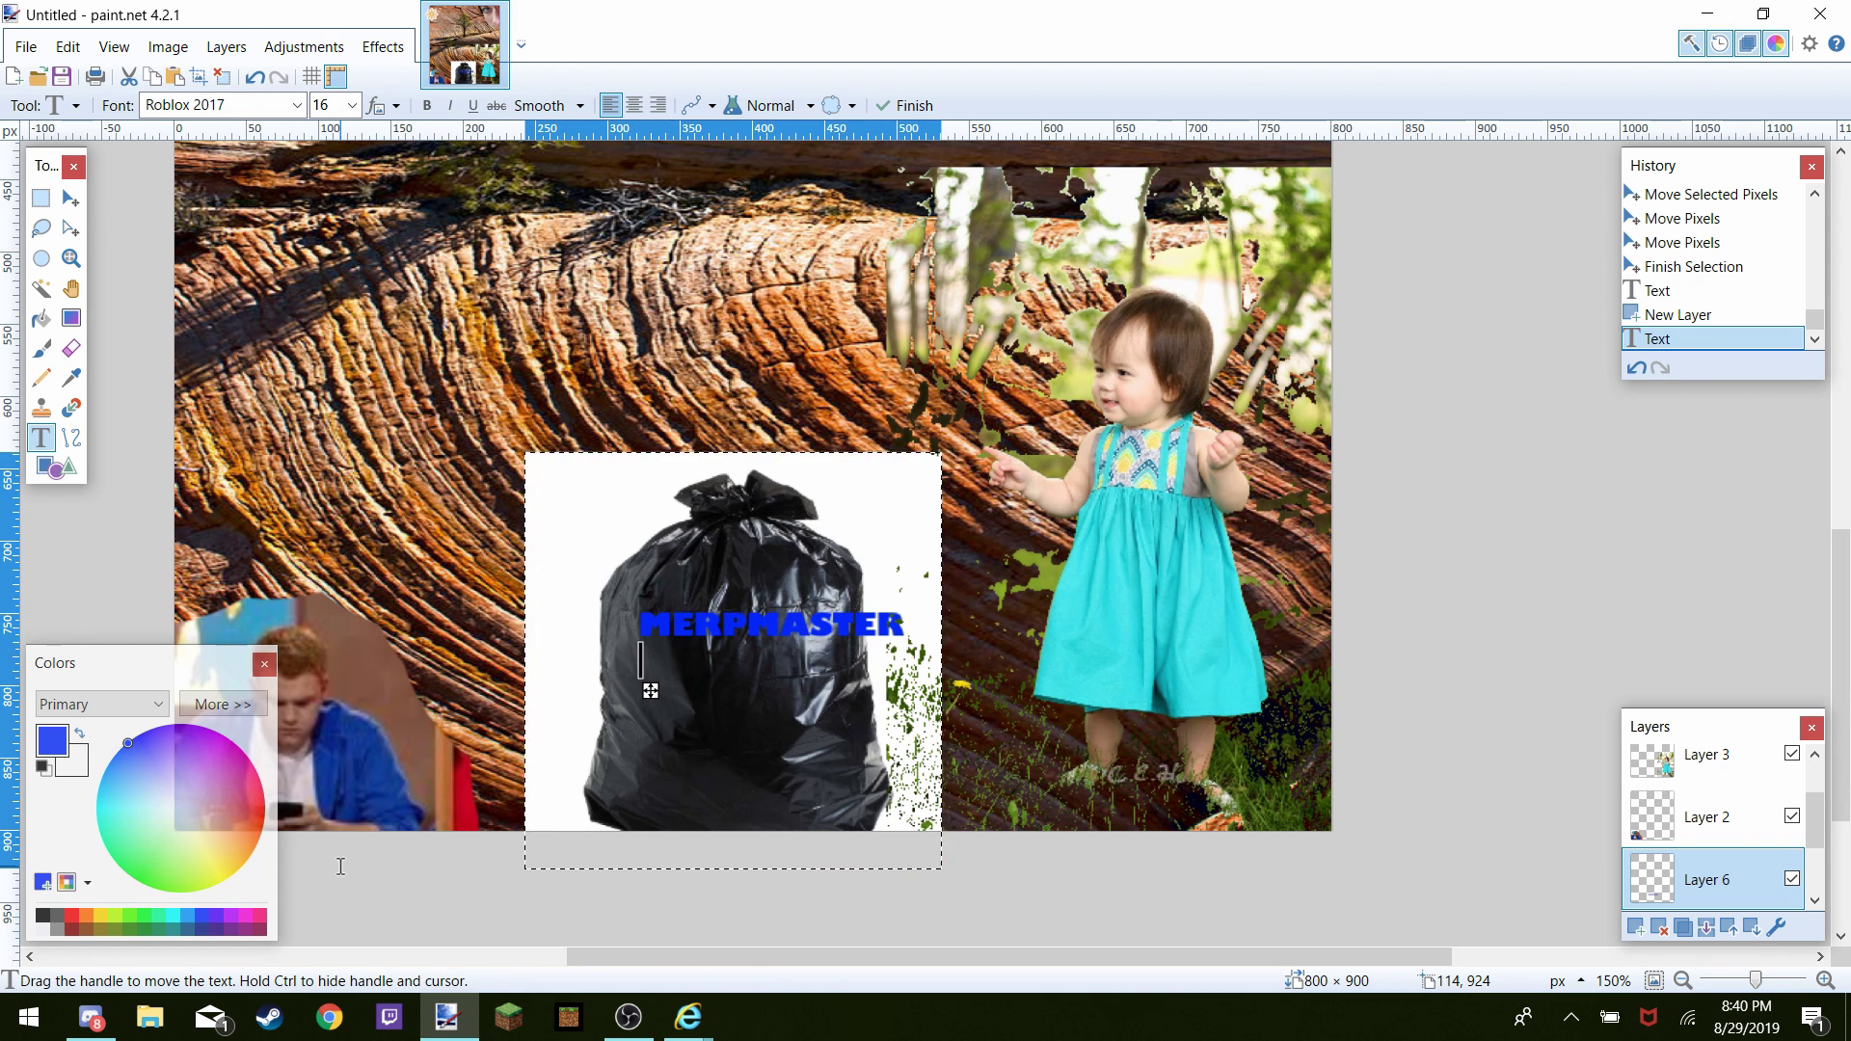
pyautogui.press('Return')
pyautogui.moveTo(651, 691); pyautogui.dragTo(610, 692)
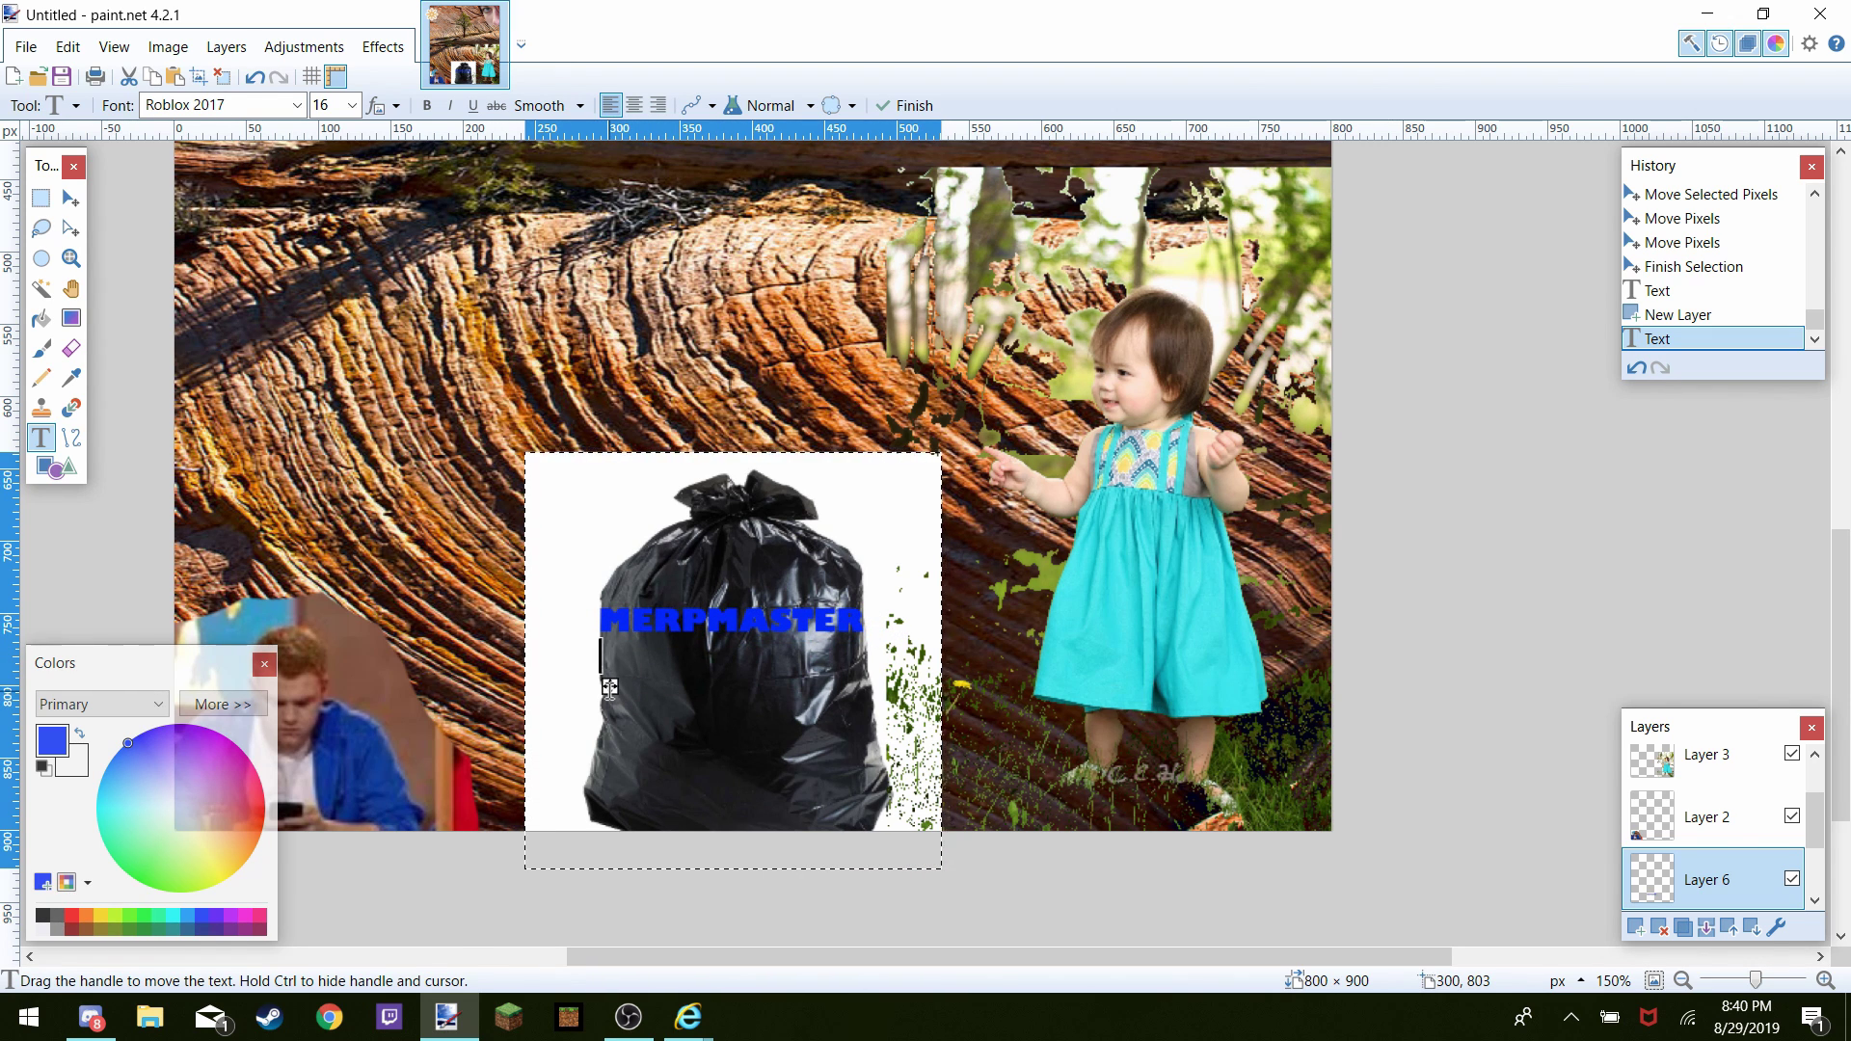
# Enter VIDEOS as the second line of the text on the garbage bag
pyautogui.write('VI')
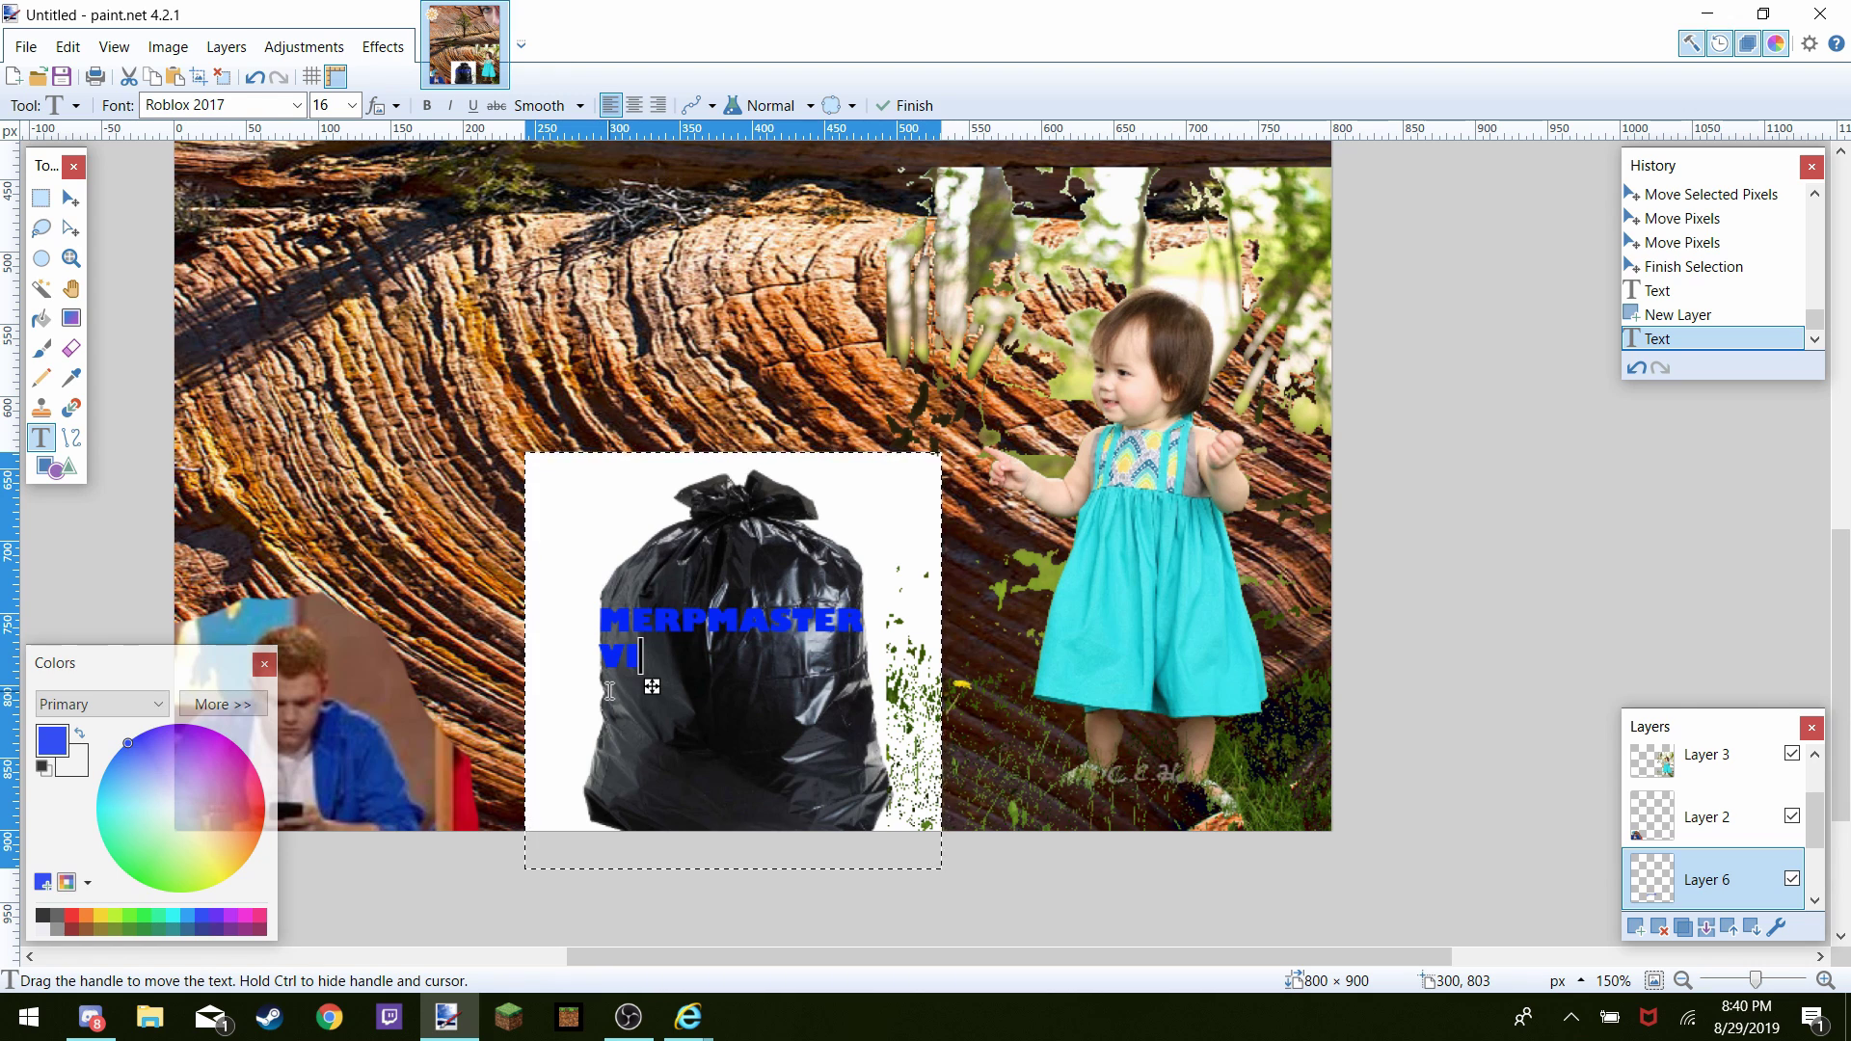
pyautogui.write('DEOS')
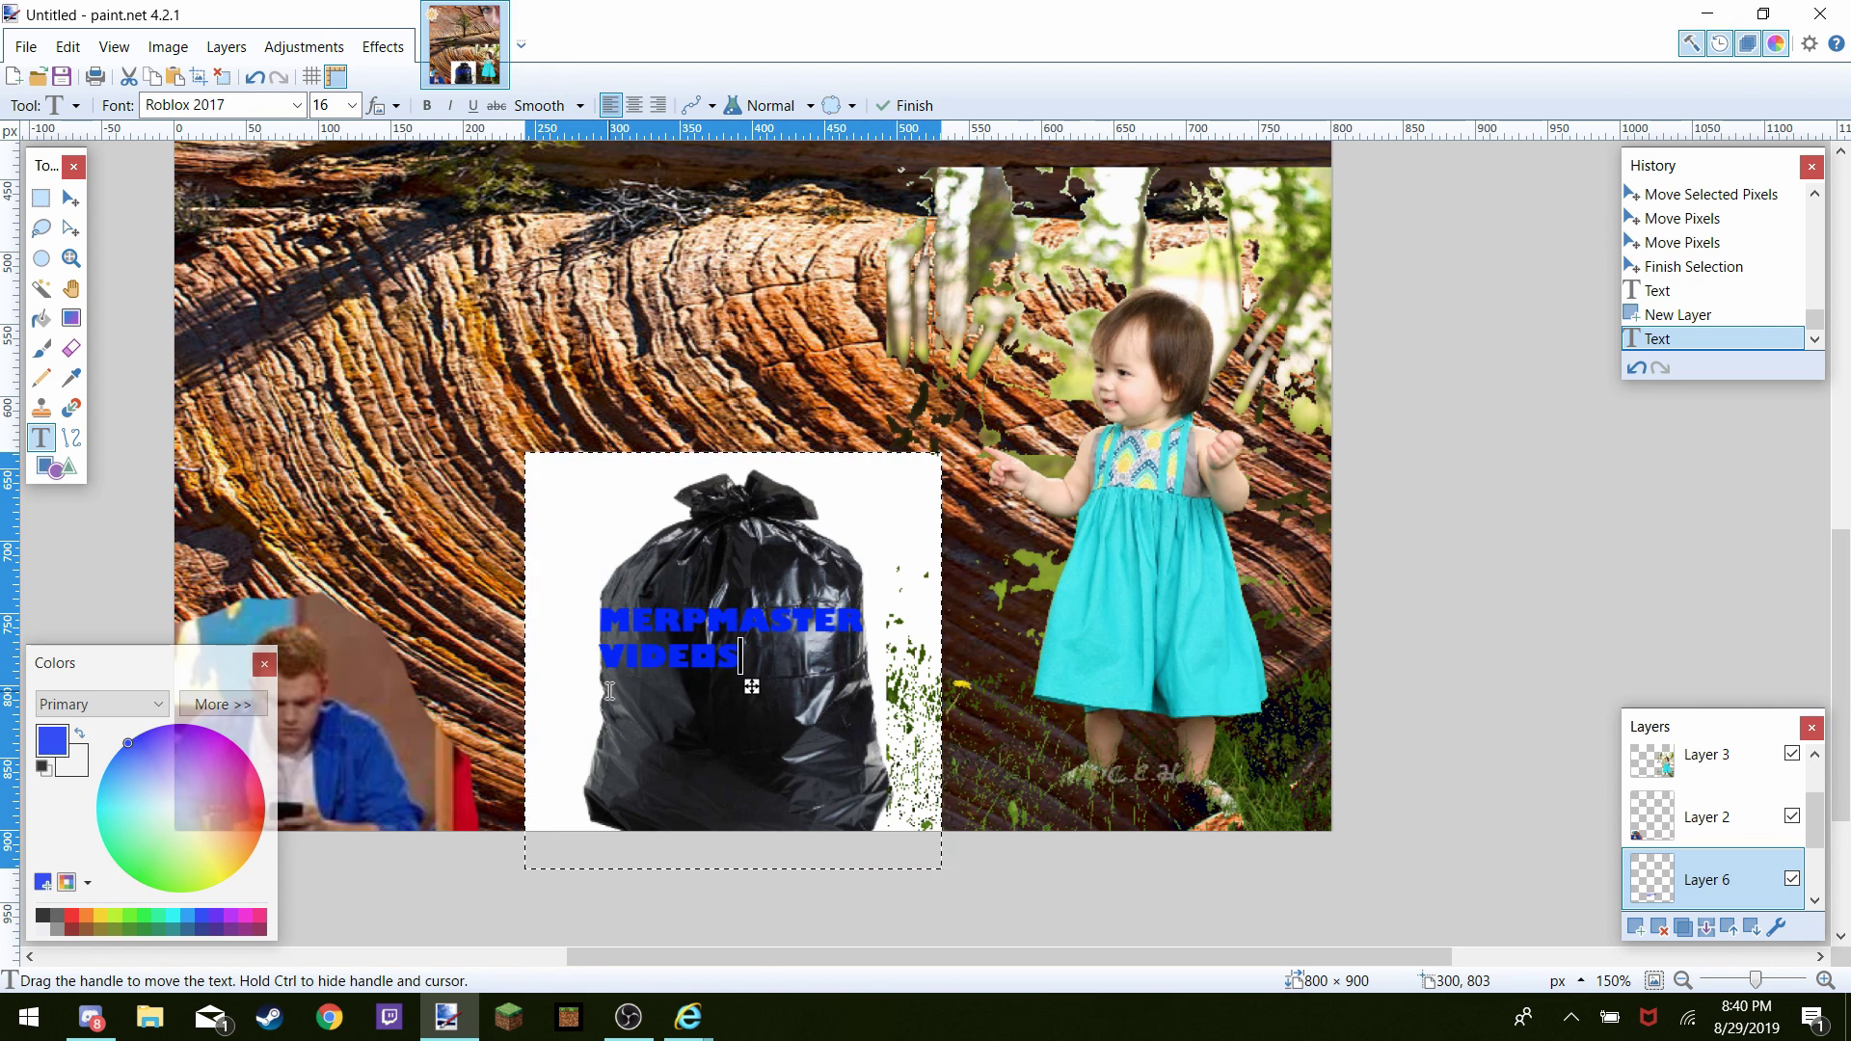
pyautogui.press('BackSpace')
pyautogui.press('BackSpace')
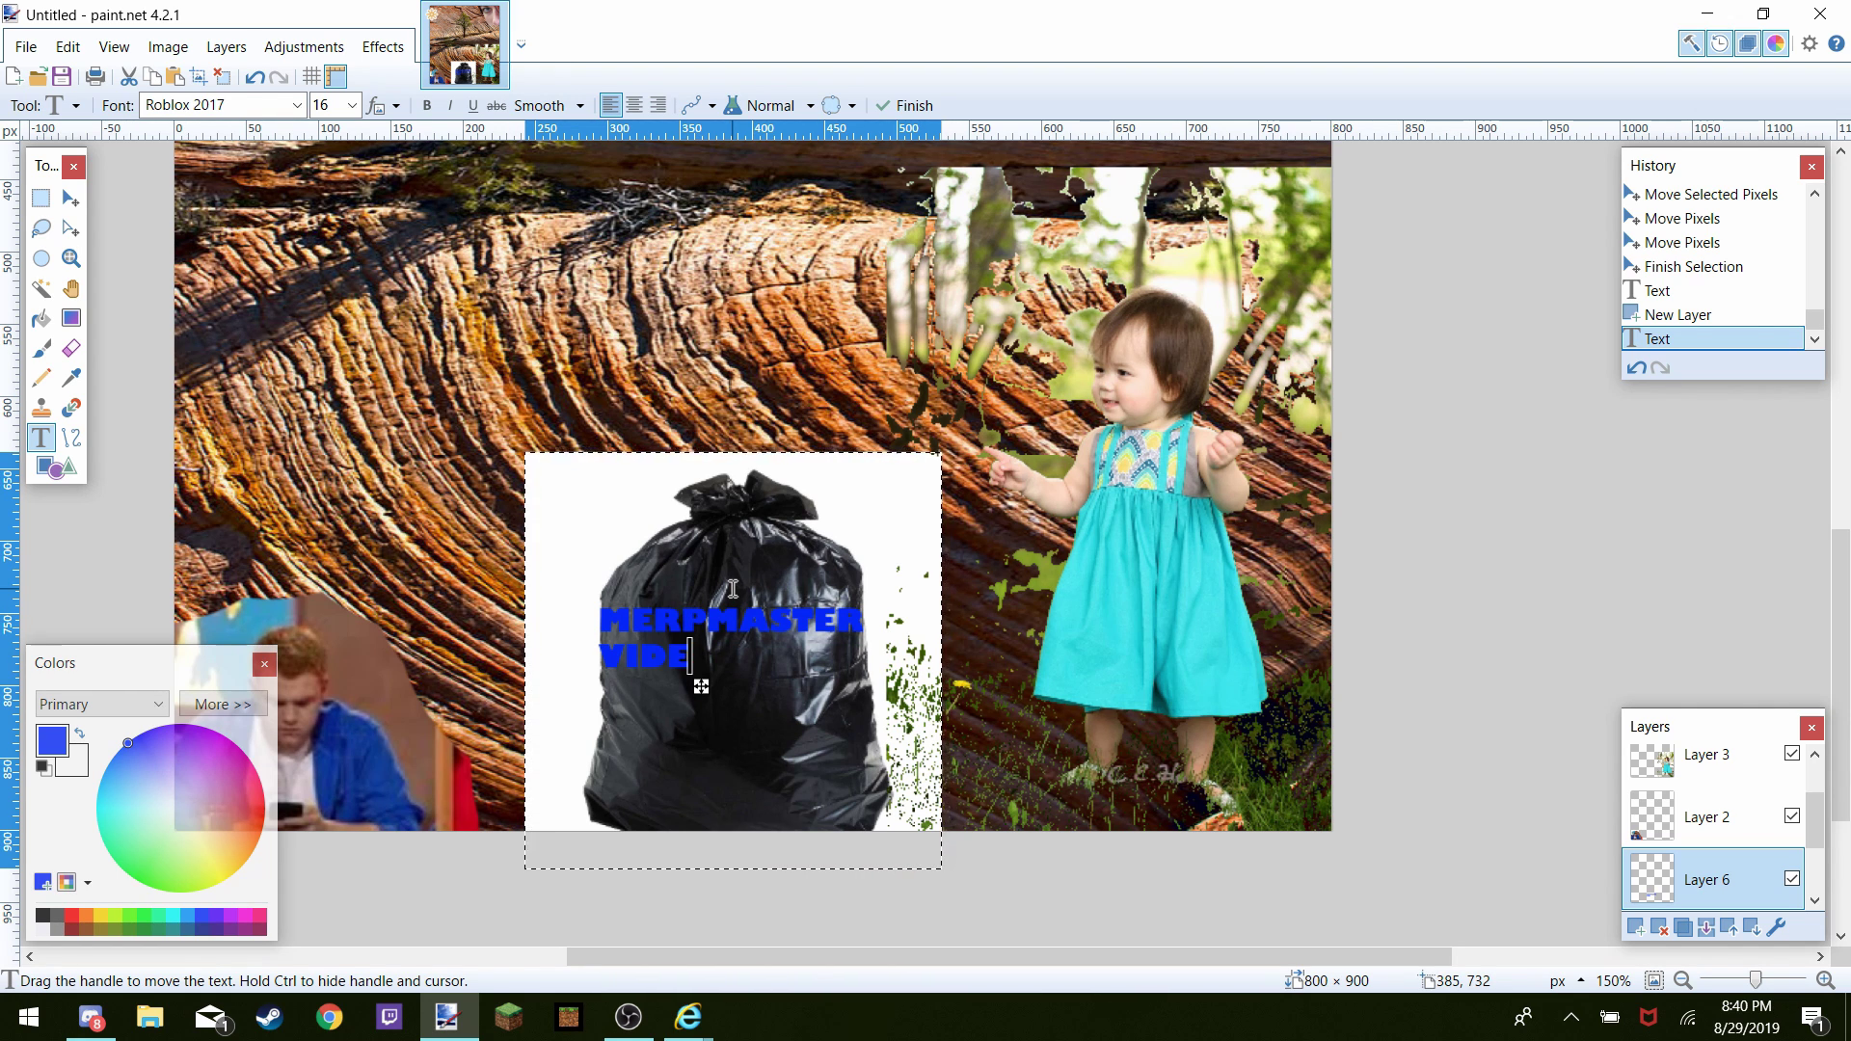
pyautogui.write('OS')
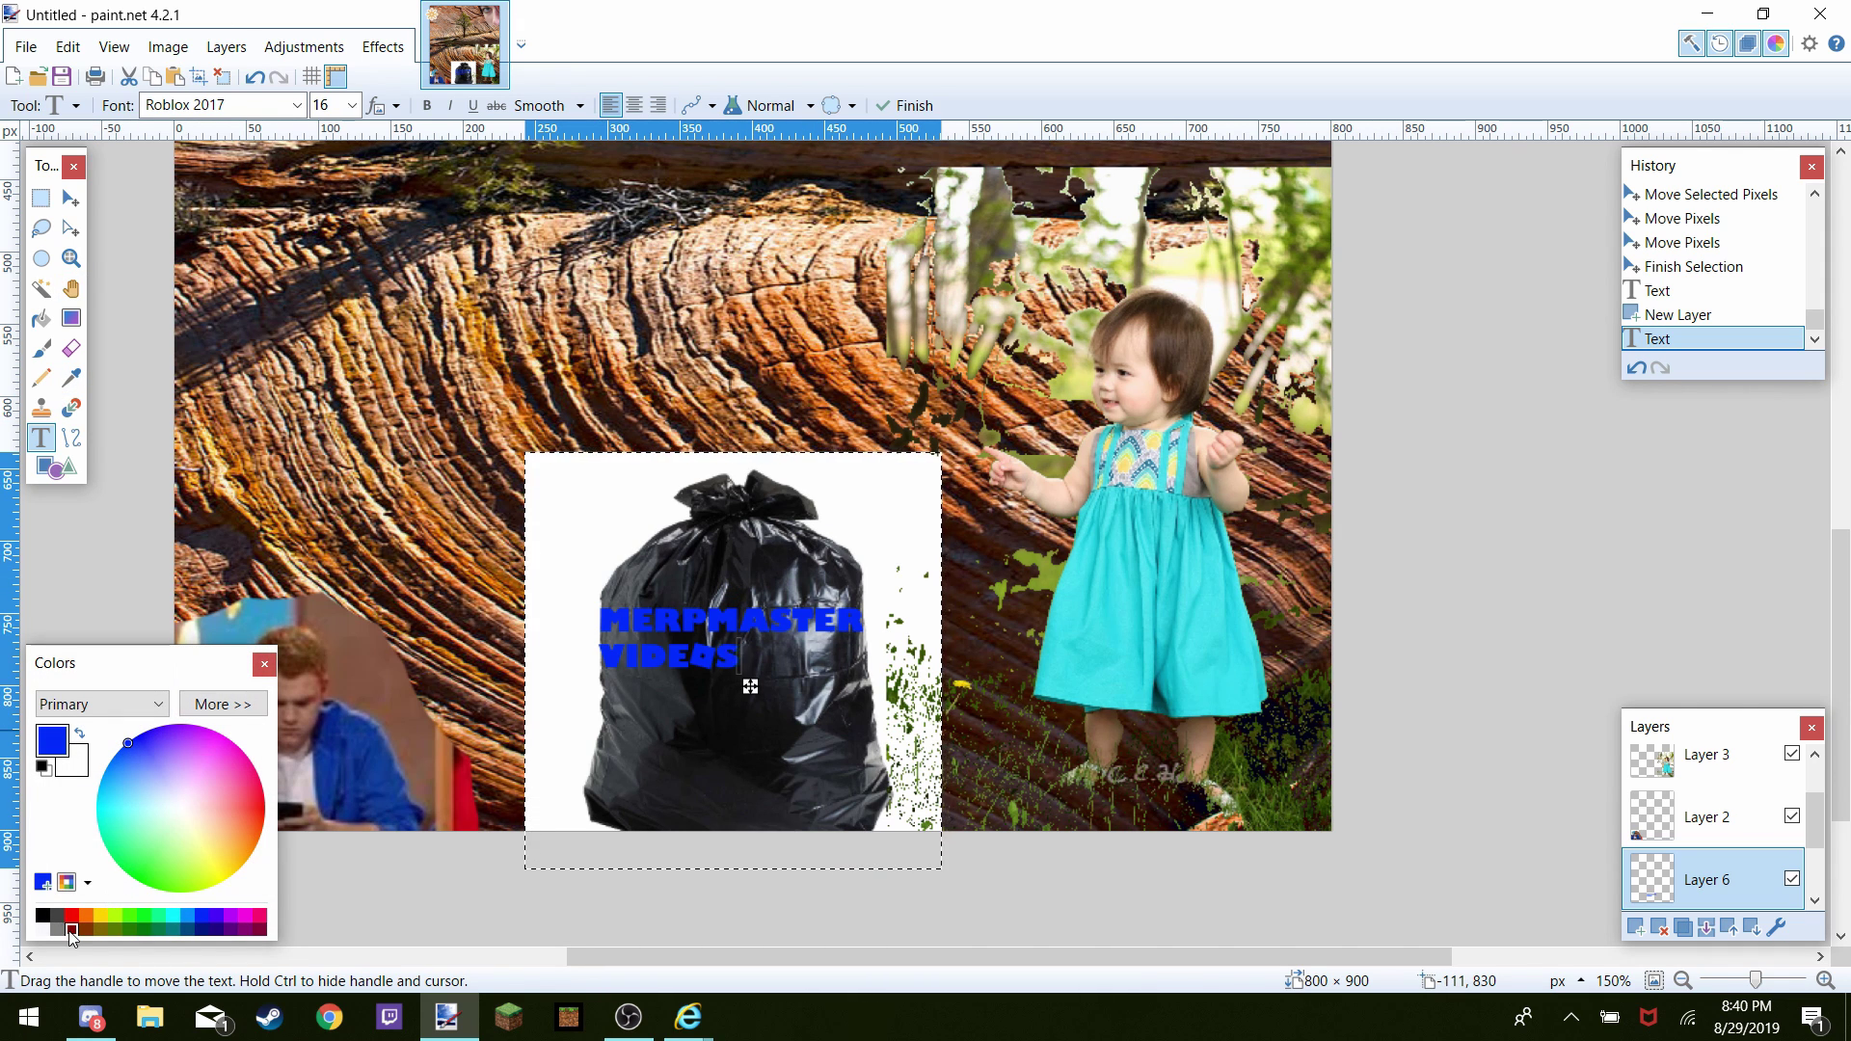
# Recolour the garbage bag's text to blue-violet and set its rendering mode to Sharp (Classic)
pyautogui.click(154, 769)
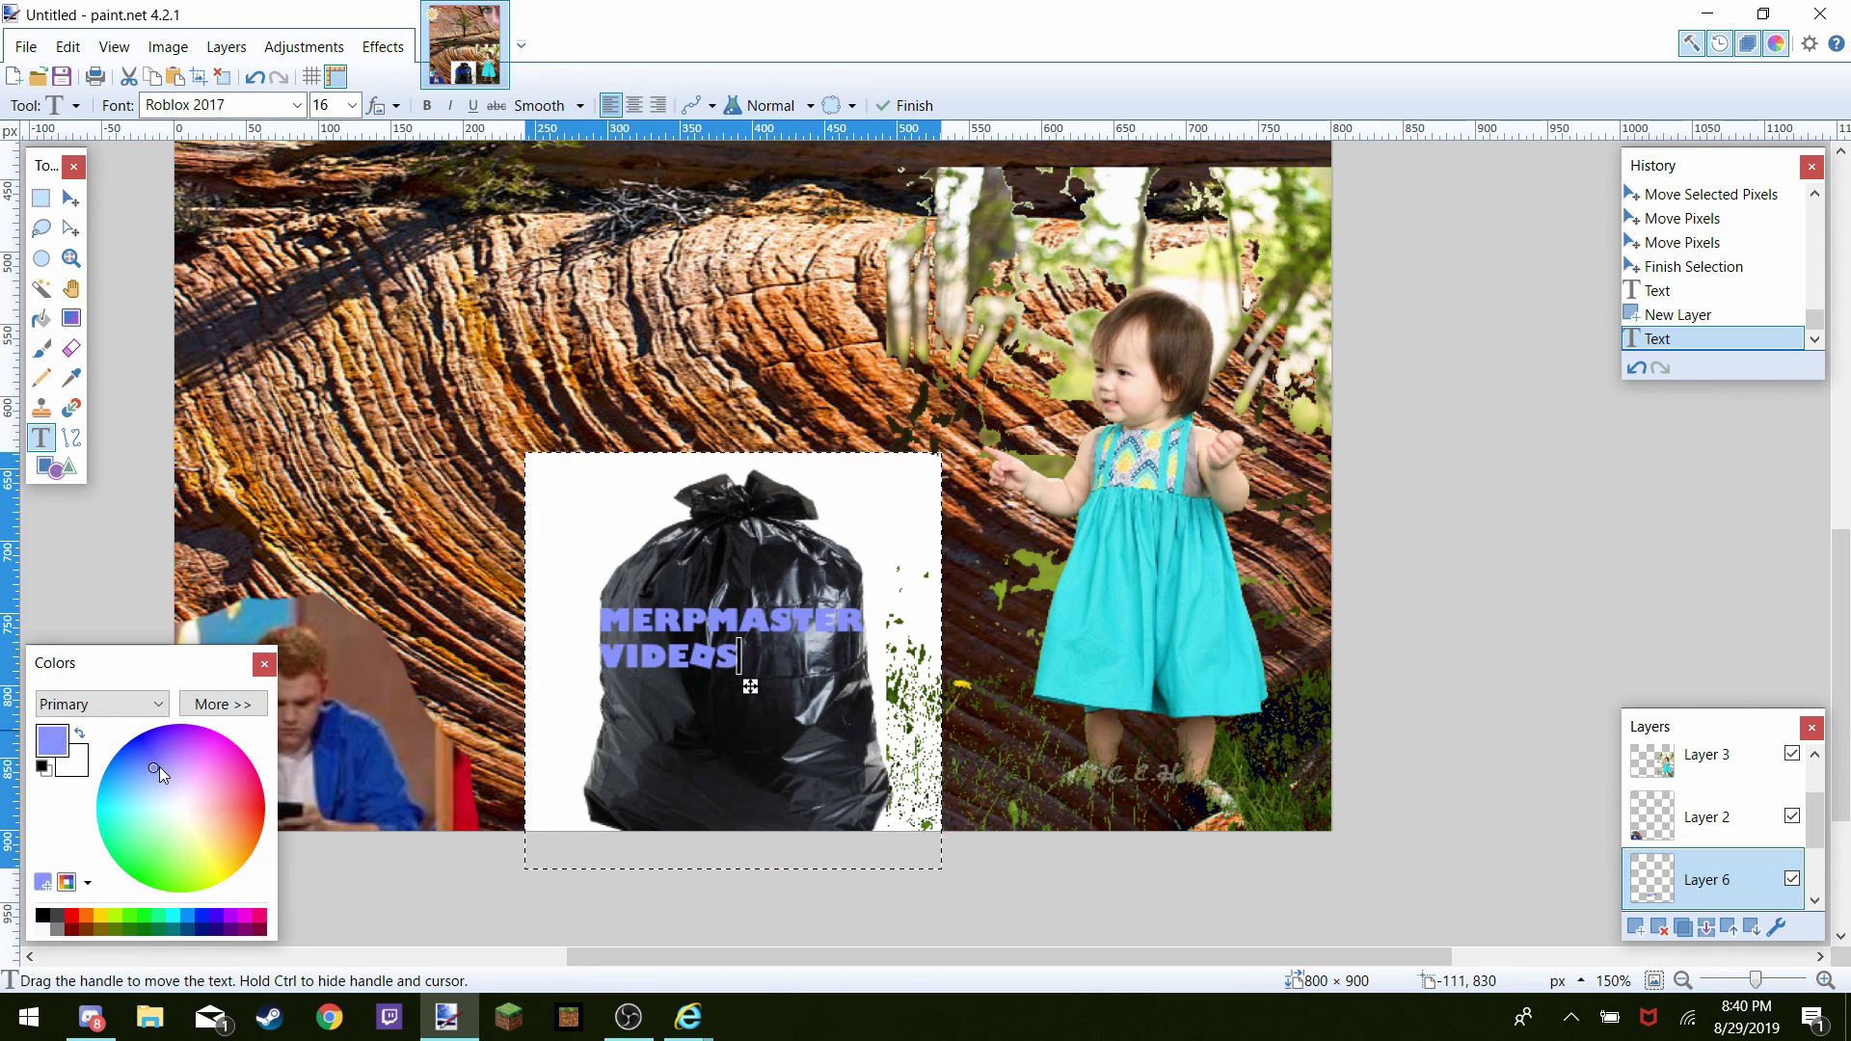
pyautogui.moveTo(159, 766); pyautogui.dragTo(161, 728)
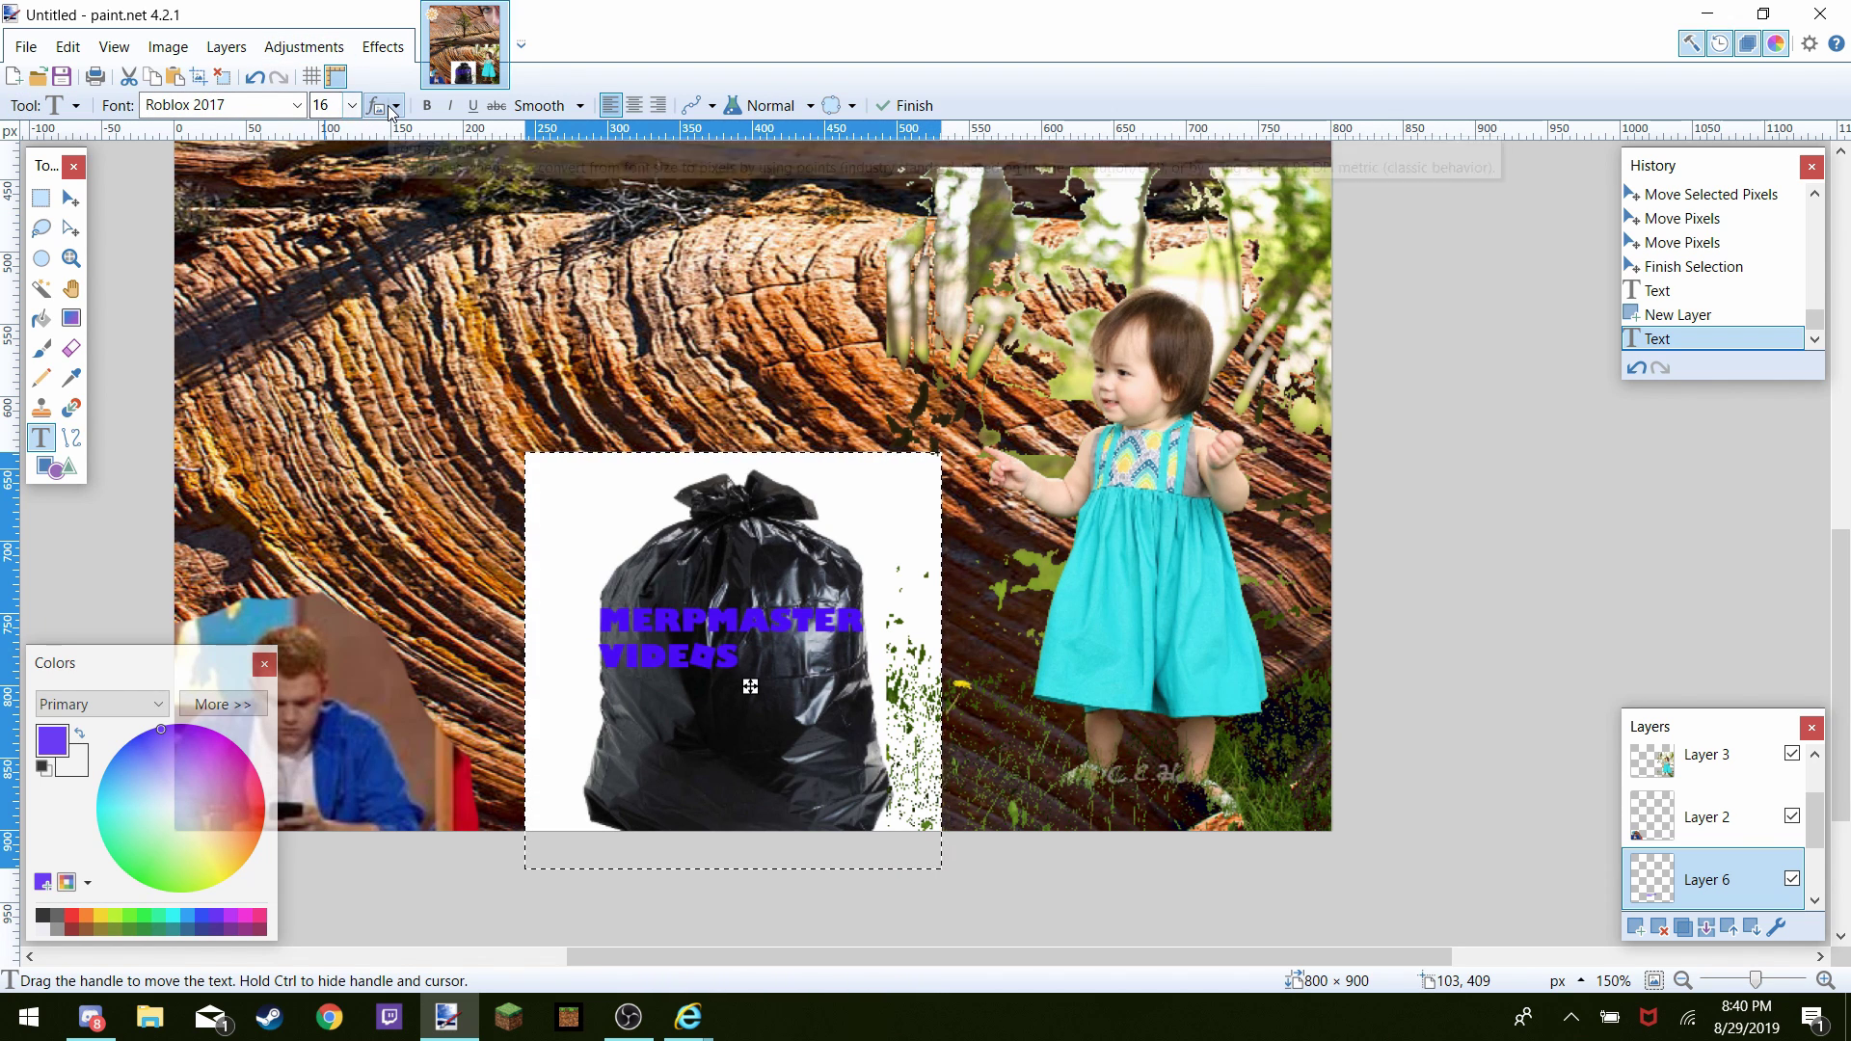
pyautogui.click(541, 106)
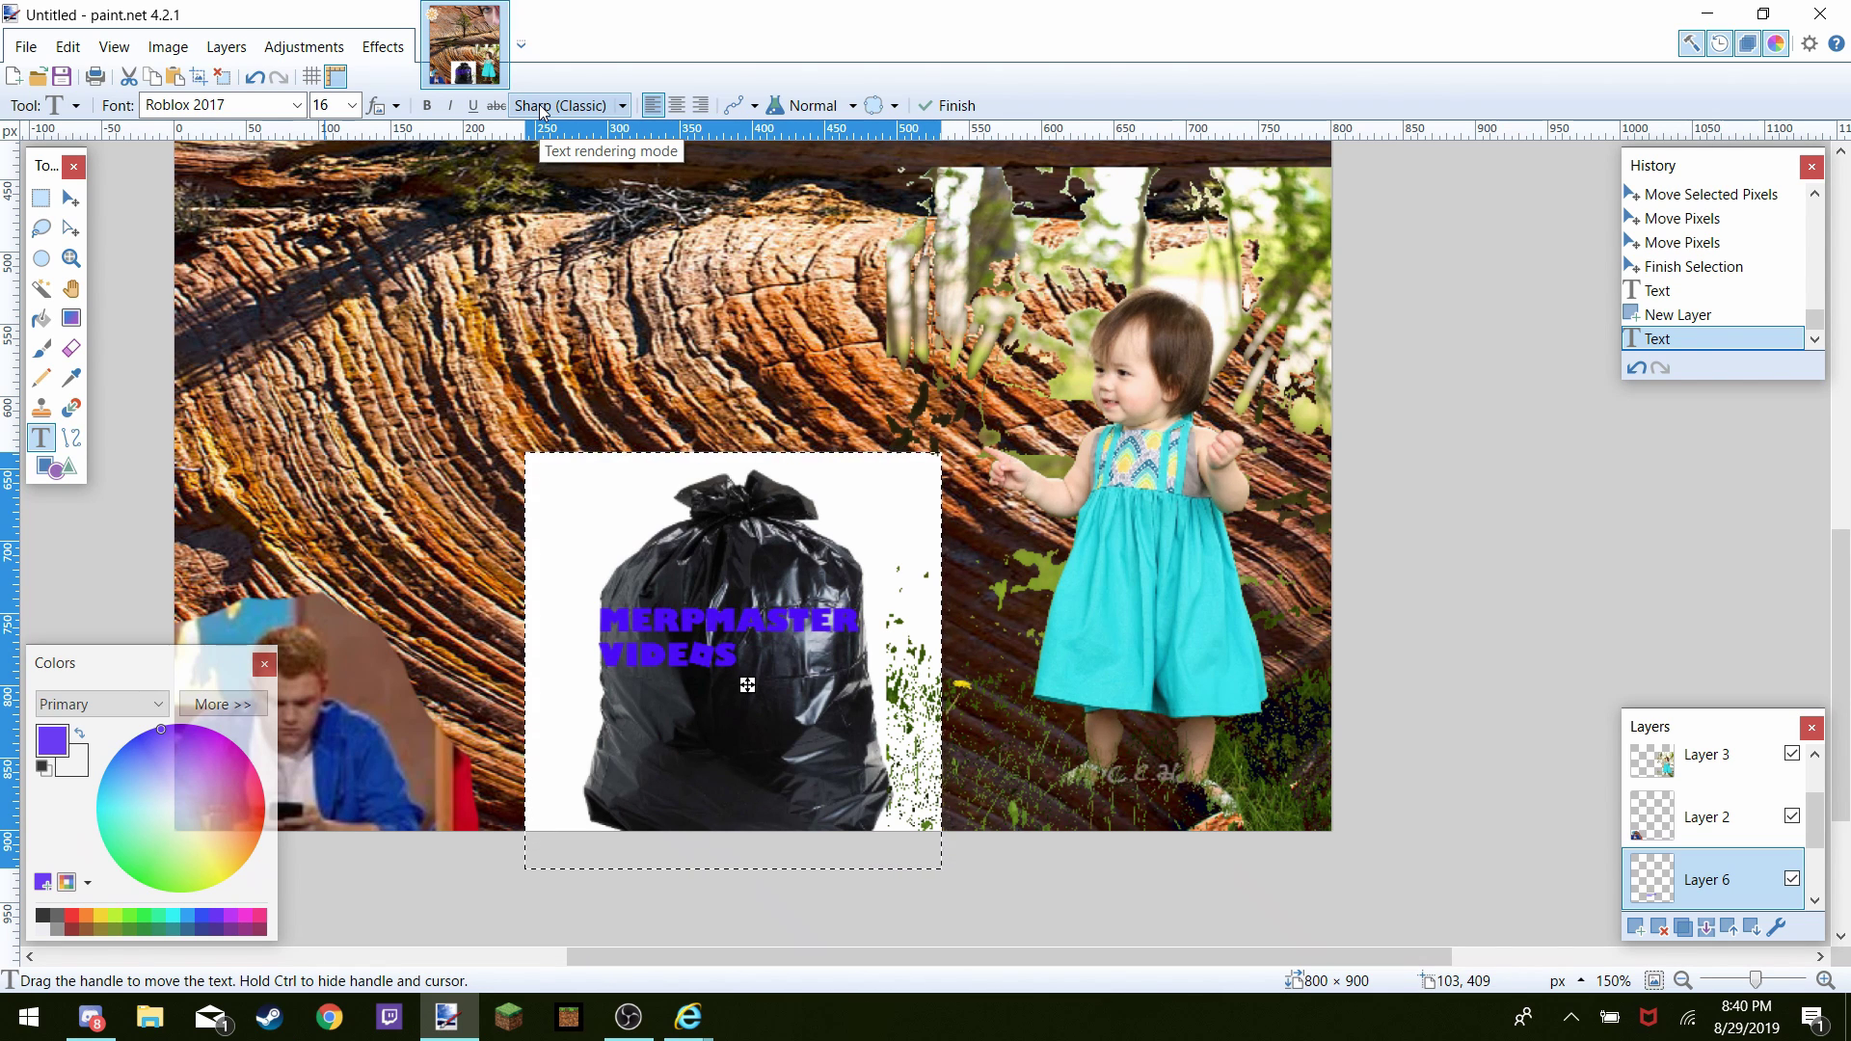
# Set the text's rendering mode to Smooth and centre-align its two lines, positioned across the middle of the garbage bag
pyautogui.click(541, 106)
pyautogui.click(541, 106)
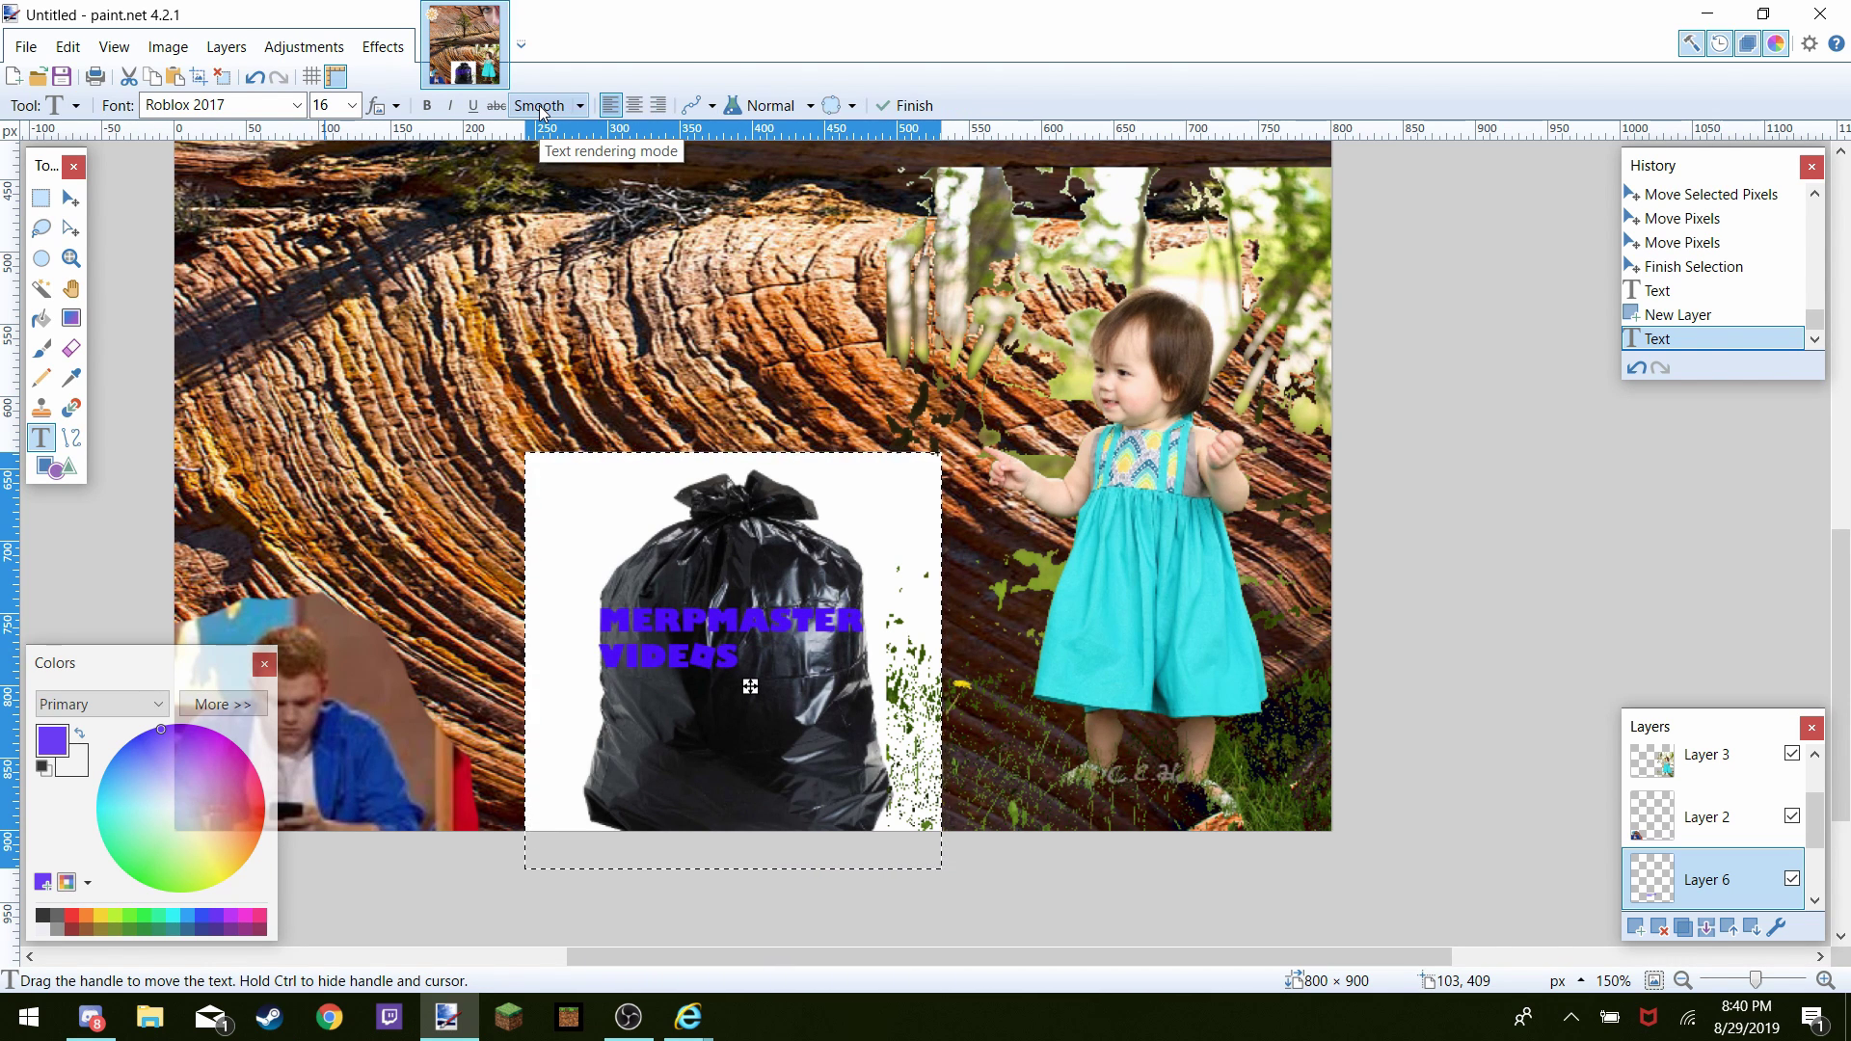
pyautogui.click(854, 106)
pyautogui.click(916, 151)
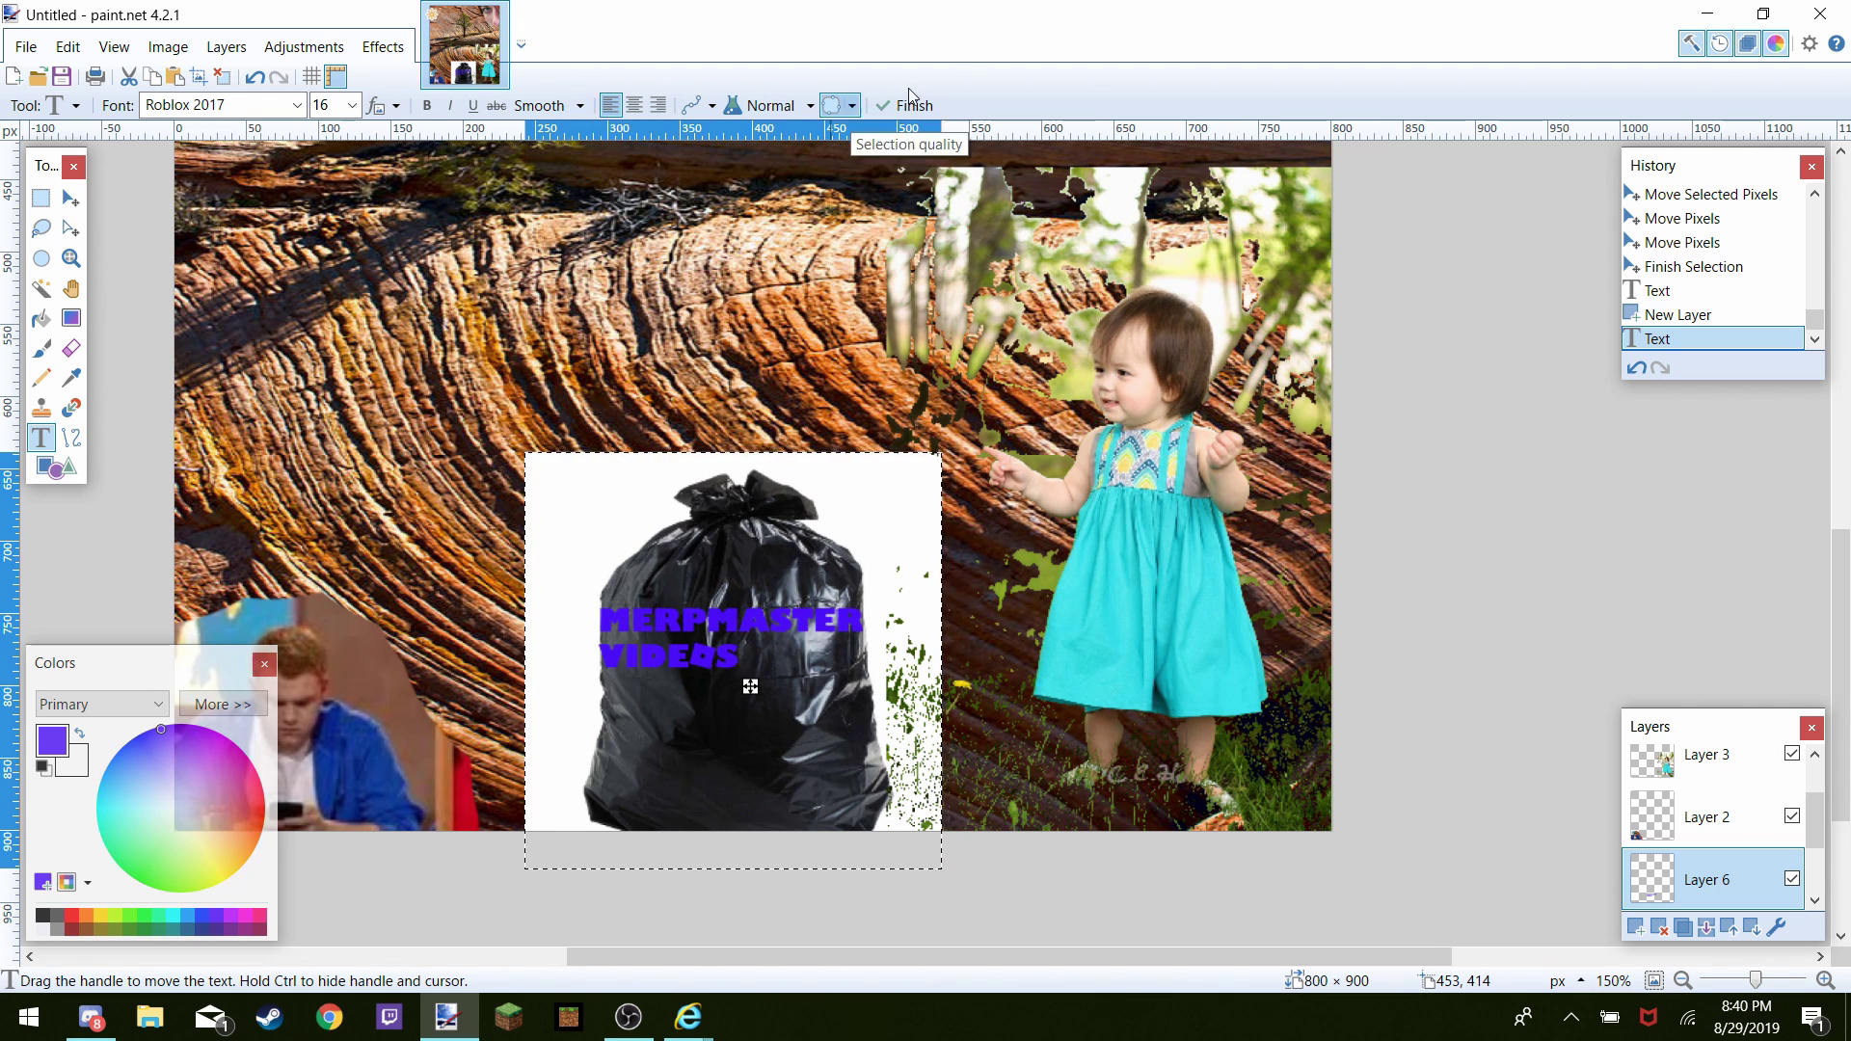
pyautogui.click(634, 106)
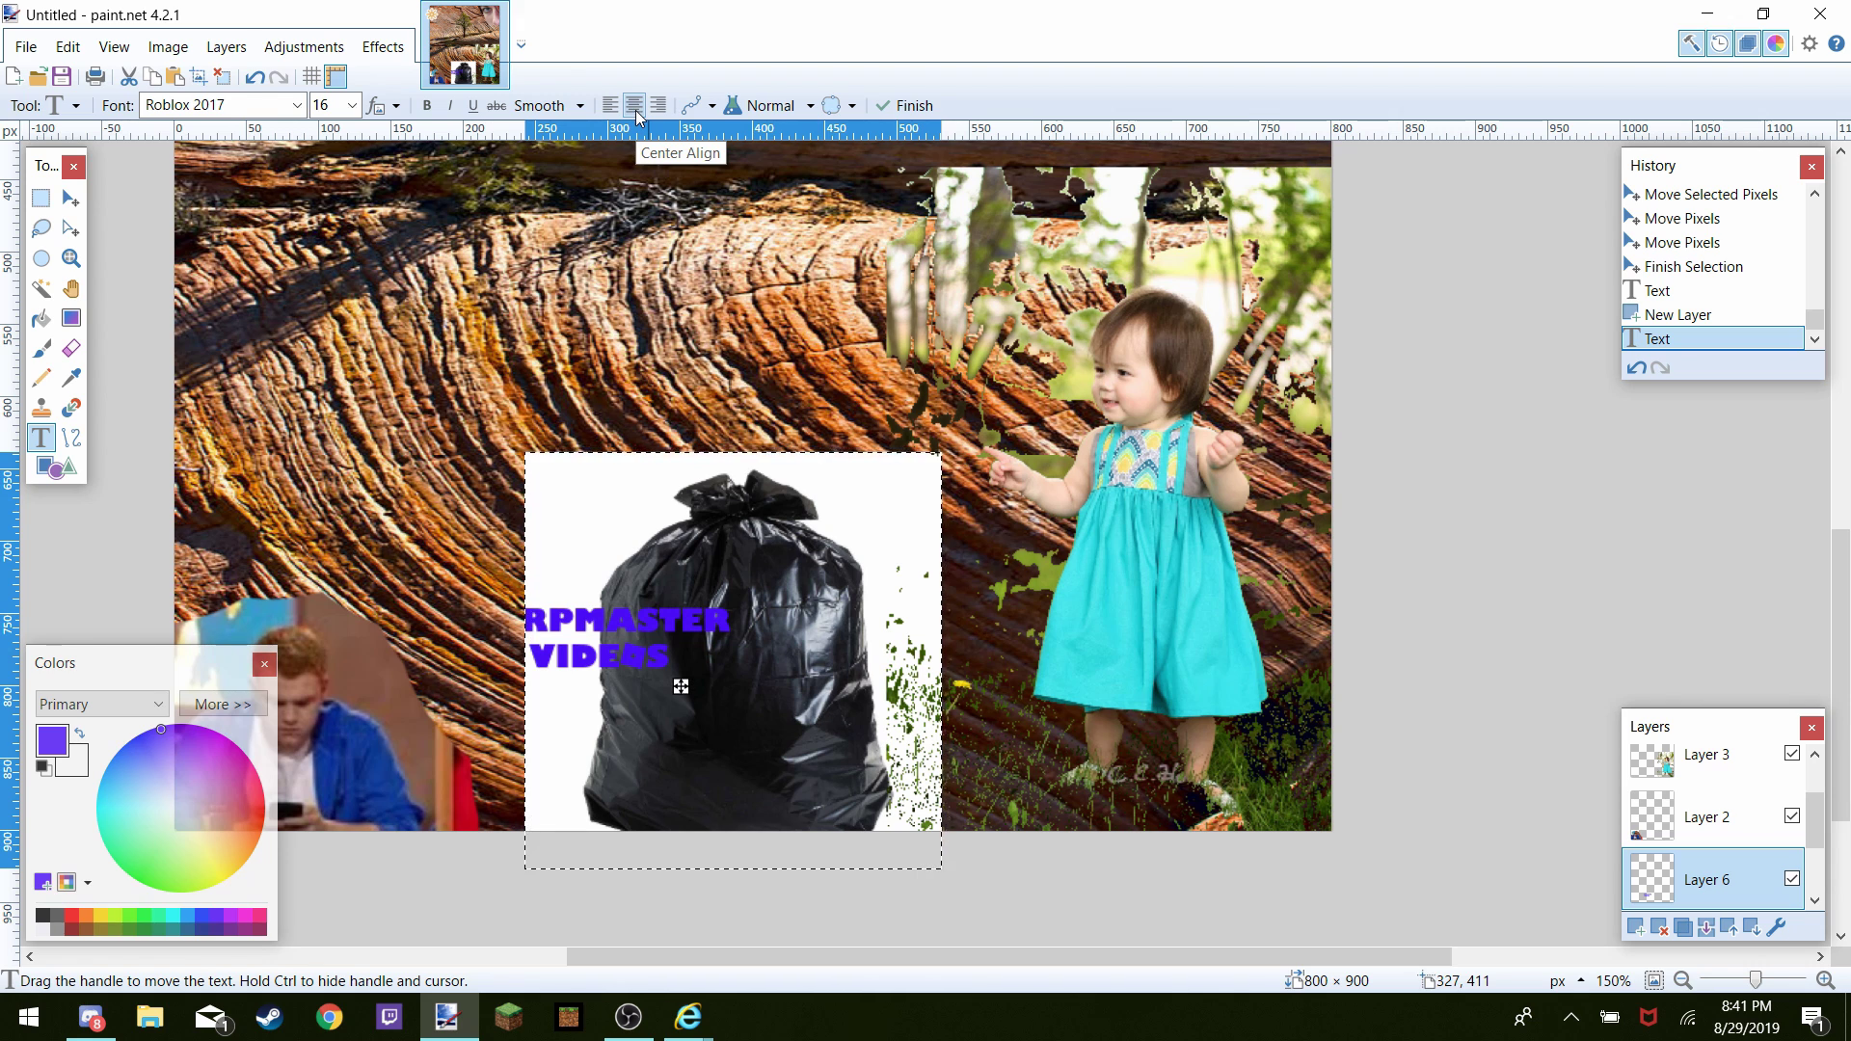
pyautogui.moveTo(683, 688); pyautogui.dragTo(816, 693)
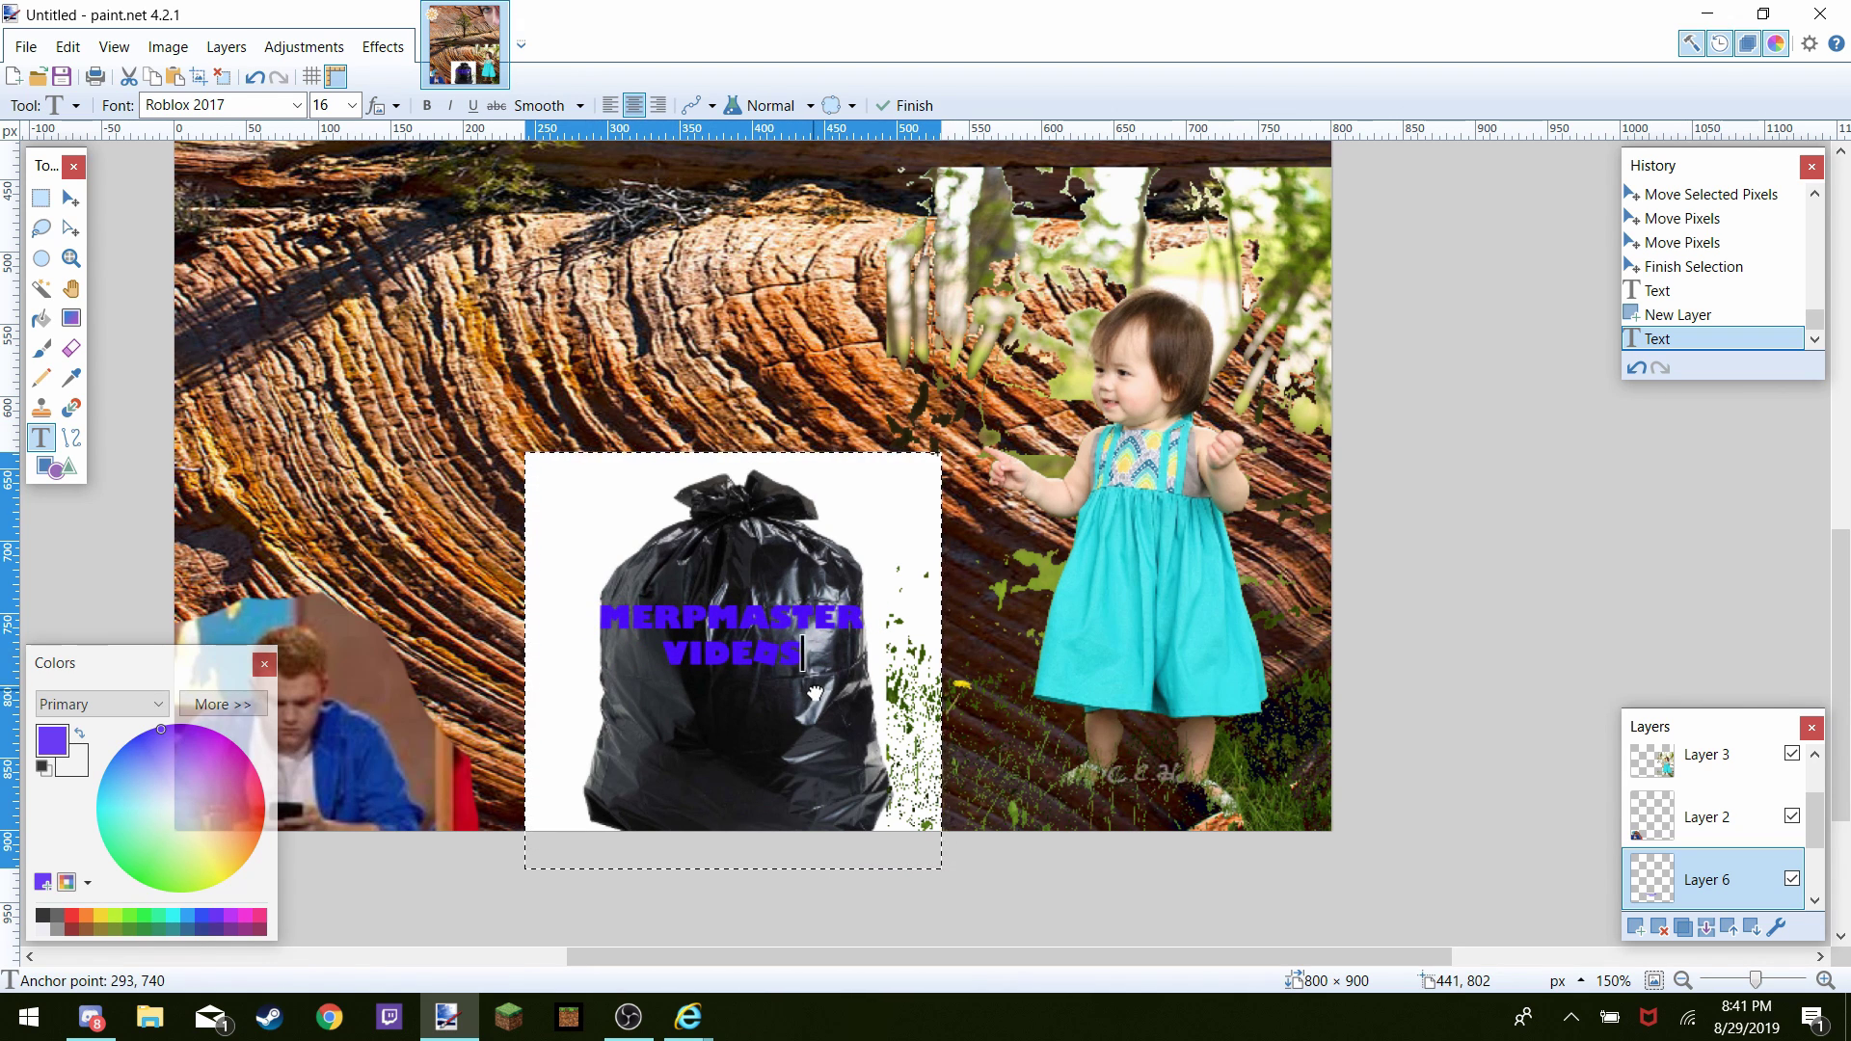
# Finish the garbage bag's text by clearing the rectangular selection around the bag
pyautogui.scroll(-3, 1057, 542)
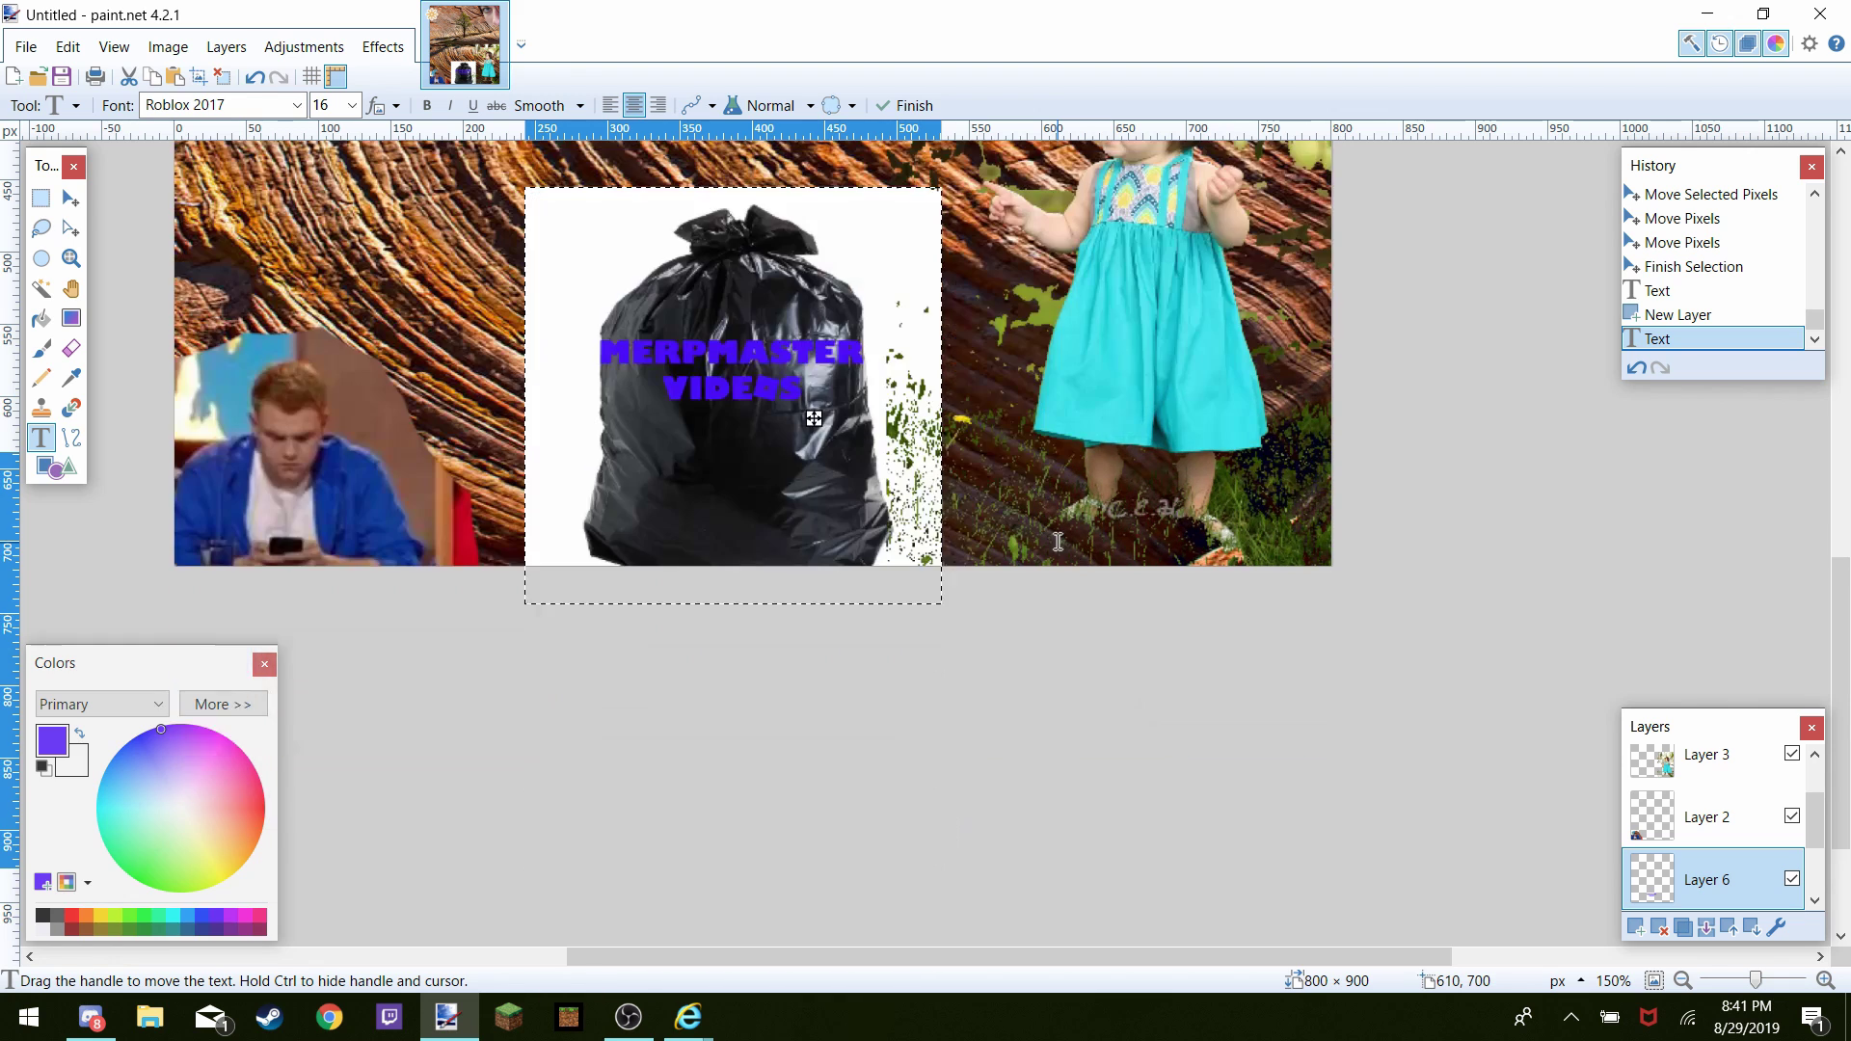
pyautogui.scroll(1, 1058, 542)
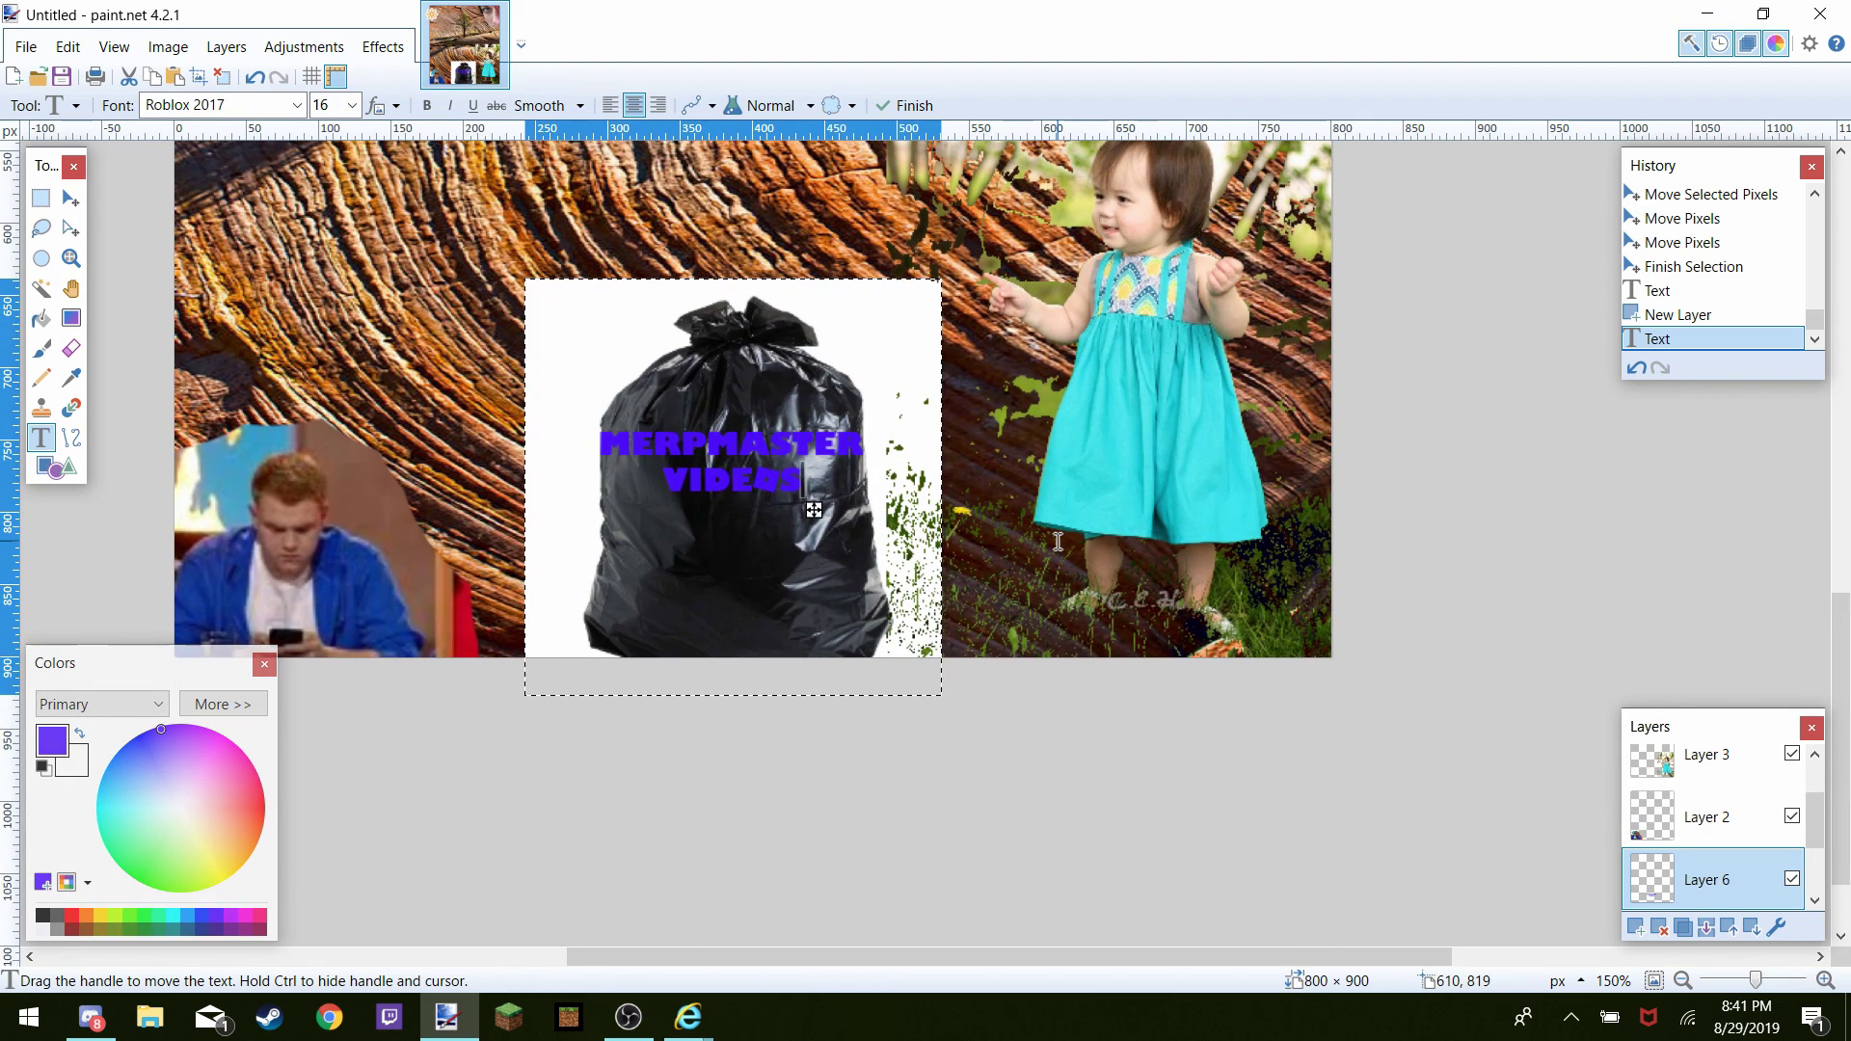
pyautogui.scroll(1, 1058, 542)
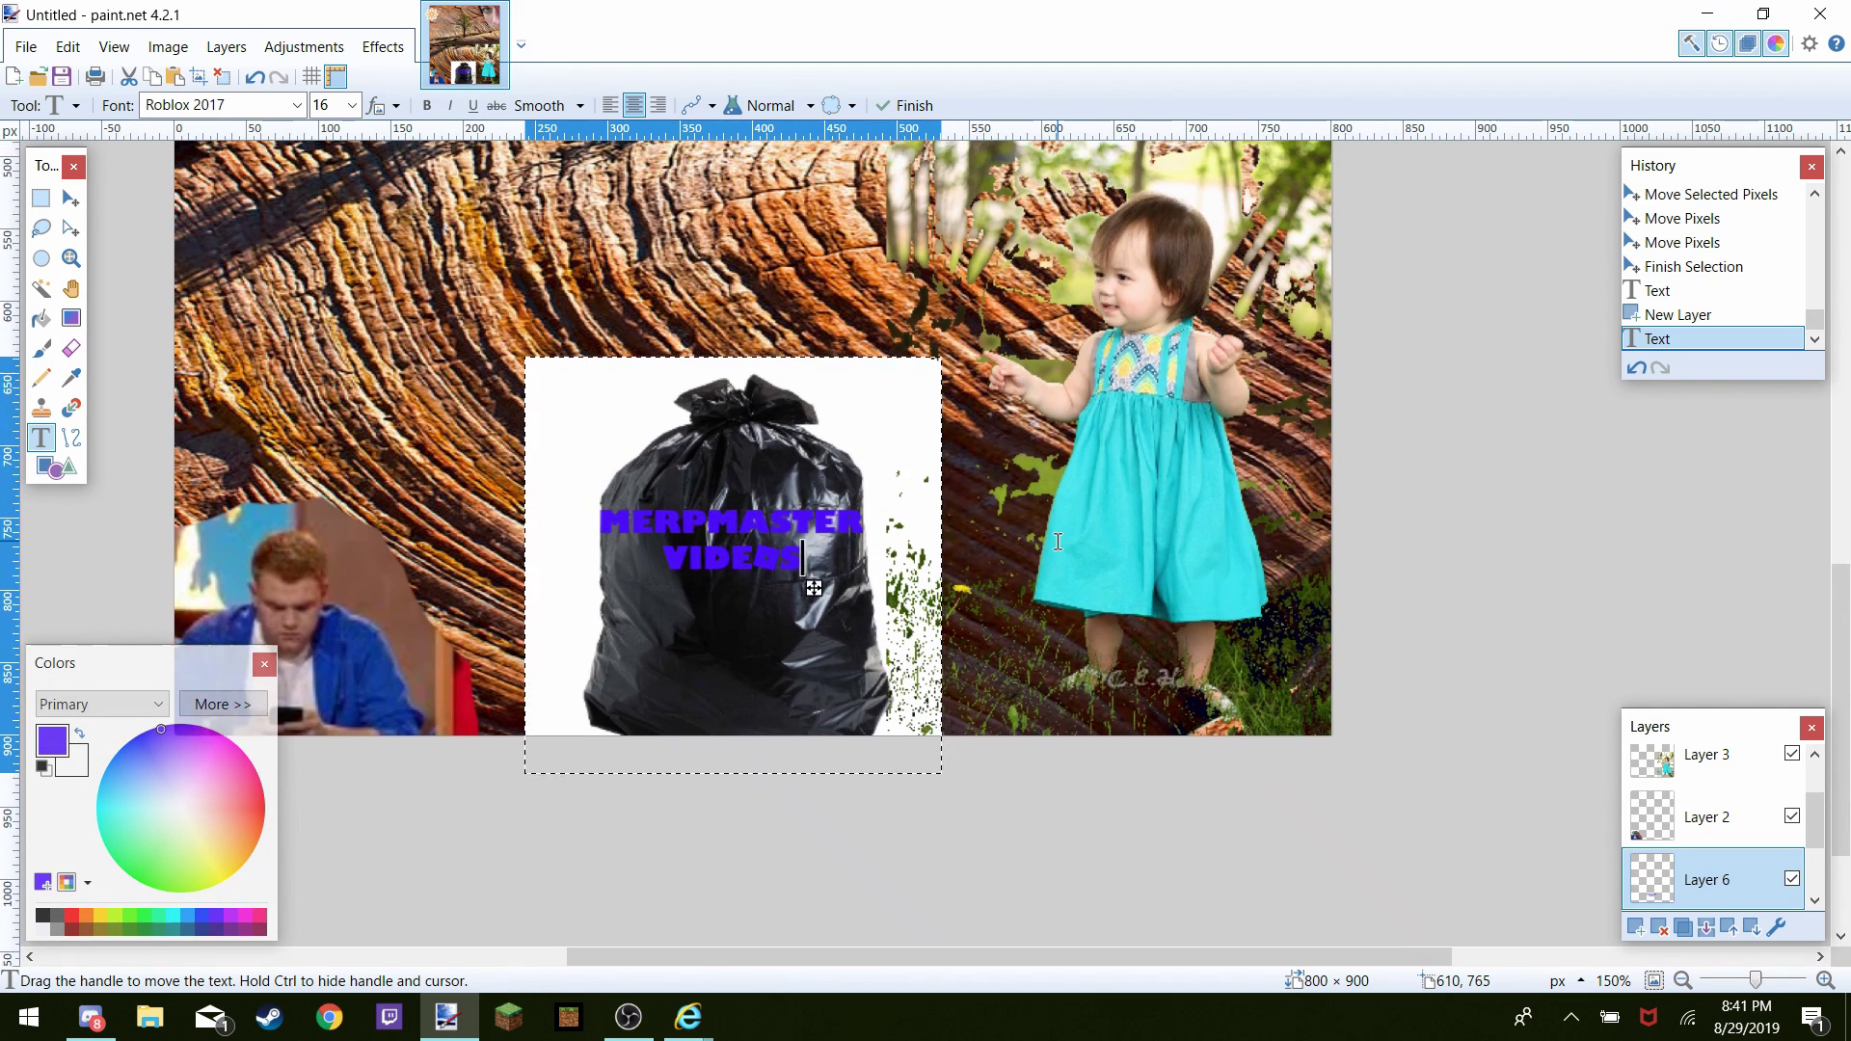
pyautogui.scroll(1, 1058, 542)
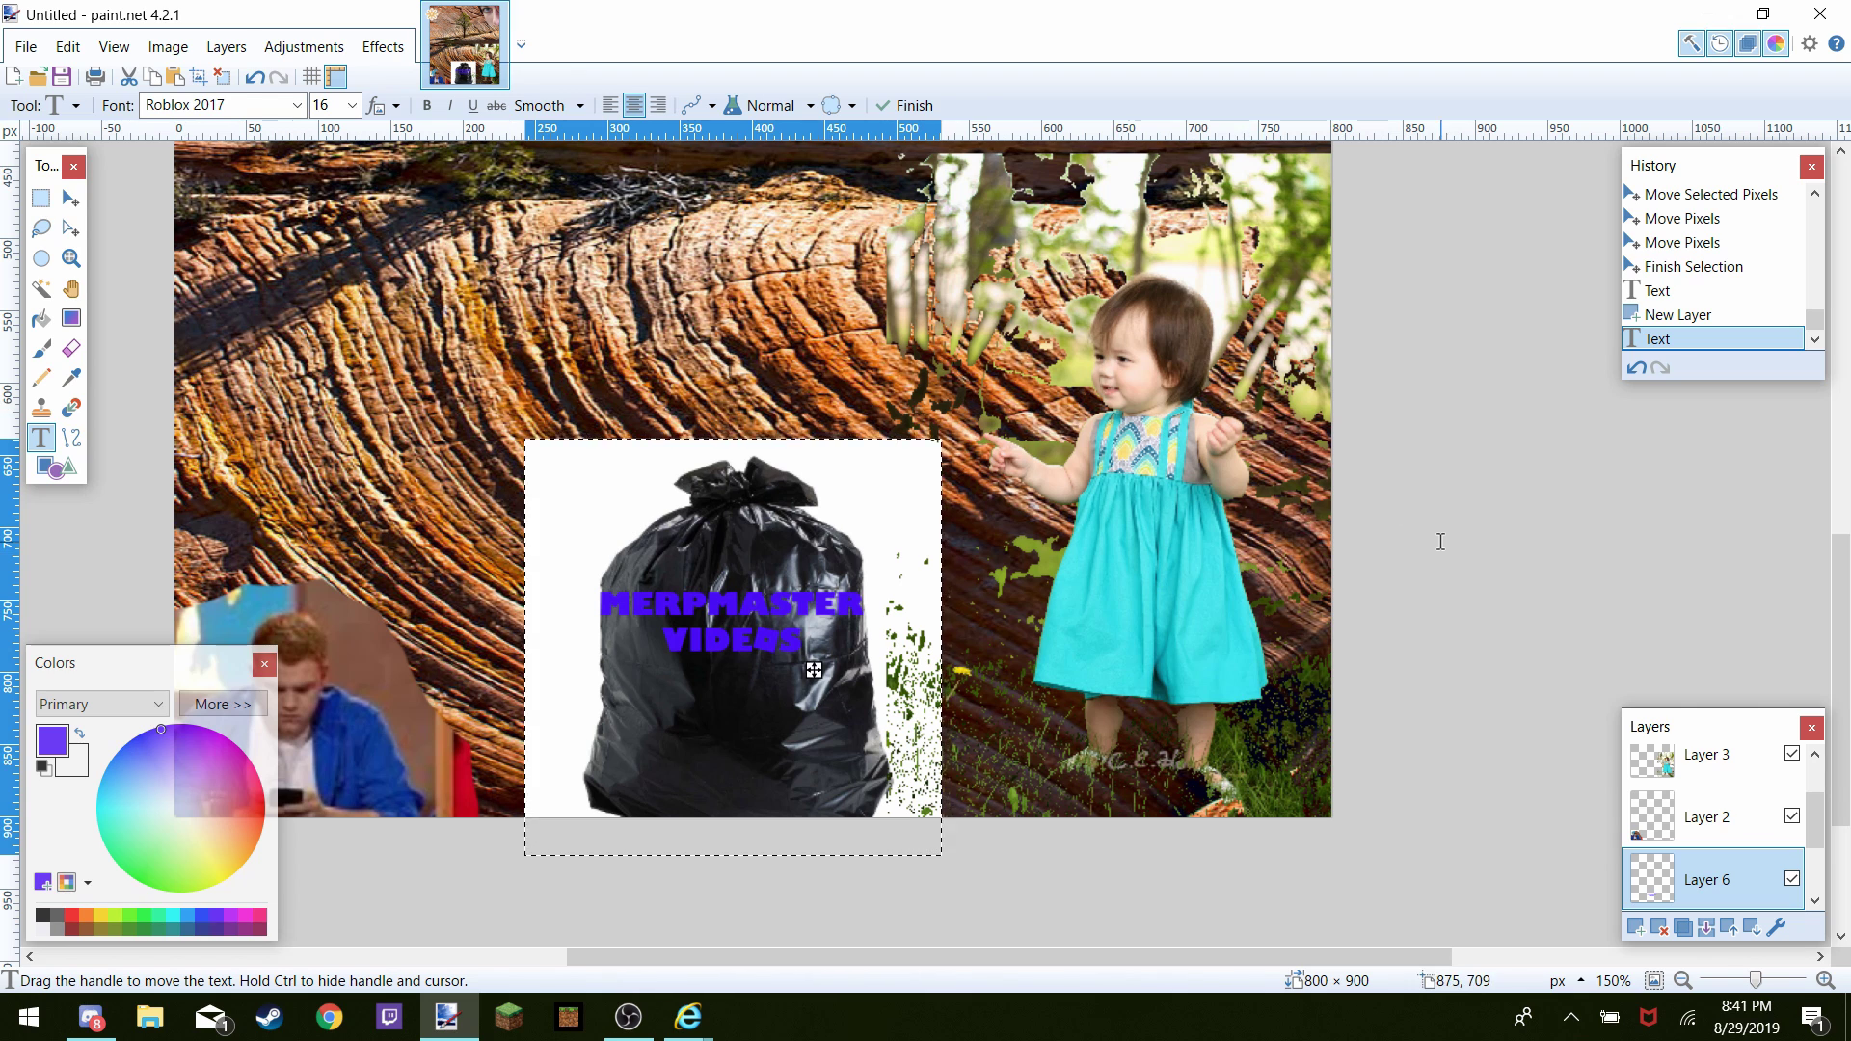
pyautogui.click(223, 77)
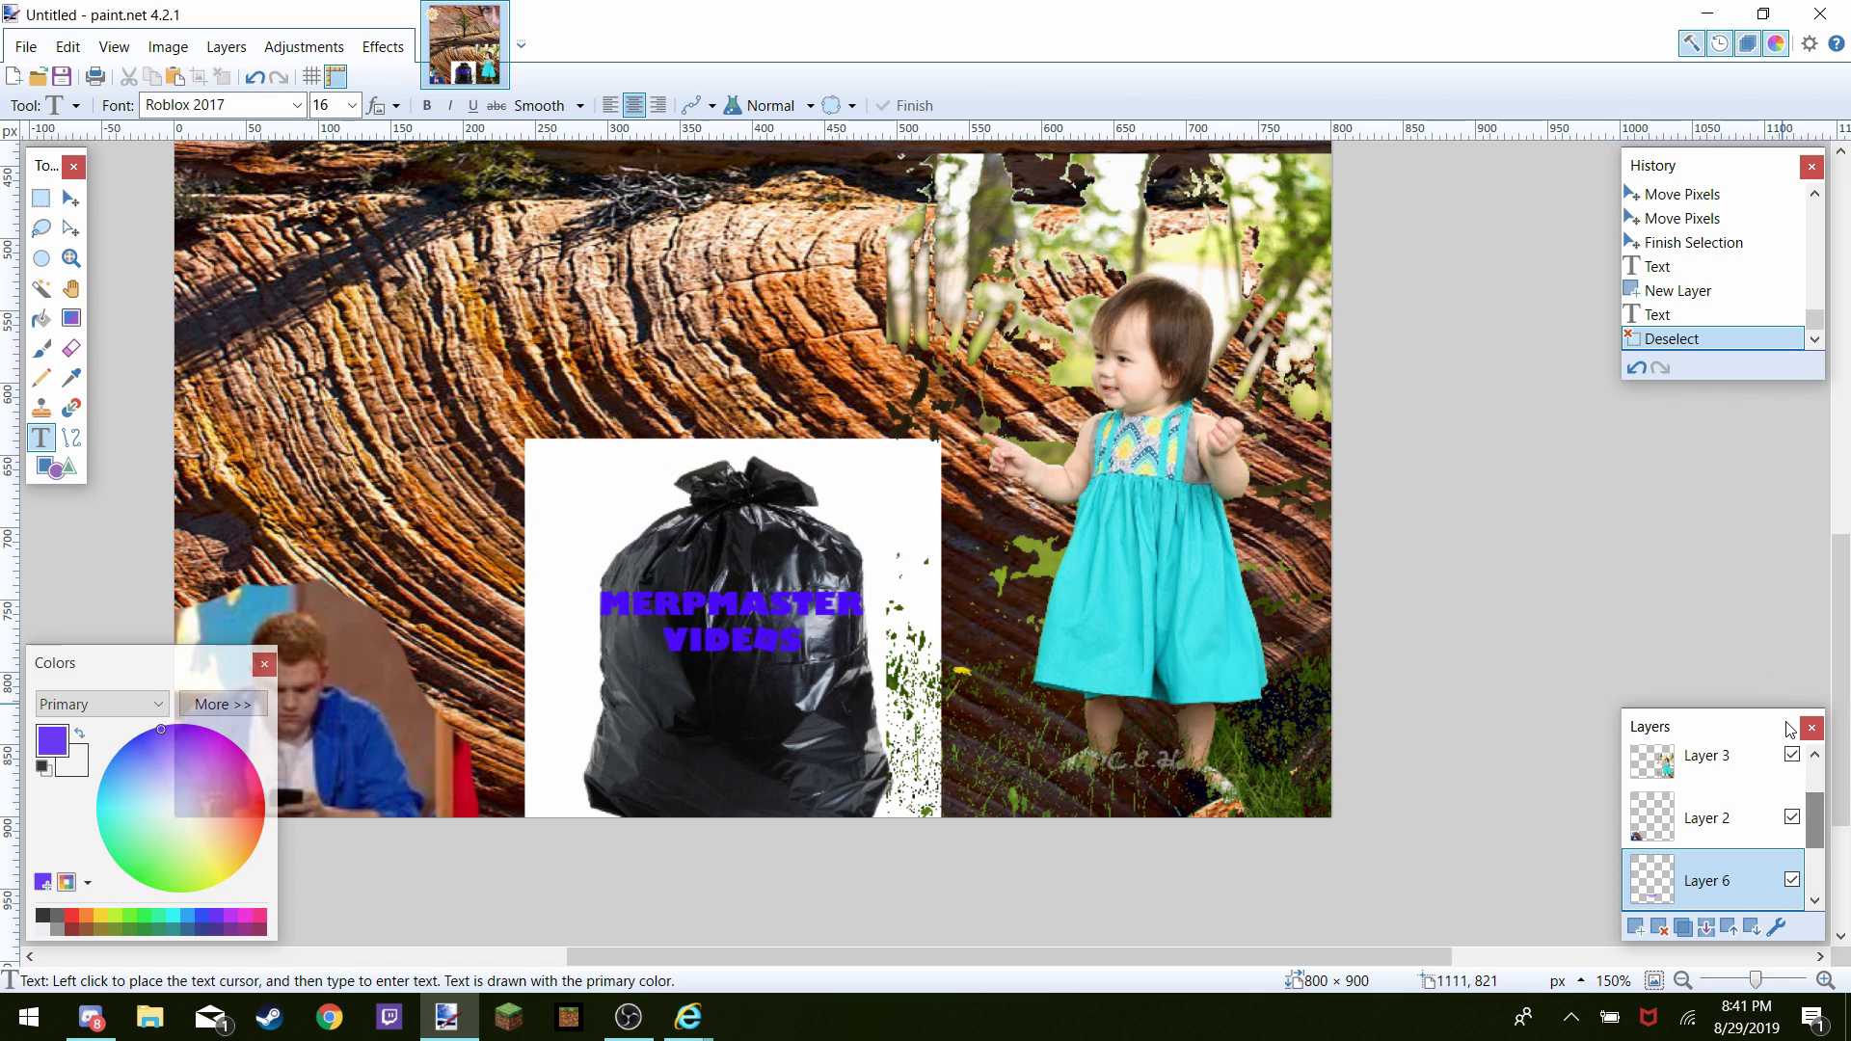
# Add a new layer above Layer 4, at the top of the layer stack
pyautogui.scroll(2, 1814, 825)
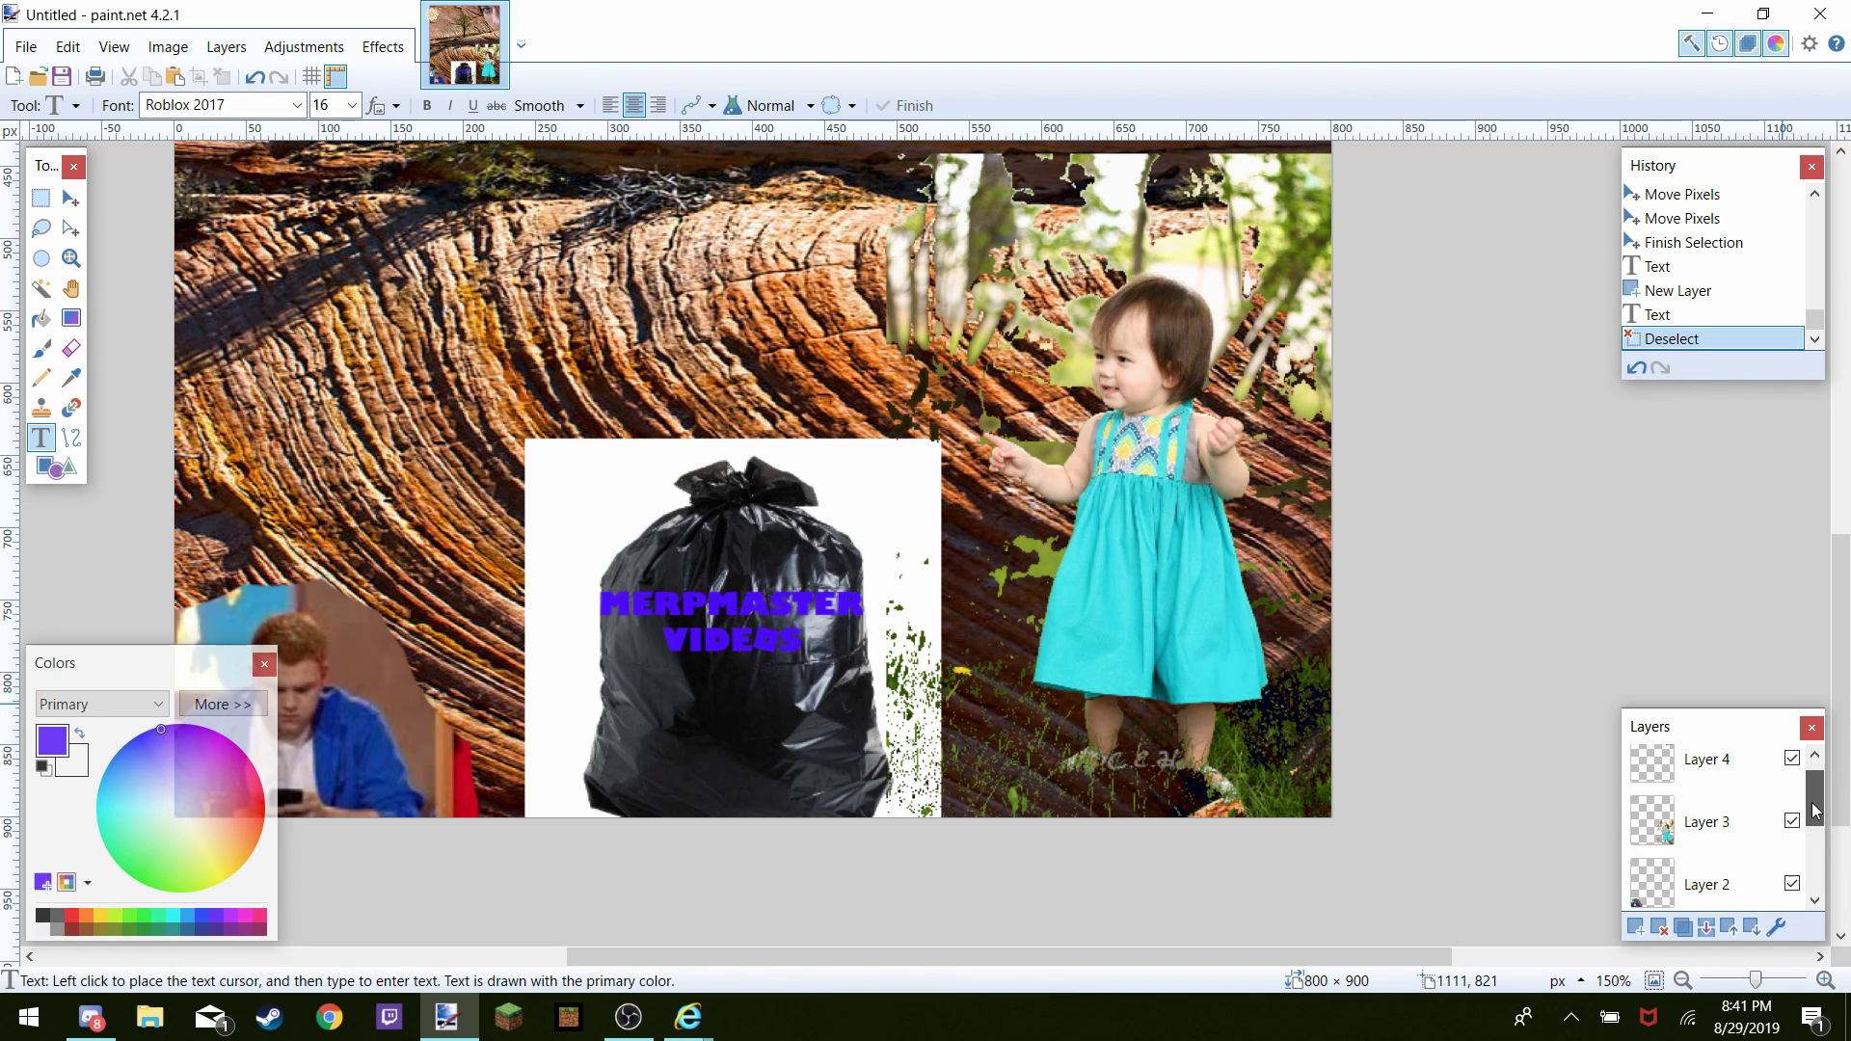
pyautogui.click(1763, 776)
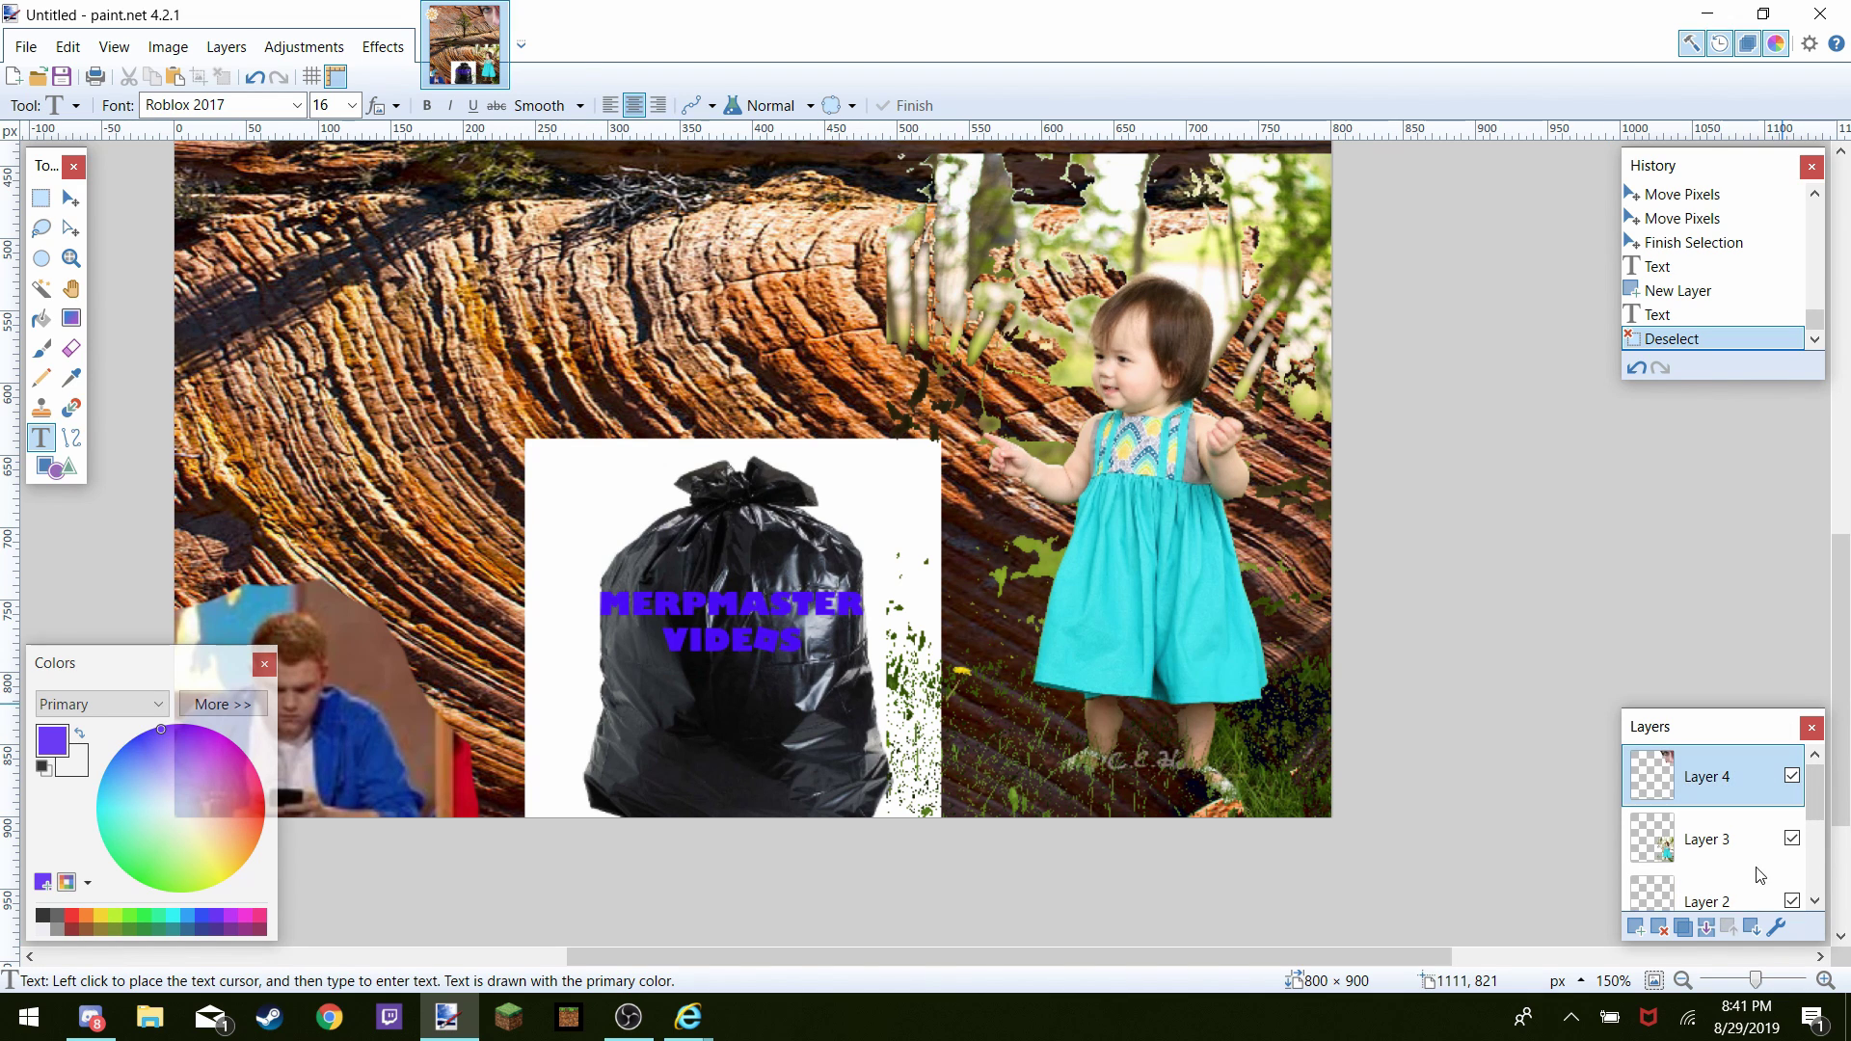
pyautogui.click(1636, 930)
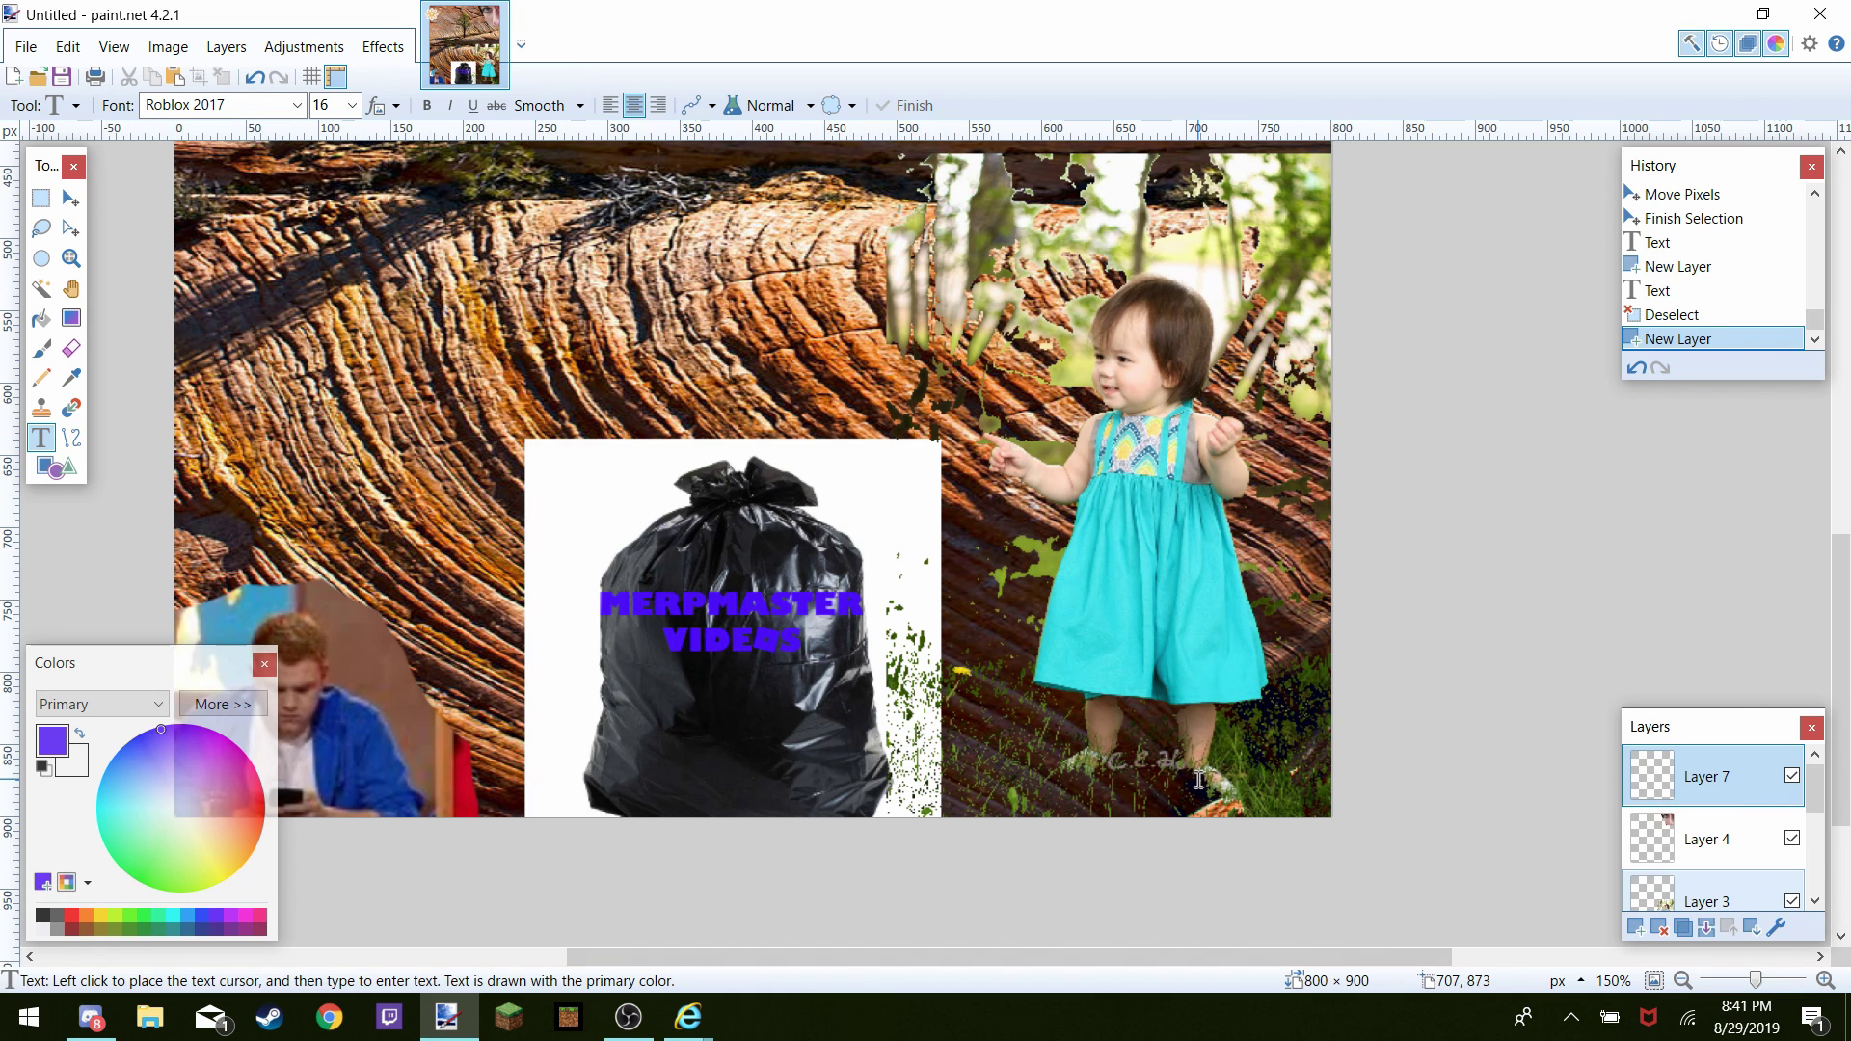
pyautogui.scroll(-3, 1198, 781)
pyautogui.scroll(1, 1199, 781)
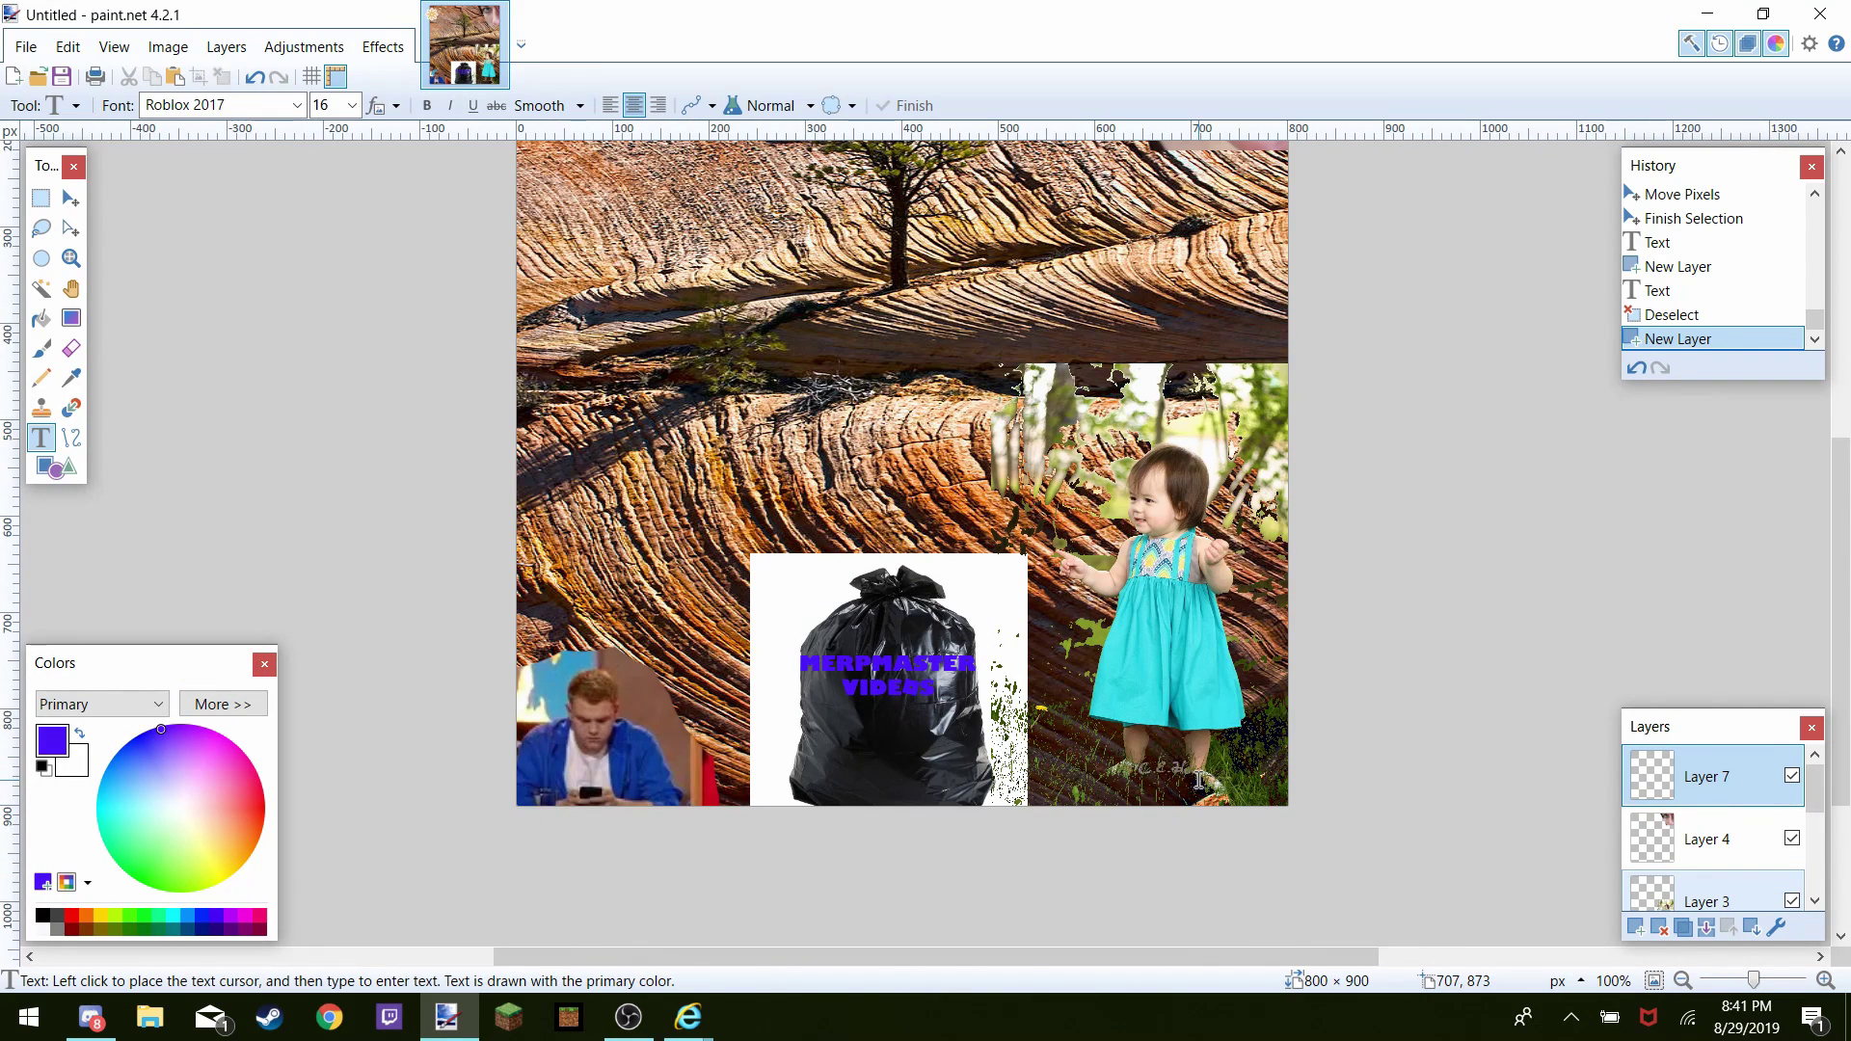
pyautogui.scroll(3, 1151, 658)
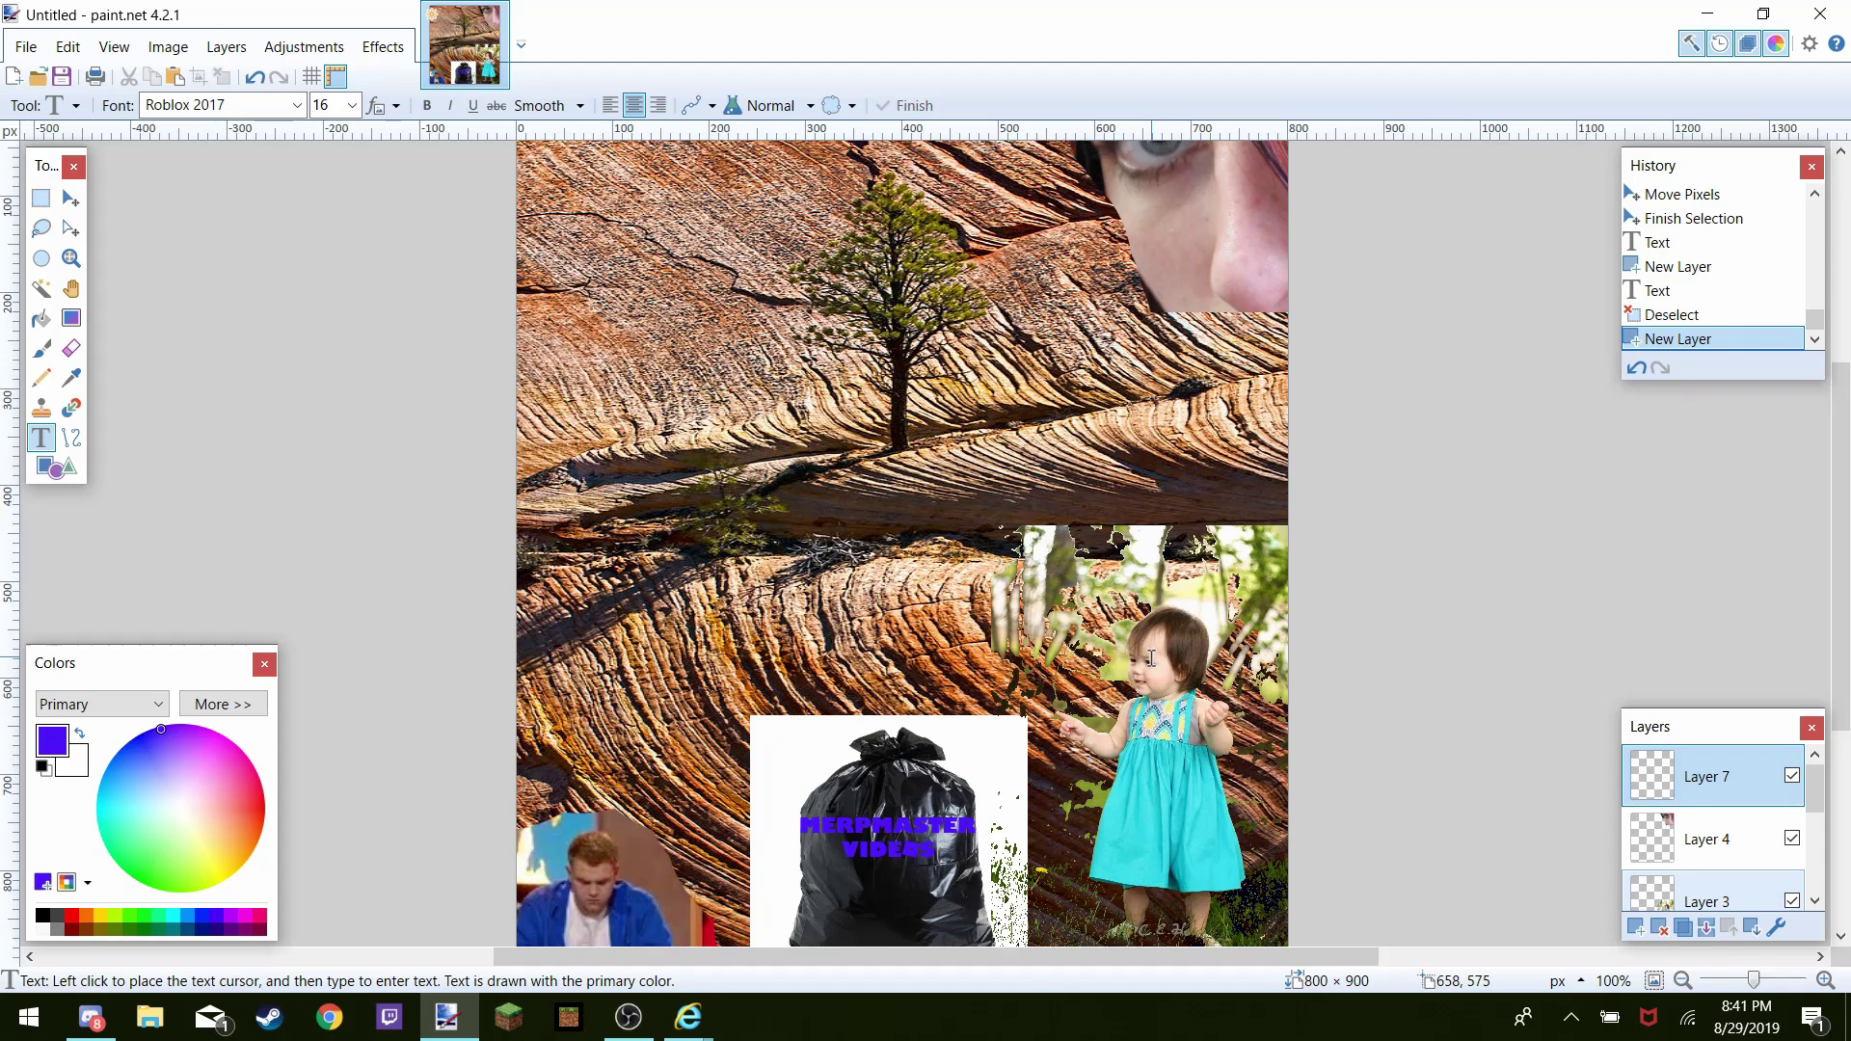
# Switch to Internet Explorer and close the Garbage Bag, purple red and fhj image pages, keeping only the MSN page
pyautogui.click(685, 993)
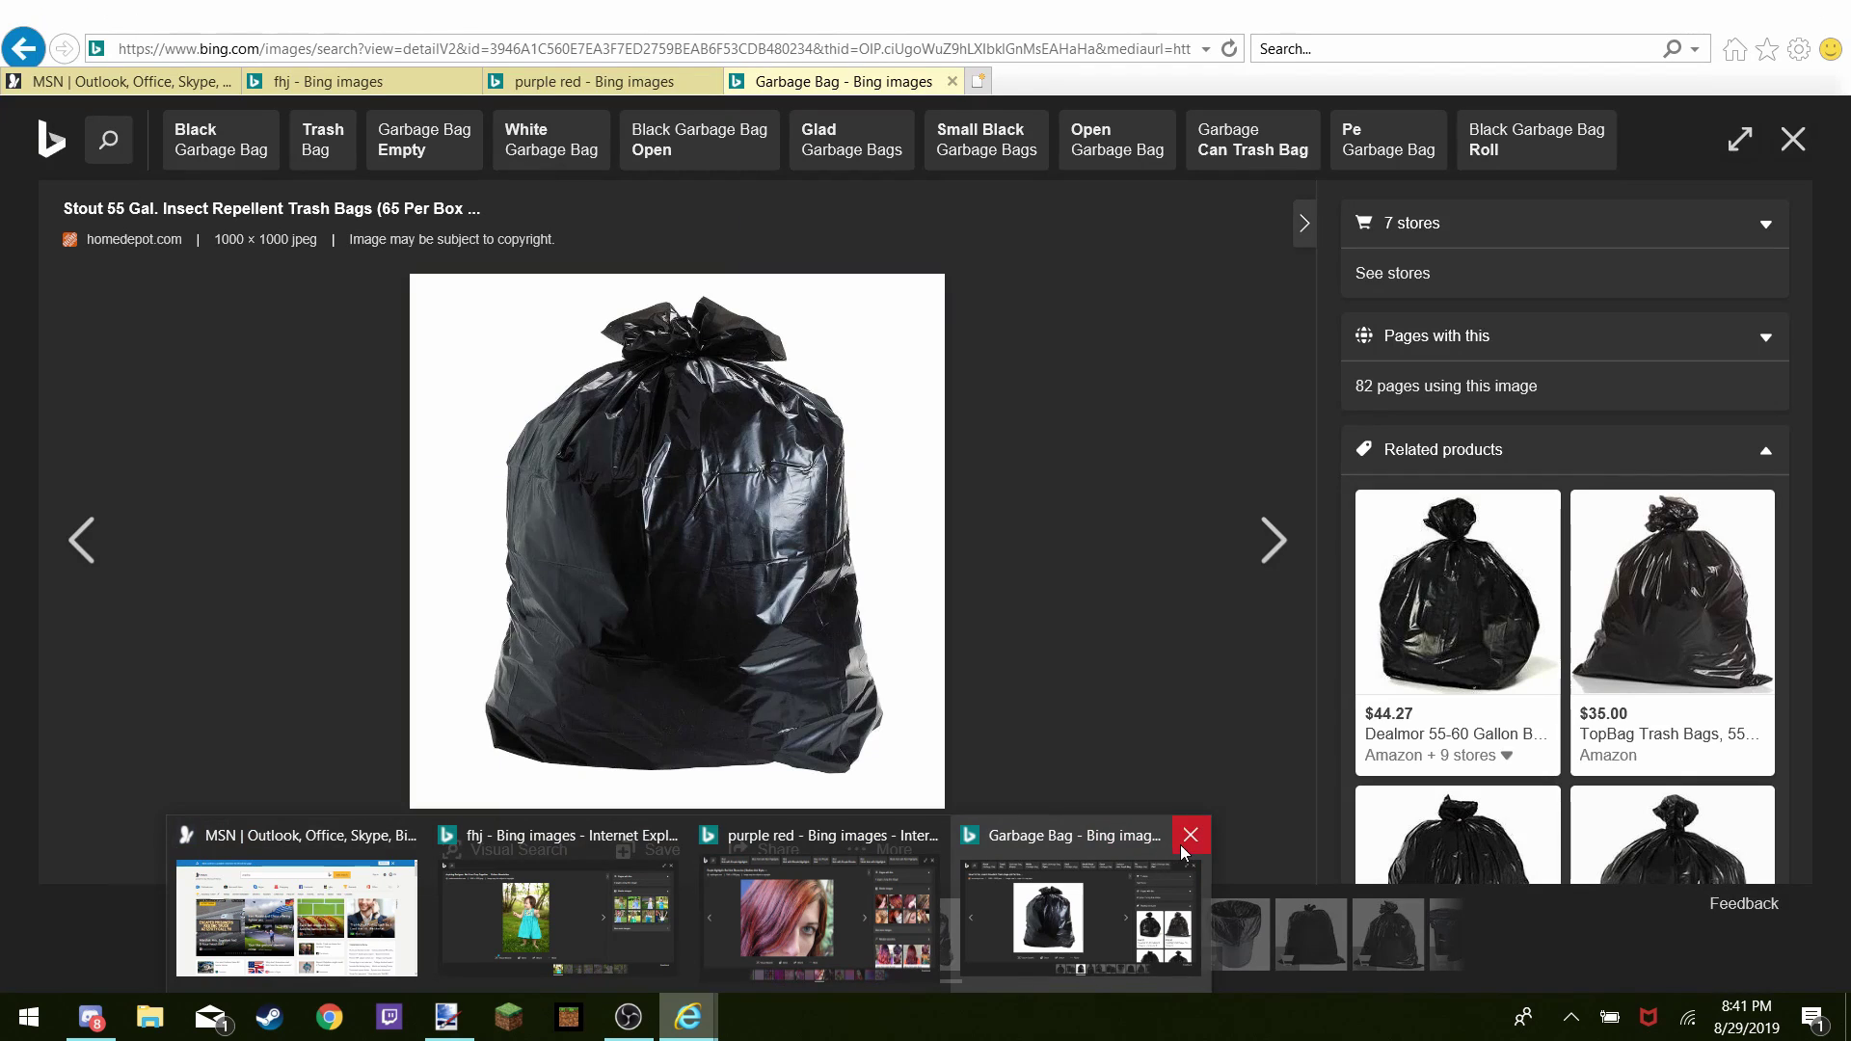
pyautogui.click(1186, 847)
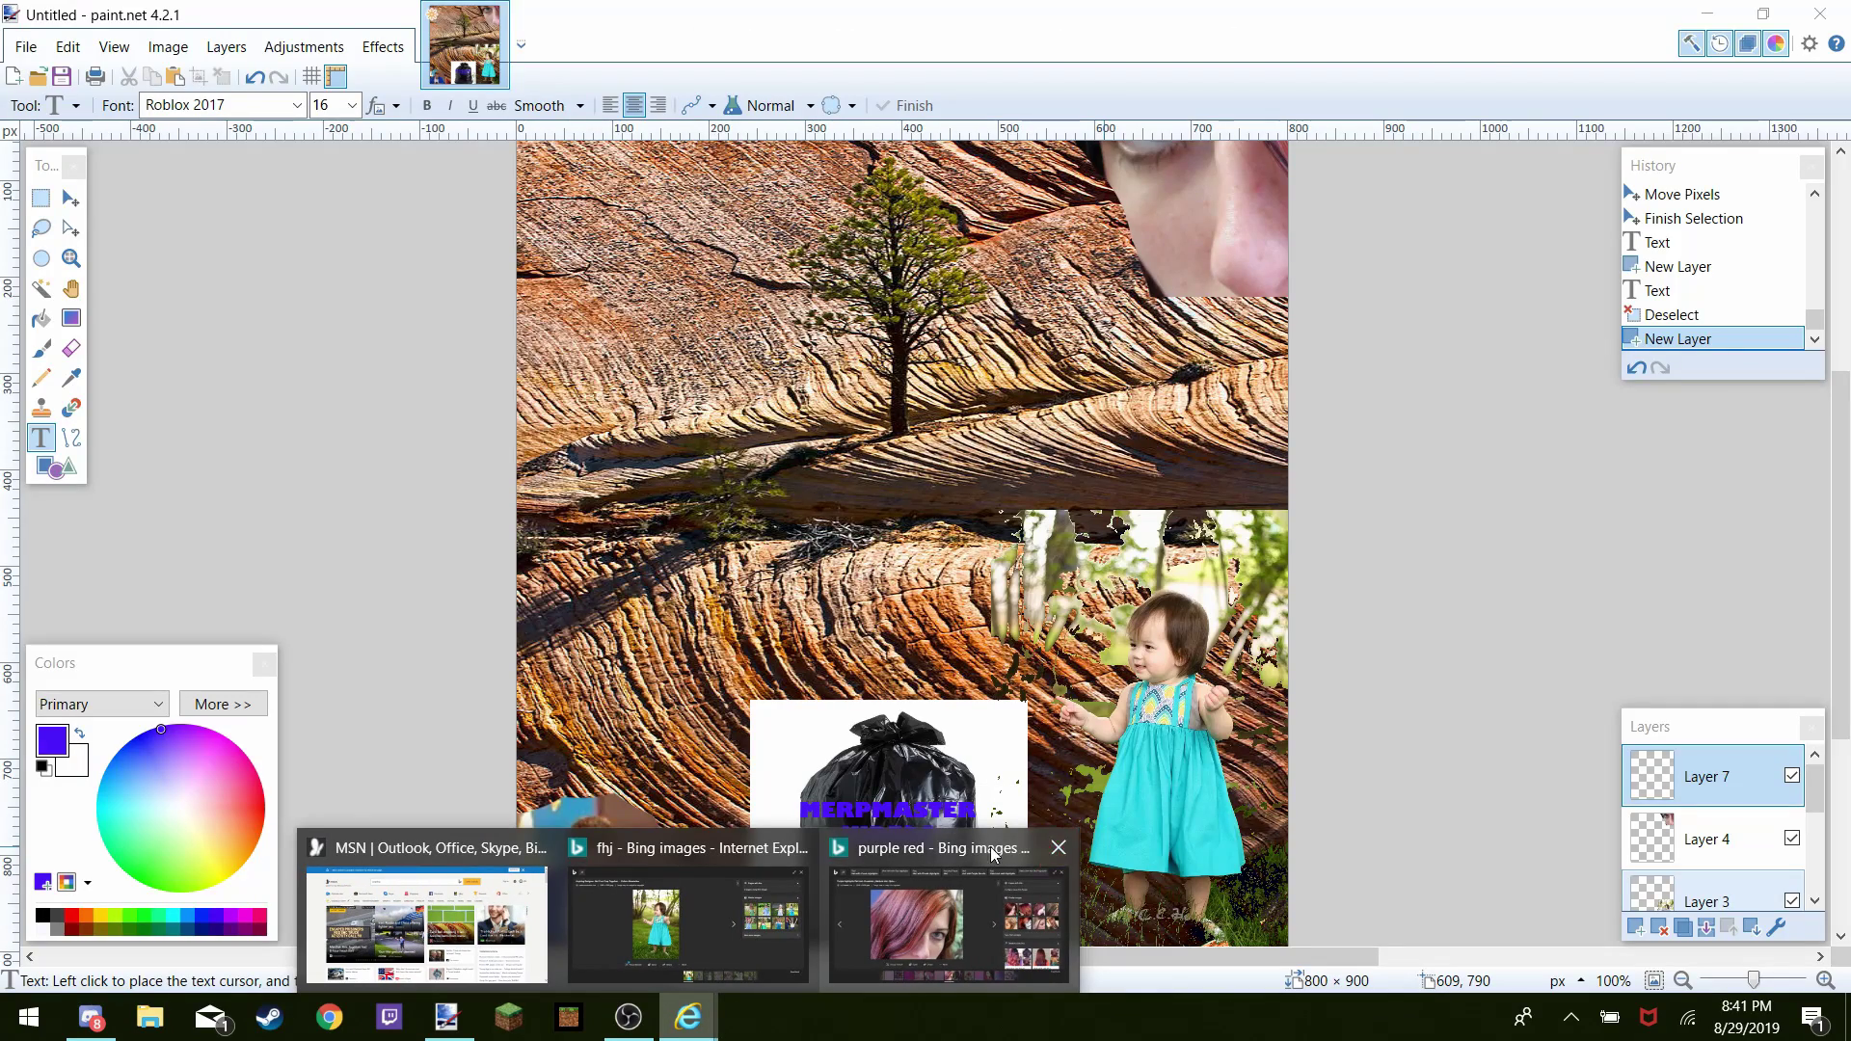
pyautogui.click(1058, 848)
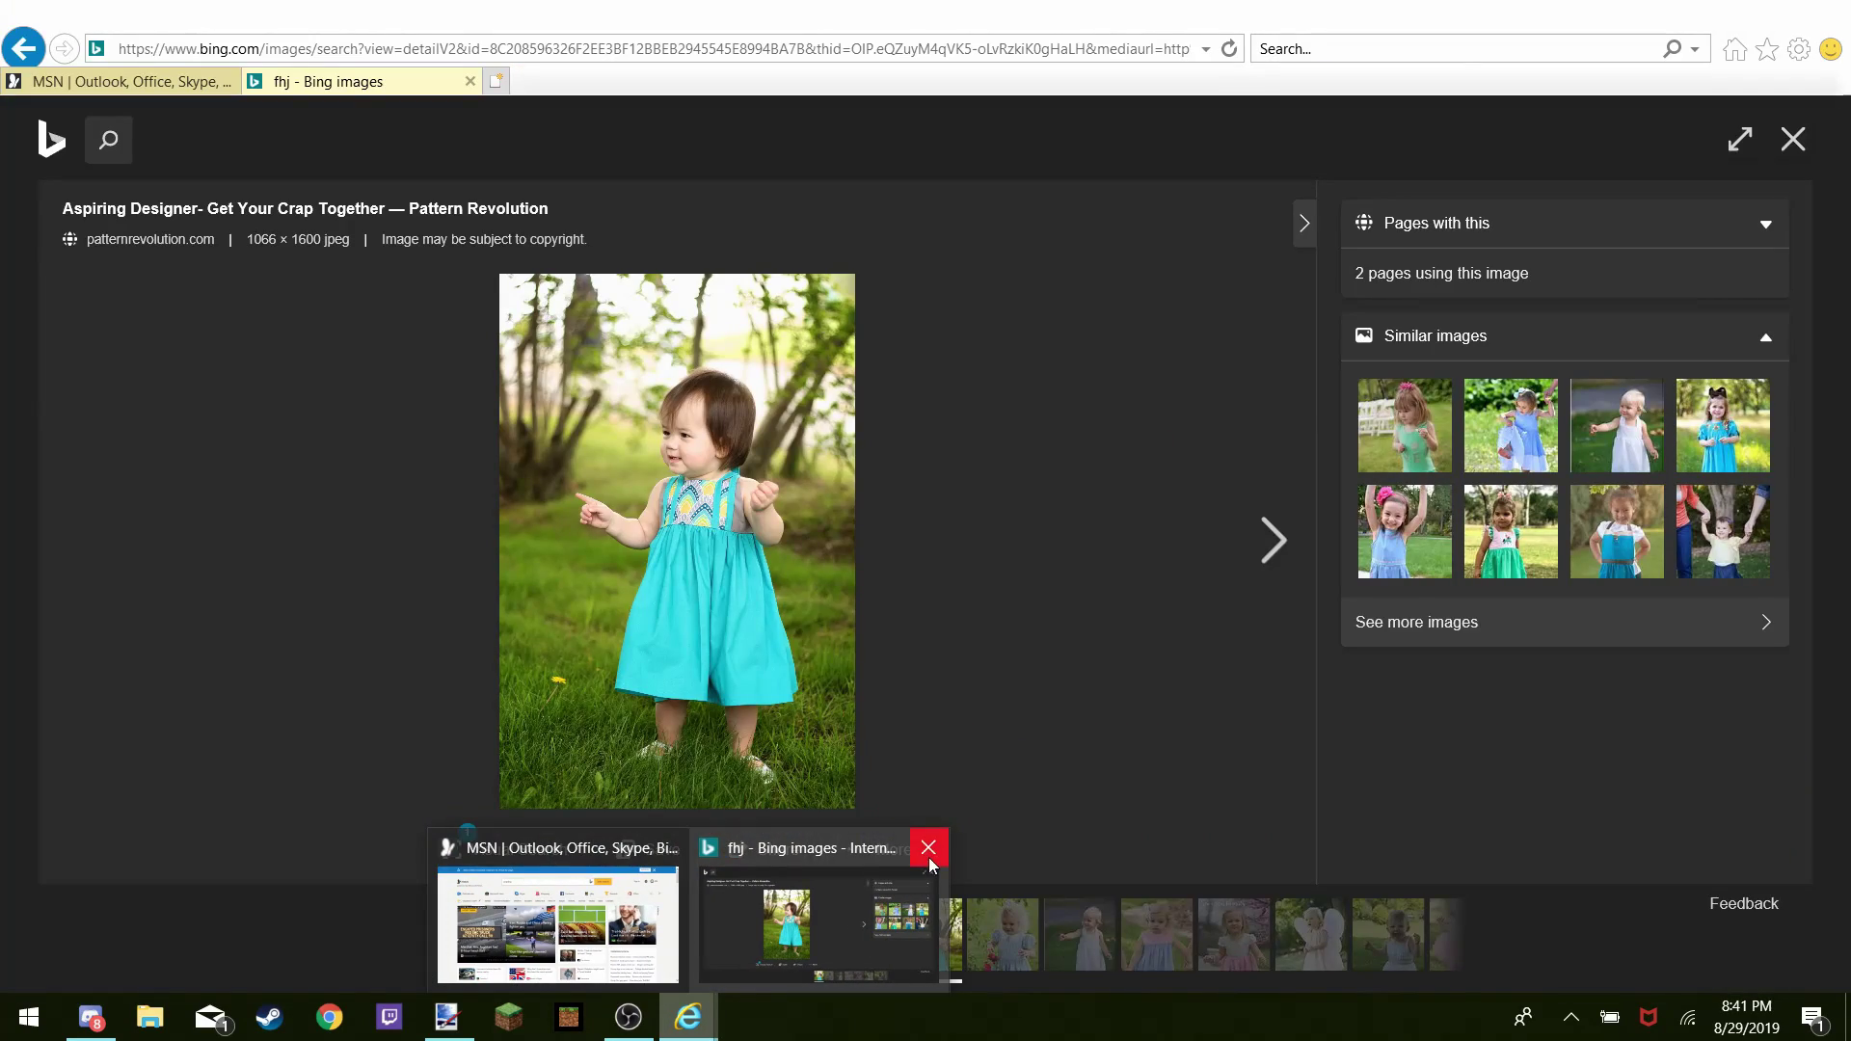
pyautogui.click(926, 848)
pyautogui.click(672, 846)
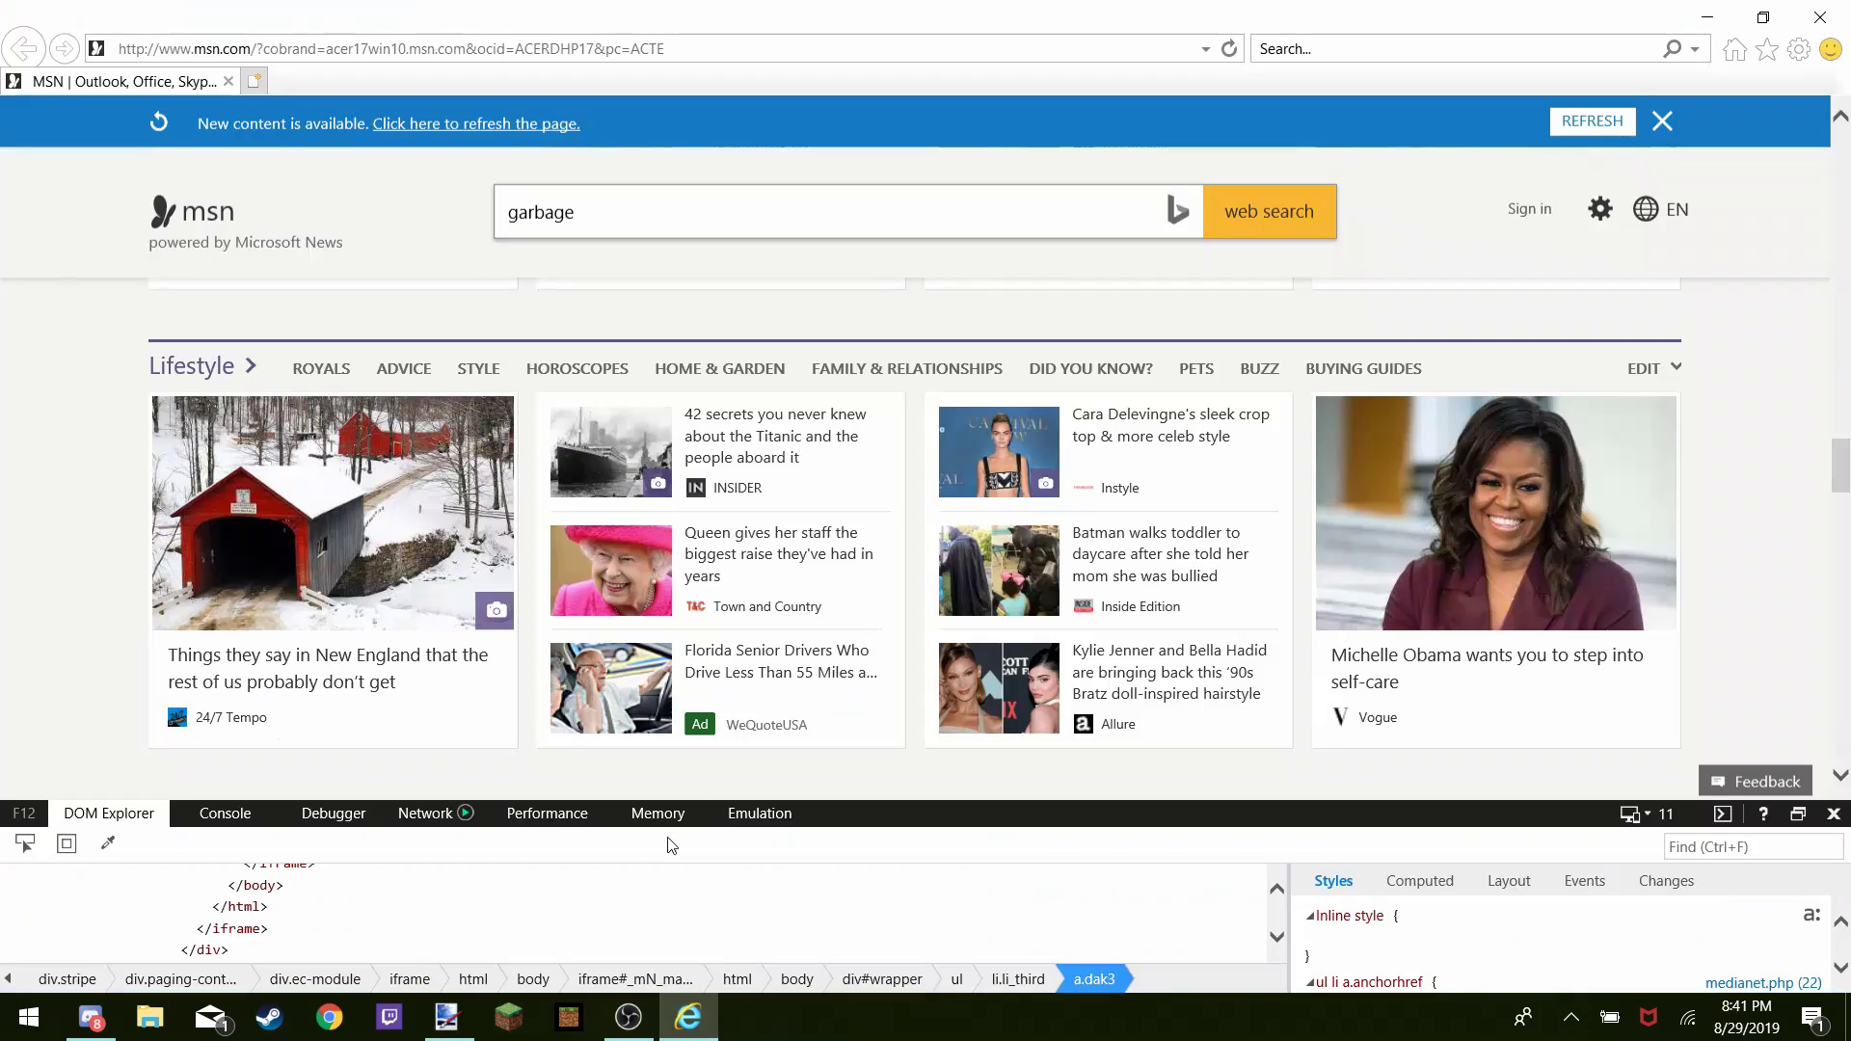
# Search the web for "tampa kia" and show the image results
pyautogui.click(574, 221)
pyautogui.press('BackSpace')
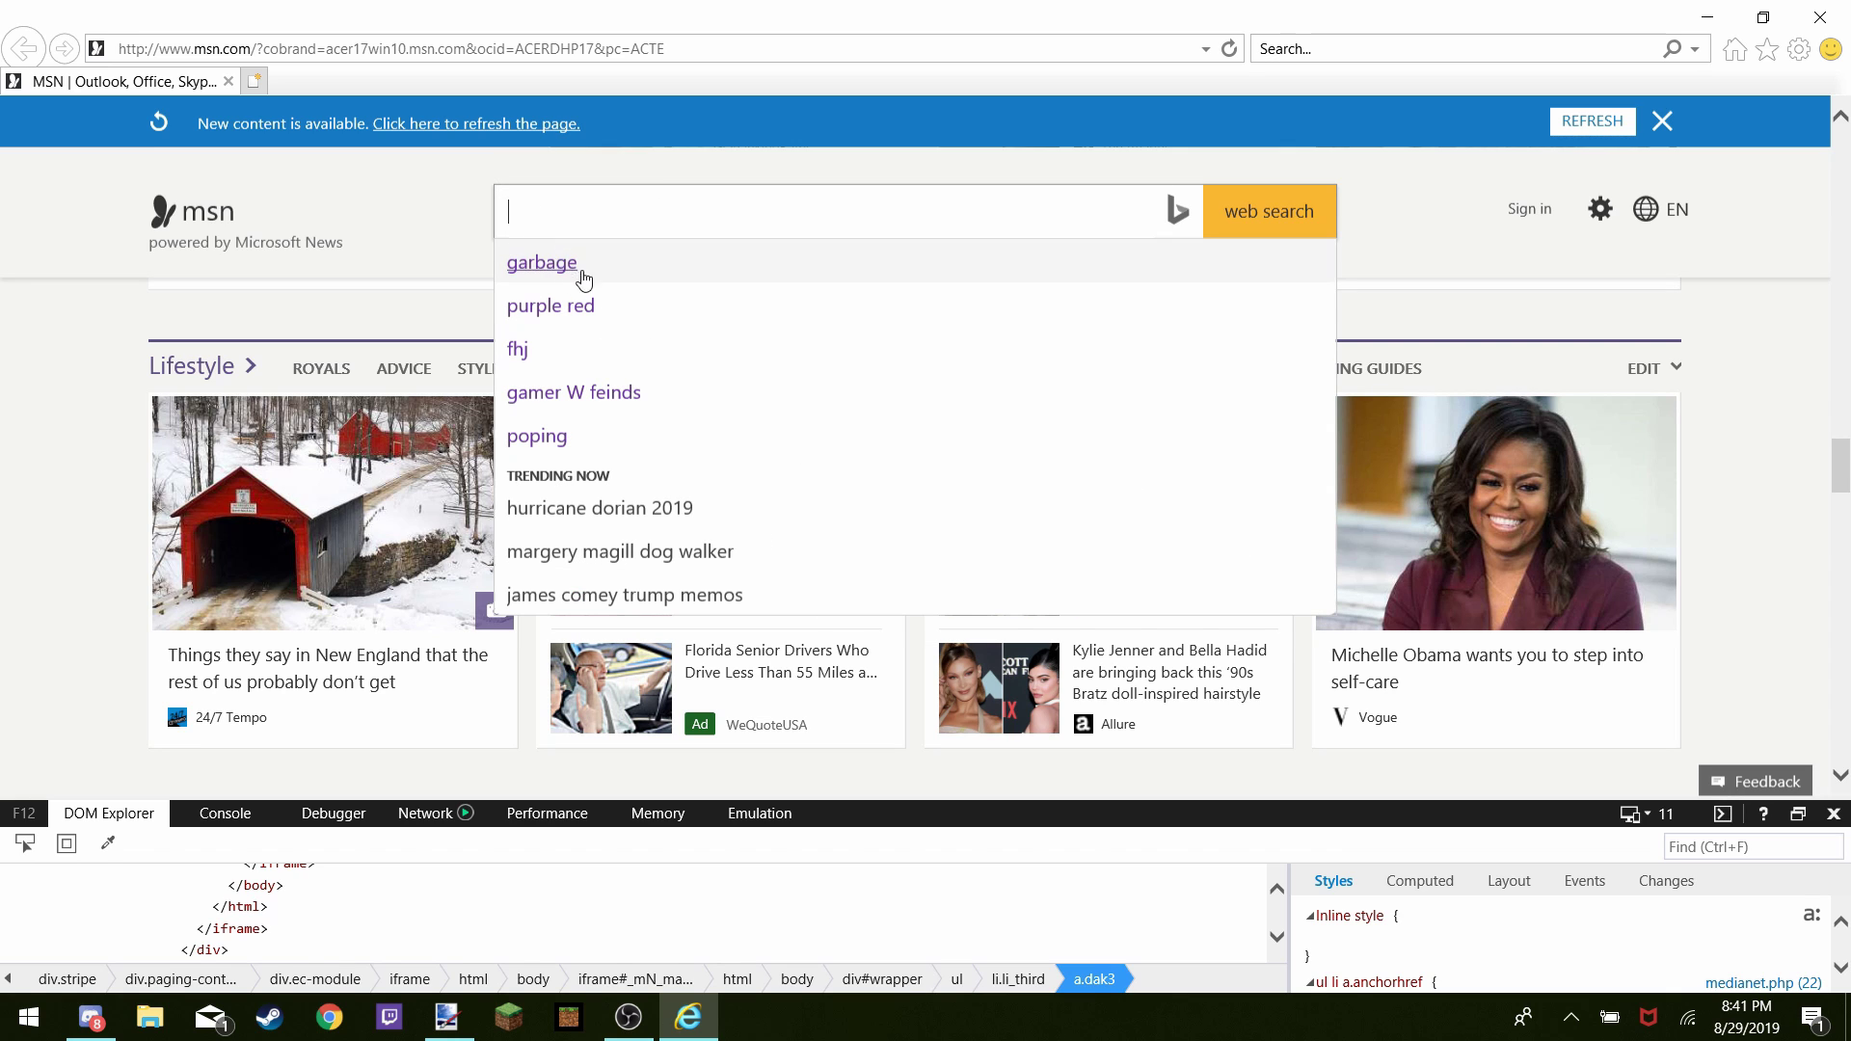
pyautogui.write('tam')
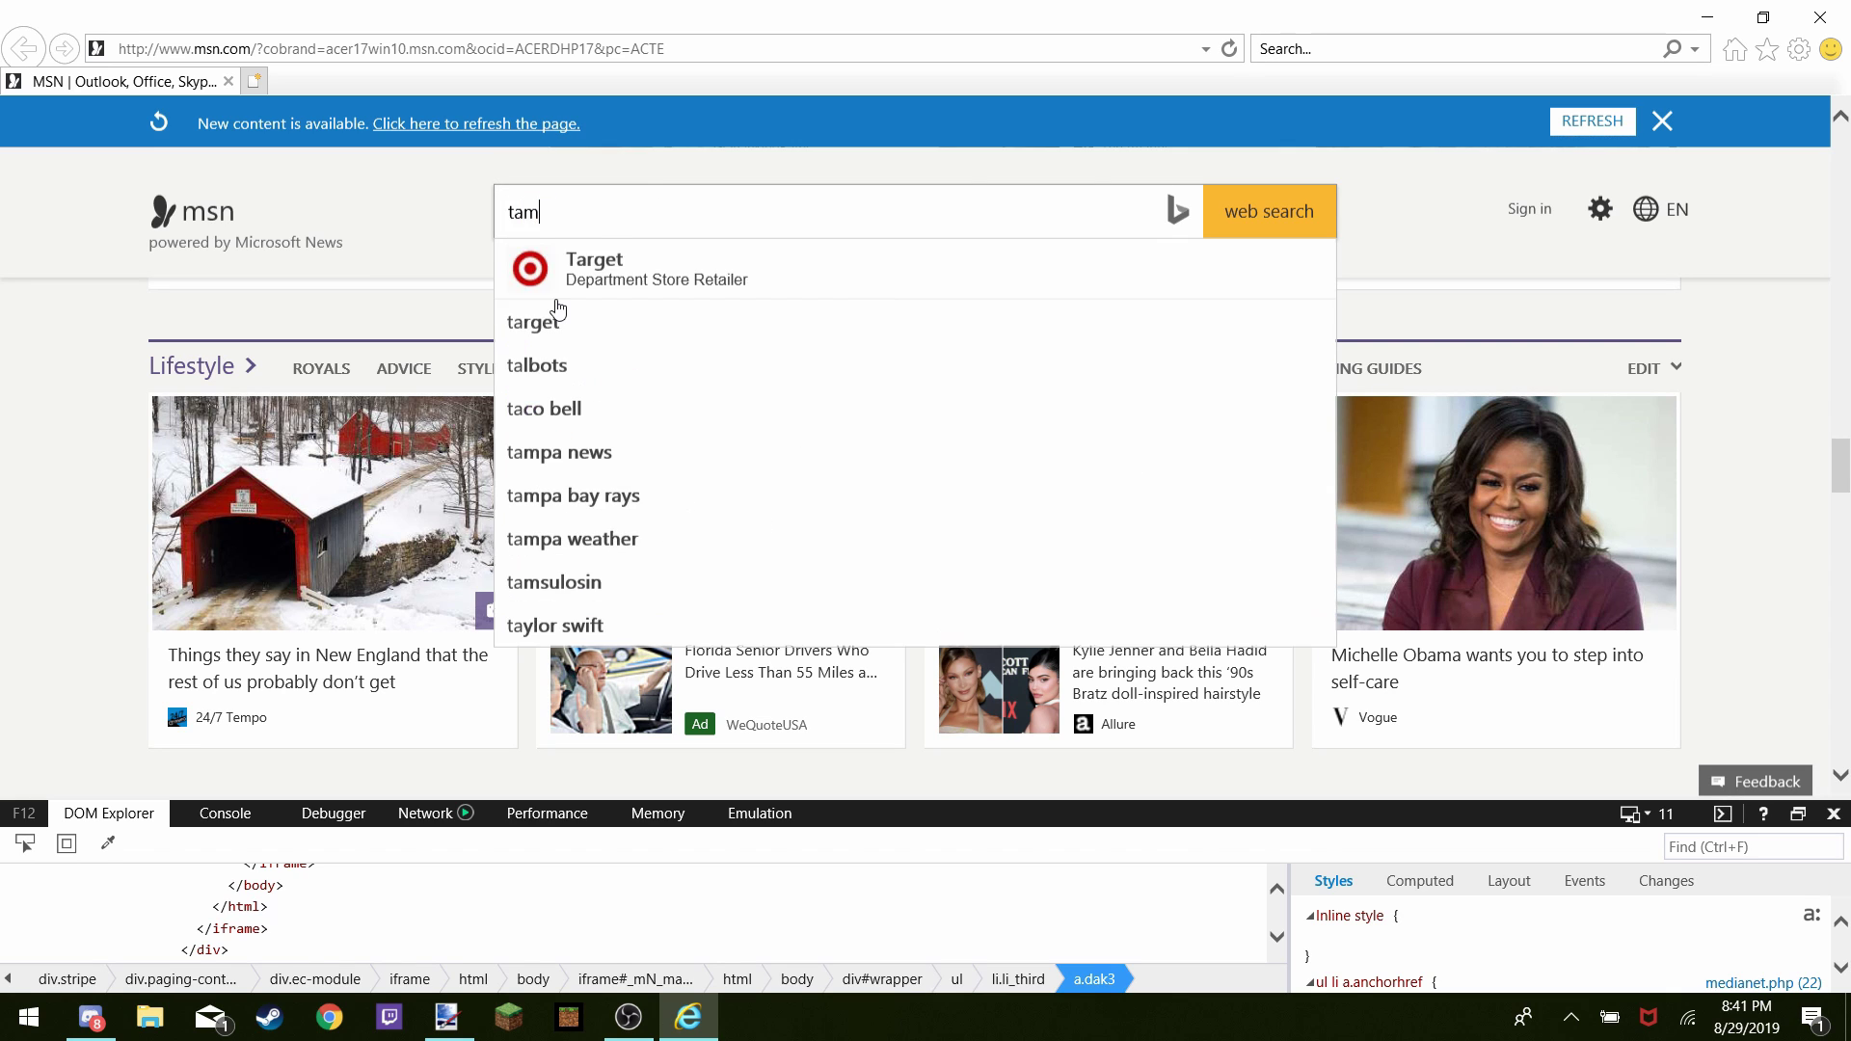
pyautogui.write('pa kia')
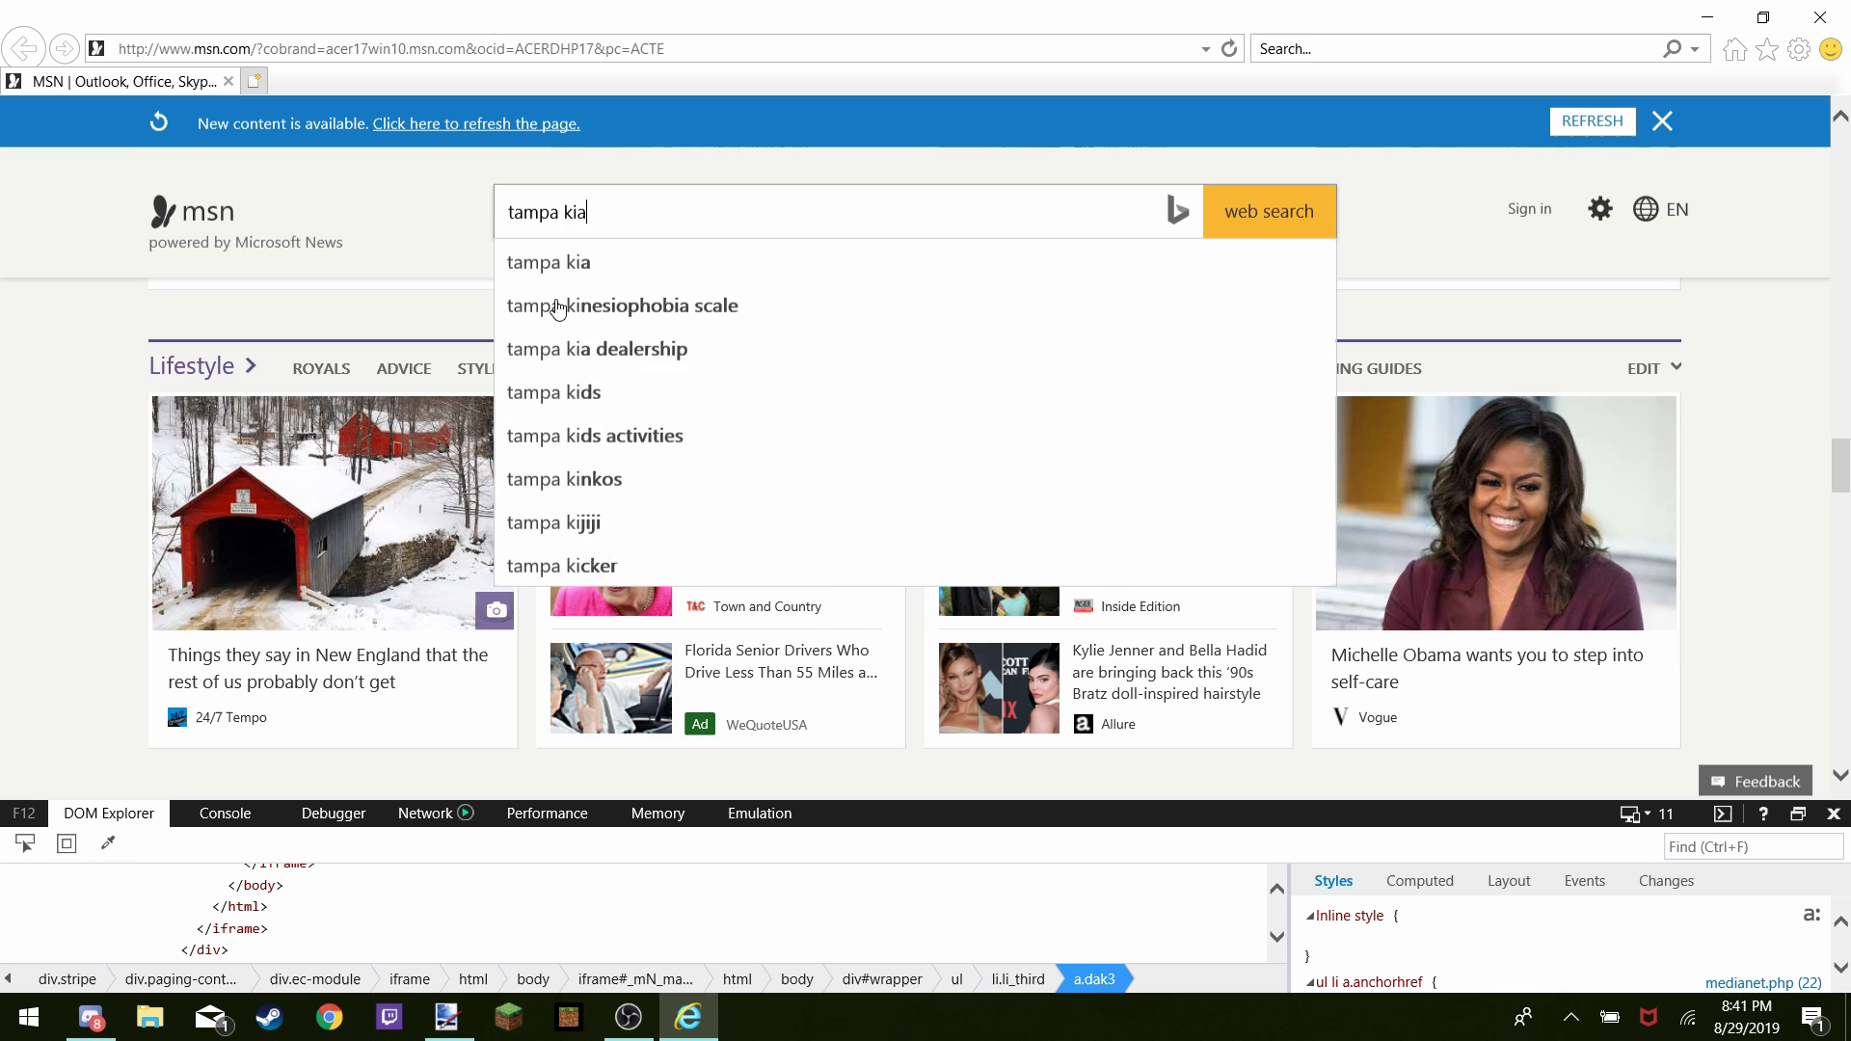
pyautogui.press('Return')
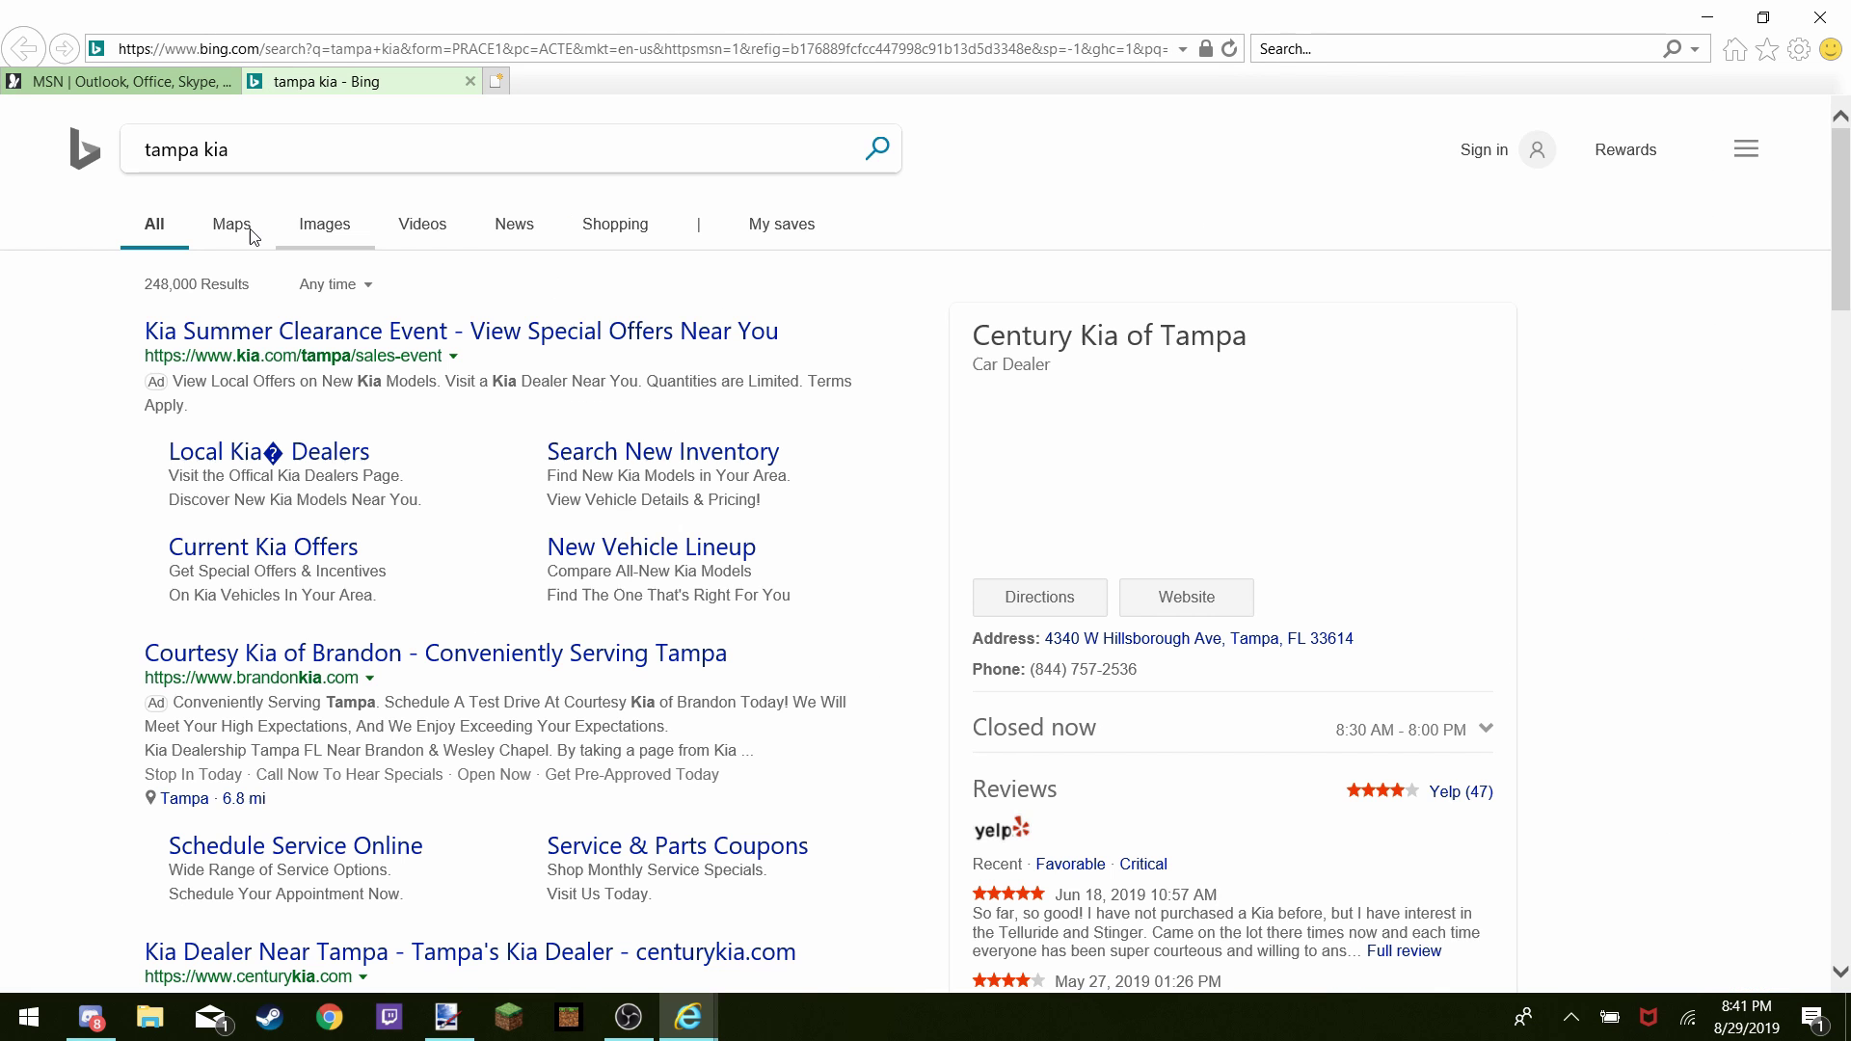
pyautogui.click(353, 232)
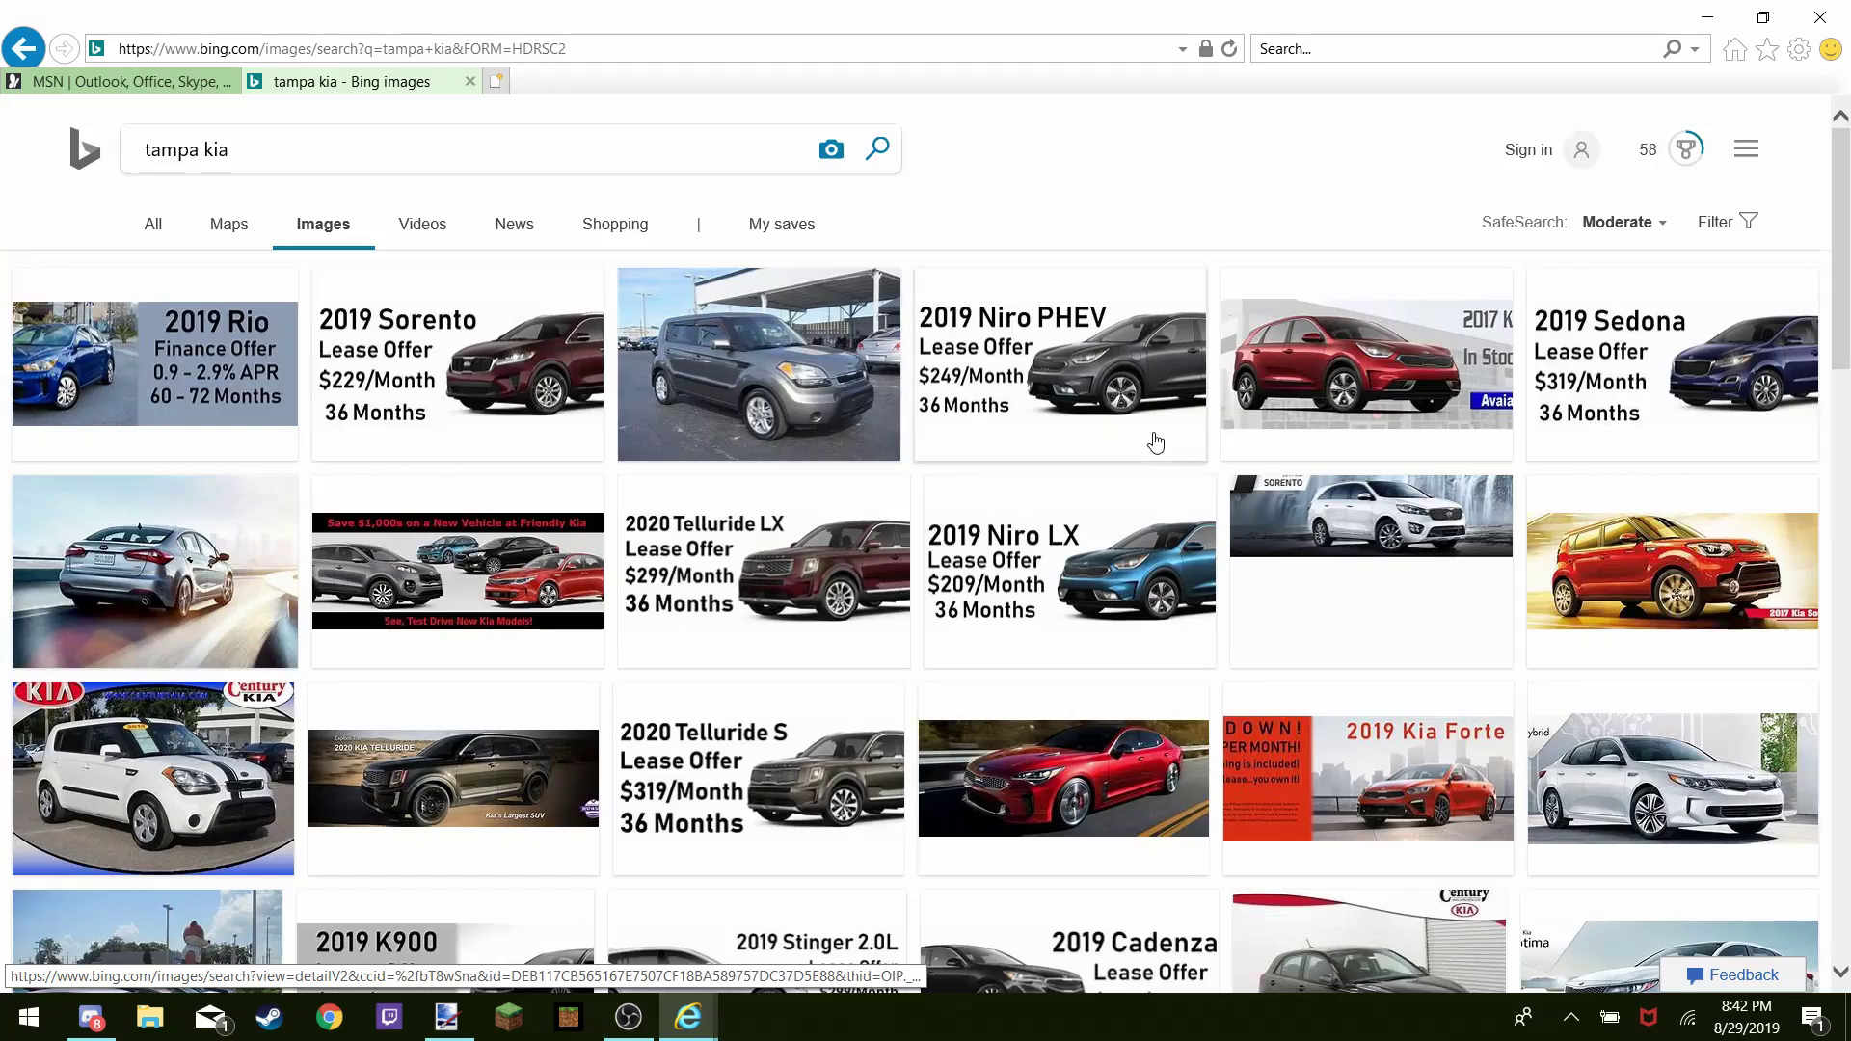
# Browse the image results, inspect the black Kia Sorento floor cover picture and its similar images, and close it
pyautogui.scroll(-15, 1155, 441)
pyautogui.scroll(-10, 1156, 442)
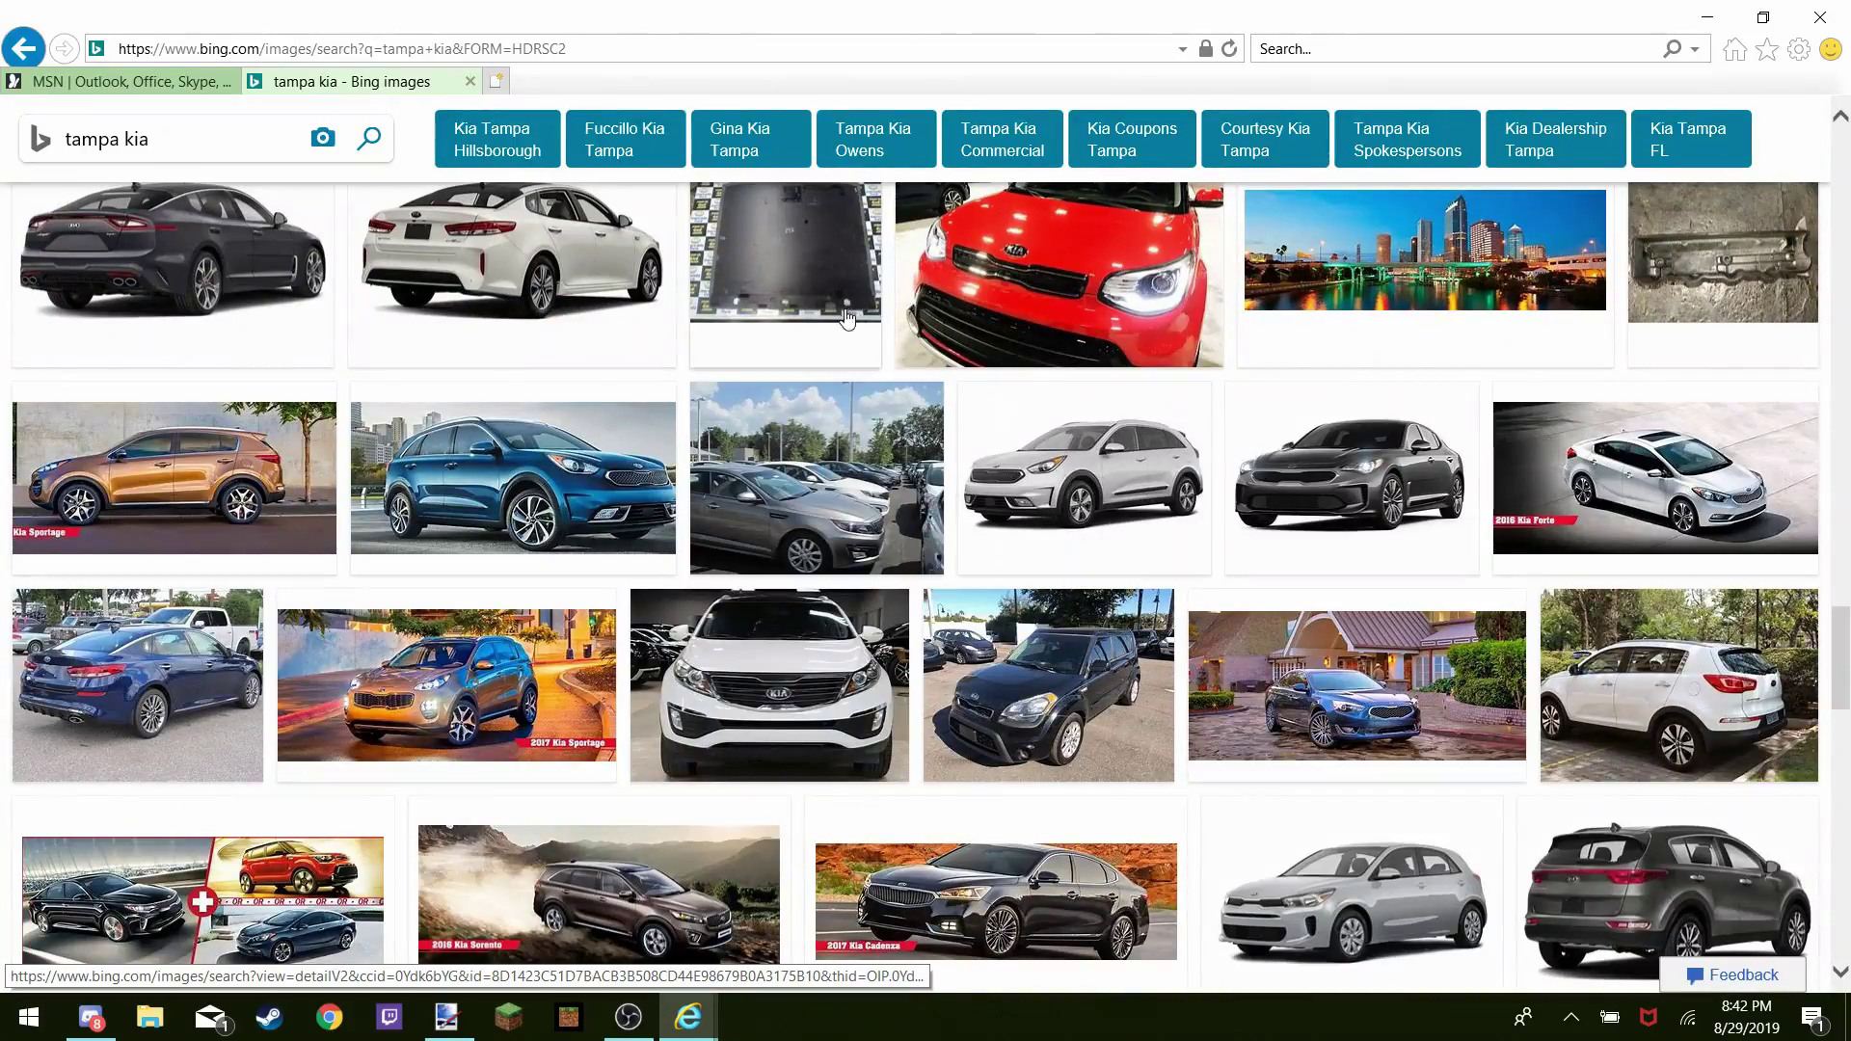
pyautogui.click(819, 297)
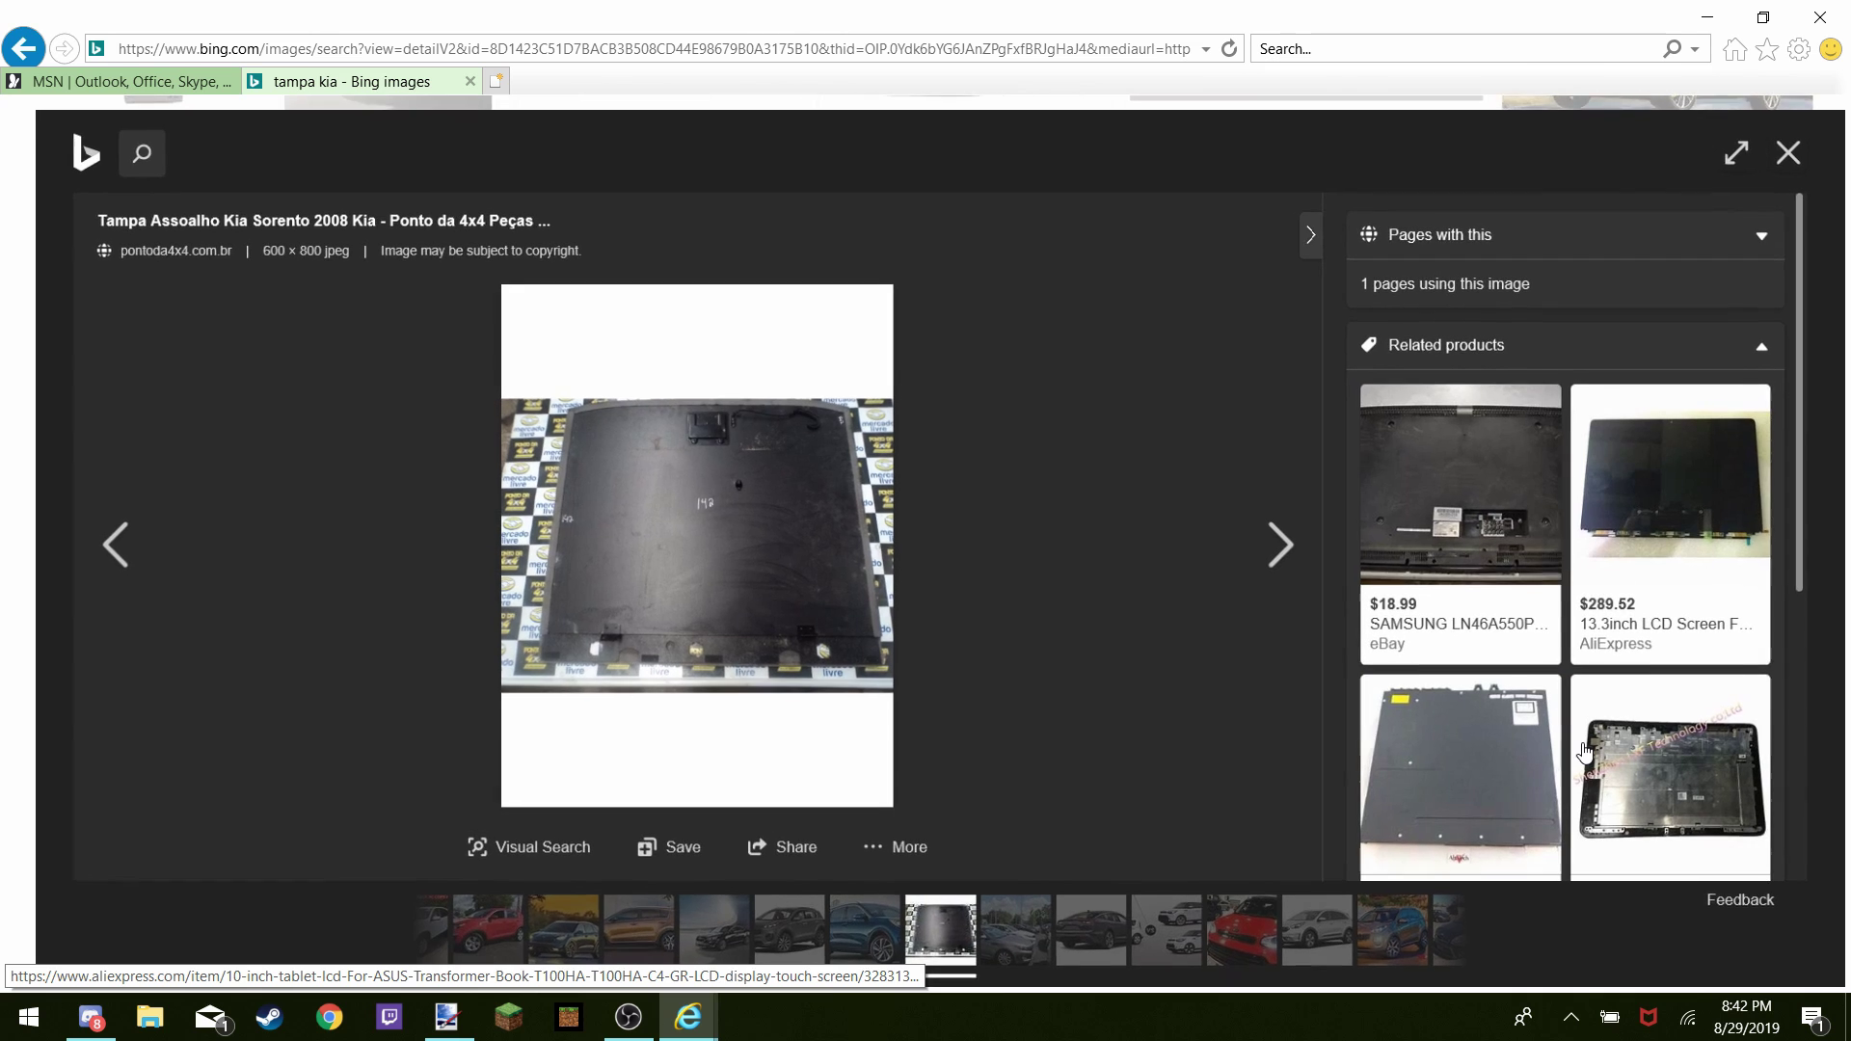
pyautogui.scroll(-5, 1636, 632)
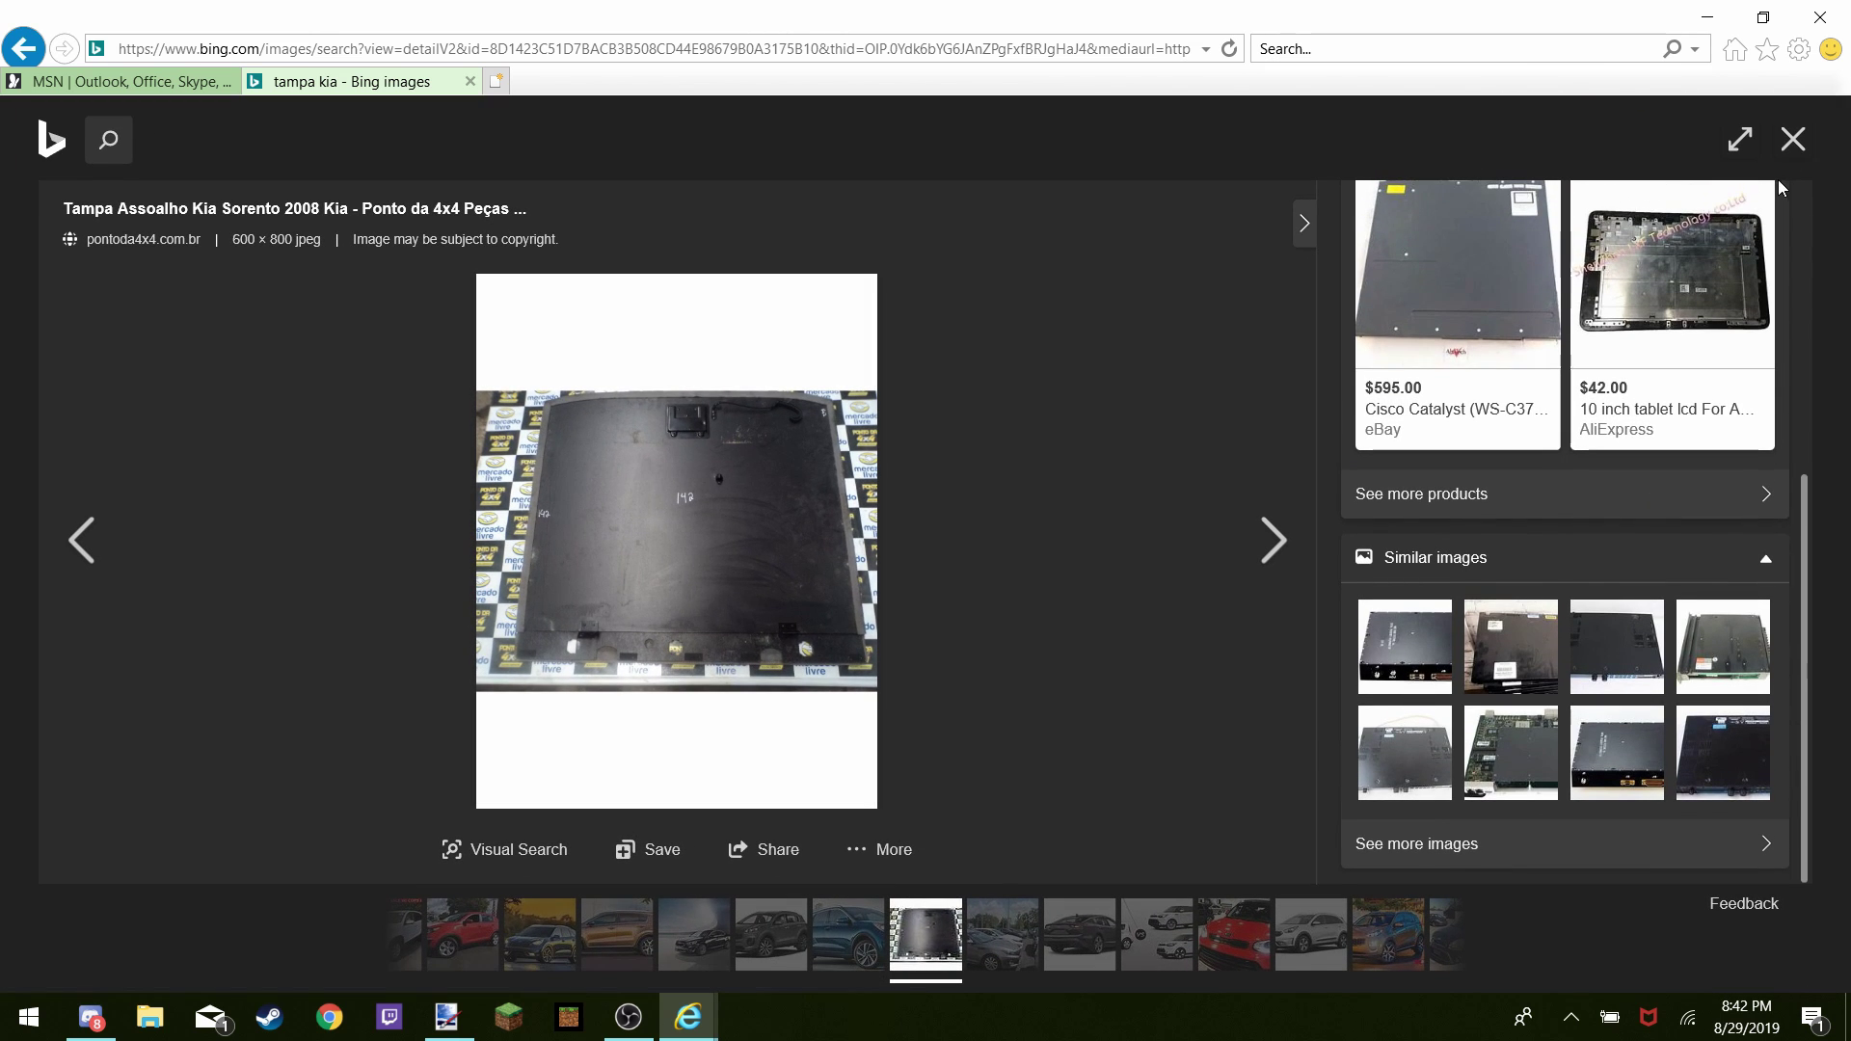
pyautogui.click(1794, 138)
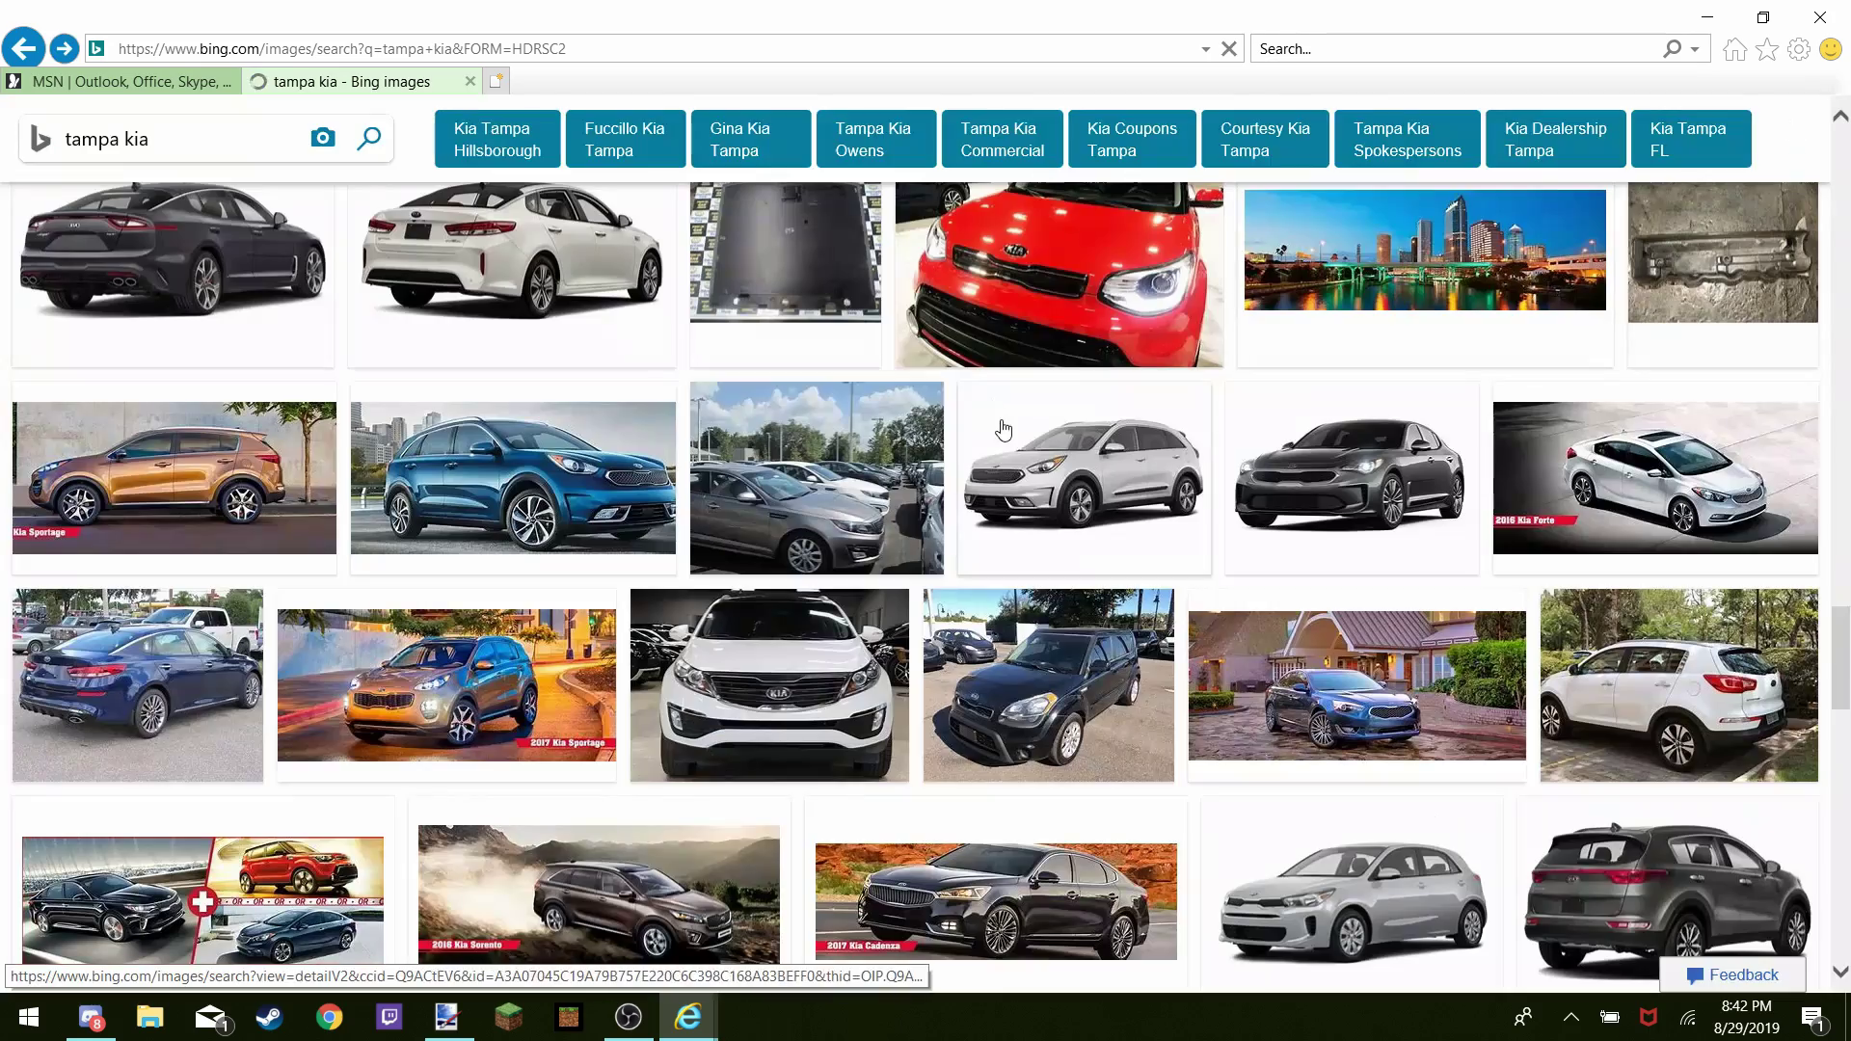
# Find the picture of a woman in a blue dress beside a man in a red sweater, open it and copy it
pyautogui.scroll(-15, 582, 735)
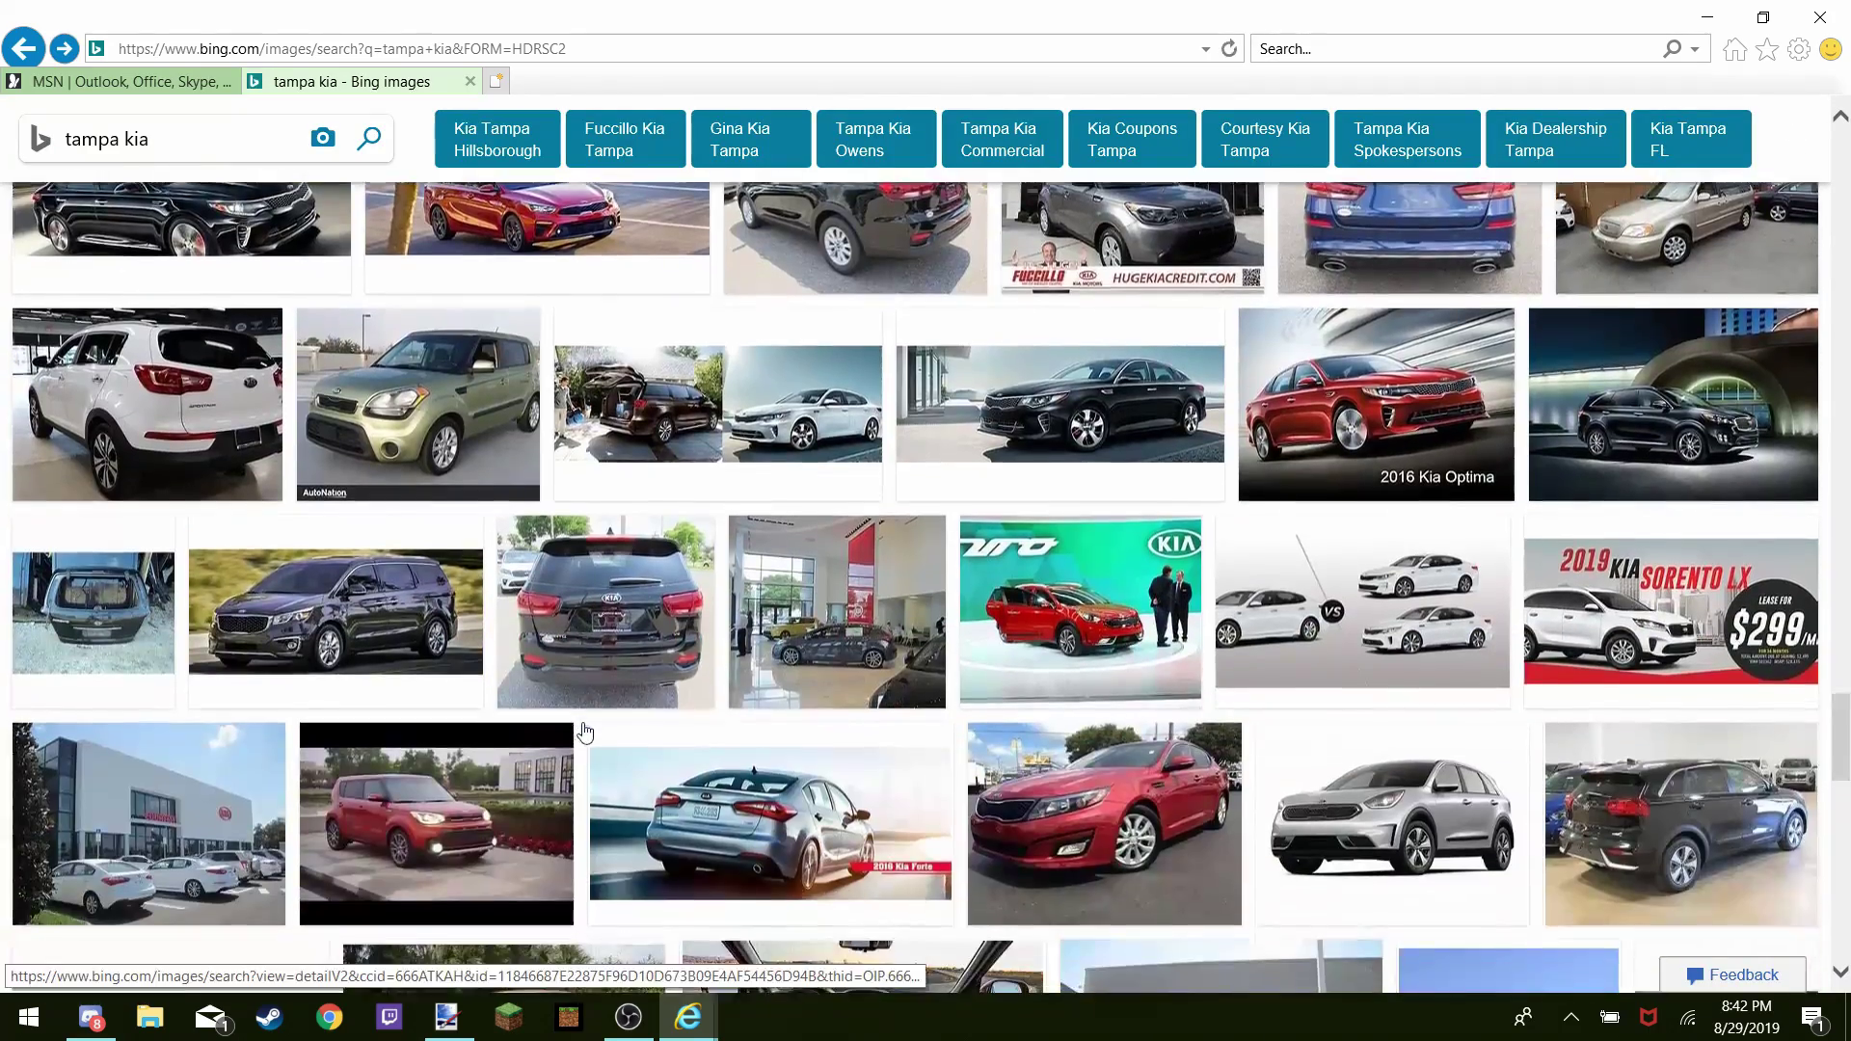
pyautogui.scroll(-3, 583, 731)
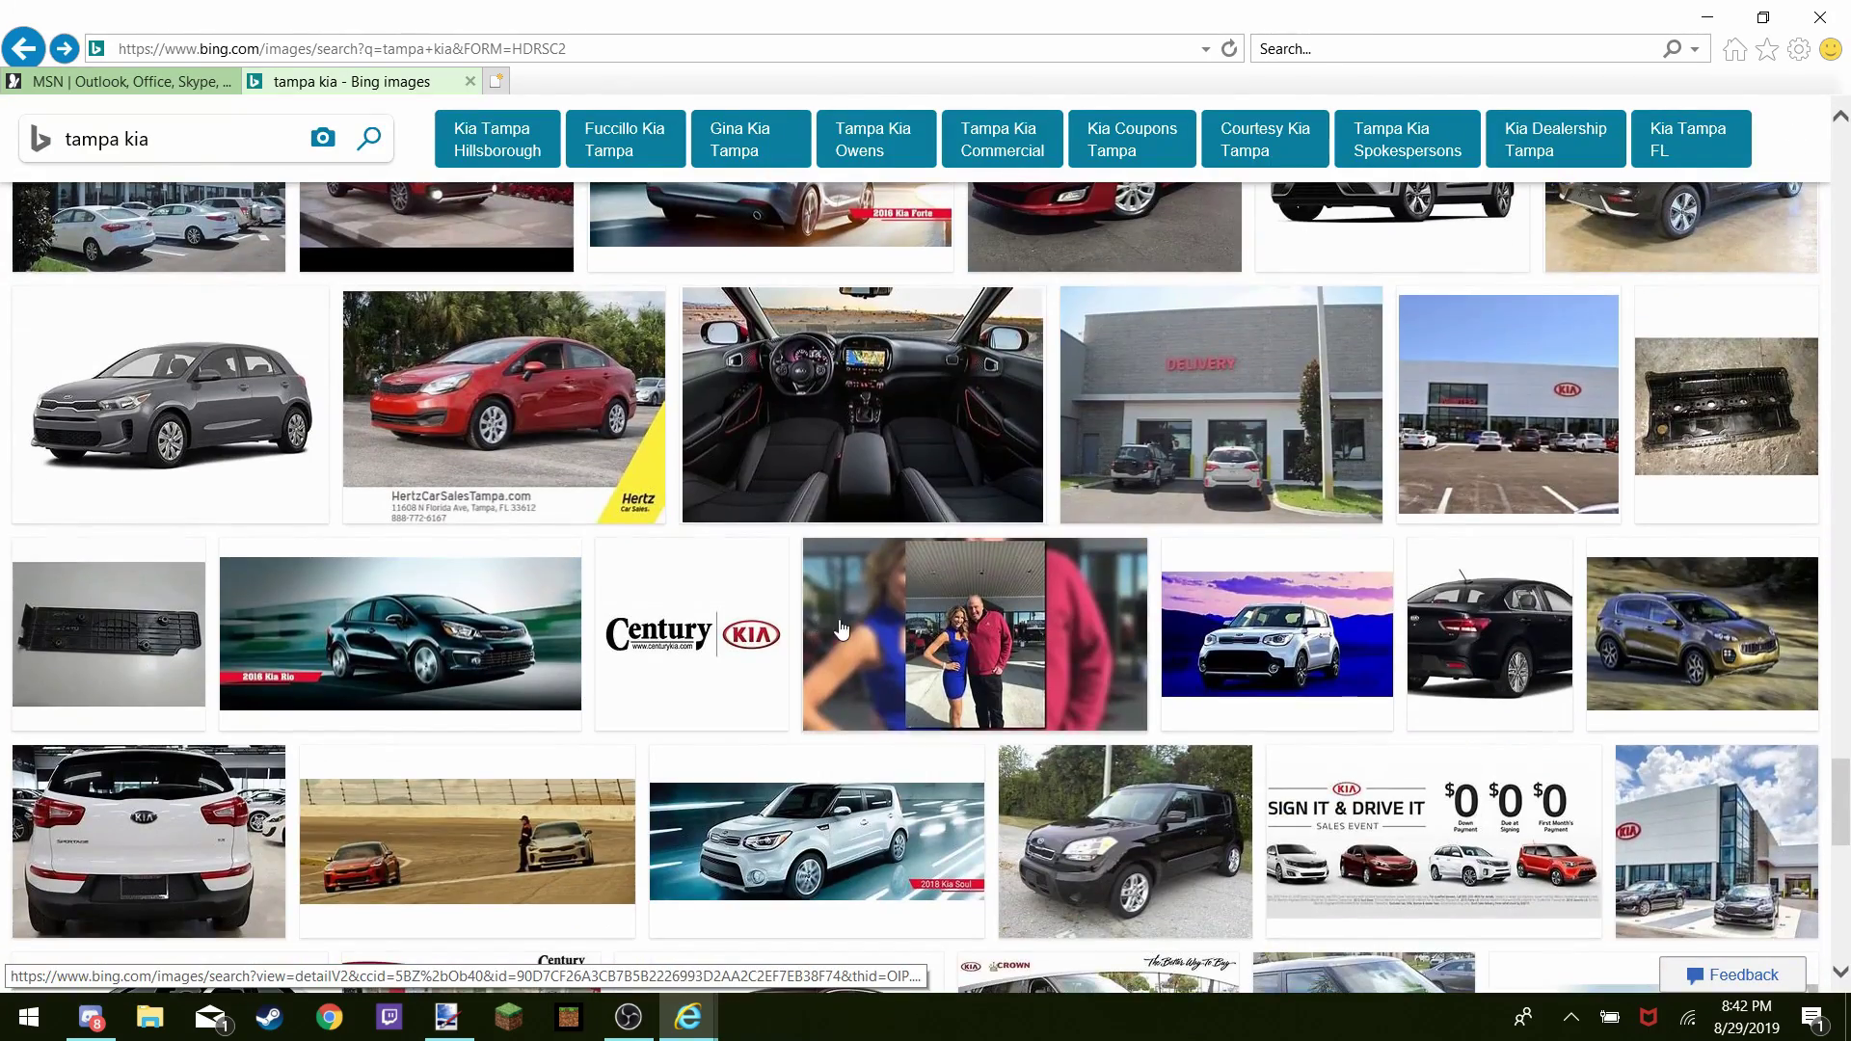
pyautogui.click(877, 632)
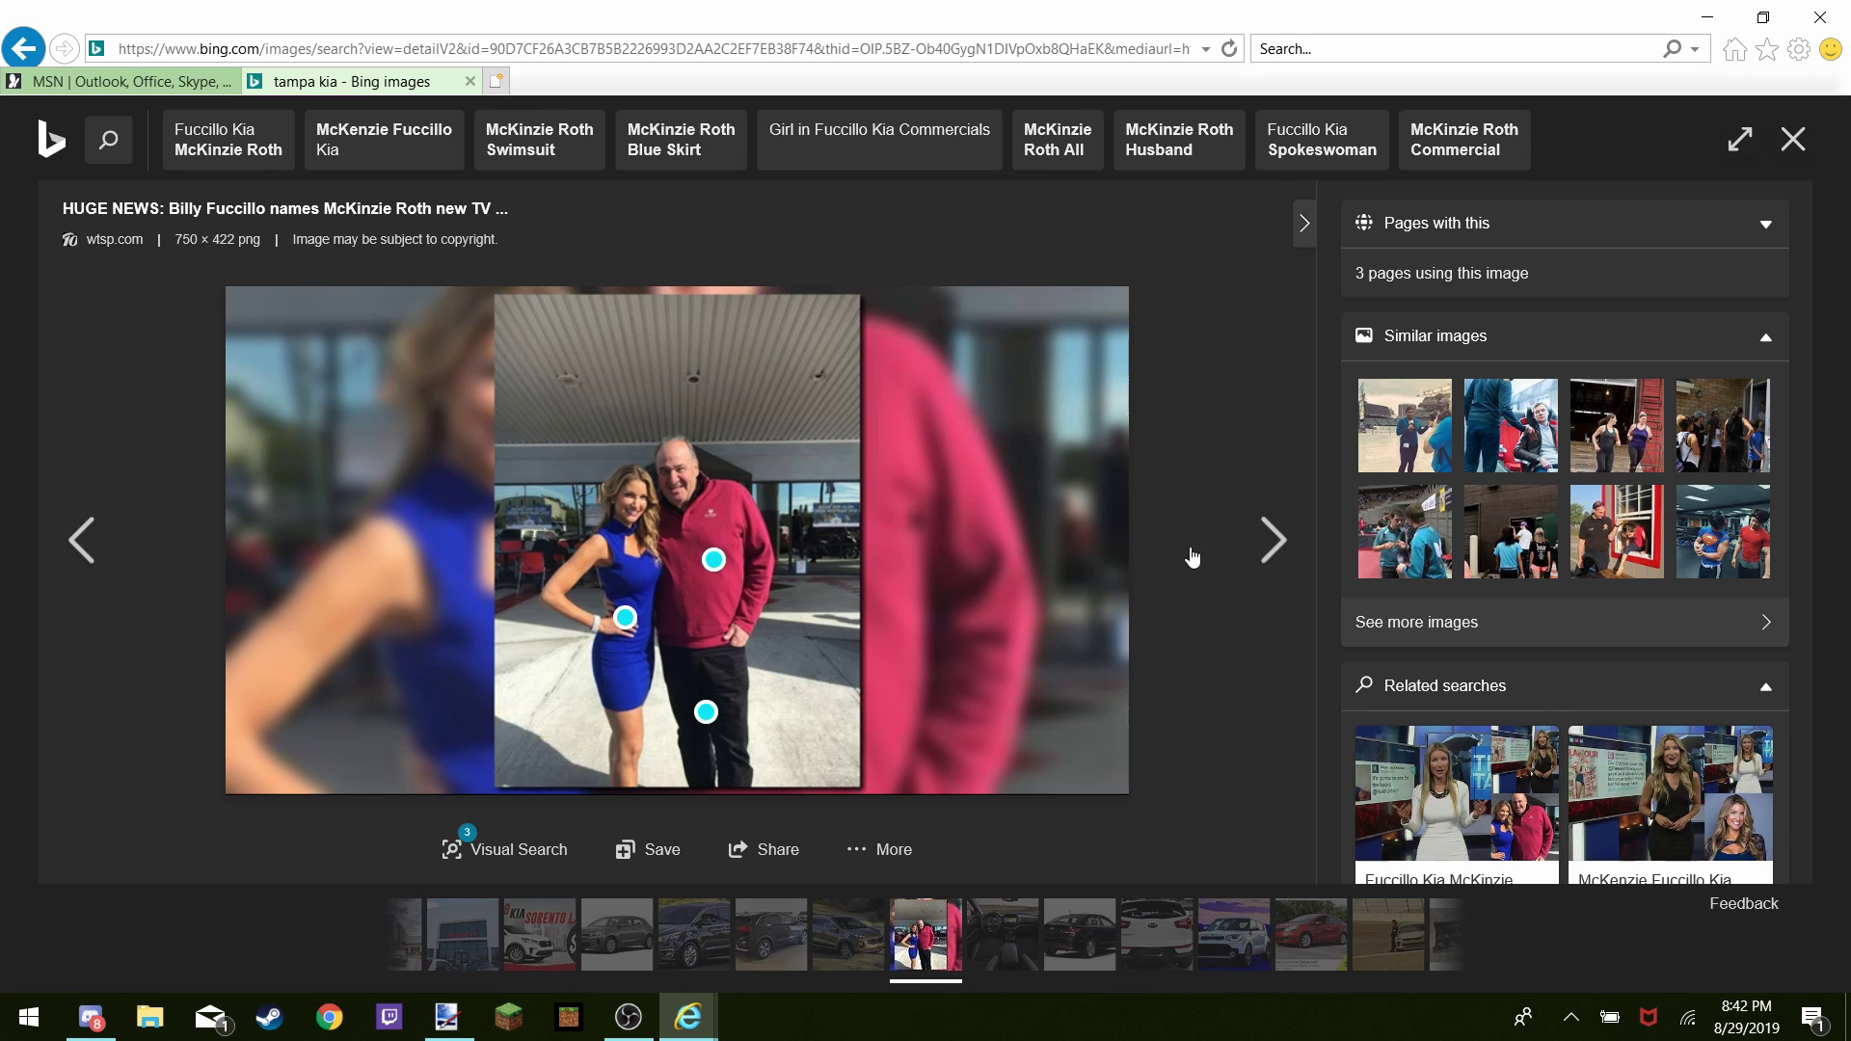
pyautogui.rightClick(718, 436)
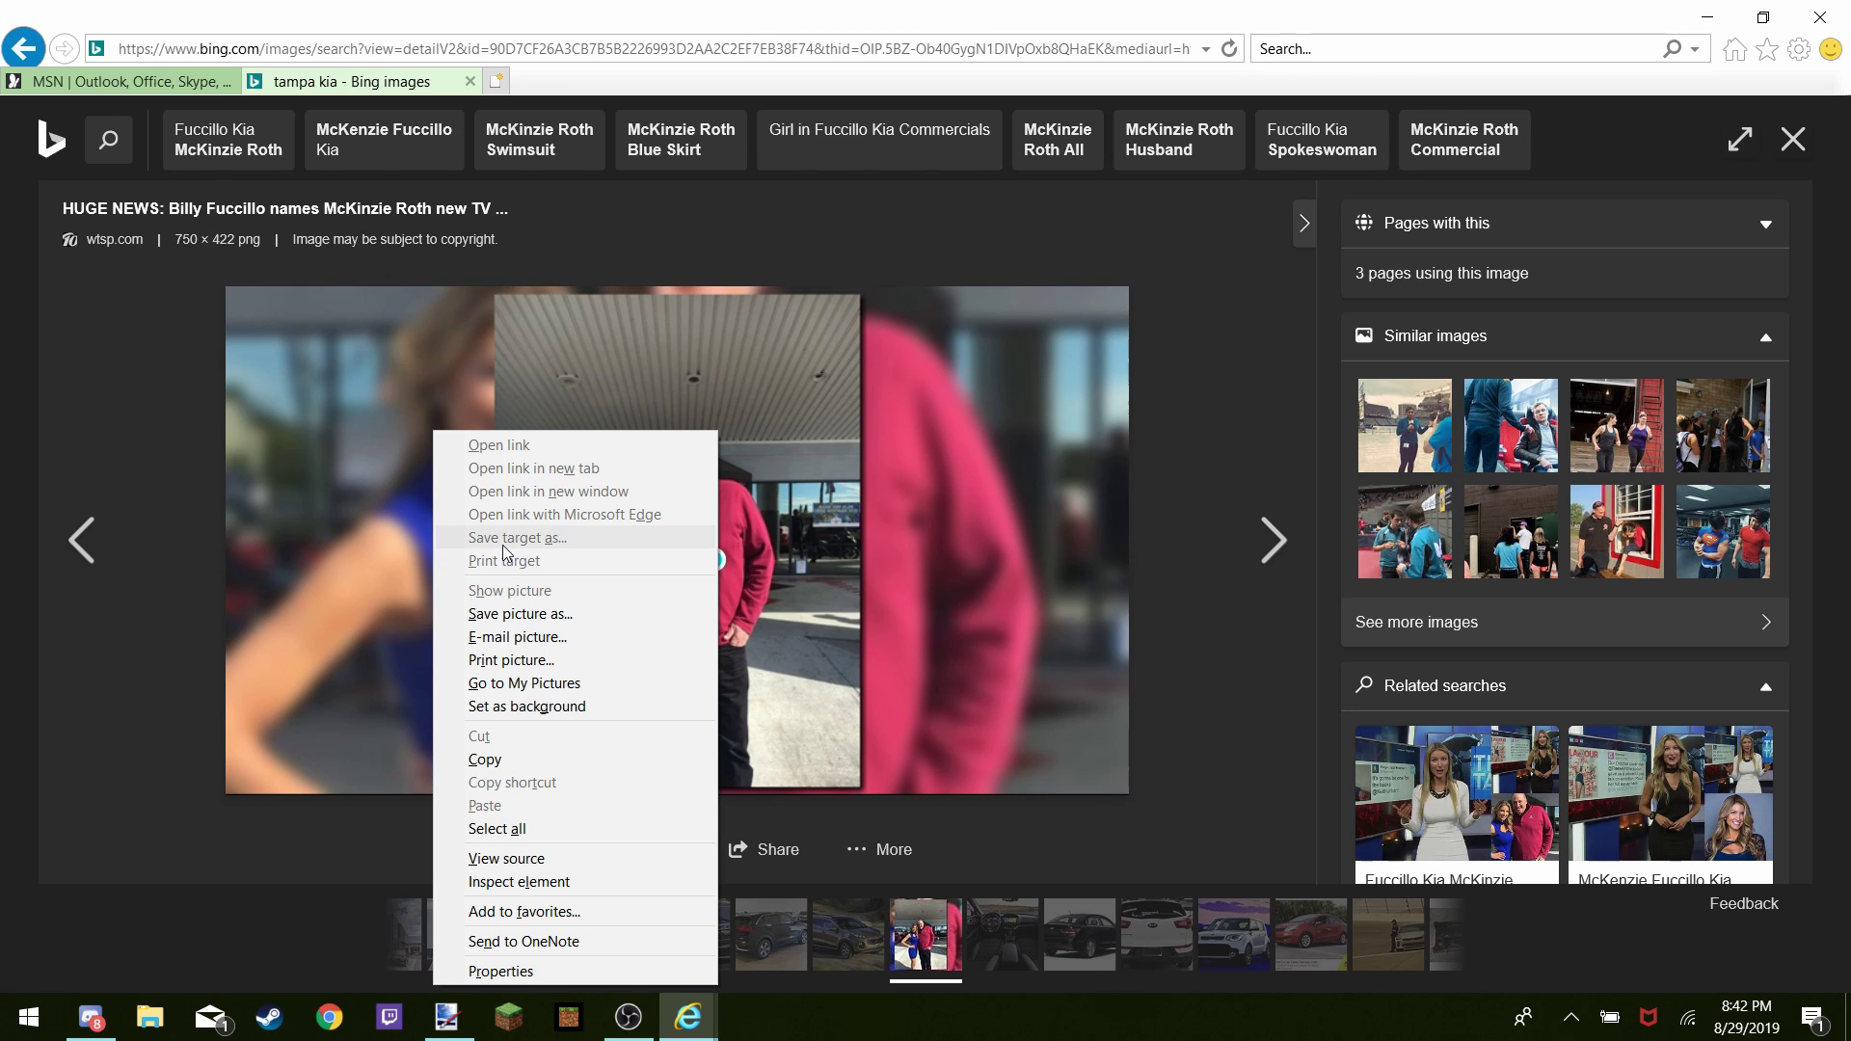
pyautogui.click(487, 758)
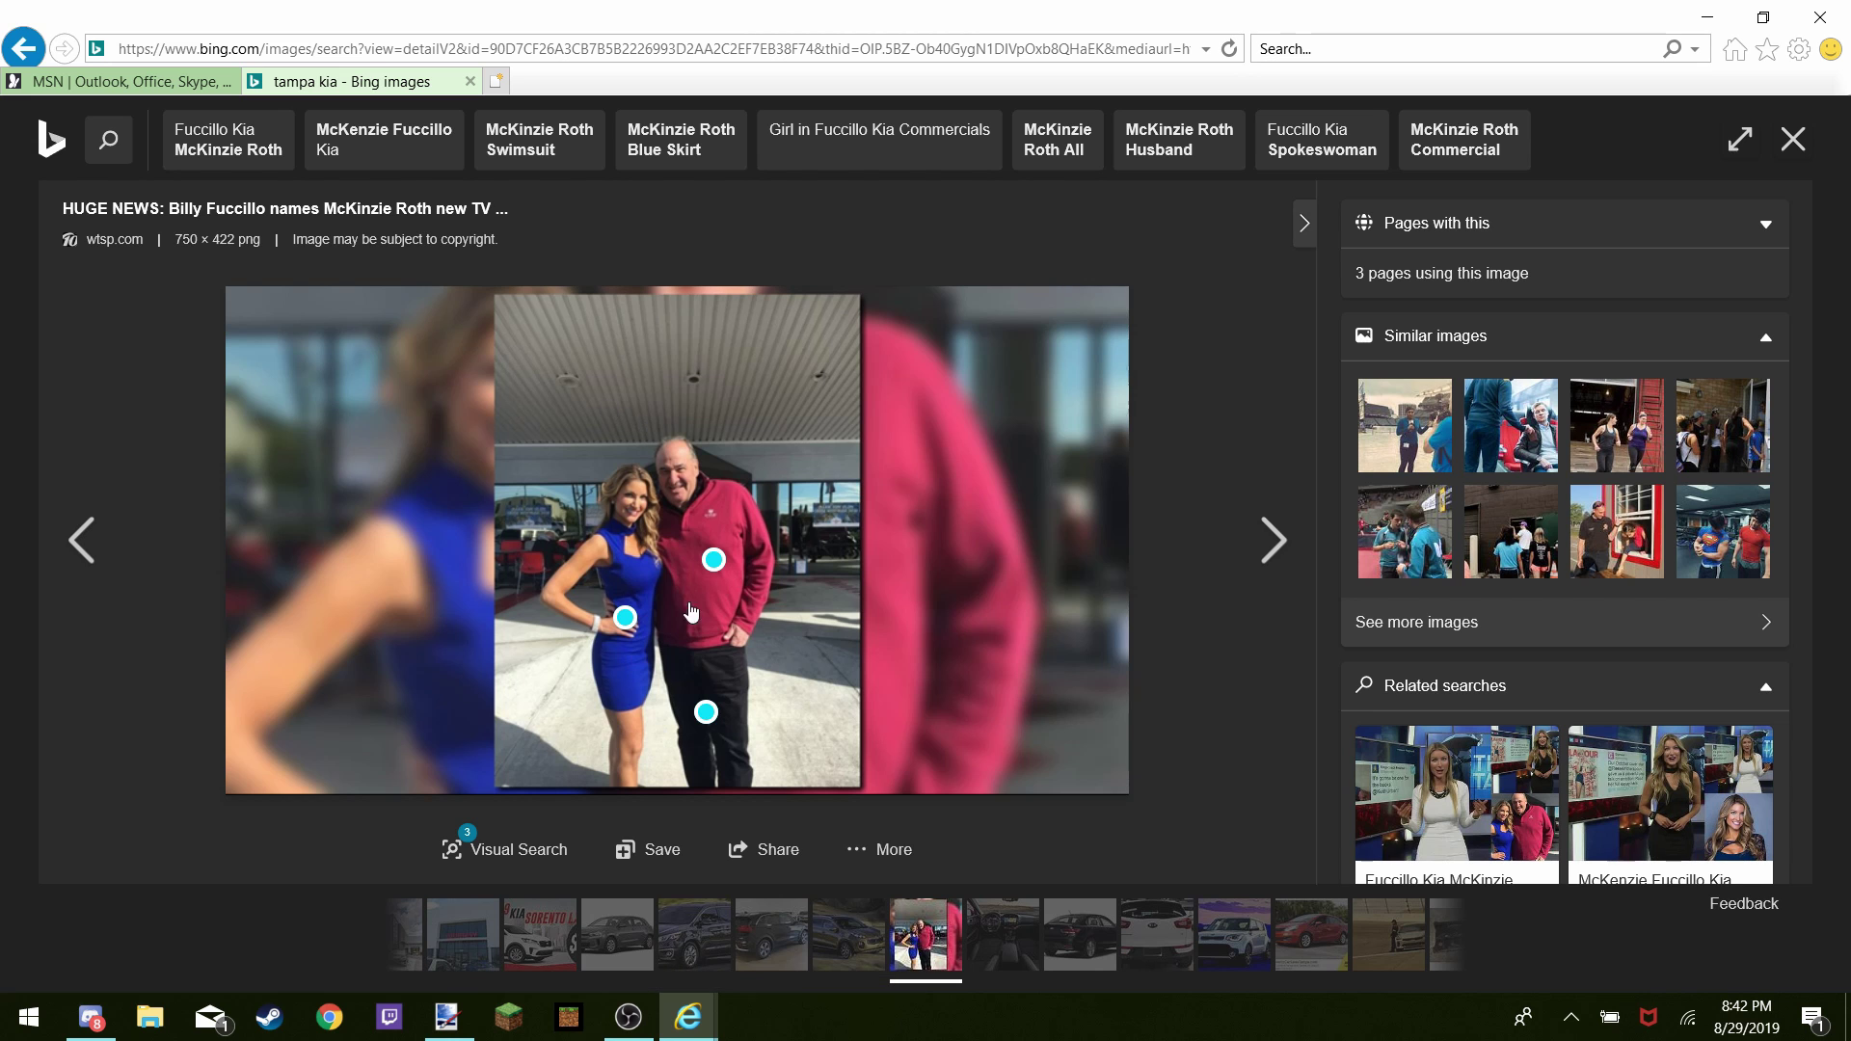
# Return to paint.net, paste the copied picture of the couple onto the new top layer, and activate the Rectangle Select tool
pyautogui.click(454, 1023)
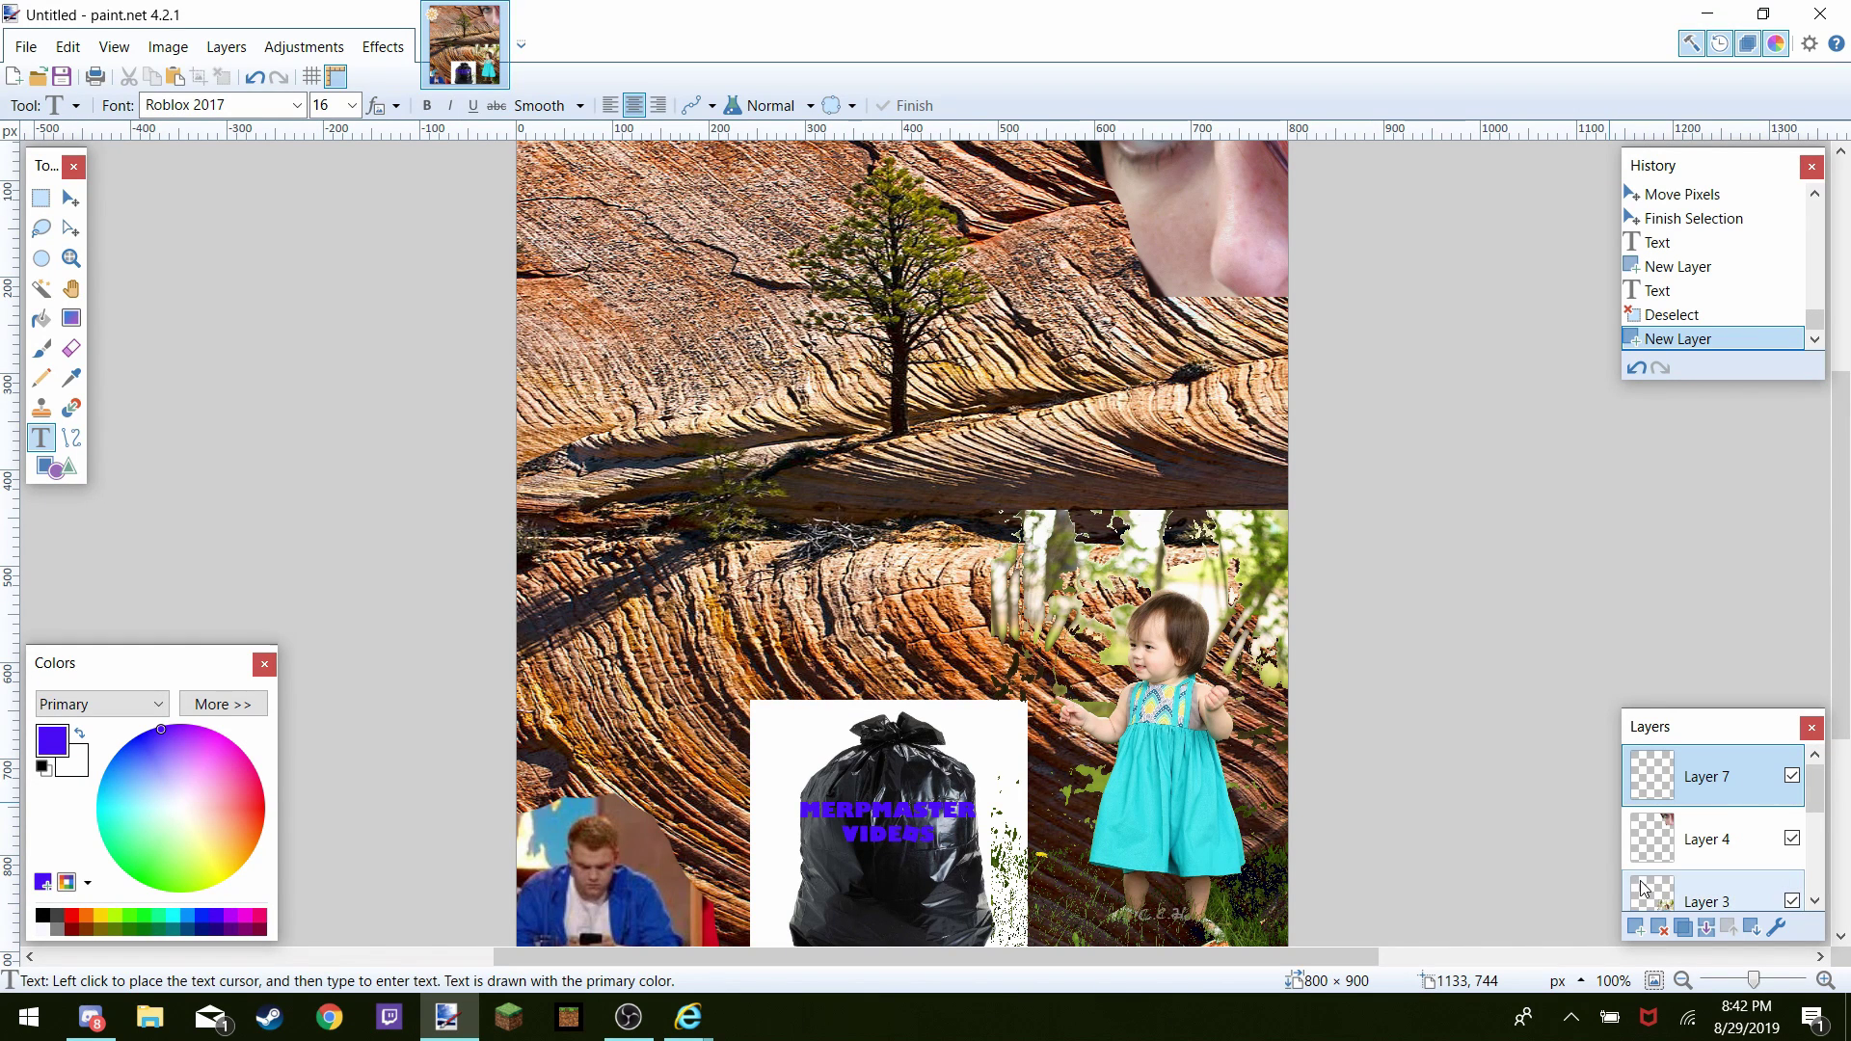
pyautogui.hotkey('ctrl', 'v')
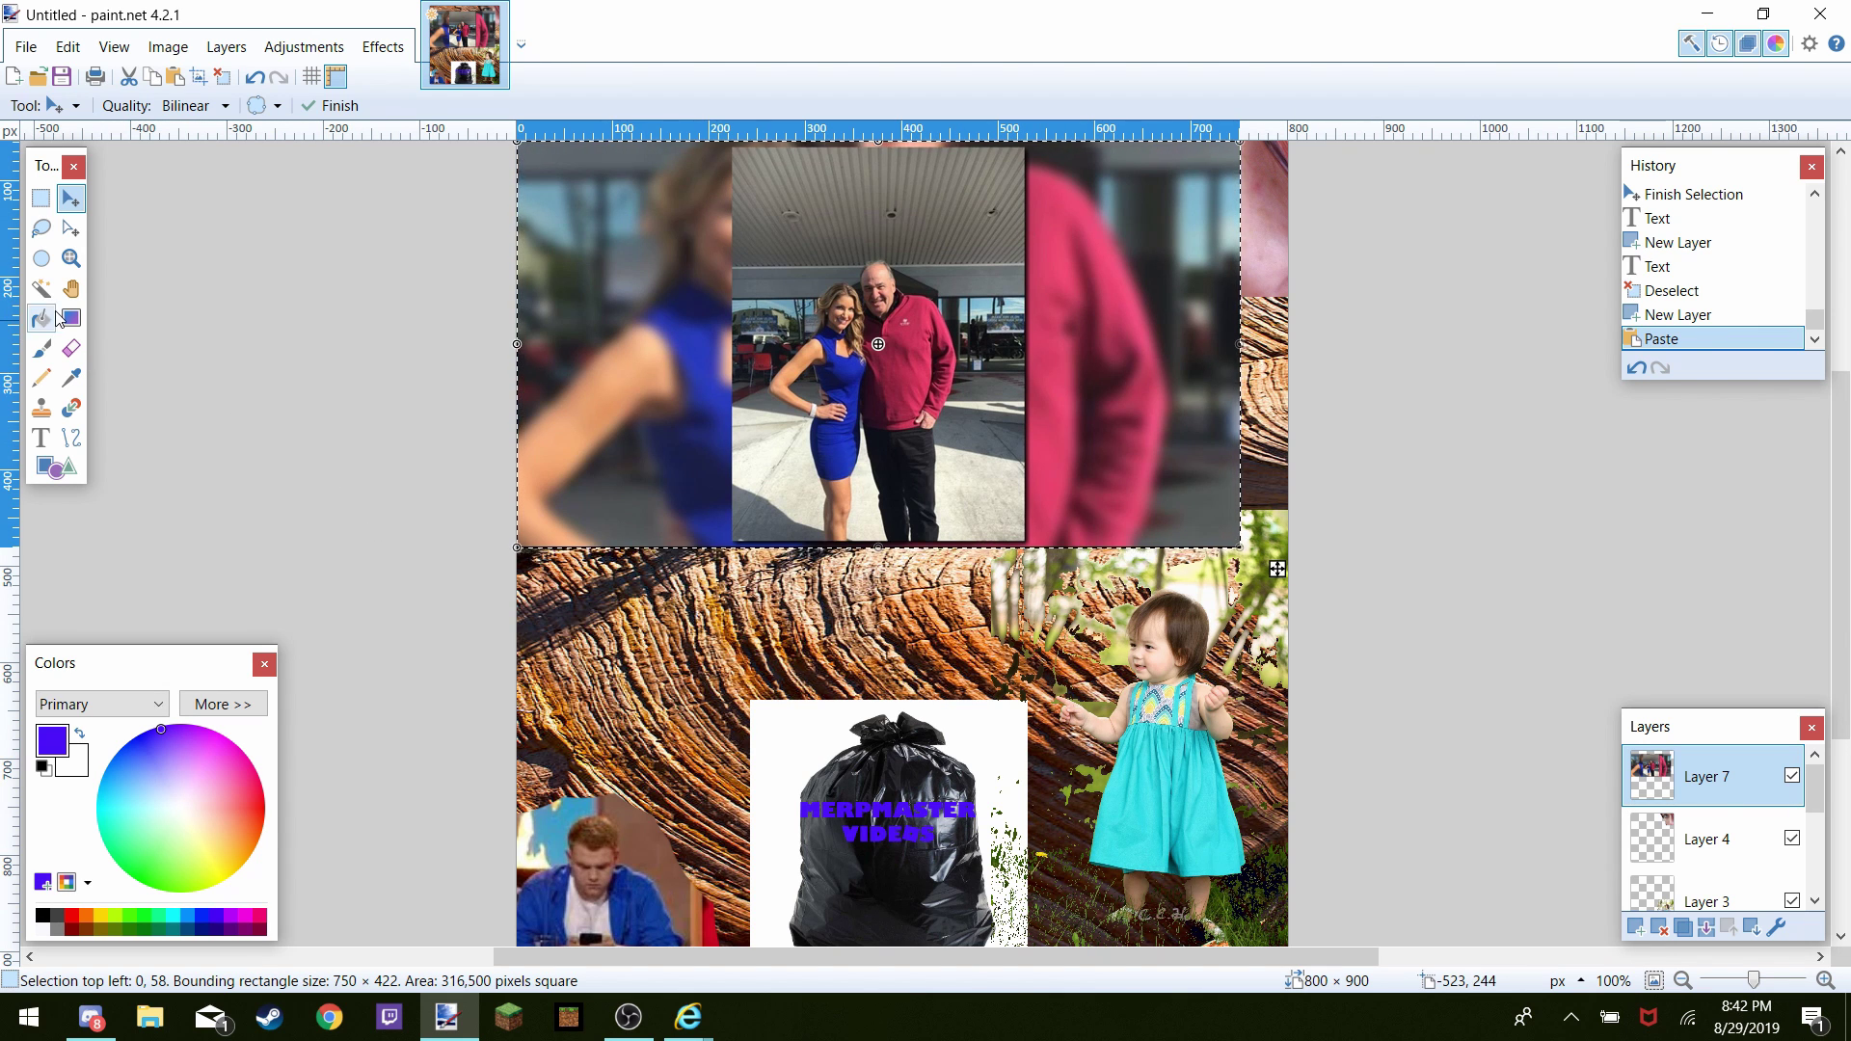
pyautogui.click(42, 204)
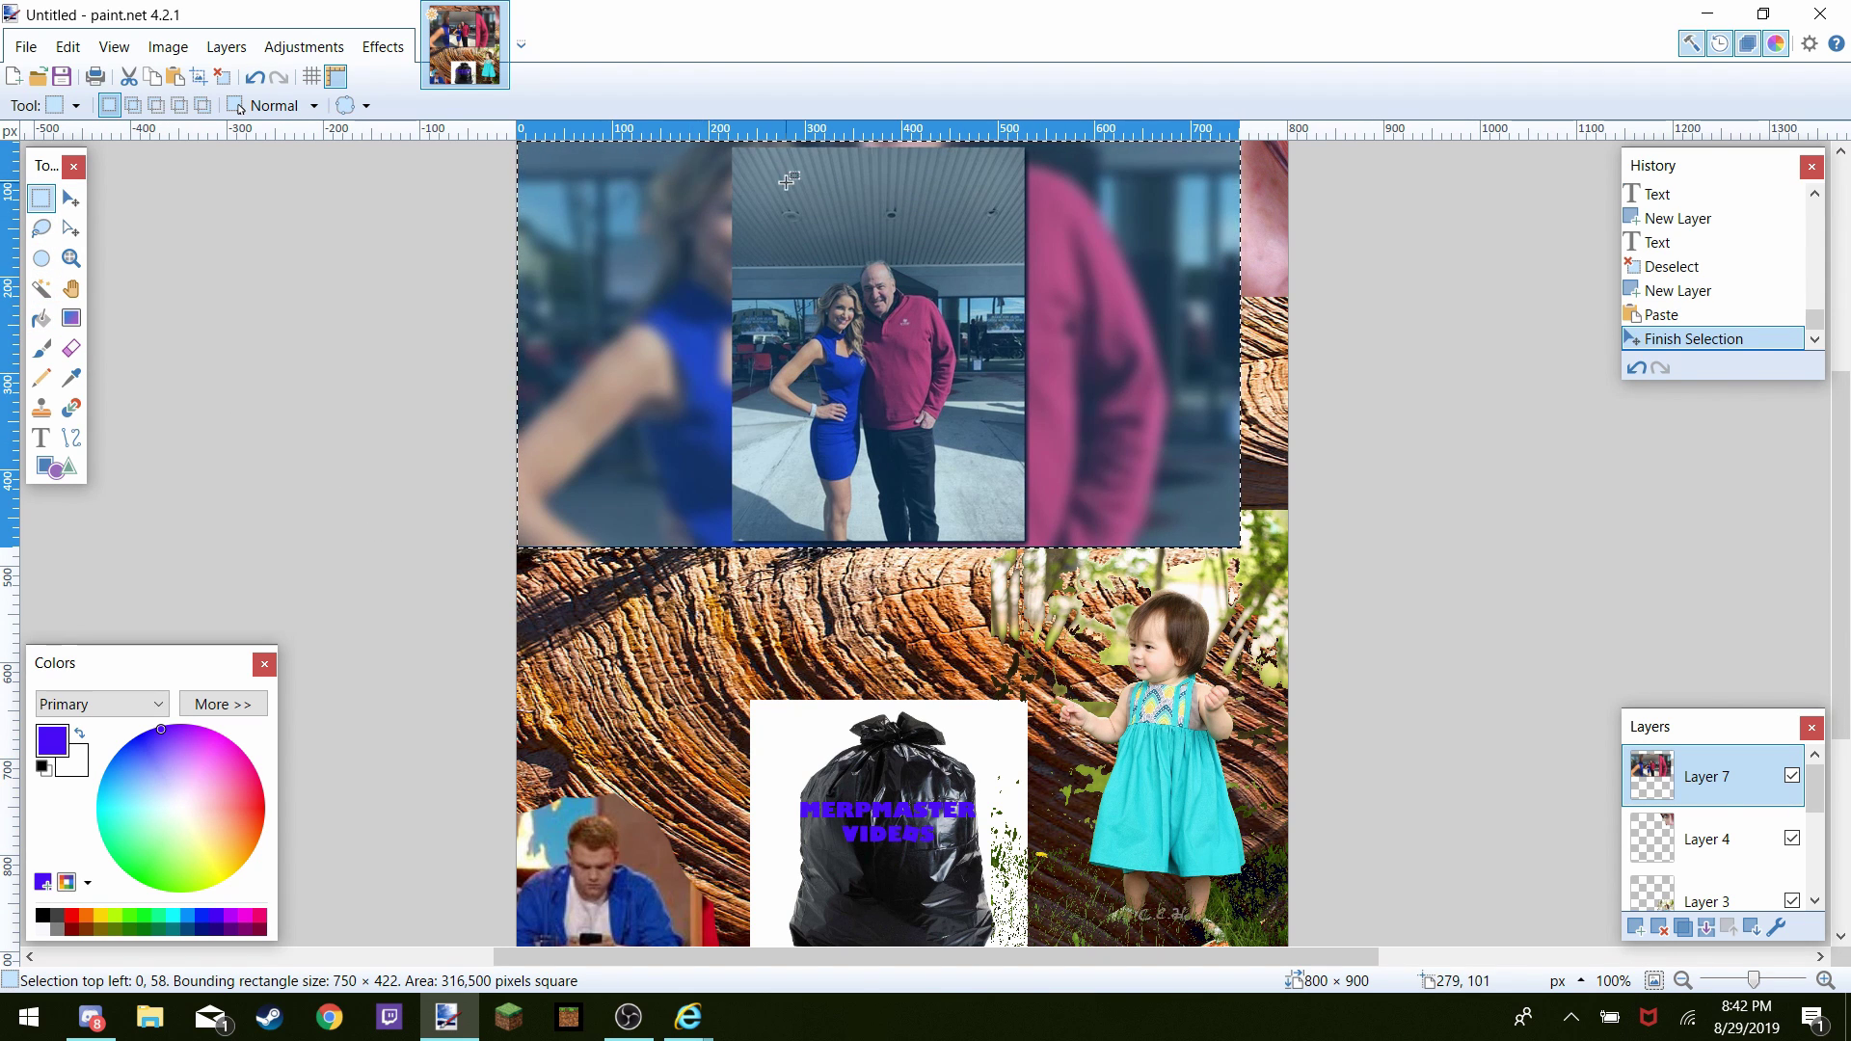
# Select the couple in the pasted picture with a rectangle about 238 × 330 px, copy it and add a new layer
pyautogui.moveTo(787, 184); pyautogui.dragTo(832, 399)
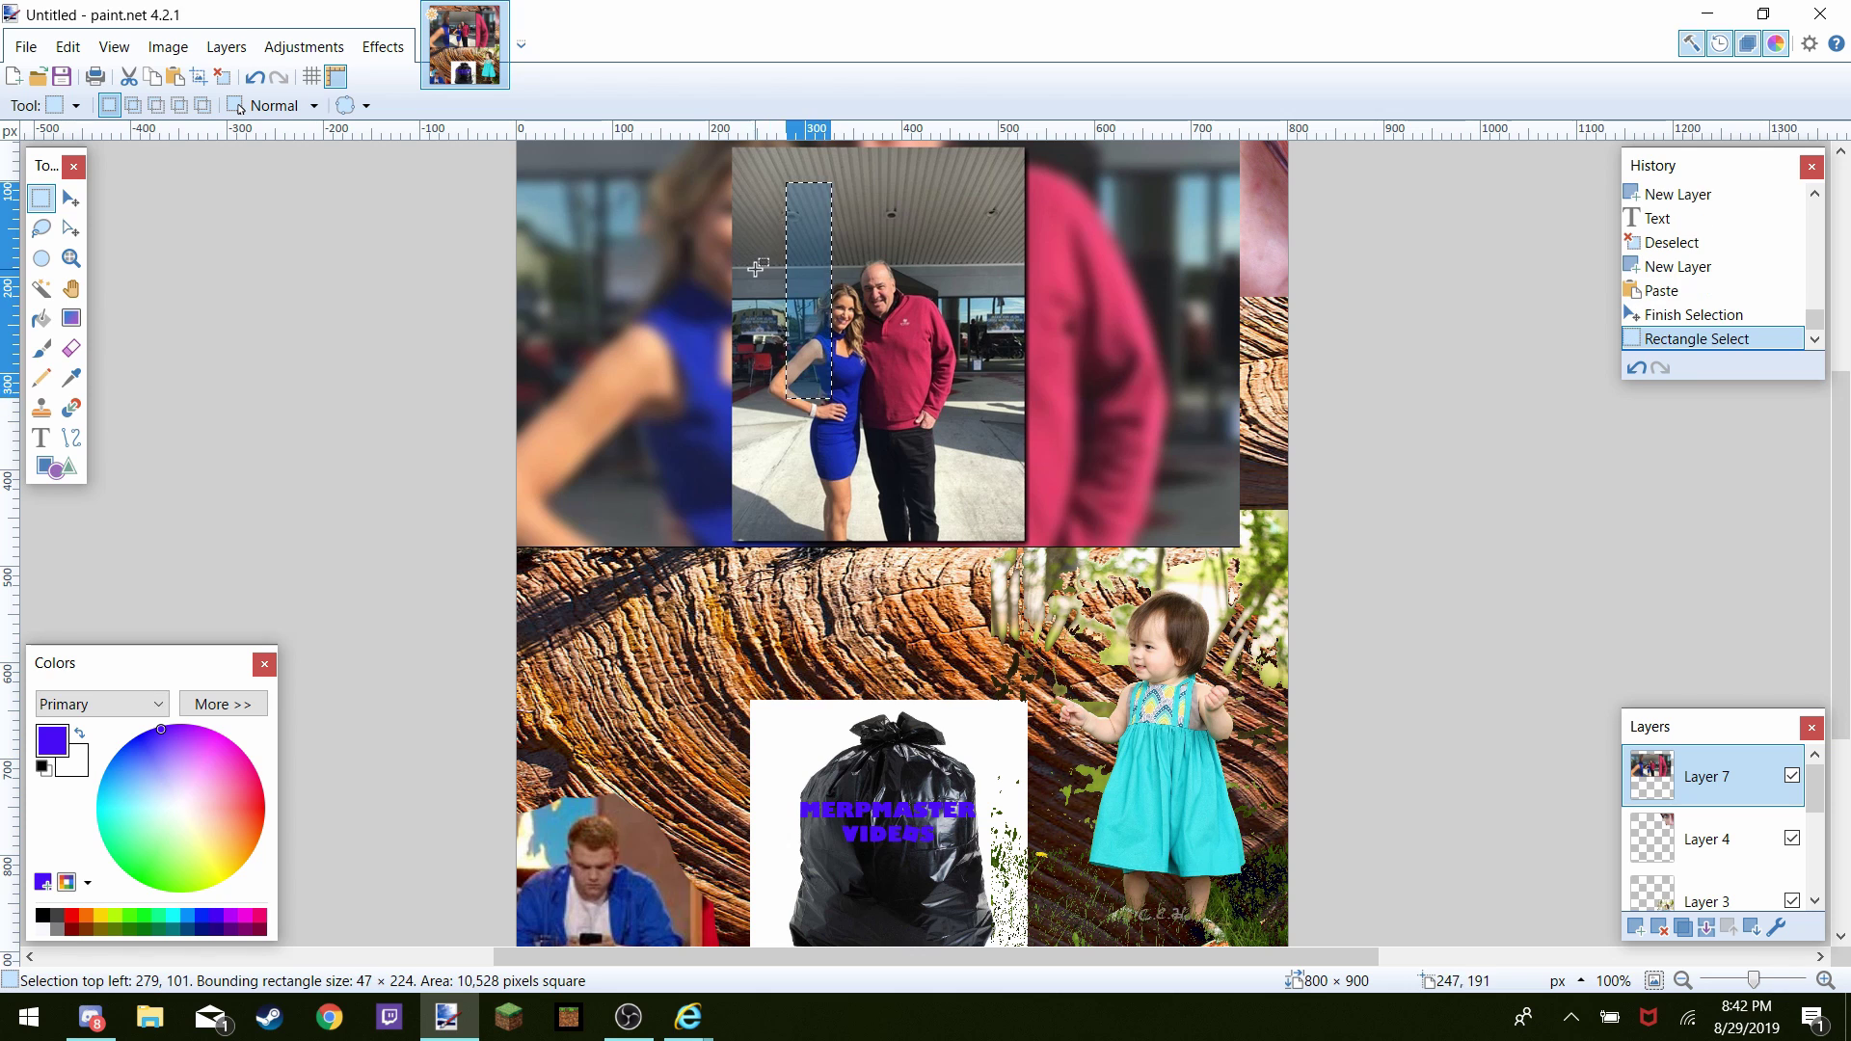
pyautogui.moveTo(756, 230); pyautogui.dragTo(984, 546)
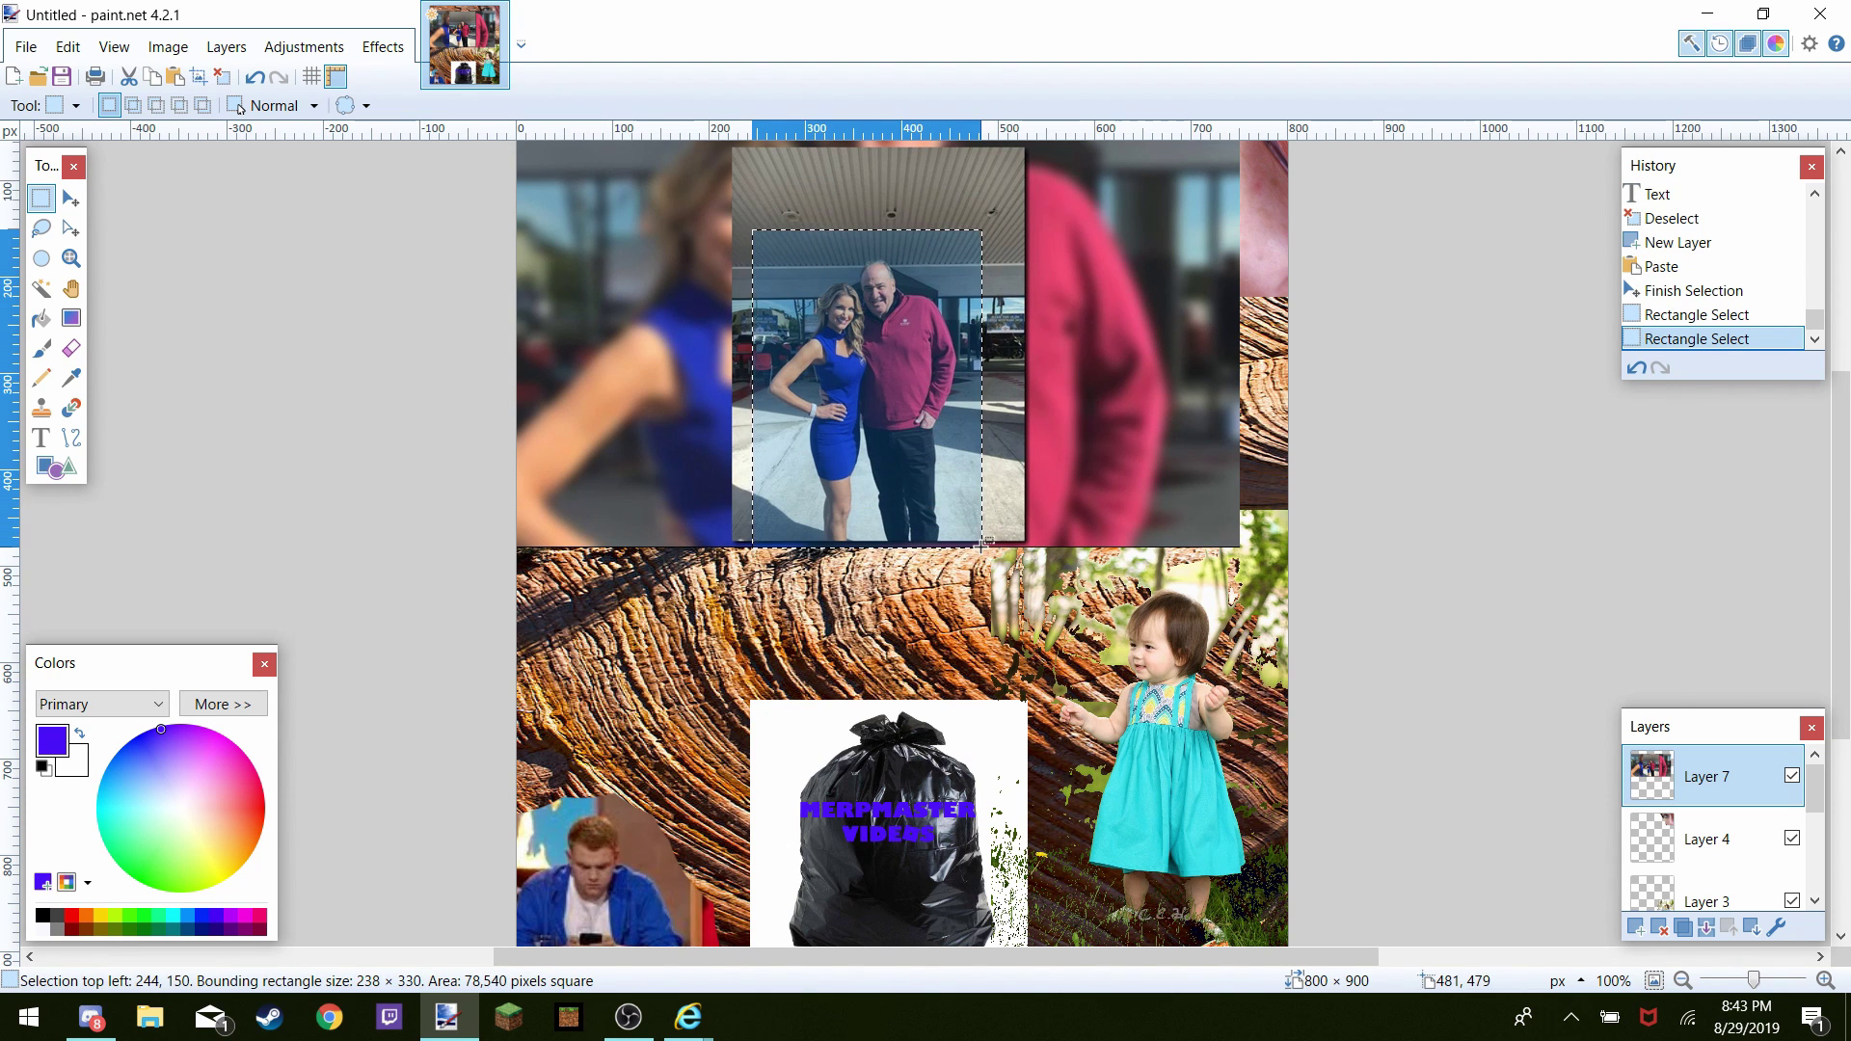
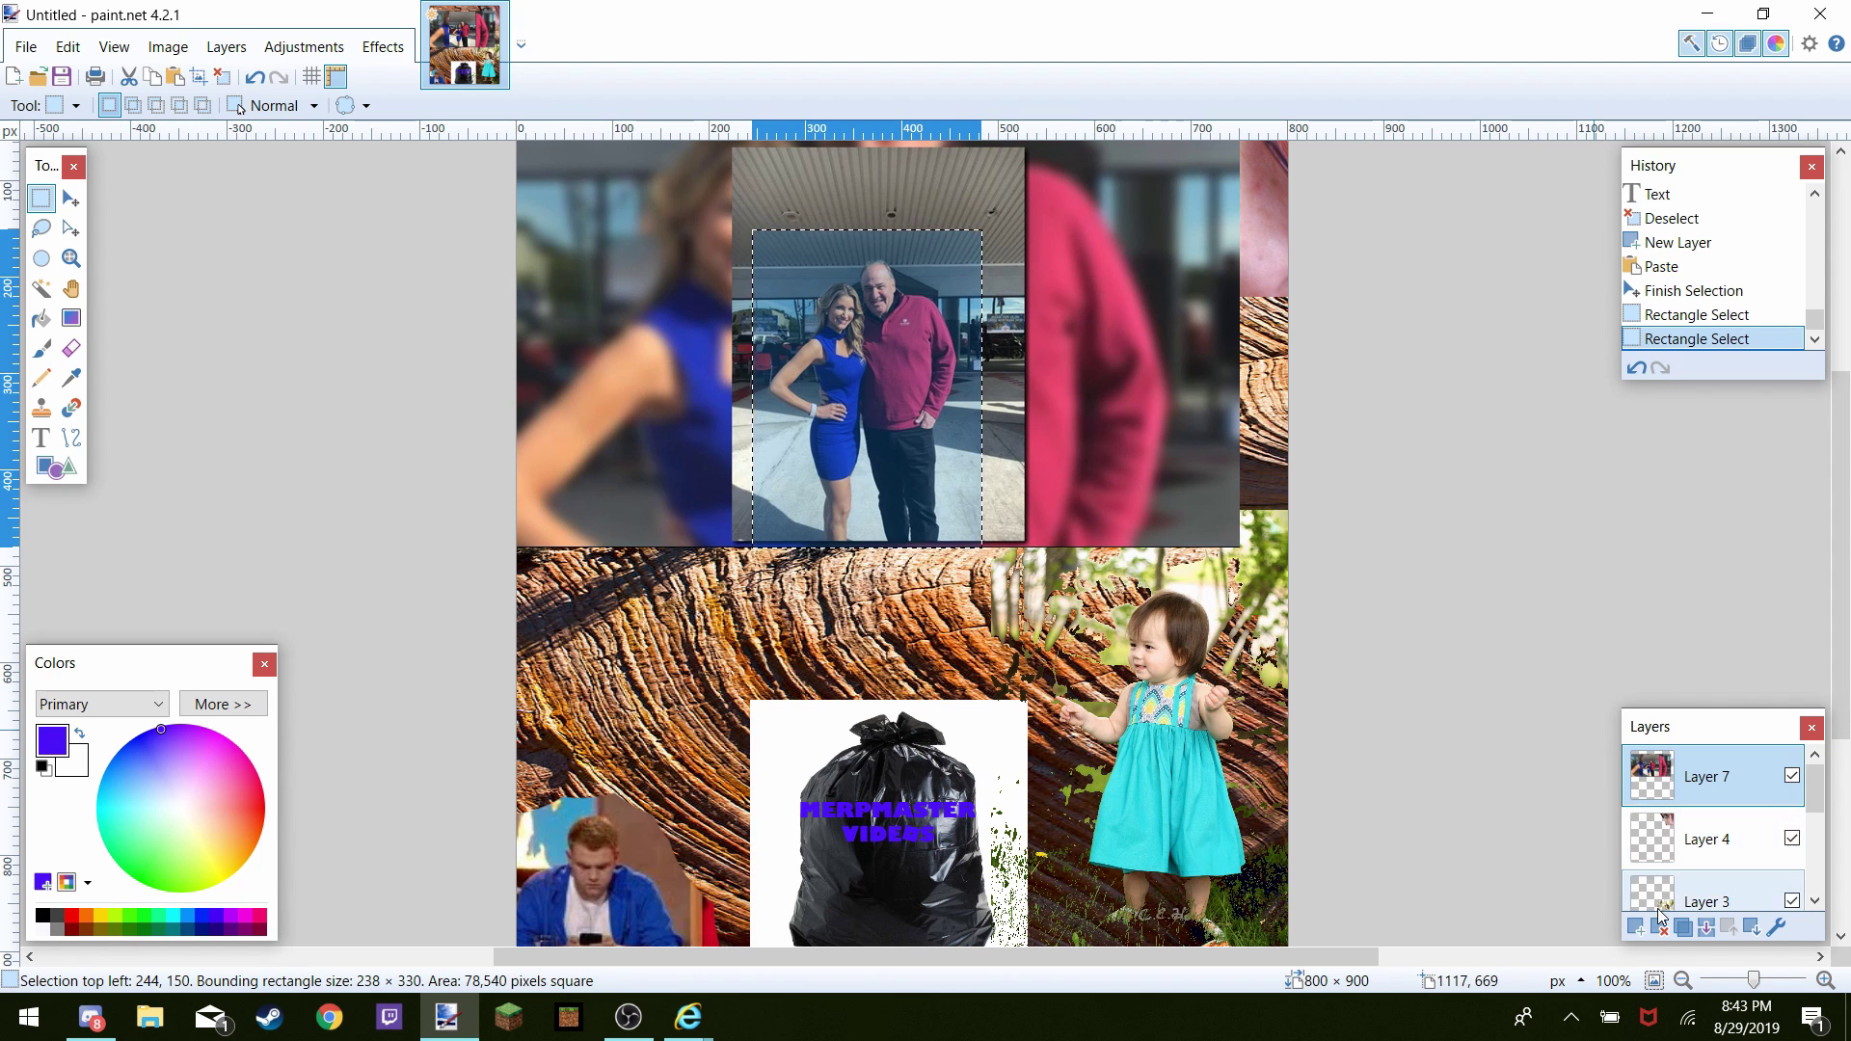
pyautogui.hotkey('ctrl', 'shift', 'n')
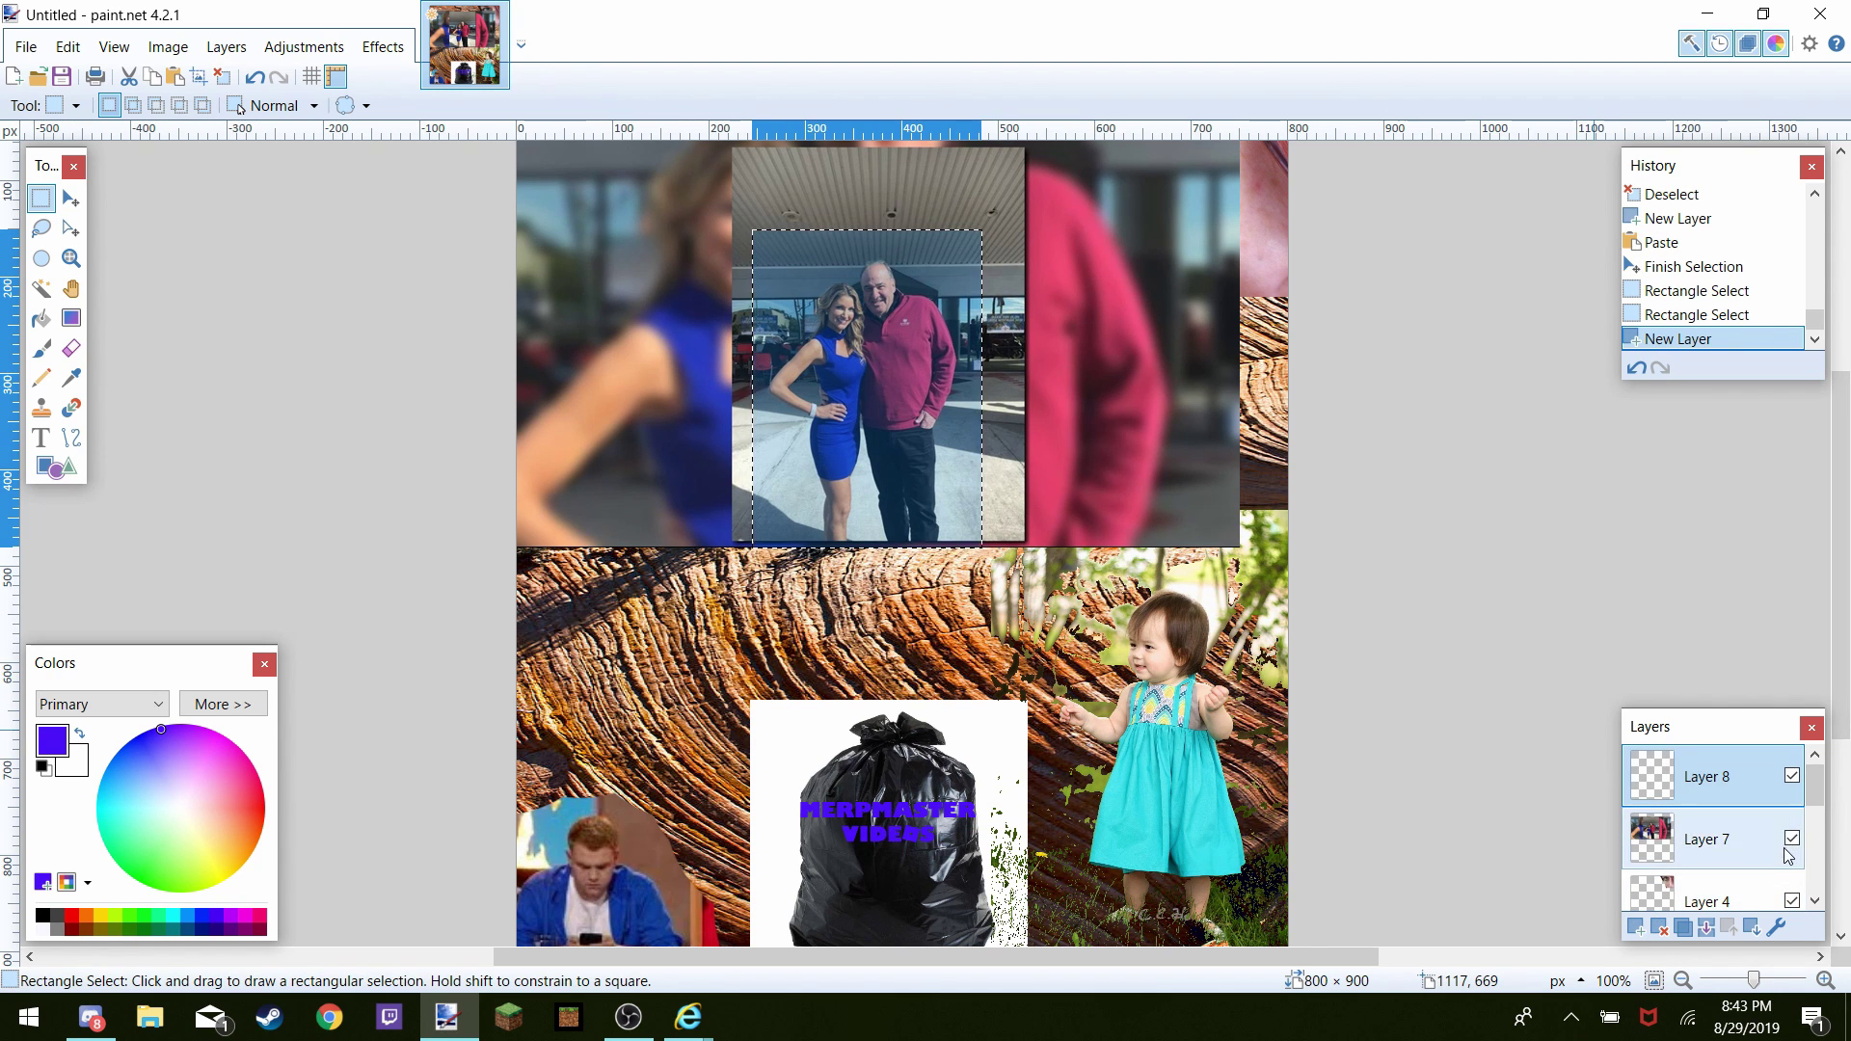
# Delete Layer 7 with the full picture and paste the copied crop of the couple onto the new top layer
pyautogui.click(1712, 838)
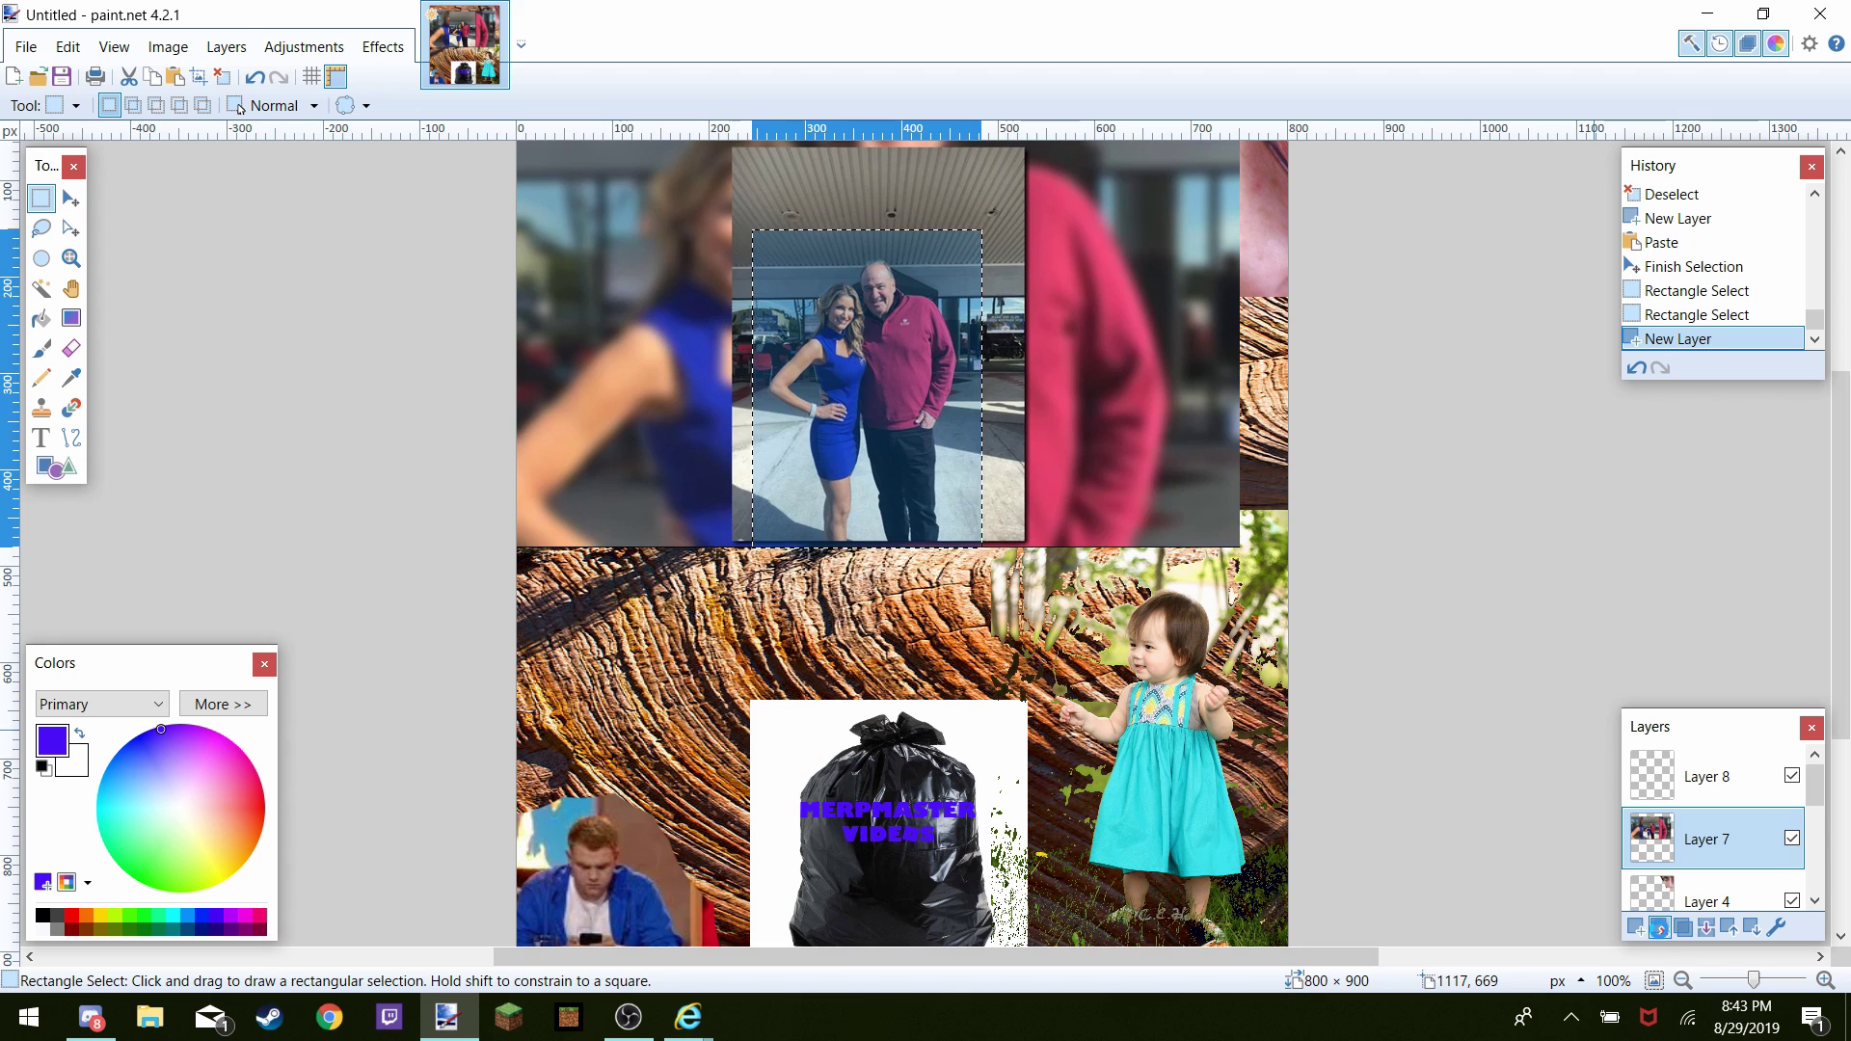
pyautogui.click(1658, 928)
pyautogui.click(1671, 768)
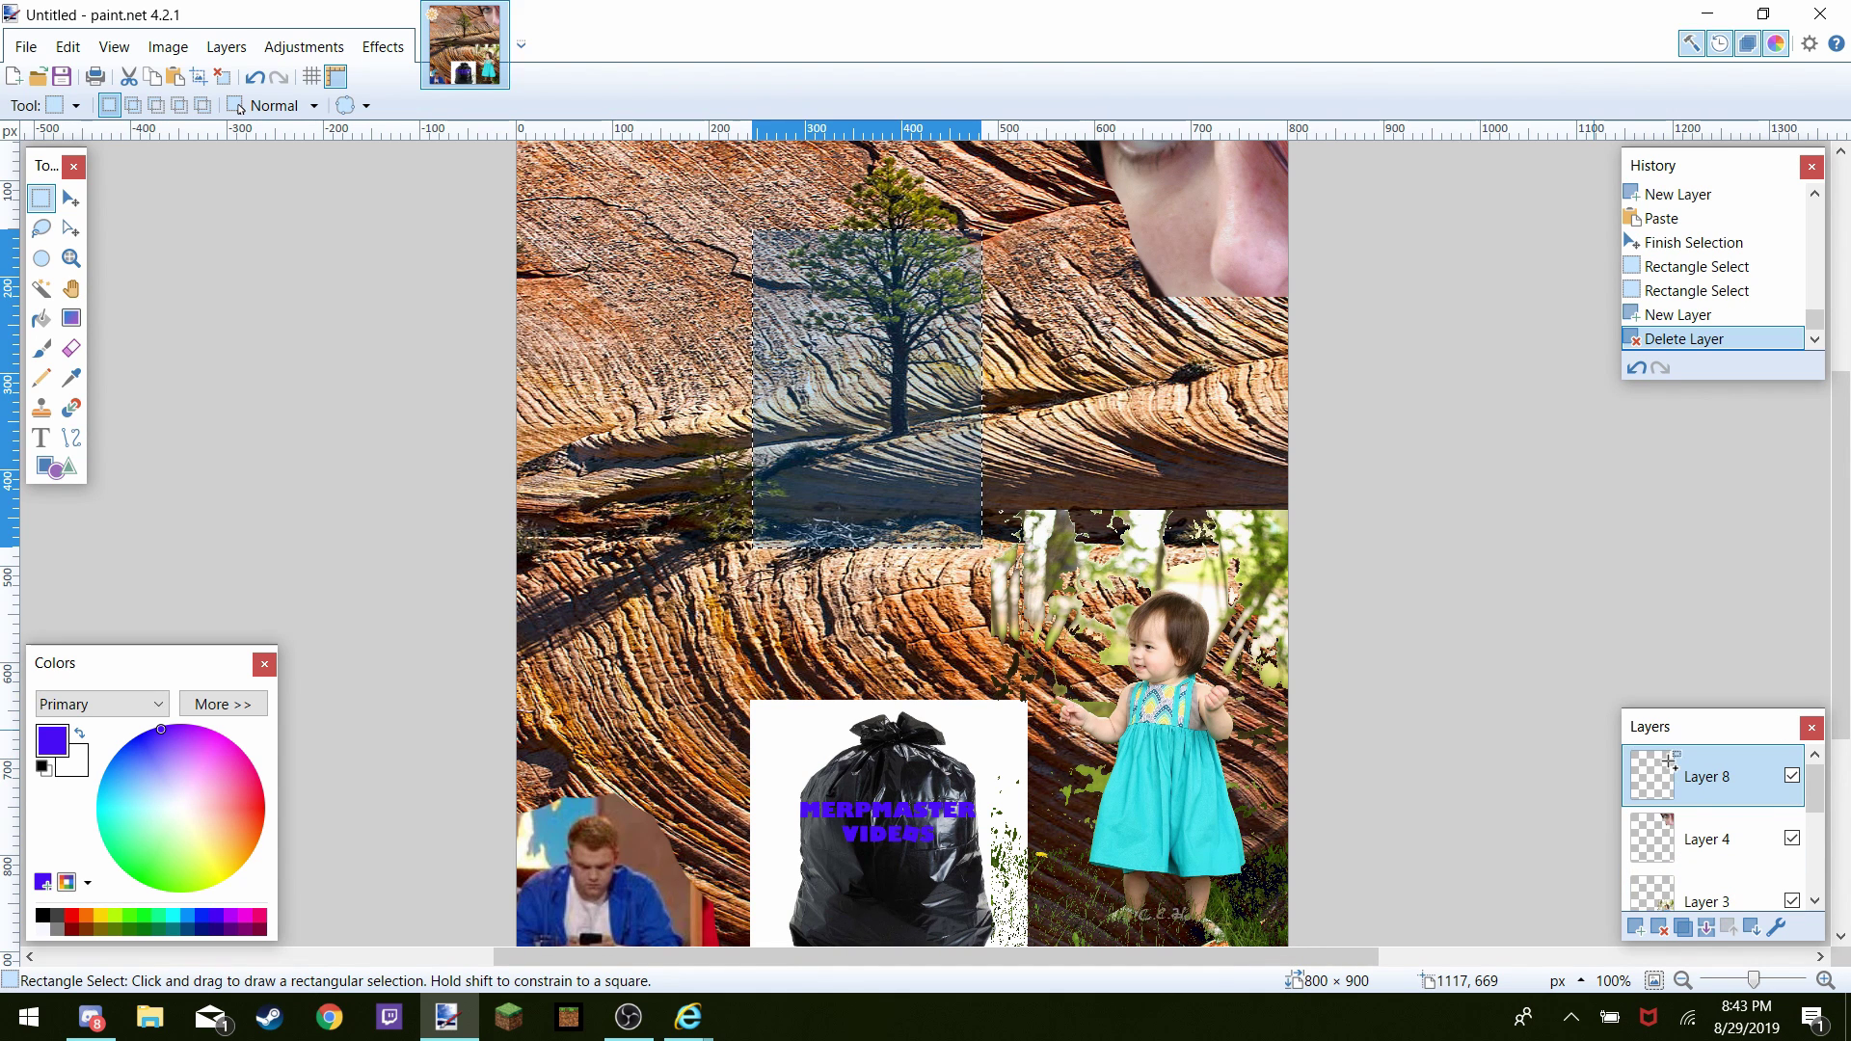
pyautogui.hotkey('ctrl', 'v')
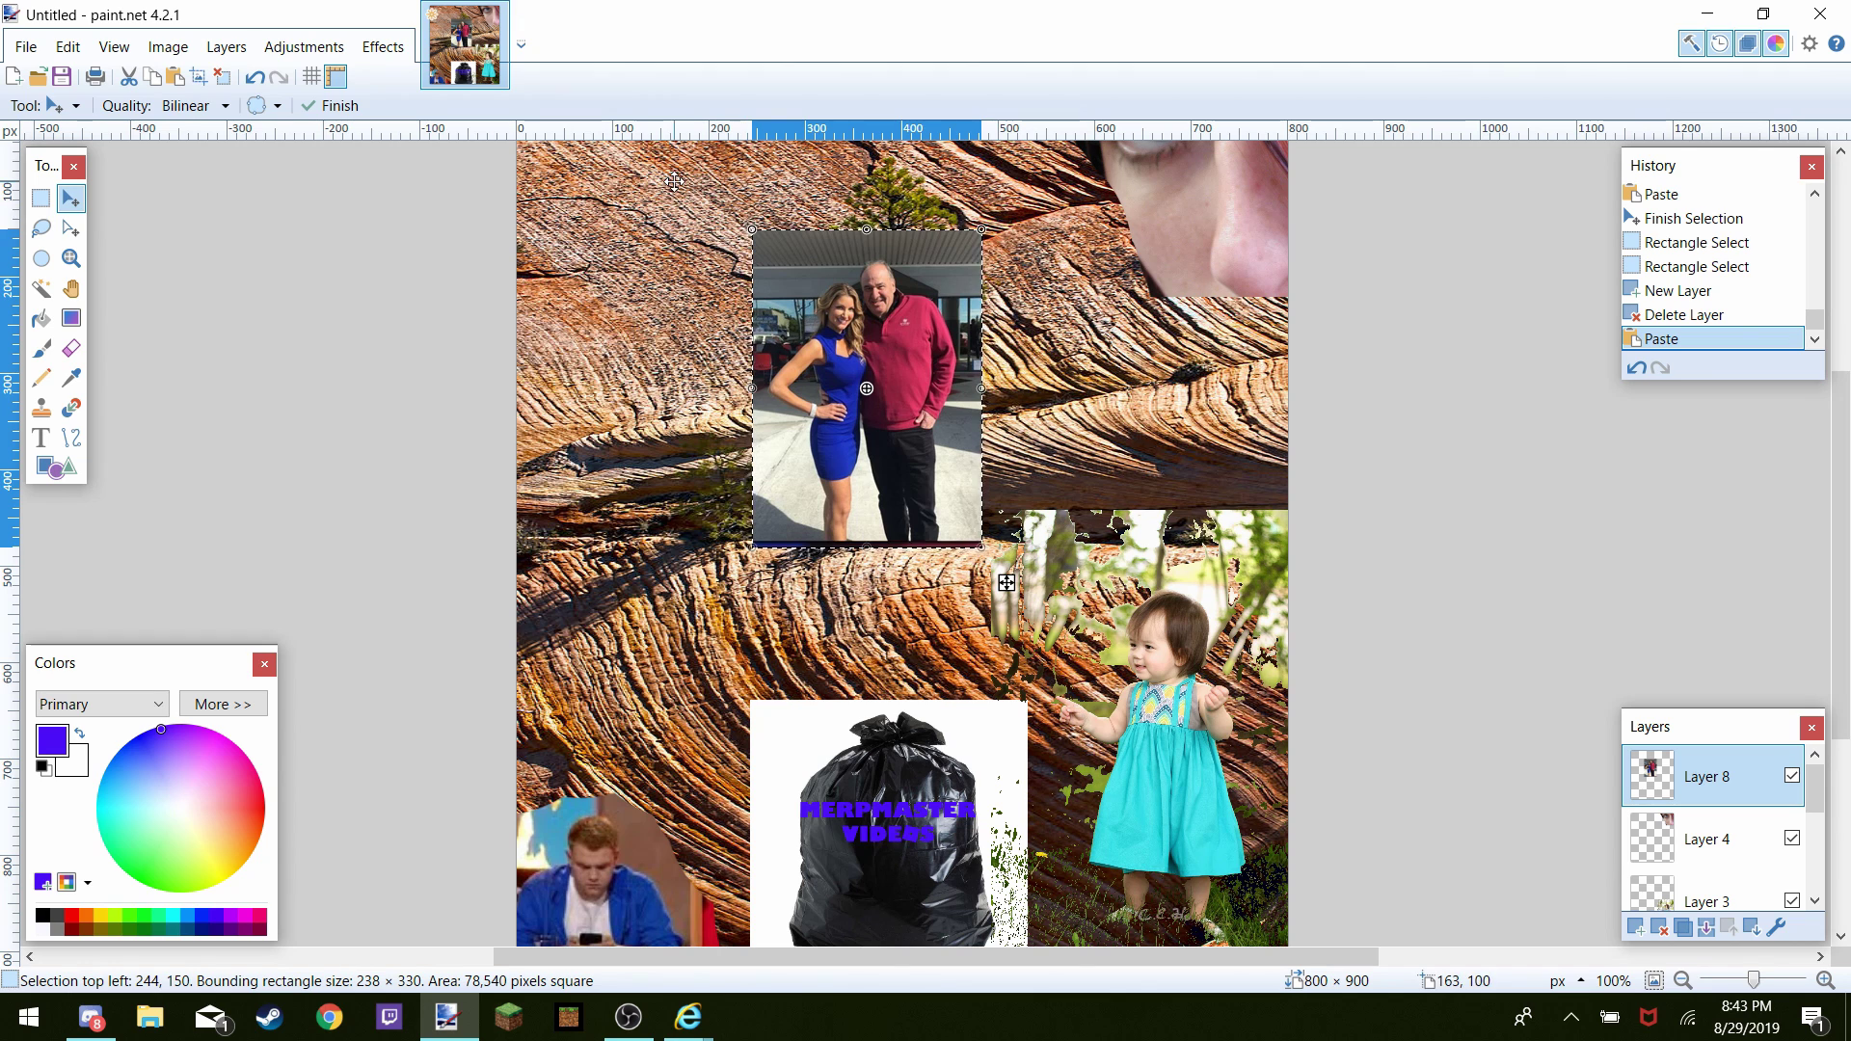
# Rotate the pasted couple about 20° counterclockwise, enlarge it to a bounding size of about 528 × 612 px and move it into the canvas's upper-left corner
pyautogui.moveTo(736, 227); pyautogui.dragTo(670, 263)
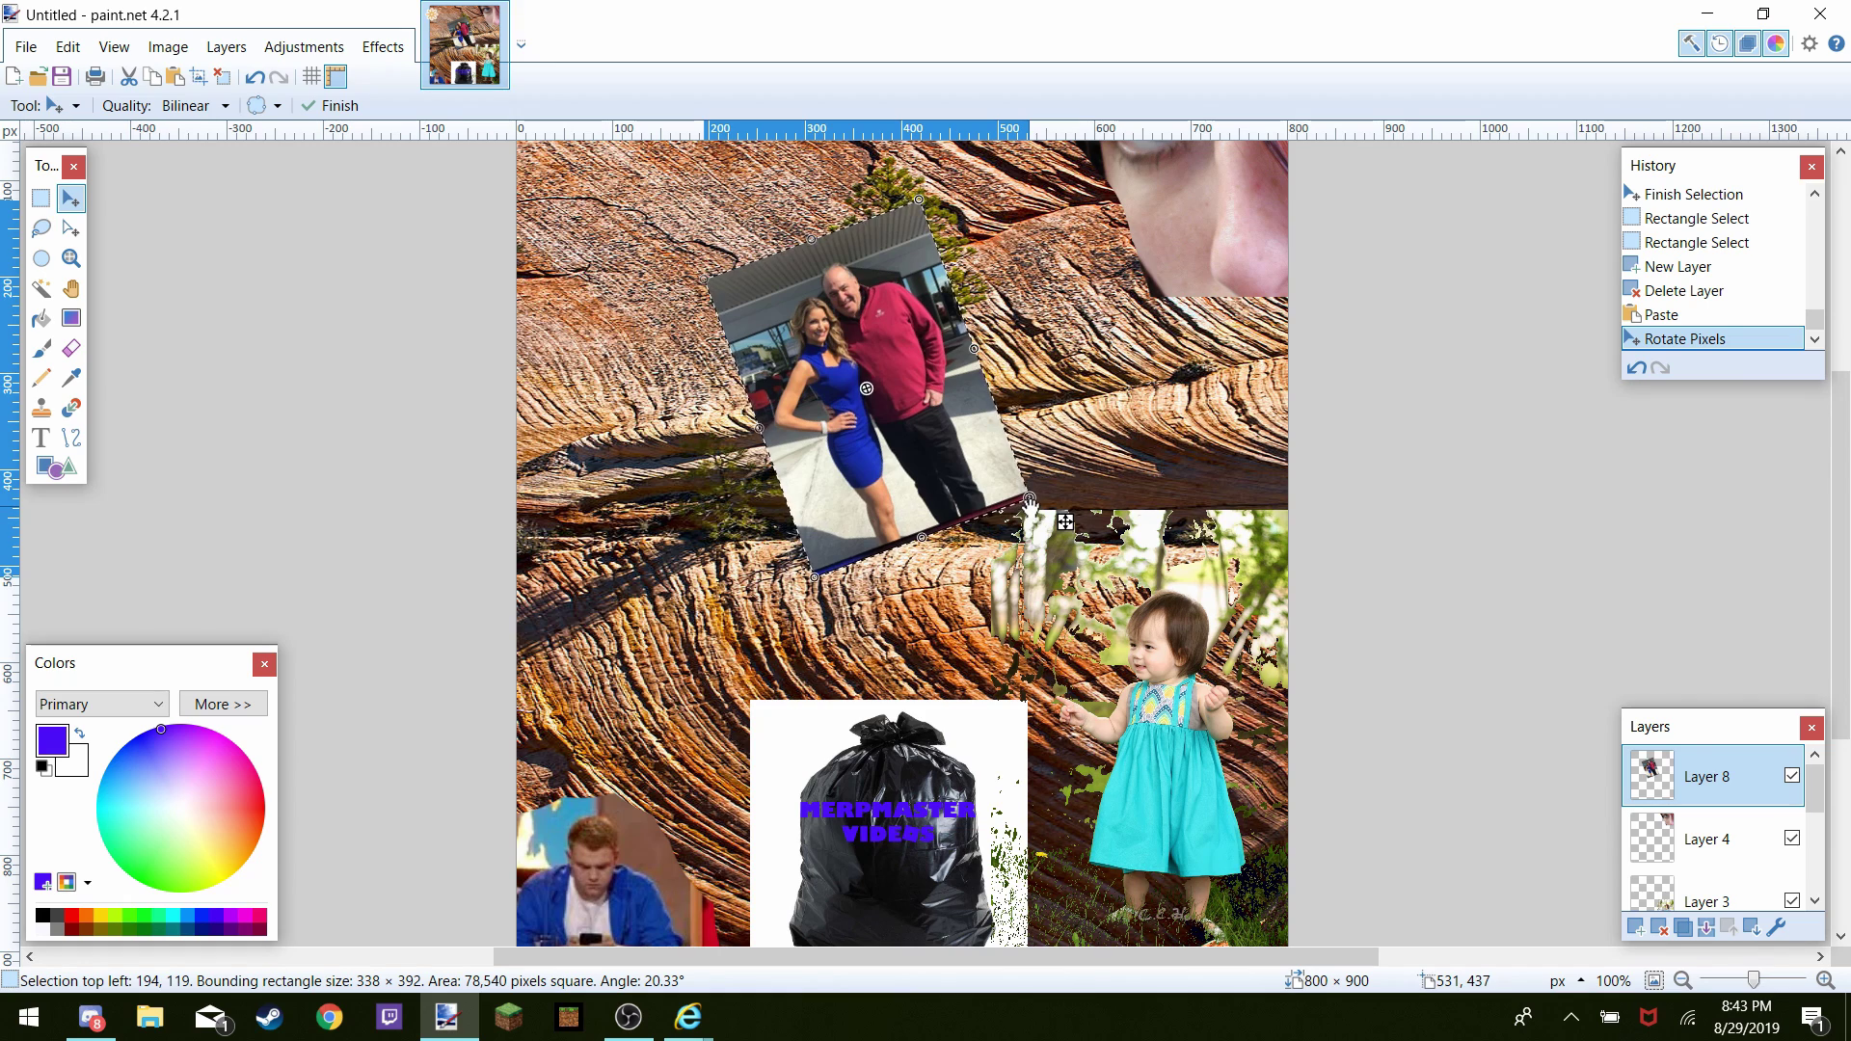
pyautogui.moveTo(1030, 509); pyautogui.dragTo(1212, 630)
pyautogui.moveTo(1134, 560); pyautogui.dragTo(981, 417)
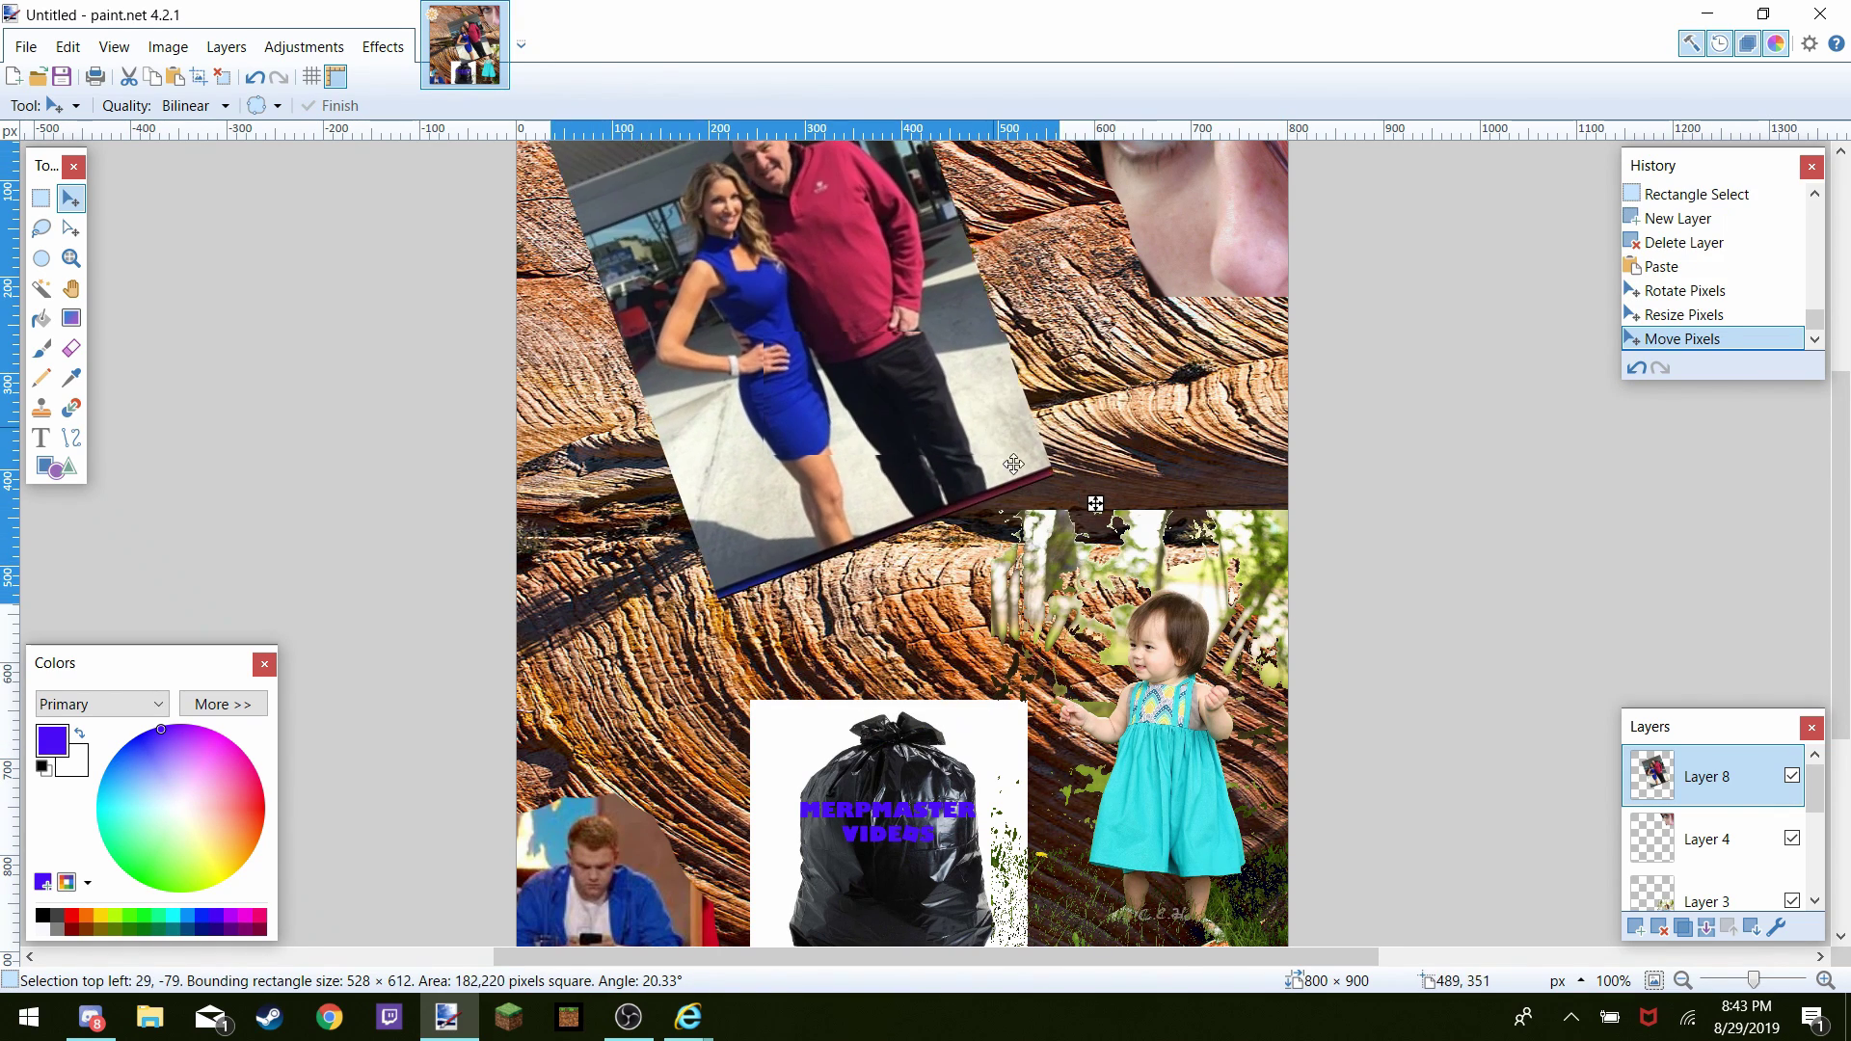
pyautogui.scroll(5, 1020, 481)
pyautogui.scroll(-4, 1020, 481)
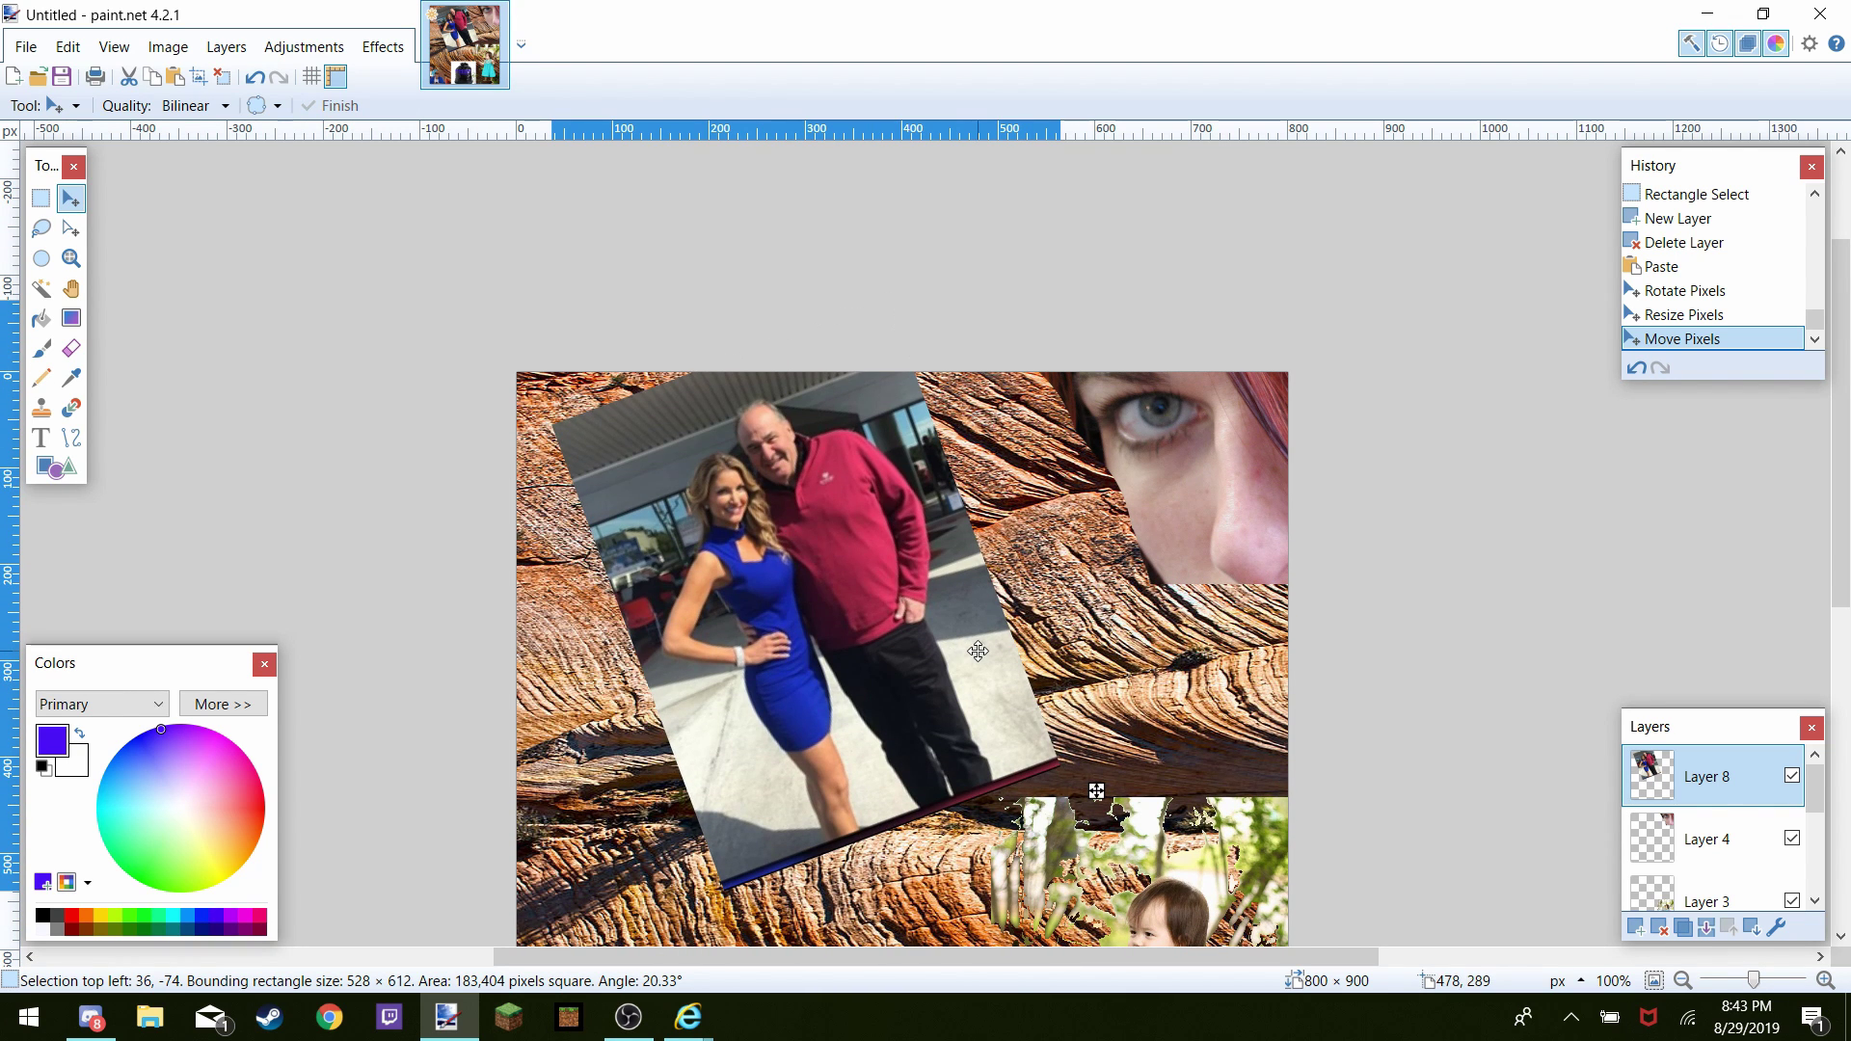
pyautogui.moveTo(1097, 791); pyautogui.dragTo(985, 763)
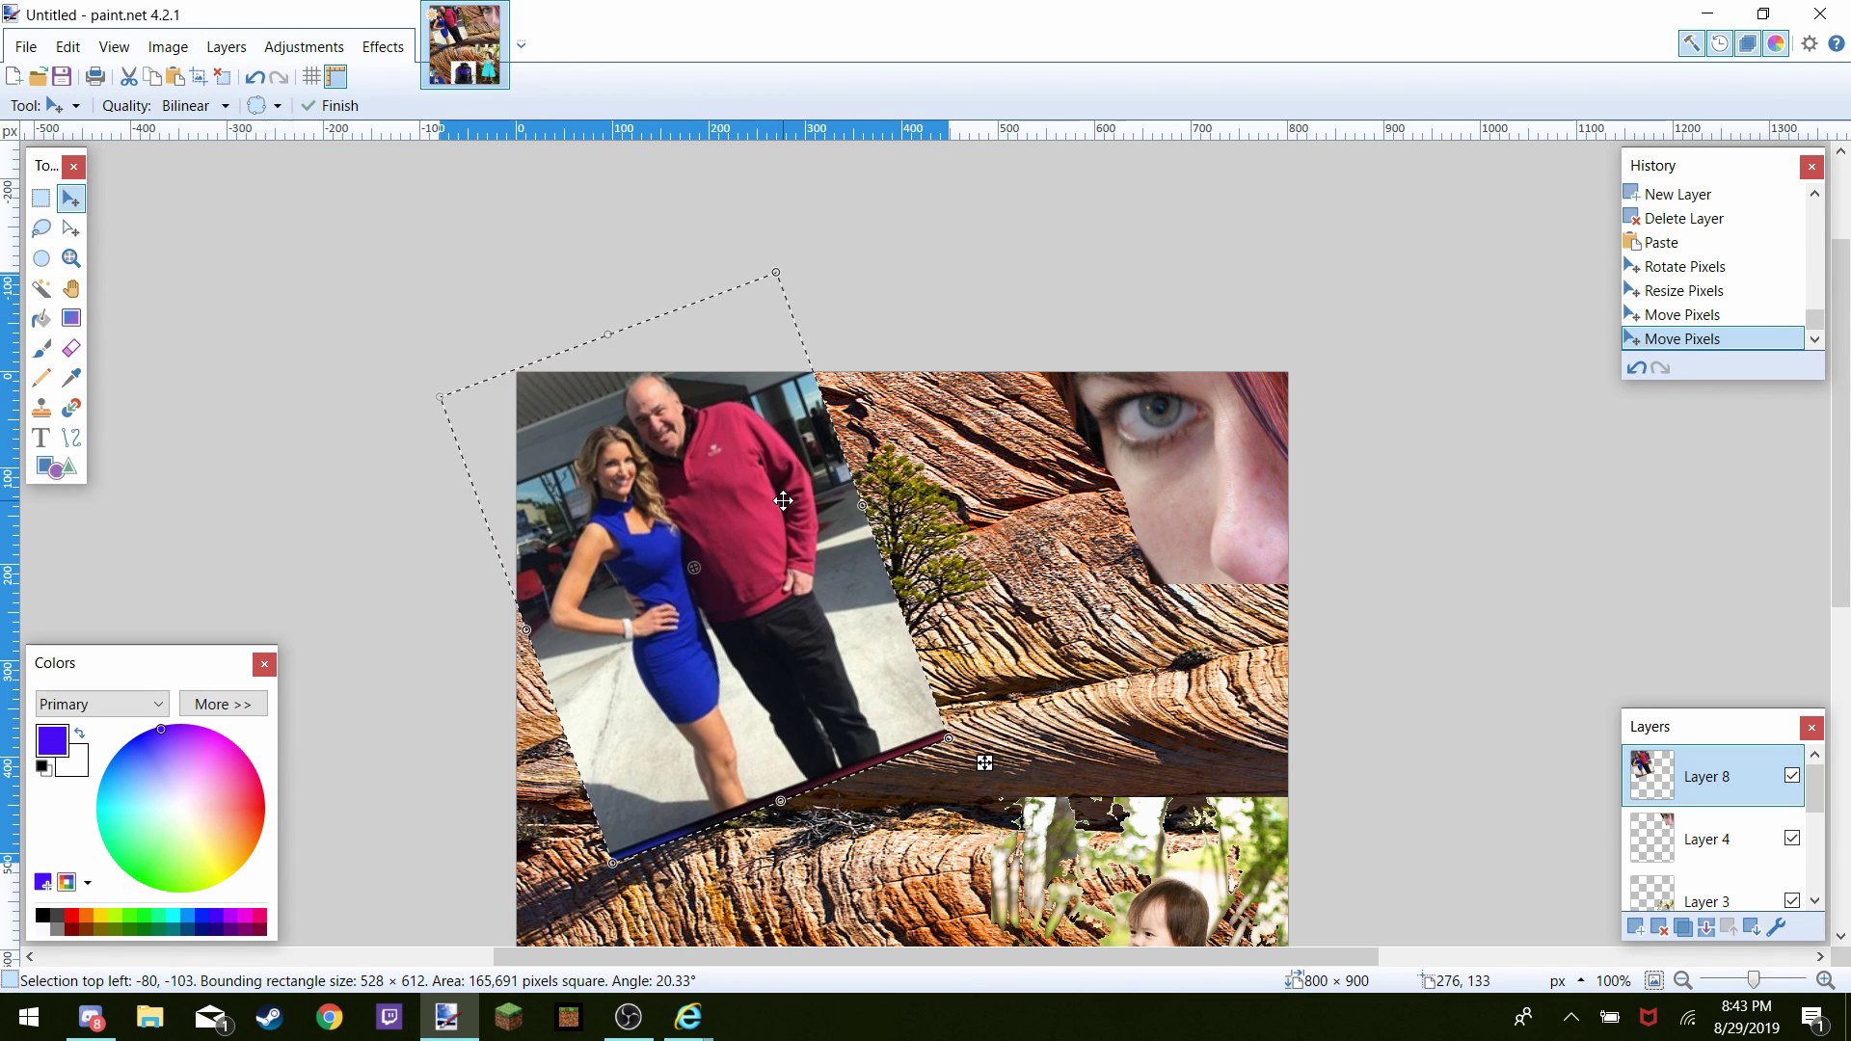
# Nudge the couple's picture about 70 px down and about 20 px to the right
pyautogui.click(224, 77)
pyautogui.press('Down')
pyautogui.press('Down')
pyautogui.press('Down')
pyautogui.press('Down')
pyautogui.press('Down')
pyautogui.press('Down')
pyautogui.press('Down')
pyautogui.press('Down')
pyautogui.press('Down')
pyautogui.press('Down')
pyautogui.press('Down')
pyautogui.press('Down')
pyautogui.press('Down')
pyautogui.press('Down')
pyautogui.press('Down')
pyautogui.press('Down')
pyautogui.press('Down')
pyautogui.press('Down')
pyautogui.press('Down')
pyautogui.press('Down')
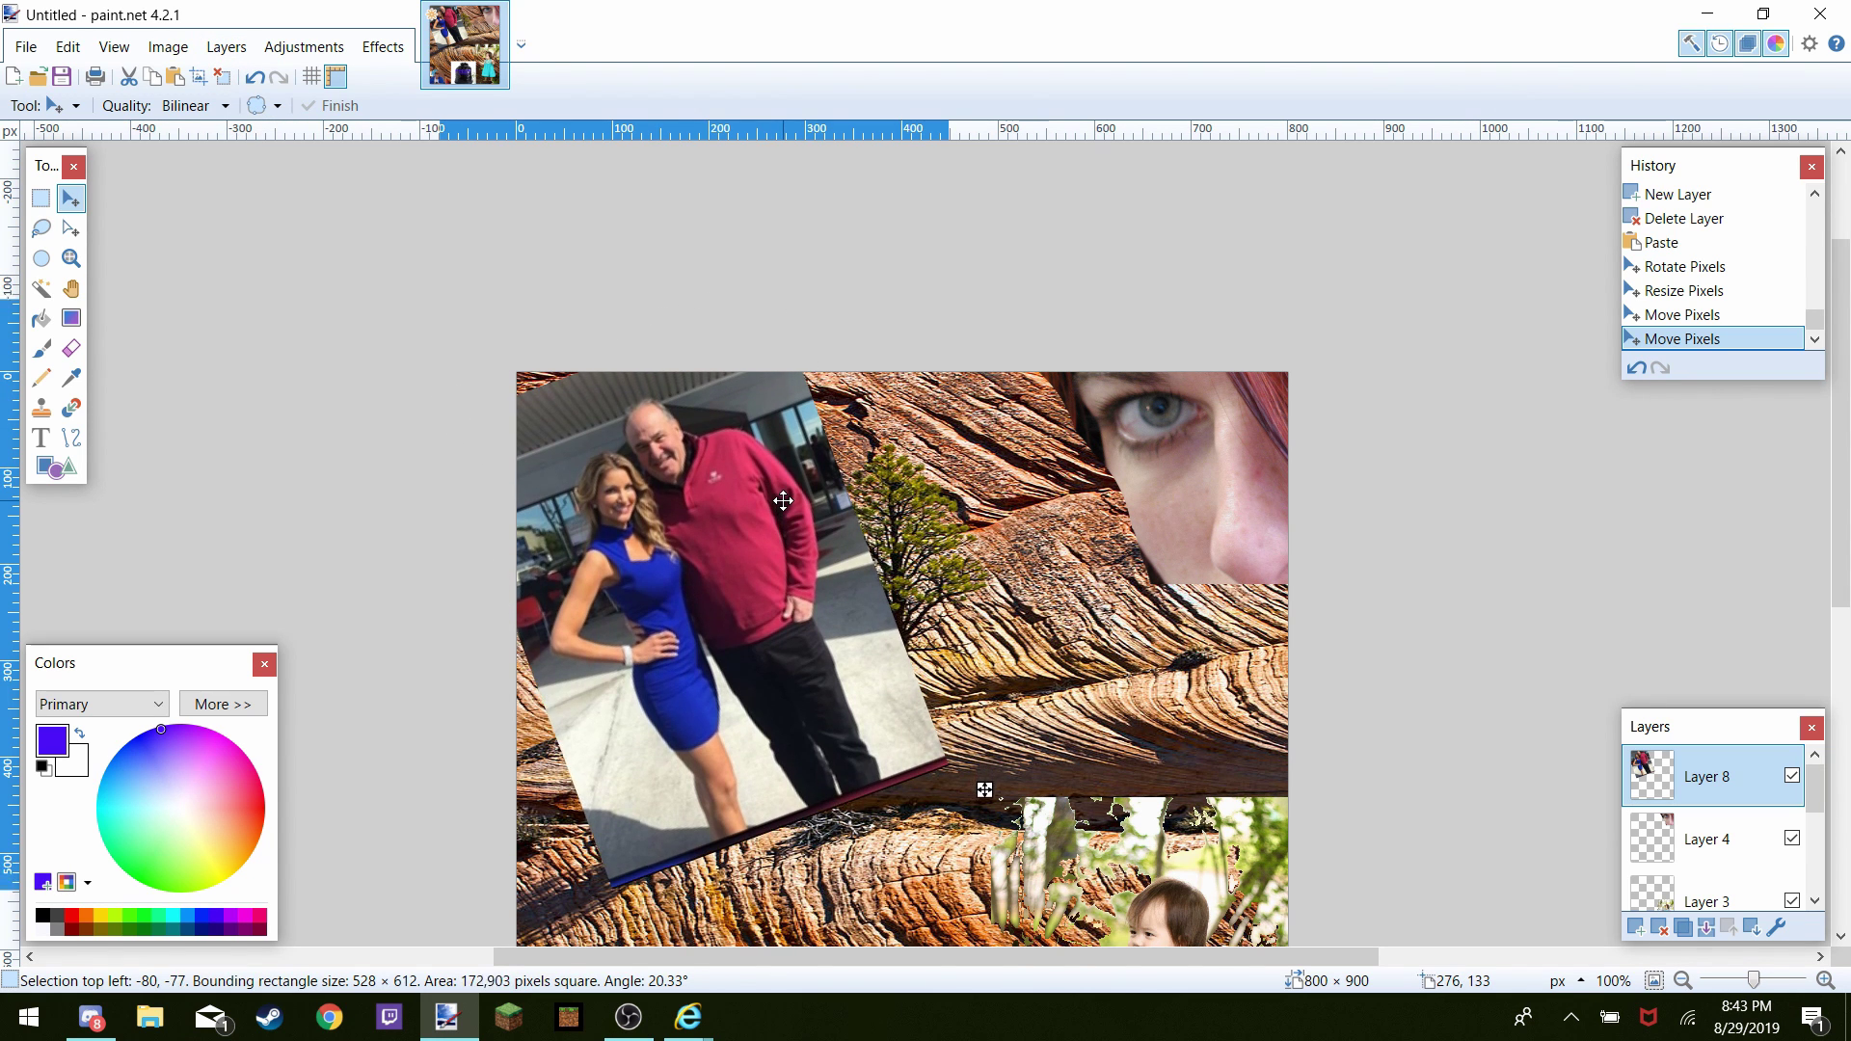
pyautogui.press('Down')
pyautogui.press('Down')
pyautogui.press('Down')
pyautogui.press('Down')
pyautogui.press('Down')
pyautogui.press('Down')
pyautogui.press('Down')
pyautogui.press('Down')
pyautogui.press('Down')
pyautogui.press('Down')
pyautogui.press('Down')
pyautogui.press('Down')
pyautogui.press('Down')
pyautogui.press('Down')
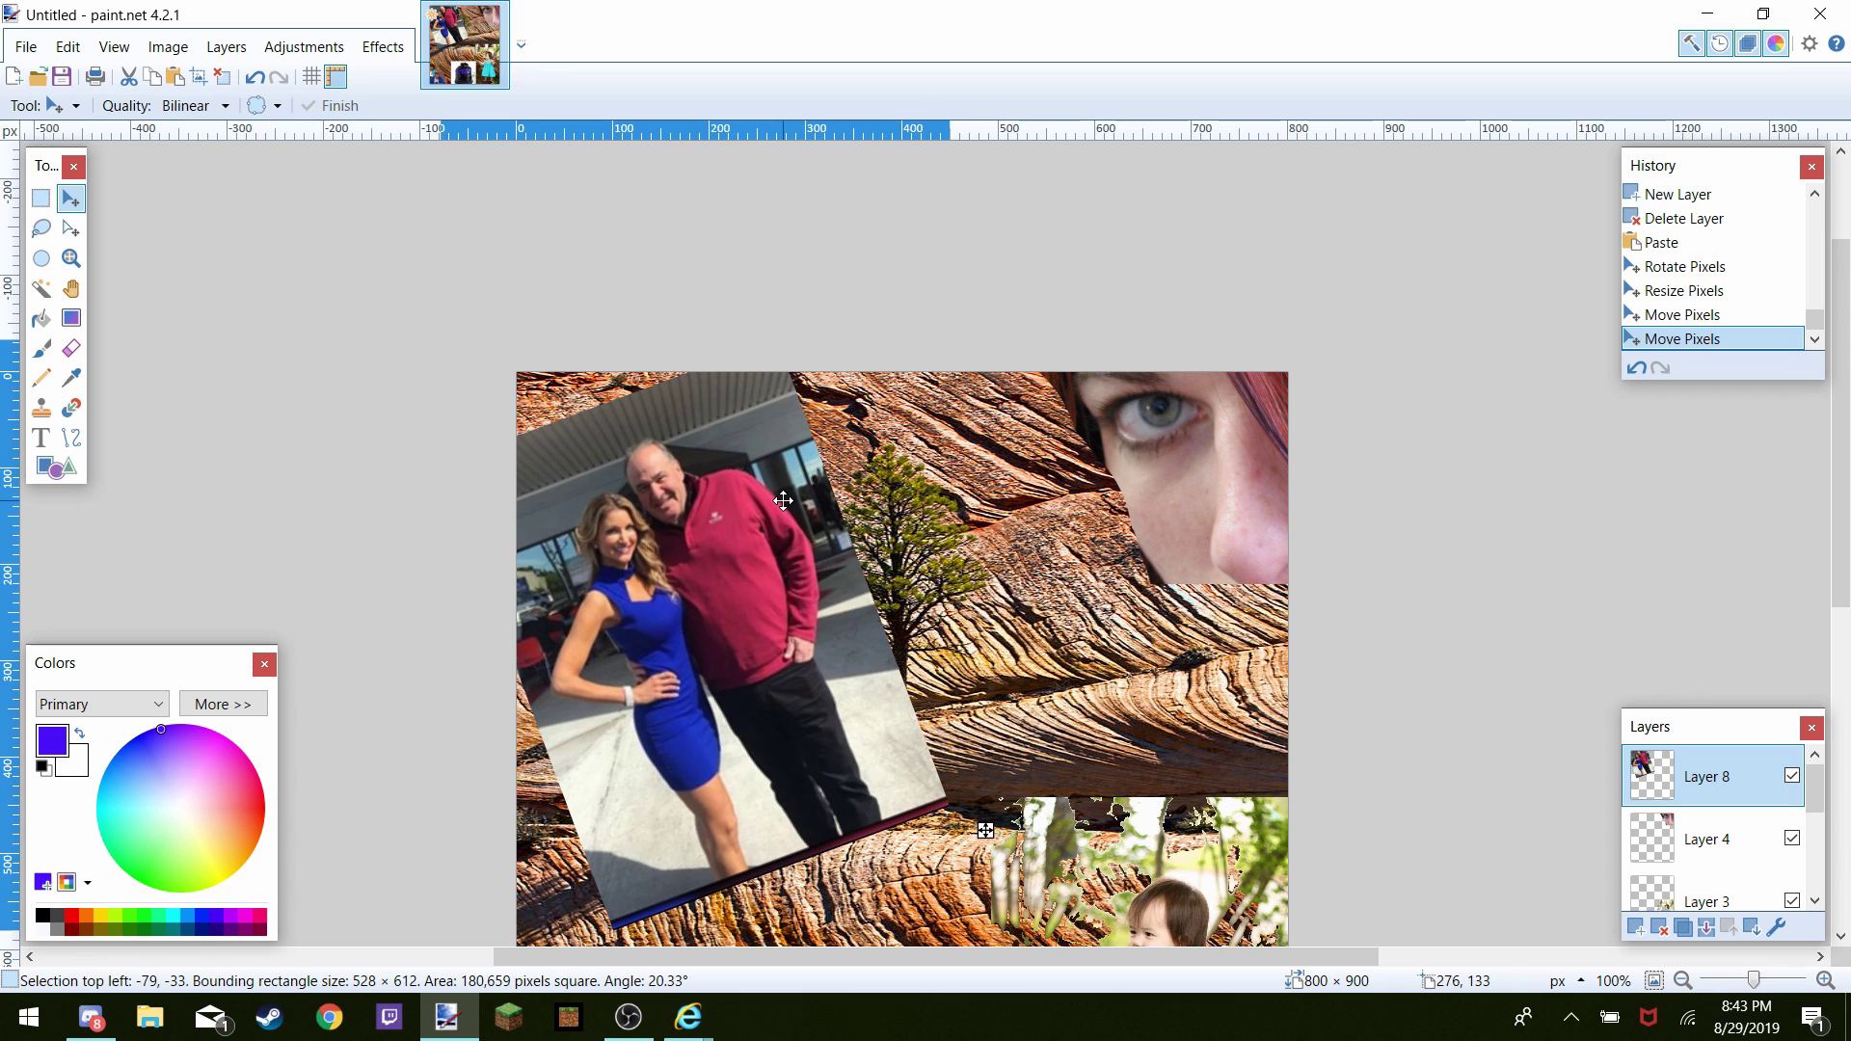
pyautogui.press('Right')
pyautogui.press('Right')
pyautogui.press('Right')
pyautogui.press('Right')
pyautogui.press('Right')
pyautogui.press('Right')
pyautogui.press('Right')
pyautogui.press('Right')
pyautogui.press('Right')
pyautogui.press('Right')
pyautogui.press('Right')
pyautogui.press('Right')
pyautogui.press('Right')
pyautogui.press('Right')
pyautogui.press('Right')
pyautogui.press('Right')
pyautogui.press('Right')
pyautogui.press('Right')
pyautogui.press('Right')
pyautogui.press('Right')
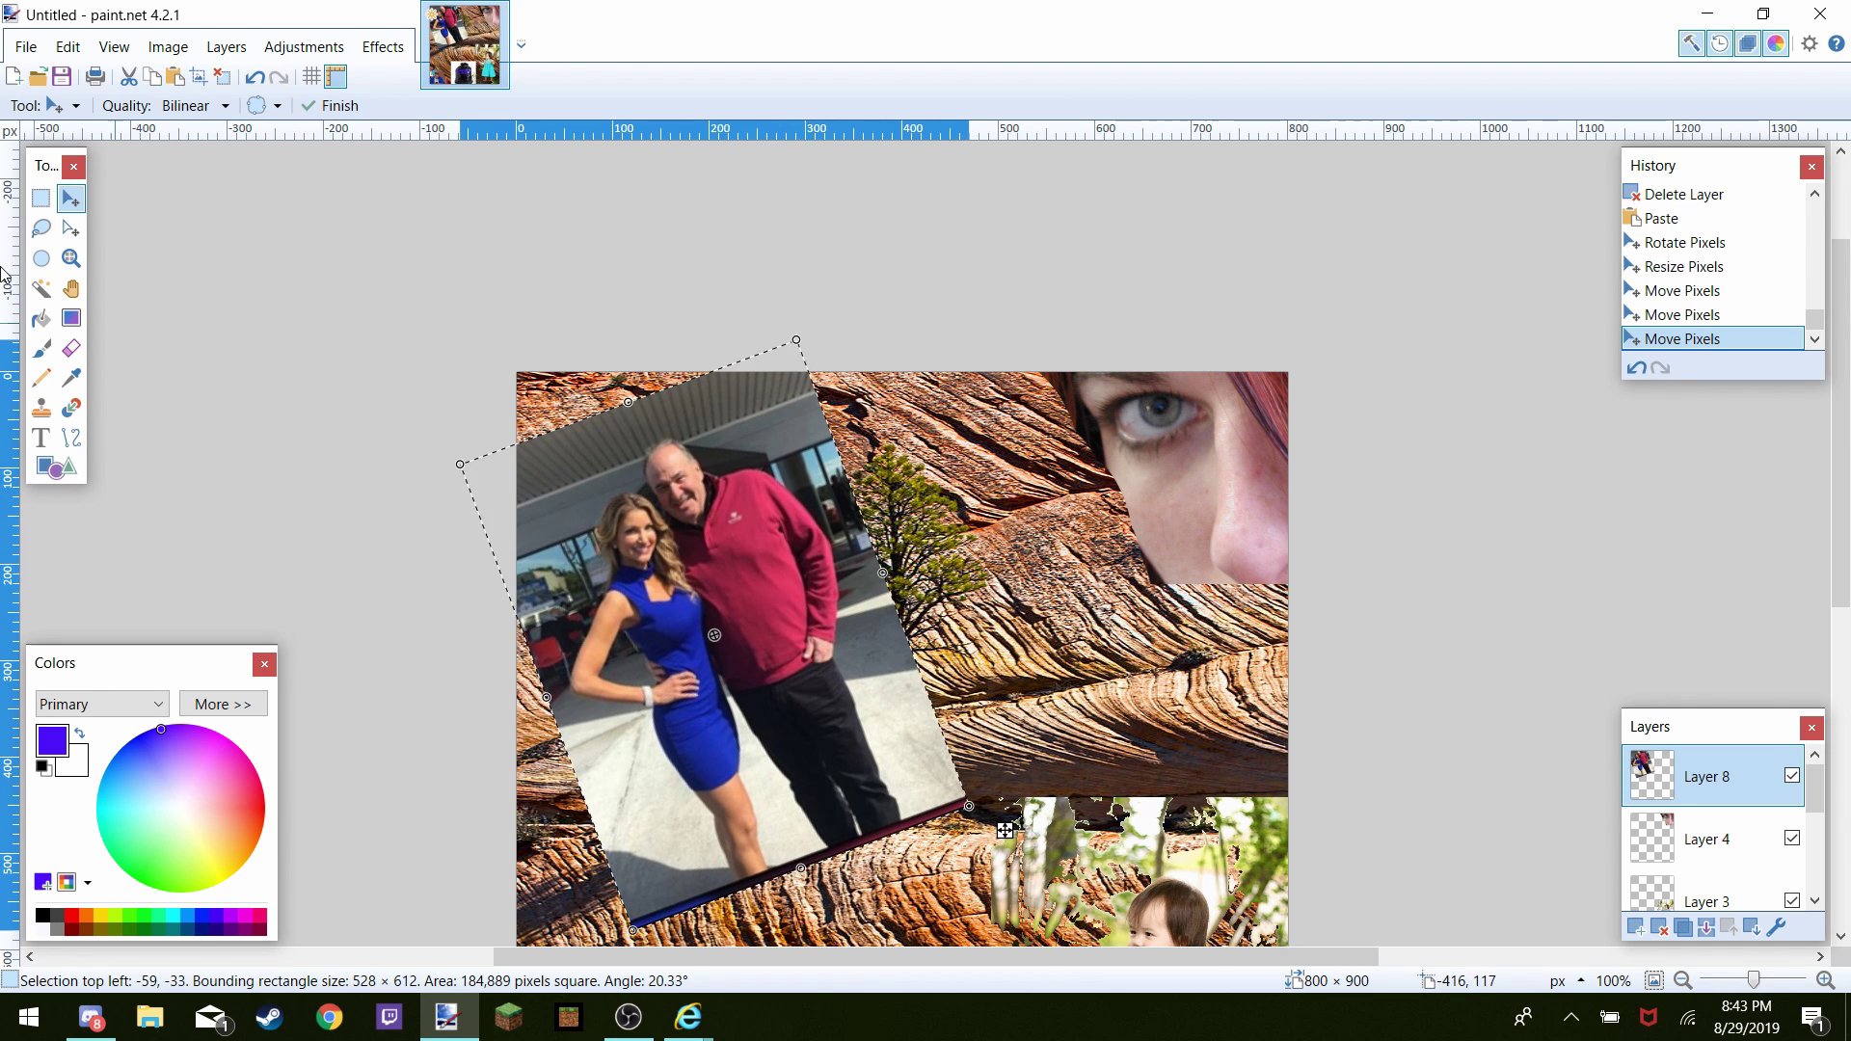
# Select the striped ceiling above the couple with the Magic Wand at 17% tolerance and erase it
pyautogui.click(42, 288)
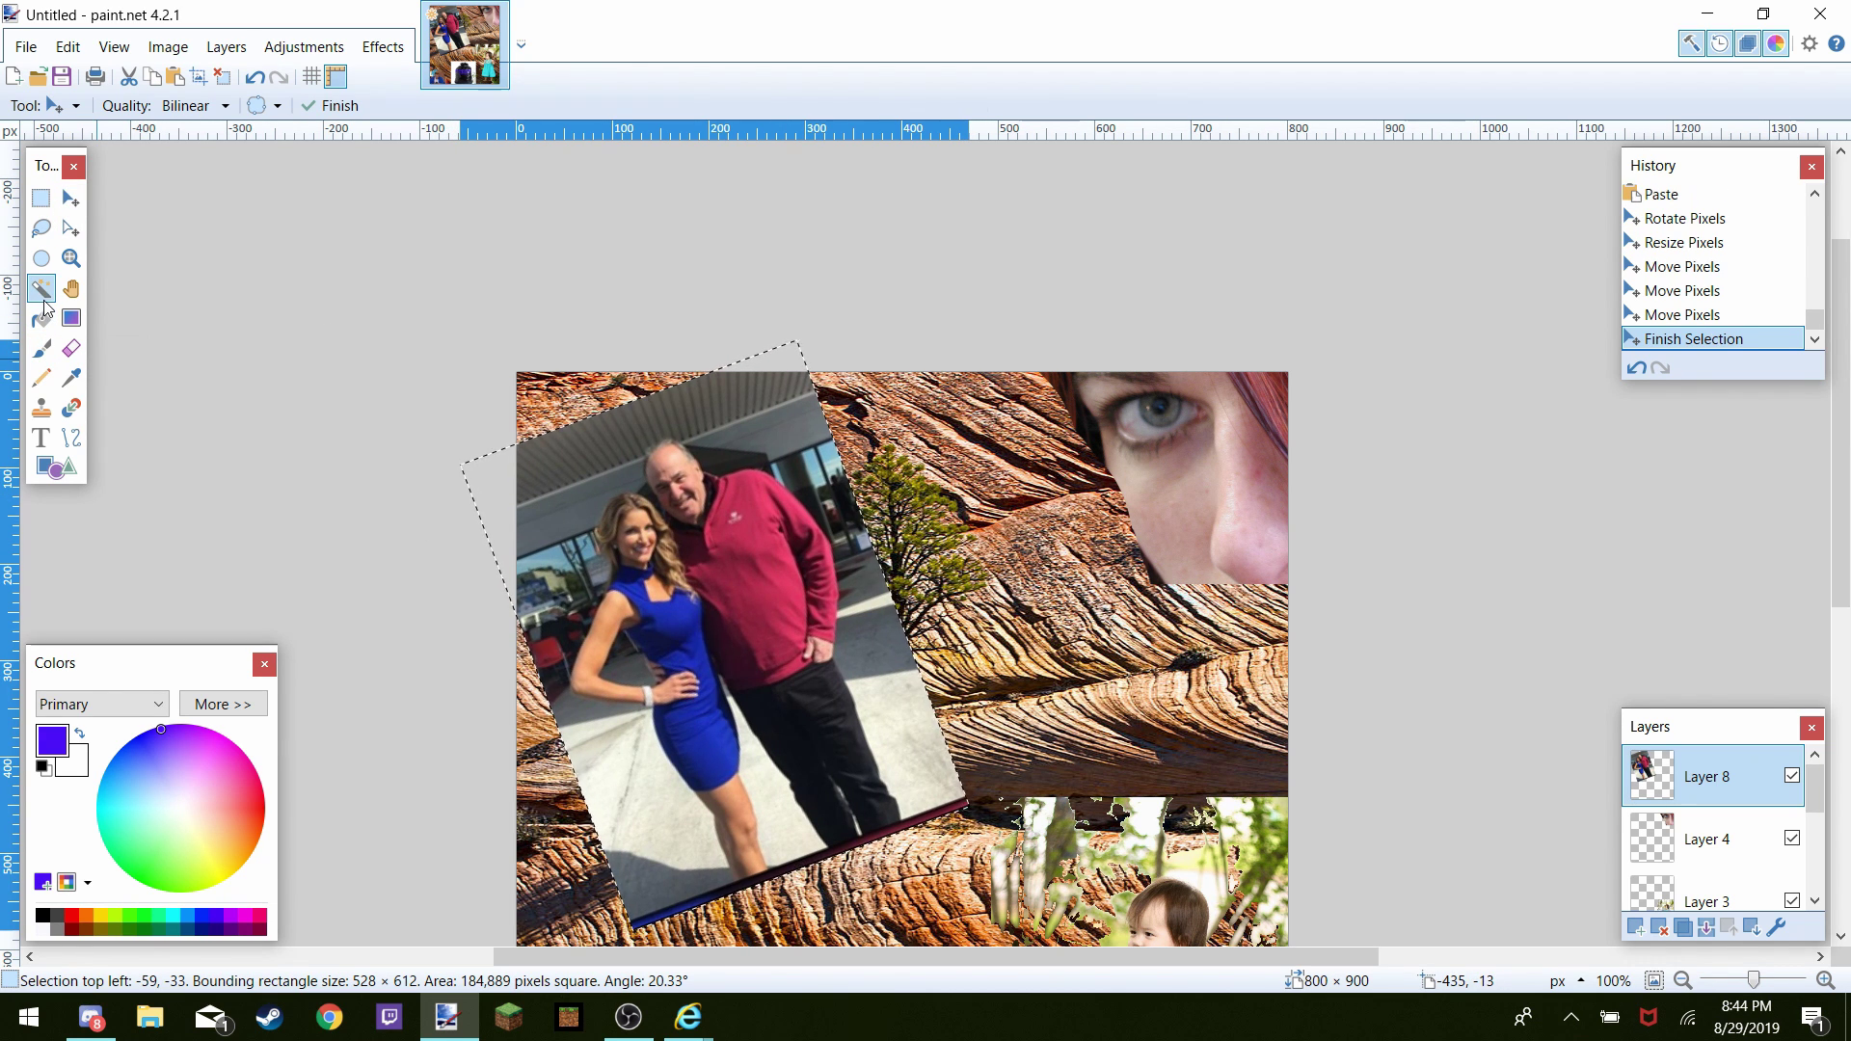
pyautogui.click(559, 446)
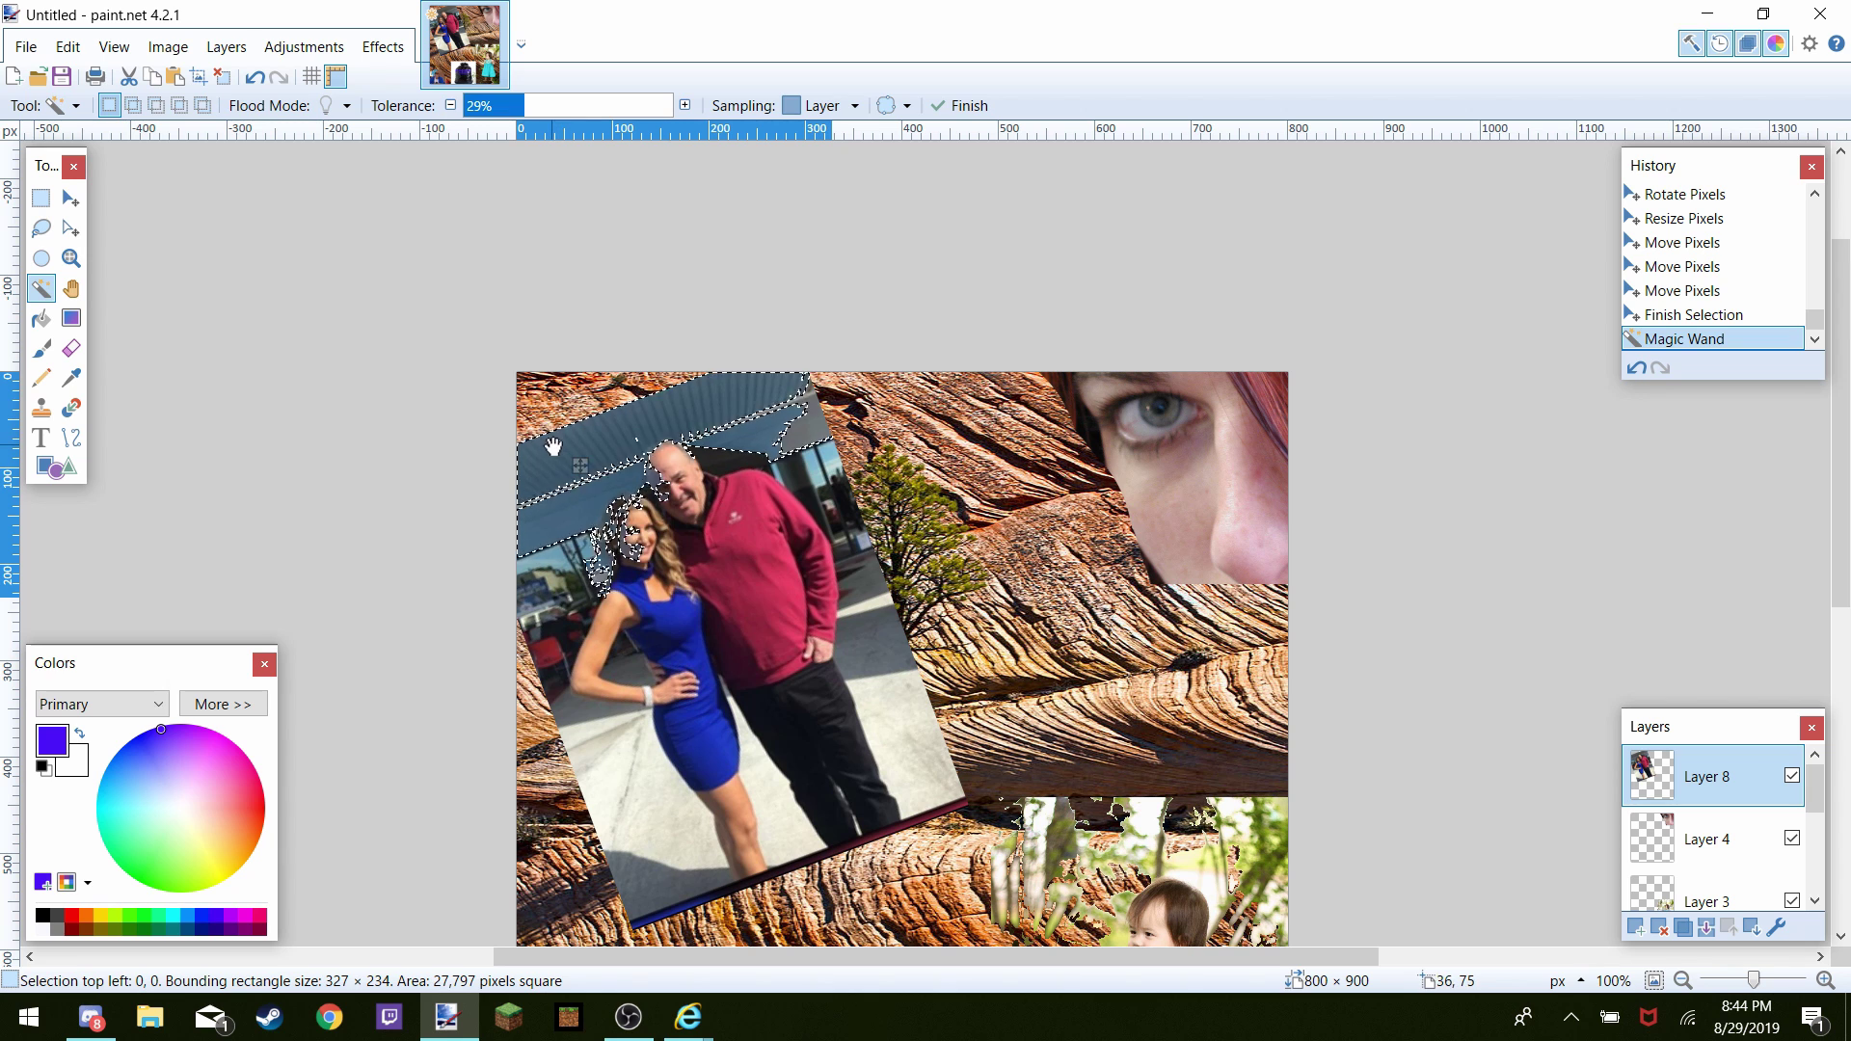
pyautogui.moveTo(488, 100); pyautogui.dragTo(501, 111)
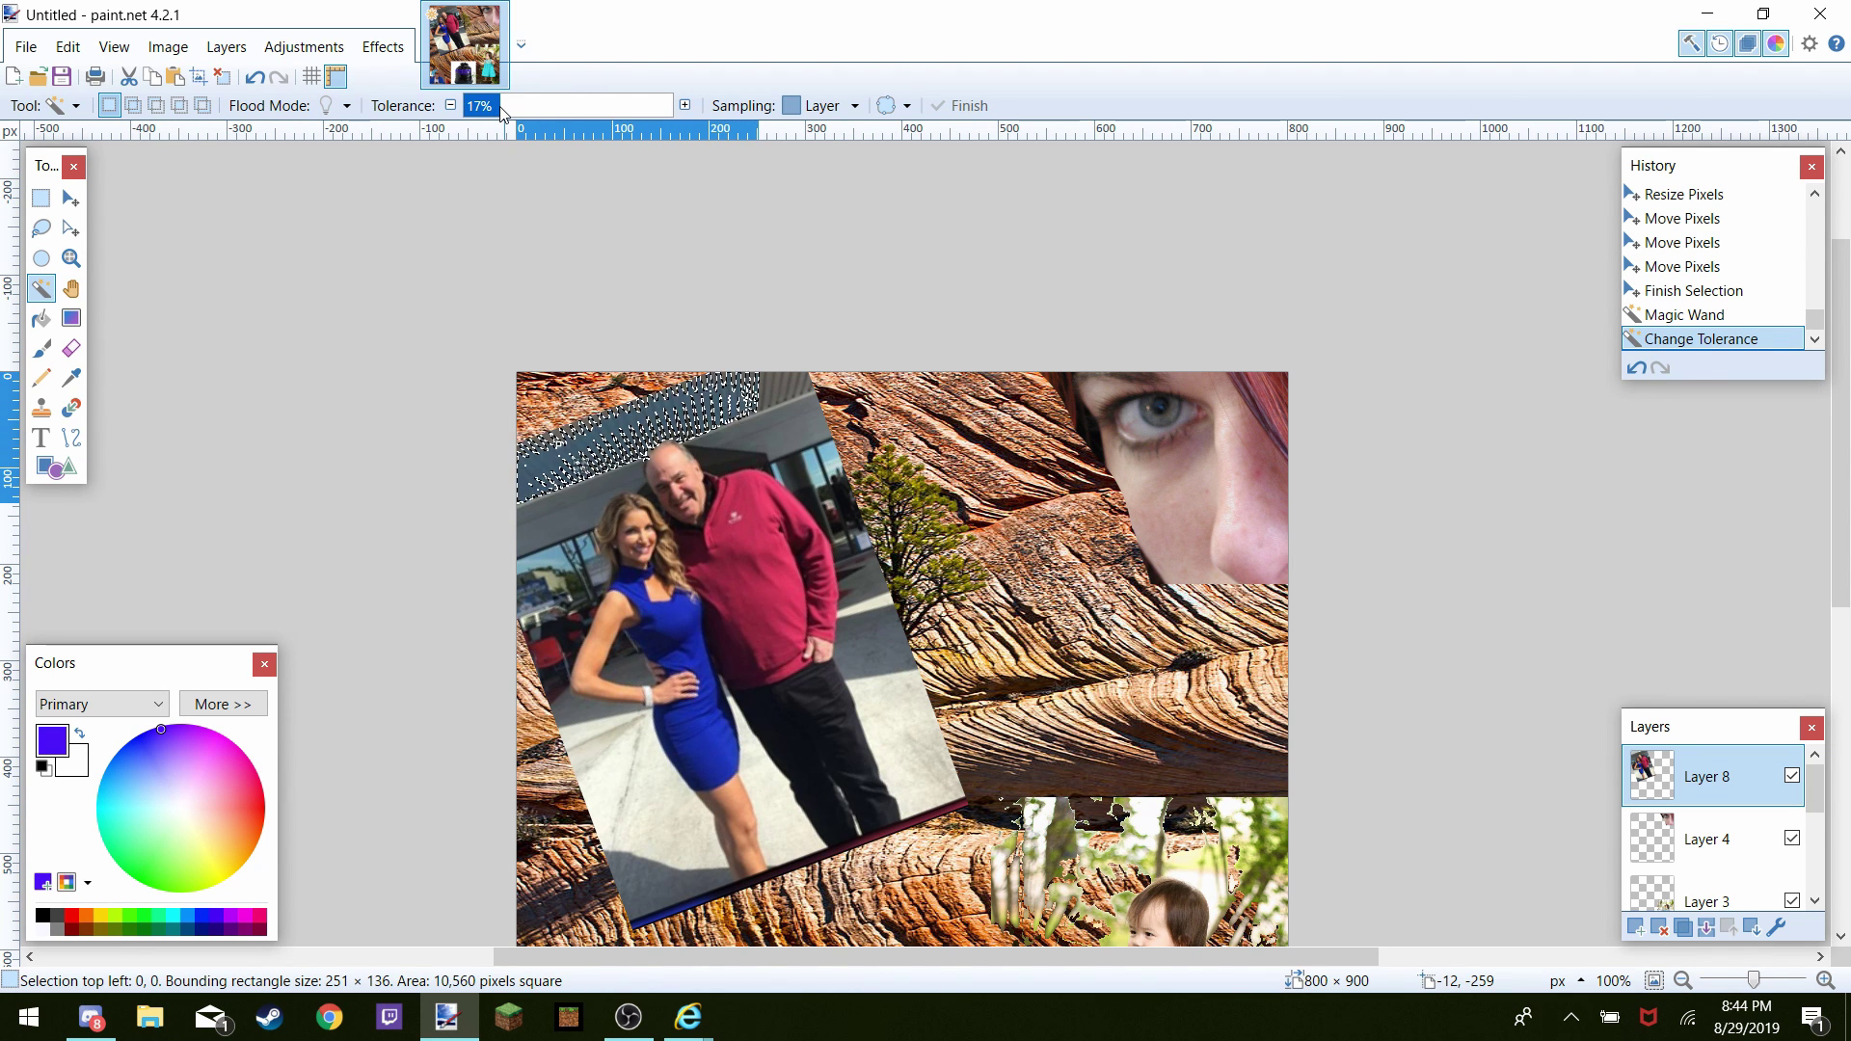
pyautogui.press('Delete')
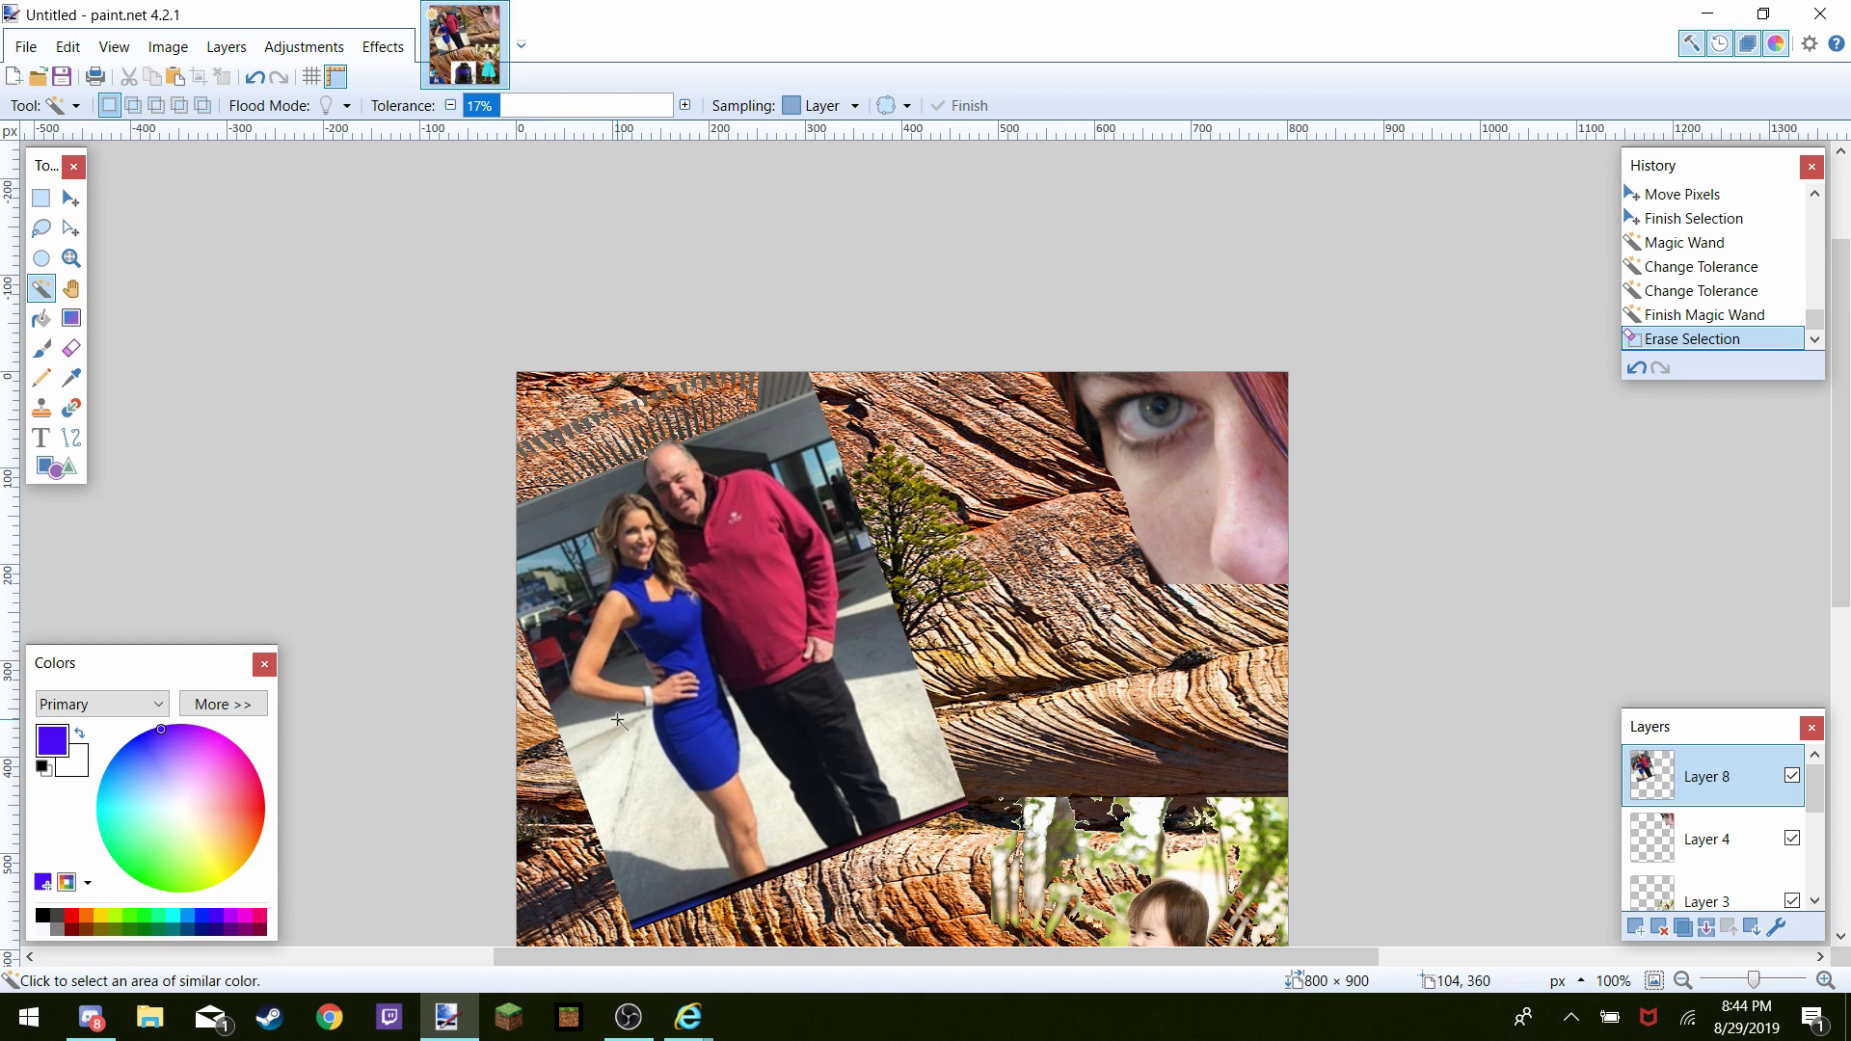
# Erase the pavement areas to the left of and below the woman's legs using Magic Wand selections
pyautogui.click(626, 821)
pyautogui.press('Delete')
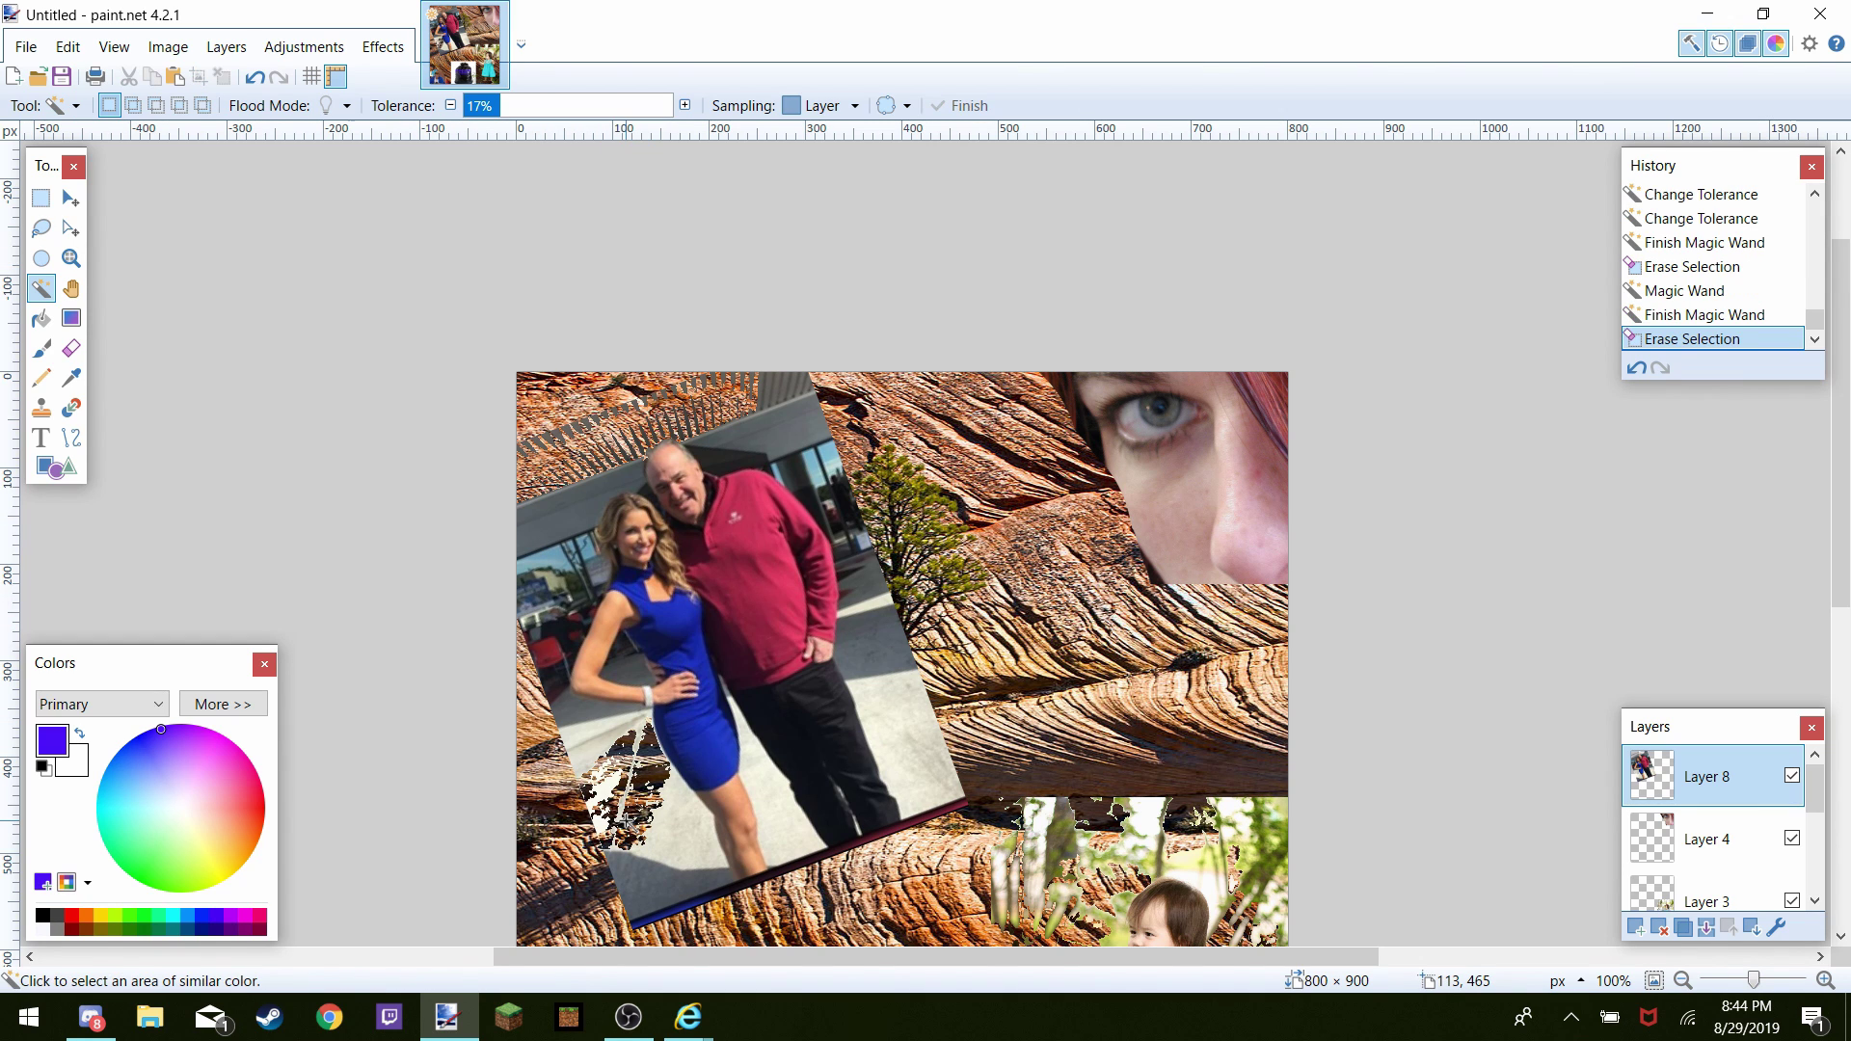
pyautogui.click(692, 832)
pyautogui.press('Delete')
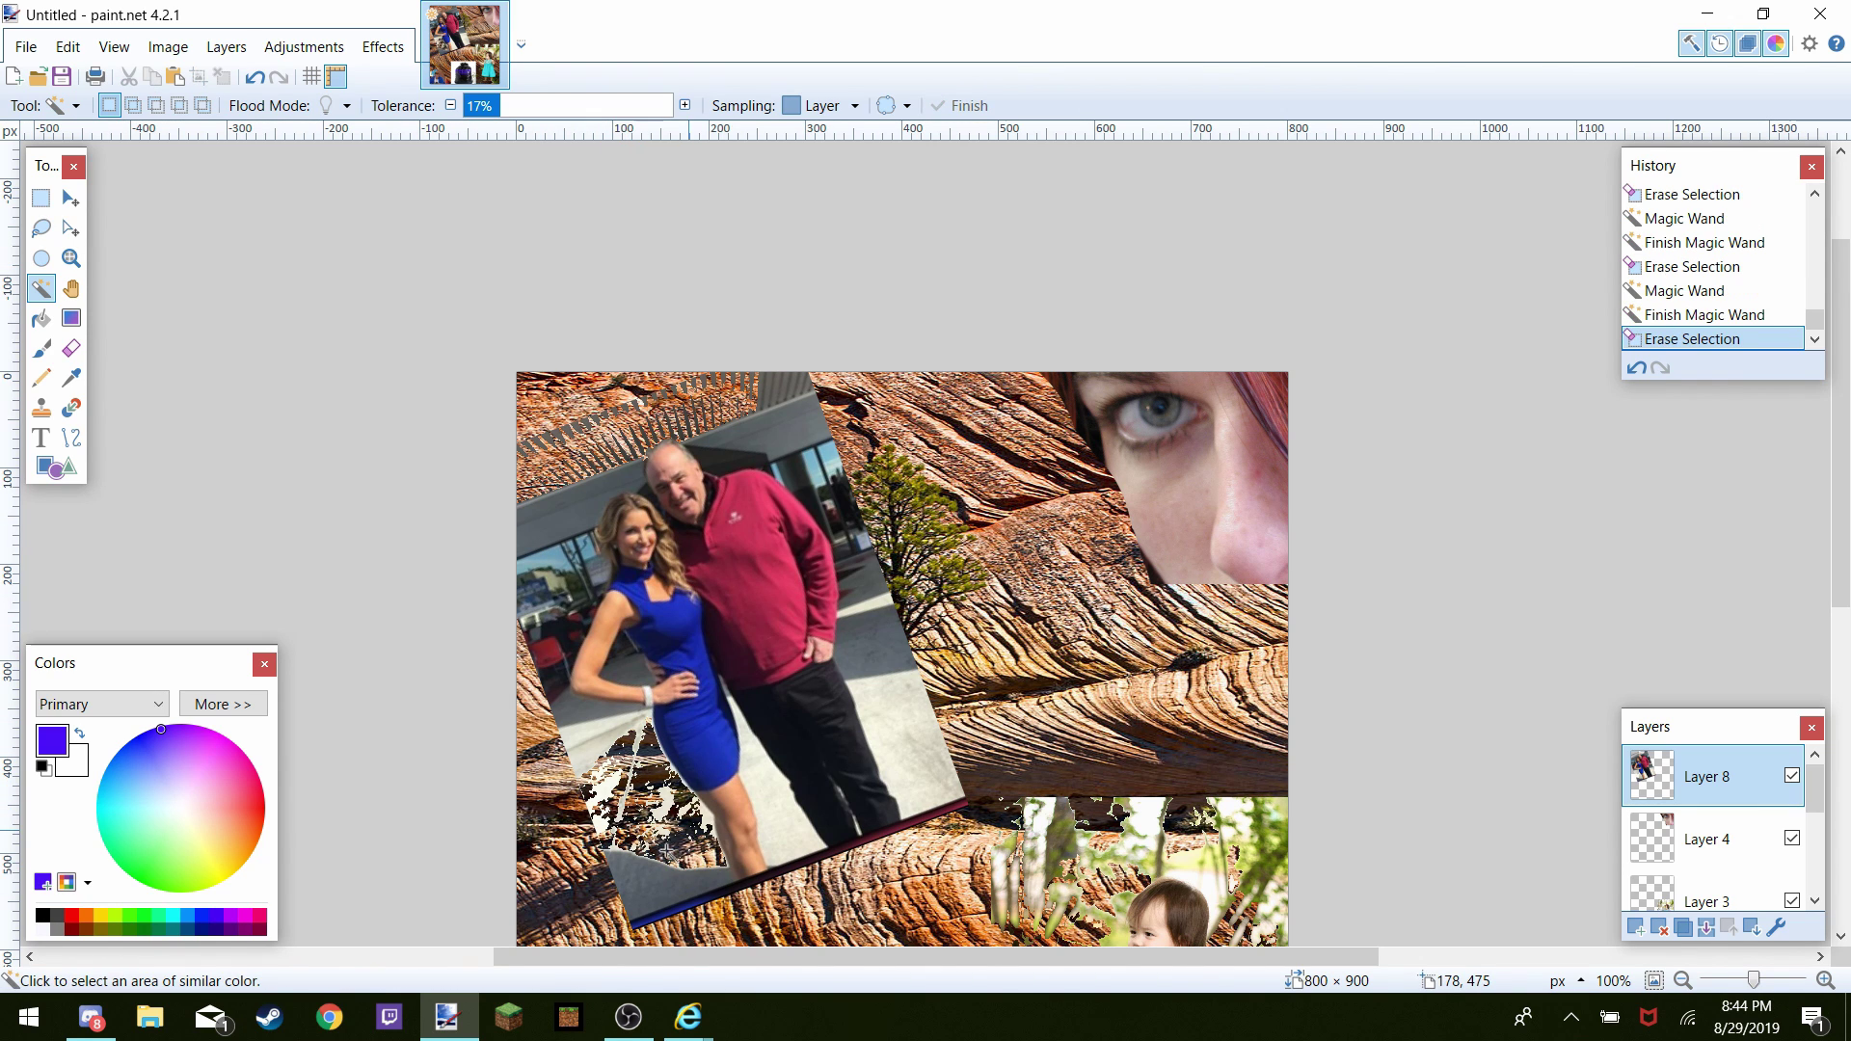
pyautogui.click(642, 901)
pyautogui.press('Delete')
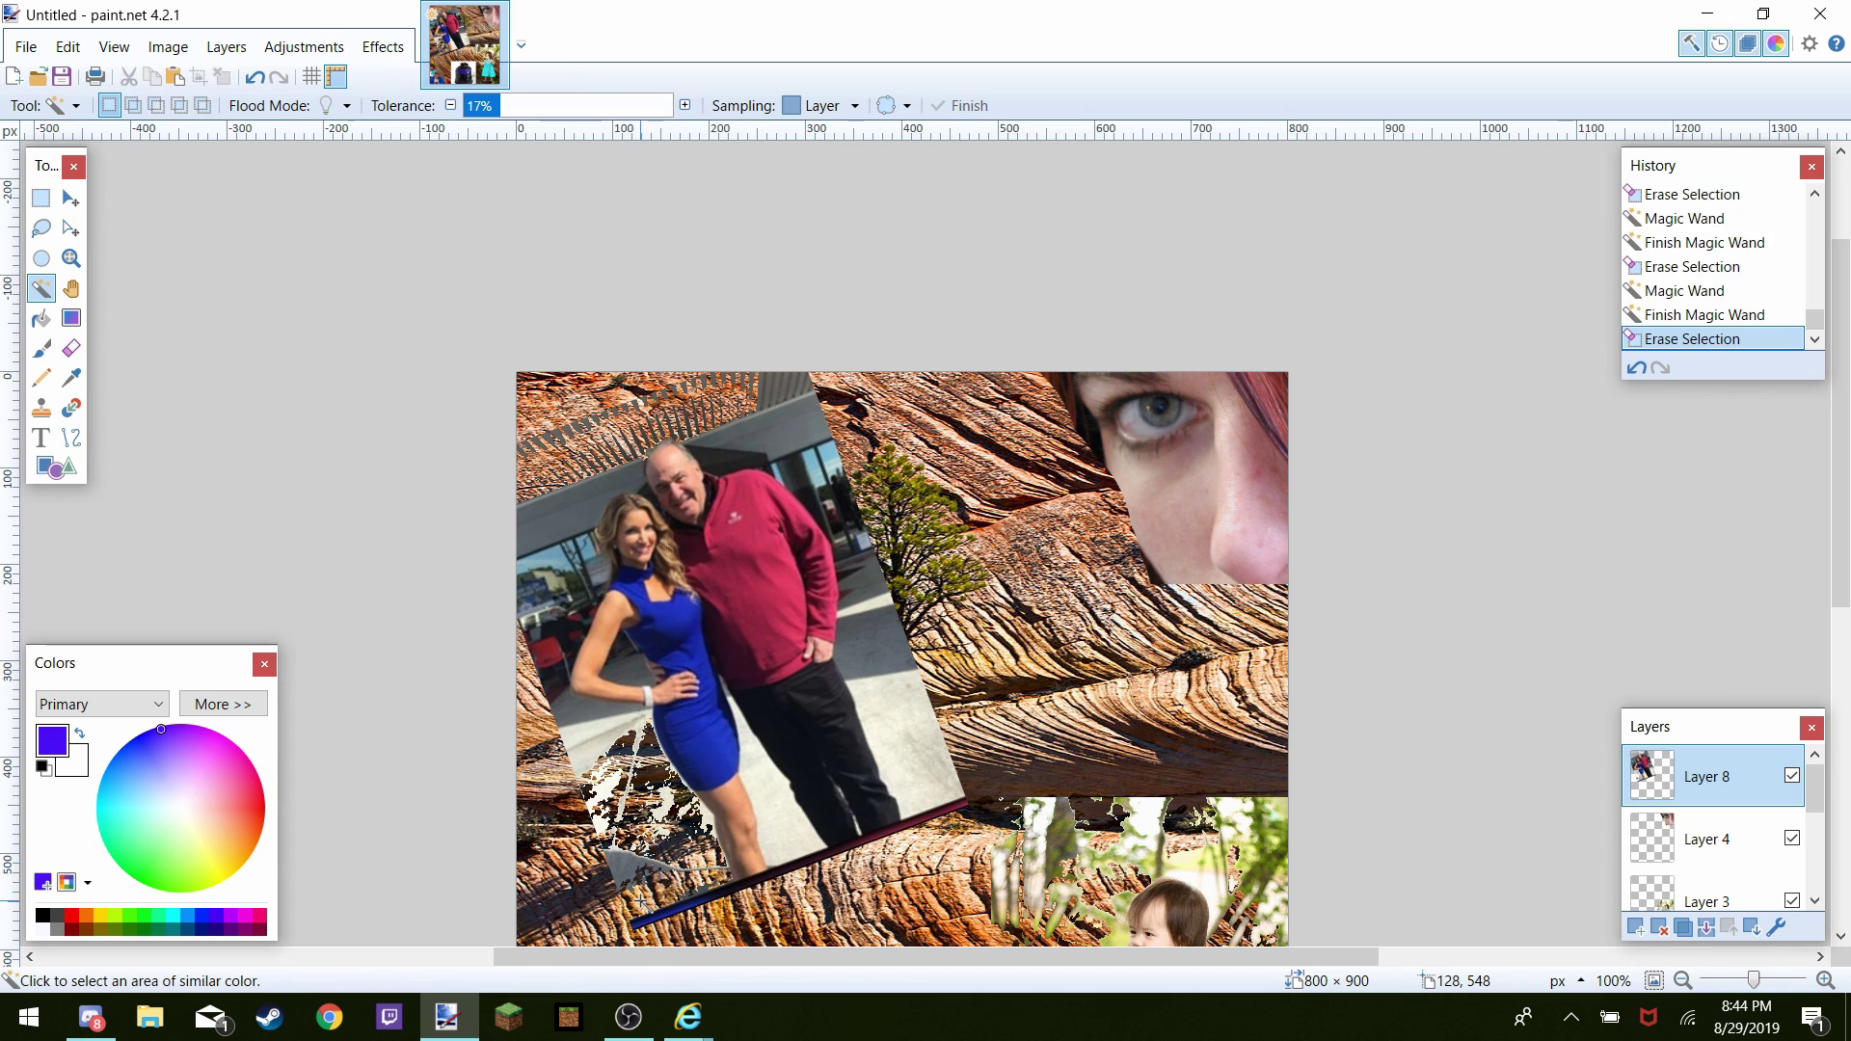
# Erase the pavement and grey background patches to the right of the man using Magic Wand selections
pyautogui.click(921, 719)
pyautogui.press('Delete')
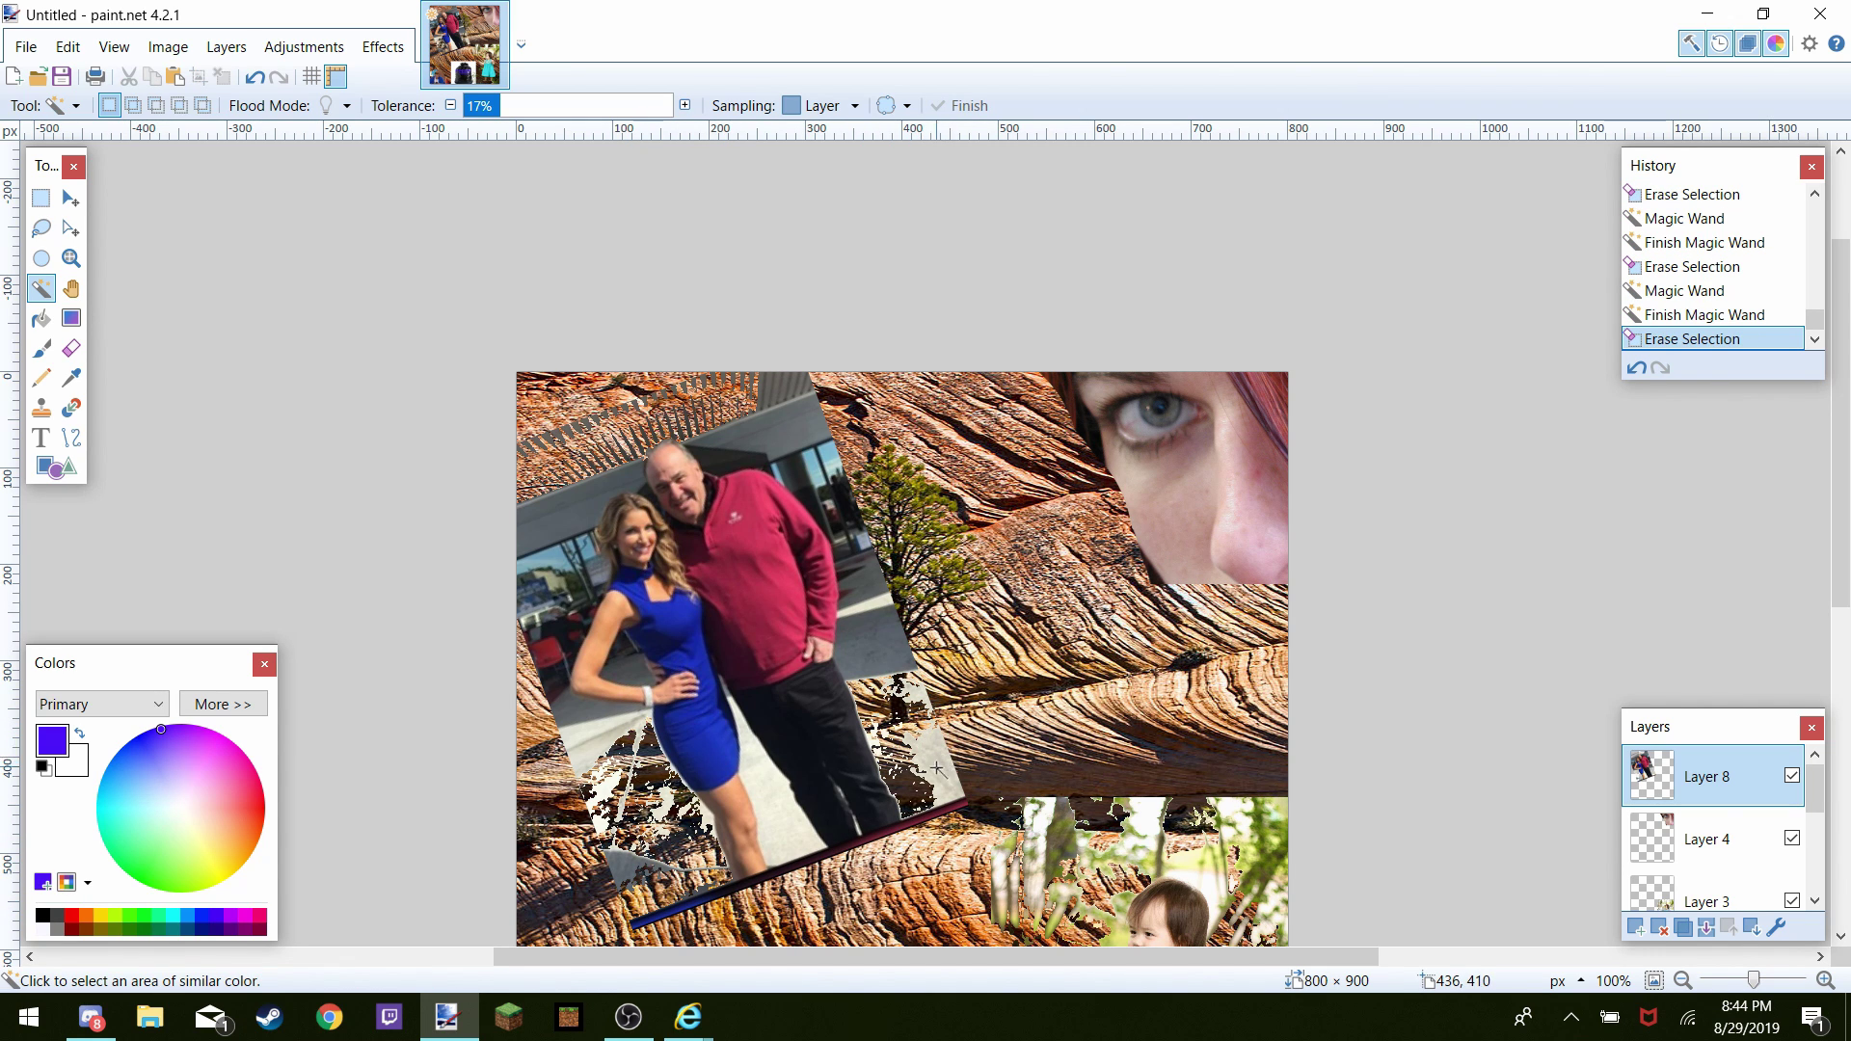
pyautogui.click(928, 747)
pyautogui.press('Delete')
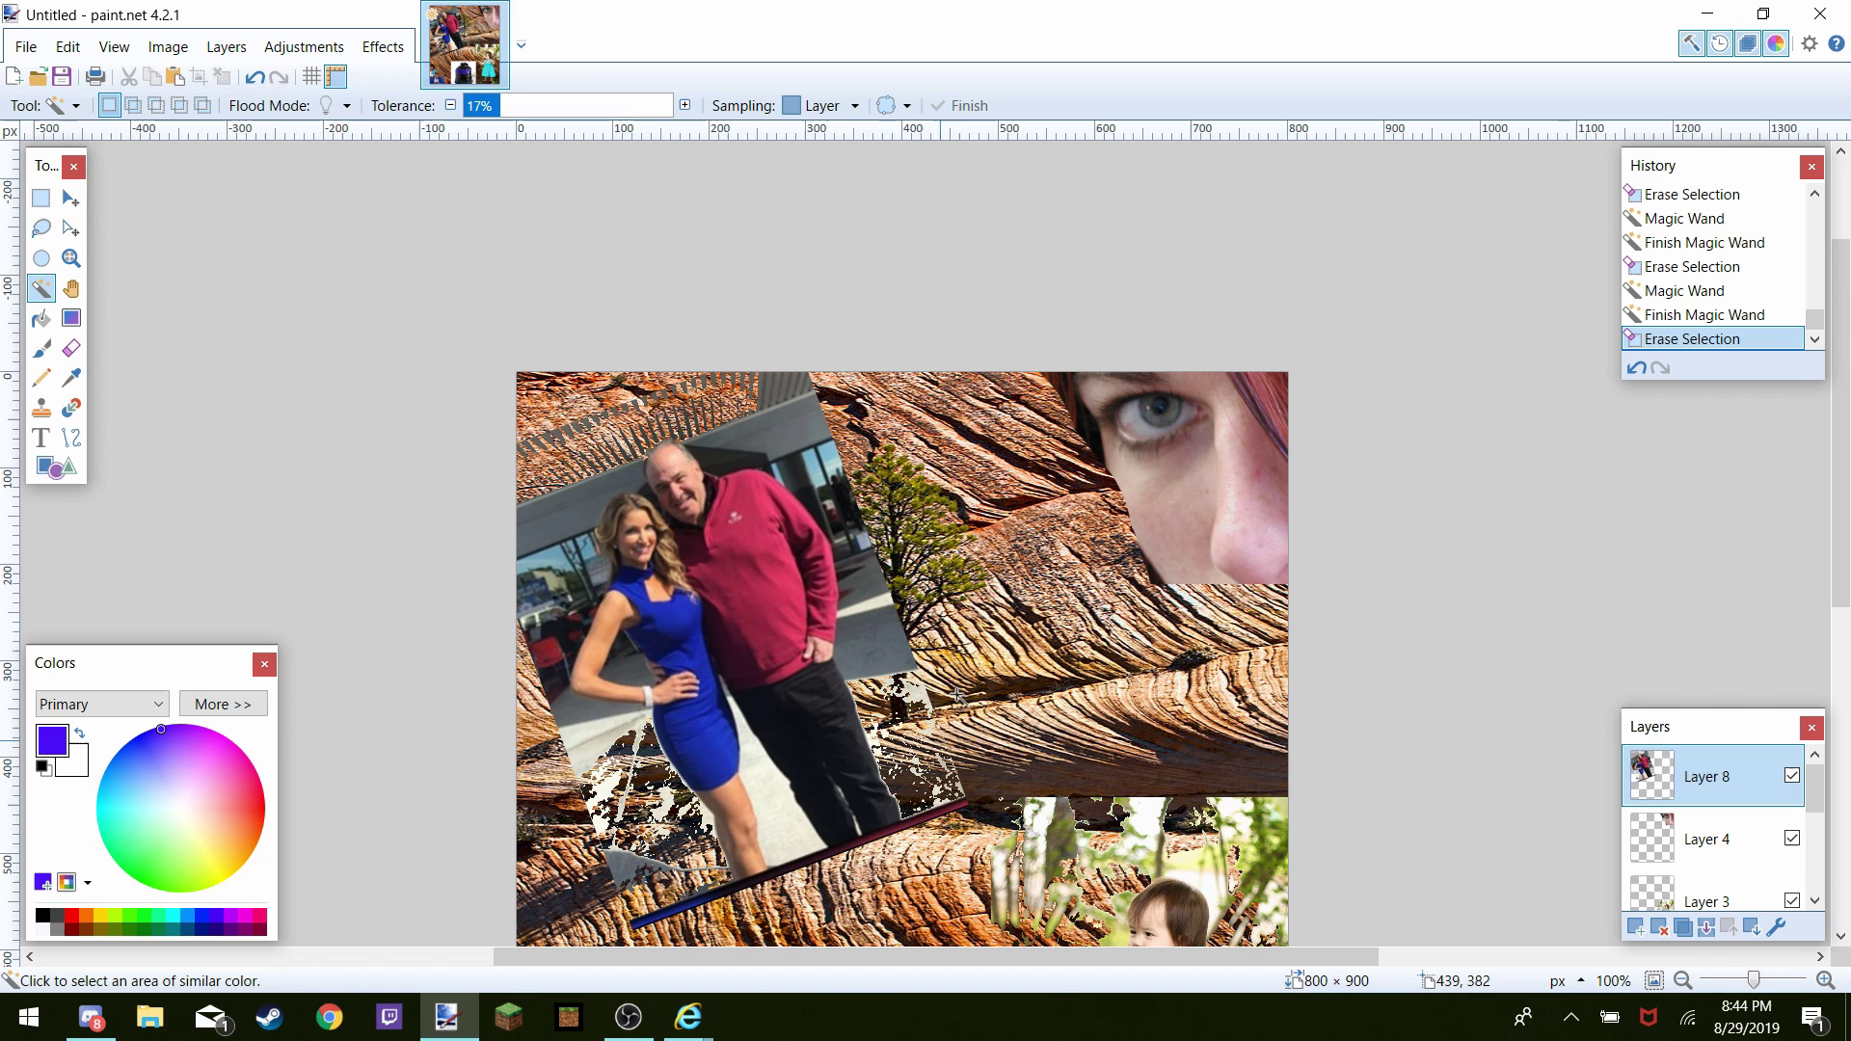
pyautogui.click(883, 653)
pyautogui.press('Delete')
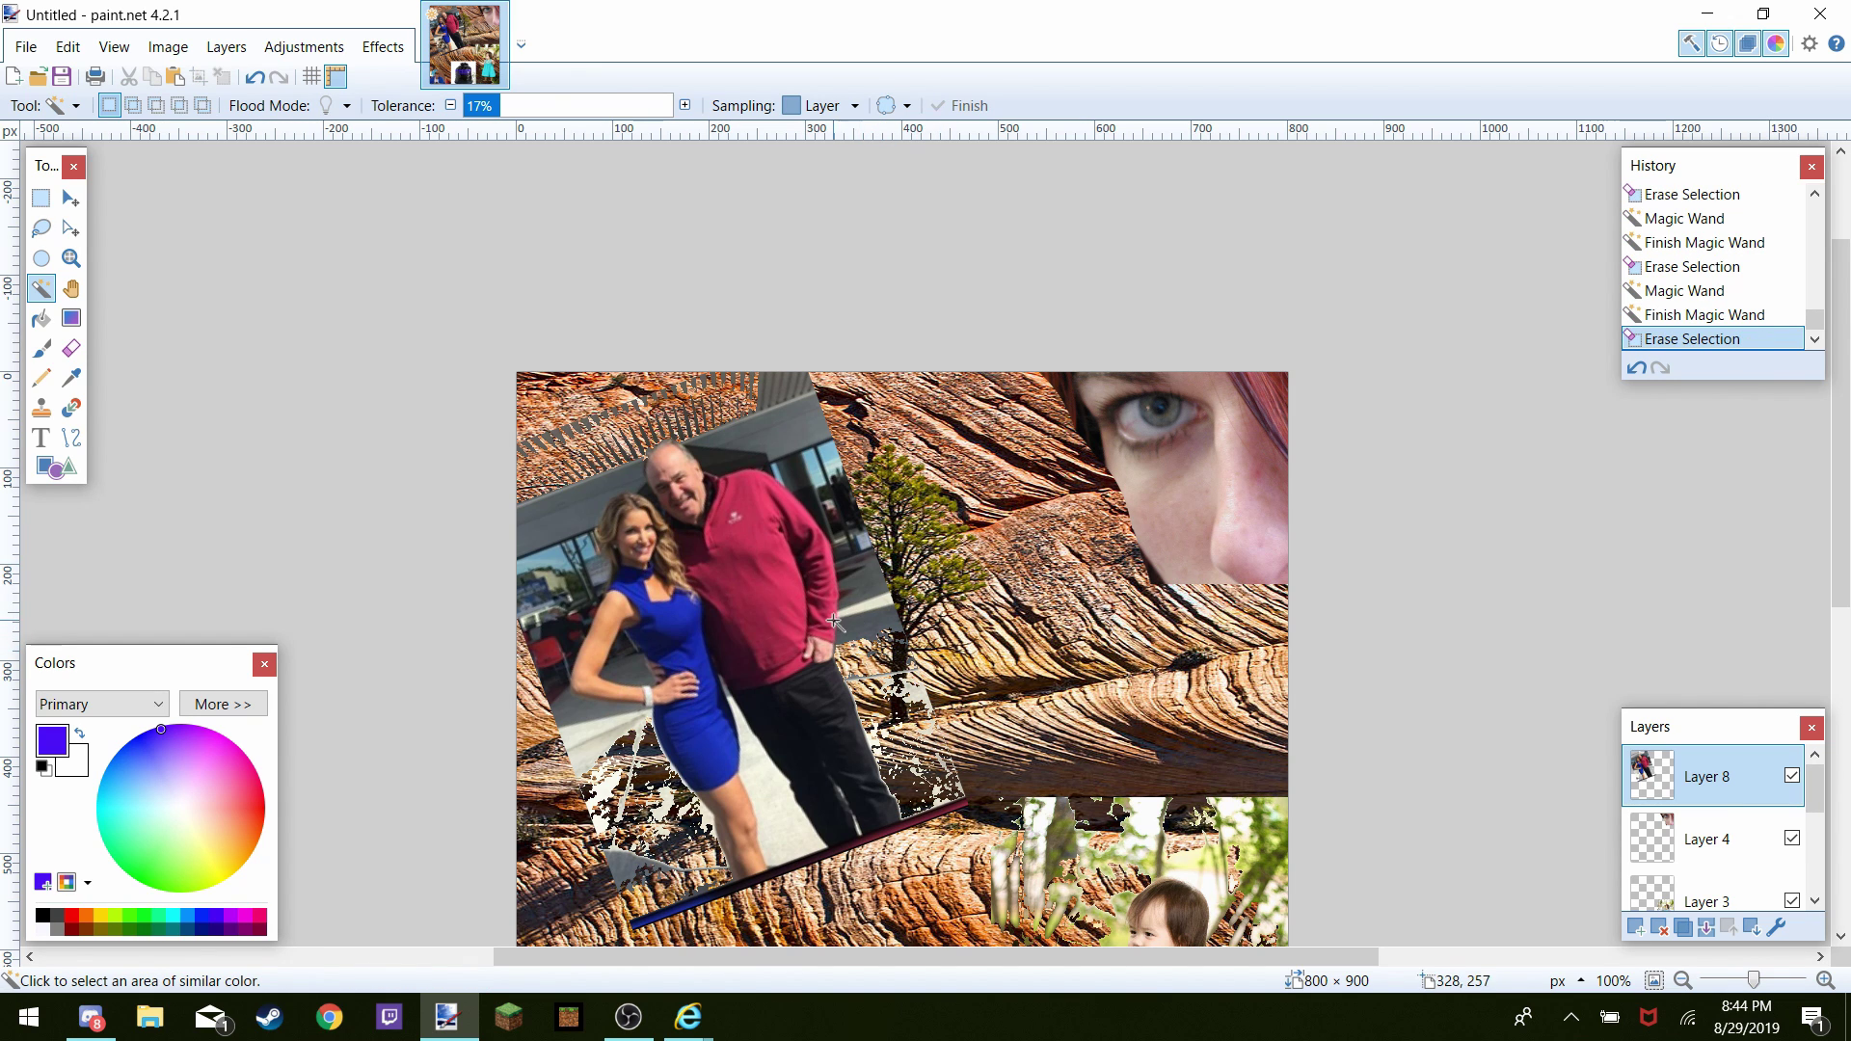
pyautogui.click(861, 625)
pyautogui.press('Delete')
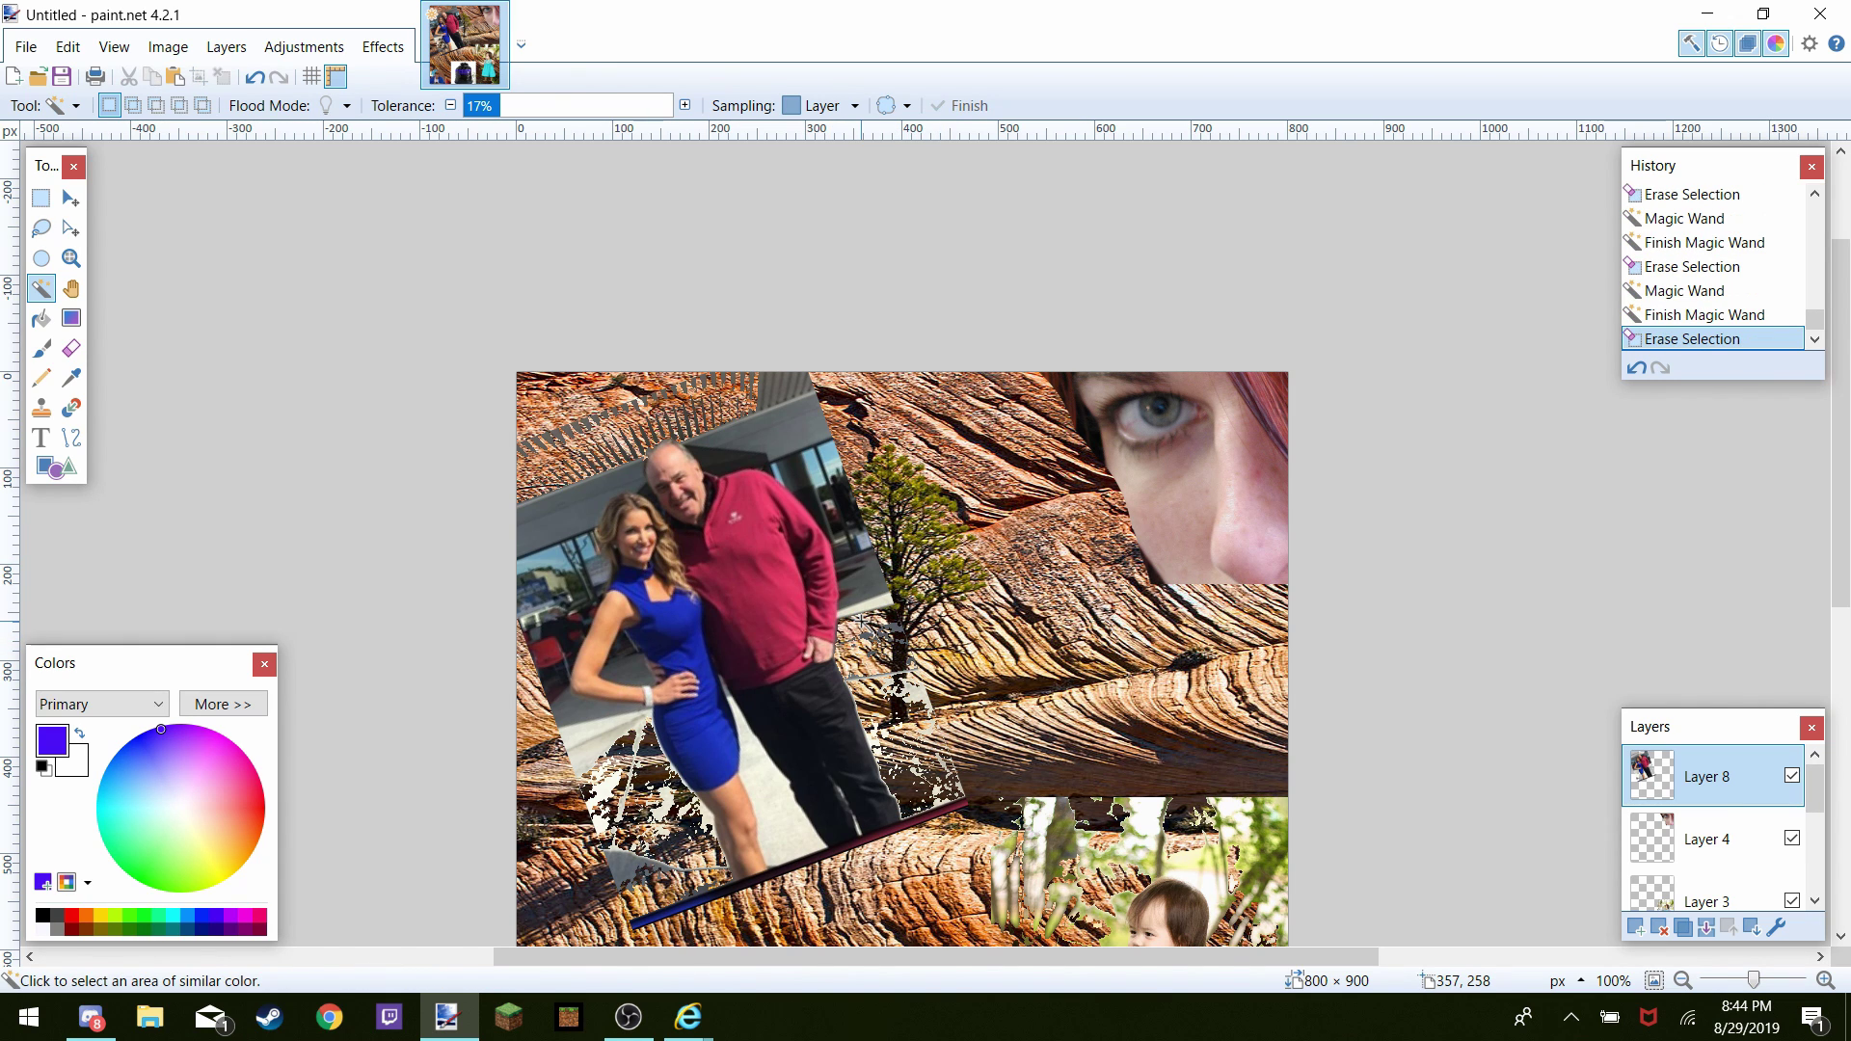
pyautogui.click(865, 584)
pyautogui.press('Delete')
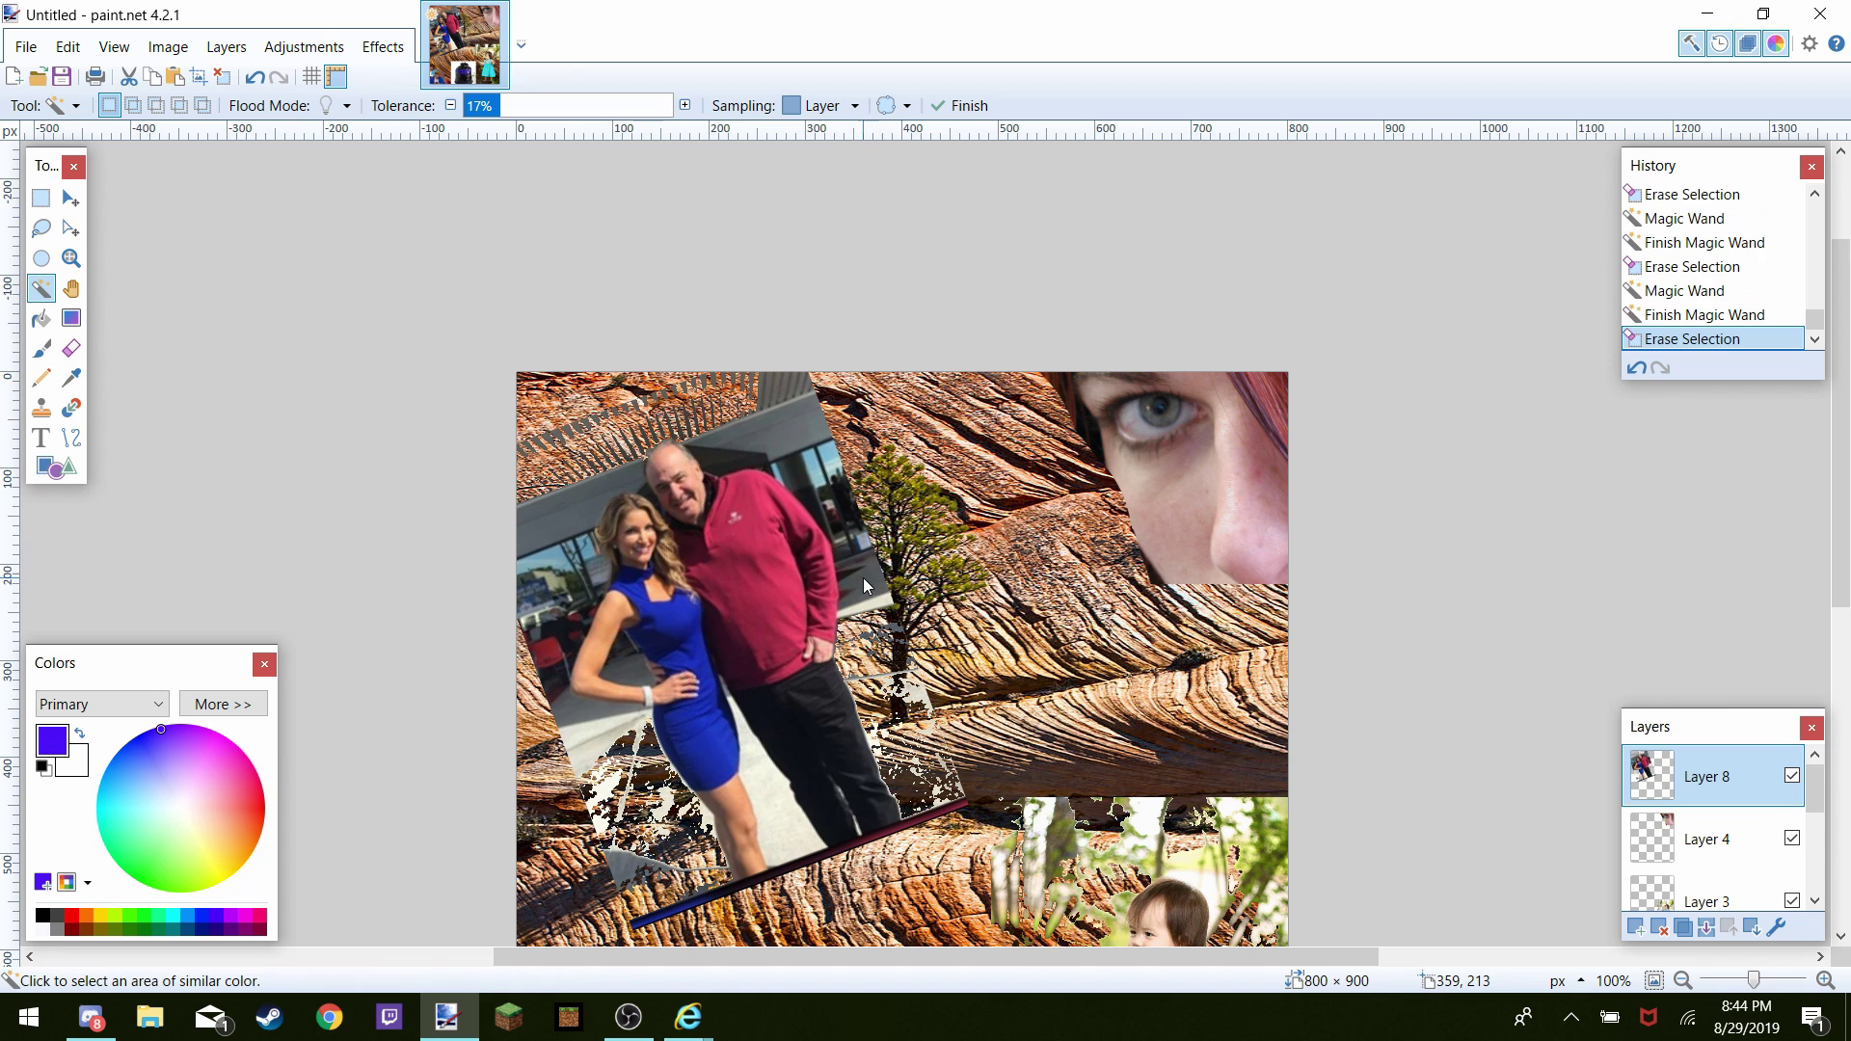
# Erase the grey ceiling patches above the man and to the left of the woman's head
pyautogui.click(753, 436)
pyautogui.press('Delete')
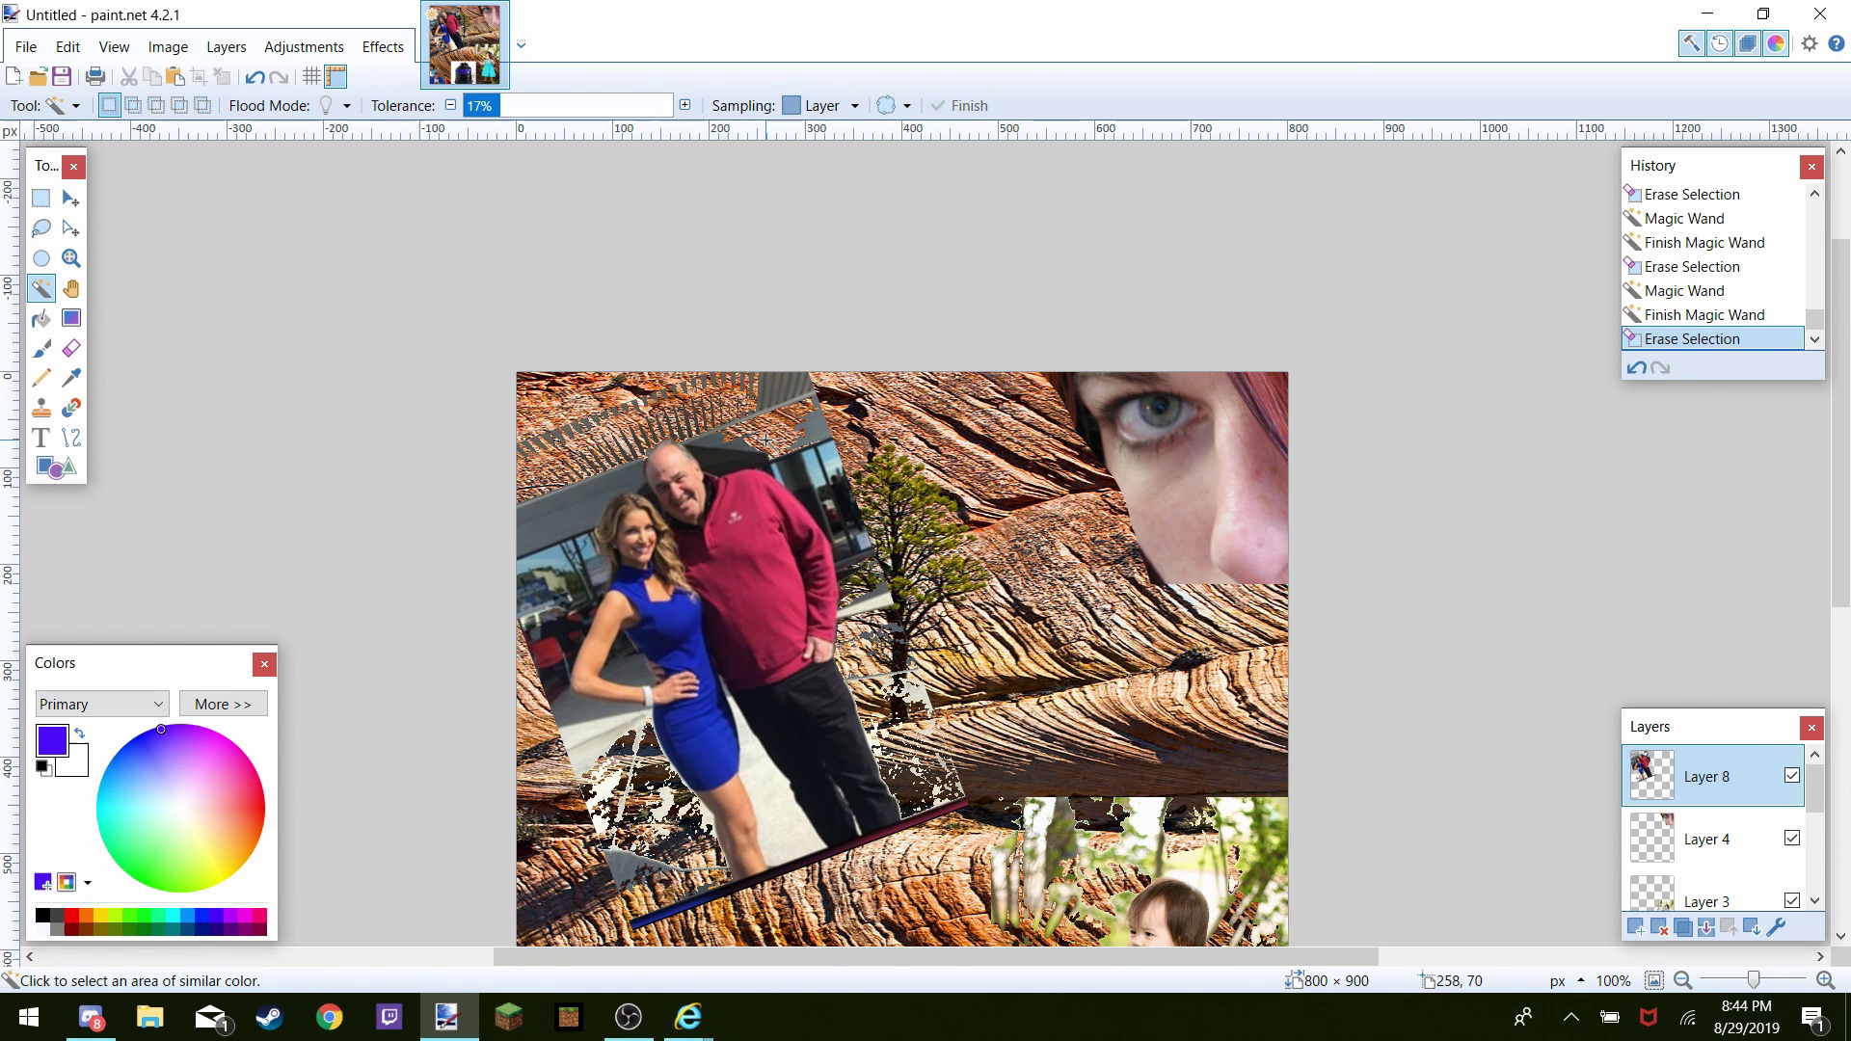
pyautogui.click(561, 515)
pyautogui.press('Delete')
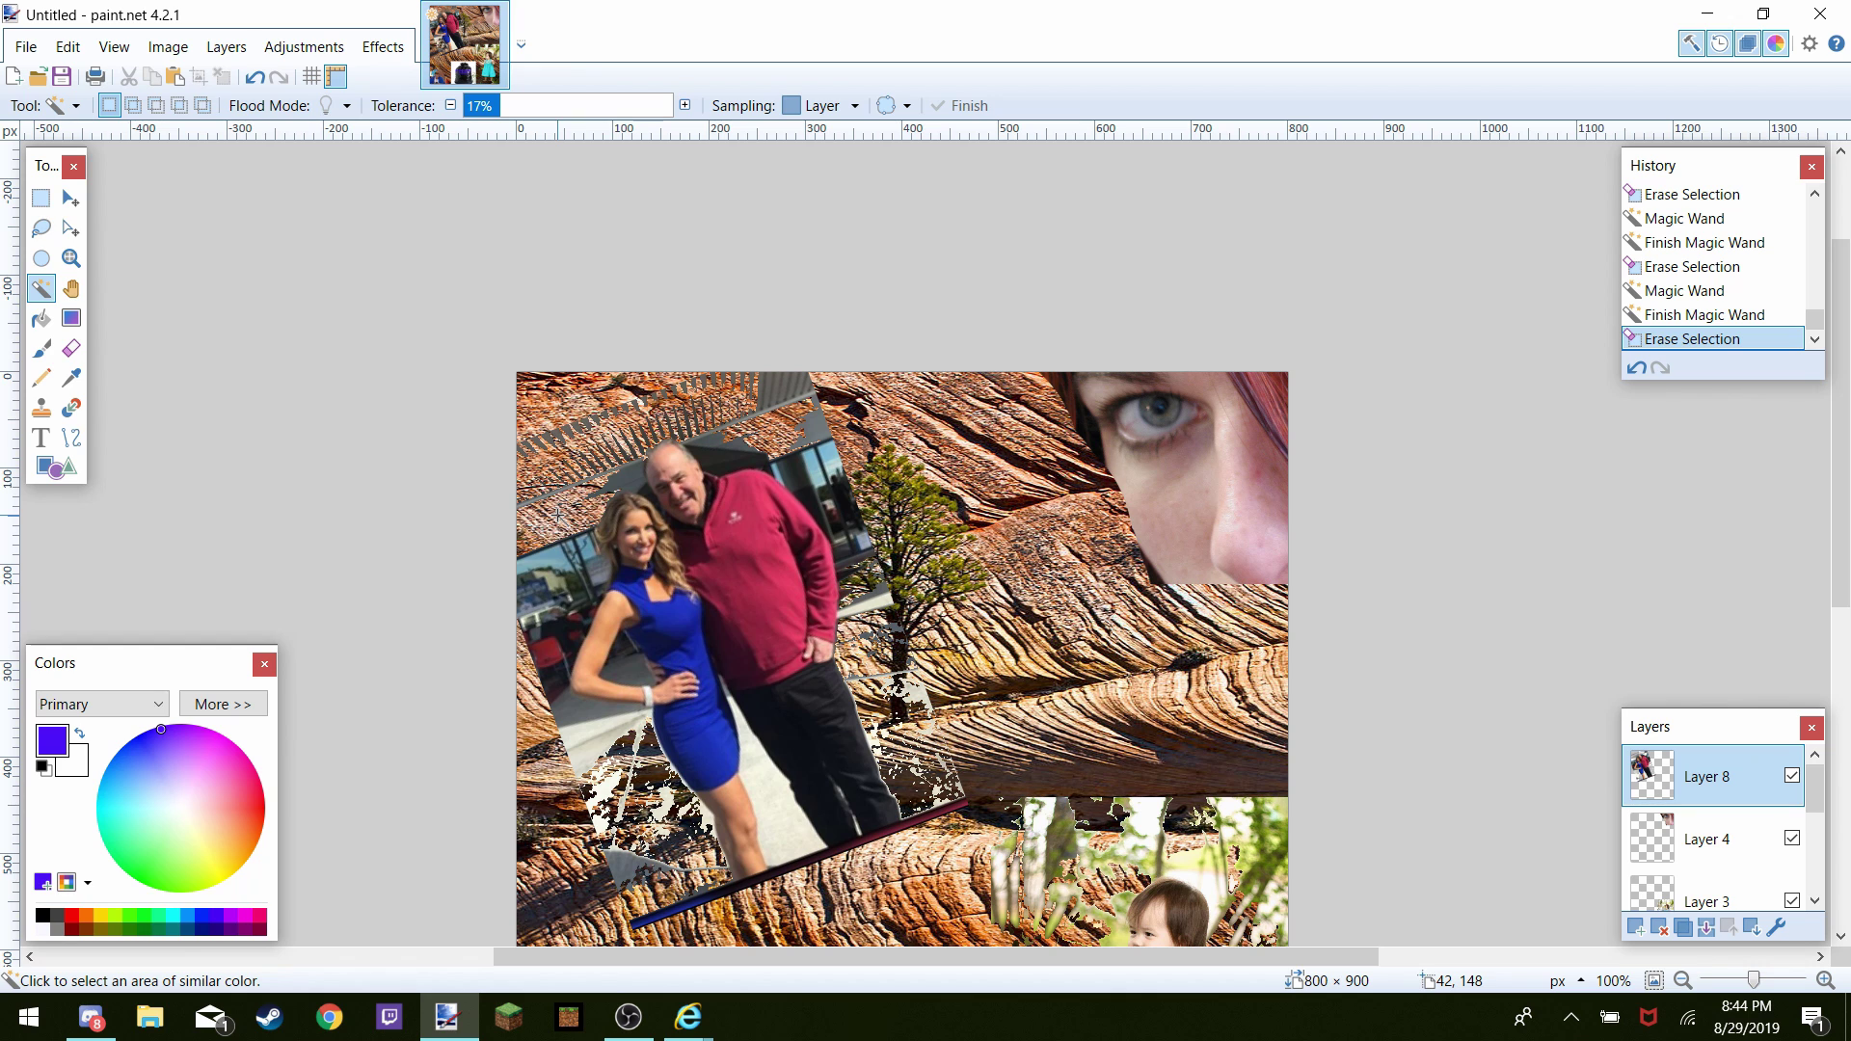
# Apply a Bulge distortion of 95 to the couple's layer, centred at -0.43 horizontally and -0.54 vertically over the man's torso
pyautogui.scroll(-1, 631, 652)
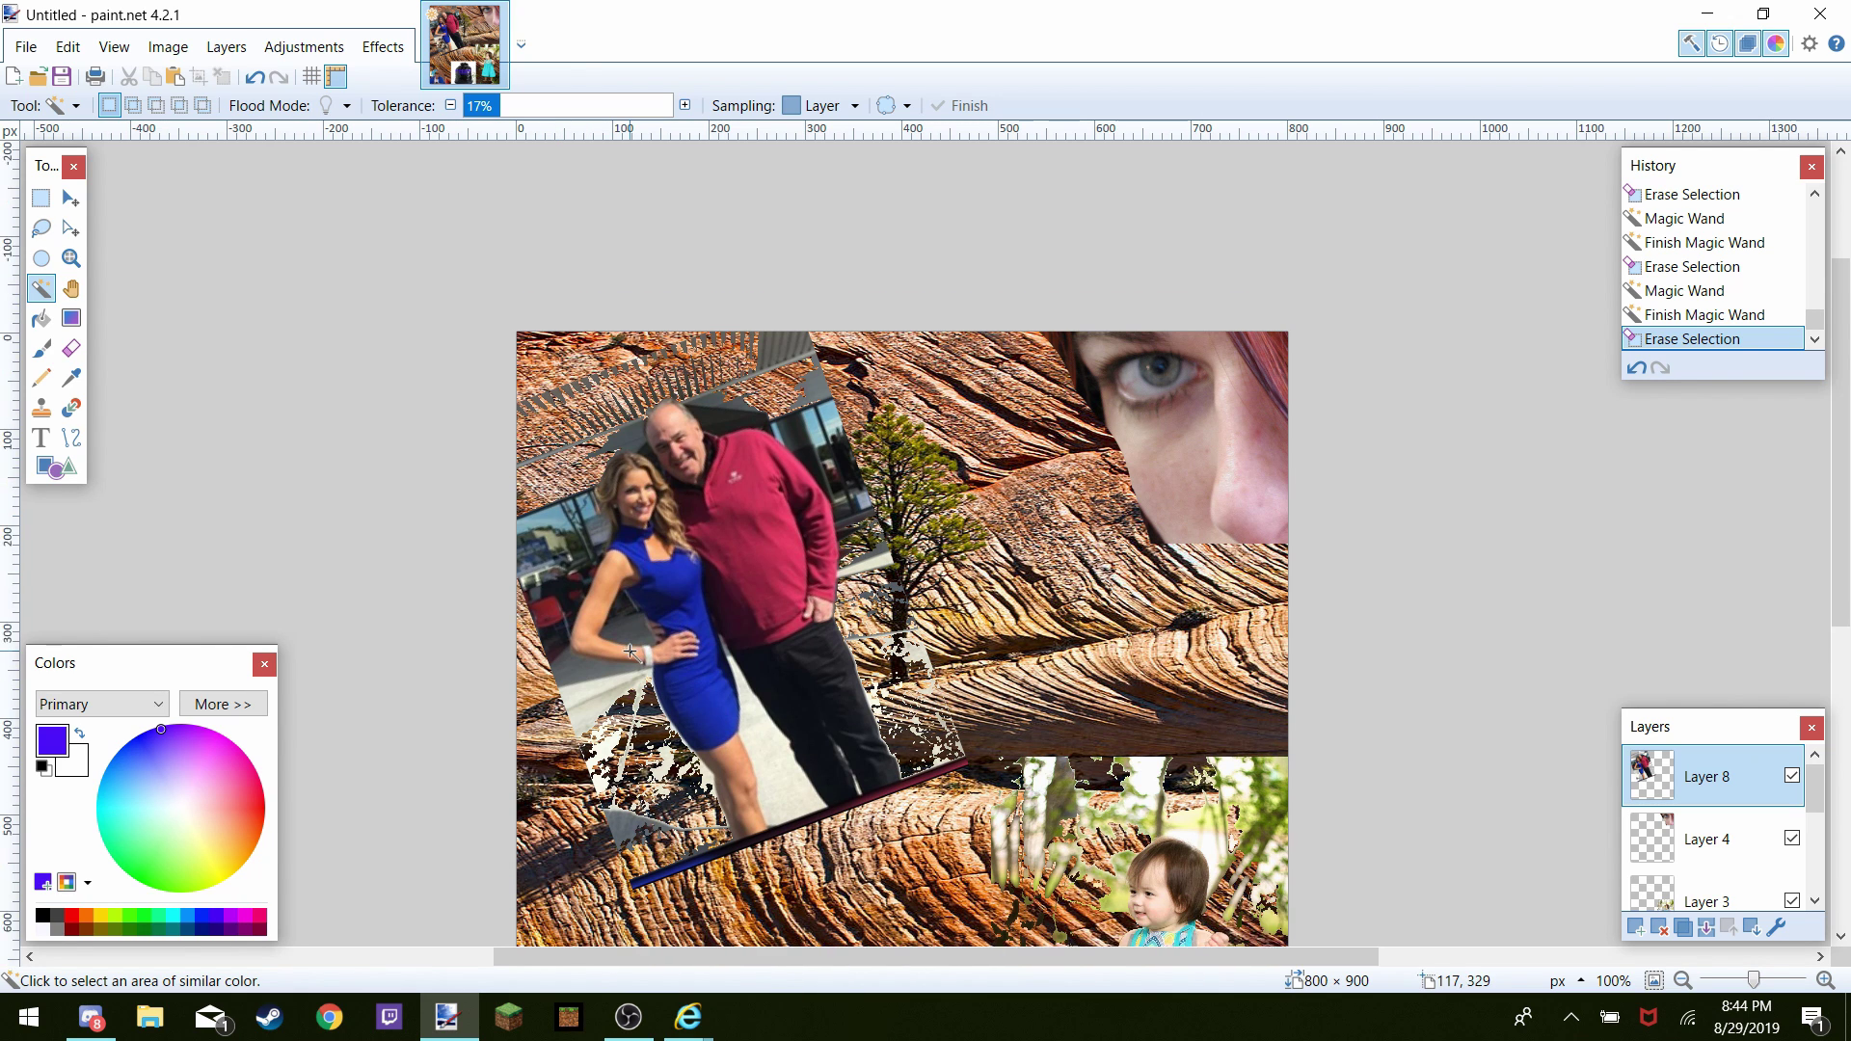
pyautogui.scroll(-2, 630, 652)
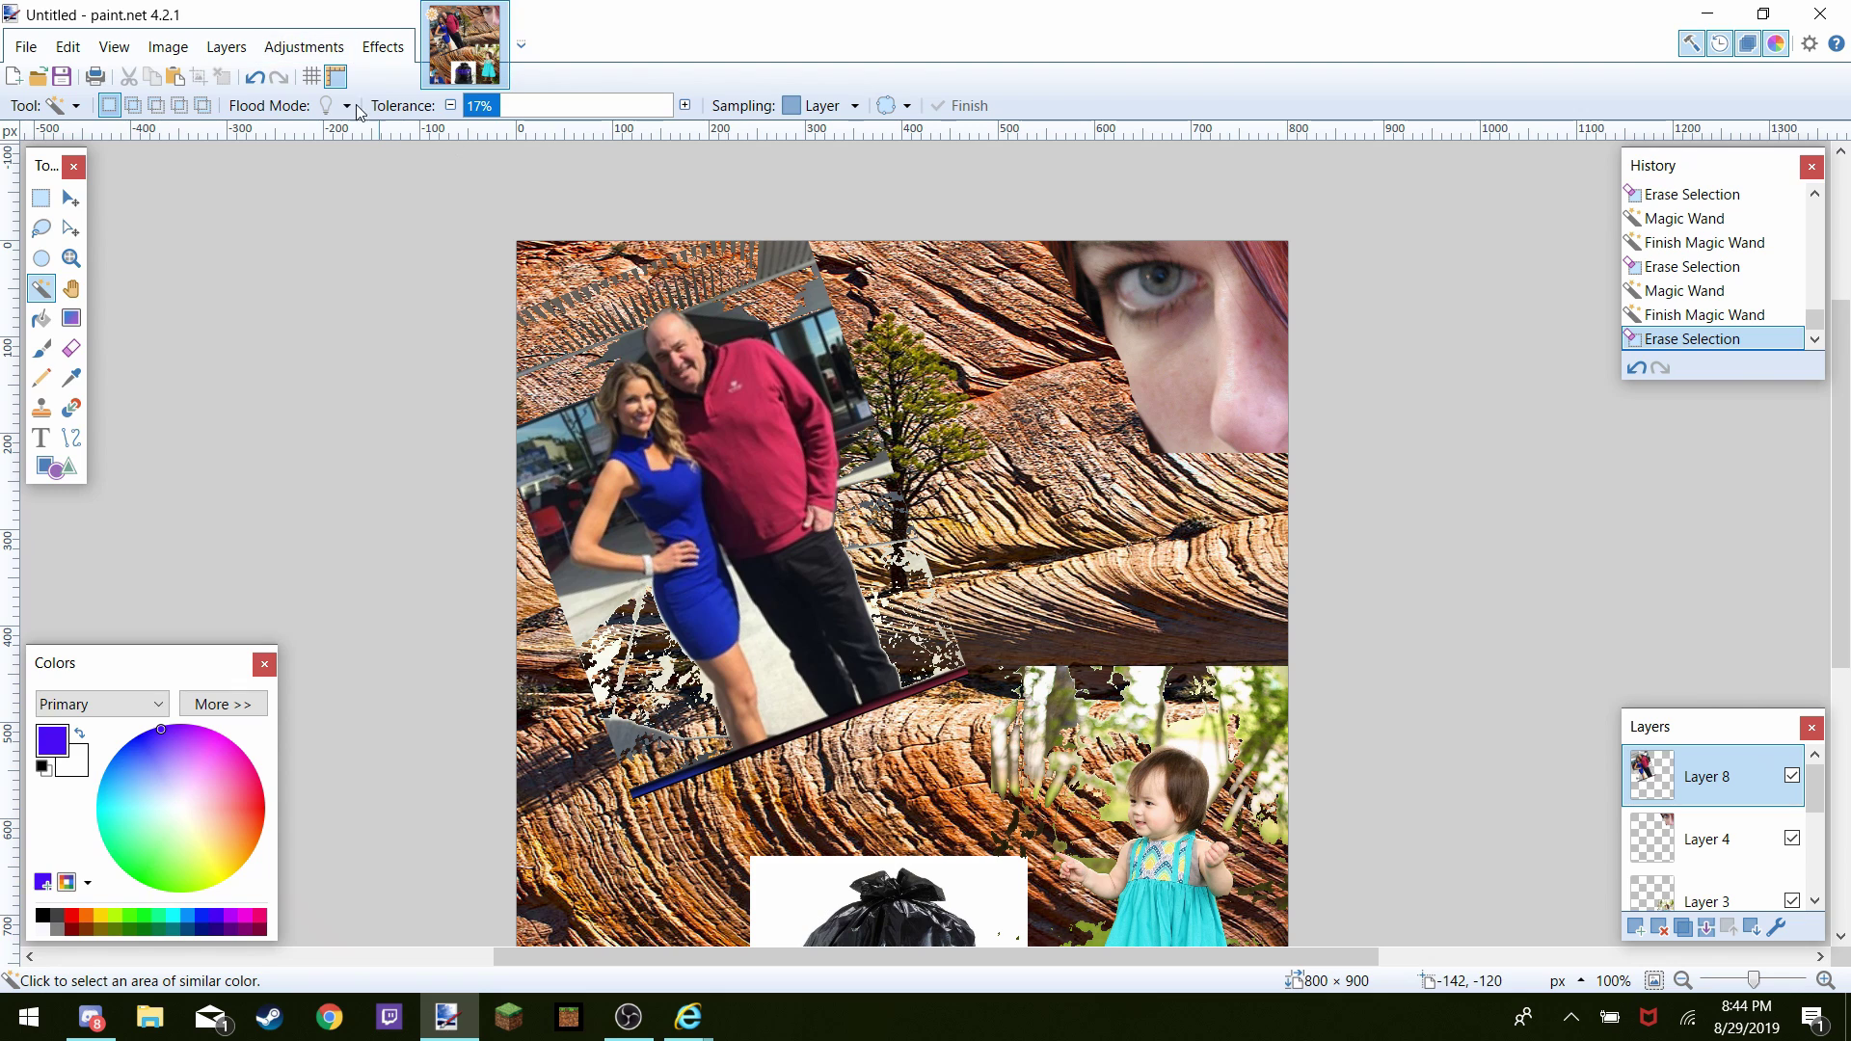
pyautogui.click(383, 46)
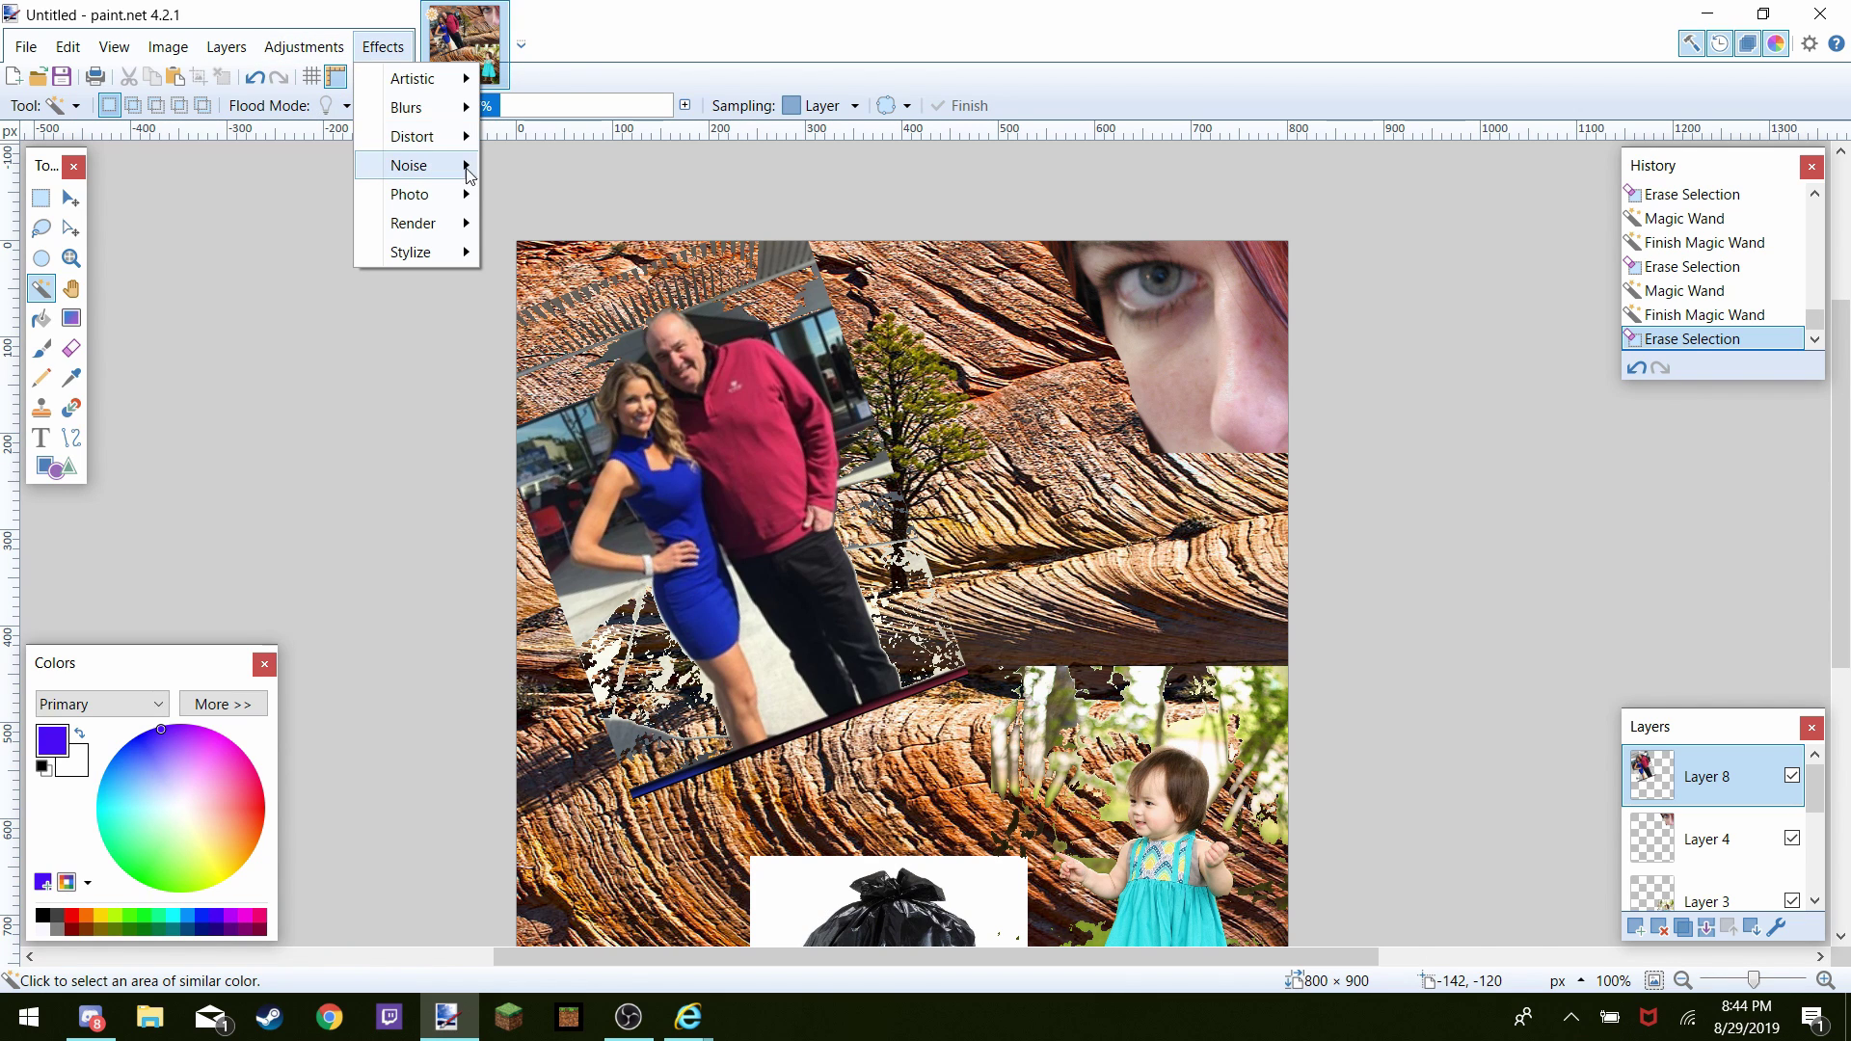
pyautogui.moveTo(470, 179)
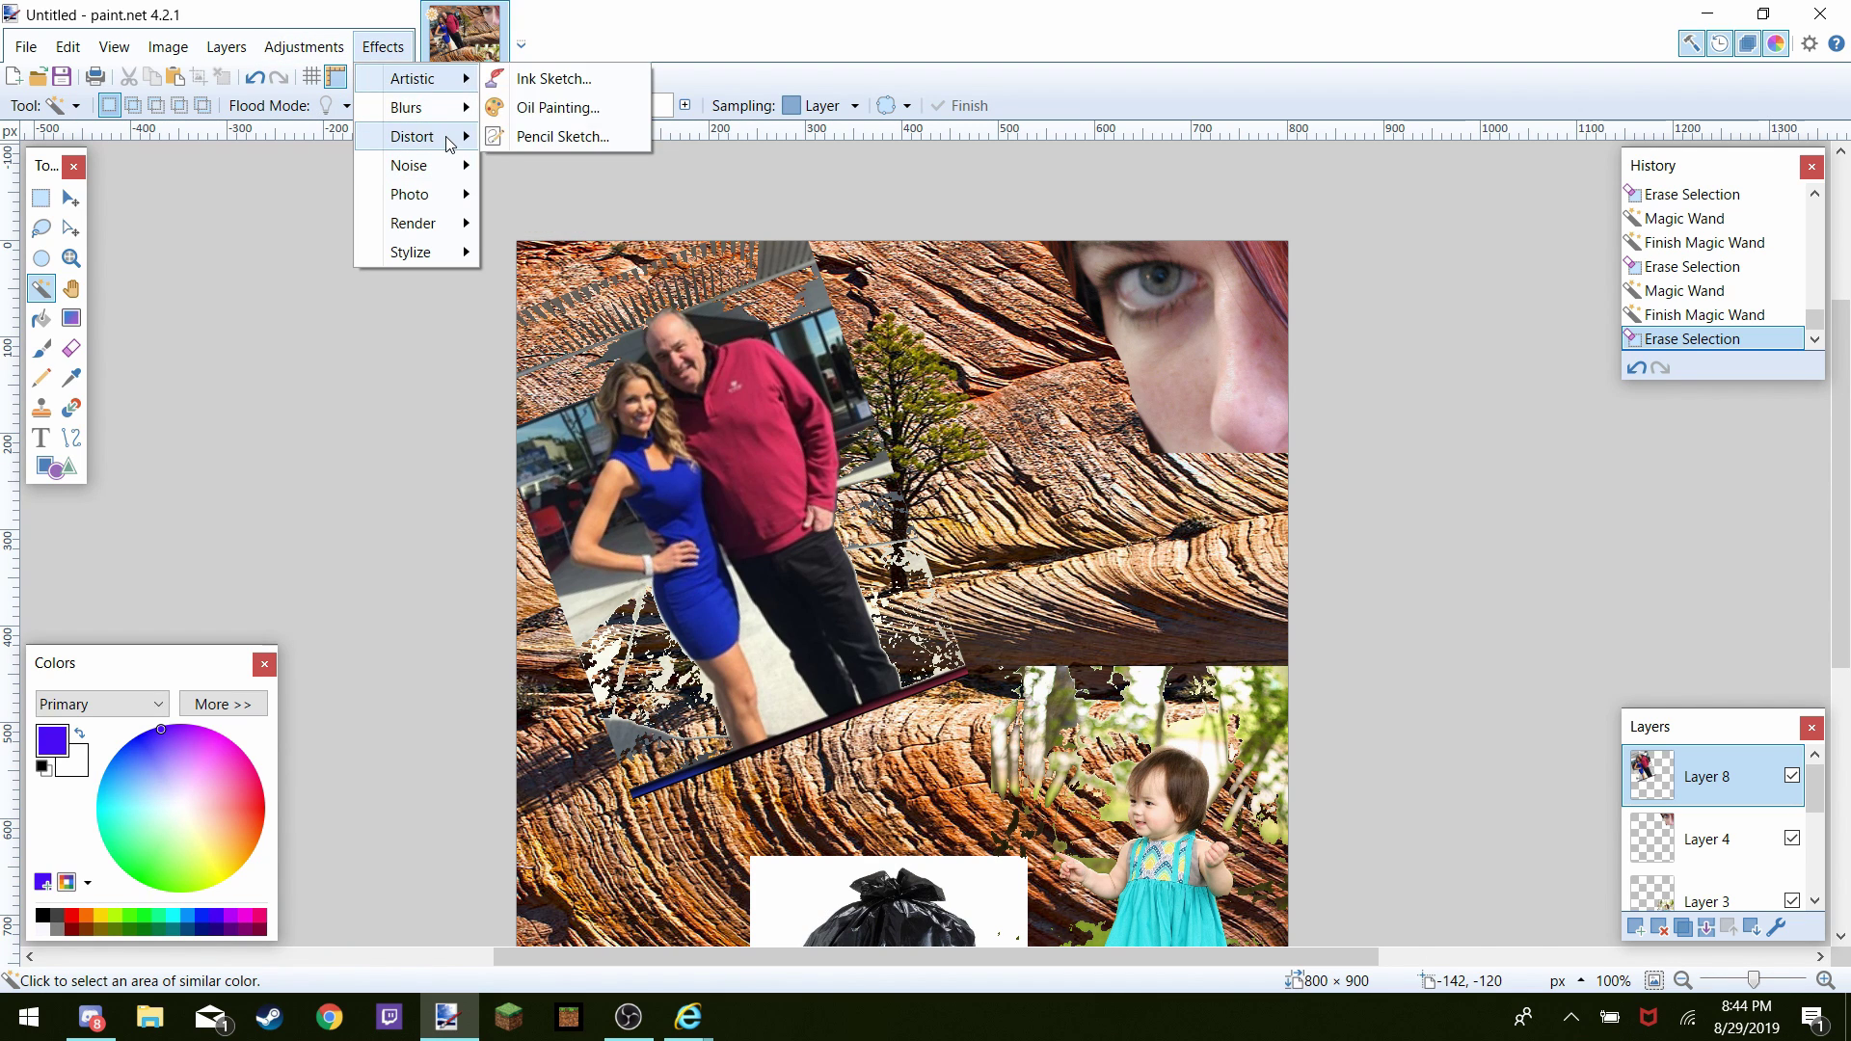
pyautogui.moveTo(447, 143)
pyautogui.click(536, 136)
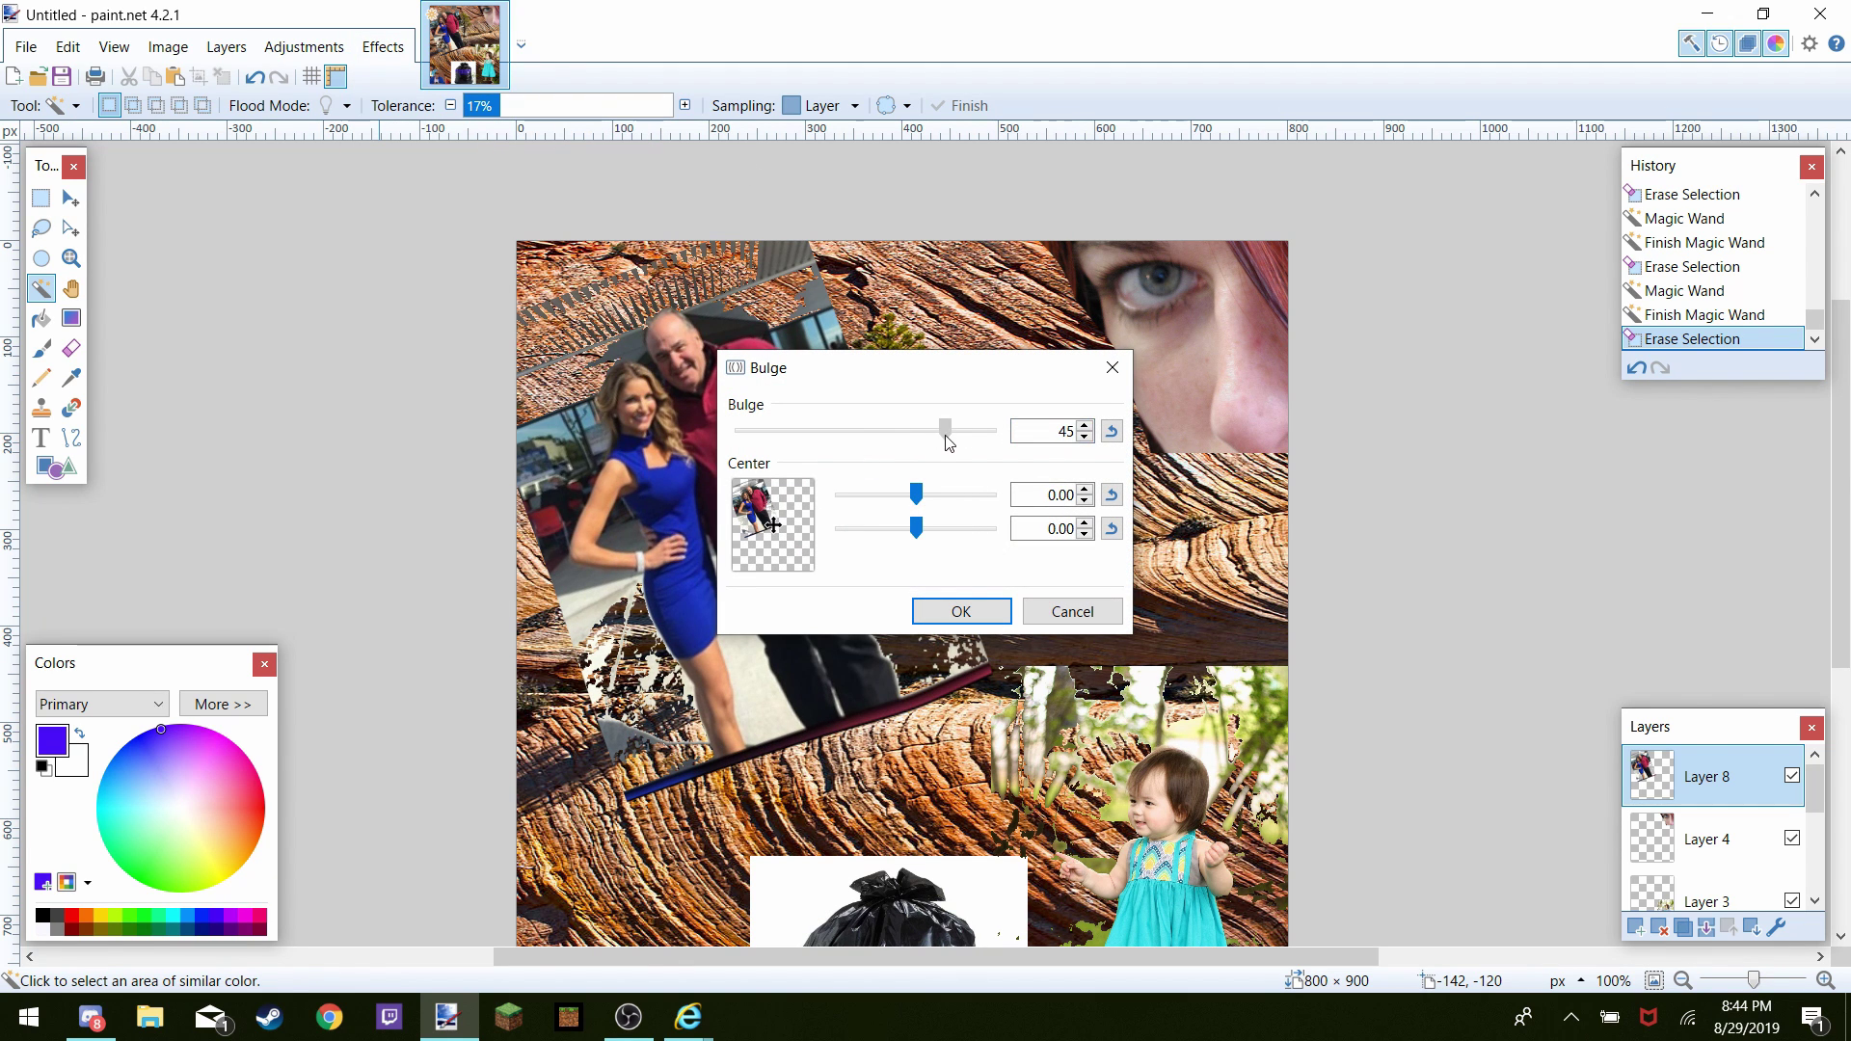
pyautogui.moveTo(946, 436); pyautogui.dragTo(868, 541)
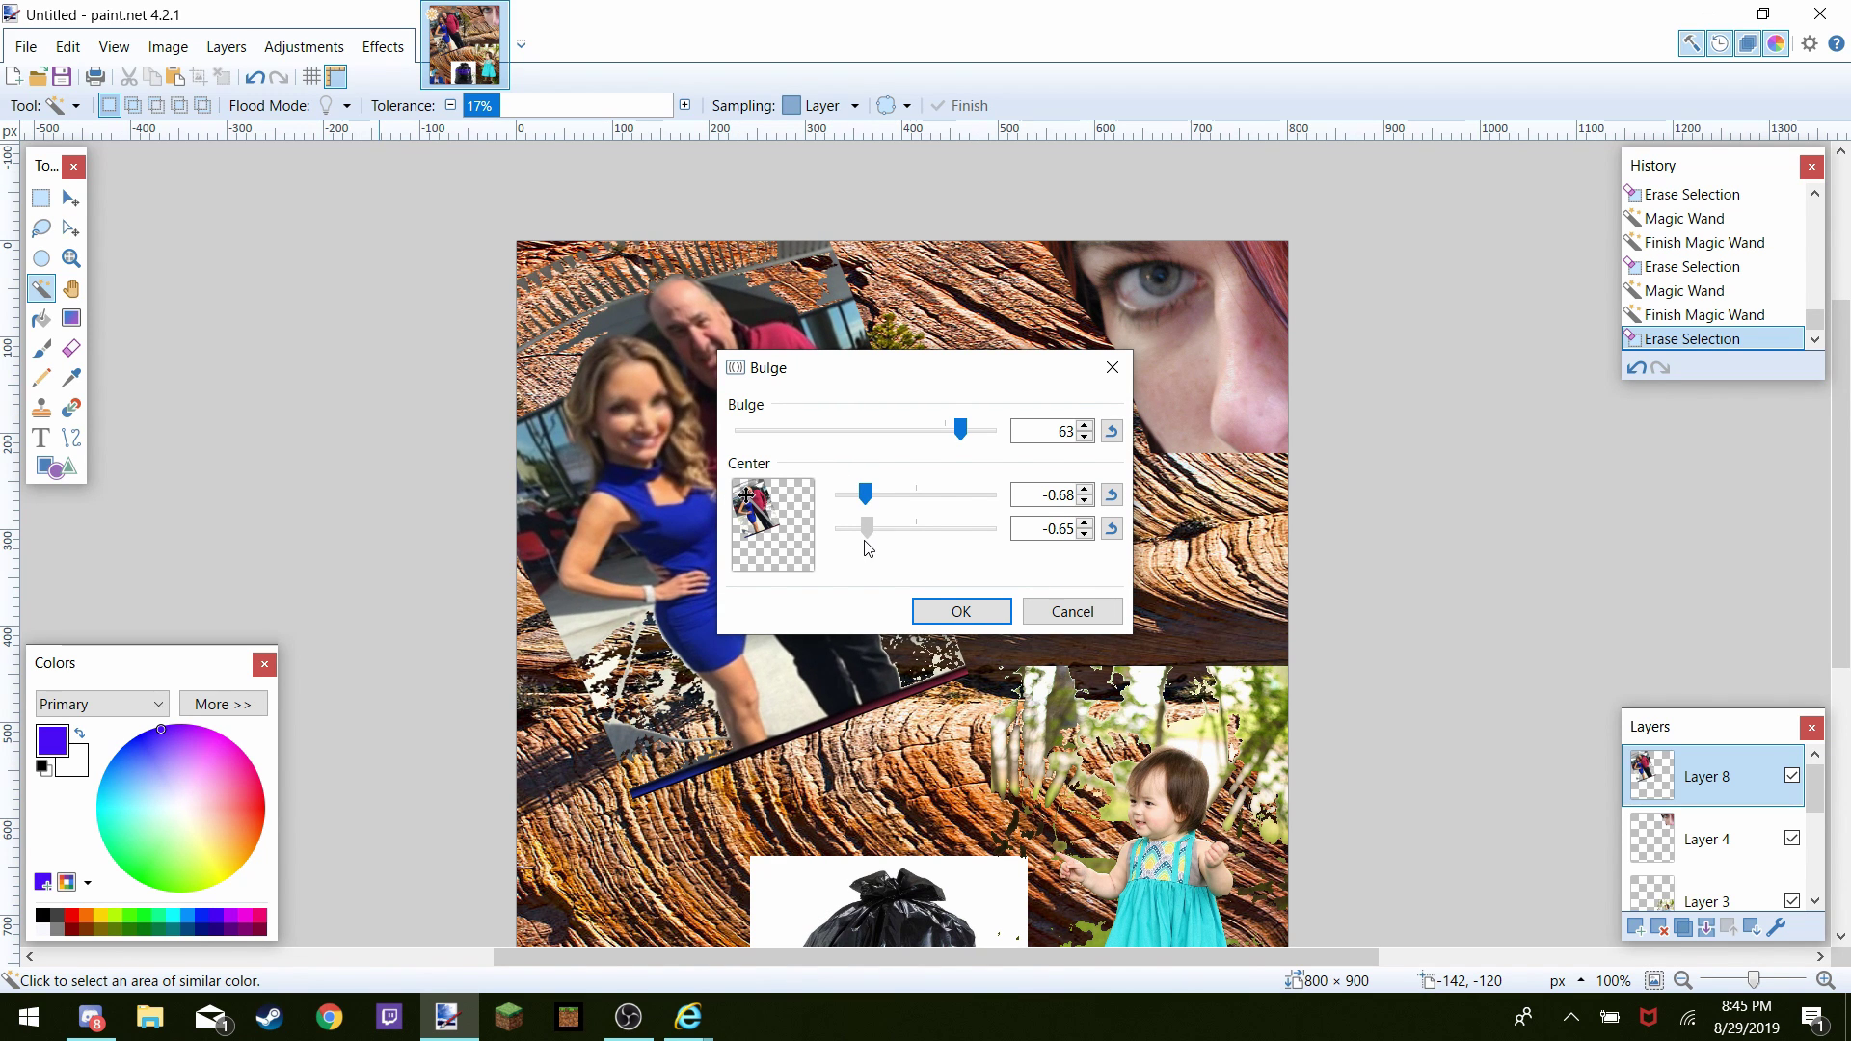
pyautogui.moveTo(986, 385); pyautogui.dragTo(1305, 511)
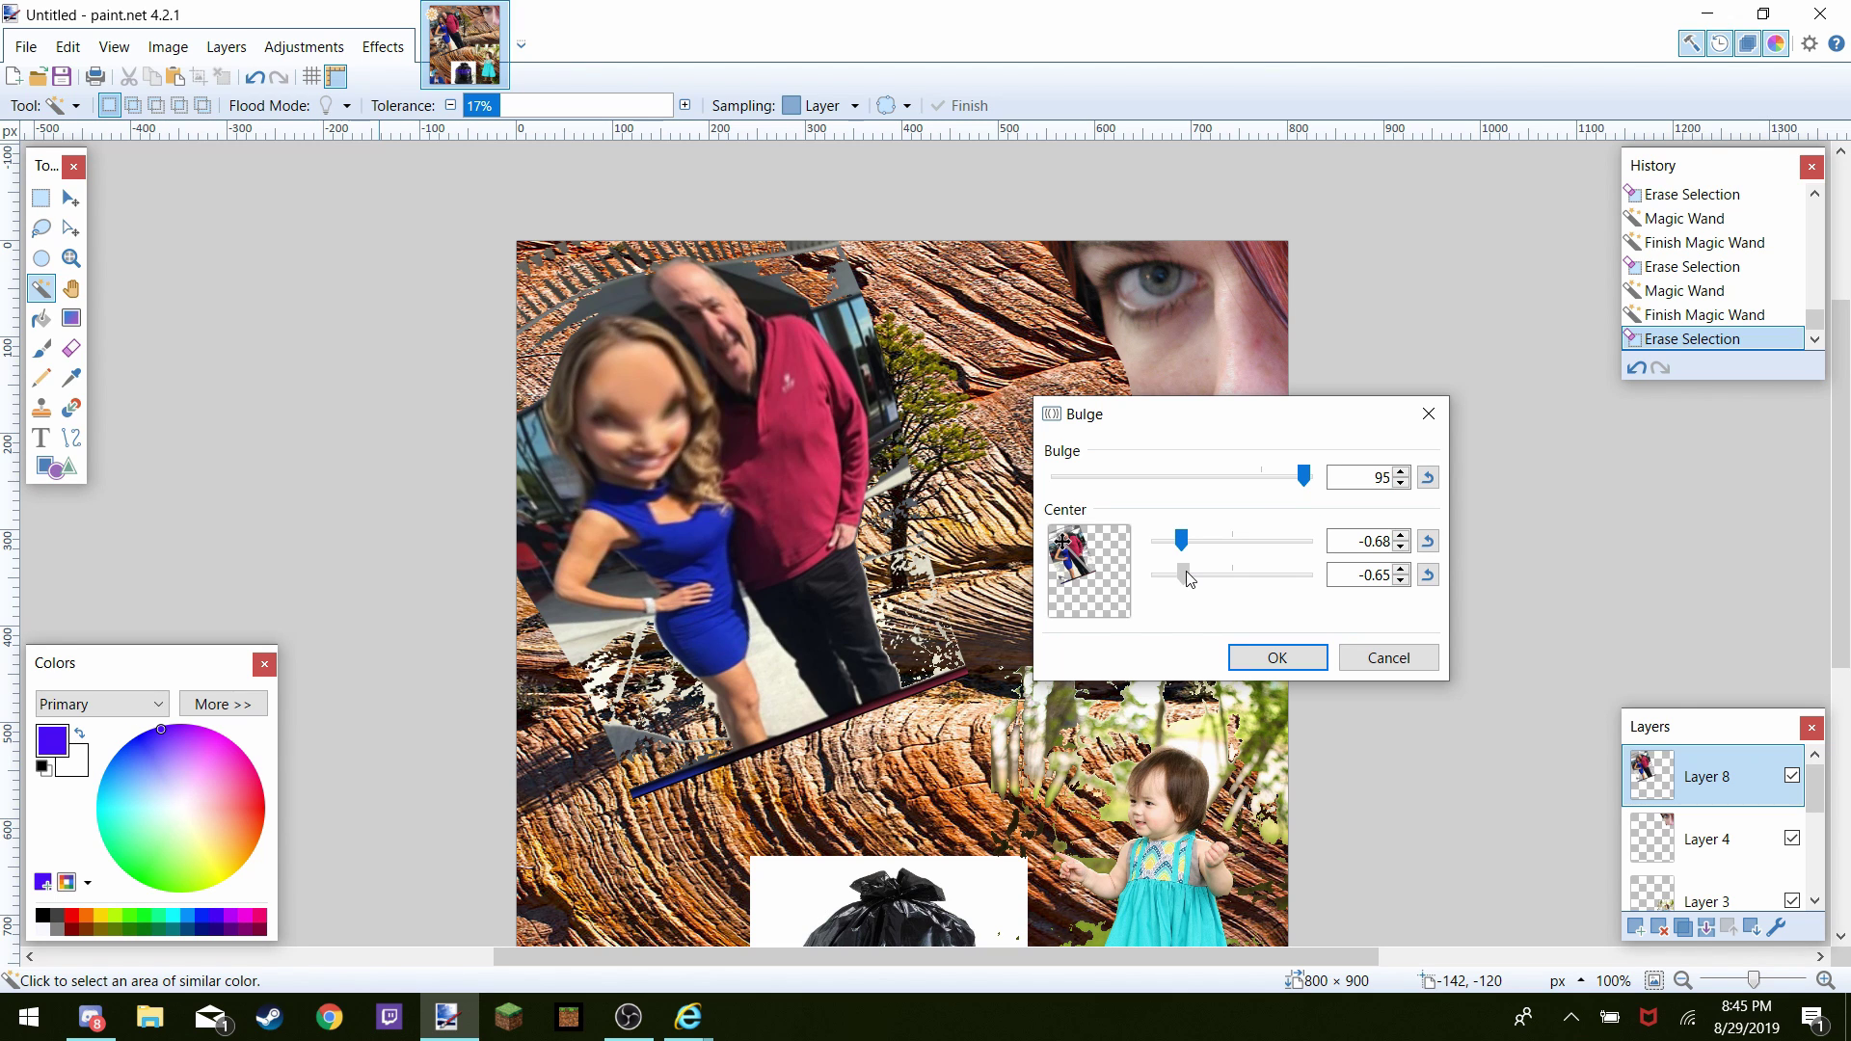
pyautogui.moveTo(1189, 579); pyautogui.dragTo(1193, 584)
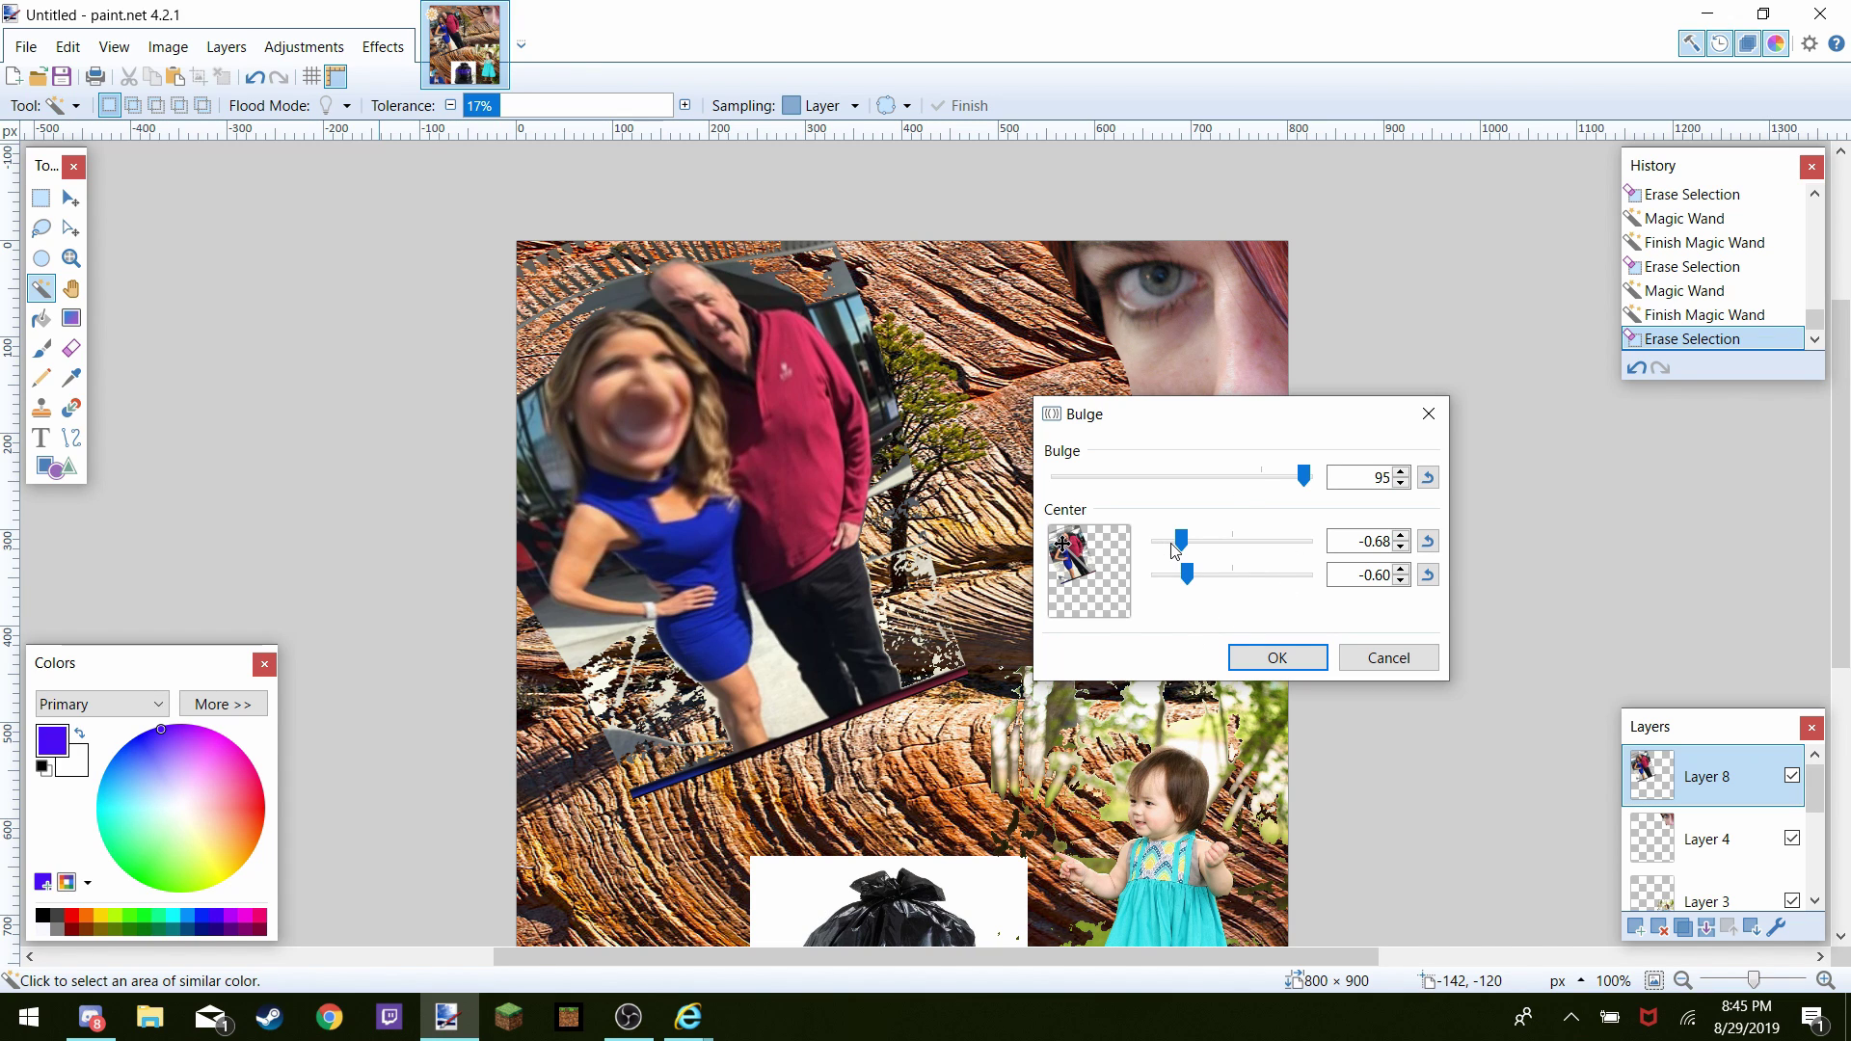
pyautogui.moveTo(1178, 543); pyautogui.dragTo(1193, 566)
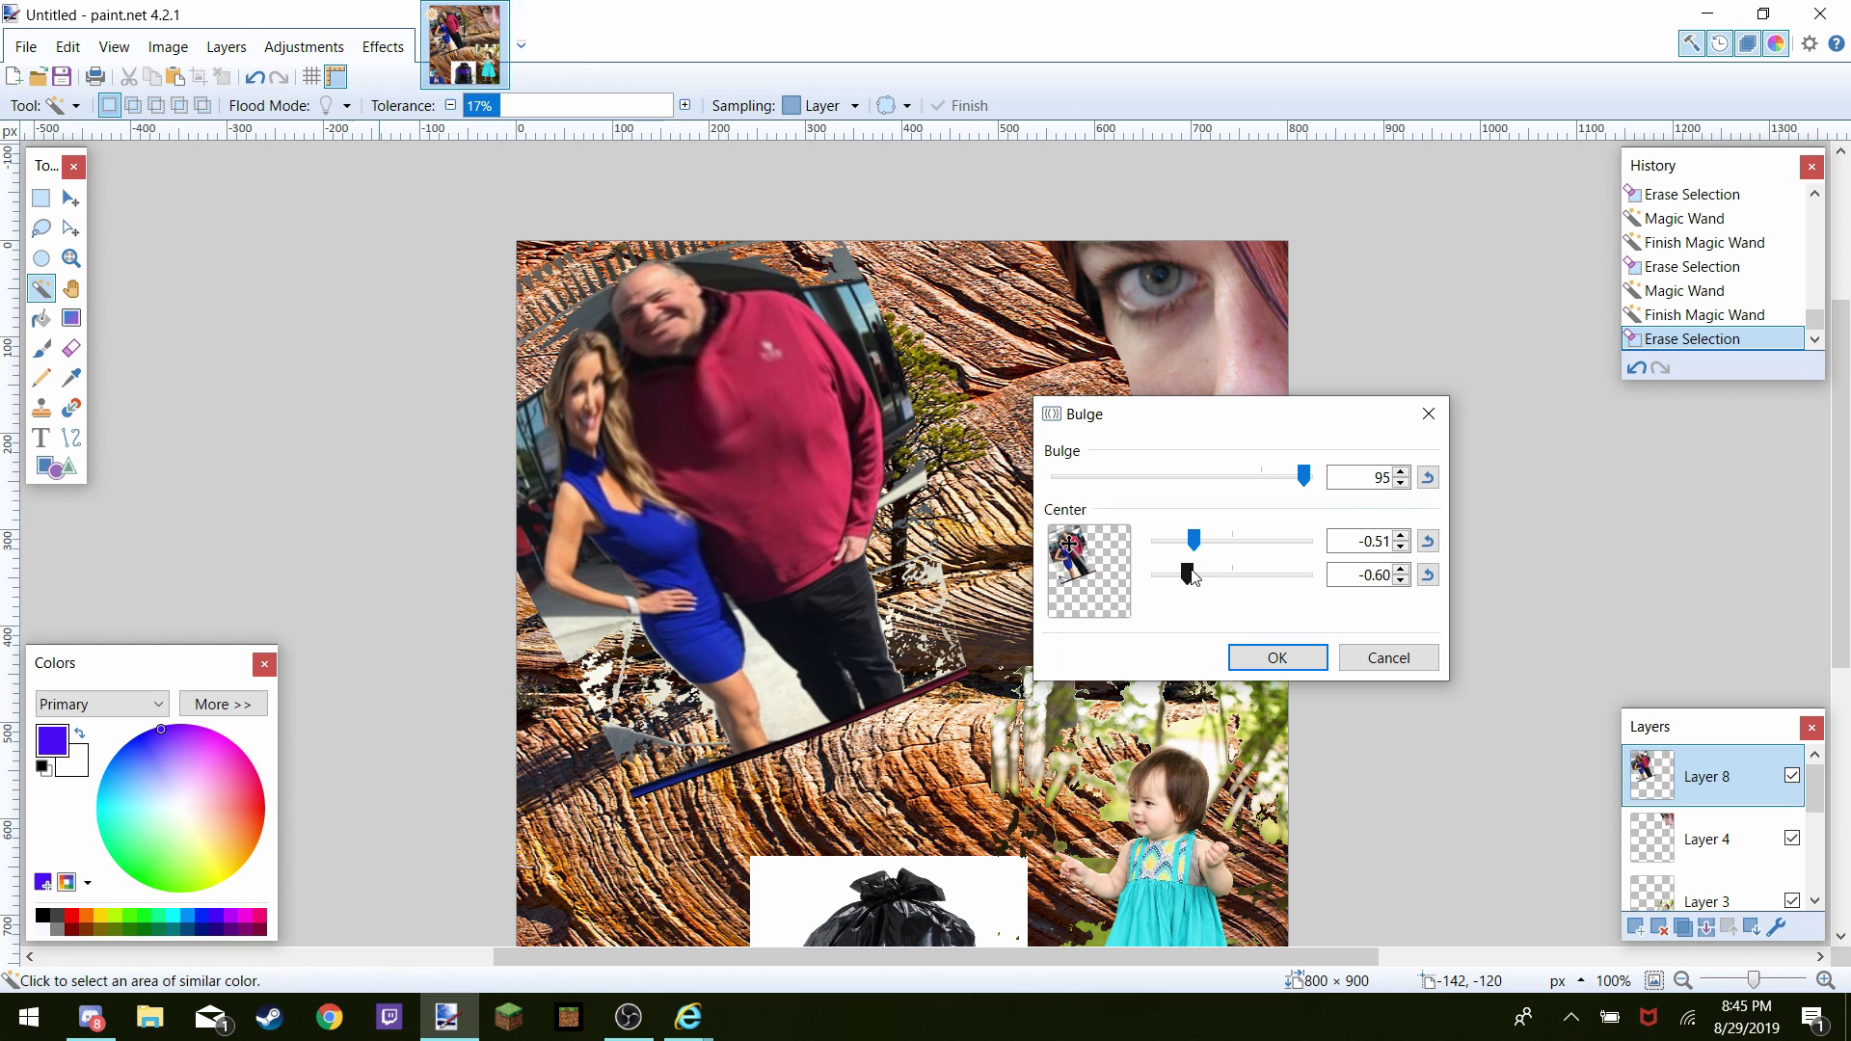
pyautogui.moveTo(1190, 575)
pyautogui.mouseDown()
pyautogui.moveTo(1189, 547)
pyautogui.moveTo(1200, 562)
pyautogui.mouseUp()
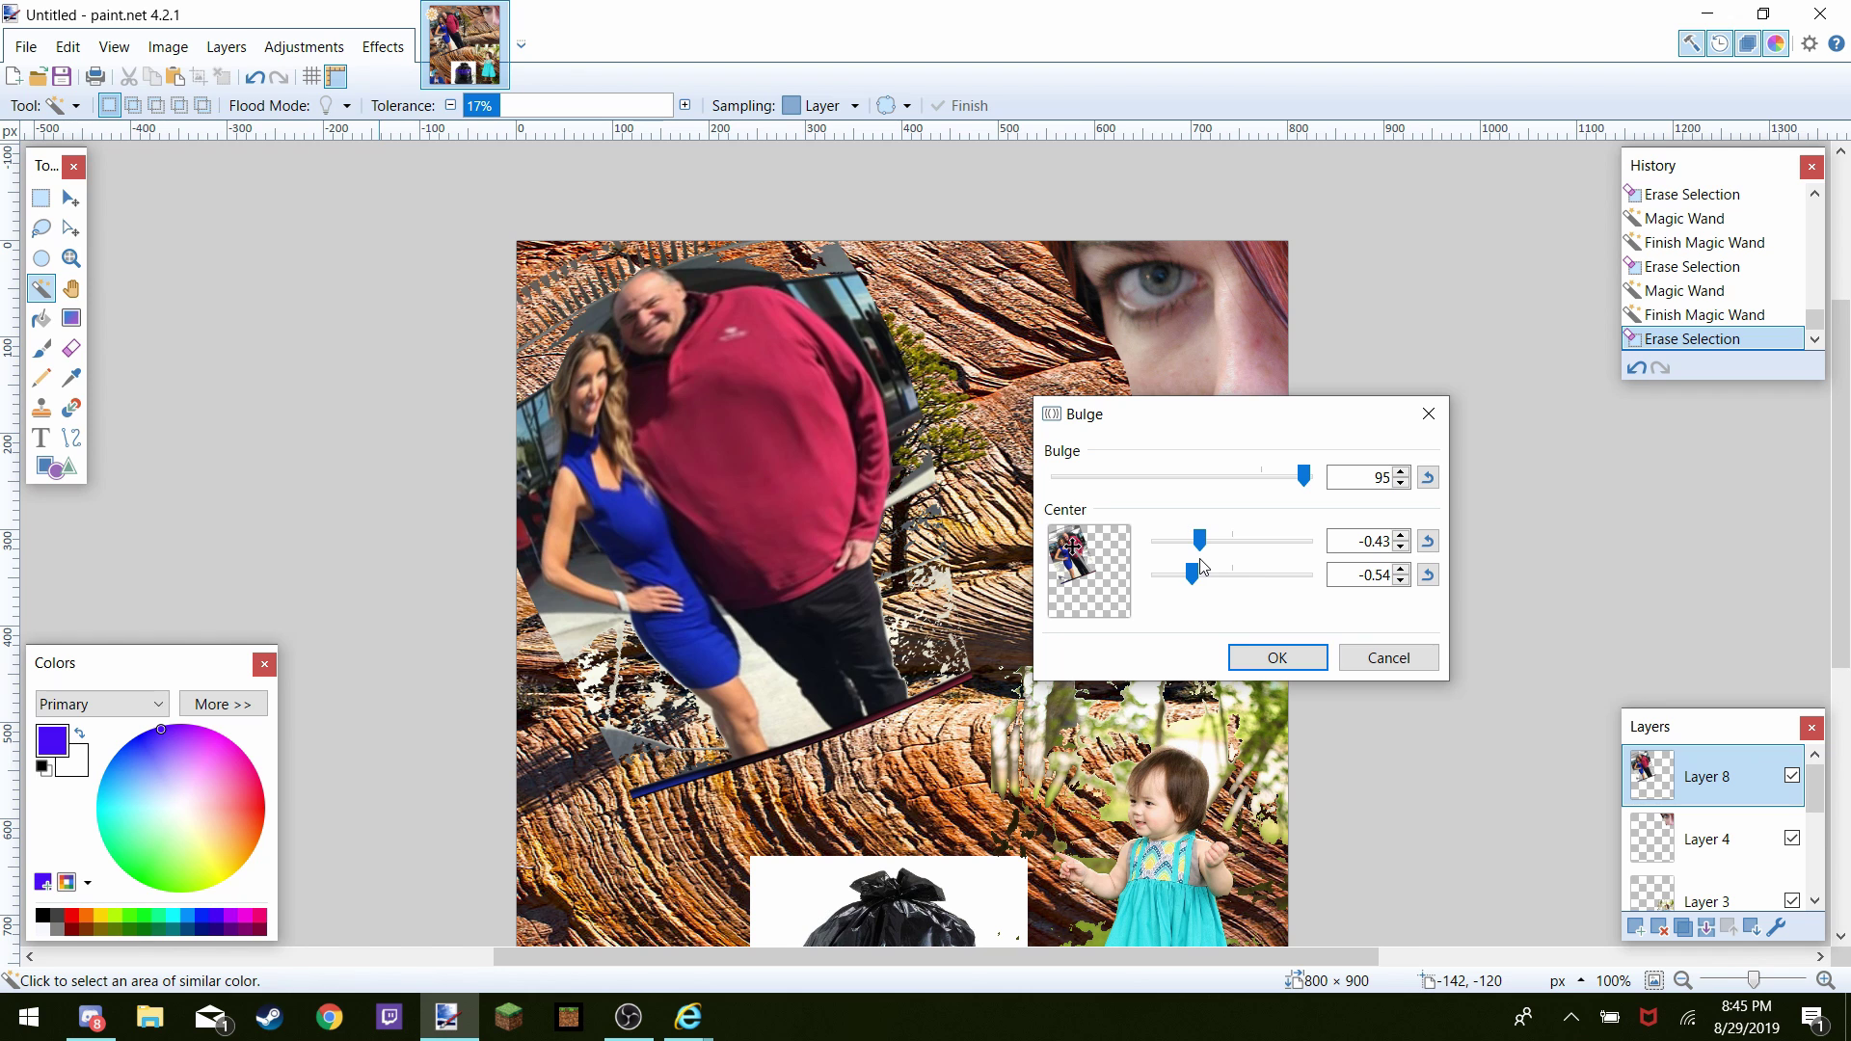
pyautogui.click(1283, 658)
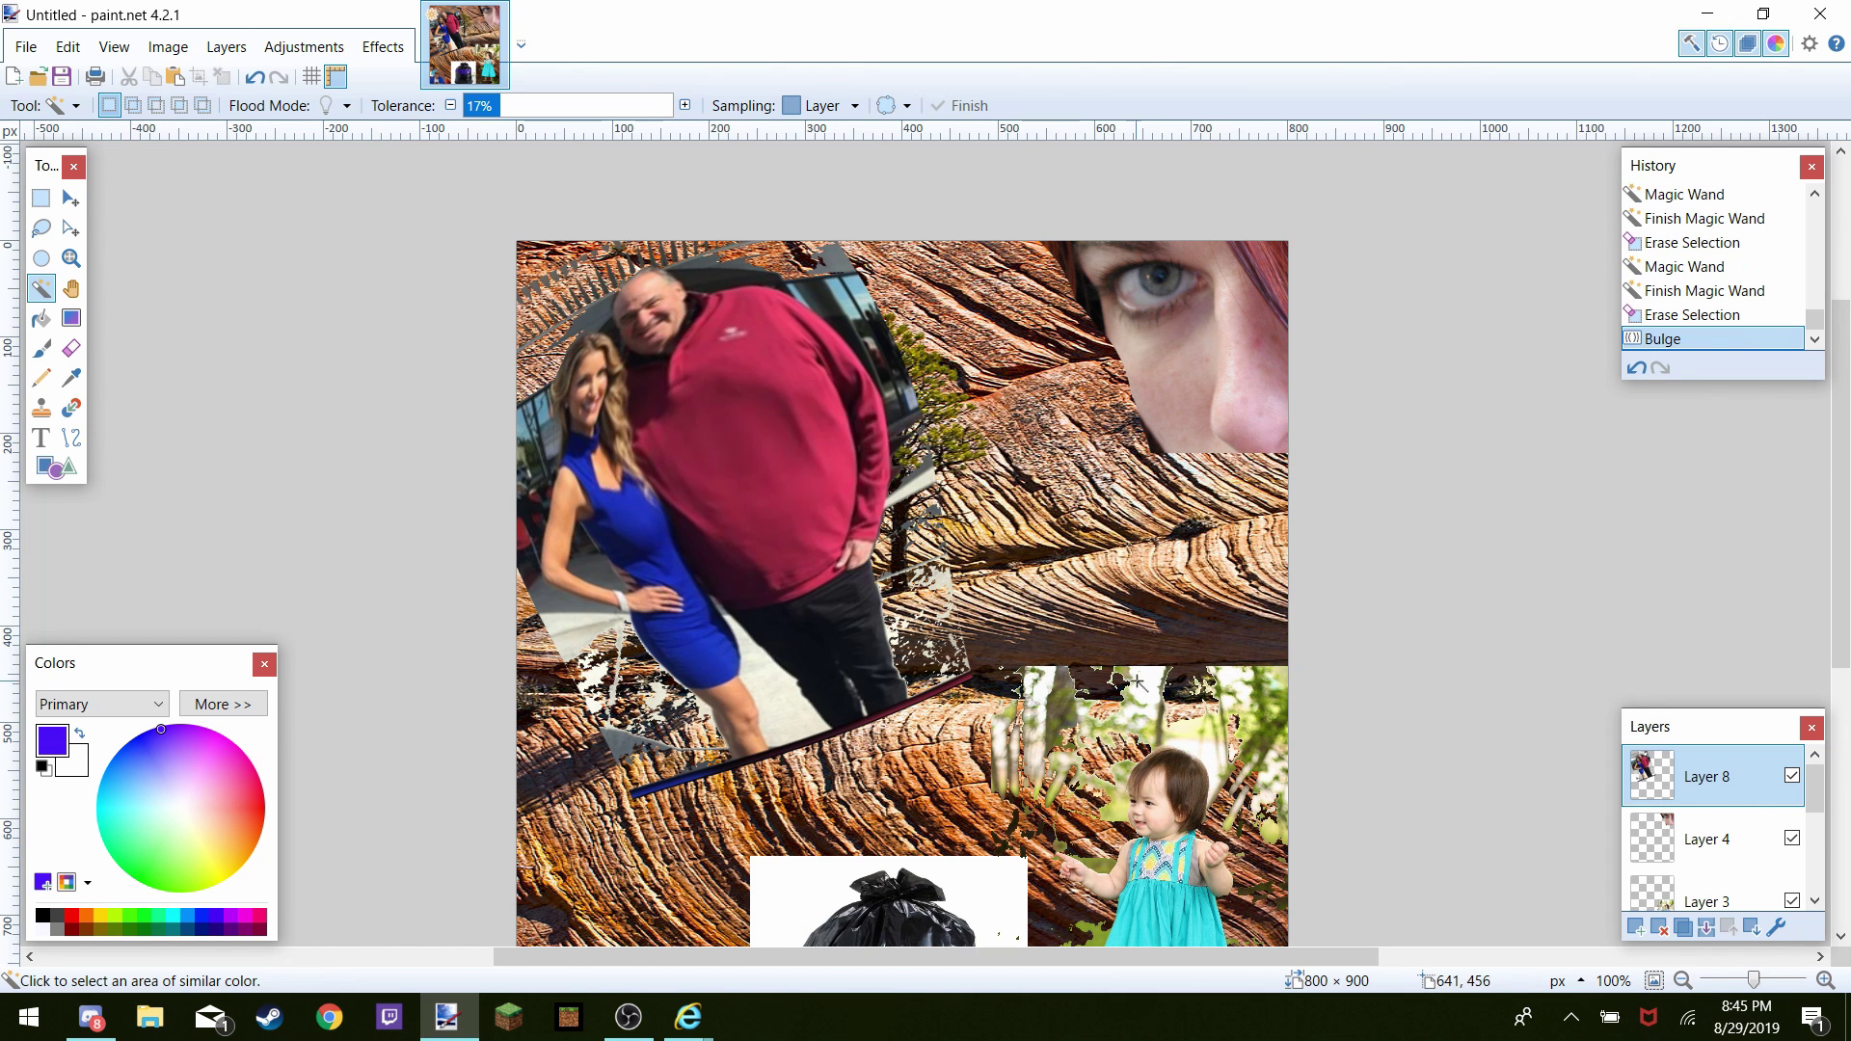
# Add two new empty layers above the bulged couple's layer
pyautogui.scroll(-5, 1135, 681)
pyautogui.scroll(3, 1227, 695)
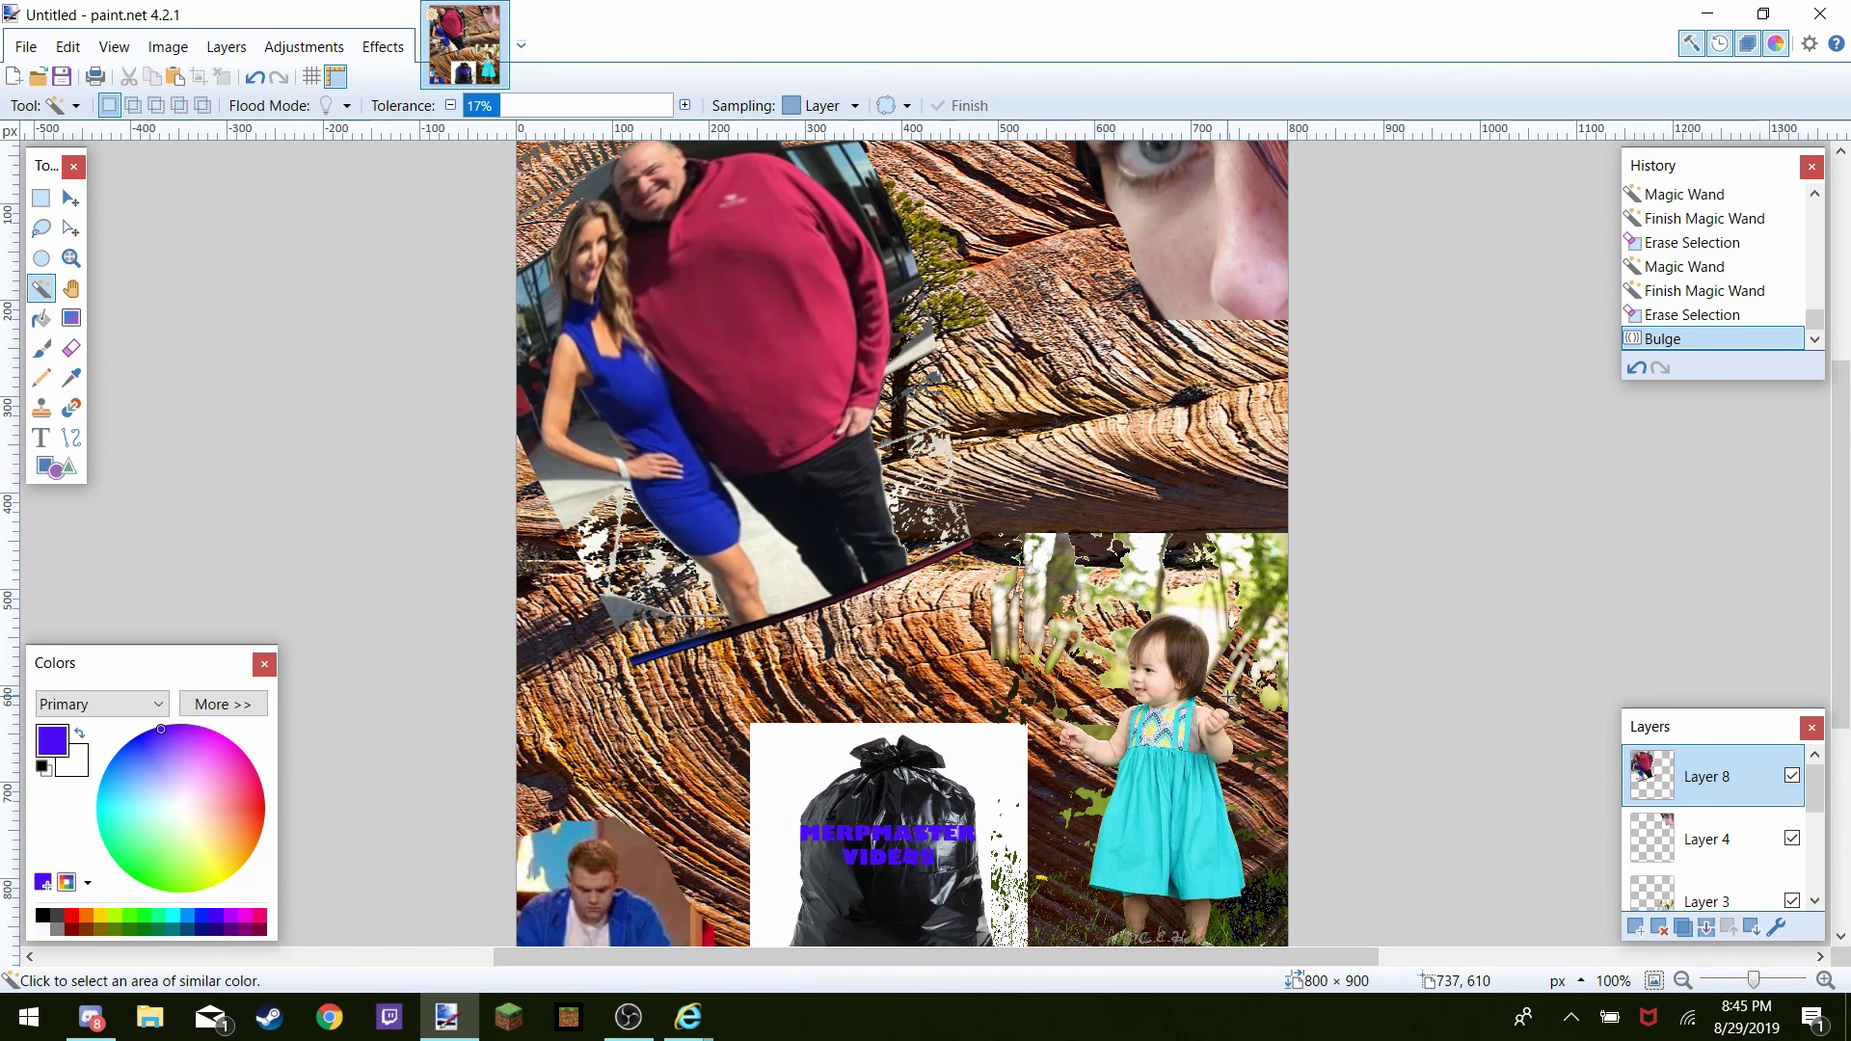
pyautogui.scroll(2, 1227, 694)
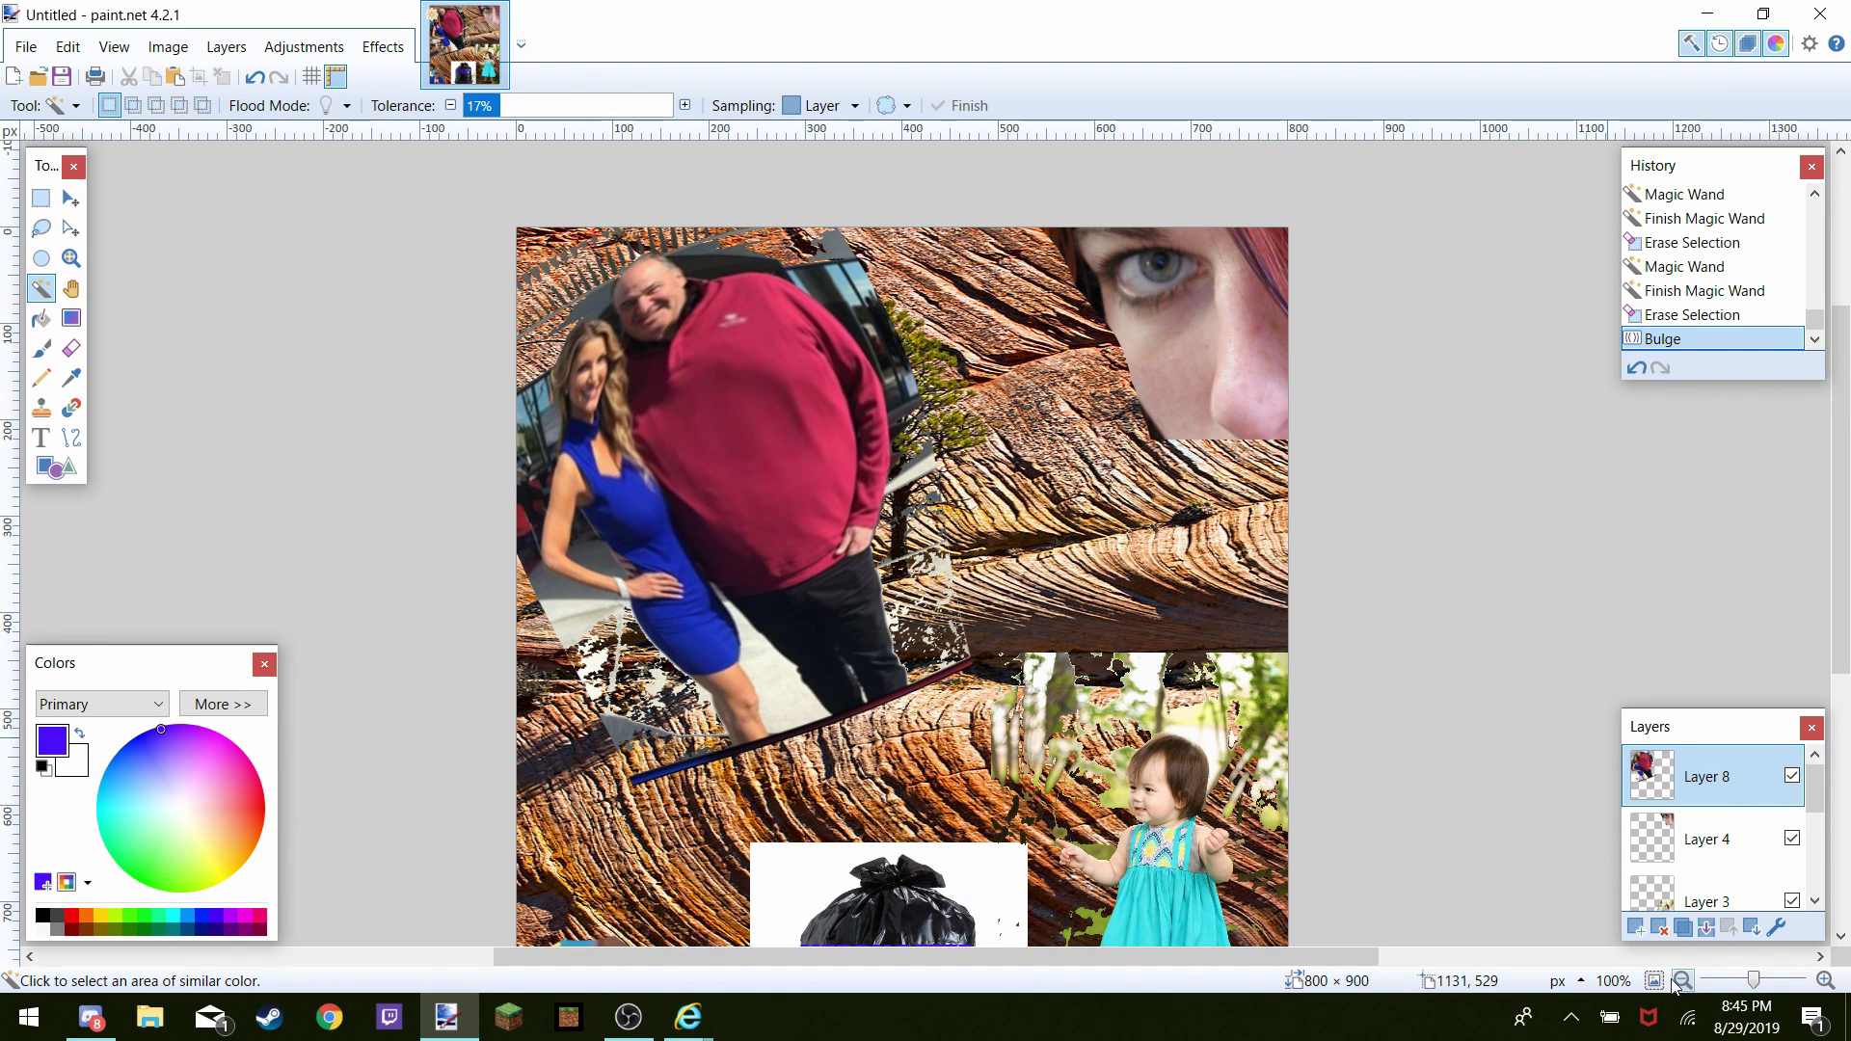
pyautogui.doubleClick(1630, 928)
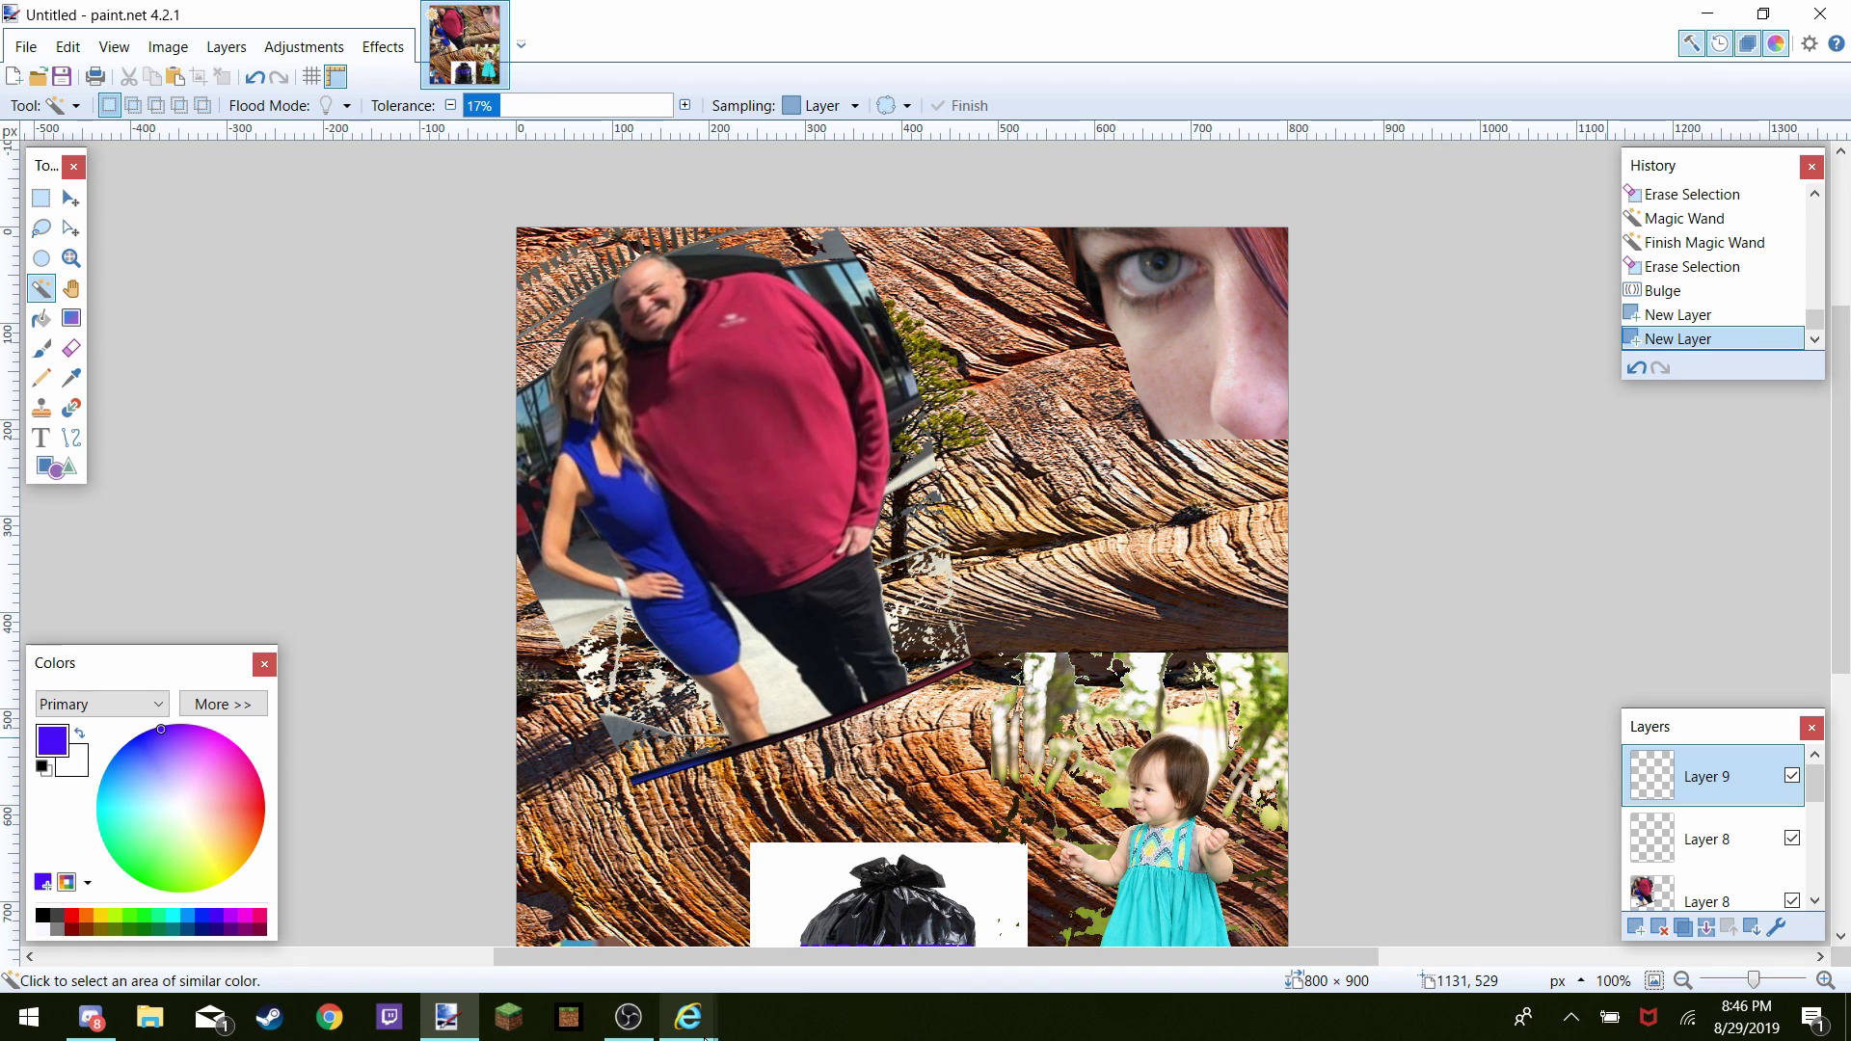
# Switch to Internet Explorer, closing the tampa kia image results and bringing up the MSN page
pyautogui.moveTo(688, 1017)
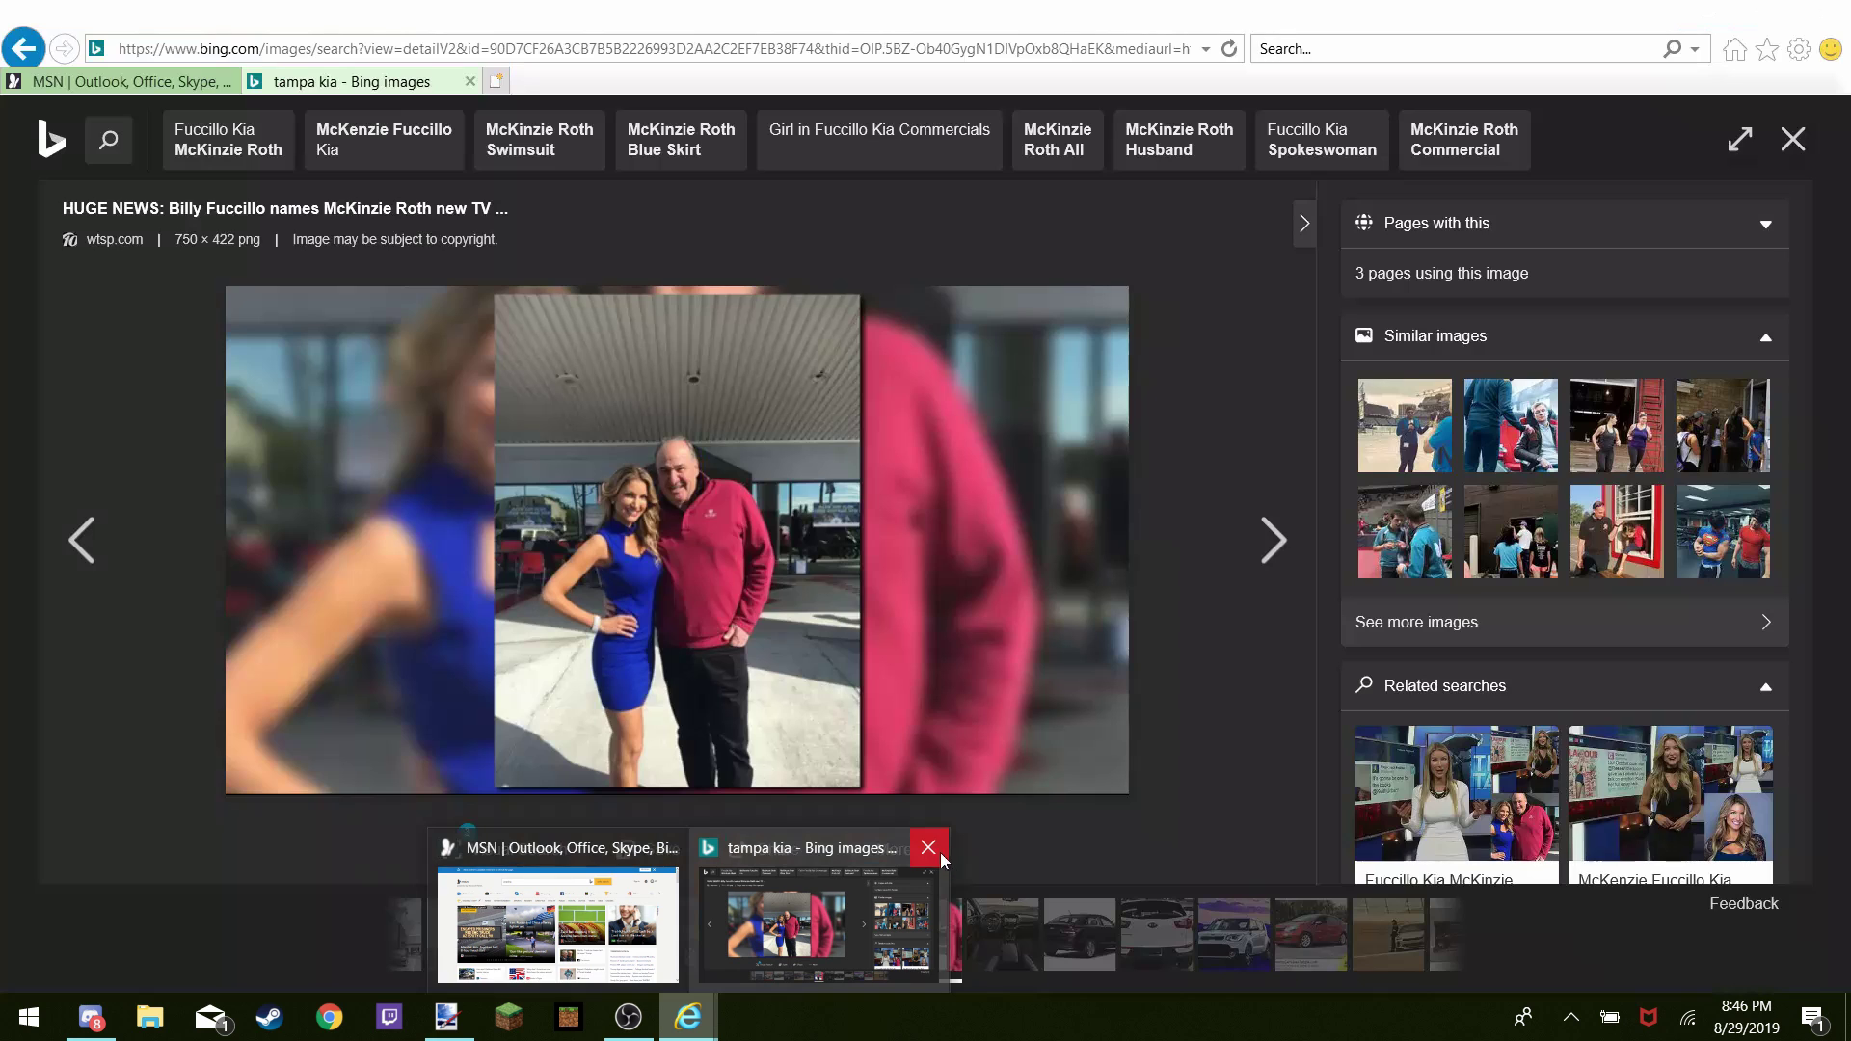
pyautogui.click(928, 847)
pyautogui.click(804, 957)
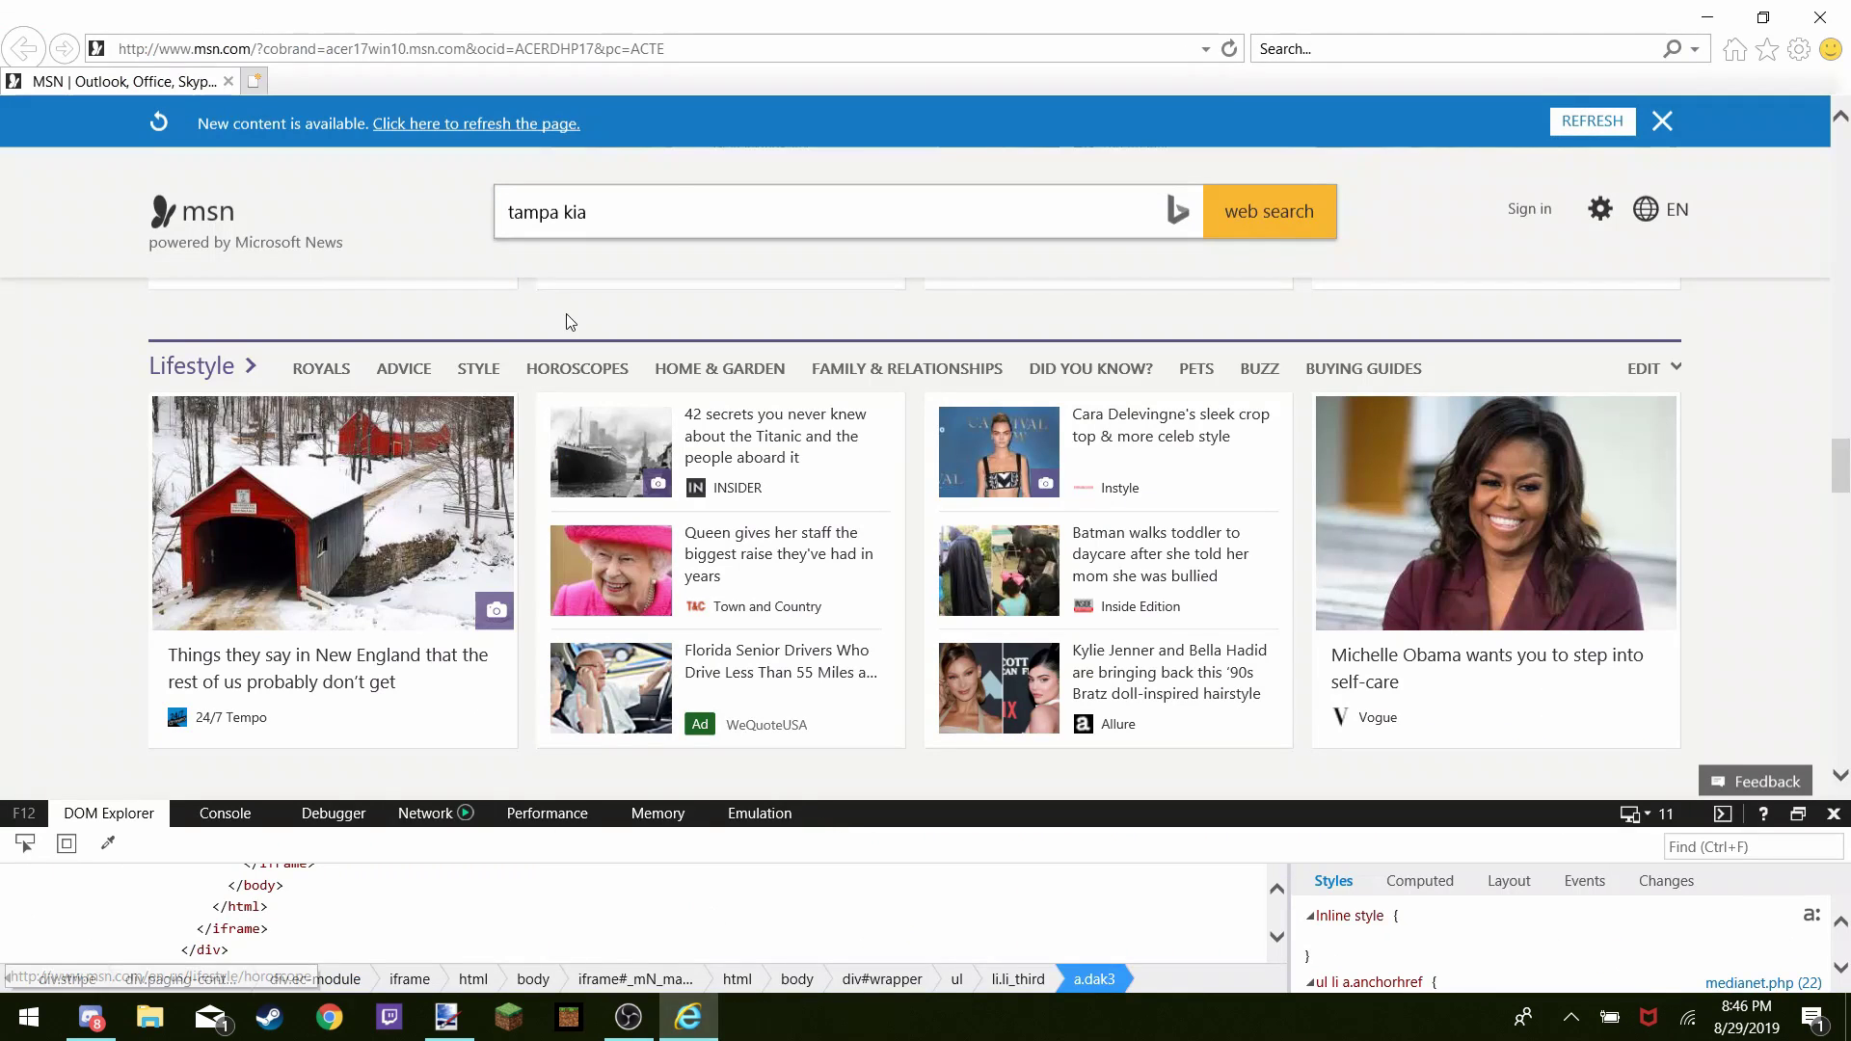
# Replace the MSN search text with "merpmaster" and run the web search
pyautogui.click(674, 208)
pyautogui.press('BackSpace')
pyautogui.press('BackSpace')
pyautogui.press('BackSpace')
pyautogui.press('BackSpace')
pyautogui.press('BackSpace')
pyautogui.press('BackSpace')
pyautogui.press('BackSpace')
pyautogui.press('BackSpace')
pyautogui.press('BackSpace')
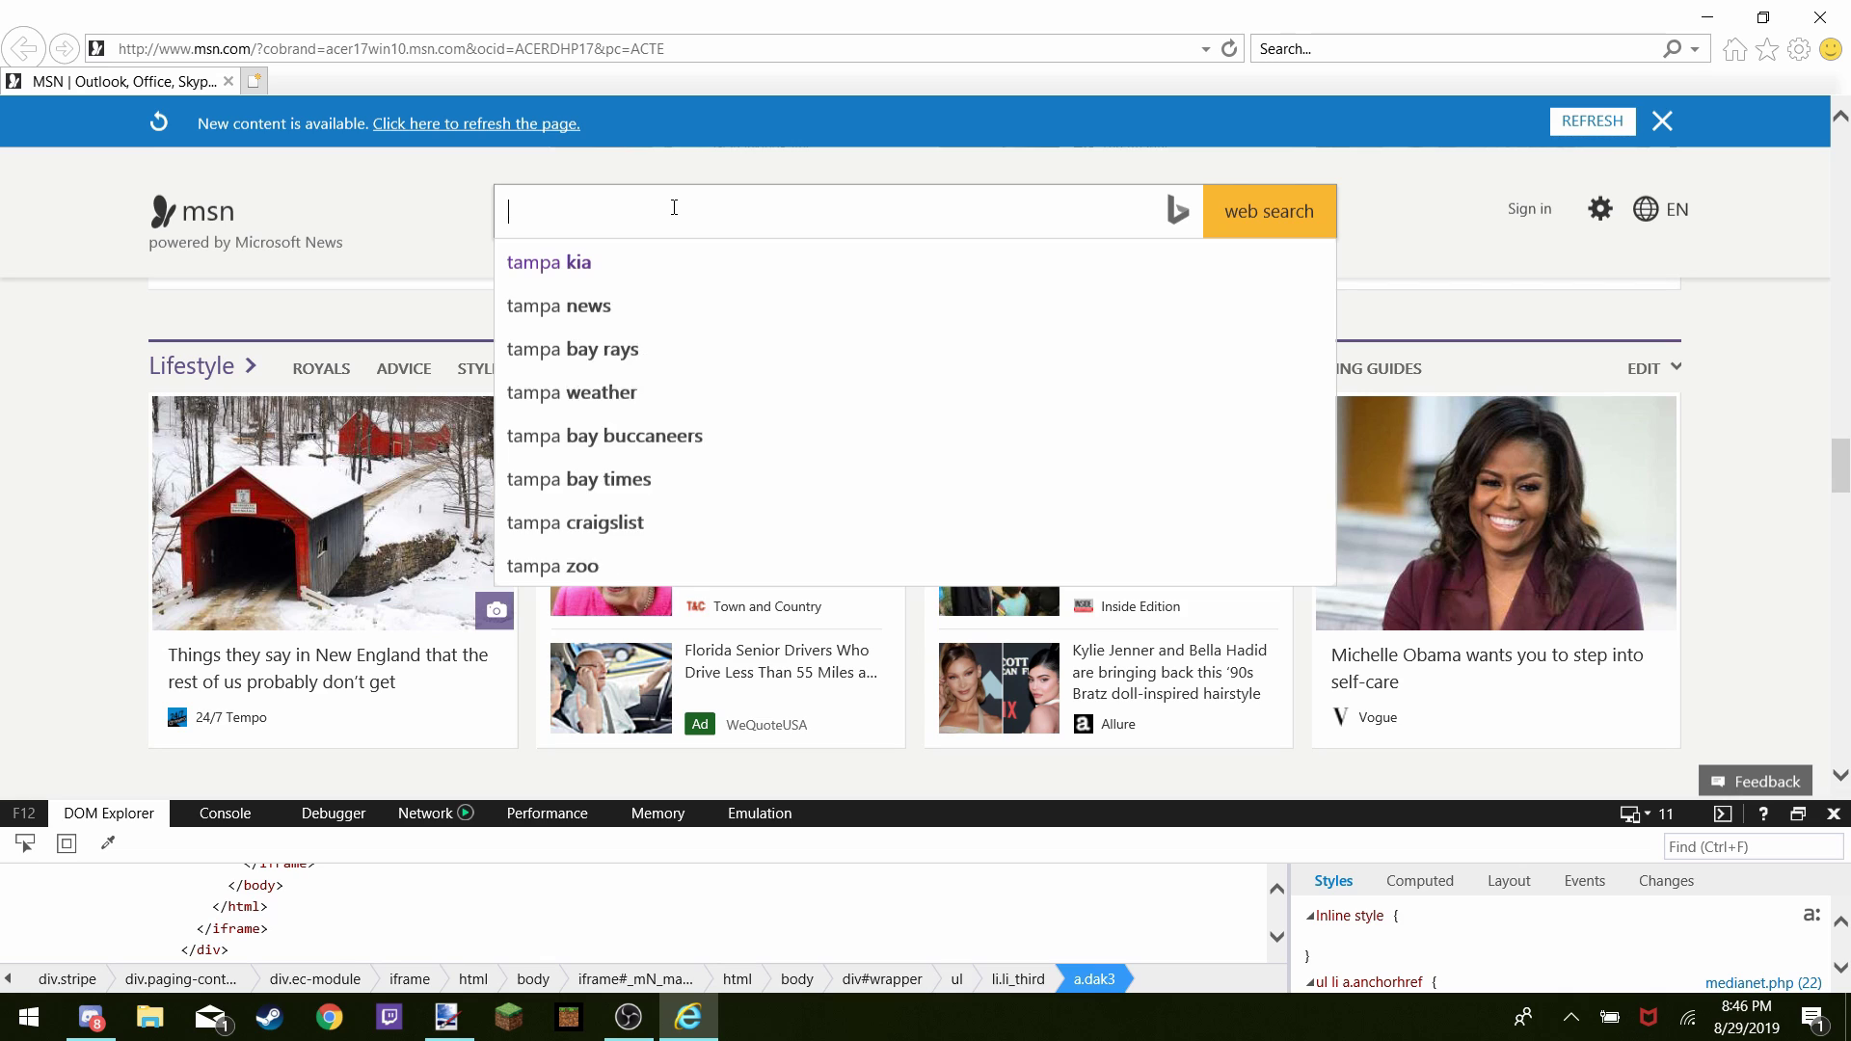
pyautogui.write('merp')
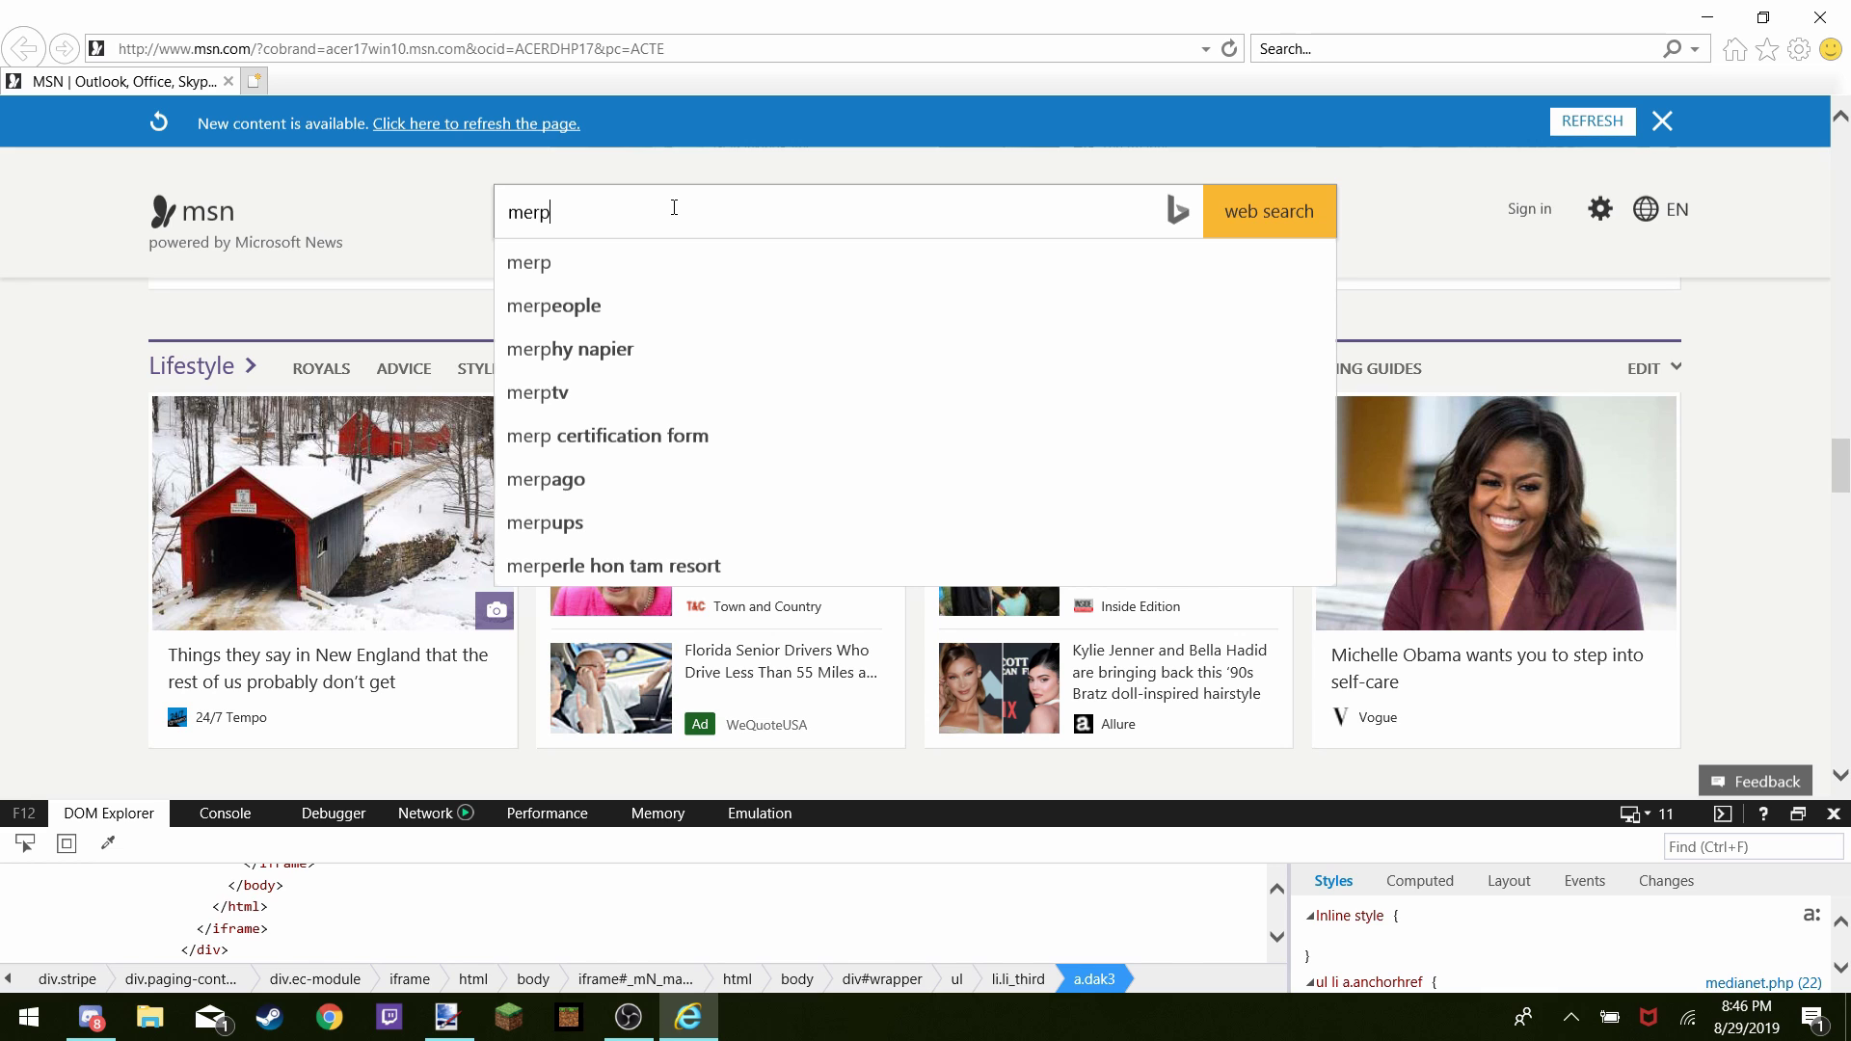
pyautogui.write('master')
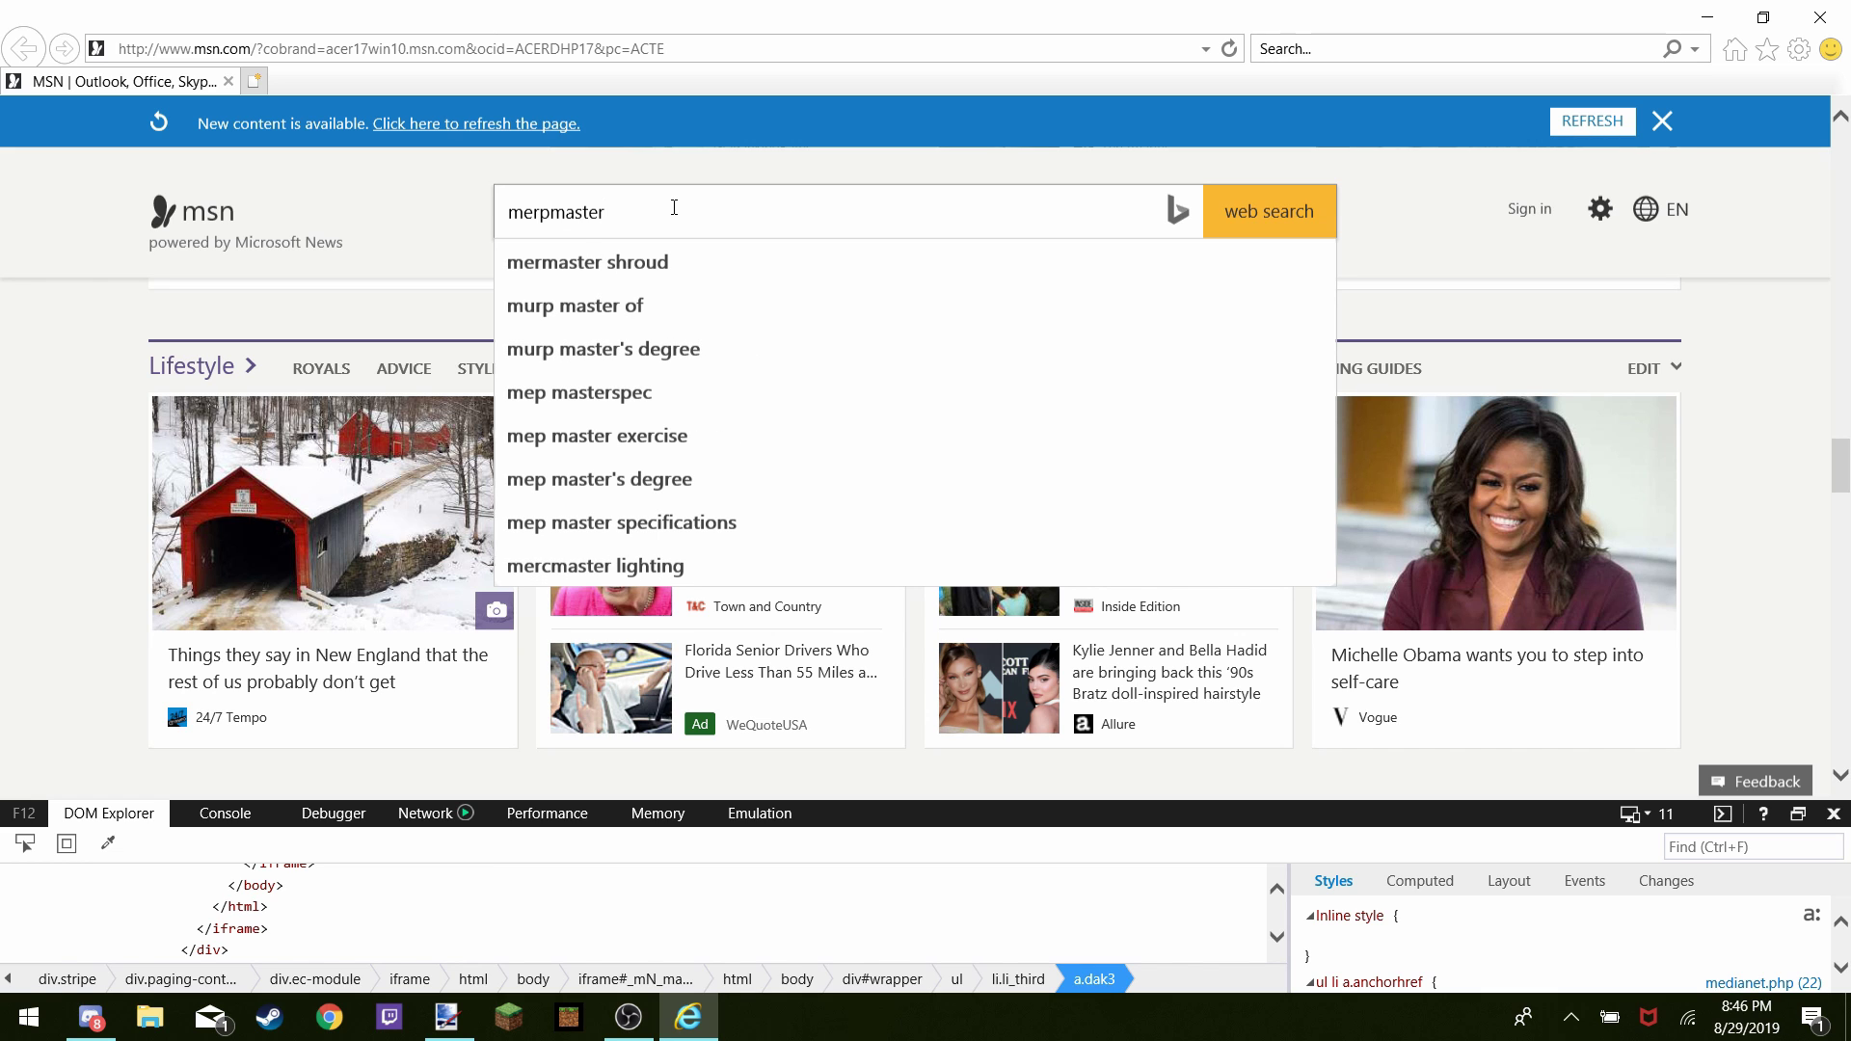
pyautogui.press('Return')
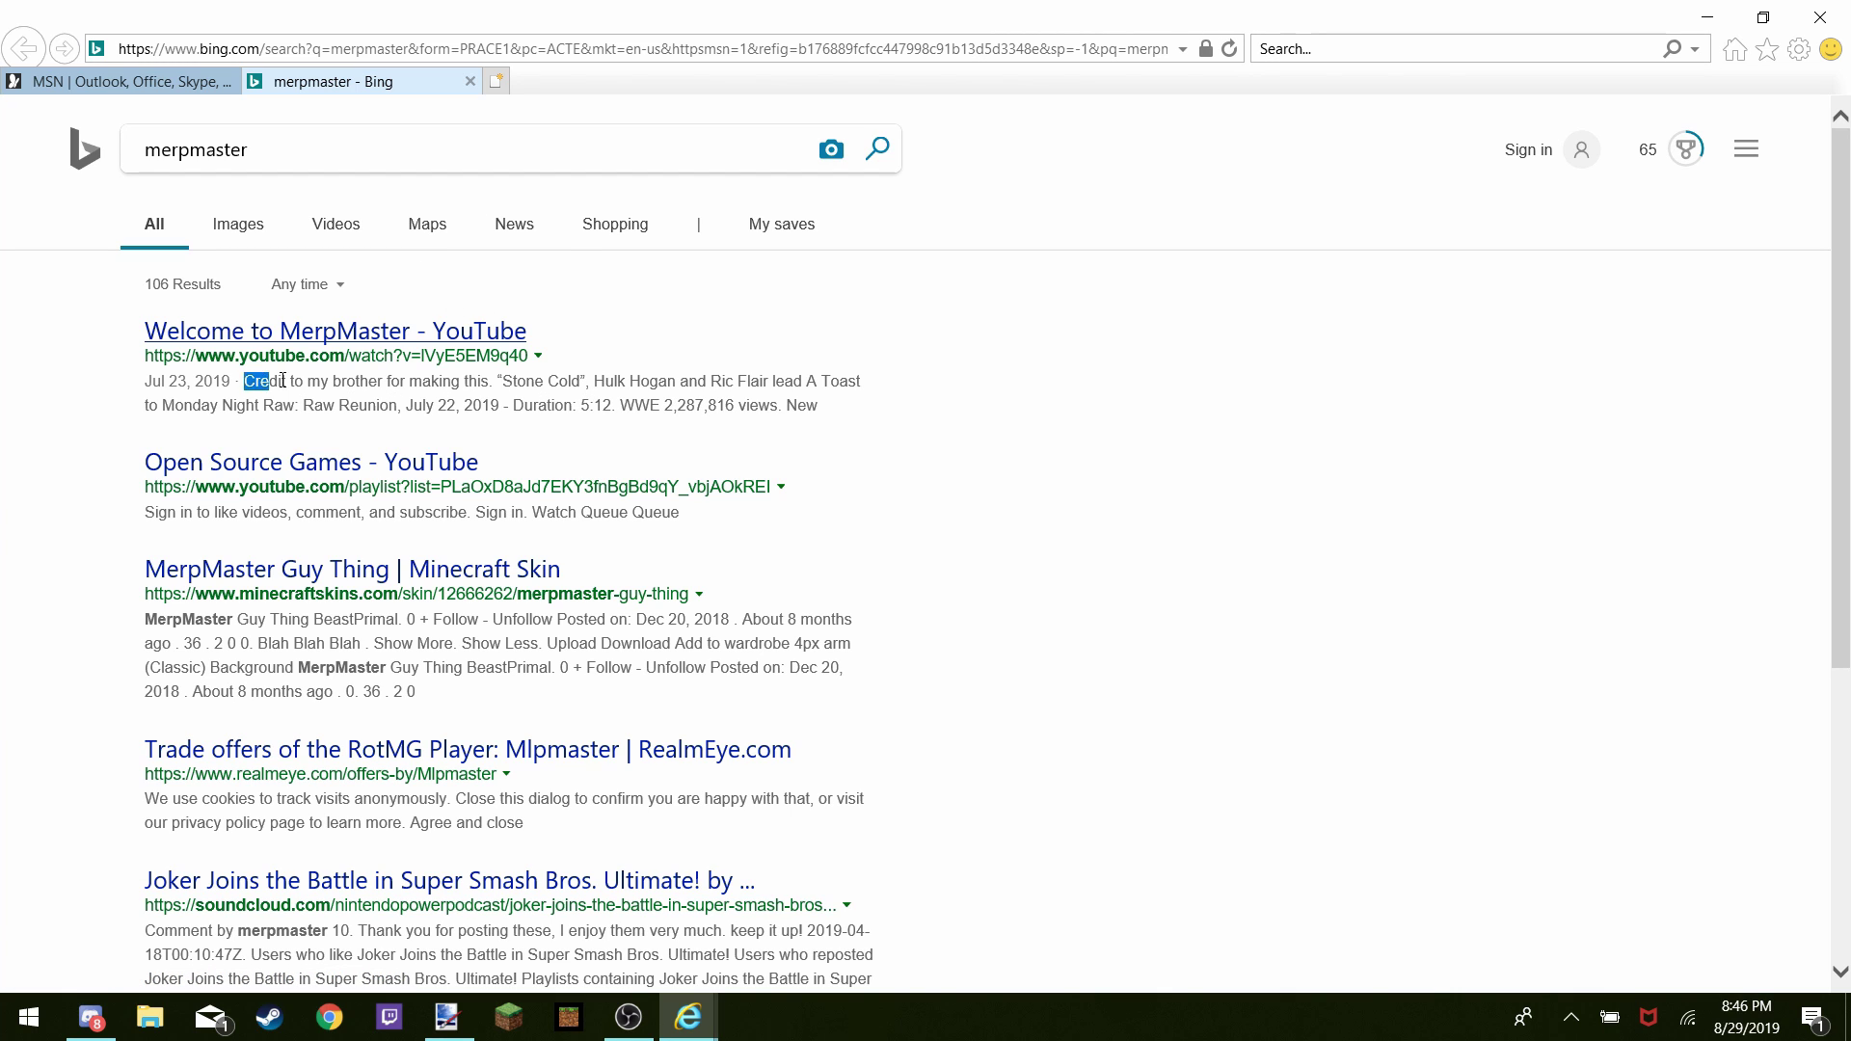
# Look through the merpmaster web results and image results, viewing the UFO, Team Fortress 2, code and pony pictures enlarged
pyautogui.moveTo(283, 381); pyautogui.dragTo(551, 412)
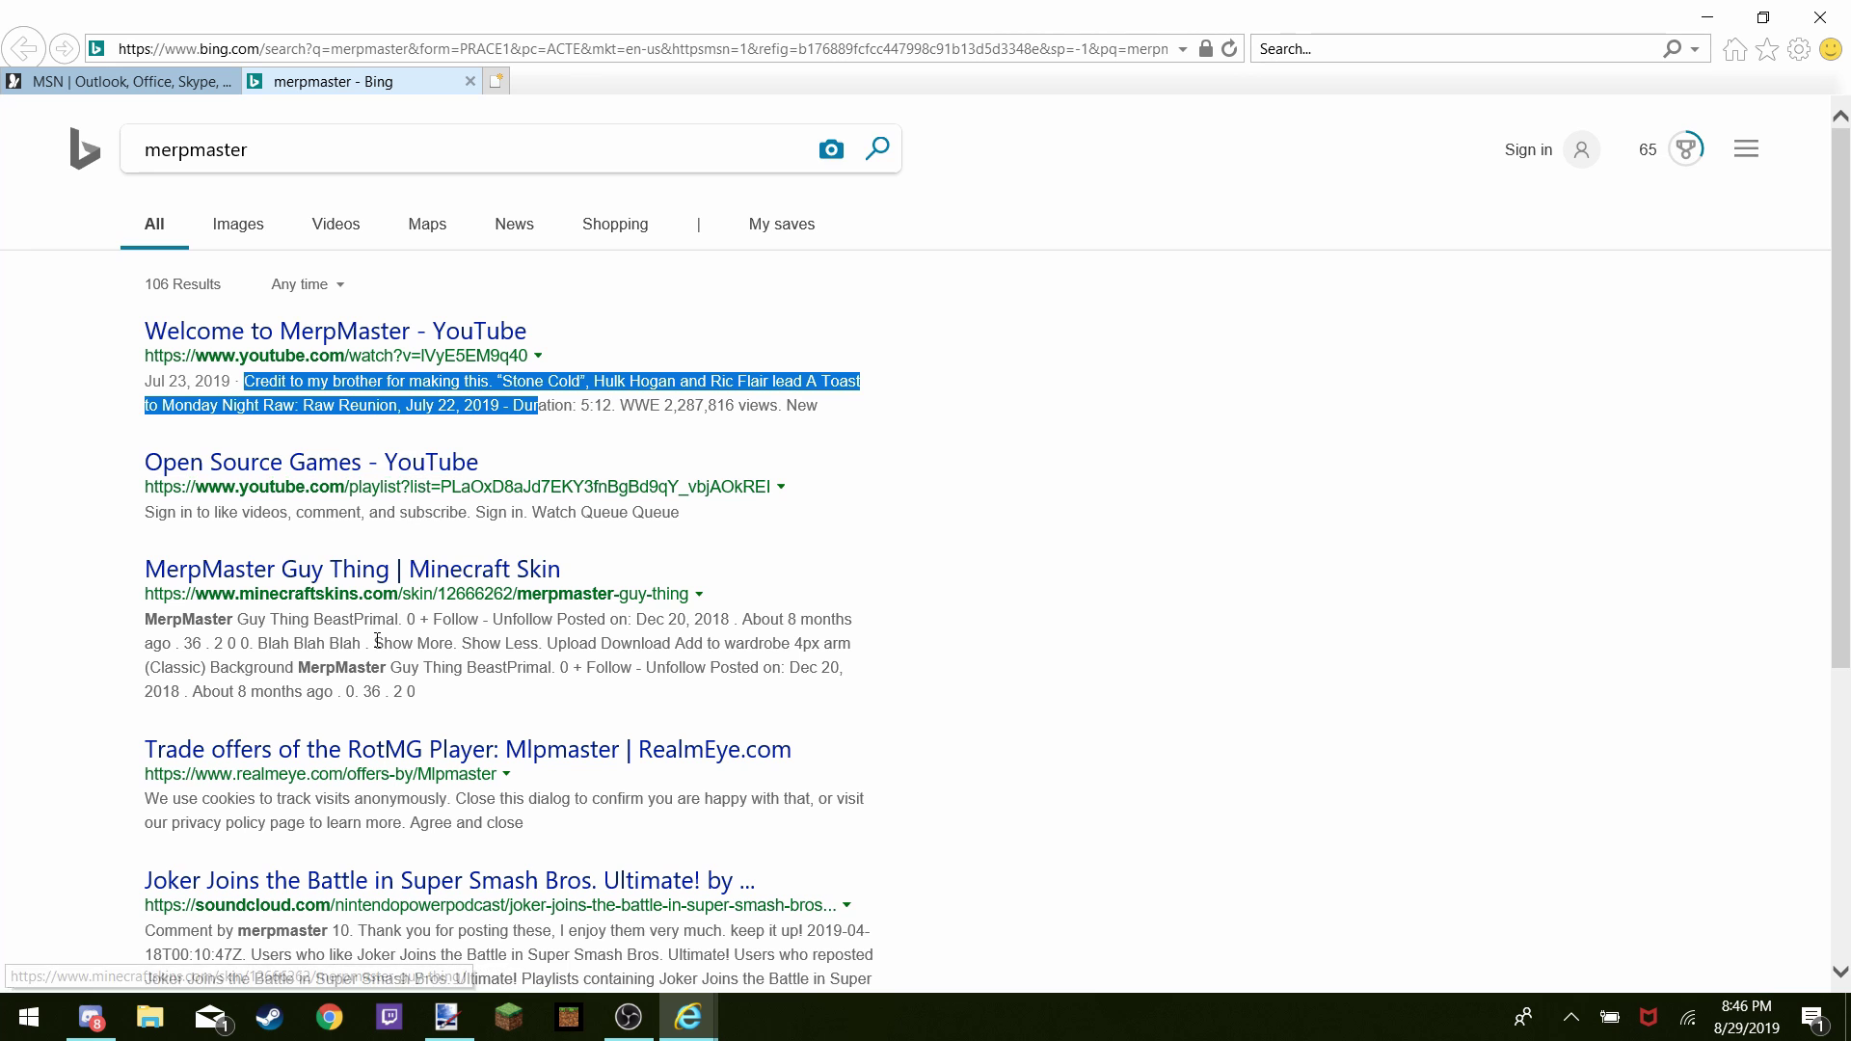
pyautogui.scroll(-5, 358, 839)
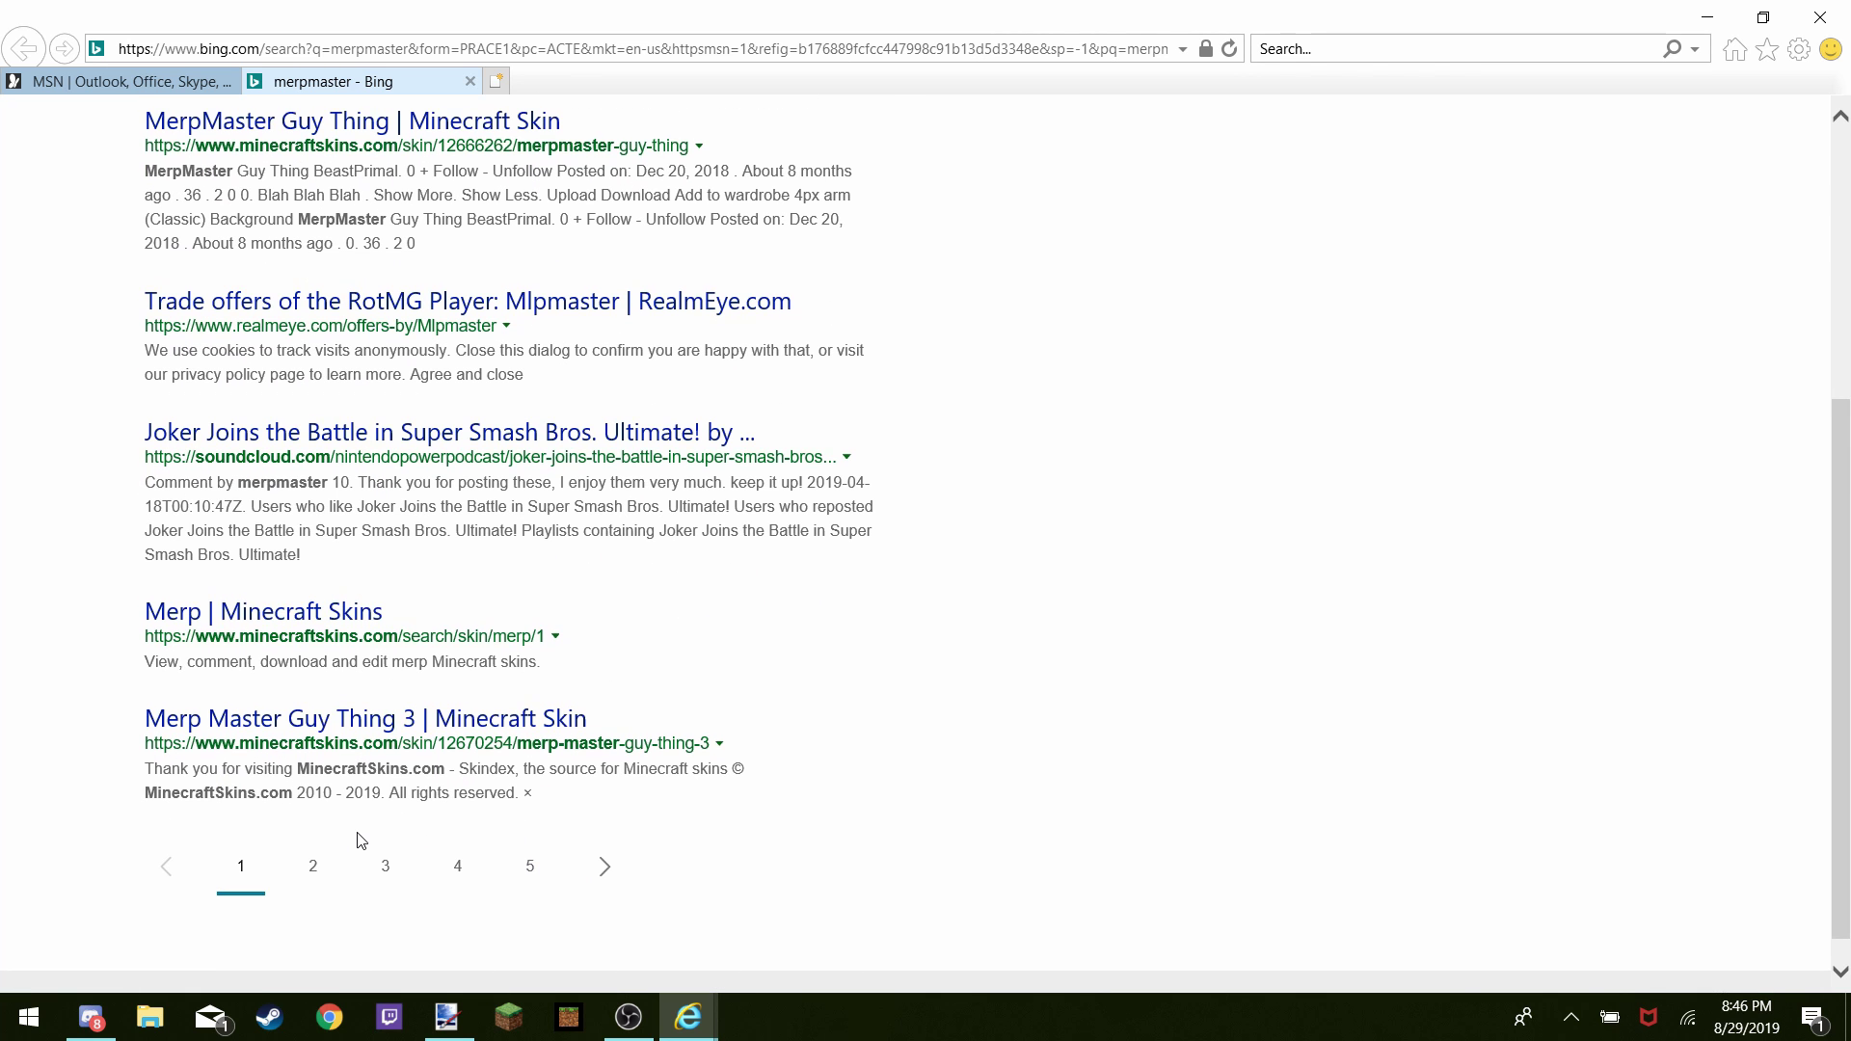
pyautogui.scroll(5, 356, 839)
pyautogui.click(247, 233)
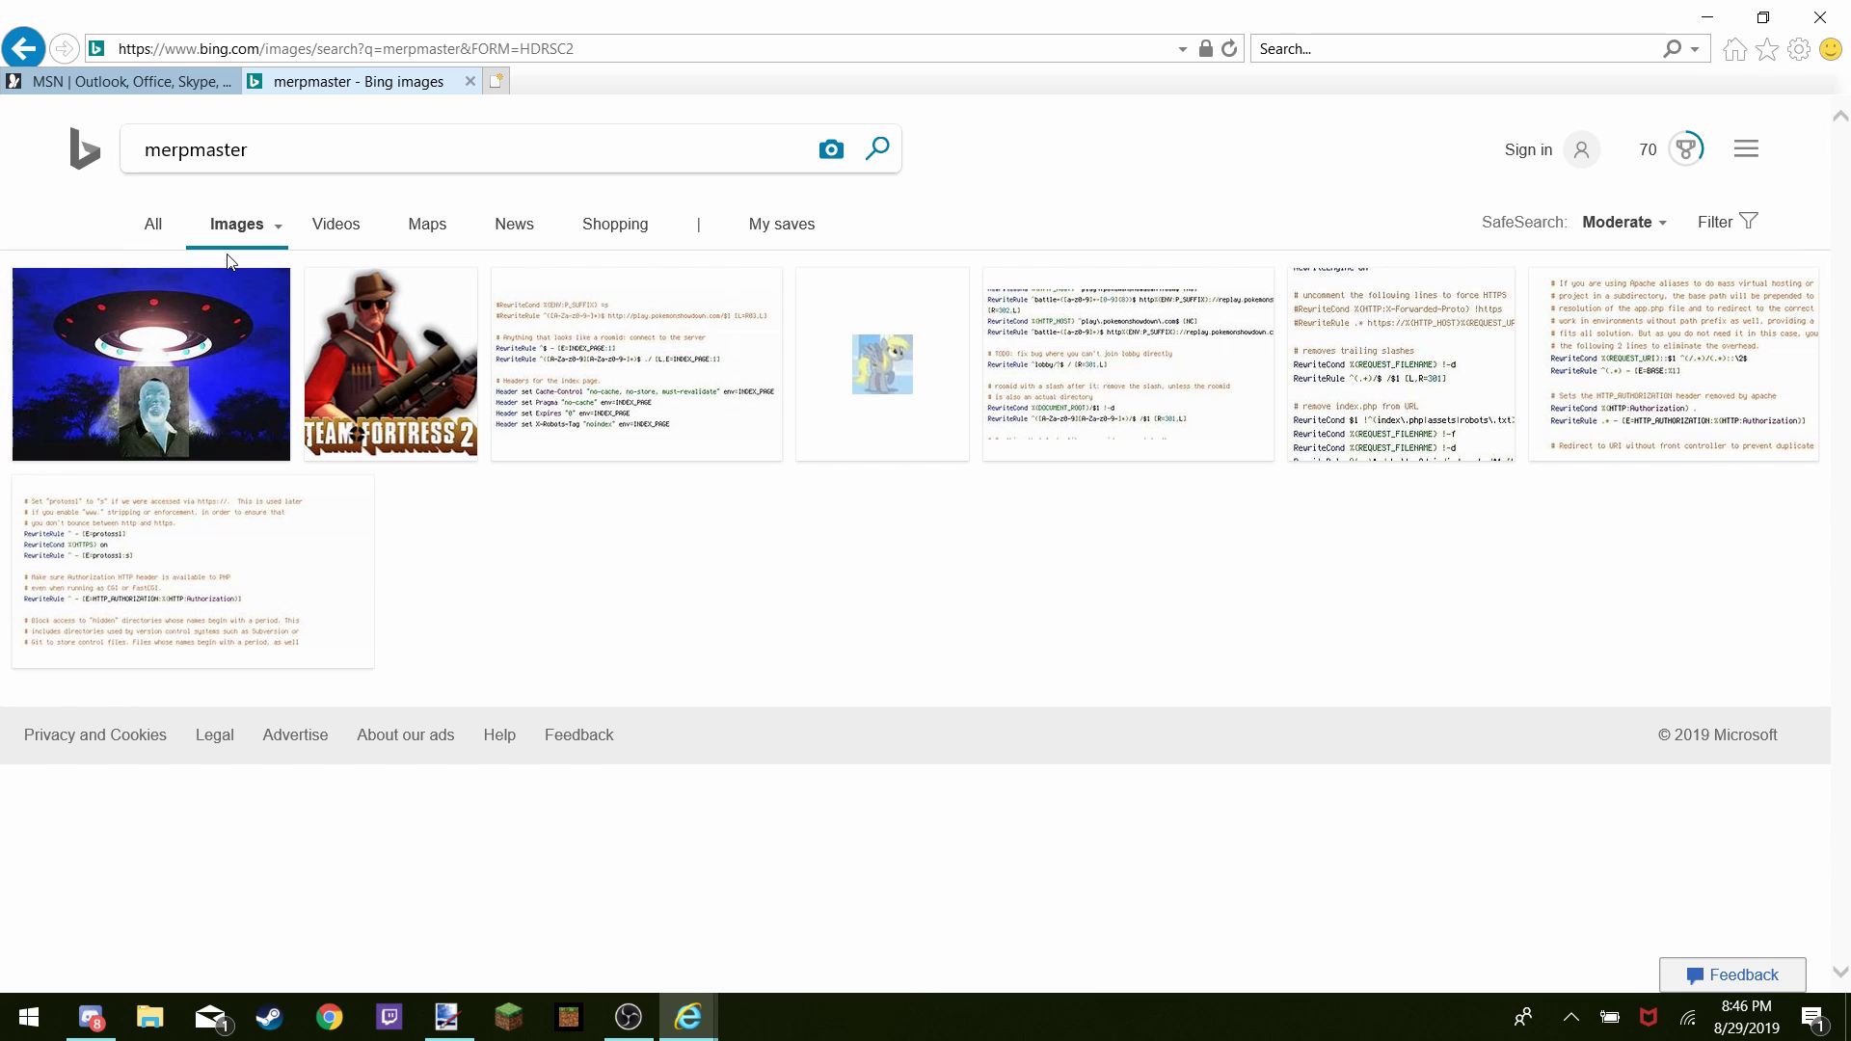
pyautogui.click(214, 335)
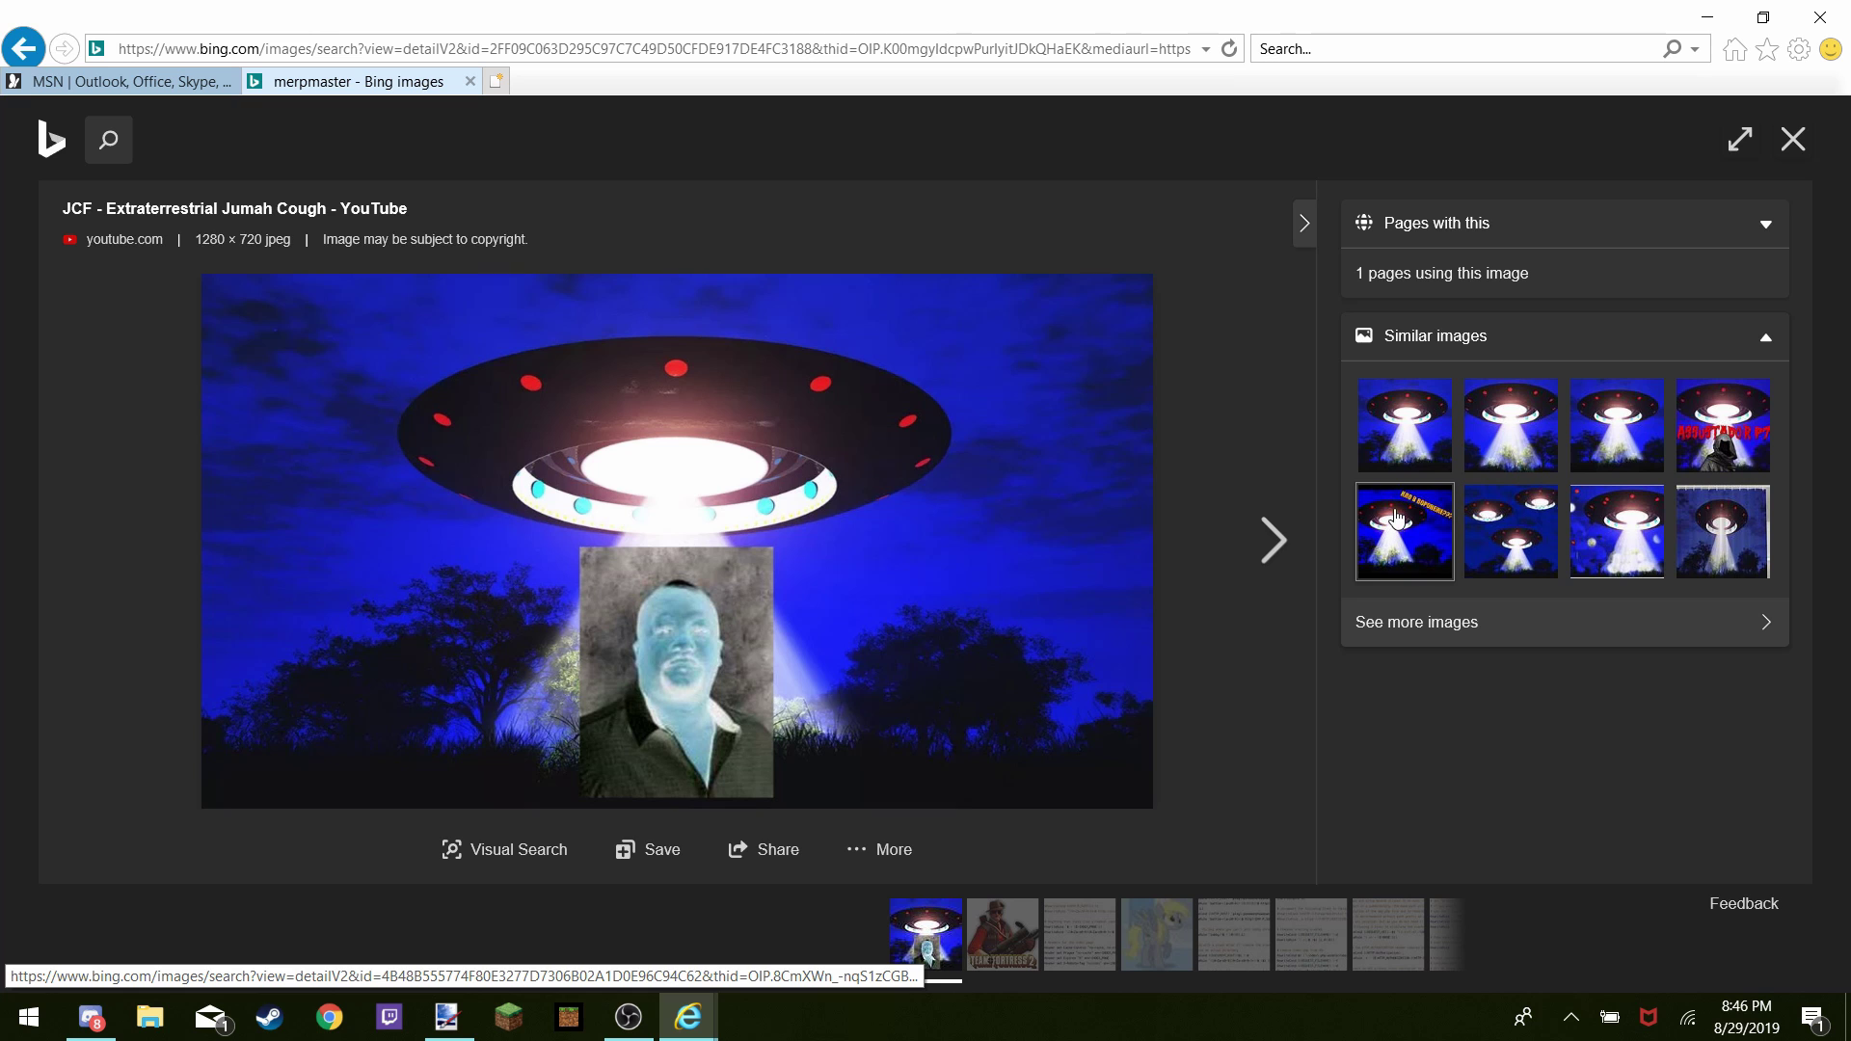
pyautogui.click(1005, 918)
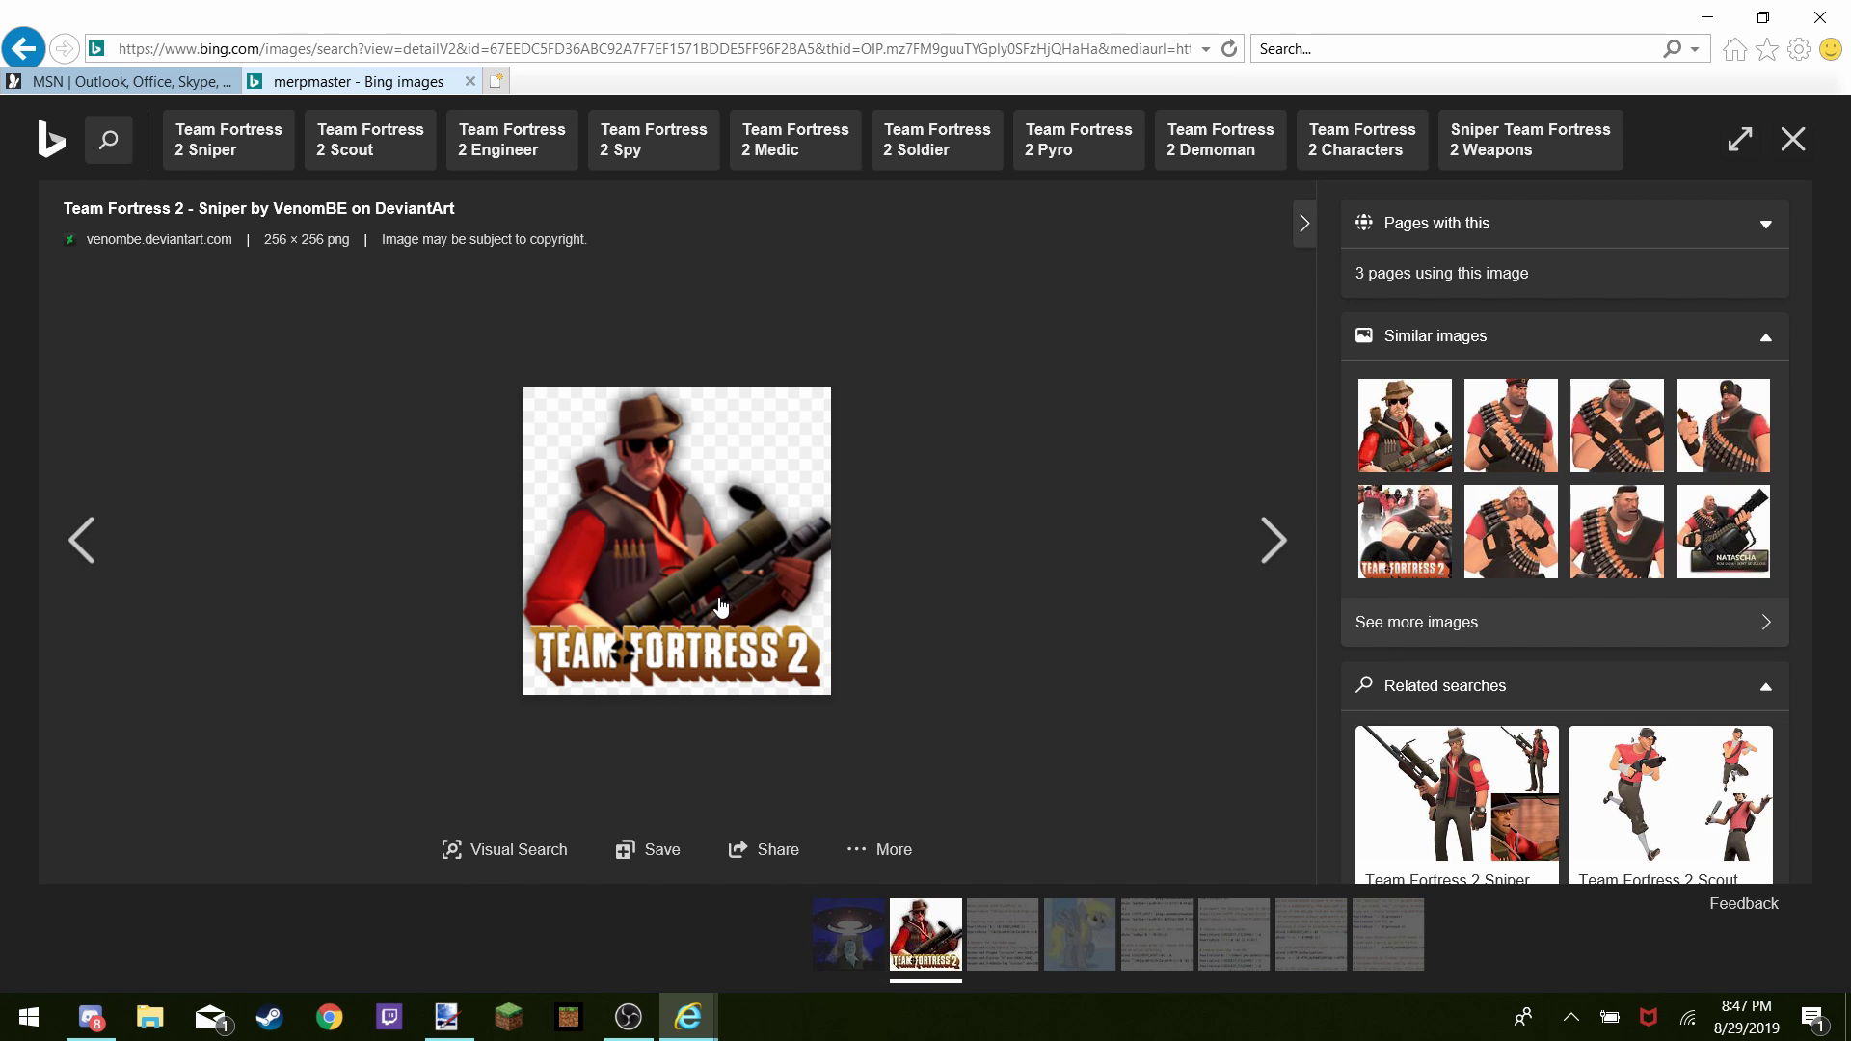
pyautogui.click(1020, 942)
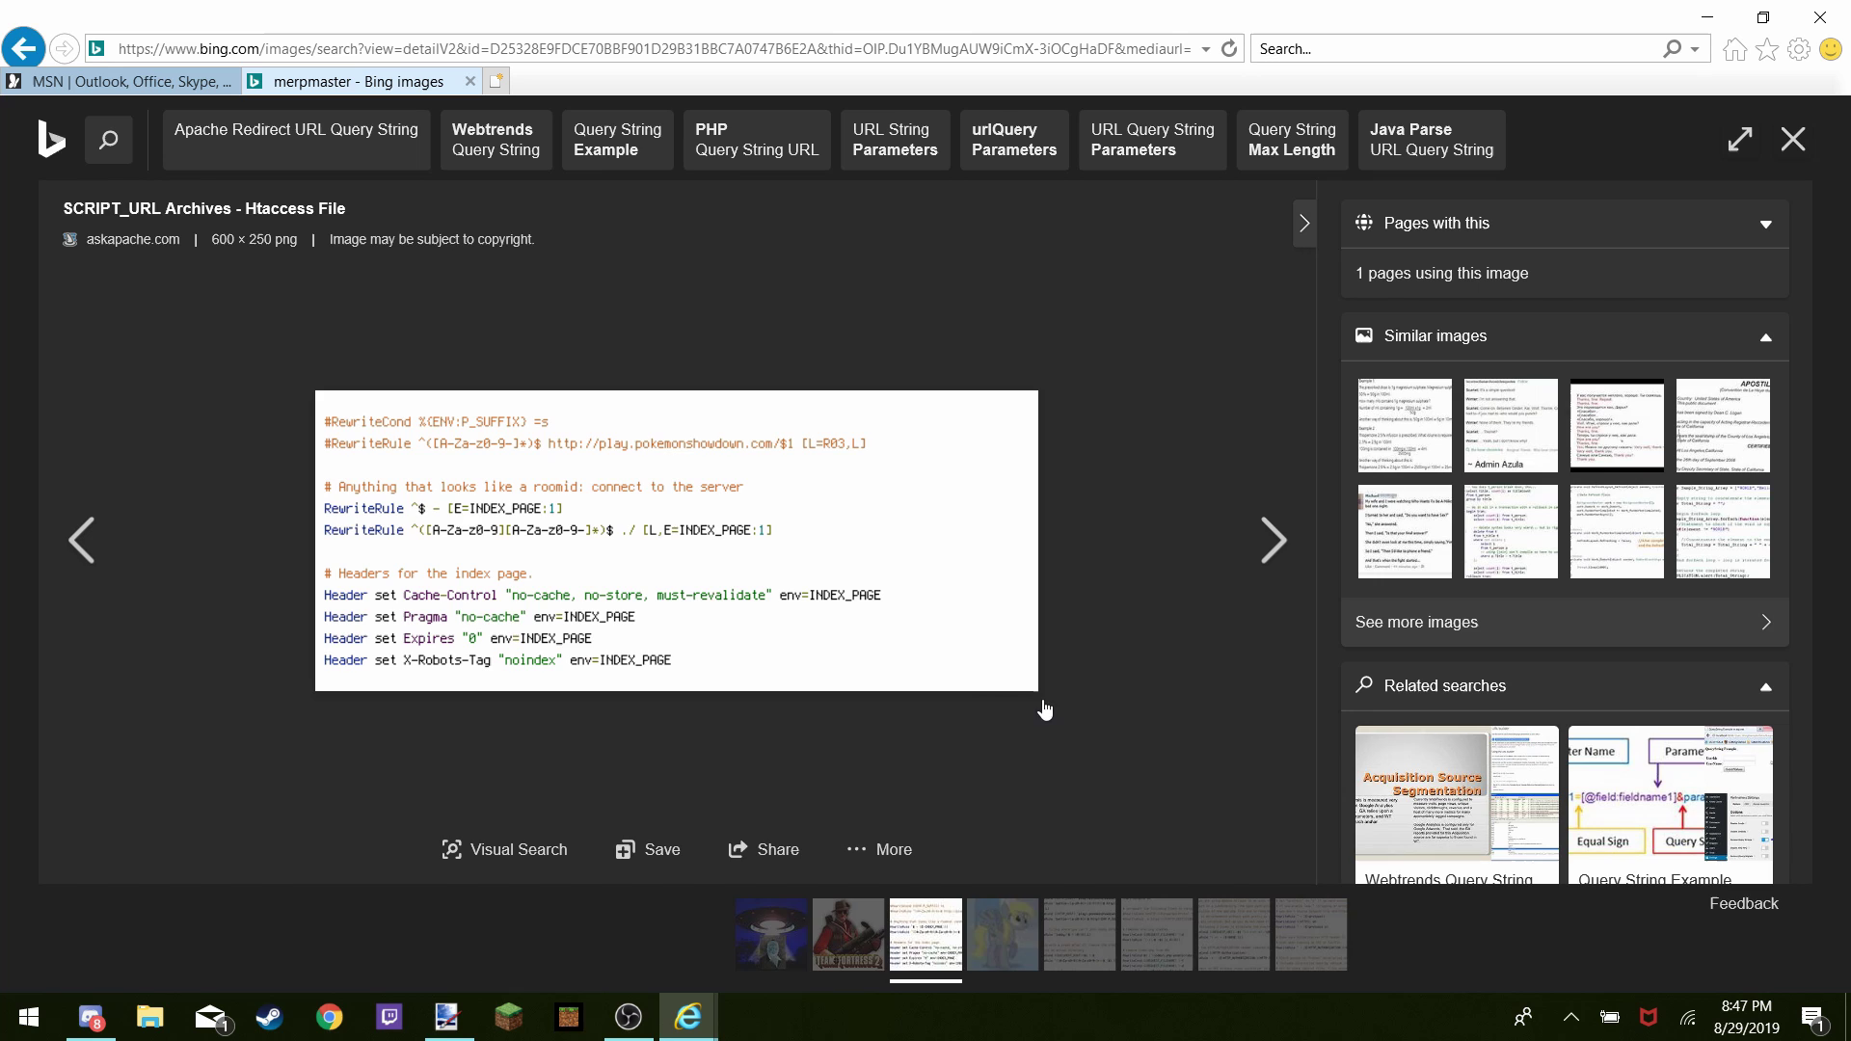
pyautogui.click(1003, 936)
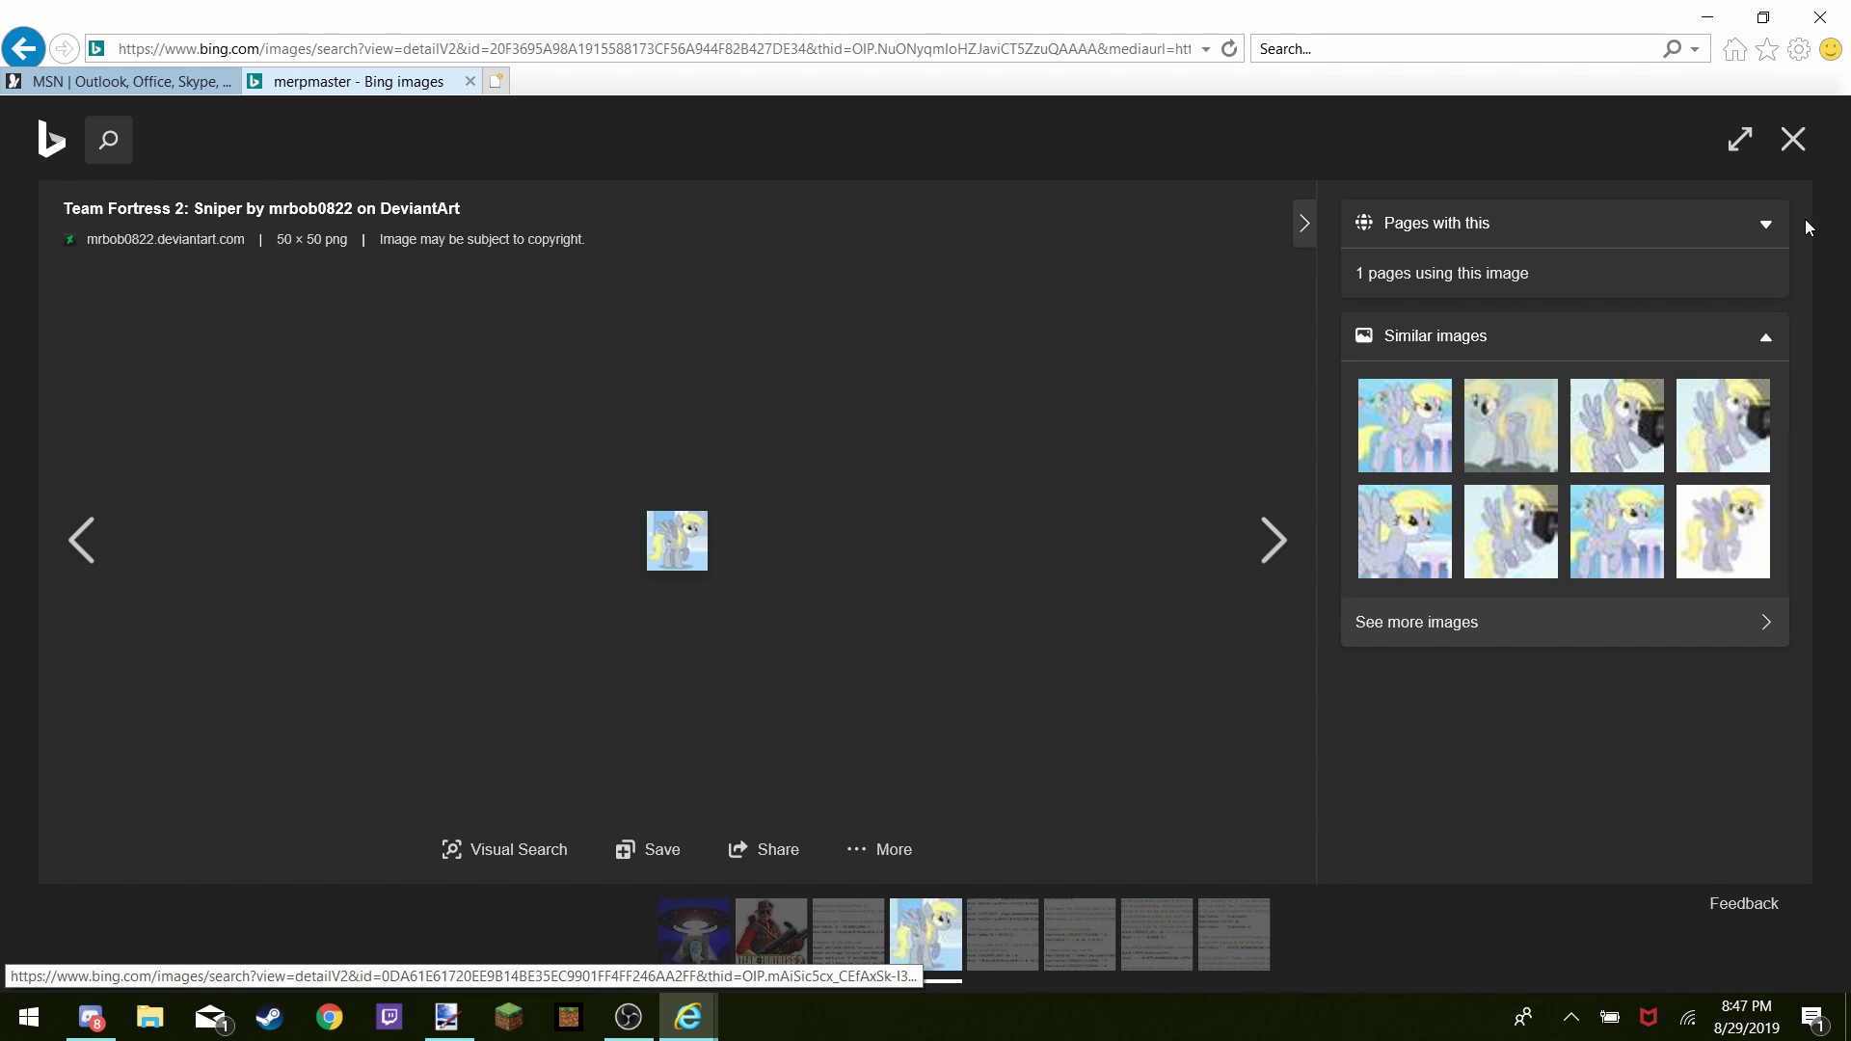
pyautogui.click(1787, 159)
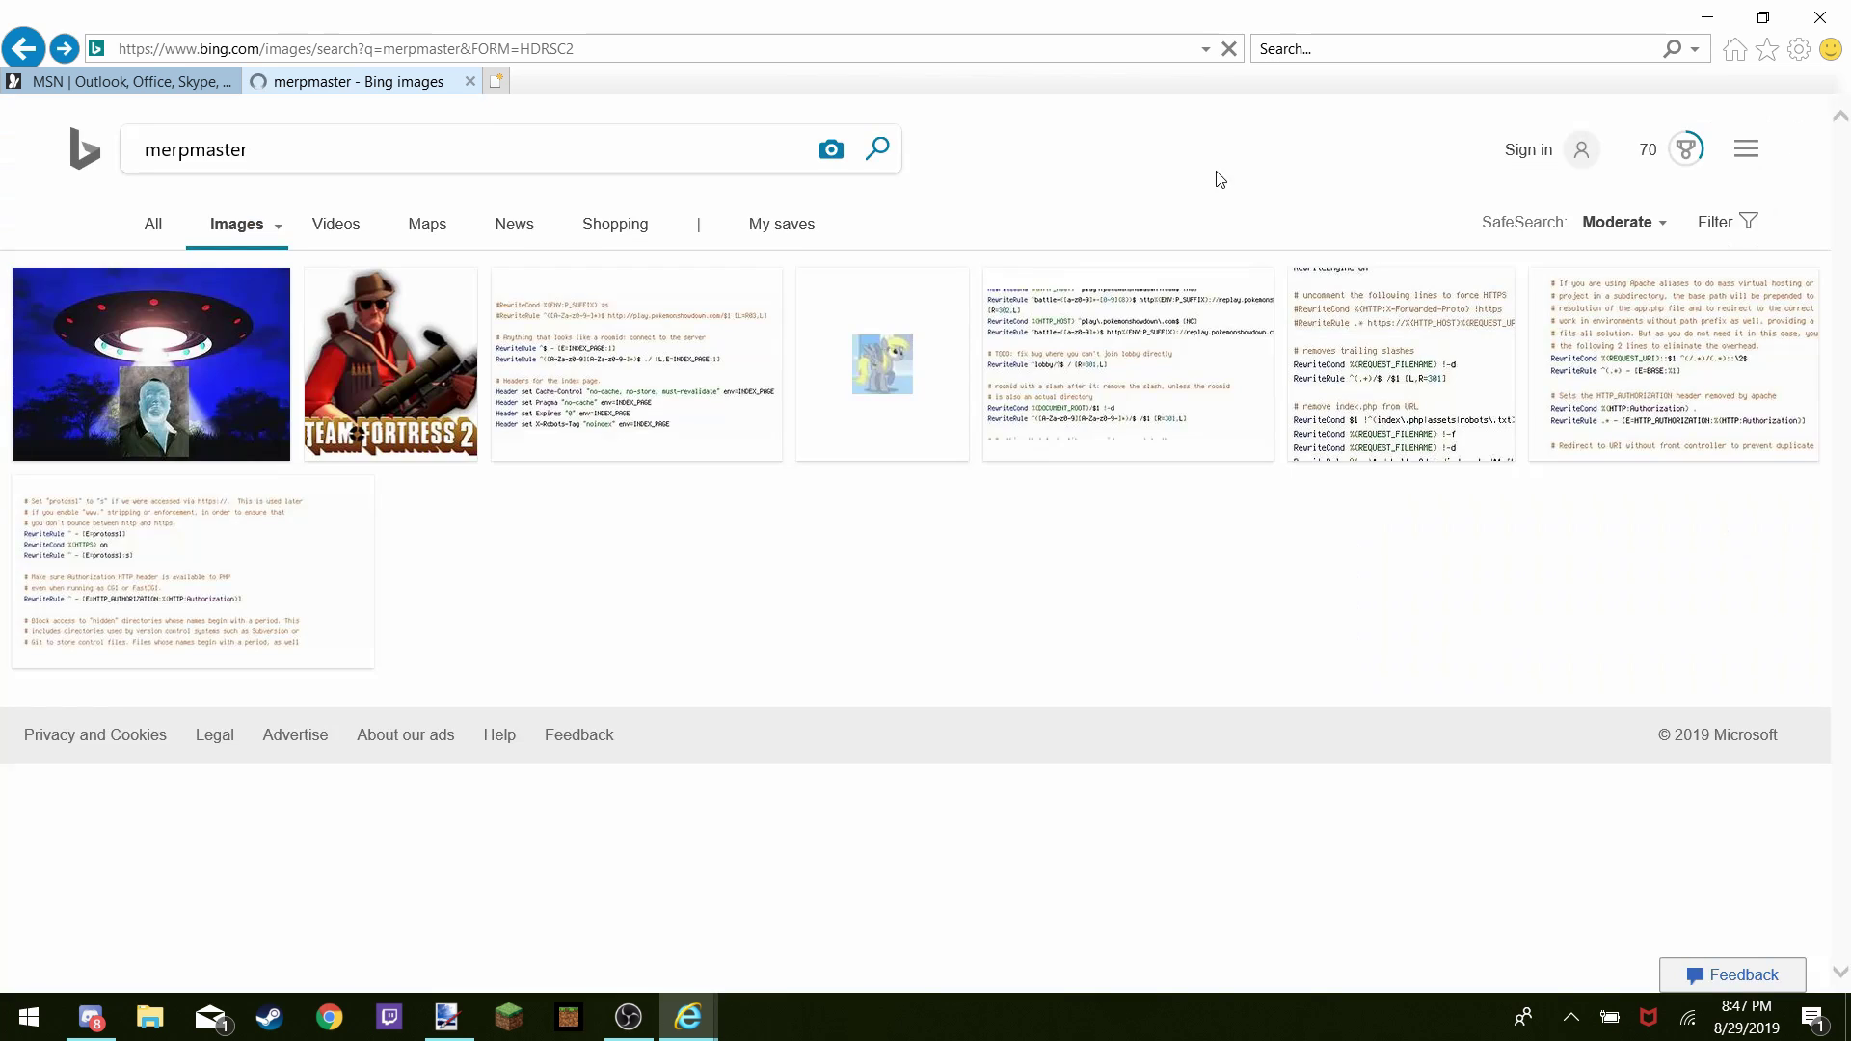
# Open and pause the "Welcome to MerpMaster" YouTube video from the web results, and highlight its description back on the results page
pyautogui.click(152, 225)
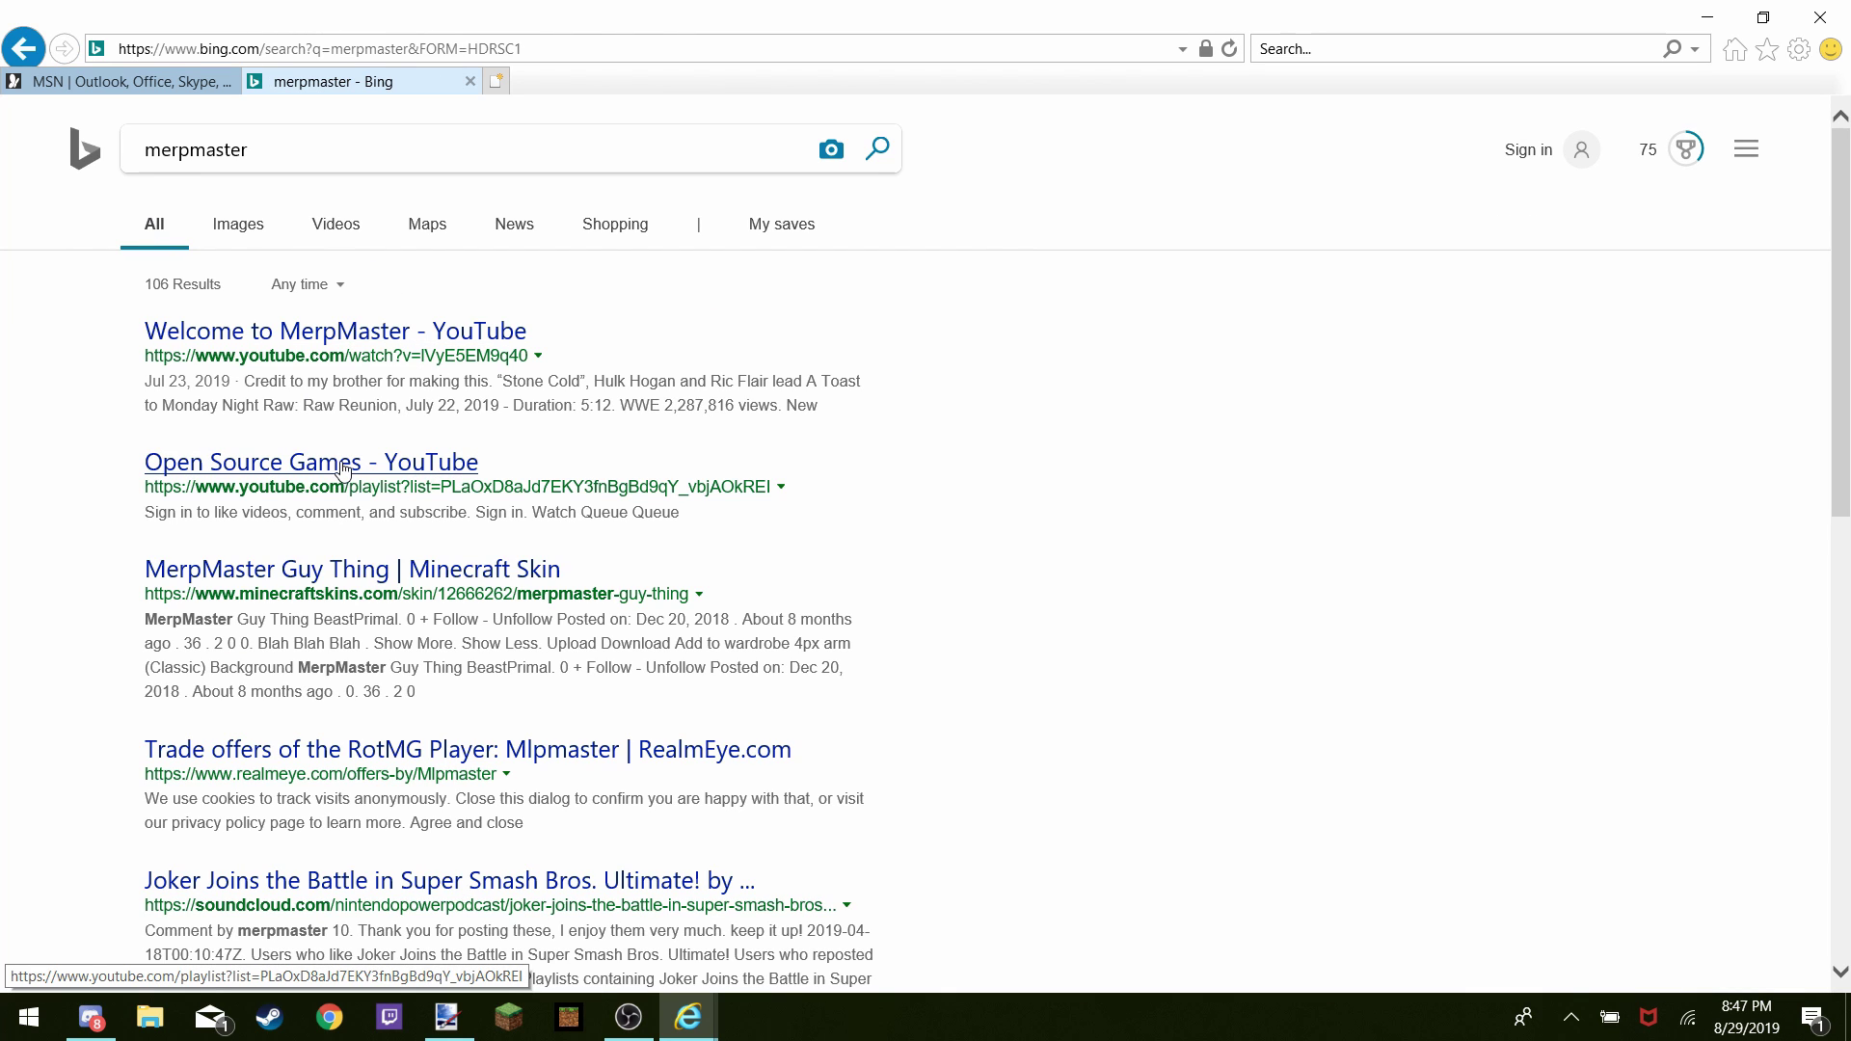
pyautogui.click(311, 284)
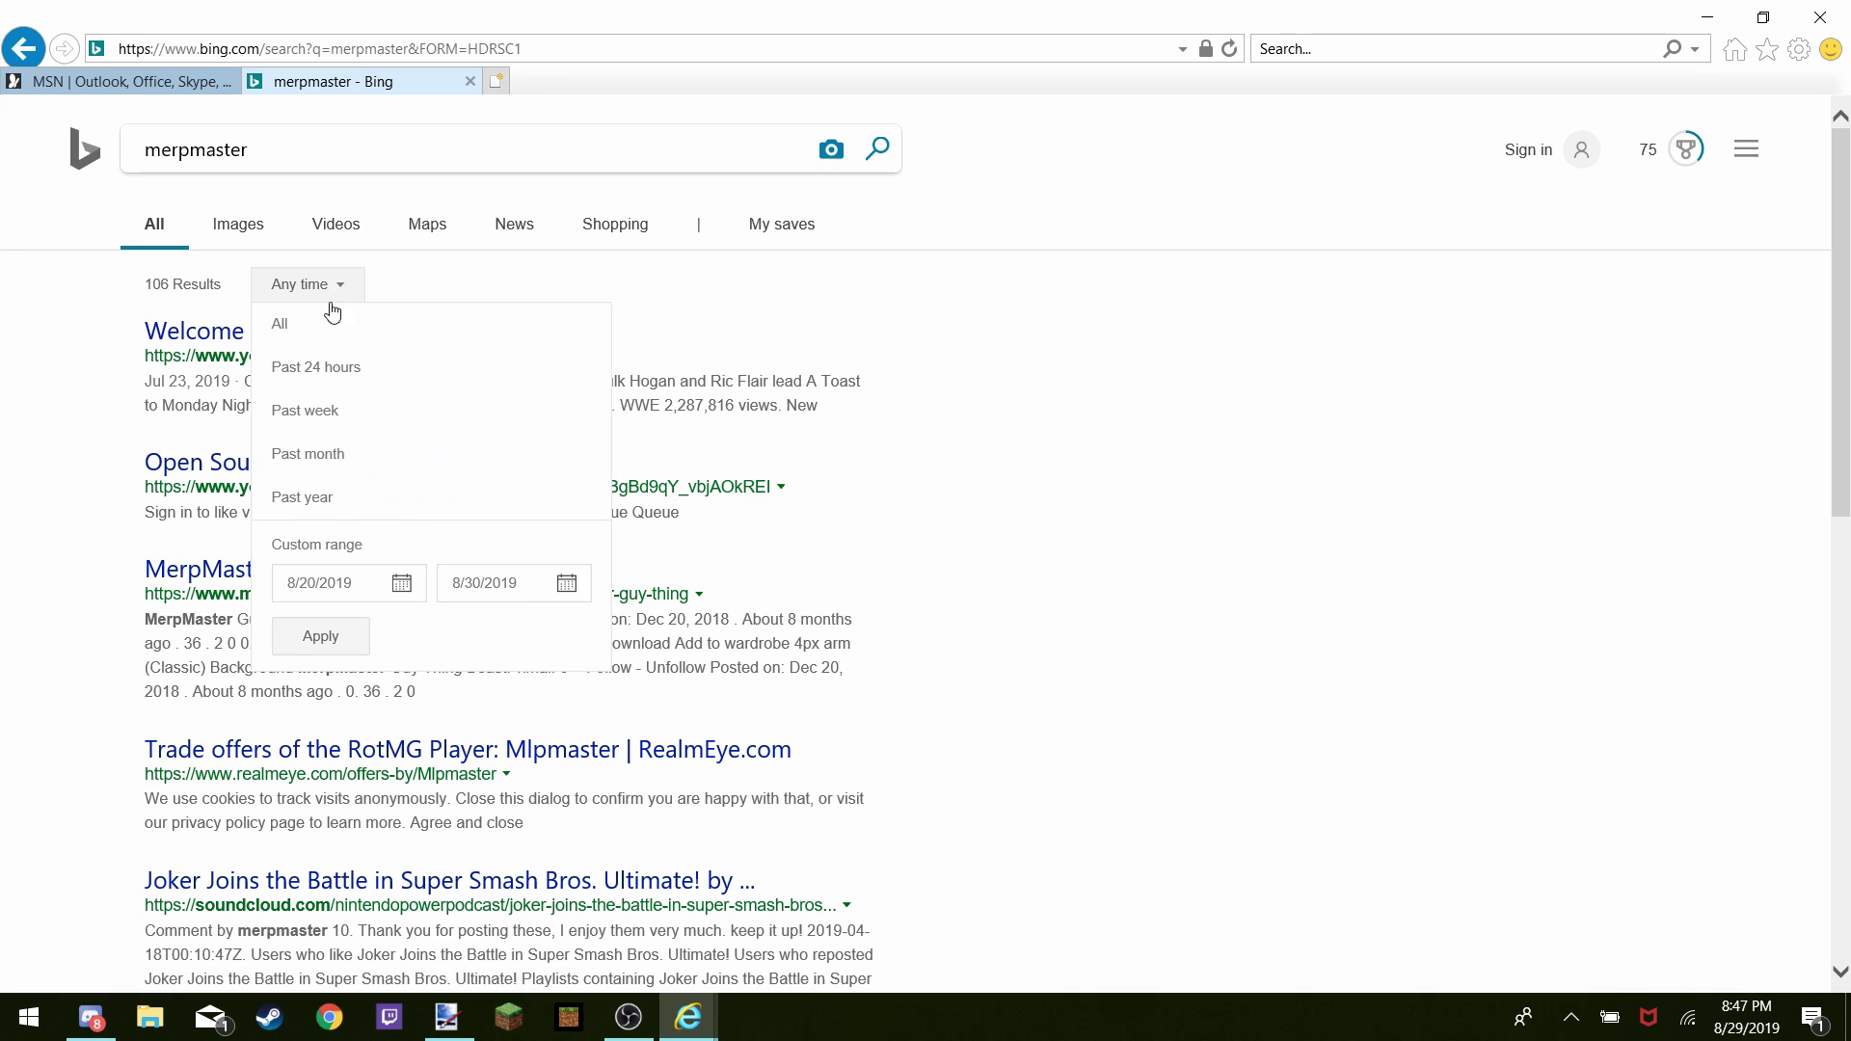
pyautogui.click(158, 340)
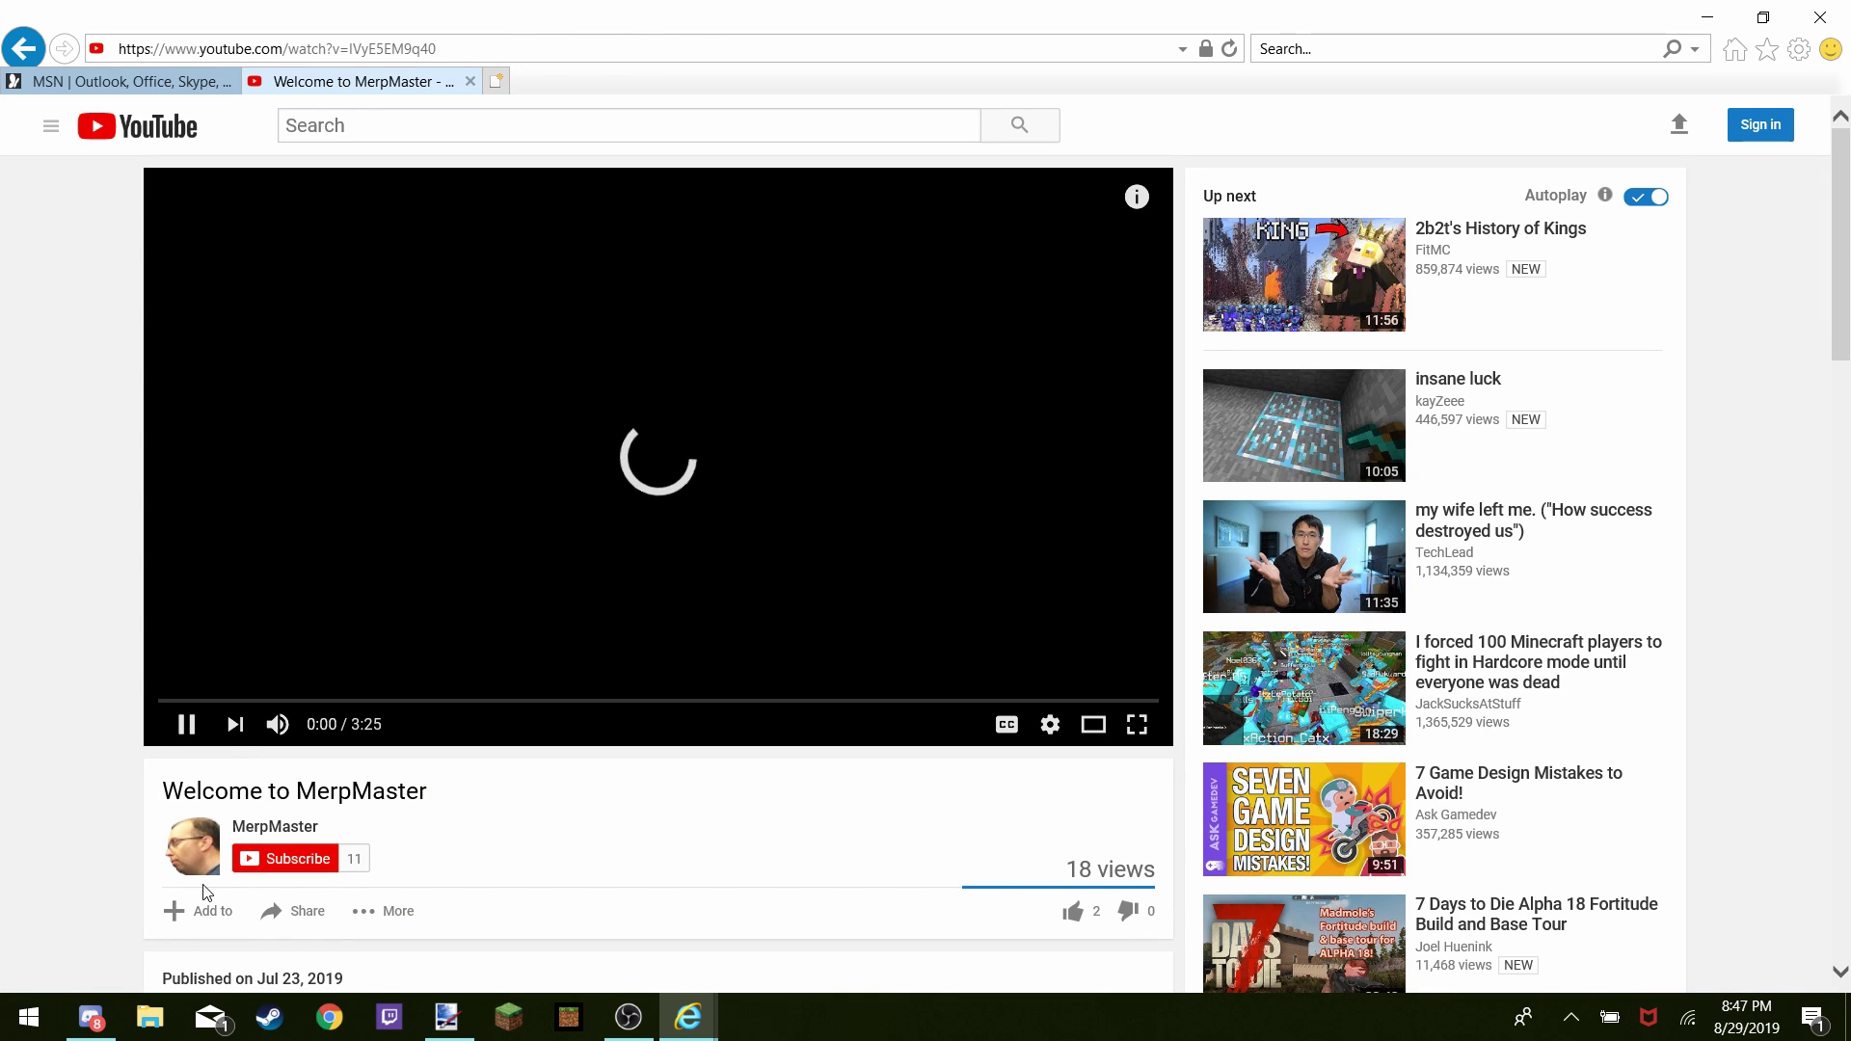
pyautogui.click(179, 736)
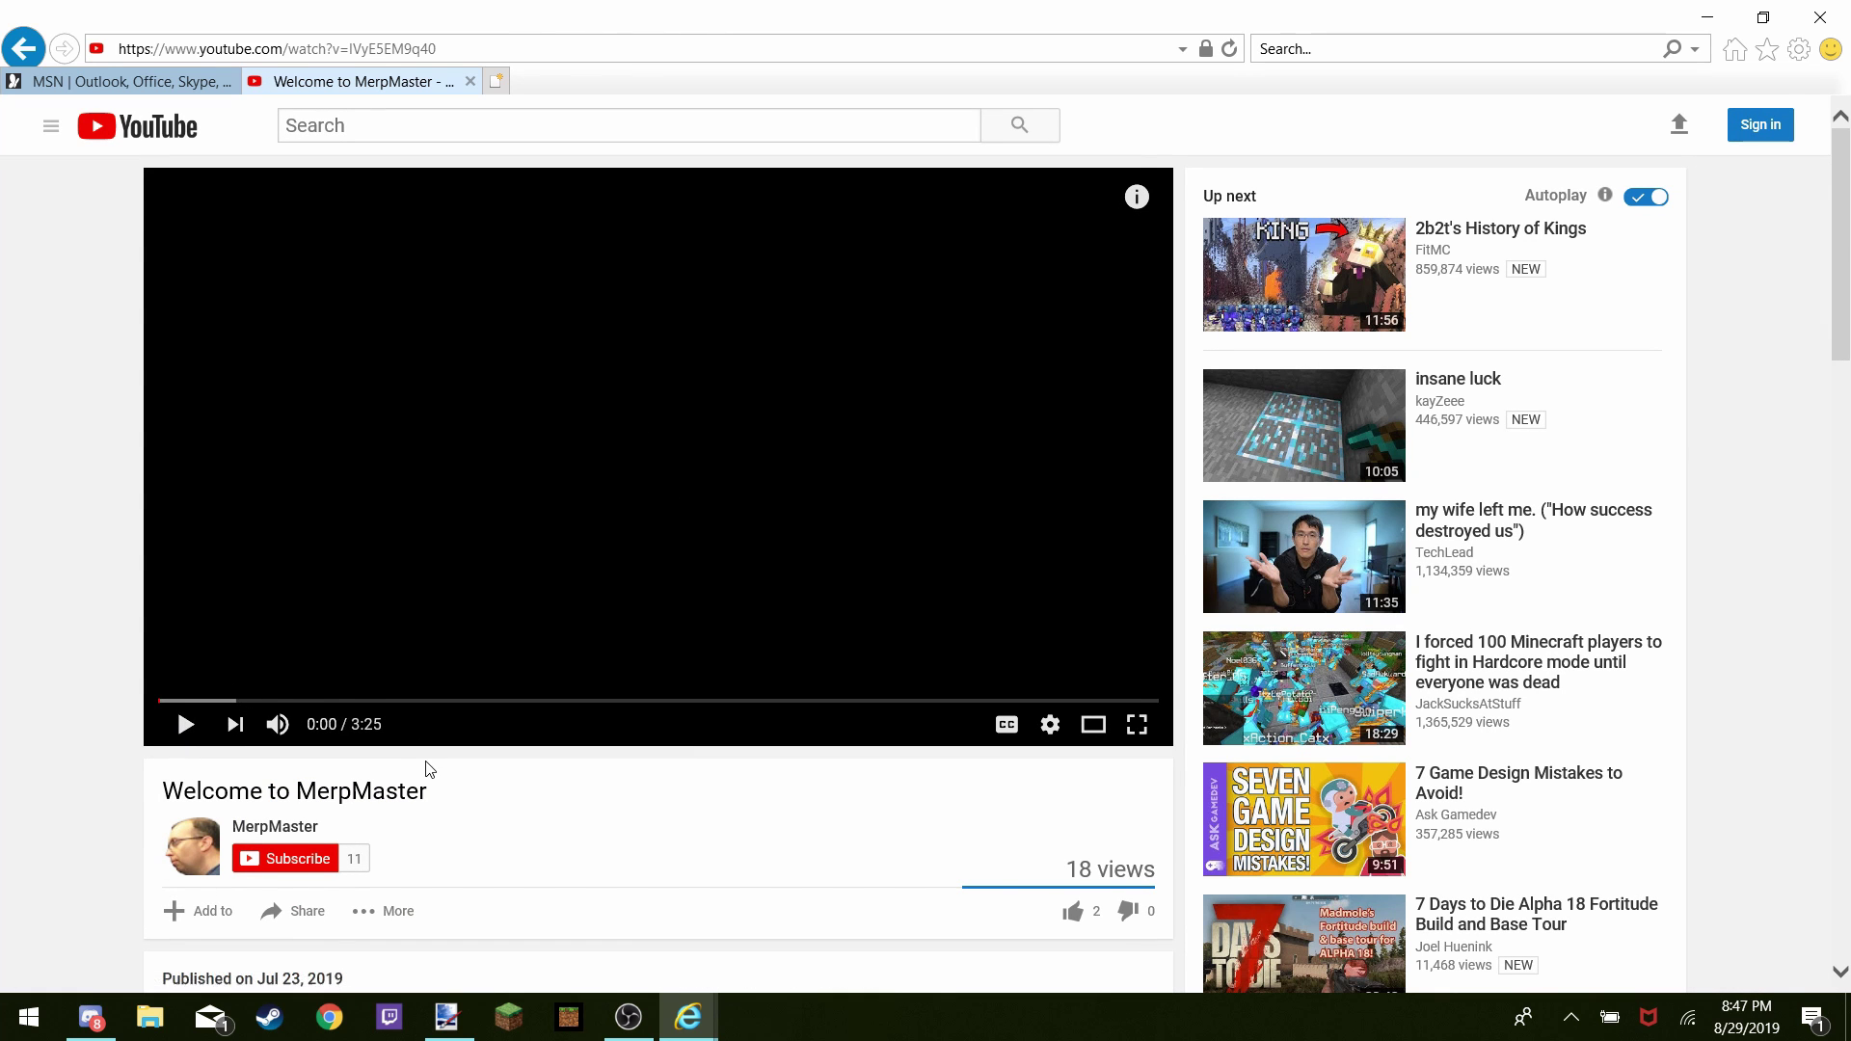
pyautogui.scroll(-3, 426, 765)
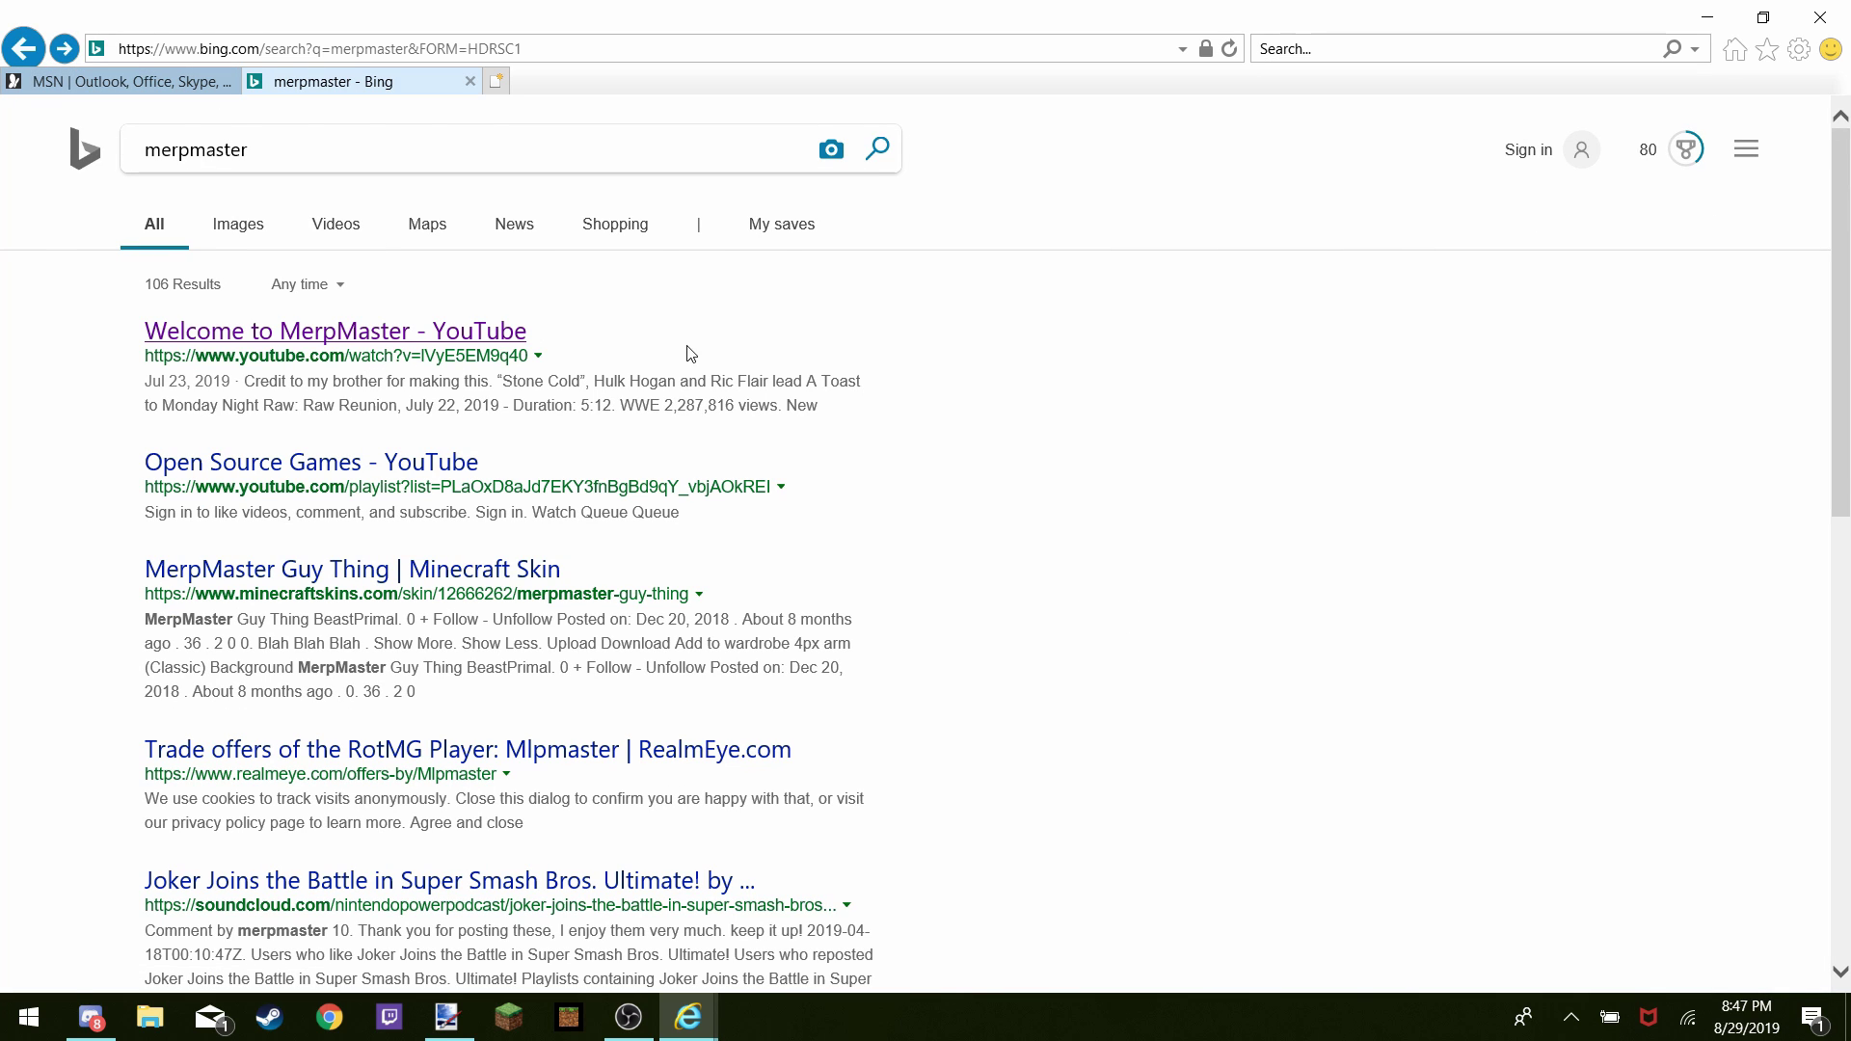
pyautogui.moveTo(505, 378)
pyautogui.mouseDown()
pyautogui.moveTo(698, 353)
pyautogui.moveTo(743, 382)
pyautogui.moveTo(743, 361)
pyautogui.moveTo(733, 383)
pyautogui.moveTo(422, 357)
pyautogui.moveTo(504, 404)
pyautogui.mouseUp()
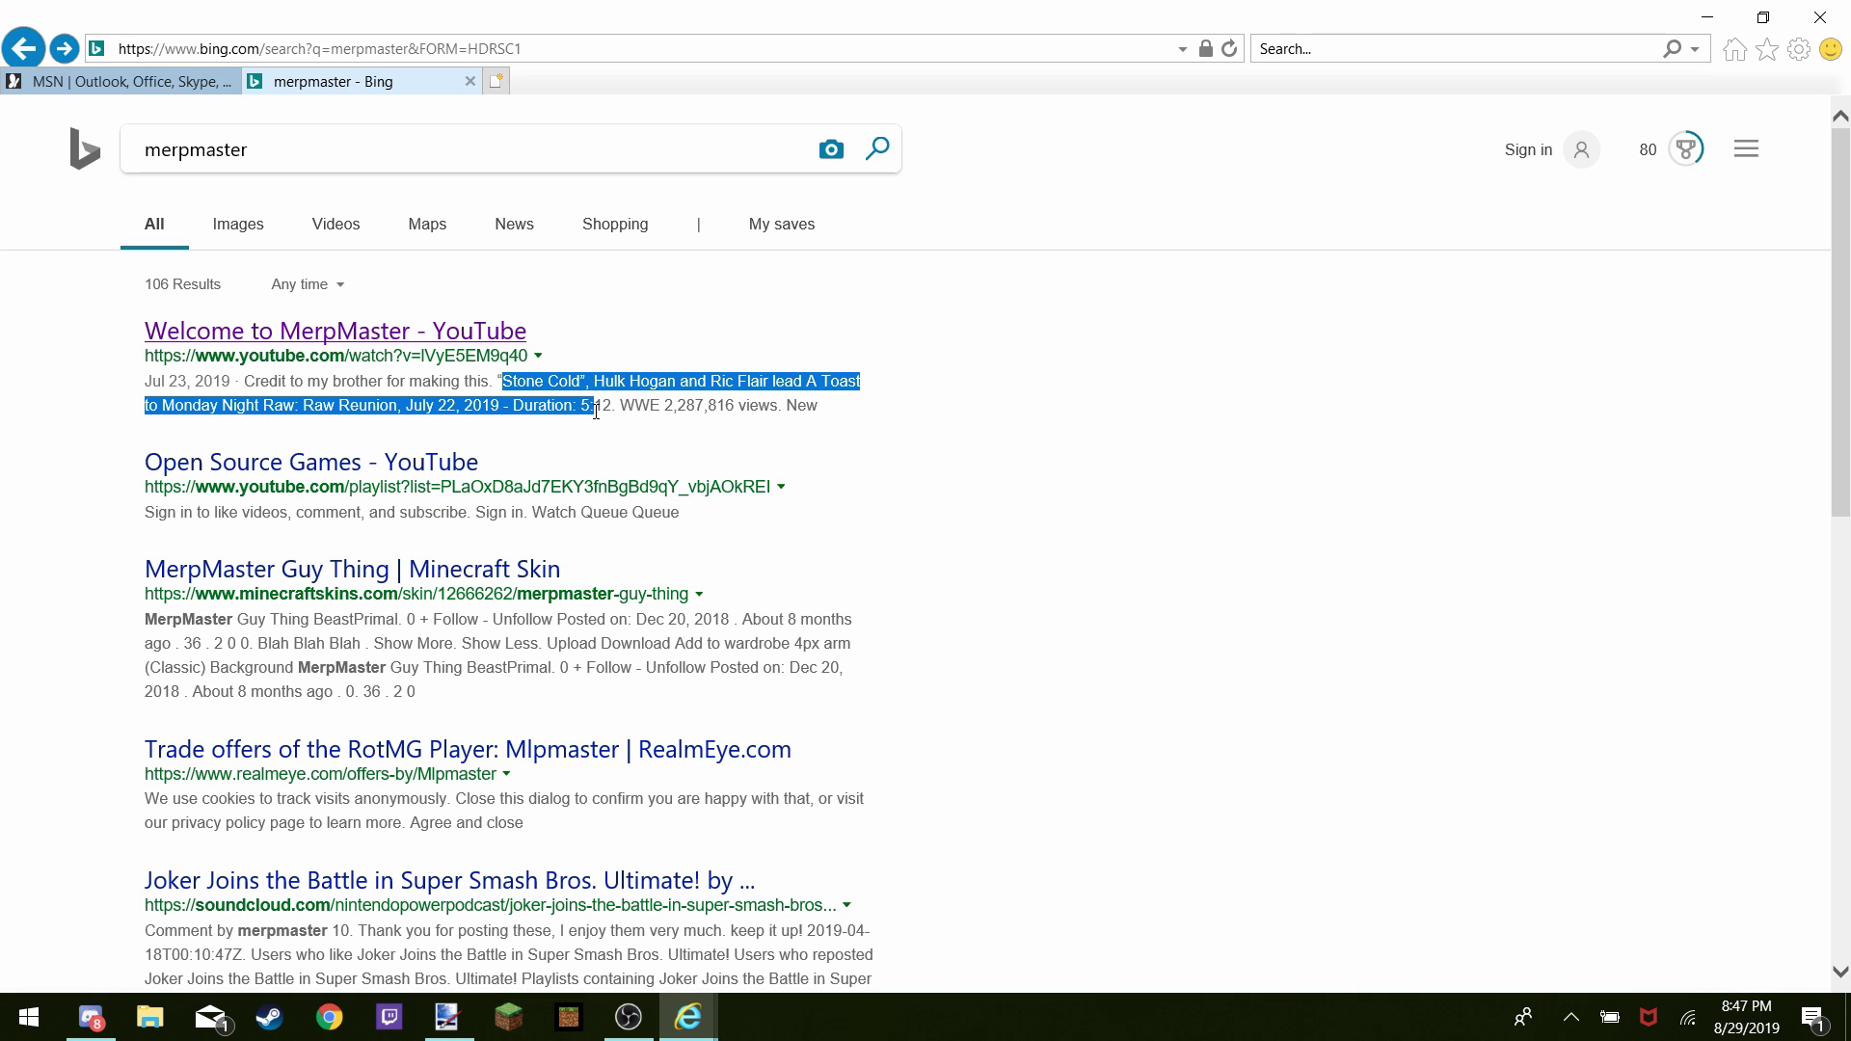
pyautogui.moveTo(590, 425); pyautogui.dragTo(798, 405)
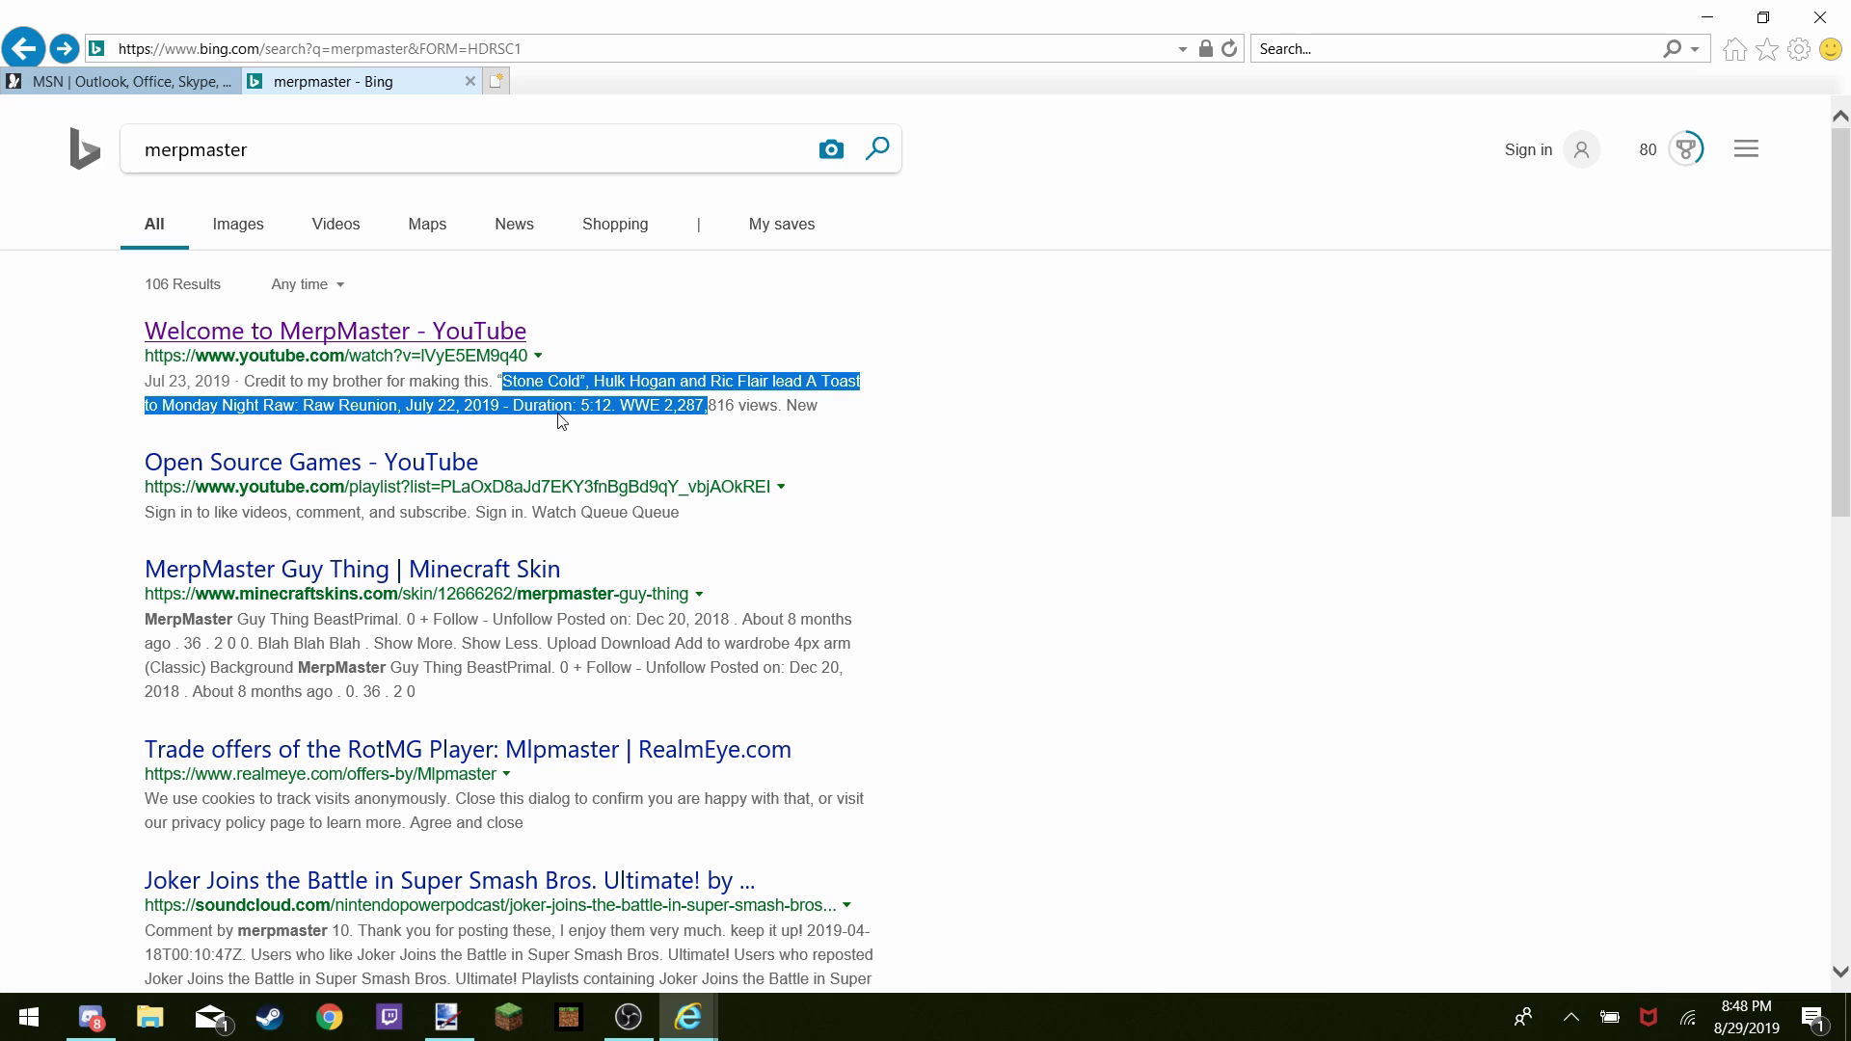
# Append "Hulk Hogan" from the first result's description to the merpmaster search, run it and show the image results
pyautogui.click(1065, 294)
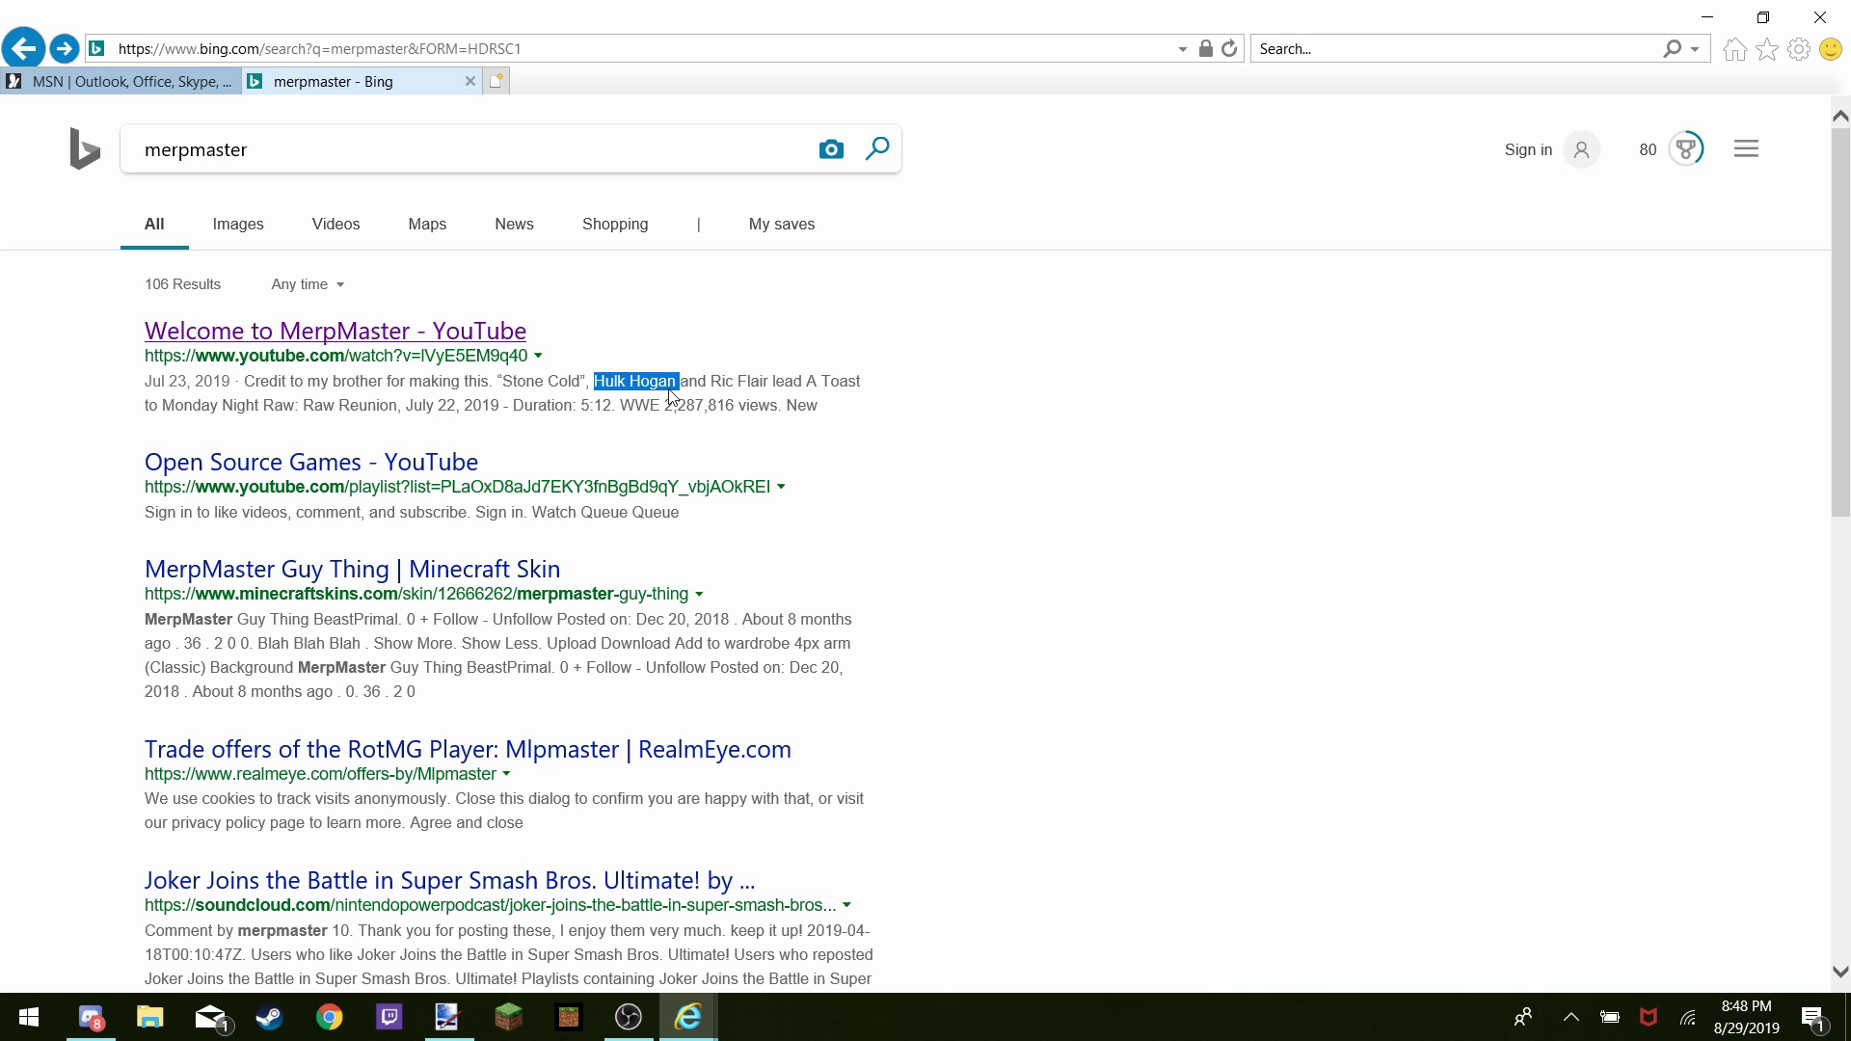
pyautogui.click(330, 165)
pyautogui.write('Hulk Hogan')
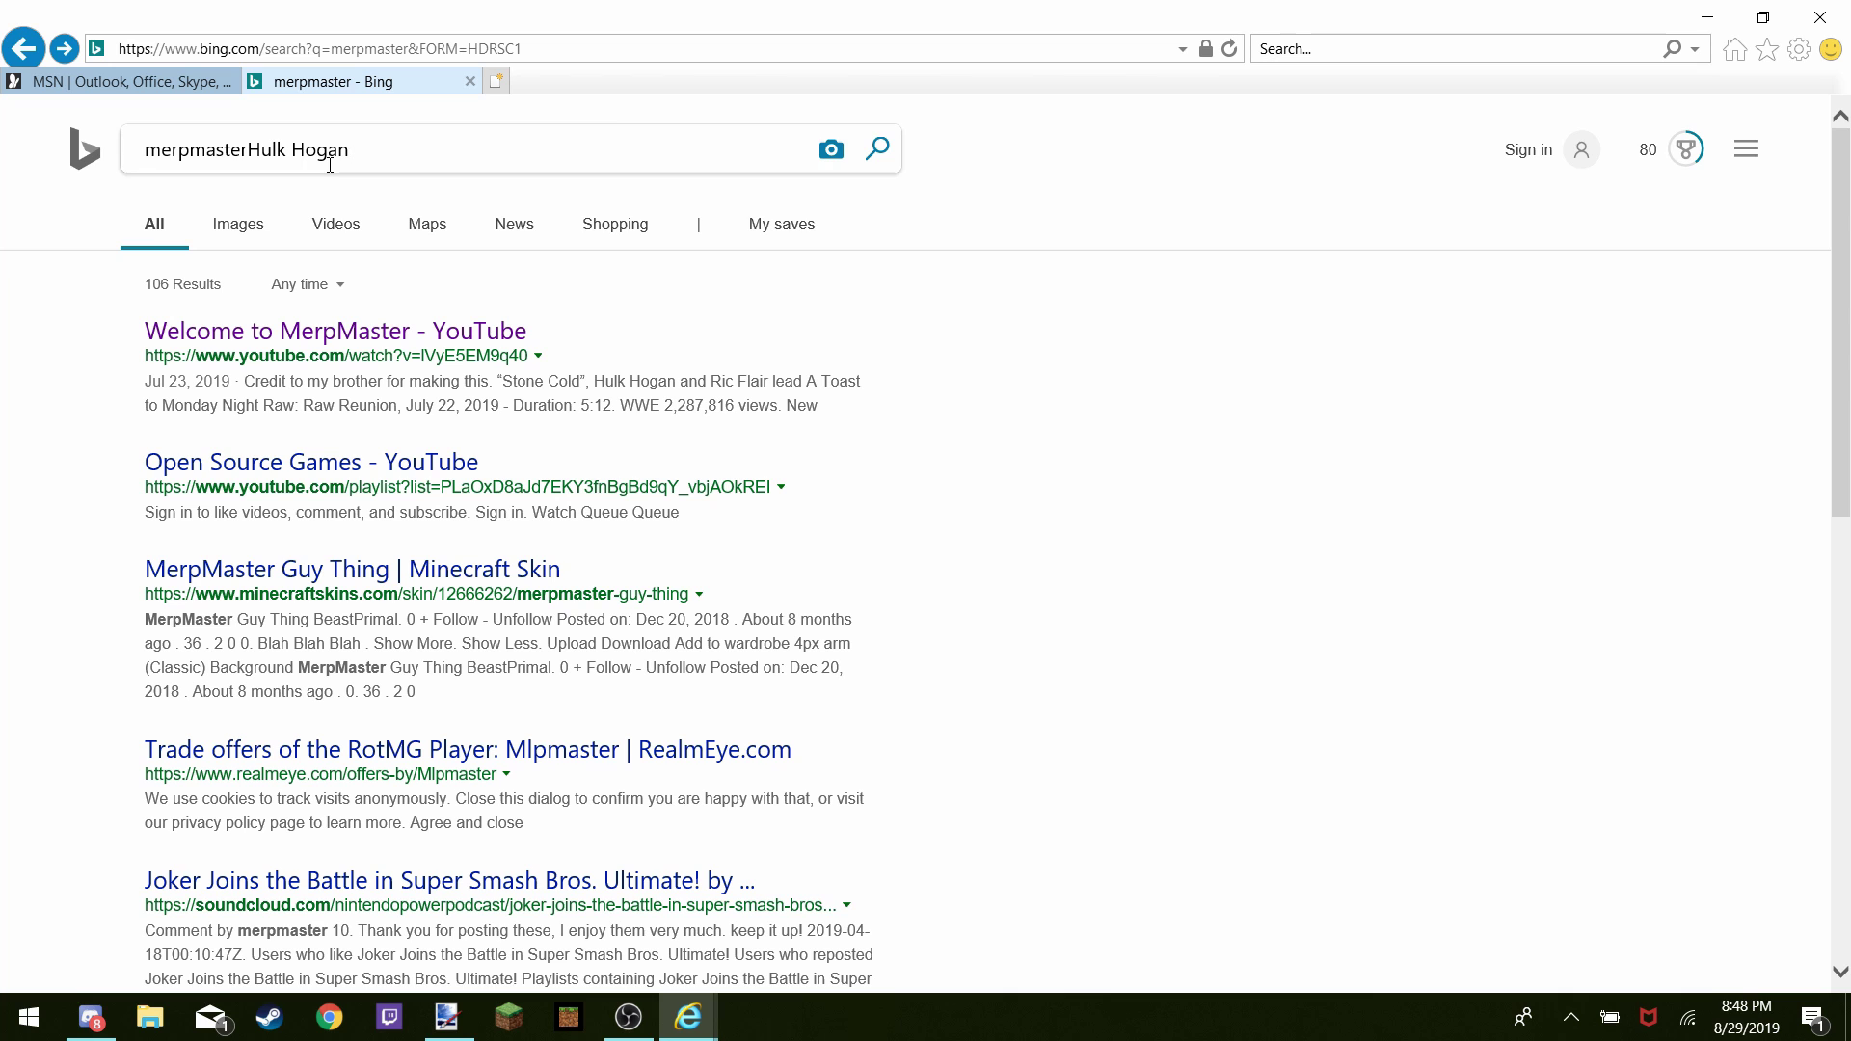
pyautogui.press('Return')
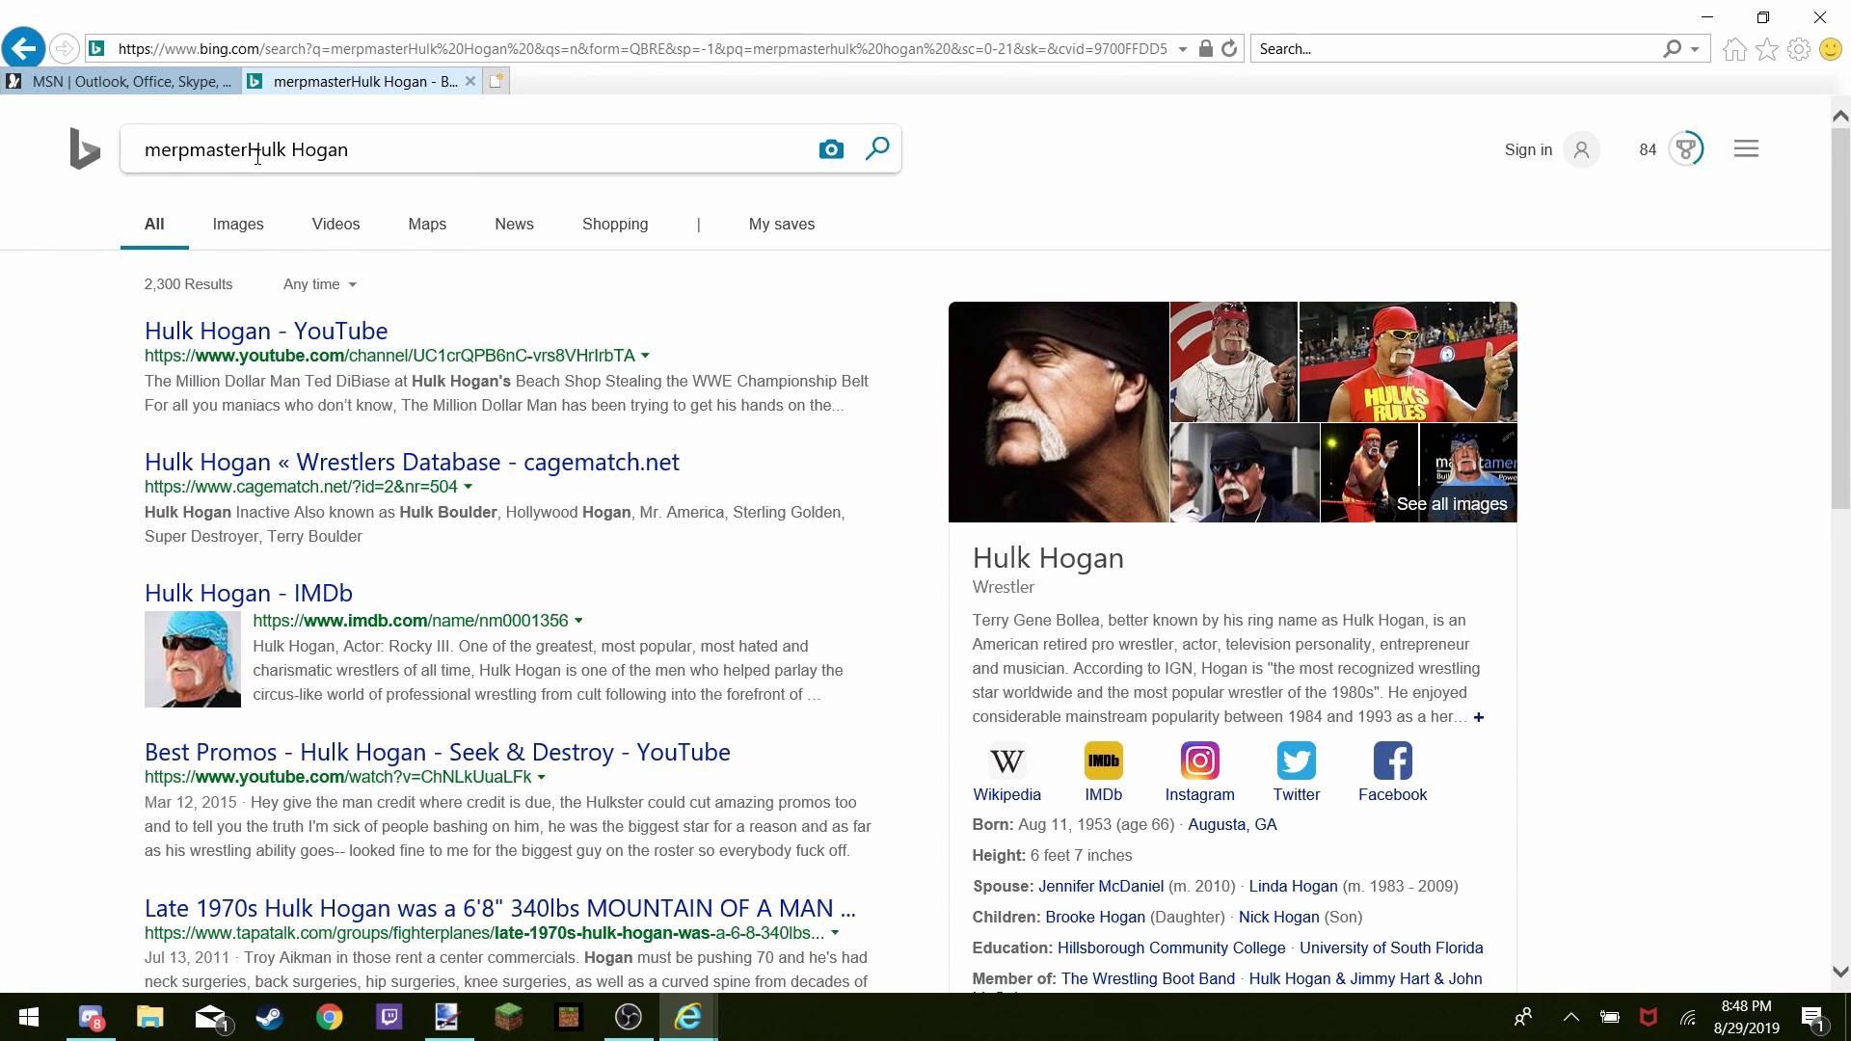
pyautogui.click(221, 231)
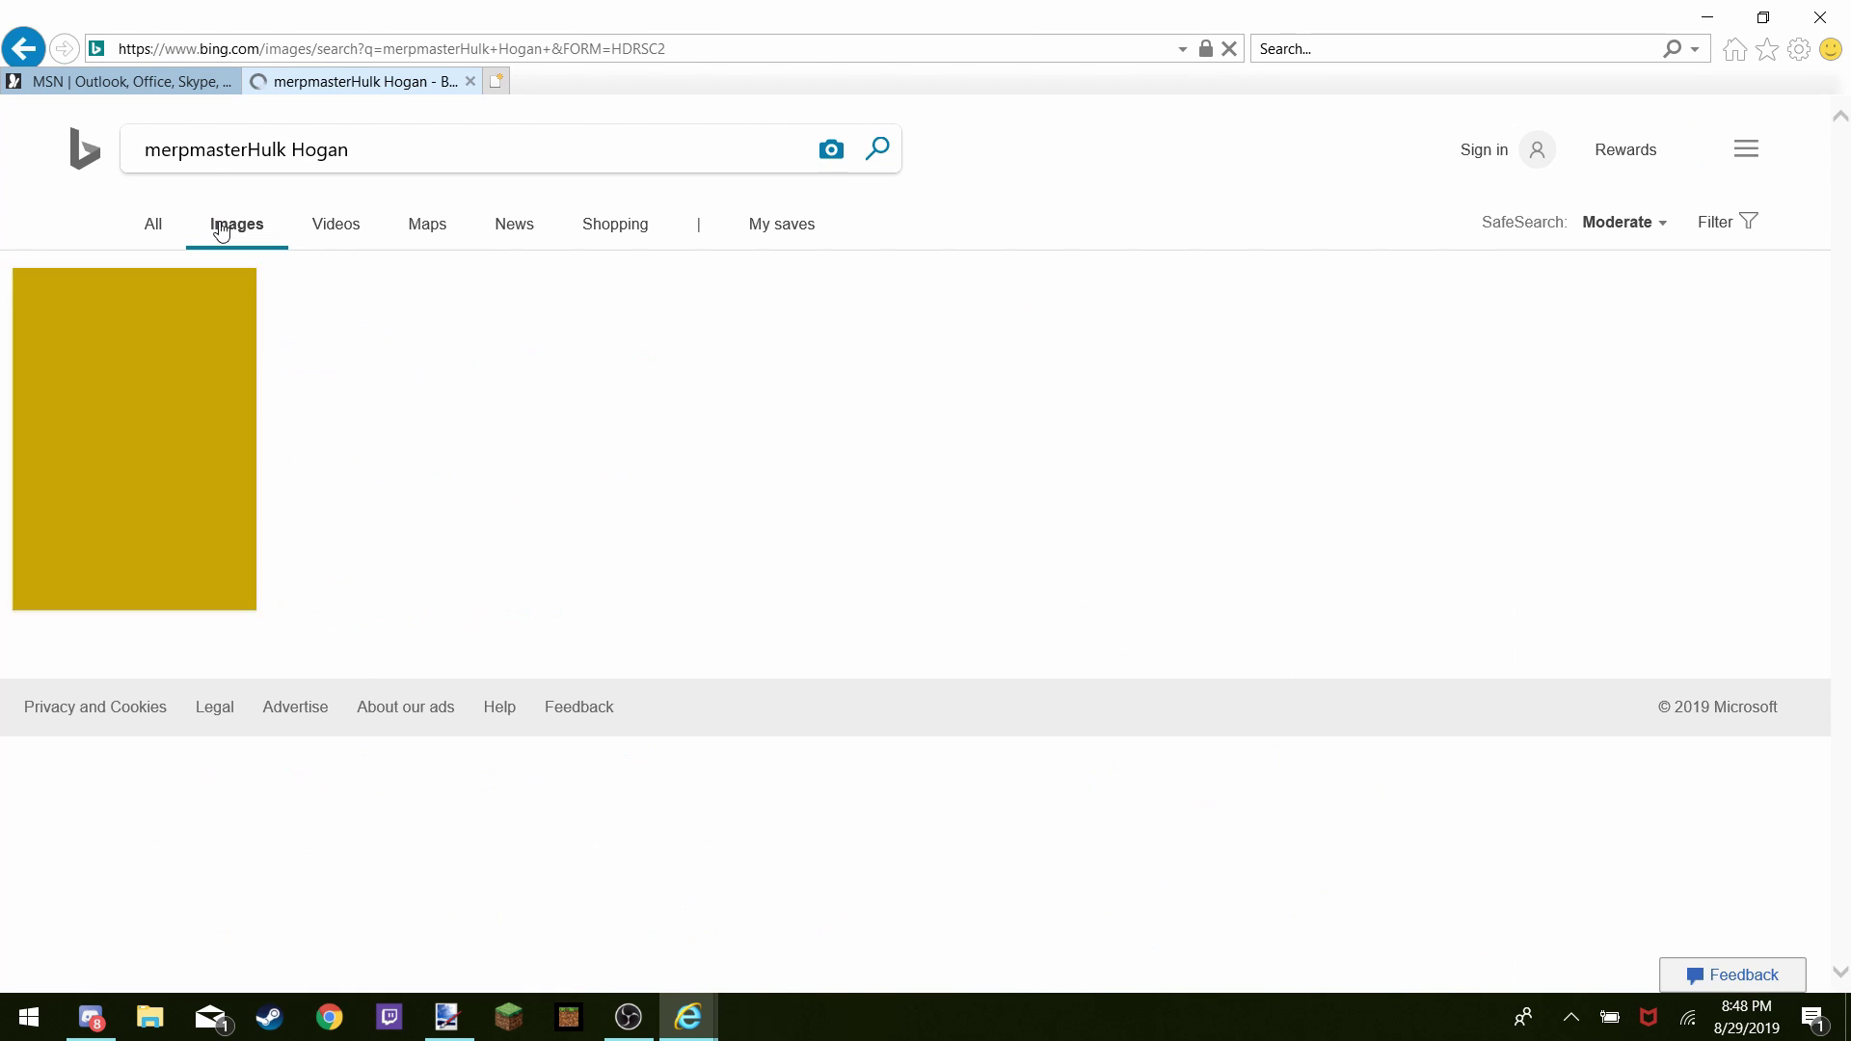
# Reduce the image search to "Hulk Hogan" and copy the enlarged picture of him pointing from the ring ropes
pyautogui.click(249, 152)
pyautogui.press('BackSpace')
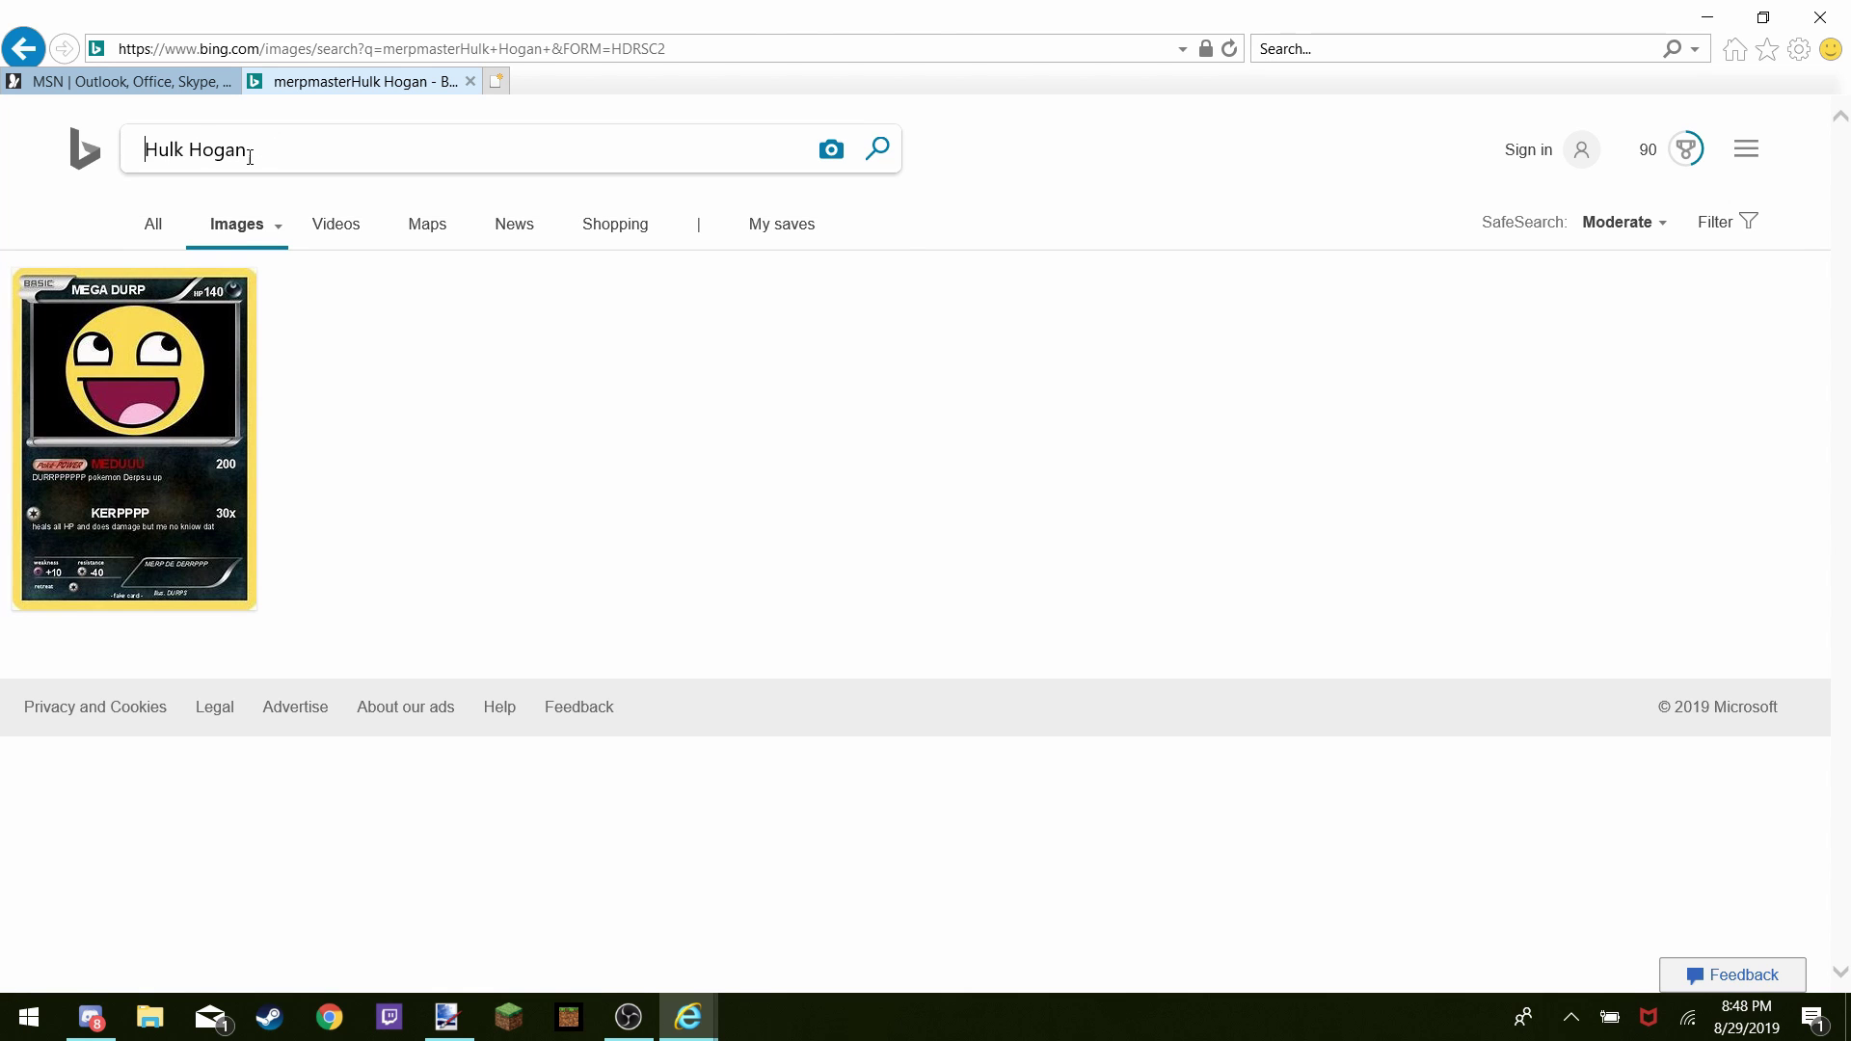
pyautogui.press('Return')
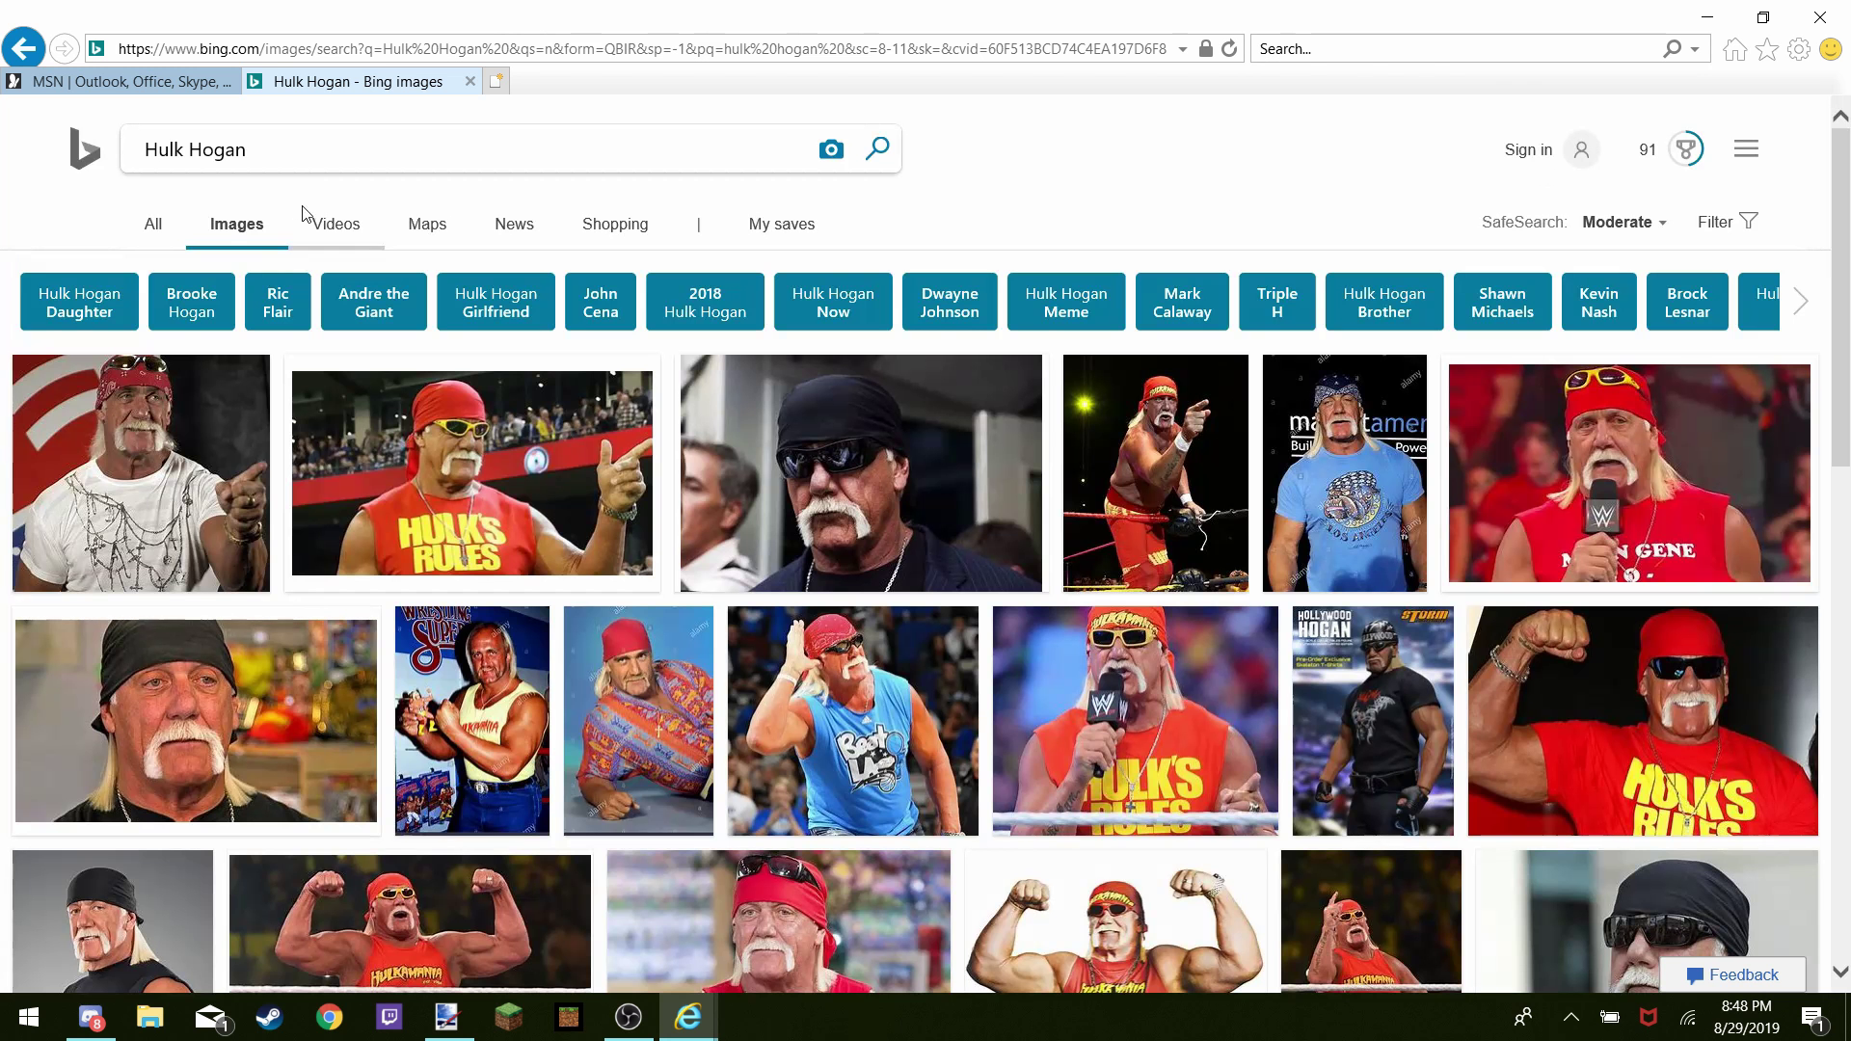
pyautogui.click(1130, 474)
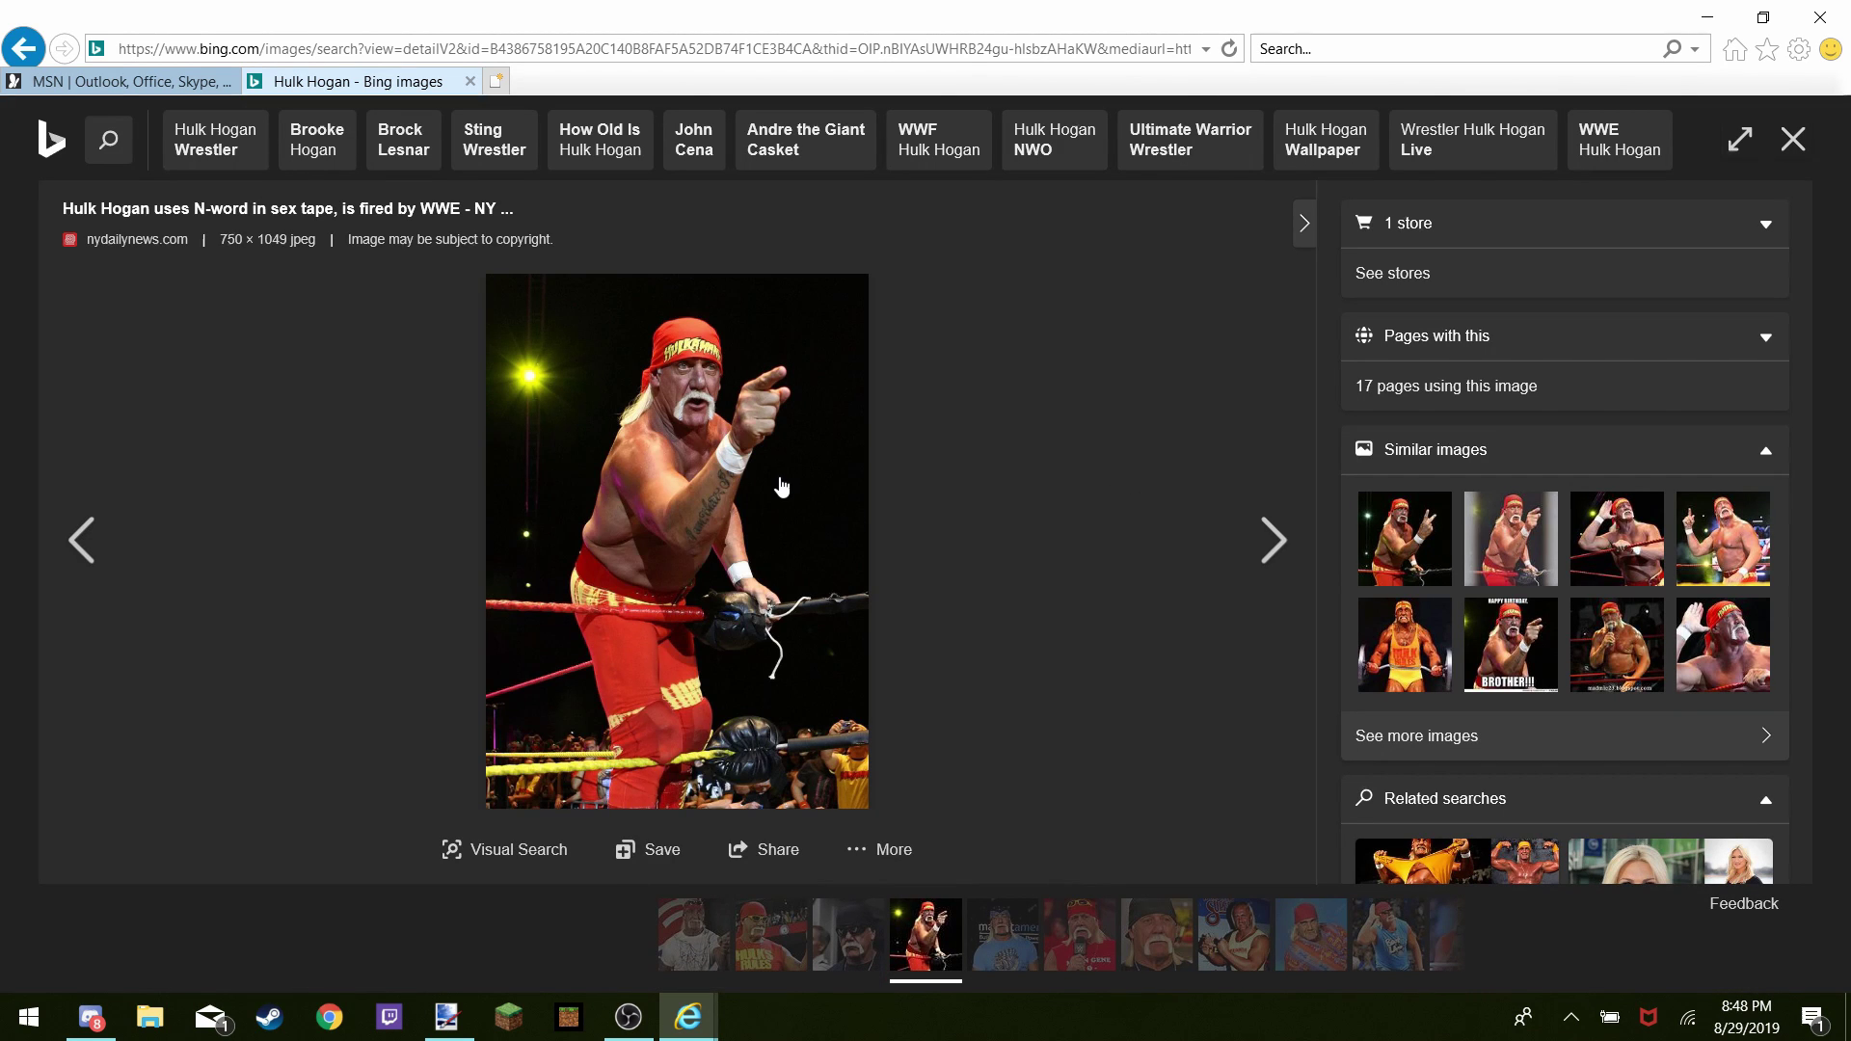
pyautogui.rightClick(781, 484)
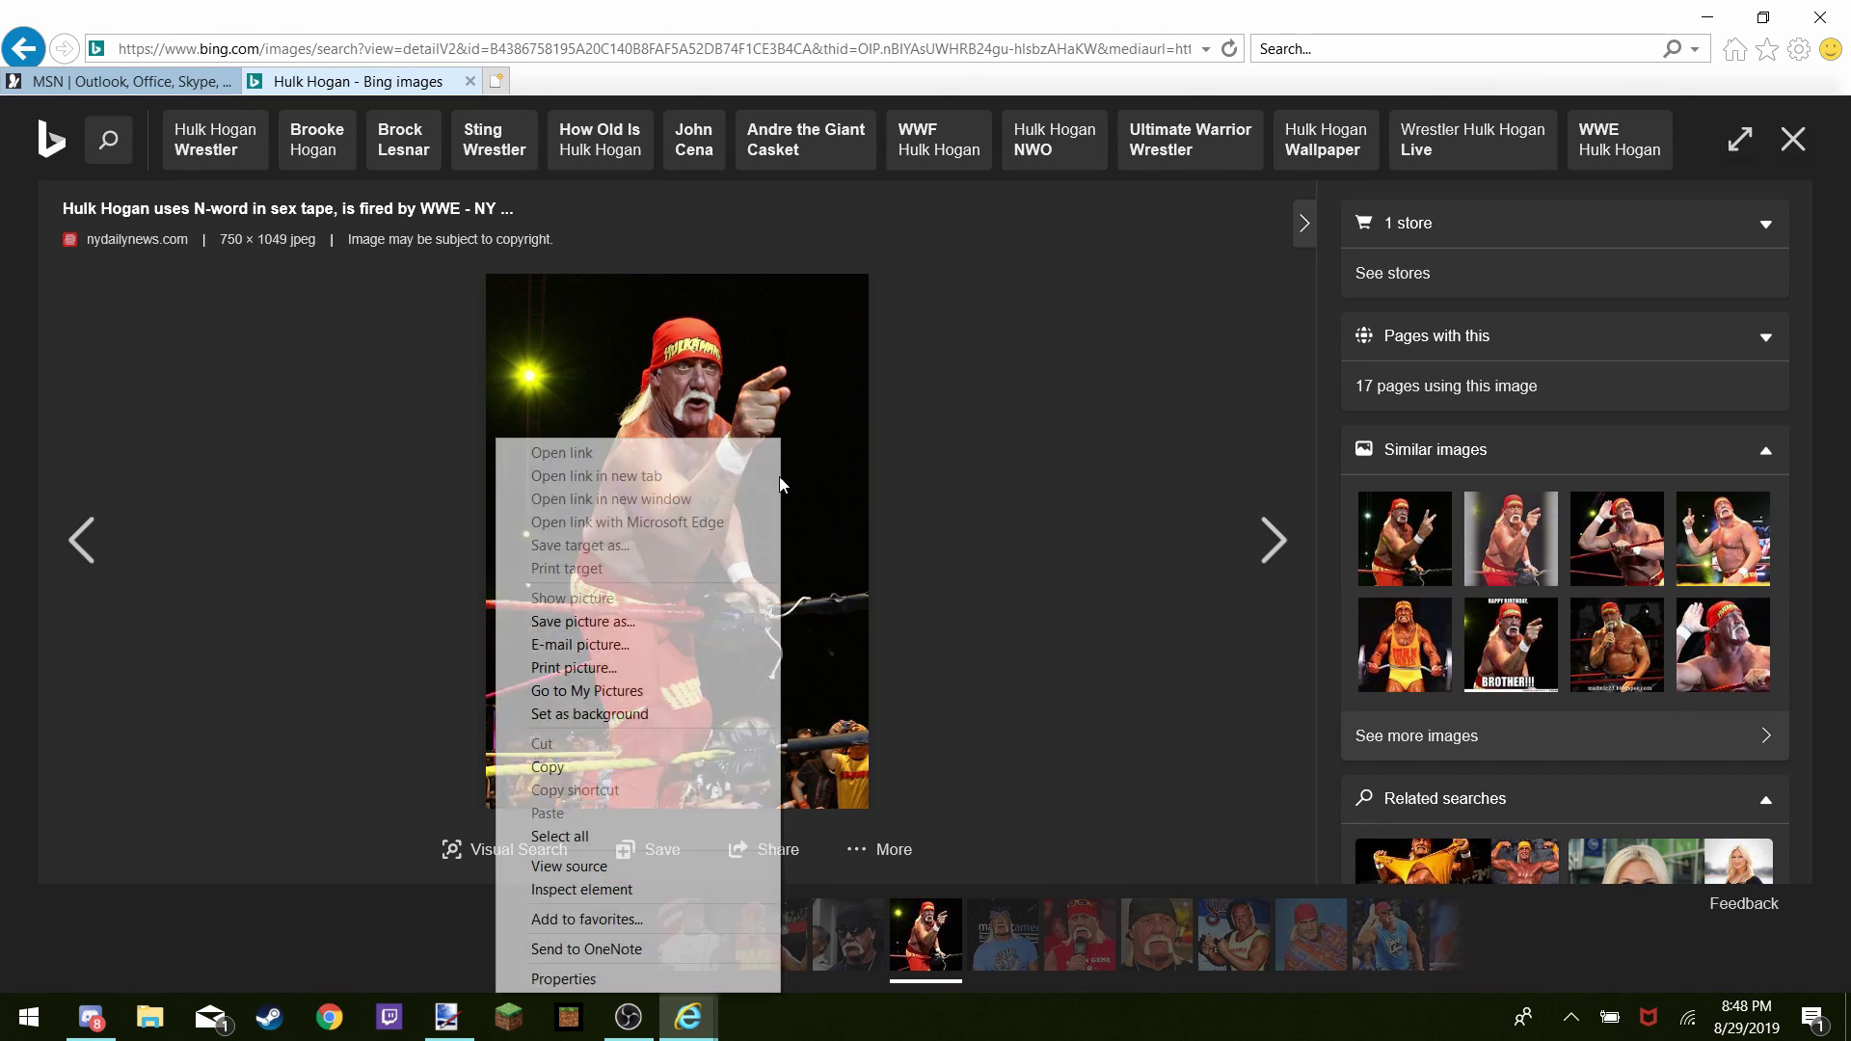
pyautogui.click(554, 768)
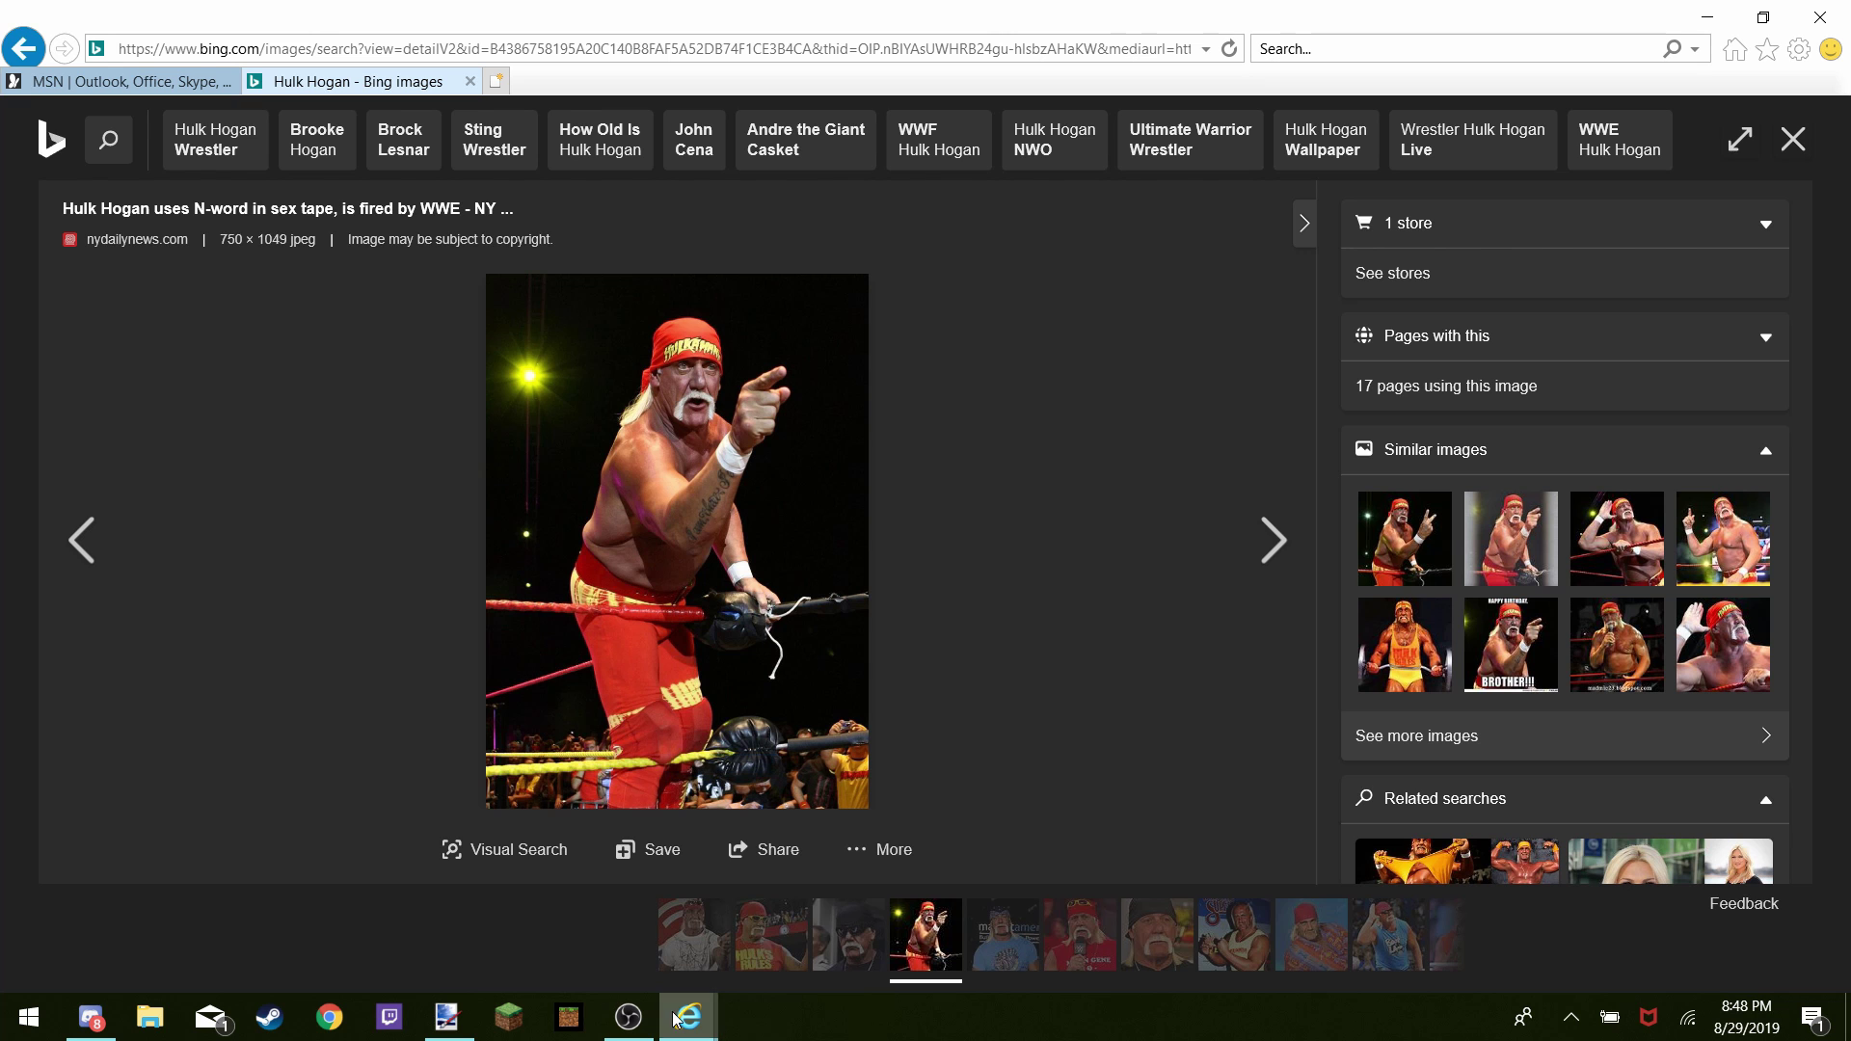
# Switch to paint.net and paste the copied wrestler picture onto Layer 9, keeping the canvas size
pyautogui.click(447, 1017)
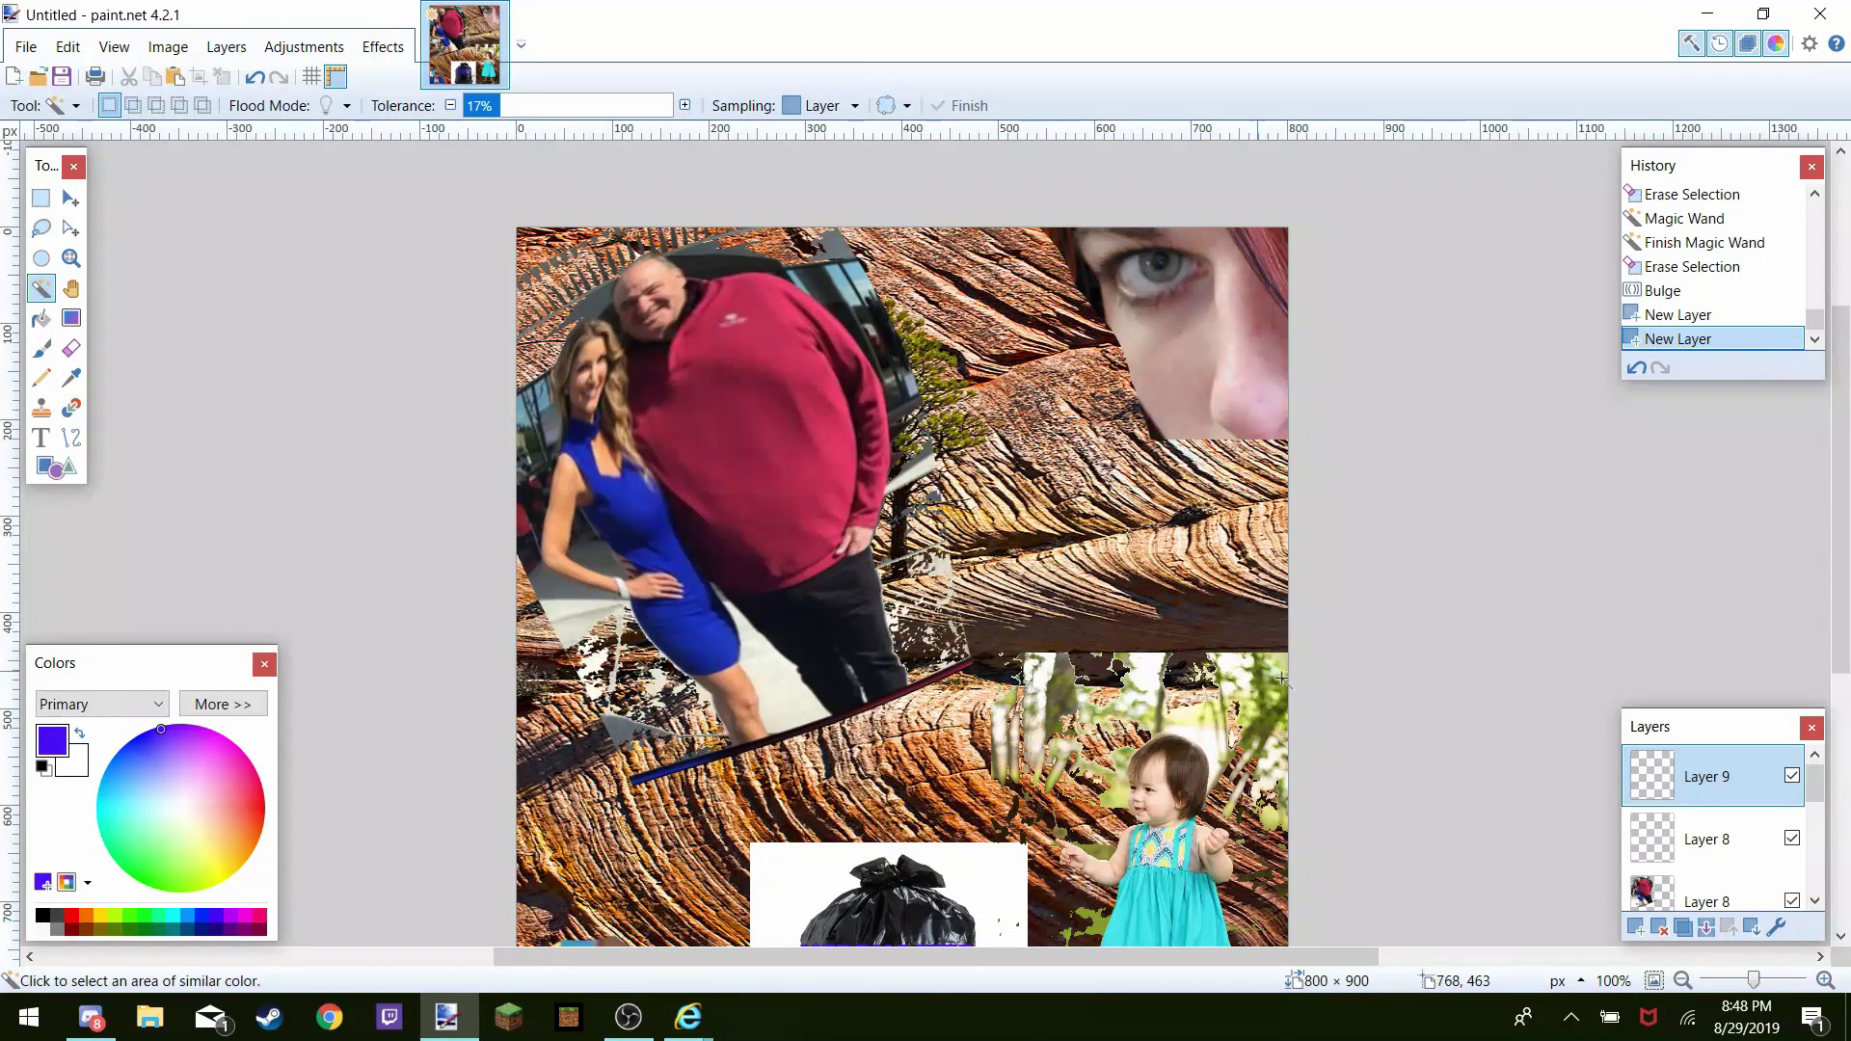
pyautogui.hotkey('ctrl', 'v')
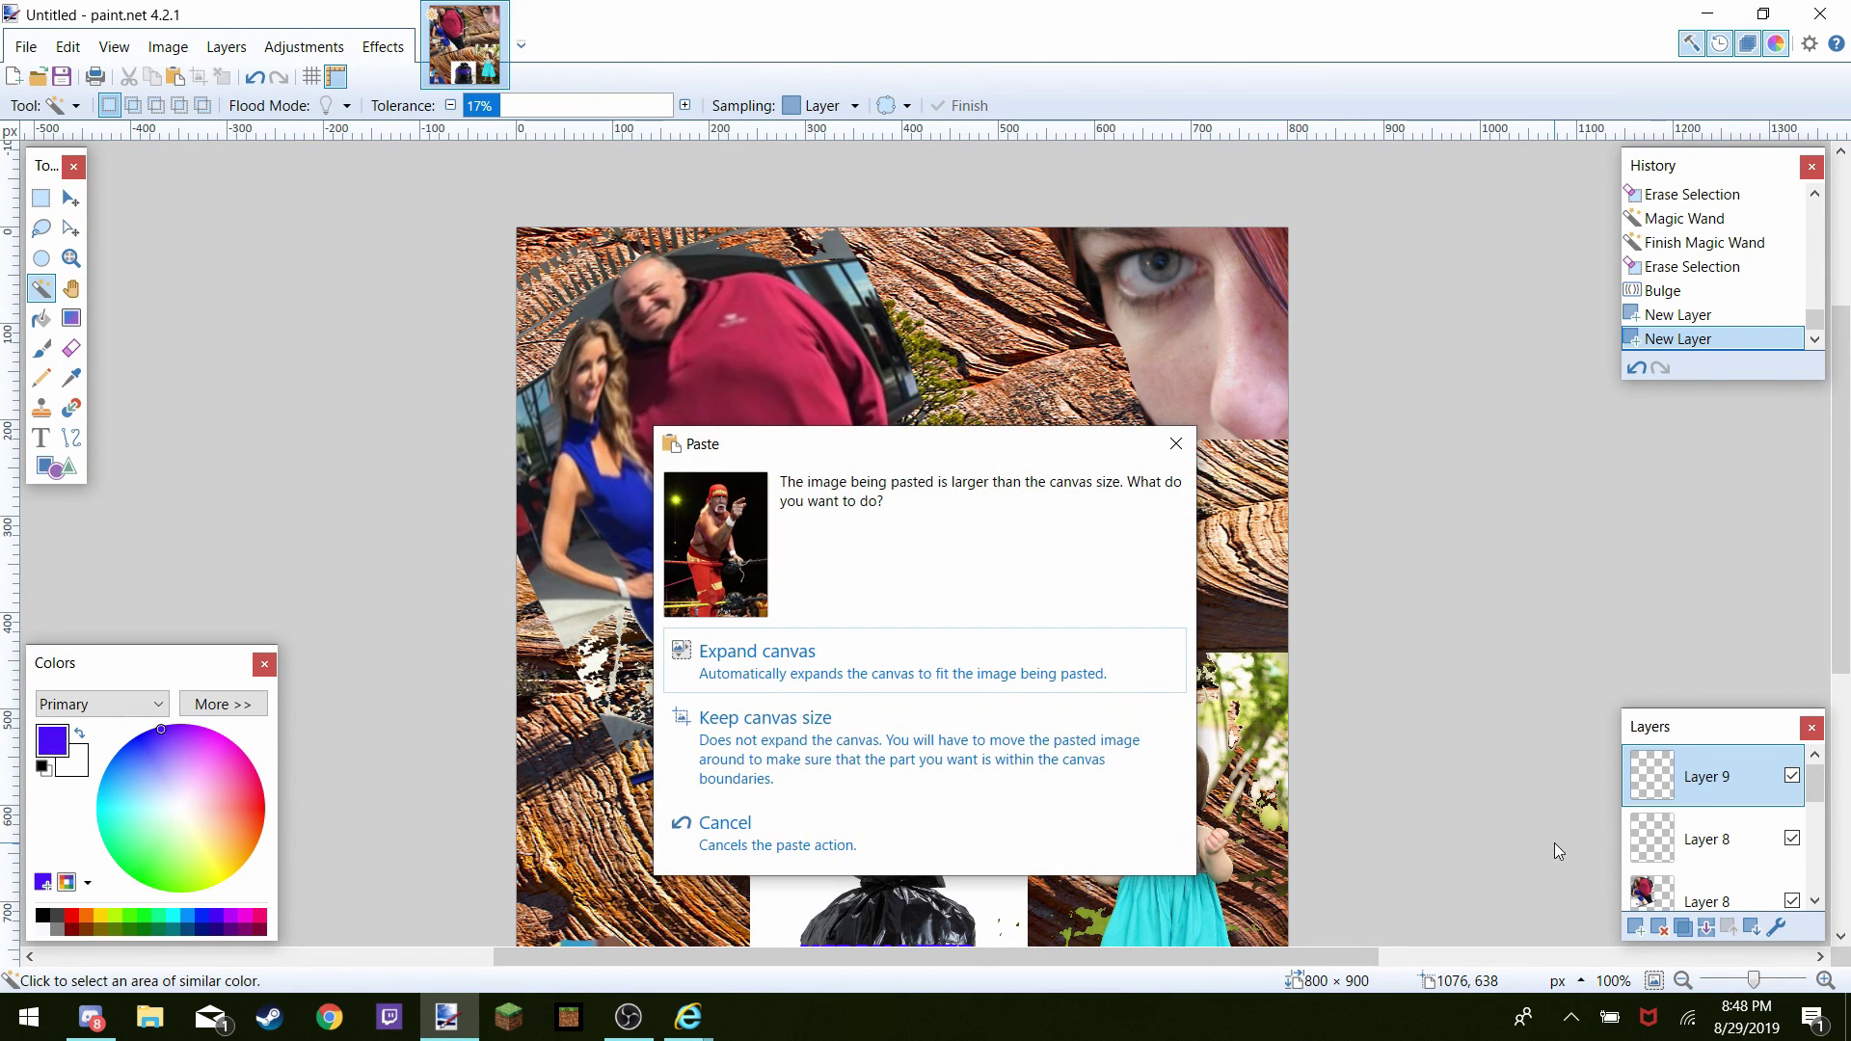
pyautogui.click(882, 738)
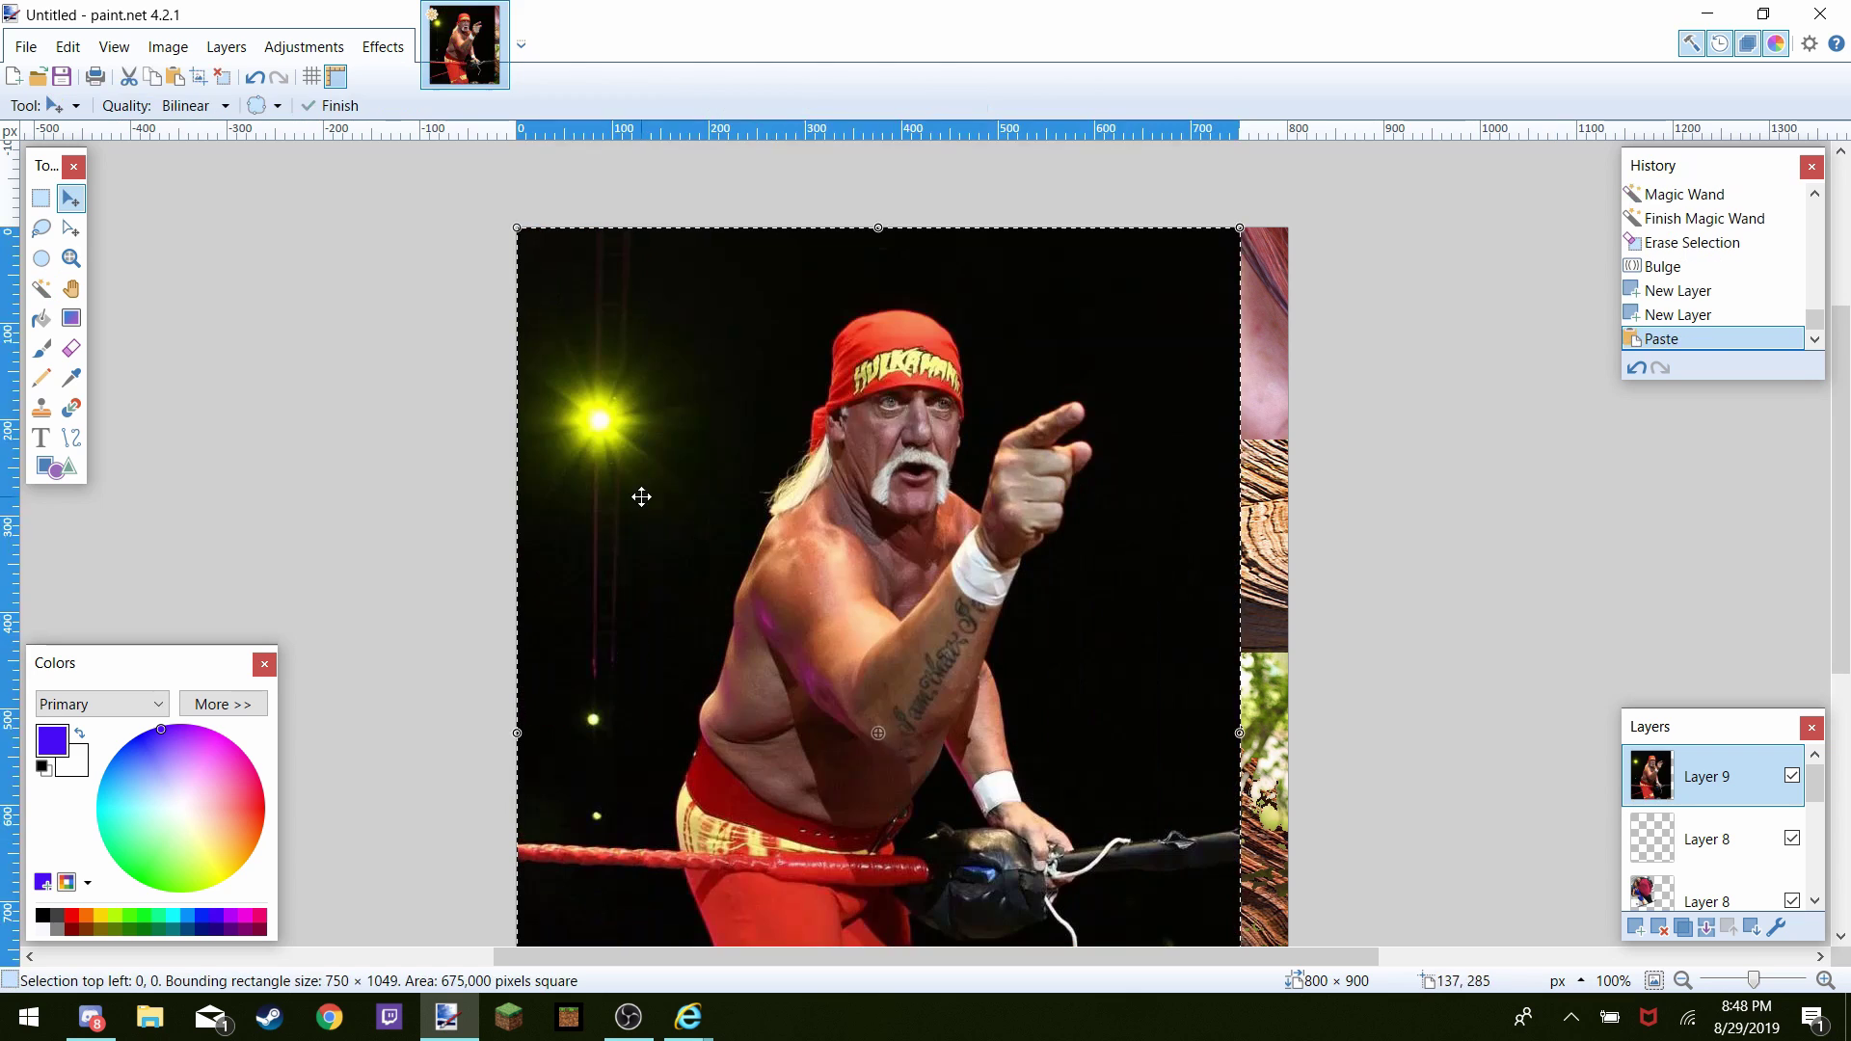
# Scale the pasted wrestler picture to about 413 × 577 px and place it at about 197, 56, overlapping the couple
pyautogui.scroll(3, 1056, 531)
pyautogui.scroll(-5, 1061, 530)
pyautogui.scroll(2, 1061, 531)
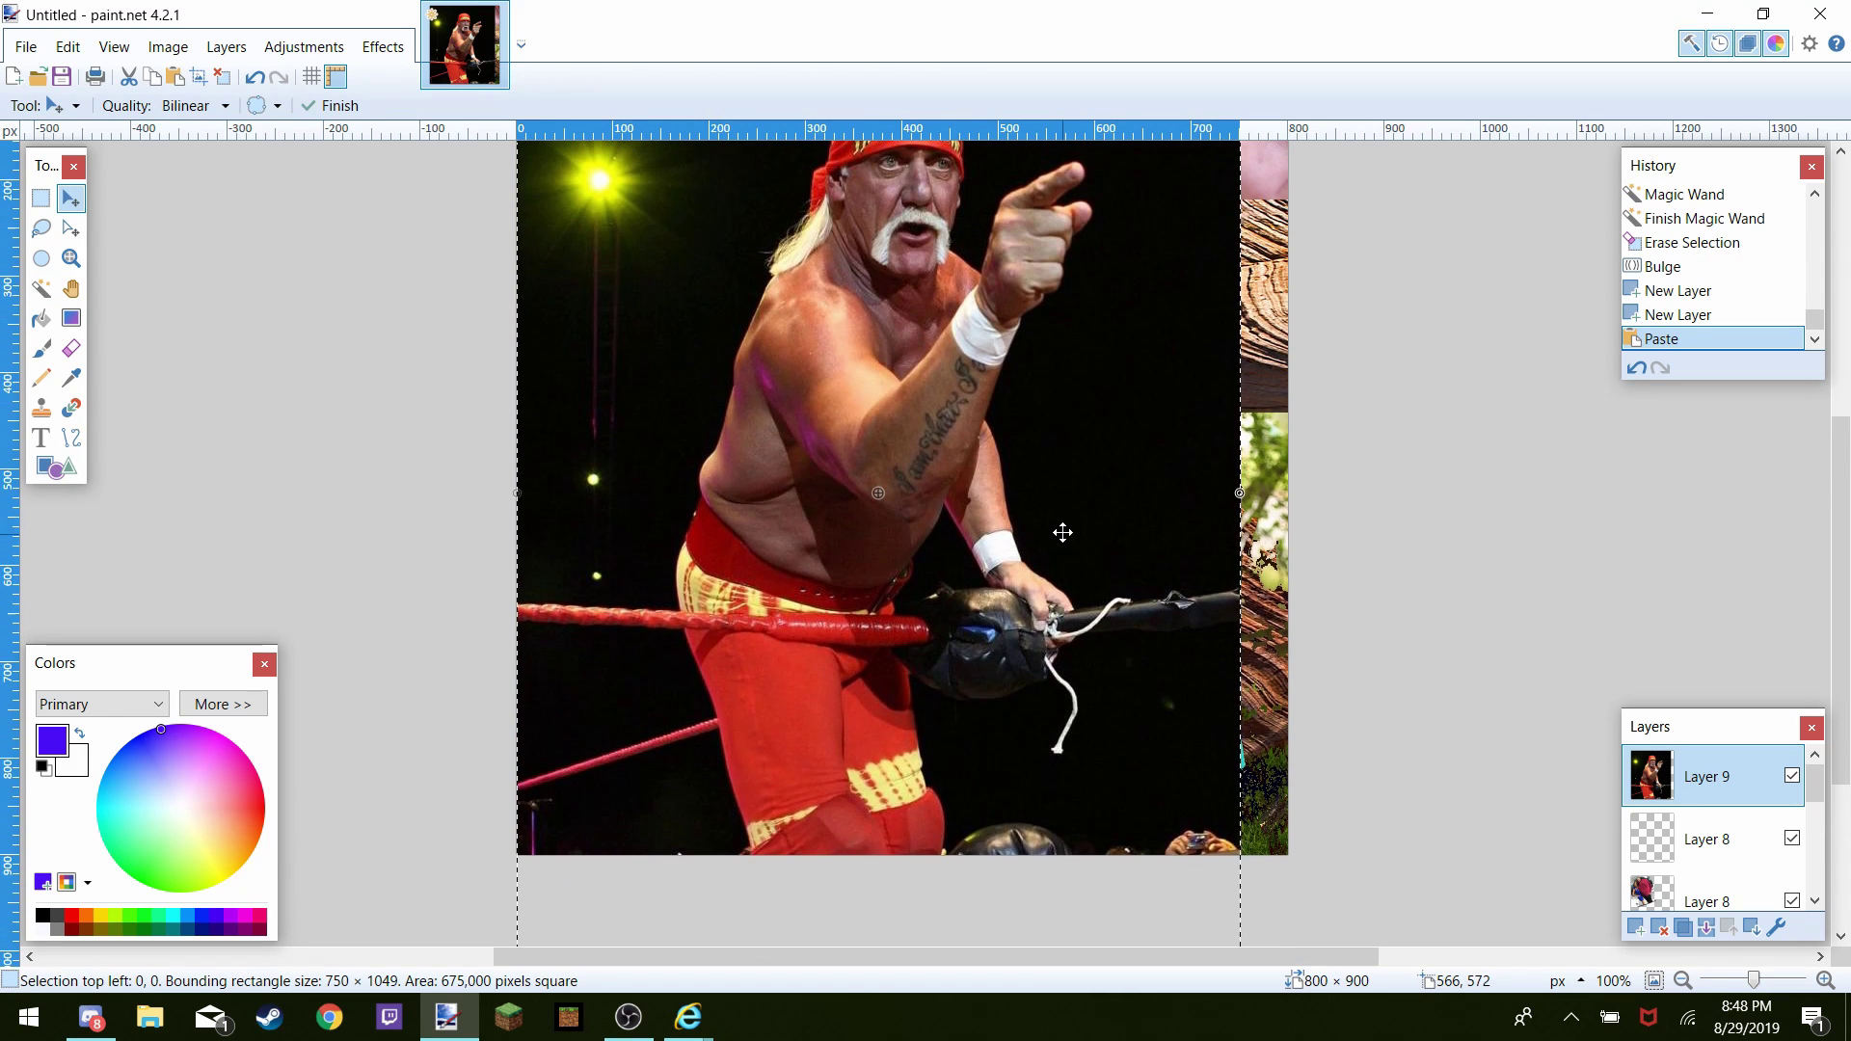
pyautogui.scroll(1, 1063, 533)
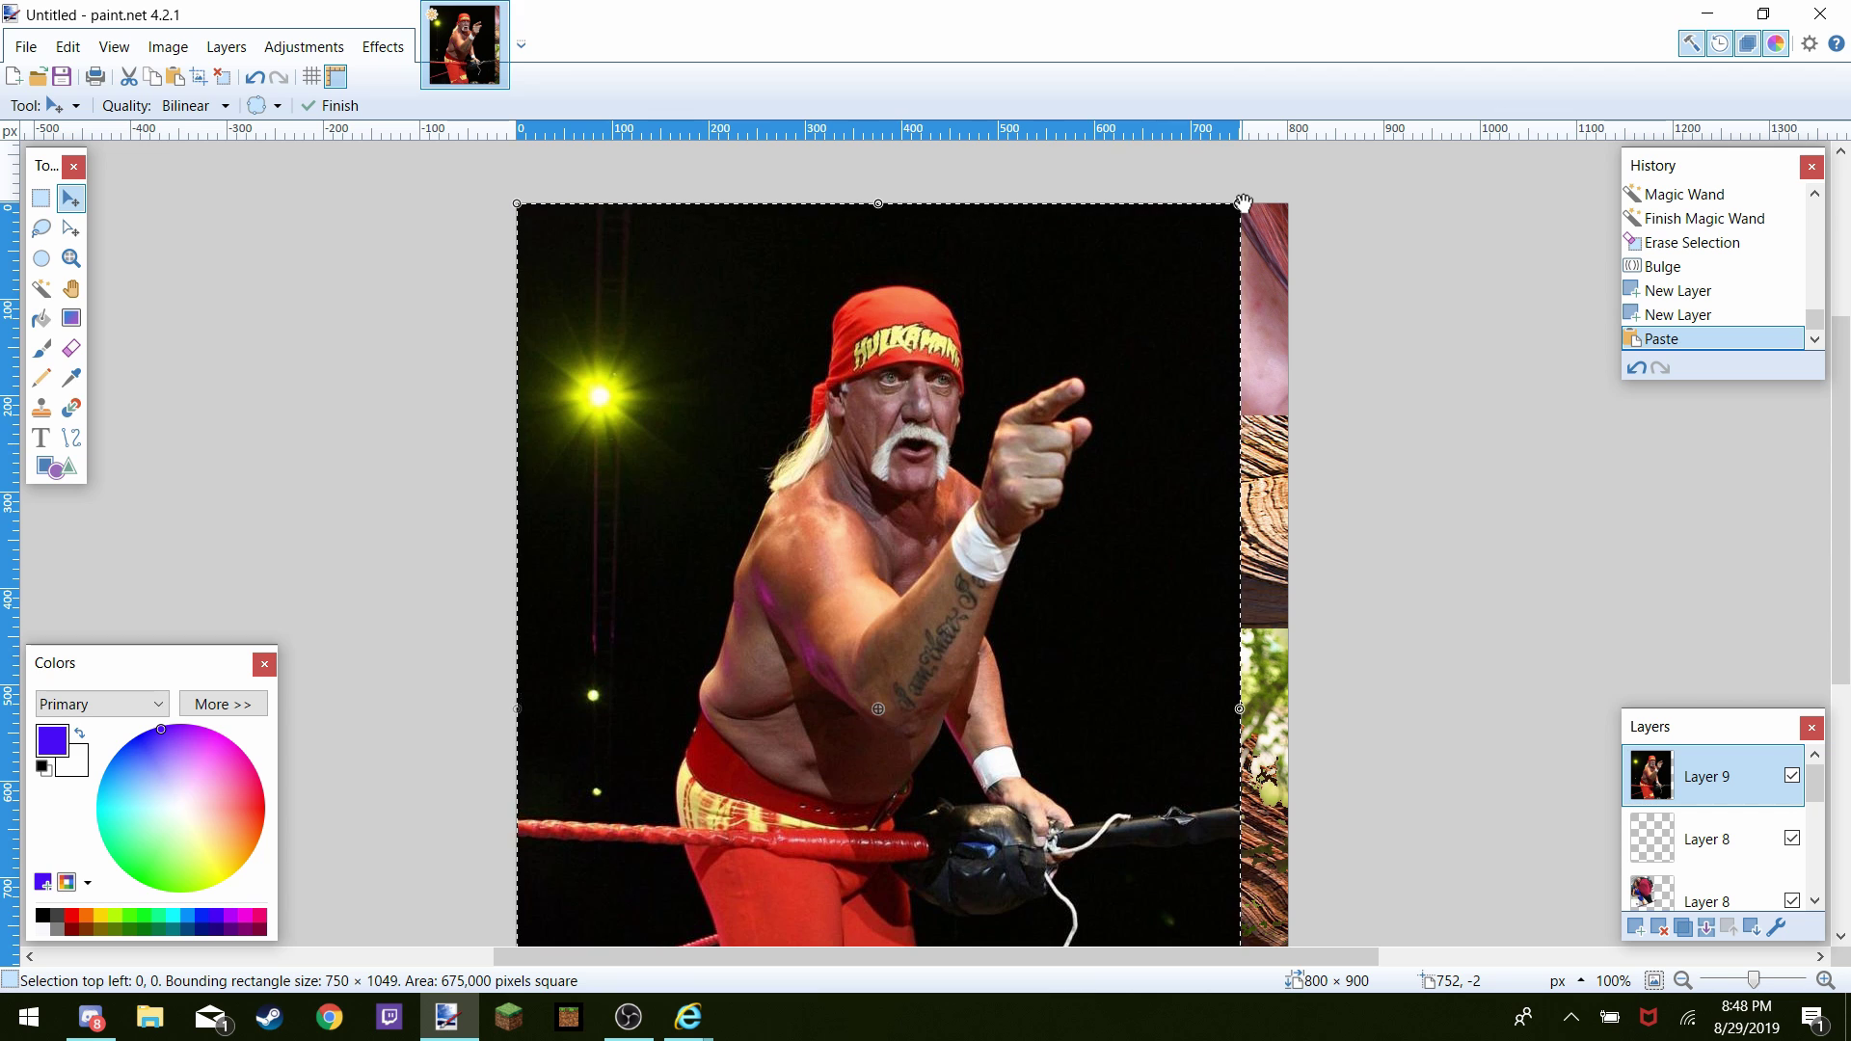
pyautogui.moveTo(1244, 202); pyautogui.dragTo(916, 659)
pyautogui.moveTo(834, 773); pyautogui.dragTo(1024, 372)
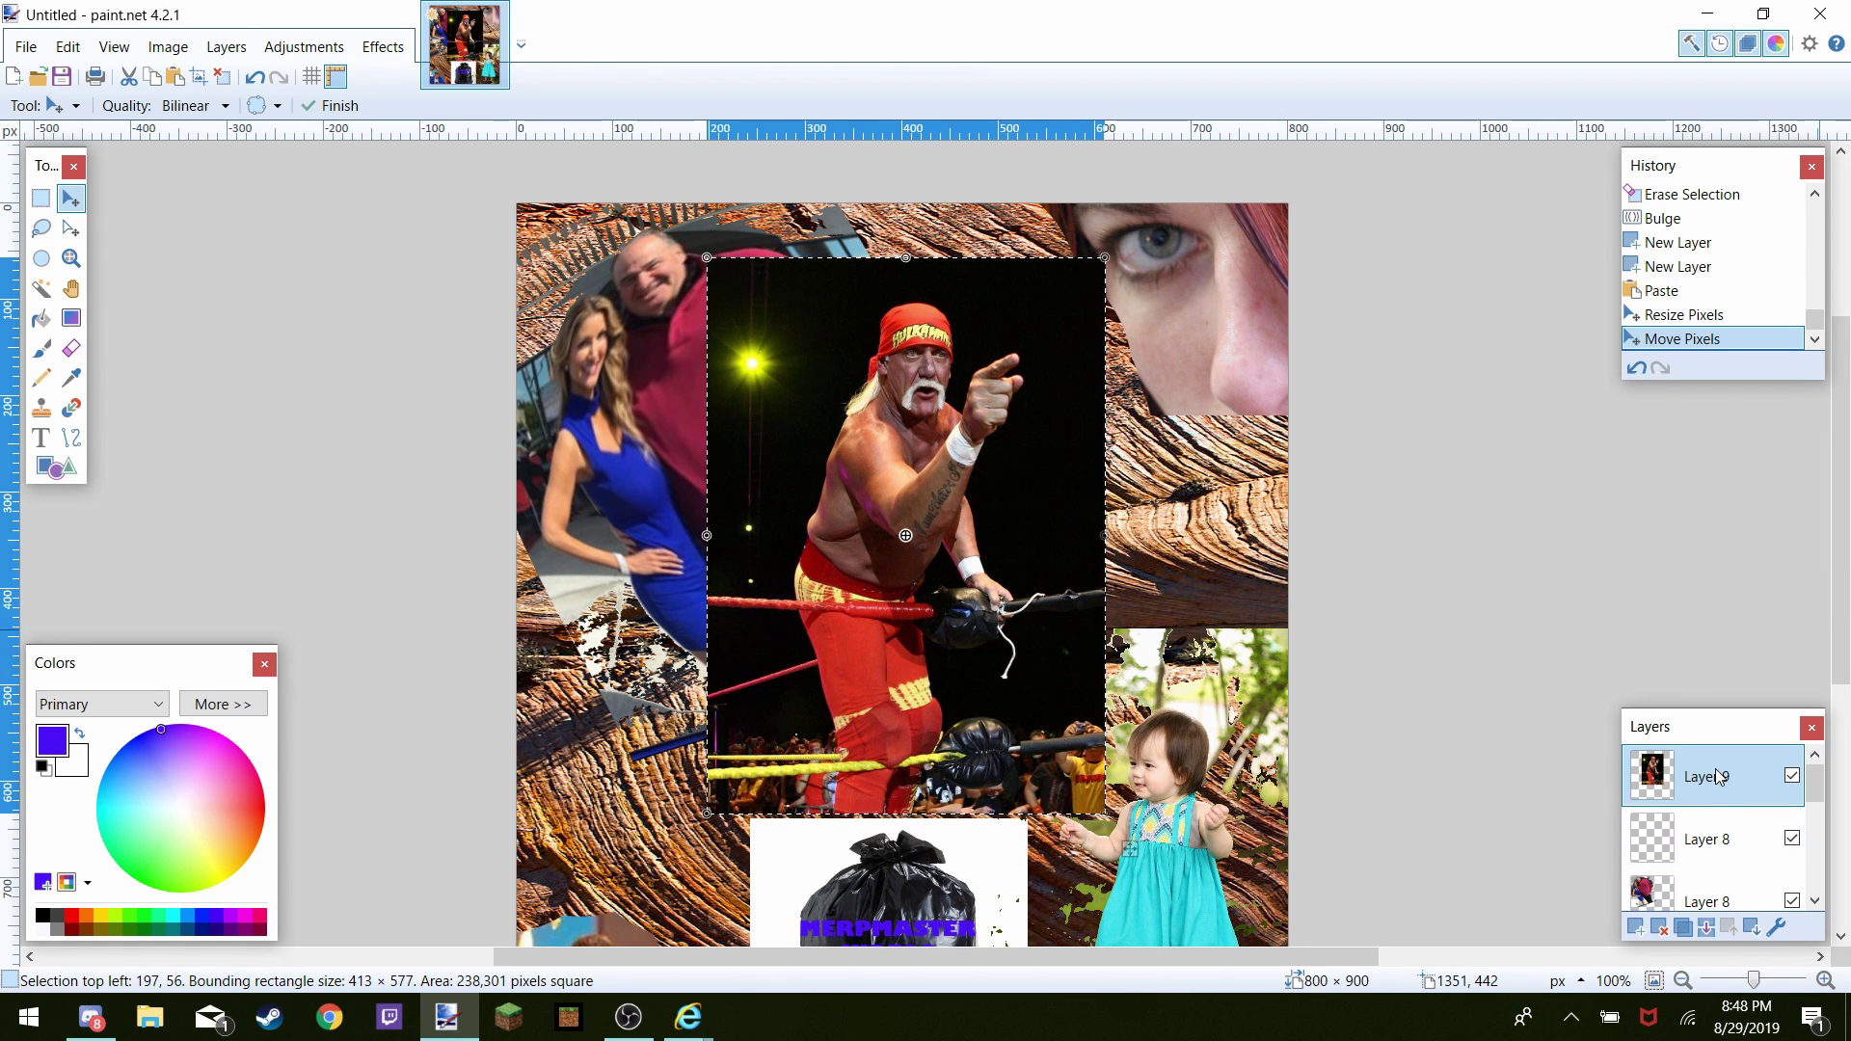
# Reorder Layer 9 to sit beneath the couple's layer and above Layer 4, and shift its picture to about 274, 33
pyautogui.moveTo(1718, 805); pyautogui.dragTo(1727, 895)
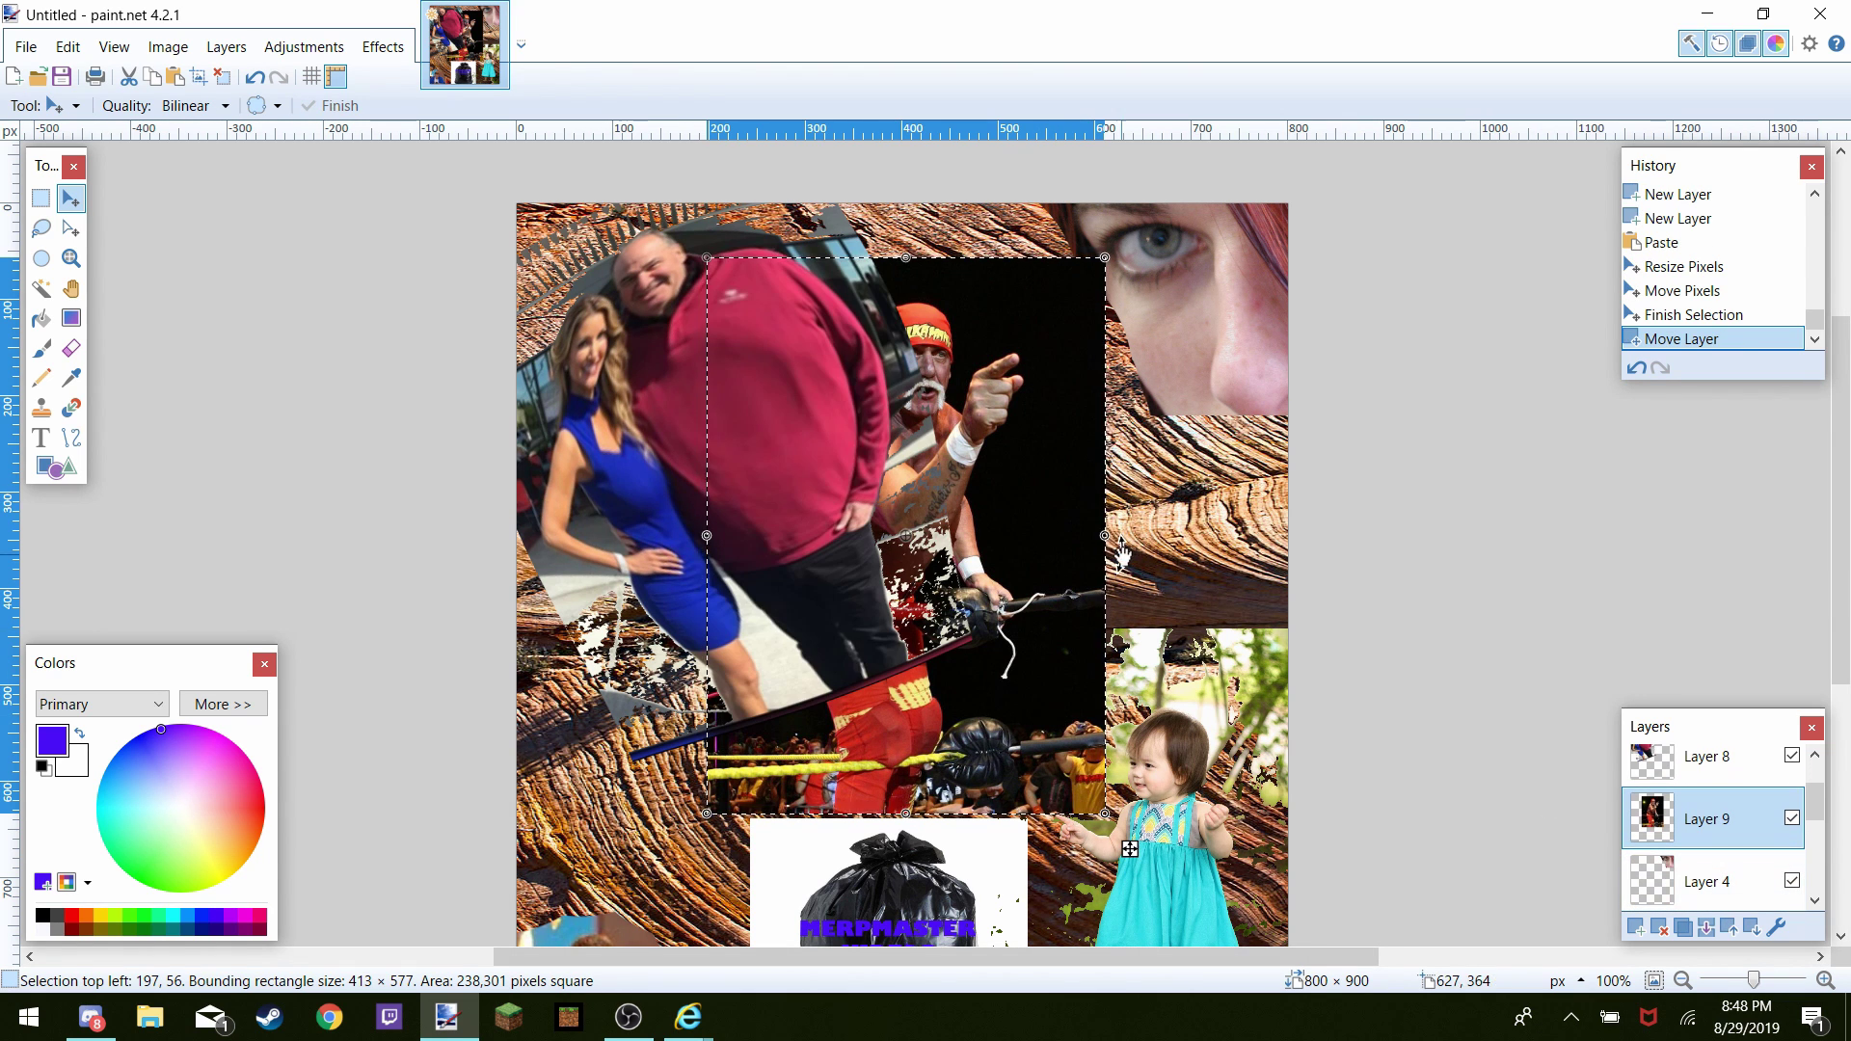
pyautogui.moveTo(1020, 544); pyautogui.dragTo(1093, 522)
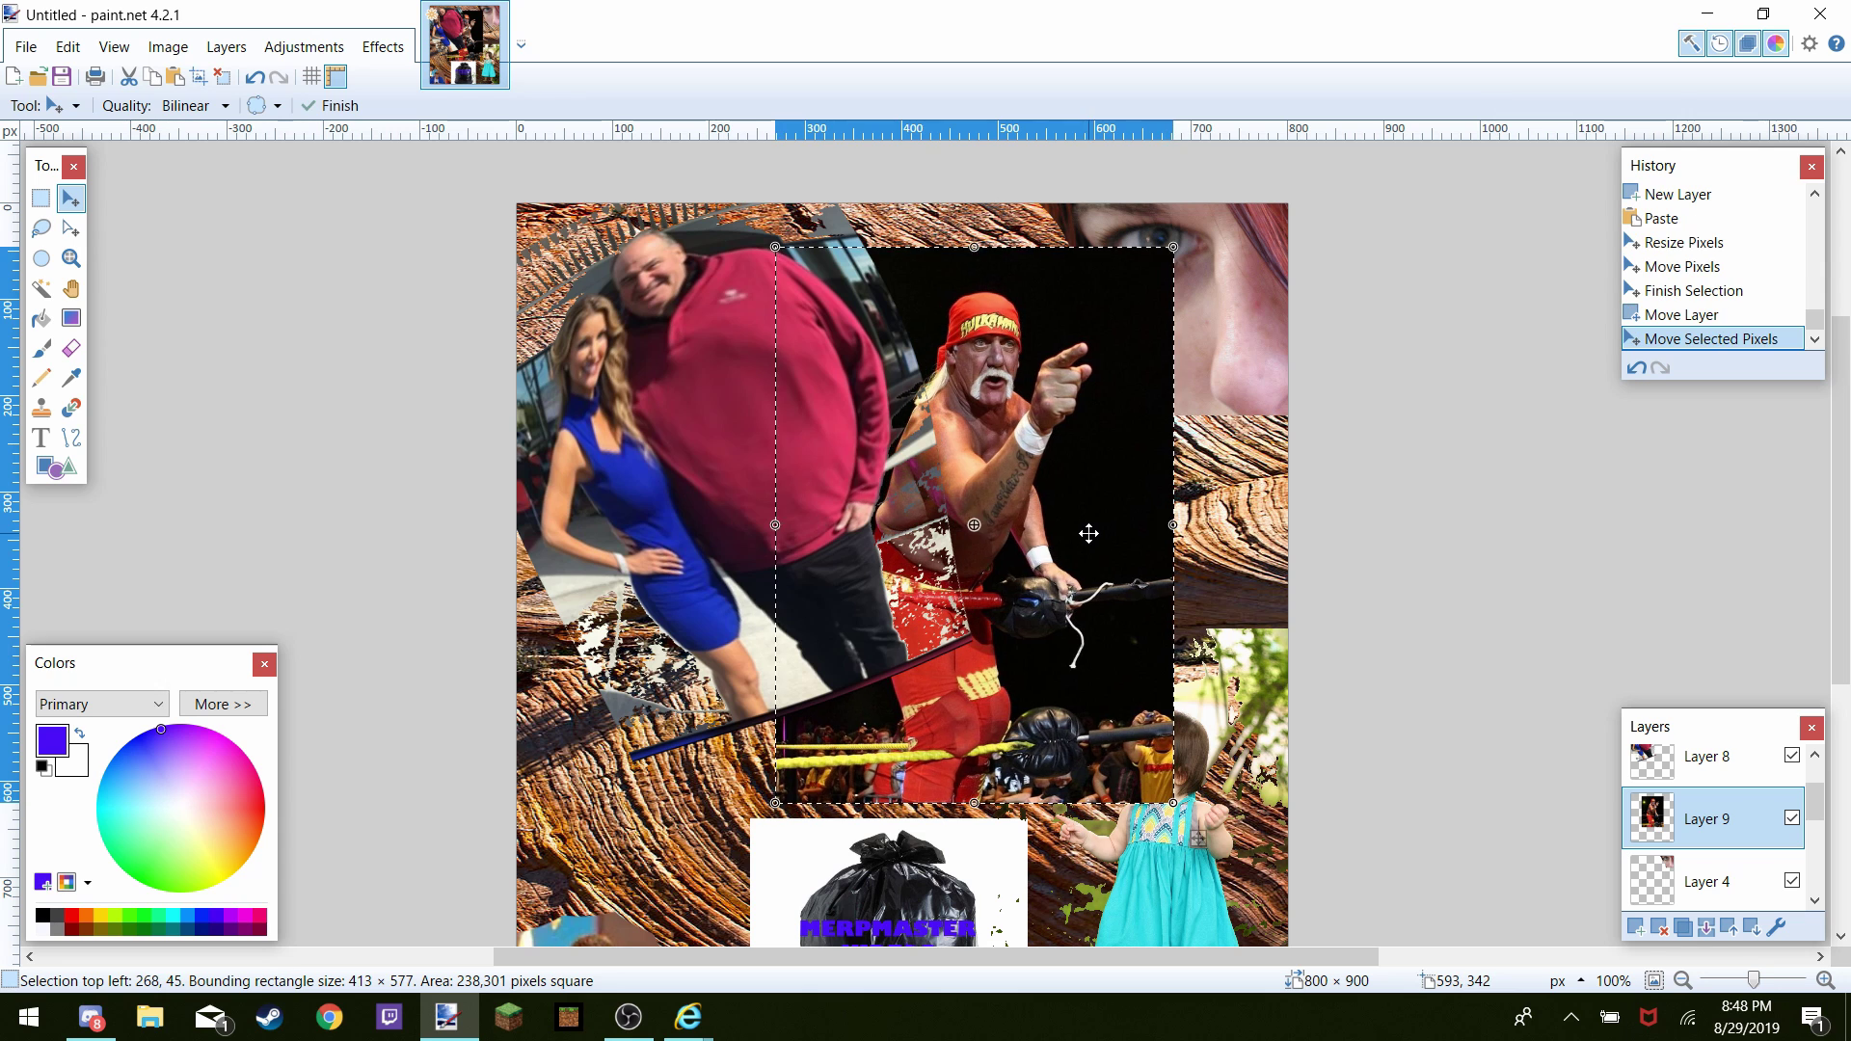
pyautogui.click(1090, 516)
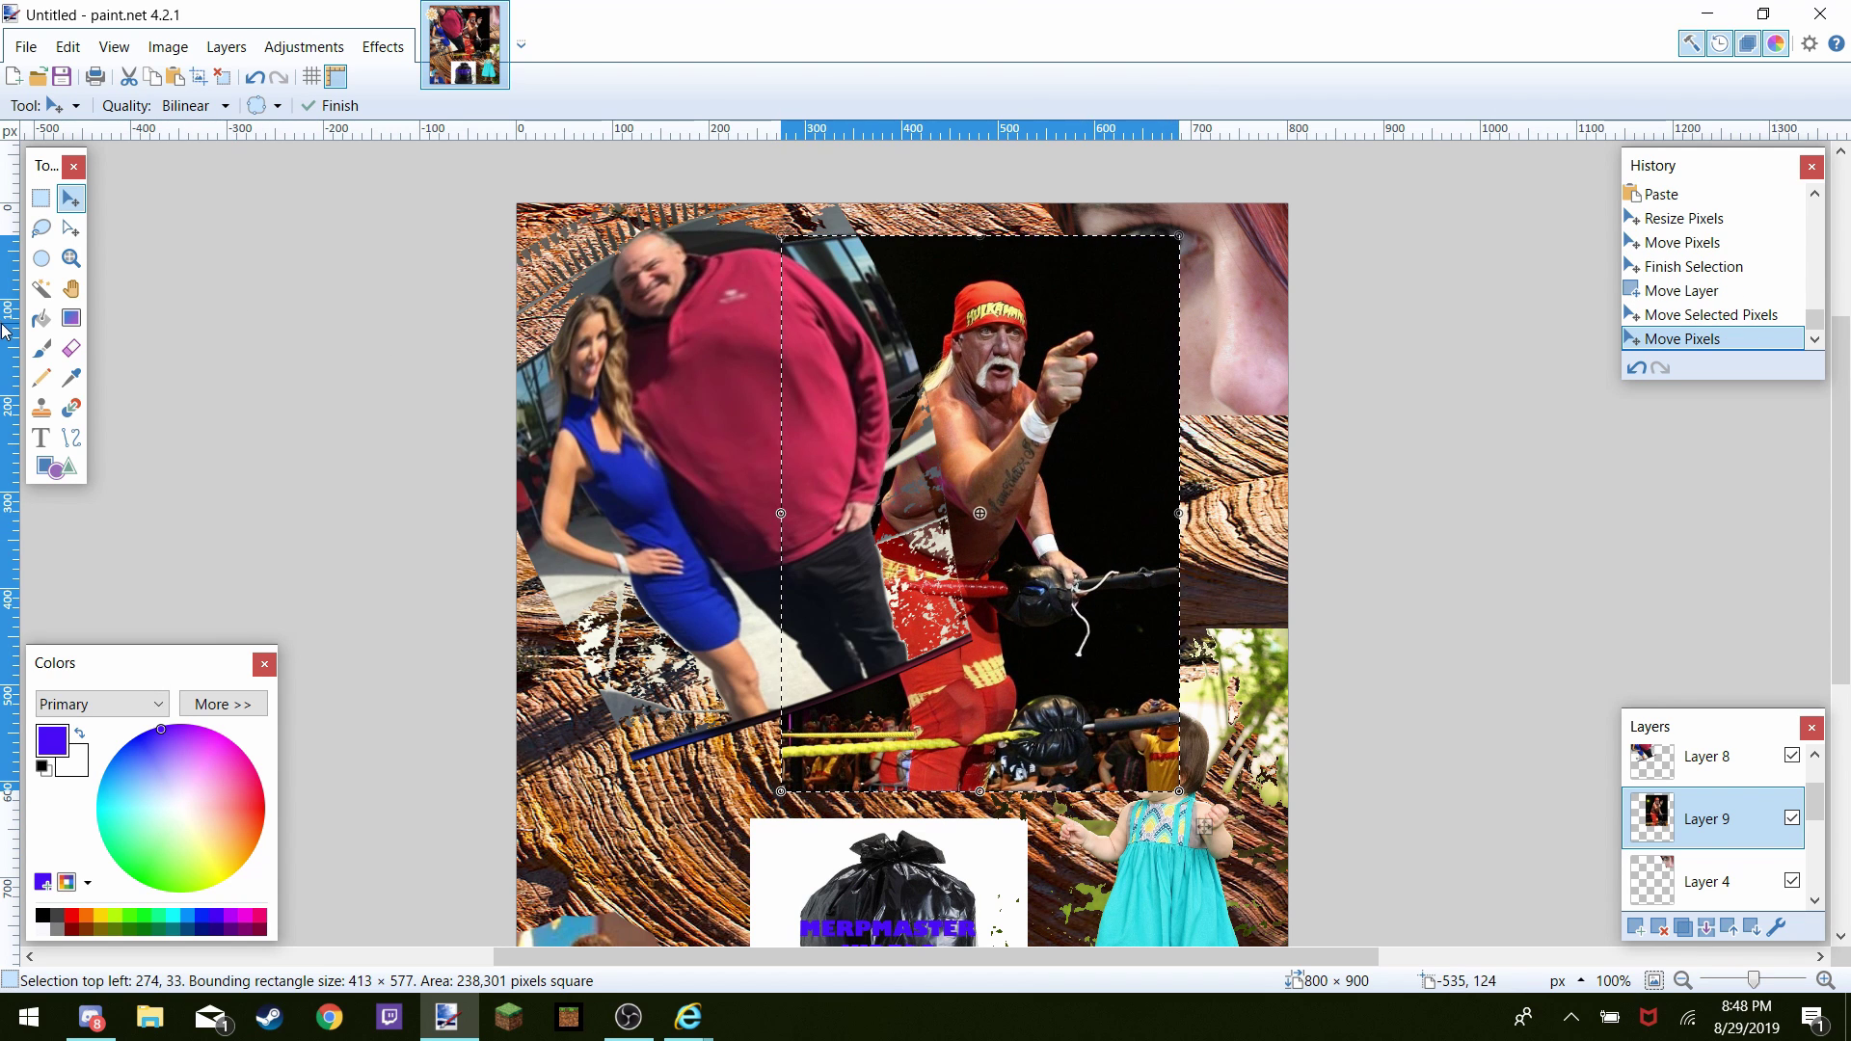
# Erase the wrestler picture's black background areas using Magic Wand selections at 17% tolerance
pyautogui.click(41, 288)
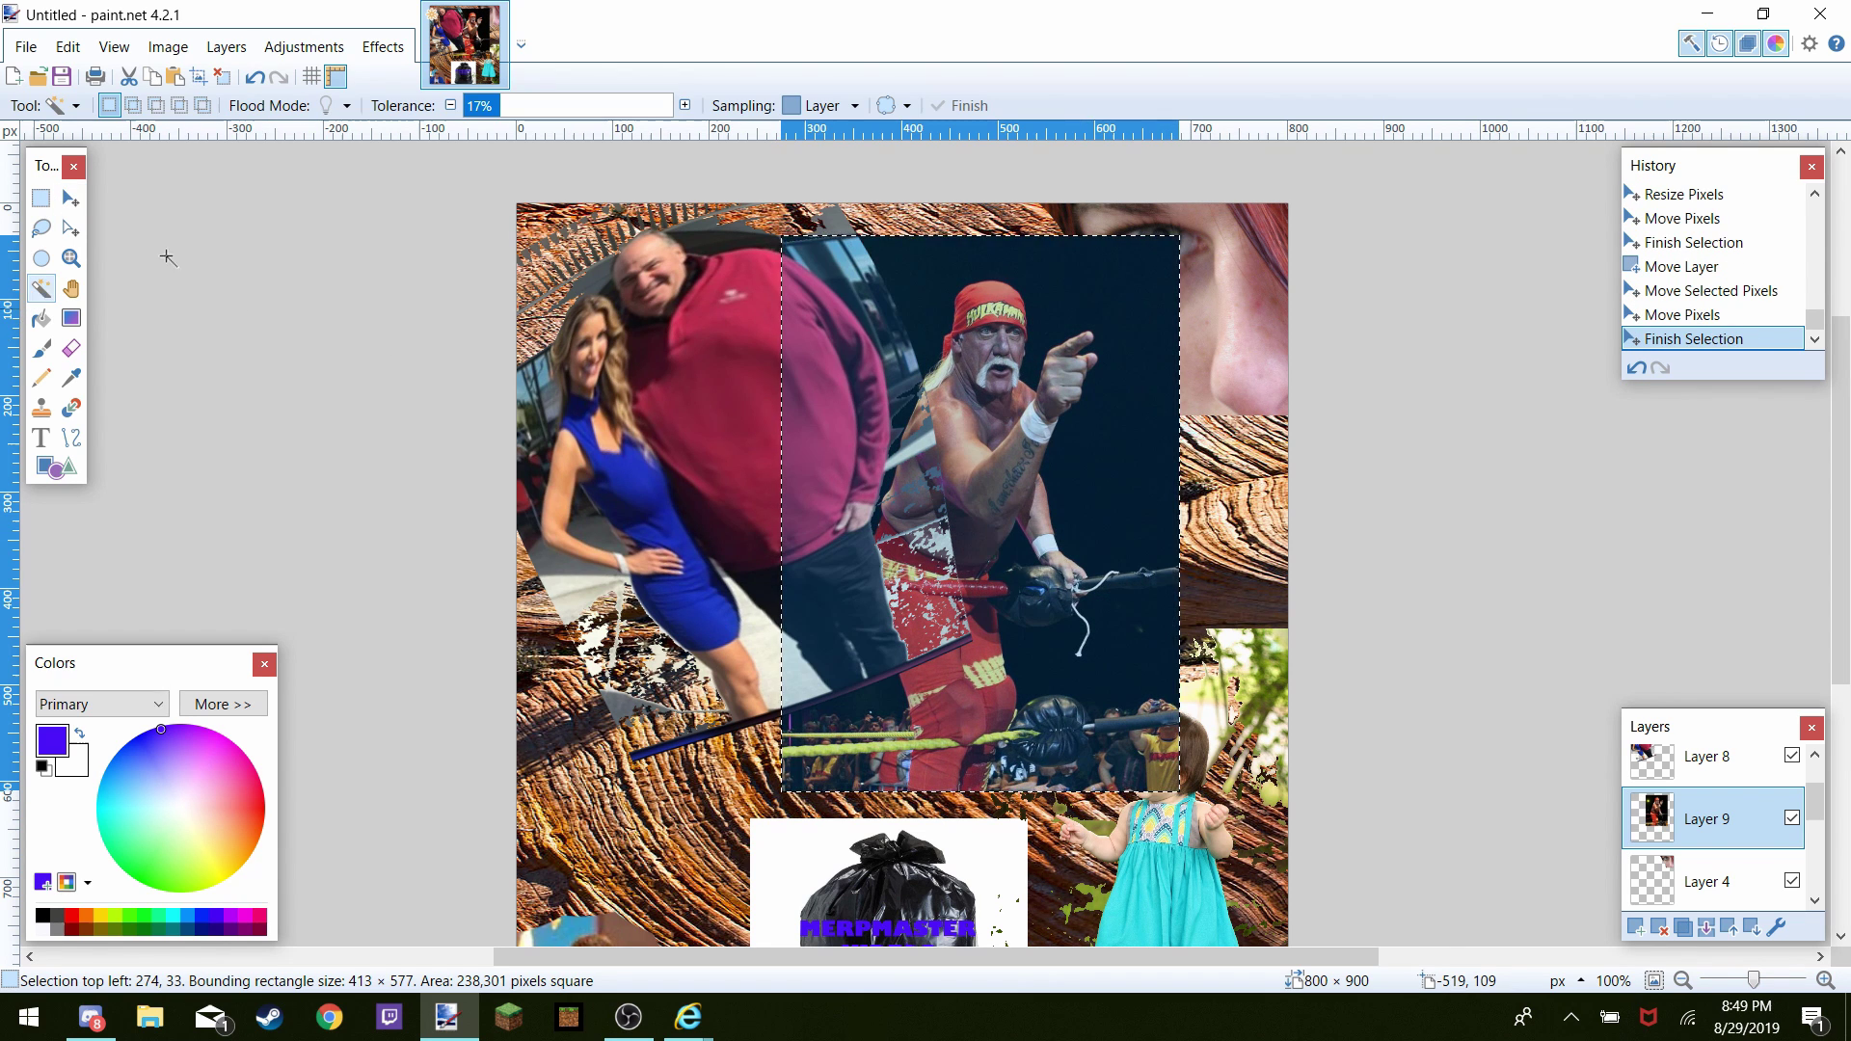
pyautogui.click(1146, 304)
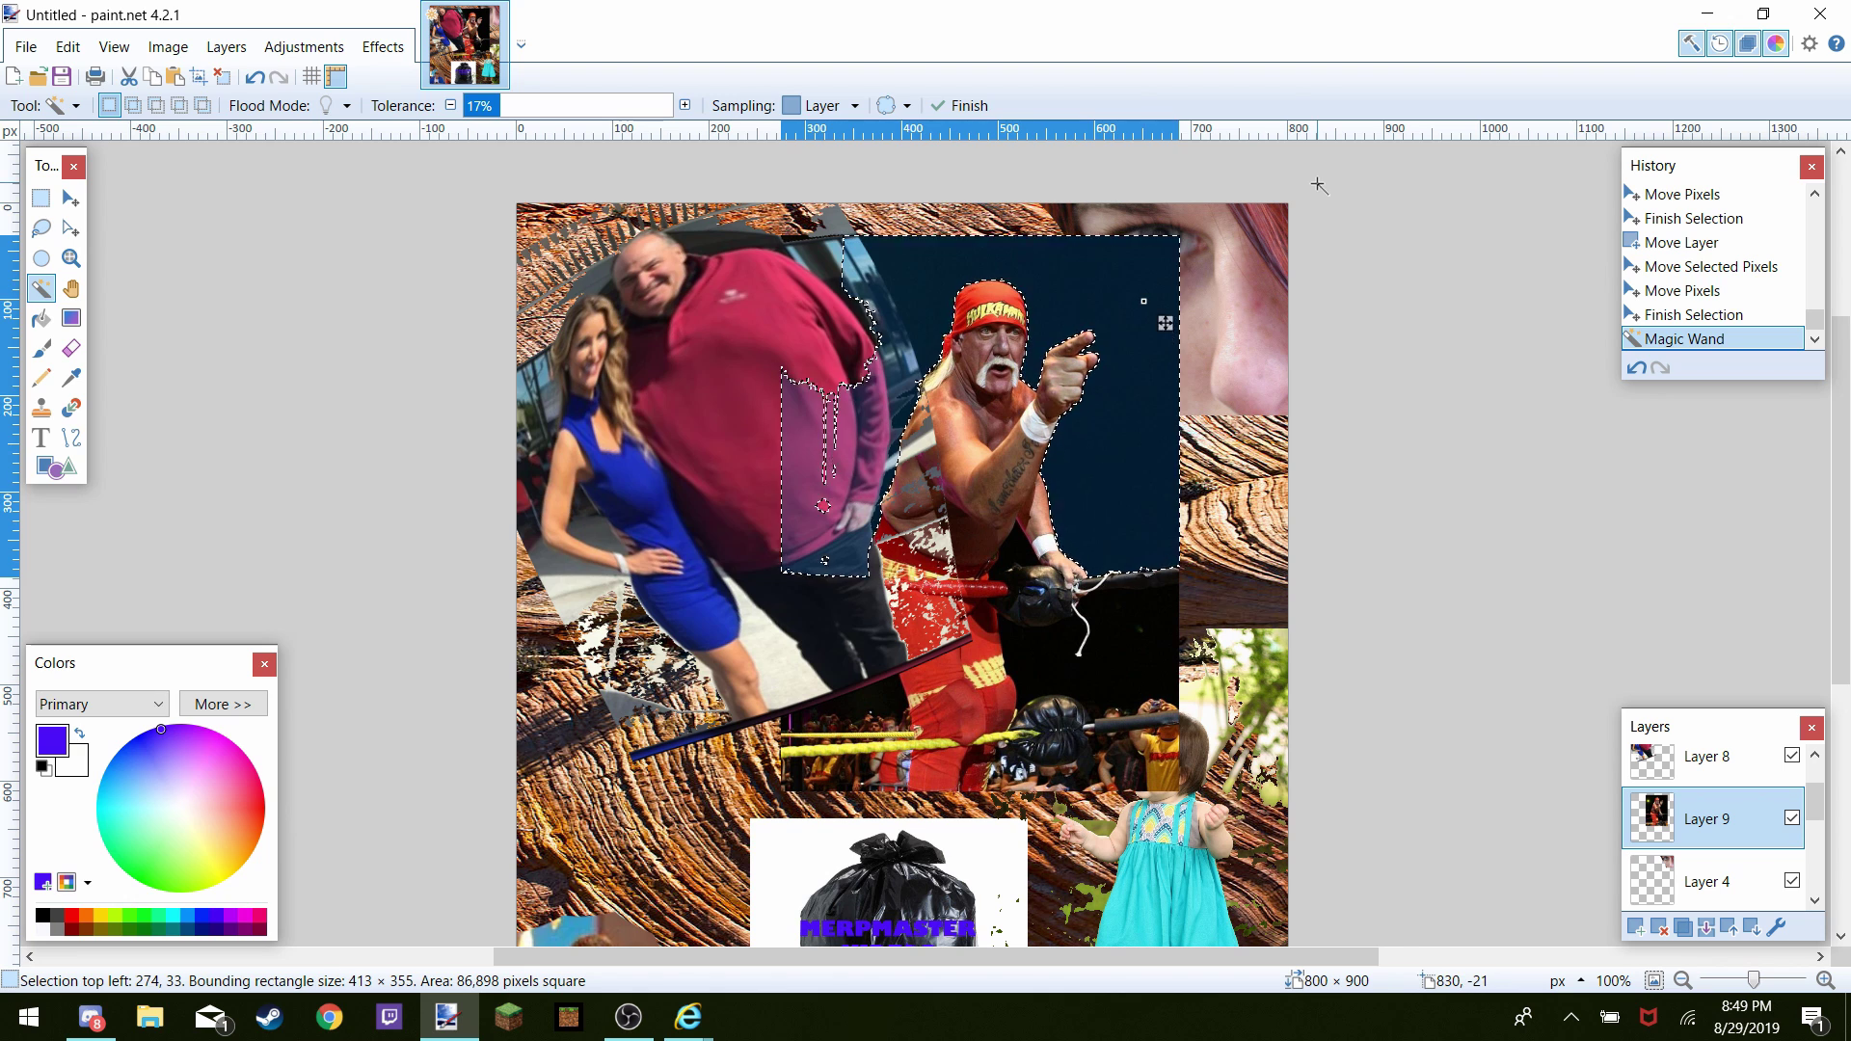
pyautogui.press('Delete')
pyautogui.click(1128, 628)
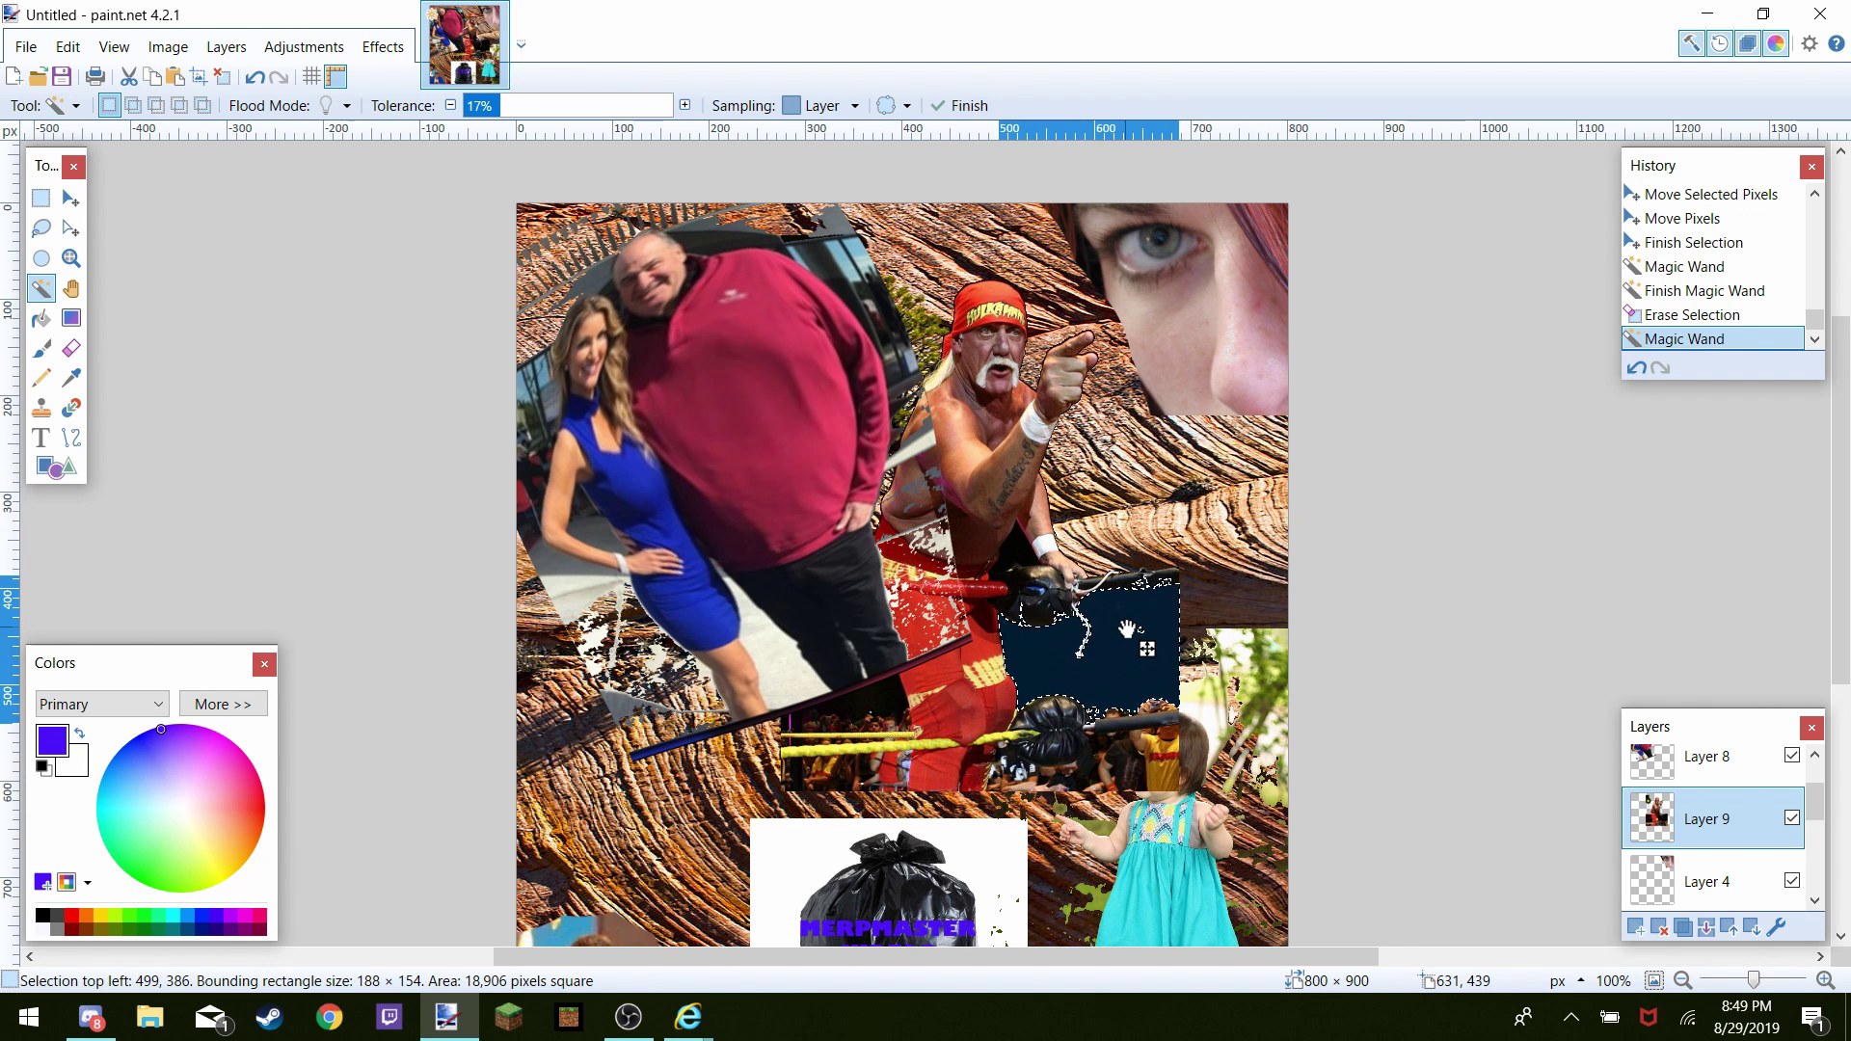
pyautogui.press('Delete')
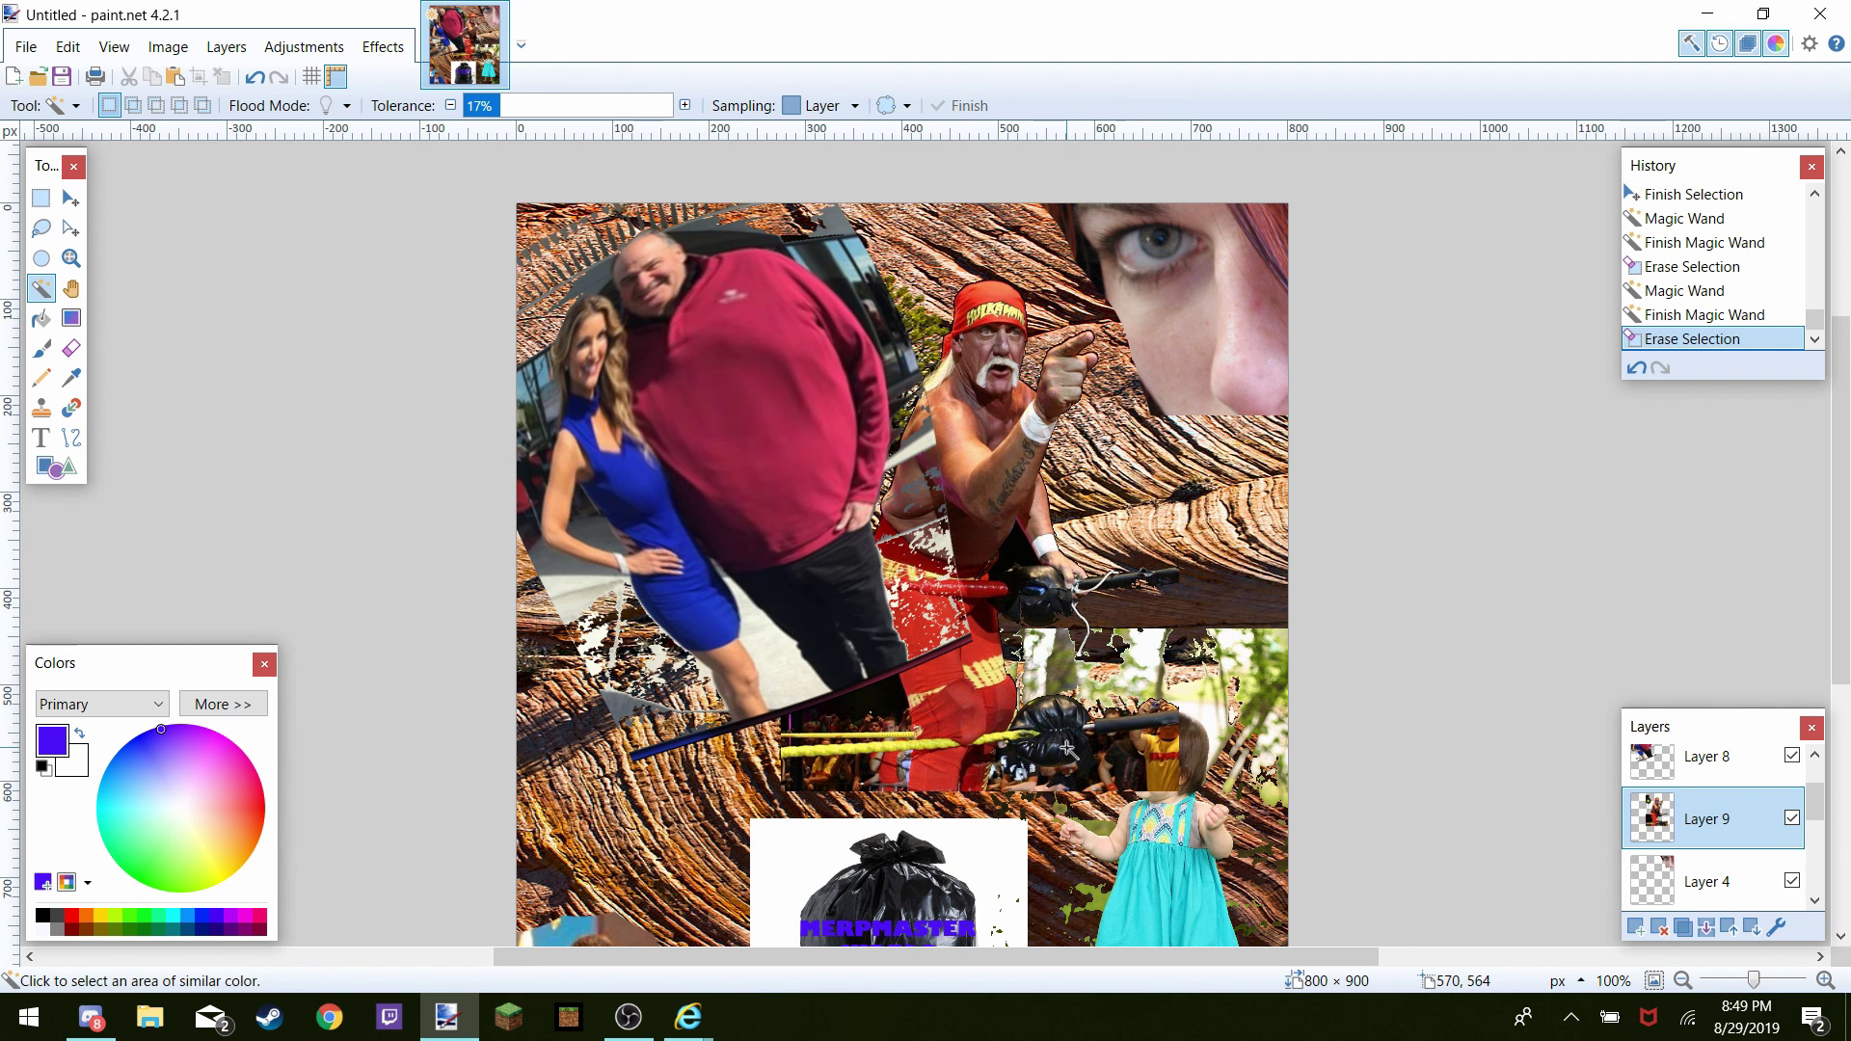
pyautogui.click(1134, 762)
pyautogui.press('Delete')
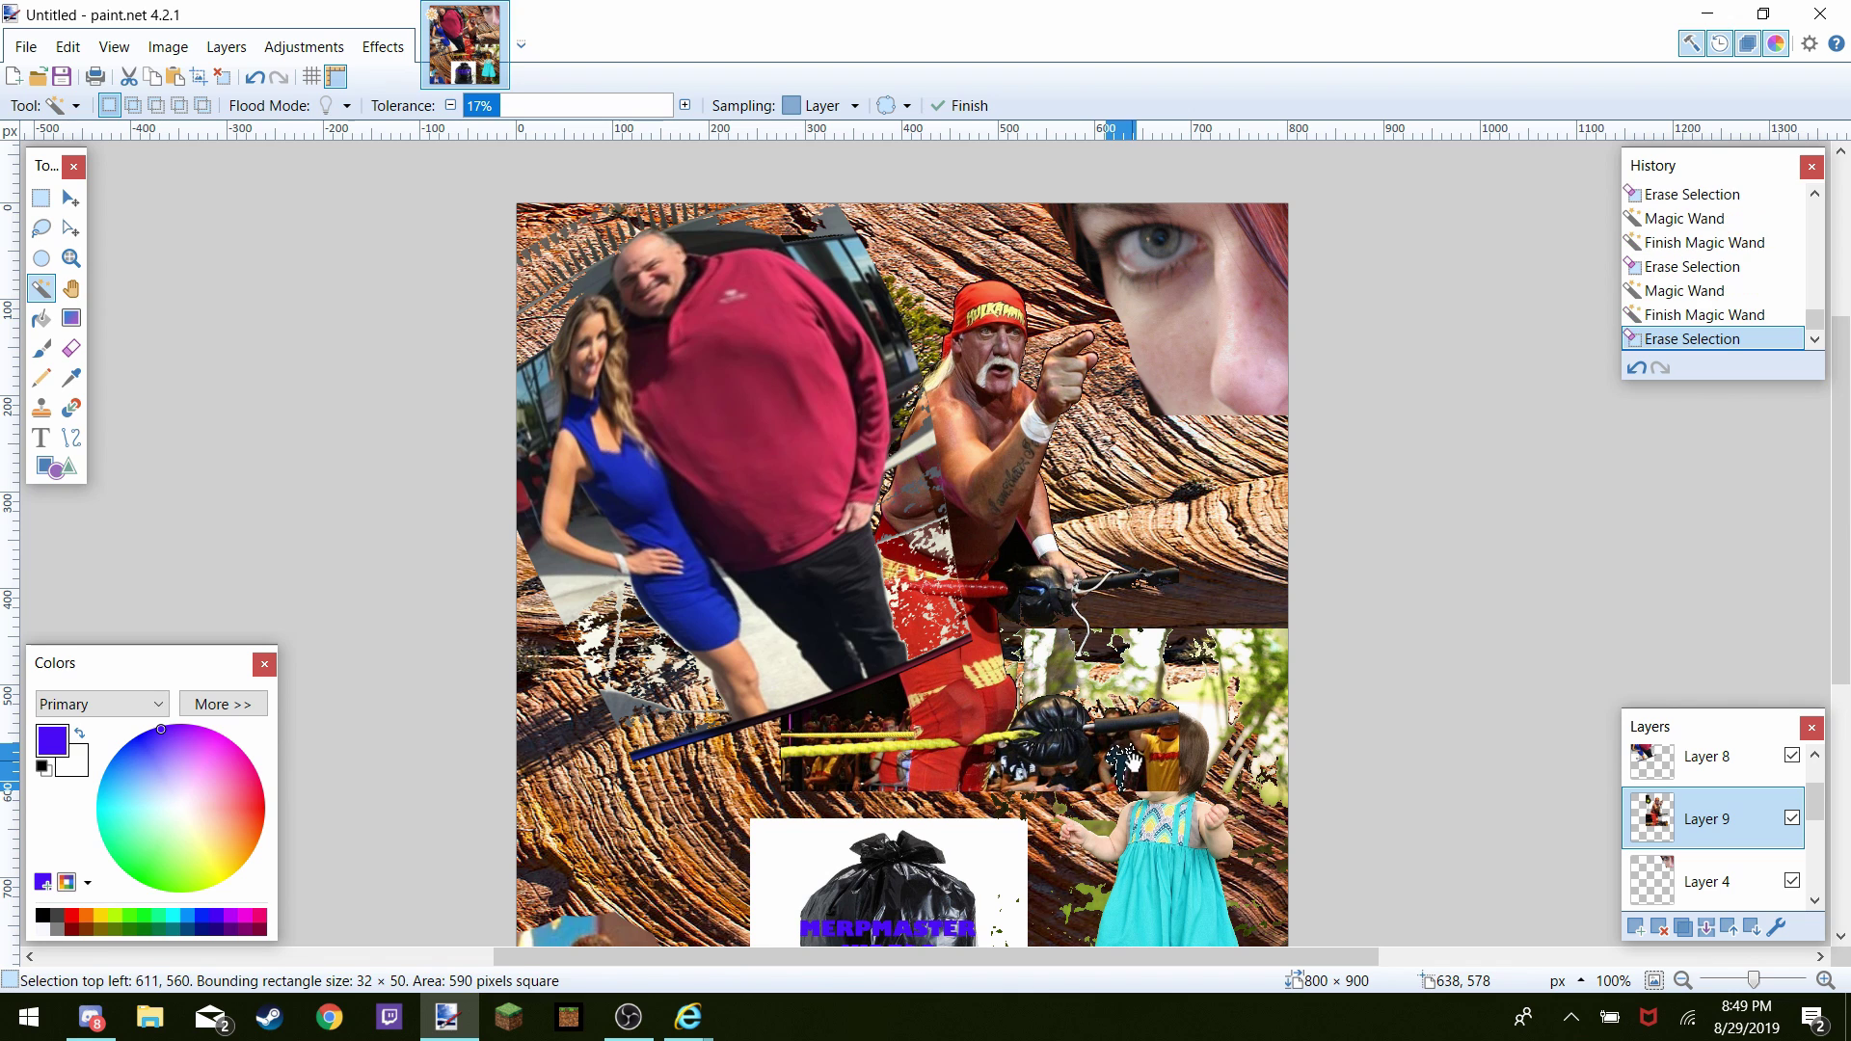
# Erase the leftover crowd, ring post and rope ends around the wrestler with the Eraser at brush width 250
pyautogui.click(71, 348)
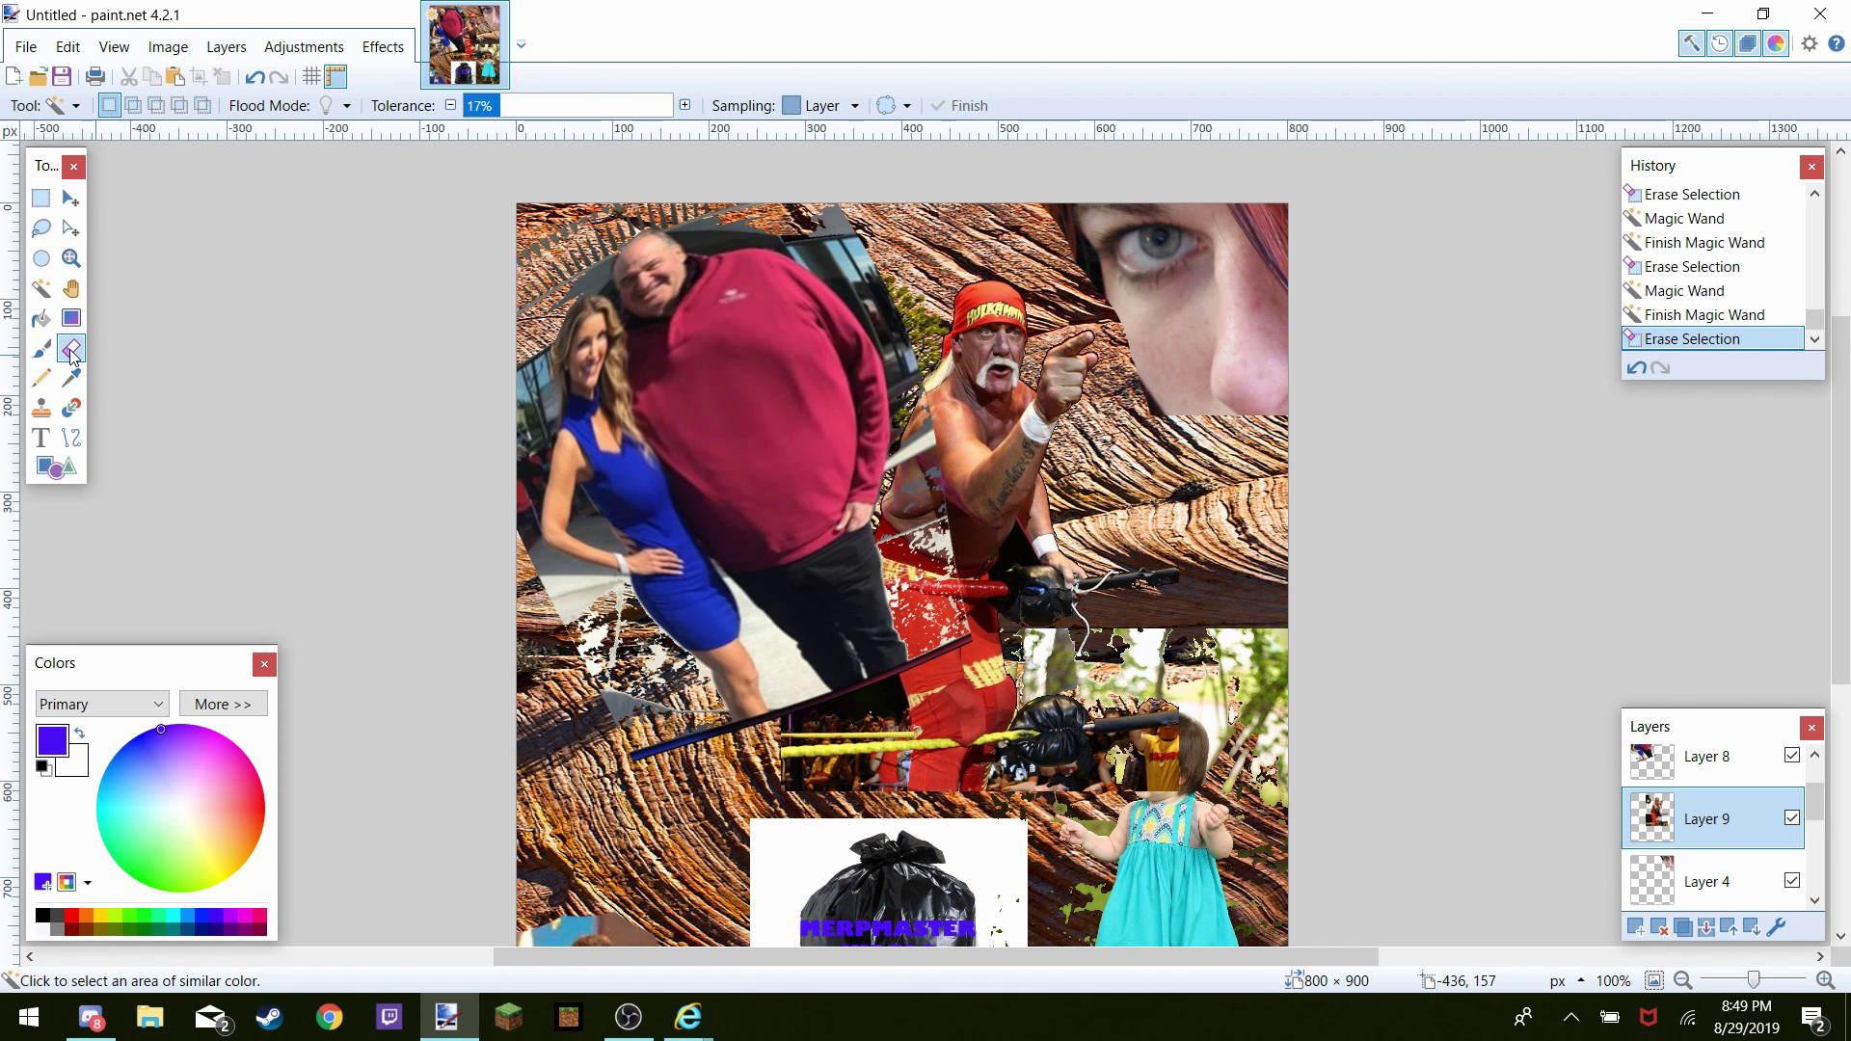
pyautogui.moveTo(1223, 791)
pyautogui.mouseDown()
pyautogui.moveTo(1186, 752)
pyautogui.moveTo(1125, 779)
pyautogui.moveTo(1108, 762)
pyautogui.moveTo(1133, 757)
pyautogui.moveTo(1137, 714)
pyautogui.moveTo(1219, 666)
pyautogui.moveTo(1239, 680)
pyautogui.moveTo(1196, 697)
pyautogui.mouseUp()
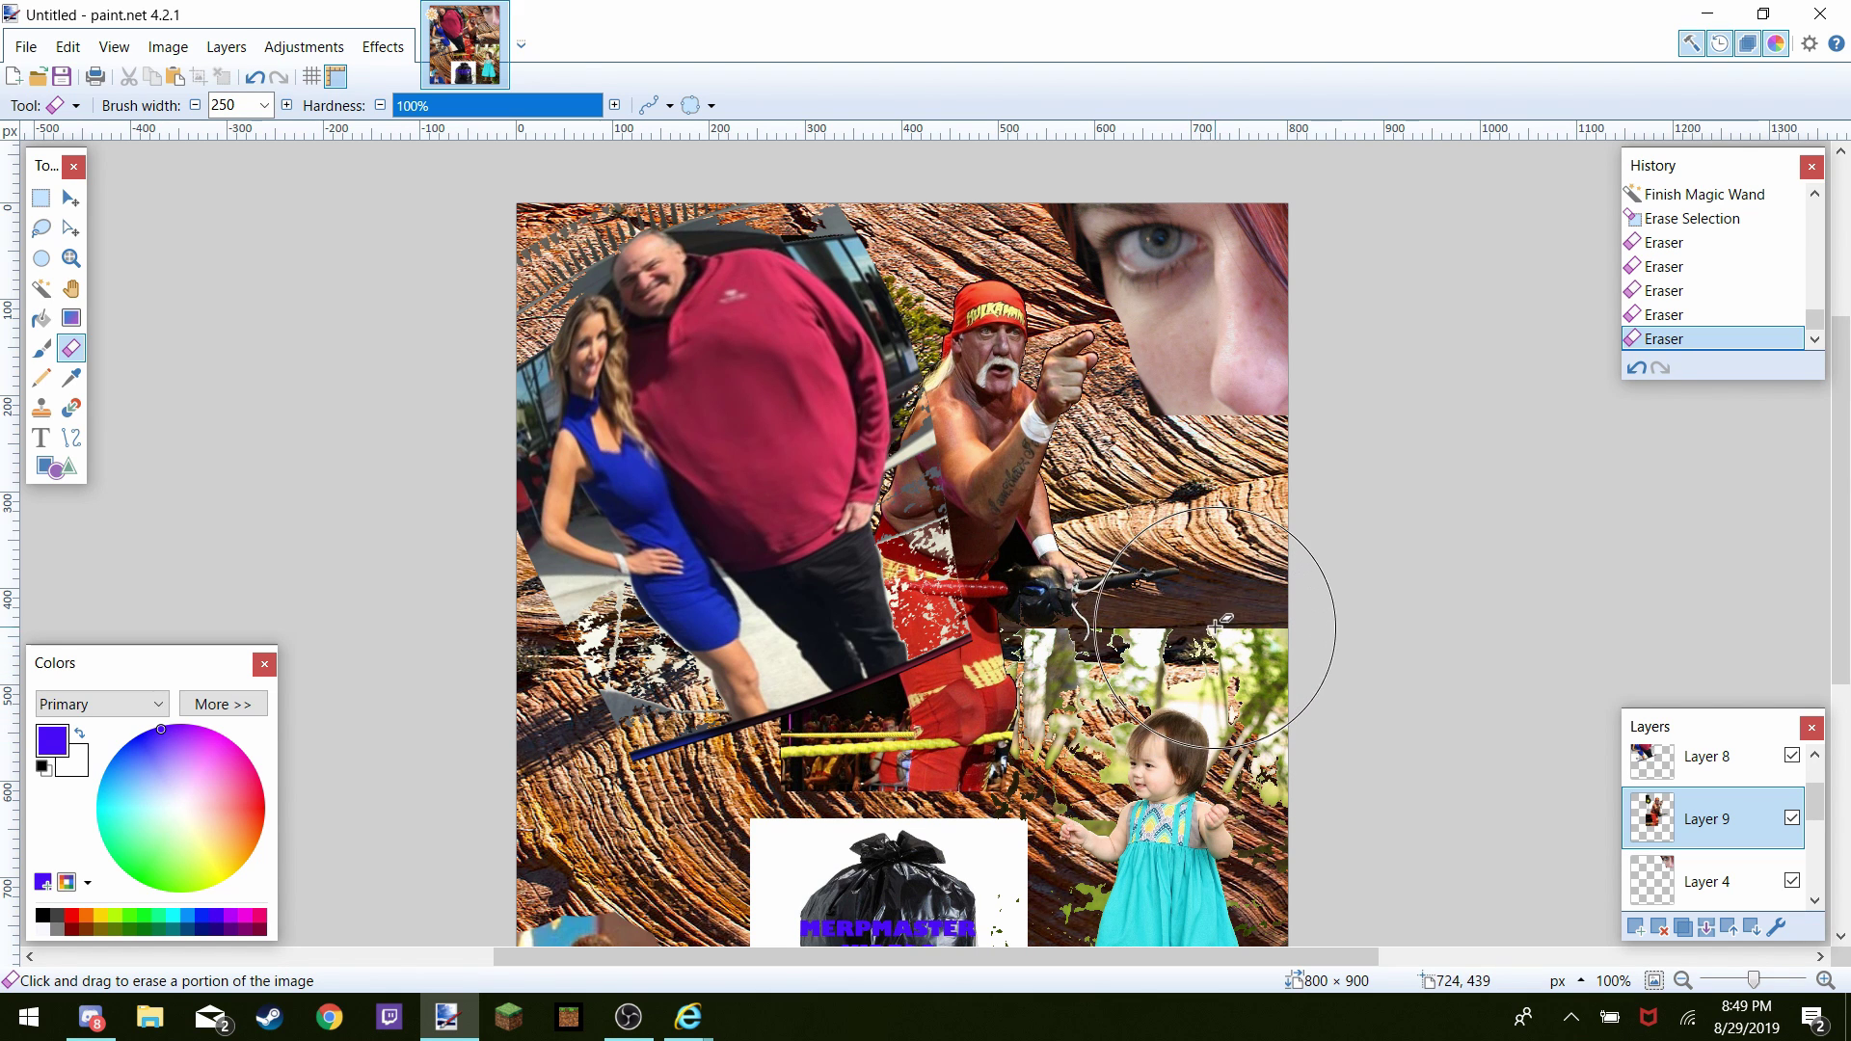
pyautogui.click(1244, 603)
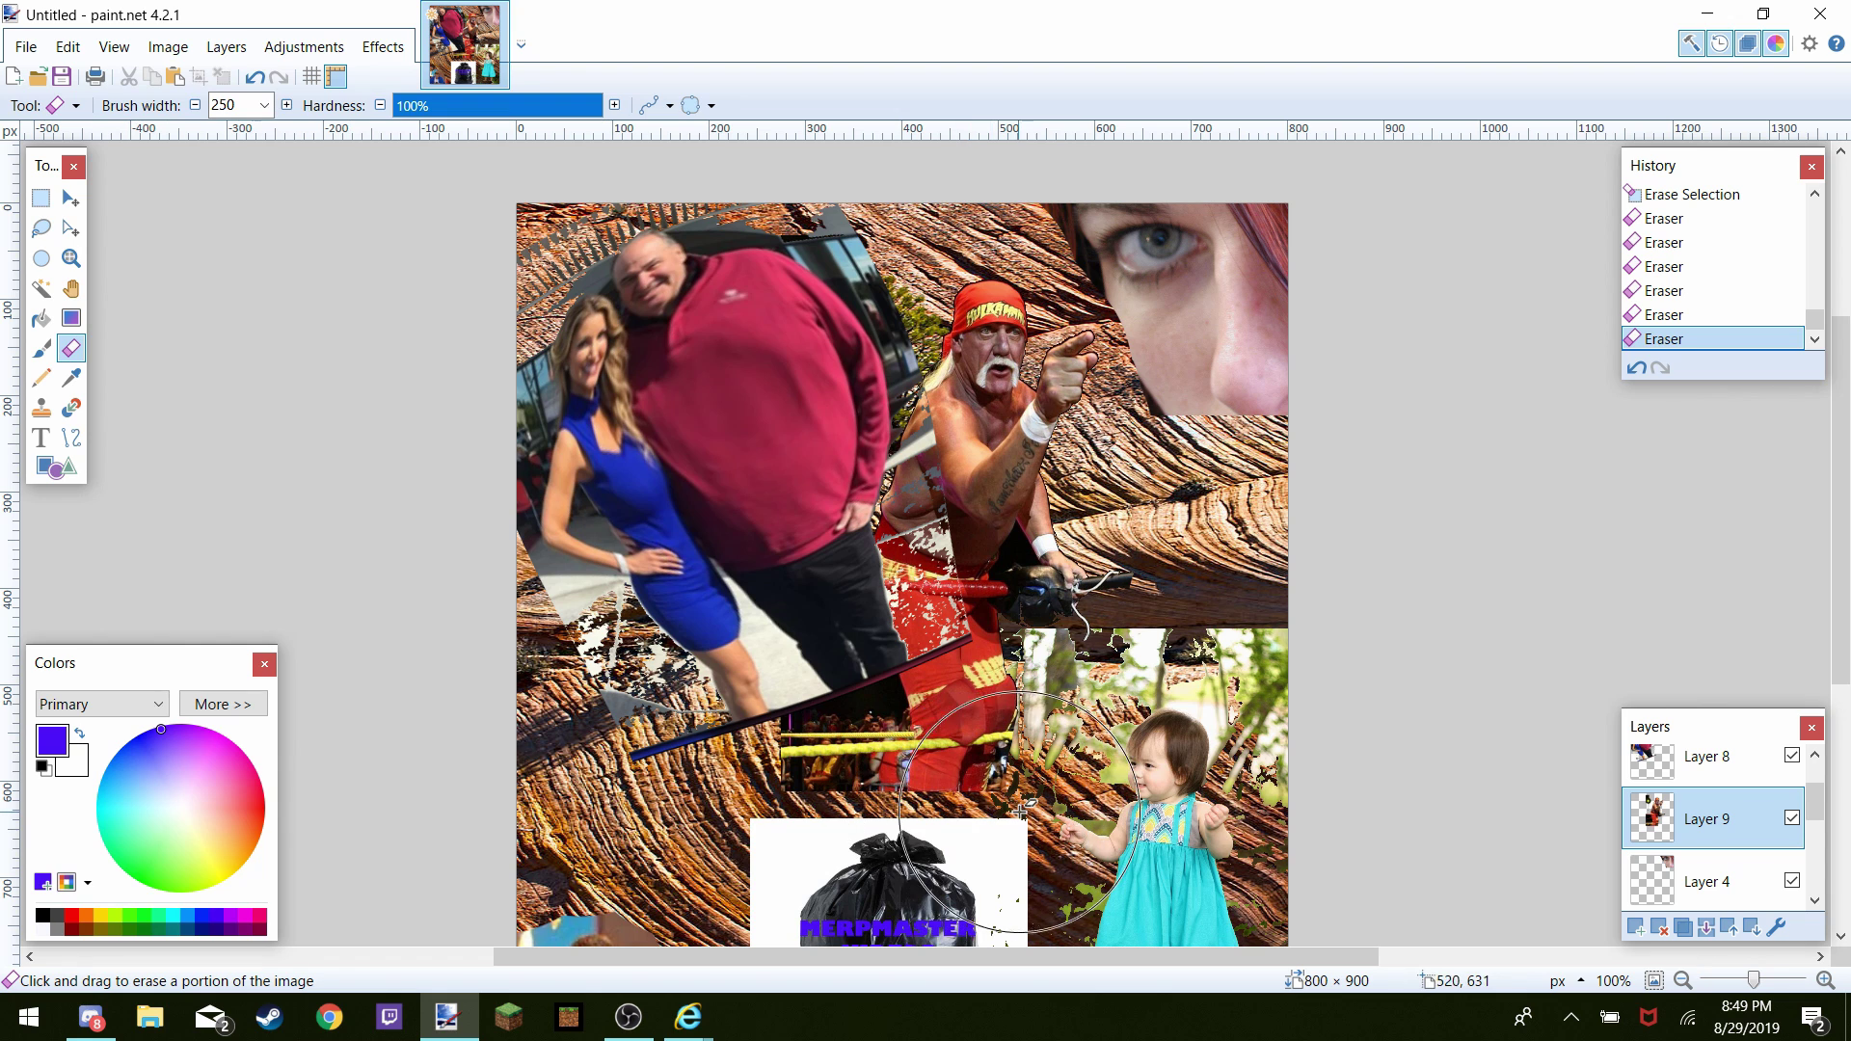
pyautogui.moveTo(776, 810); pyautogui.dragTo(774, 740)
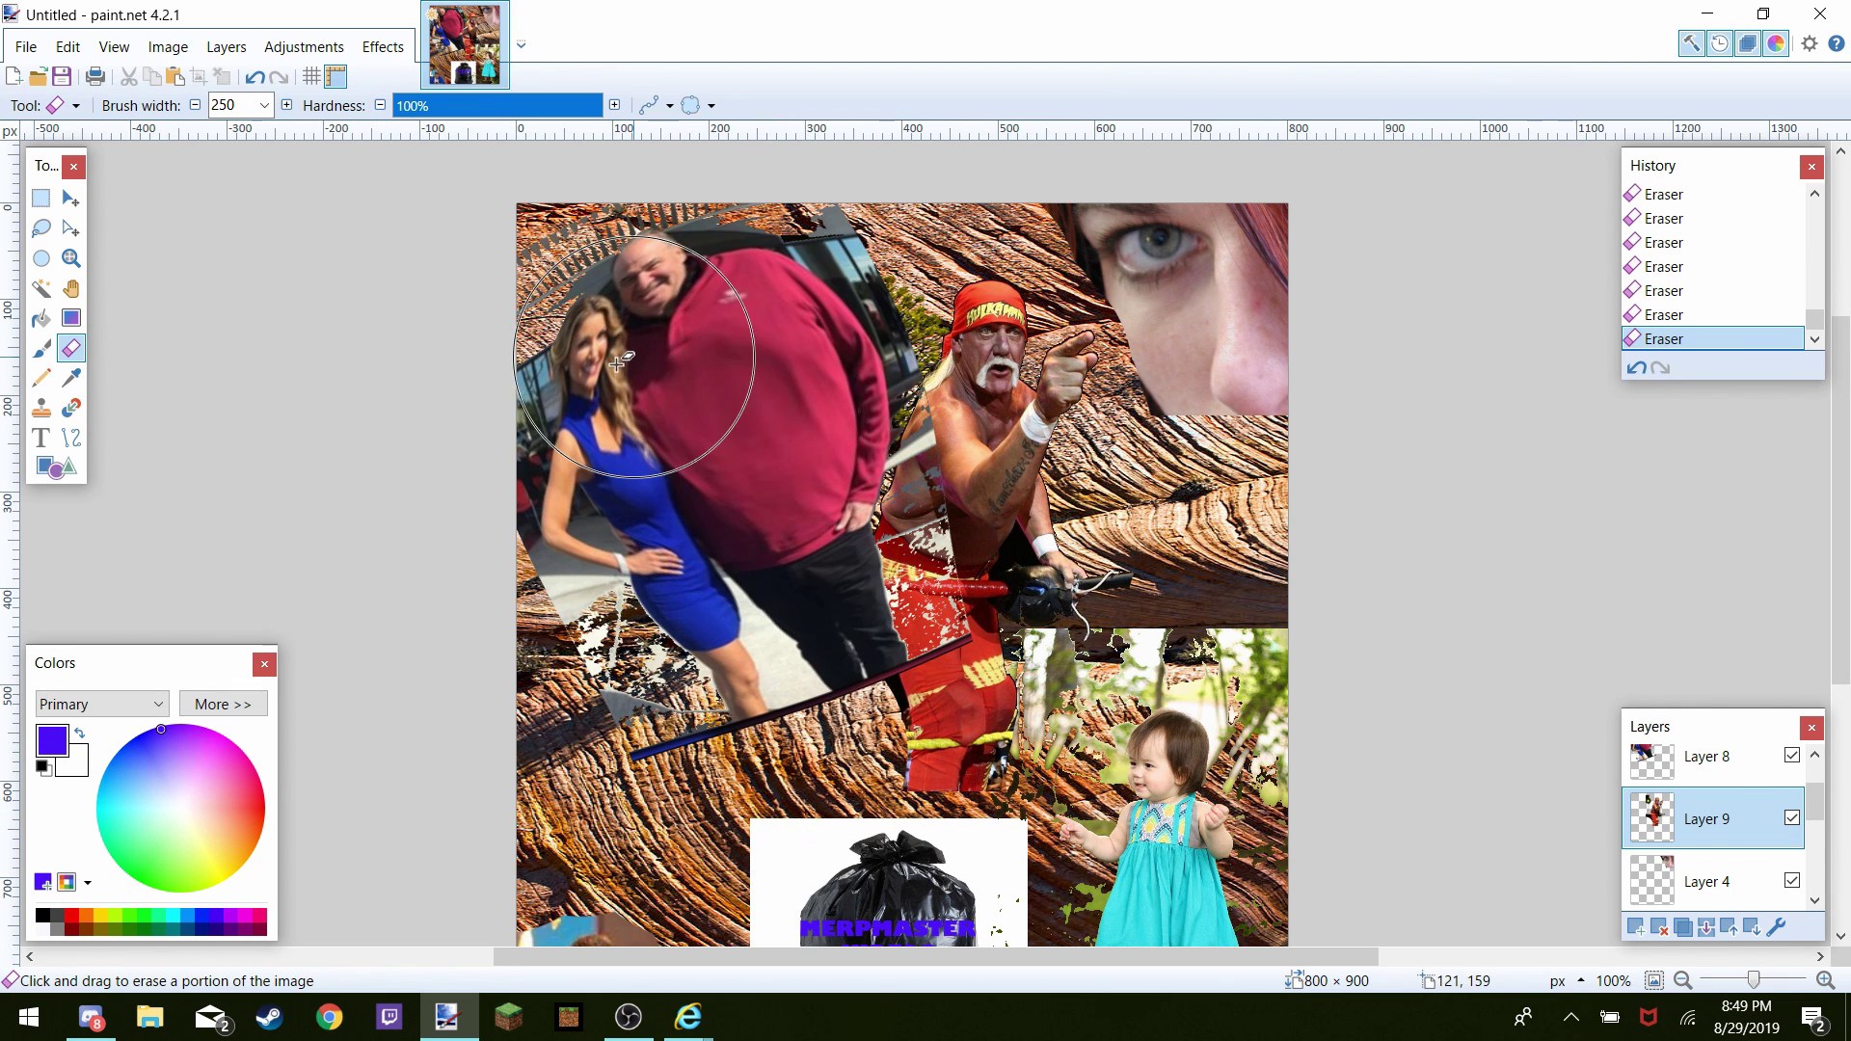
# Select all of Layer 9 for moving and rotate the wrestler cutout to an angle of about -11.6°
pyautogui.click(70, 198)
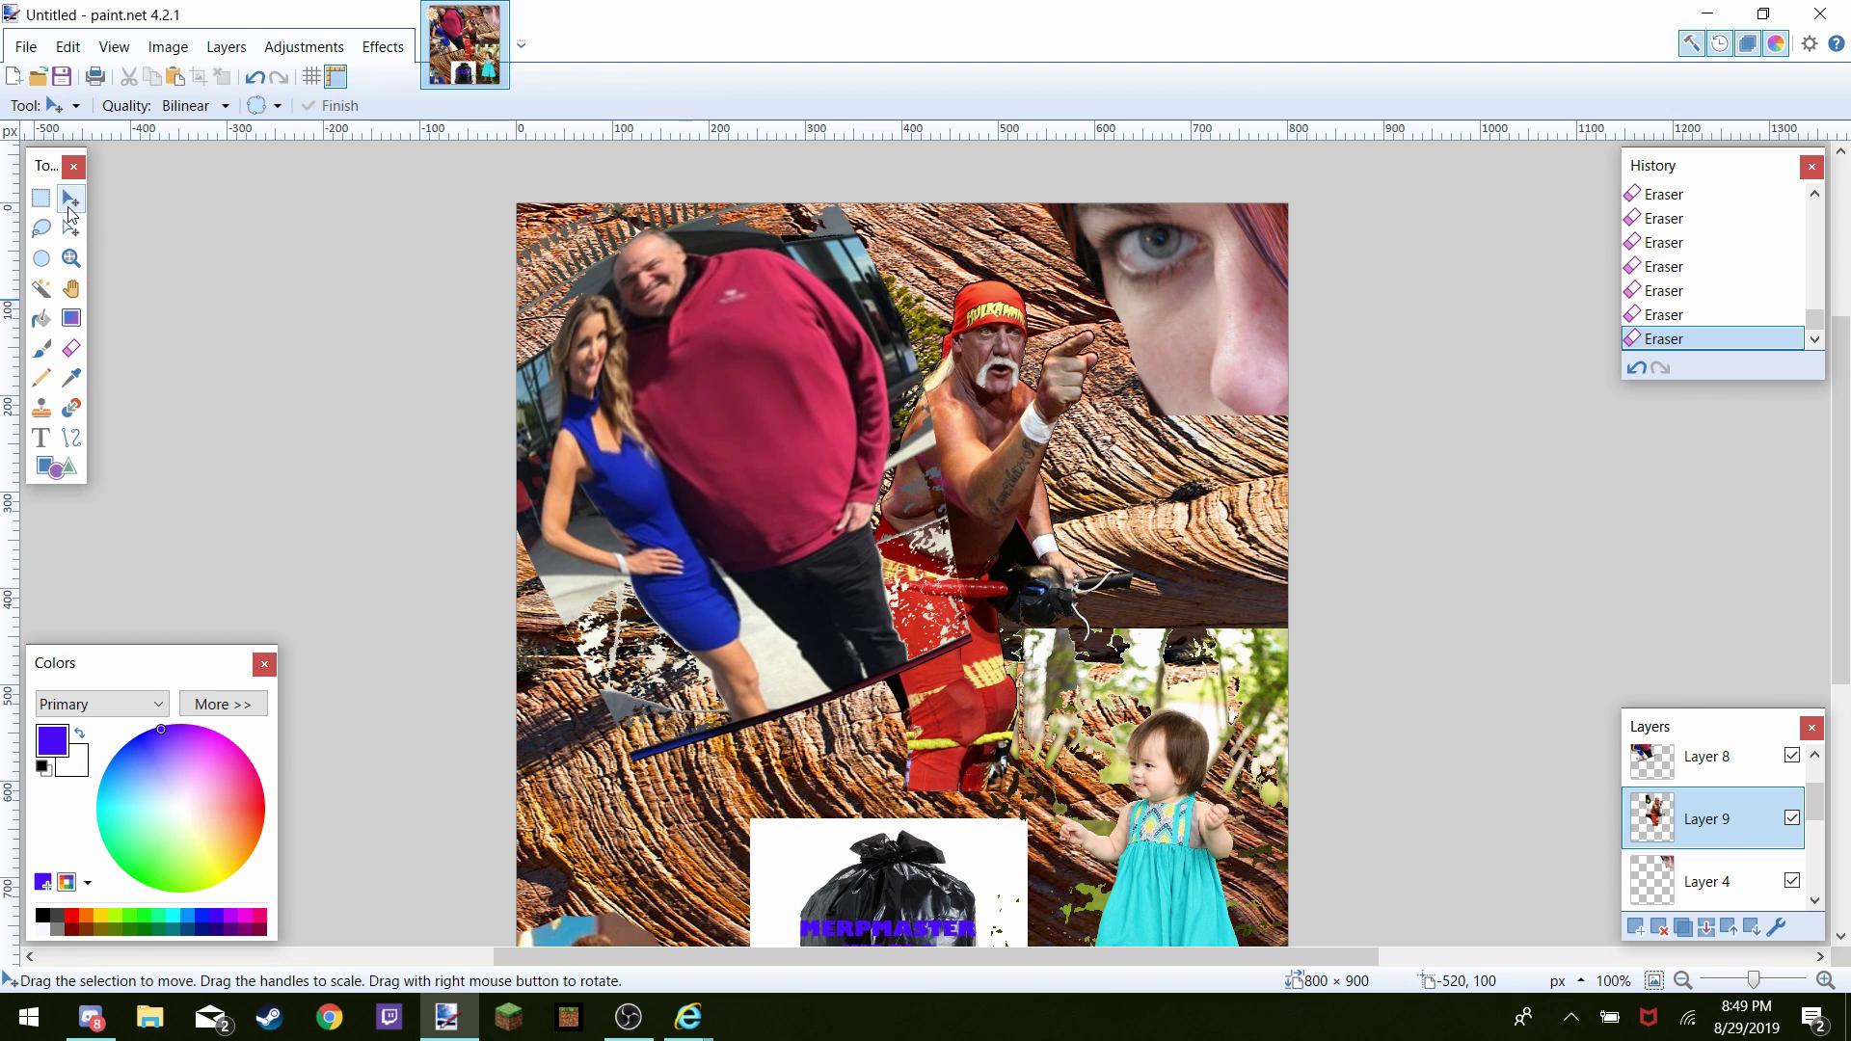
pyautogui.click(1007, 411)
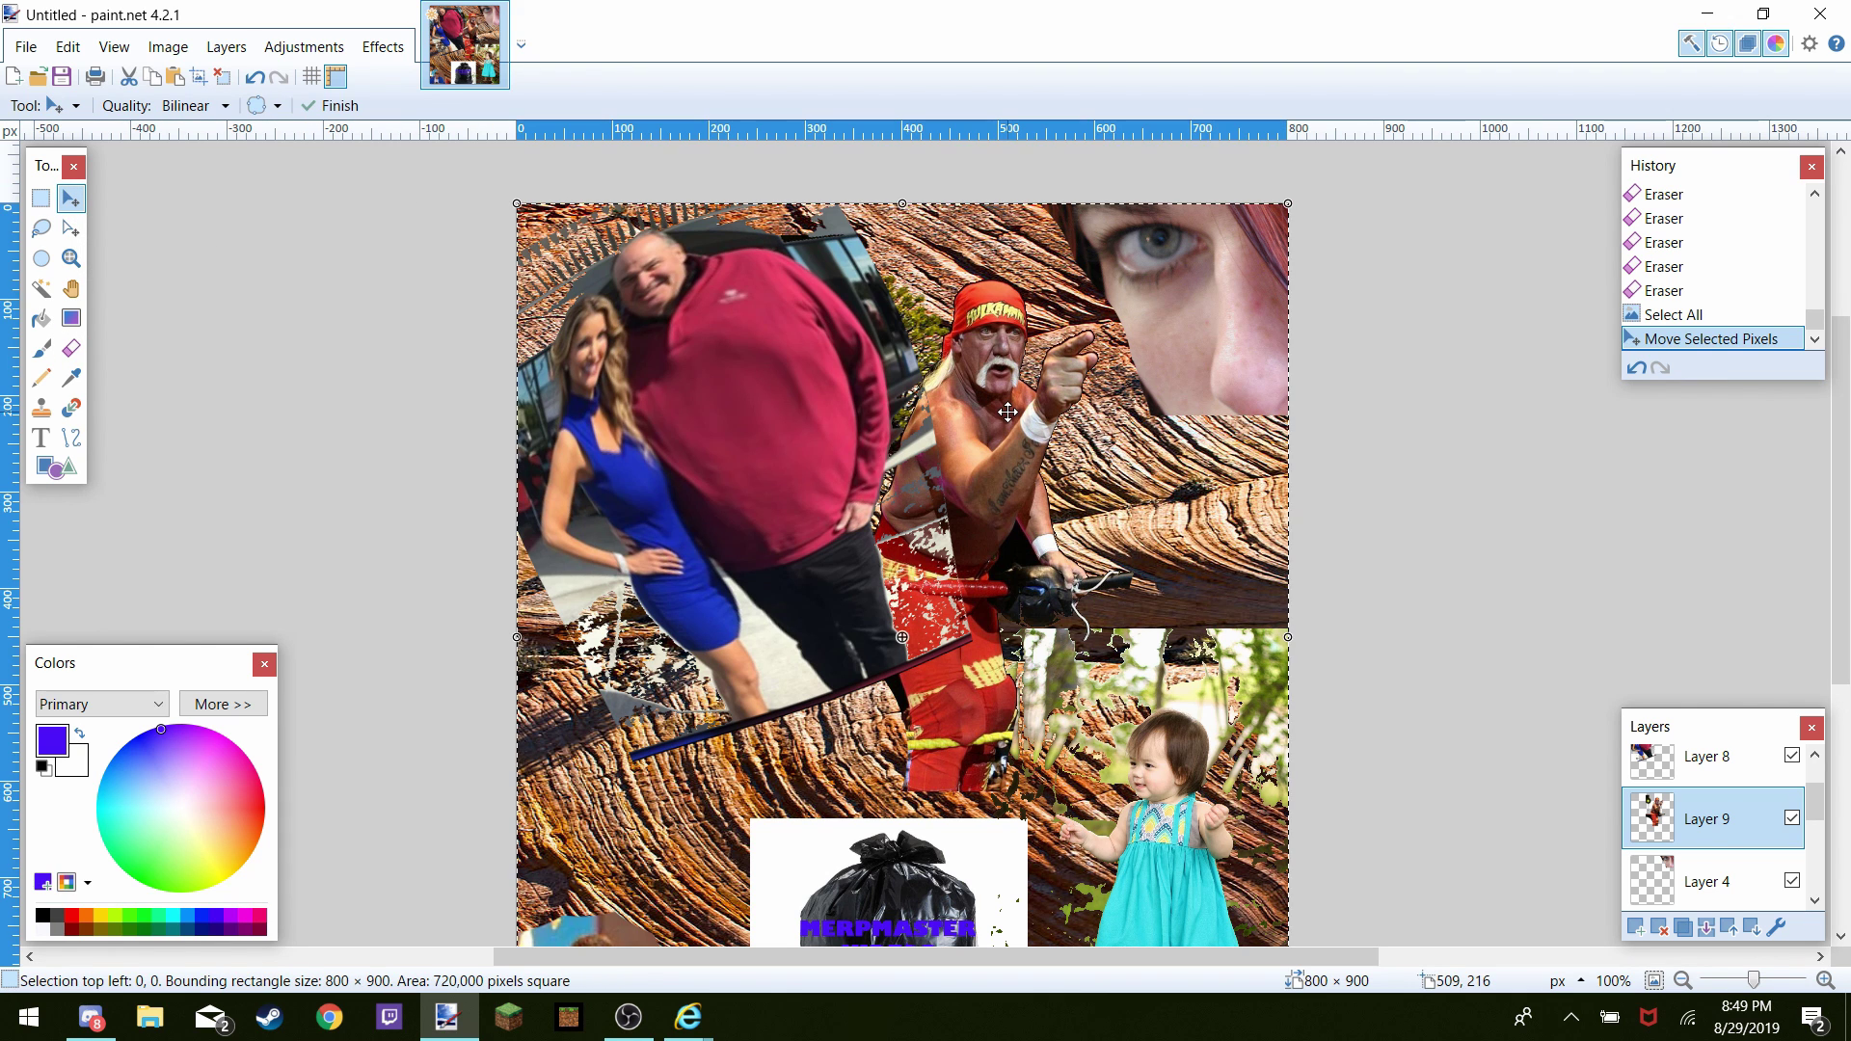
pyautogui.hscroll(3, 994, 395)
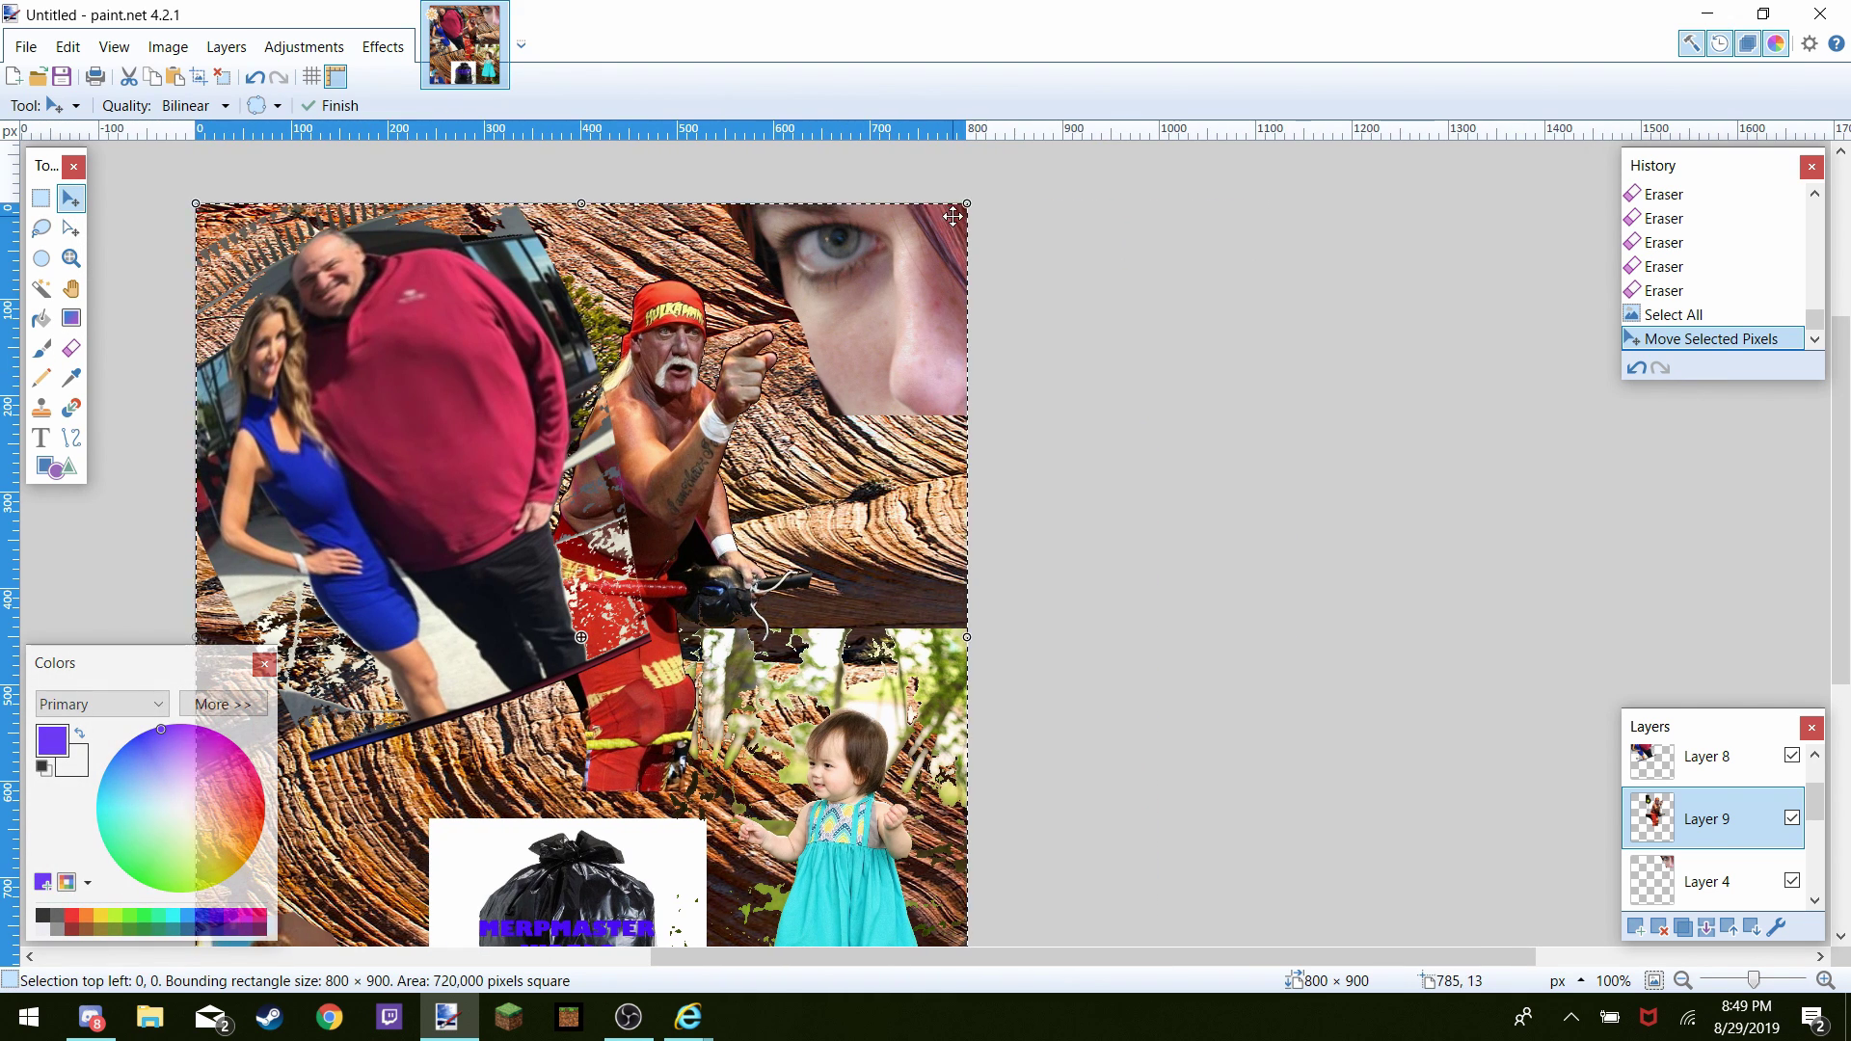
pyautogui.moveTo(983, 177); pyautogui.dragTo(1084, 280)
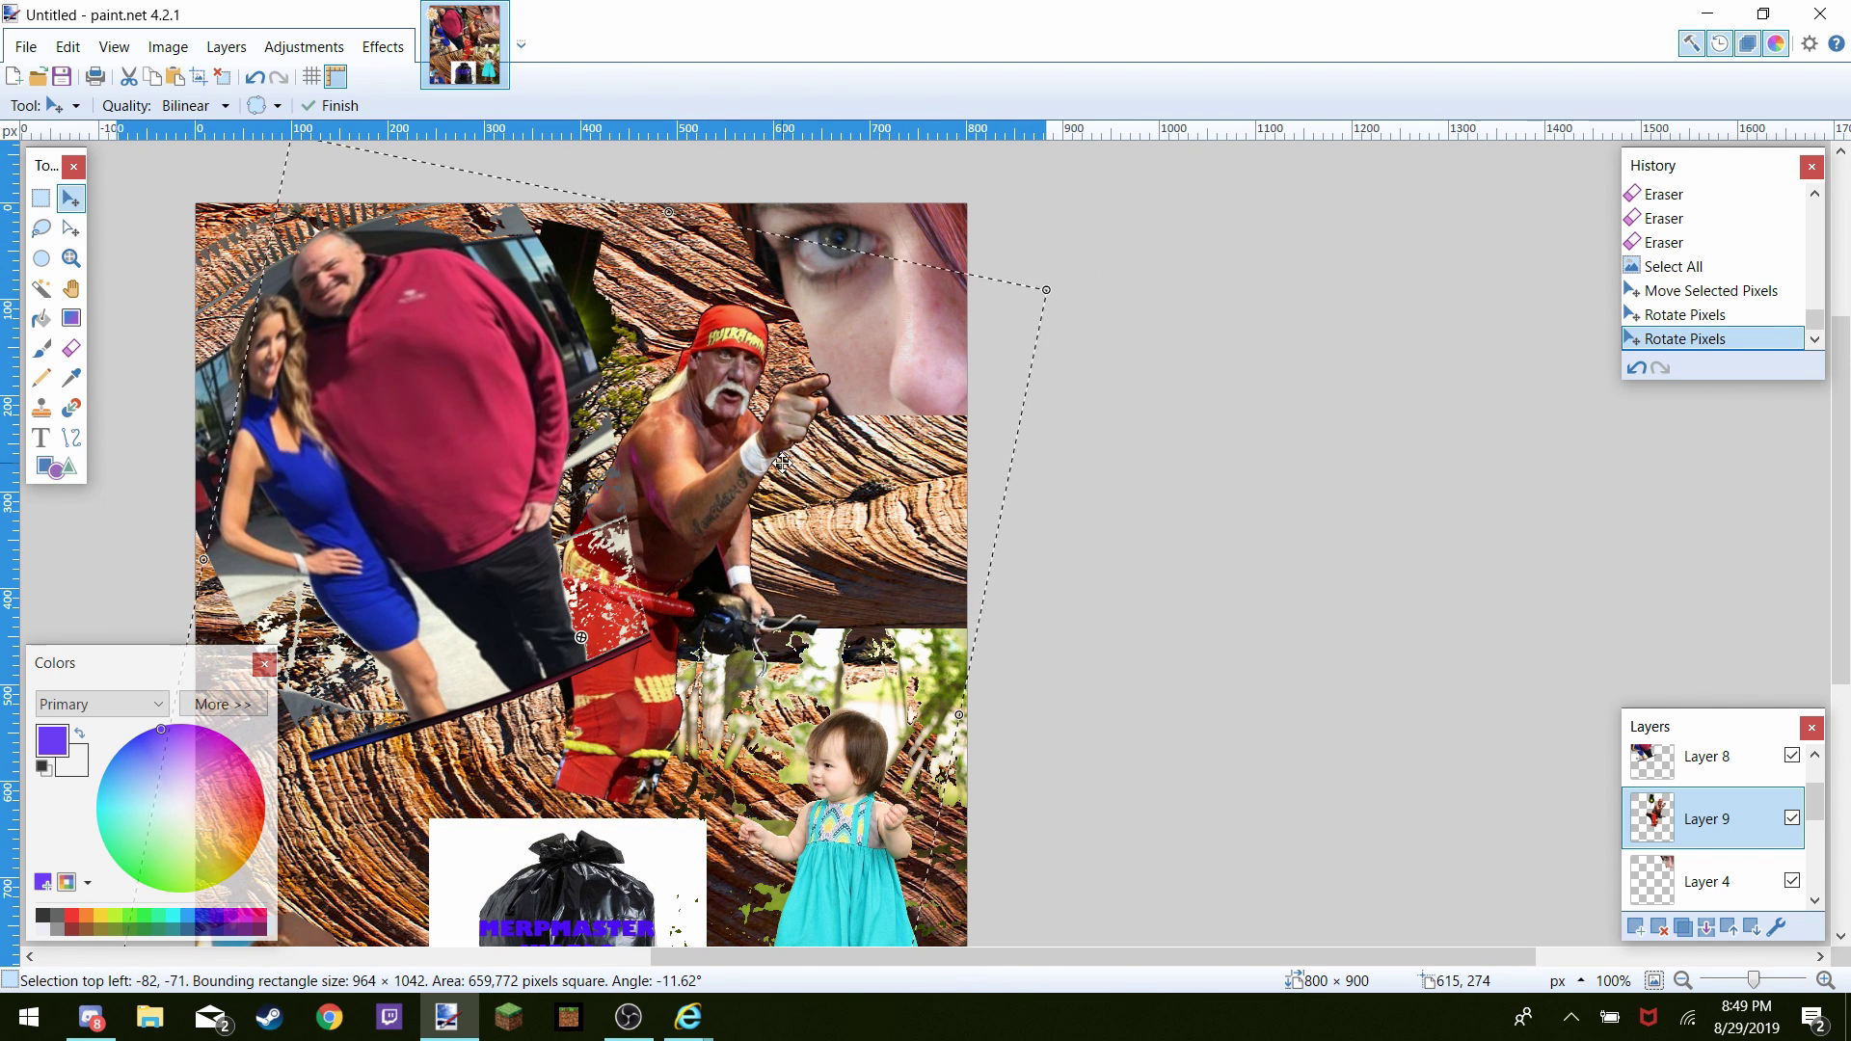
pyautogui.click(1043, 612)
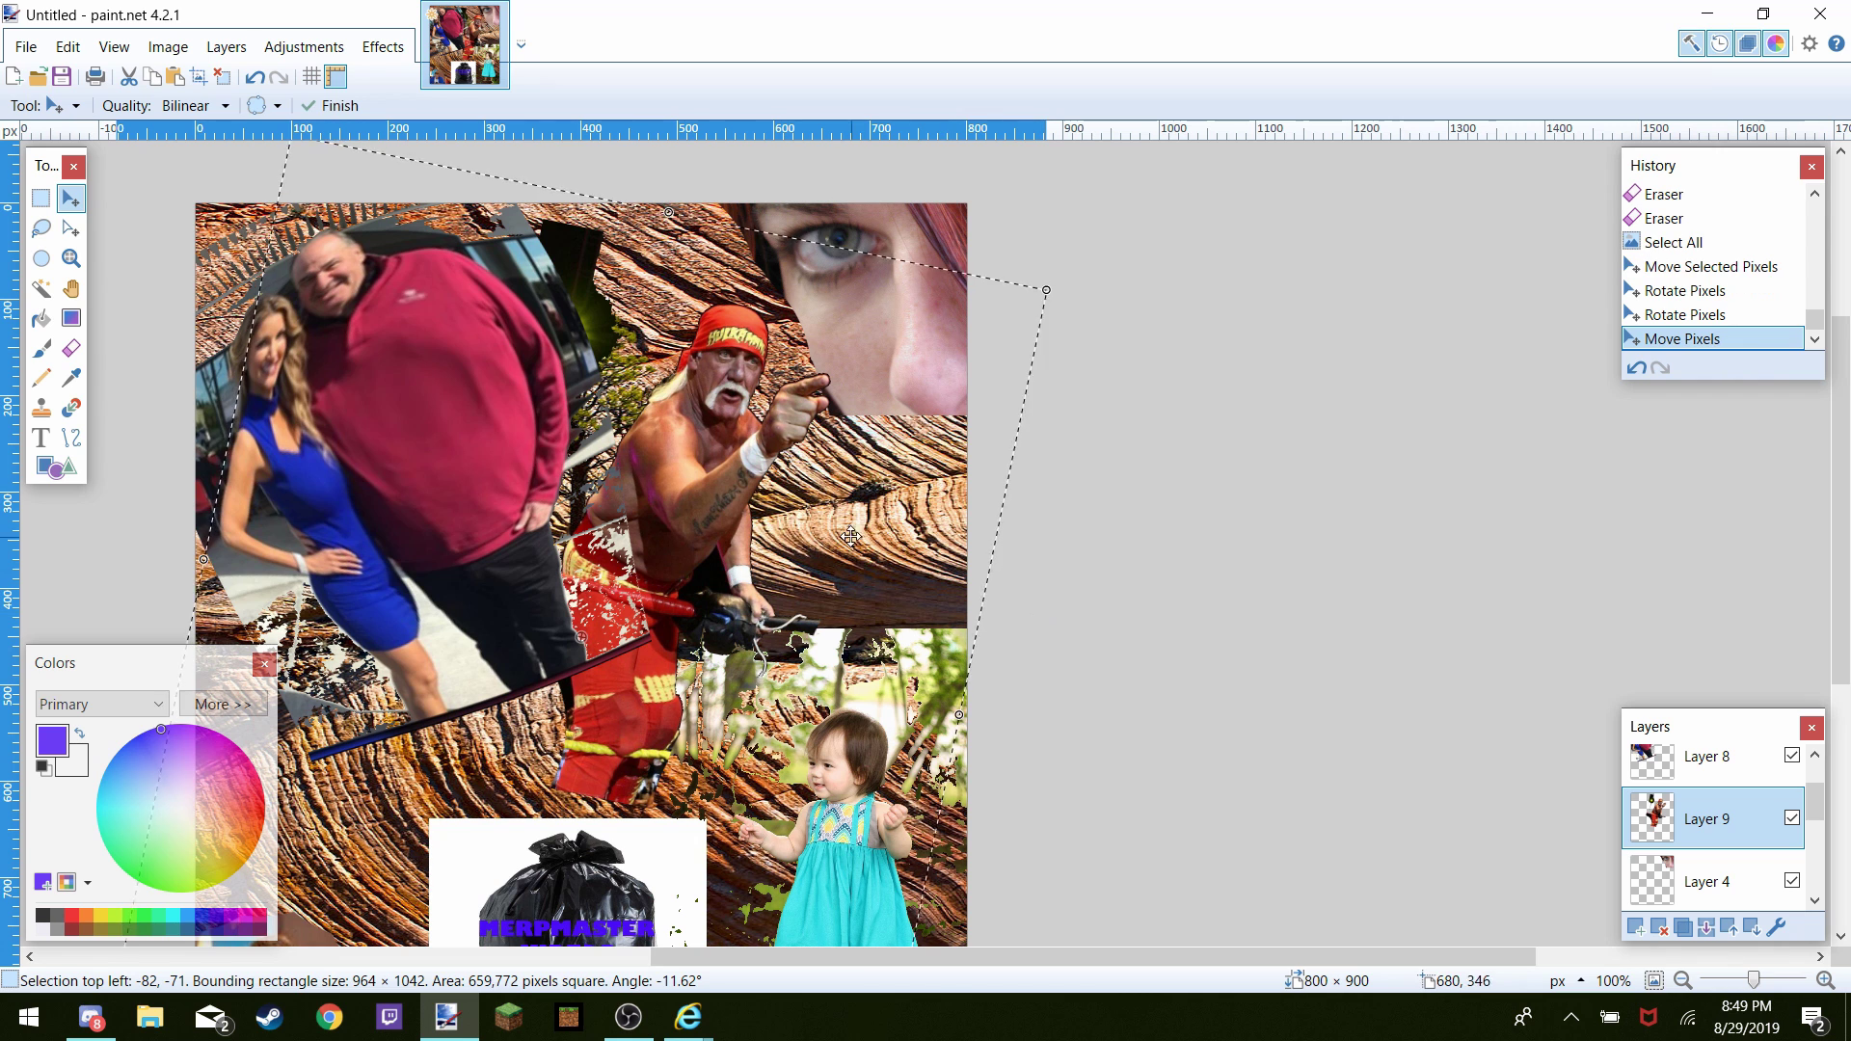
# Rotate the wrestler cutout to about 16.5° and move it down so the legs overlap the trash bag
pyautogui.moveTo(1075, 287)
pyautogui.mouseDown()
pyautogui.moveTo(916, 223)
pyautogui.moveTo(783, 231)
pyautogui.mouseUp()
pyautogui.moveTo(621, 547); pyautogui.dragTo(549, 745)
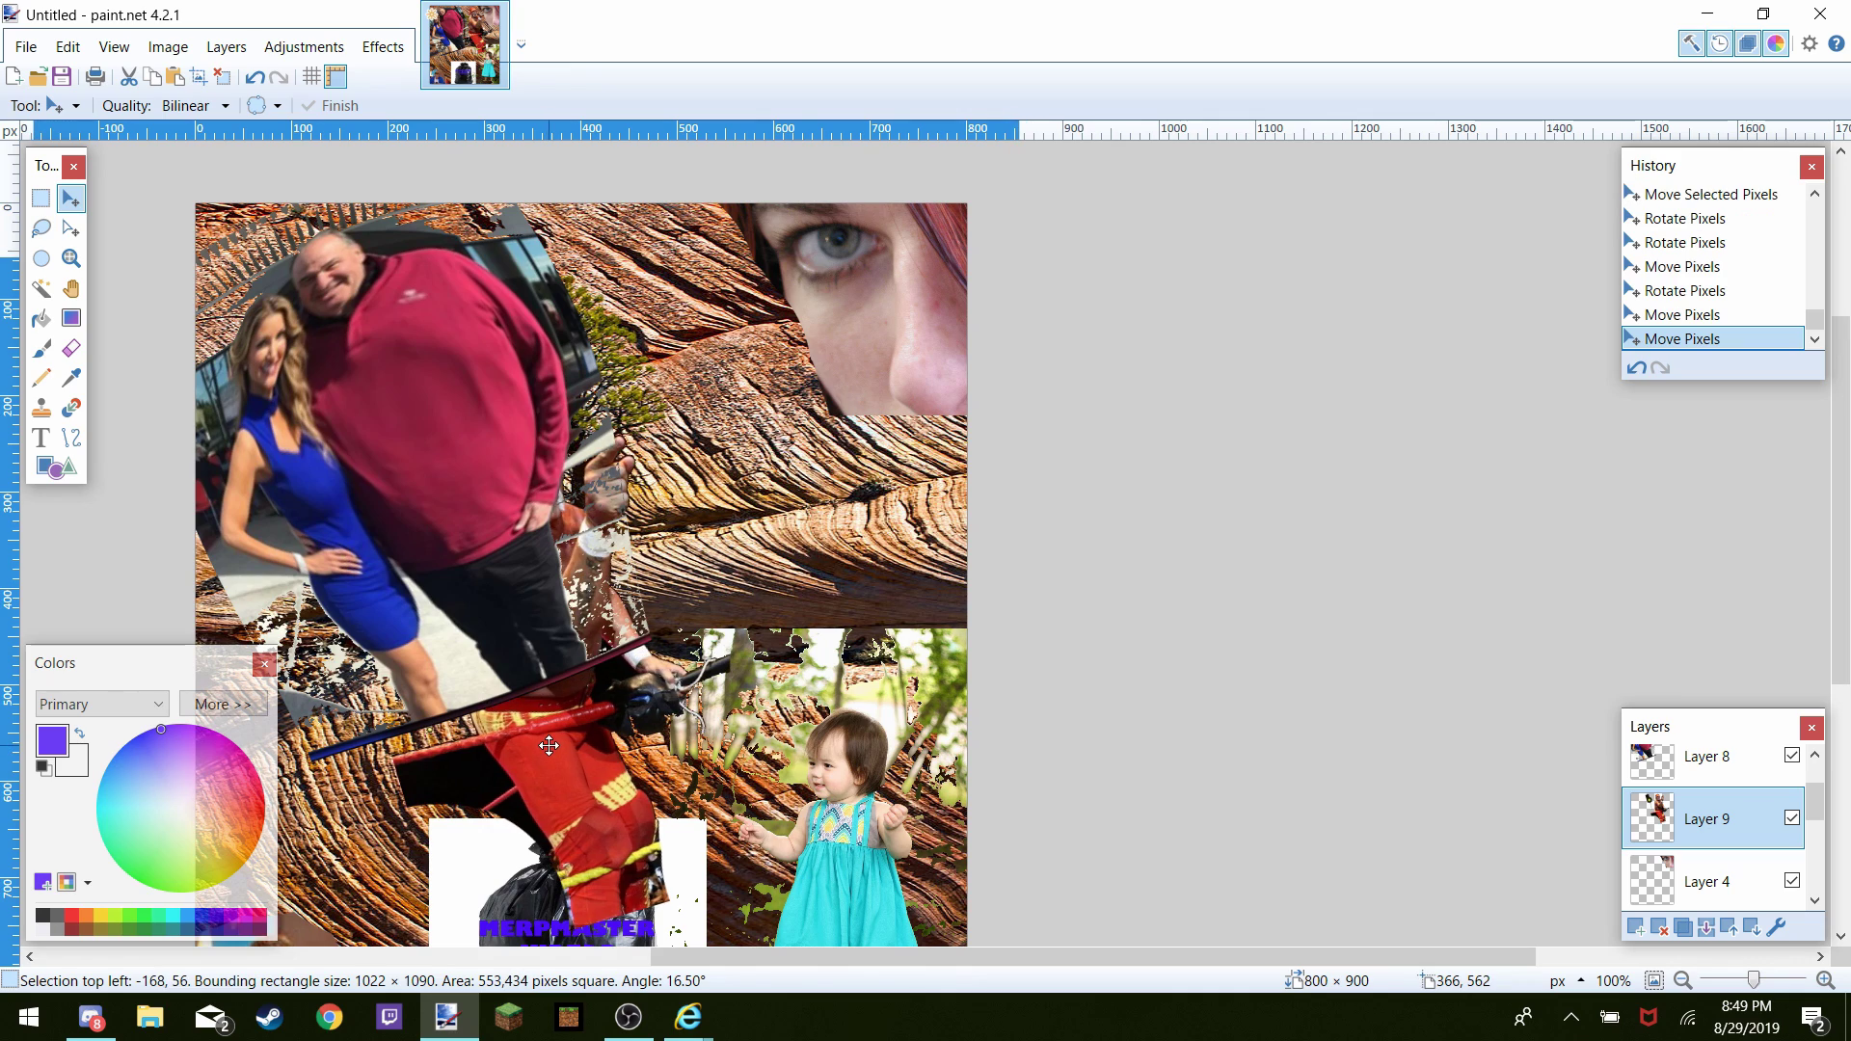
pyautogui.scroll(-2, 549, 745)
pyautogui.scroll(1, 549, 746)
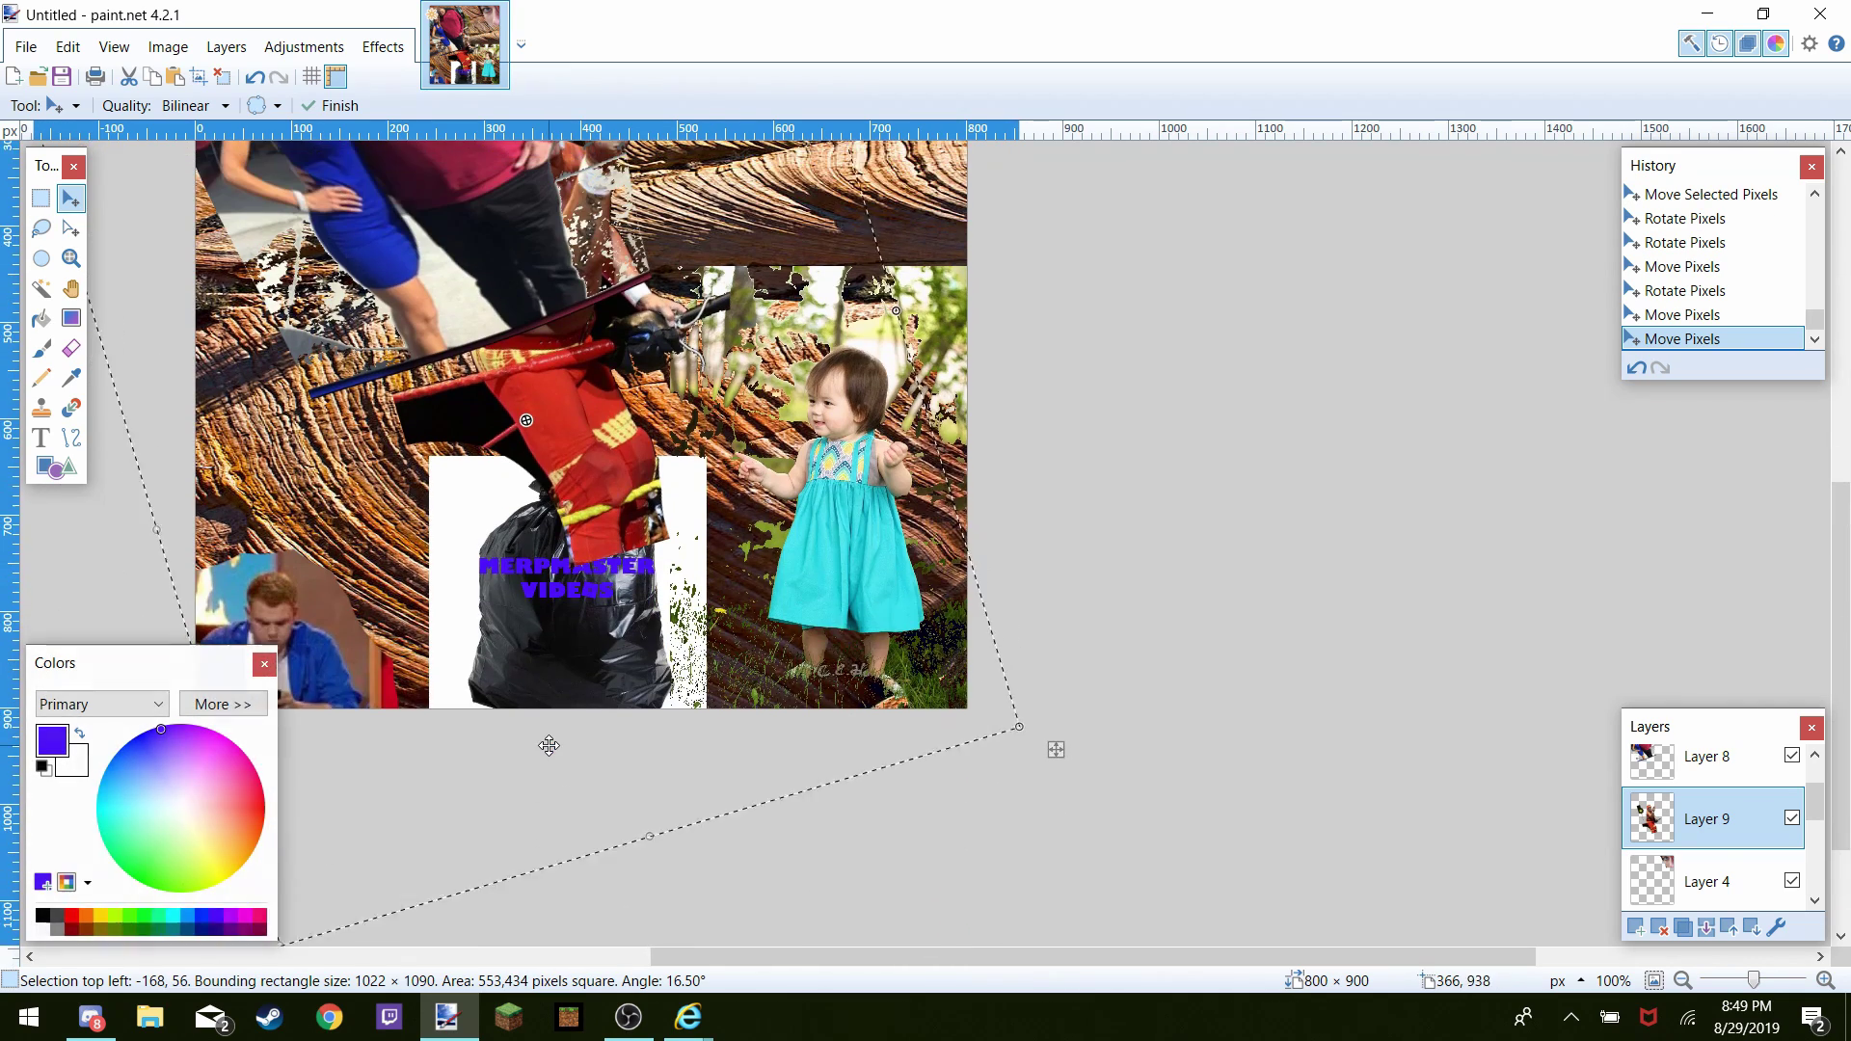
pyautogui.scroll(-1, 737, 212)
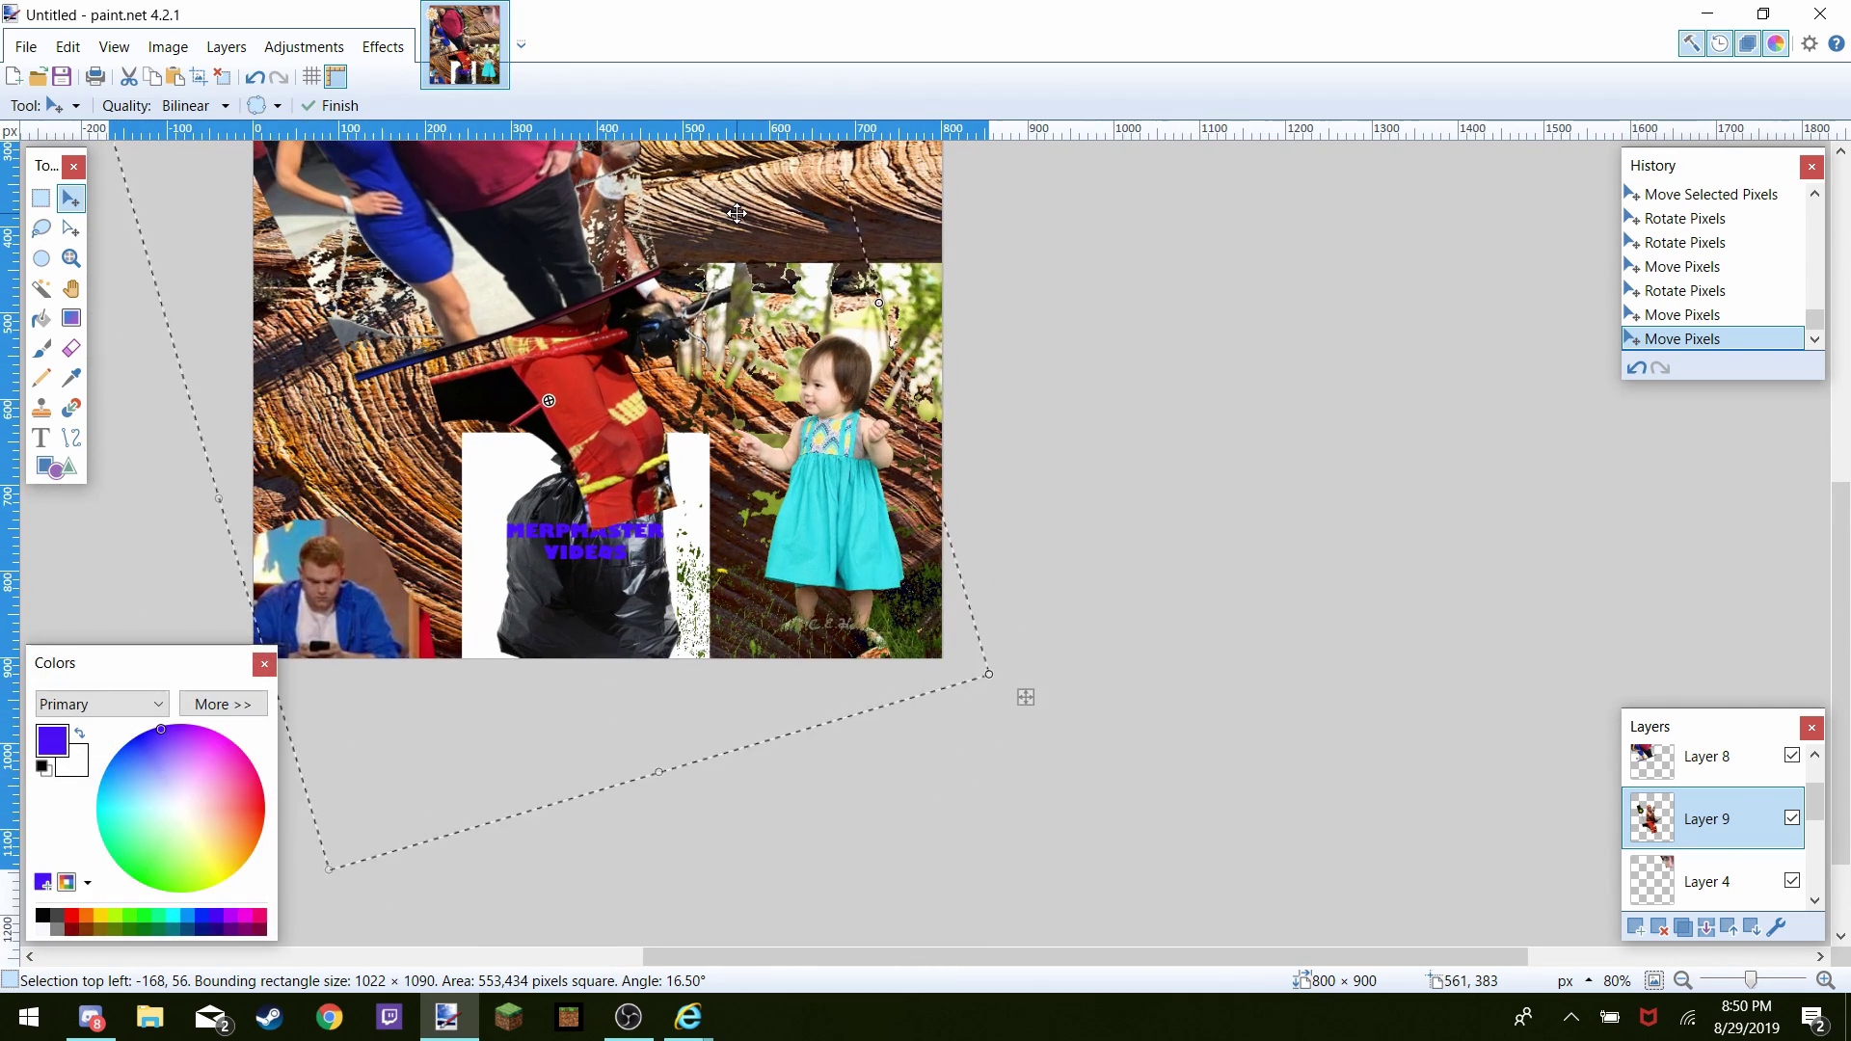
# Rotate the wrestler cutout to about -31.1° and move it up so the feet rest on top of the trash bag
pyautogui.scroll(3, 1157, 438)
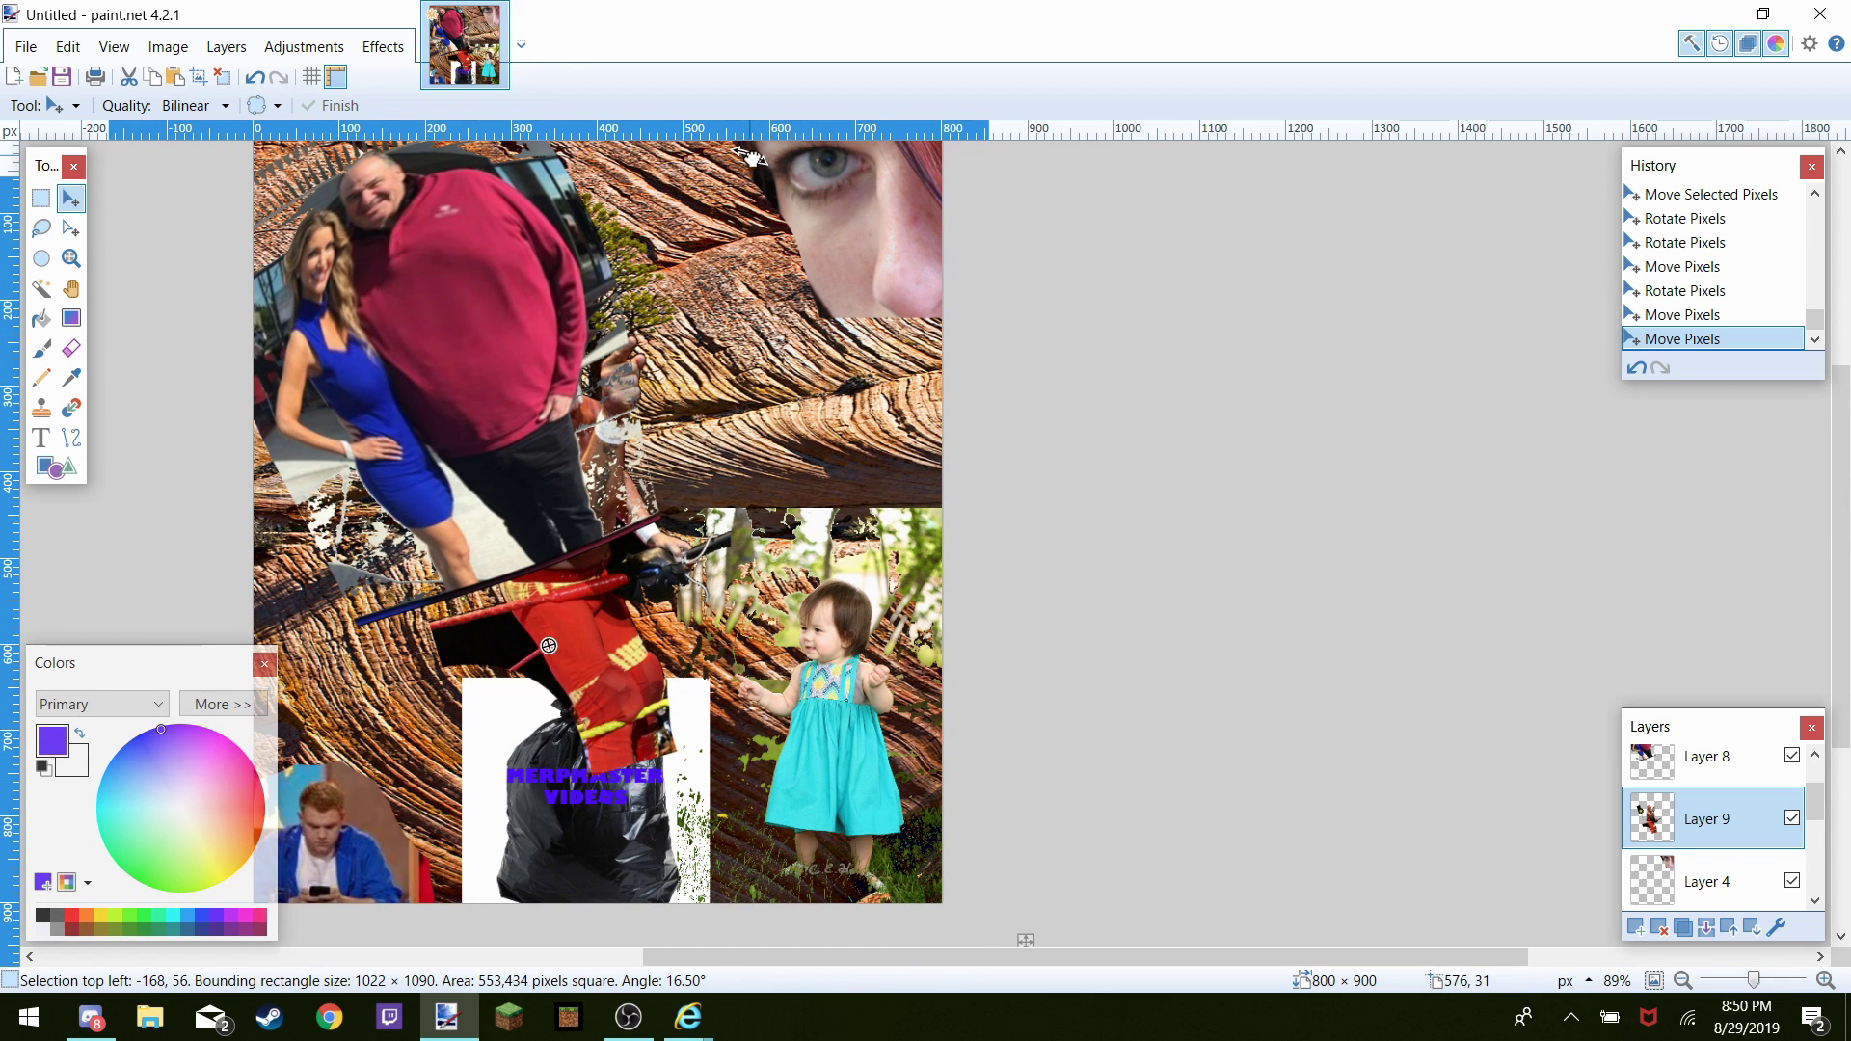
pyautogui.moveTo(742, 159); pyautogui.dragTo(1170, 414)
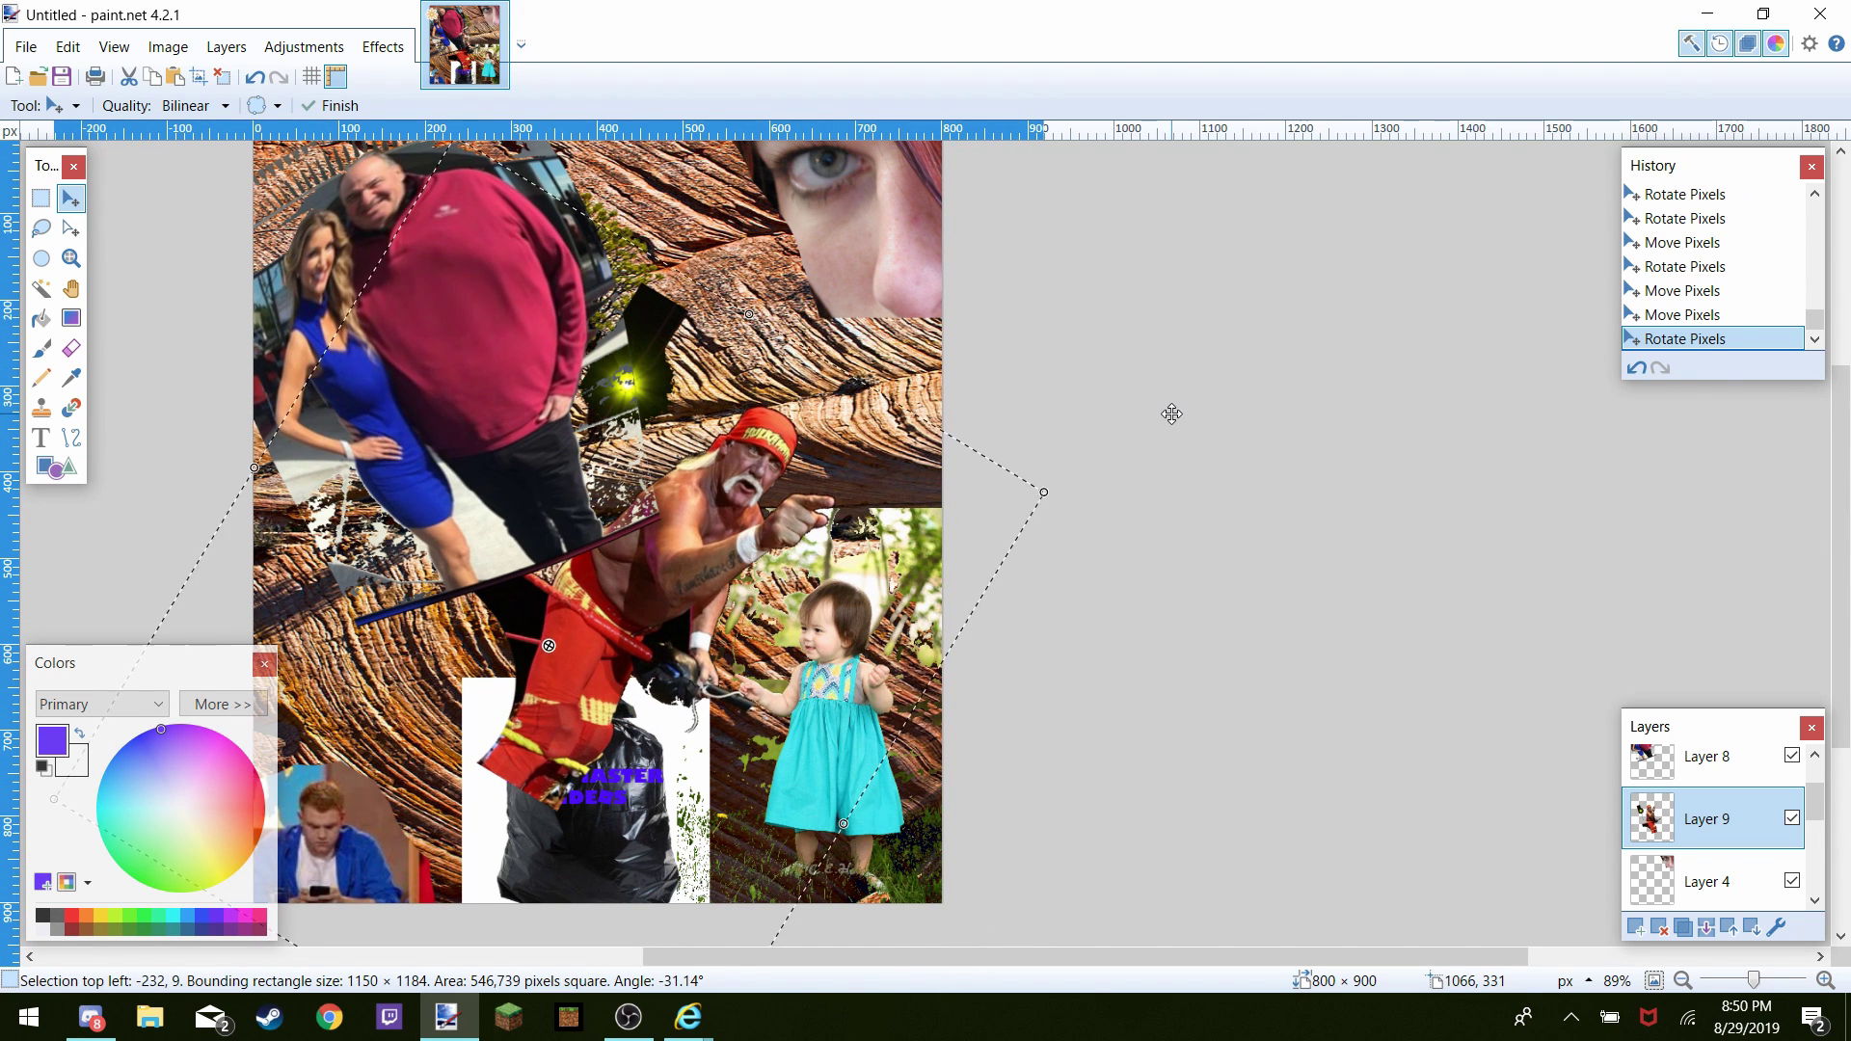
pyautogui.moveTo(627, 657); pyautogui.dragTo(674, 622)
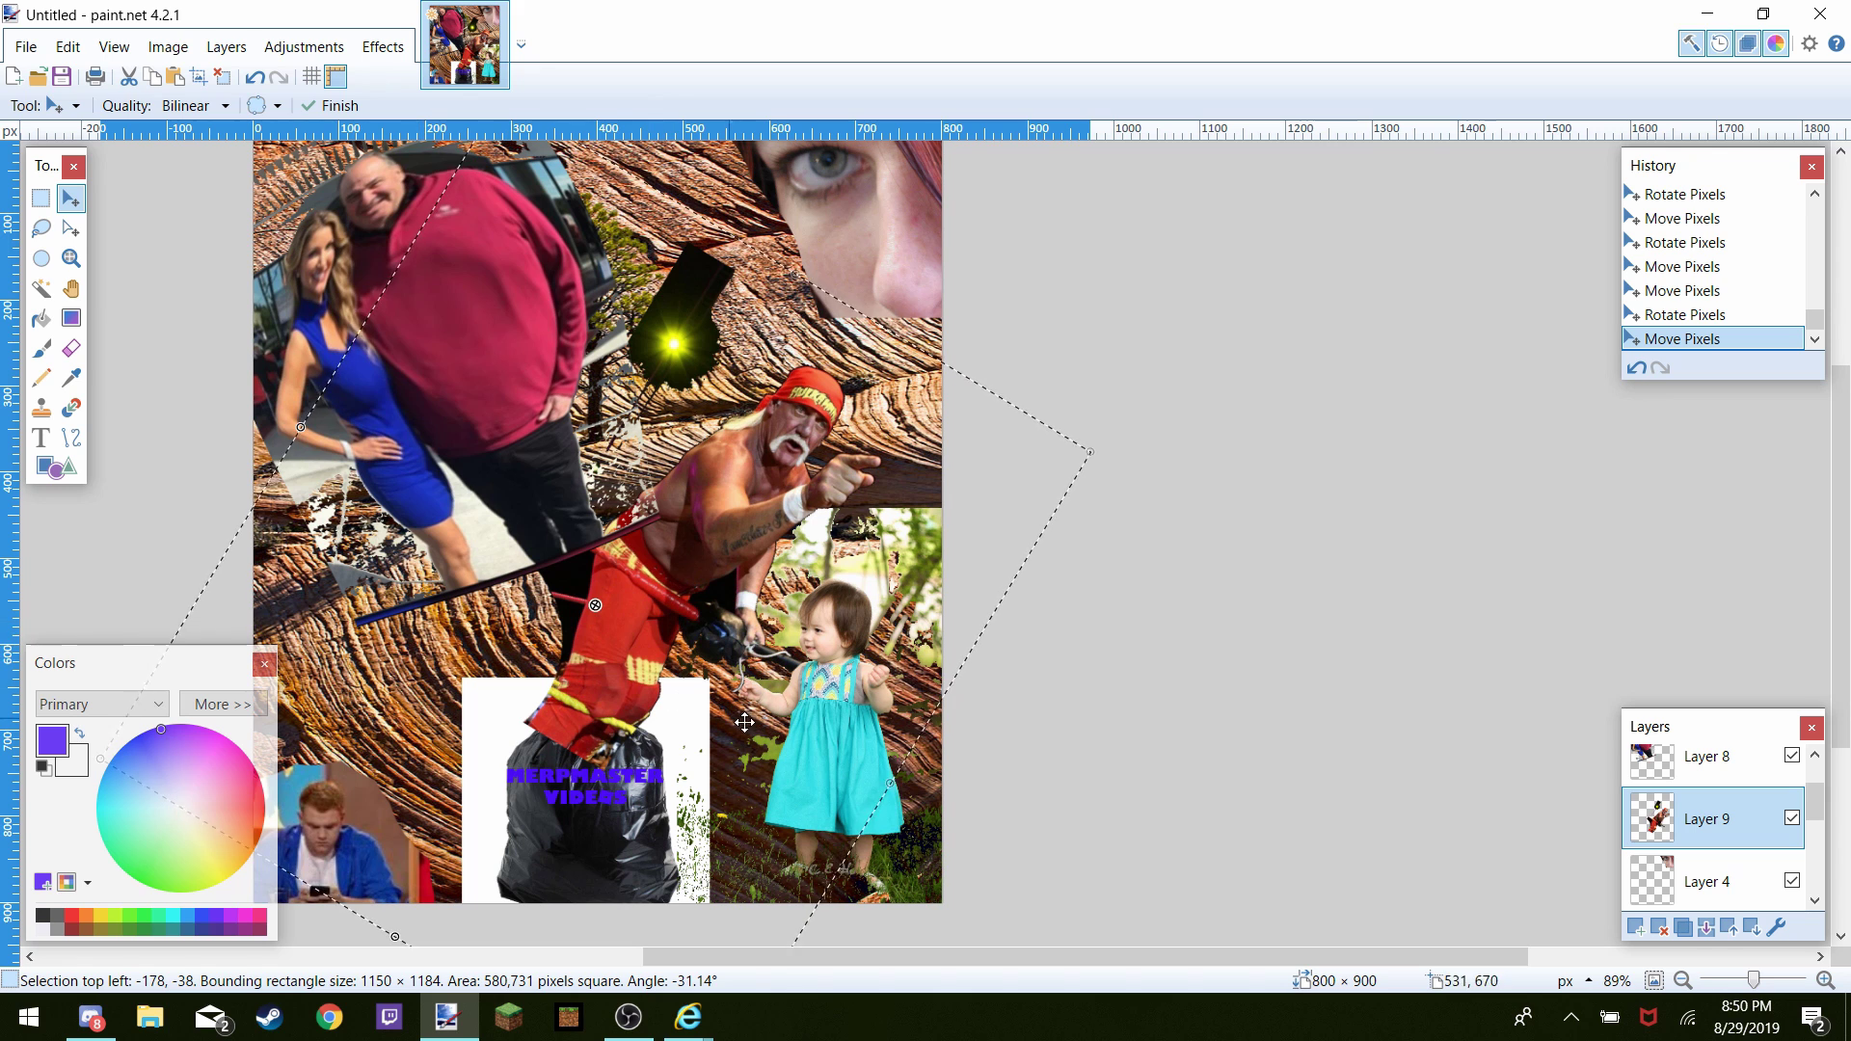
# Erase the leftover black patch with the yellow spotlight above the wrestler and the dark remnants behind the waist with the Eraser
pyautogui.click(71, 348)
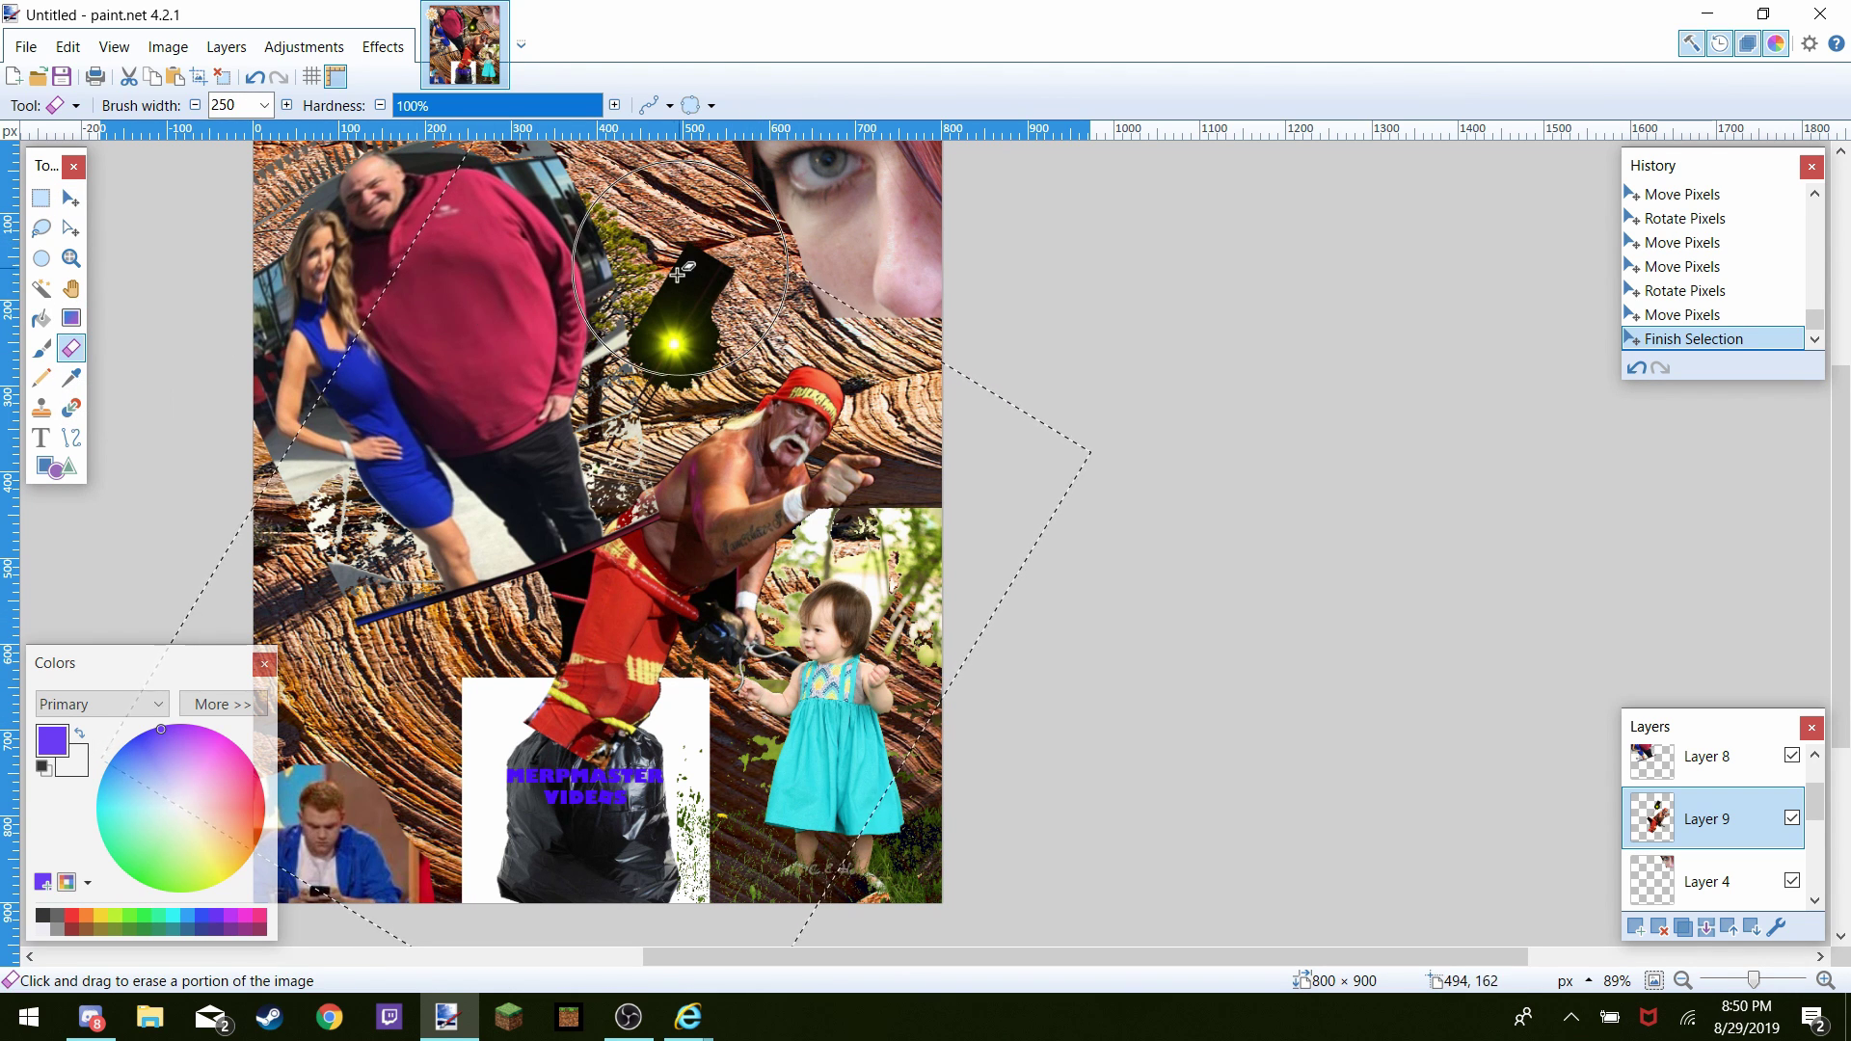
pyautogui.moveTo(597, 299)
pyautogui.mouseDown()
pyautogui.moveTo(540, 332)
pyautogui.moveTo(497, 310)
pyautogui.mouseUp()
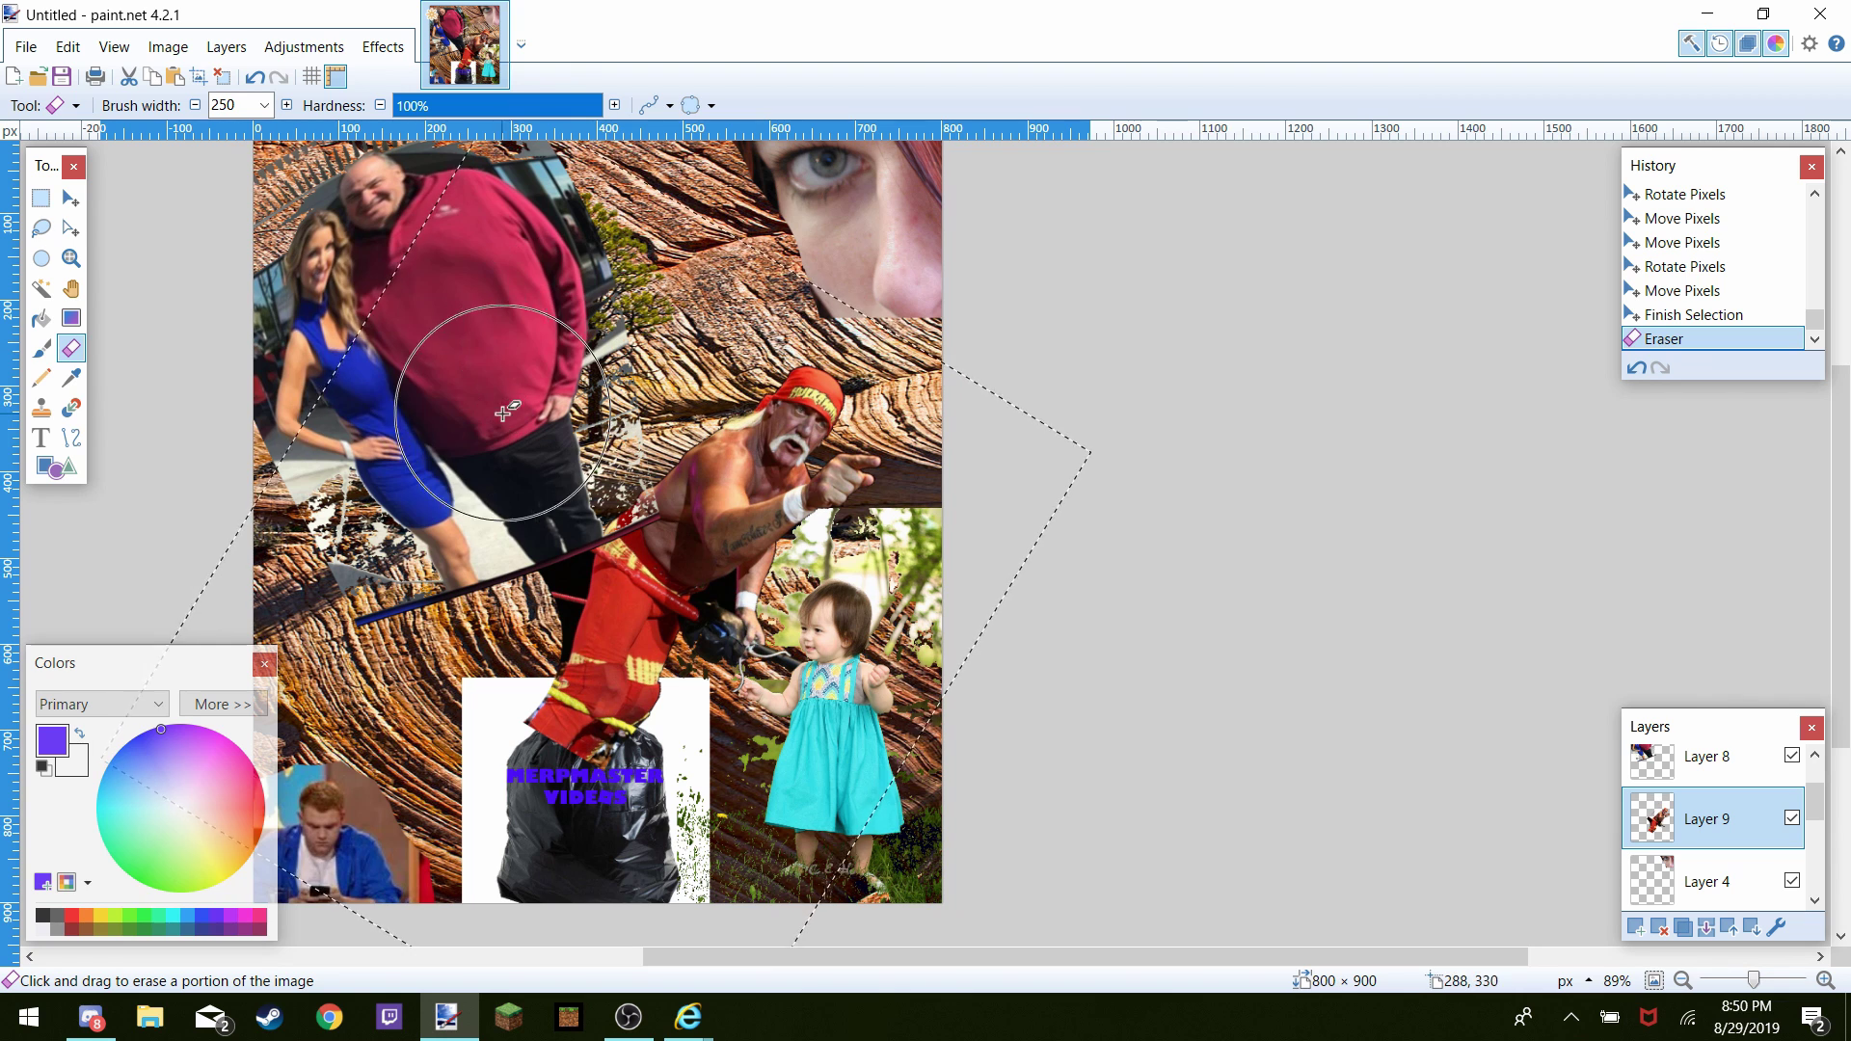
pyautogui.moveTo(476, 540)
pyautogui.mouseDown()
pyautogui.moveTo(497, 463)
pyautogui.moveTo(477, 570)
pyautogui.mouseUp()
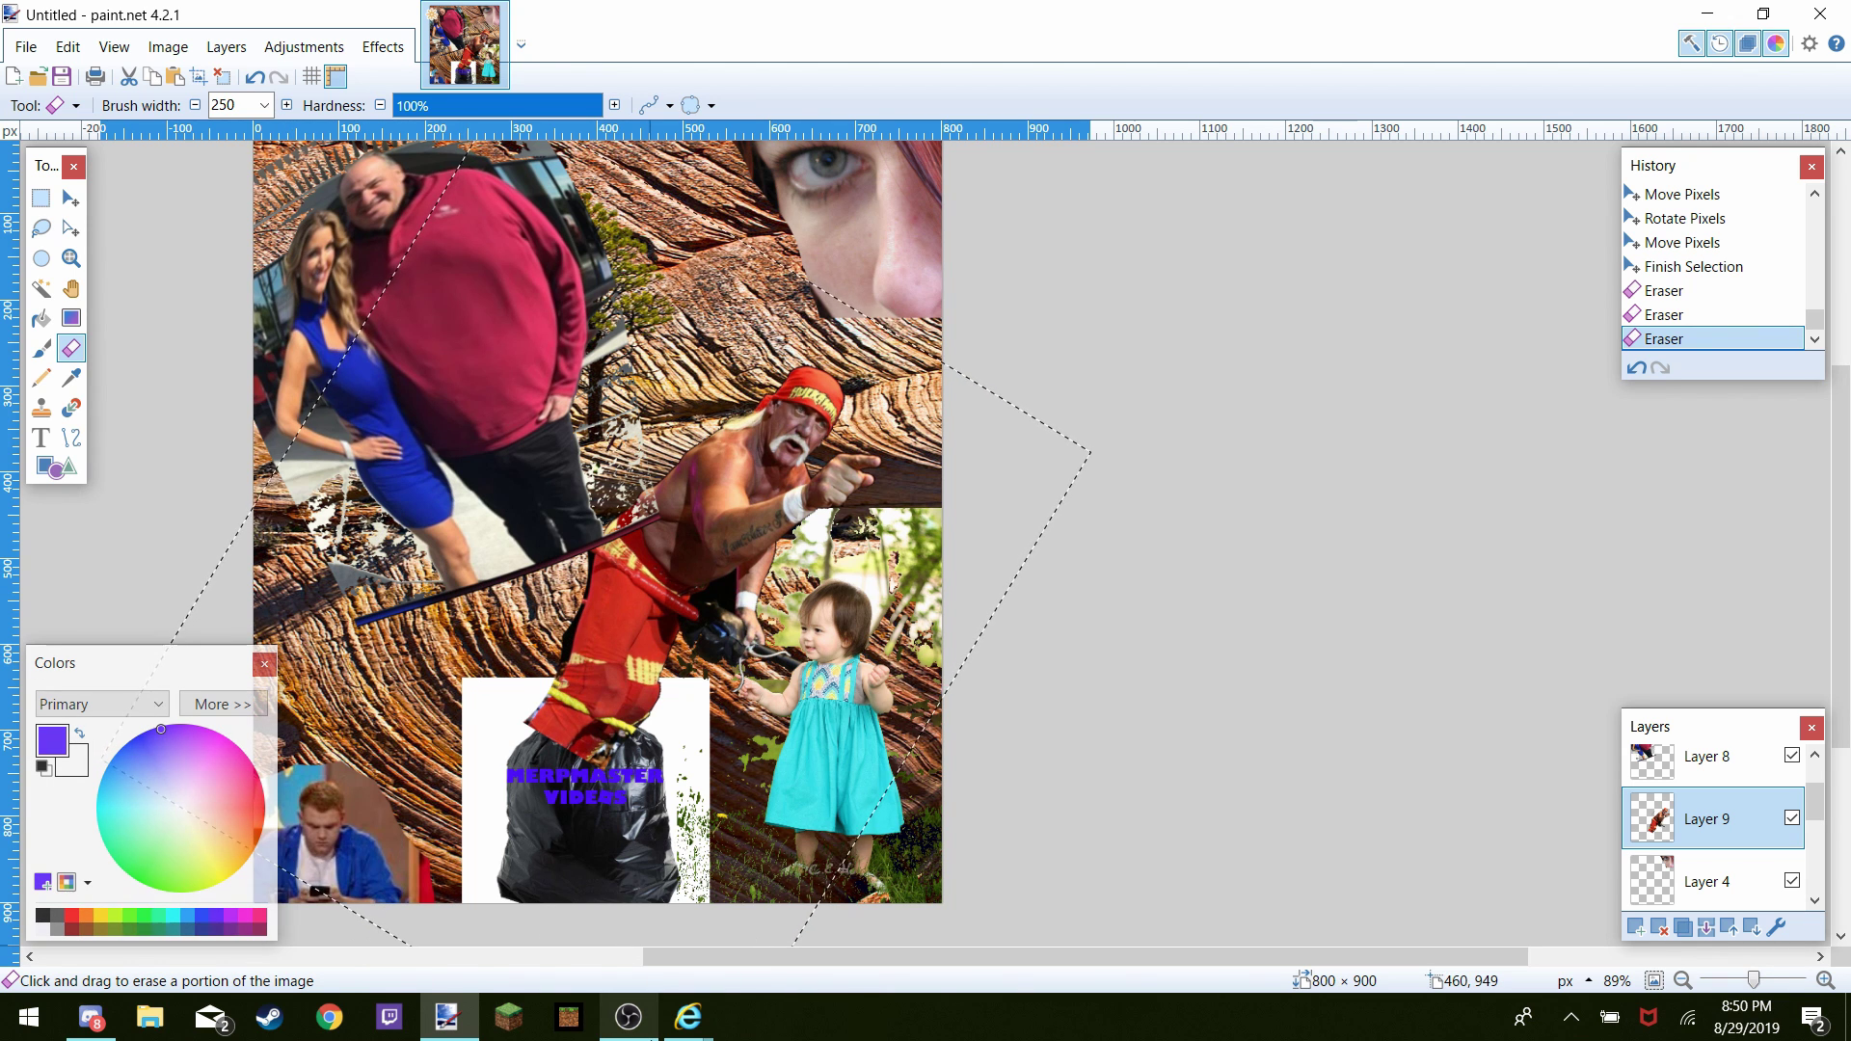
# Check the original Hulk Hogan photo in Internet Explorer and return to the collage in paint.net
pyautogui.moveTo(689, 1022)
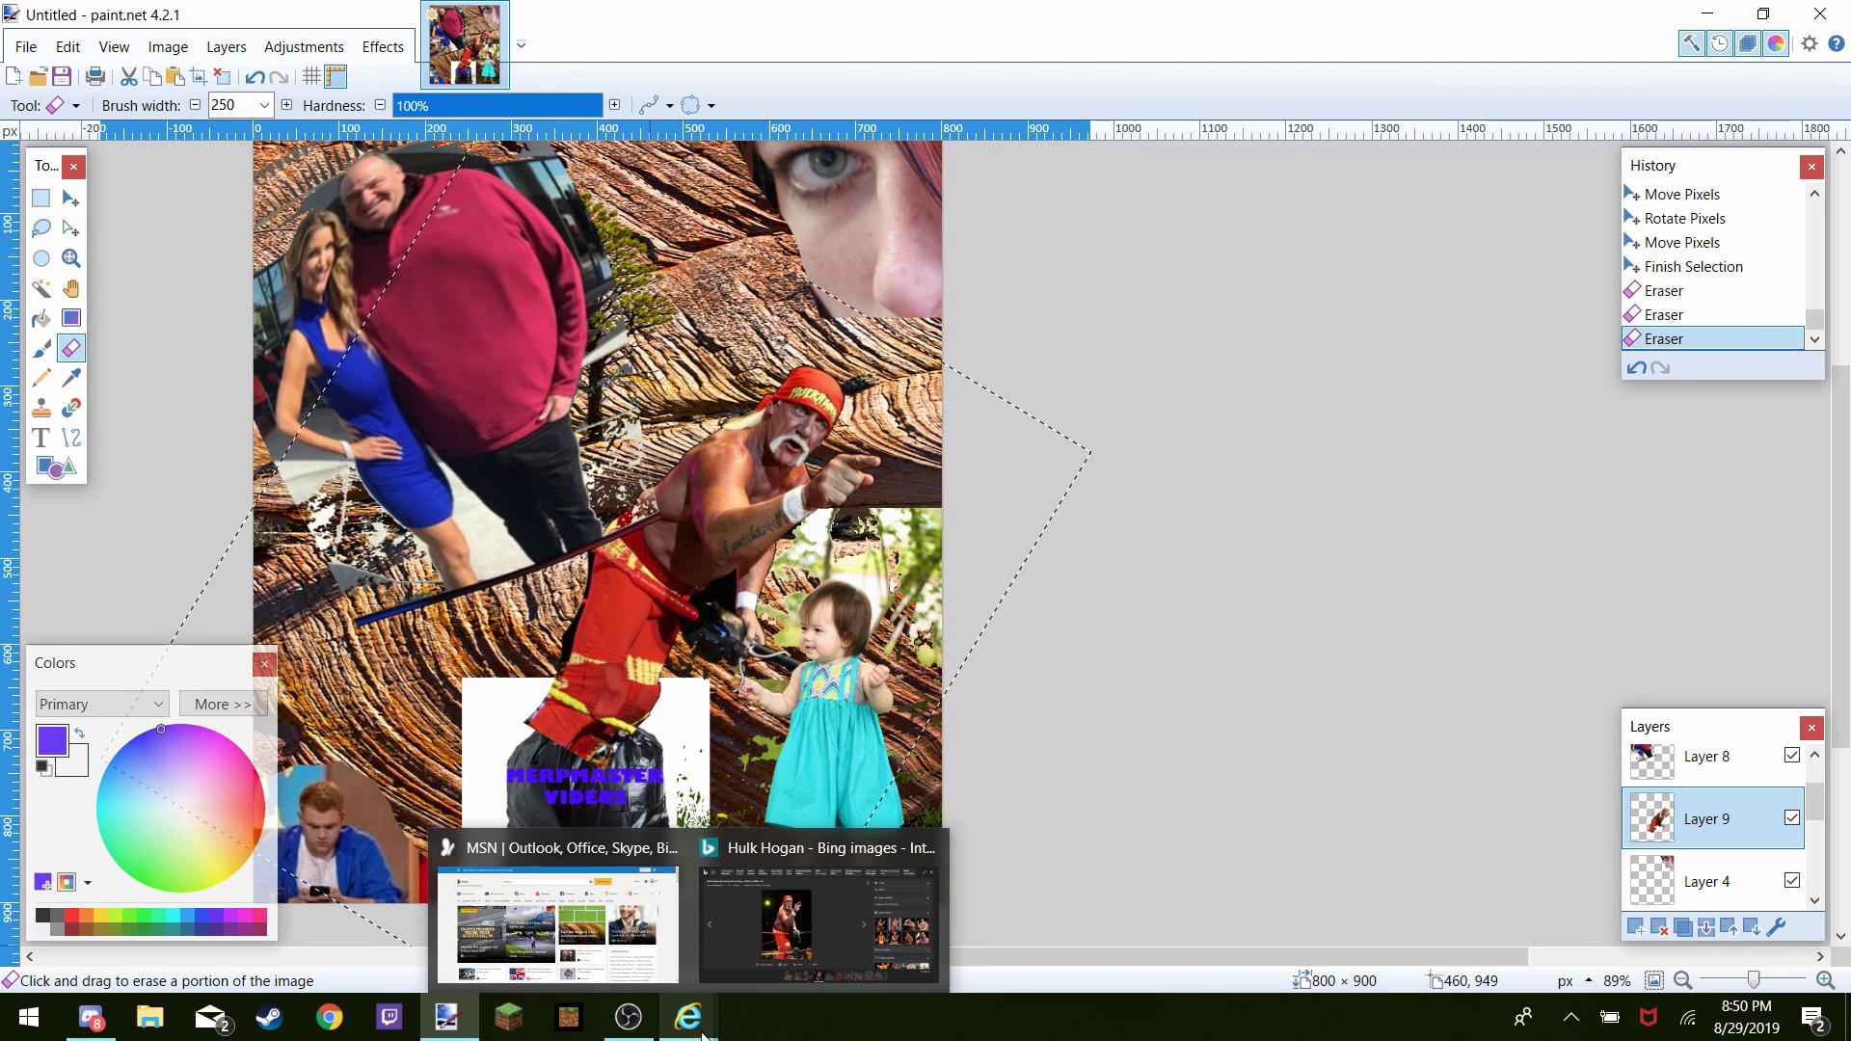
pyautogui.click(787, 877)
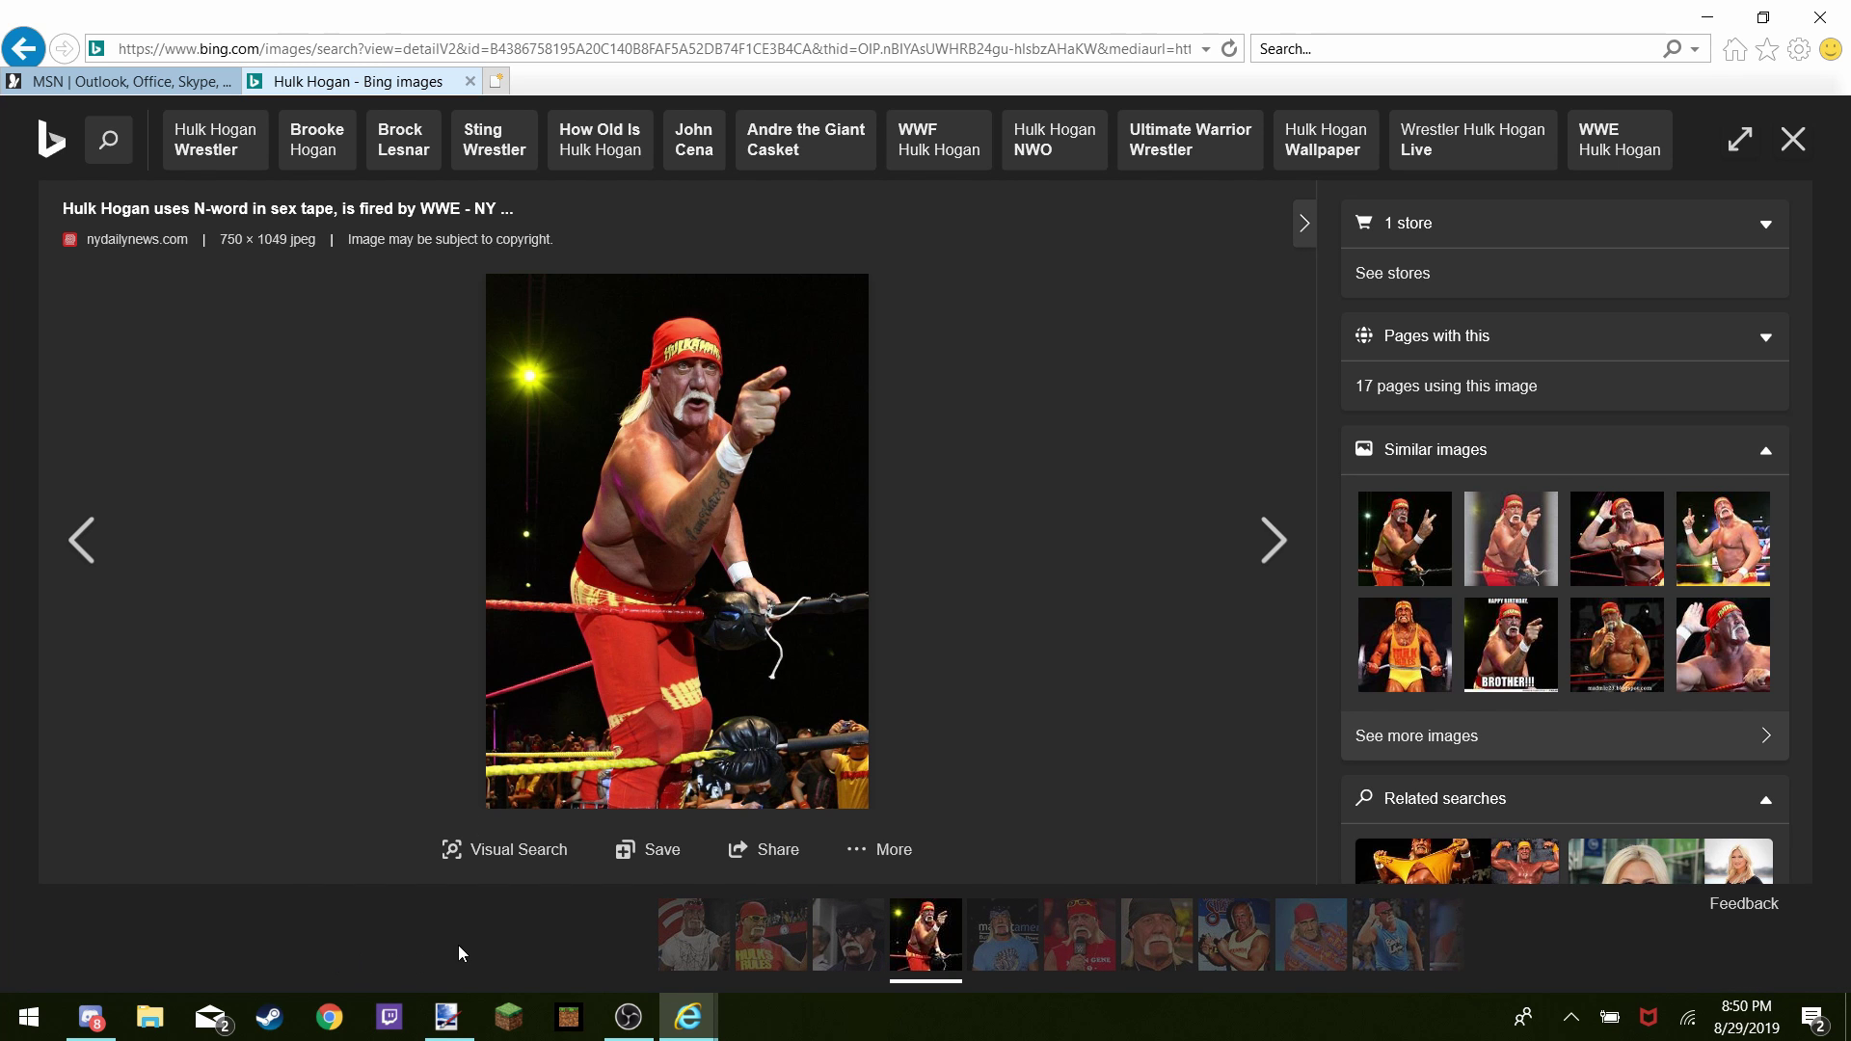
pyautogui.click(445, 1026)
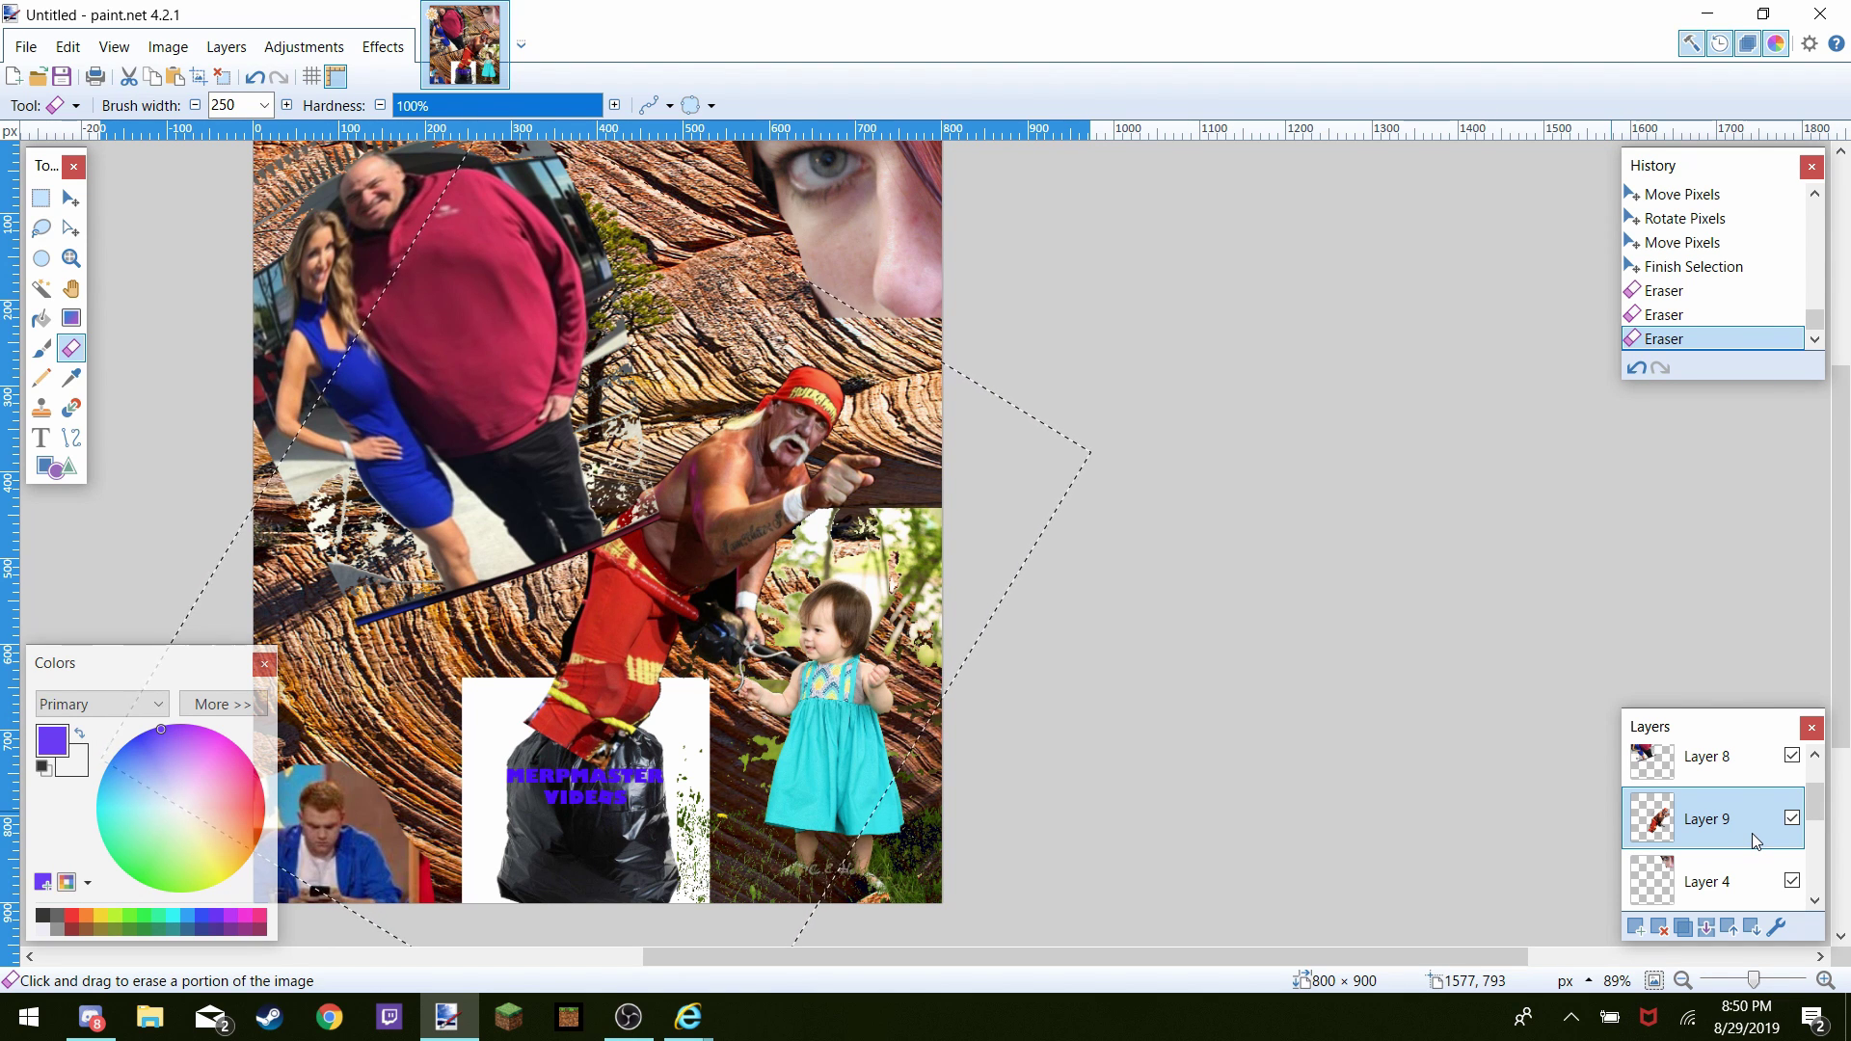
# Move Layer 9 with the wrestler down the layer stack until it sits directly below Layer 5
pyautogui.moveTo(1751, 833); pyautogui.dragTo(1788, 899)
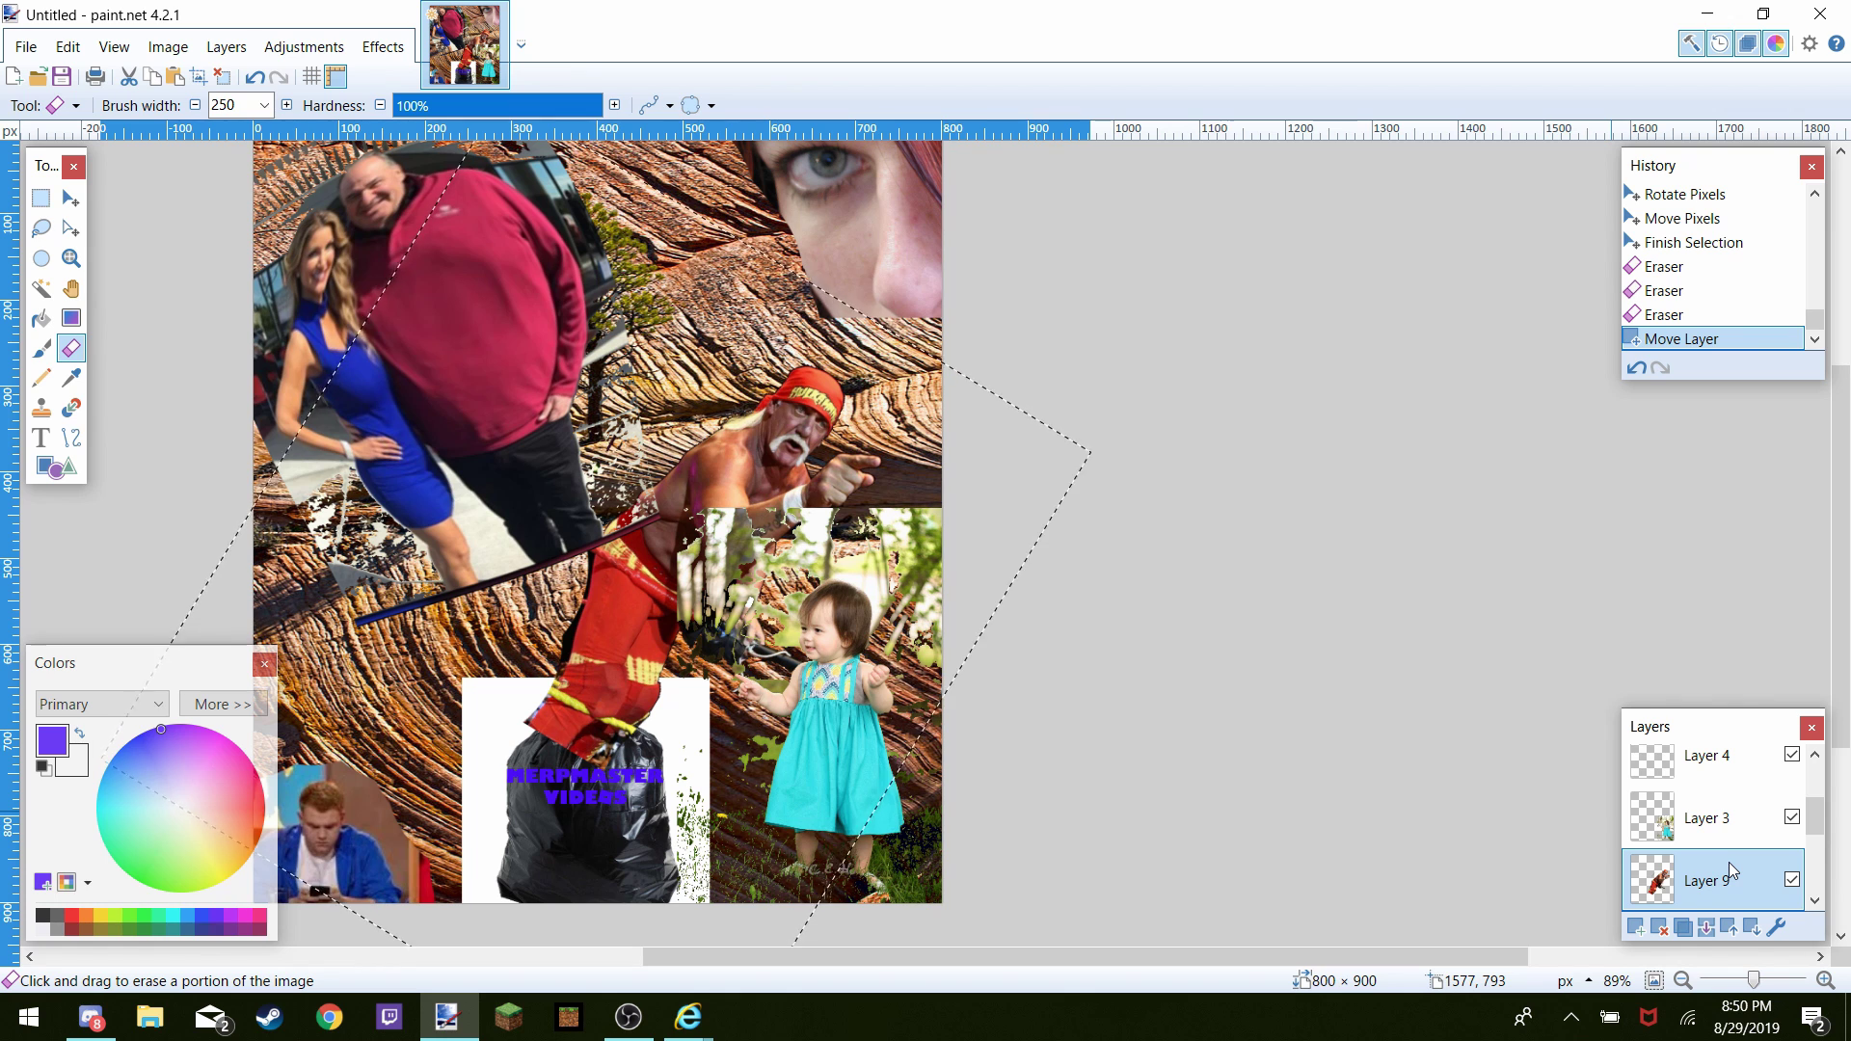
pyautogui.scroll(1, 1736, 839)
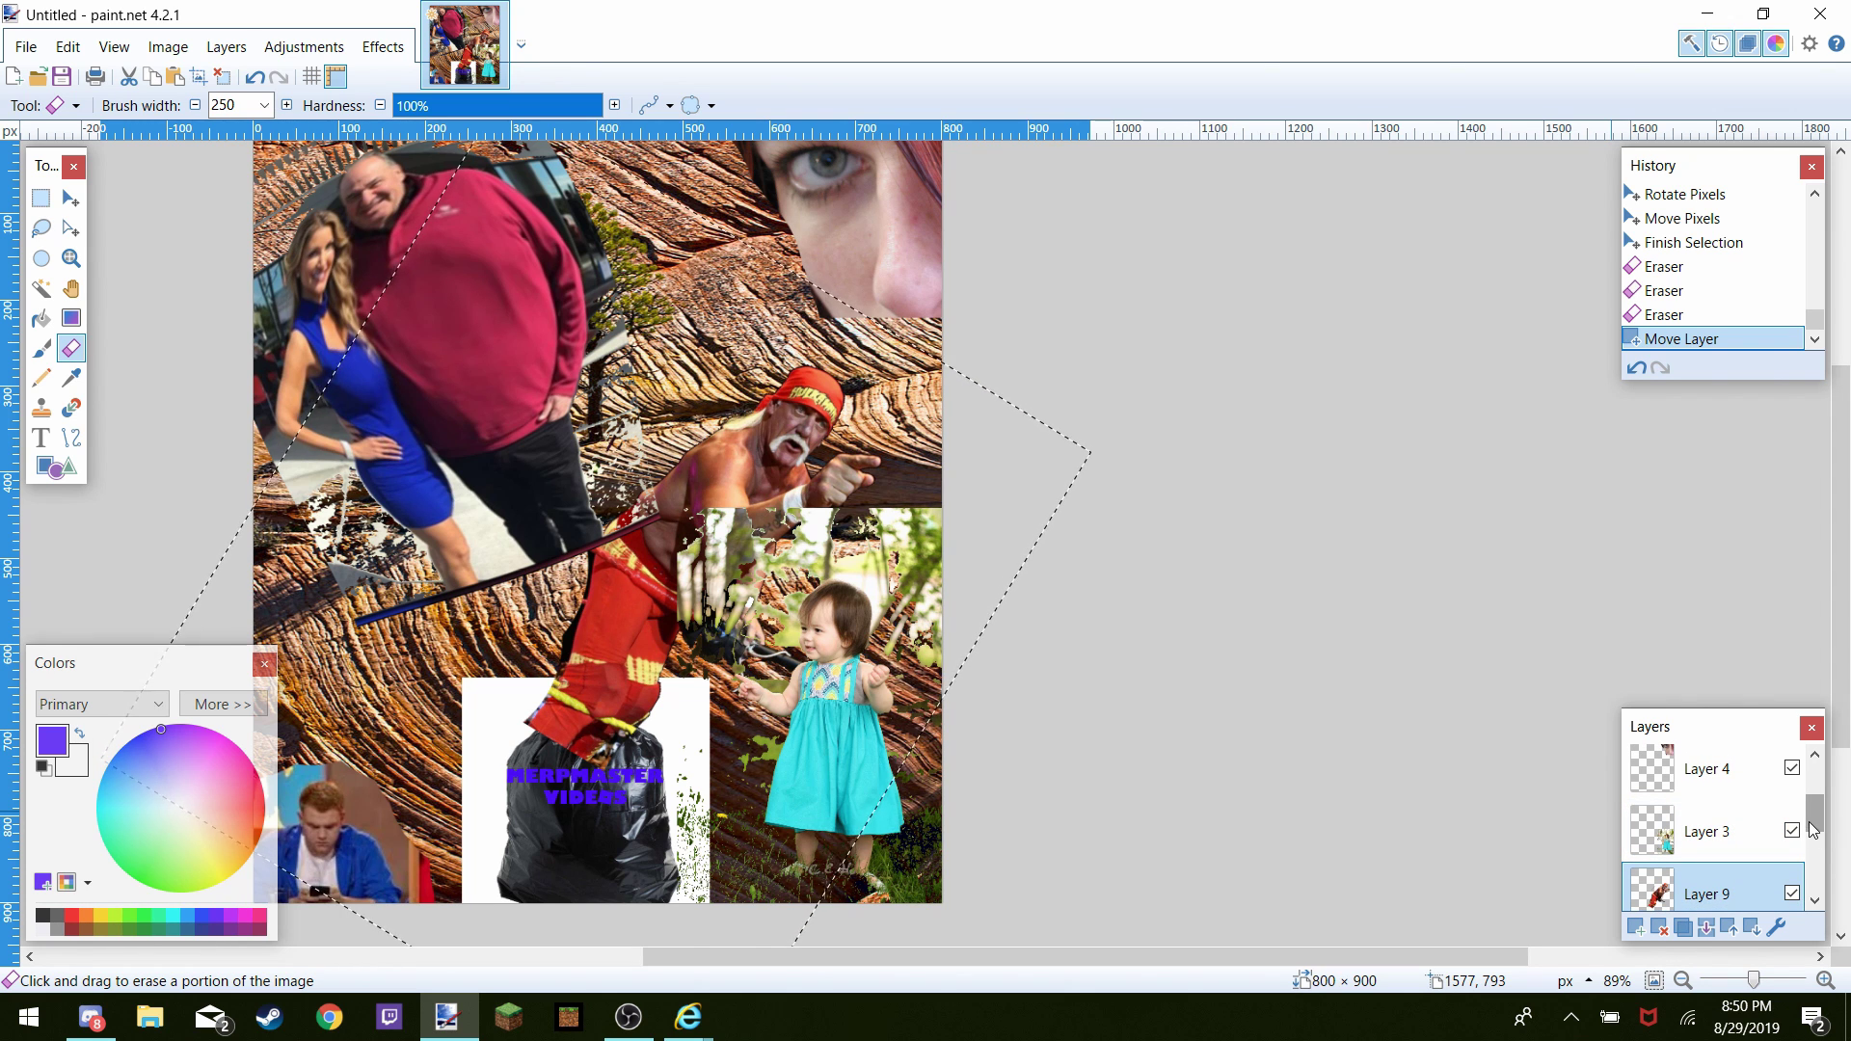
pyautogui.moveTo(1816, 827); pyautogui.dragTo(1823, 841)
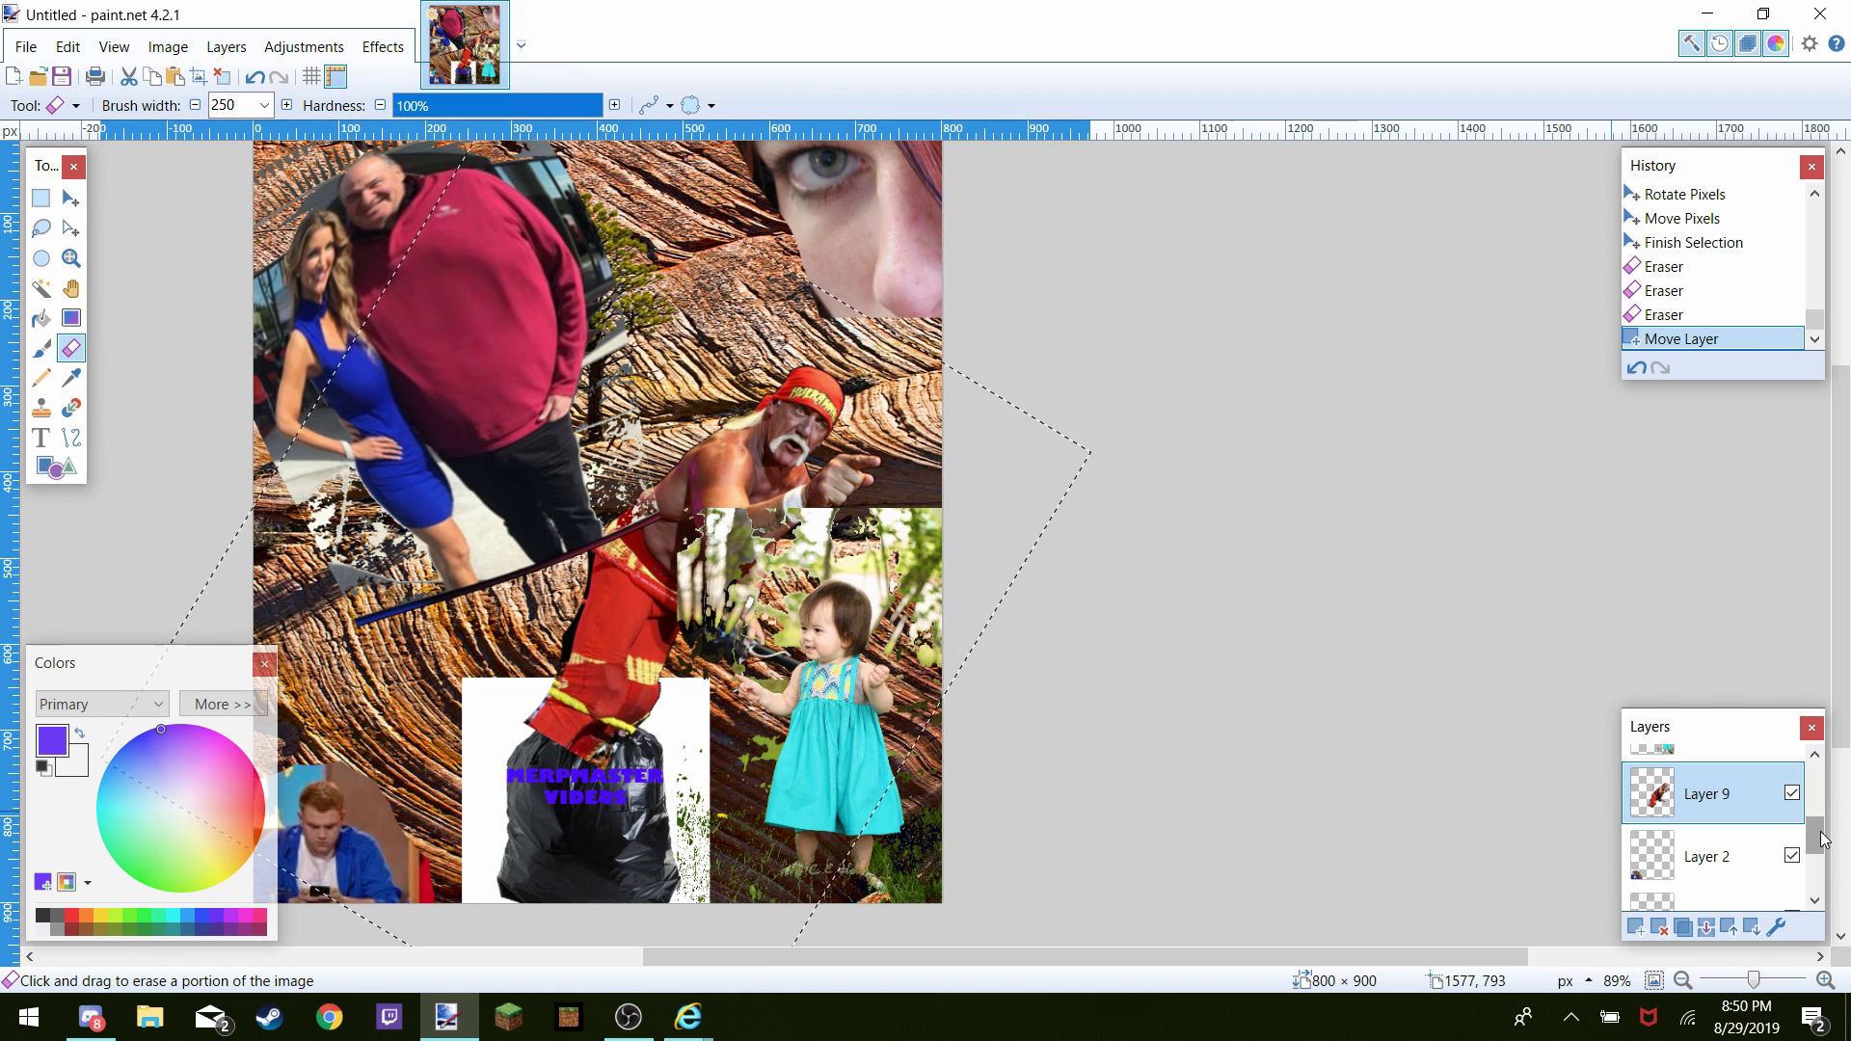
pyautogui.moveTo(1709, 821); pyautogui.dragTo(1816, 874)
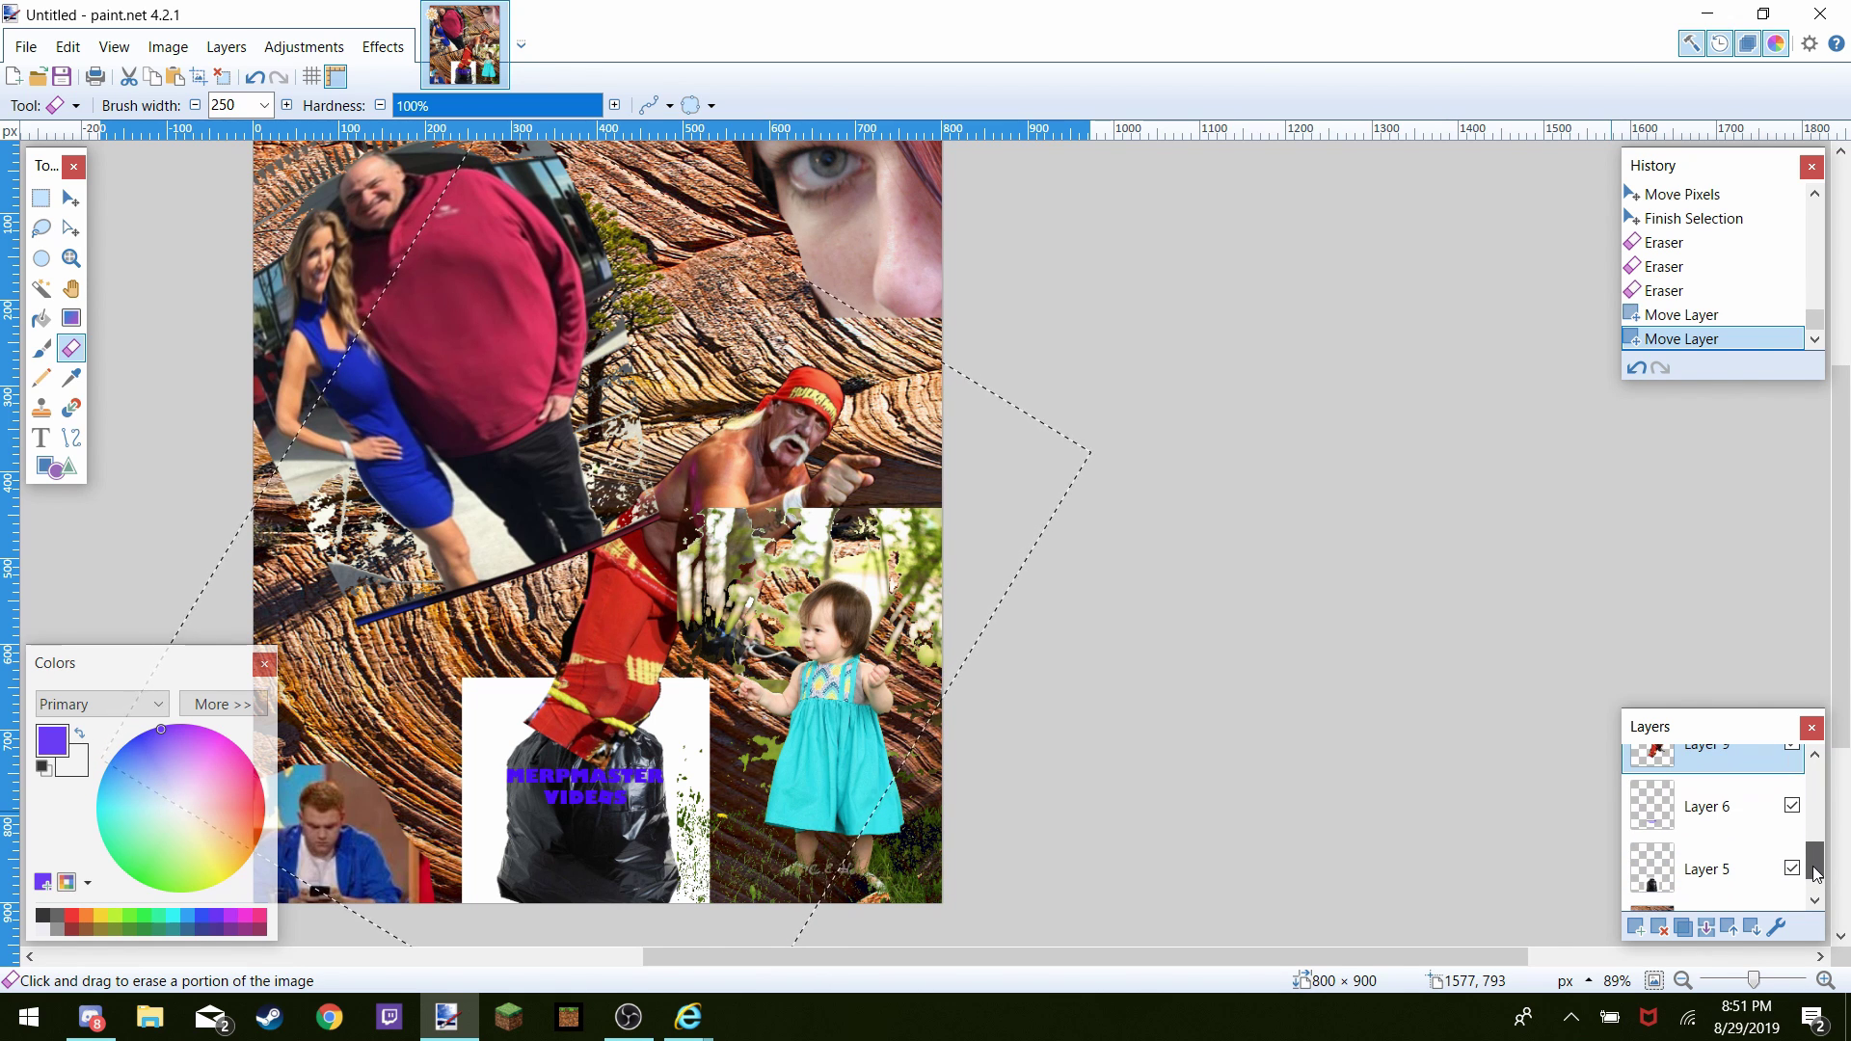
pyautogui.moveTo(1705, 759); pyautogui.dragTo(1709, 880)
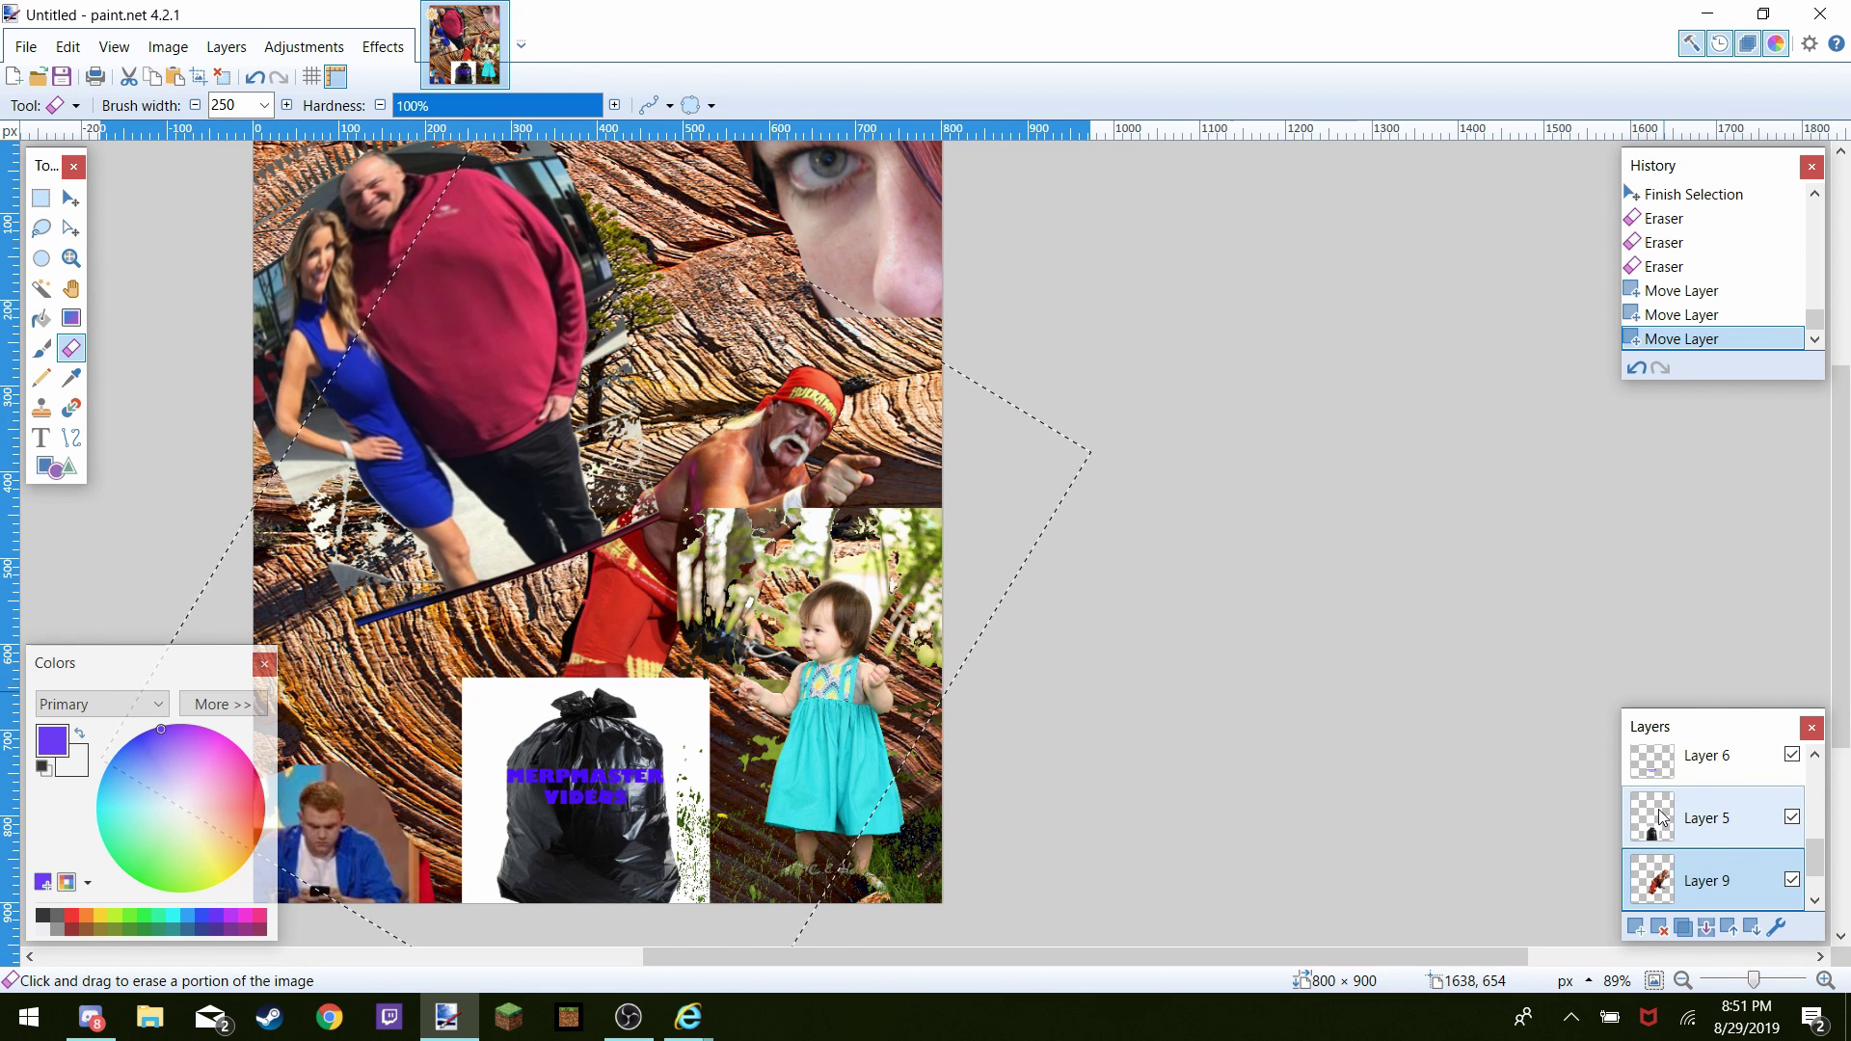
# Erase the forest background above and beside the toddler on Layer 3, uncovering the wrestler's pointing arm
pyautogui.scroll(-1, 1659, 818)
pyautogui.scroll(4, 1660, 818)
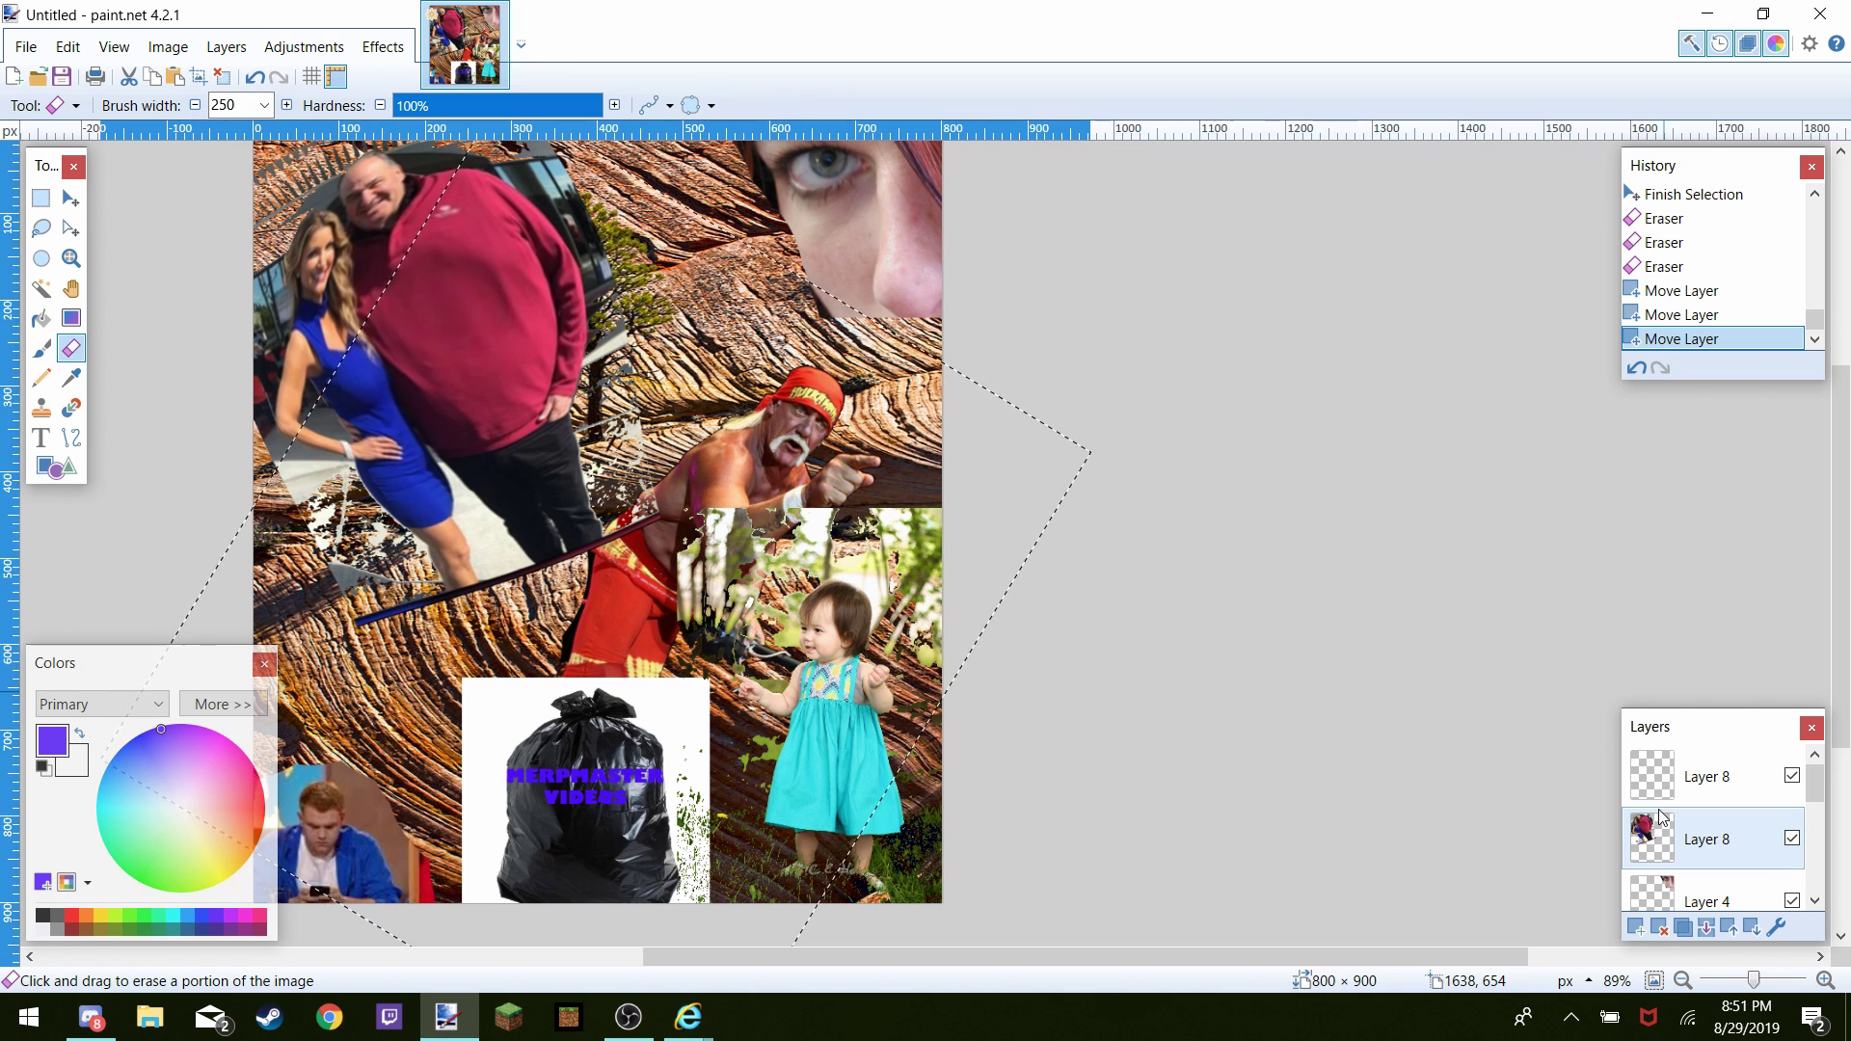
pyautogui.scroll(-3, 1660, 818)
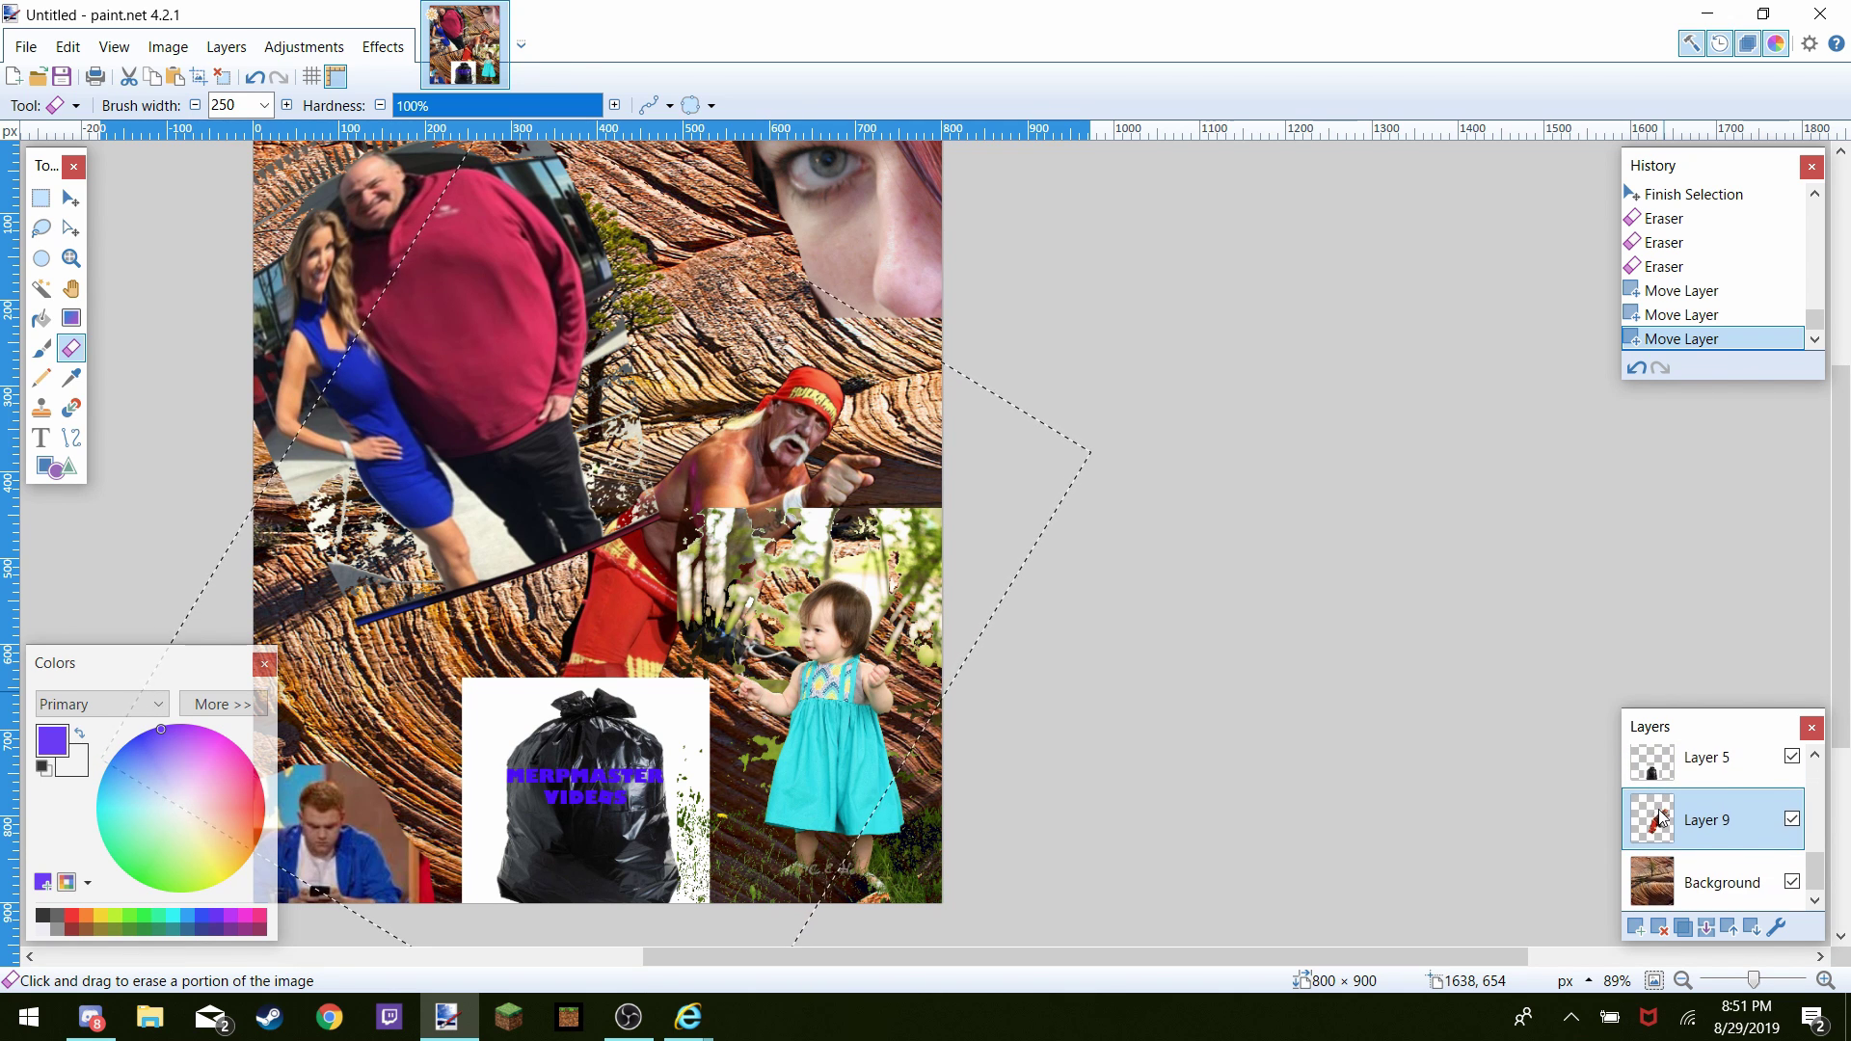
pyautogui.scroll(1, 1660, 818)
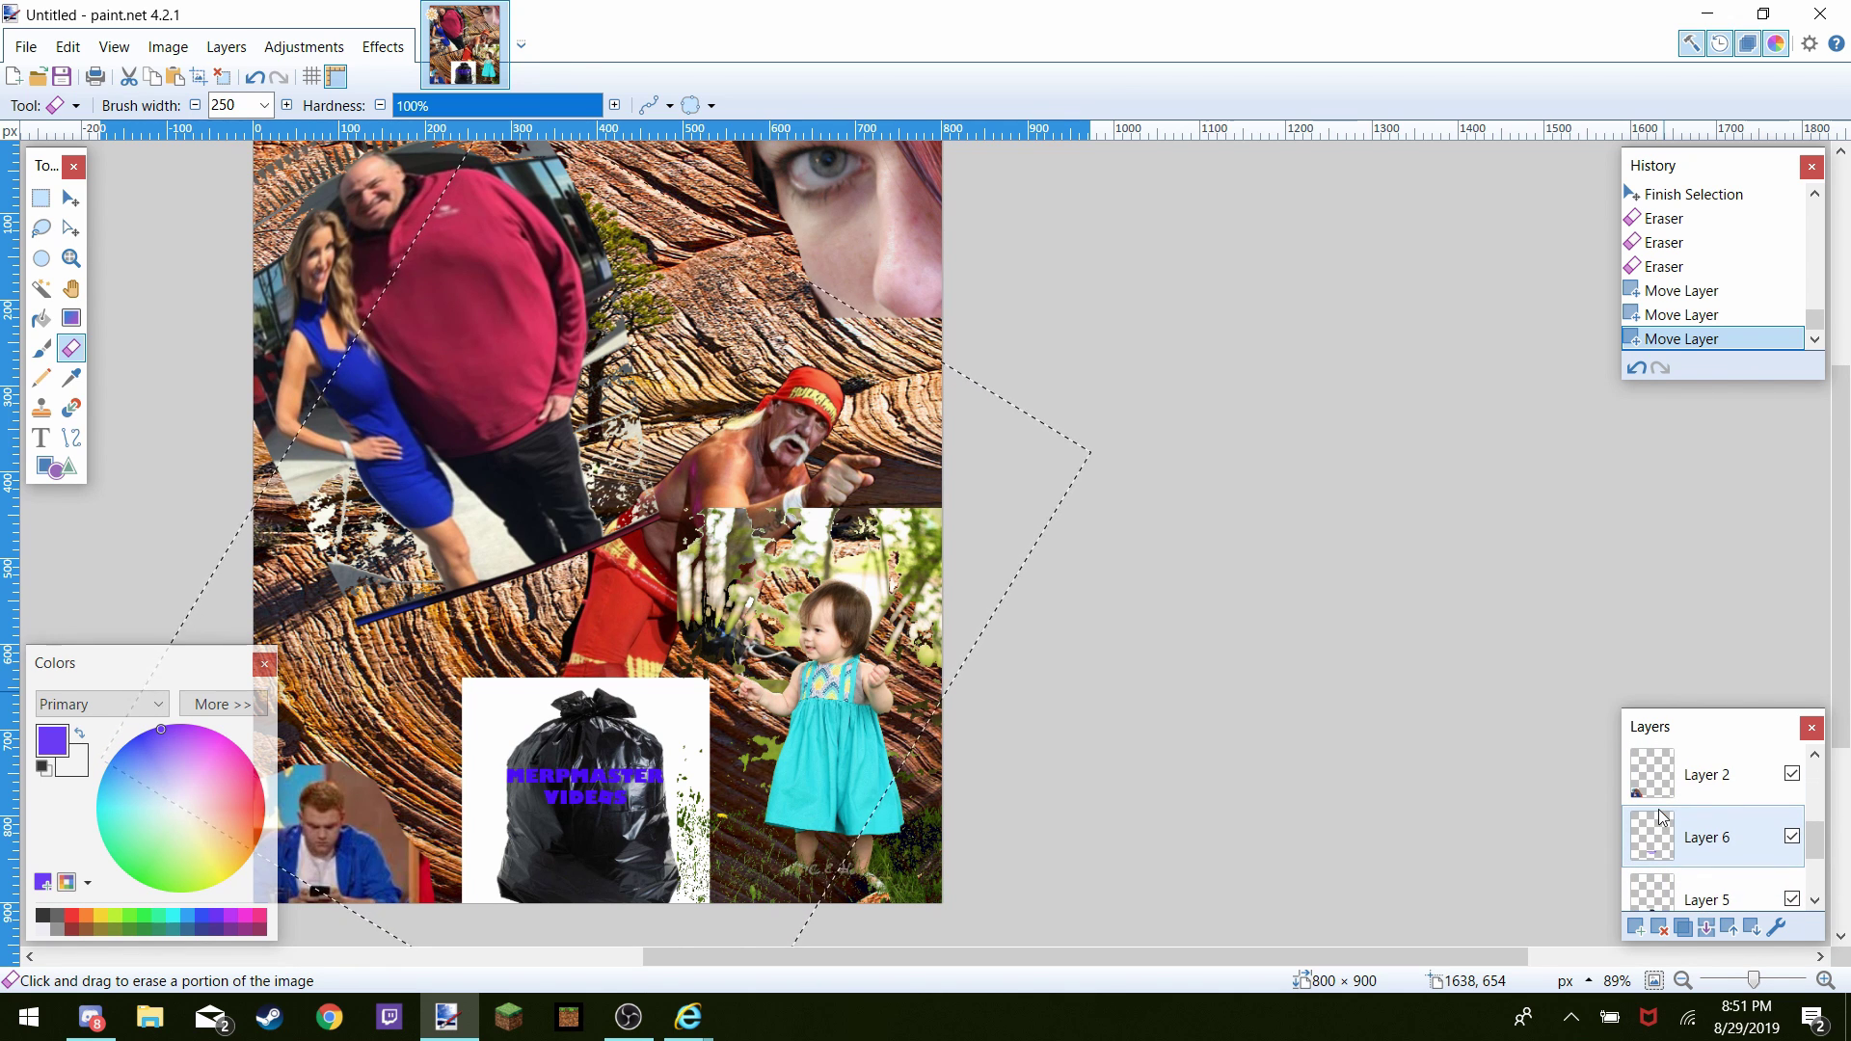
pyautogui.scroll(-1, 1658, 815)
pyautogui.scroll(5, 1658, 814)
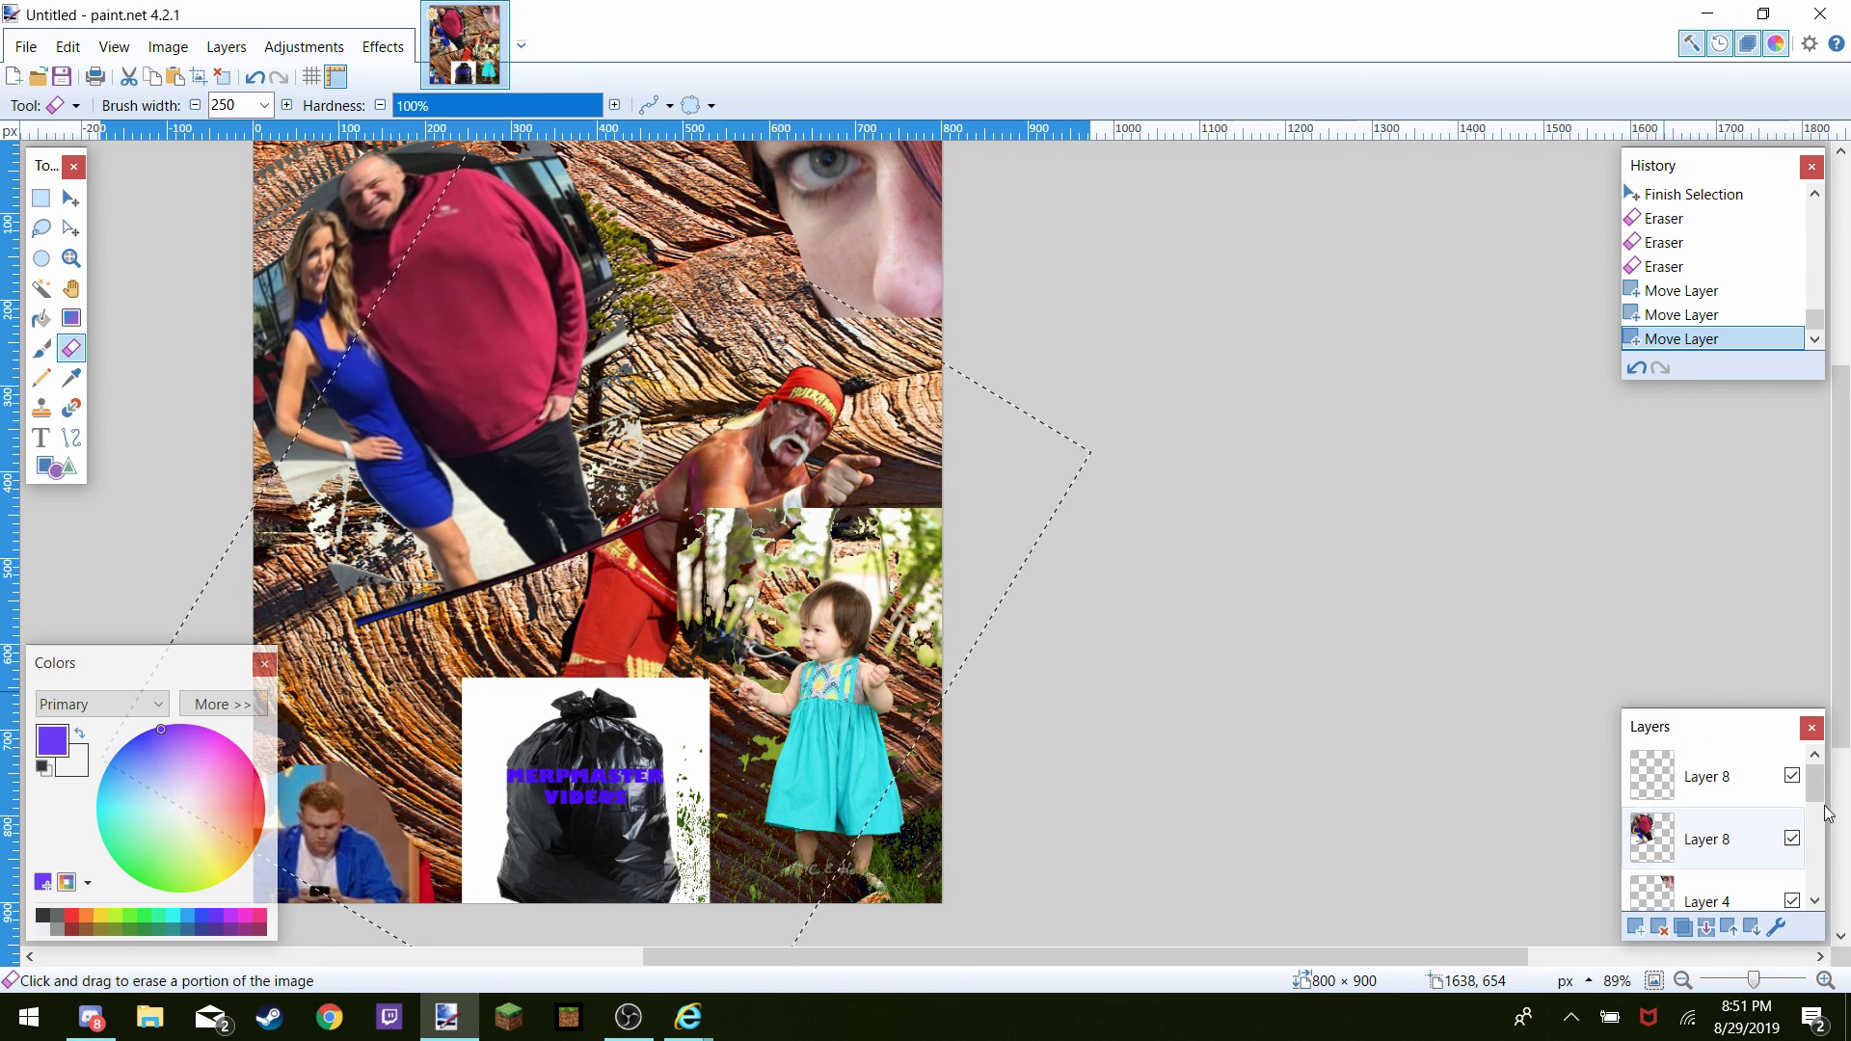
pyautogui.moveTo(1815, 786); pyautogui.dragTo(1817, 821)
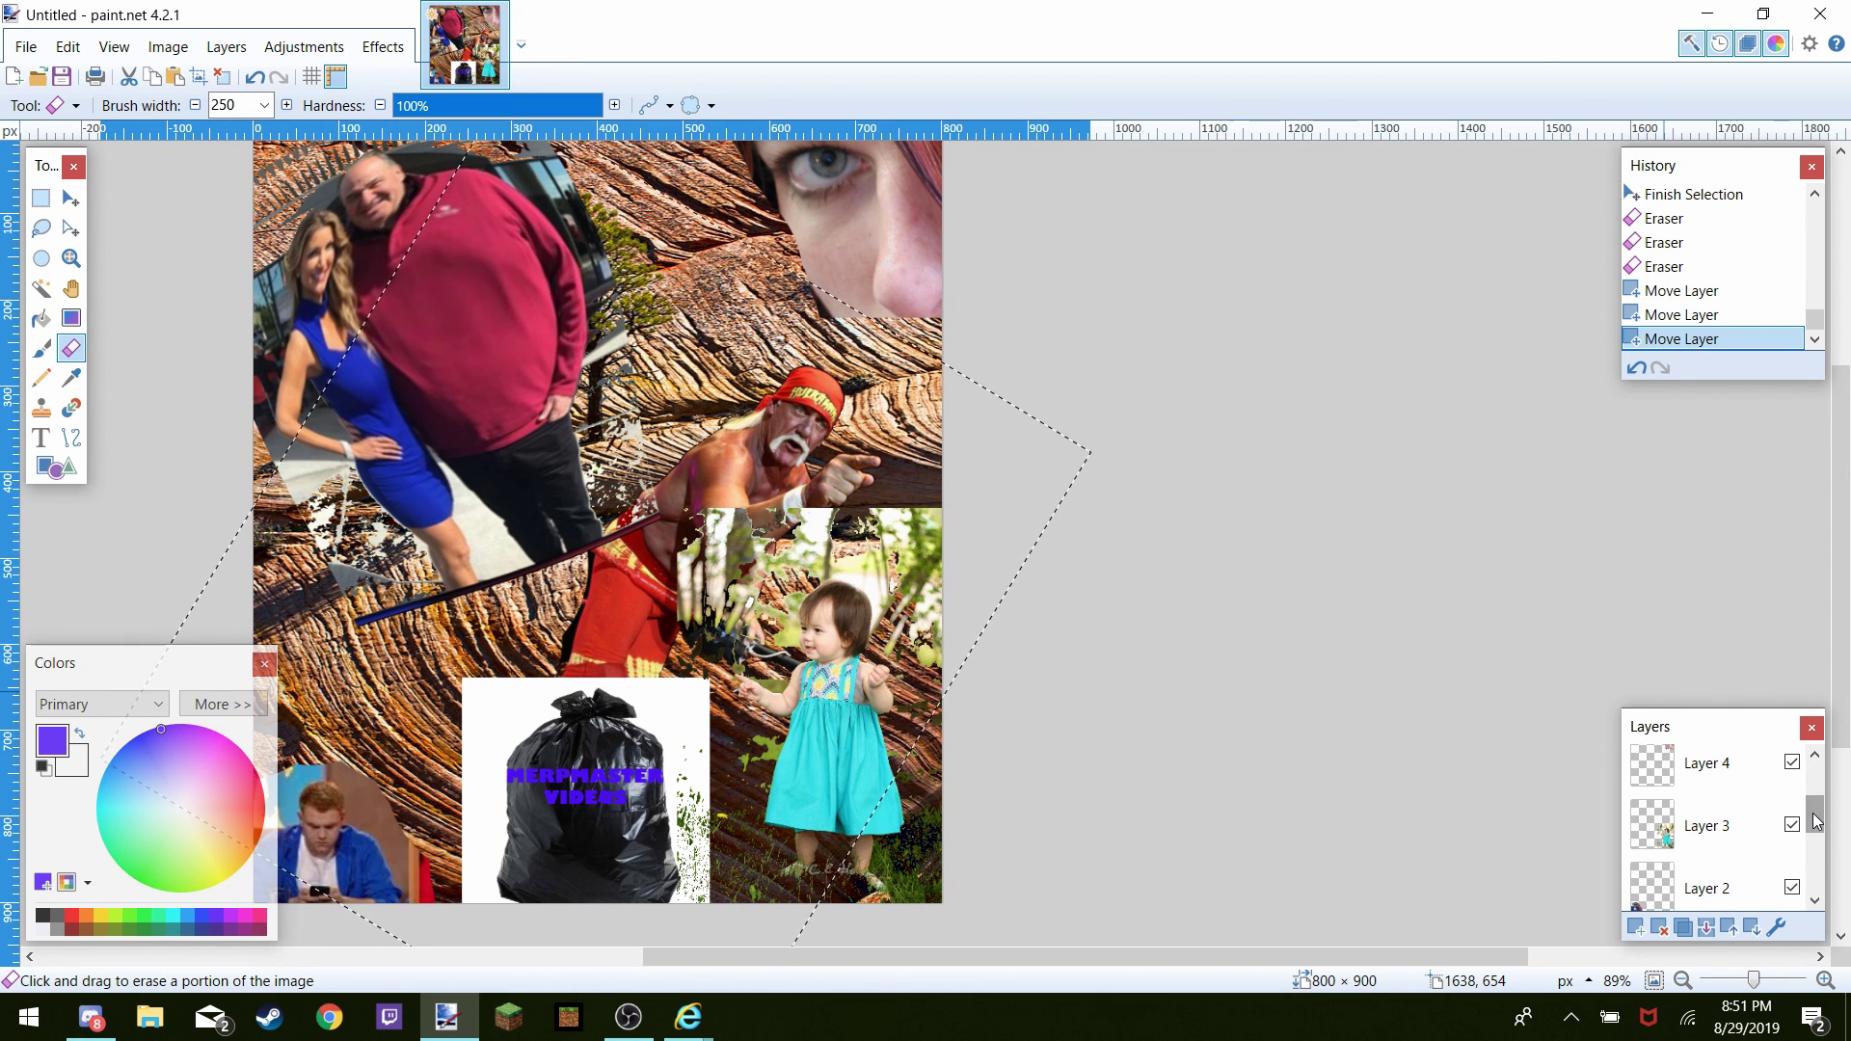
pyautogui.click(1658, 824)
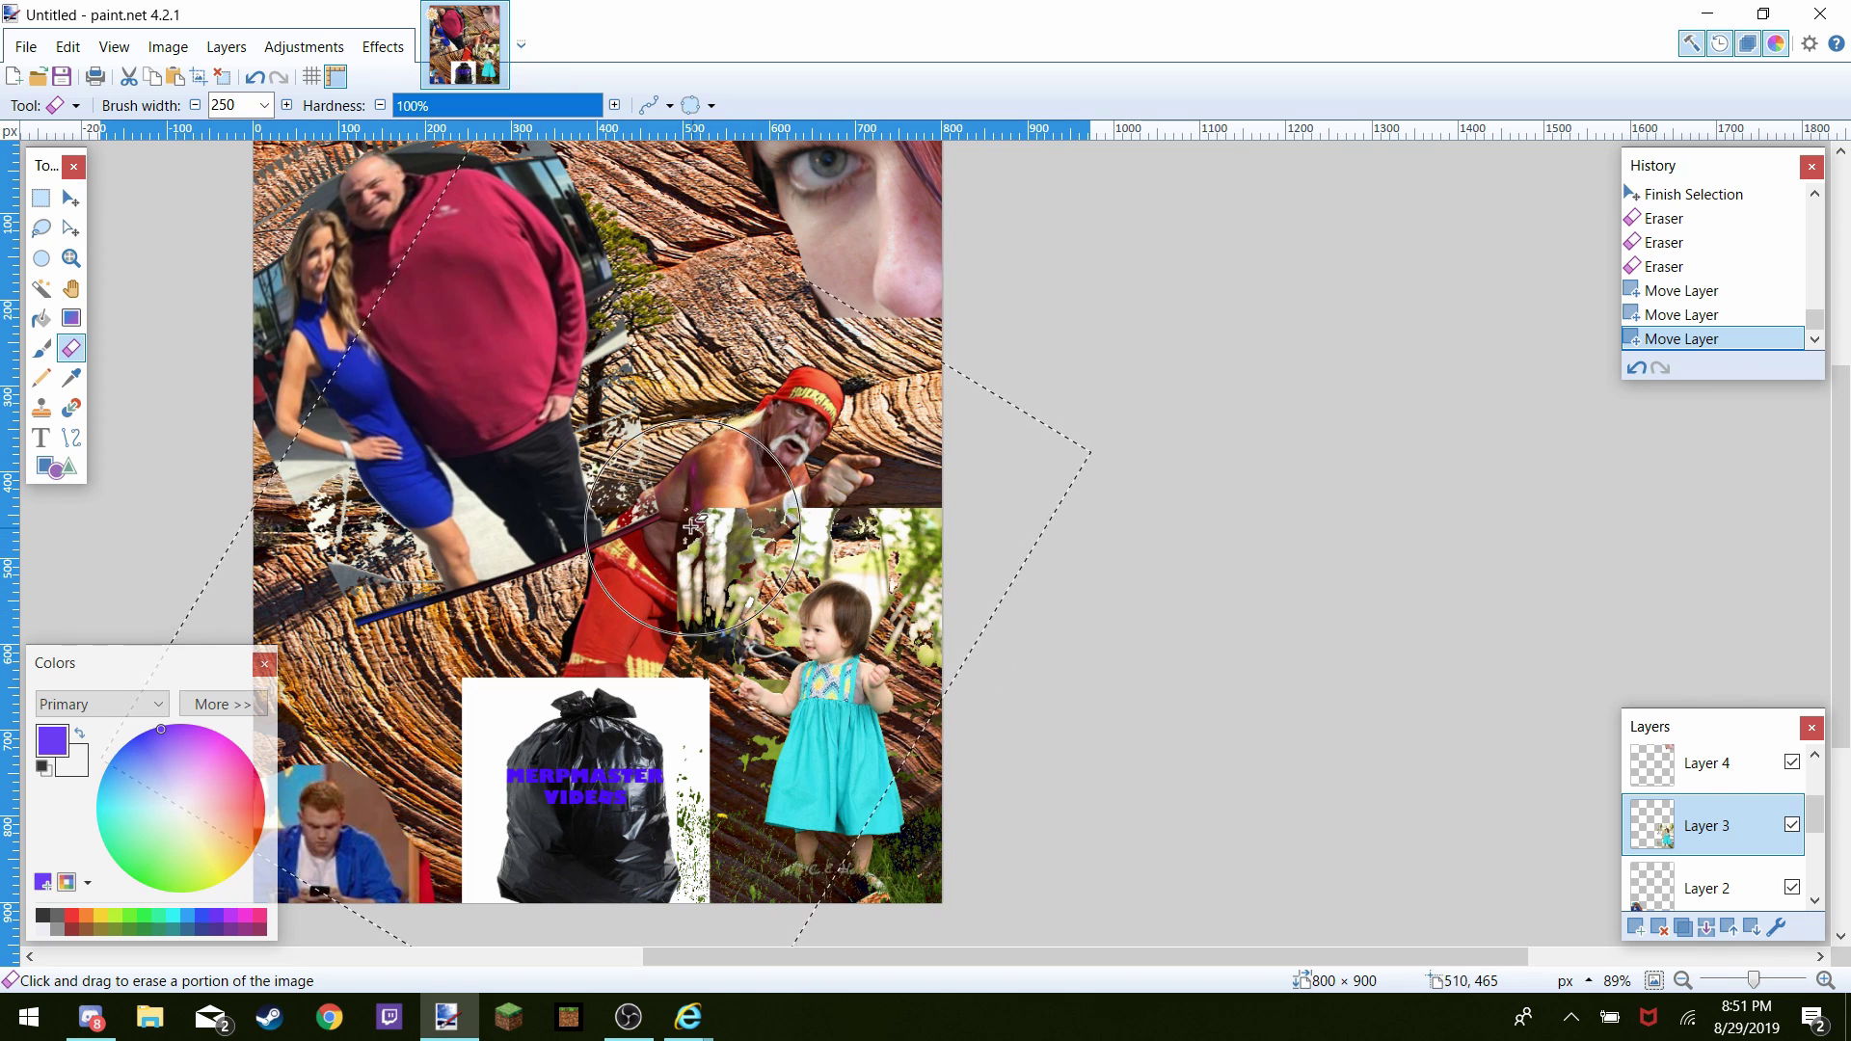
pyautogui.moveTo(694, 564)
pyautogui.mouseDown()
pyautogui.moveTo(675, 525)
pyautogui.moveTo(733, 491)
pyautogui.moveTo(786, 507)
pyautogui.moveTo(713, 473)
pyautogui.moveTo(657, 618)
pyautogui.mouseUp()
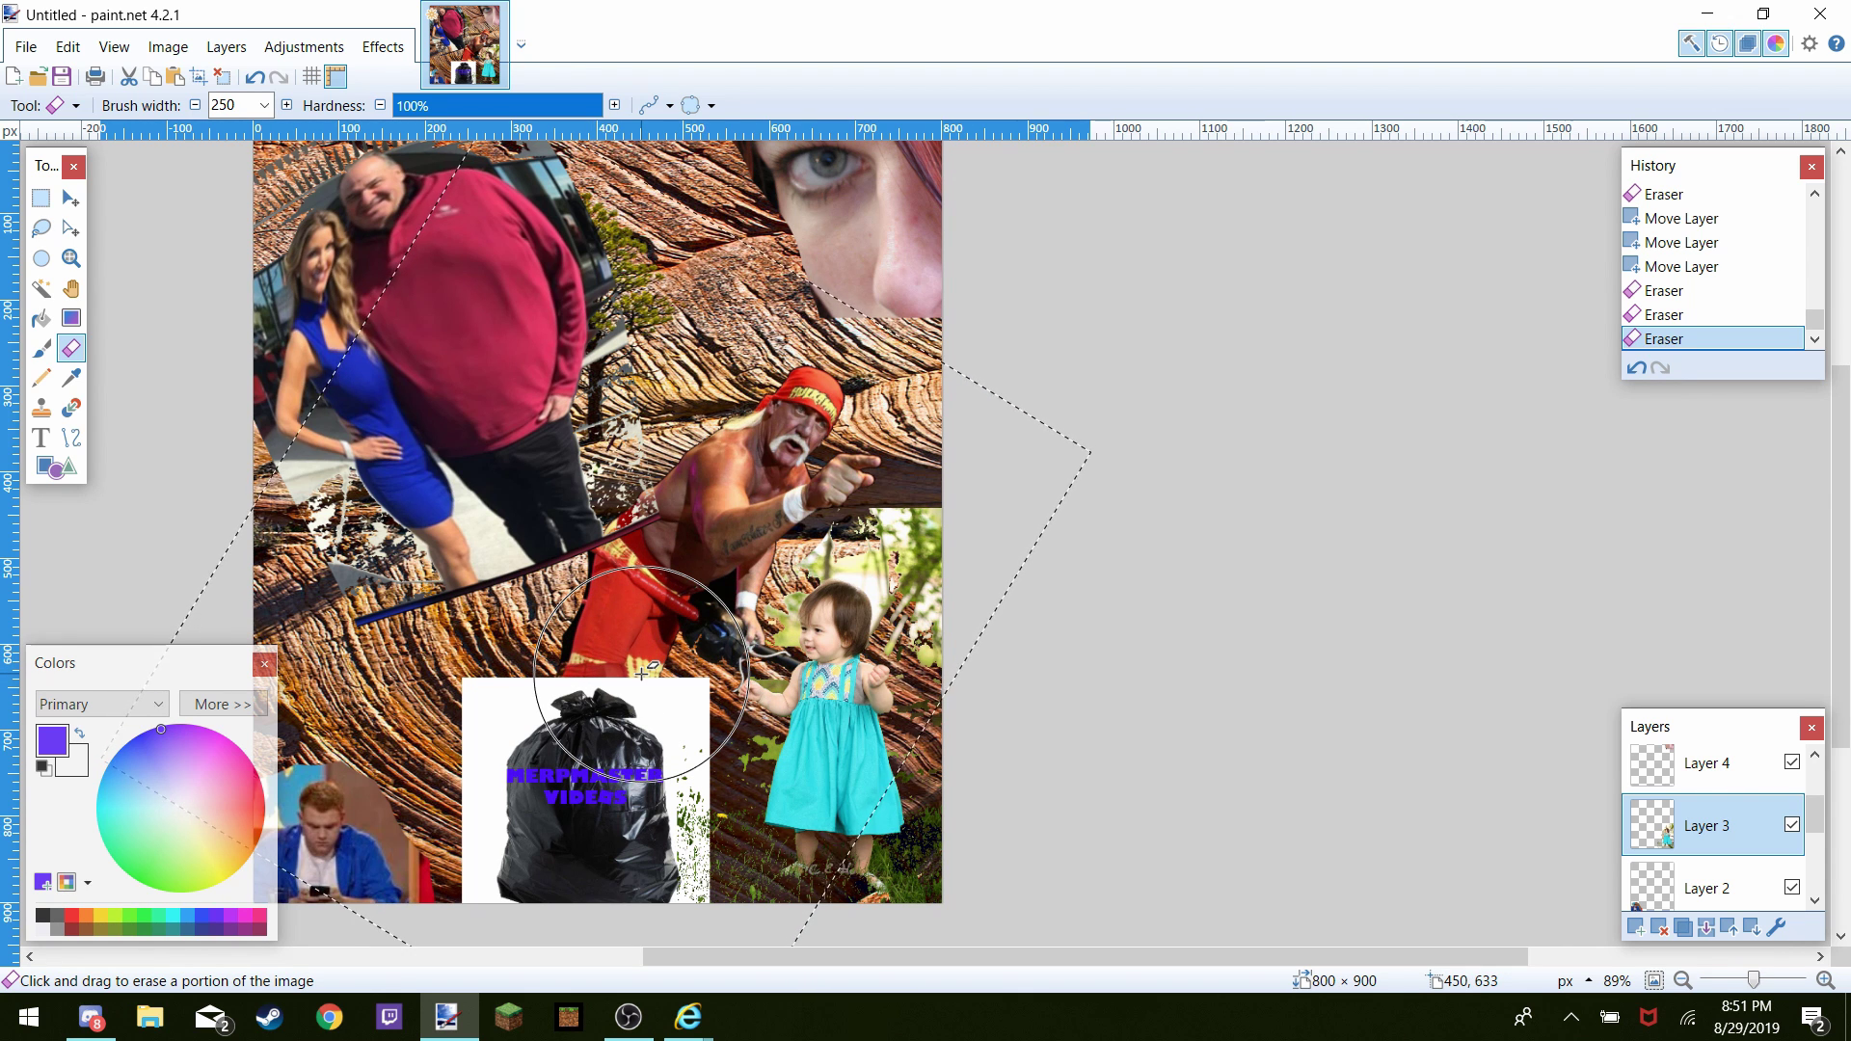
pyautogui.moveTo(1083, 430)
pyautogui.mouseDown()
pyautogui.moveTo(945, 407)
pyautogui.moveTo(929, 464)
pyautogui.mouseUp()
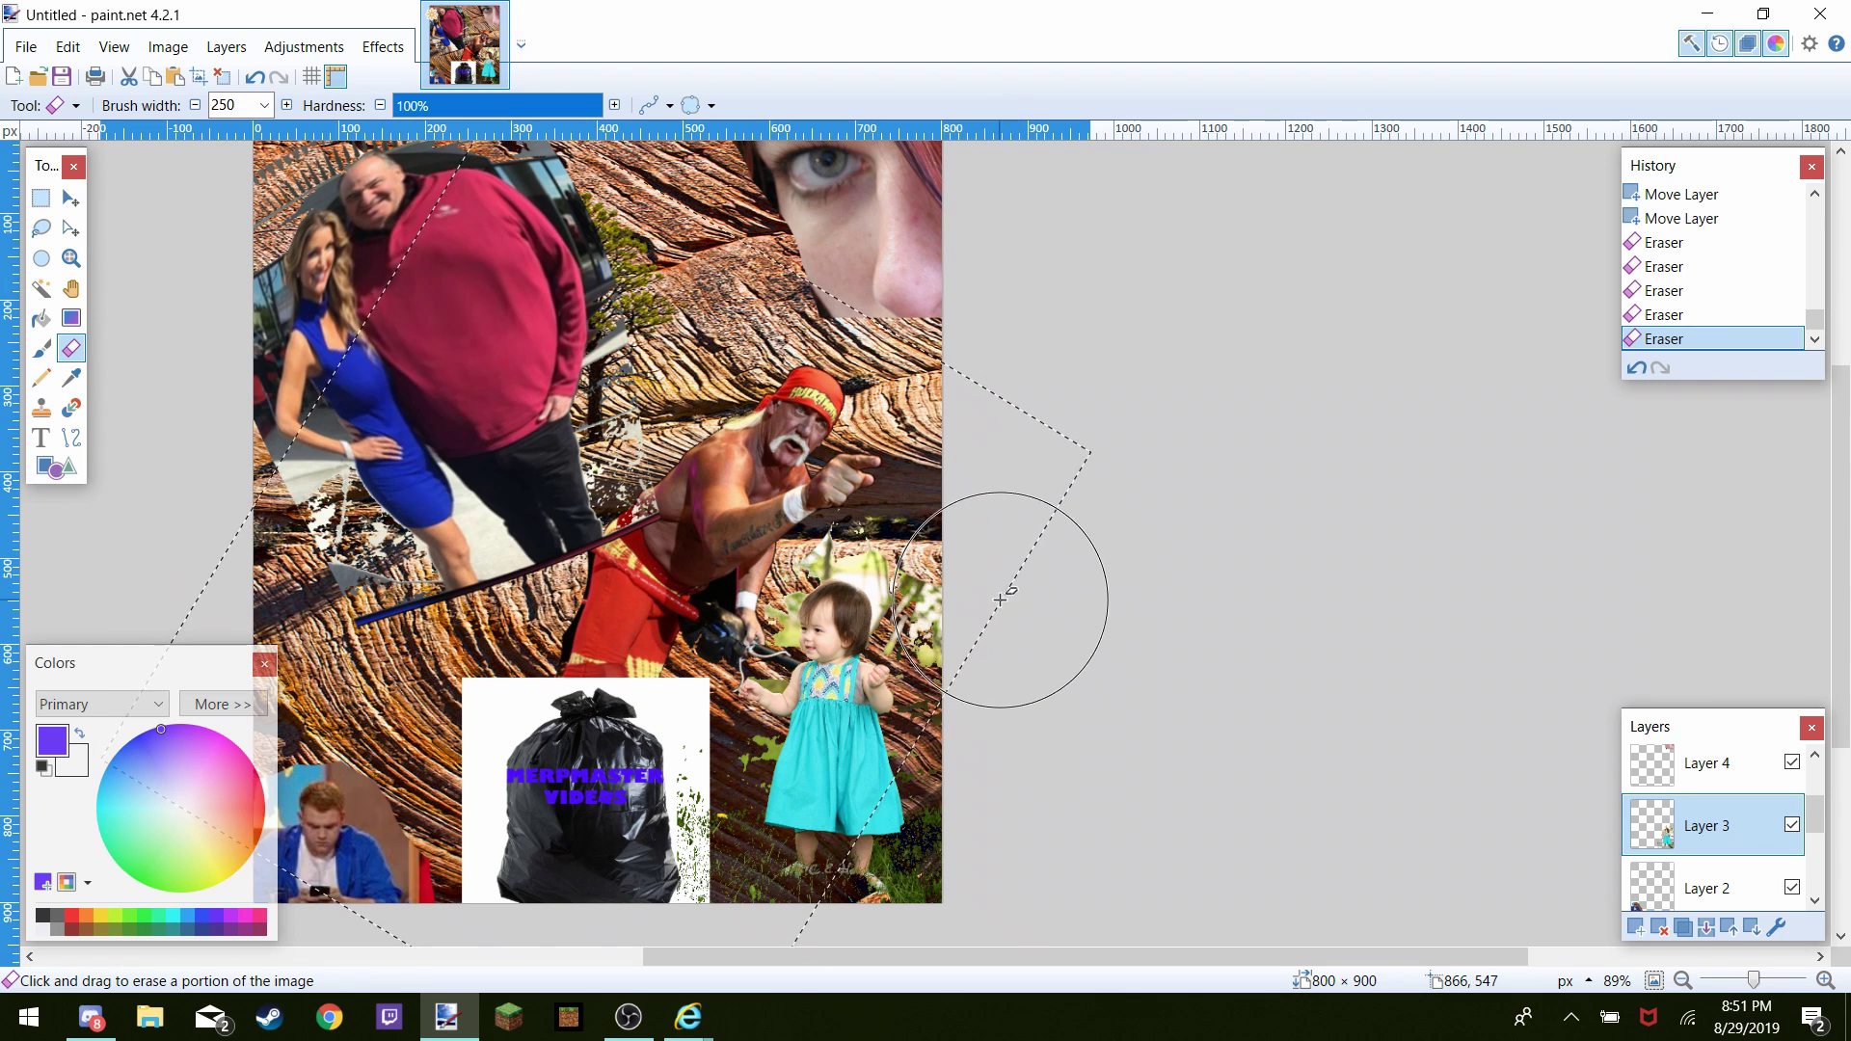
pyautogui.moveTo(1013, 620); pyautogui.dragTo(1032, 600)
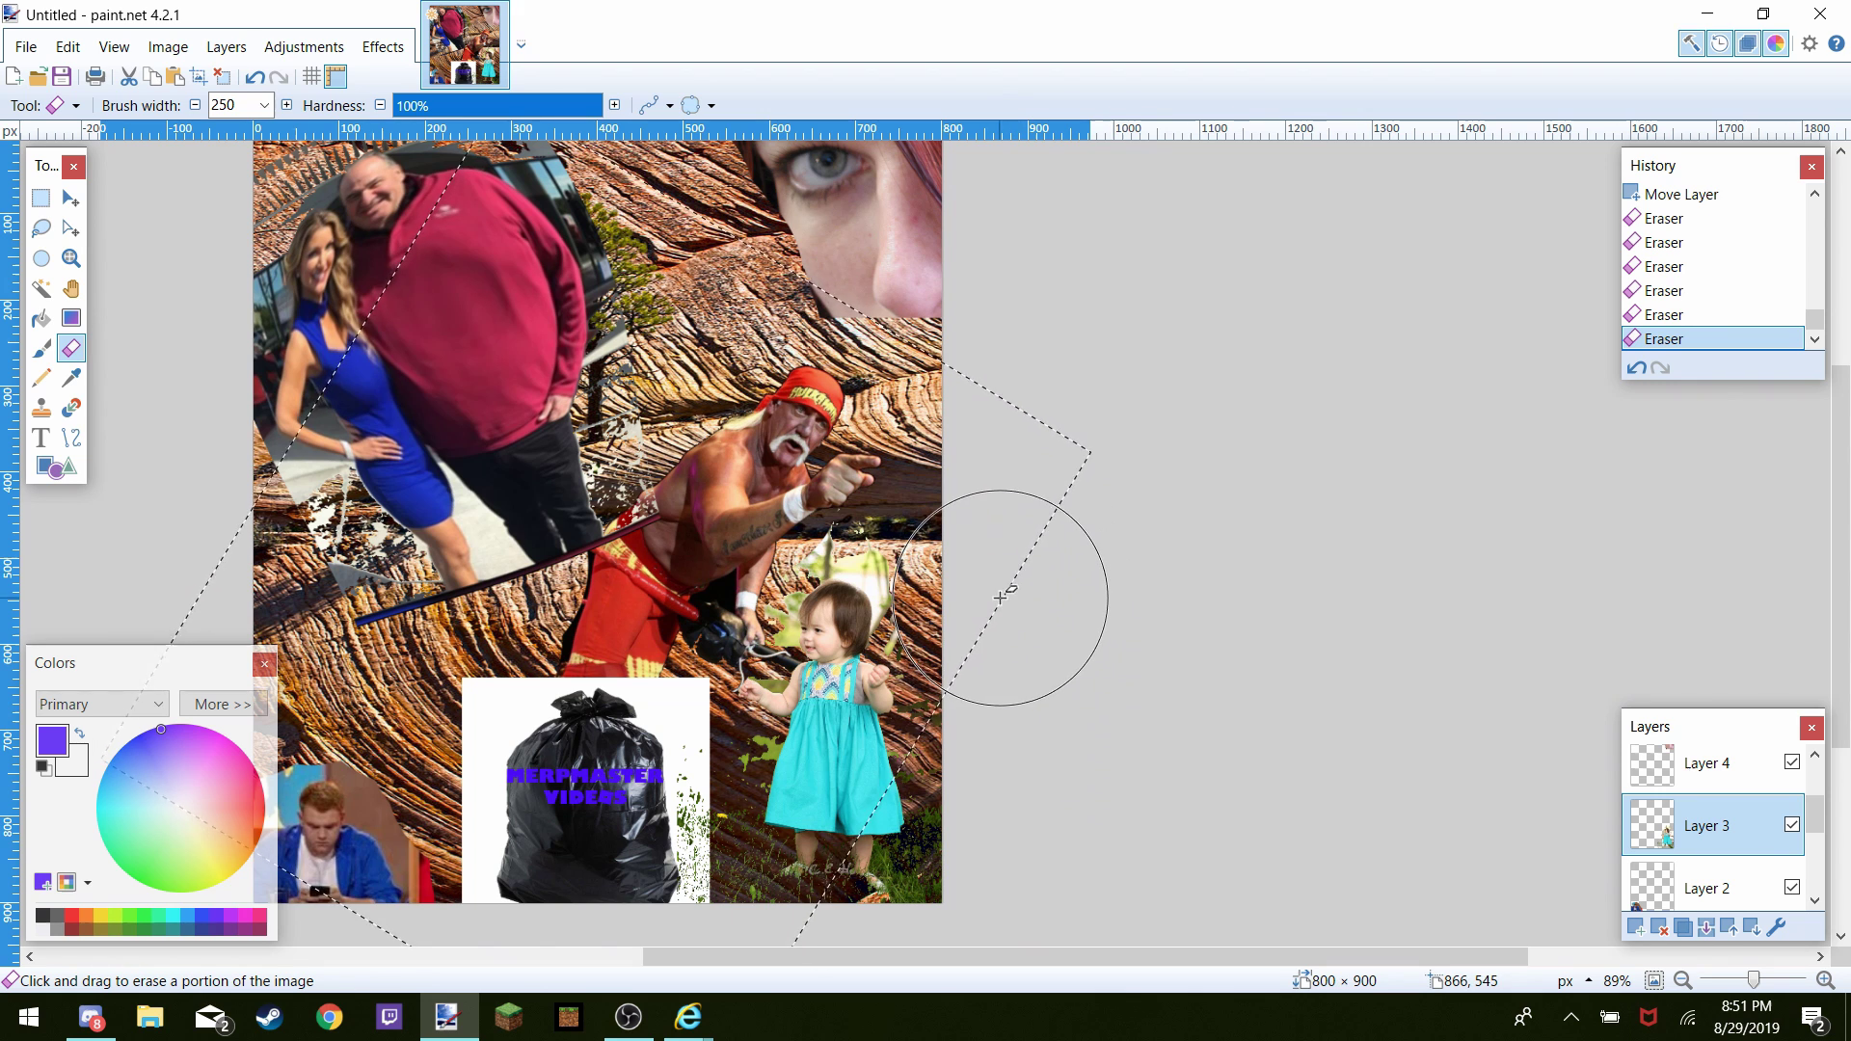
# Clear the active selection on the canvas
pyautogui.click(223, 79)
pyautogui.scroll(3, 901, 407)
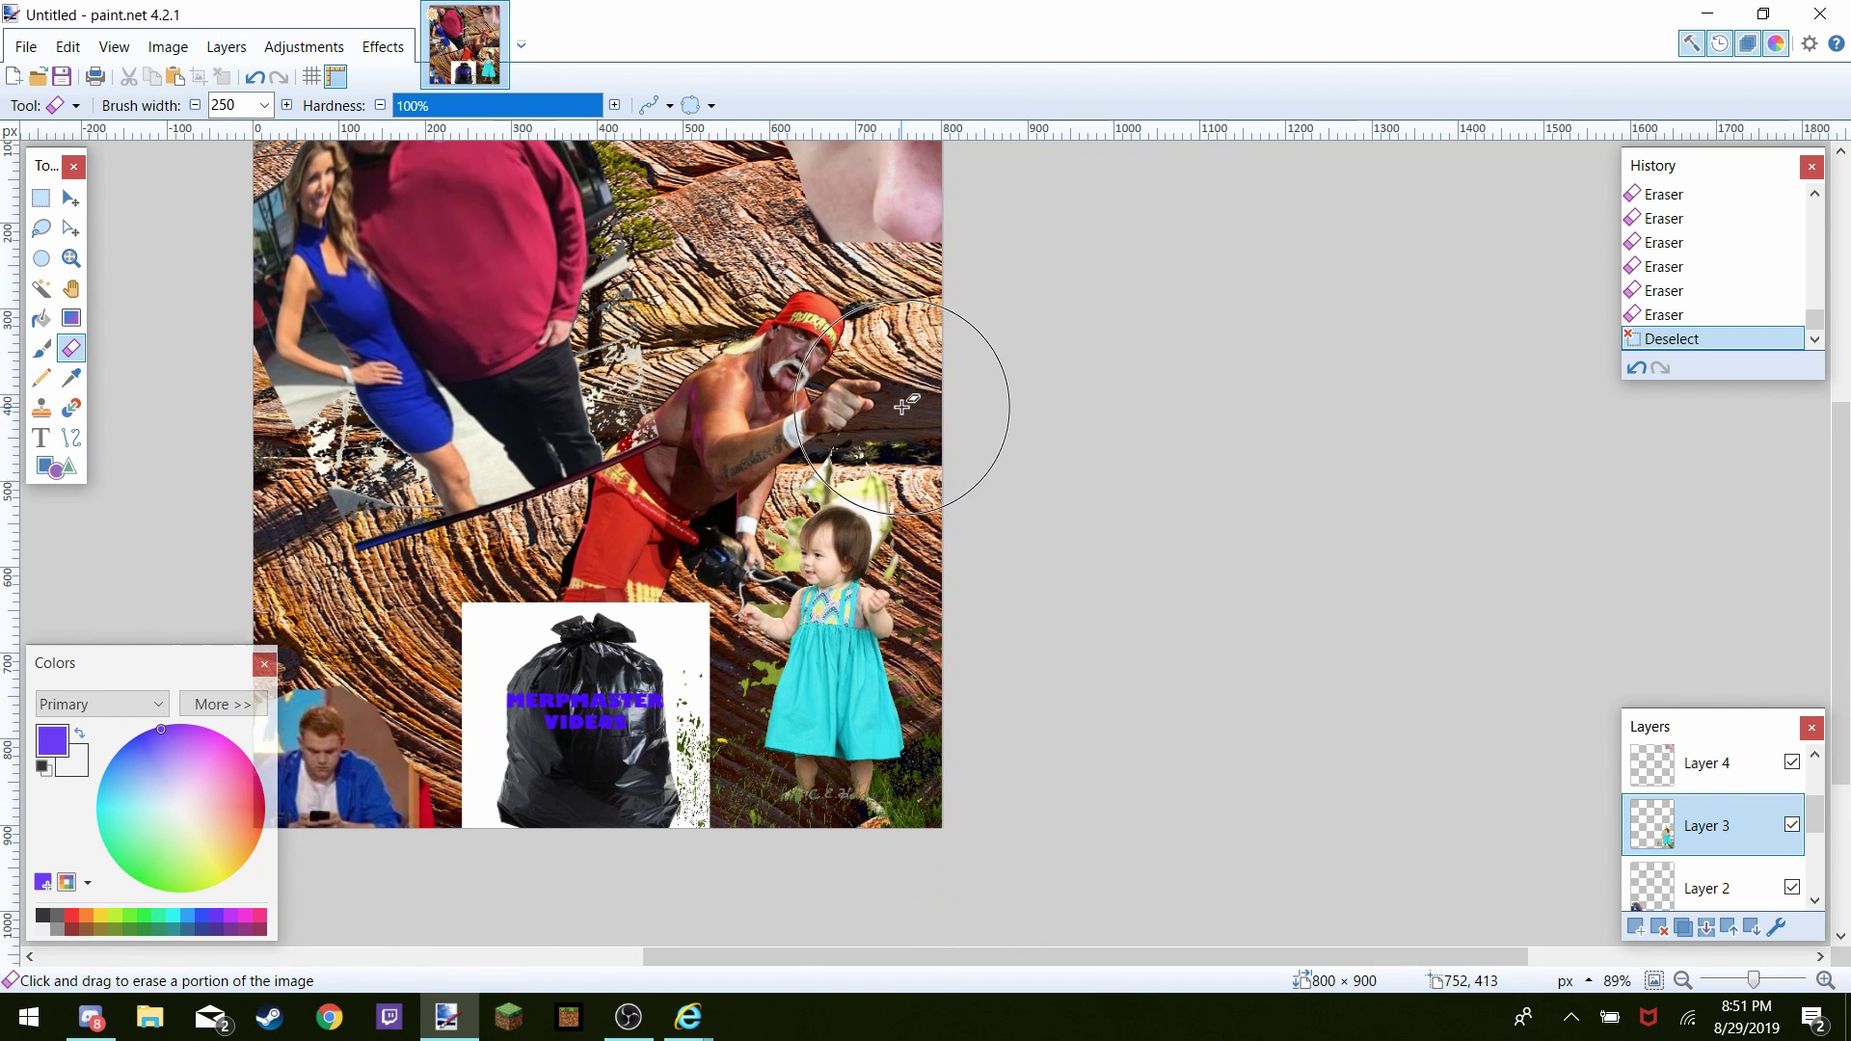
pyautogui.scroll(-1, 902, 407)
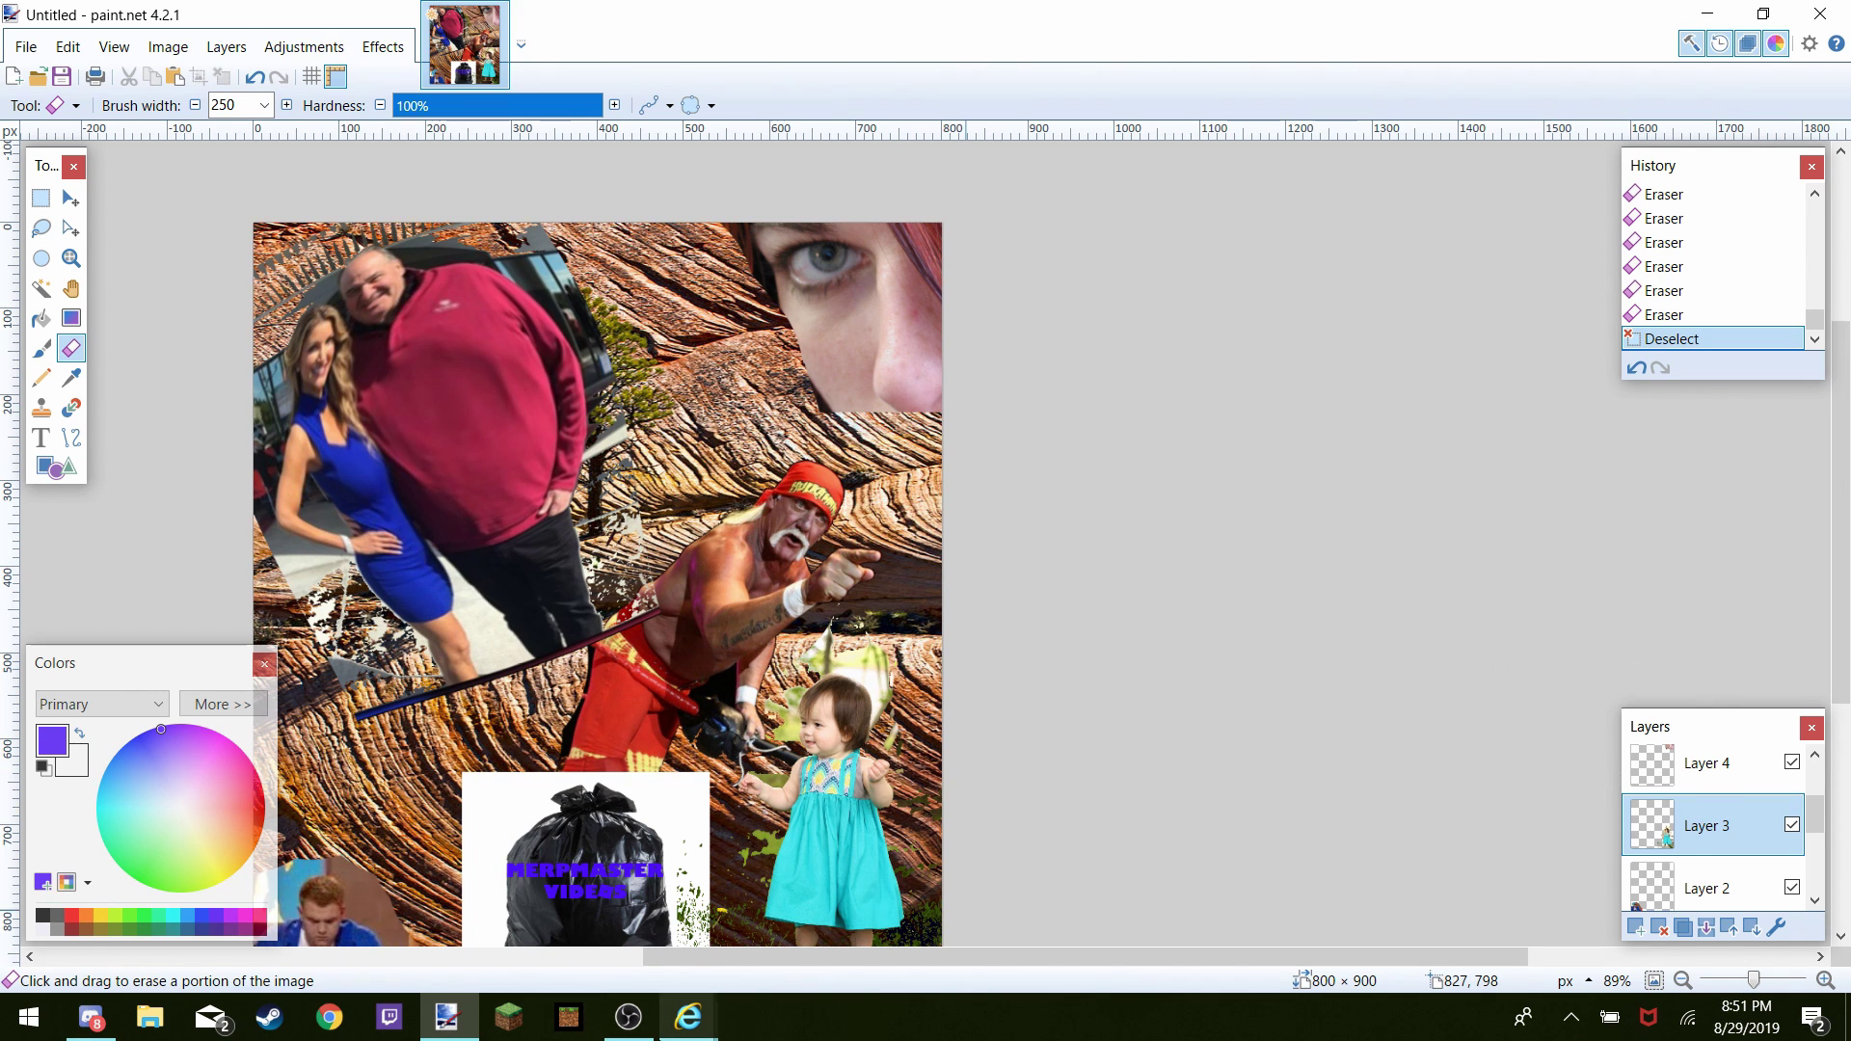
# Switch to the MSN page in Internet Explorer, refresh it and close its developer tools
pyautogui.click(689, 1020)
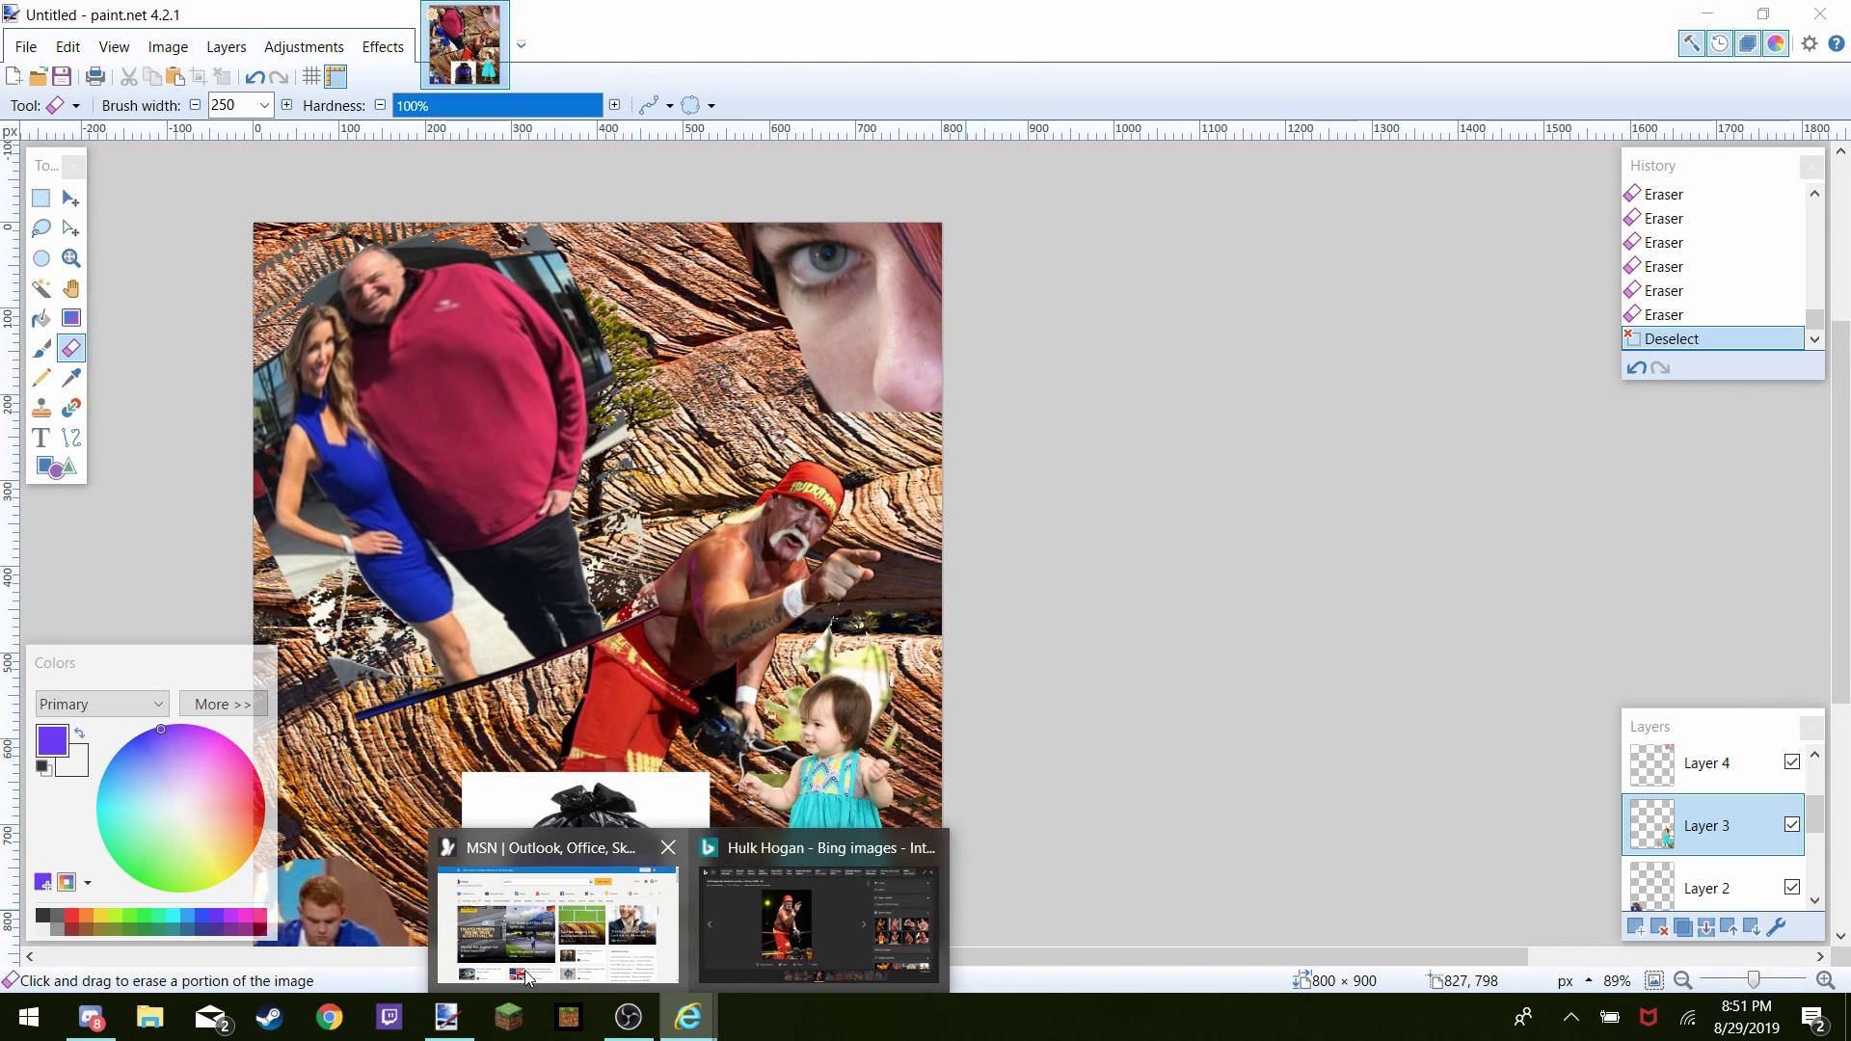
pyautogui.click(557, 921)
pyautogui.click(787, 210)
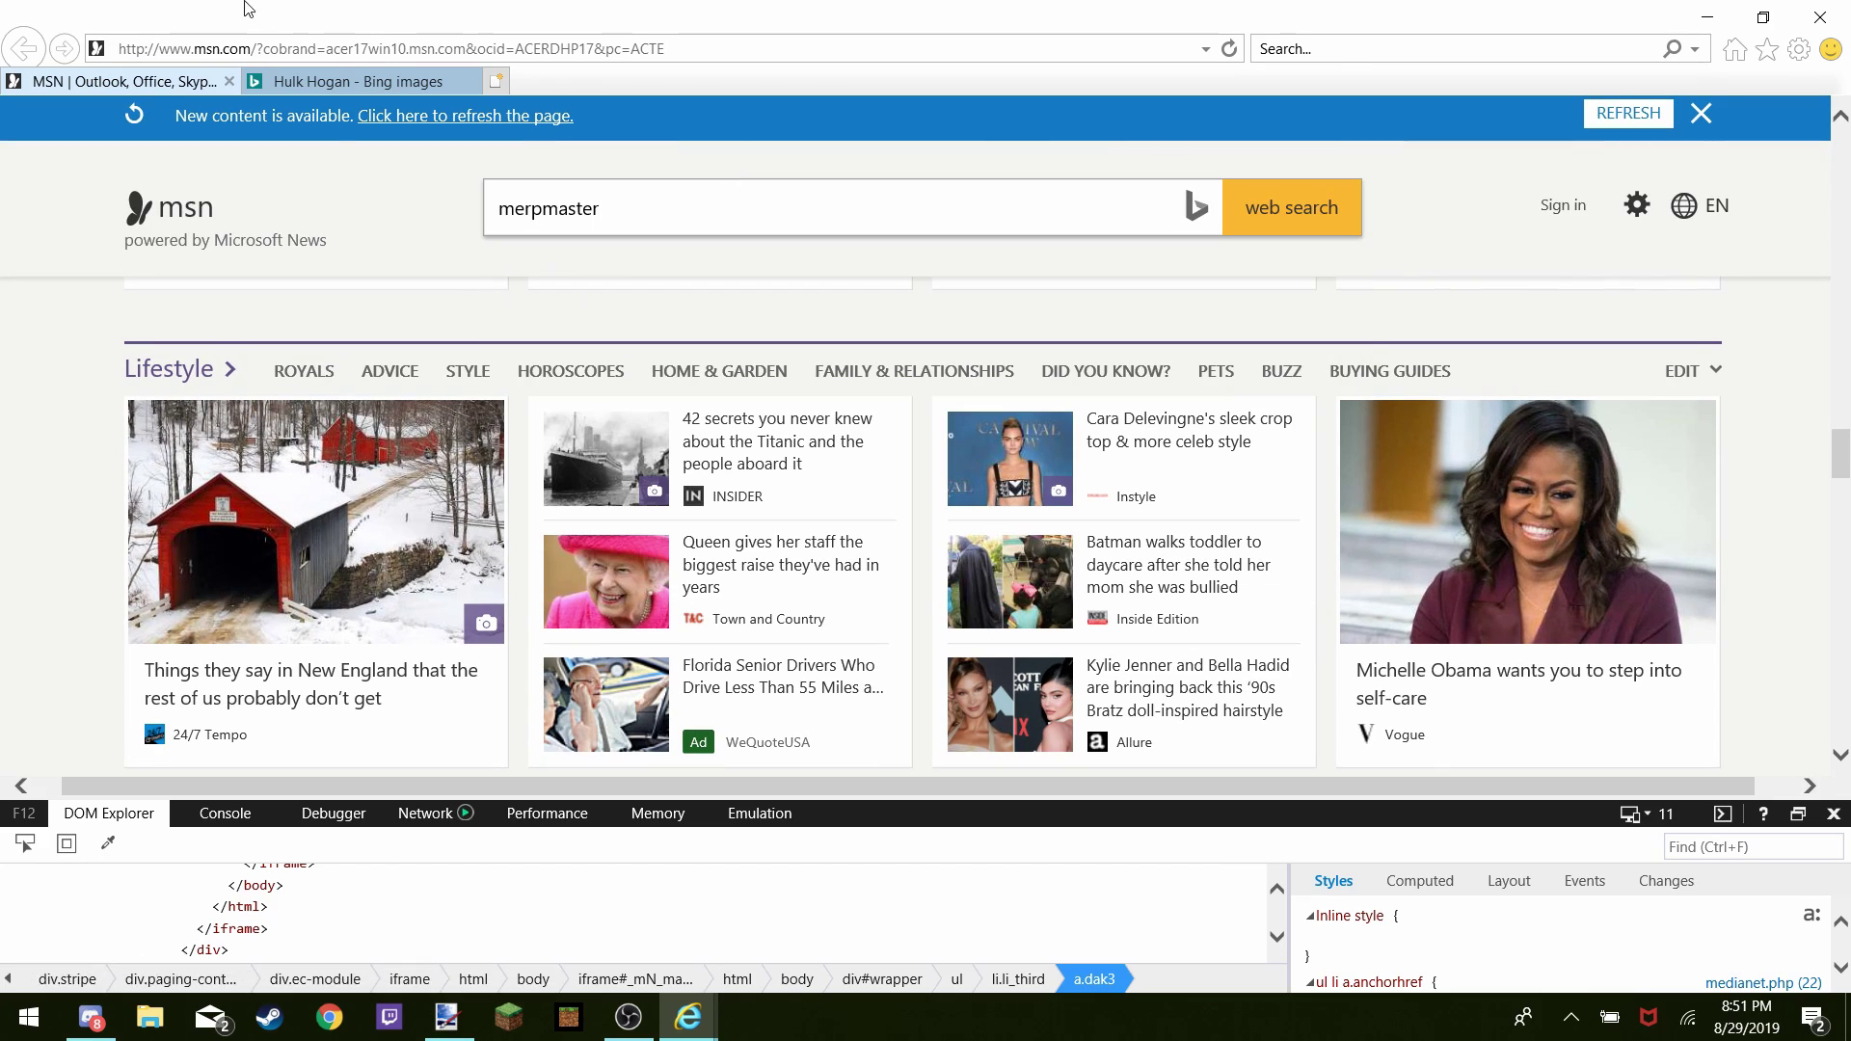
pyautogui.hotkey('alt', 'Tab')
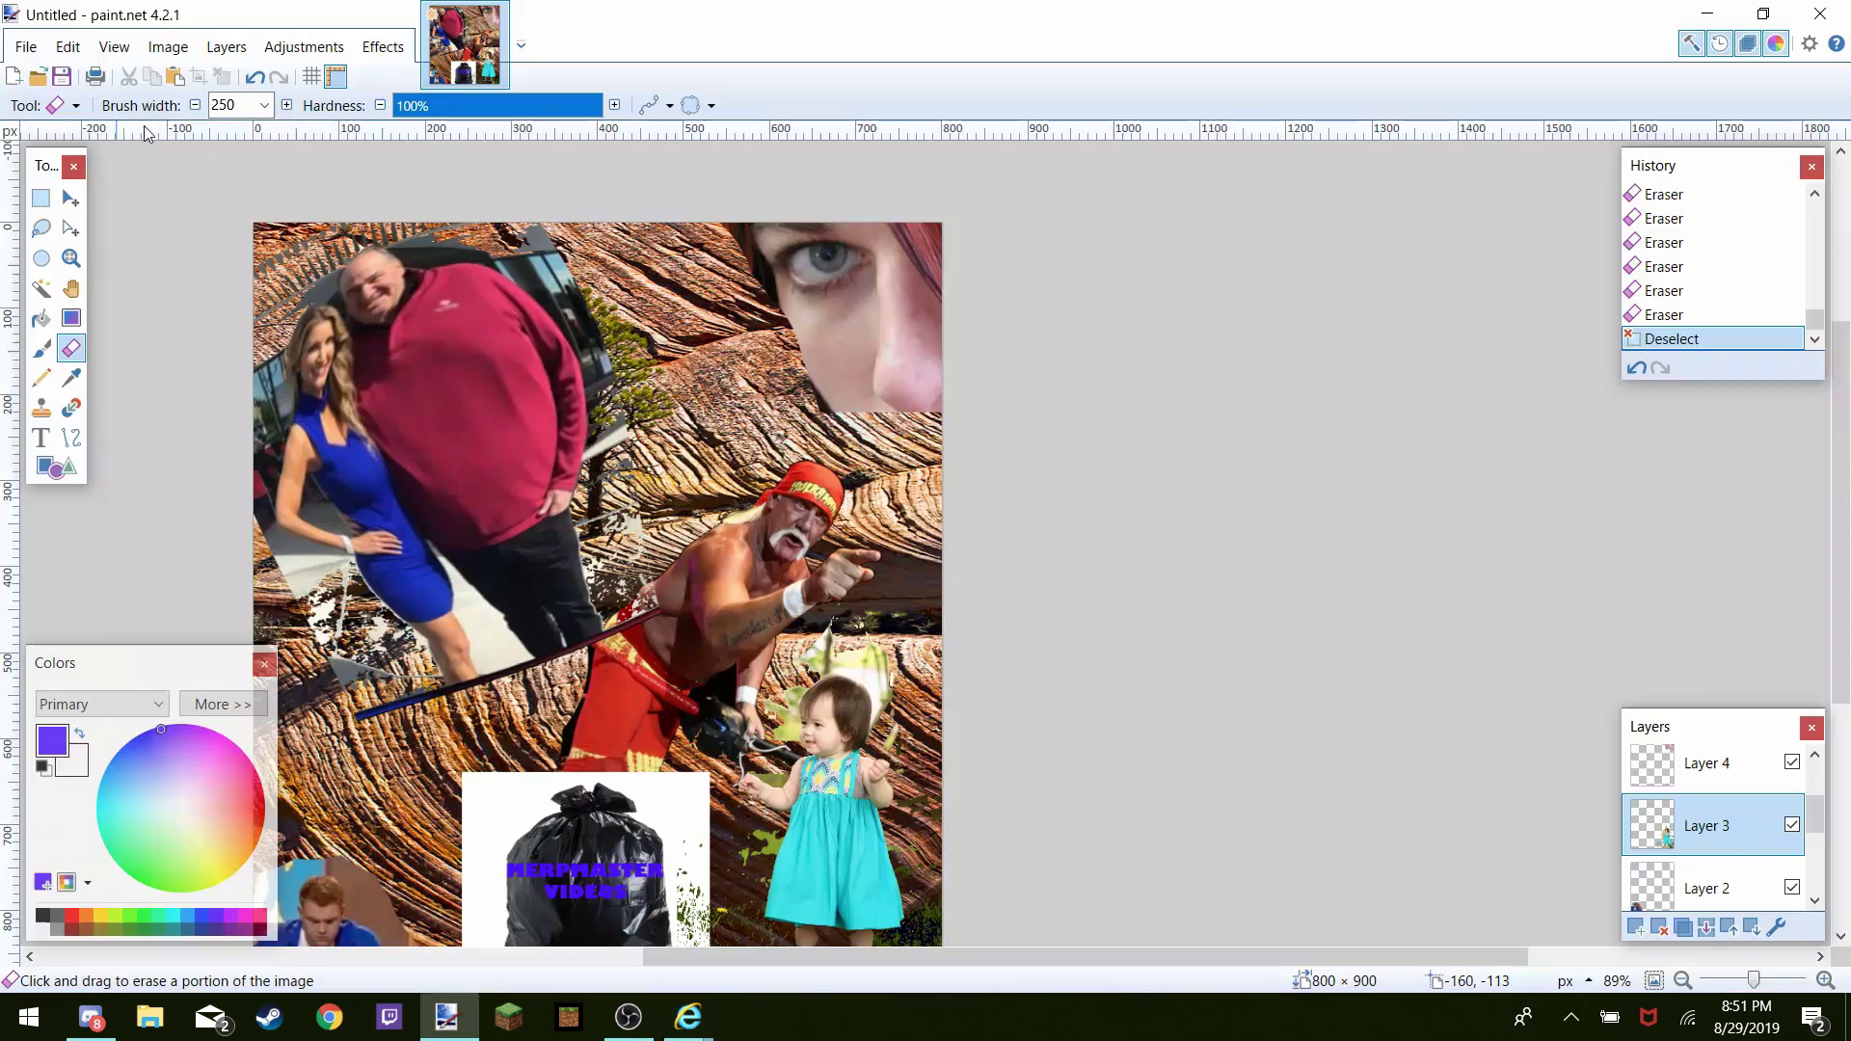
pyautogui.press('super+Tab')
pyautogui.click(275, 231)
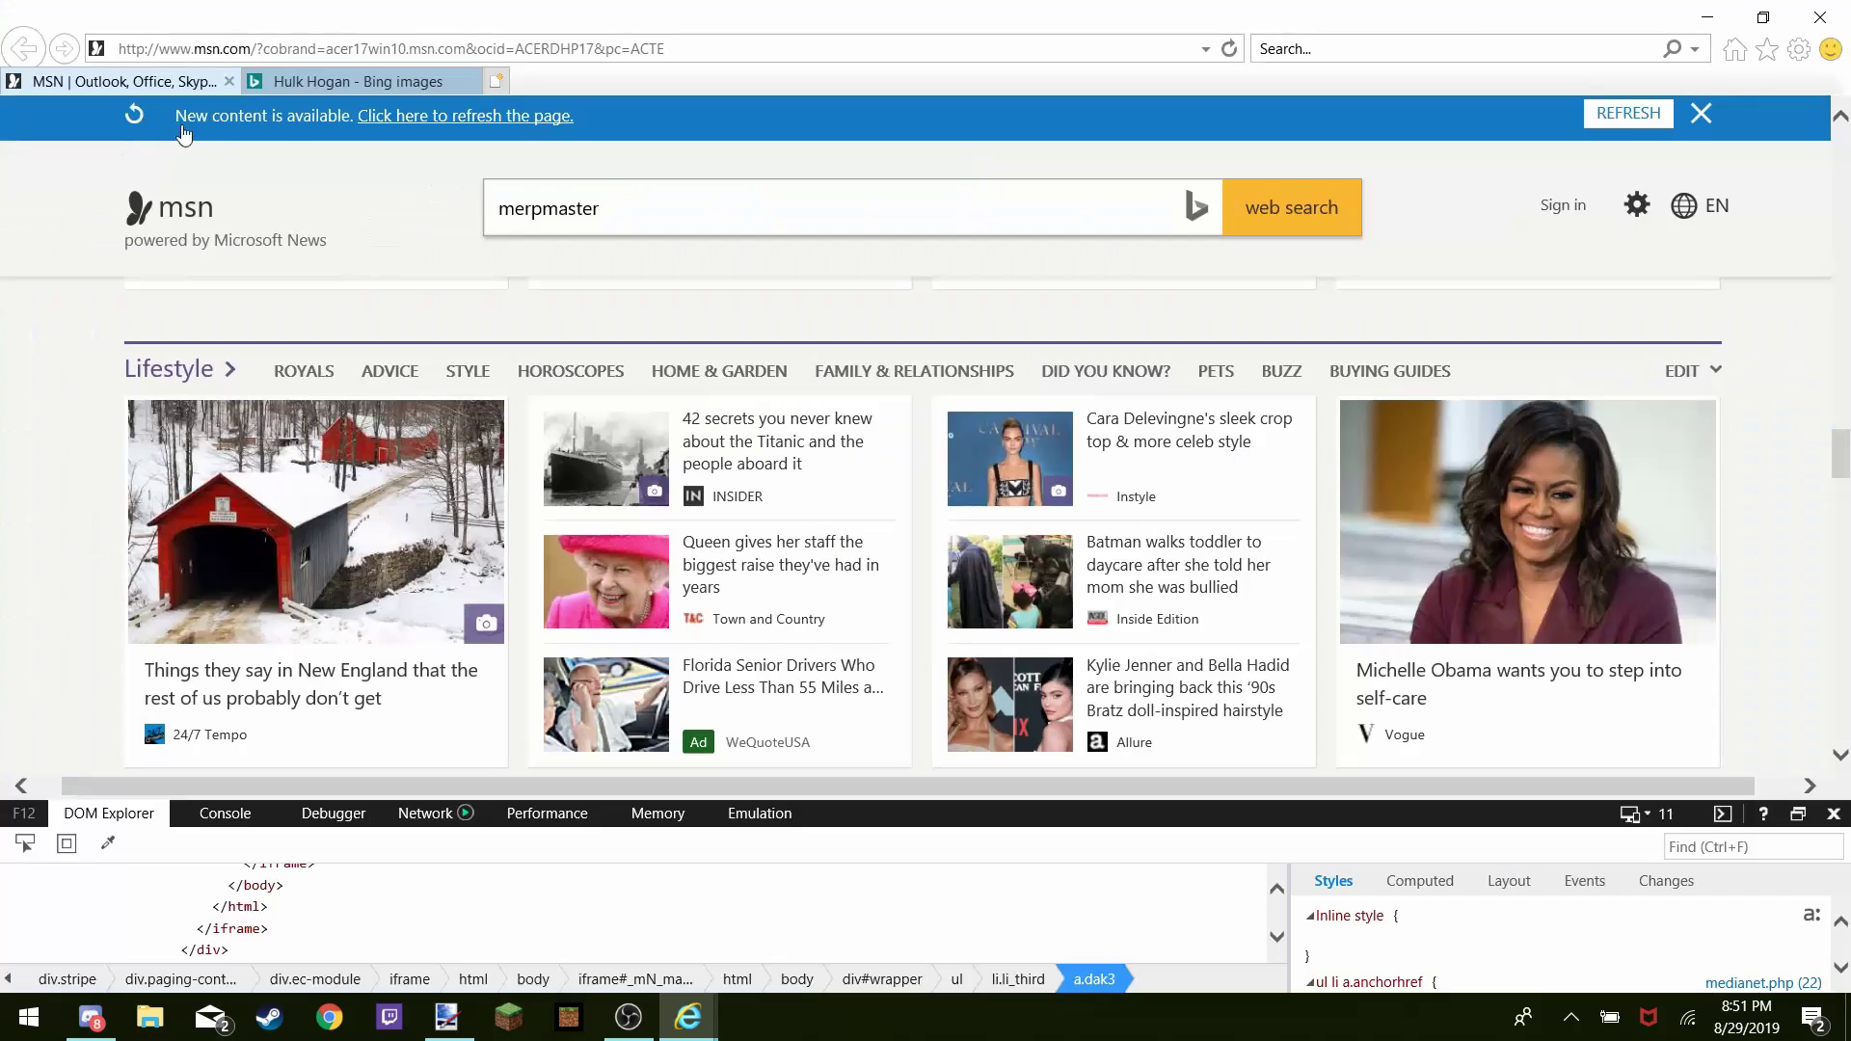
pyautogui.click(135, 116)
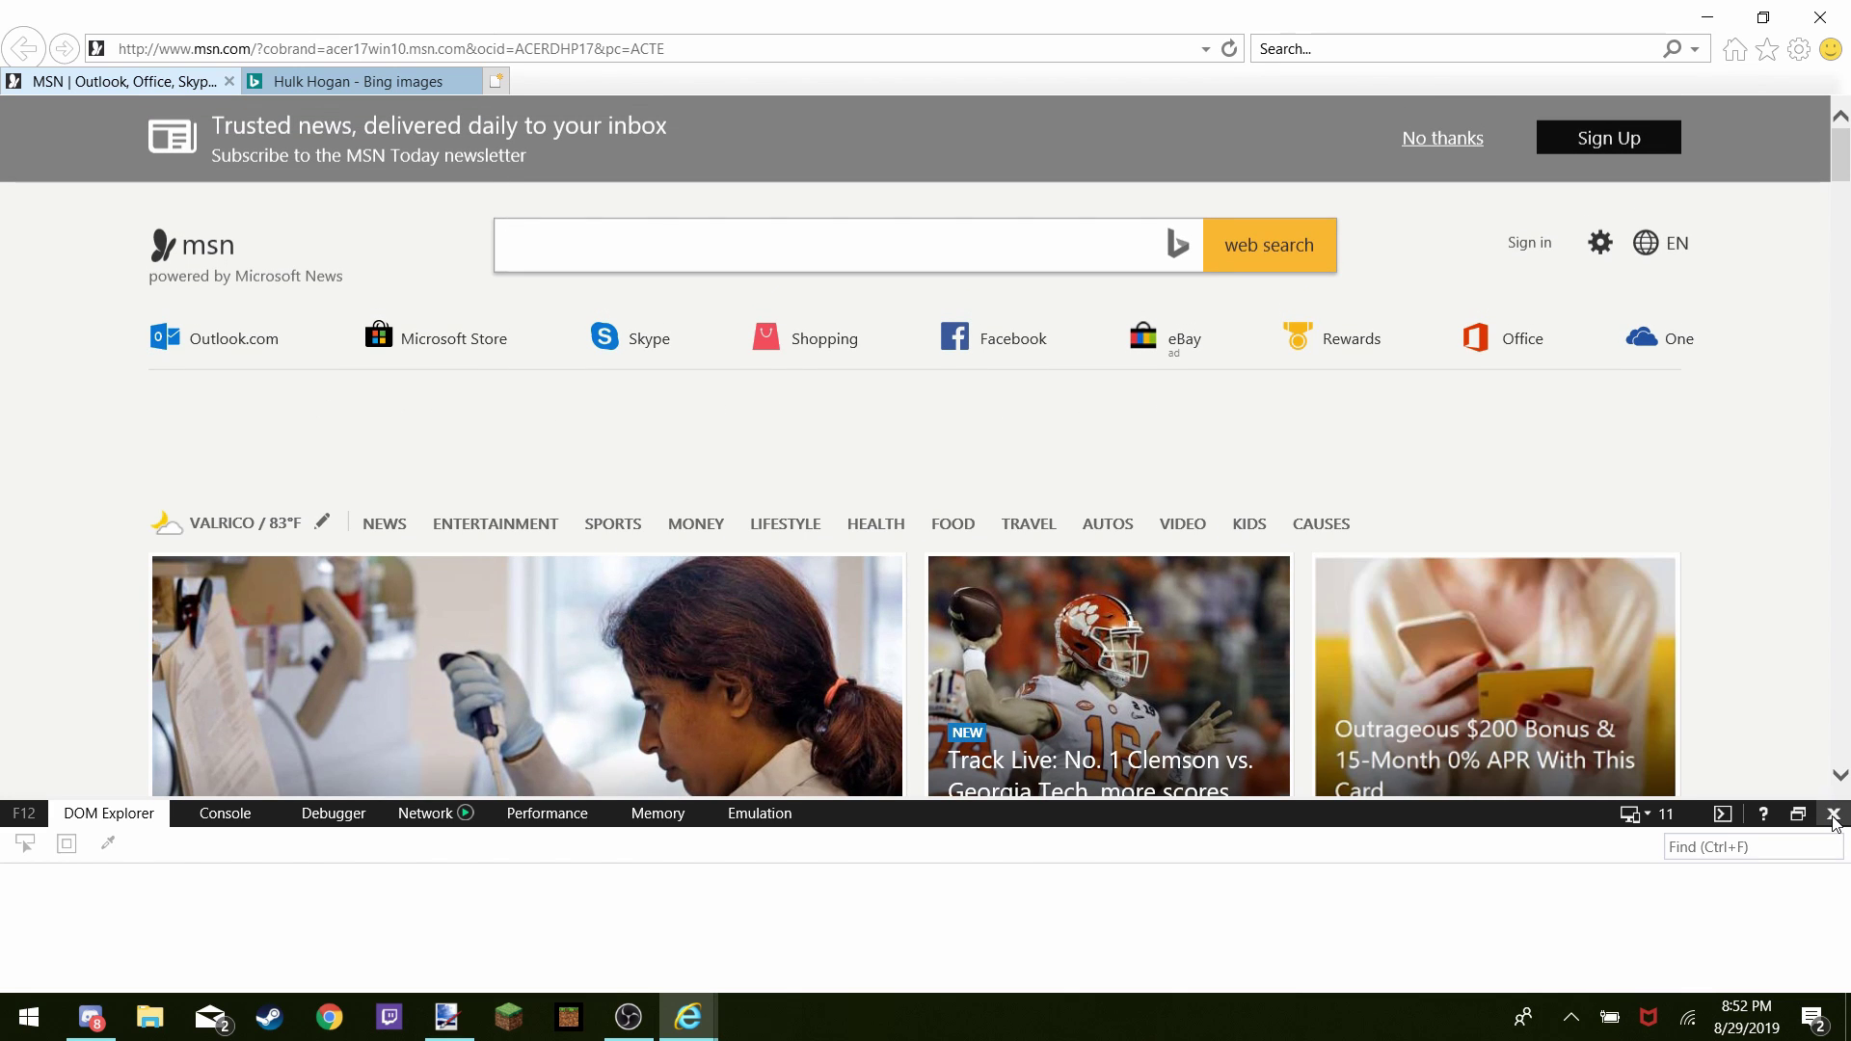
pyautogui.click(1834, 818)
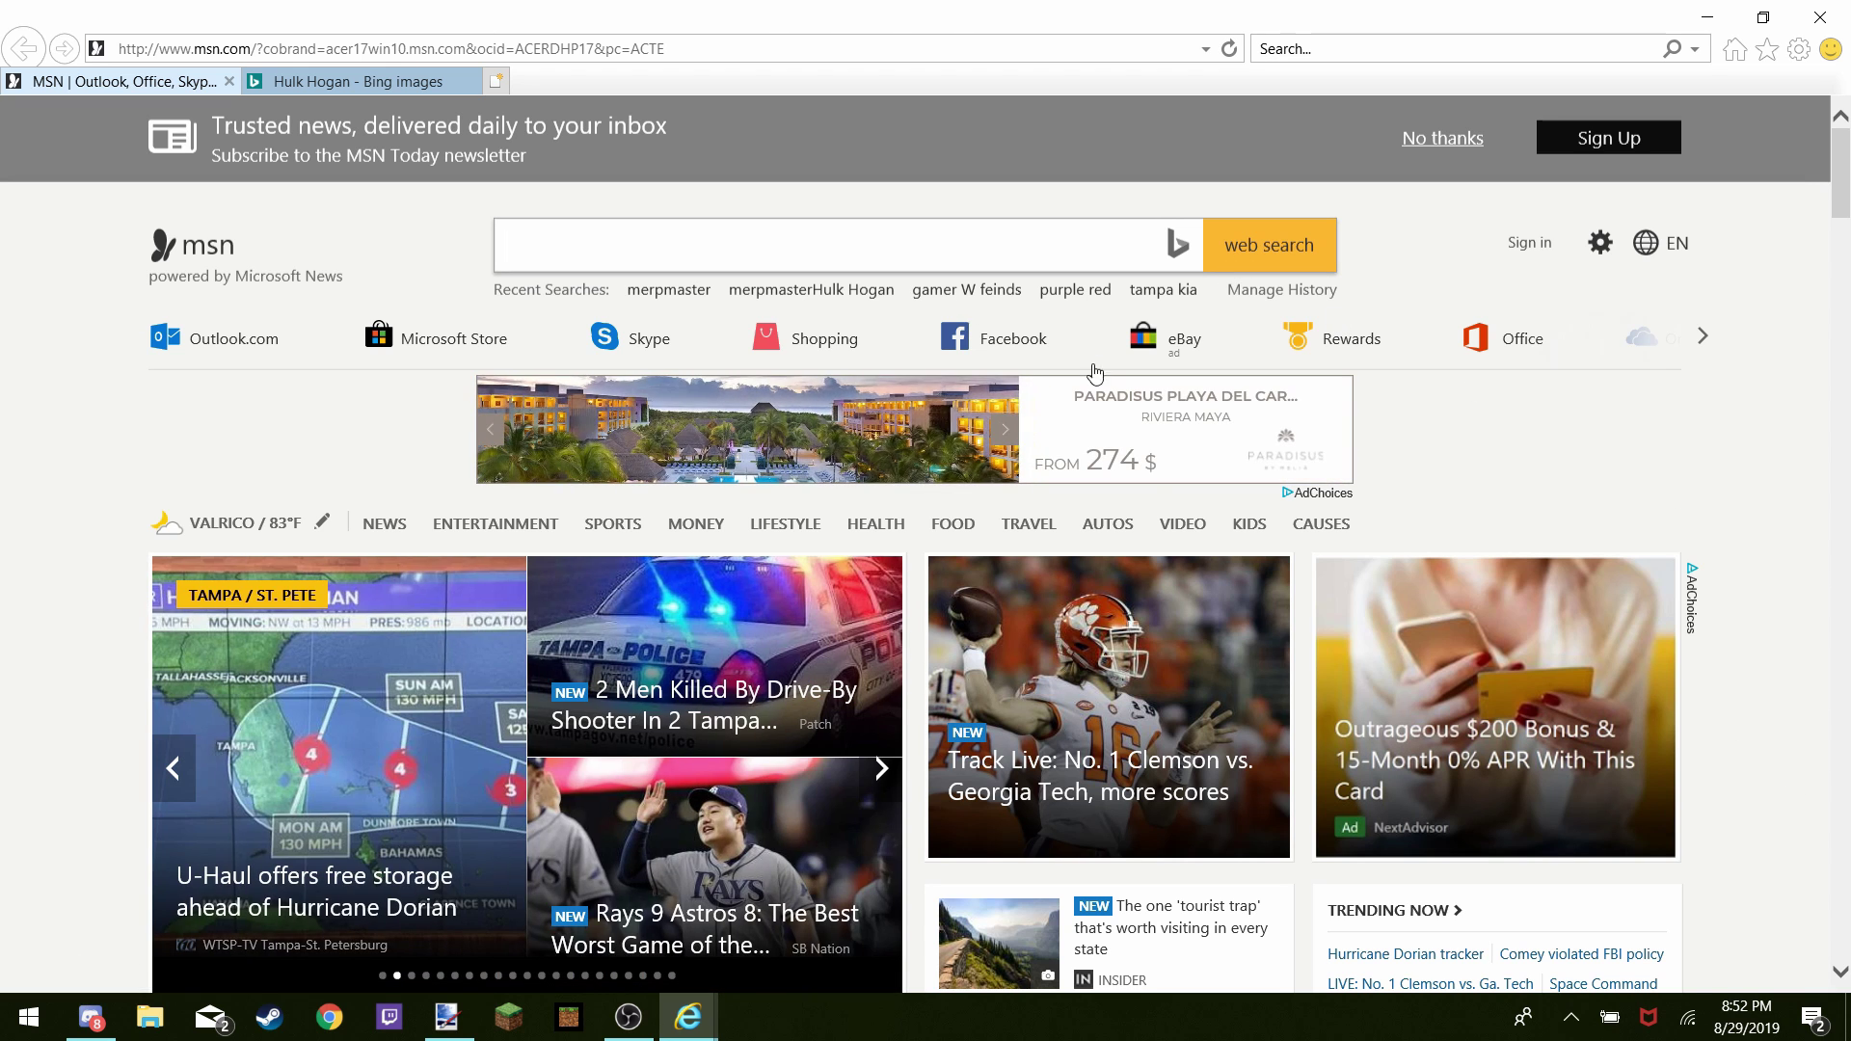
# Open the "Most Adults Can't Pass This Basic 3rd Grade Test" quiz from the MSN page and start it
pyautogui.scroll(-5, 1123, 521)
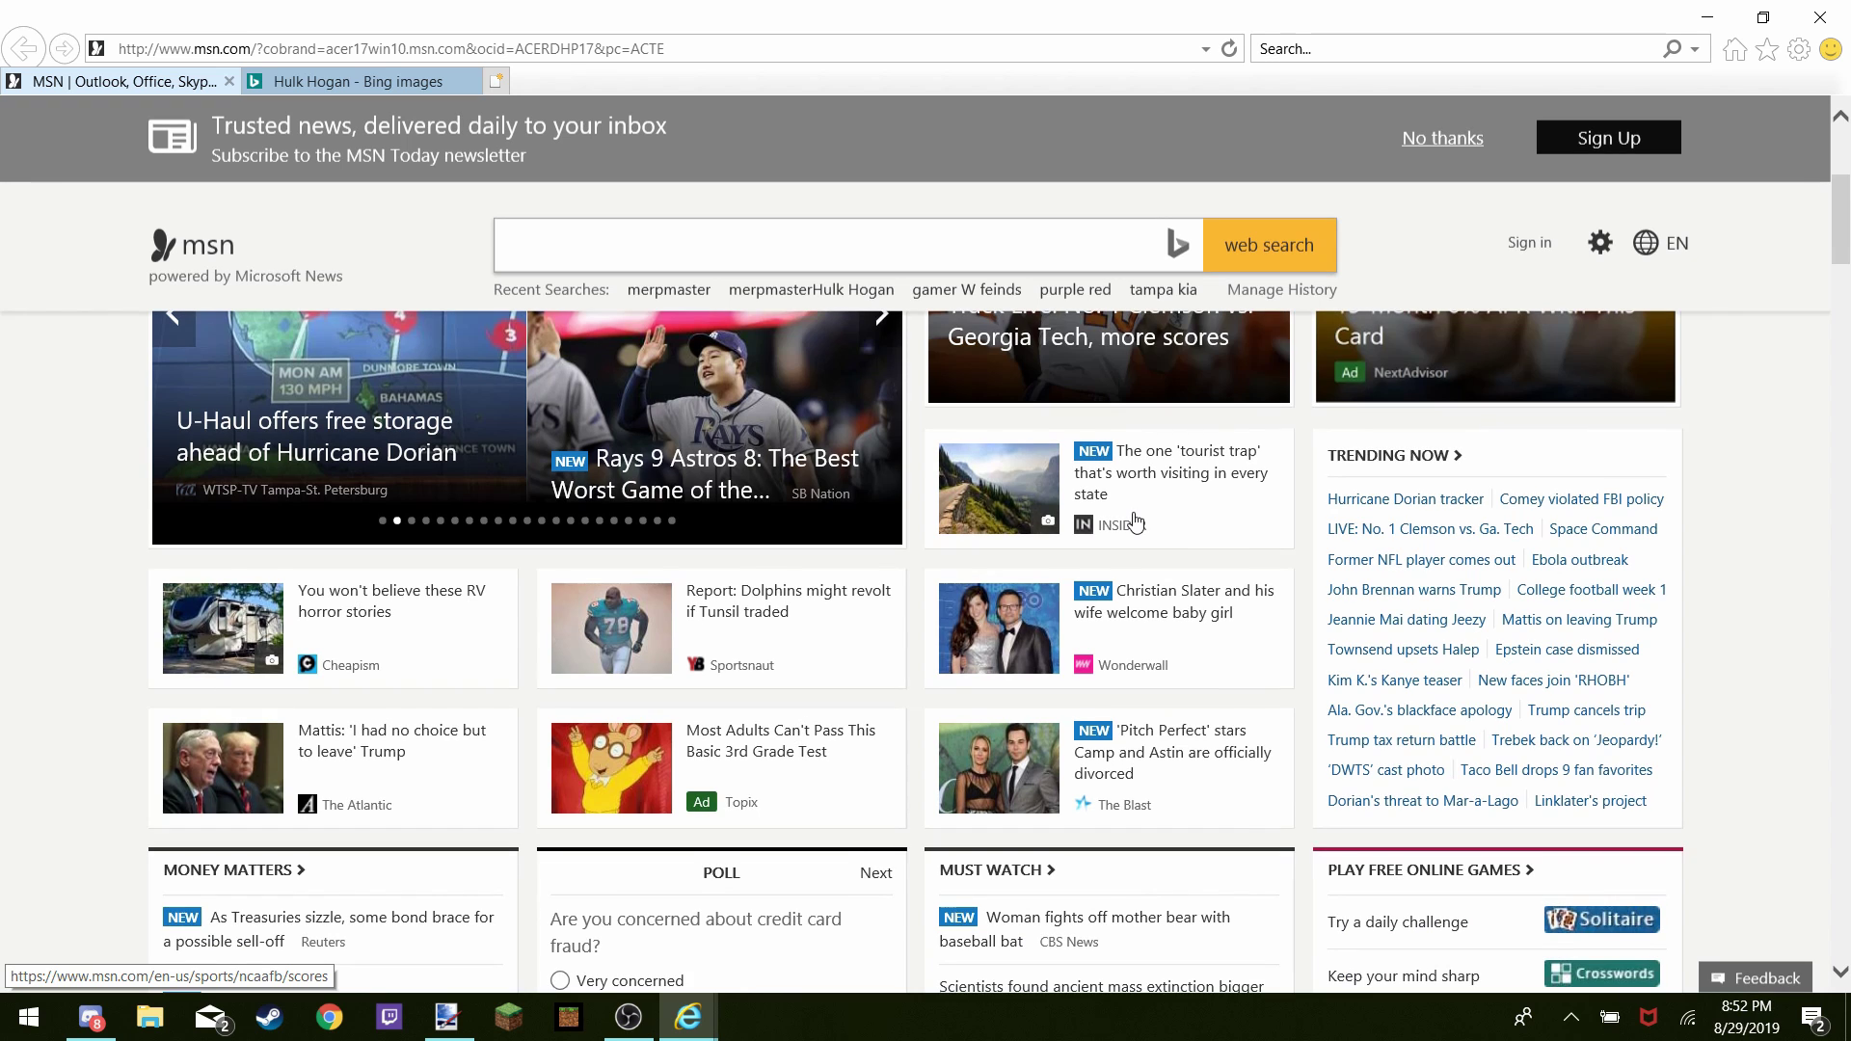
pyautogui.rightClick(611, 763)
pyautogui.click(610, 762)
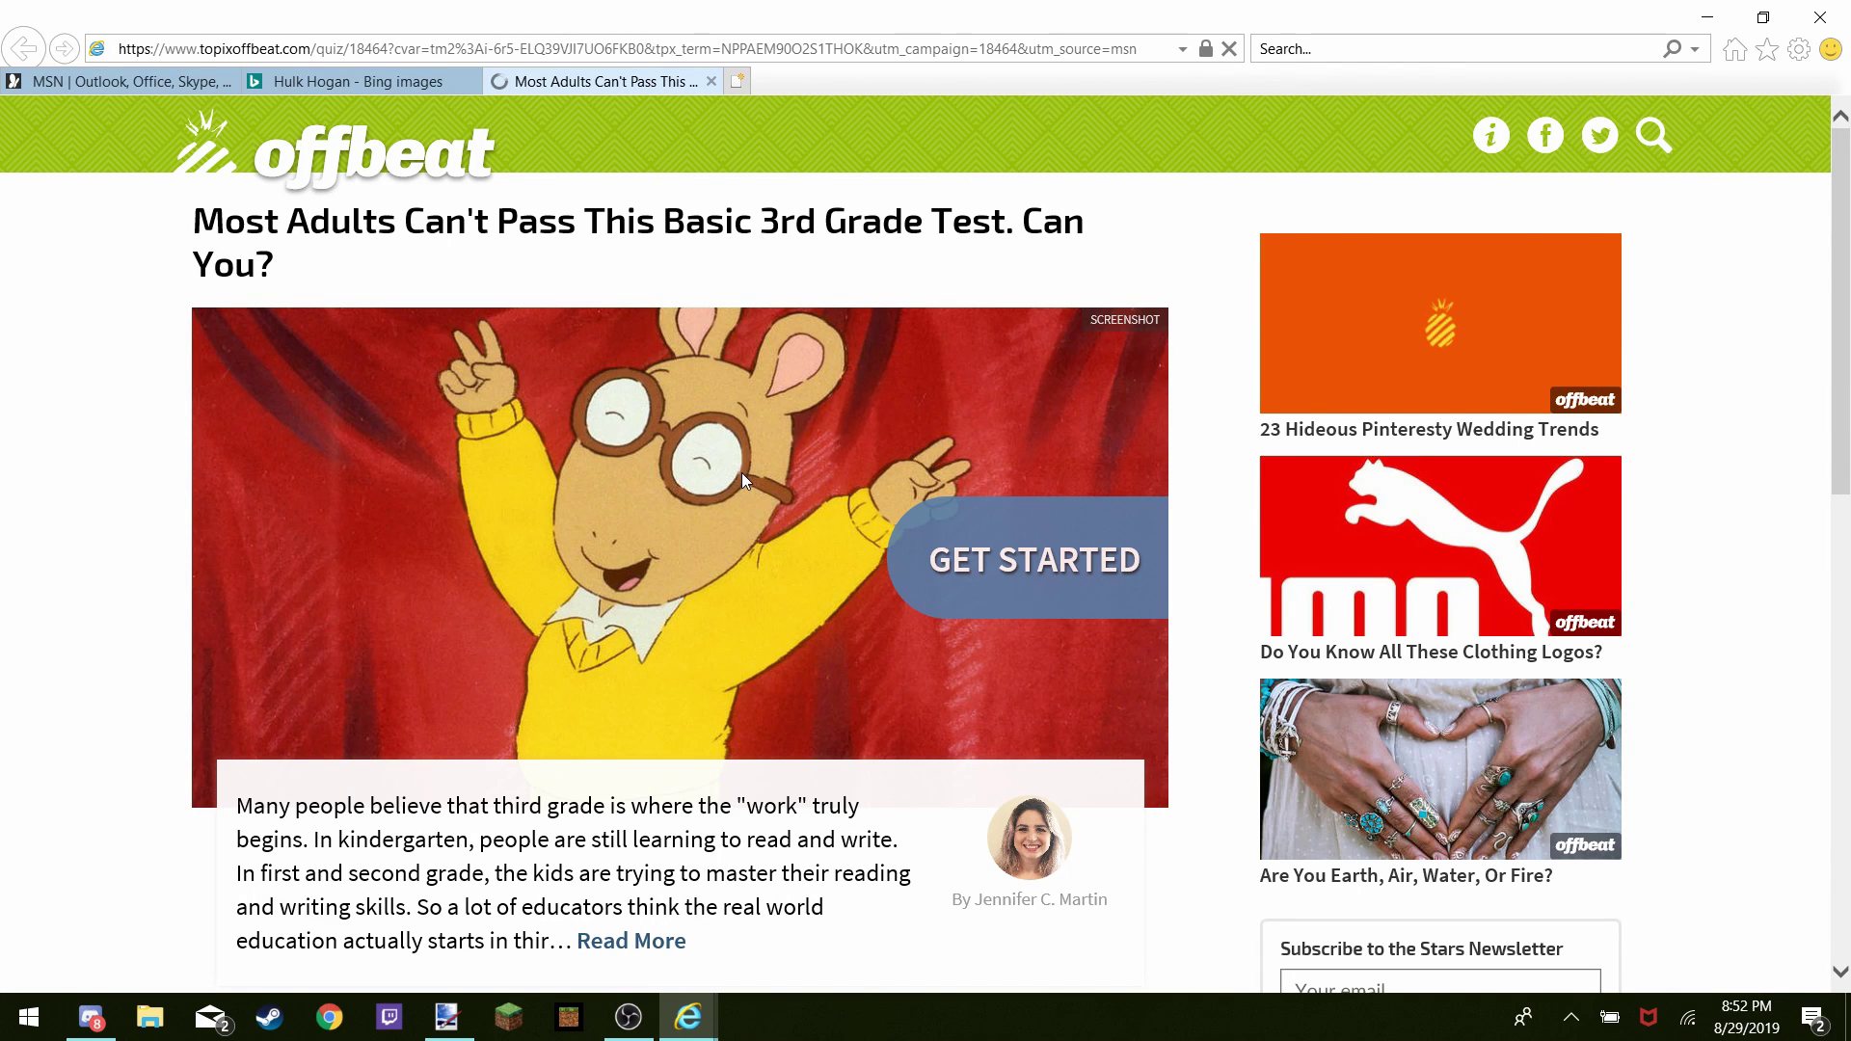
pyautogui.scroll(-3, 743, 473)
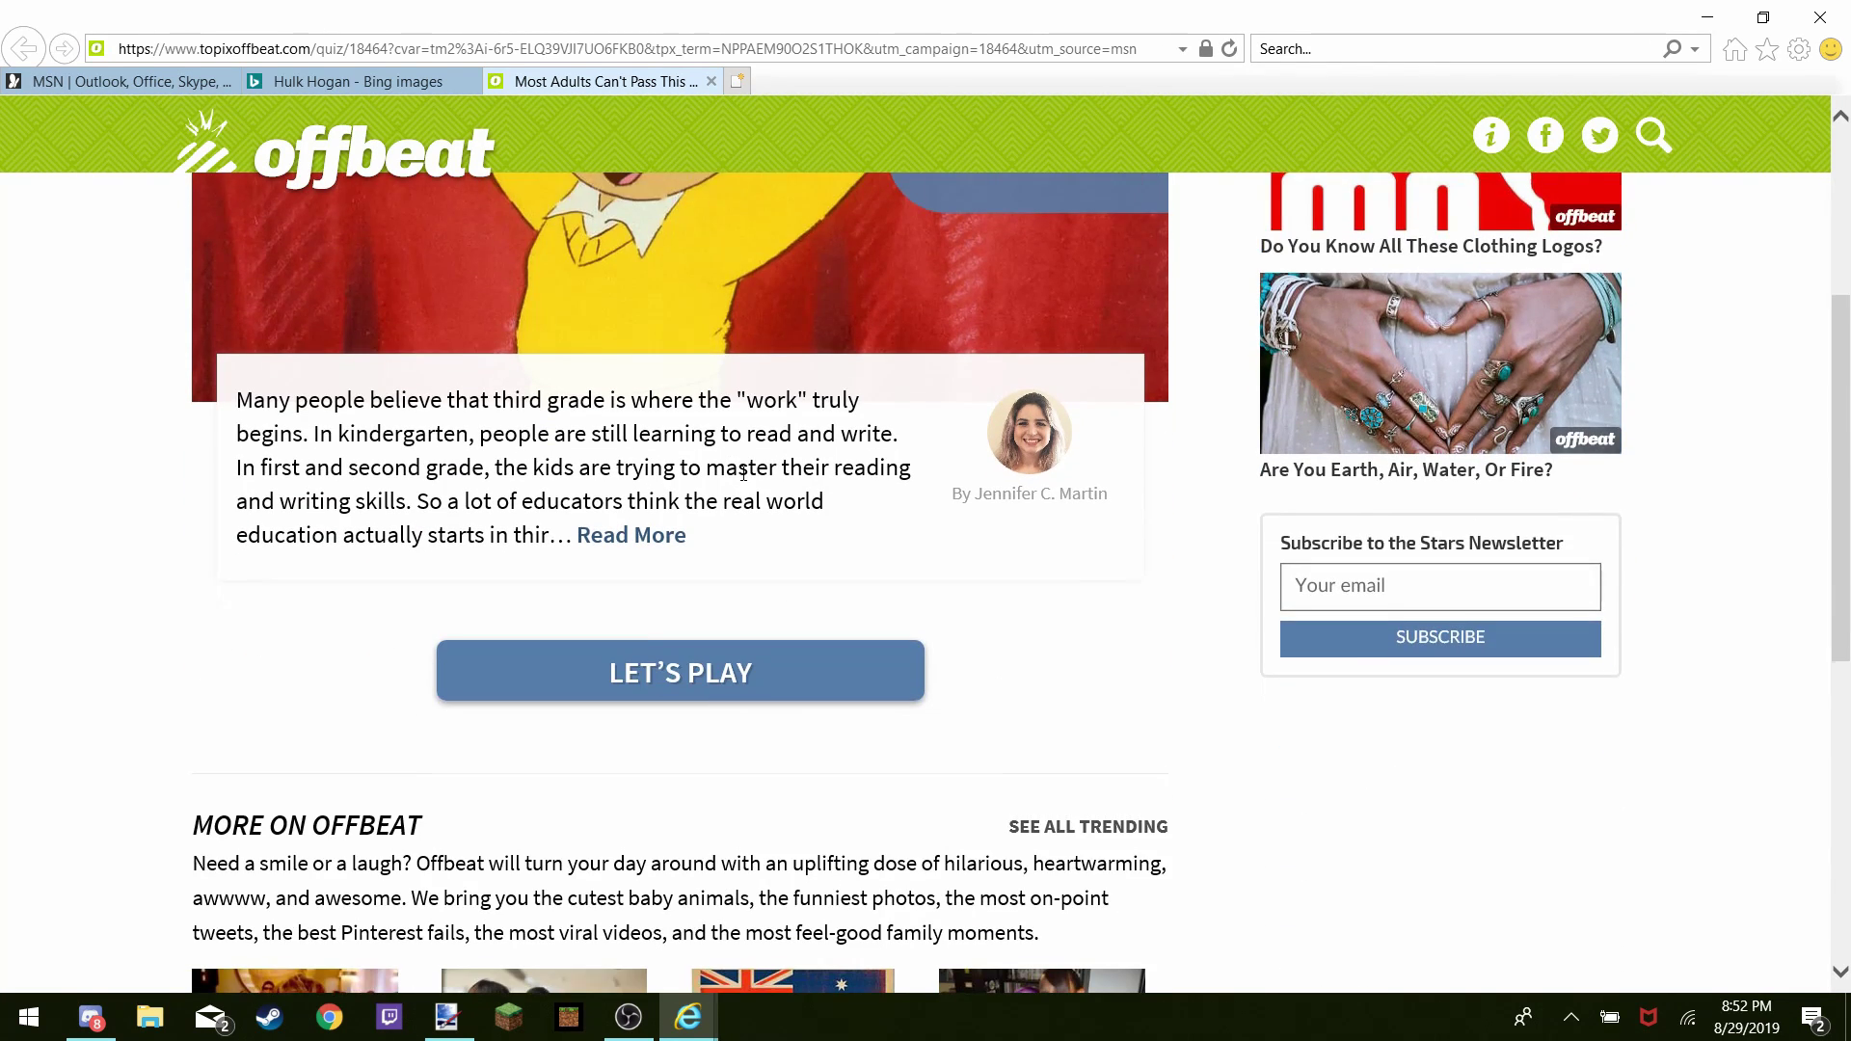
pyautogui.scroll(-1, 743, 472)
pyautogui.click(718, 584)
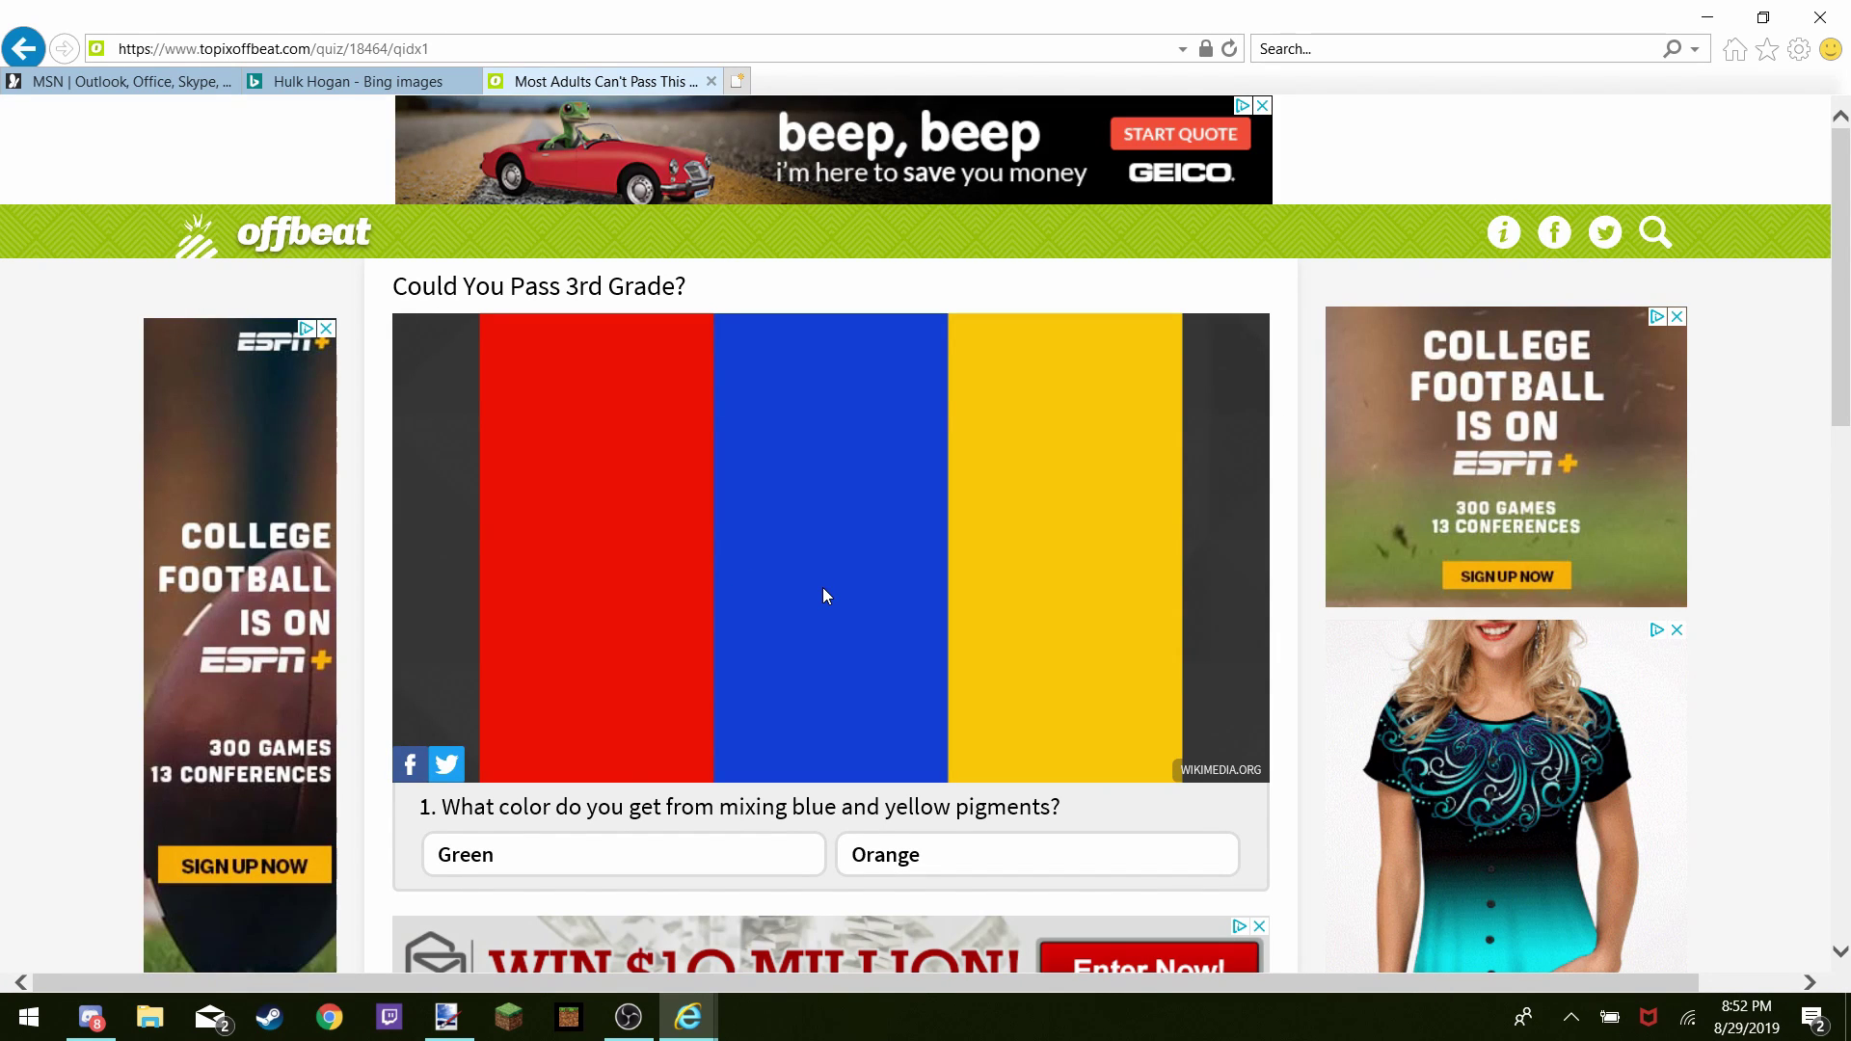
# Answer the first two quiz questions with Green and Element, and try Reptile before Amphibian on the frog question
pyautogui.click(578, 854)
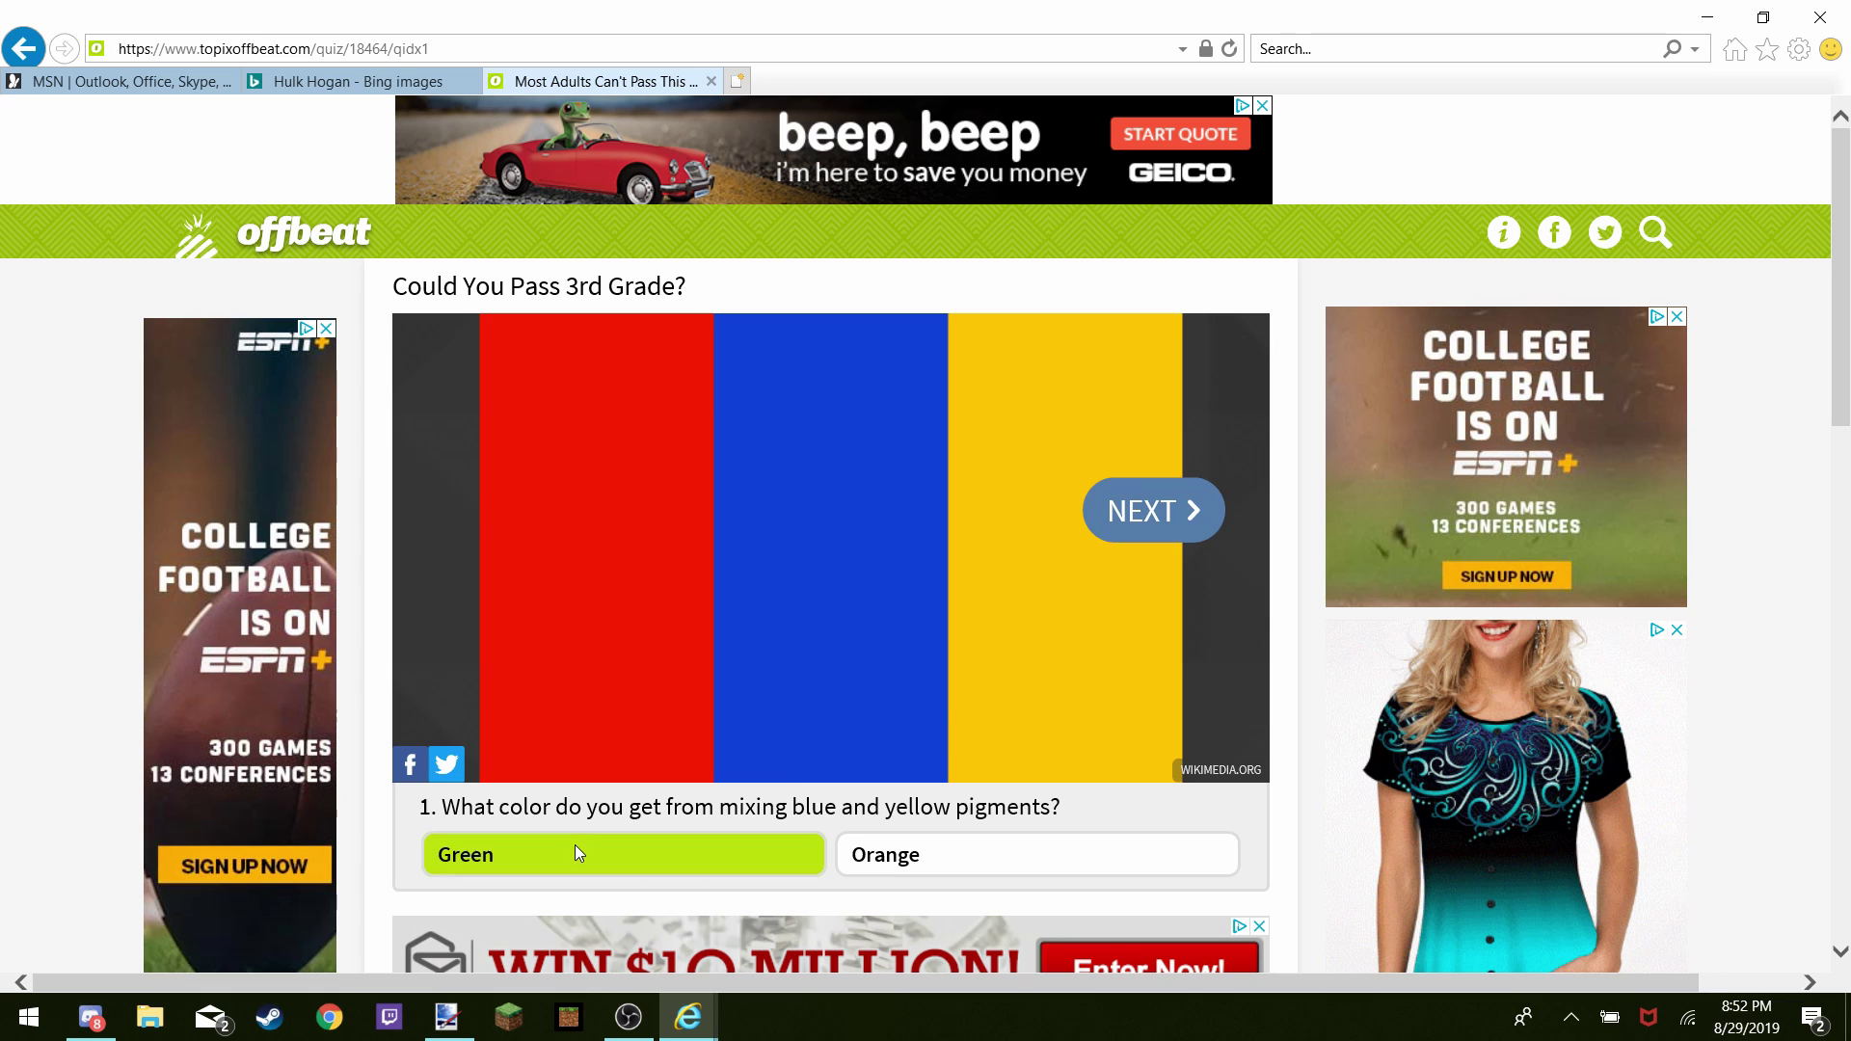
pyautogui.click(1146, 536)
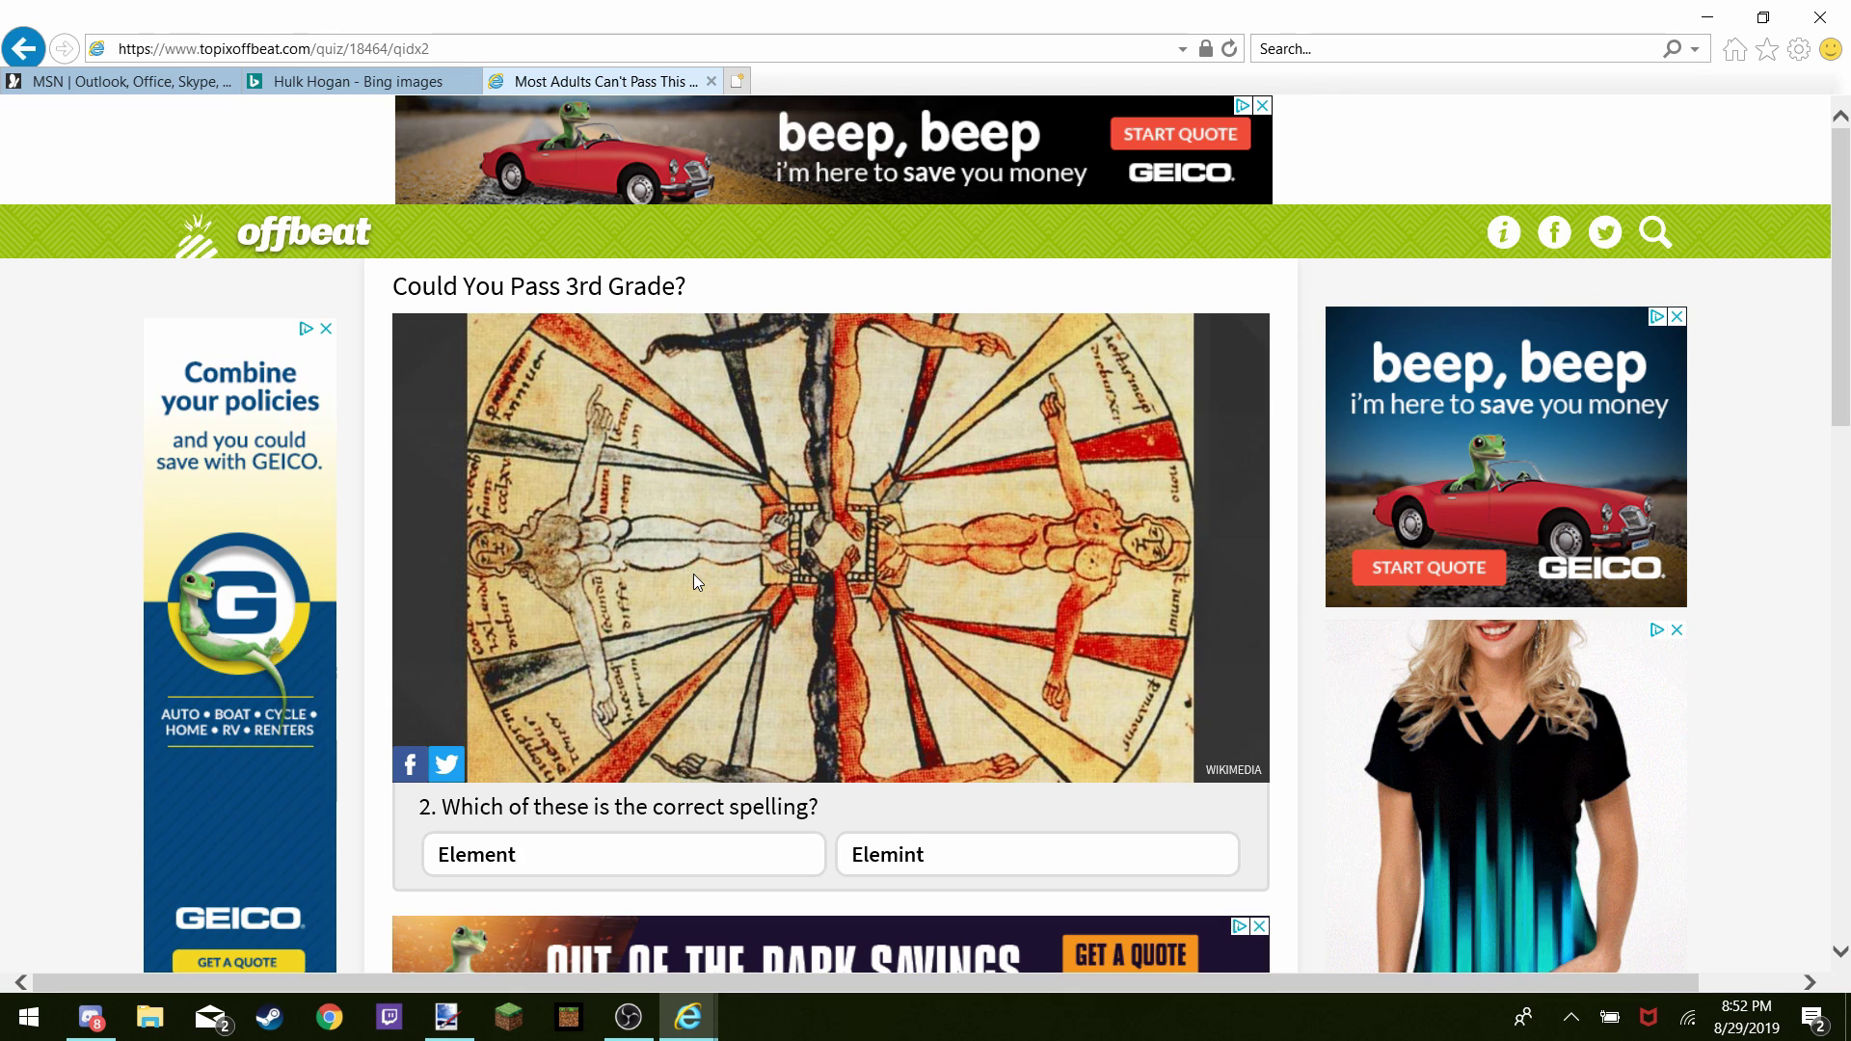
pyautogui.click(599, 868)
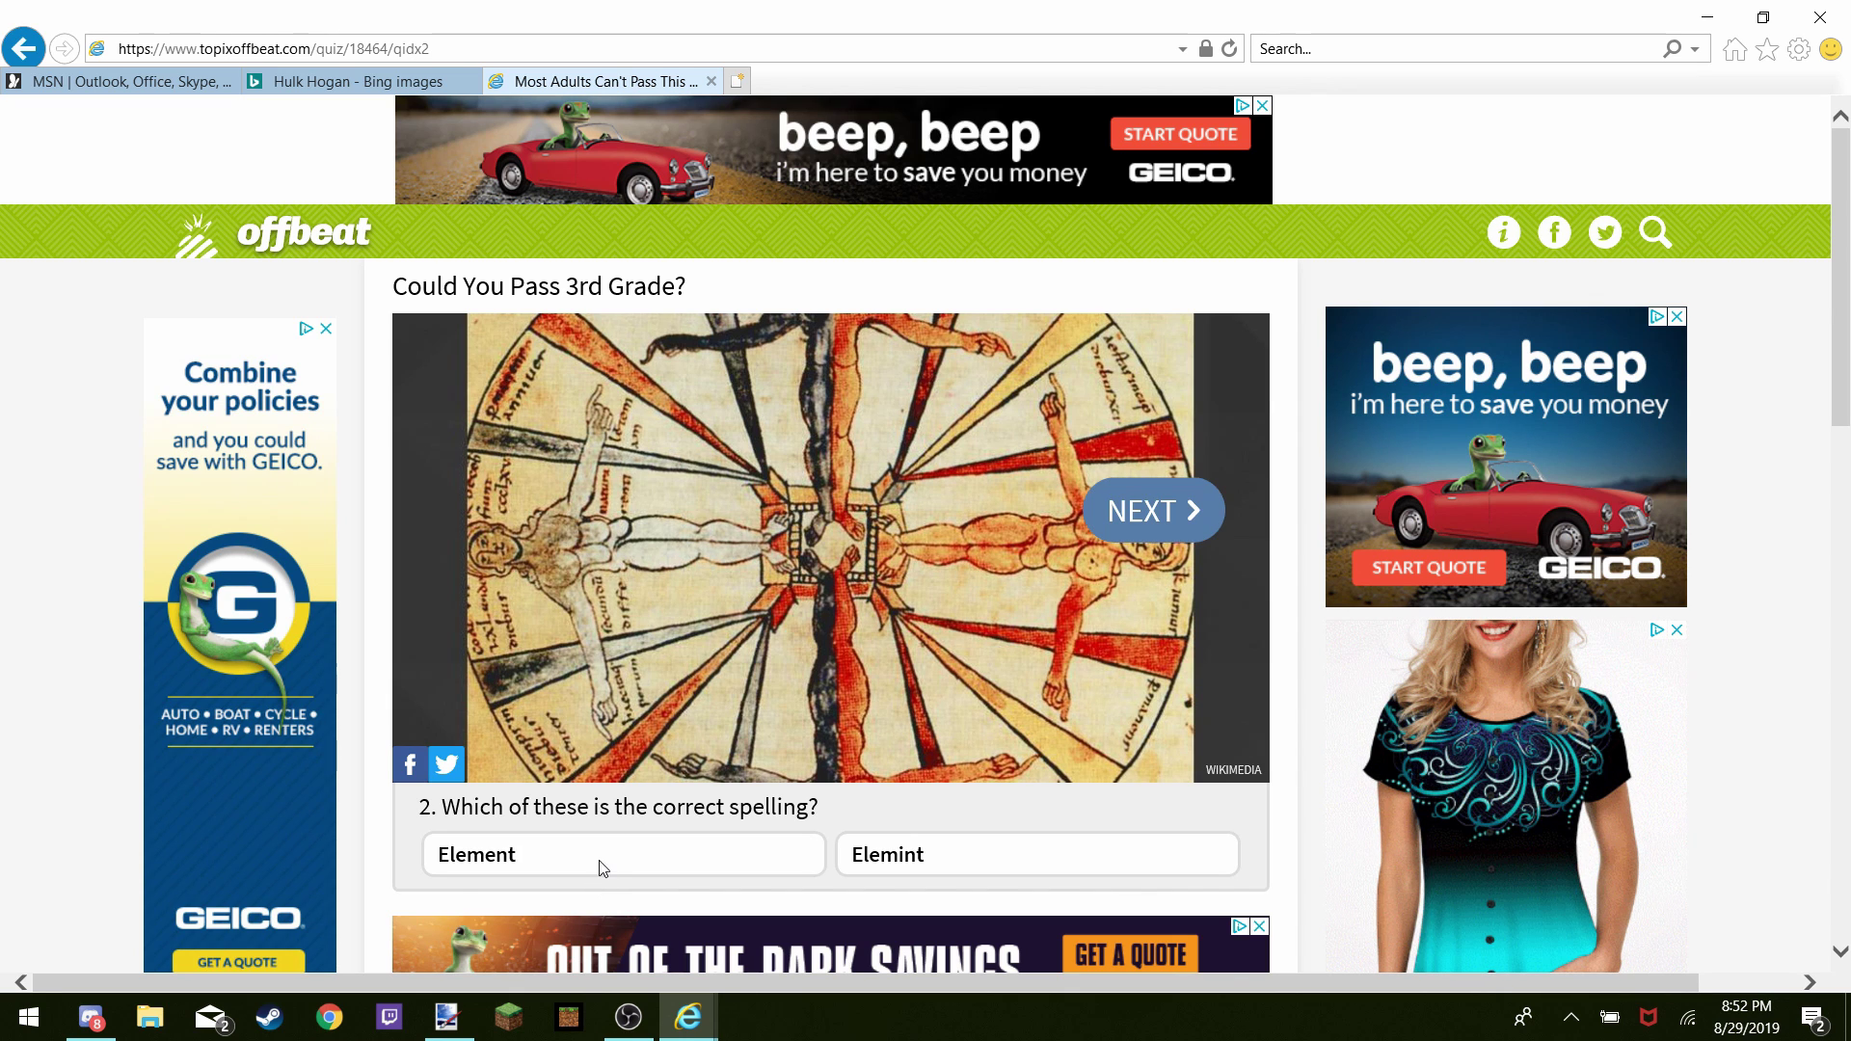
pyautogui.click(1184, 513)
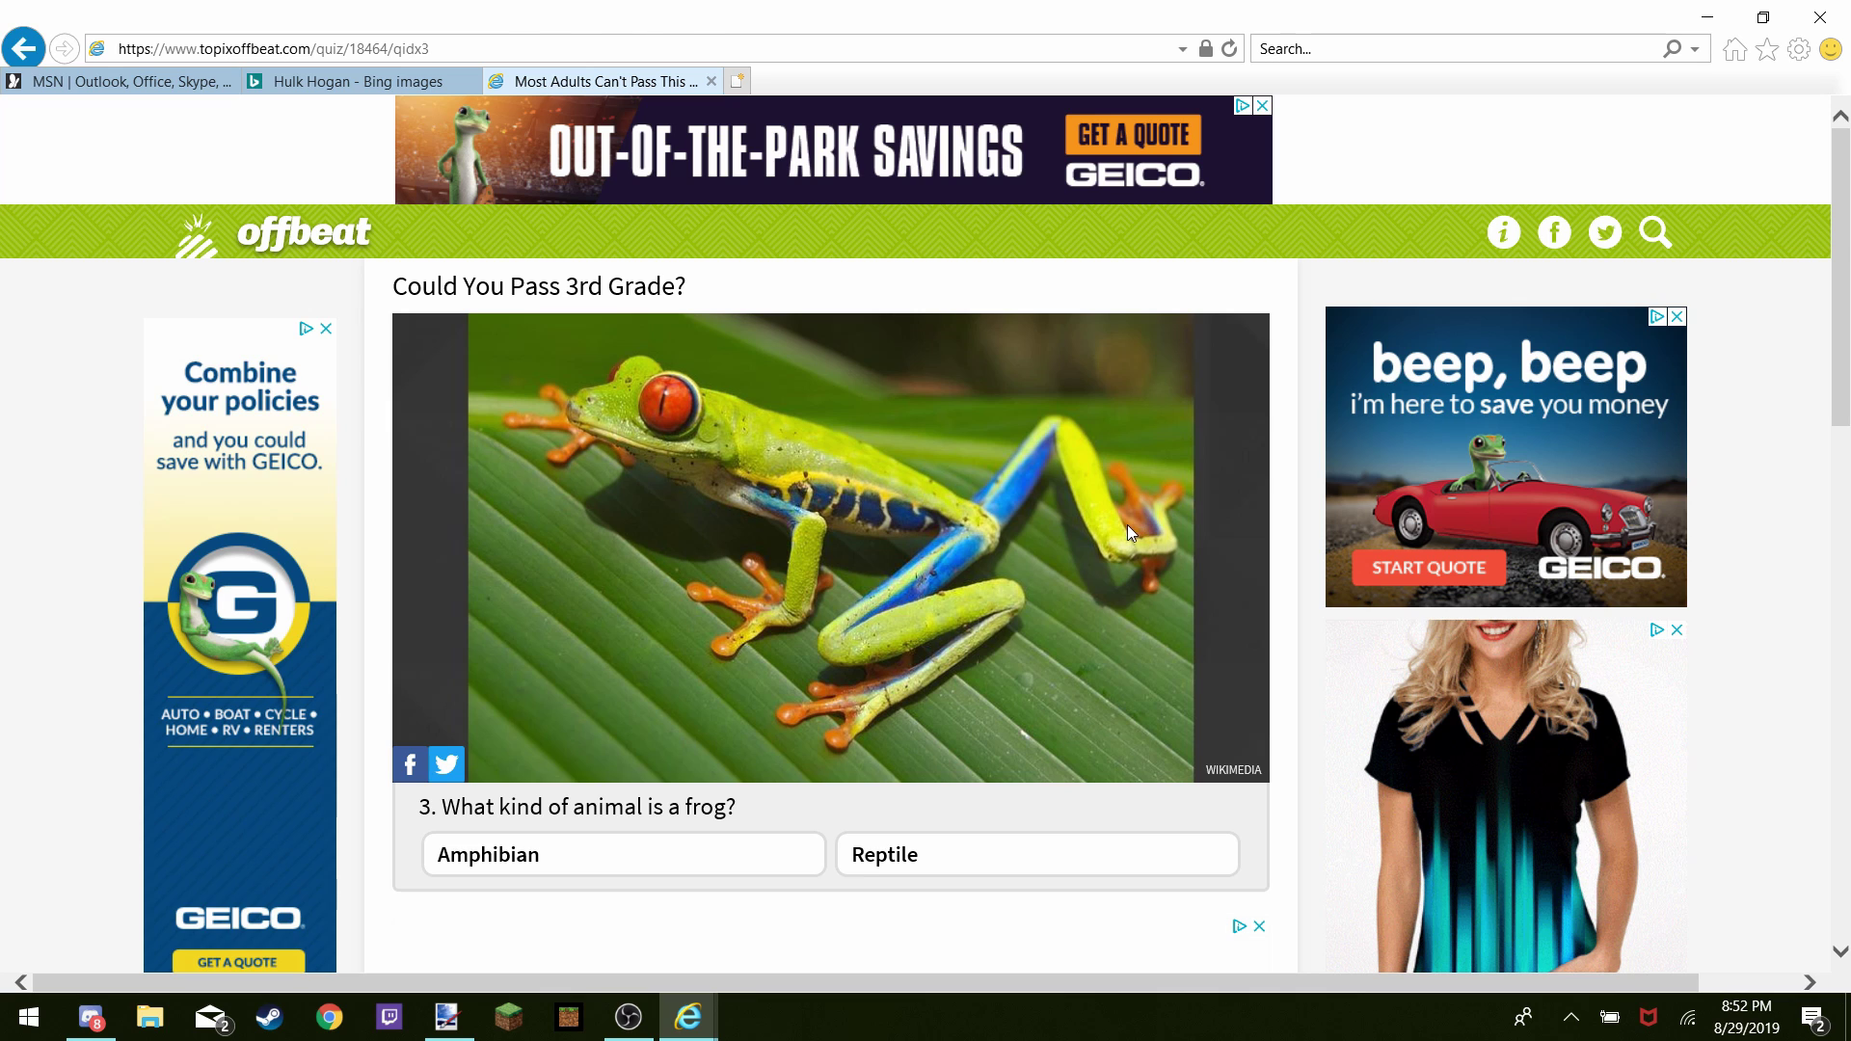
pyautogui.click(960, 855)
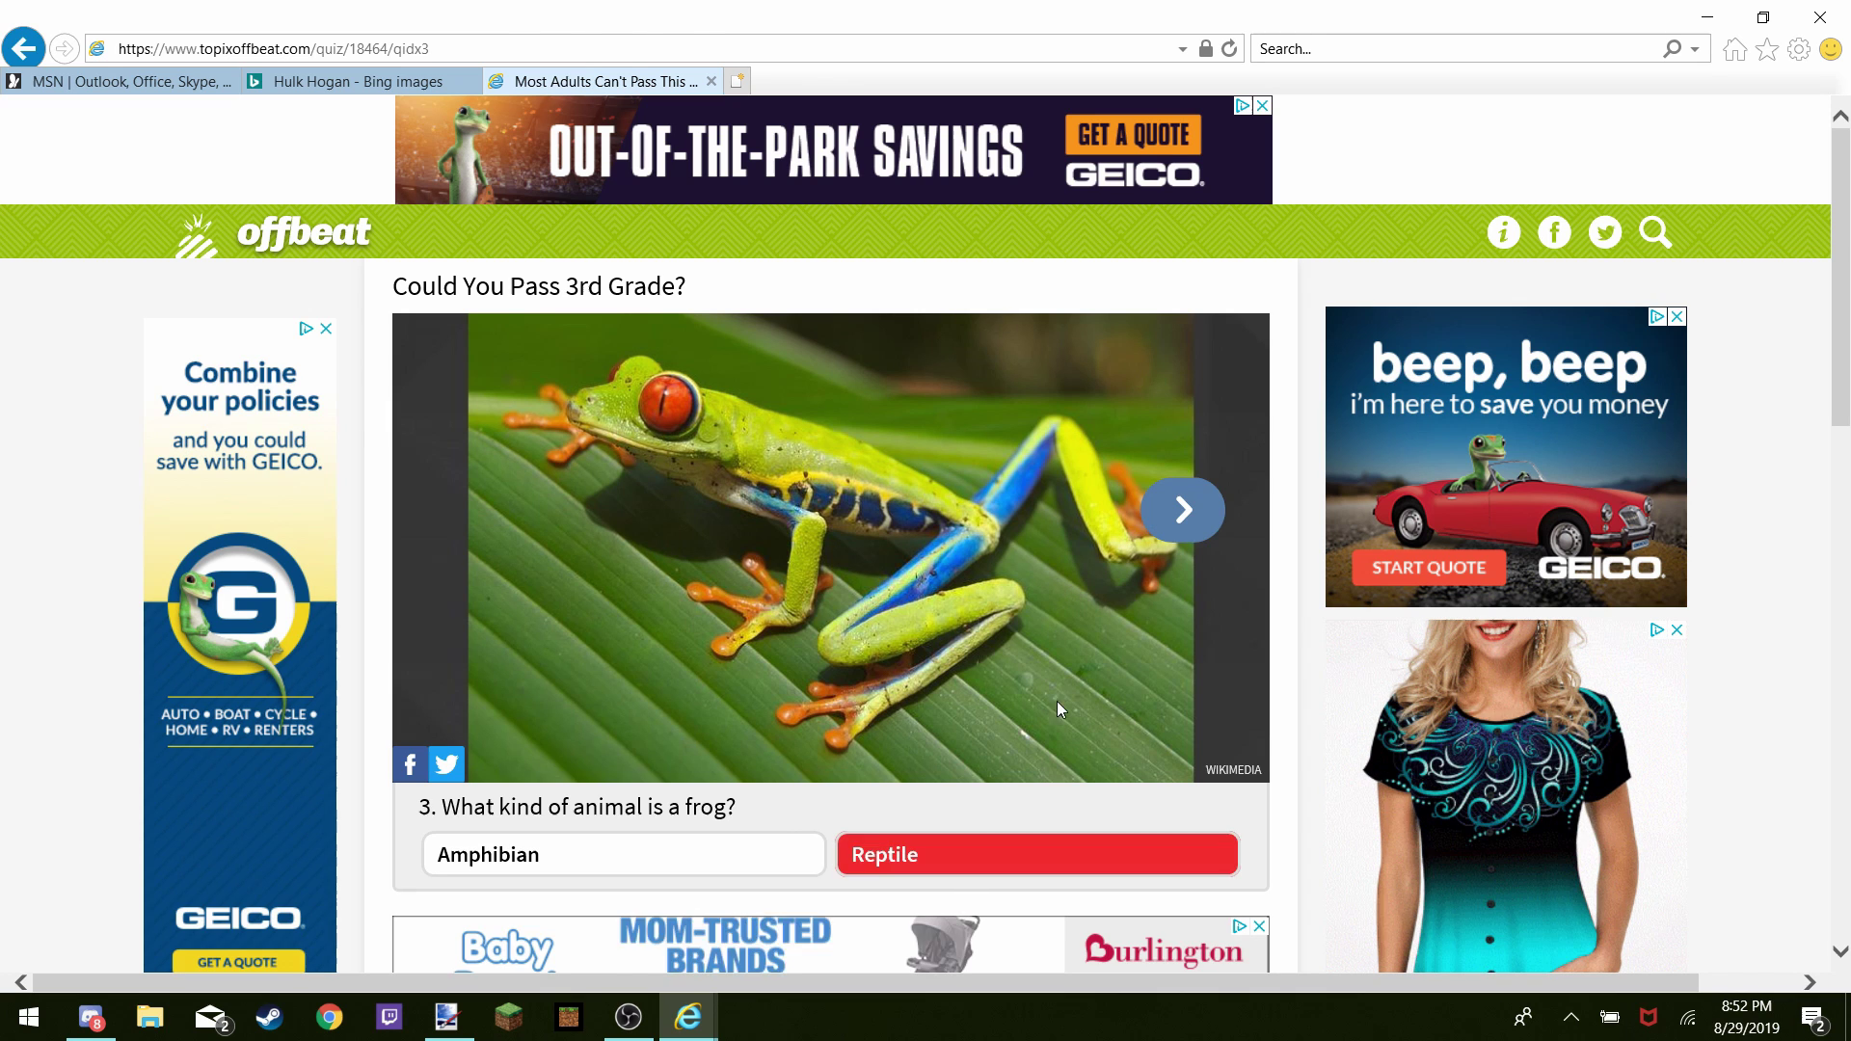
pyautogui.click(753, 858)
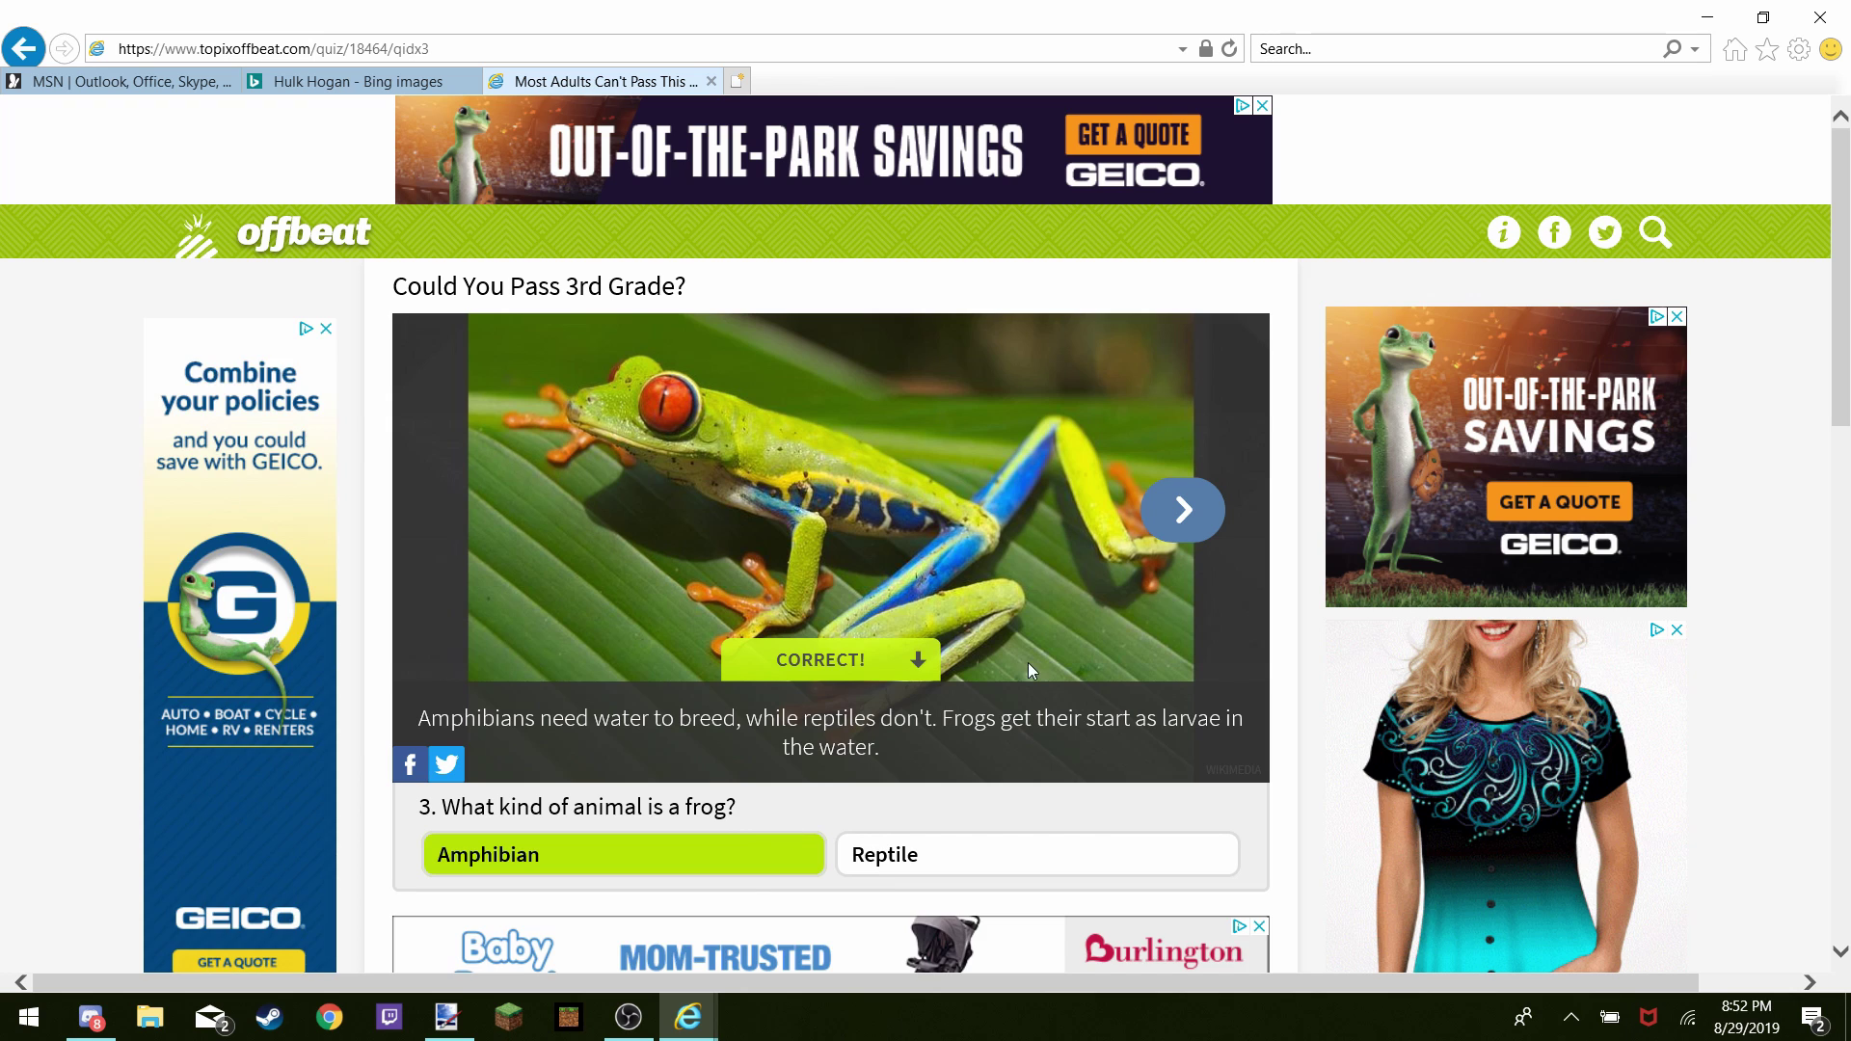
# Try Reptile again on the frog question, set the answer back to Amphibian and advance to question 4
pyautogui.click(865, 856)
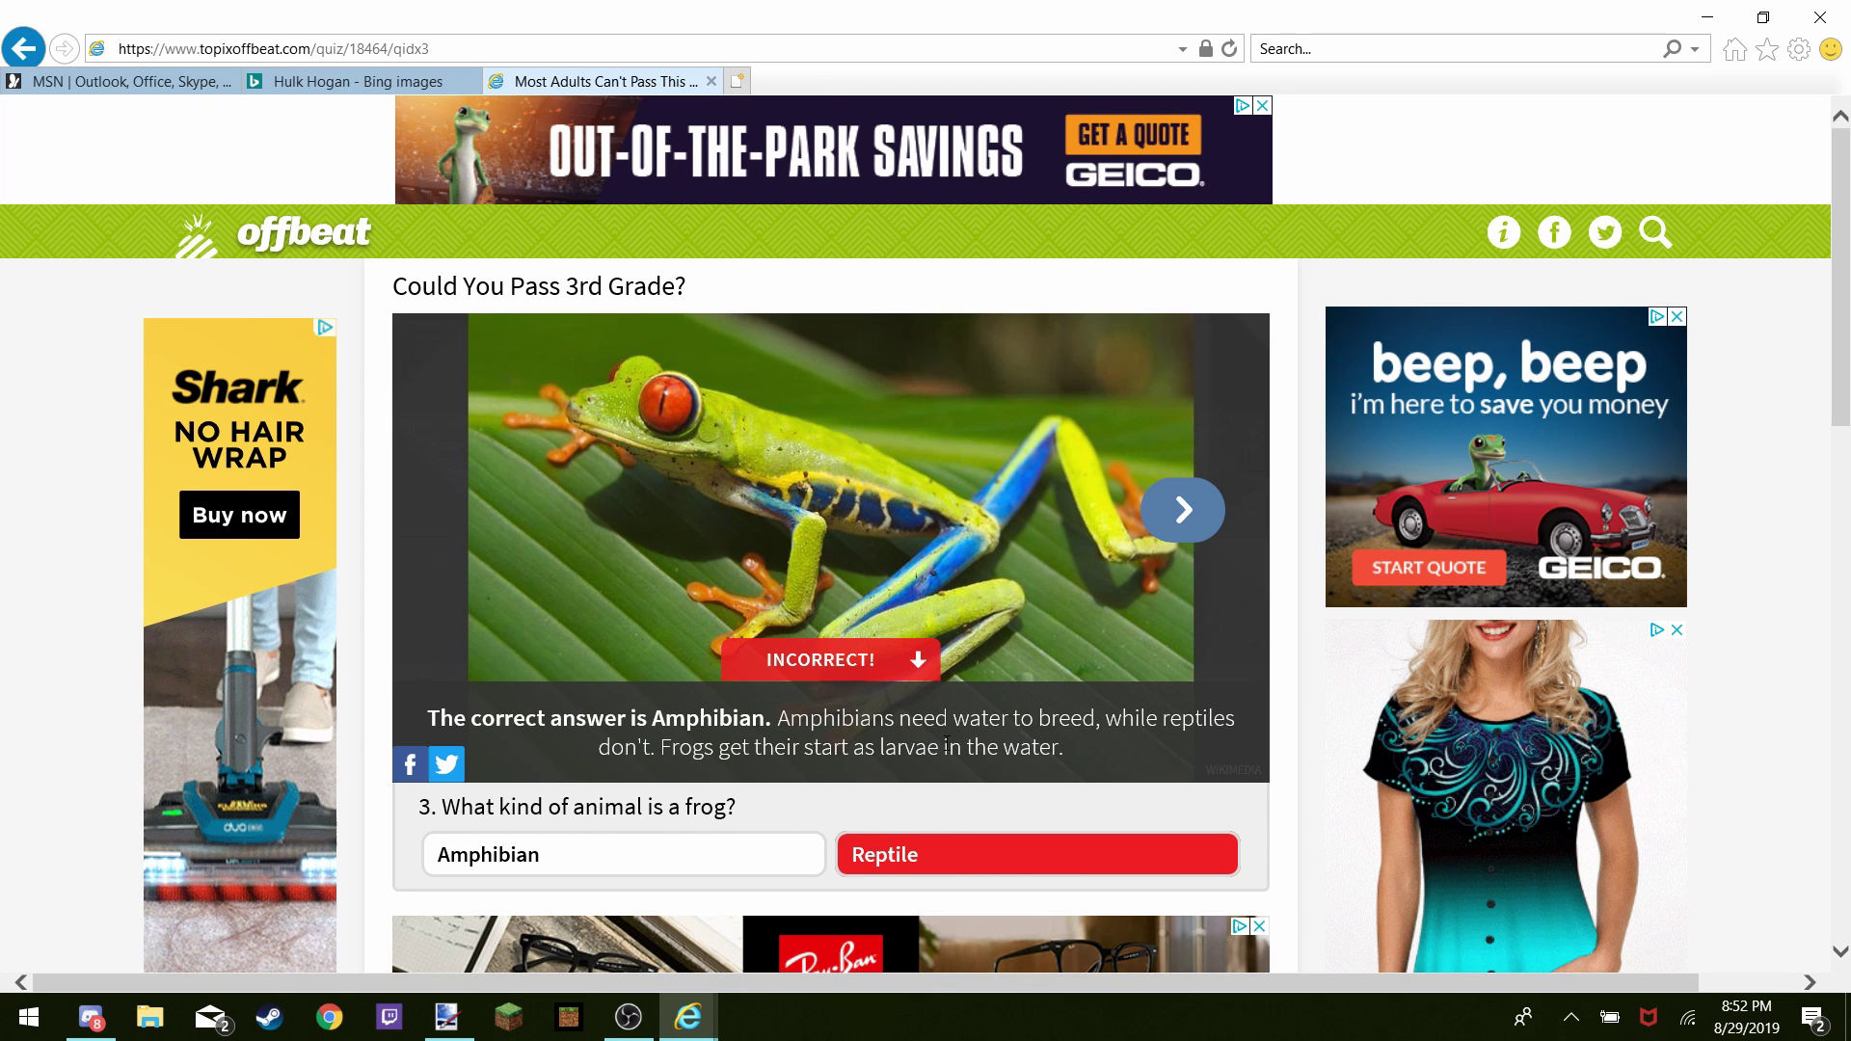
pyautogui.click(610, 856)
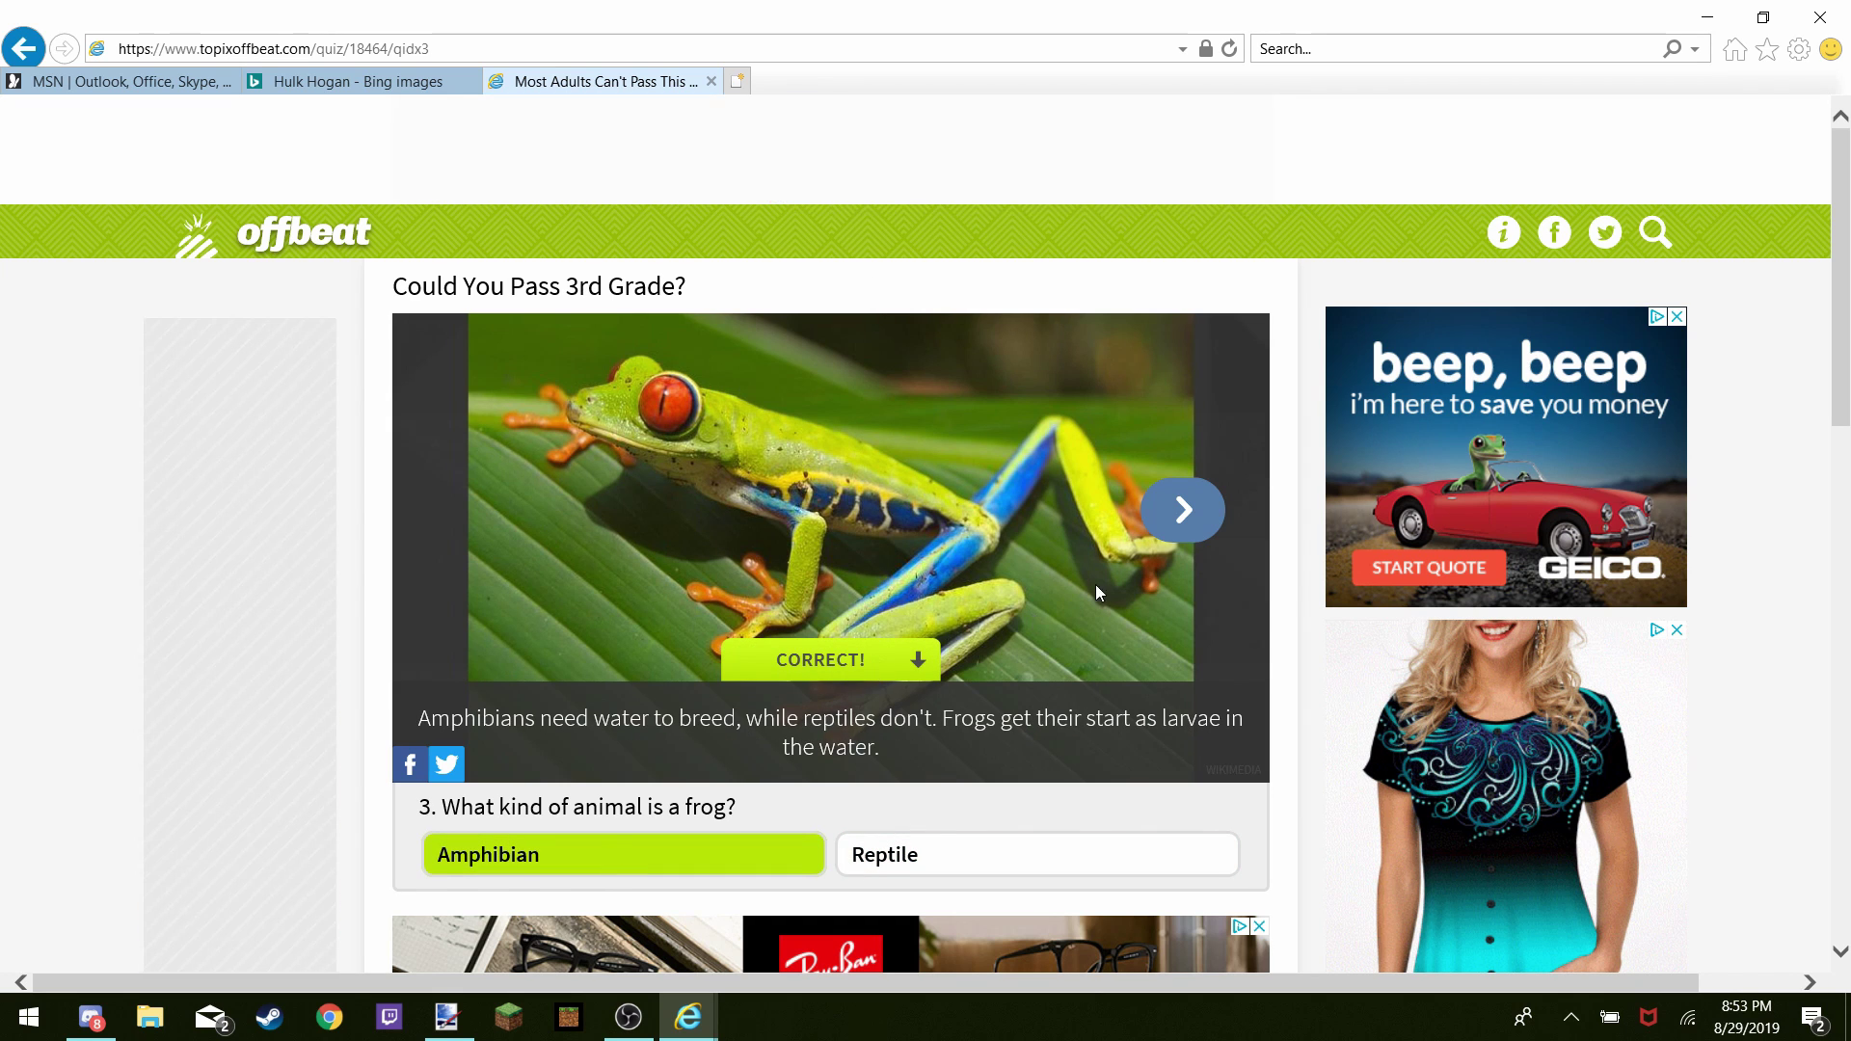
pyautogui.click(1185, 510)
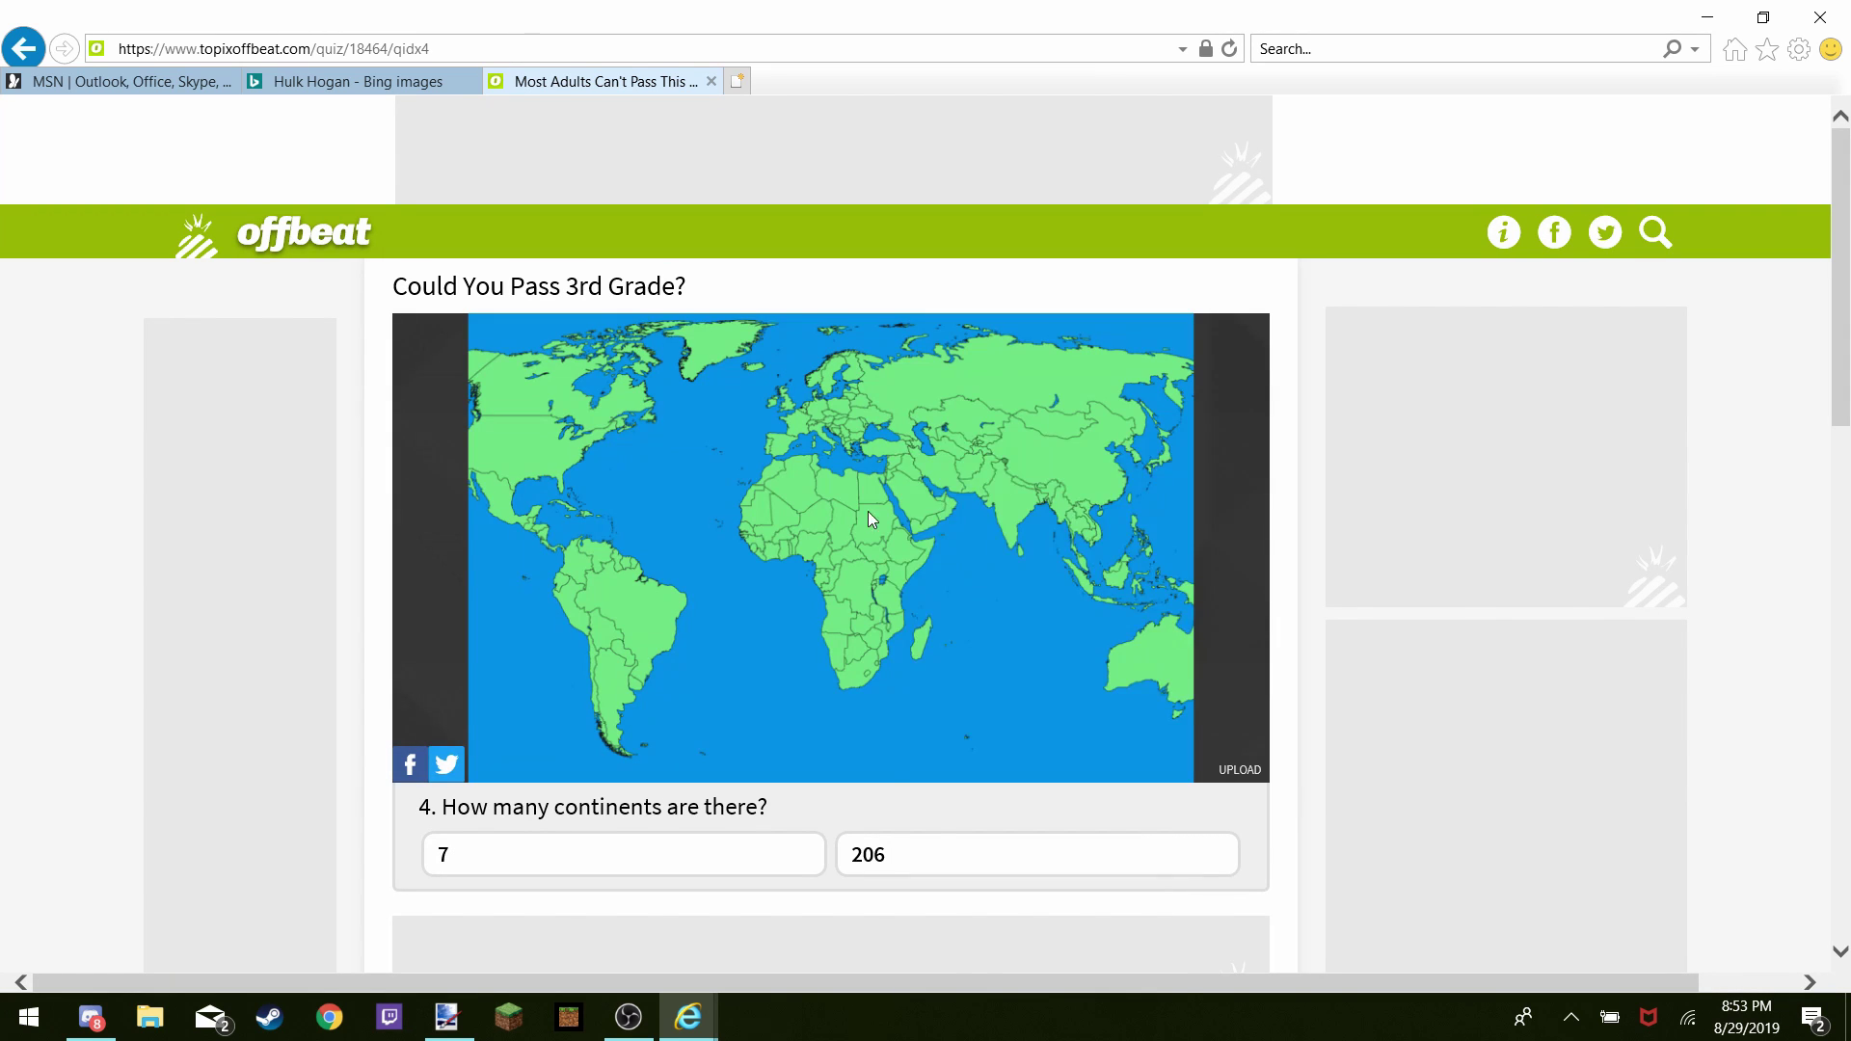
# Answer 7 for the number of continents and 2 for the sets of human teeth, advancing to question 6
pyautogui.rightClick(894, 665)
pyautogui.click(803, 793)
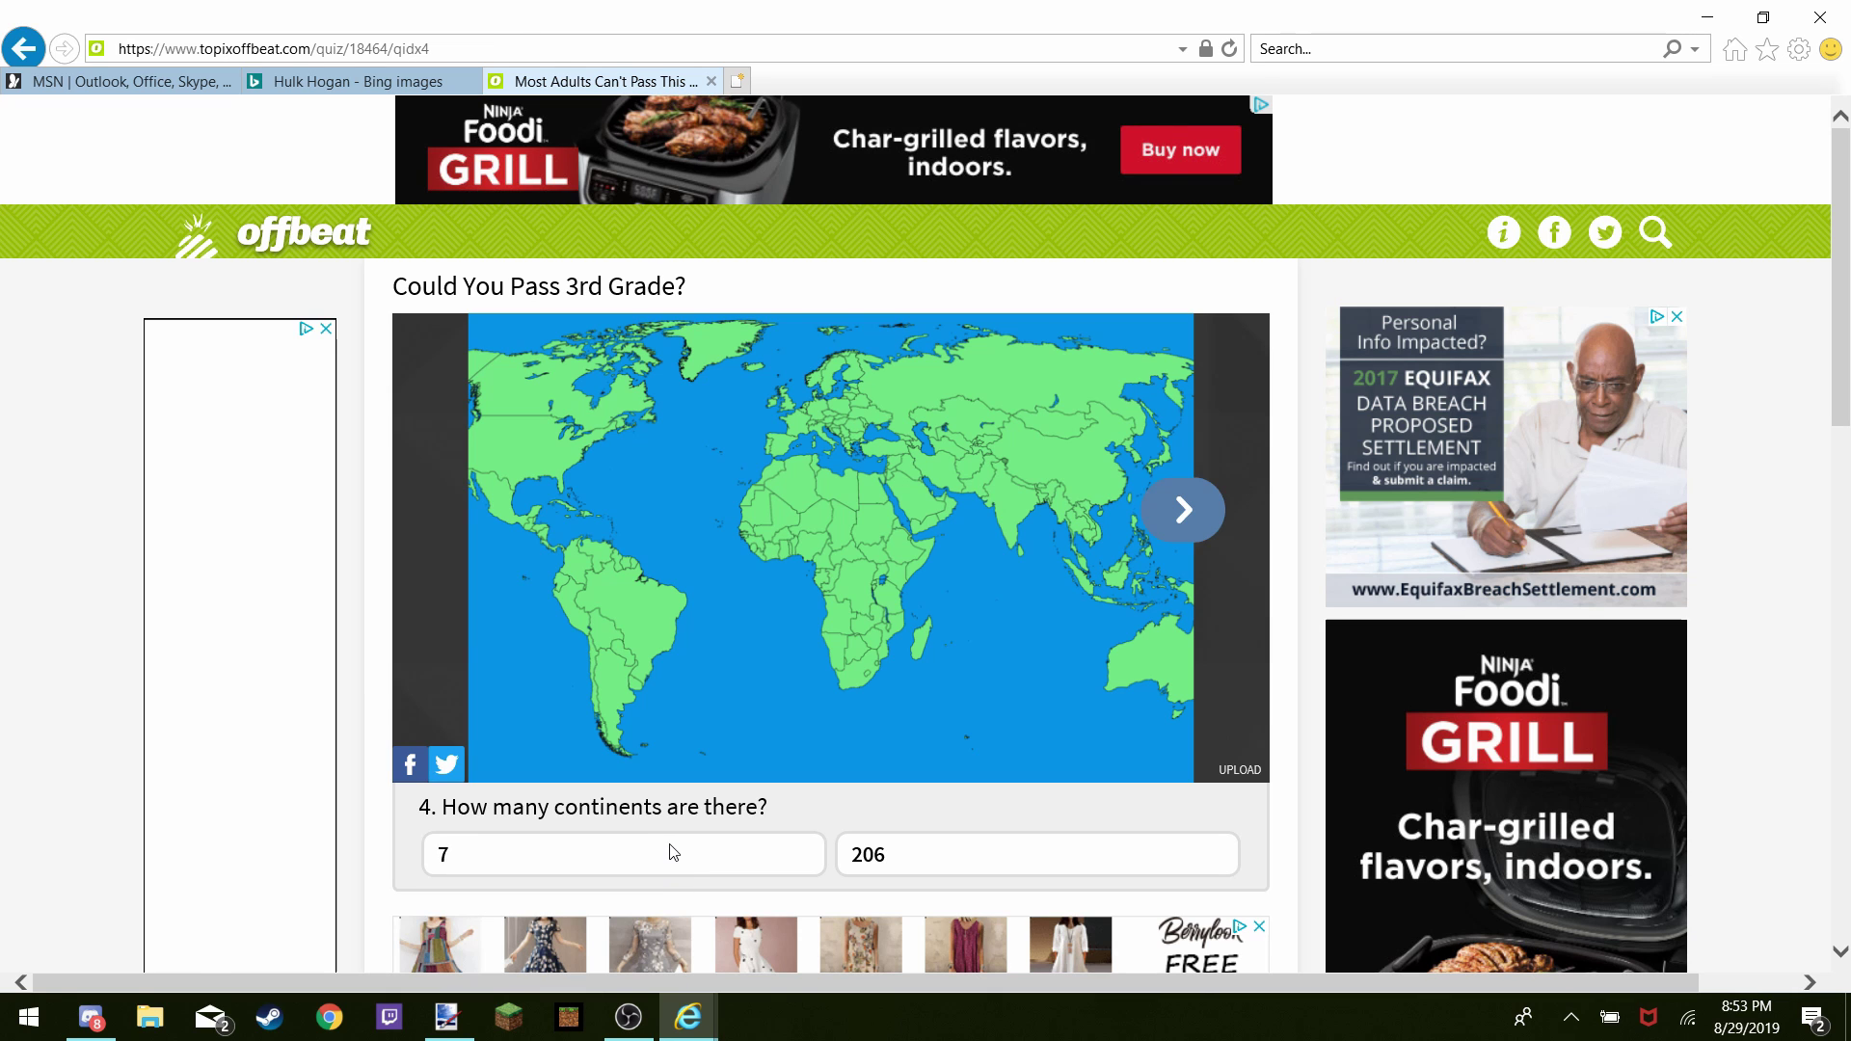
pyautogui.click(673, 852)
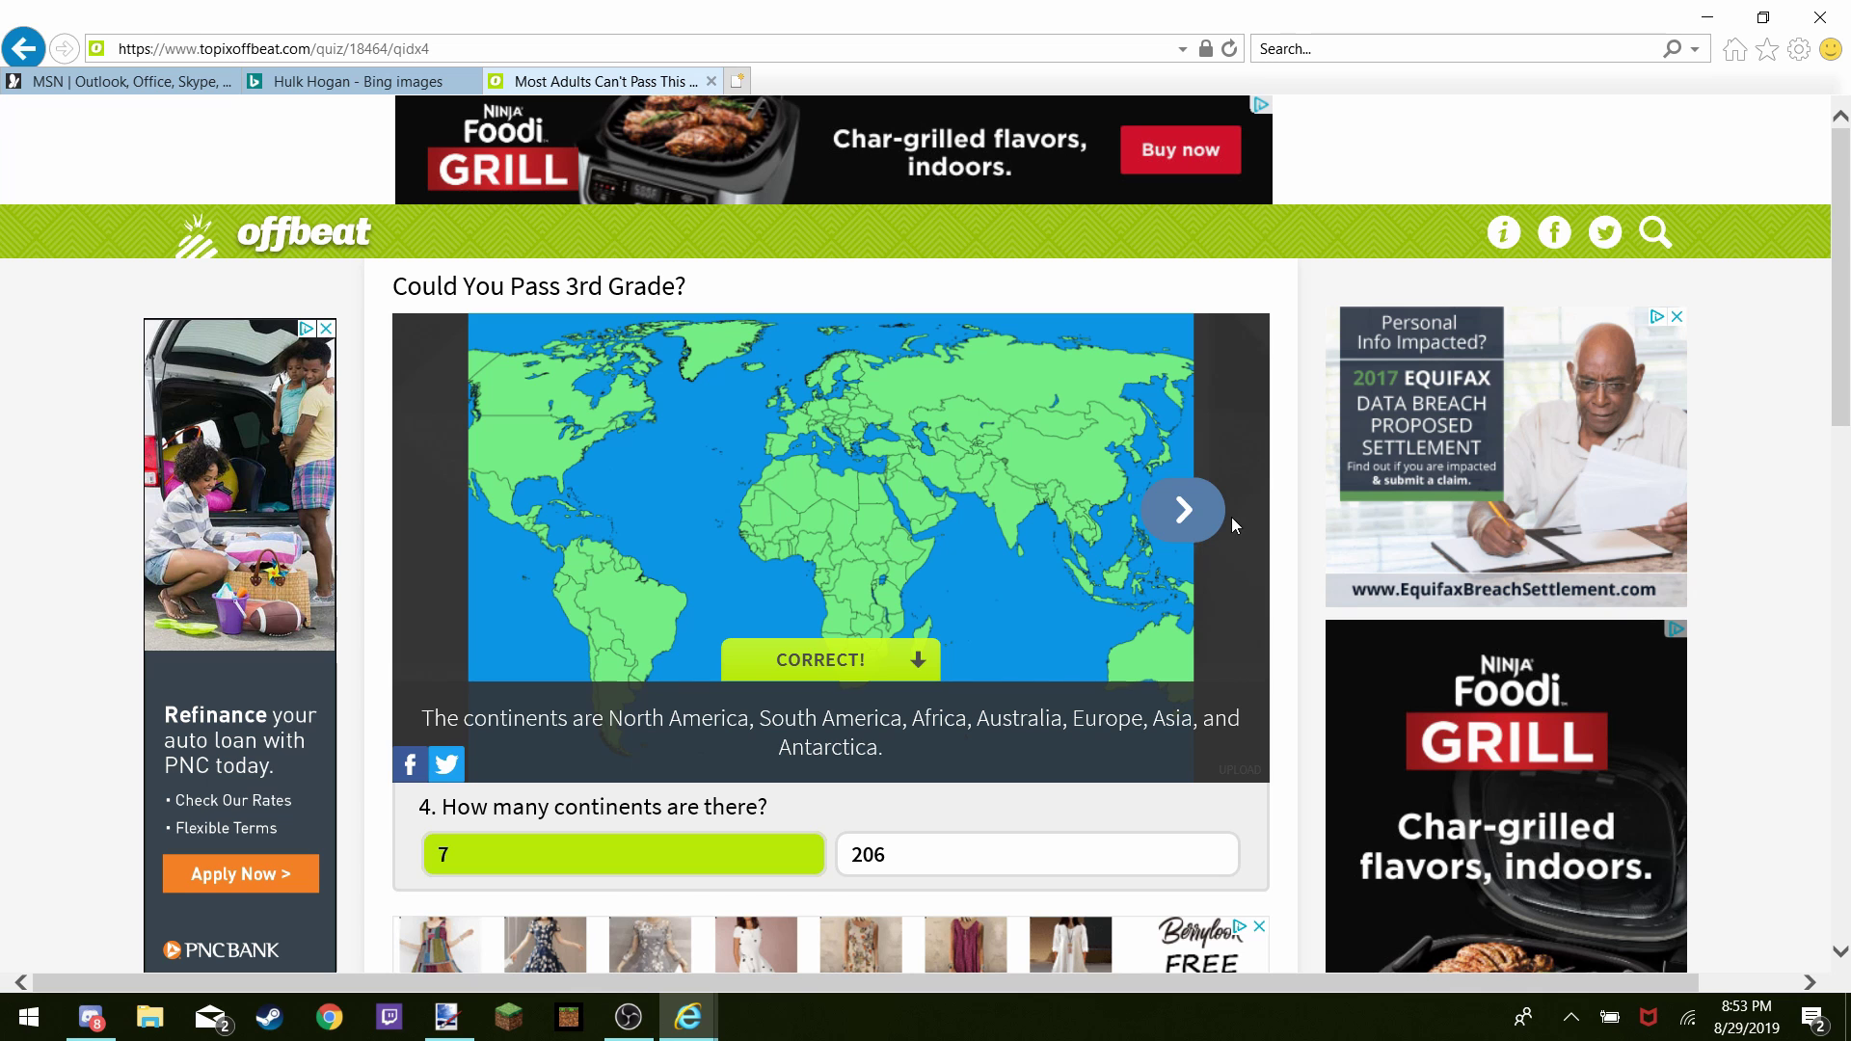
pyautogui.click(1186, 511)
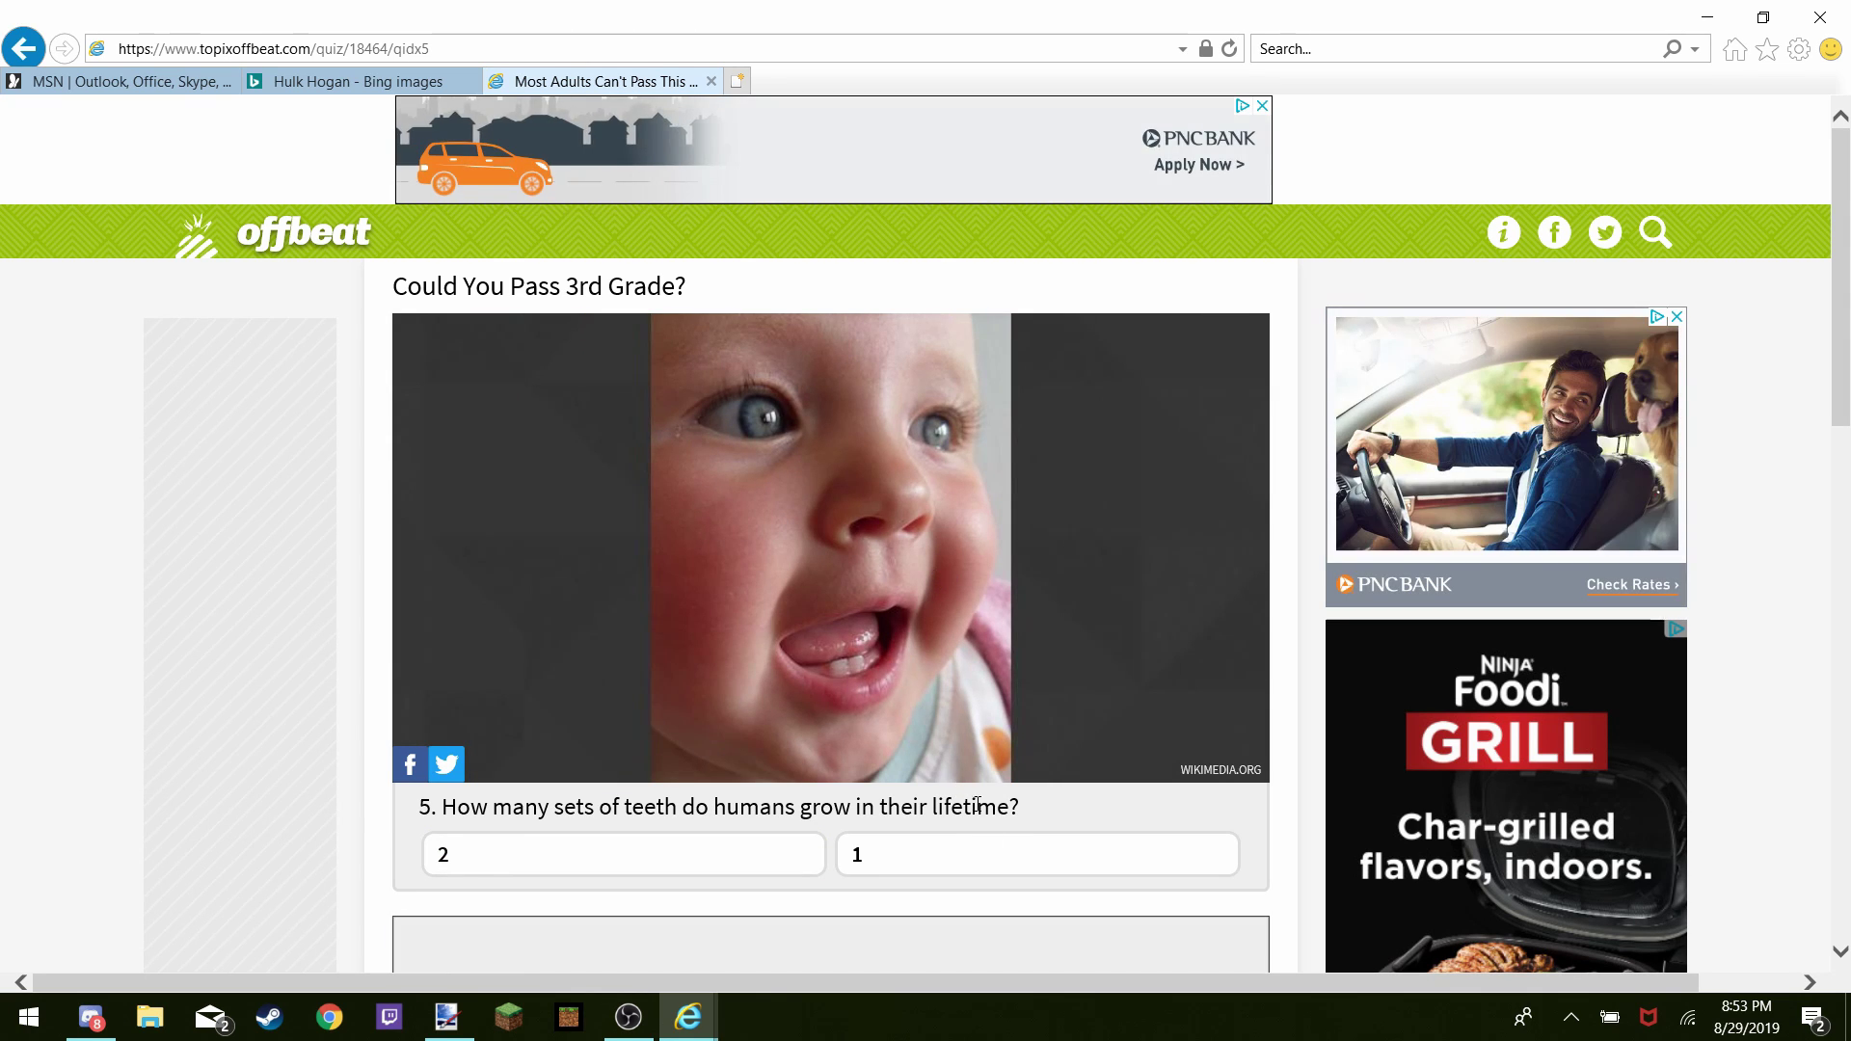
pyautogui.click(739, 868)
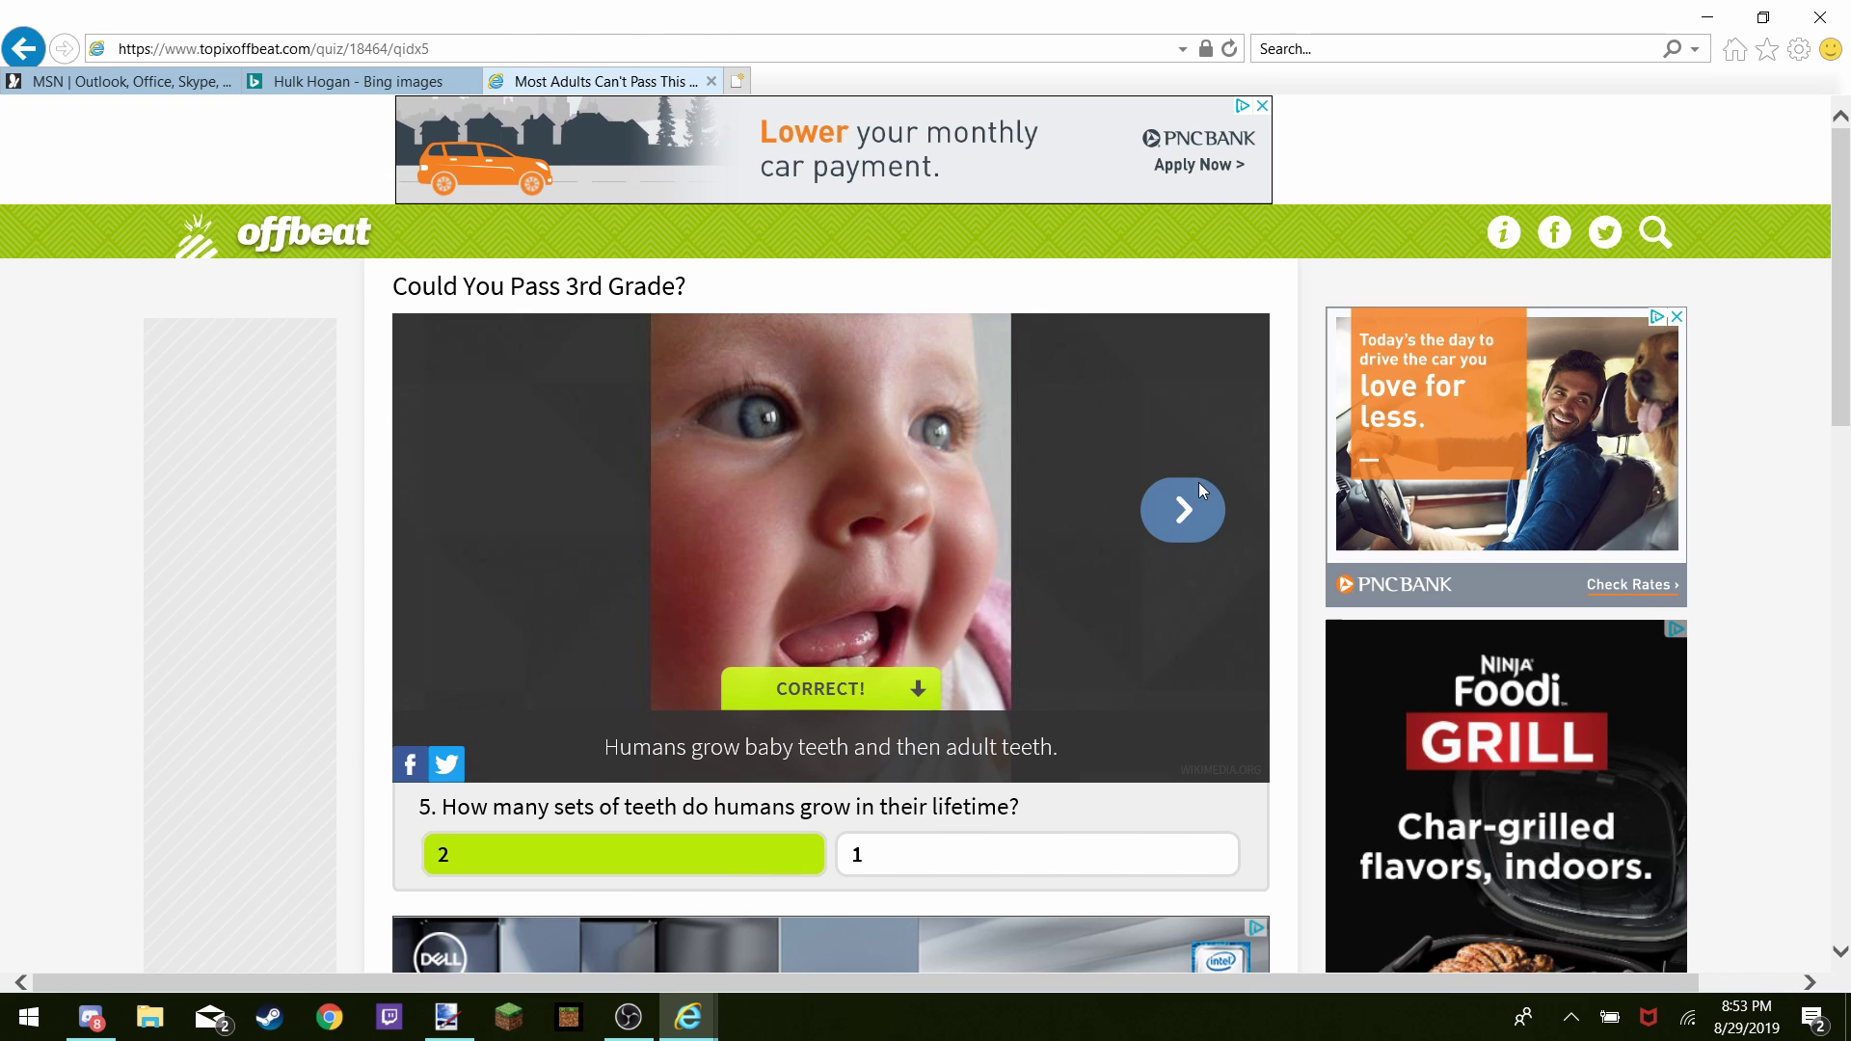
pyautogui.click(1186, 509)
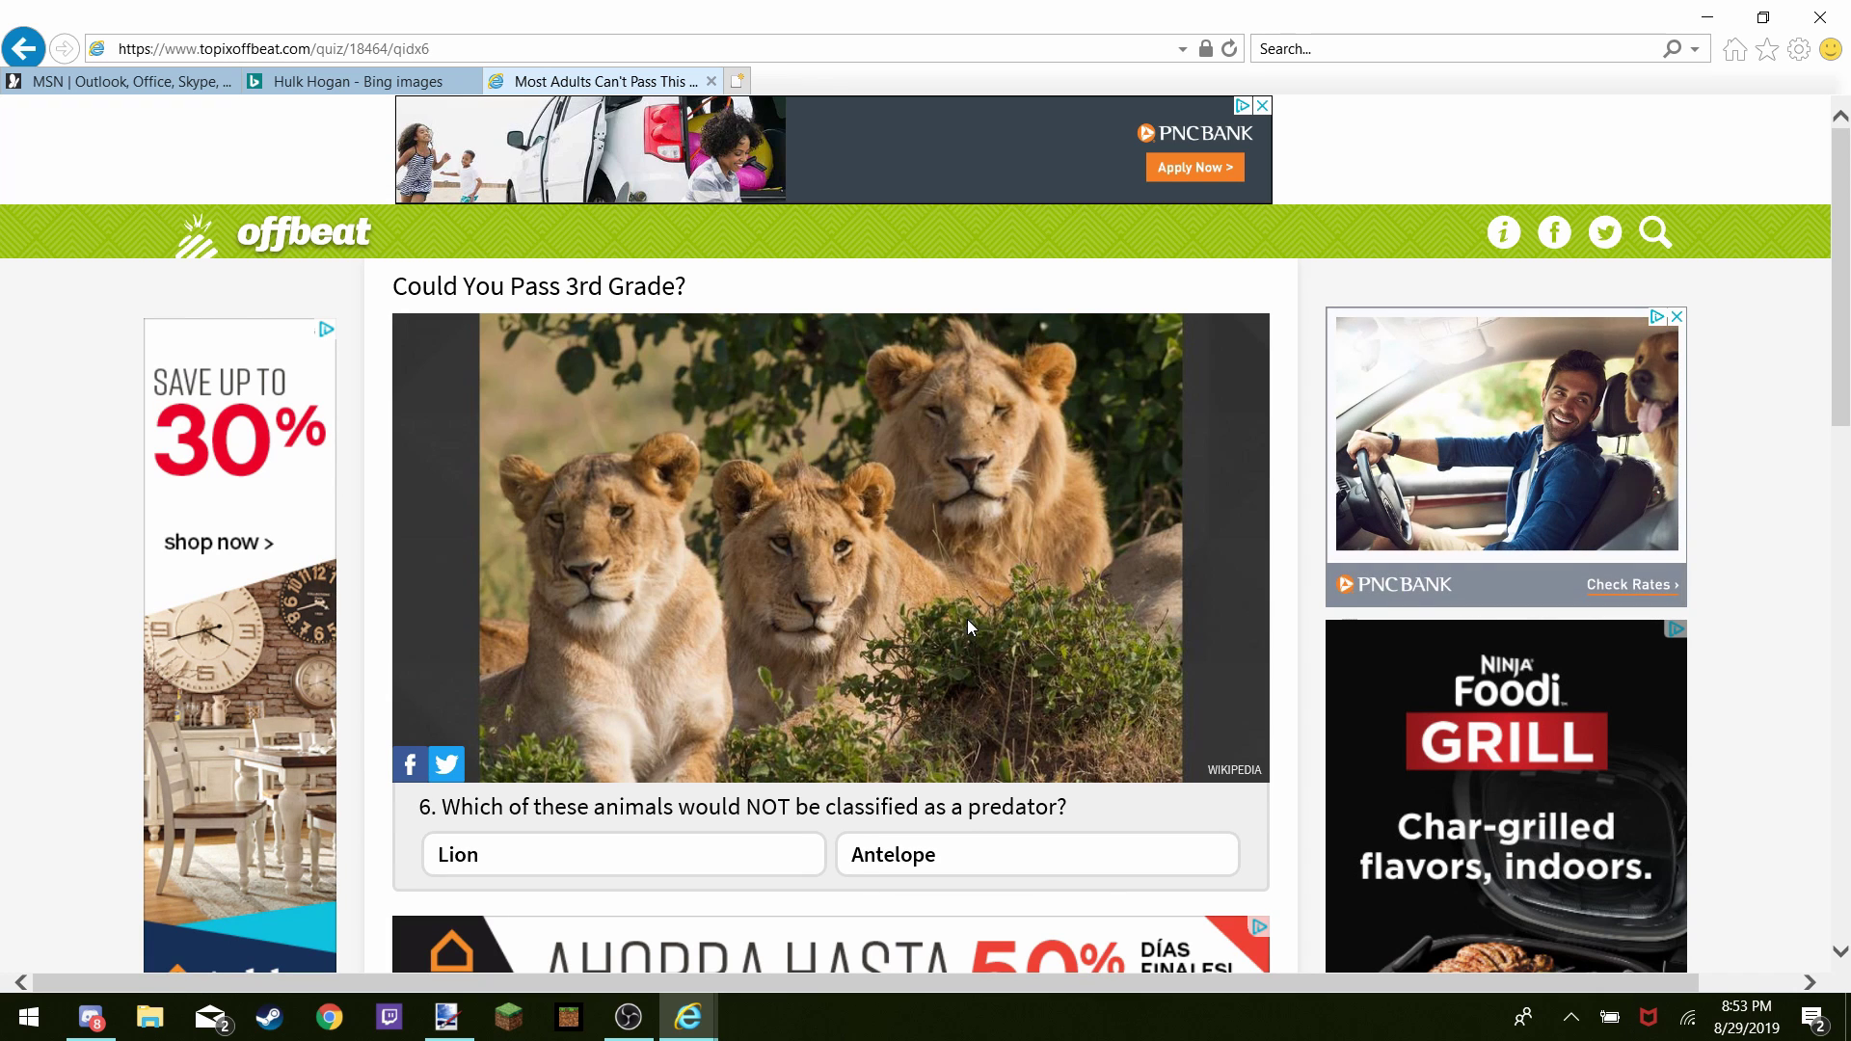
# Try Lion on the question about which animal is not a predator, change the answer to Antelope and continue
pyautogui.click(703, 856)
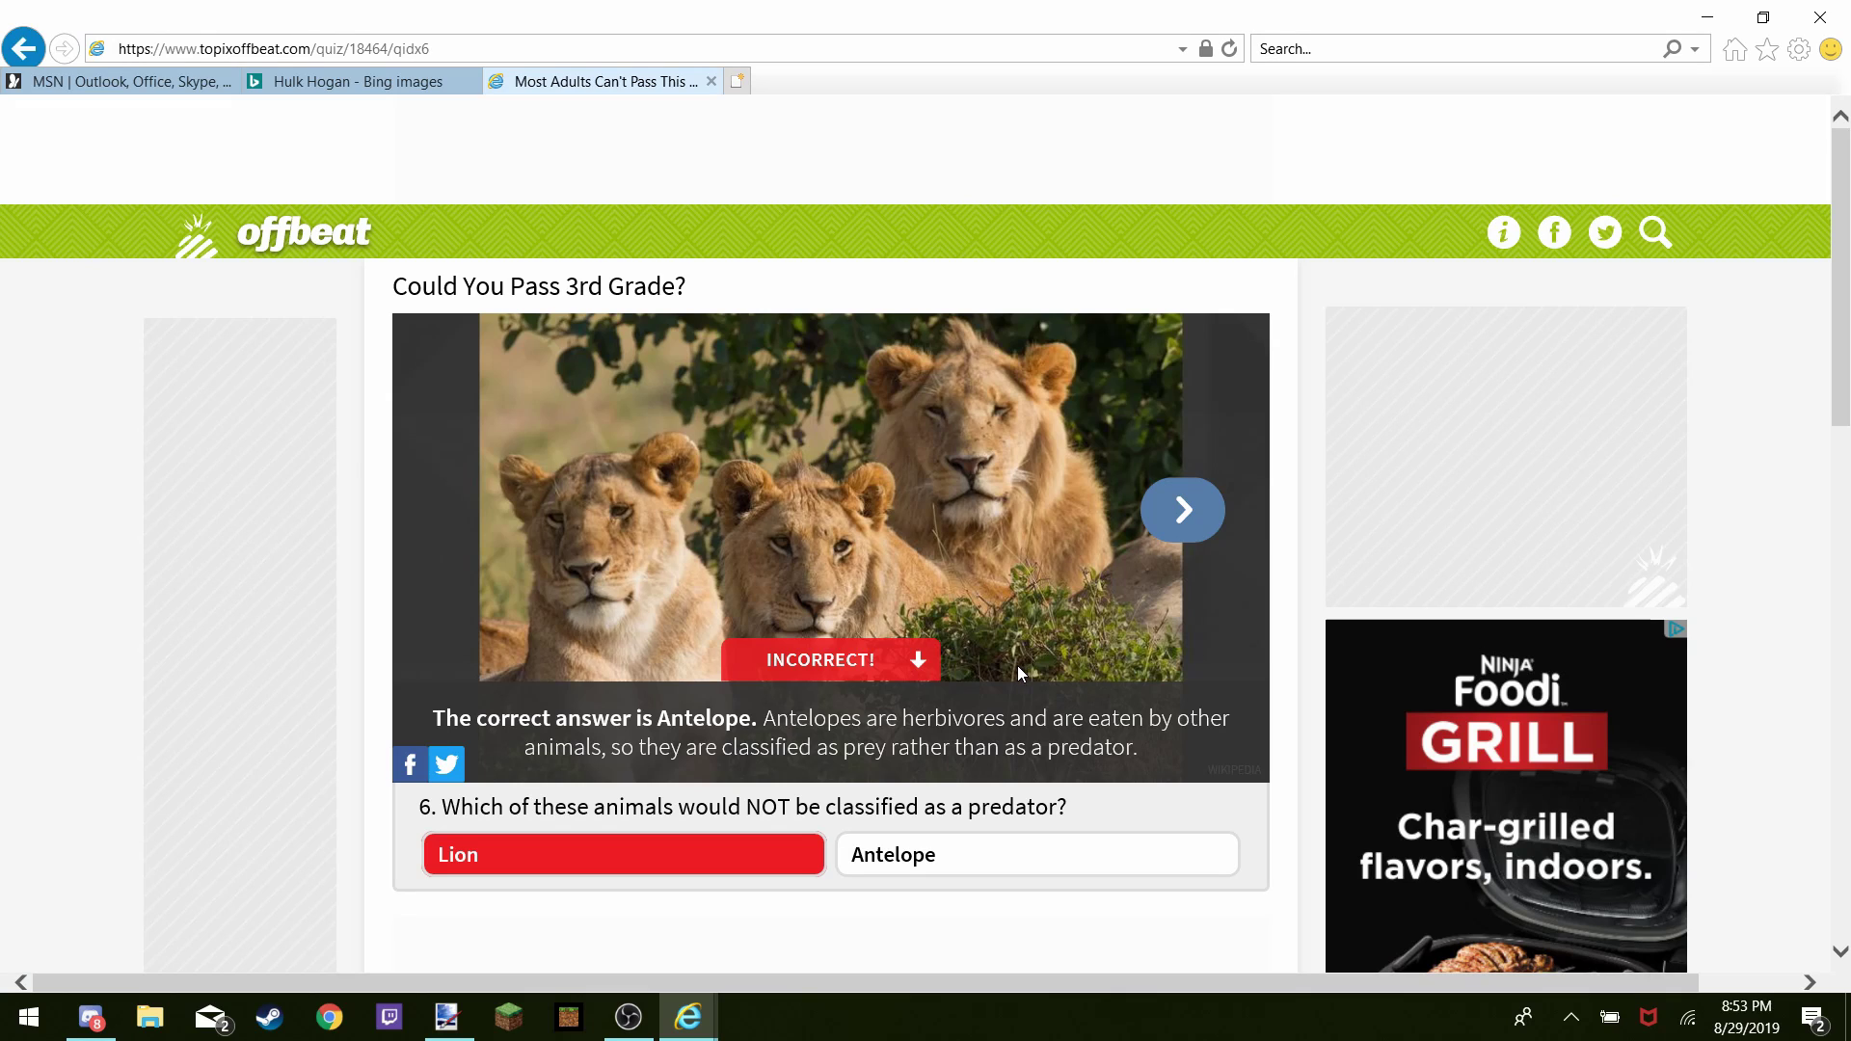
pyautogui.click(883, 855)
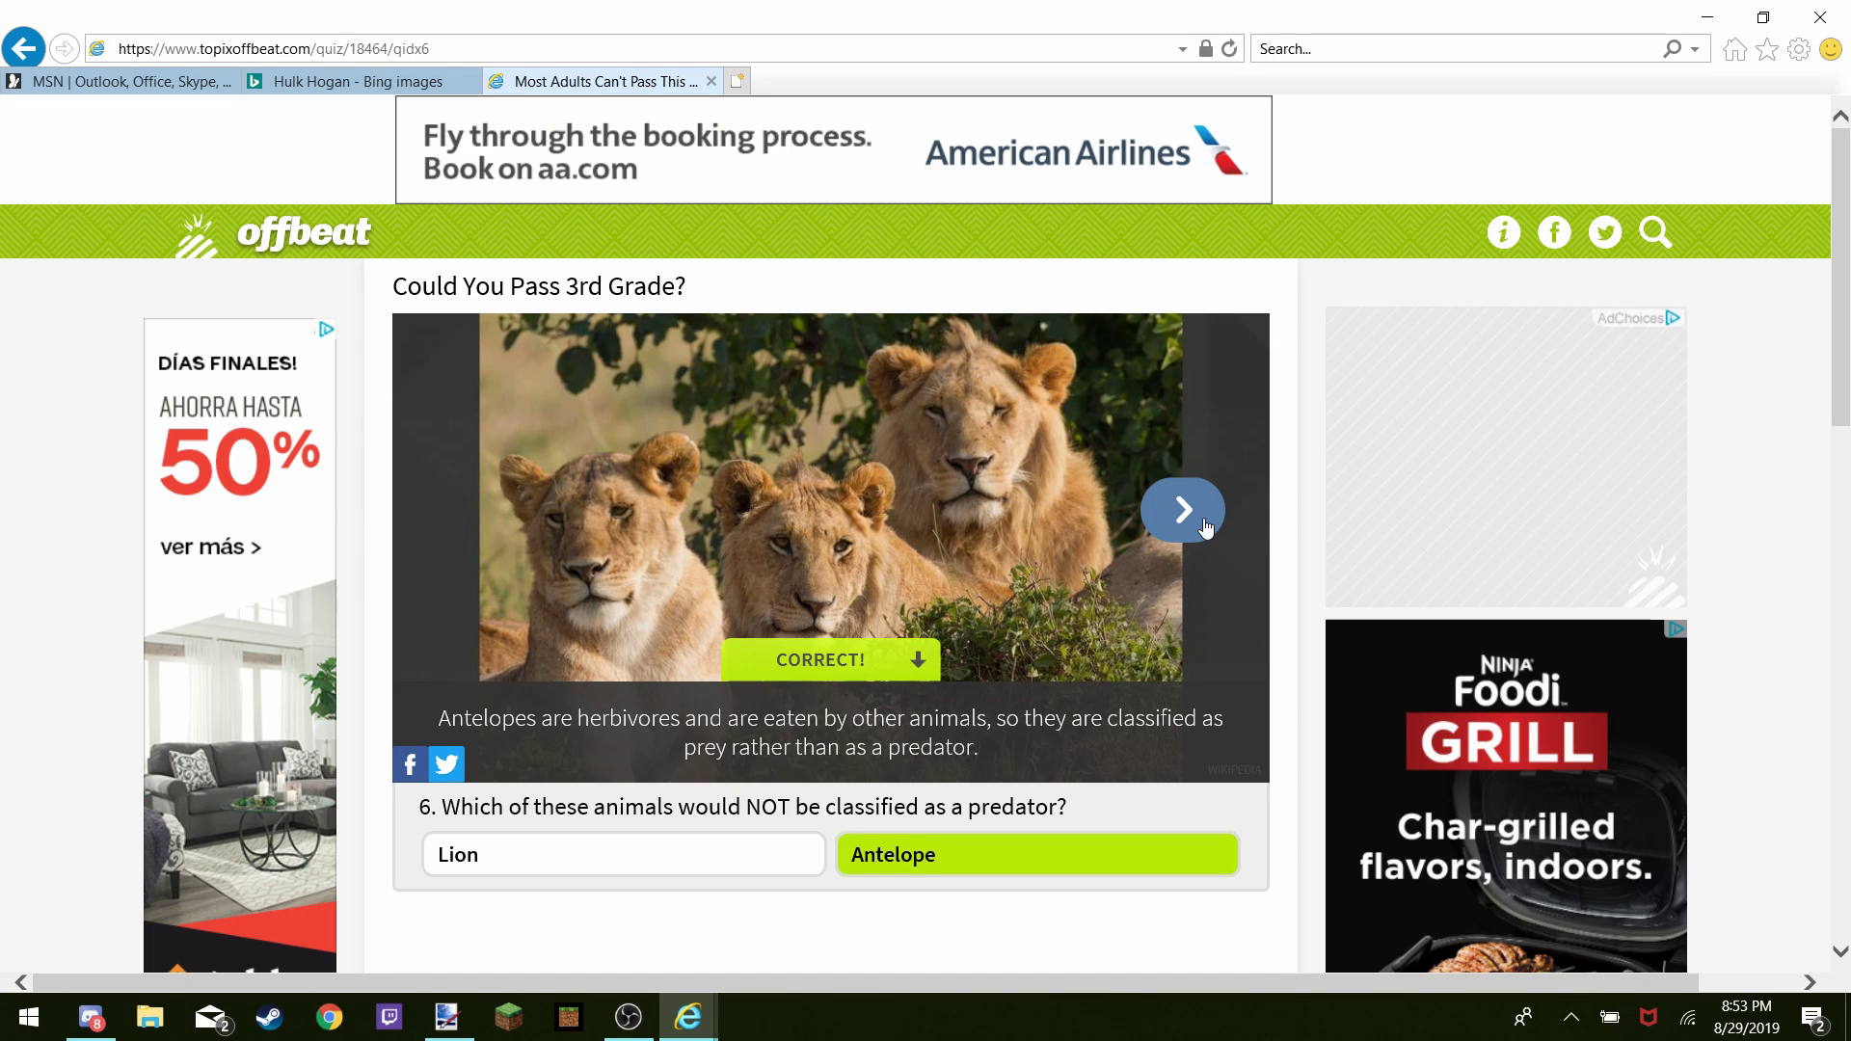
pyautogui.click(1193, 532)
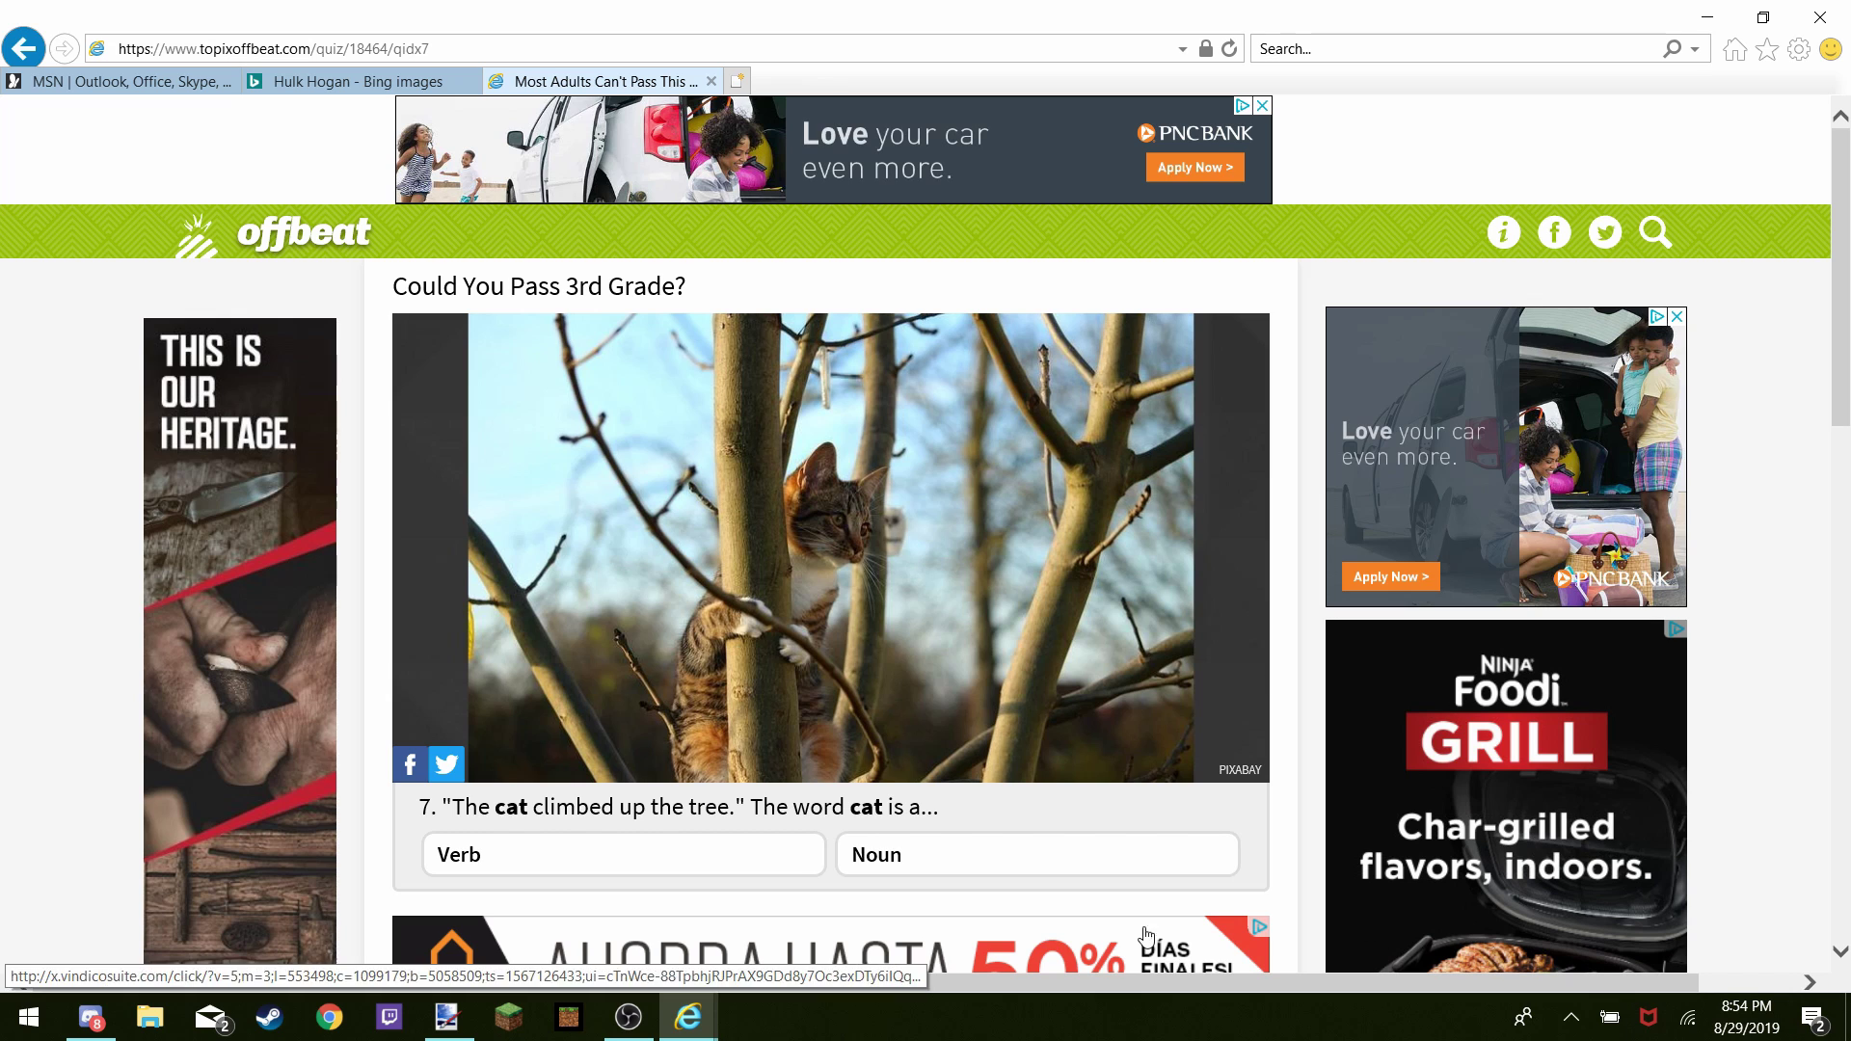
# Answer quiz questions 7 to 9 with Noun, 8 spider legs and 144, advancing to question 10
pyautogui.click(1032, 865)
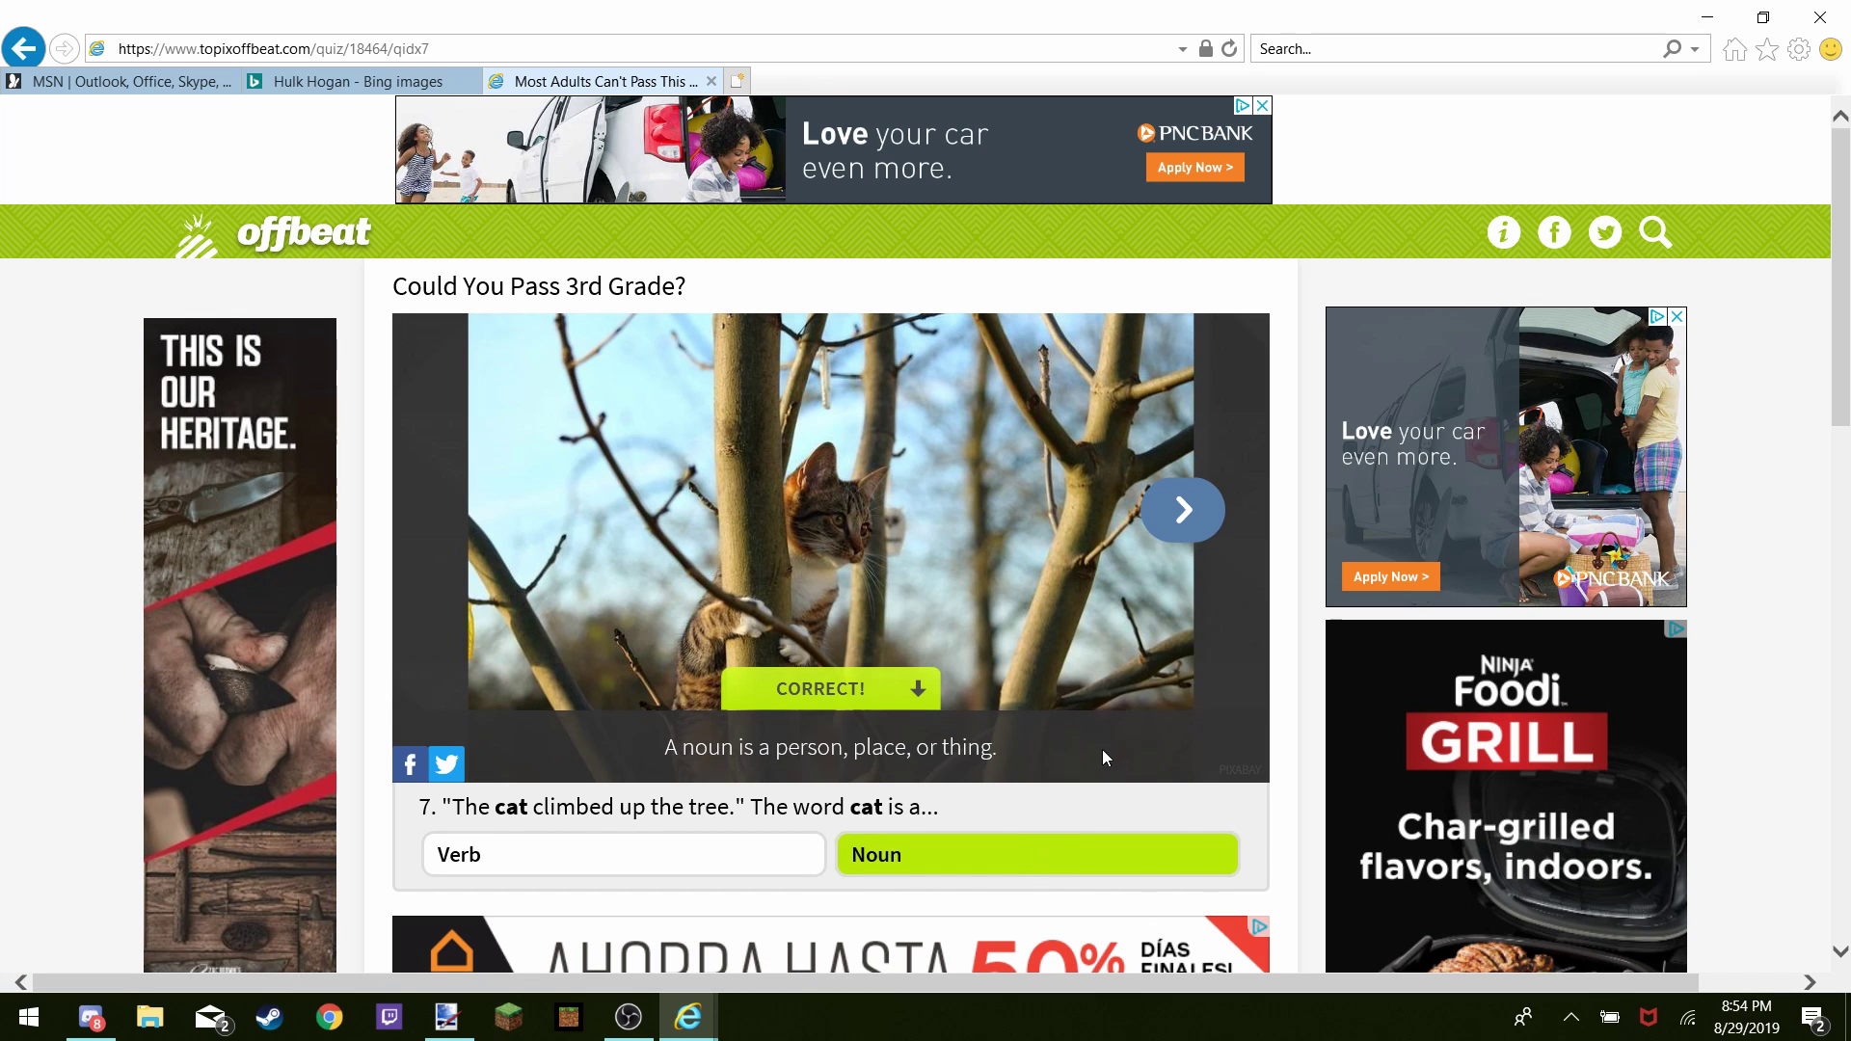
pyautogui.click(1172, 522)
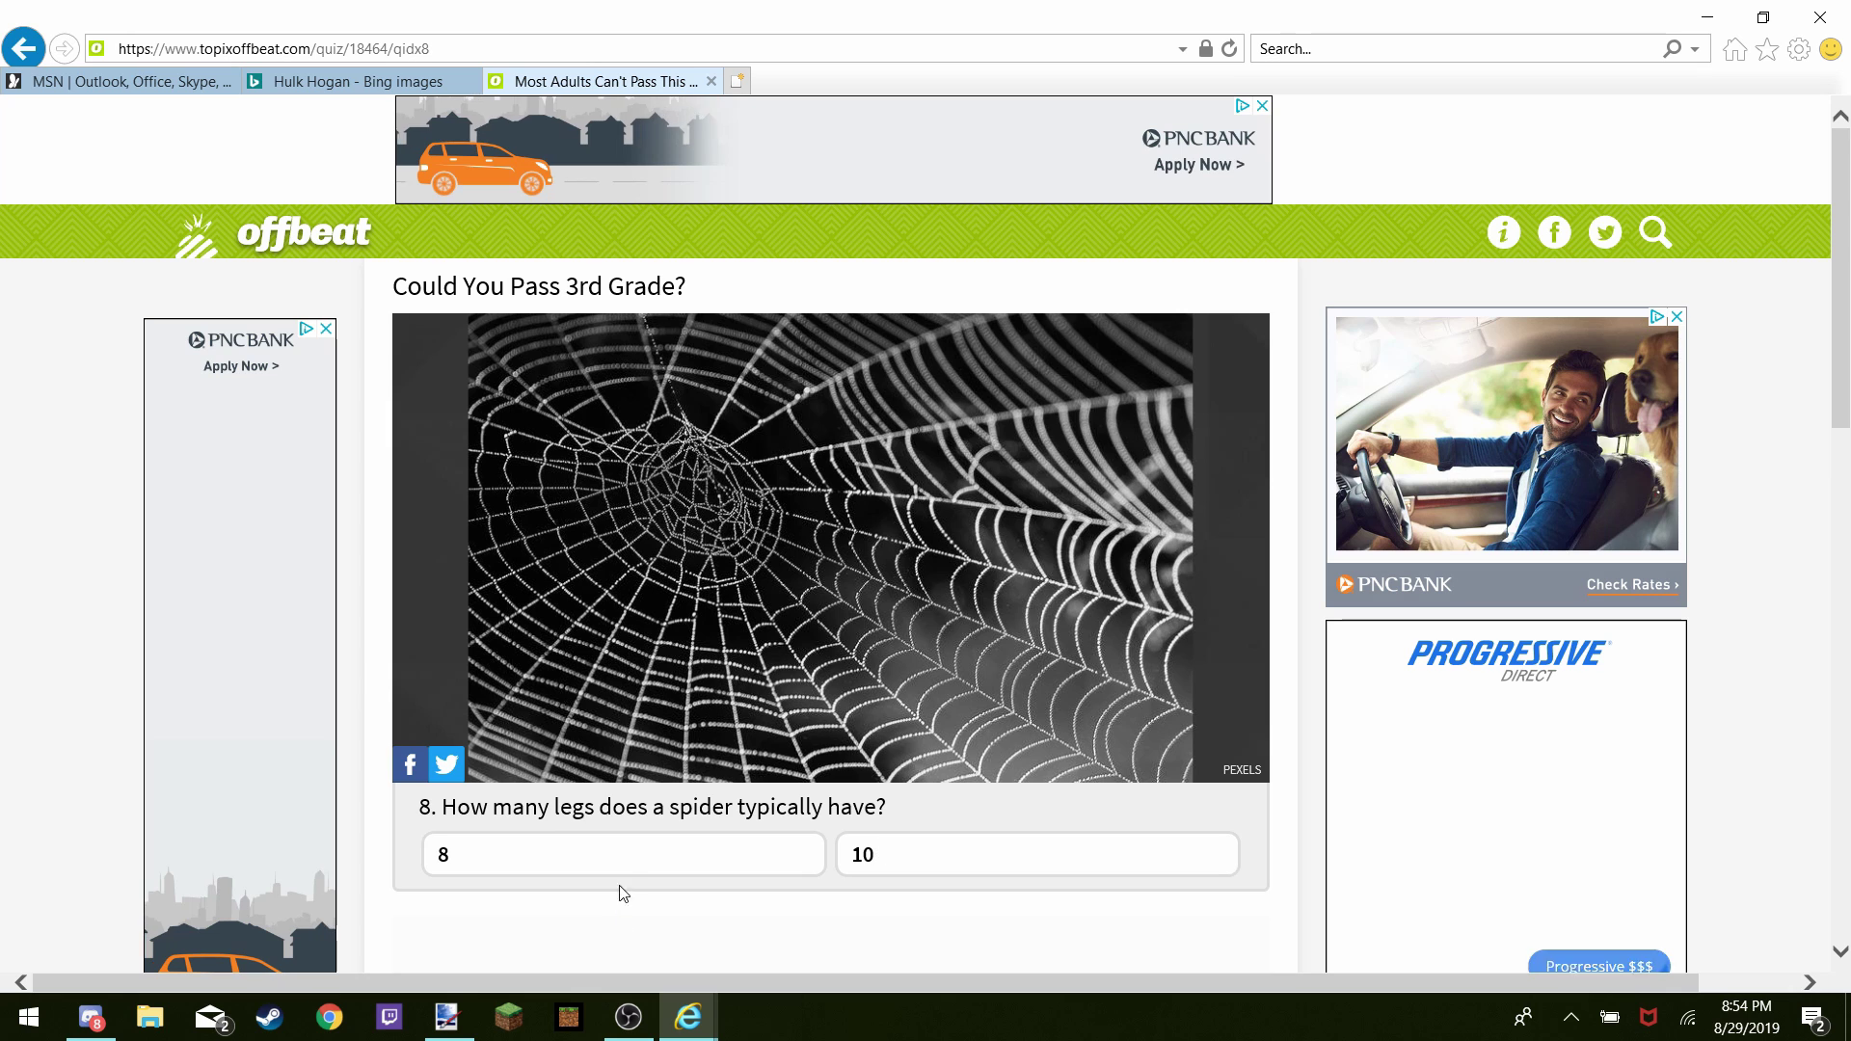
pyautogui.click(608, 868)
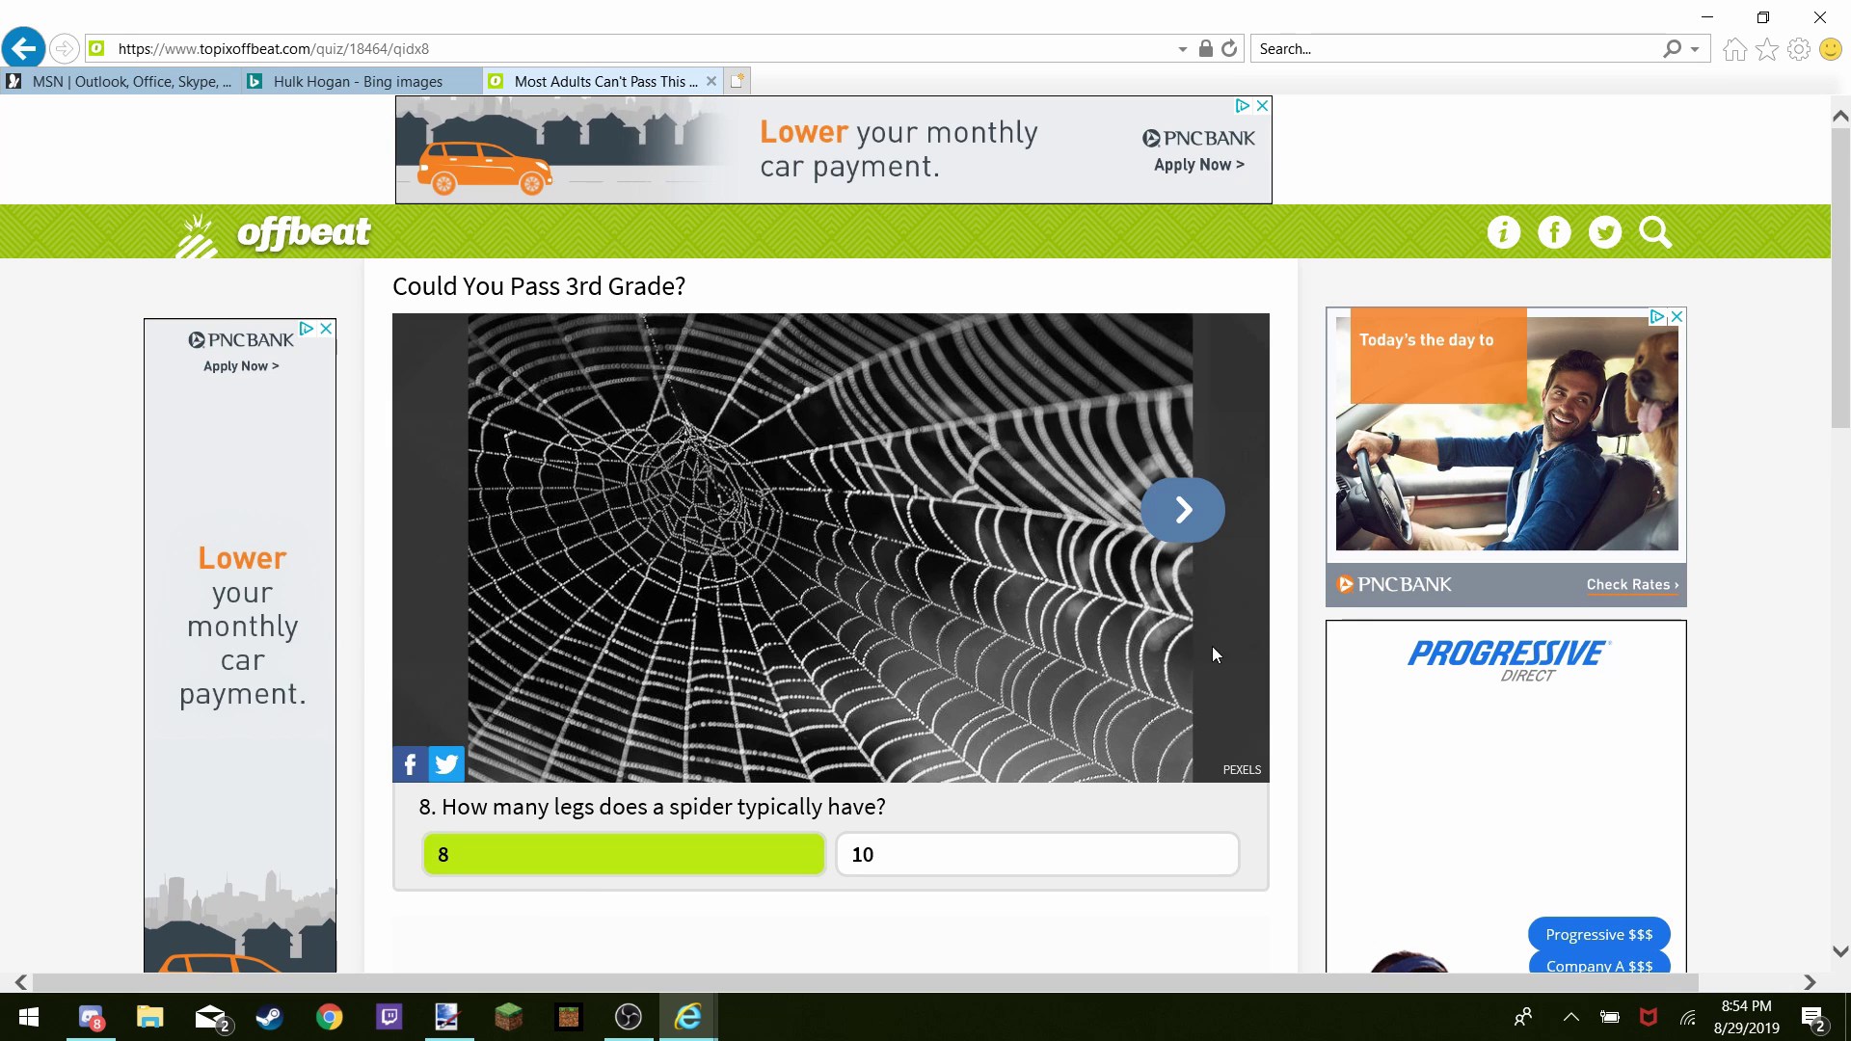
pyautogui.click(1202, 519)
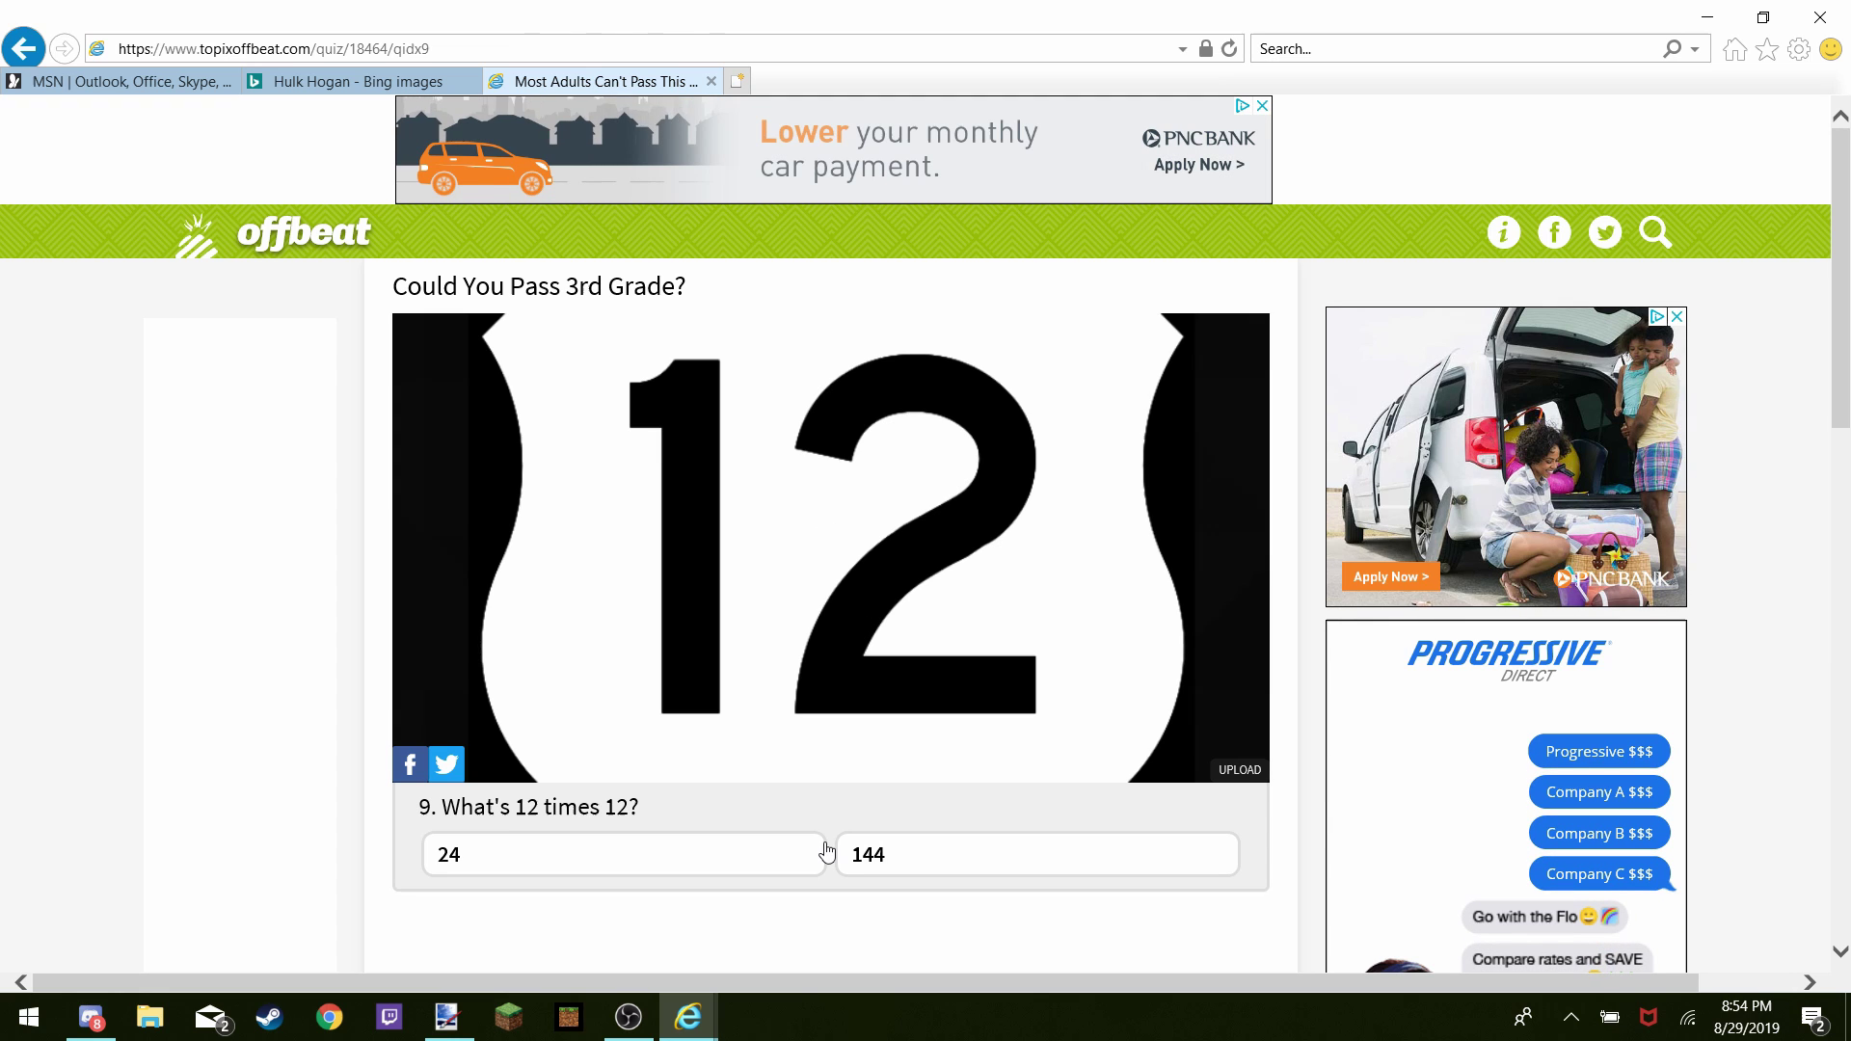
pyautogui.click(901, 869)
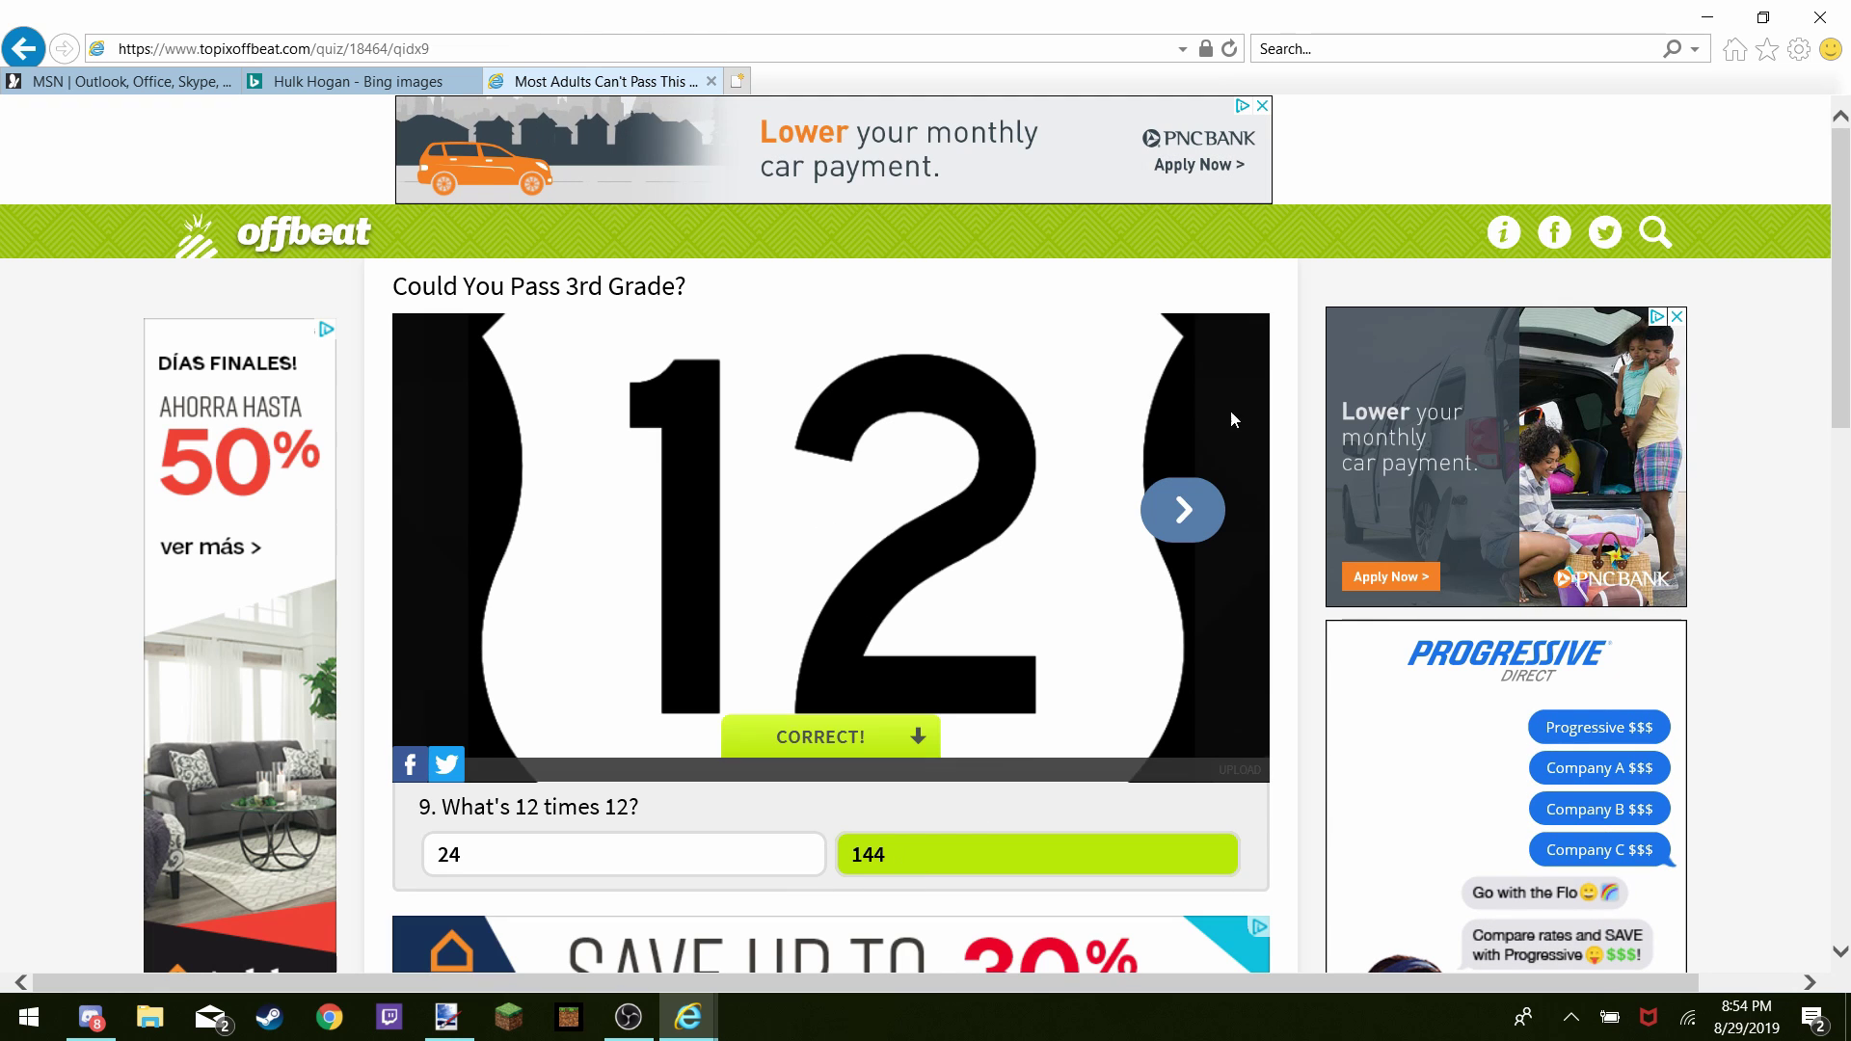
pyautogui.click(1173, 511)
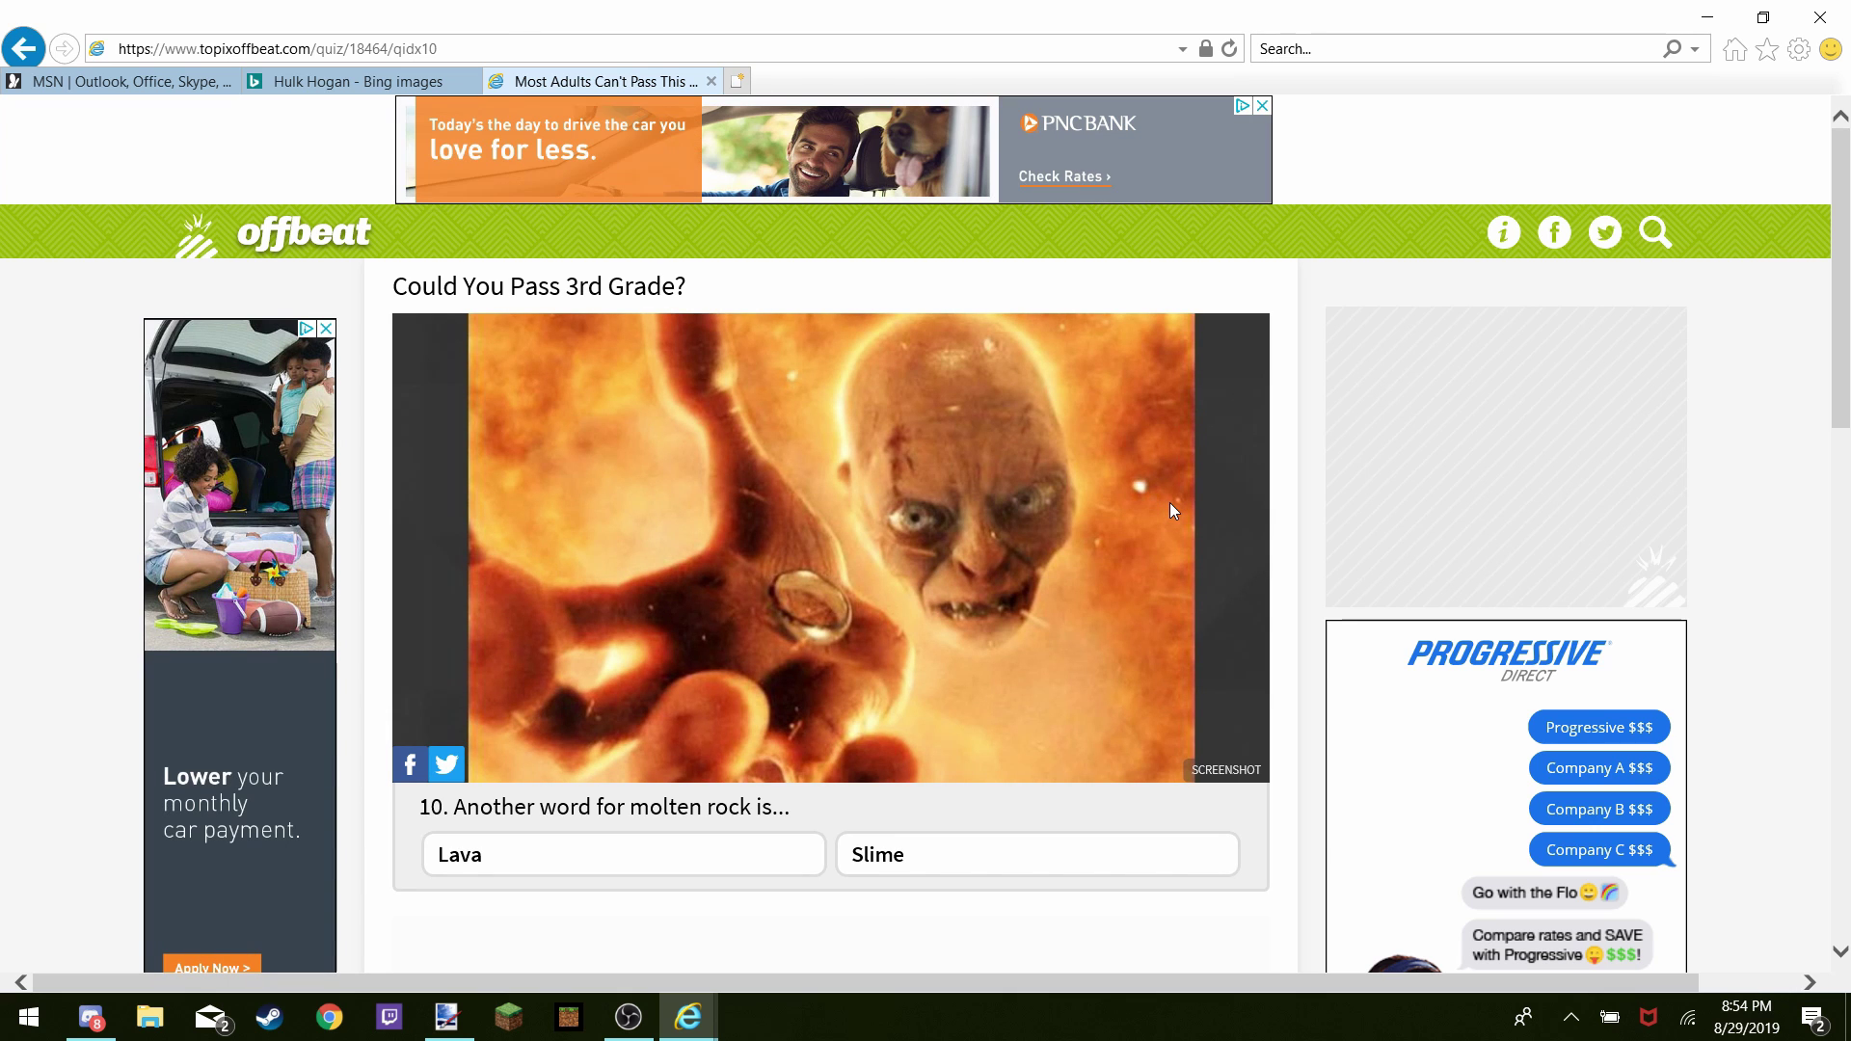
# Answer quiz questions 10 to 12 with Lava, Star and Haiku, advancing to question 13
pyautogui.click(656, 861)
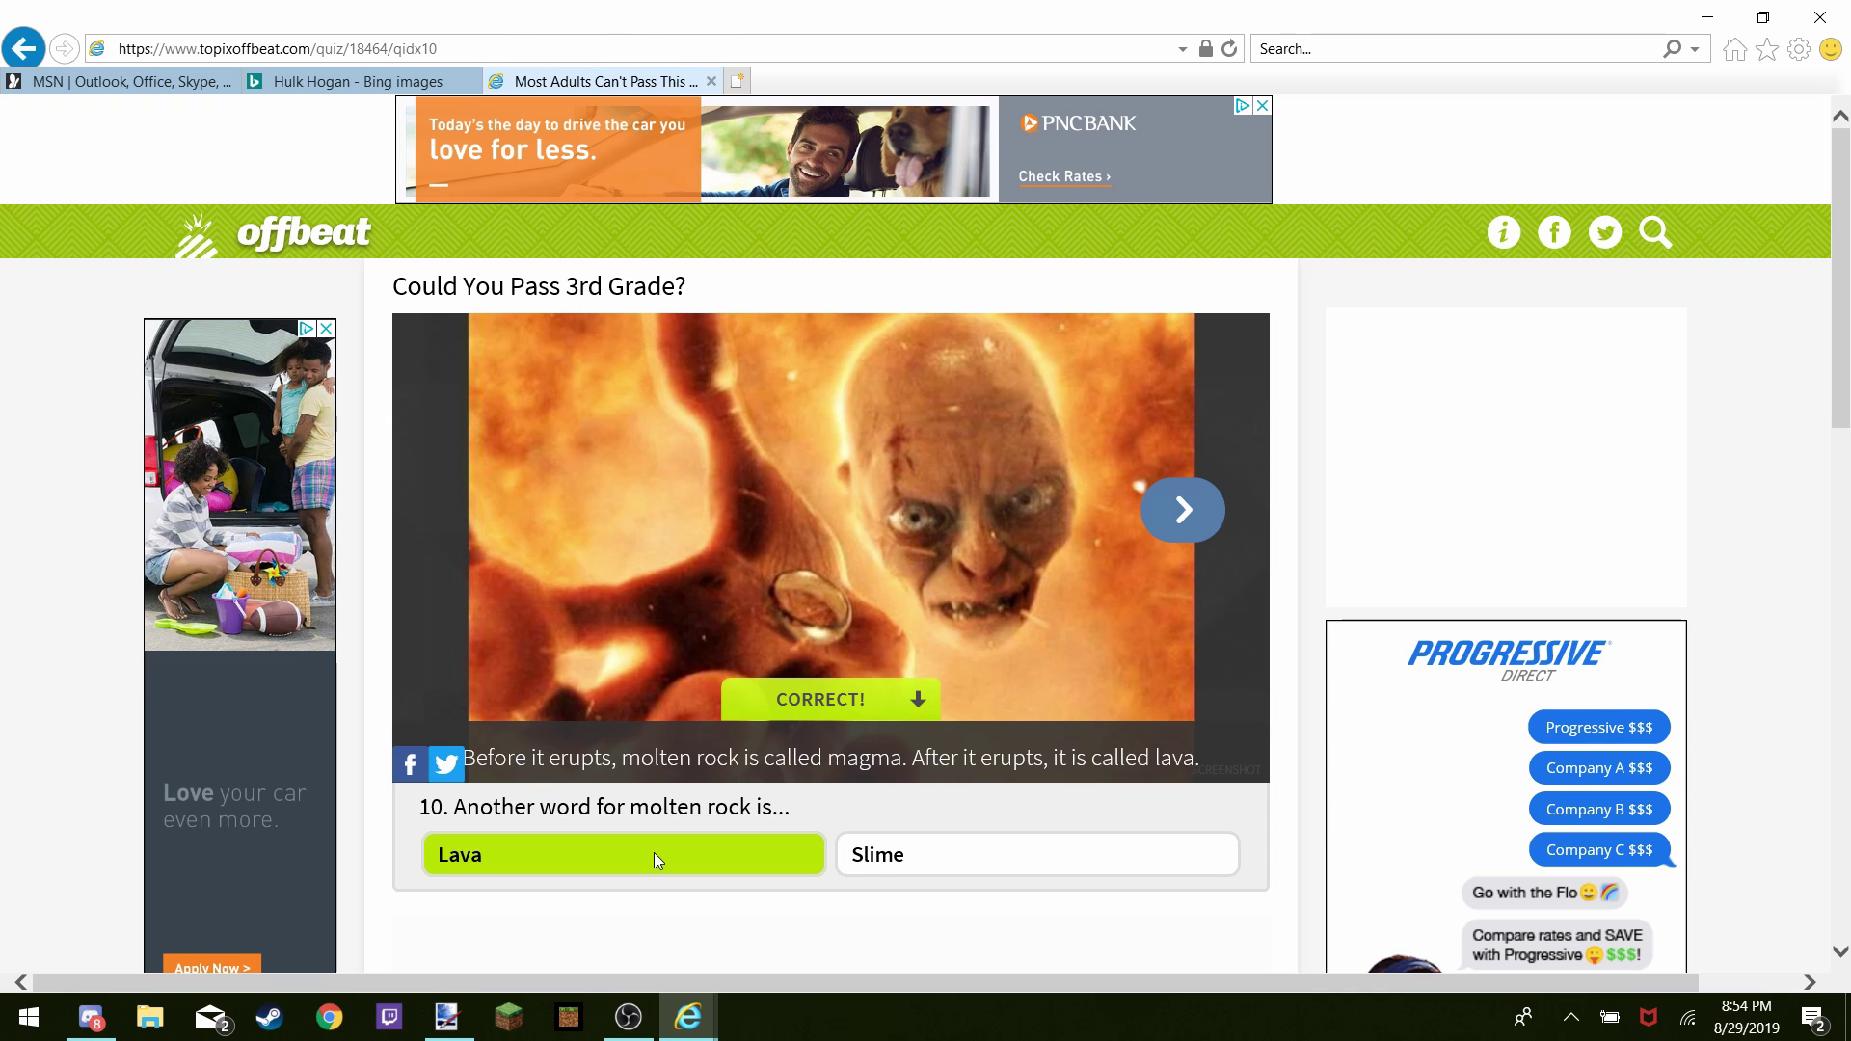
pyautogui.click(1160, 518)
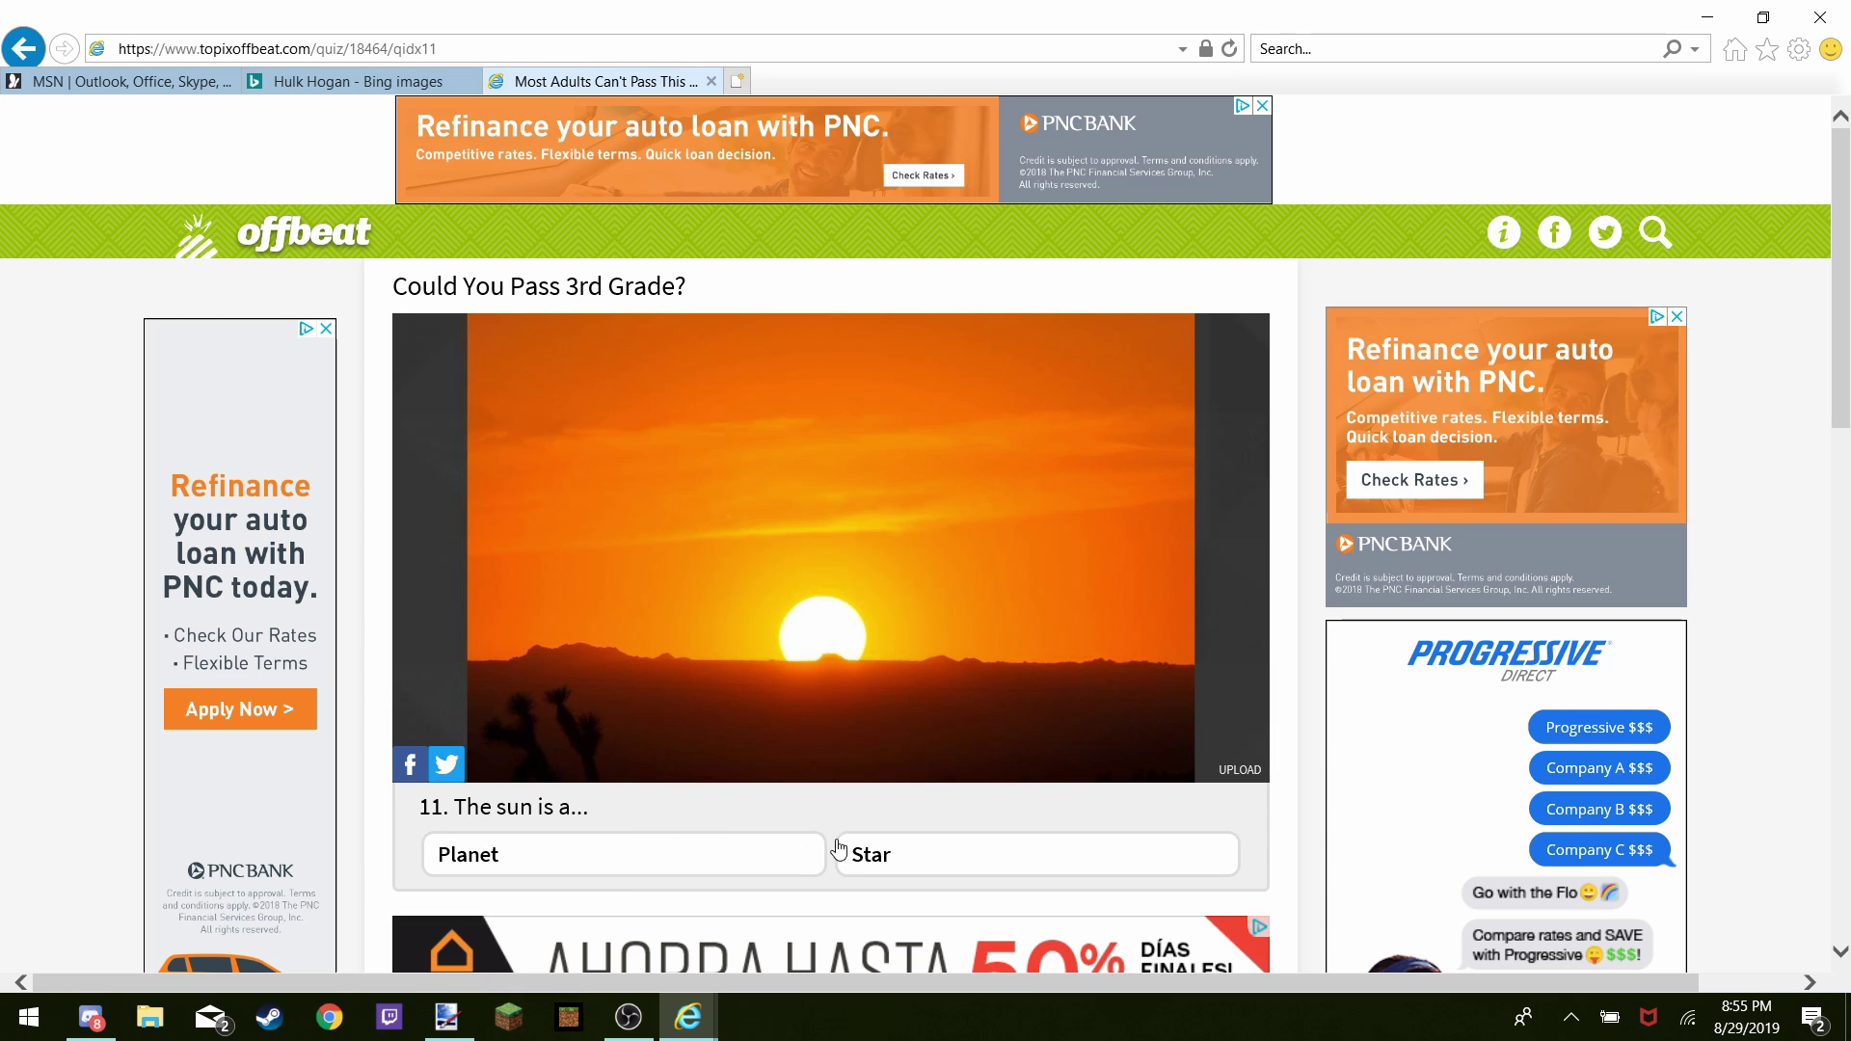
pyautogui.click(923, 871)
pyautogui.click(1183, 516)
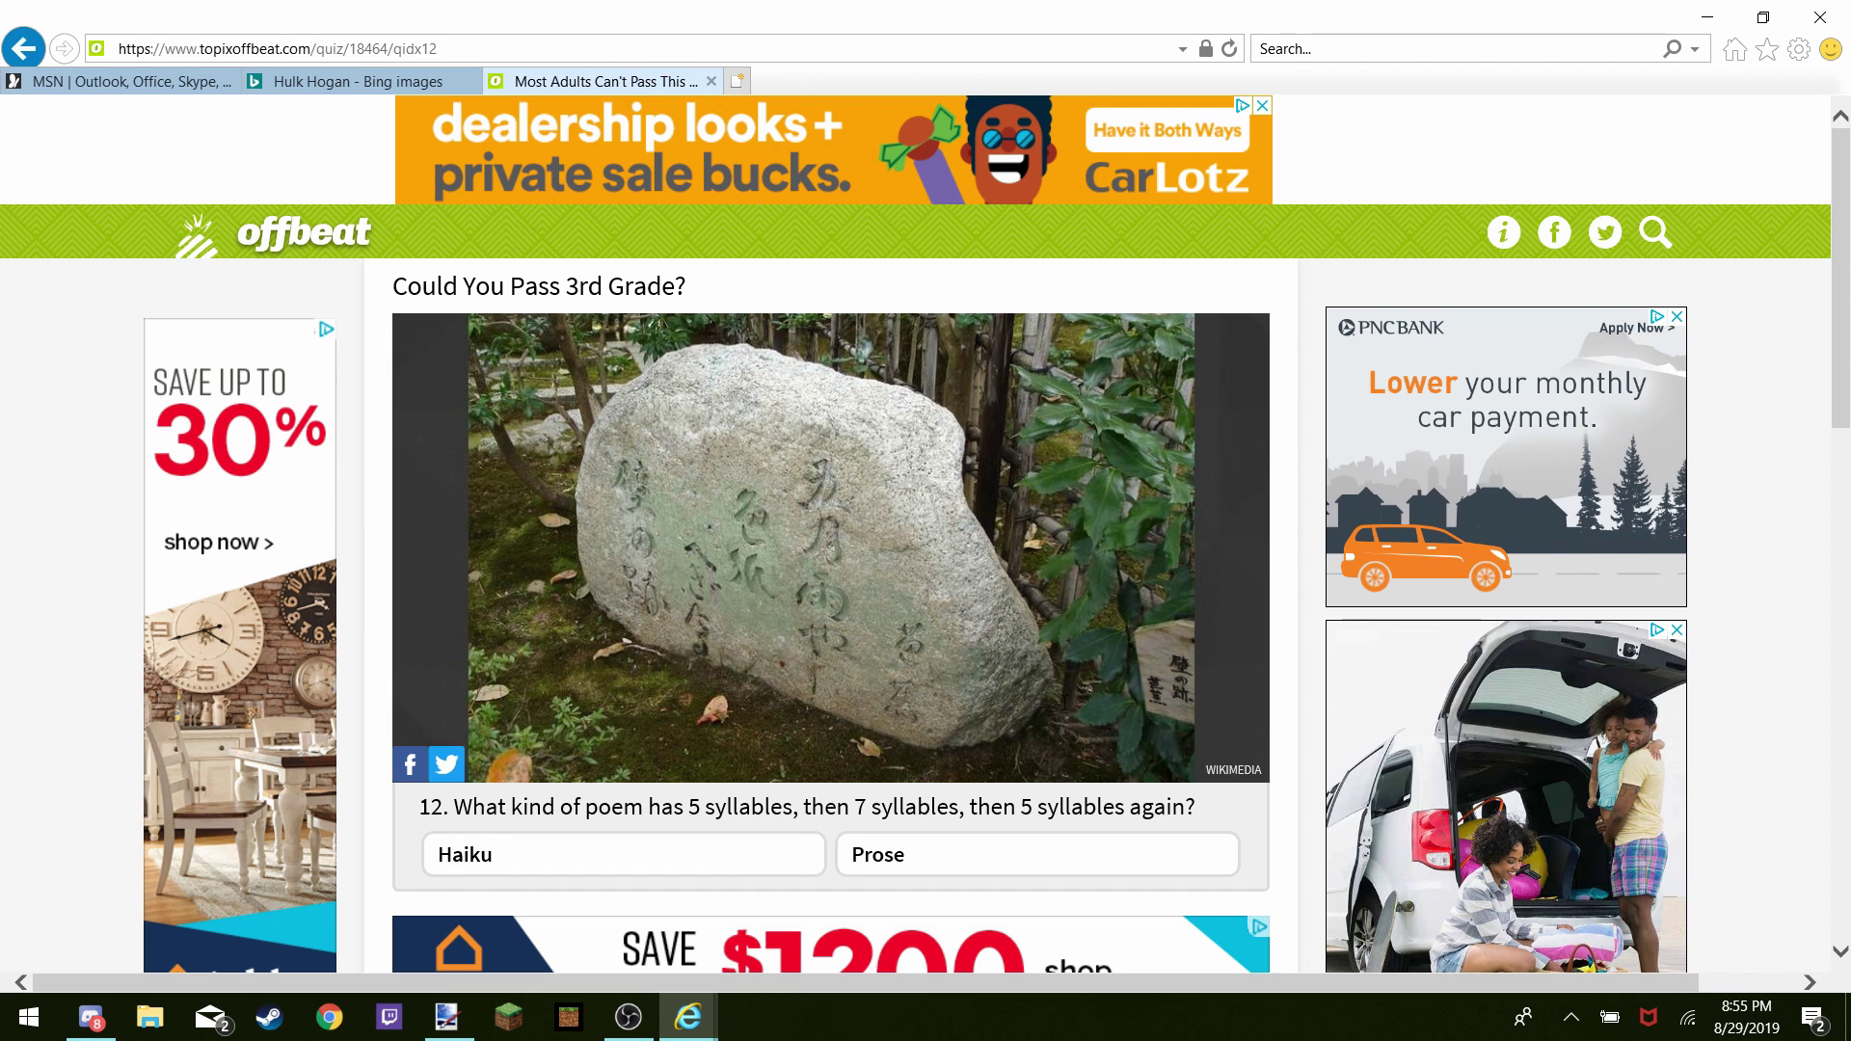
pyautogui.click(678, 852)
pyautogui.click(1184, 509)
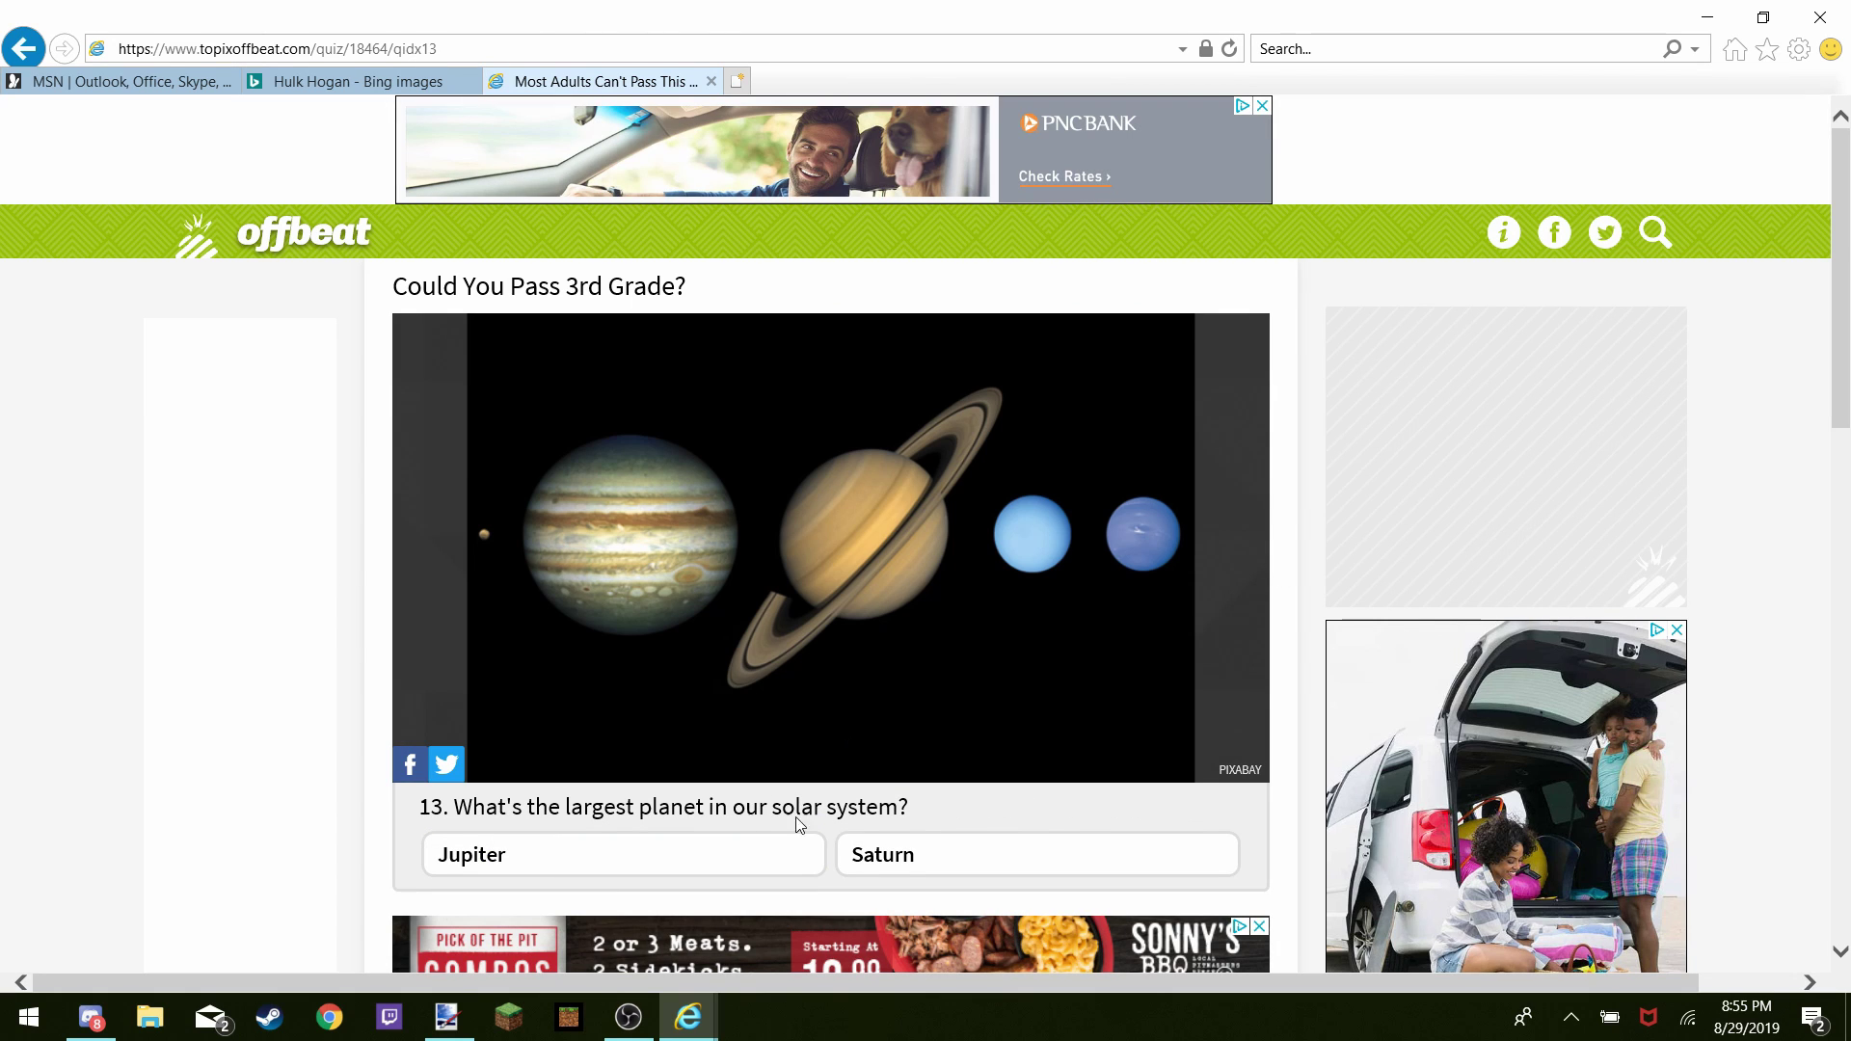
# Answer quiz questions 13 to 15 with Jupiter, 5 and Mercury, advancing to question 16
pyautogui.click(711, 857)
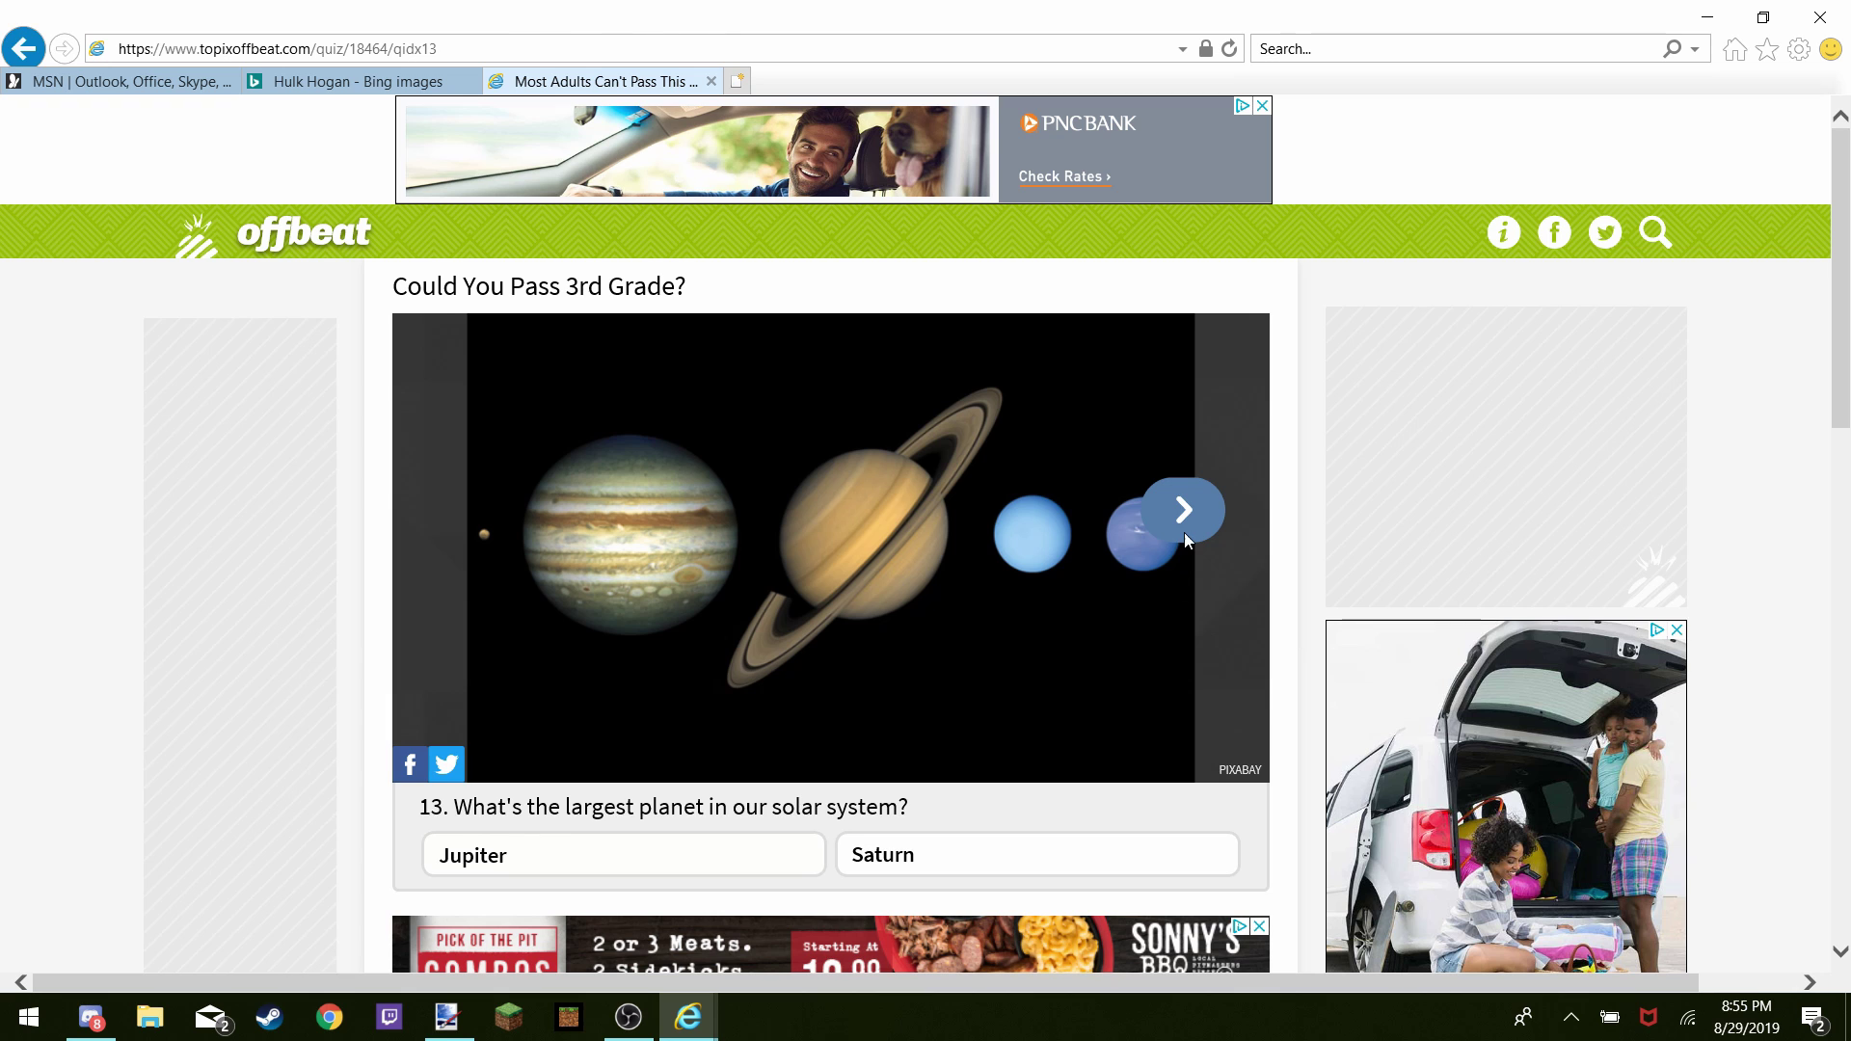
pyautogui.click(1185, 537)
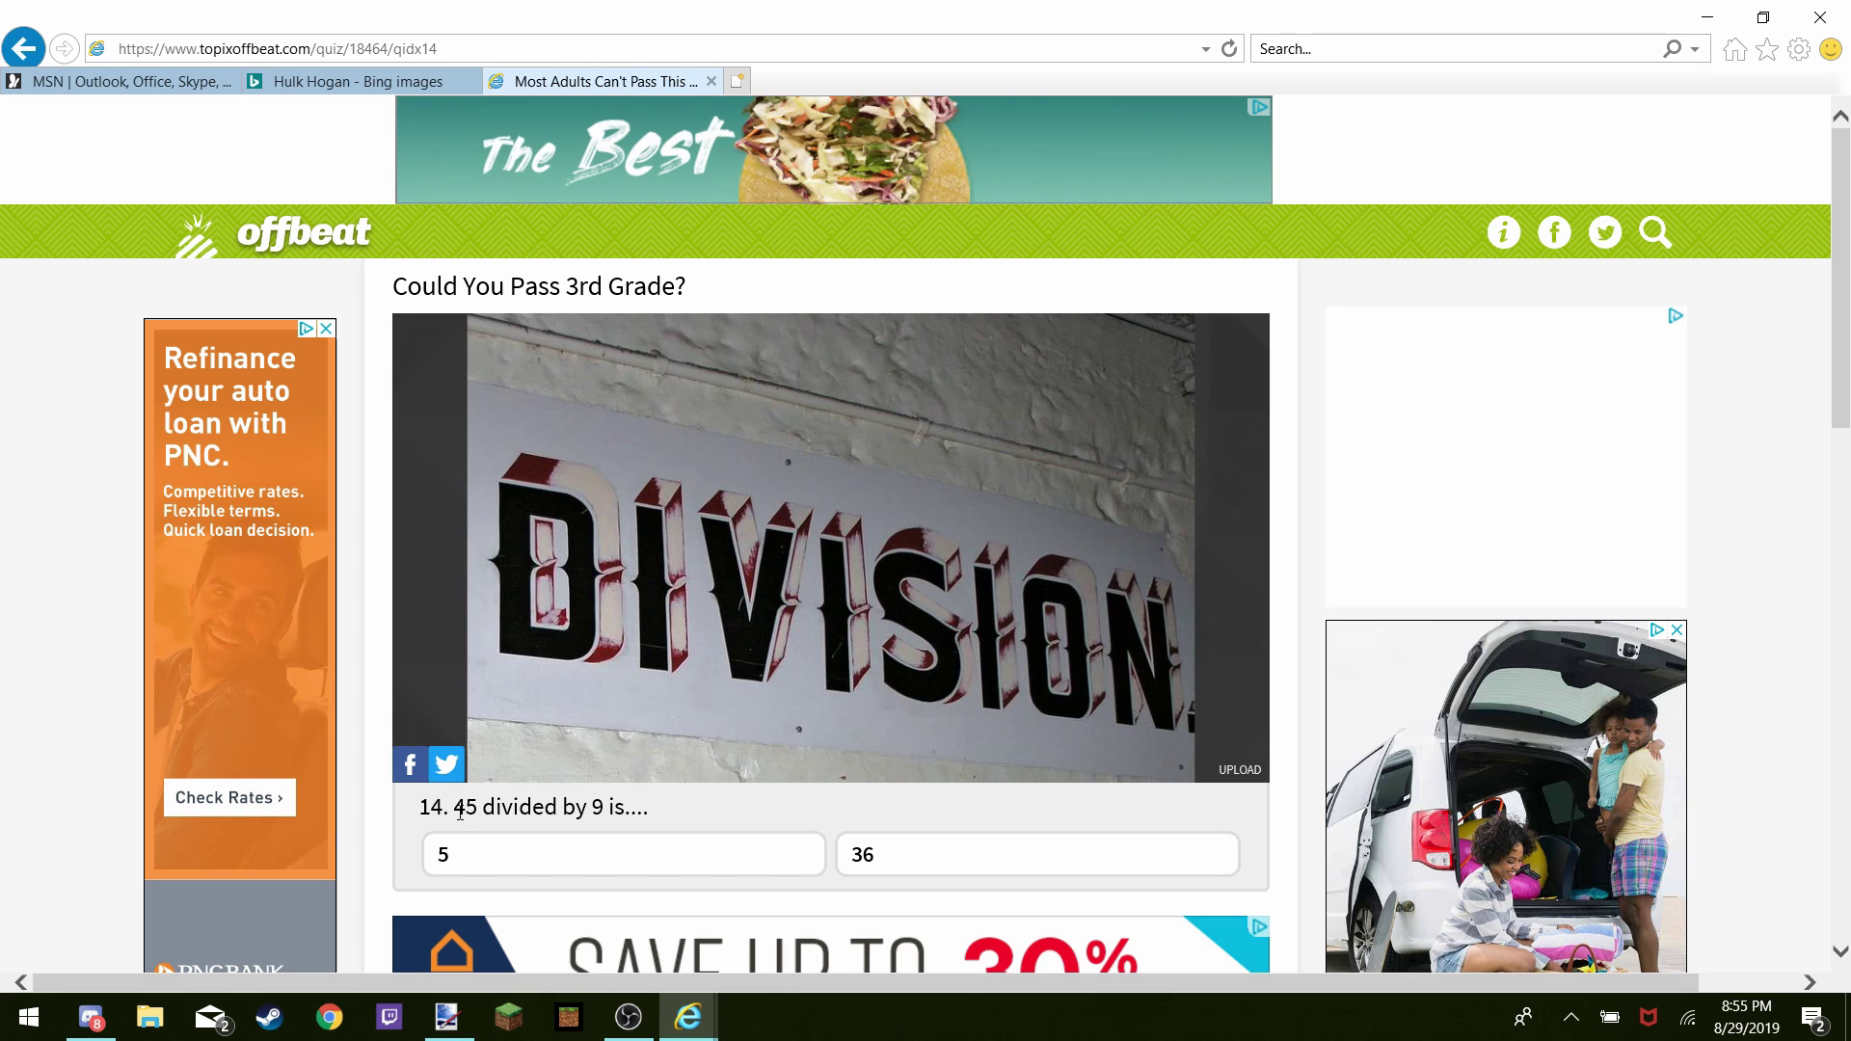
pyautogui.click(580, 850)
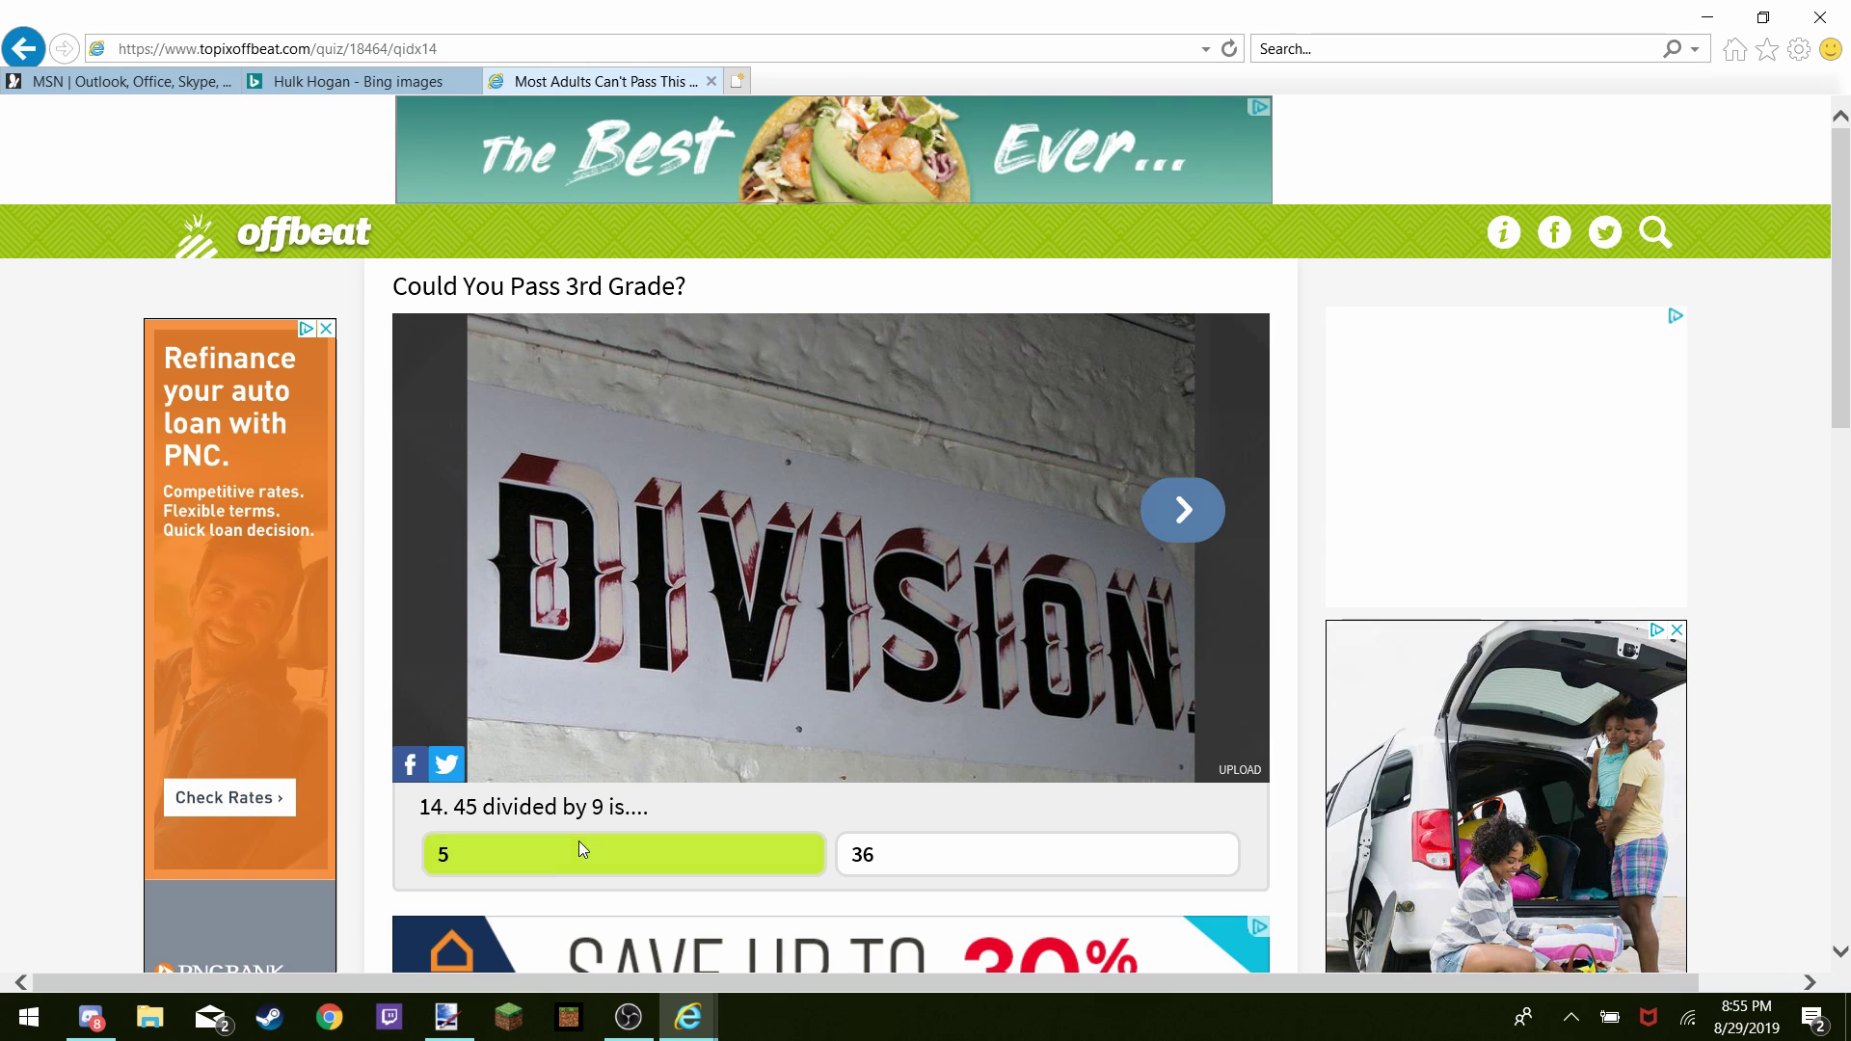
pyautogui.click(1209, 508)
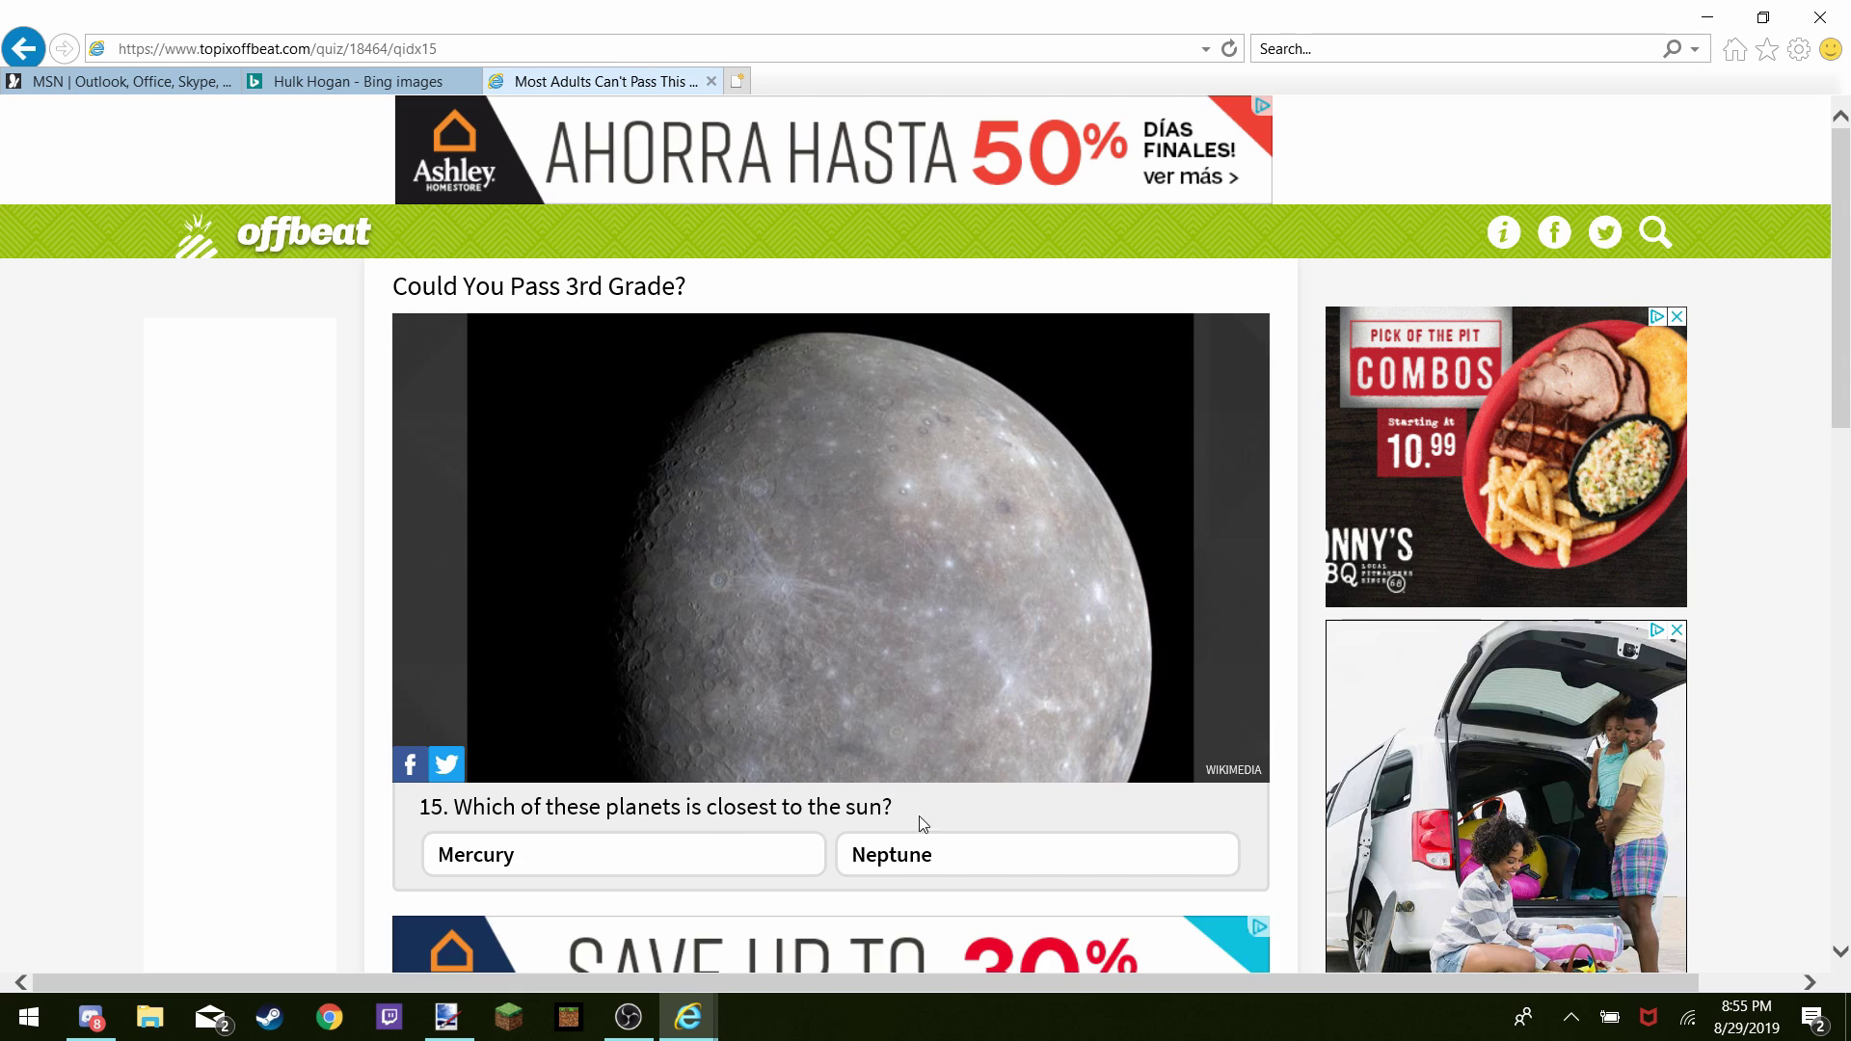
pyautogui.click(603, 870)
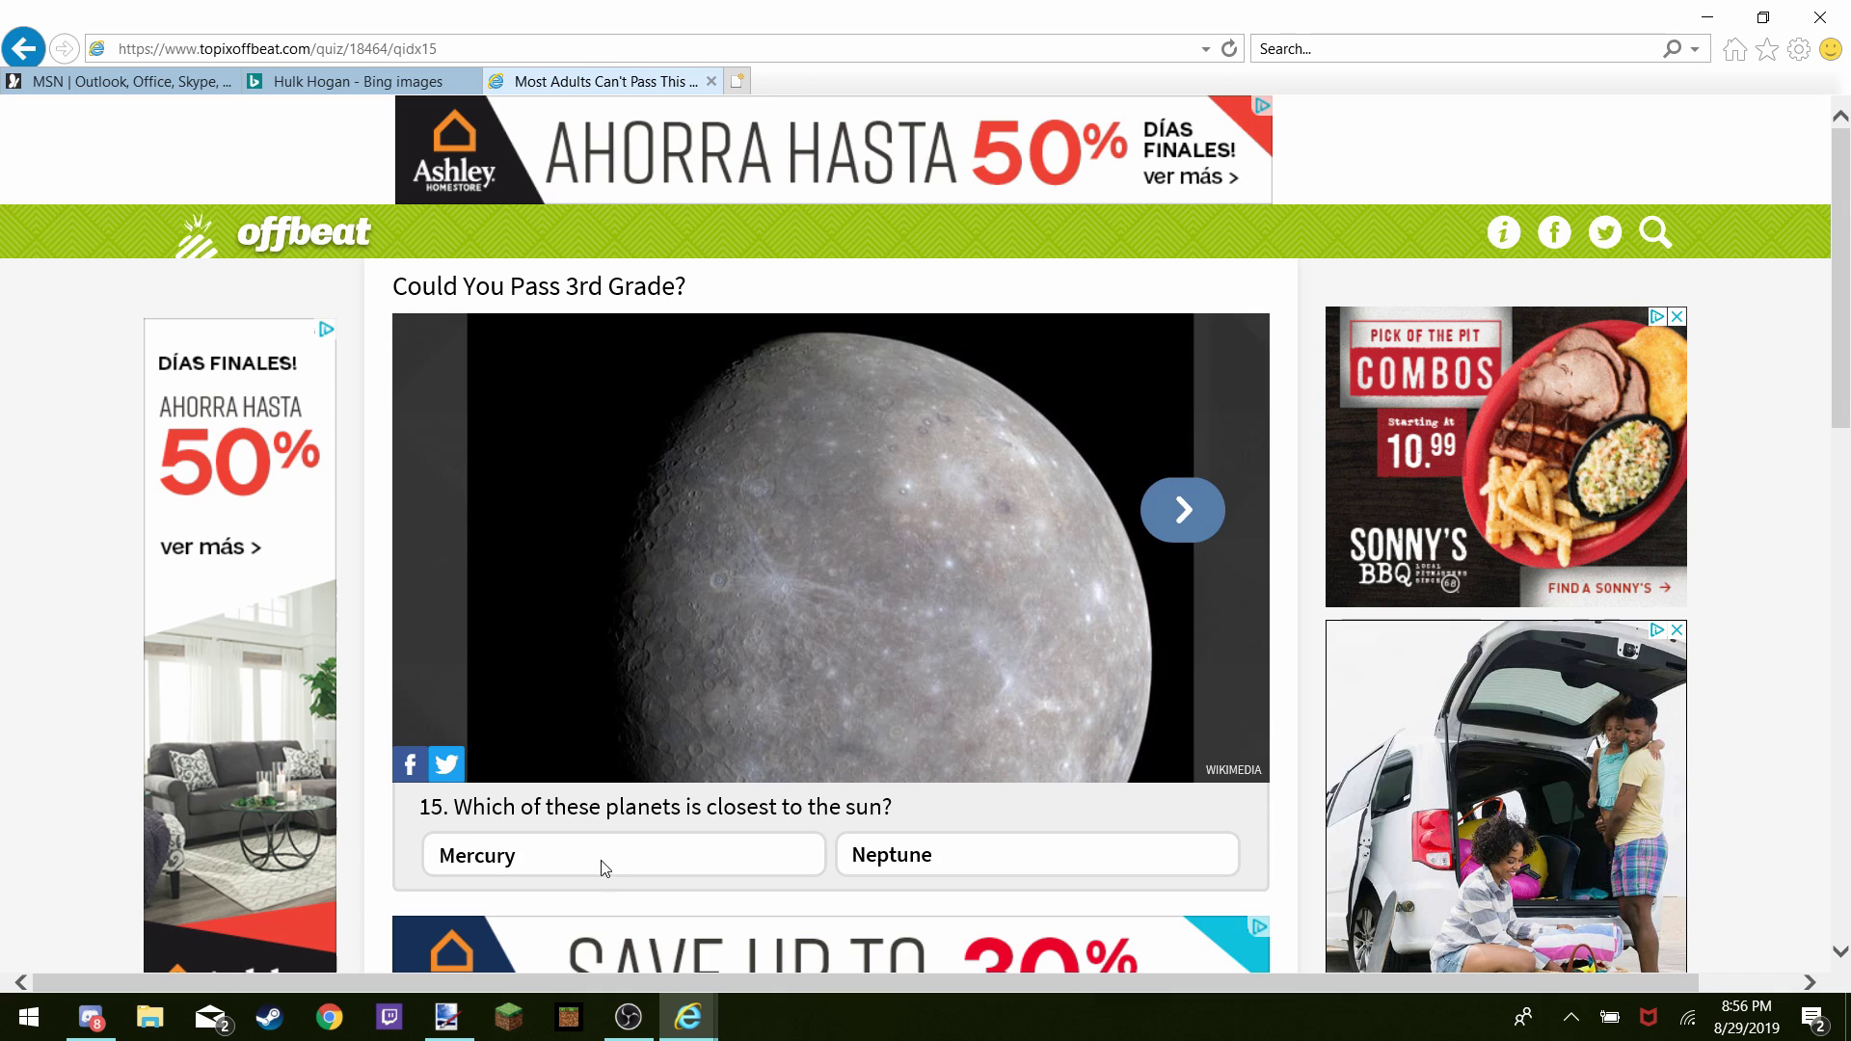
pyautogui.click(1175, 491)
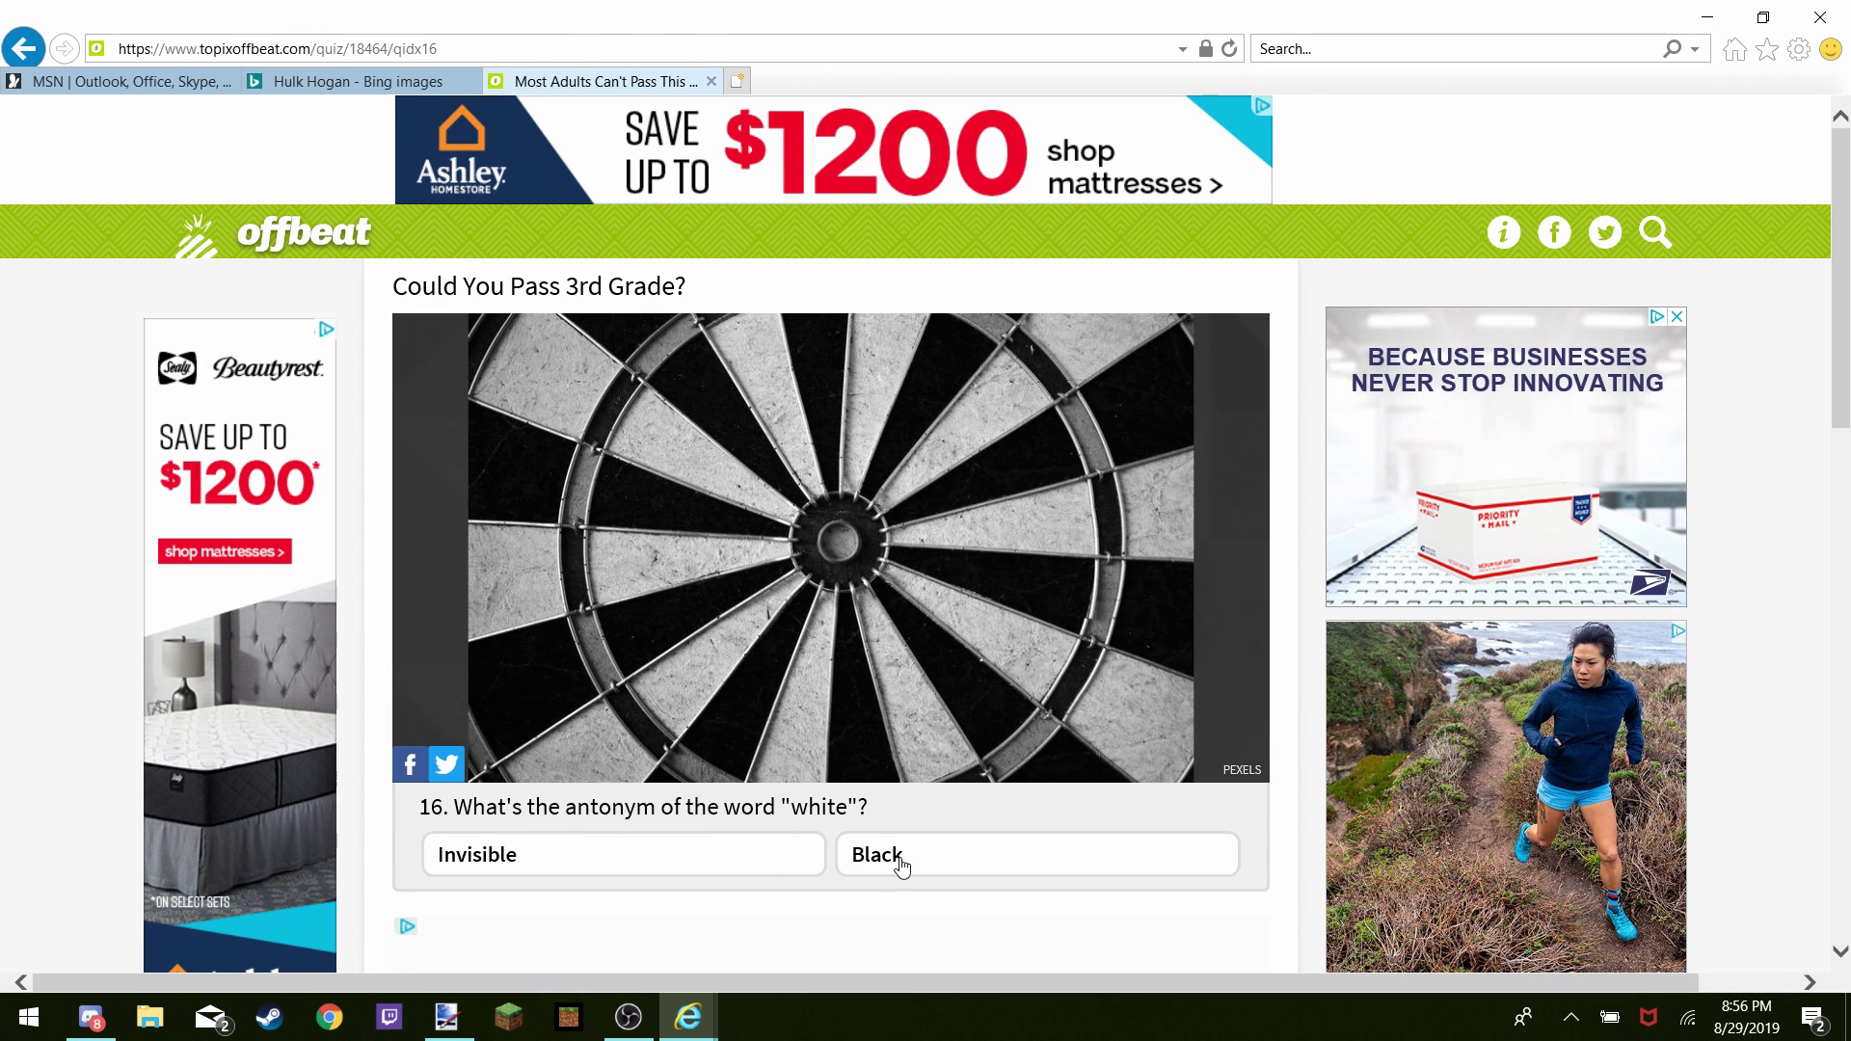
# Try Invisible as the antonym of "white", change the answer to Black and advance to question 17
pyautogui.click(813, 861)
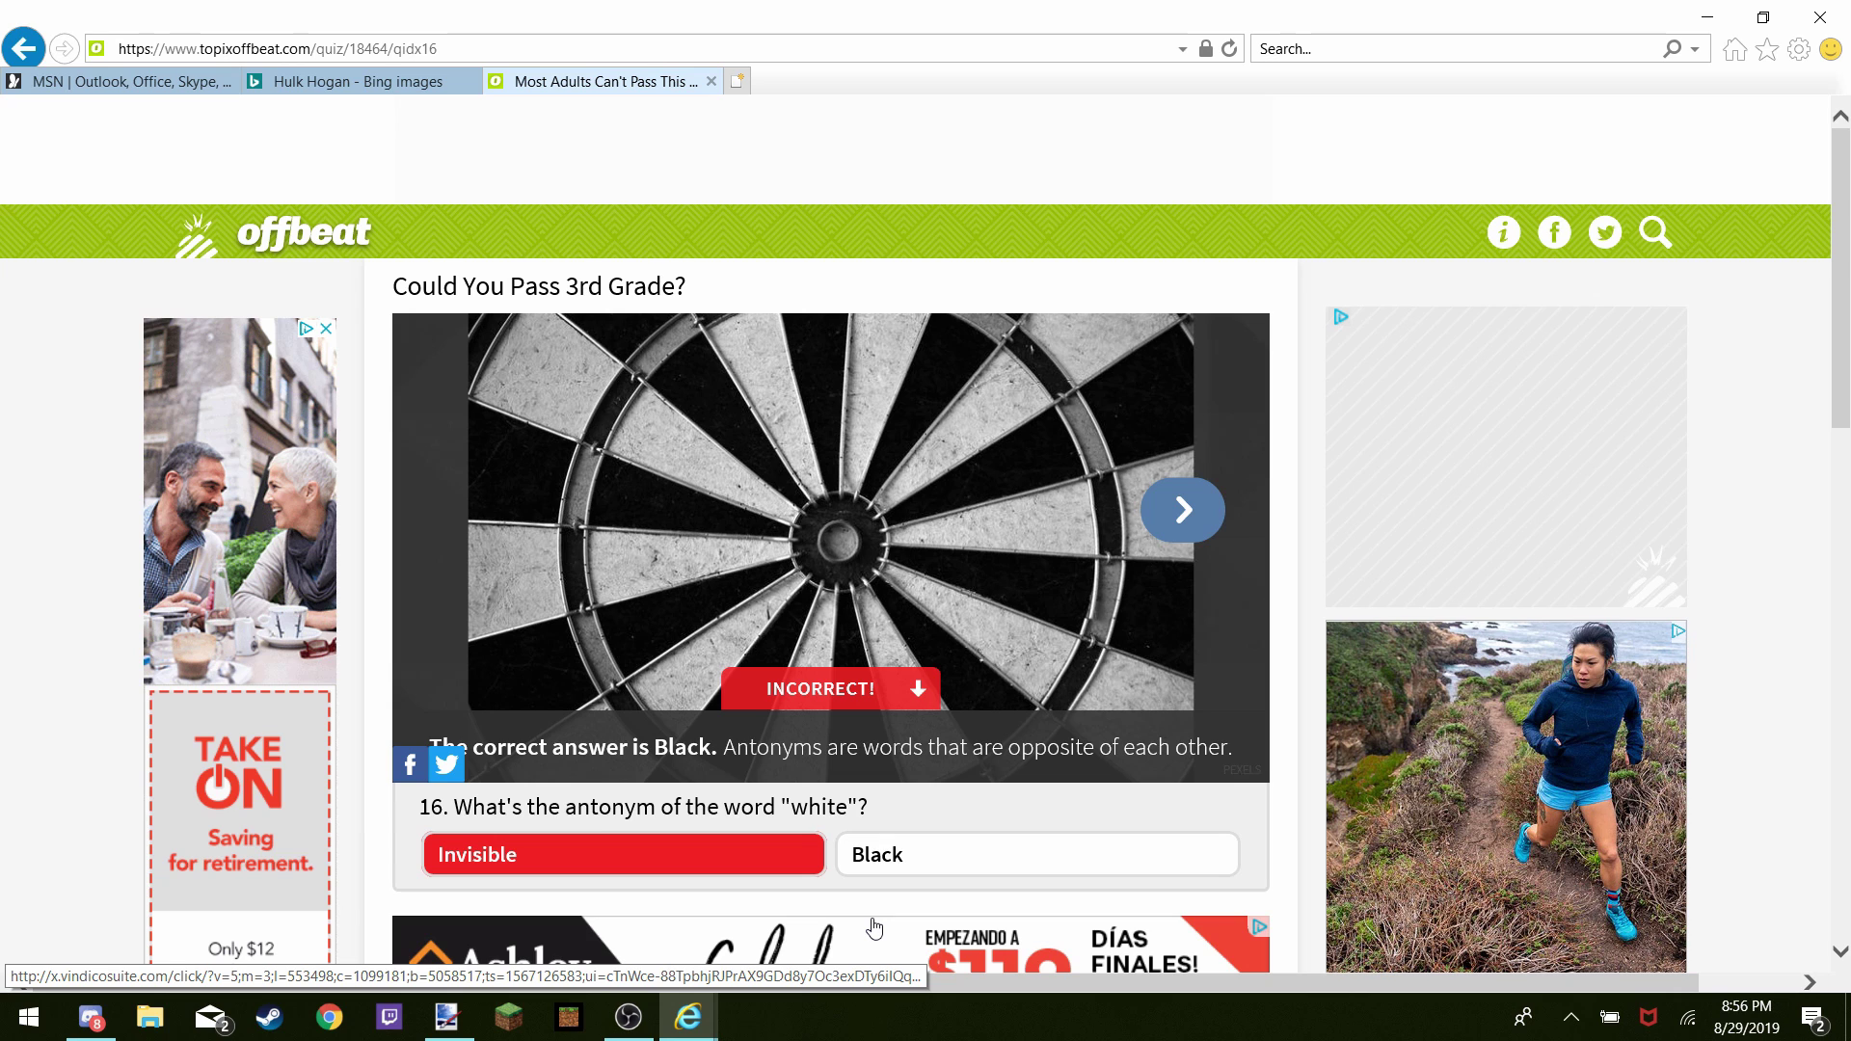
pyautogui.click(868, 870)
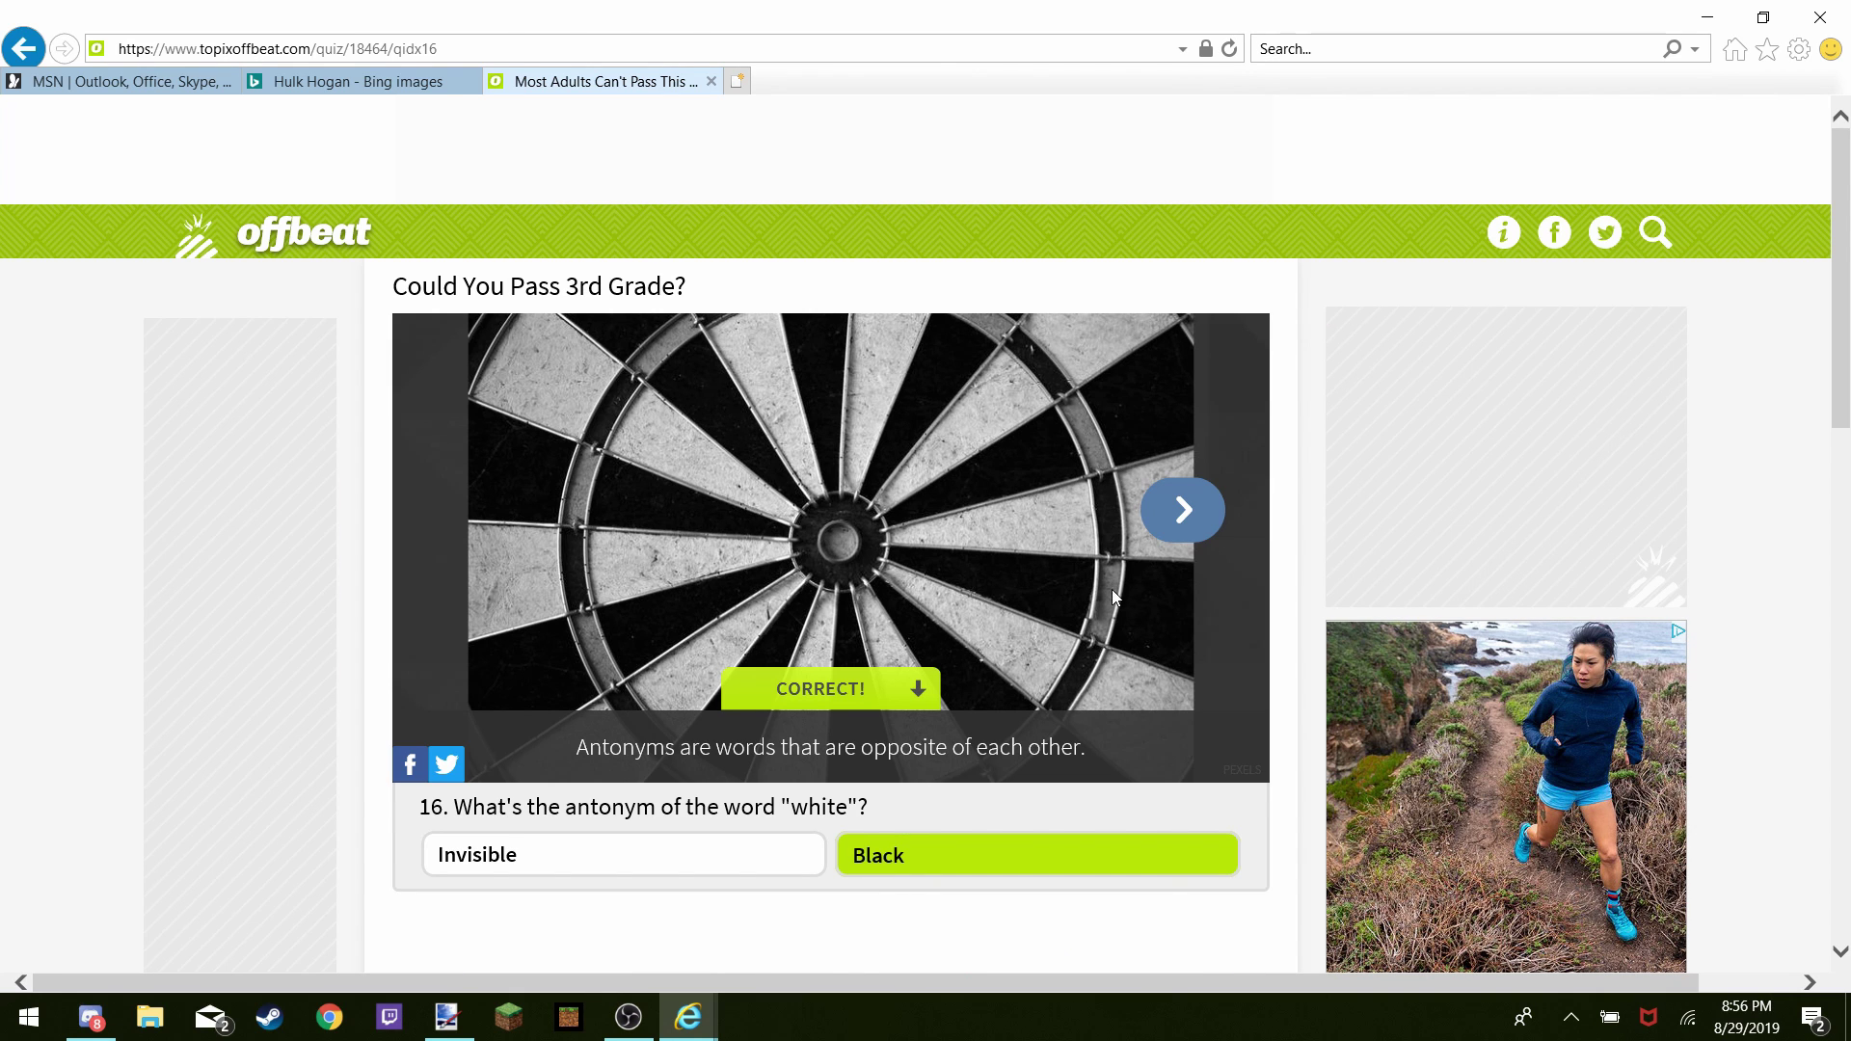
pyautogui.click(1164, 529)
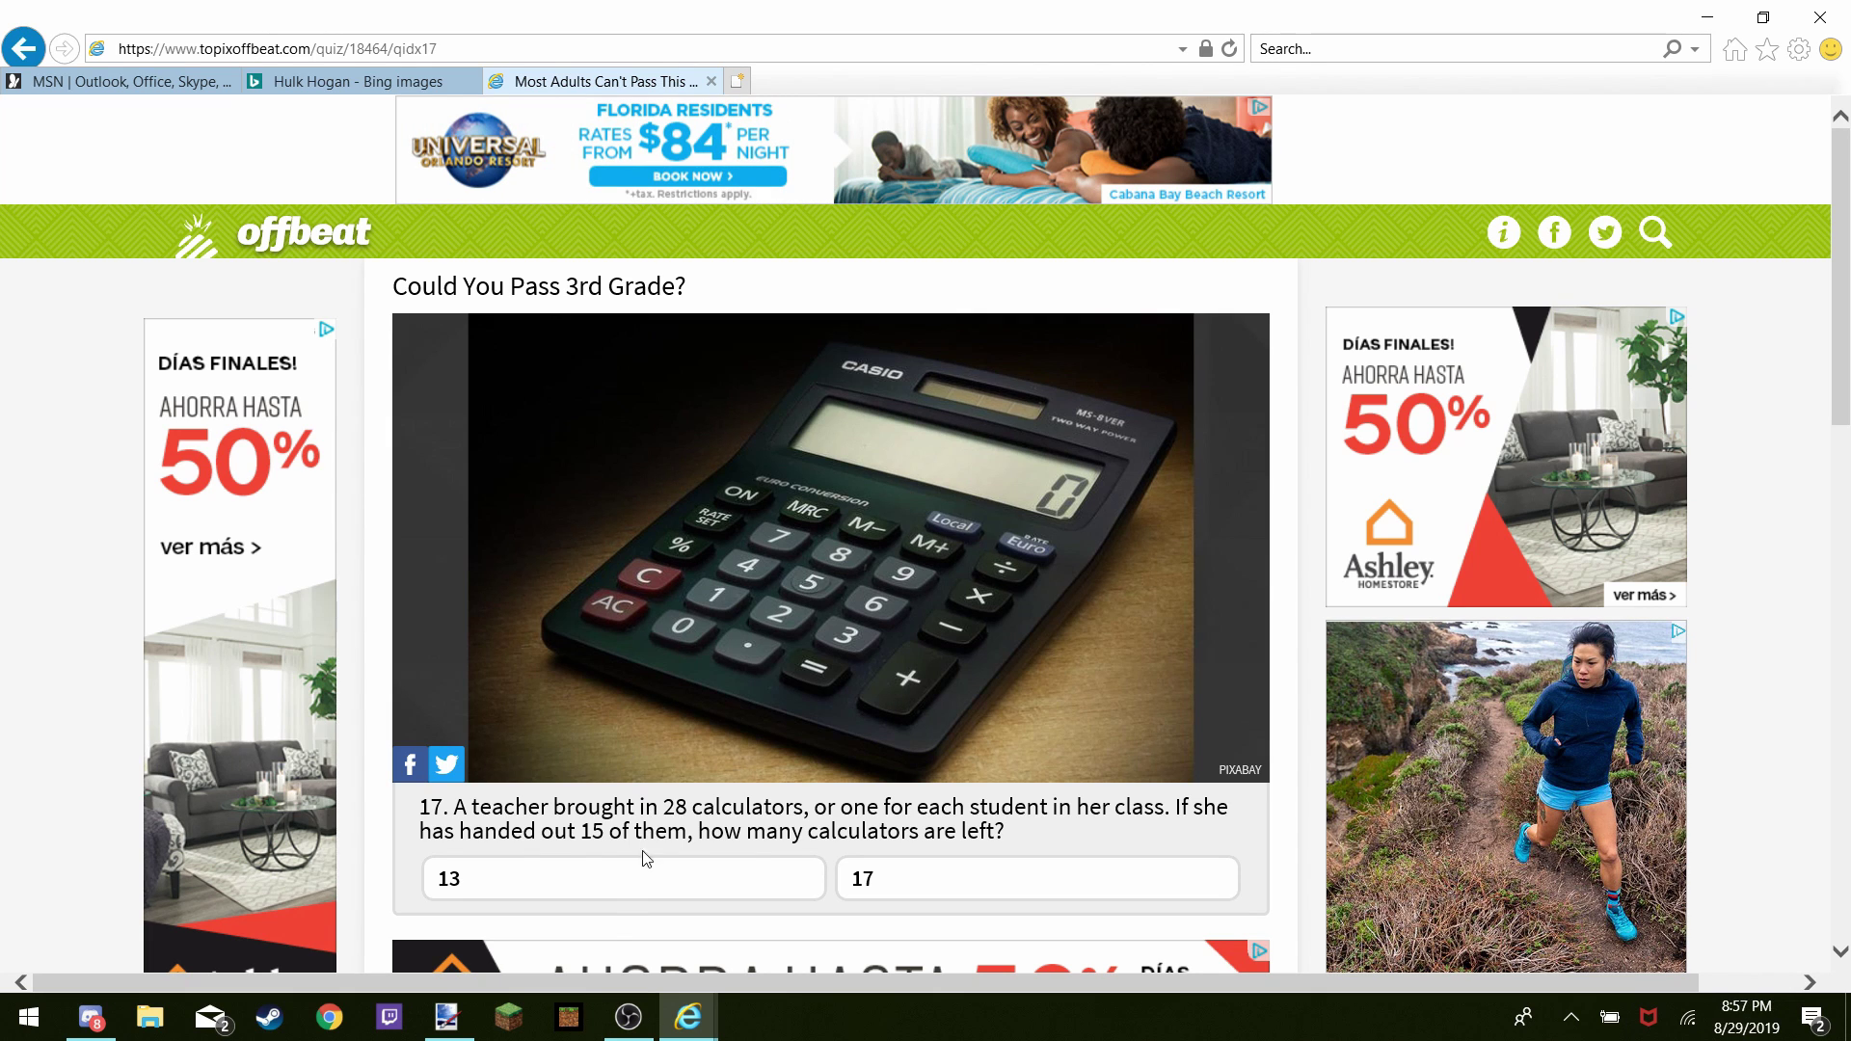
# Answer 13 for the calculators left, advance to question 18 and choose Chlorophyll as the green plant pigment
pyautogui.click(611, 871)
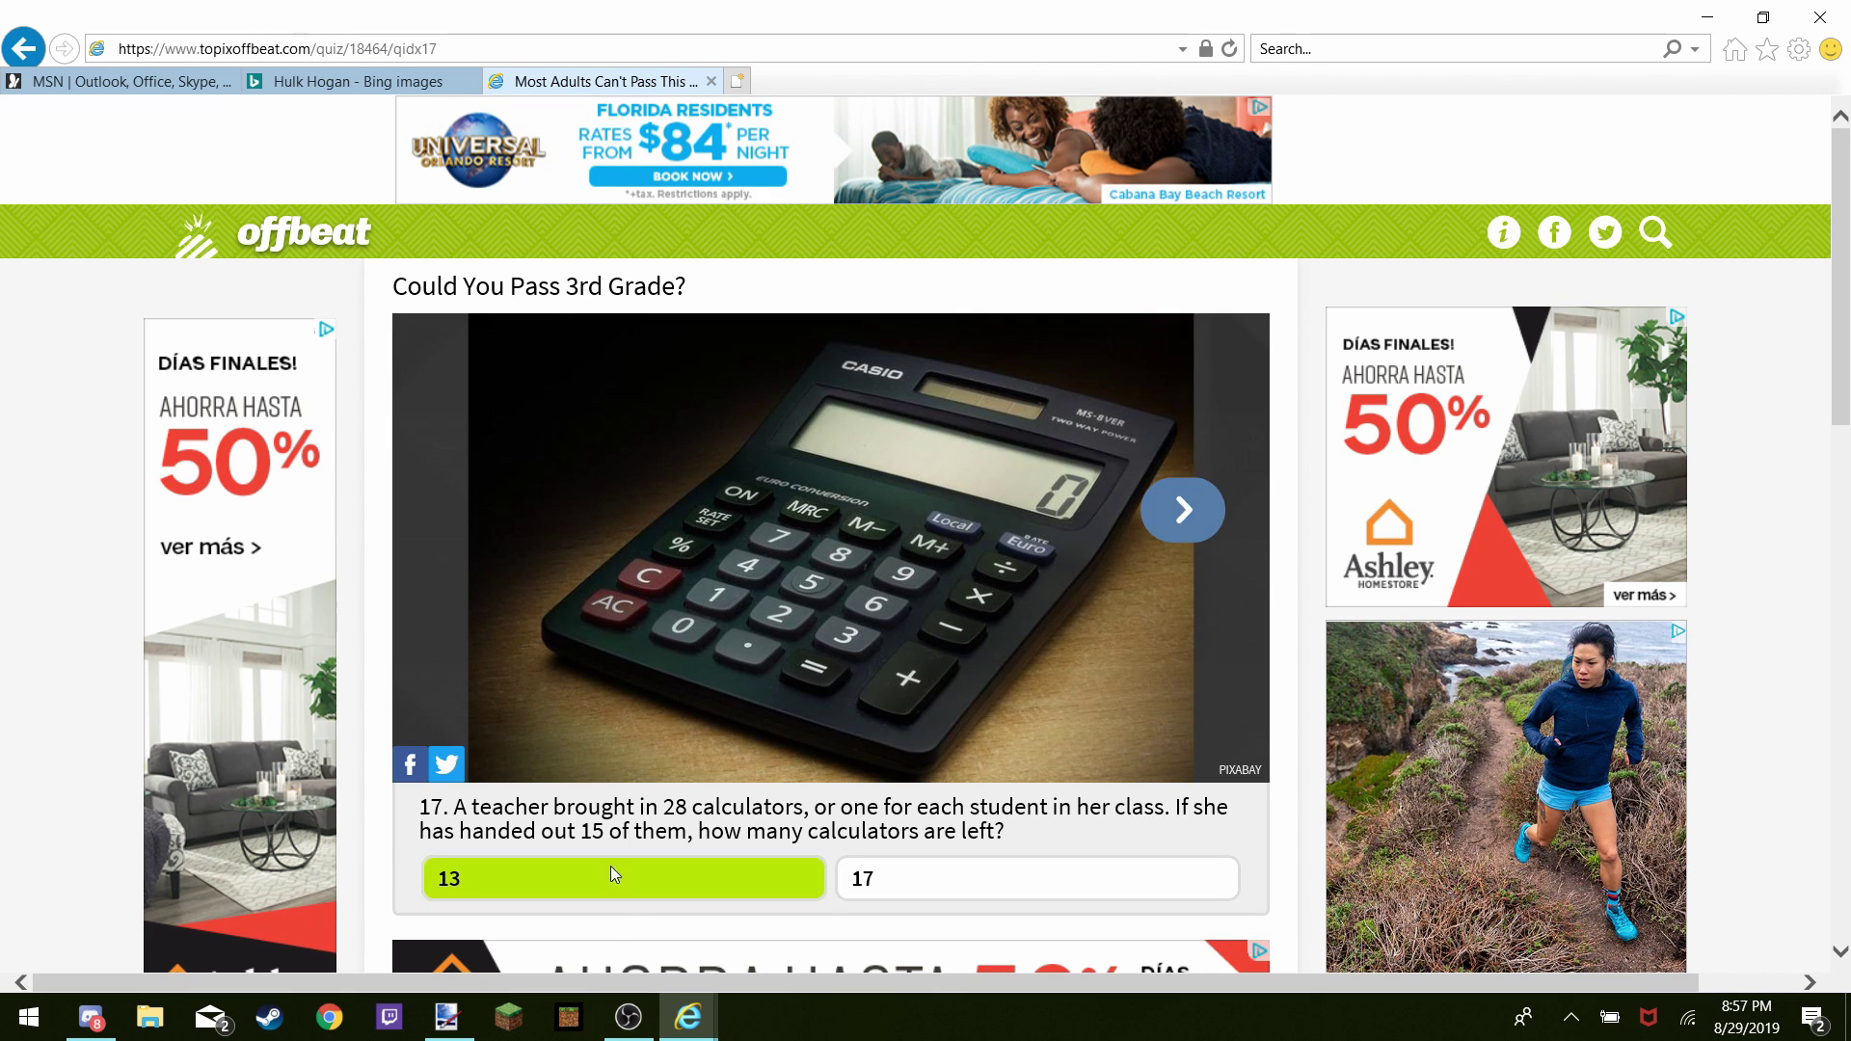
pyautogui.click(1164, 530)
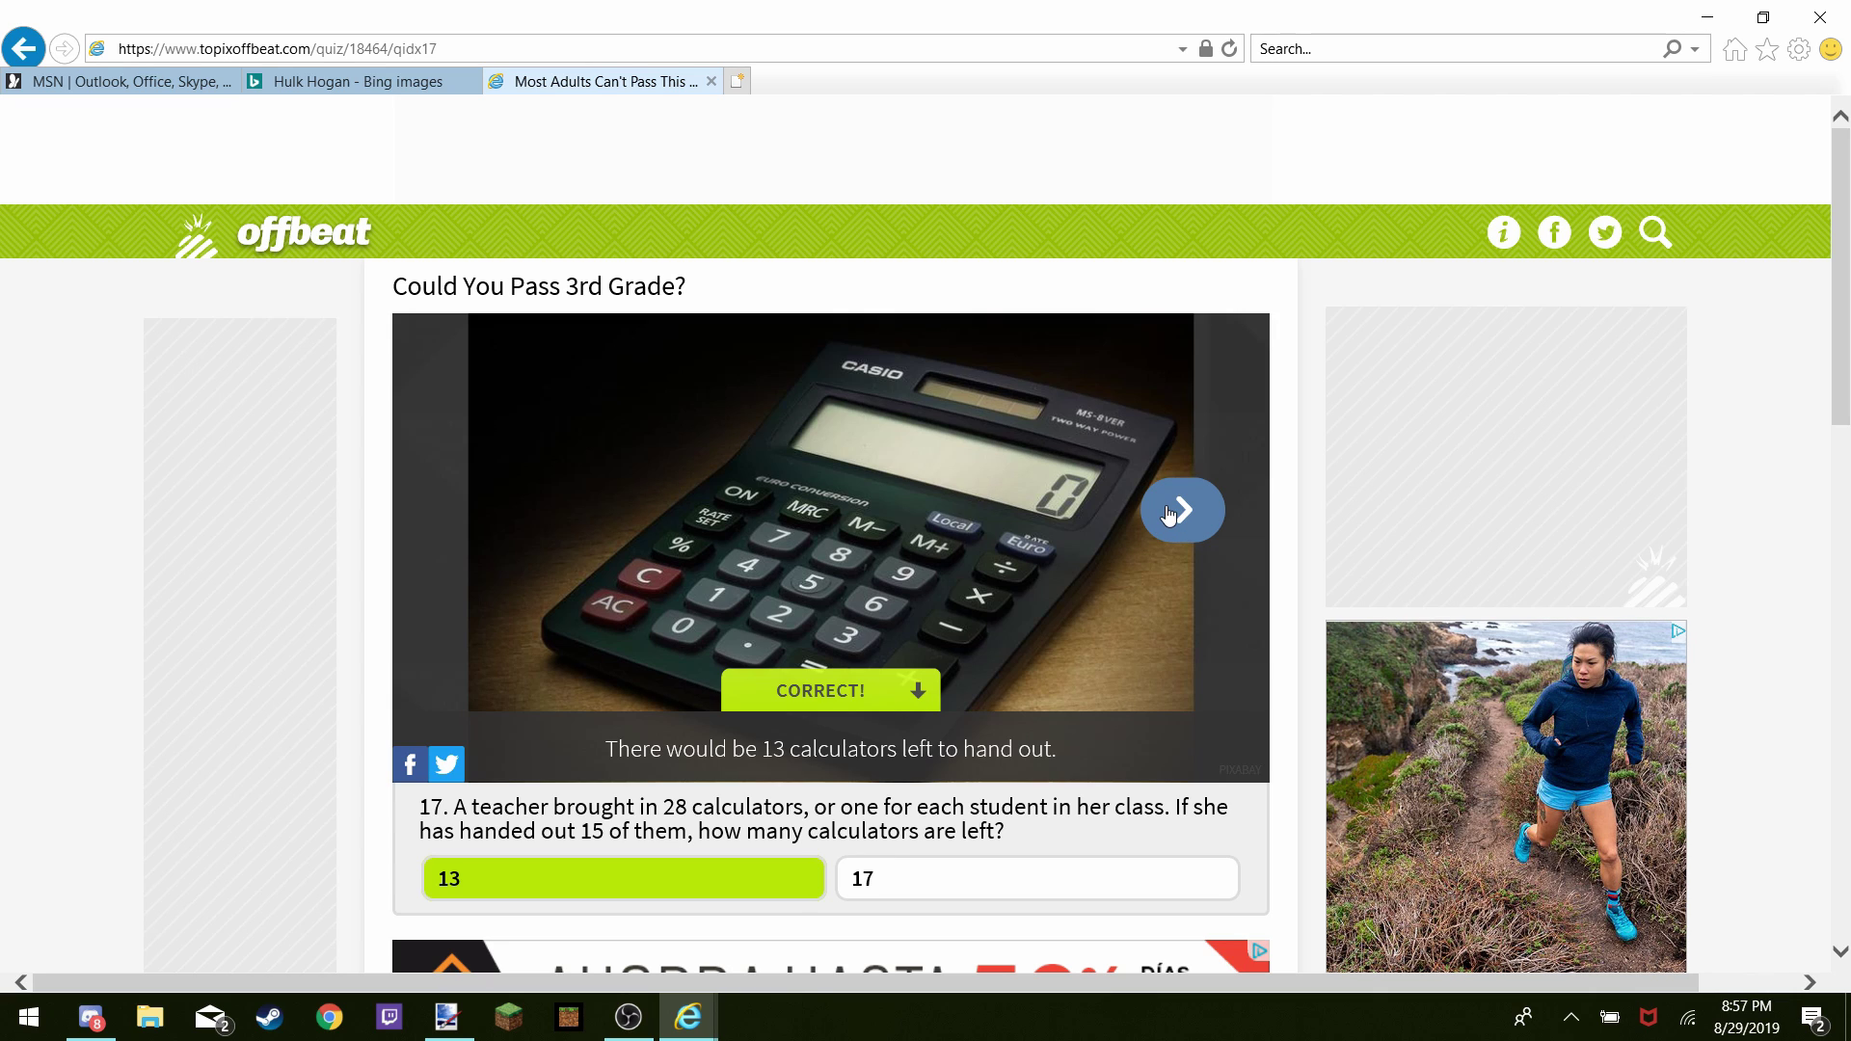
pyautogui.click(1169, 514)
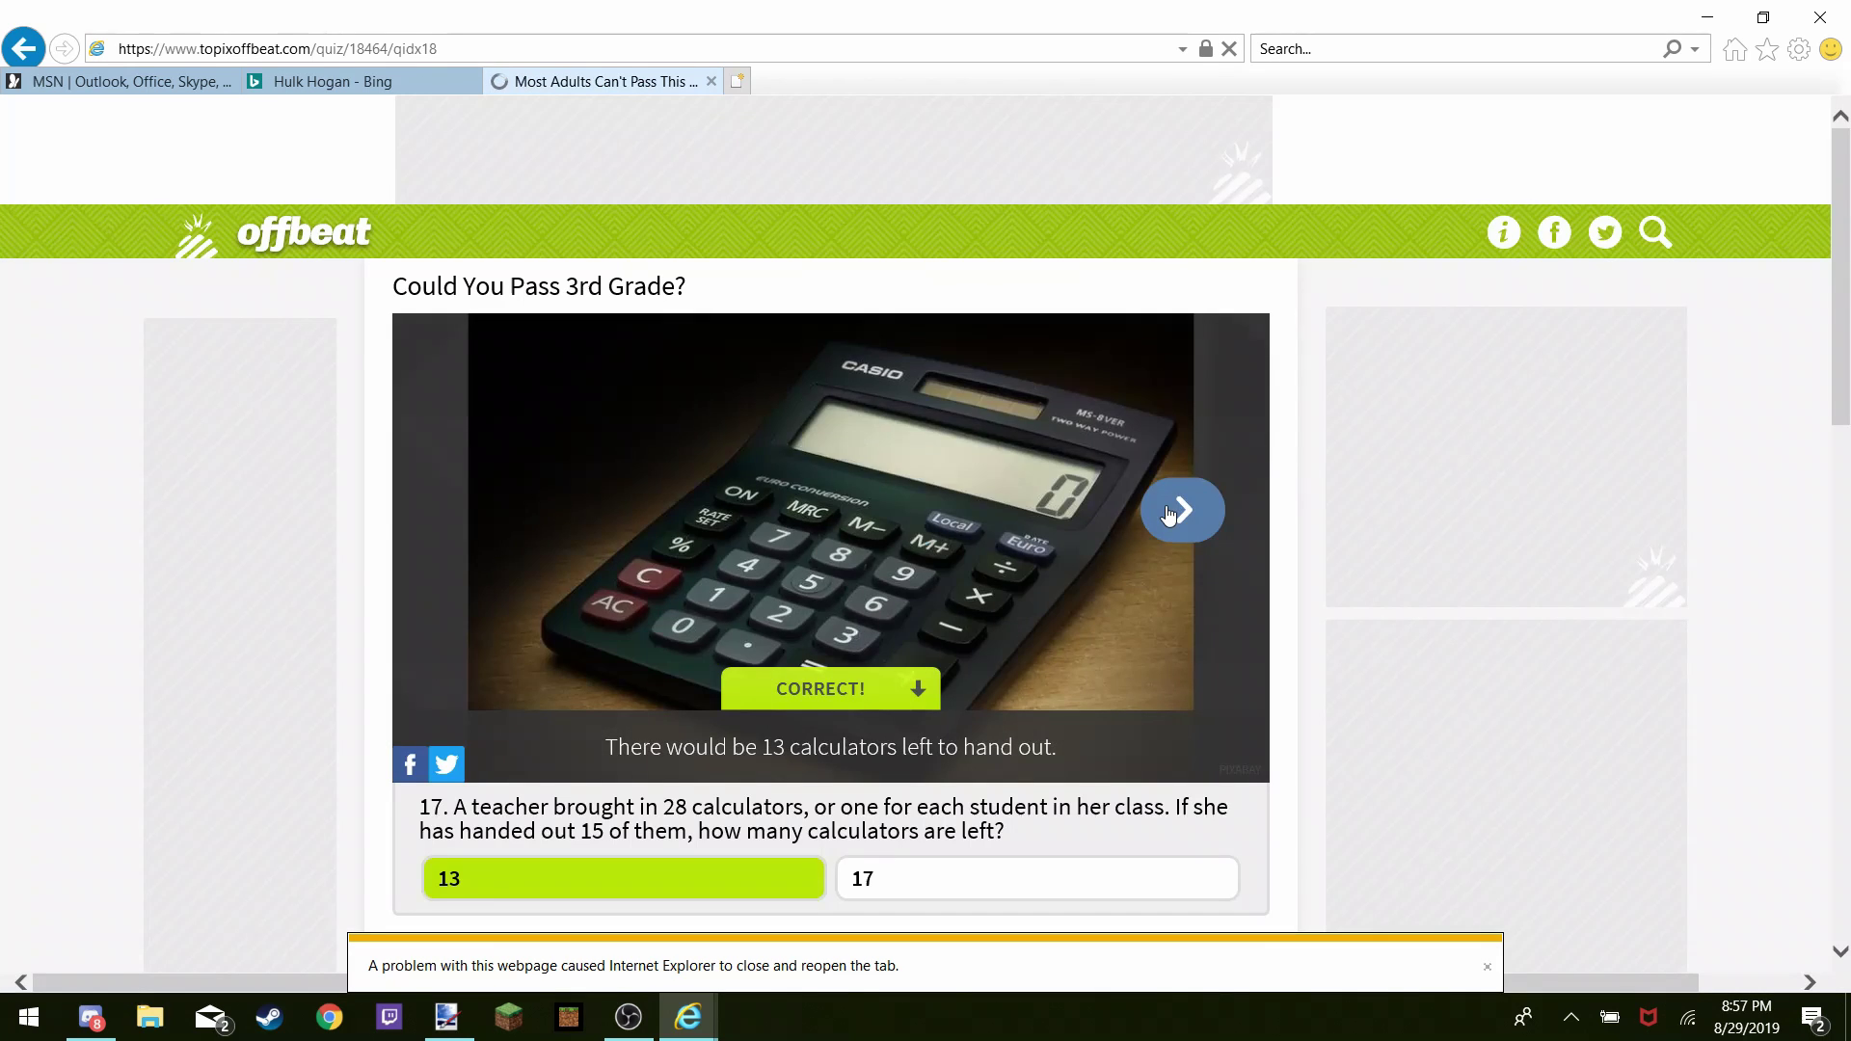
pyautogui.click(1171, 511)
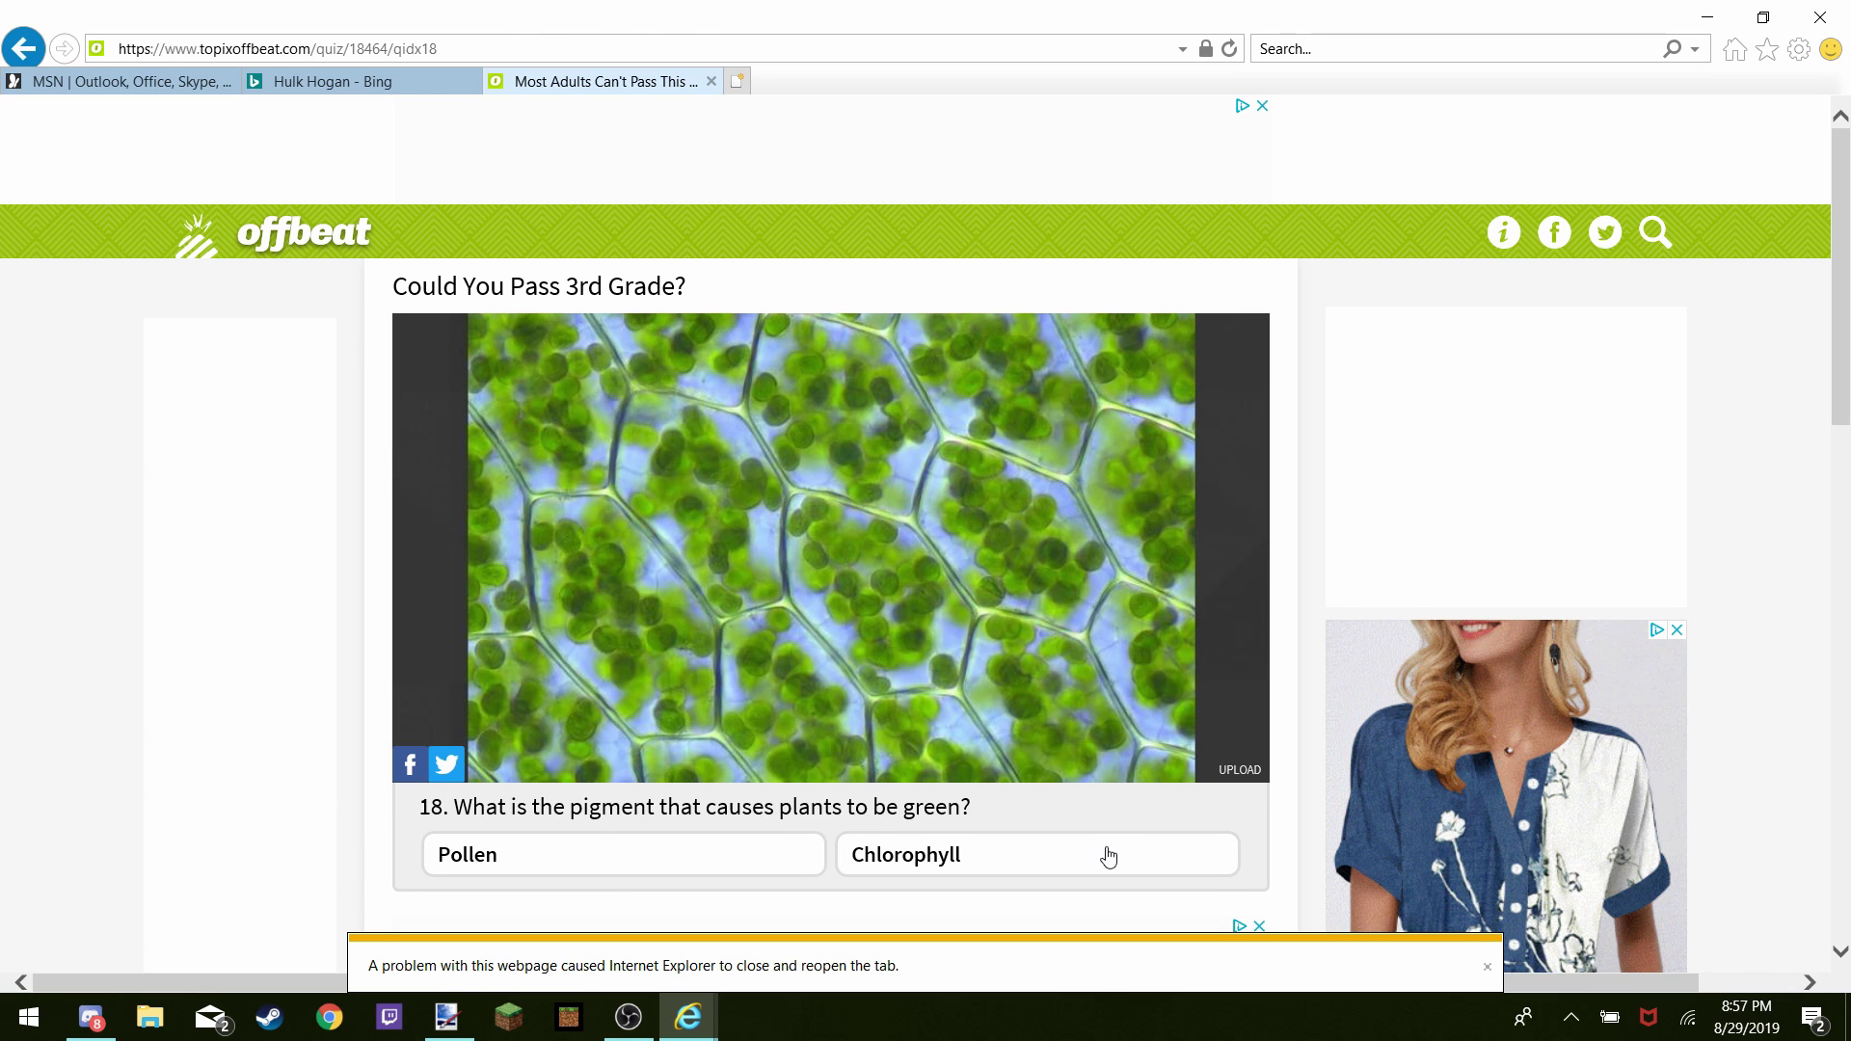
pyautogui.click(1109, 856)
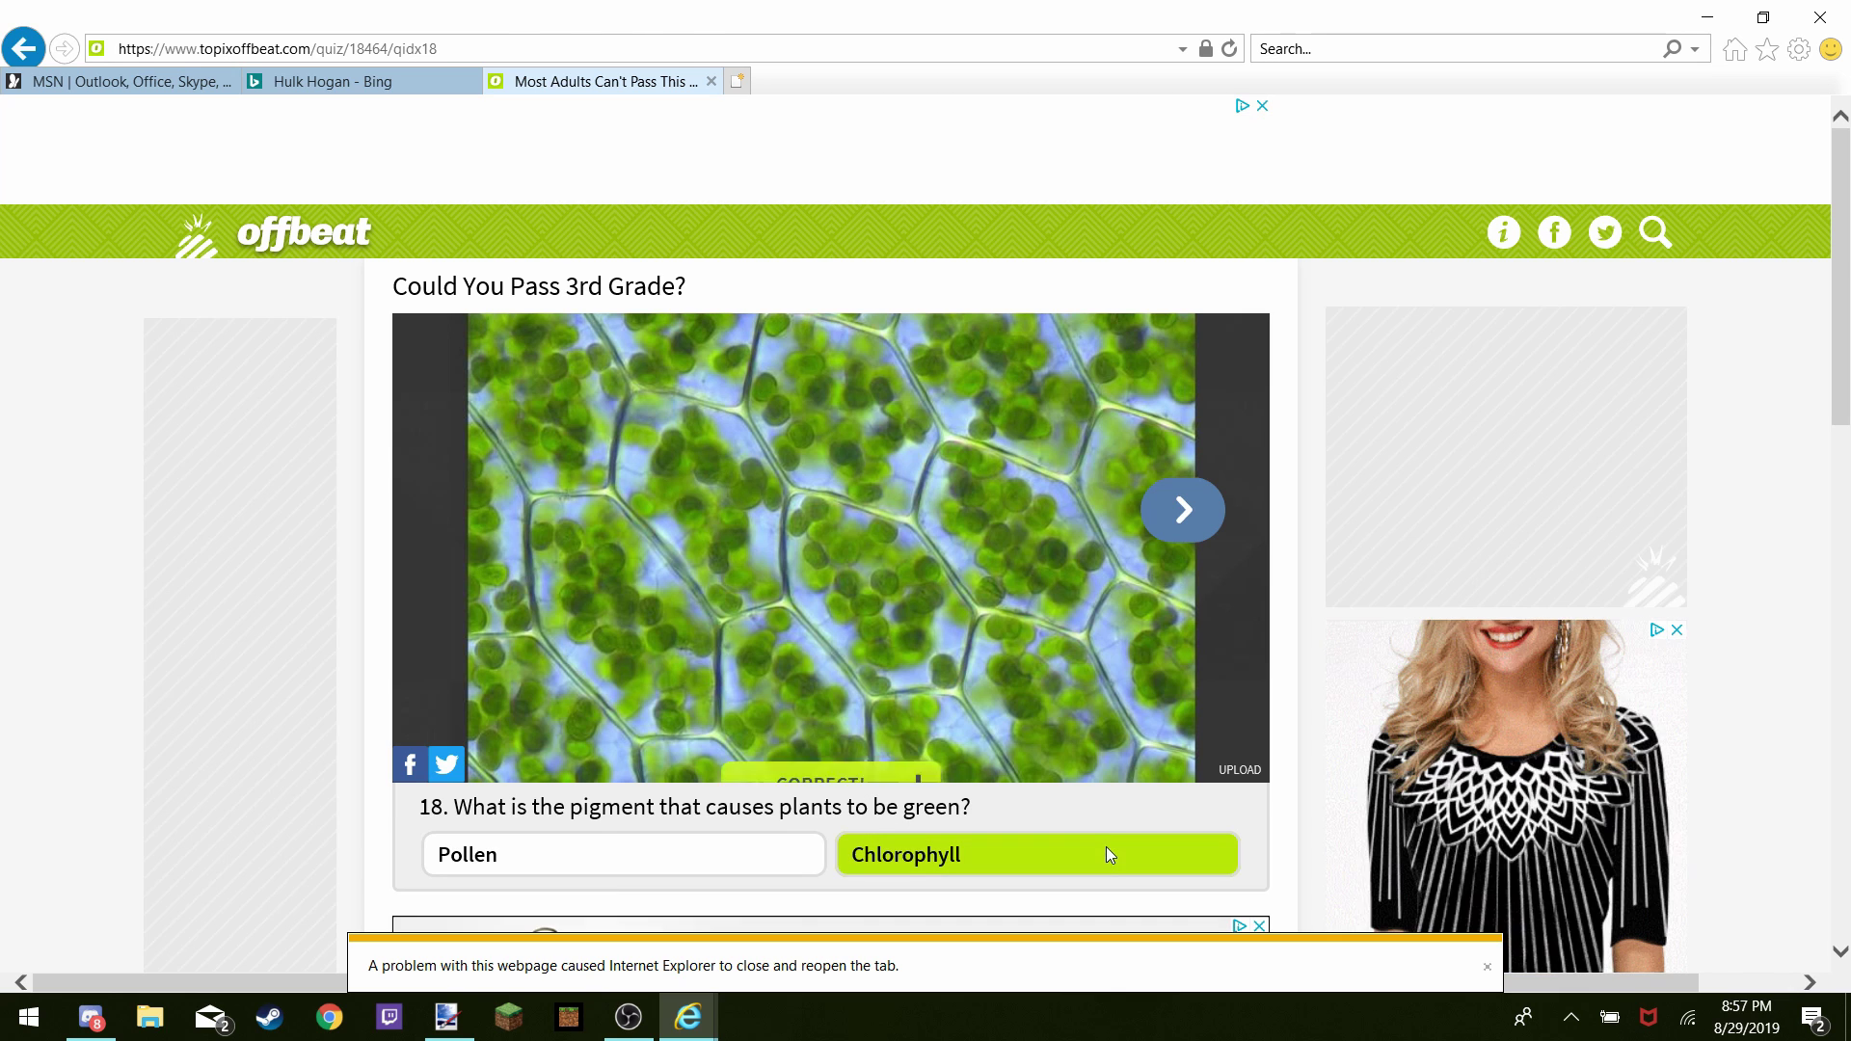
# Advance to question 19, answer questions 19 and 20 with 0 and 5, and advance to question 21
pyautogui.click(1185, 546)
pyautogui.click(820, 854)
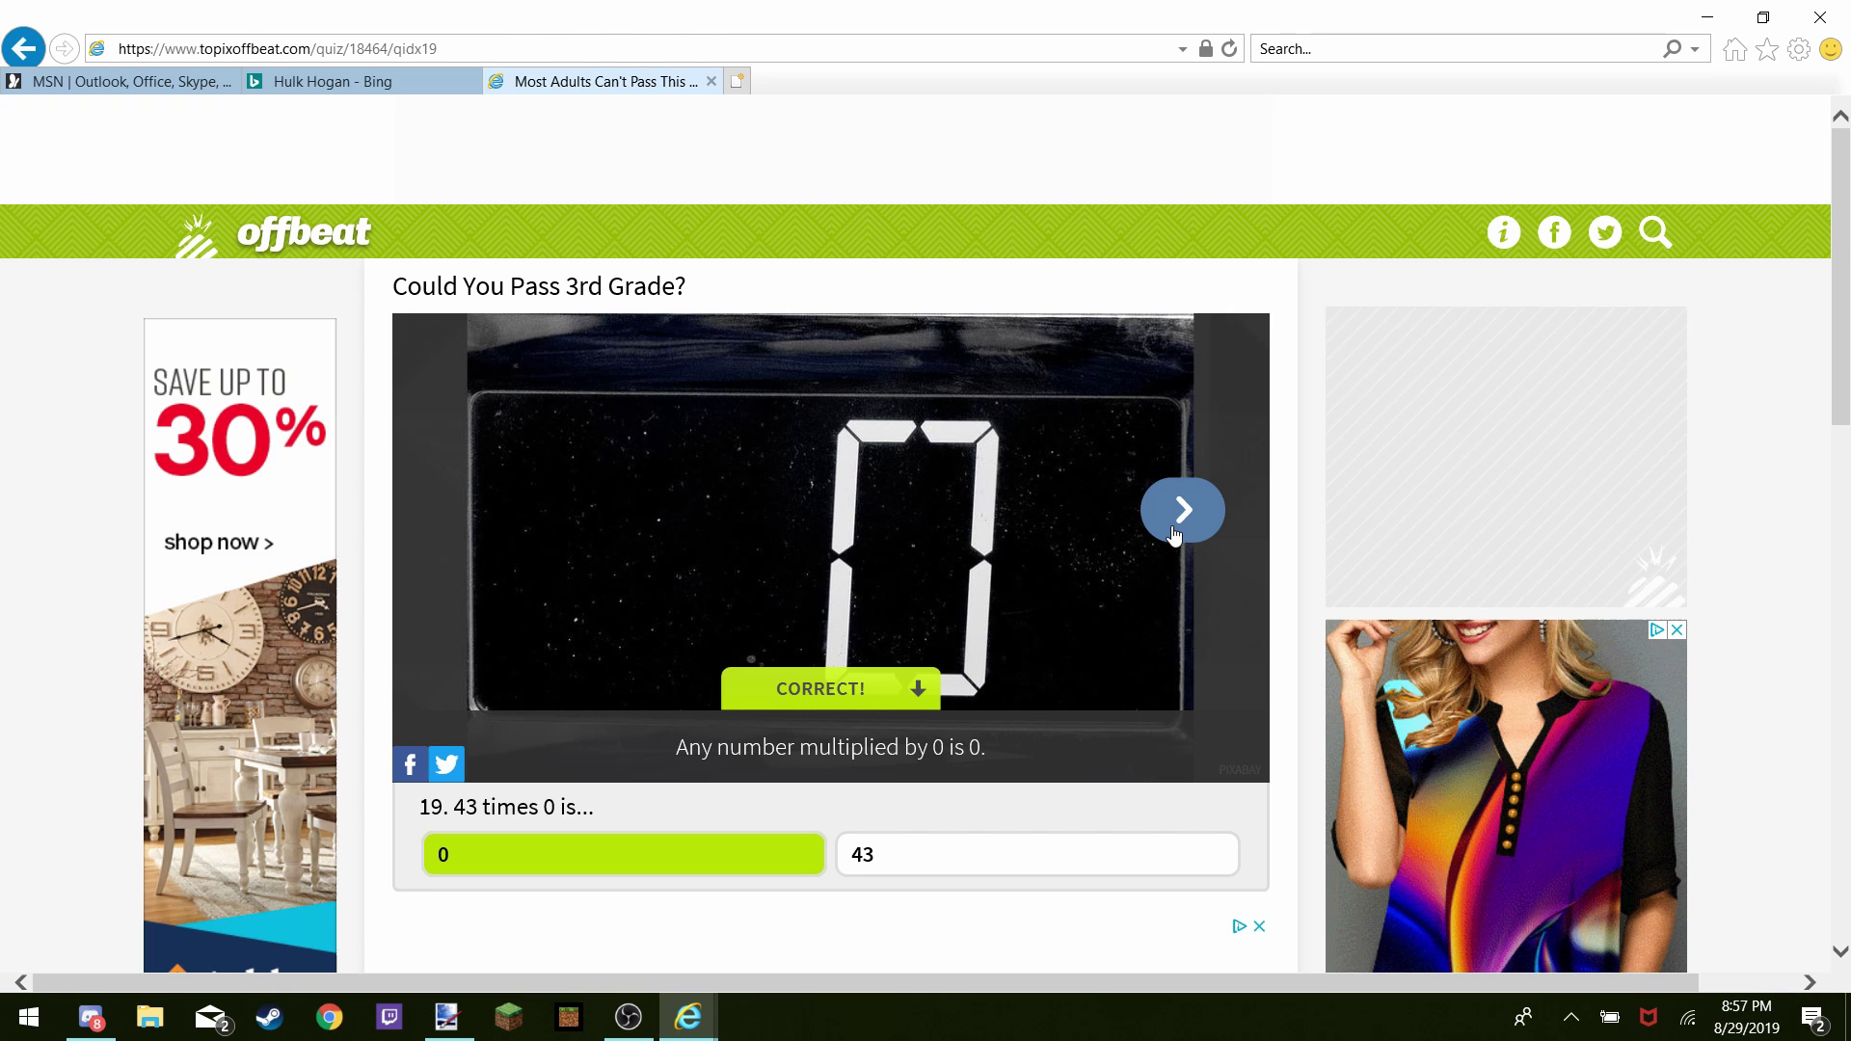
pyautogui.click(1174, 535)
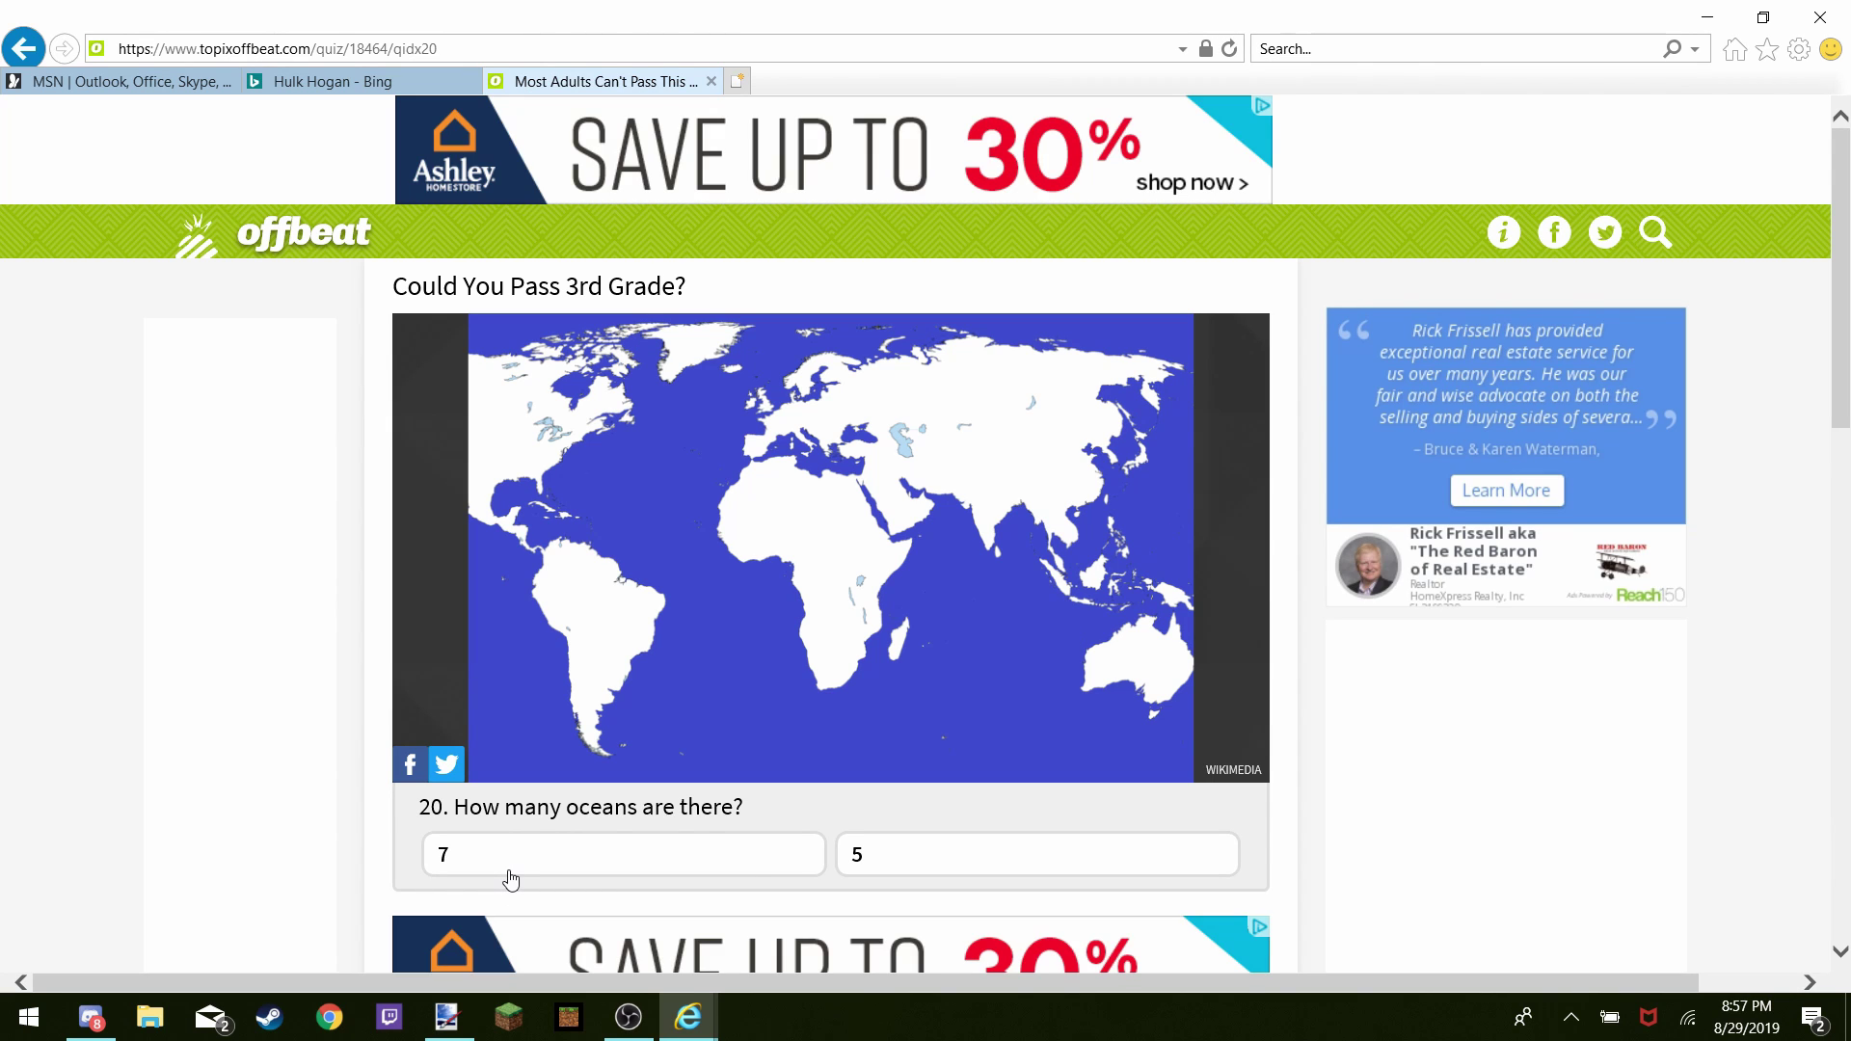
pyautogui.click(852, 854)
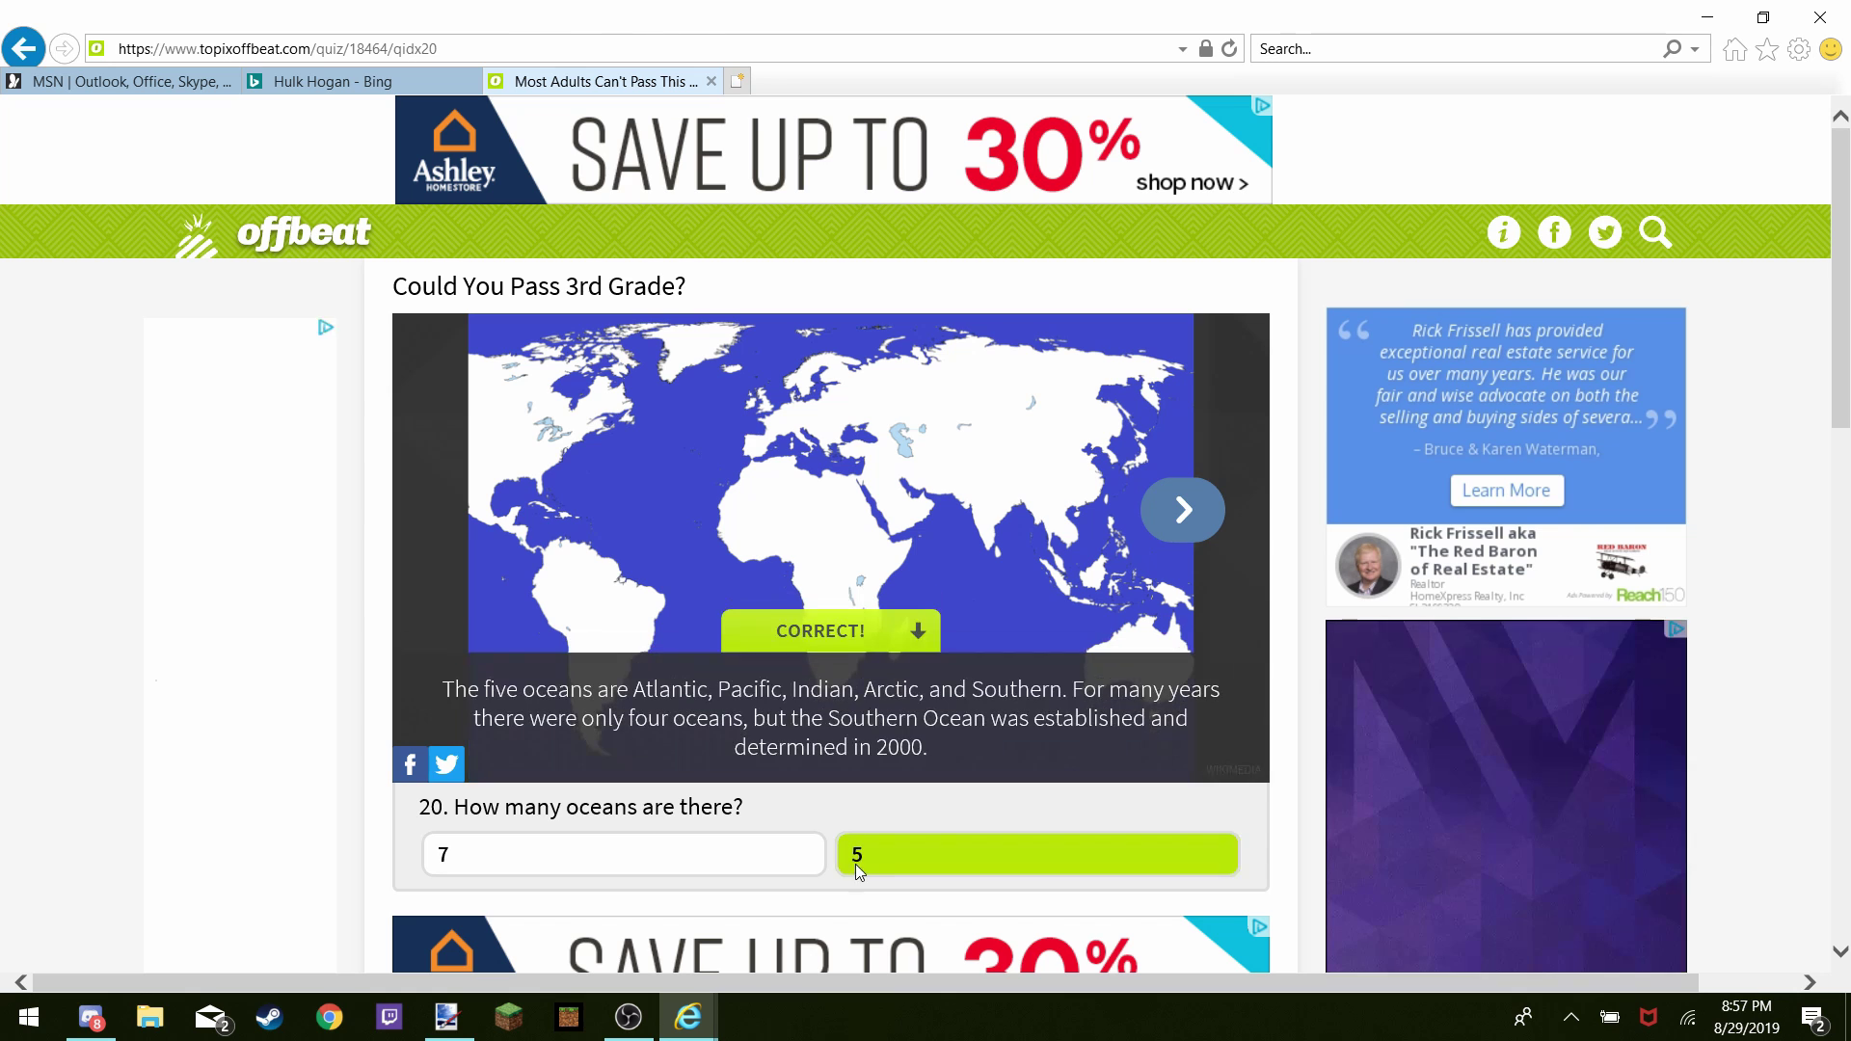
pyautogui.click(1165, 516)
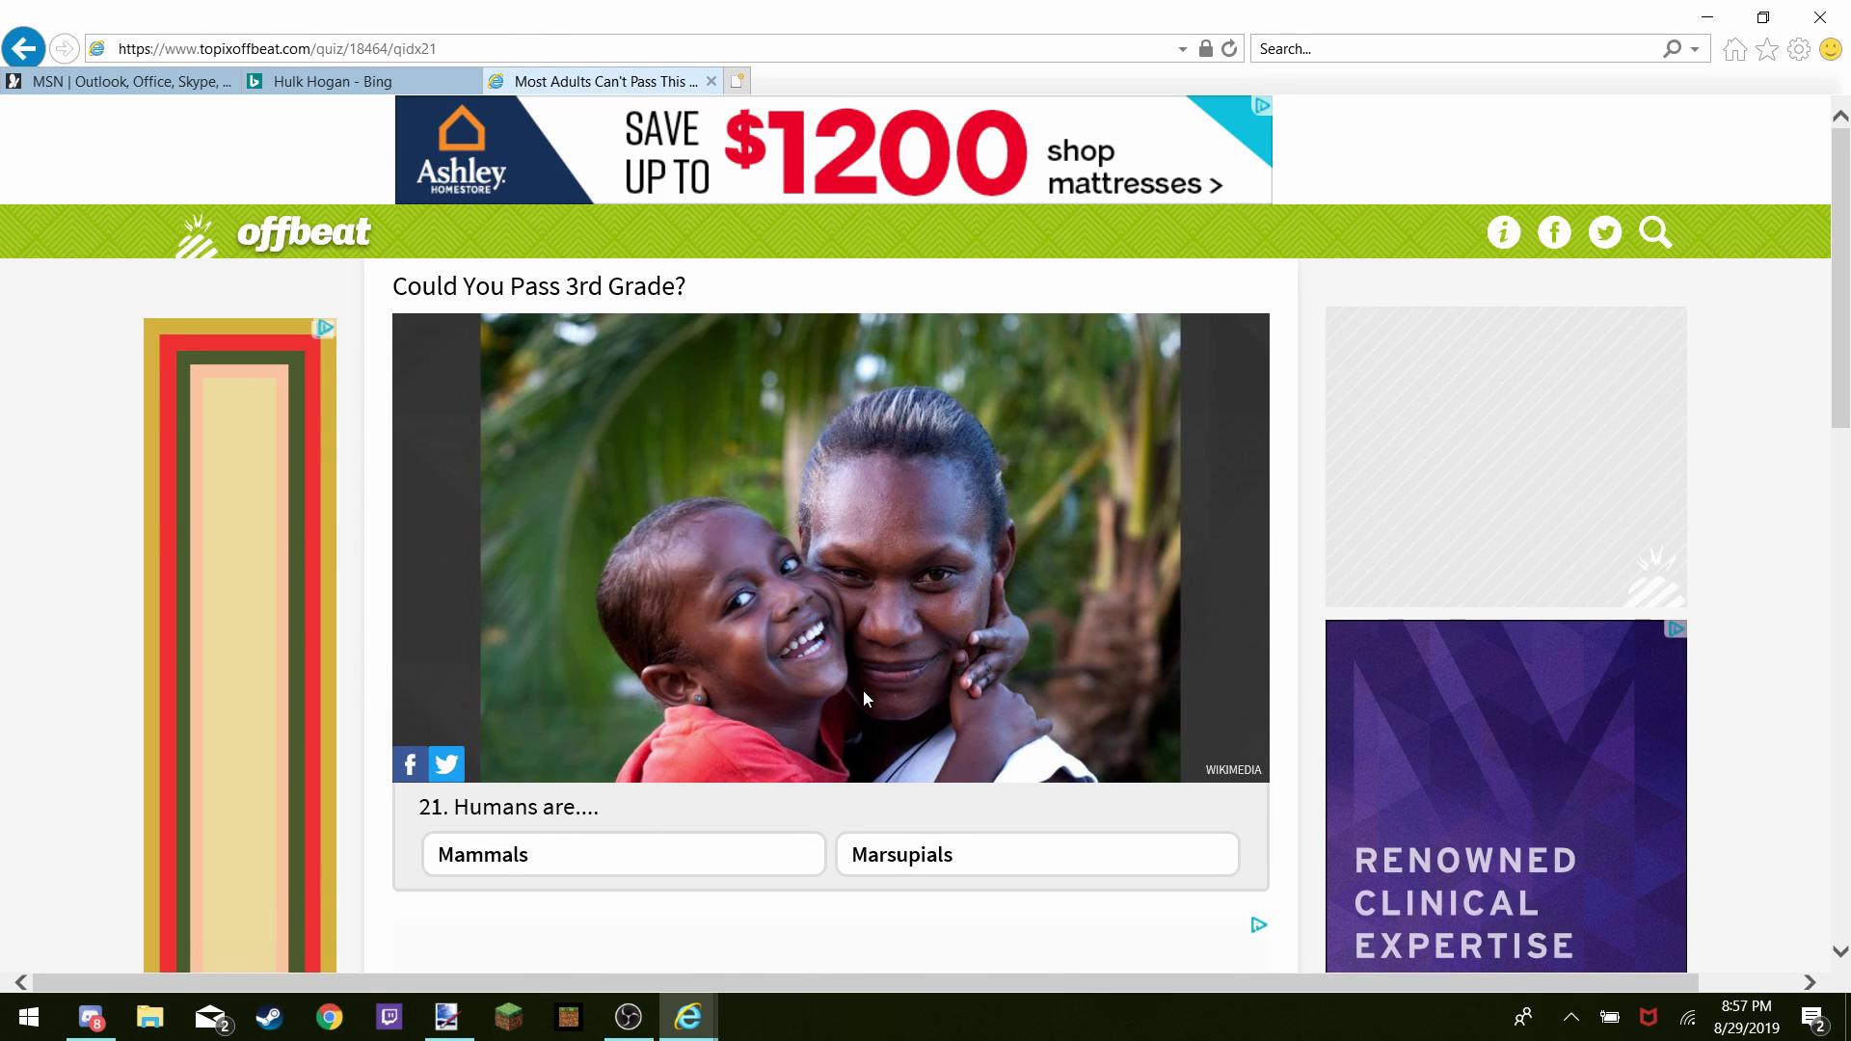
# Answer question 21 with Mammals, try Marsupials, change the answer back to Mammals and advance to question 22
pyautogui.click(810, 855)
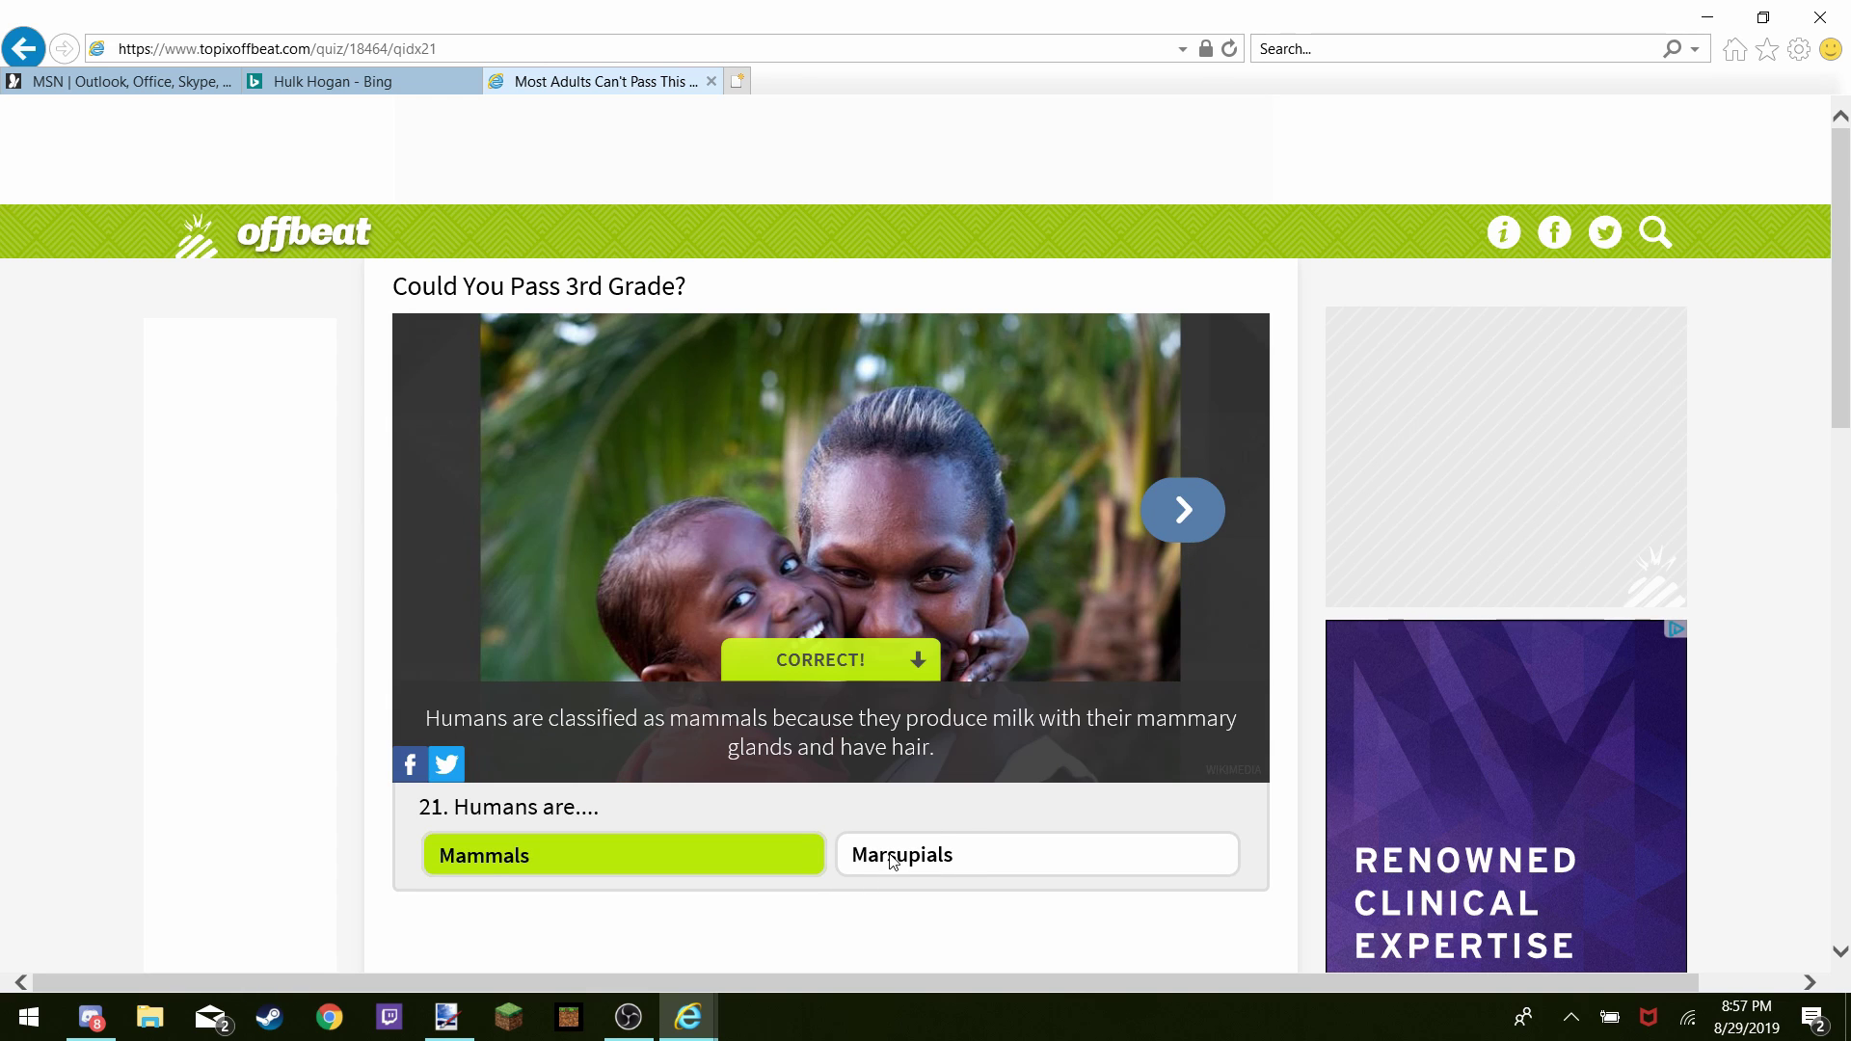
pyautogui.click(894, 861)
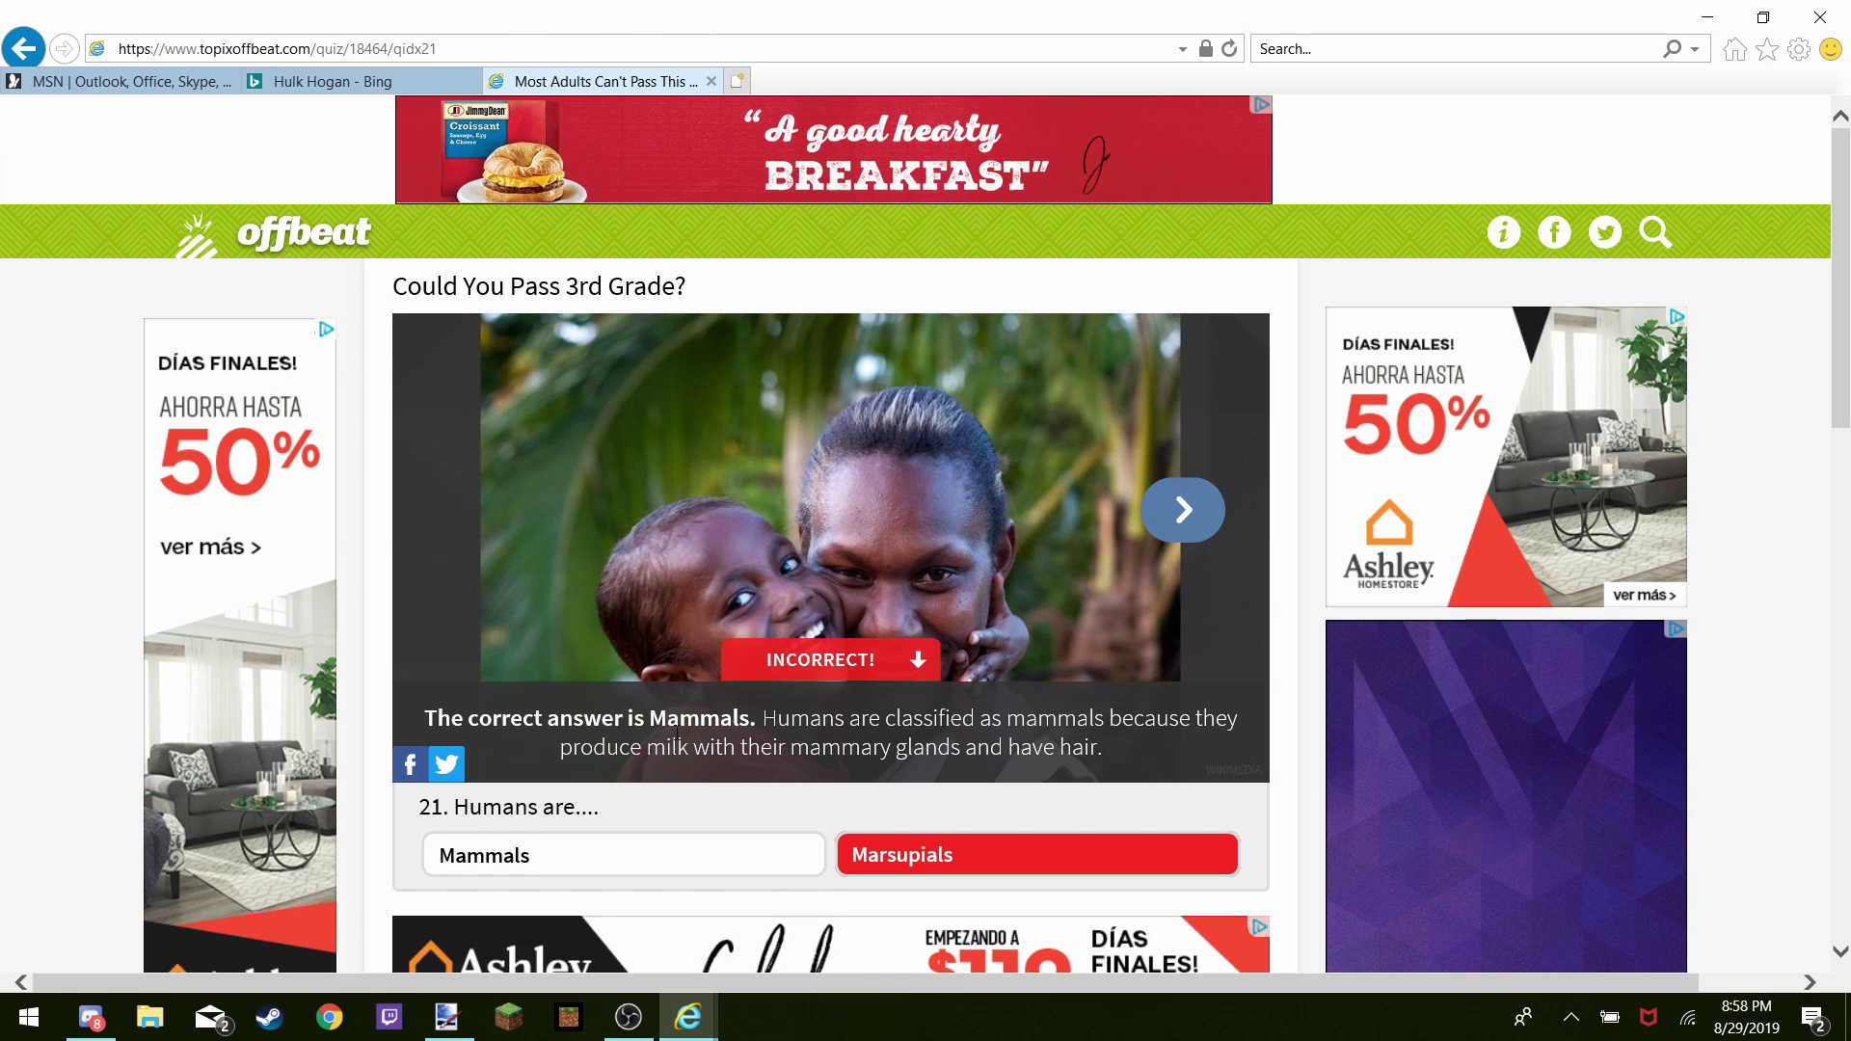
pyautogui.click(644, 852)
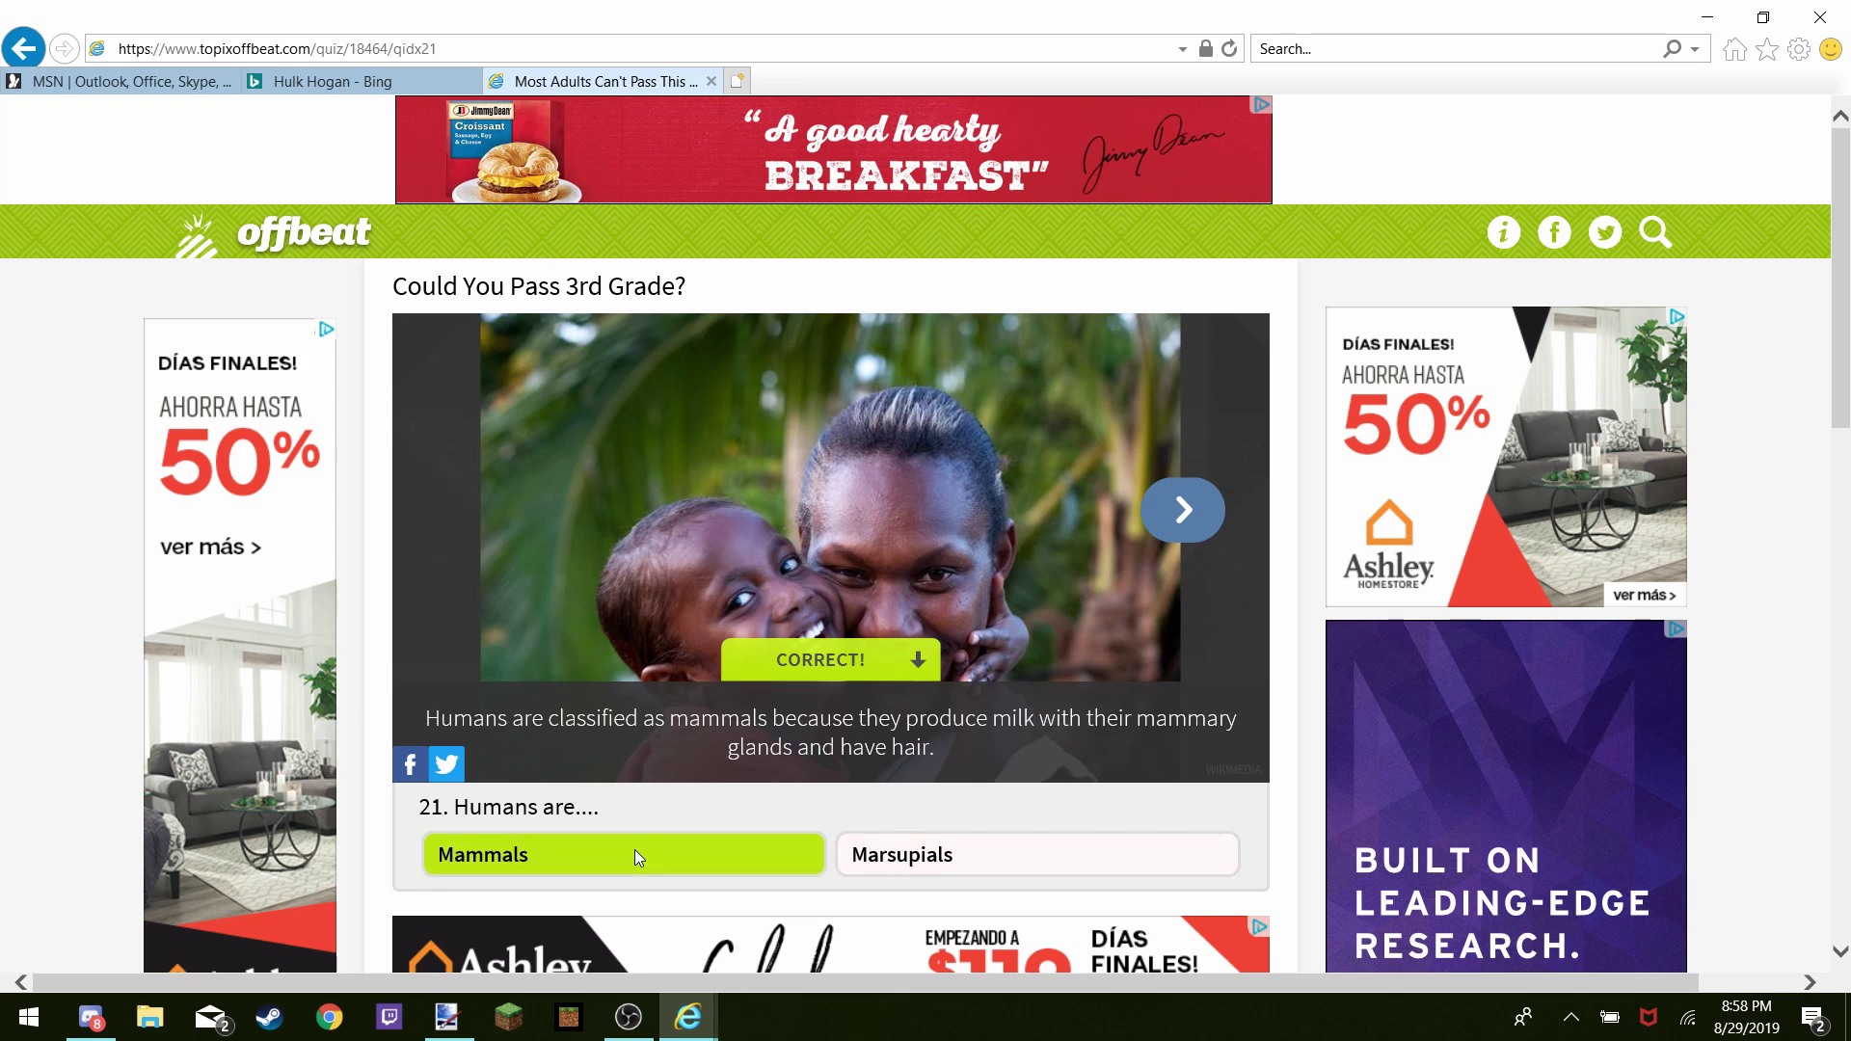
pyautogui.click(1215, 515)
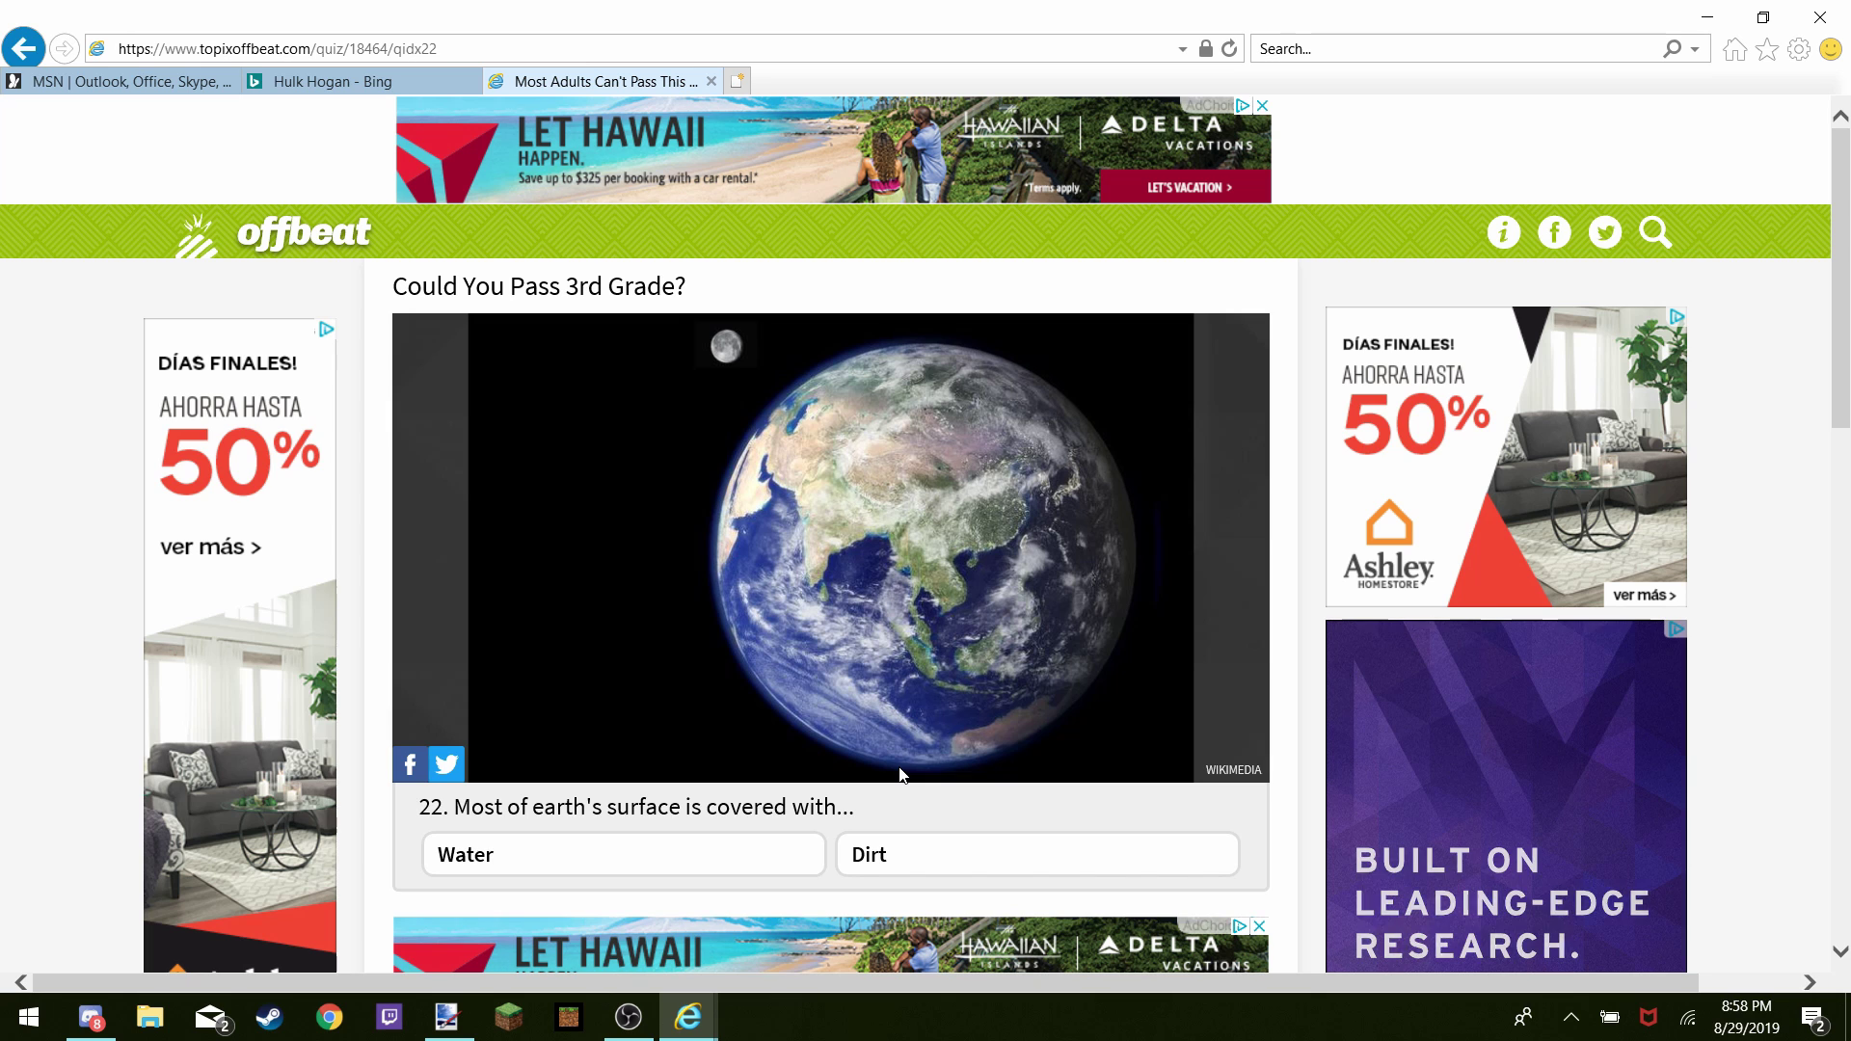
# Answer questions 22 and 23 with Water and 12, advancing to question 24
pyautogui.click(544, 877)
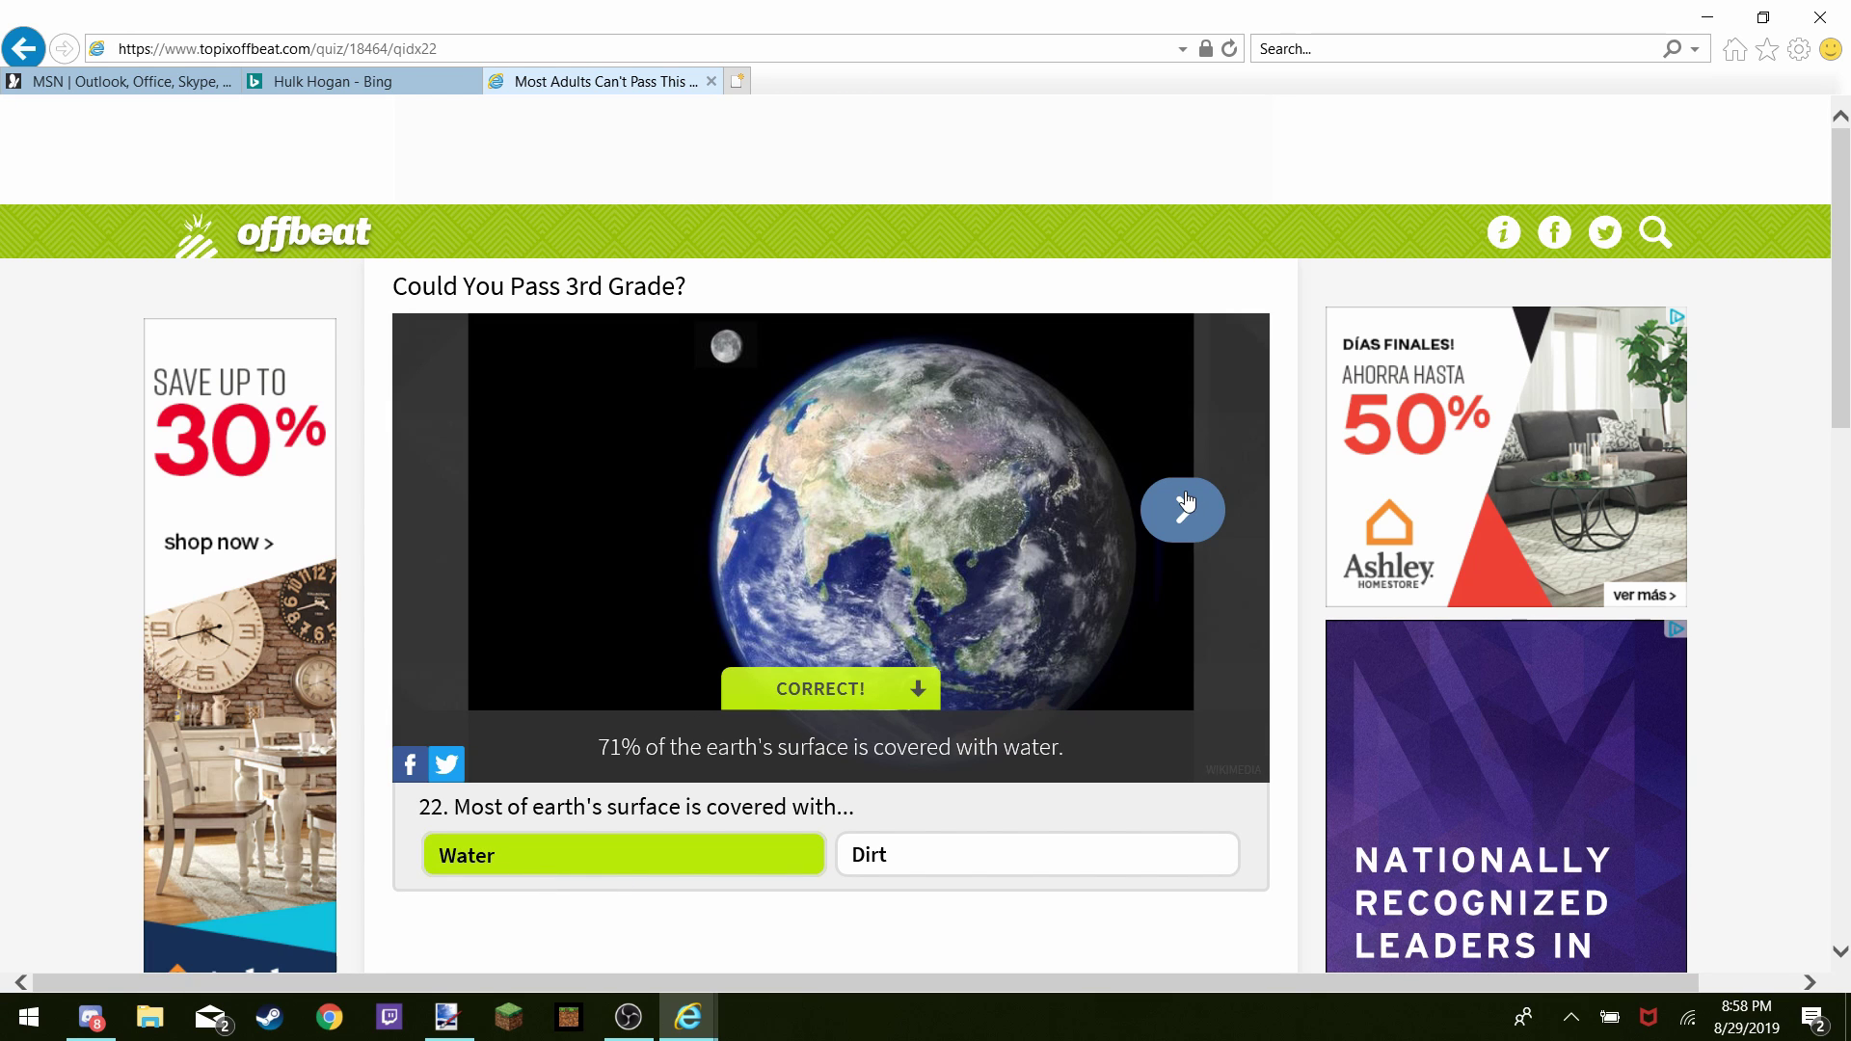
pyautogui.click(1184, 507)
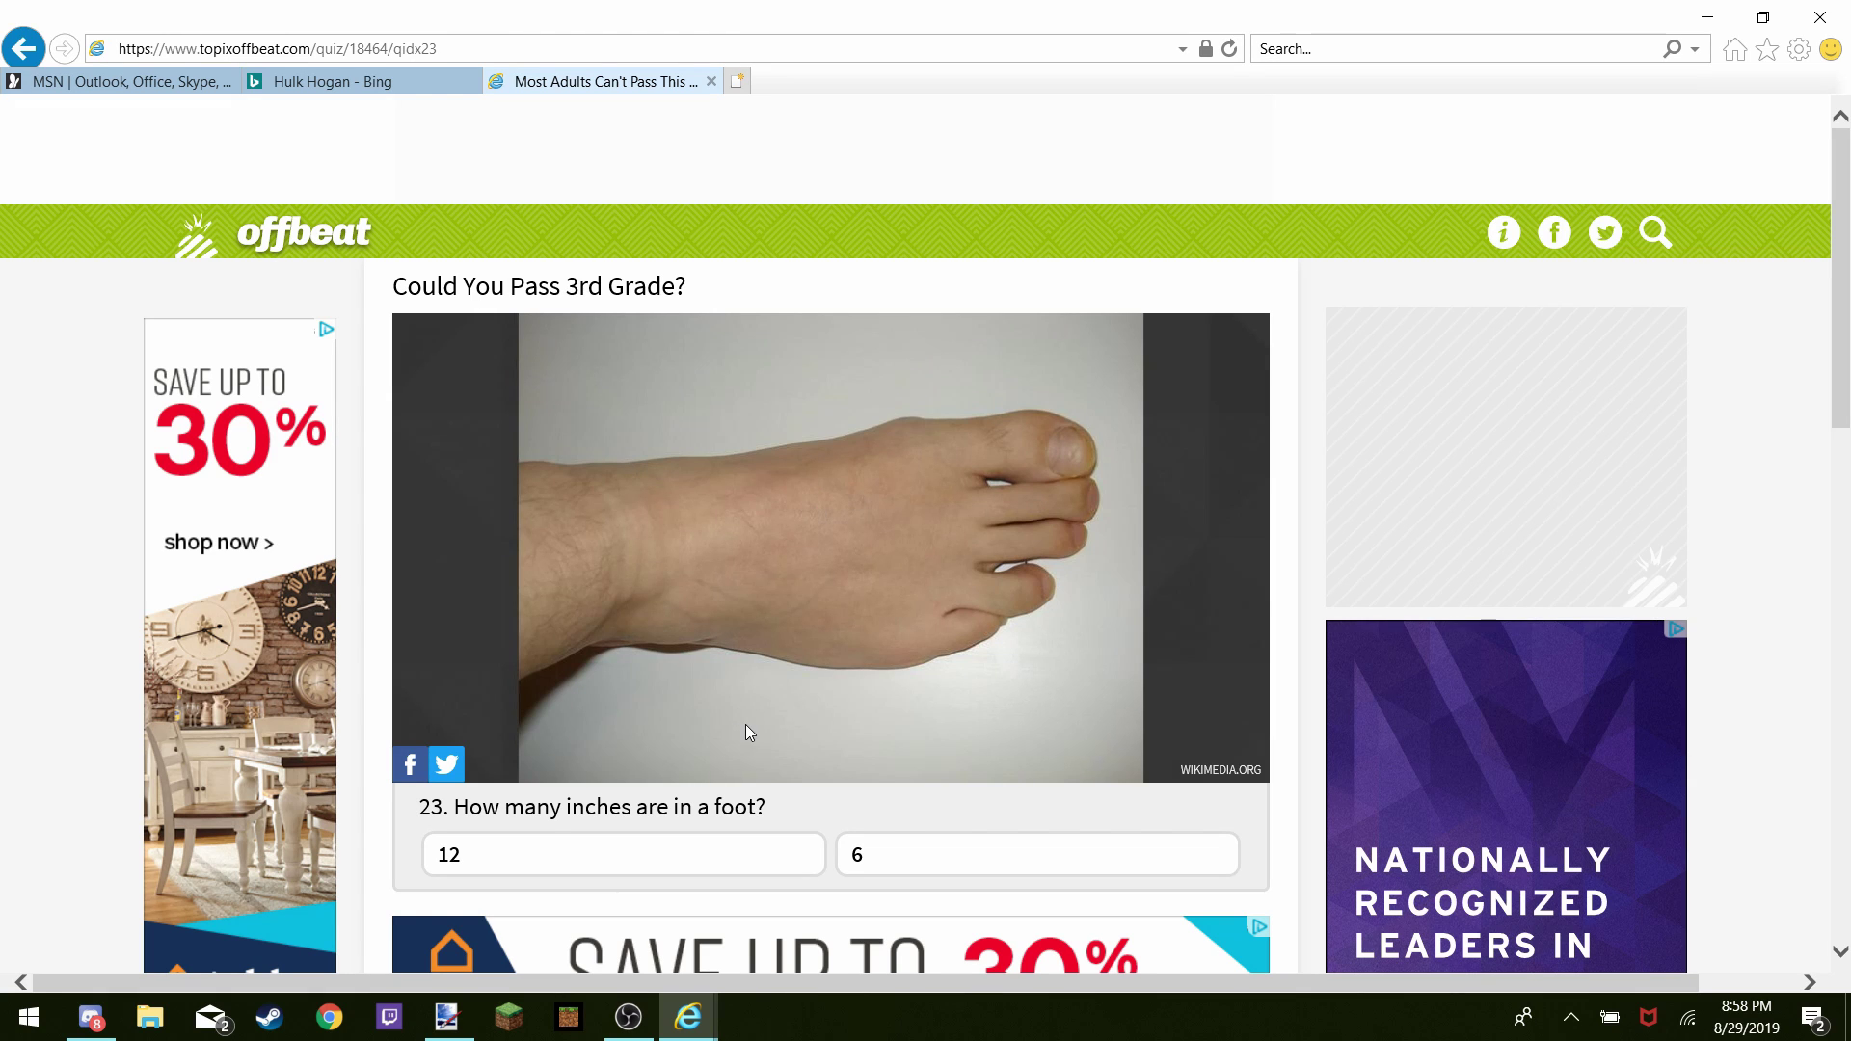
pyautogui.click(632, 839)
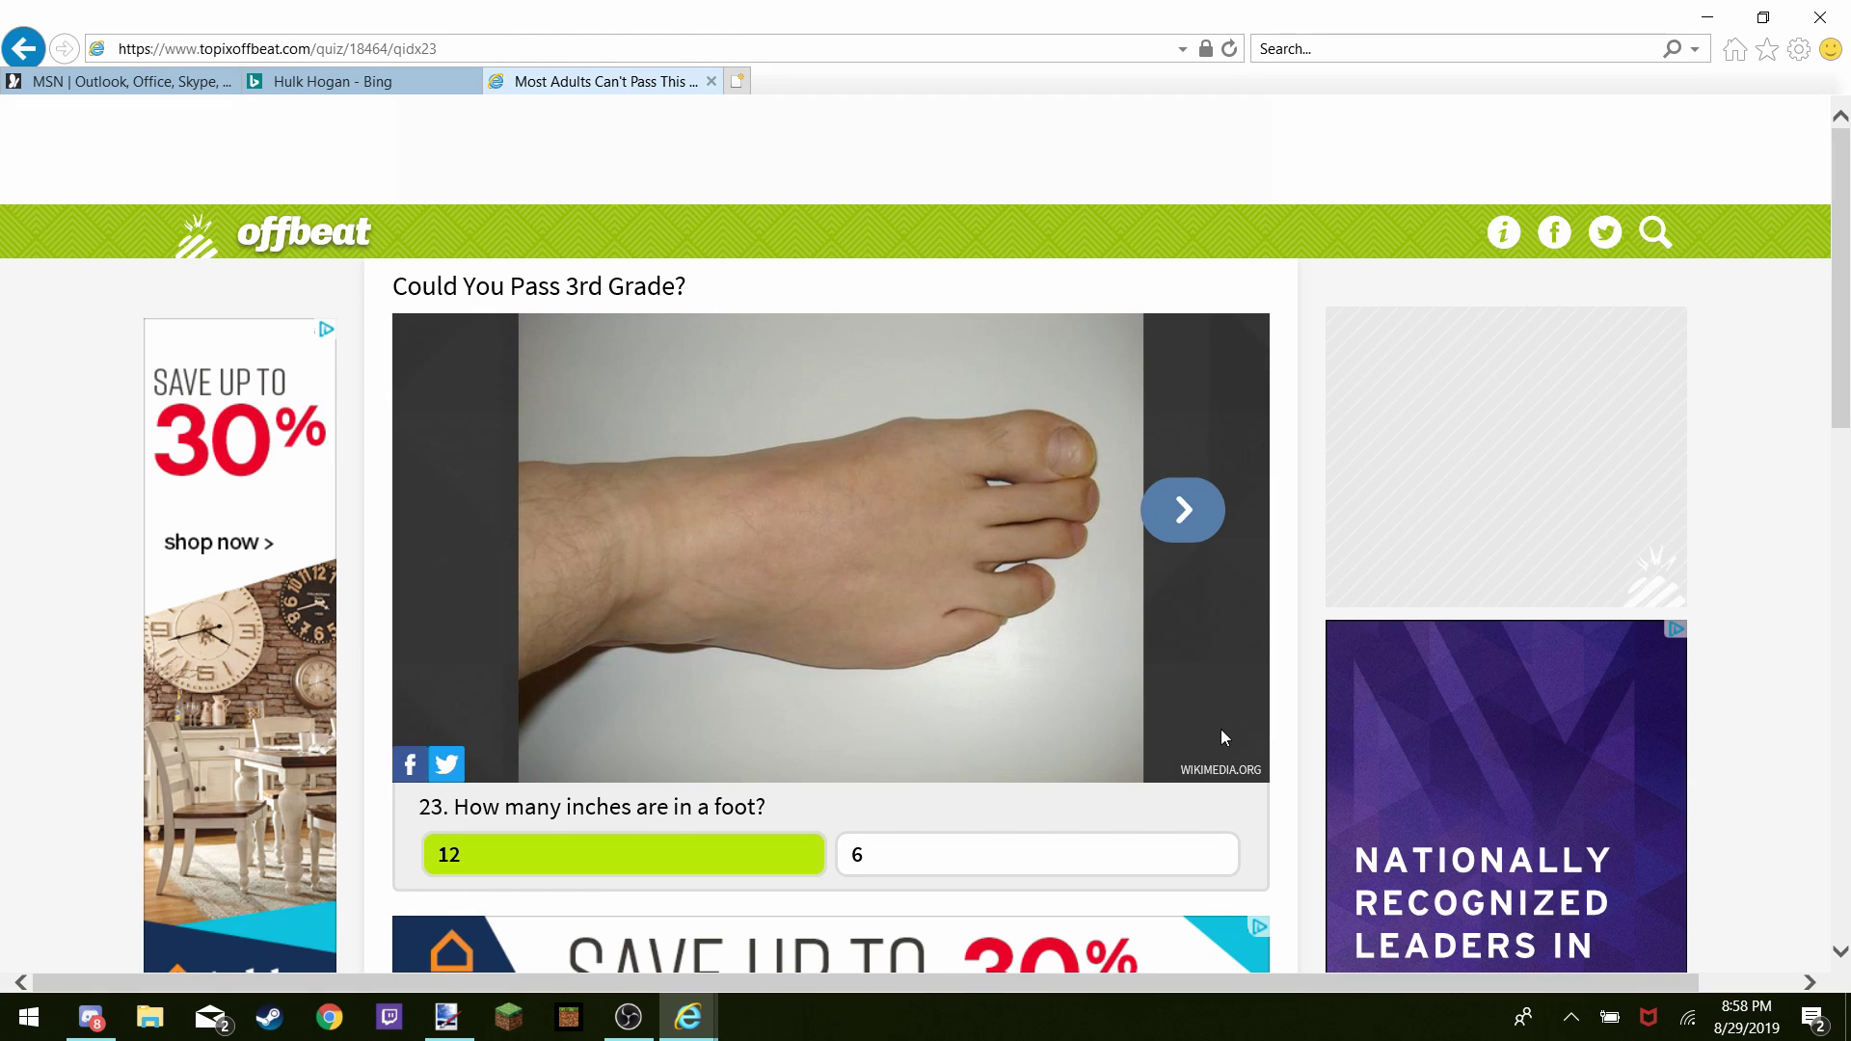
pyautogui.click(1167, 514)
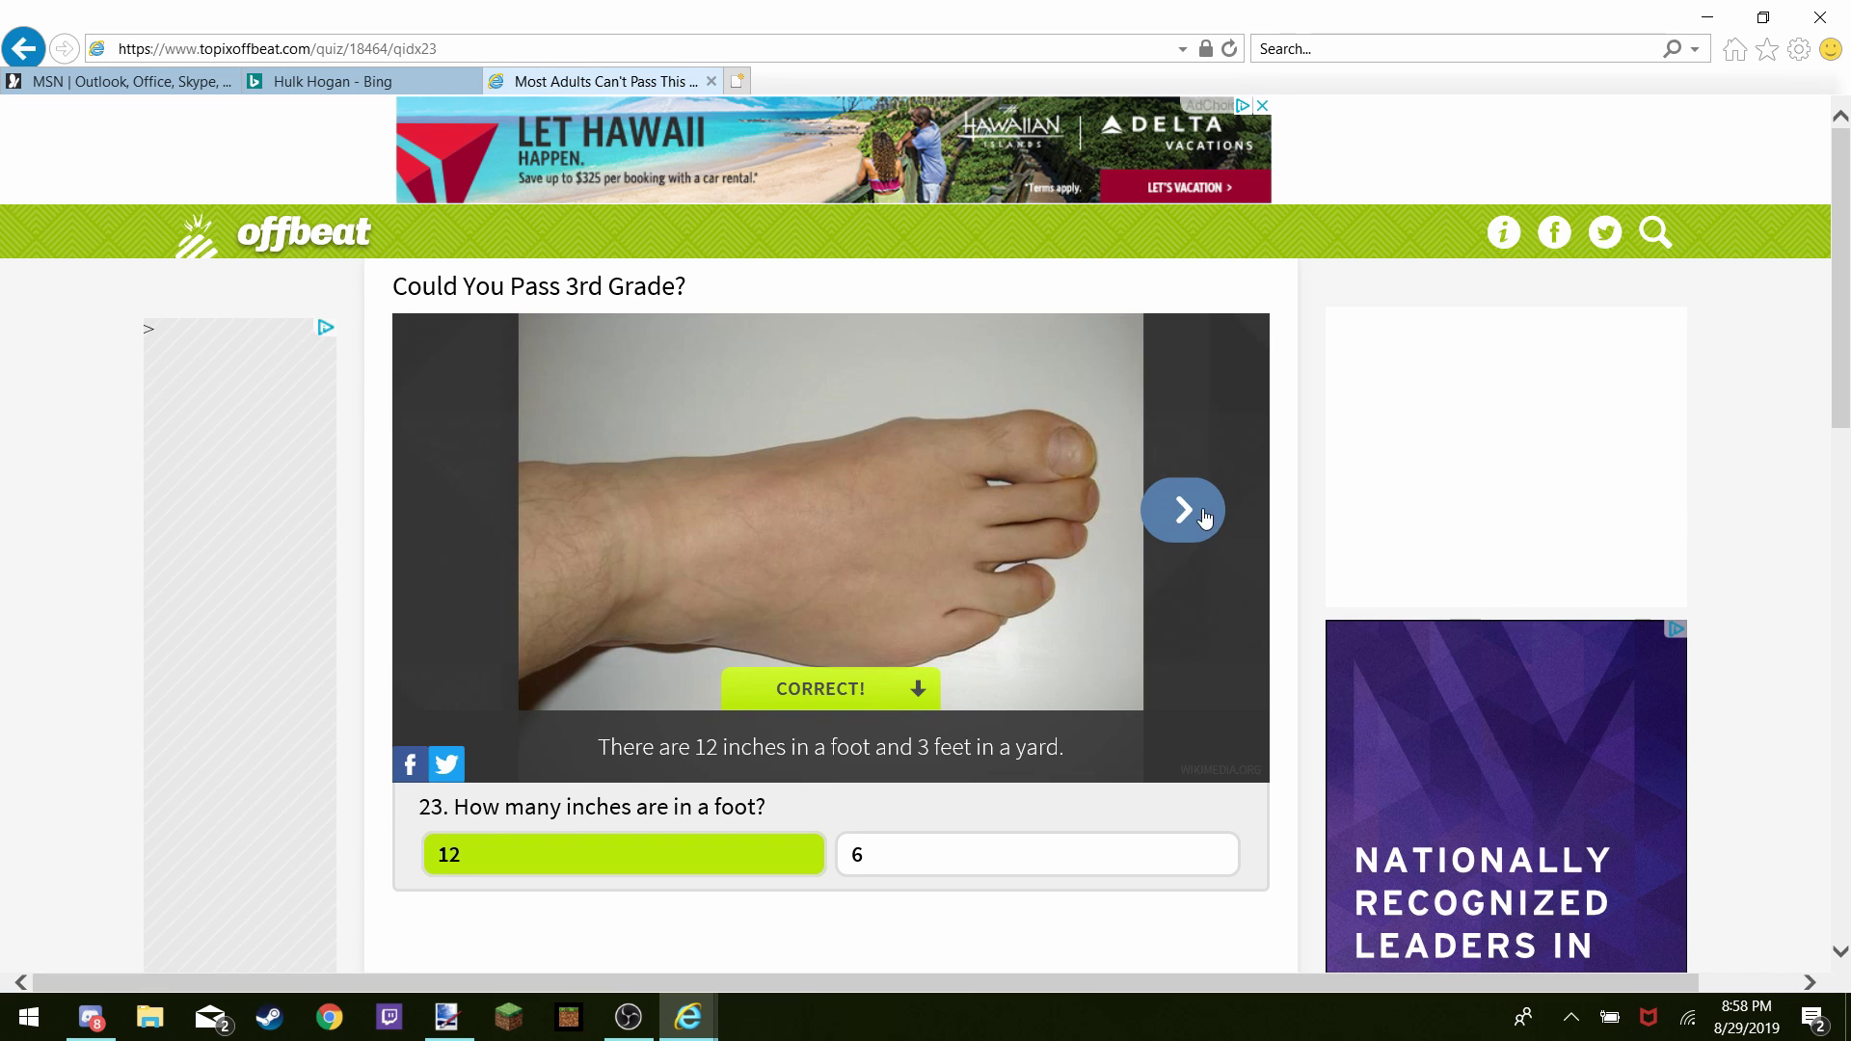
pyautogui.click(1200, 520)
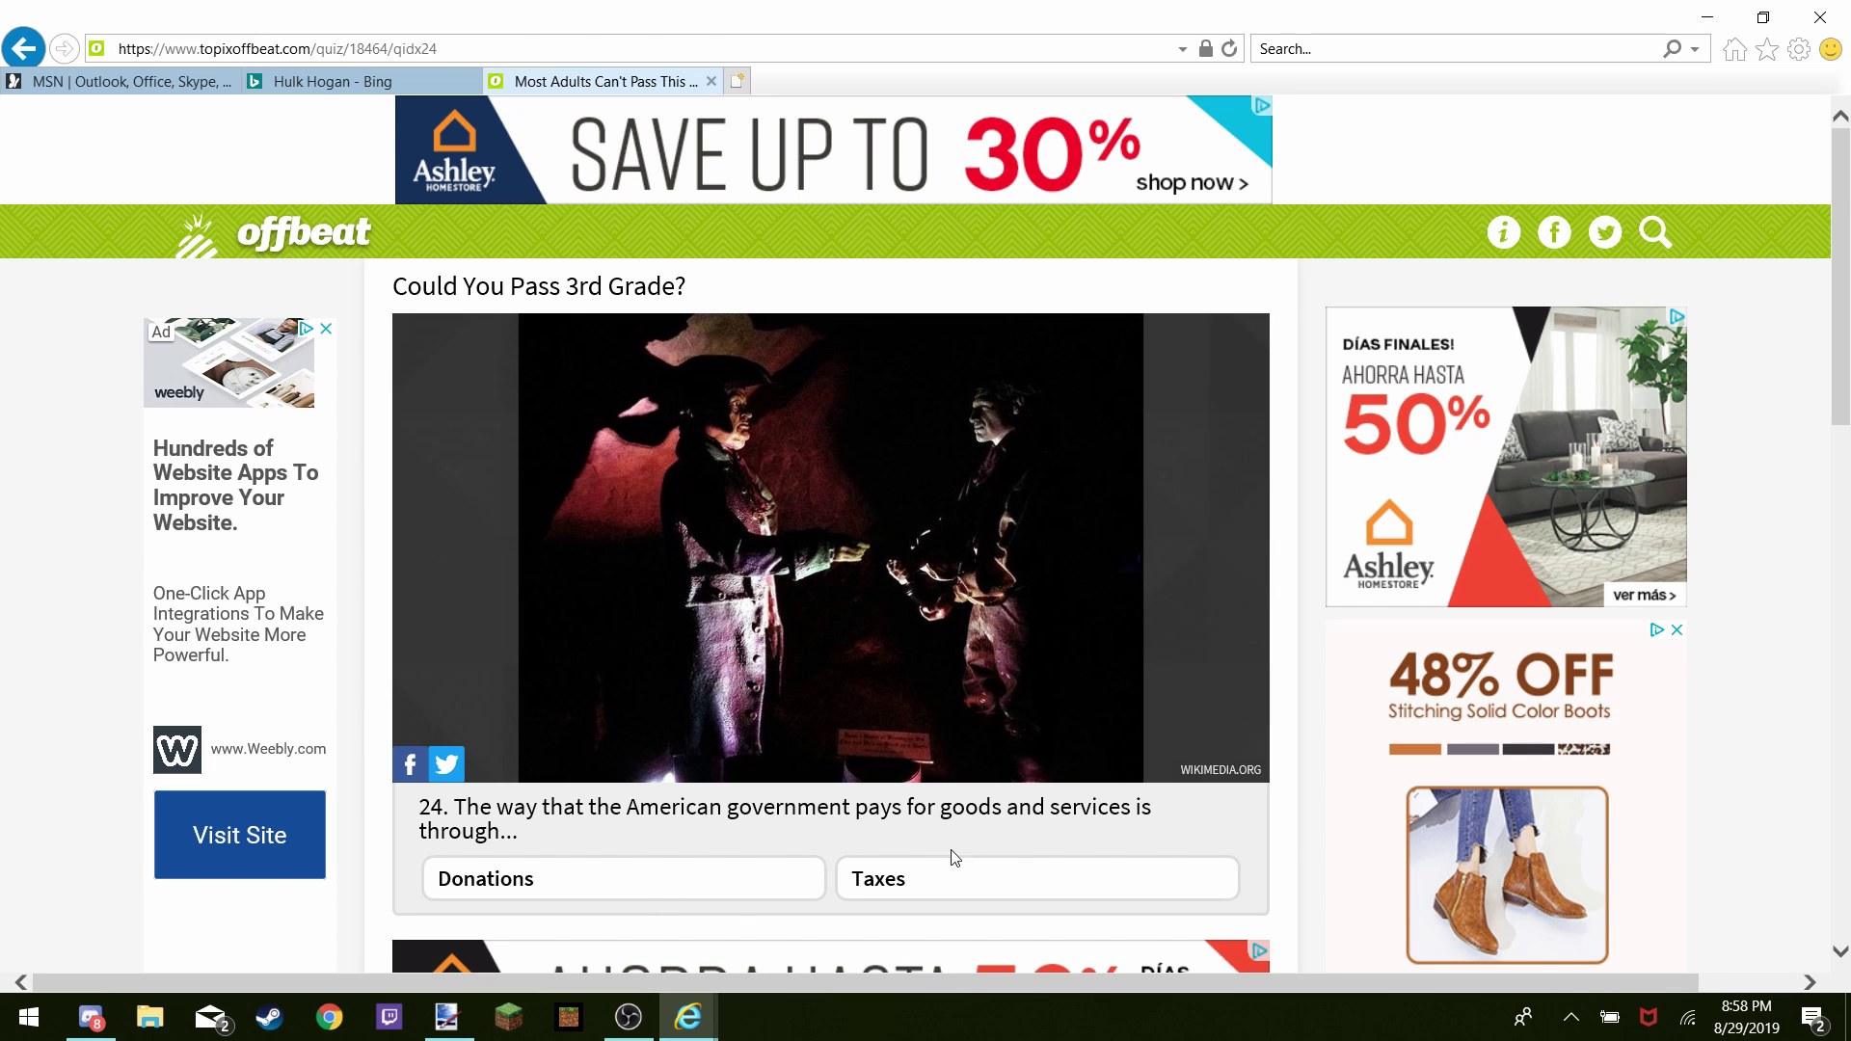
# Answer questions 24 and 25 with Taxes and their, advance to question 26 and choose Parallelogram as the shape
pyautogui.click(935, 879)
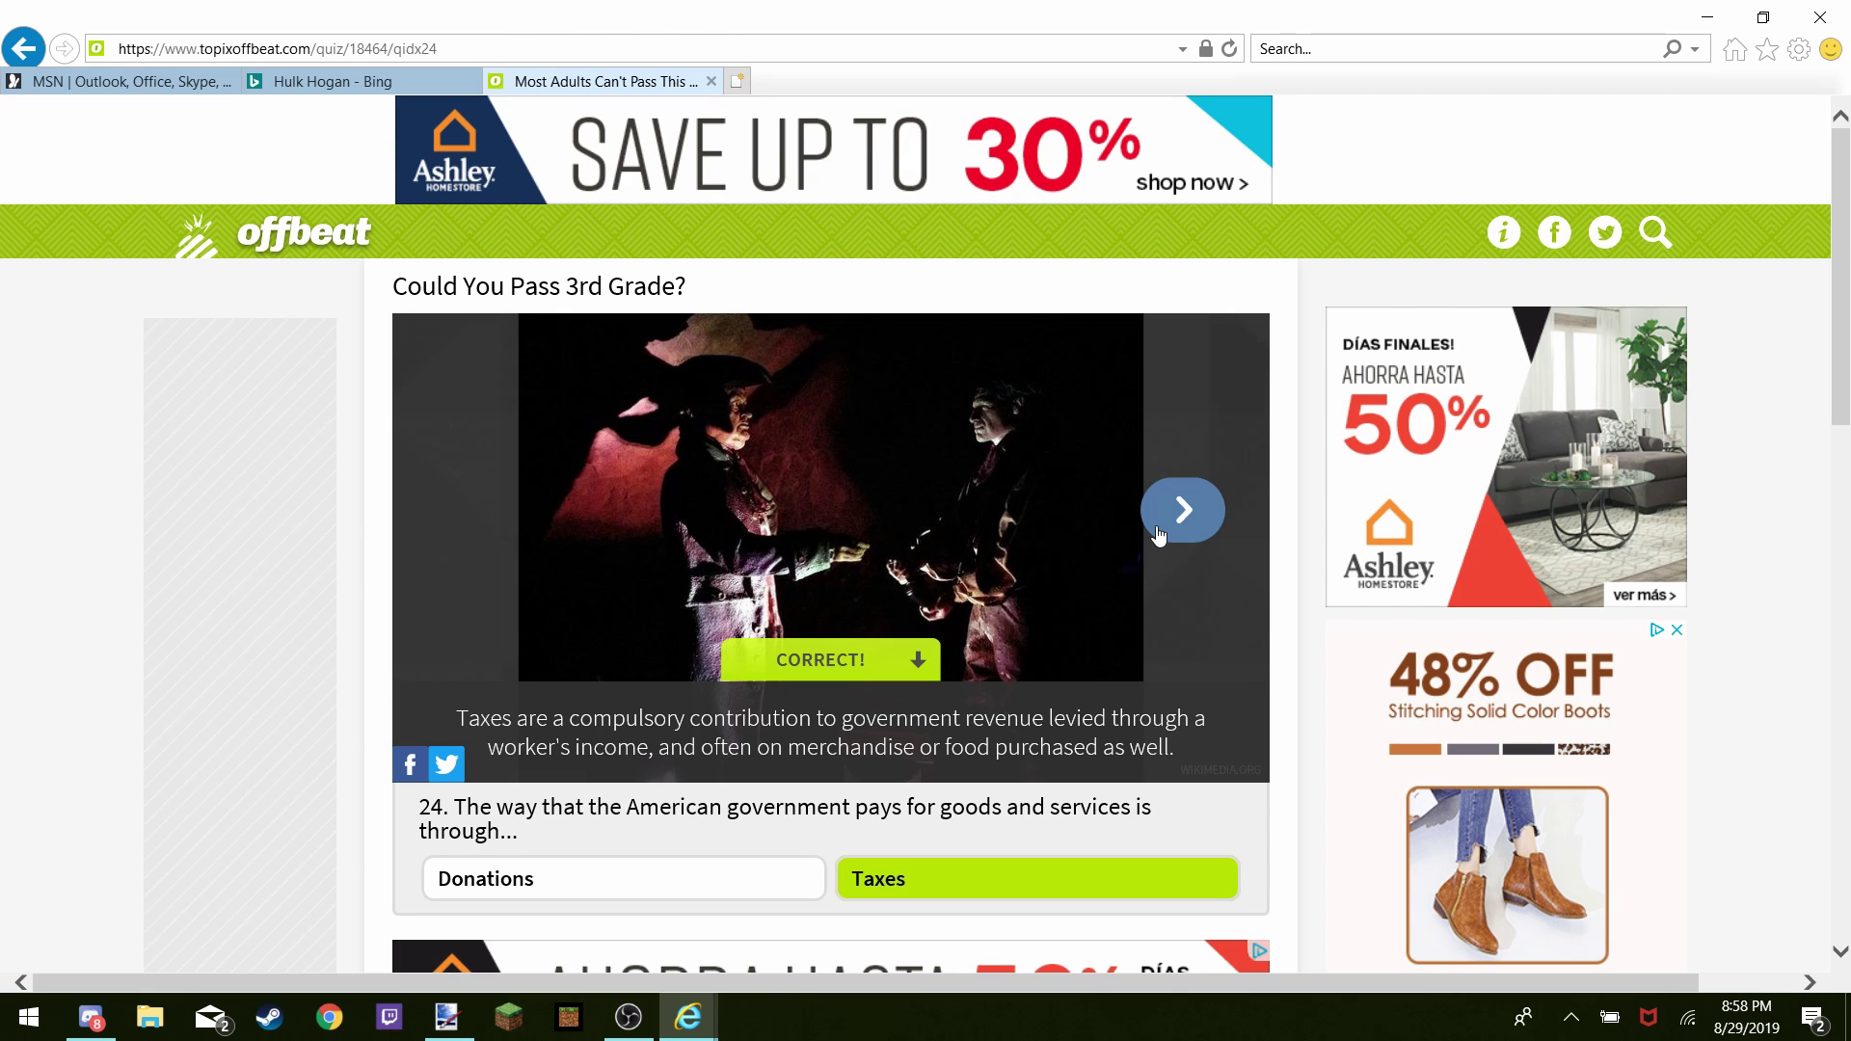
pyautogui.click(1158, 533)
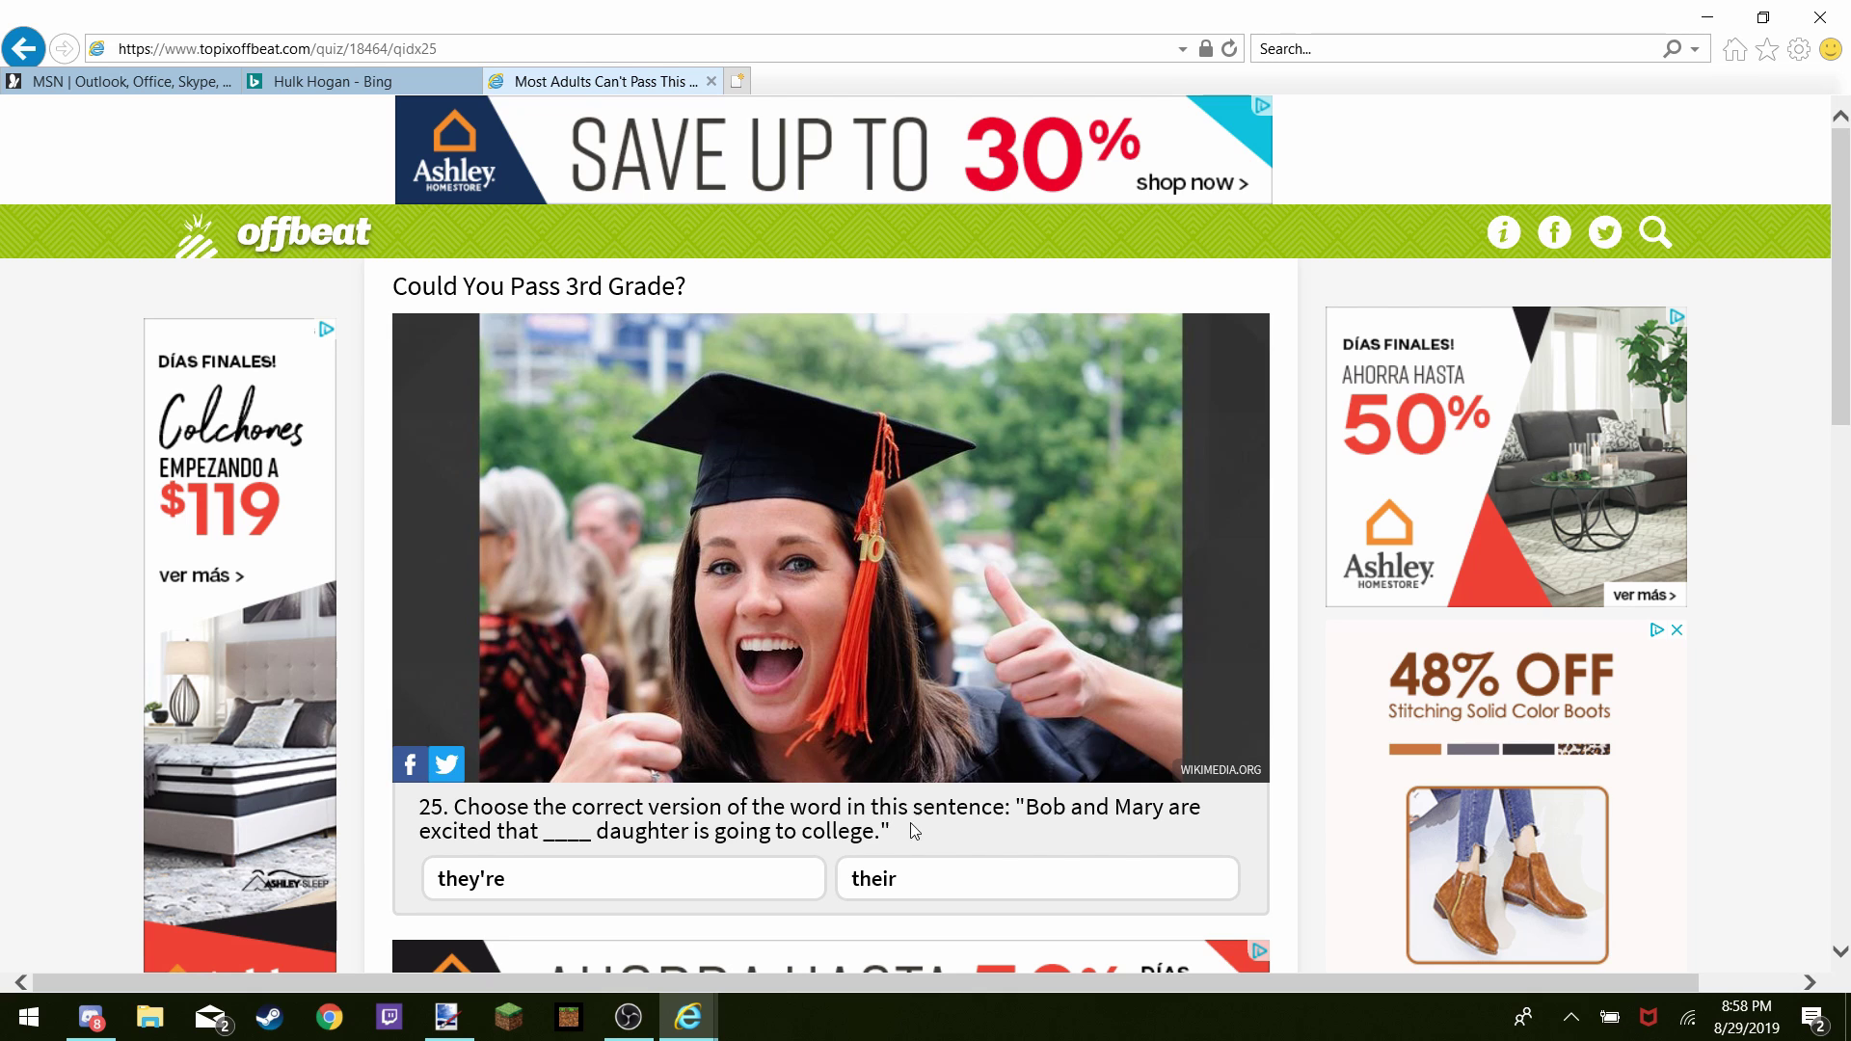
pyautogui.click(950, 878)
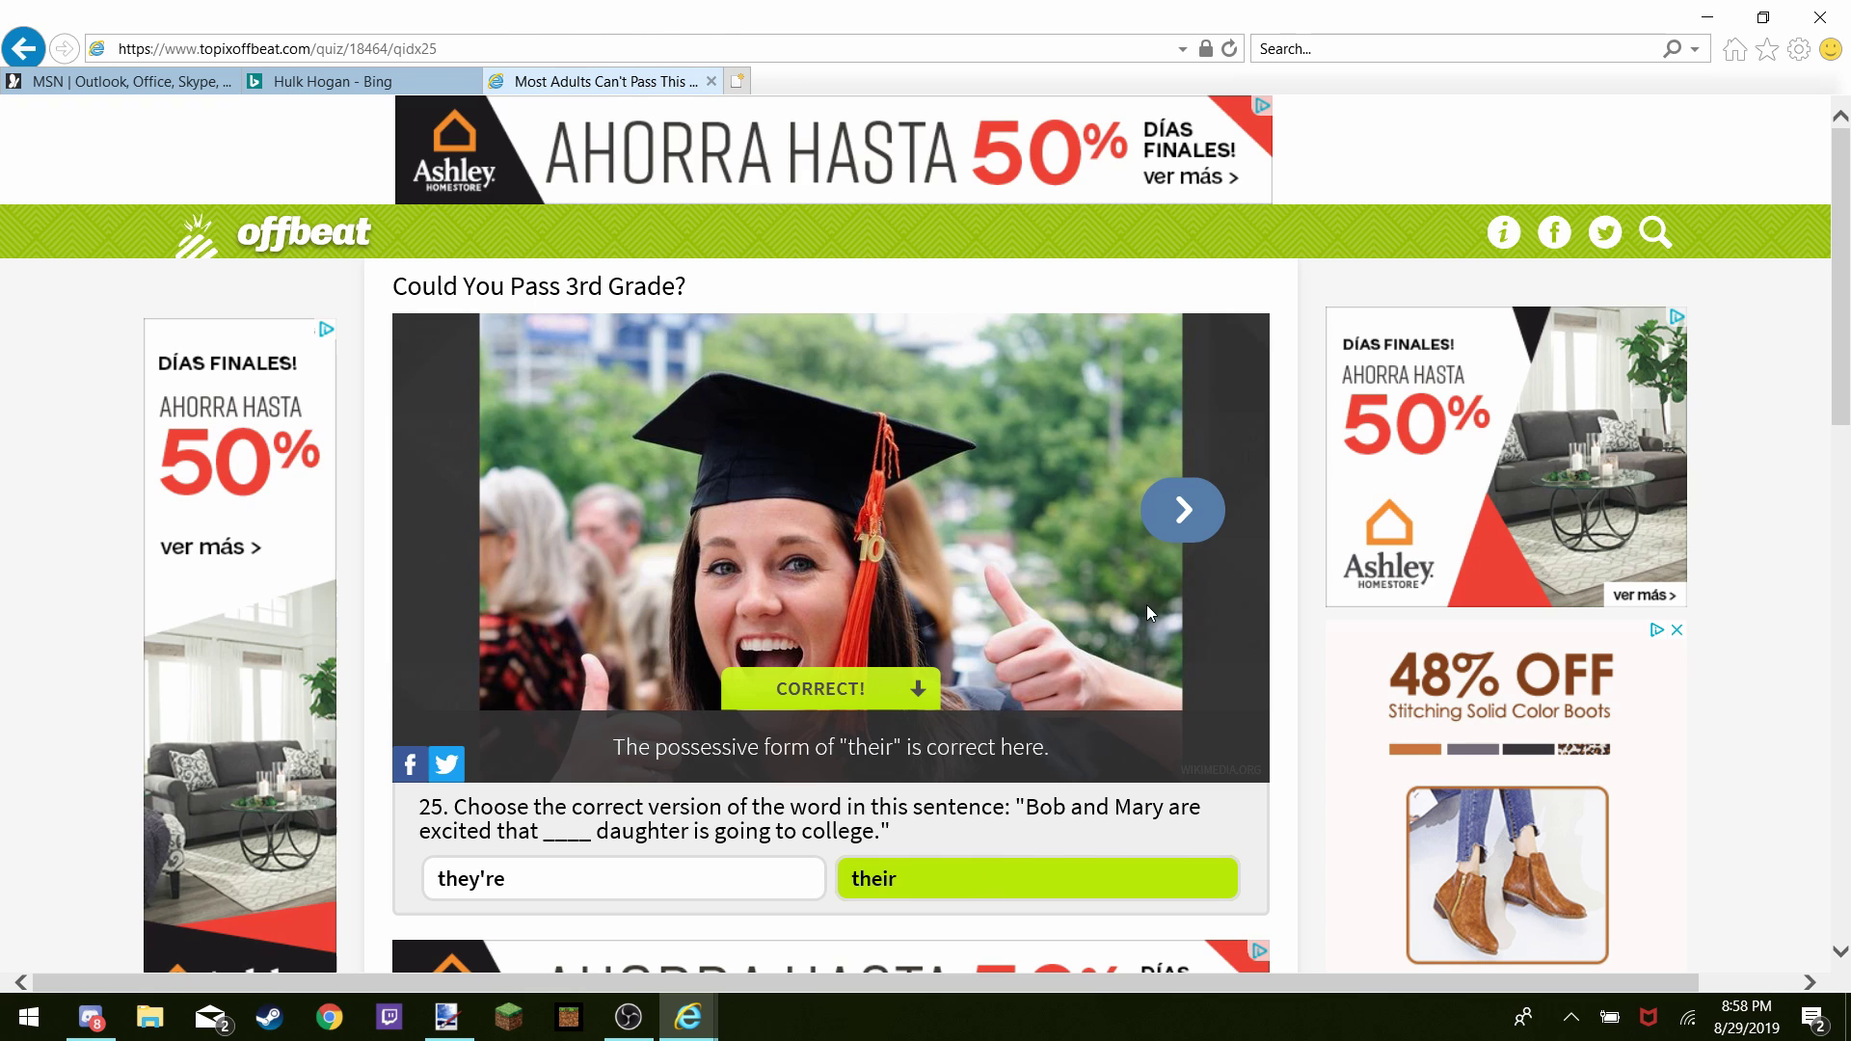
pyautogui.click(1196, 506)
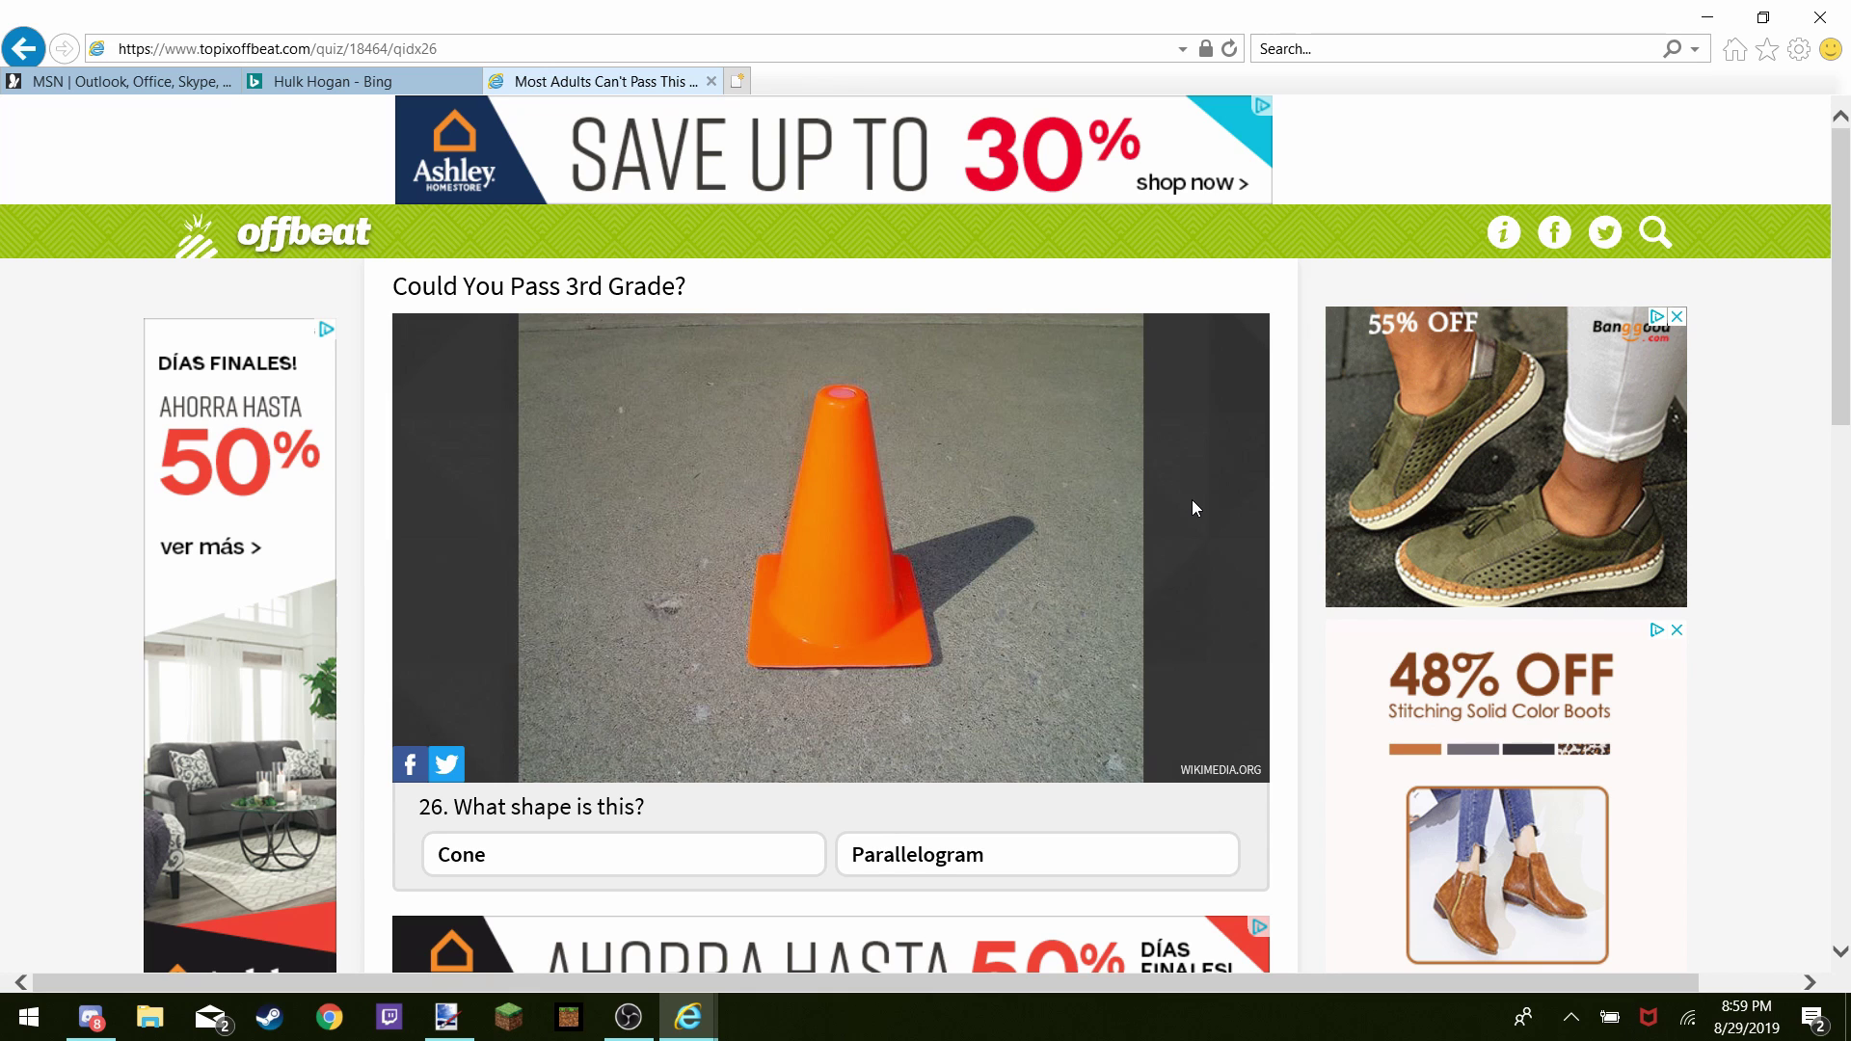
pyautogui.click(898, 855)
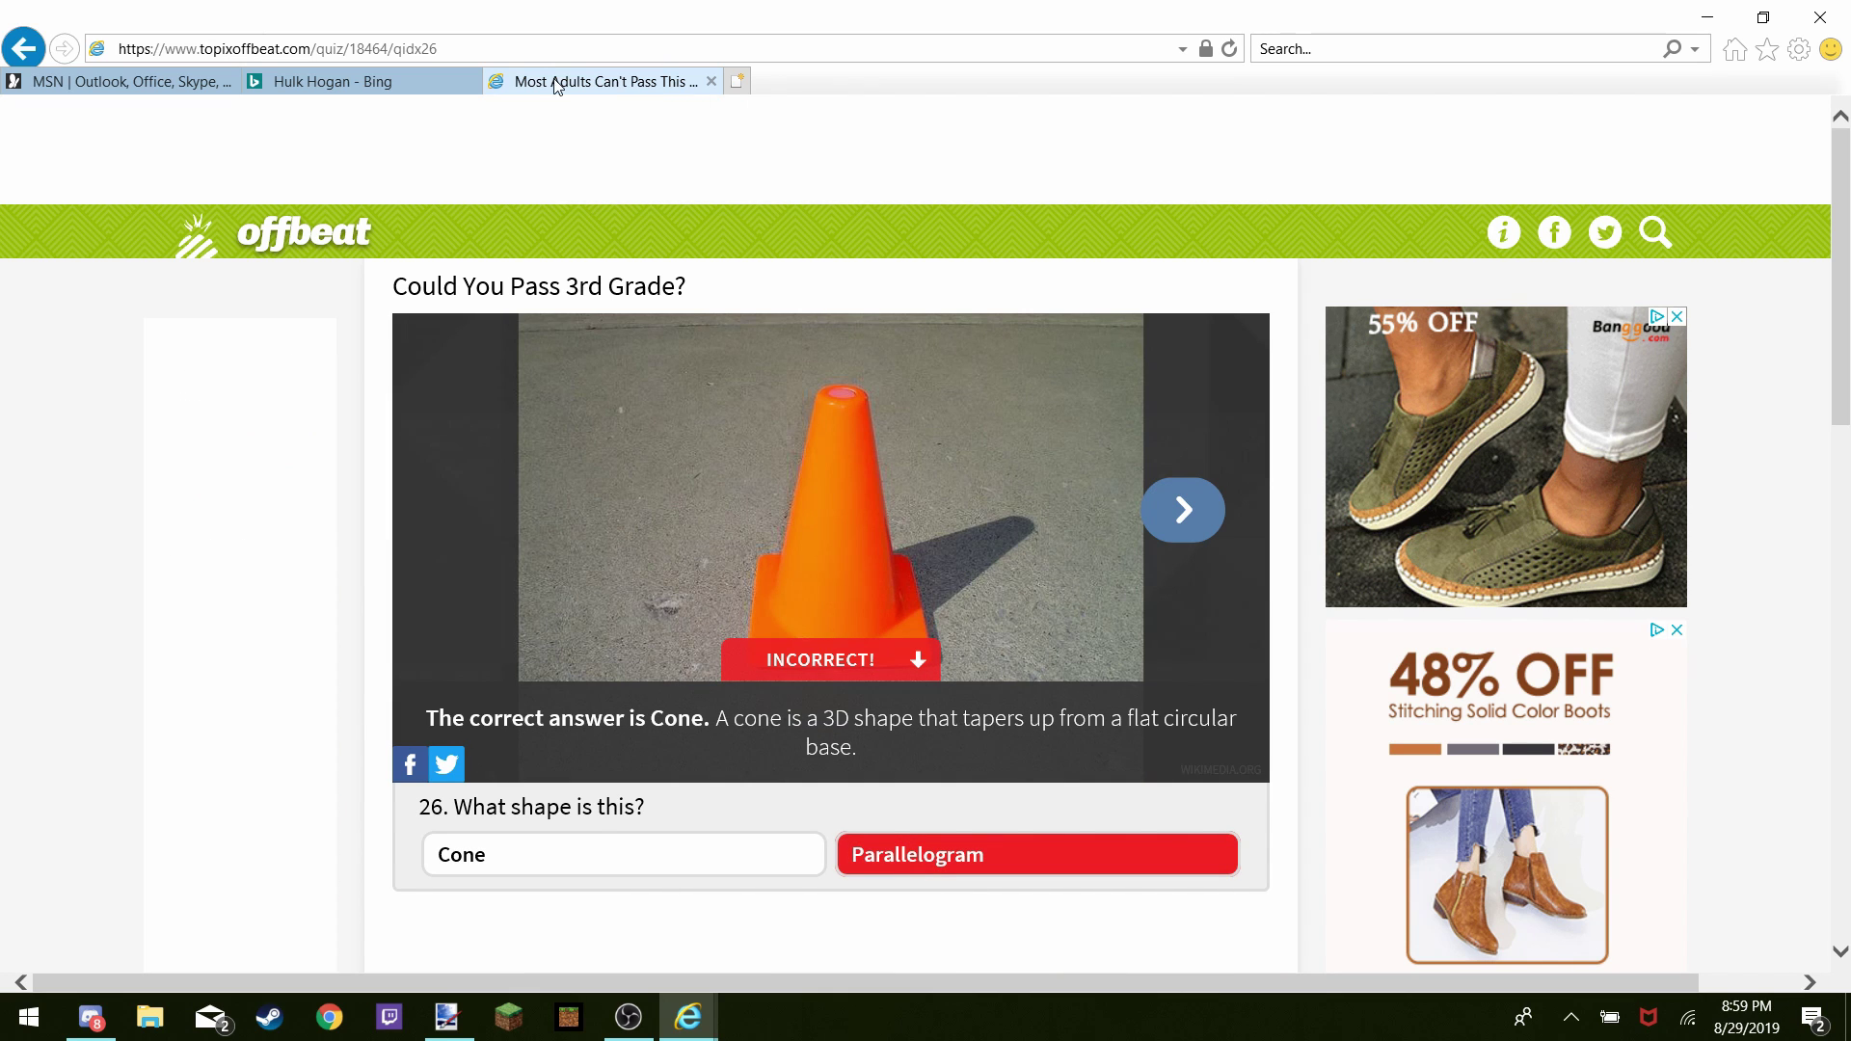
# Return to the Bing page for Hulk Hogan and close the enlarged image view to reach the web search results
pyautogui.click(422, 78)
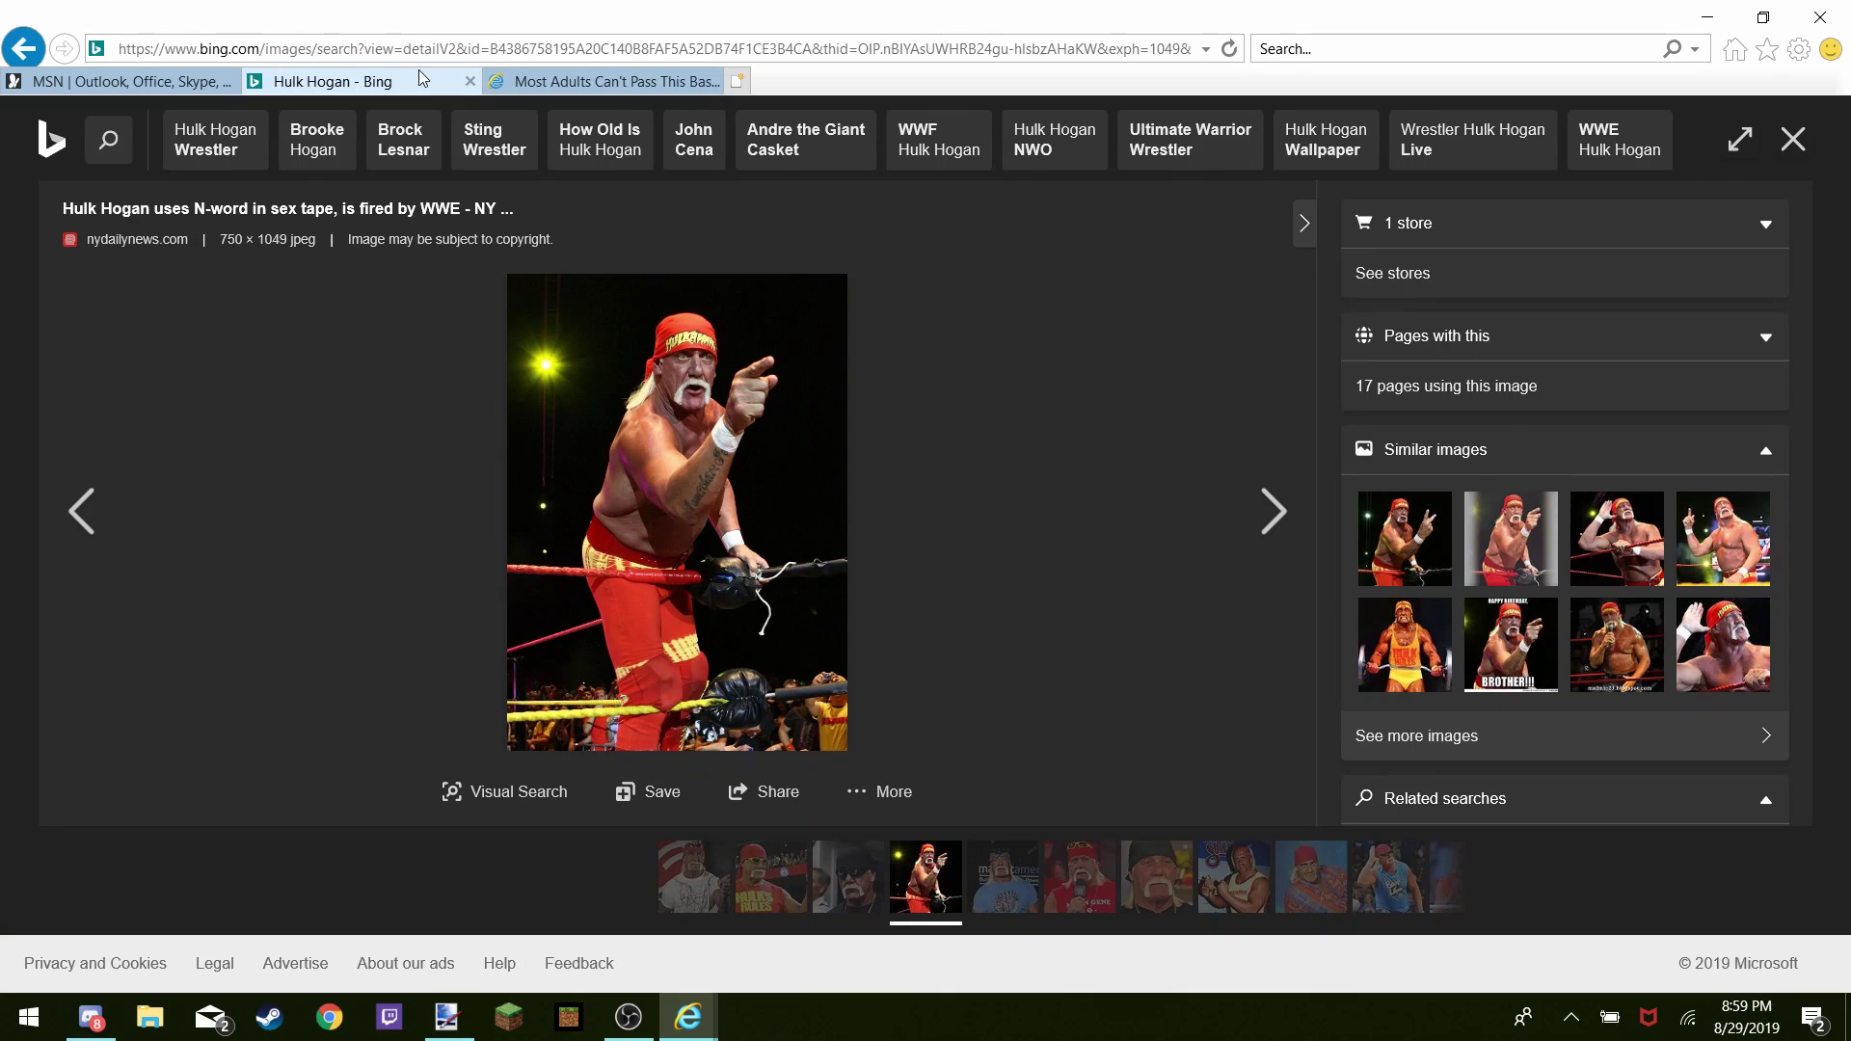
pyautogui.click(1785, 154)
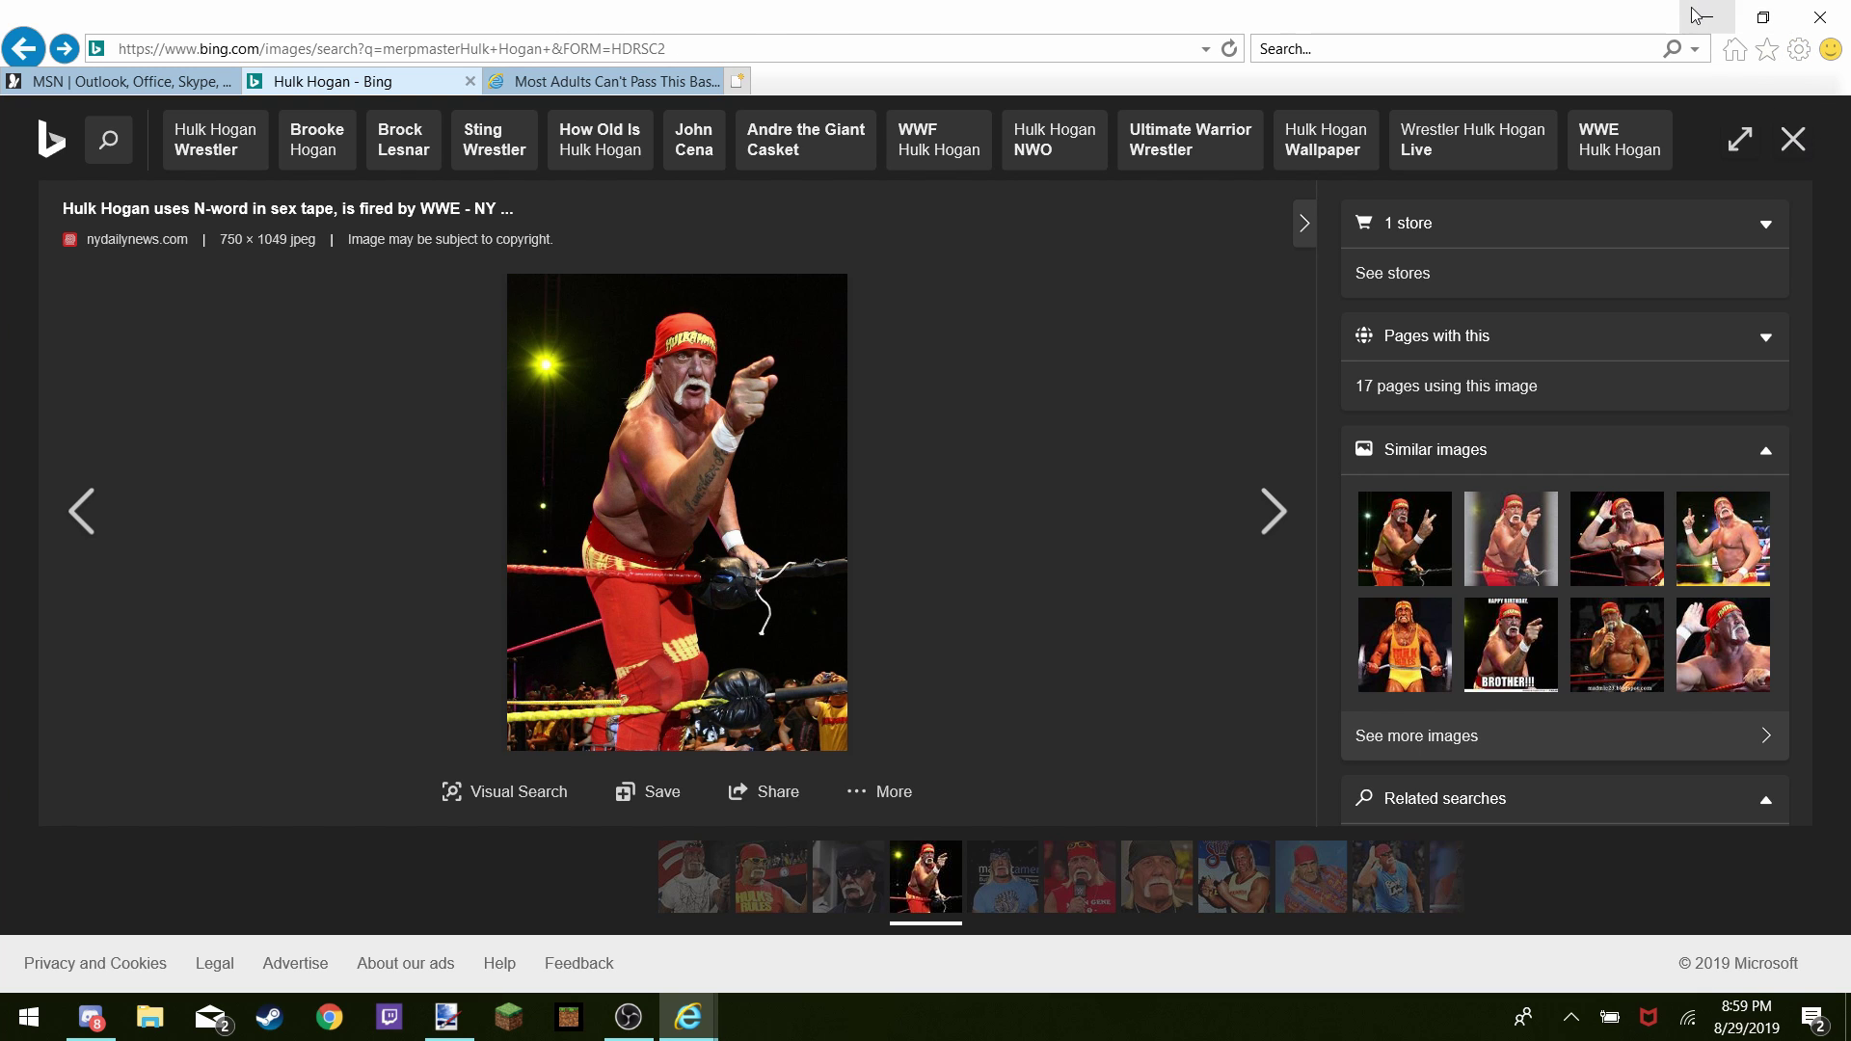
pyautogui.click(1791, 142)
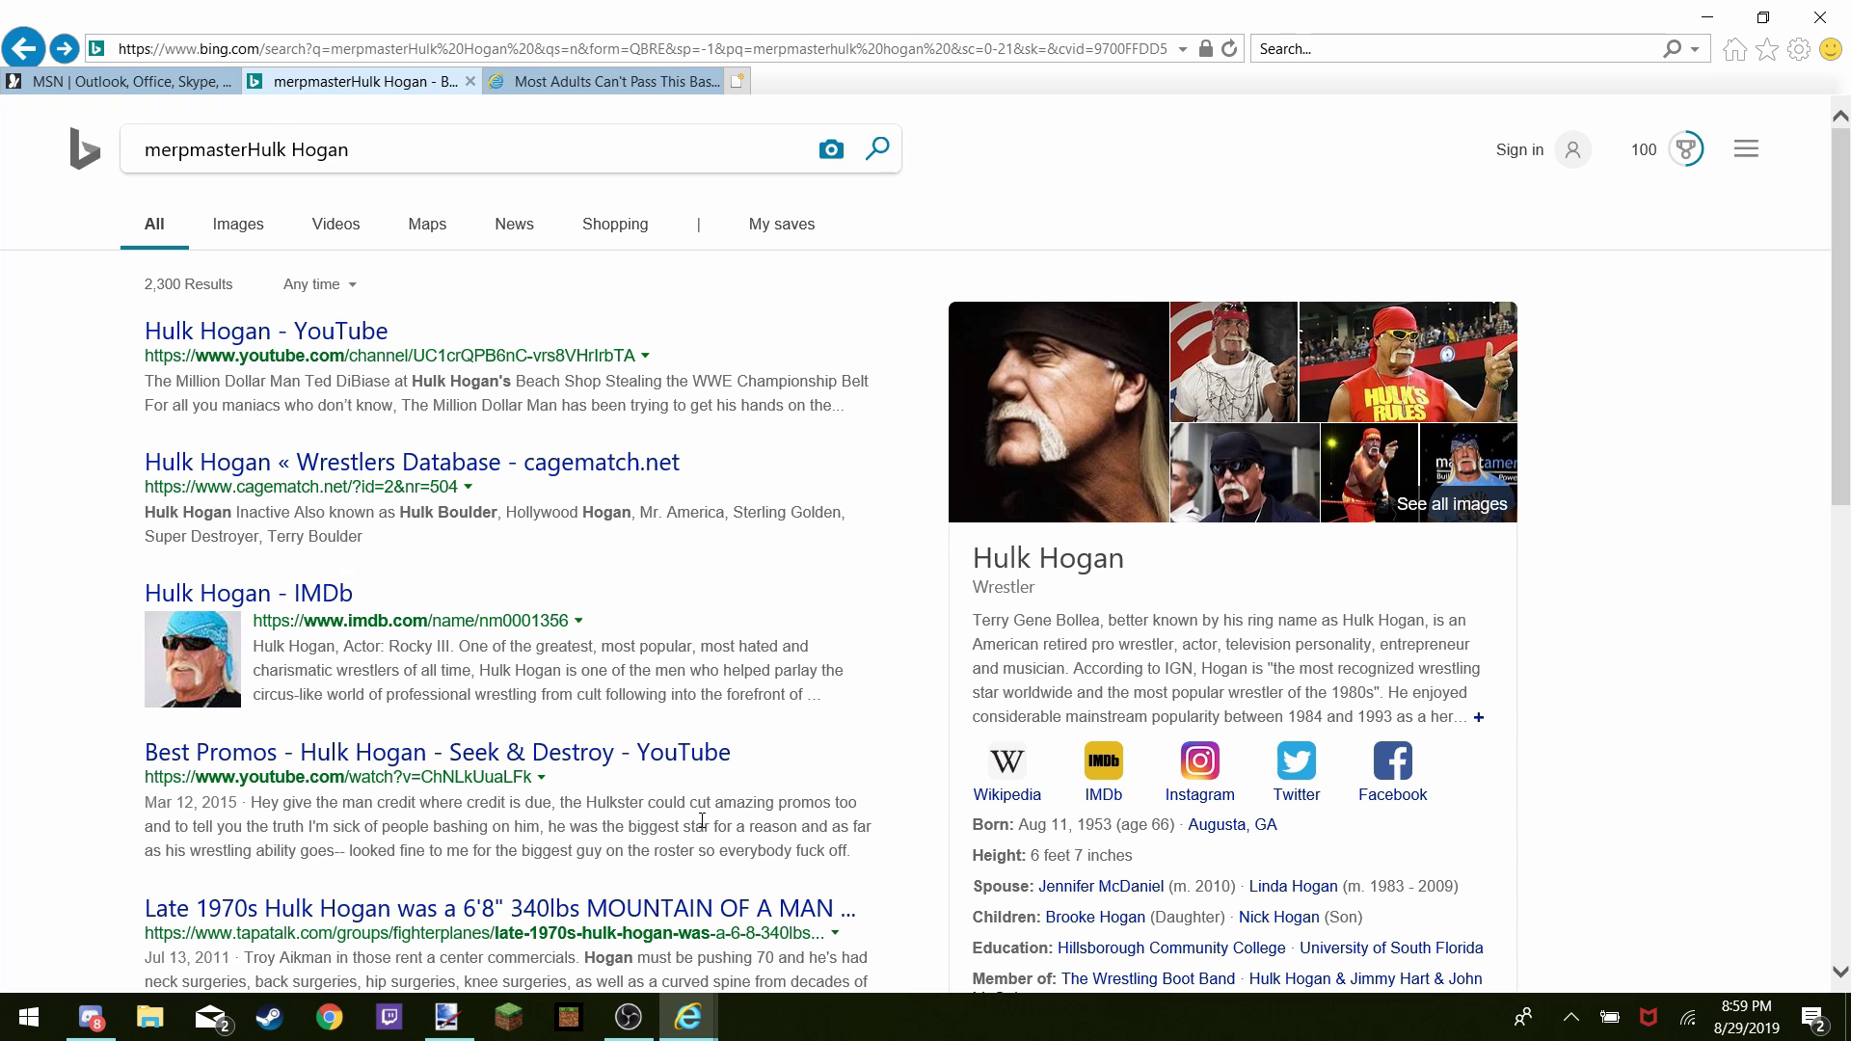
# Switch to OBS to check the running recording, and return to the browser
pyautogui.click(636, 1030)
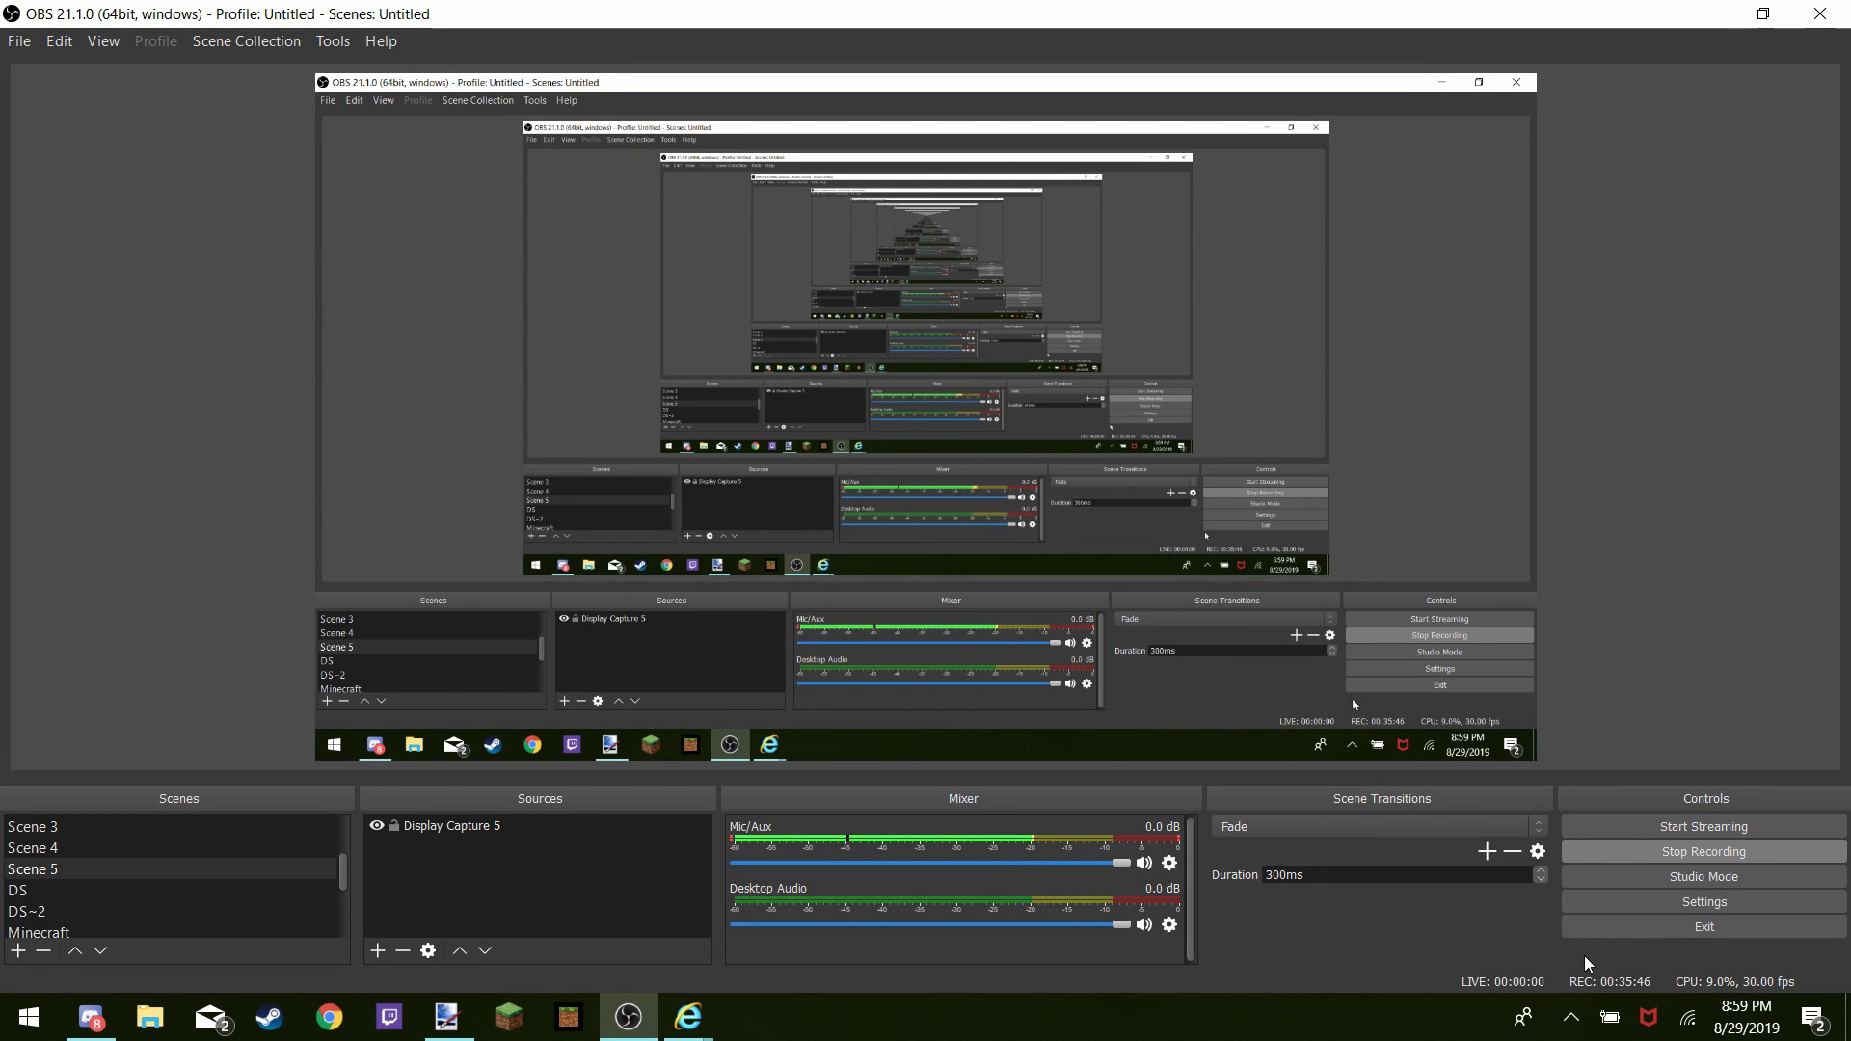
pyautogui.click(1703, 13)
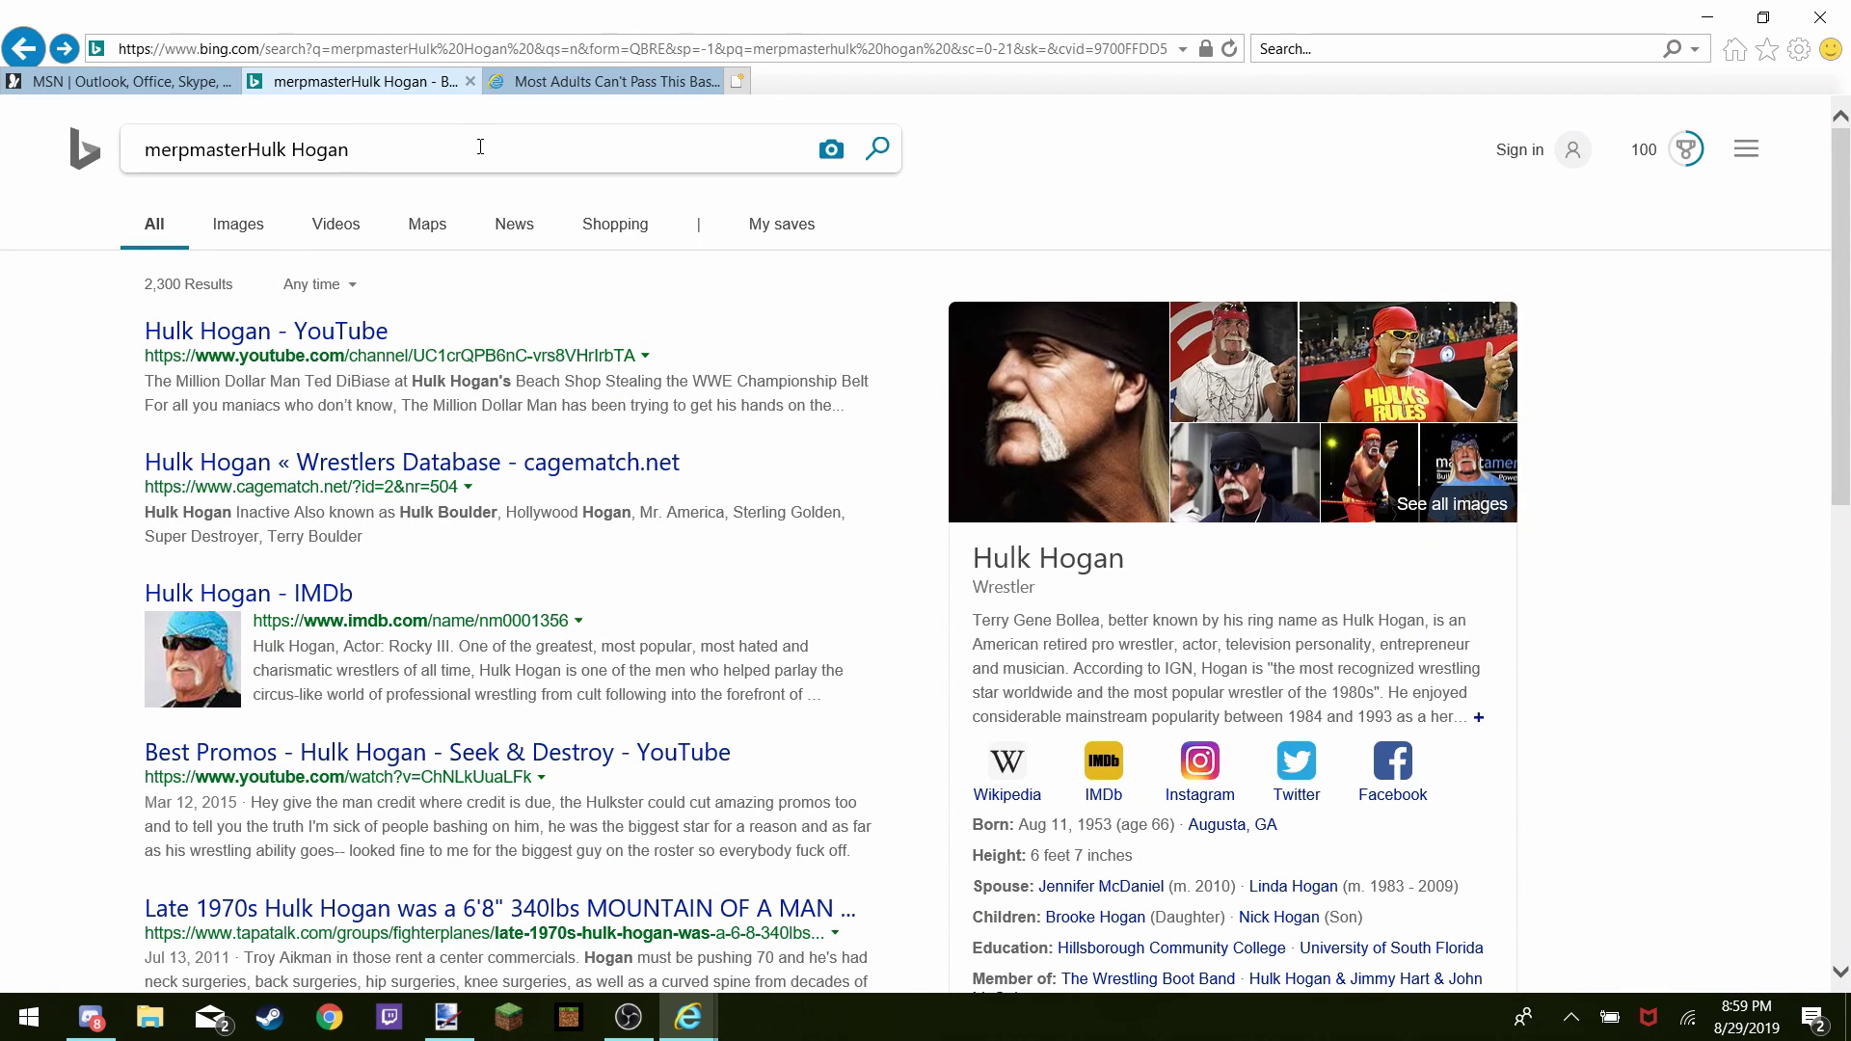
# Replace the "merpmasterHulk Hogan" query and search Bing for "reddthem"
pyautogui.click(480, 147)
pyautogui.press('BackSpace')
pyautogui.press('BackSpace')
pyautogui.press('BackSpace')
pyautogui.press('BackSpace')
pyautogui.press('BackSpace')
pyautogui.press('BackSpace')
pyautogui.press('BackSpace')
pyautogui.press('BackSpace')
pyautogui.press('BackSpace')
pyautogui.press('BackSpace')
pyautogui.press('BackSpace')
pyautogui.press('BackSpace')
pyautogui.press('BackSpace')
pyautogui.press('BackSpace')
pyautogui.press('BackSpace')
pyautogui.press('BackSpace')
pyautogui.press('BackSpace')
pyautogui.press('BackSpace')
pyautogui.press('BackSpace')
pyautogui.press('BackSpace')
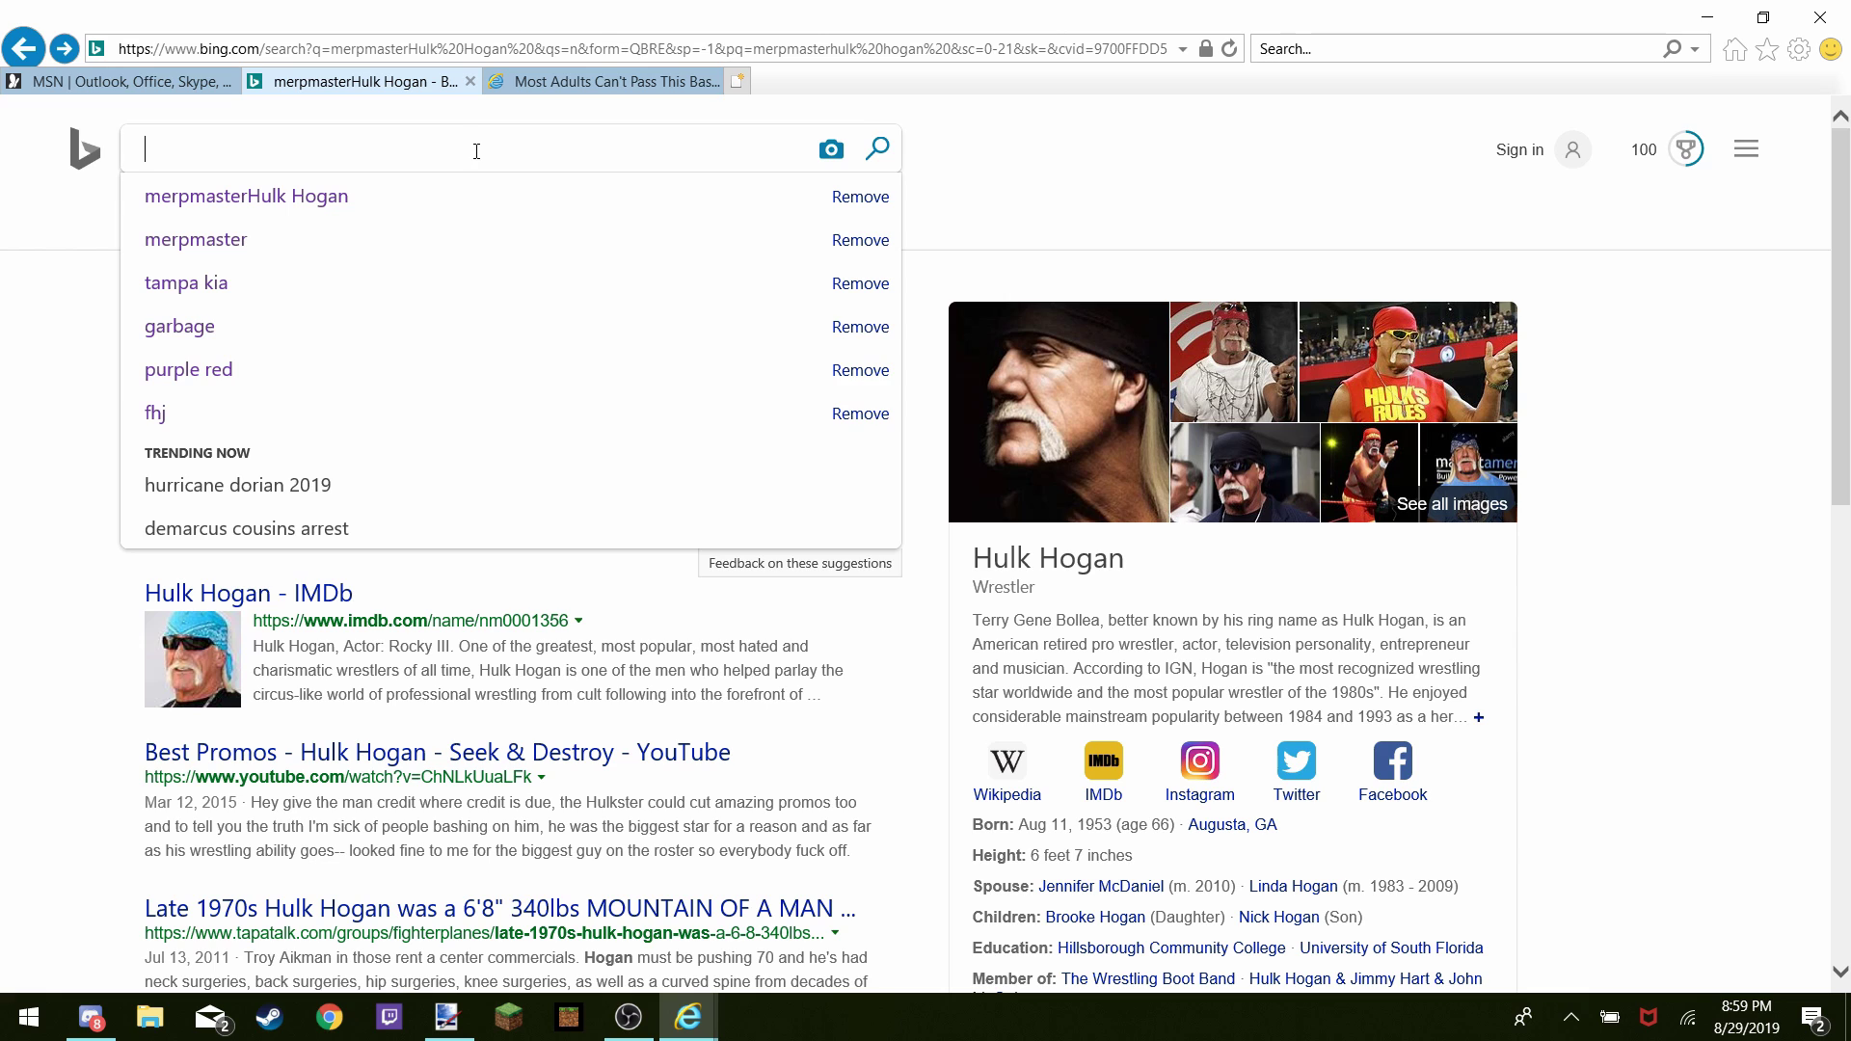
pyautogui.write('red')
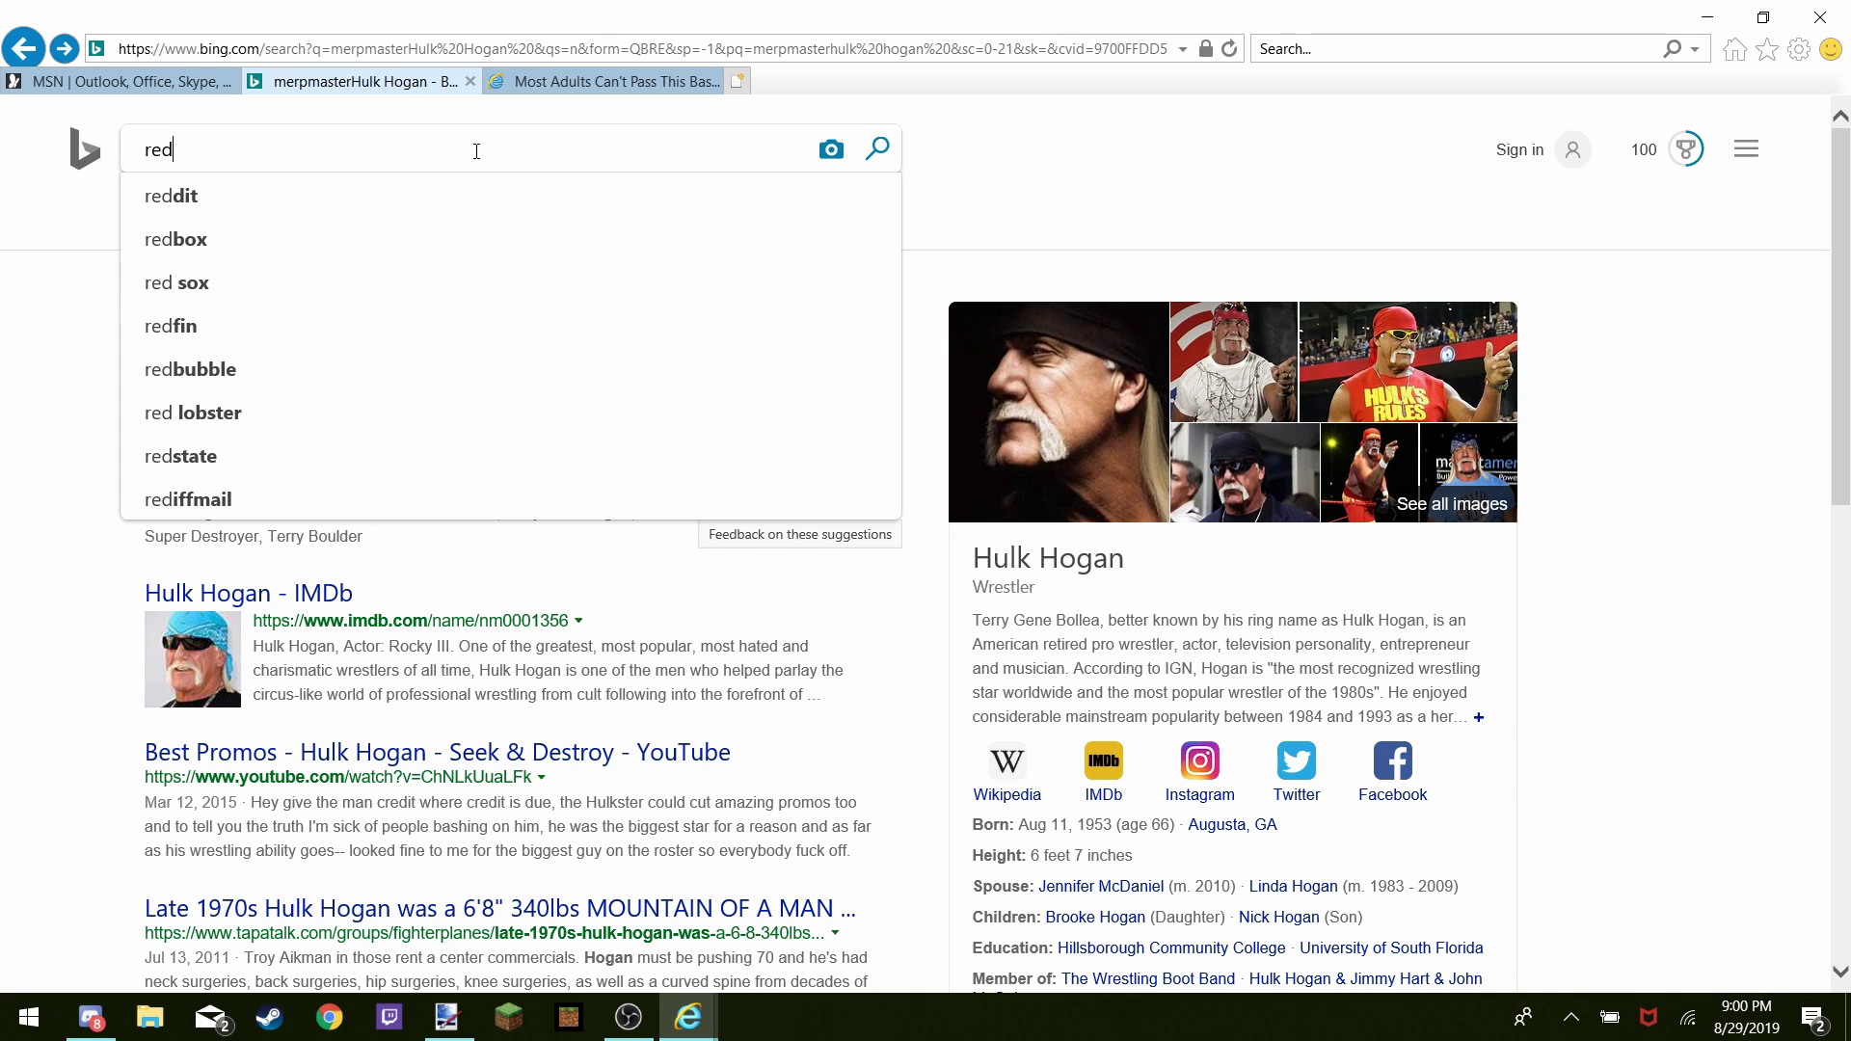
pyautogui.write('d')
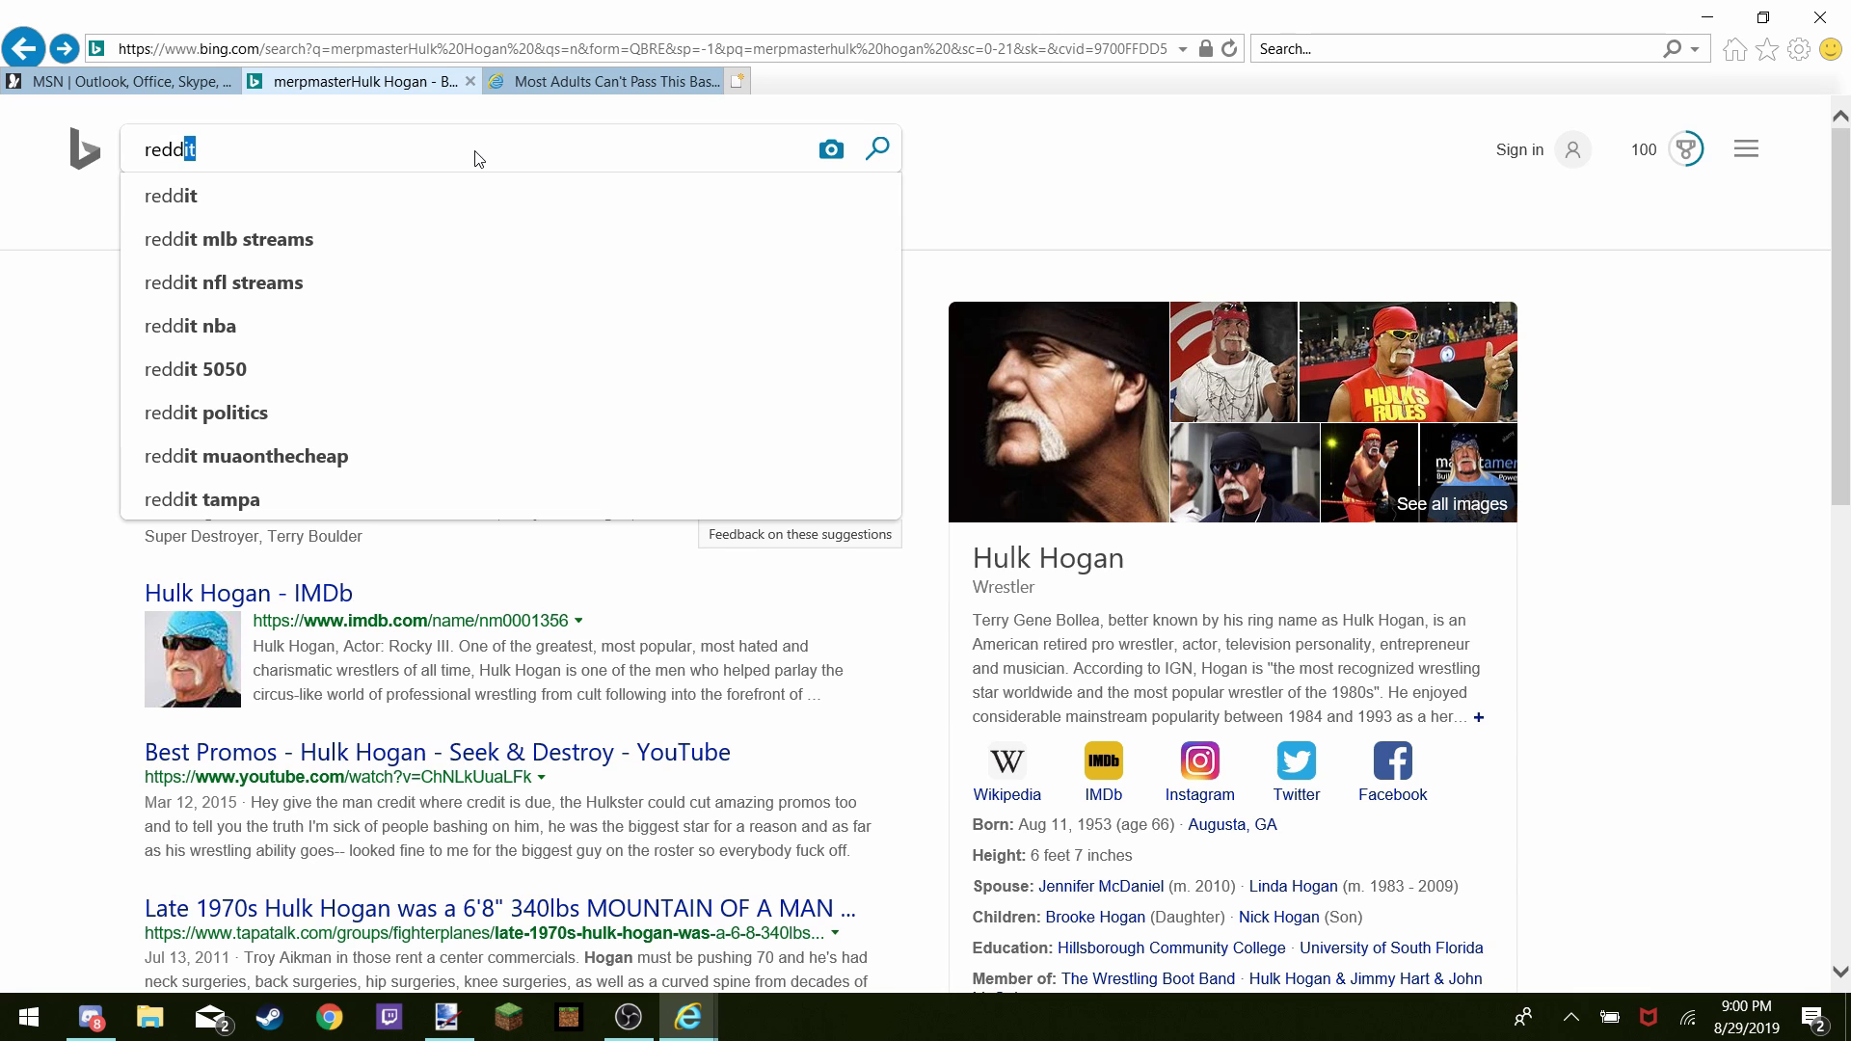
pyautogui.write('them')
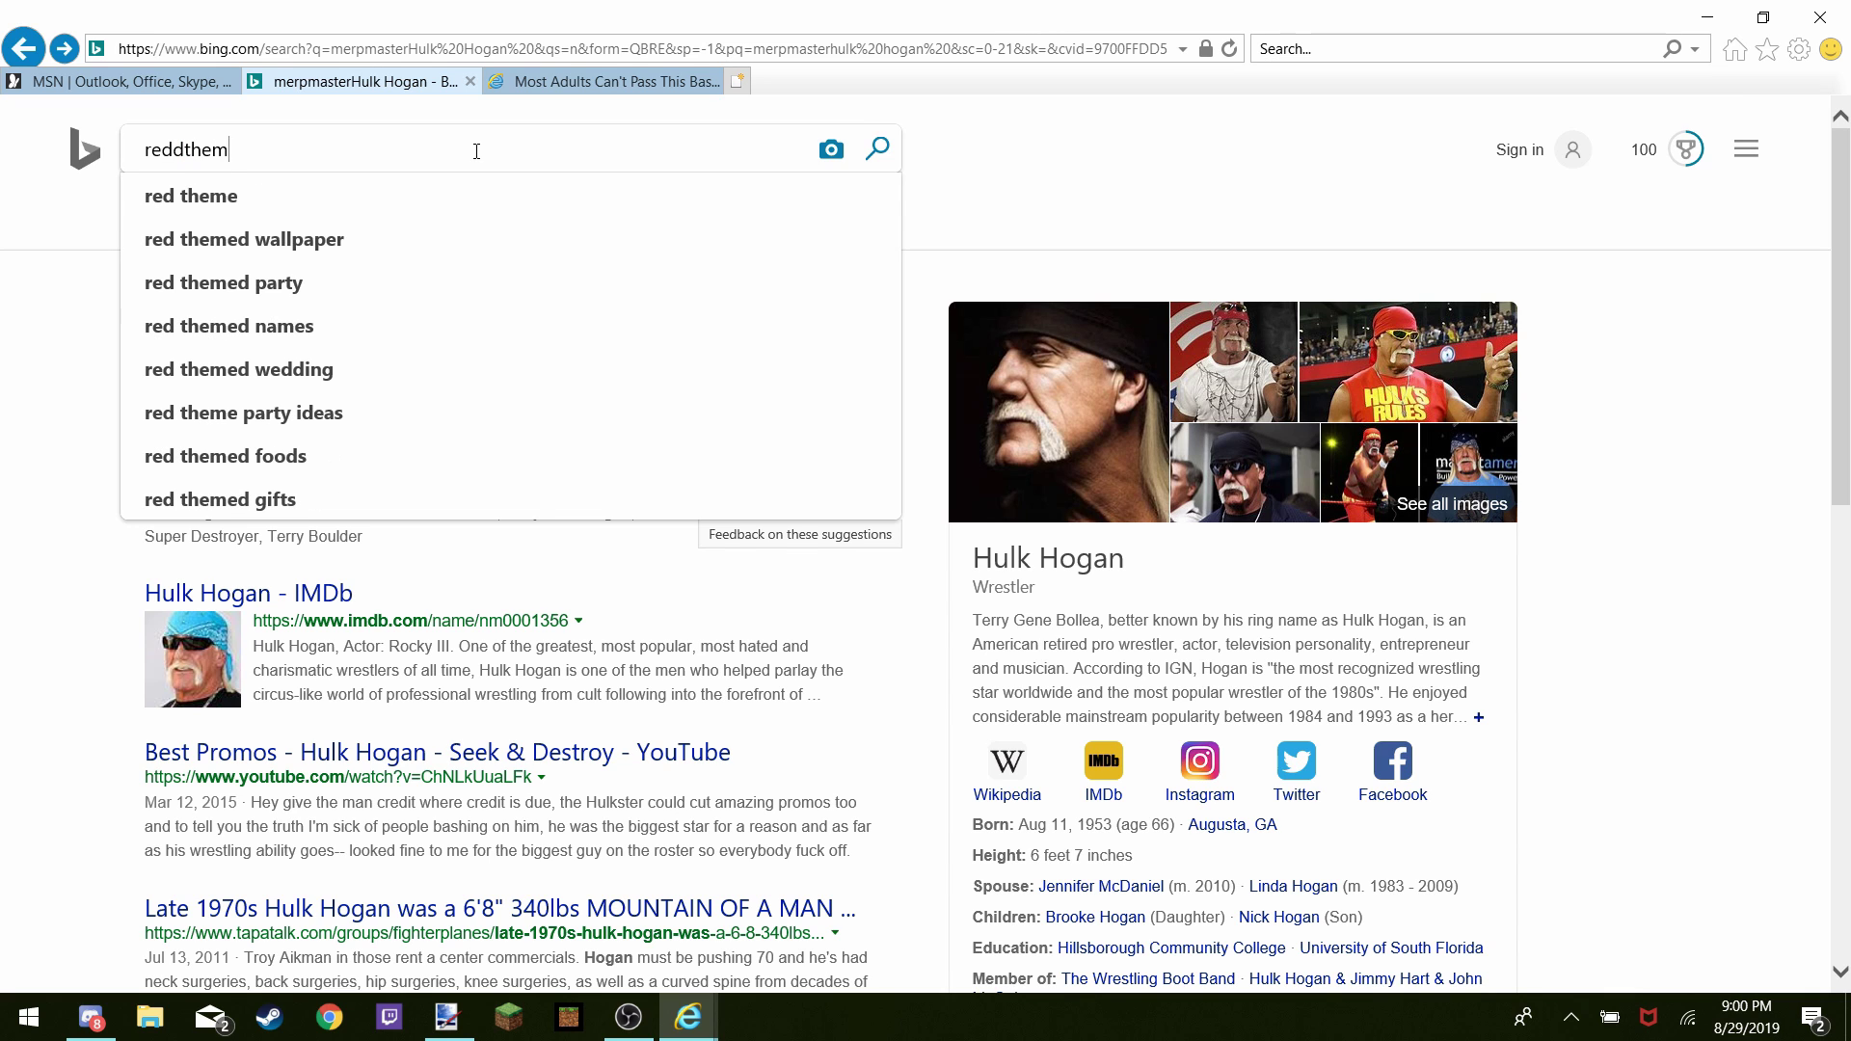
pyautogui.press('Return')
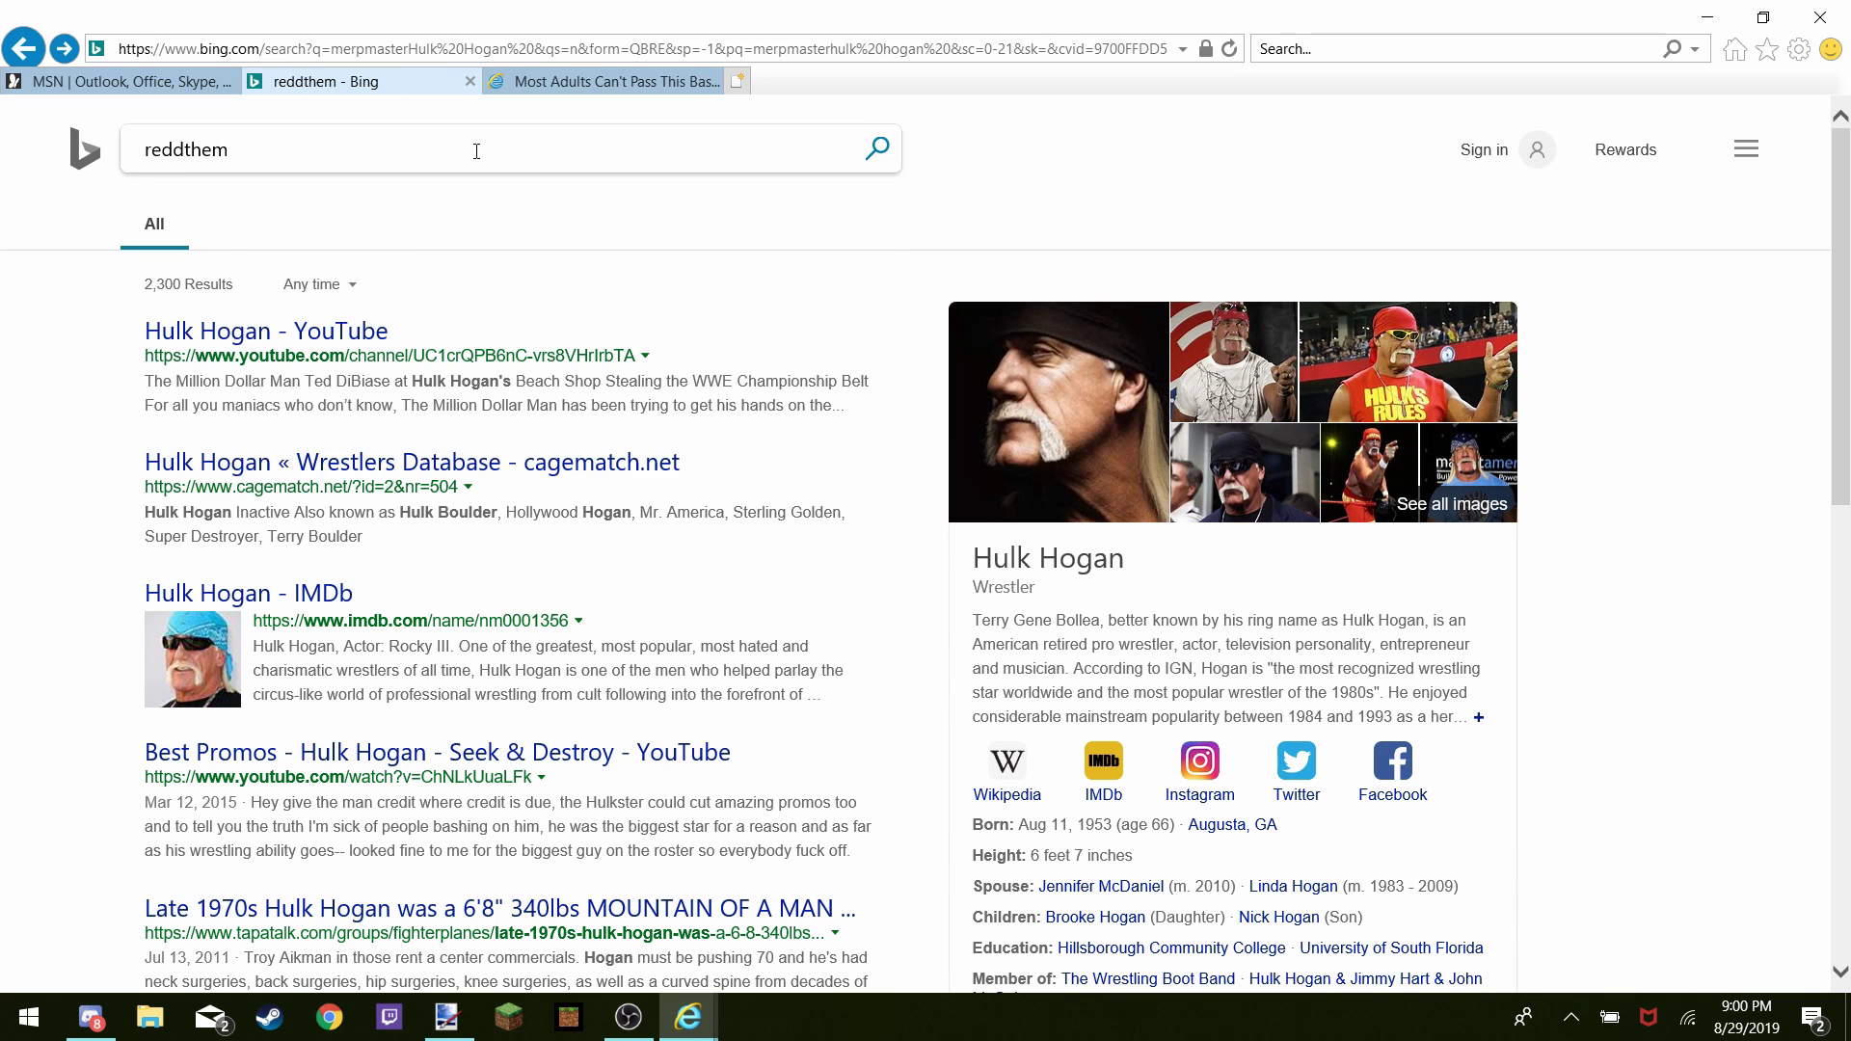
# Show the image results for "reddthem" and look through the pictures
pyautogui.click(238, 225)
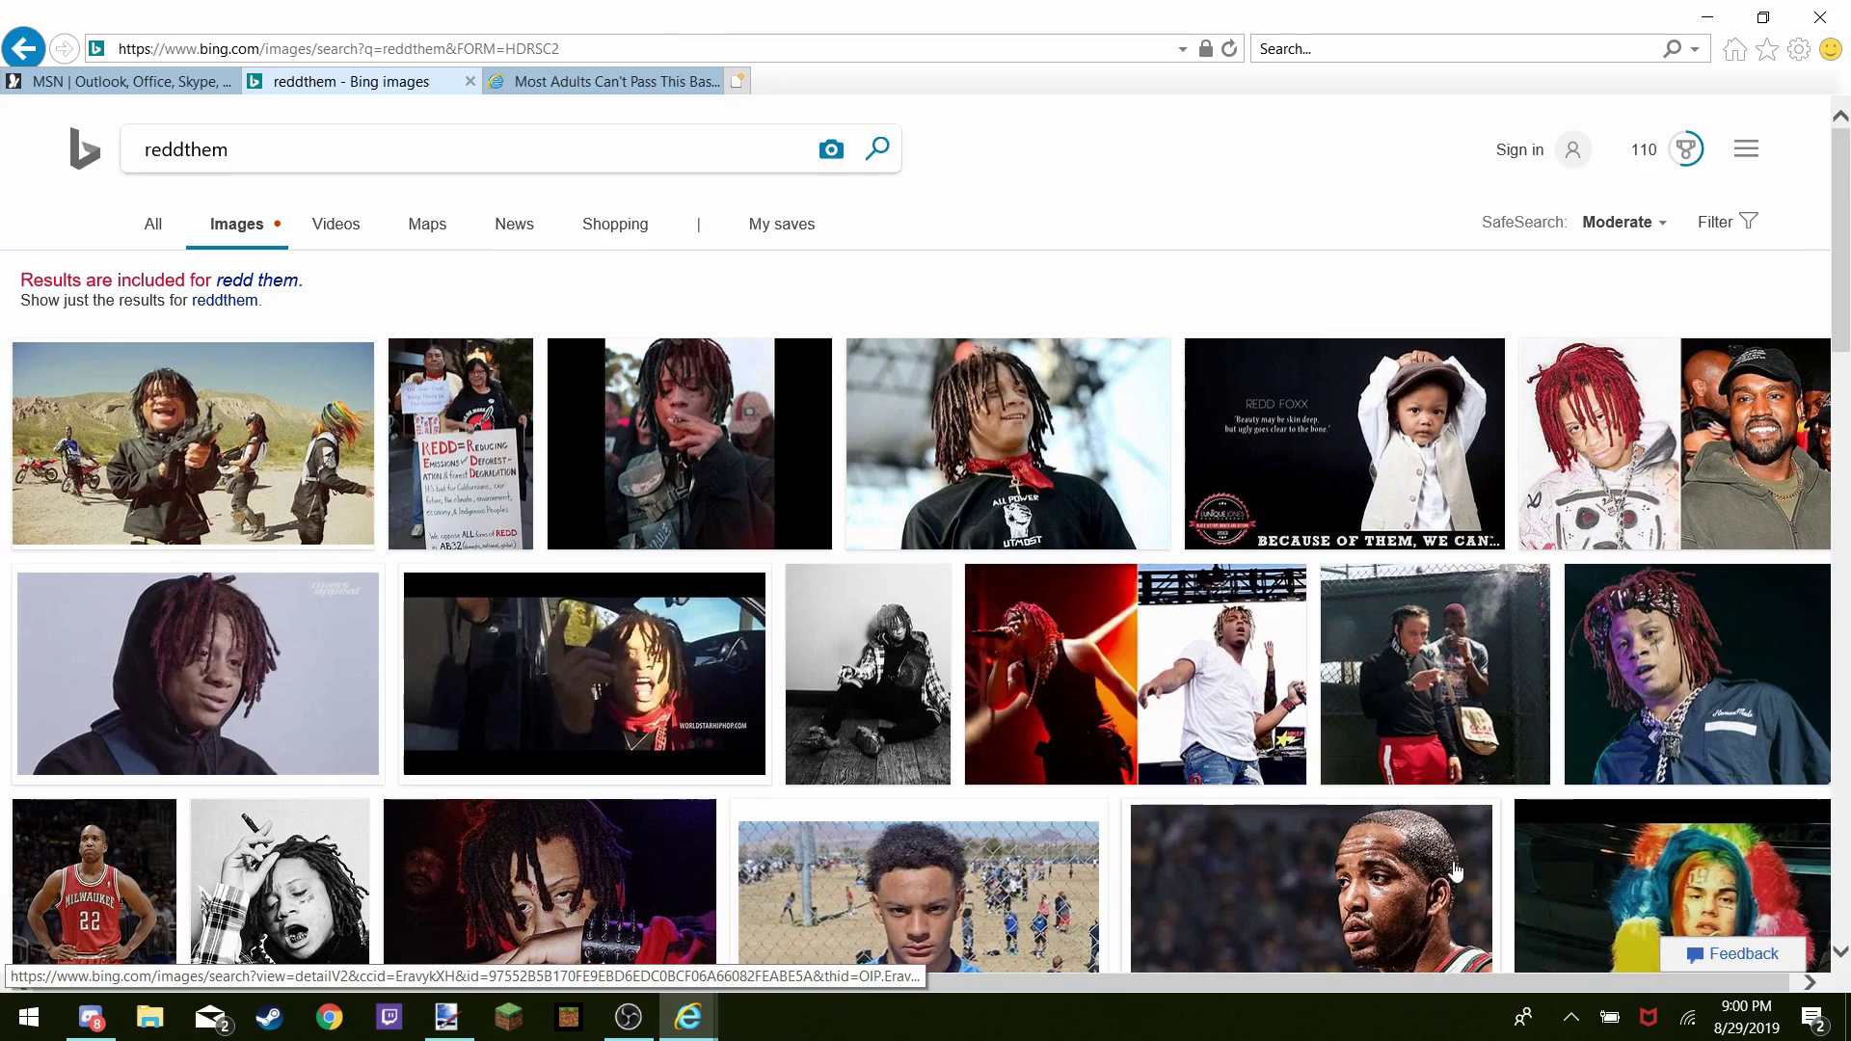
pyautogui.scroll(-5, 1456, 871)
pyautogui.scroll(-5, 1456, 870)
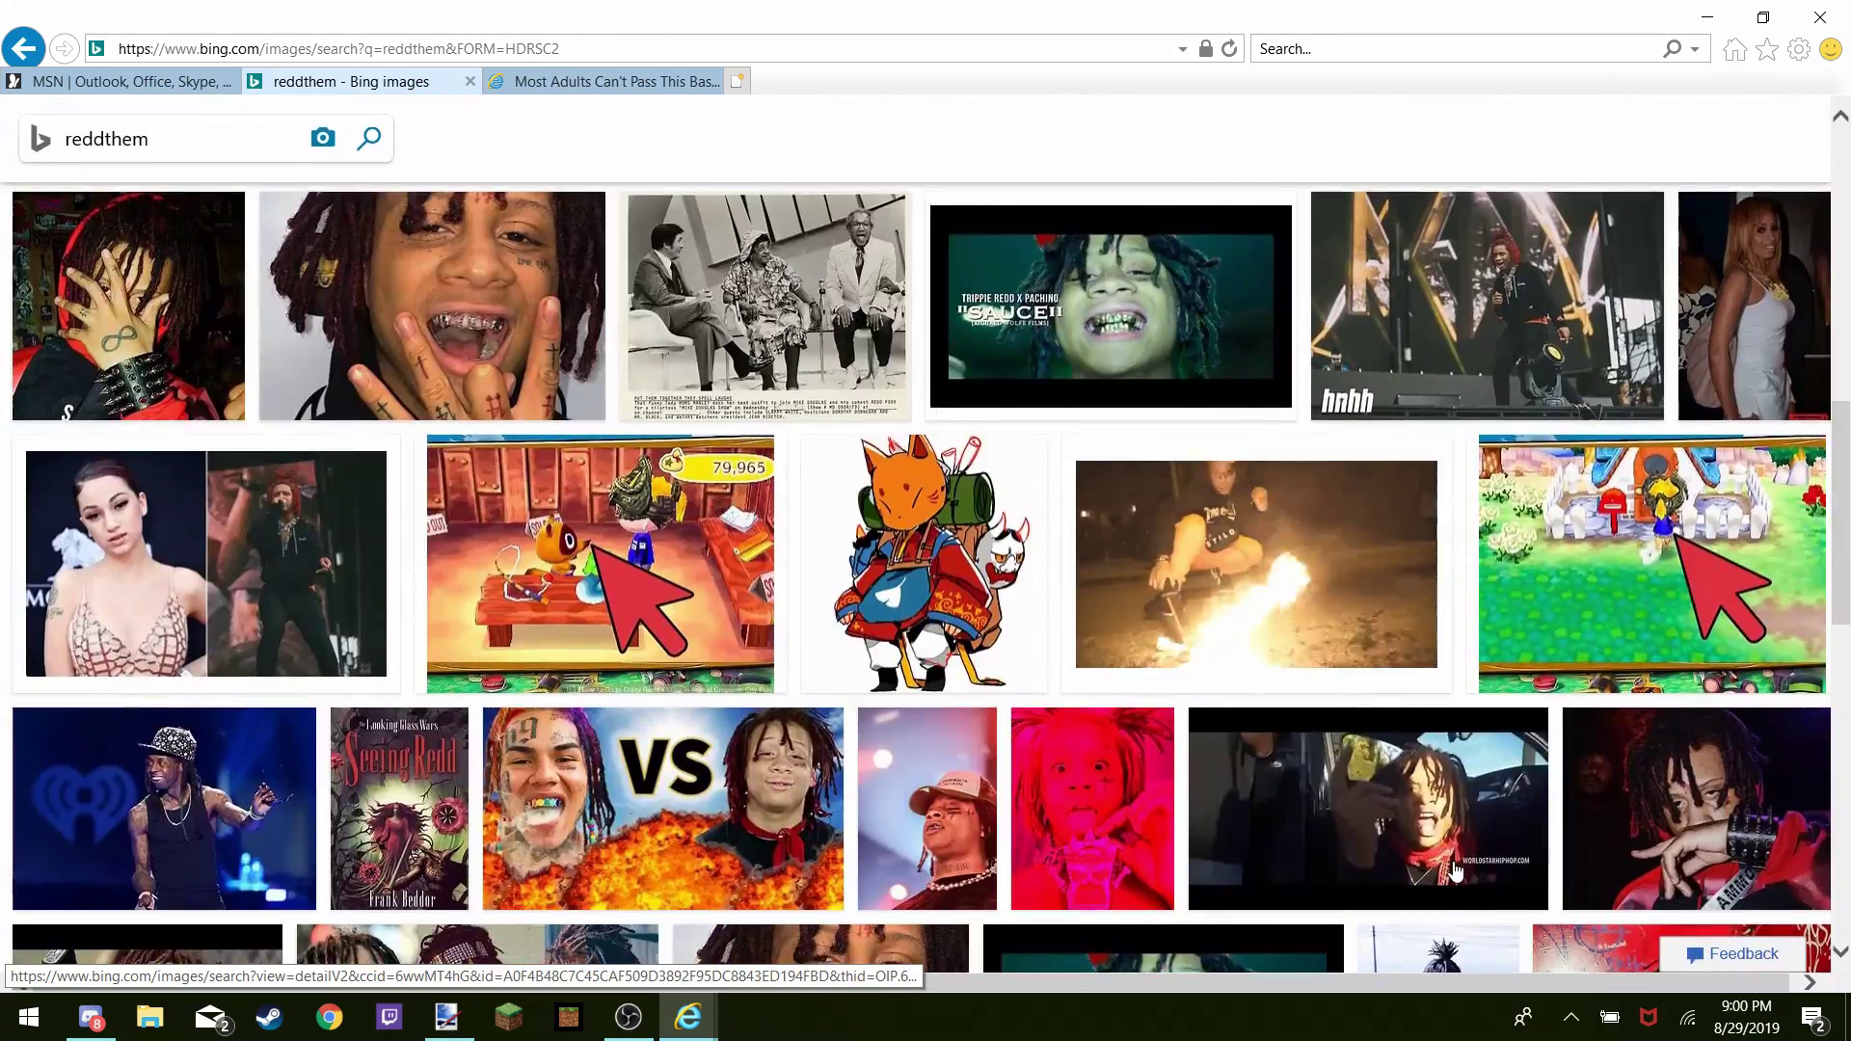
# Replace the image search query and search Bing Images for "cipe"
pyautogui.scroll(15, 489, 252)
pyautogui.click(389, 146)
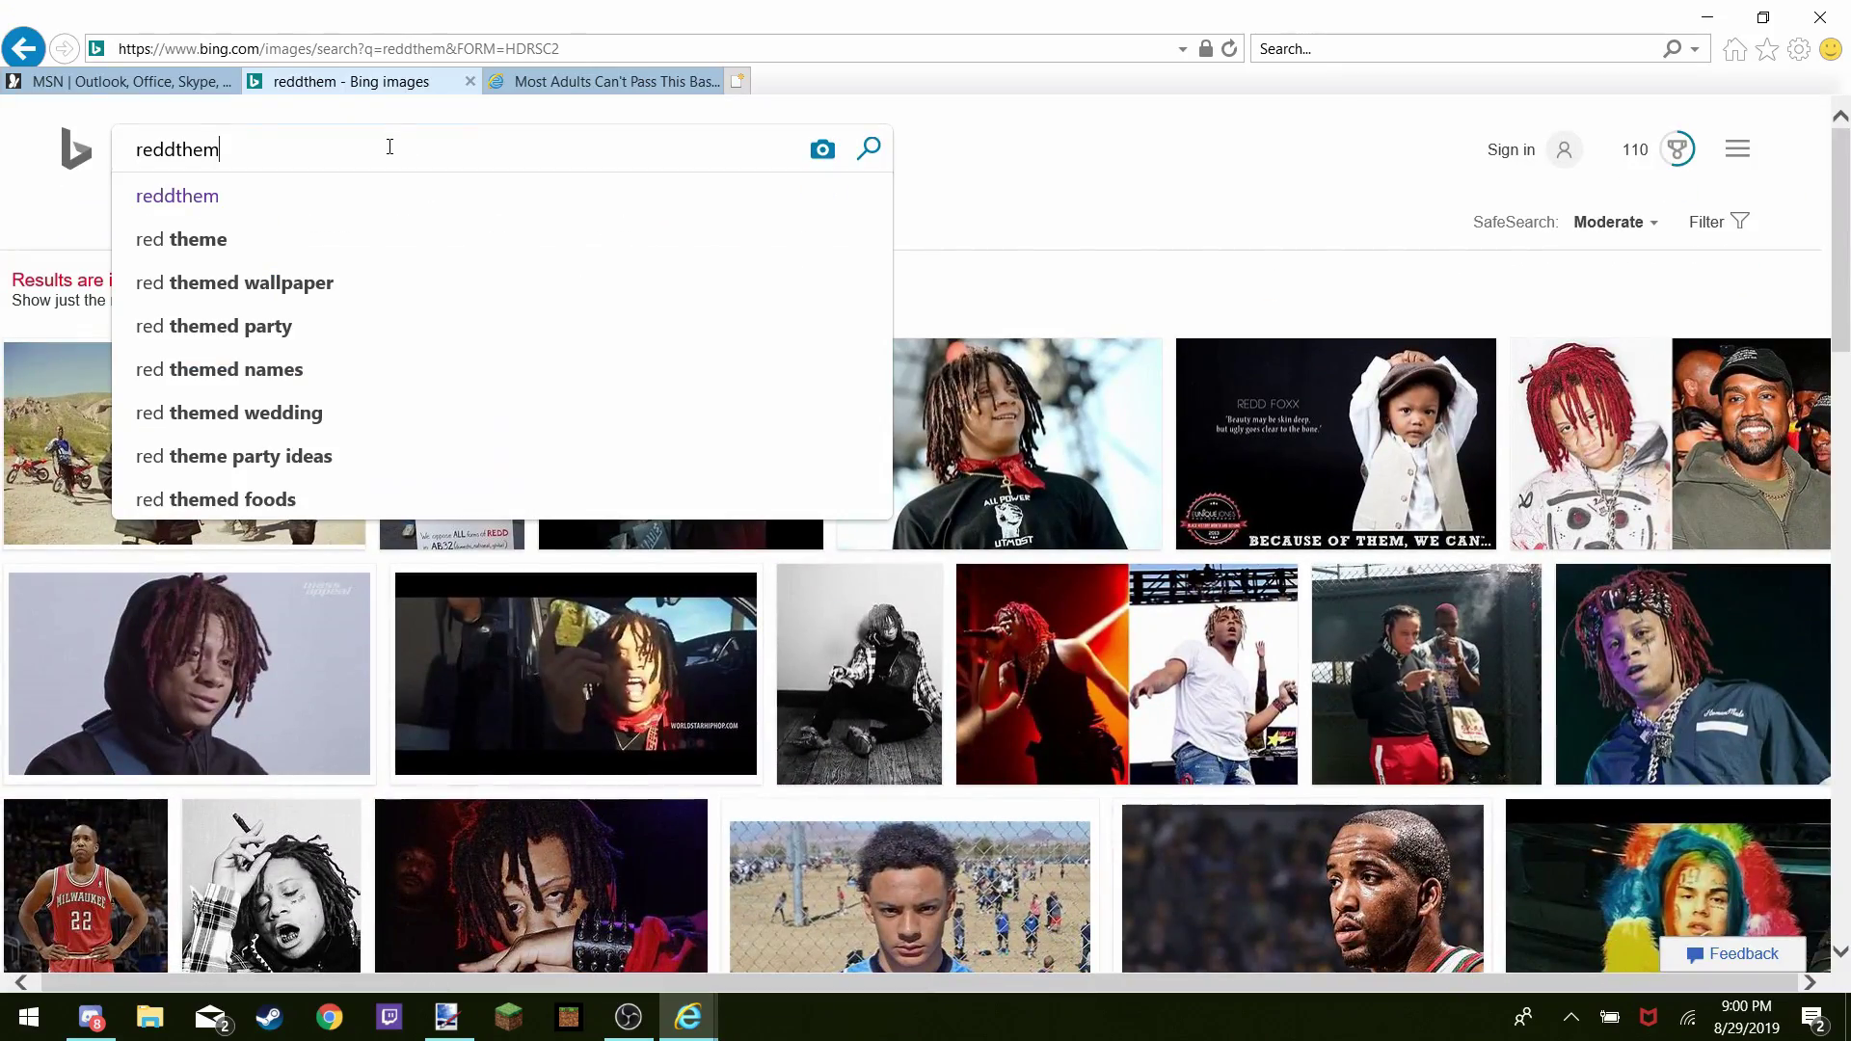
pyautogui.press('BackSpace')
pyautogui.press('BackSpace')
pyautogui.press('BackSpace')
pyautogui.press('BackSpace')
pyautogui.press('BackSpace')
pyautogui.press('BackSpace')
pyautogui.press('BackSpace')
pyautogui.press('BackSpace')
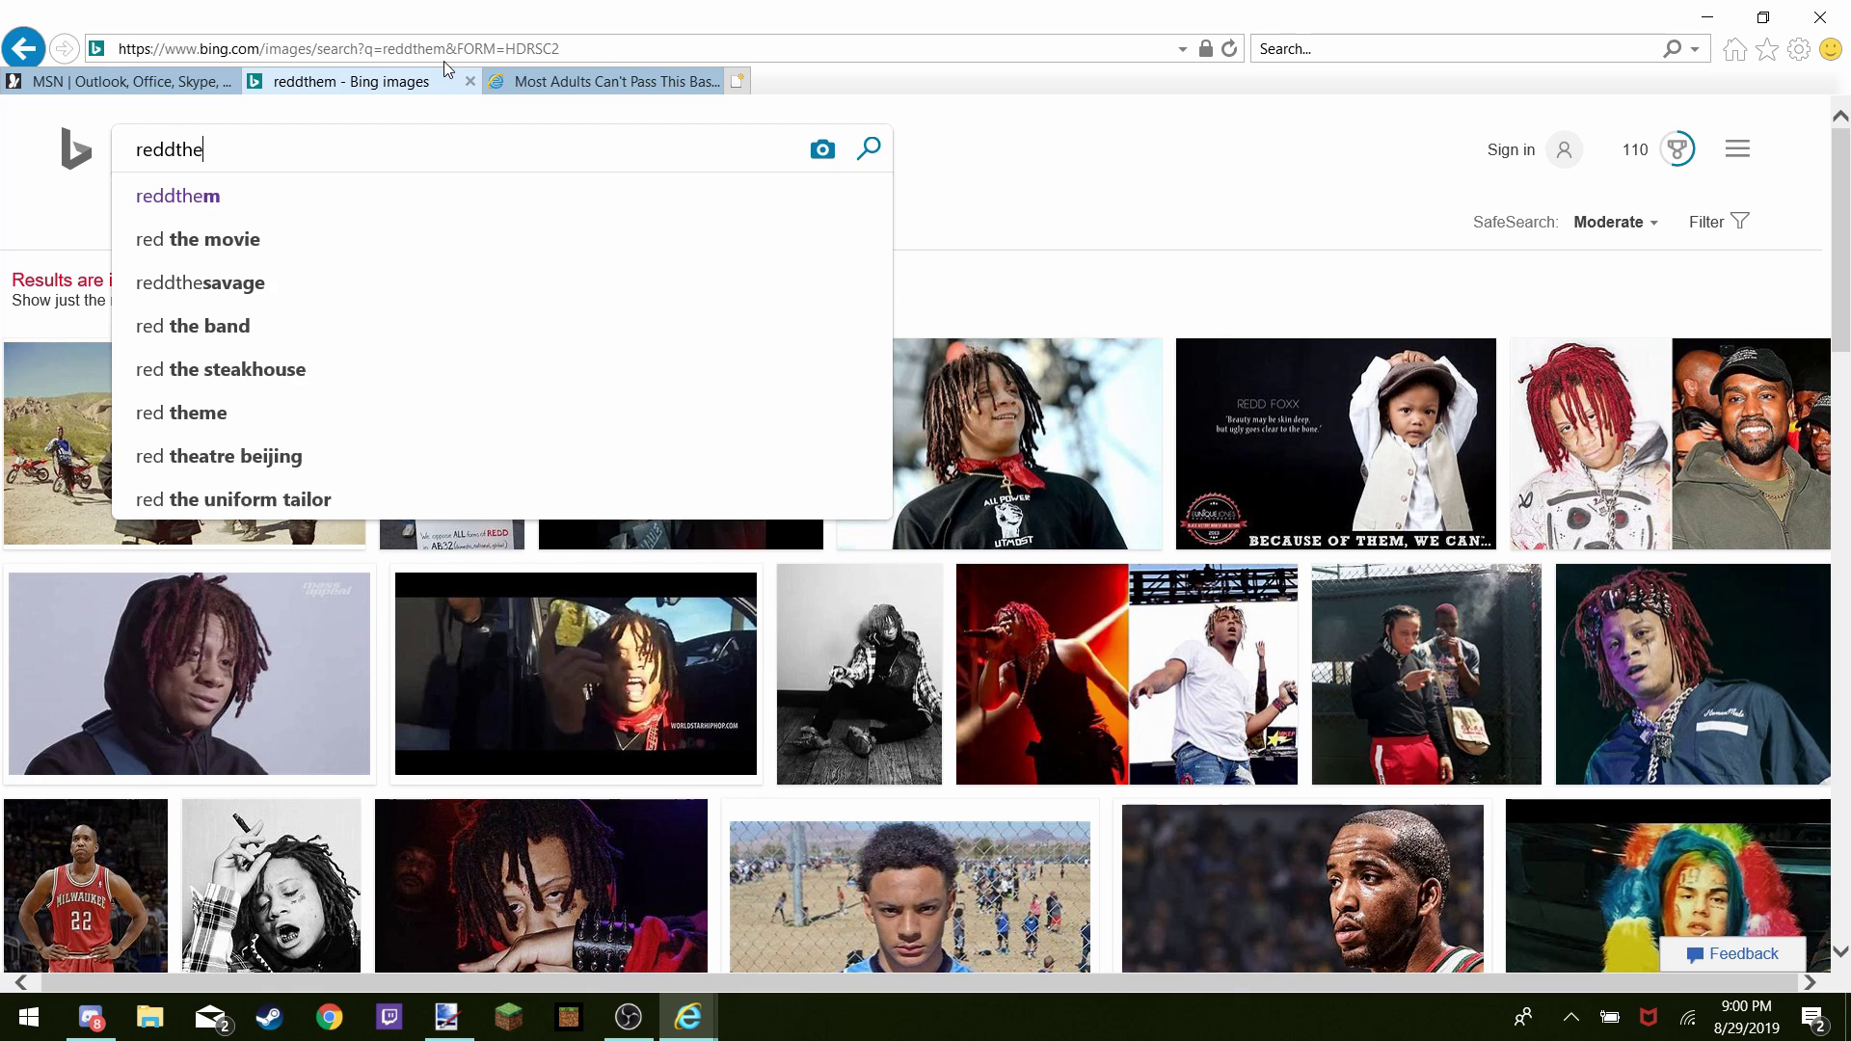
pyautogui.write('e')
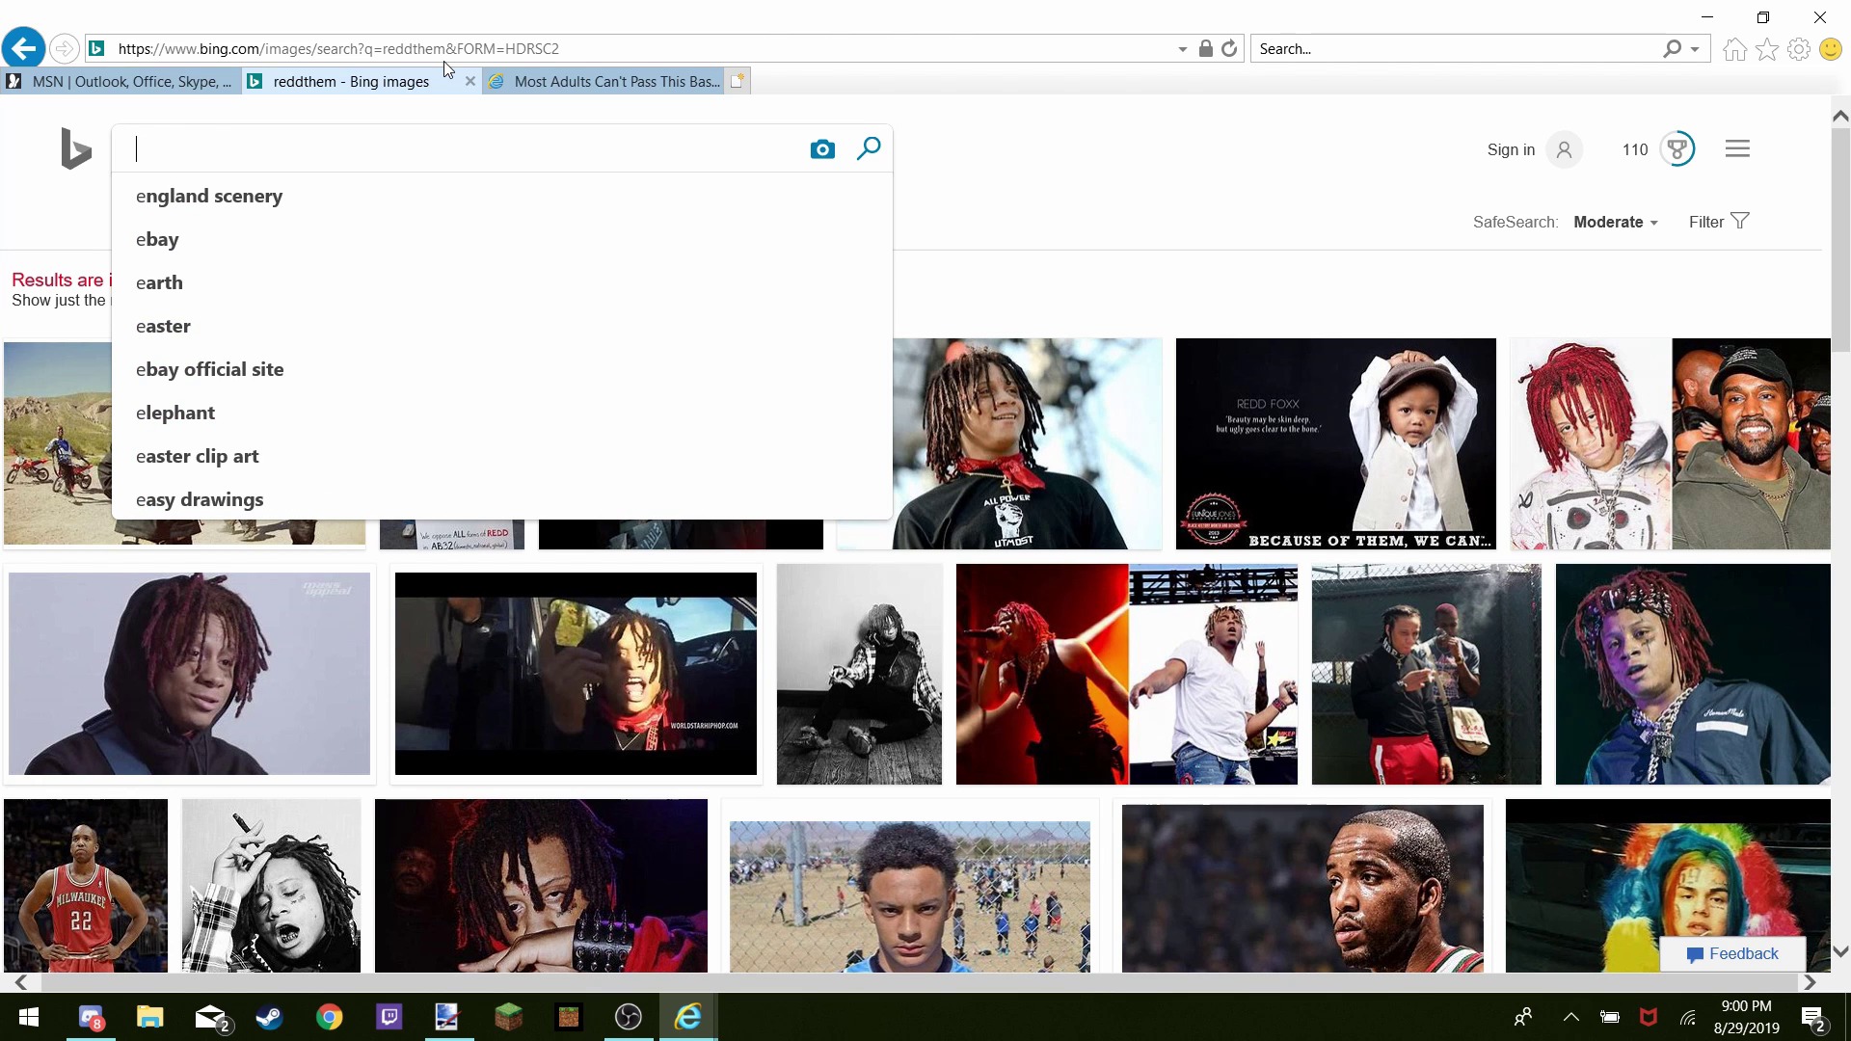
pyautogui.press('BackSpace')
pyautogui.write('cipe')
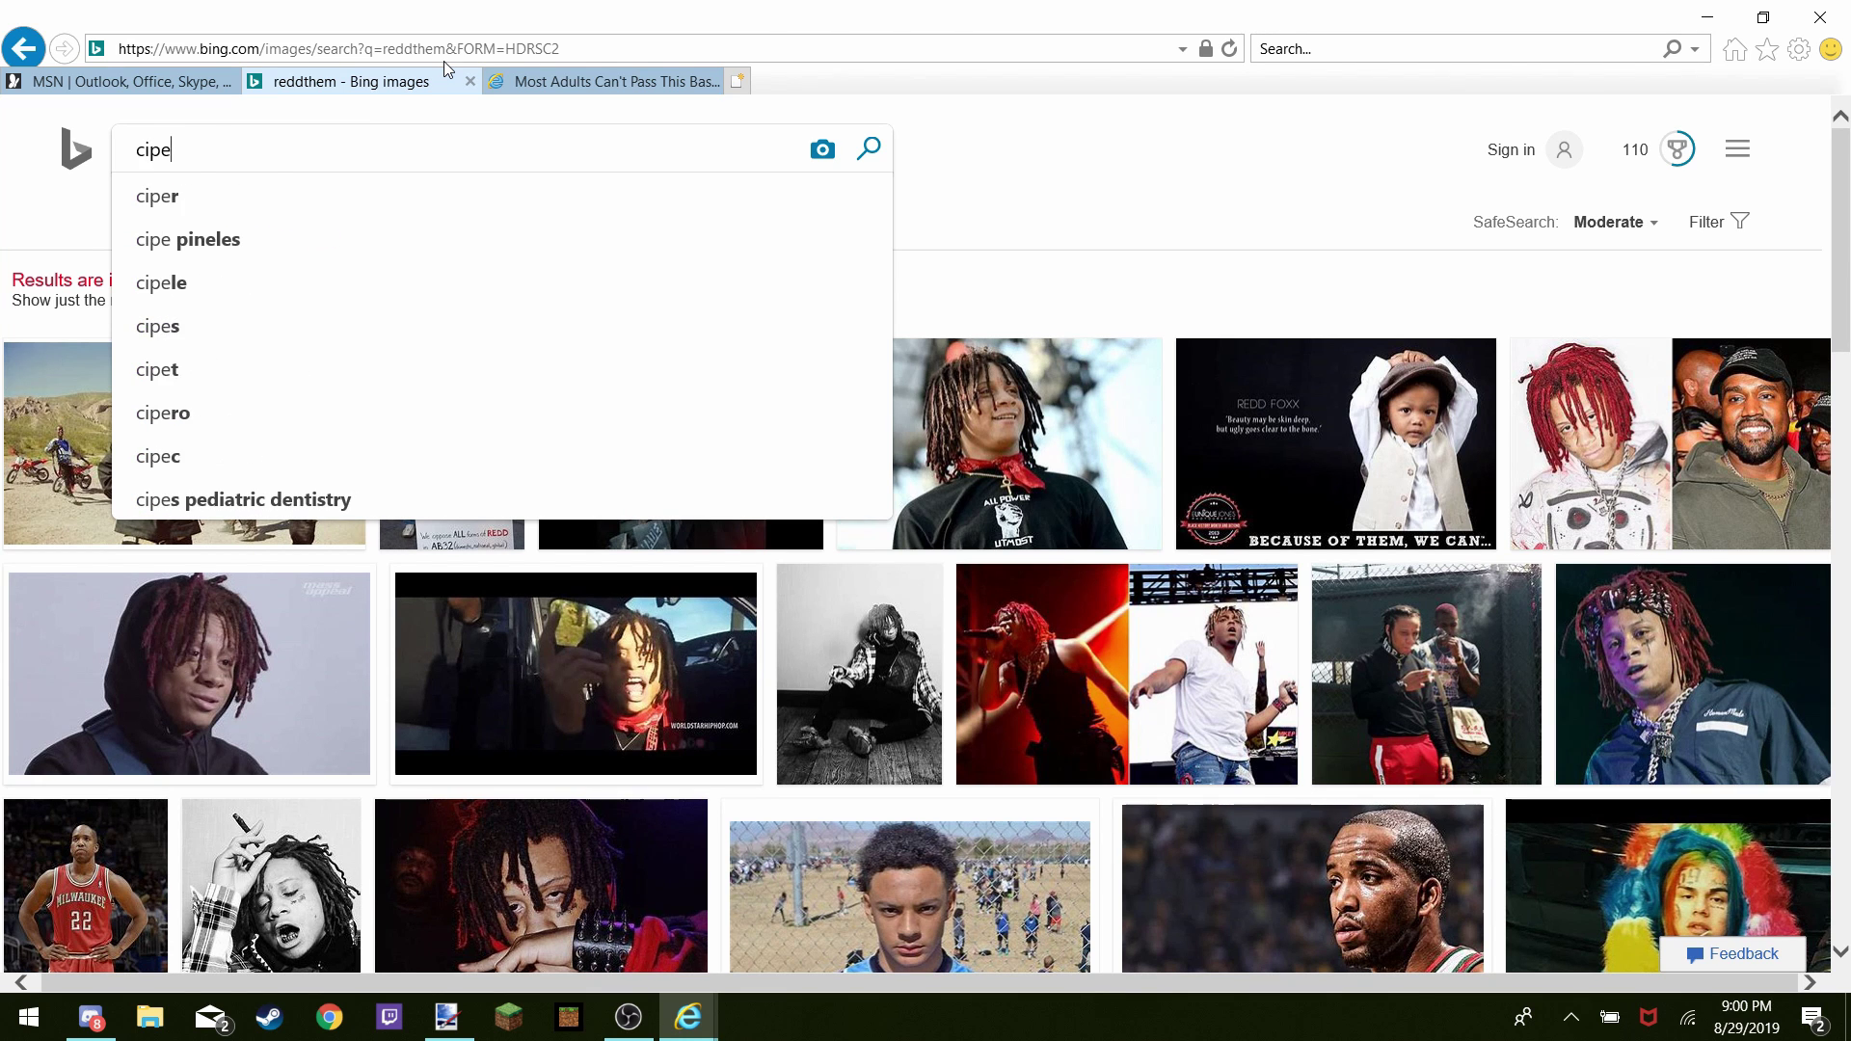
pyautogui.press('Return')
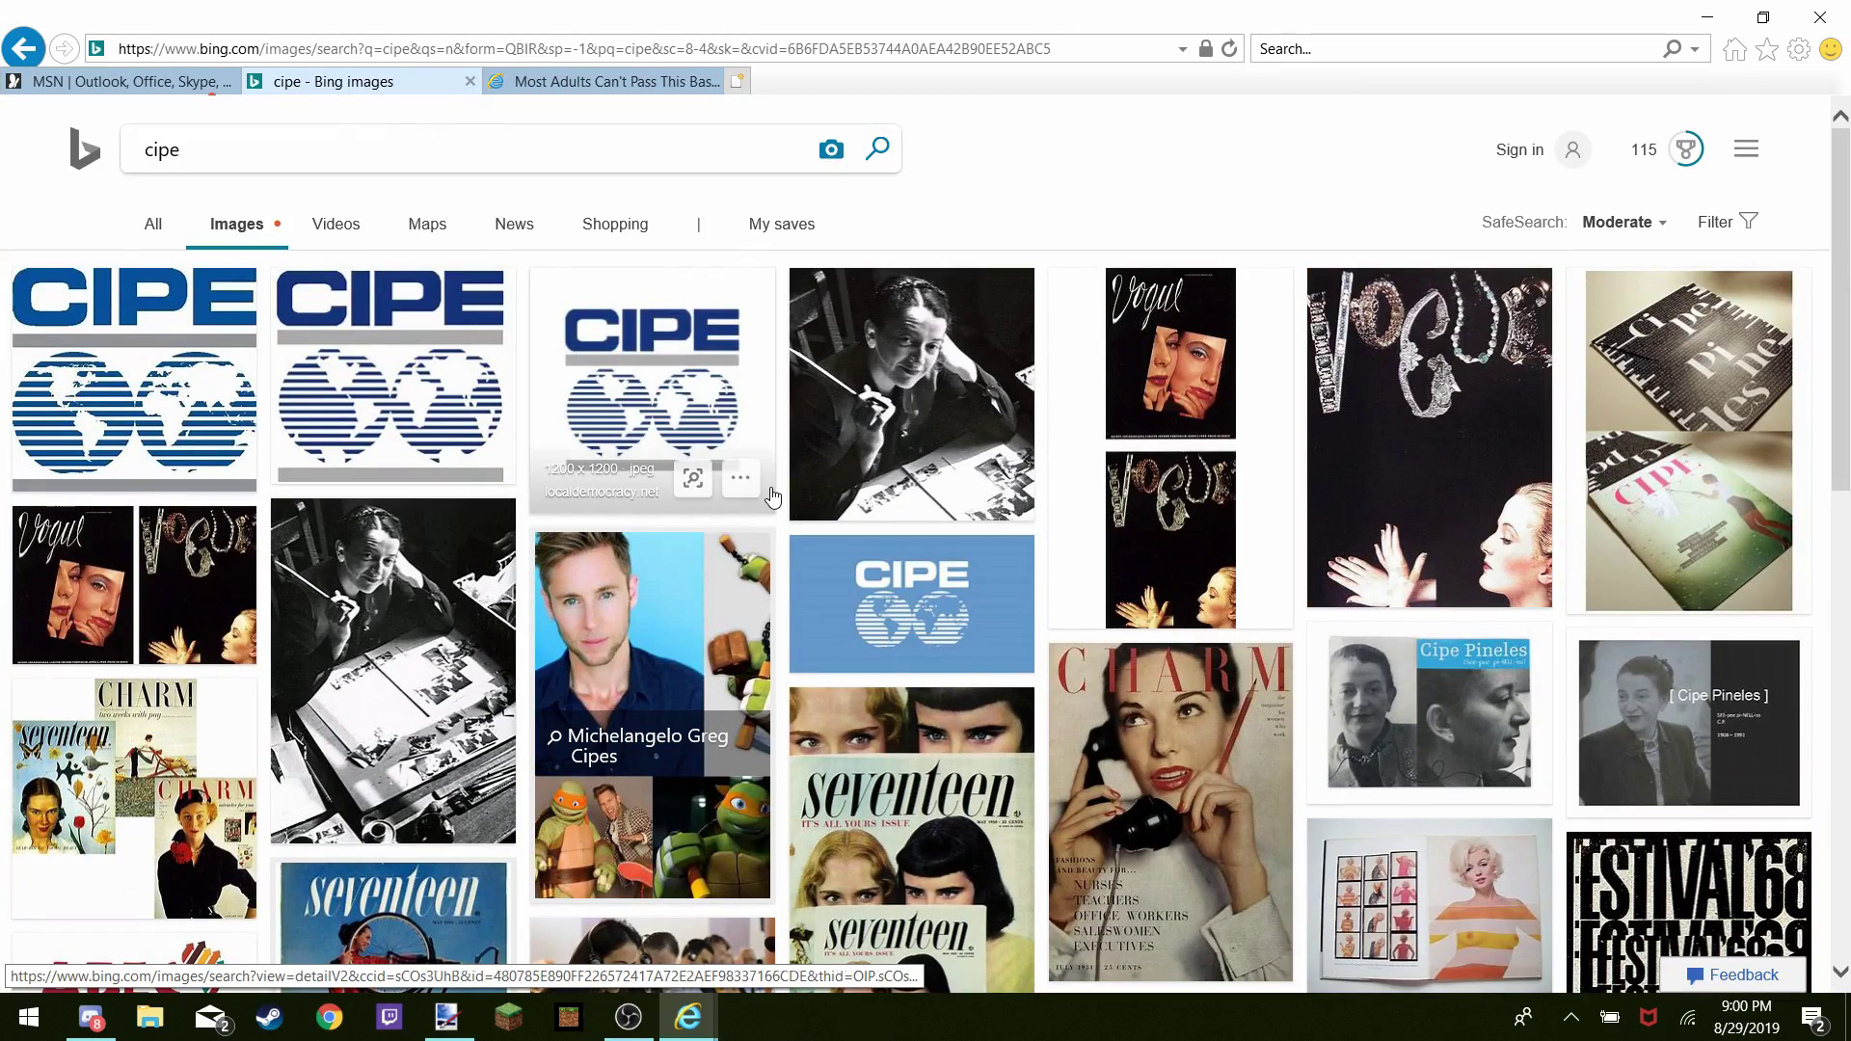
# Look through the "cipe" image results and open the related image search for Rob Paulsen
pyautogui.scroll(-3, 1083, 607)
pyautogui.scroll(-15, 1085, 607)
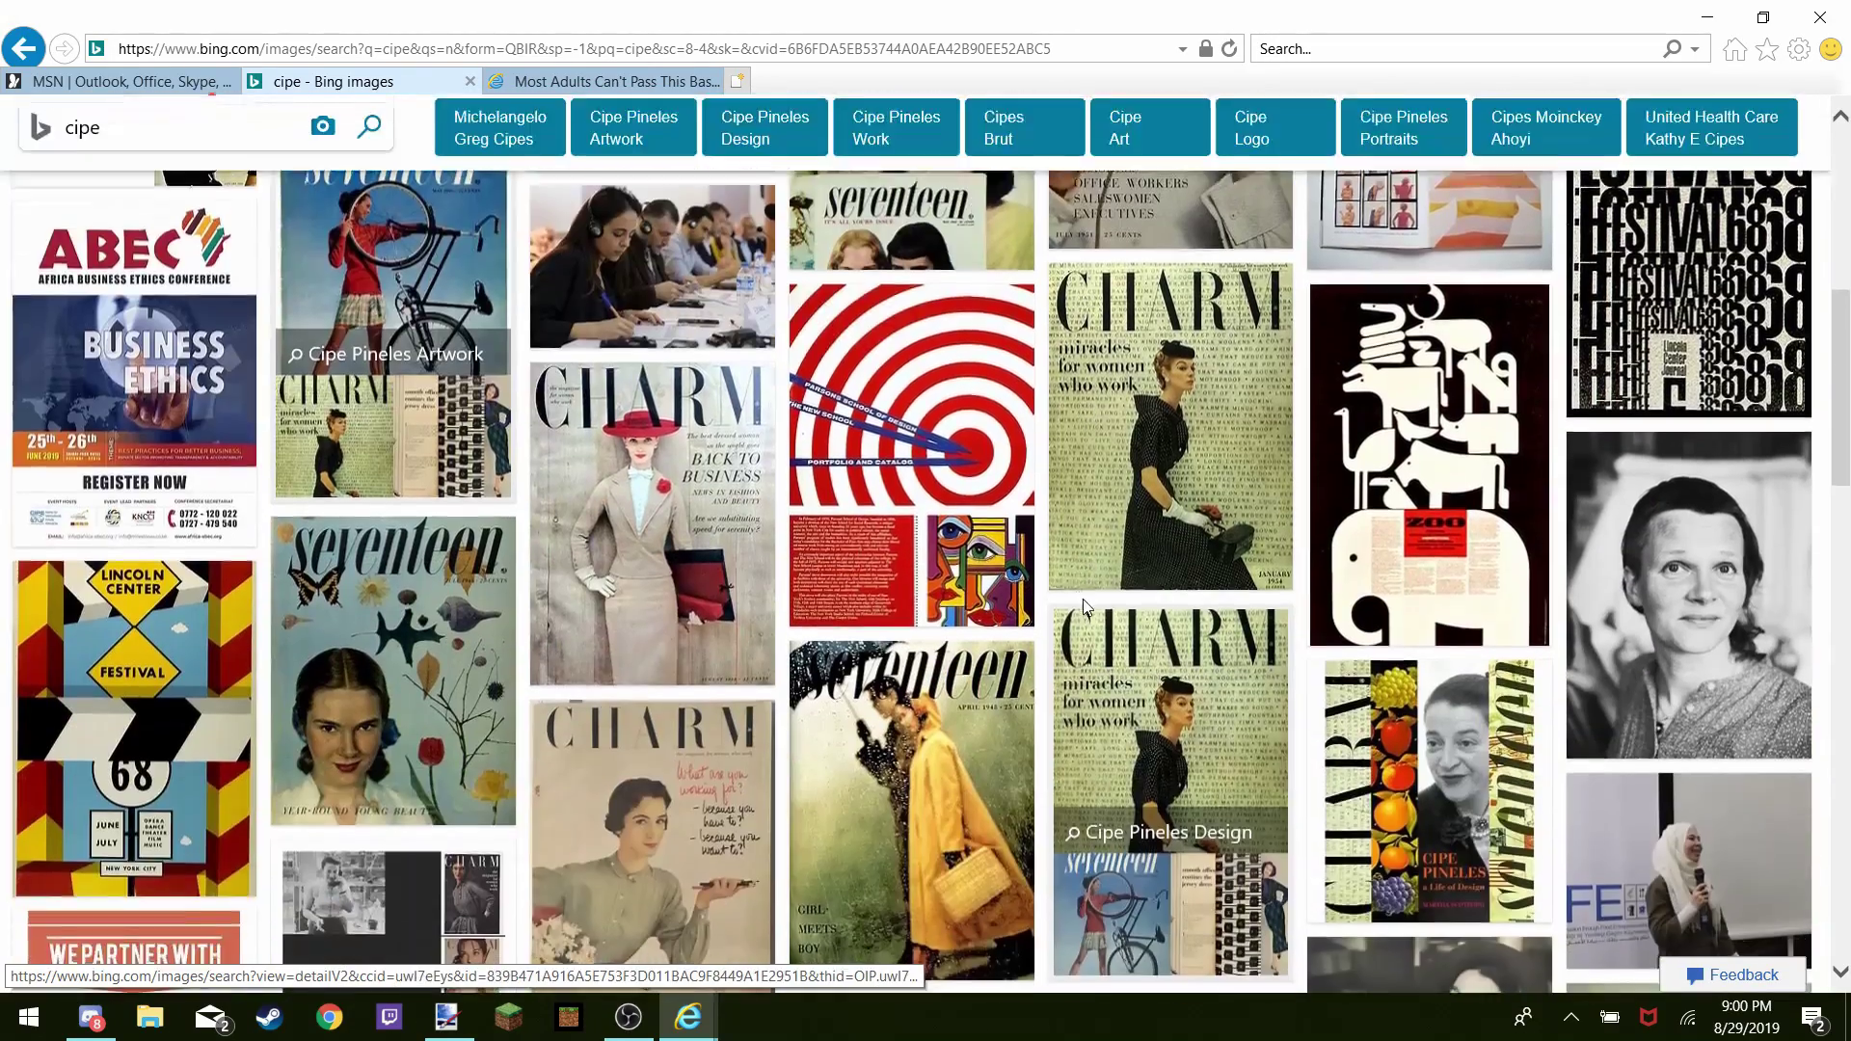
pyautogui.scroll(-6, 1084, 607)
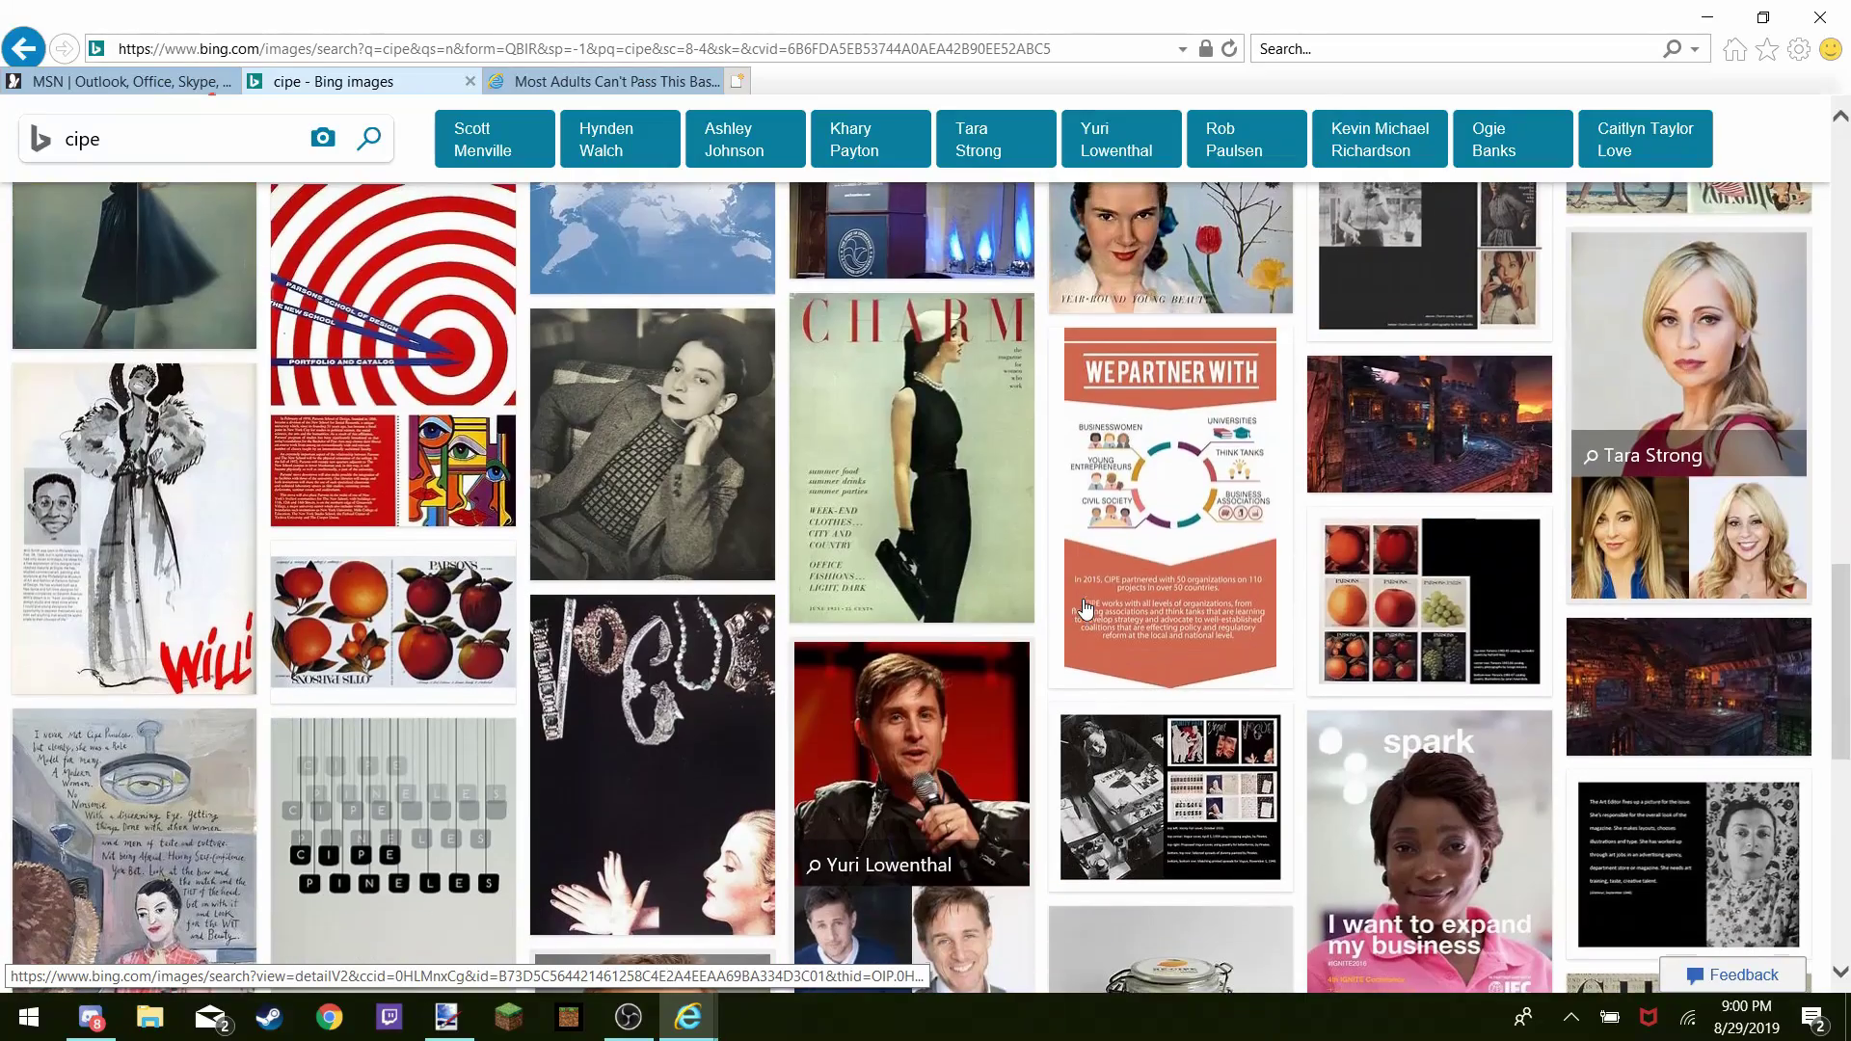
pyautogui.scroll(-1, 1084, 607)
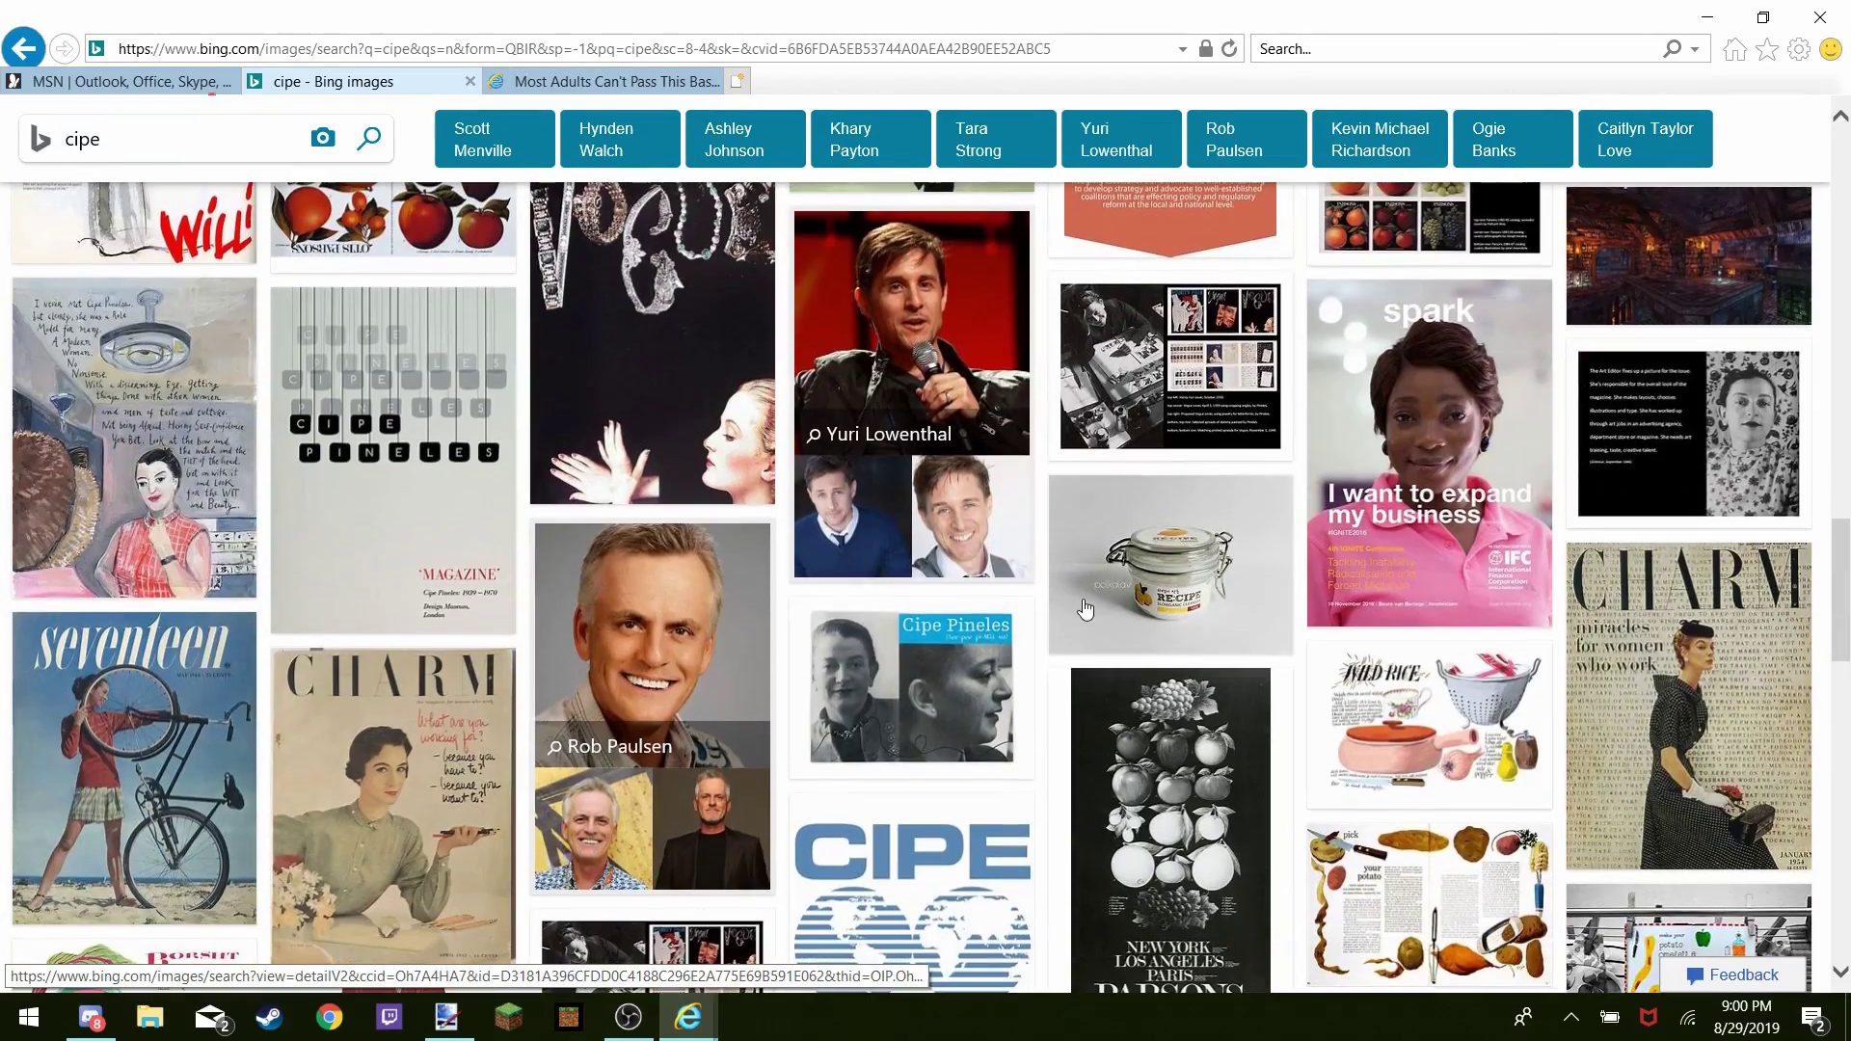
pyautogui.click(682, 692)
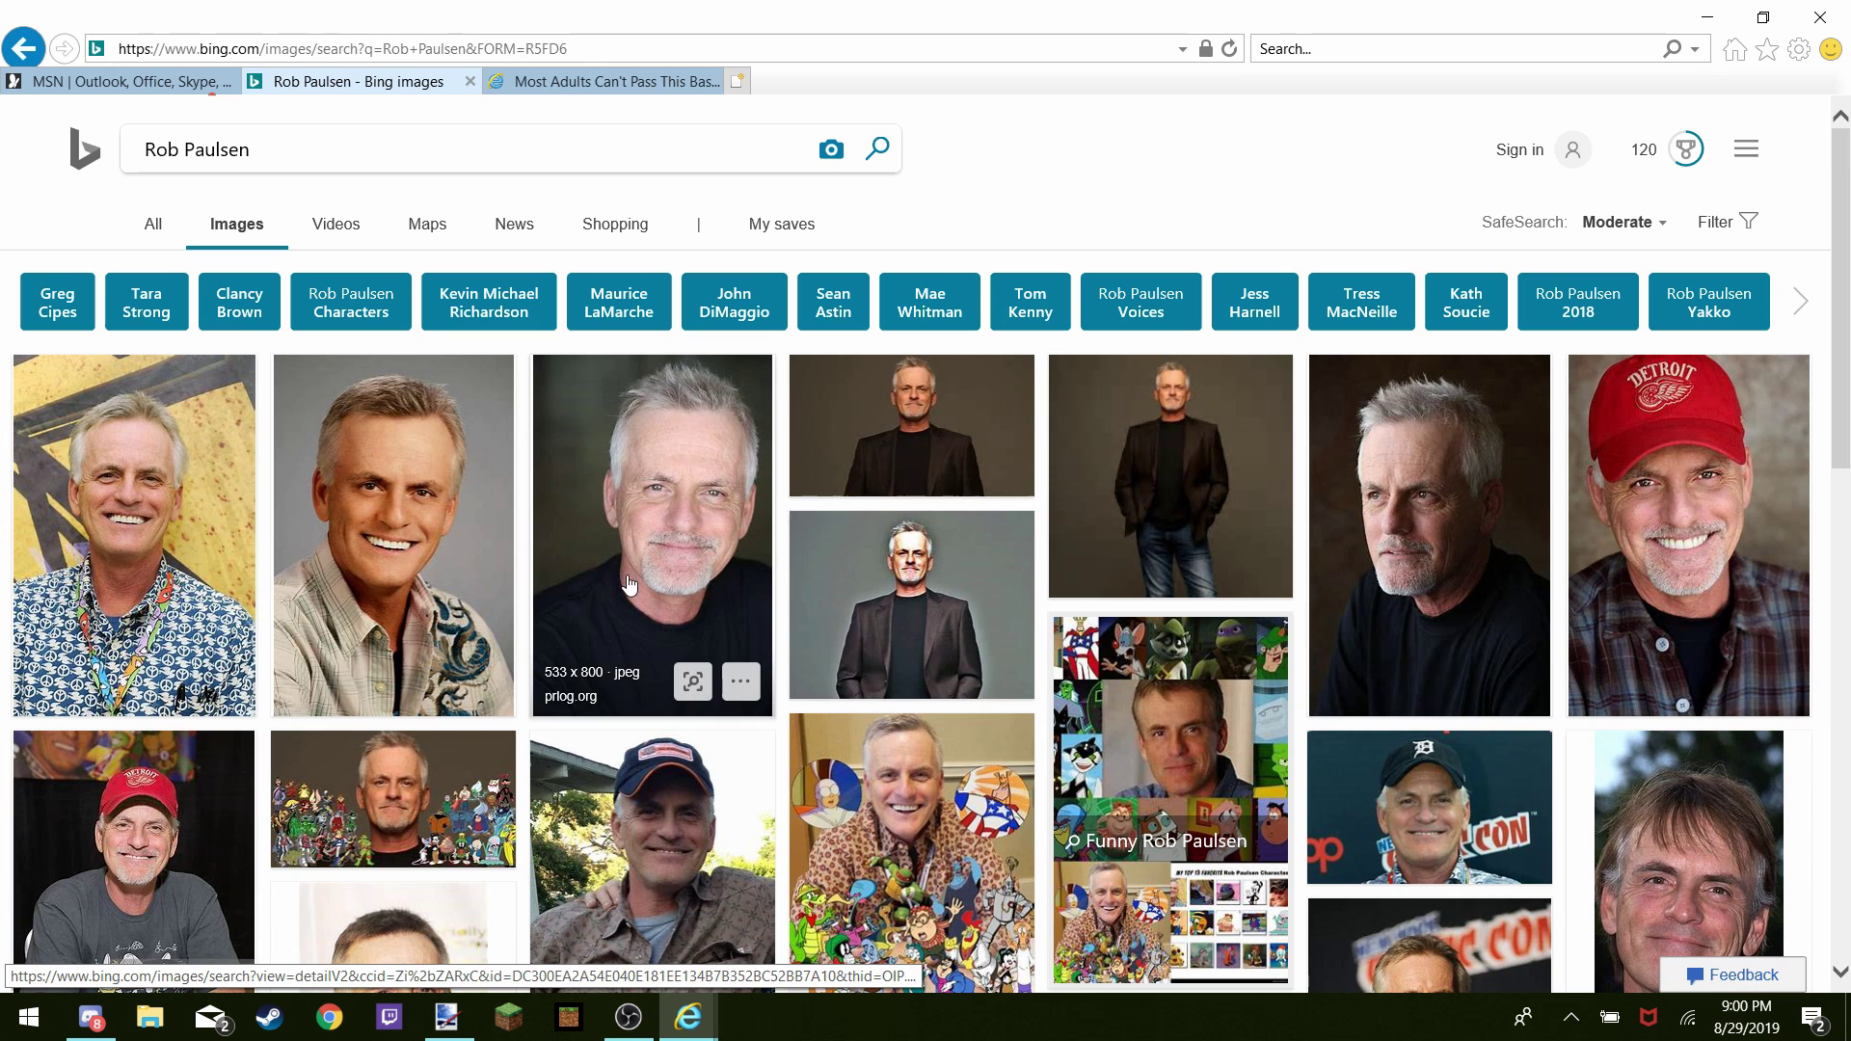
# Open the Rob Paulsen portrait with the patterned shirt and grey backdrop, and copy the picture
pyautogui.click(459, 548)
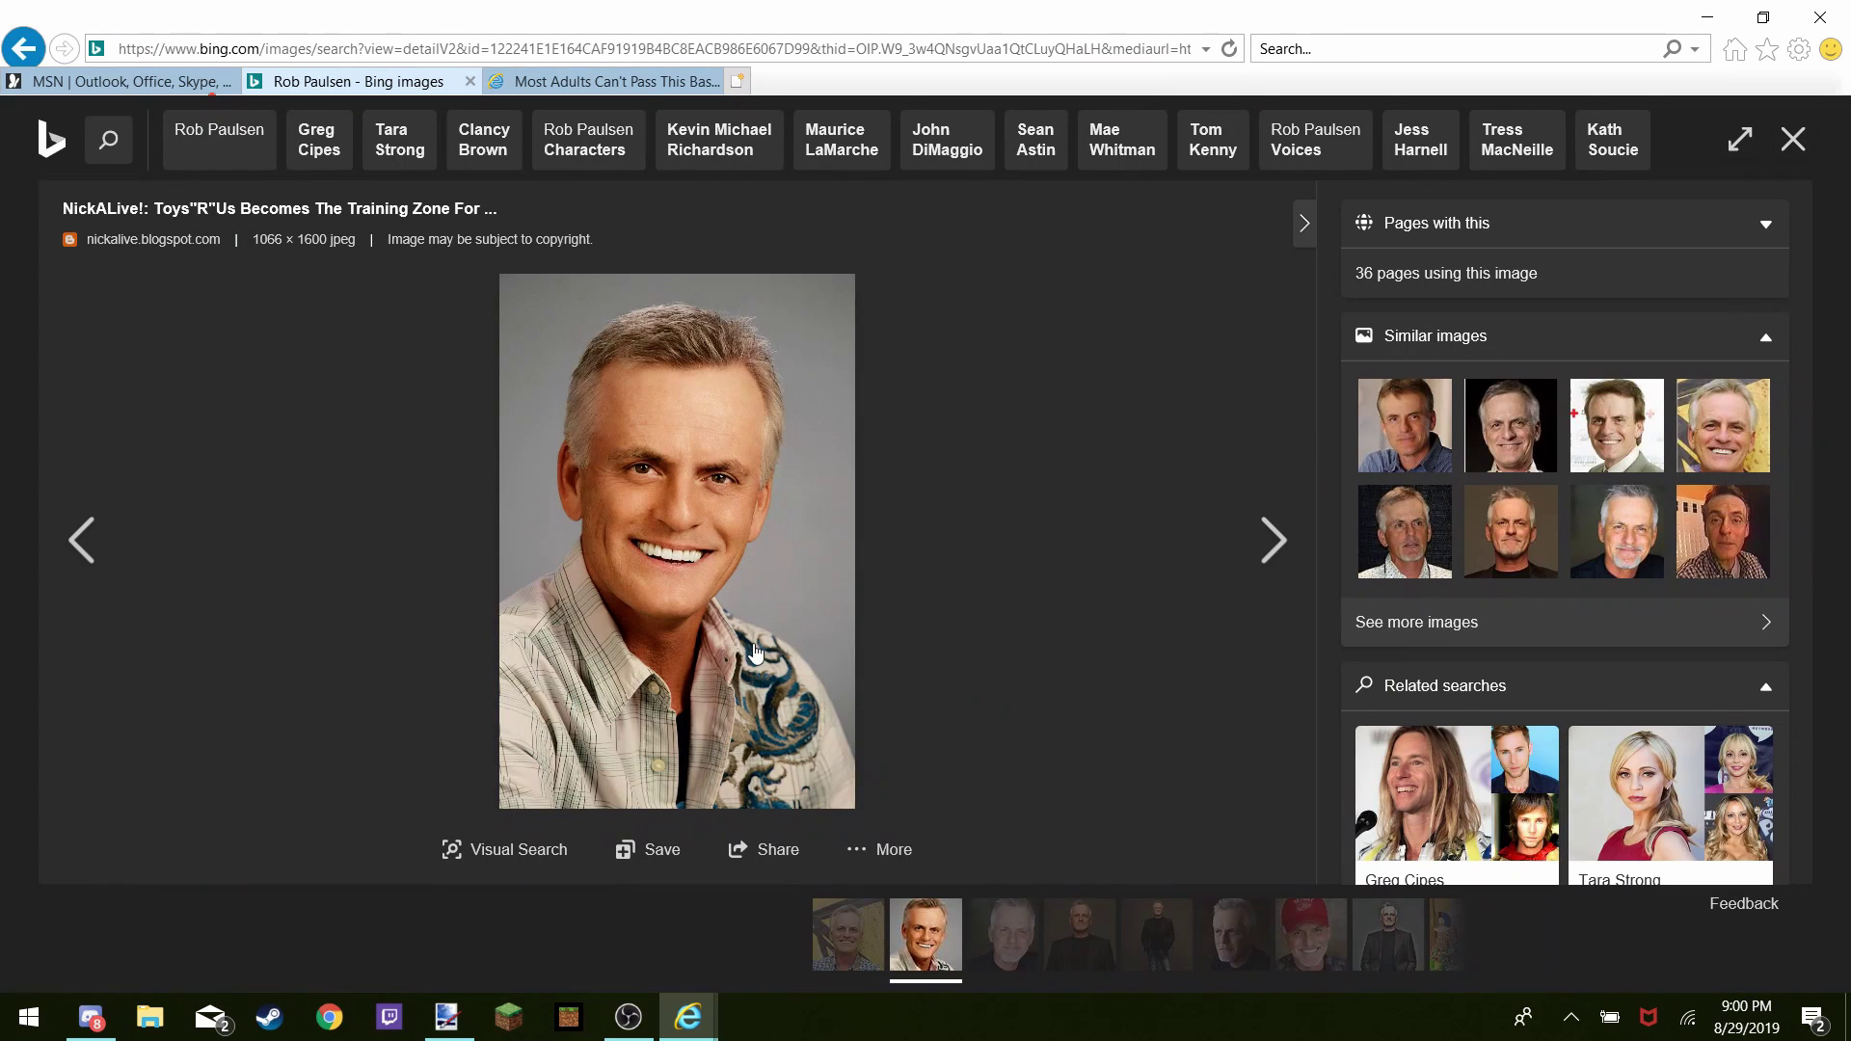
pyautogui.rightClick(753, 654)
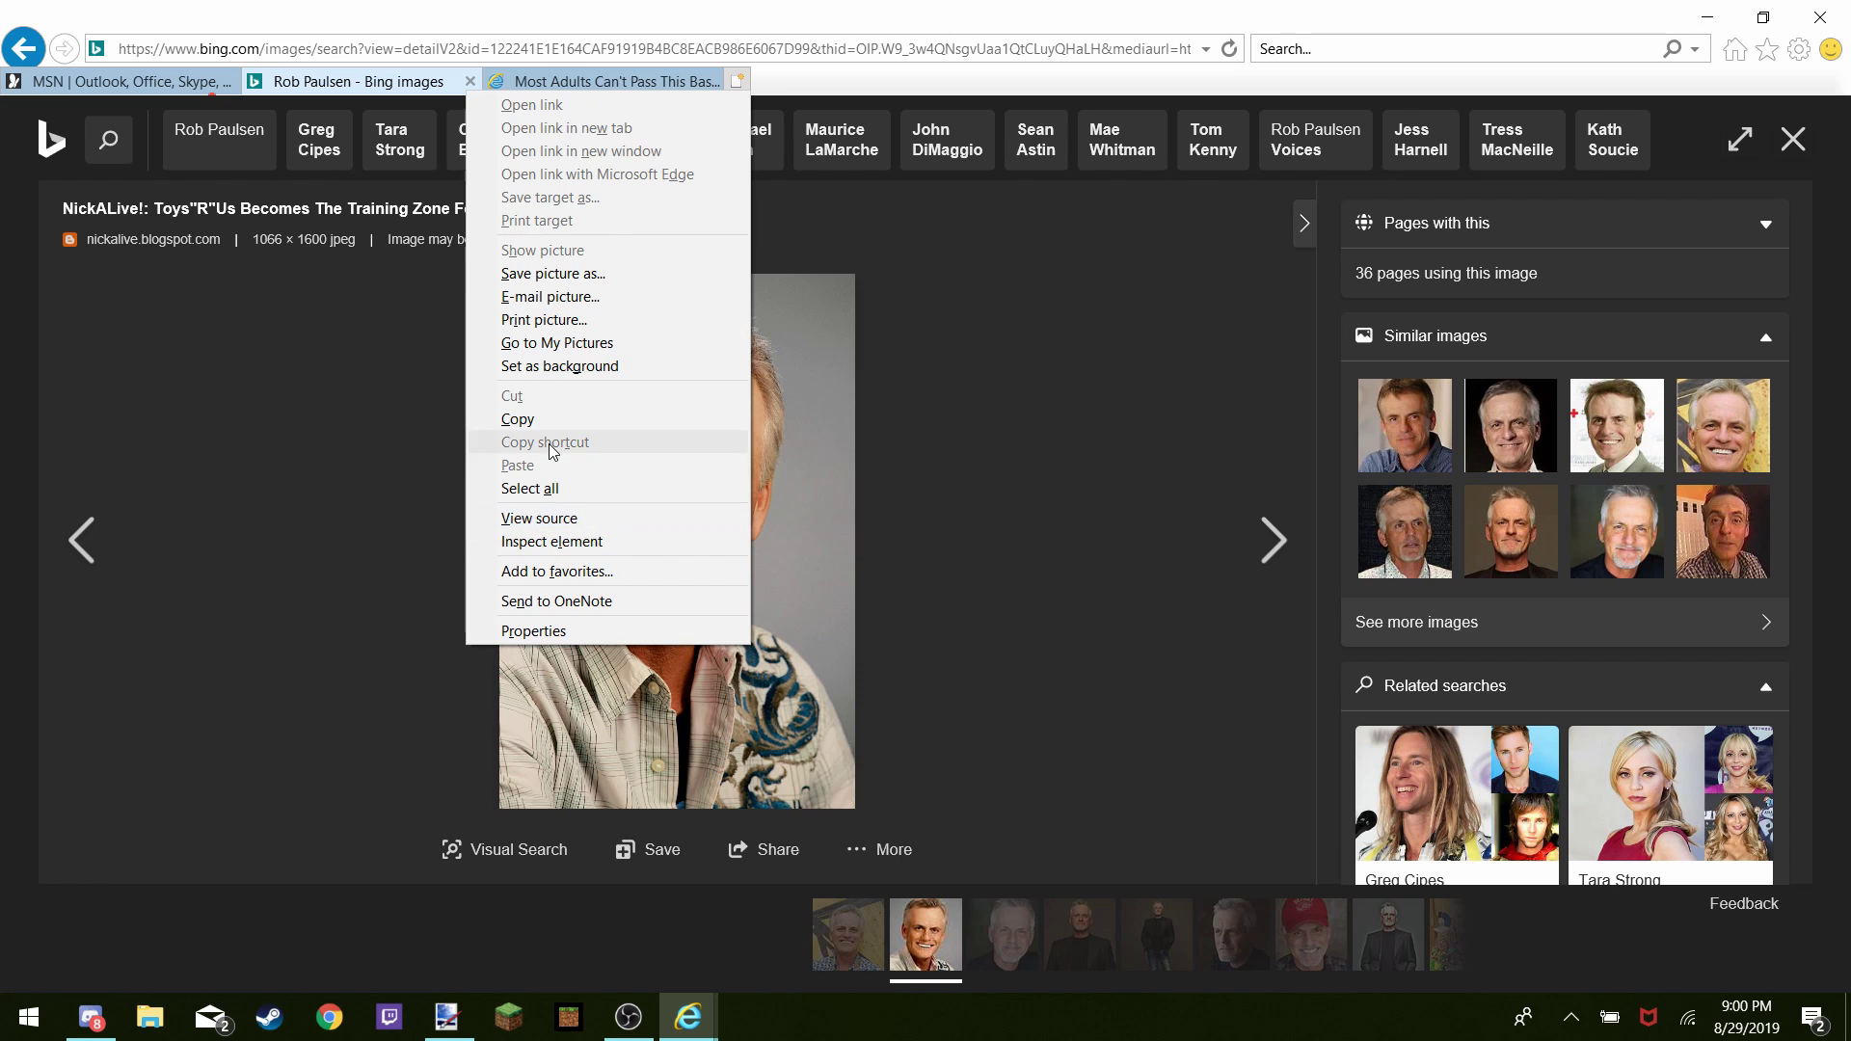
pyautogui.click(511, 419)
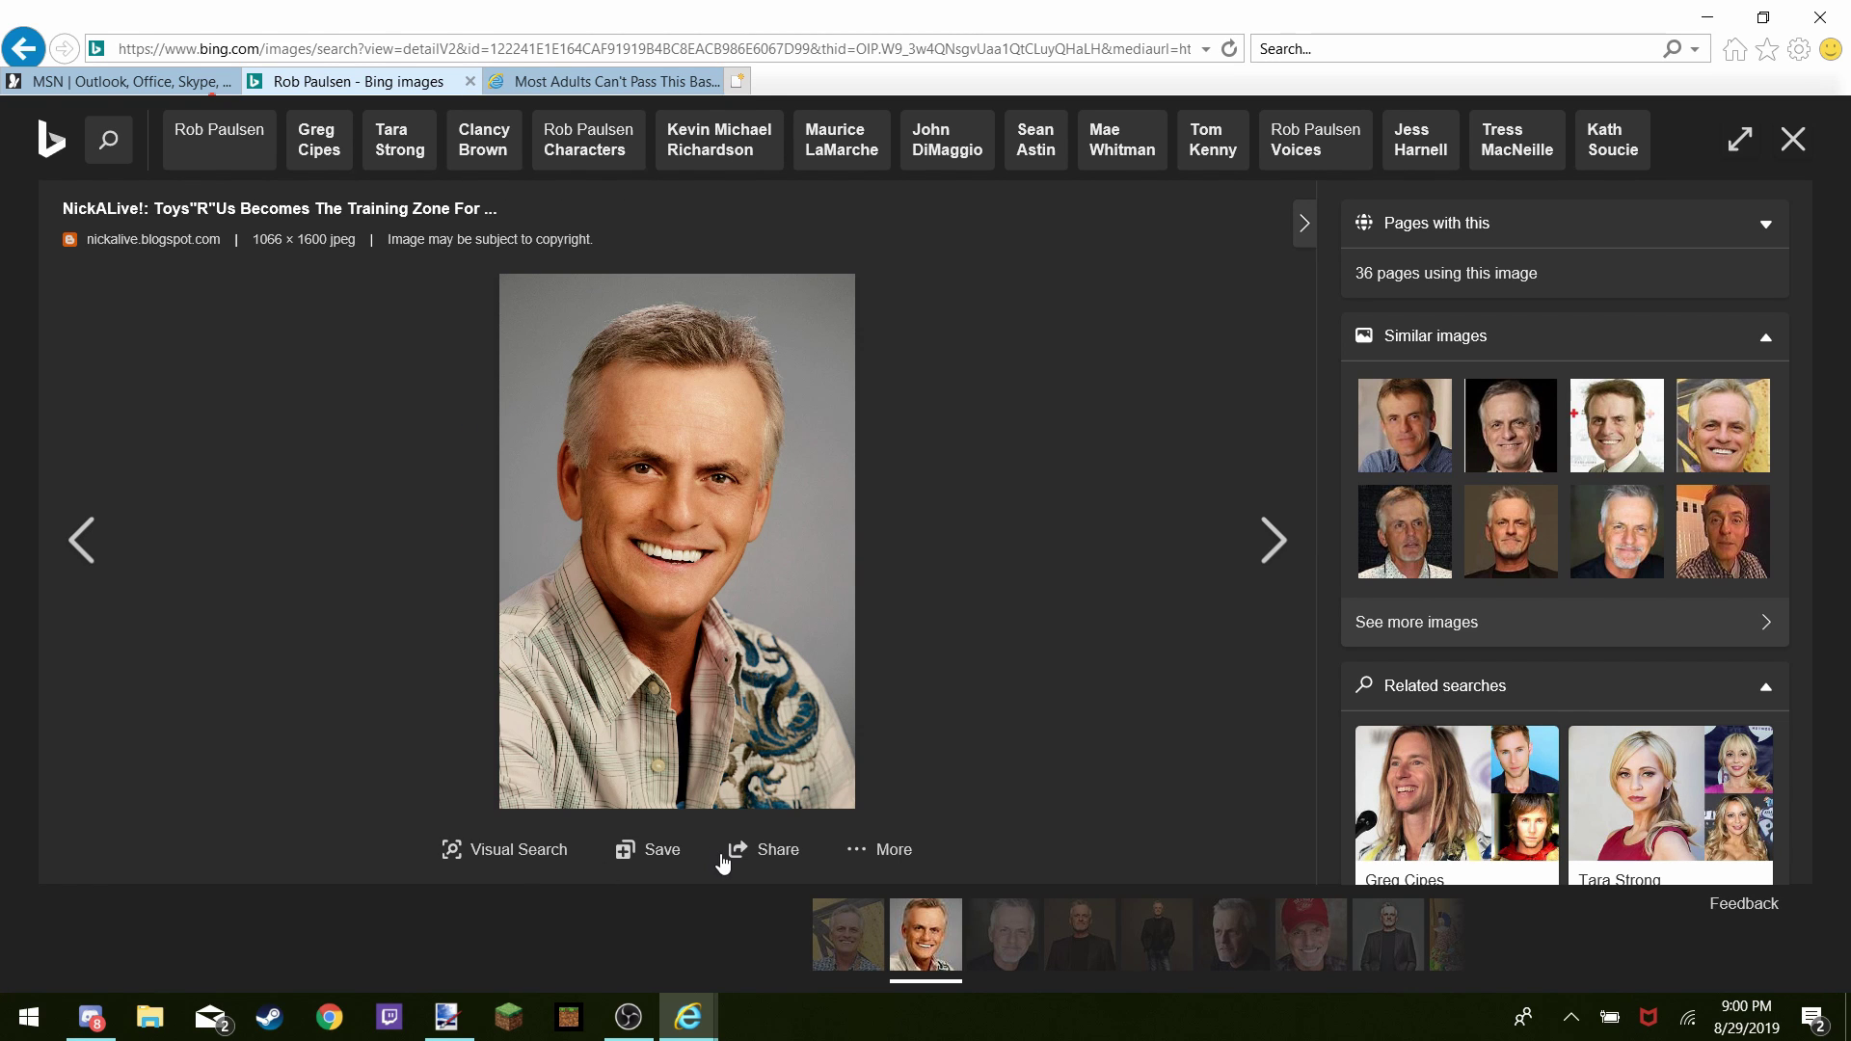
# Switch to paint.net and paste the portrait onto the topmost Layer 8, keeping the canvas size
pyautogui.click(447, 1017)
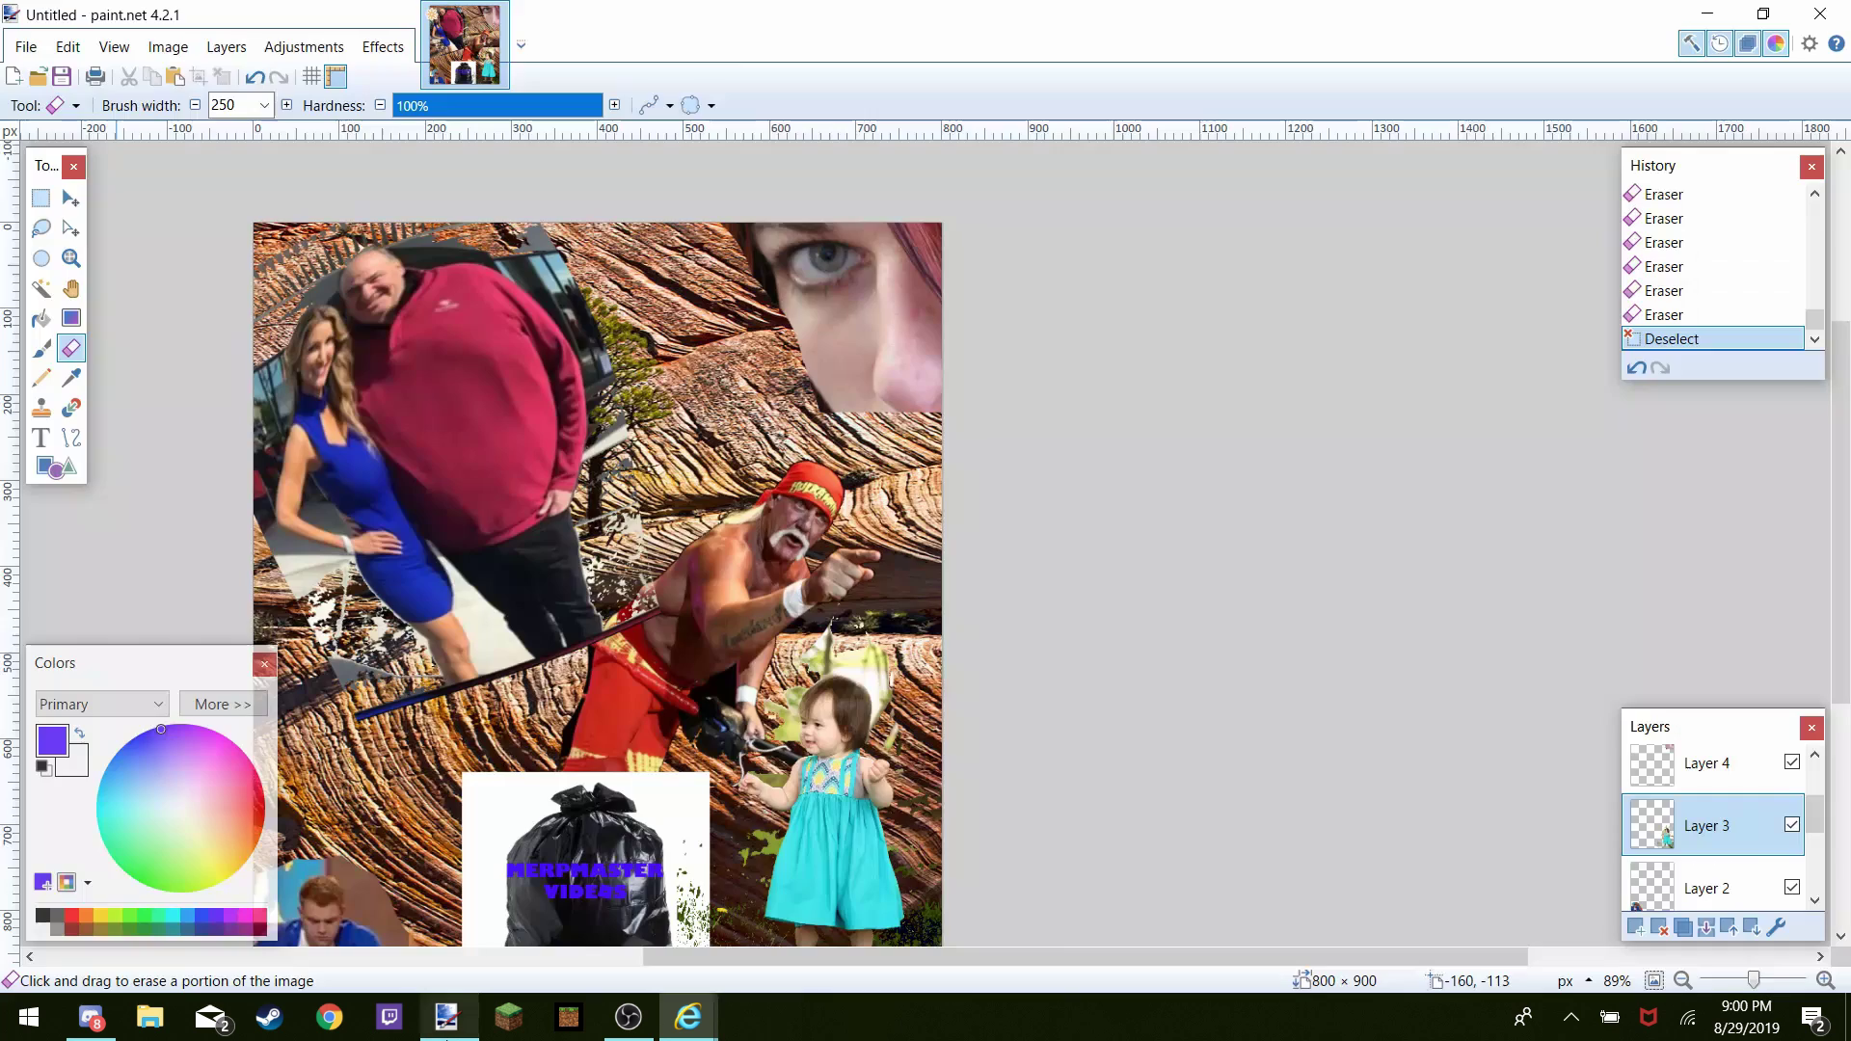
pyautogui.scroll(3, 1747, 835)
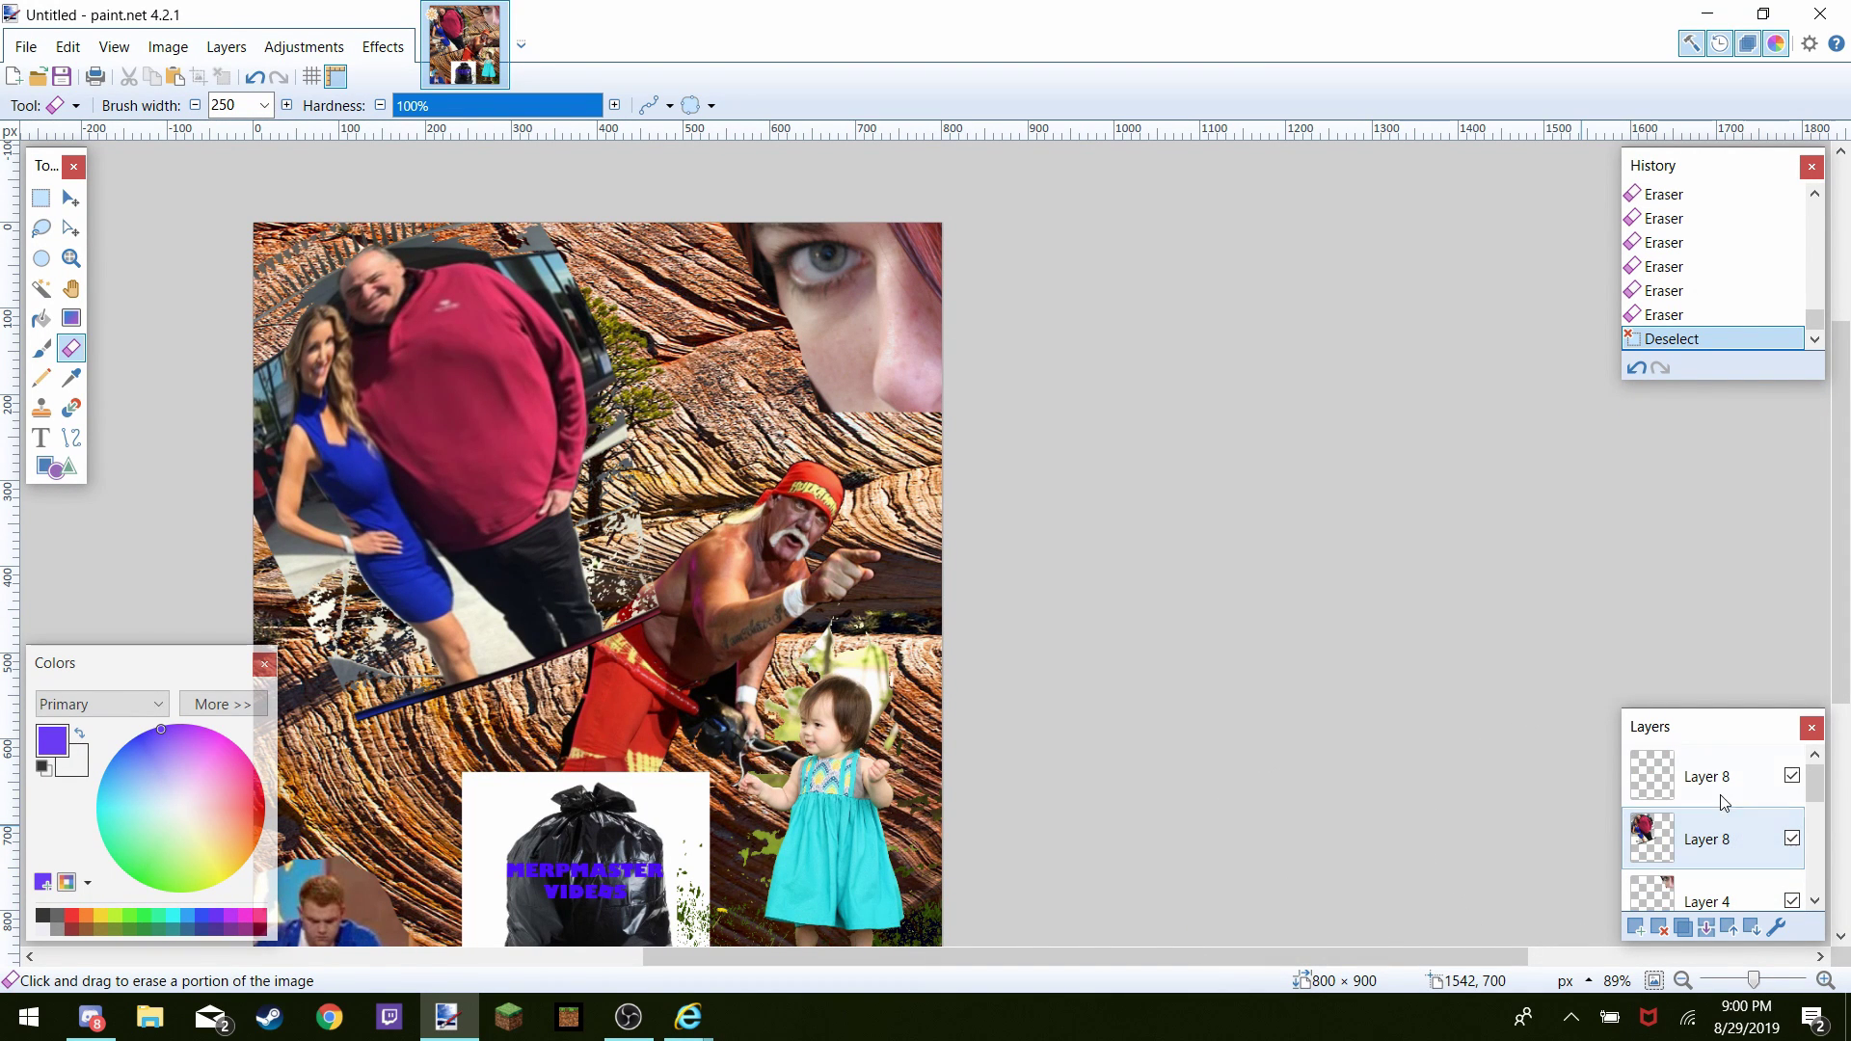
pyautogui.click(1725, 807)
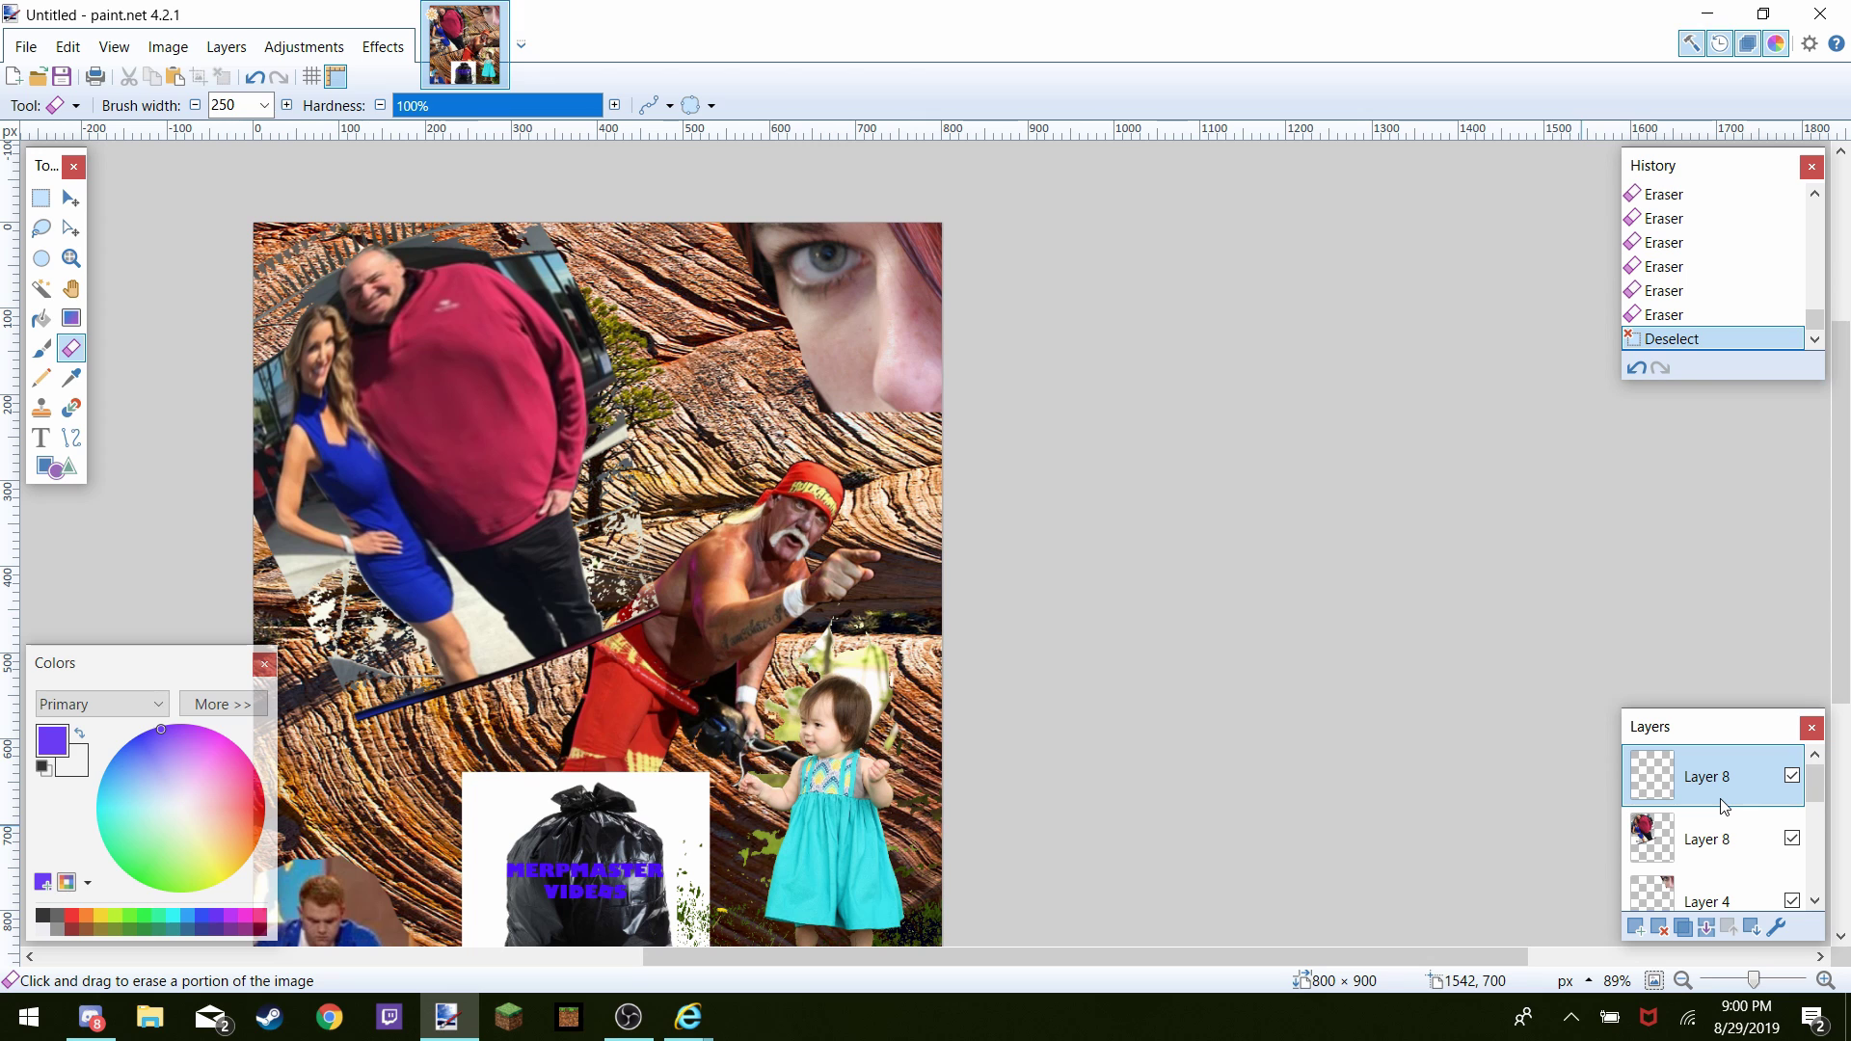
pyautogui.hotkey('ctrl', 'v')
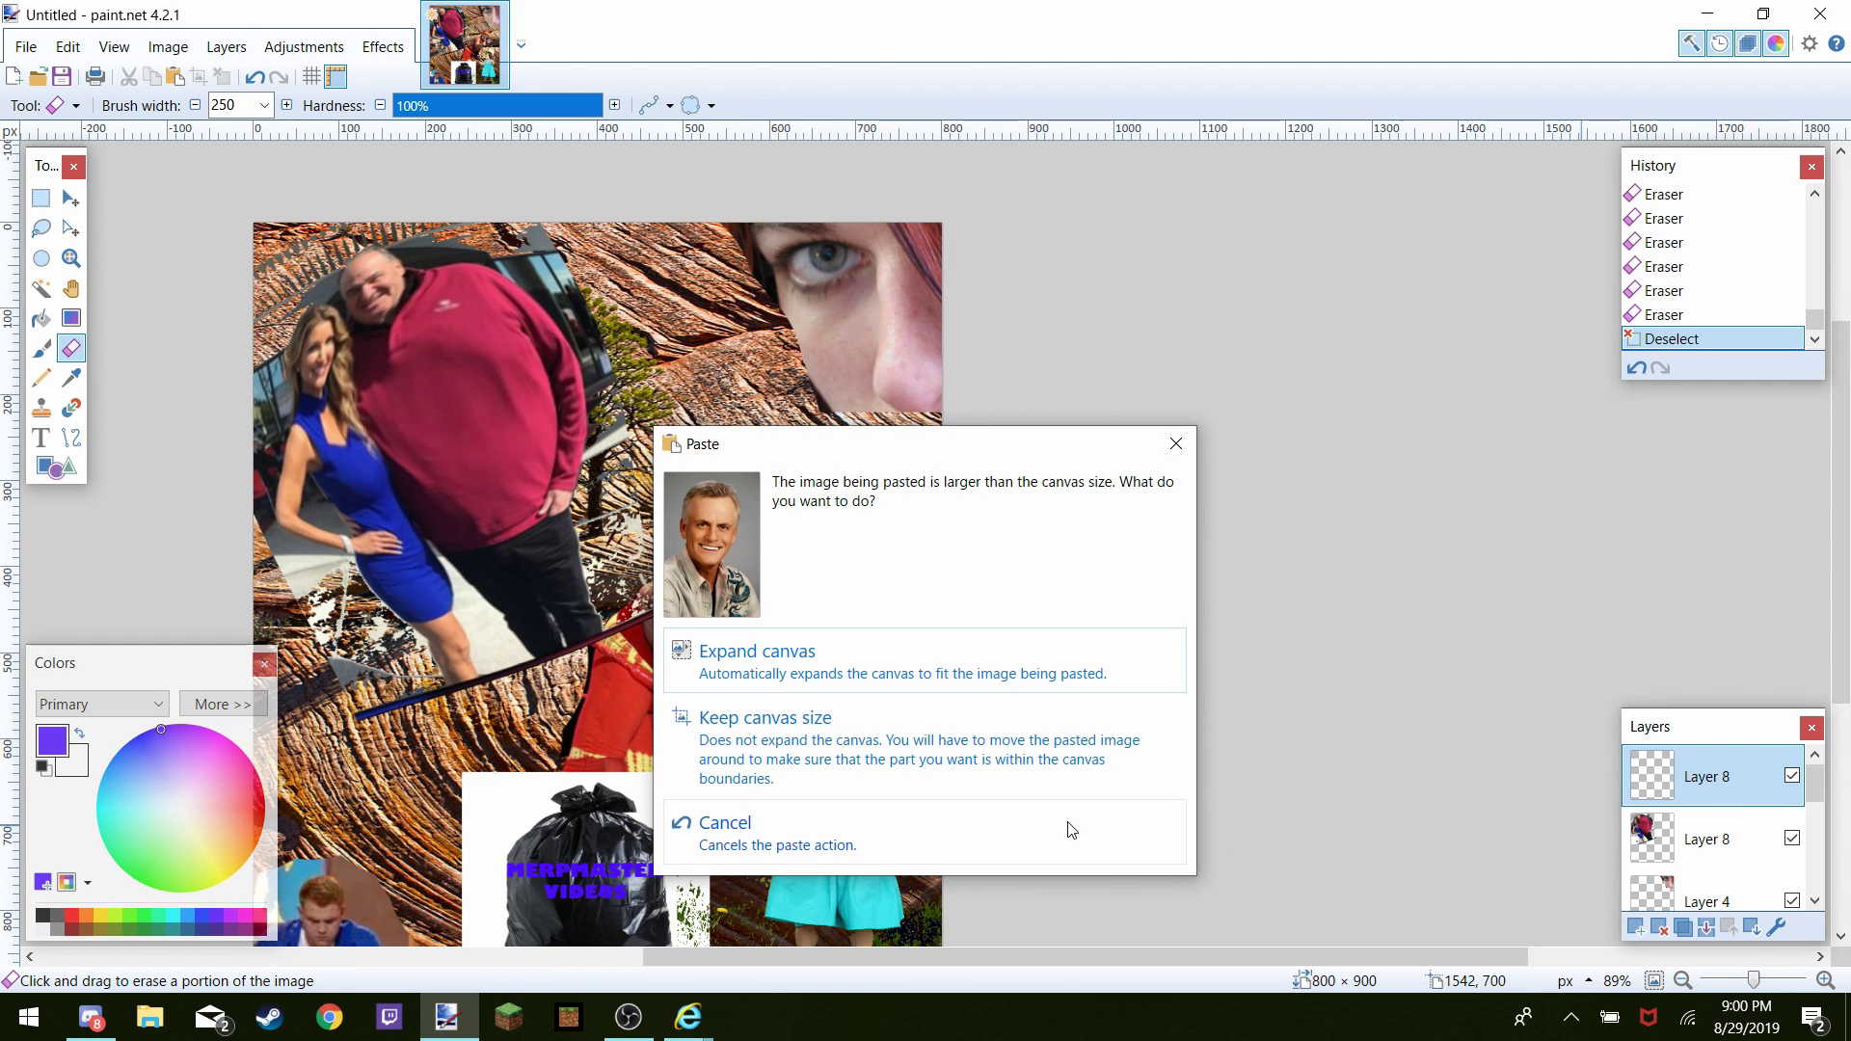
pyautogui.click(880, 743)
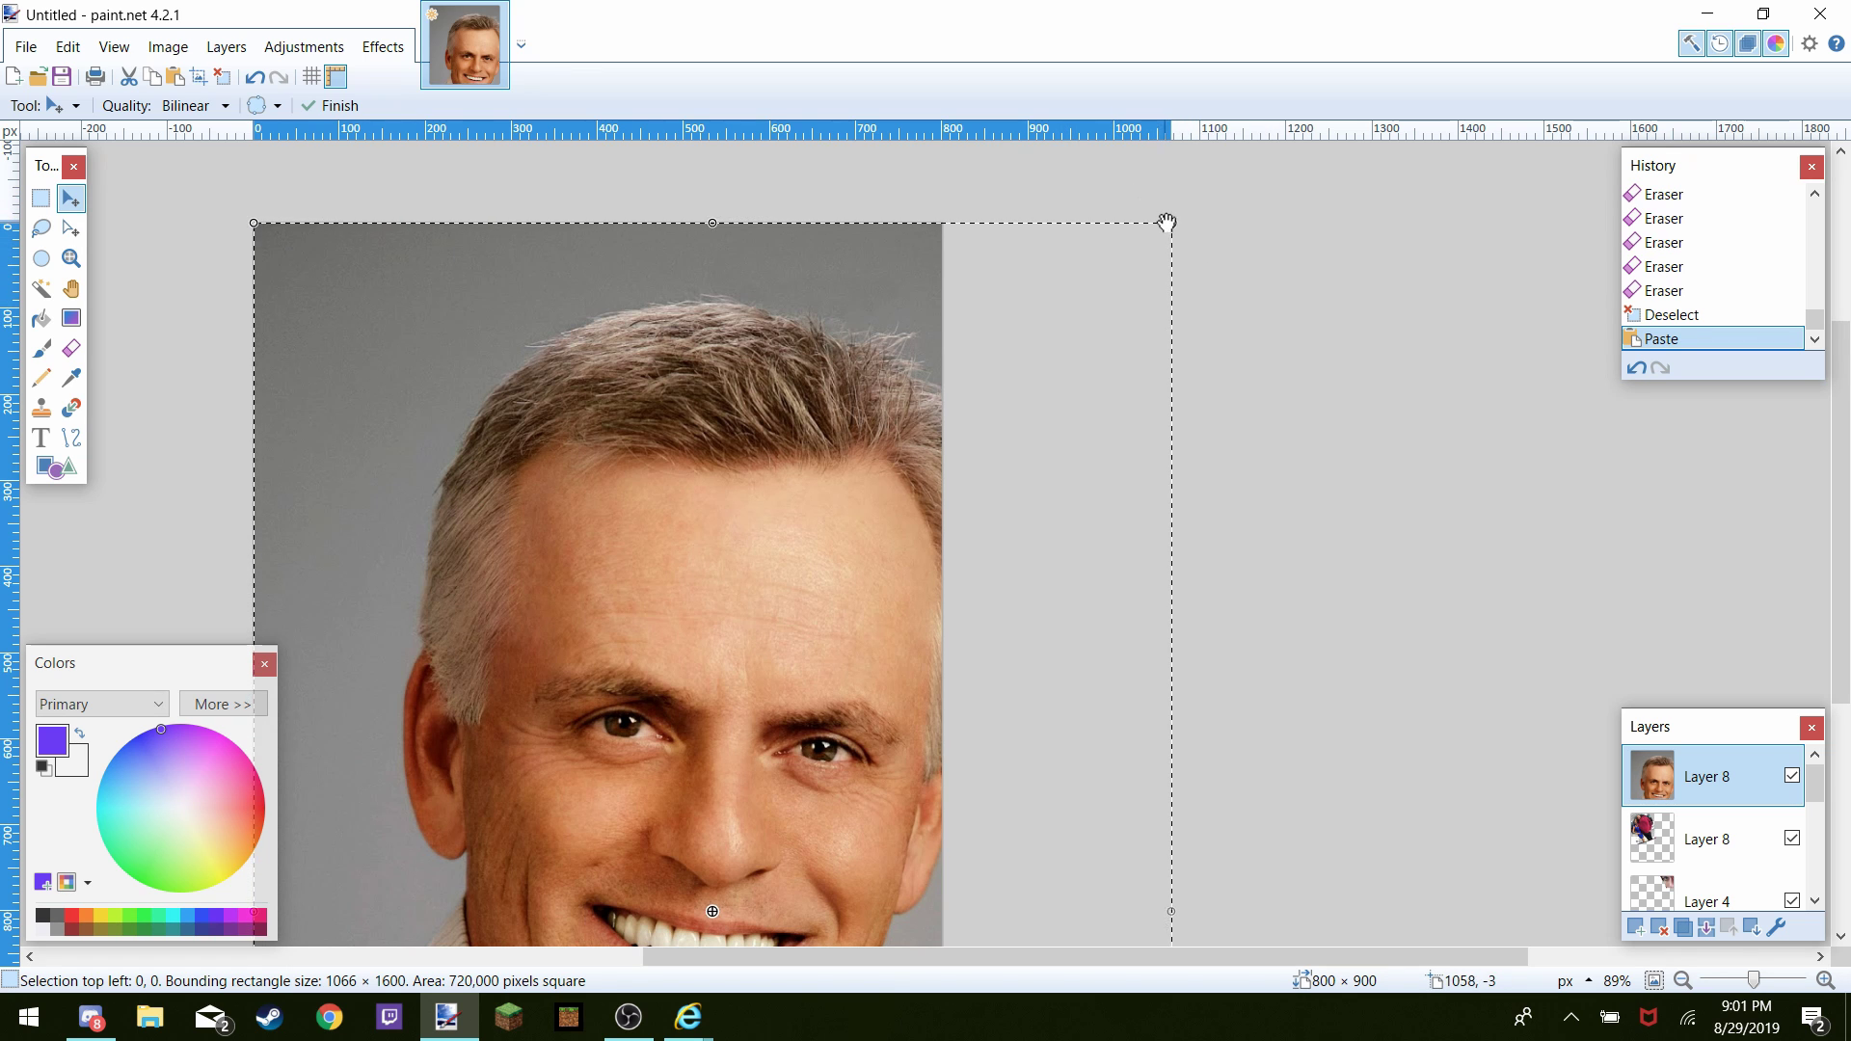
# Shrink the pasted portrait, rotate it to about -86° and place it over the canvas's upper-left corner
pyautogui.moveTo(1170, 220); pyautogui.dragTo(714, 910)
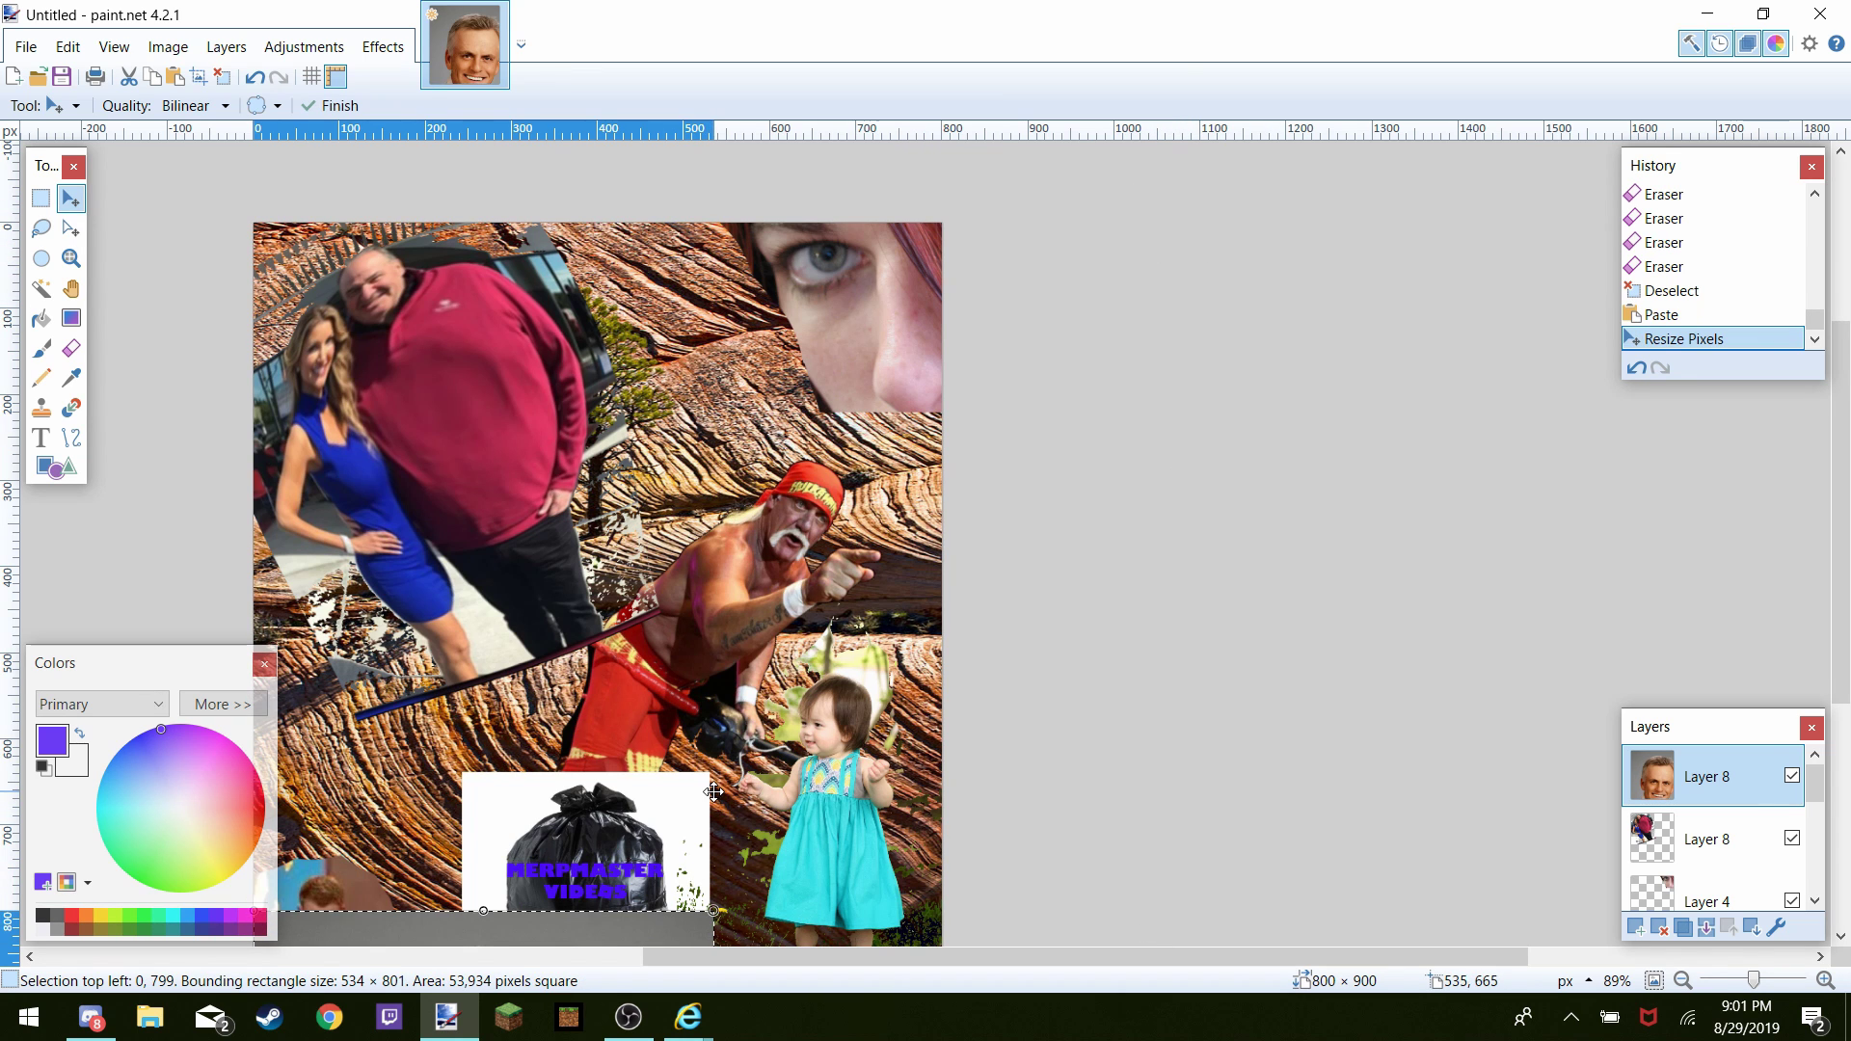
pyautogui.moveTo(584, 927); pyautogui.dragTo(727, 298)
pyautogui.moveTo(867, 279); pyautogui.dragTo(646, 614)
pyautogui.moveTo(643, 547); pyautogui.dragTo(385, 381)
pyautogui.click(383, 46)
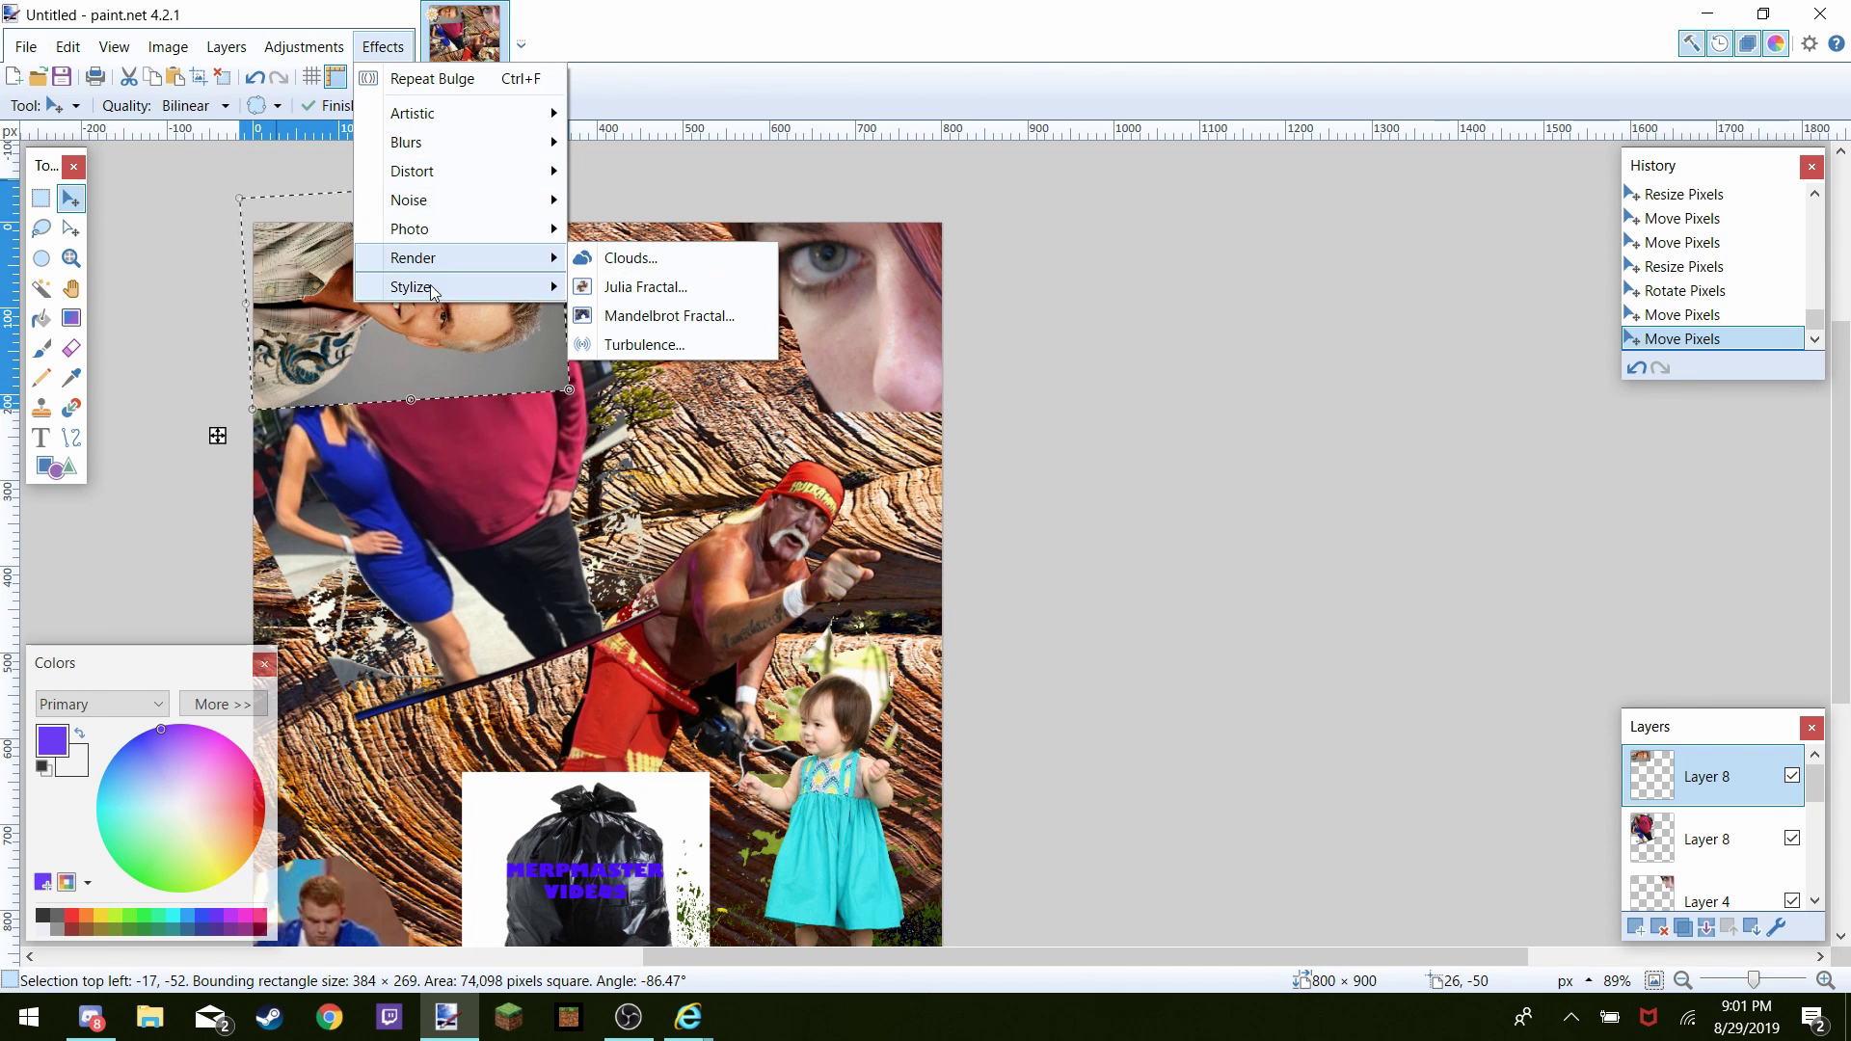
pyautogui.click(421, 360)
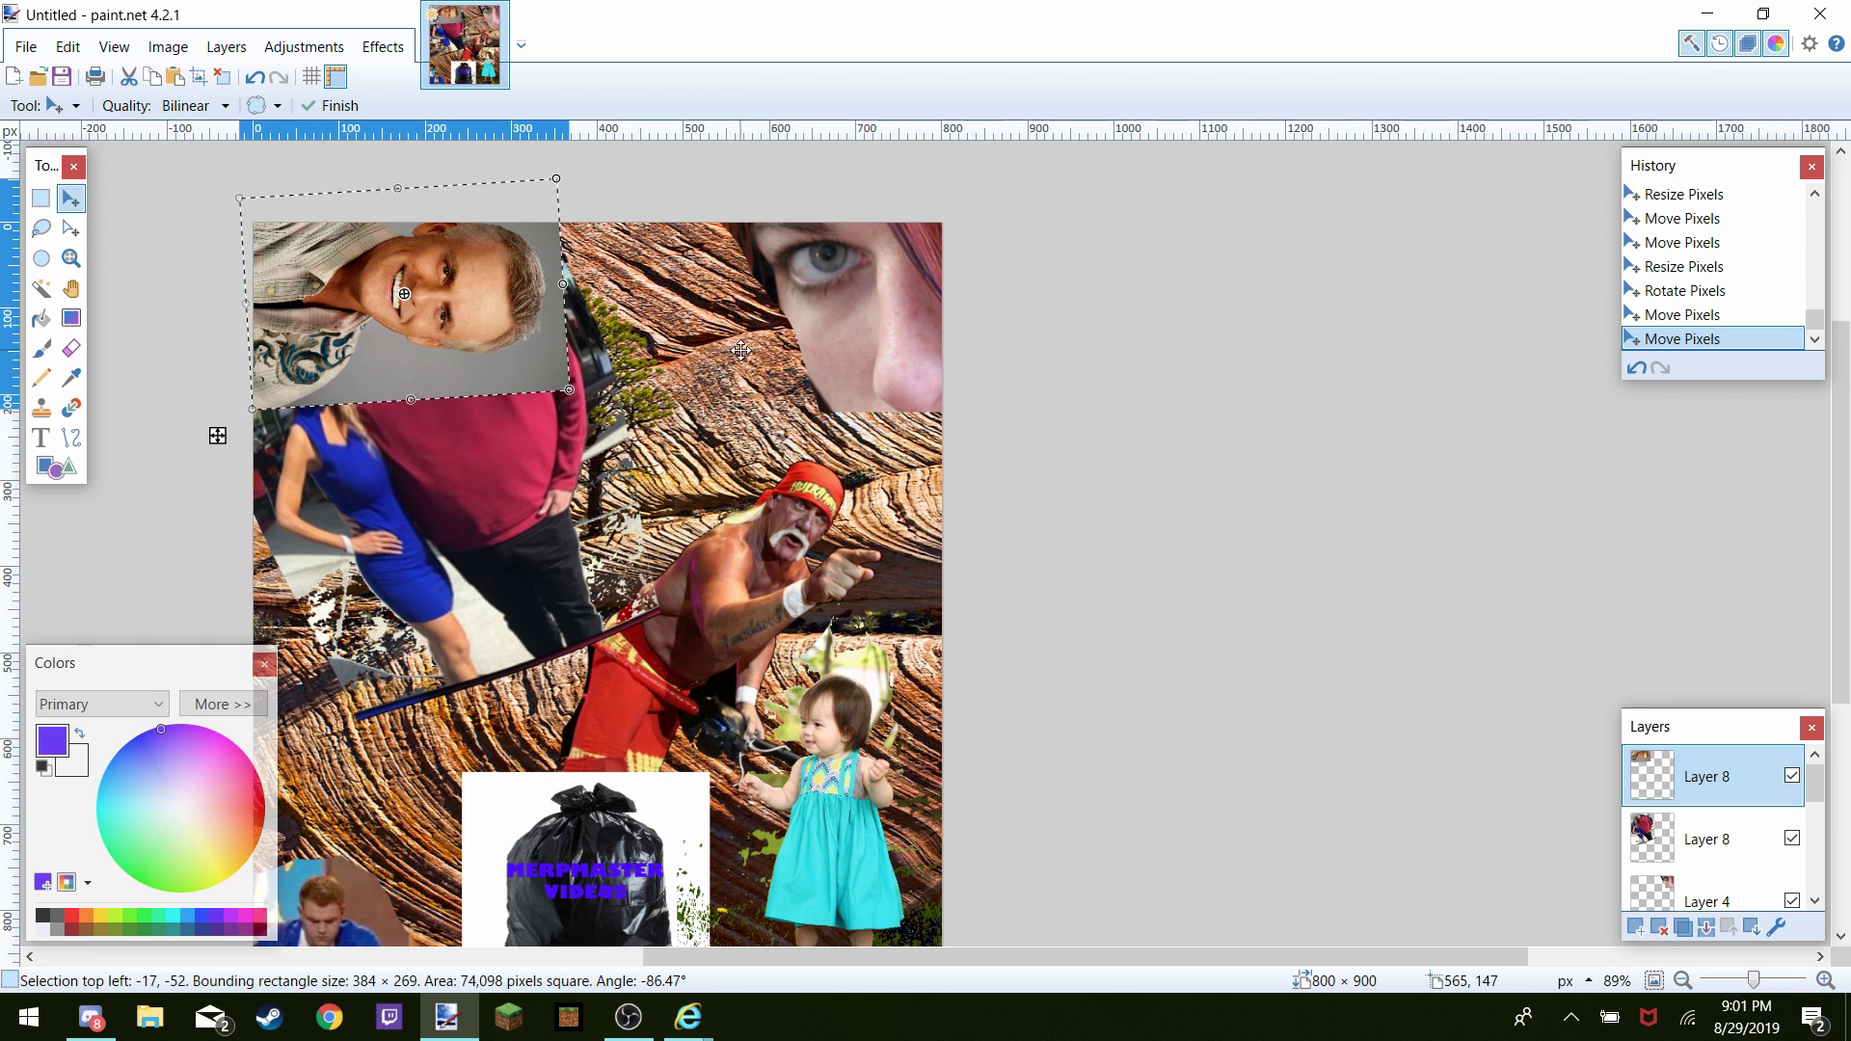
# Rotate the portrait upside down to about -176° and move it to the canvas's upper edge between the couple and the eye close-up
pyautogui.moveTo(538, 281); pyautogui.dragTo(688, 427)
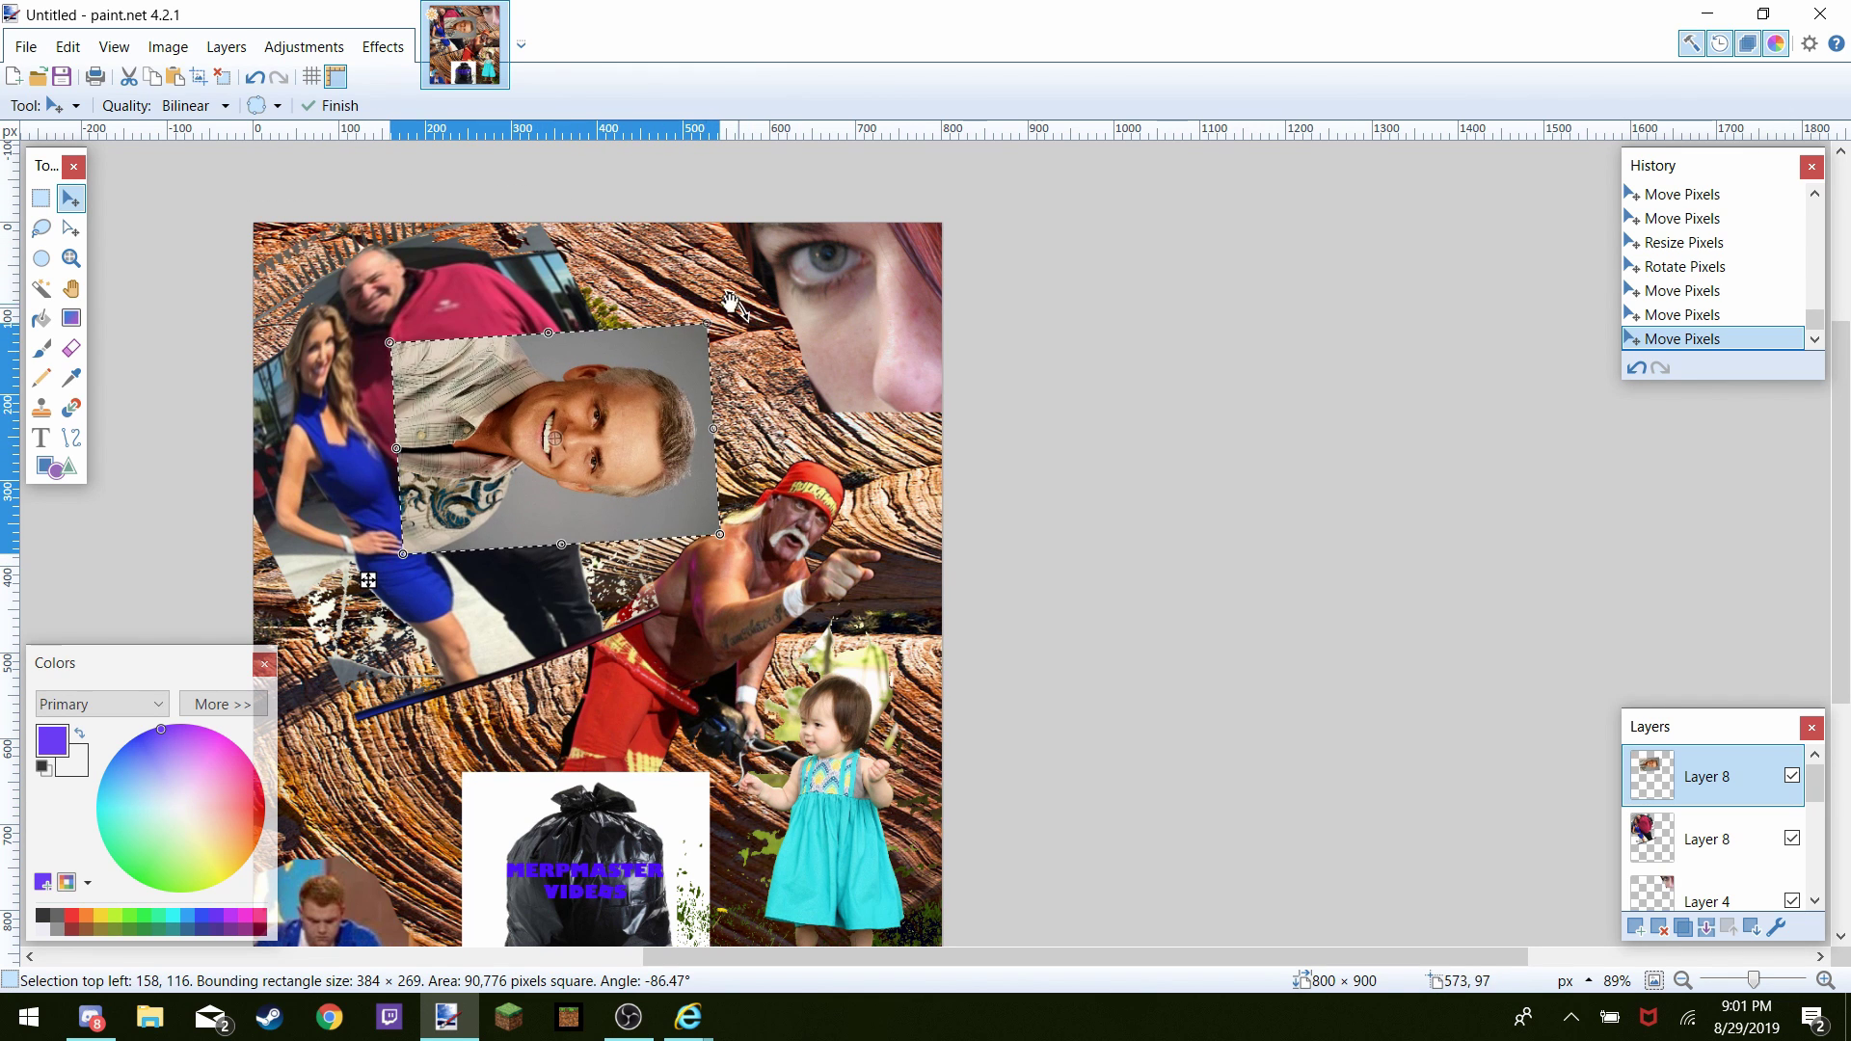
pyautogui.moveTo(731, 305); pyautogui.dragTo(725, 617)
pyautogui.moveTo(529, 528); pyautogui.dragTo(578, 426)
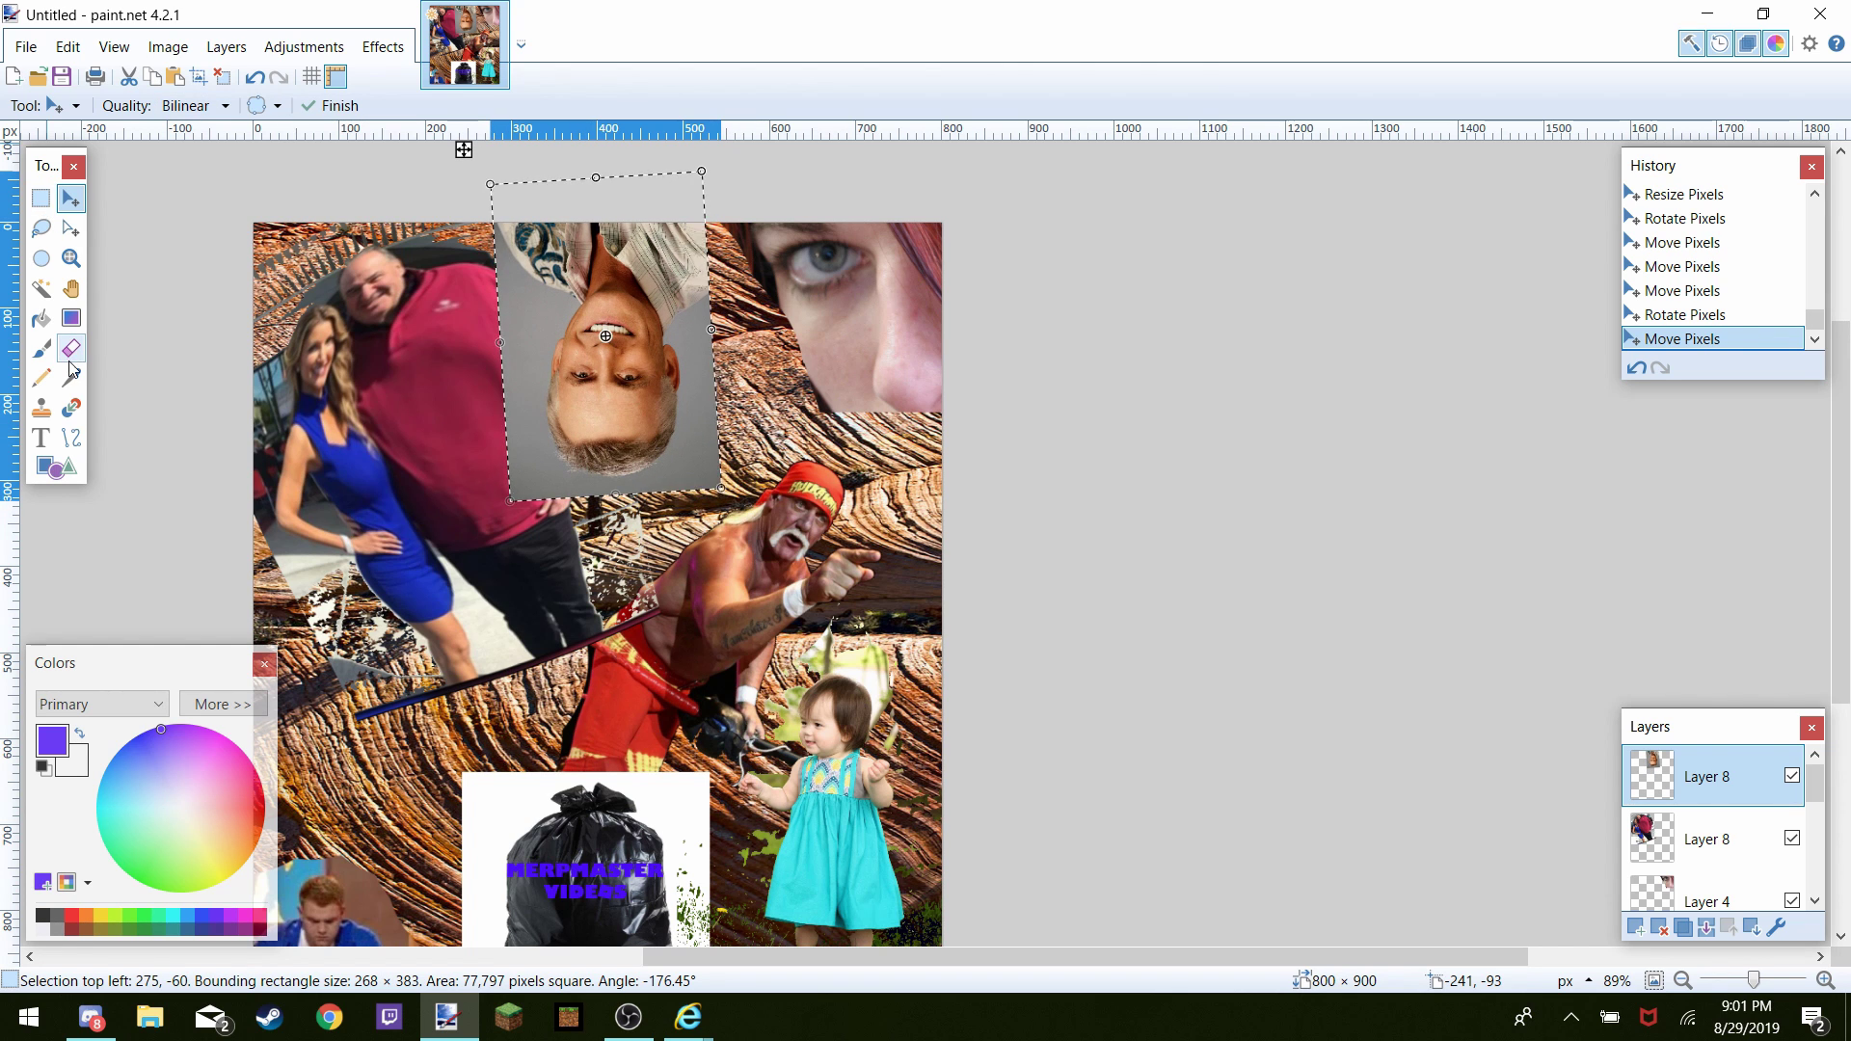
# Select the grey background areas beside and below the upside-down head with the Magic Wand and erase them
pyautogui.click(42, 288)
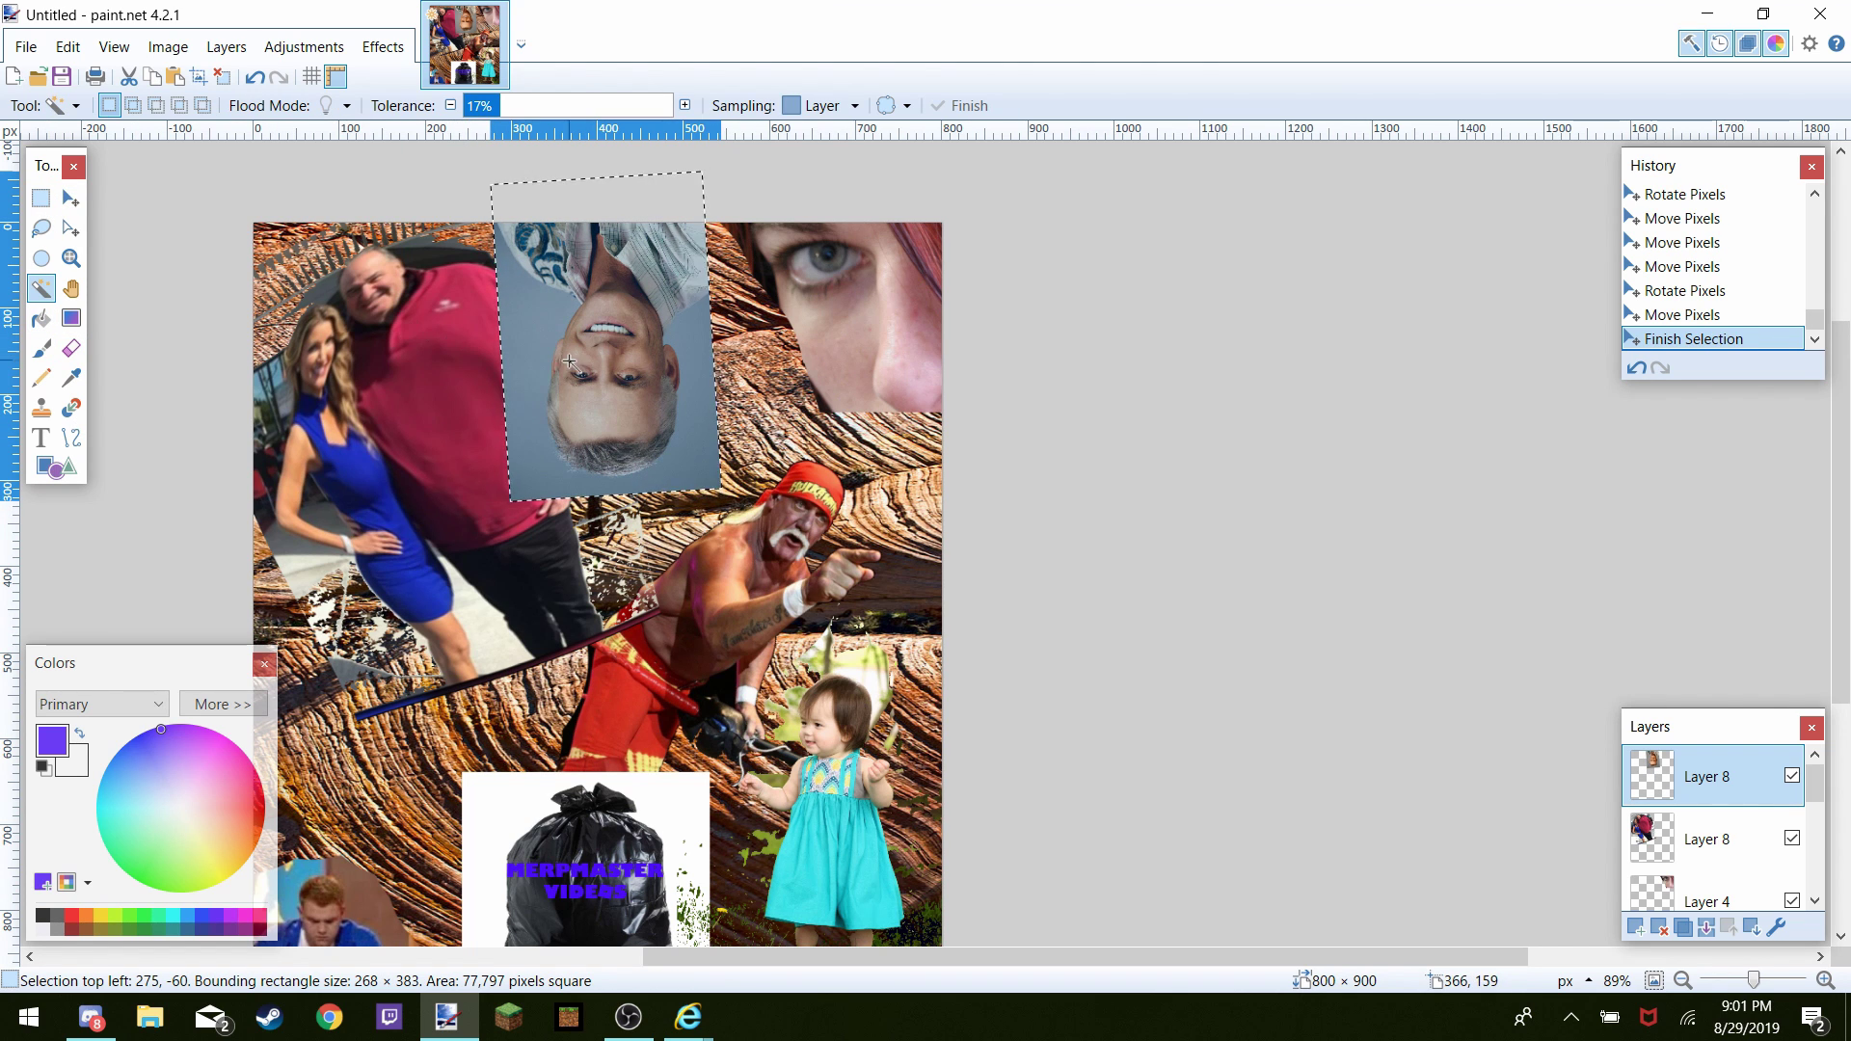
pyautogui.click(508, 359)
pyautogui.click(540, 371)
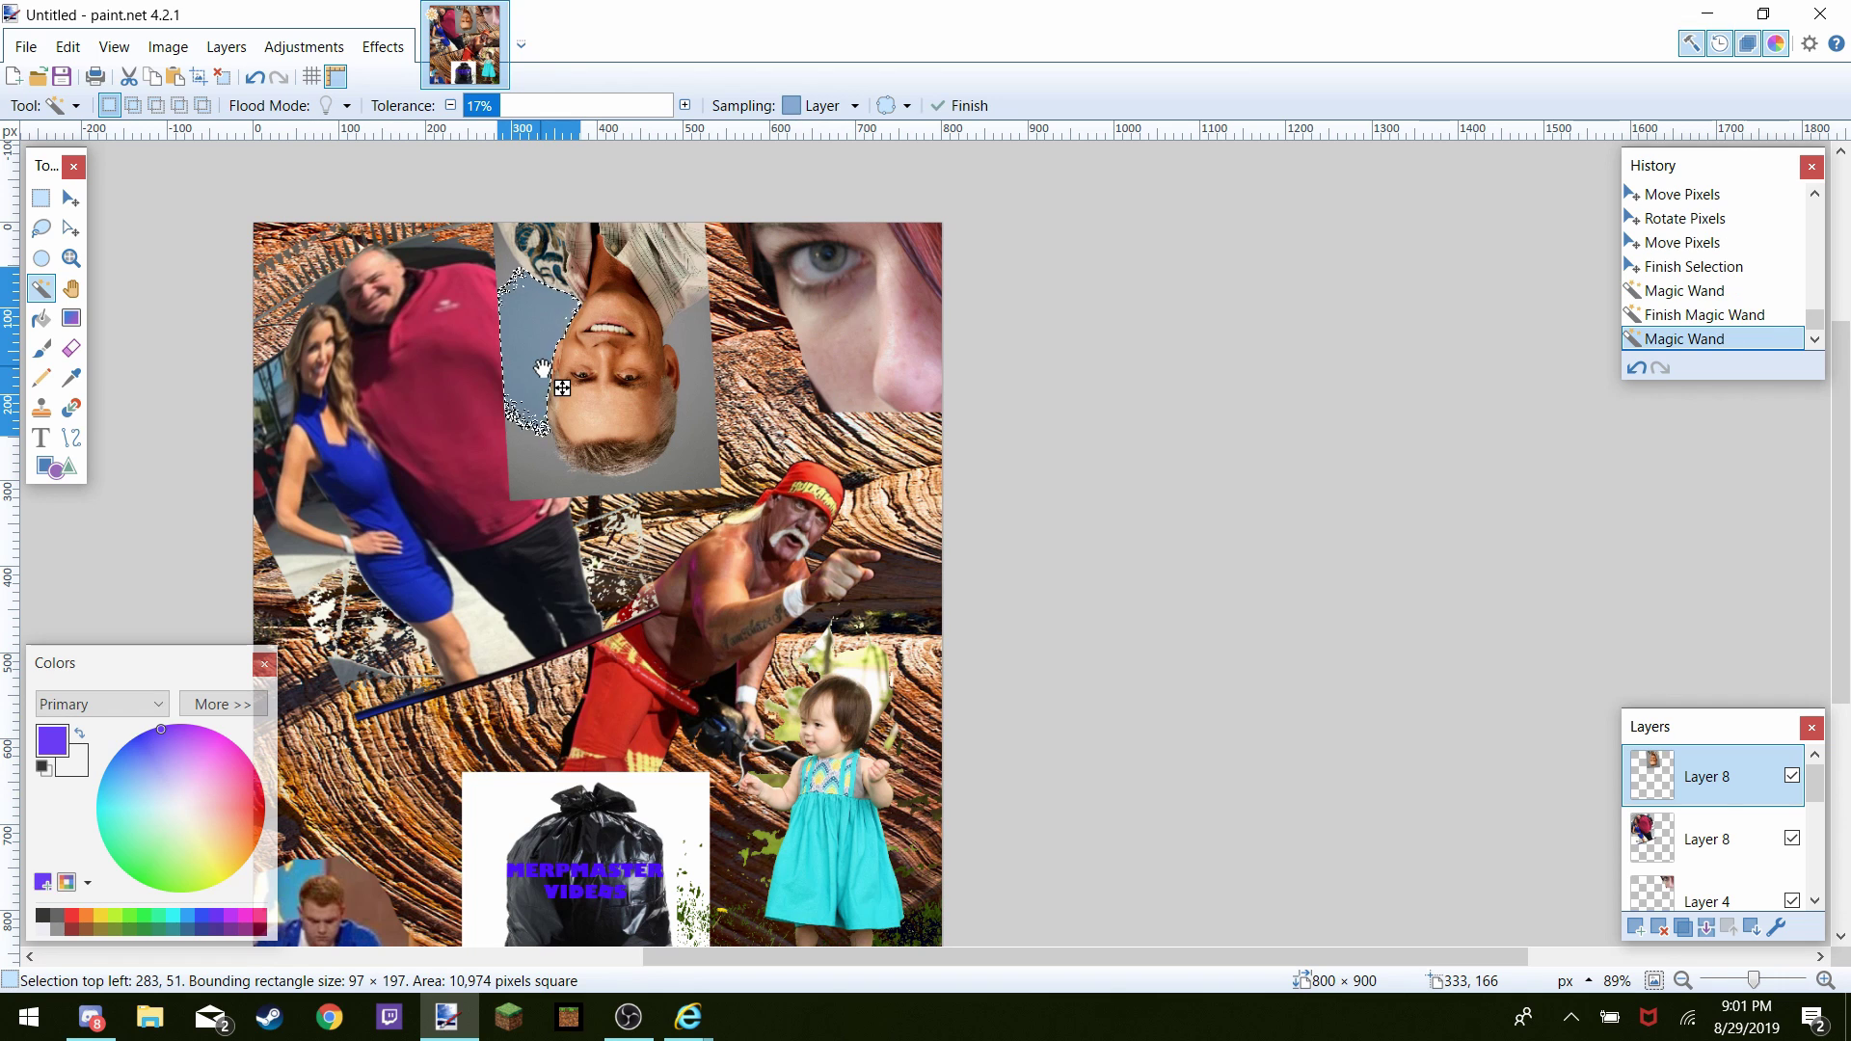
pyautogui.press('Delete')
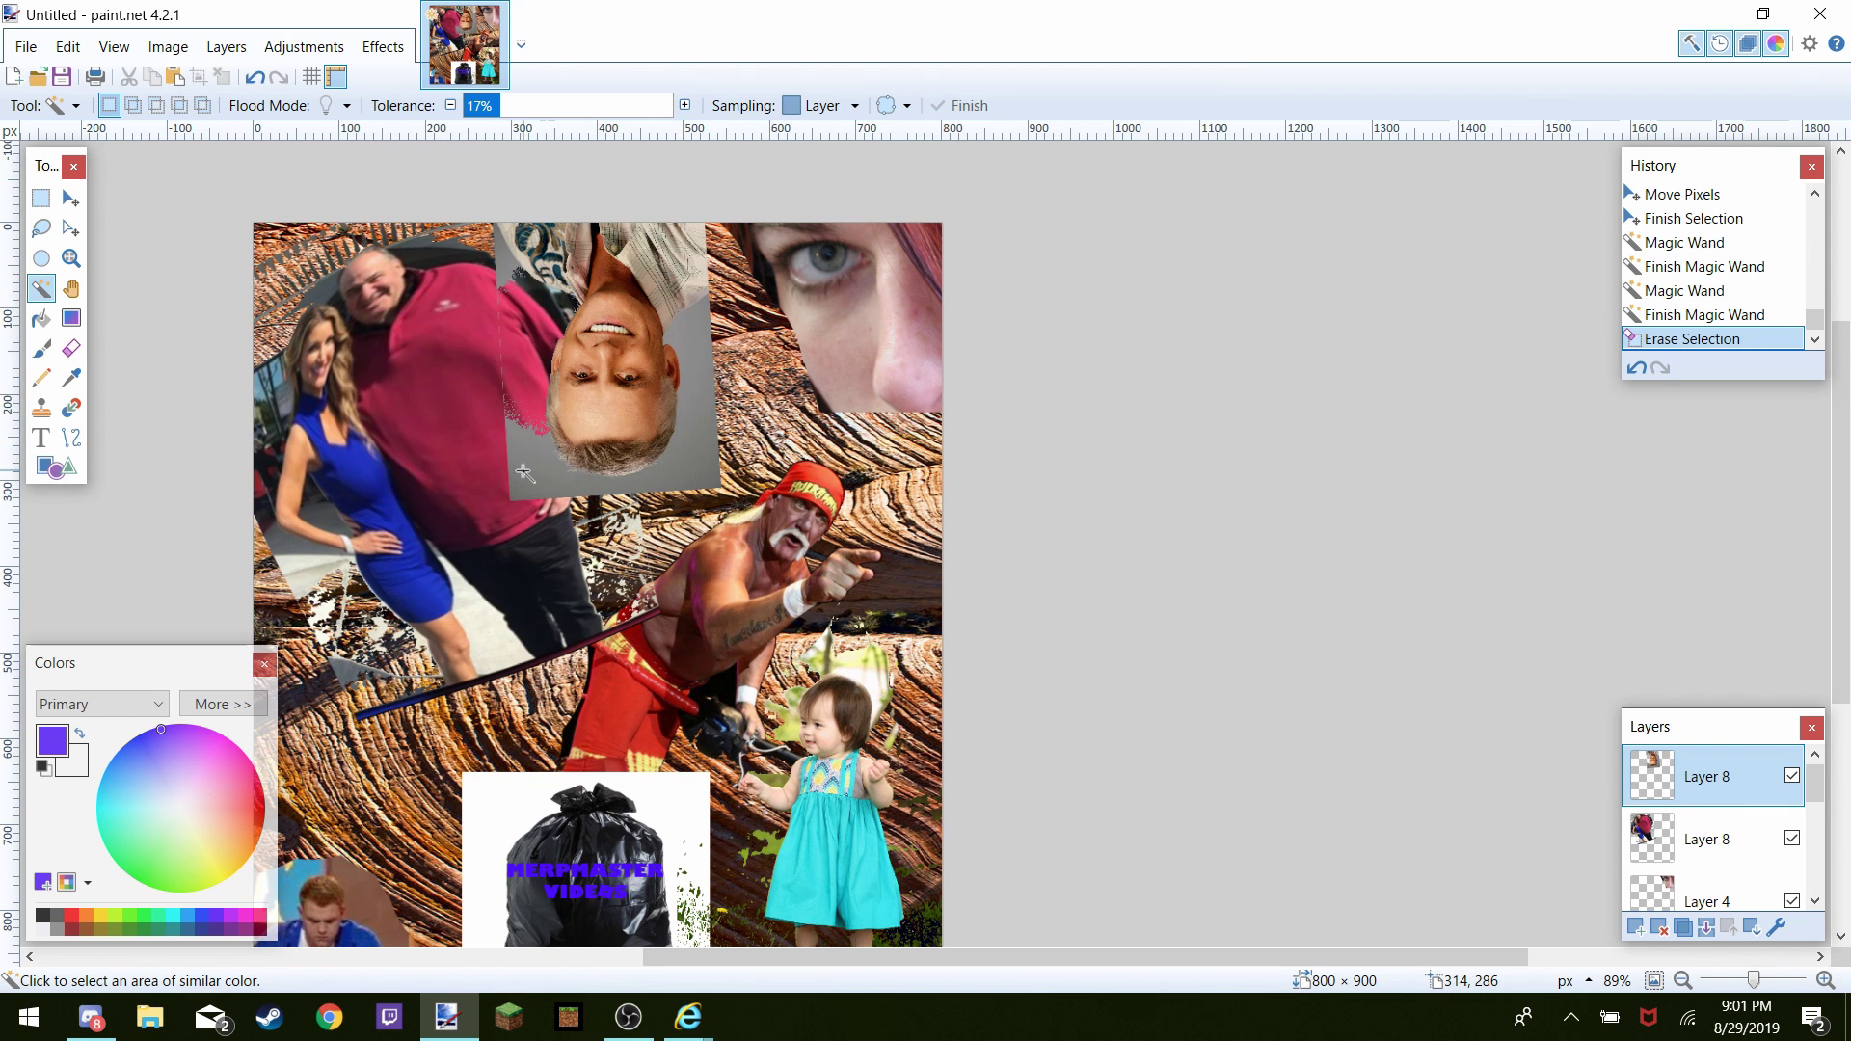
pyautogui.click(526, 470)
pyautogui.press('Delete')
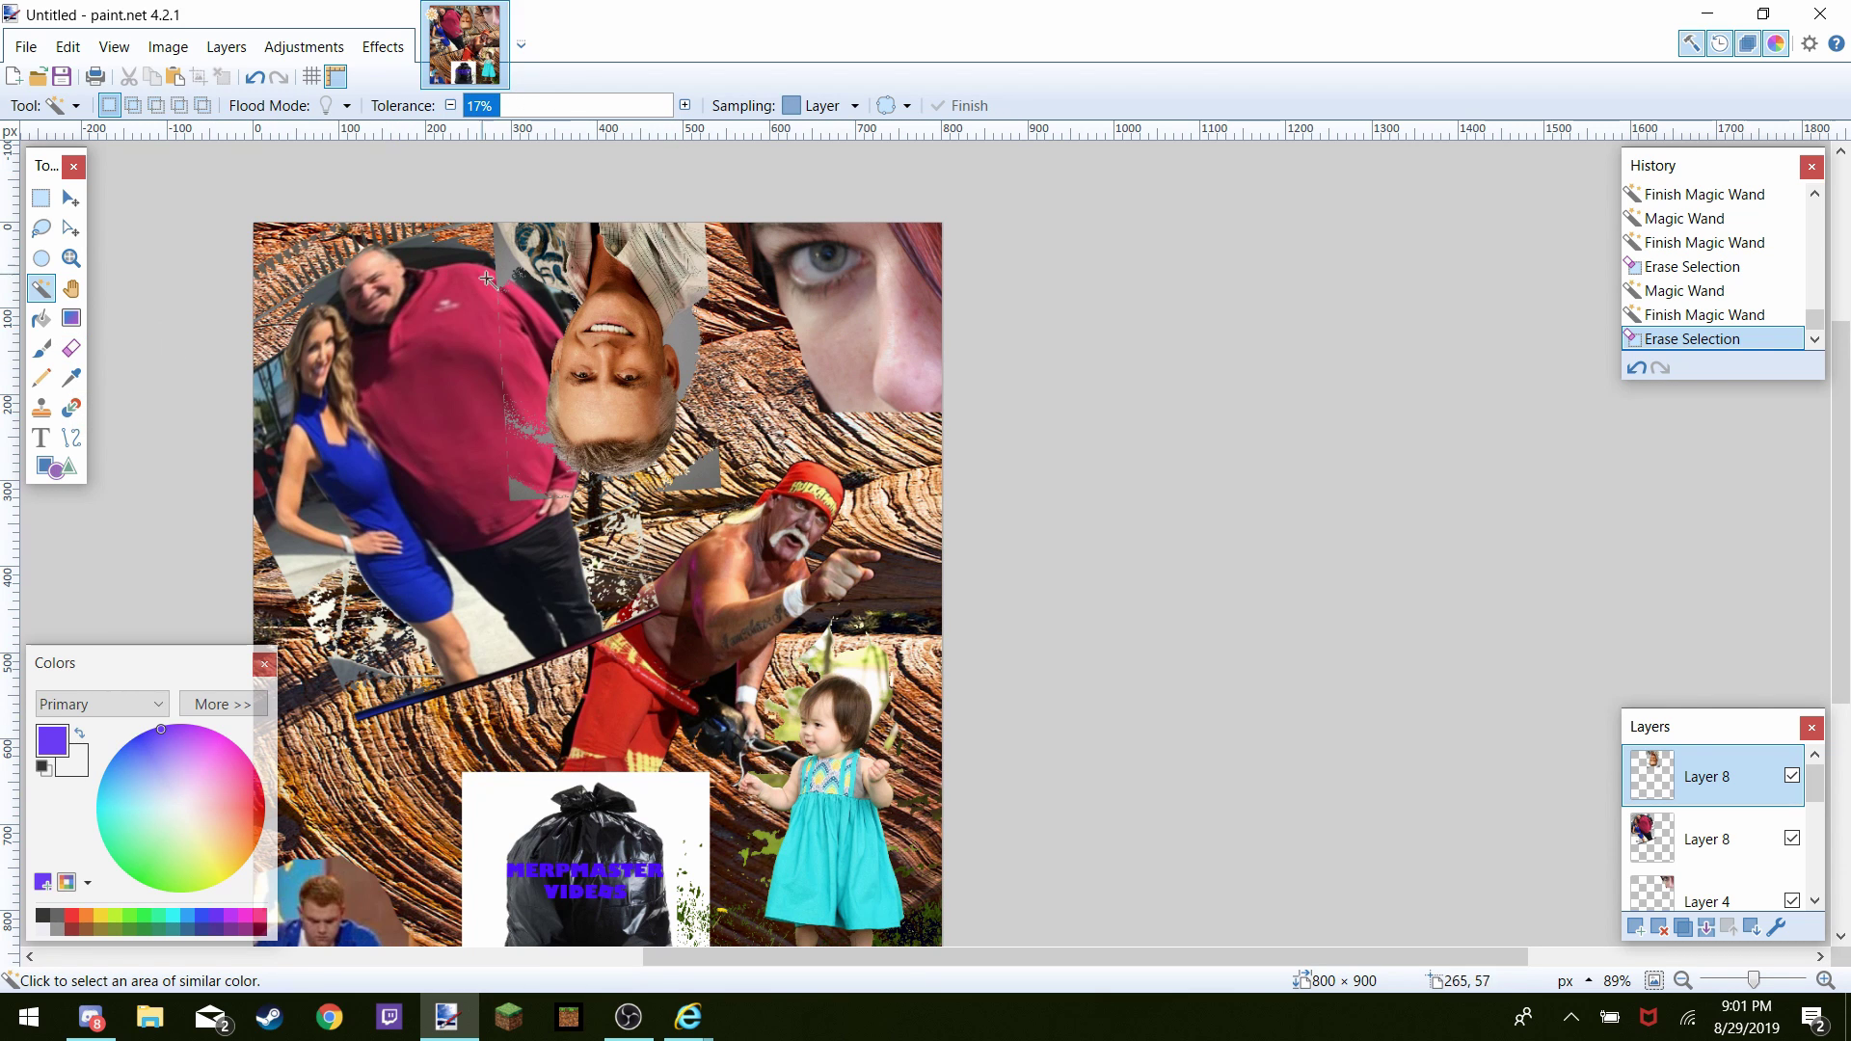
pyautogui.click(382, 46)
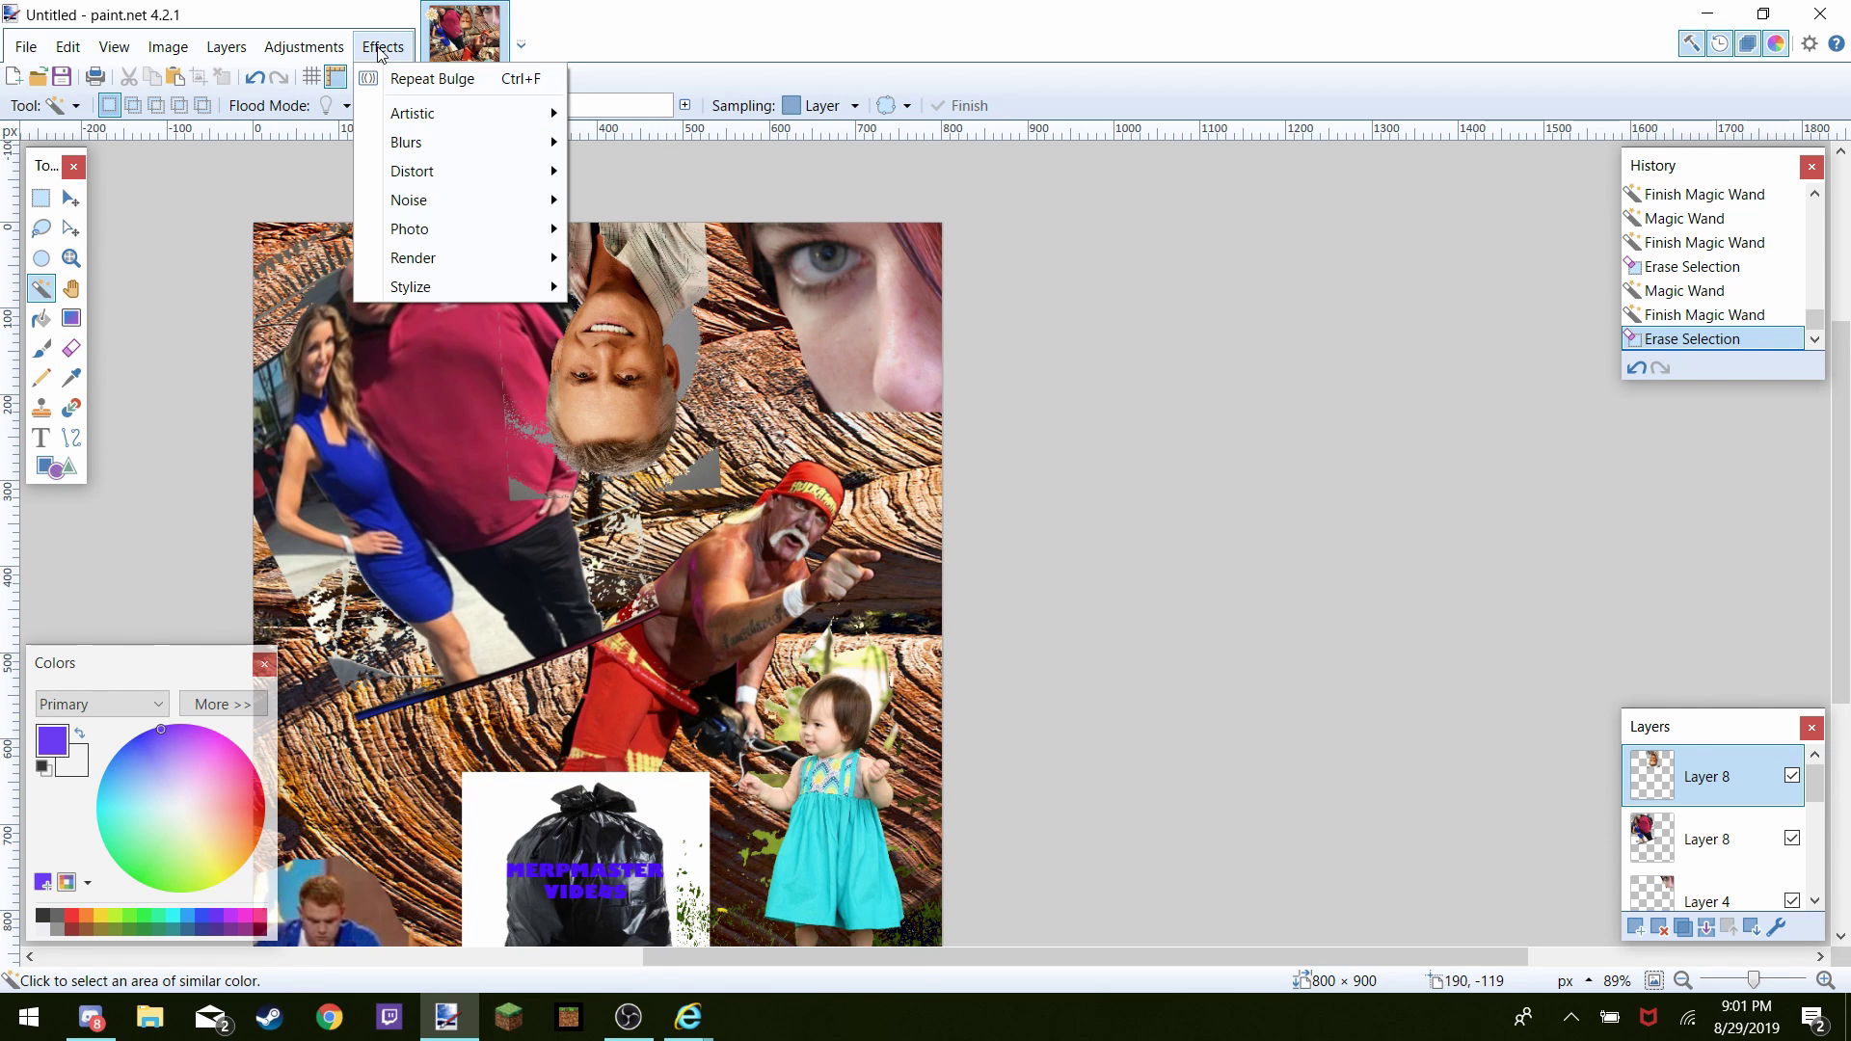
pyautogui.moveTo(425, 172)
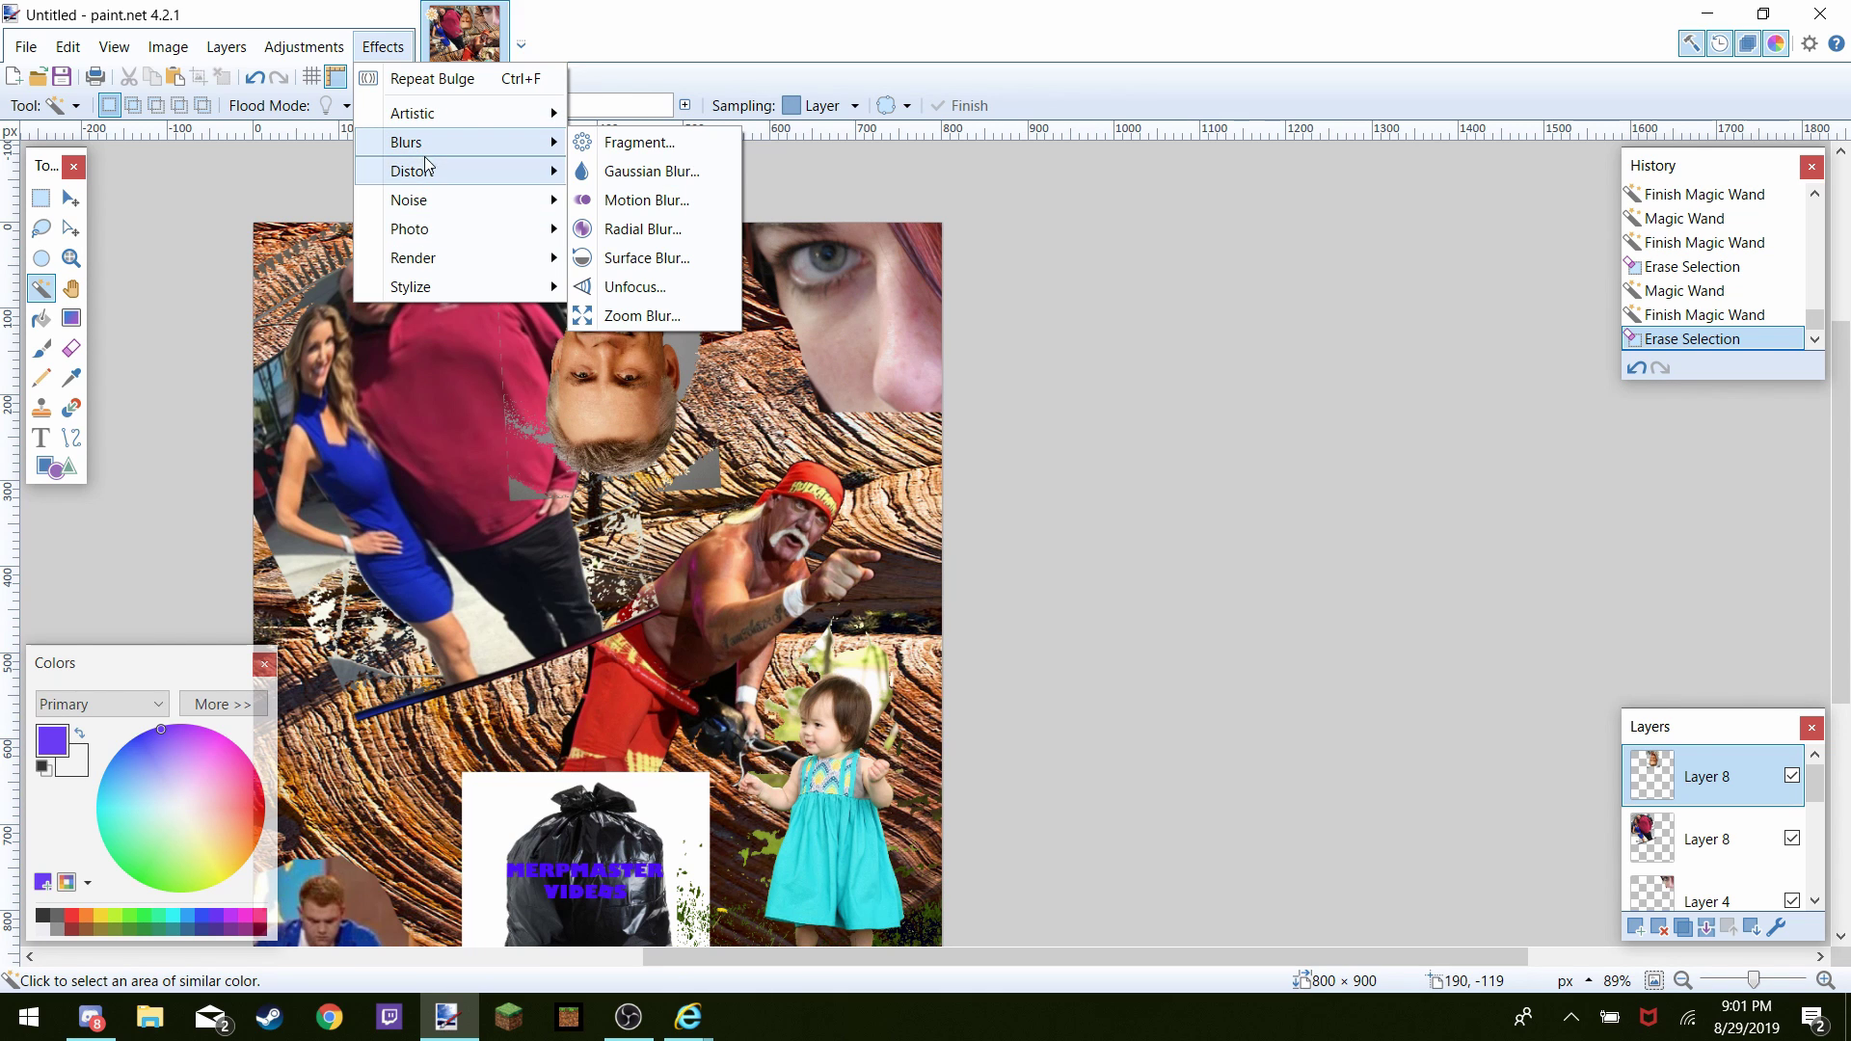
pyautogui.moveTo(464, 130)
pyautogui.moveTo(459, 231)
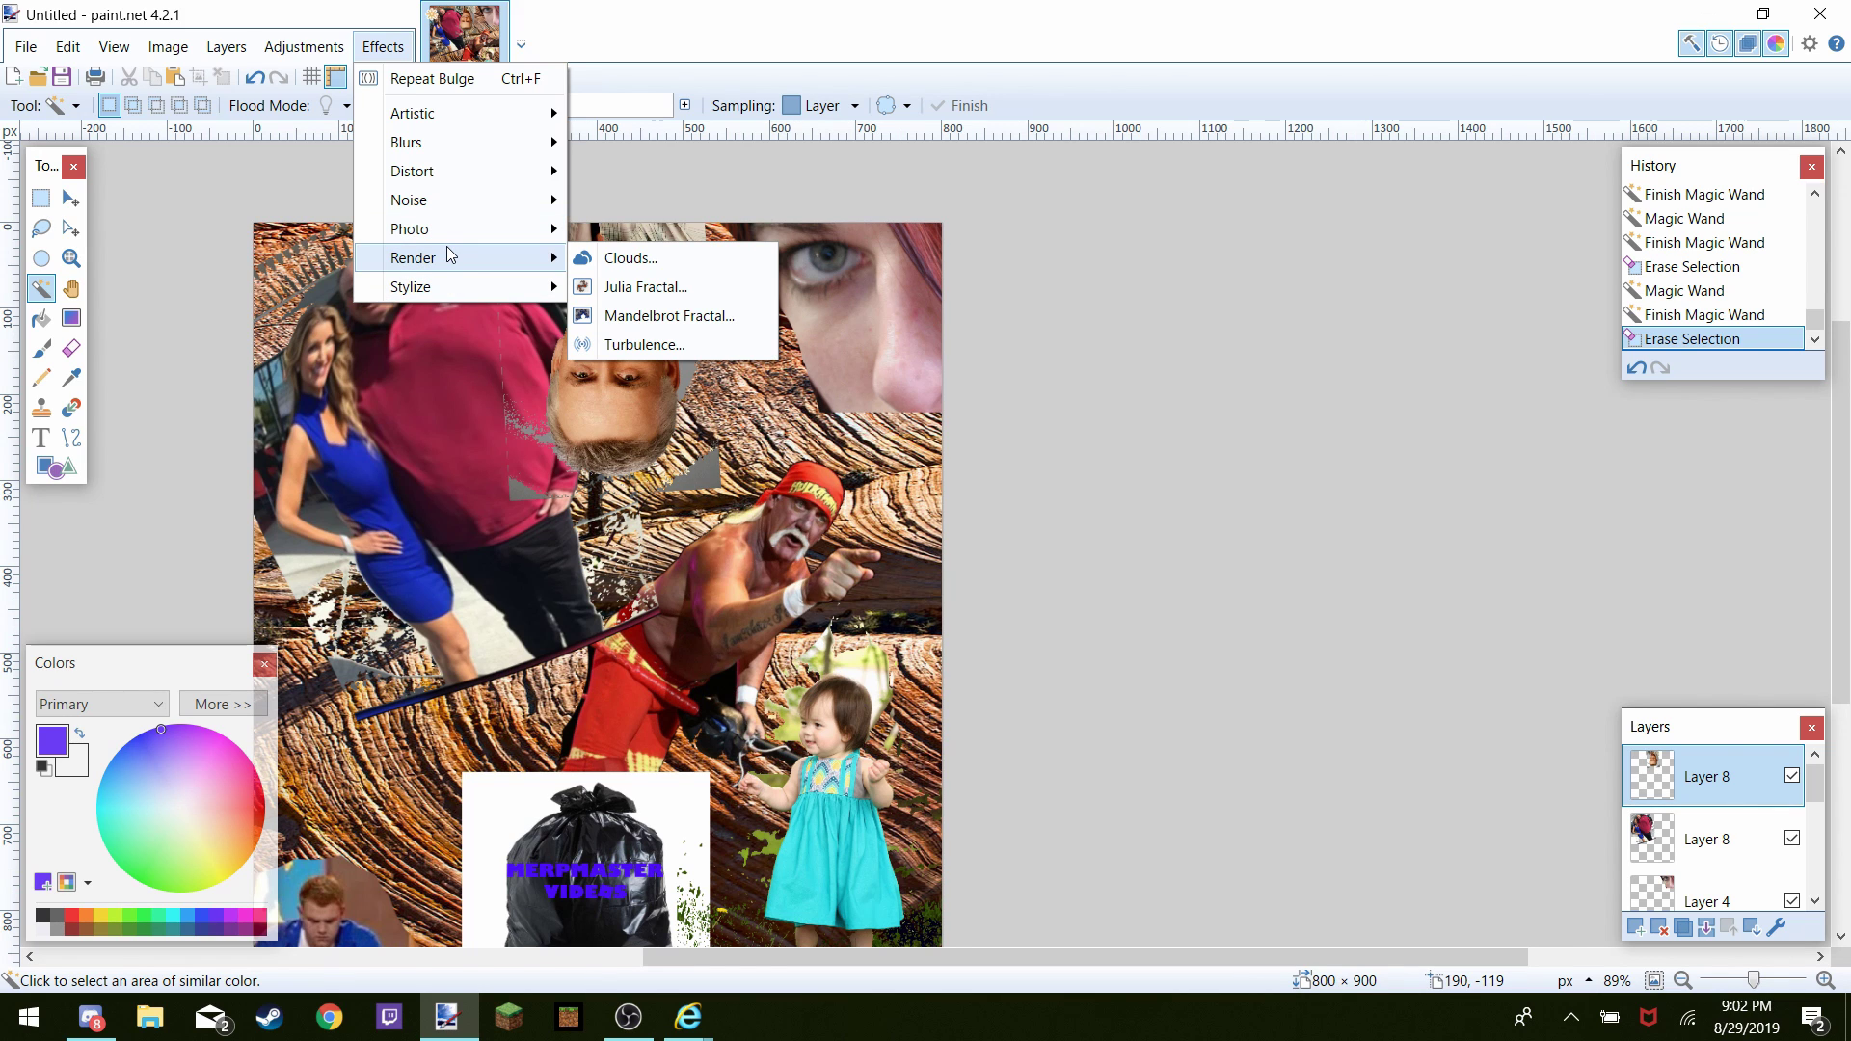
pyautogui.moveTo(431, 204)
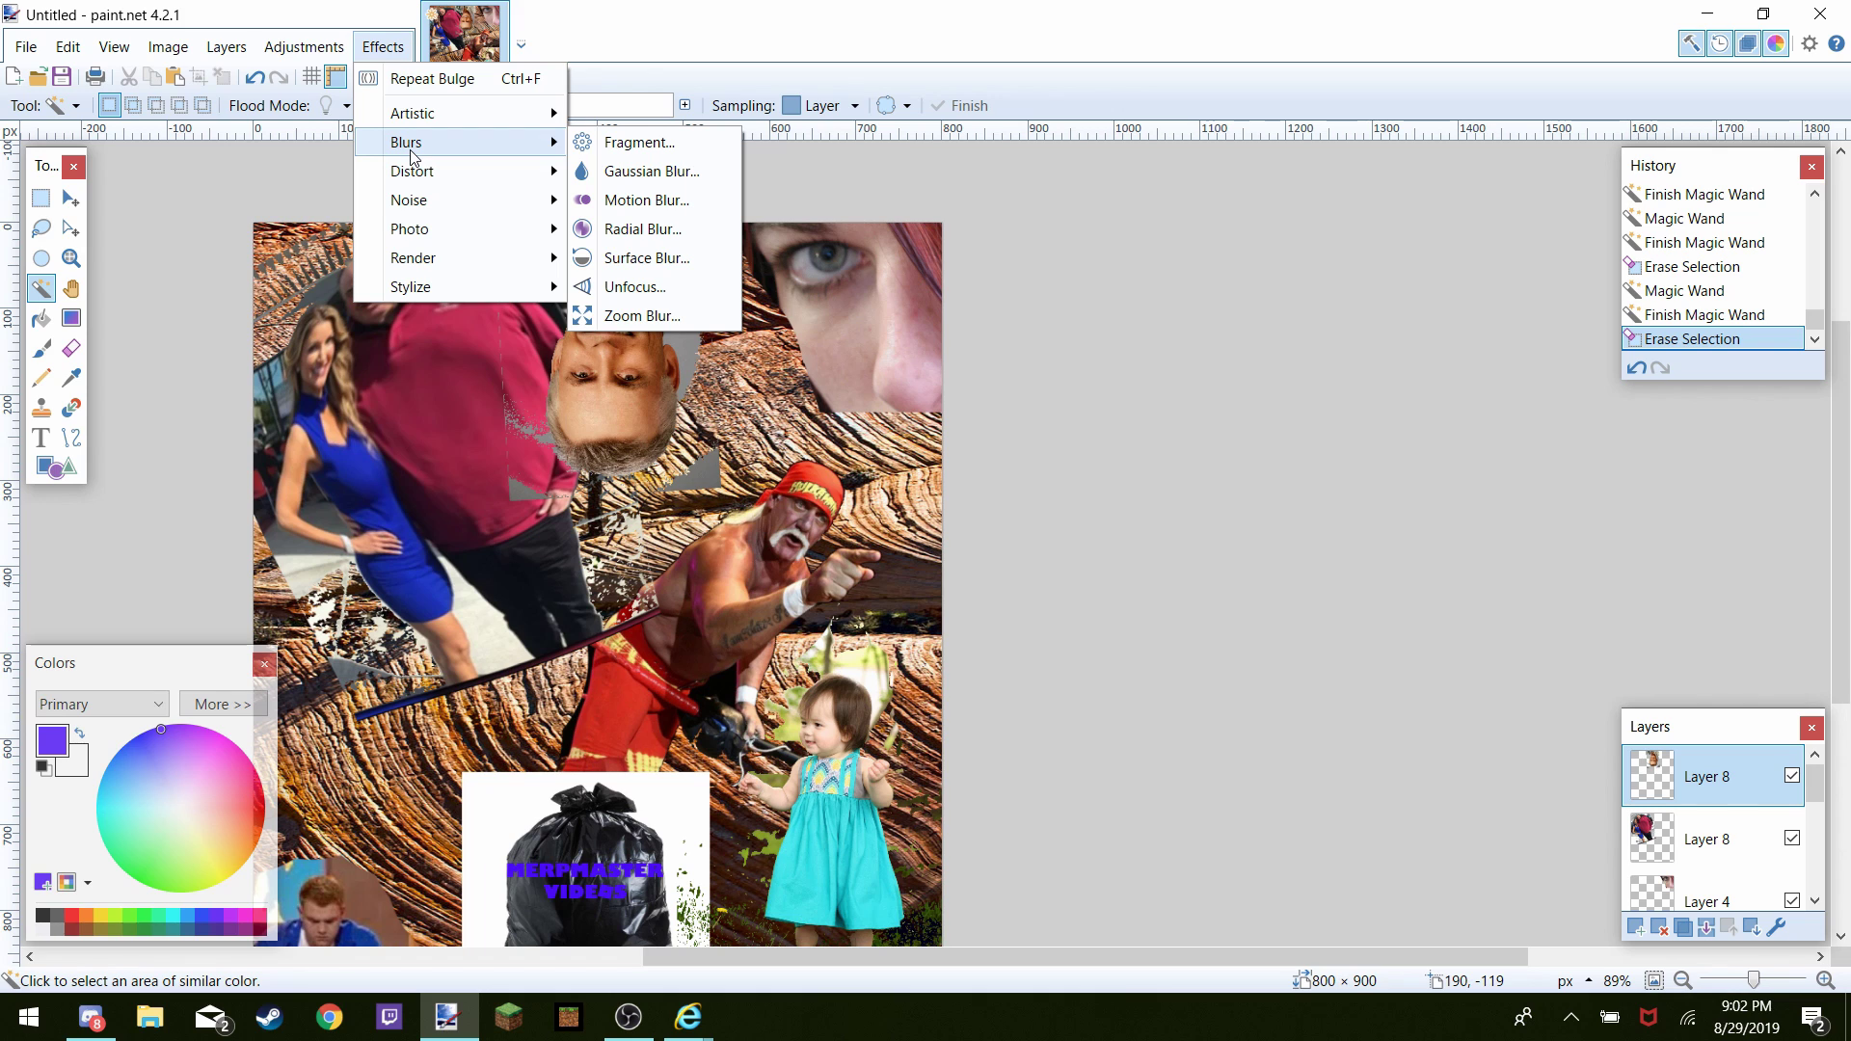
pyautogui.moveTo(396, 120)
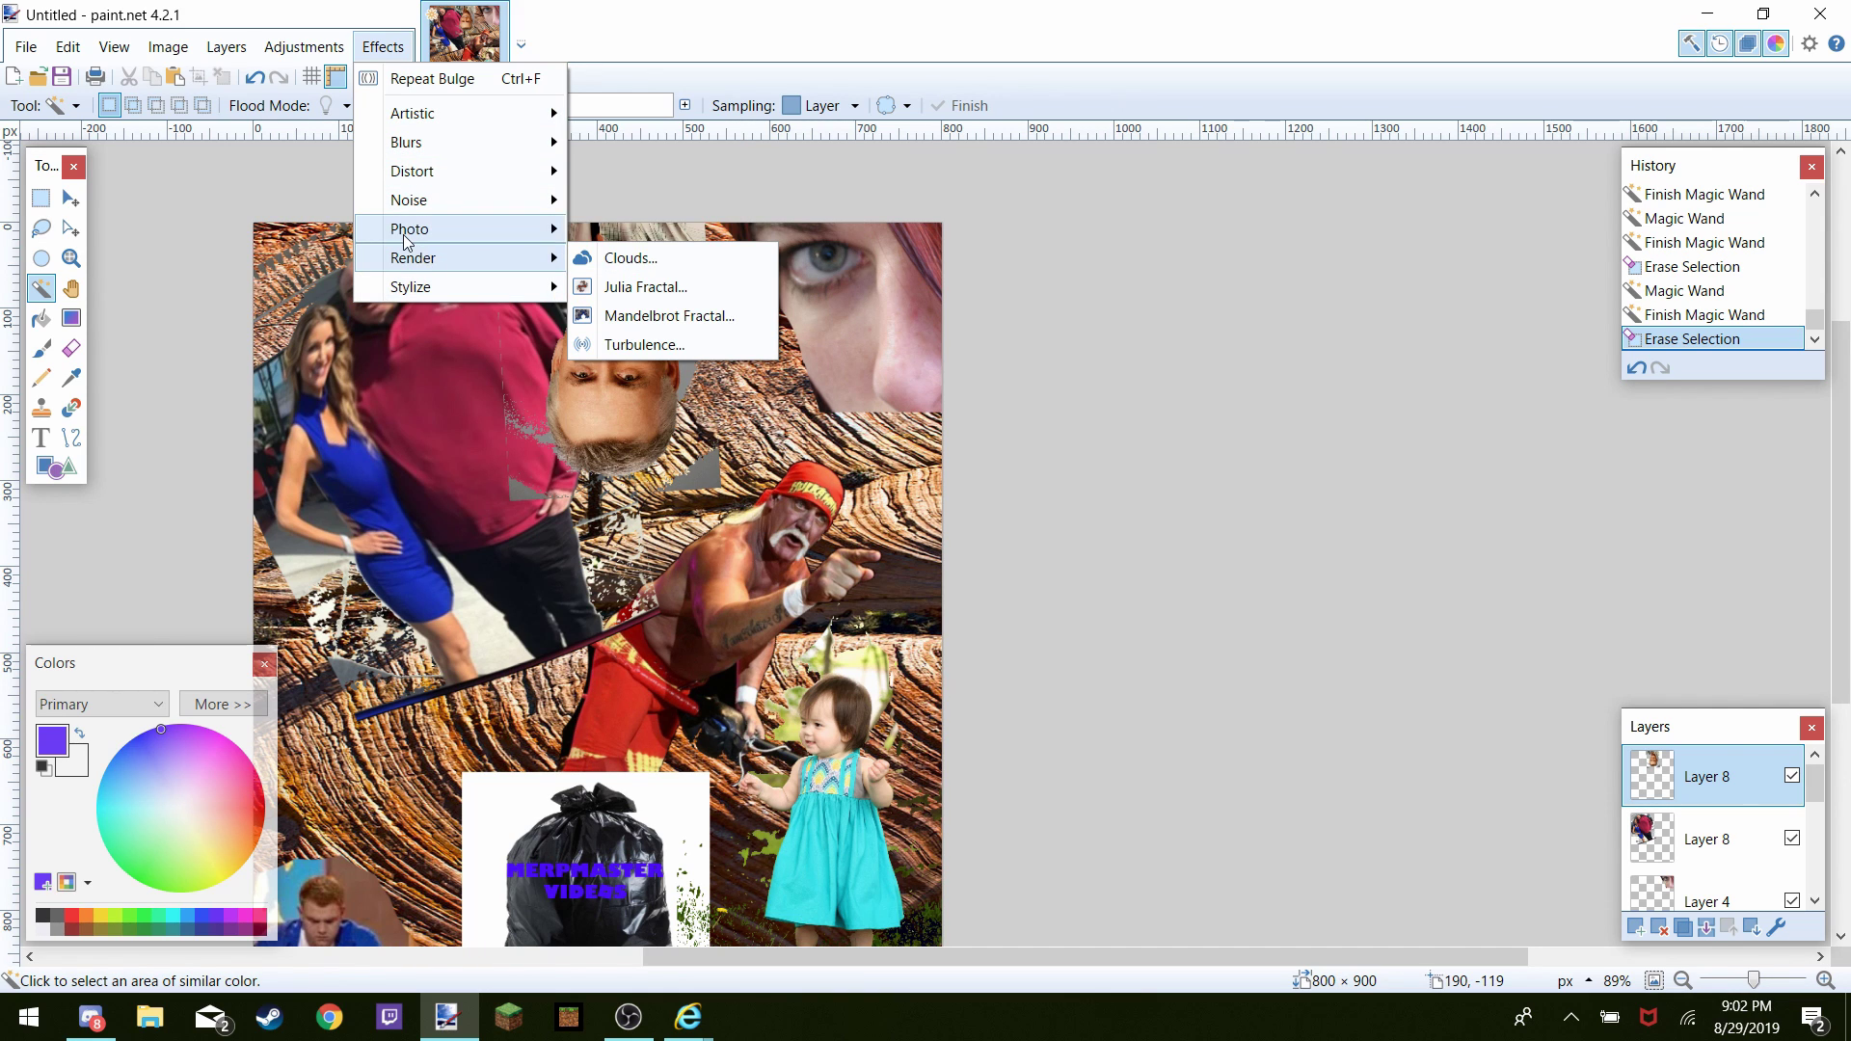
pyautogui.click(626, 257)
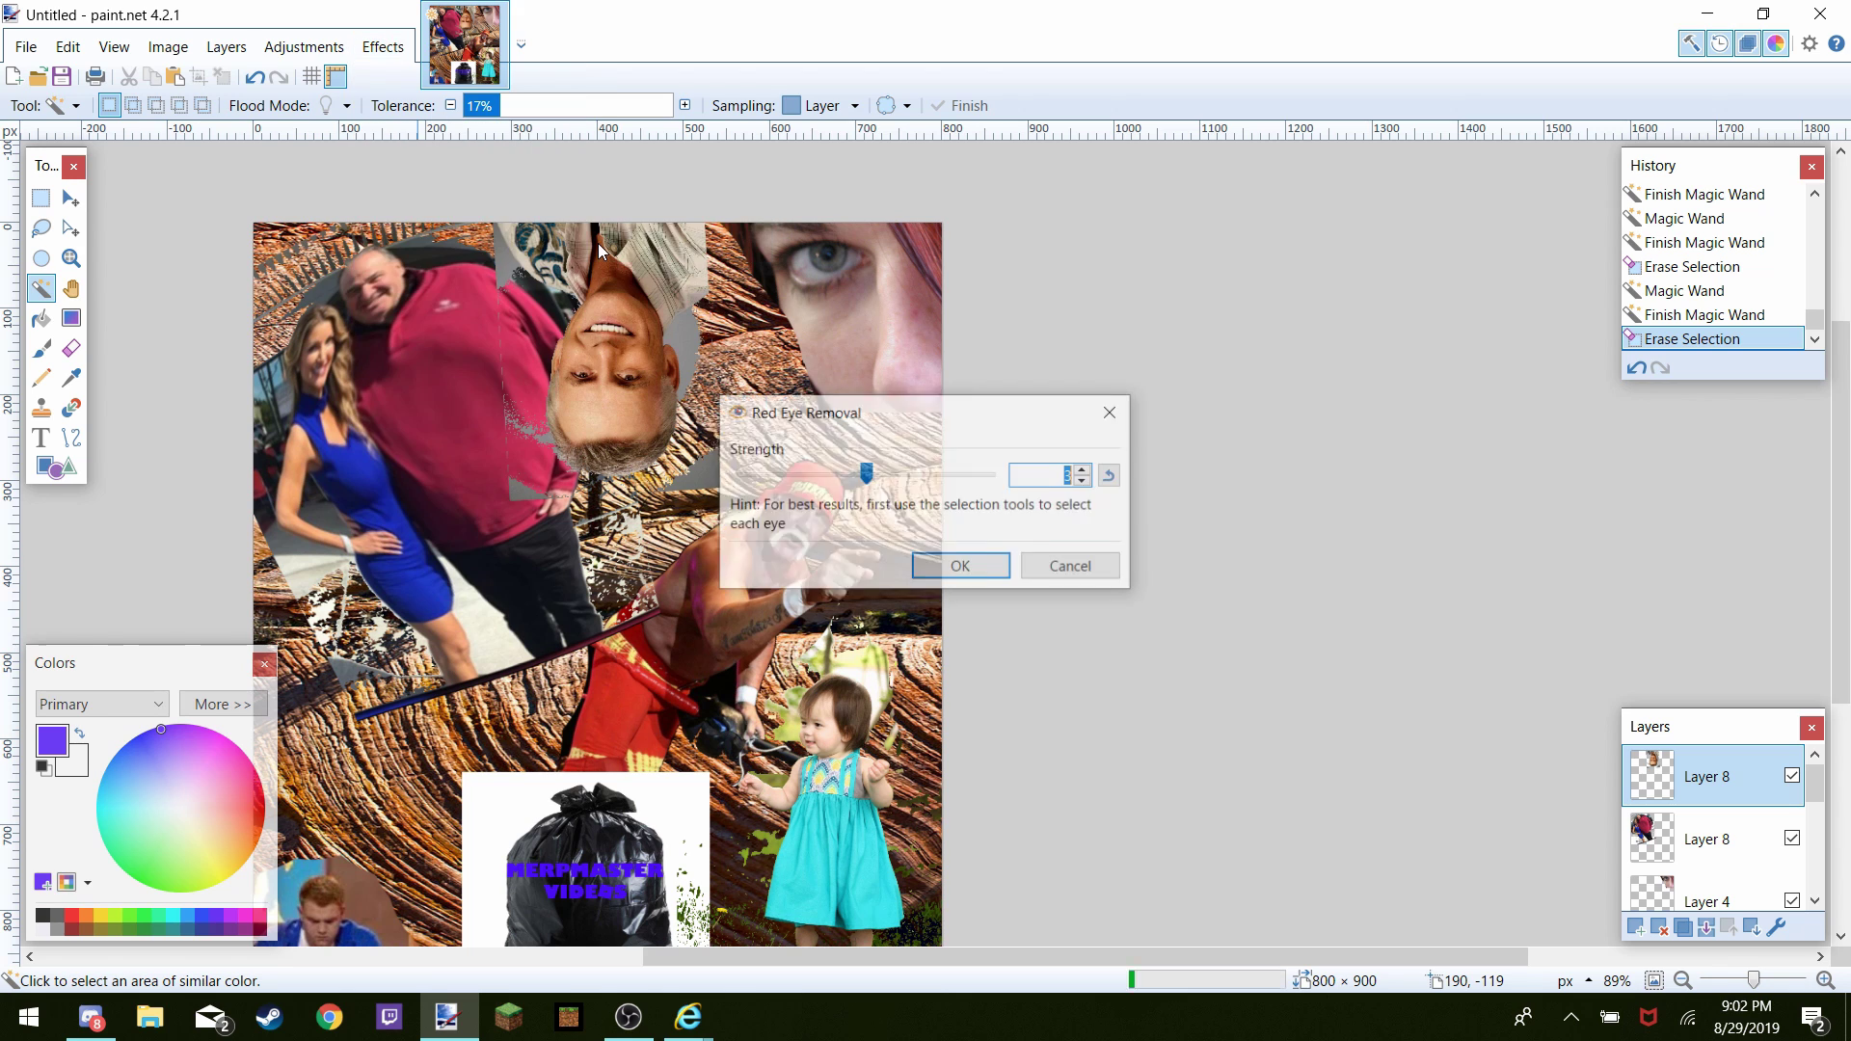
pyautogui.click(1113, 414)
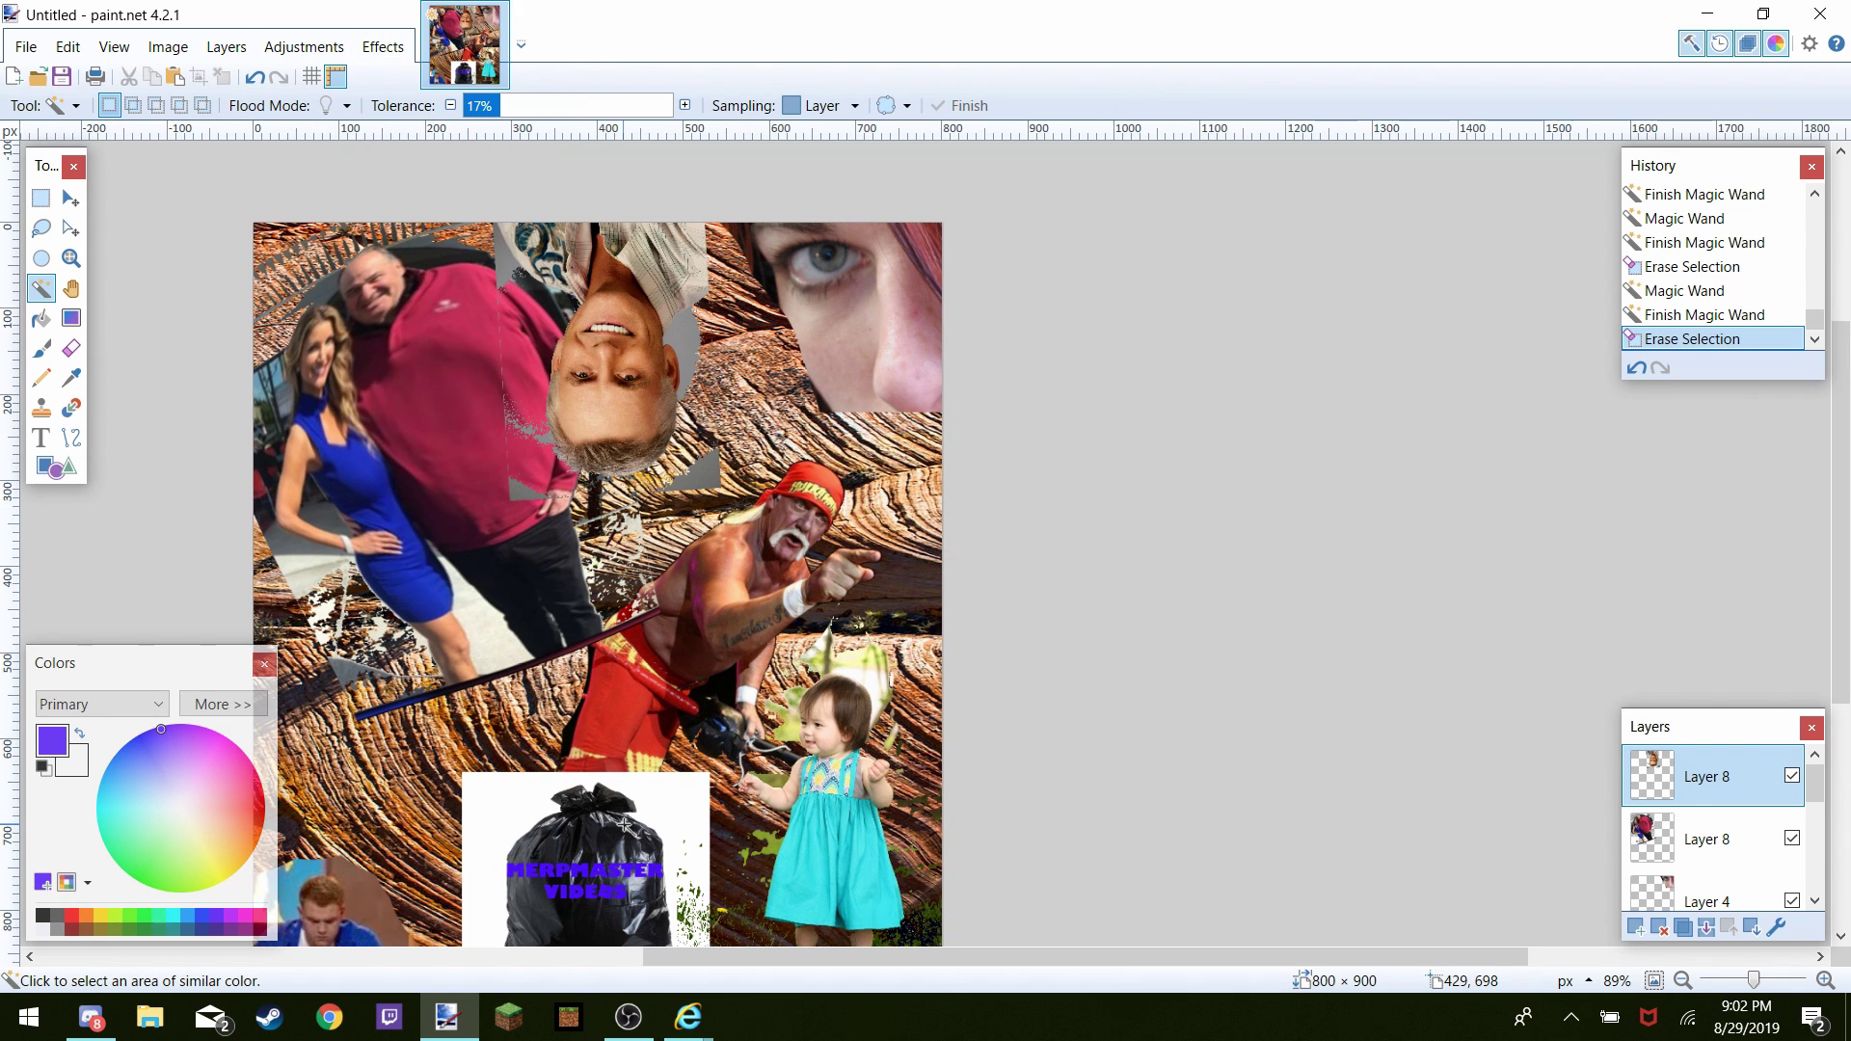
# Switch to the browser's MSN page, search for "shine transparent" and show the image results
pyautogui.click(679, 1024)
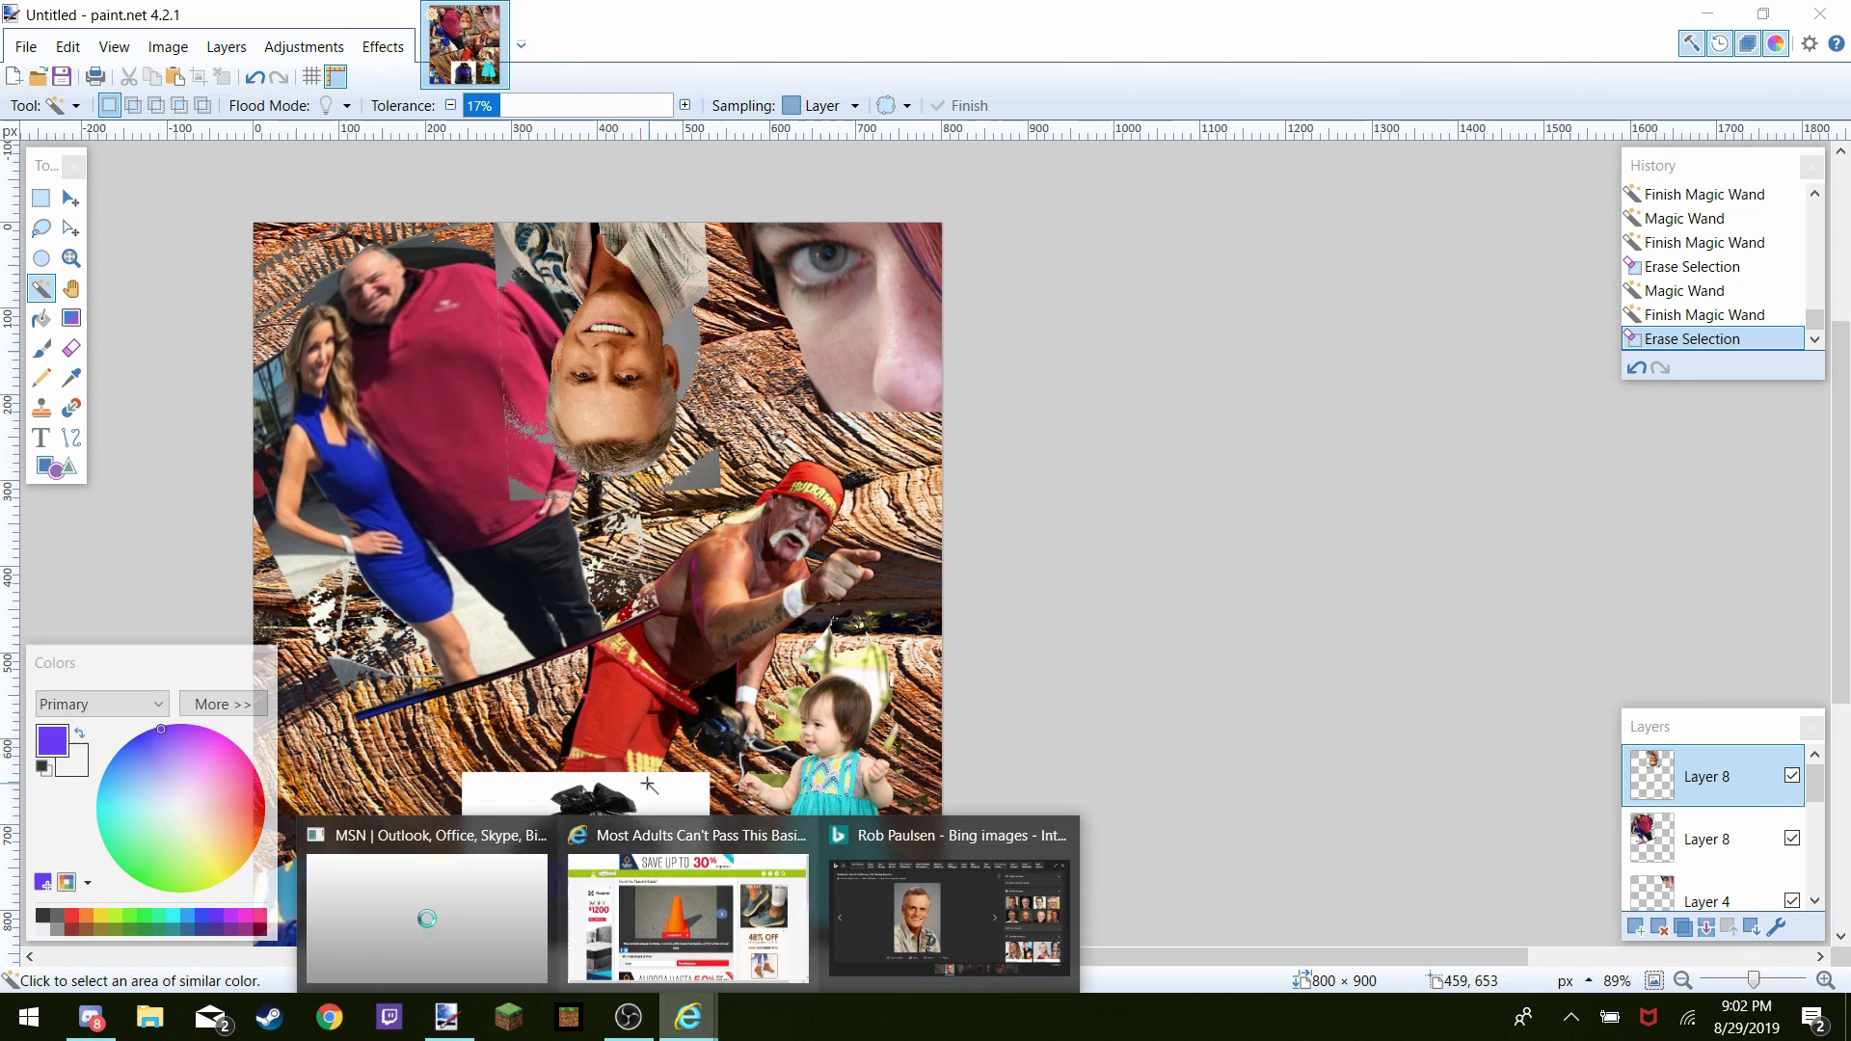
pyautogui.click(379, 922)
pyautogui.hotkey('ctrl', 'shift', 'Tab')
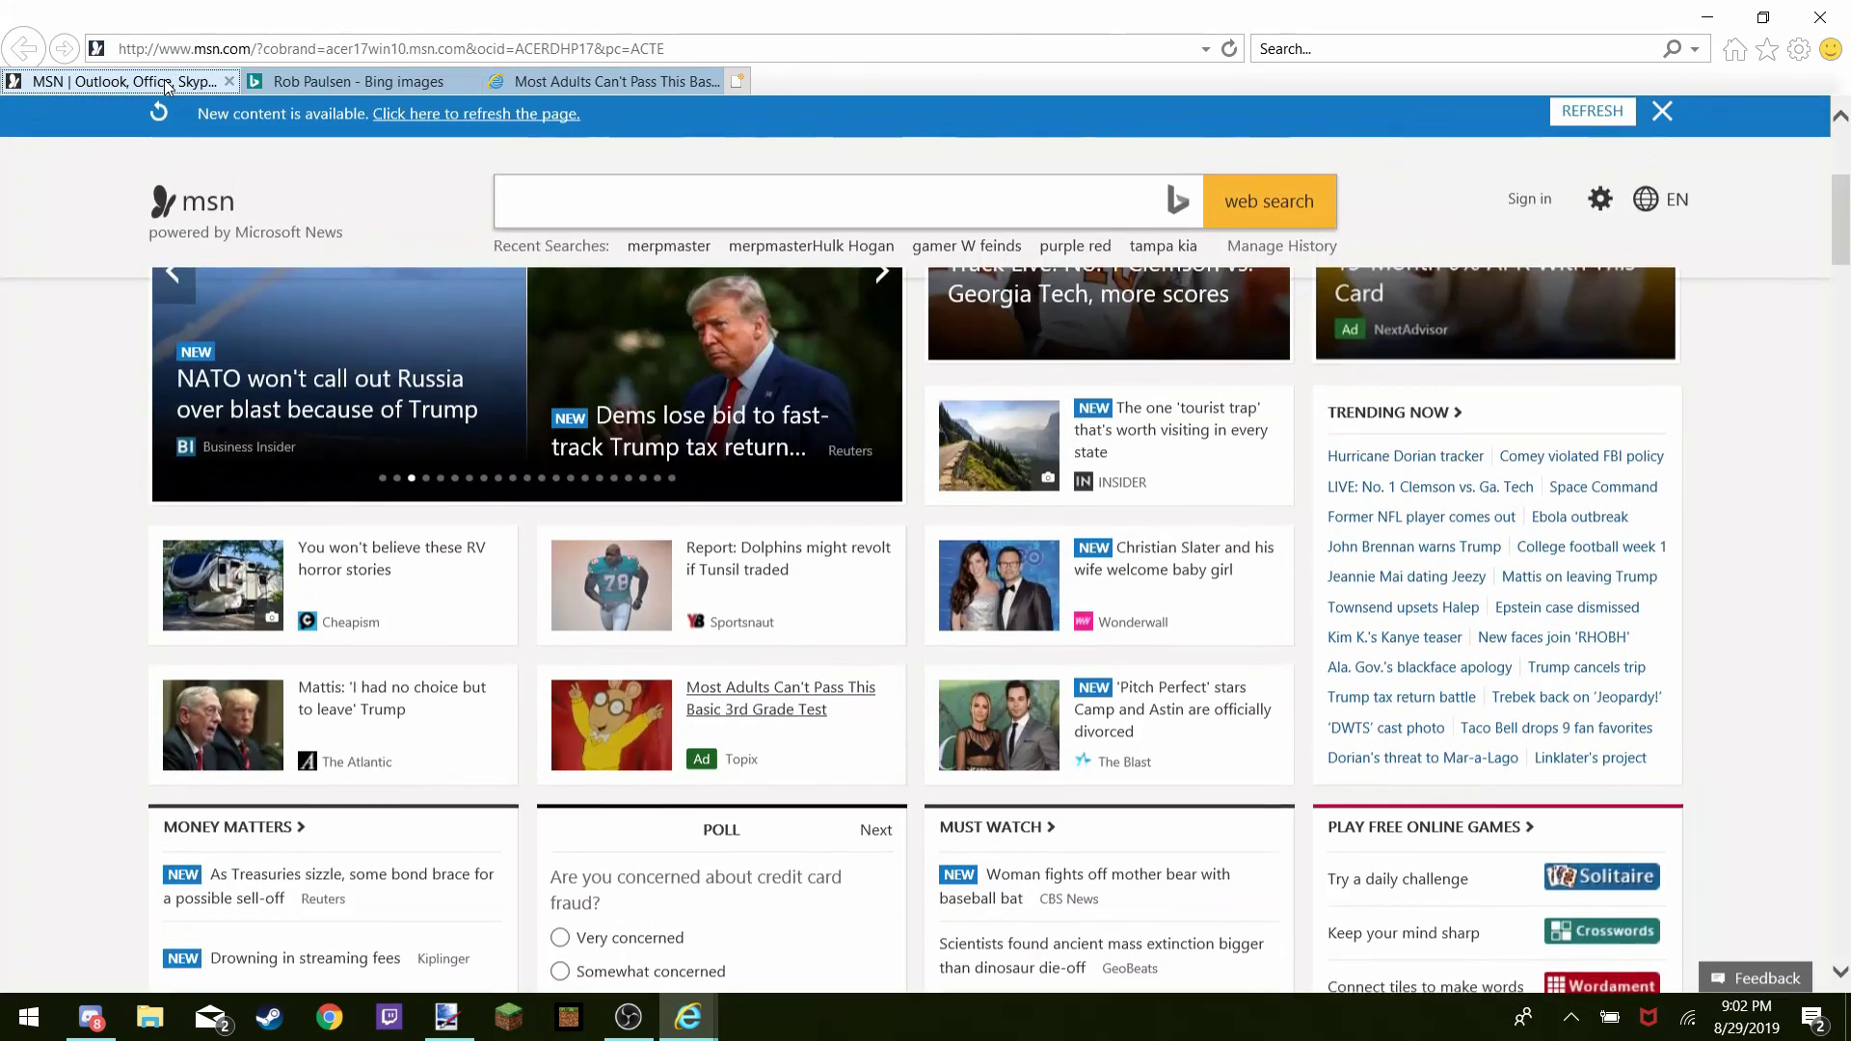
pyautogui.click(540, 189)
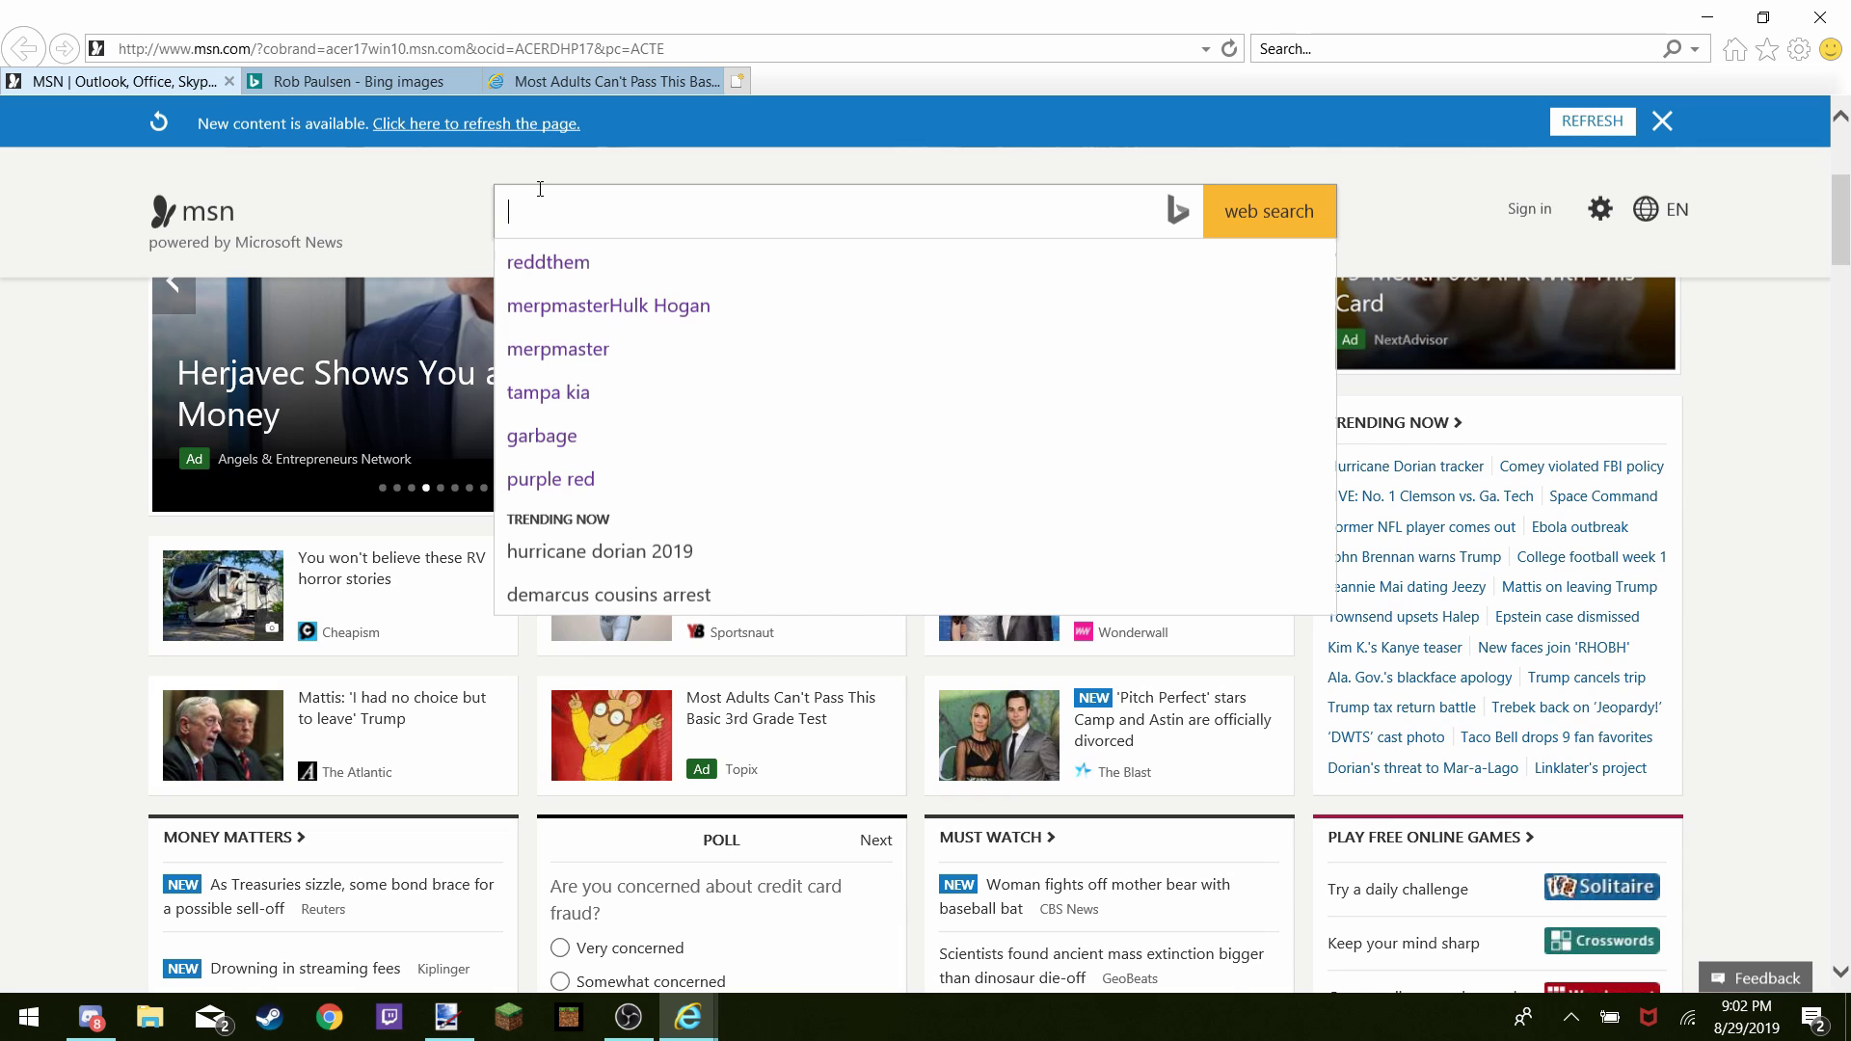
pyautogui.write('shin')
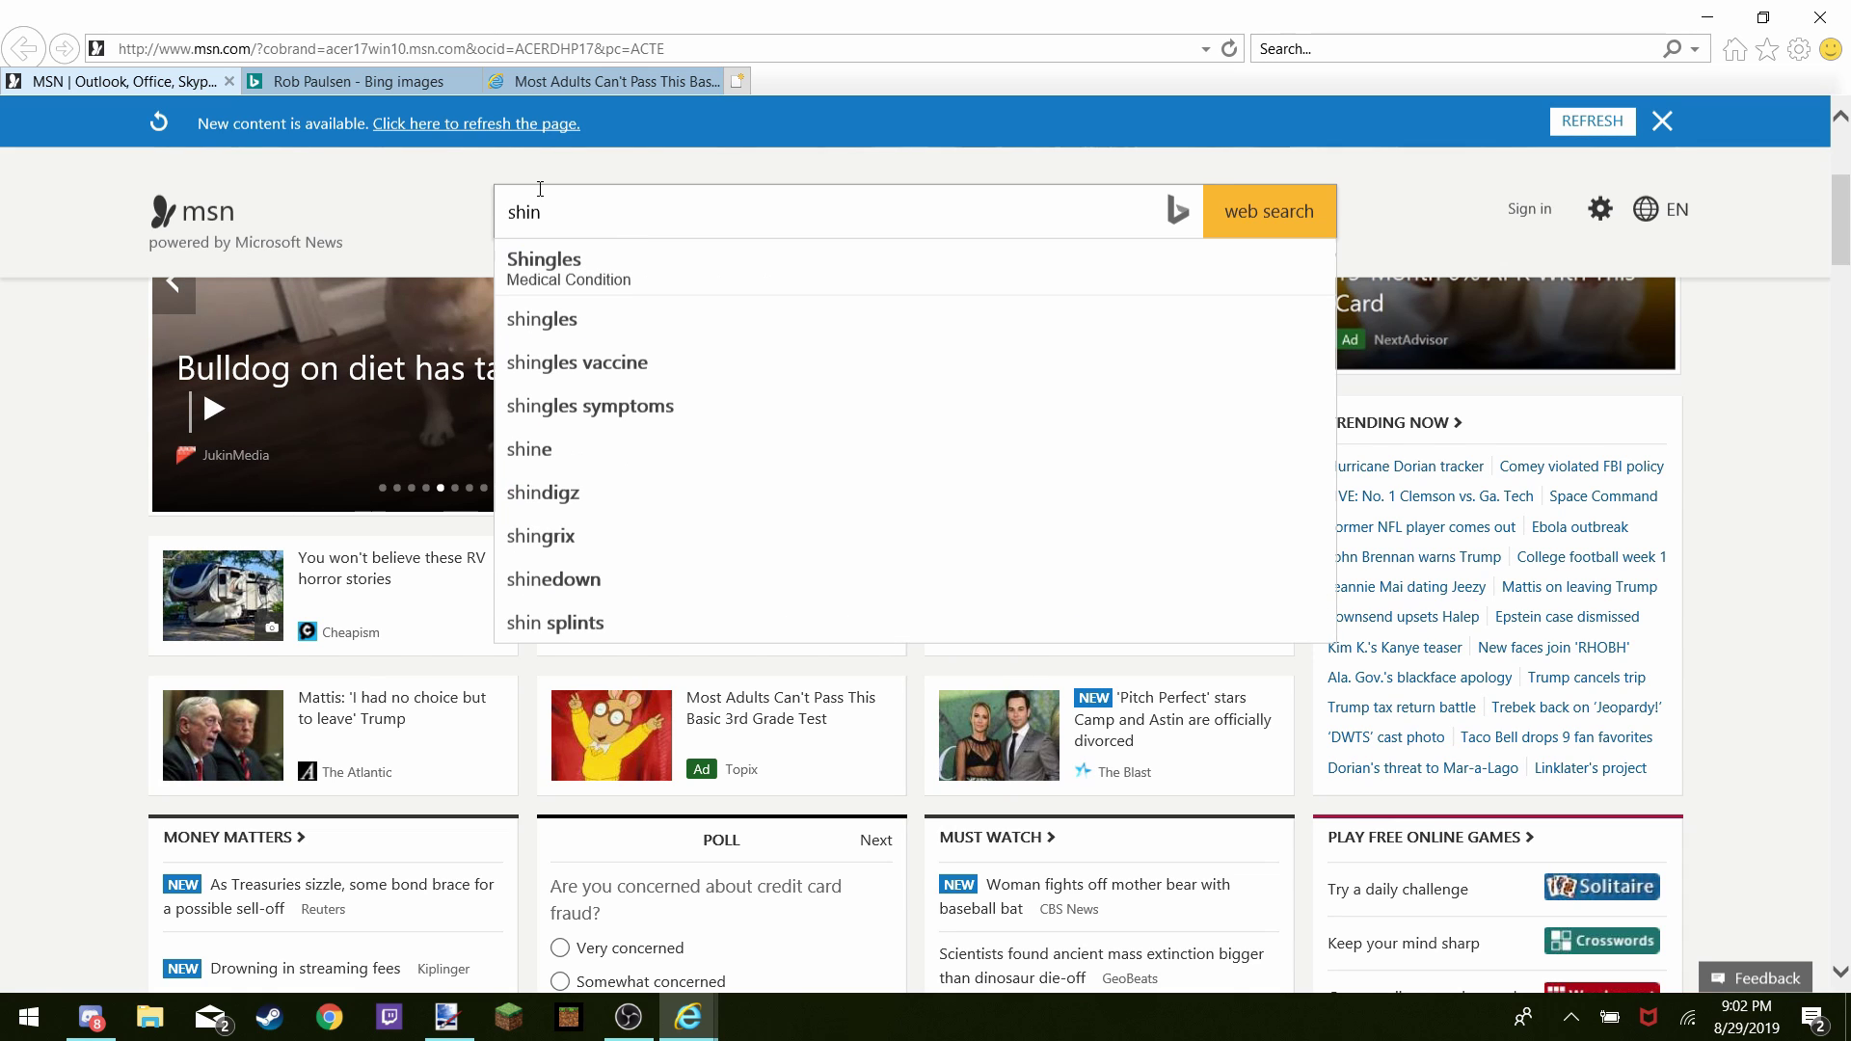
pyautogui.write('e tra')
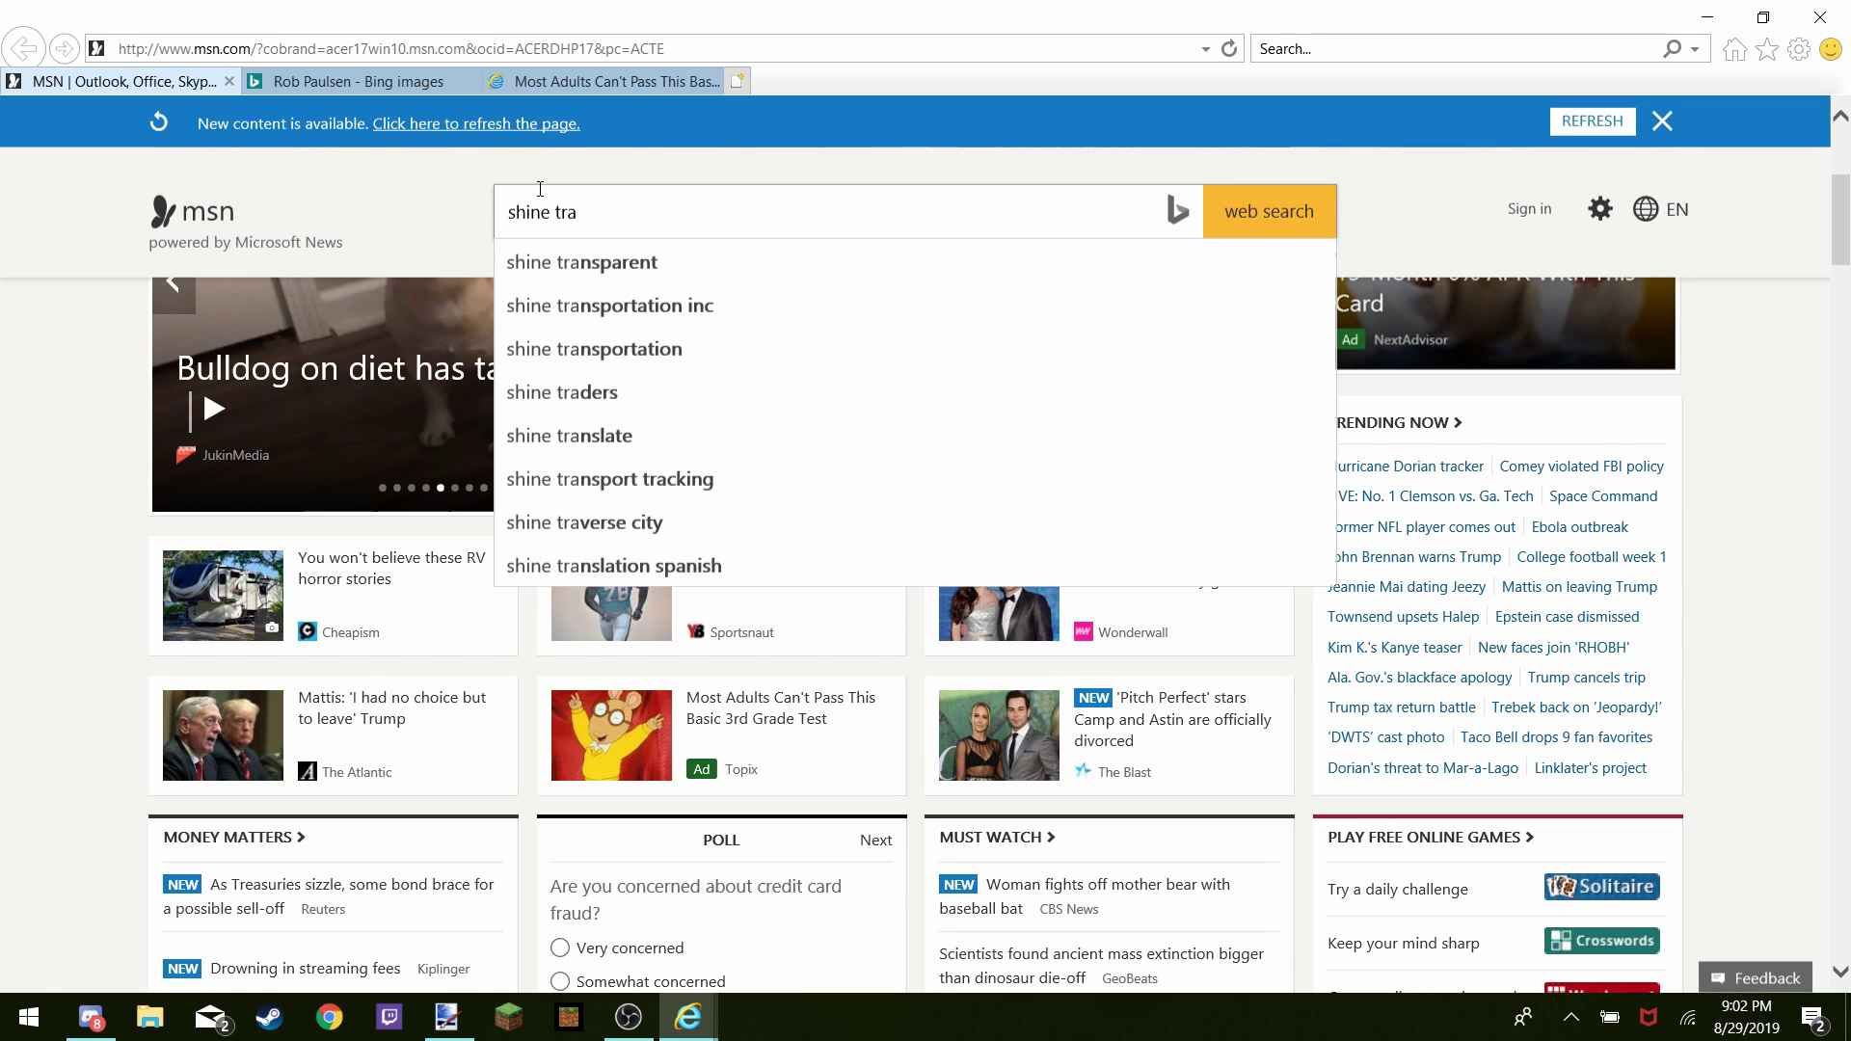
pyautogui.click(650, 261)
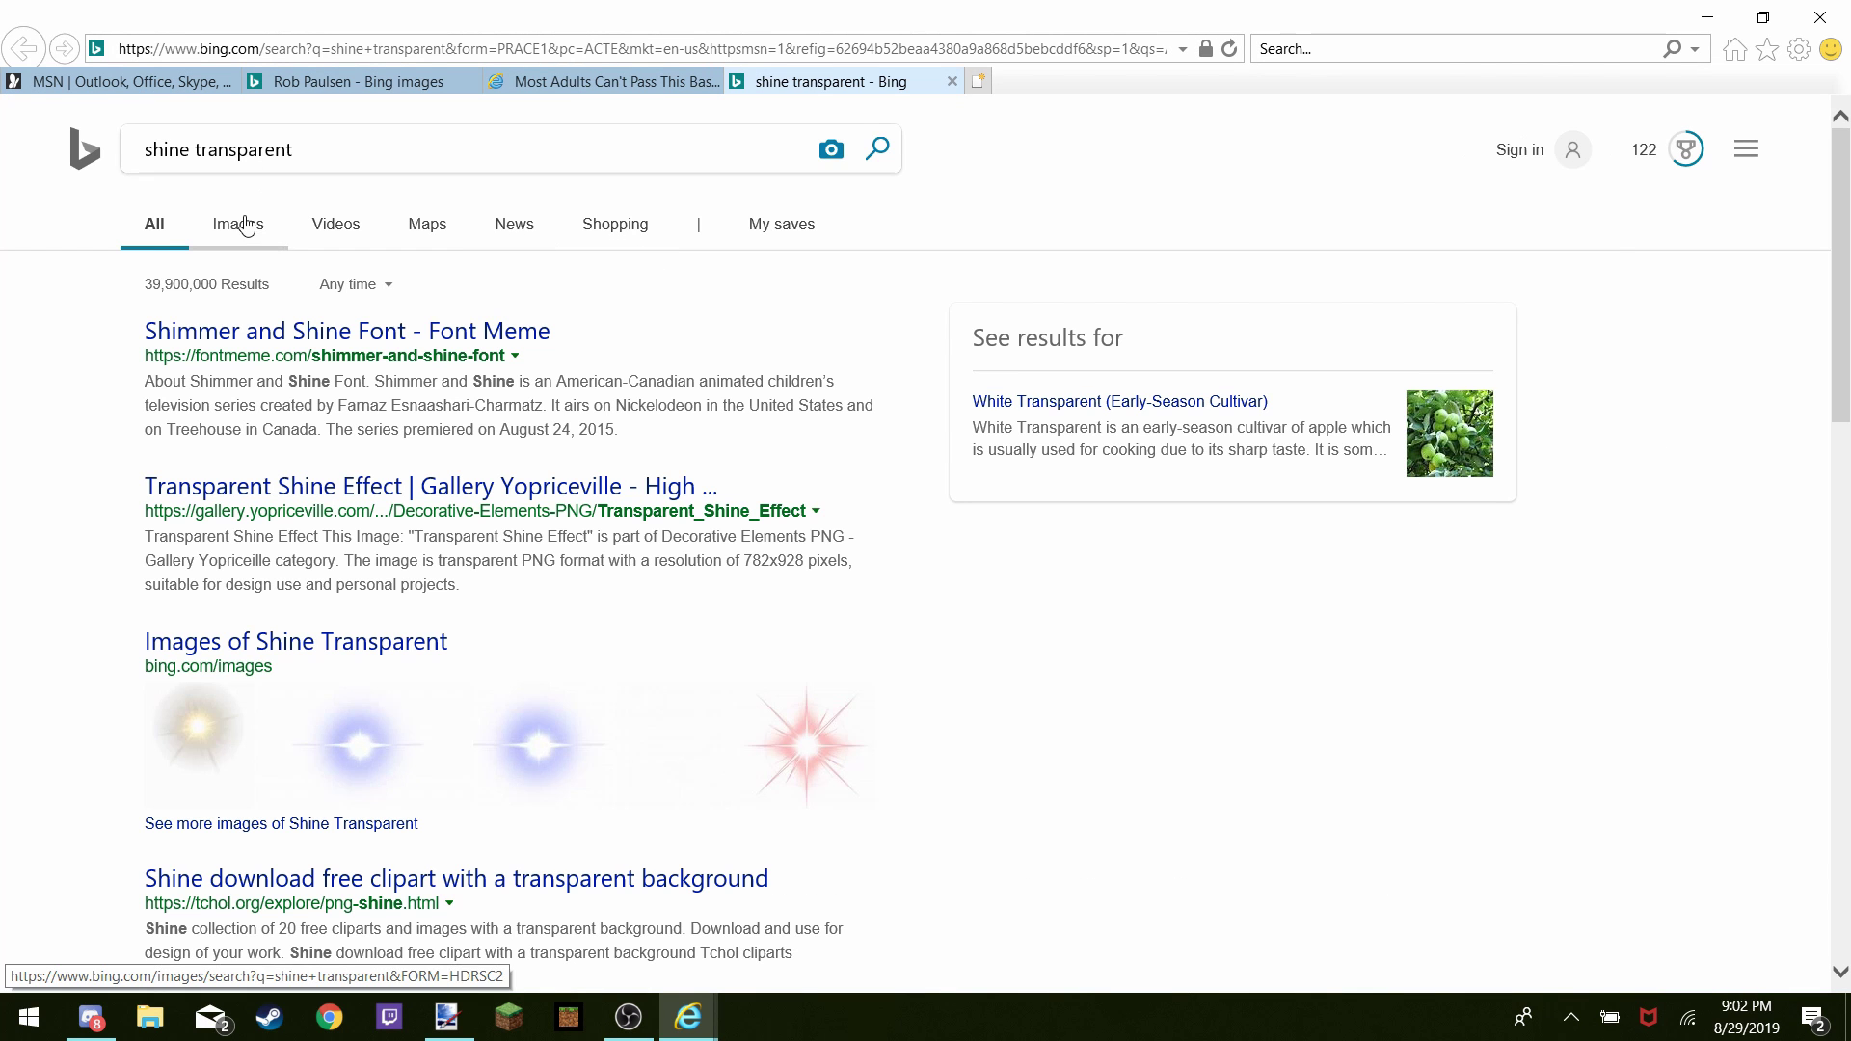
pyautogui.click(241, 225)
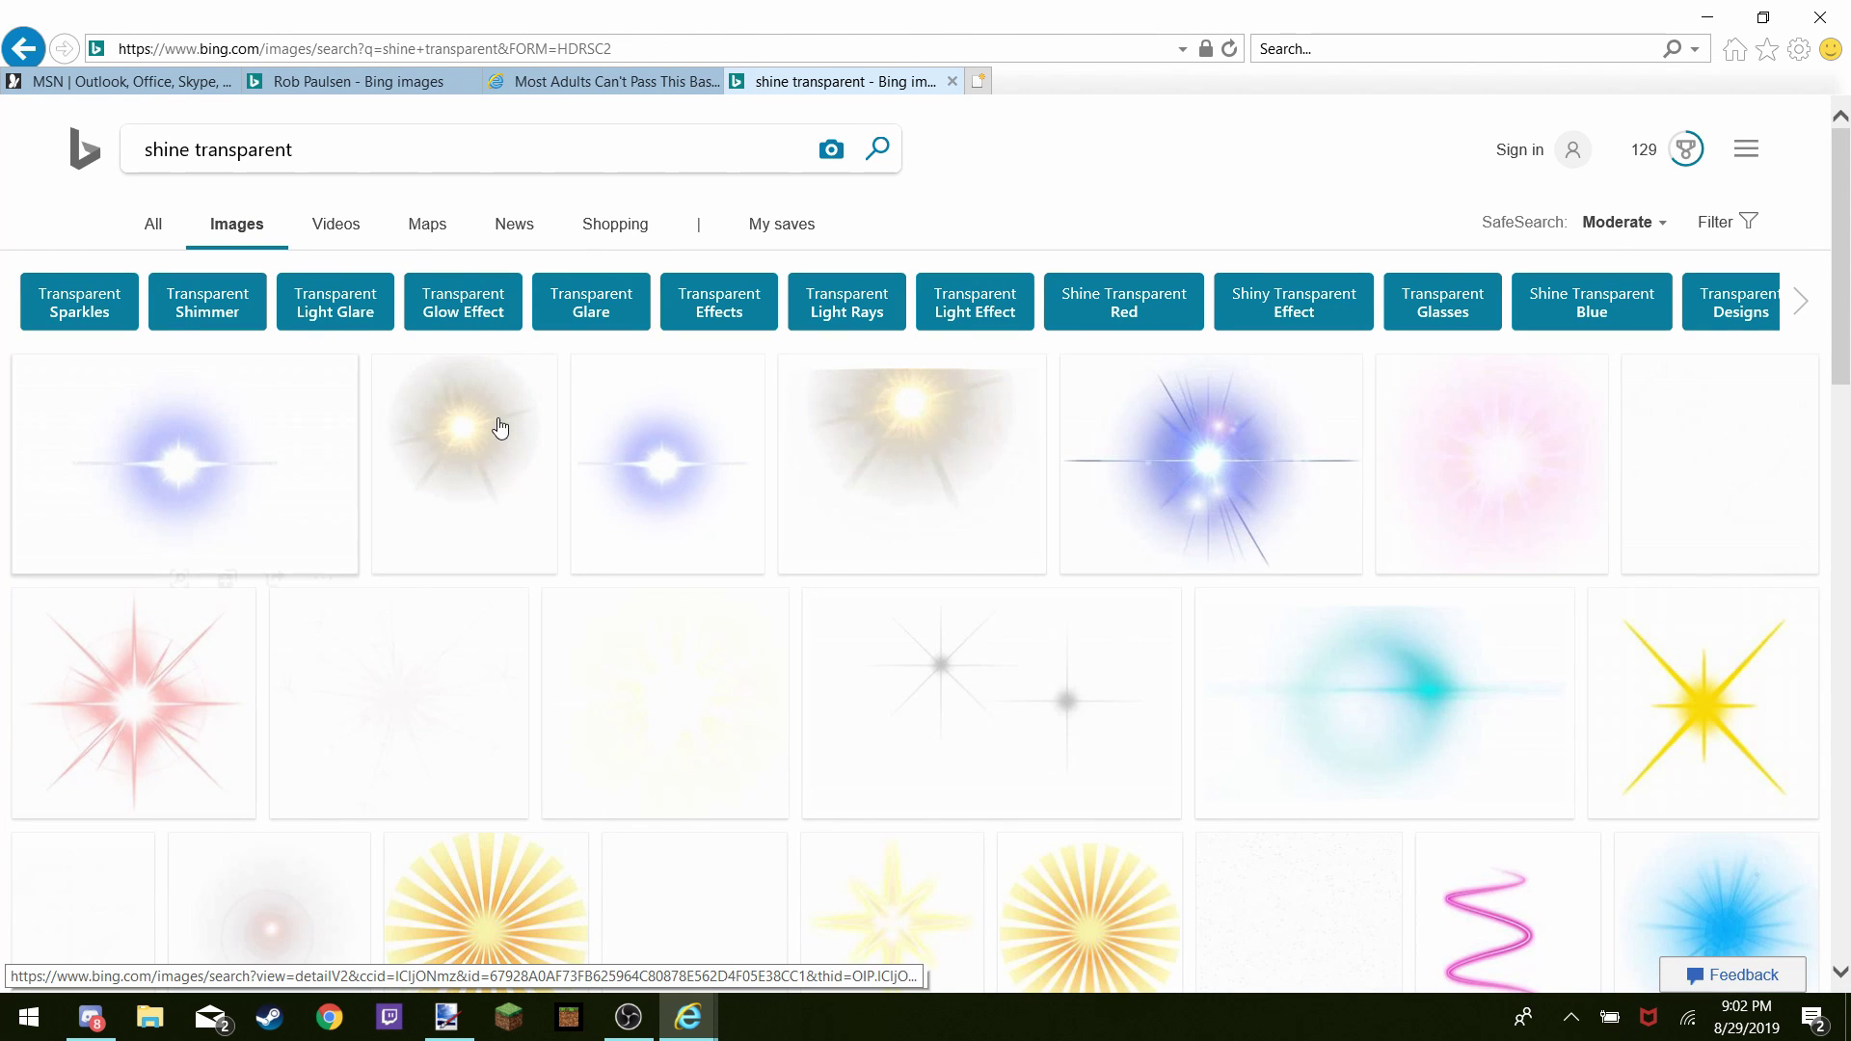
# Copy the yellow sun-flare shine picture from the results and paste it onto a new layer in paint.net
pyautogui.click(524, 437)
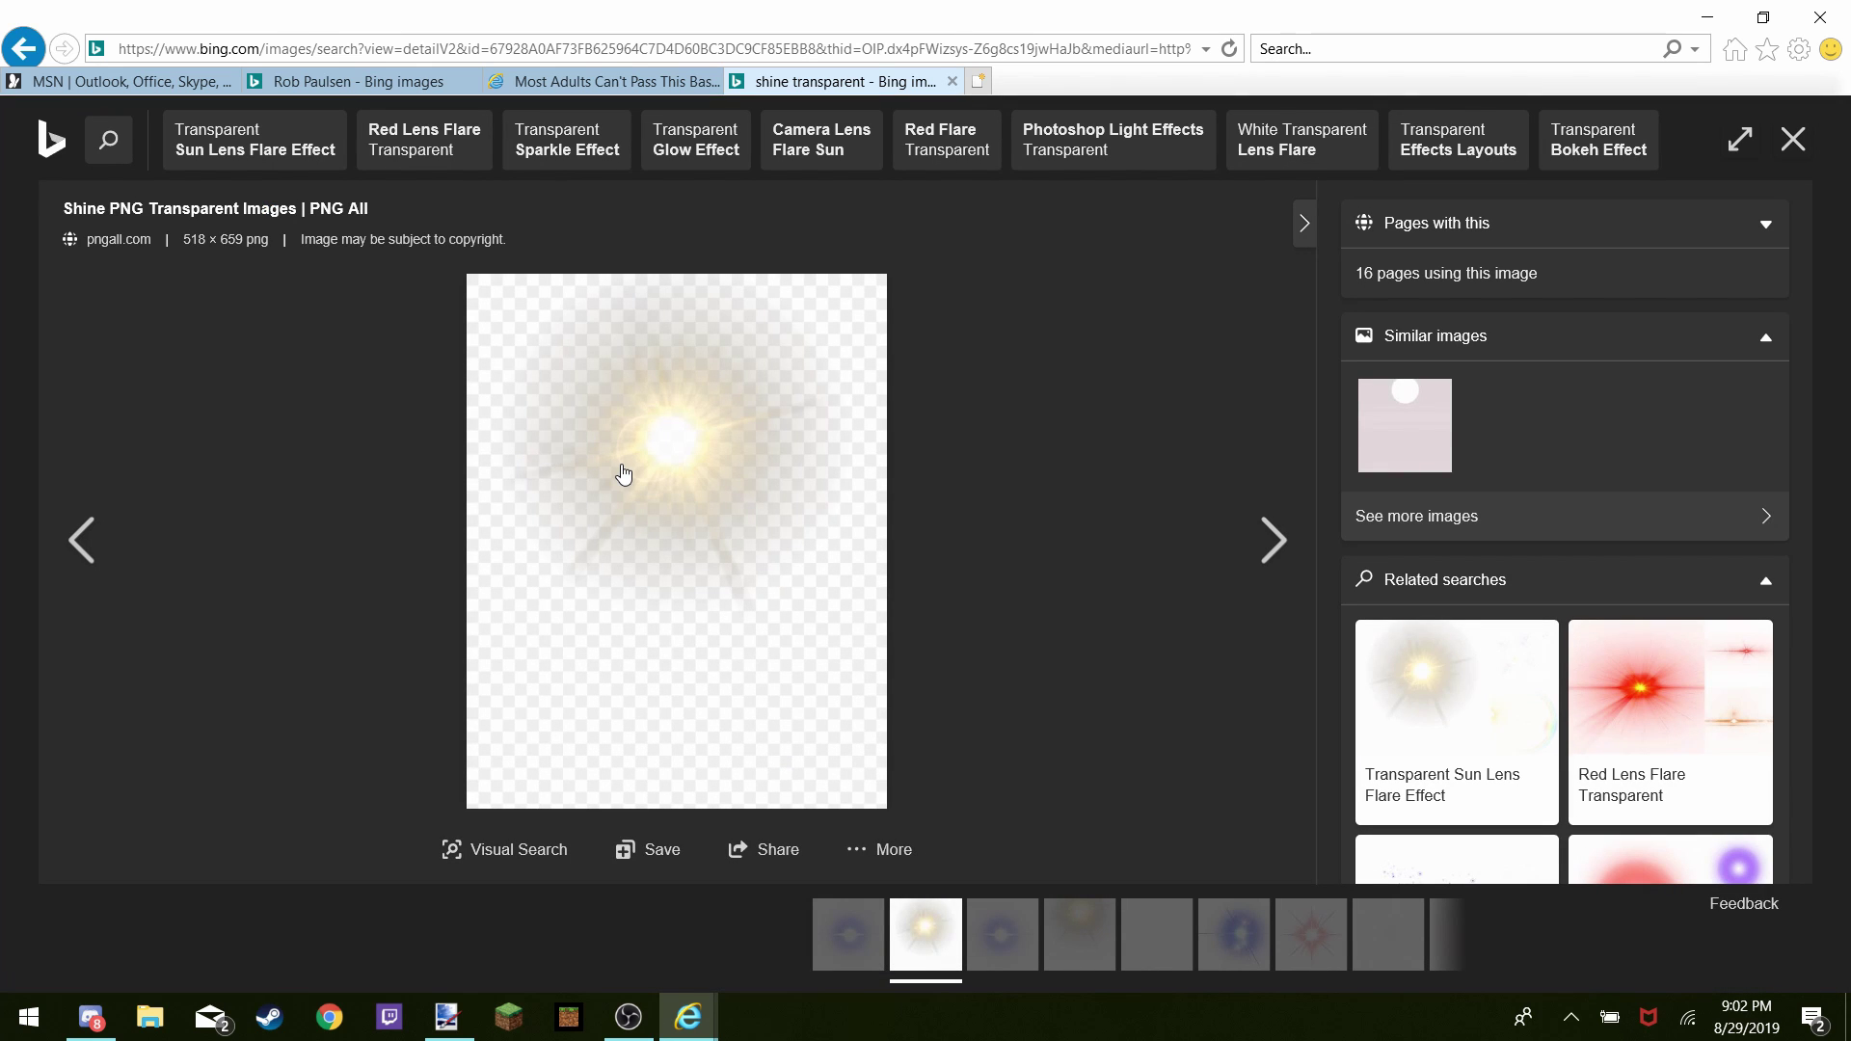
pyautogui.rightClick(623, 475)
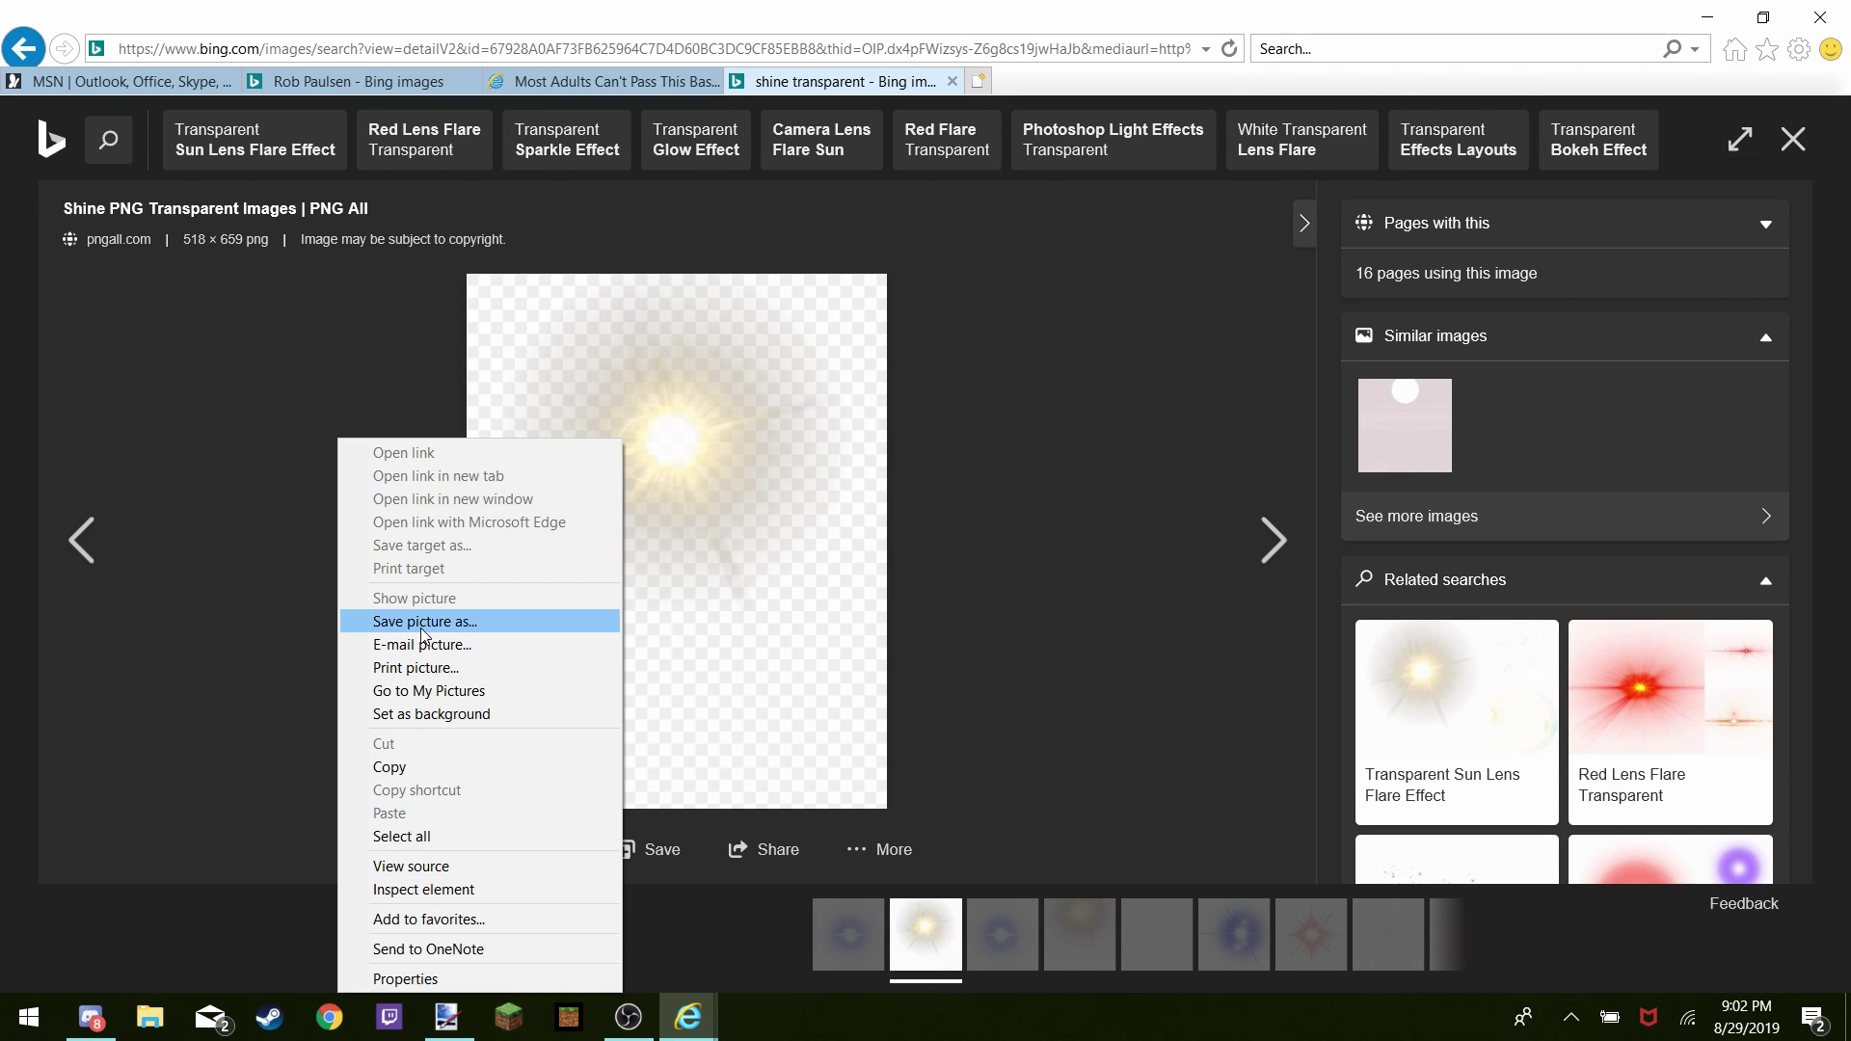
pyautogui.click(388, 769)
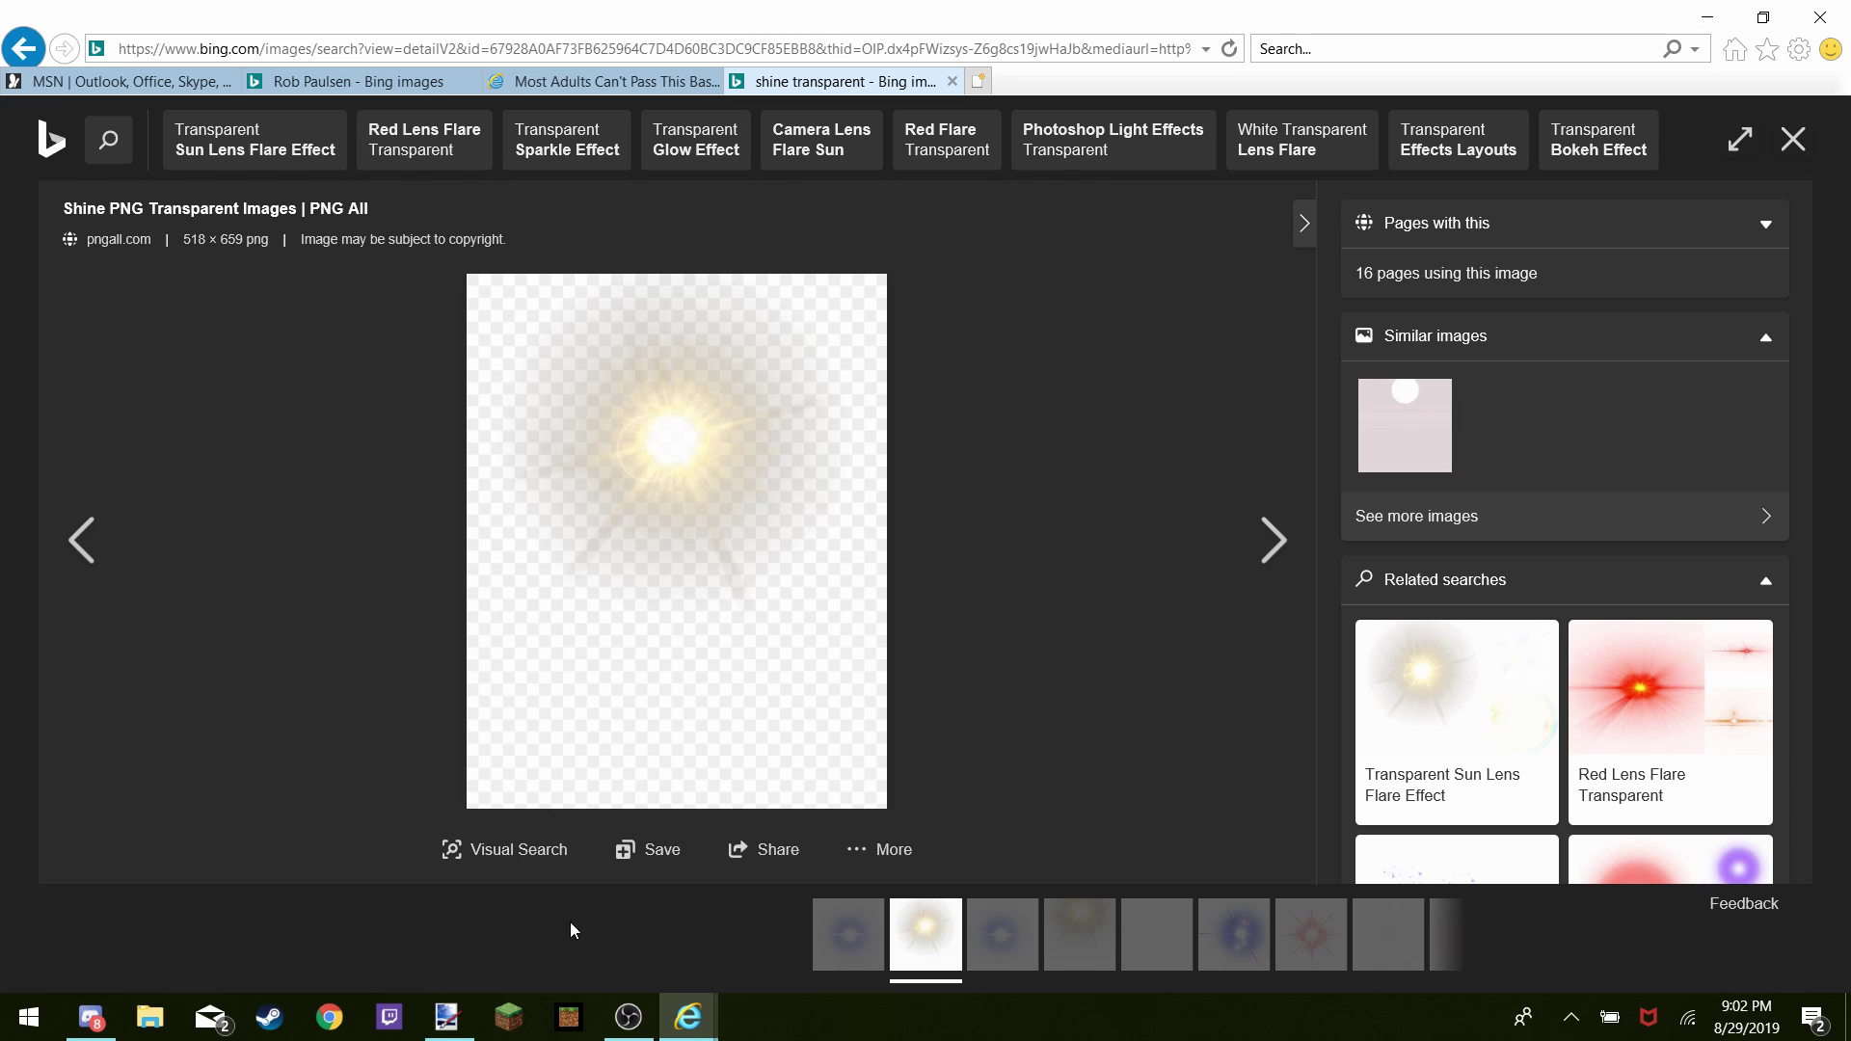
pyautogui.click(451, 1035)
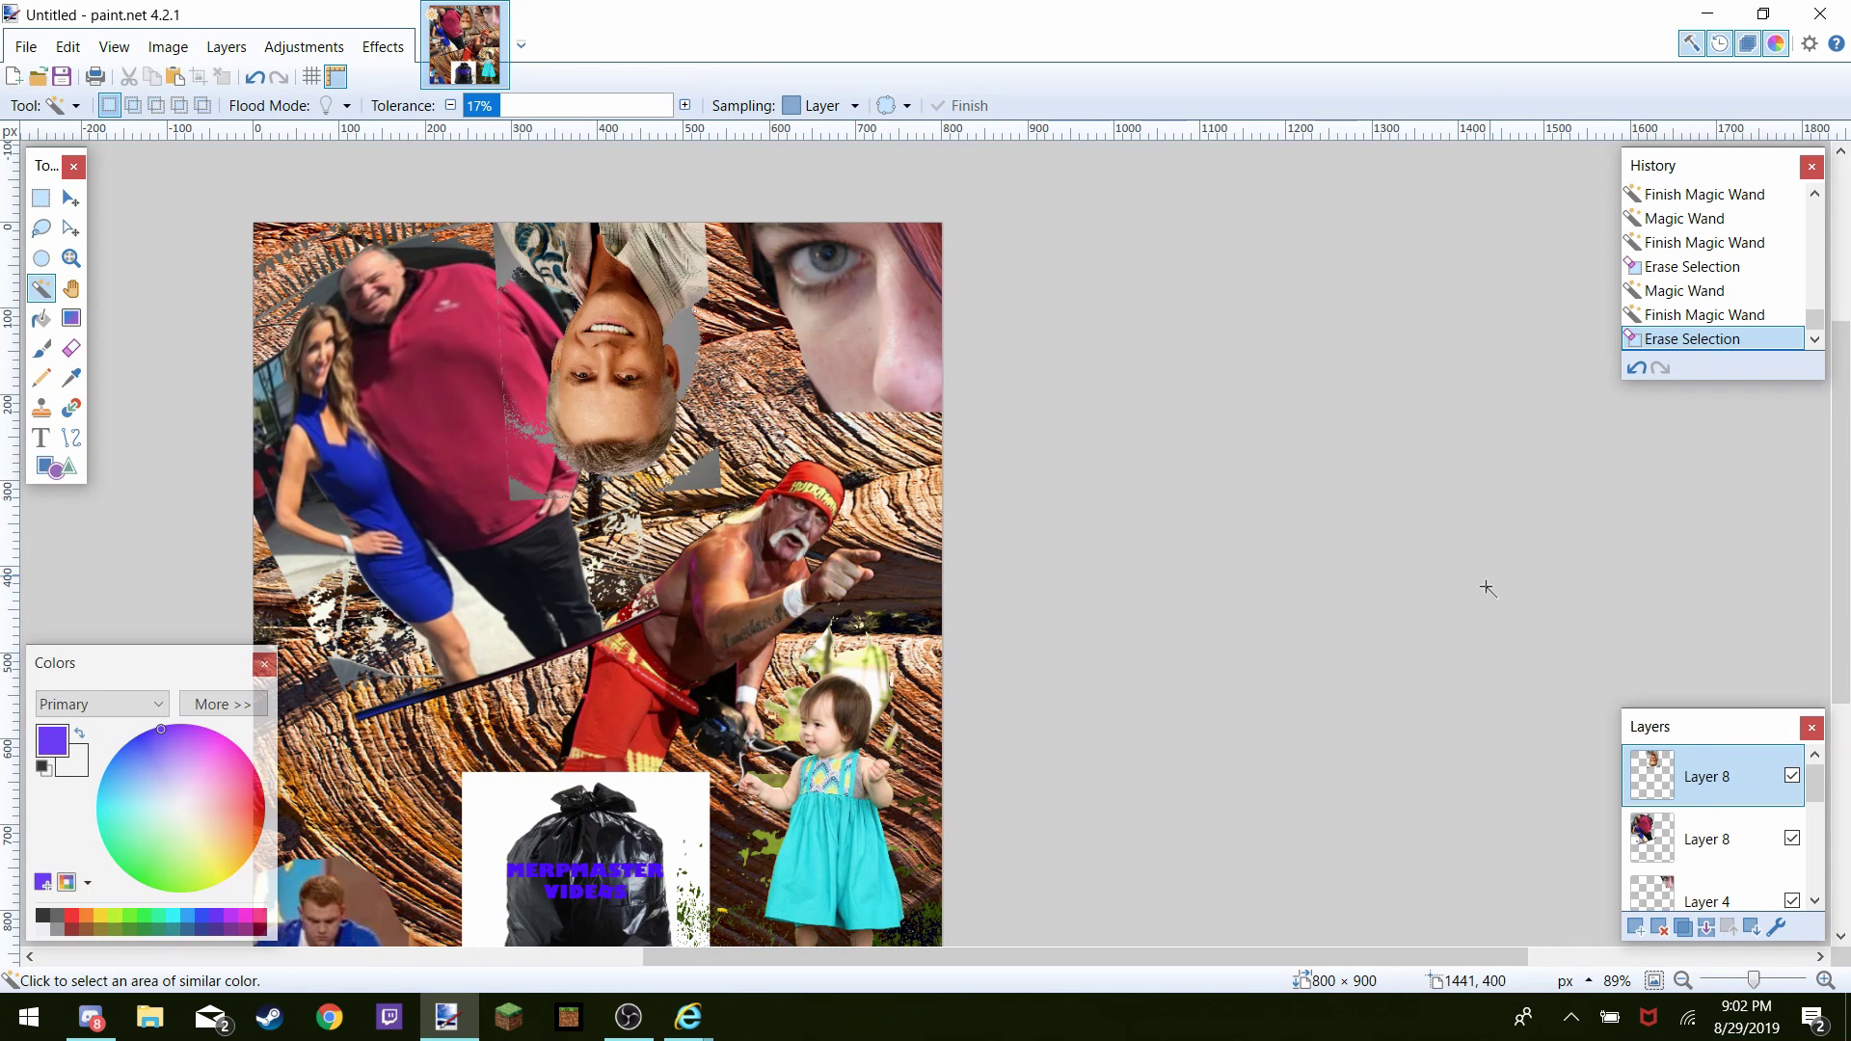
pyautogui.click(1635, 927)
pyautogui.hotkey('ctrl', 'v')
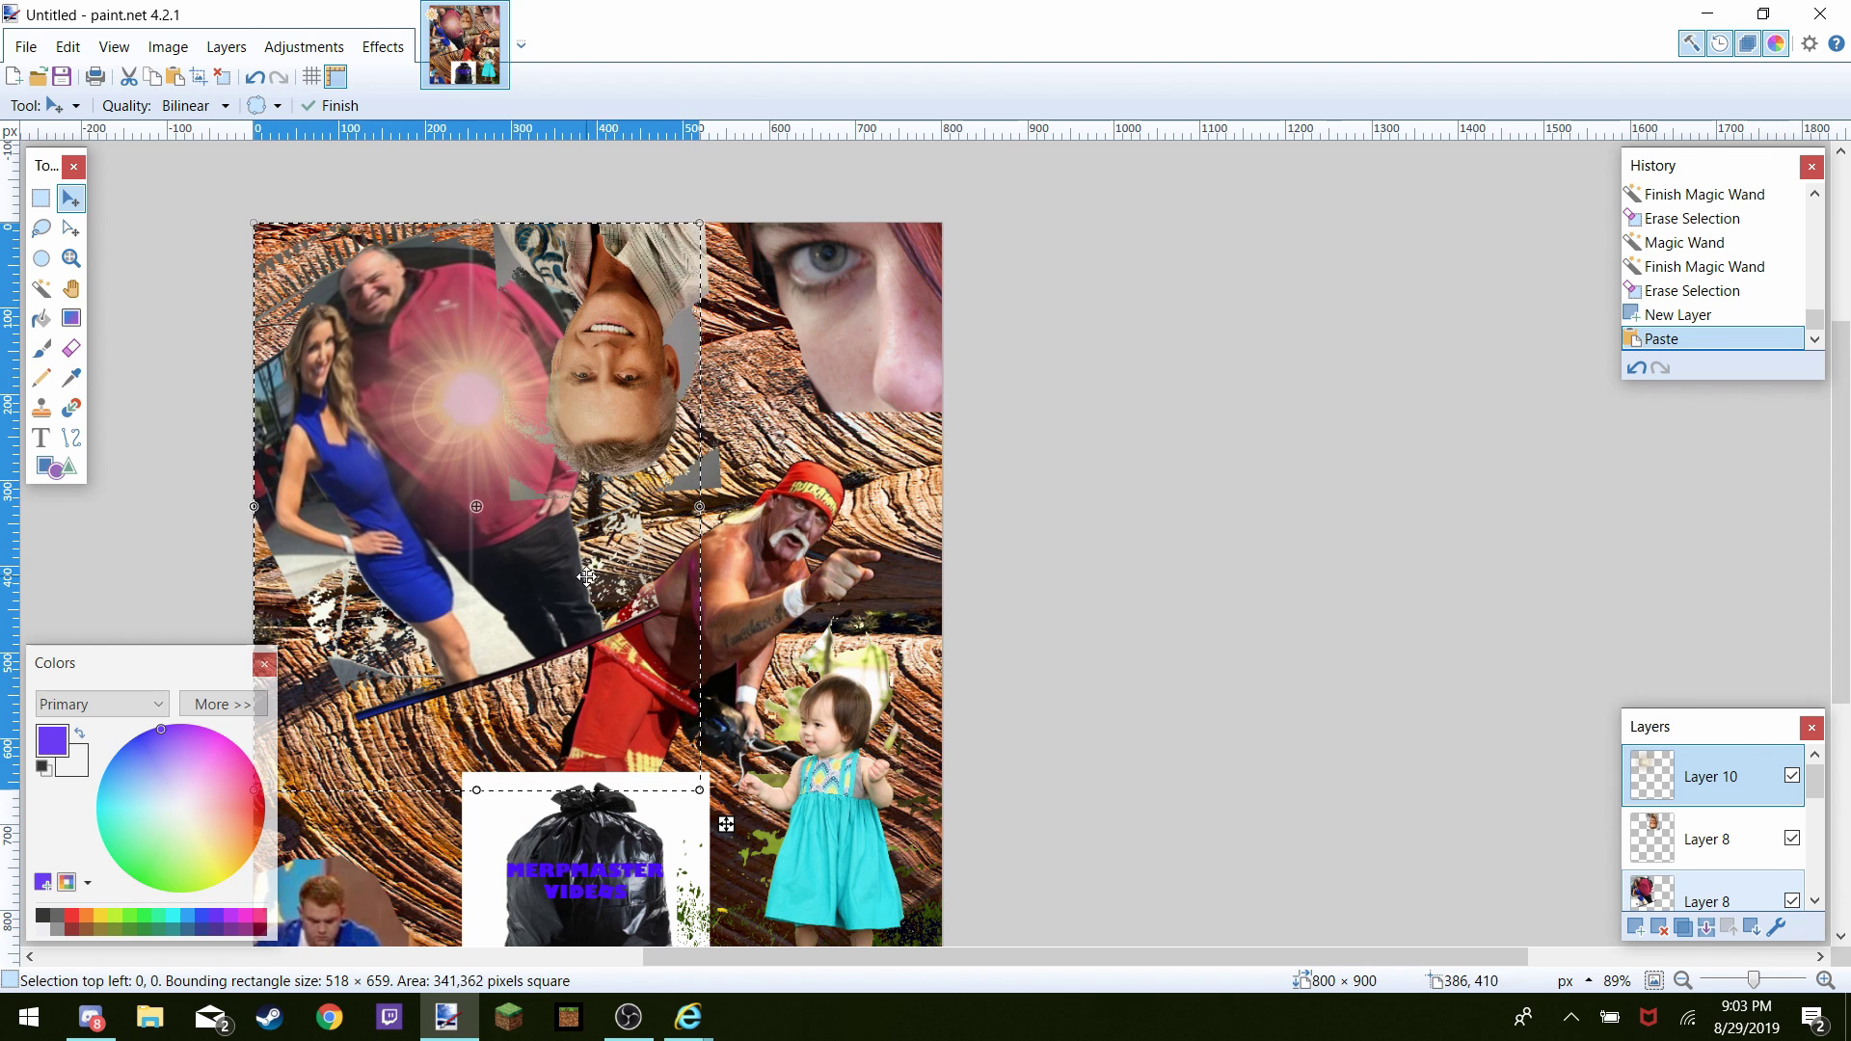
# Shrink the shine to about 67 × 86 pixels and place it over the mouth of the upside-down face
pyautogui.moveTo(679, 850); pyautogui.dragTo(429, 520)
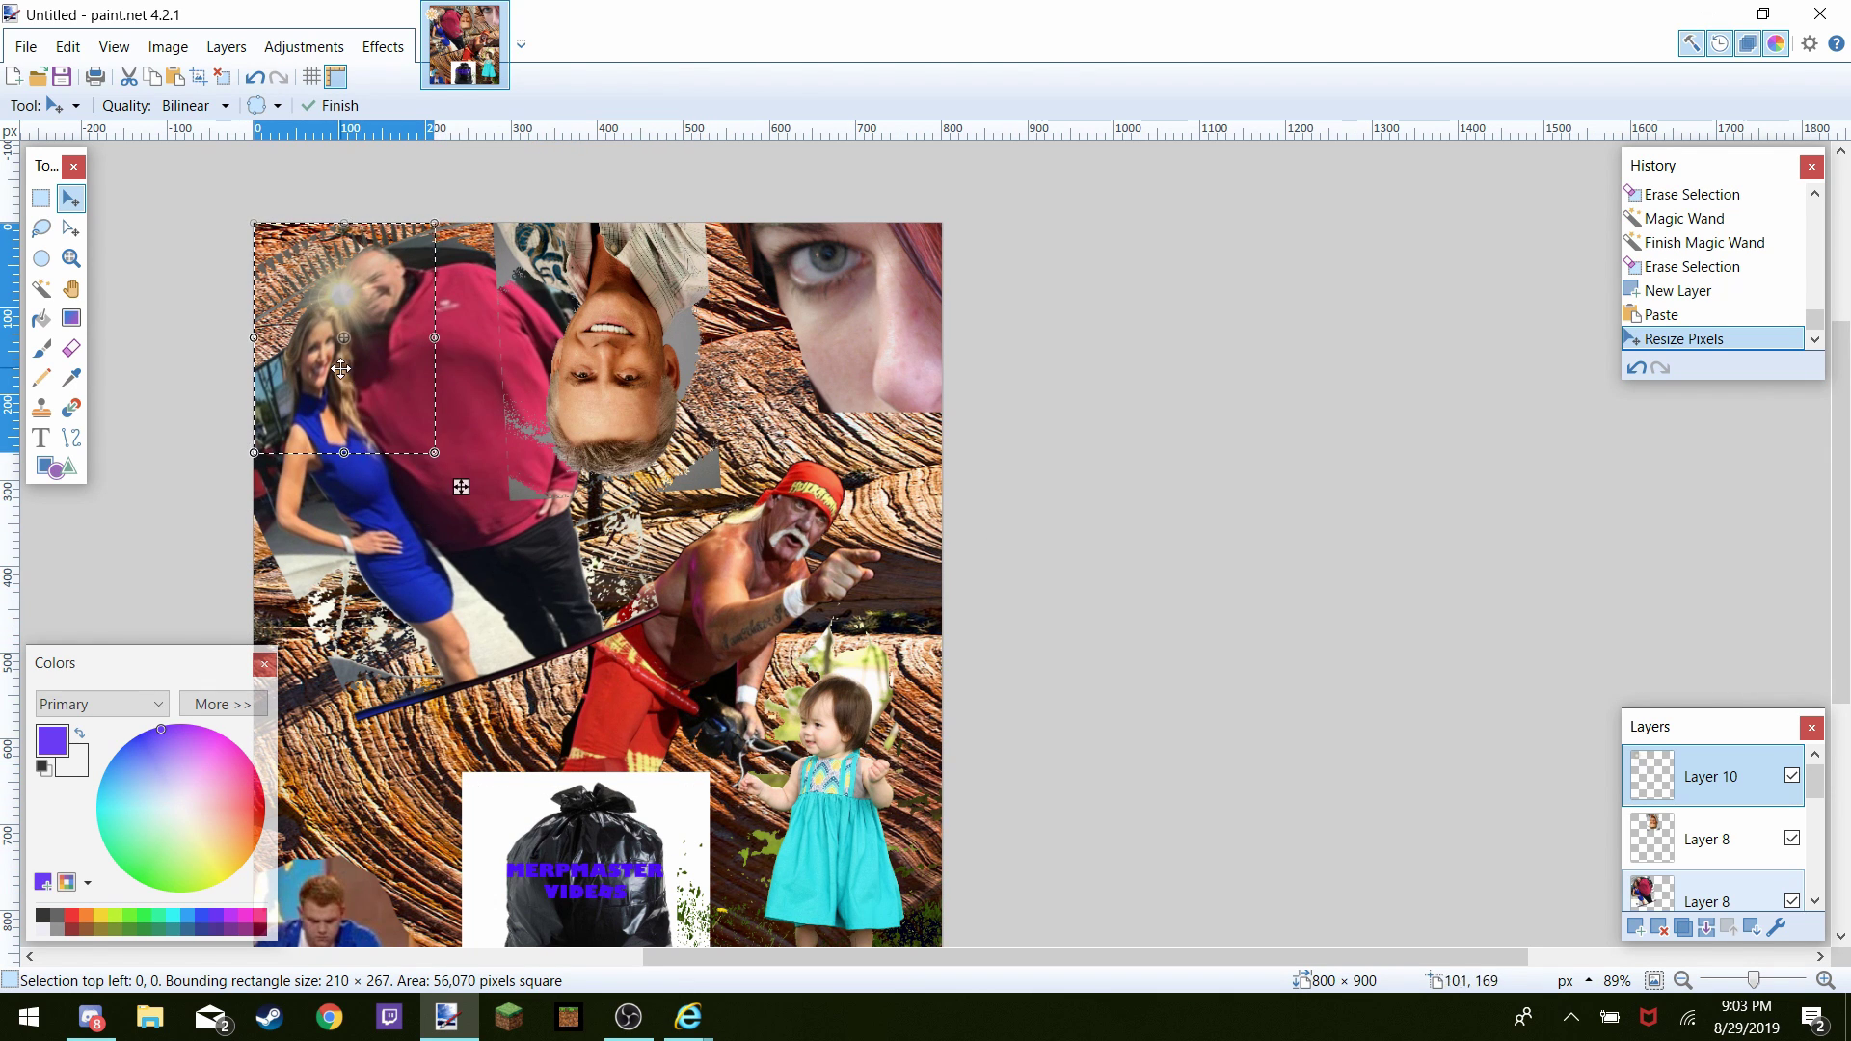
pyautogui.moveTo(351, 367); pyautogui.dragTo(603, 392)
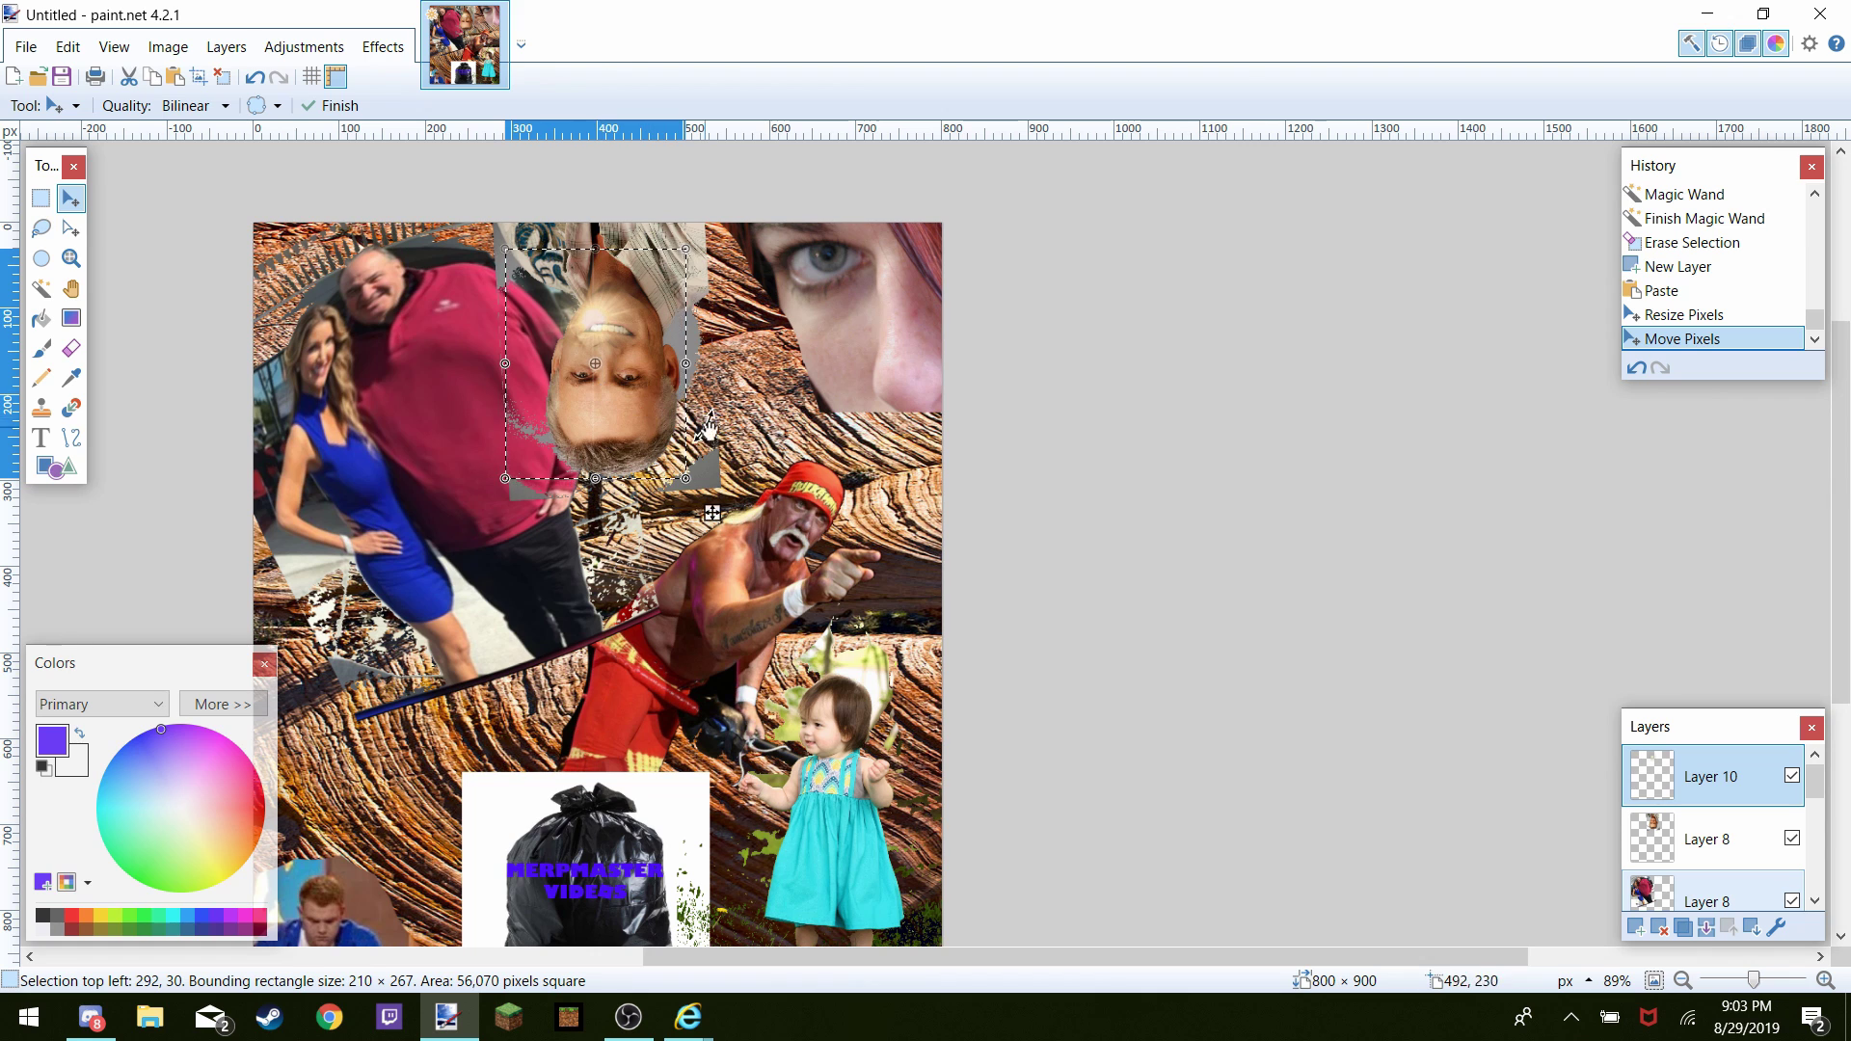
pyautogui.moveTo(679, 479); pyautogui.dragTo(560, 425)
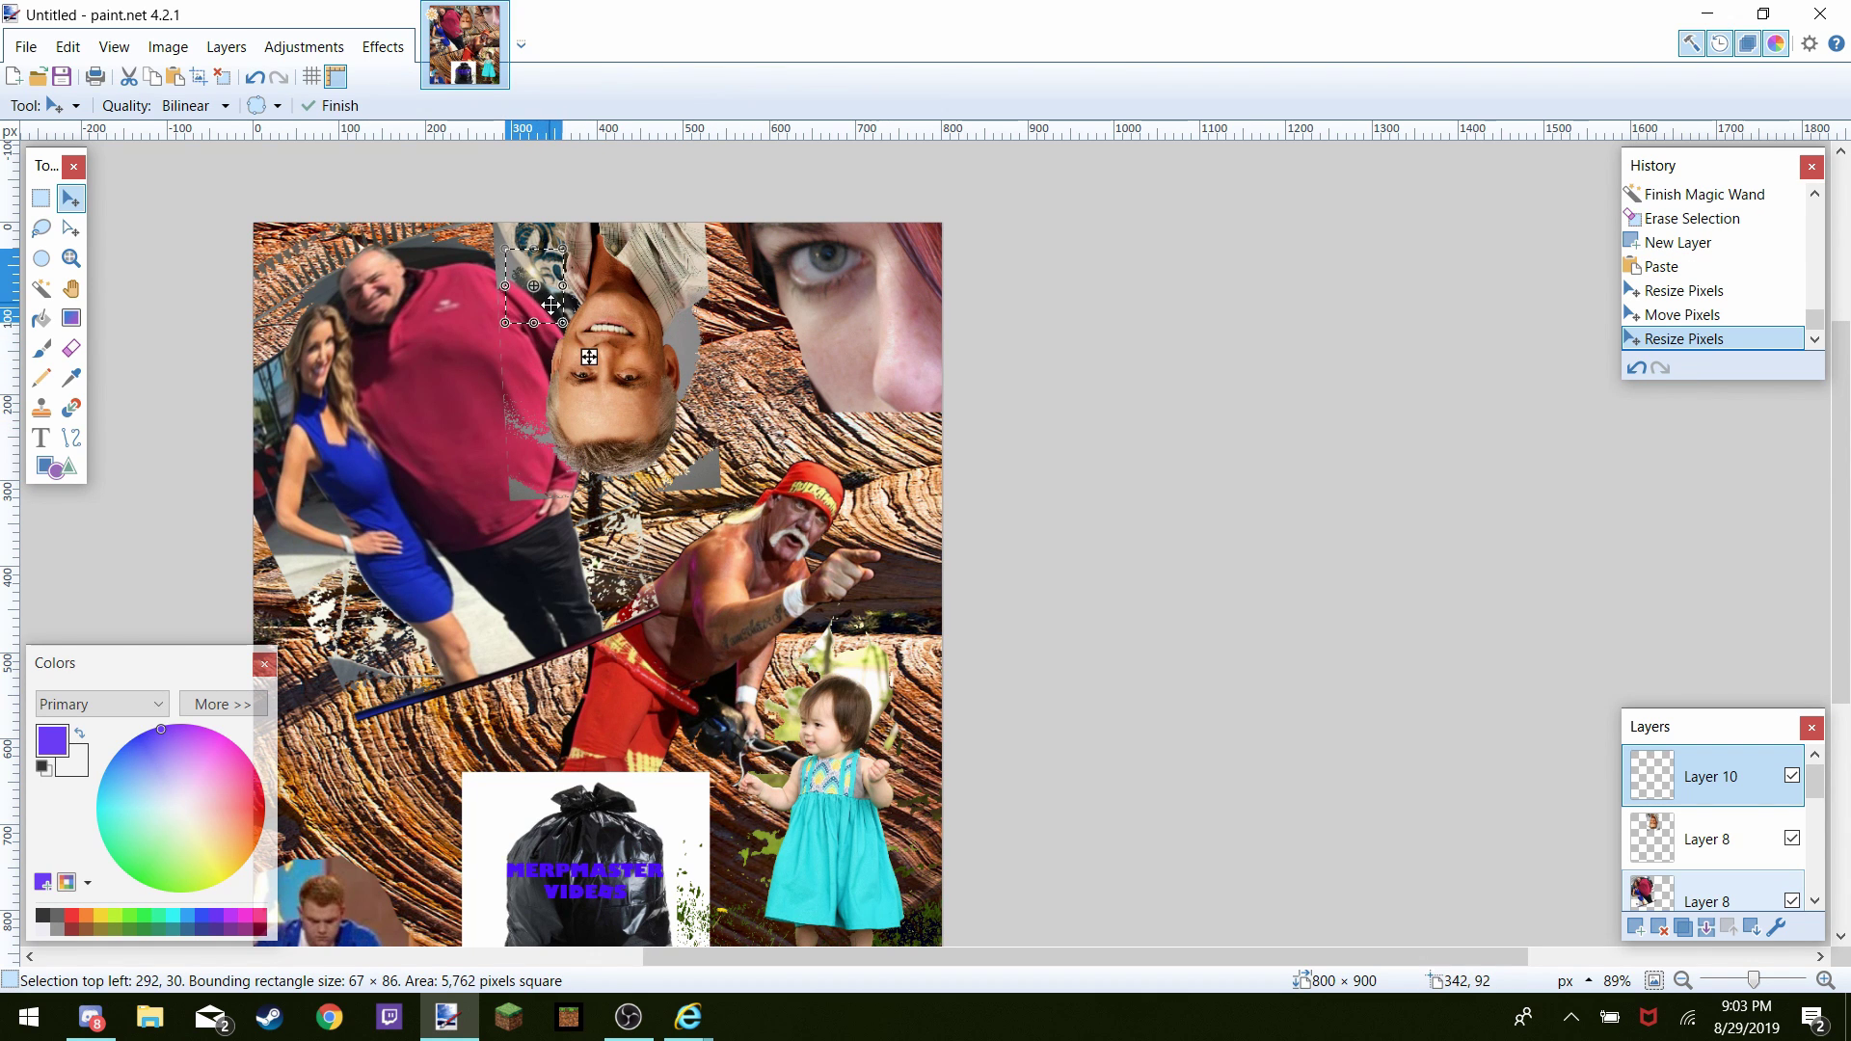
pyautogui.moveTo(551, 305); pyautogui.dragTo(633, 369)
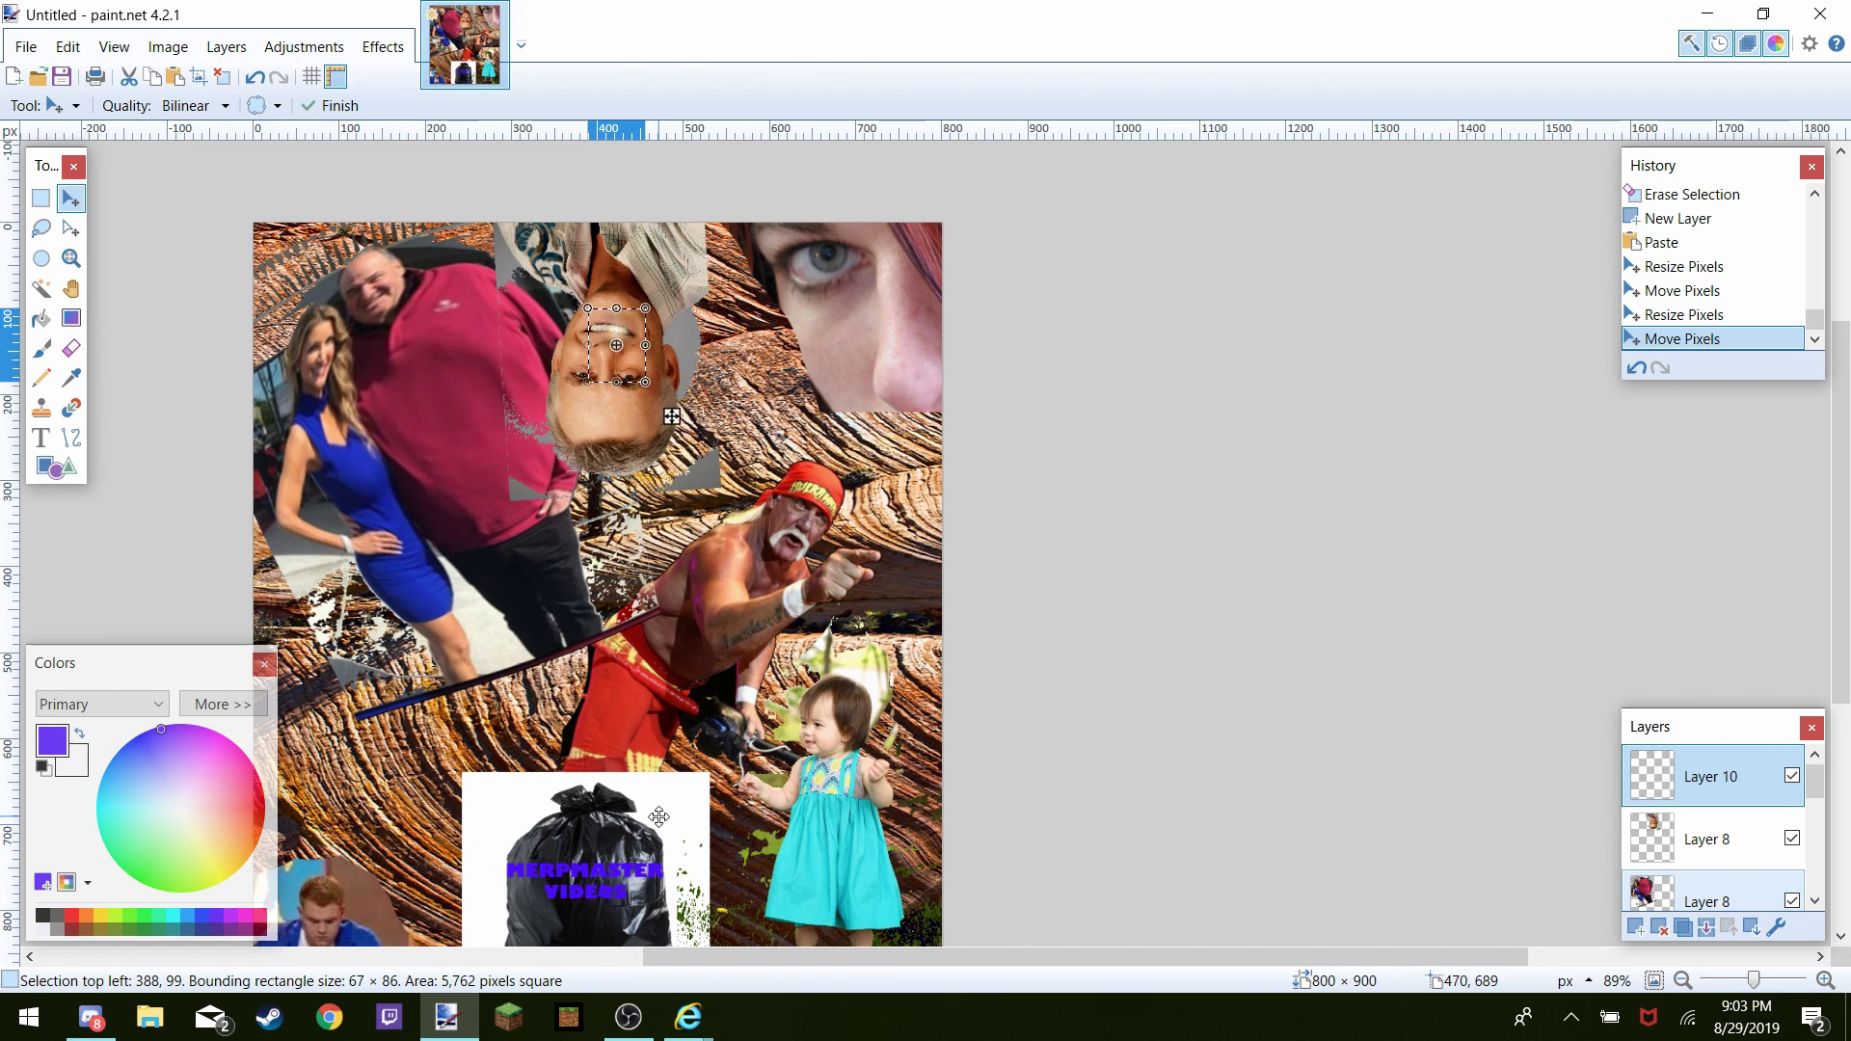
# Switch to the browser's MSN page, search for "shrerkin 2" and show the image results
pyautogui.click(688, 1014)
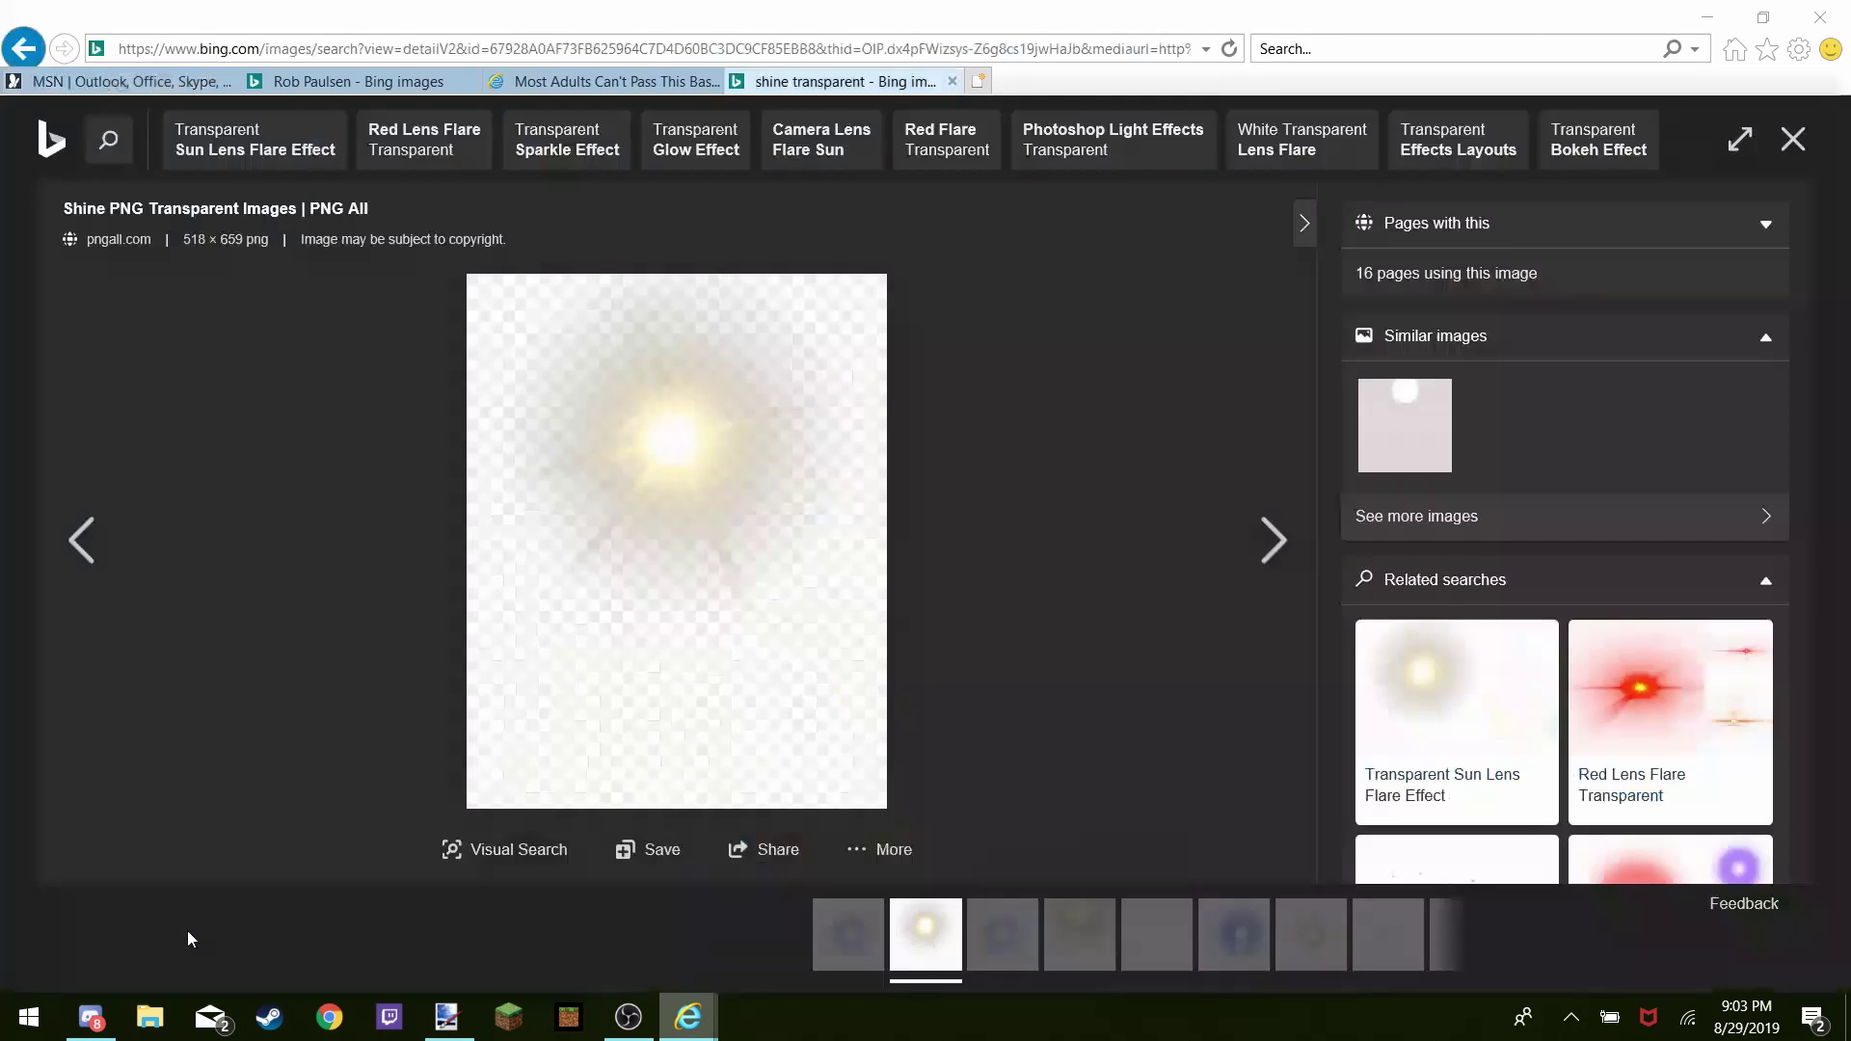
pyautogui.click(187, 930)
pyautogui.click(688, 223)
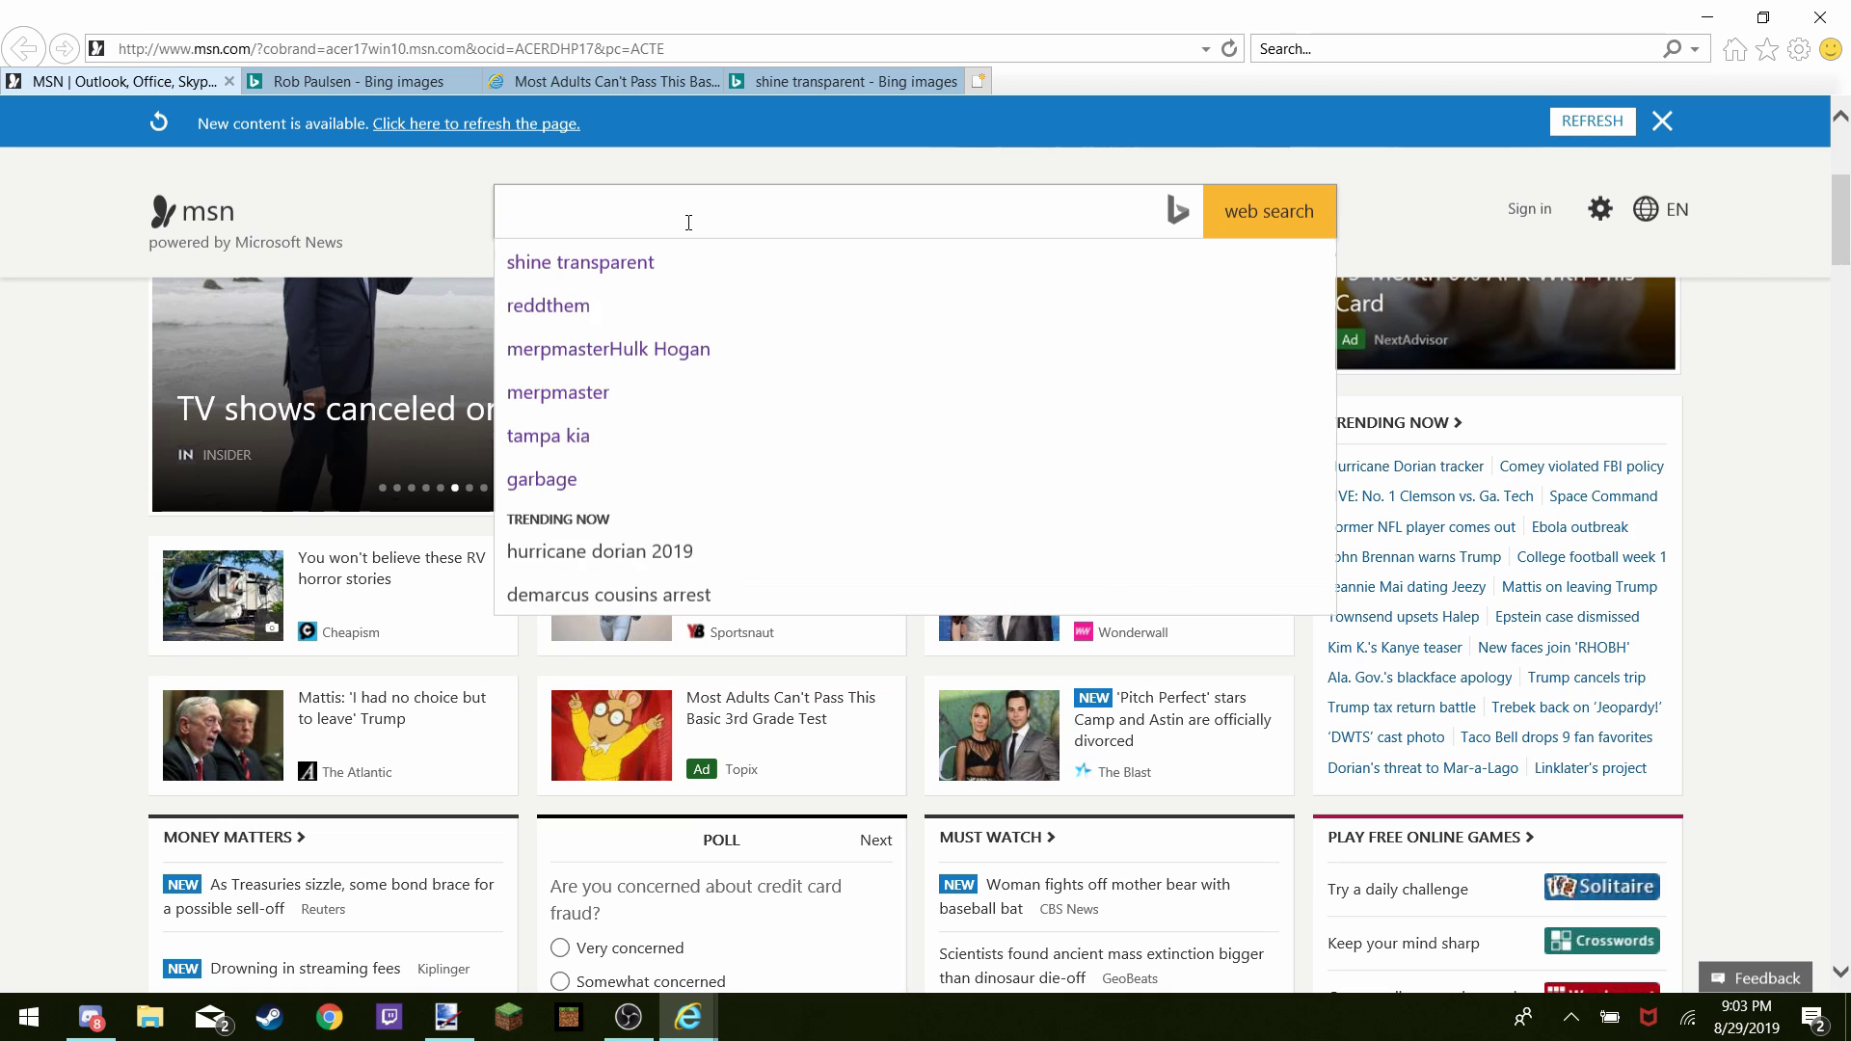
pyautogui.write('se')
pyautogui.press('BackSpace')
pyautogui.write('h')
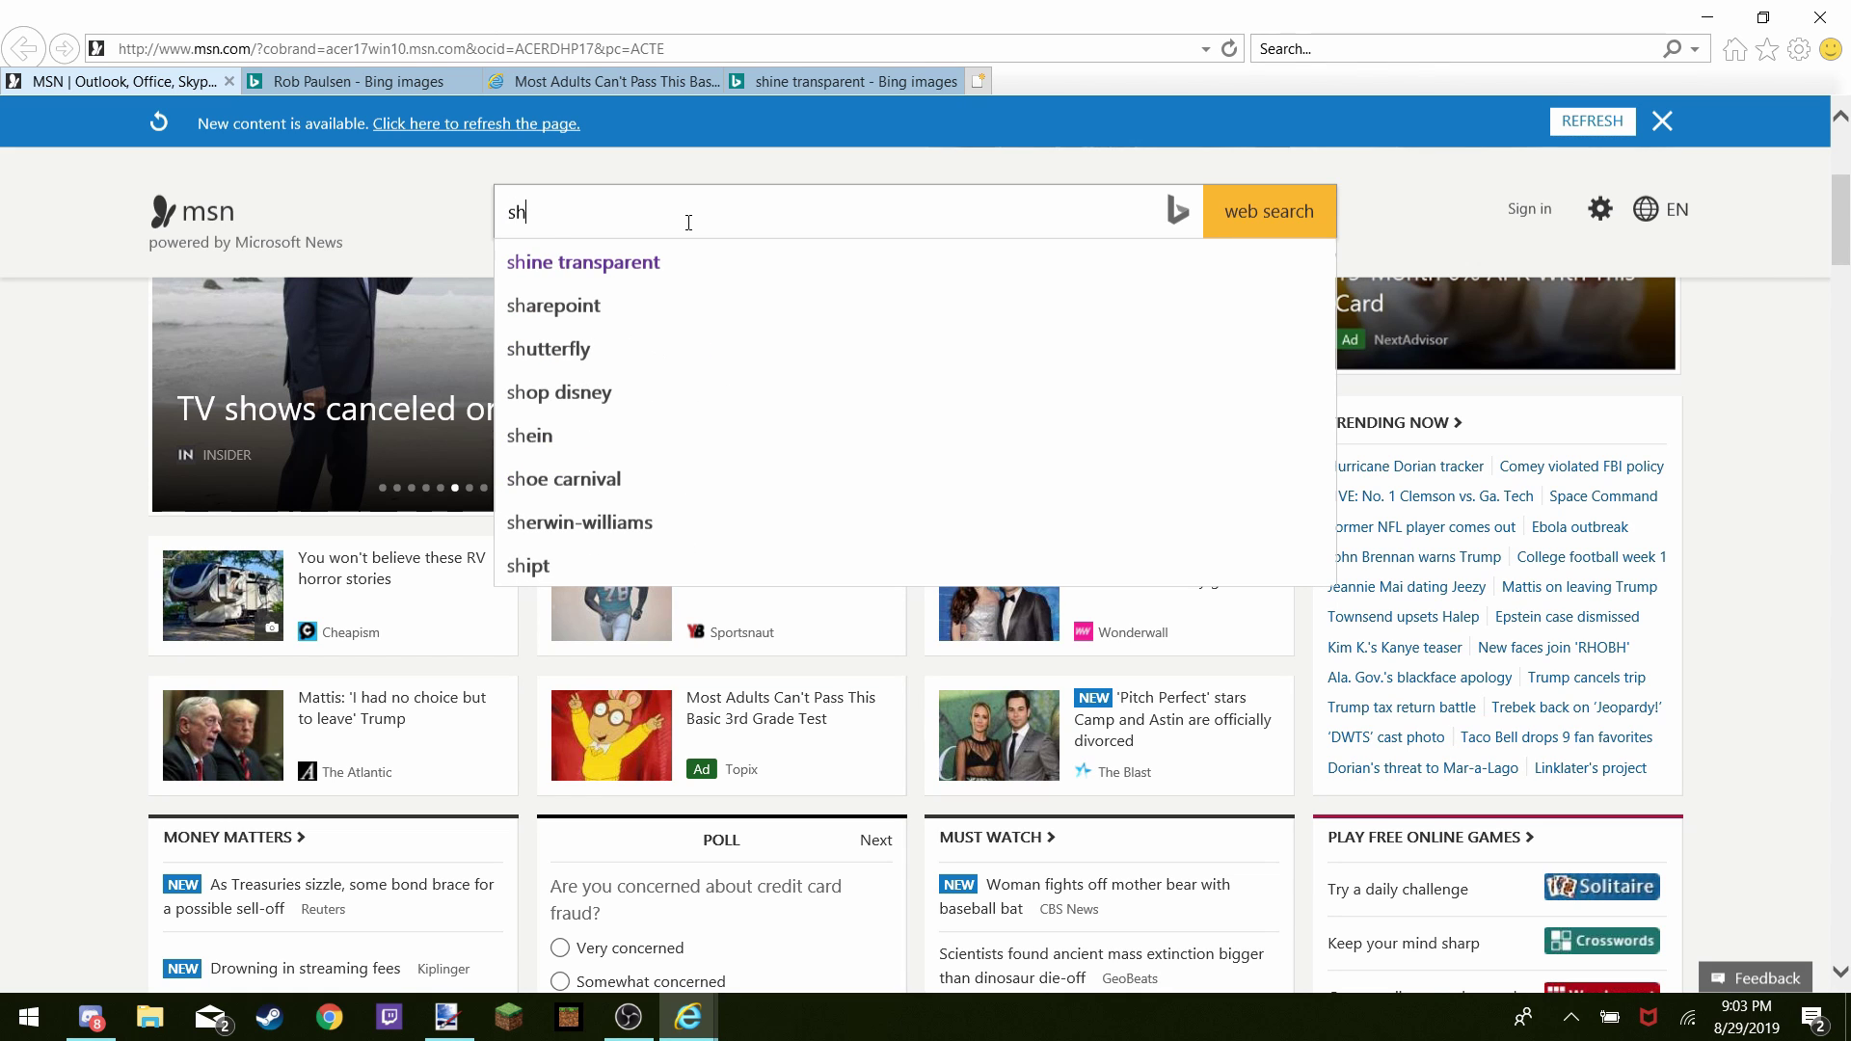
pyautogui.write('rerk')
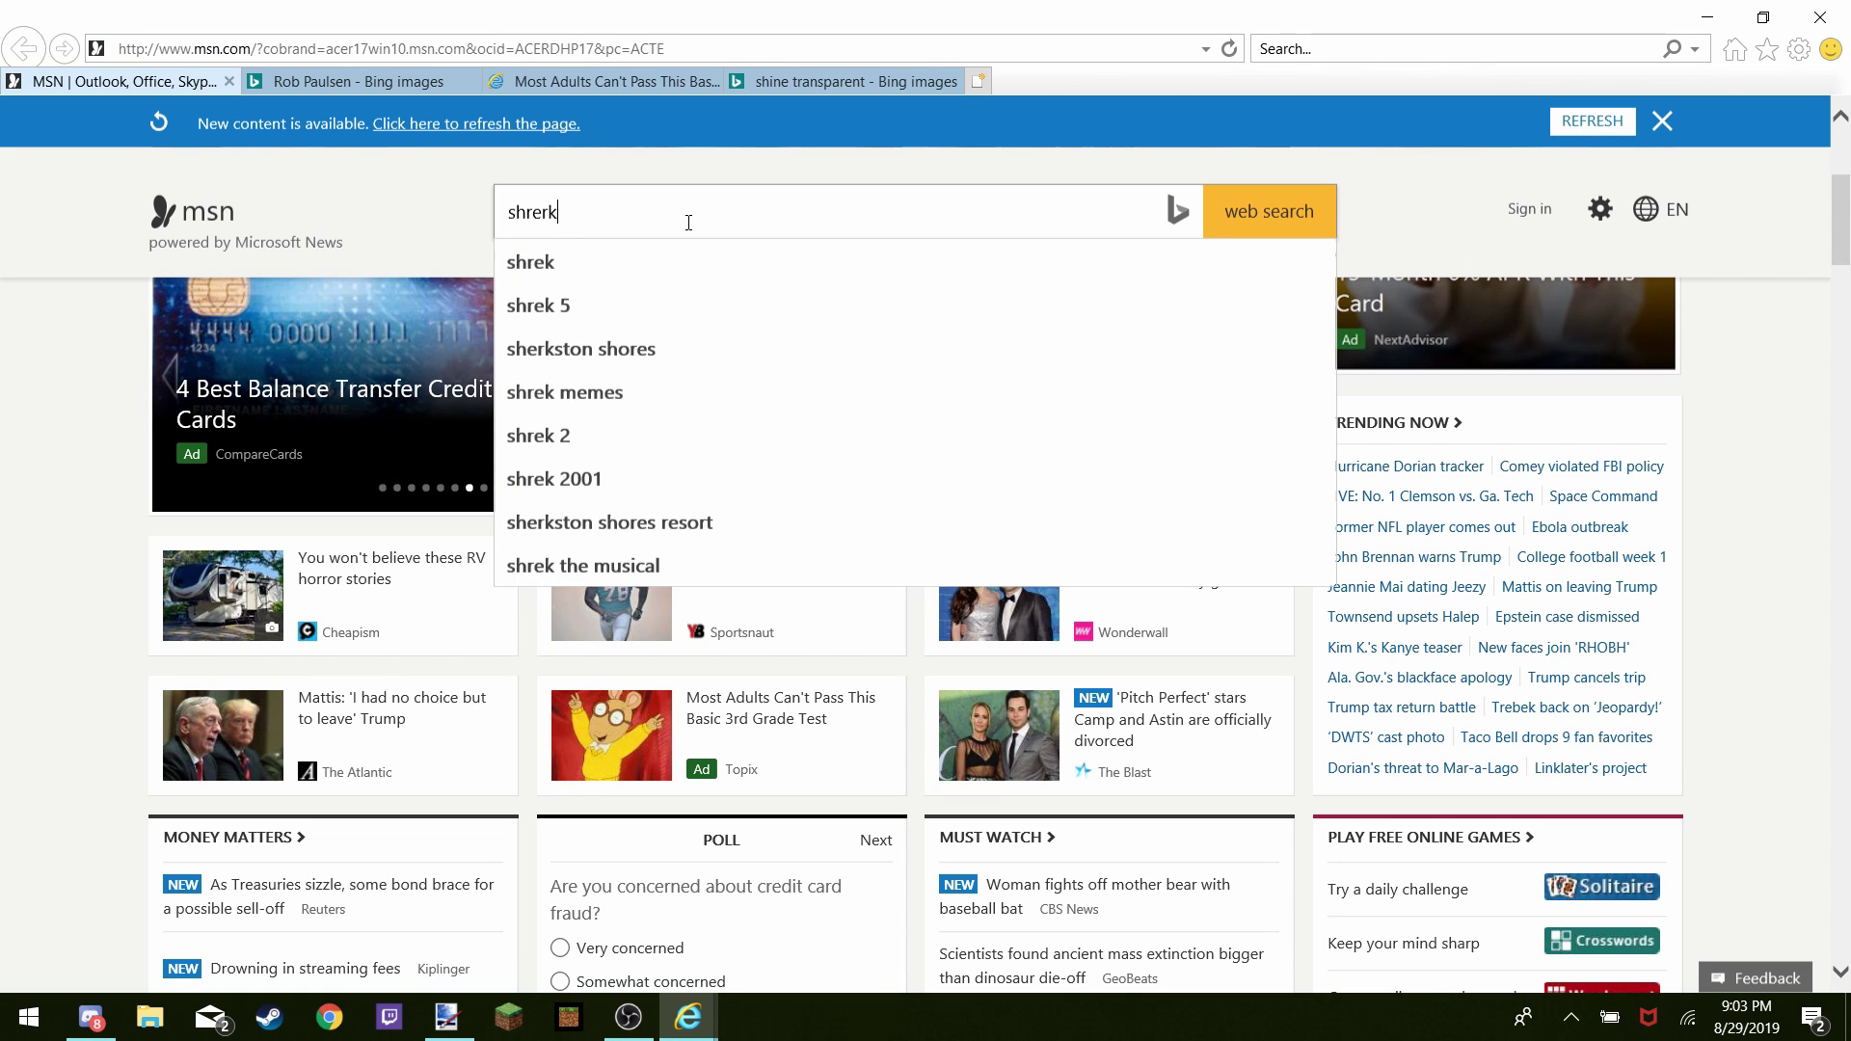
pyautogui.write('in 2')
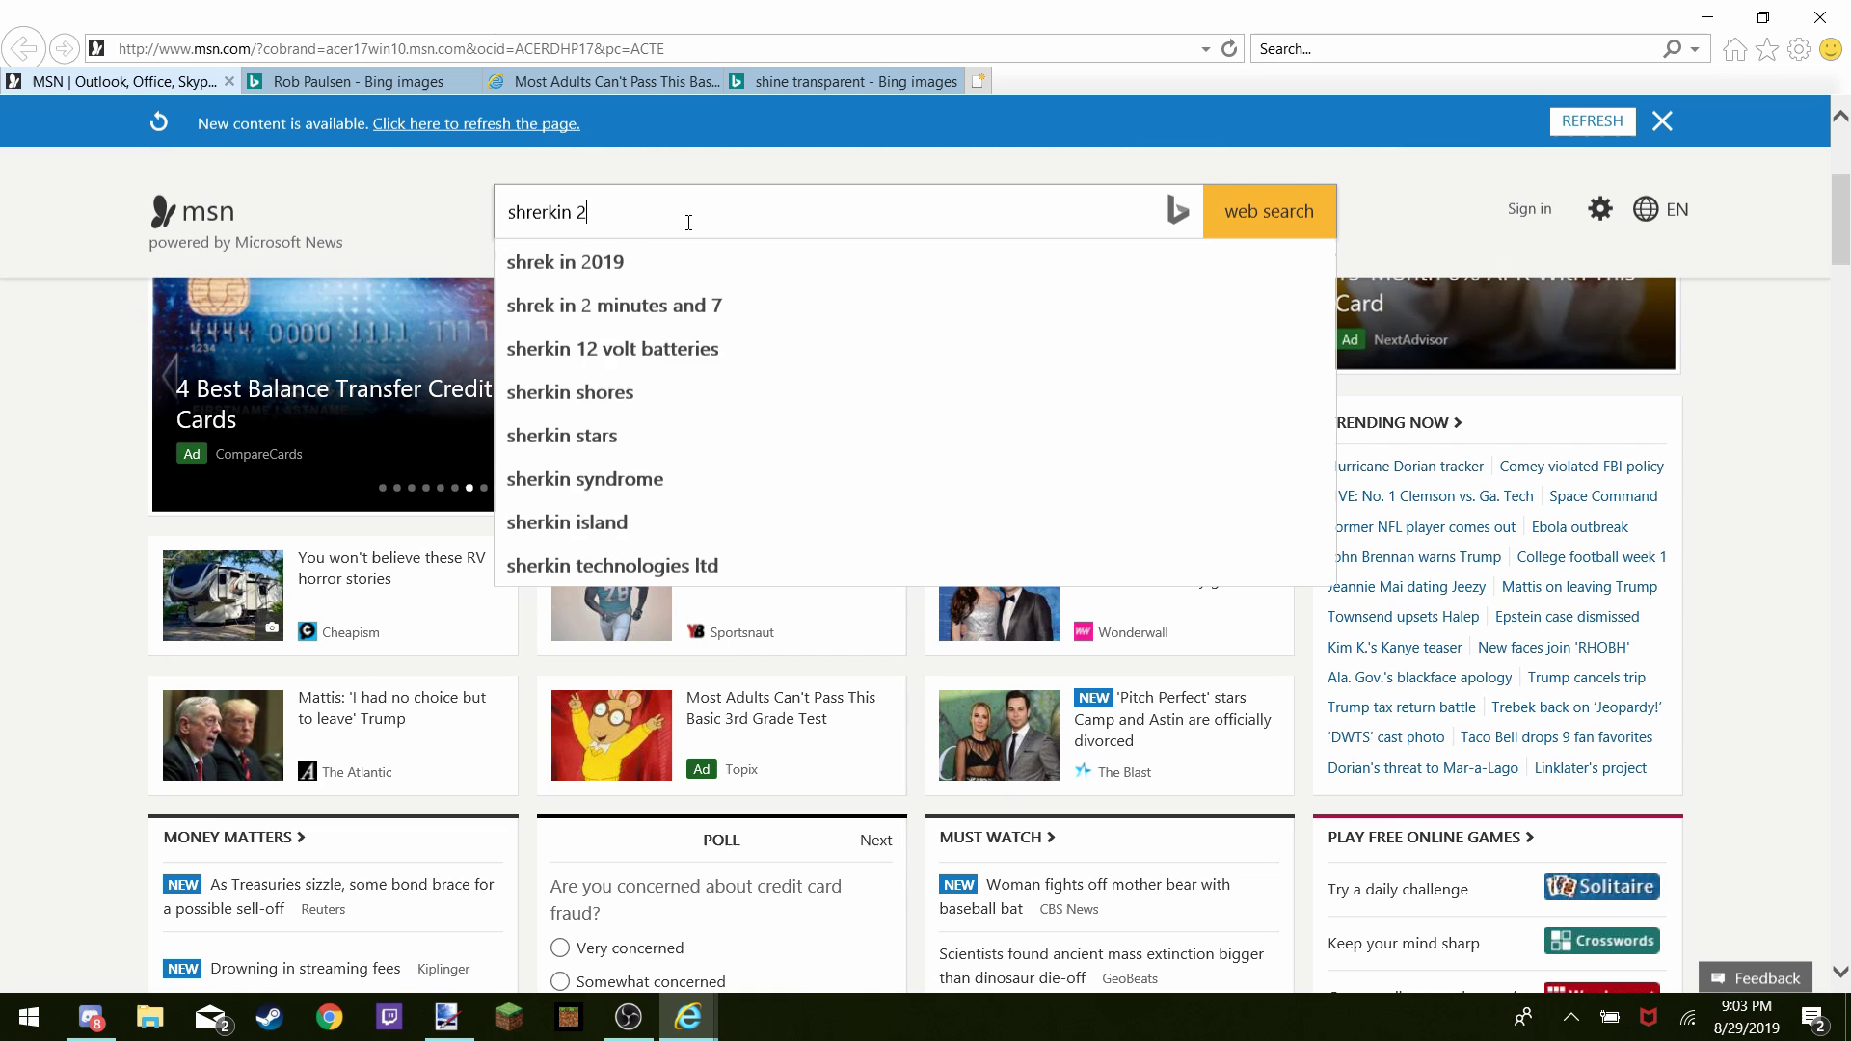
pyautogui.press('Return')
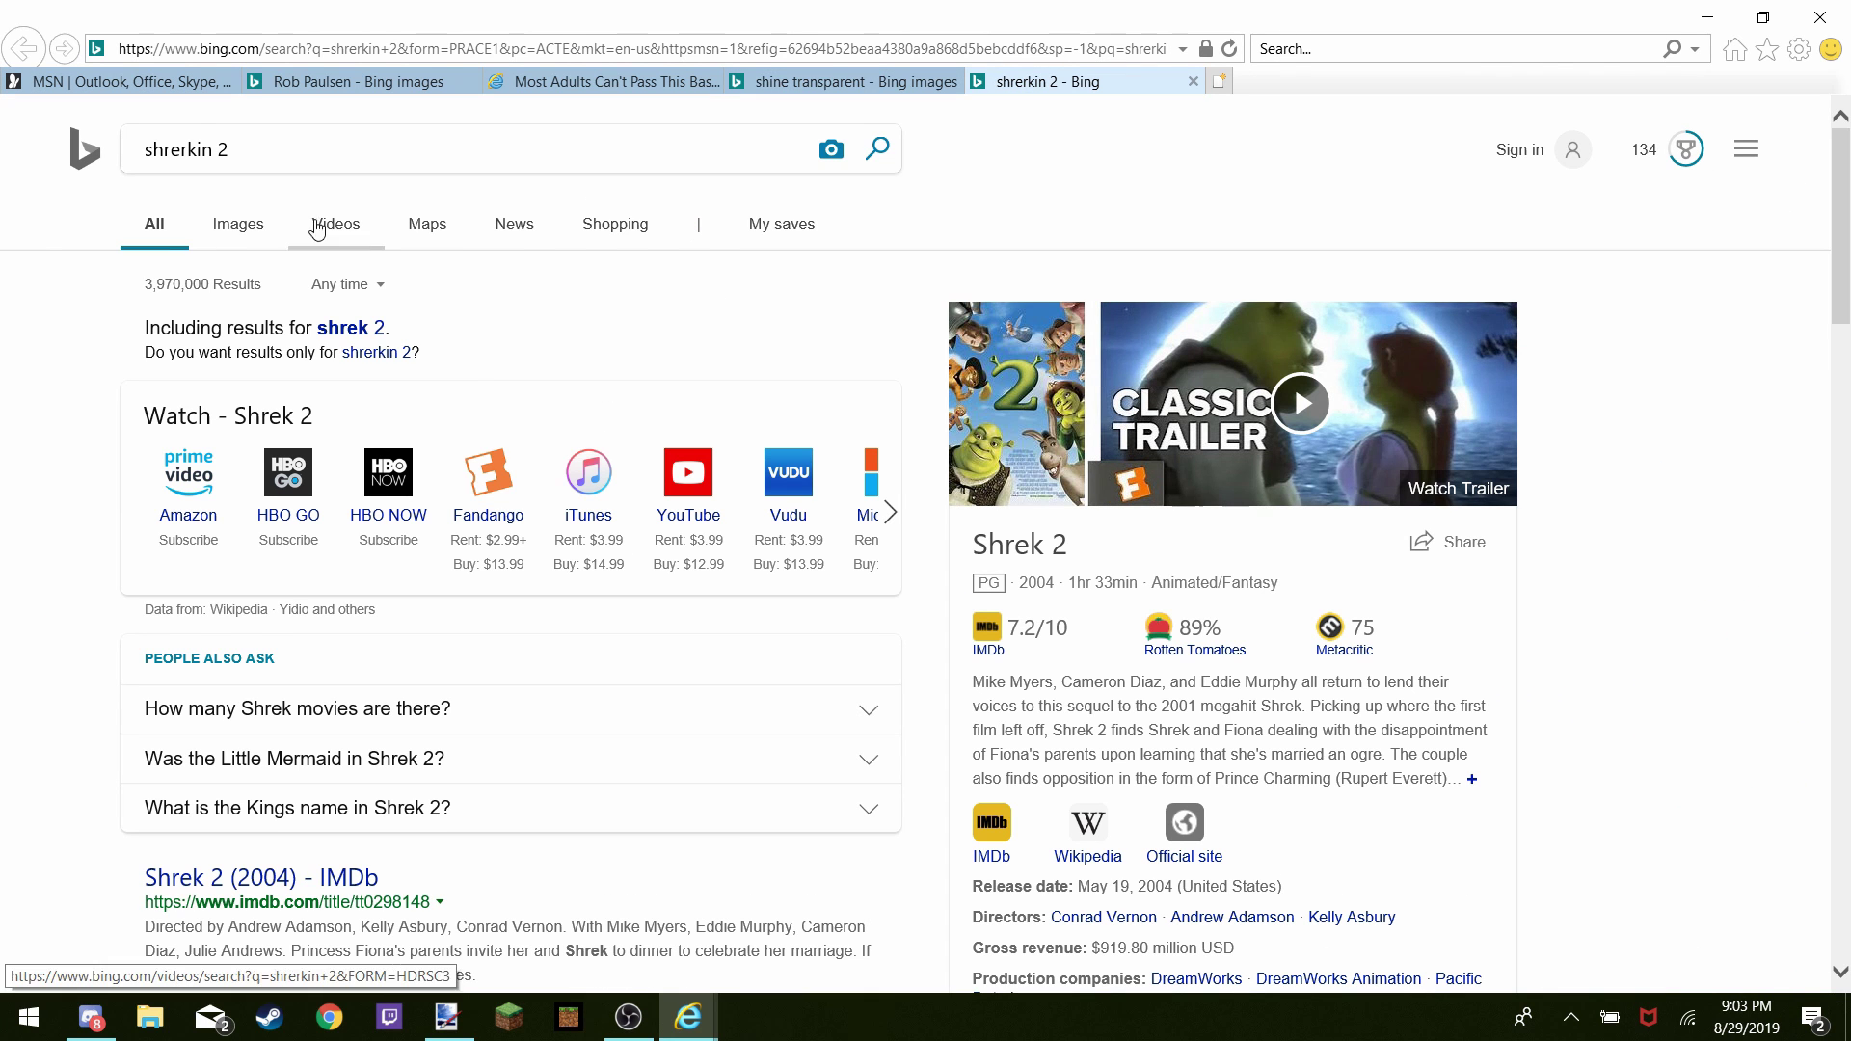
pyautogui.click(234, 228)
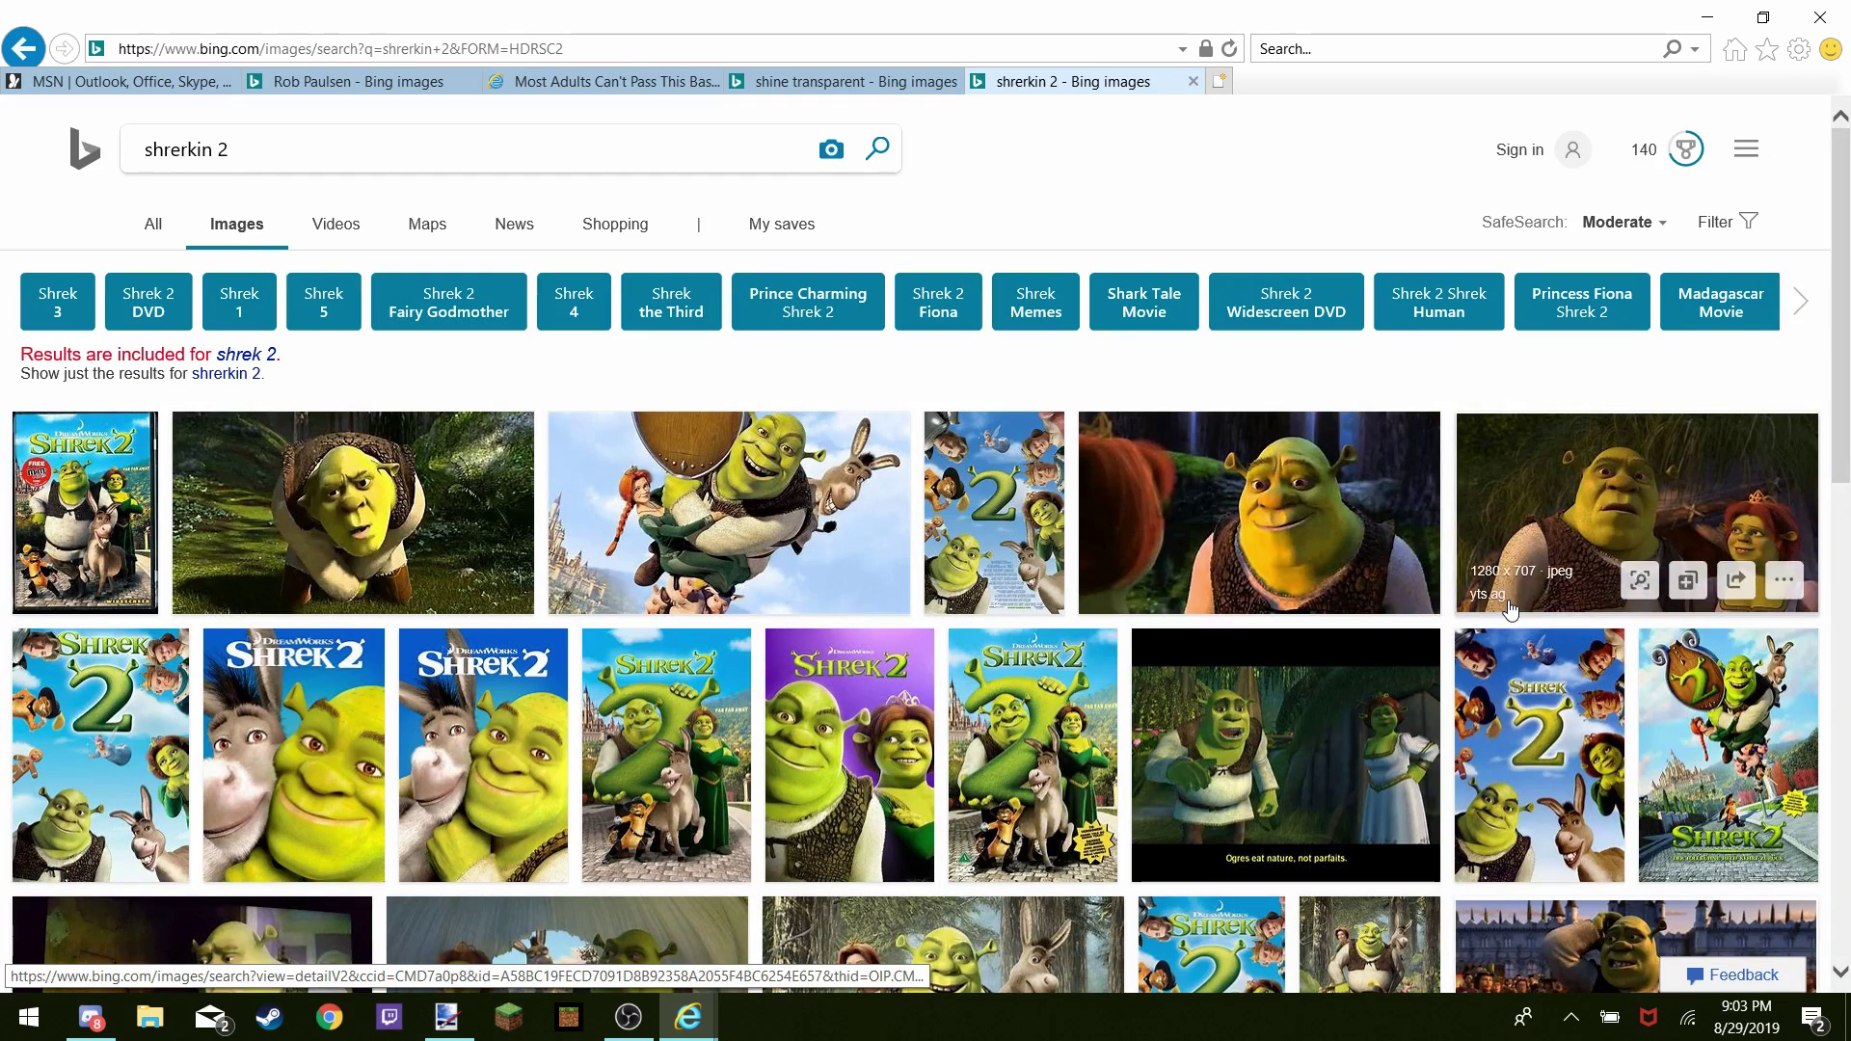
# Copy the picture of bare-chested Shrek beside the spiky plant and add a new layer in paint.net
pyautogui.scroll(-15, 1132, 786)
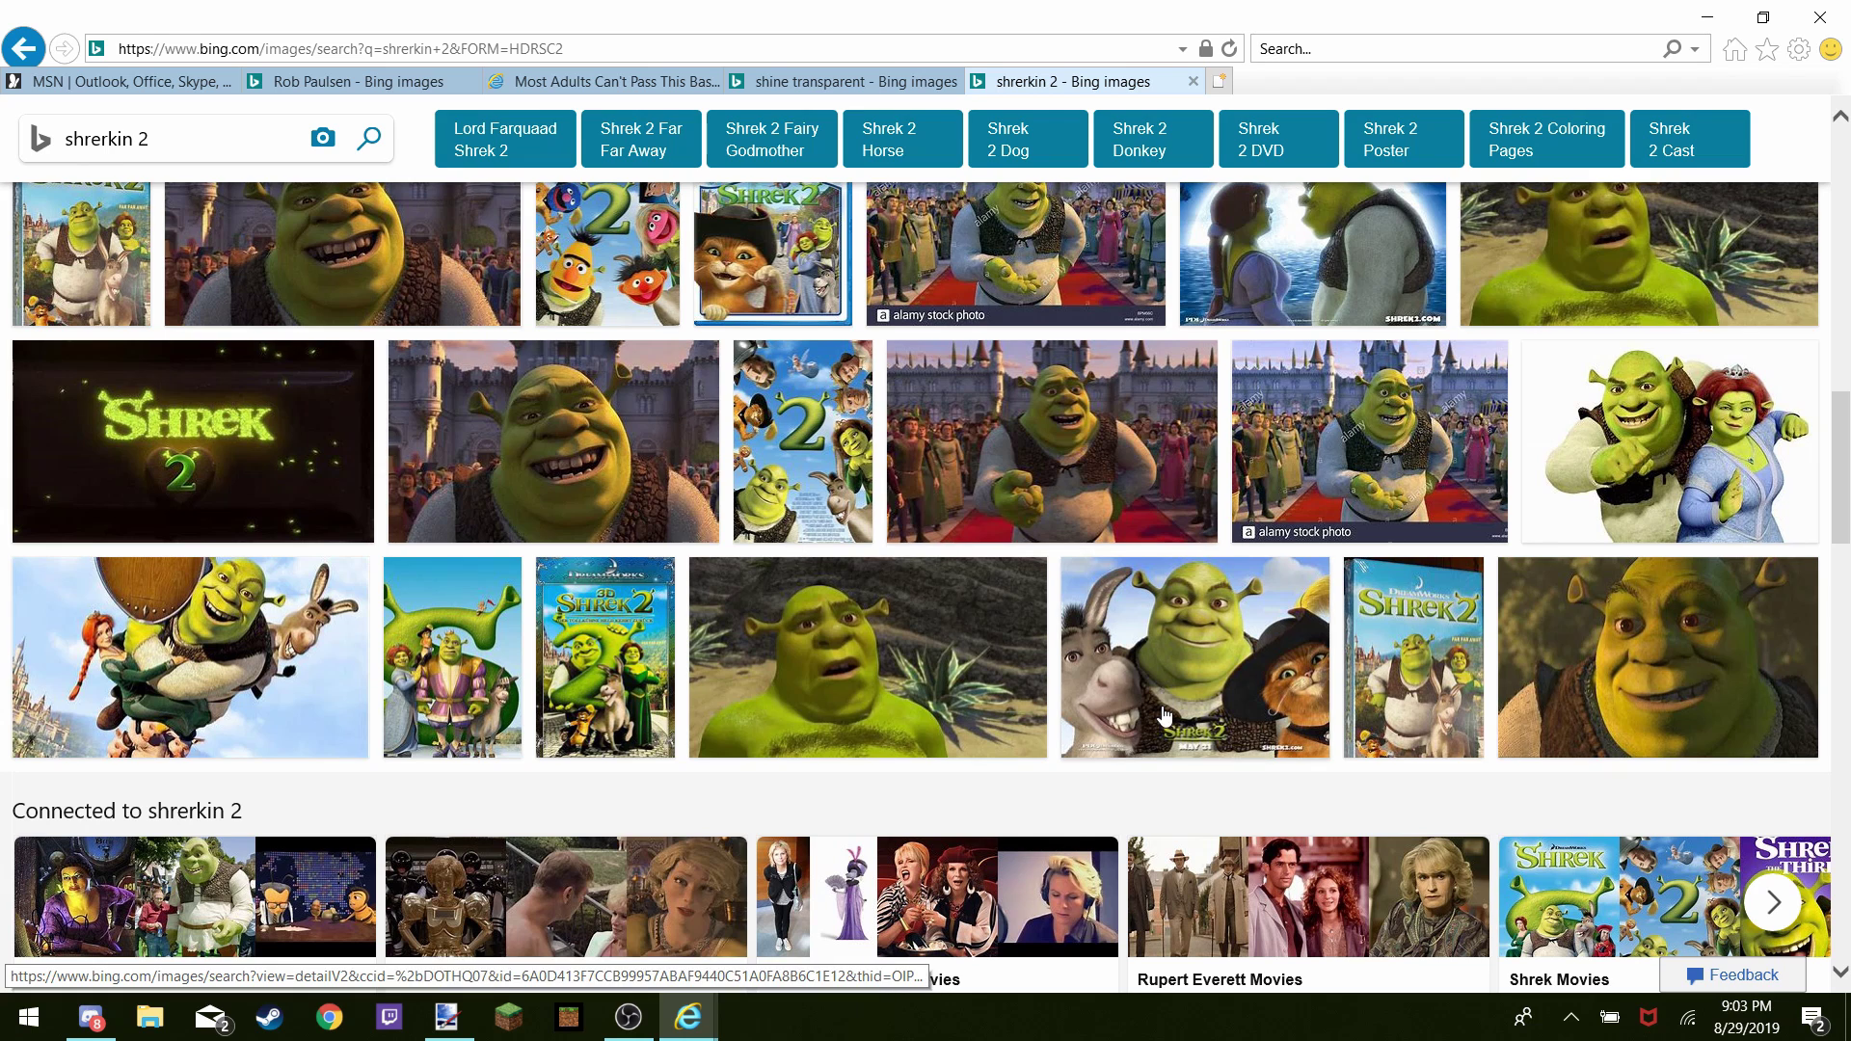
pyautogui.scroll(-2, 1164, 715)
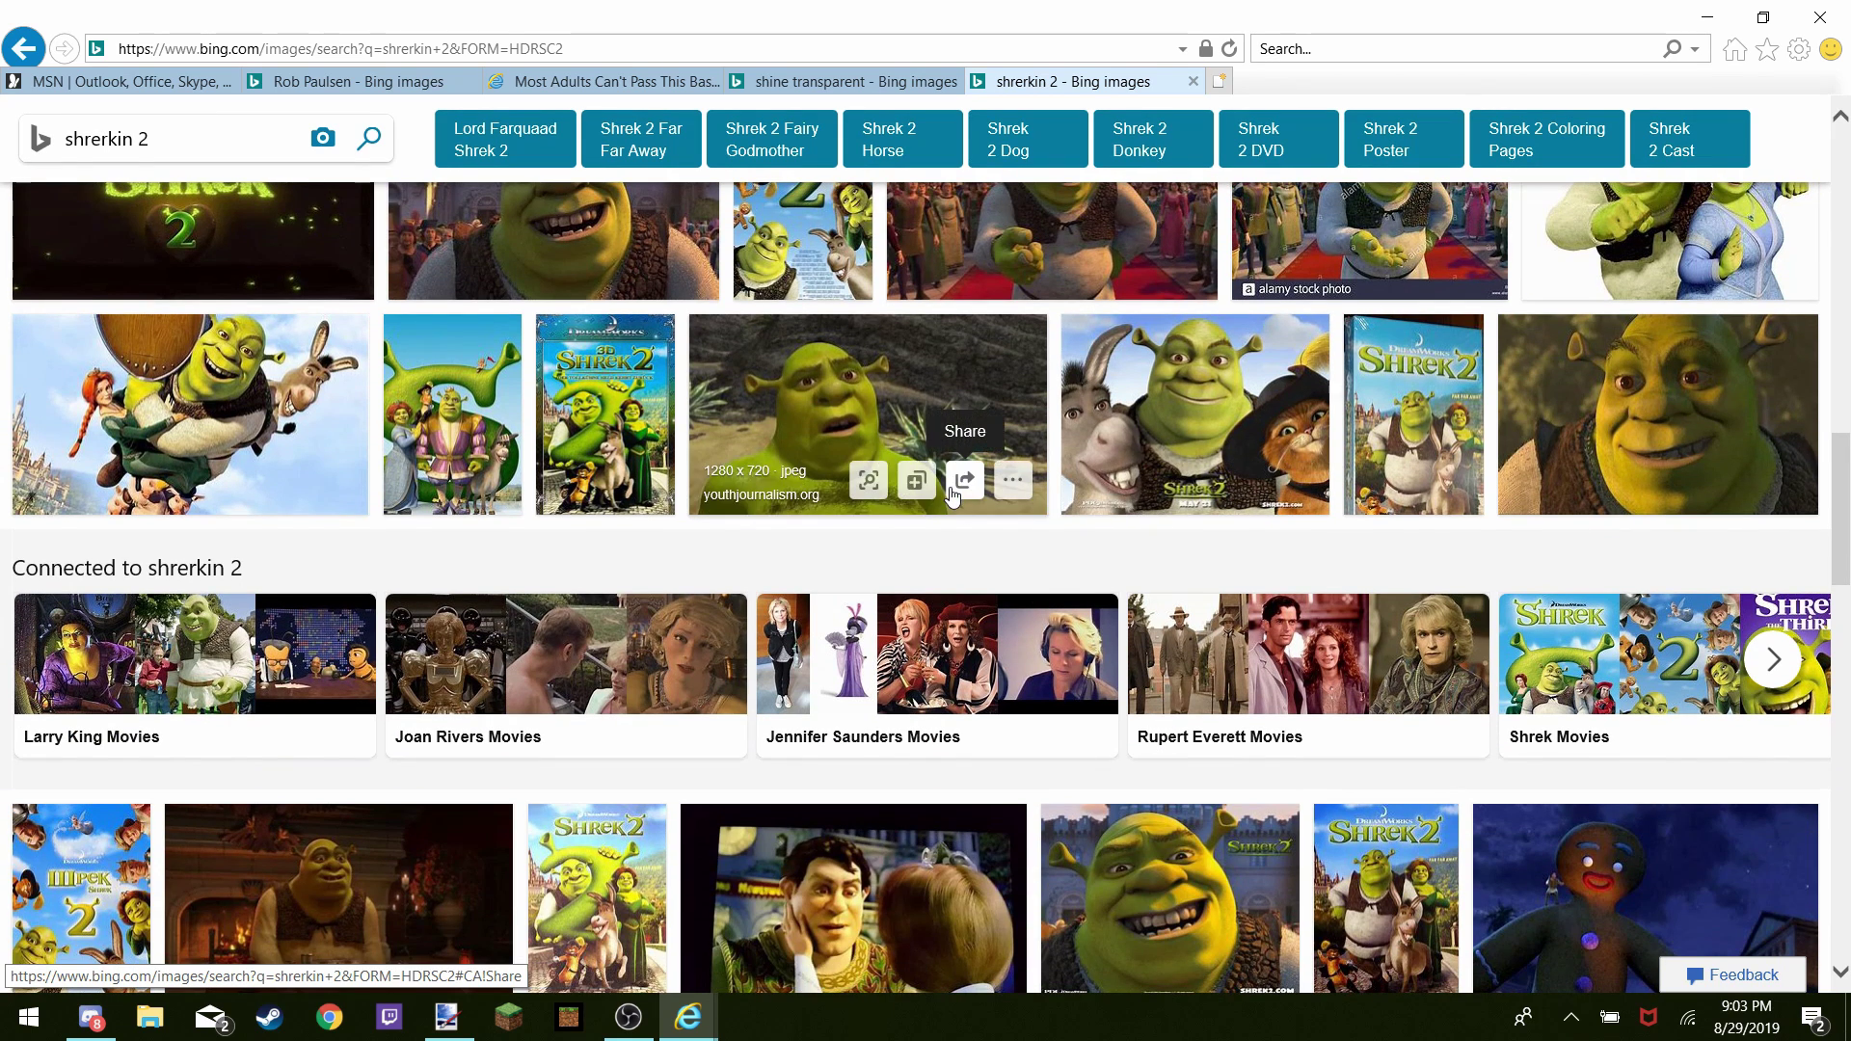
pyautogui.click(953, 490)
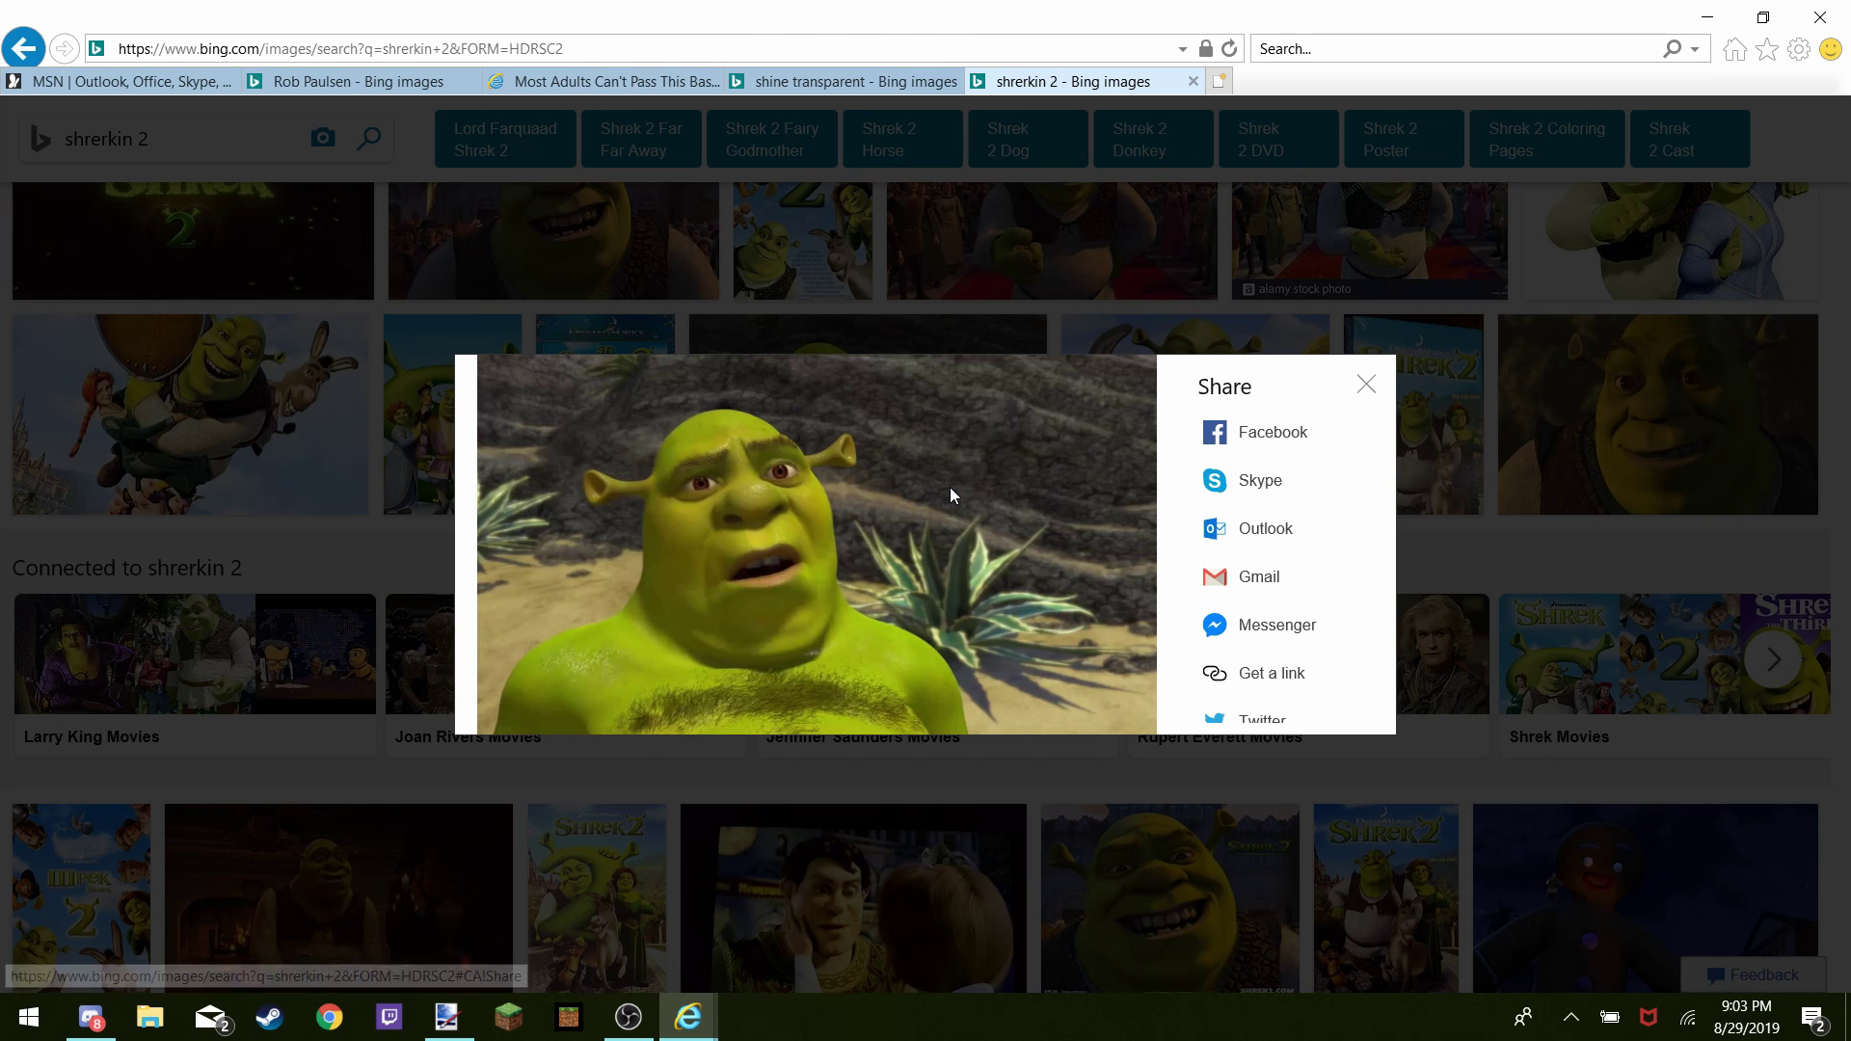
pyautogui.rightClick(951, 489)
pyautogui.click(734, 768)
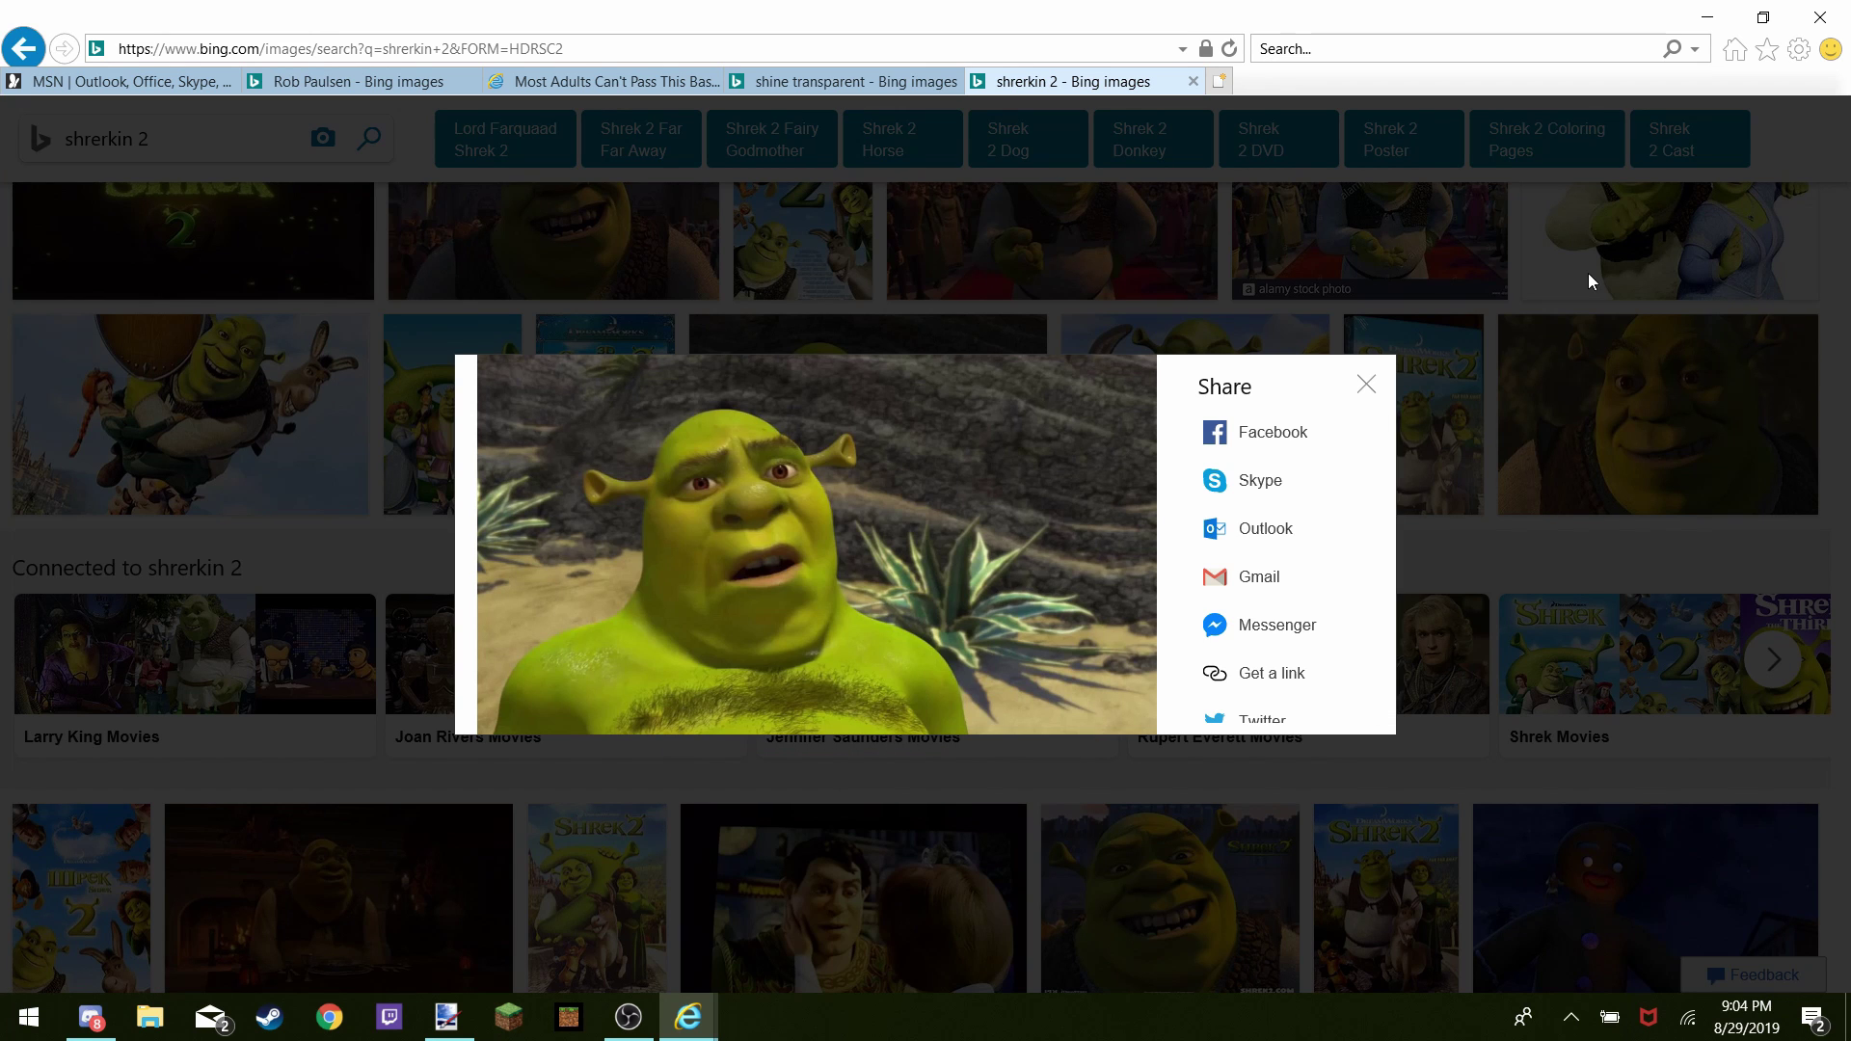
pyautogui.click(1366, 386)
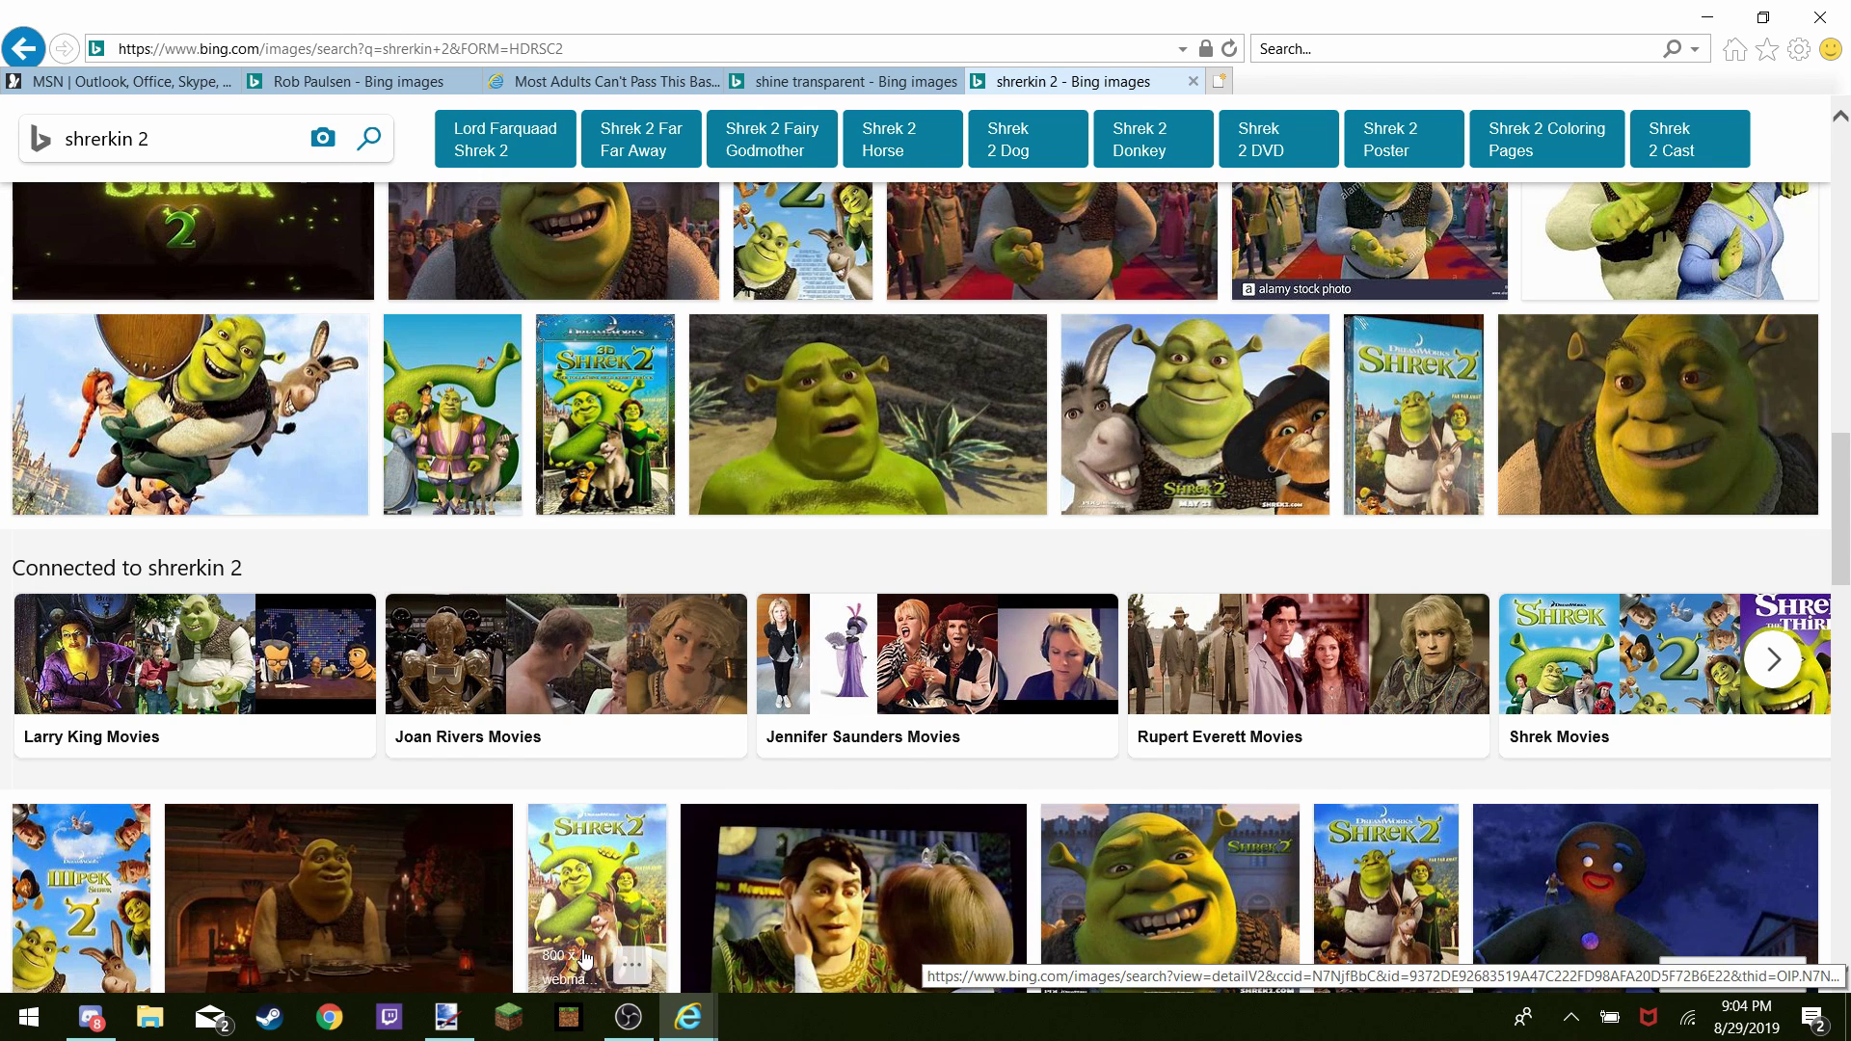
pyautogui.click(463, 1008)
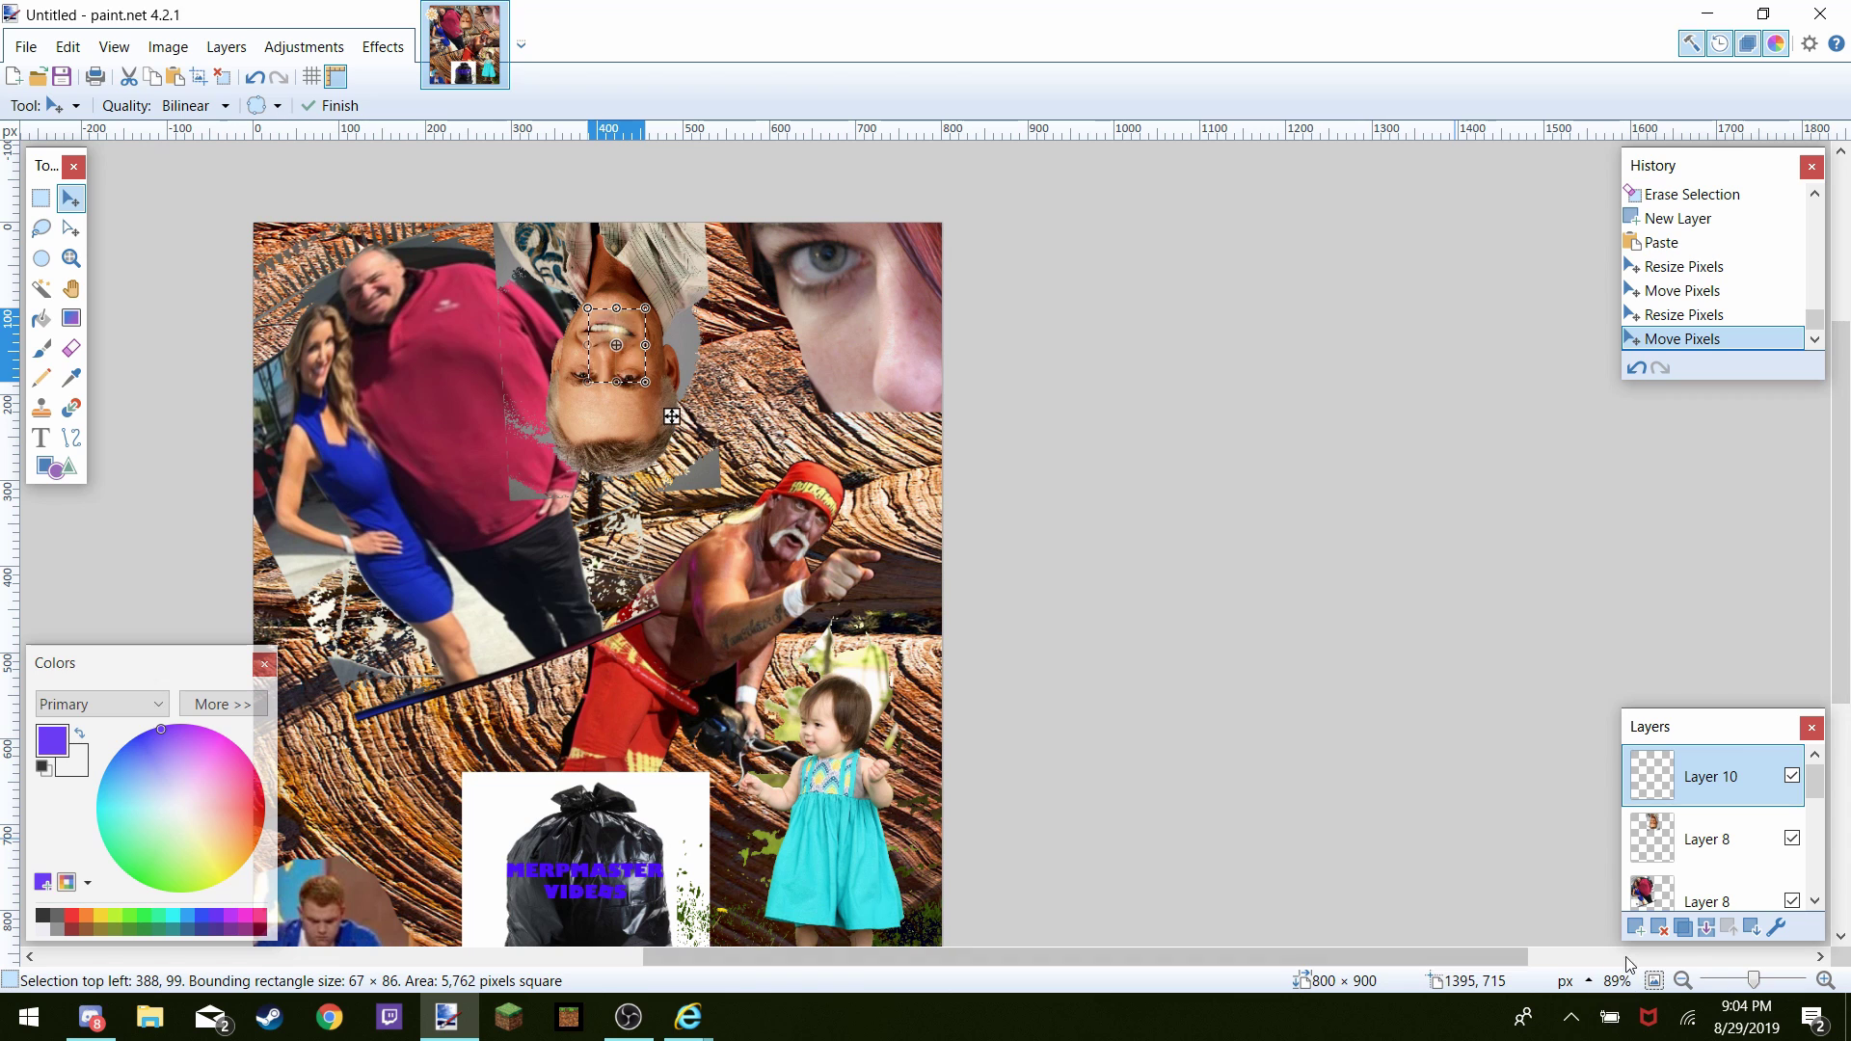
pyautogui.click(1636, 929)
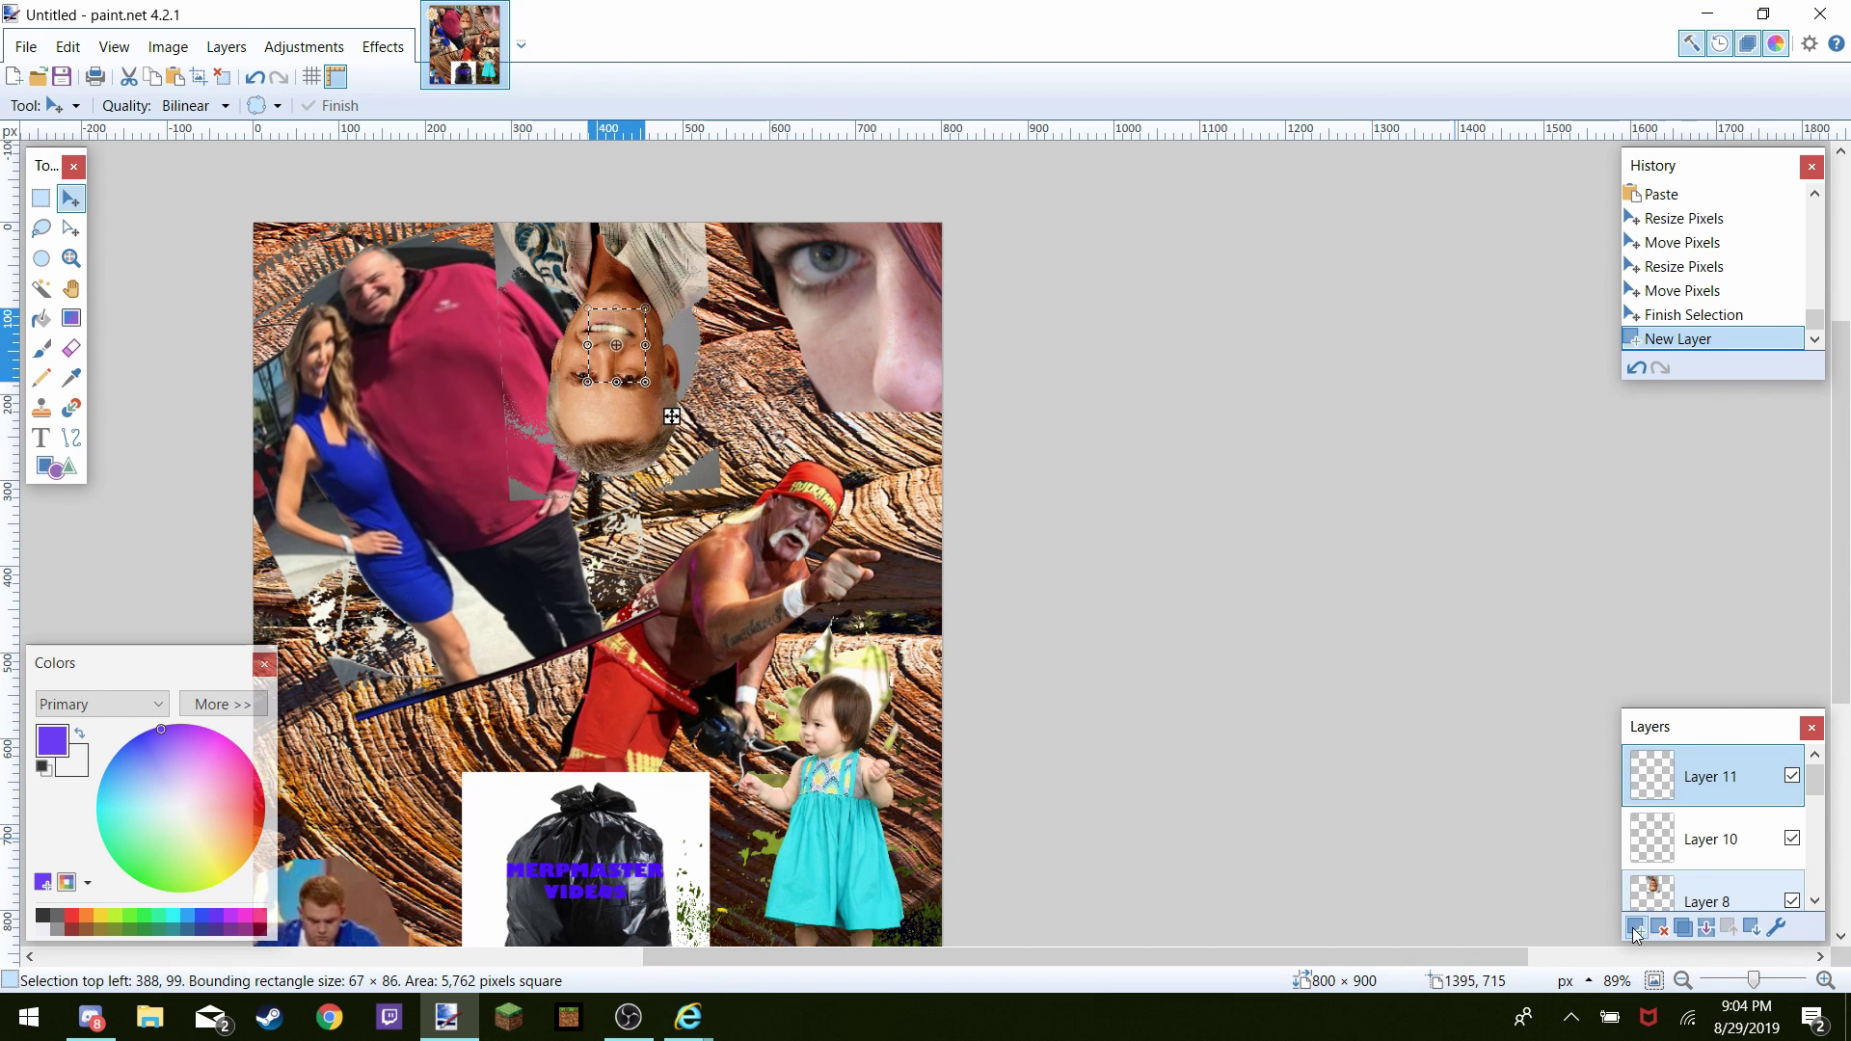
# Try pasting the Shrek picture with the canvas expanded, and undo the paste and the canvas resize
pyautogui.hotkey('ctrl', 'v')
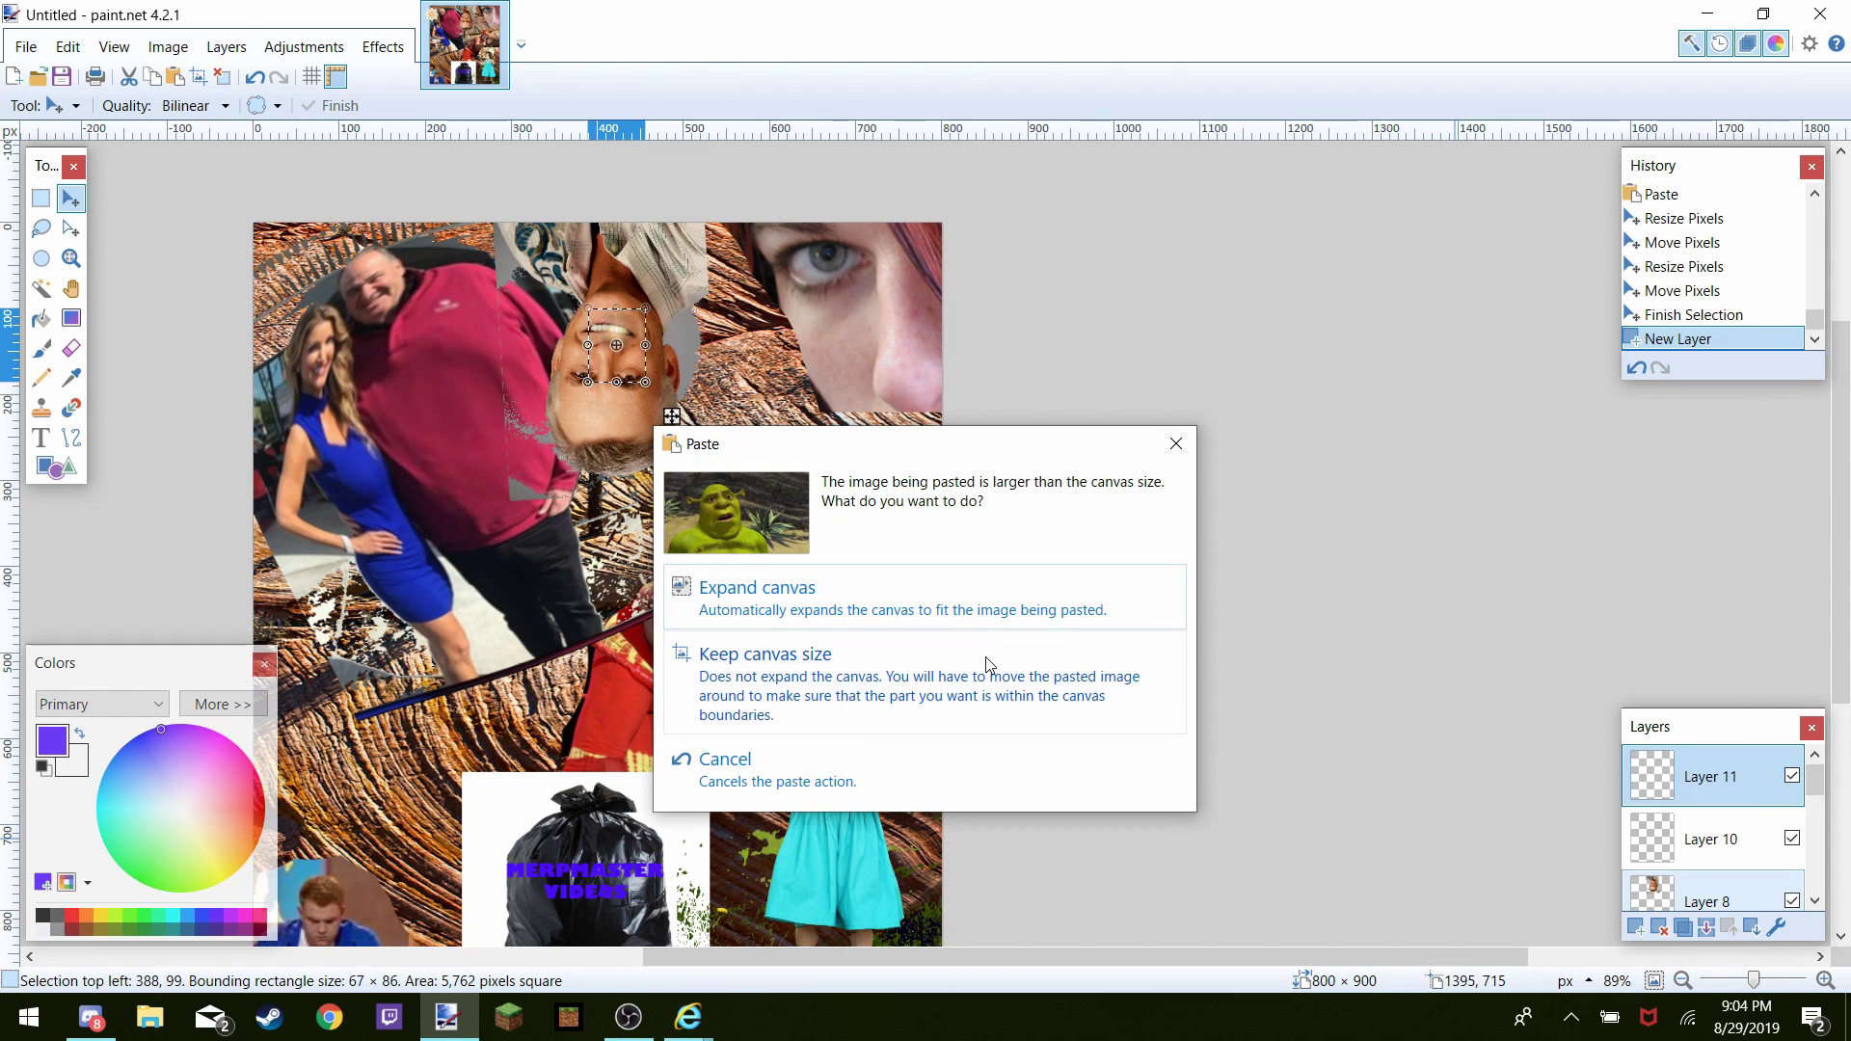
pyautogui.click(935, 618)
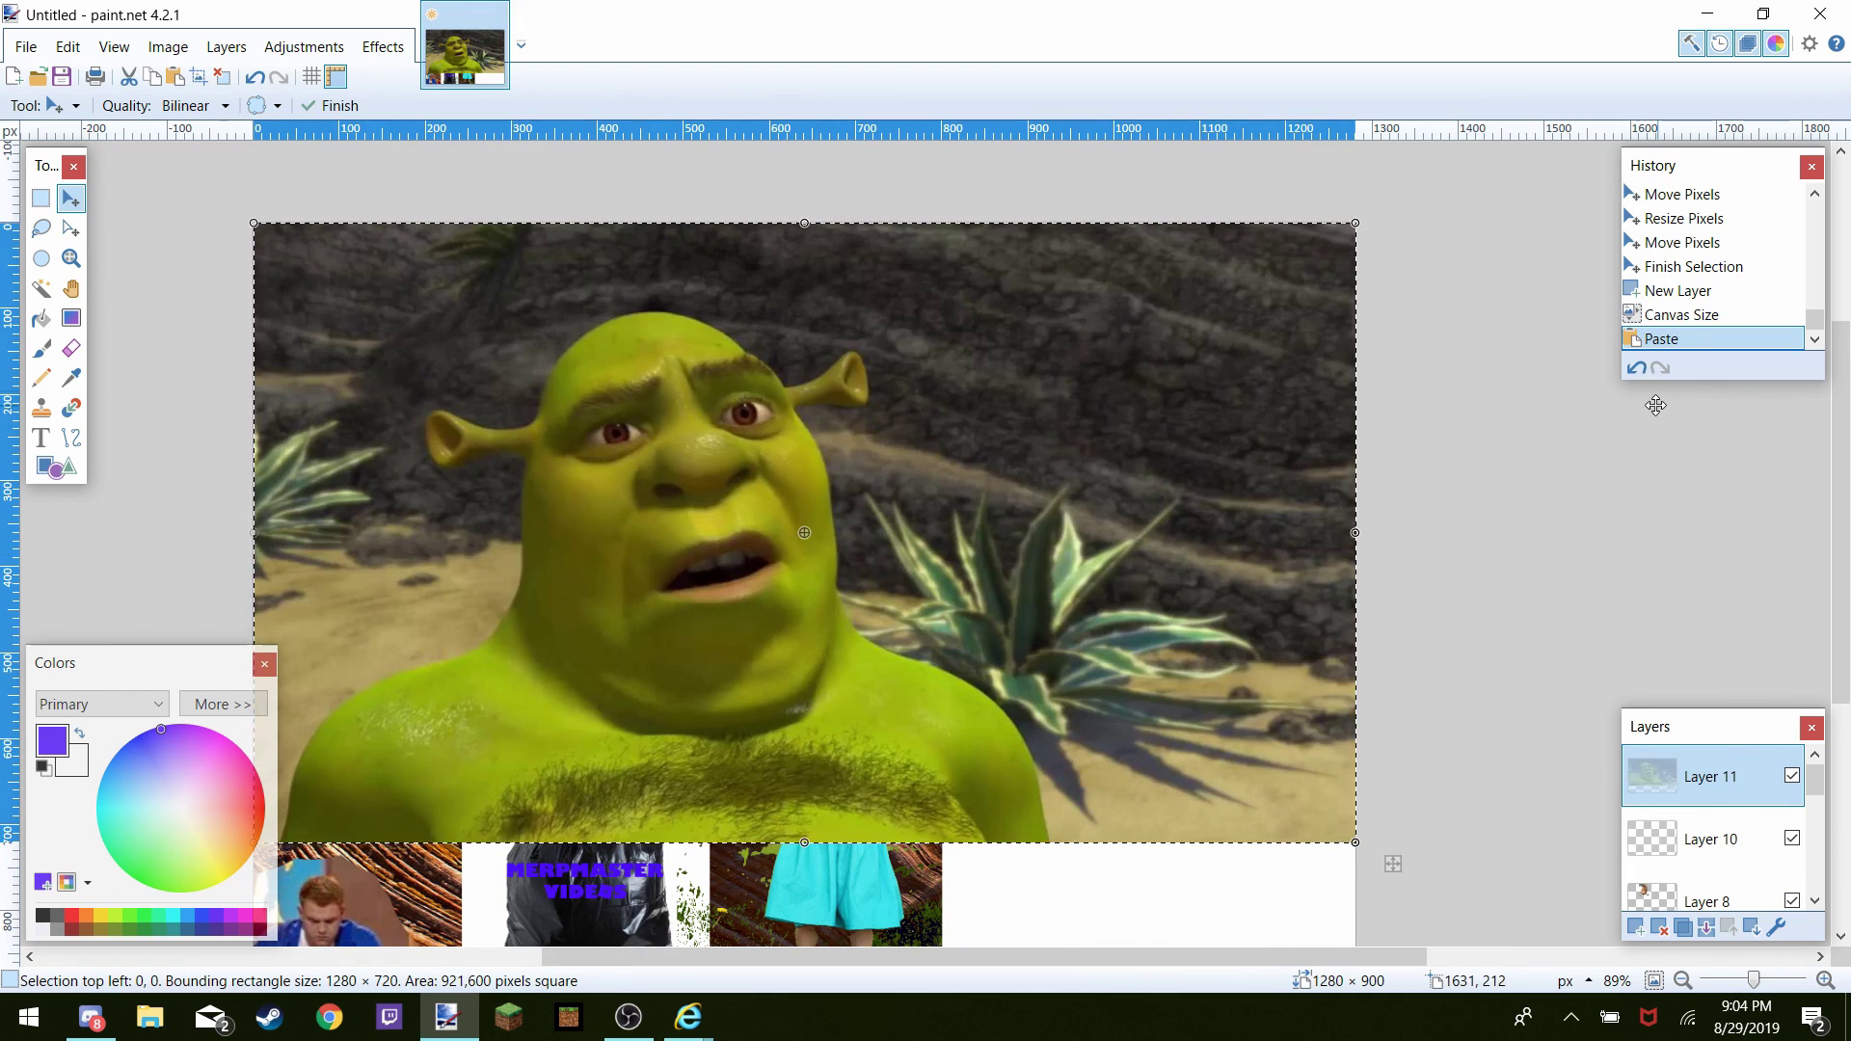
pyautogui.click(1638, 367)
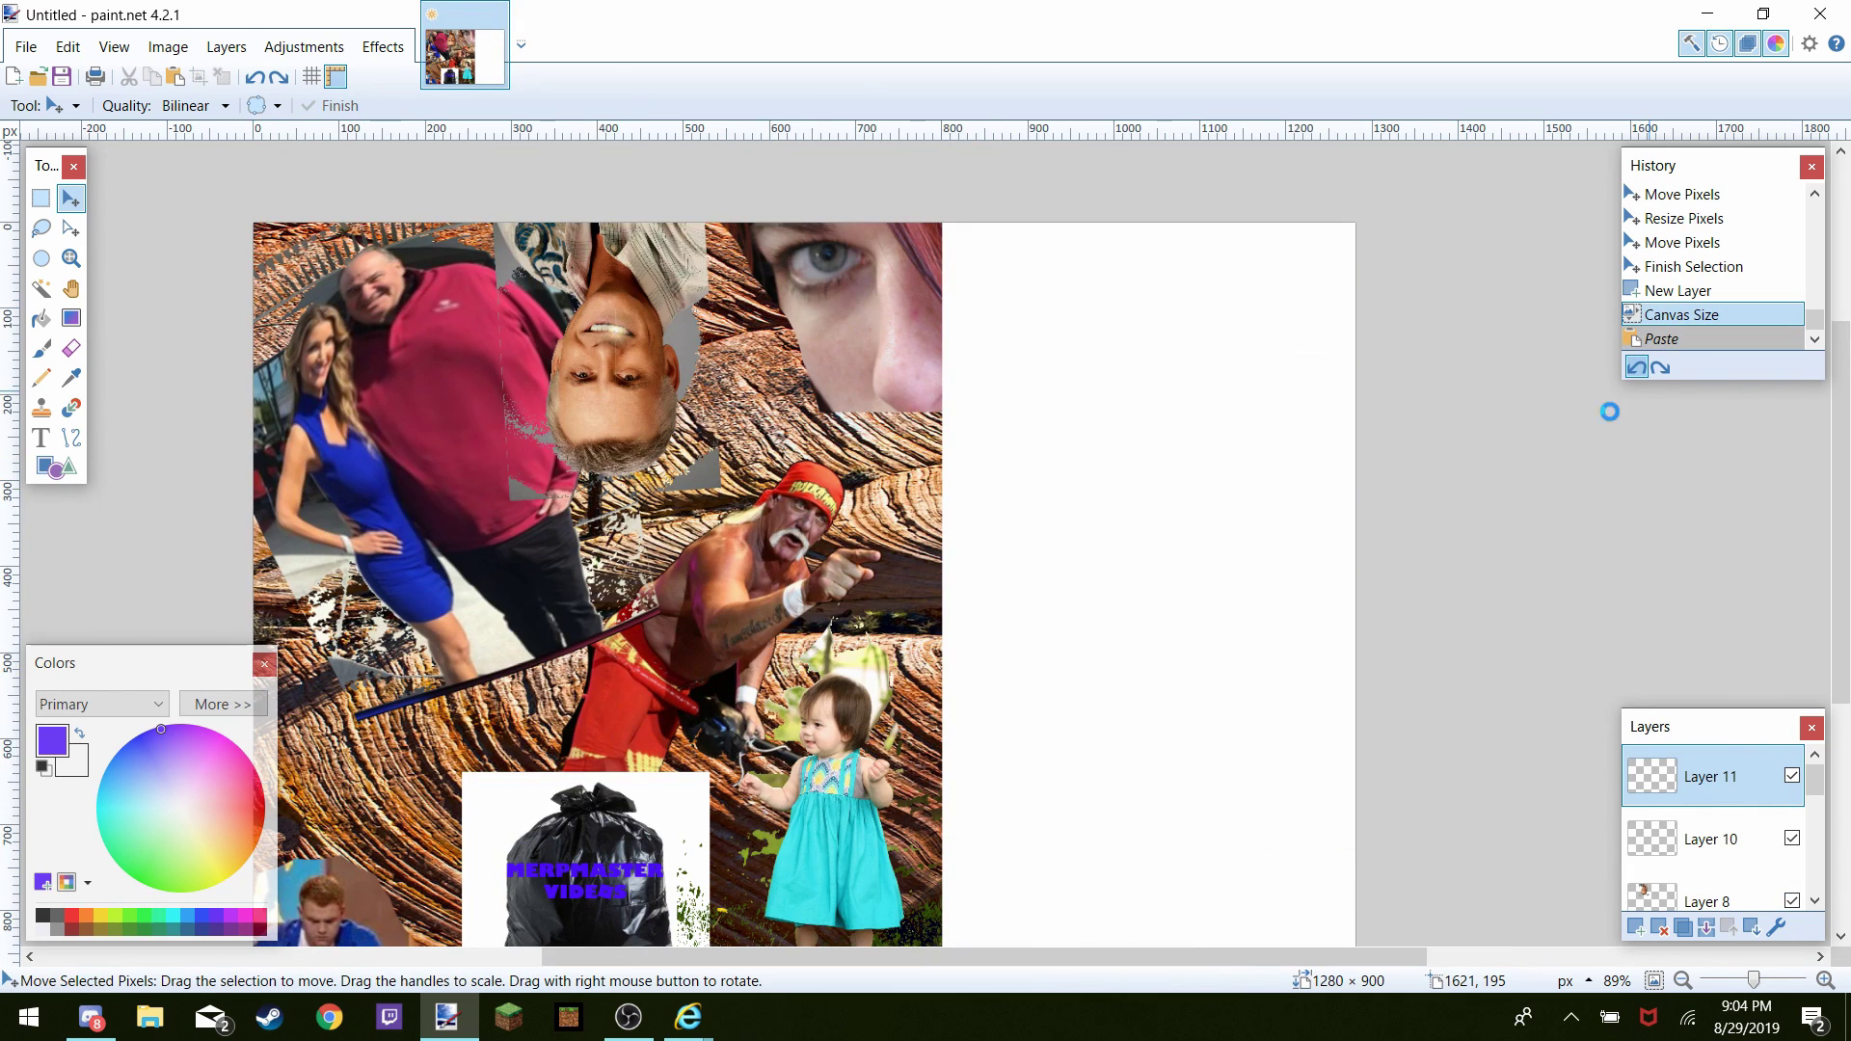
pyautogui.hotkey('ctrl', 'z')
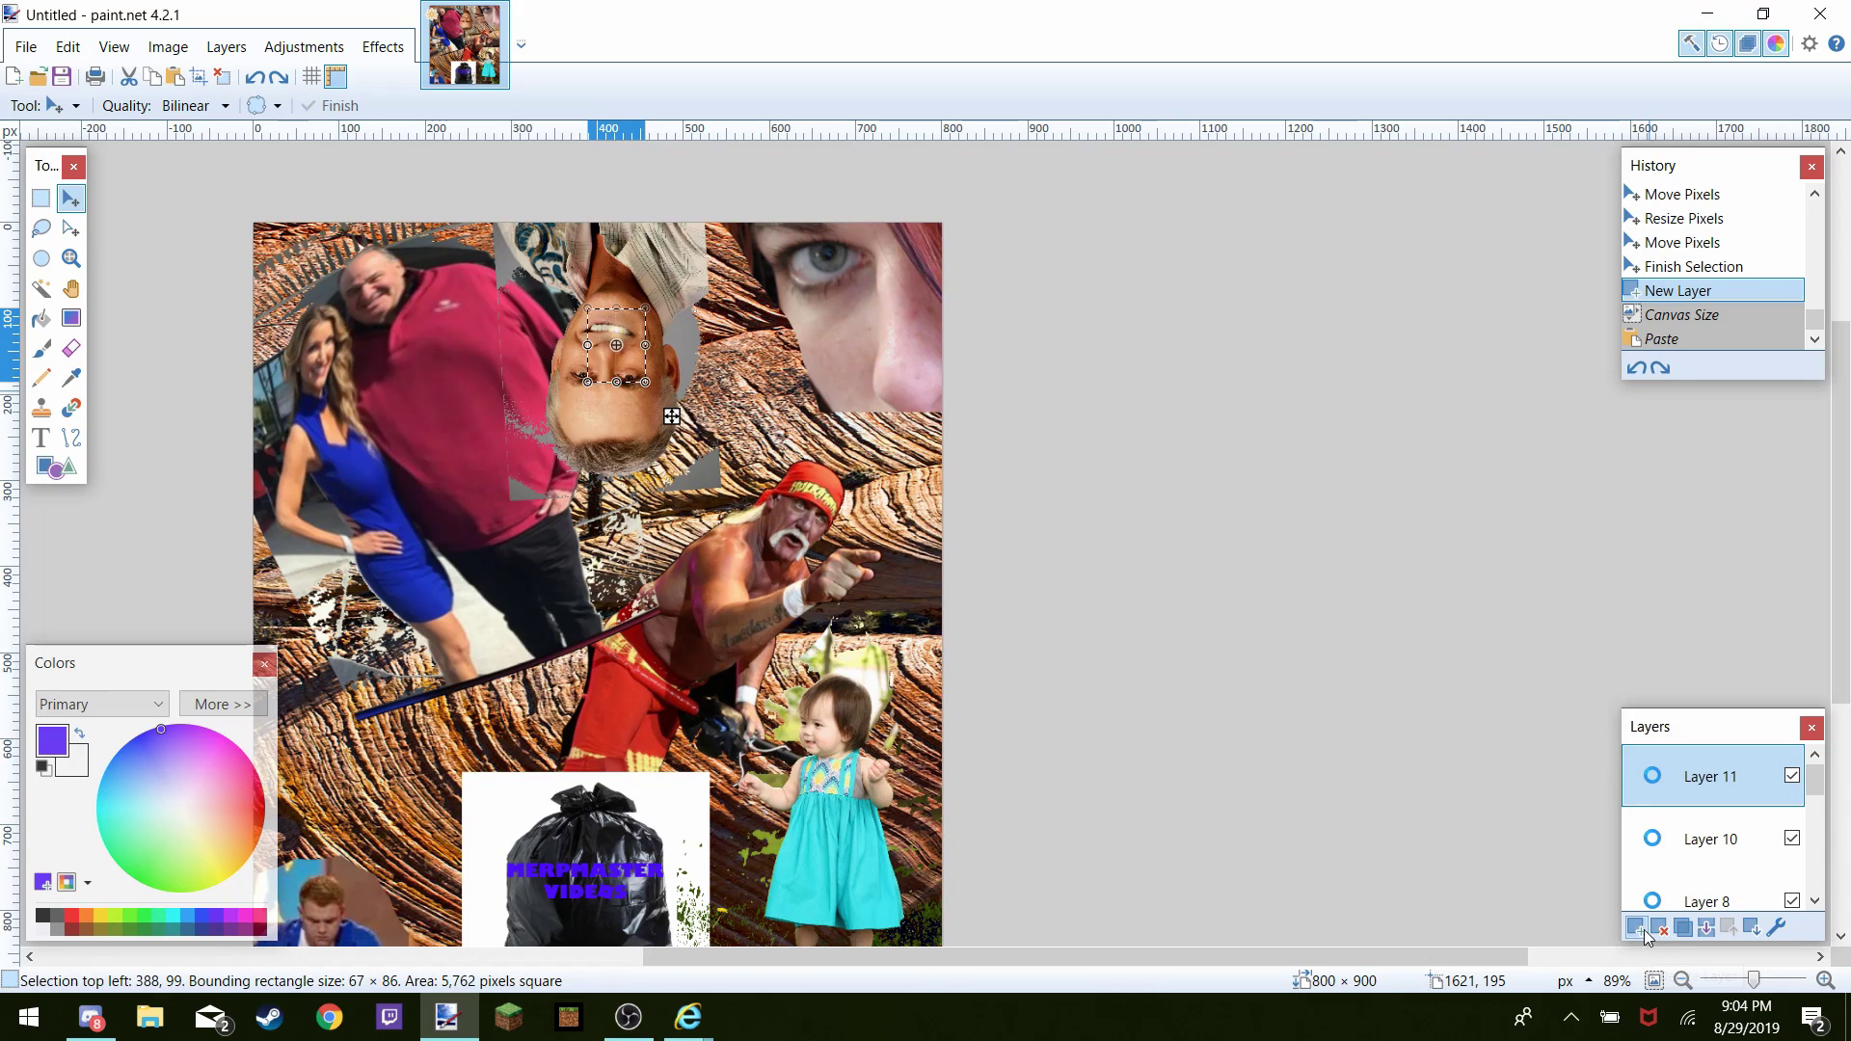
# Add another new layer and make Layer 11 the active layer
pyautogui.click(1646, 934)
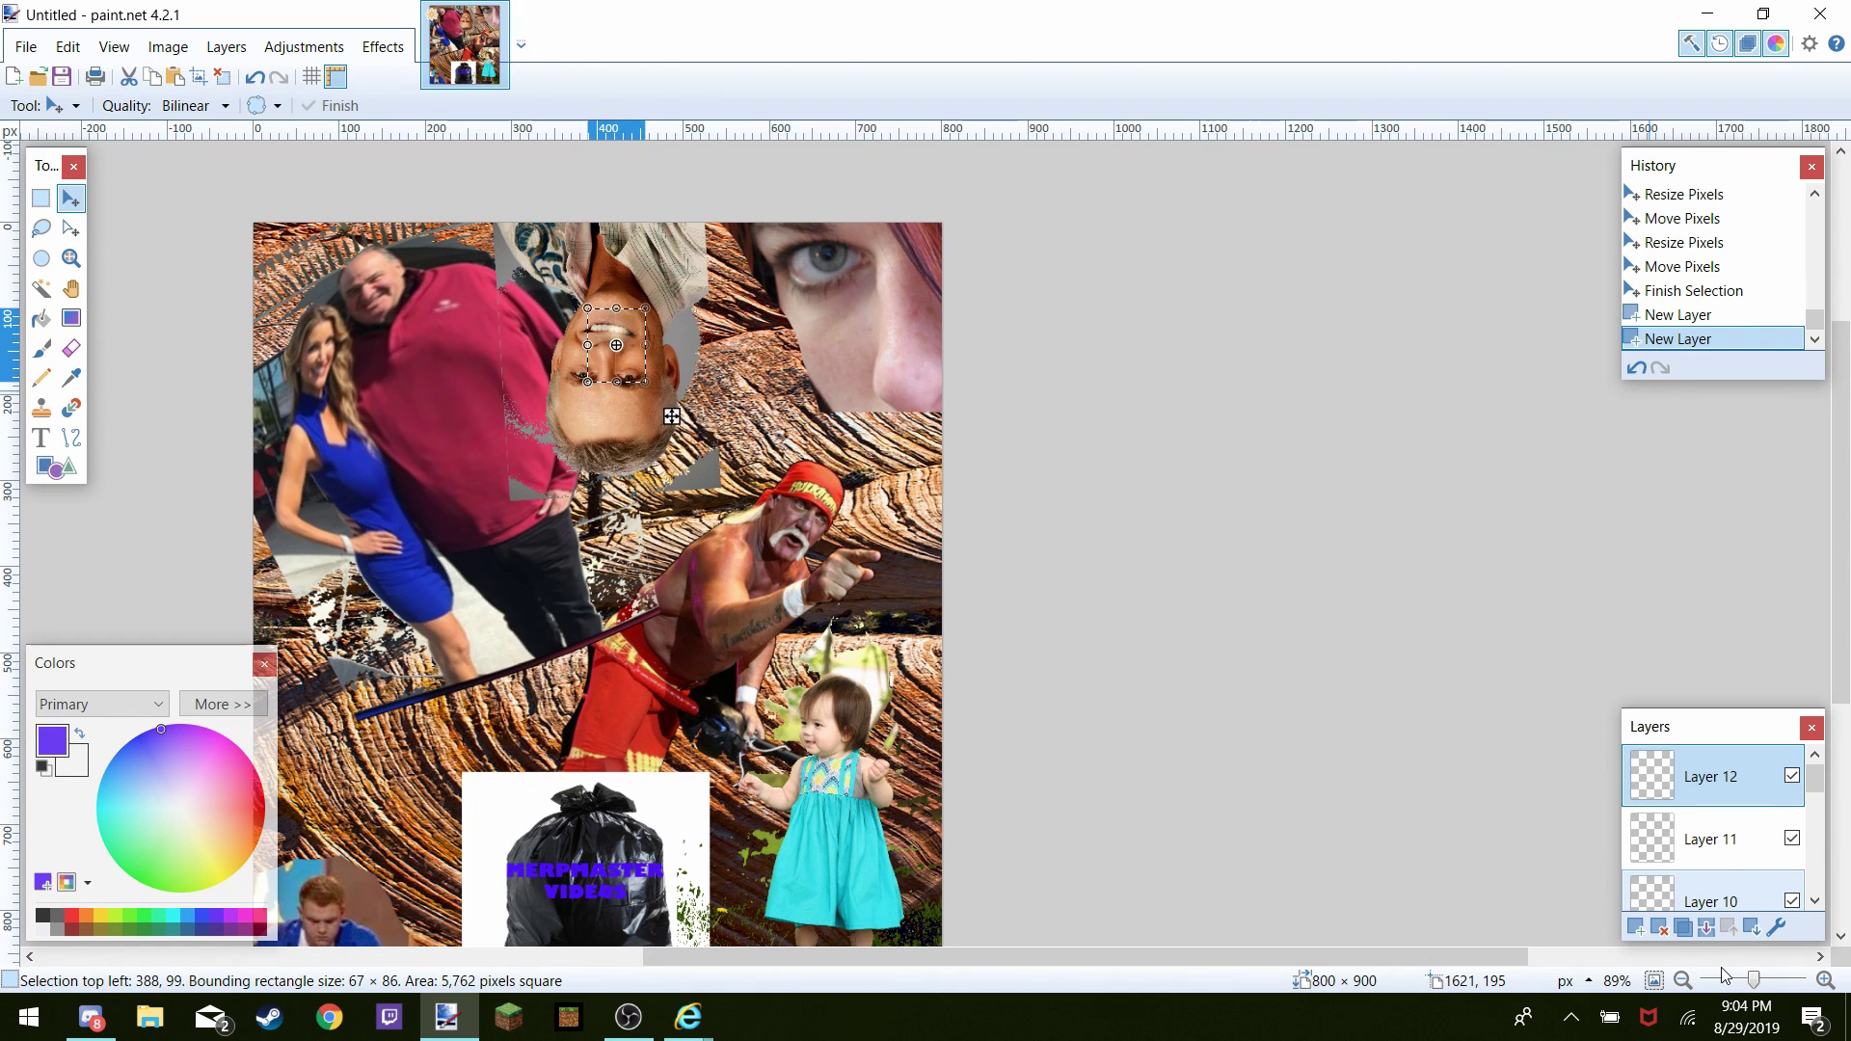
pyautogui.scroll(-3, 1707, 848)
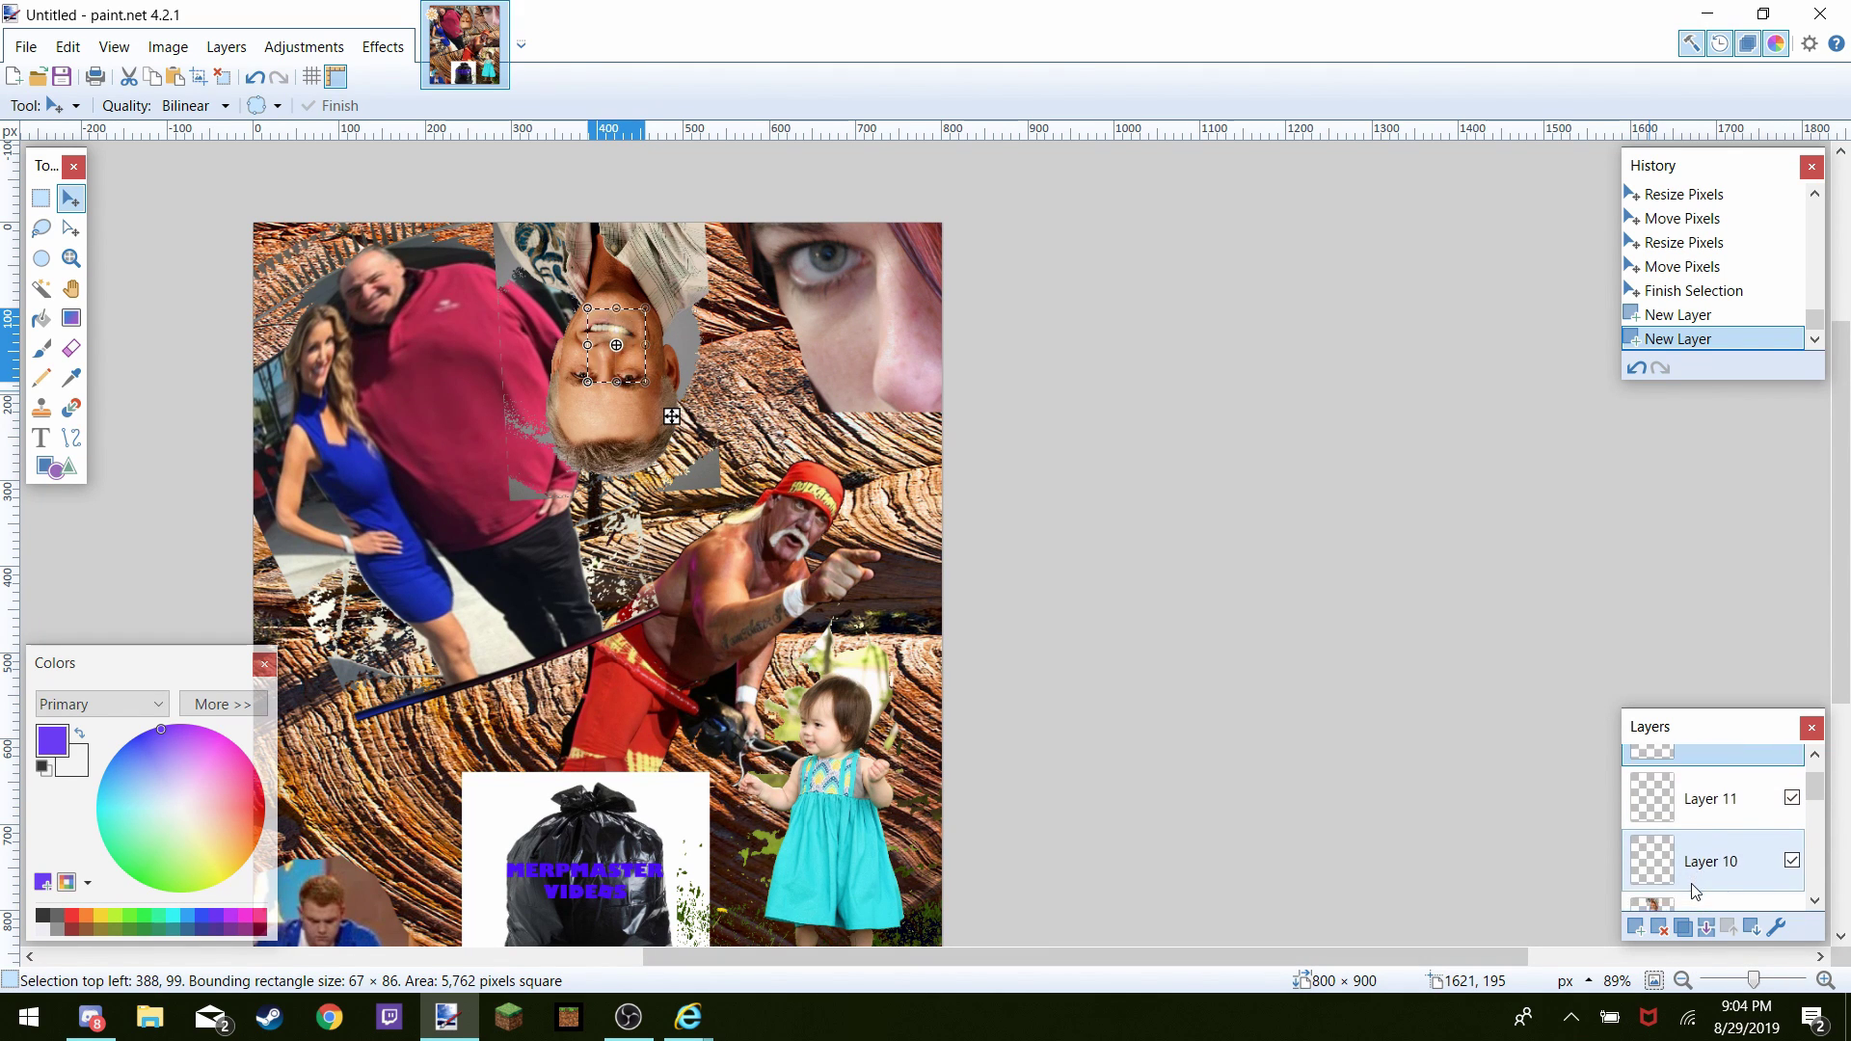
pyautogui.scroll(2, 1707, 806)
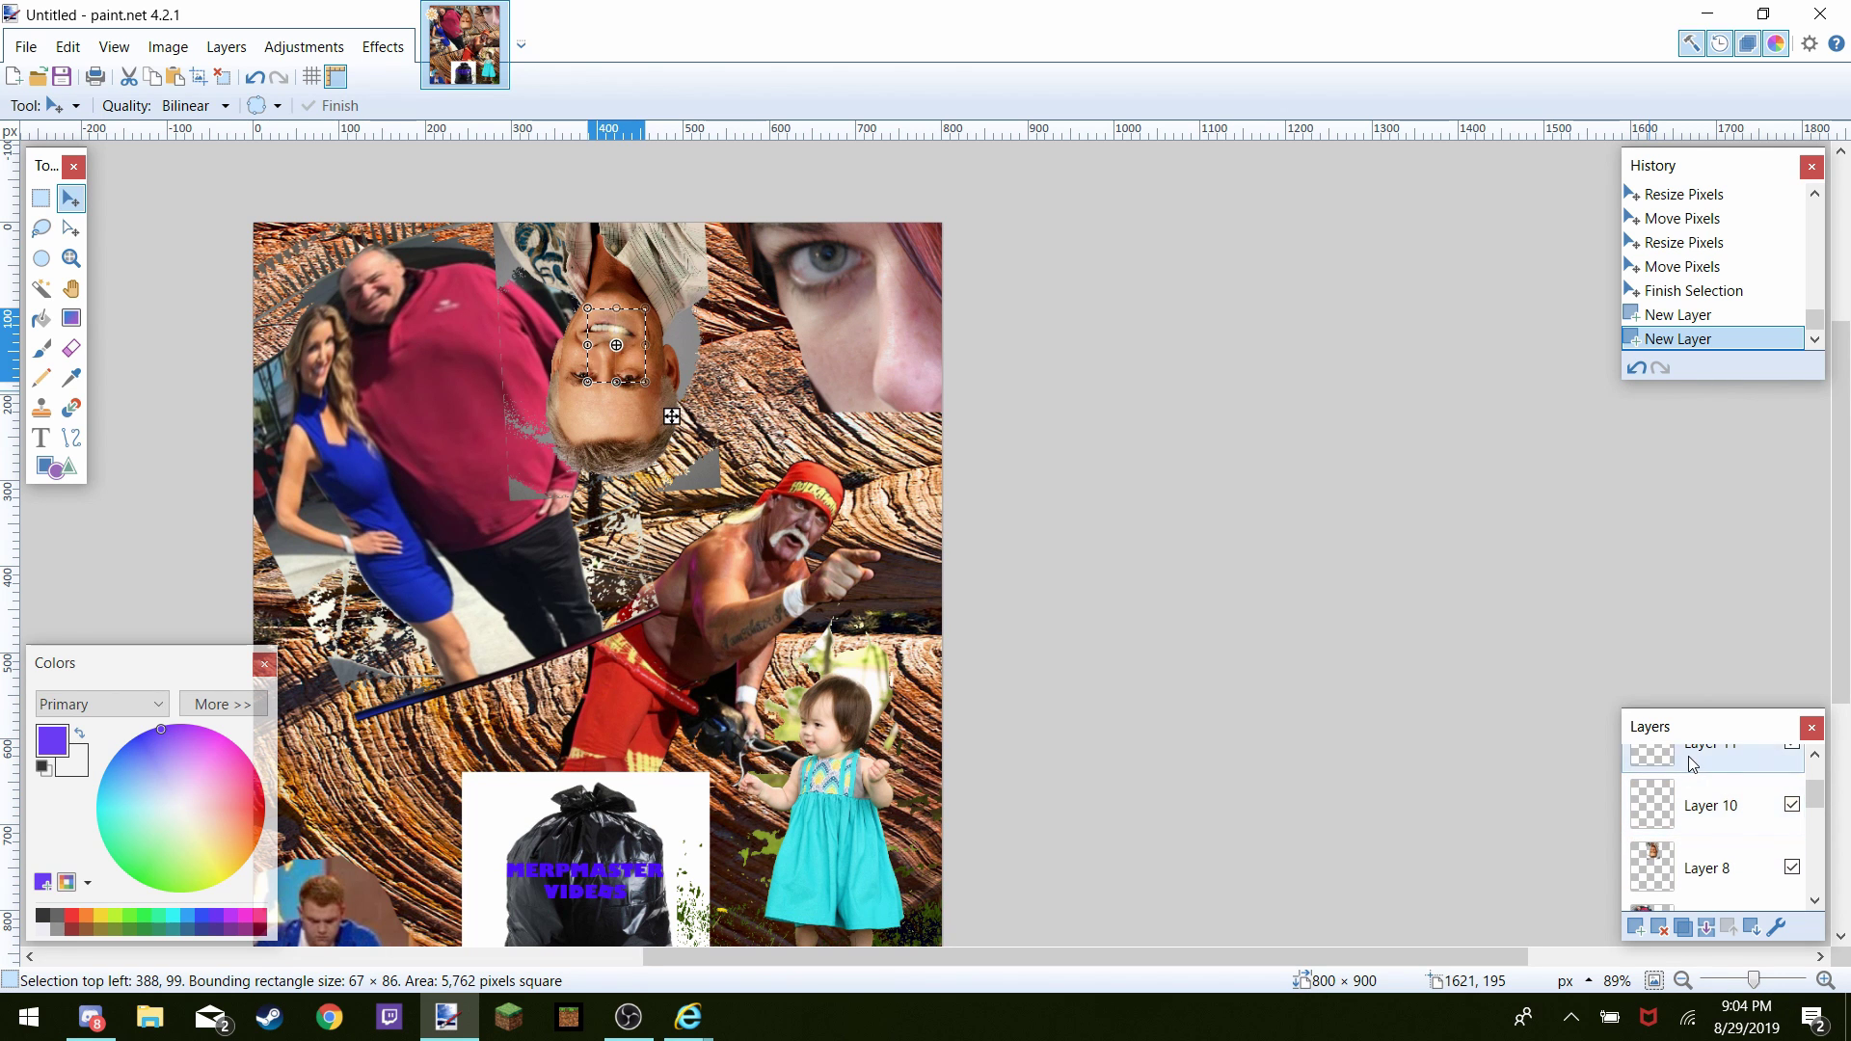
pyautogui.click(1688, 758)
# Try pasting the Shrek picture on Layer 11 with an expanded canvas, and undo both changes
pyautogui.hotkey('ctrl', 'v')
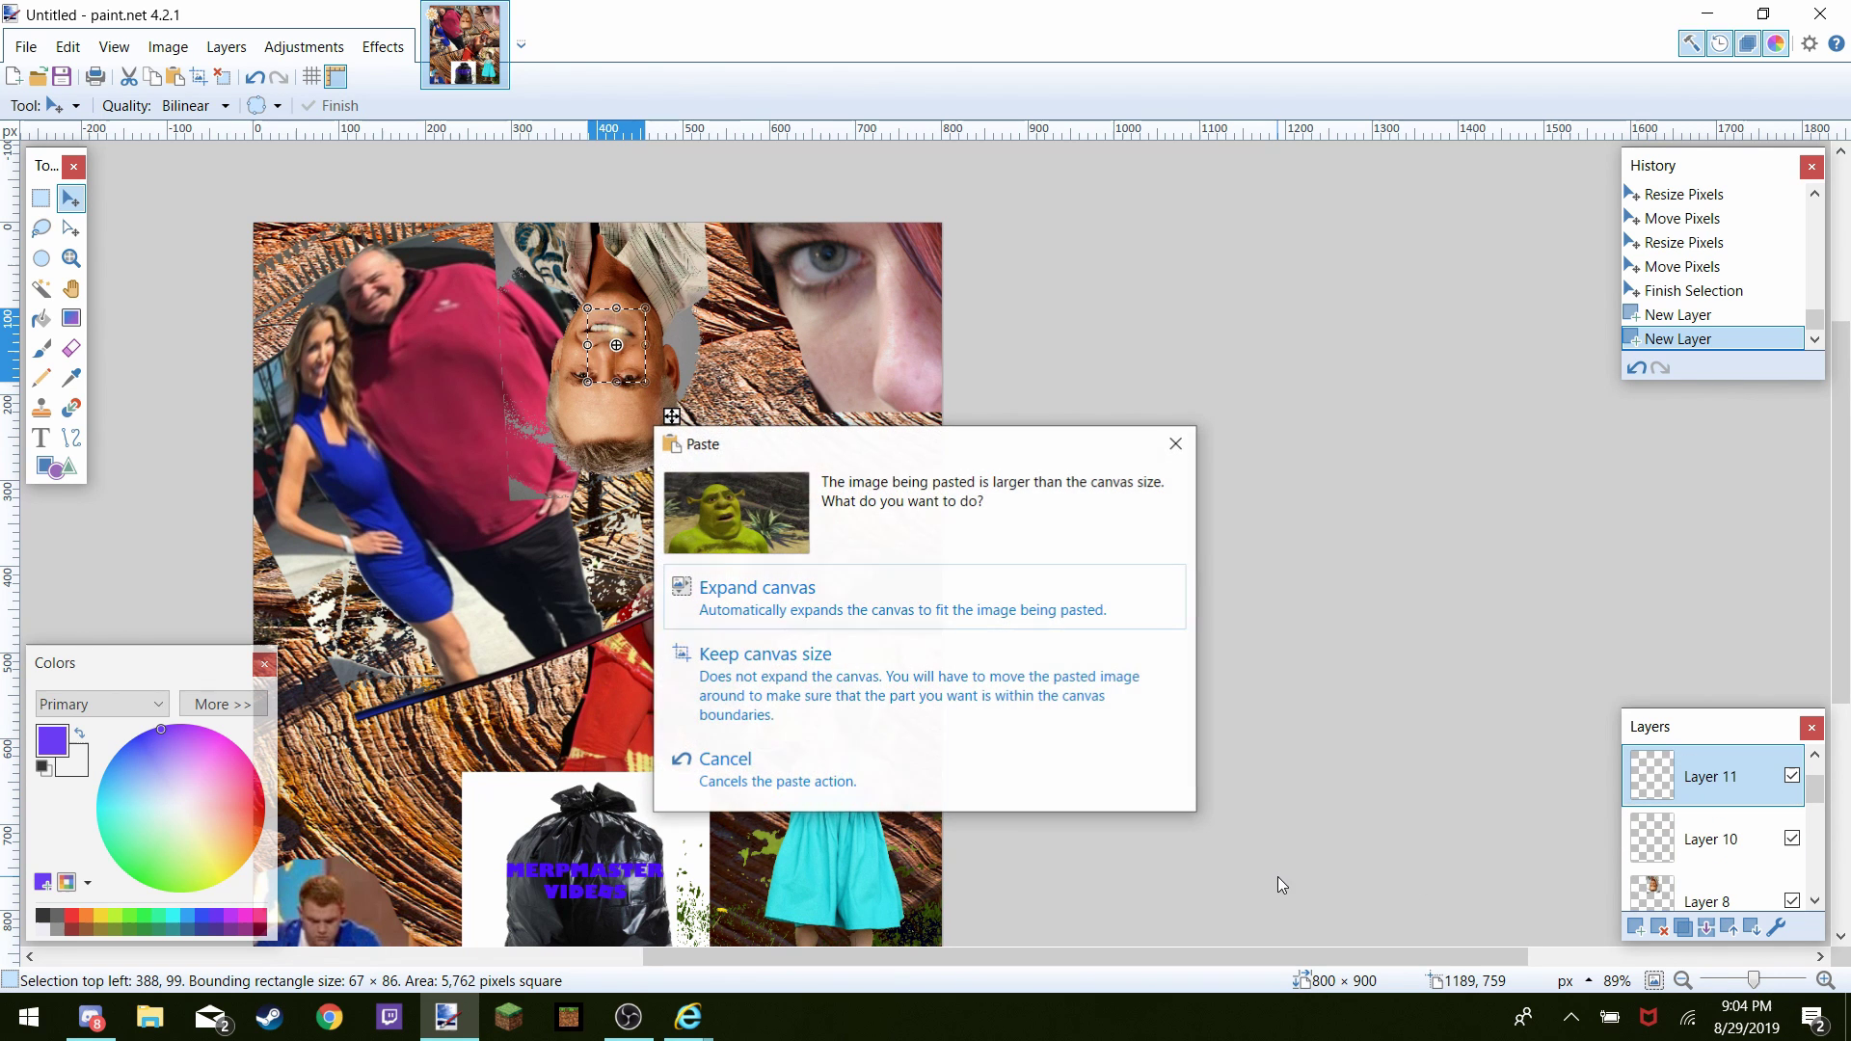
pyautogui.click(824, 613)
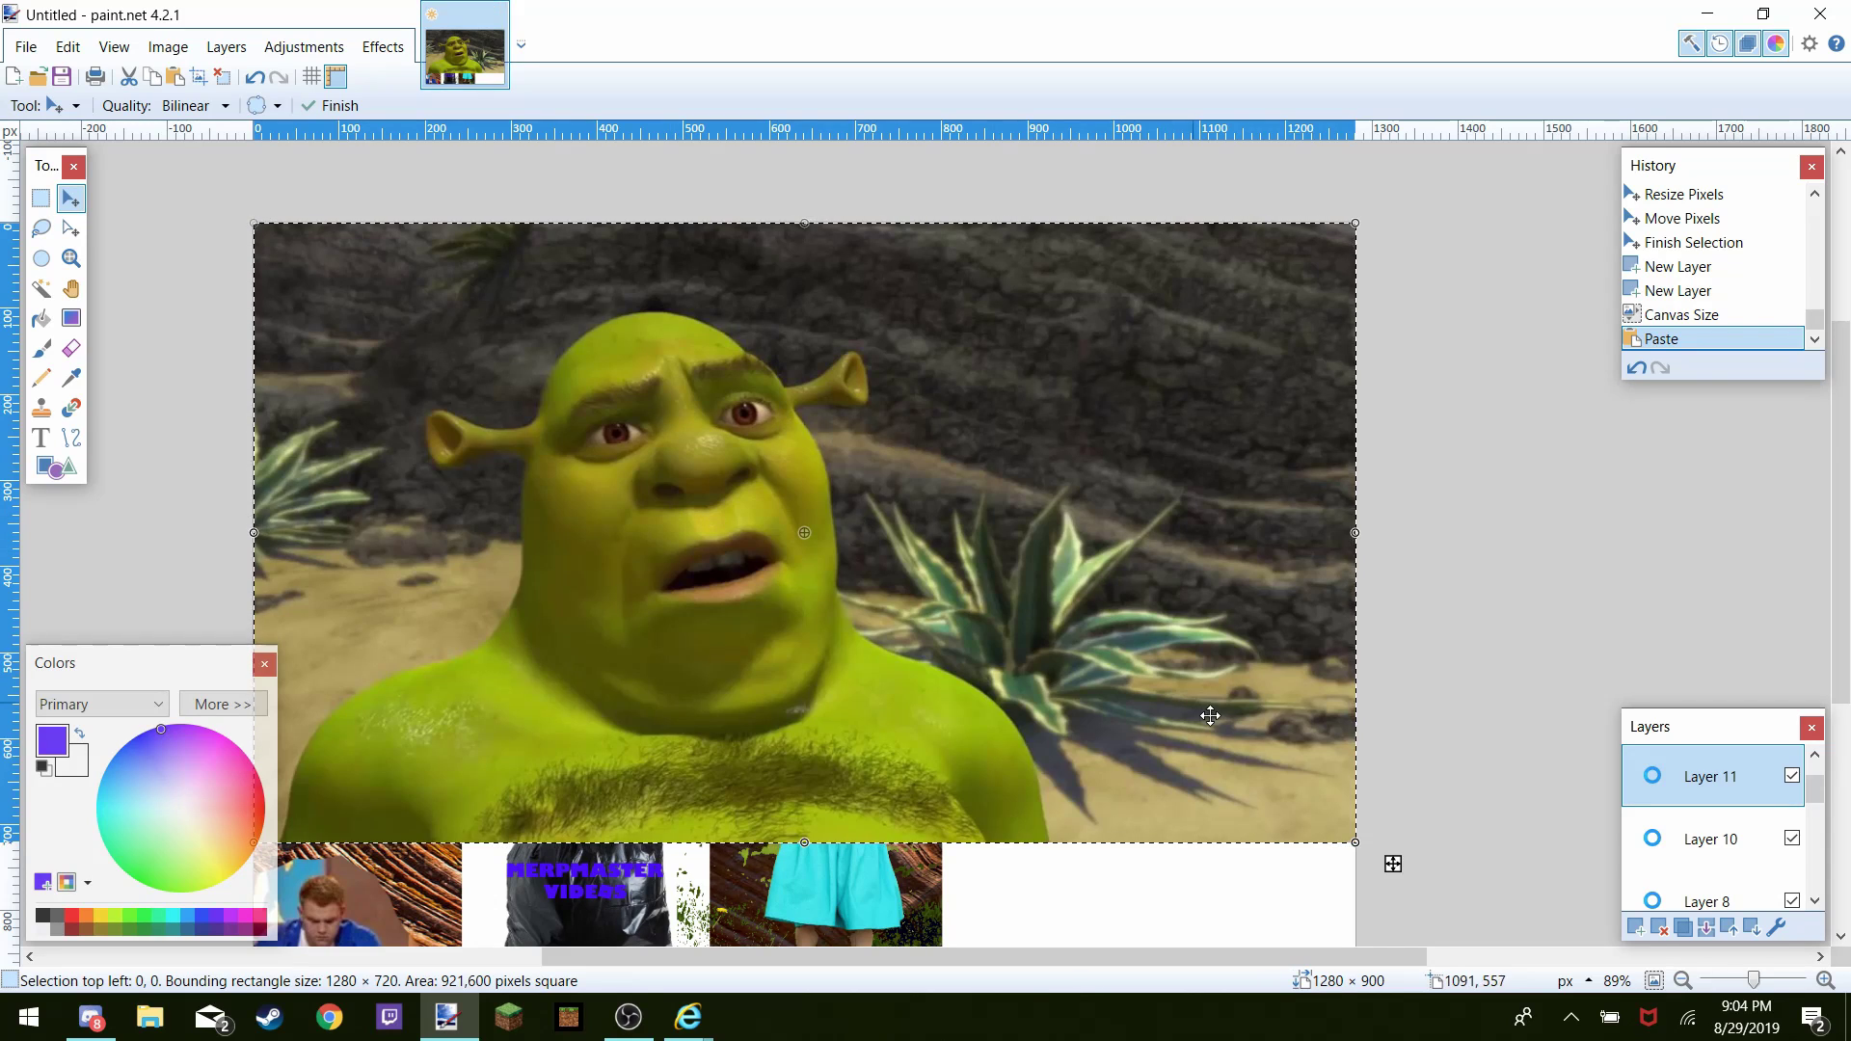
pyautogui.click(1636, 366)
pyautogui.click(1636, 367)
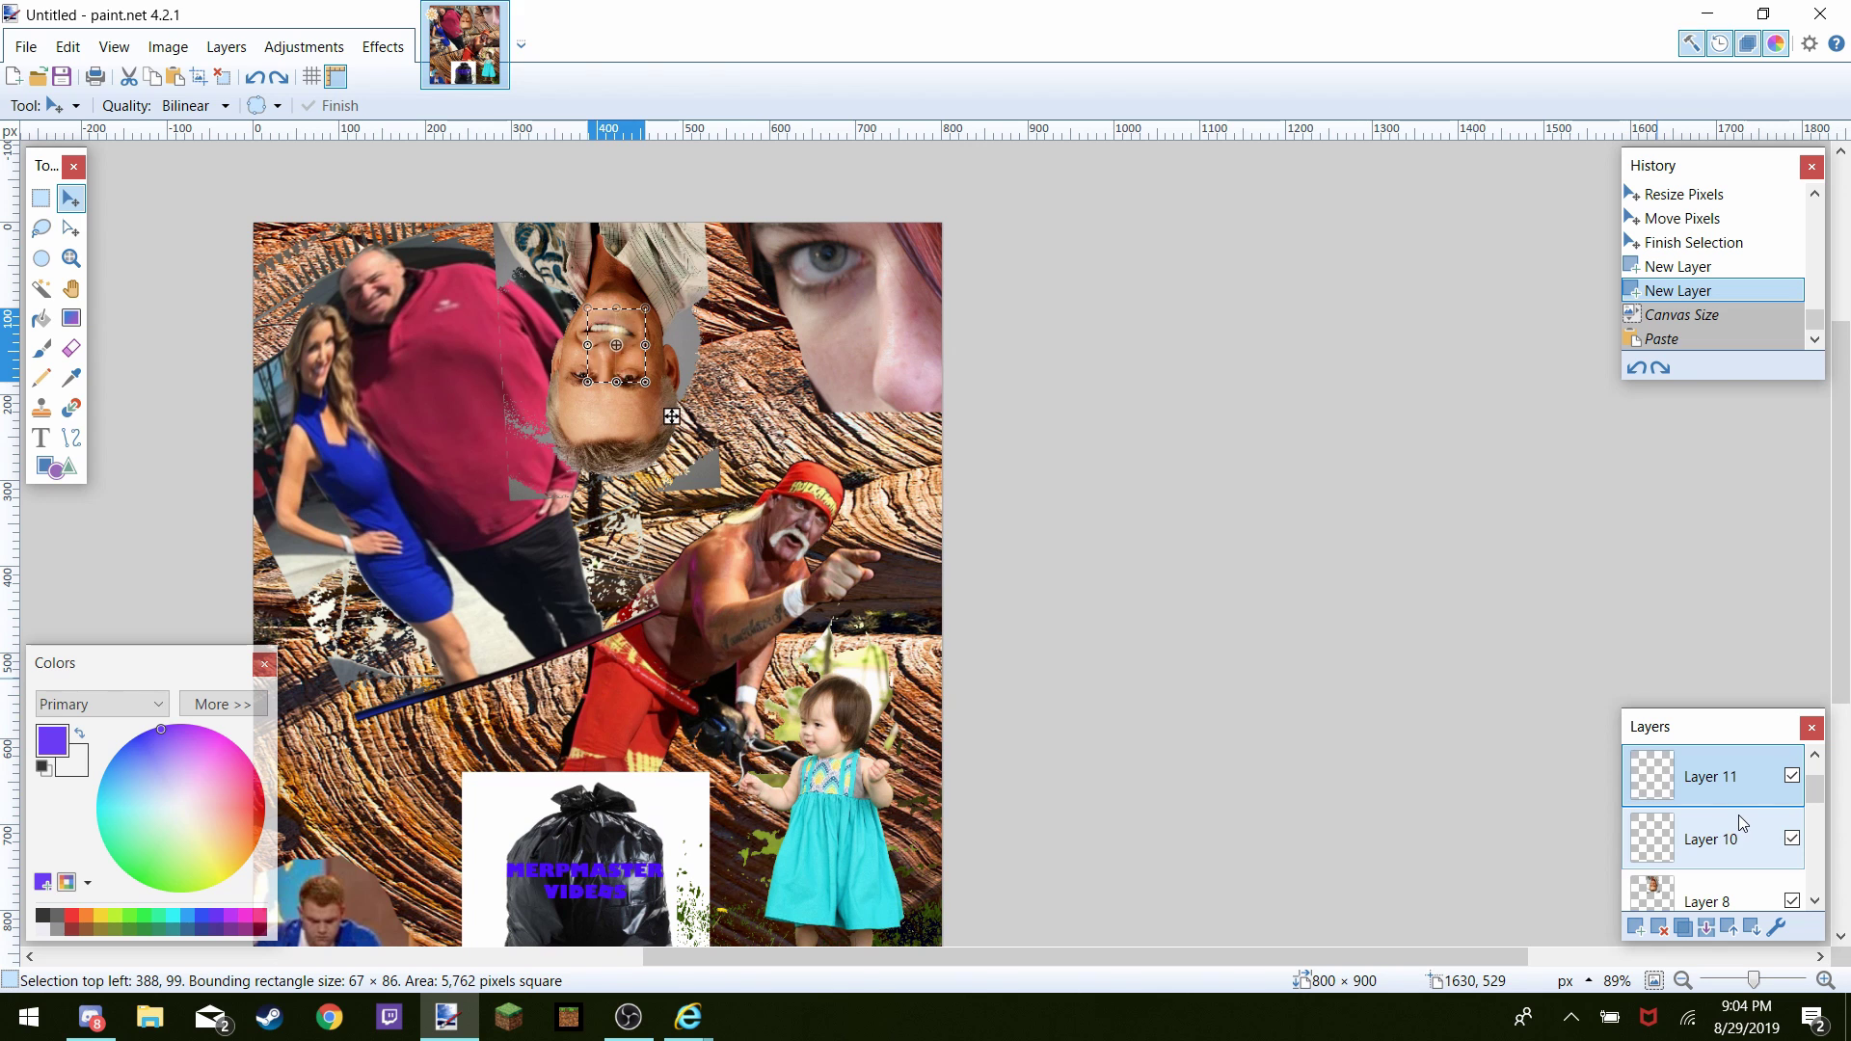
# Paste the Shrek picture onto Layer 11 while keeping the canvas size
pyautogui.hotkey('ctrl', 'v')
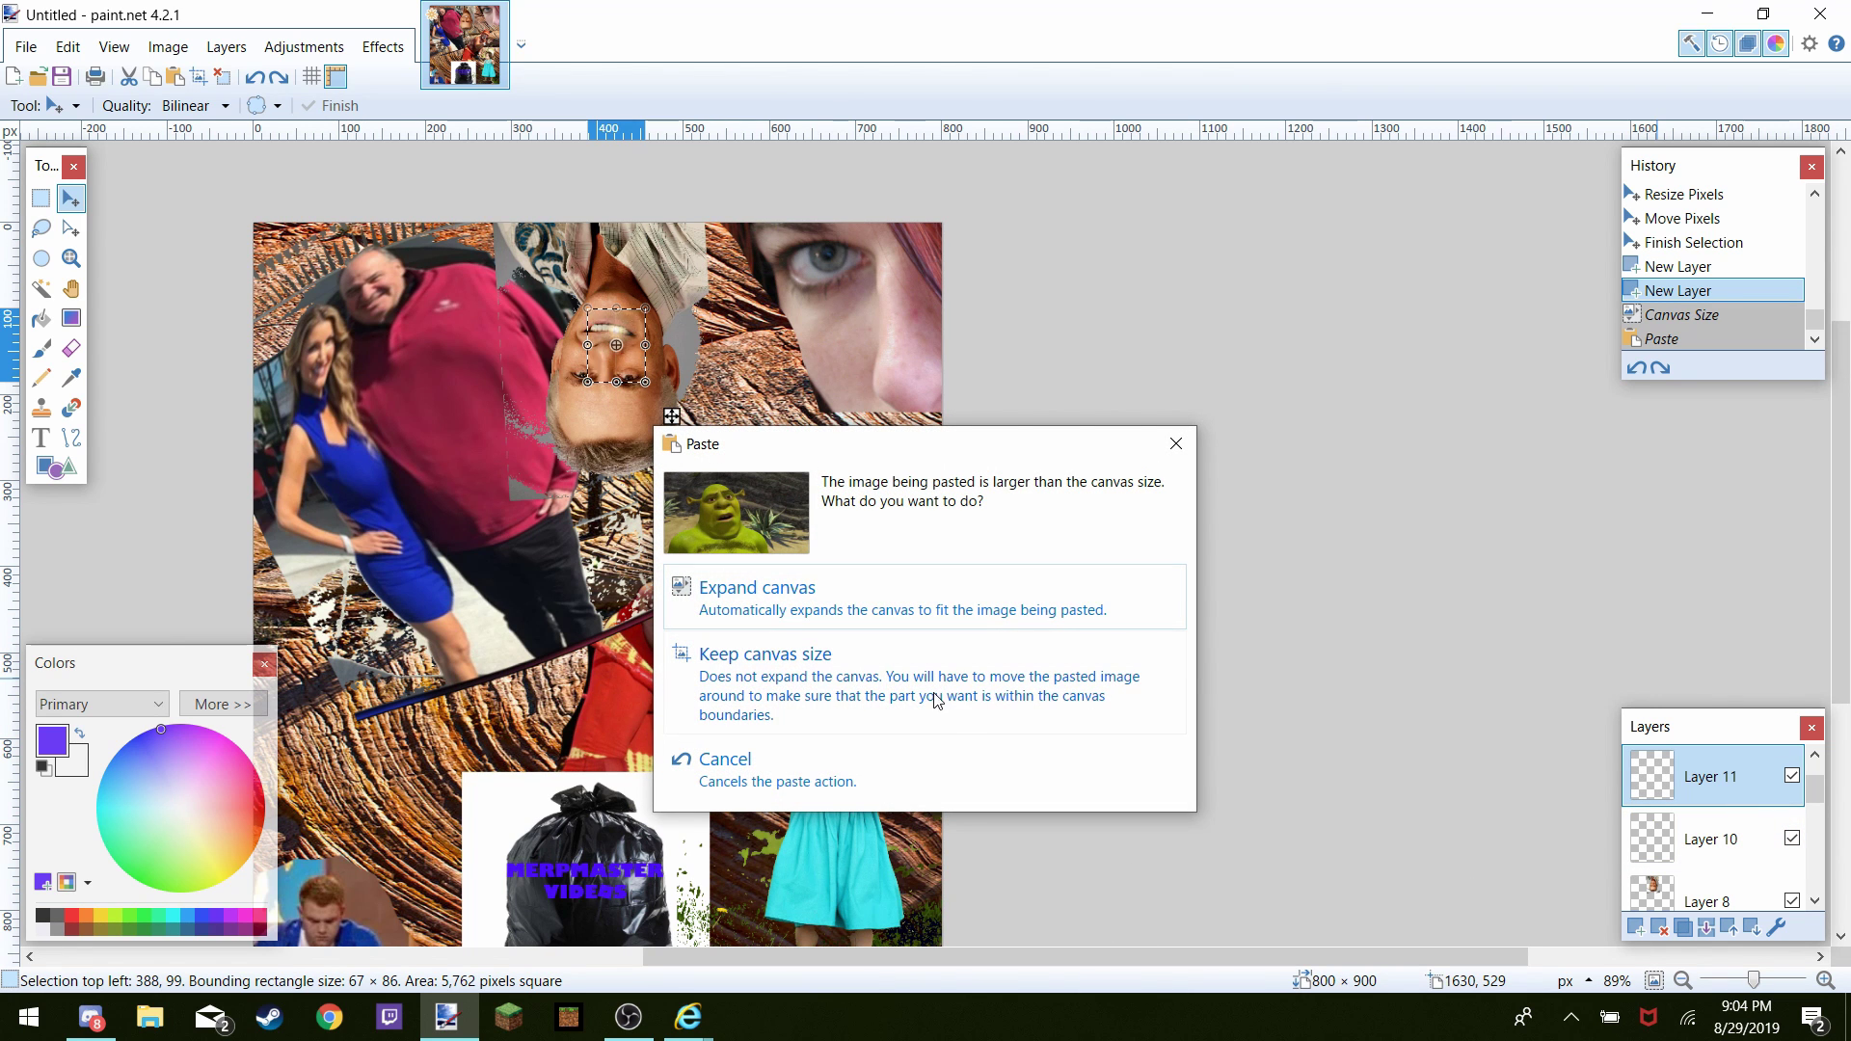
pyautogui.click(934, 680)
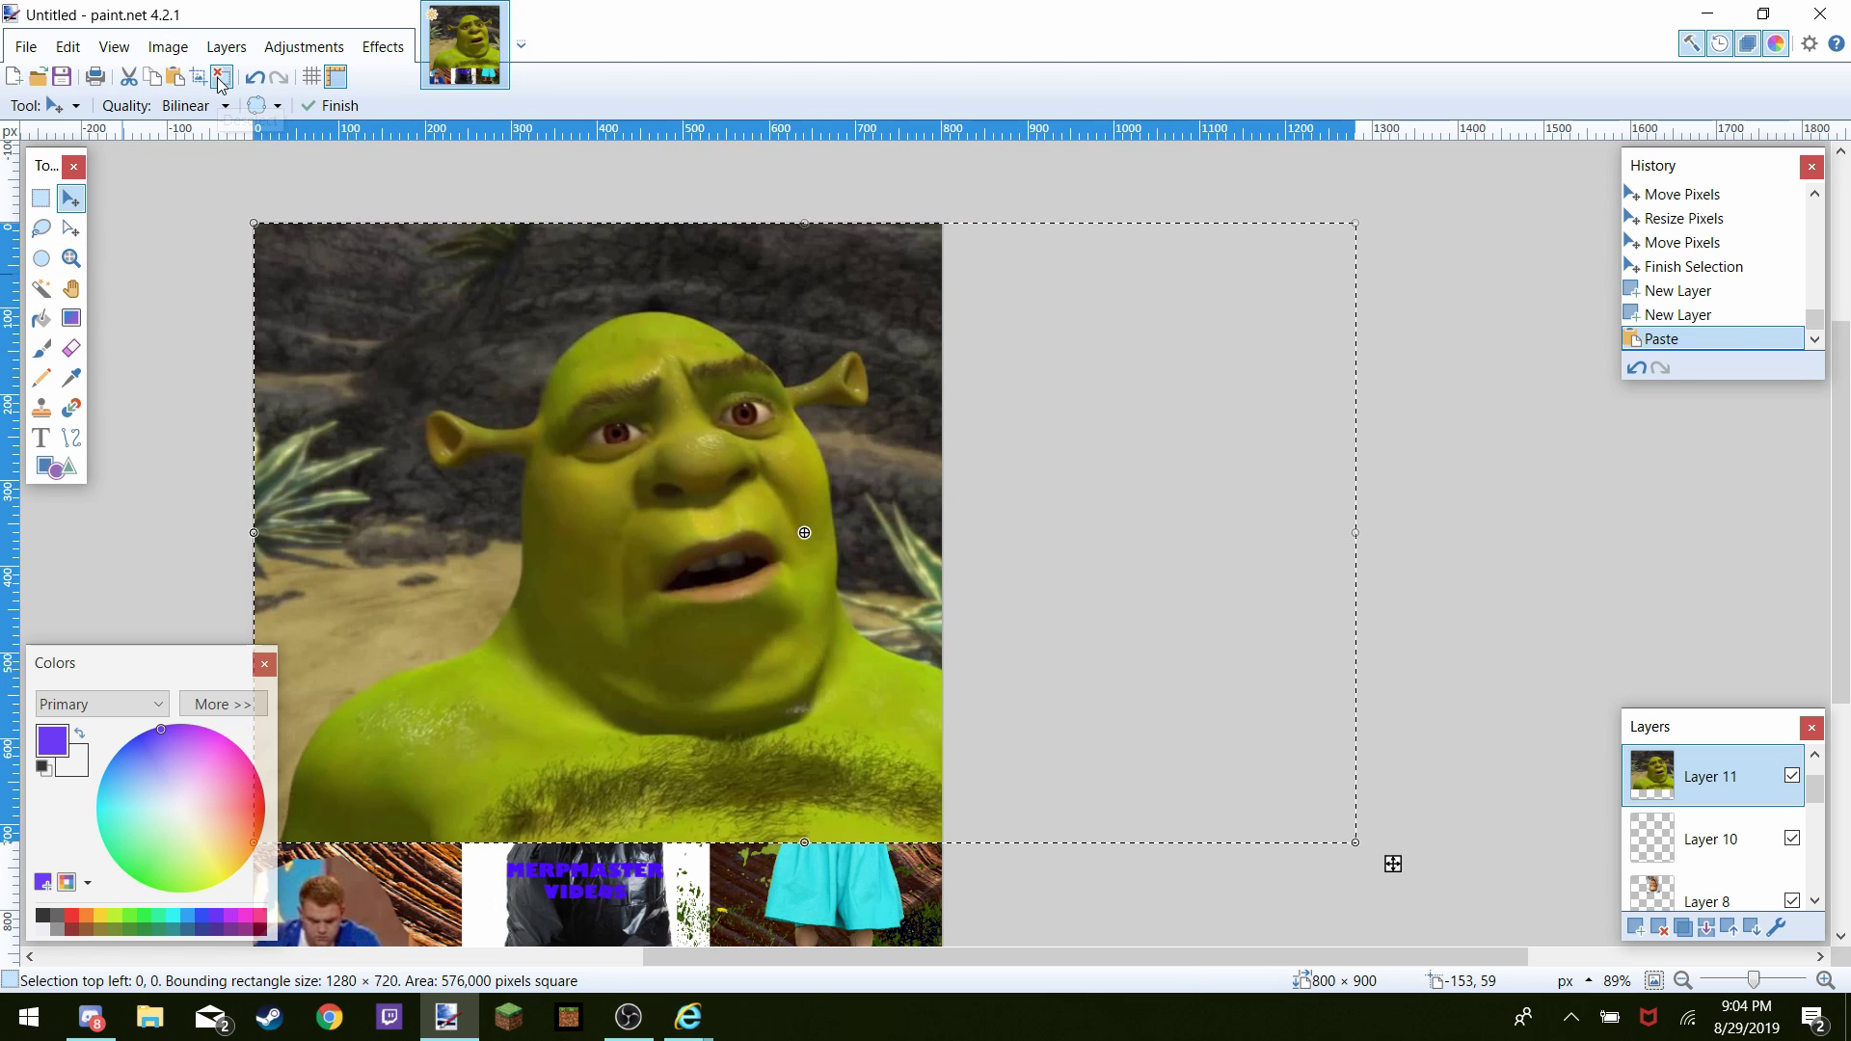
# Select everything on Layer 11, shrink the Shrek picture to a selection of about 429 × 482 pixels, and place it in the canvas's lower-right area
pyautogui.hotkey('ctrl', 'd')
pyautogui.hotkey('ctrl', 'a')
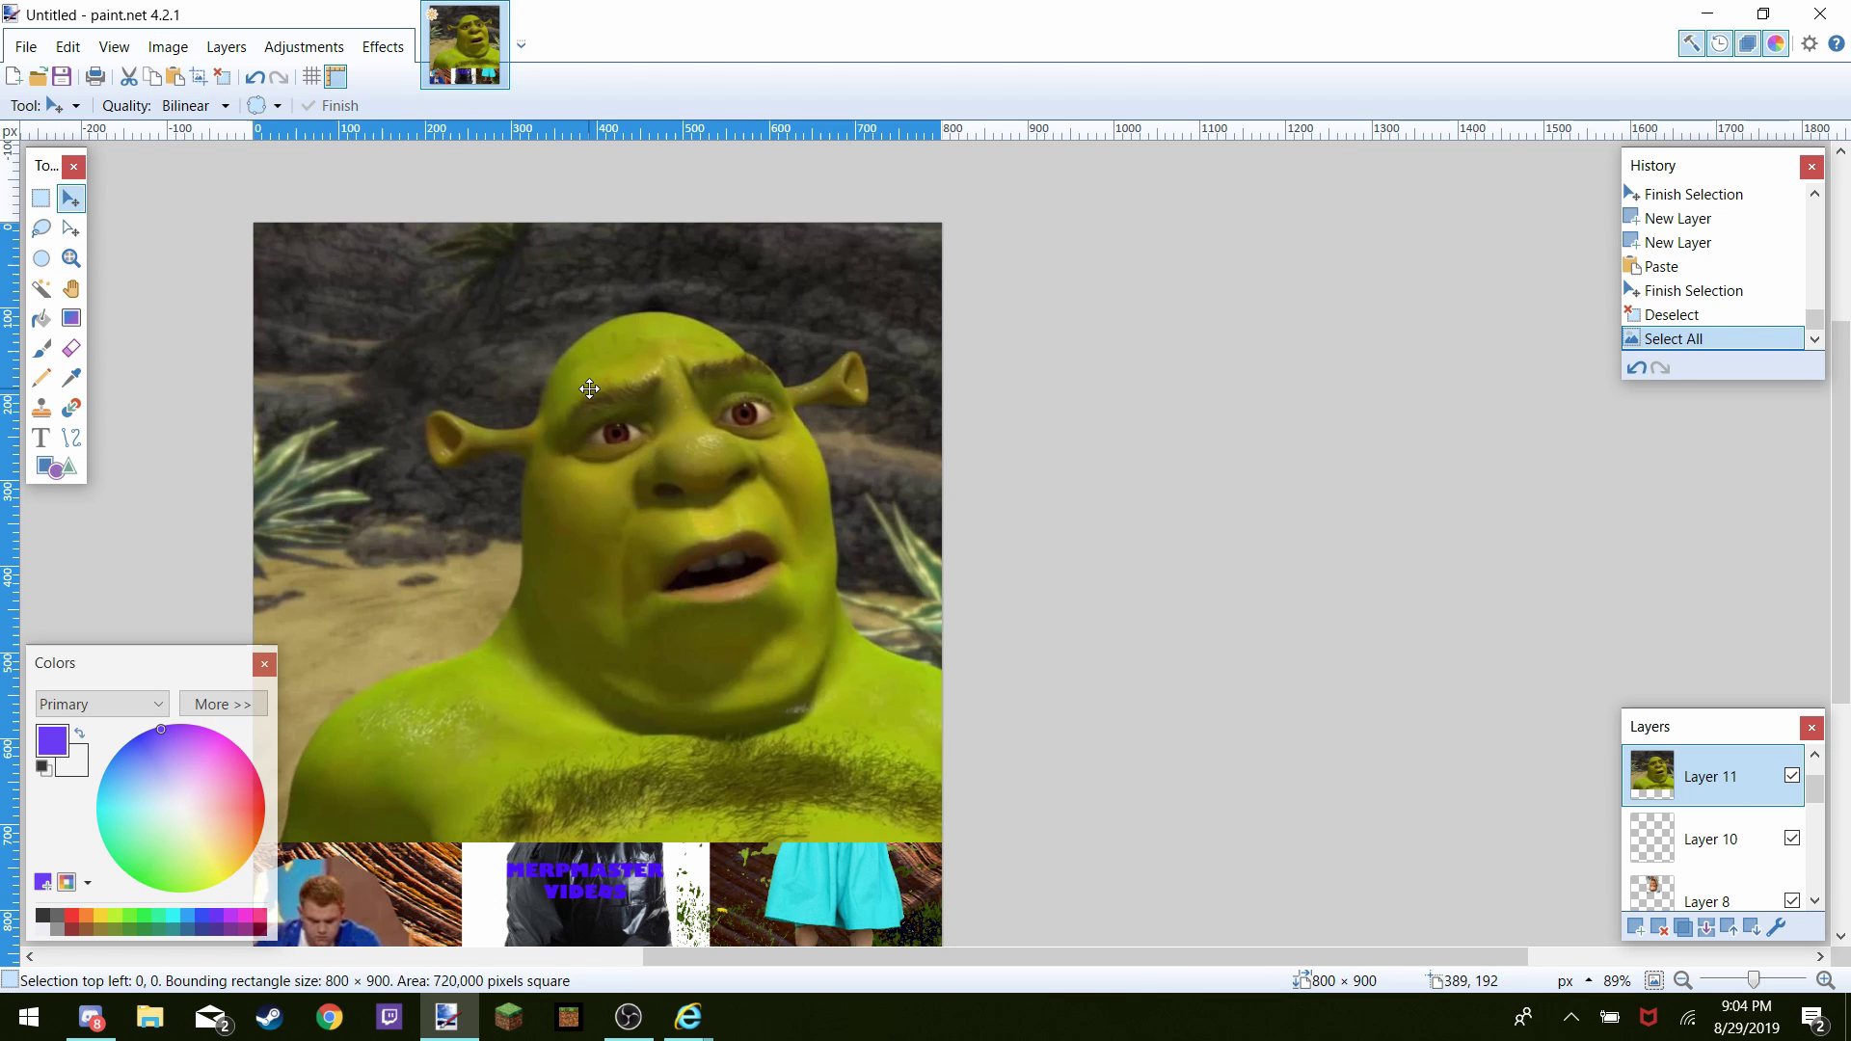
pyautogui.moveTo(583, 340); pyautogui.dragTo(603, 406)
pyautogui.moveTo(281, 297); pyautogui.dragTo(597, 657)
pyautogui.scroll(-5, 741, 594)
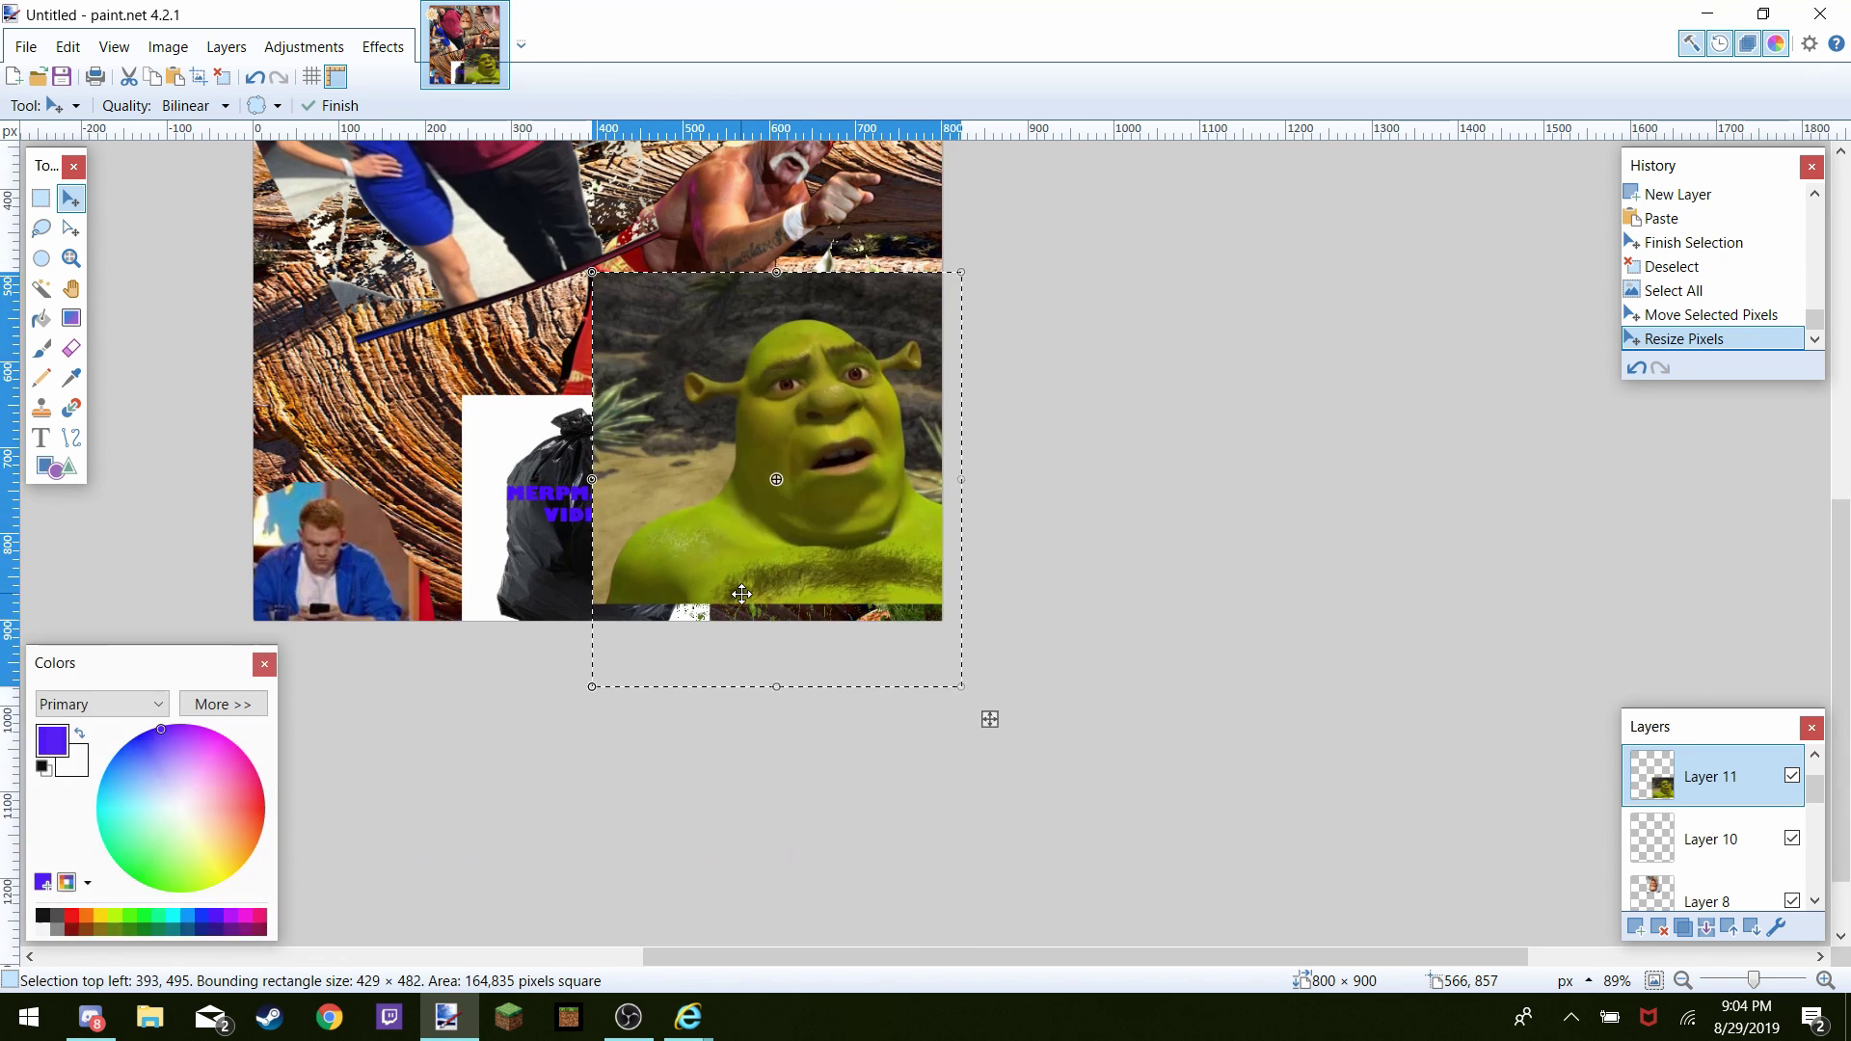
pyautogui.scroll(3, 741, 594)
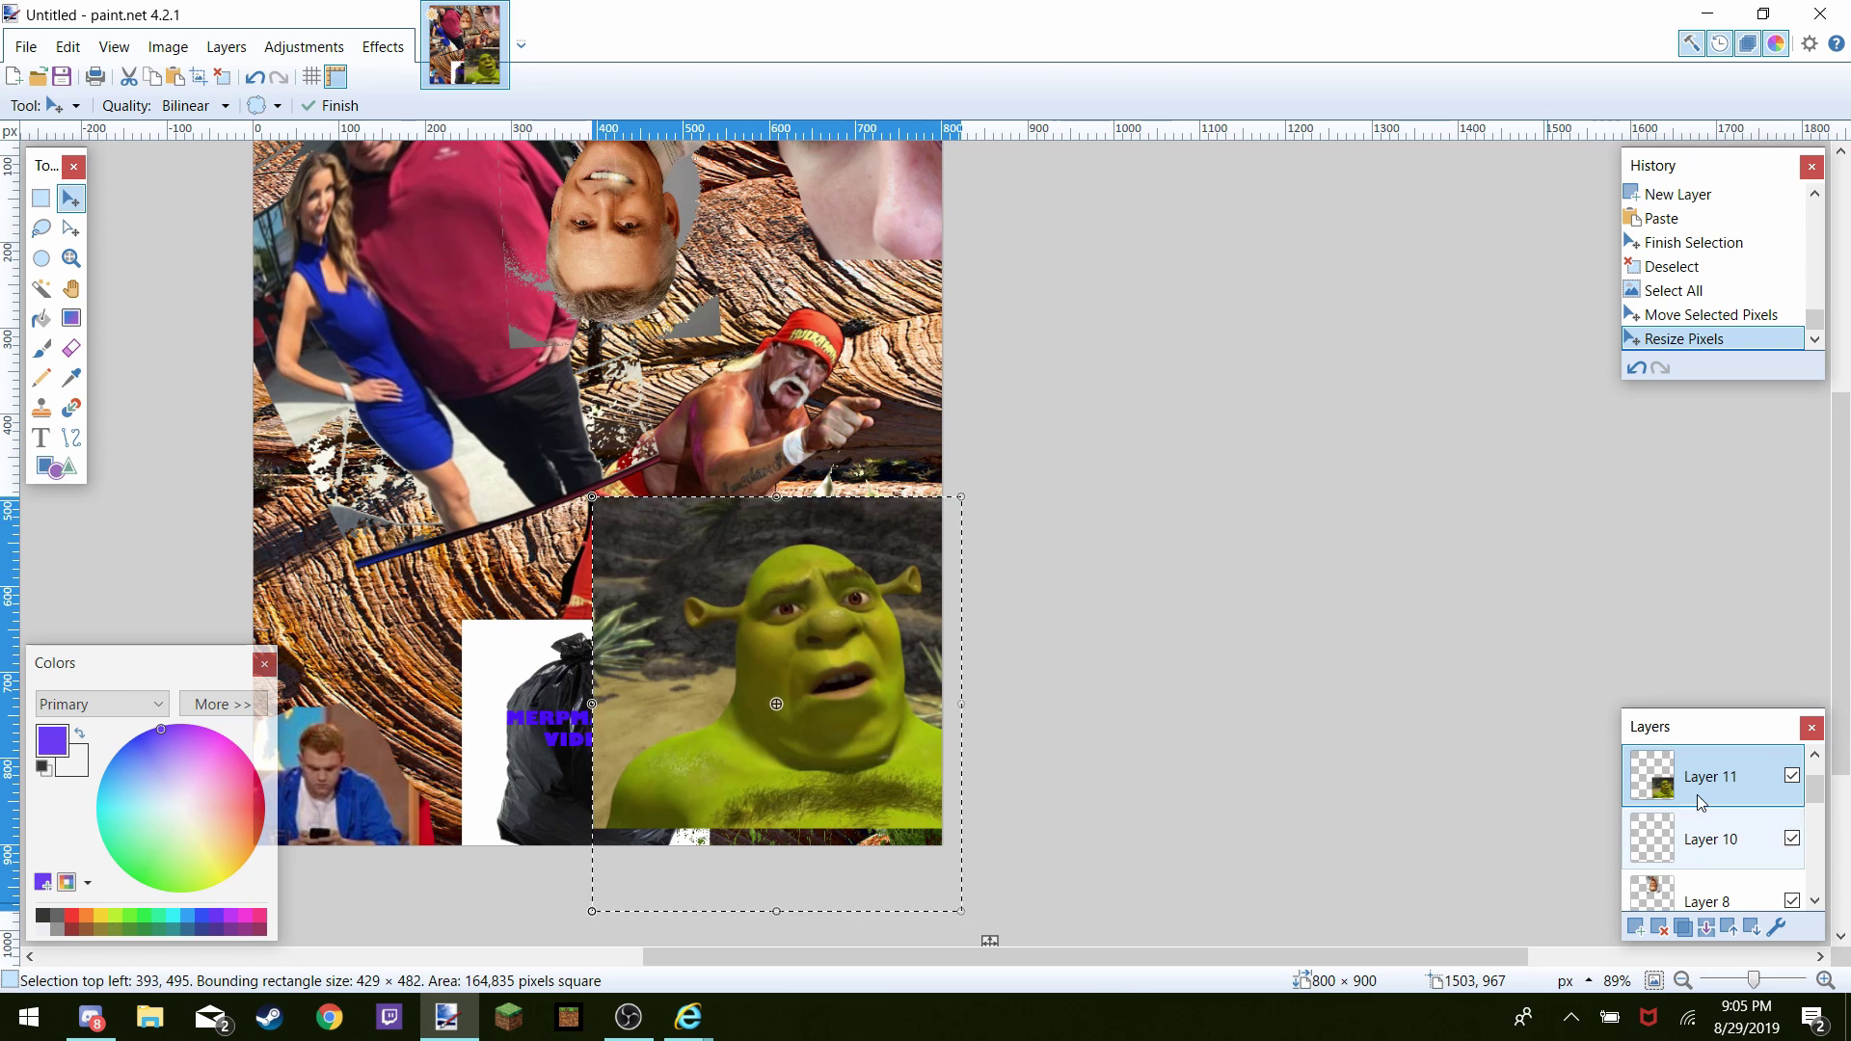
# Lower Layer 11 in the layer order to just beneath Layer 3, and shift the Shrek picture slightly up and left on the canvas
pyautogui.scroll(-1, 1688, 830)
pyautogui.click(1752, 928)
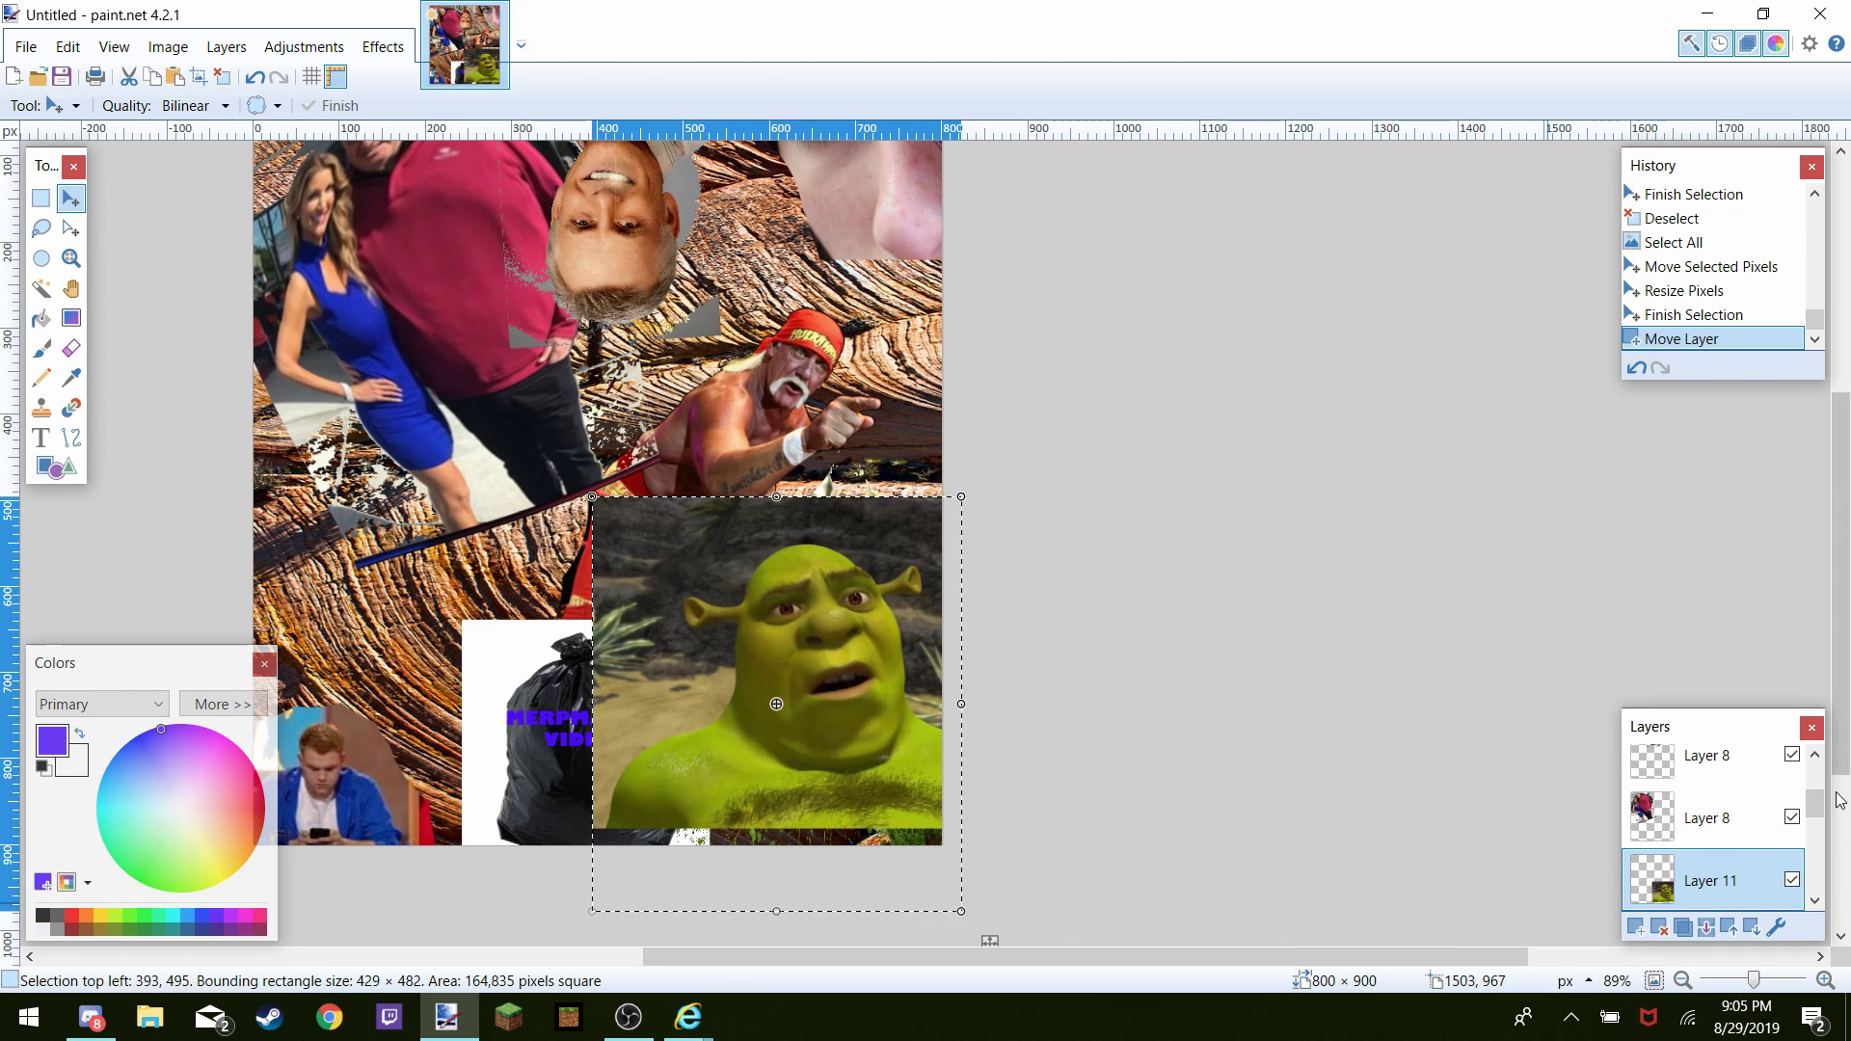
pyautogui.moveTo(1818, 812); pyautogui.dragTo(1819, 822)
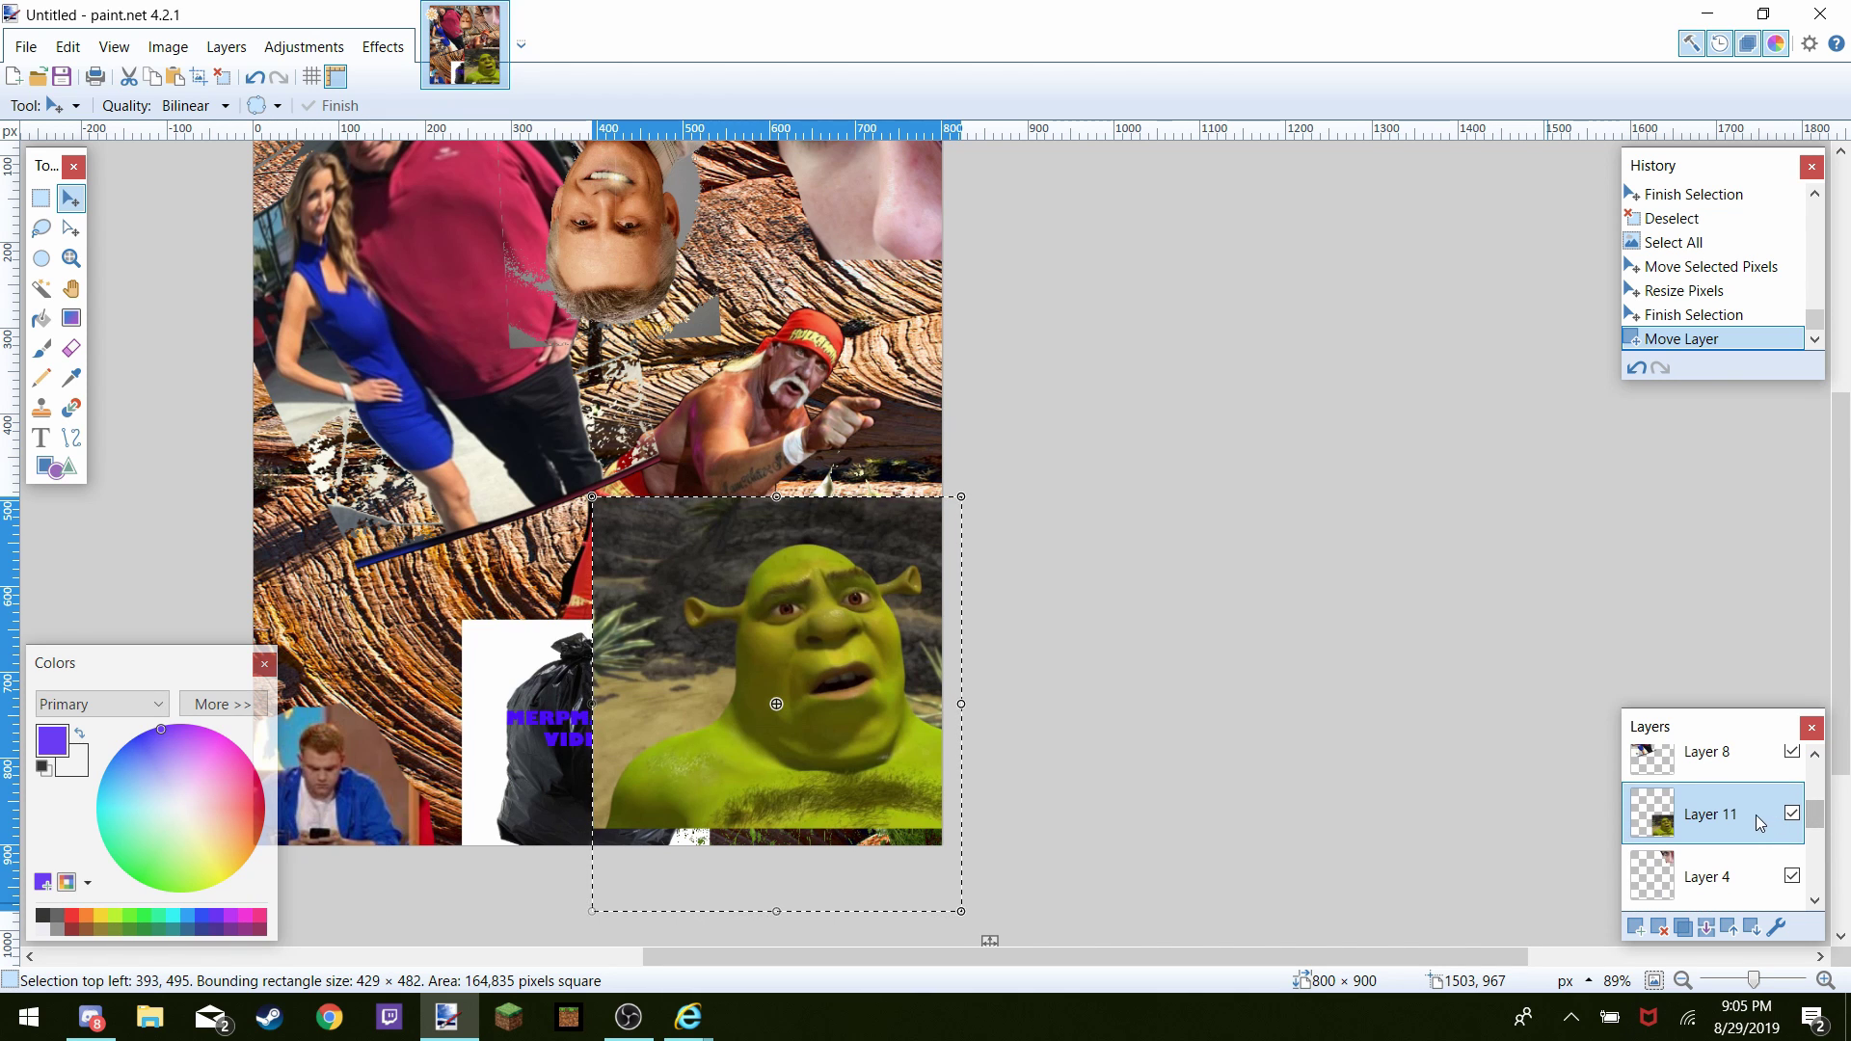
pyautogui.click(1752, 927)
pyautogui.click(1752, 927)
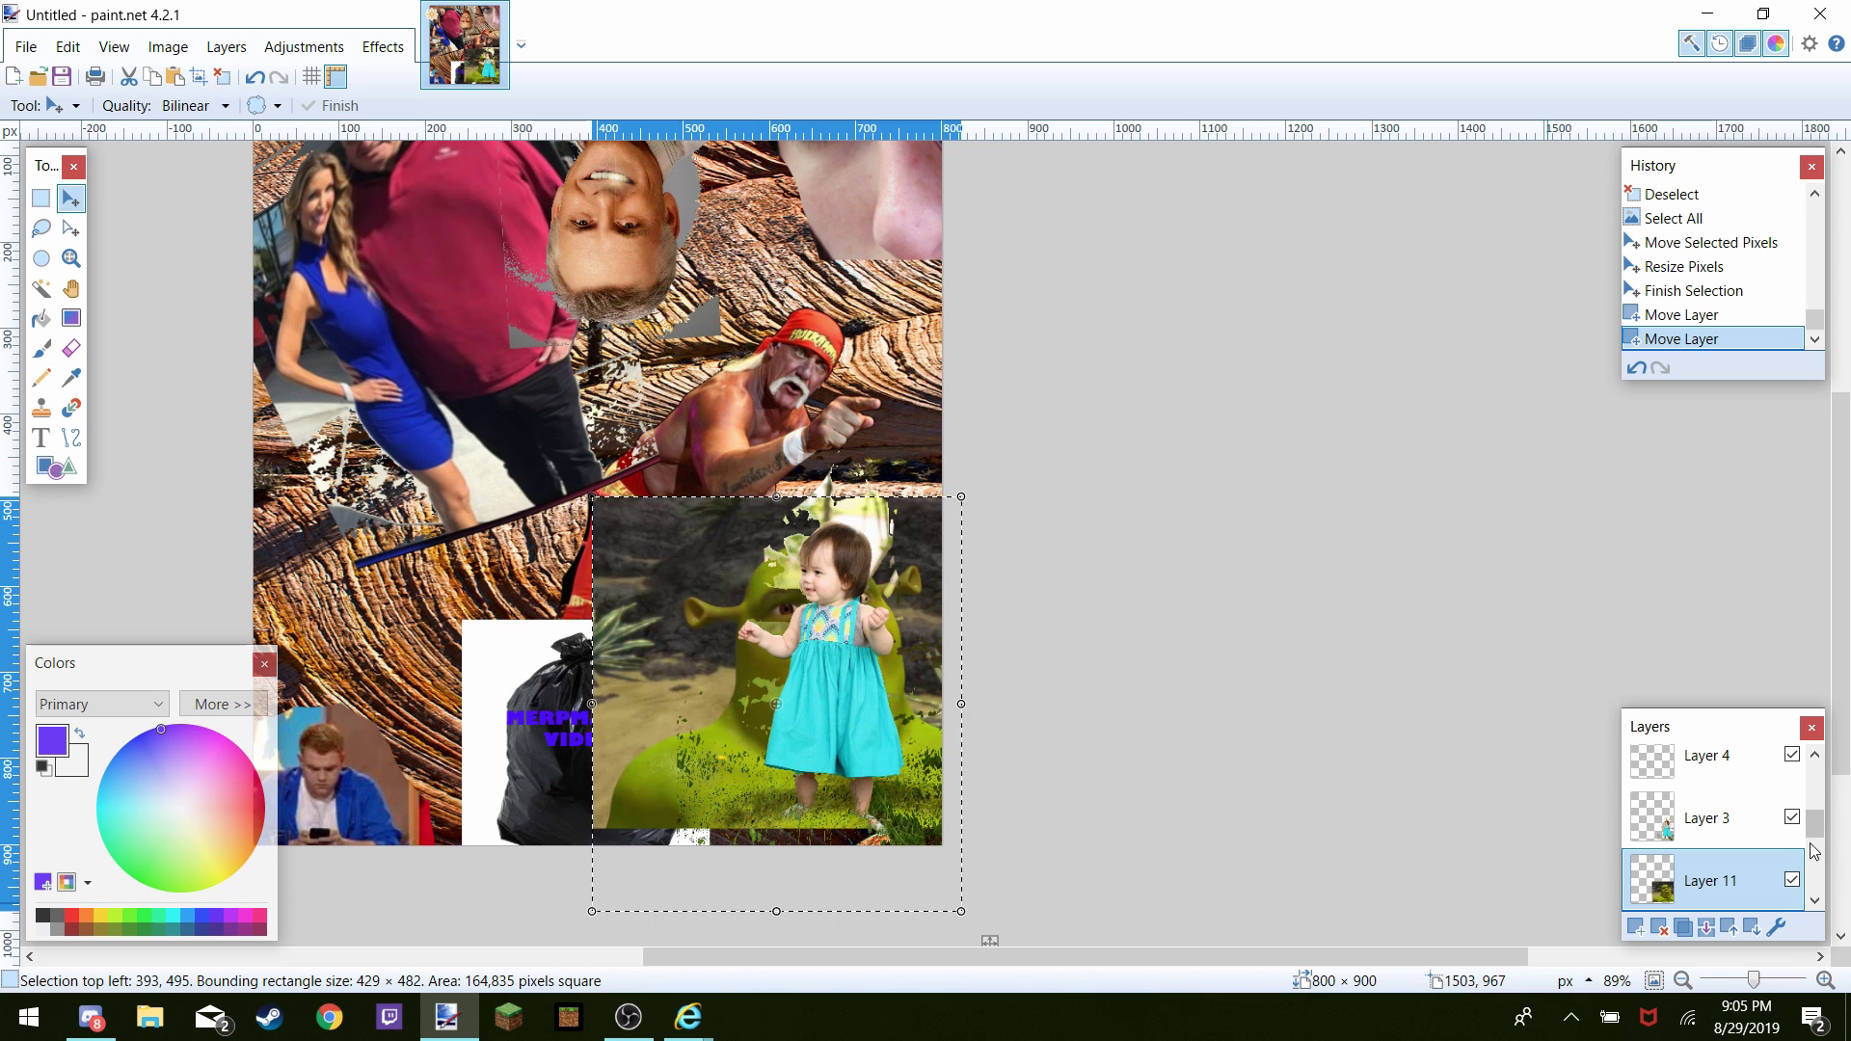
pyautogui.moveTo(1812, 835); pyautogui.dragTo(1812, 861)
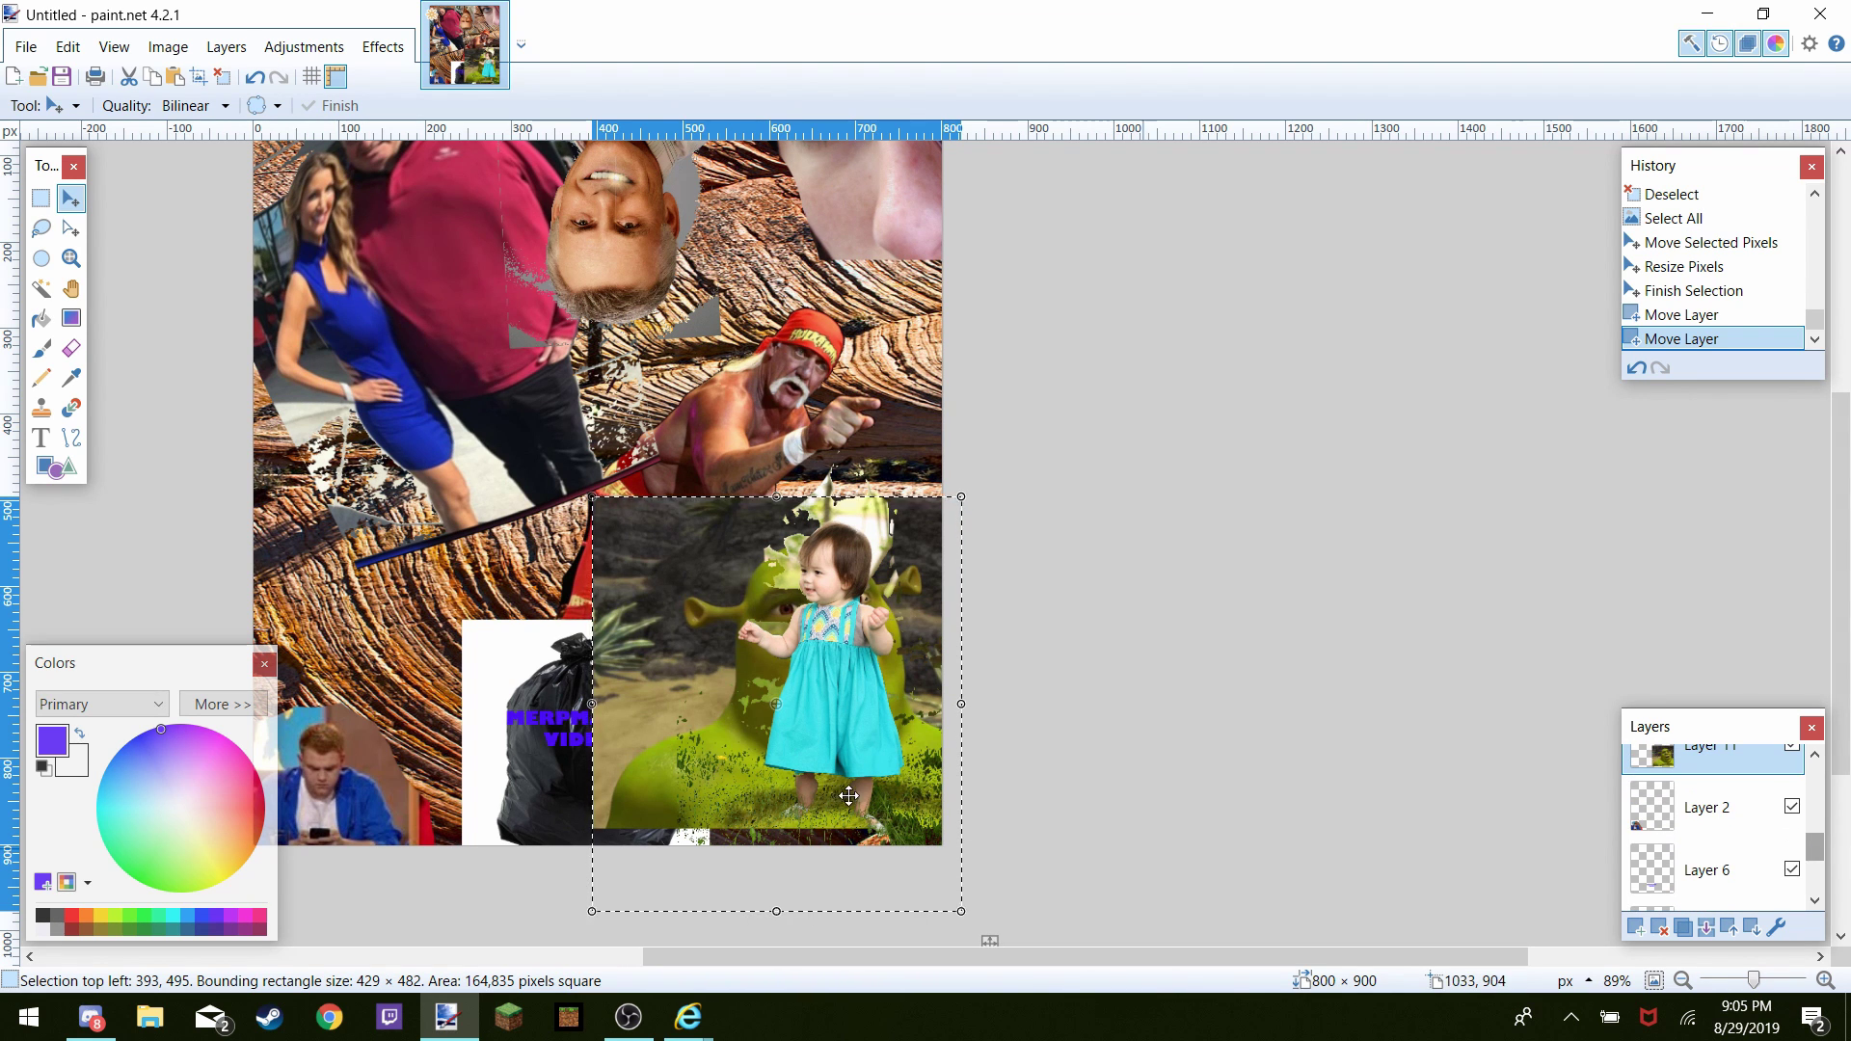
pyautogui.moveTo(733, 743); pyautogui.dragTo(719, 658)
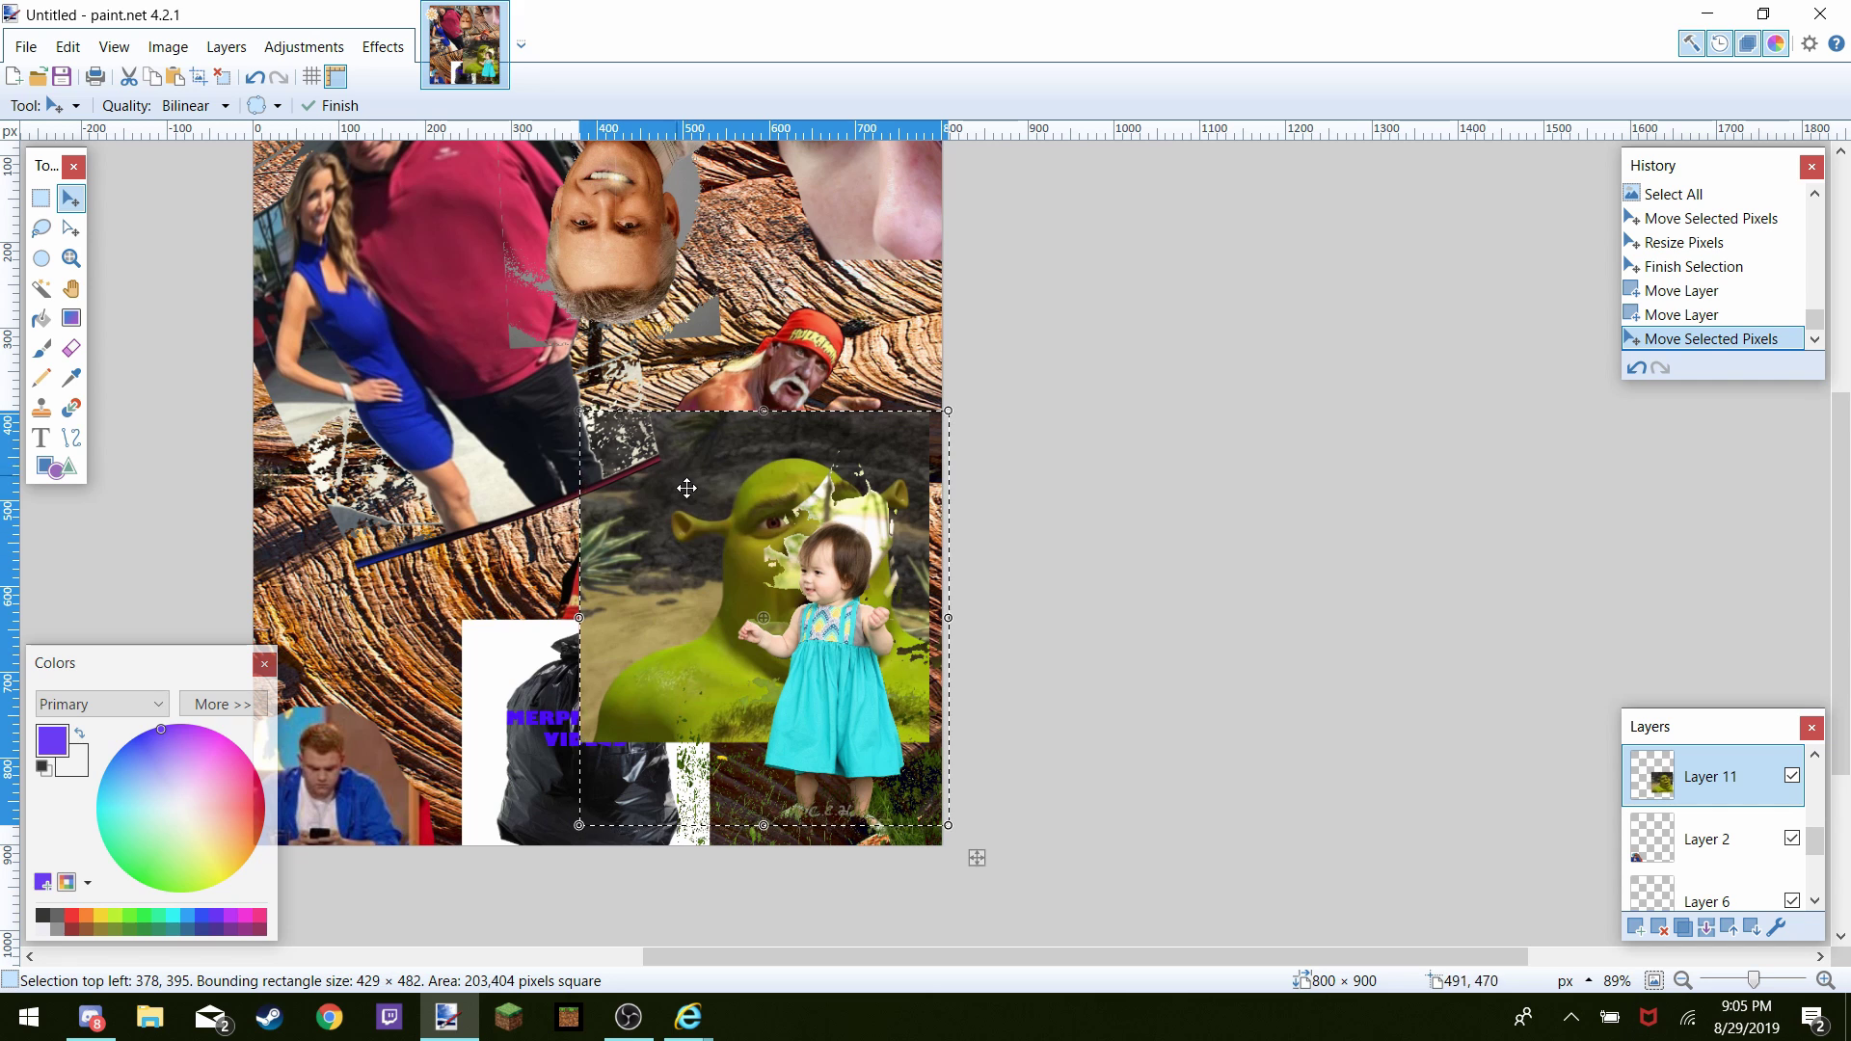
# Lower Layer 11 past Layers 2, 6, 5 and 9 so it sits directly above the Background
pyautogui.moveTo(1712, 799); pyautogui.dragTo(1728, 873)
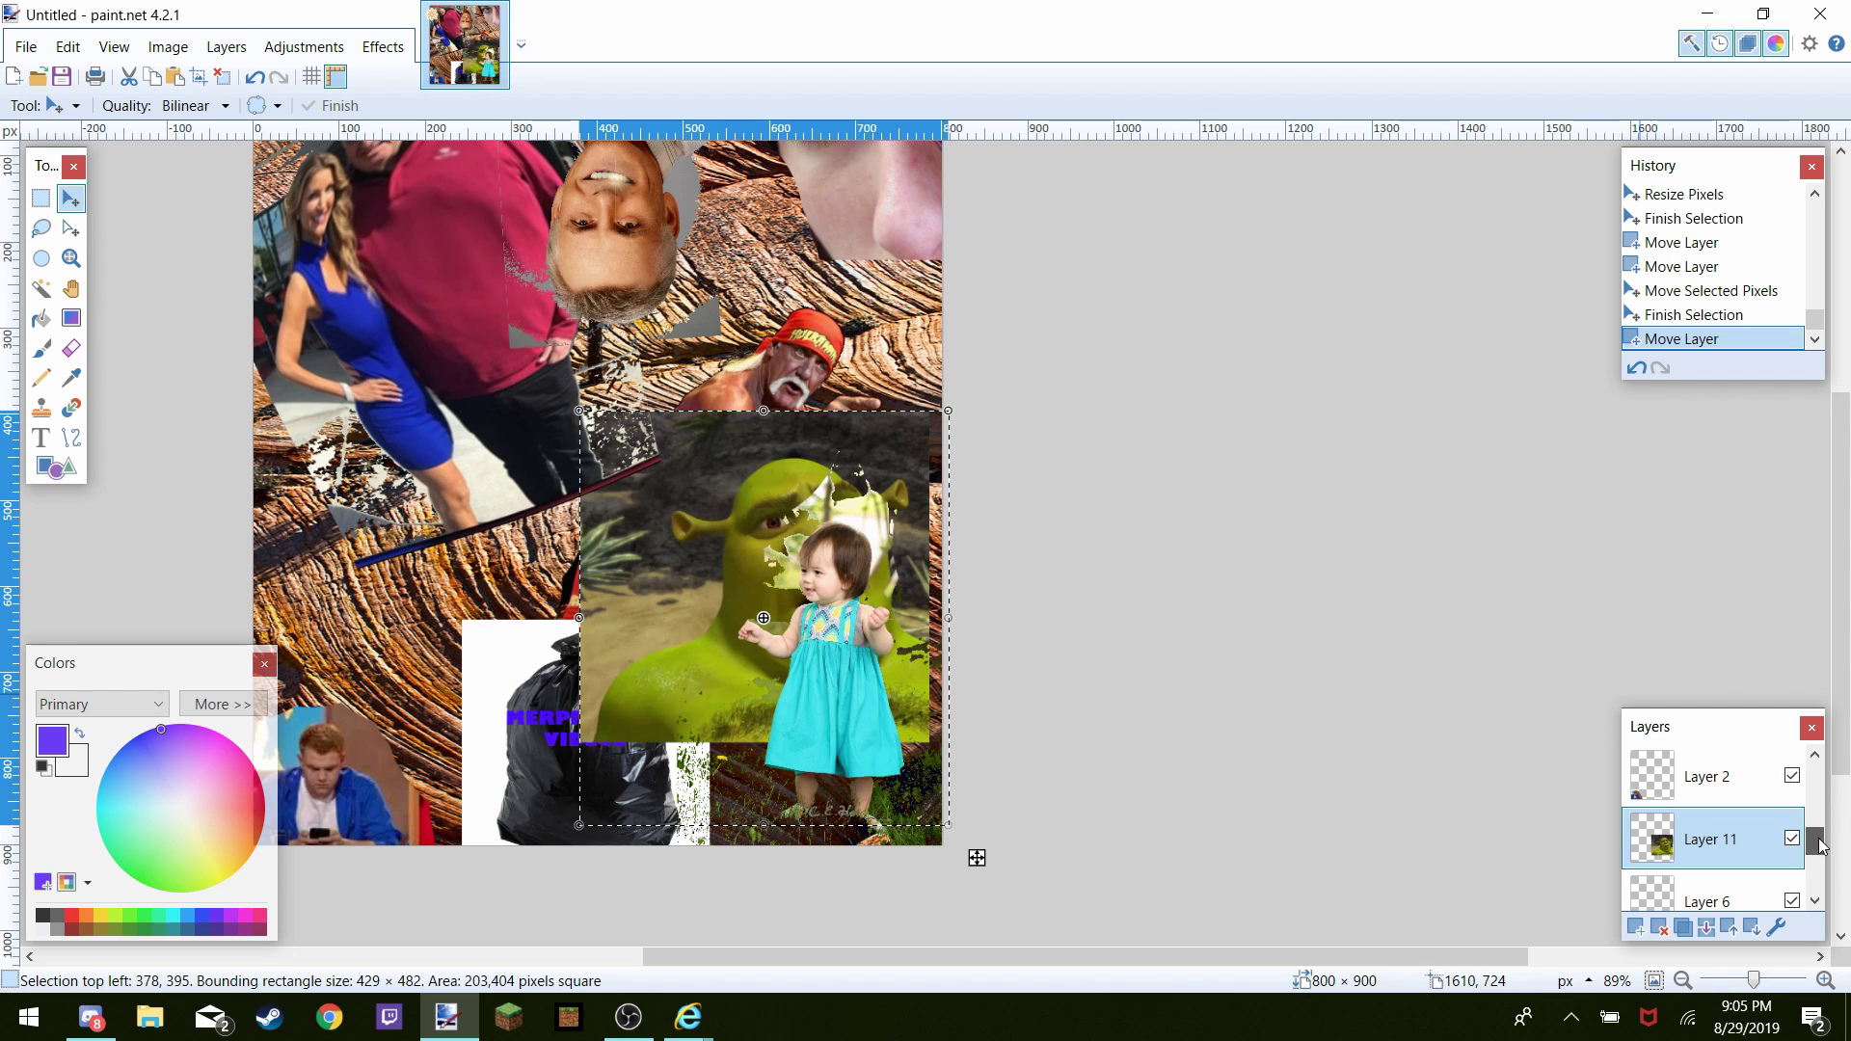
pyautogui.moveTo(1821, 846); pyautogui.dragTo(1823, 856)
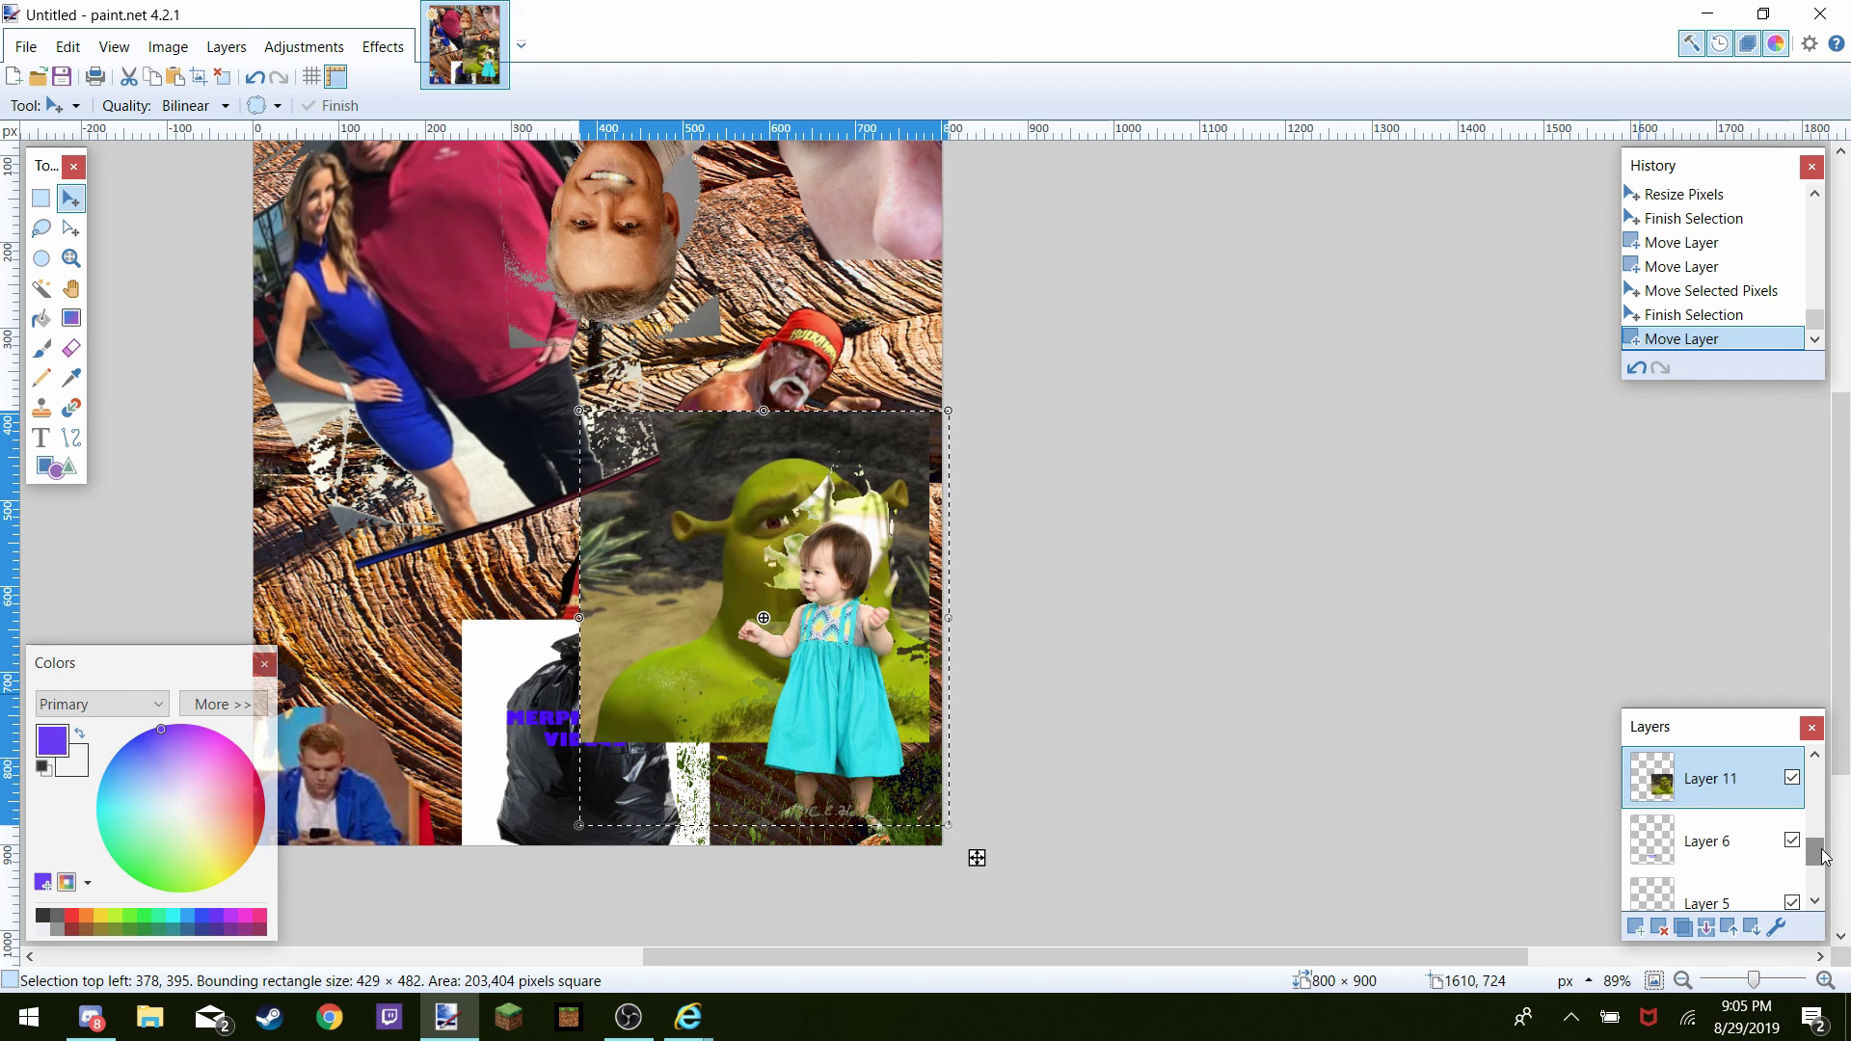
pyautogui.moveTo(1752, 777); pyautogui.dragTo(1826, 865)
pyautogui.moveTo(1754, 773); pyautogui.dragTo(1738, 814)
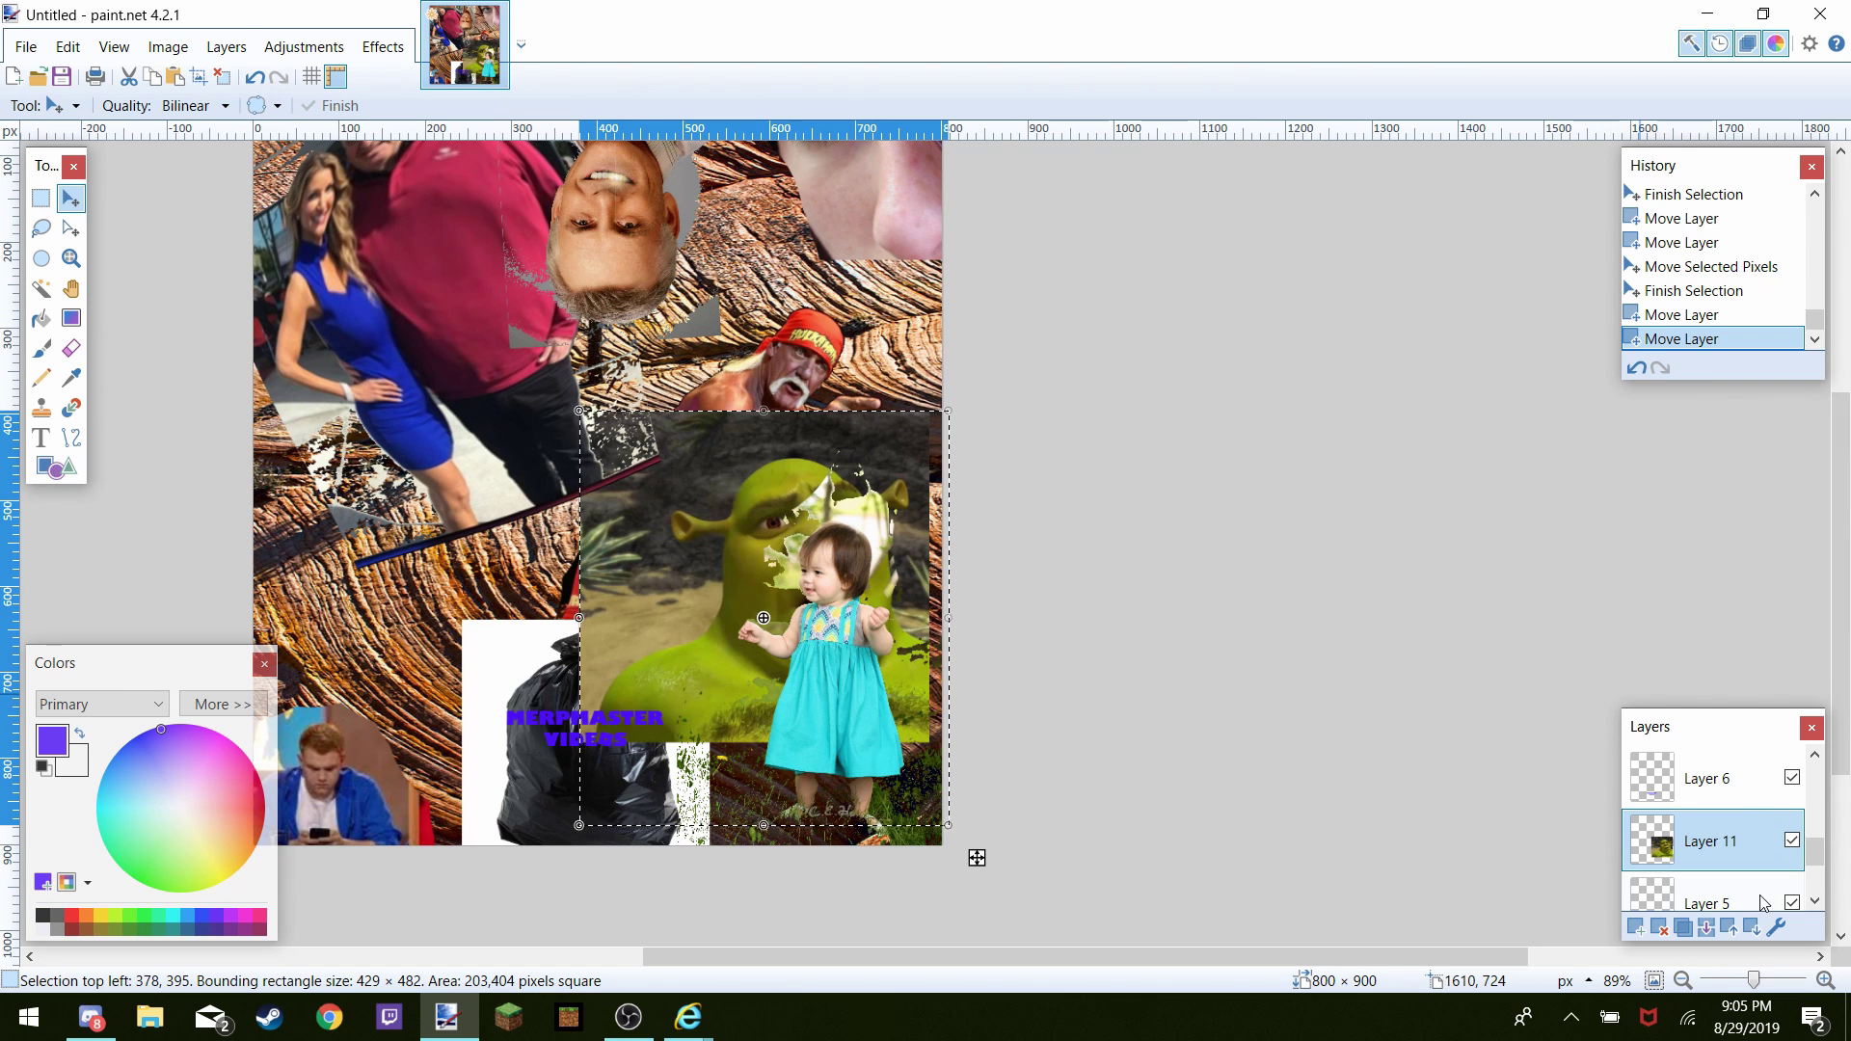
pyautogui.click(1751, 928)
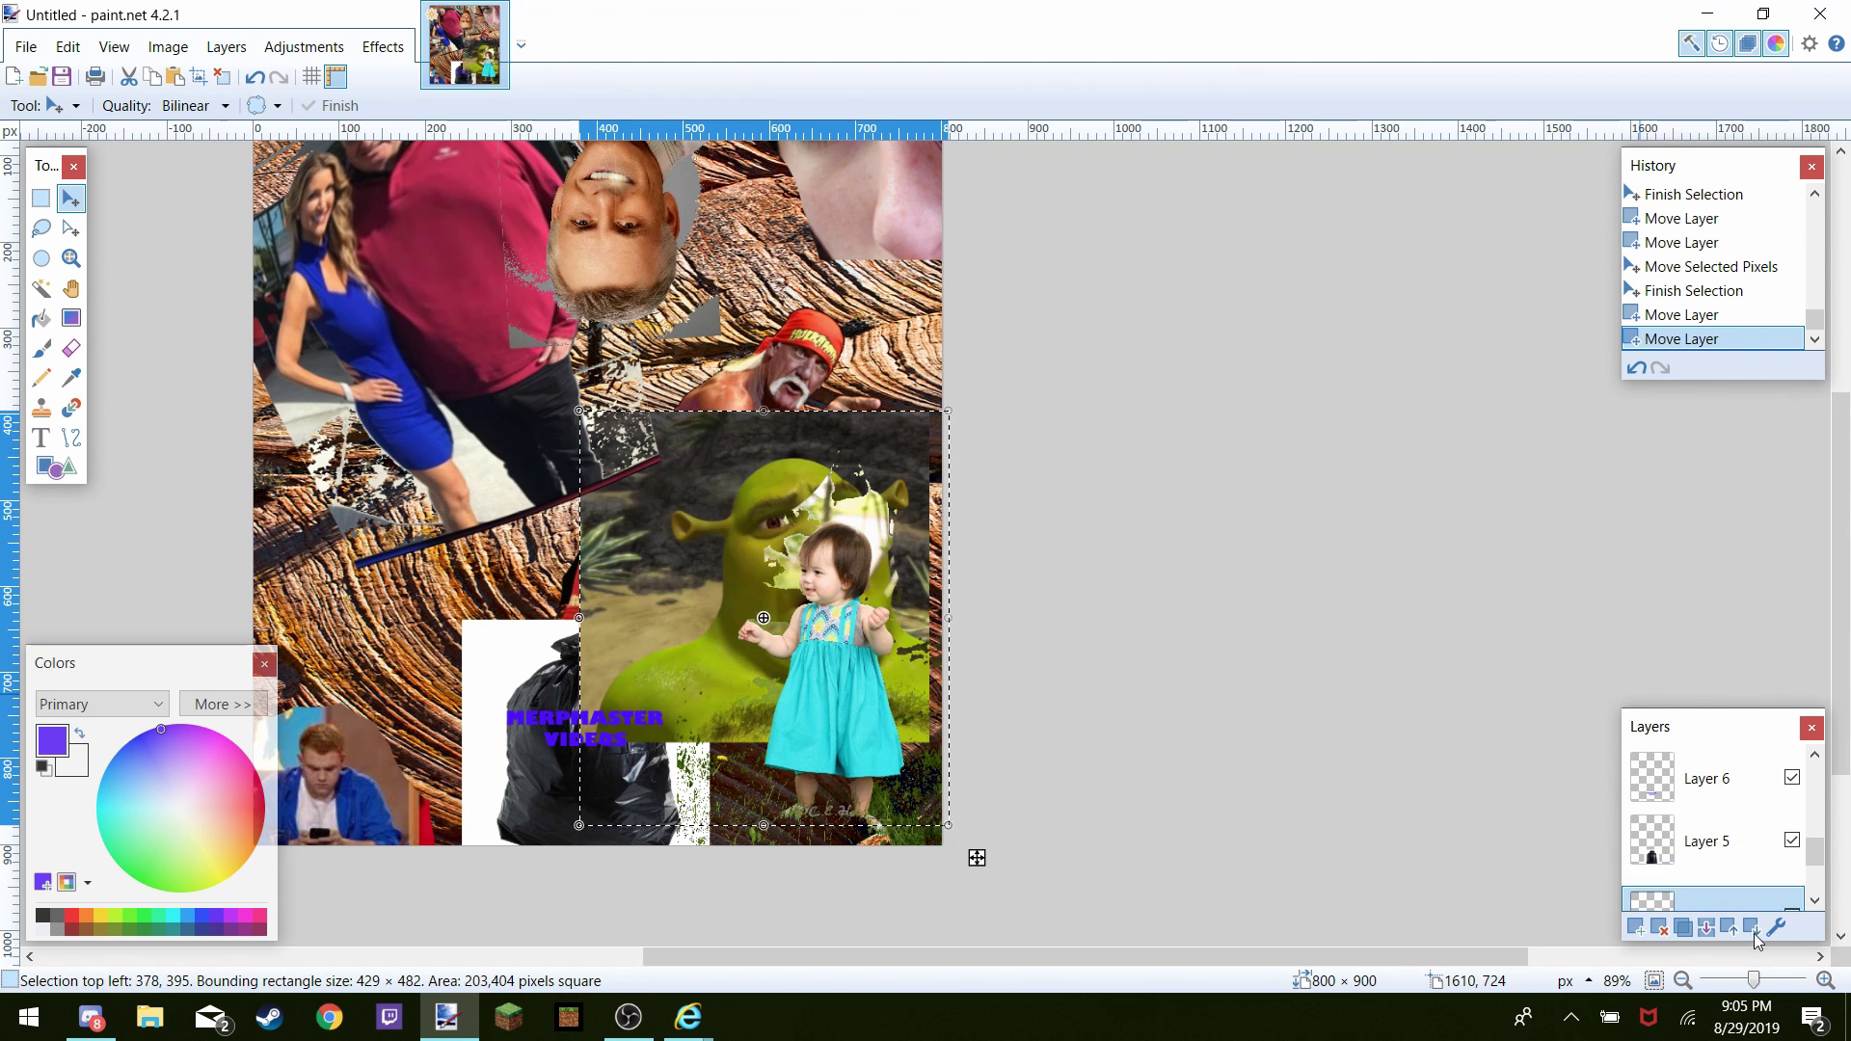
pyautogui.click(1751, 928)
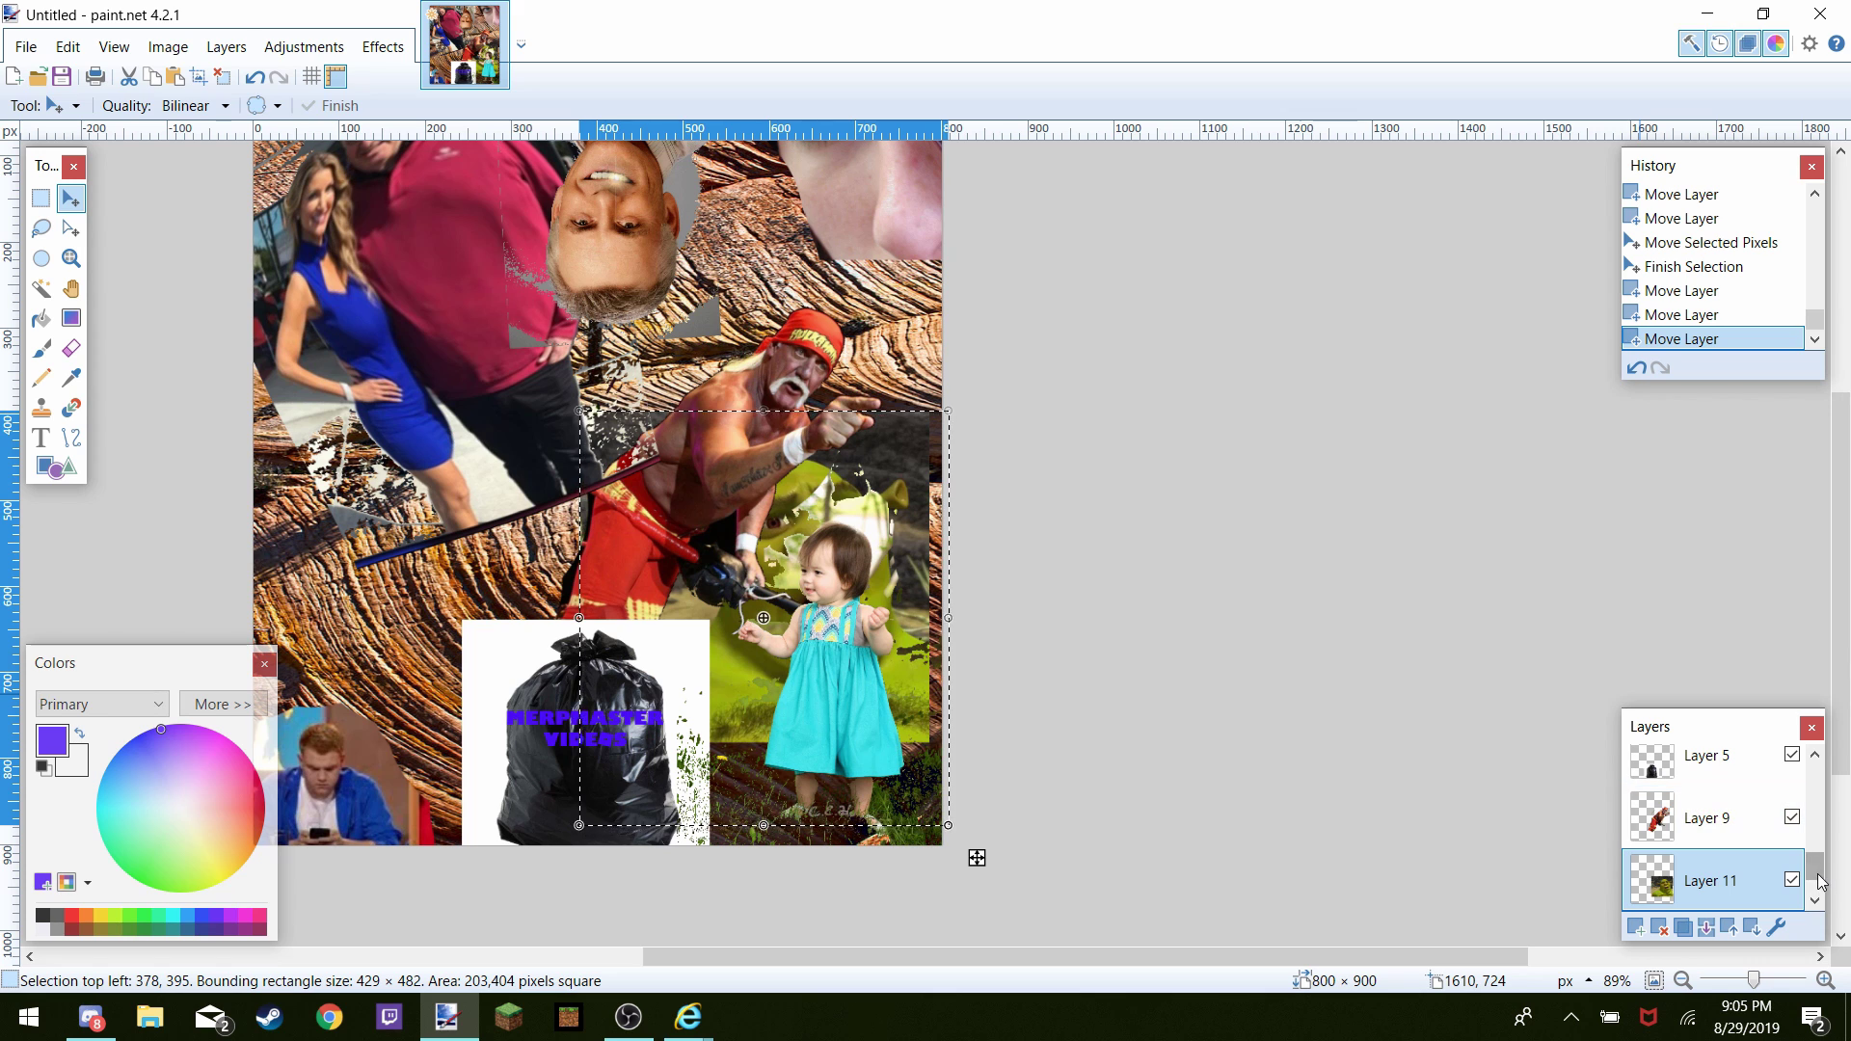
pyautogui.click(1818, 882)
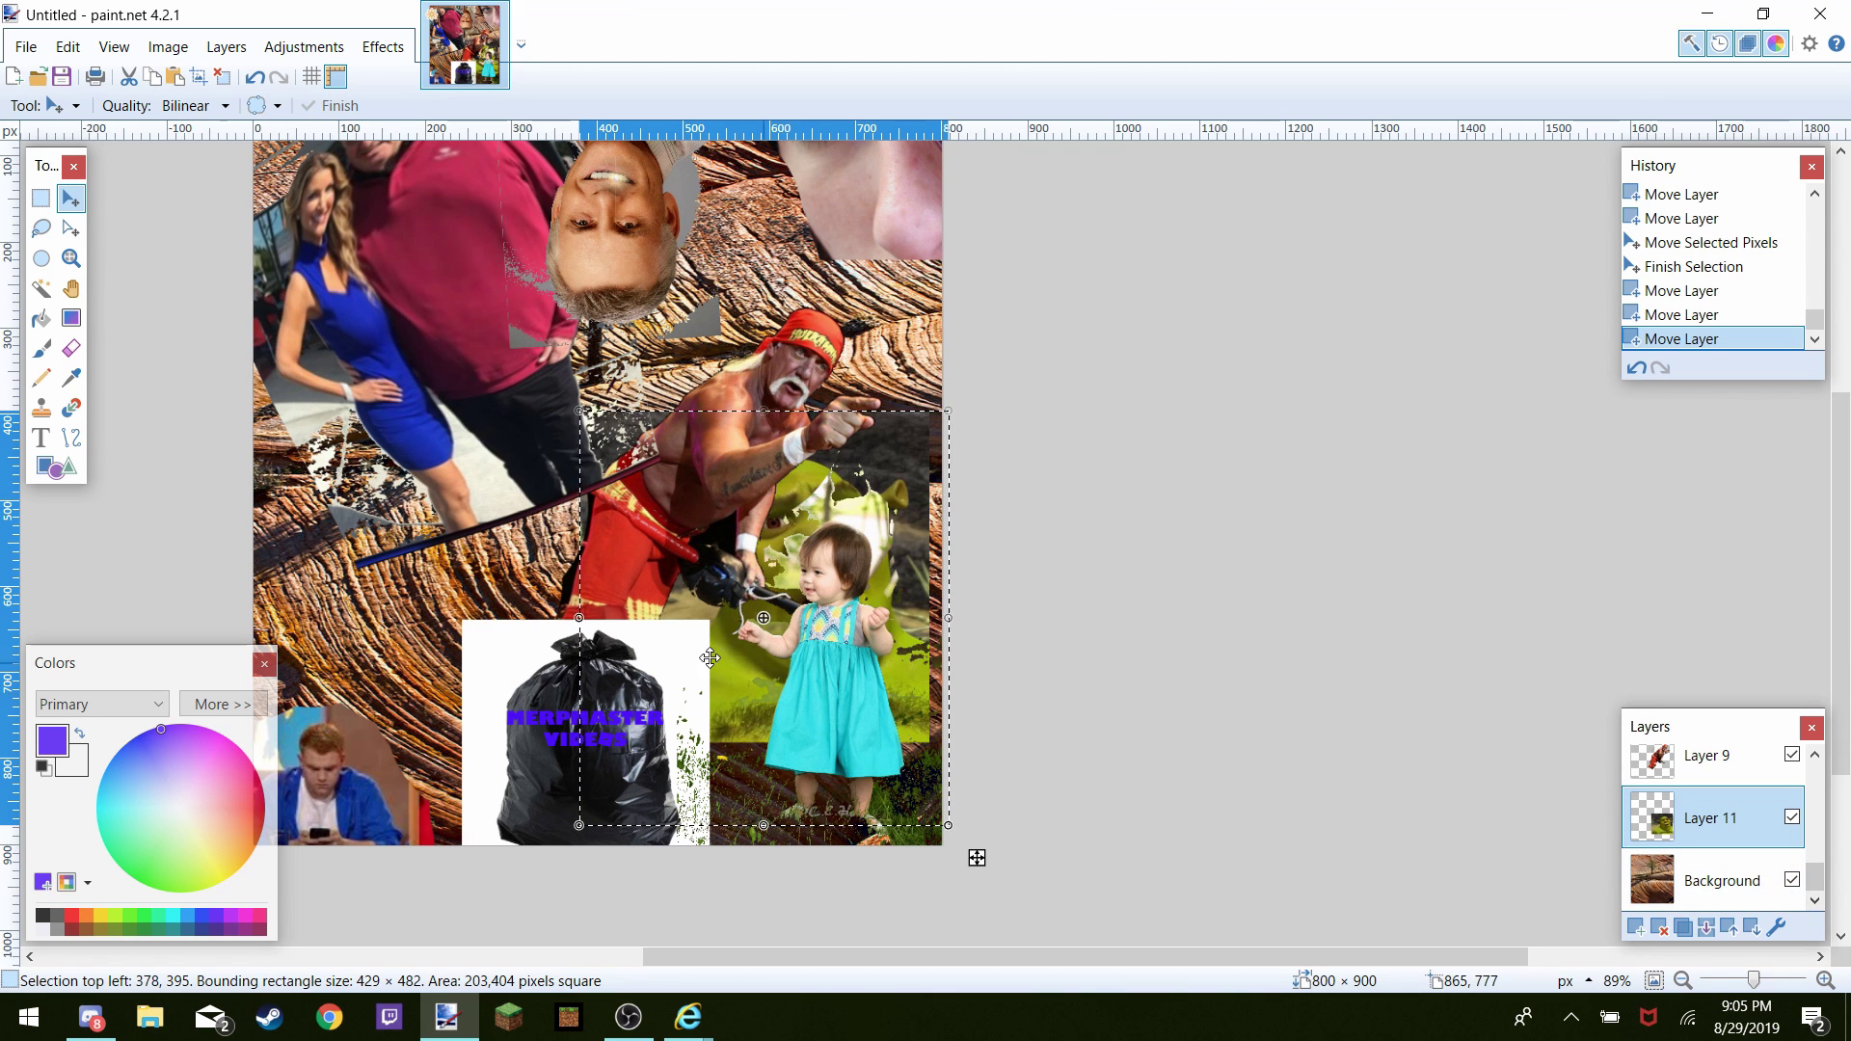
# Move the Shrek picture up between the upside-down portrait and the wrestler, with its selection's top-left corner at about 294, 76
pyautogui.moveTo(903, 444); pyautogui.dragTo(826, 171)
pyautogui.scroll(3, 1038, 343)
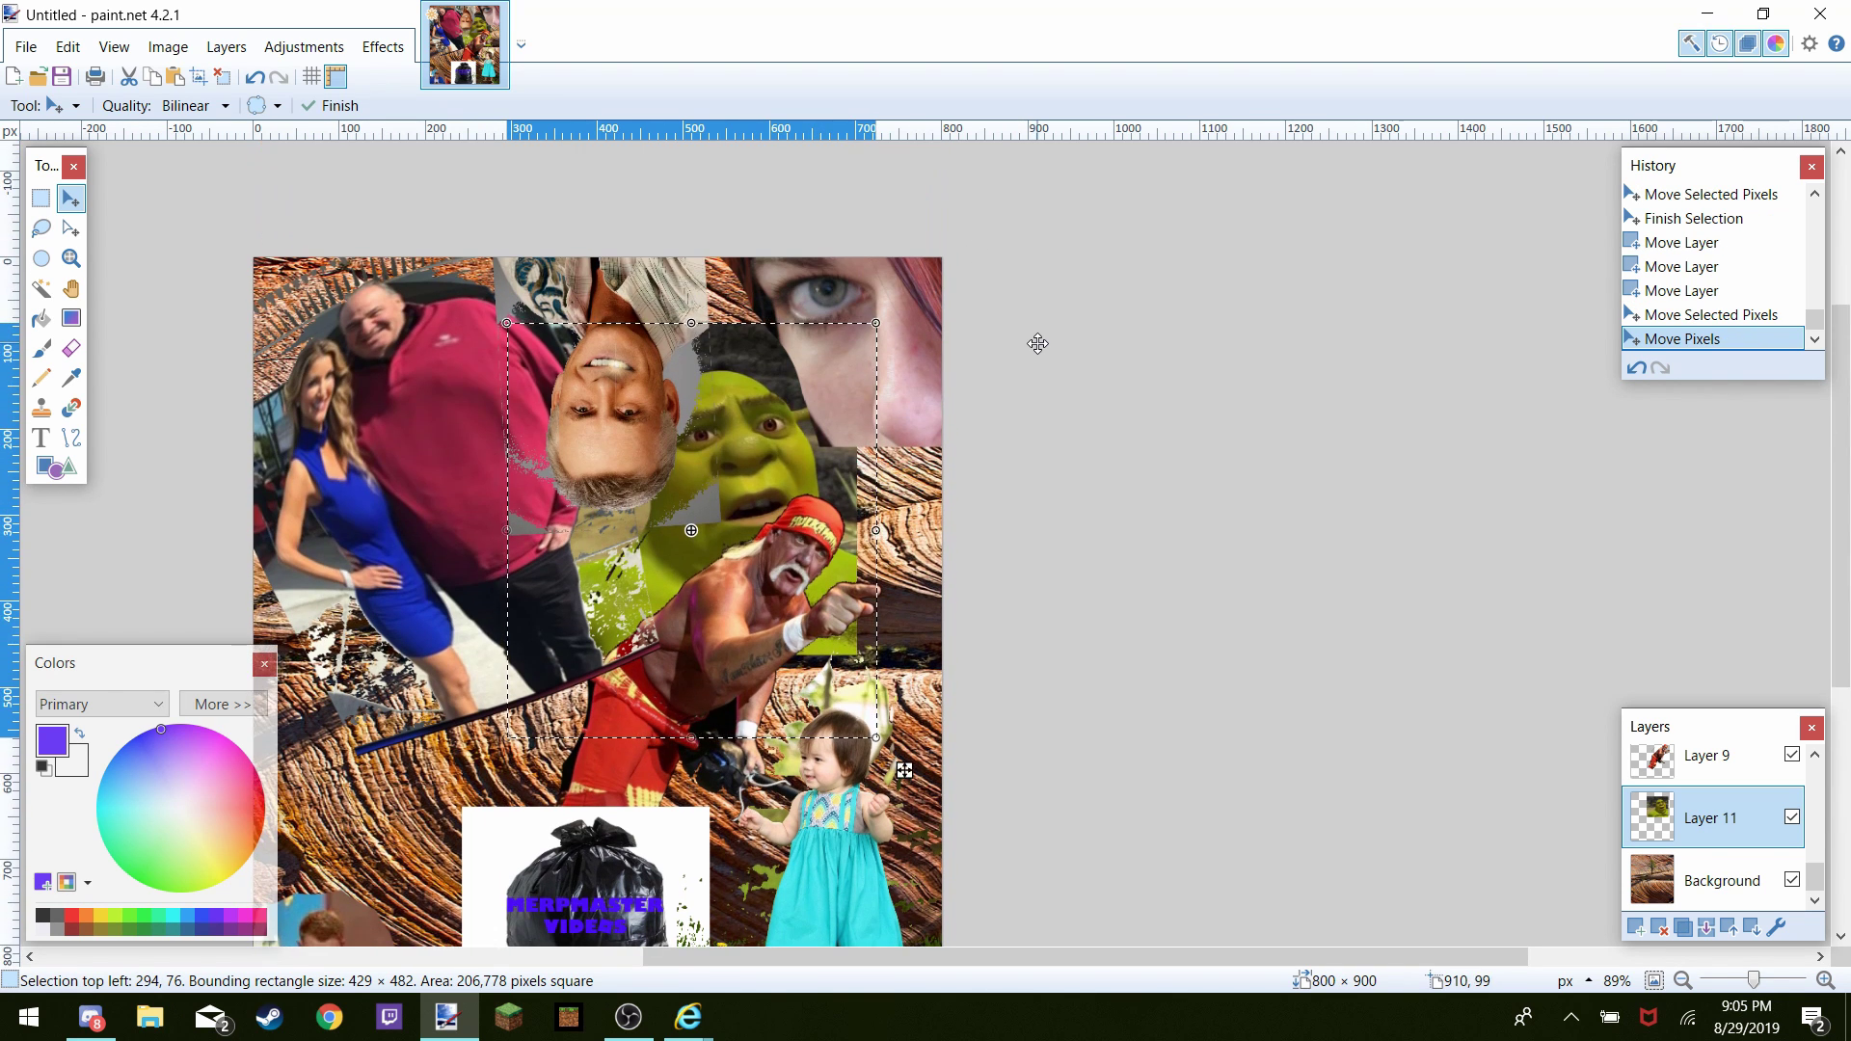
pyautogui.scroll(-2, 1038, 343)
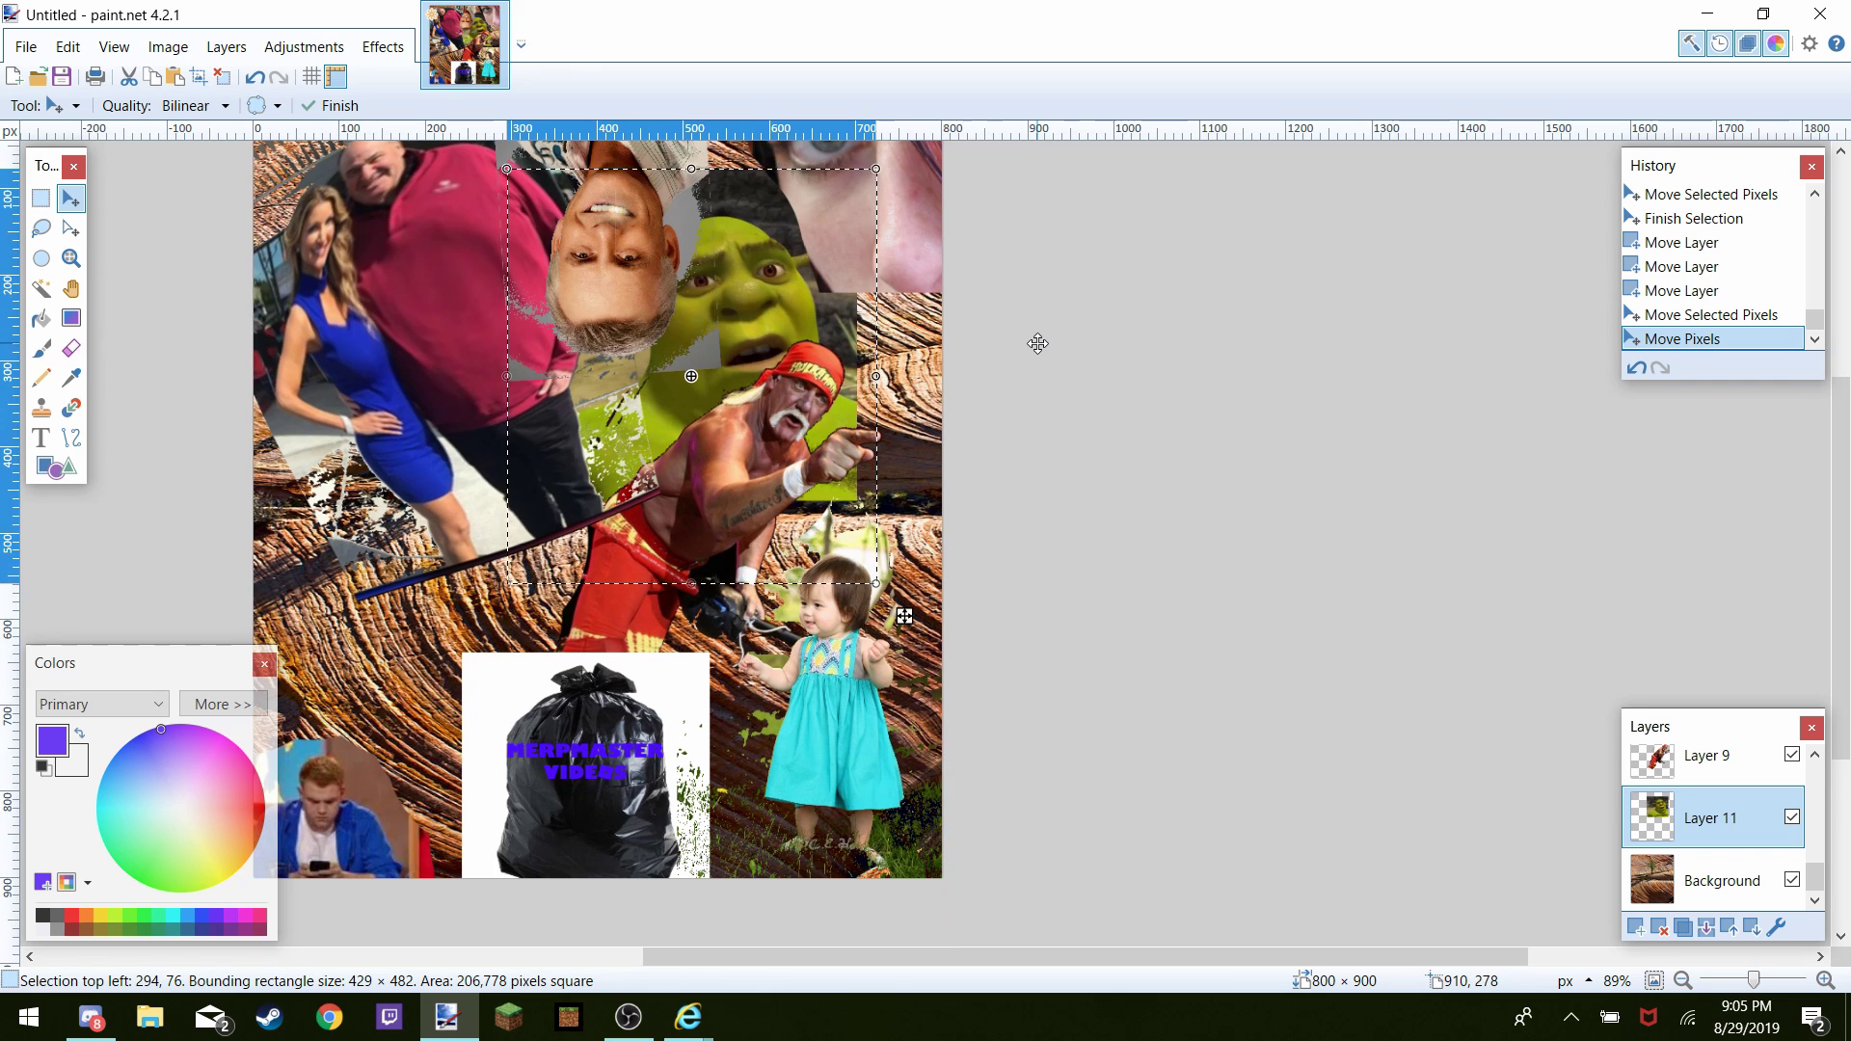
pyautogui.scroll(2, 1035, 354)
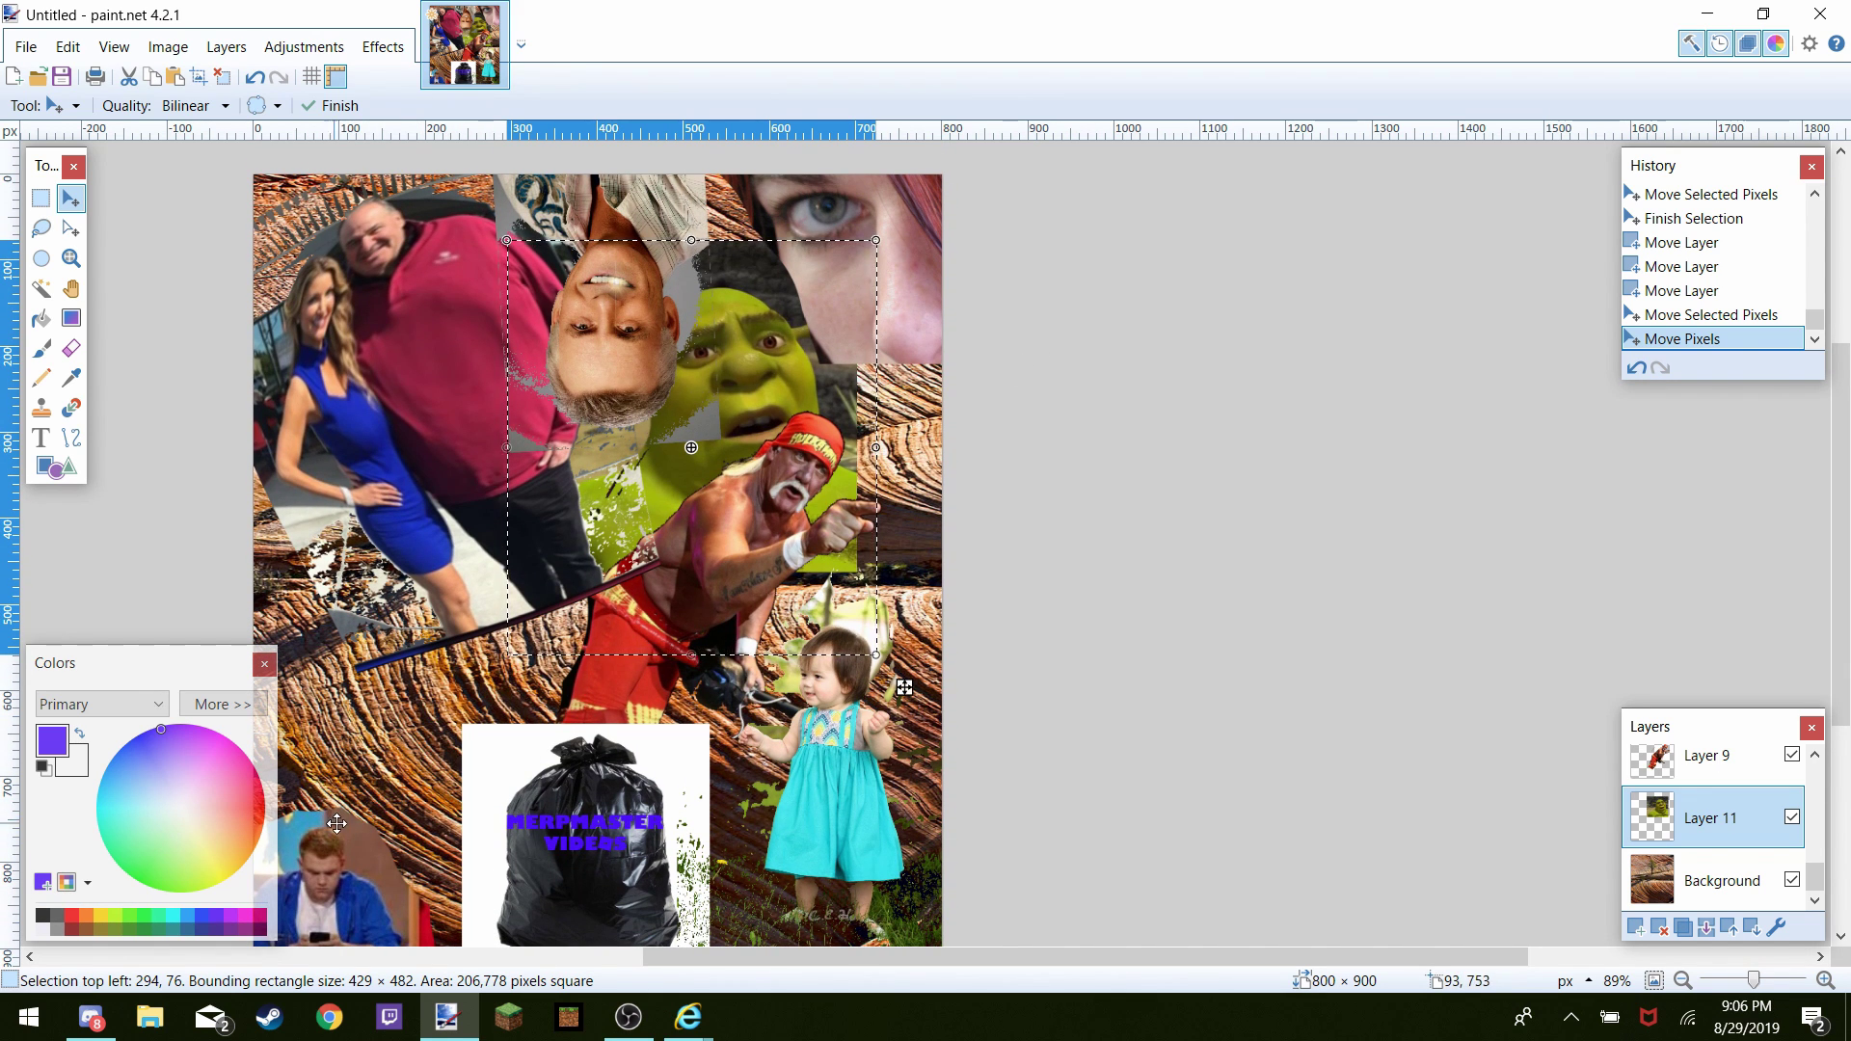
# Switch to the quiz page in Internet Explorer, advance to question 27 and look through the page
pyautogui.click(688, 1018)
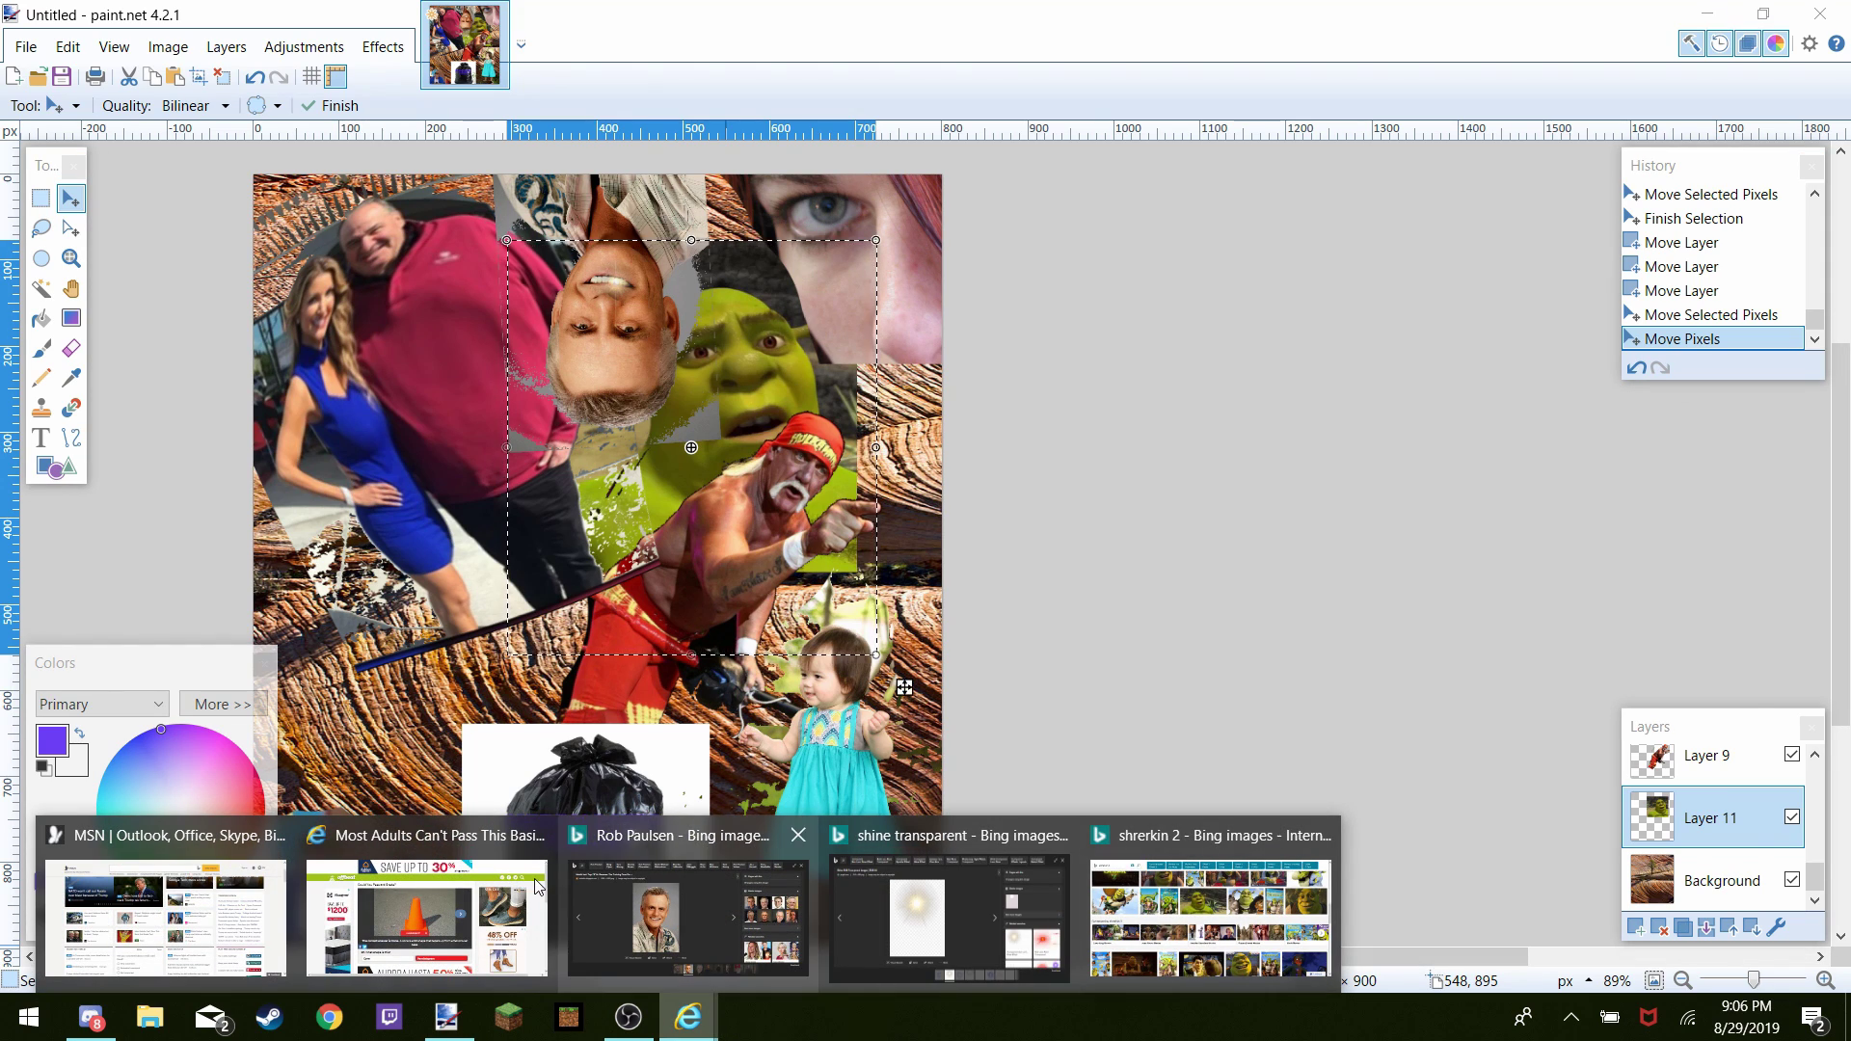
pyautogui.click(409, 859)
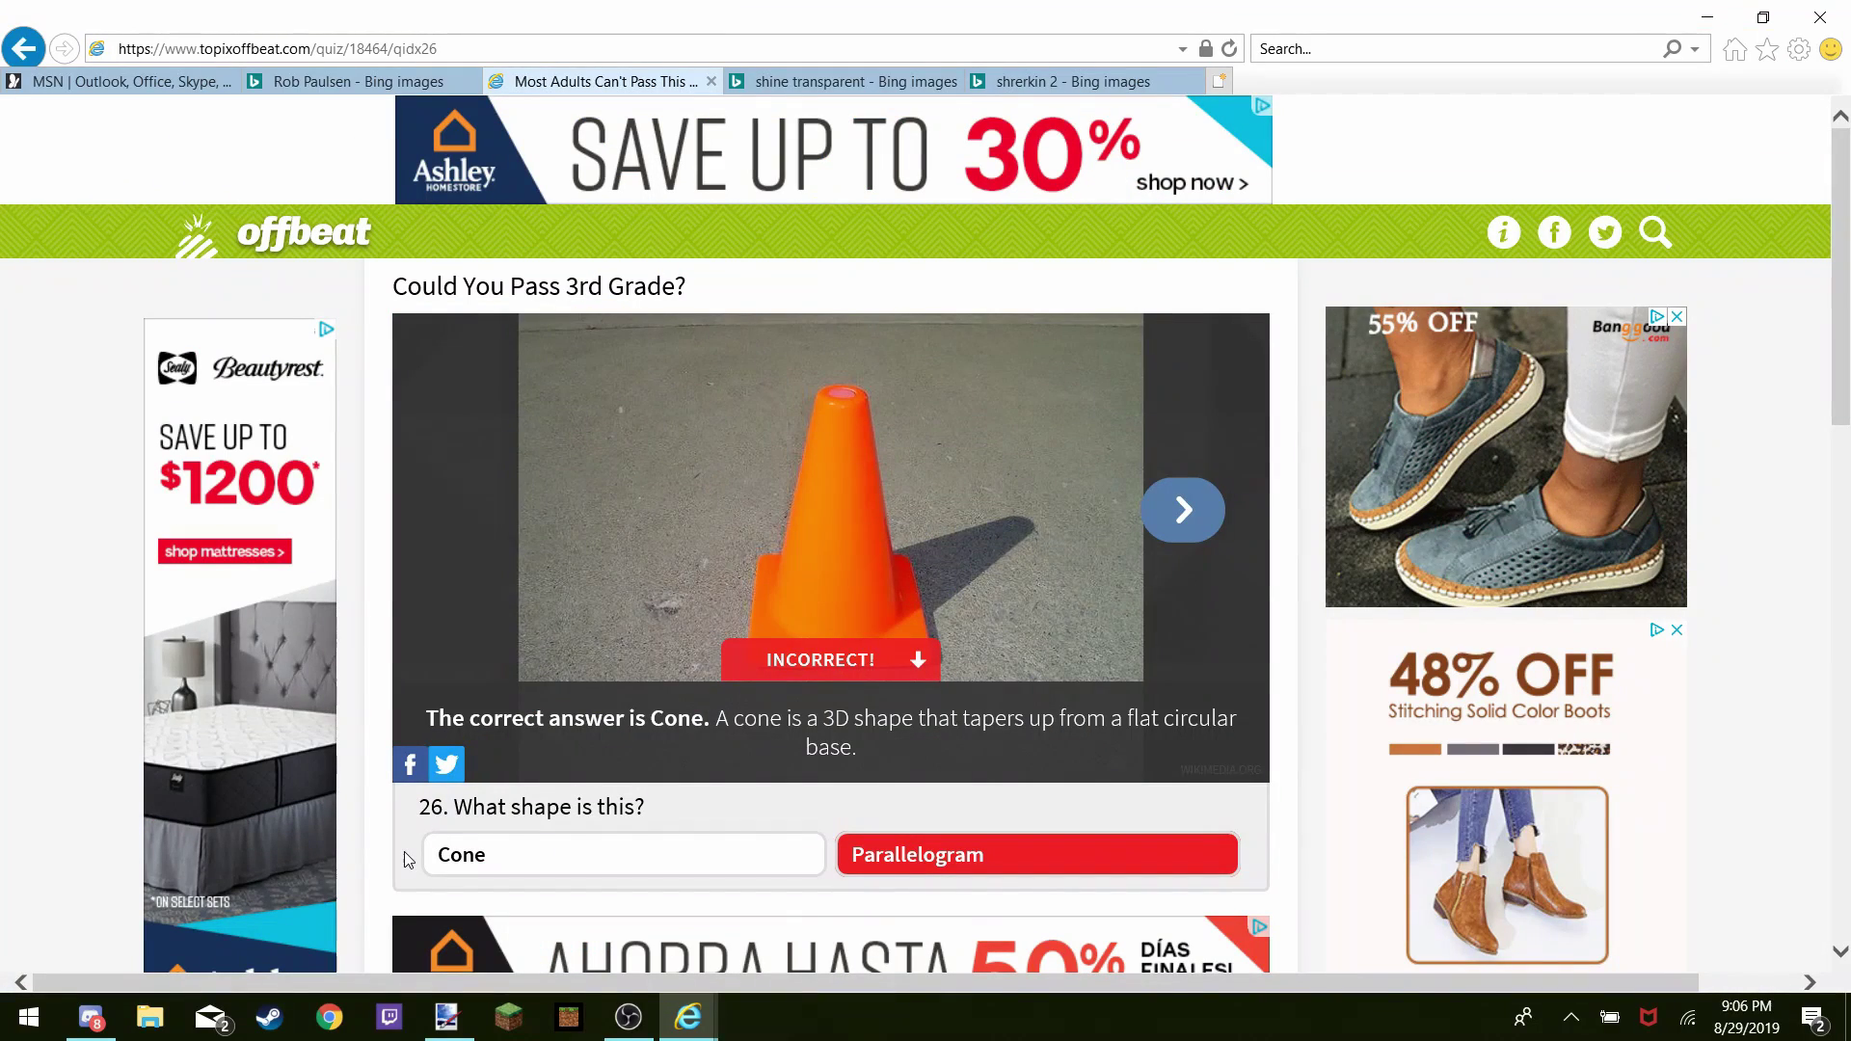
pyautogui.click(1159, 538)
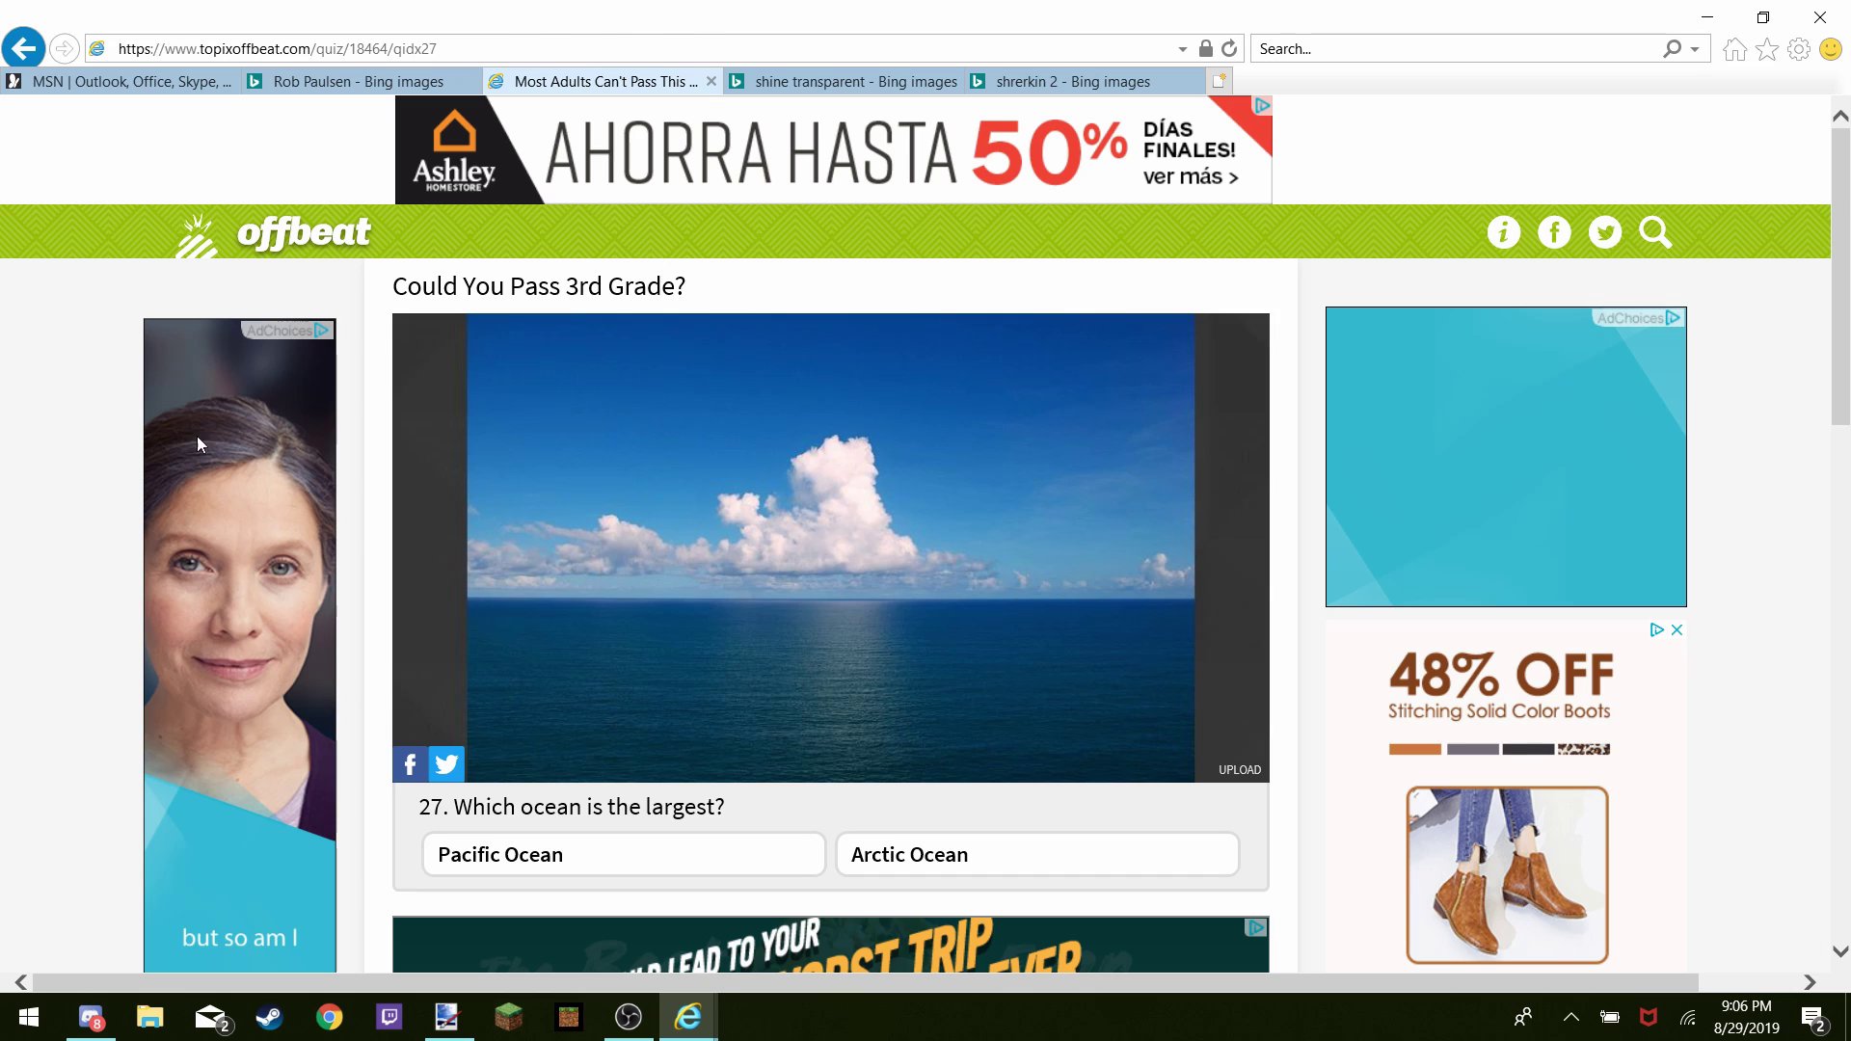
pyautogui.scroll(-5, 895, 754)
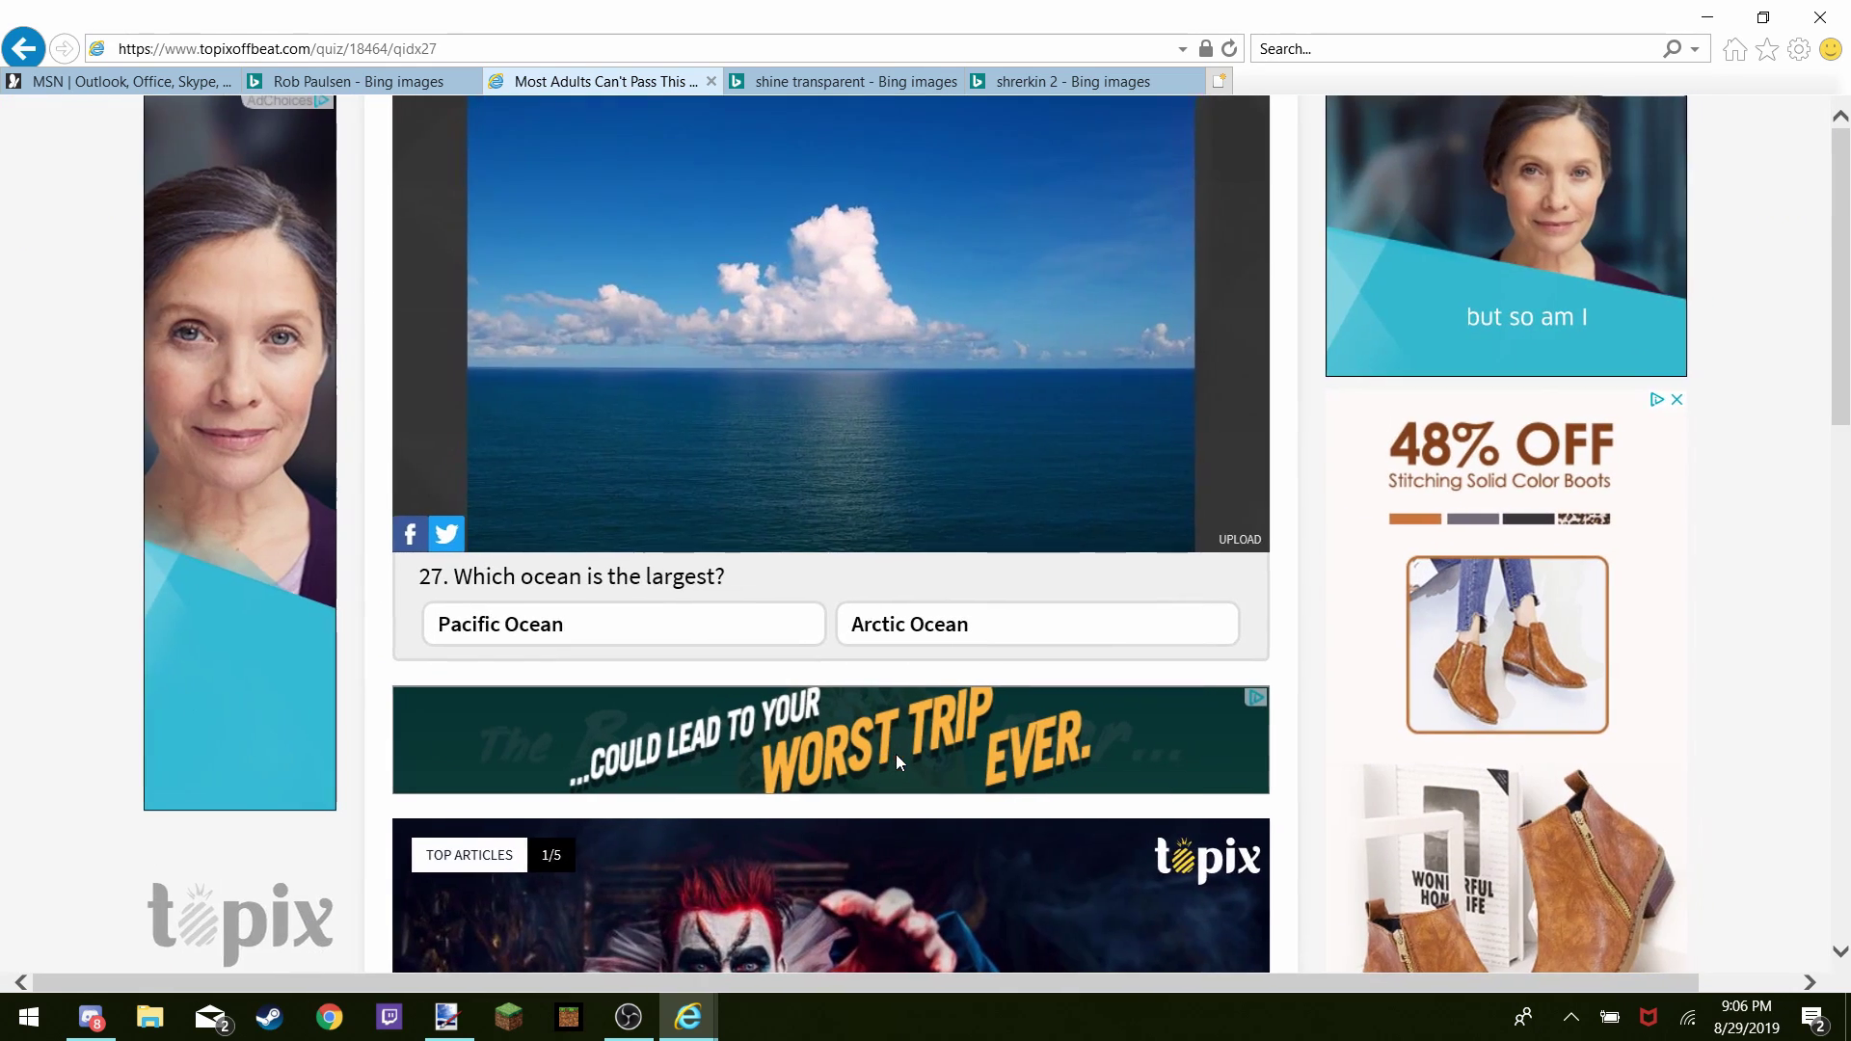
pyautogui.scroll(-7, 895, 754)
pyautogui.scroll(12, 895, 754)
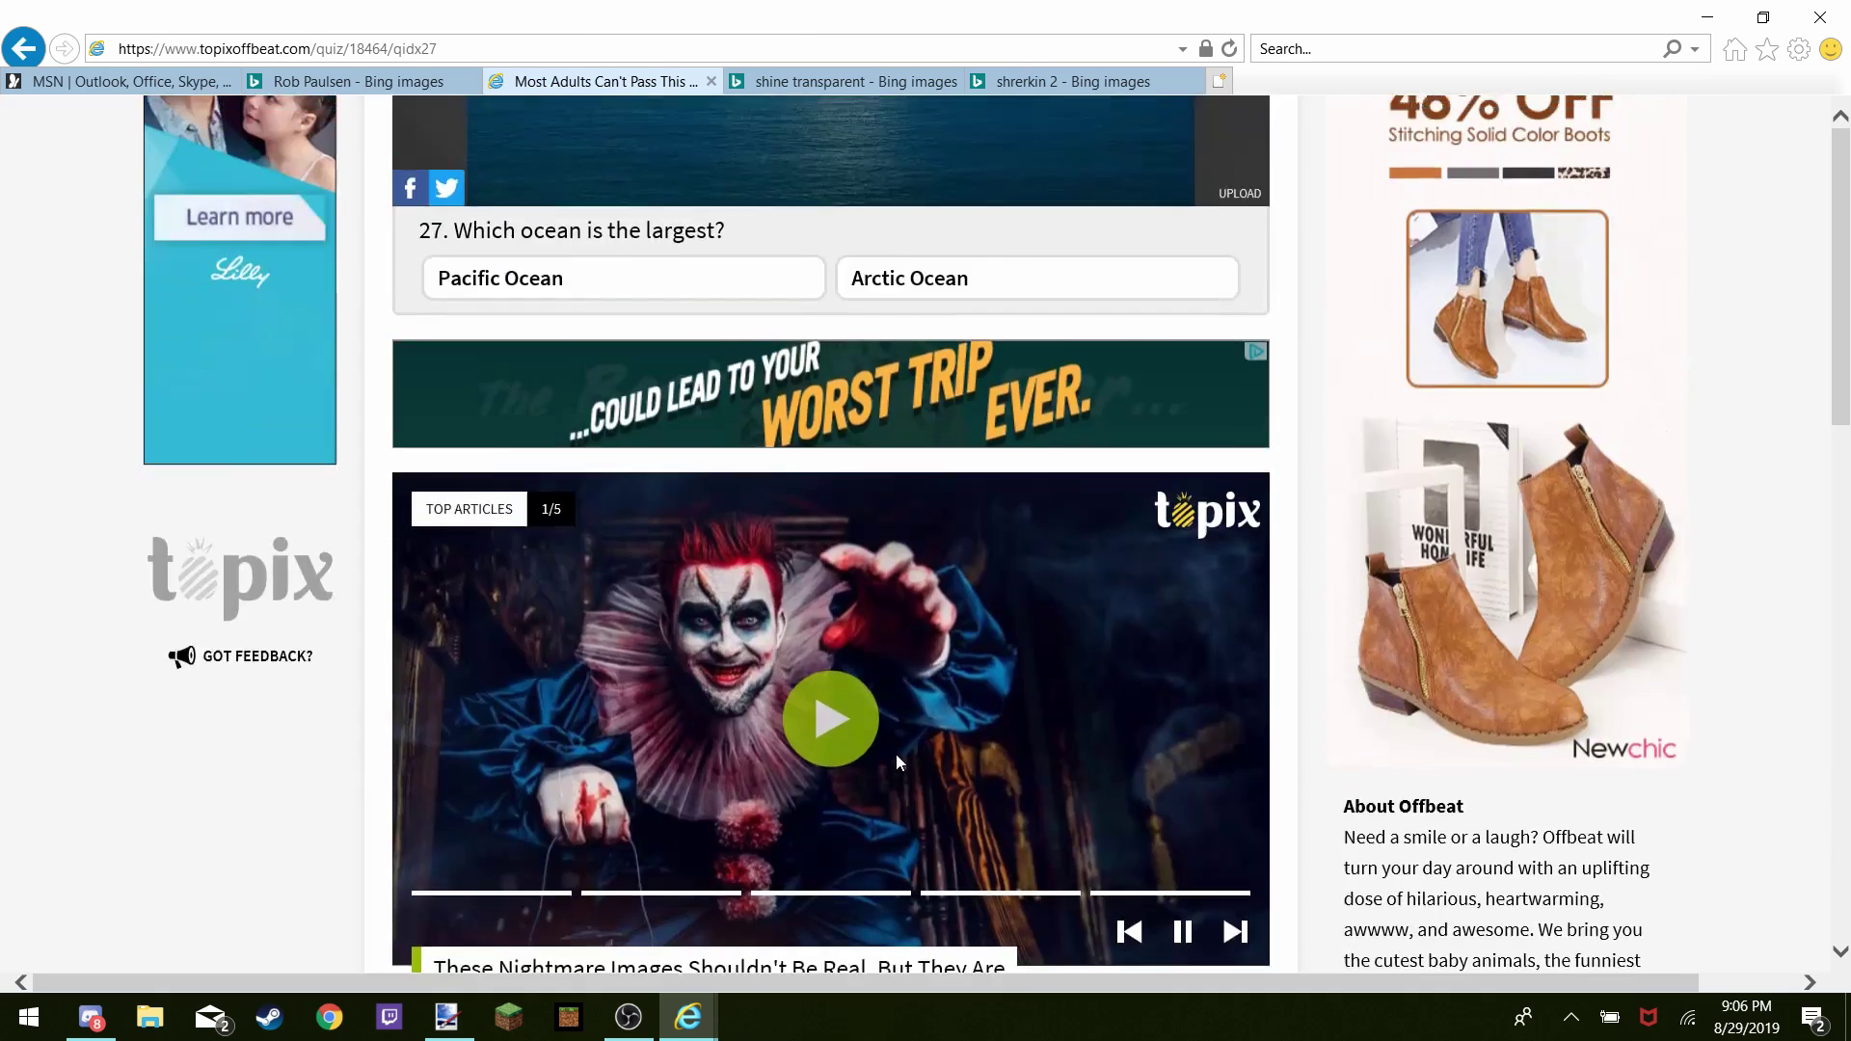
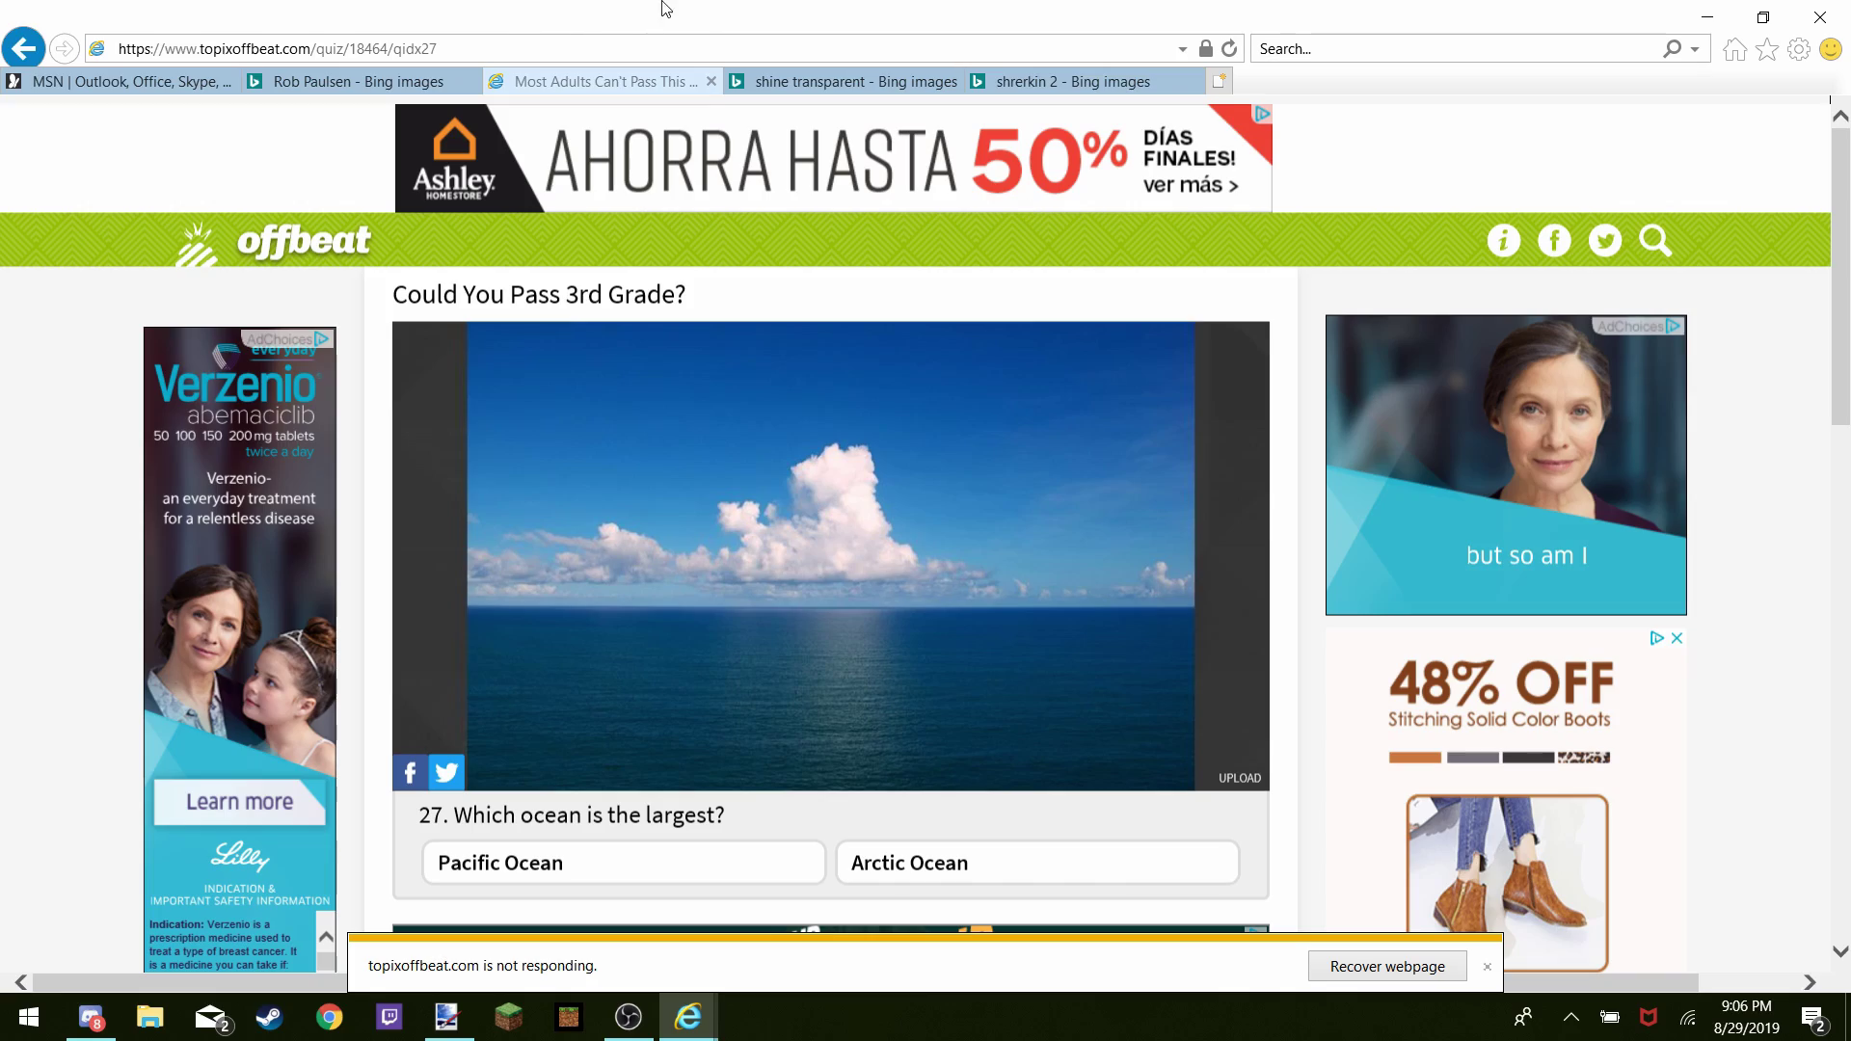
# Return to the Shrek image results on Bing and replace the query with a search for "*"
pyautogui.click(1108, 84)
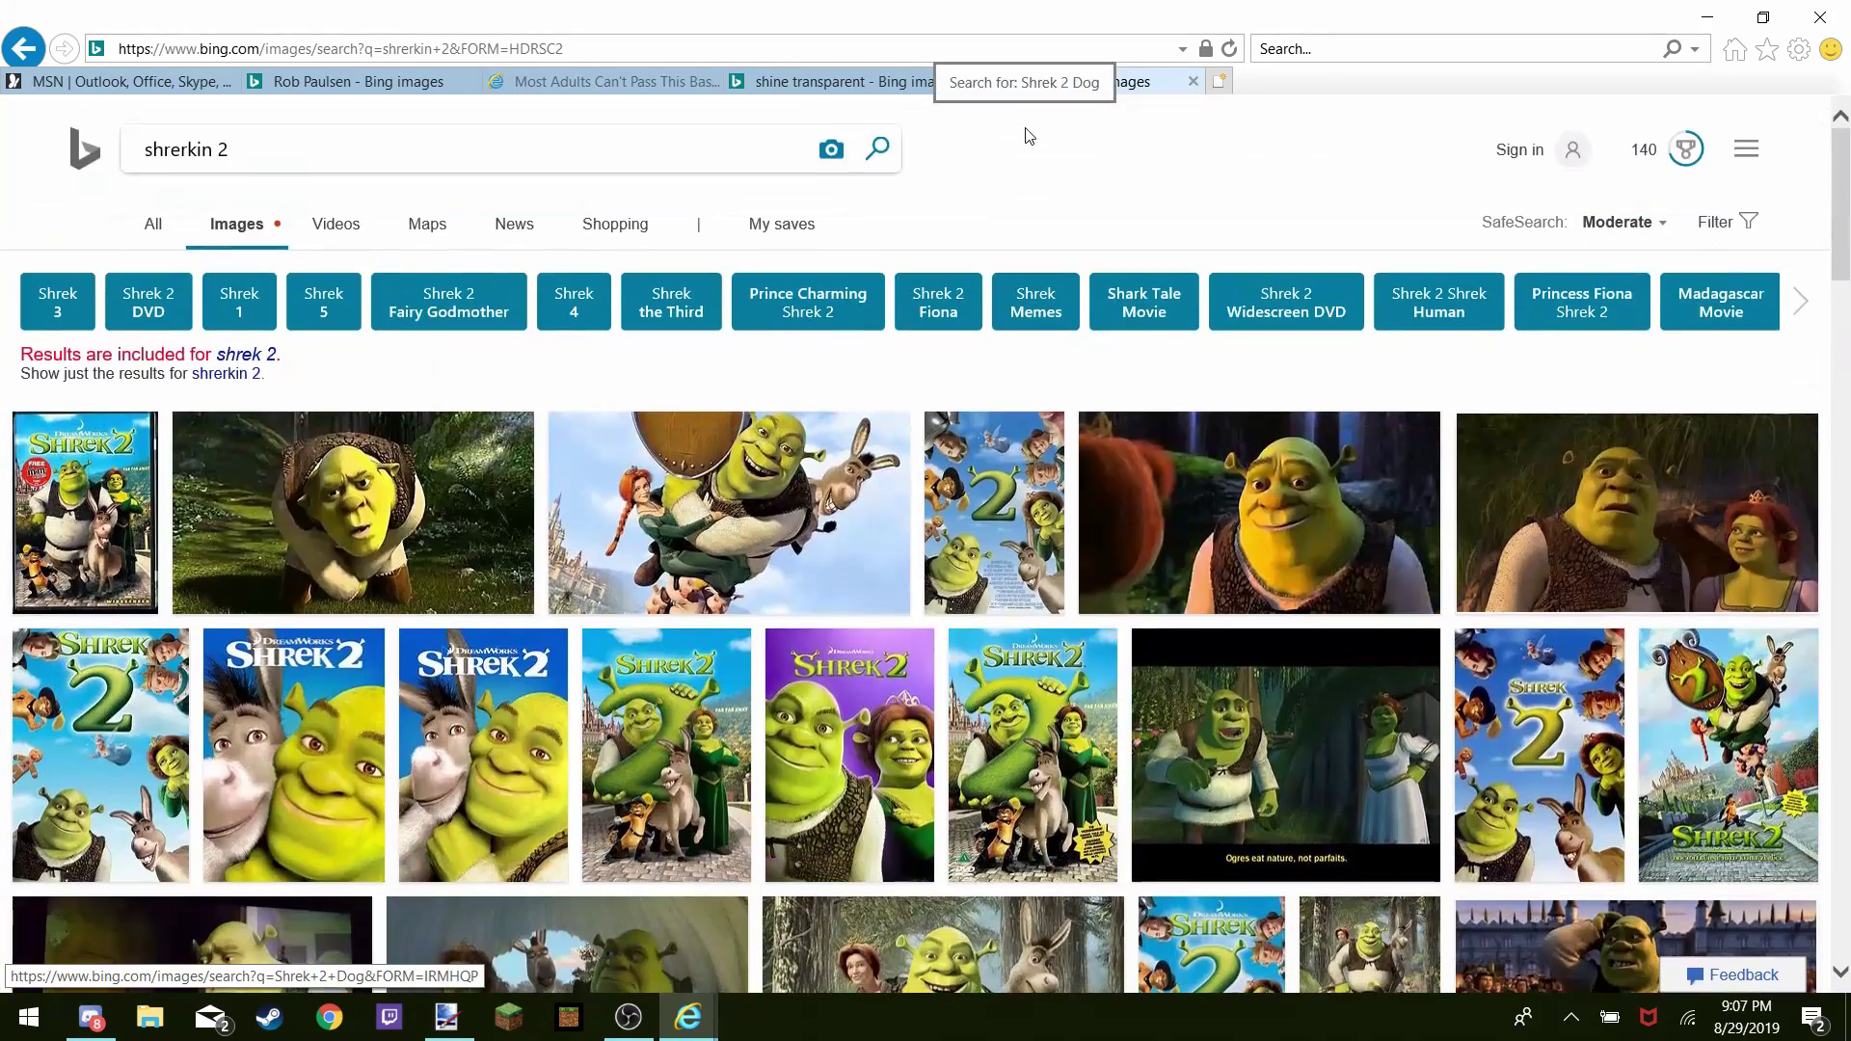
pyautogui.click(737, 155)
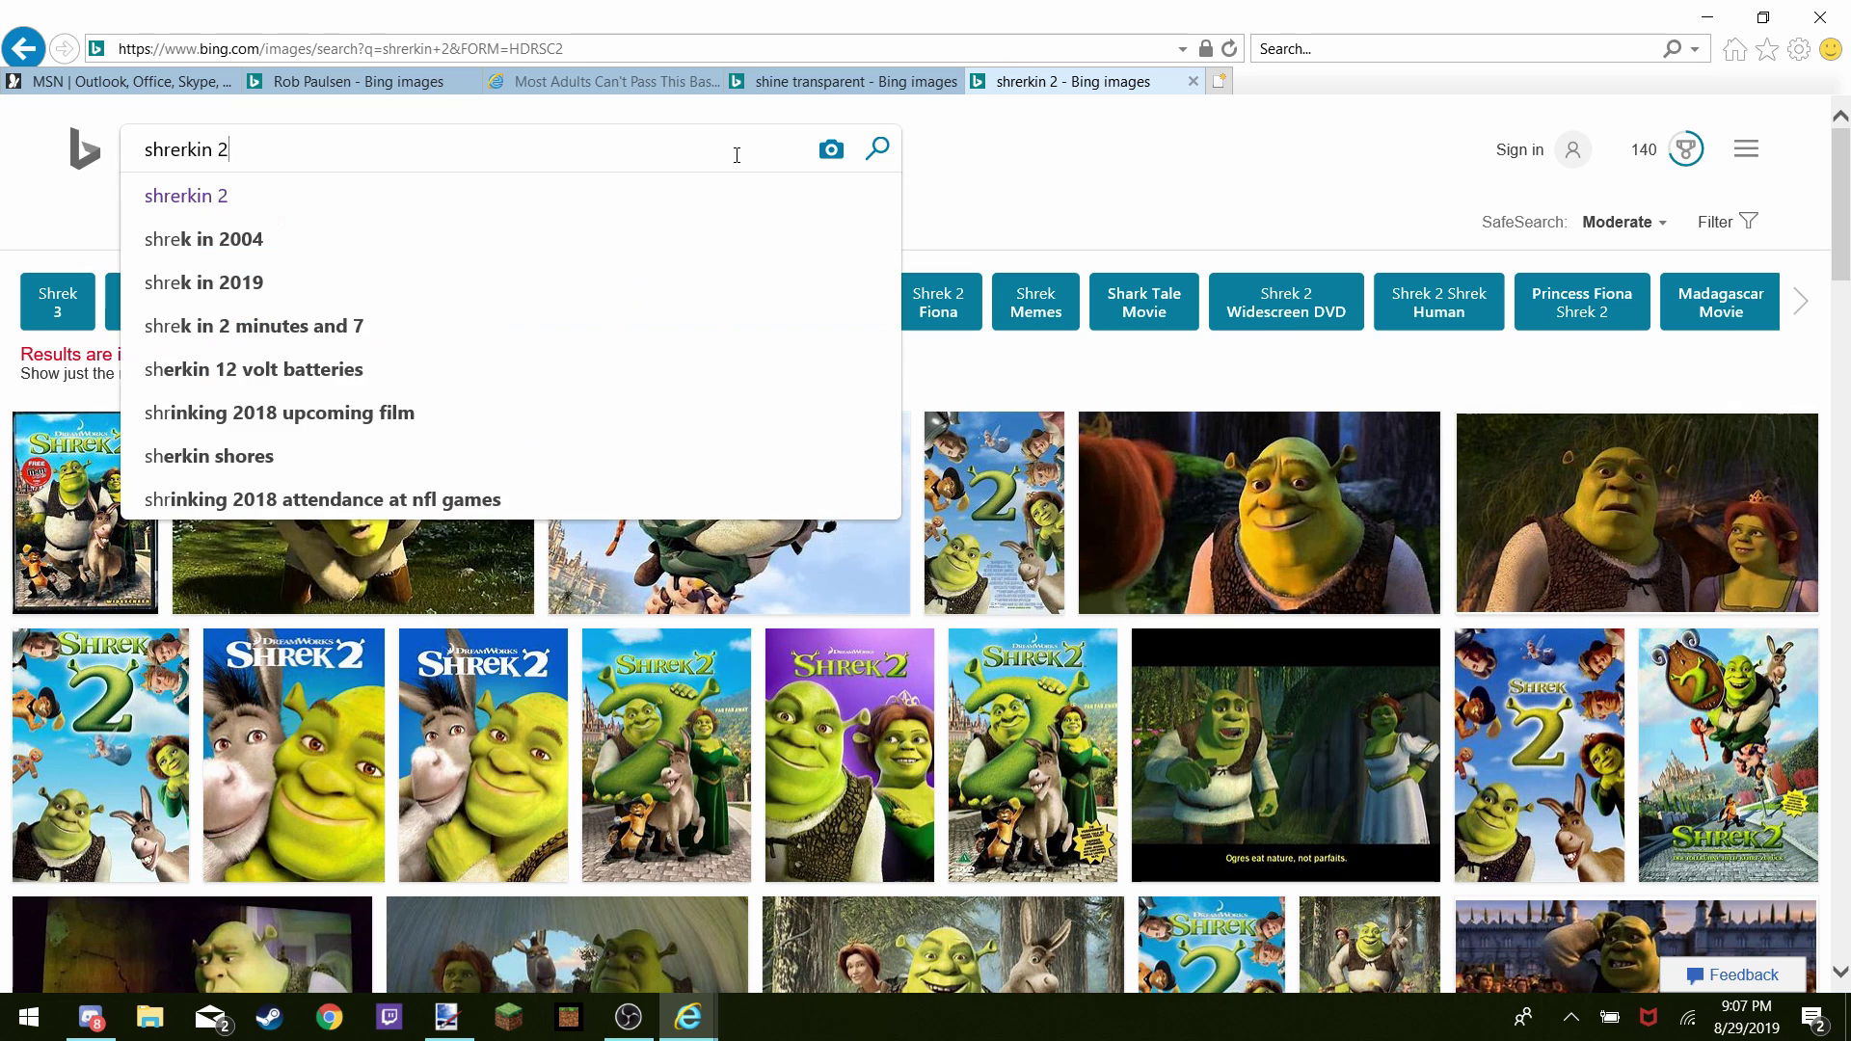
pyautogui.press('BackSpace')
pyautogui.press('BackSpace')
pyautogui.press('BackSpace')
pyautogui.press('BackSpace')
pyautogui.press('BackSpace')
pyautogui.press('BackSpace')
pyautogui.press('BackSpace')
pyautogui.press('BackSpace')
pyautogui.press('BackSpace')
pyautogui.press('BackSpace')
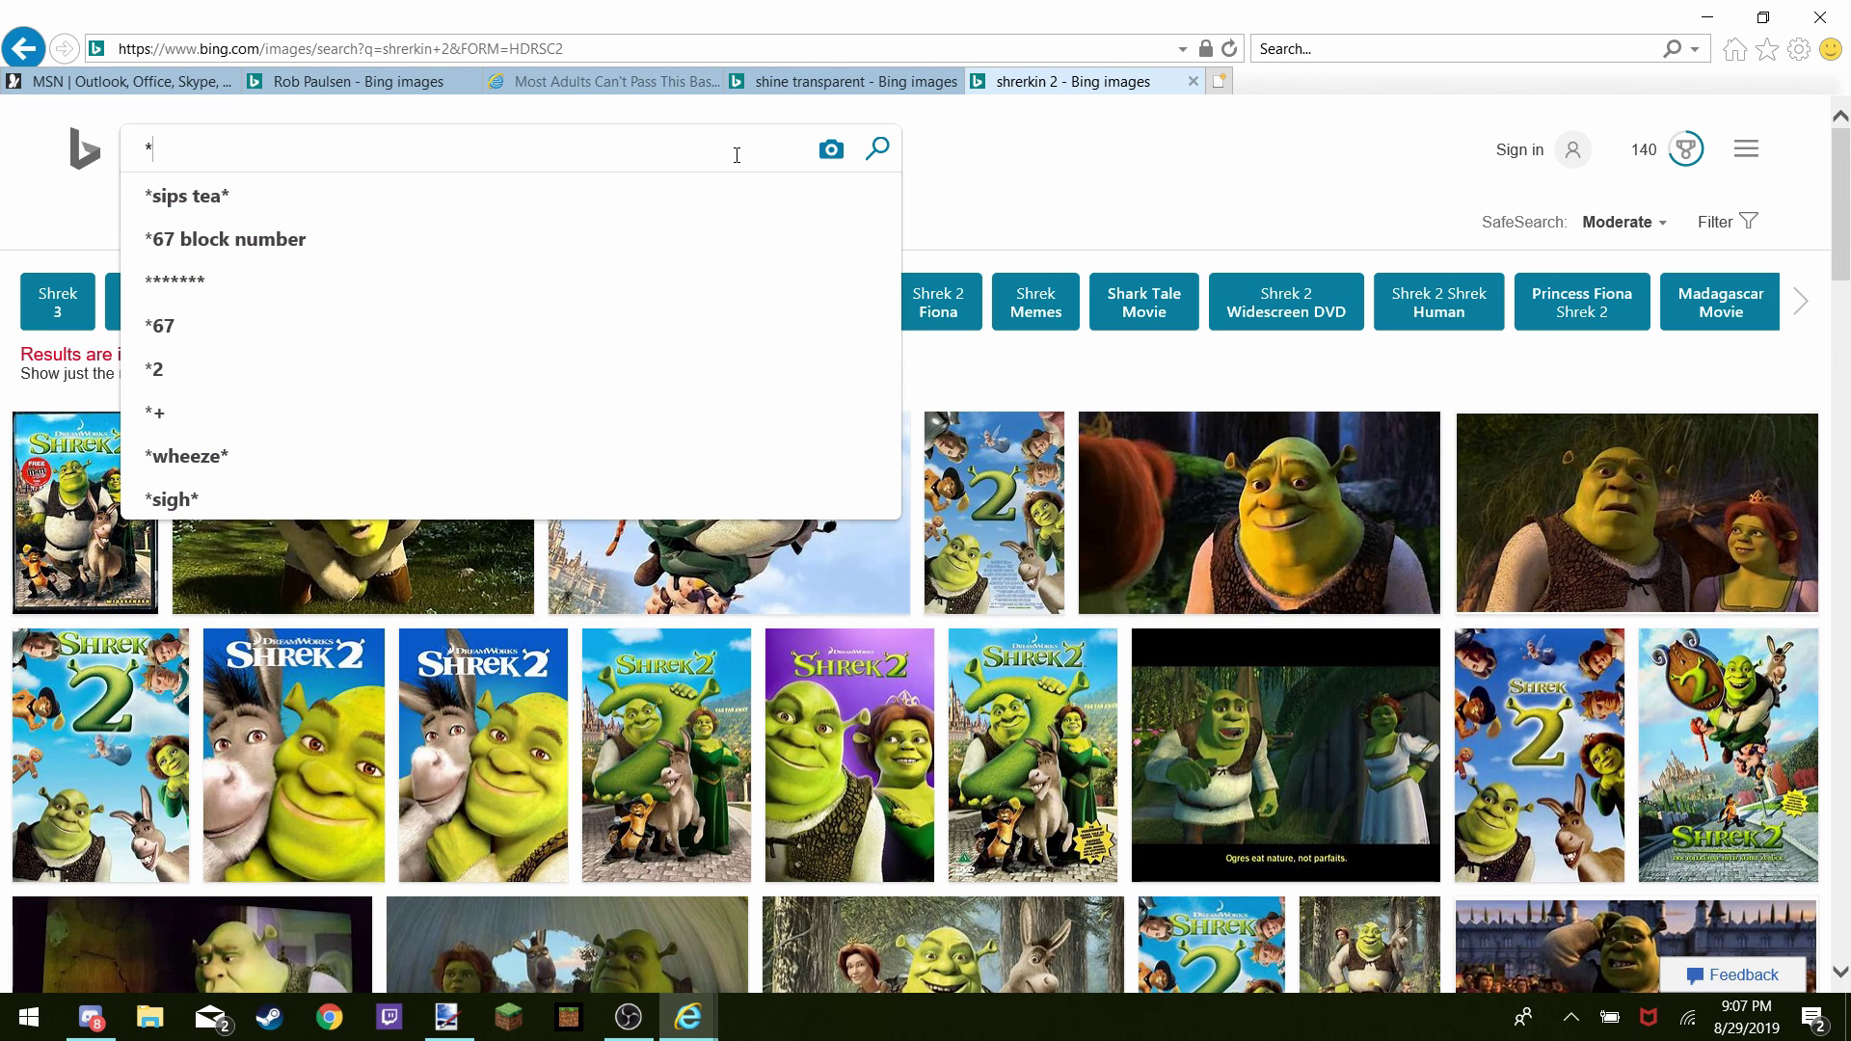
pyautogui.press('Return')
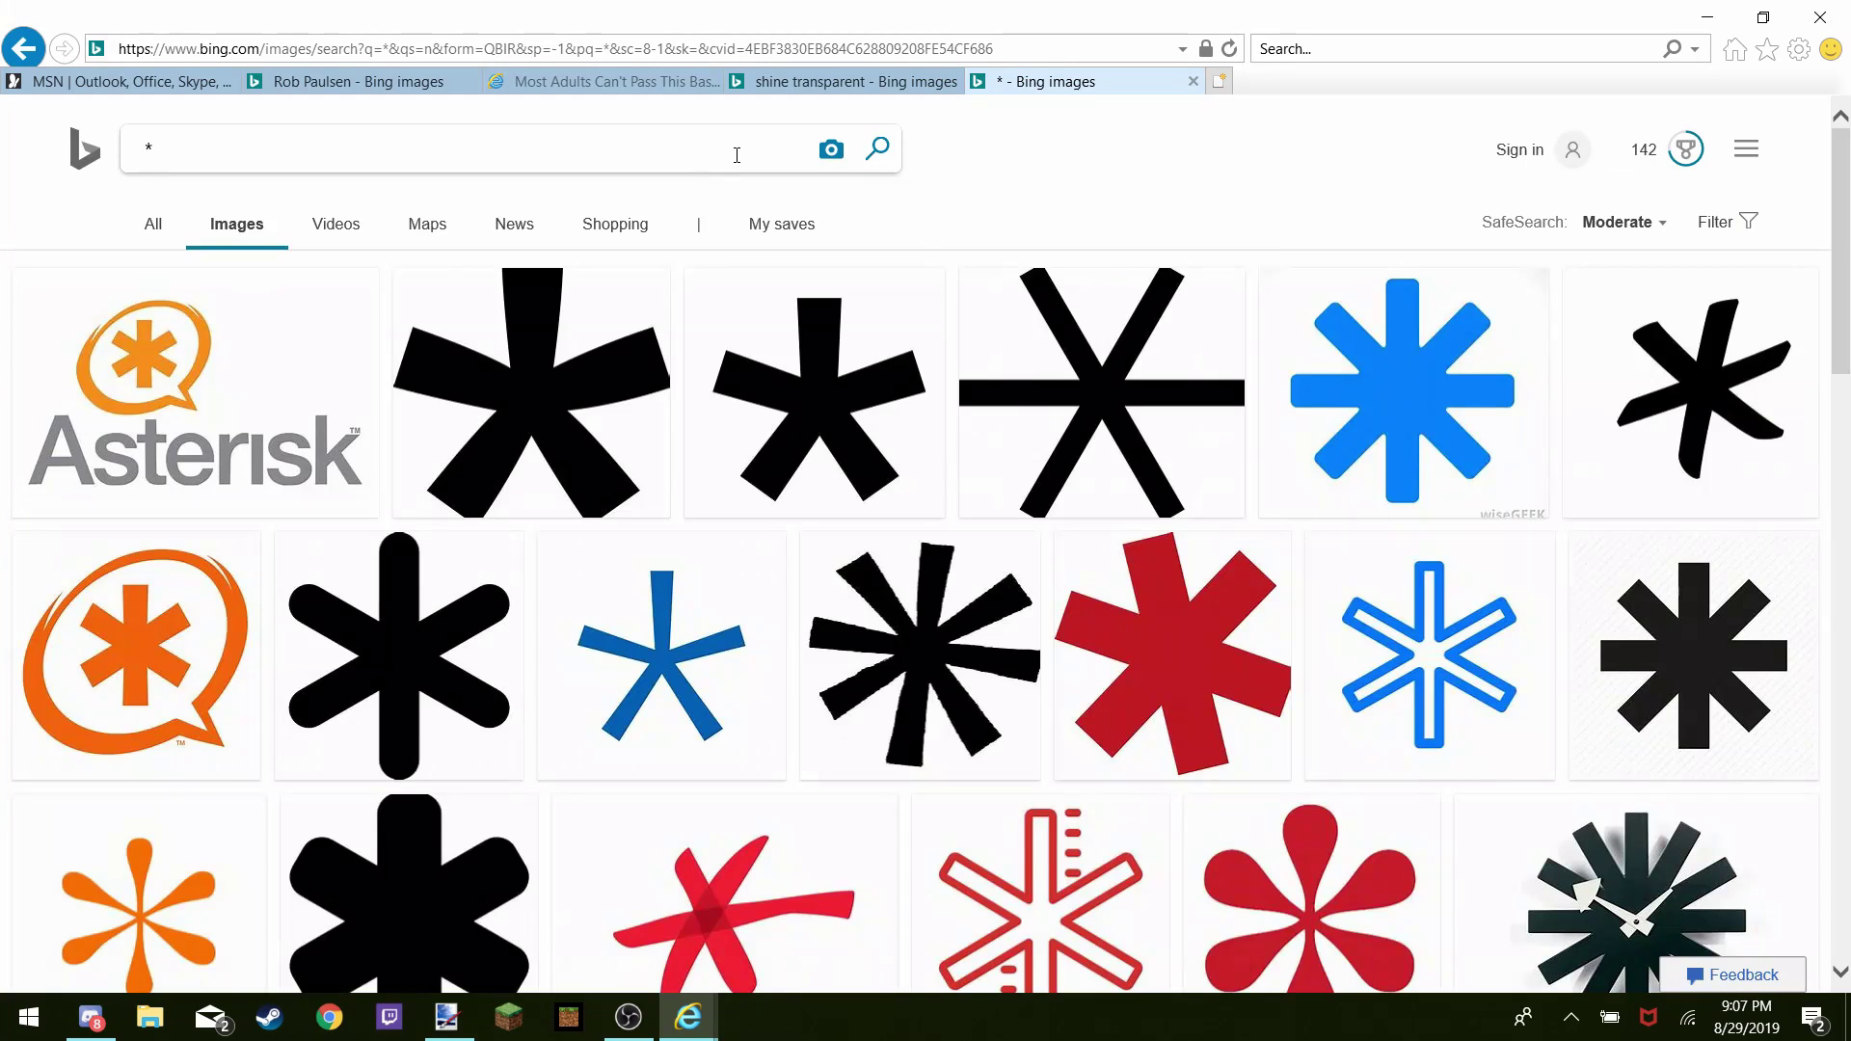
# Extend the Bing image query to "*pony" and run the search
pyautogui.click(463, 150)
pyautogui.write('pony')
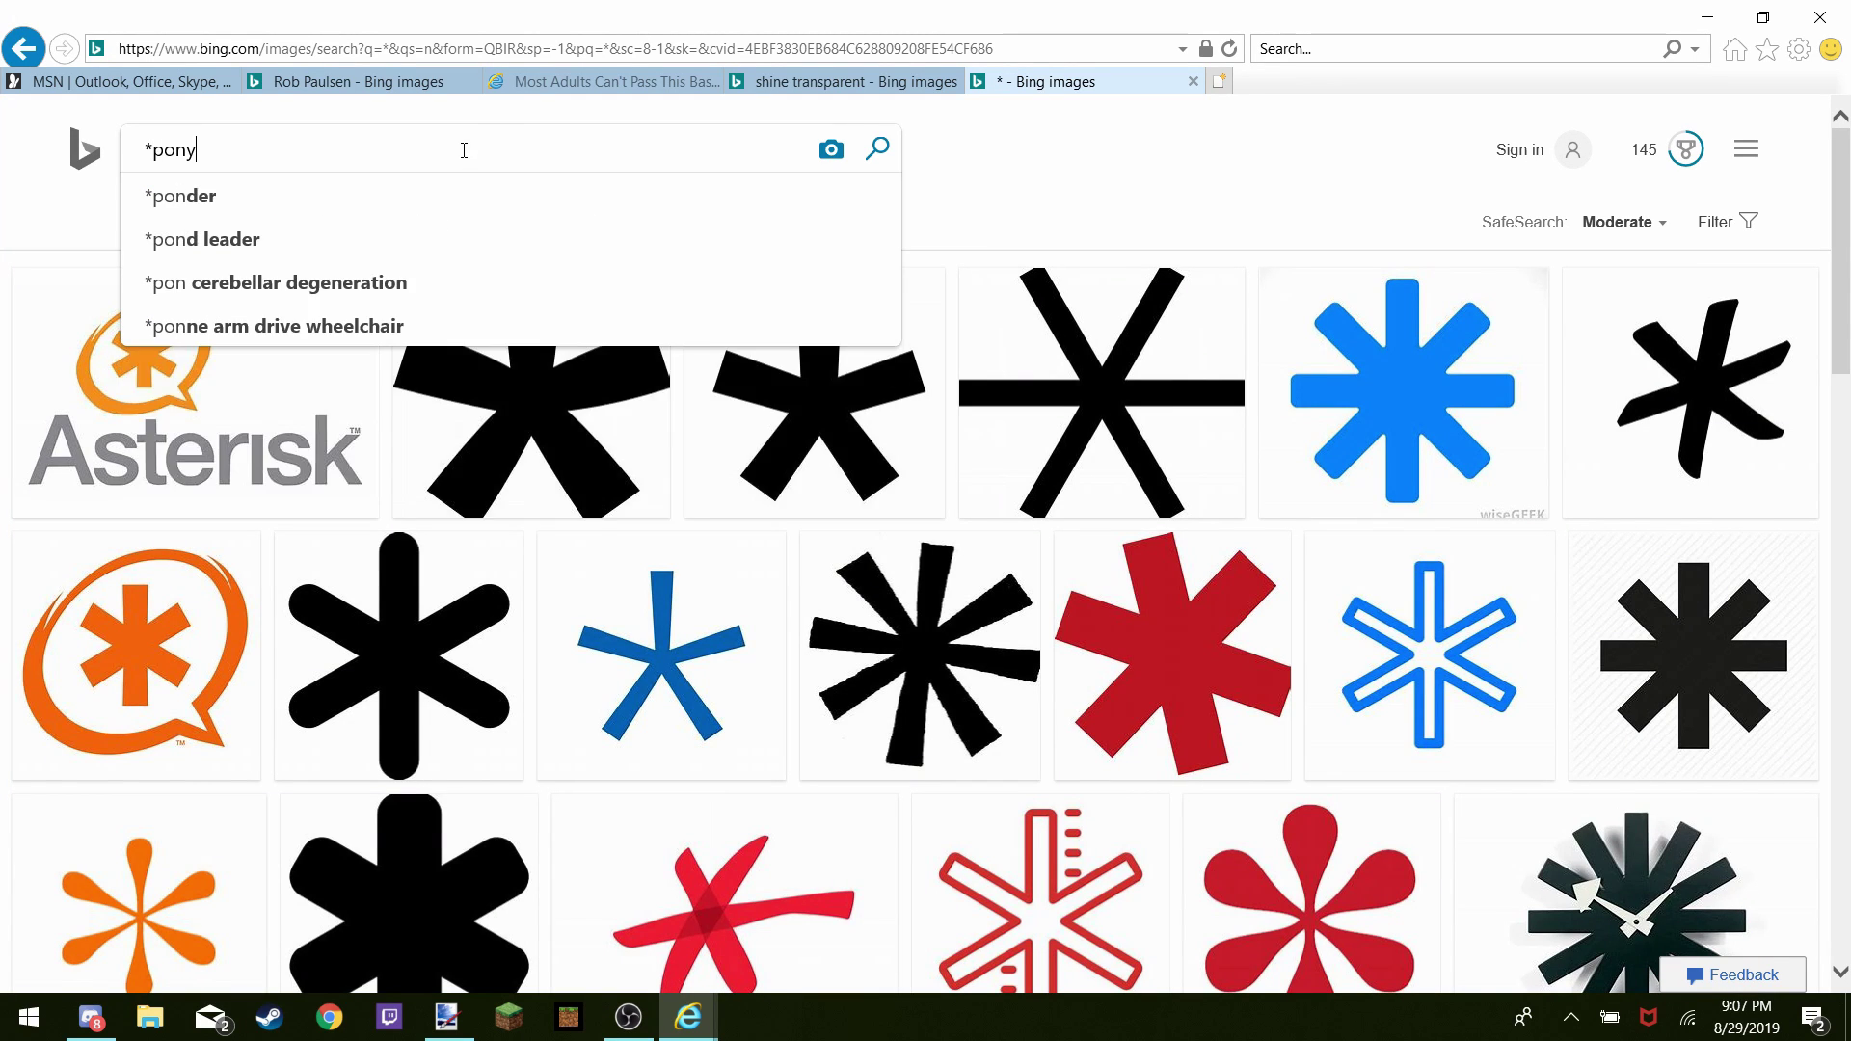
pyautogui.press('Return')
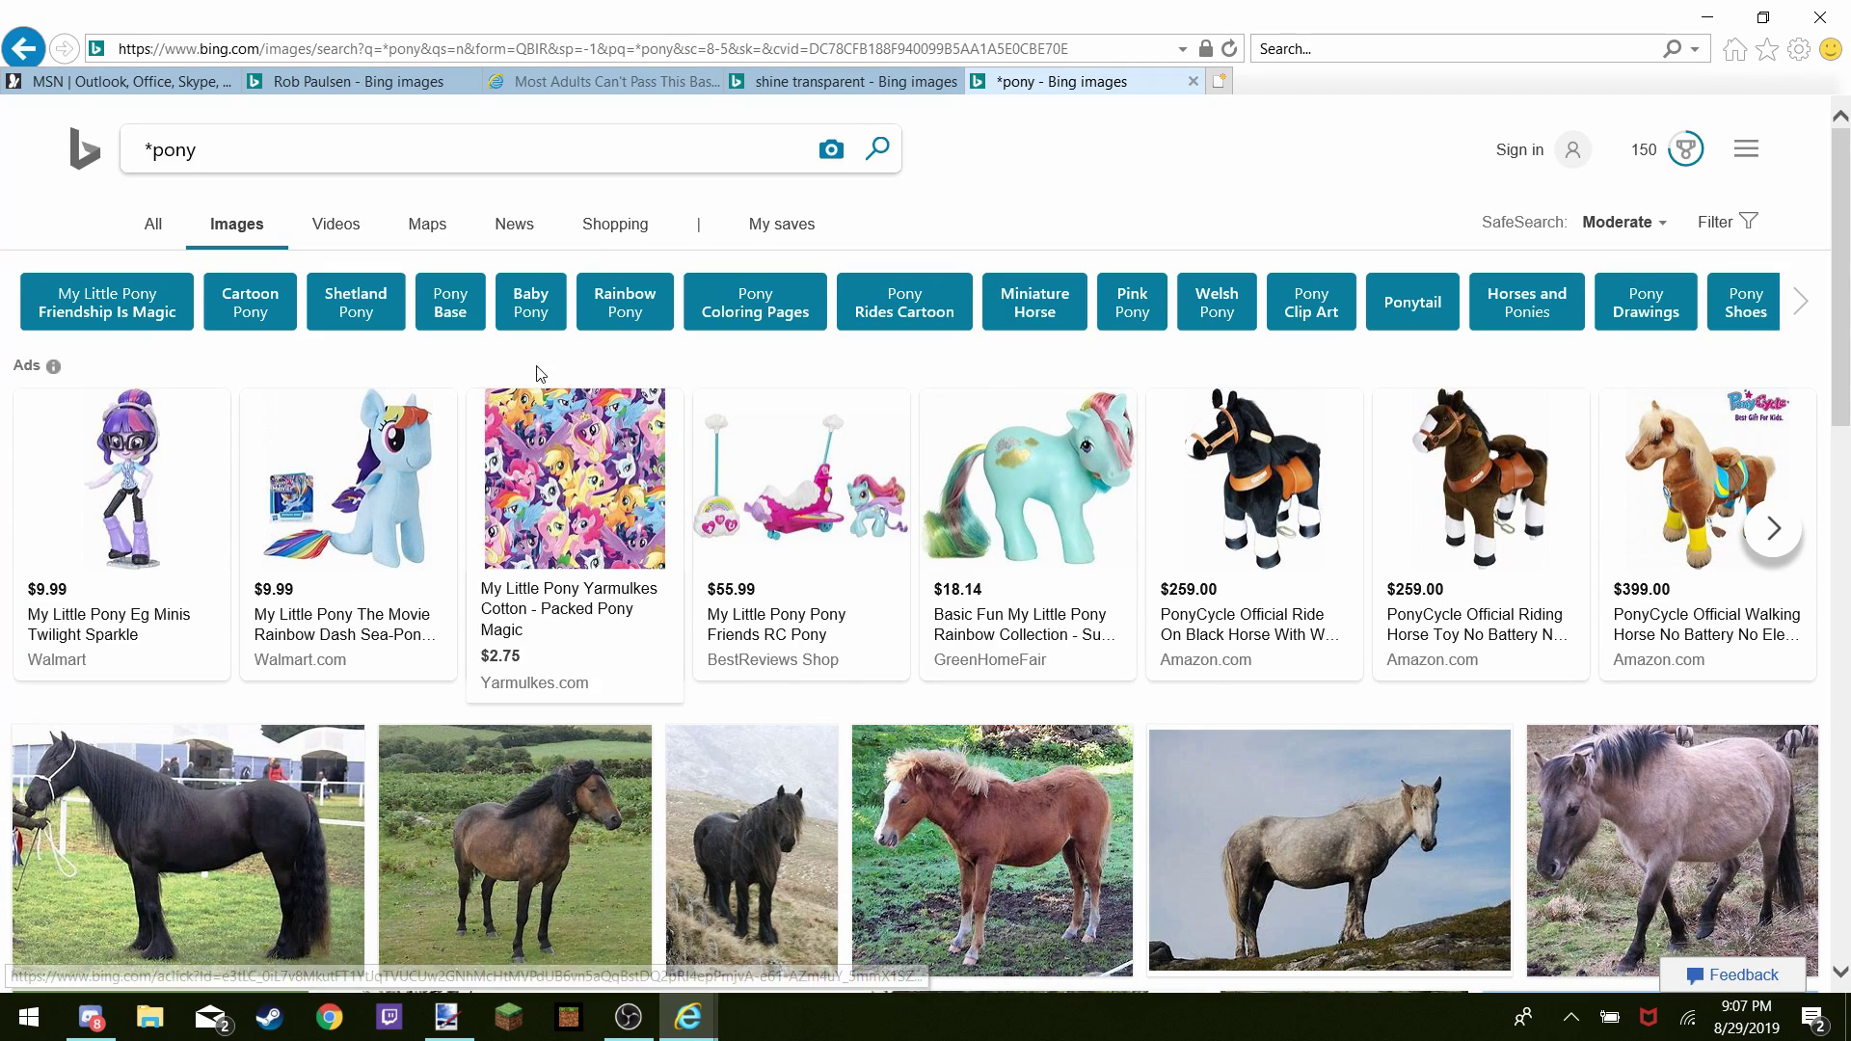
# Browse the pony image results and open the picture of the black Dales pony
pyautogui.scroll(-5, 457, 668)
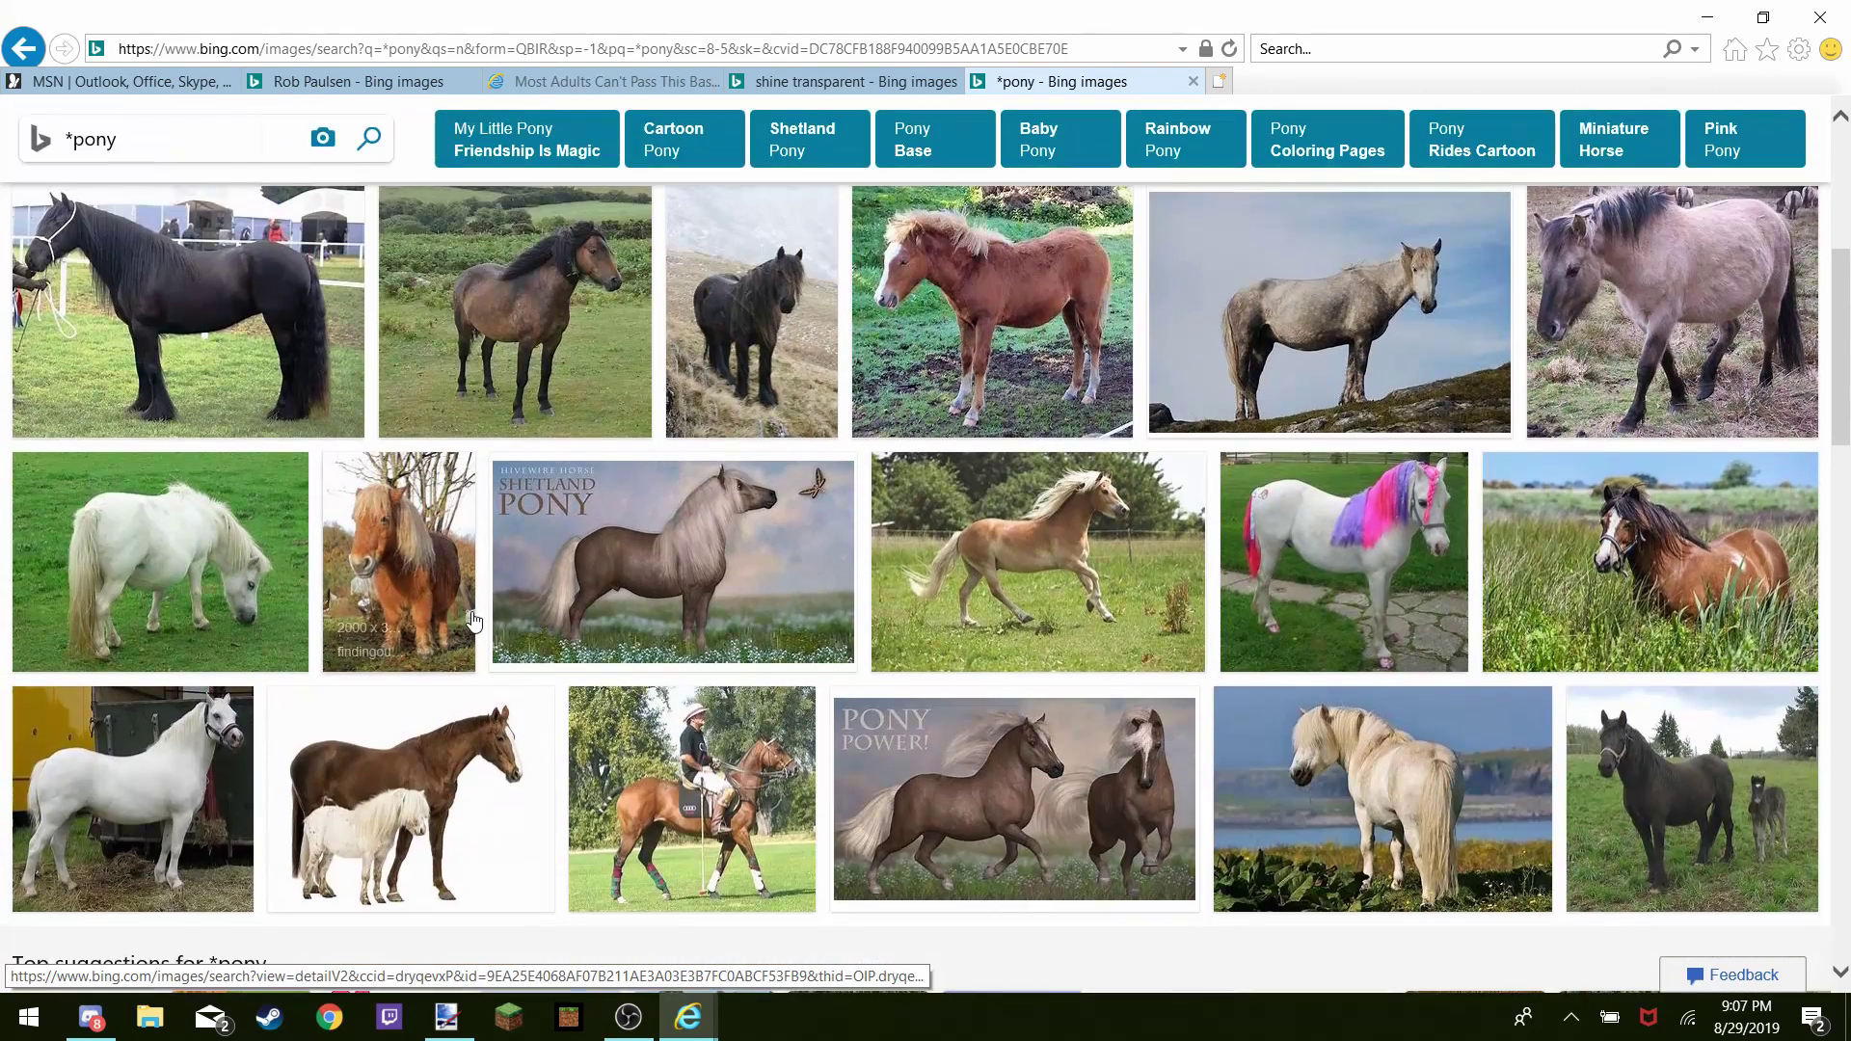
pyautogui.scroll(-1, 473, 620)
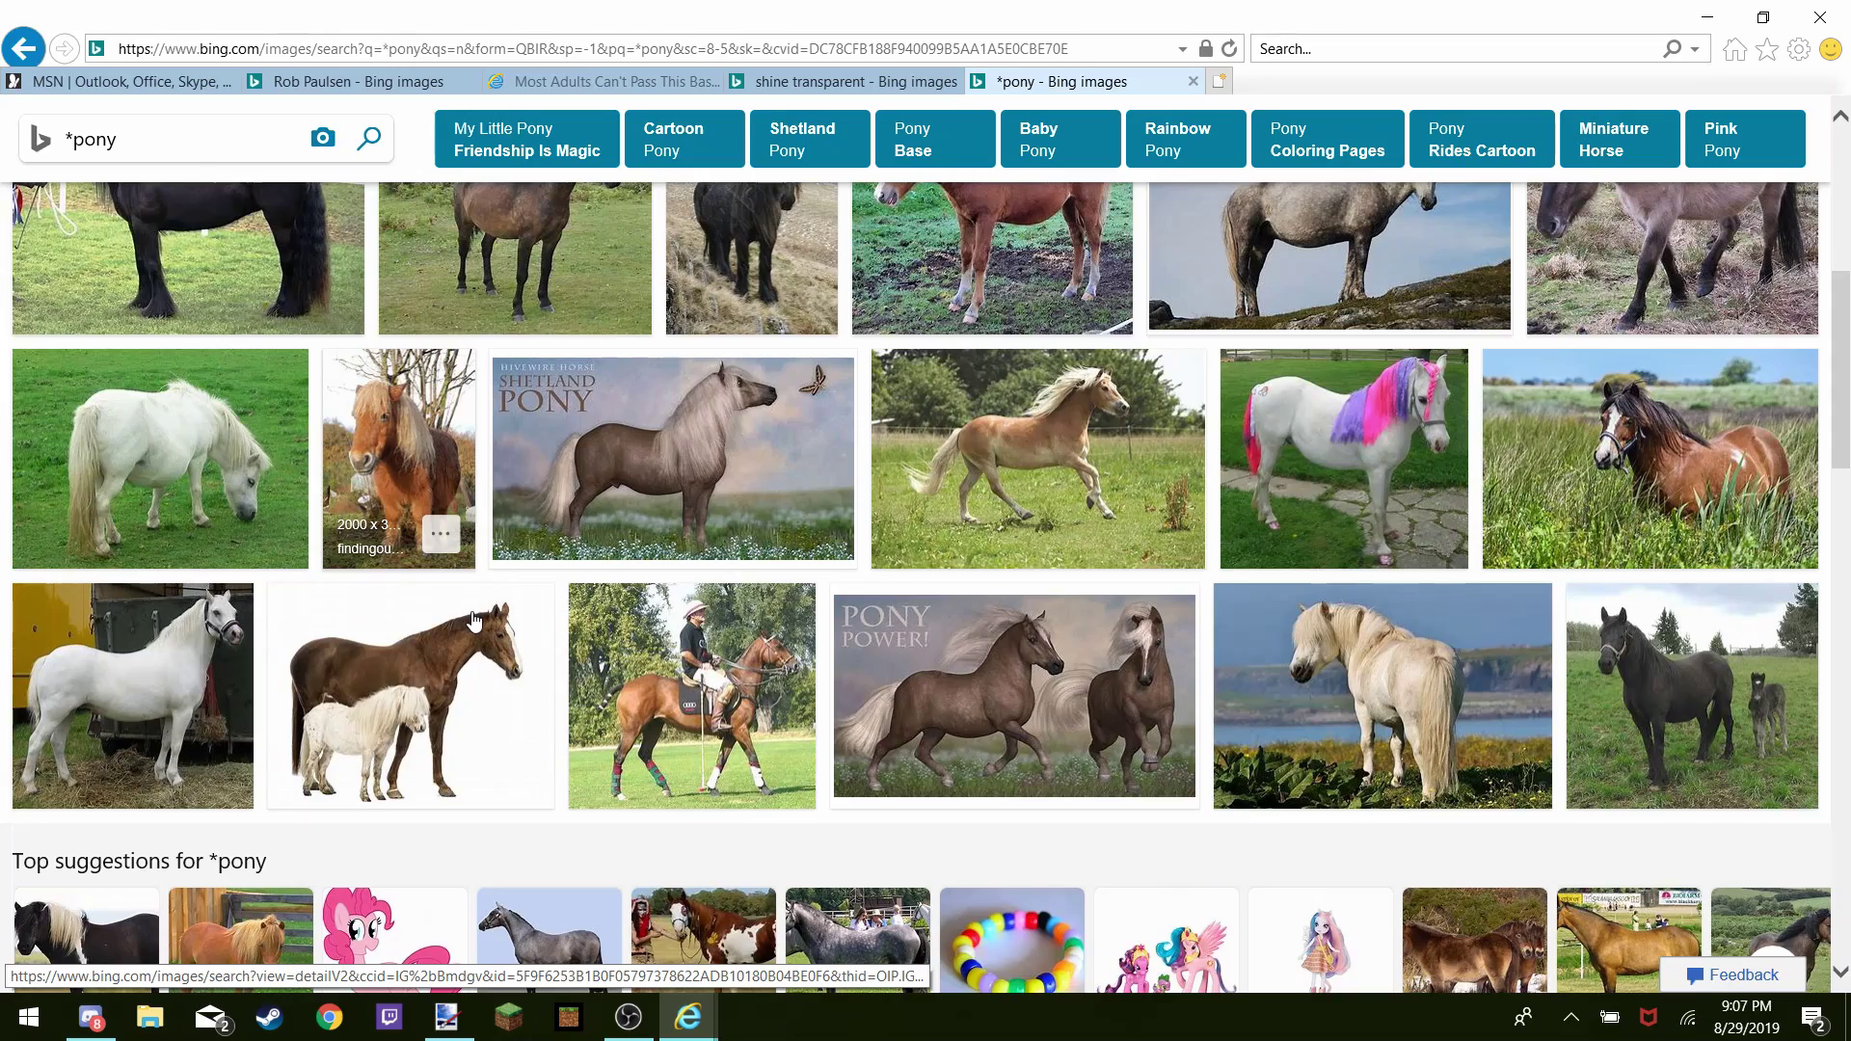
pyautogui.scroll(-8, 472, 620)
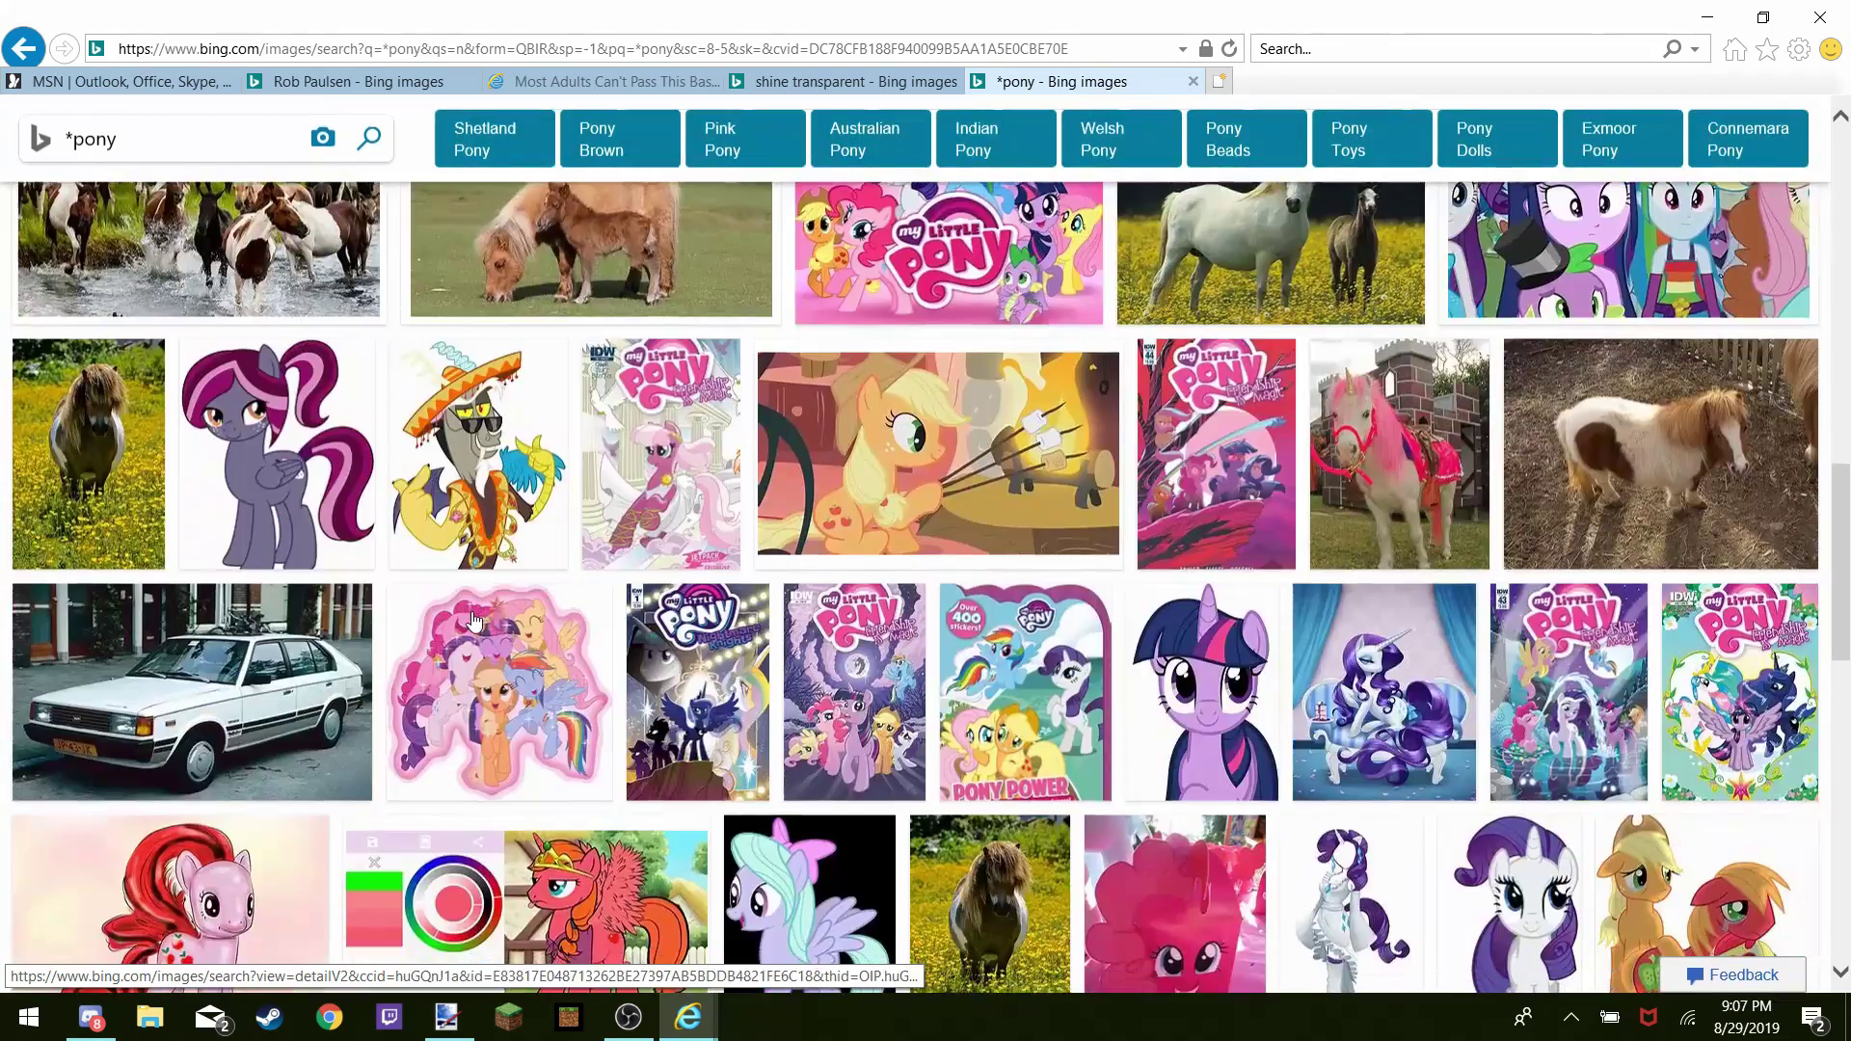
pyautogui.scroll(10, 472, 620)
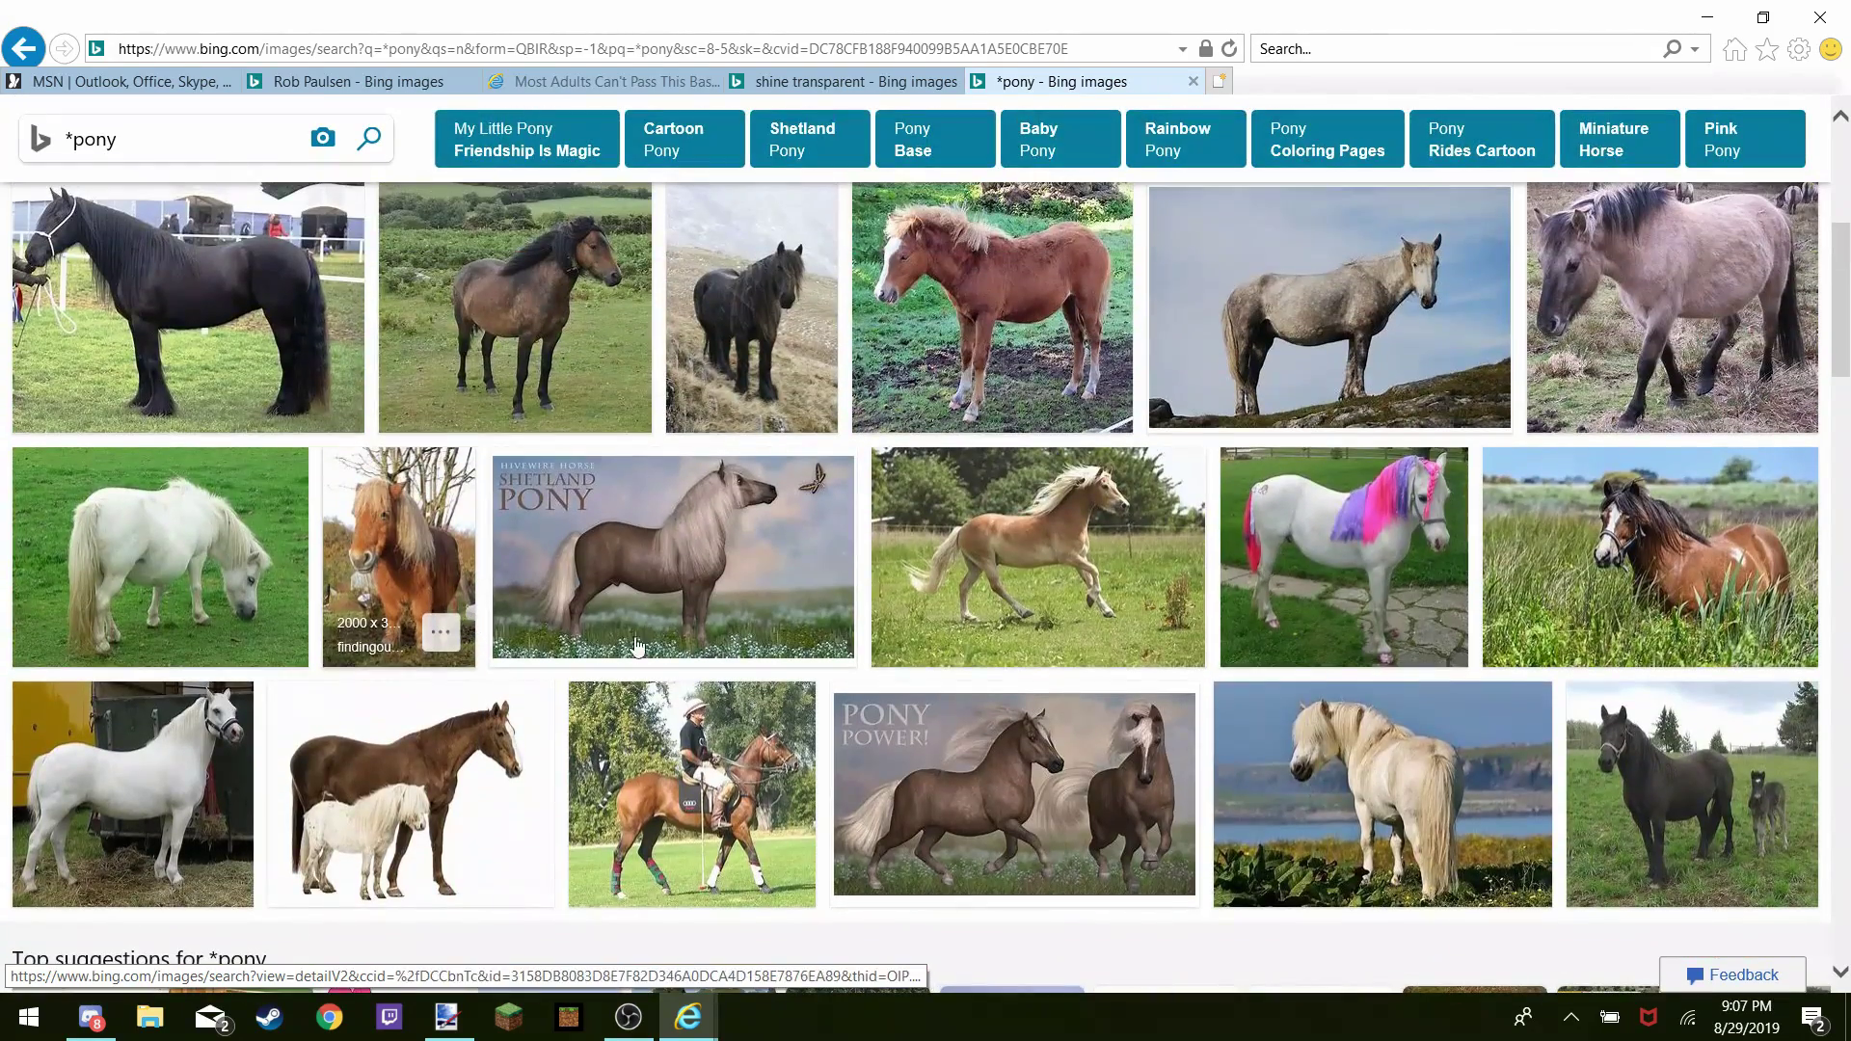
pyautogui.scroll(1, 220, 422)
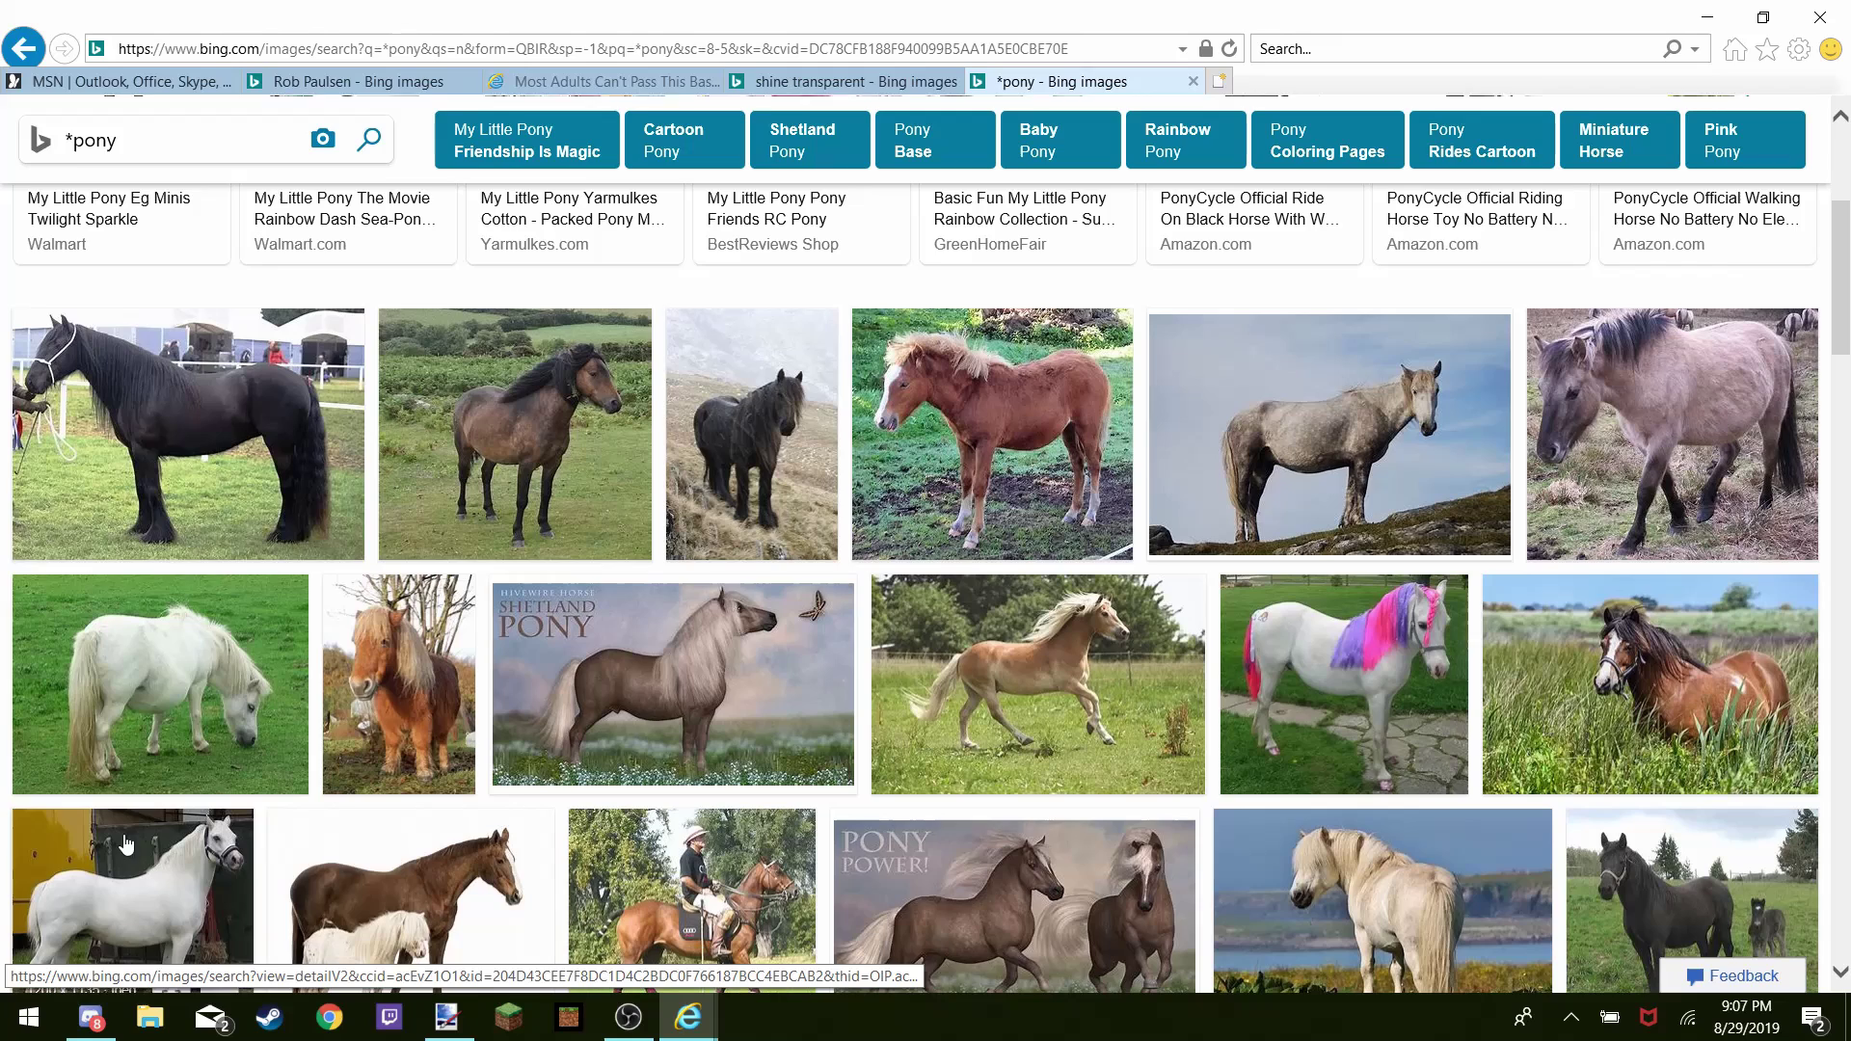
pyautogui.click(219, 422)
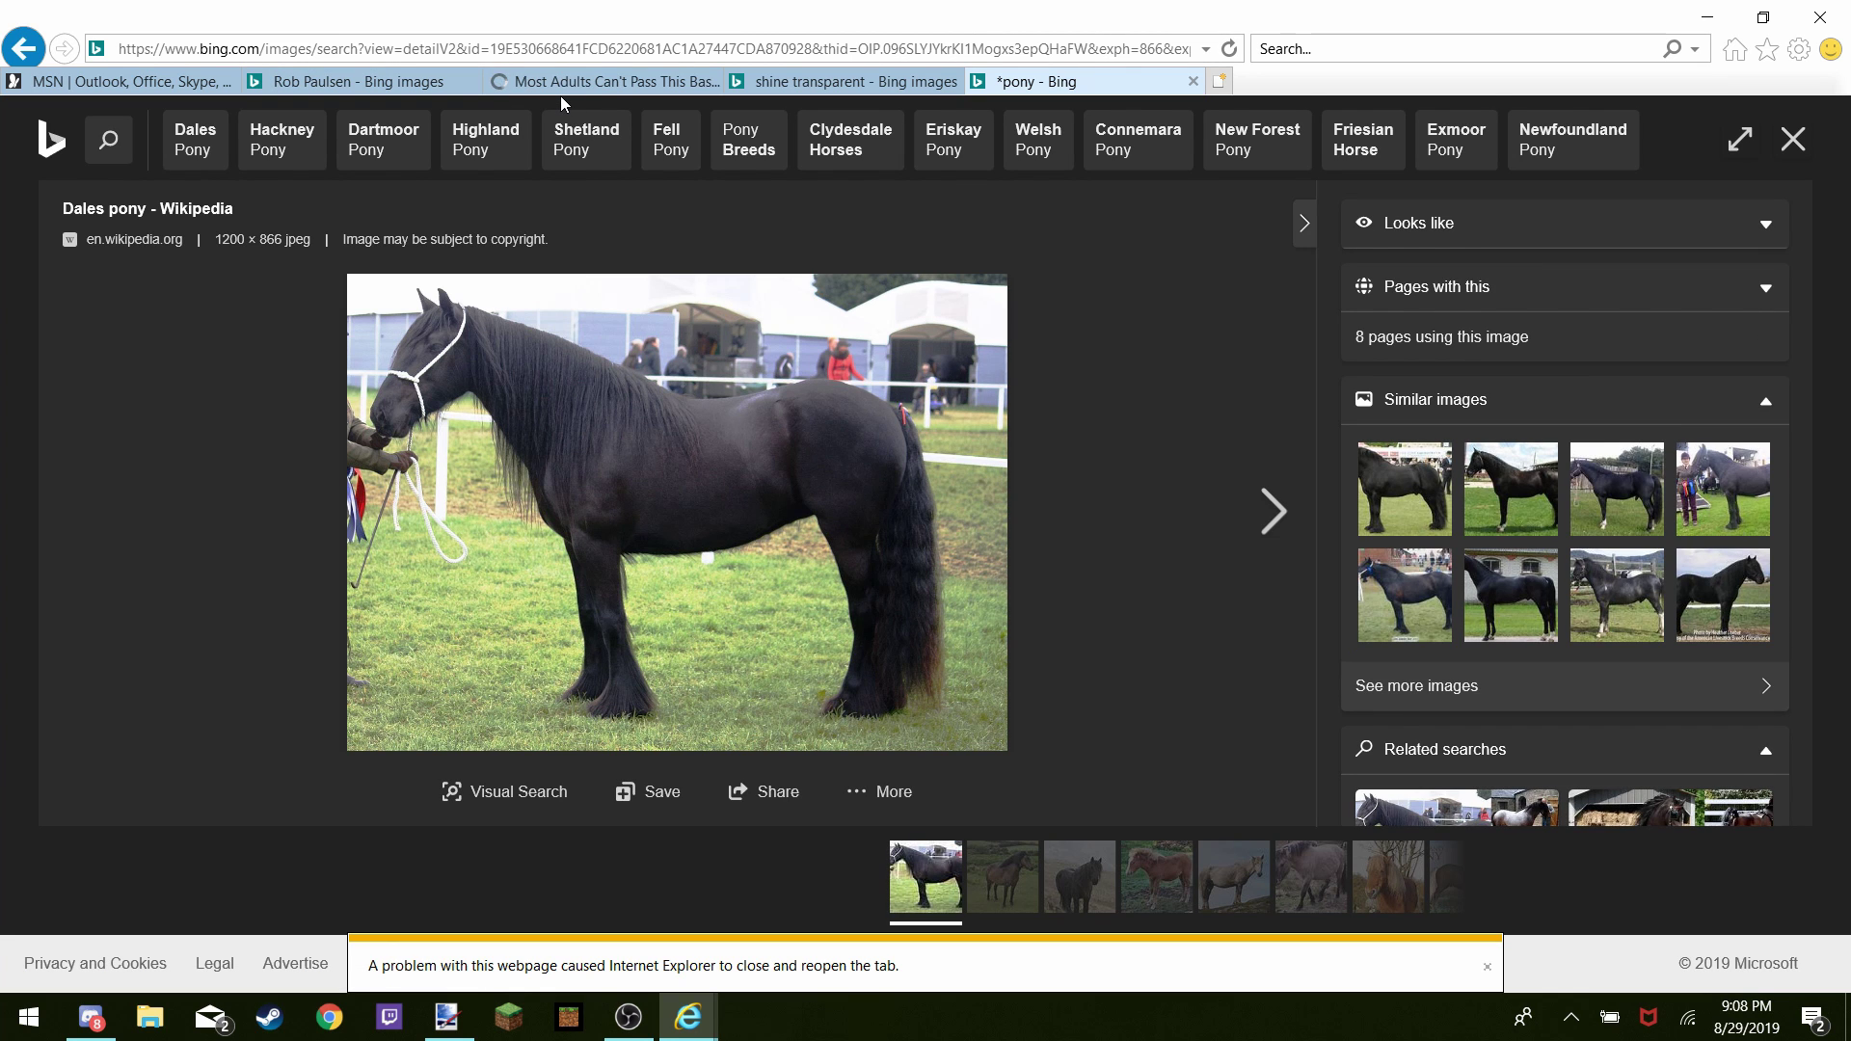
# Close the quiz page, return to the Dales pony picture and copy it
pyautogui.click(565, 89)
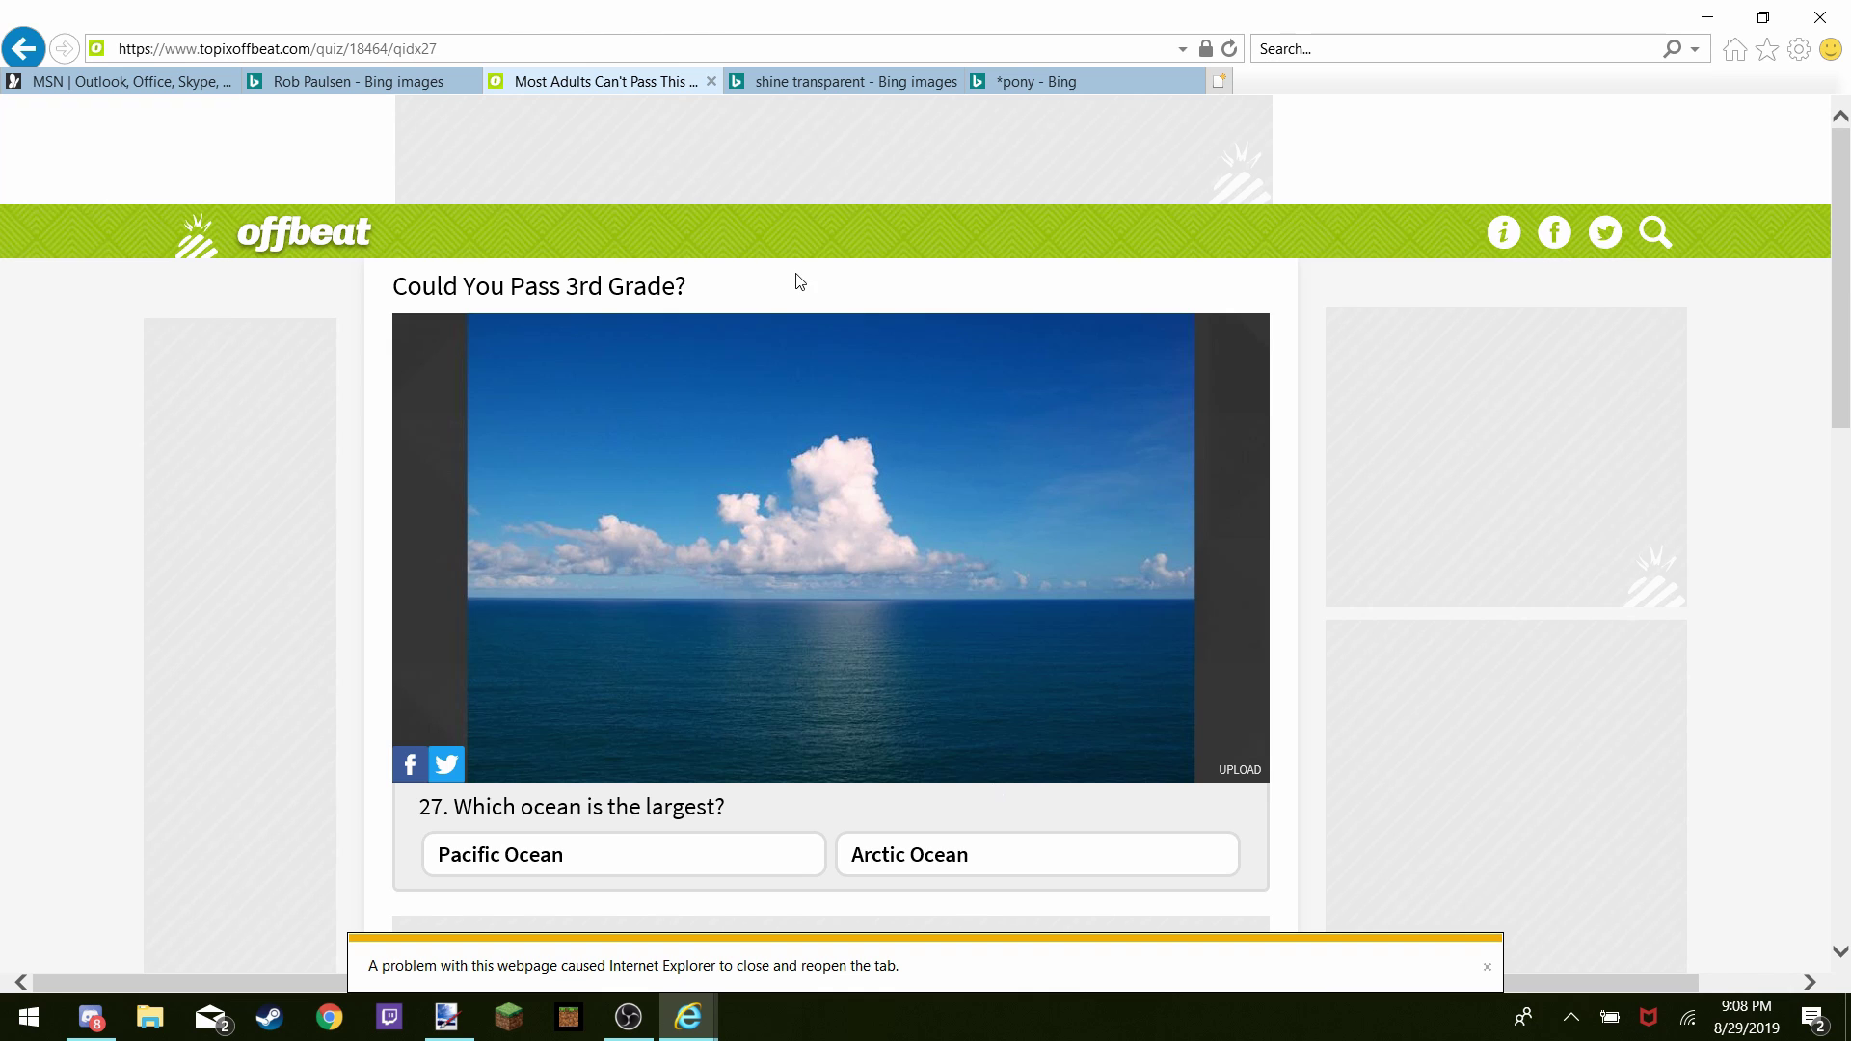
pyautogui.click(711, 83)
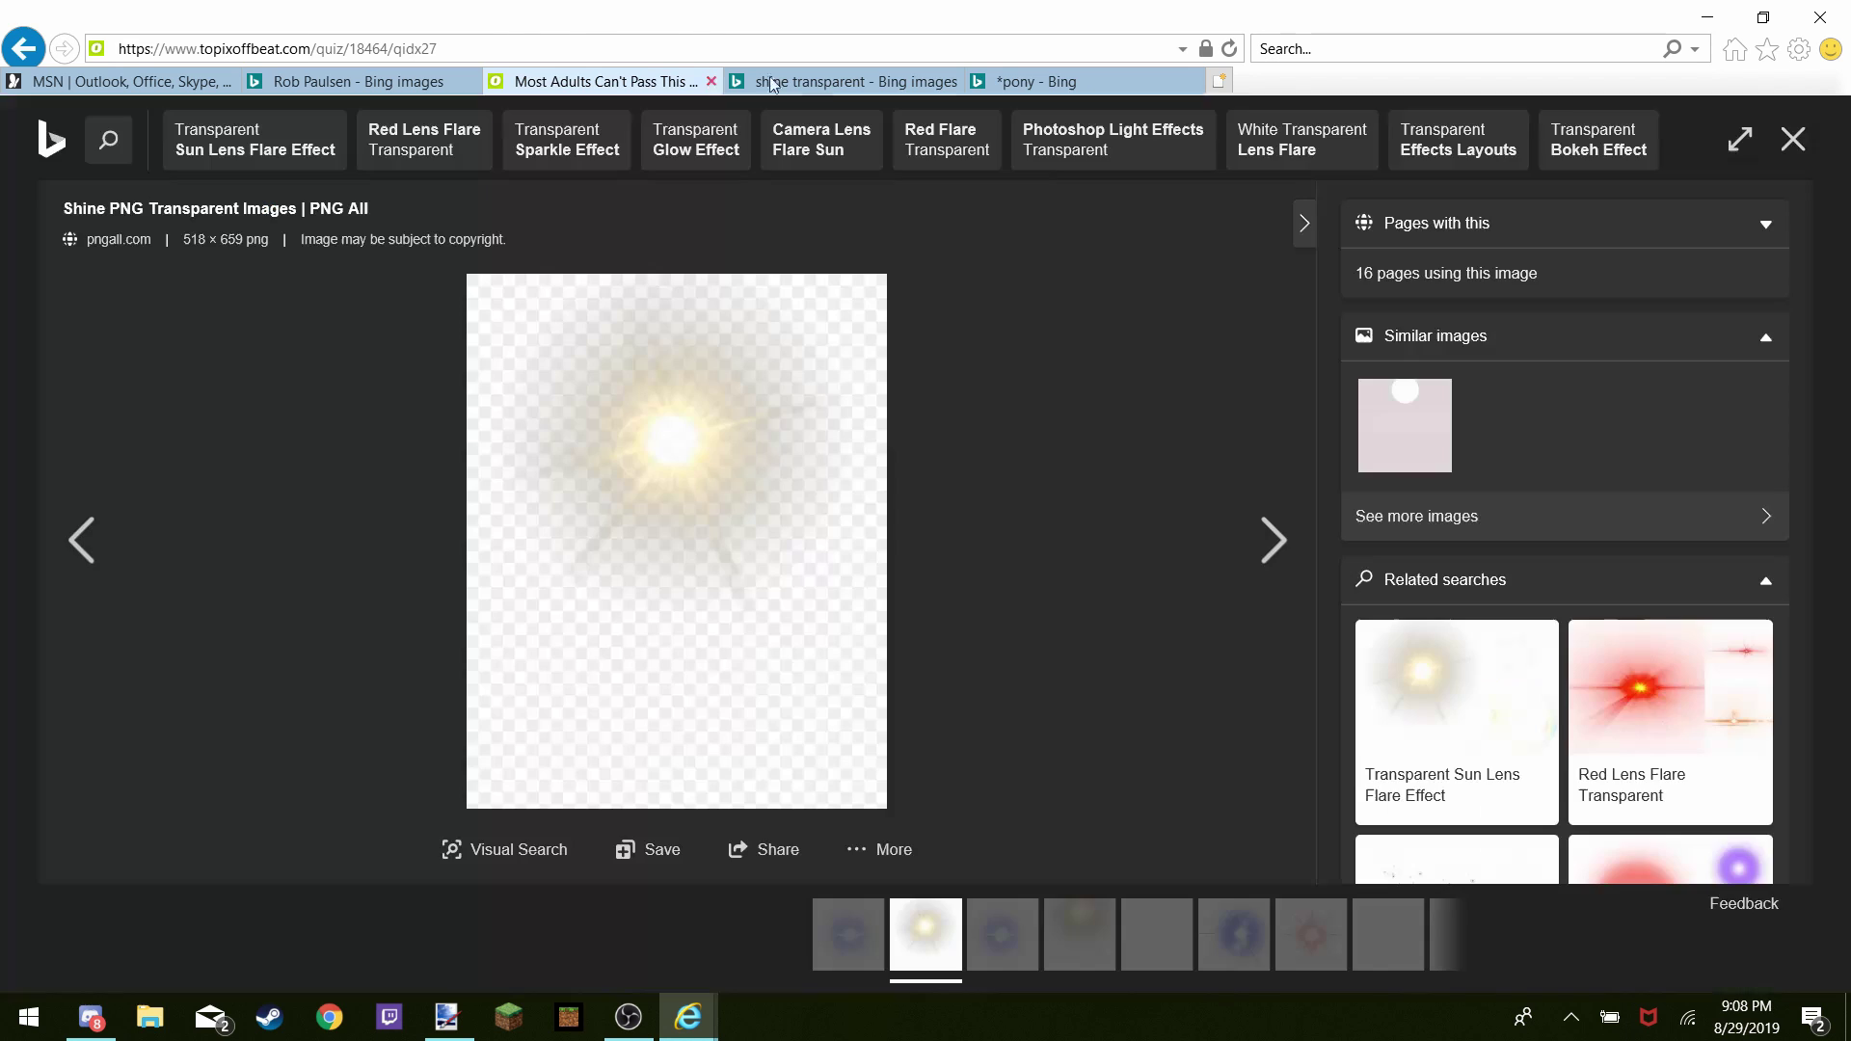
pyautogui.click(792, 81)
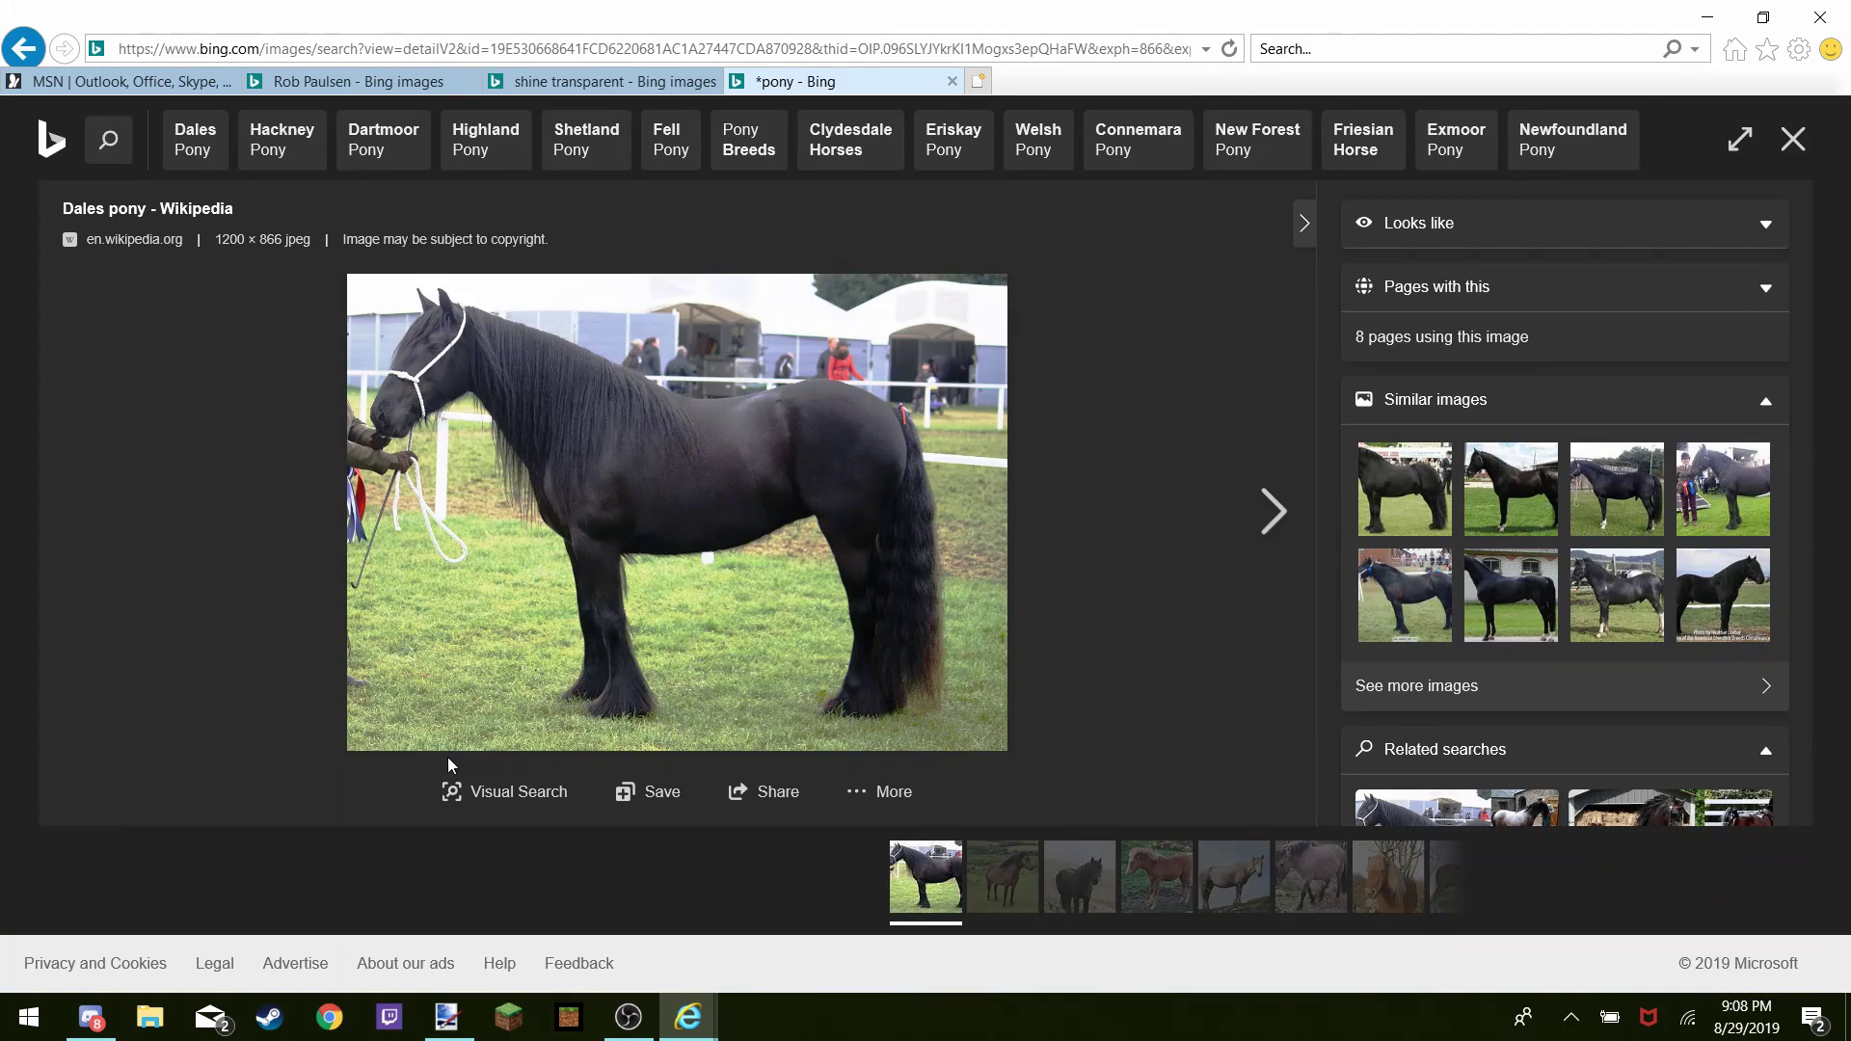
pyautogui.rightClick(507, 622)
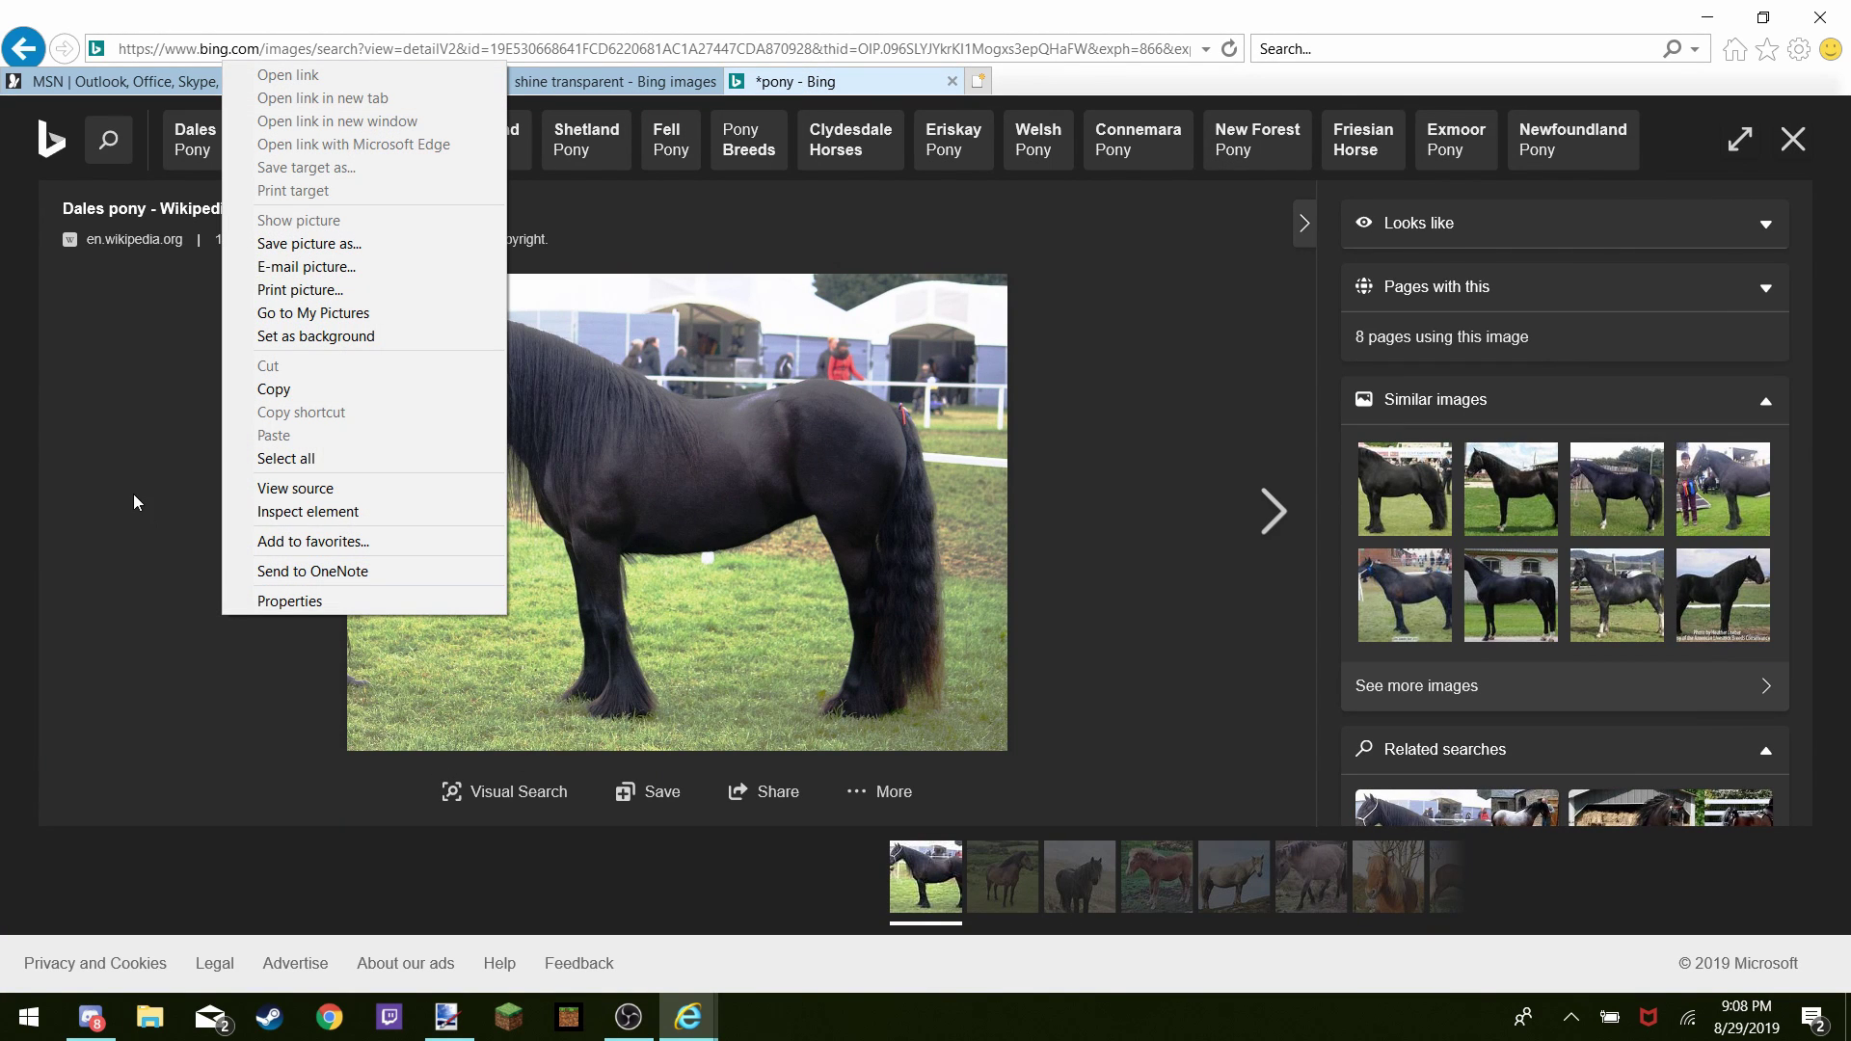
pyautogui.click(248, 390)
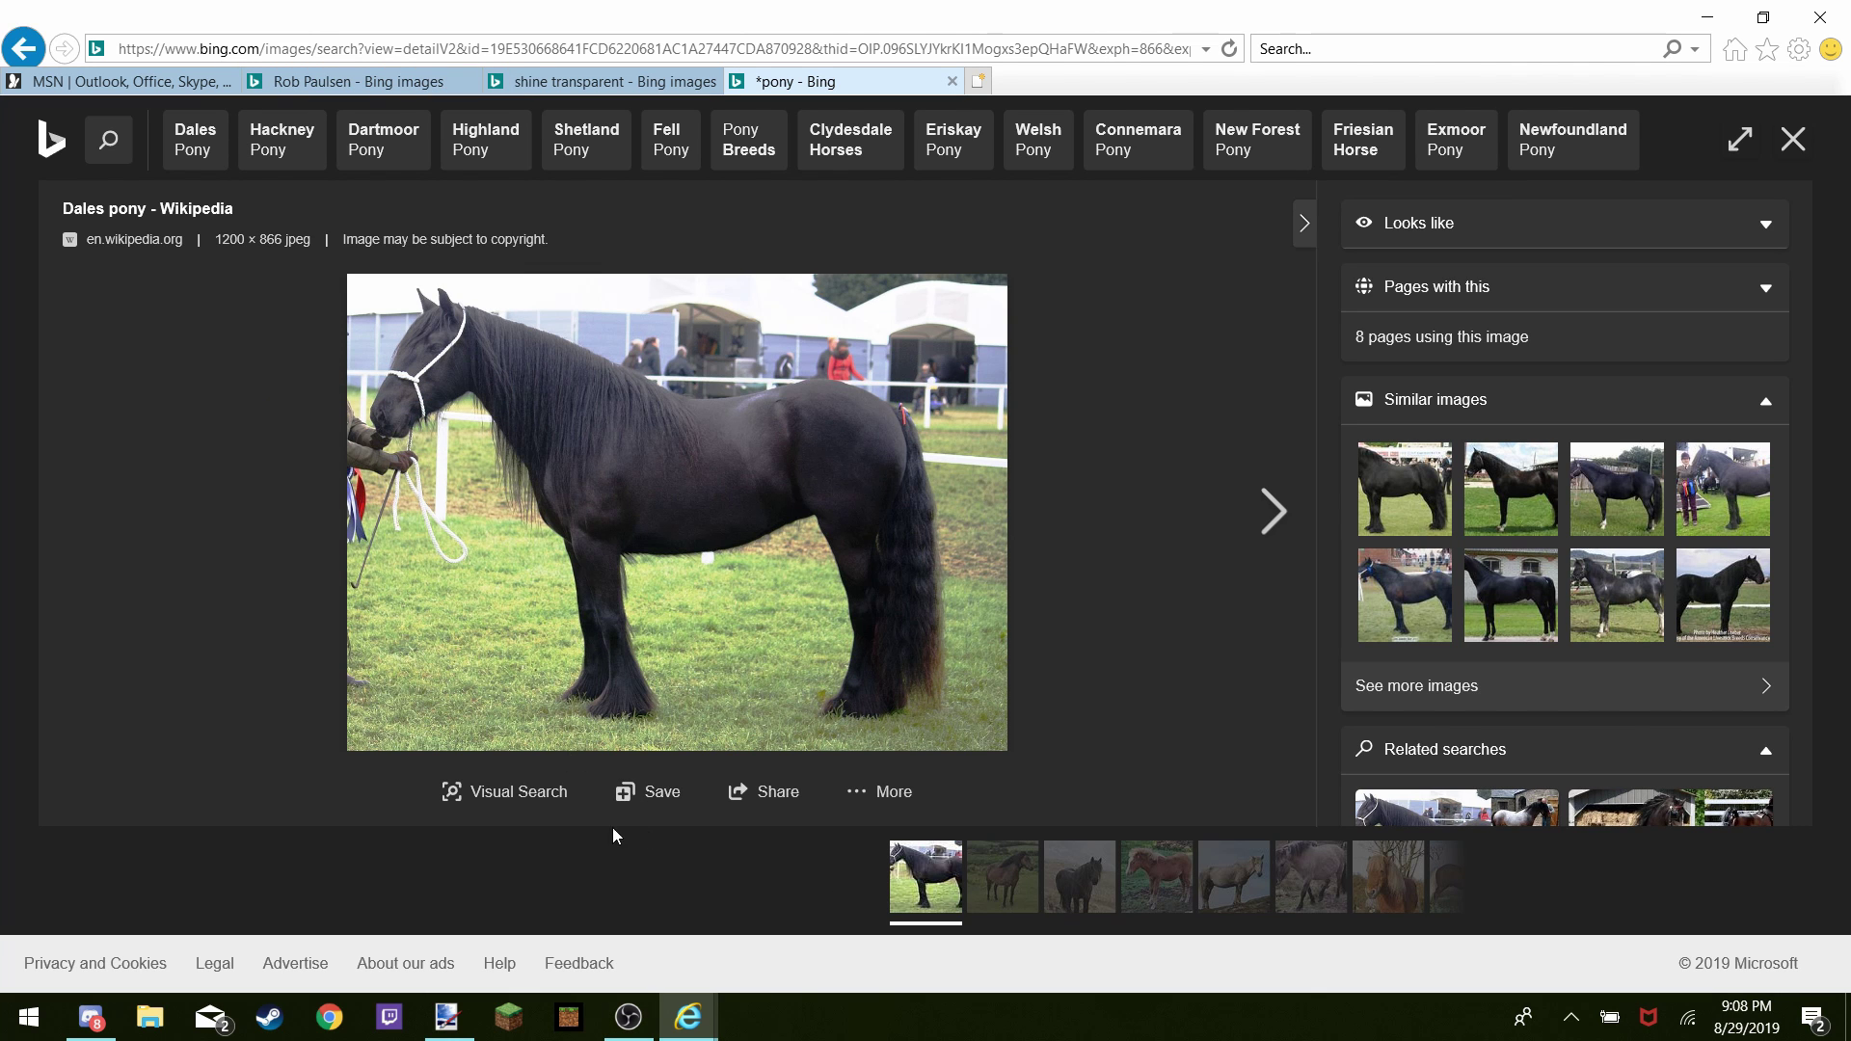
# Switch to paint.net, add a new layer above Layer 11 and paste the pony picture into it, keeping the canvas size
pyautogui.click(446, 1017)
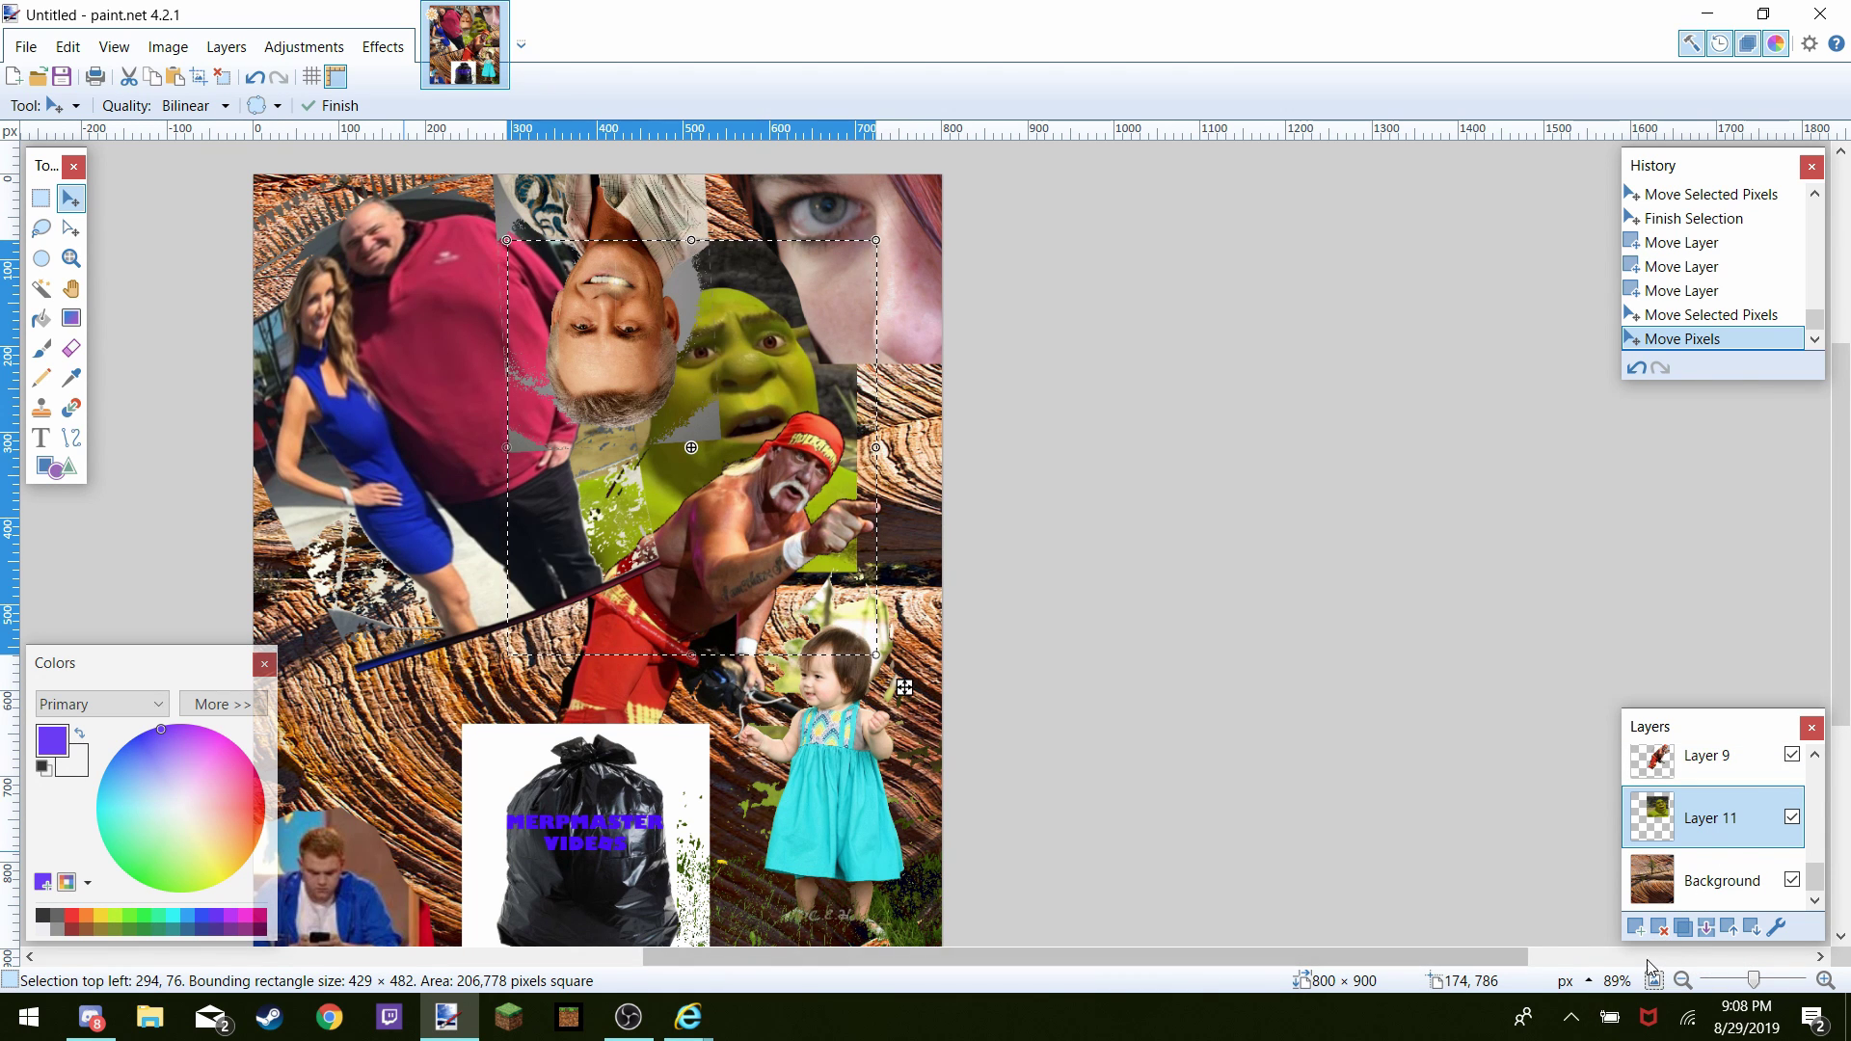
pyautogui.click(1643, 927)
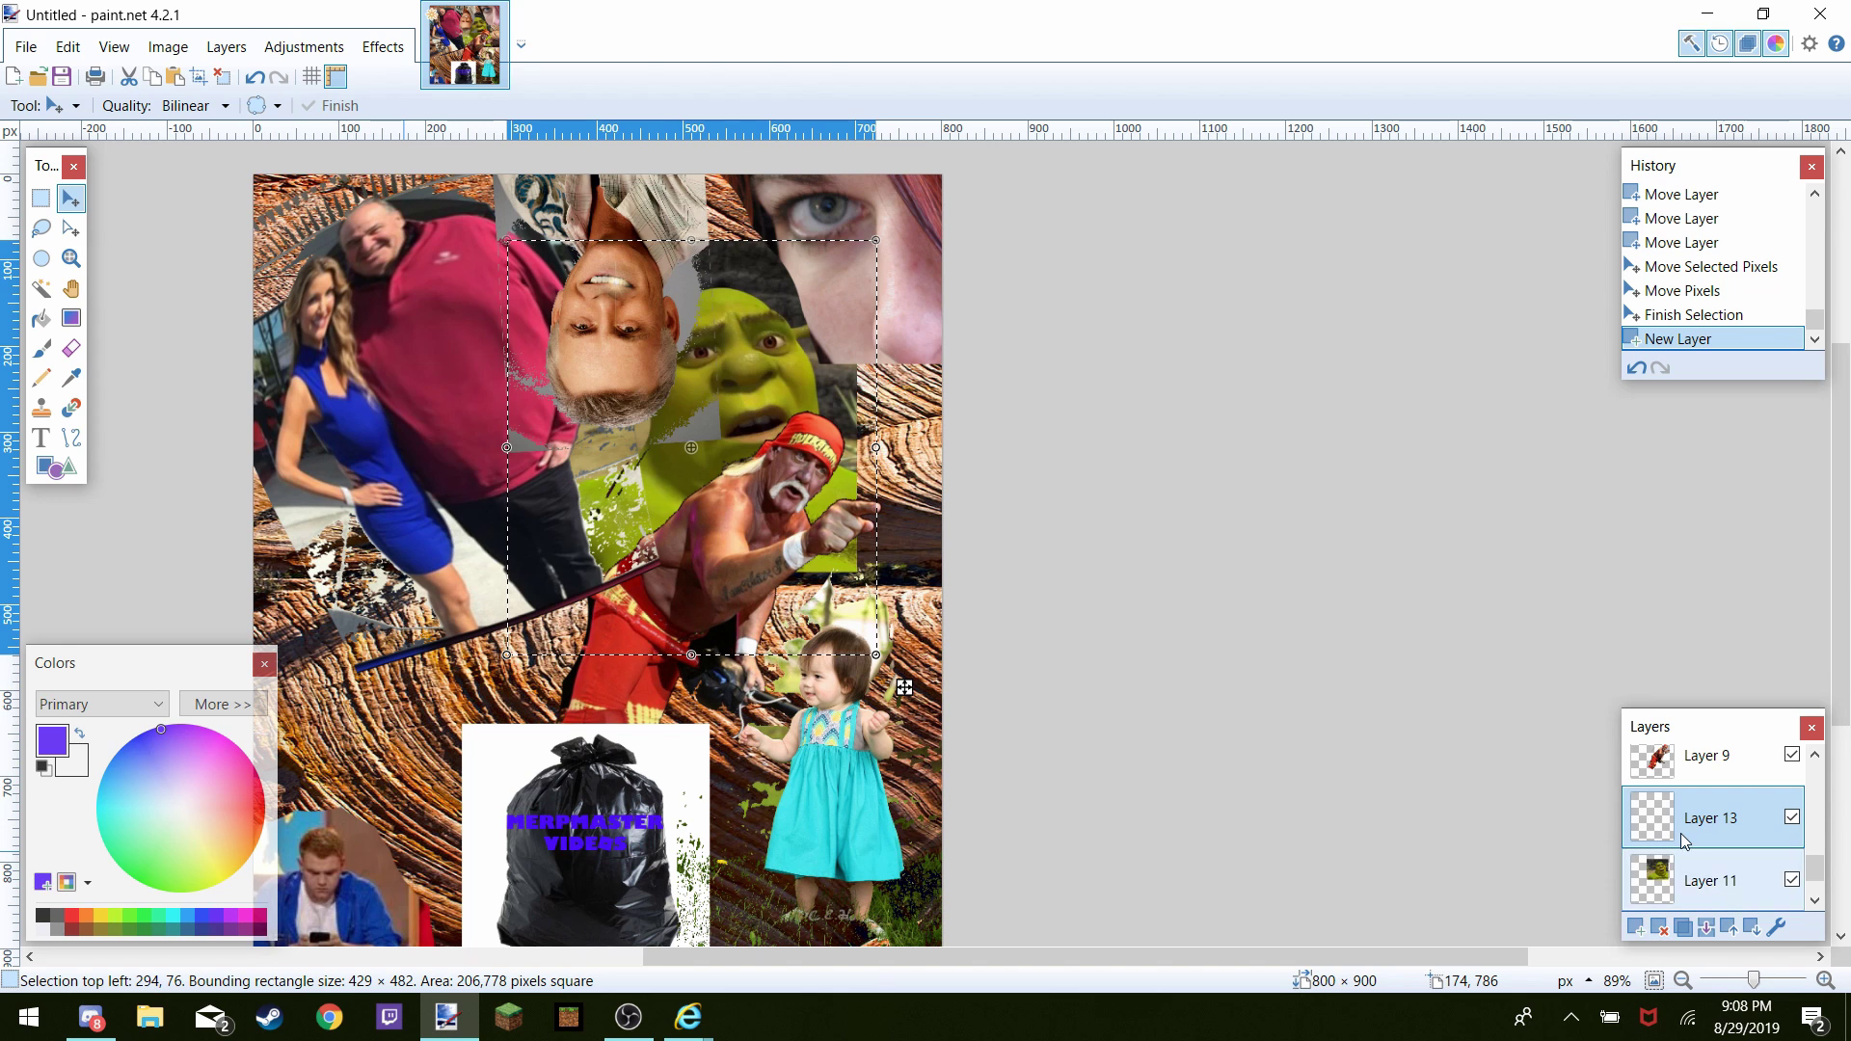
pyautogui.hotkey('ctrl', 'v')
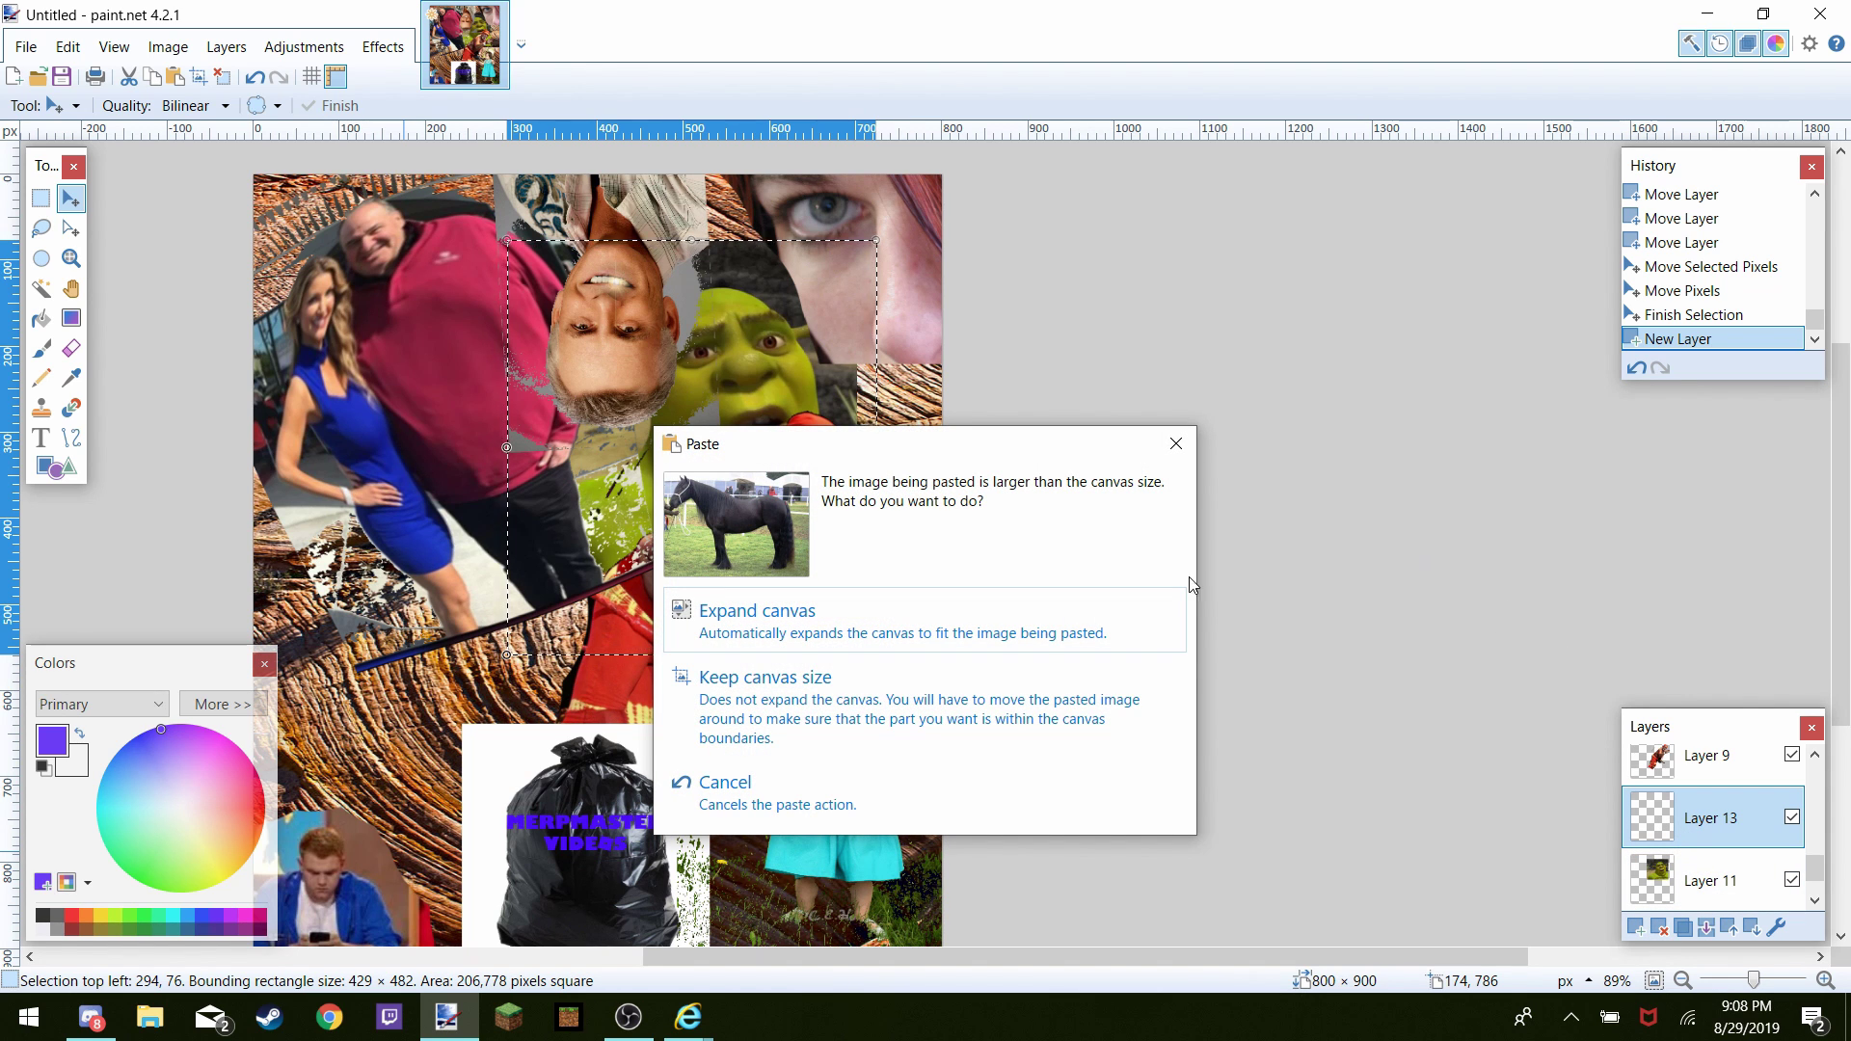
pyautogui.click(812, 690)
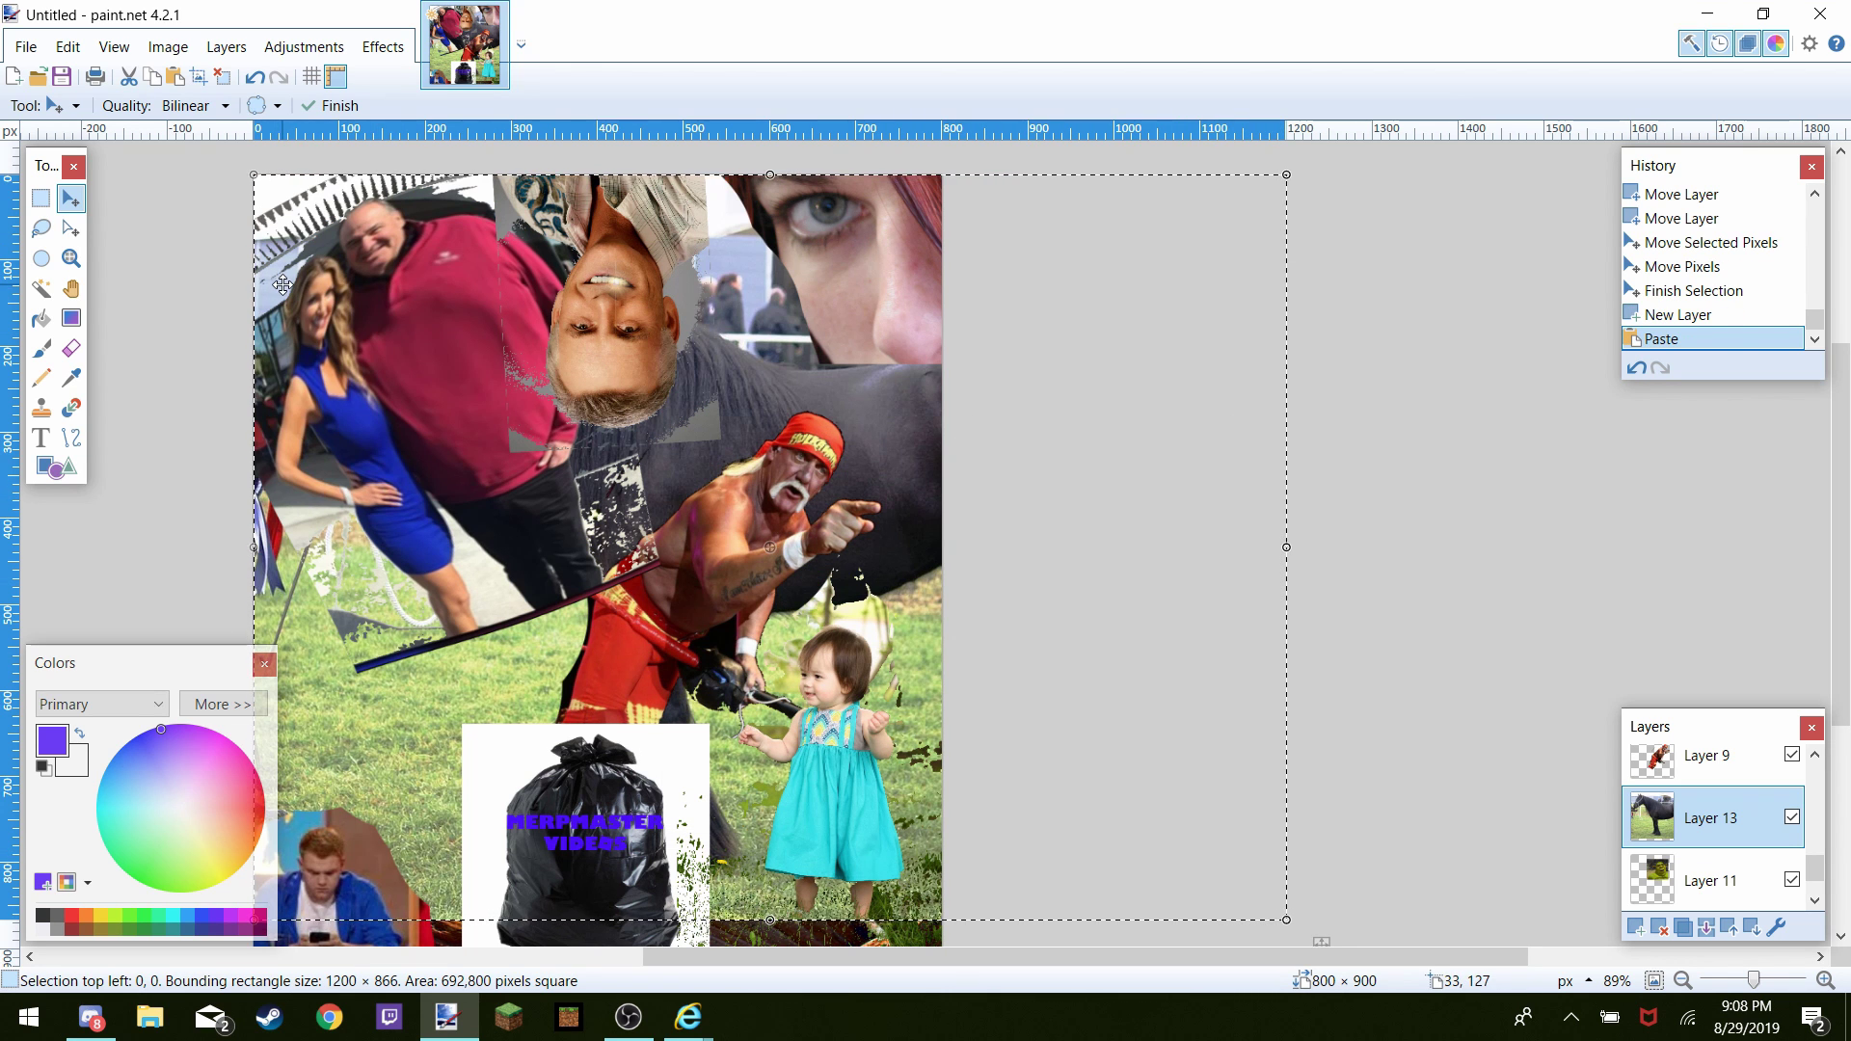
# Shrink the pasted pony picture to about 543 × 392 pixels and place it behind the trash bag in the collage's lower left
pyautogui.moveTo(254, 175); pyautogui.dragTo(675, 362)
pyautogui.moveTo(879, 485); pyautogui.dragTo(592, 547)
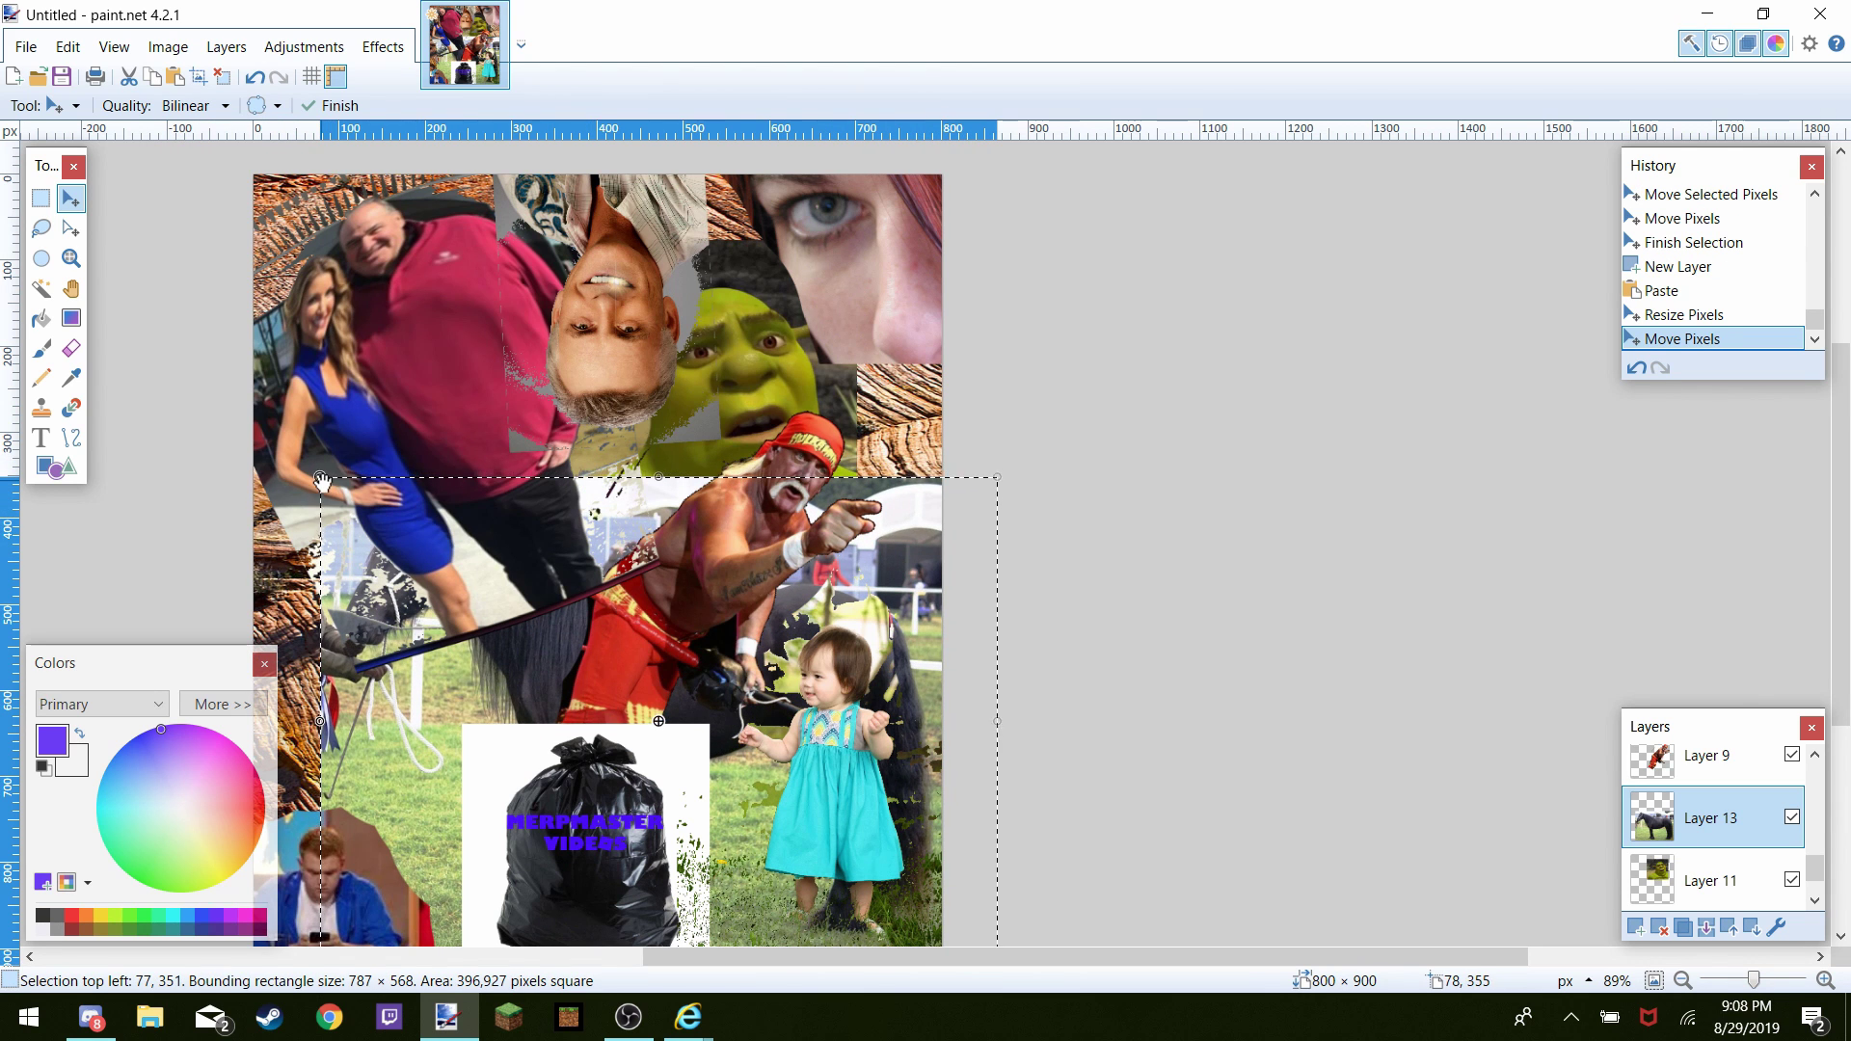
pyautogui.moveTo(321, 479); pyautogui.dragTo(331, 704)
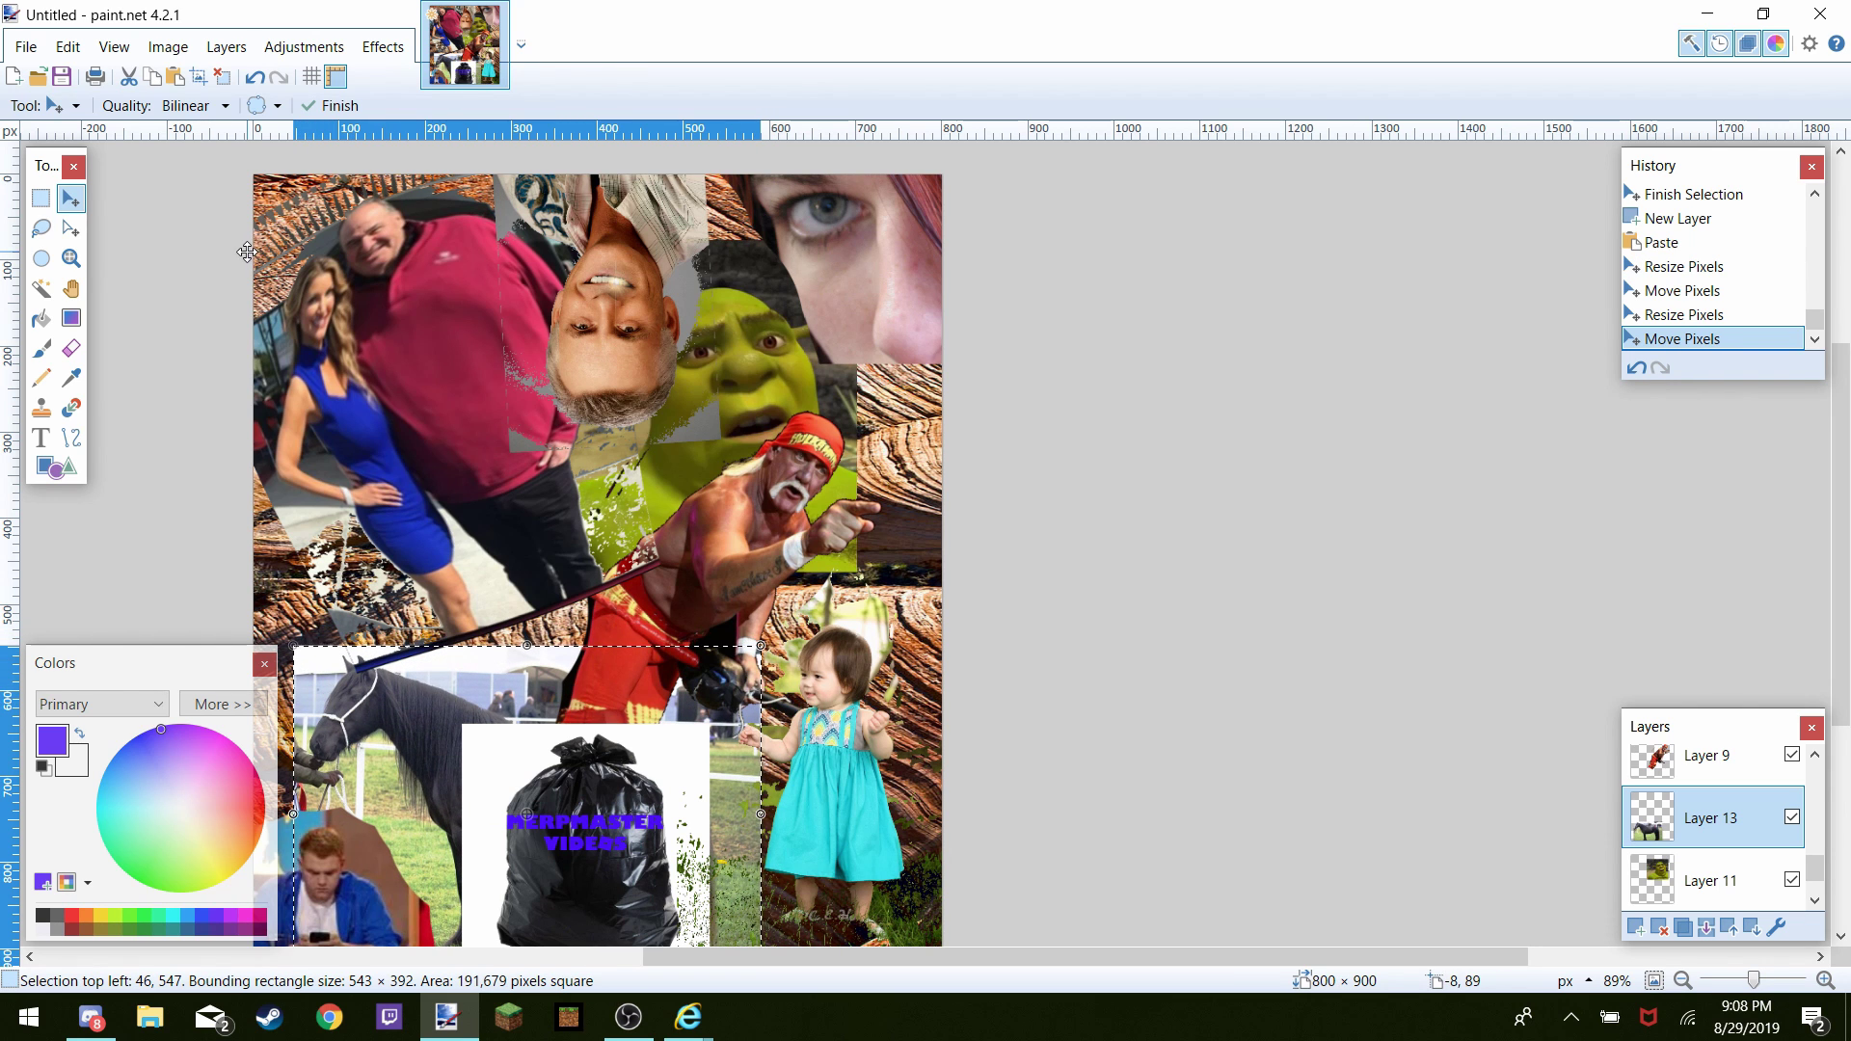
# Add noise to the pony picture with intensity 59, color saturation 36 and coverage 100
pyautogui.click(383, 46)
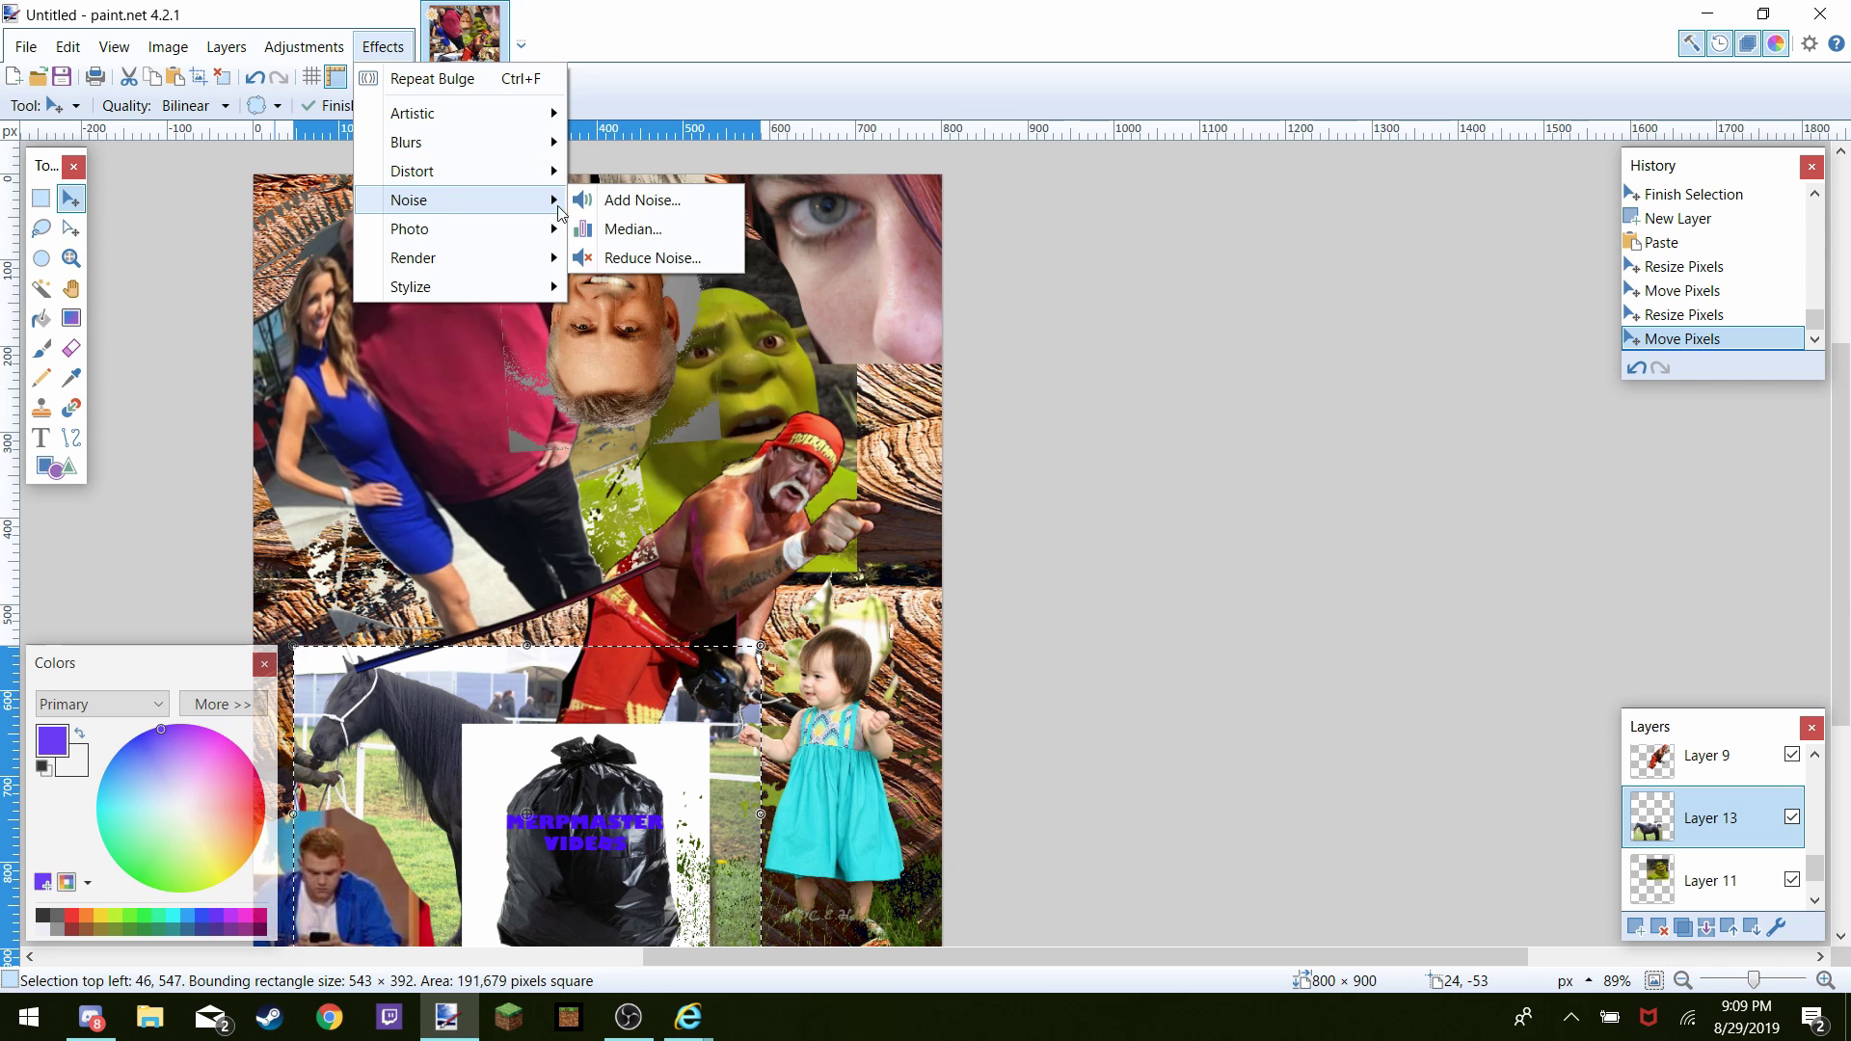
pyautogui.click(589, 205)
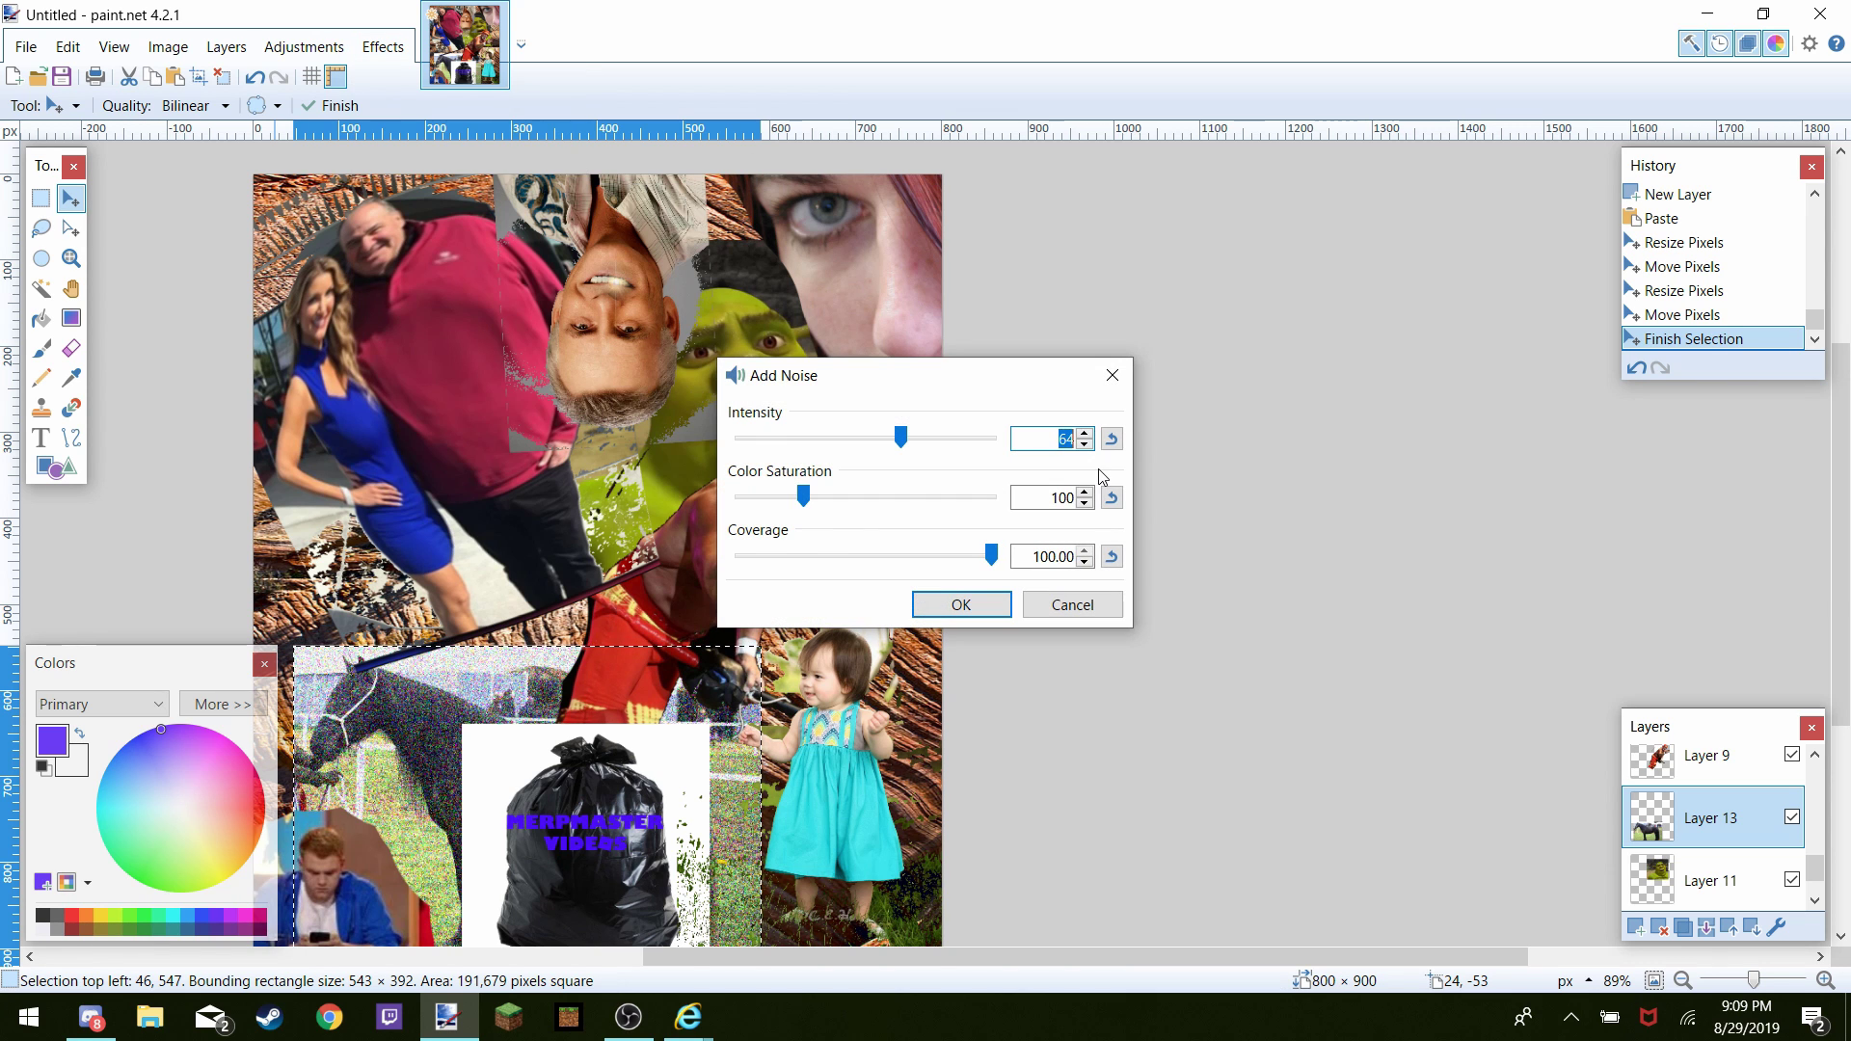
pyautogui.moveTo(804, 497); pyautogui.dragTo(762, 497)
pyautogui.moveTo(898, 437)
pyautogui.mouseDown()
pyautogui.moveTo(1060, 445)
pyautogui.moveTo(888, 440)
pyautogui.mouseUp()
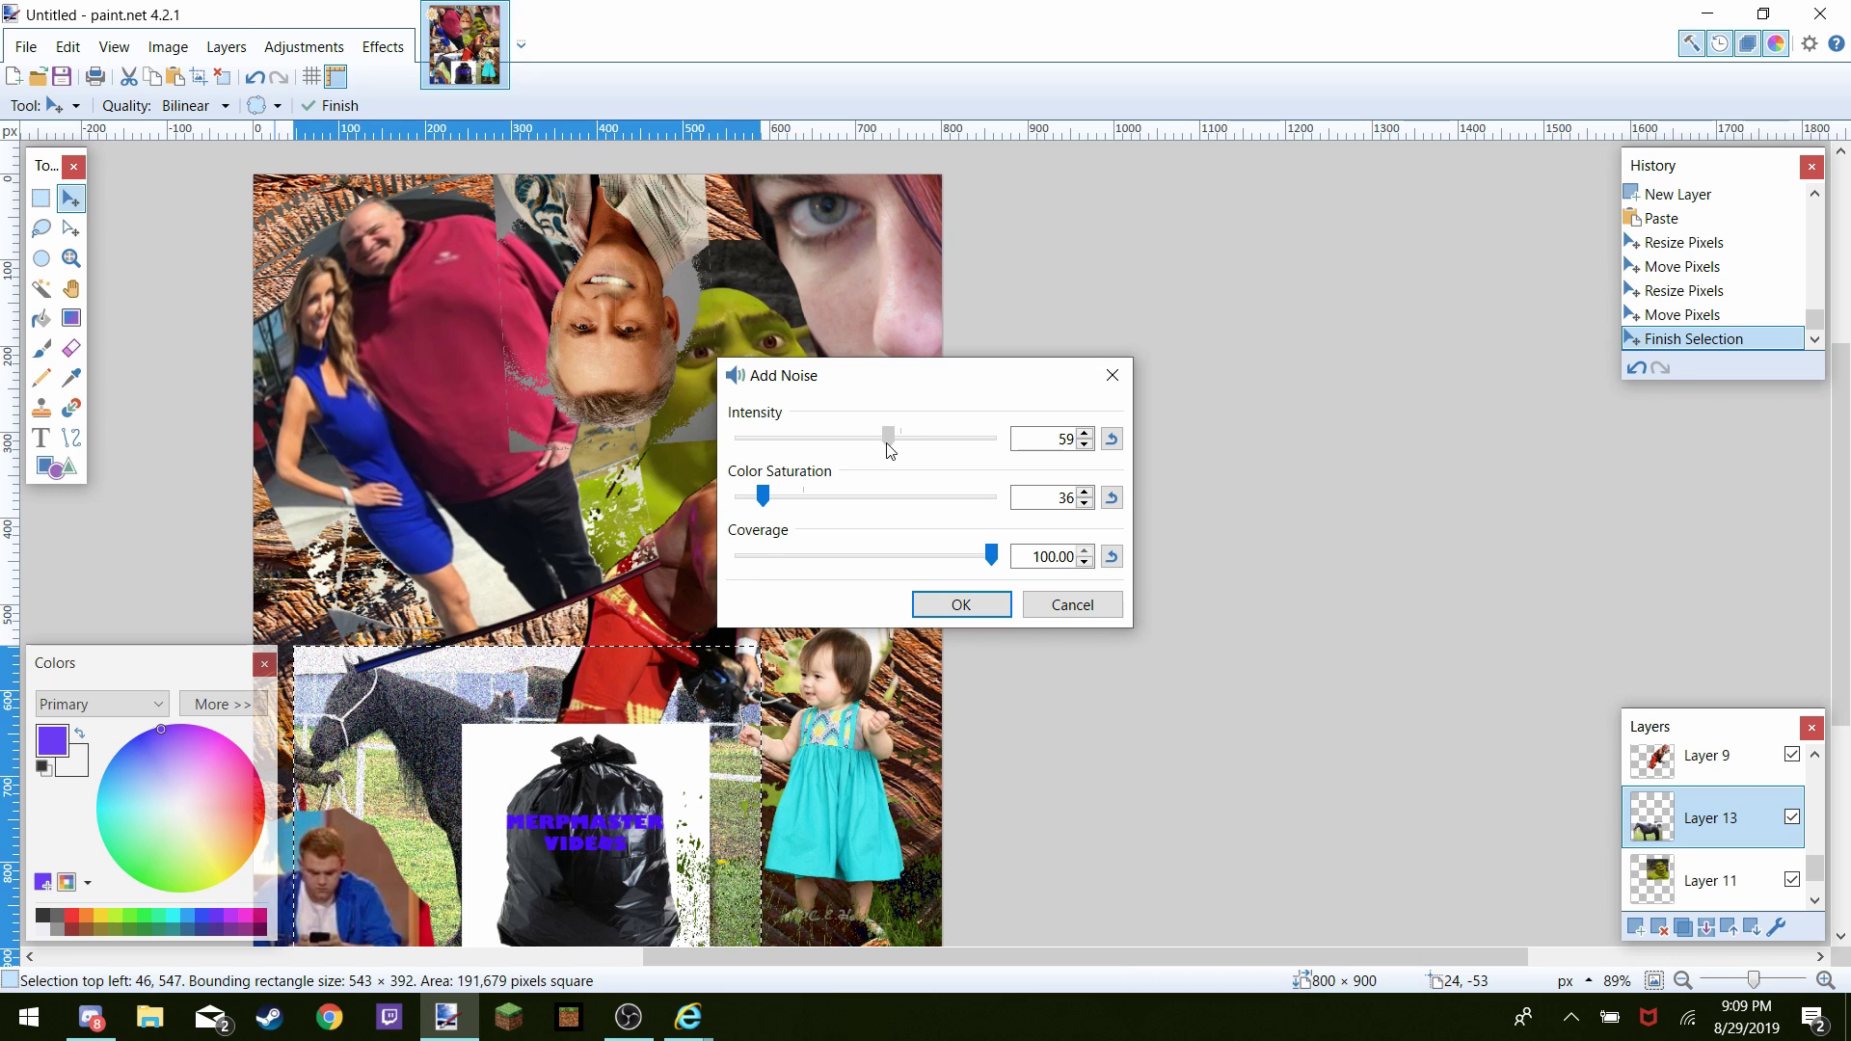
pyautogui.click(989, 605)
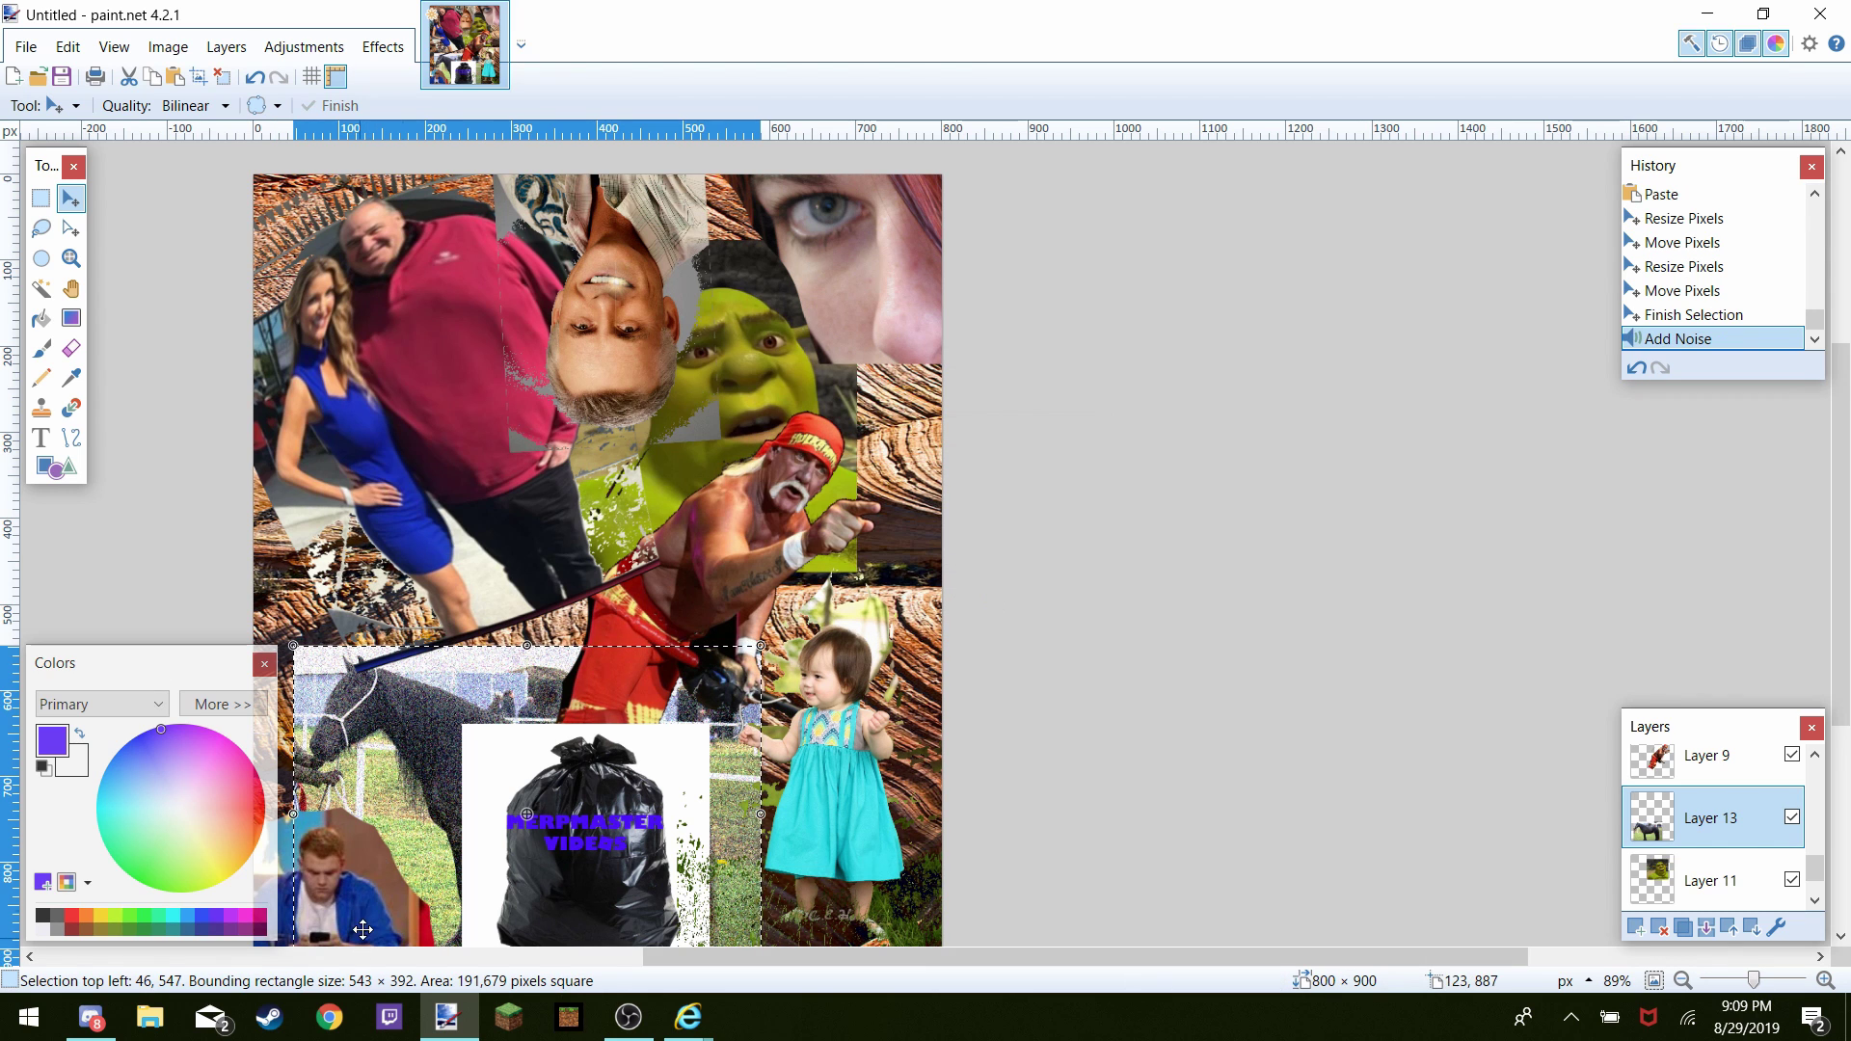
# Switch to the MSN page in Internet Explorer, replace the old search text with "gooogly i" and run the search
pyautogui.moveTo(689, 1014)
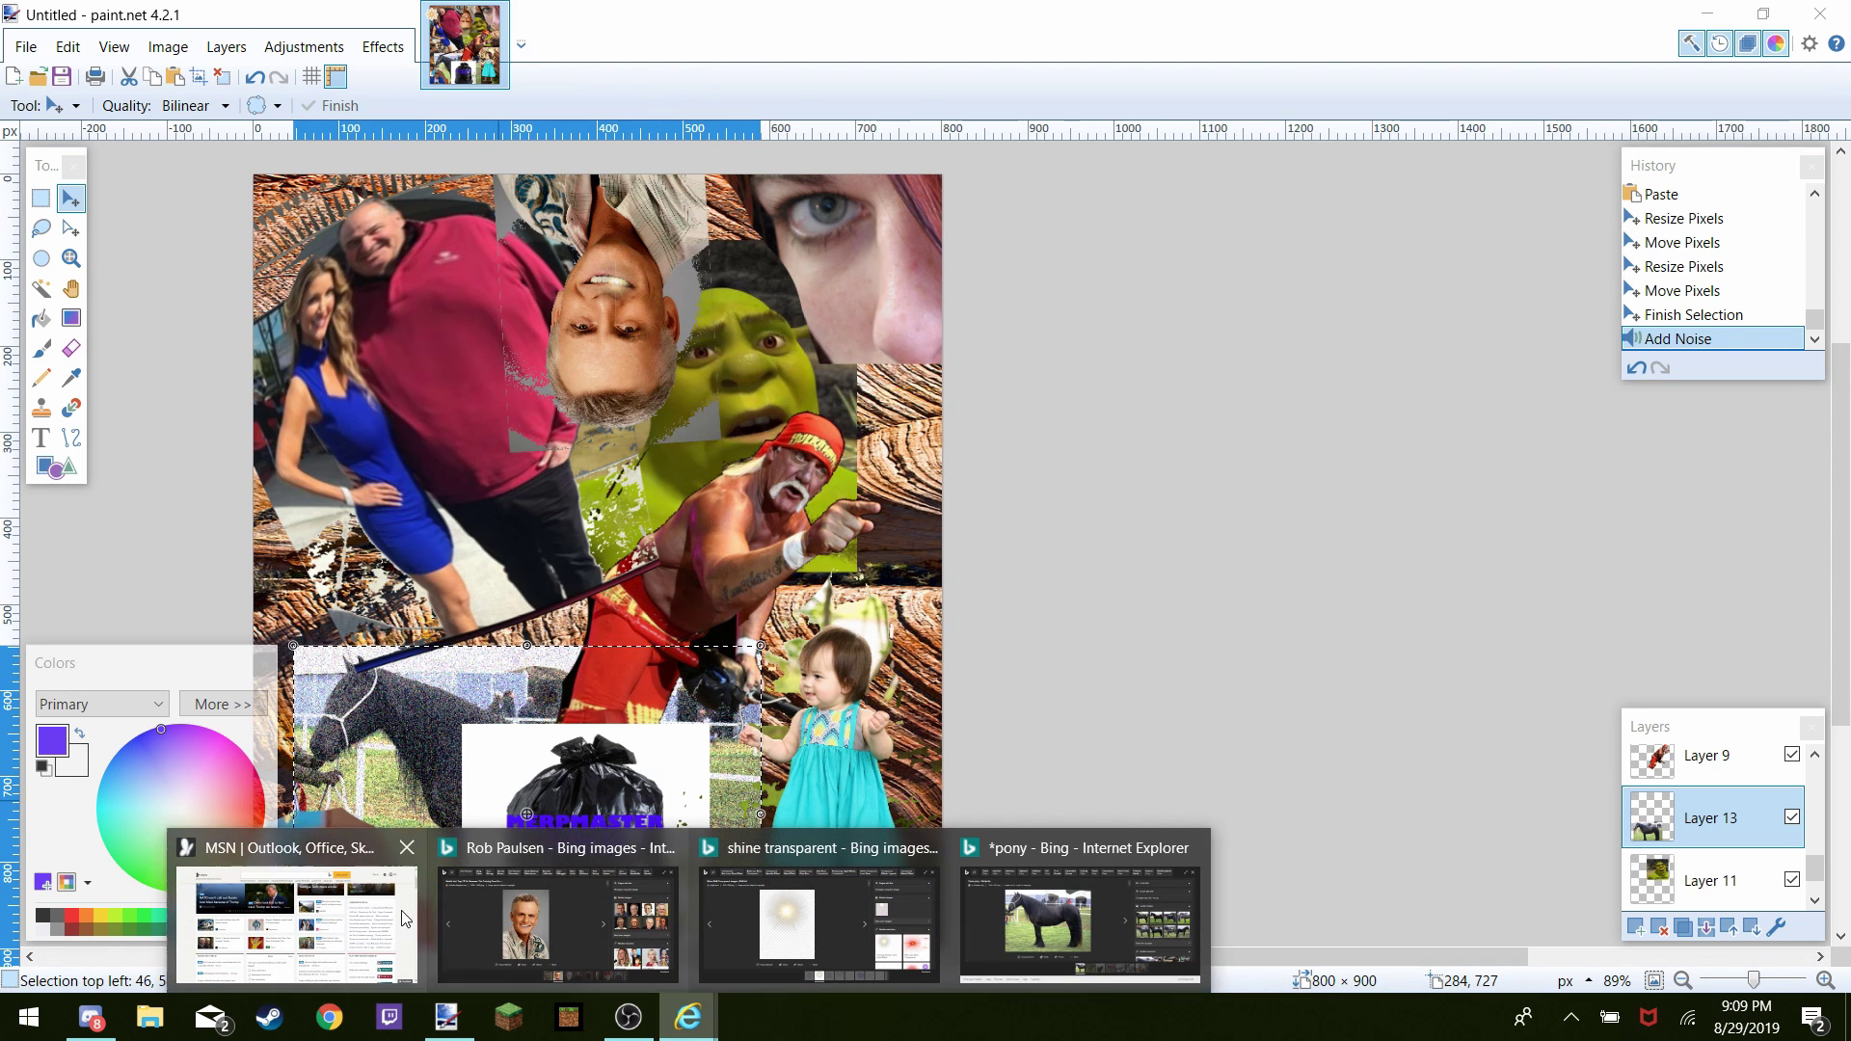
pyautogui.click(289, 920)
pyautogui.click(714, 200)
pyautogui.press('BackSpace')
pyautogui.press('BackSpace')
pyautogui.press('BackSpace')
pyautogui.press('BackSpace')
pyautogui.press('BackSpace')
pyautogui.press('BackSpace')
pyautogui.press('BackSpace')
pyautogui.press('BackSpace')
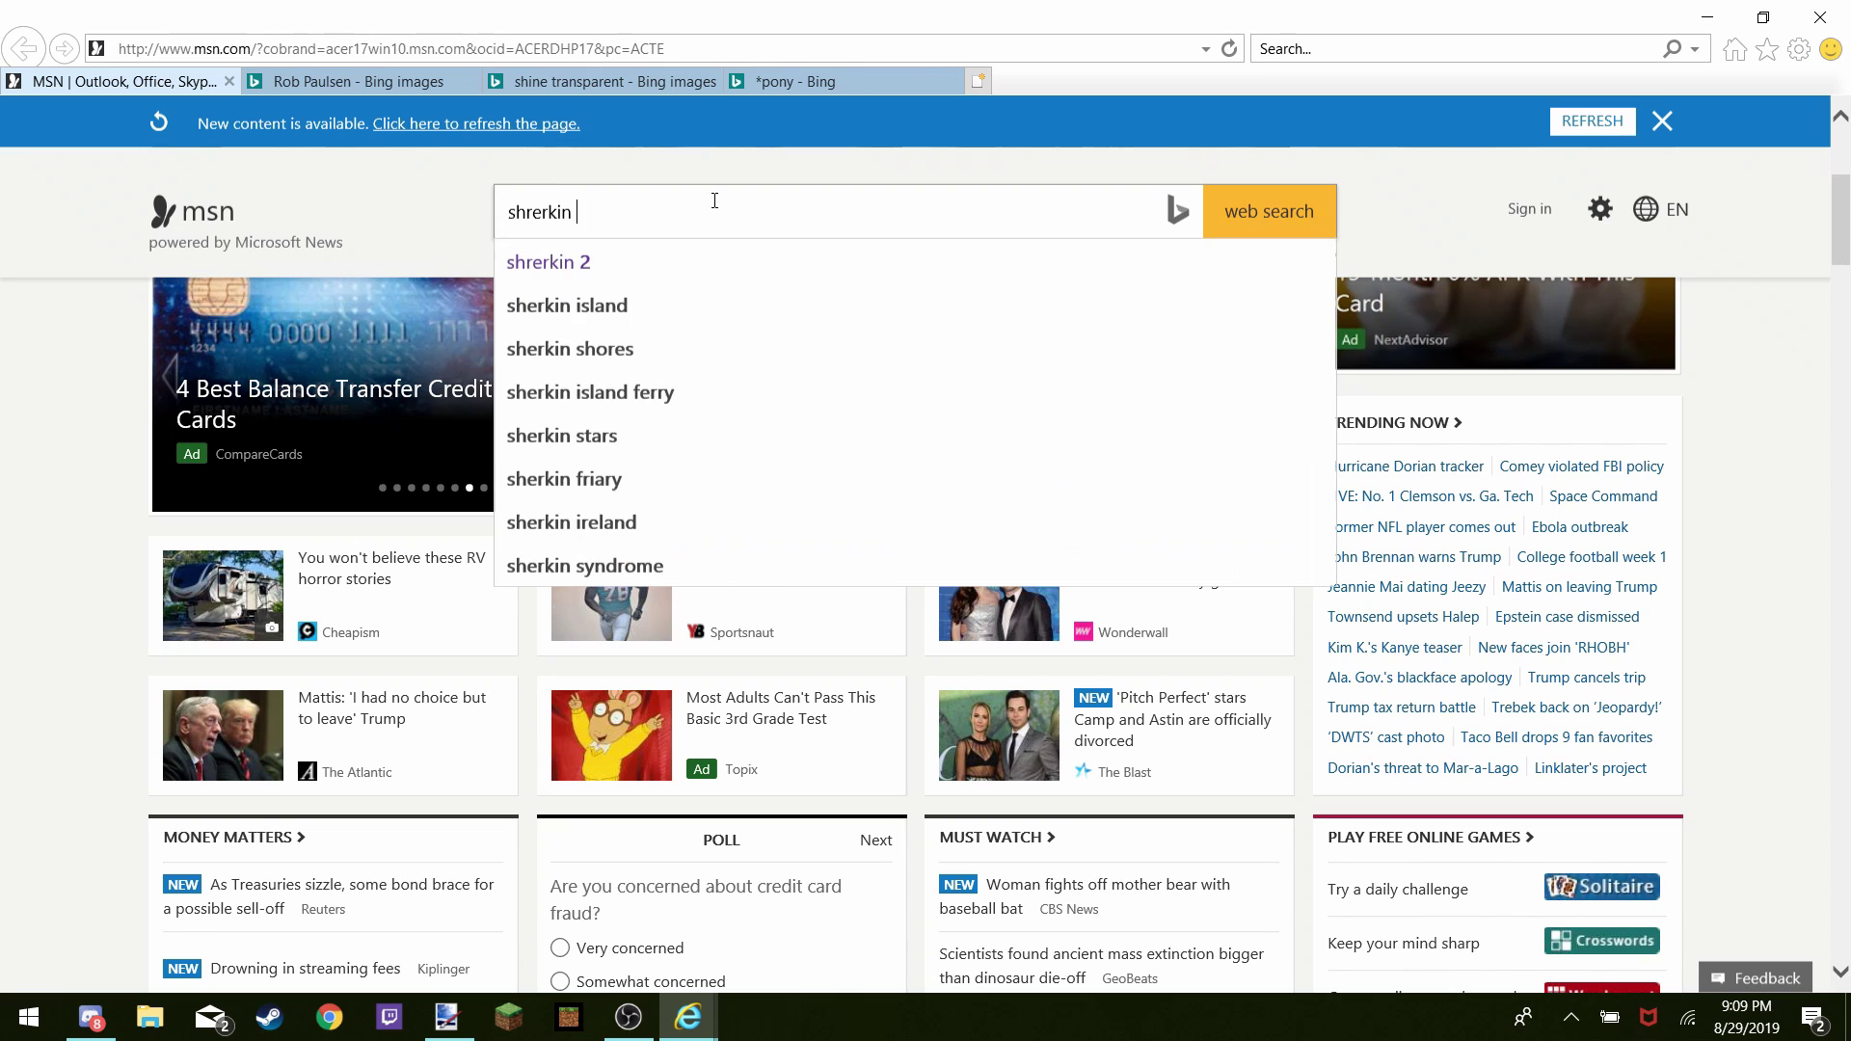
pyautogui.press('BackSpace')
pyautogui.press('BackSpace')
pyautogui.write('gooo')
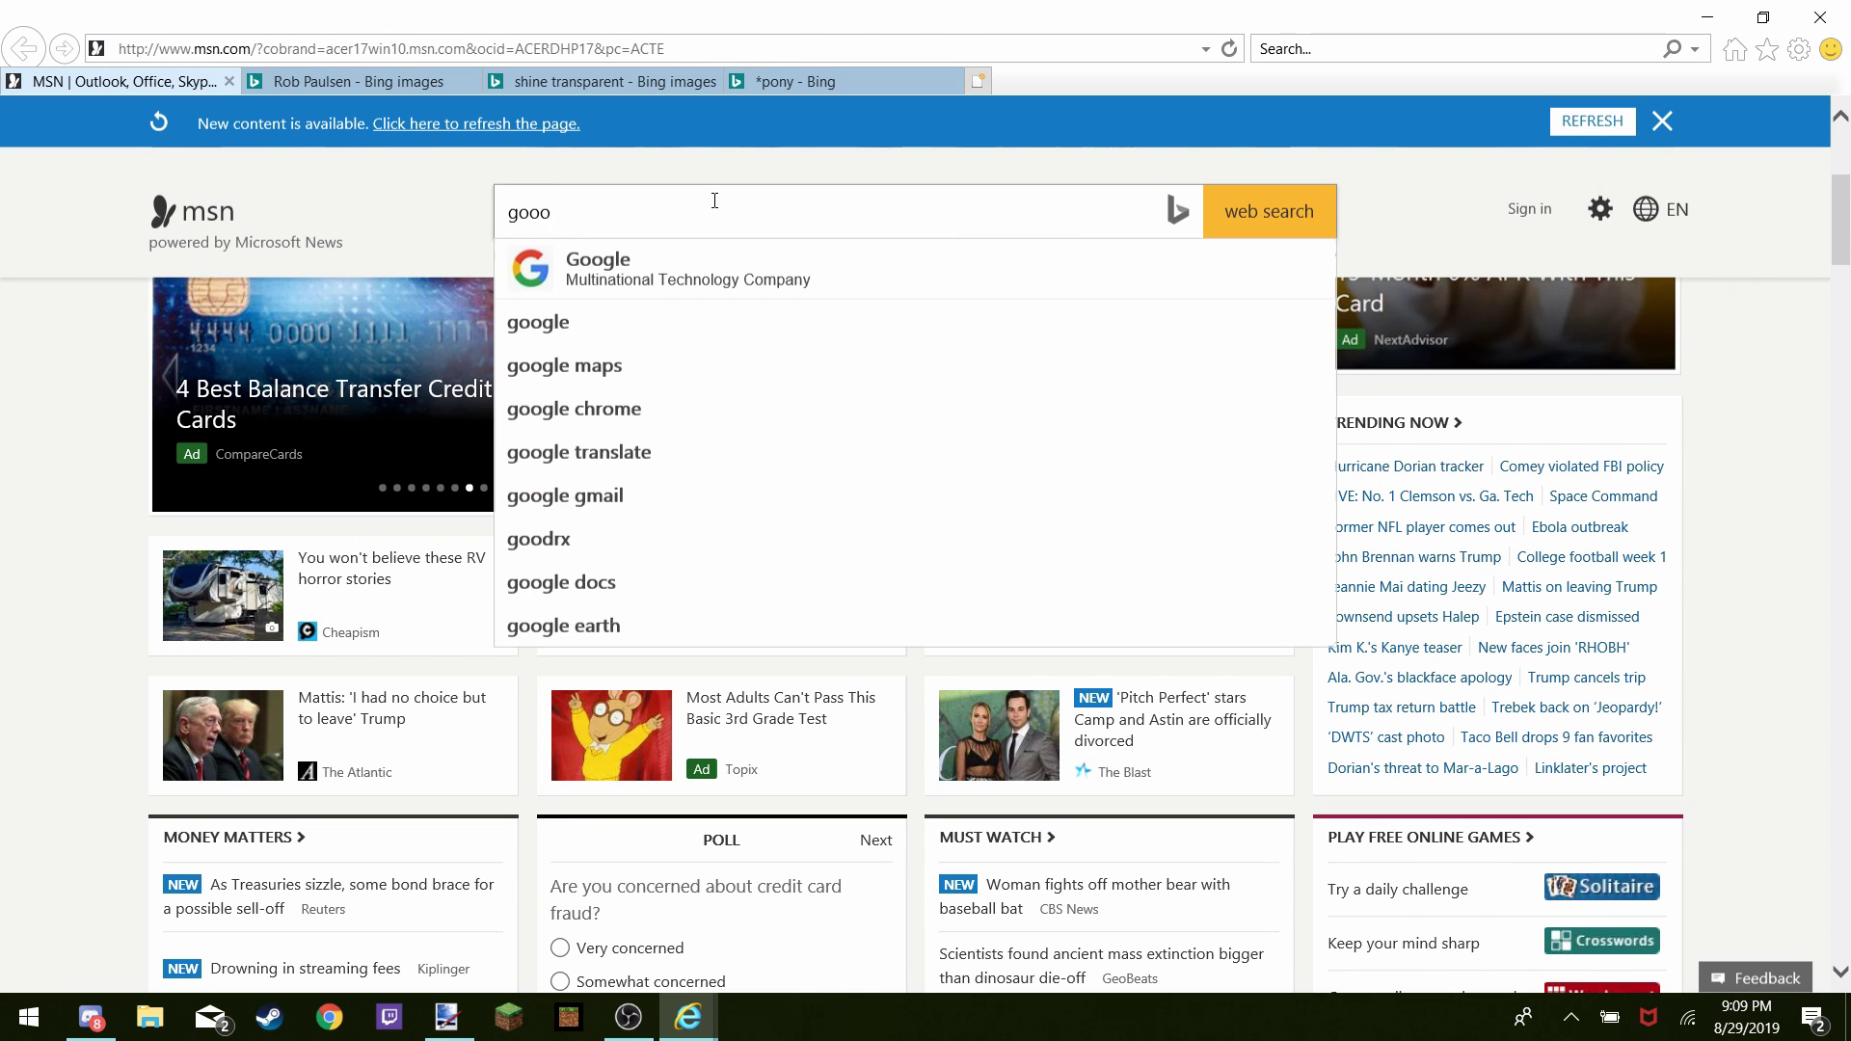
pyautogui.write('gly i')
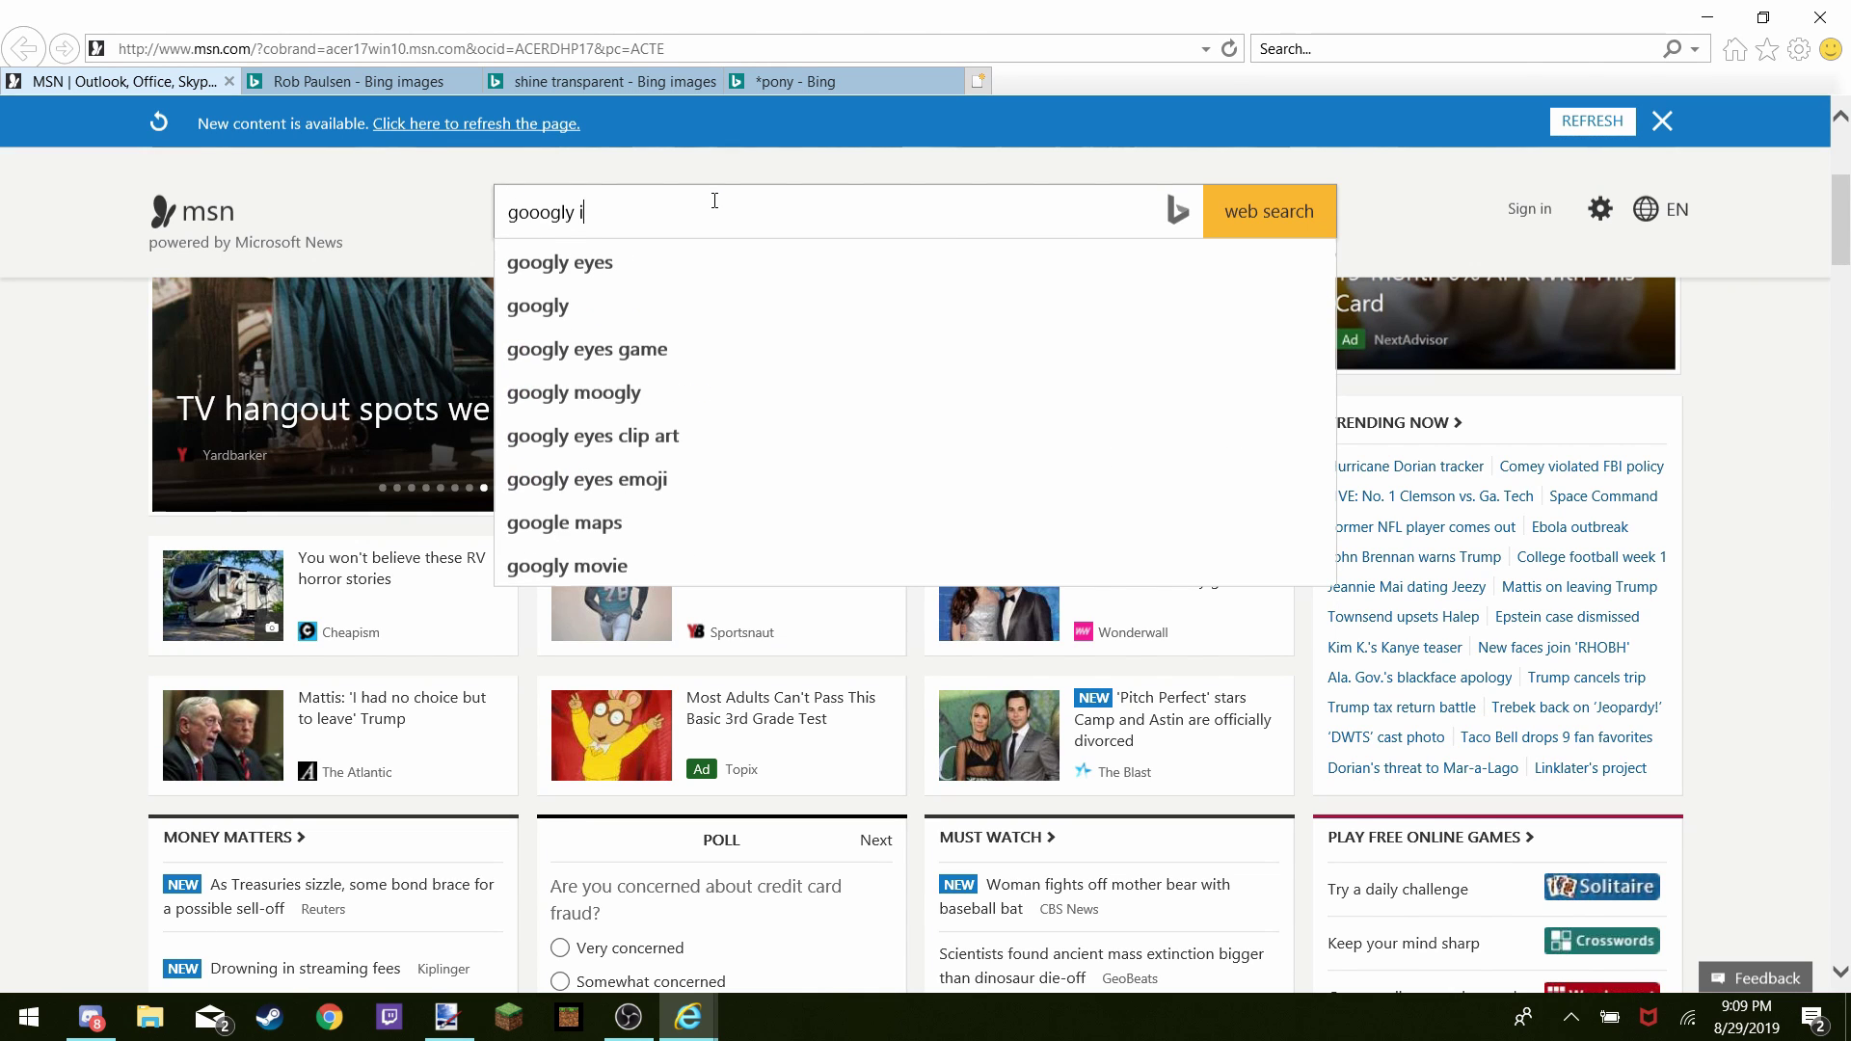
pyautogui.press('Return')
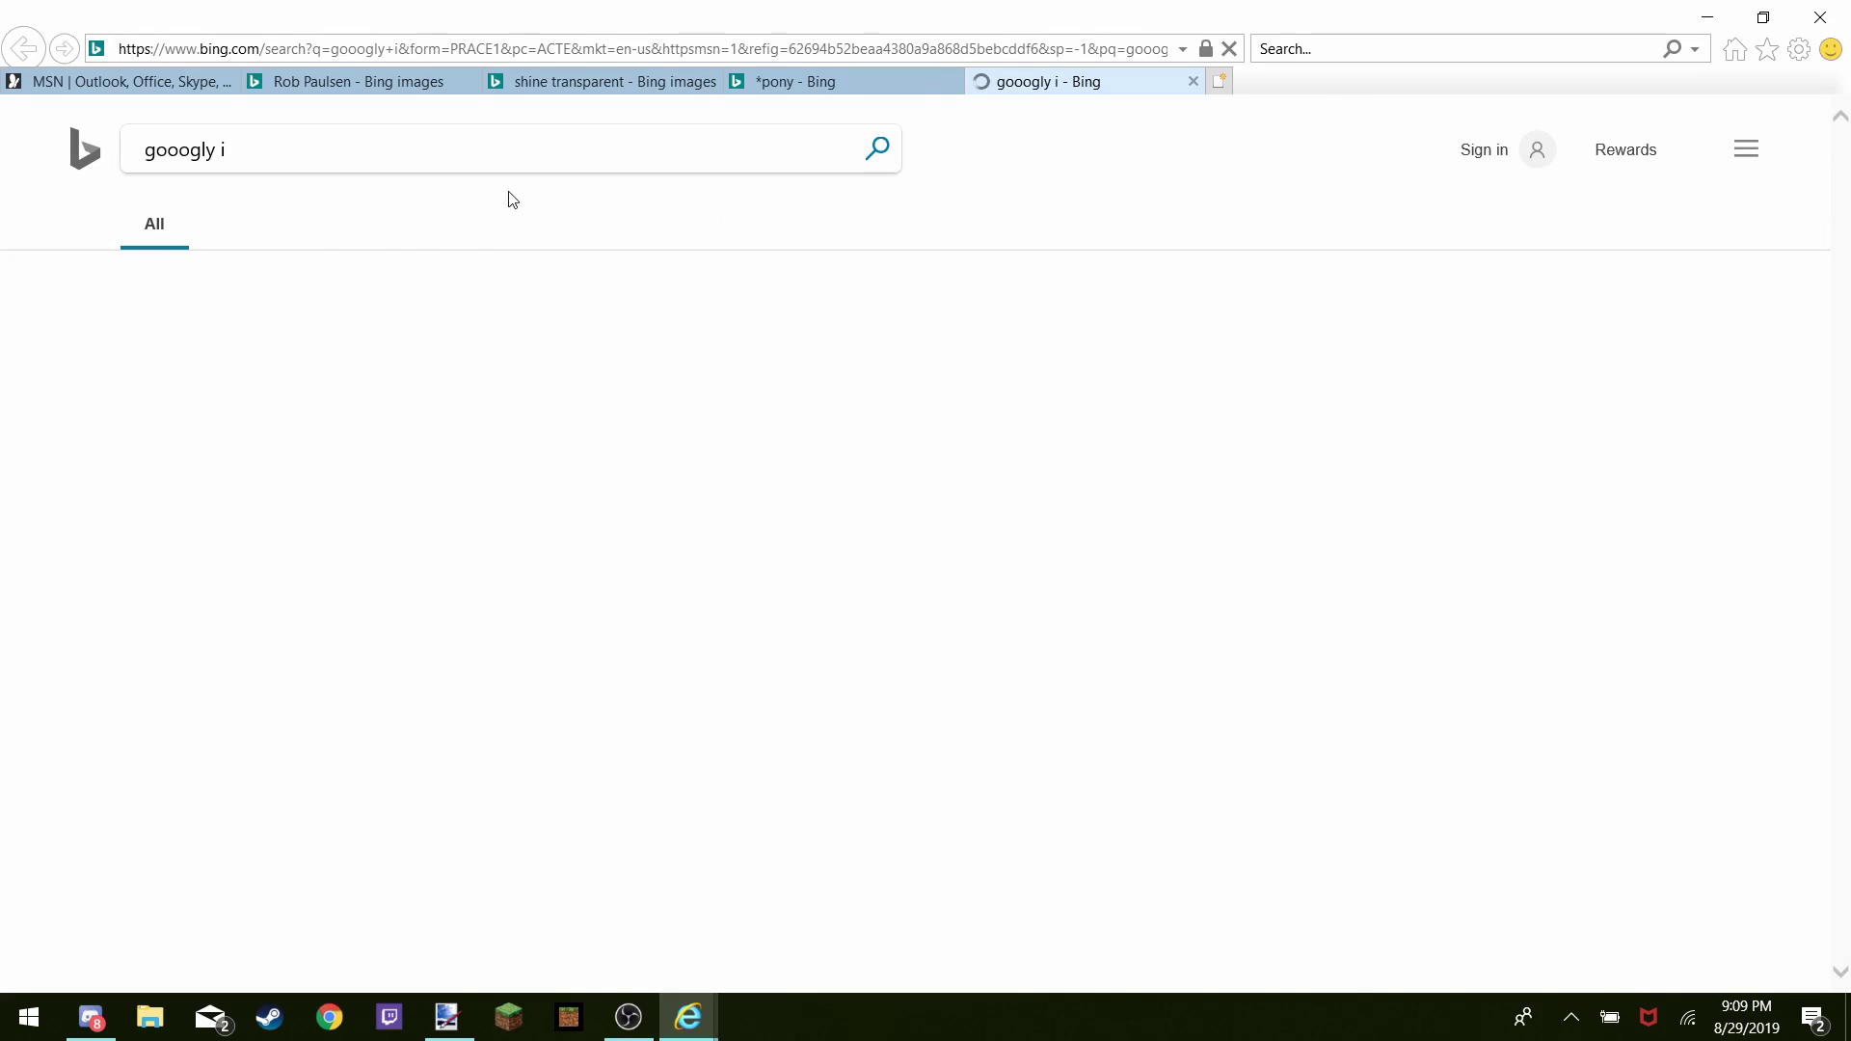
# Browse the image results for "gooogly i" and open the portrait of the smiling man on a blue background
pyautogui.click(228, 243)
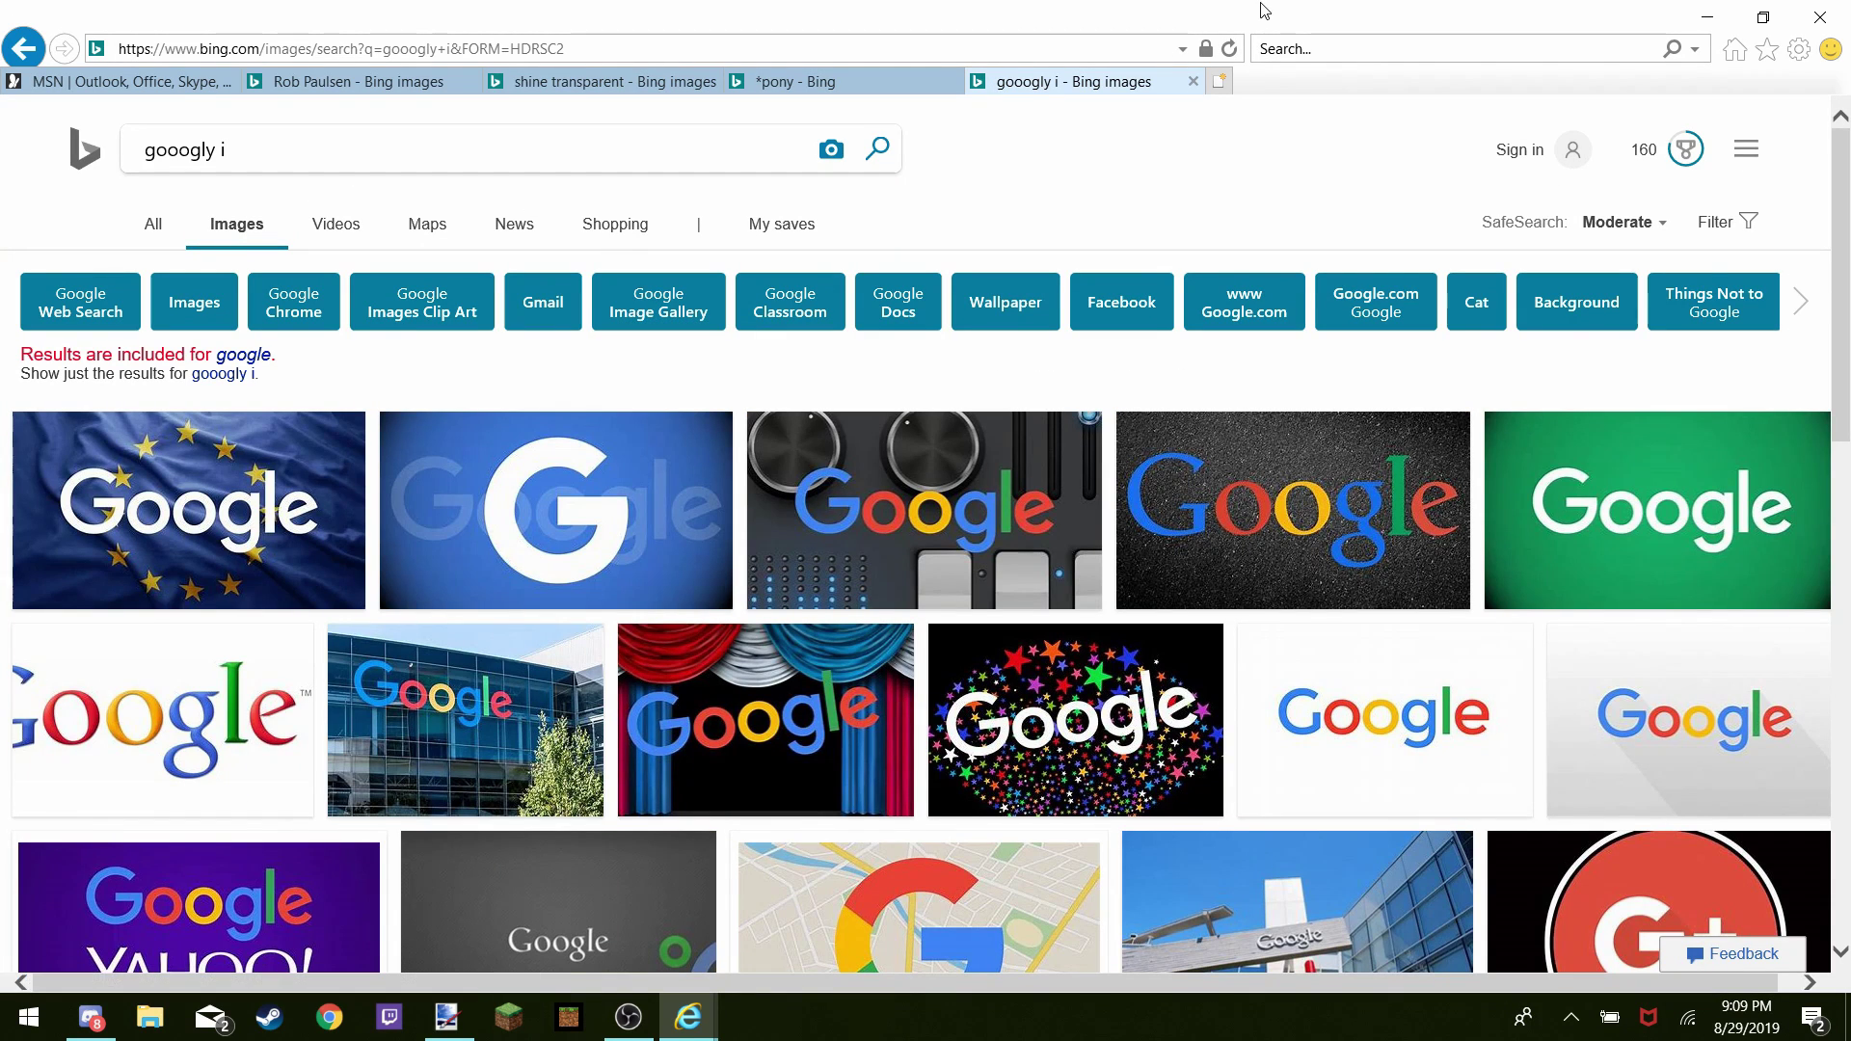
pyautogui.scroll(-15, 1026, 363)
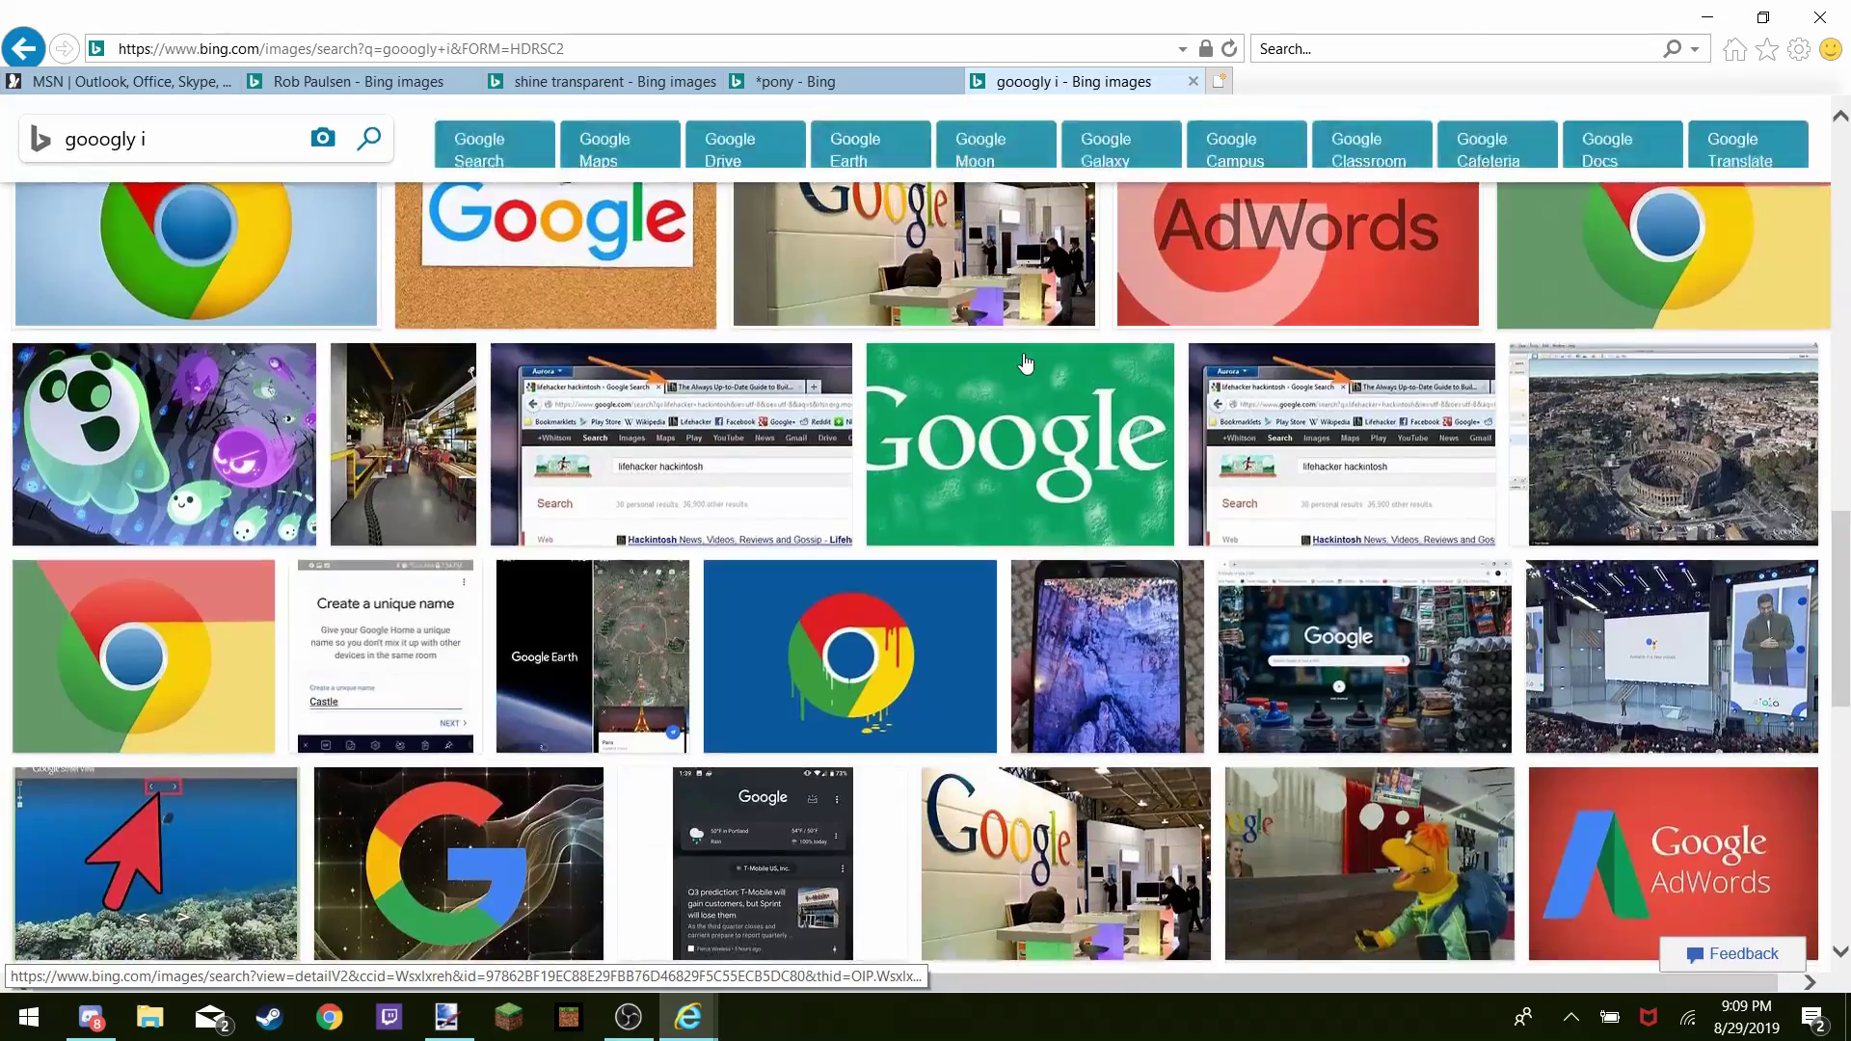
pyautogui.scroll(-15, 1026, 364)
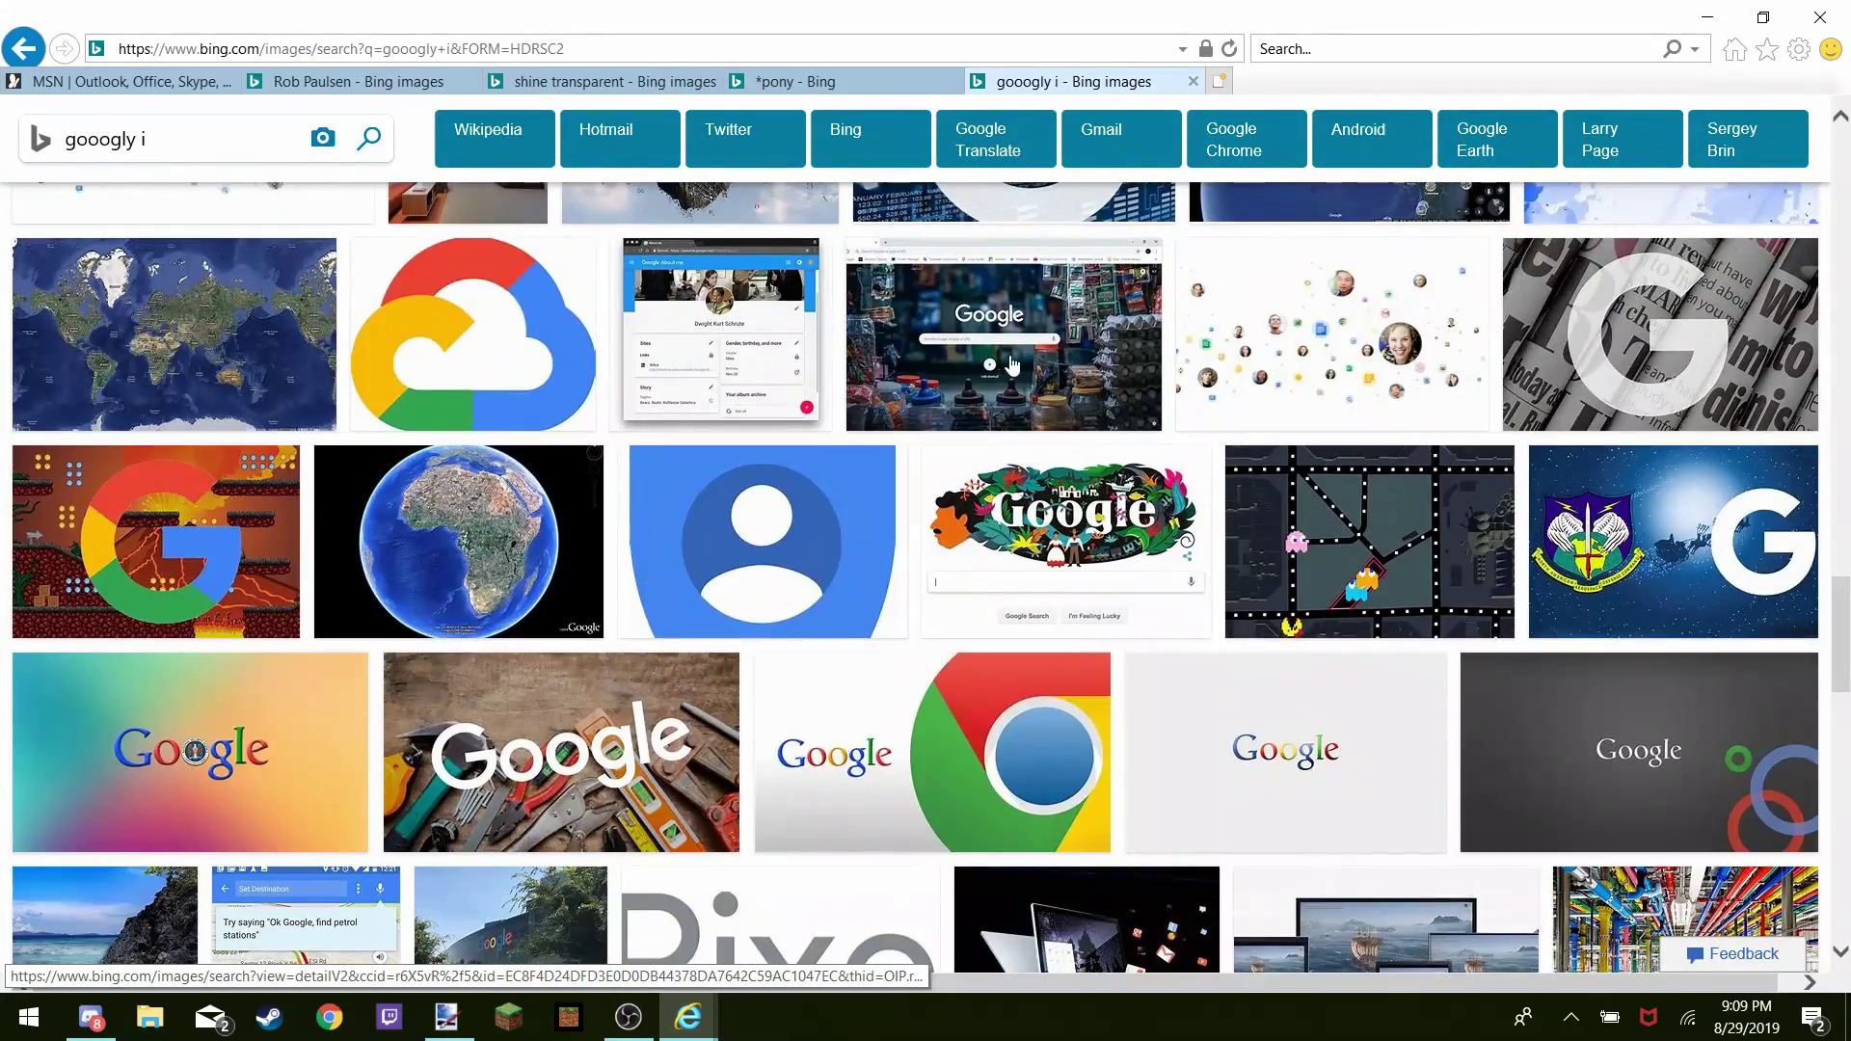
pyautogui.scroll(-15, 1013, 363)
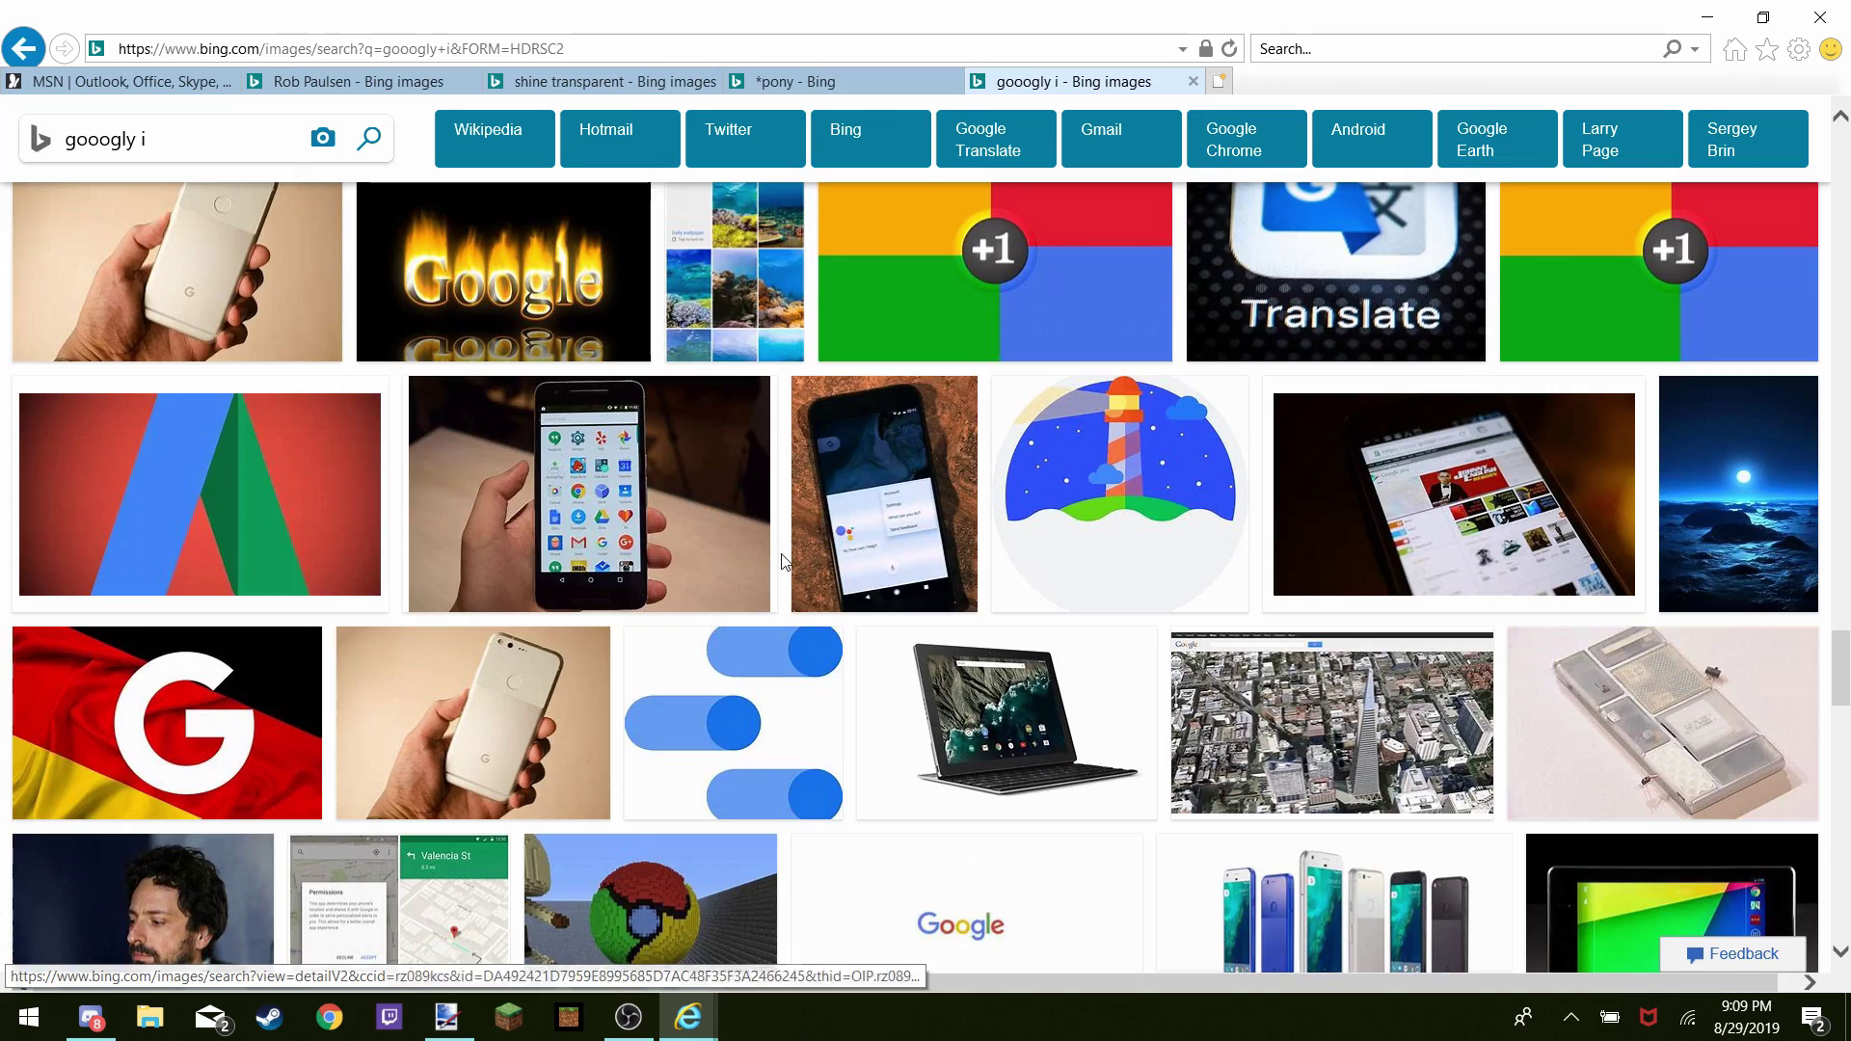
pyautogui.scroll(-10, 783, 559)
pyautogui.scroll(-5, 783, 561)
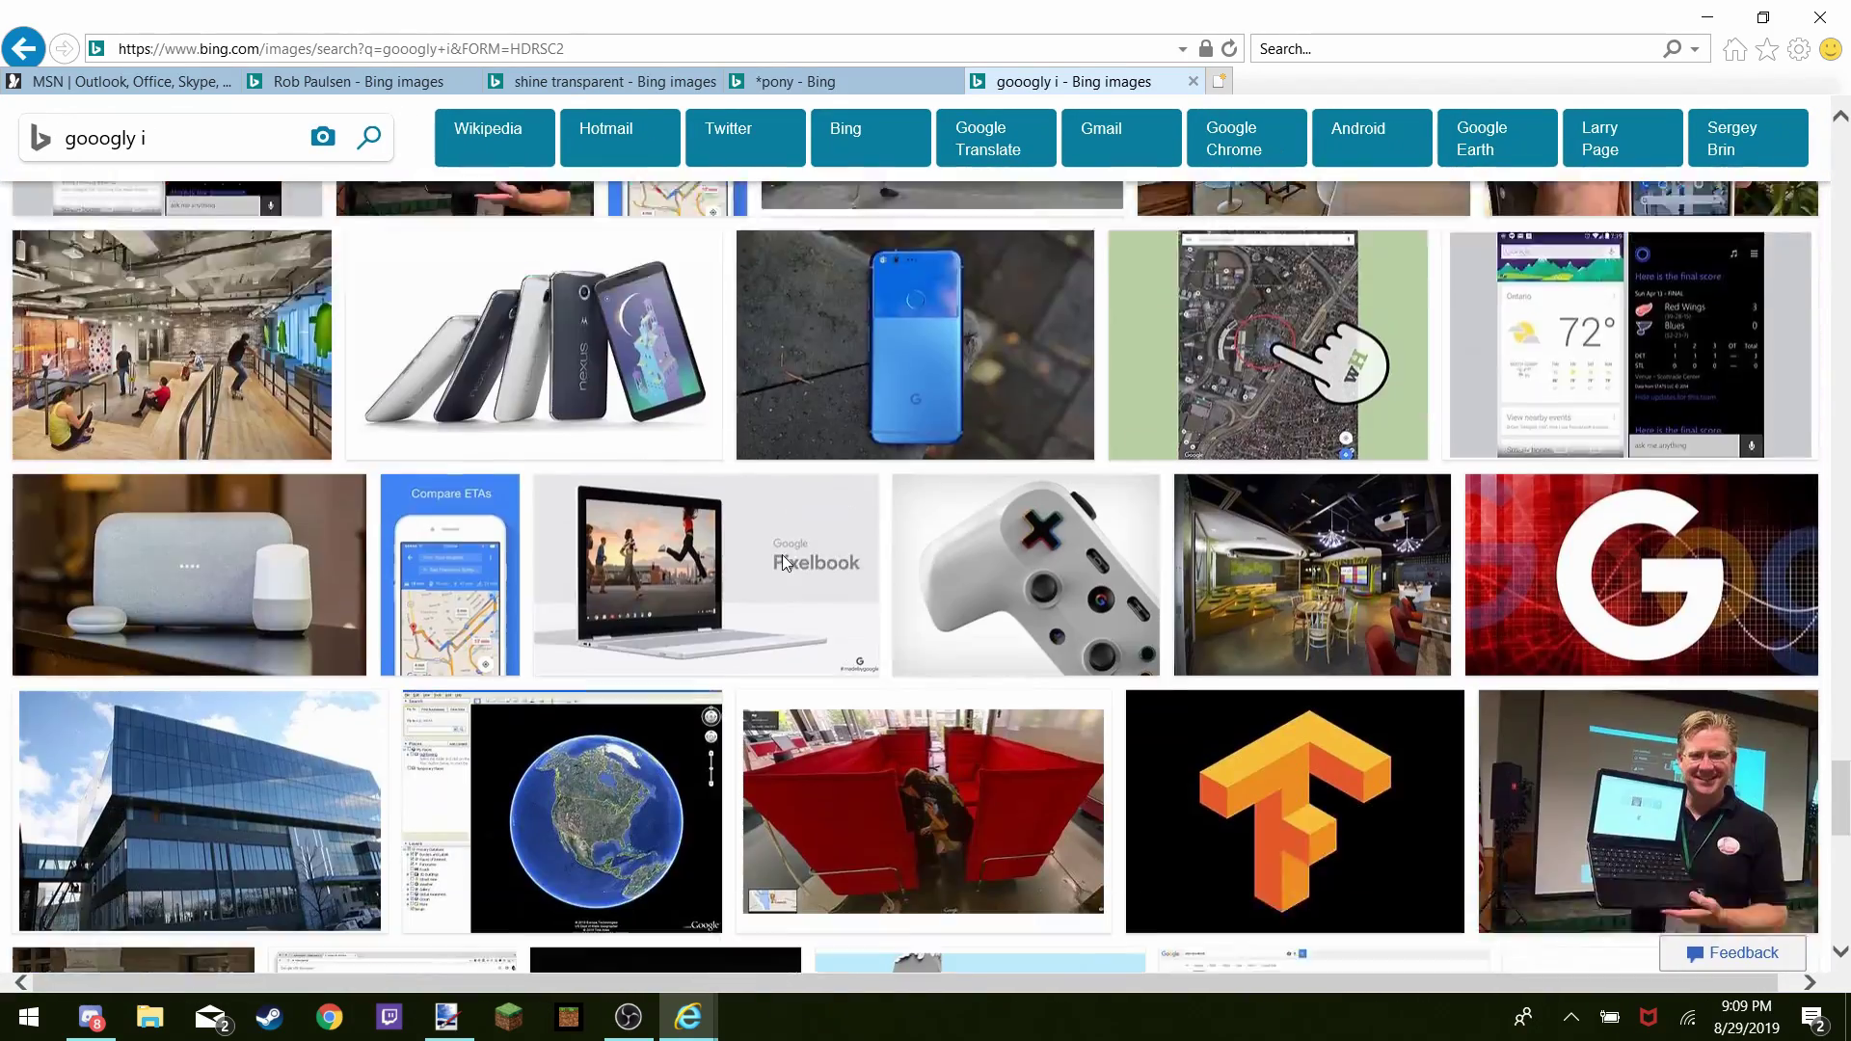
pyautogui.scroll(-8, 783, 559)
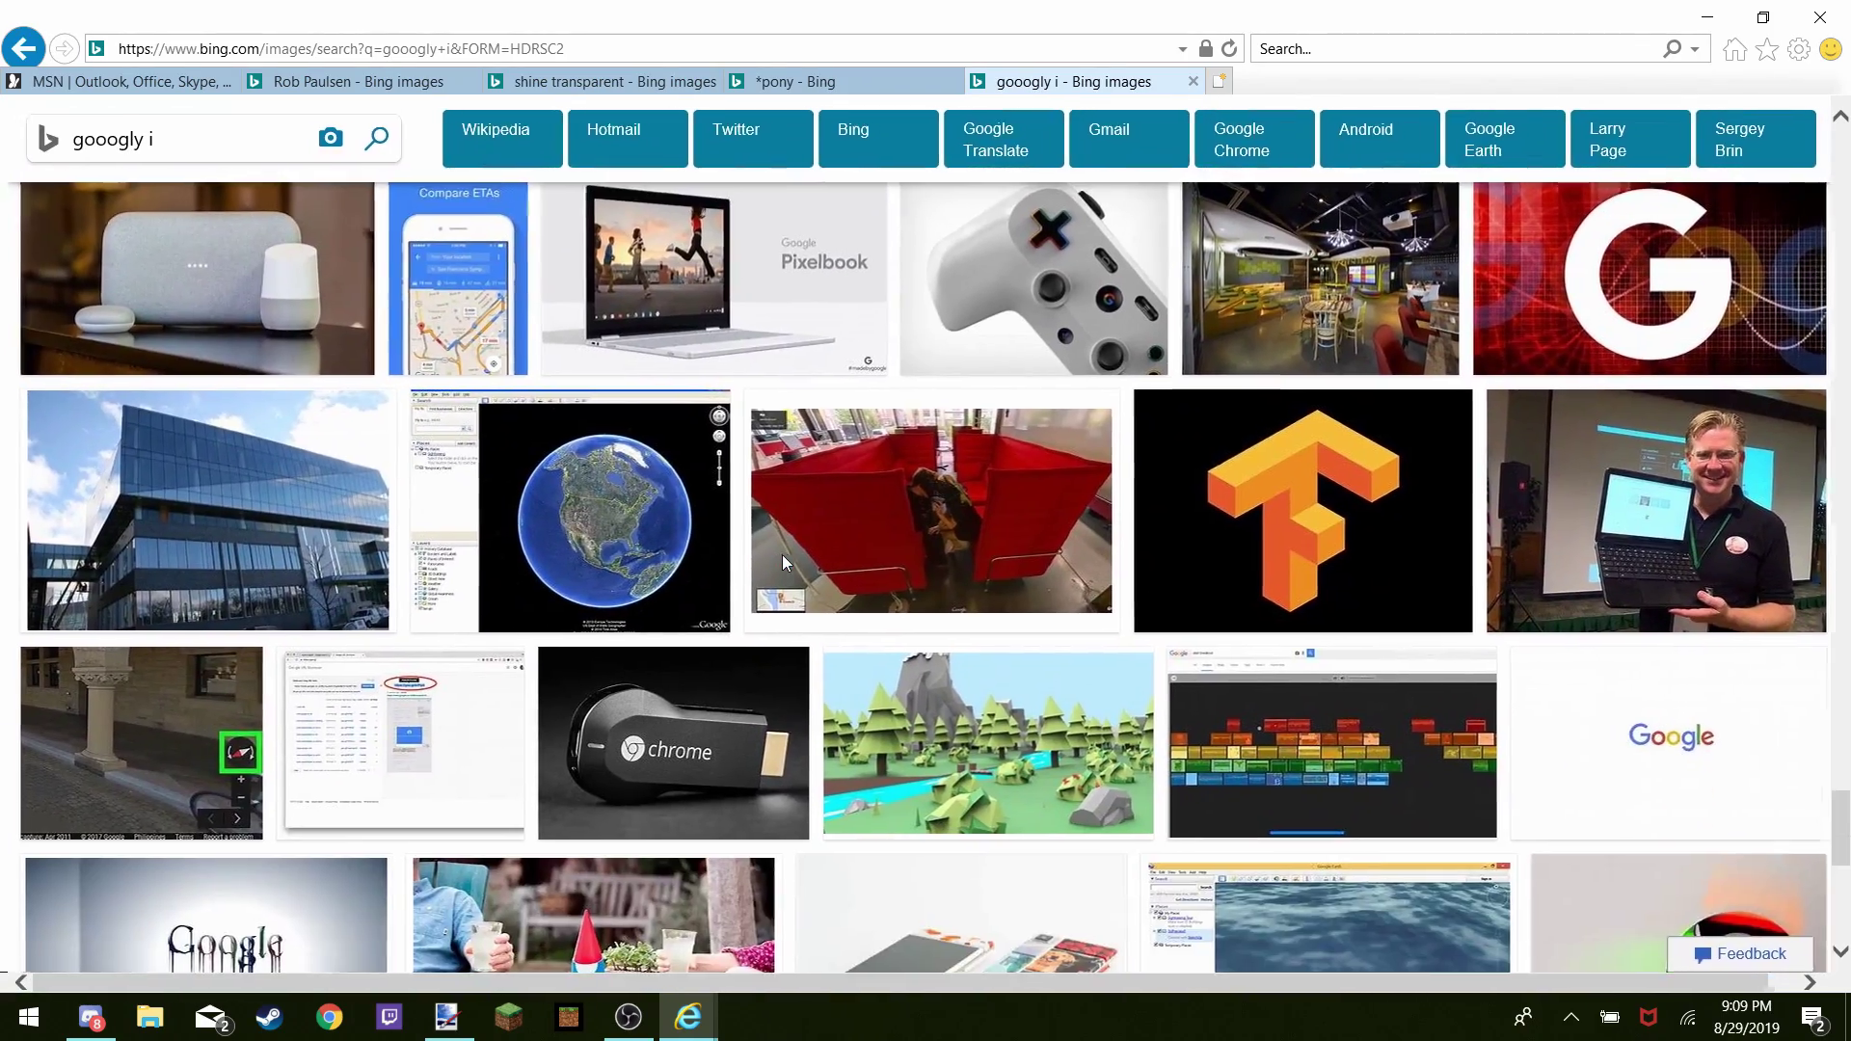
pyautogui.scroll(-3, 783, 553)
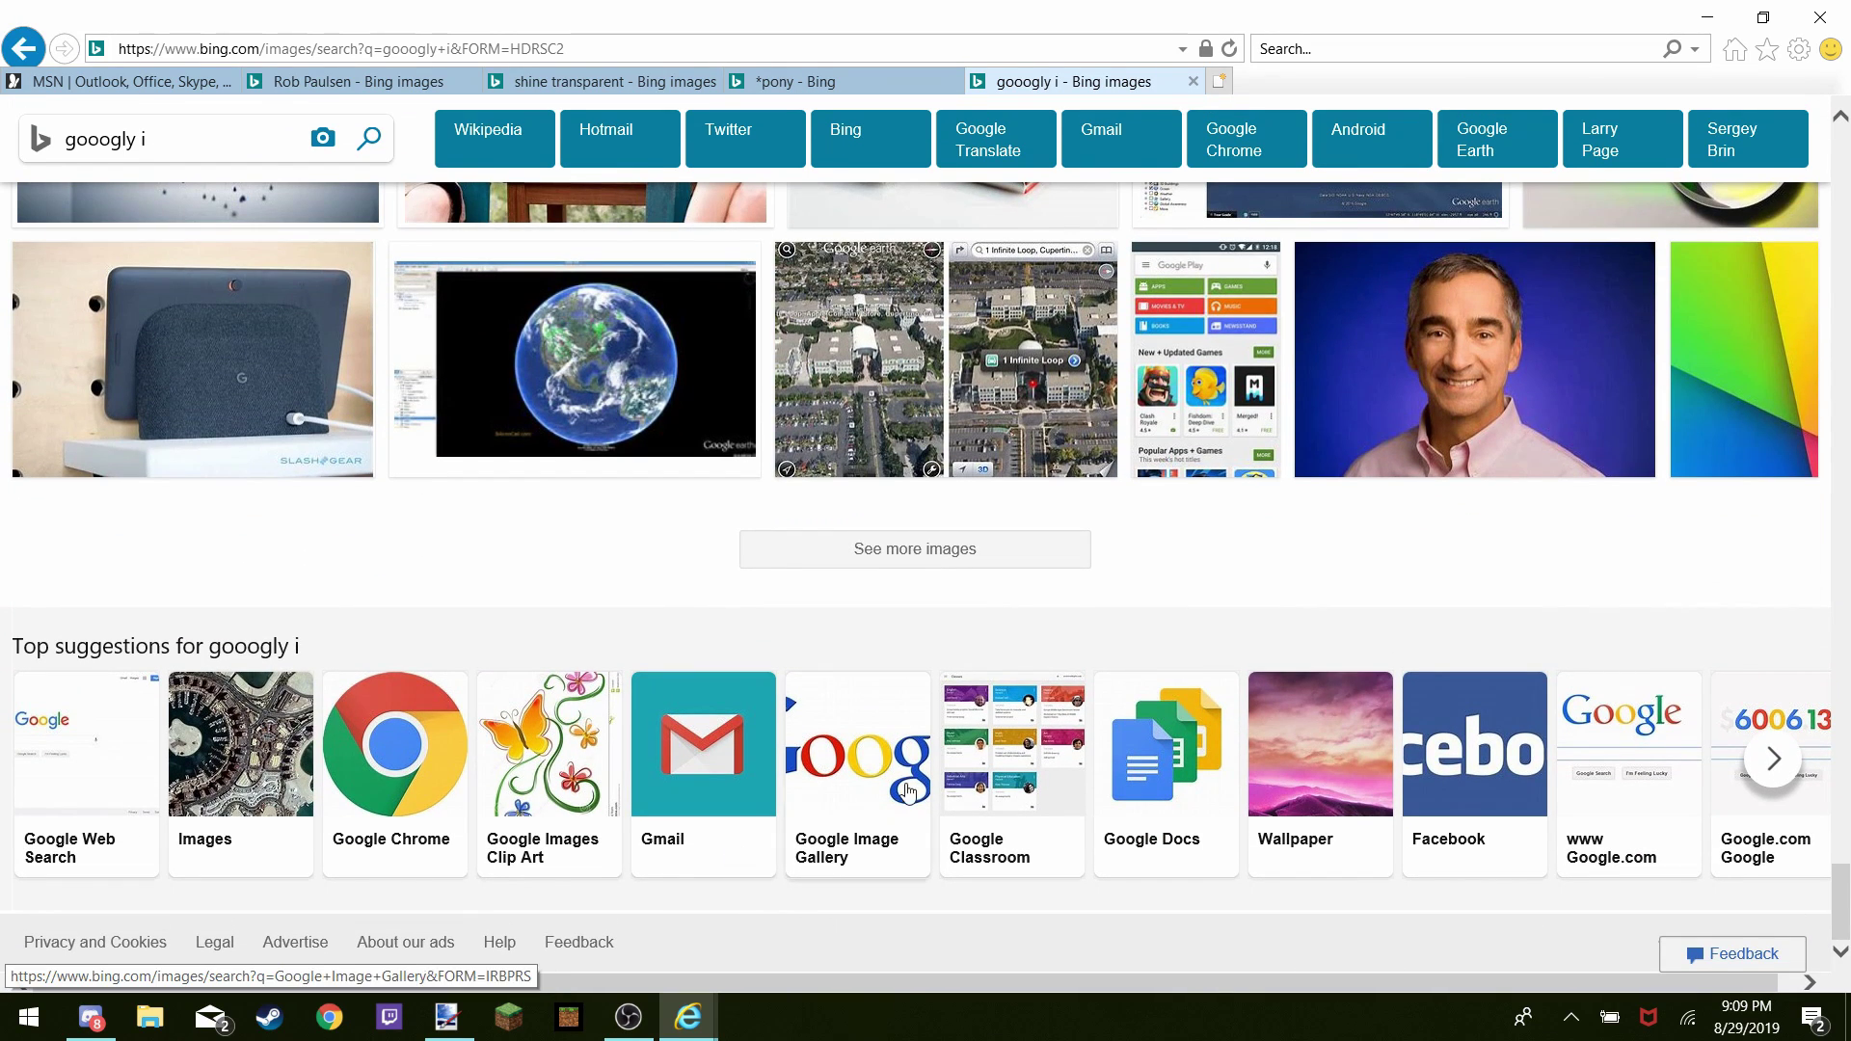
pyautogui.scroll(2, 1324, 592)
pyautogui.moveTo(1483, 640)
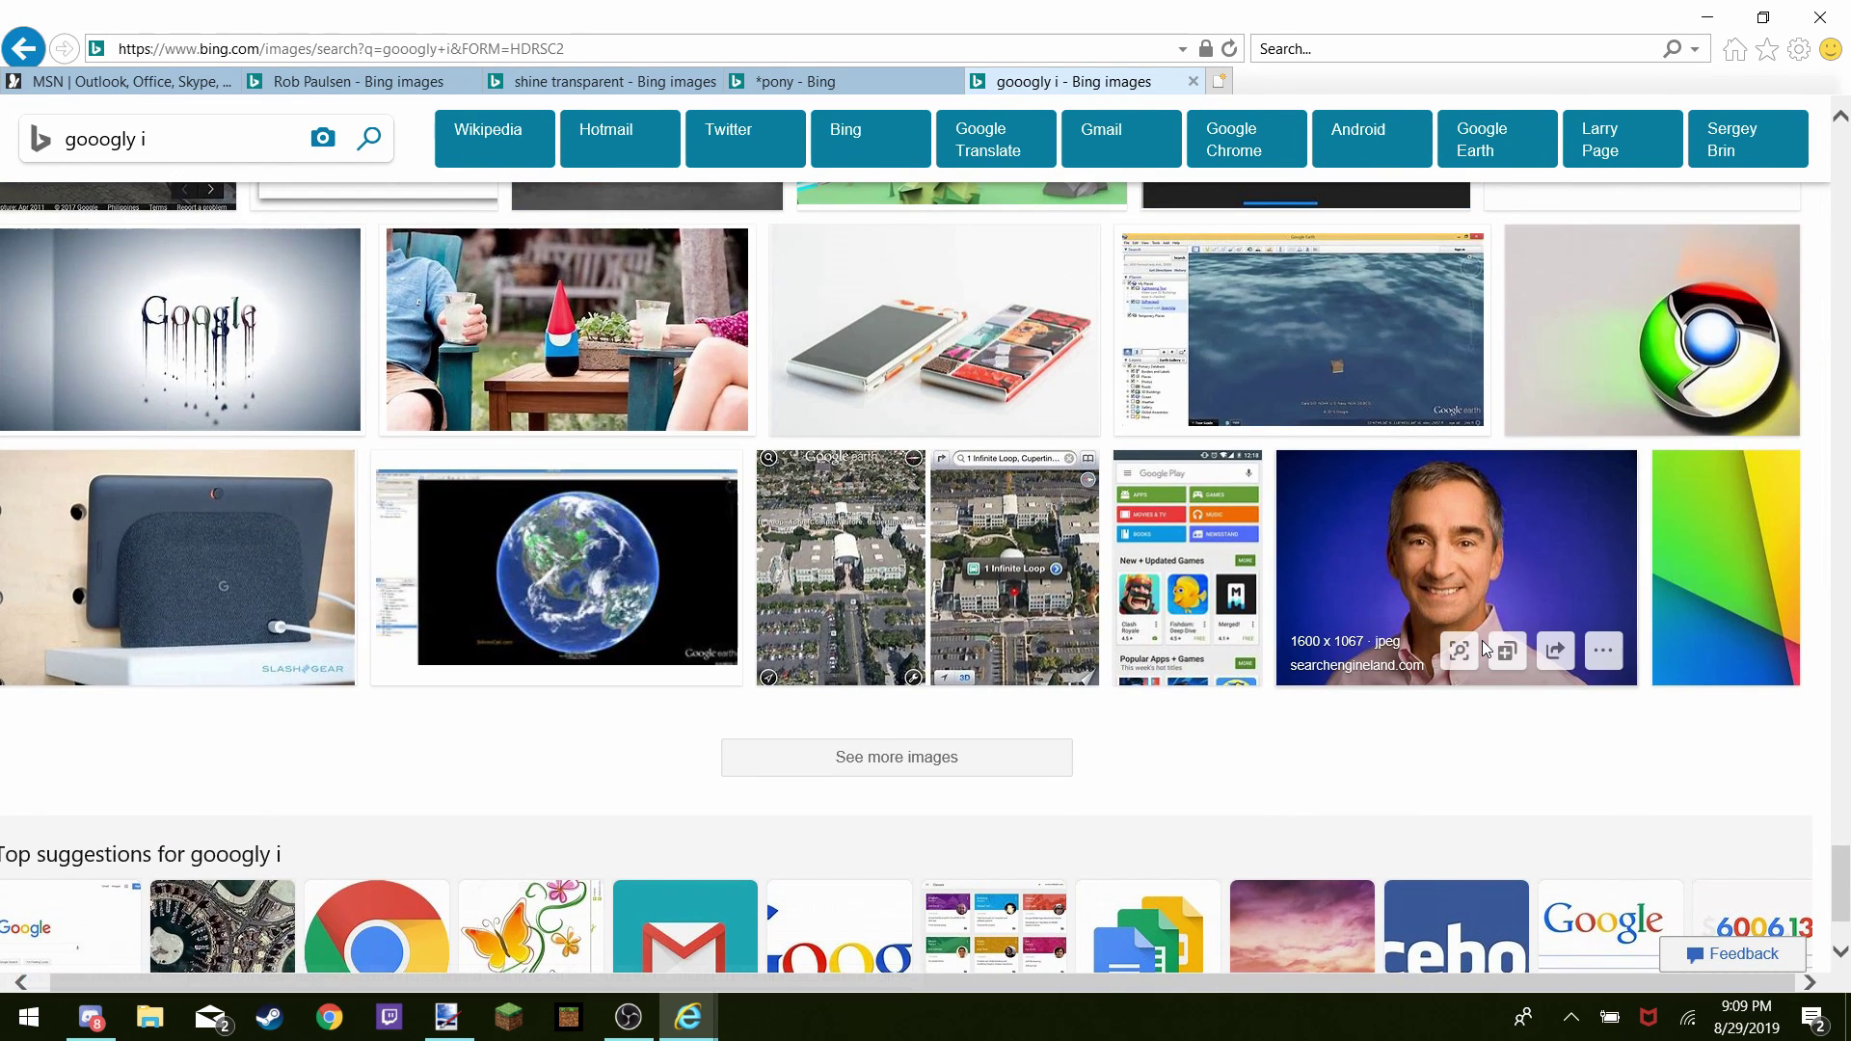
pyautogui.click(1461, 519)
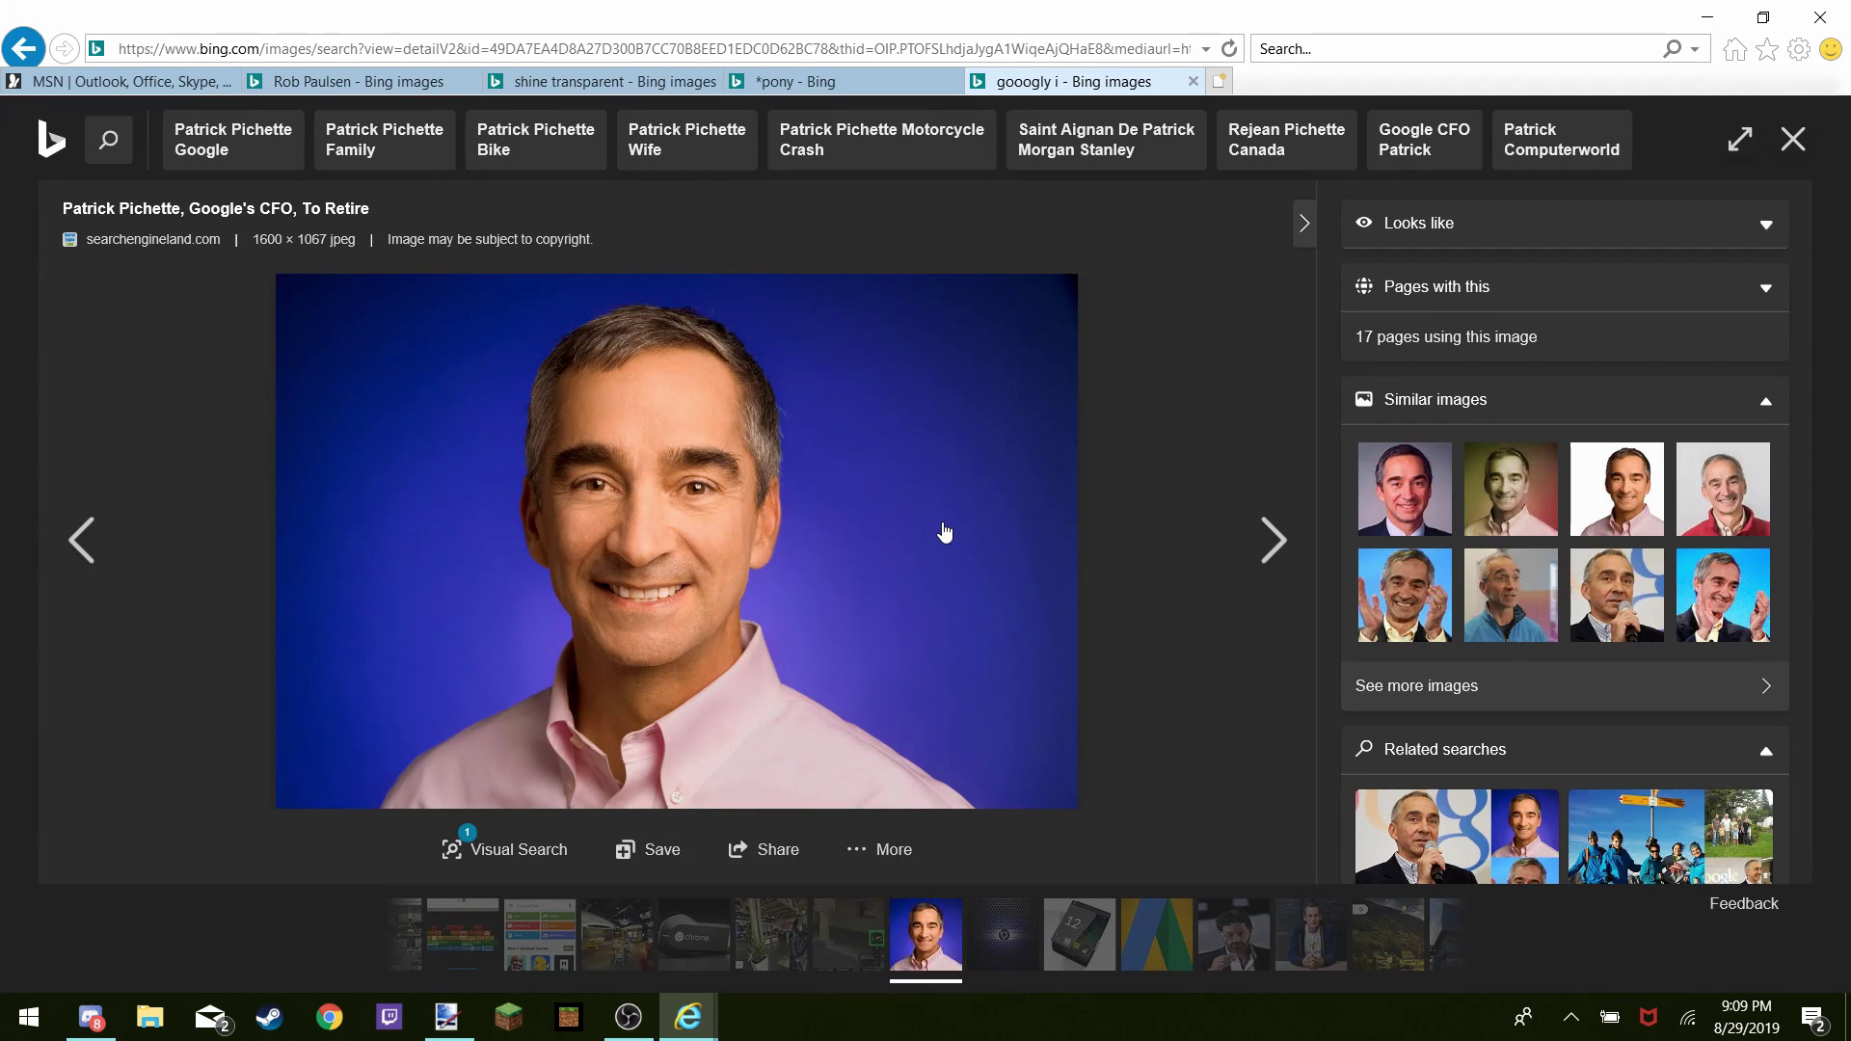
# Copy the blue-background portrait, switch to paint.net and paste it into the empty Layer 12, keeping the canvas size
pyautogui.rightClick(945, 534)
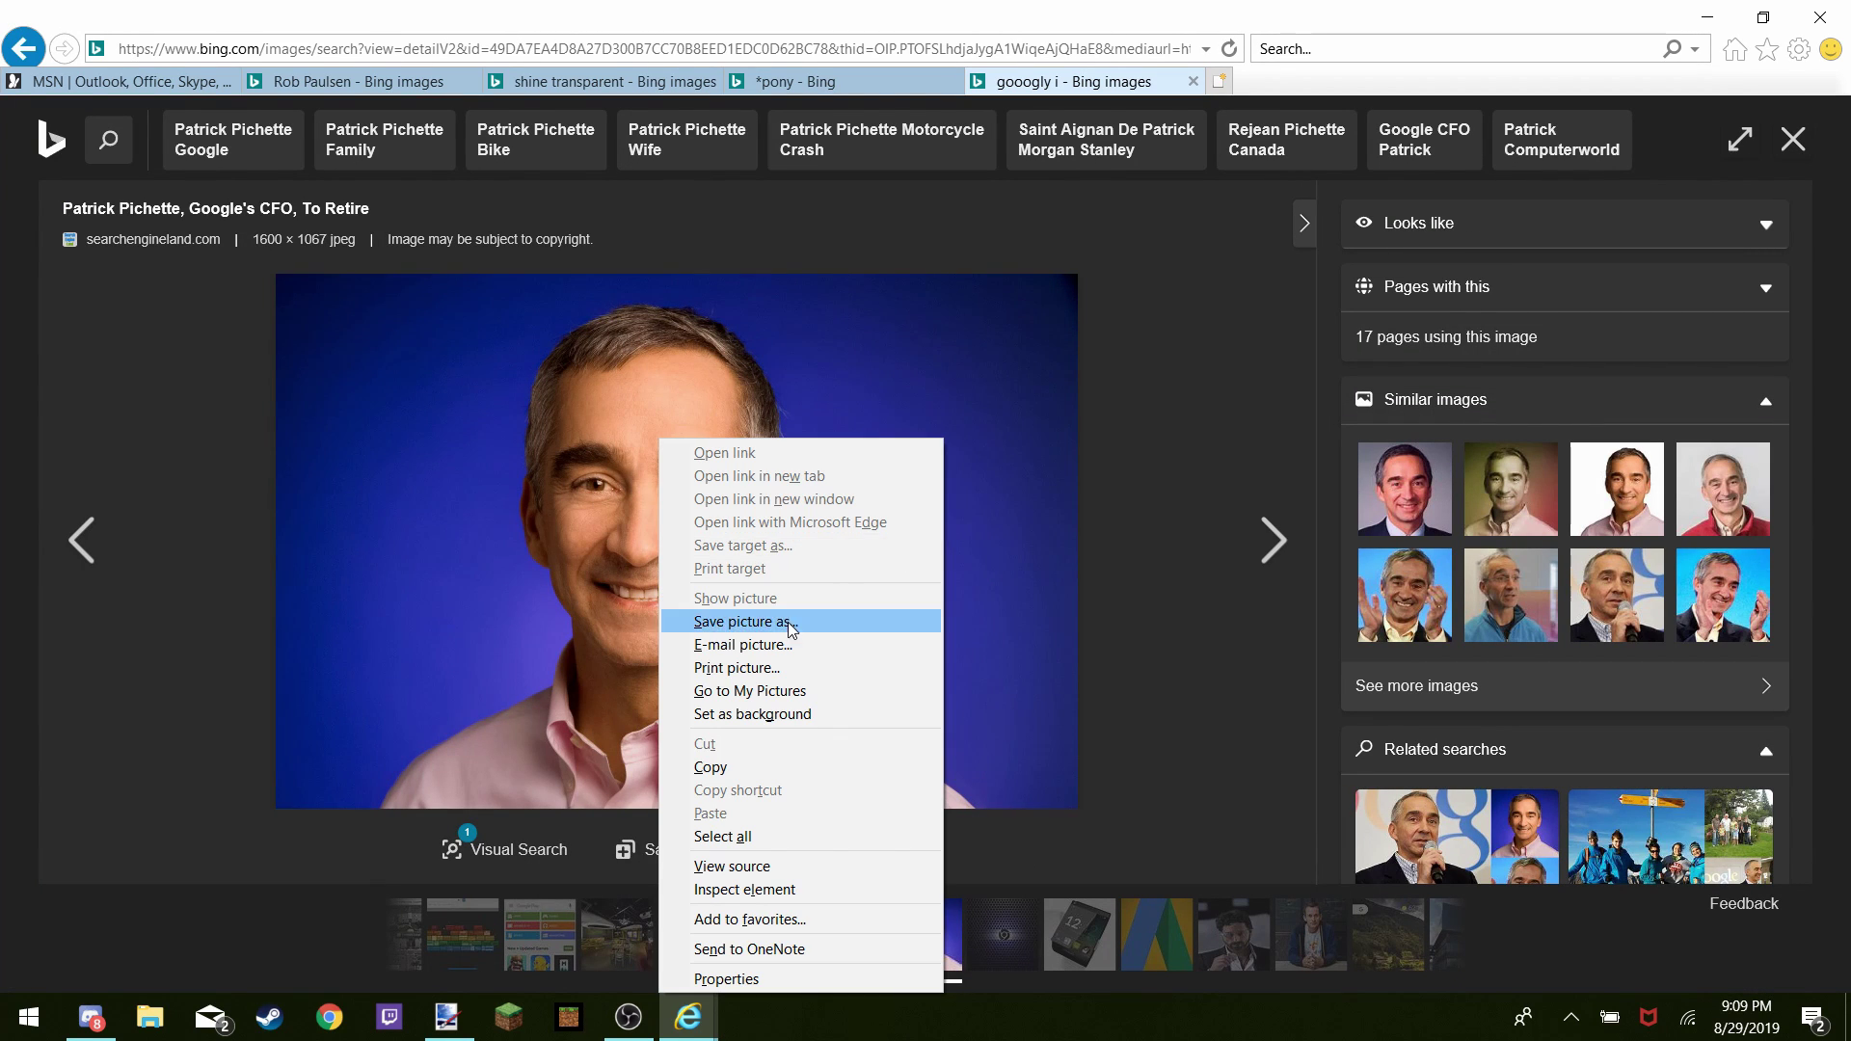
pyautogui.click(728, 768)
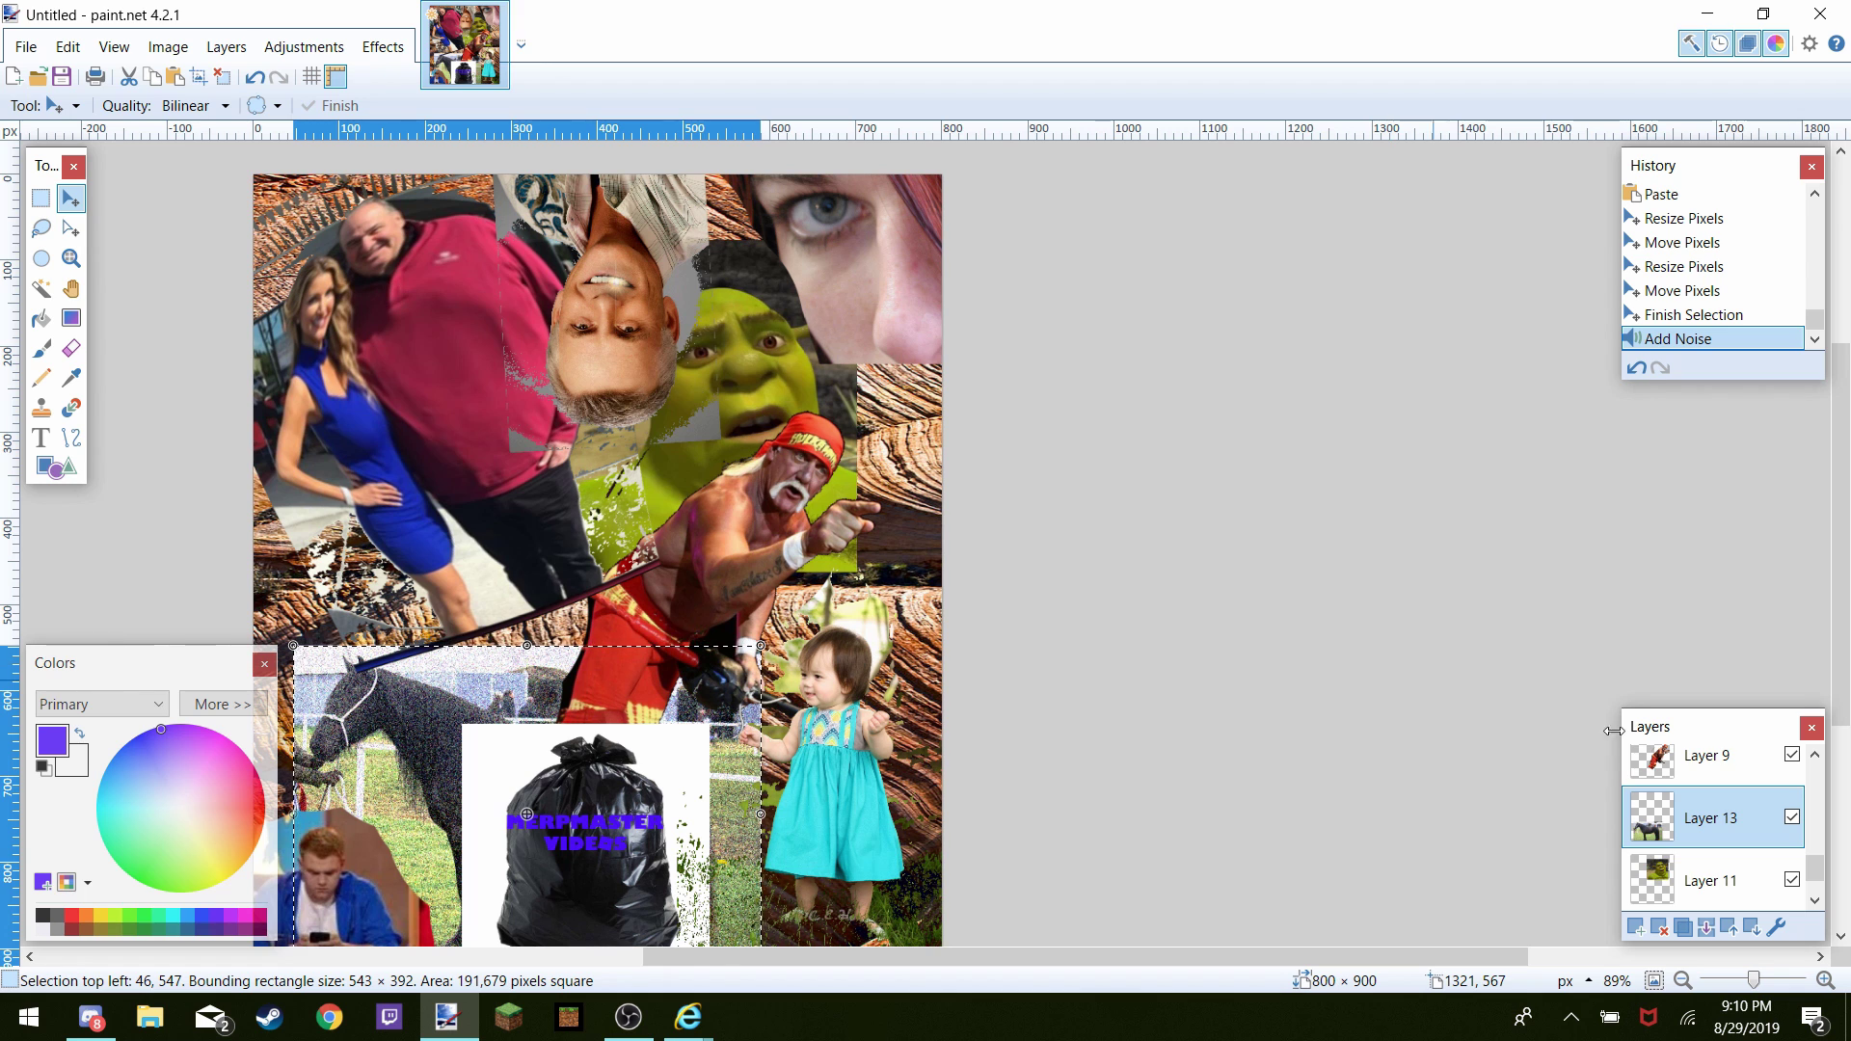
pyautogui.scroll(-1, 1726, 830)
pyautogui.scroll(4, 1786, 793)
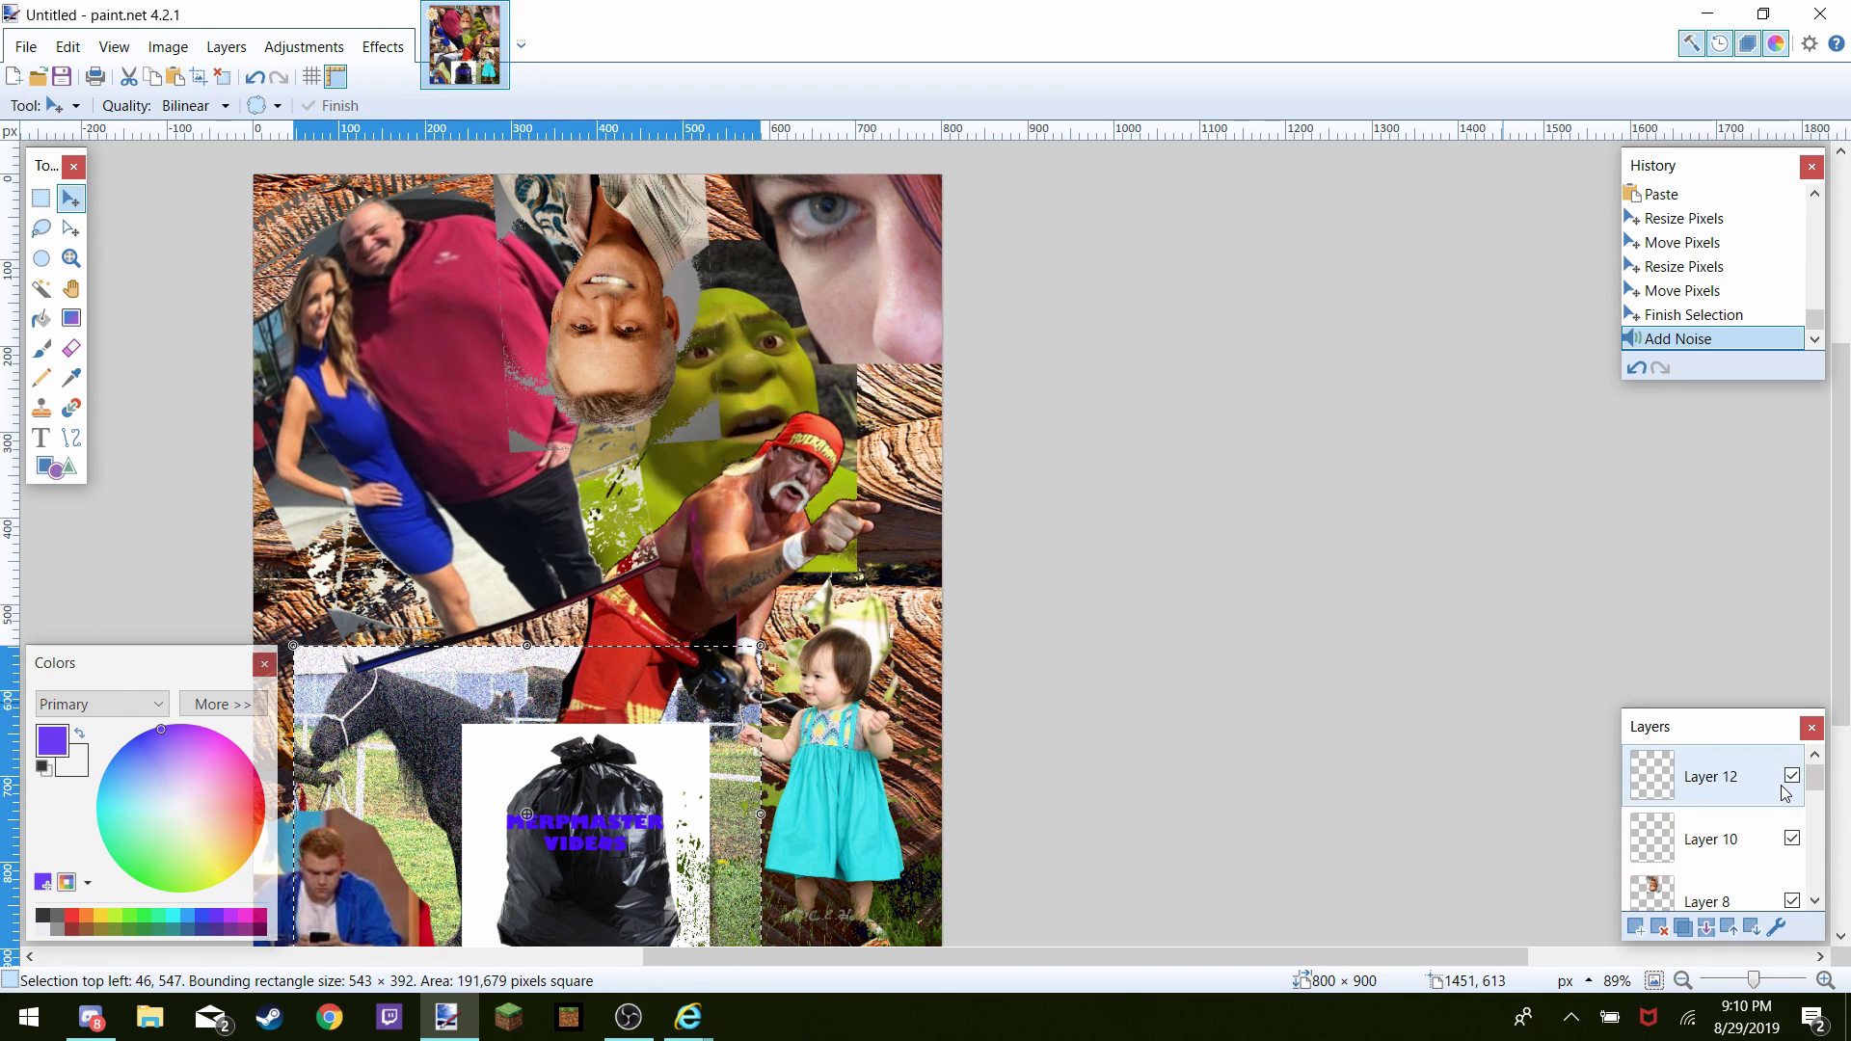
pyautogui.click(1739, 777)
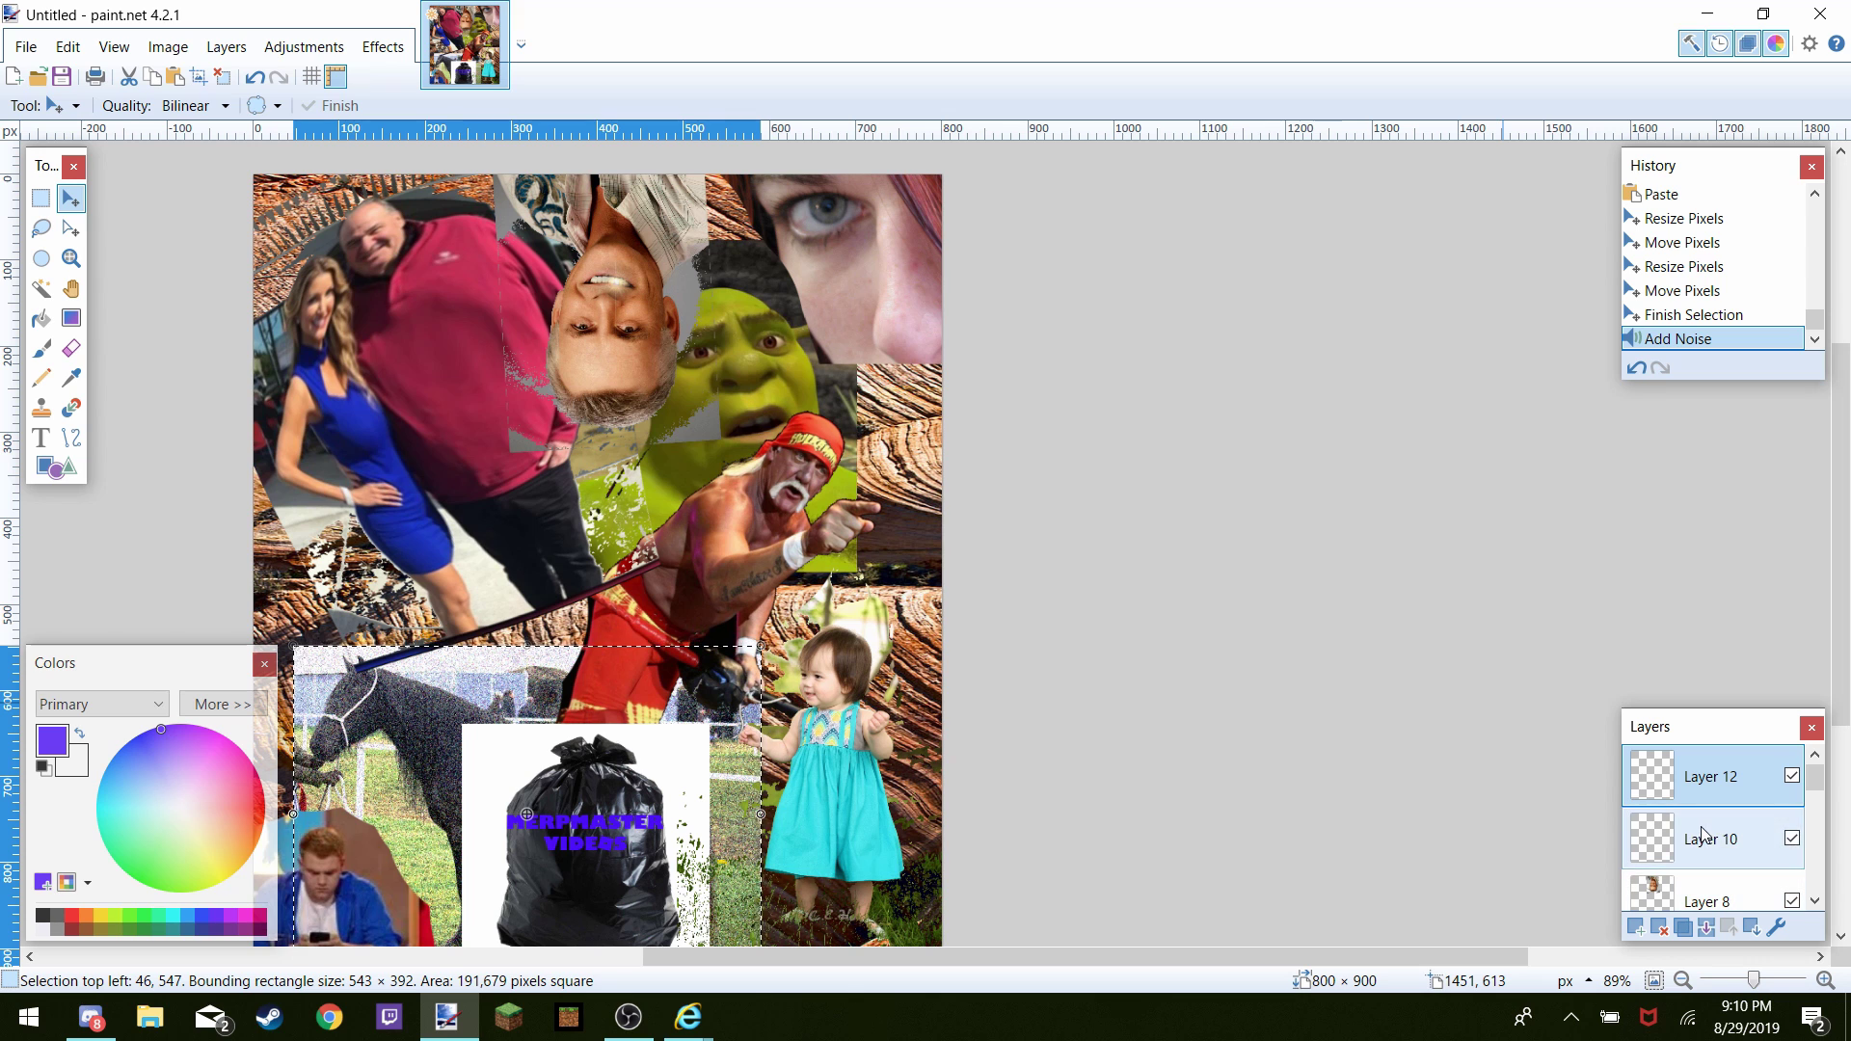
pyautogui.hotkey('ctrl', 'v')
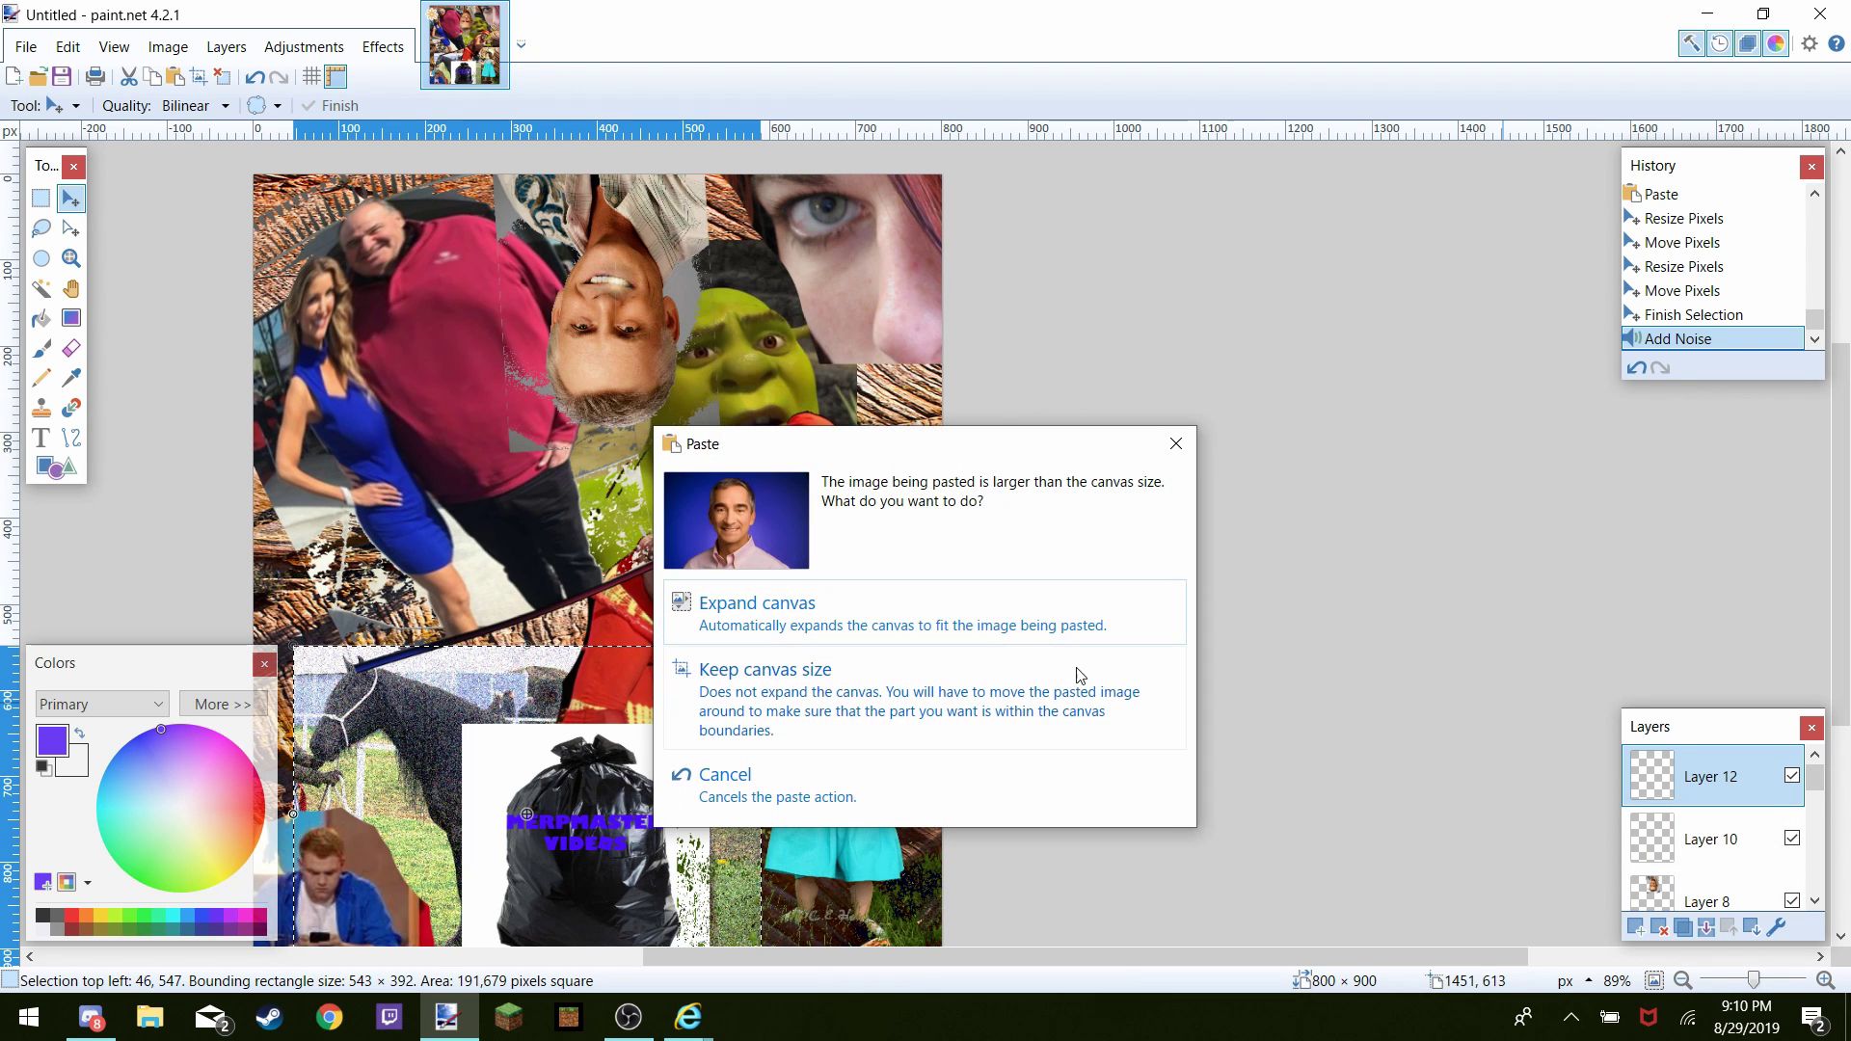
pyautogui.click(911, 697)
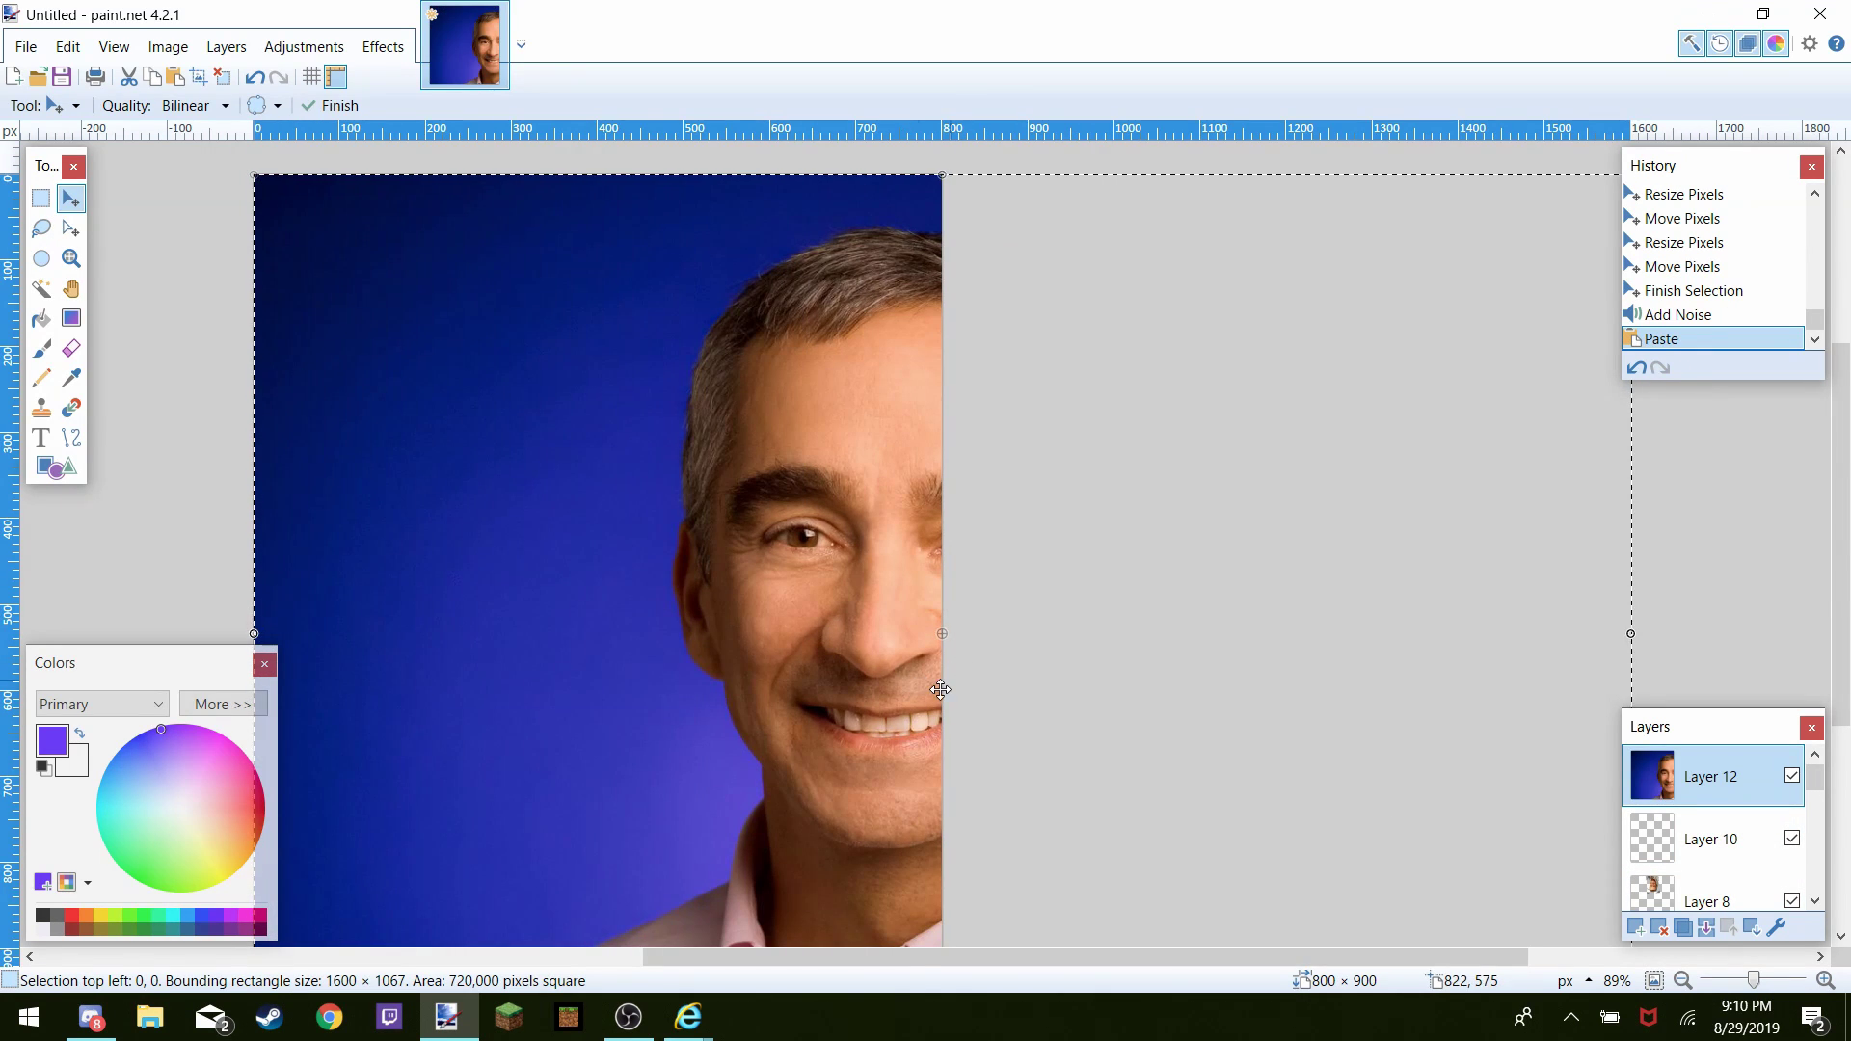
# Shrink the pasted blue-background portrait to about 838 × 559 px and position it across the middle of the canvas
pyautogui.moveTo(796, 572); pyautogui.dragTo(423, 216)
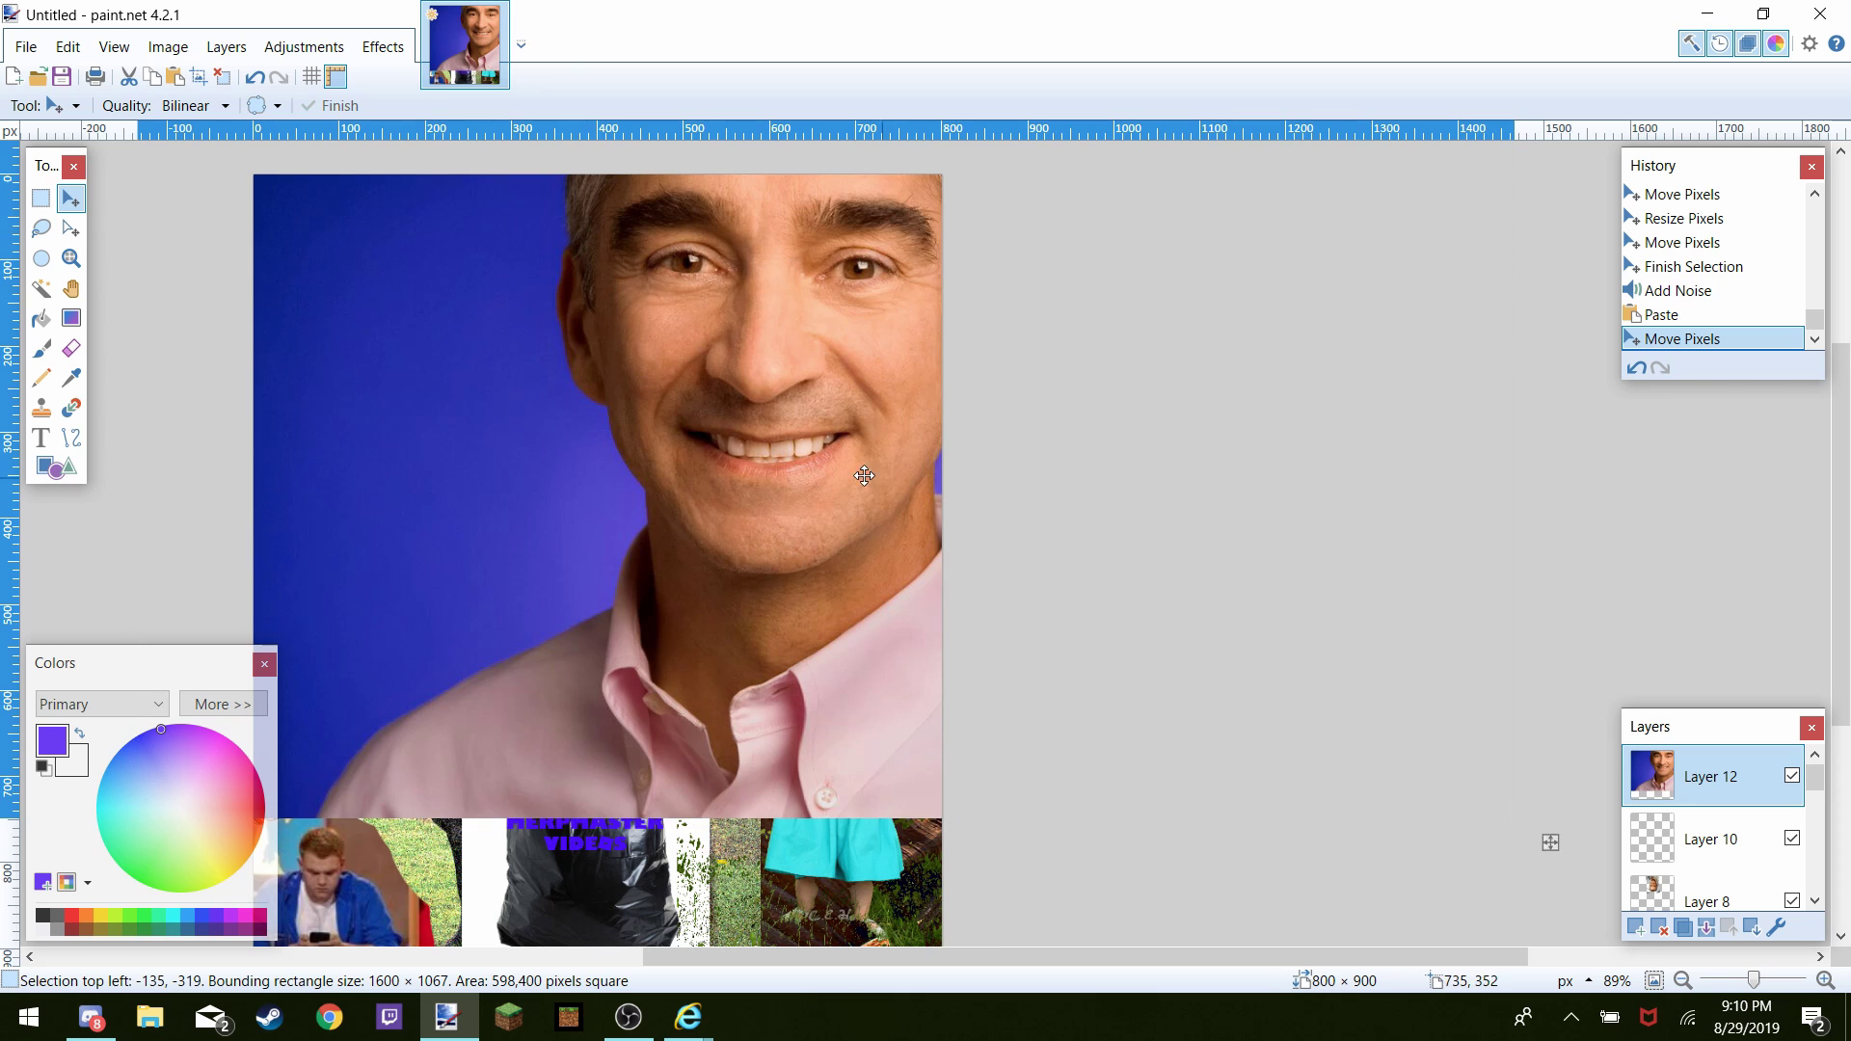
pyautogui.moveTo(489, 336); pyautogui.dragTo(353, 277)
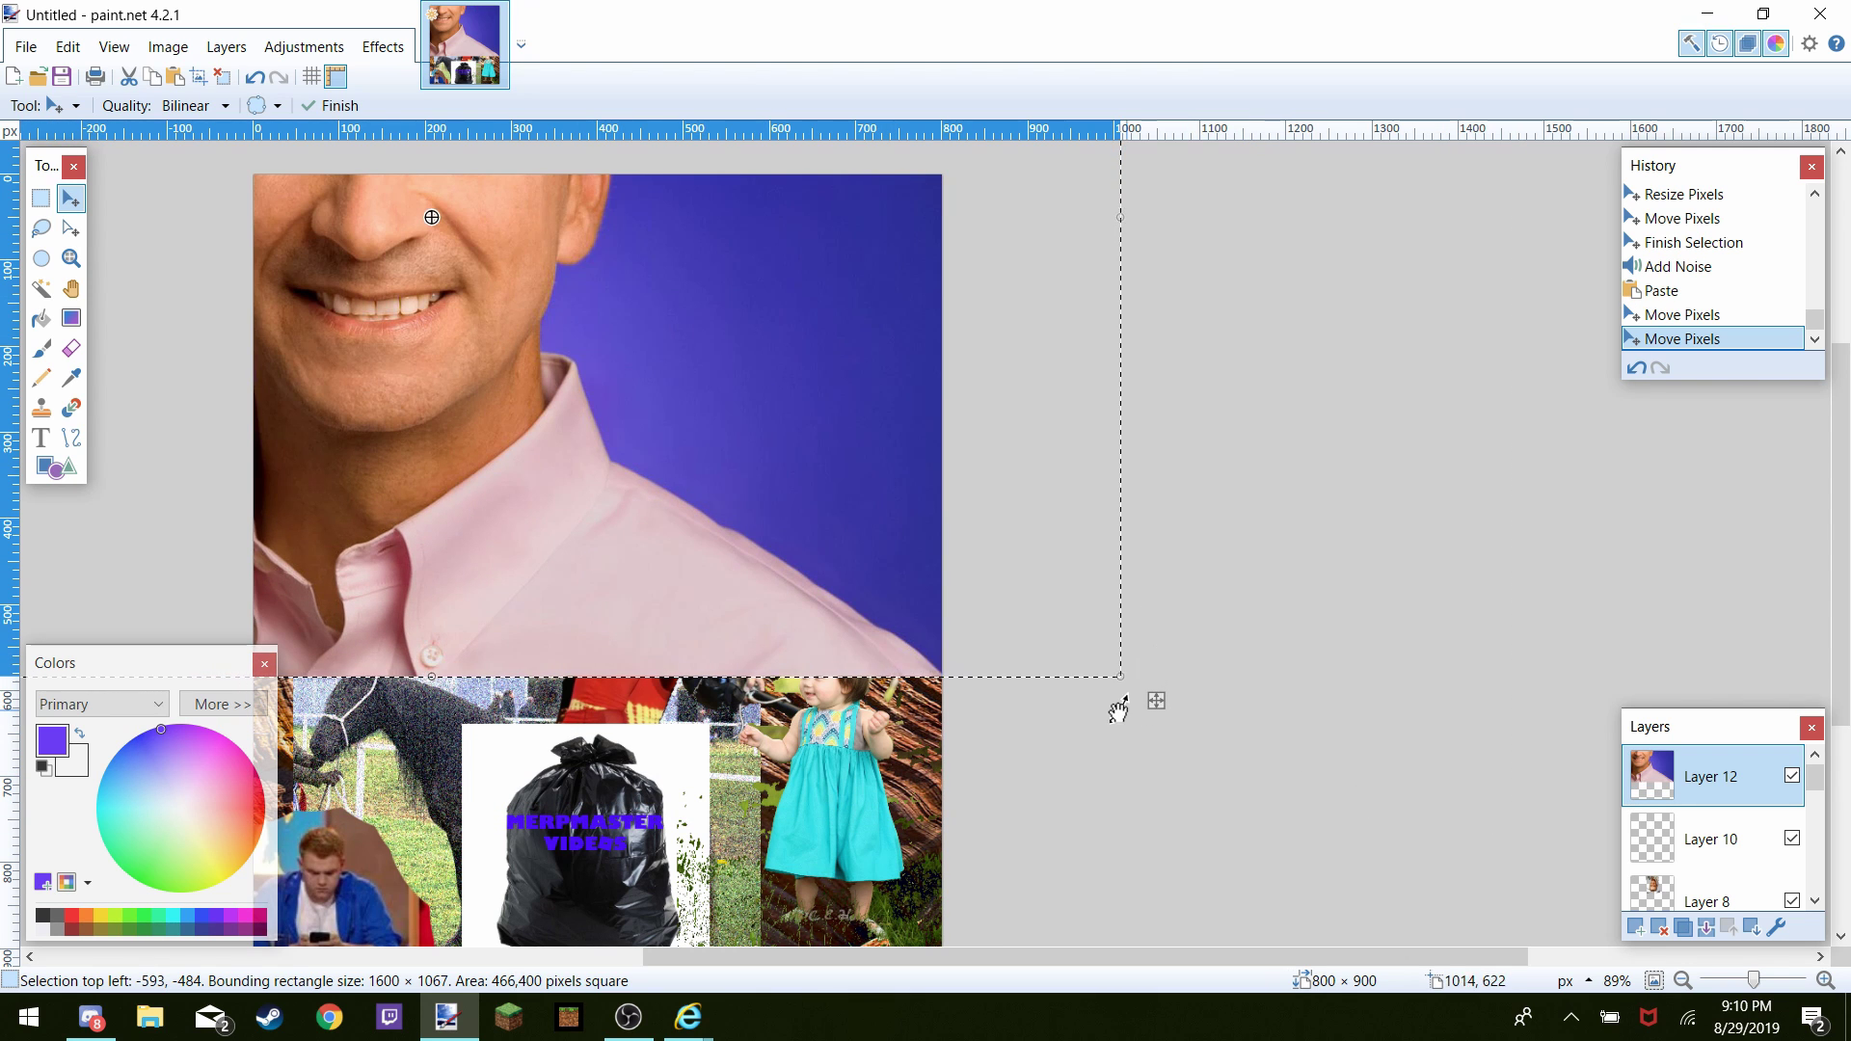
pyautogui.moveTo(1126, 681); pyautogui.dragTo(465, 239)
pyautogui.moveTo(343, 208); pyautogui.dragTo(748, 609)
pyautogui.moveTo(610, 499); pyautogui.dragTo(782, 604)
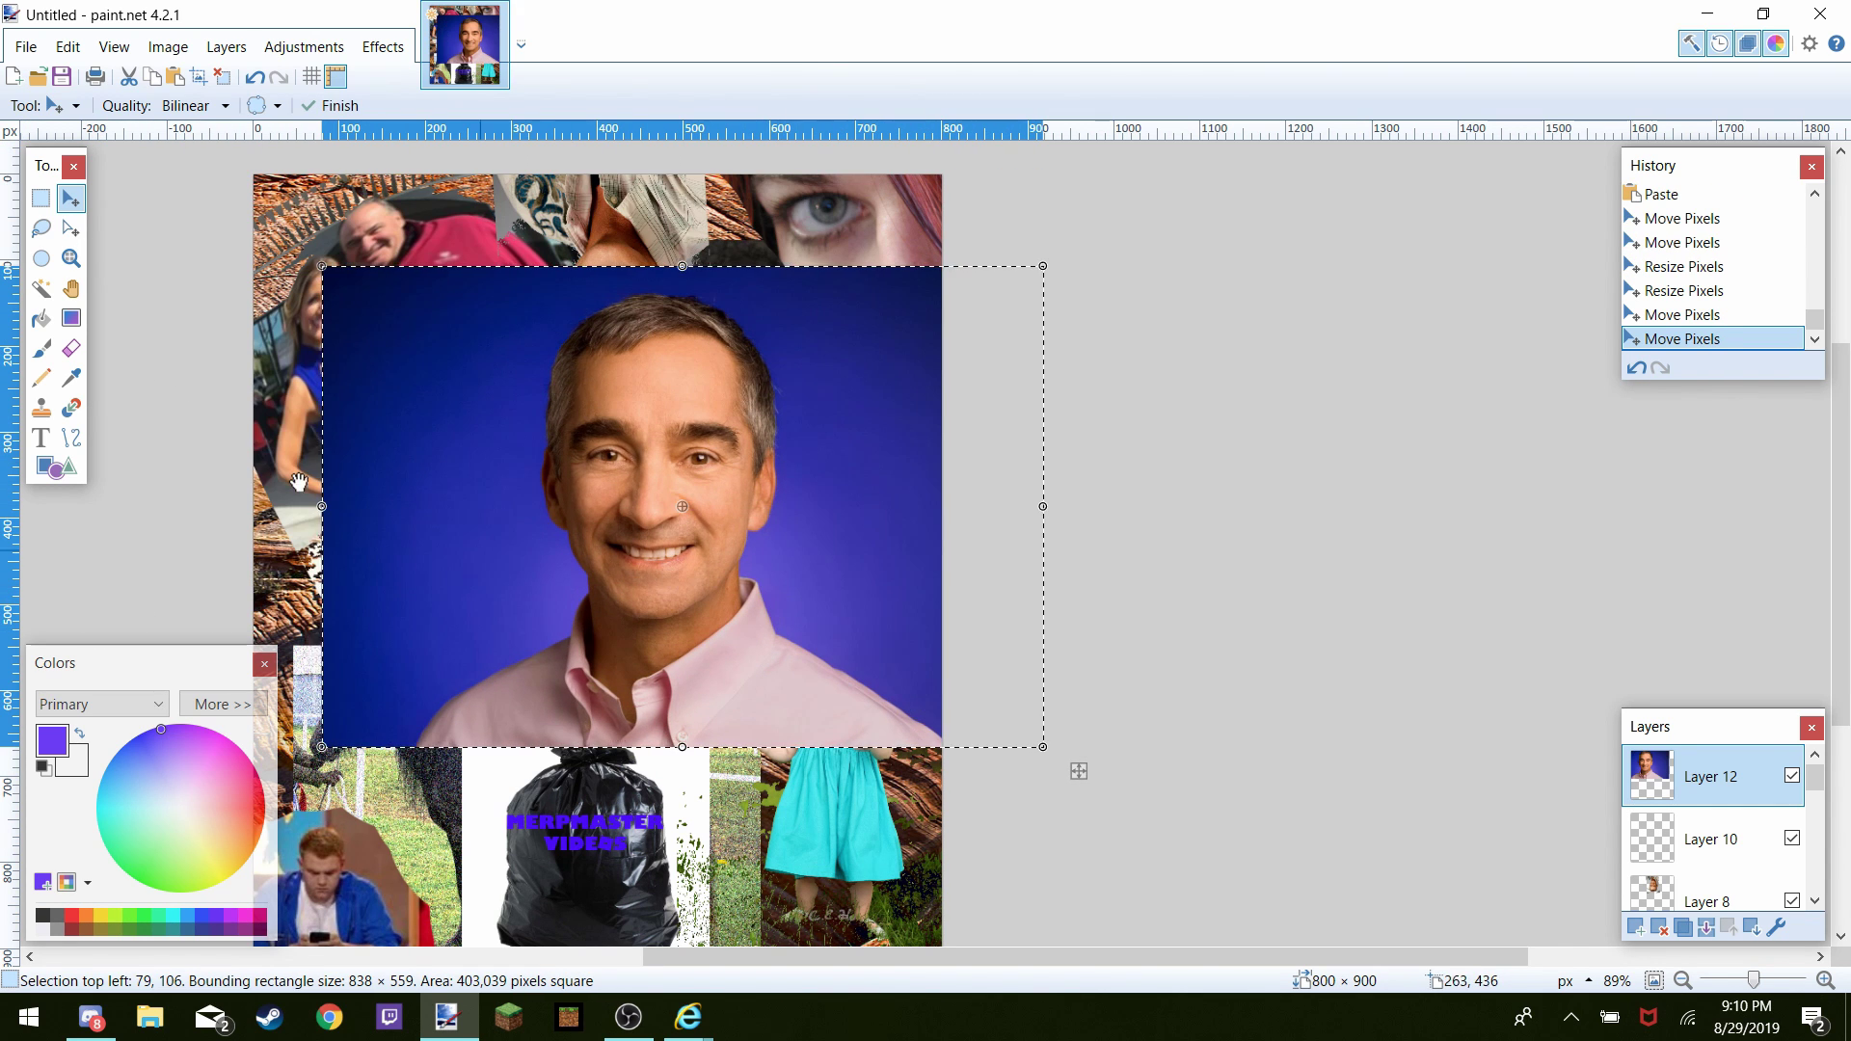
pyautogui.moveTo(839, 450); pyautogui.dragTo(753, 492)
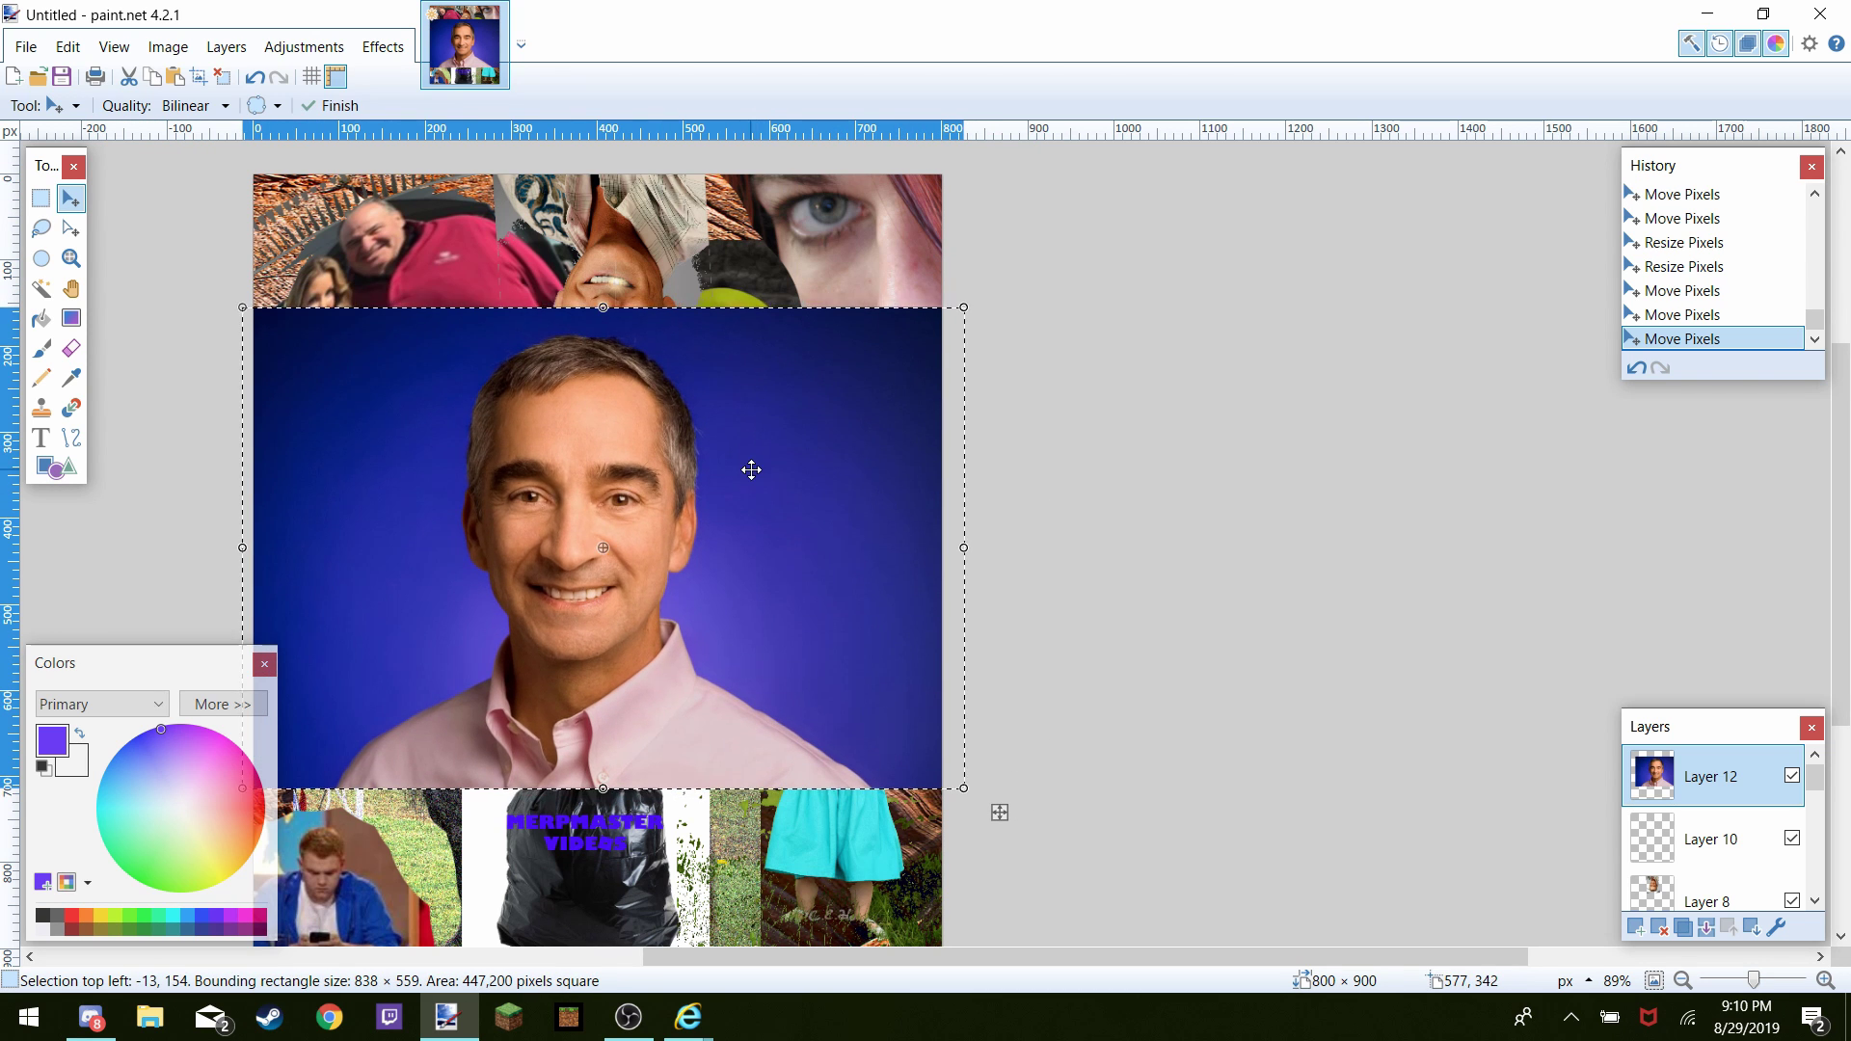
# Delete the blue background bands above and to the left of the smiling man with the Magic Wand at 17% tolerance
pyautogui.click(42, 295)
pyautogui.click(292, 394)
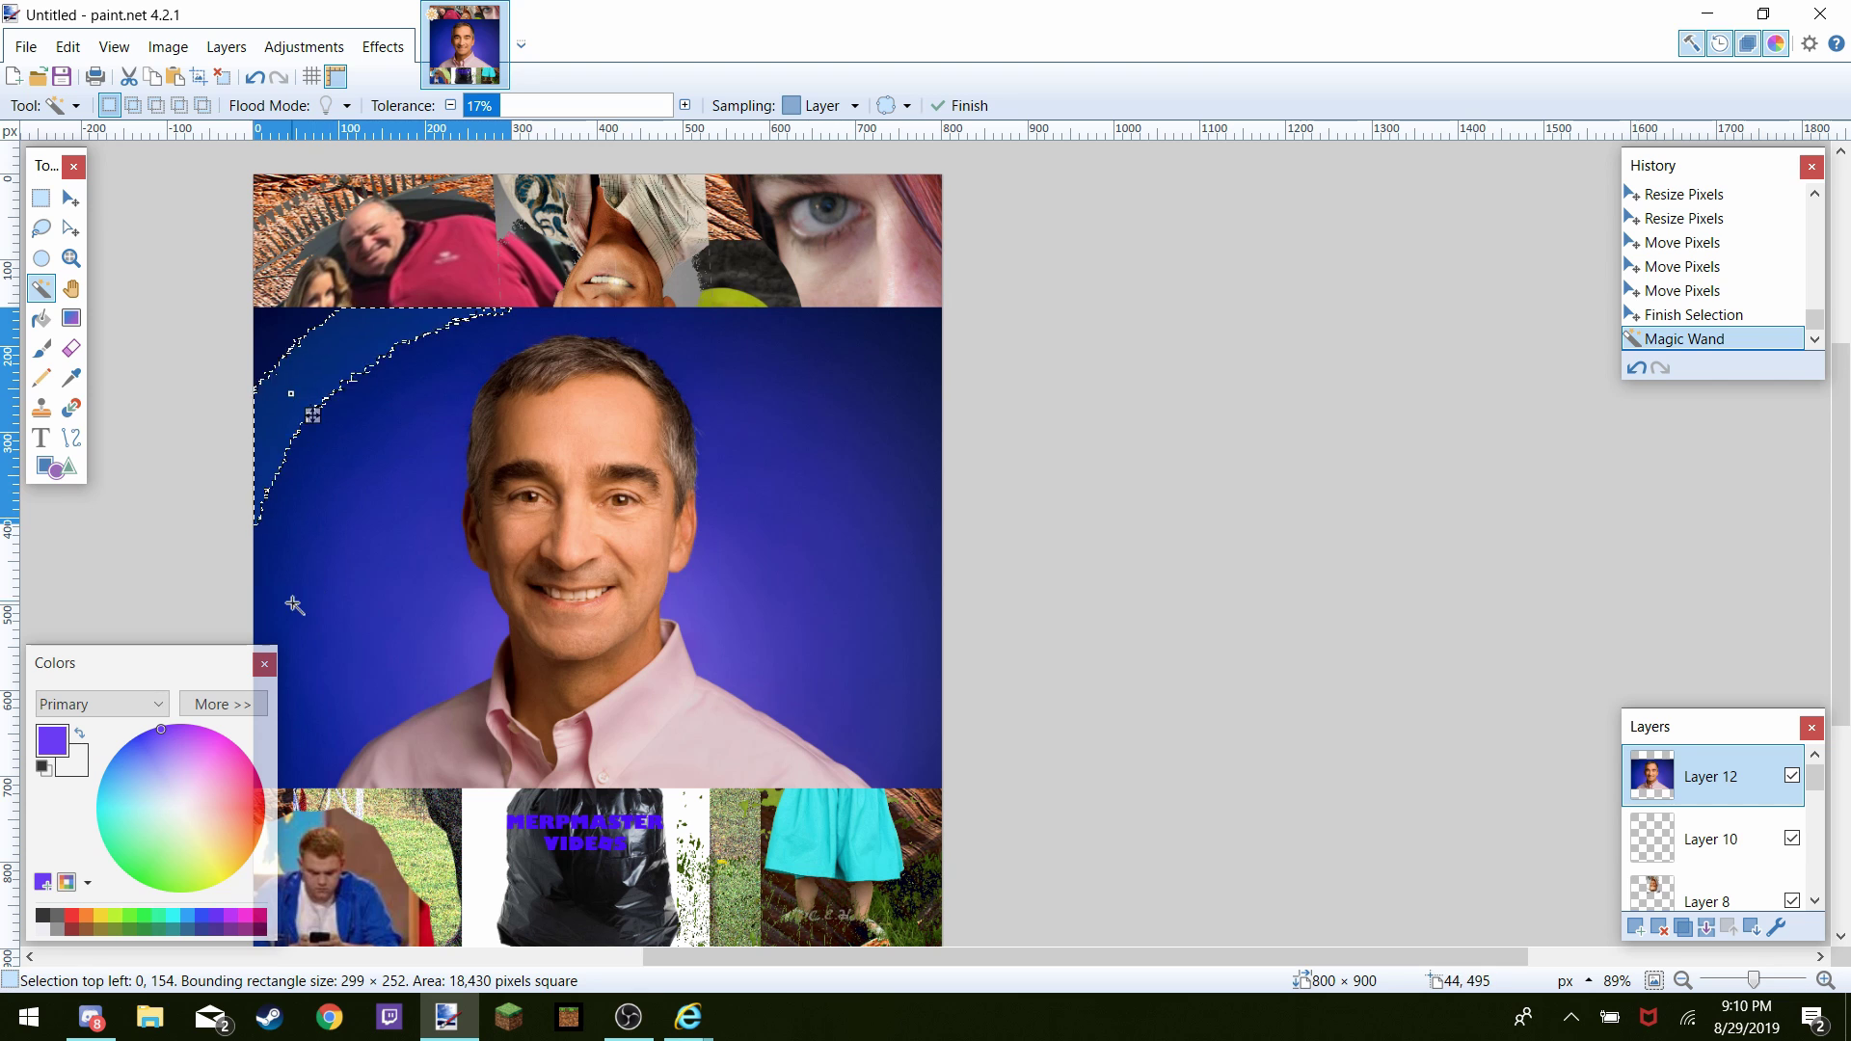
pyautogui.press('Delete')
pyautogui.click(364, 610)
pyautogui.press('Delete')
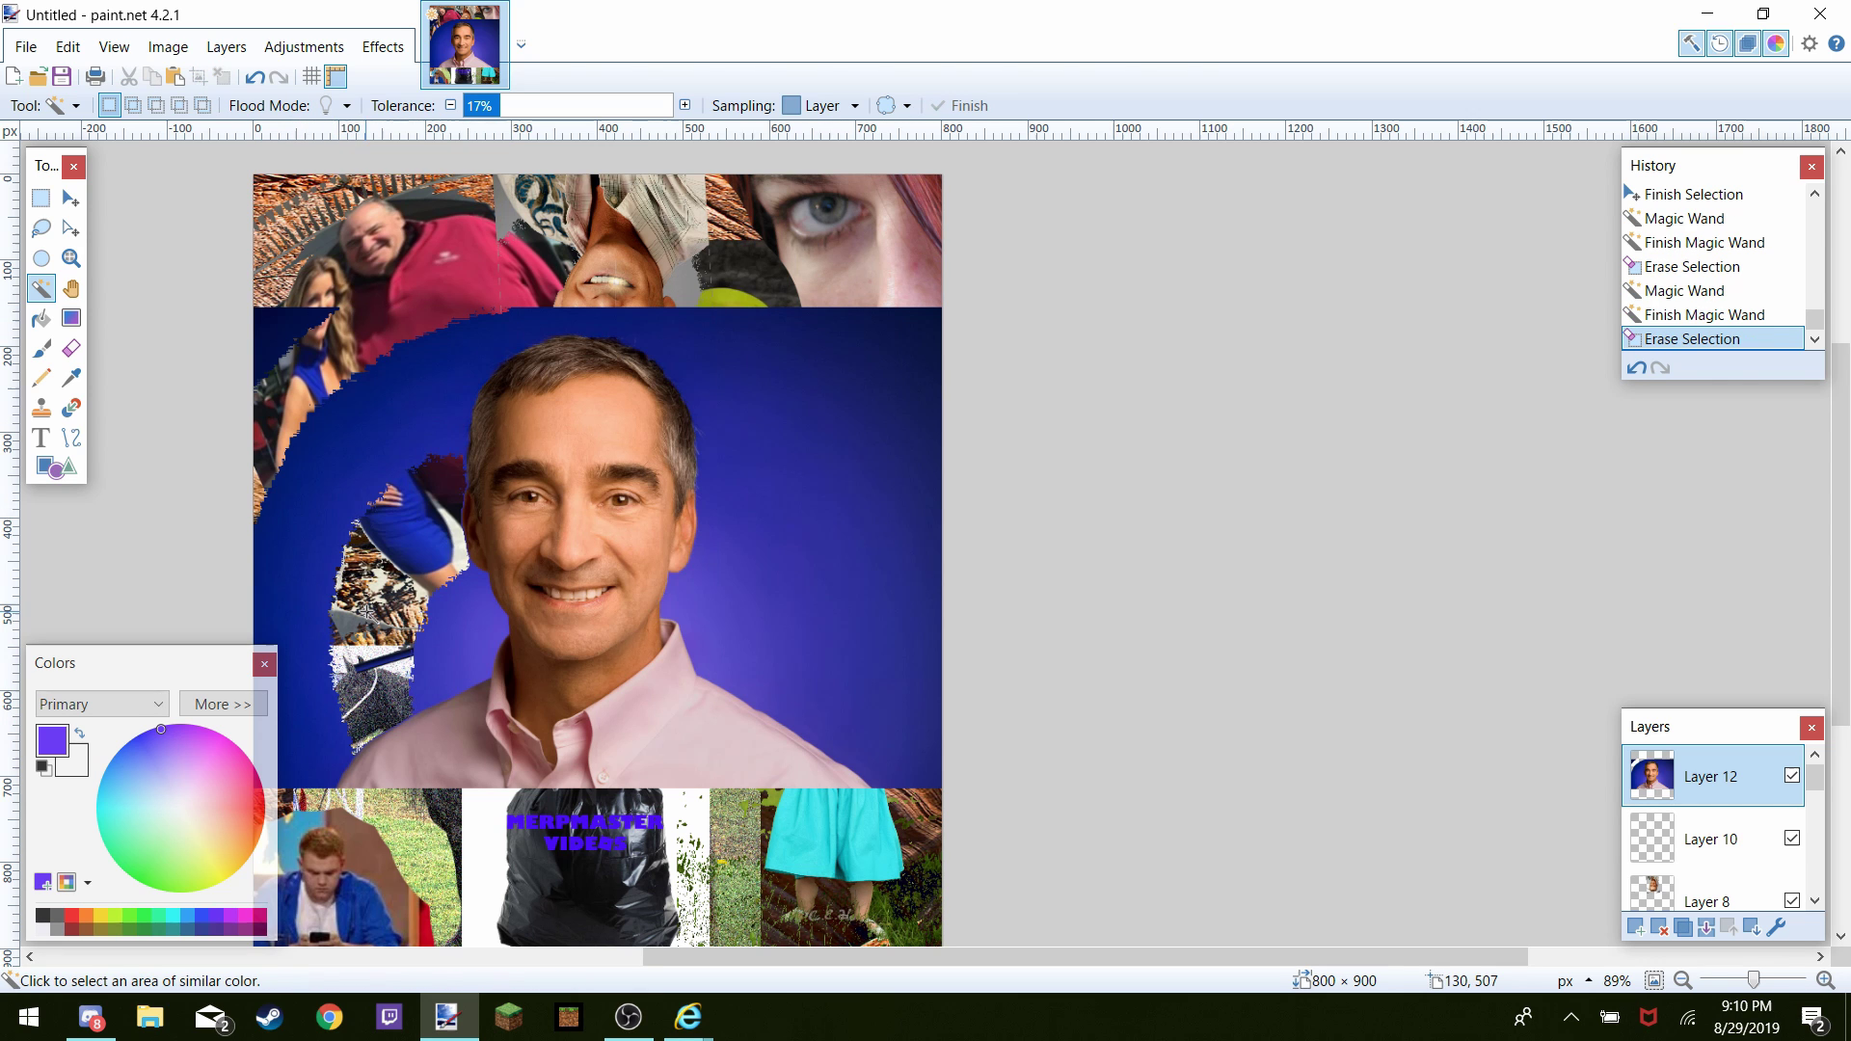
pyautogui.click(337, 473)
pyautogui.press('Delete')
pyautogui.click(344, 487)
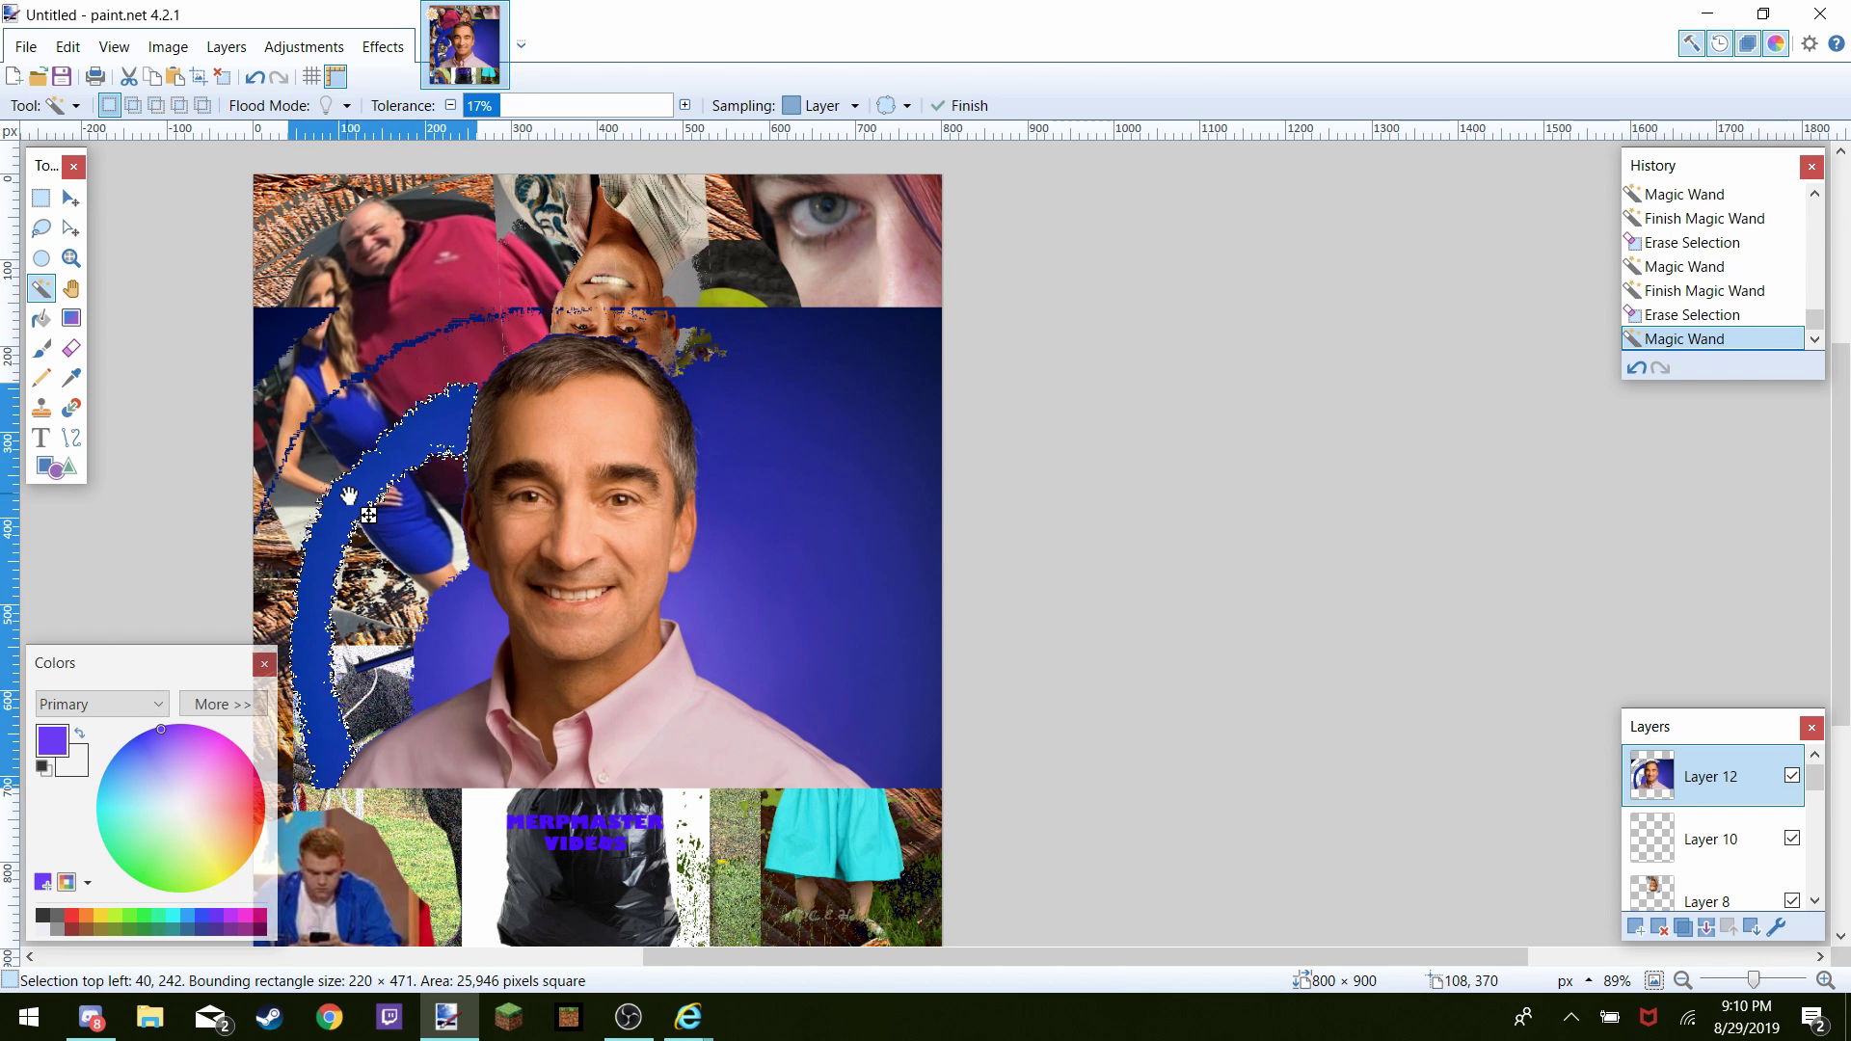
pyautogui.press('Delete')
# Delete the blue background bands to the right of the smiling man and beside his neck with the Magic Wand
pyautogui.click(843, 385)
pyautogui.press('Delete')
pyautogui.click(802, 459)
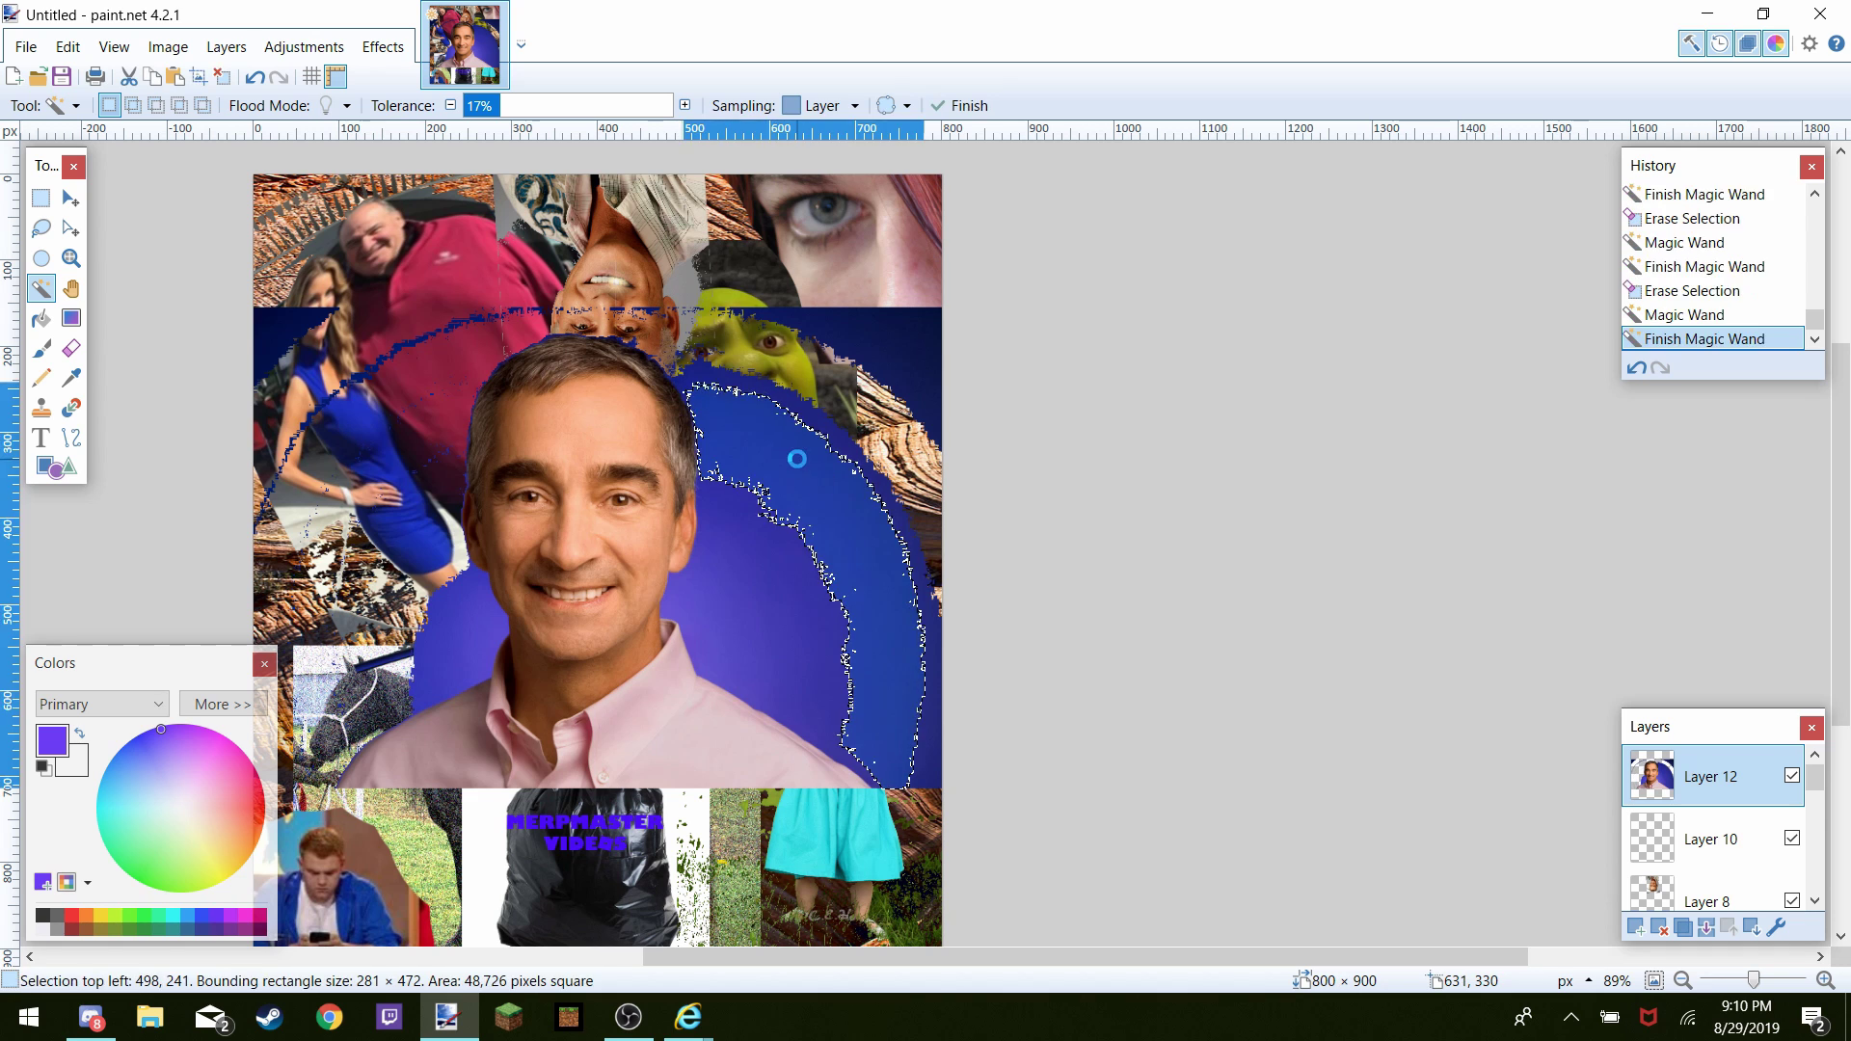
pyautogui.press('Delete')
pyautogui.click(774, 580)
pyautogui.press('Delete')
pyautogui.click(725, 610)
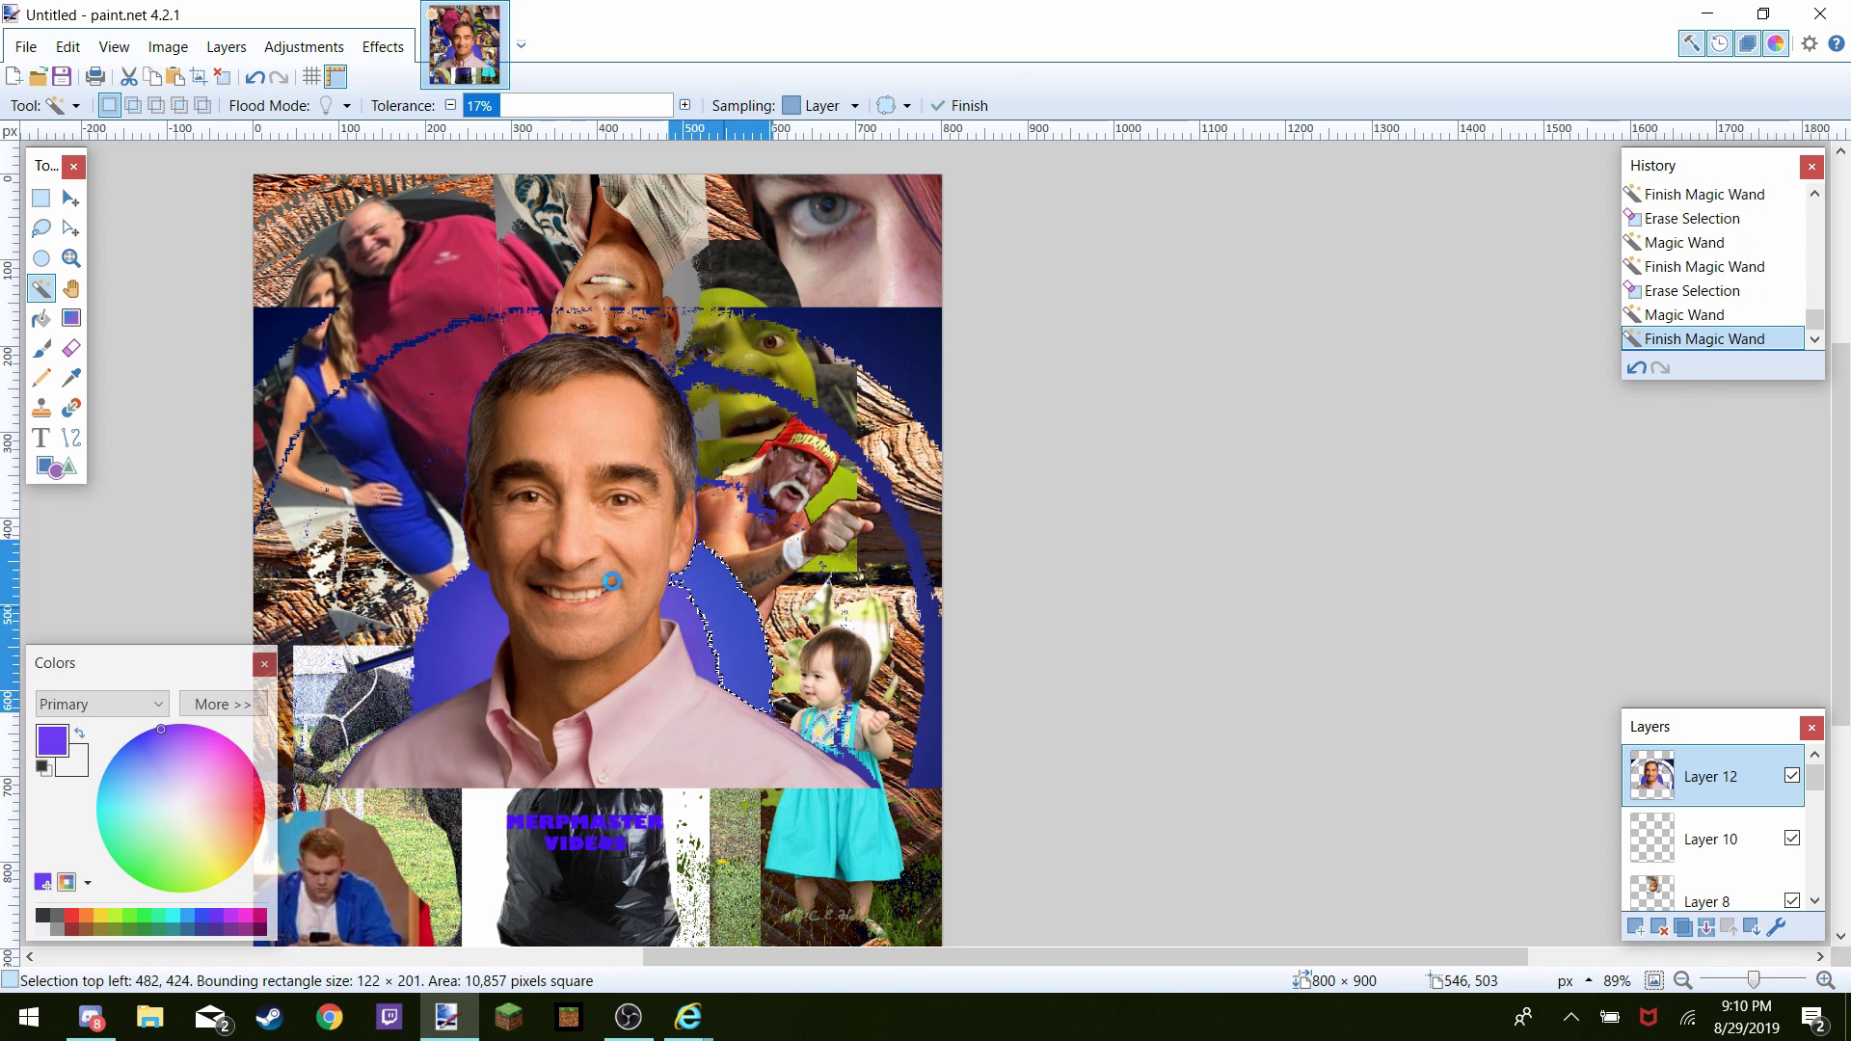
pyautogui.press('Delete')
pyautogui.click(466, 614)
pyautogui.press('Delete')
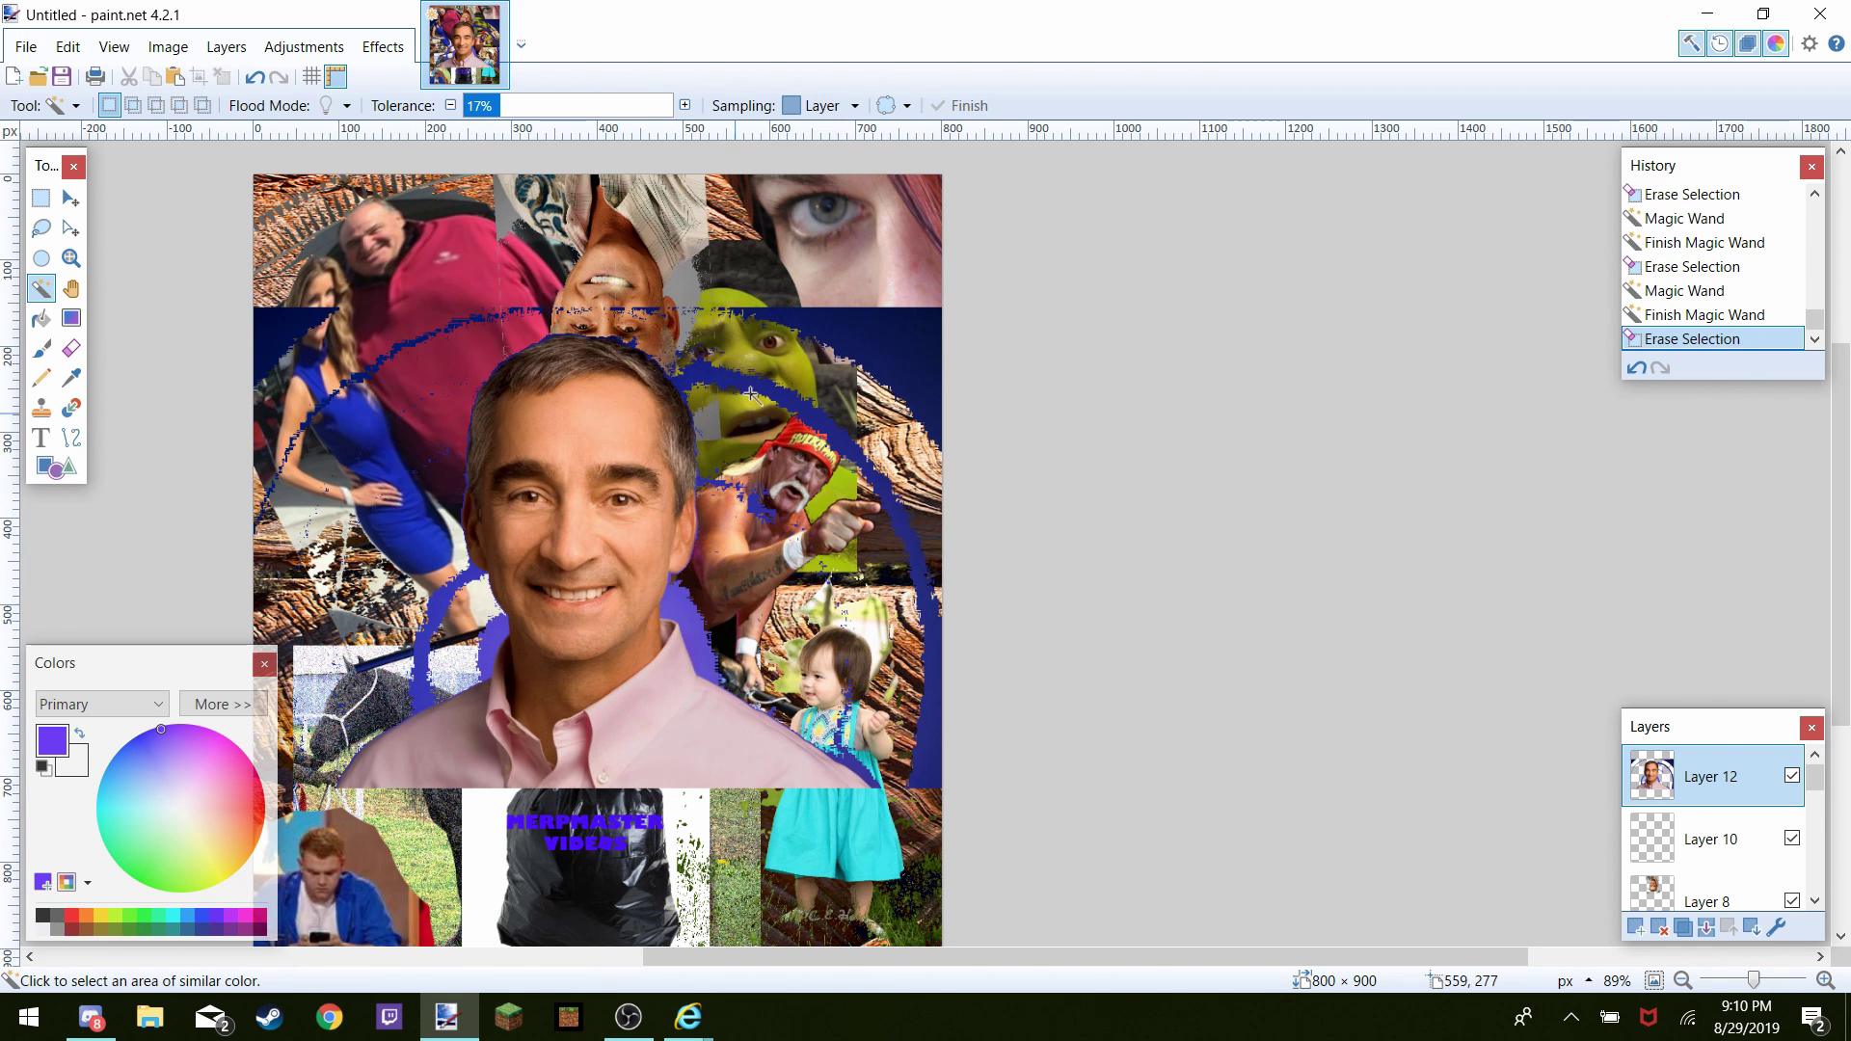
pyautogui.click(923, 374)
pyautogui.press('Delete')
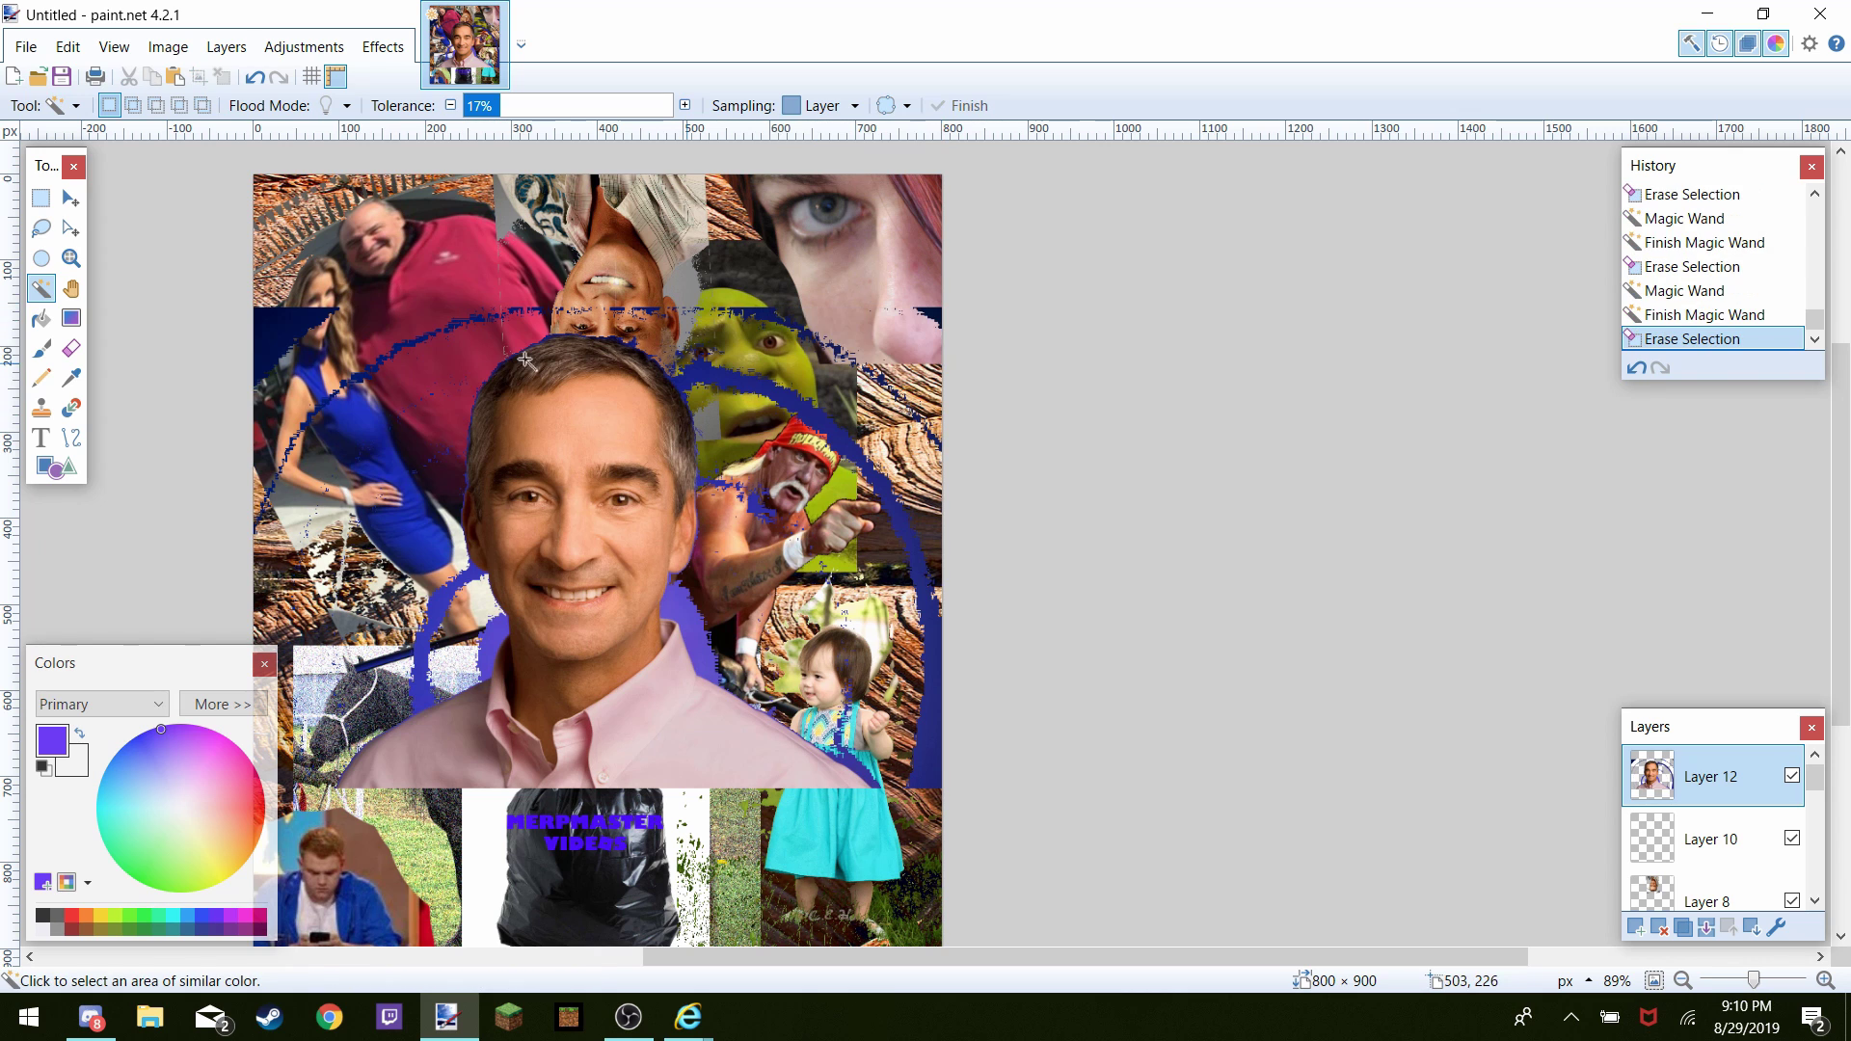
# Erase leftover blue patches along the portrait's sides and near the Shrek picture using the Eraser with brush width 250
pyautogui.click(73, 353)
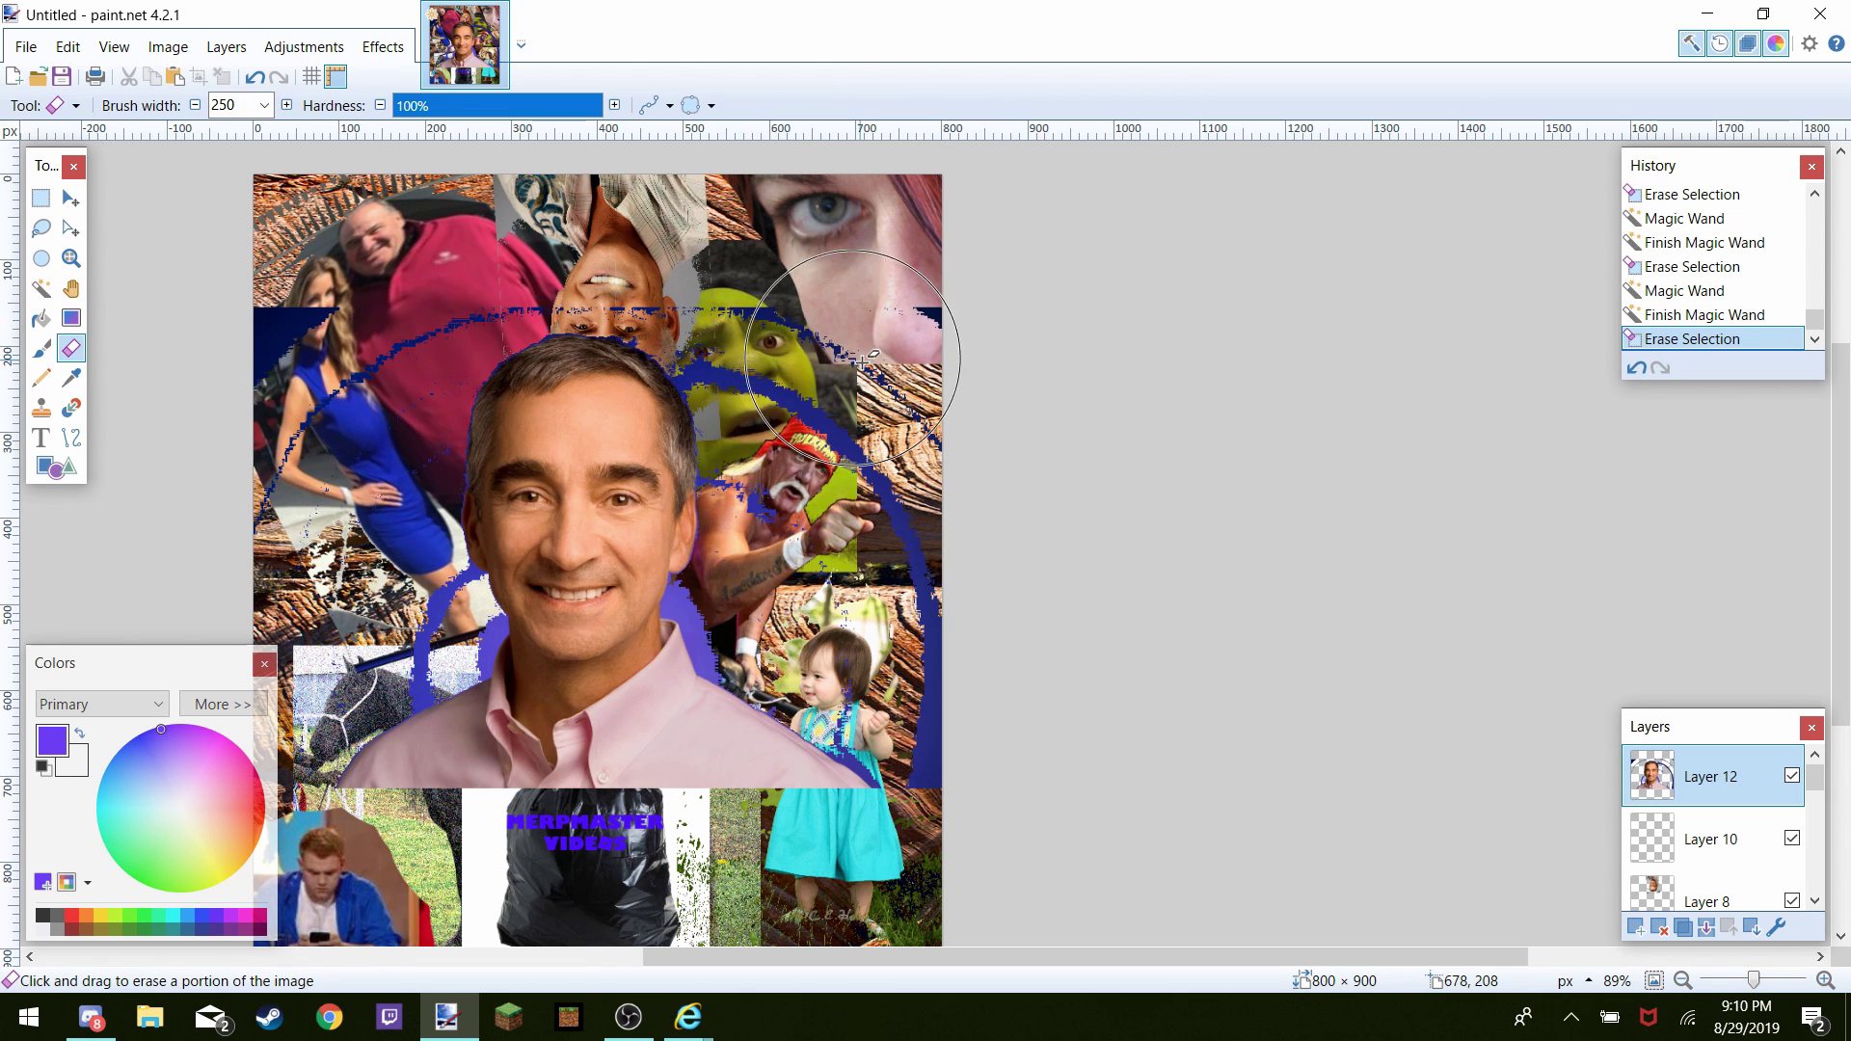
pyautogui.moveTo(997, 639); pyautogui.dragTo(1061, 887)
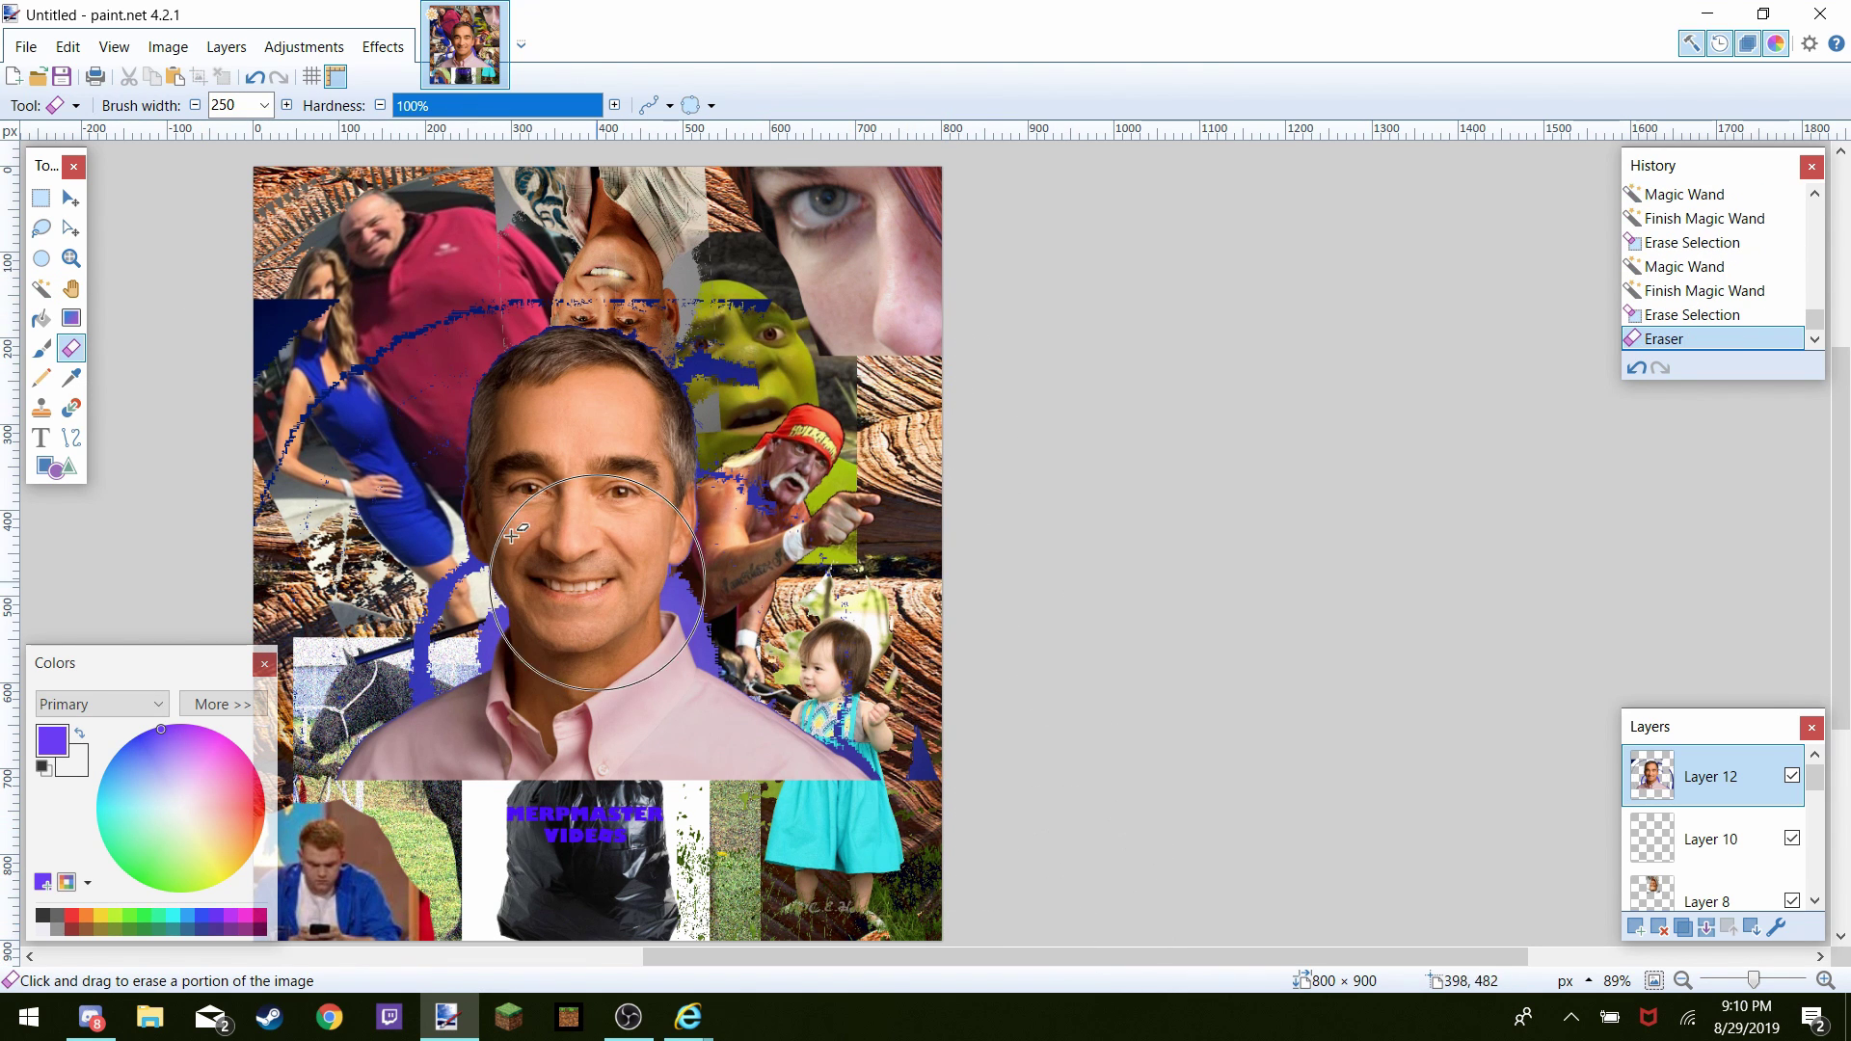
pyautogui.moveTo(311, 301)
pyautogui.mouseDown()
pyautogui.moveTo(173, 628)
pyautogui.moveTo(183, 578)
pyautogui.mouseUp()
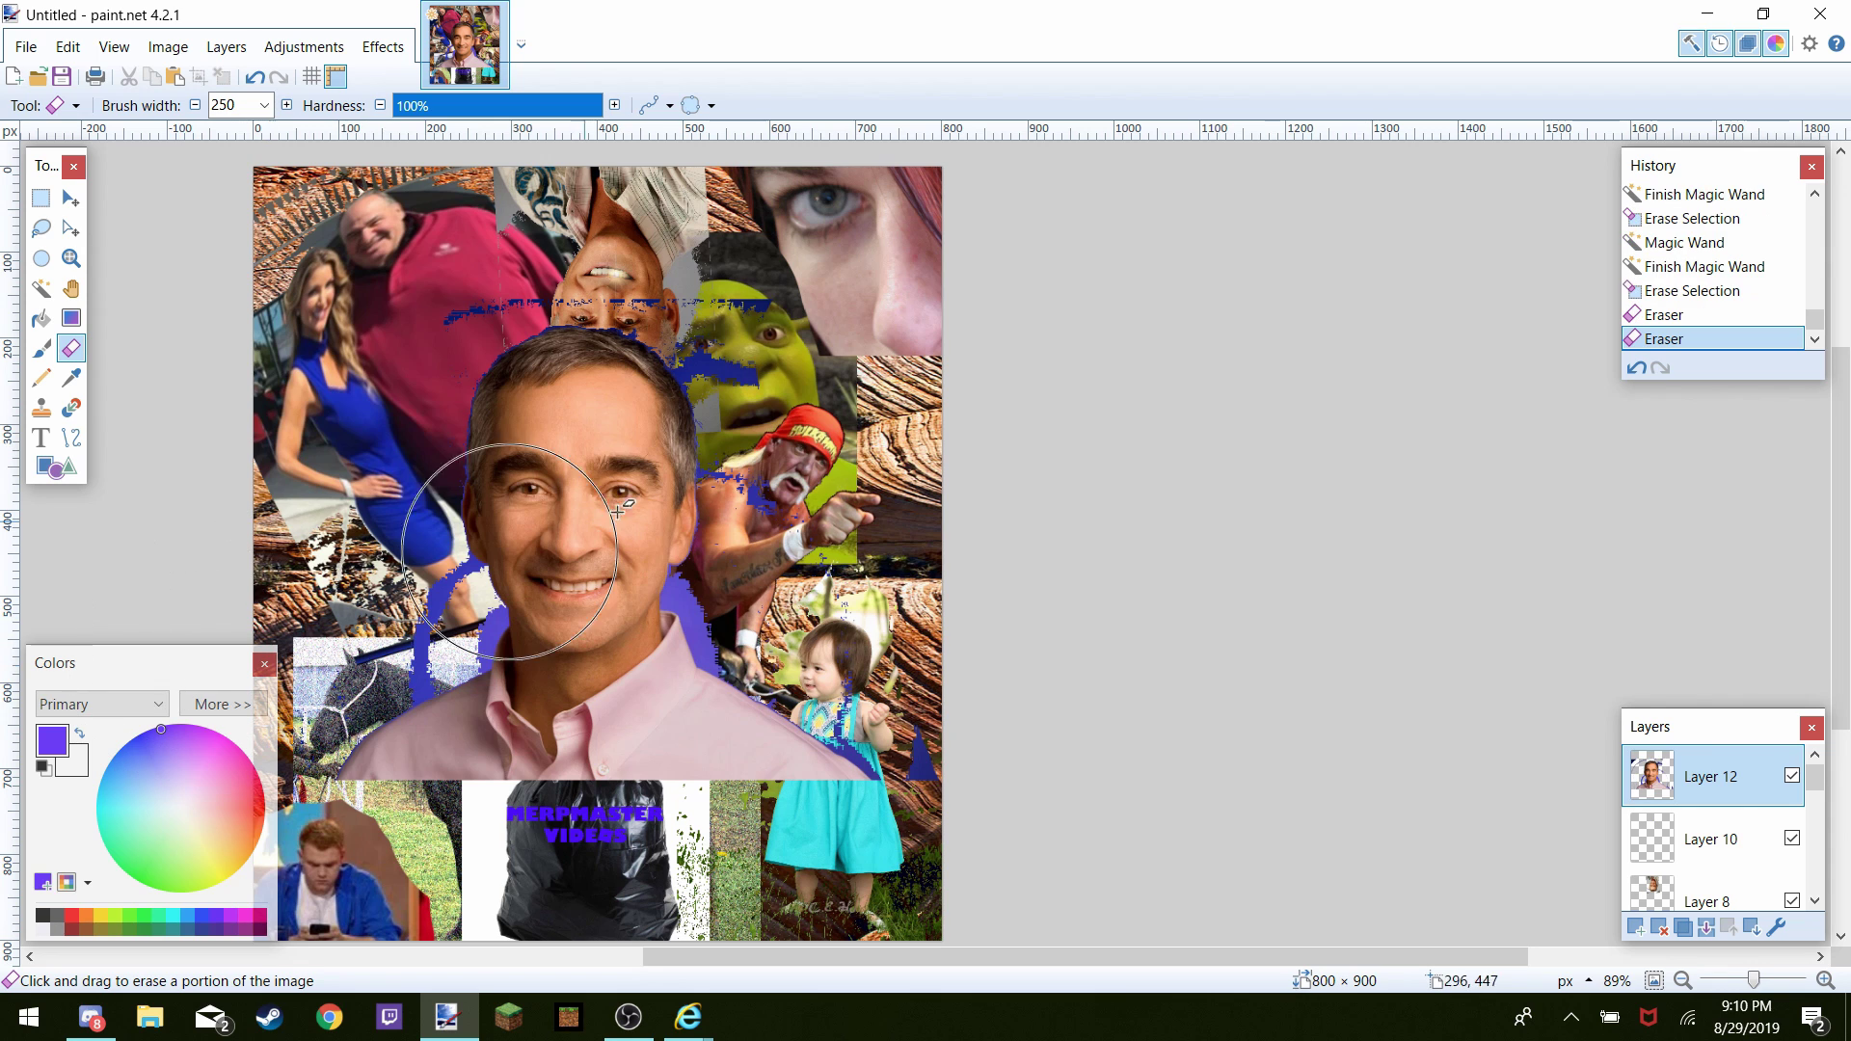
pyautogui.moveTo(789, 292); pyautogui.dragTo(723, 347)
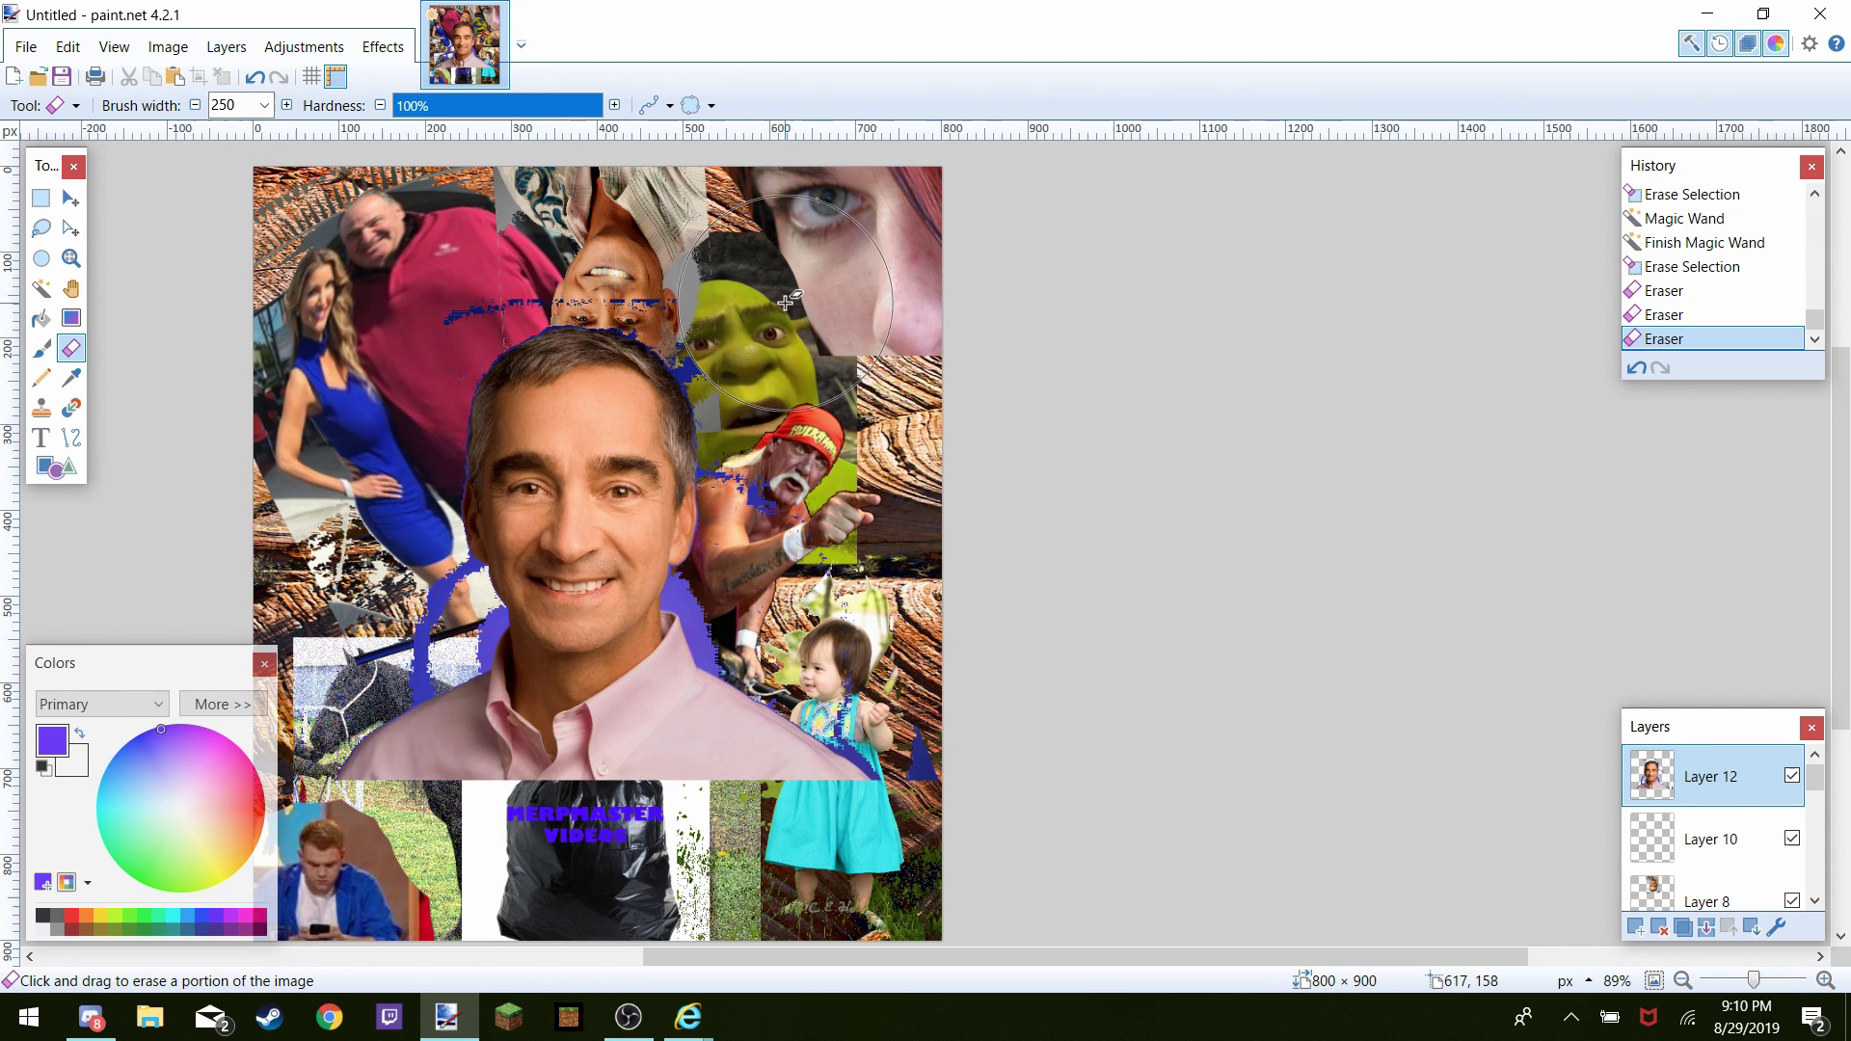
# Select all of Layer 12 and rotate the portrait counterclockwise to about 80°, shifting it upward
pyautogui.click(74, 201)
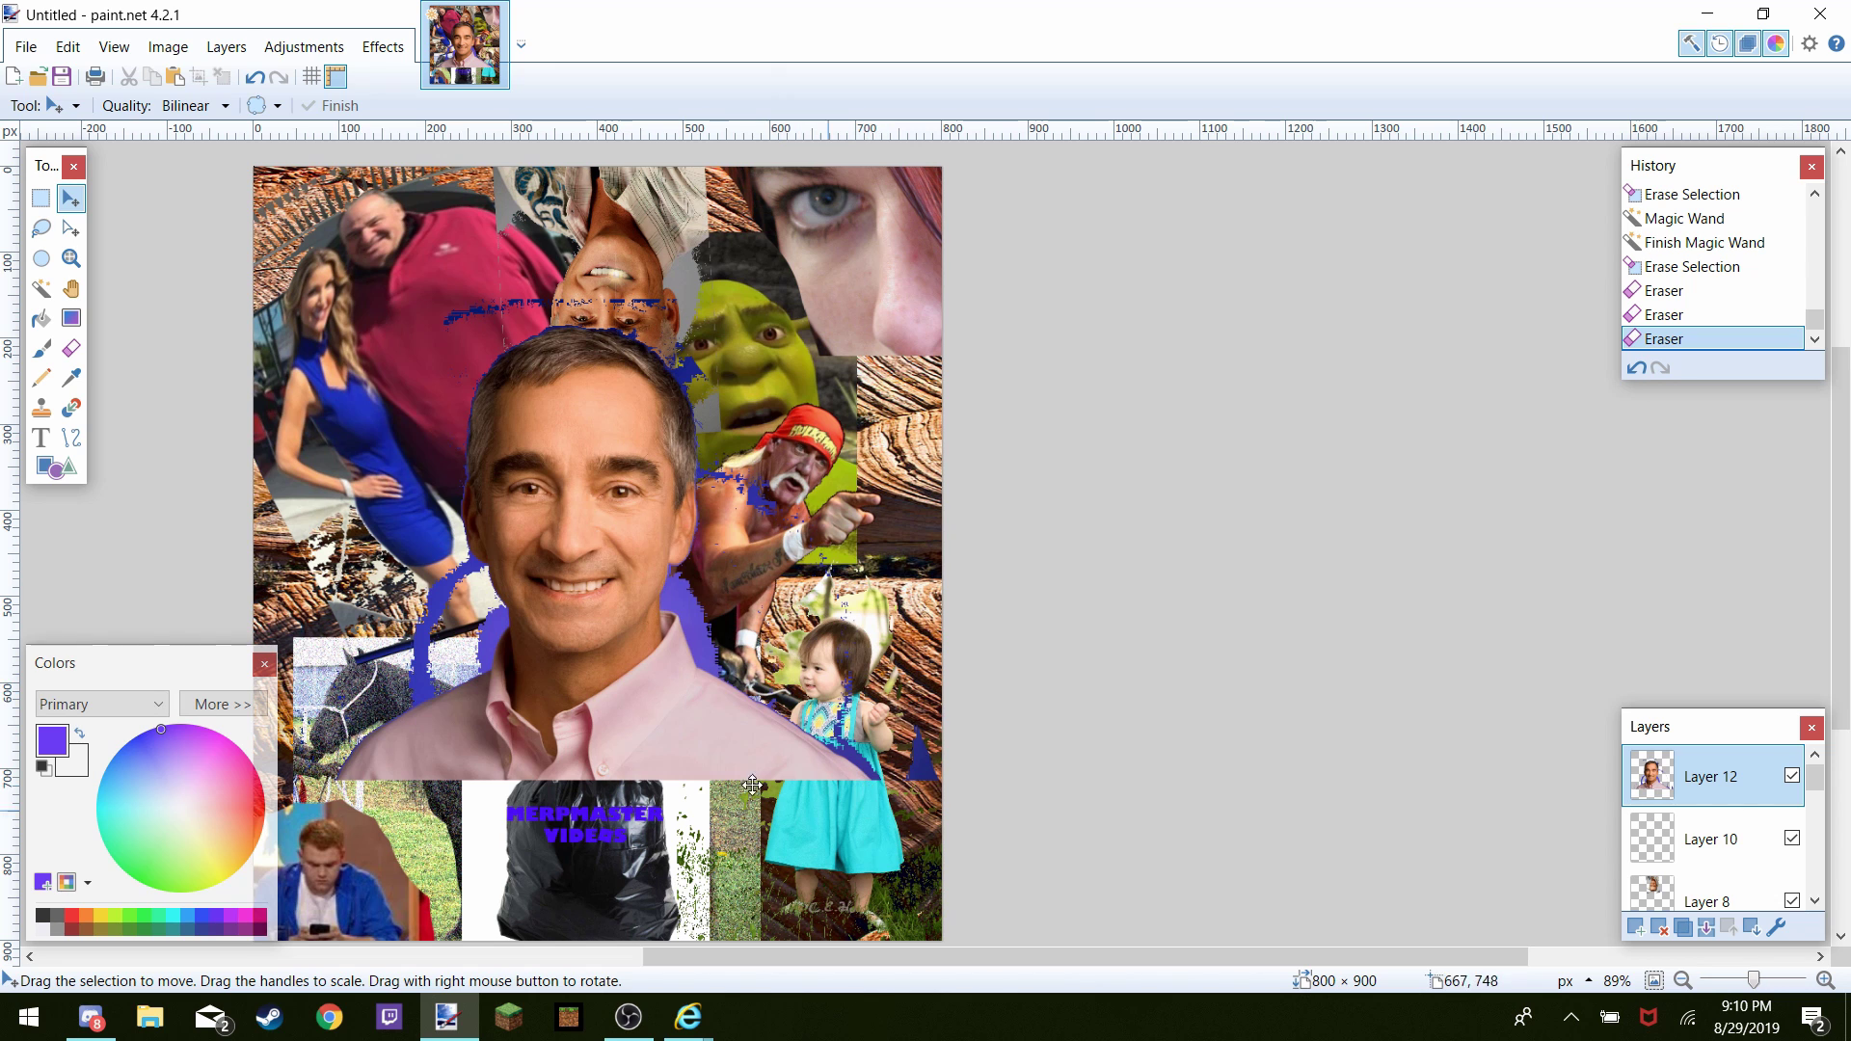
pyautogui.hotkey('ctrl', 'a')
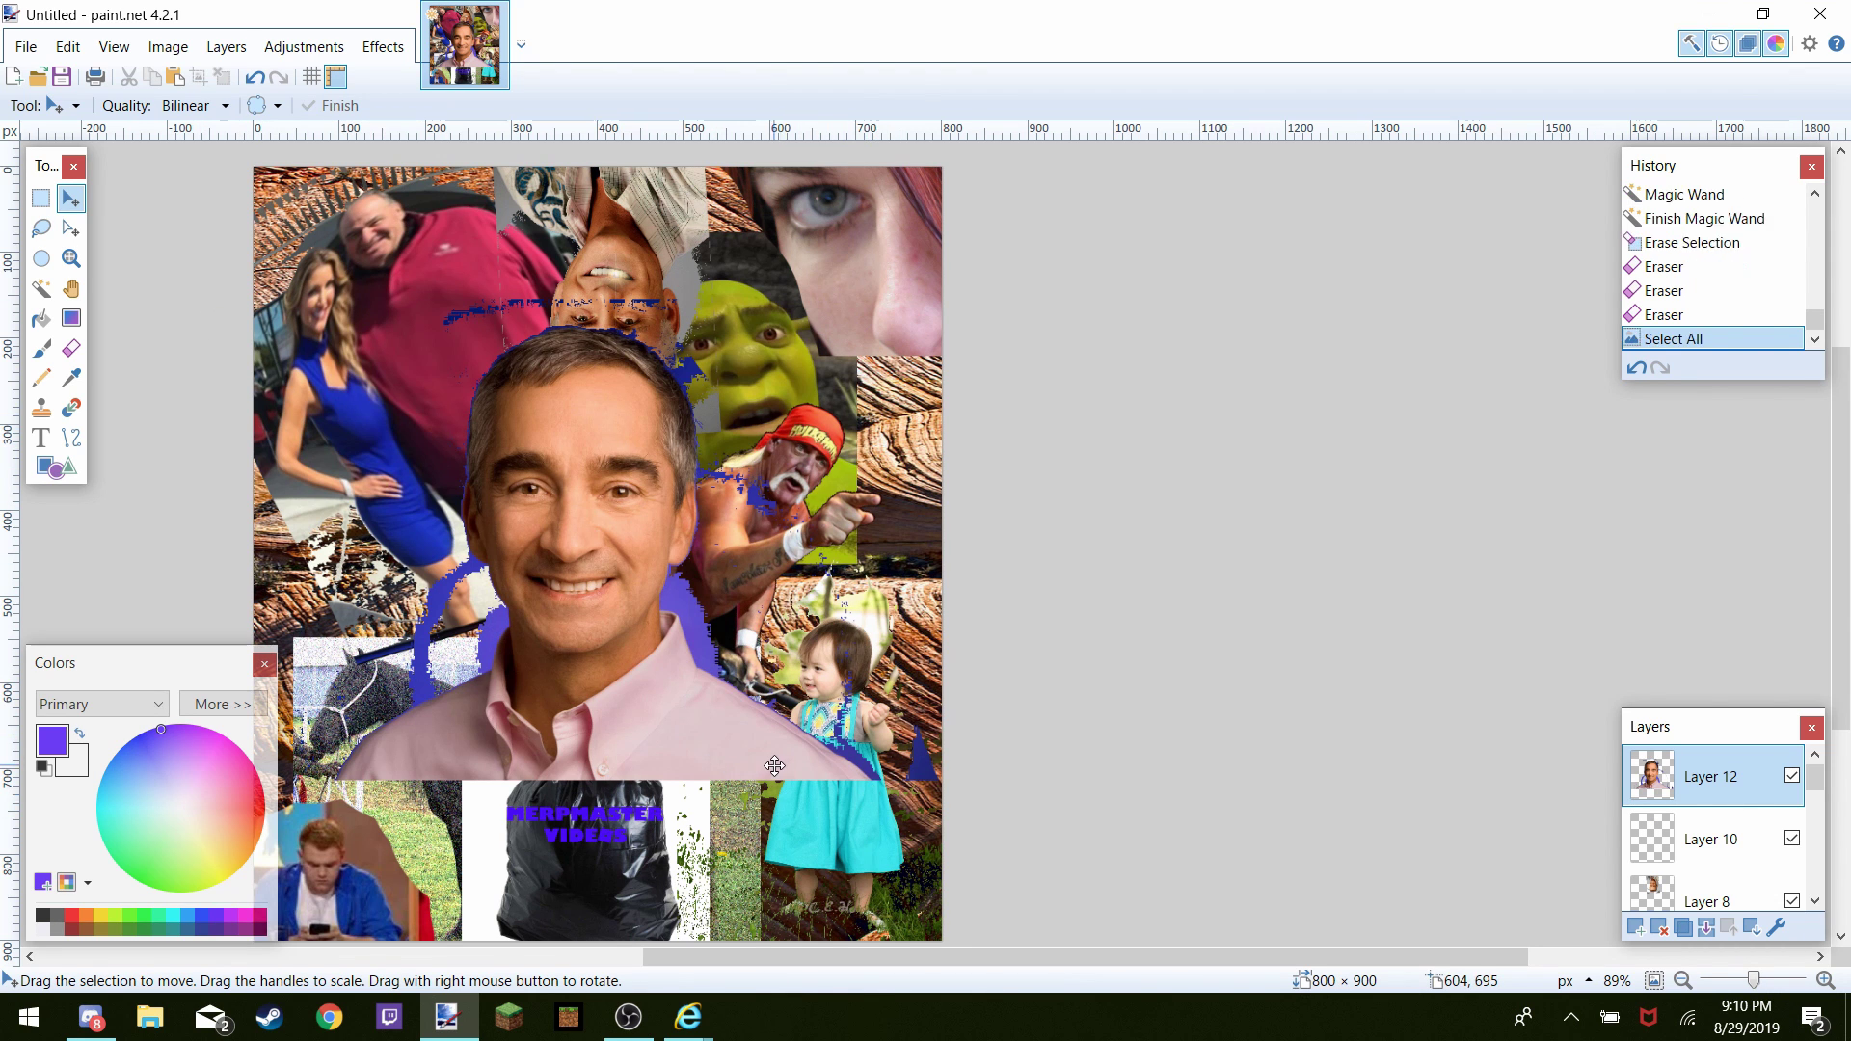
pyautogui.click(870, 795)
pyautogui.moveTo(965, 926); pyautogui.dragTo(1087, 579)
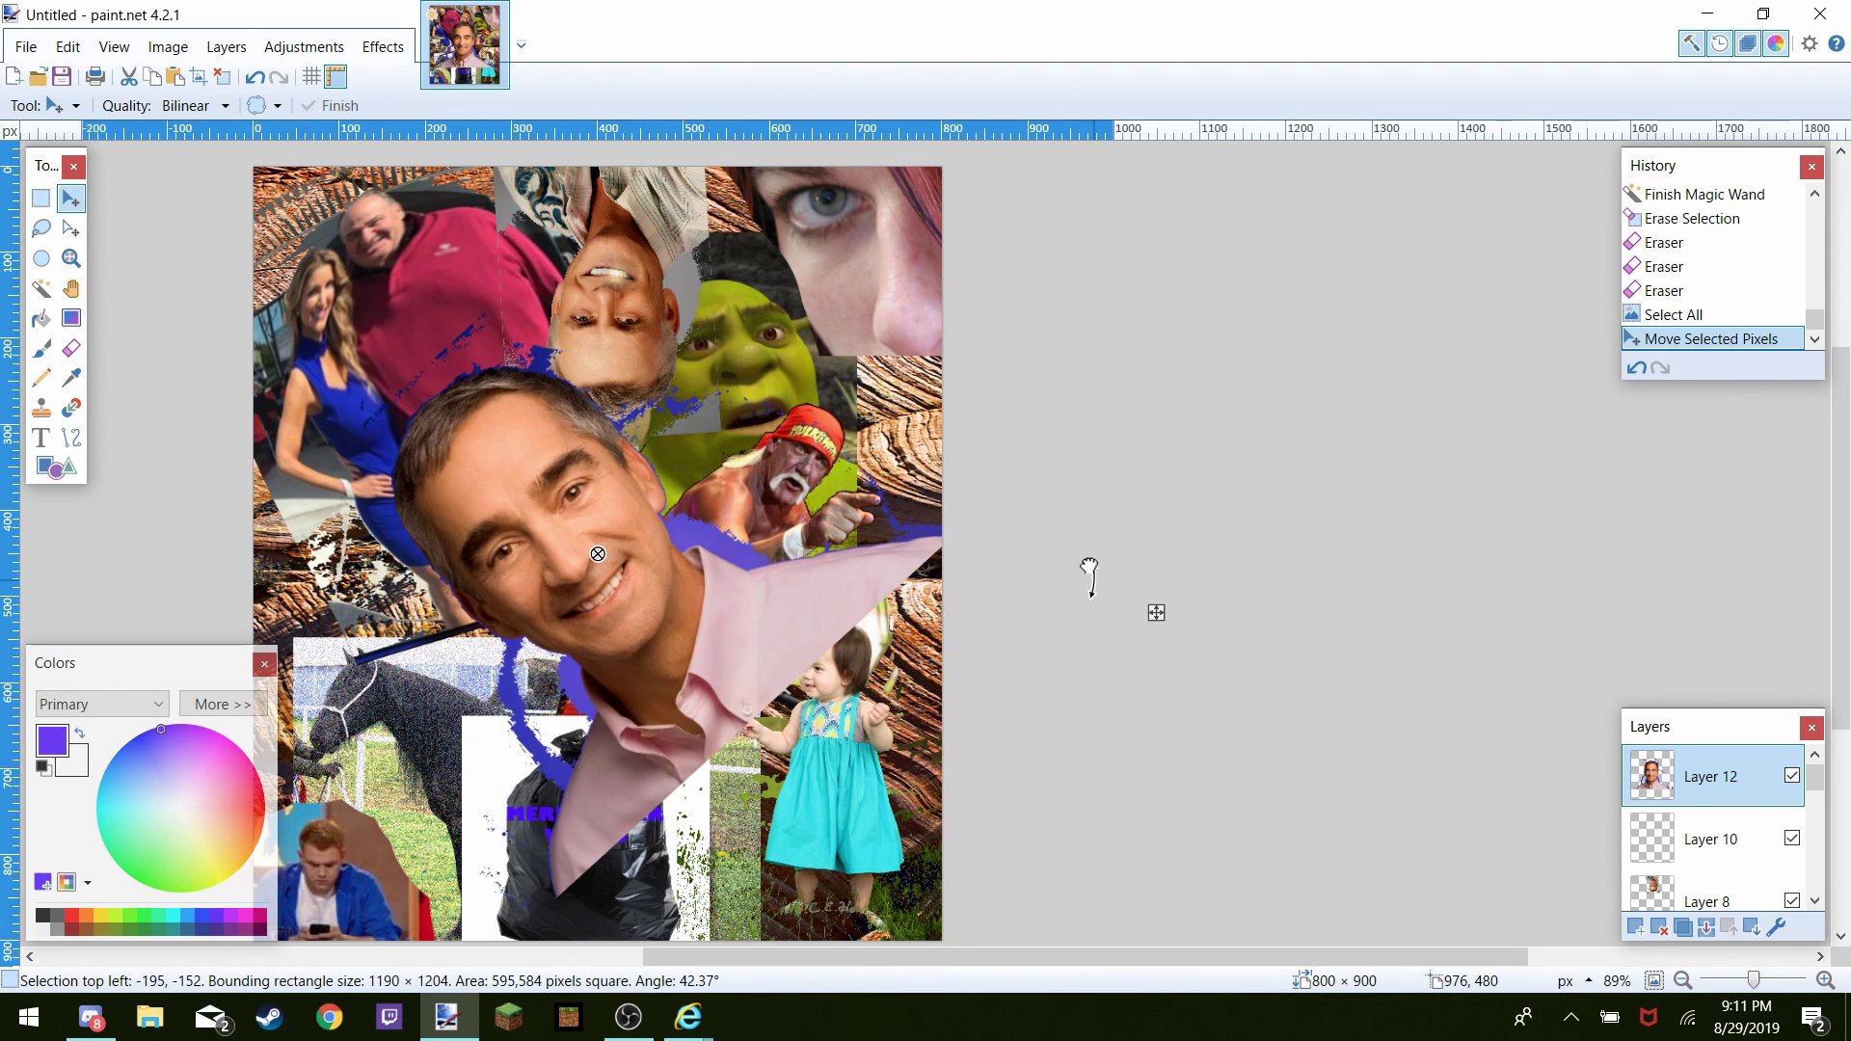
pyautogui.moveTo(1153, 709); pyautogui.dragTo(1160, 552)
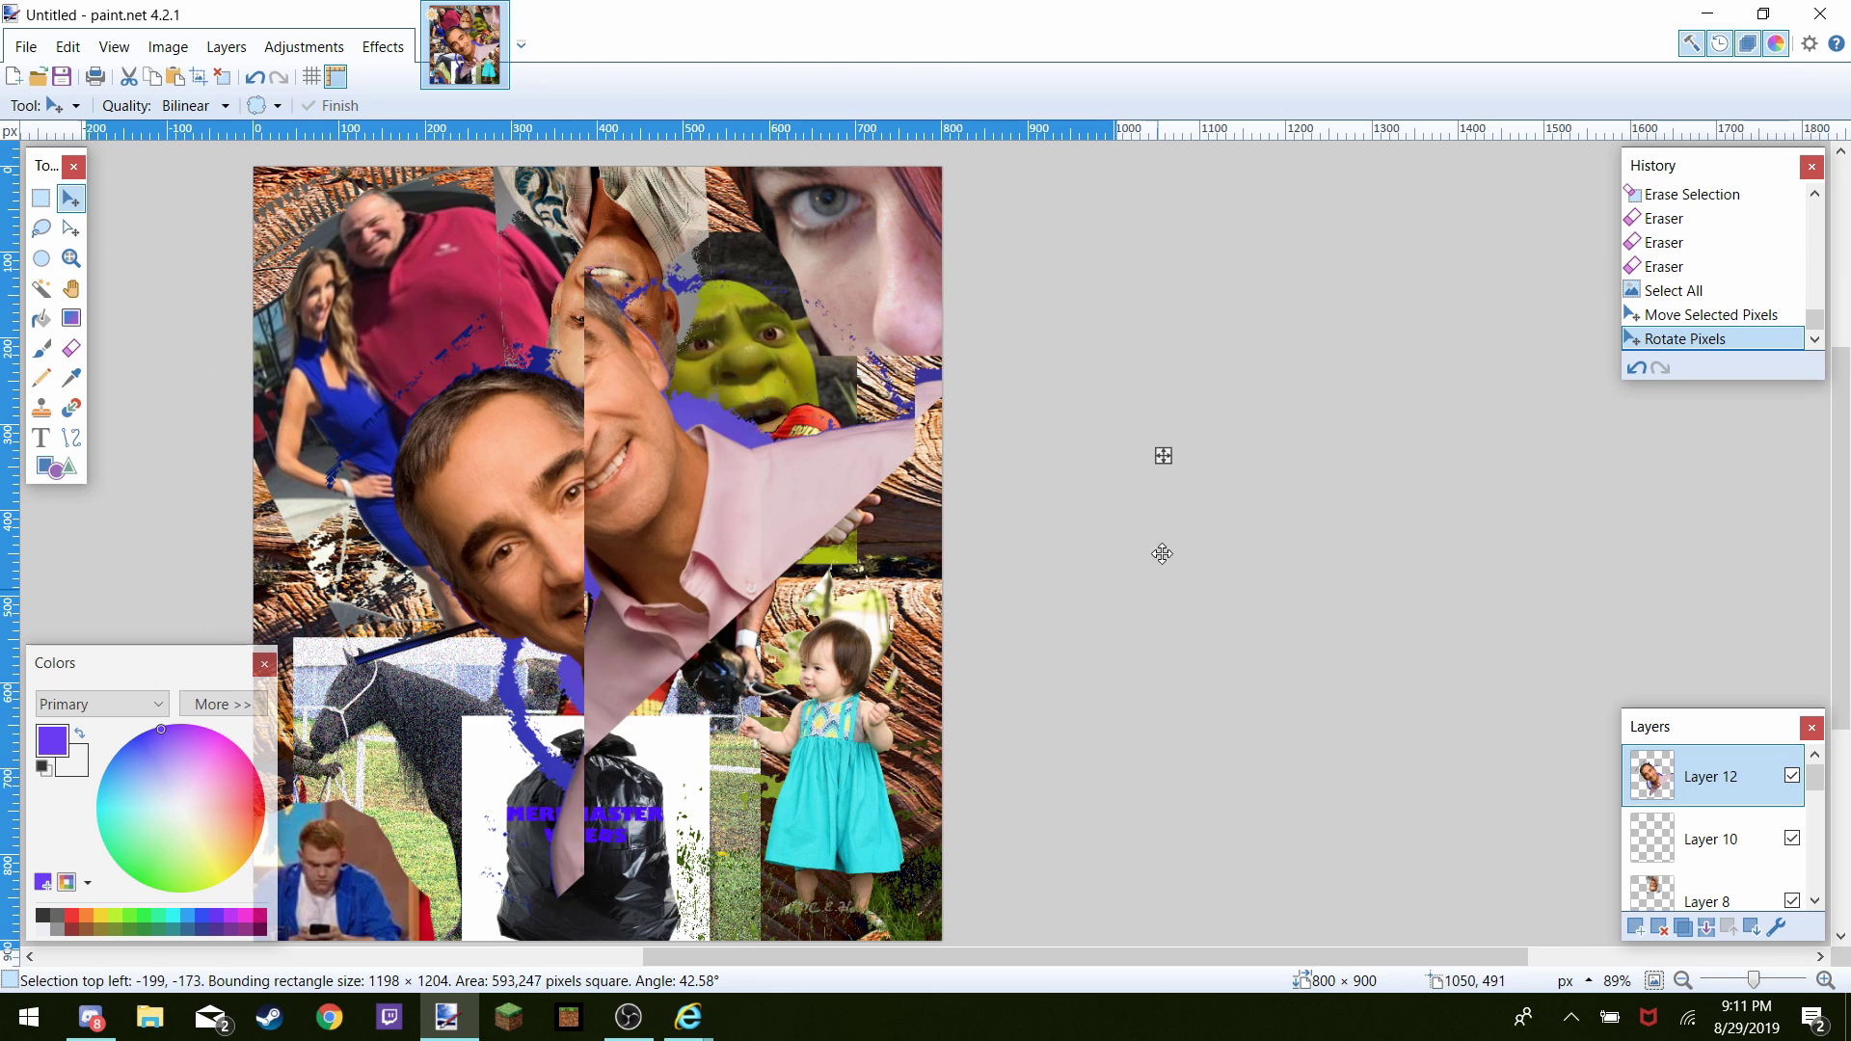
pyautogui.moveTo(1136, 448); pyautogui.dragTo(1006, 177)
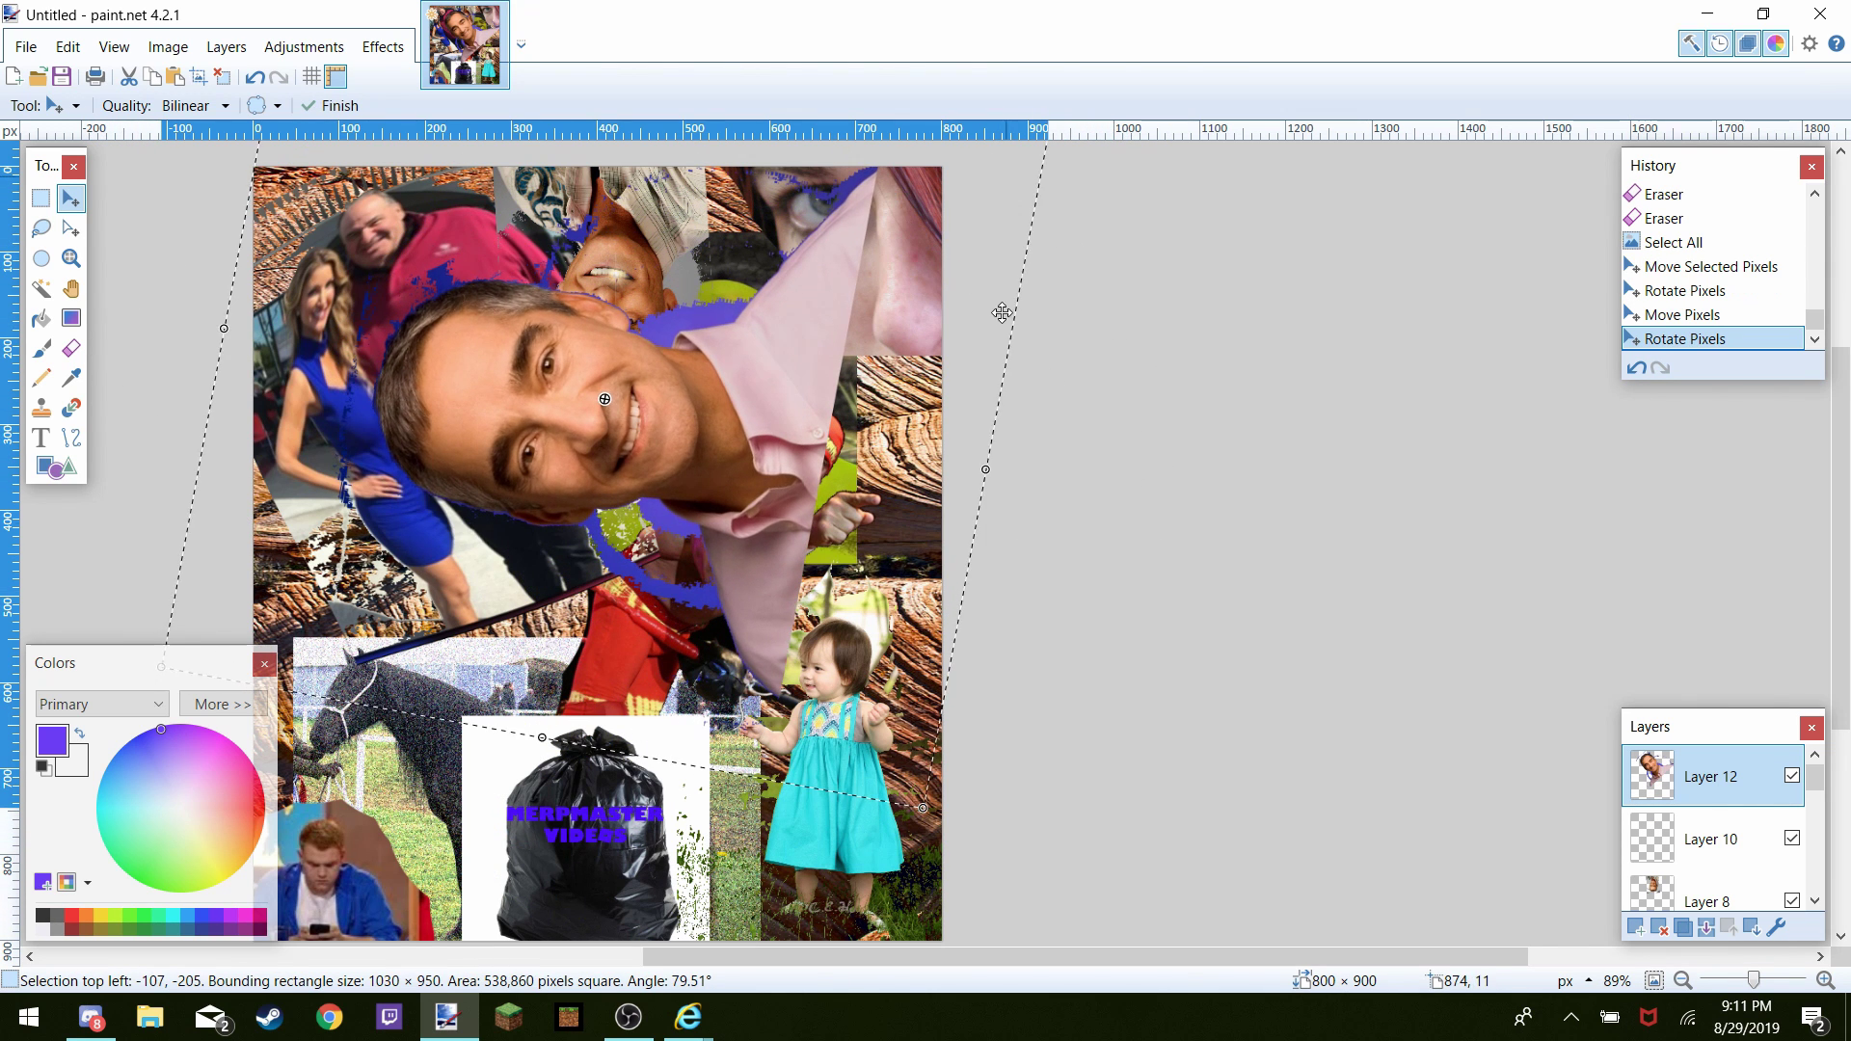
# Rotate the portrait on to about 89°, shrink its selection to about 436 × 389 px and move it to the canvas's lower-right corner
pyautogui.moveTo(1019, 743); pyautogui.dragTo(825, 604)
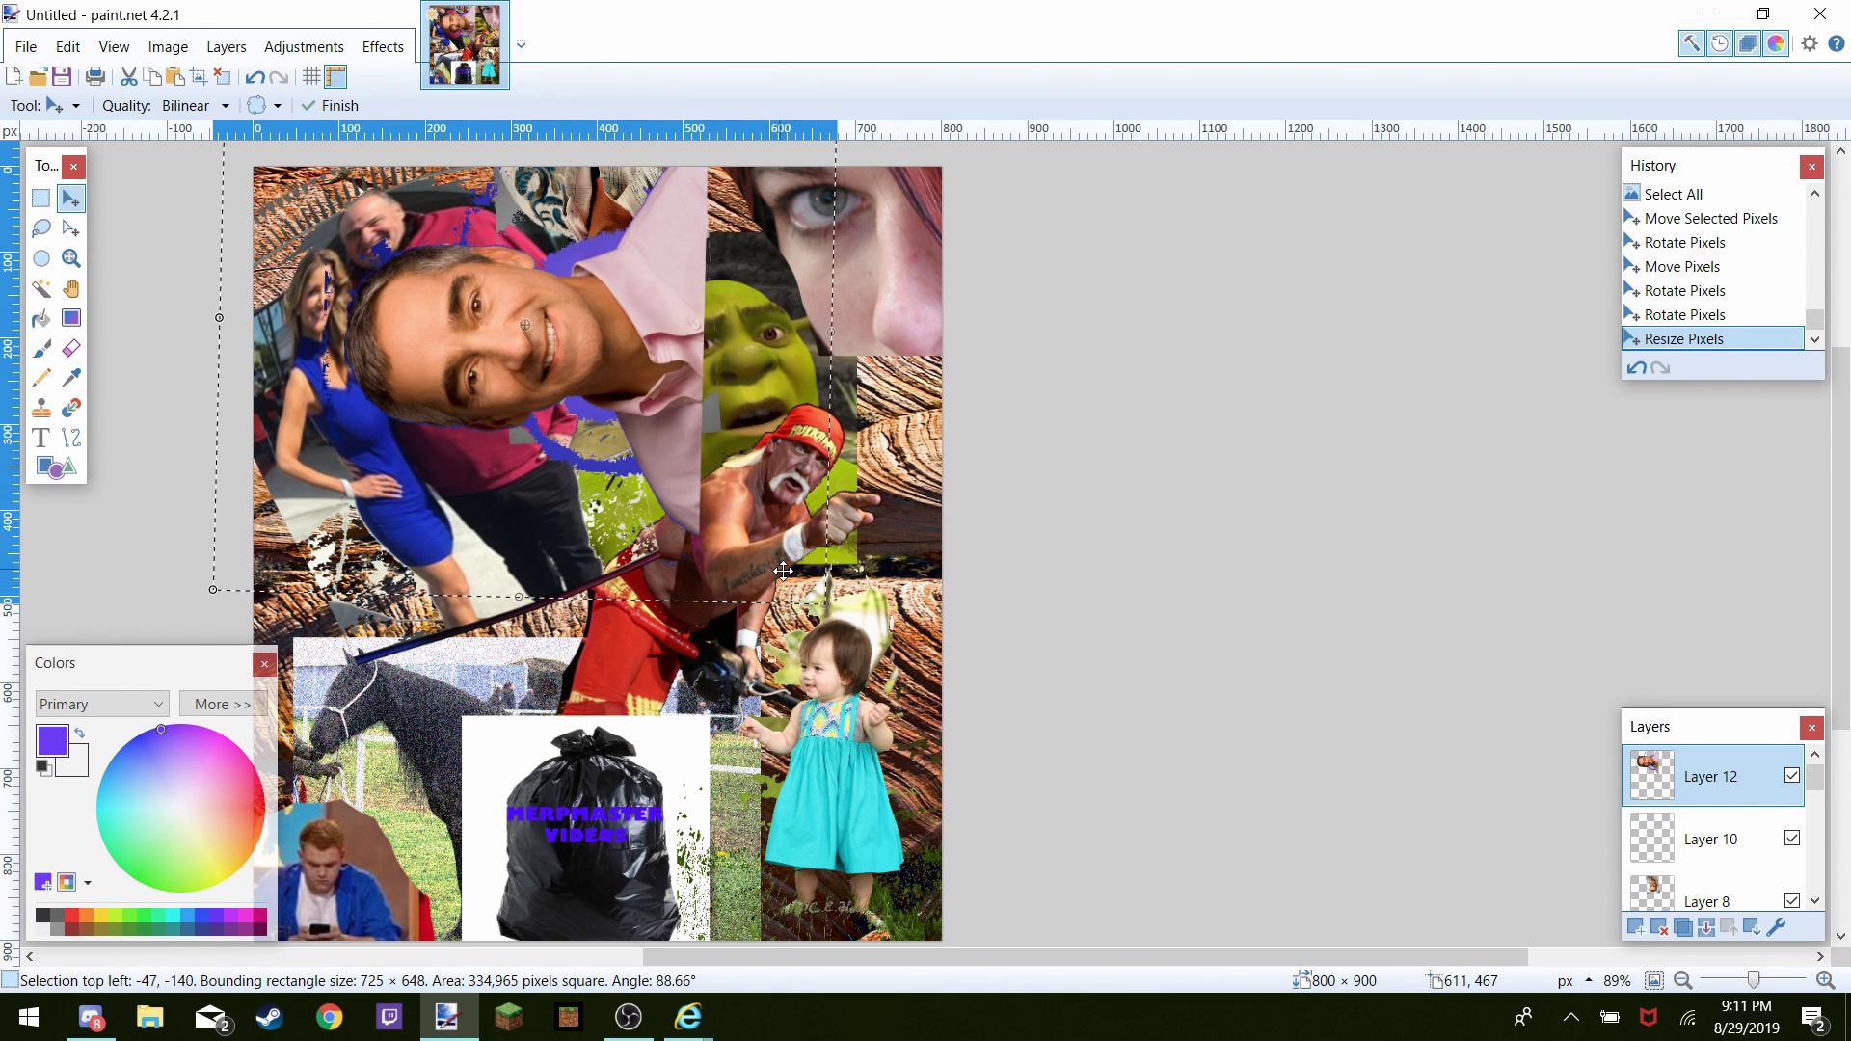
pyautogui.moveTo(667, 439); pyautogui.dragTo(928, 635)
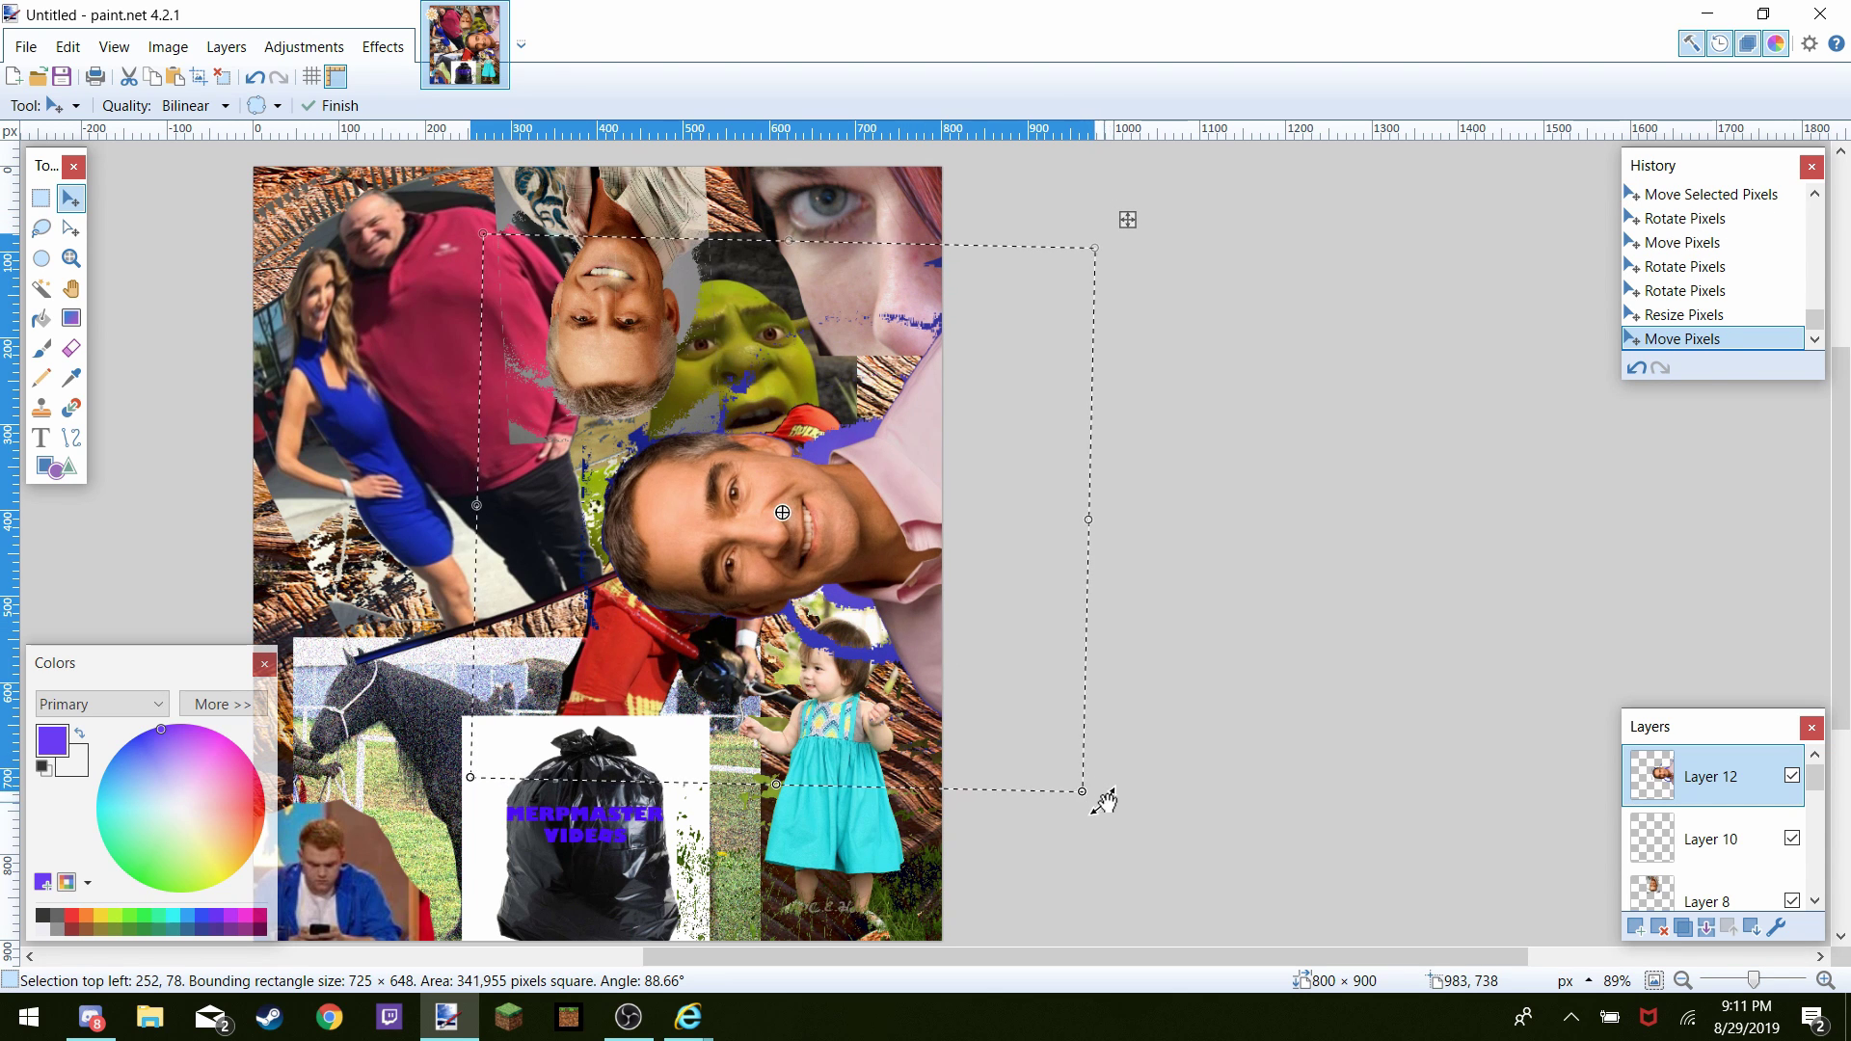
pyautogui.moveTo(1081, 791); pyautogui.dragTo(918, 891)
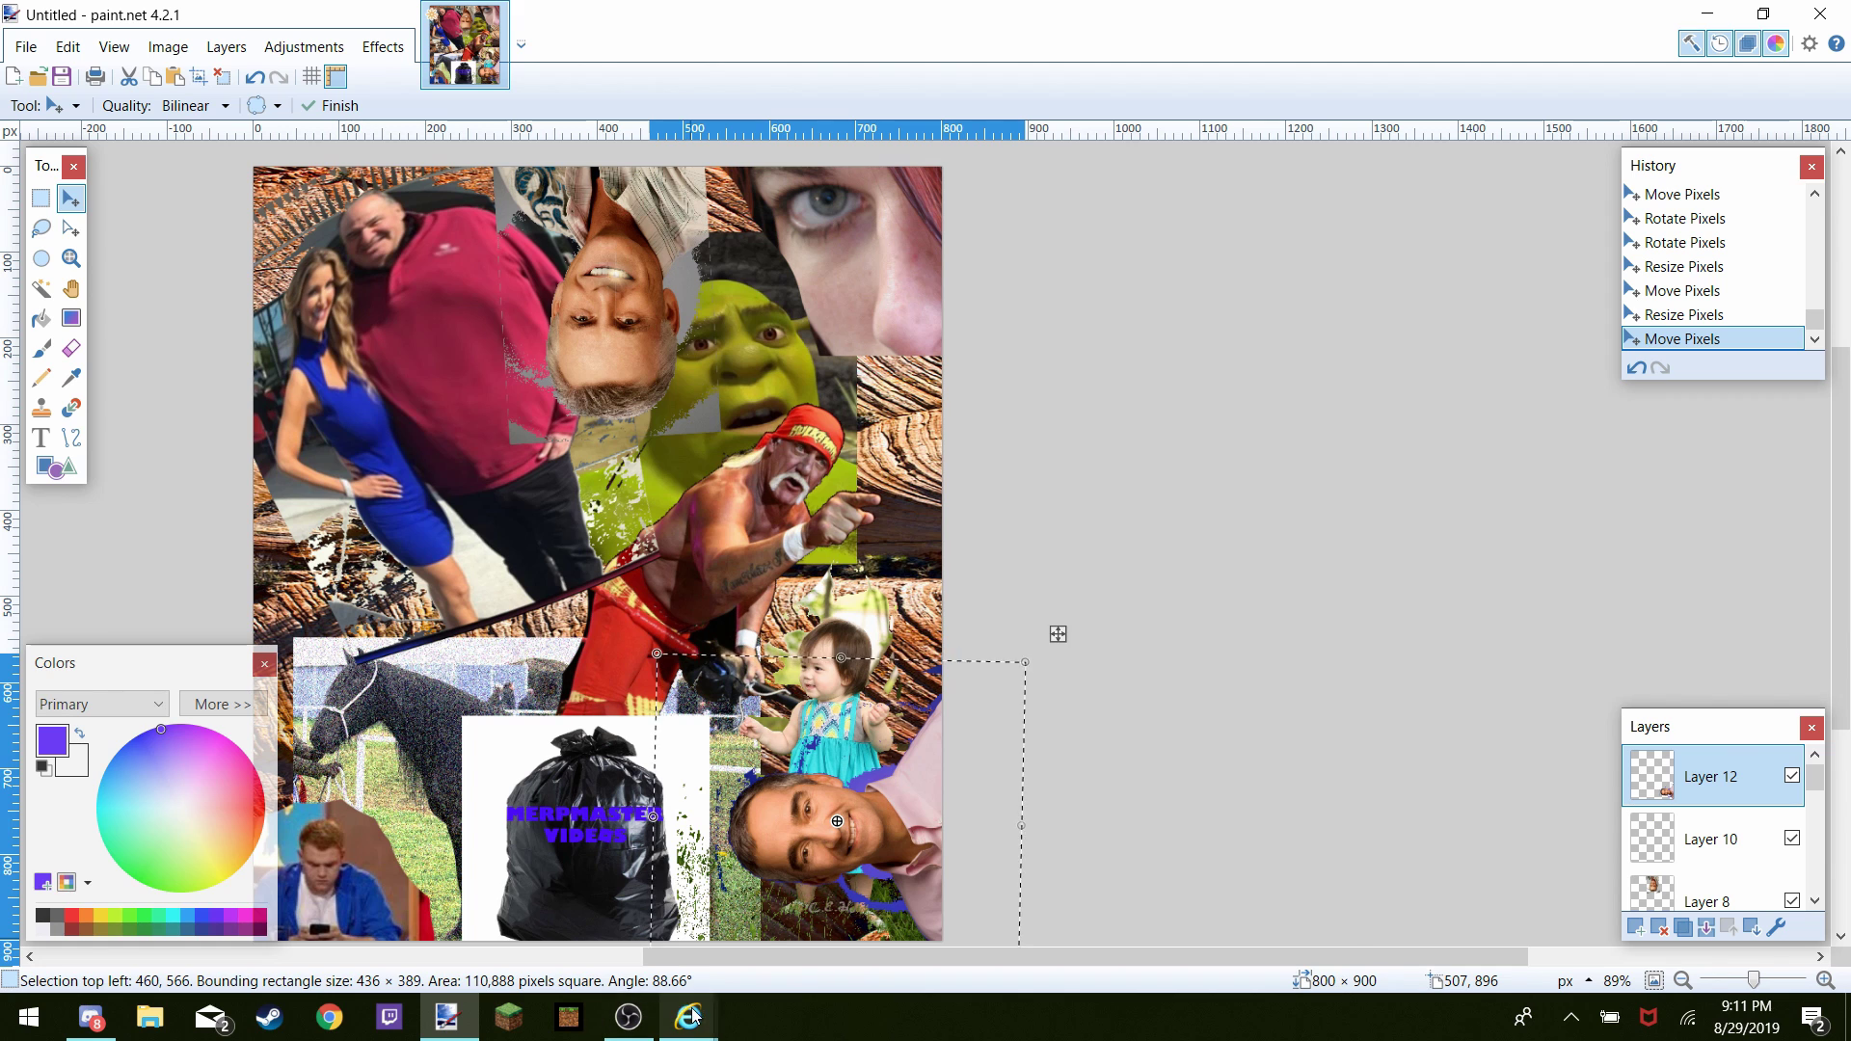
# Switch to the MSN page in Internet Explorer, replace the old search text with "less faces" and run the search
pyautogui.moveTo(688, 1017)
pyautogui.click(121, 868)
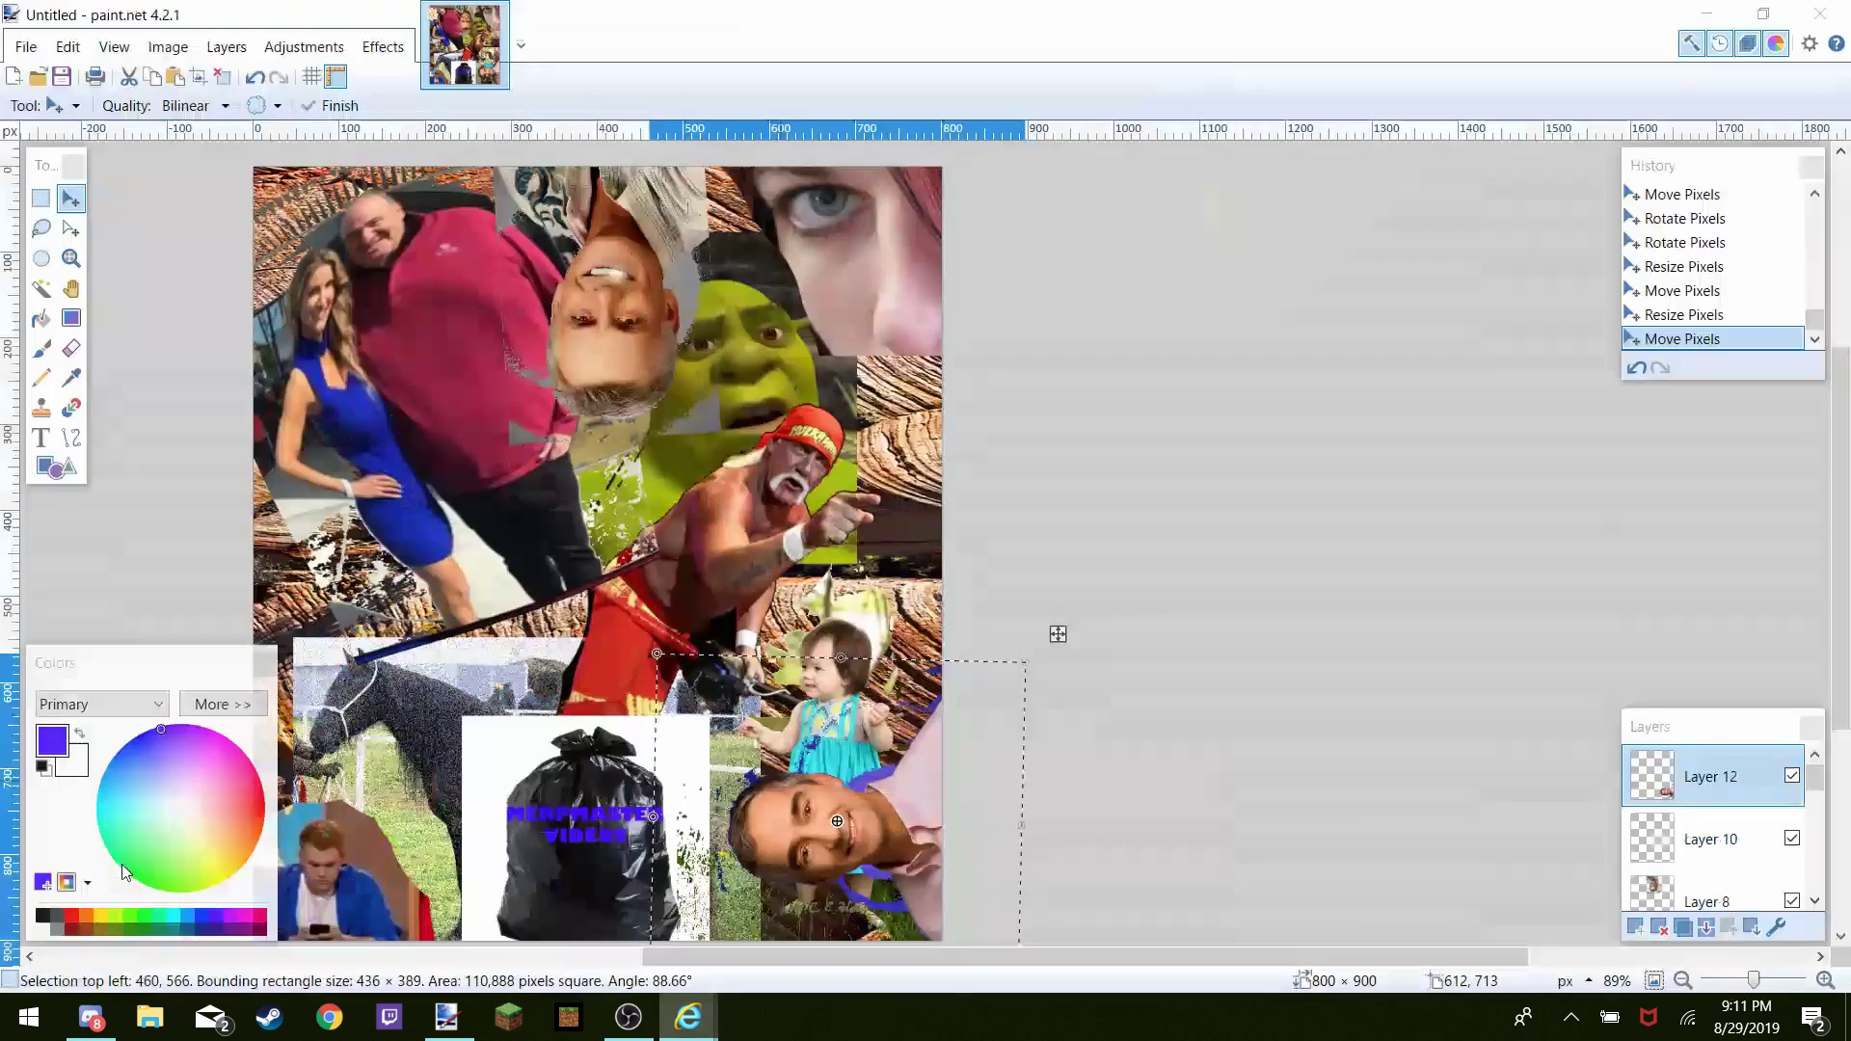
pyautogui.click(594, 229)
pyautogui.press('BackSpace')
pyautogui.press('BackSpace')
pyautogui.press('BackSpace')
pyautogui.press('BackSpace')
pyautogui.press('BackSpace')
pyautogui.press('BackSpace')
pyautogui.press('BackSpace')
pyautogui.press('BackSpace')
pyautogui.press('BackSpace')
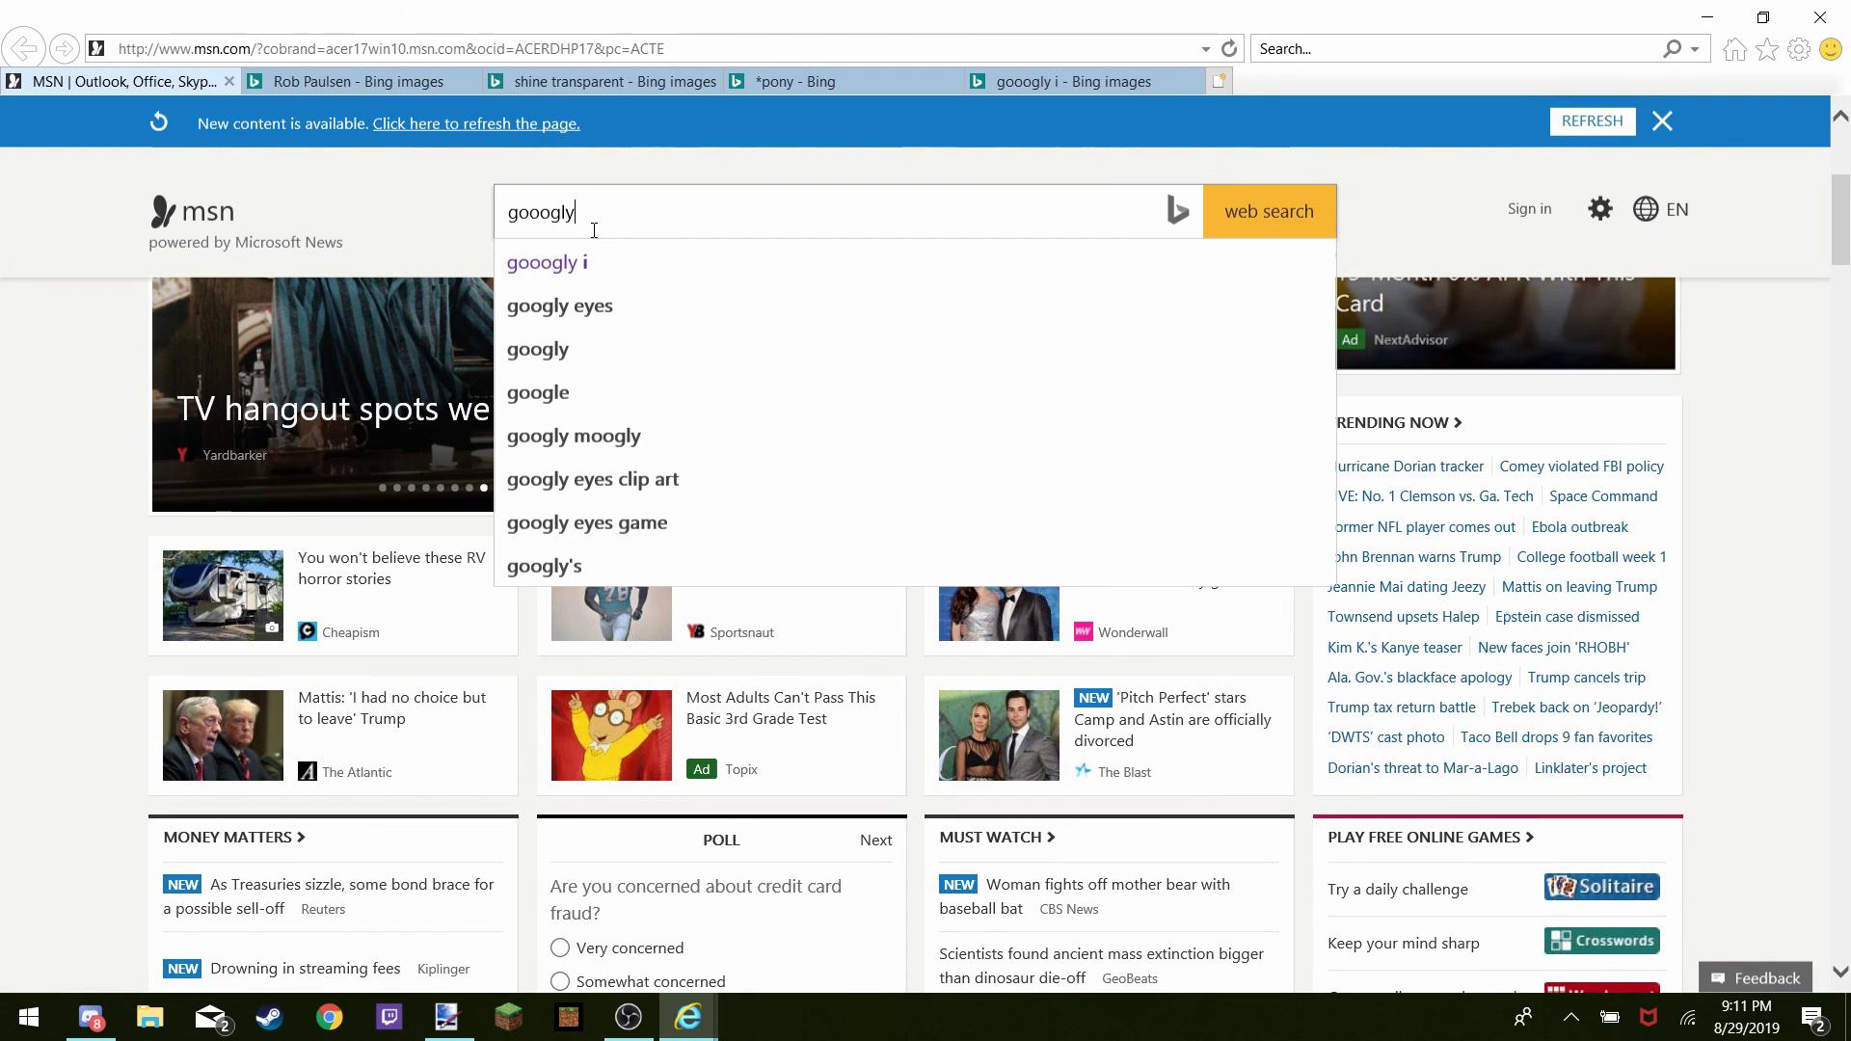
pyautogui.write('less')
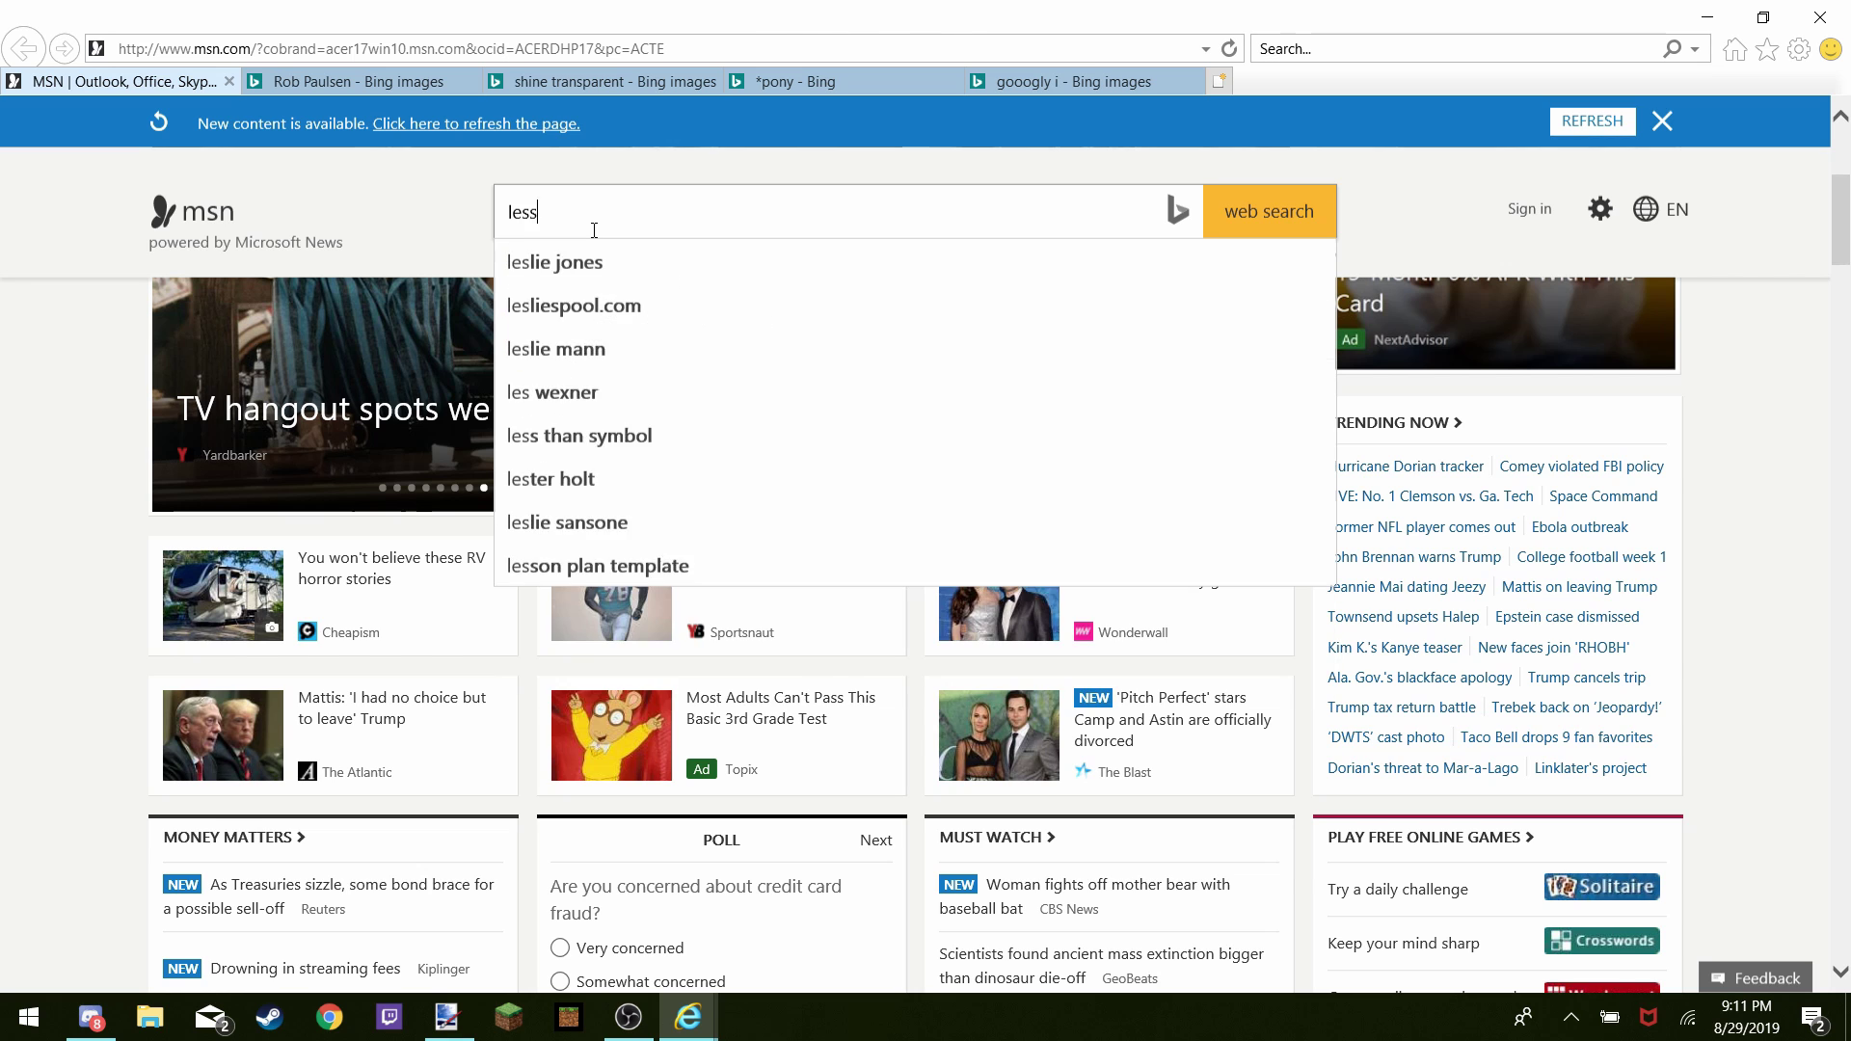
pyautogui.write(' faces')
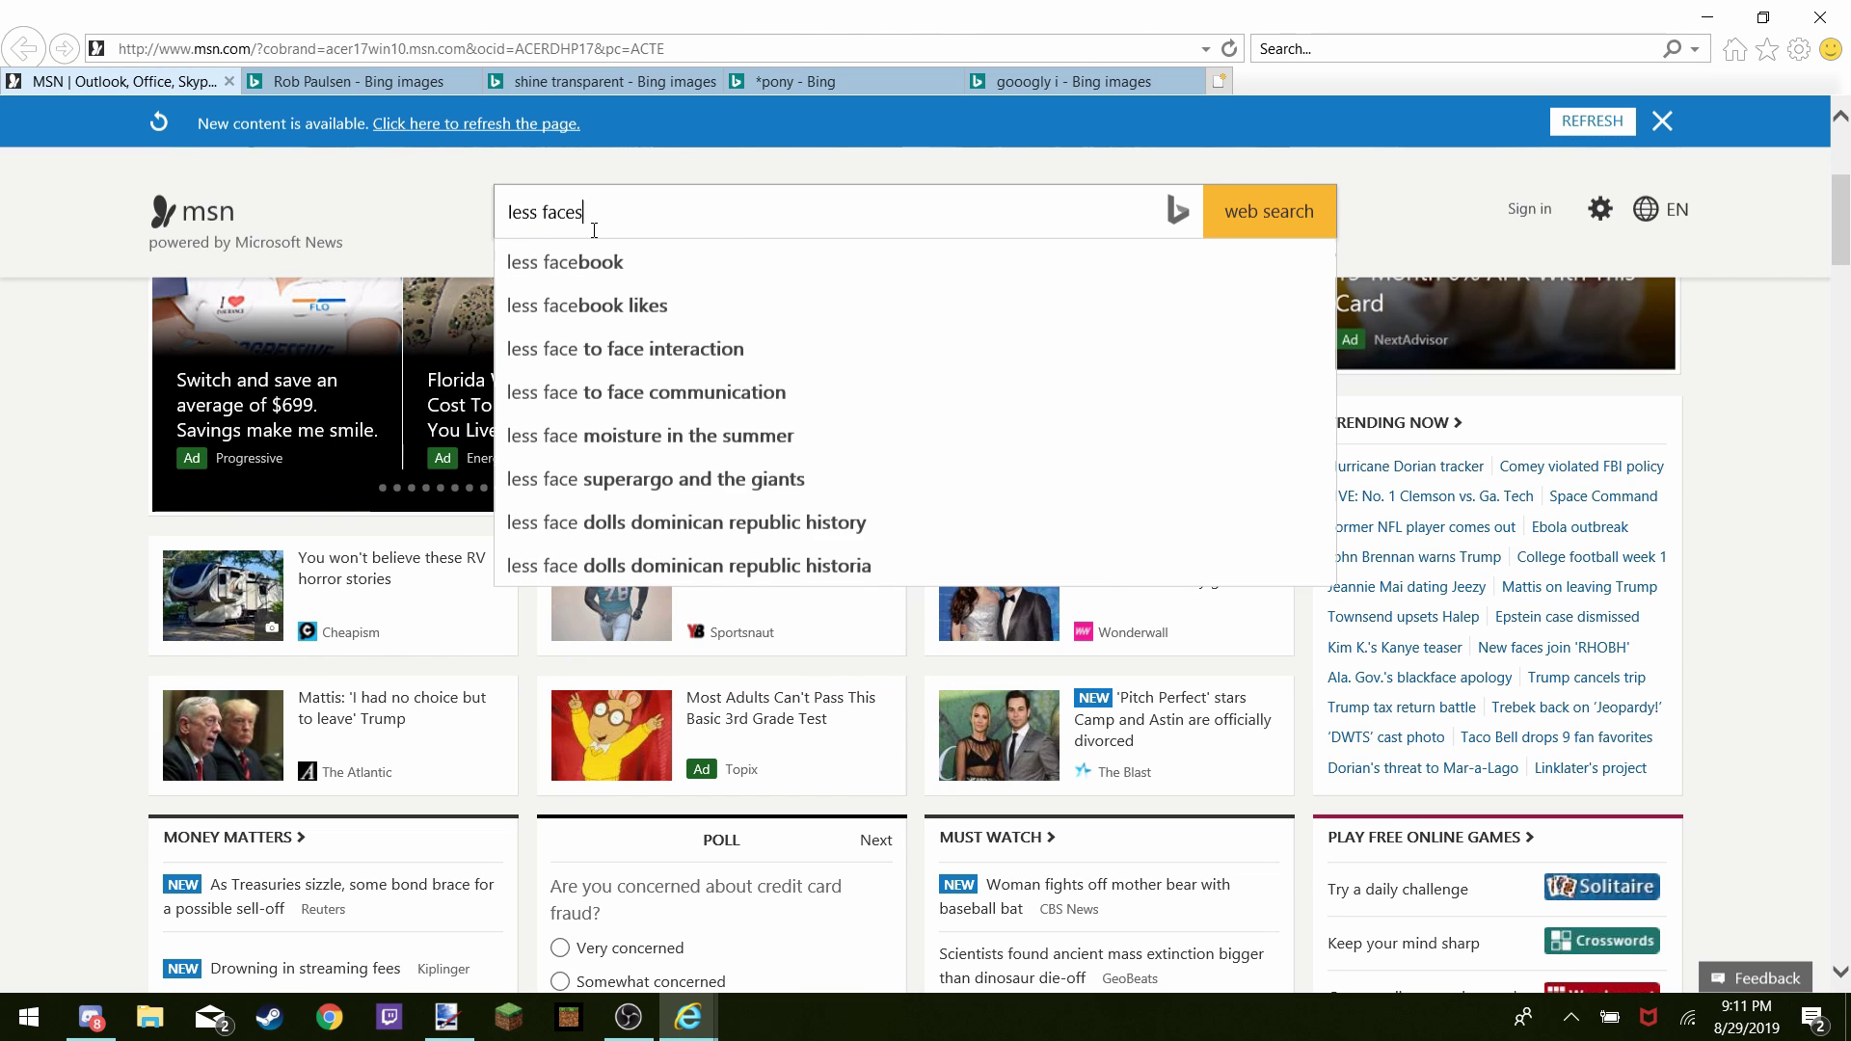
pyautogui.press('Return')
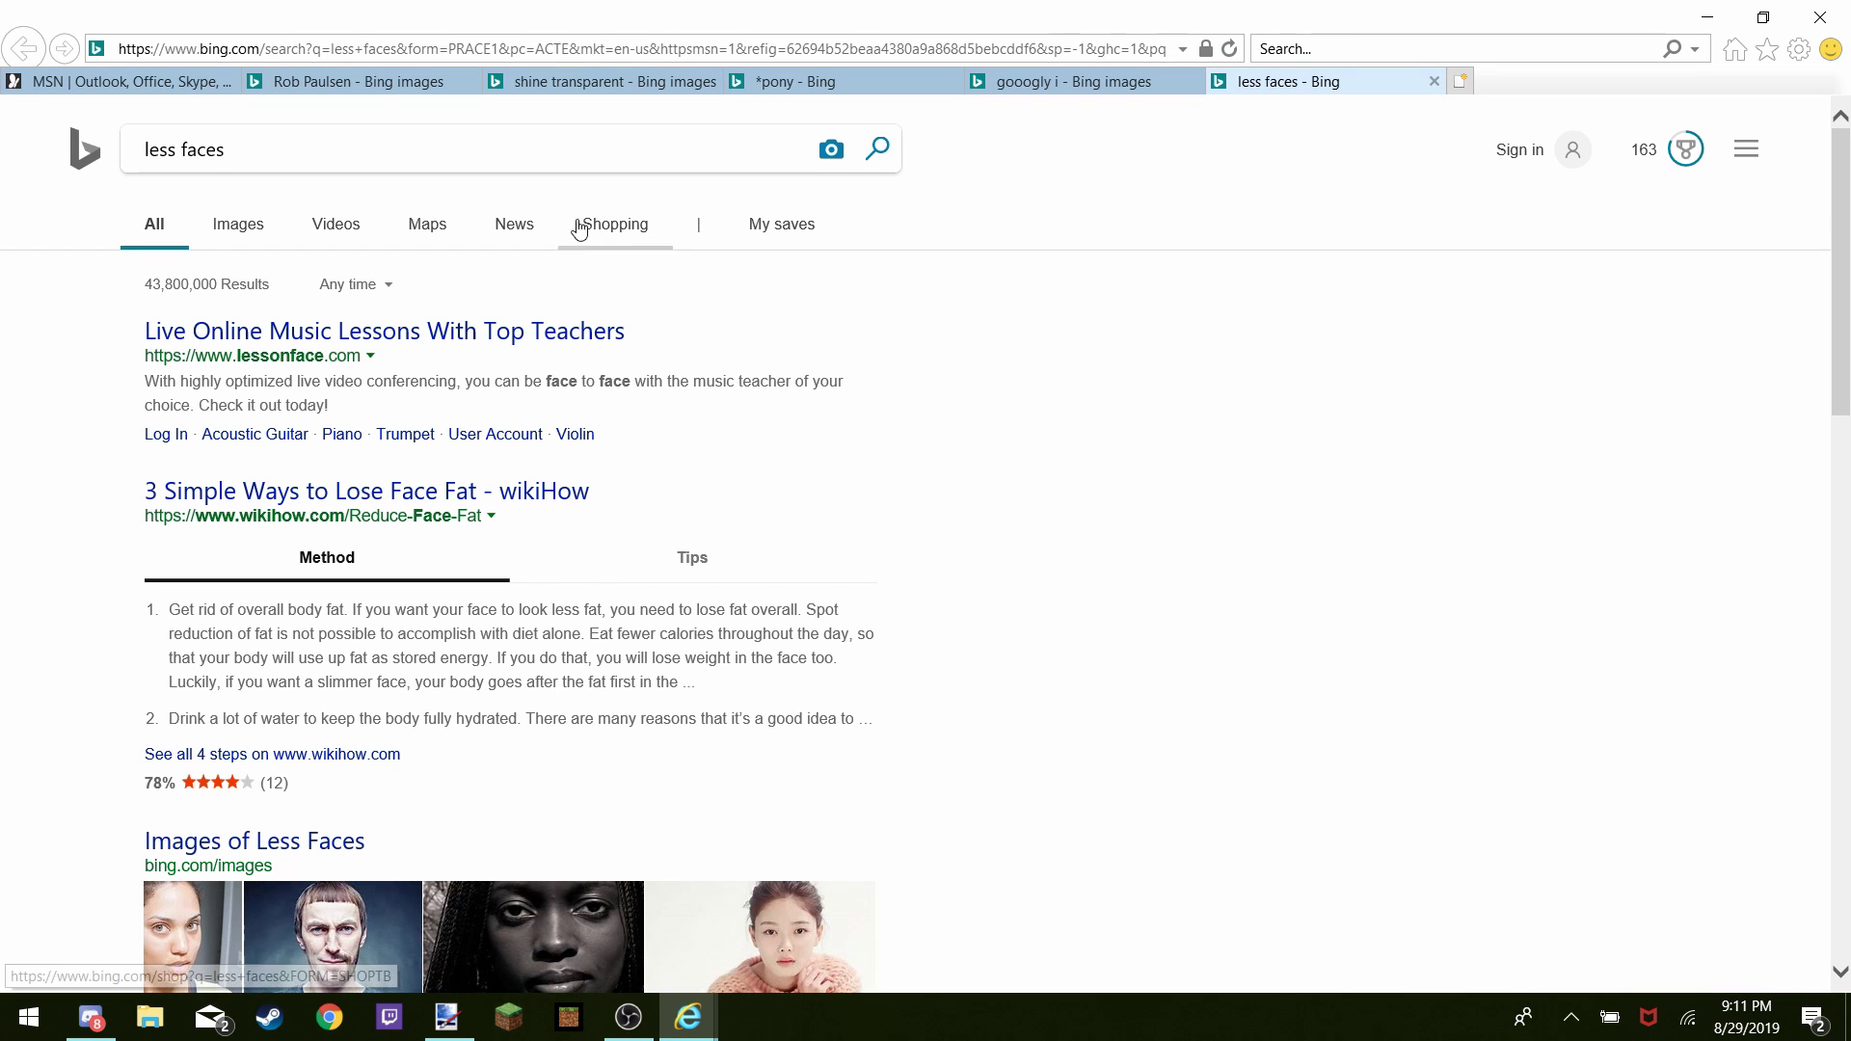
# Browse the image results for "less faces" and open the portrait of the half-bearded man in a blue-grey sweater
pyautogui.click(217, 241)
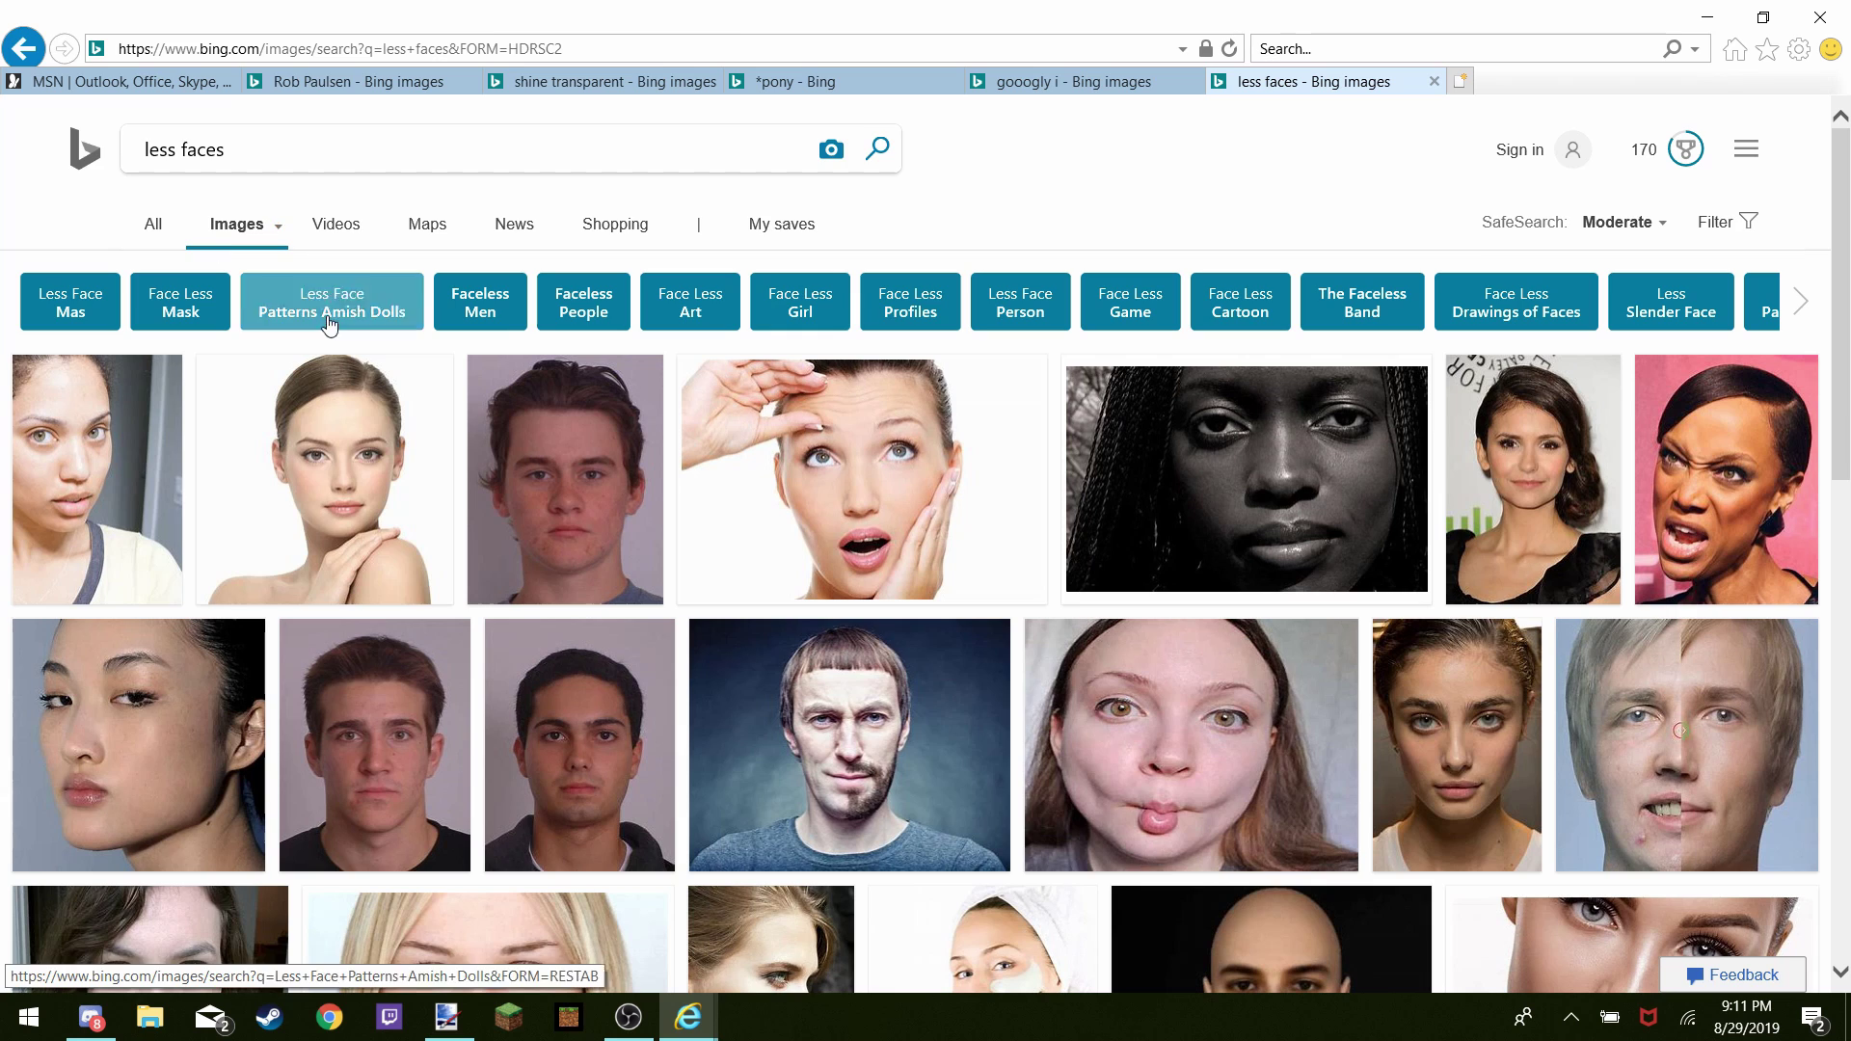
pyautogui.scroll(-4, 482, 503)
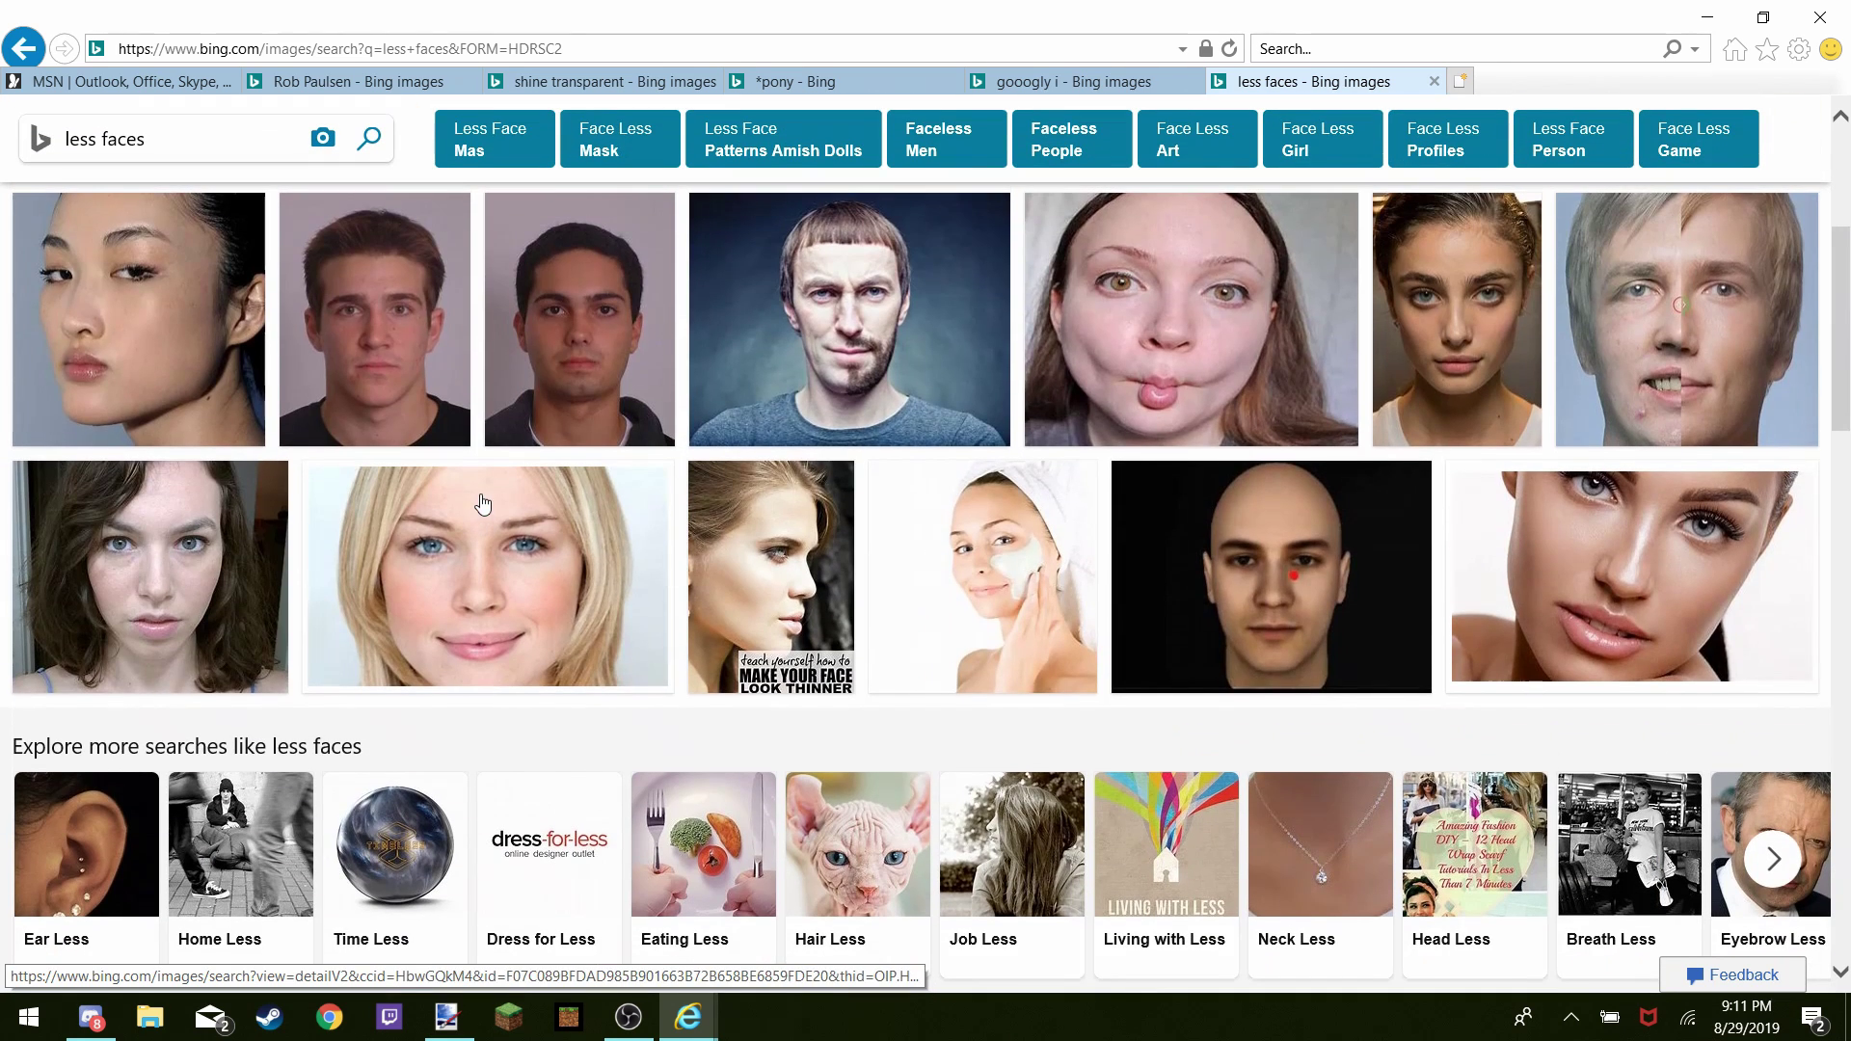
pyautogui.click(785, 397)
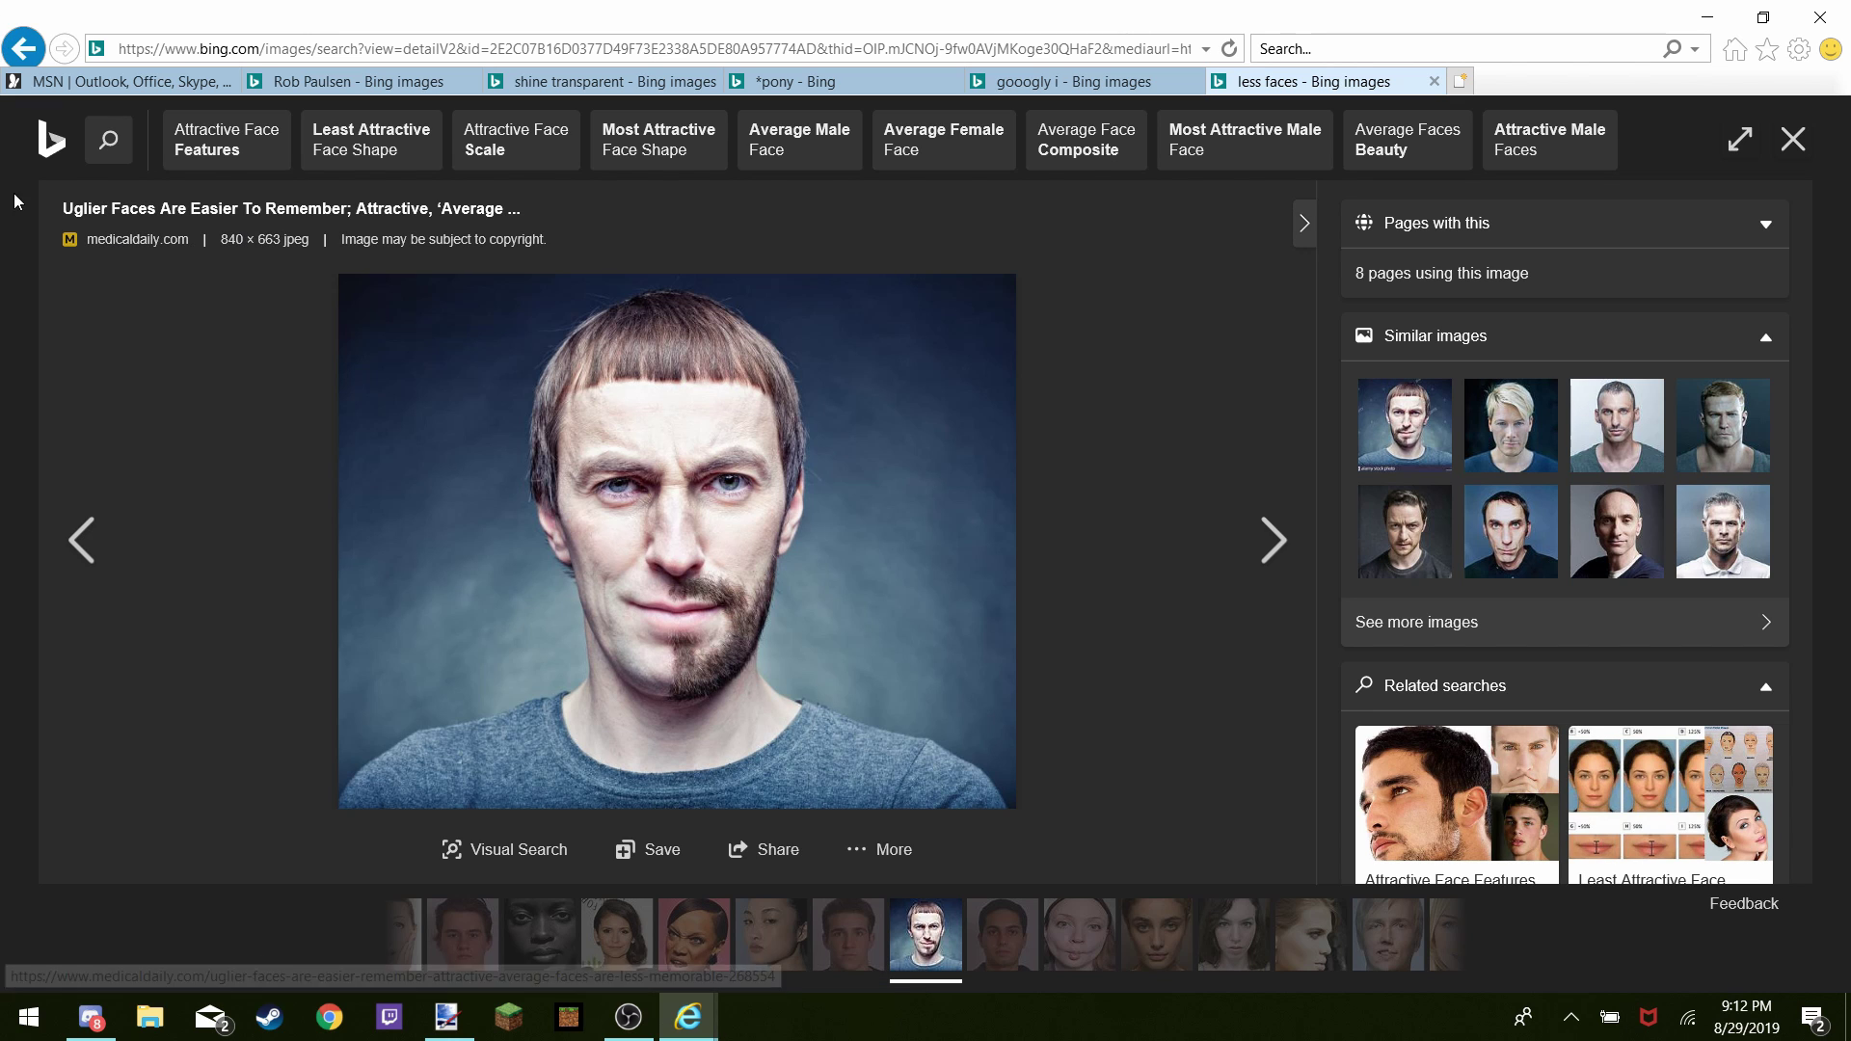
# Copy the half-bearded man's portrait, switch to paint.net and add a new layer above Layer 12
pyautogui.rightClick(681, 440)
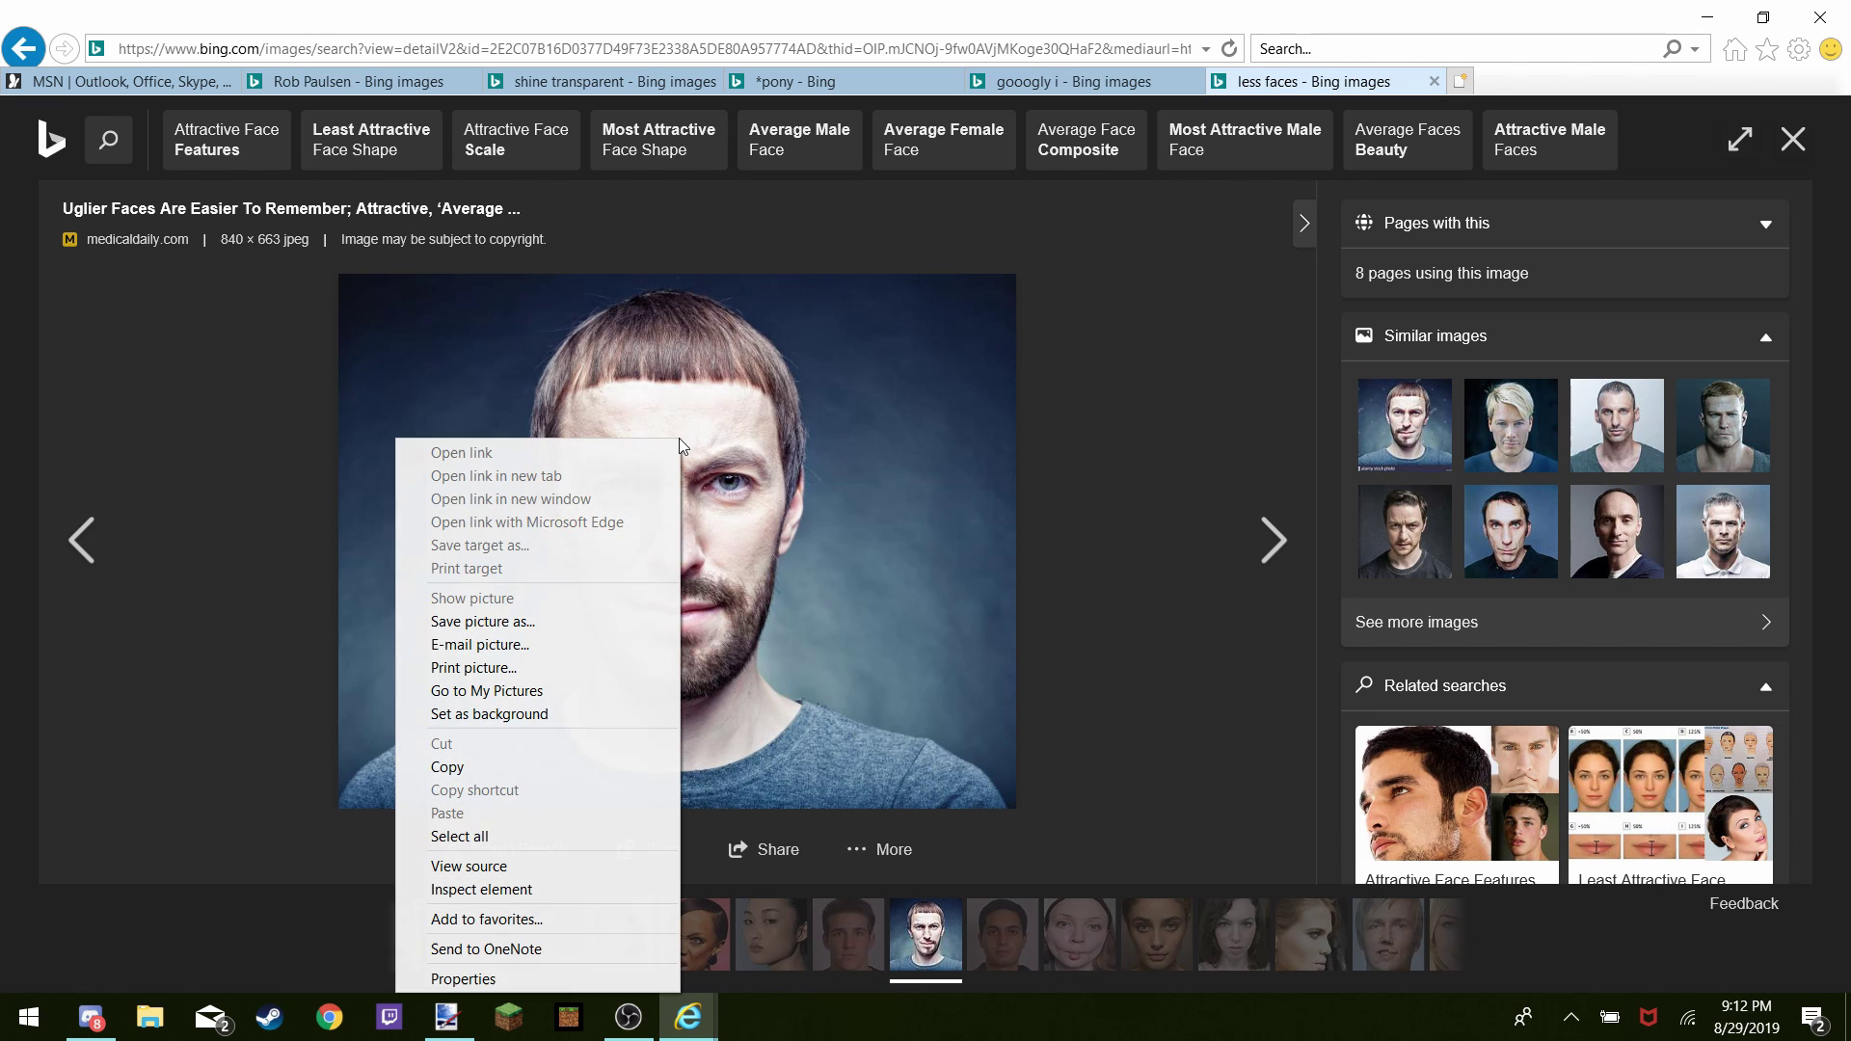
pyautogui.click(445, 768)
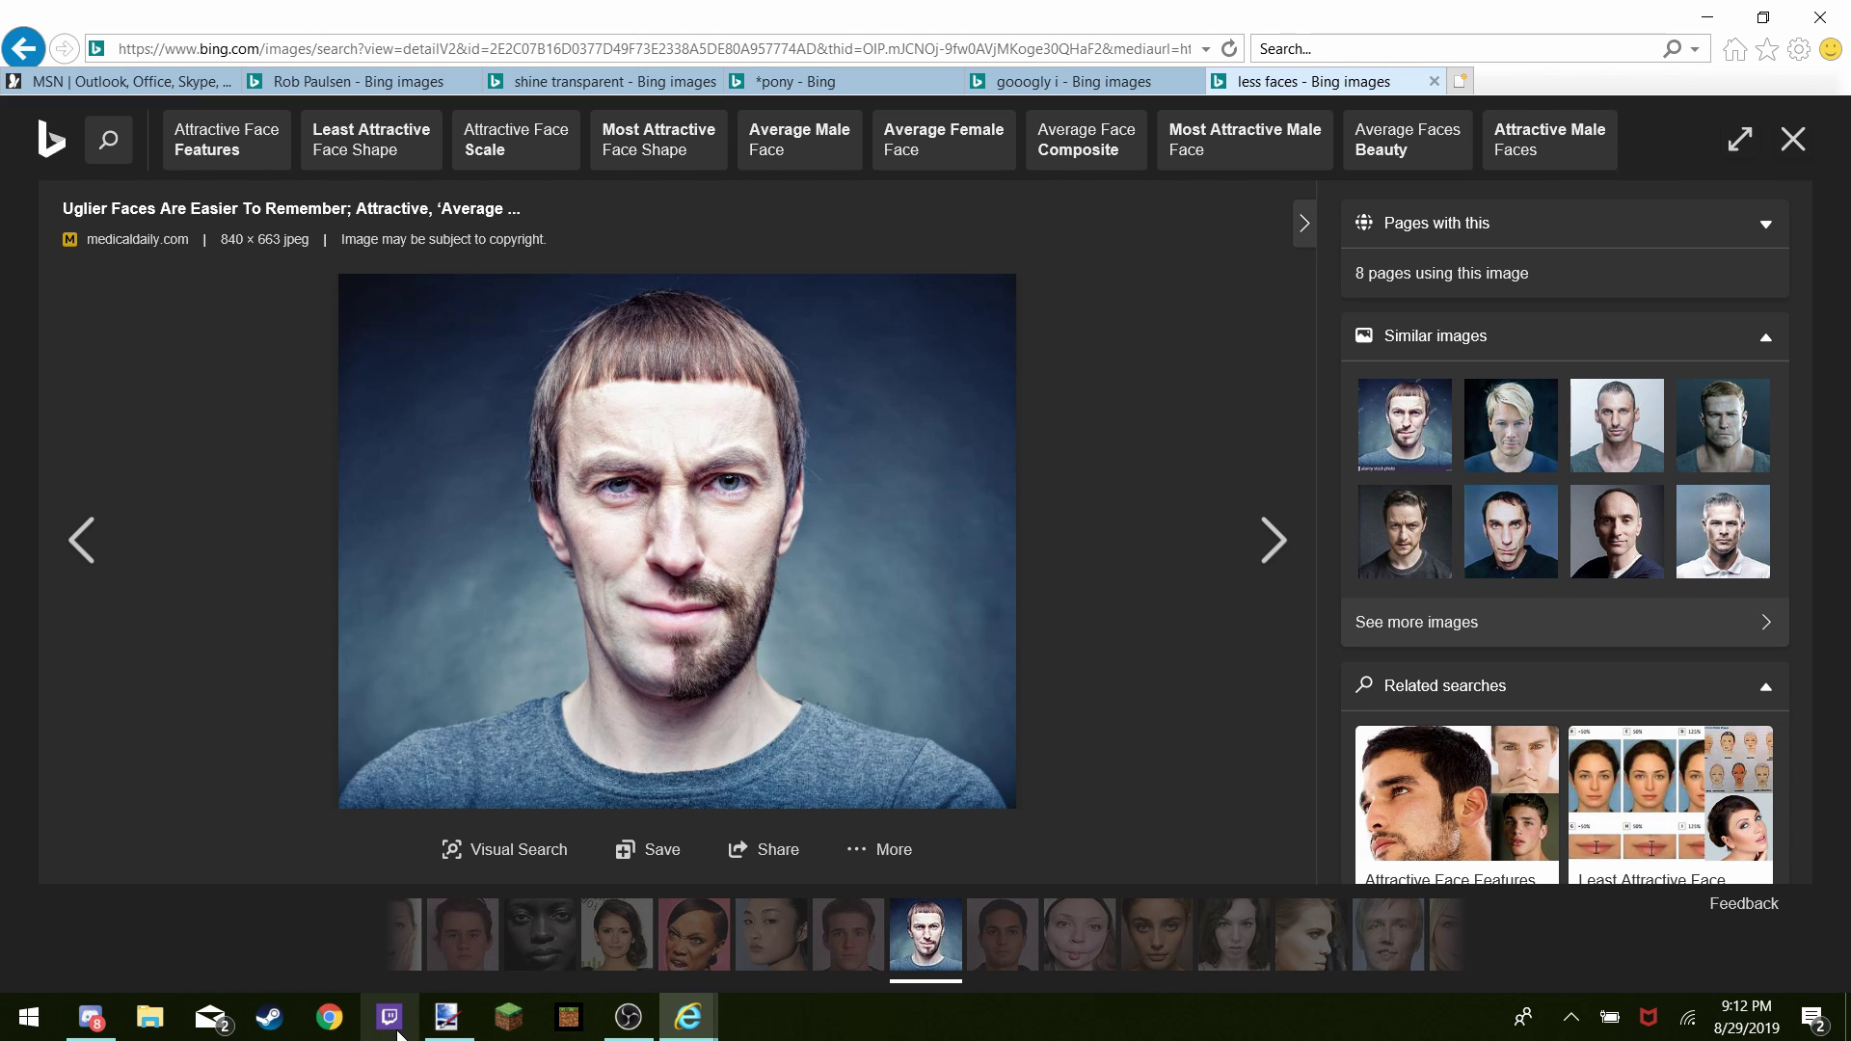
pyautogui.click(445, 1020)
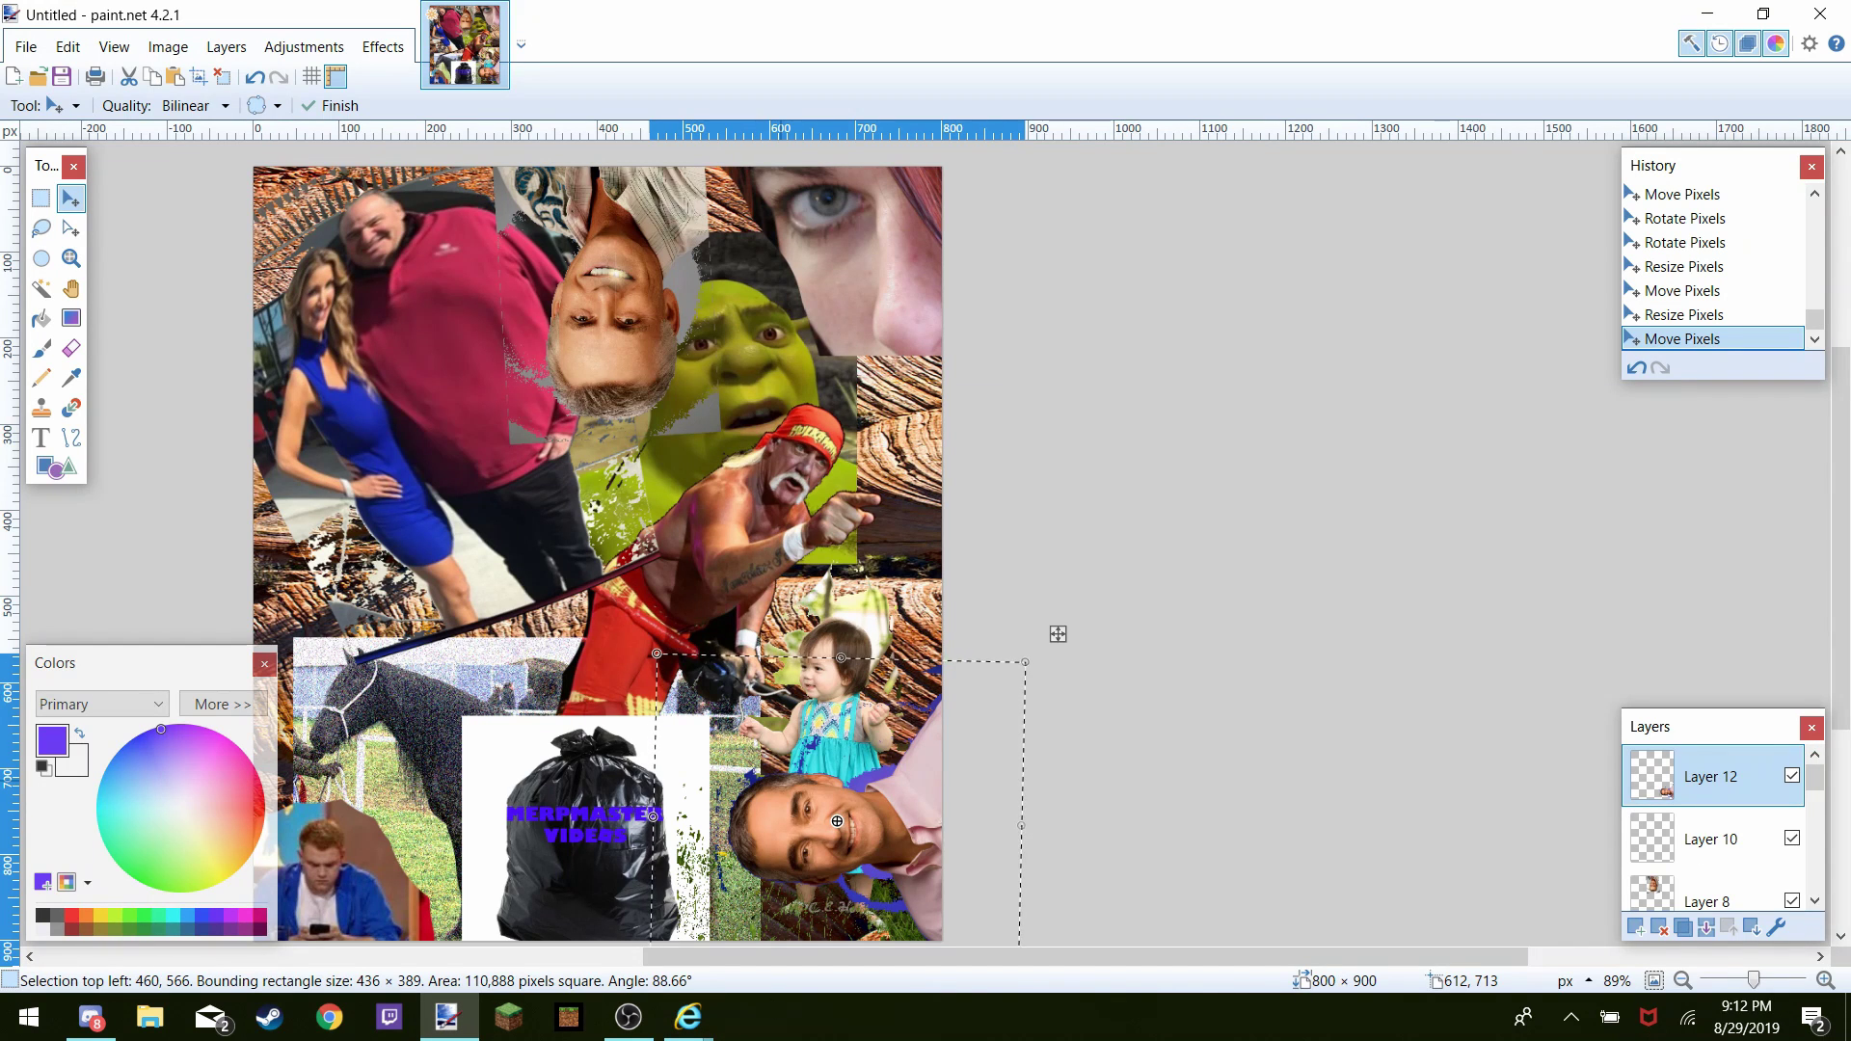
pyautogui.click(1643, 932)
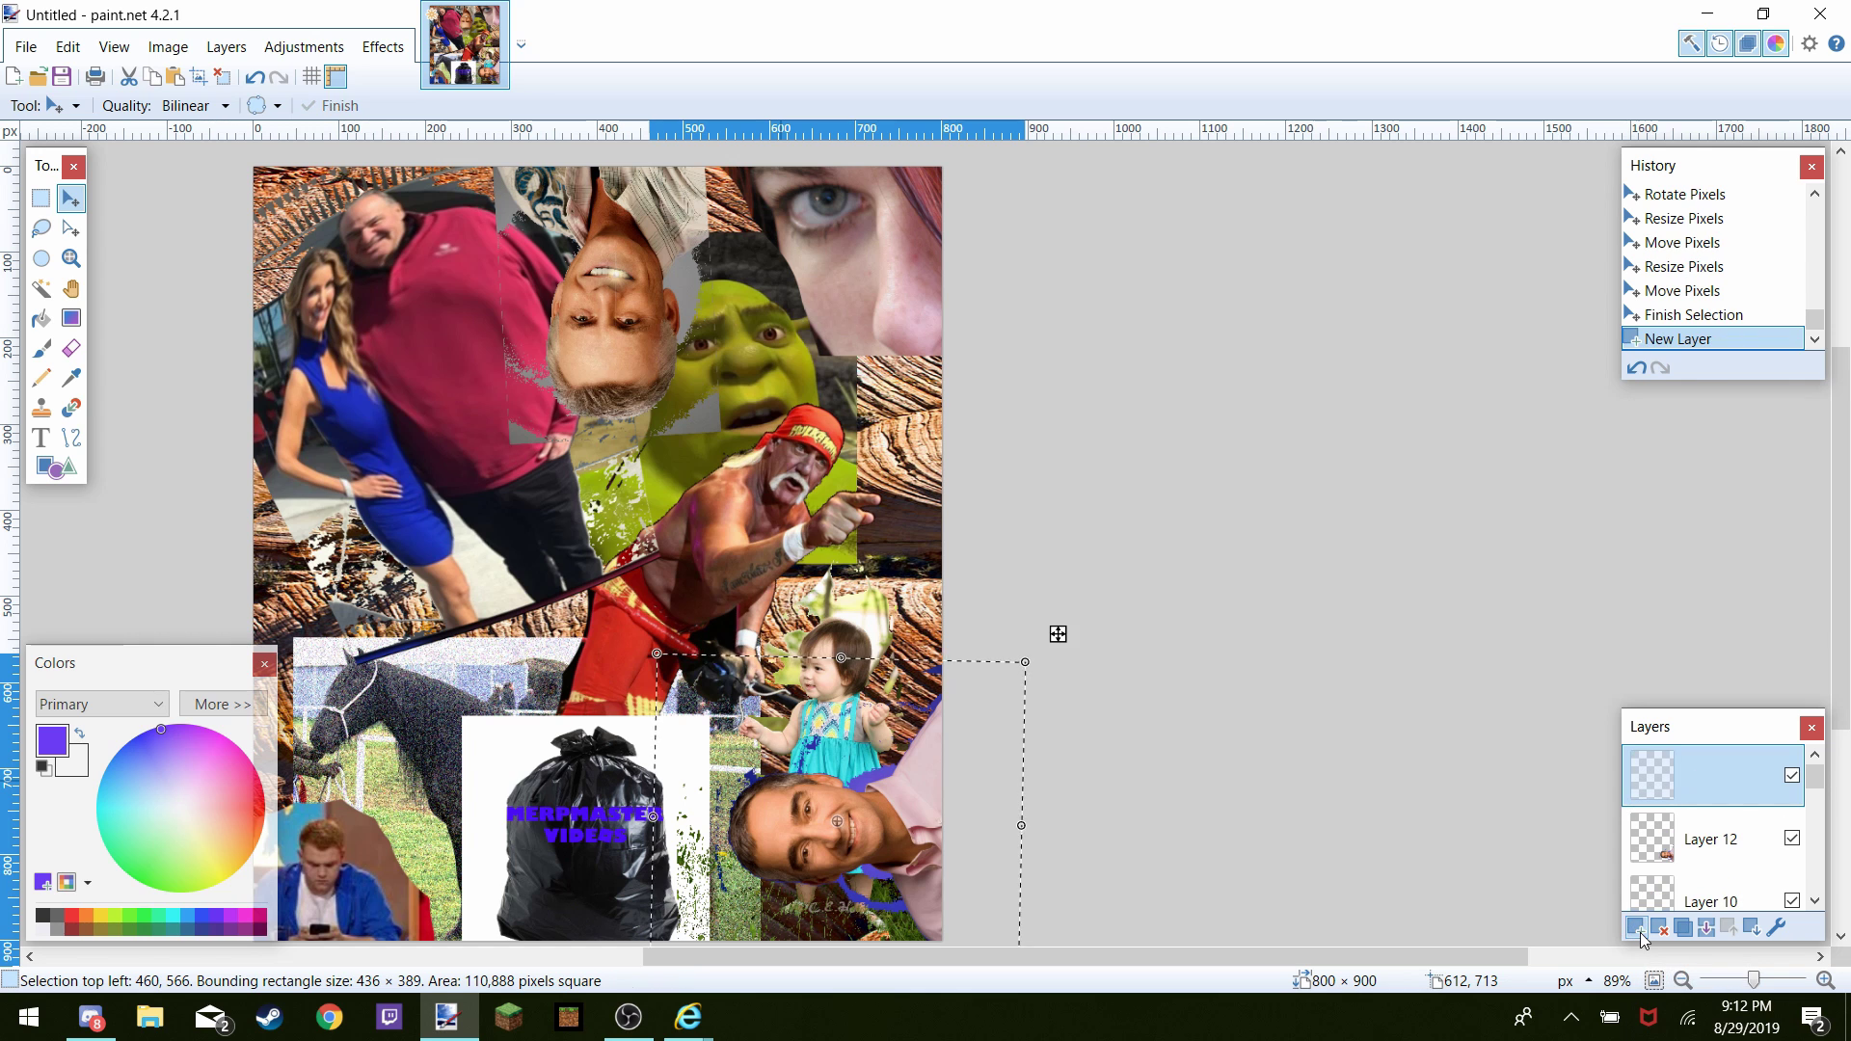
# Paste the half-bearded man's portrait on the new layer, keeping the canvas size, and shrink it to about 547 × 432 px
pyautogui.hotkey('ctrl', 'v')
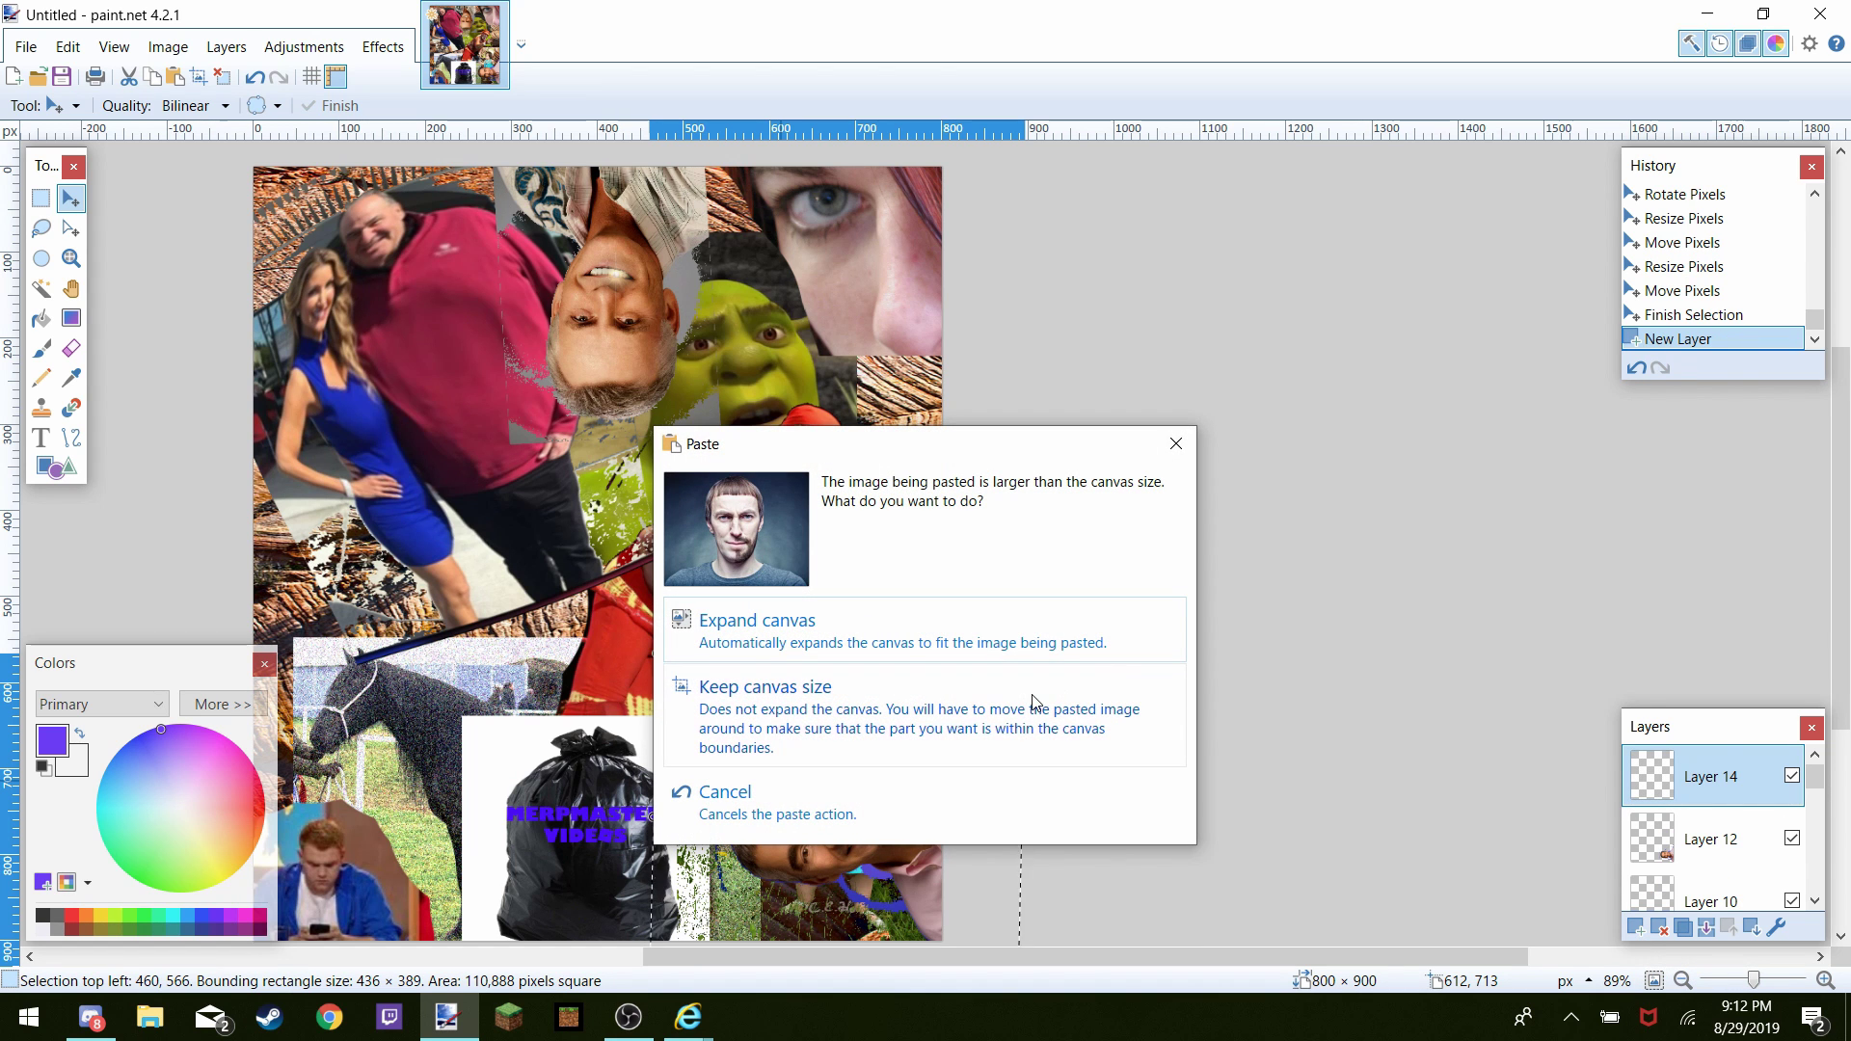
pyautogui.click(1034, 701)
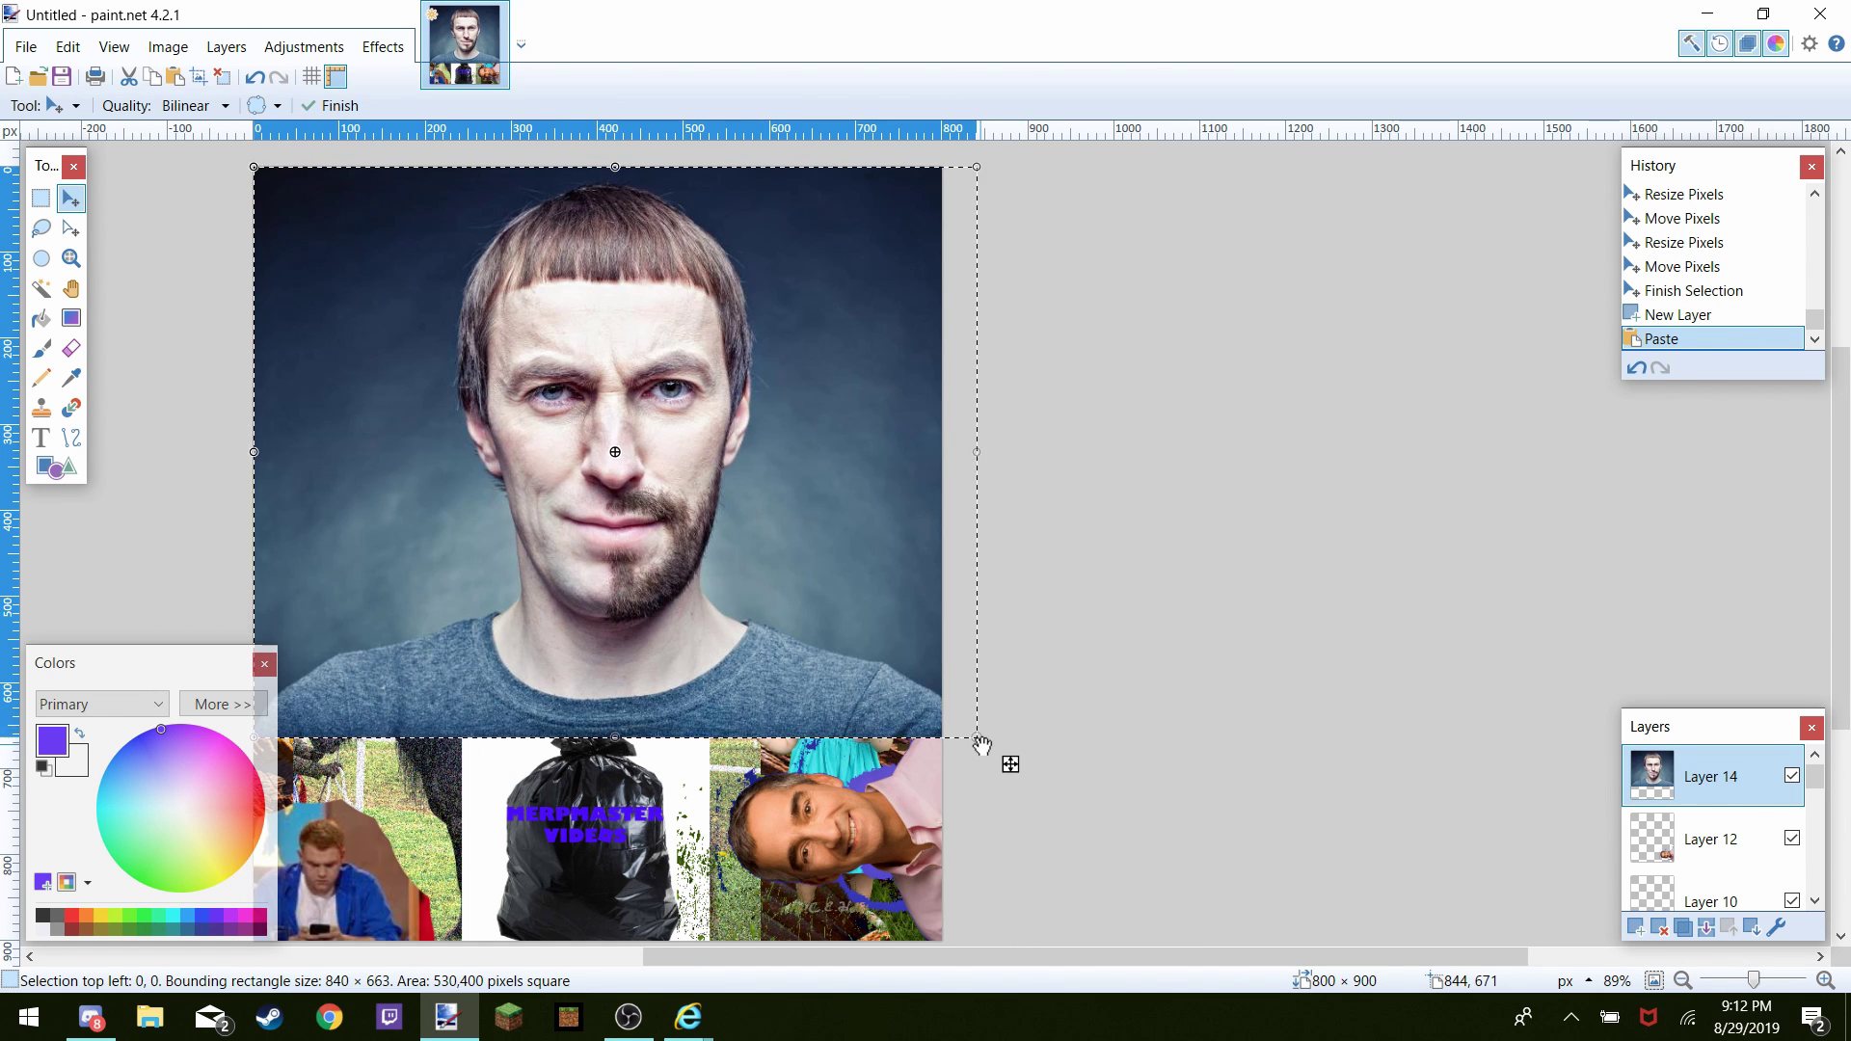
pyautogui.moveTo(980, 745); pyautogui.dragTo(728, 542)
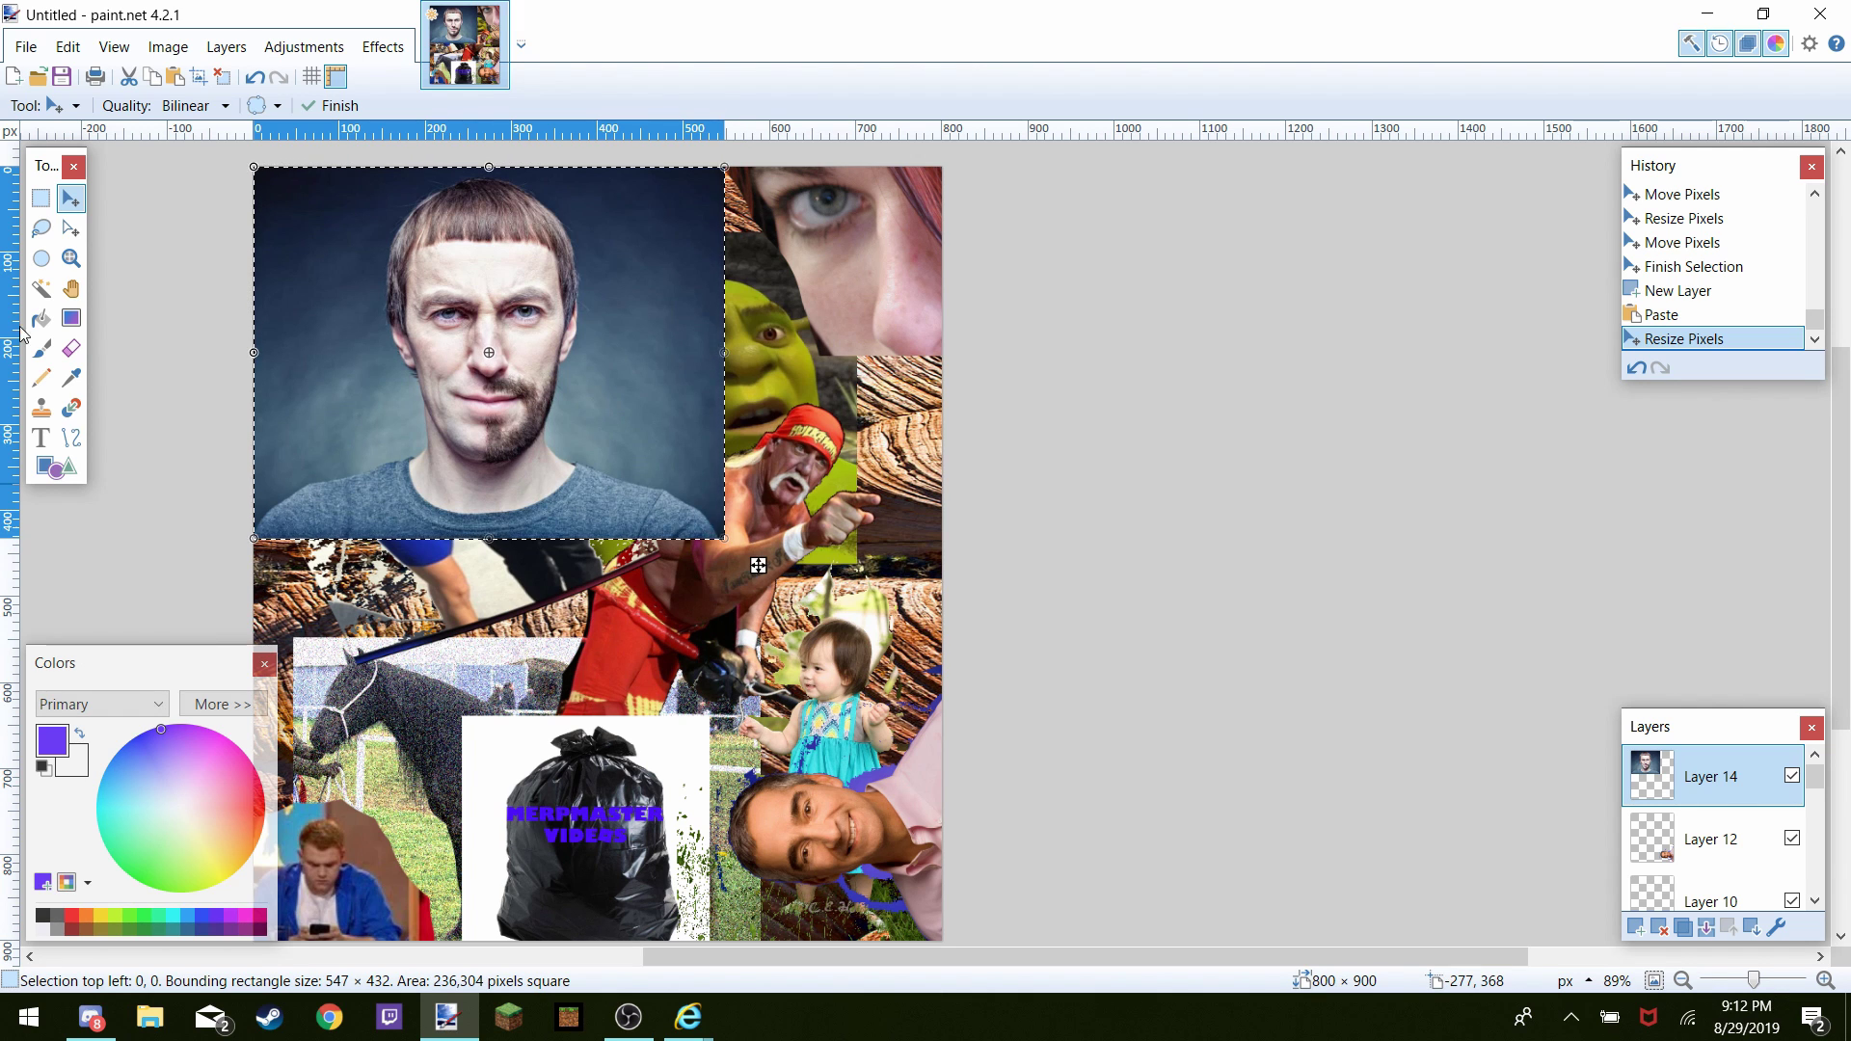
# Select and erase the blue background patches on the beardless side of the man's head with the Magic Wand
pyautogui.click(41, 288)
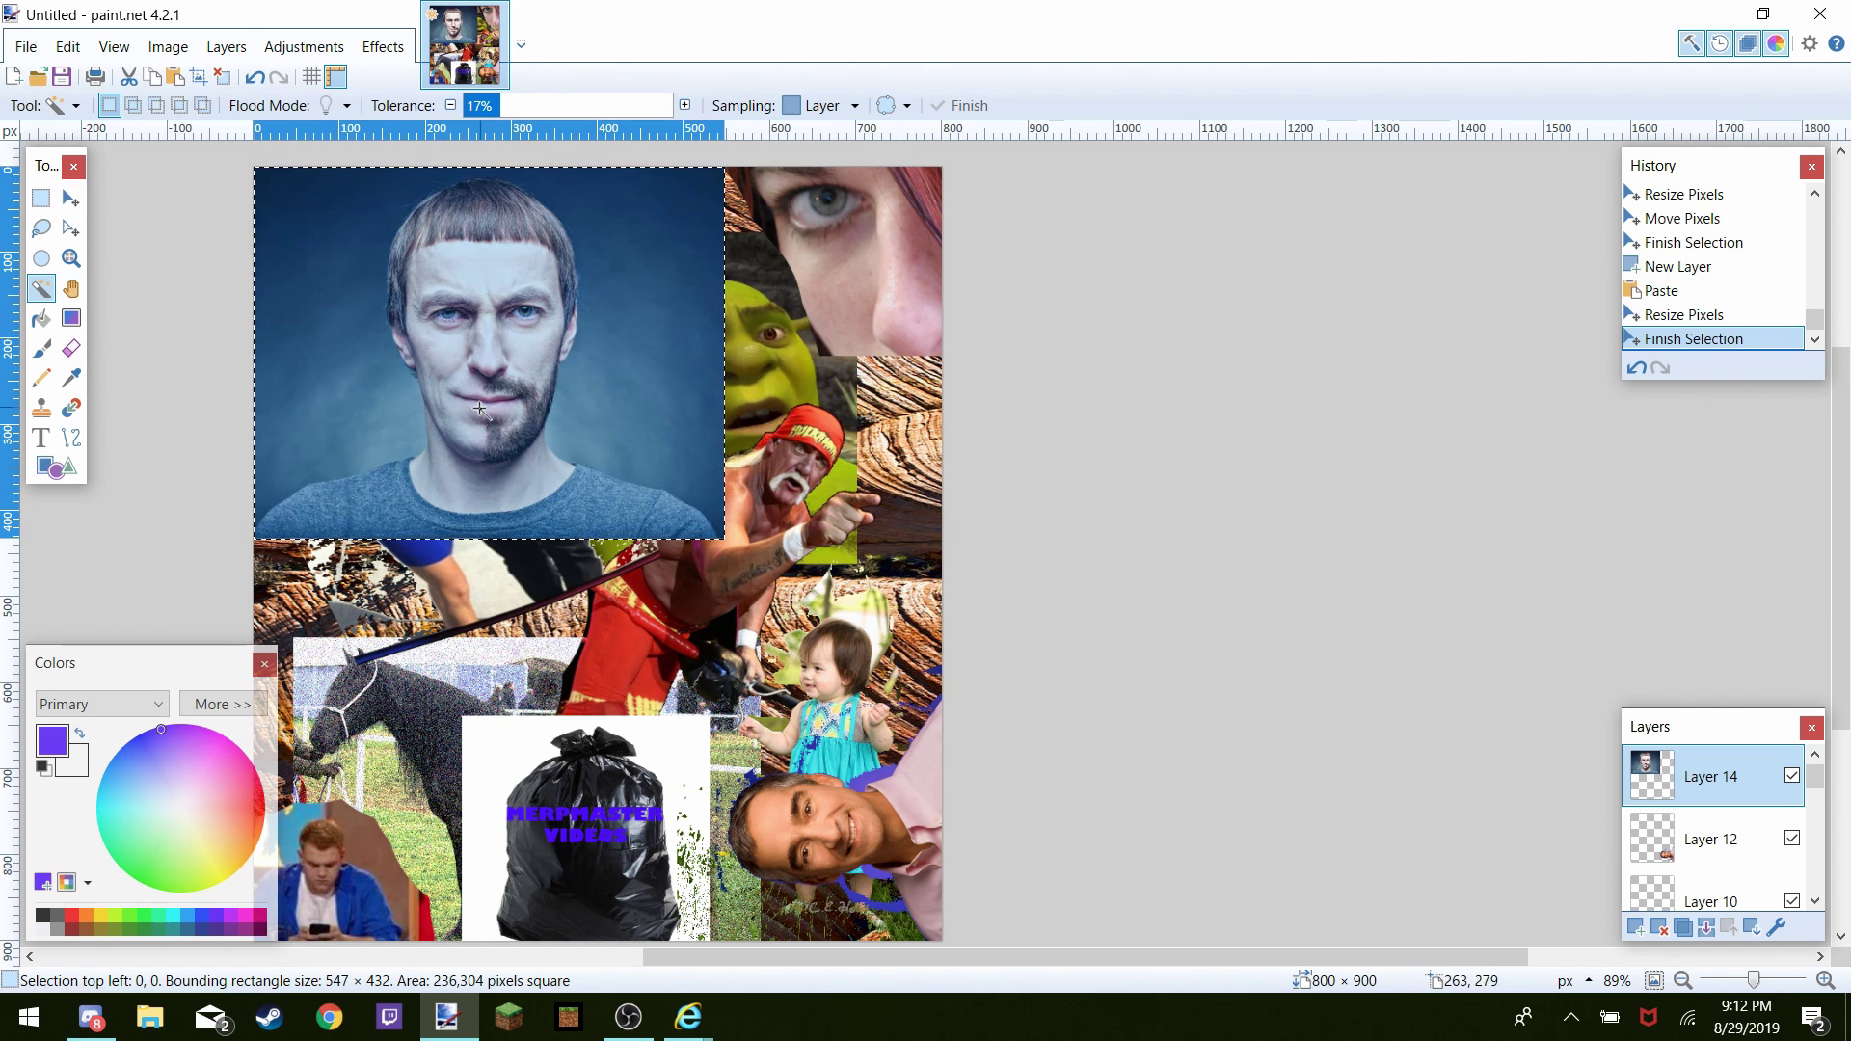
pyautogui.click(333, 415)
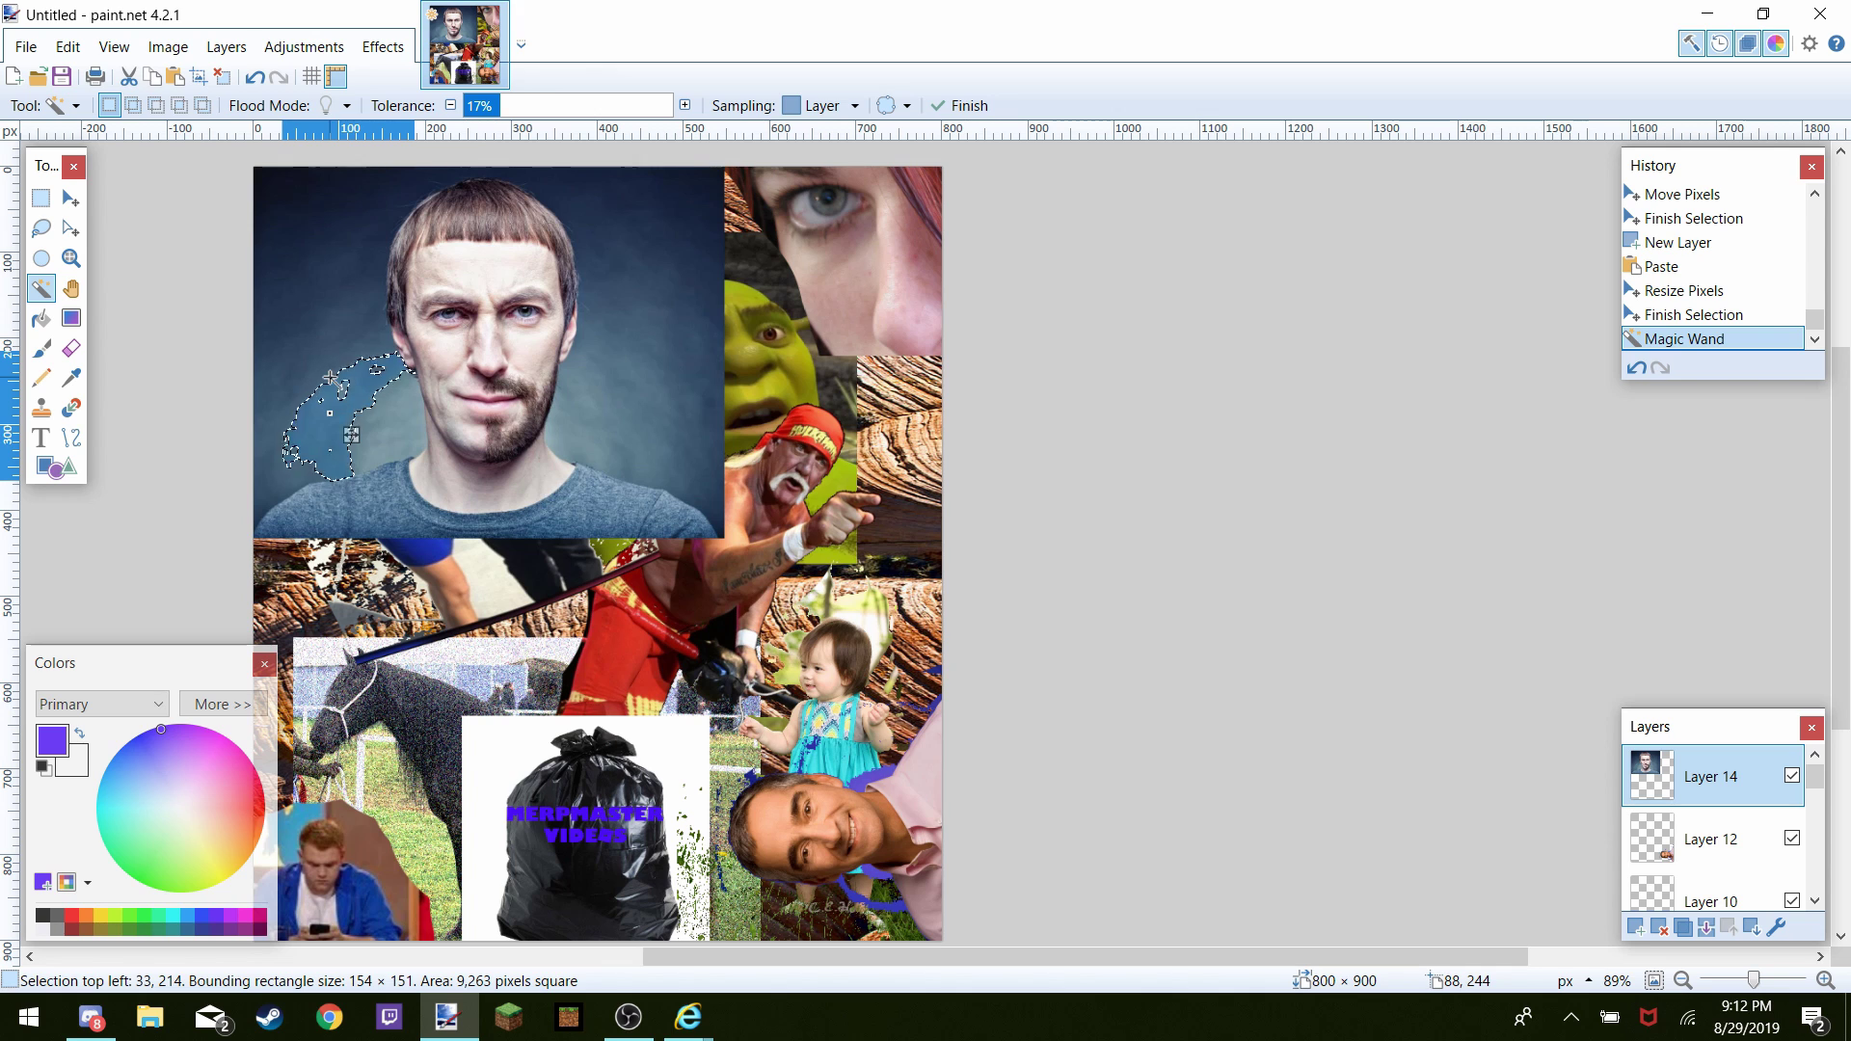
pyautogui.press('Delete')
pyautogui.click(327, 323)
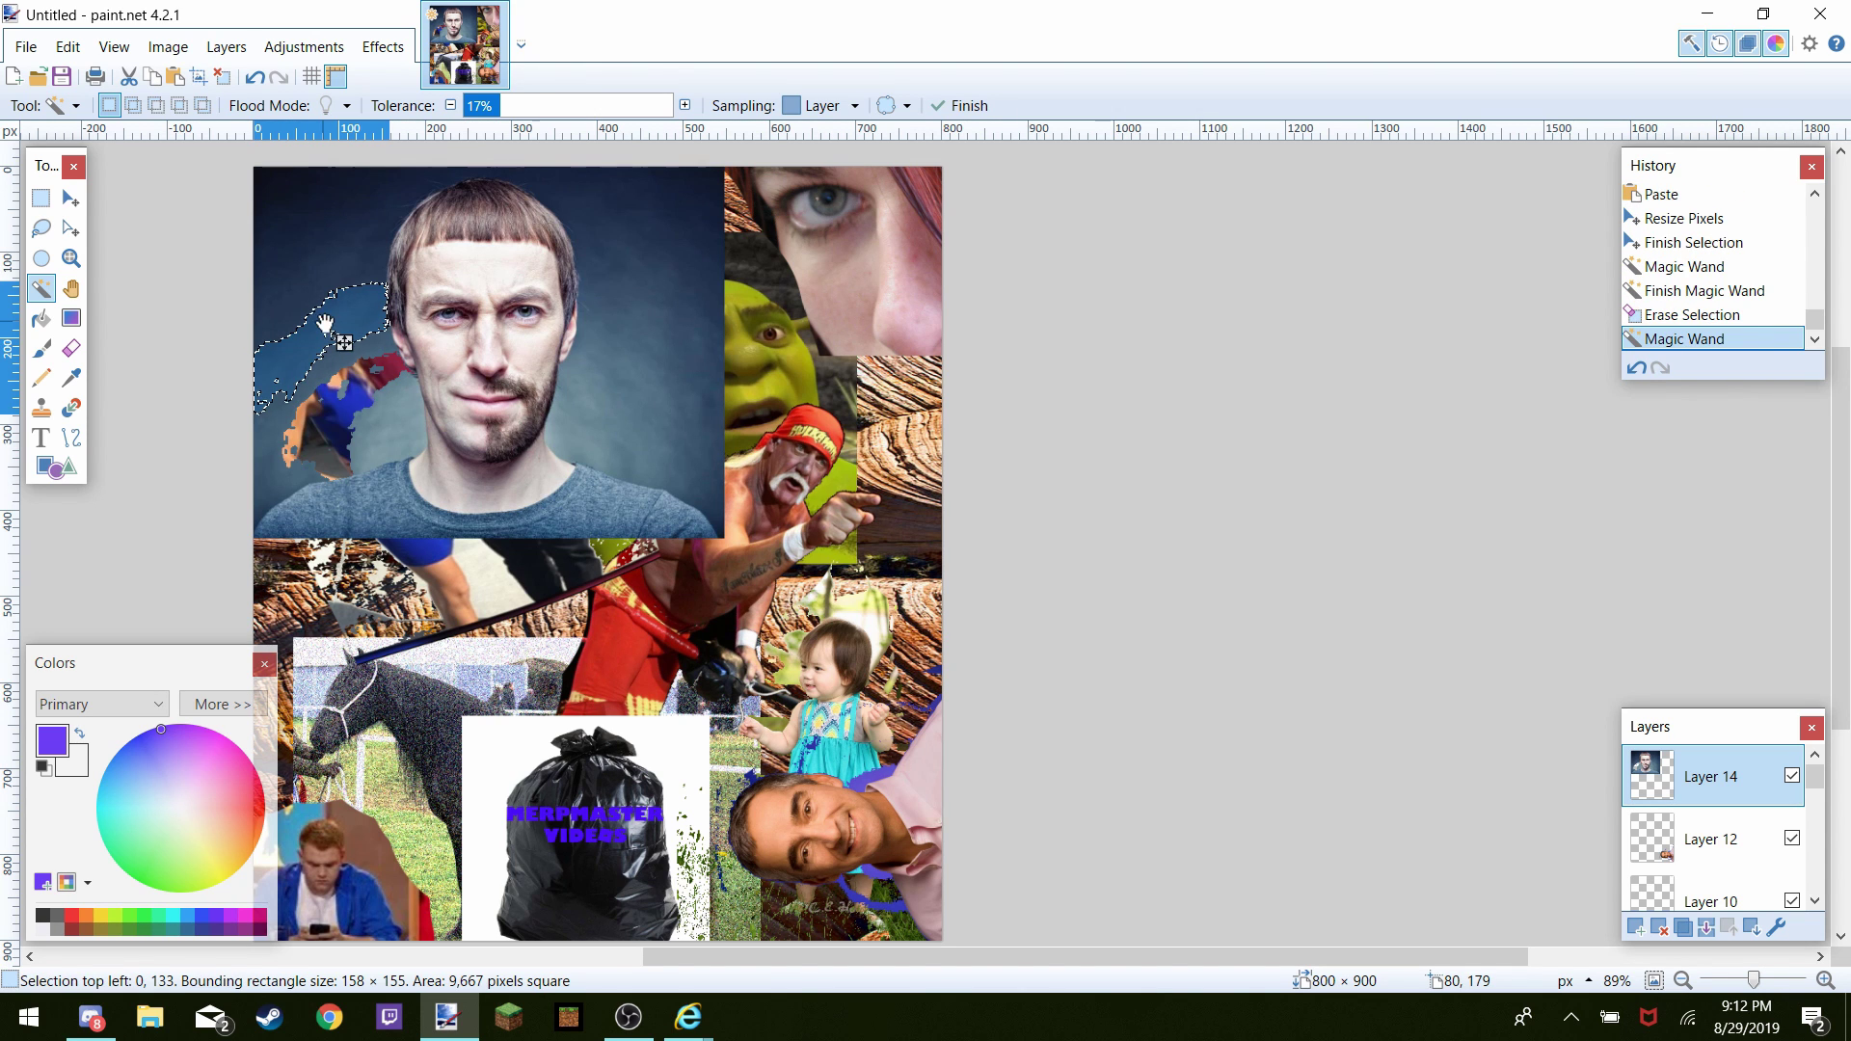
pyautogui.press('Delete')
pyautogui.click(317, 252)
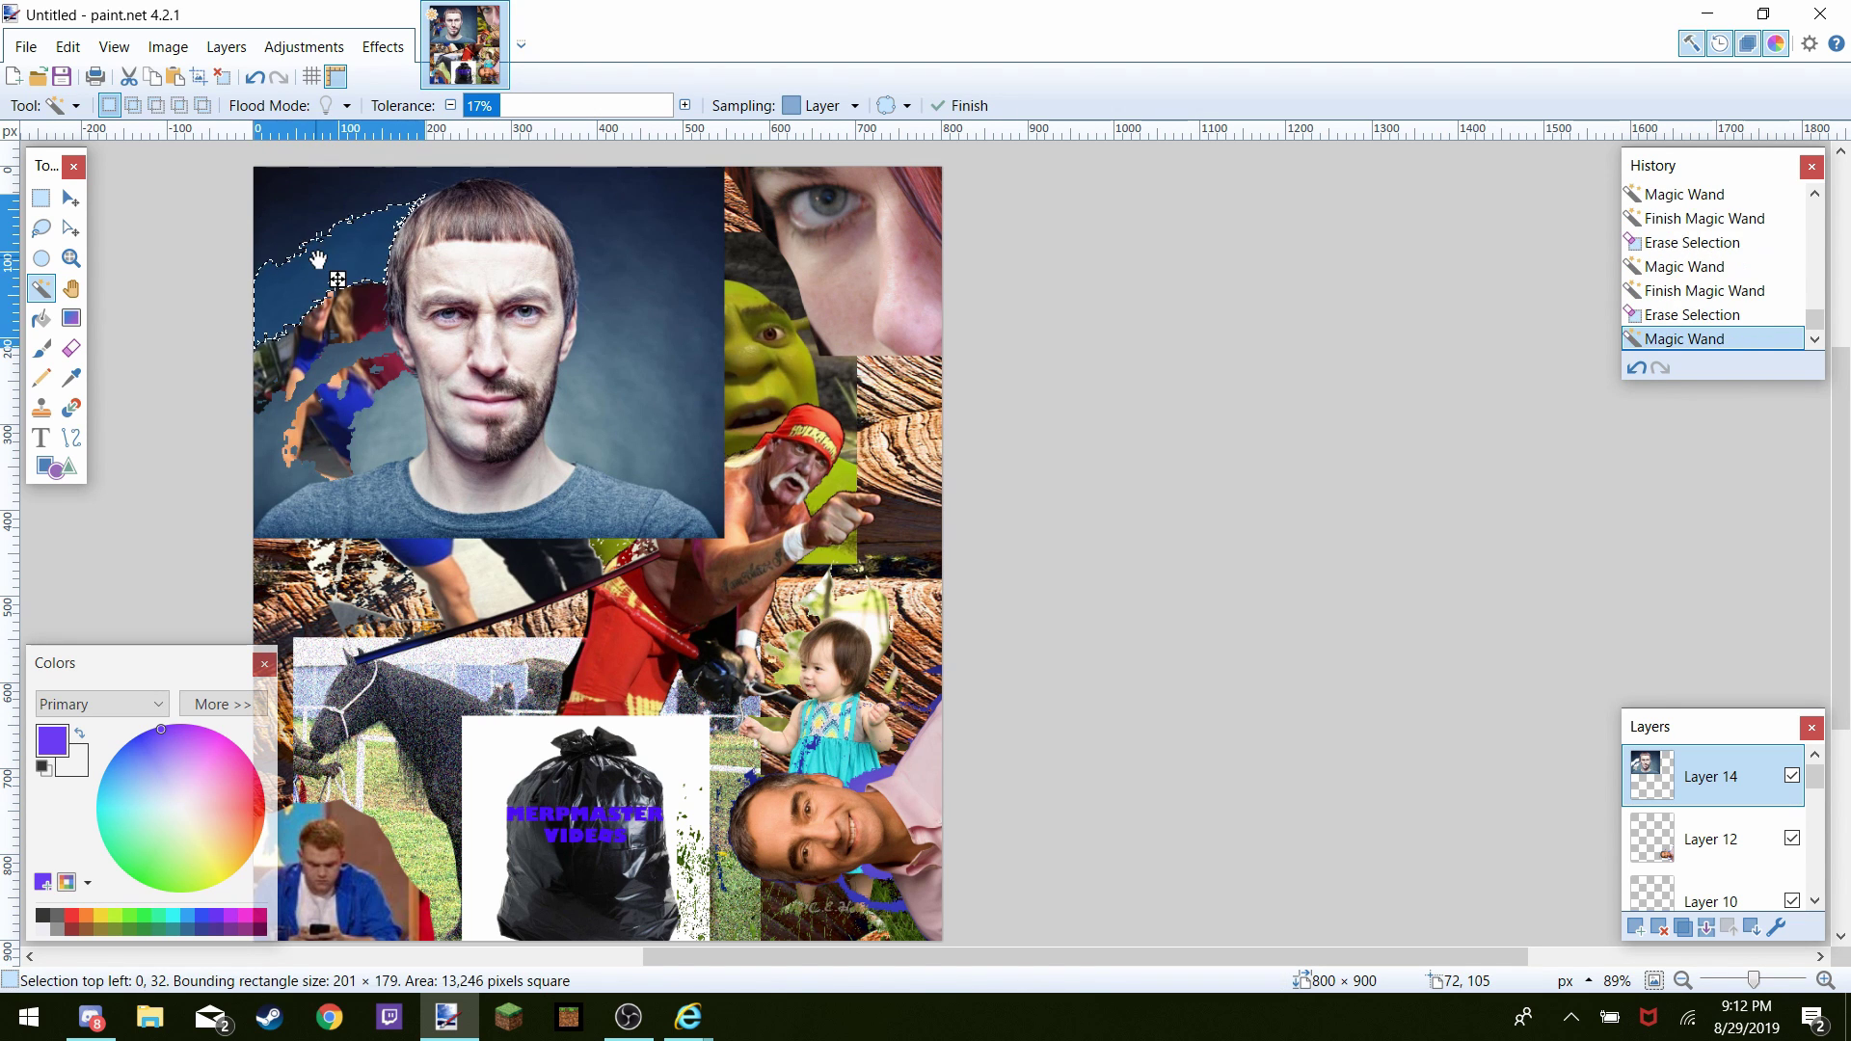
pyautogui.press('Delete')
pyautogui.click(337, 181)
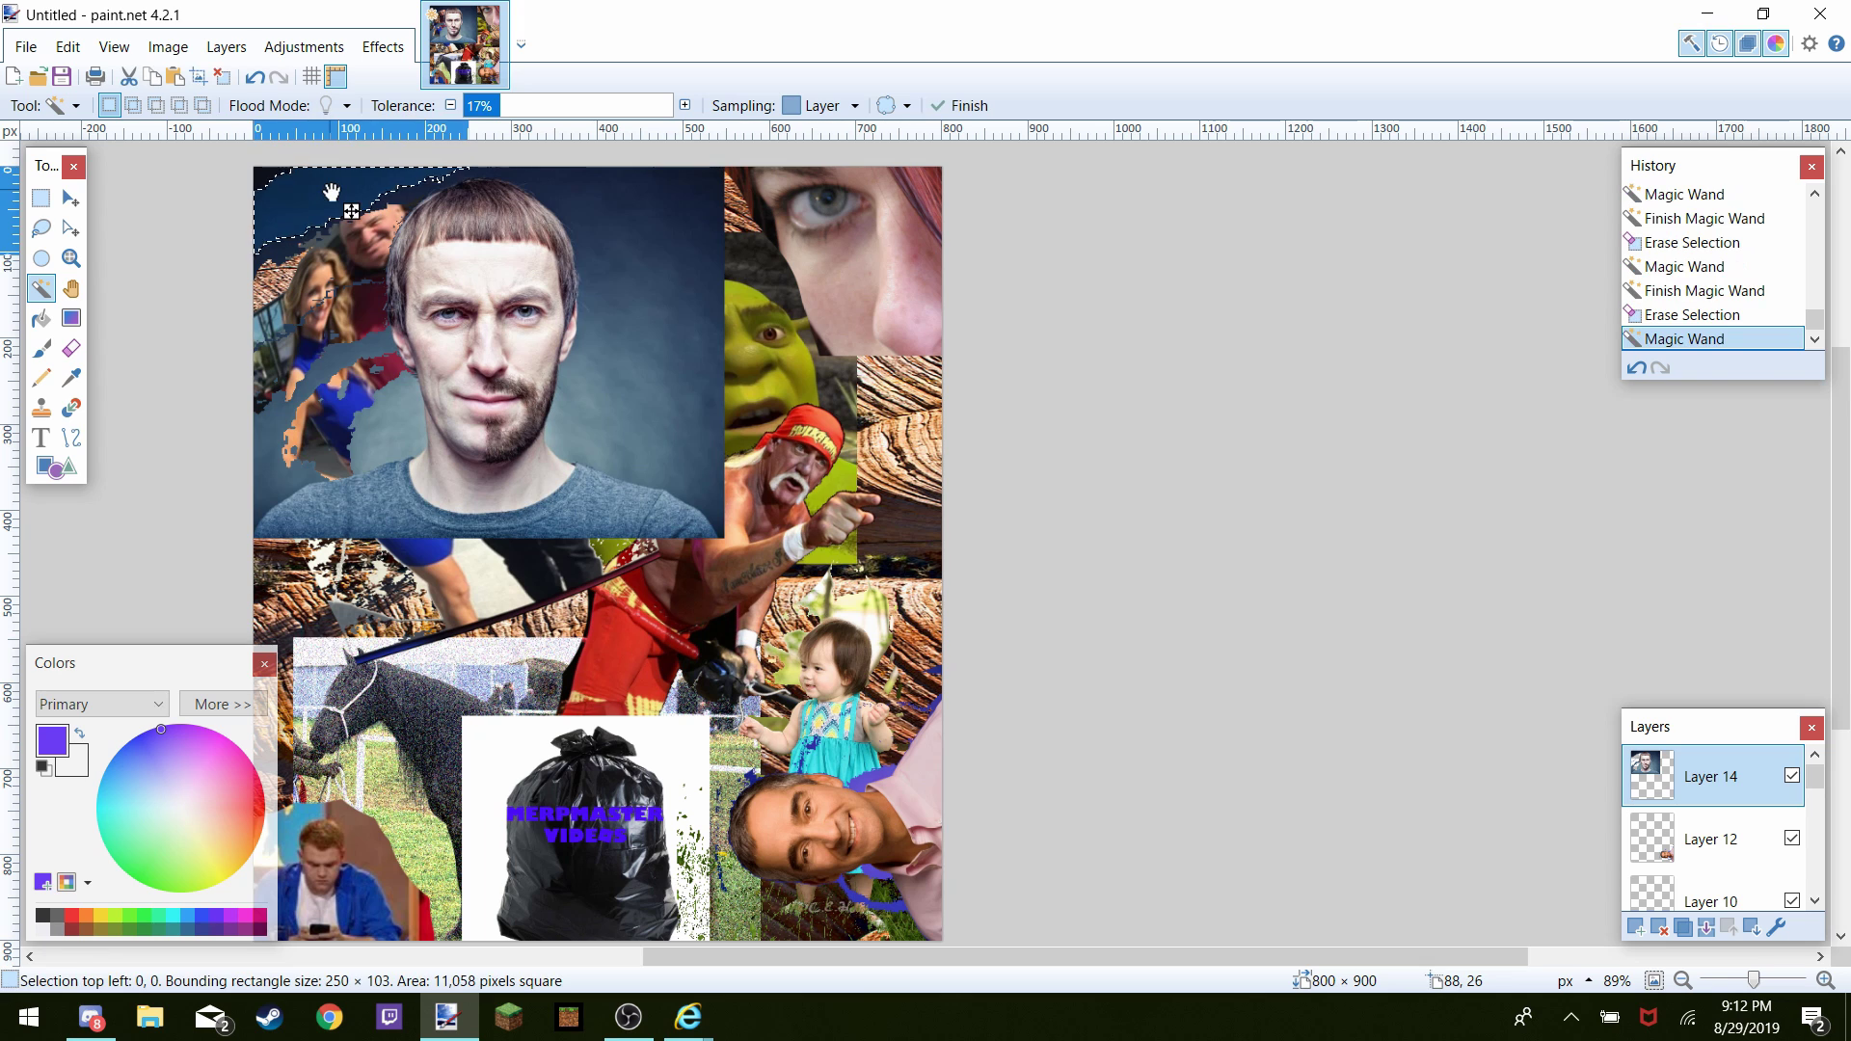
pyautogui.press('Delete')
# Erase the background patches on the bearded side of the man's head and above his shoulder with the Magic Wand
pyautogui.click(613, 303)
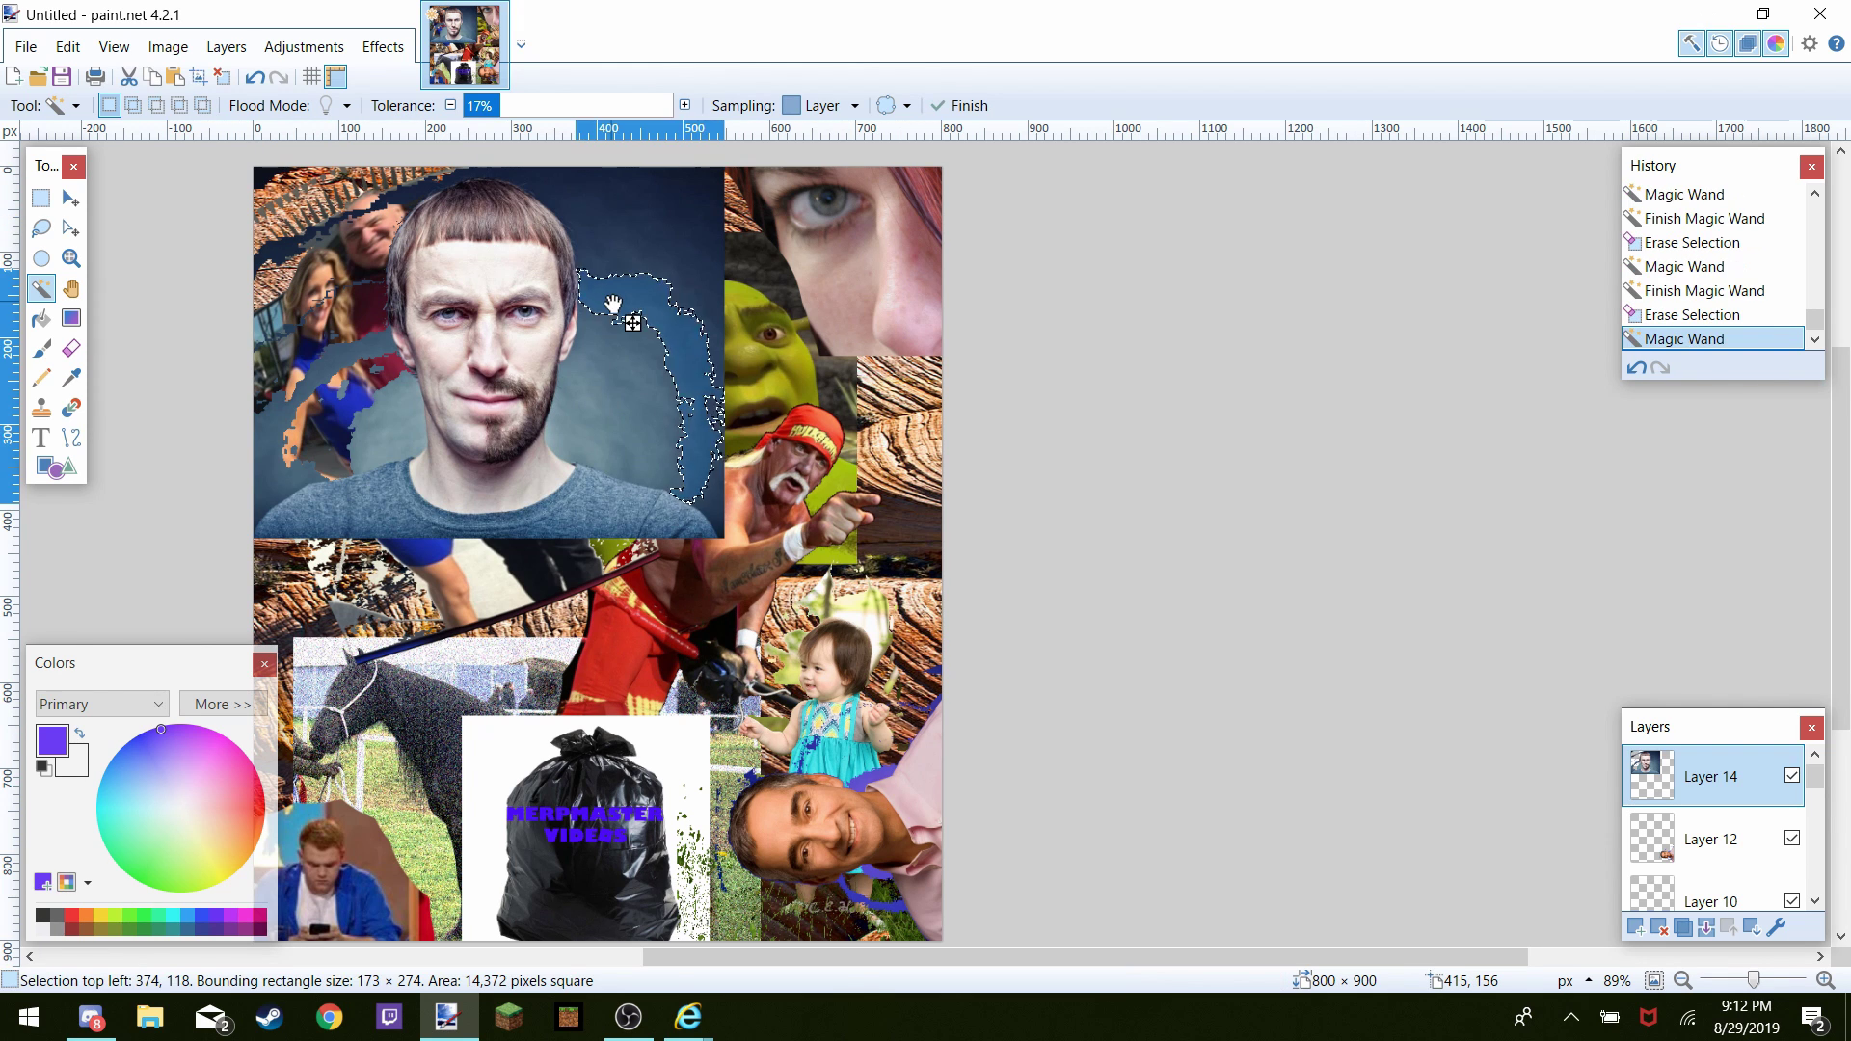
pyautogui.press('Delete')
pyautogui.click(618, 395)
pyautogui.press('Delete')
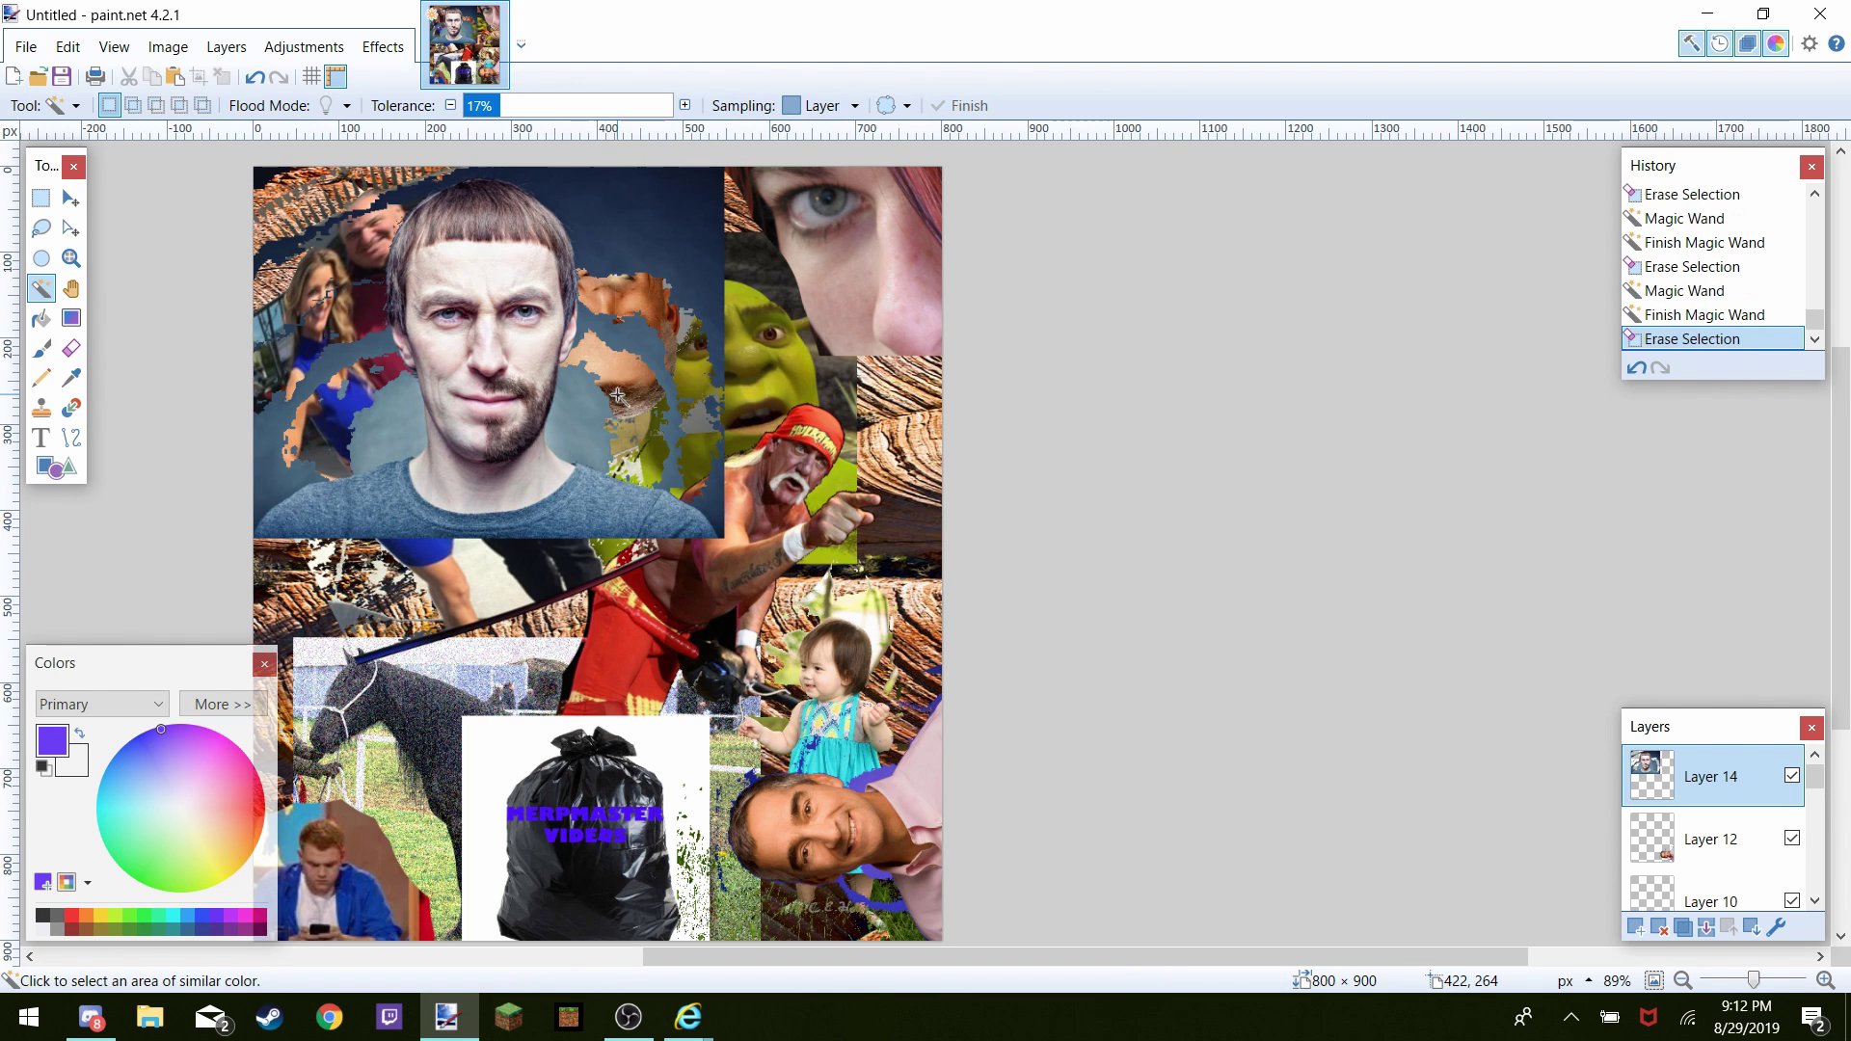
pyautogui.click(584, 421)
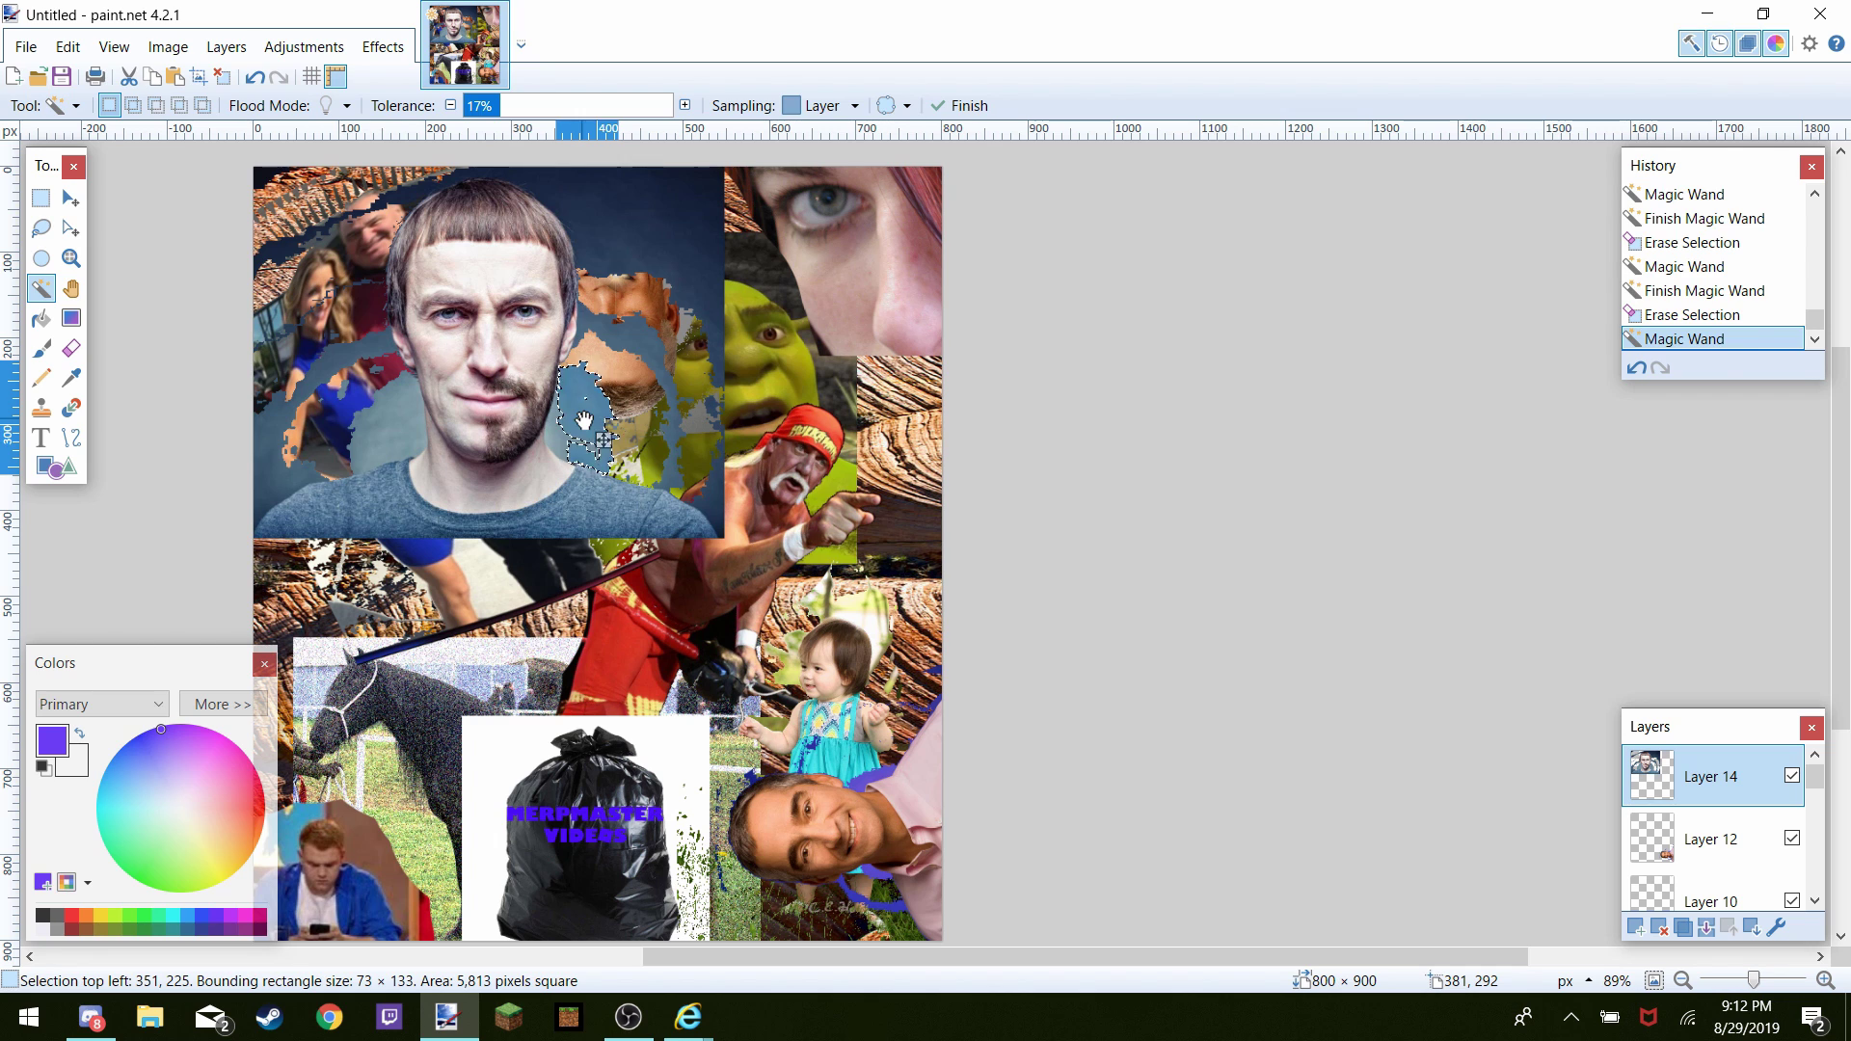
pyautogui.press('Delete')
pyautogui.click(672, 230)
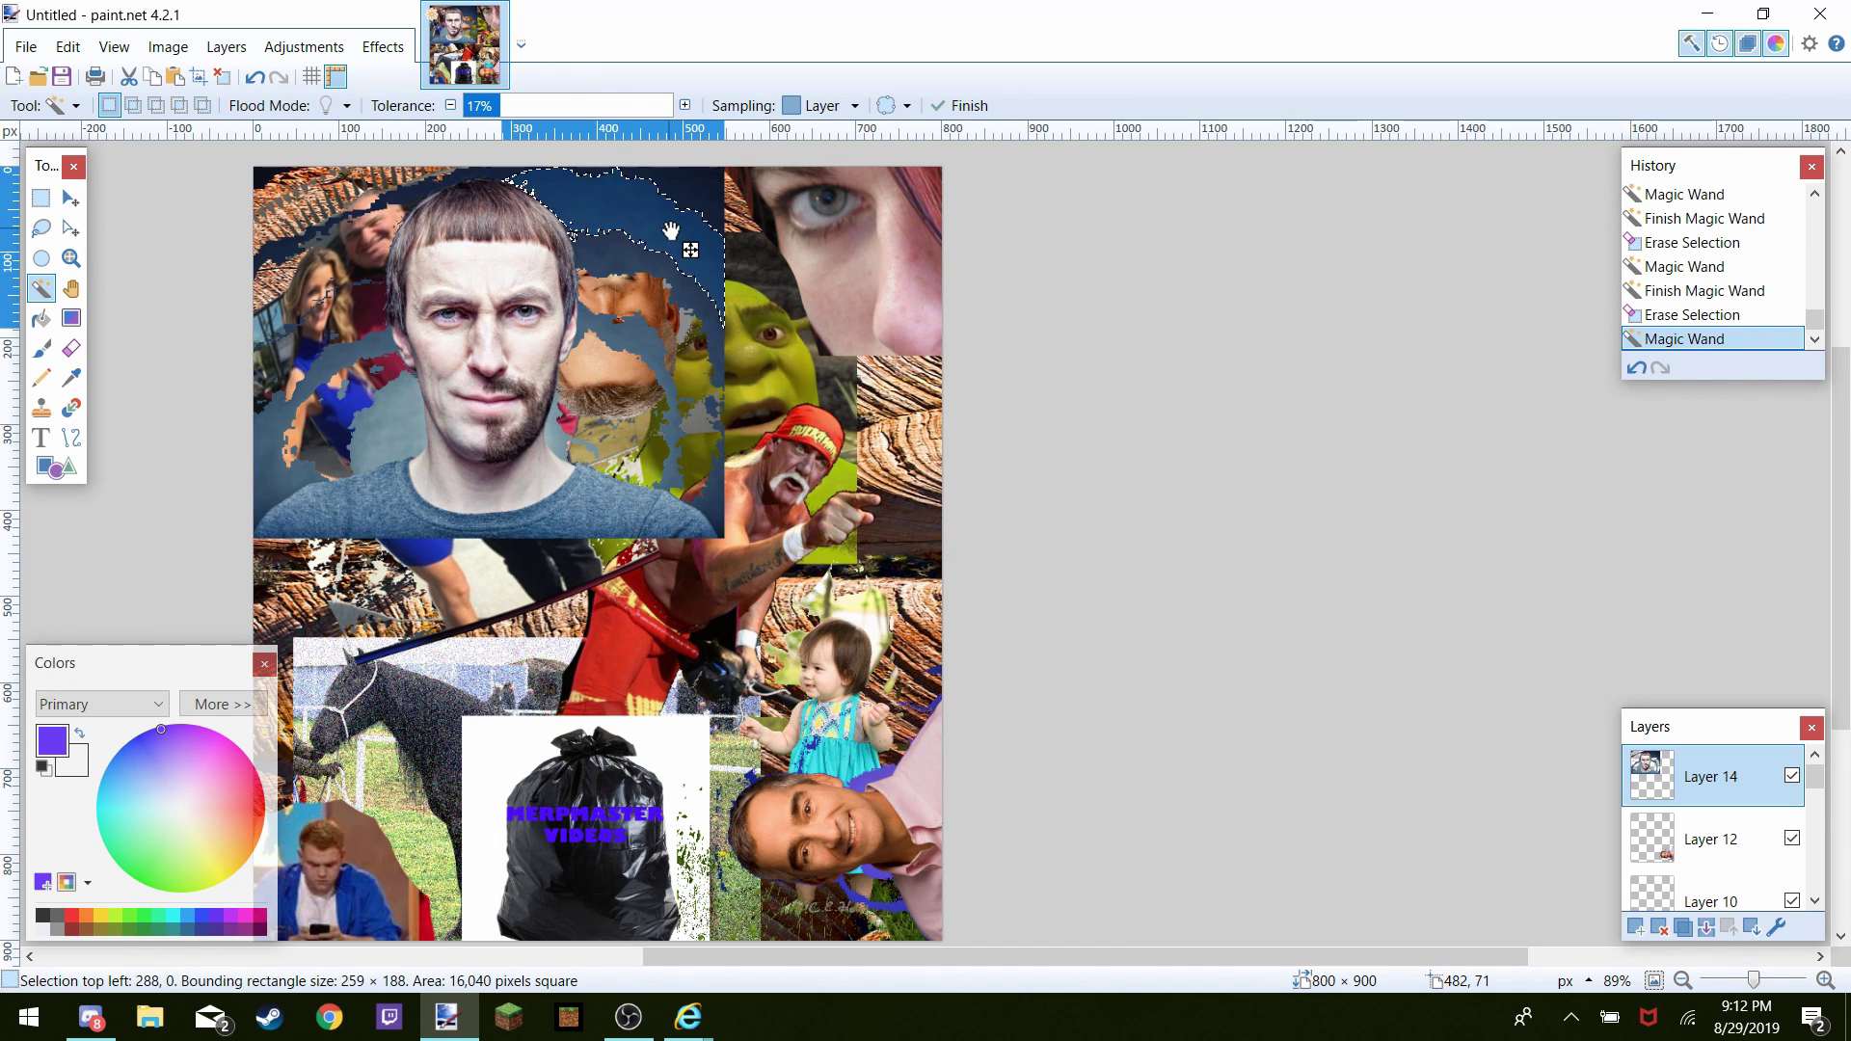
pyautogui.press('Delete')
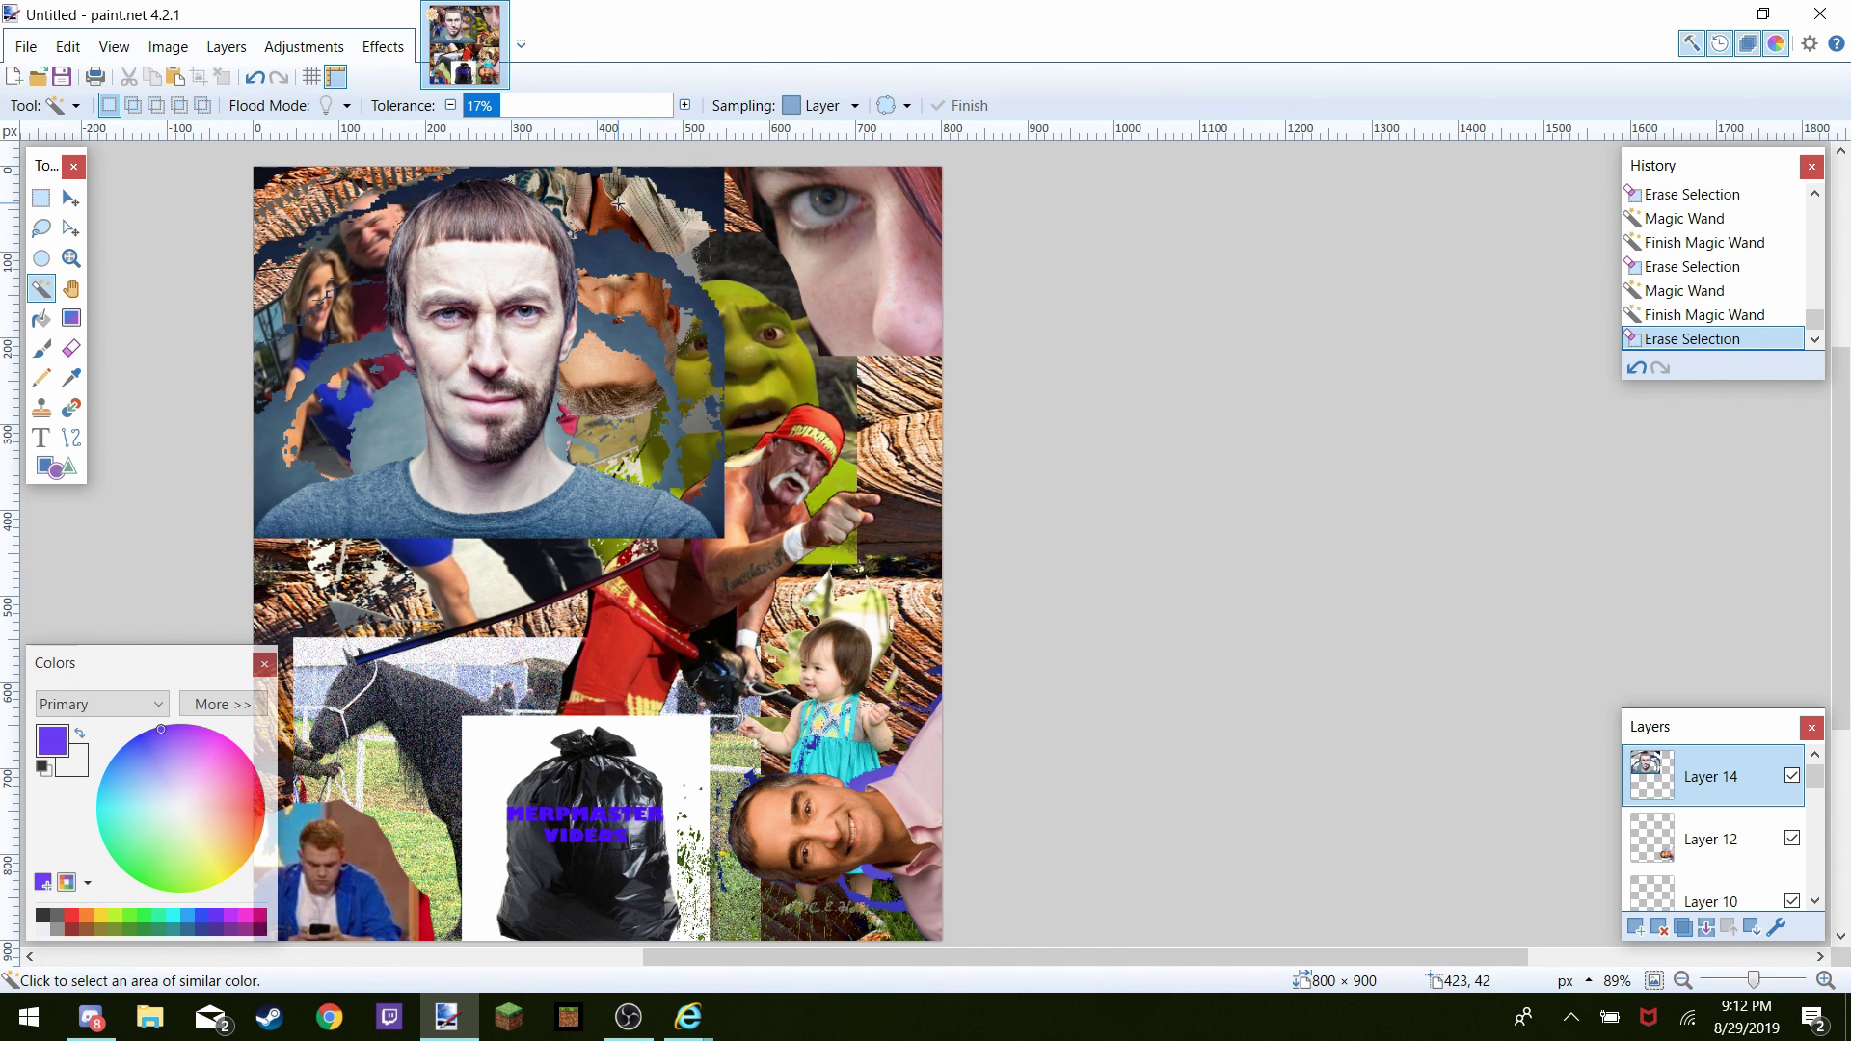
# Erase leftover background and shoulder edges on both sides of the portrait with the Eraser
pyautogui.click(74, 346)
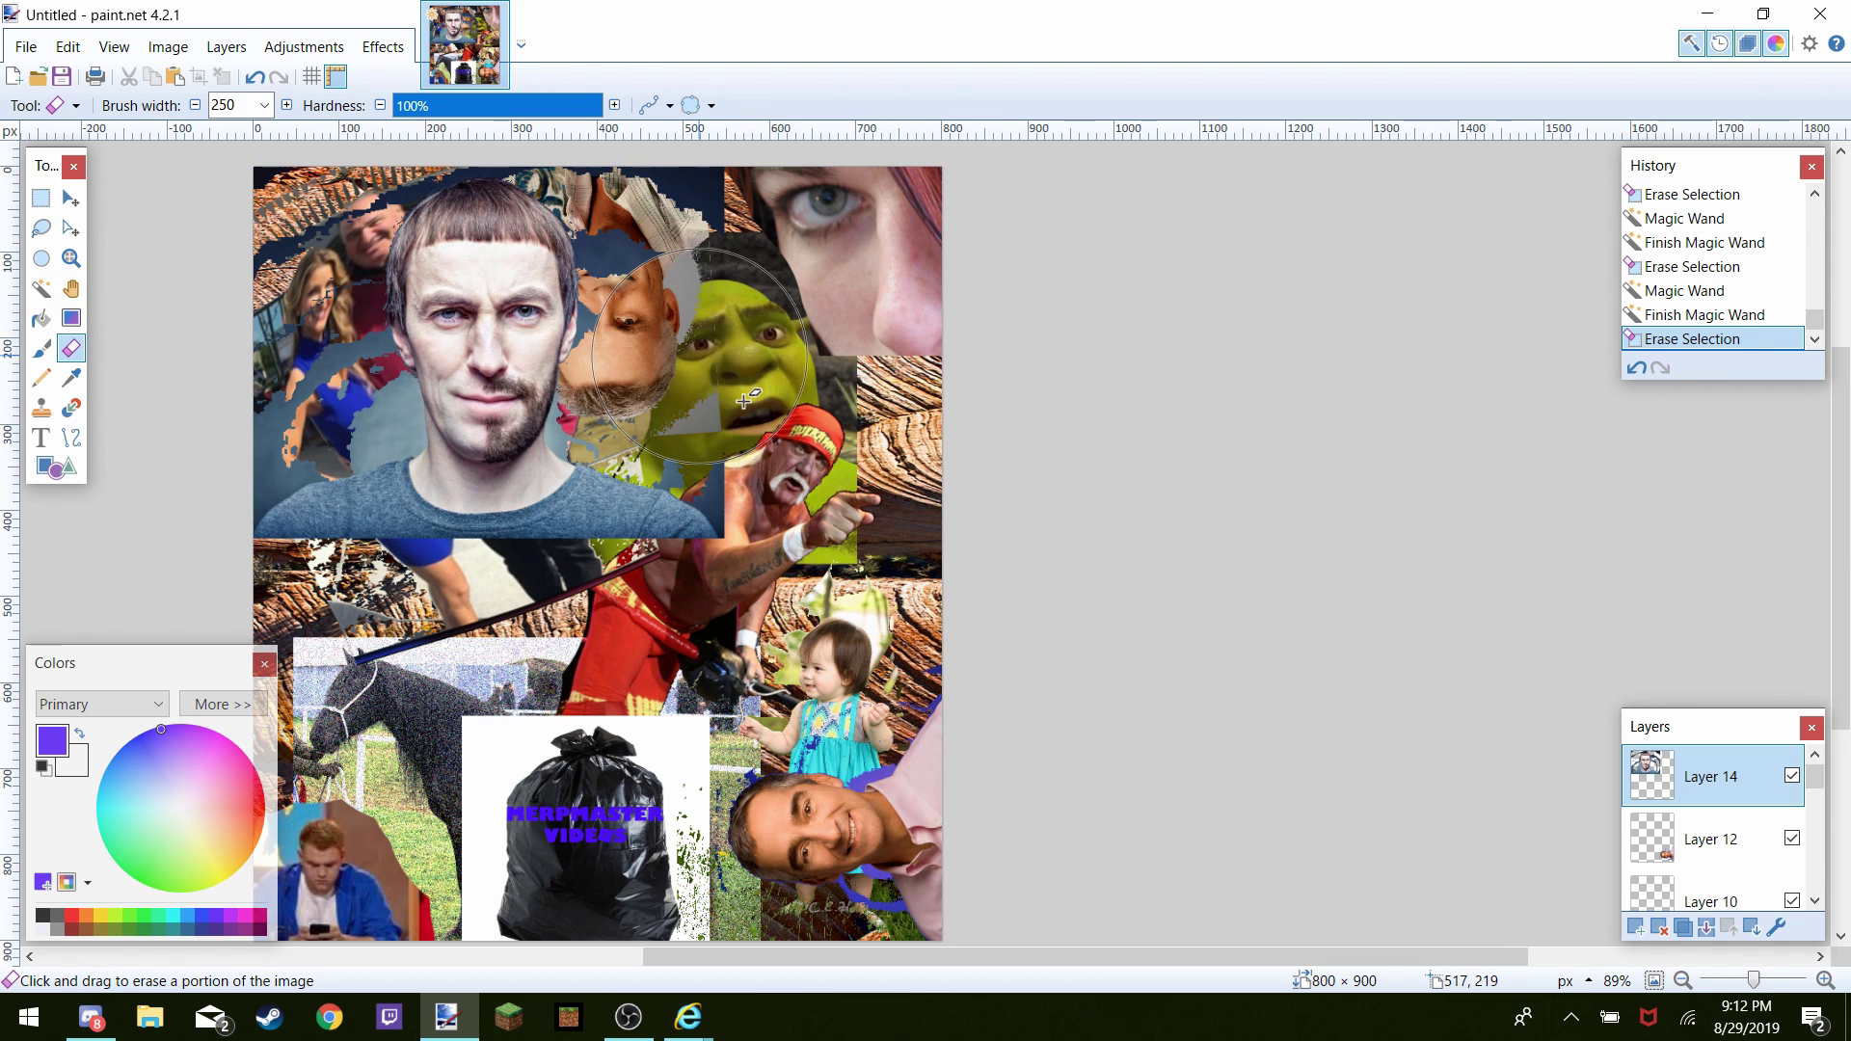
pyautogui.moveTo(743, 402)
pyautogui.mouseDown()
pyautogui.moveTo(703, 318)
pyautogui.moveTo(675, 386)
pyautogui.mouseUp()
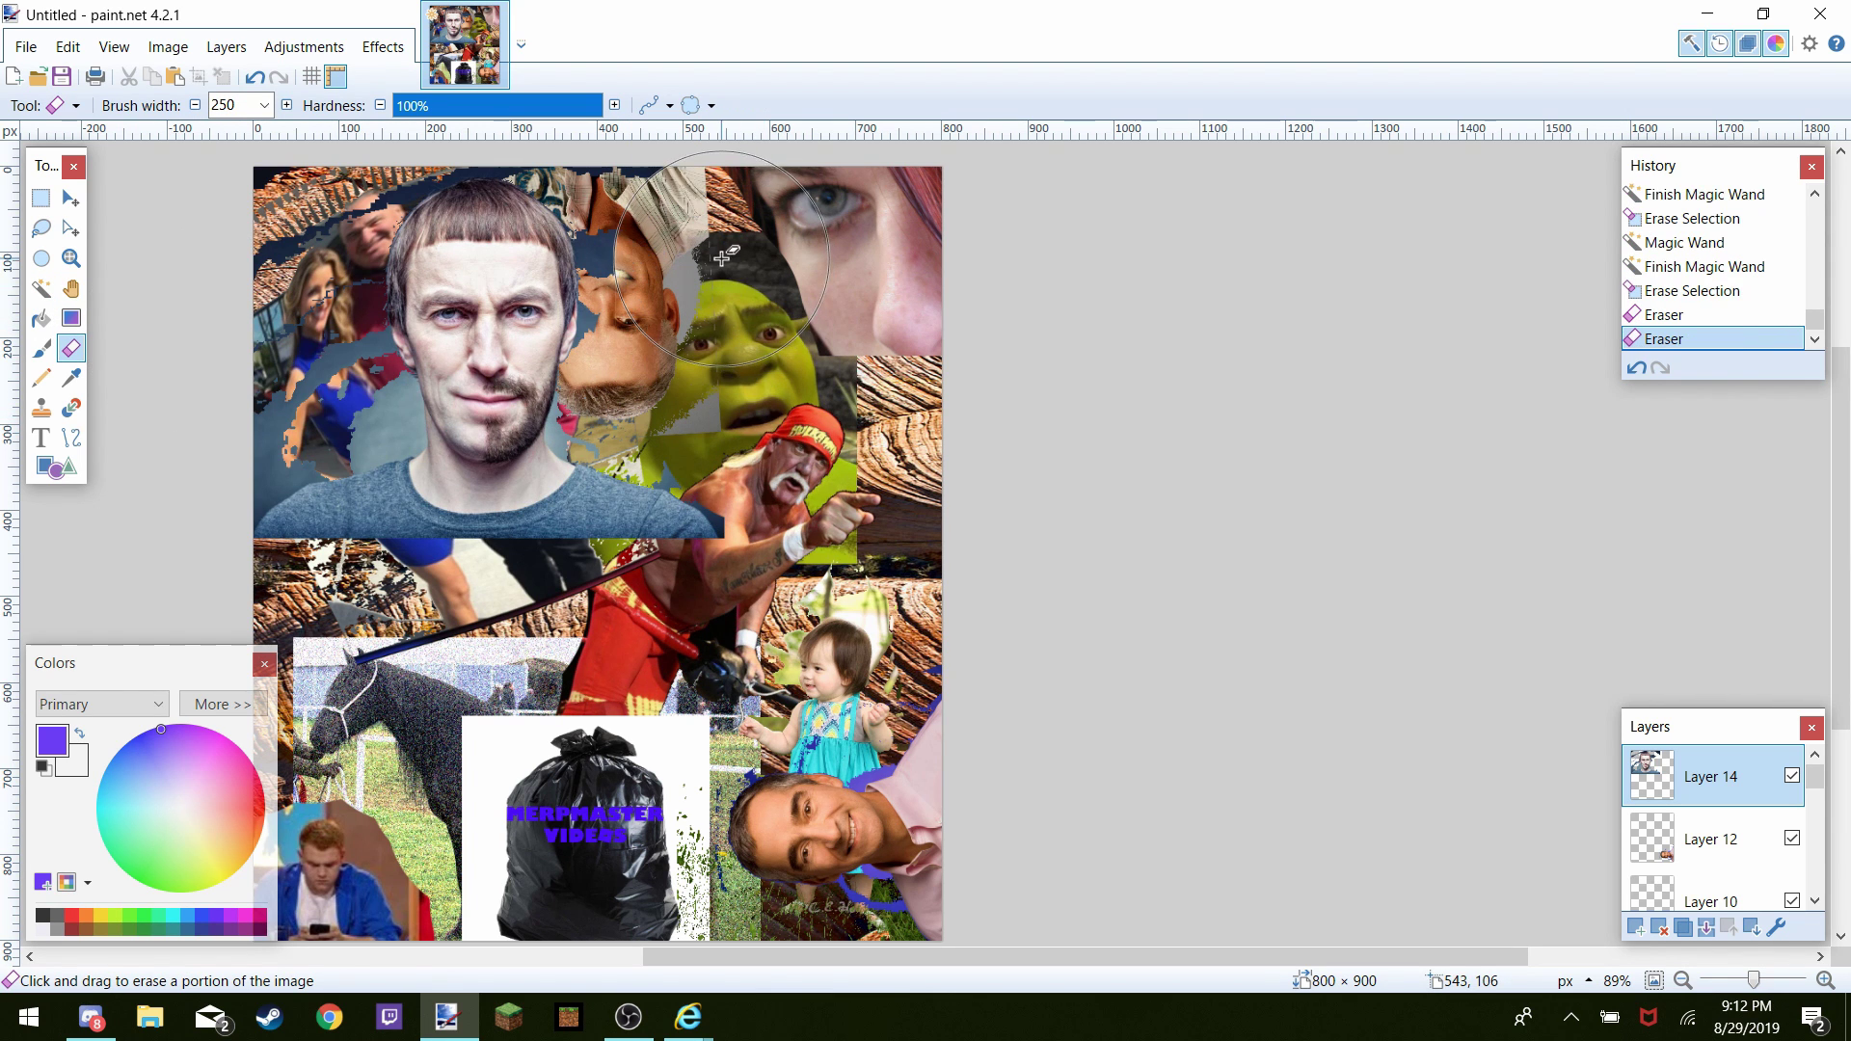
pyautogui.moveTo(722, 259); pyautogui.dragTo(719, 262)
pyautogui.moveTo(270, 330)
pyautogui.mouseDown()
pyautogui.moveTo(315, 385)
pyautogui.moveTo(255, 309)
pyautogui.moveTo(270, 251)
pyautogui.mouseUp()
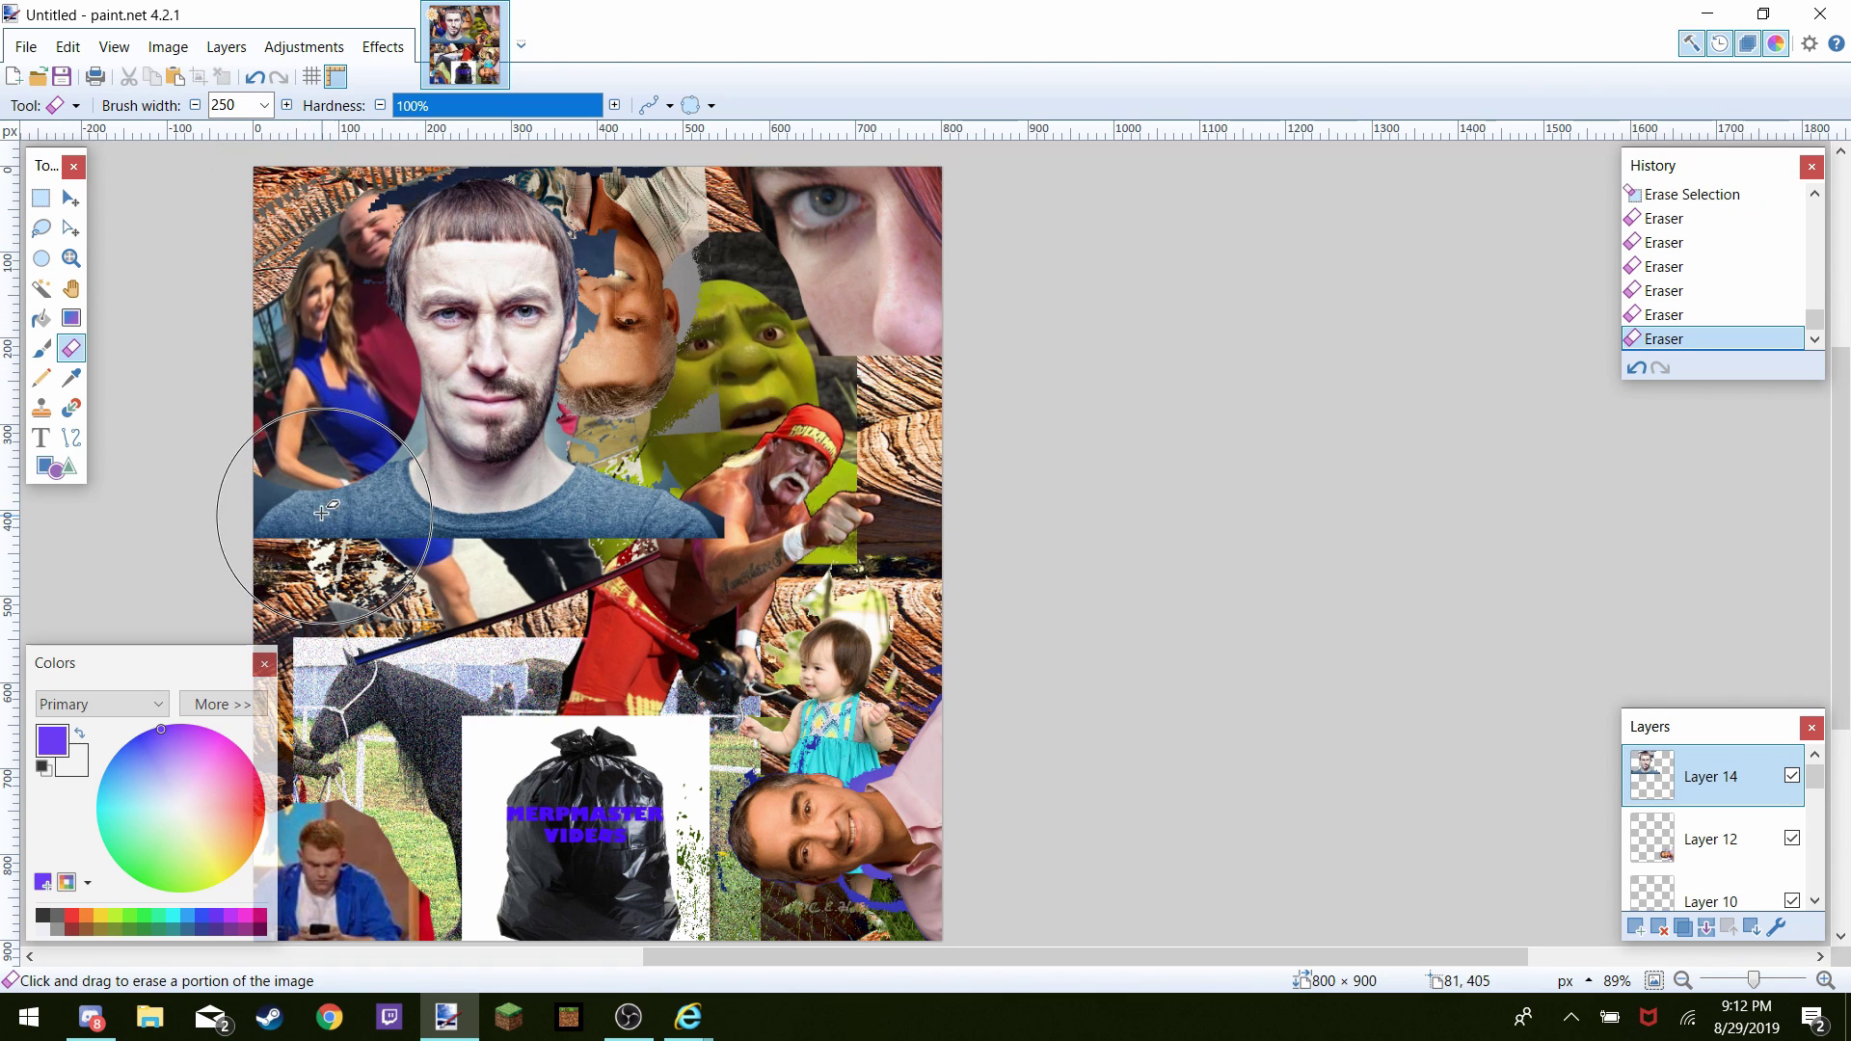
pyautogui.moveTo(323, 511); pyautogui.dragTo(215, 463)
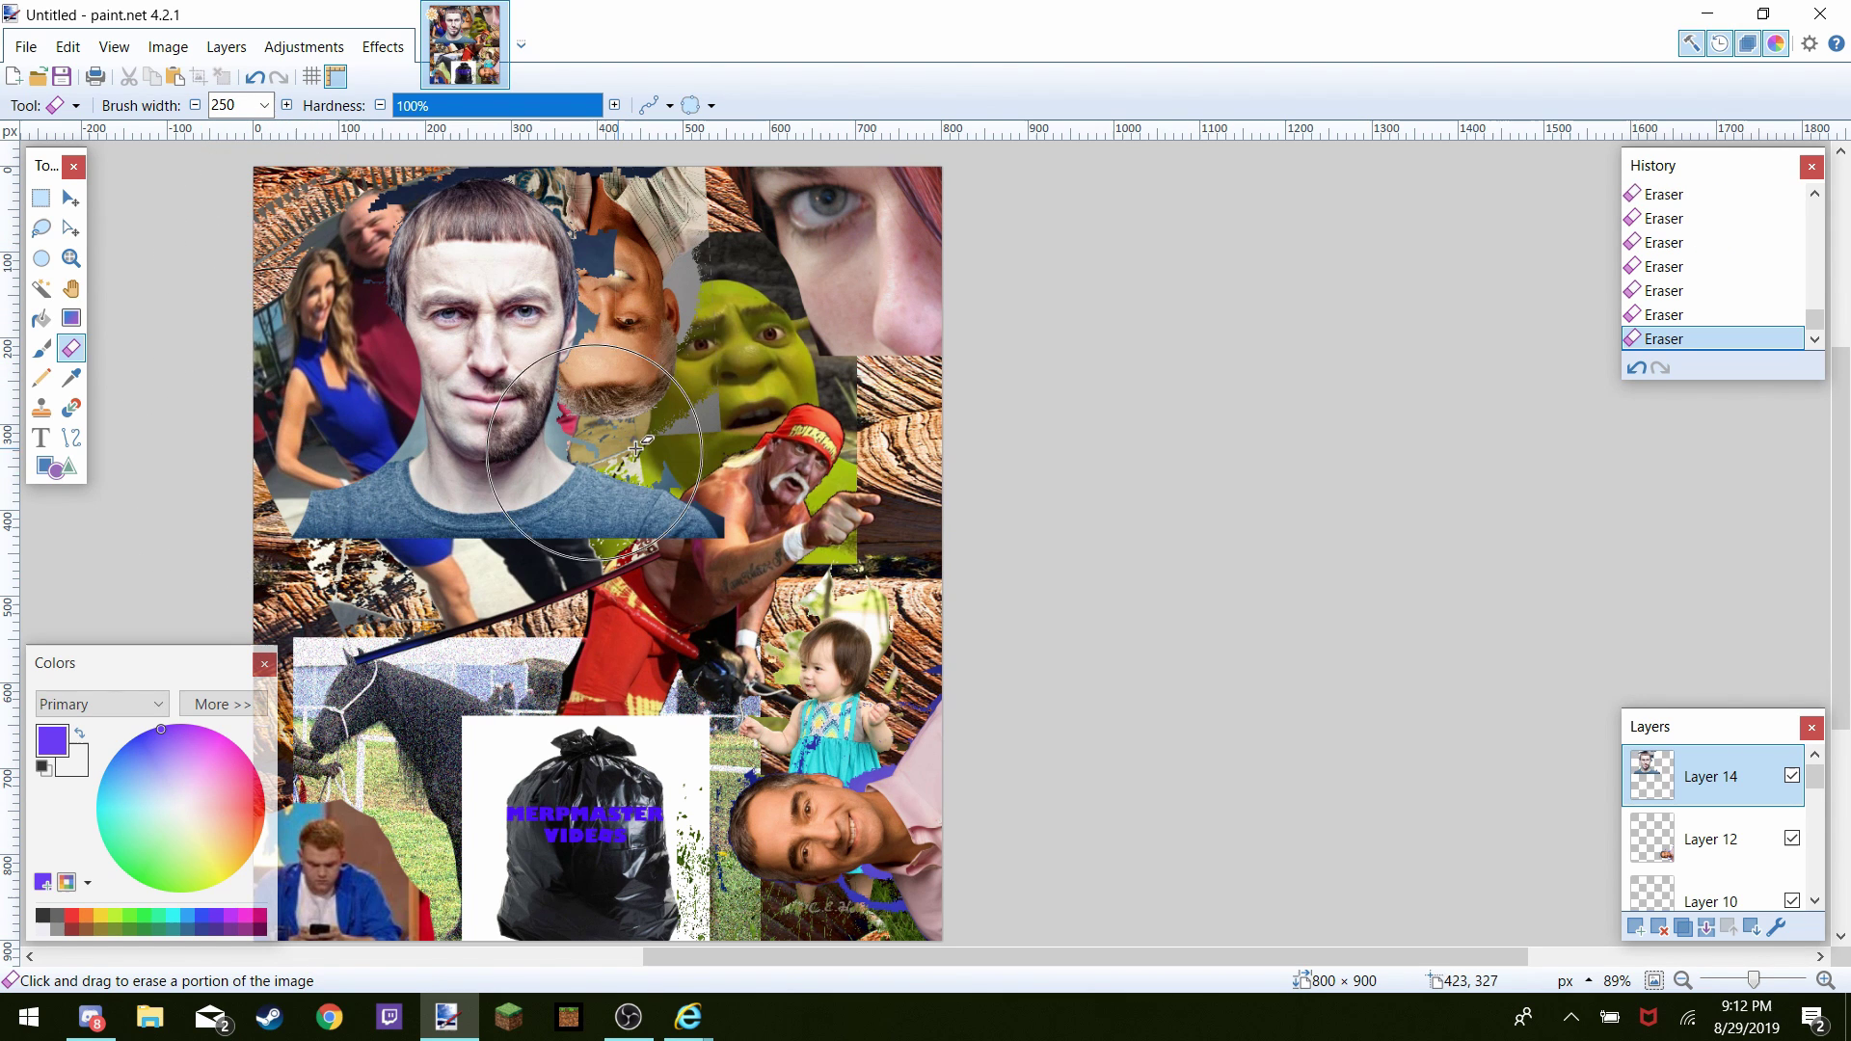
pyautogui.click(730, 503)
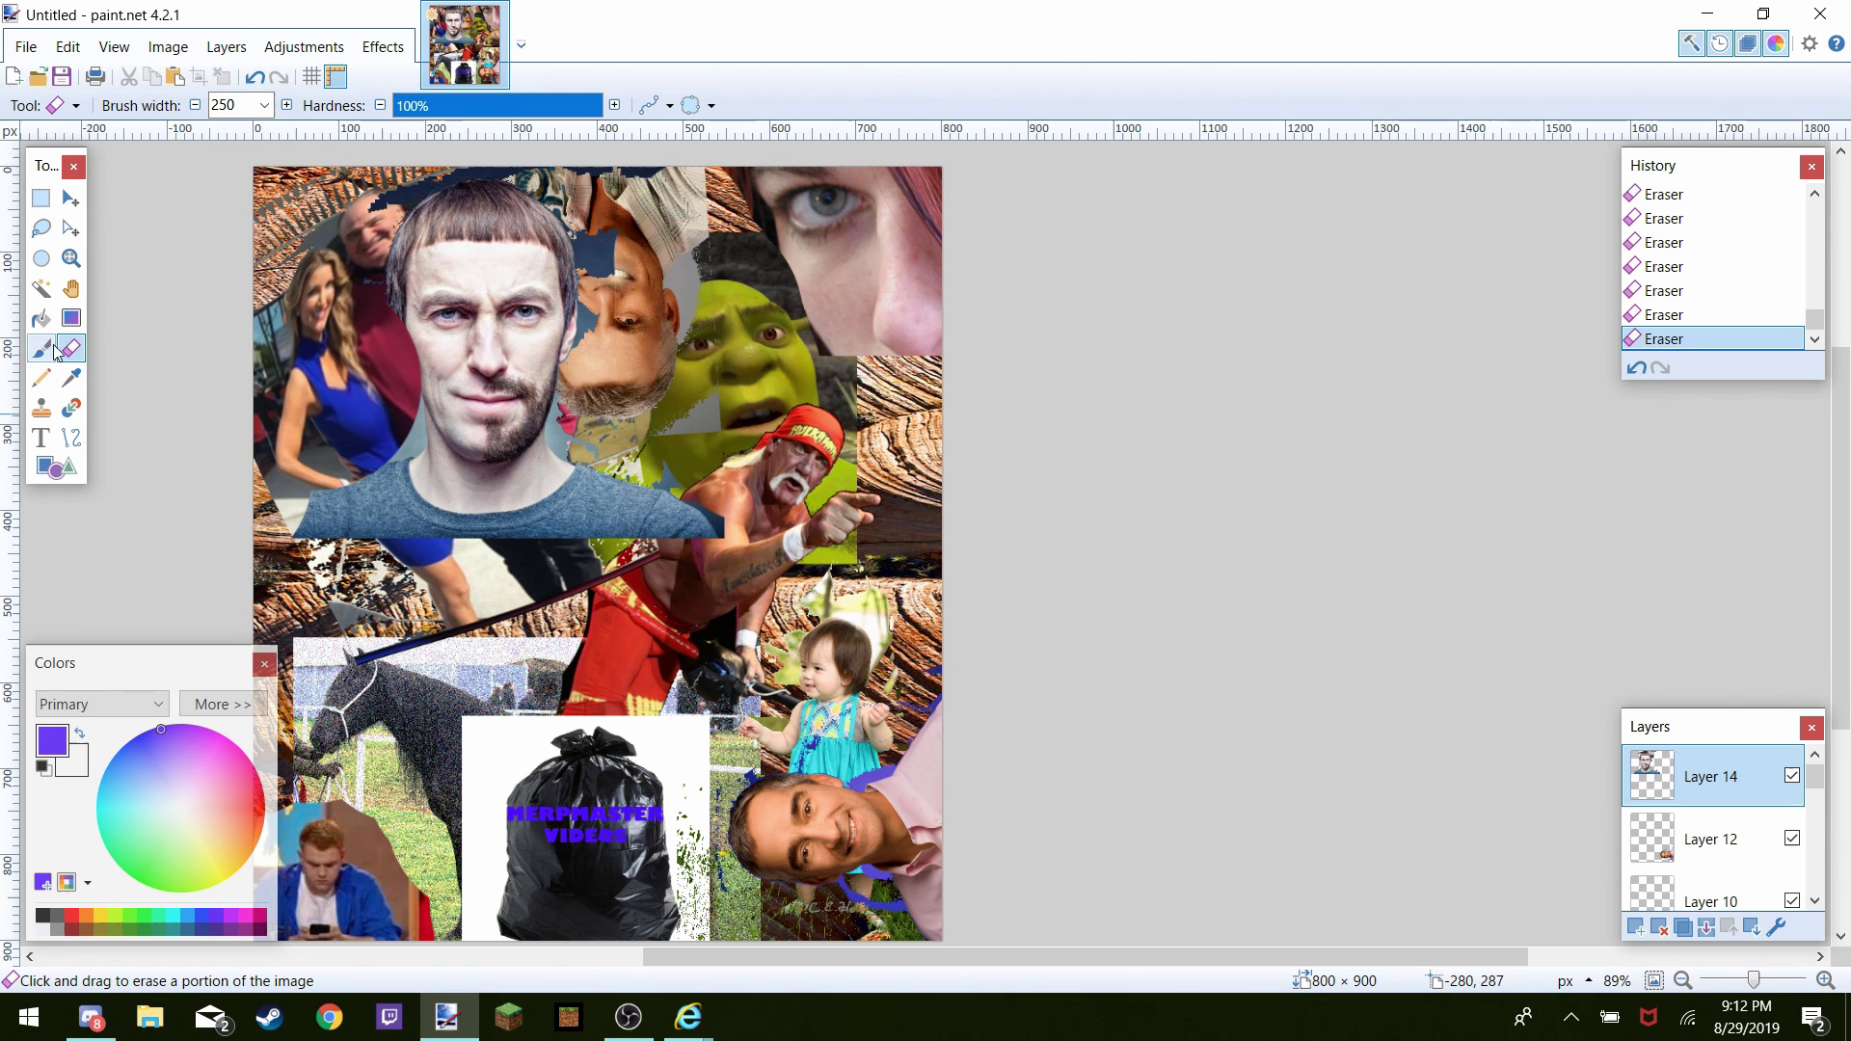
# Shrink the cut-out portrait, rotate it sideways, place it at the canvas's right edge beside the pointing wrestler, and deselect
pyautogui.click(68, 201)
pyautogui.click(598, 440)
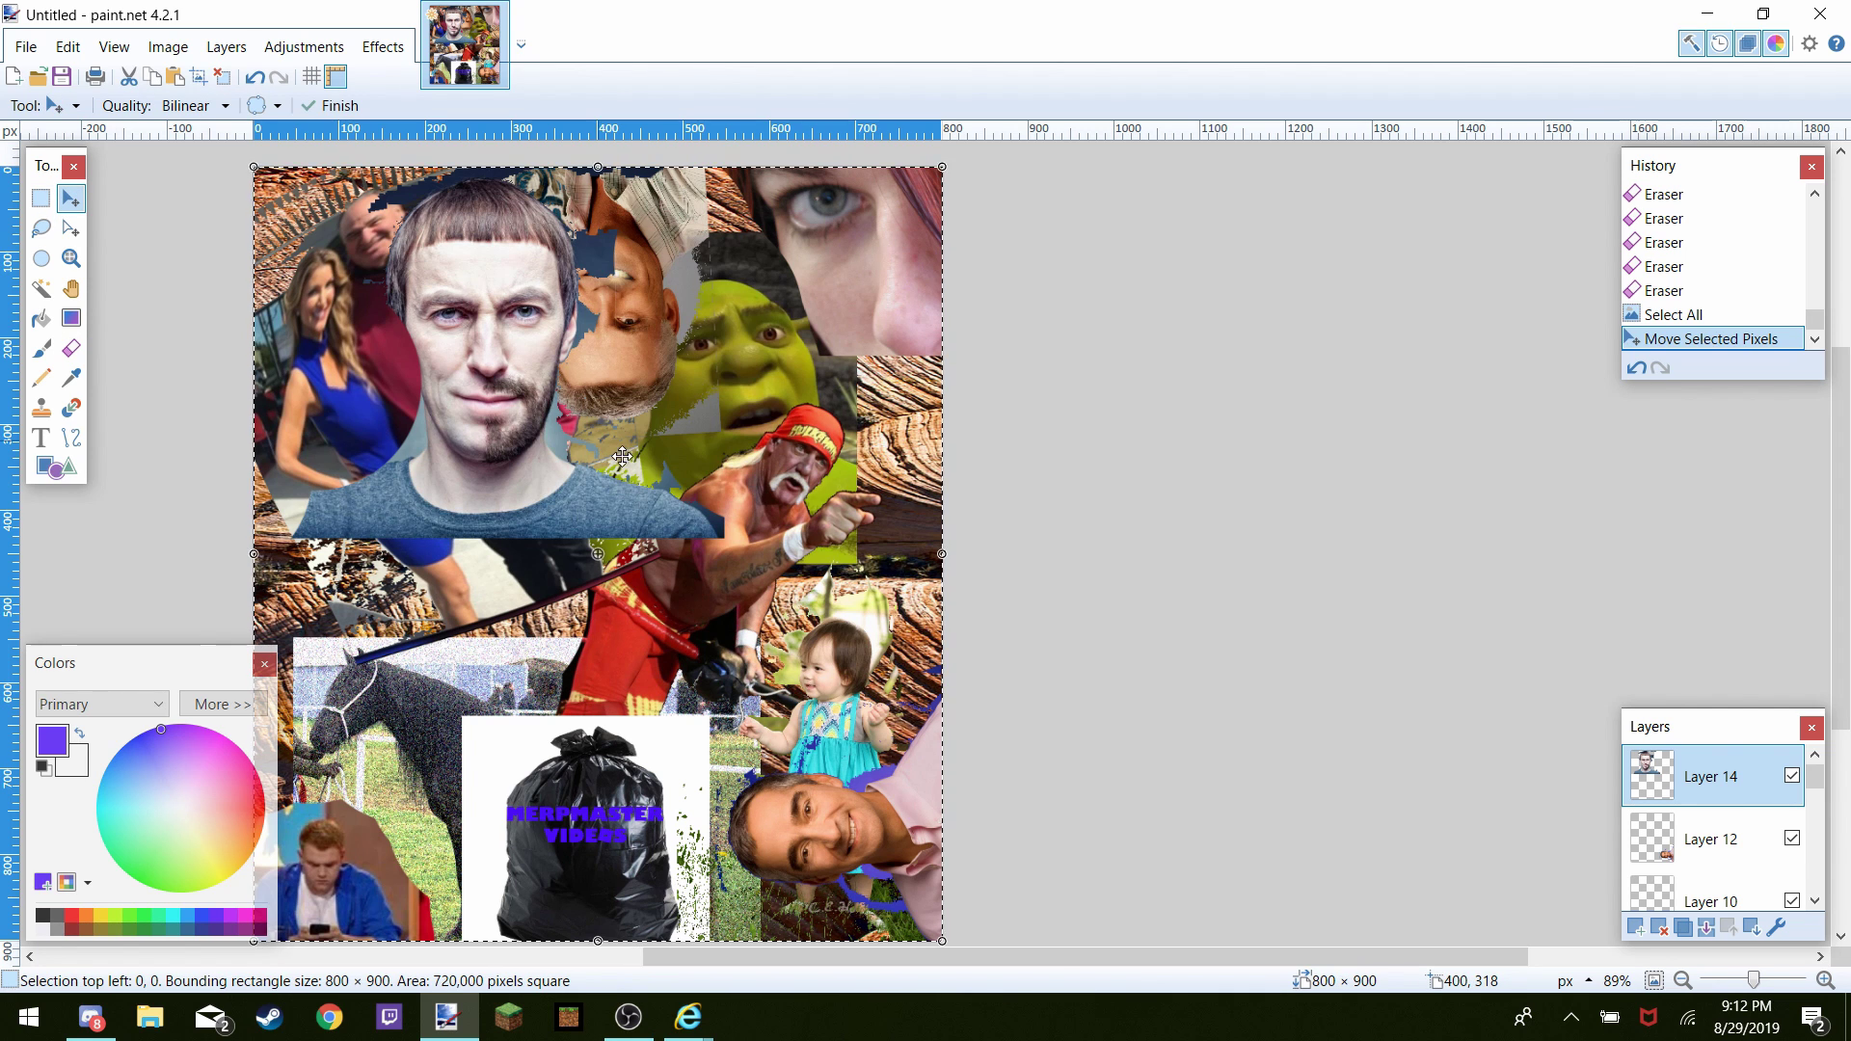
pyautogui.moveTo(965, 942); pyautogui.dragTo(1011, 424)
pyautogui.moveTo(1331, 386); pyautogui.dragTo(1260, 248)
pyautogui.click(1259, 248)
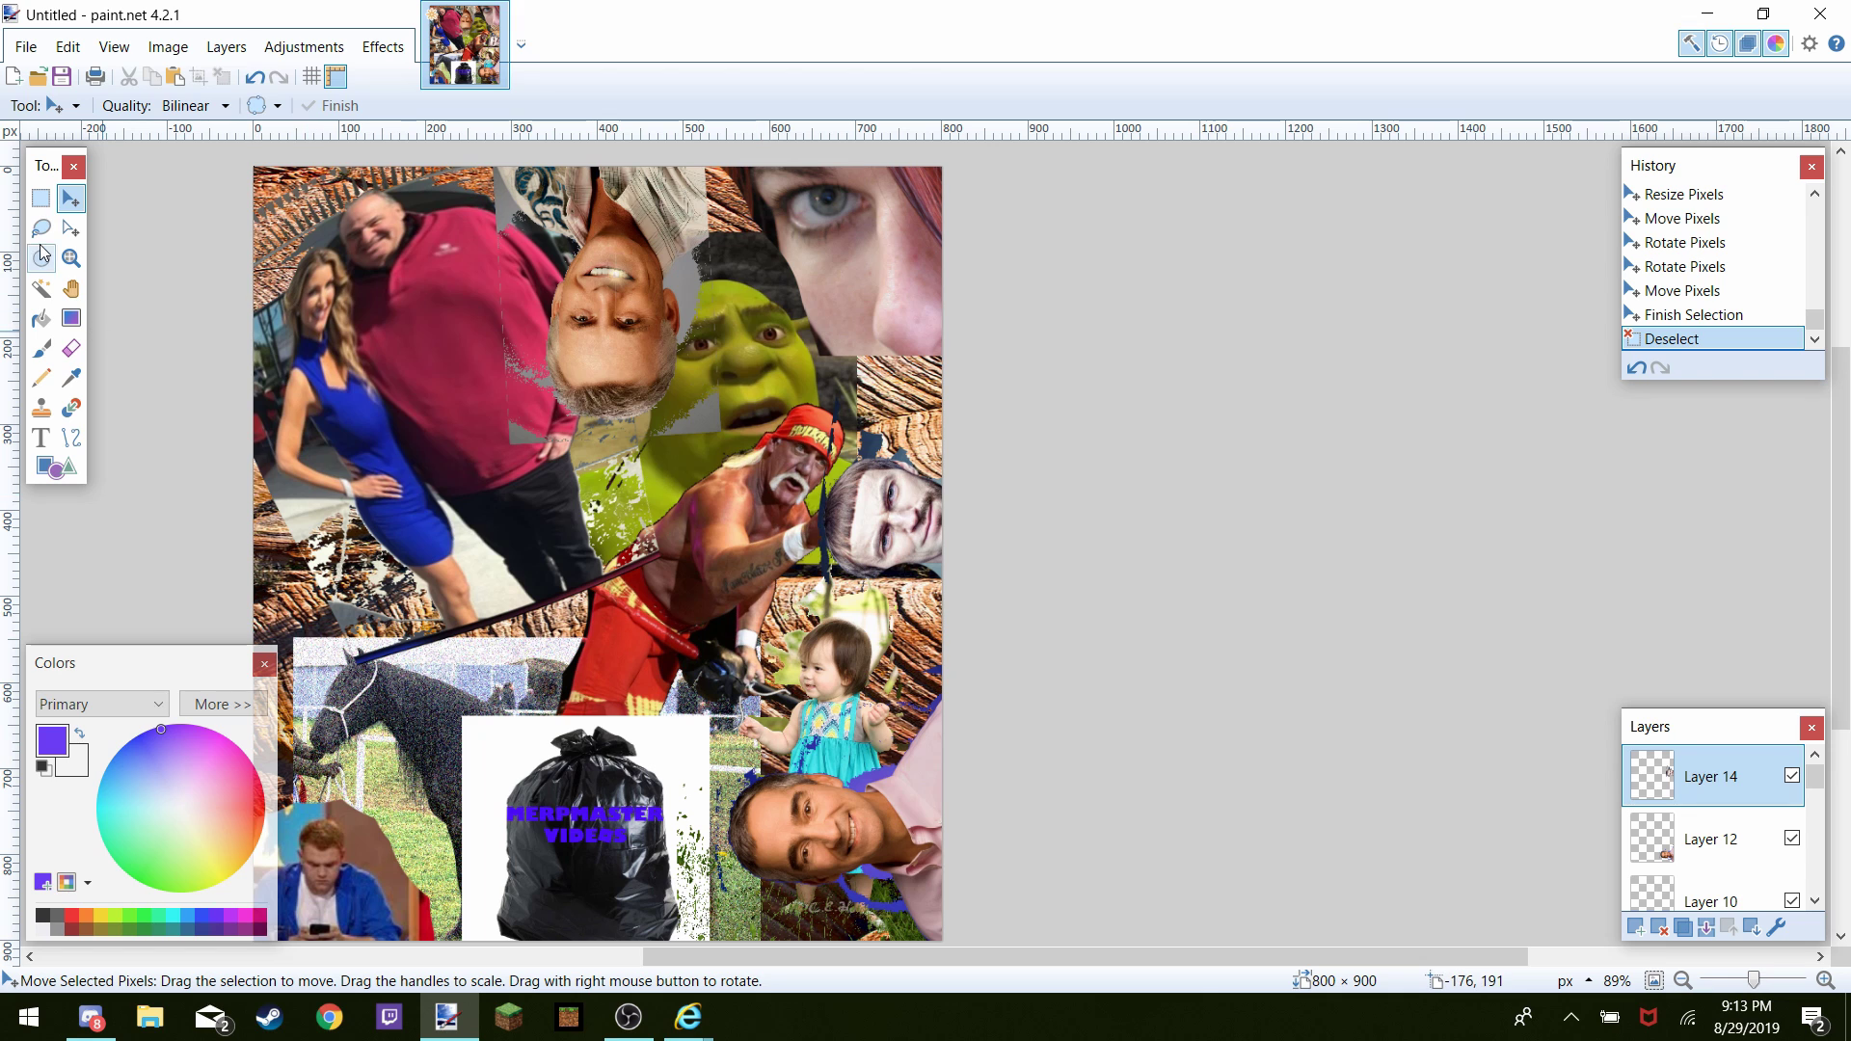
# Select a rectangle of about 236 × 437 px around the small sideways face and stretch it to about 657 px wide
pyautogui.click(41, 198)
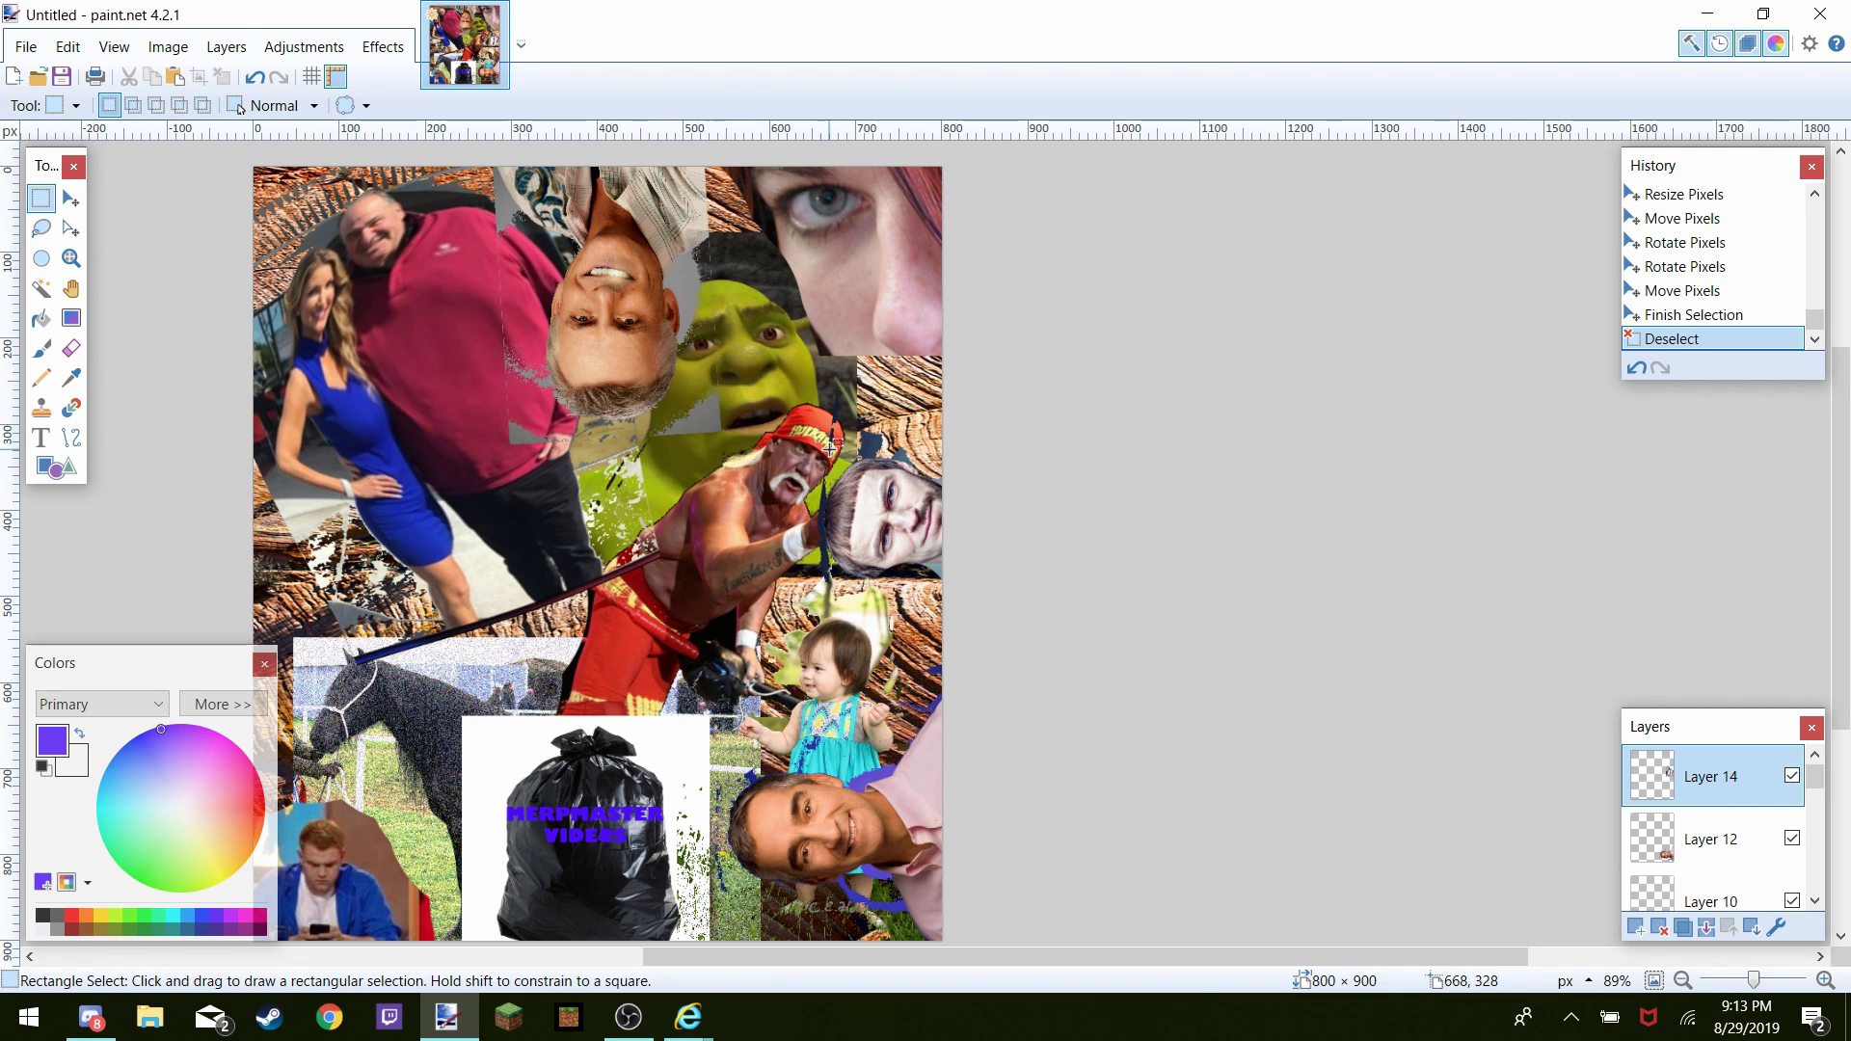
pyautogui.moveTo(739, 384); pyautogui.dragTo(943, 760)
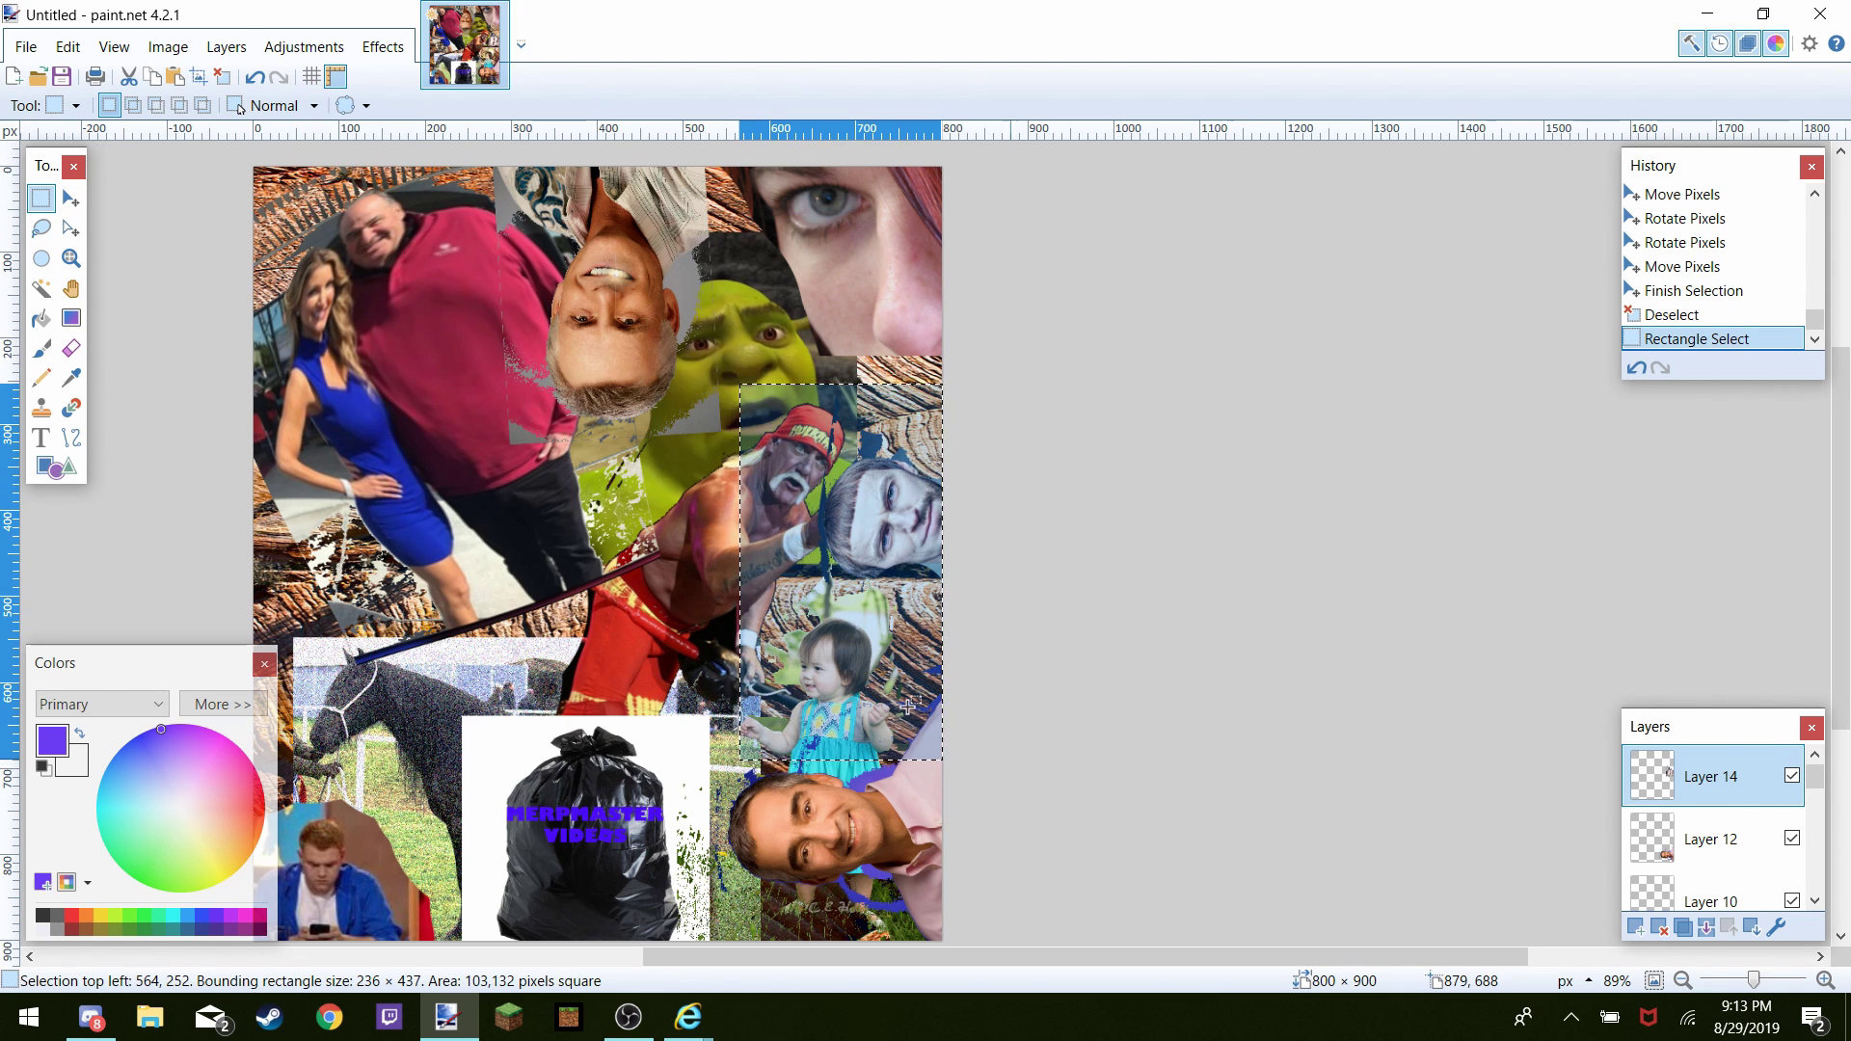
pyautogui.click(70, 198)
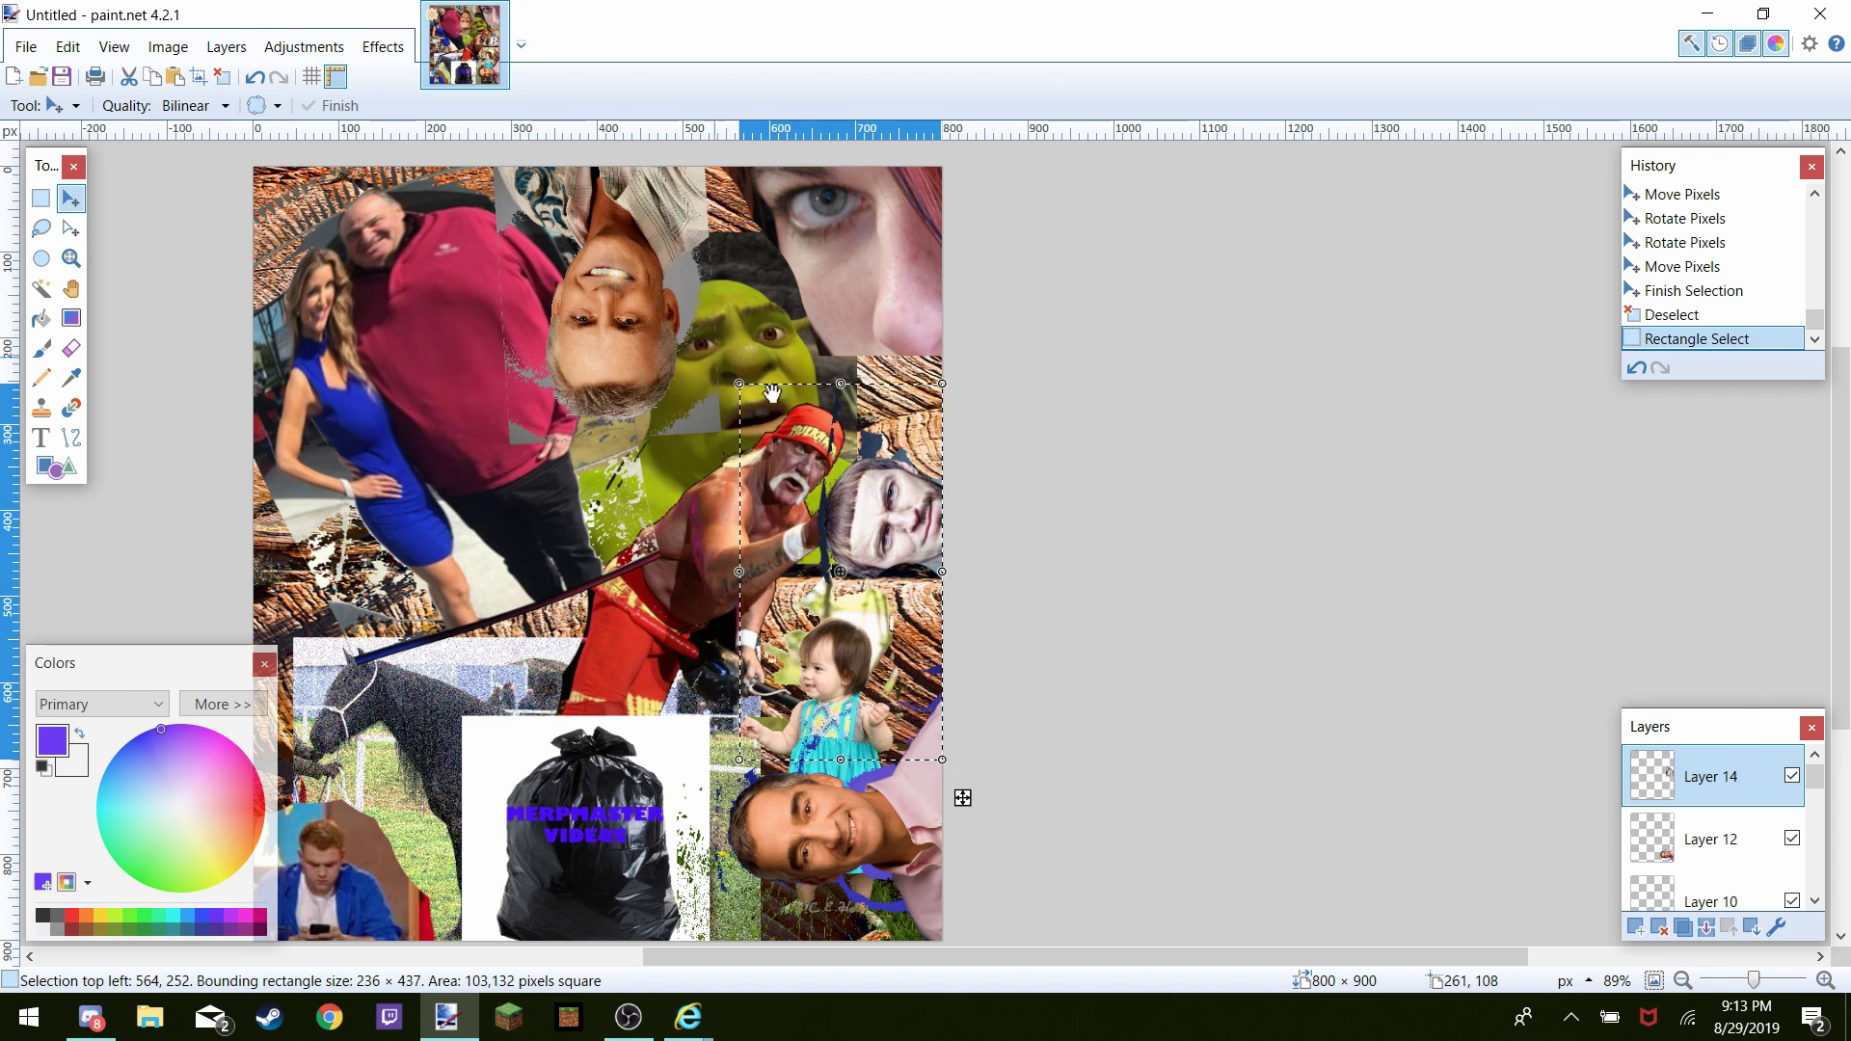
pyautogui.moveTo(740, 572); pyautogui.dragTo(371, 560)
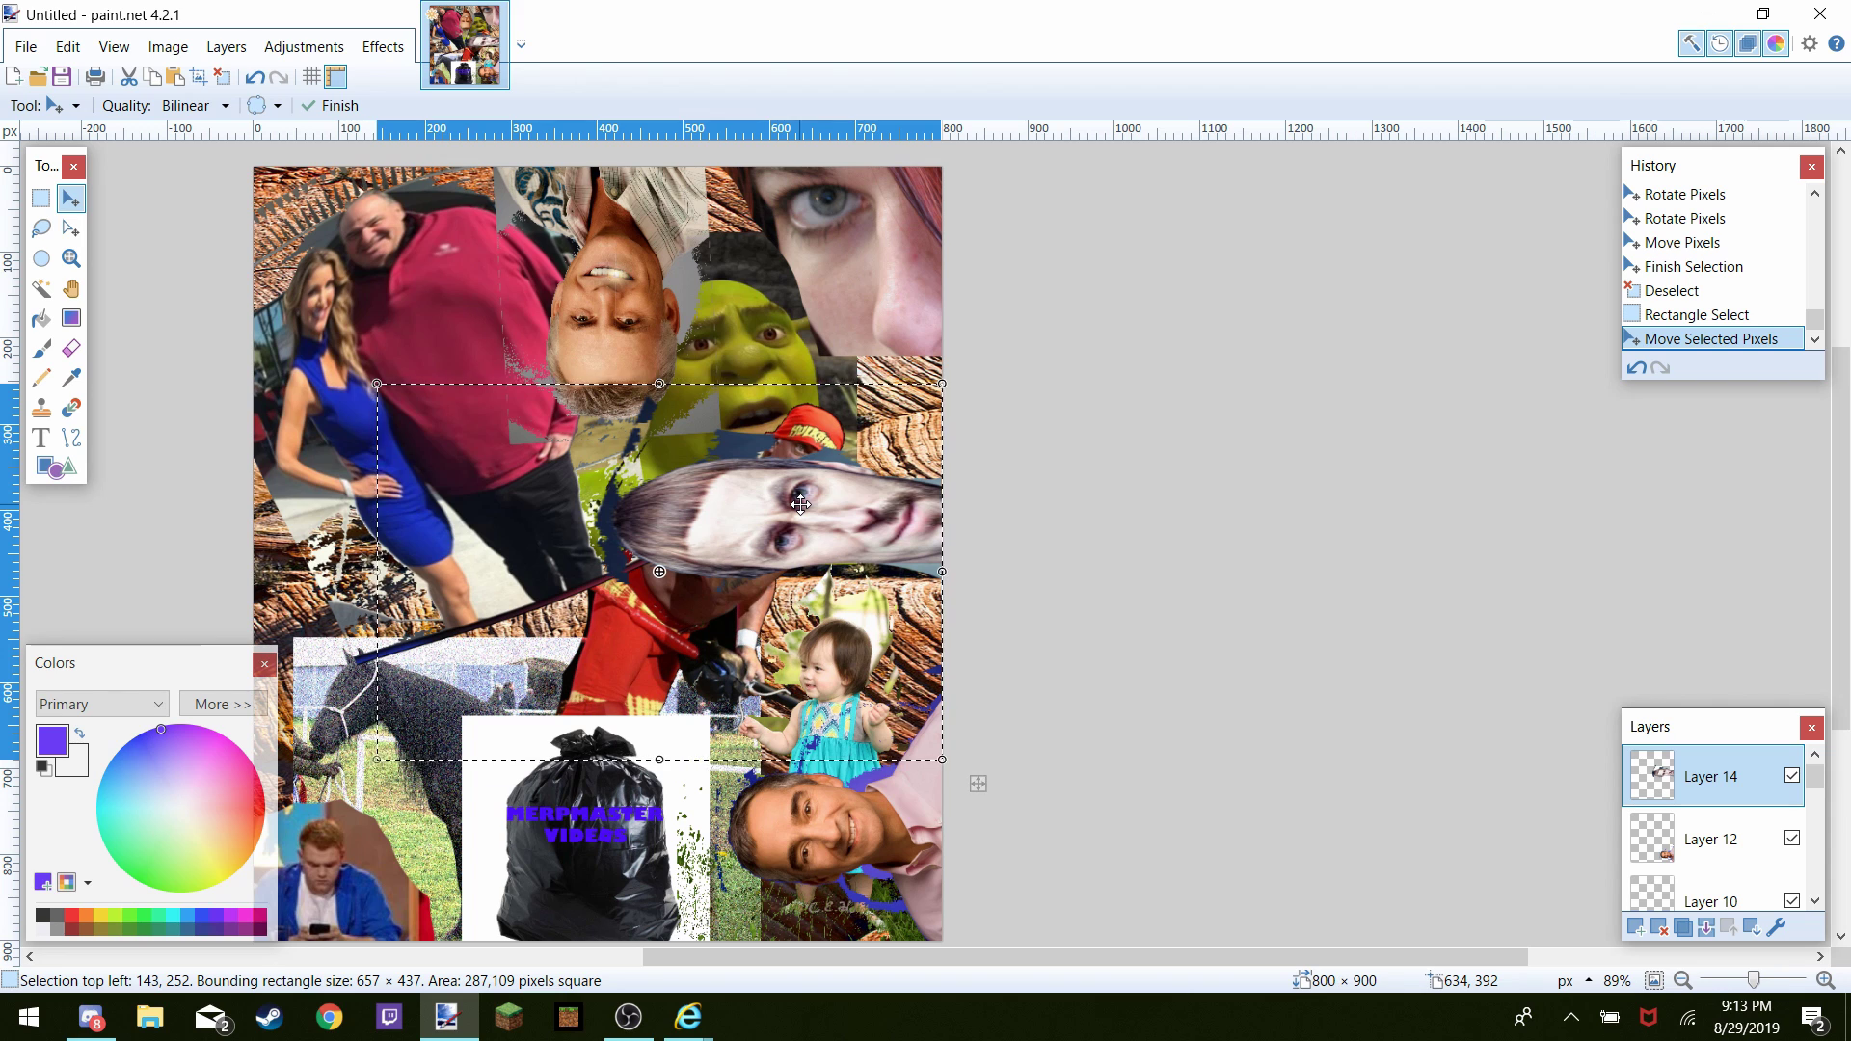
# Move the stretched face down about 57 px, below the wrestler's head
pyautogui.press('Down')
pyautogui.press('Down')
pyautogui.press('Down')
pyautogui.press('Down')
pyautogui.press('Down')
pyautogui.press('Down')
pyautogui.press('Down')
pyautogui.press('Down')
pyautogui.press('Down')
pyautogui.press('Down')
pyautogui.press('Down')
pyautogui.press('Down')
pyautogui.press('Down')
pyautogui.press('Down')
pyautogui.press('Down')
pyautogui.press('Down')
pyautogui.press('Down')
pyautogui.press('Down')
pyautogui.press('Down')
pyautogui.press('Down')
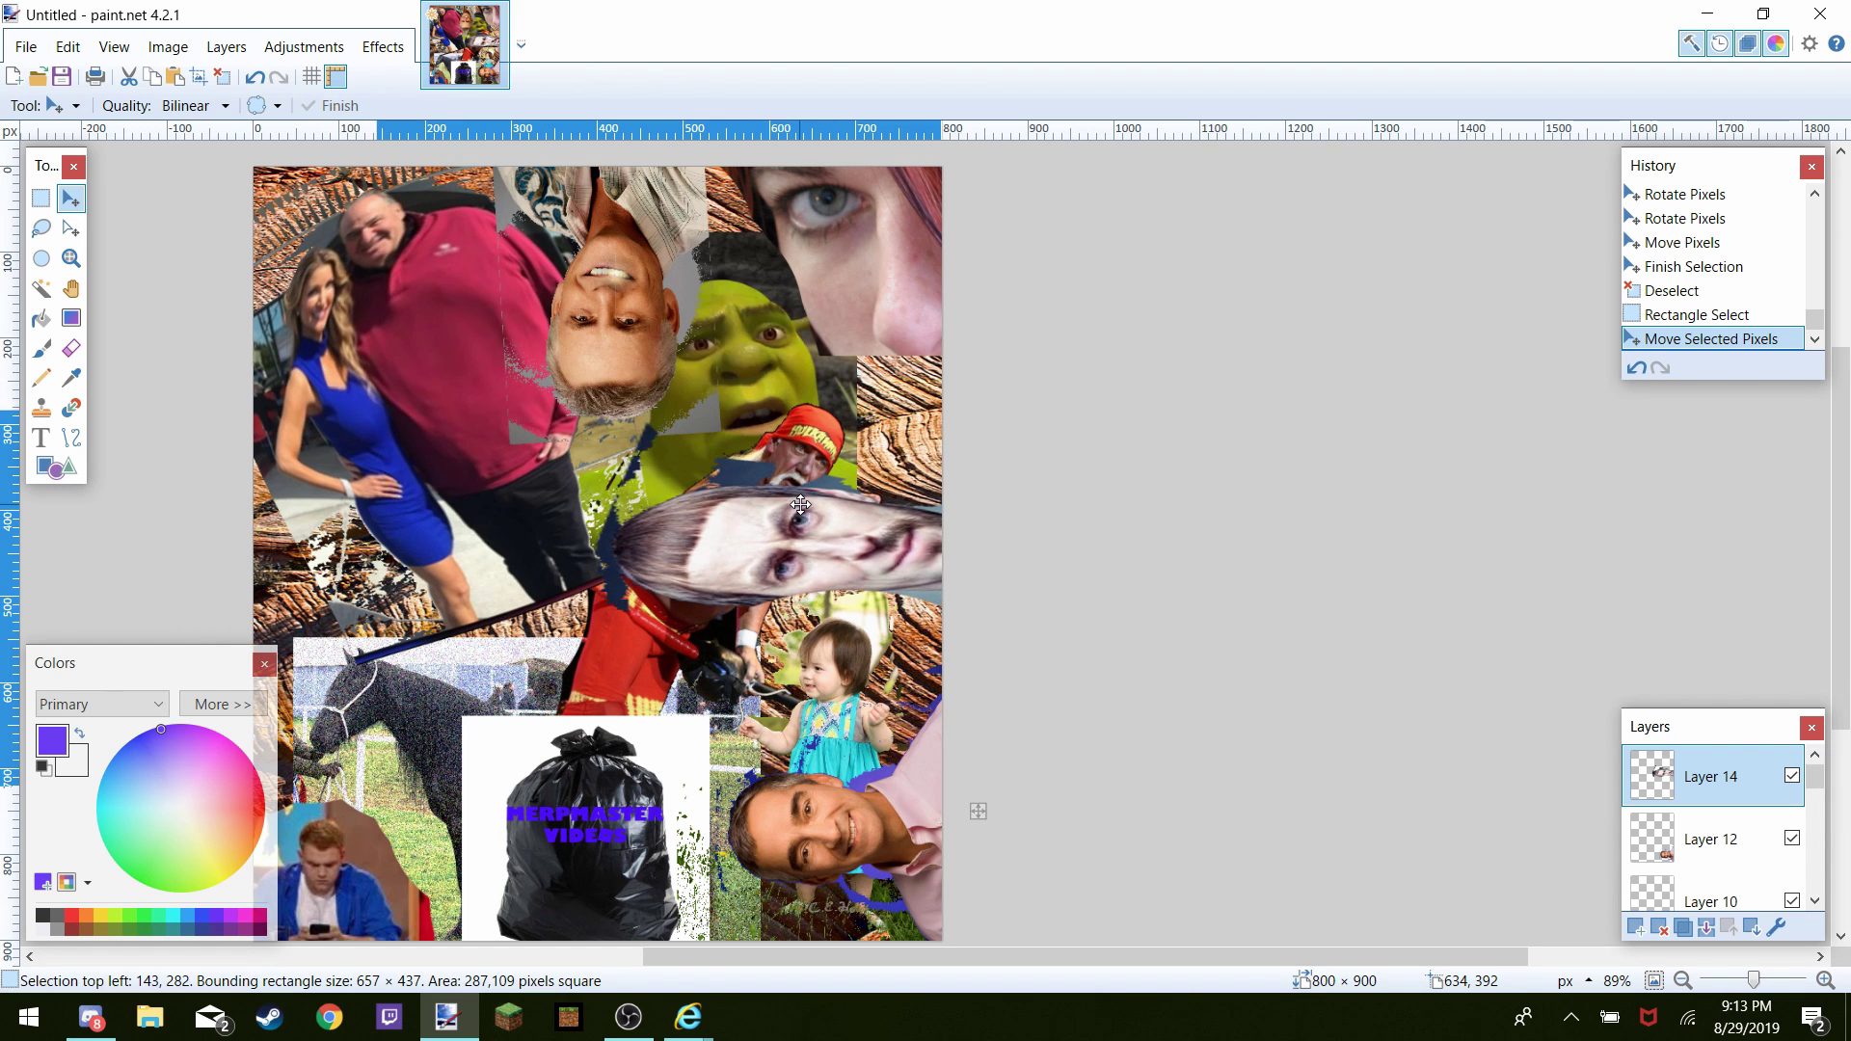
pyautogui.press('Down')
pyautogui.press('Down')
pyautogui.press('Down')
pyautogui.press('Down')
pyautogui.press('Down')
pyautogui.press('Down')
pyautogui.press('Down')
pyautogui.press('Down')
pyautogui.press('Down')
pyautogui.press('Down')
pyautogui.press('Down')
pyautogui.press('Down')
pyautogui.press('Down')
pyautogui.press('Down')
pyautogui.press('Down')
pyautogui.press('Down')
pyautogui.press('Down')
pyautogui.press('Down')
pyautogui.press('Down')
pyautogui.press('Down')
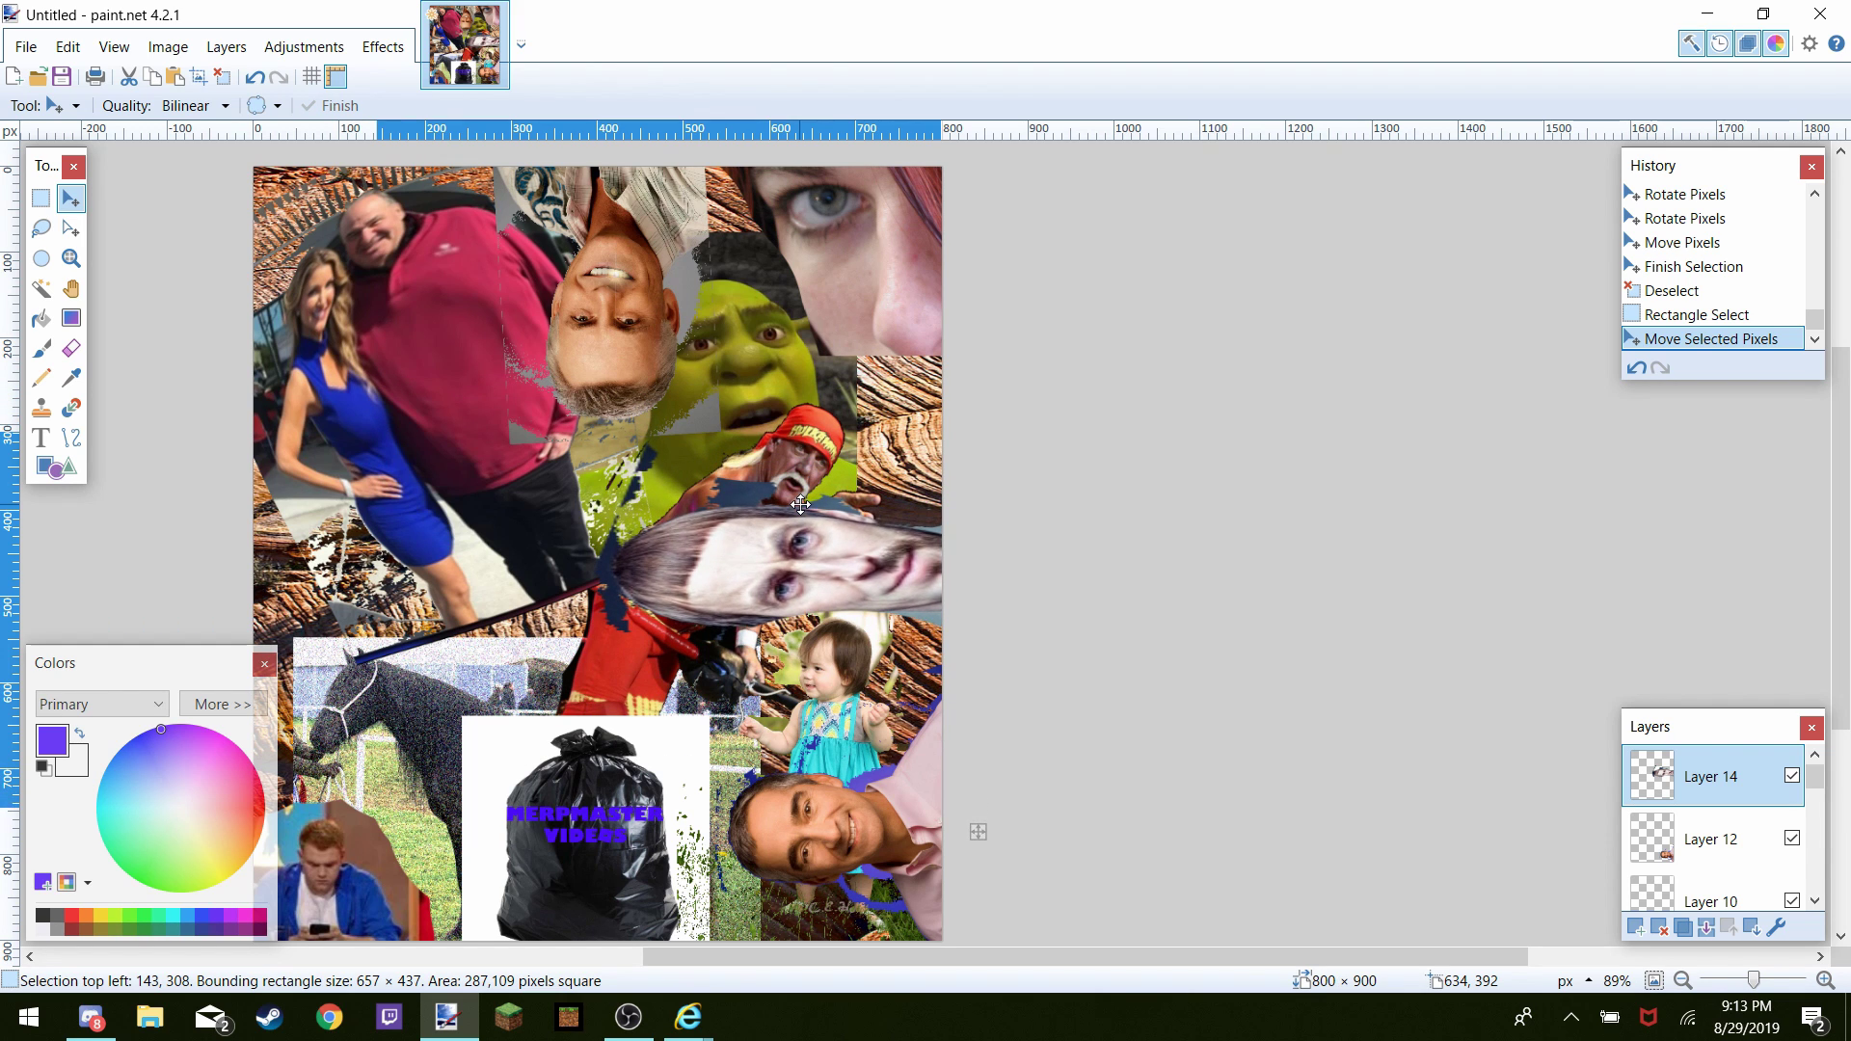
pyautogui.press('Down')
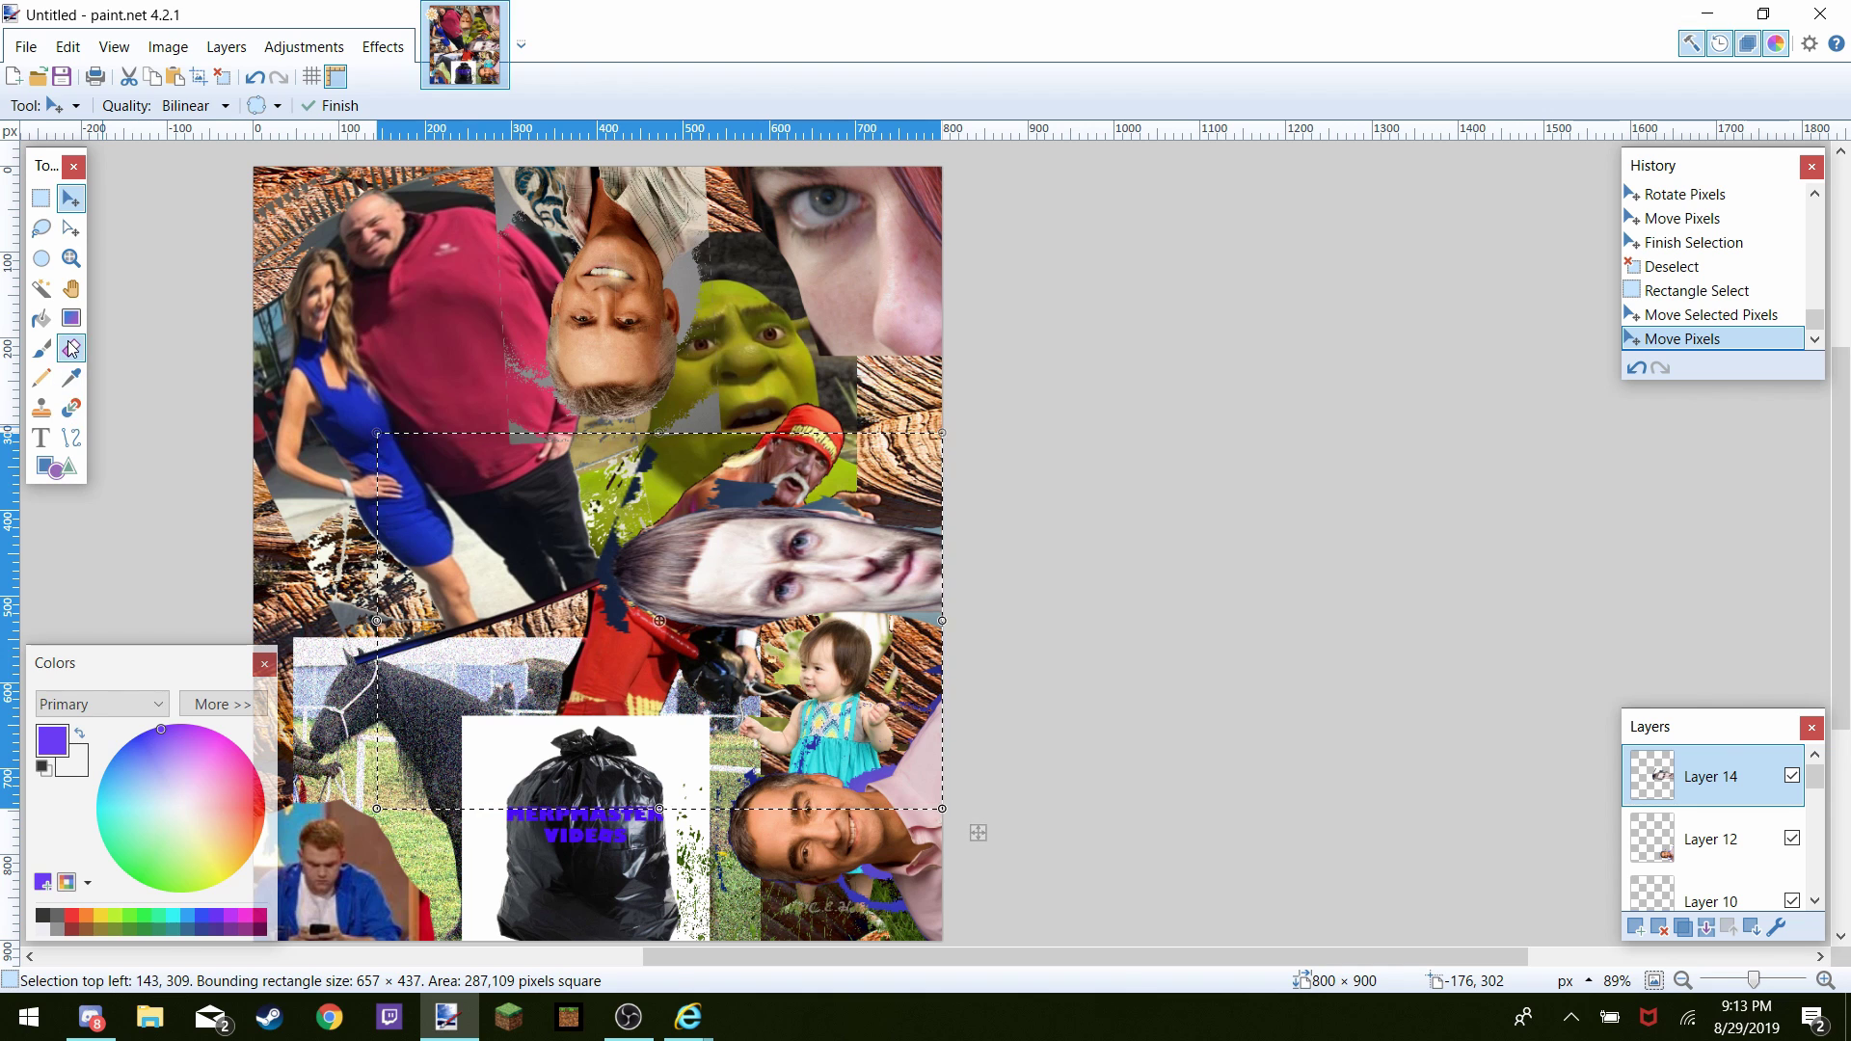
# Erase the dark background remnants around the stretched face with the Eraser
pyautogui.click(71, 348)
pyautogui.click(617, 415)
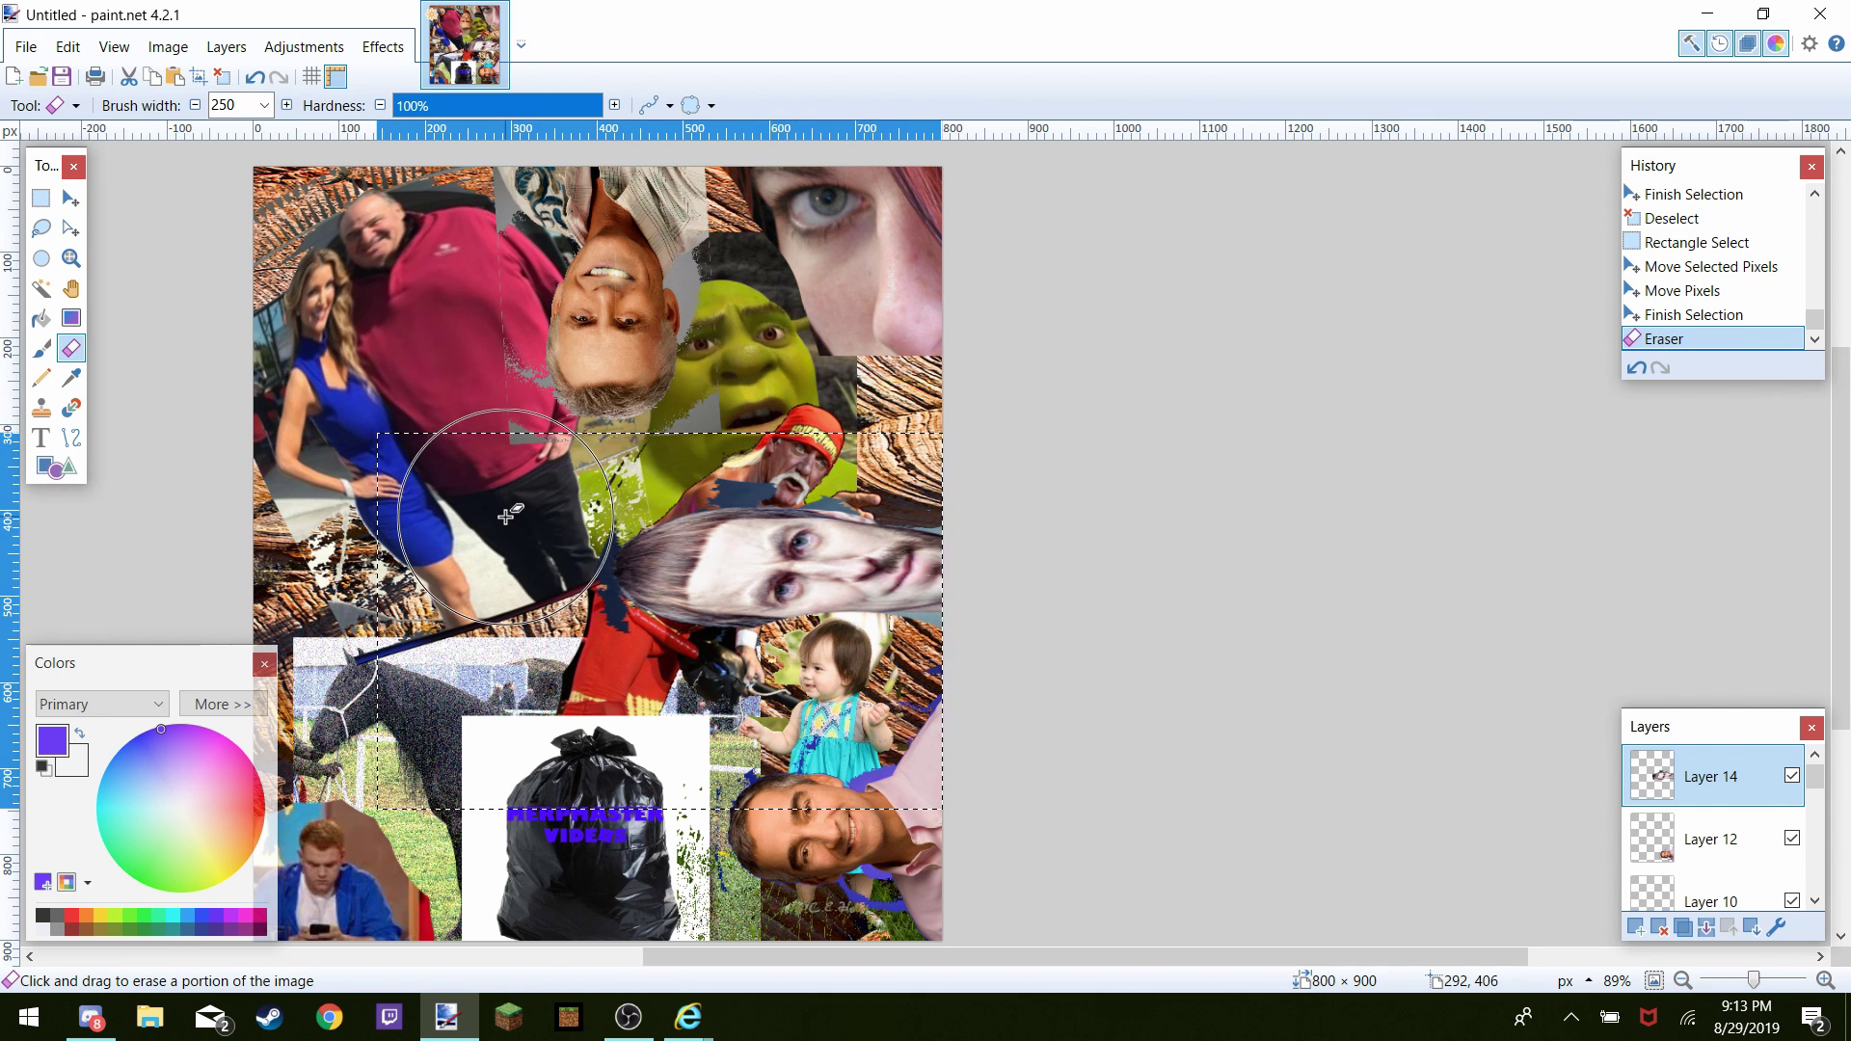
pyautogui.click(514, 516)
pyautogui.moveTo(514, 516); pyautogui.dragTo(520, 624)
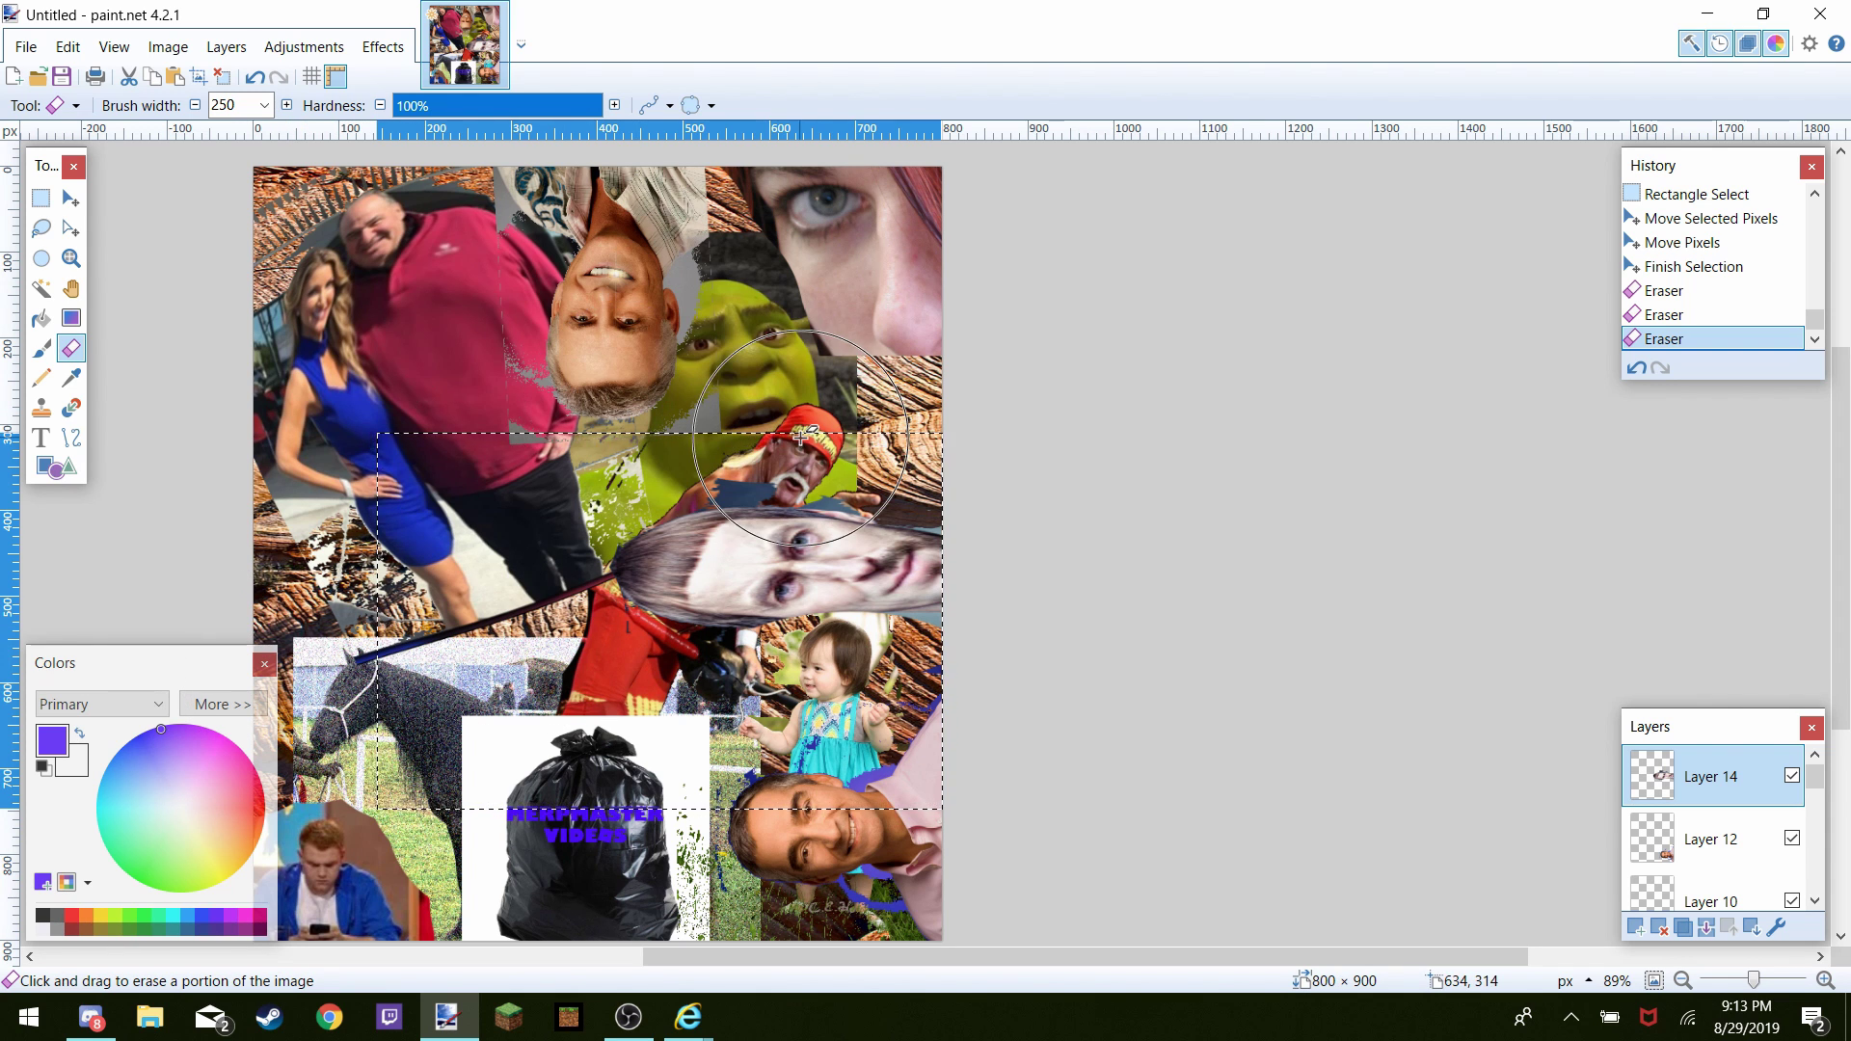
pyautogui.click(710, 397)
pyautogui.click(766, 397)
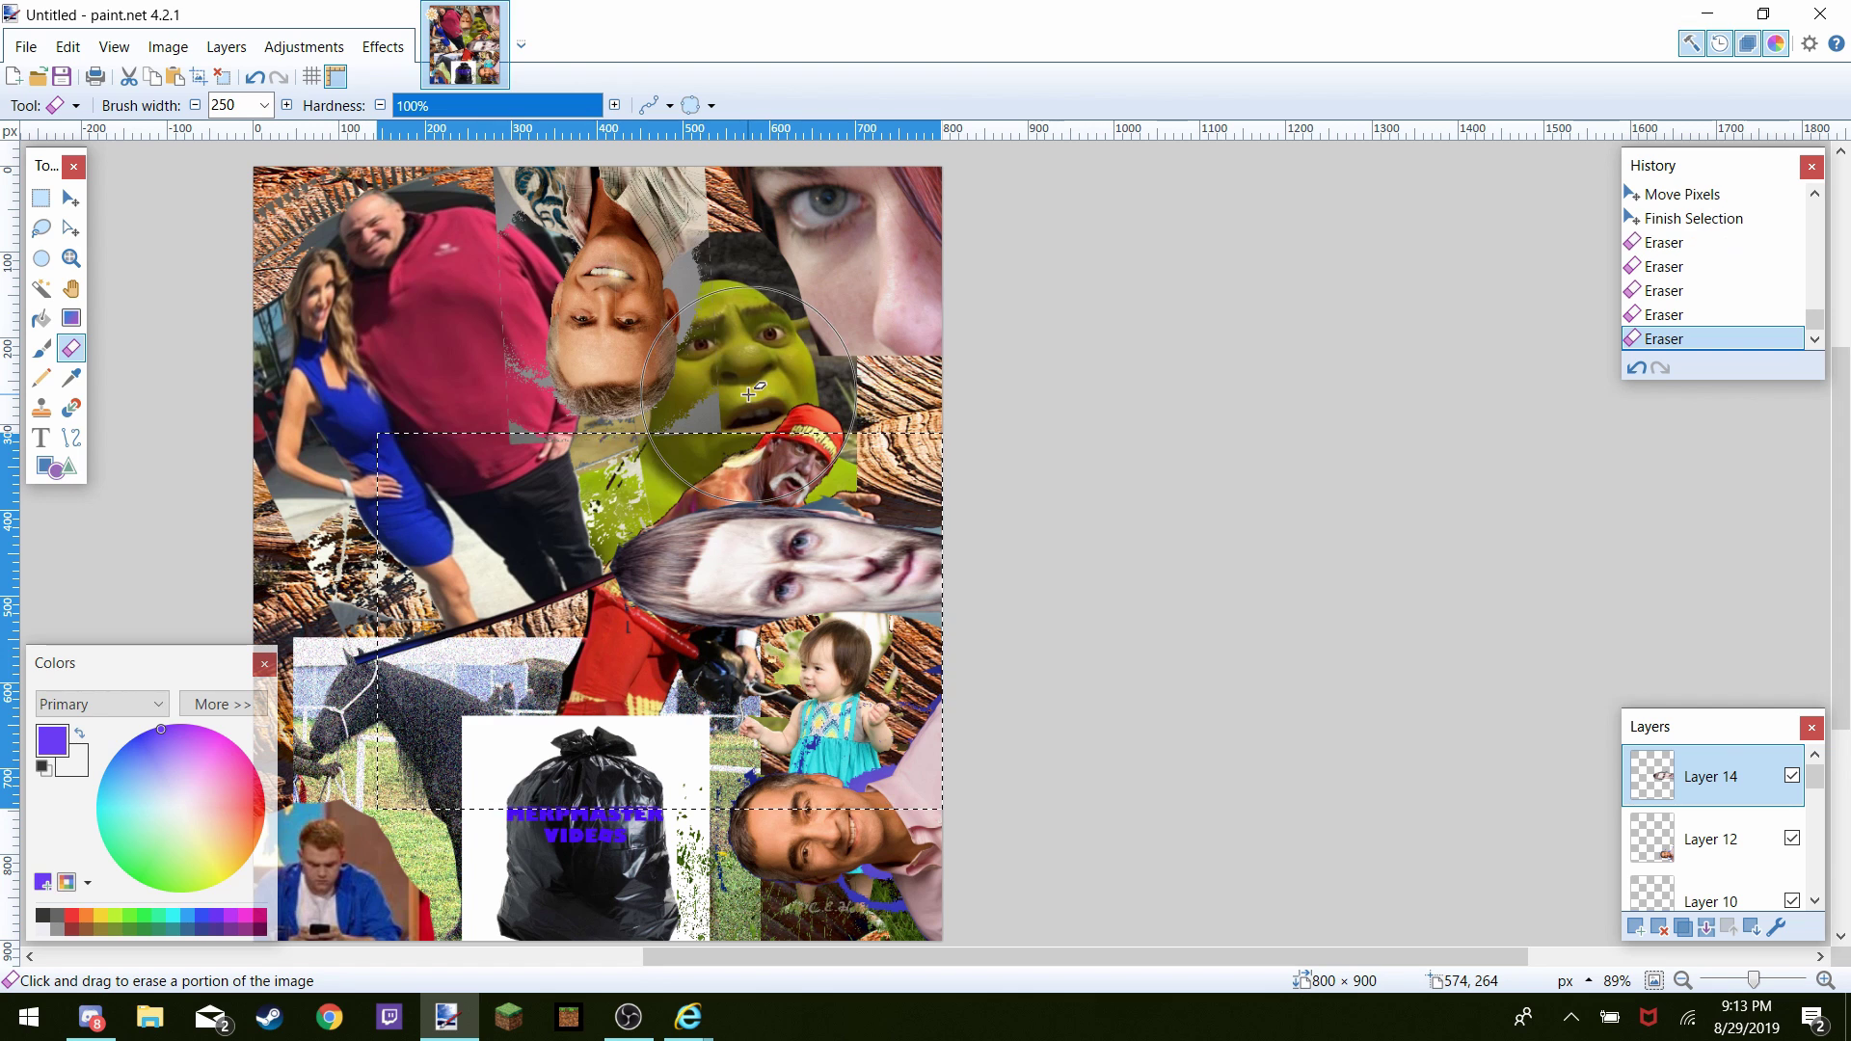
pyautogui.click(839, 397)
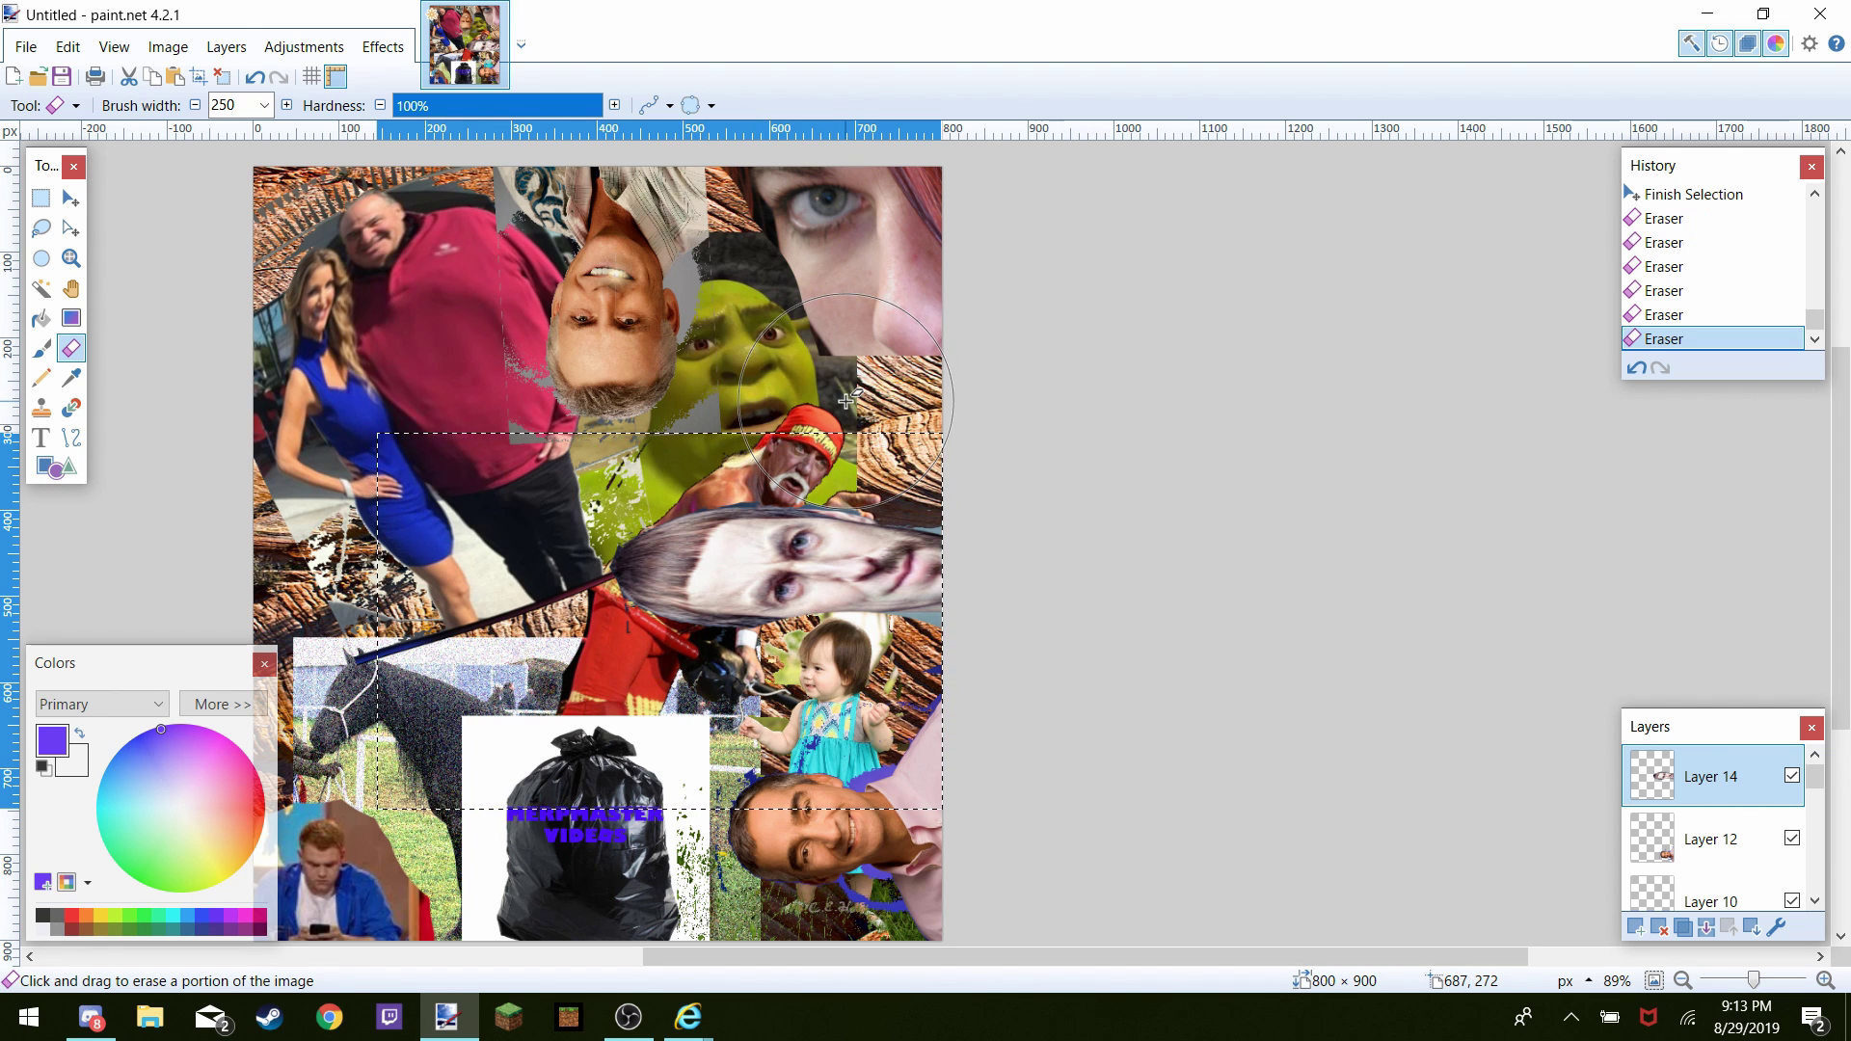
pyautogui.click(951, 699)
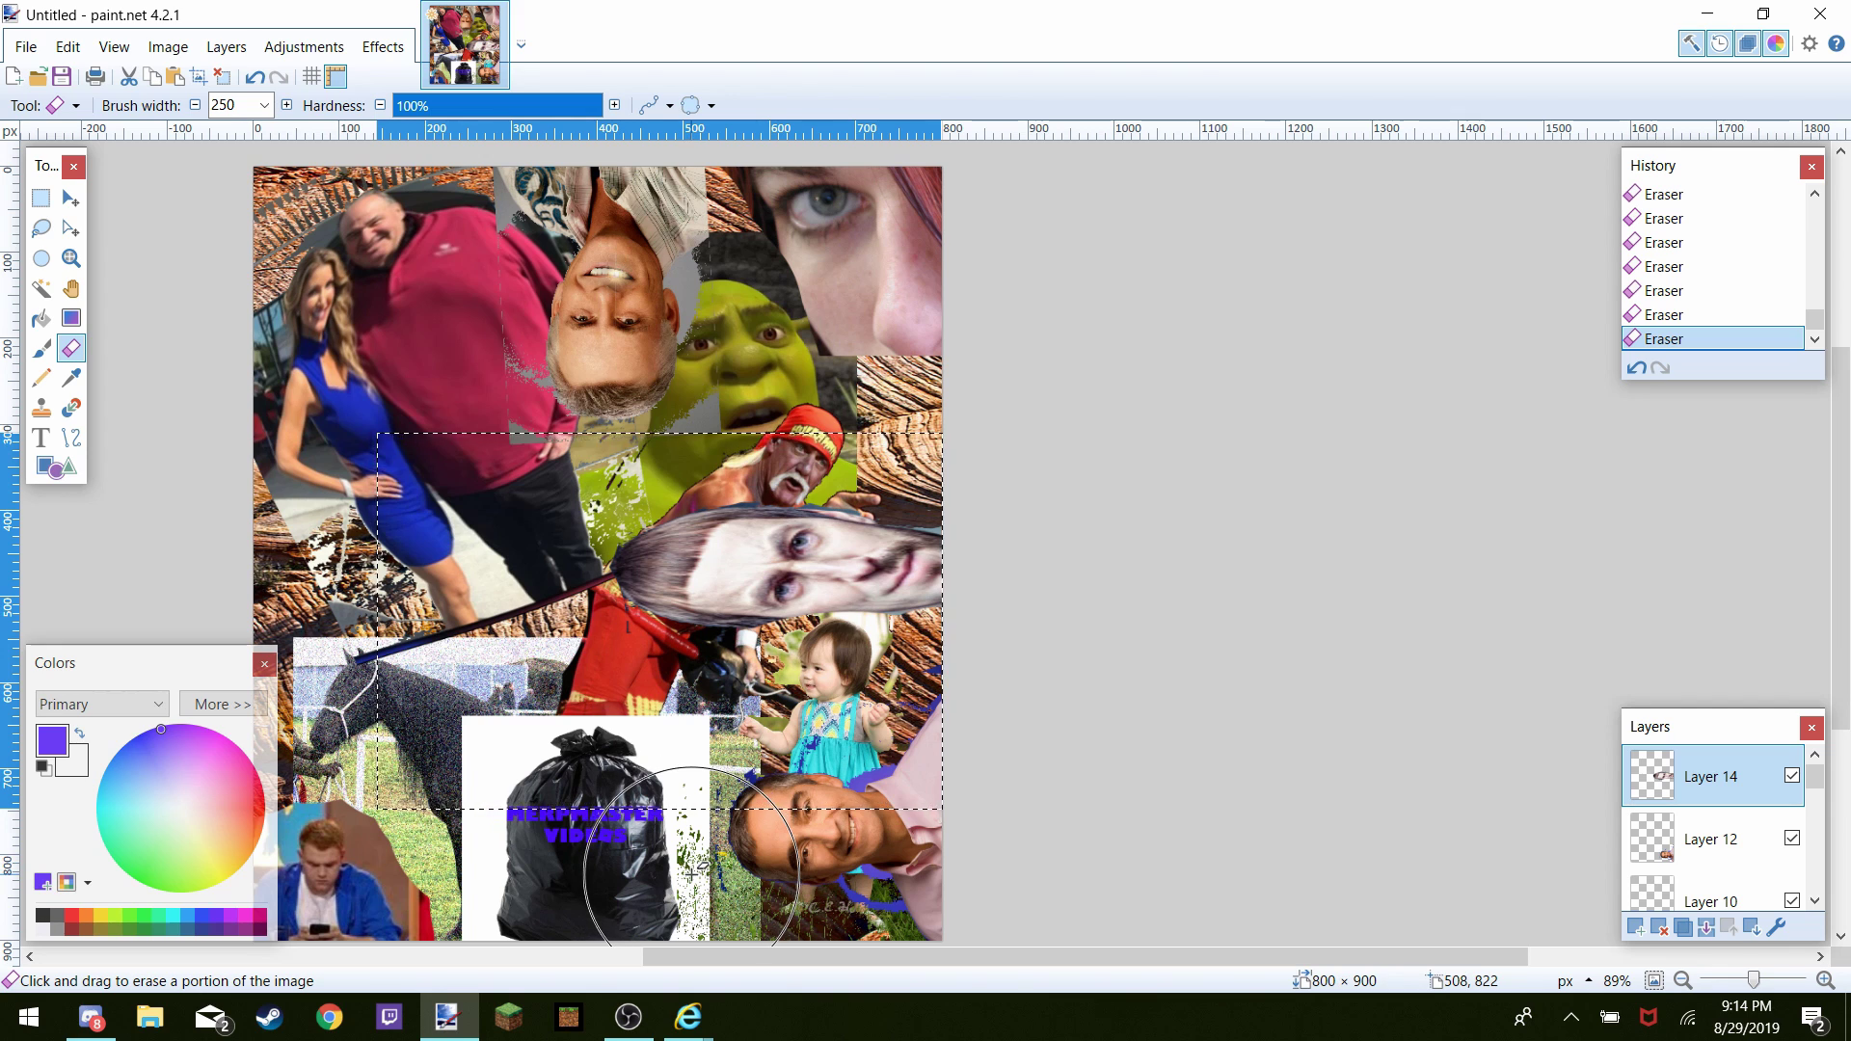
# Switch to Internet Explorer, close the enlarged portrait and look through the Rob Paulsen image results
pyautogui.click(692, 1028)
pyautogui.click(396, 910)
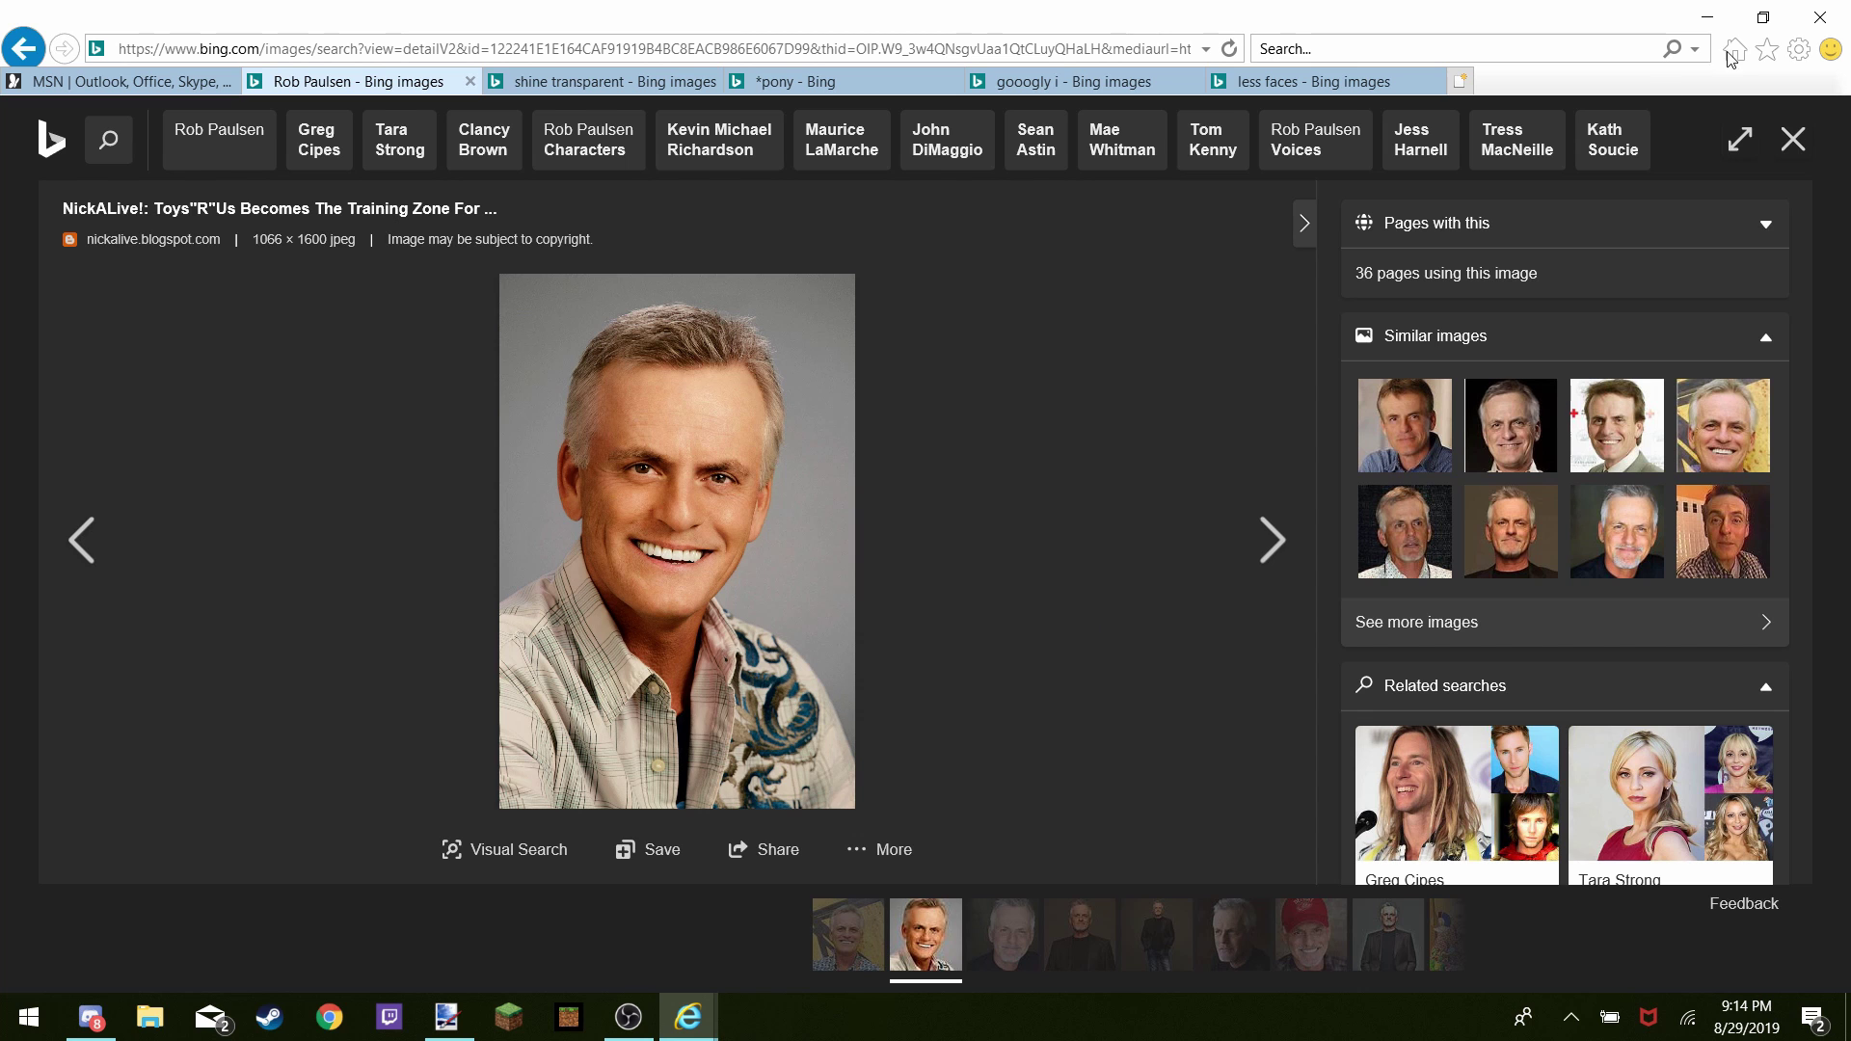
pyautogui.click(1794, 139)
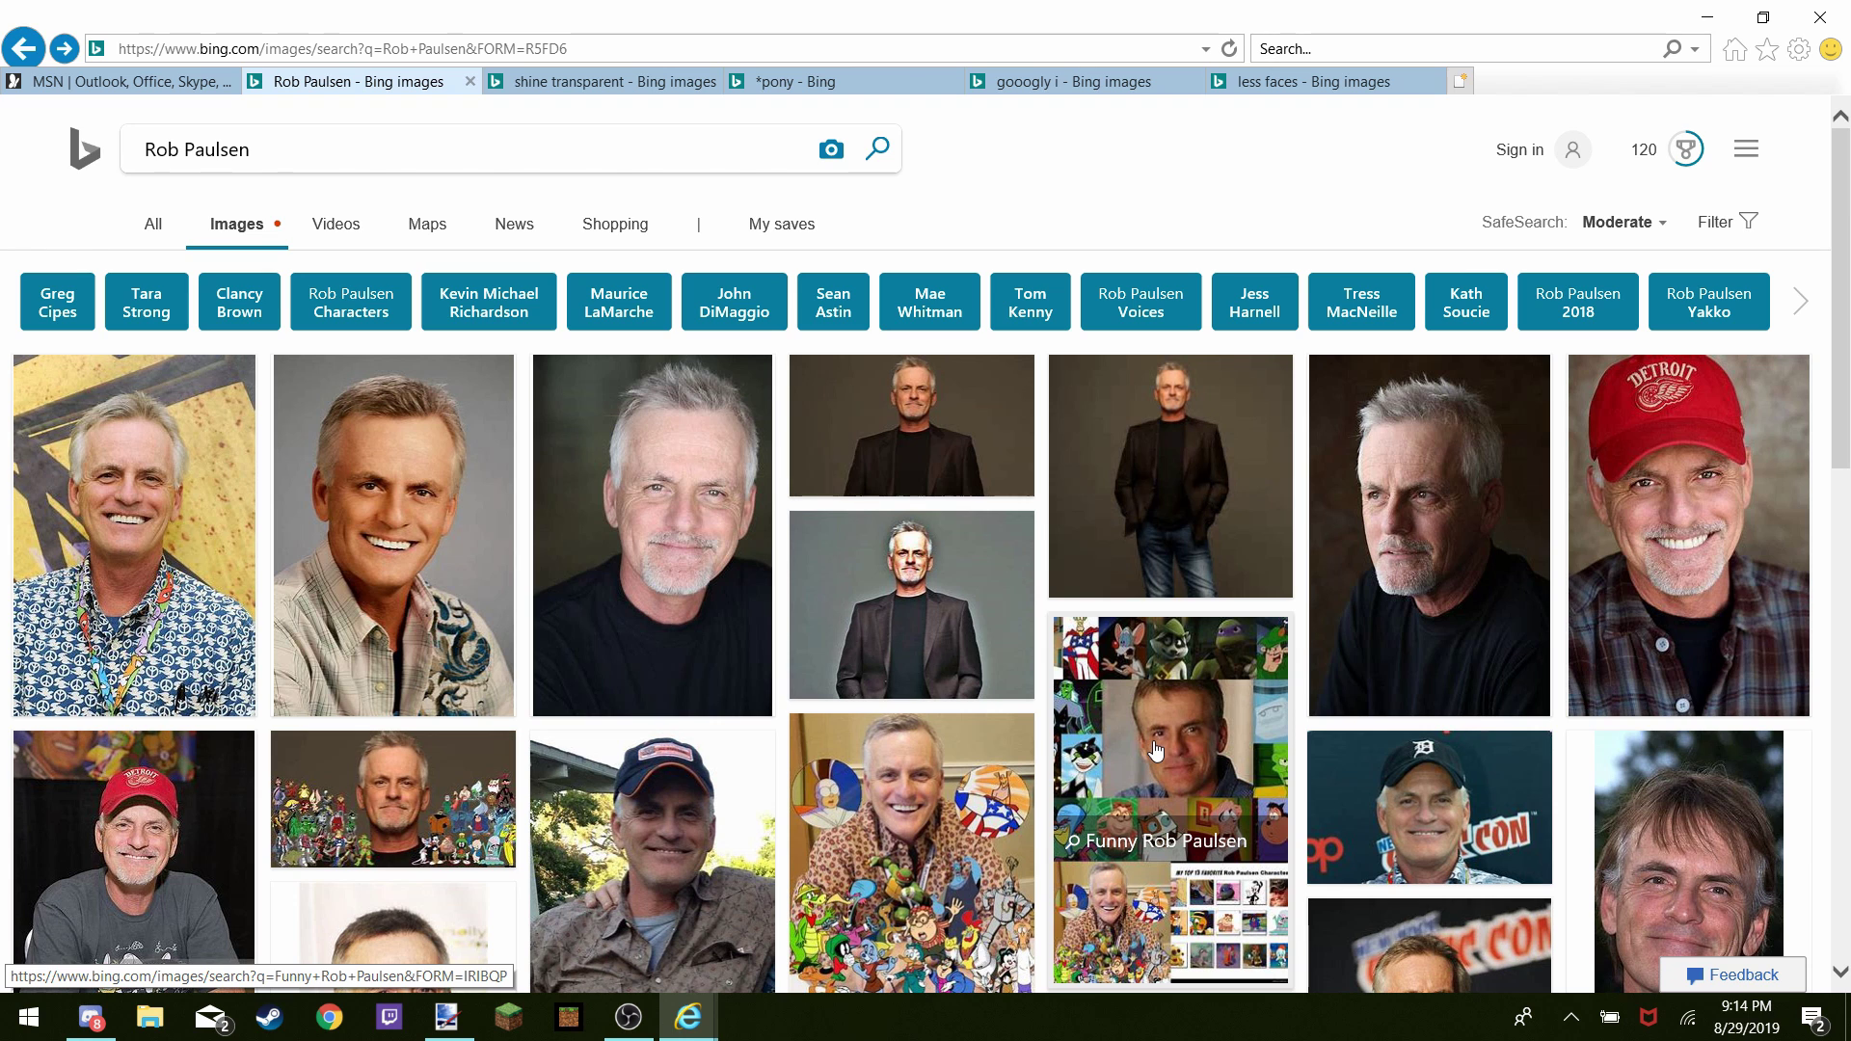
pyautogui.scroll(-3, 1157, 750)
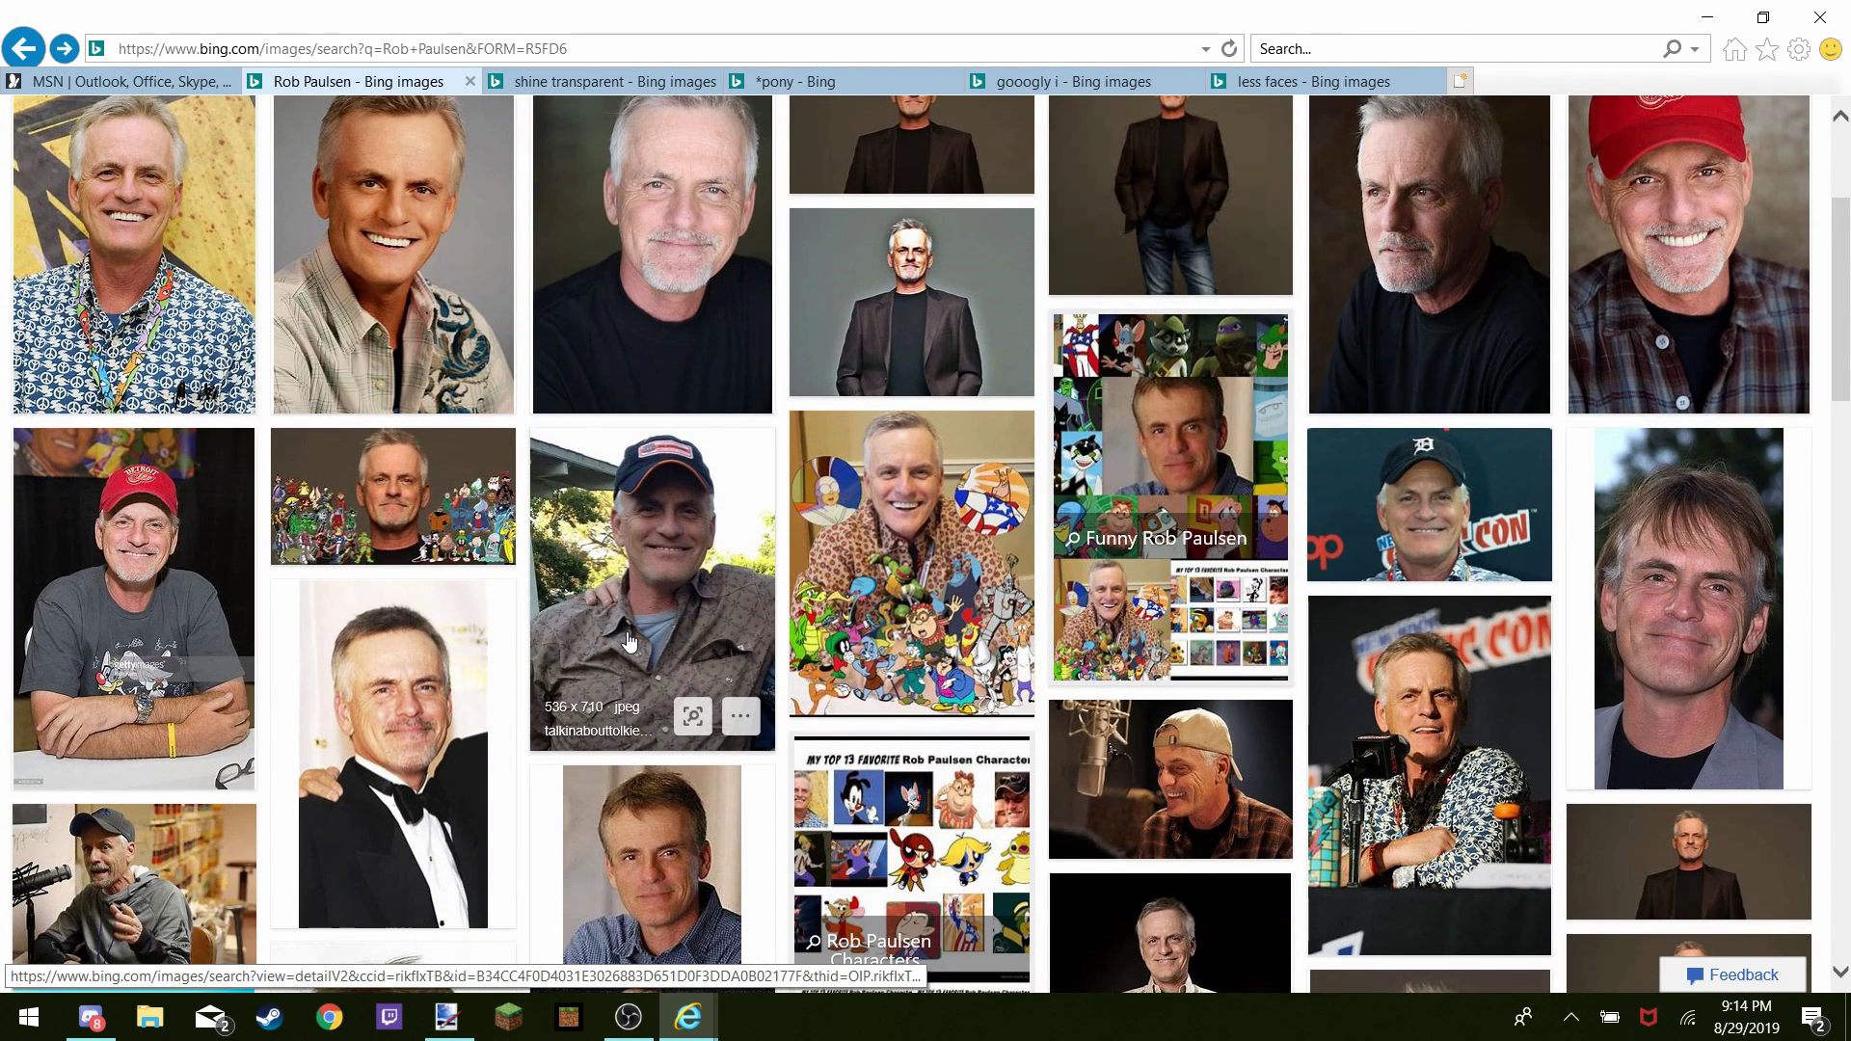
pyautogui.scroll(5, 595, 659)
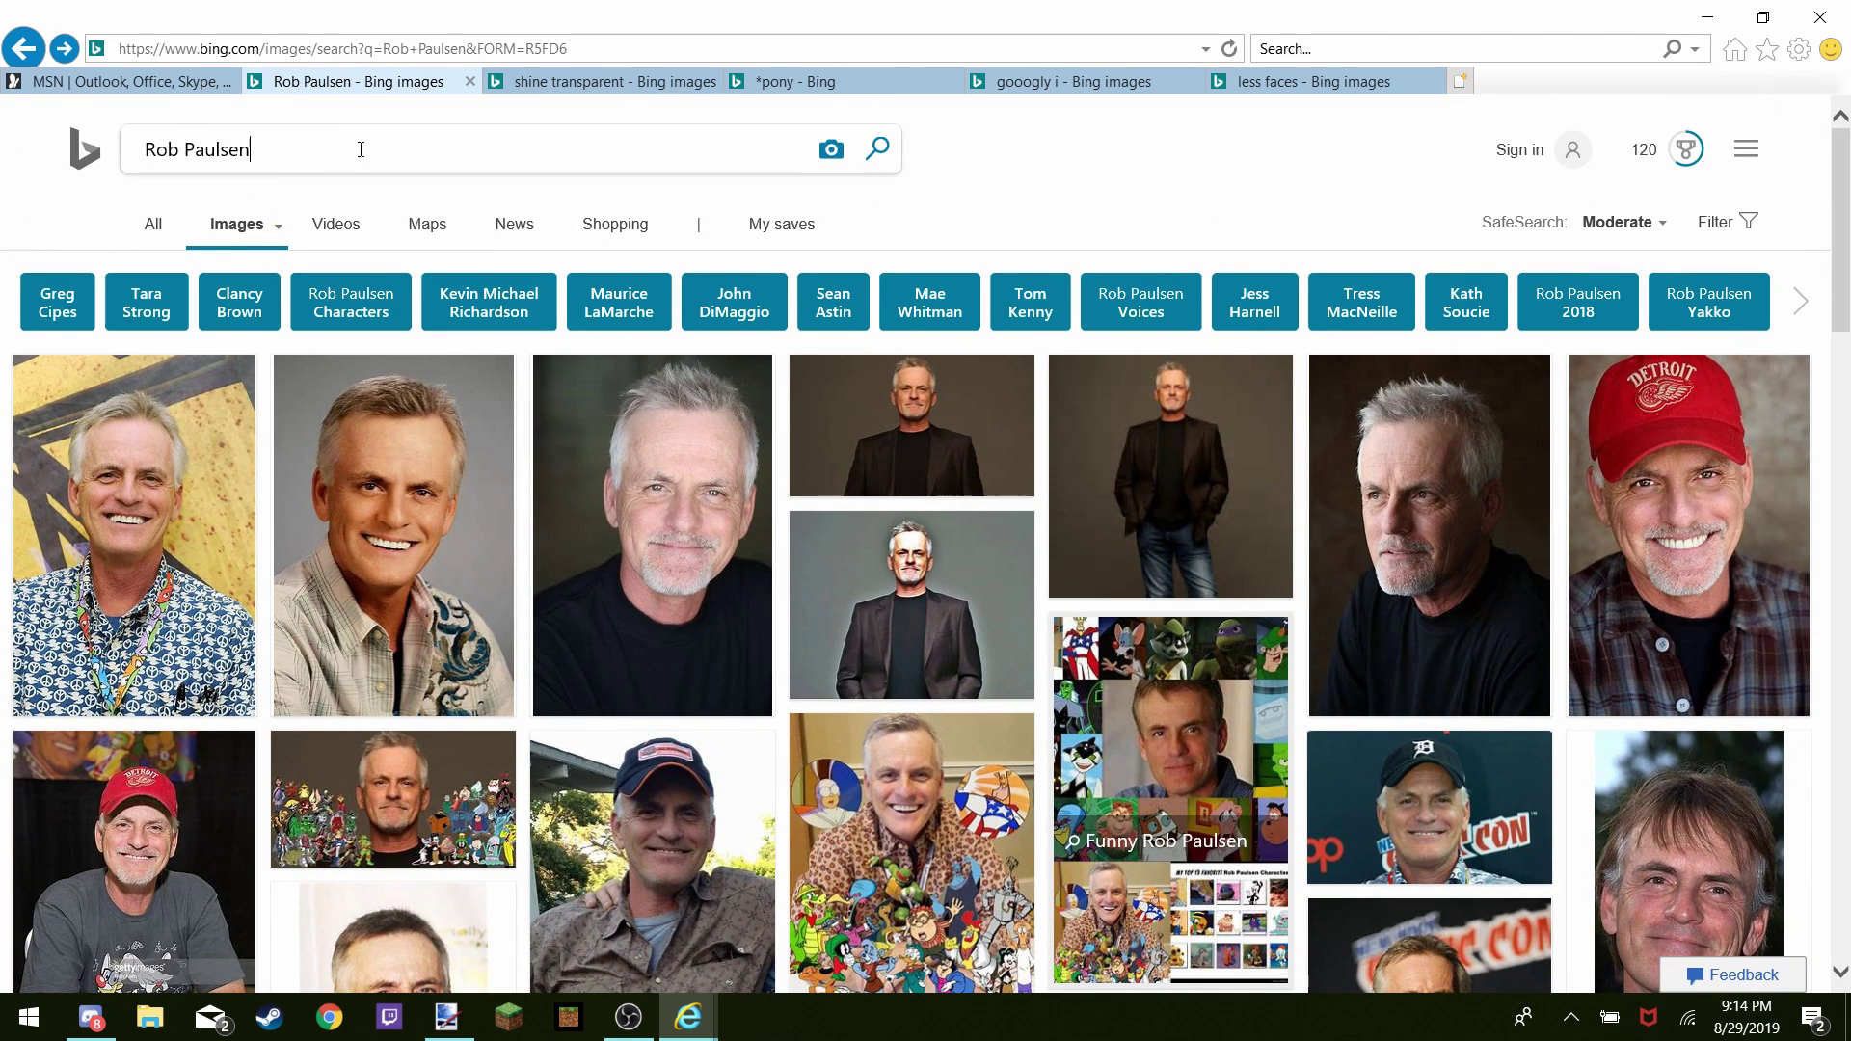
# Replace the Bing image search with the earlier query "less faces"
pyautogui.click(364, 139)
pyautogui.press('BackSpace')
pyautogui.press('BackSpace')
pyautogui.press('BackSpace')
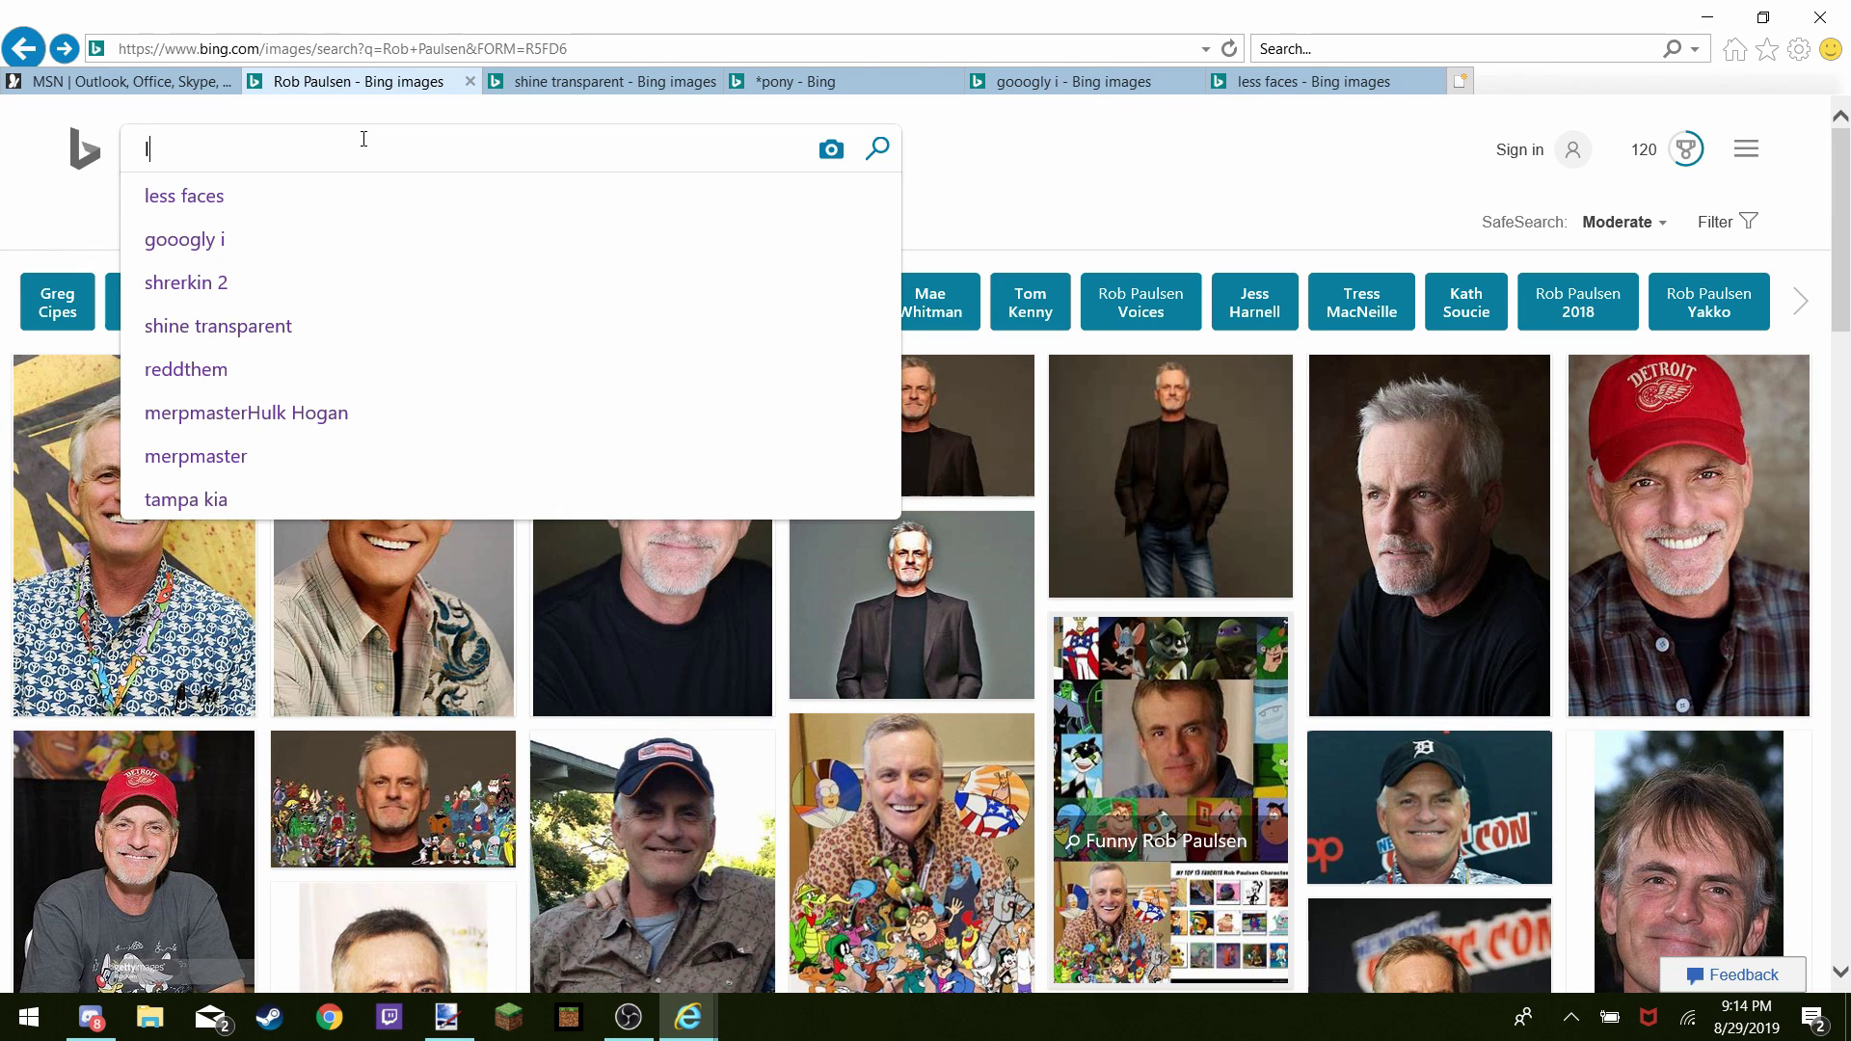
pyautogui.press('BackSpace')
pyautogui.click(333, 191)
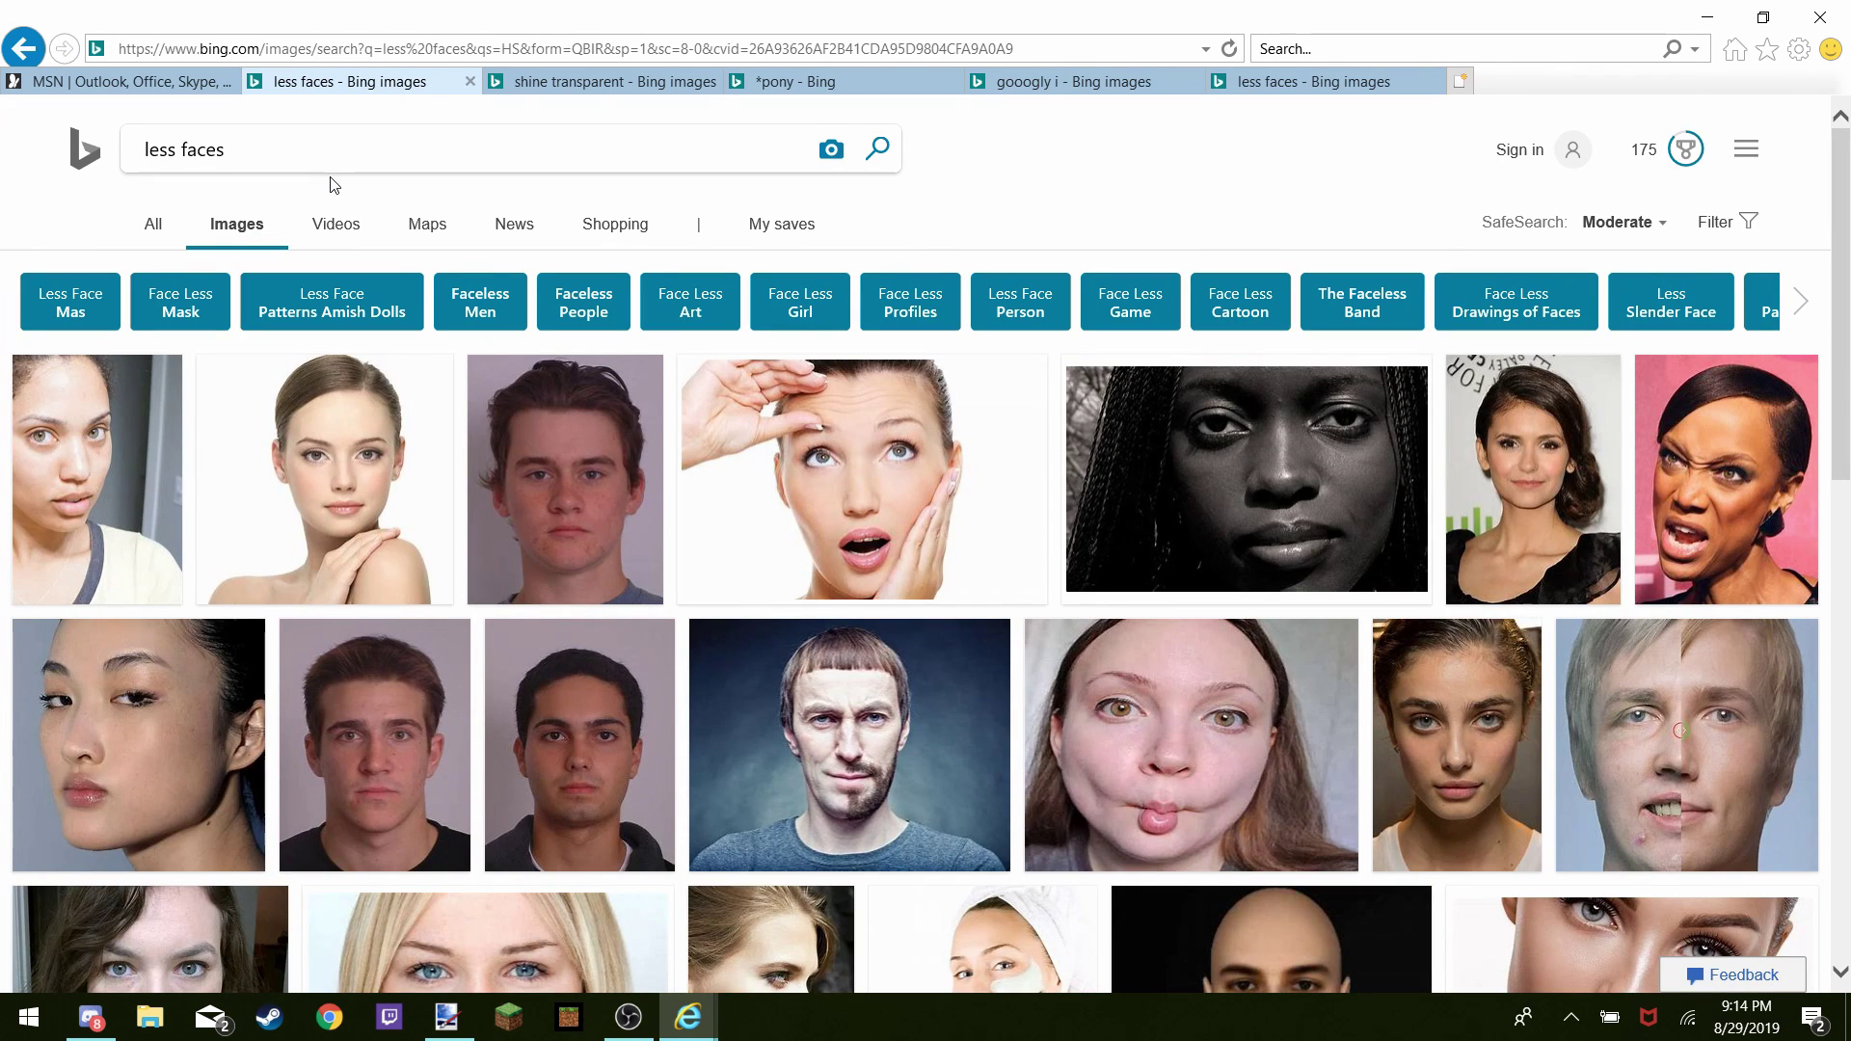
# Clear the query and search Bing images for "mark Roberts"
pyautogui.click(370, 164)
pyautogui.press('BackSpace')
pyautogui.press('BackSpace')
pyautogui.press('BackSpace')
pyautogui.press('BackSpace')
pyautogui.press('BackSpace')
pyautogui.press('BackSpace')
pyautogui.press('BackSpace')
pyautogui.press('BackSpace')
pyautogui.press('BackSpace')
pyautogui.press('BackSpace')
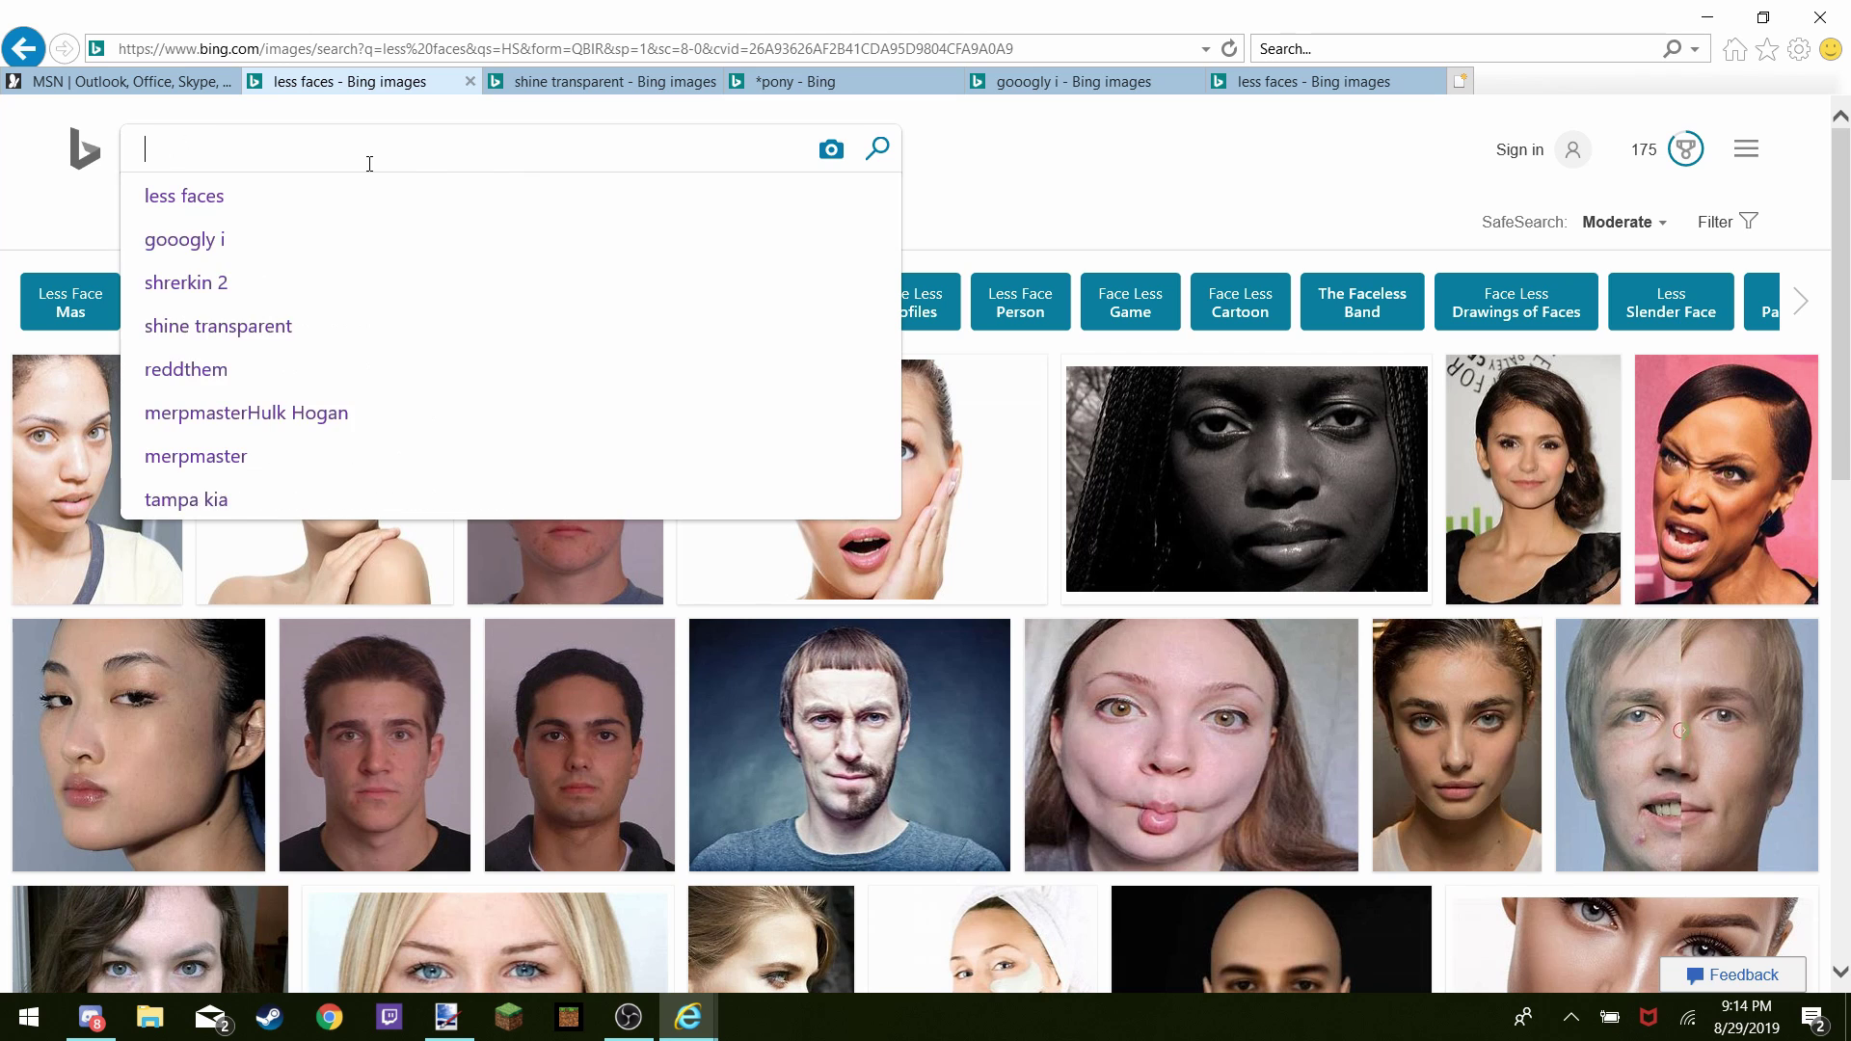
pyautogui.write('mark')
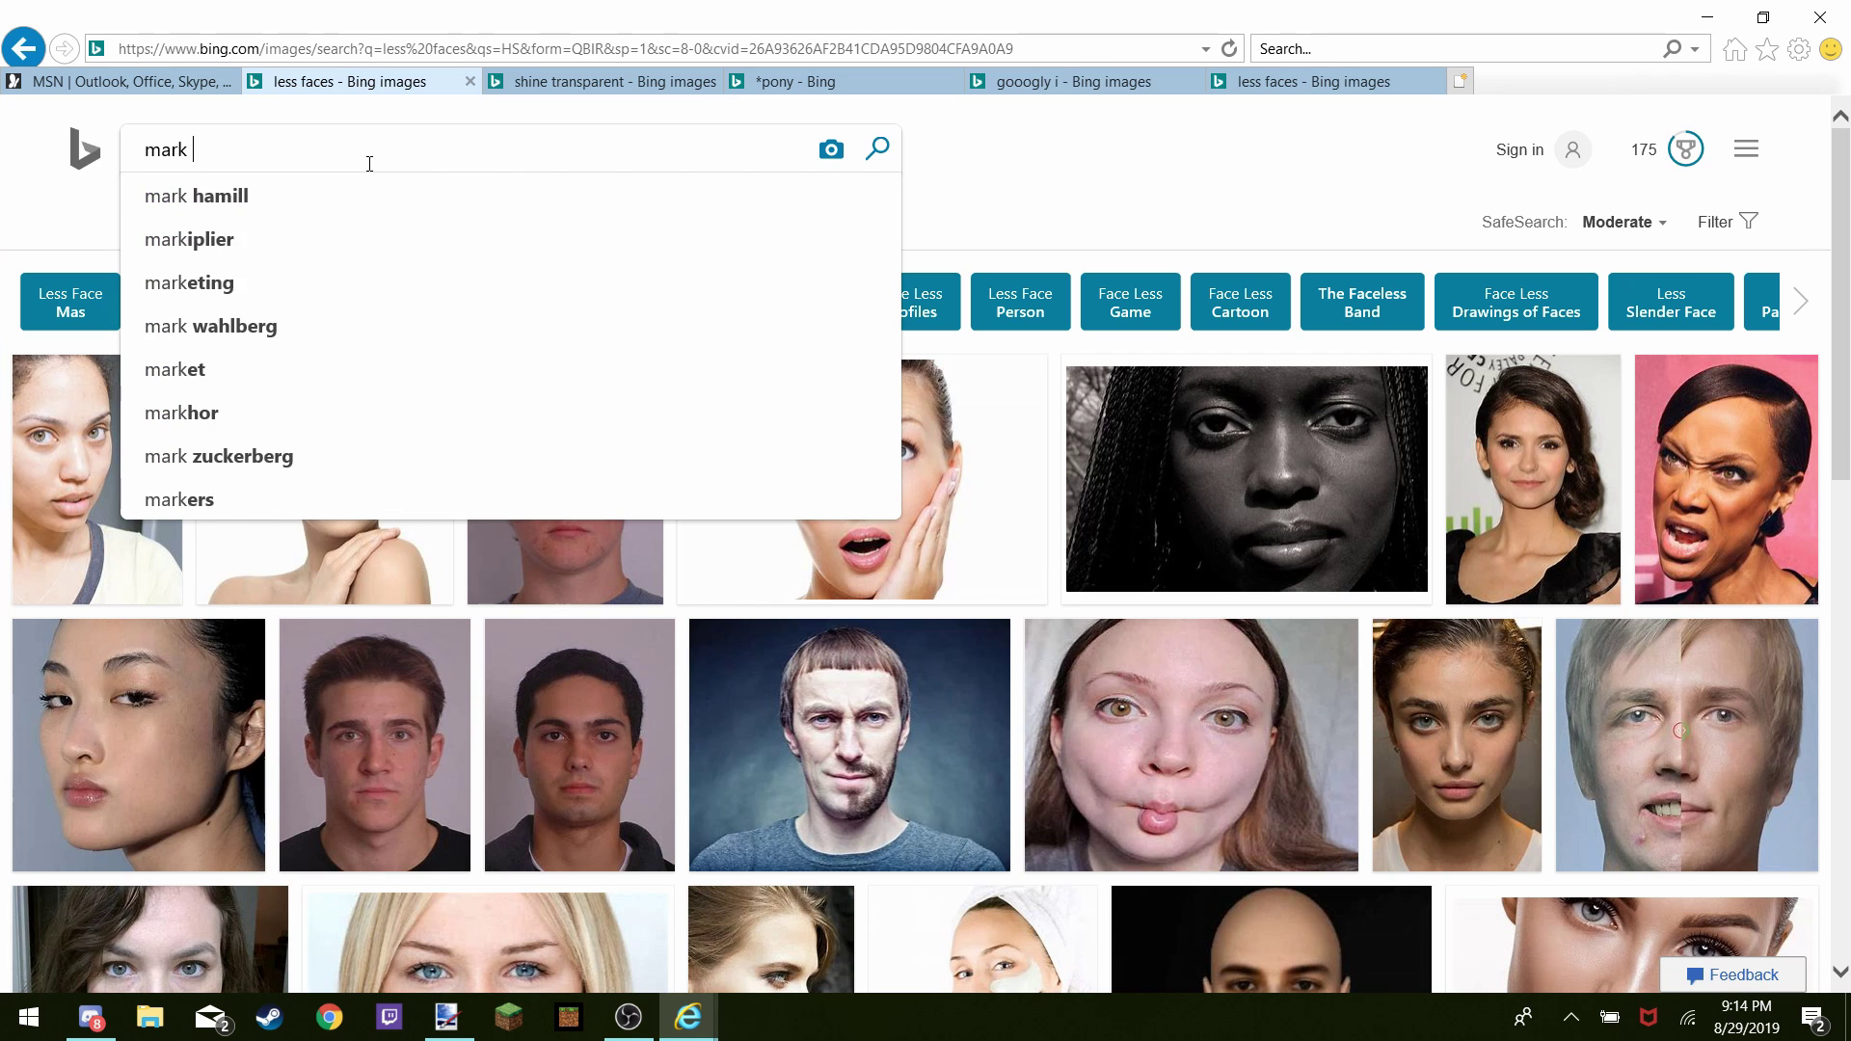
pyautogui.write(' Roberts')
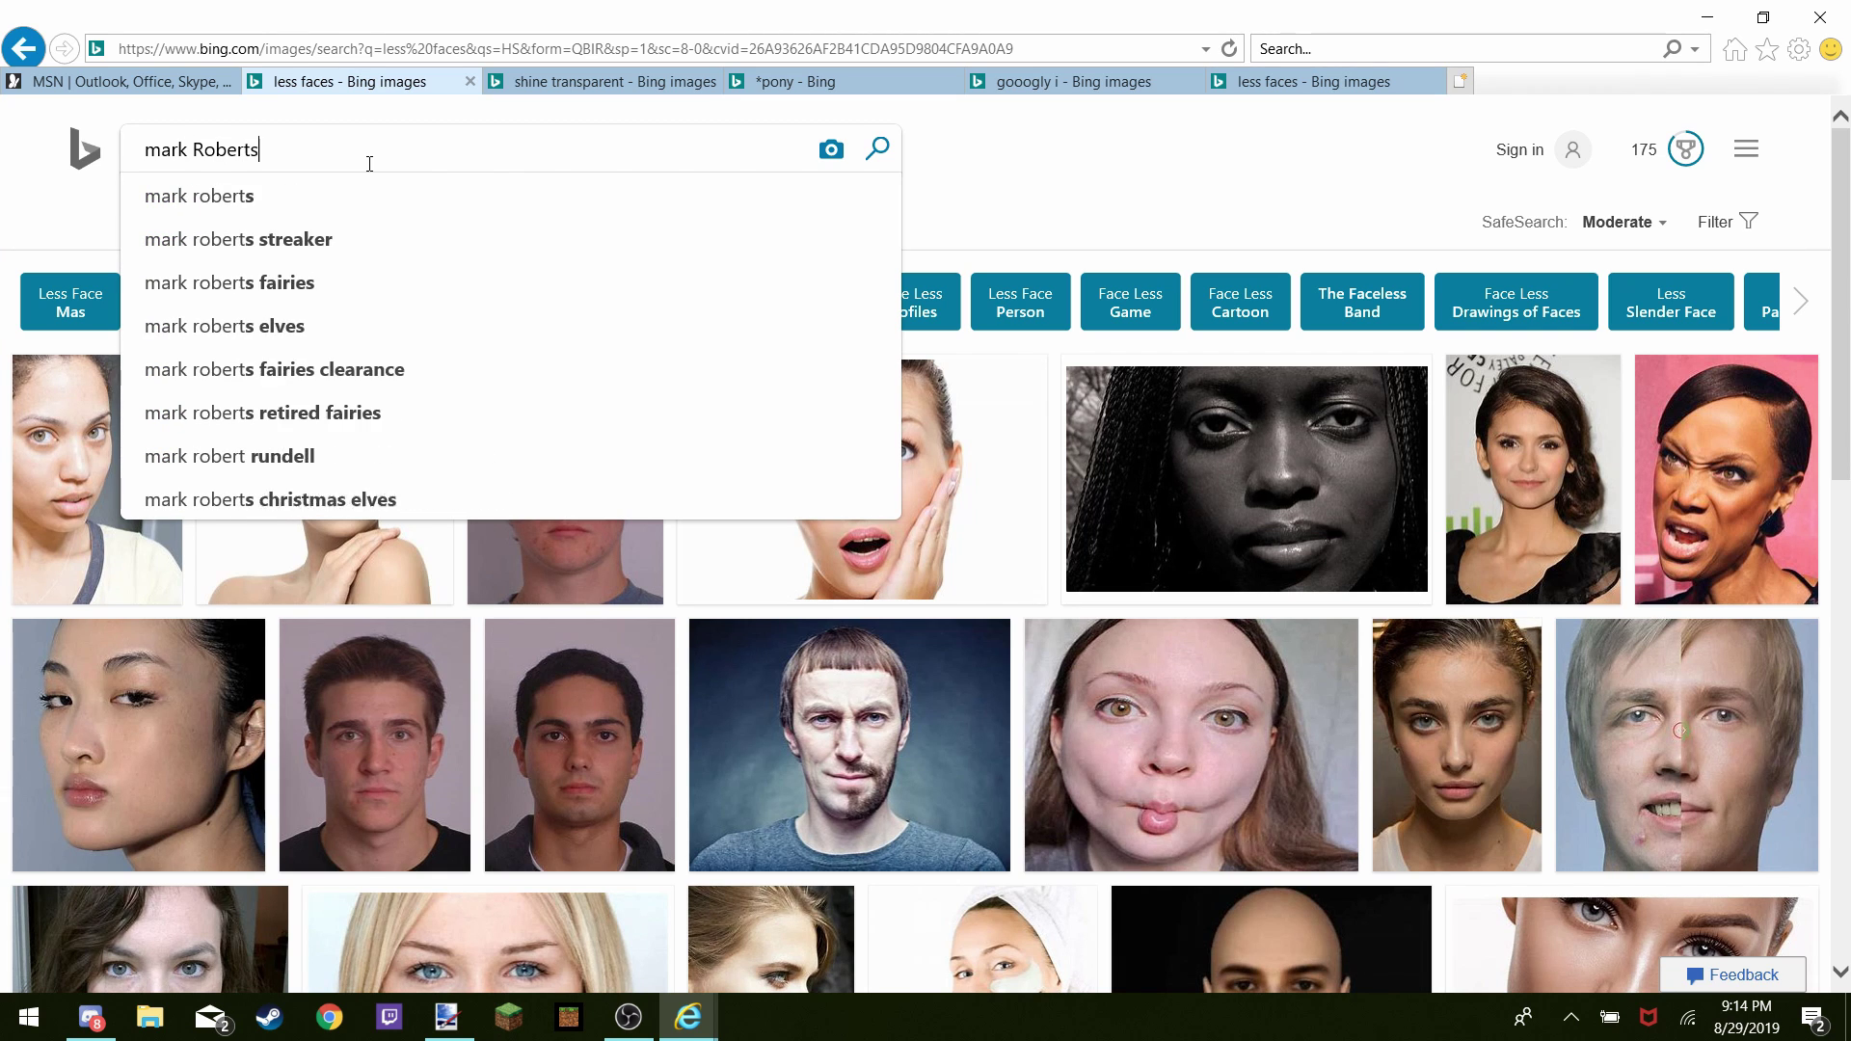
pyautogui.press('Return')
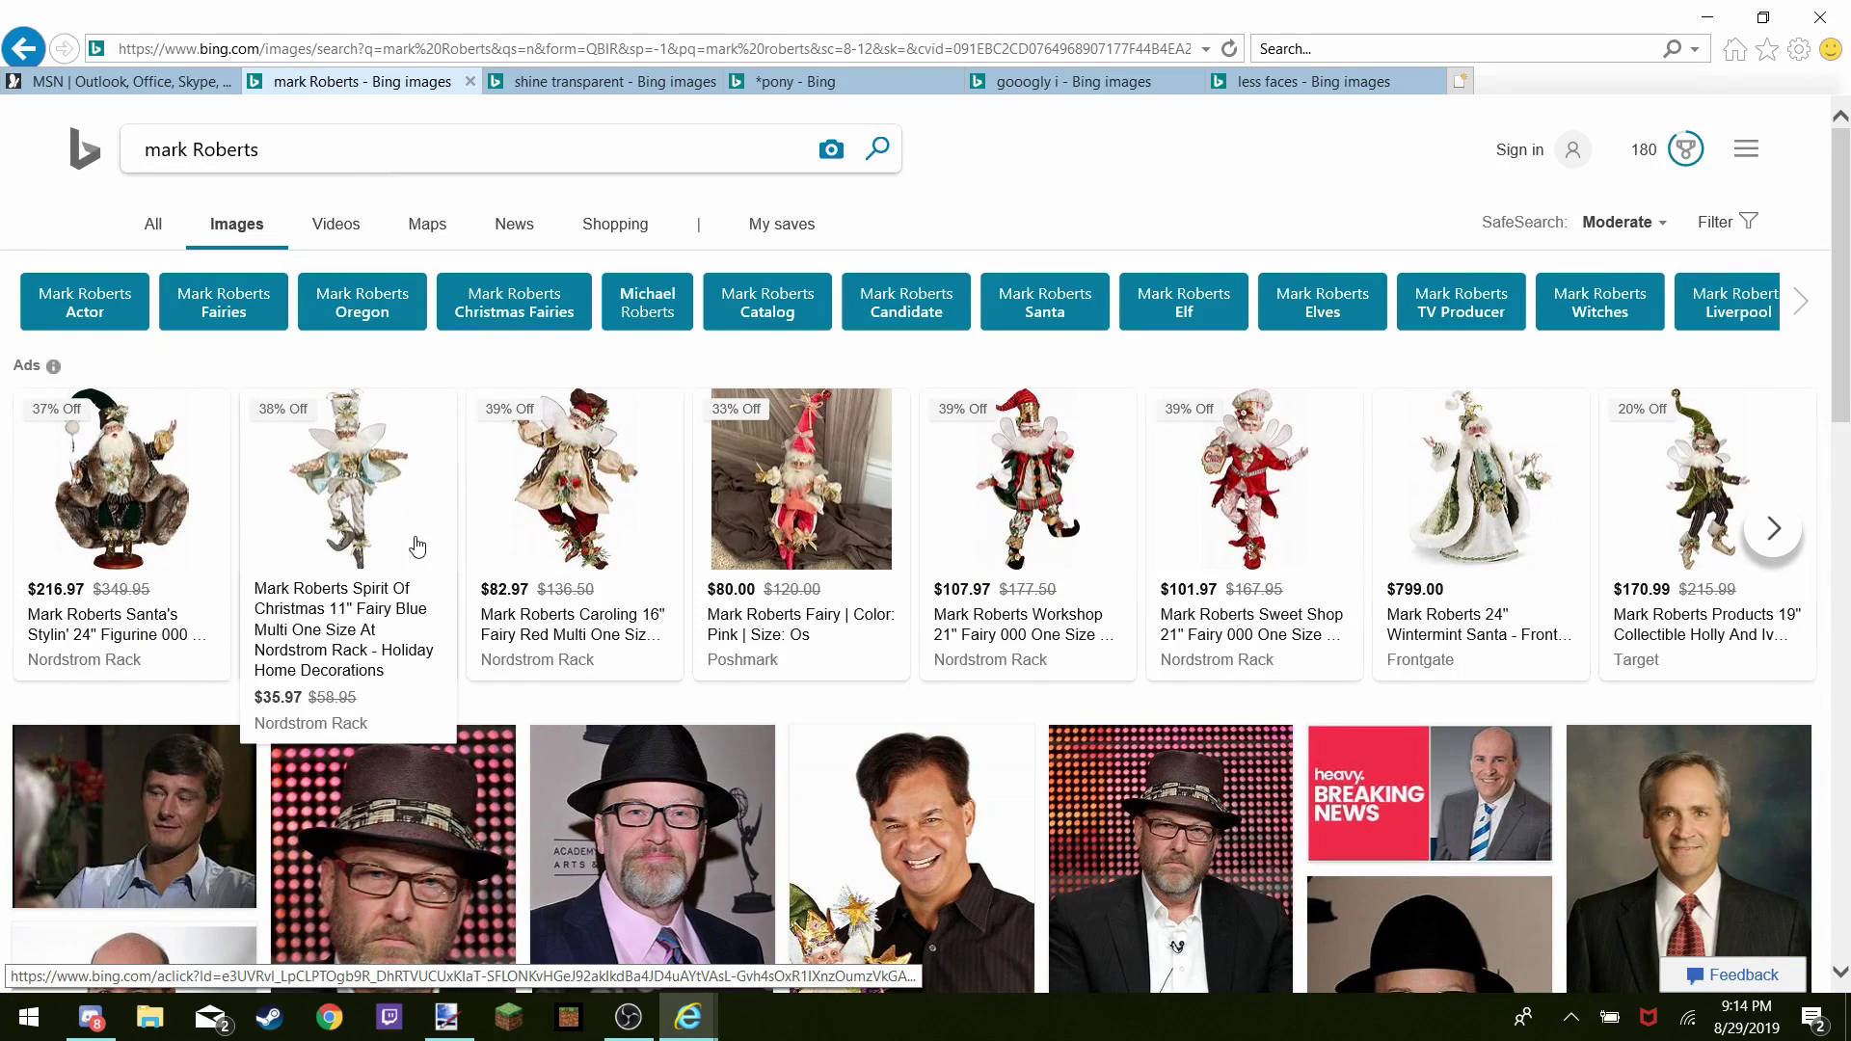
# Find the bearded chef fairy figurine holding a green cookbook among the results, open its full-size picture and copy it
pyautogui.scroll(-10, 436, 692)
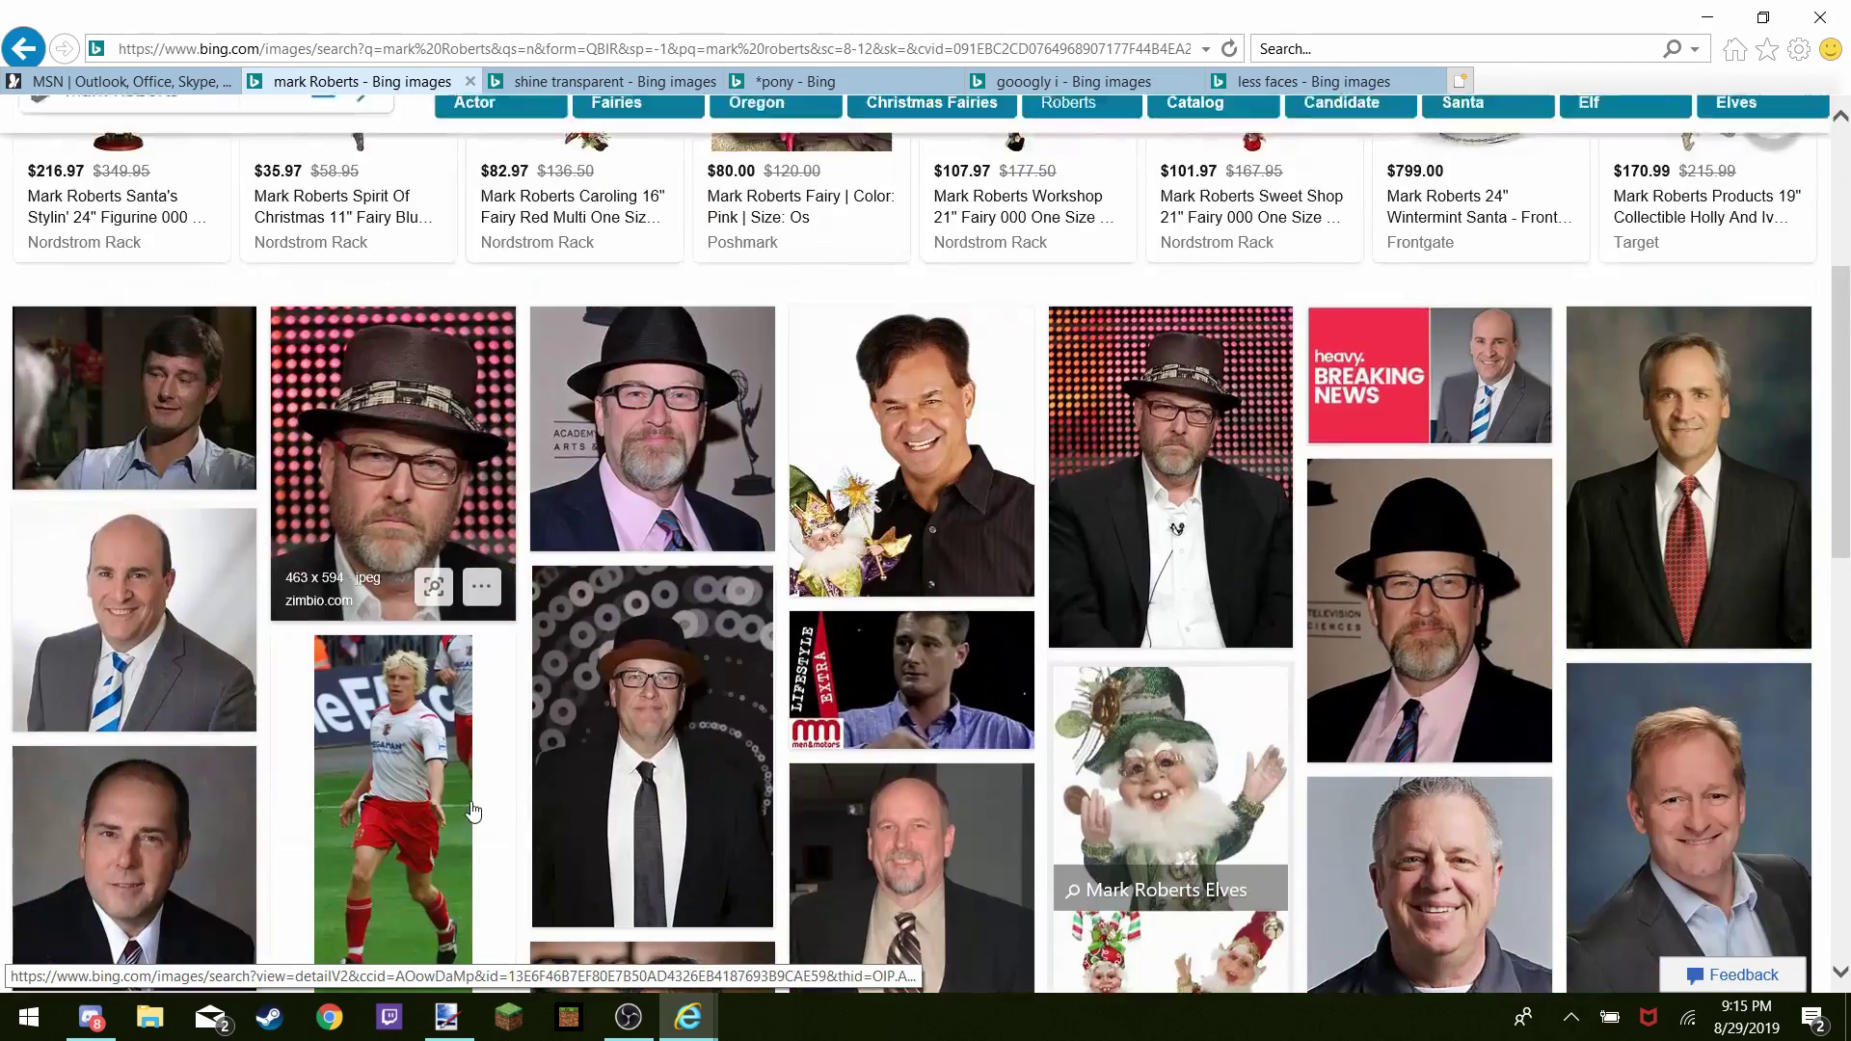
pyautogui.scroll(-15, 473, 811)
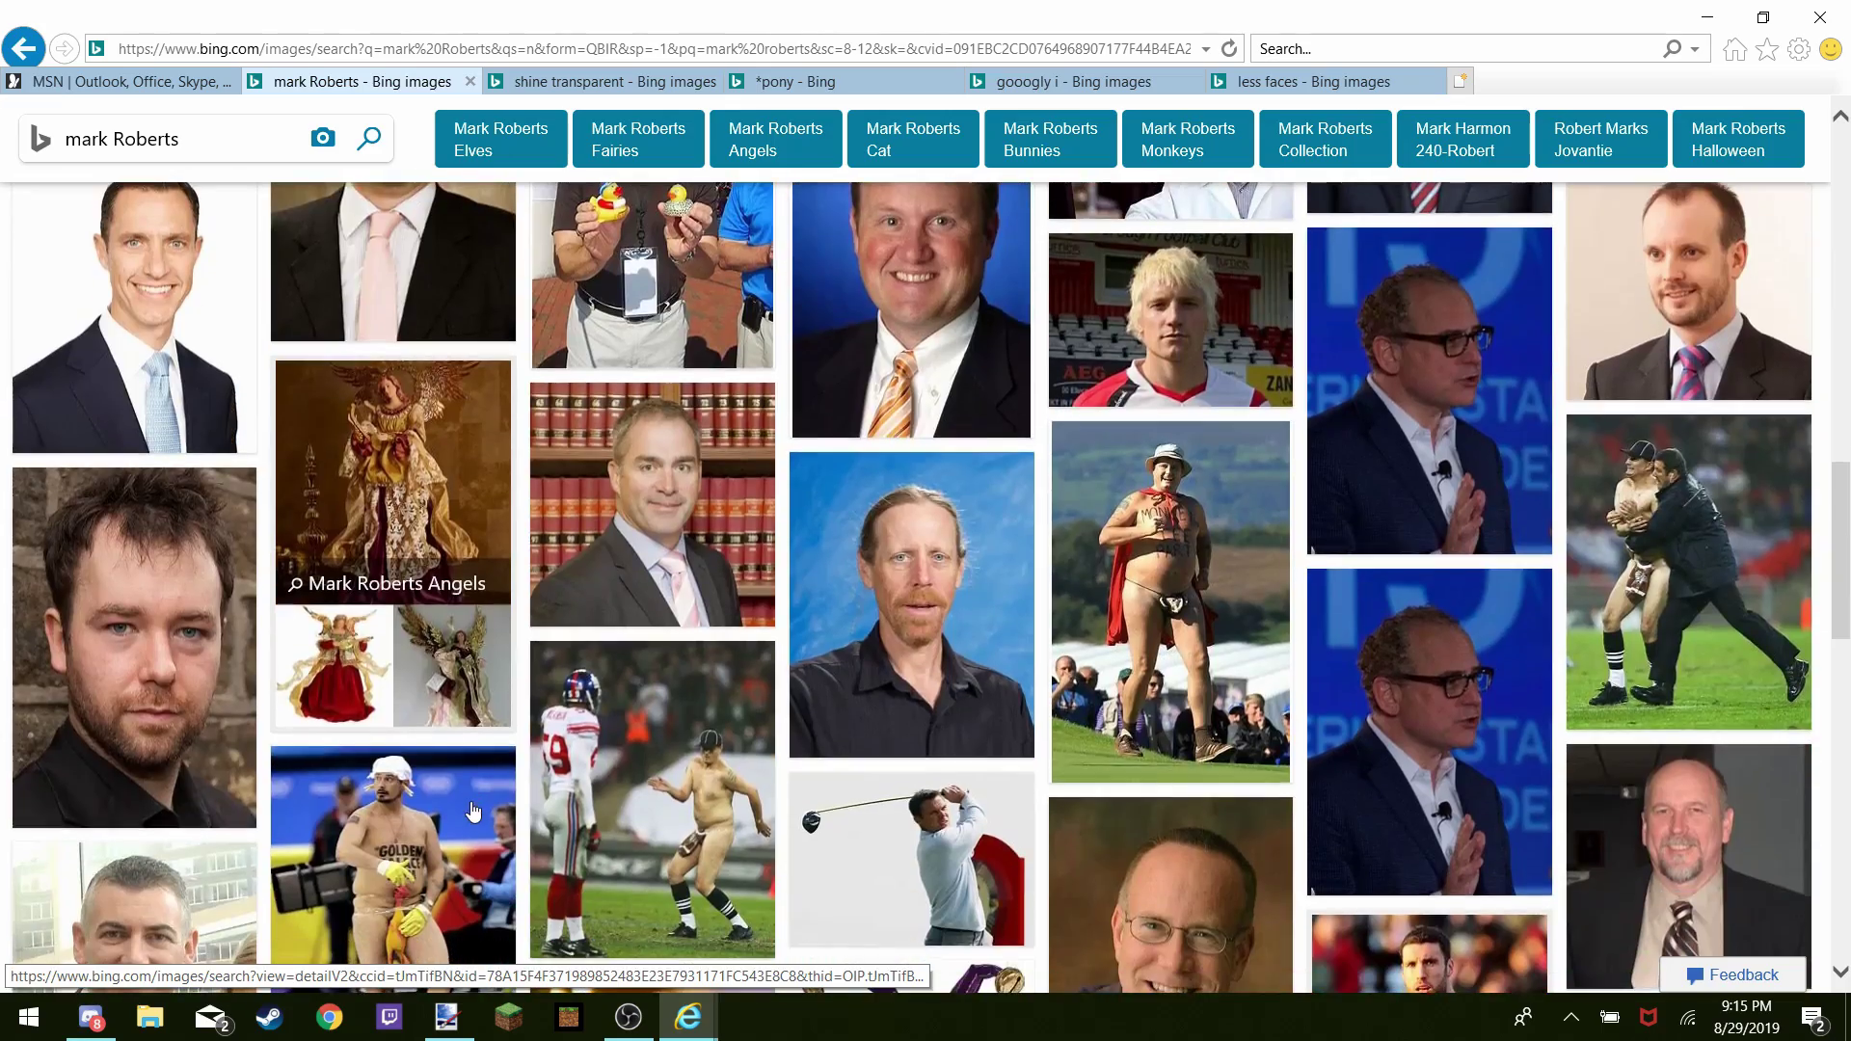
pyautogui.scroll(2, 473, 812)
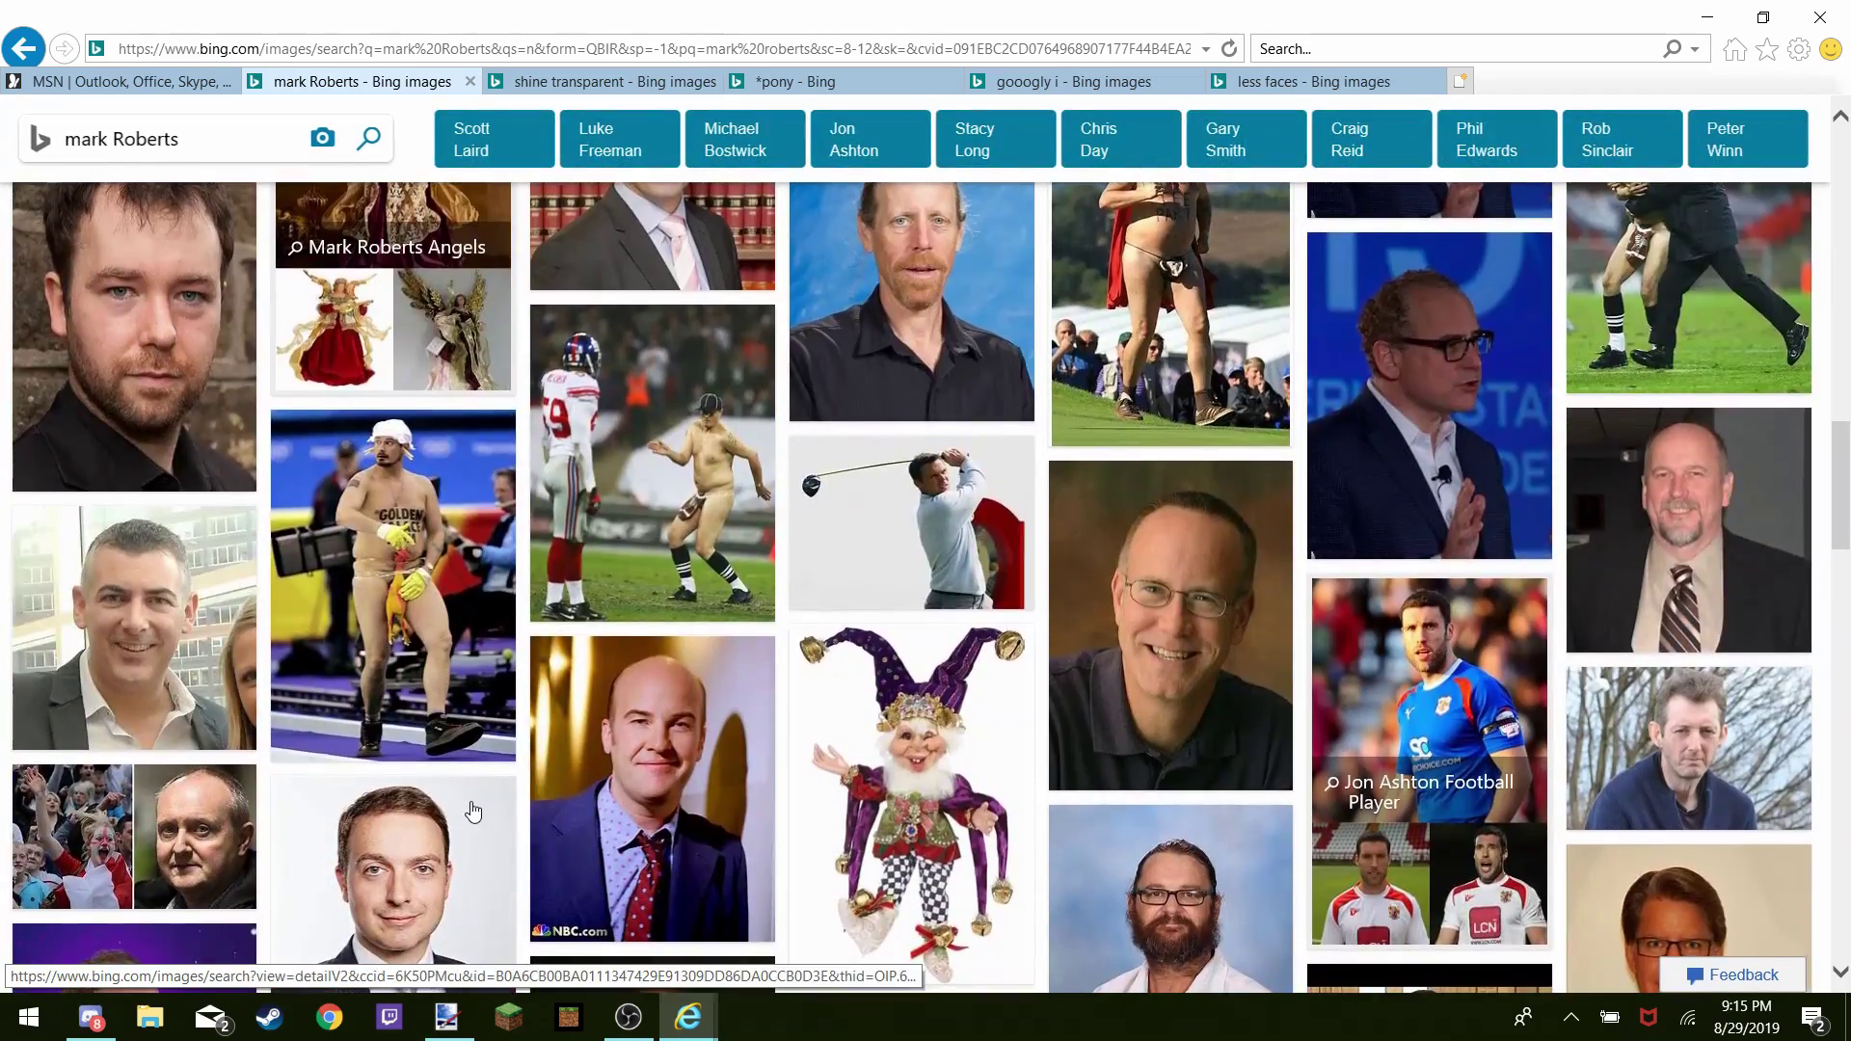
pyautogui.scroll(-5, 473, 812)
pyautogui.scroll(-8, 473, 812)
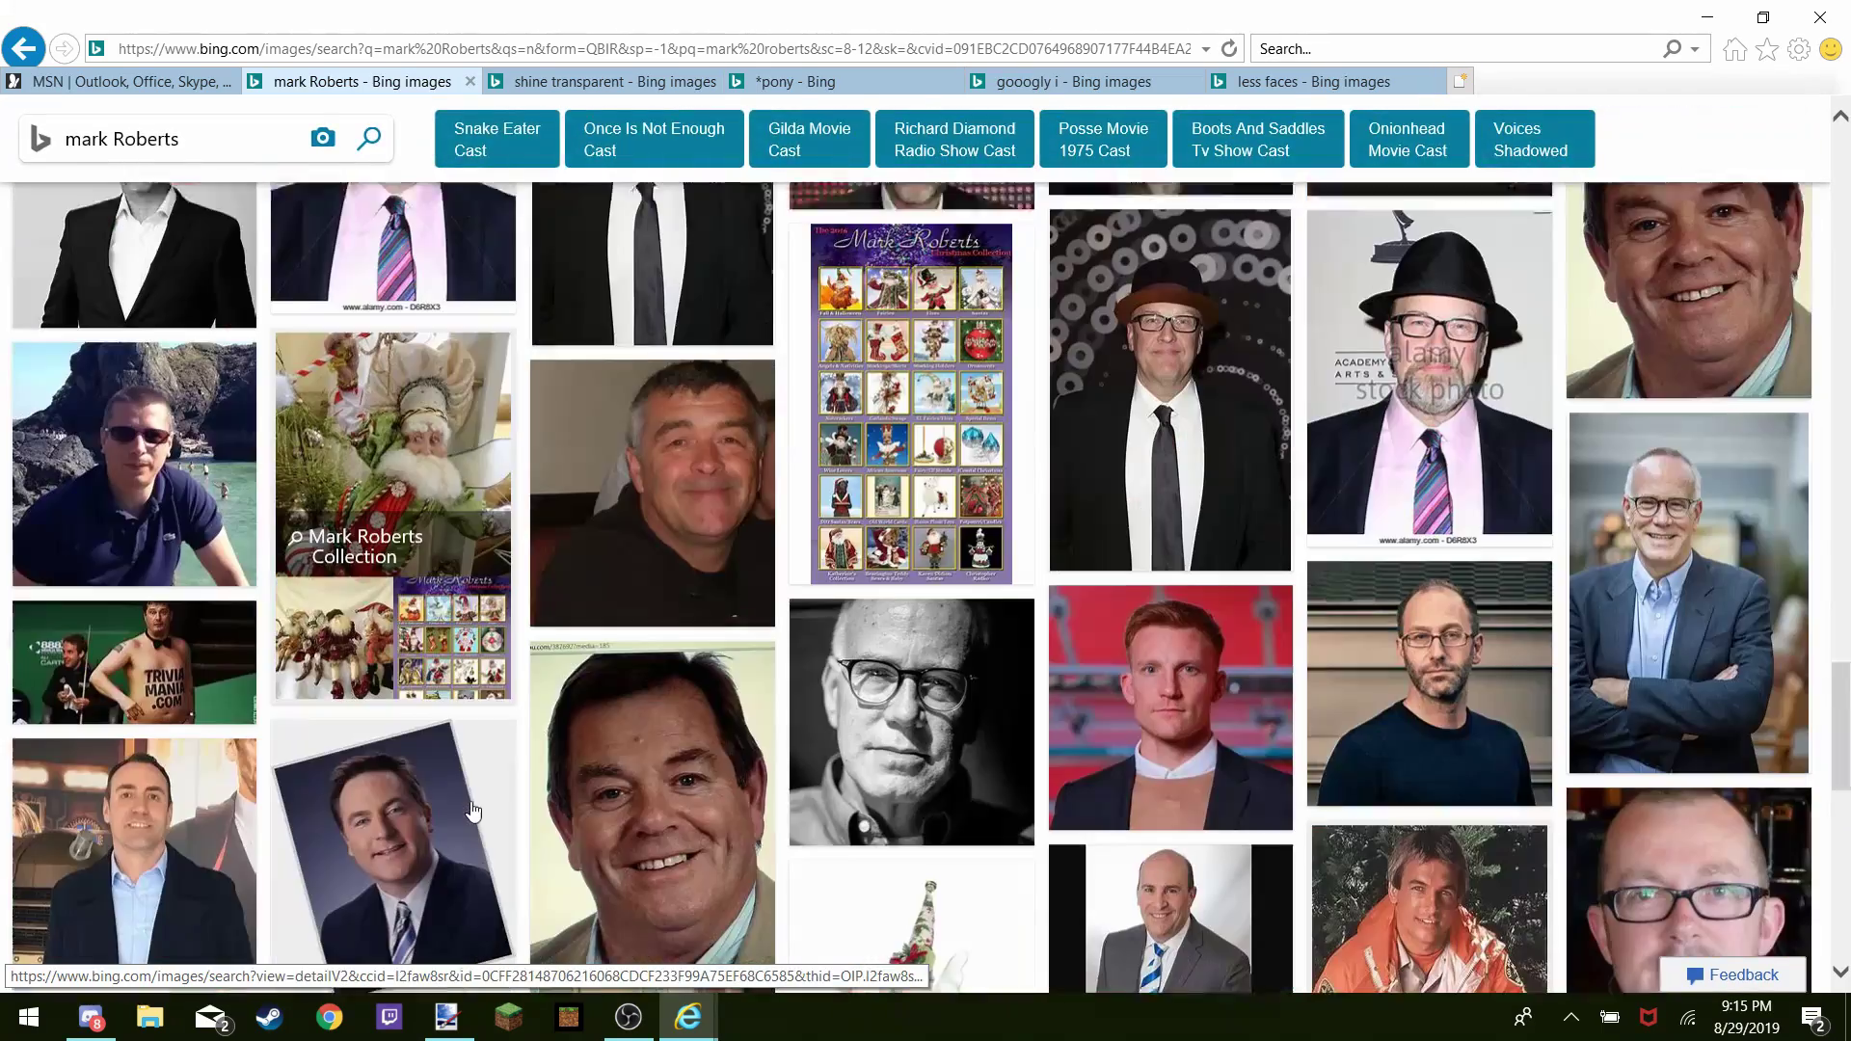
pyautogui.scroll(-10, 473, 812)
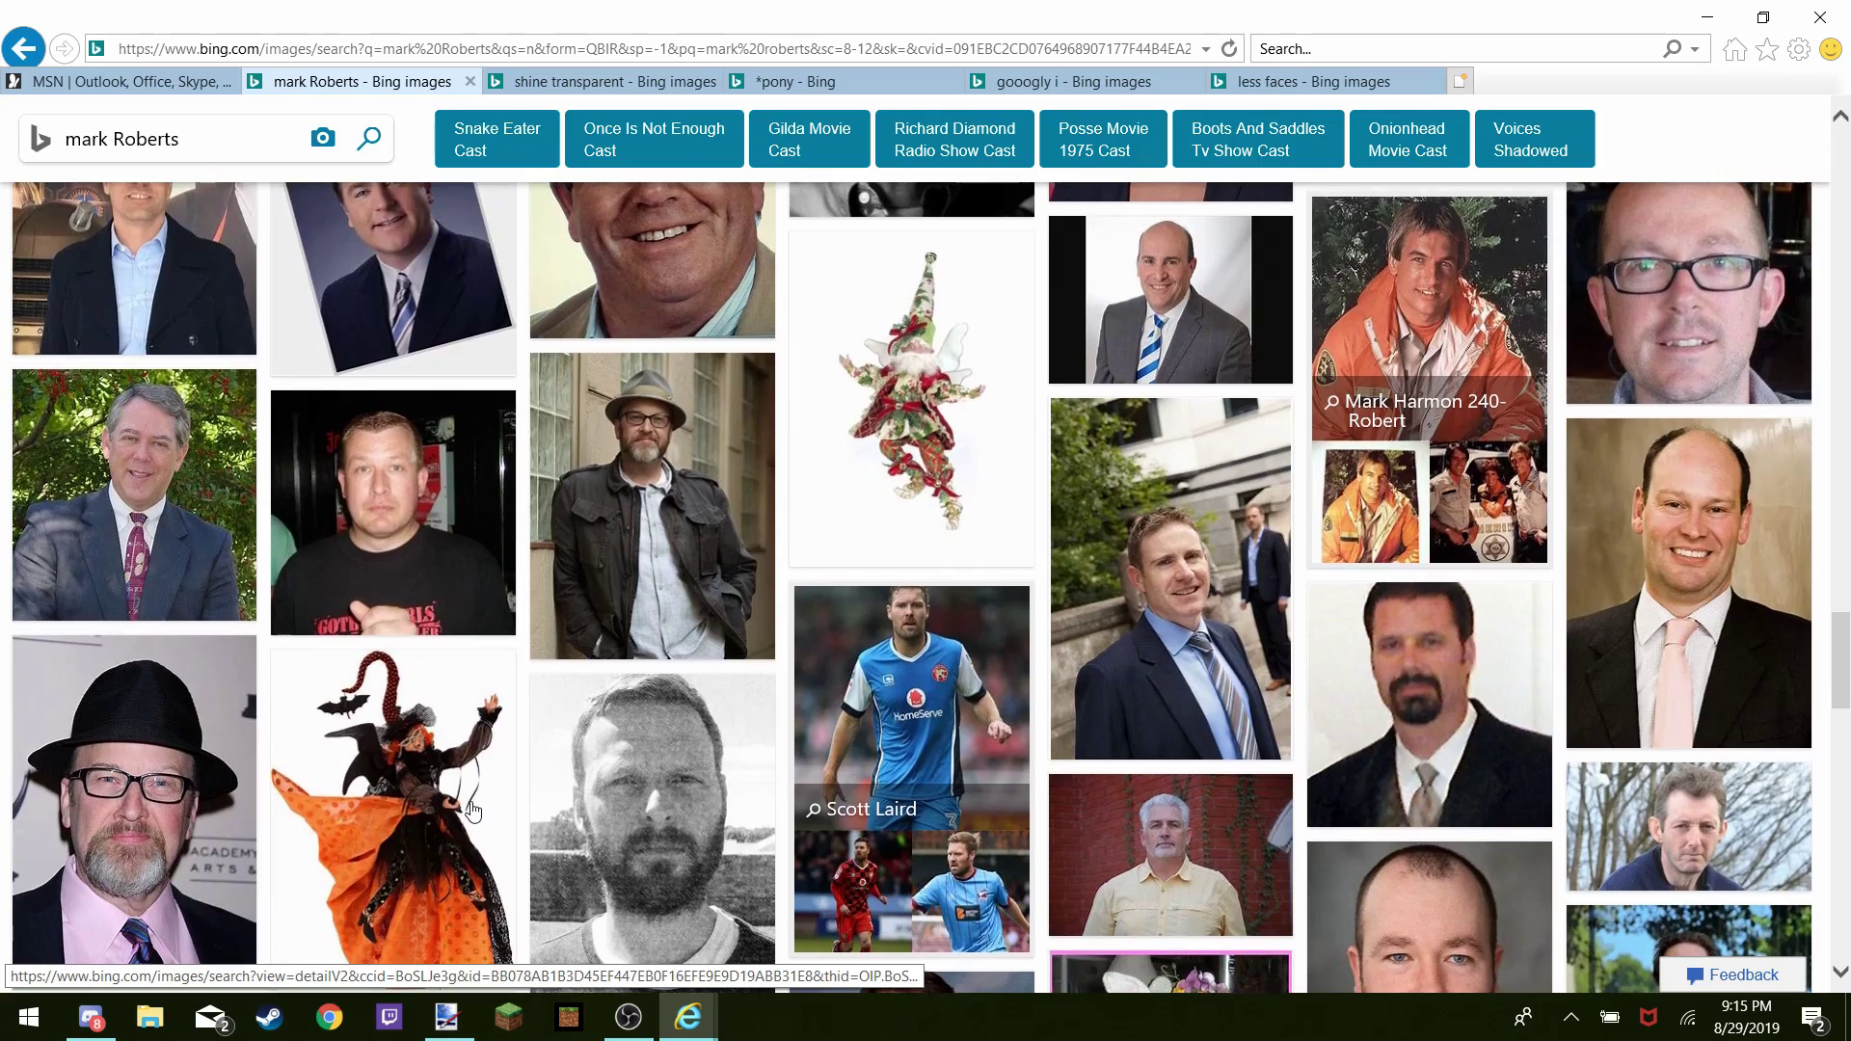
pyautogui.scroll(-10, 473, 812)
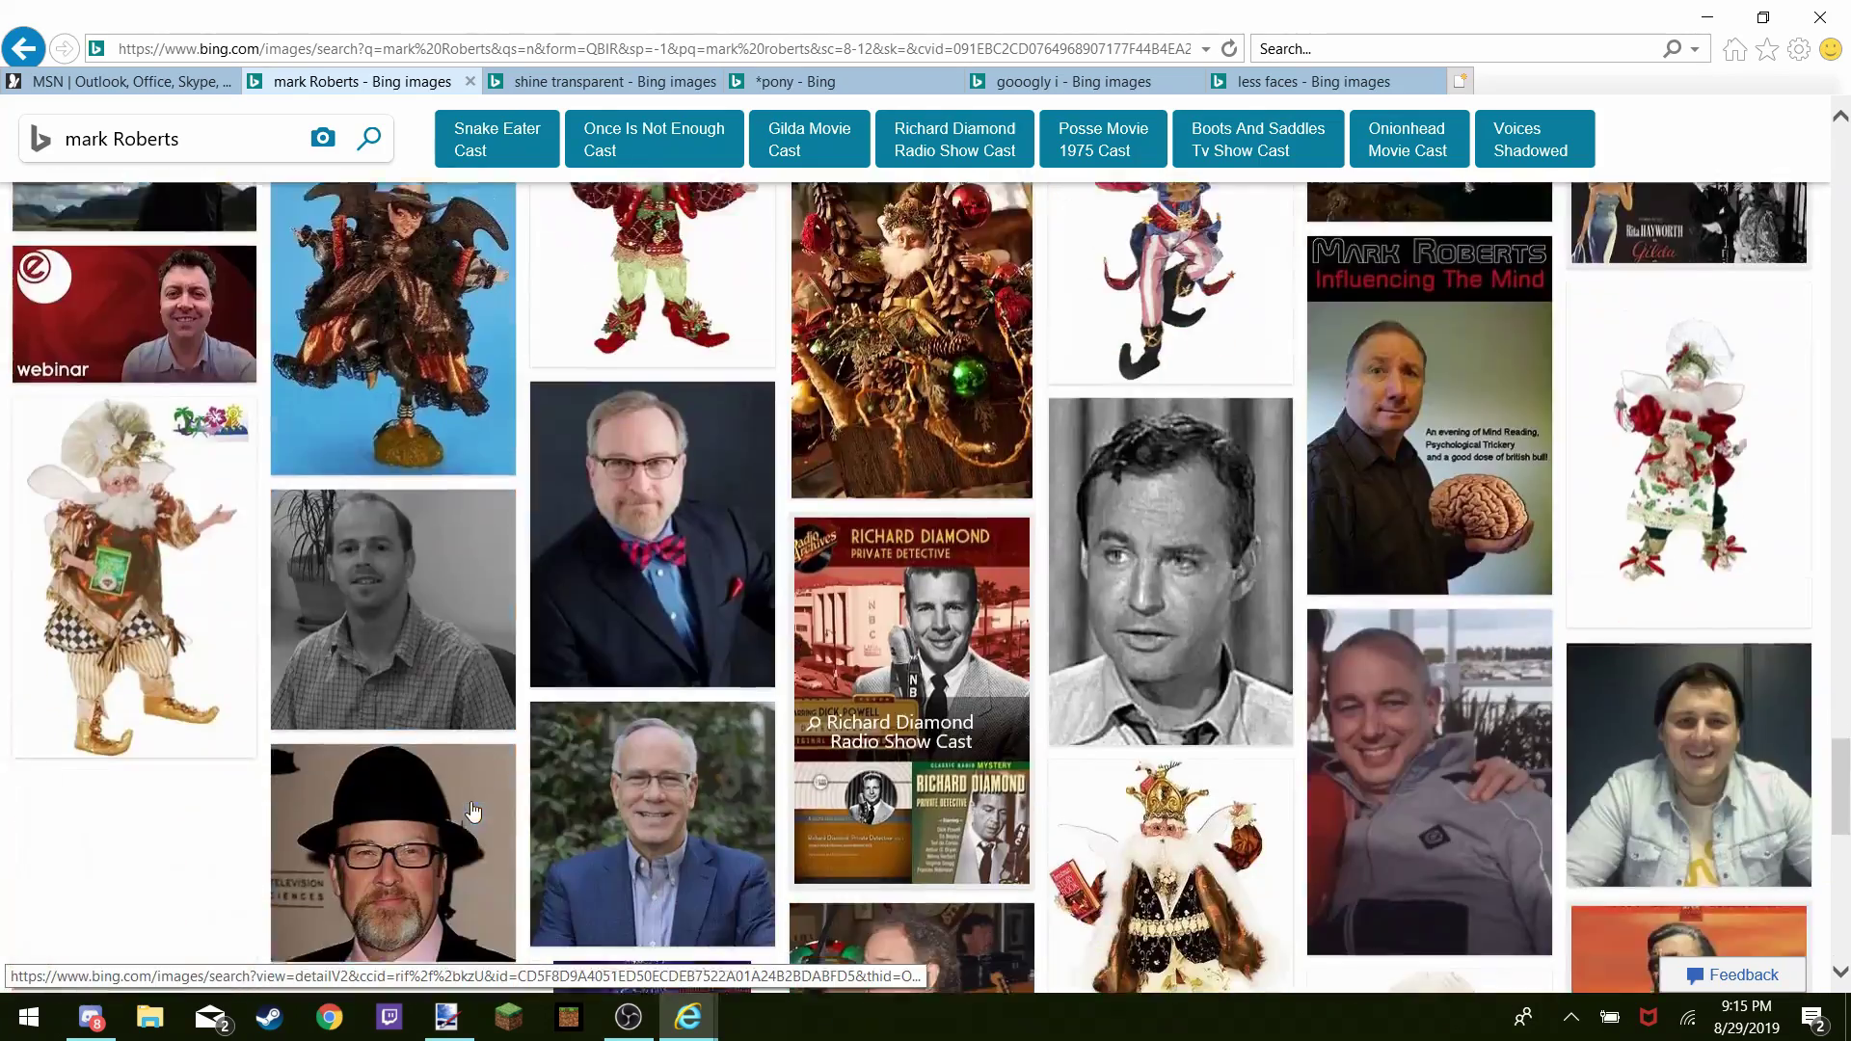
pyautogui.scroll(3, 474, 812)
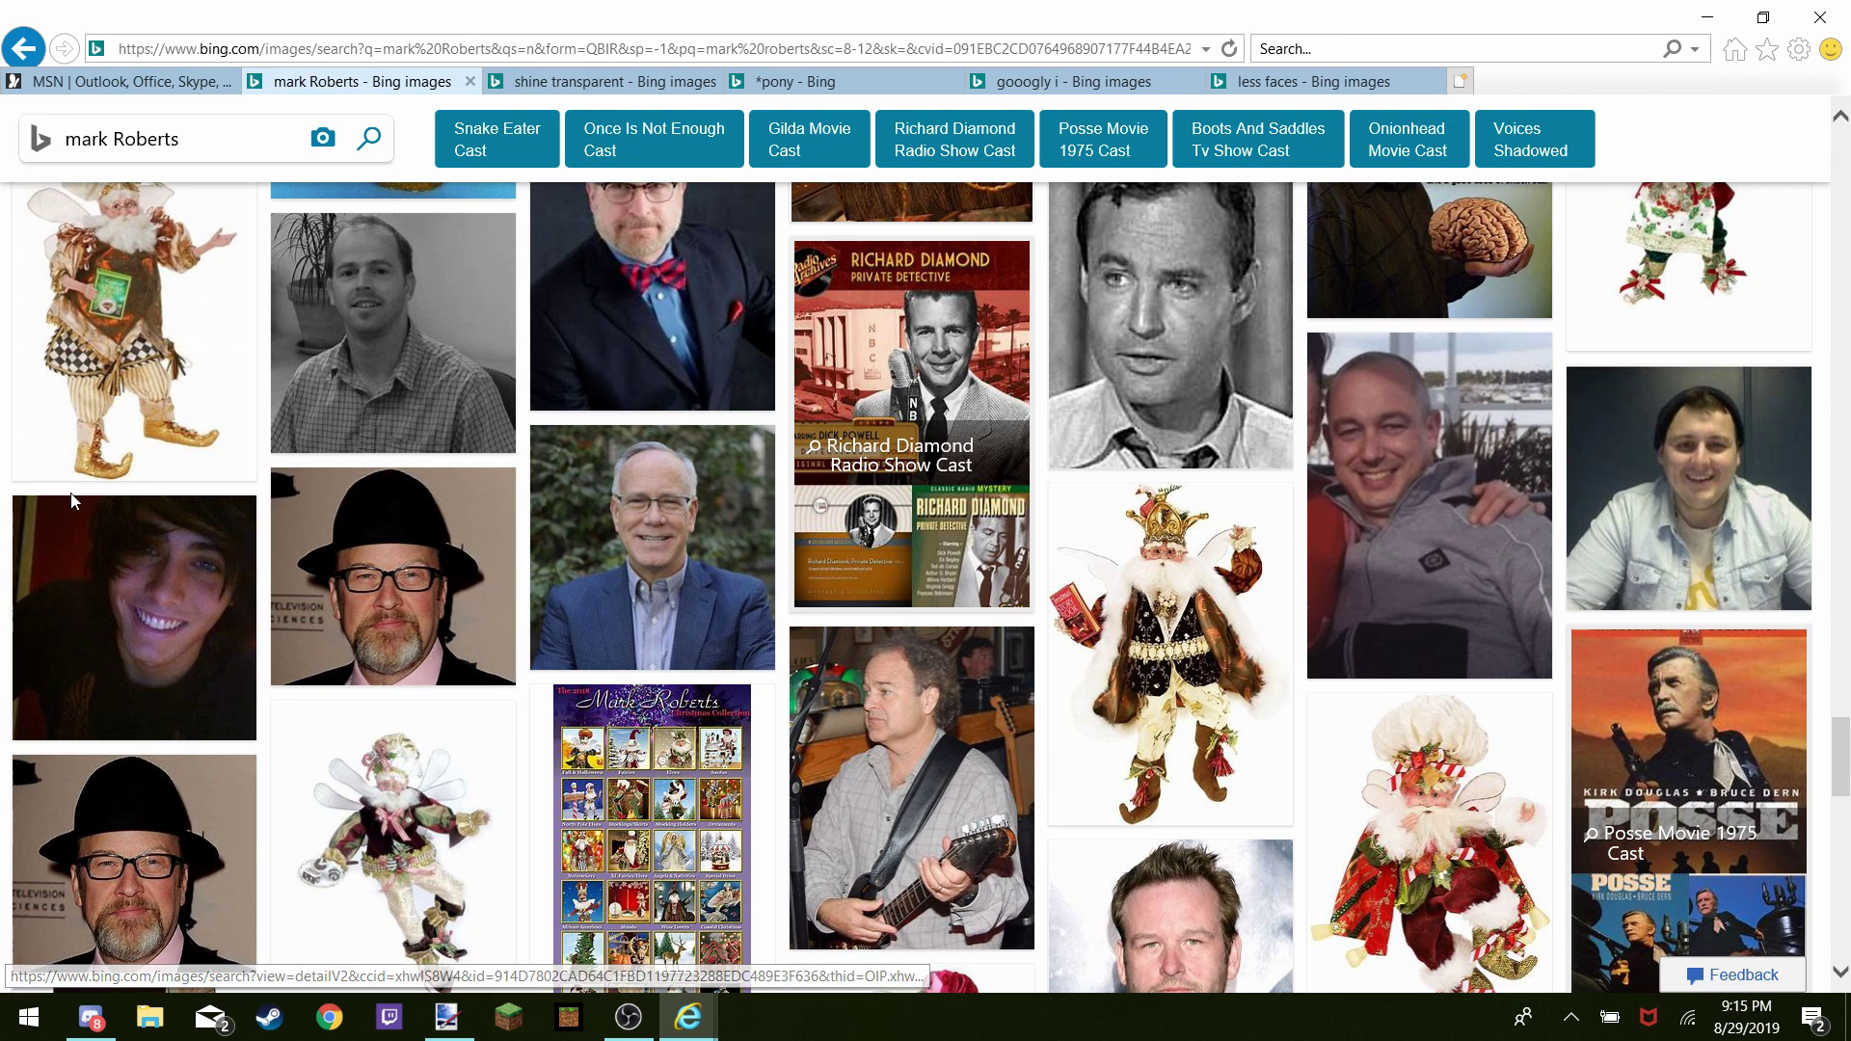
pyautogui.click(36, 424)
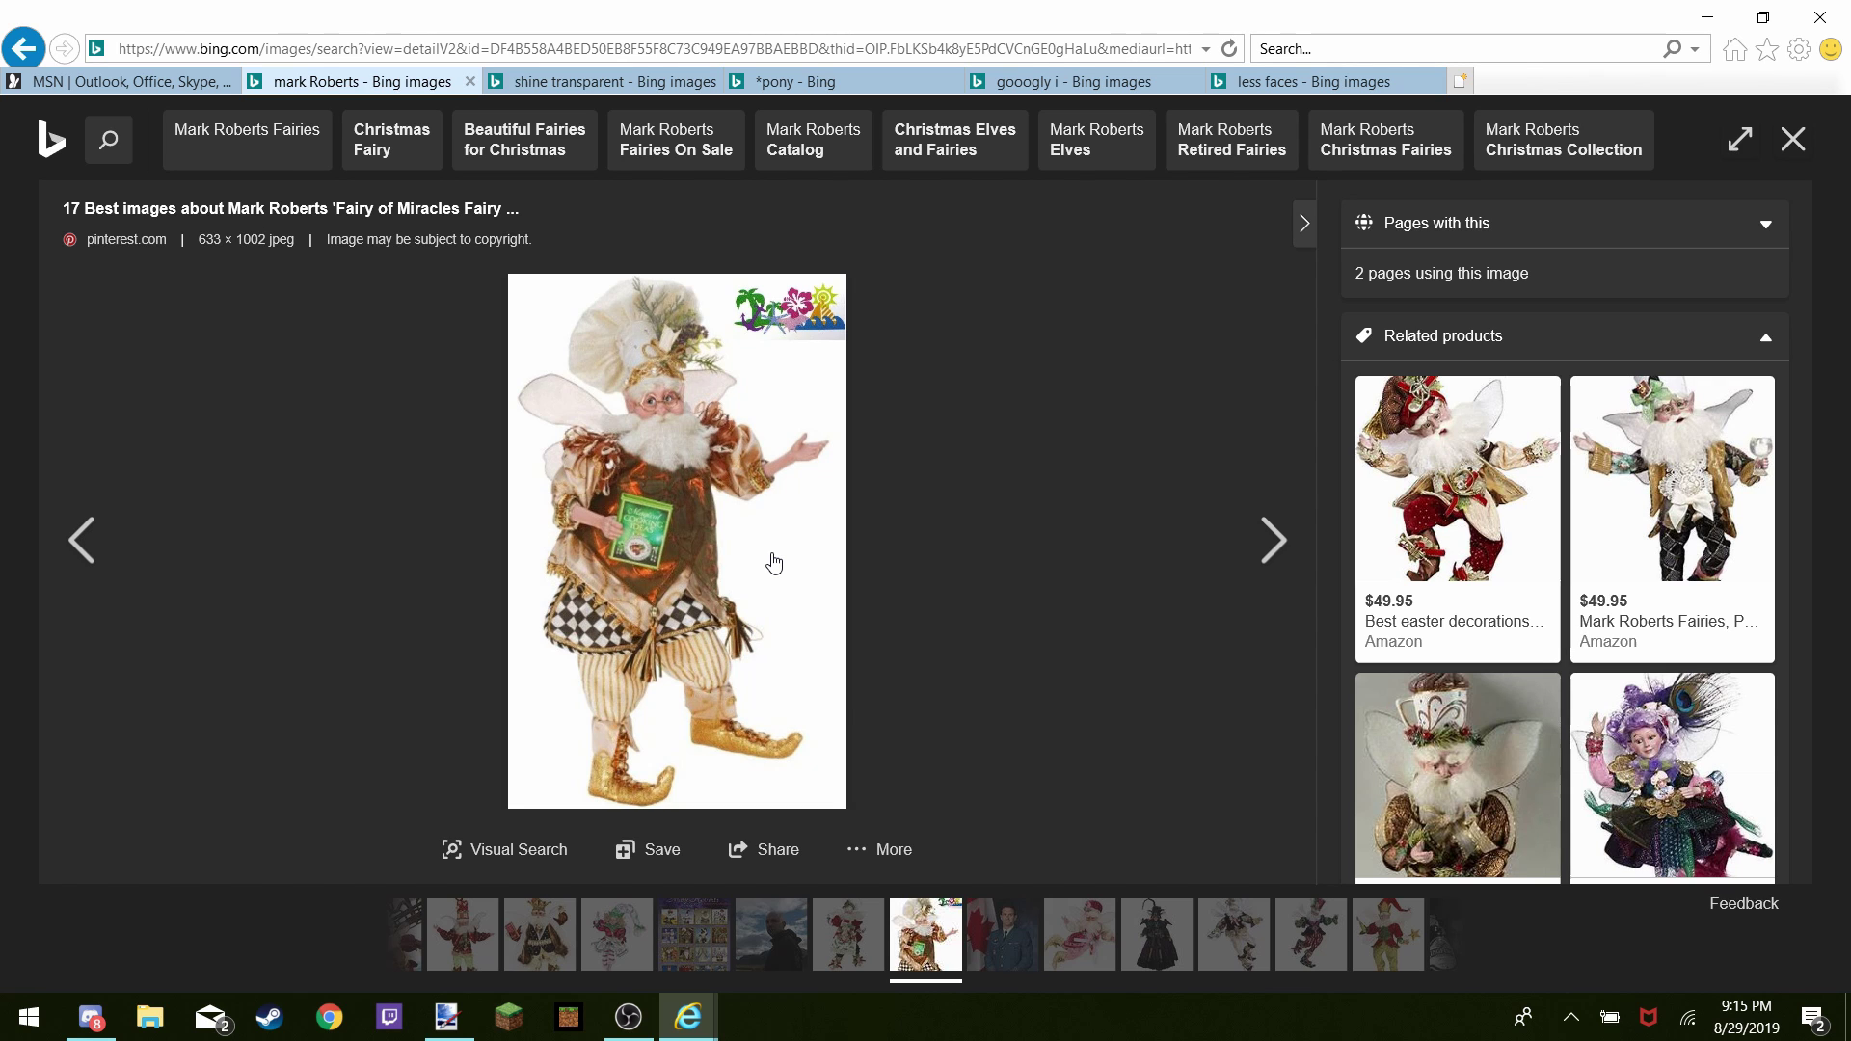
pyautogui.click(774, 564)
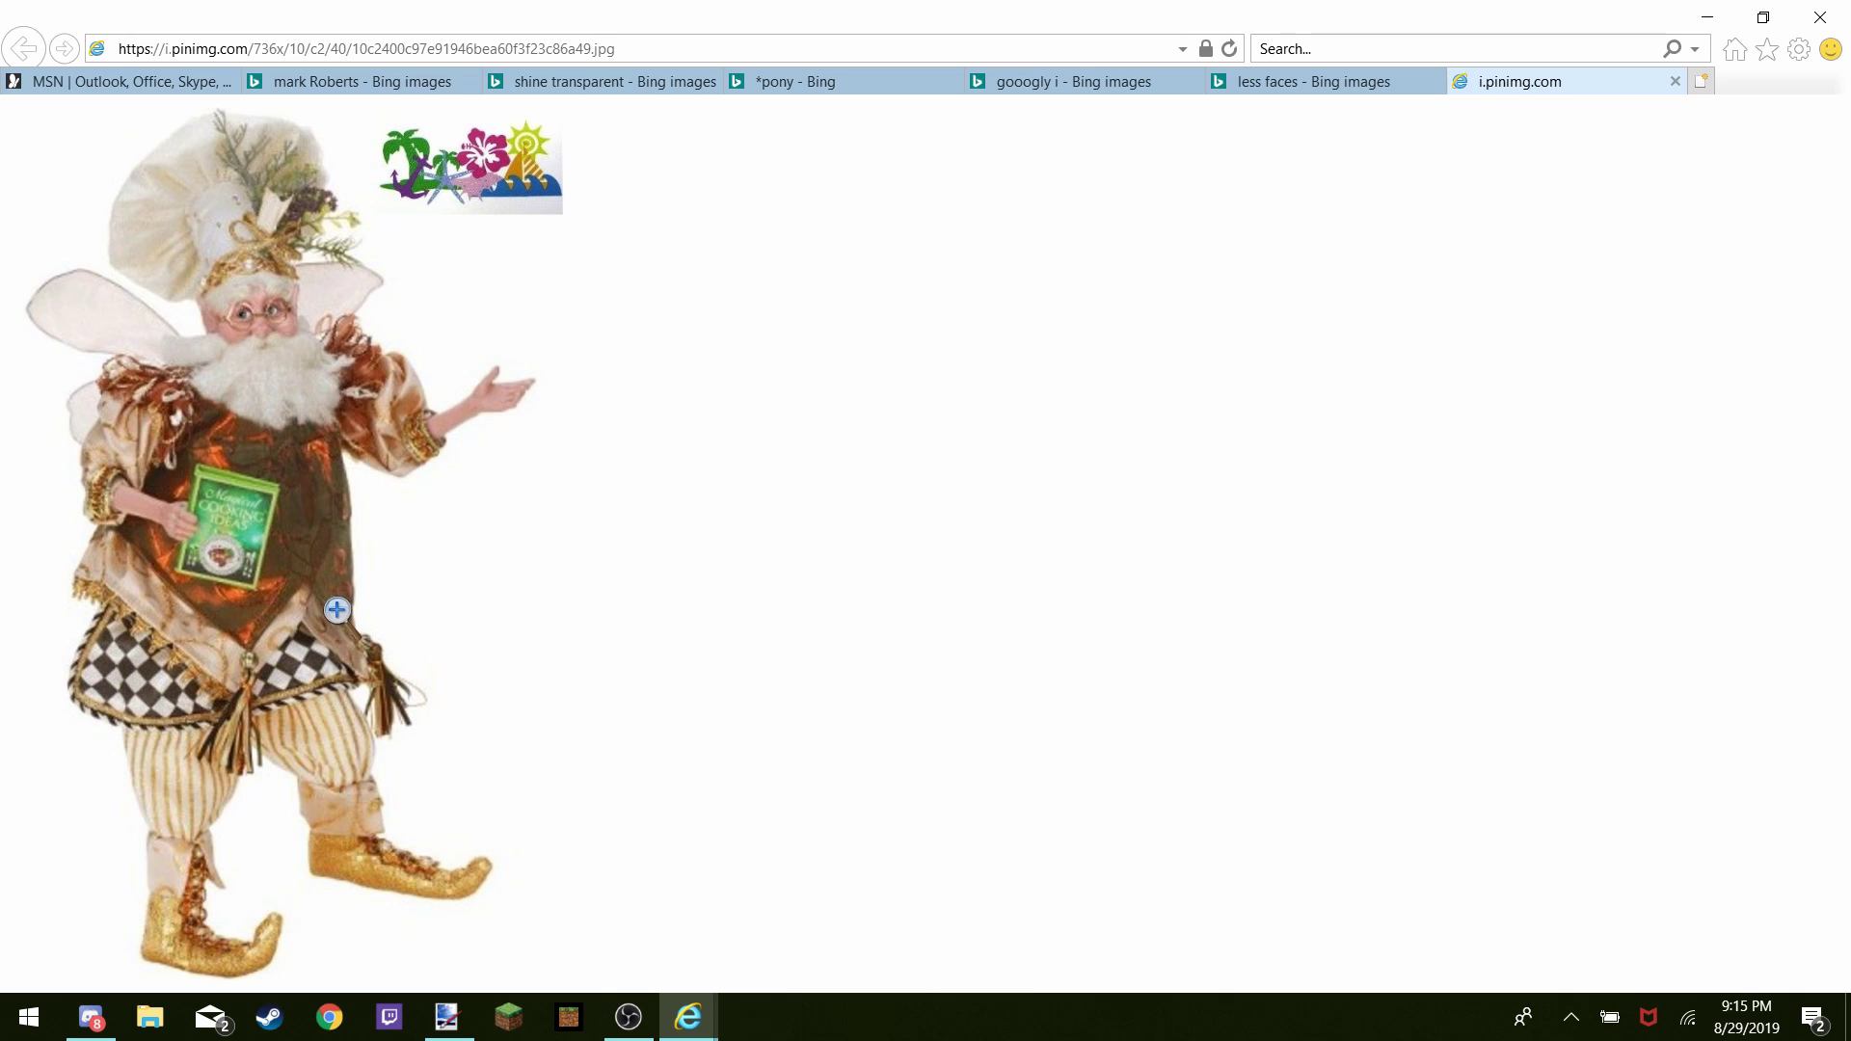
pyautogui.rightClick(268, 580)
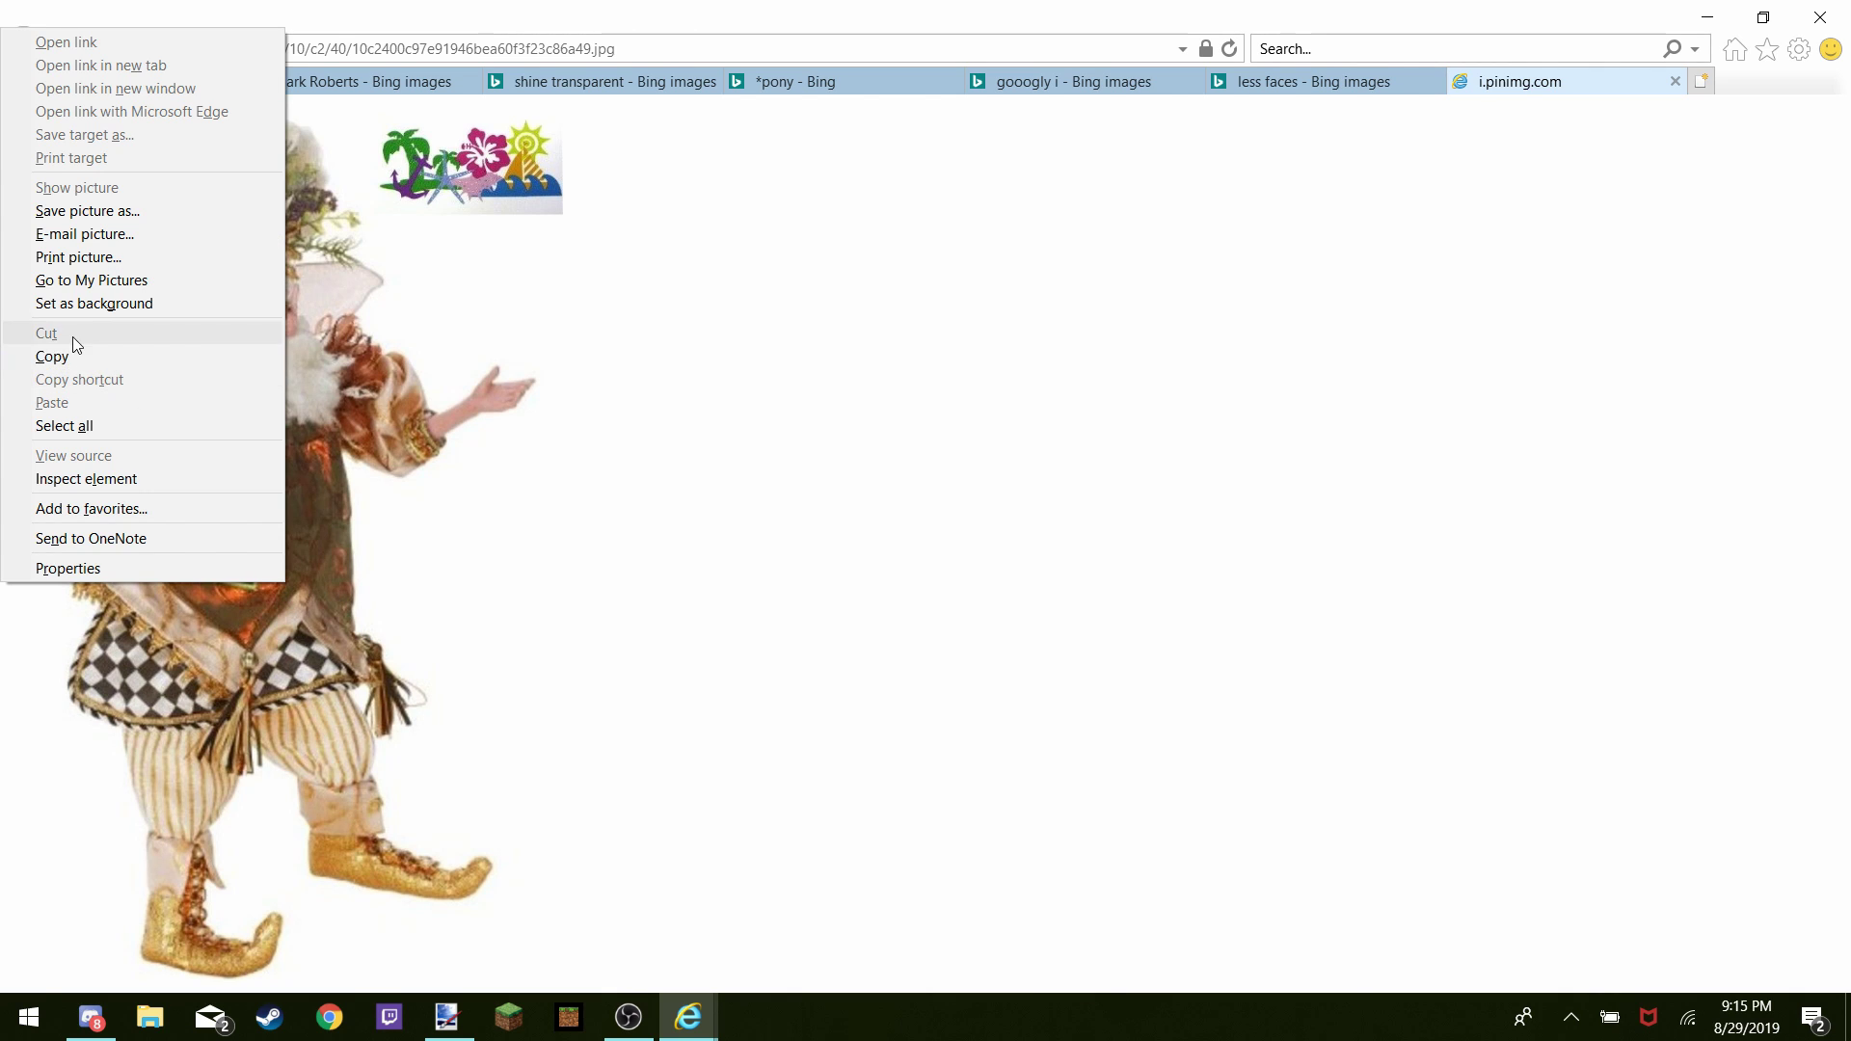
pyautogui.click(52, 357)
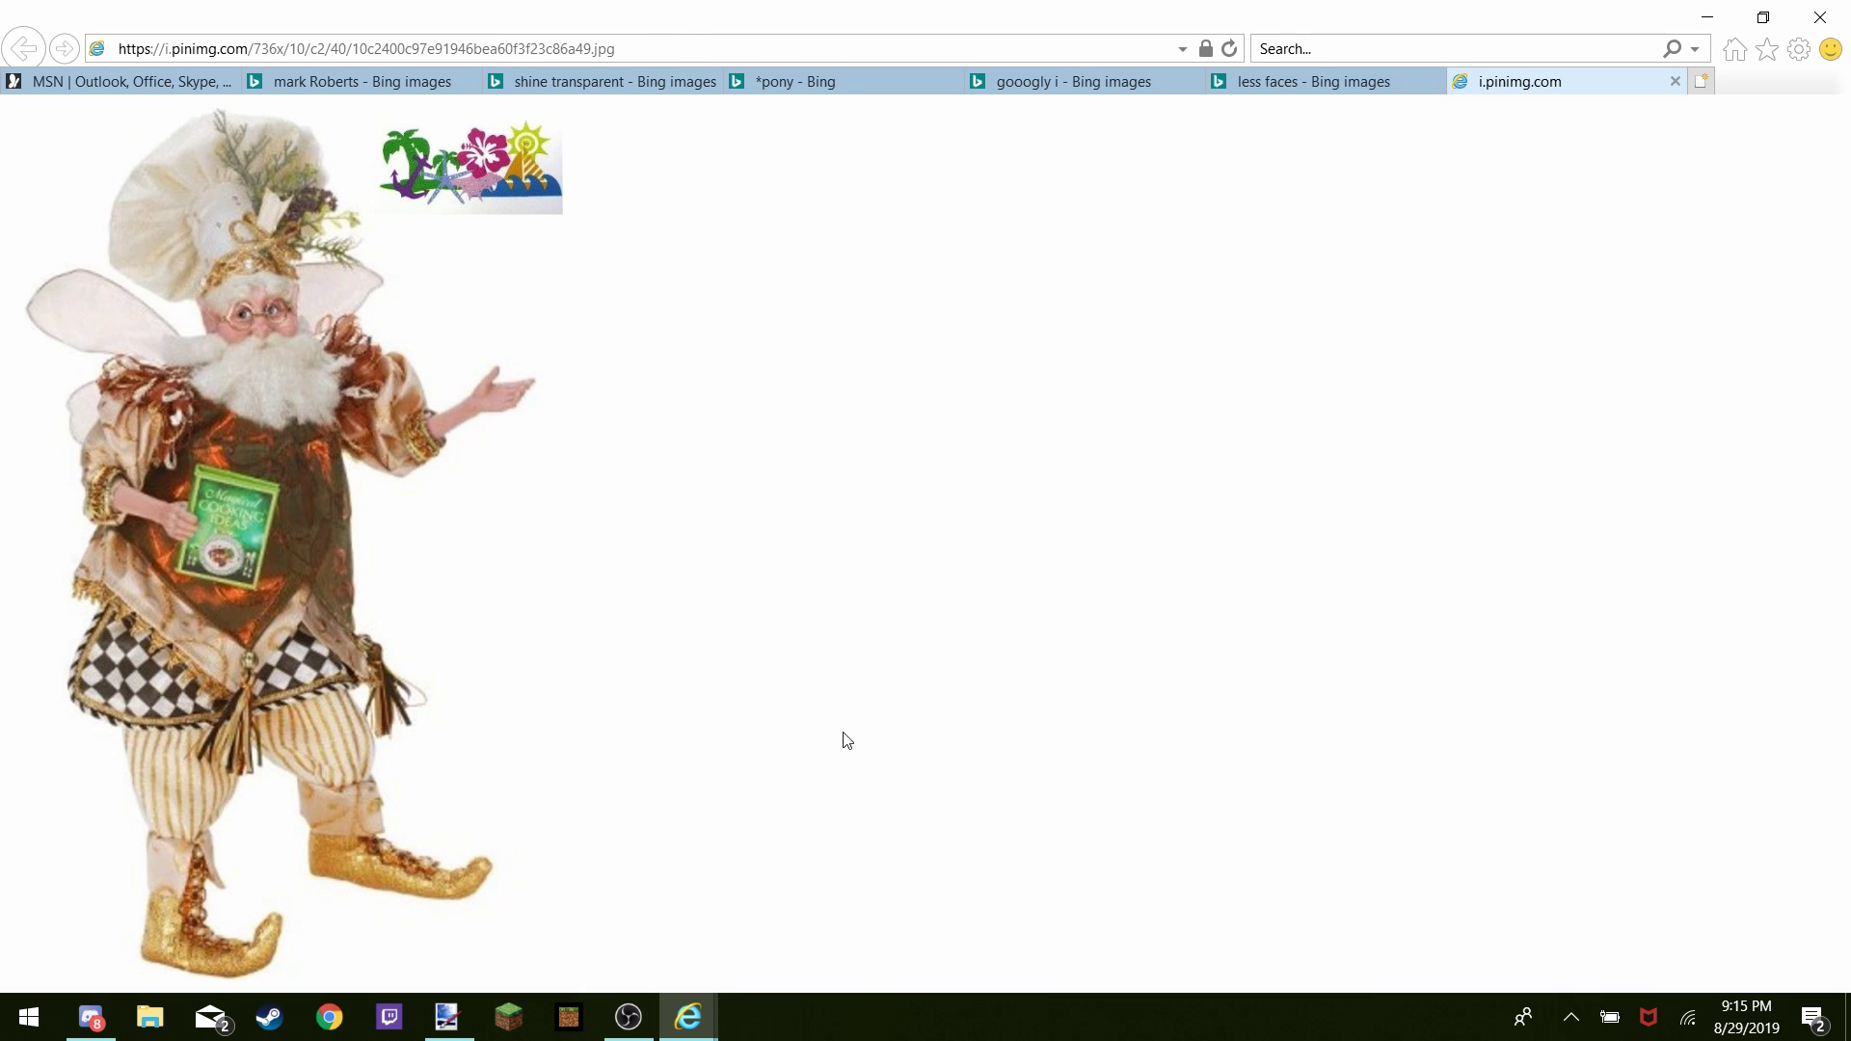
pyautogui.click(628, 1017)
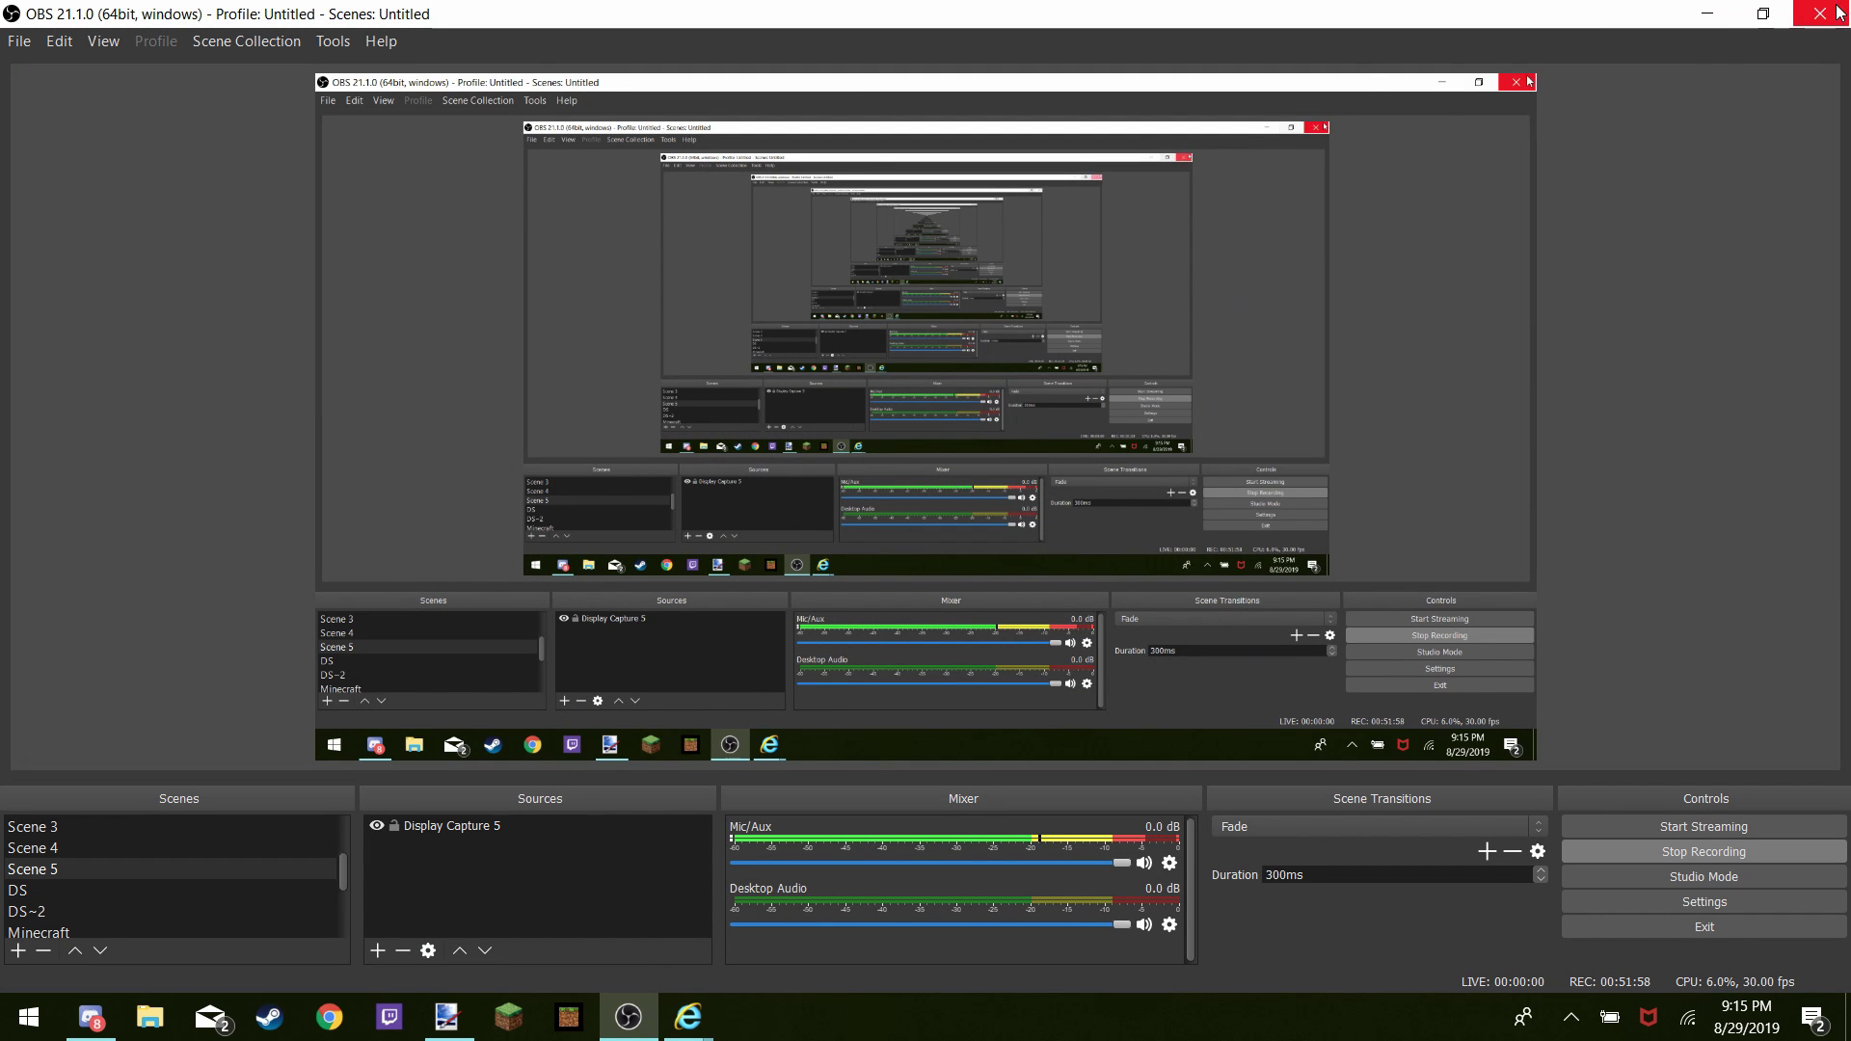
pyautogui.click(1706, 17)
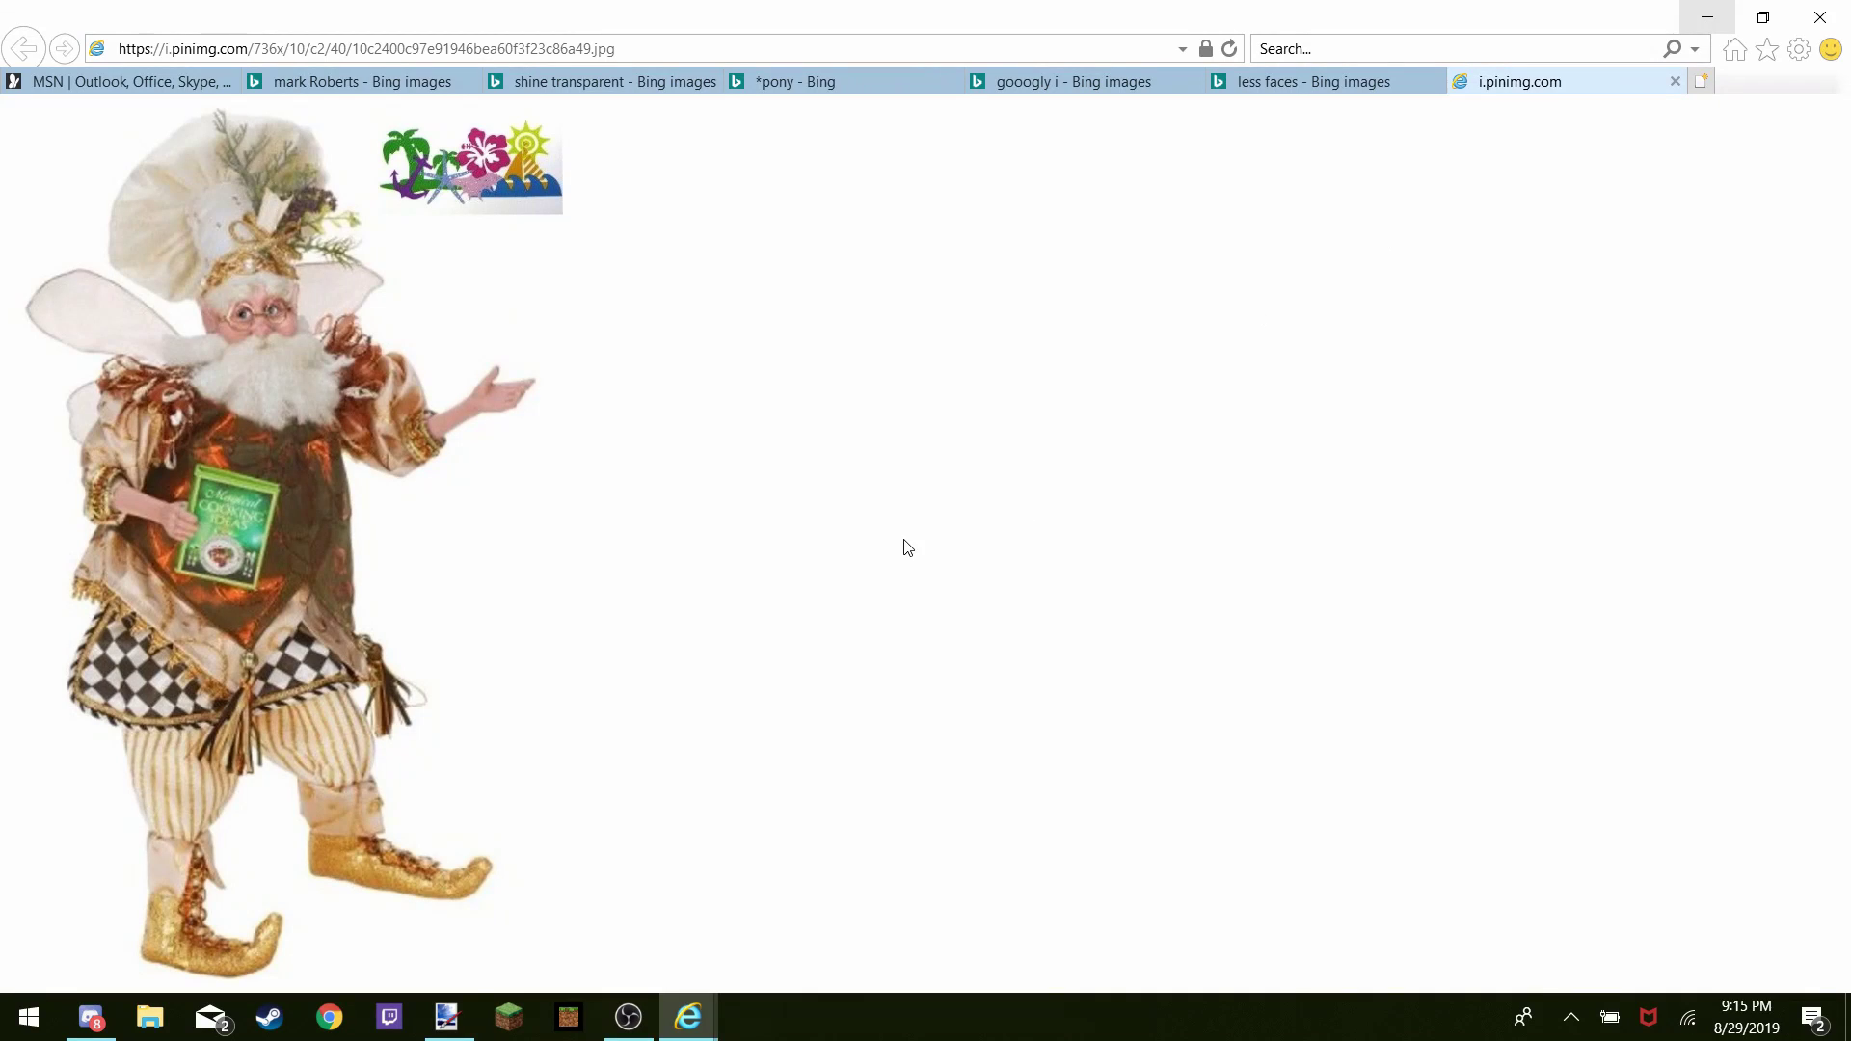
# Switch to paint.net, add two new layers and paste the chef fairy picture on the upper one, keeping the canvas size
pyautogui.click(446, 1017)
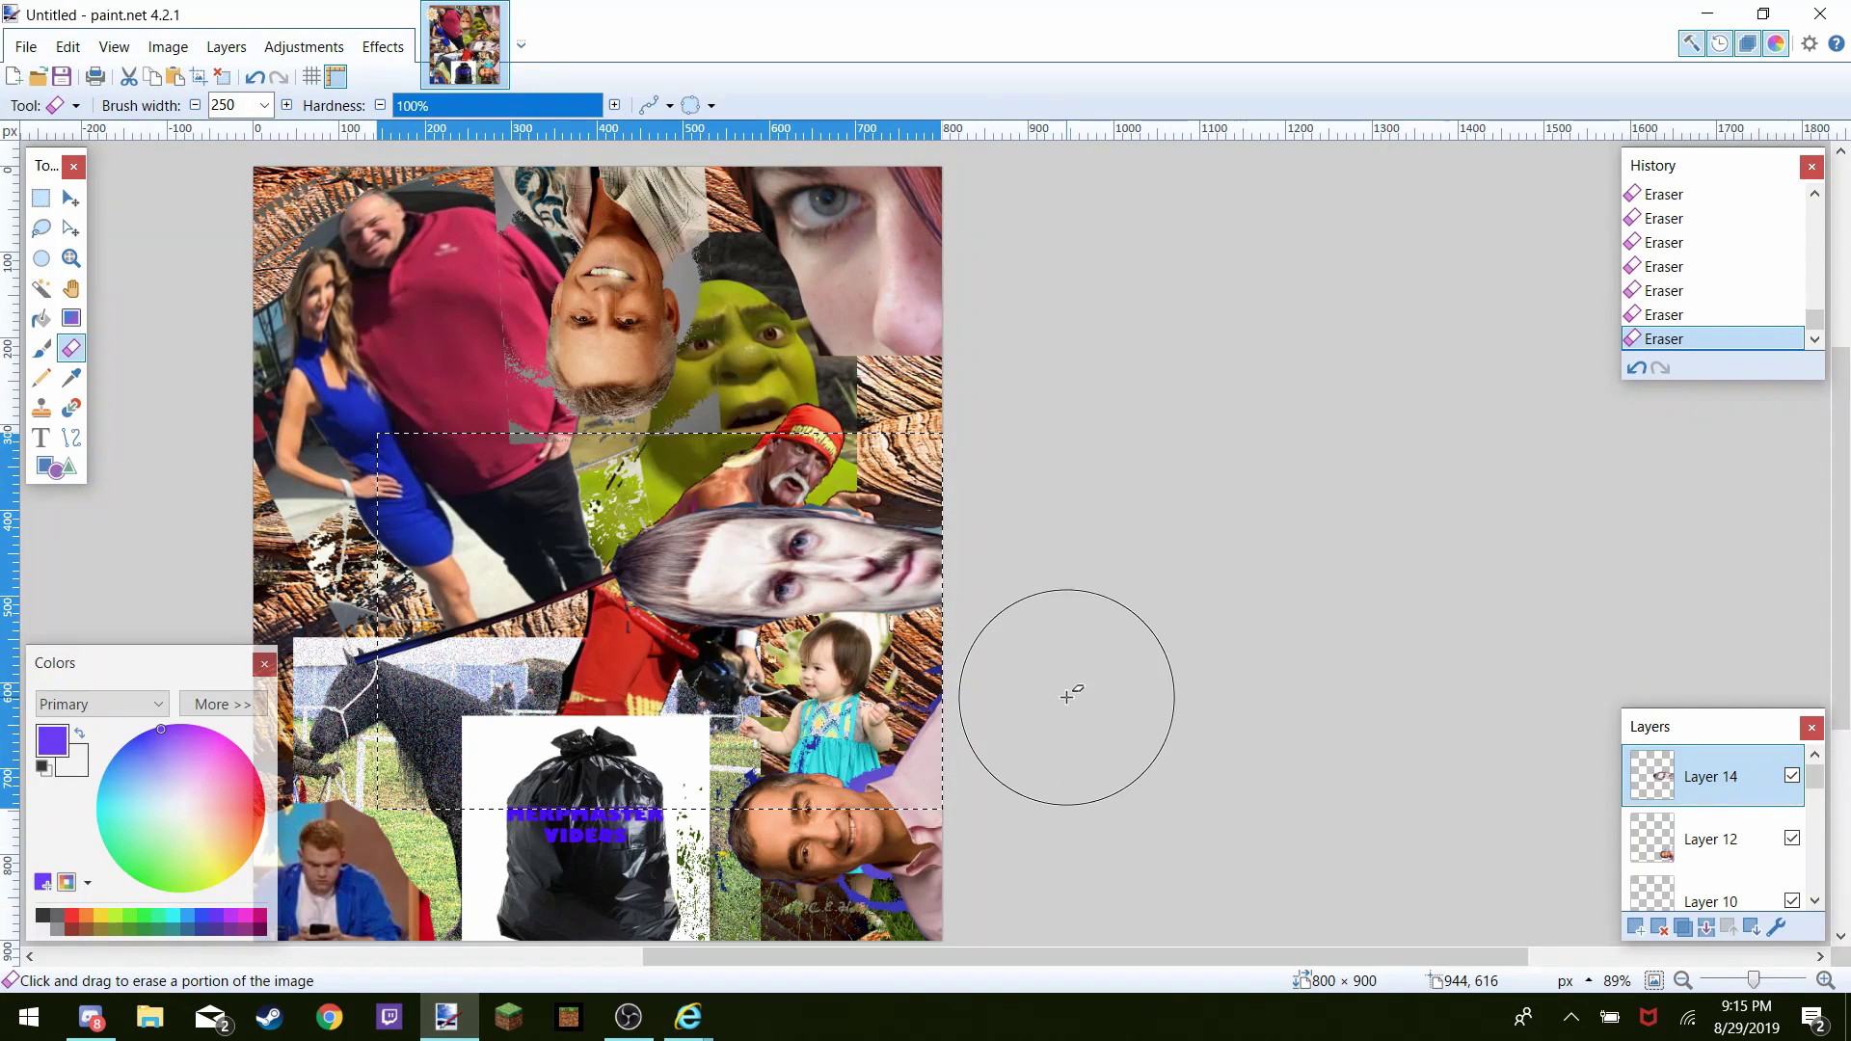
pyautogui.click(1638, 929)
pyautogui.click(1638, 929)
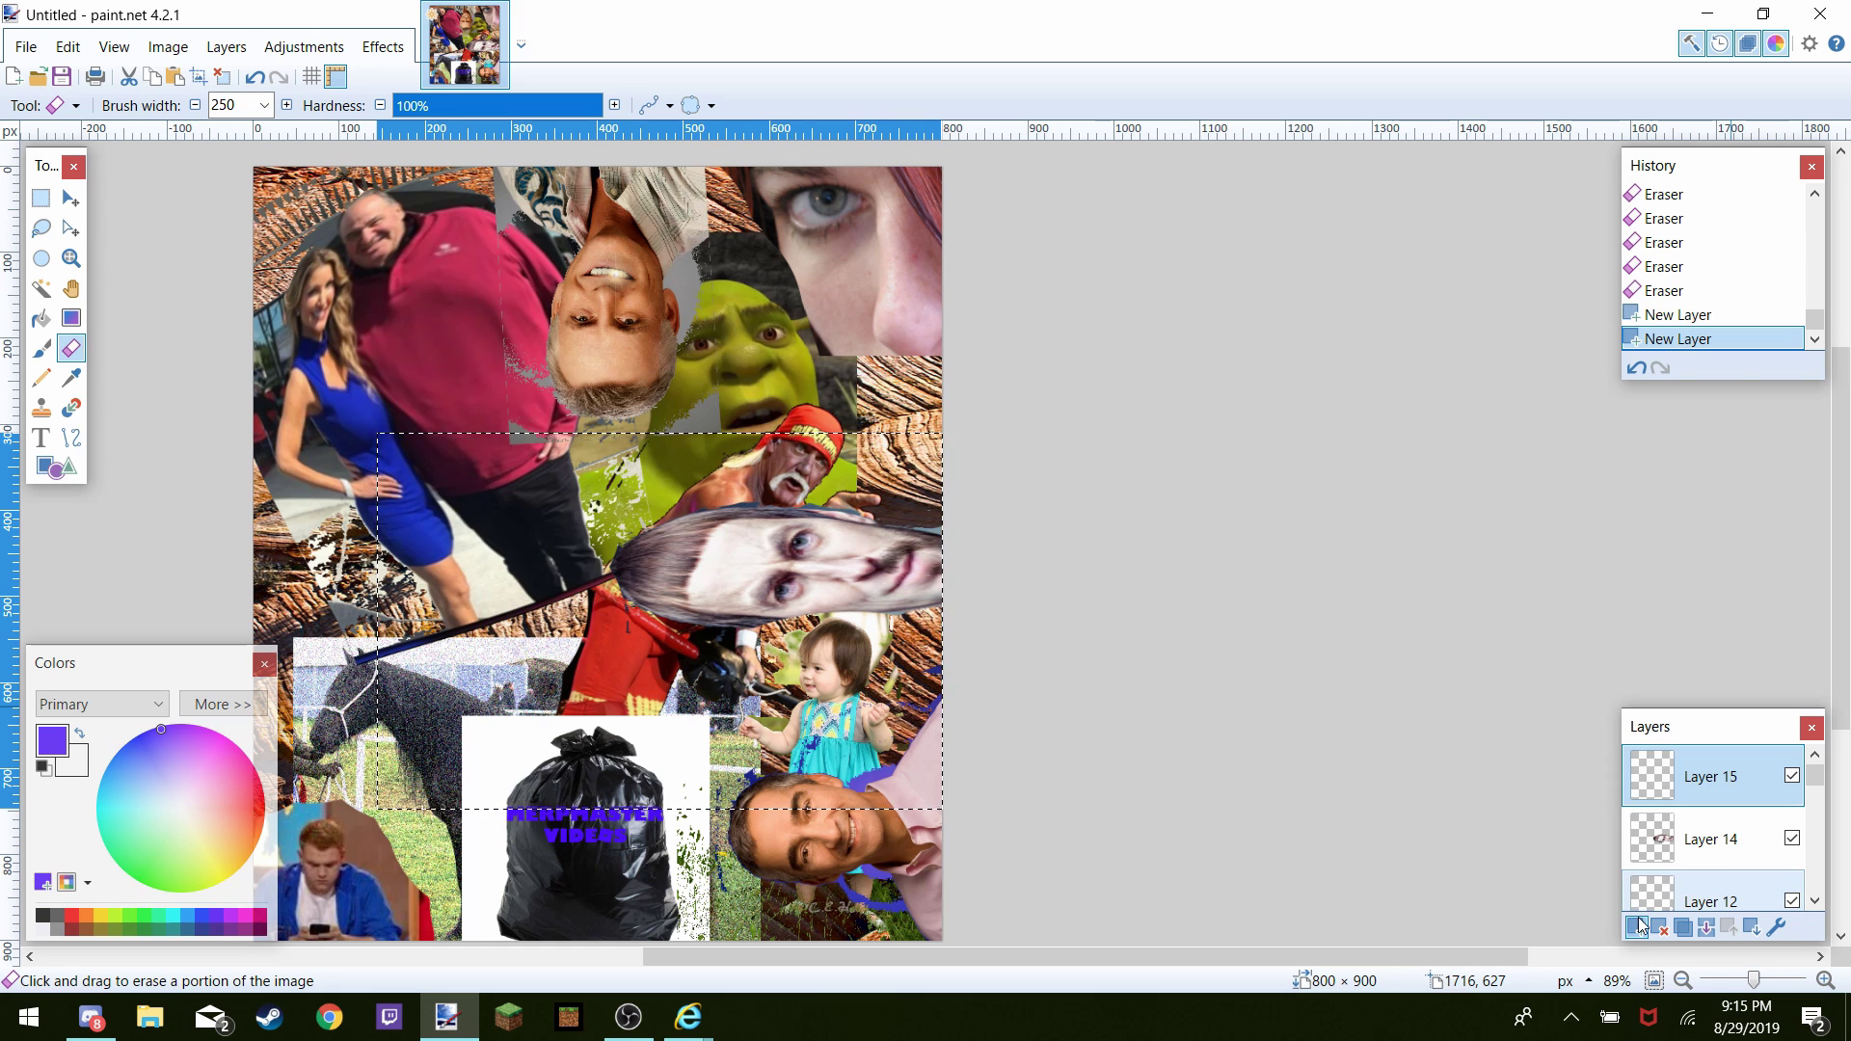
pyautogui.click(1638, 928)
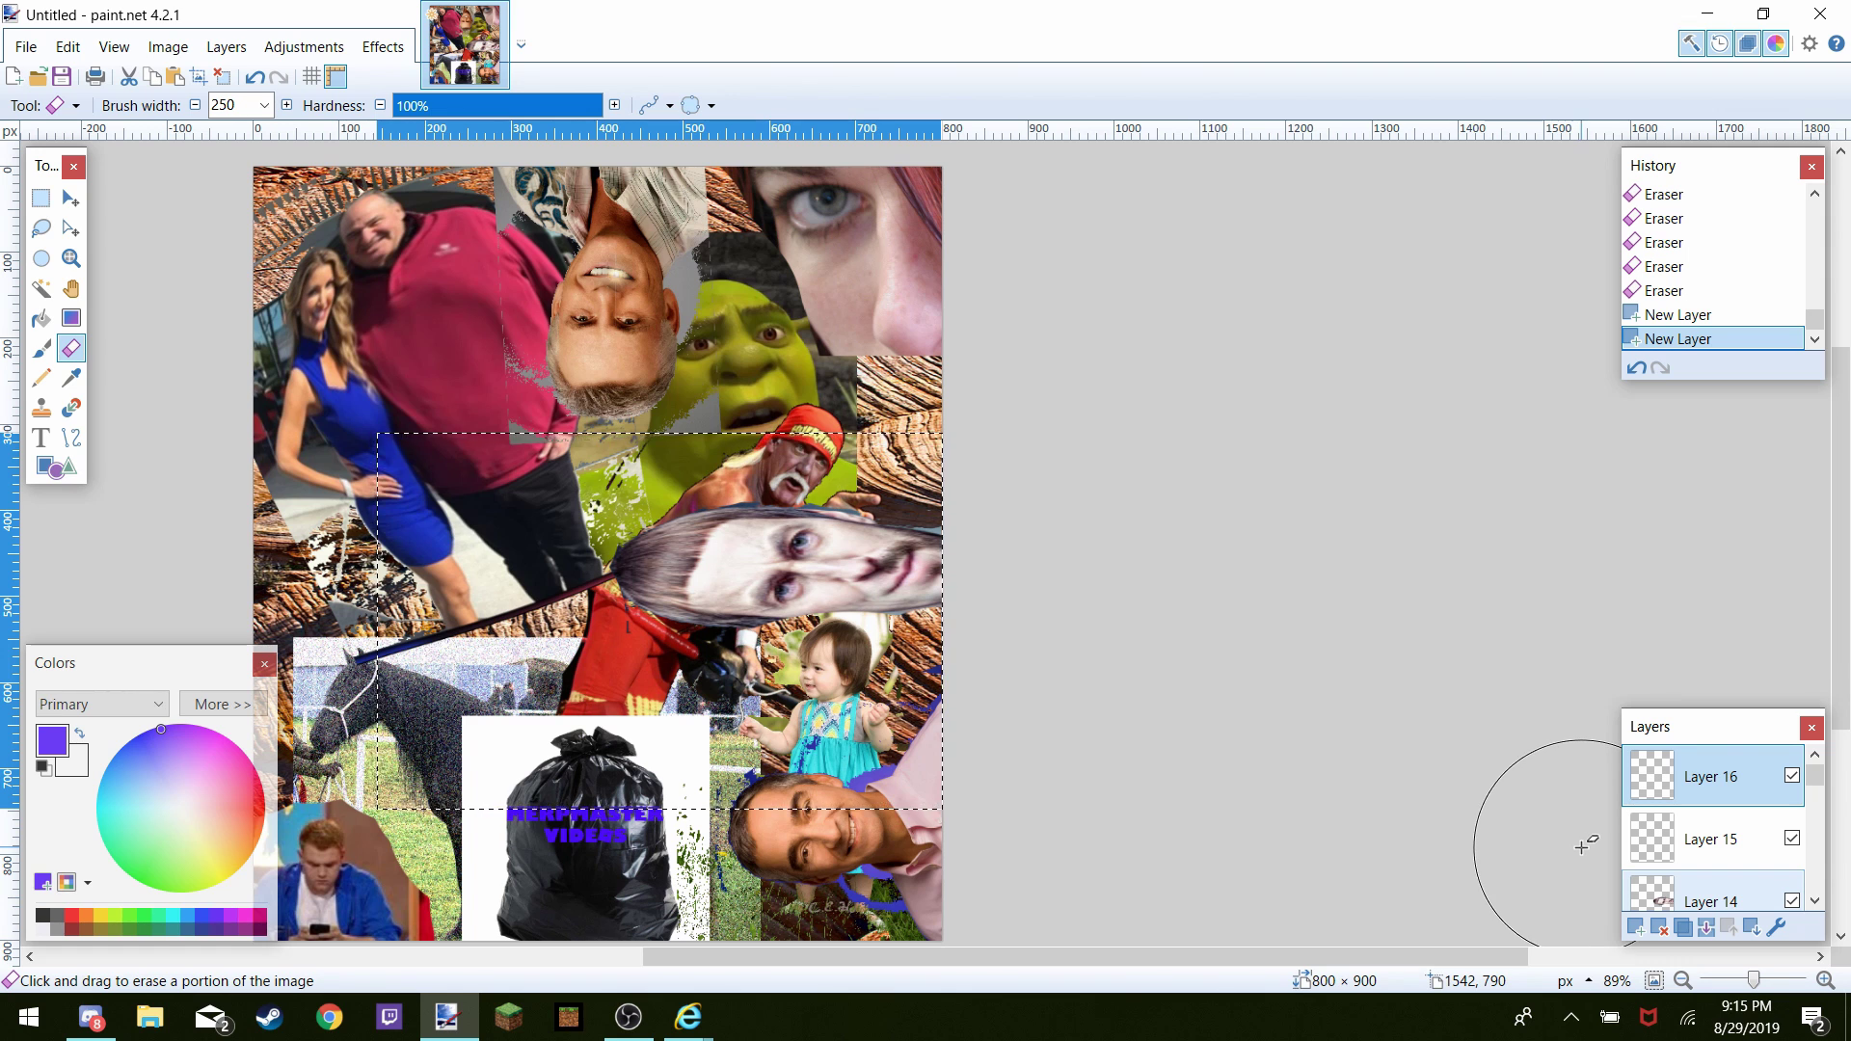
pyautogui.hotkey('ctrl', 'v')
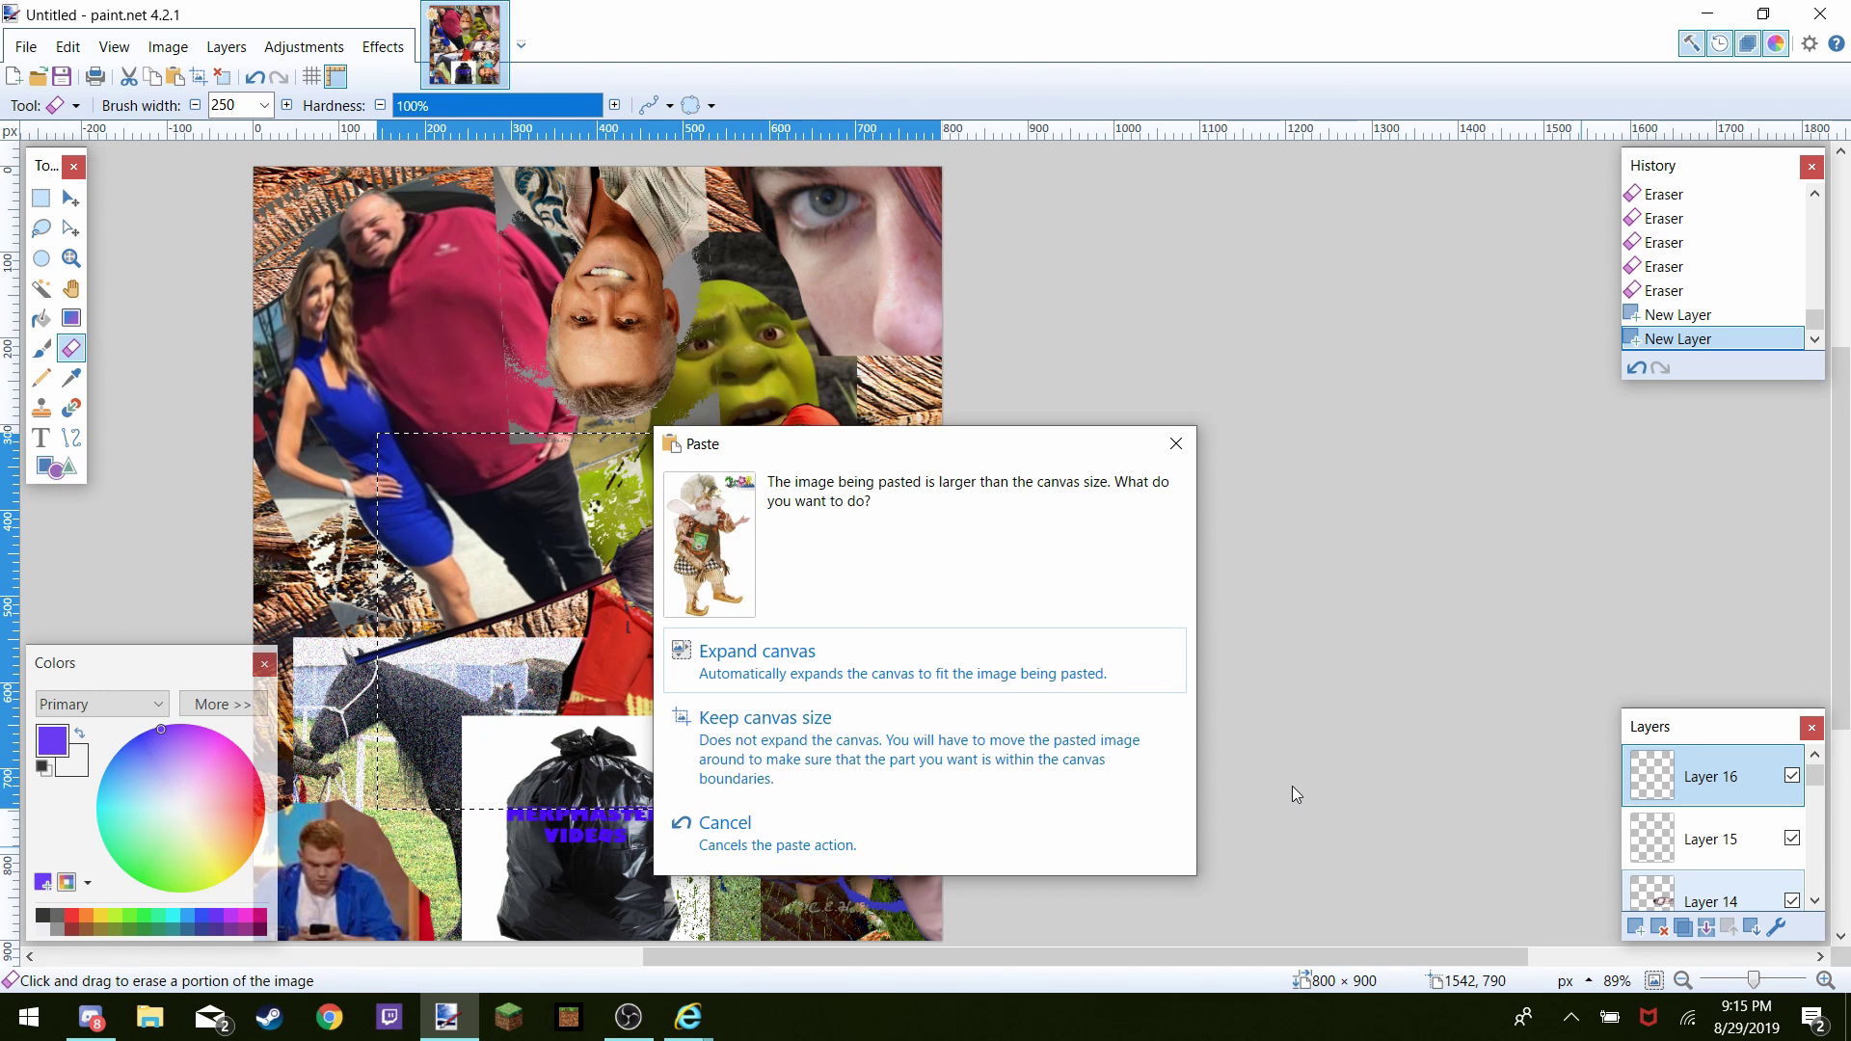
pyautogui.click(788, 715)
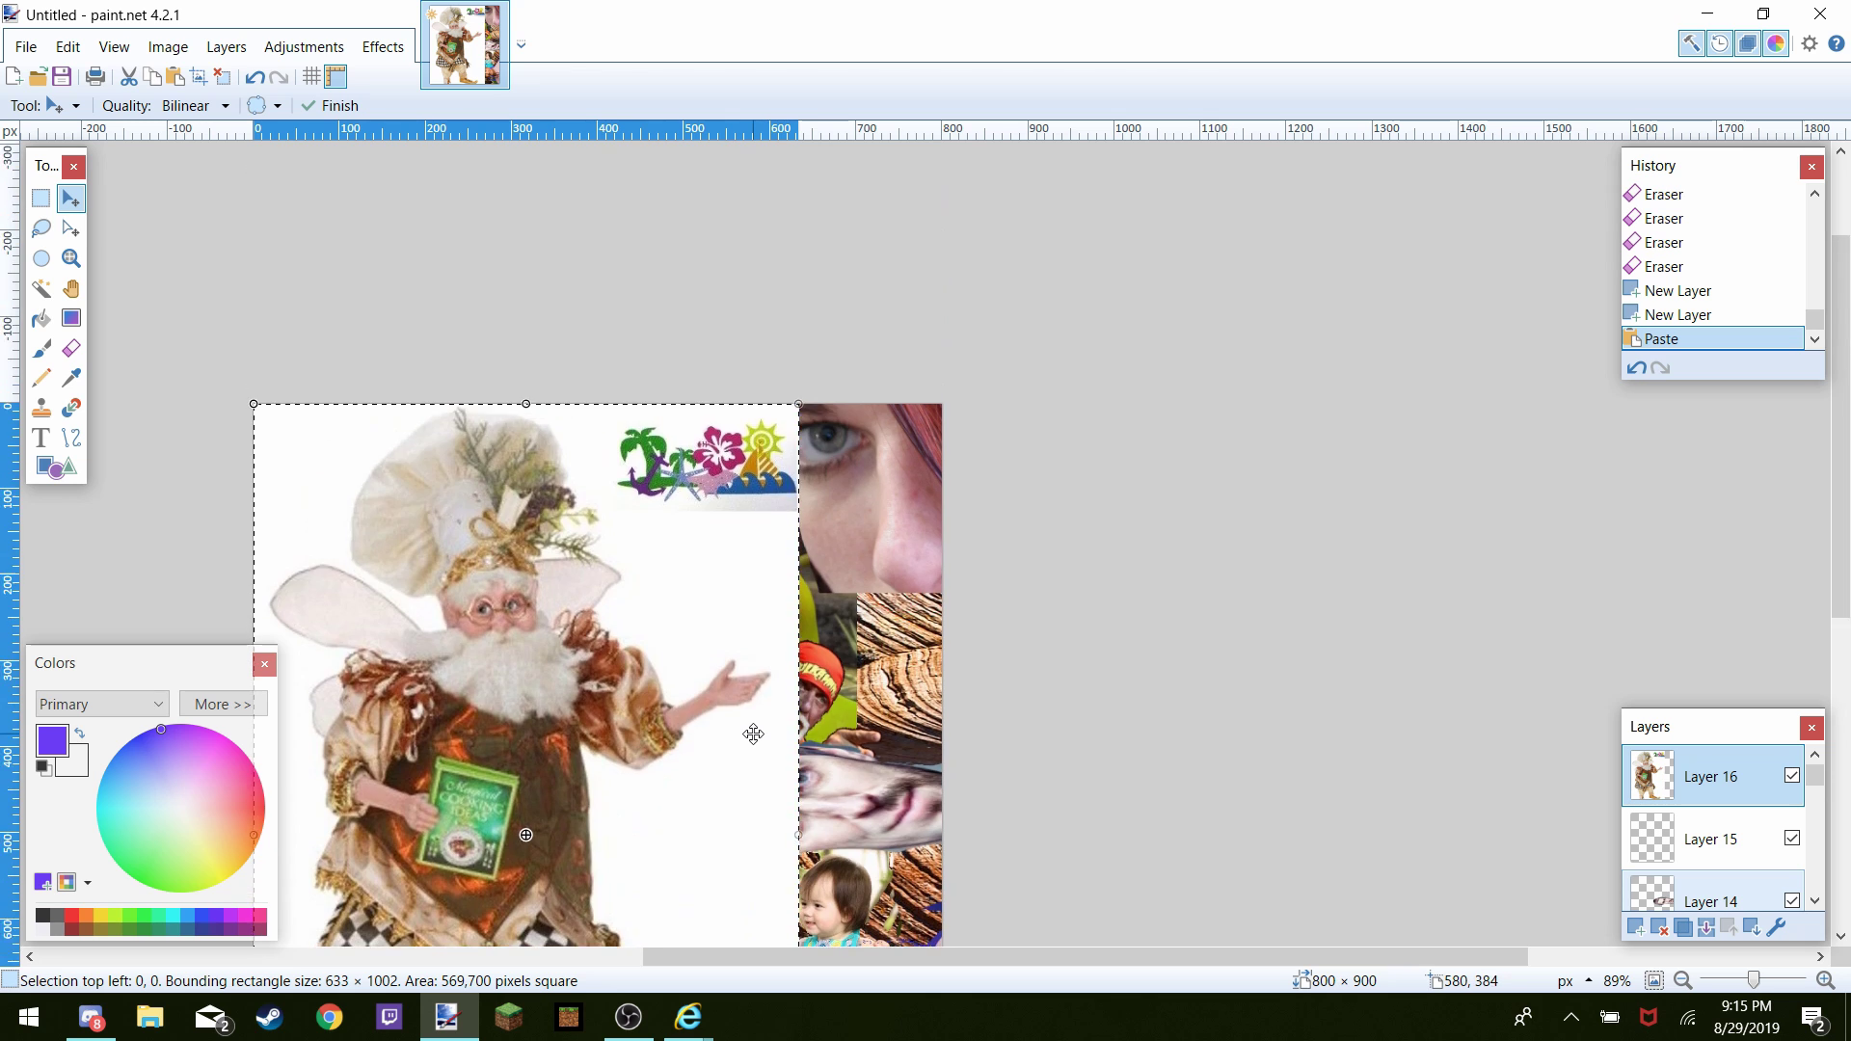
# Shrink the pasted chef fairy picture to about 331 × 524 px, keeping it in the canvas's upper-left corner
pyautogui.scroll(-5, 753, 734)
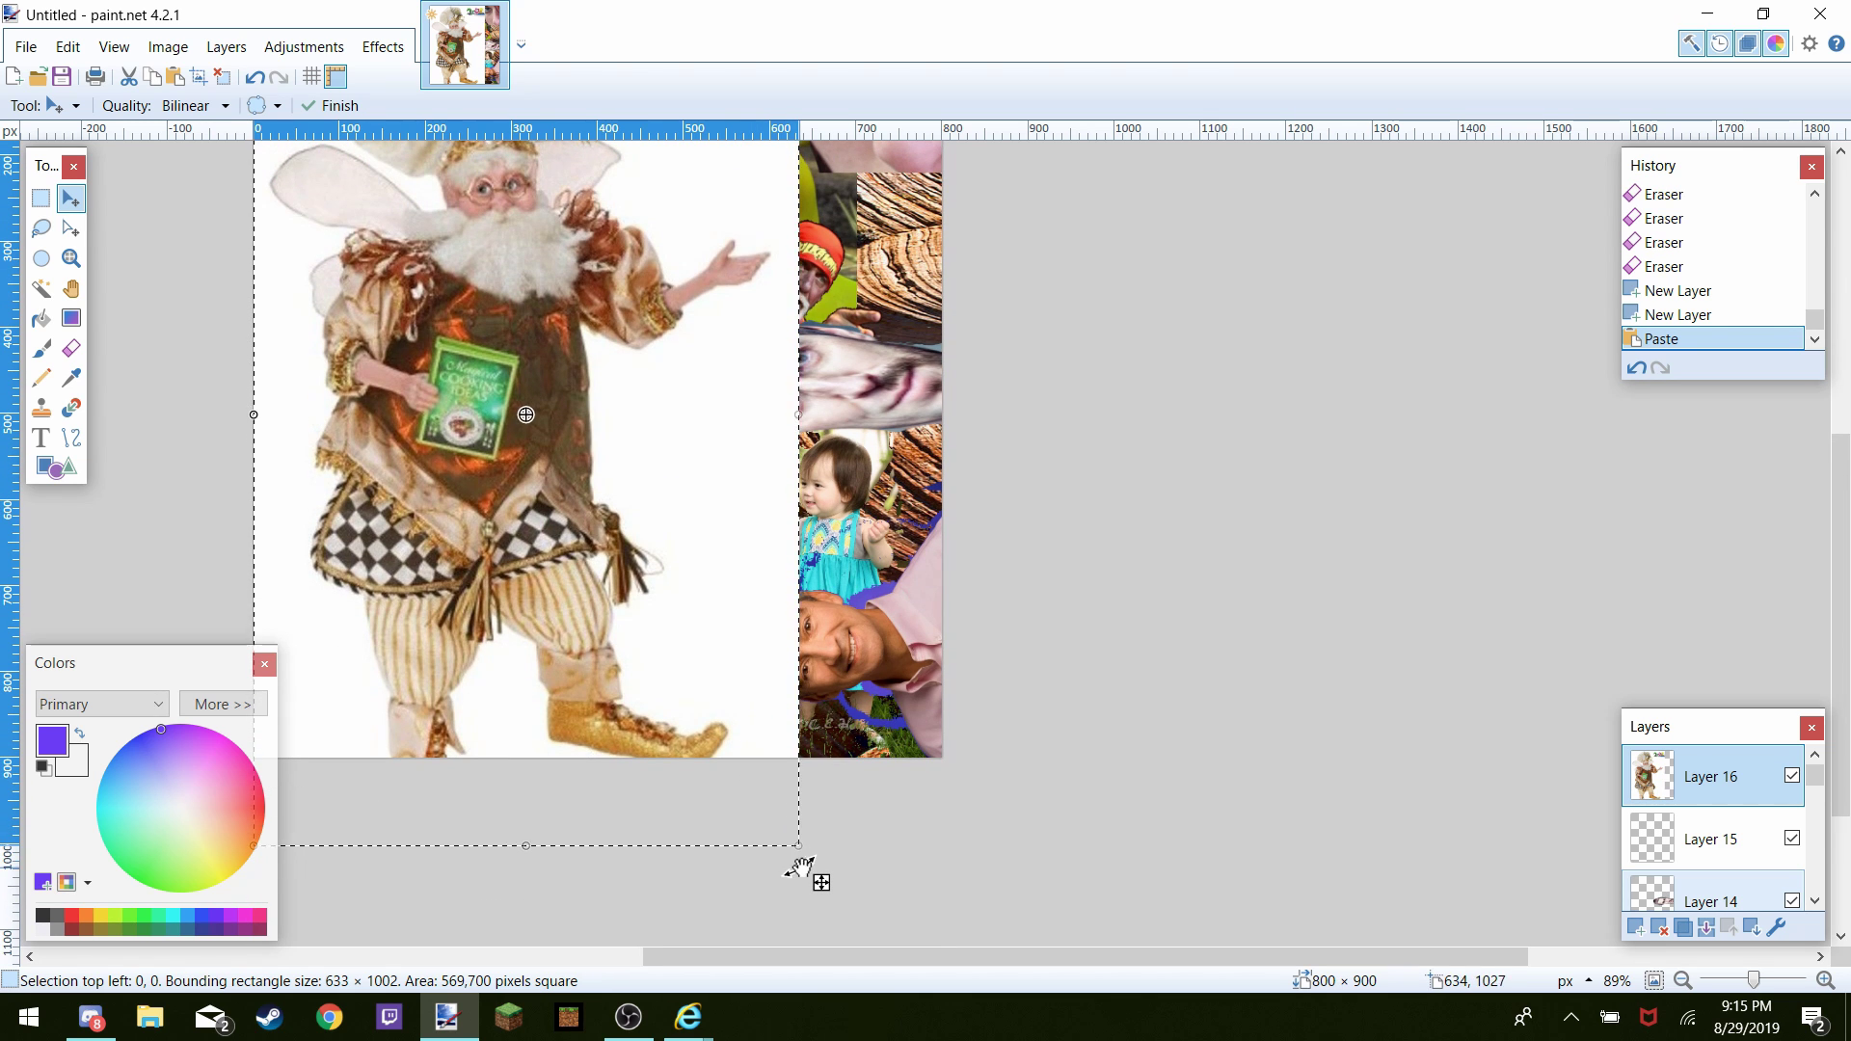
pyautogui.moveTo(798, 840); pyautogui.dragTo(539, 435)
pyautogui.keyDown('ctrl'); pyautogui.scroll(2, 558, 532); pyautogui.keyUp('ctrl')
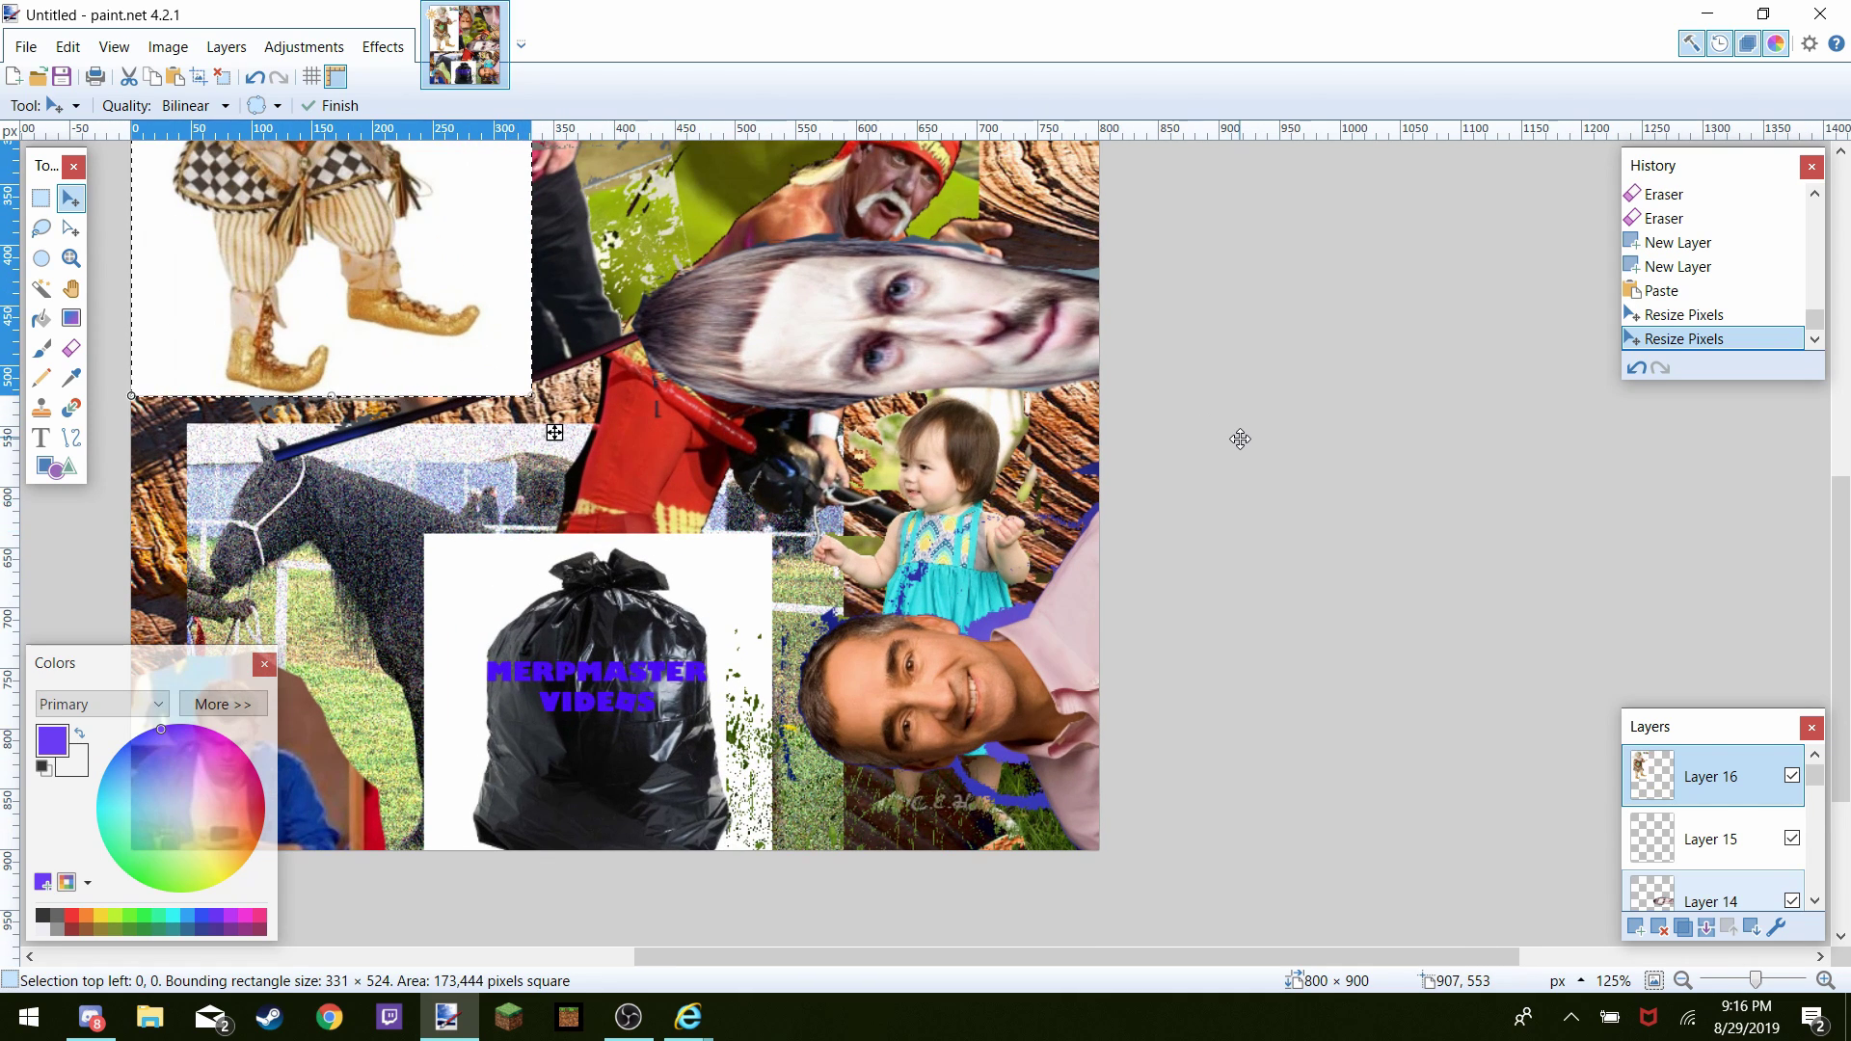
pyautogui.scroll(-2, 1234, 436)
pyautogui.scroll(5, 1234, 436)
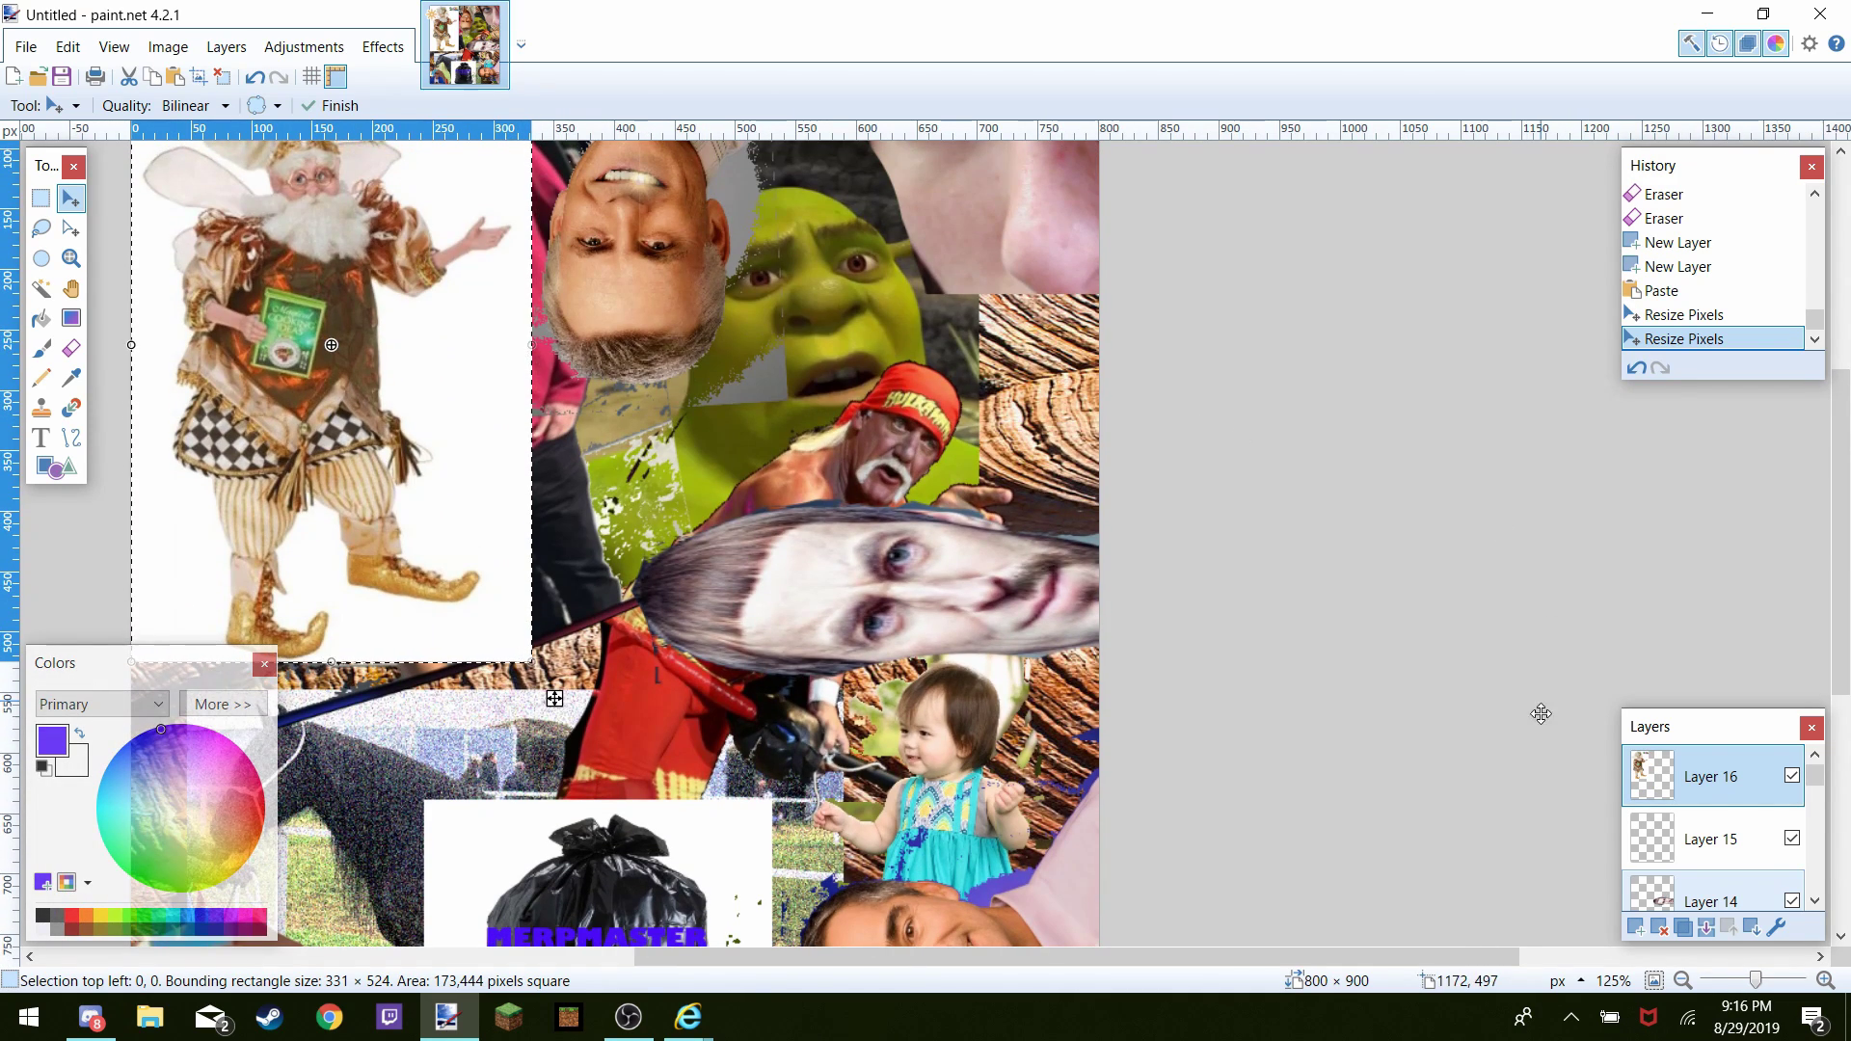
pyautogui.moveTo(1755, 981); pyautogui.dragTo(1750, 981)
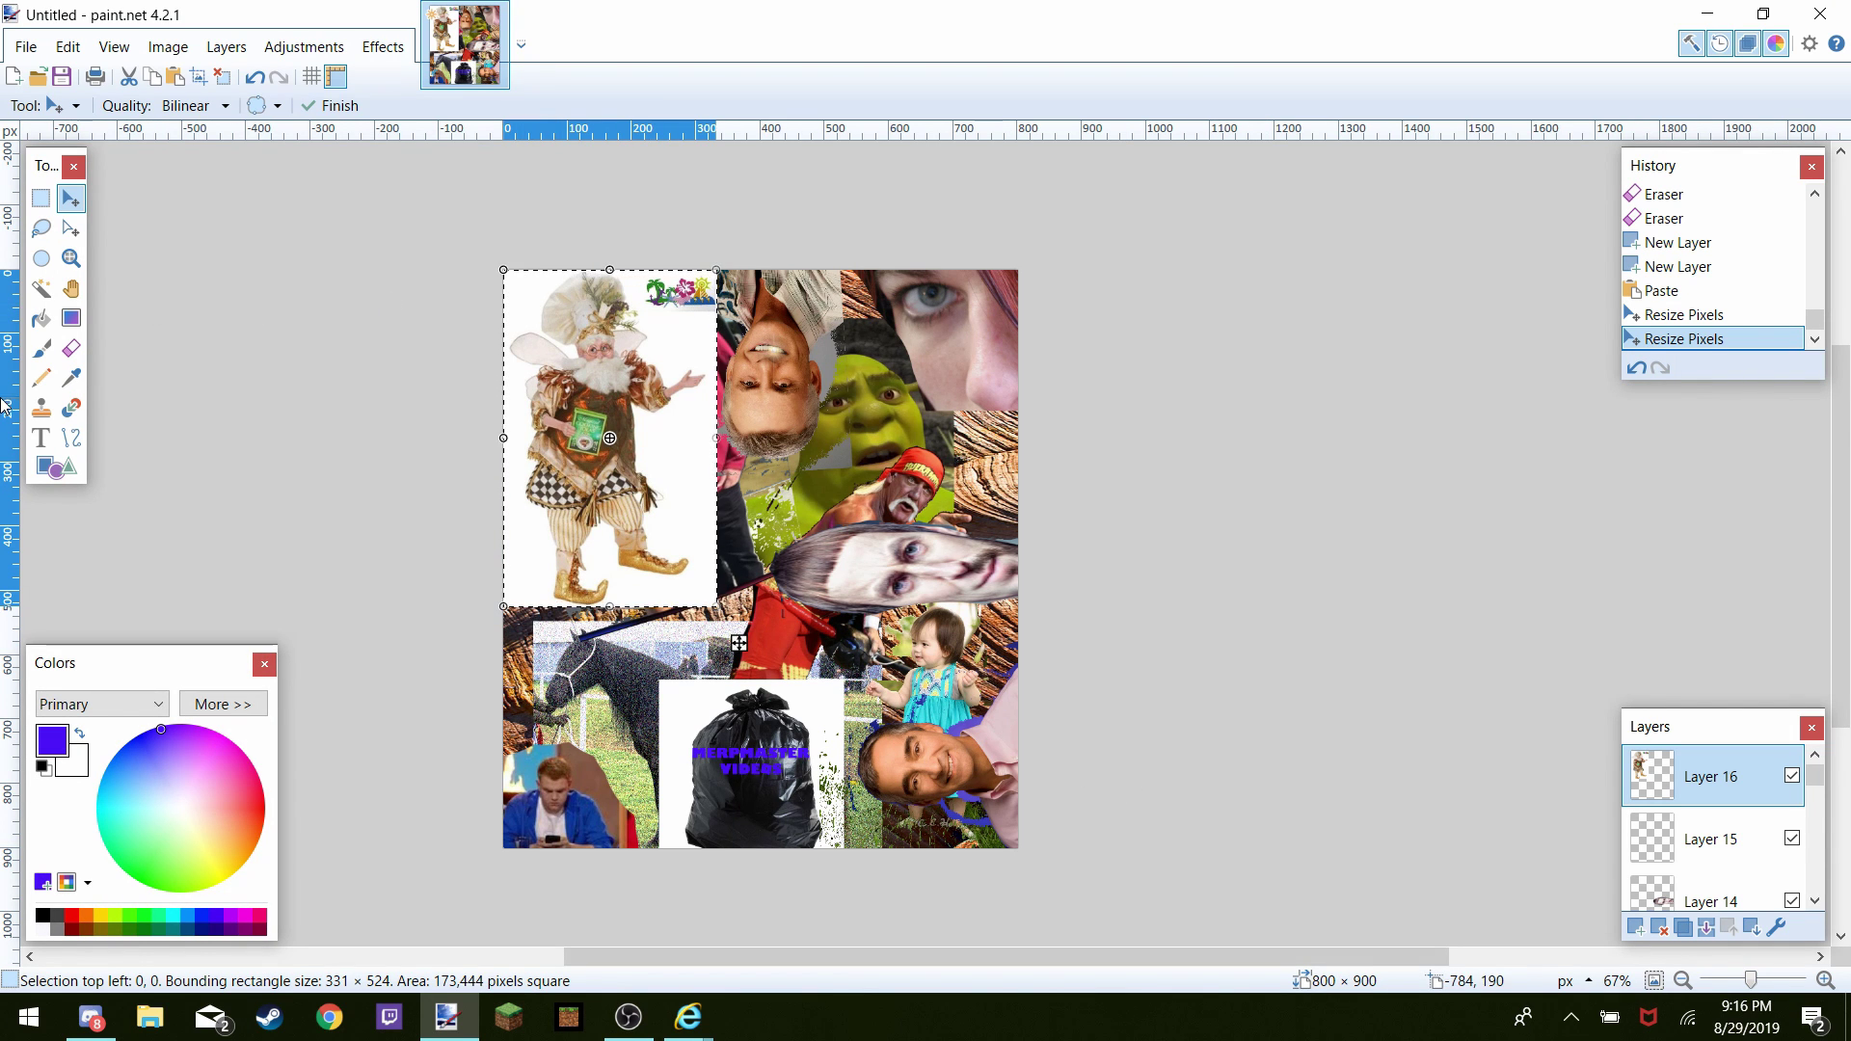
# Select the white background around the chef fairy with the Magic Wand at 17% tolerance and erase it
pyautogui.click(41, 289)
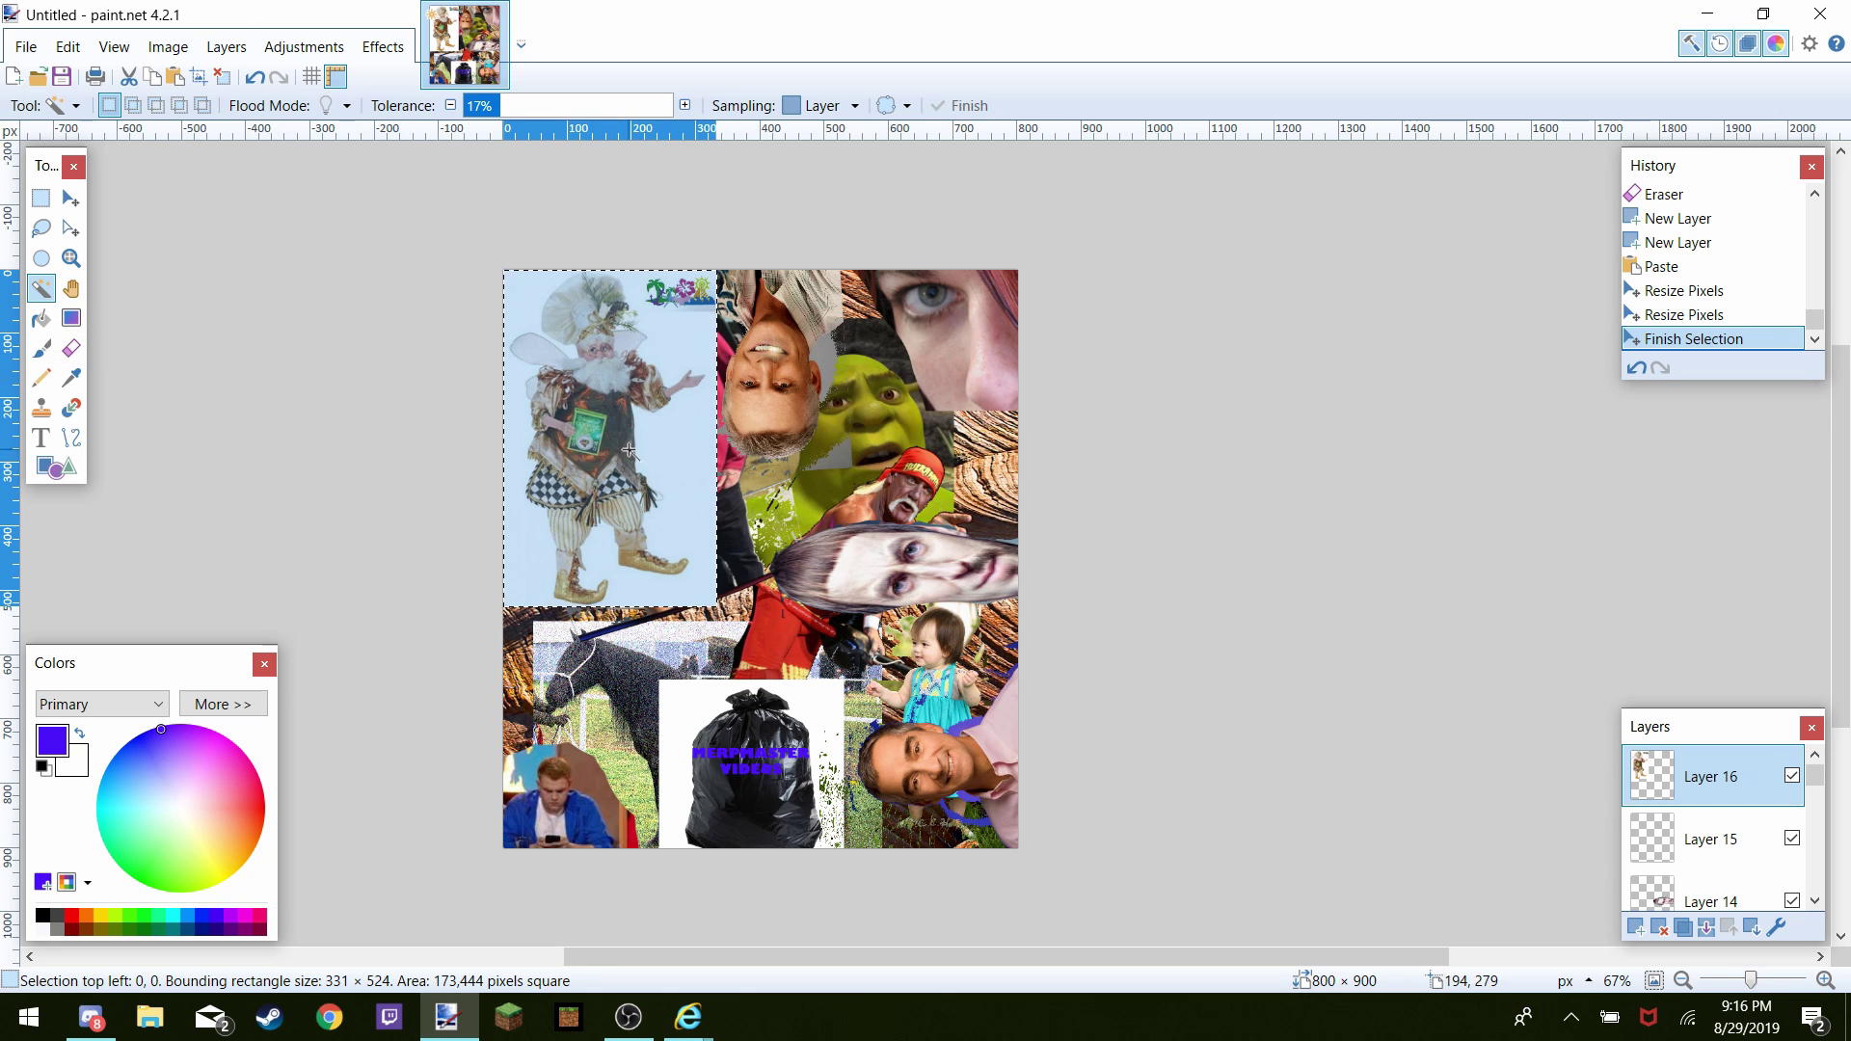
pyautogui.click(698, 476)
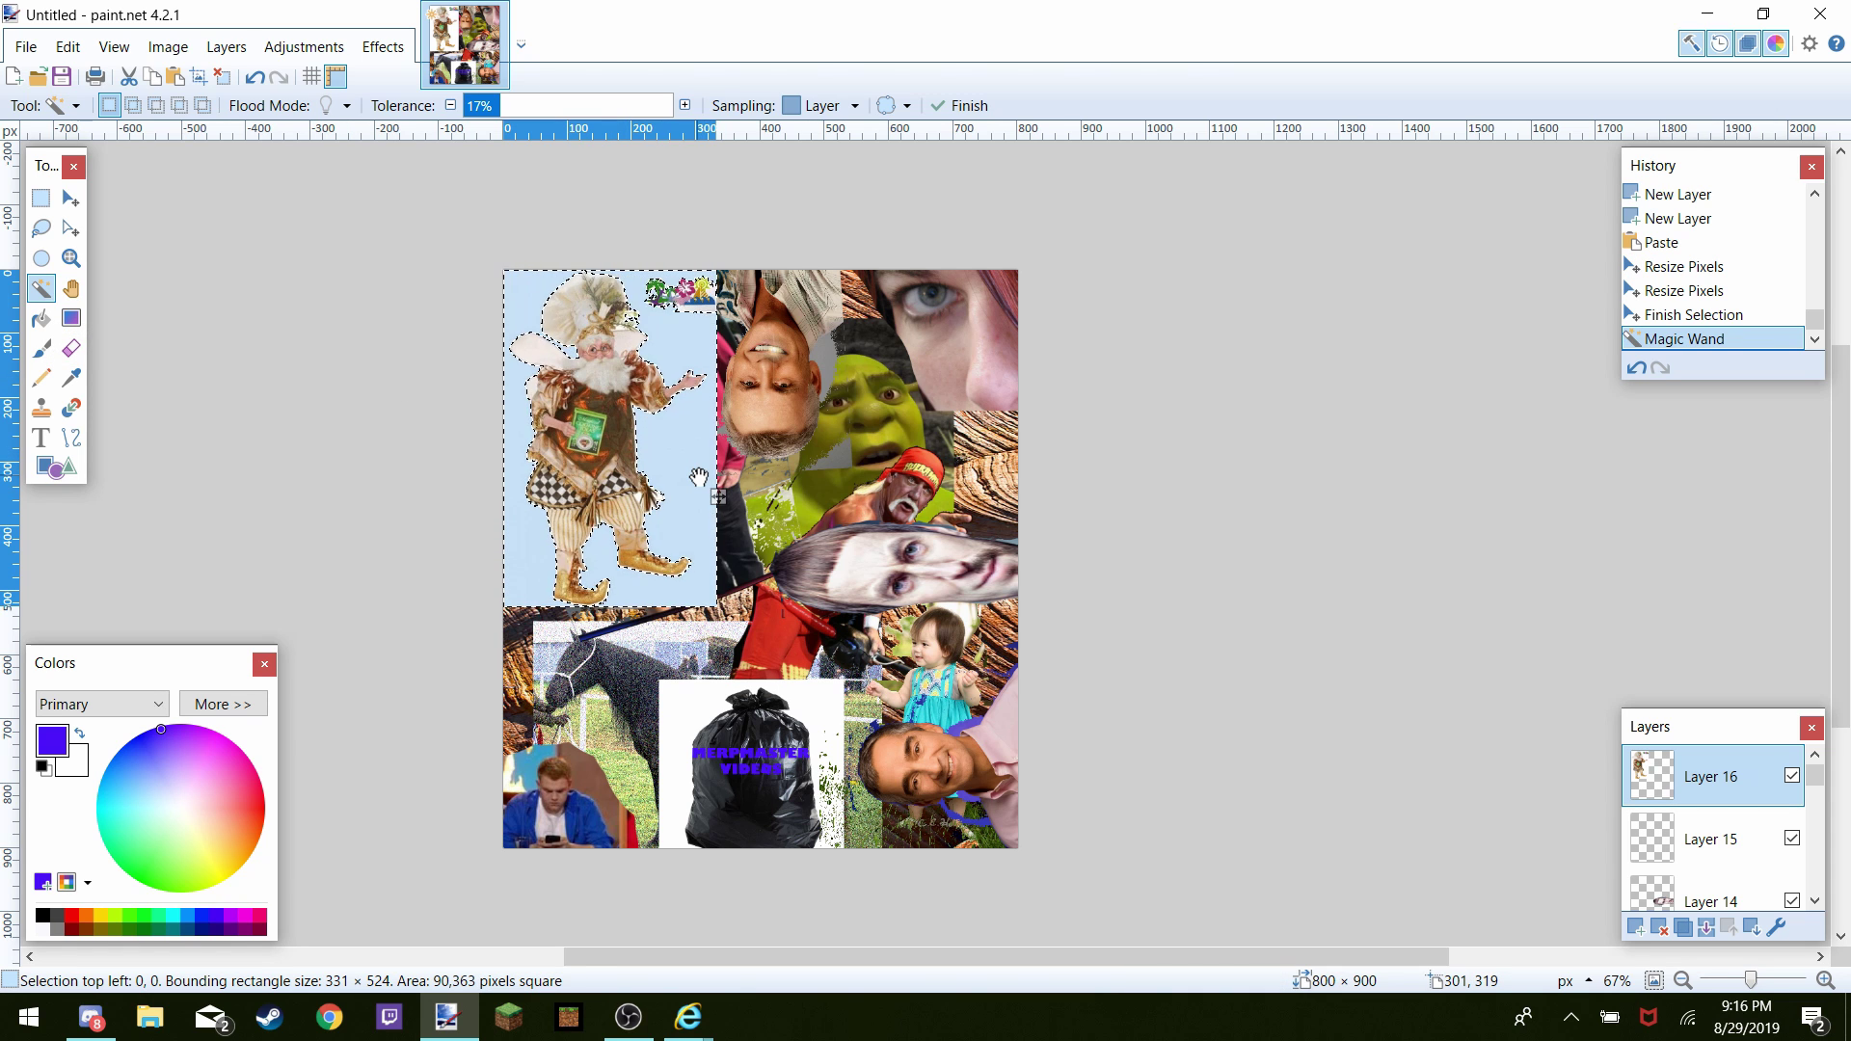
pyautogui.press('Delete')
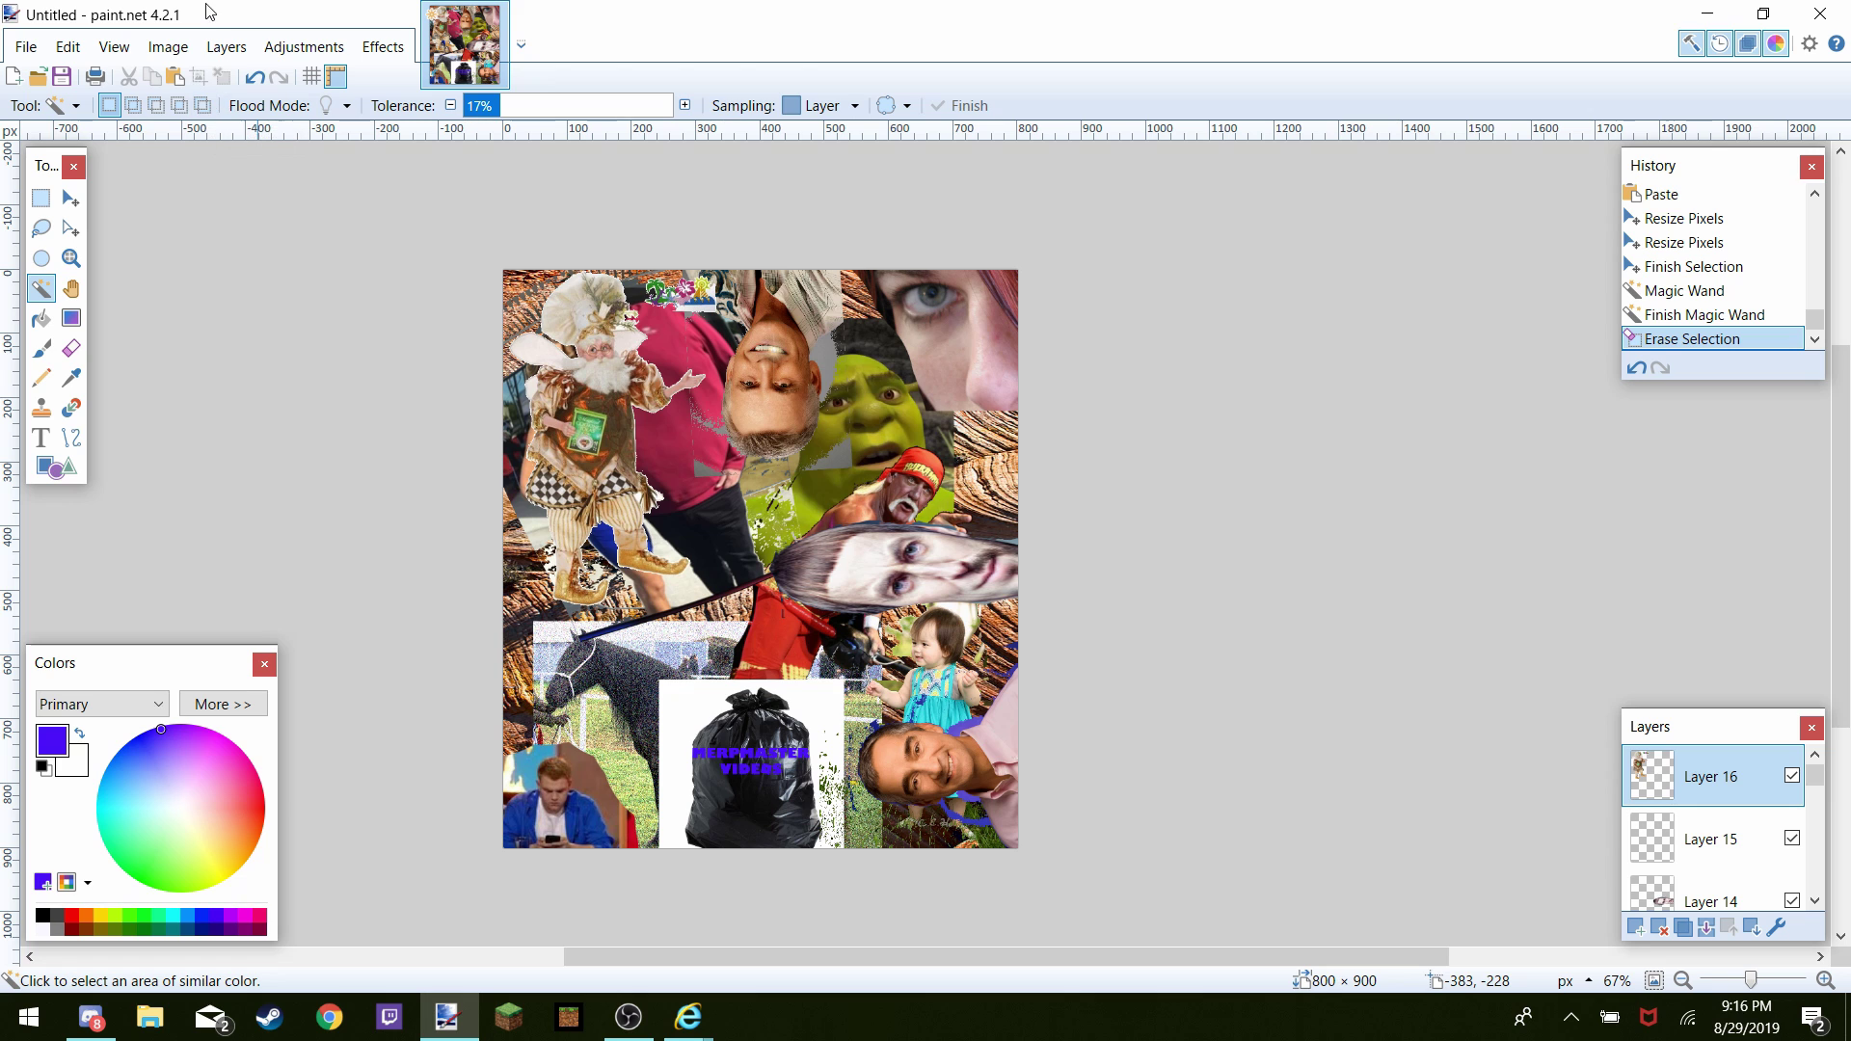
# Select the whole chef fairy layer and move its pixels about 147 px right and 43 px down
pyautogui.click(69, 199)
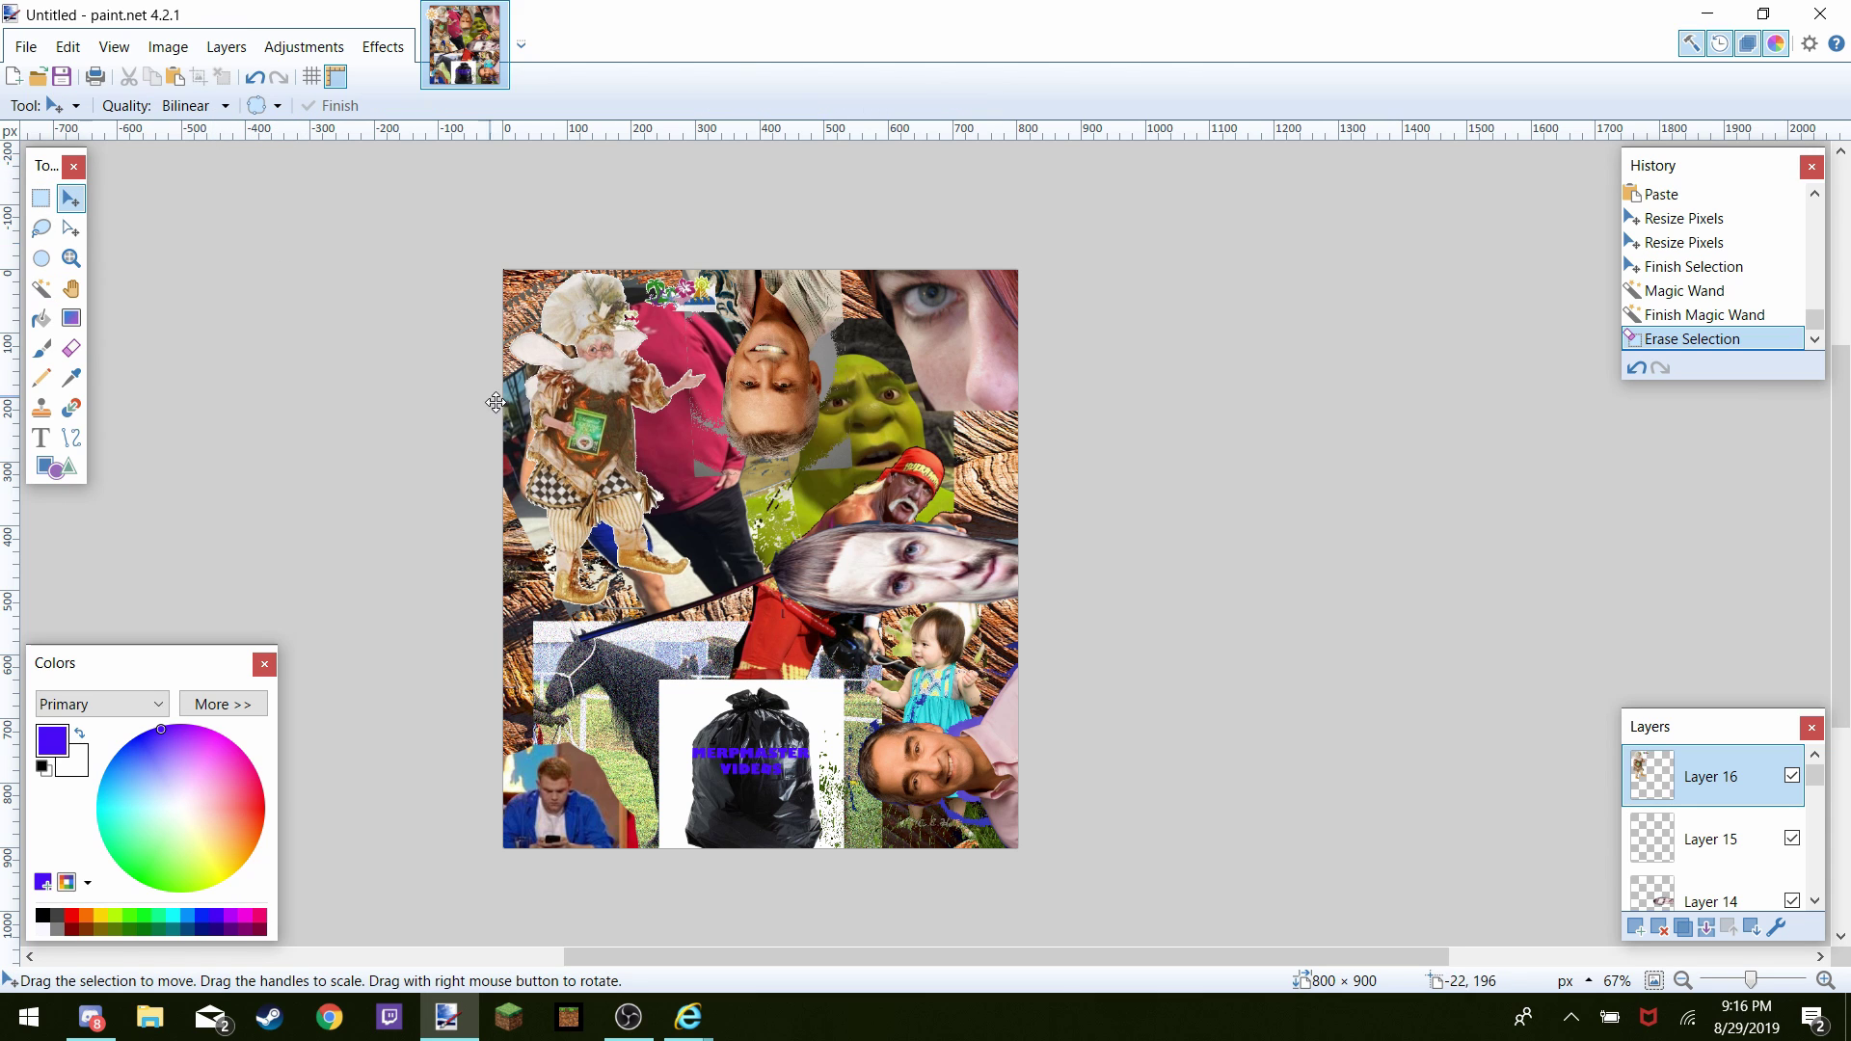
pyautogui.hotkey('ctrl', 'a')
pyautogui.moveTo(1045, 877); pyautogui.dragTo(1137, 906)
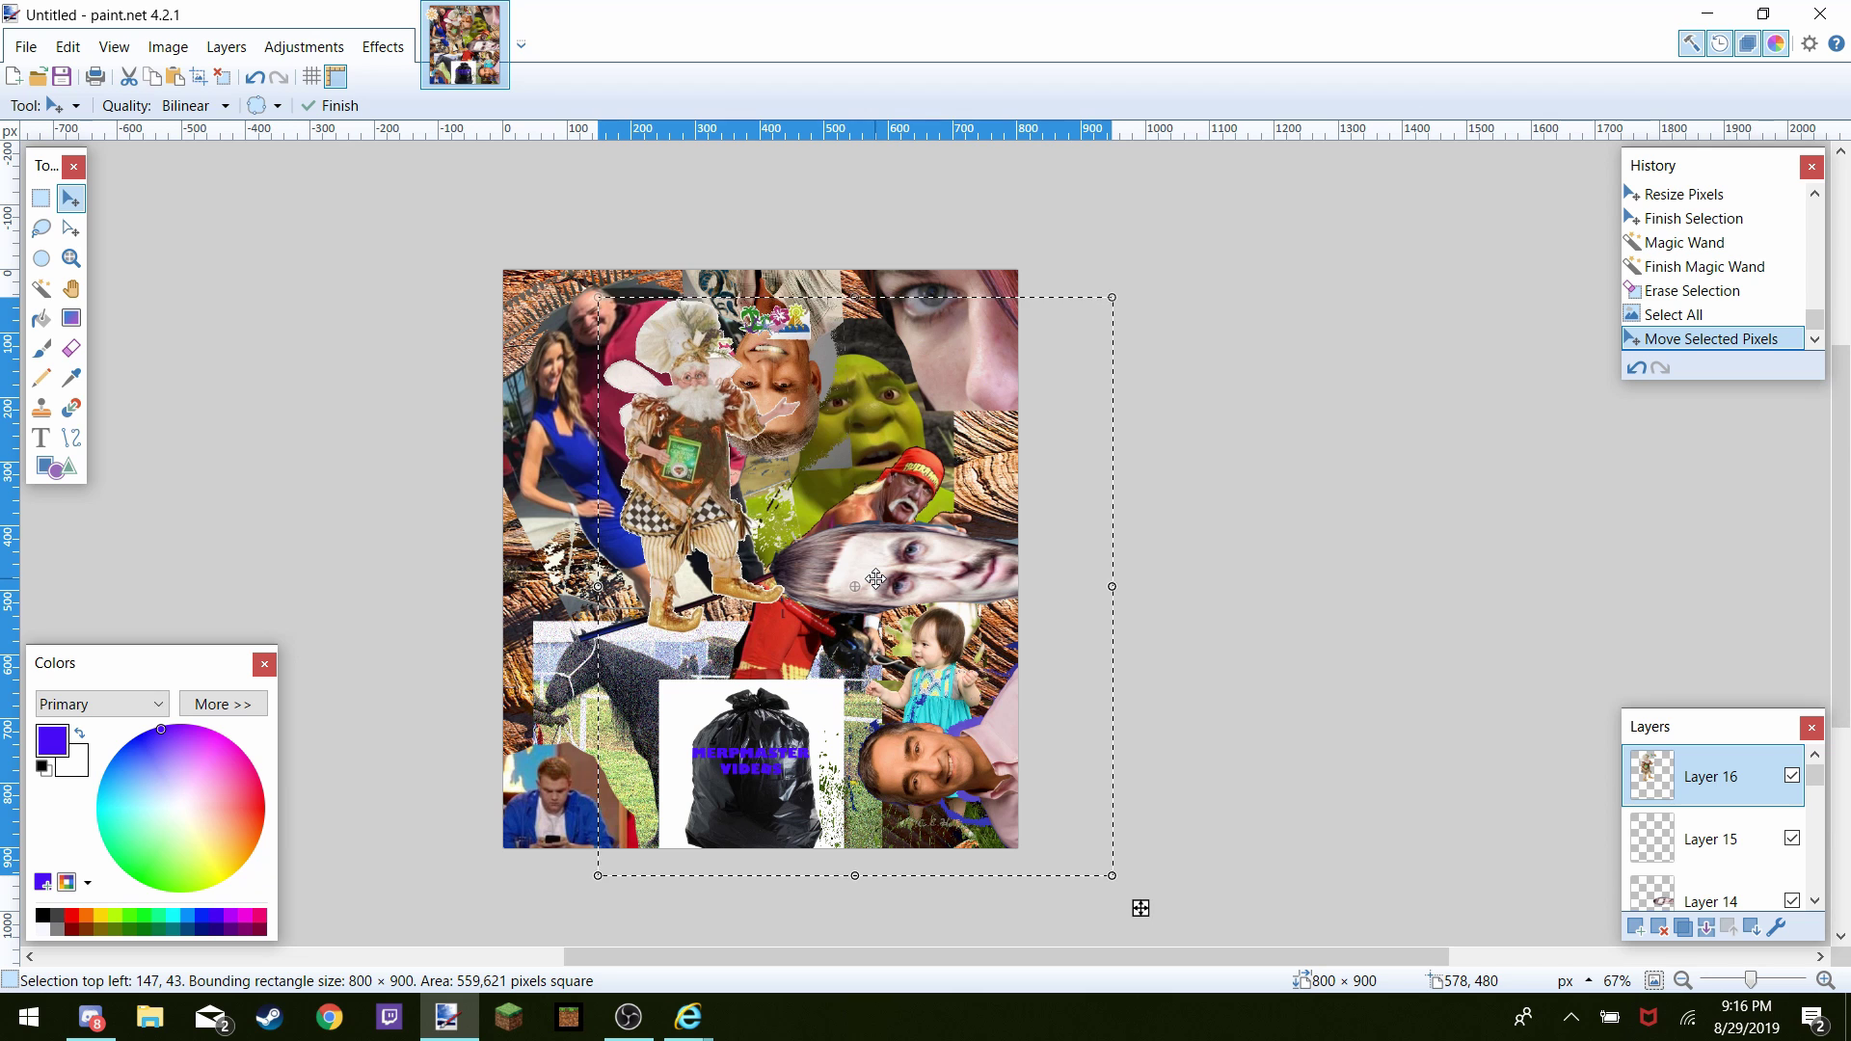
pyautogui.scroll(1, 875, 578)
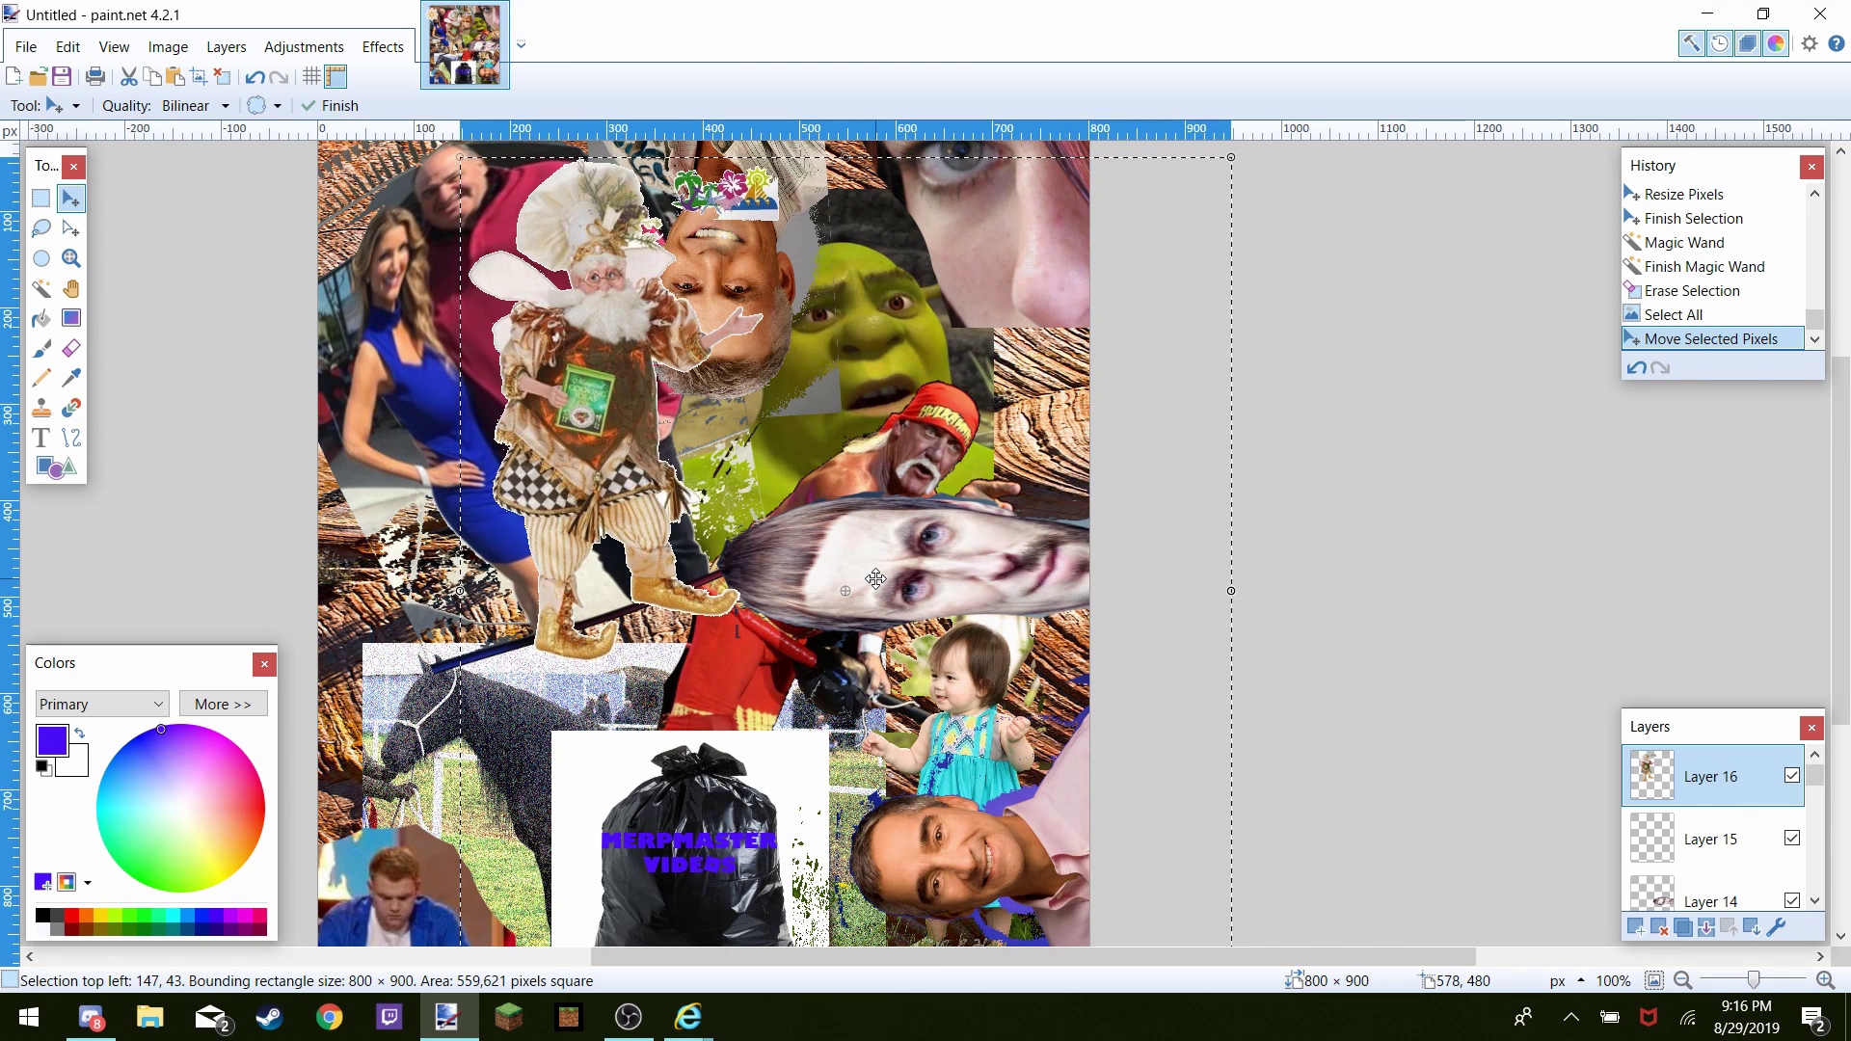
pyautogui.scroll(-1, 876, 579)
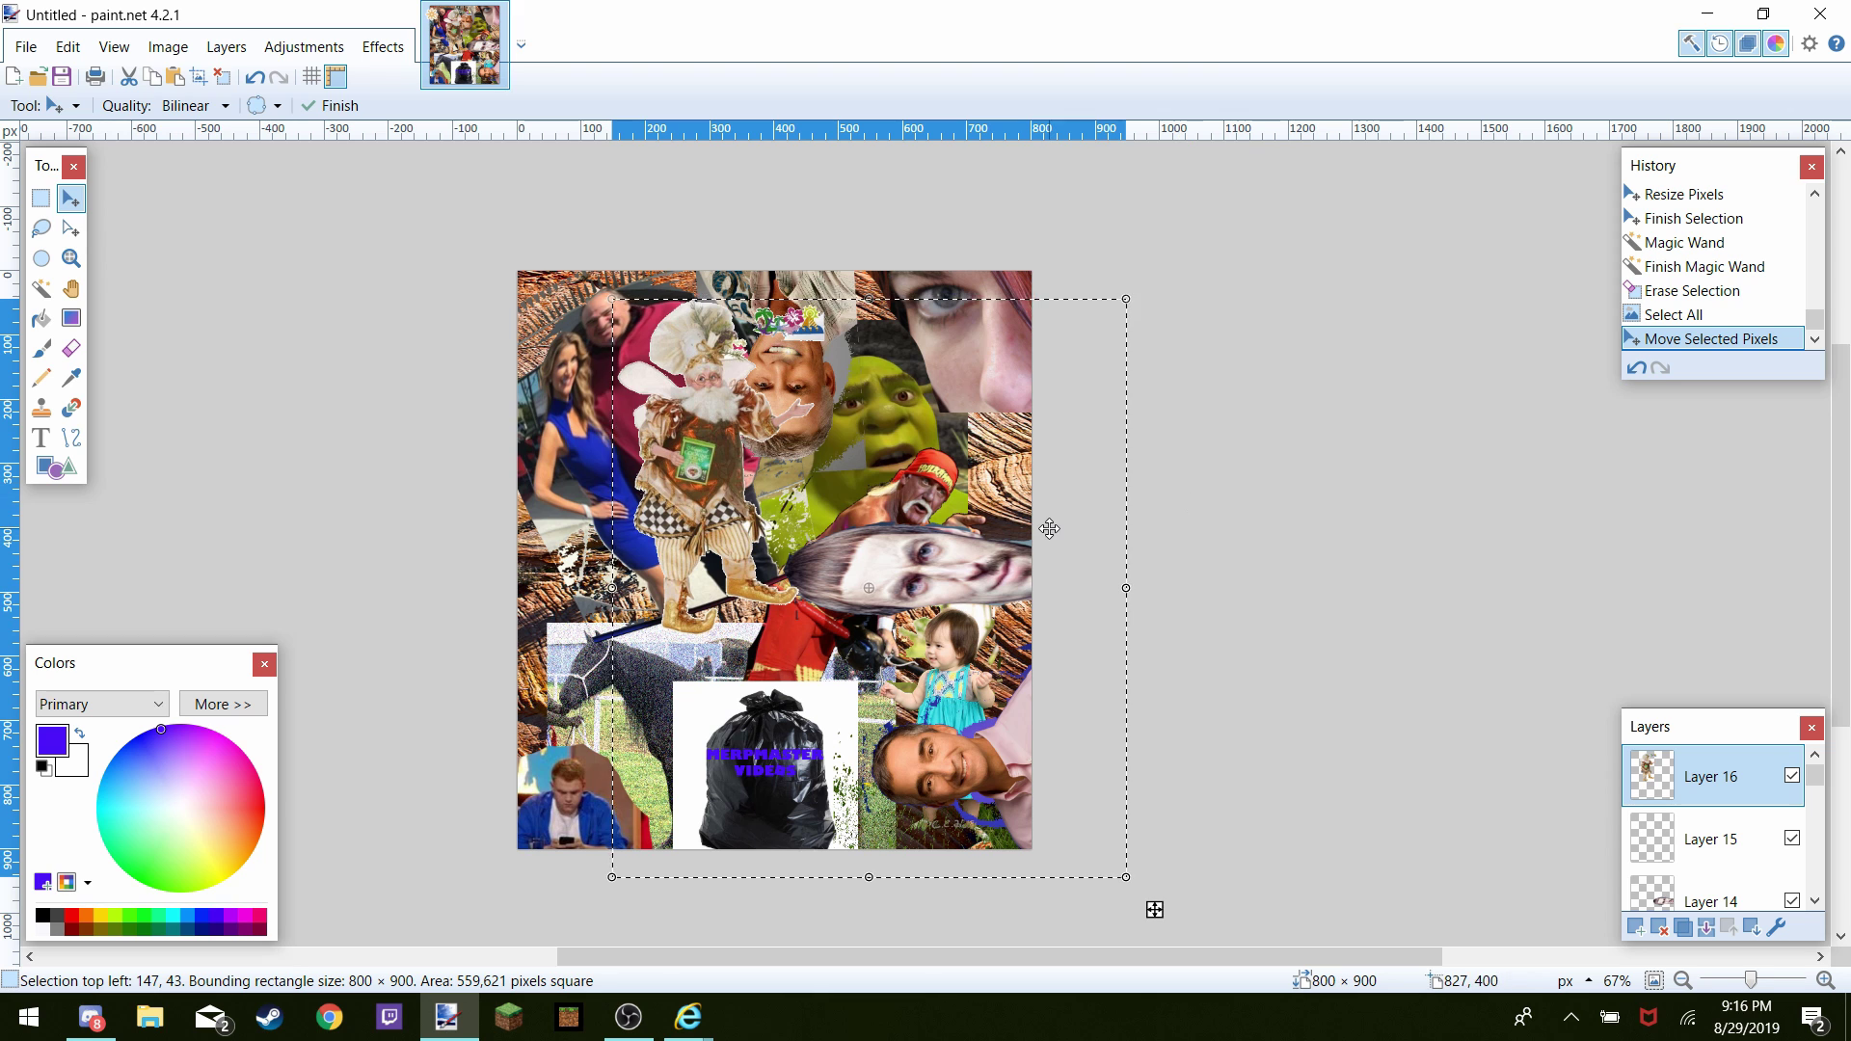
# Select a rectangle of about 343 × 559 px around the chef fairy, rotate it about 51° clockwise and move it partly off the canvas's lower-left edge
pyautogui.click(39, 199)
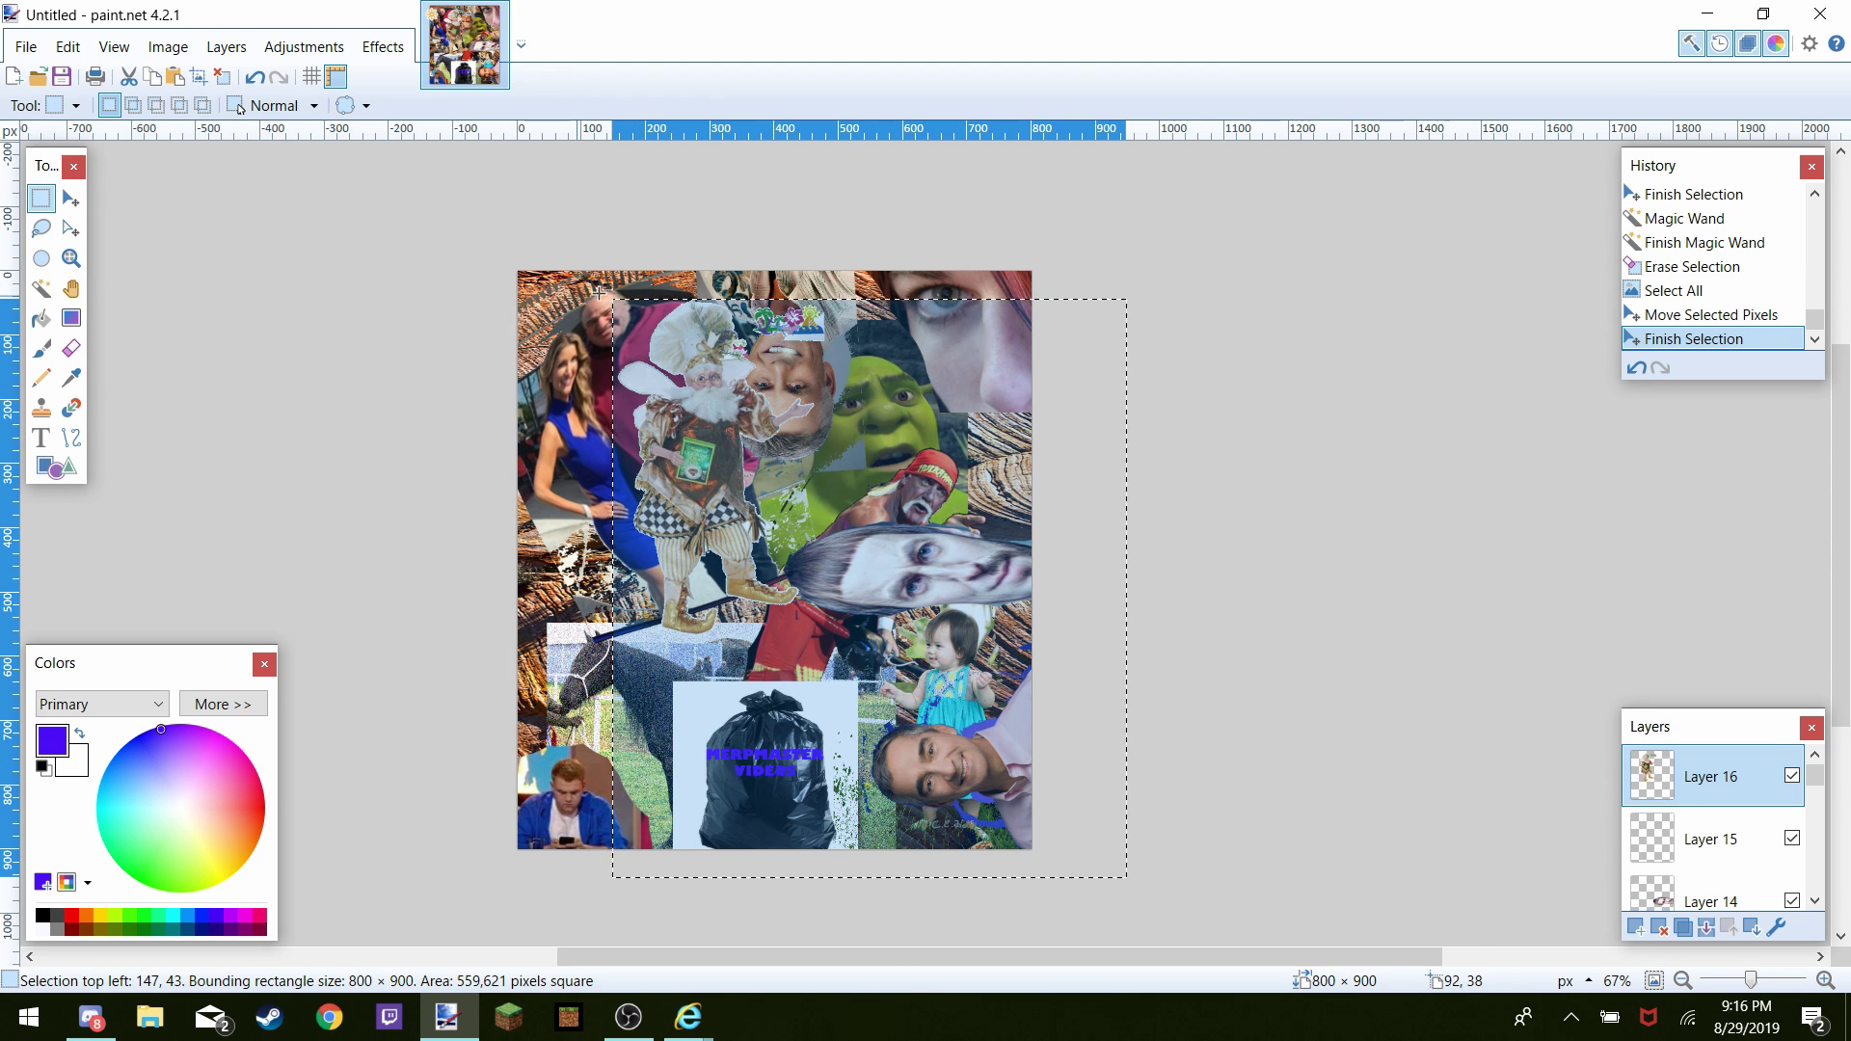
pyautogui.moveTo(610, 295); pyautogui.dragTo(643, 343)
pyautogui.moveTo(765, 500); pyautogui.dragTo(830, 654)
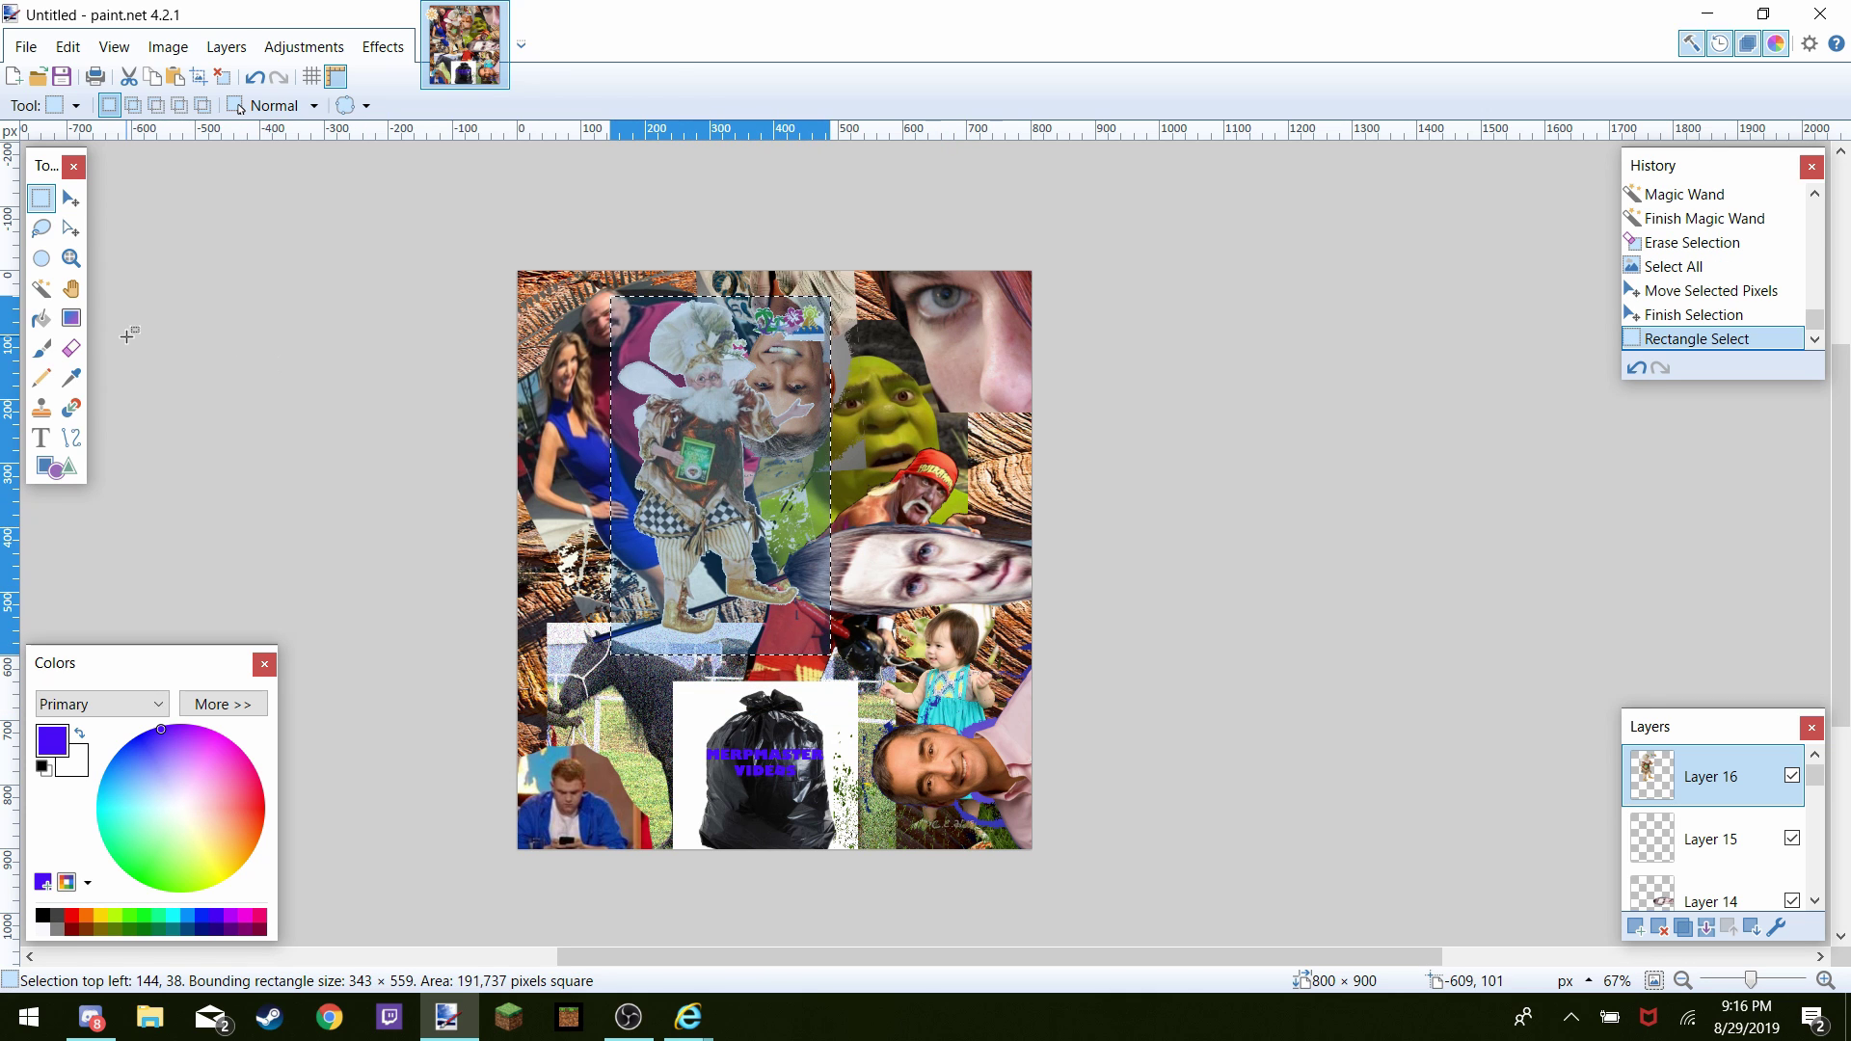
pyautogui.click(82, 201)
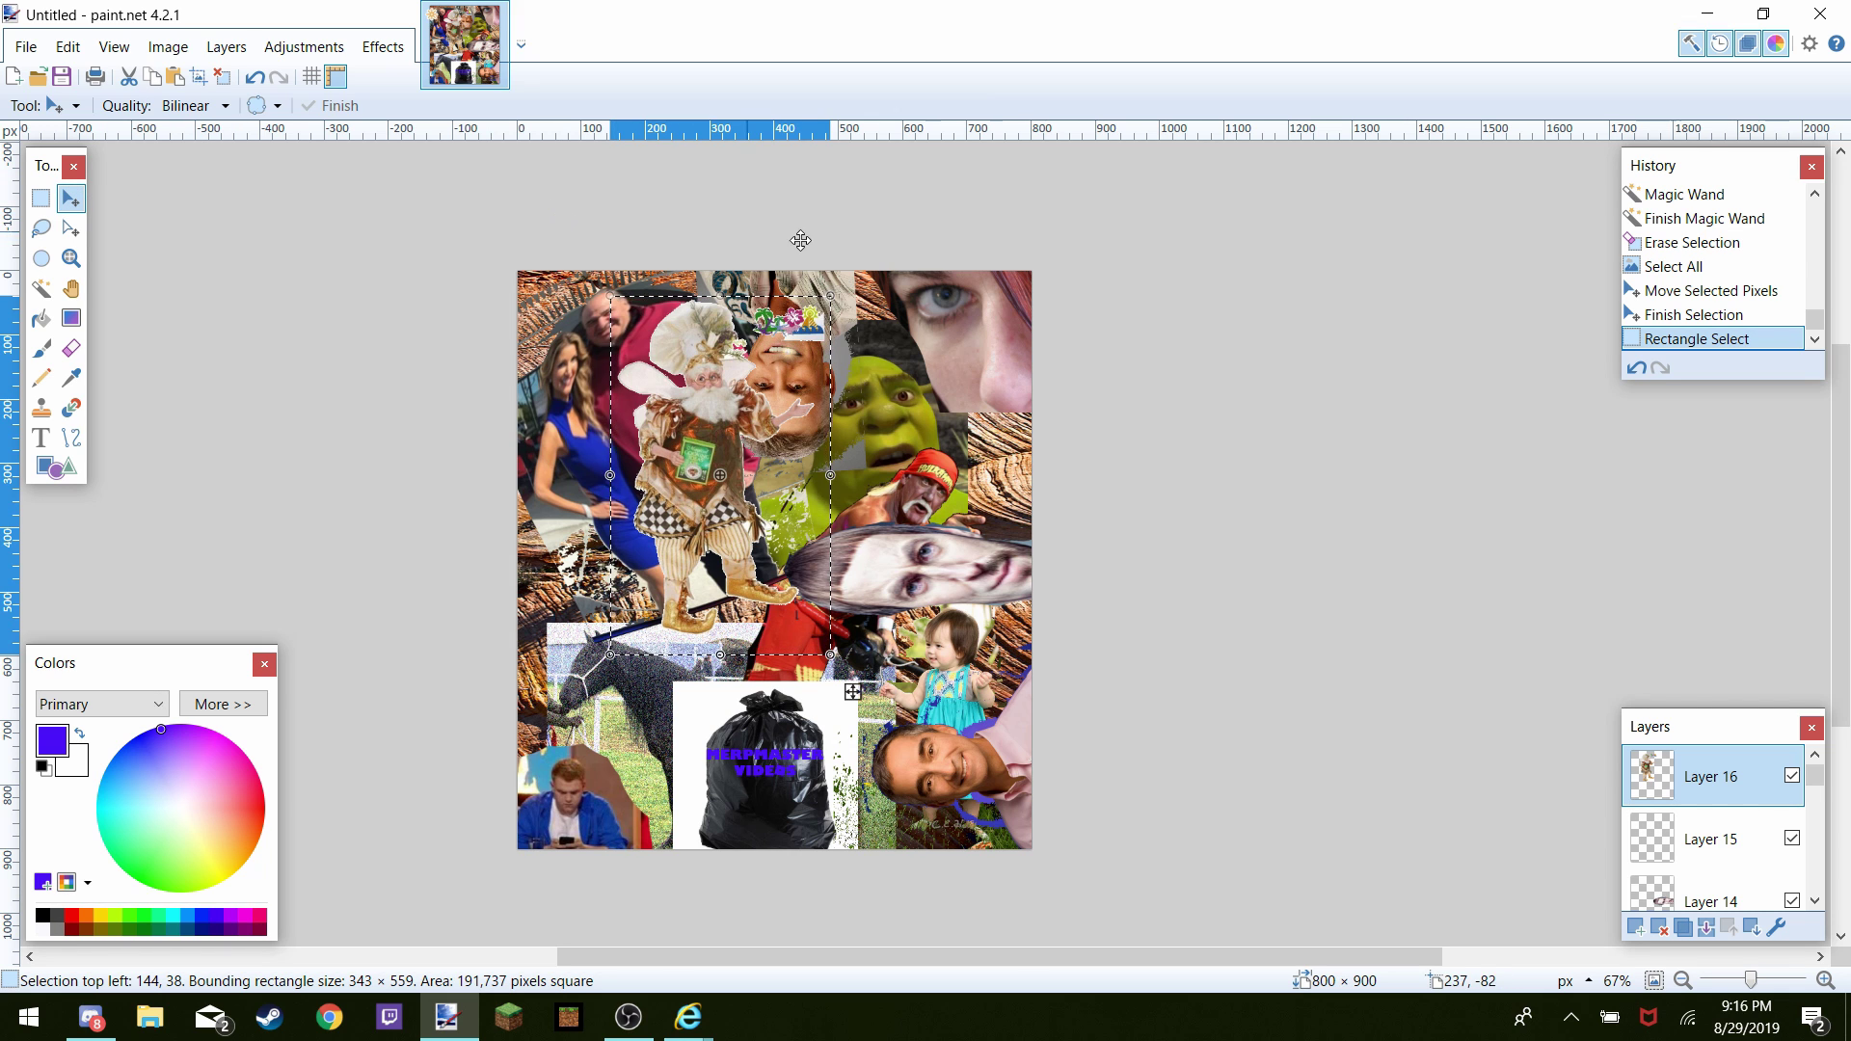
pyautogui.moveTo(817, 271); pyautogui.dragTo(625, 273)
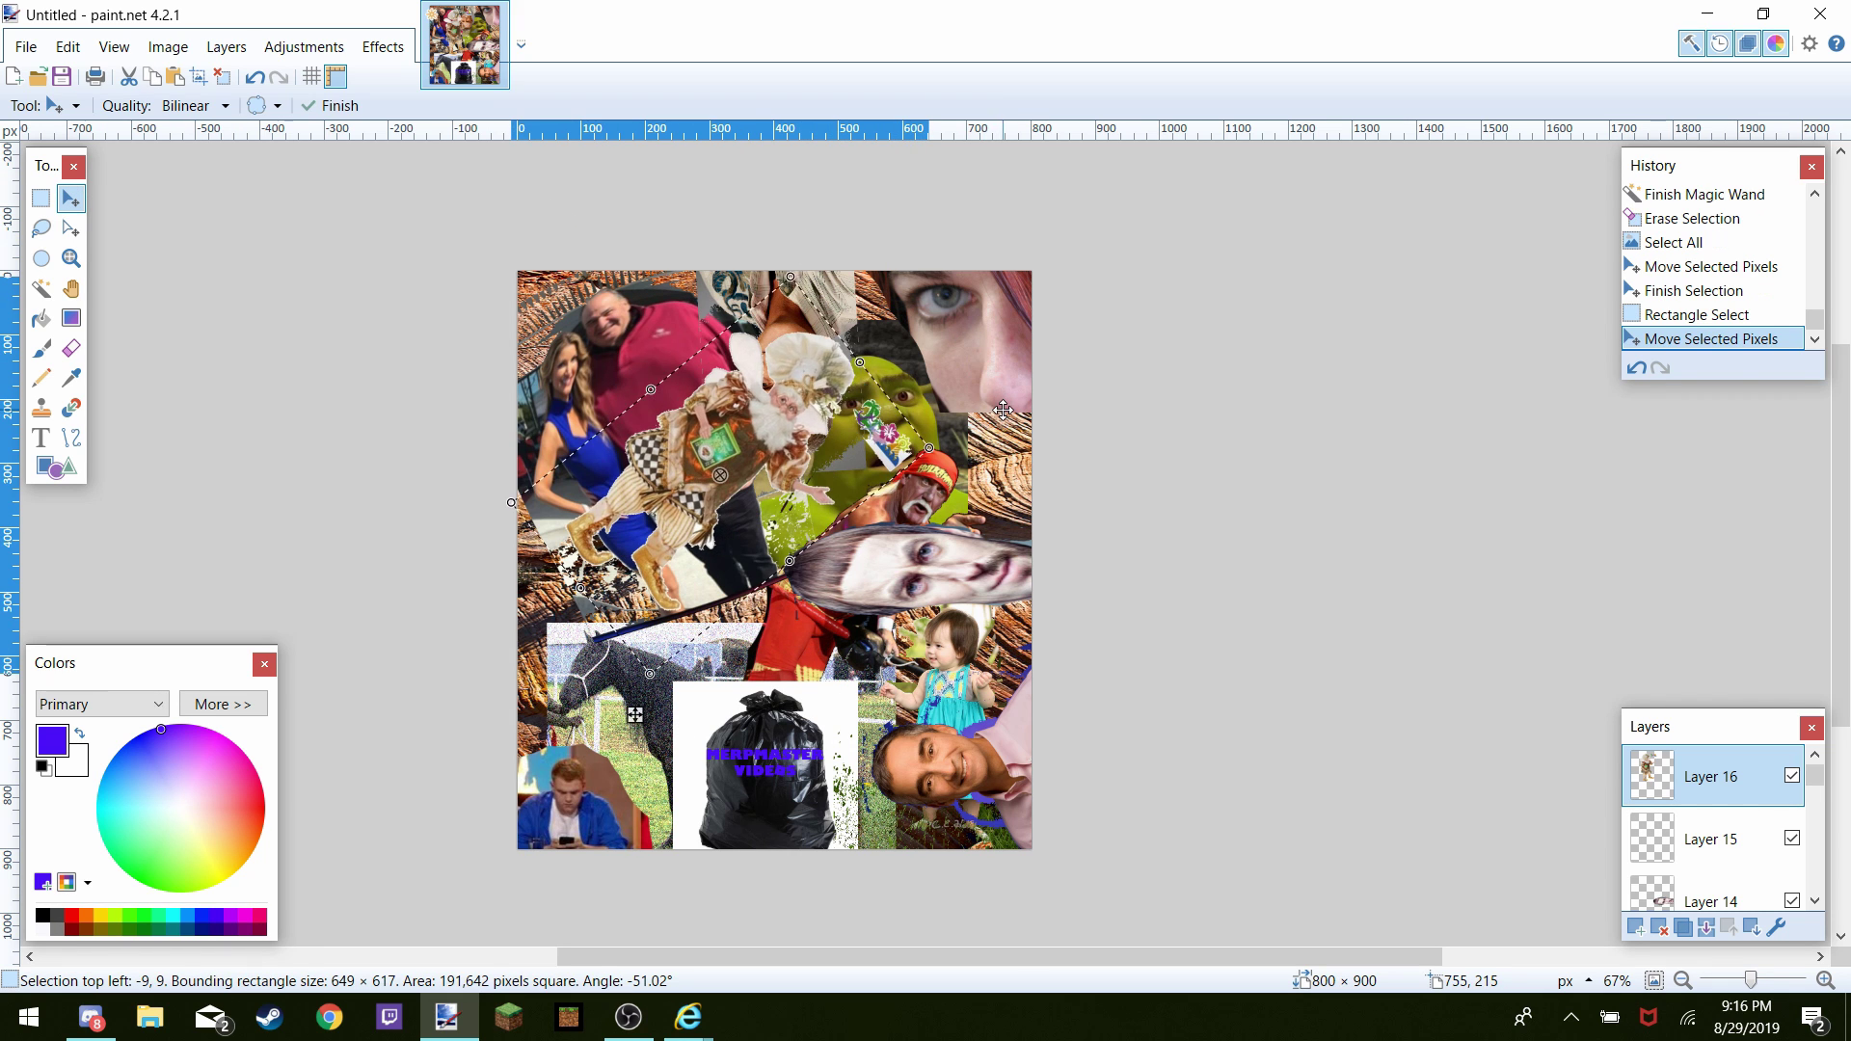
pyautogui.moveTo(774, 441); pyautogui.dragTo(604, 611)
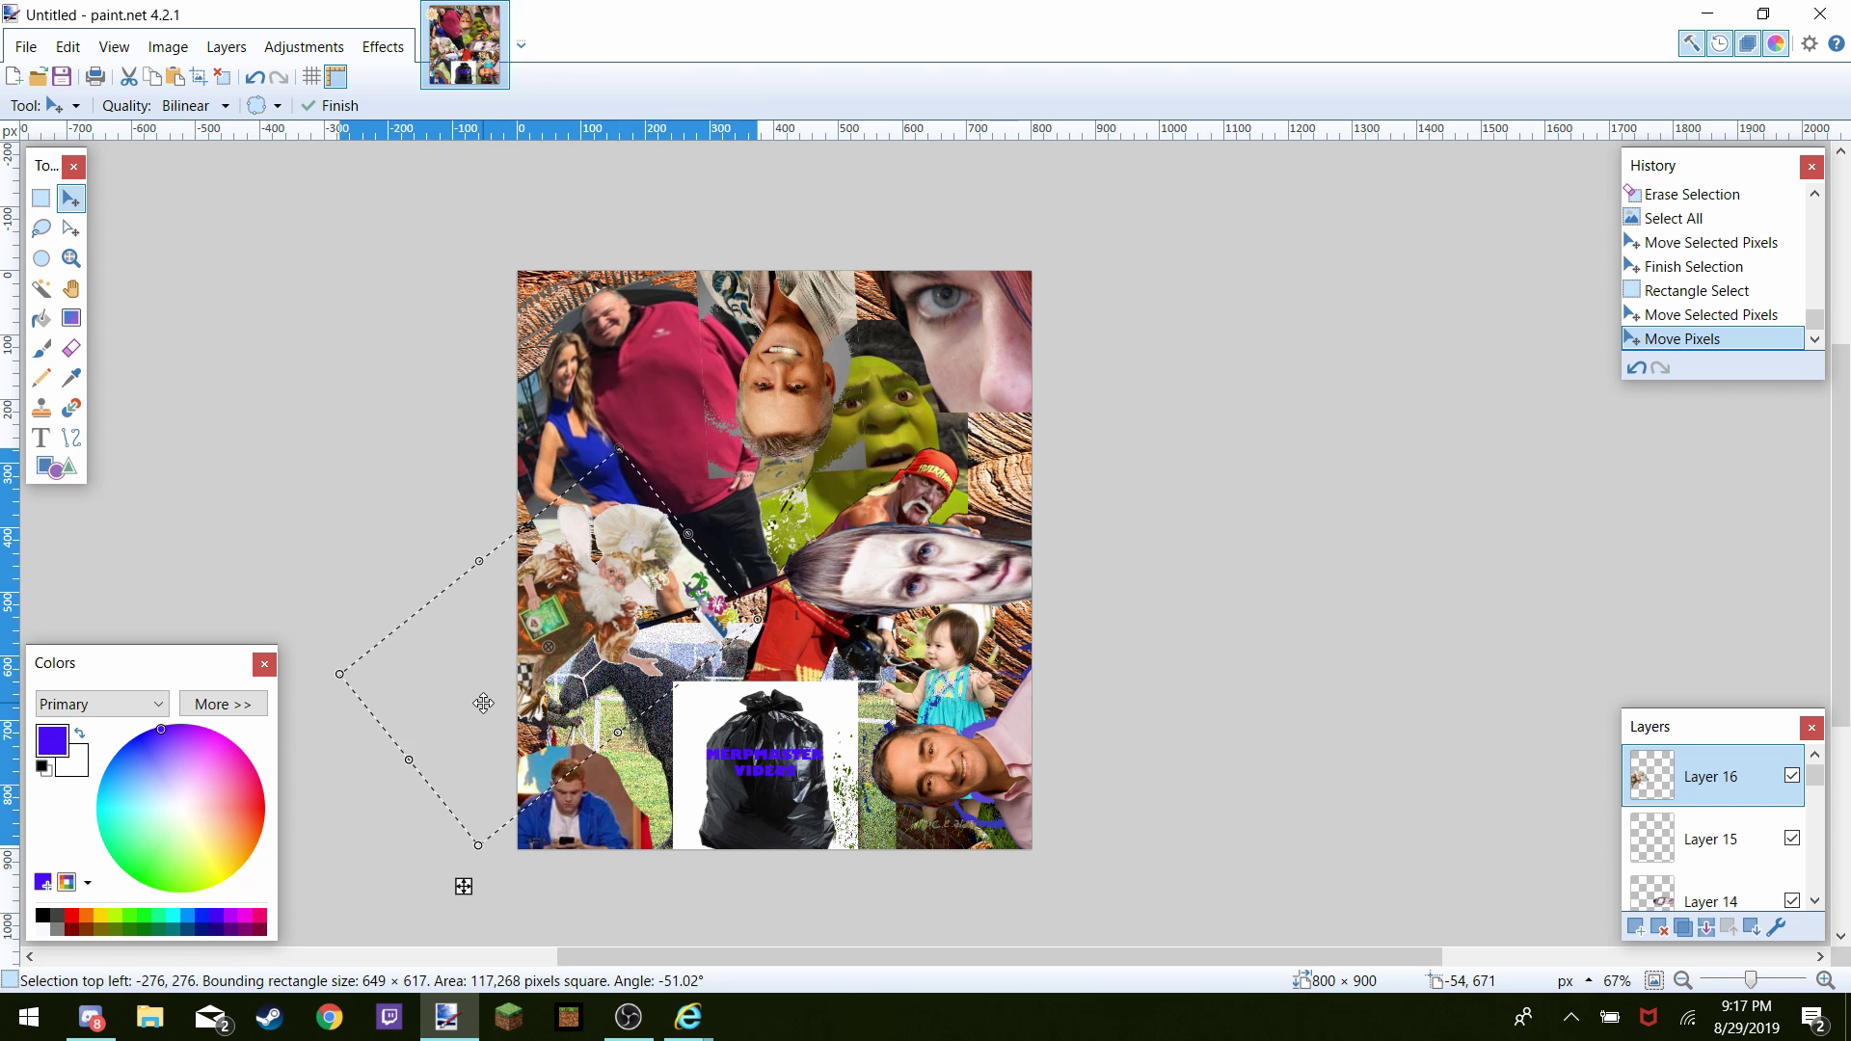
# Switch to Internet Explorer and run a web search for "am i a gamer quiz" from the MSN page
pyautogui.click(26, 46)
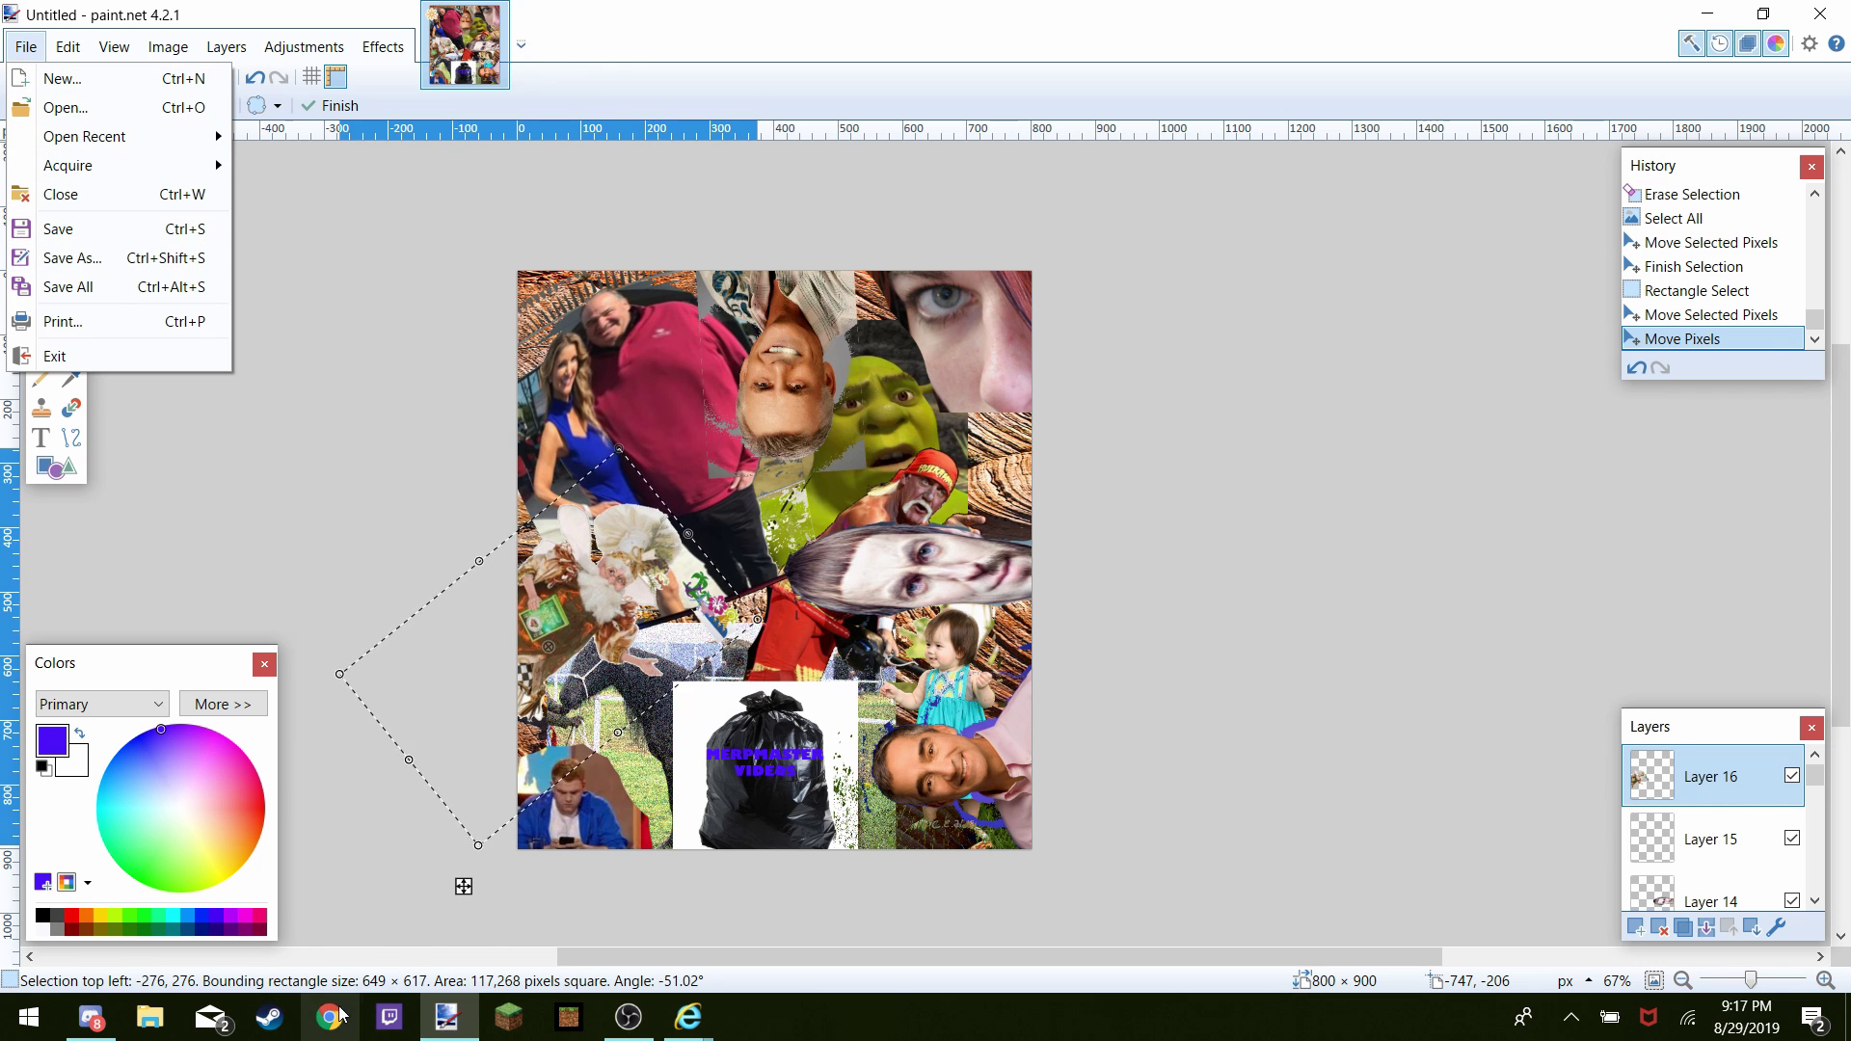
pyautogui.click(689, 1018)
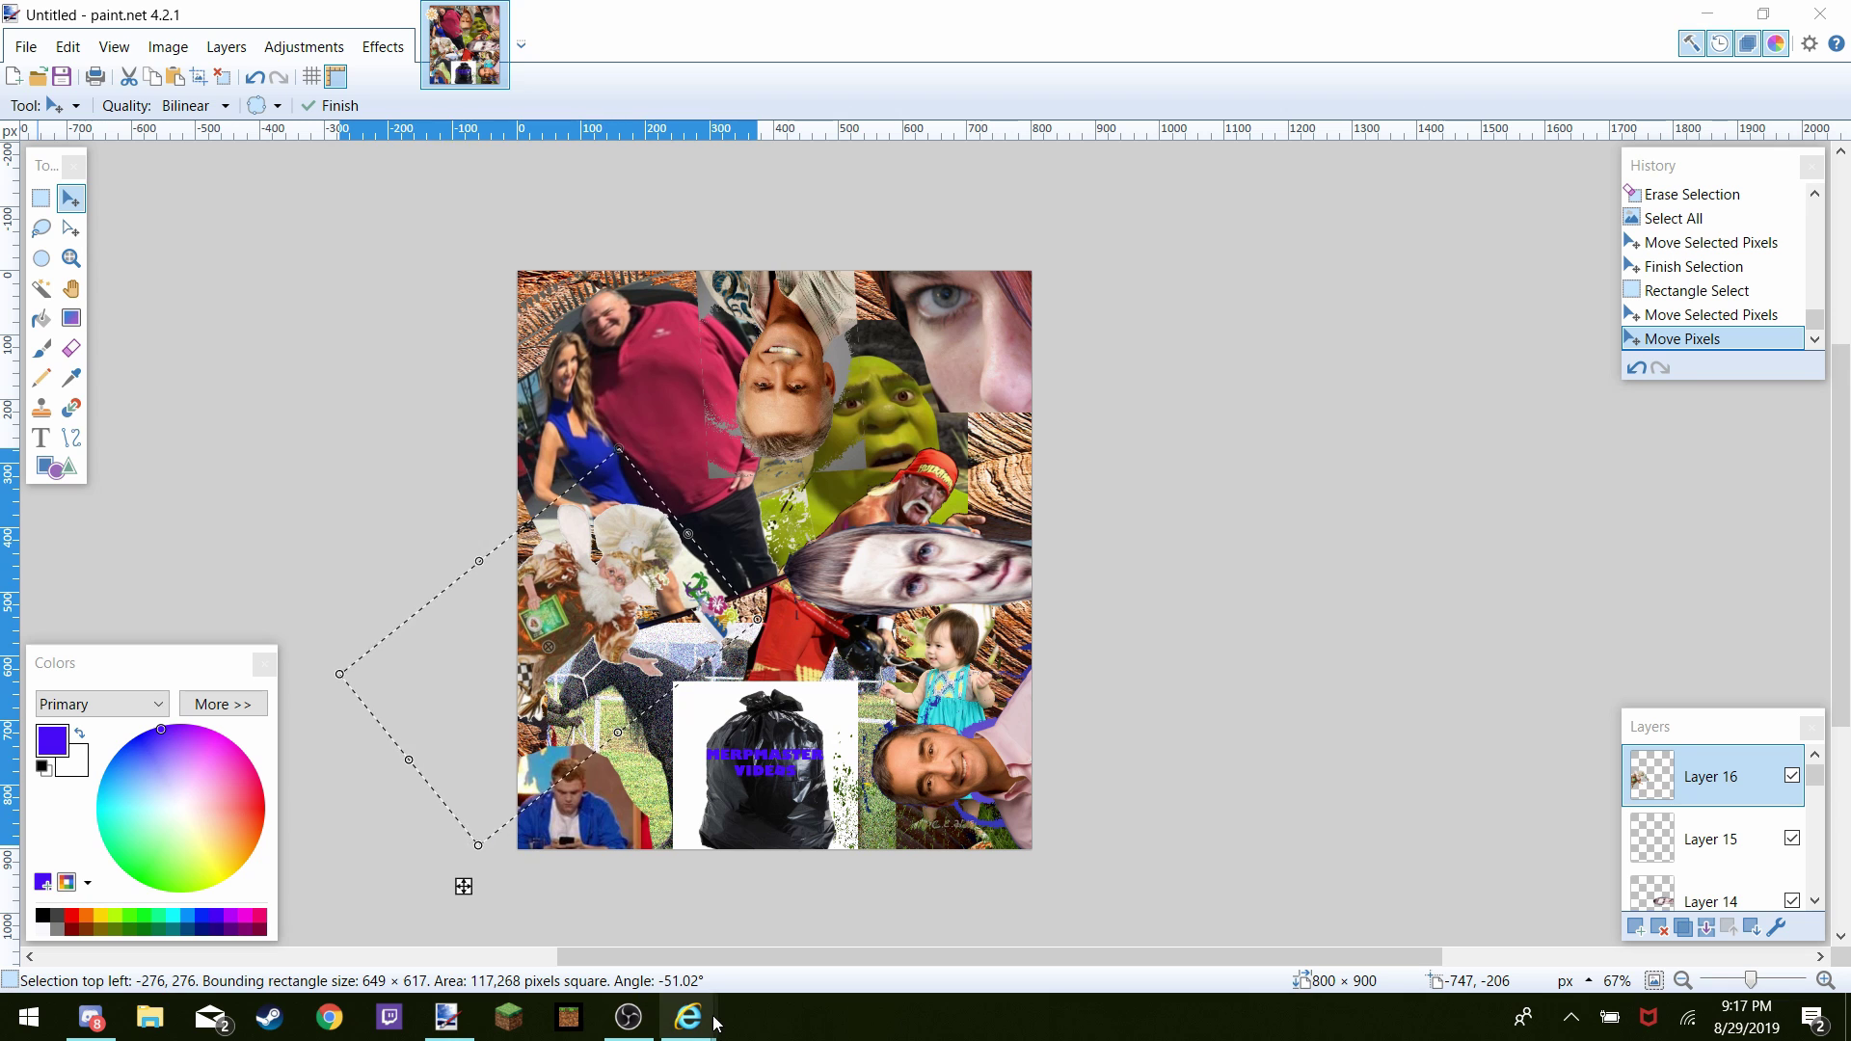
pyautogui.click(130, 912)
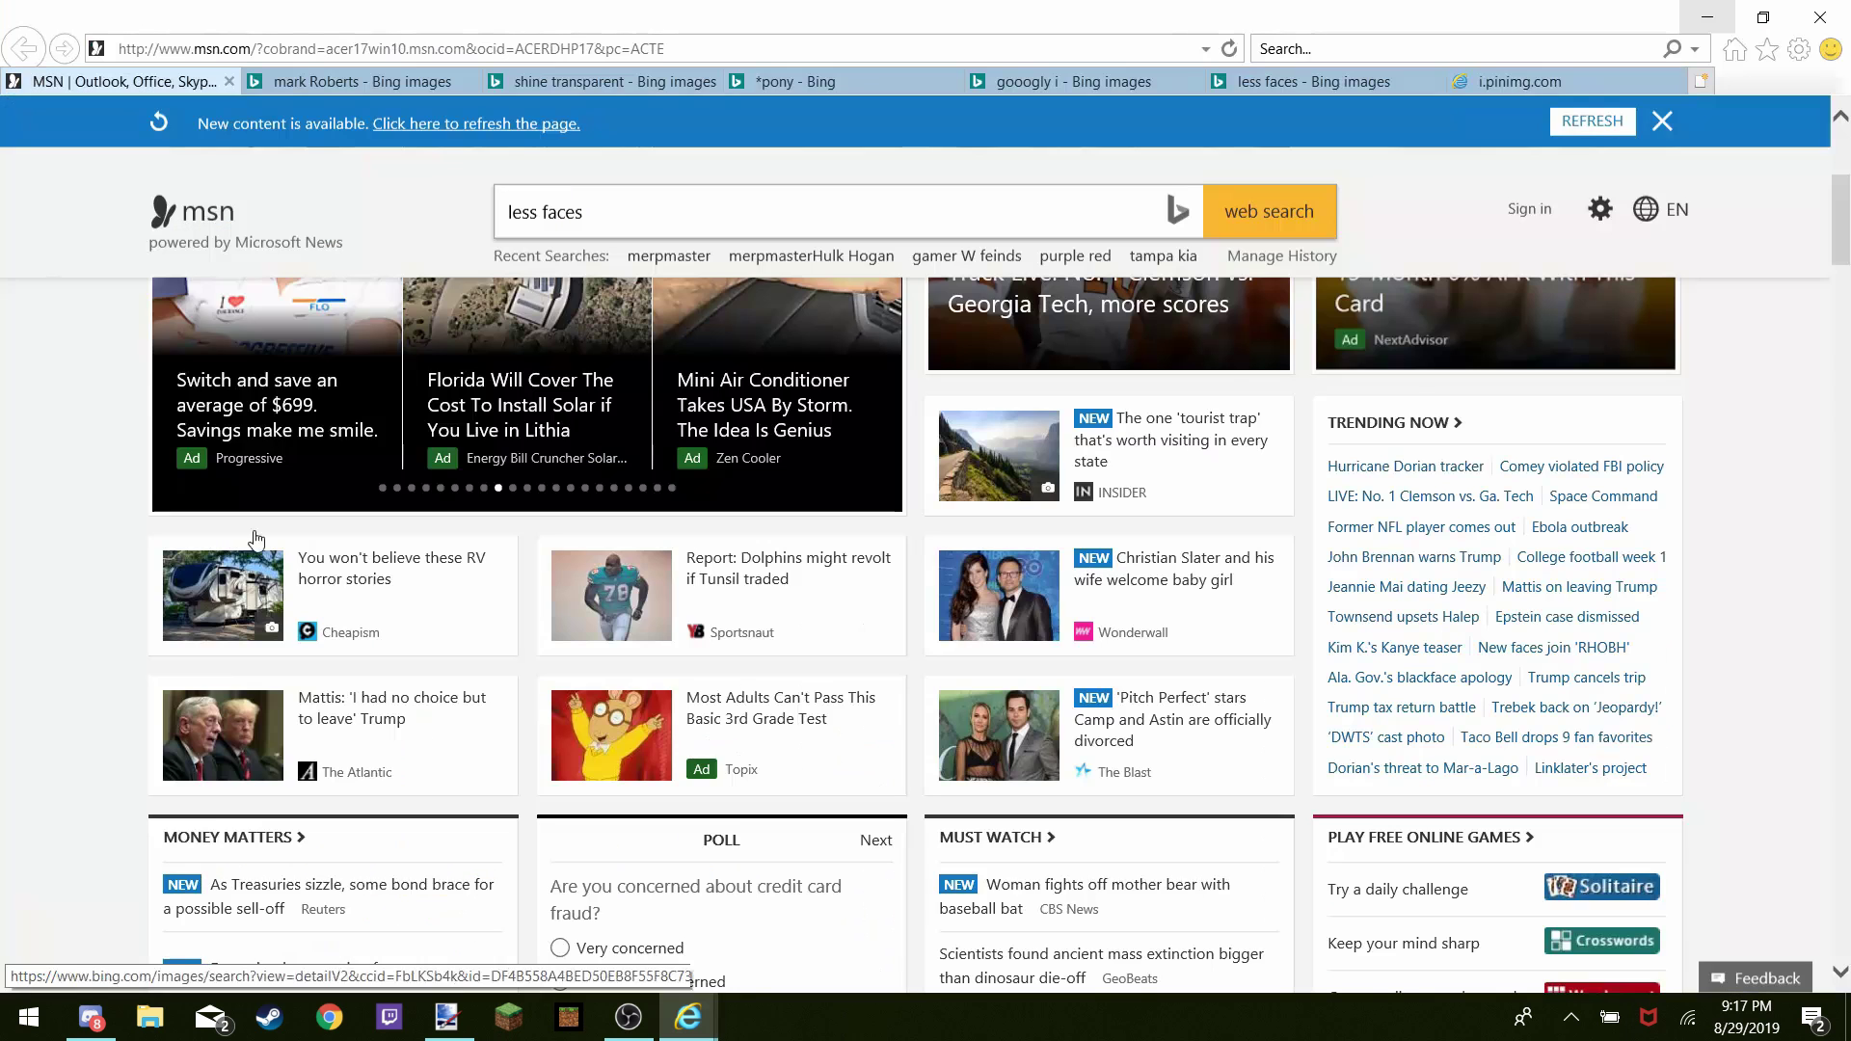
pyautogui.doubleClick(676, 214)
pyautogui.press('BackSpace')
pyautogui.press('BackSpace')
pyautogui.press('BackSpace')
pyautogui.press('BackSpace')
pyautogui.press('BackSpace')
pyautogui.press('BackSpace')
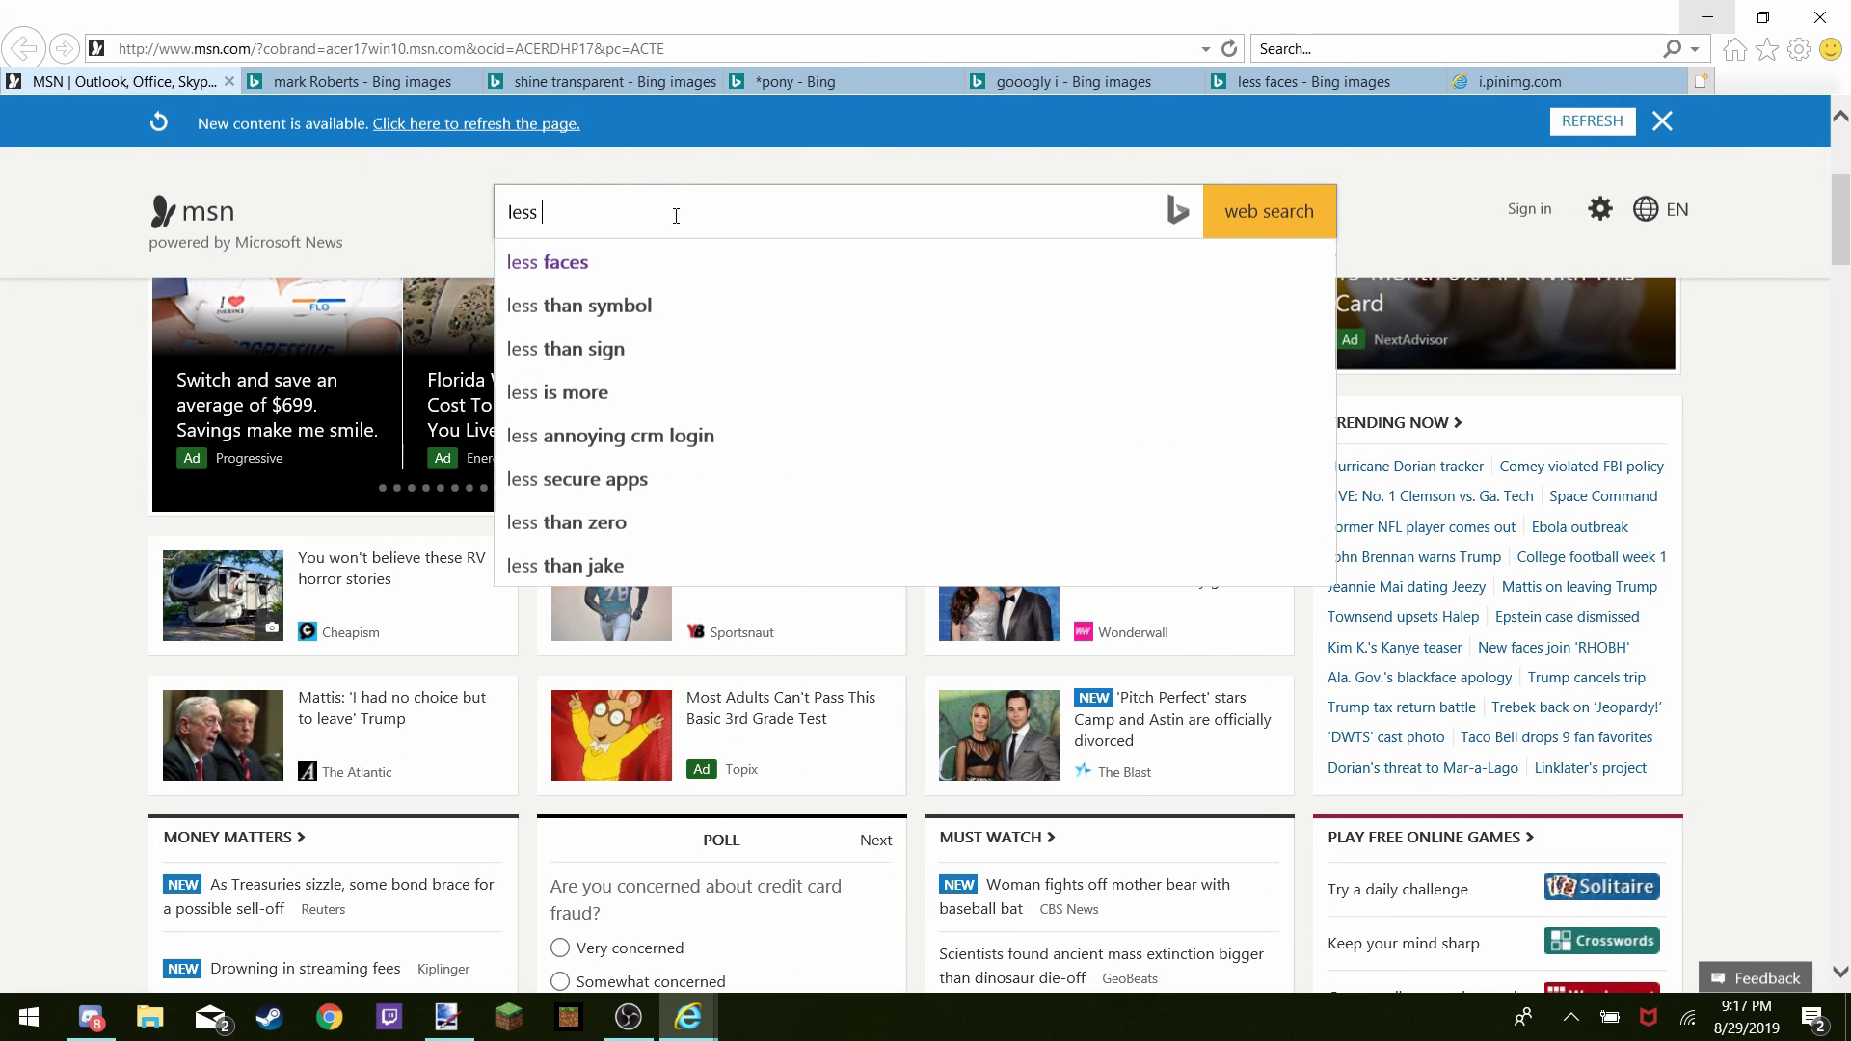
pyautogui.write('am ')
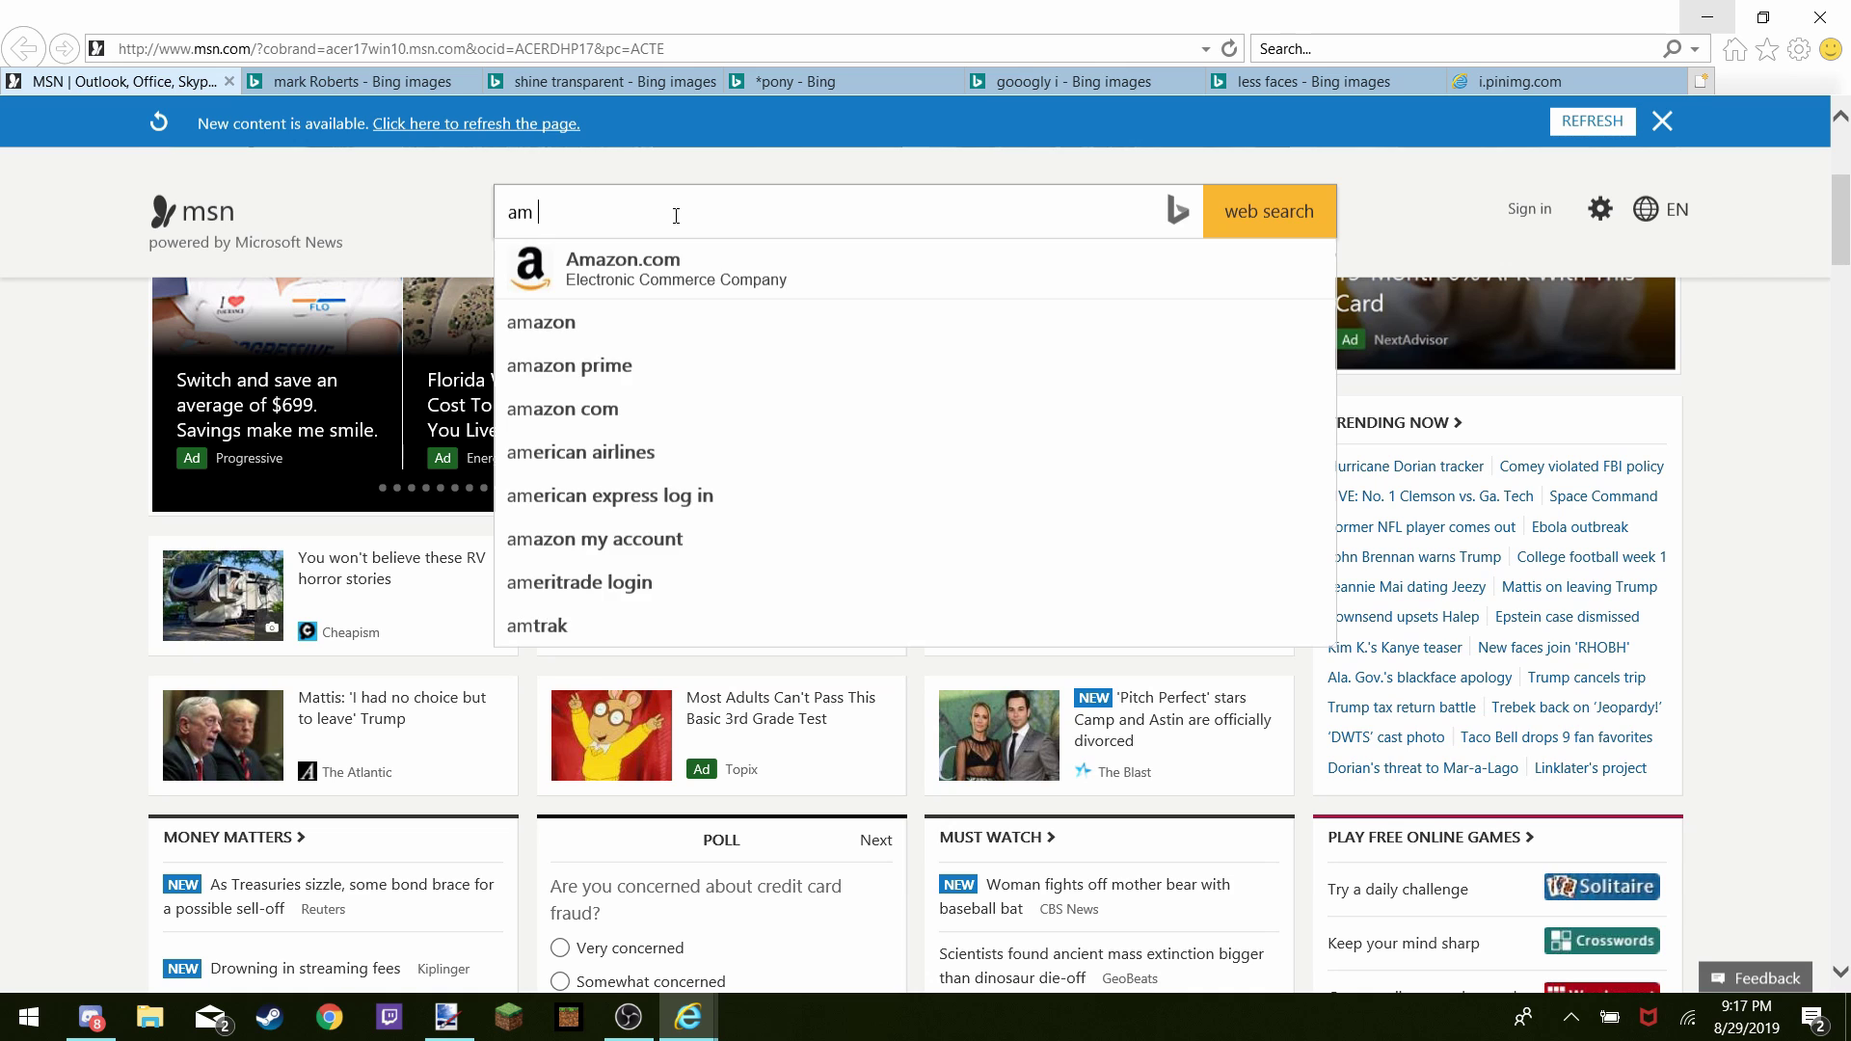
pyautogui.write('i a gamer q')
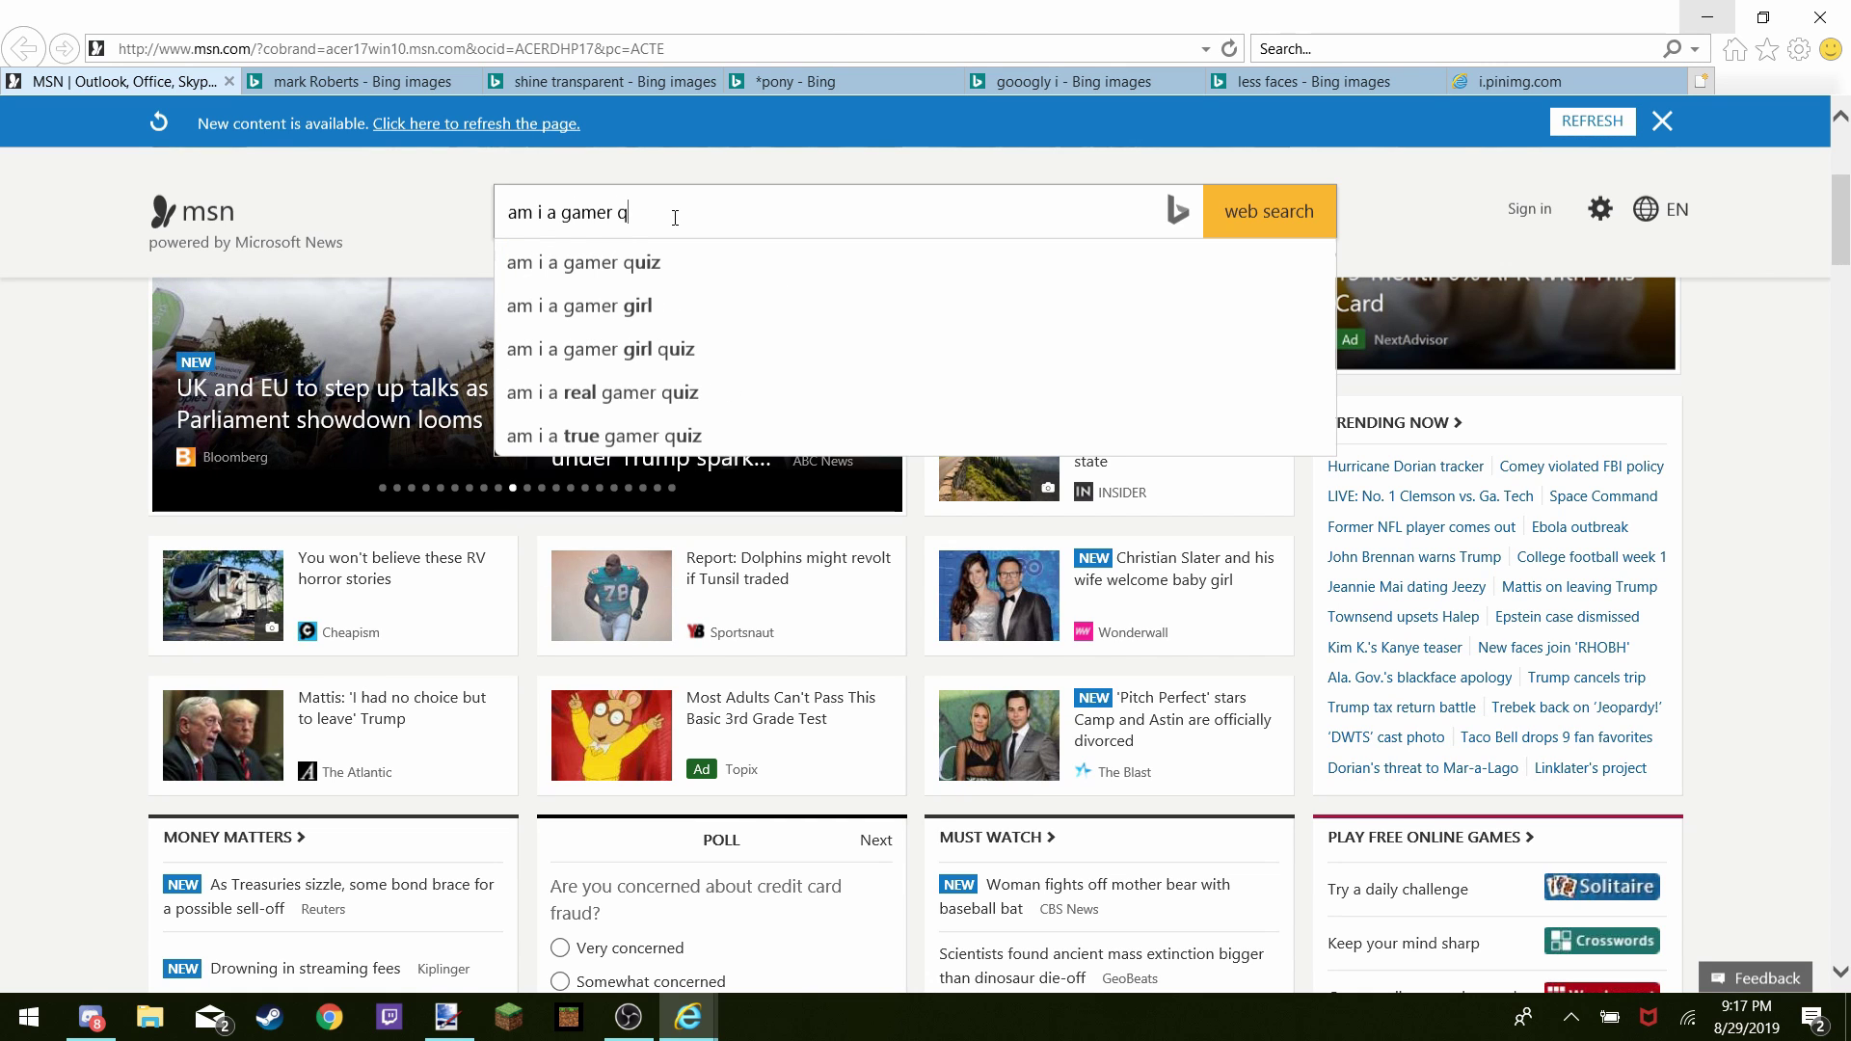
pyautogui.click(661, 261)
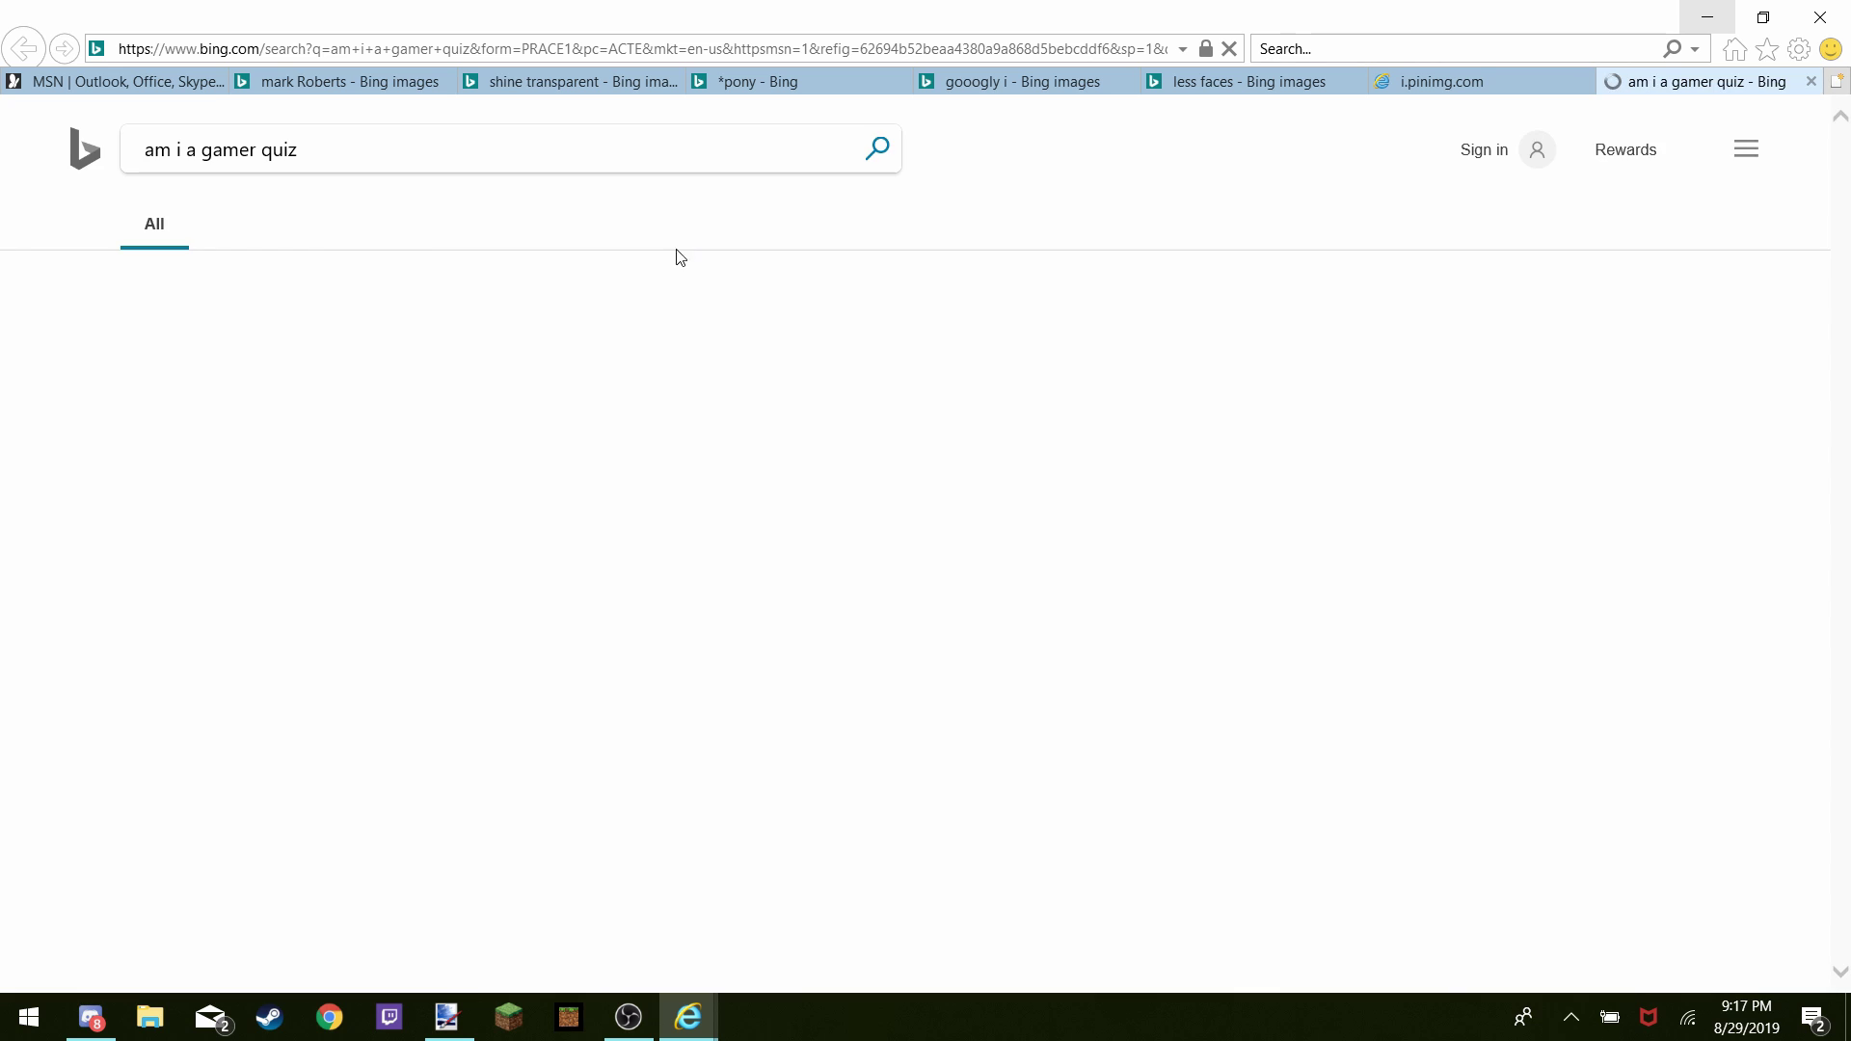
# Open the AllTheTests "Am I a gamer?" page from the results and open its "Are you a gamer?" quiz at the first question
pyautogui.click(292, 347)
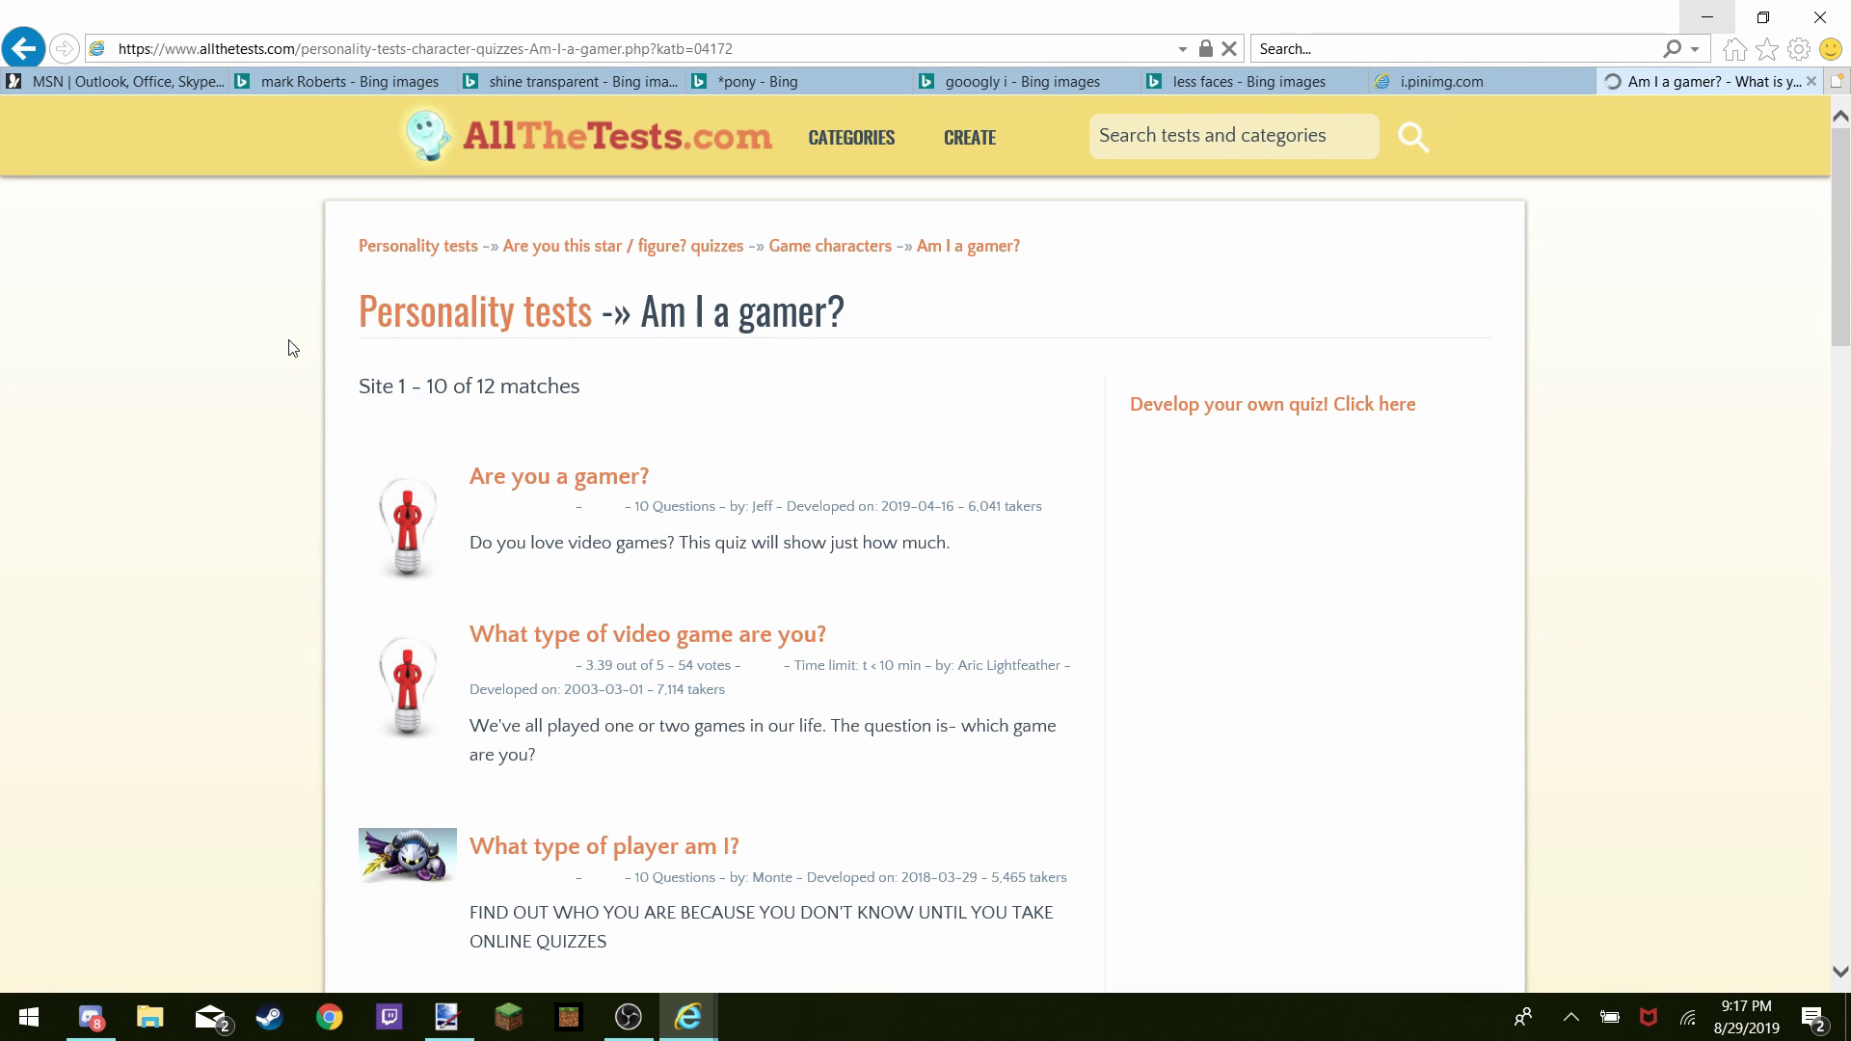
pyautogui.click(557, 479)
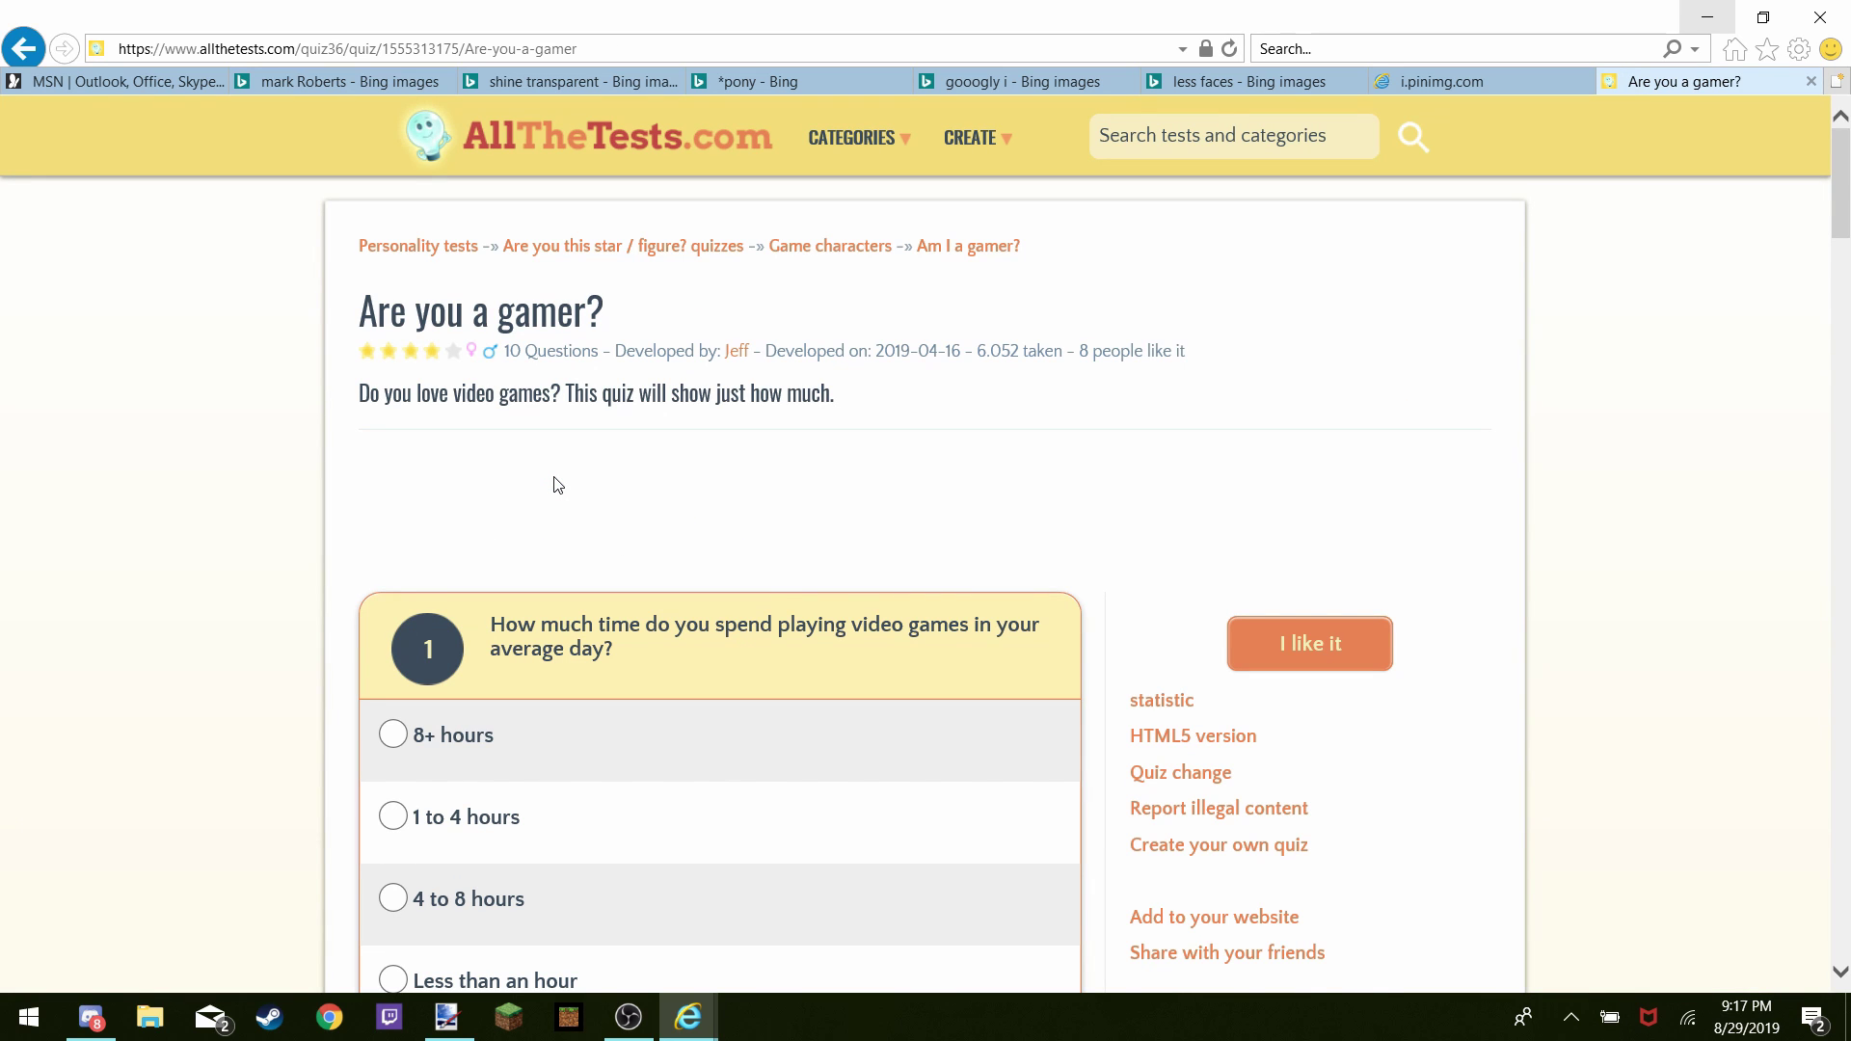
pyautogui.scroll(-3, 749, 524)
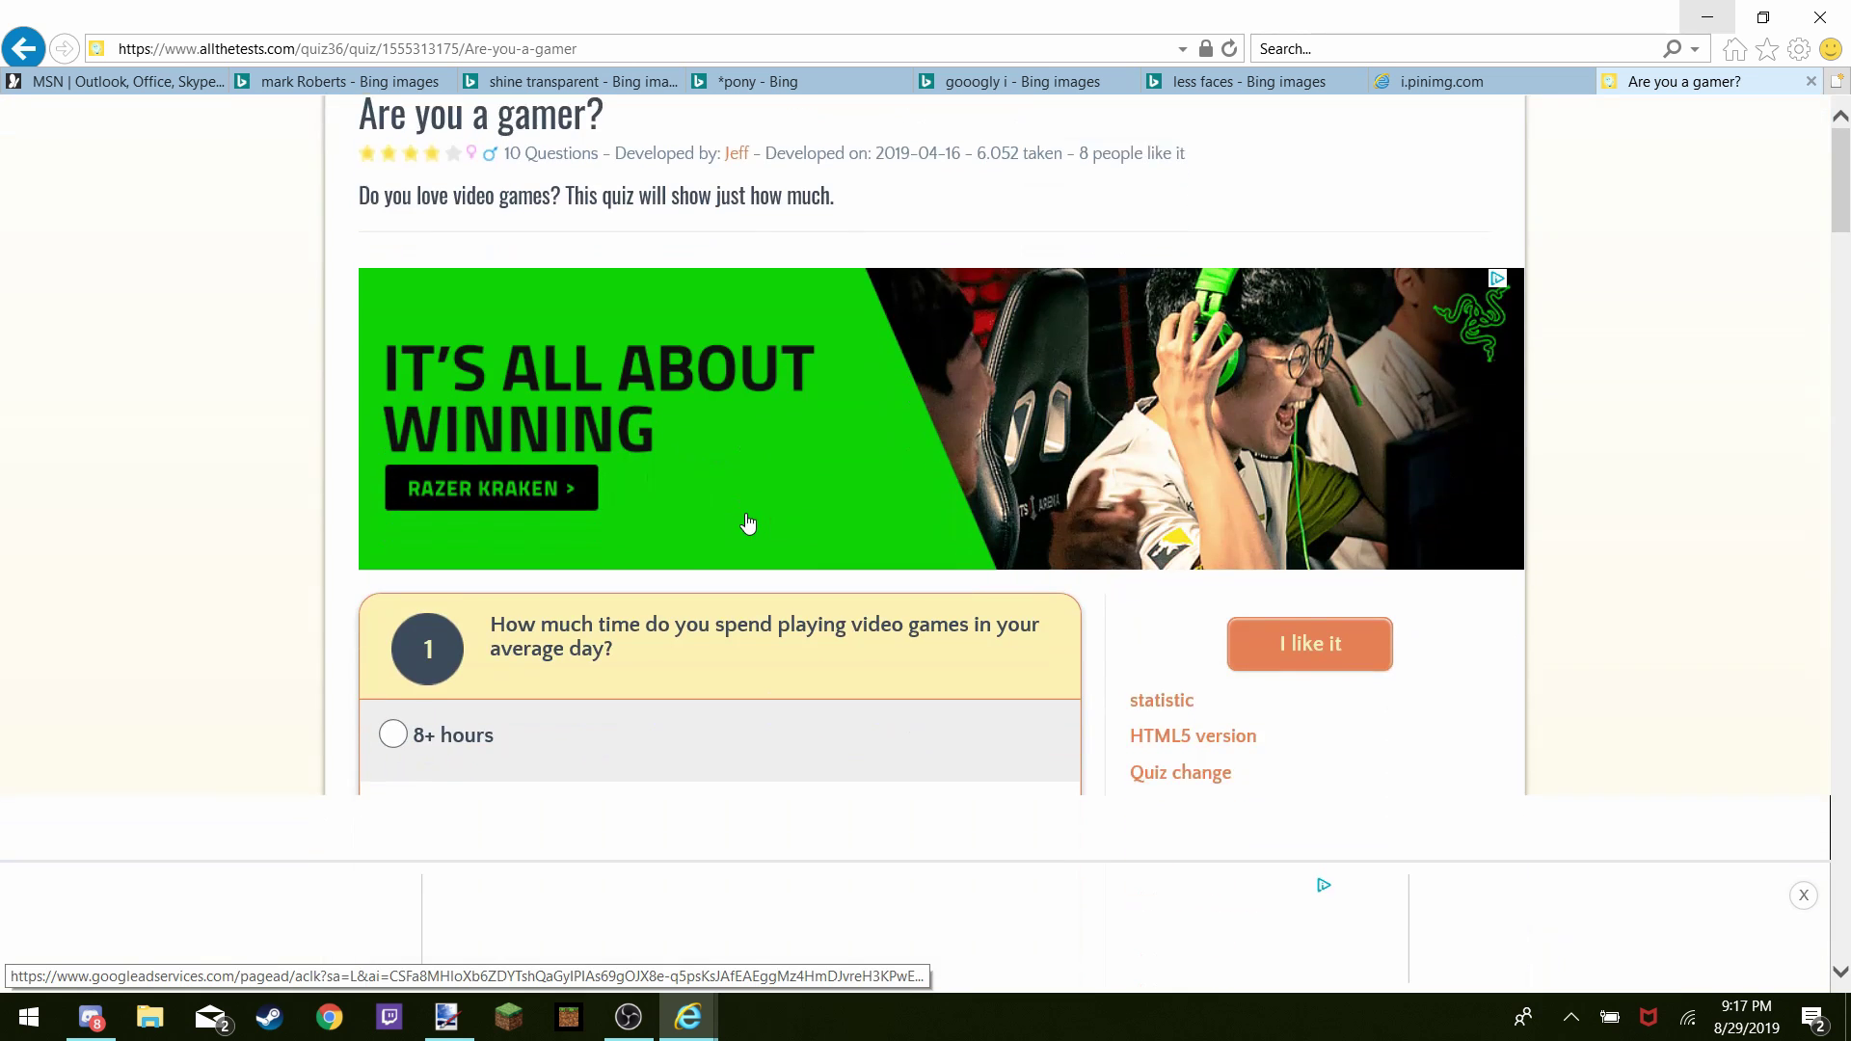
pyautogui.scroll(-3, 748, 524)
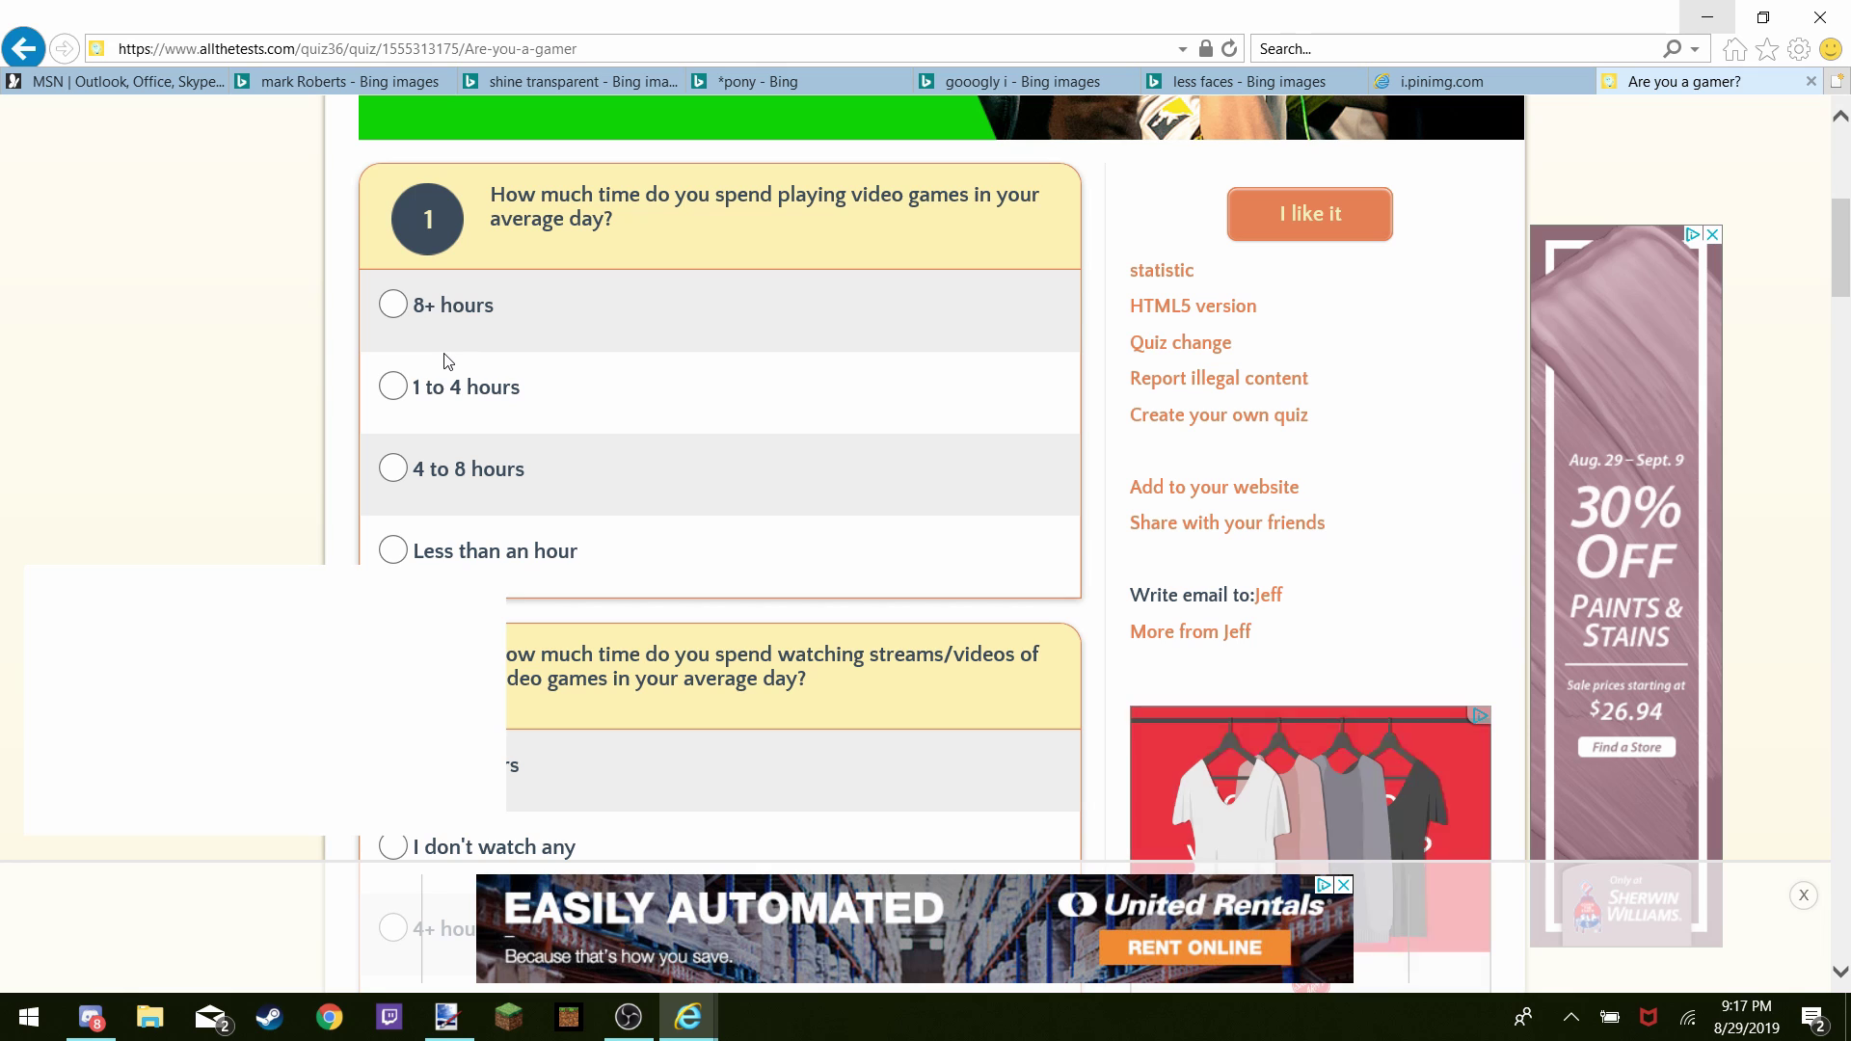
# Answer question 1 on daily playing time with "4 to 8 hours" and question 2 on watching game videos with "2 to 4 hours"
pyautogui.click(401, 385)
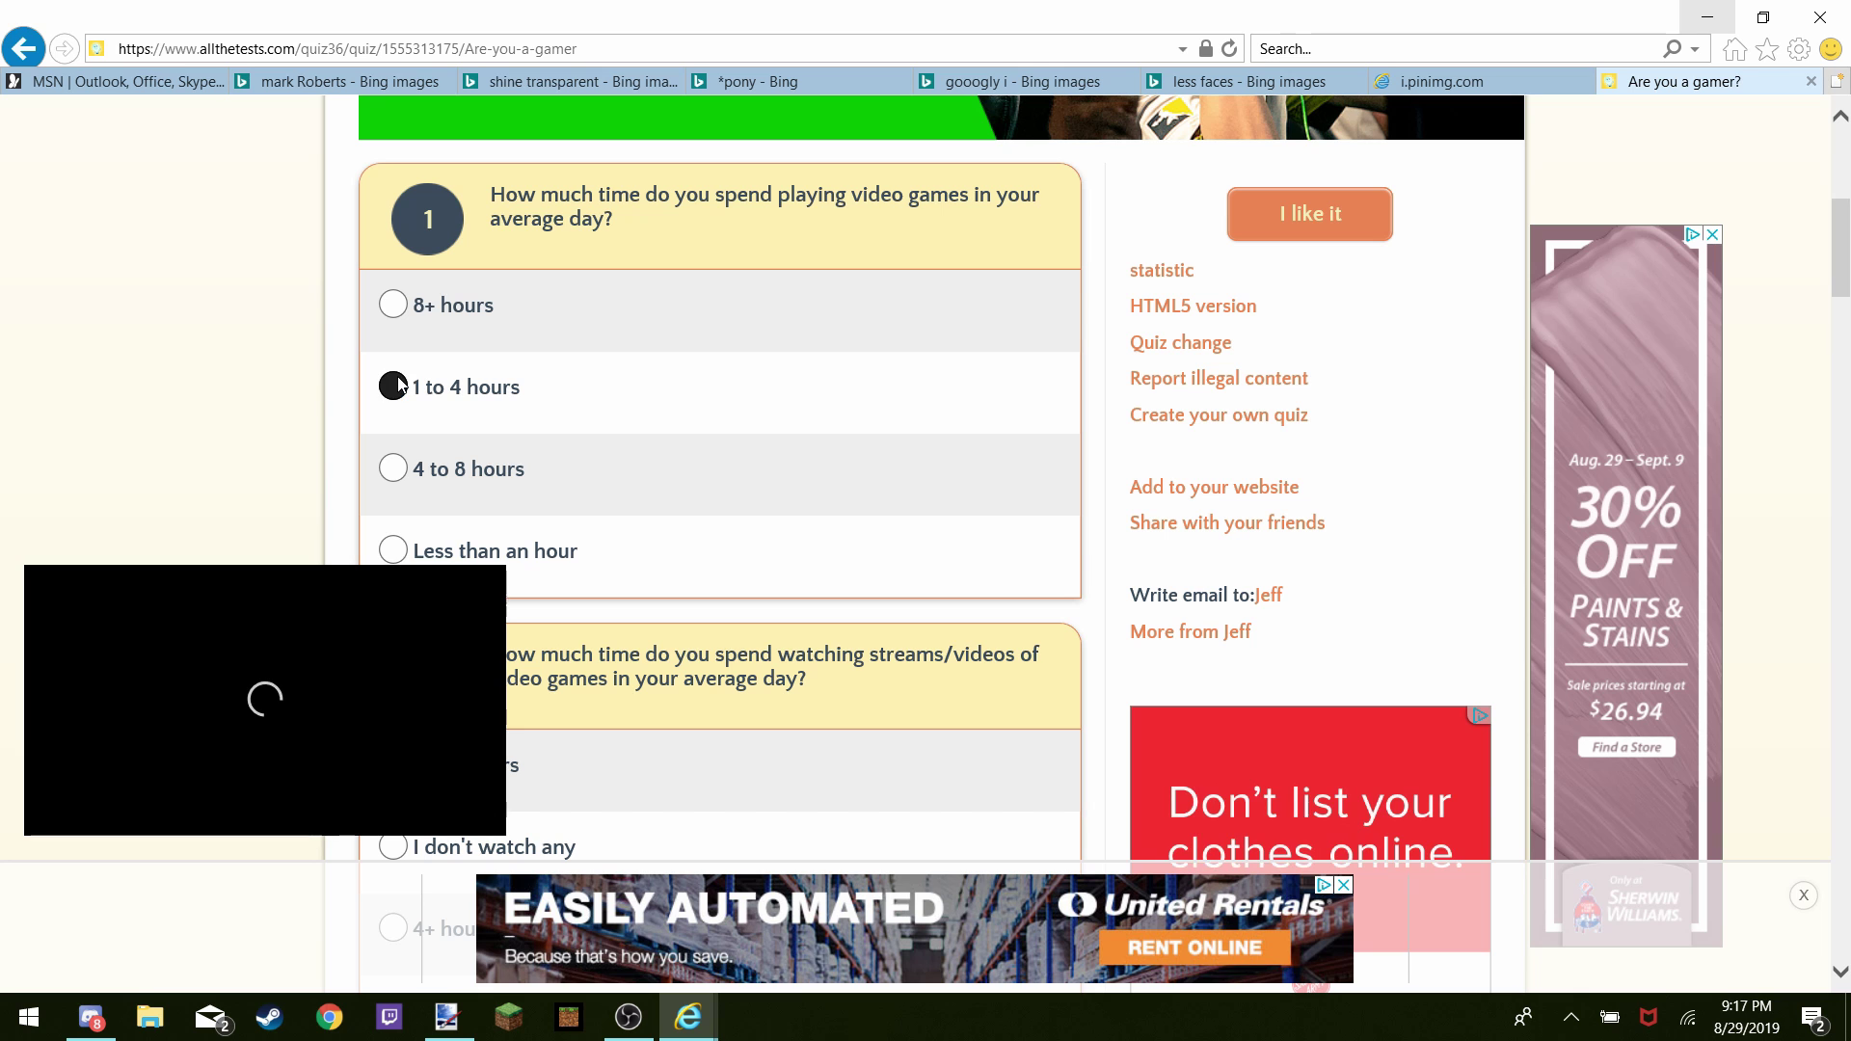
pyautogui.scroll(-3, 627, 443)
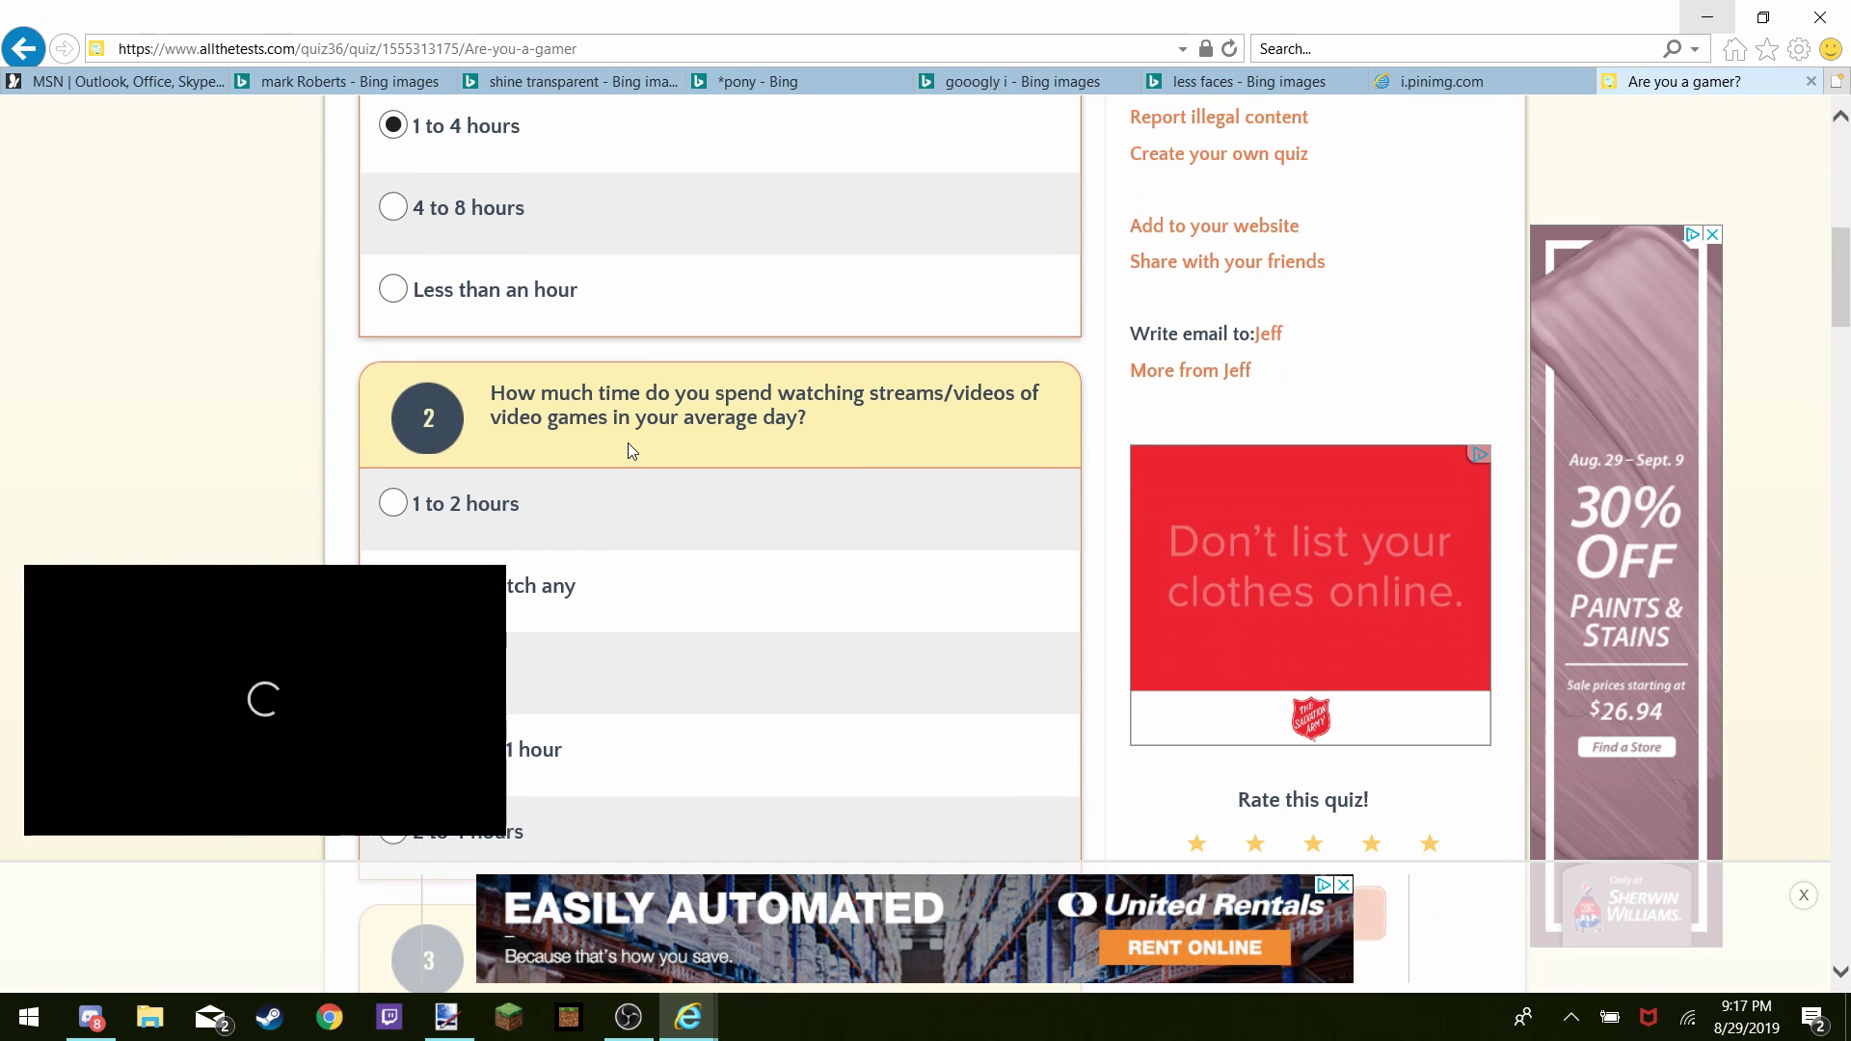
pyautogui.scroll(2, 629, 448)
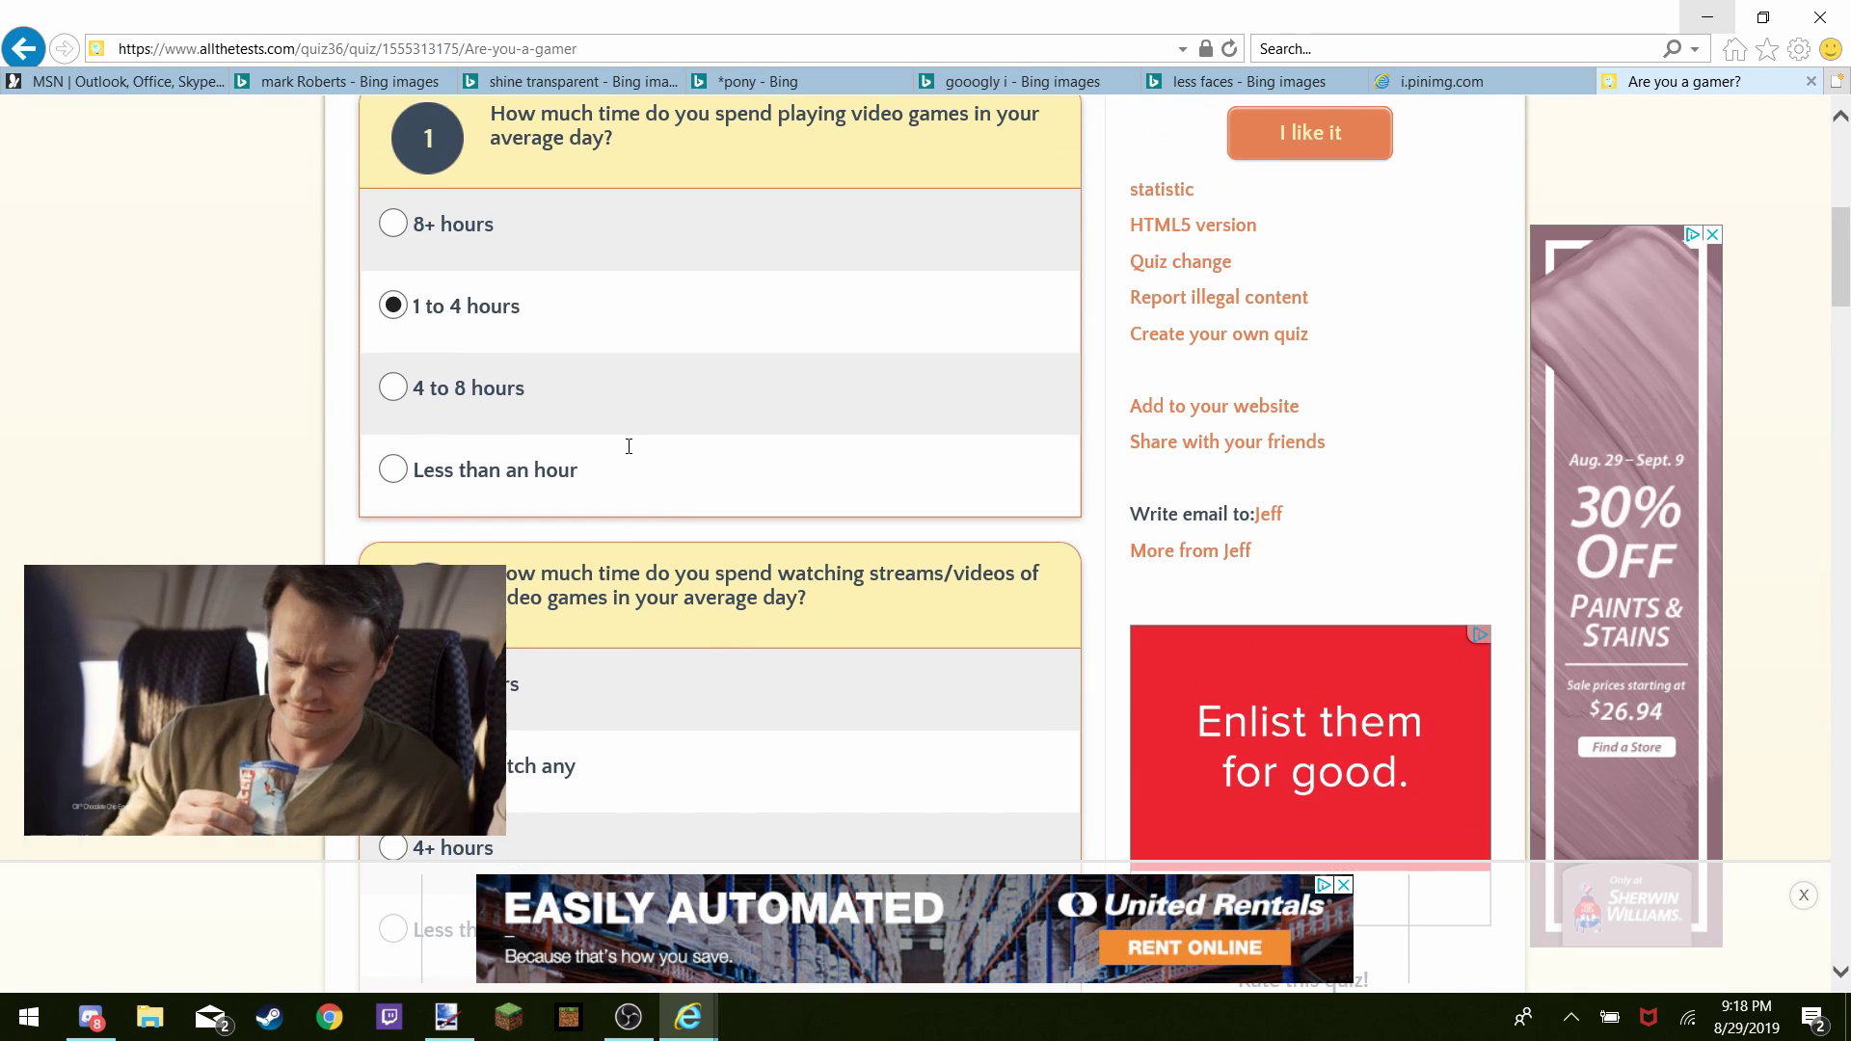
pyautogui.click(396, 403)
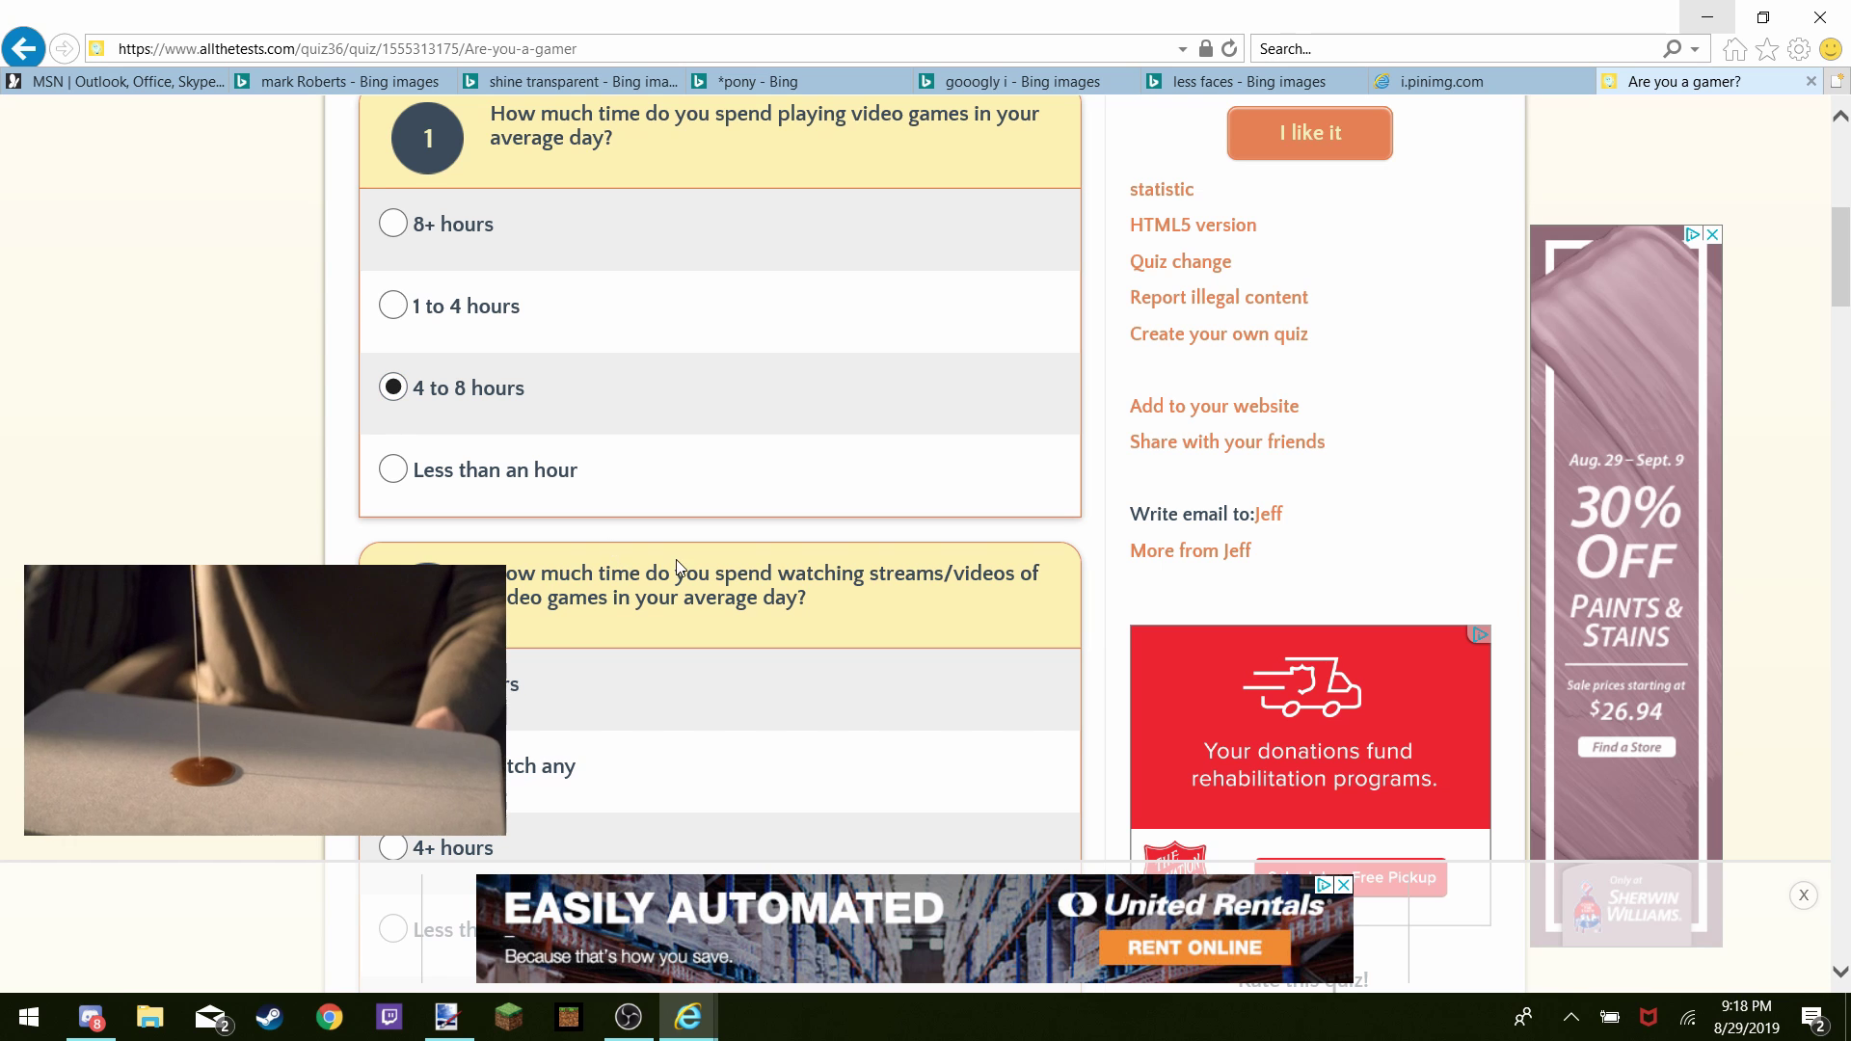
pyautogui.scroll(-6, 677, 565)
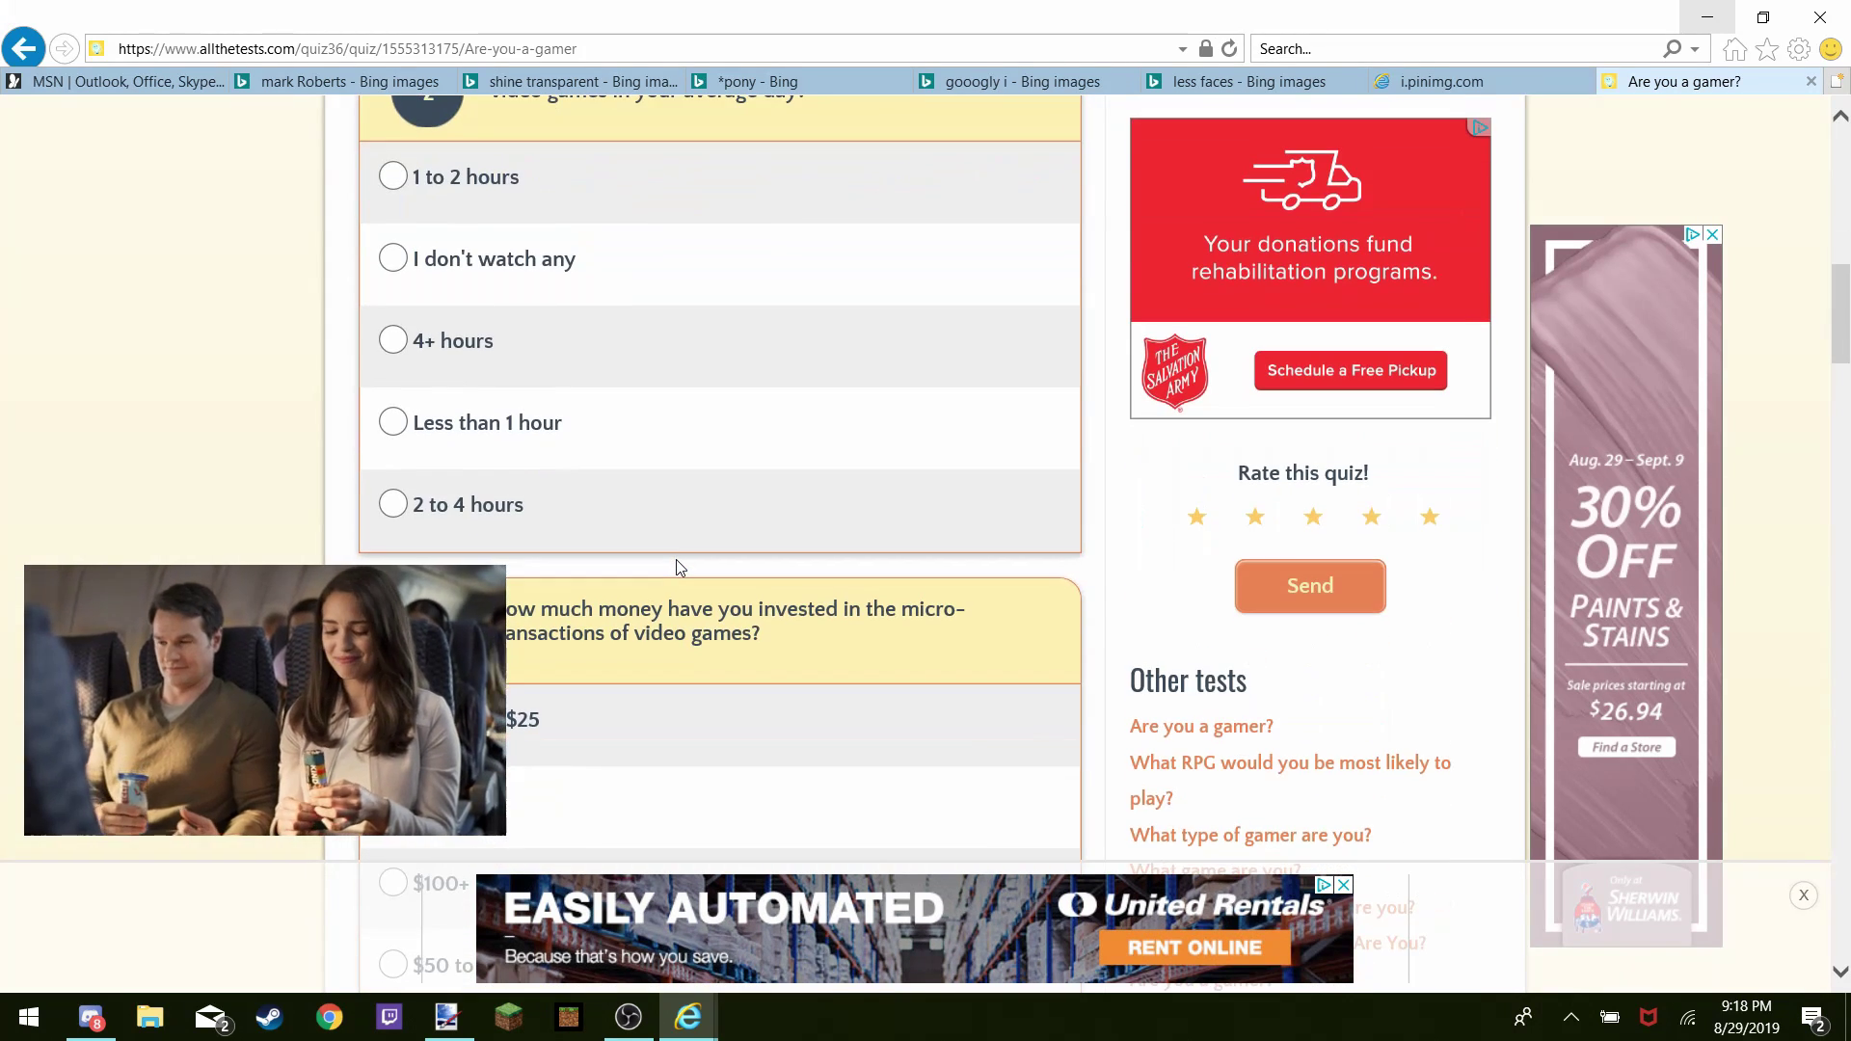
pyautogui.scroll(1, 677, 567)
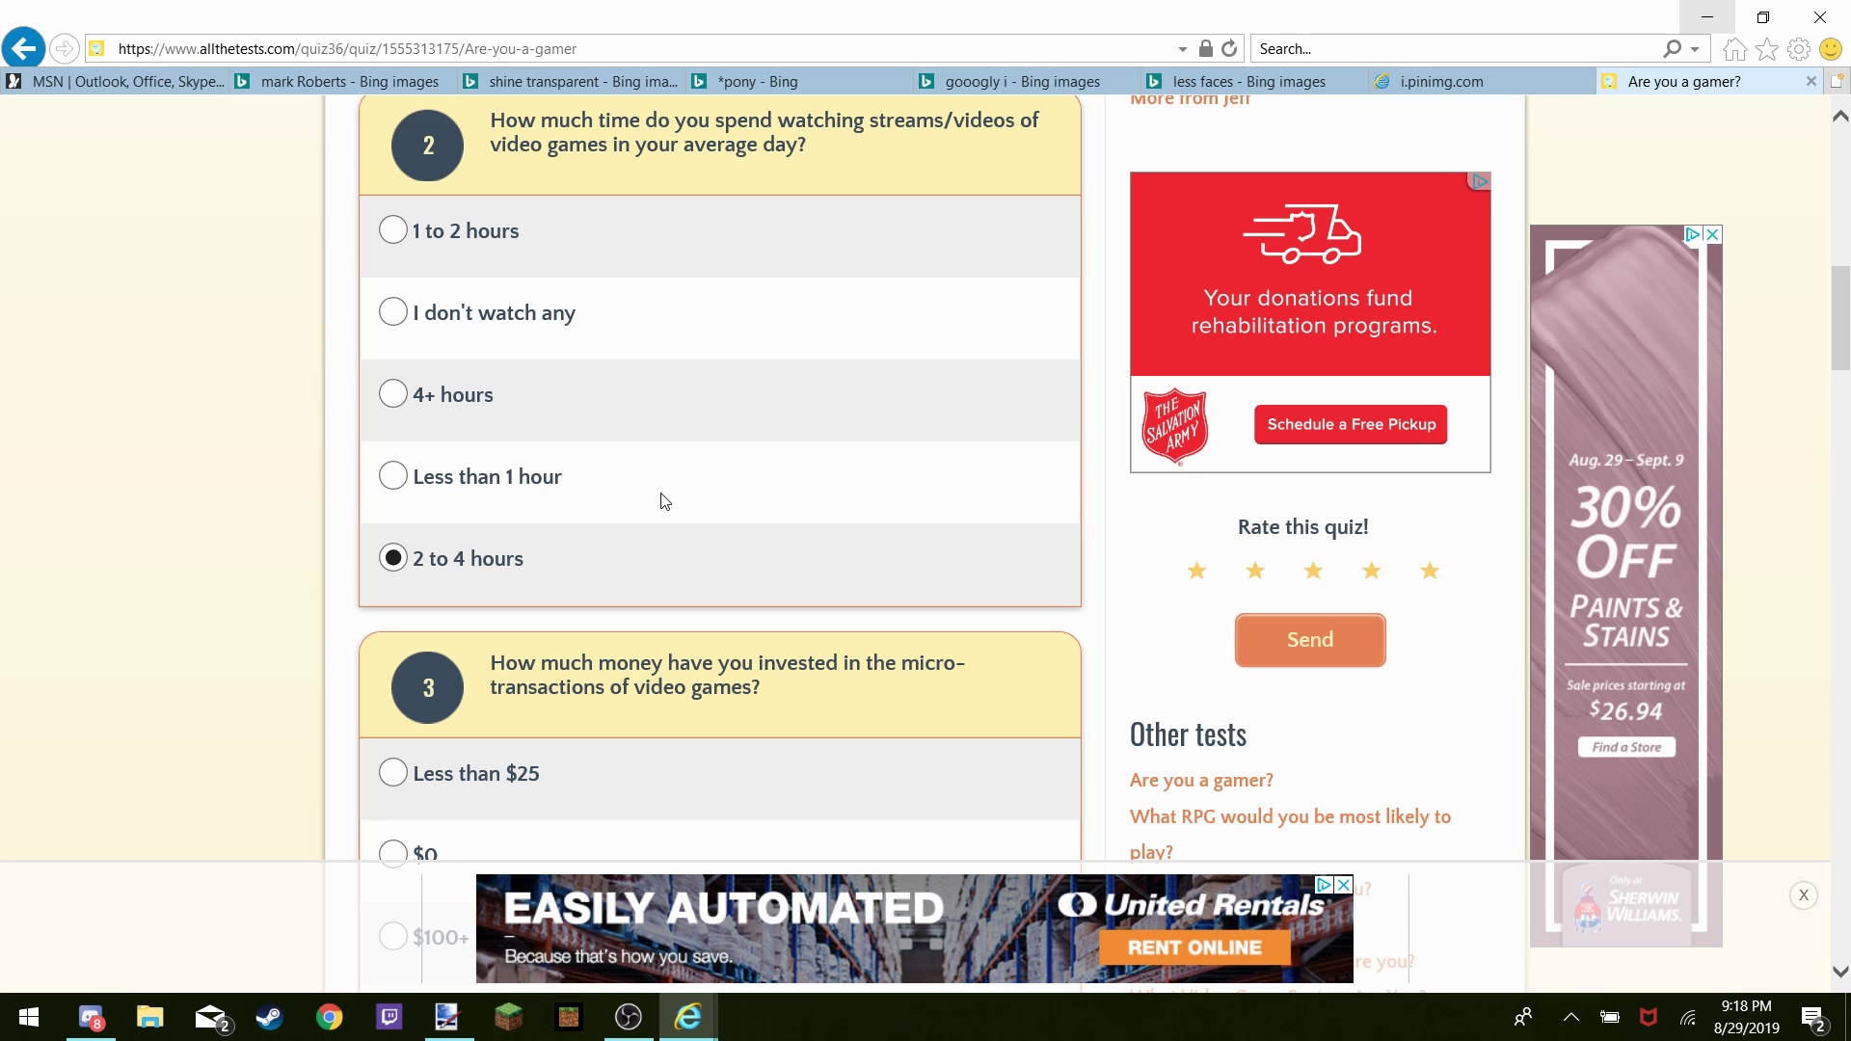
pyautogui.scroll(7, 662, 494)
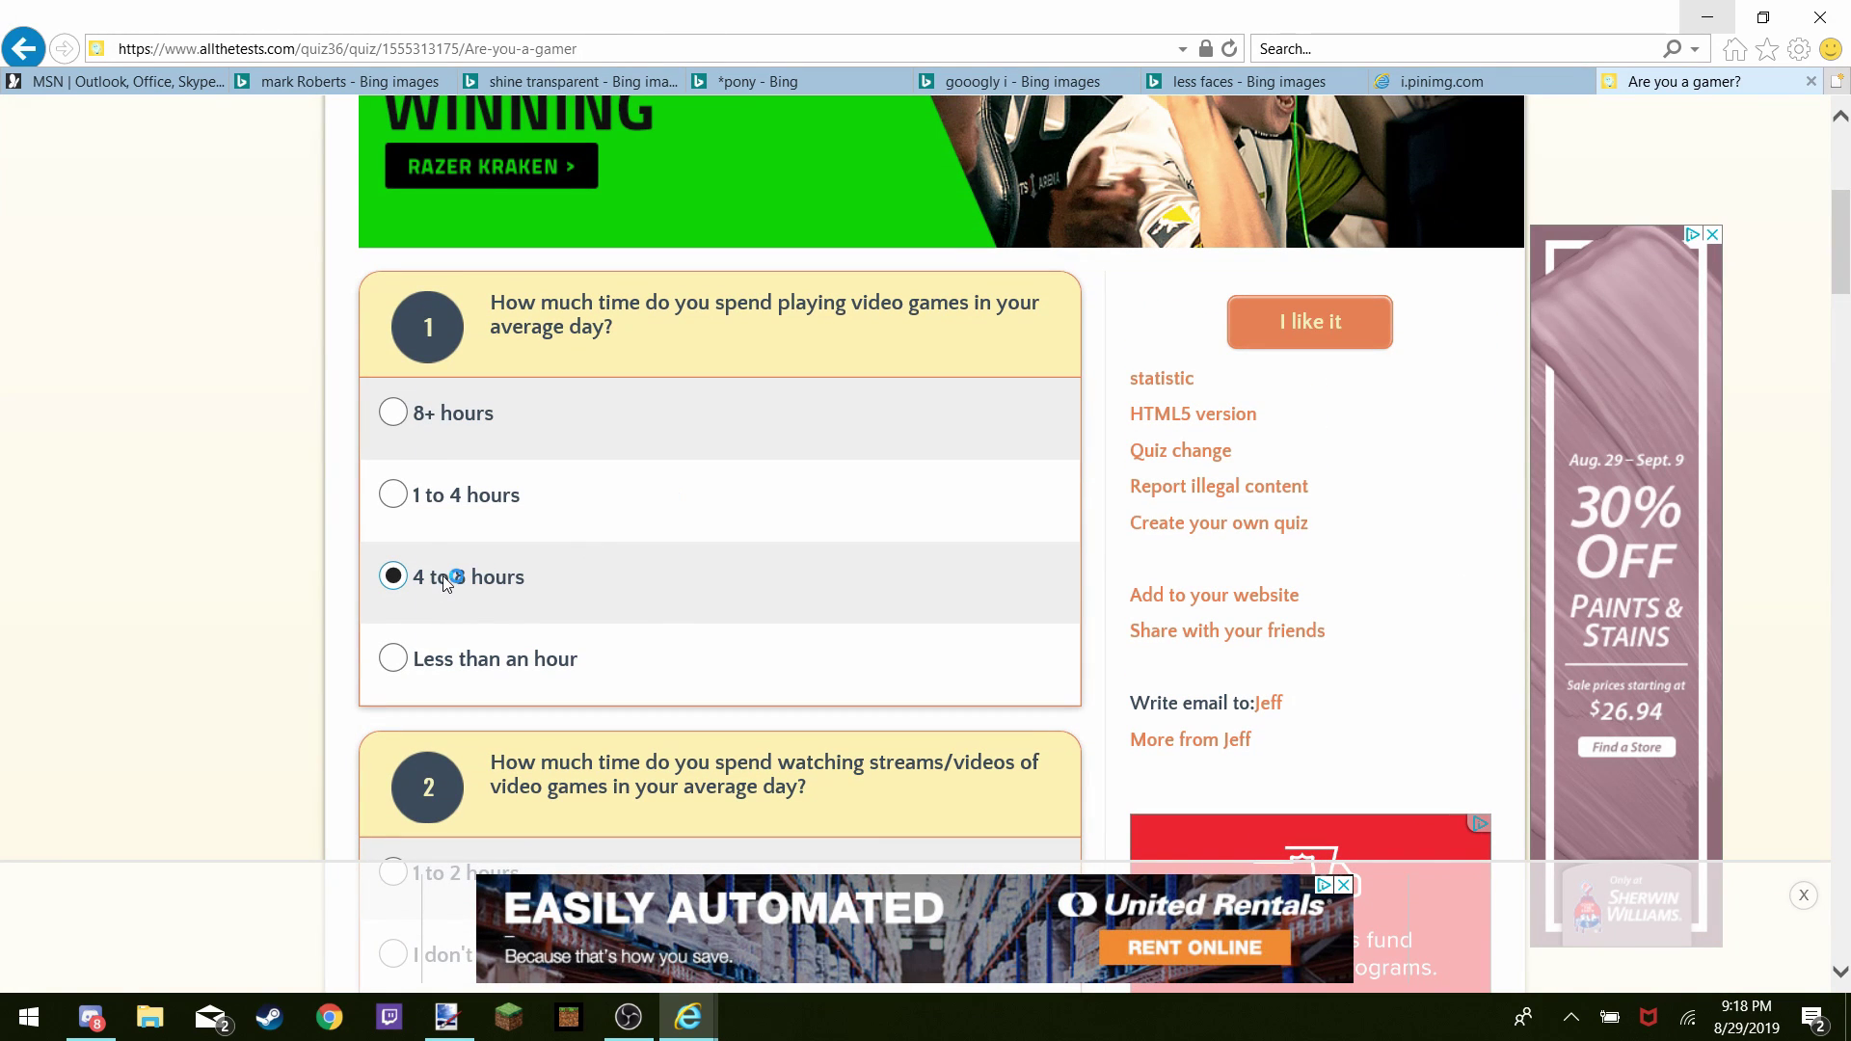
pyautogui.scroll(-12, 904, 639)
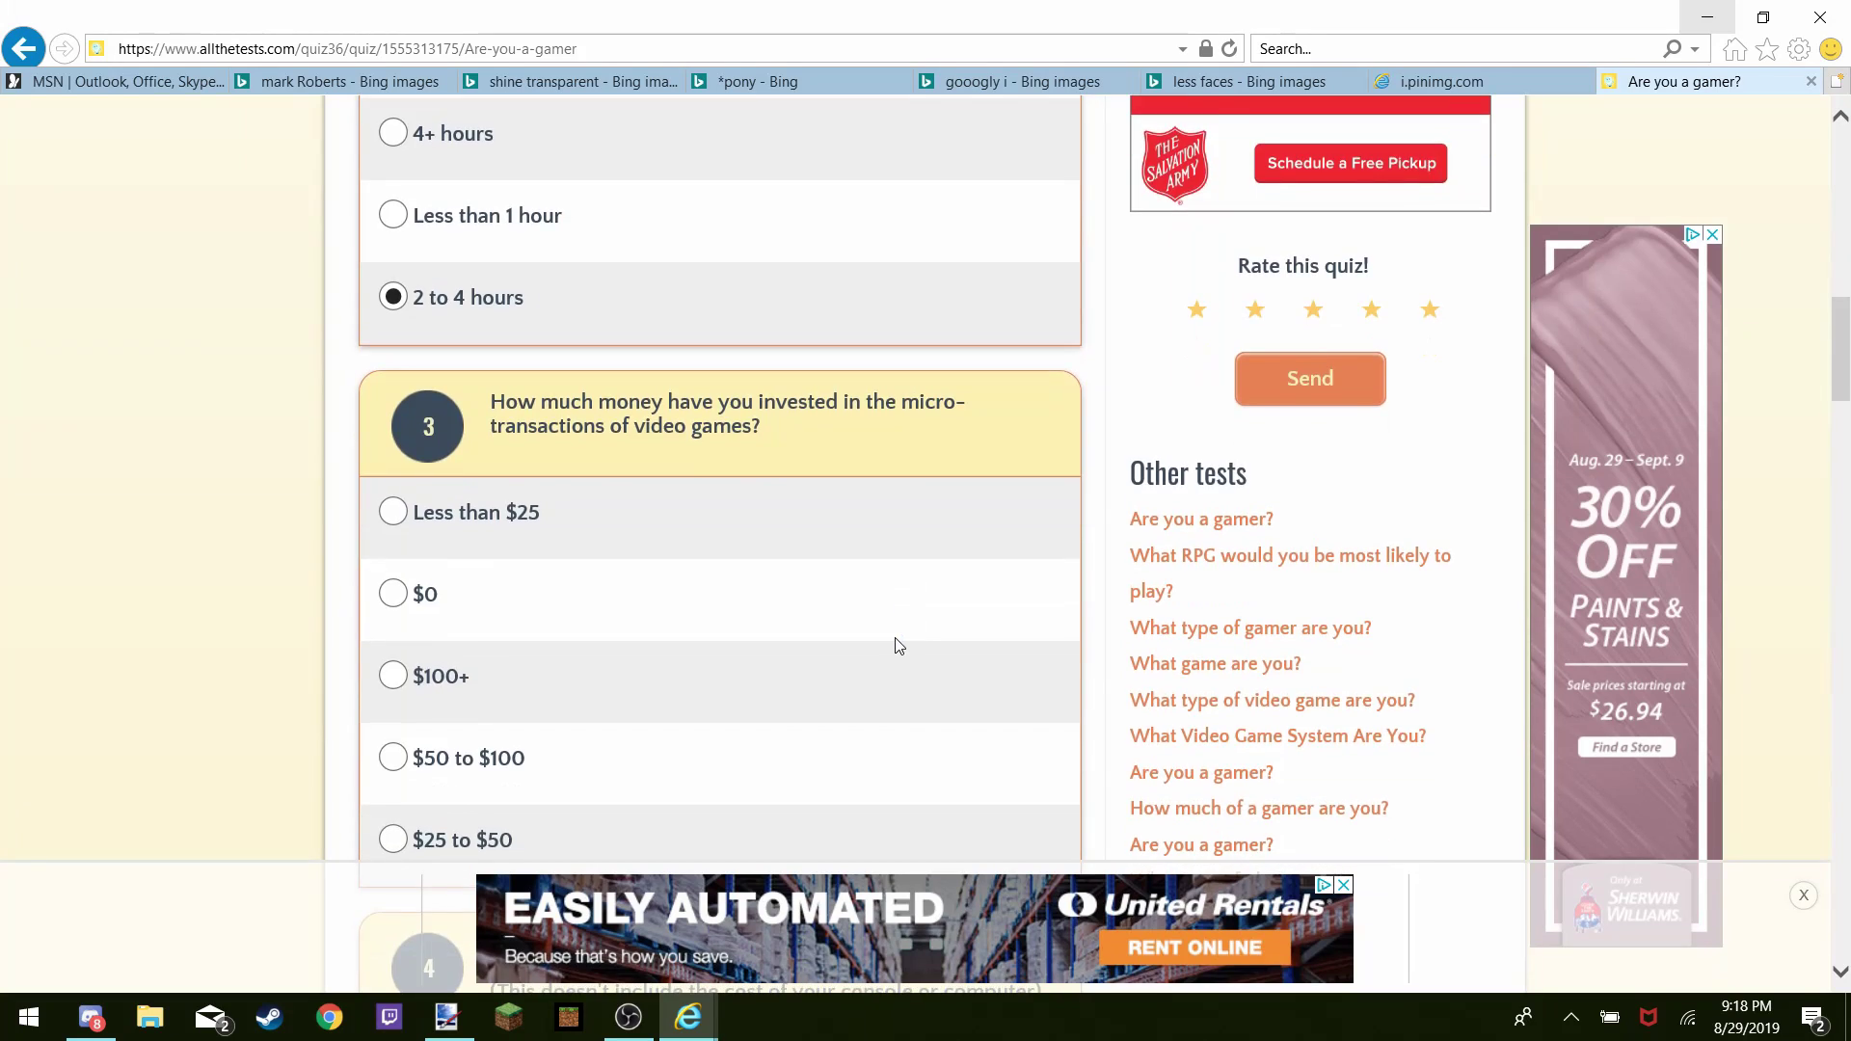